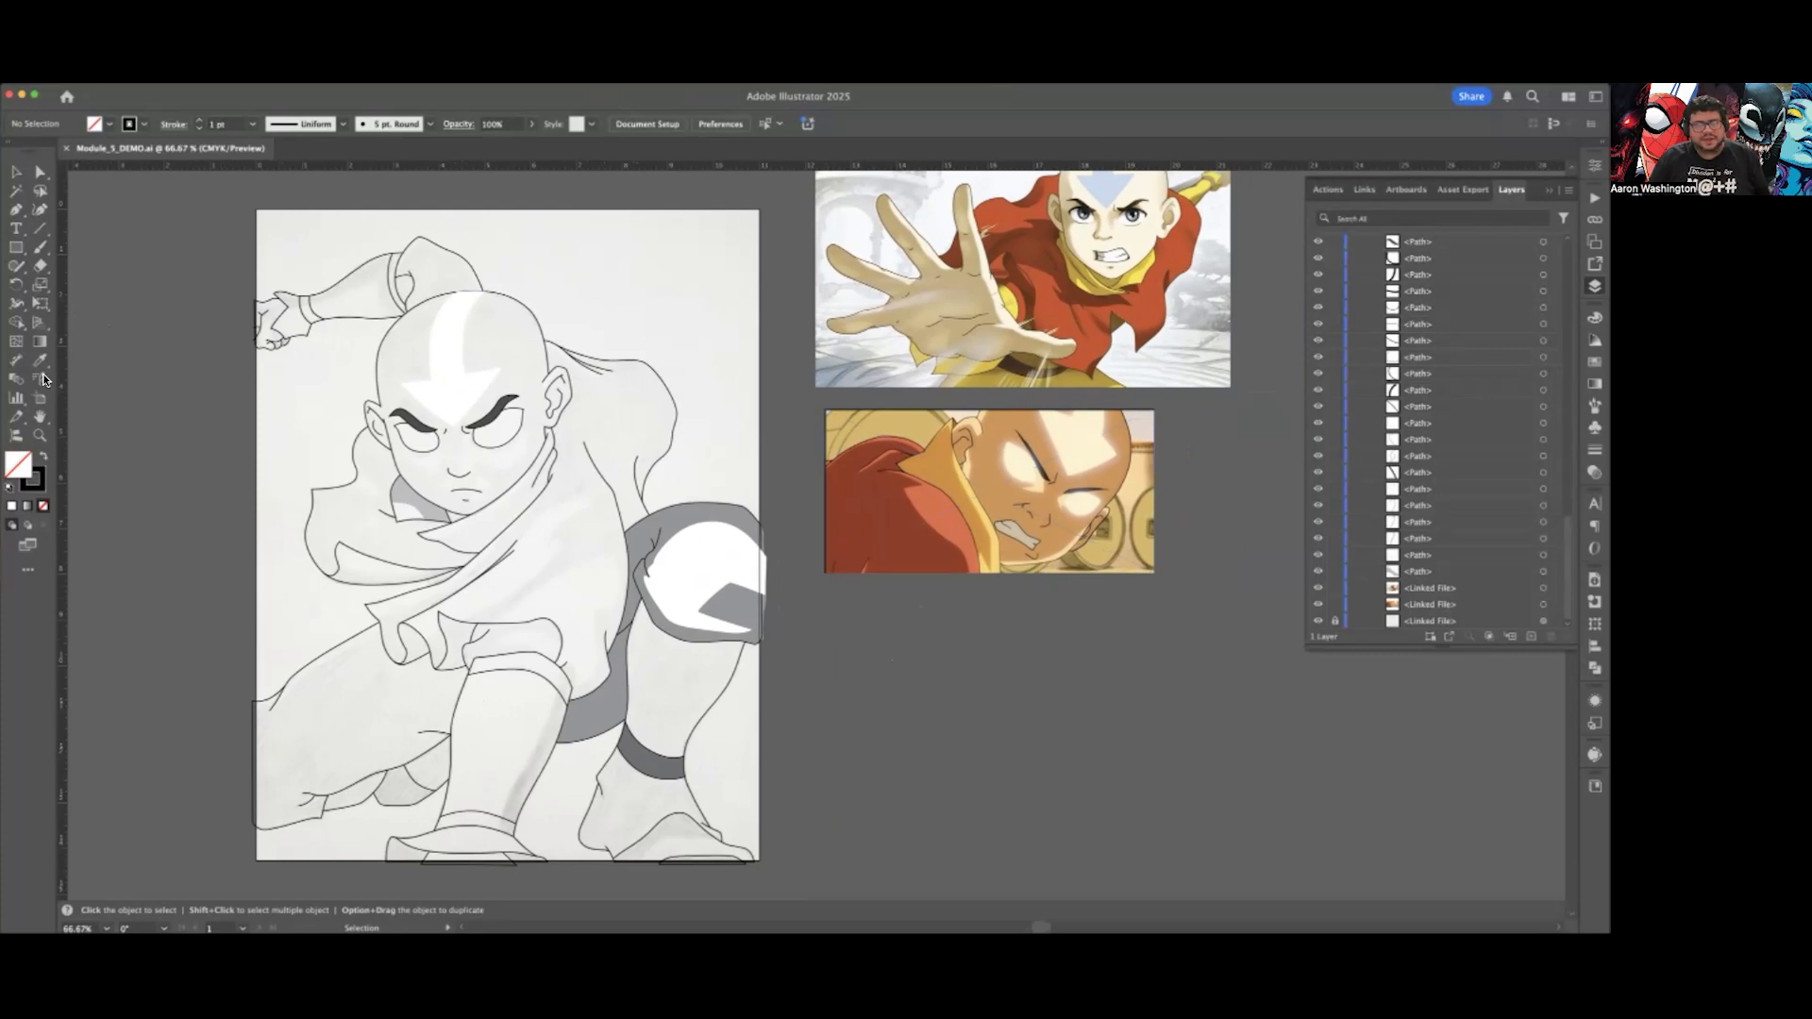
# Step: Draw a square about 1.02 in wide just outside the artboard, below the reference images
pyautogui.click(17, 248)
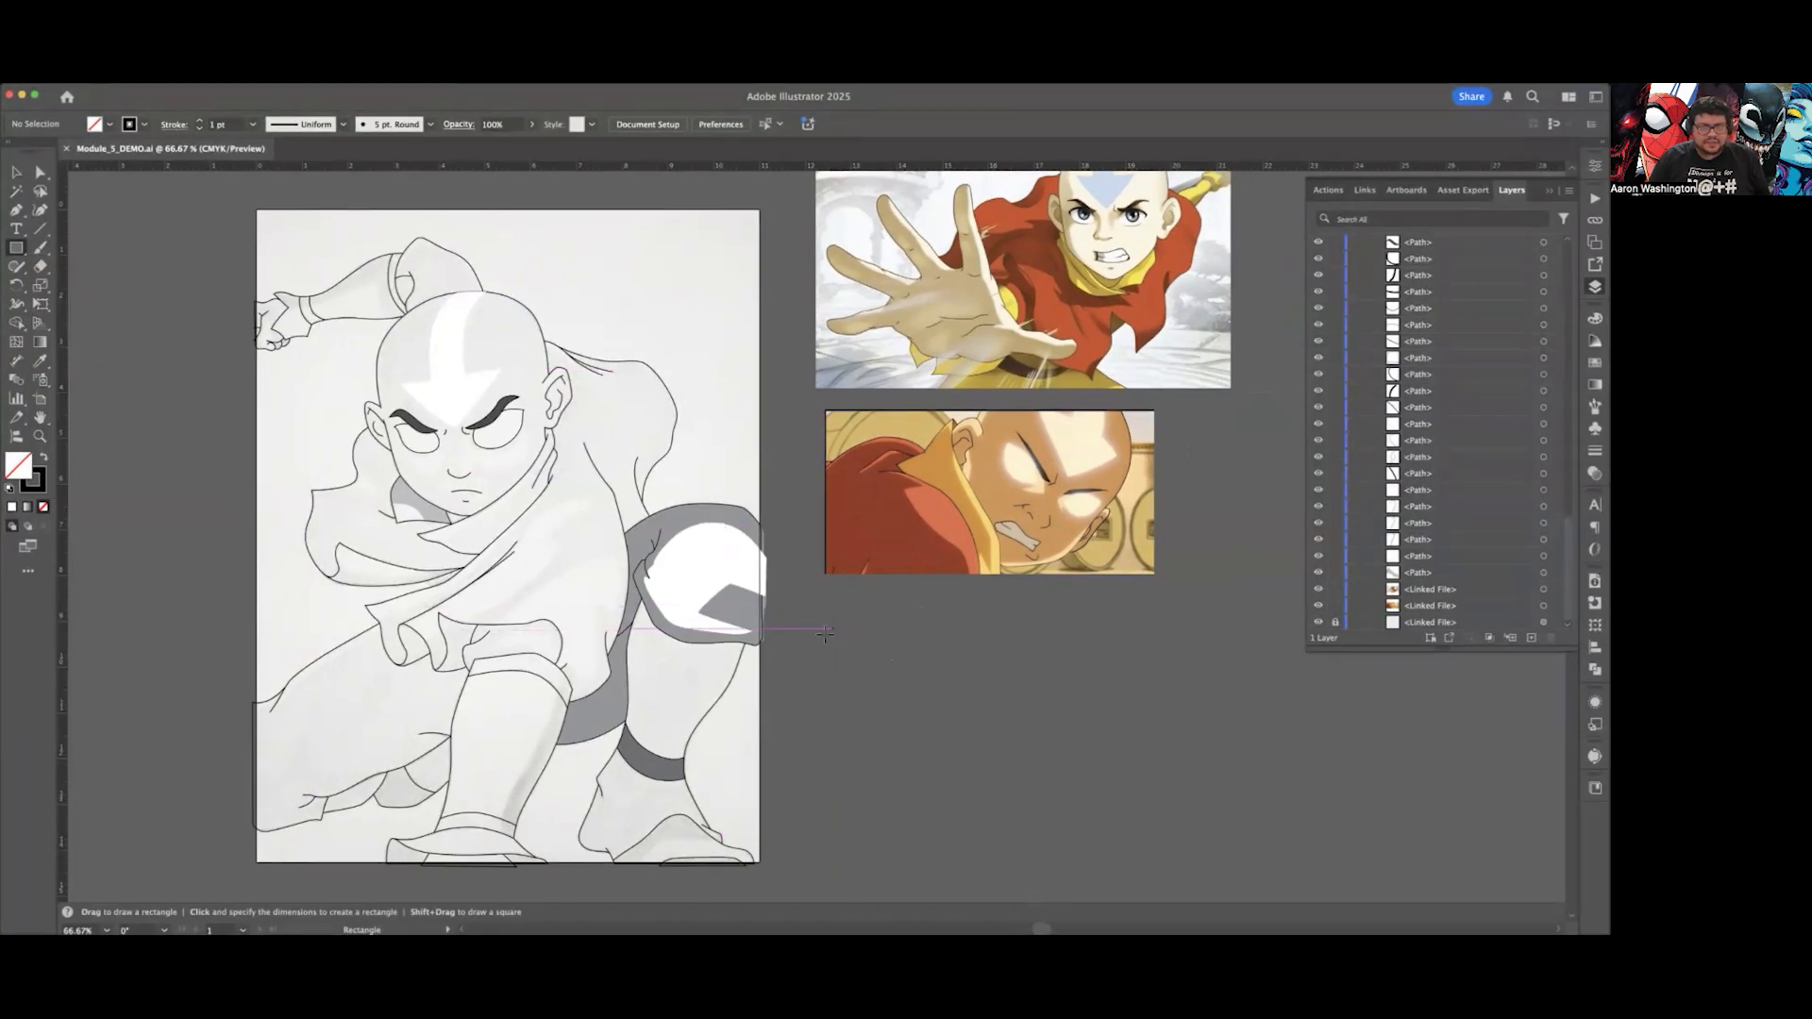
pyautogui.moveTo(810, 614); pyautogui.dragTo(857, 660)
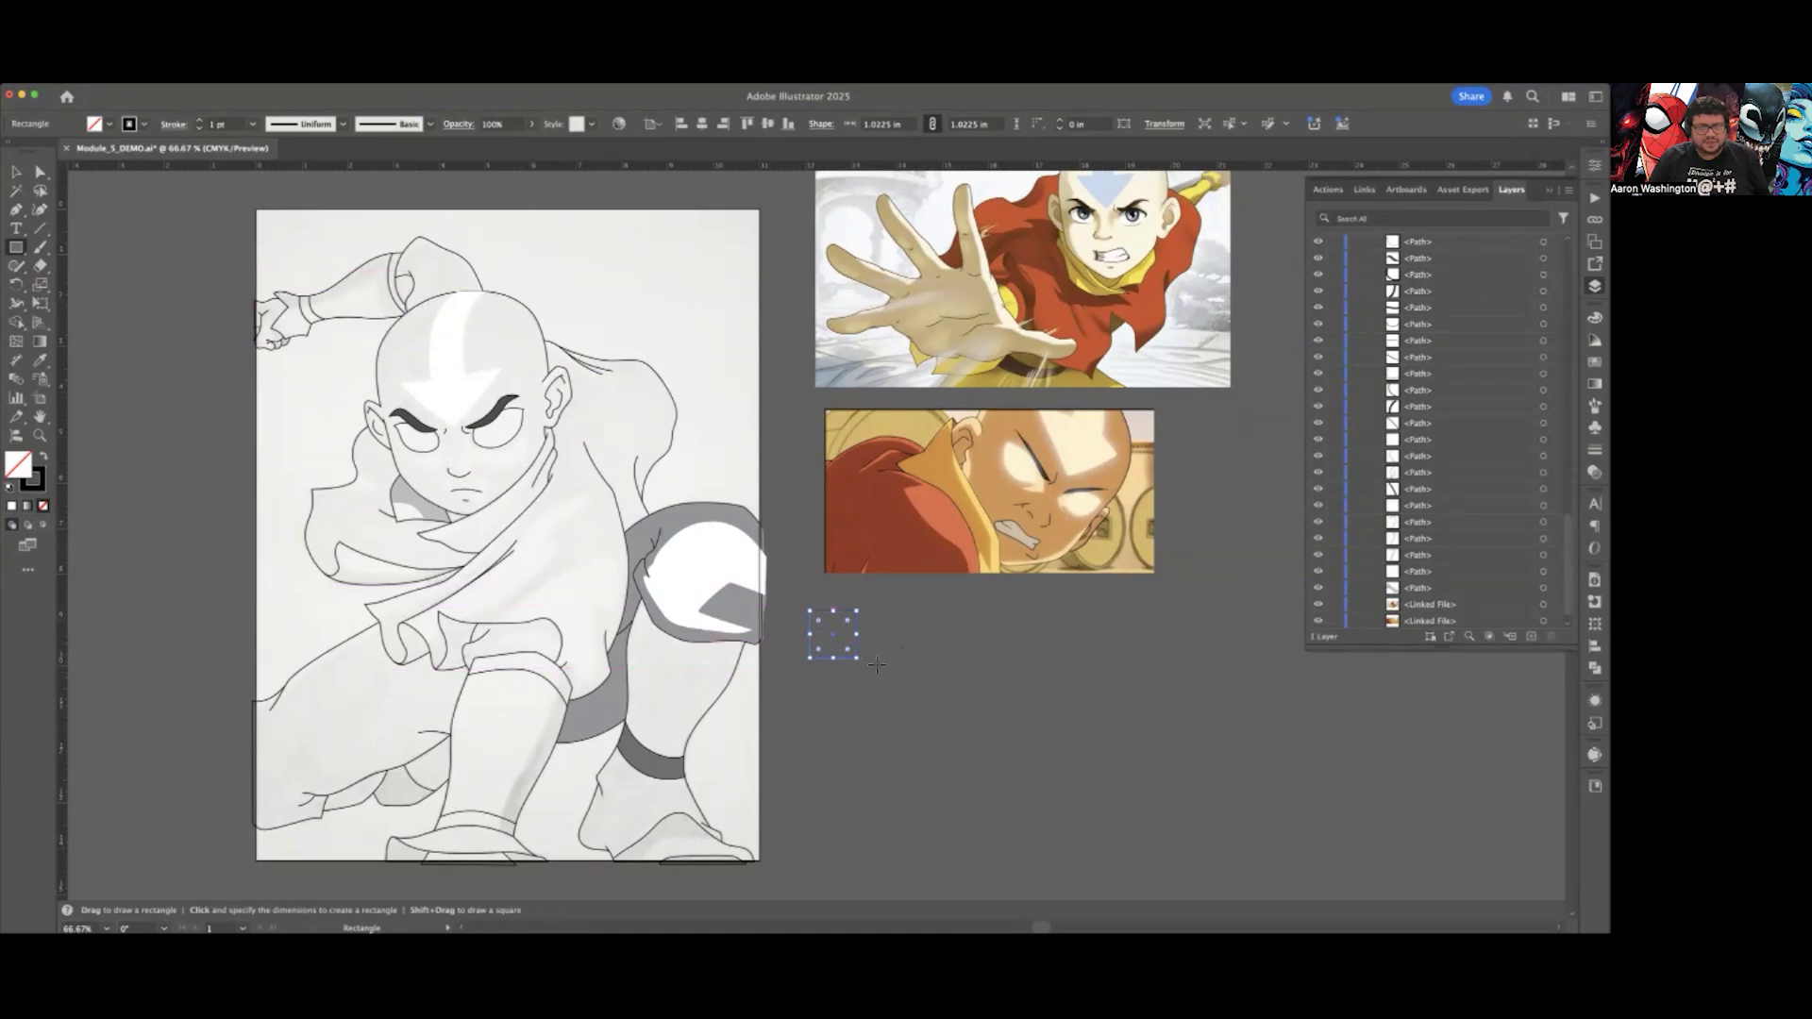
pyautogui.press('v')
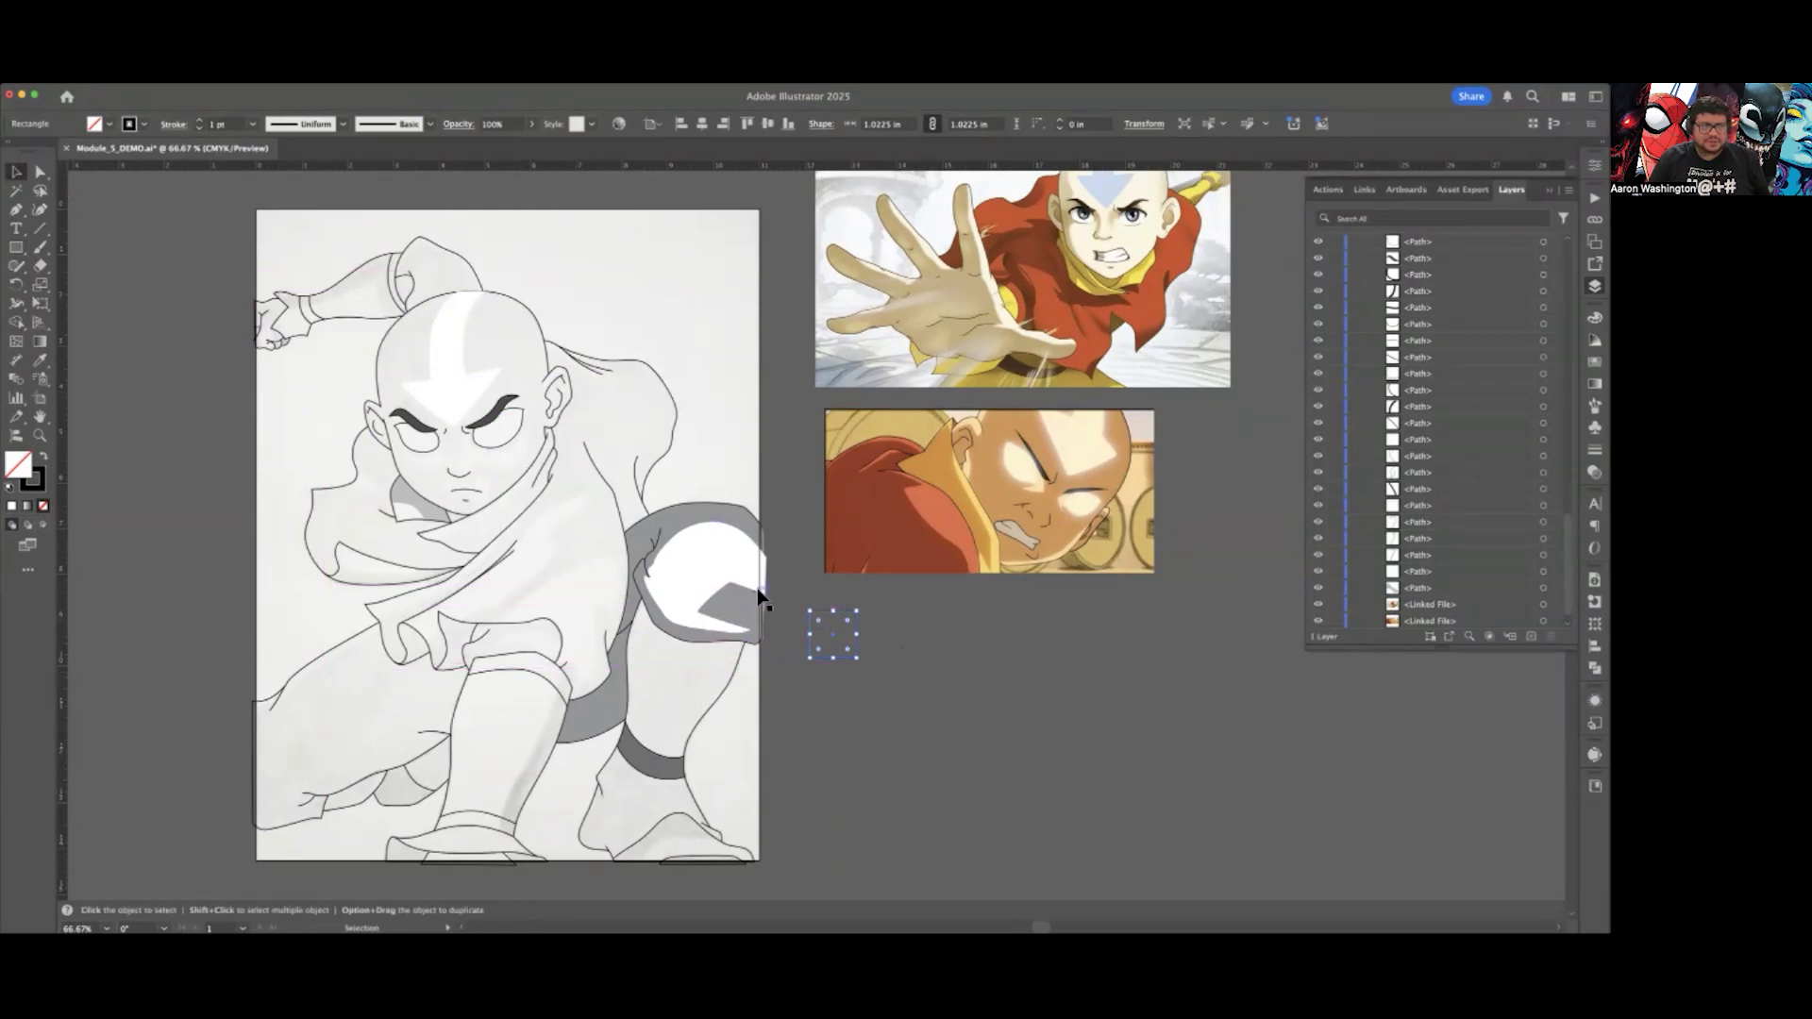
pyautogui.click(948, 675)
# Step: Swap the square's fill and stroke to give it a solid black fill and no stroke
pyautogui.scroll(2, 795, 643)
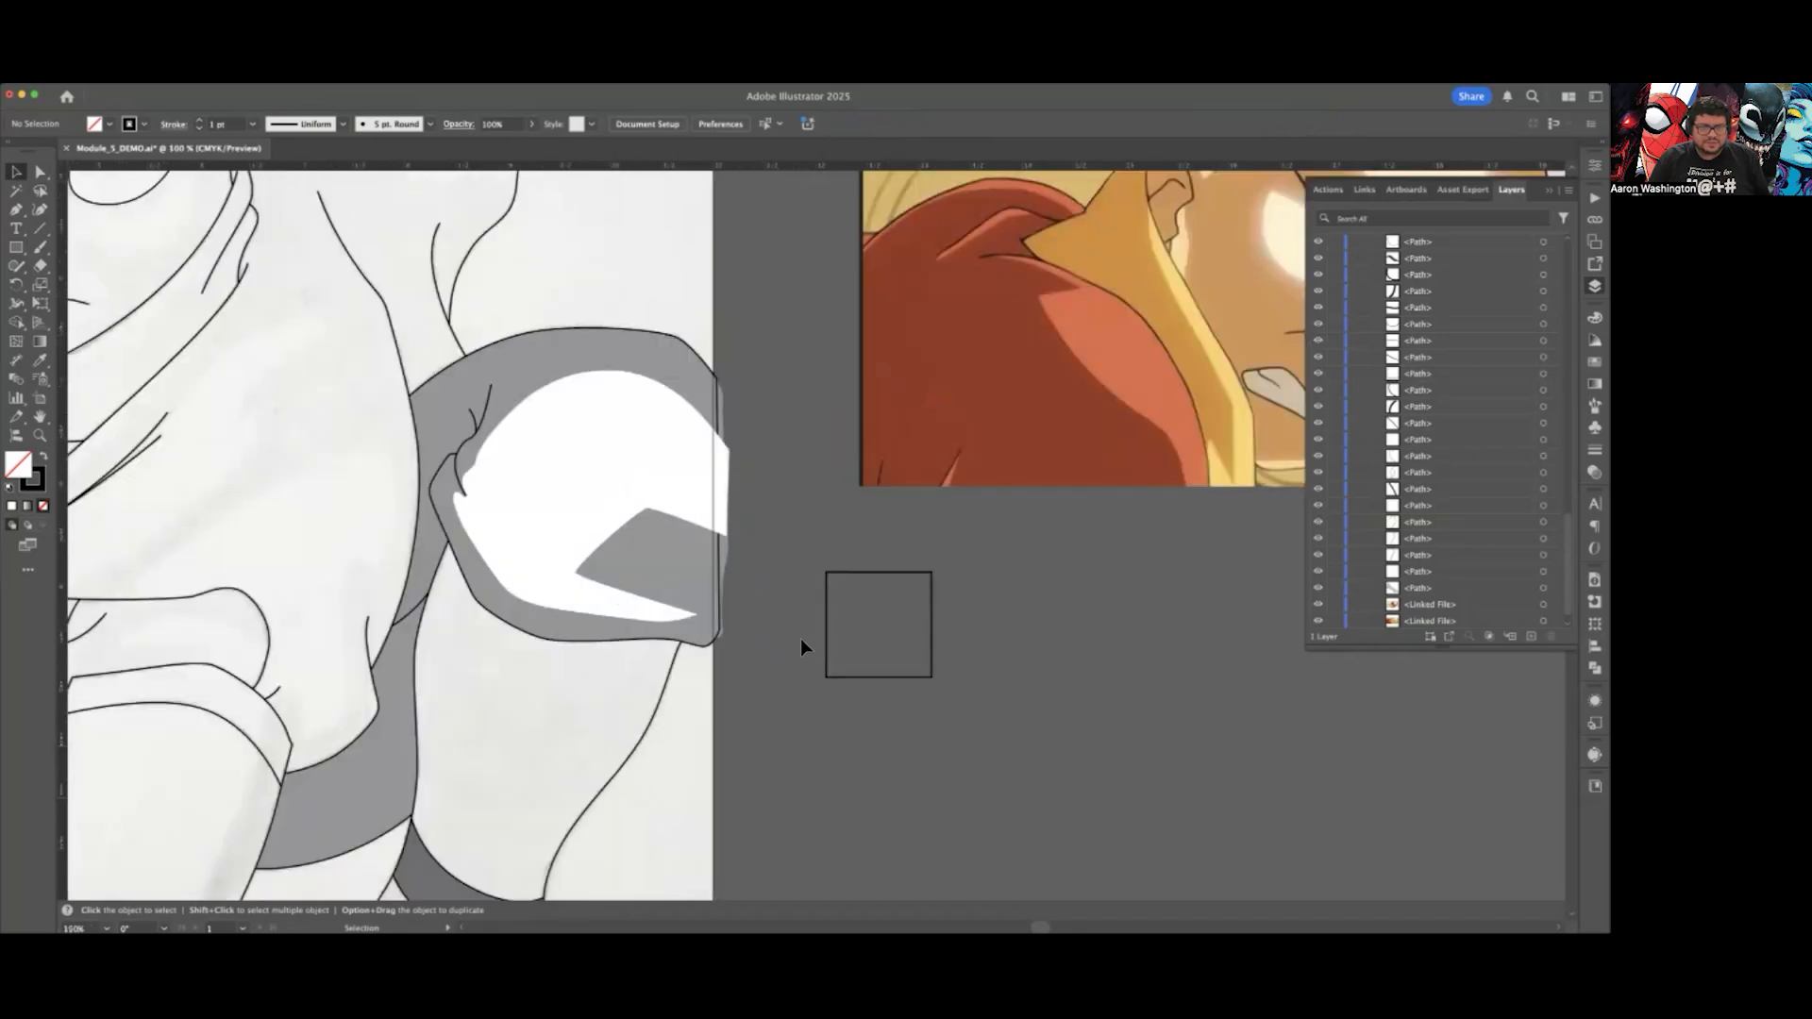
pyautogui.click(827, 632)
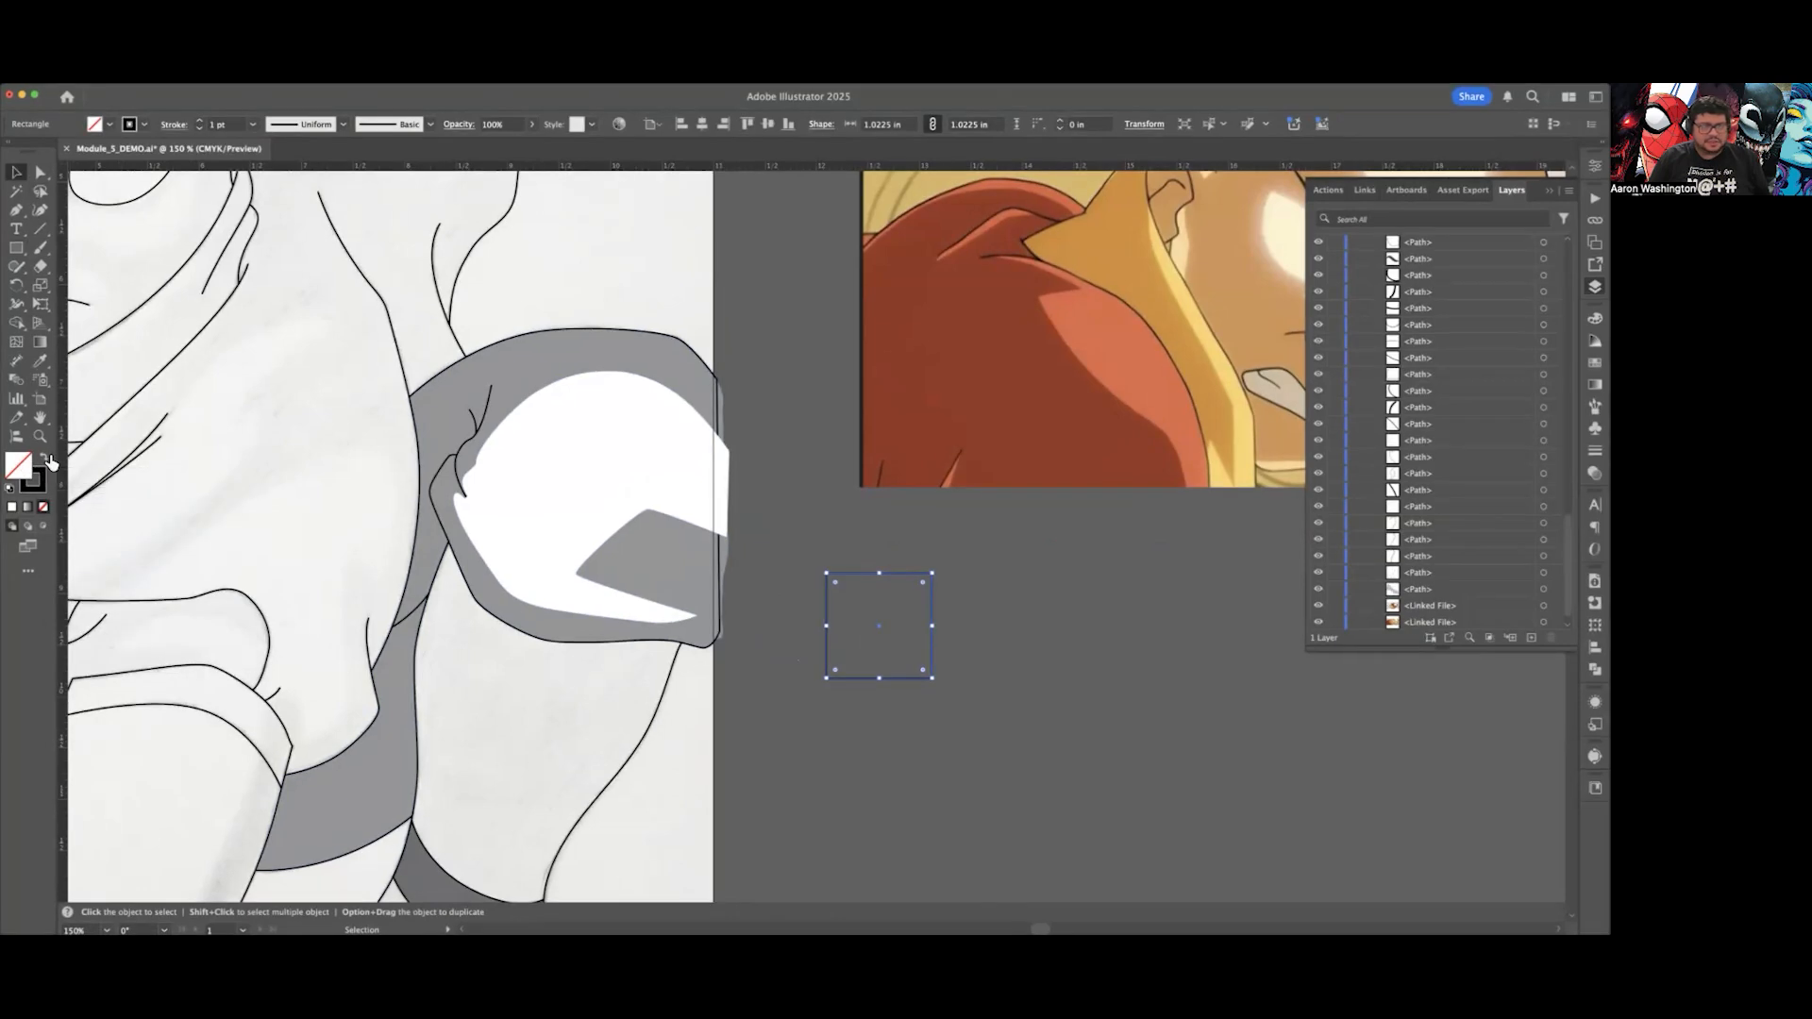
pyautogui.click(50, 460)
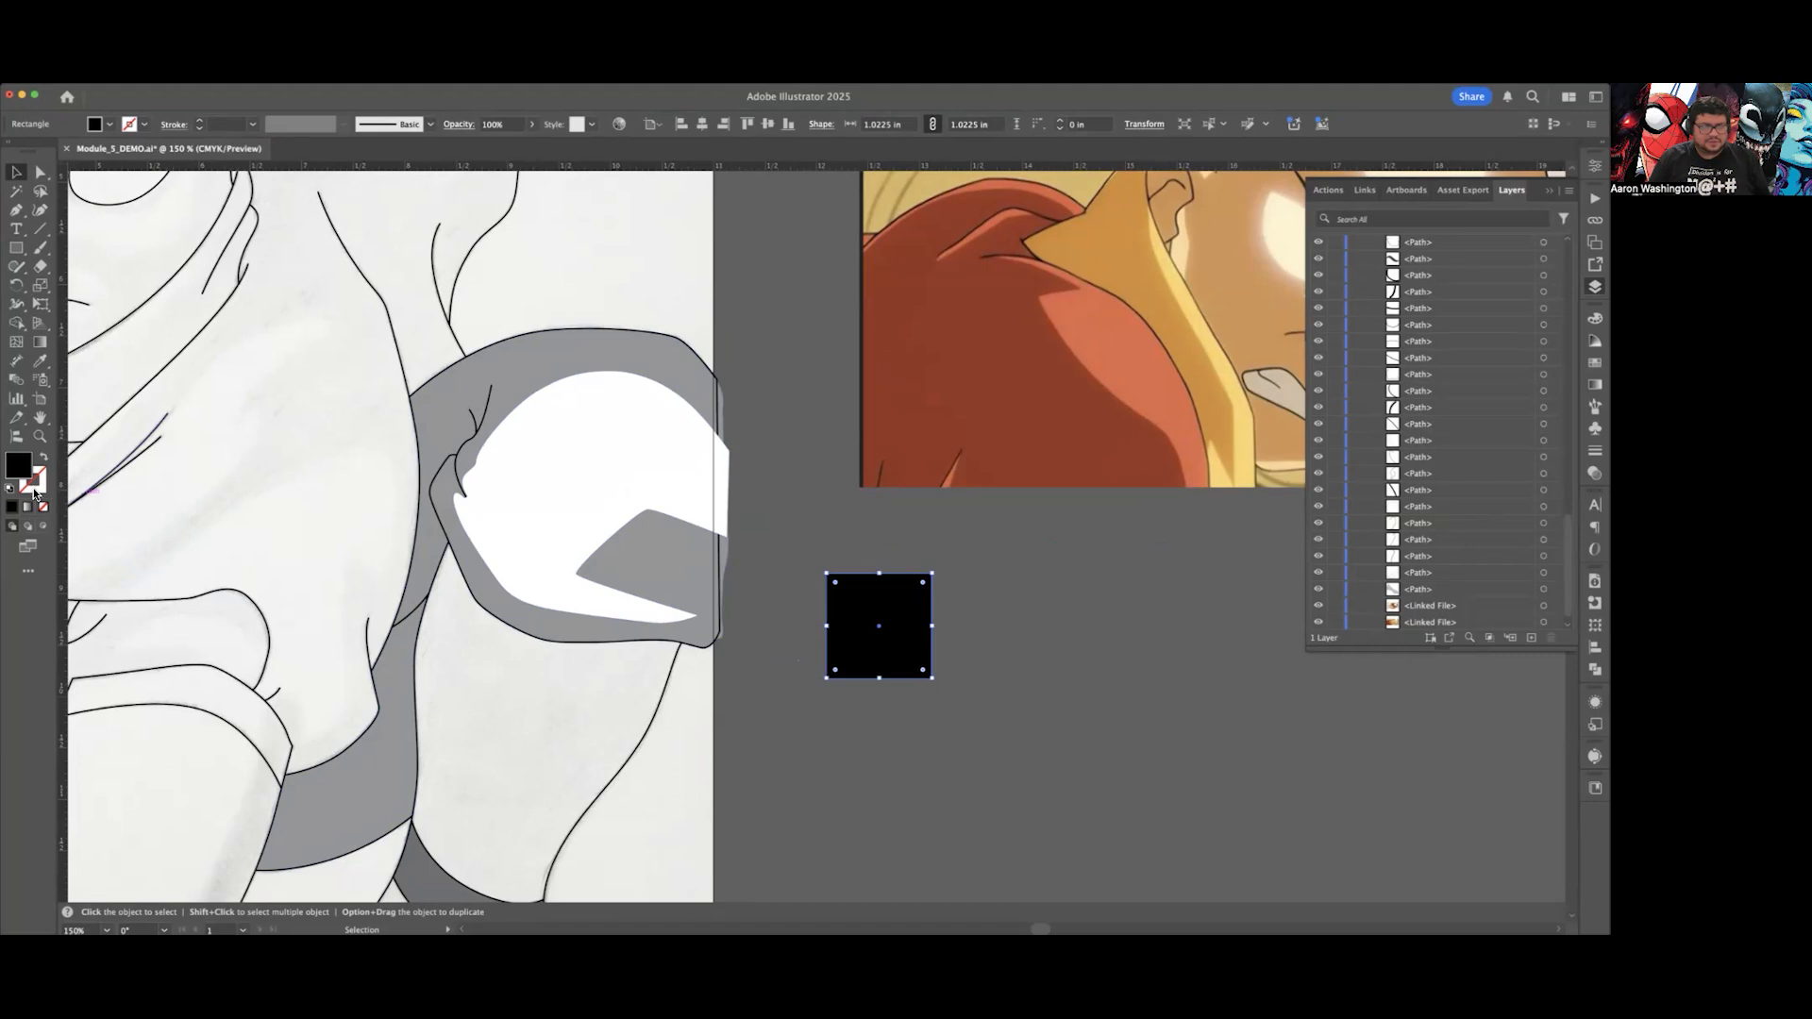
pyautogui.click(1029, 653)
# Step: Fill the black square with the base red sampled by Eyedropper from the cloak in the upper reference image
pyautogui.click(881, 627)
pyautogui.scroll(-1, 974, 559)
pyautogui.hscroll(3, 973, 558)
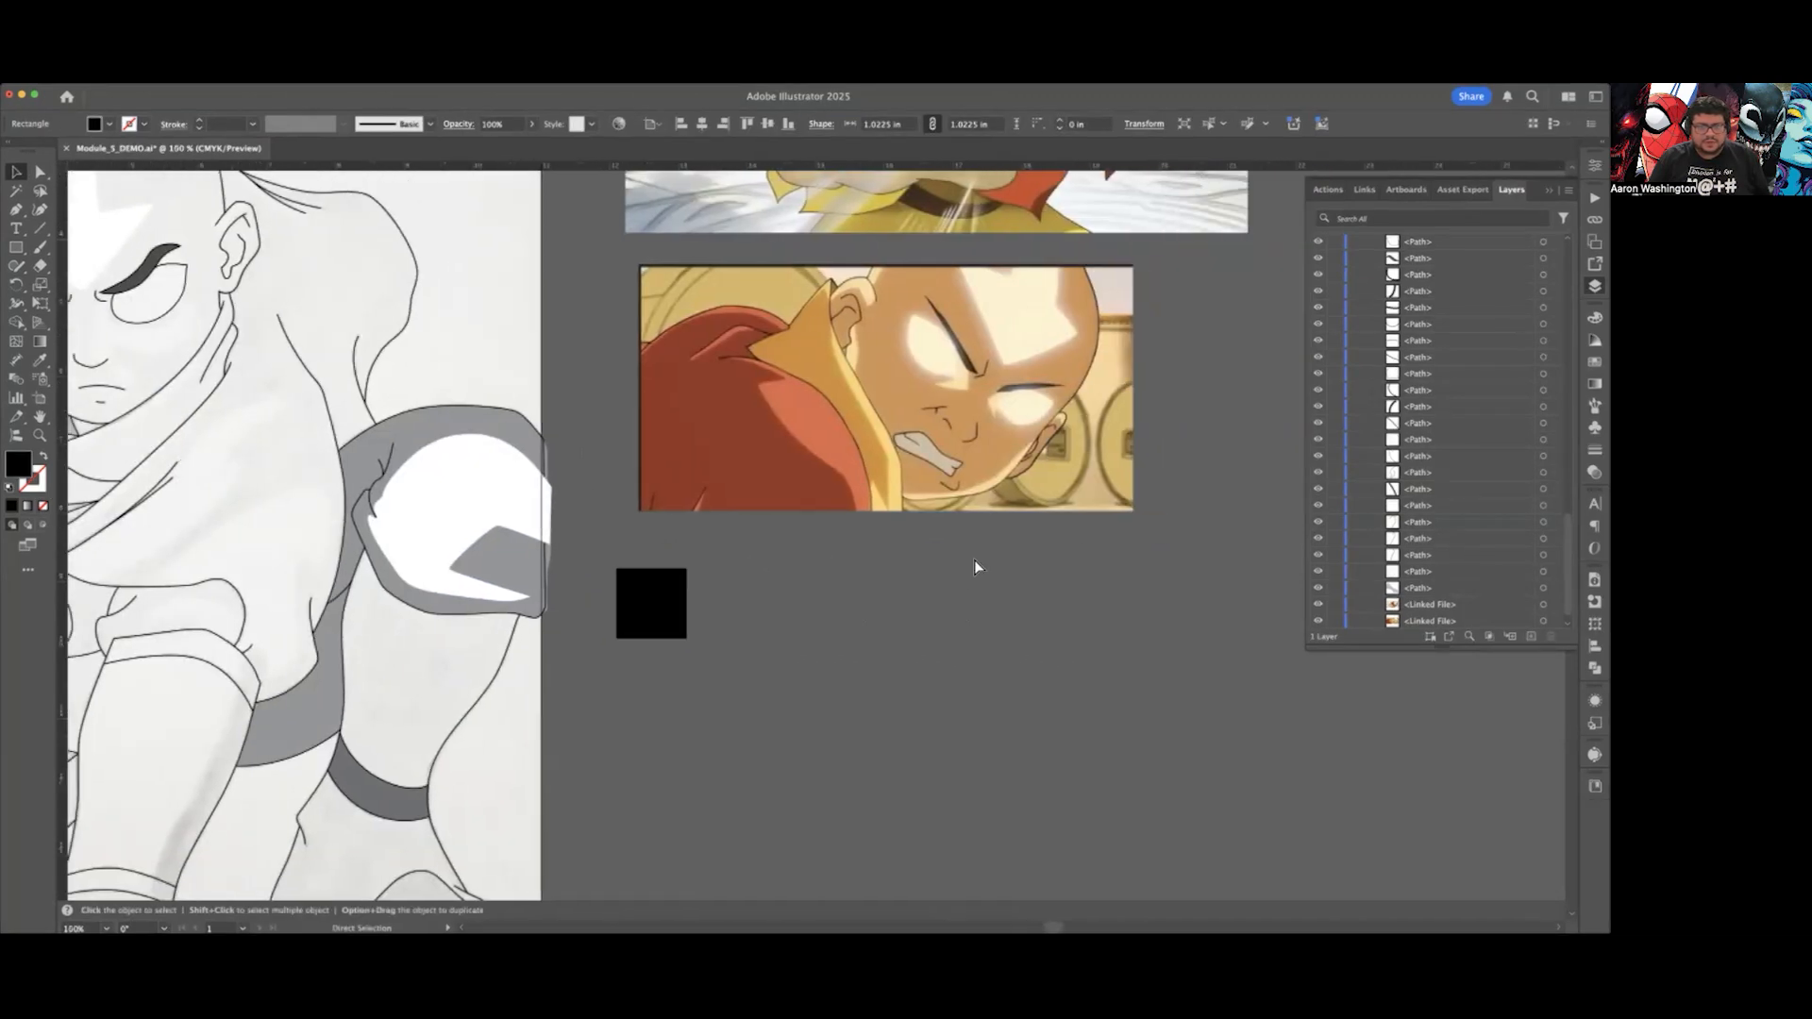
pyautogui.hscroll(1, 973, 559)
pyautogui.scroll(2, 974, 558)
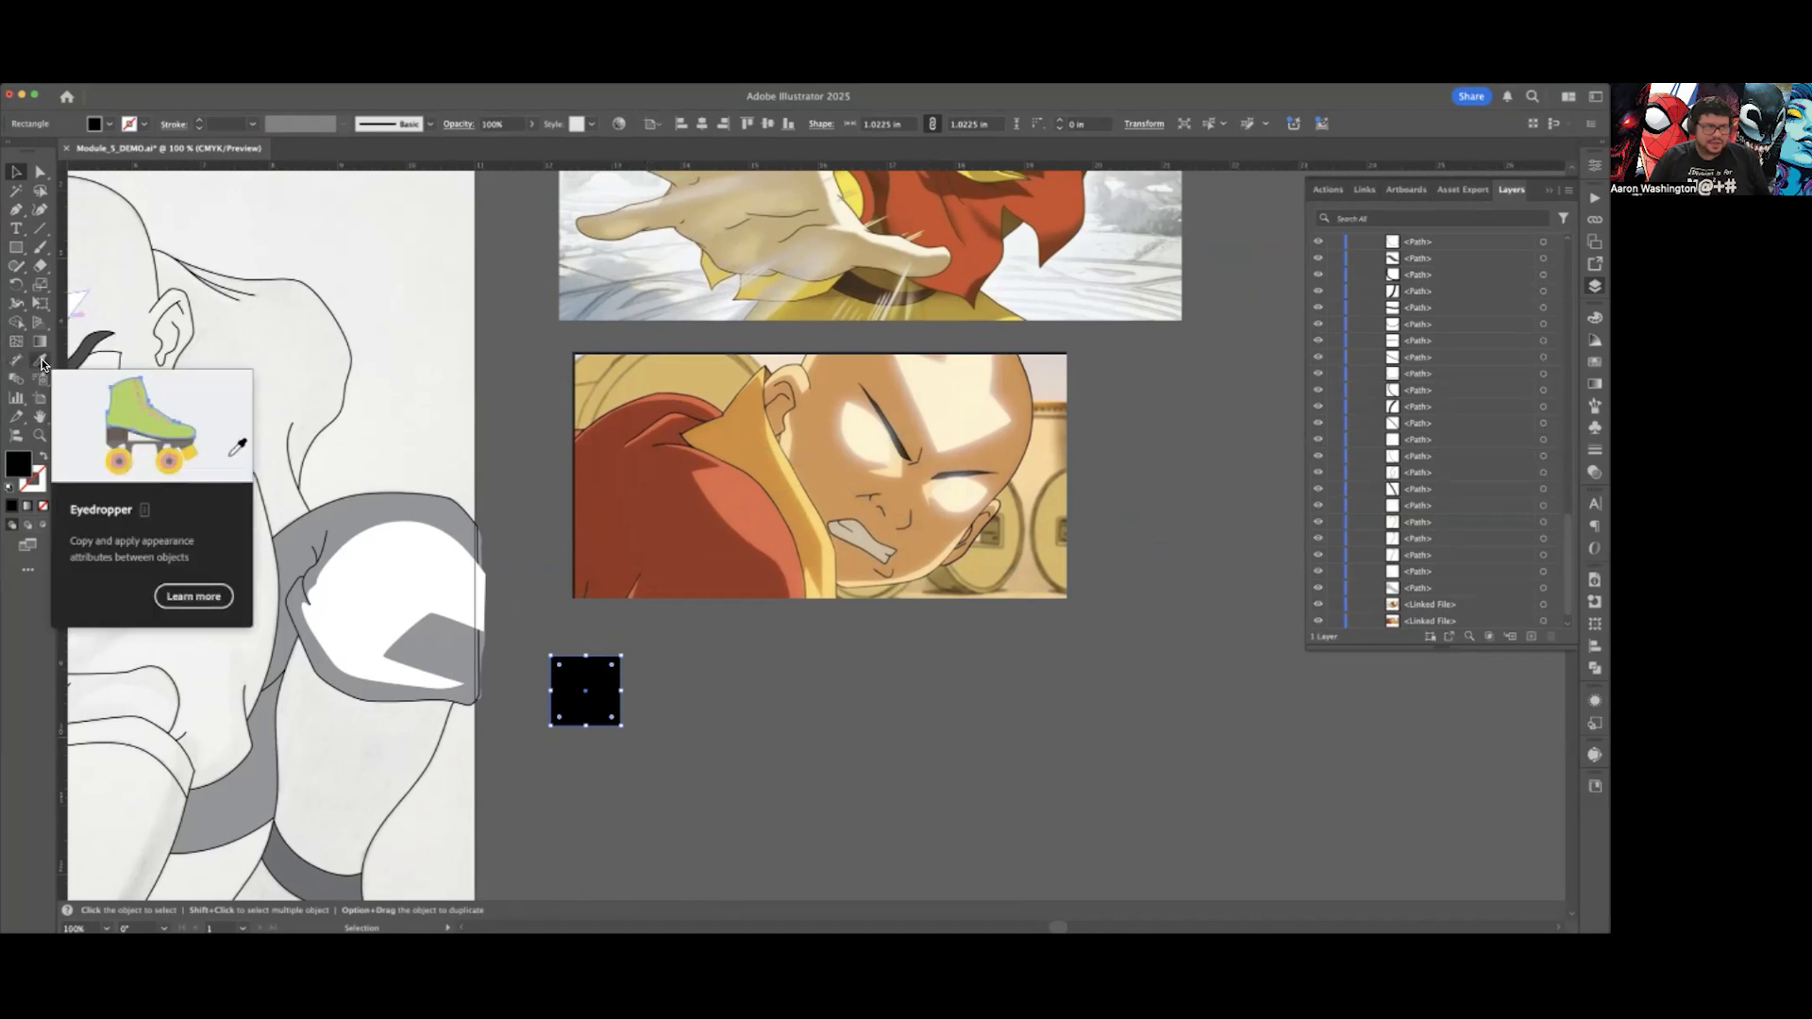
pyautogui.click(42, 361)
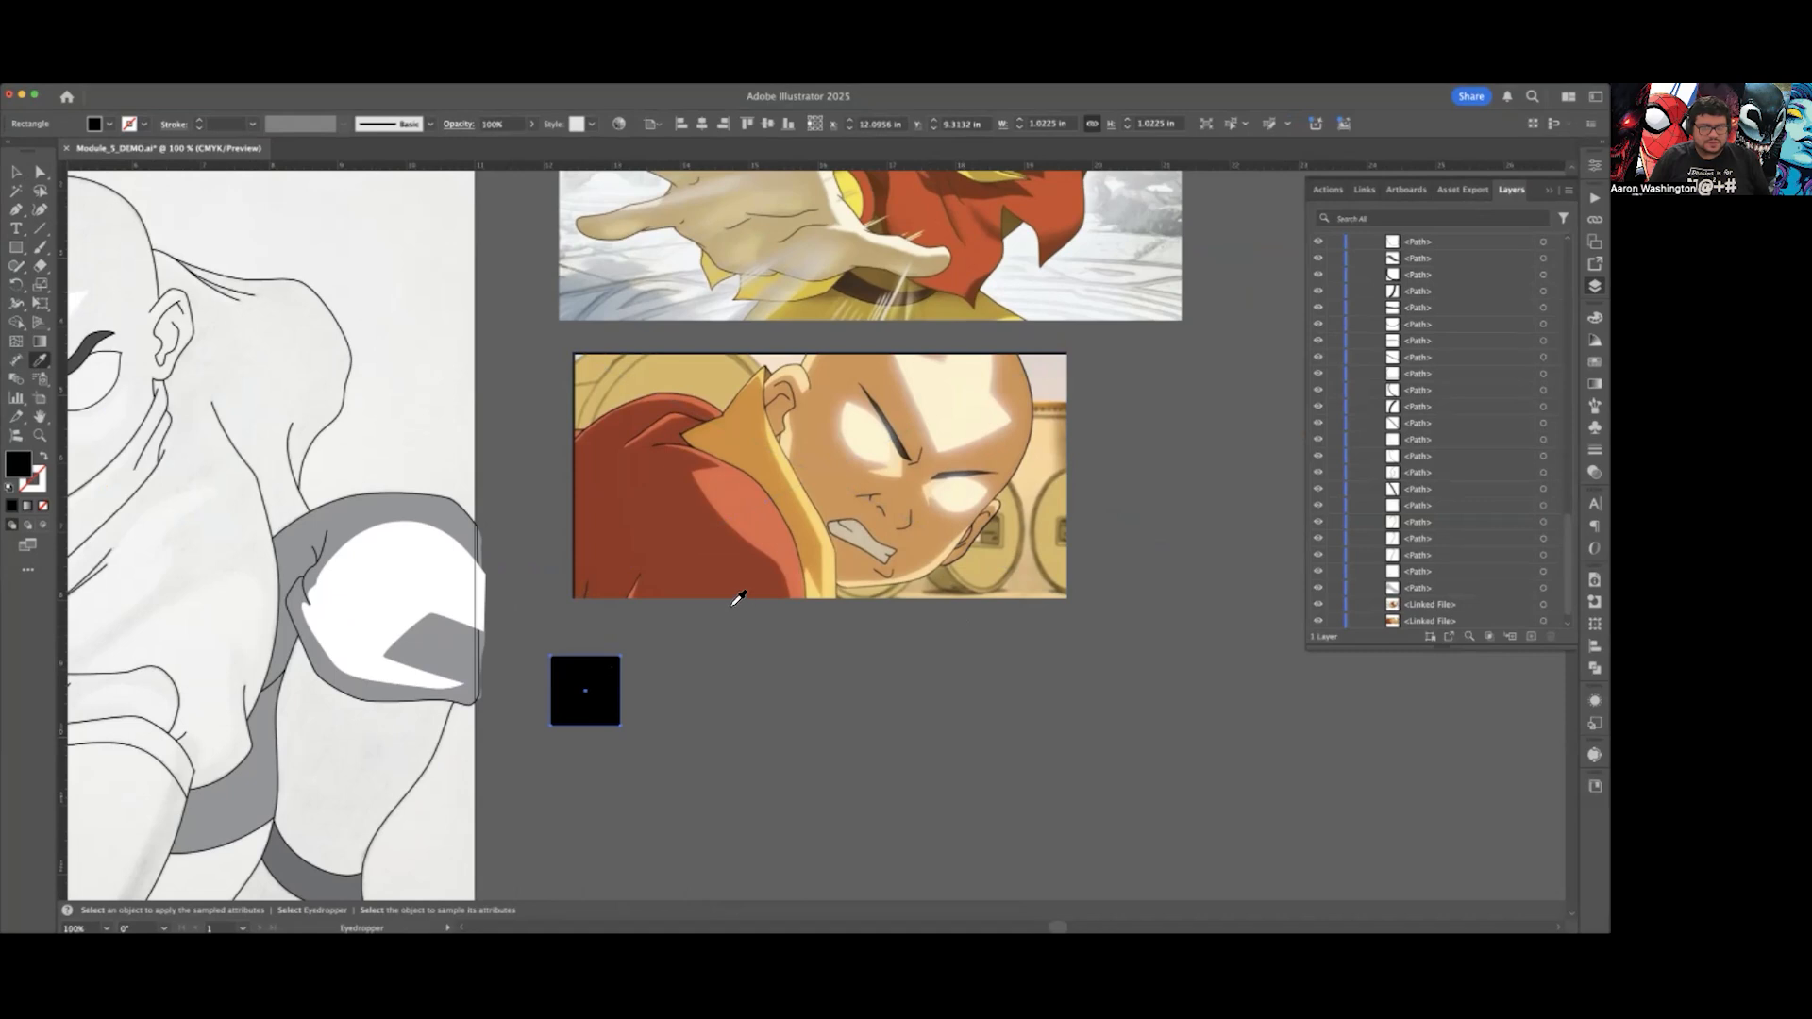
pyautogui.scroll(3, 736, 595)
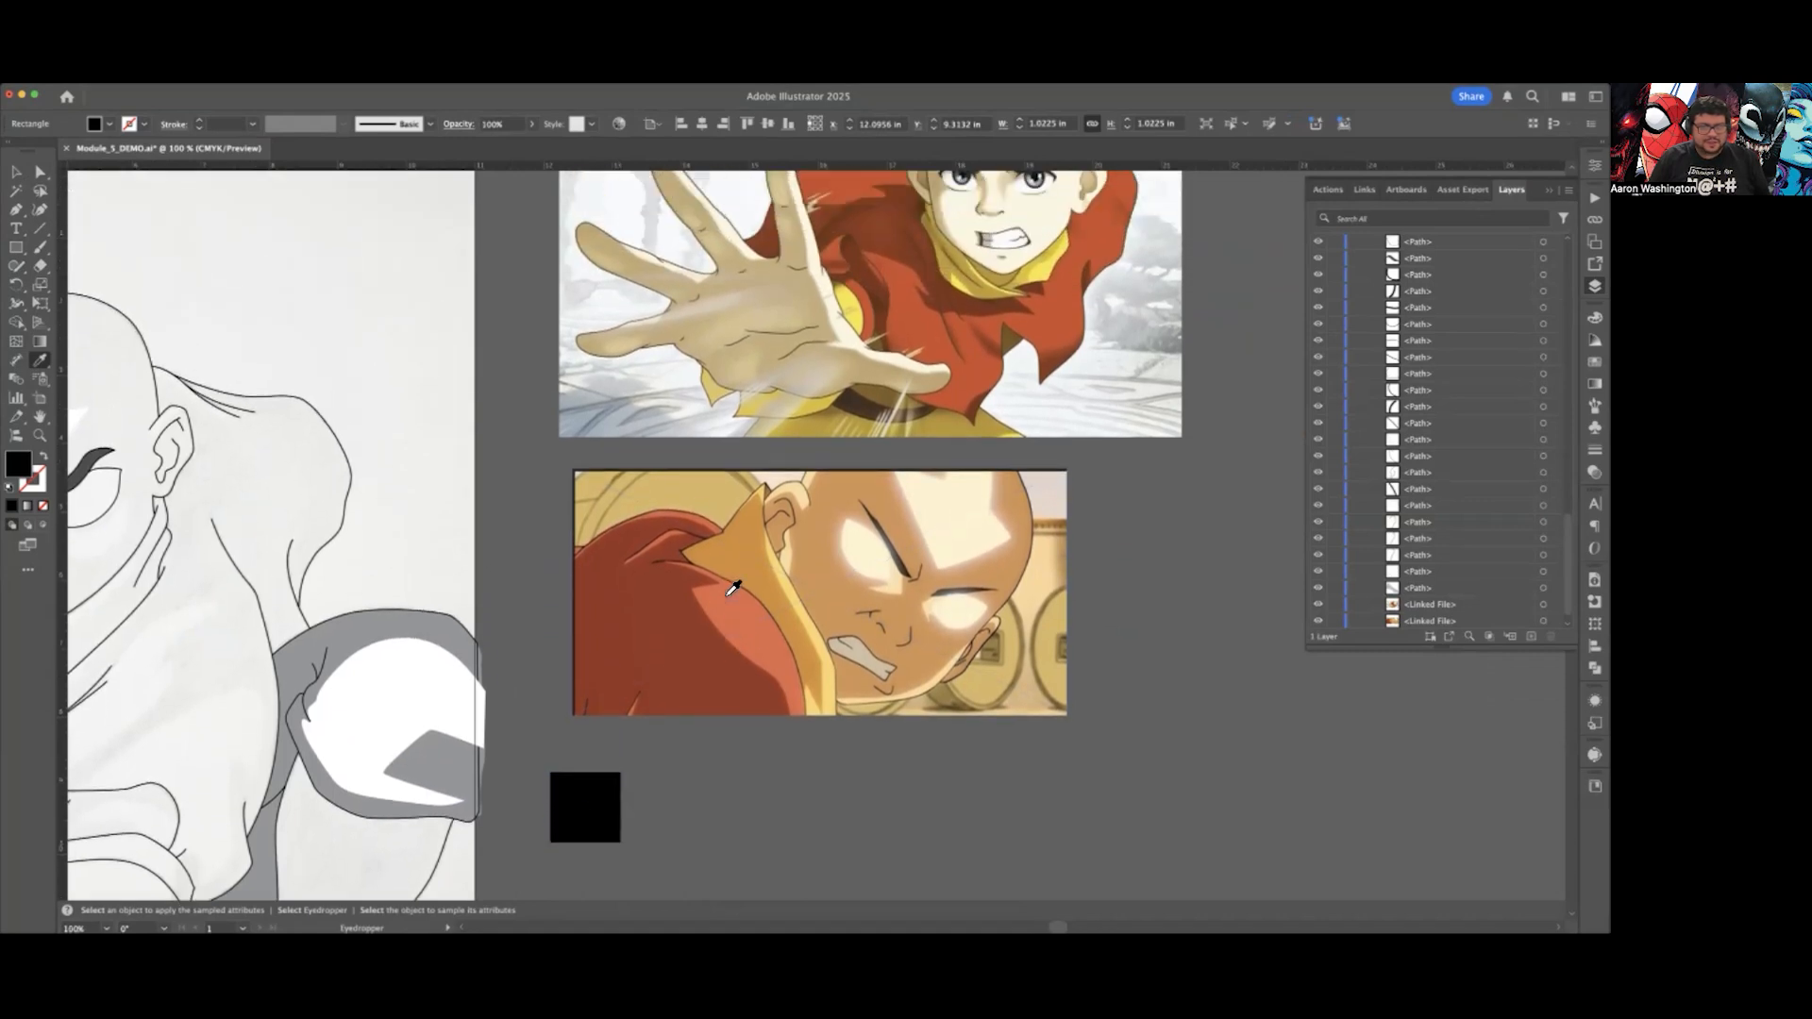
pyautogui.scroll(1, 727, 595)
pyautogui.hscroll(-1, 725, 591)
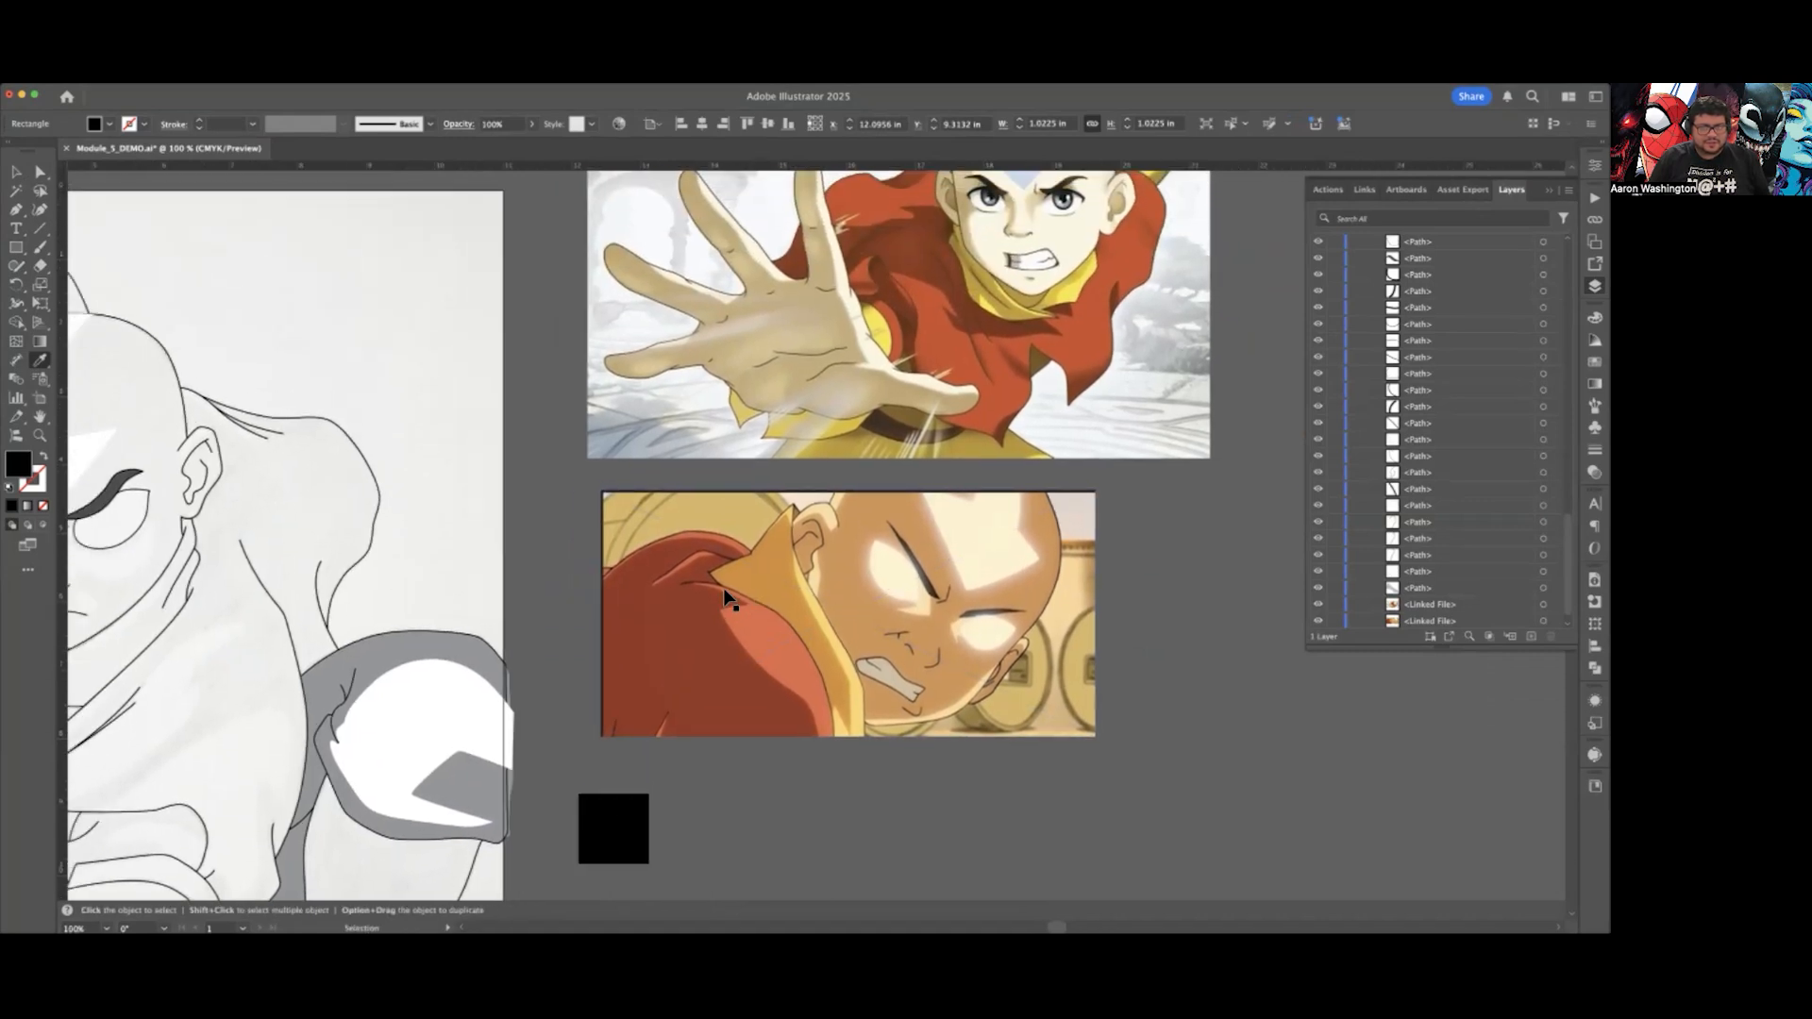
pyautogui.hscroll(-1, 723, 594)
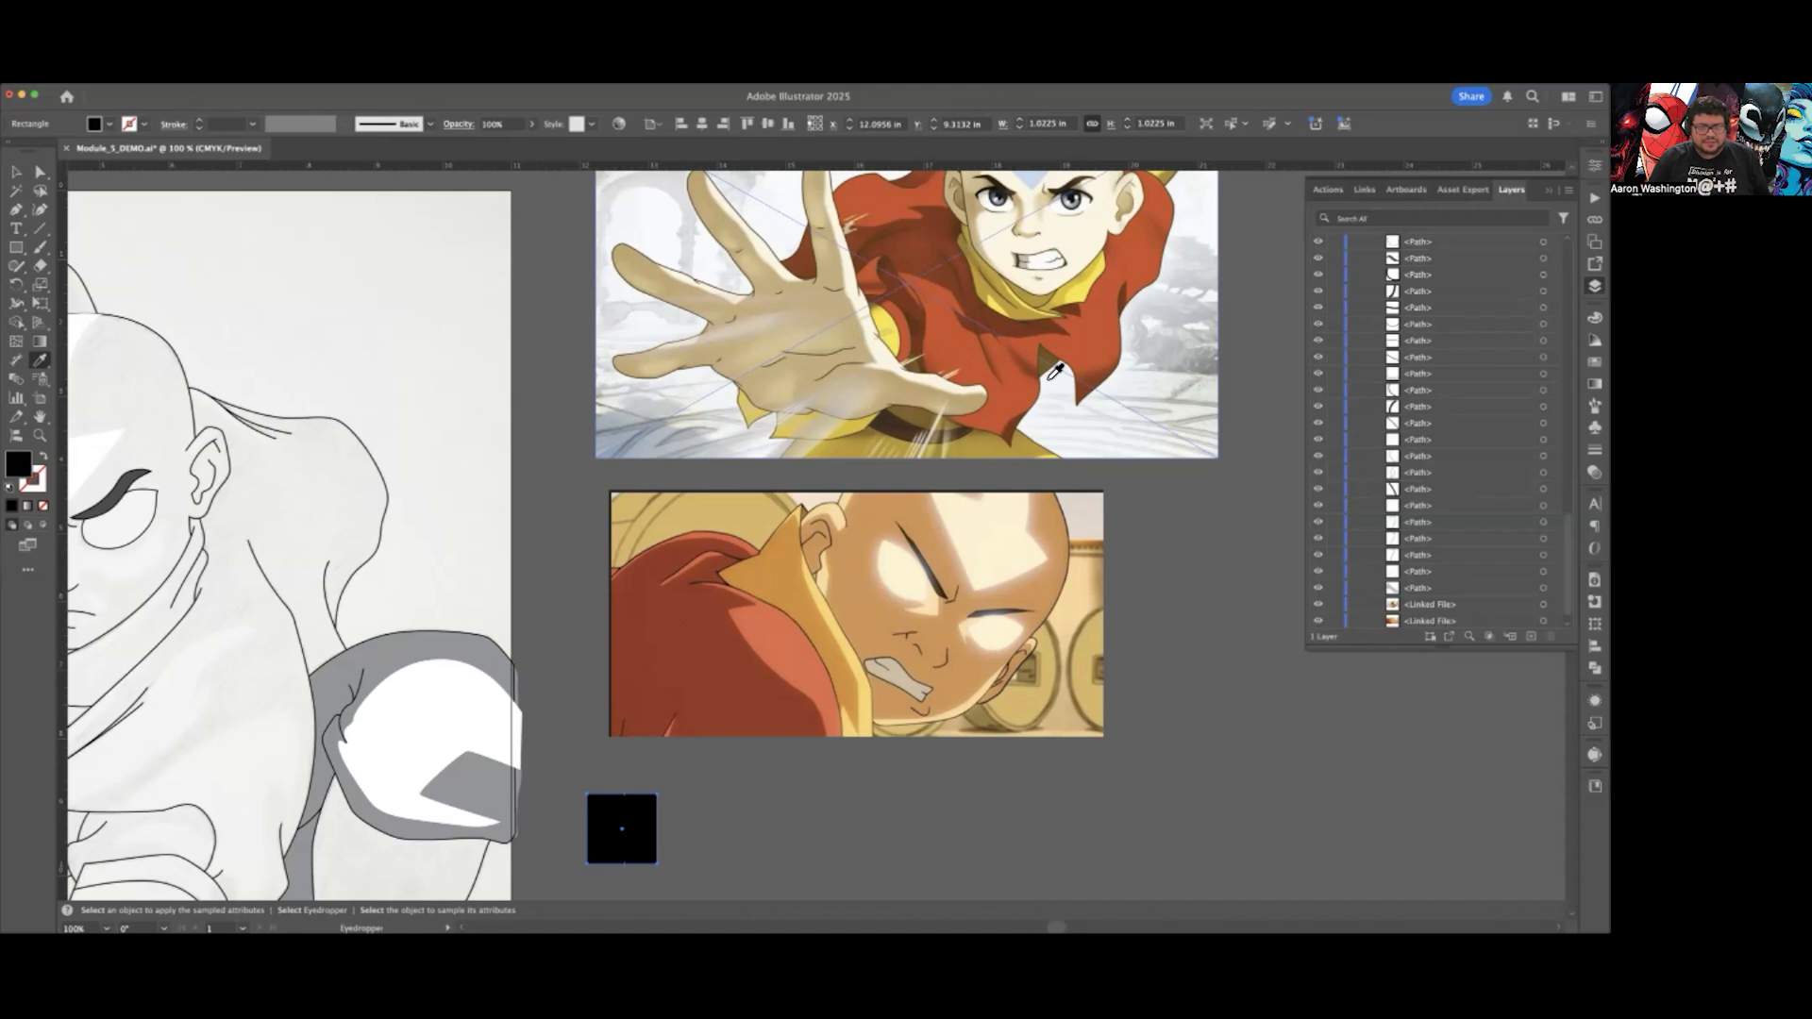
pyautogui.click(1101, 330)
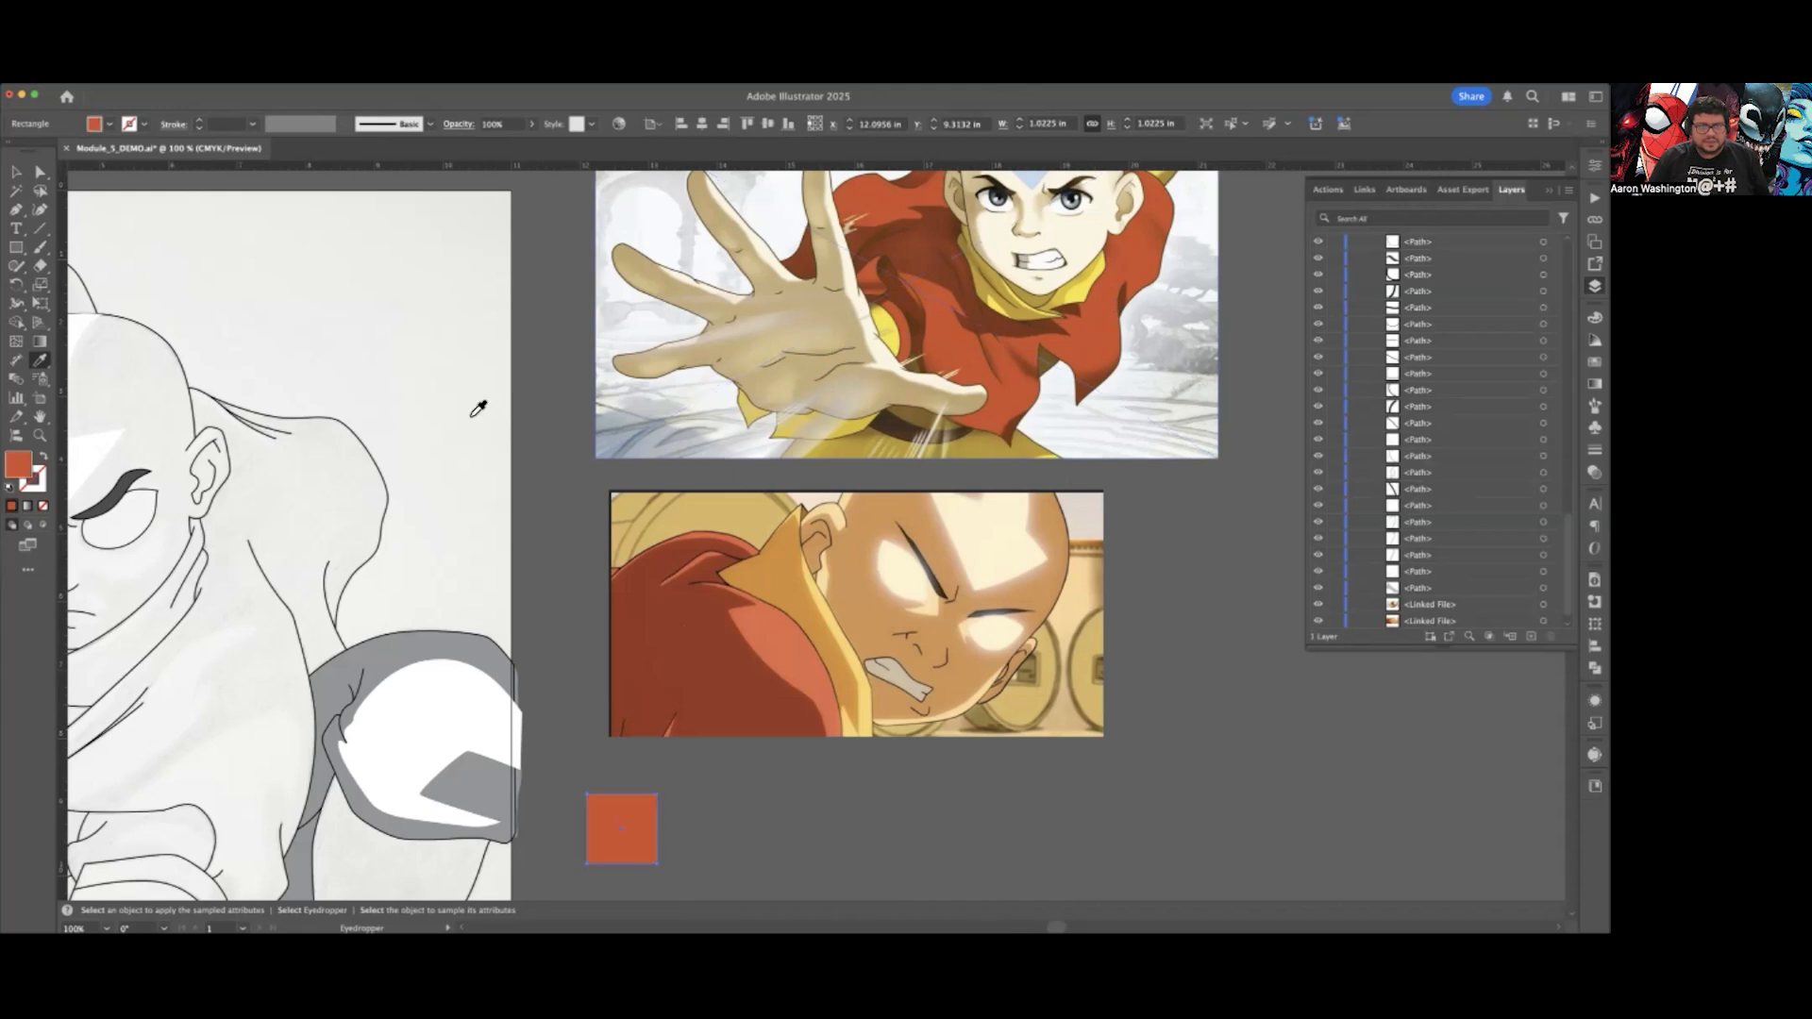
pyautogui.click(16, 174)
pyautogui.click(785, 453)
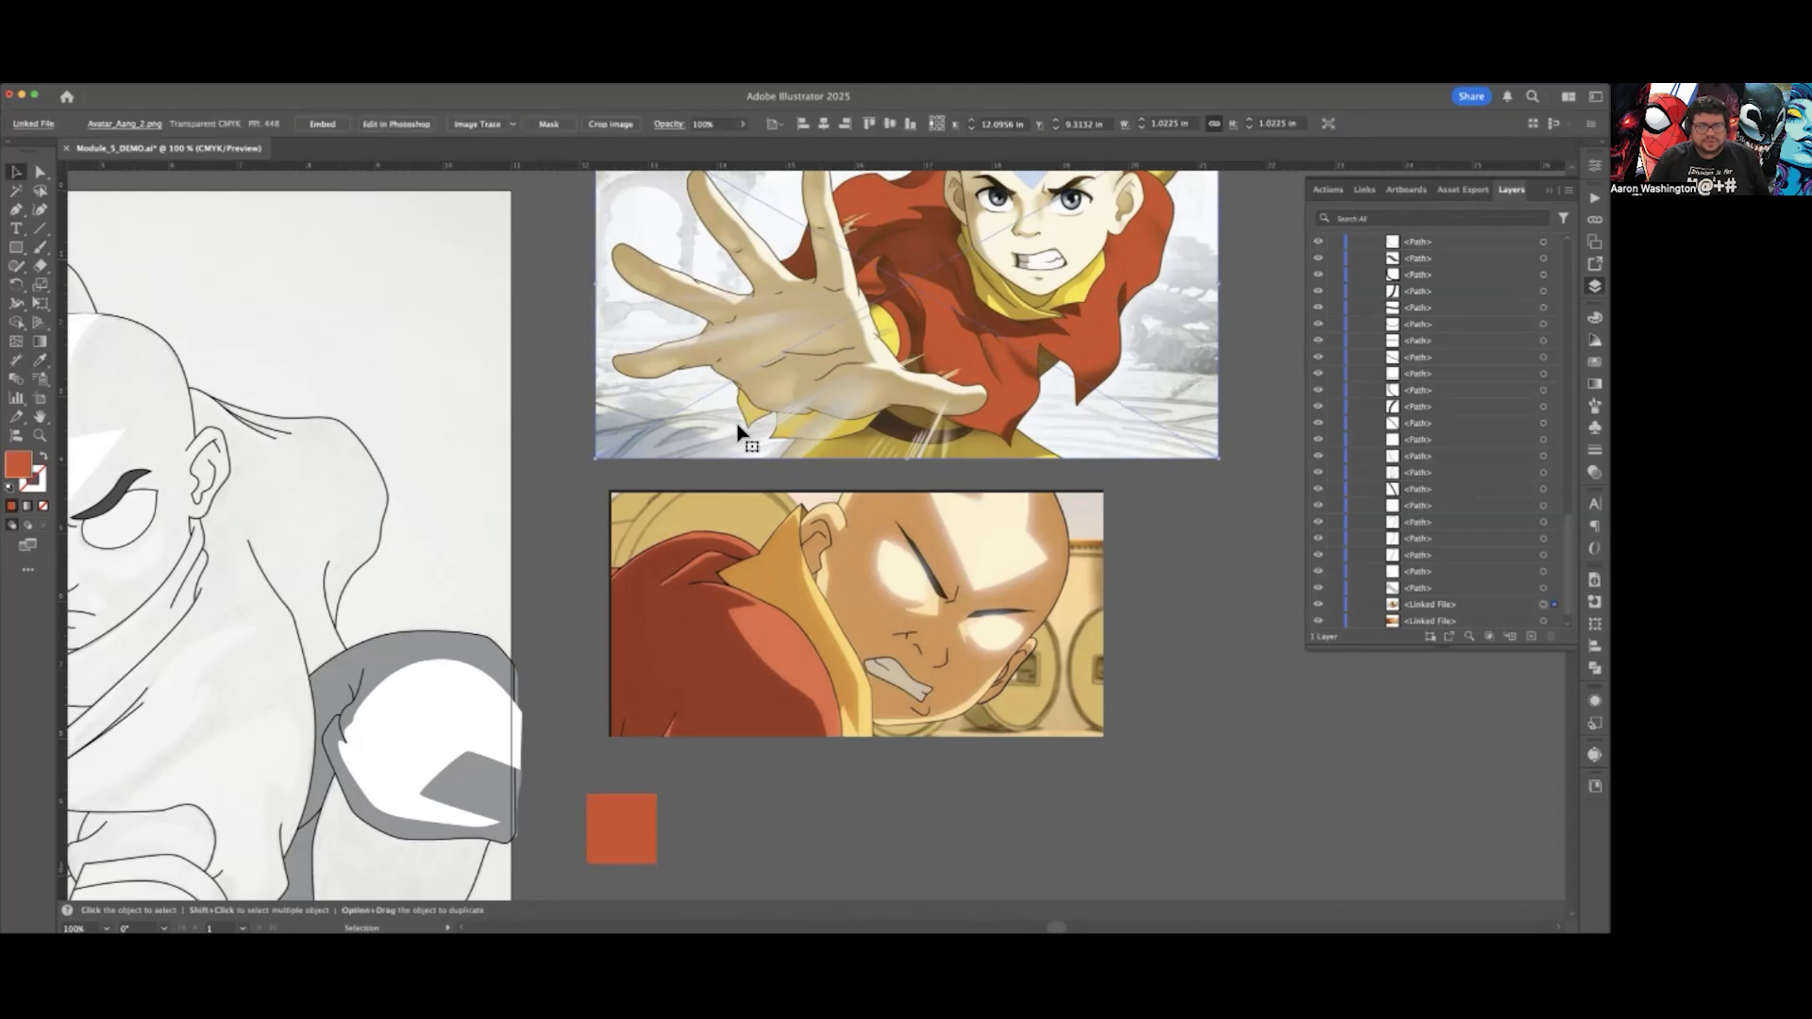
pyautogui.keyDown('shift'); pyautogui.click(755, 513); pyautogui.keyUp('shift')
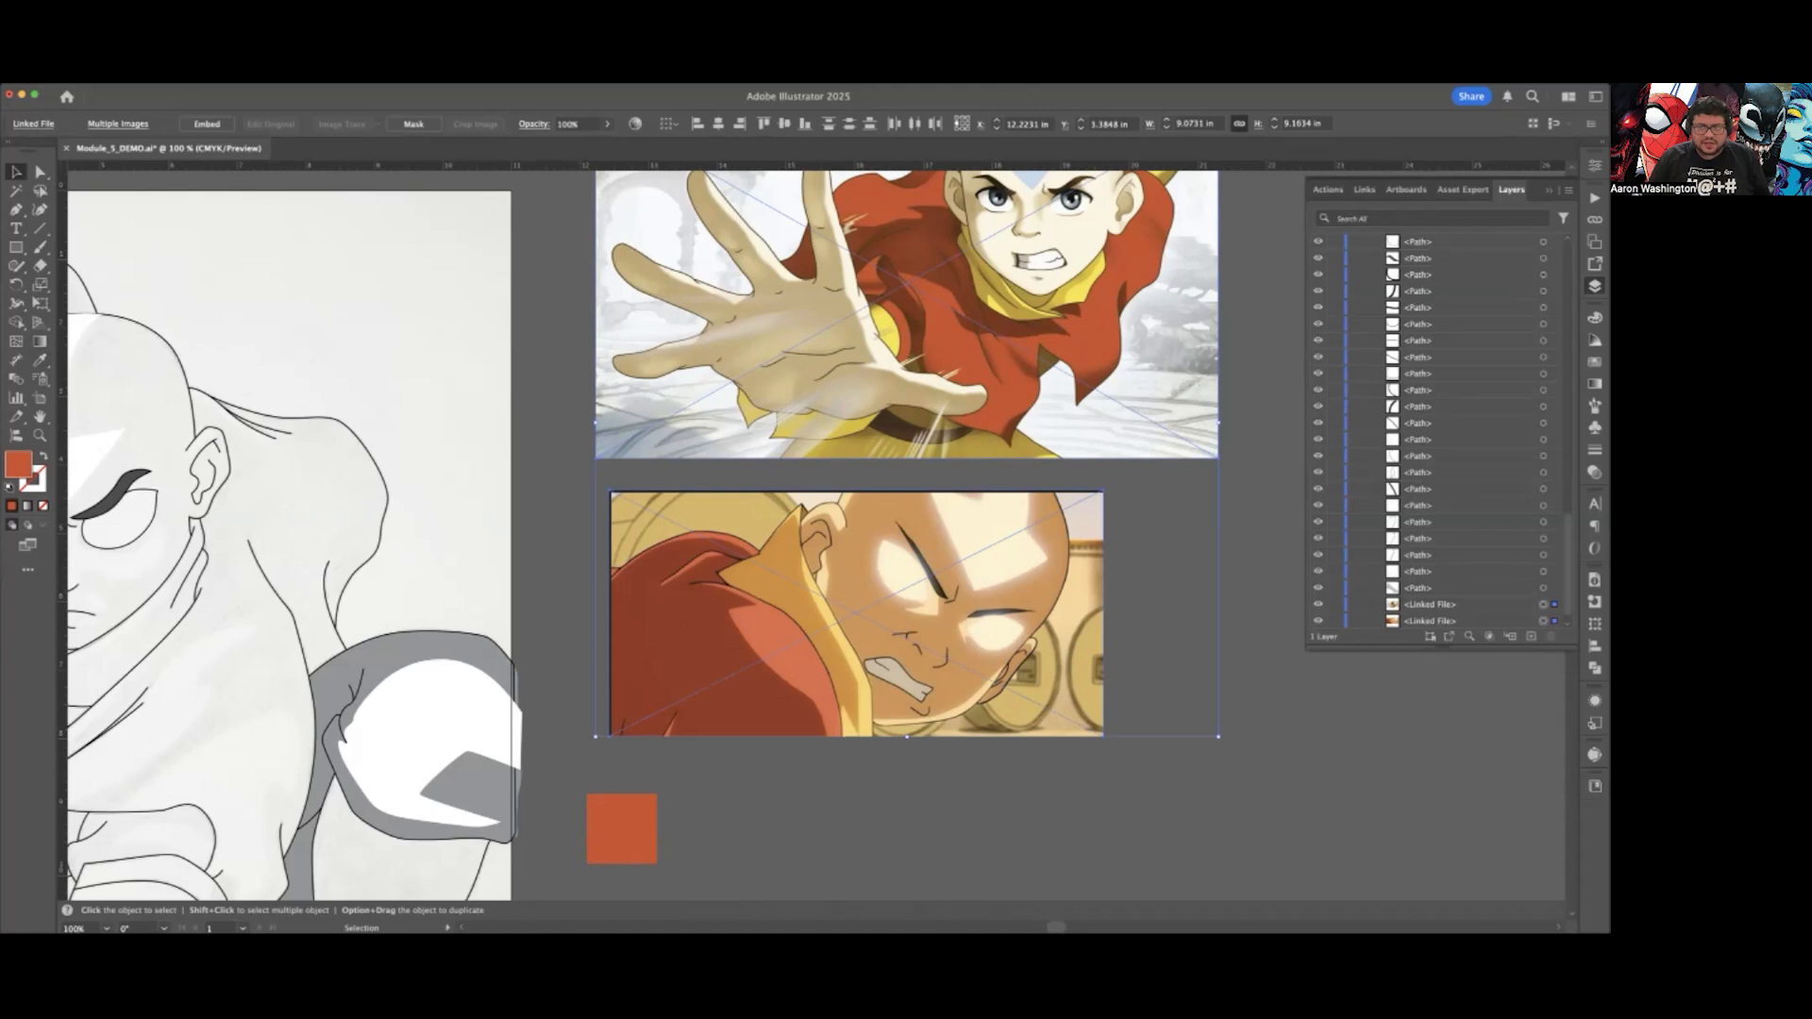
pyautogui.scroll(-1, 1436, 430)
pyautogui.press('super+shift+a')
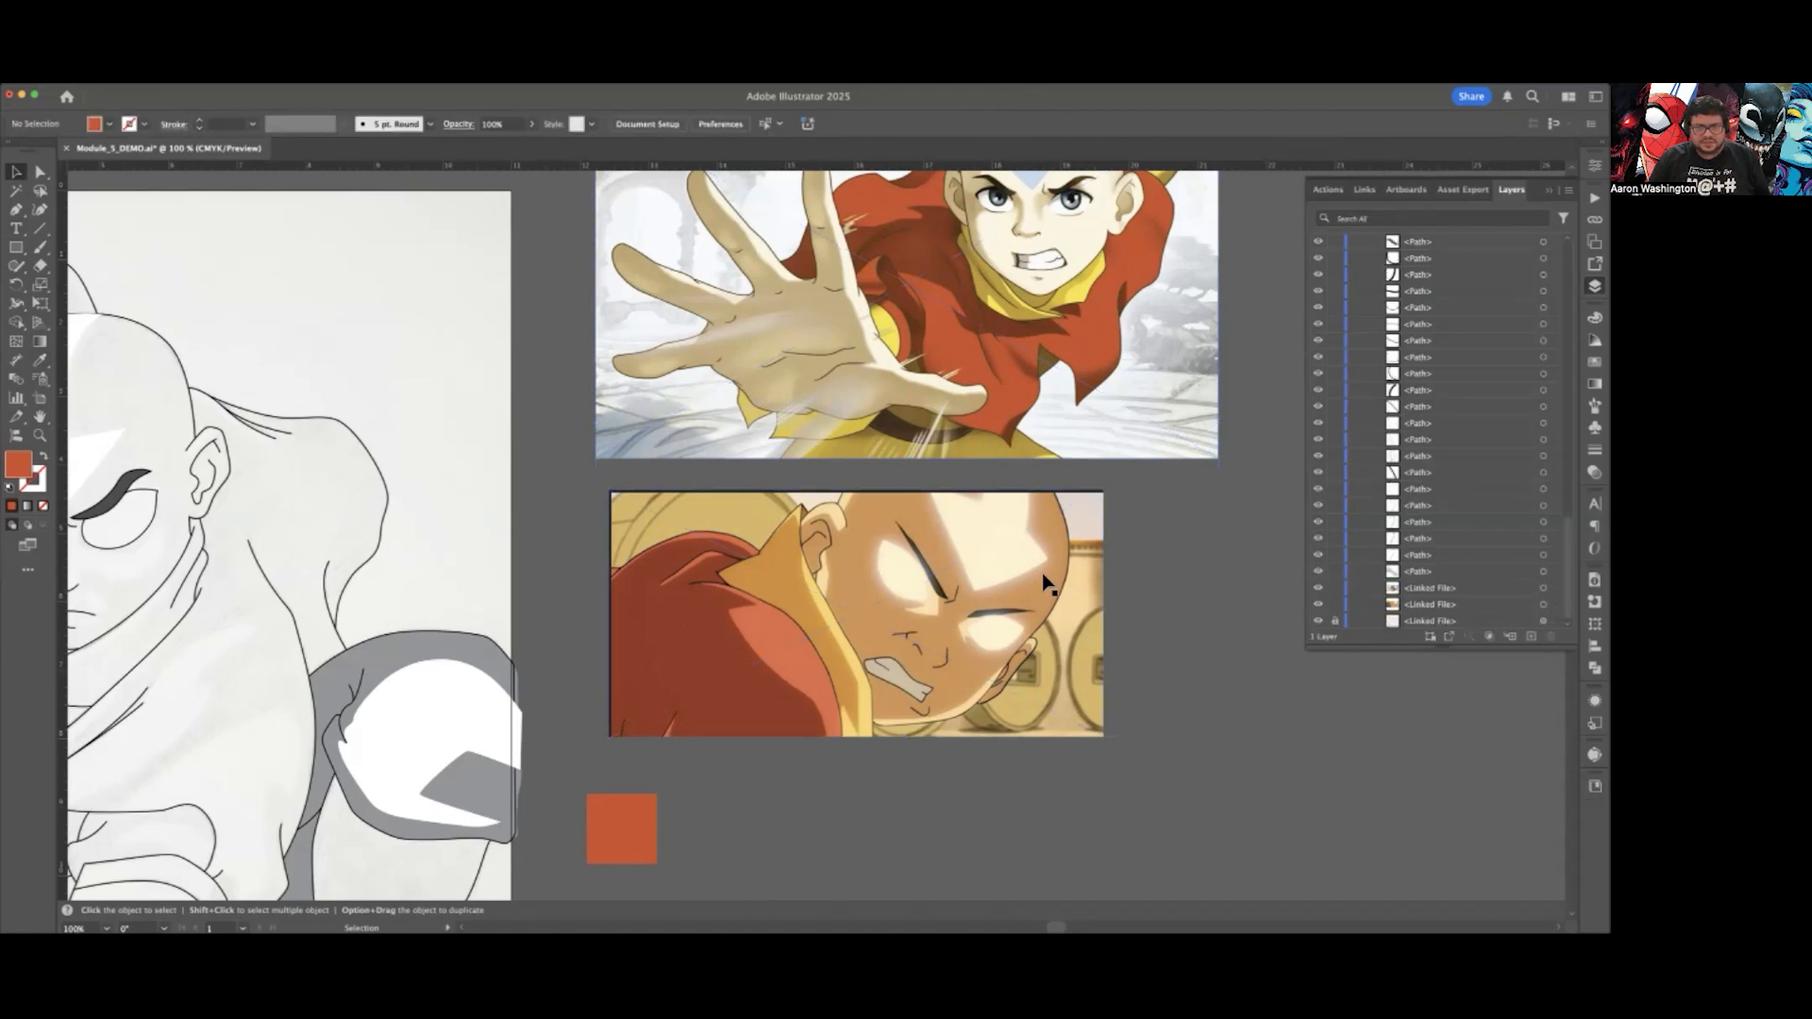
# Step: Duplicate the red square directly below itself and adjust the copy's spacing to leave a small gap
pyautogui.scroll(-2, 1043, 579)
pyautogui.hscroll(-2, 1044, 579)
pyautogui.hscroll(-2, 1044, 582)
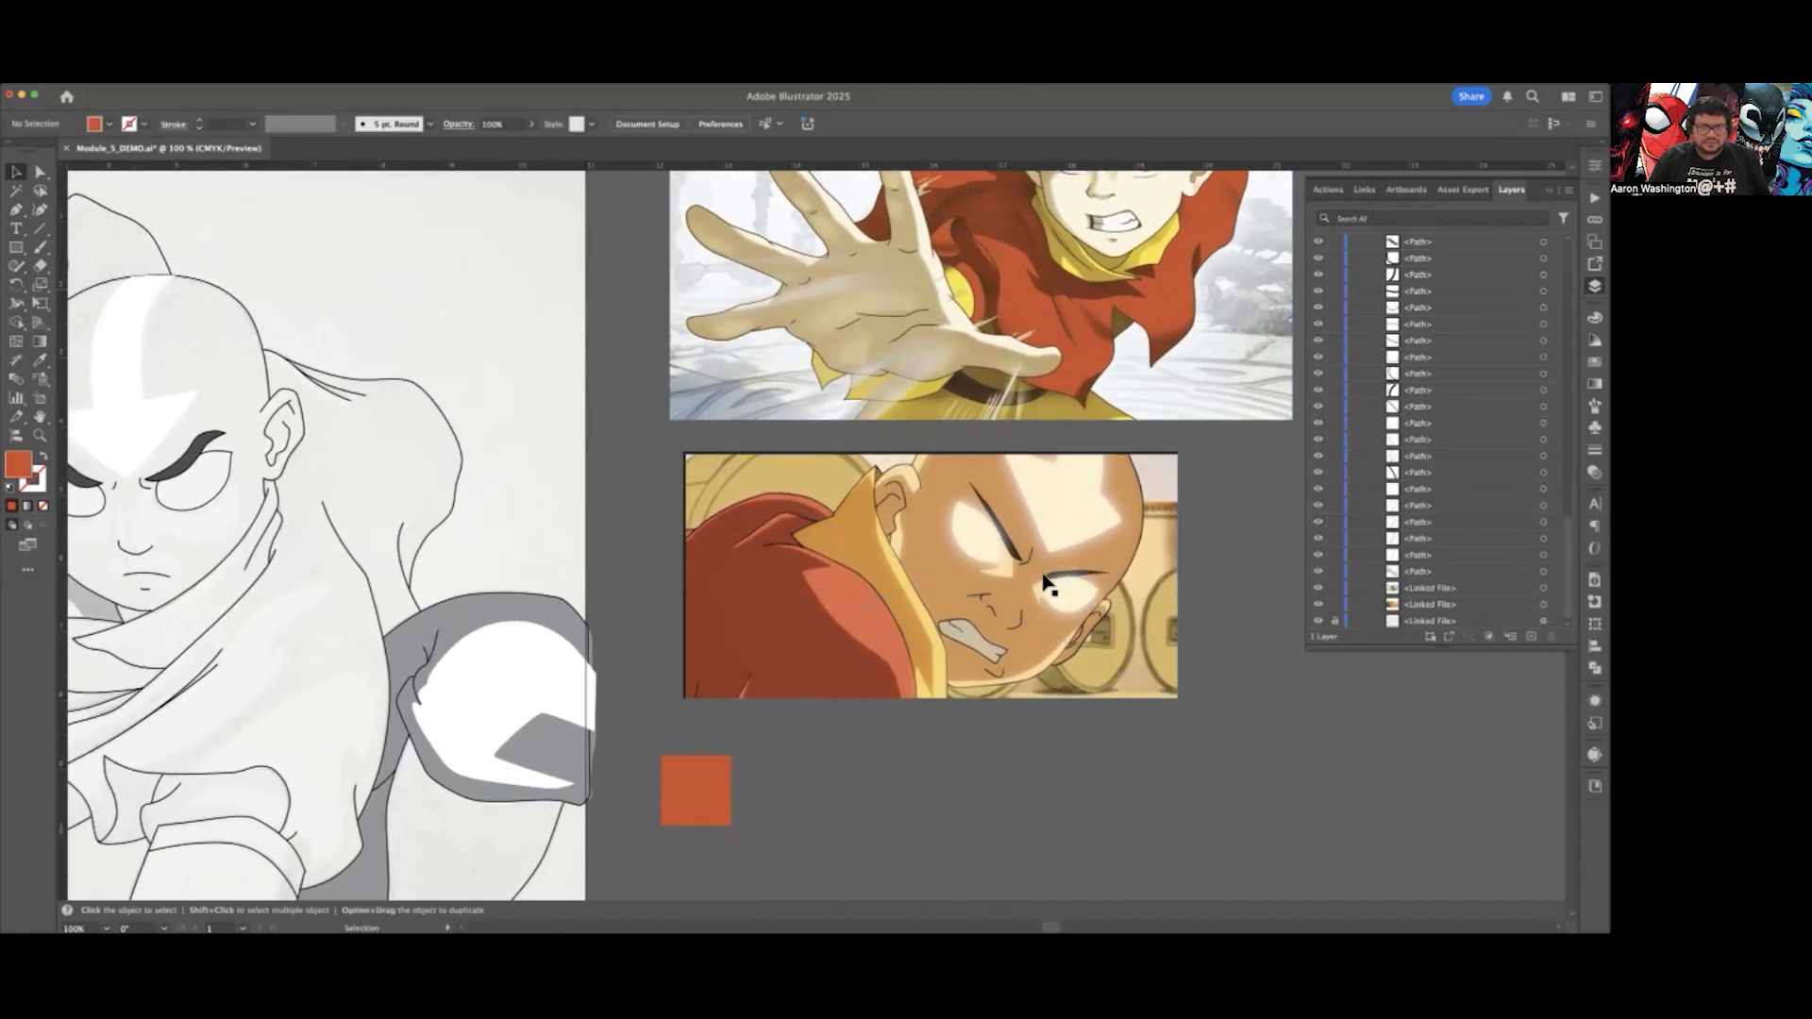
pyautogui.click(695, 791)
pyautogui.scroll(-2, 696, 791)
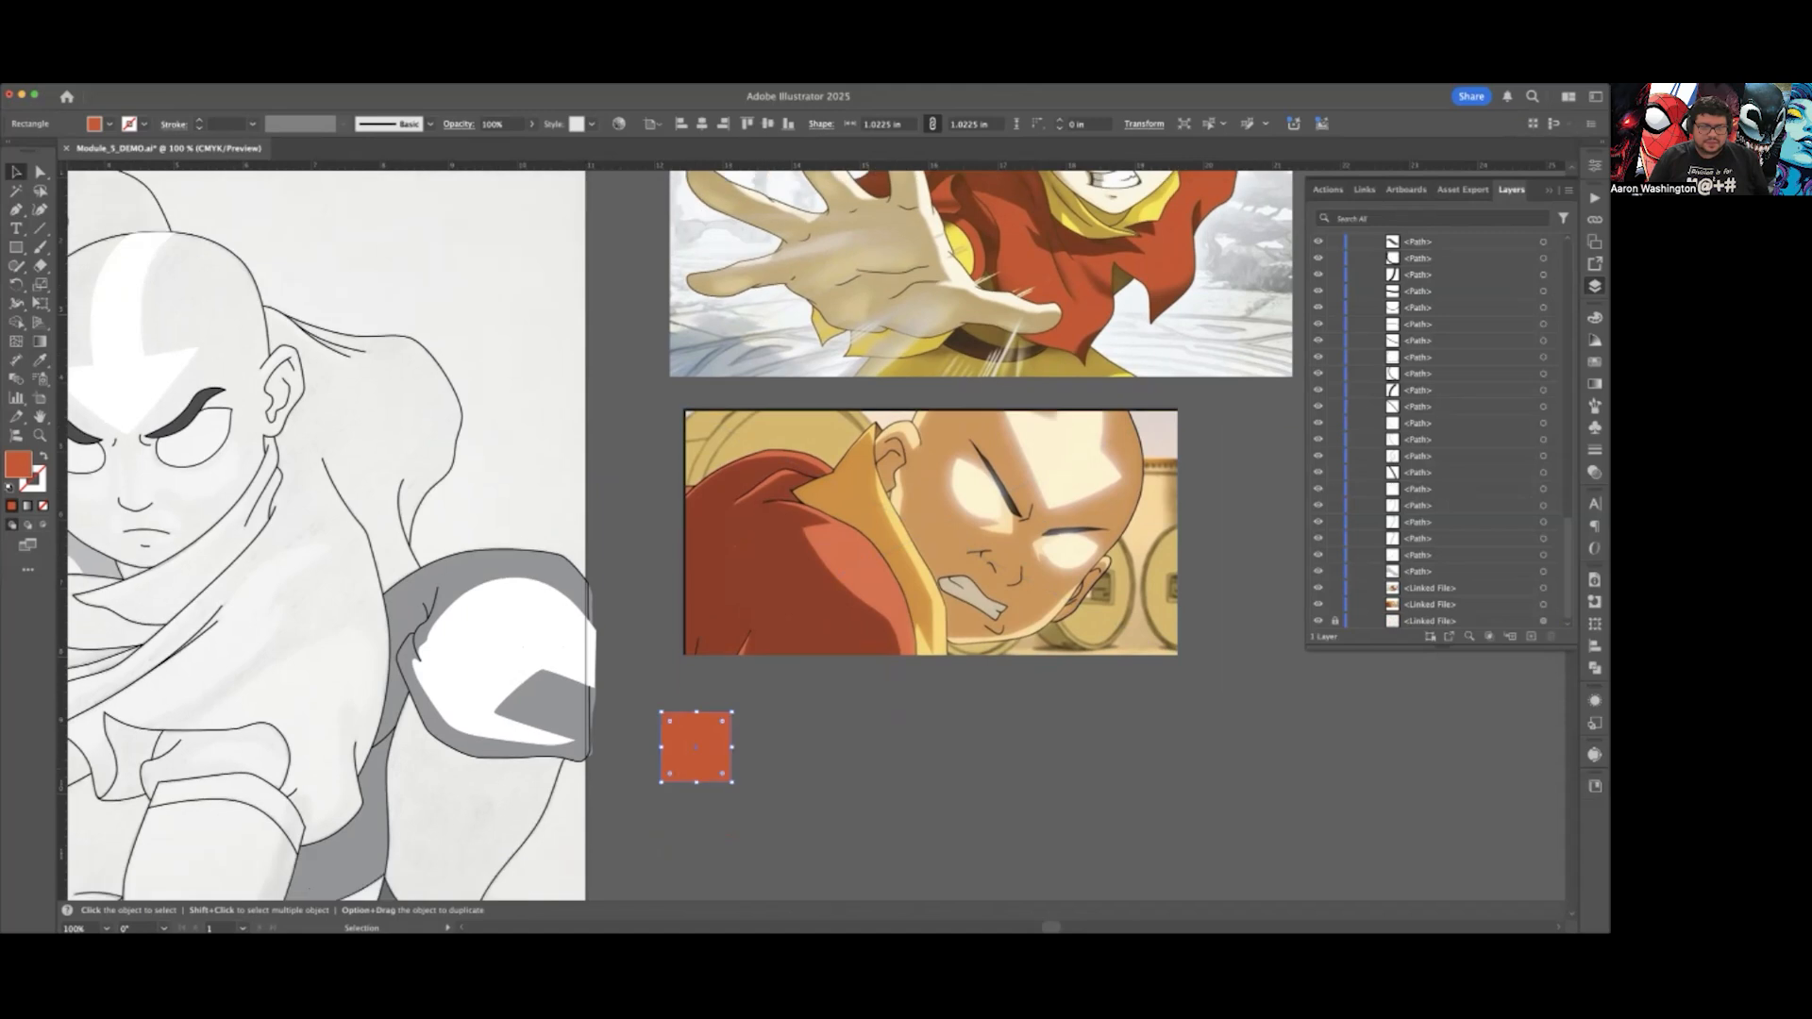
pyautogui.moveTo(695, 750); pyautogui.dragTo(695, 834)
pyautogui.scroll(-4, 816, 536)
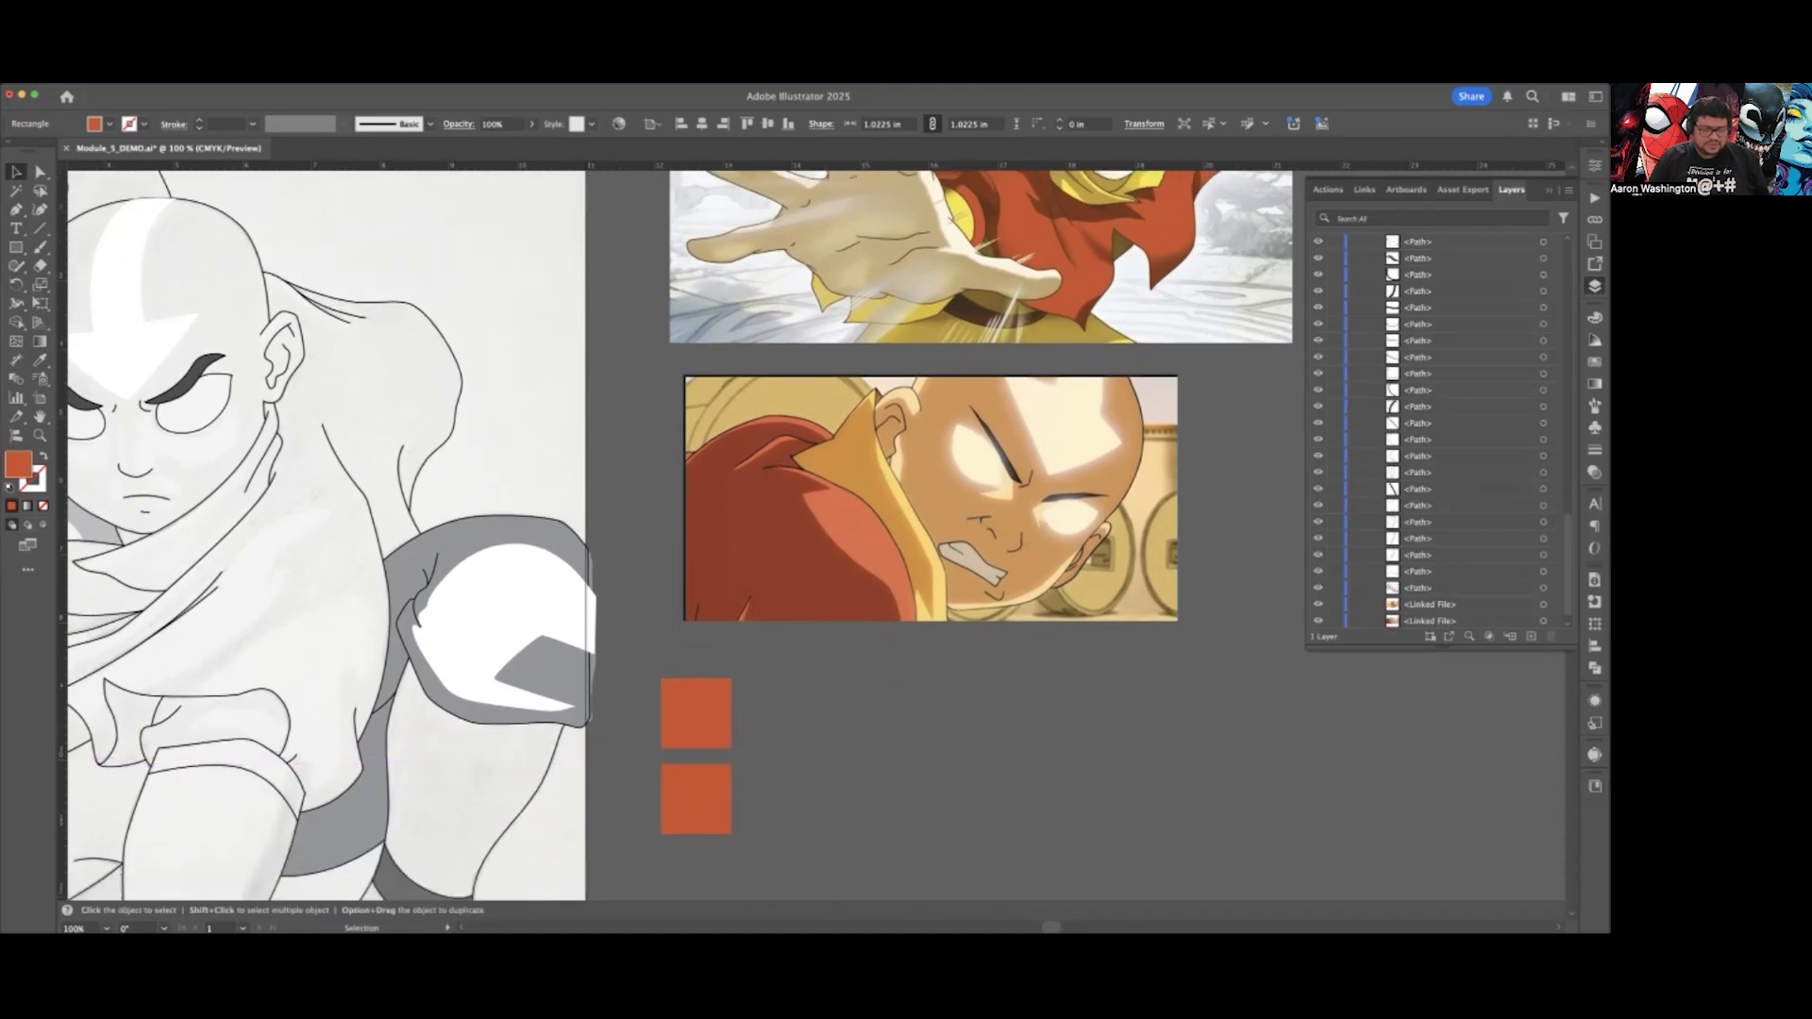
pyautogui.moveTo(696, 723); pyautogui.dragTo(696, 730)
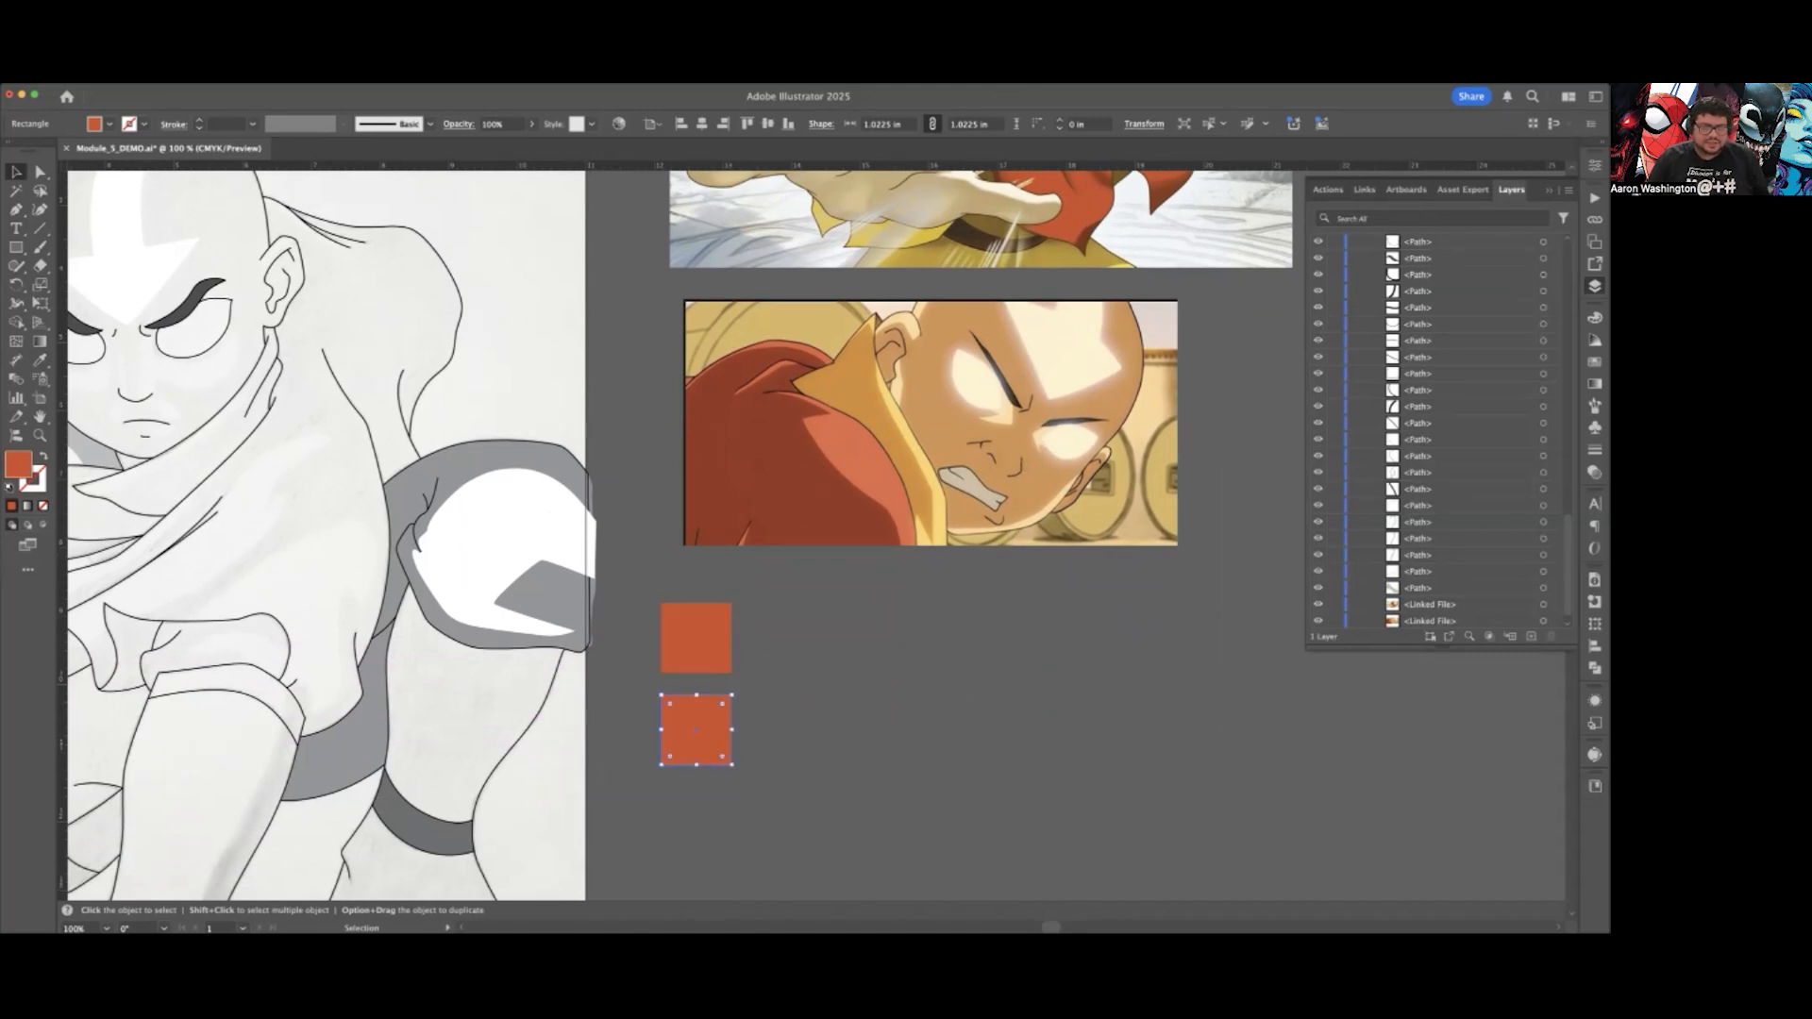
# Step: Fill the lower square with the dark shadow red sampled from the cloak in the upper reference image
pyautogui.click(40, 360)
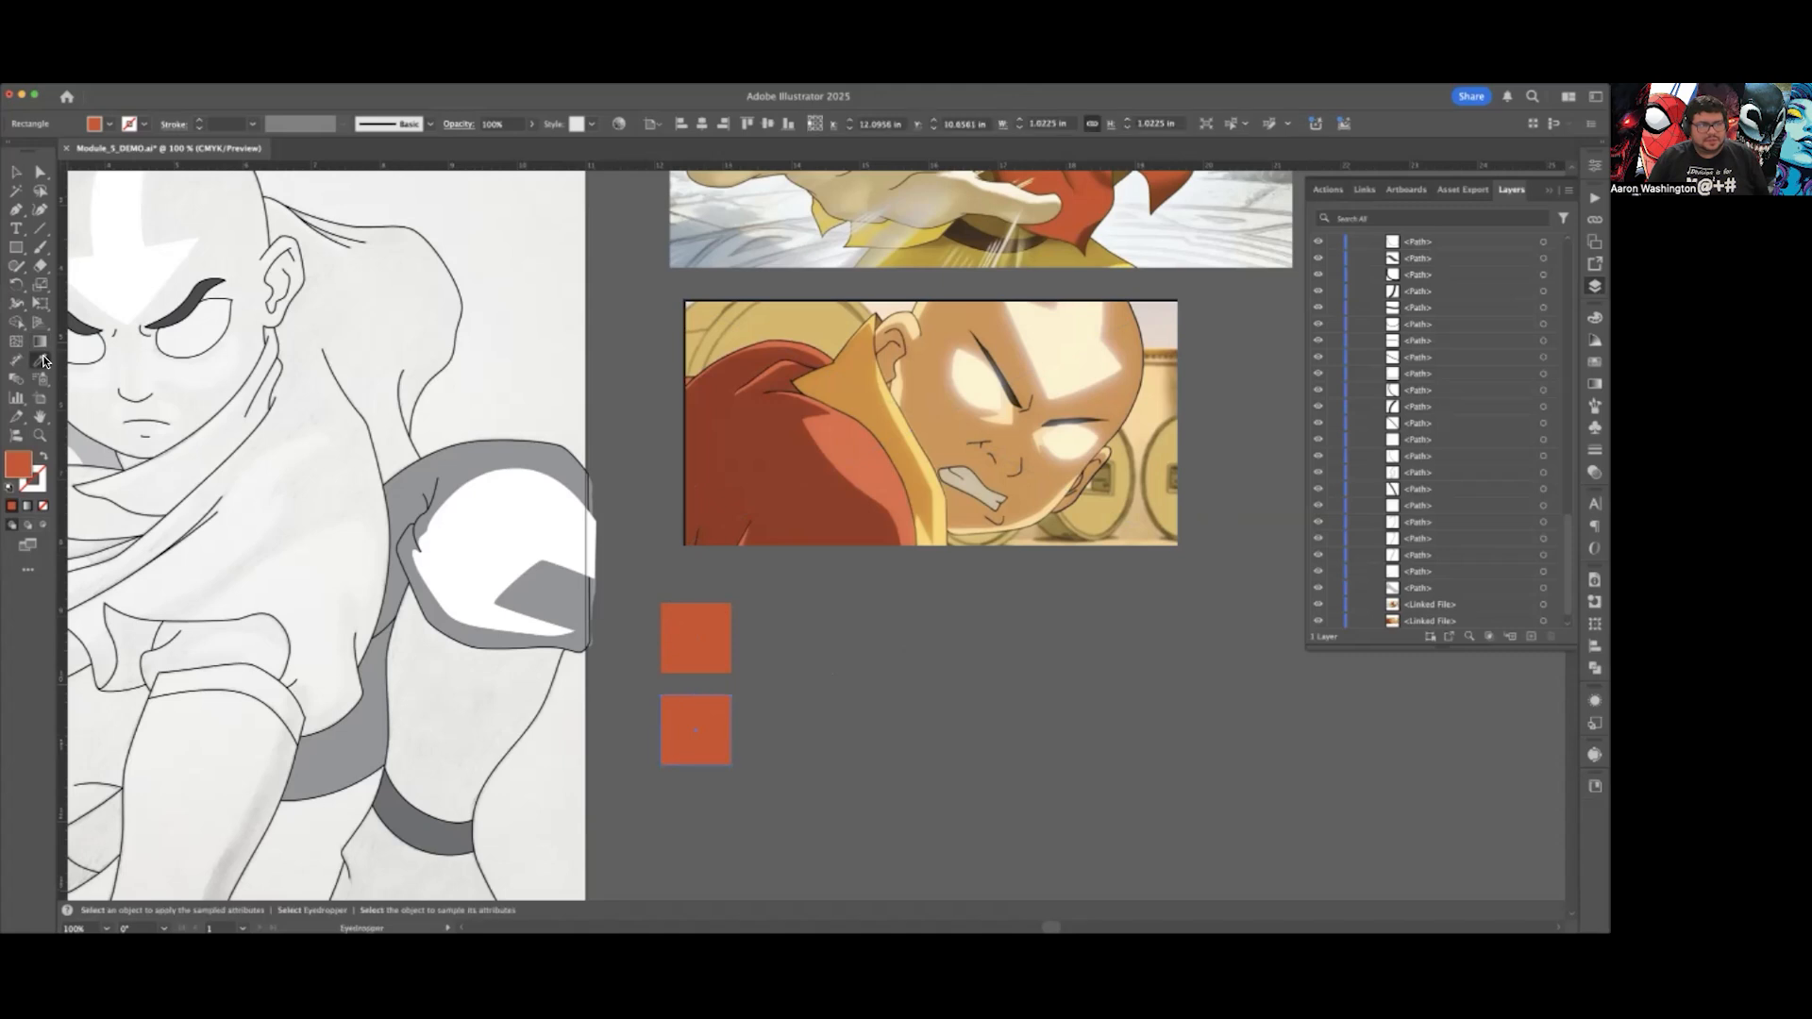
pyautogui.scroll(1, 854, 444)
pyautogui.scroll(3, 857, 442)
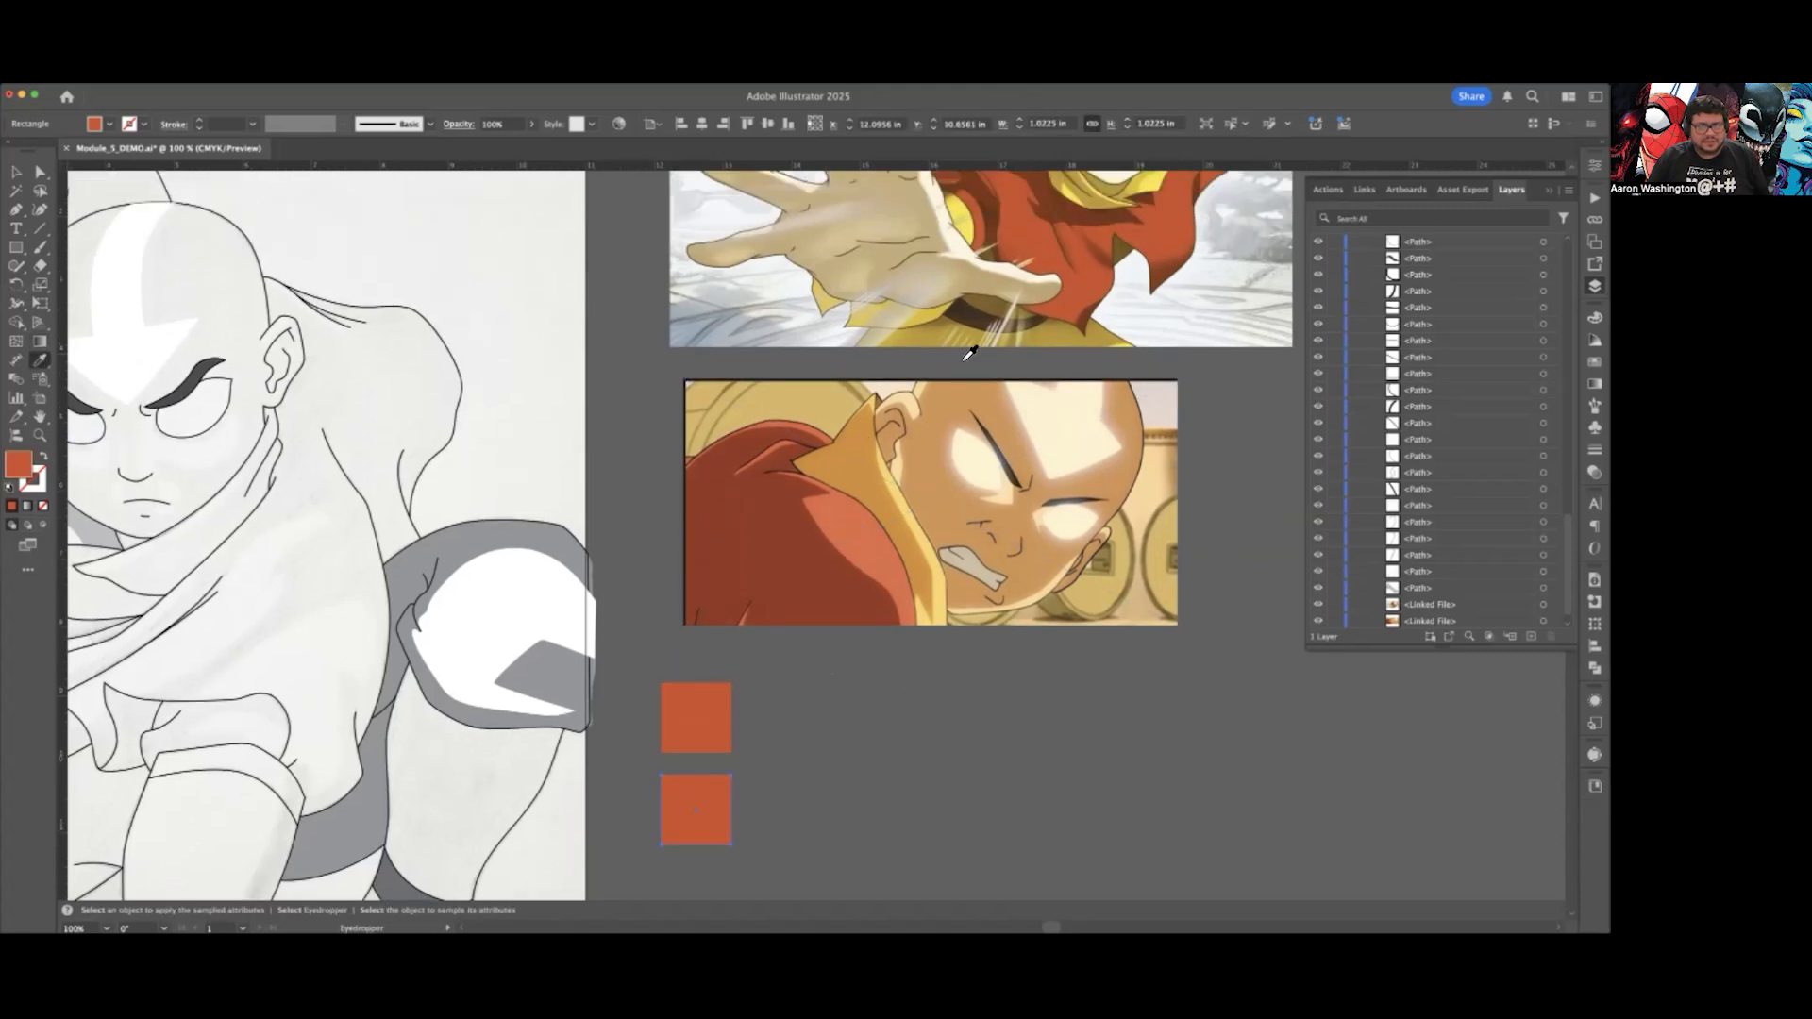
pyautogui.click(1088, 217)
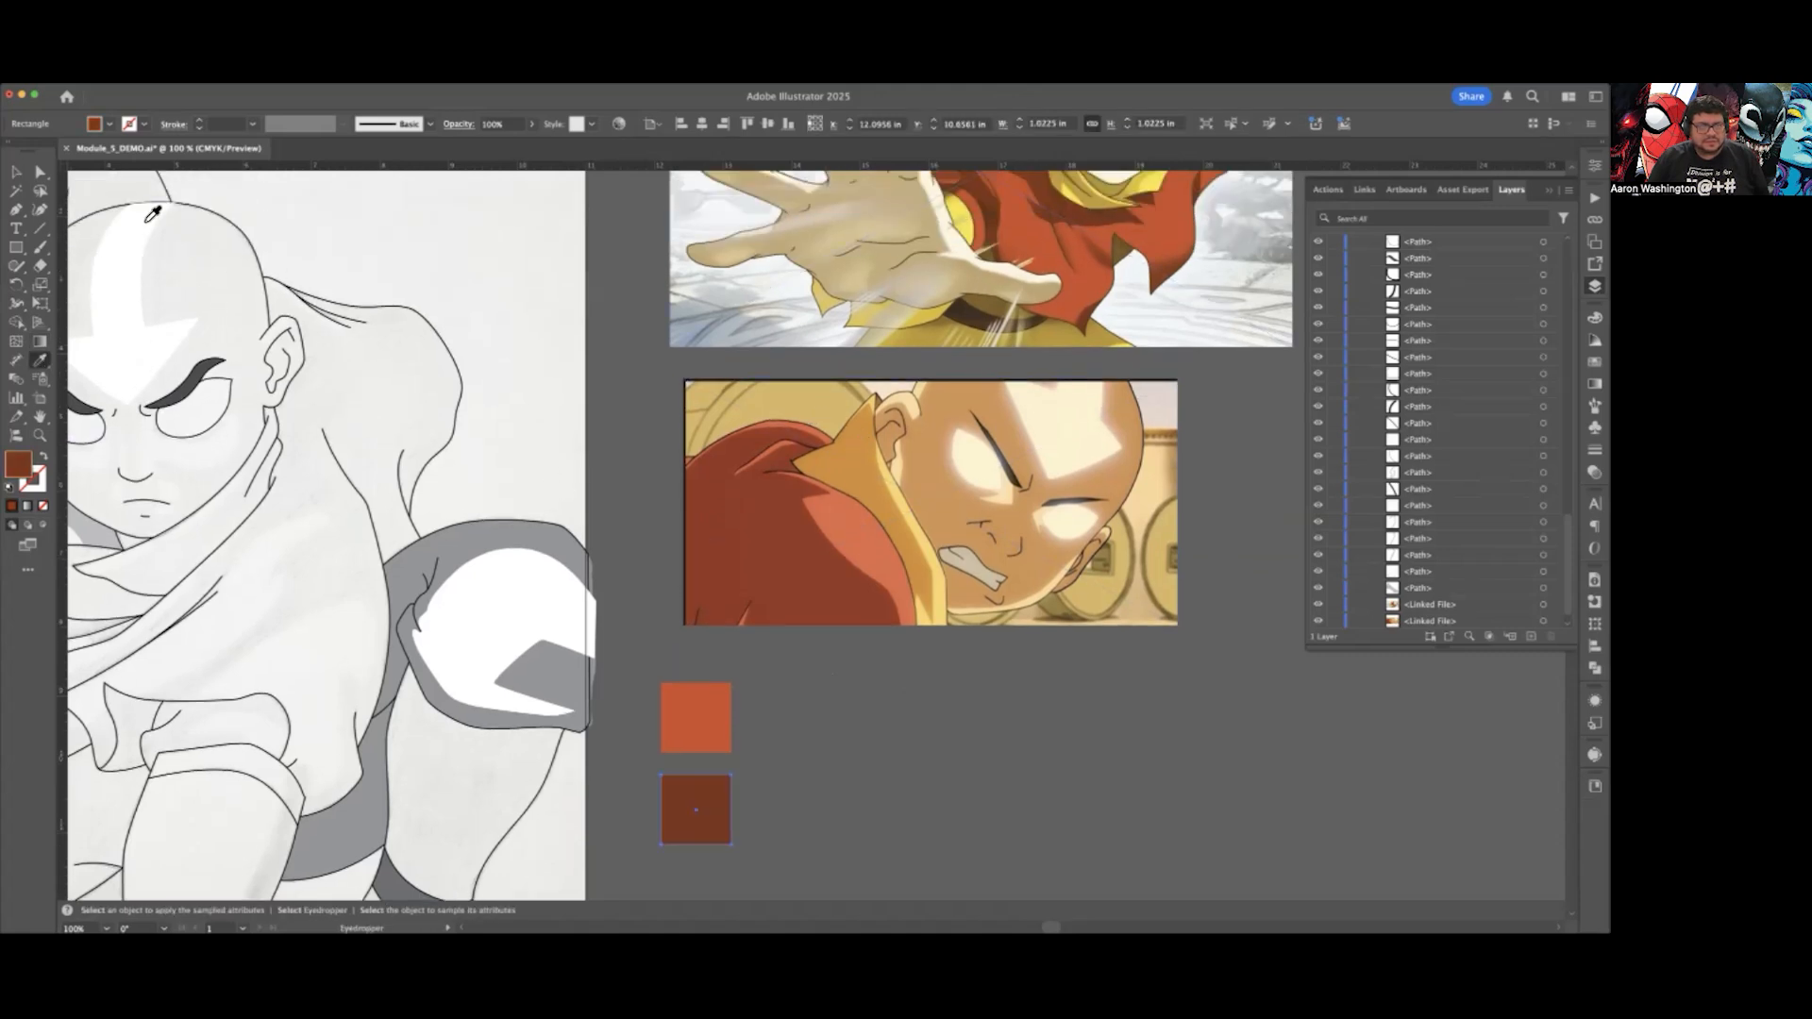
pyautogui.press('v')
pyautogui.click(731, 651)
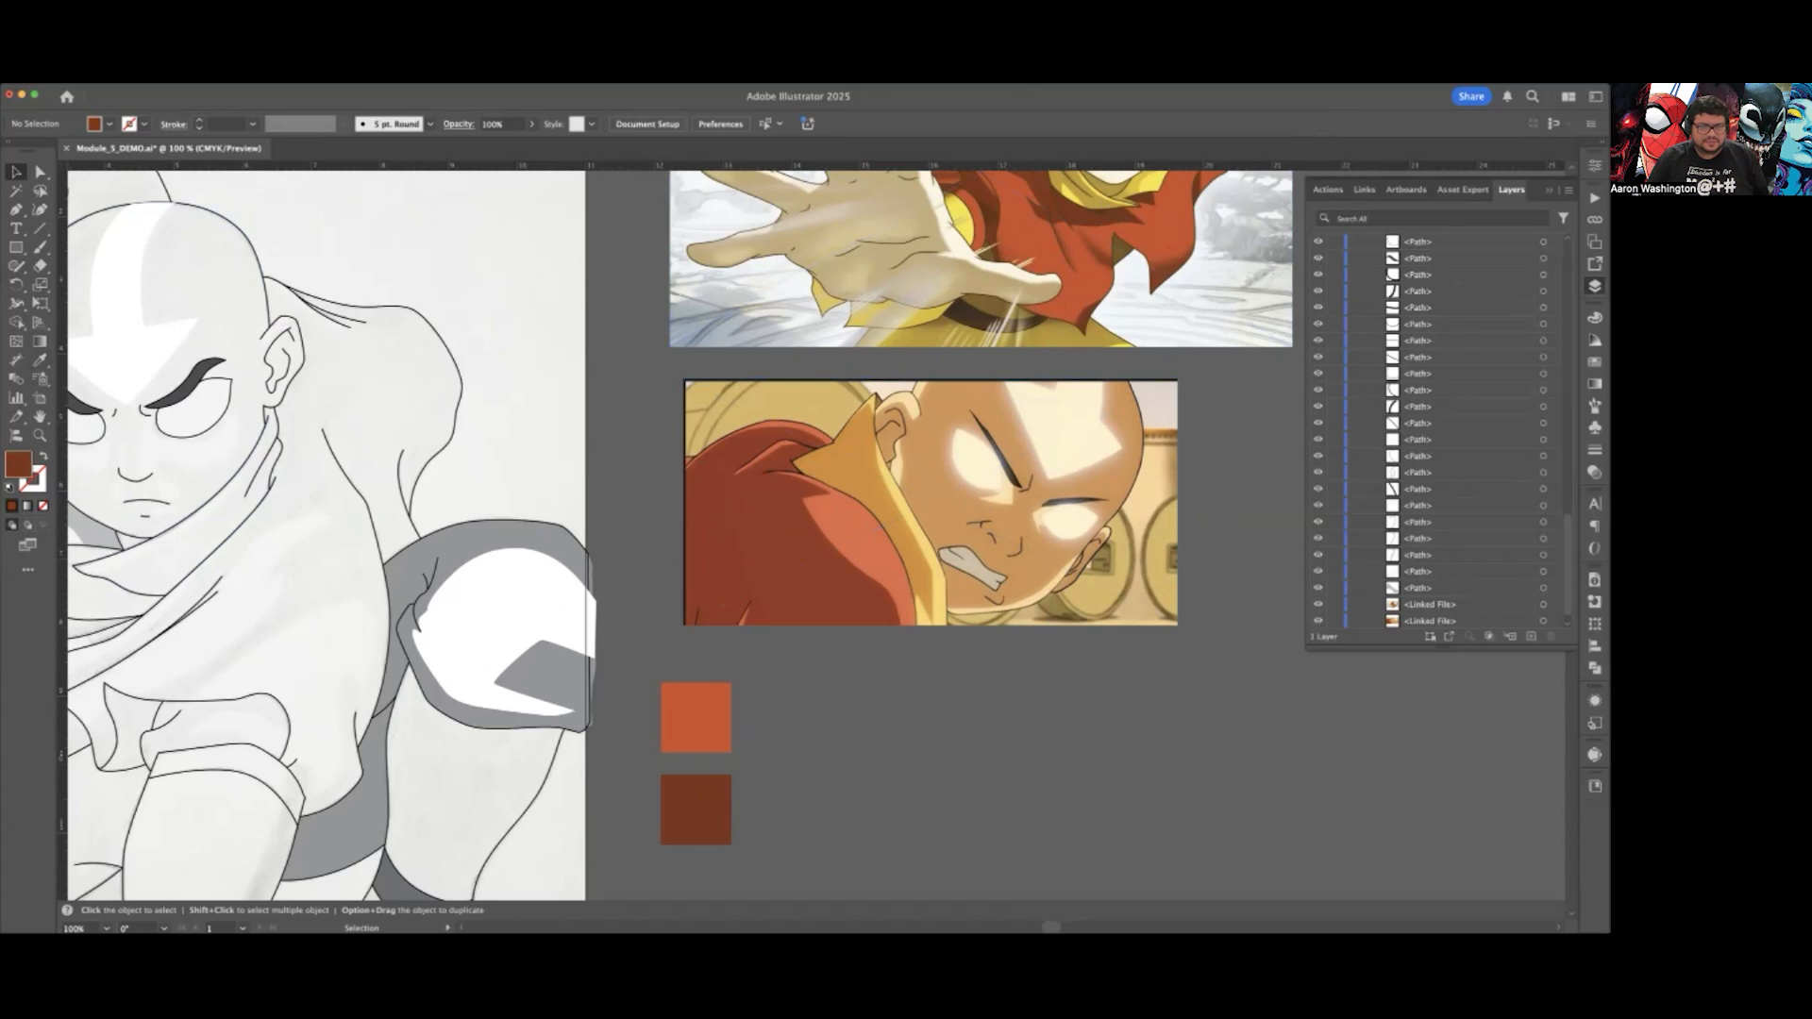
# Step: Duplicate the pair of red swatches below the originals to form a column of four squares
pyautogui.scroll(-12, 755, 532)
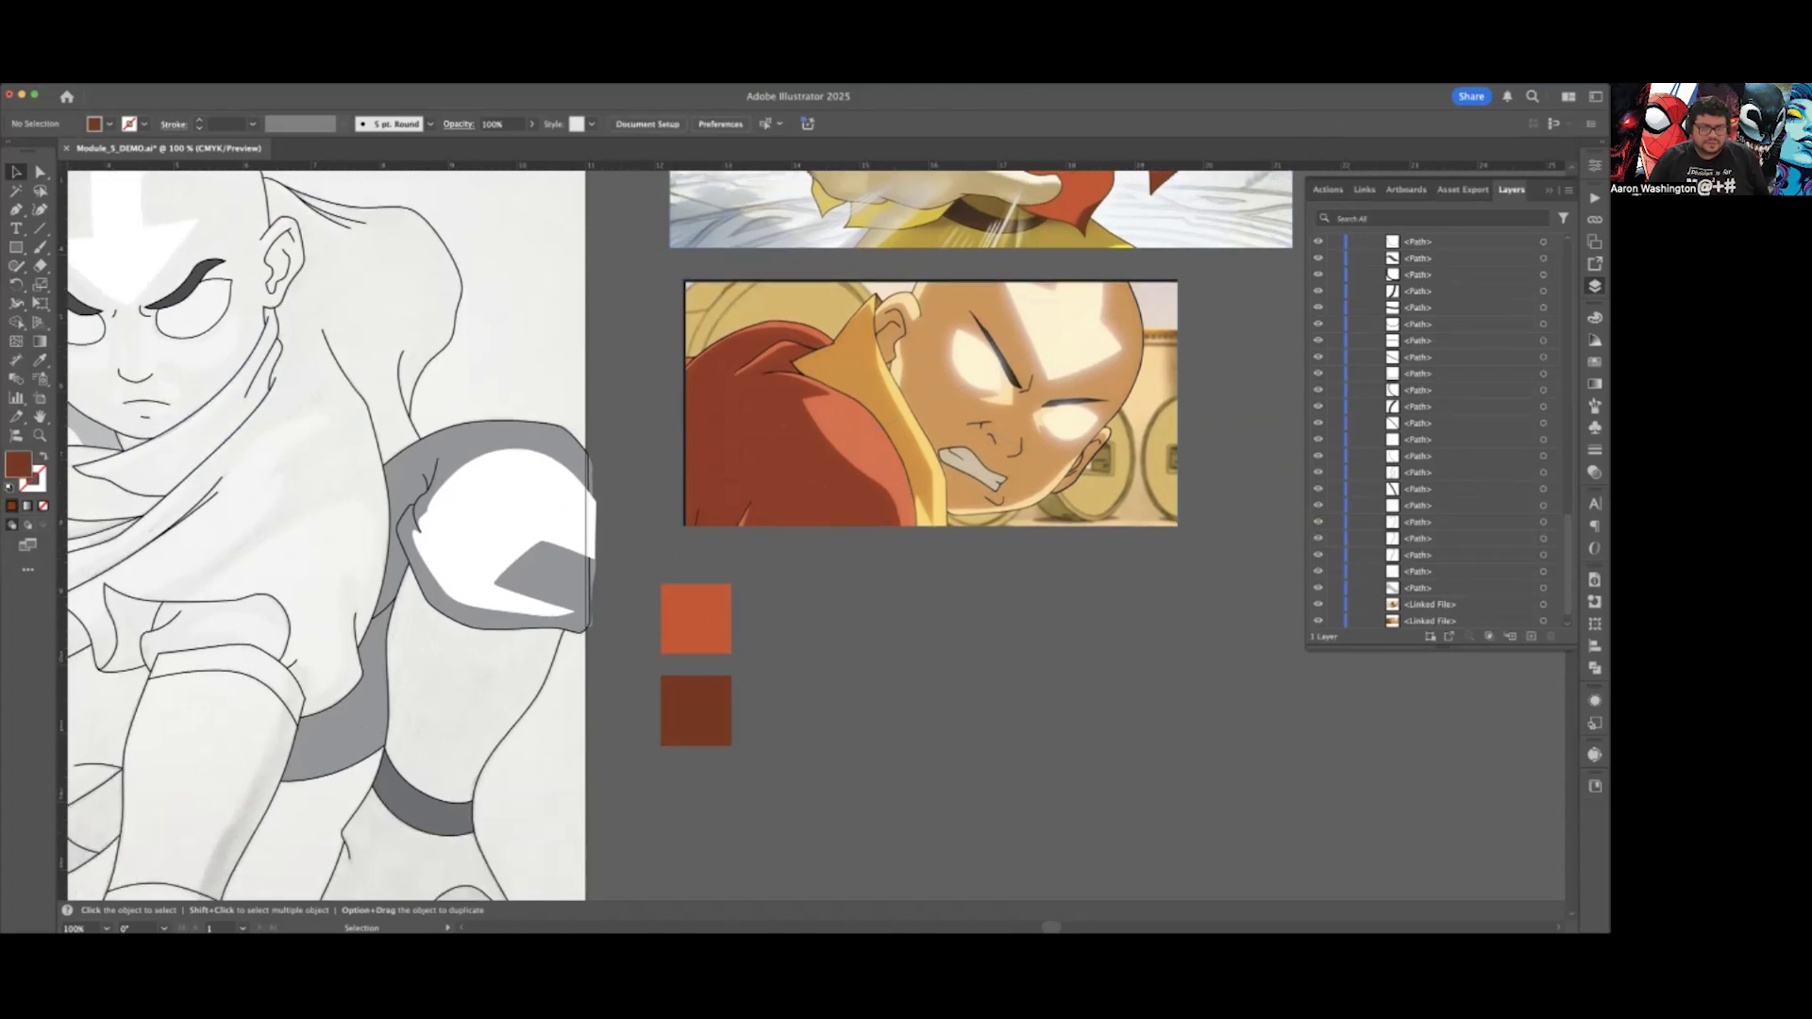
pyautogui.moveTo(653, 513); pyautogui.dragTo(714, 593)
pyautogui.click(815, 579)
pyautogui.scroll(-1, 807, 605)
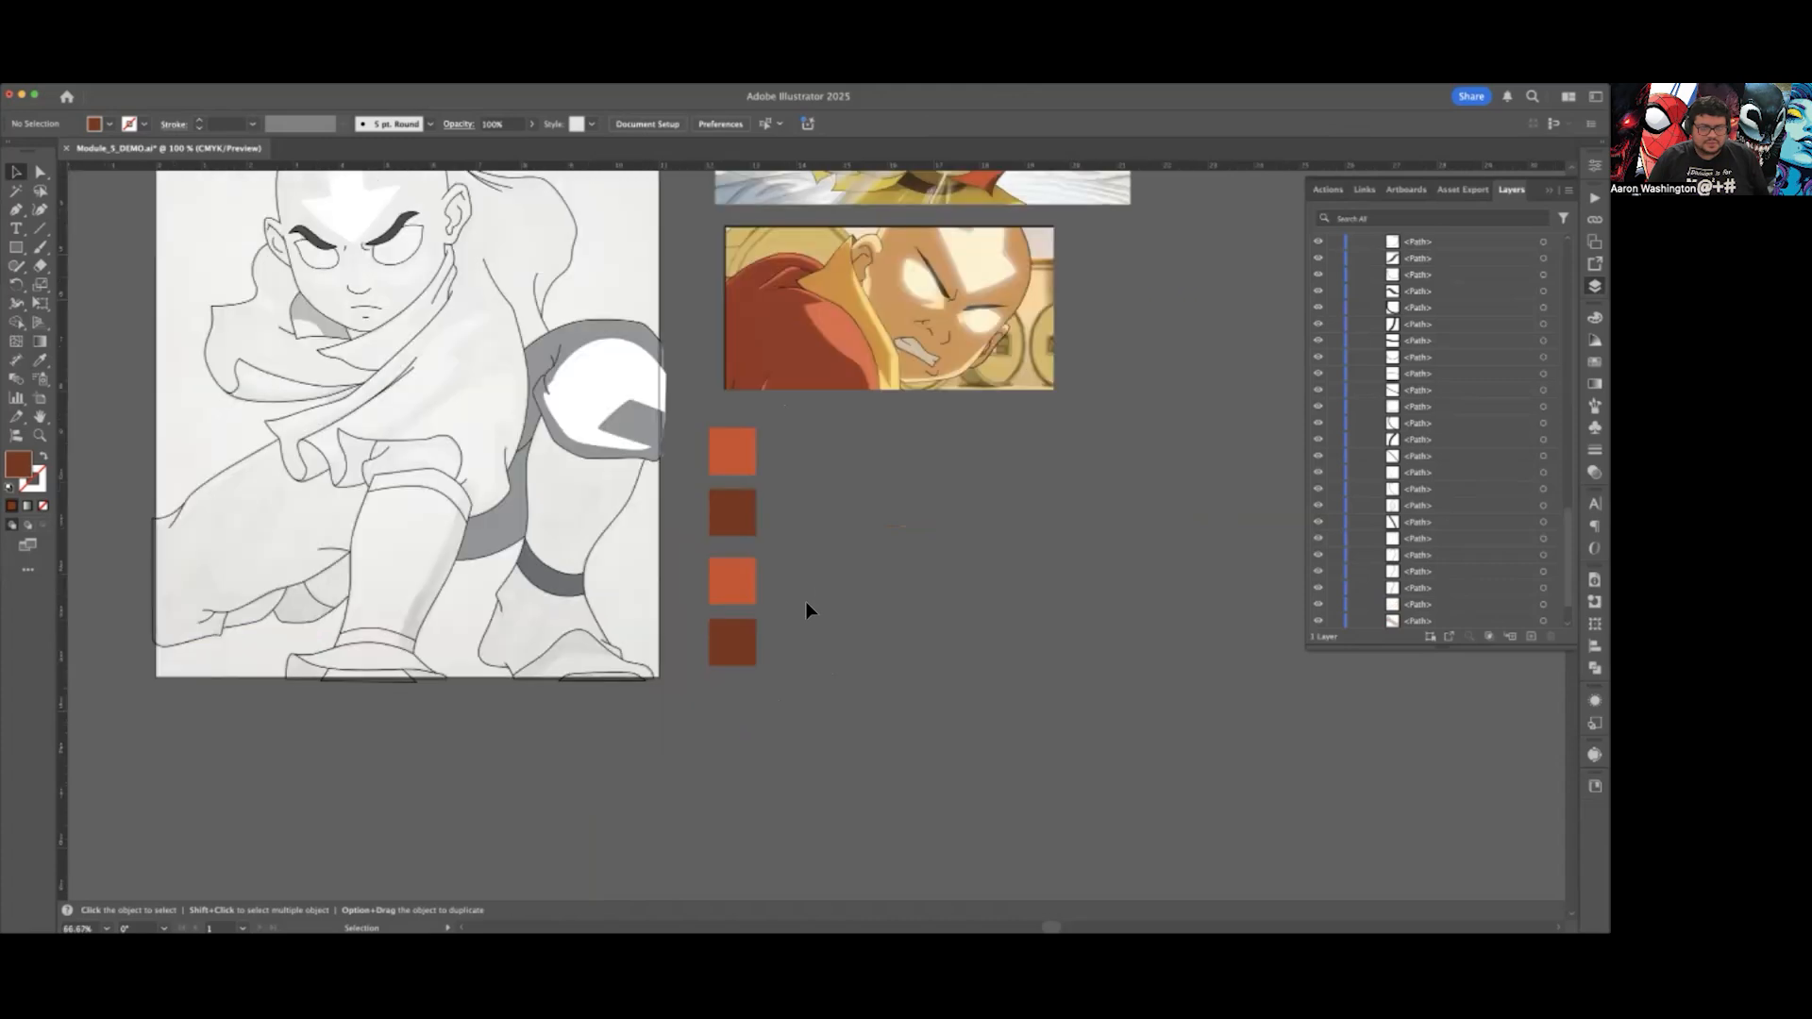
# Step: Try filling the topmost swatch with the bright yellow sampled from the collar in the upper reference image
pyautogui.hscroll(3, 807, 607)
pyautogui.scroll(2, 807, 607)
pyautogui.click(632, 505)
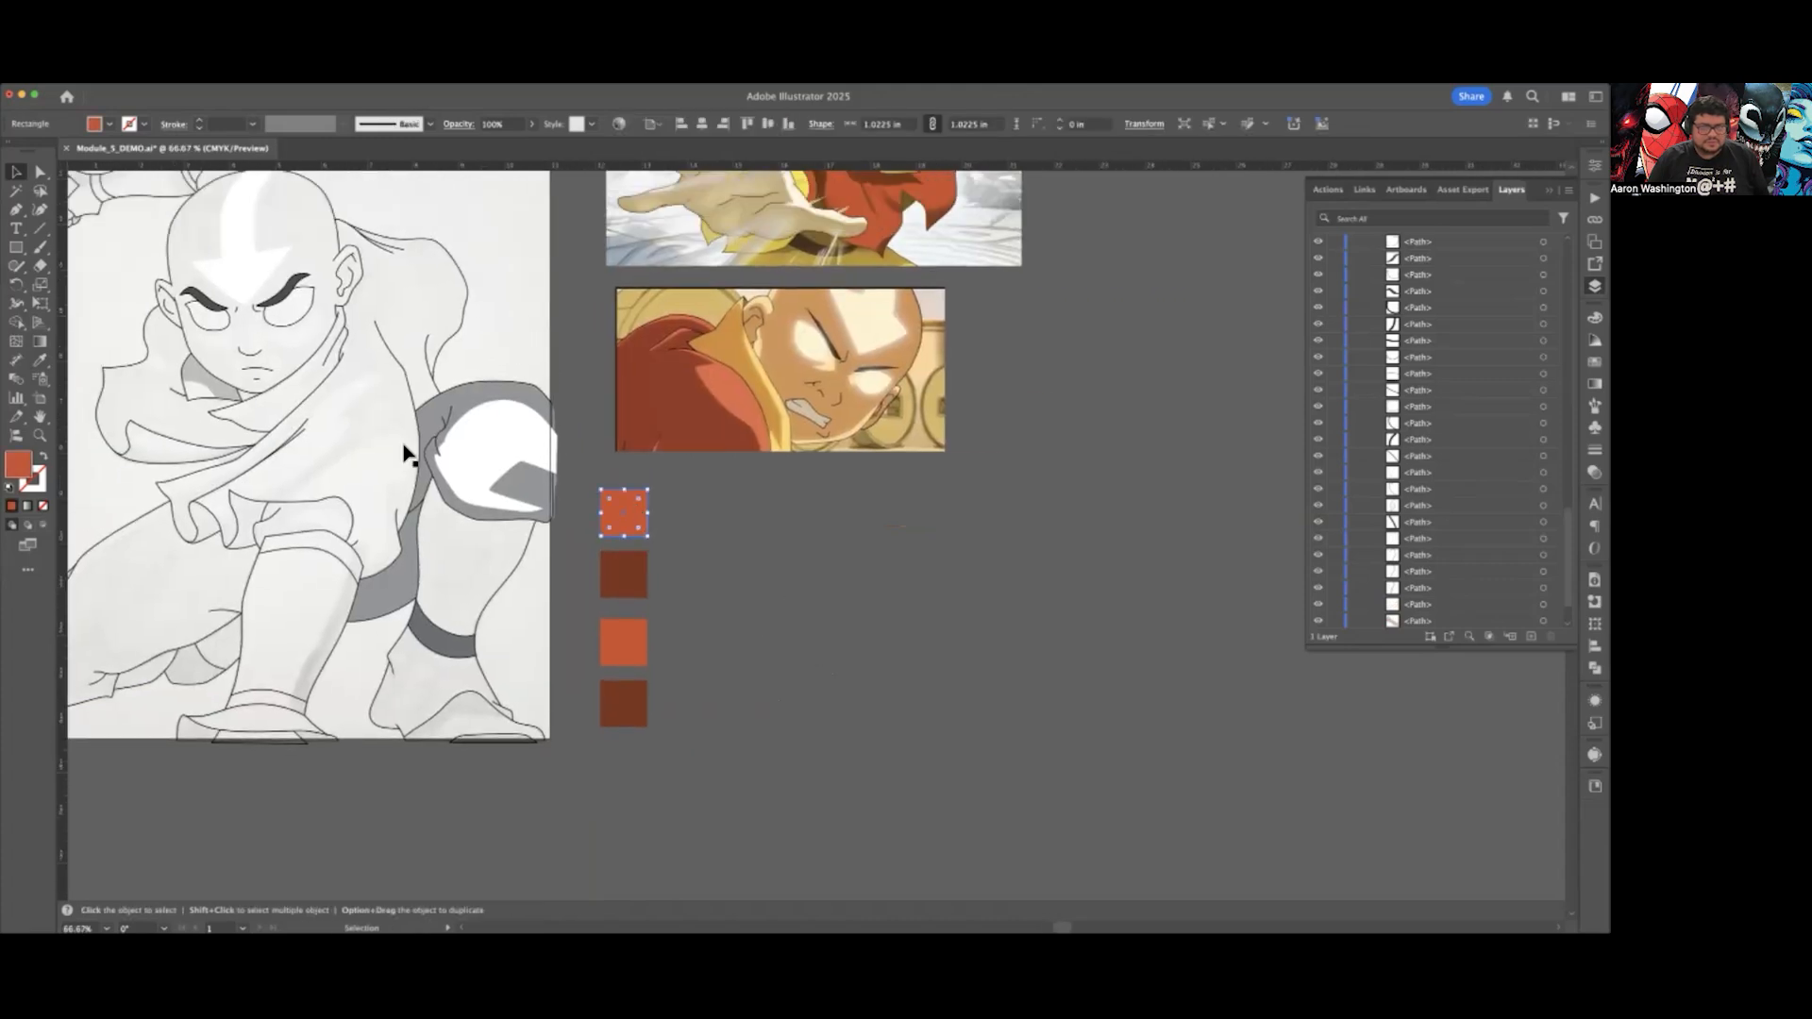
pyautogui.click(41, 360)
pyautogui.scroll(3, 661, 472)
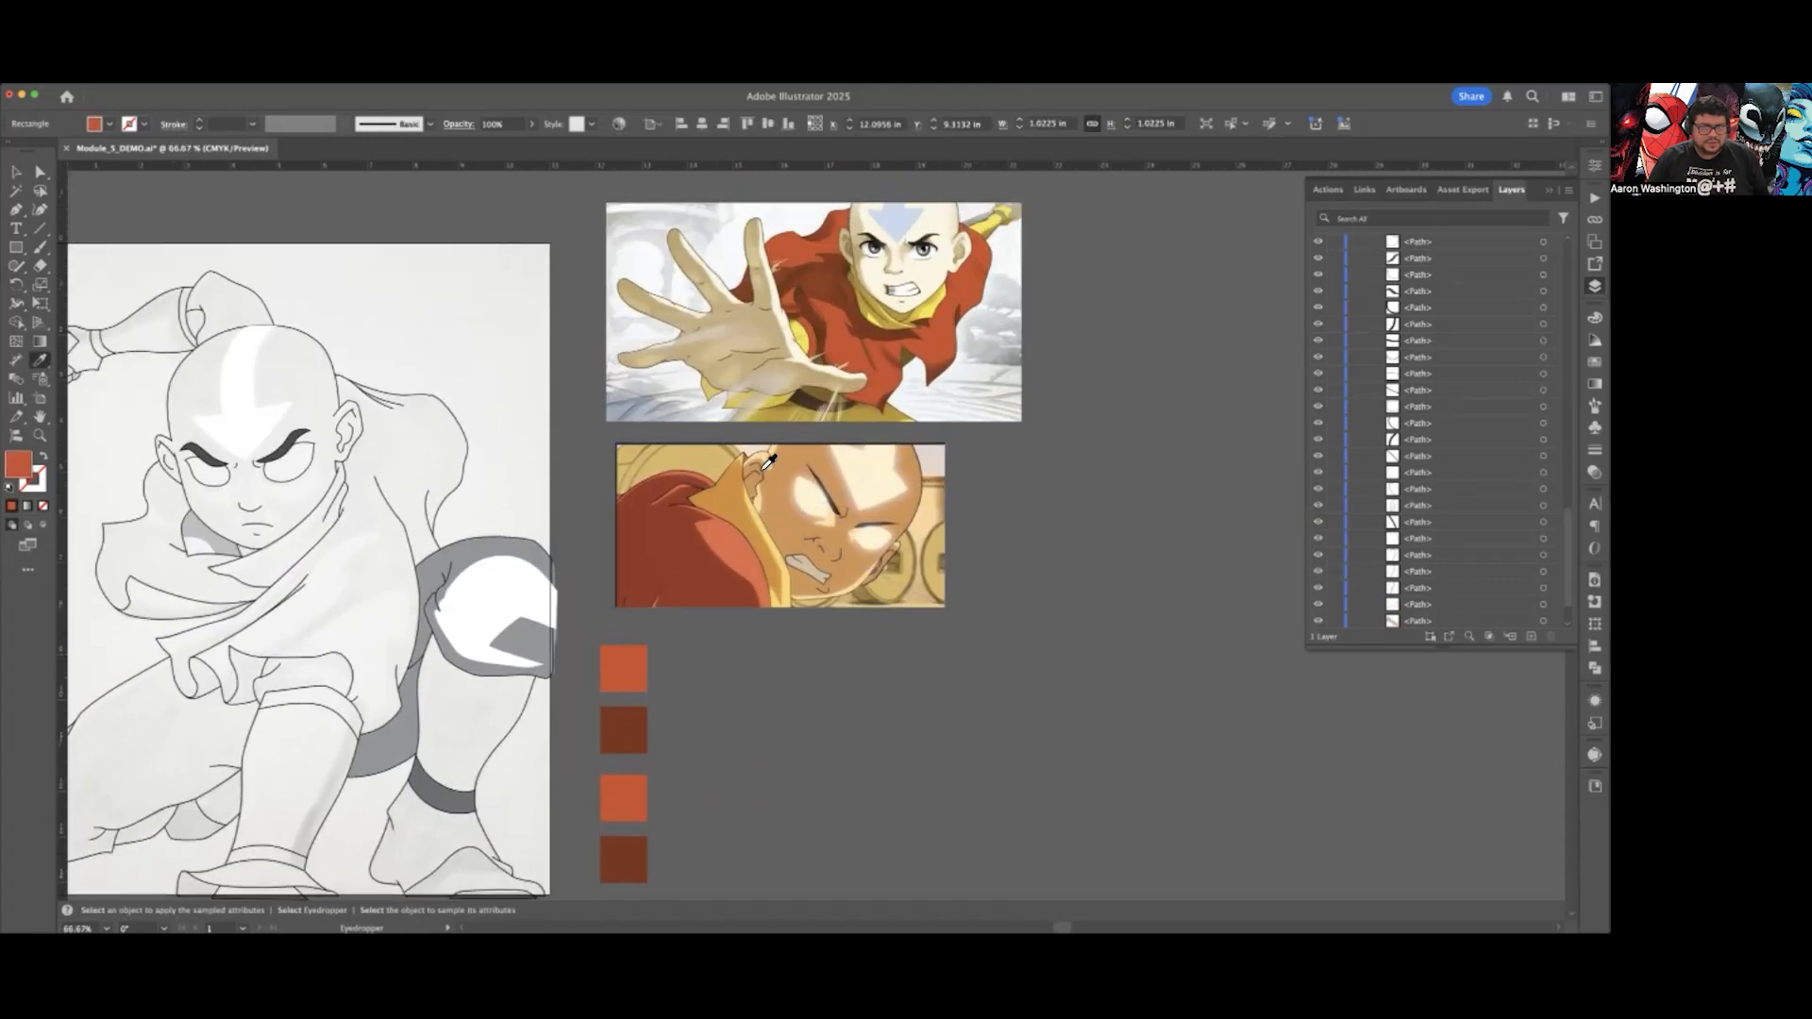
pyautogui.click(934, 312)
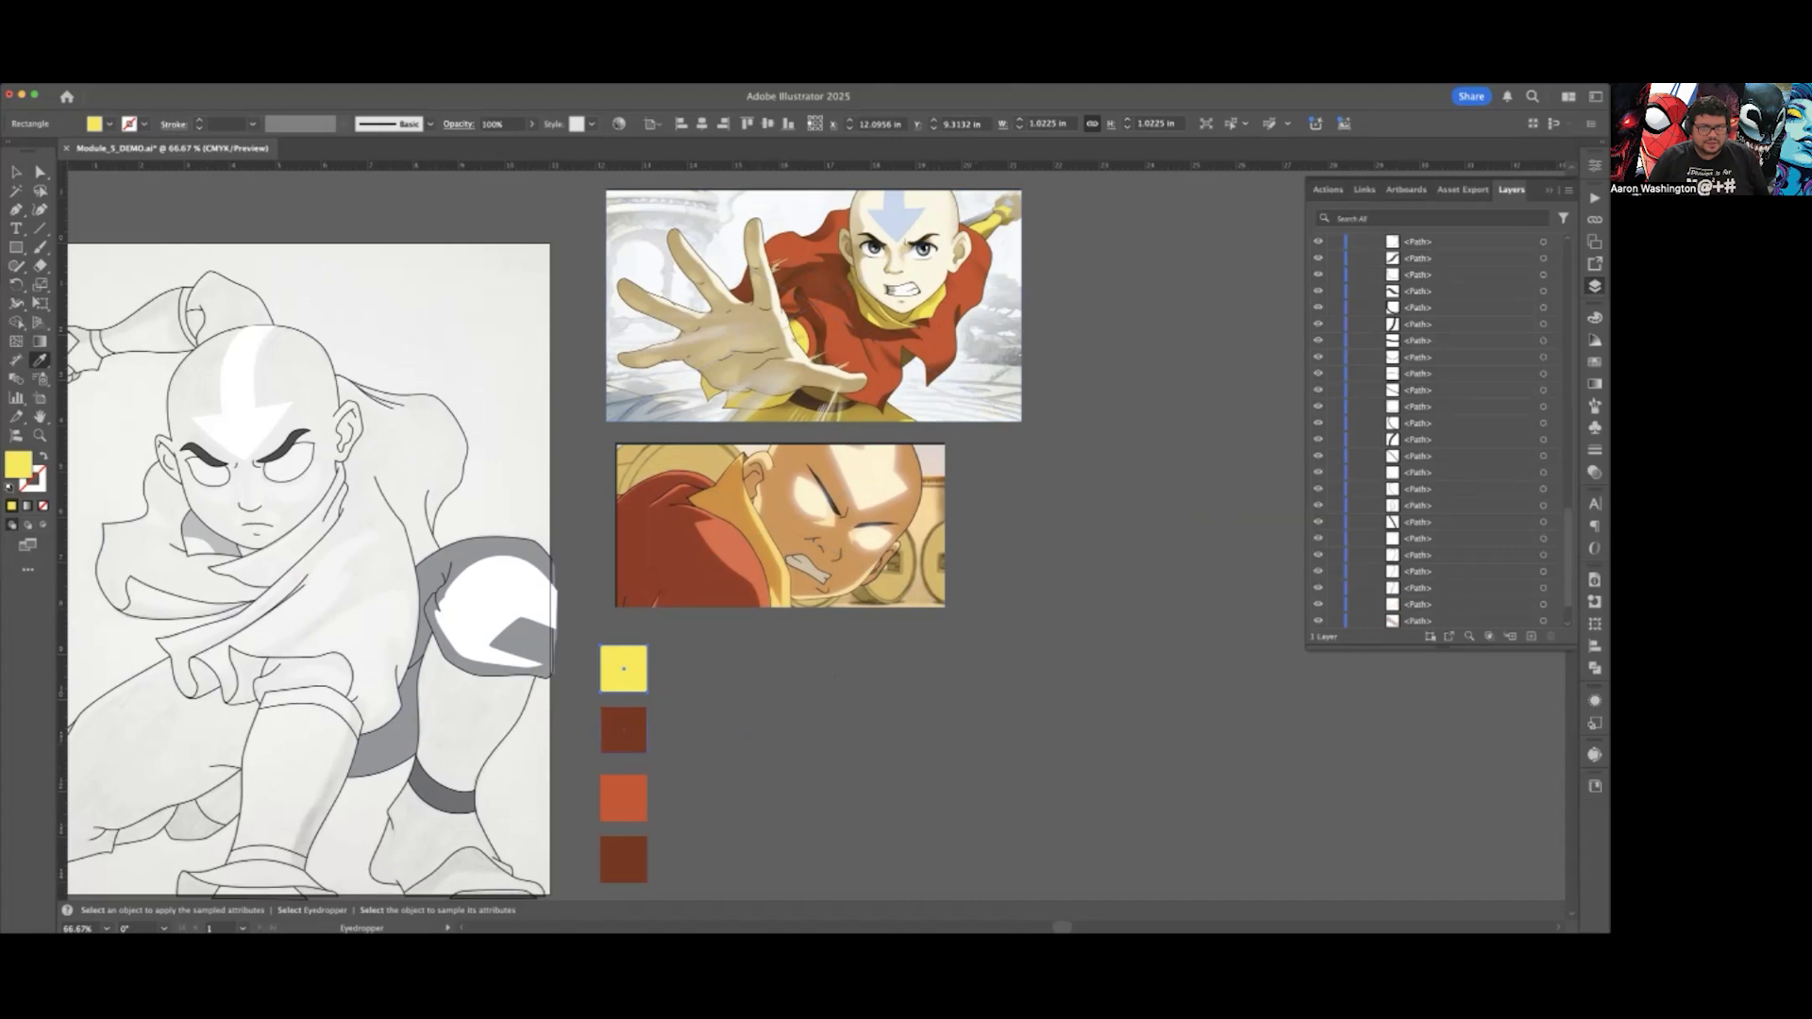
# Step: Fill the topmost swatch with the pale yellow sampled from the collar in the lower reference image
pyautogui.scroll(5, 940, 308)
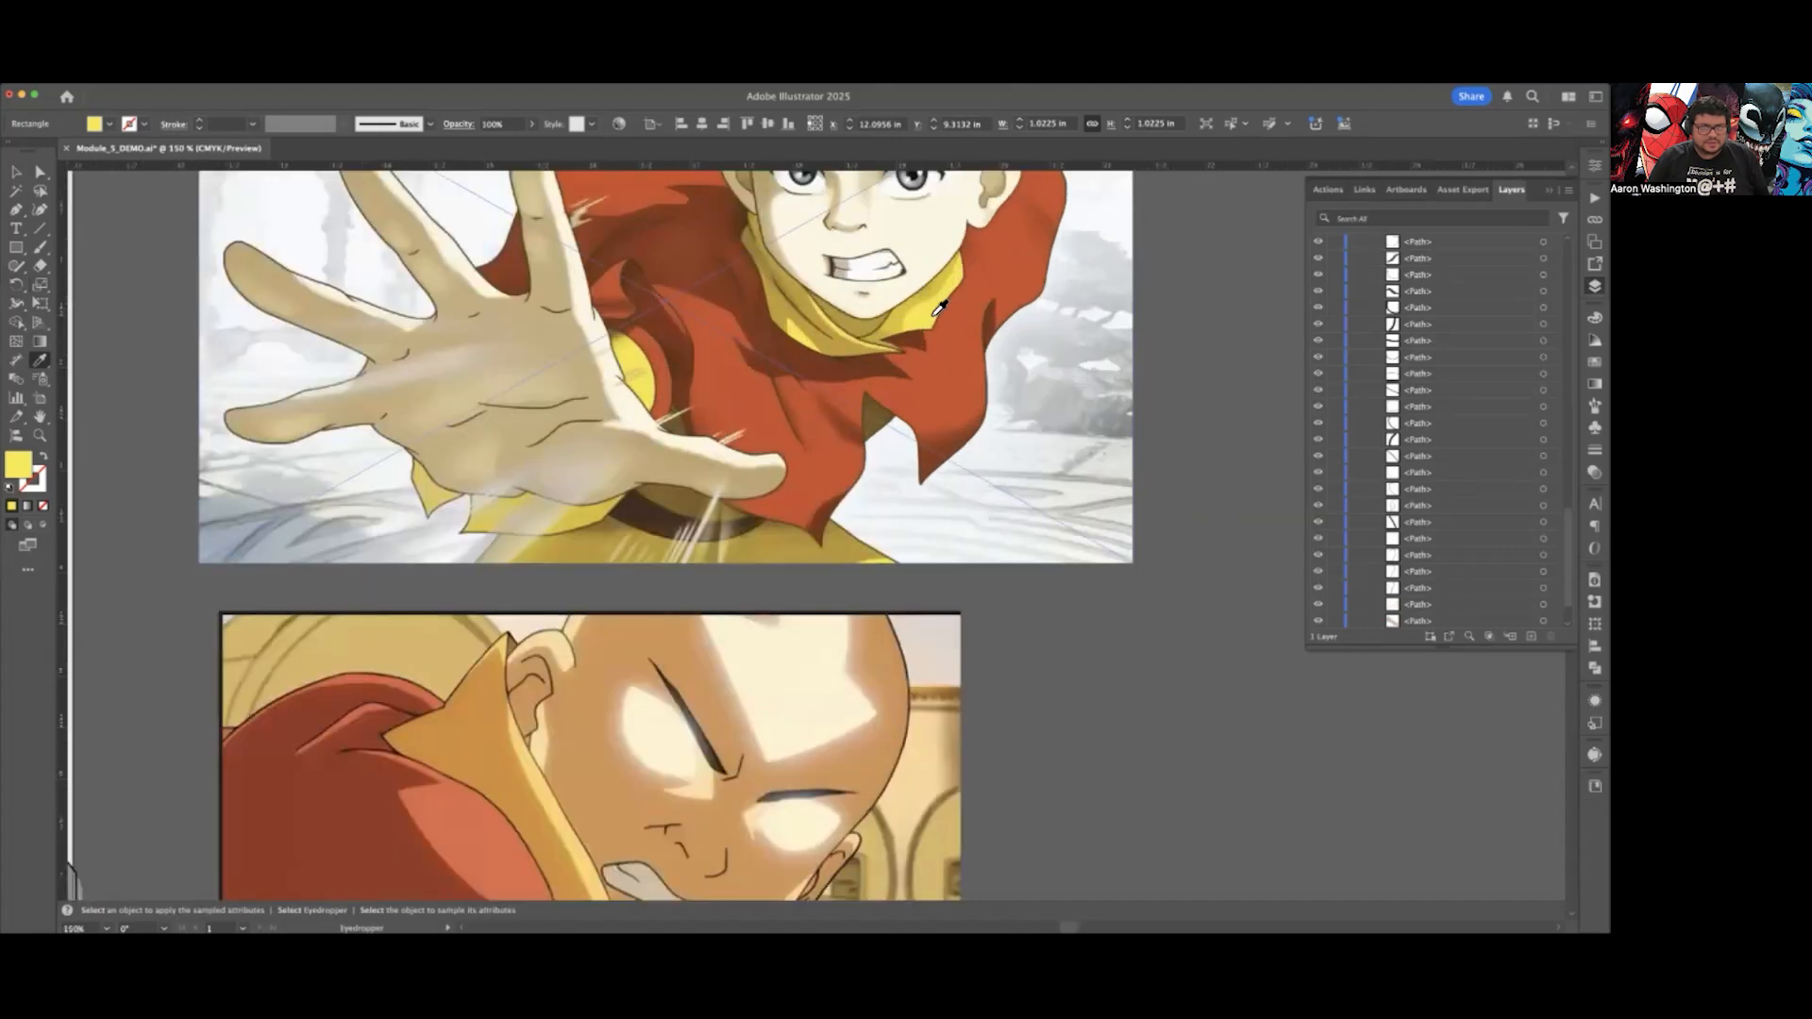
pyautogui.scroll(-2, 854, 354)
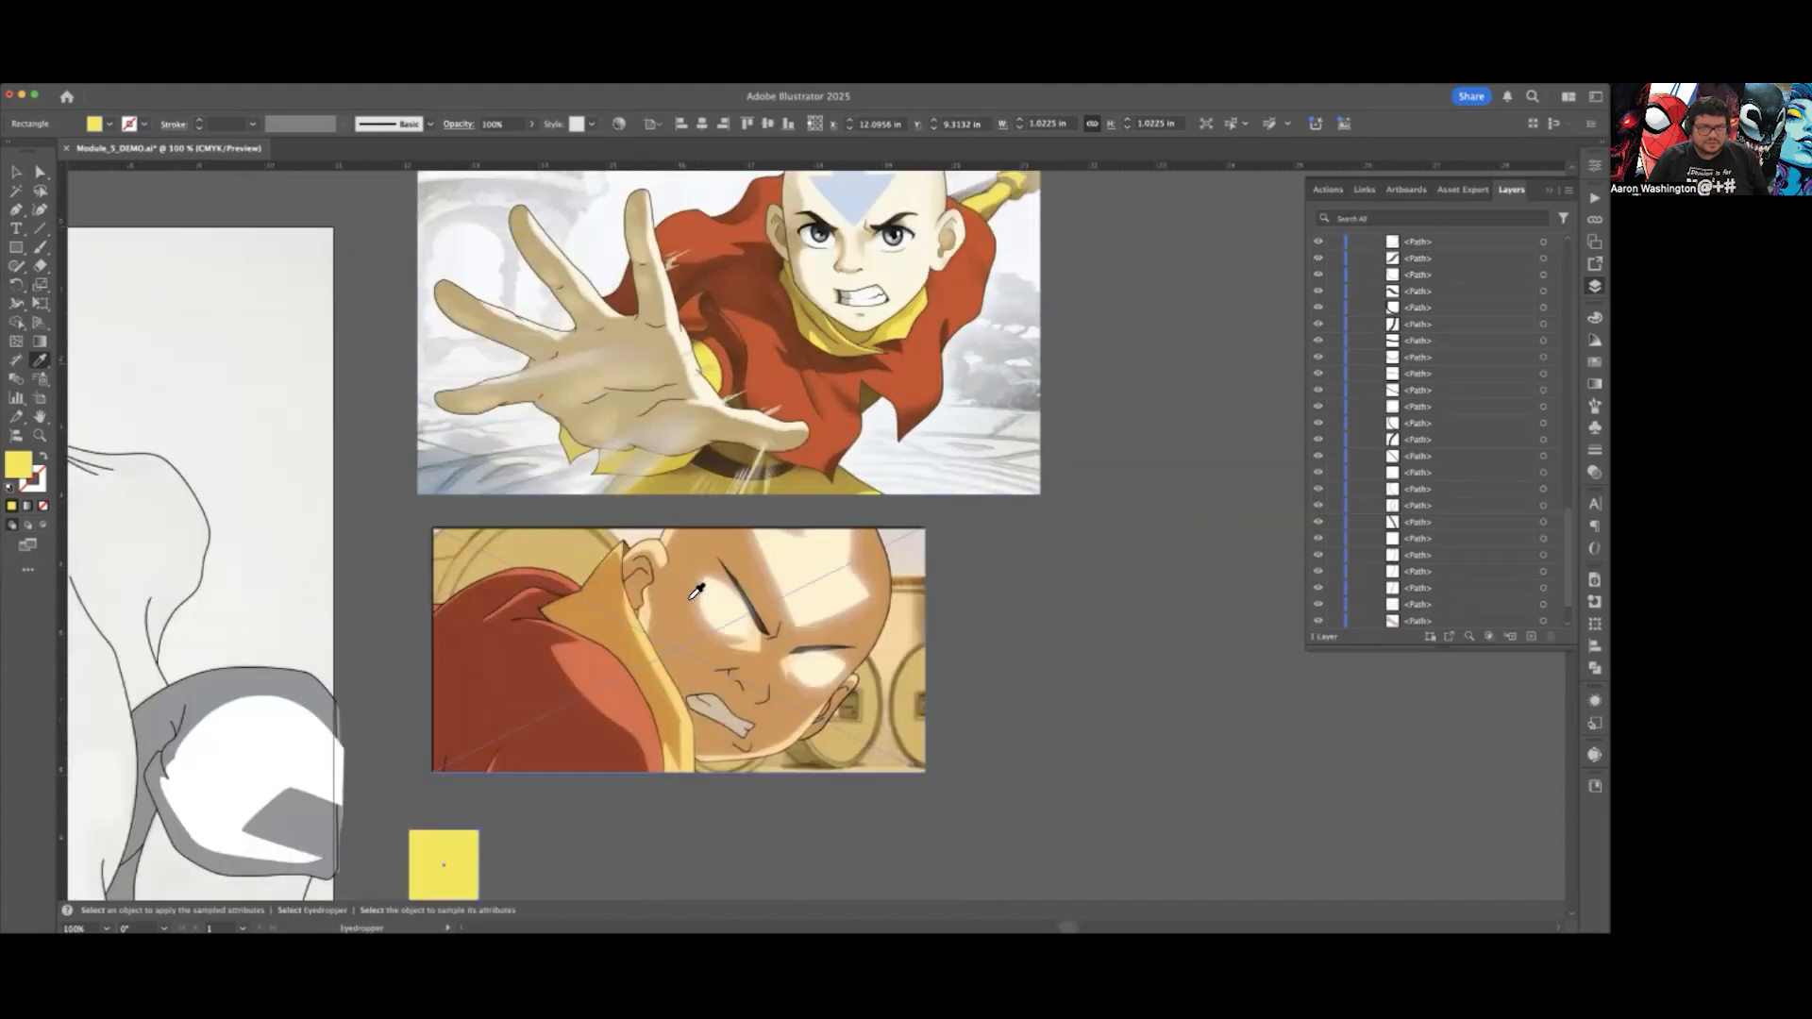
pyautogui.scroll(-3, 698, 585)
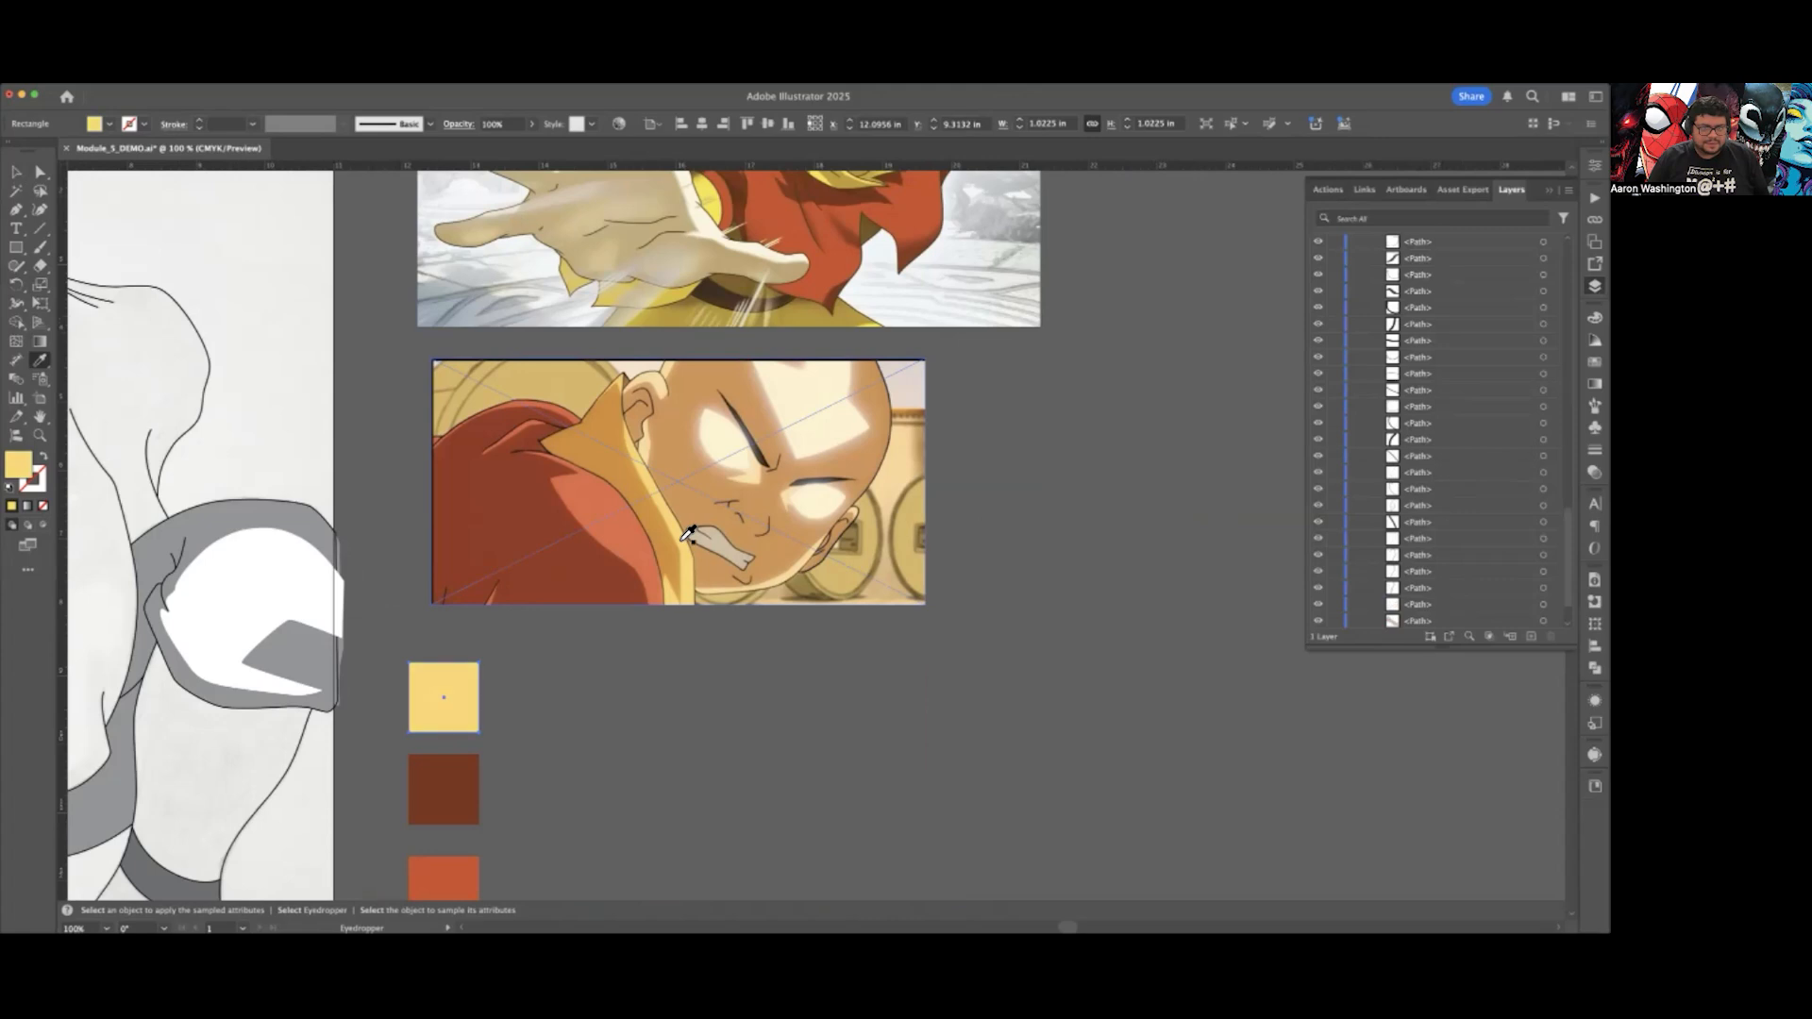
pyautogui.click(16, 173)
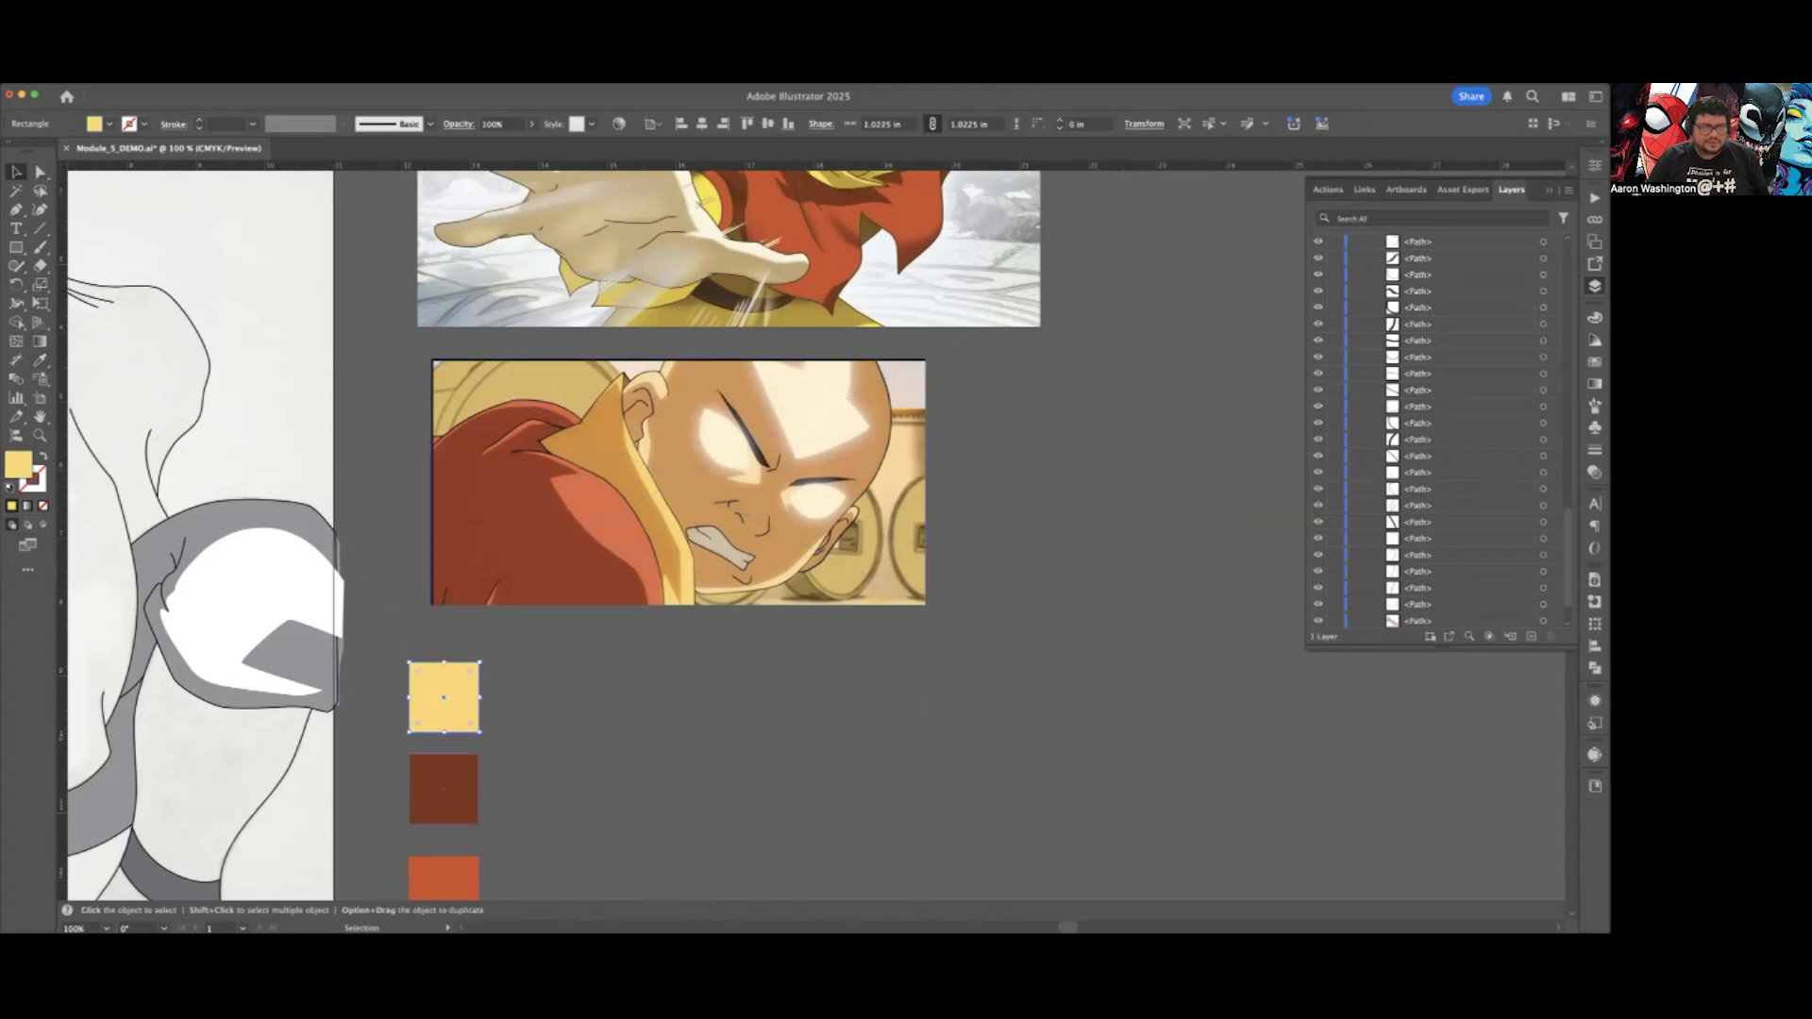
# Step: Fill the second swatch from the top with the orange-gold shadow colour sampled from the collar in the lower reference image
pyautogui.click(444, 788)
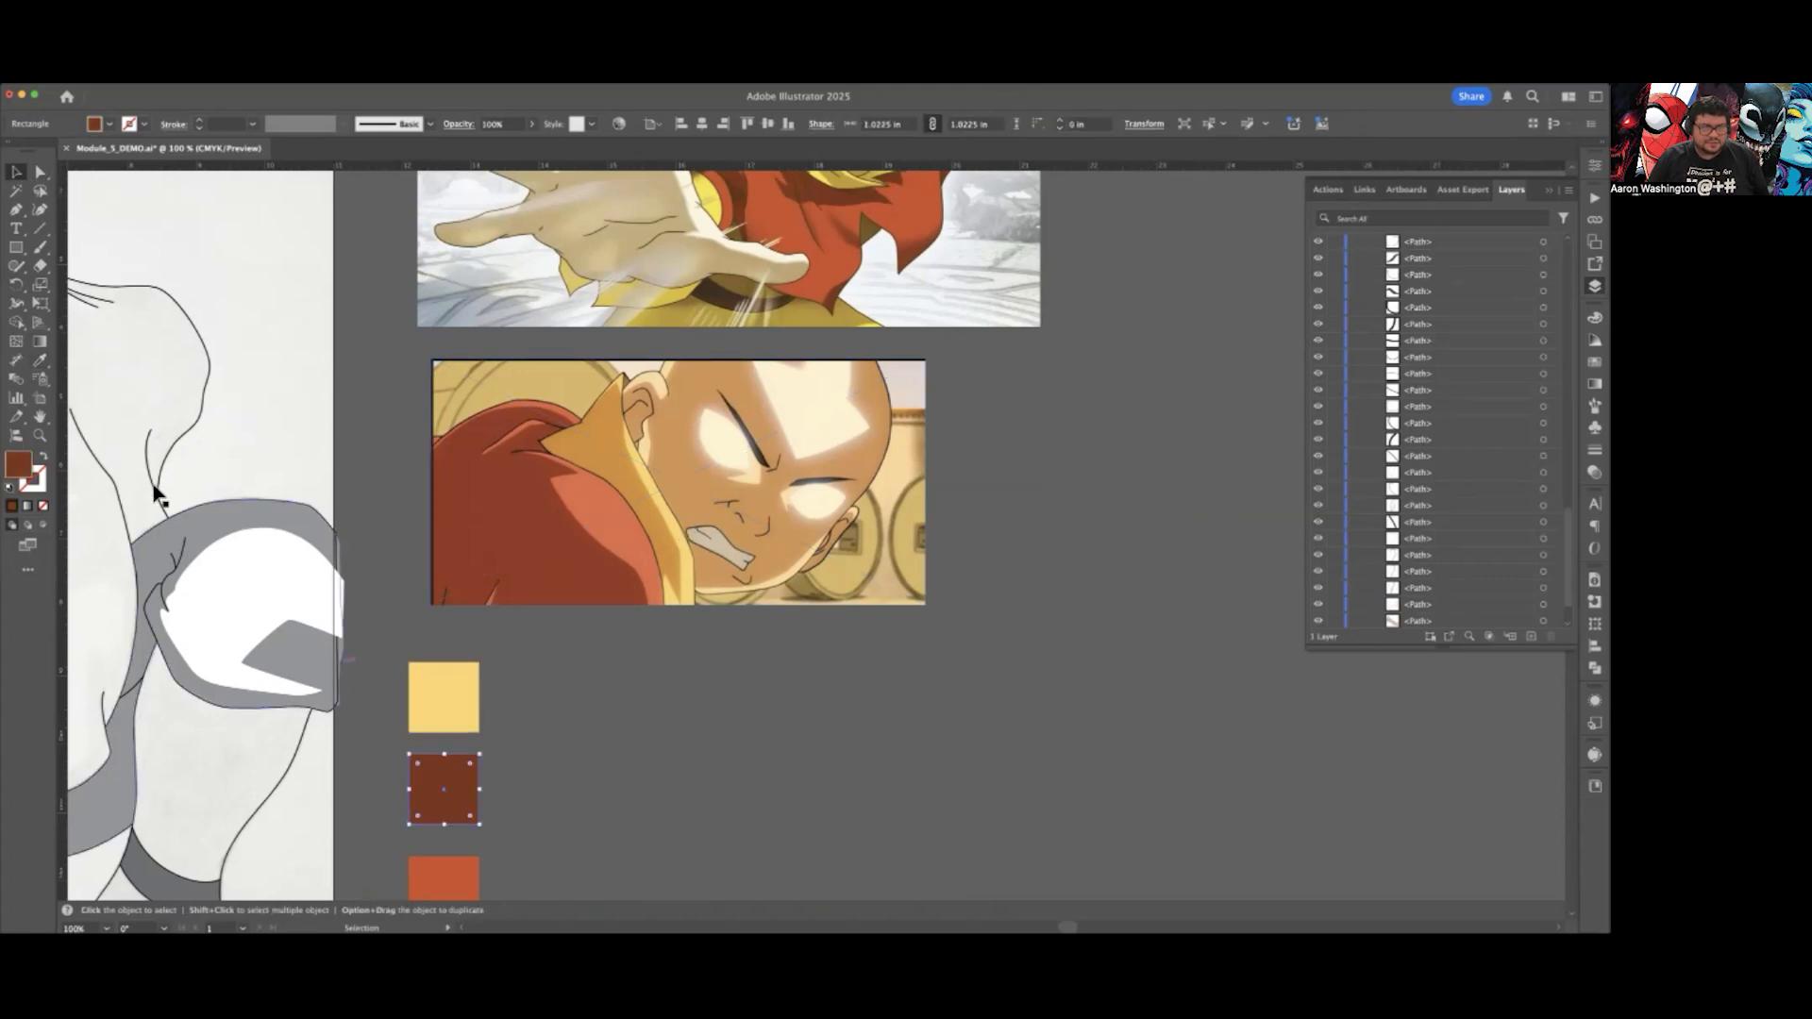
pyautogui.click(38, 368)
pyautogui.scroll(2, 890, 229)
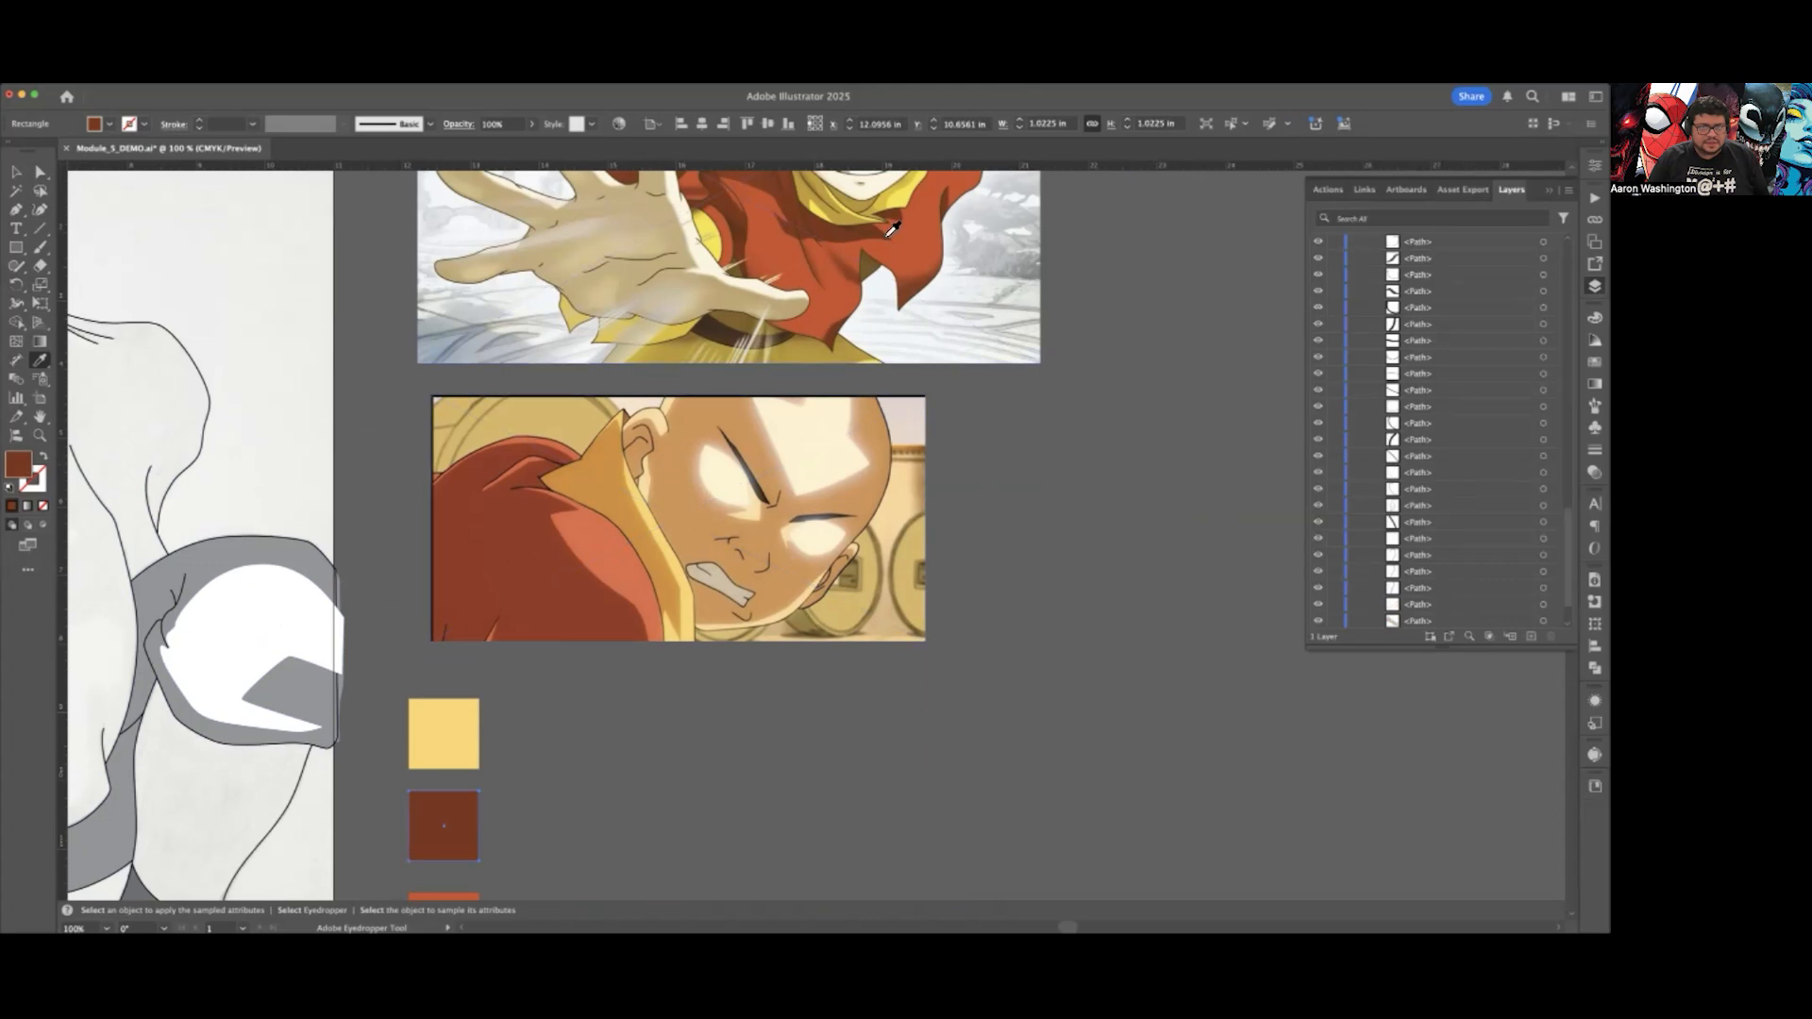
pyautogui.click(626, 501)
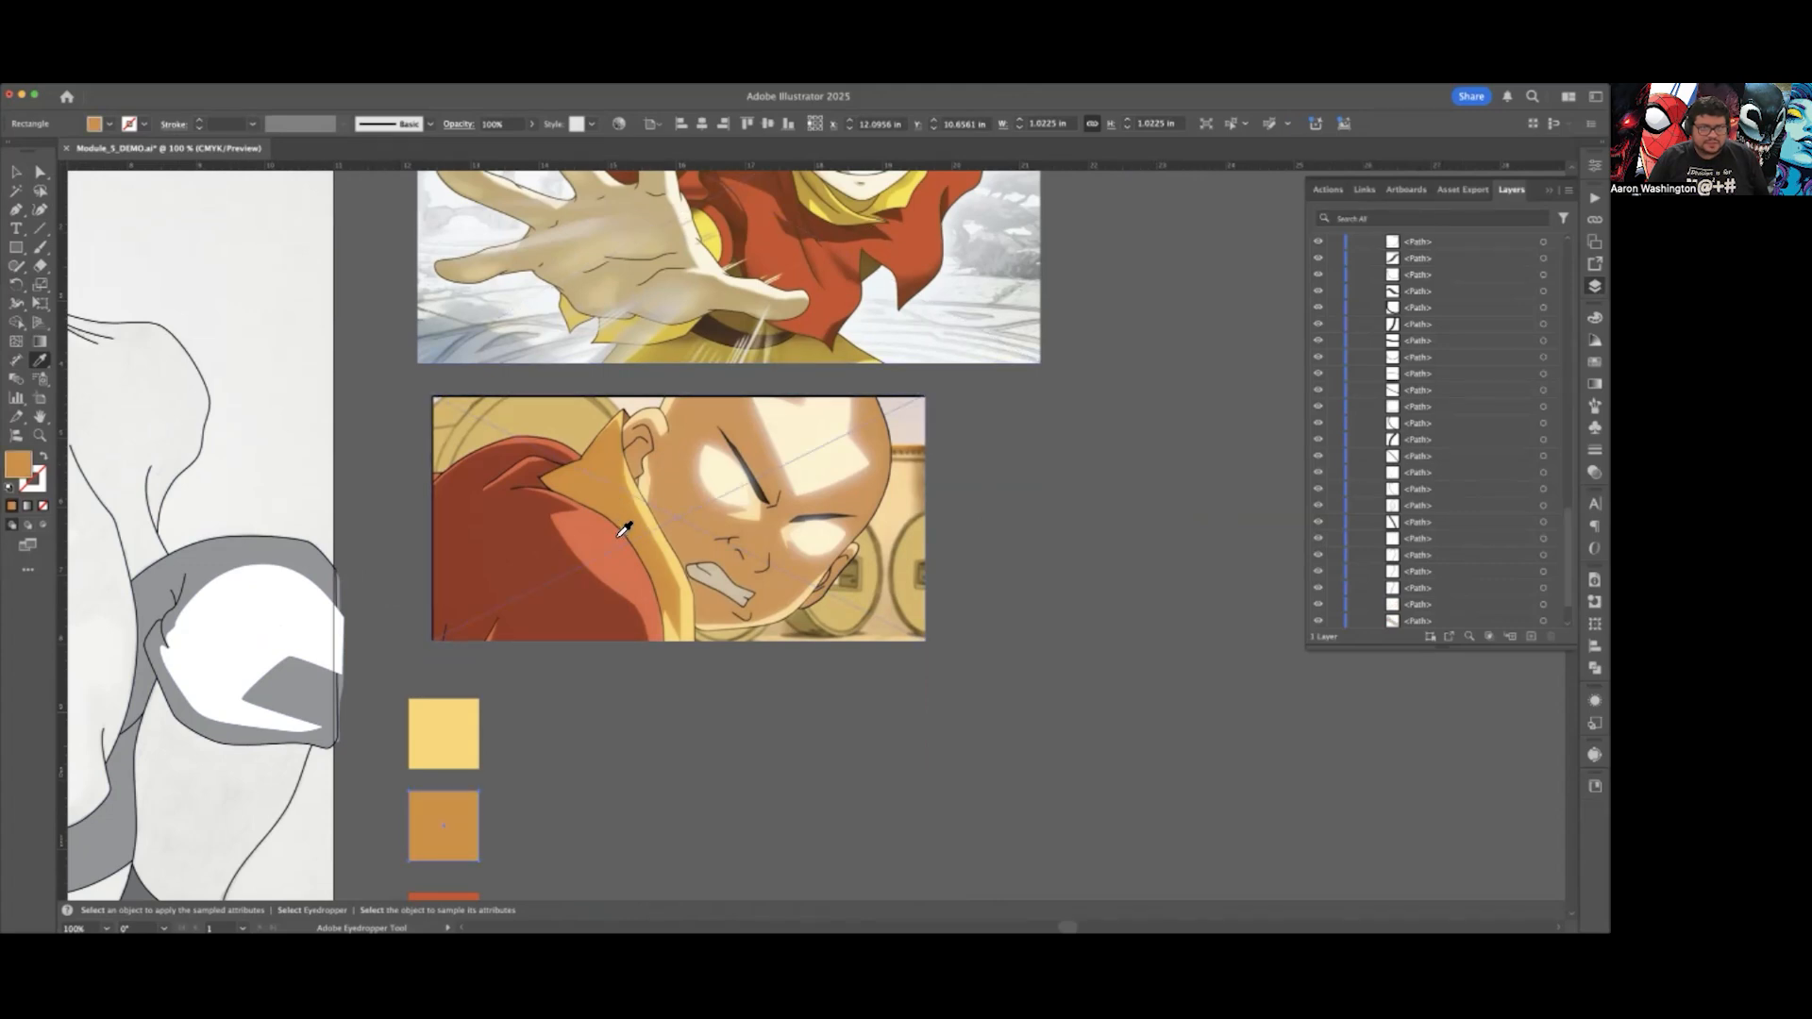
pyautogui.click(15, 171)
pyautogui.click(567, 707)
pyautogui.scroll(-1, 567, 707)
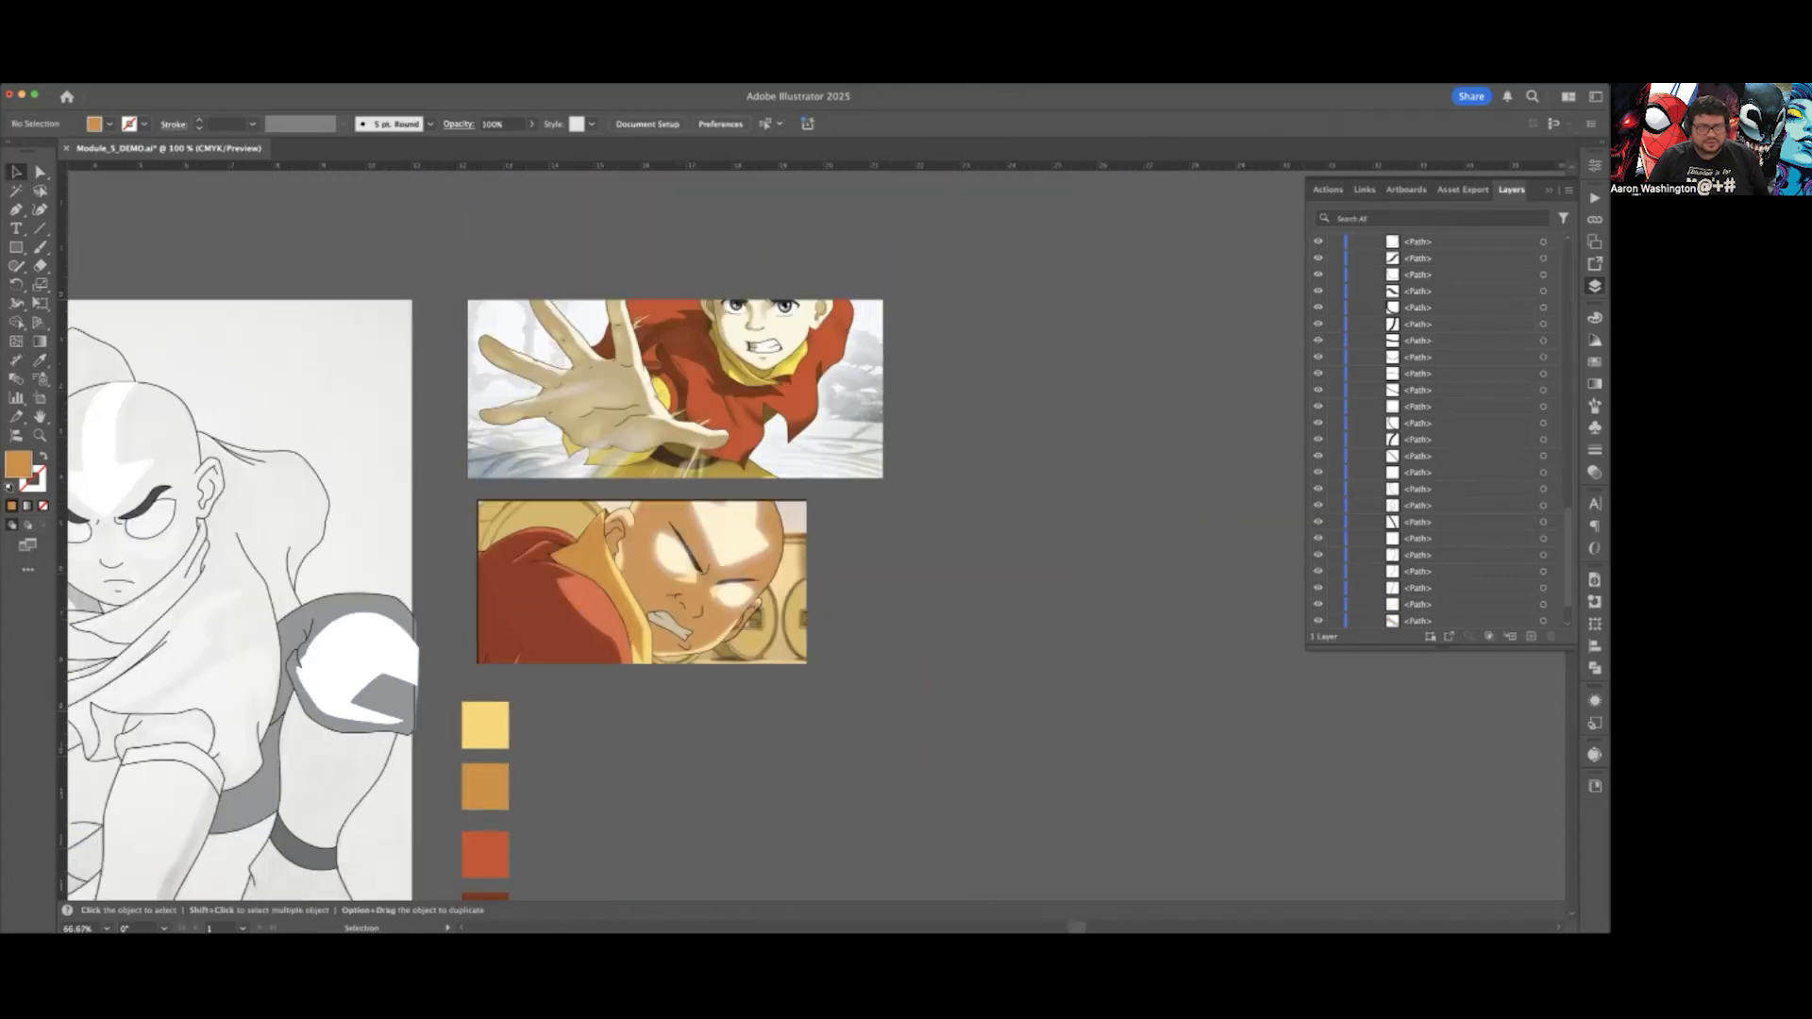
# Step: Move the column of four swatches down to leave free space beneath the lower reference image
pyautogui.scroll(-3, 471, 528)
pyautogui.moveTo(559, 564); pyautogui.dragTo(479, 775)
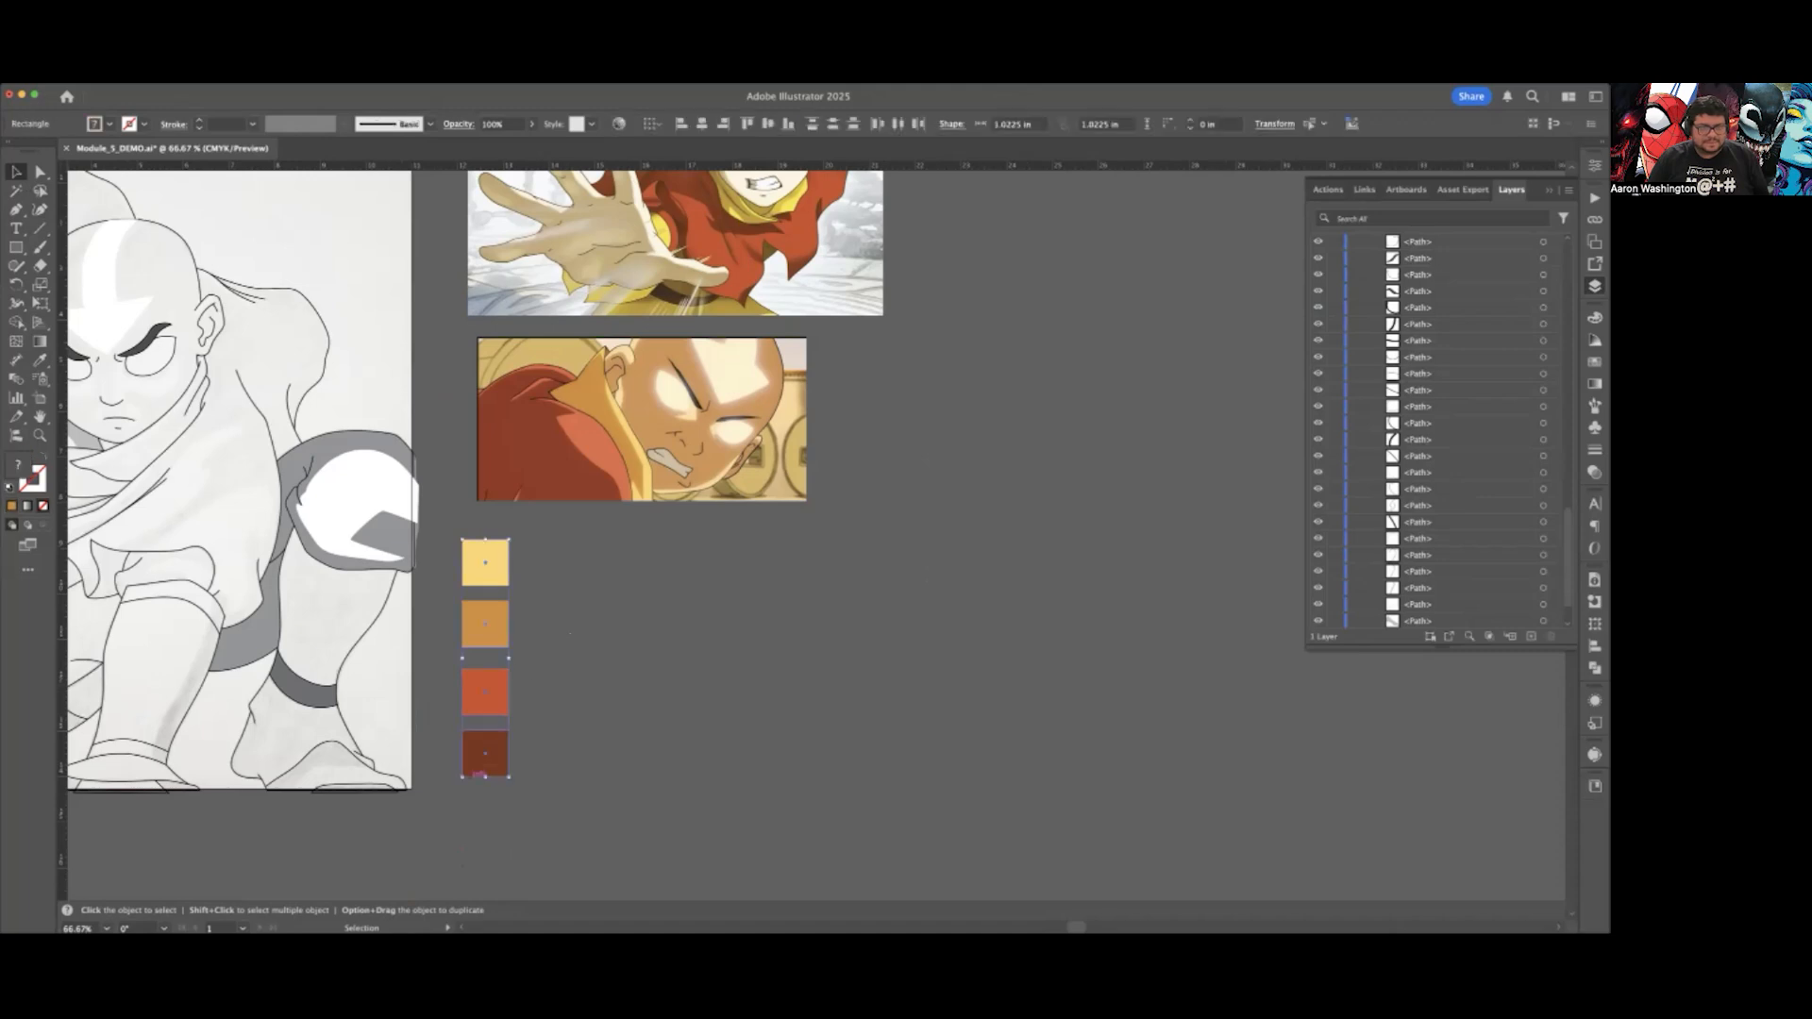
pyautogui.click(543, 612)
pyautogui.moveTo(433, 540); pyautogui.dragTo(485, 755)
pyautogui.moveTo(485, 579); pyautogui.dragTo(494, 712)
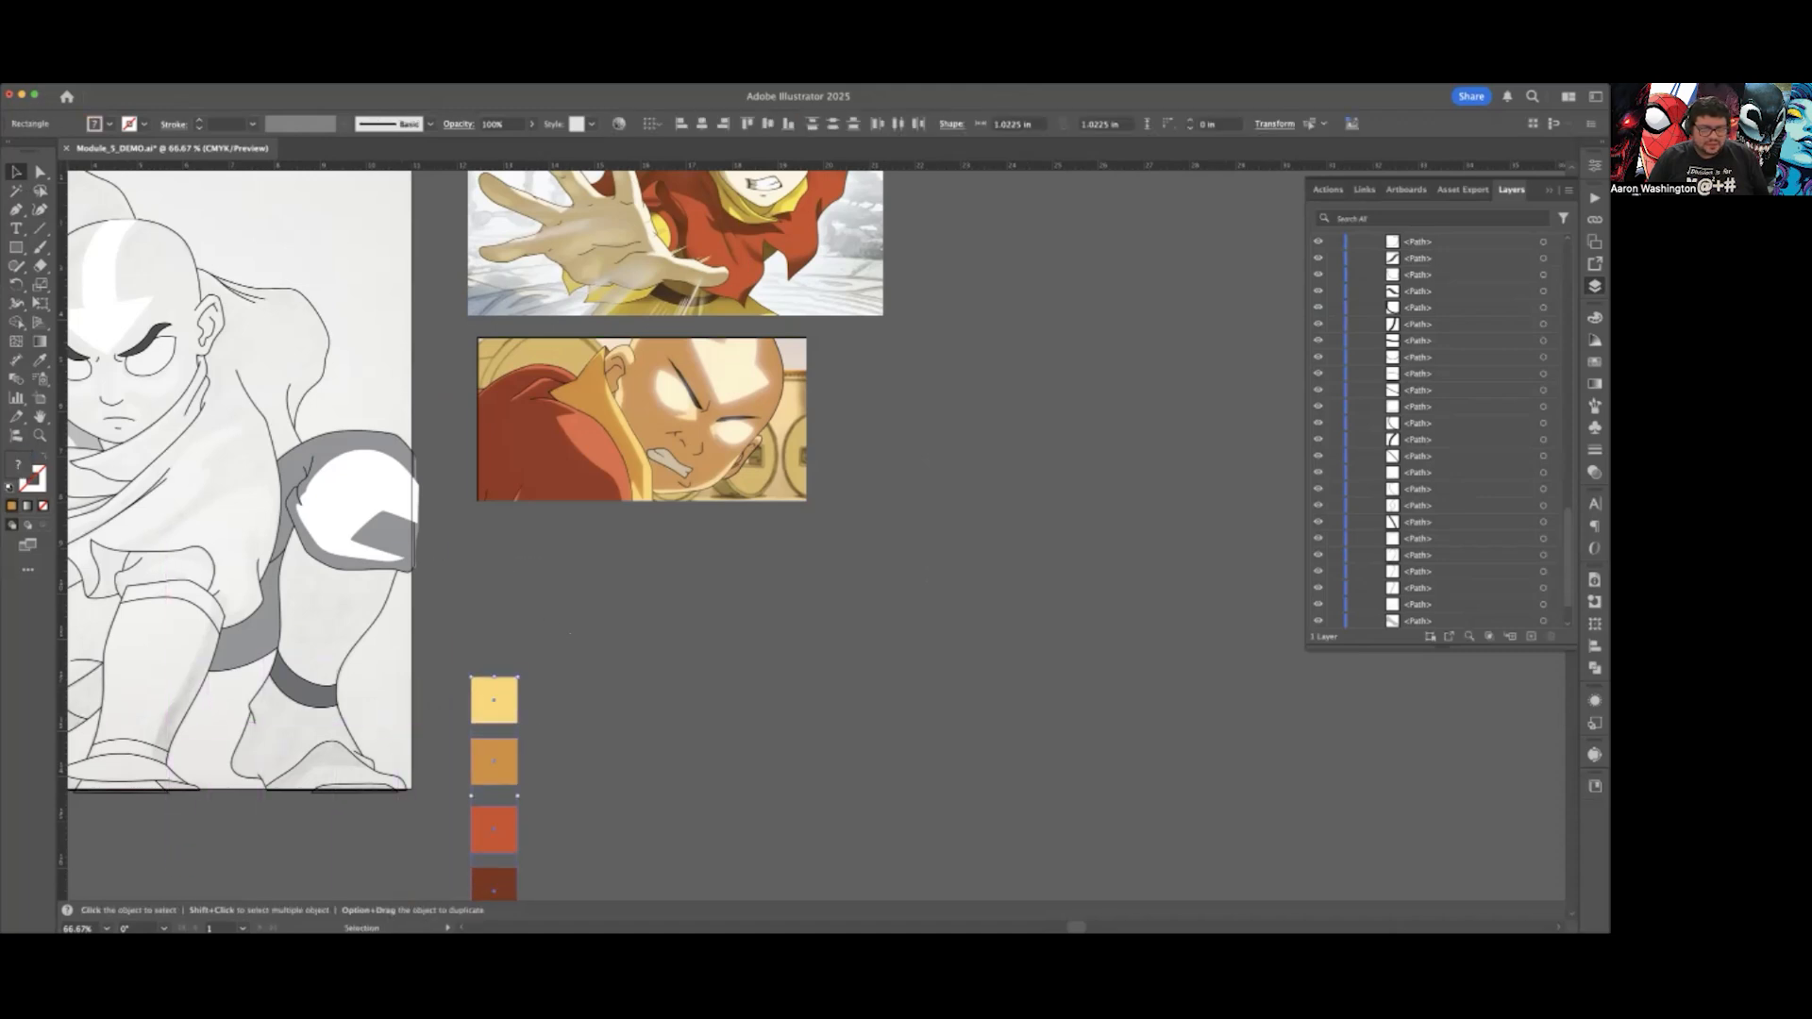
pyautogui.press('super+shift+a')
# Step: Duplicate the pale yellow swatch straight up into the space above the column
pyautogui.click(494, 699)
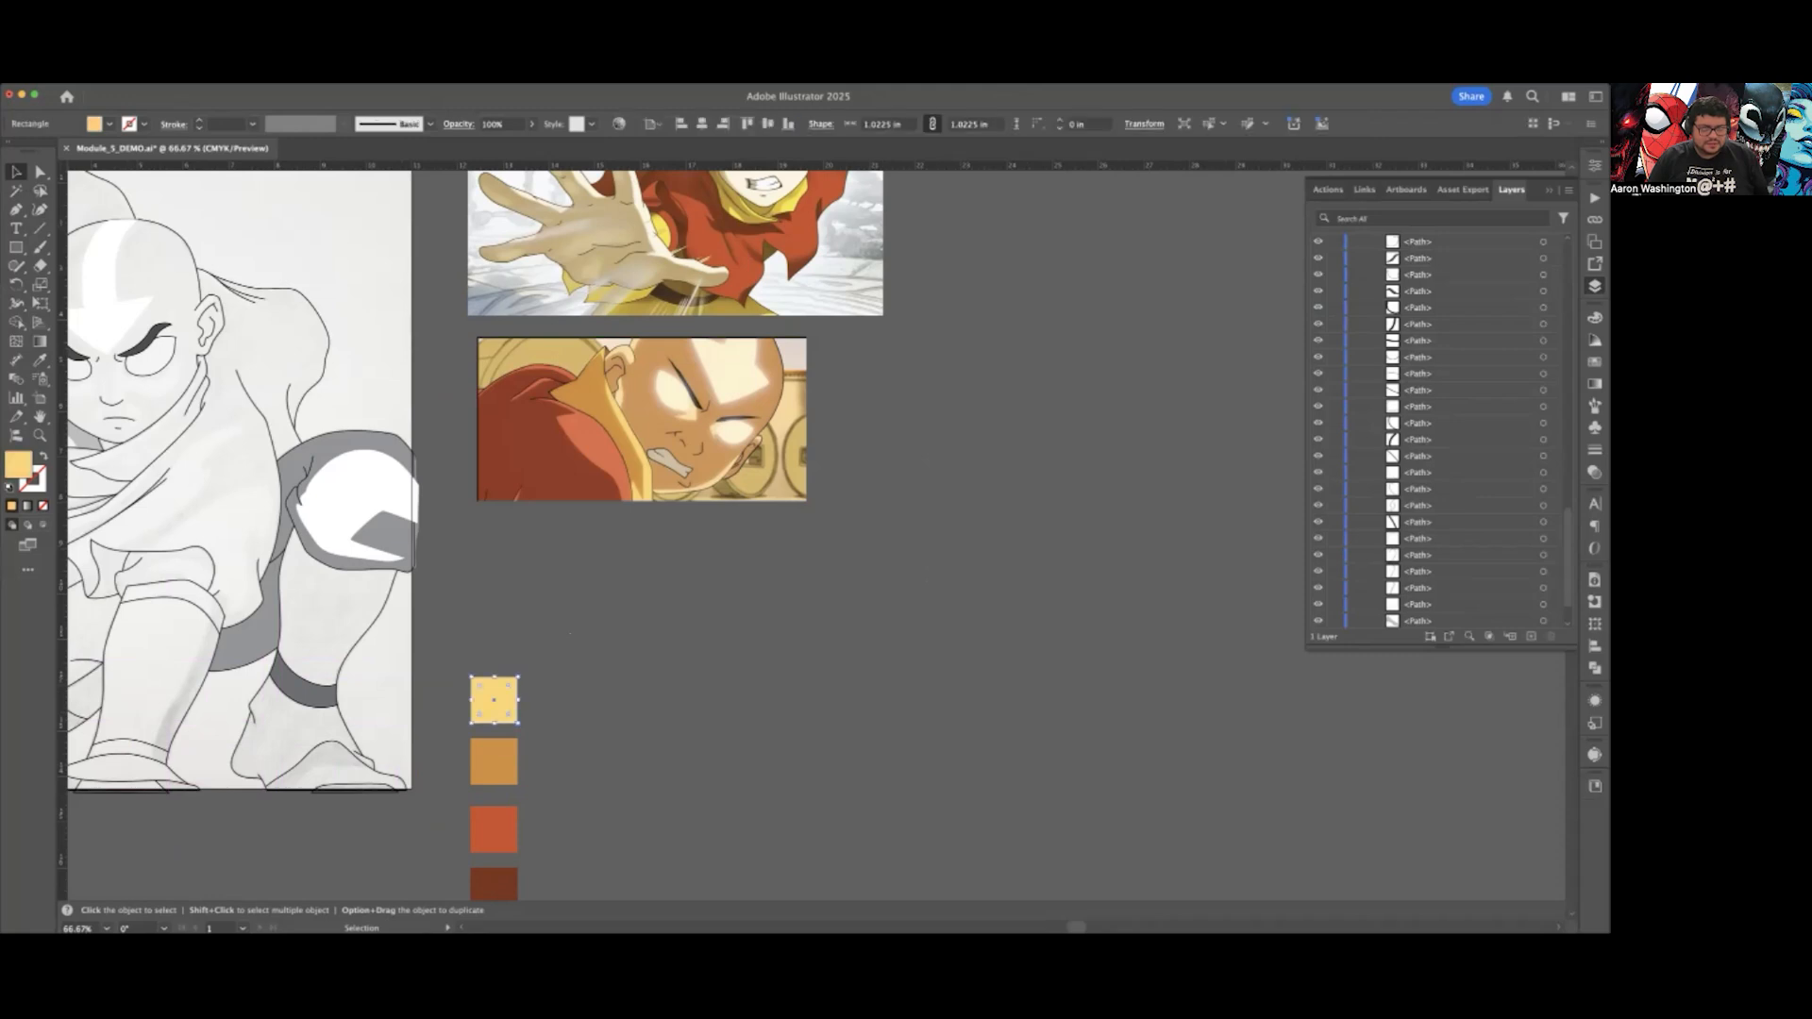
pyautogui.scroll(-1, 535, 665)
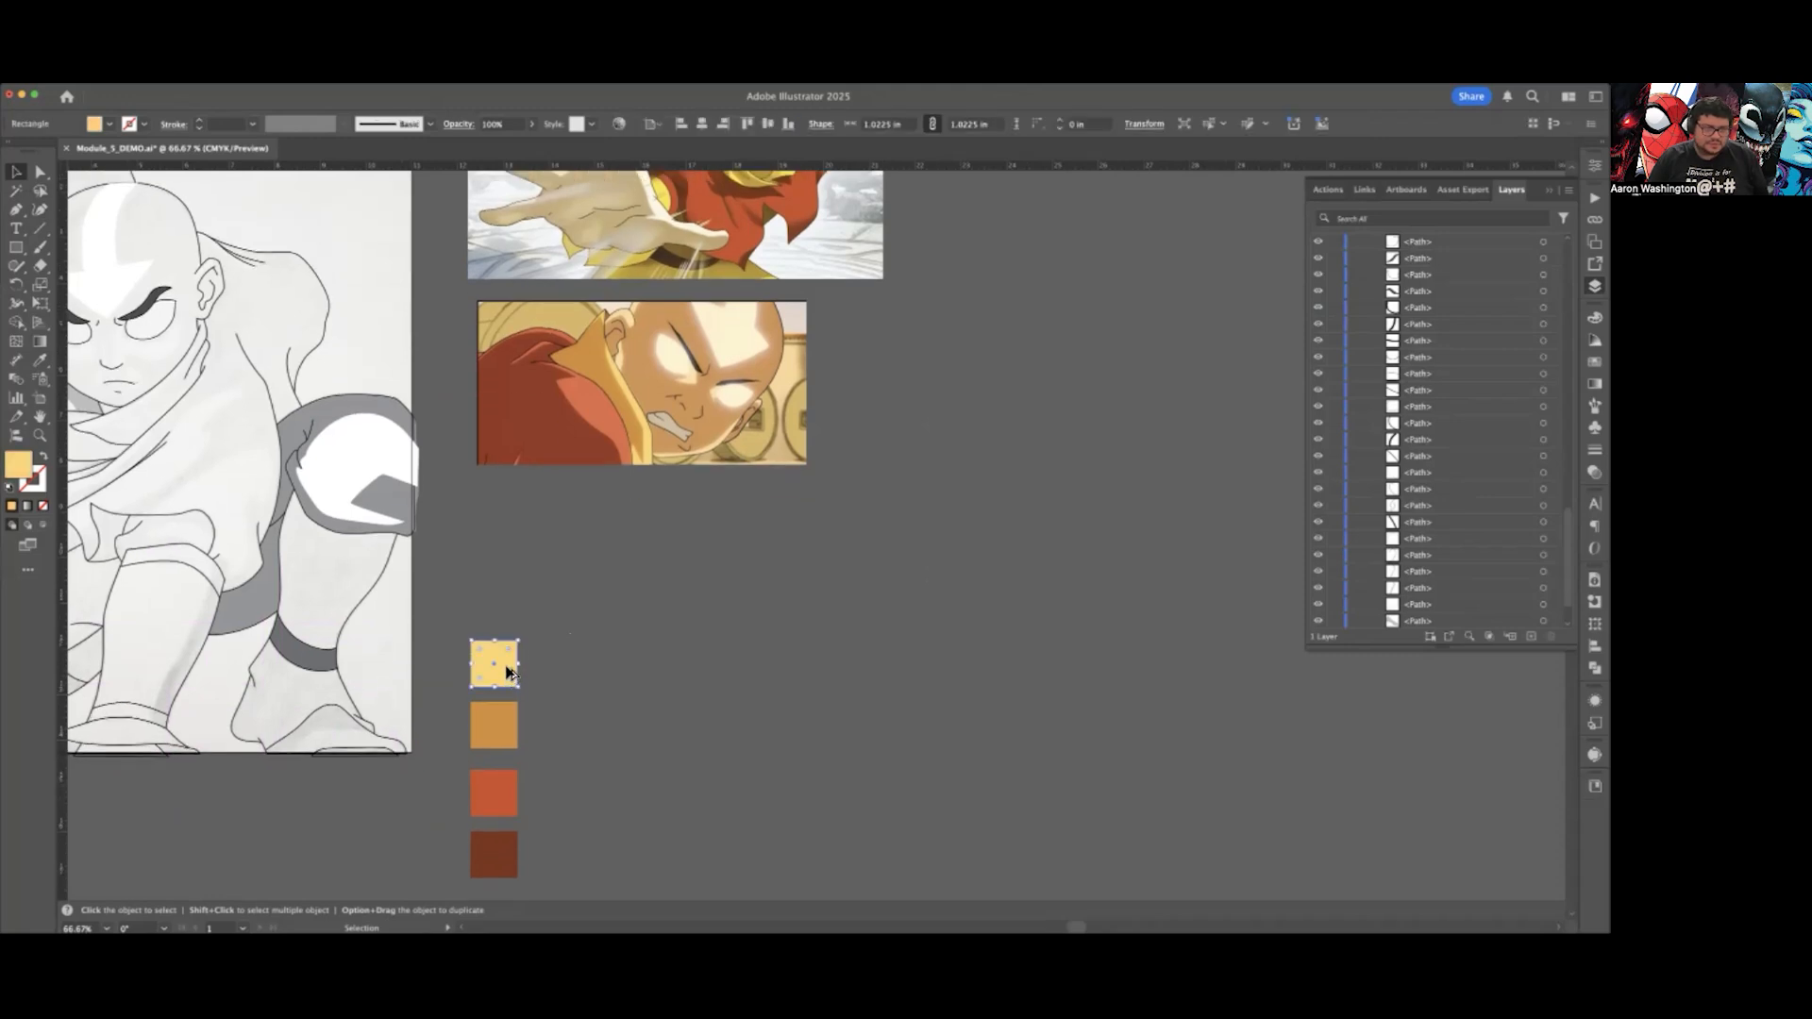
pyautogui.moveTo(508, 671); pyautogui.dragTo(508, 530)
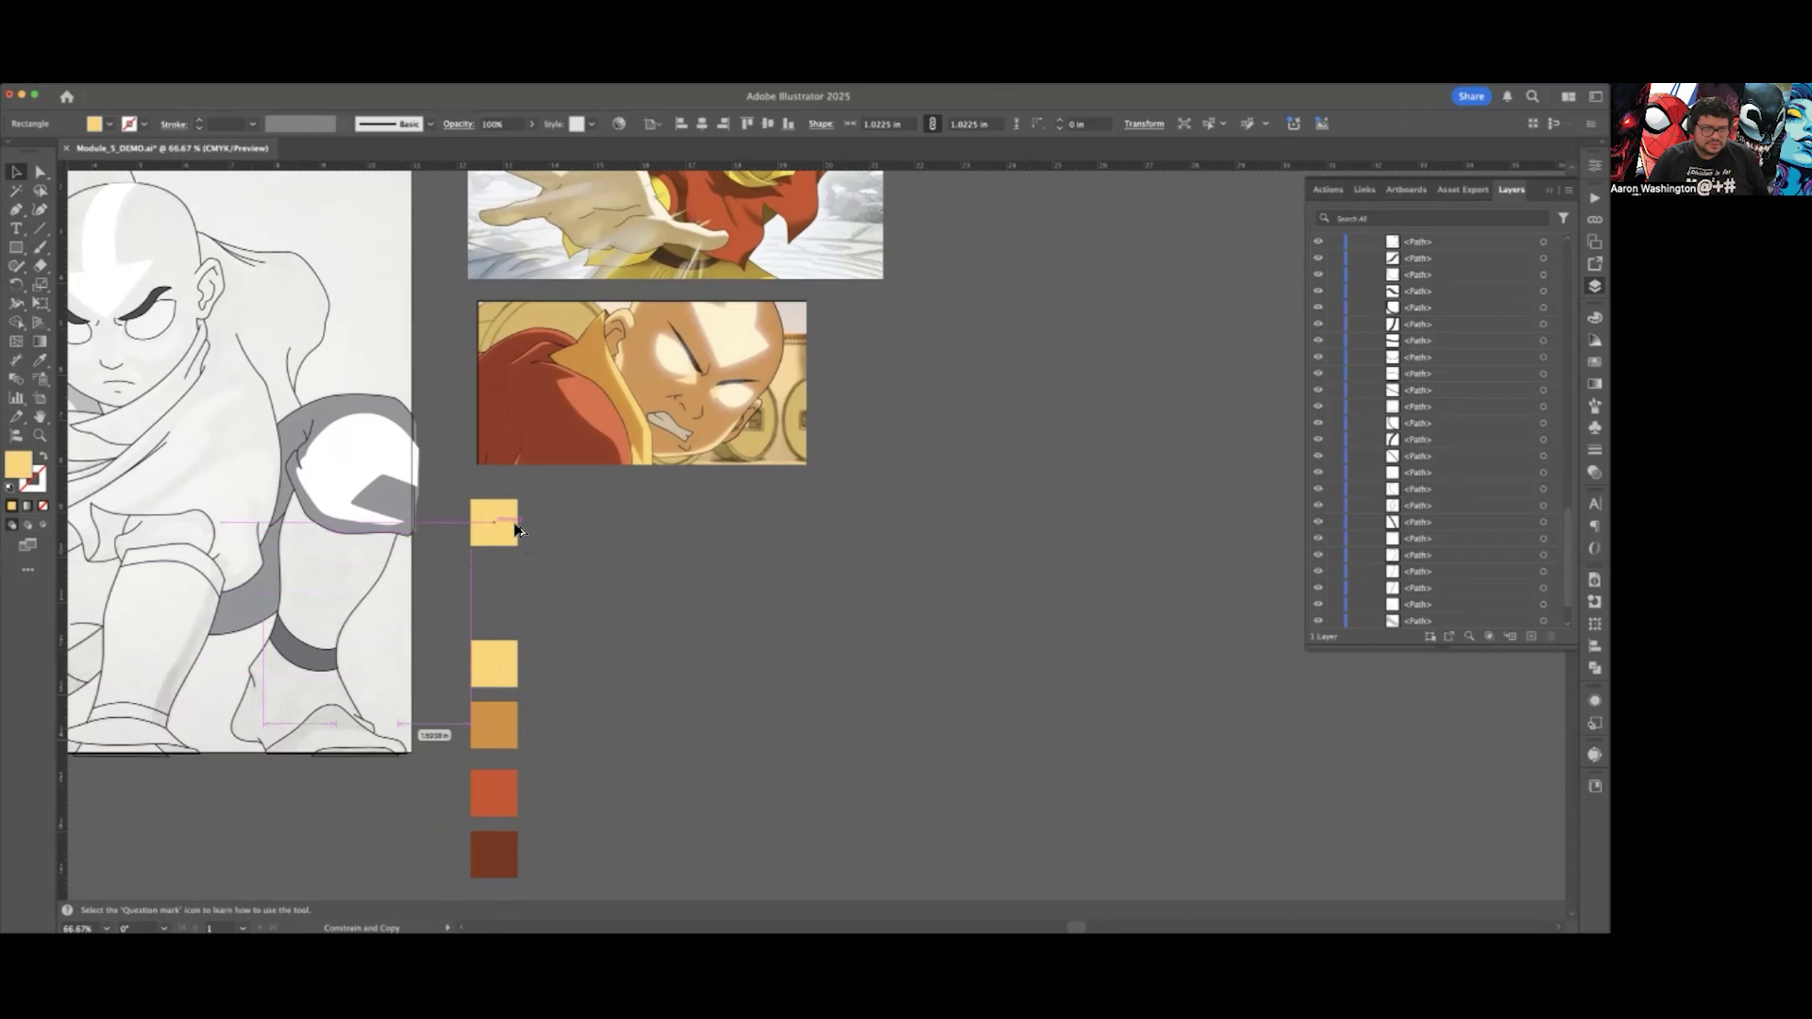
pyautogui.scroll(1, 576, 540)
pyautogui.scroll(-4, 574, 534)
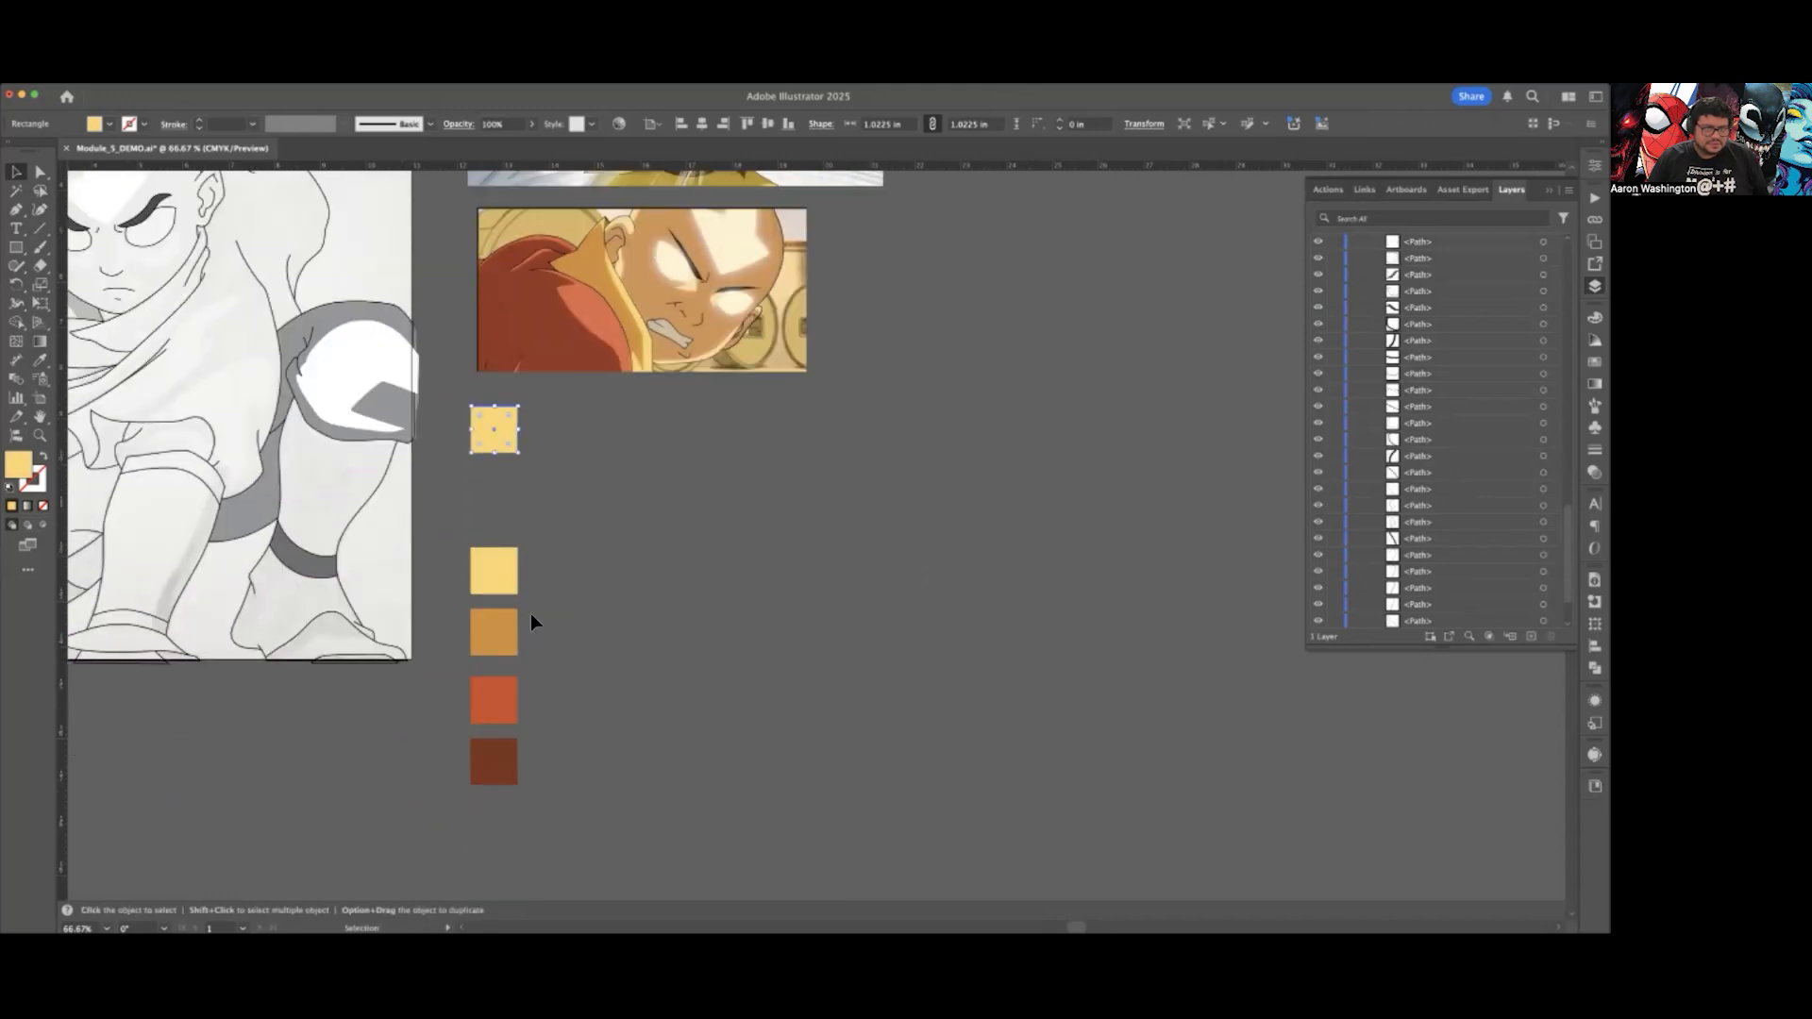
# Step: Duplicate the dark red swatch below the column and fill the copy with the dark brown sampled from the belt in the upper reference image
pyautogui.click(494, 762)
pyautogui.moveTo(494, 762); pyautogui.dragTo(493, 823)
pyautogui.click(40, 360)
pyautogui.scroll(5, 660, 485)
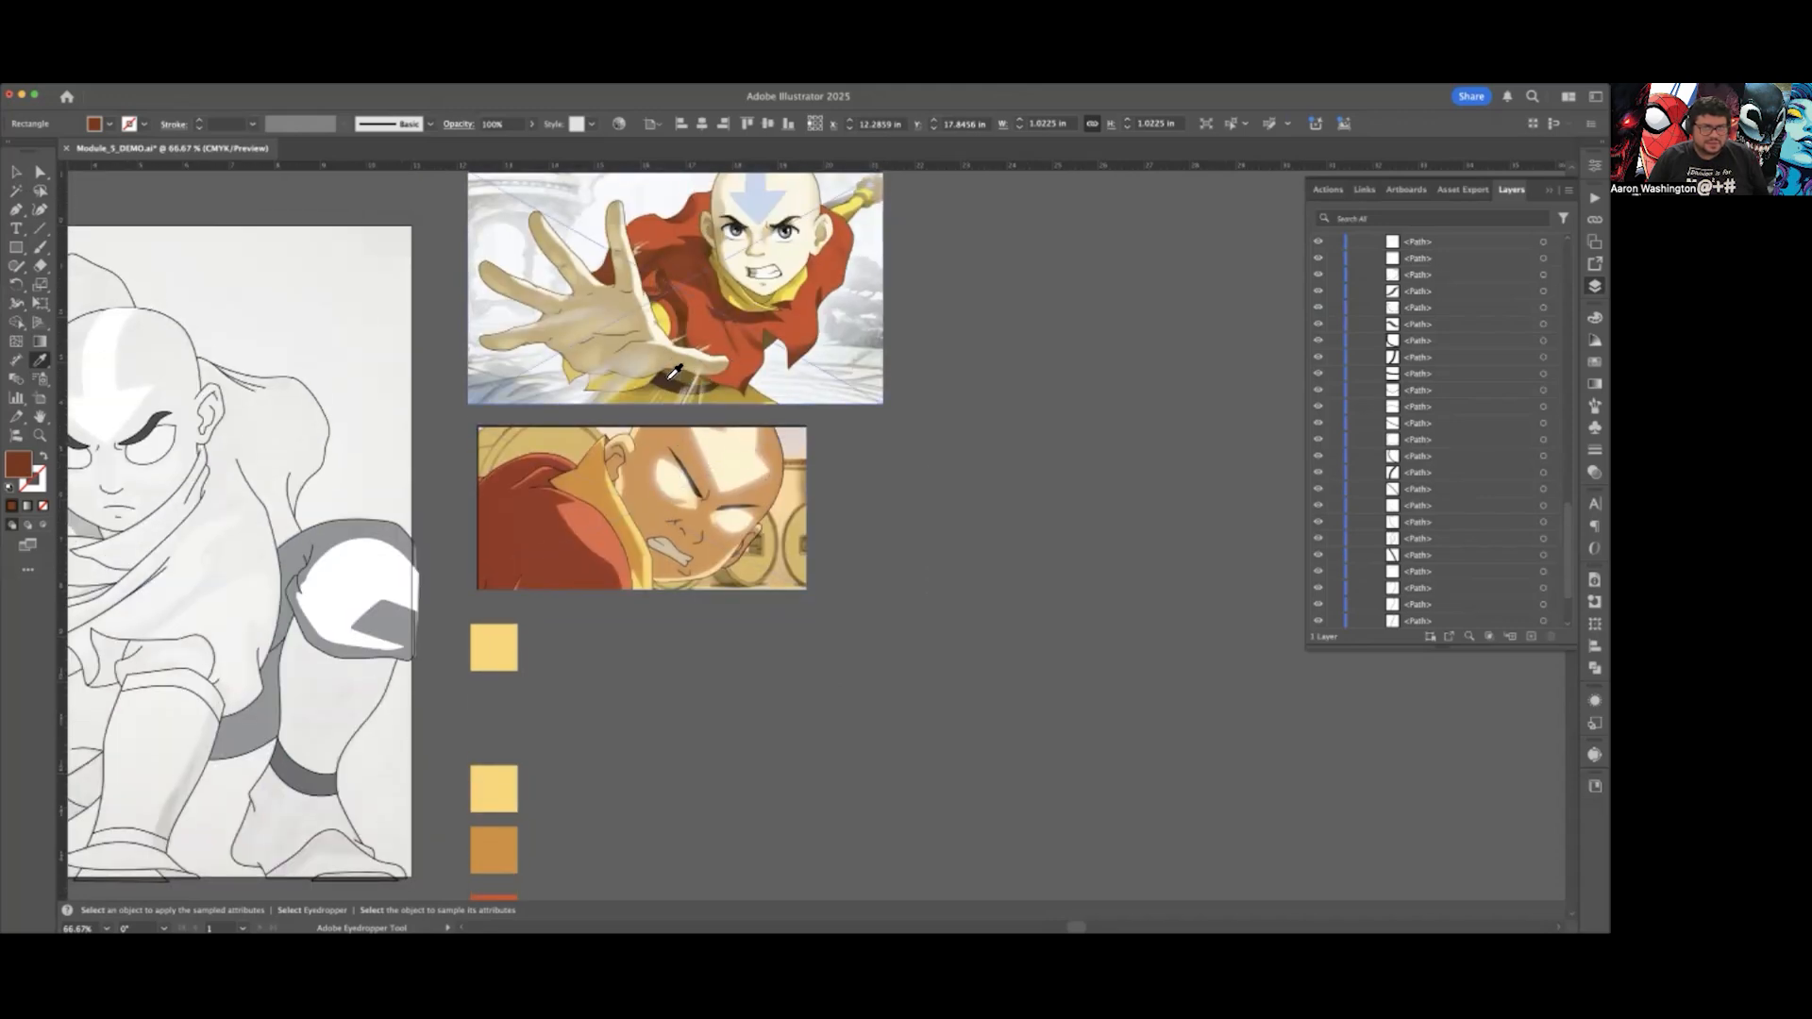
pyautogui.scroll(2, 739, 206)
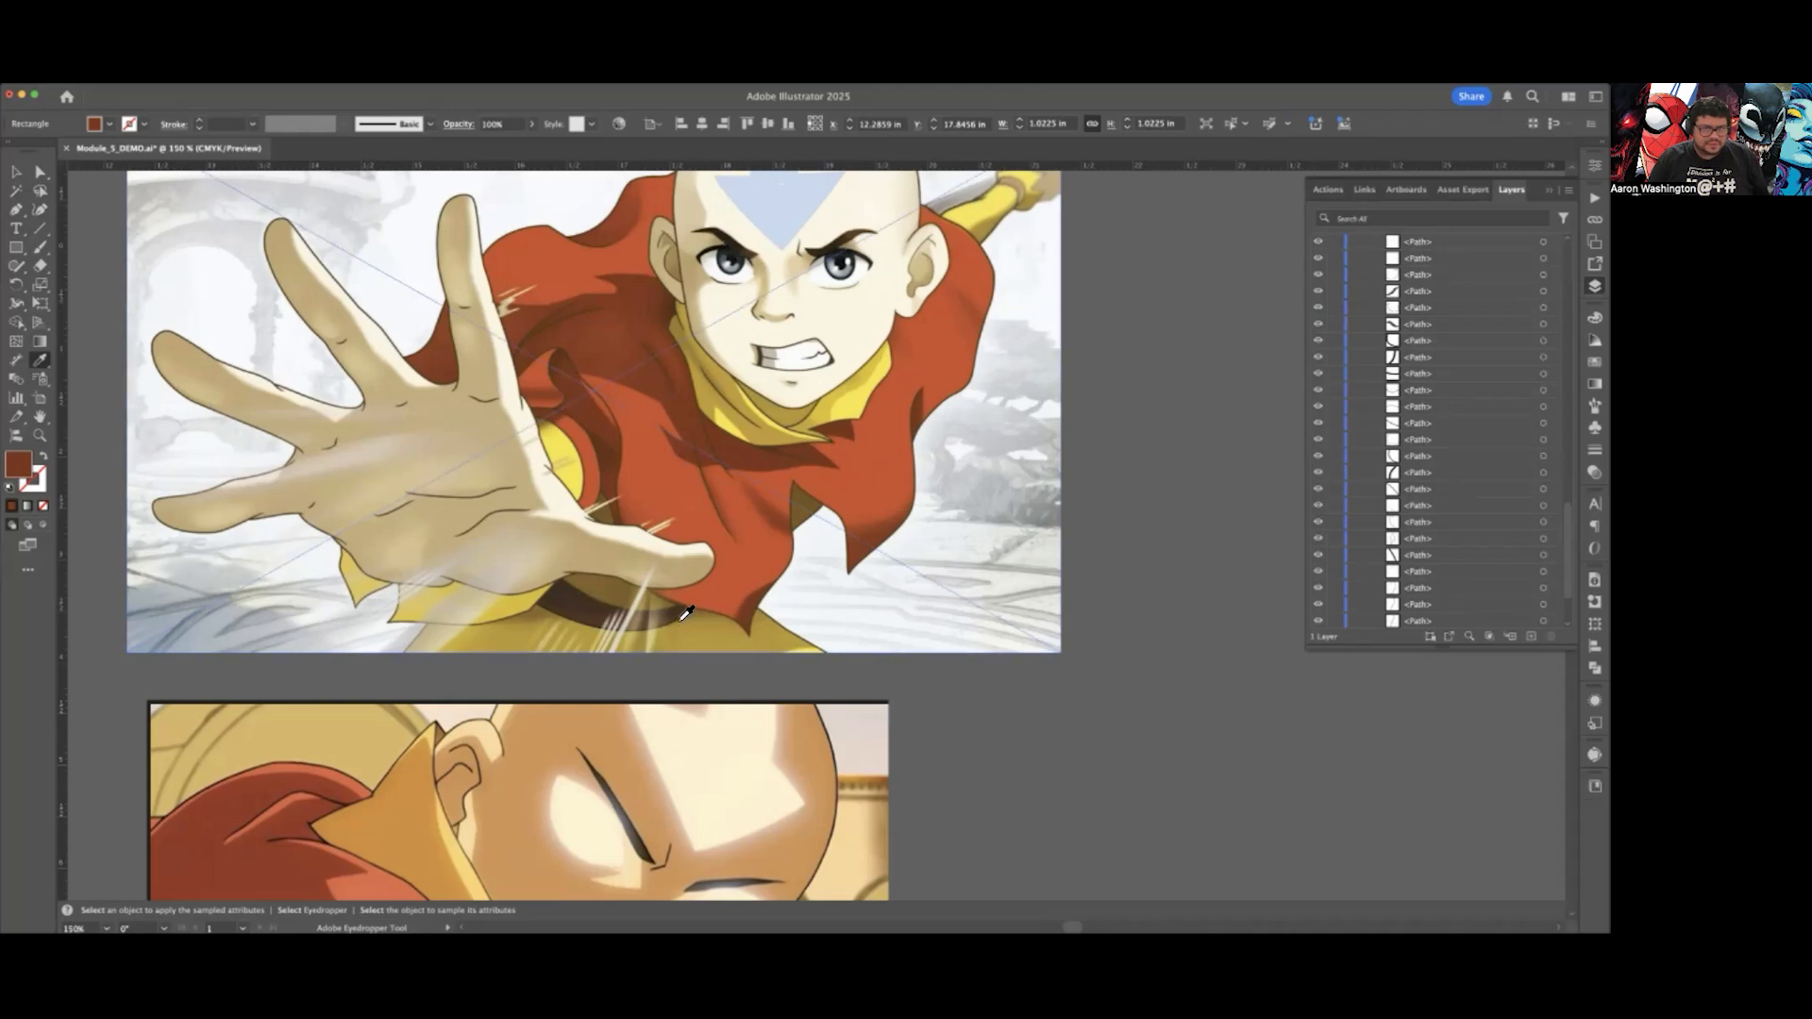
pyautogui.click(597, 595)
pyautogui.scroll(-5, 597, 595)
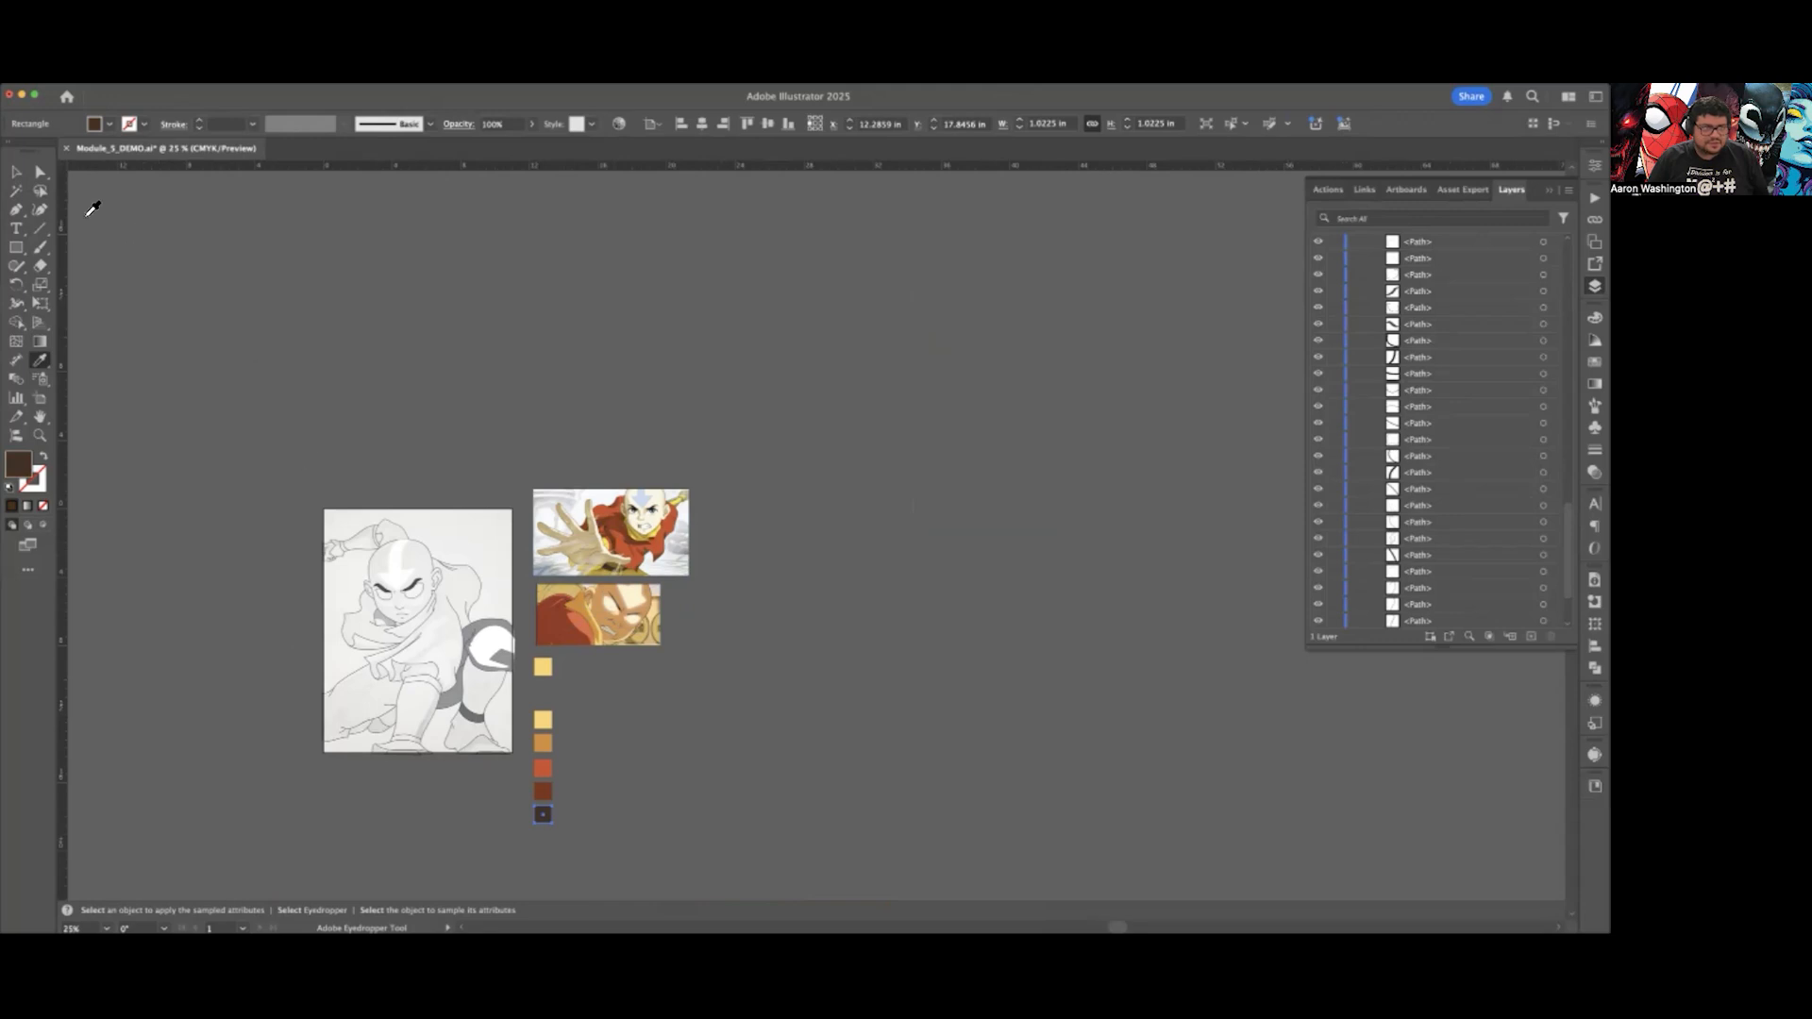
pyautogui.click(16, 171)
pyautogui.click(283, 425)
pyautogui.scroll(3, 543, 667)
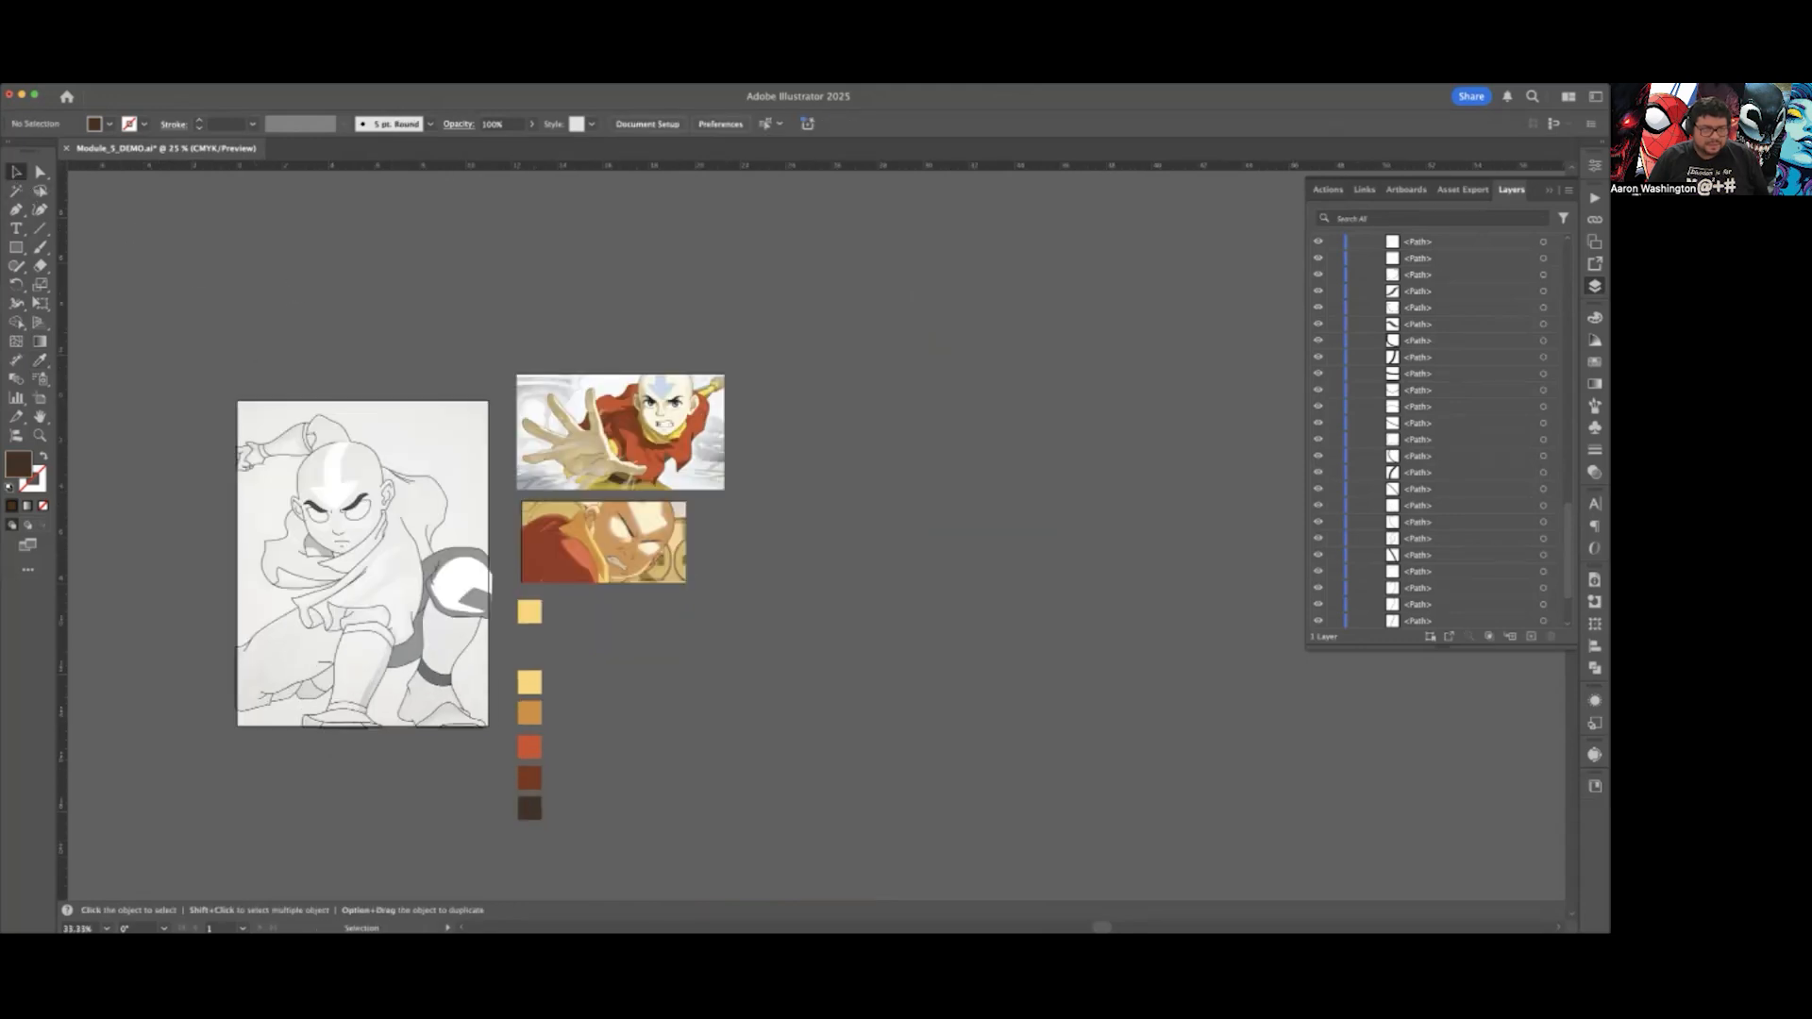
# Step: Fill the topmost swatch with the pale skin tone sampled from the character in the lower reference image
pyautogui.click(510, 495)
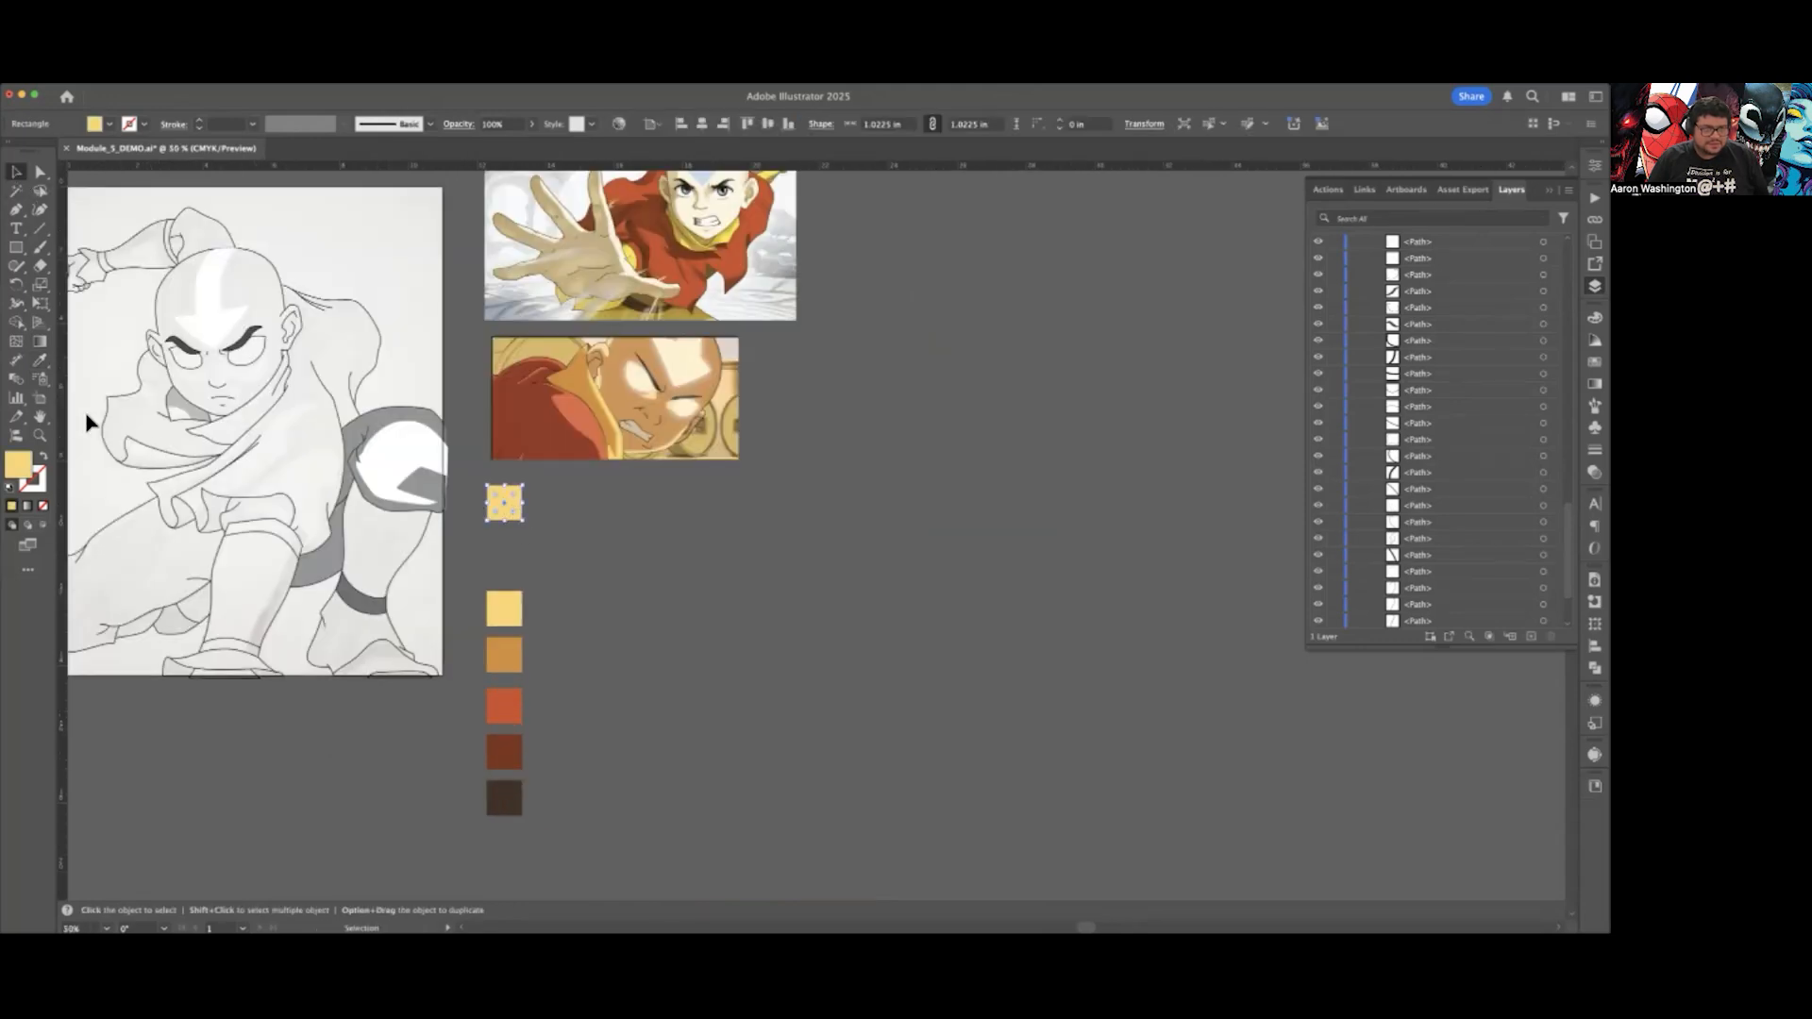
pyautogui.click(43, 359)
pyautogui.scroll(2, 514, 335)
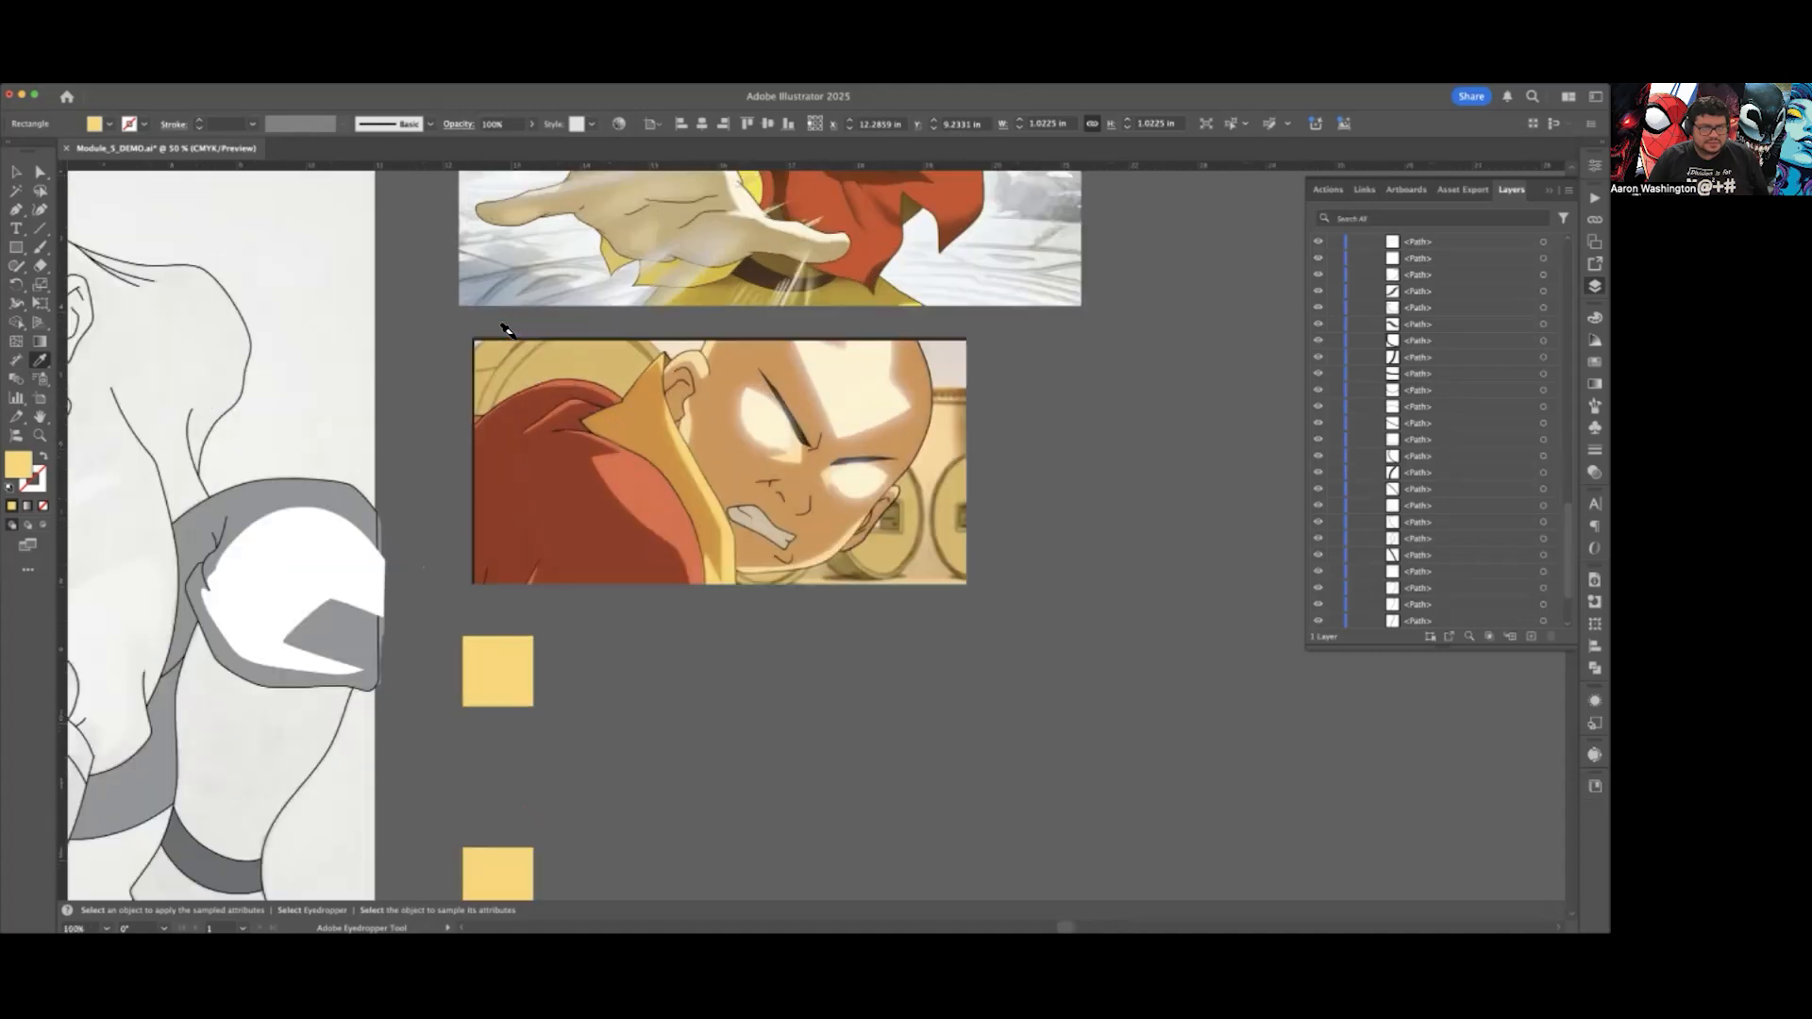
pyautogui.scroll(5, 531, 332)
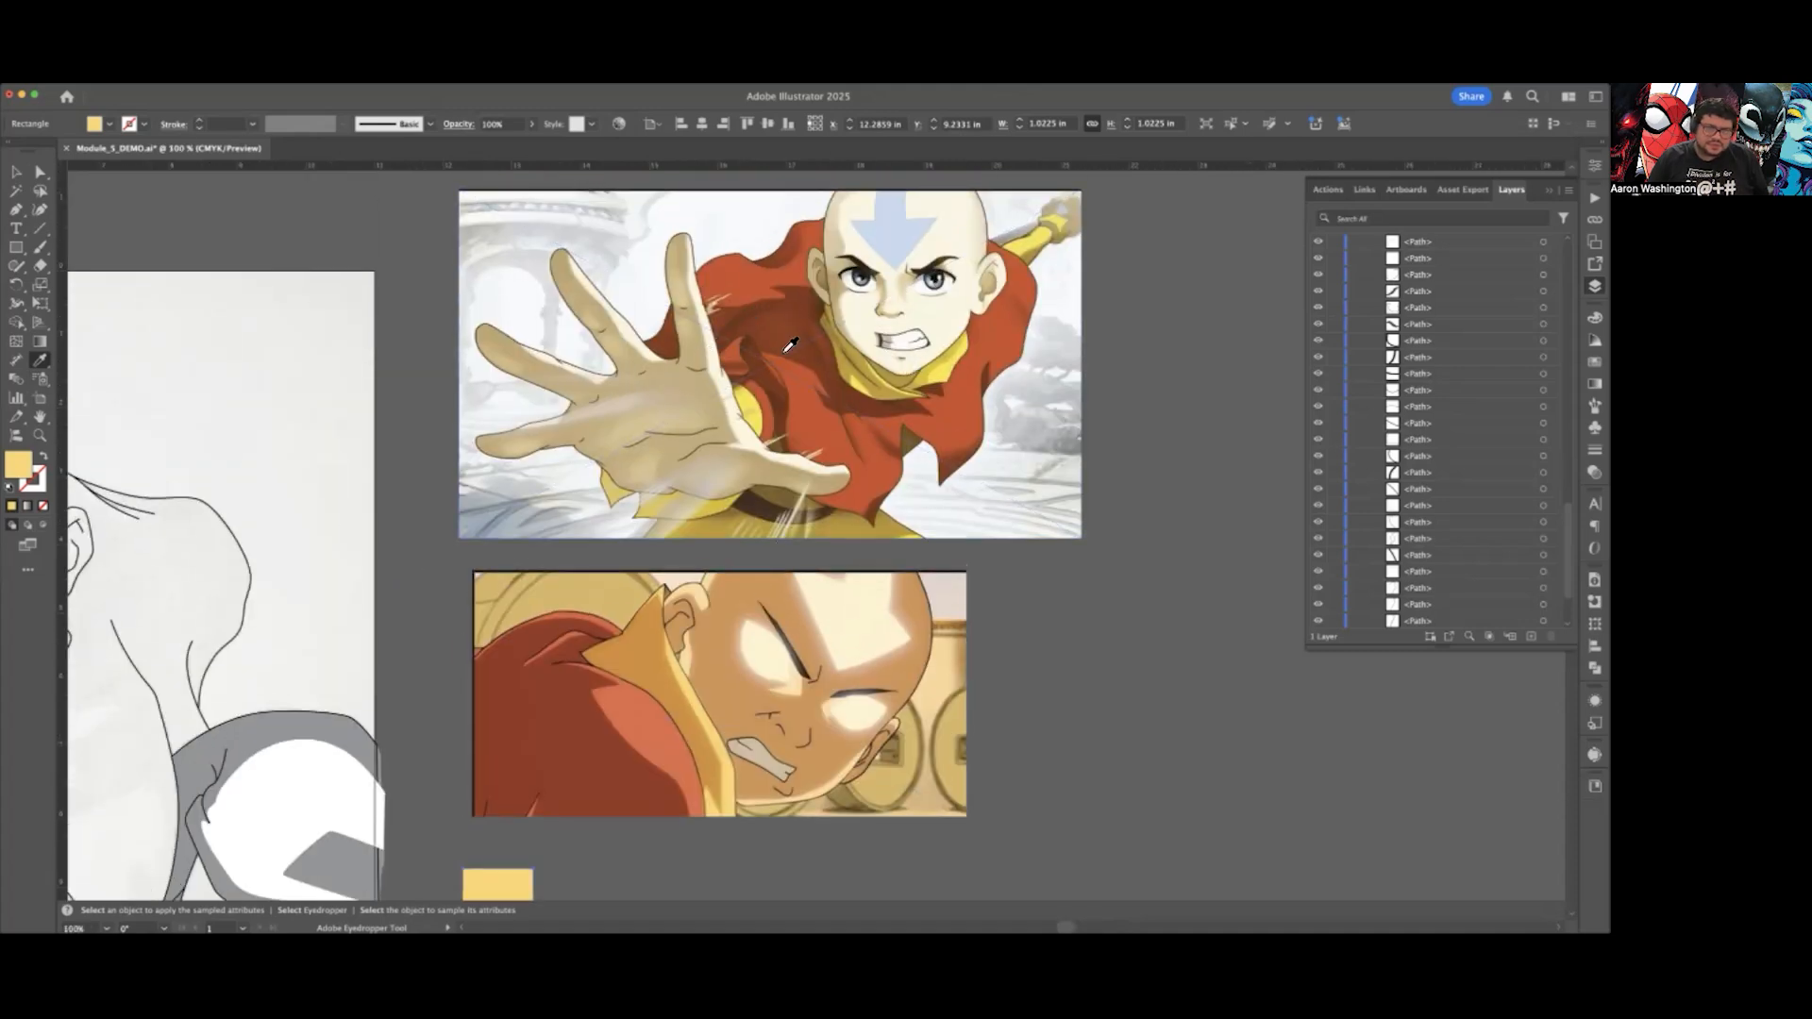
pyautogui.scroll(-3, 732, 496)
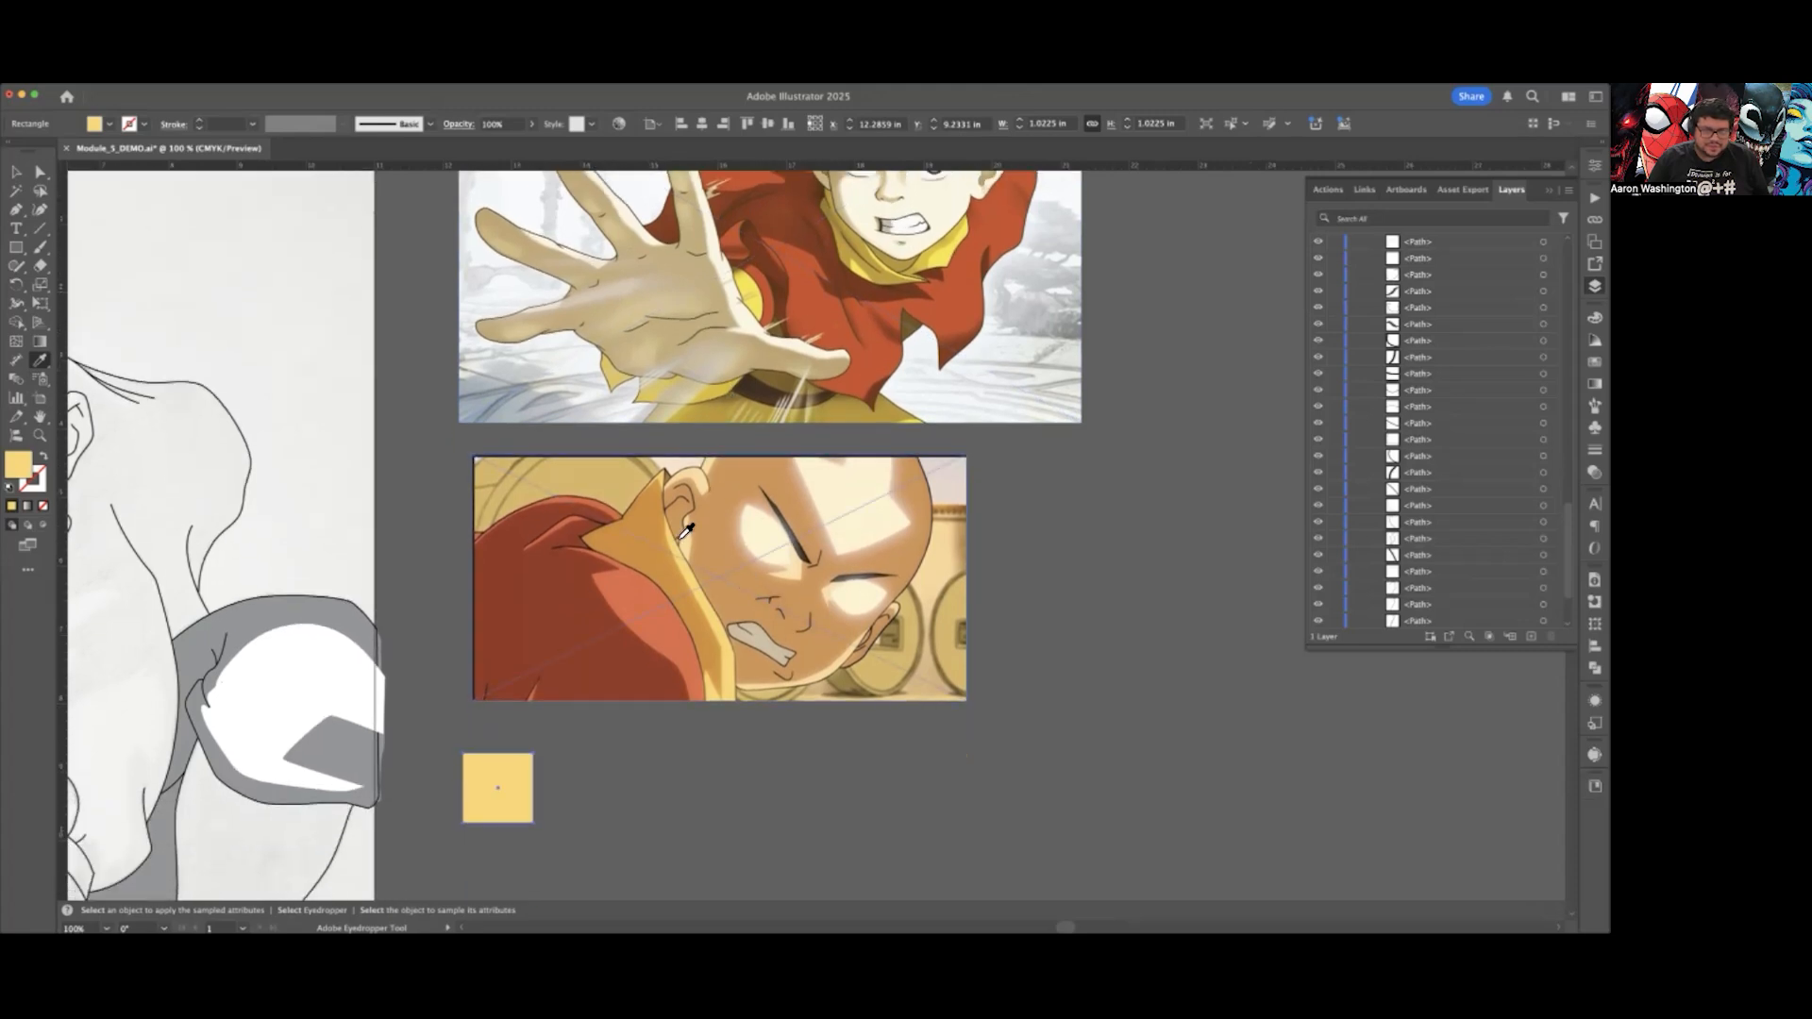
pyautogui.scroll(2, 685, 535)
pyautogui.scroll(-2, 703, 538)
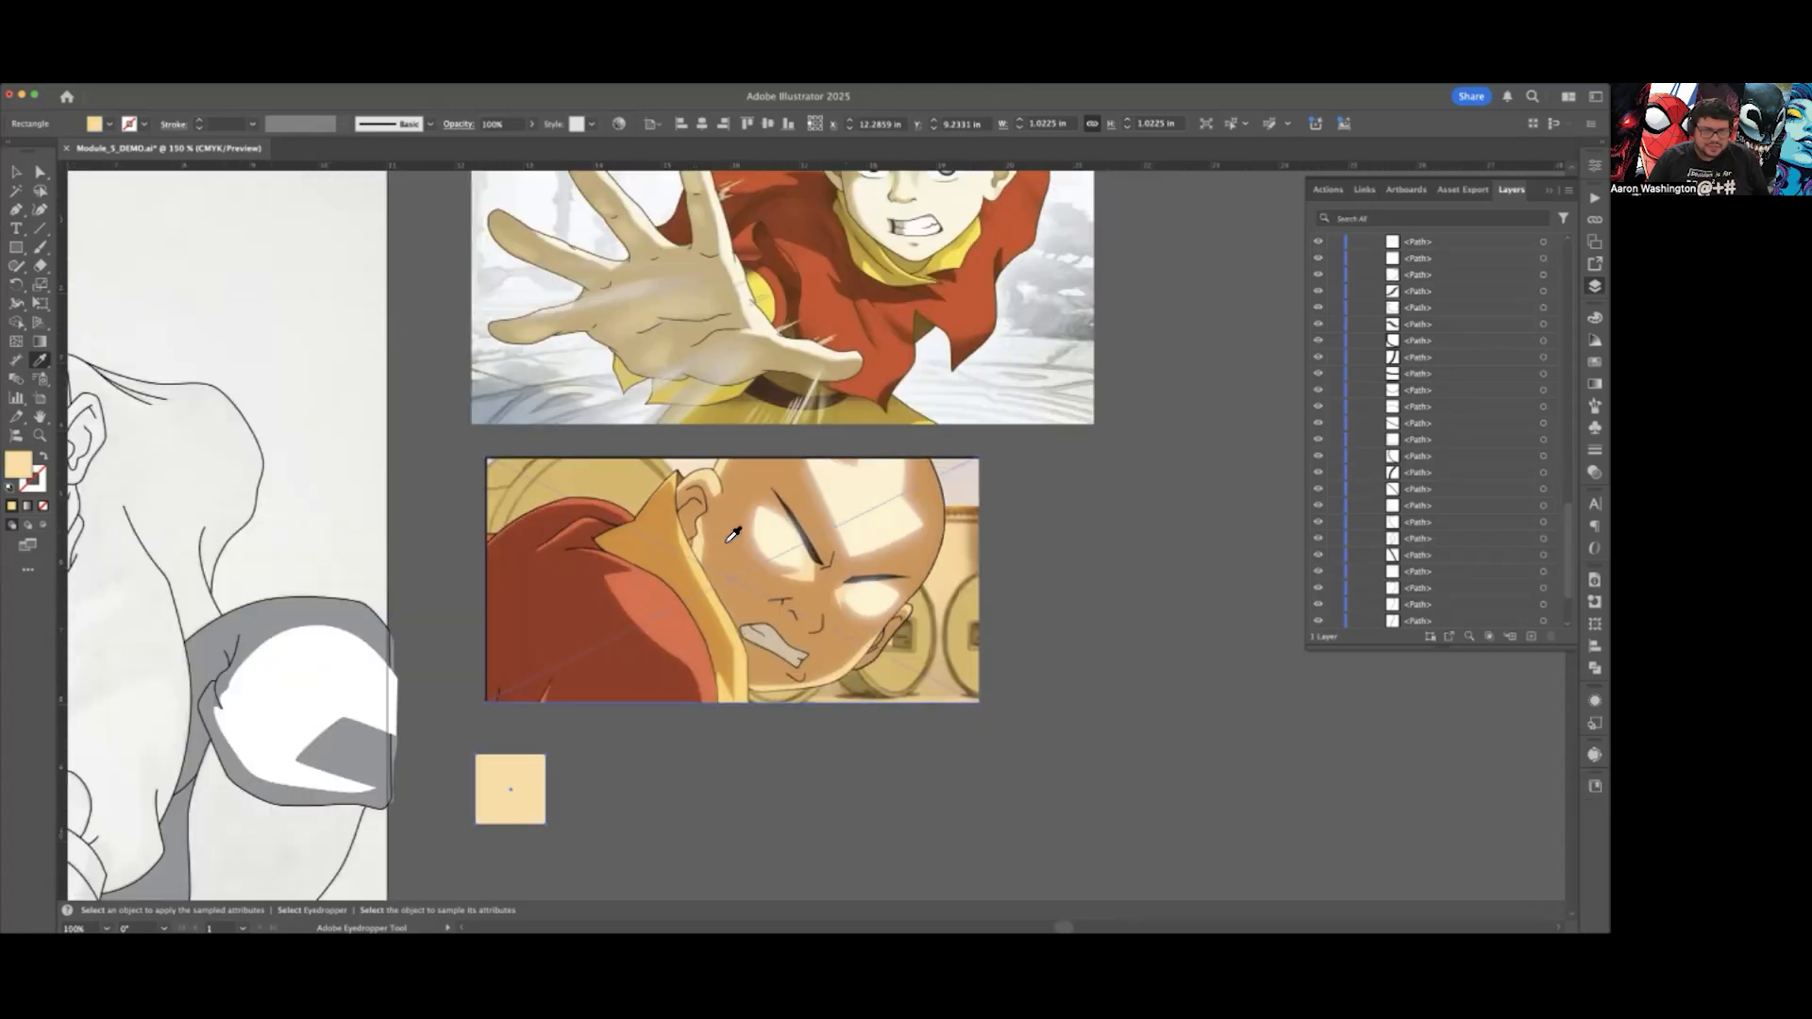
pyautogui.click(15, 172)
pyautogui.scroll(-4, 527, 555)
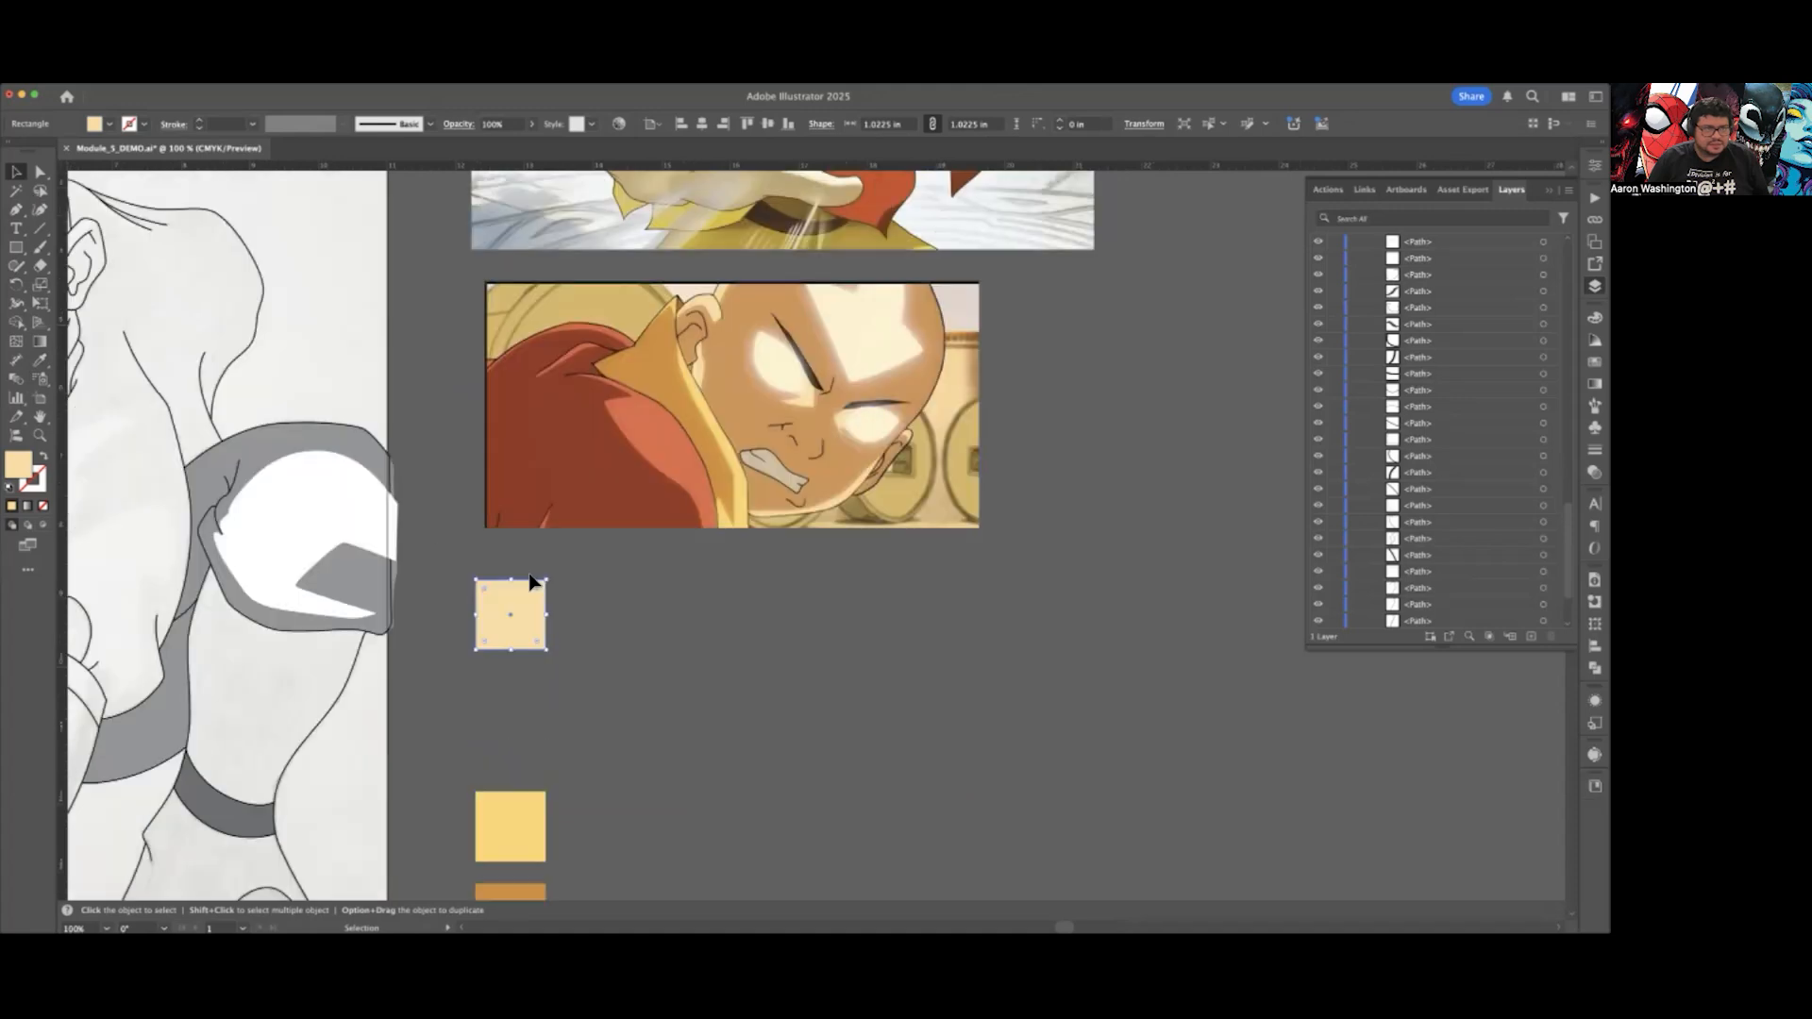
# Step: Duplicate the pale skin swatch downward and fill the copy with the tan skin shadow sampled from the face in the lower reference image
pyautogui.moveTo(530, 631); pyautogui.dragTo(530, 749)
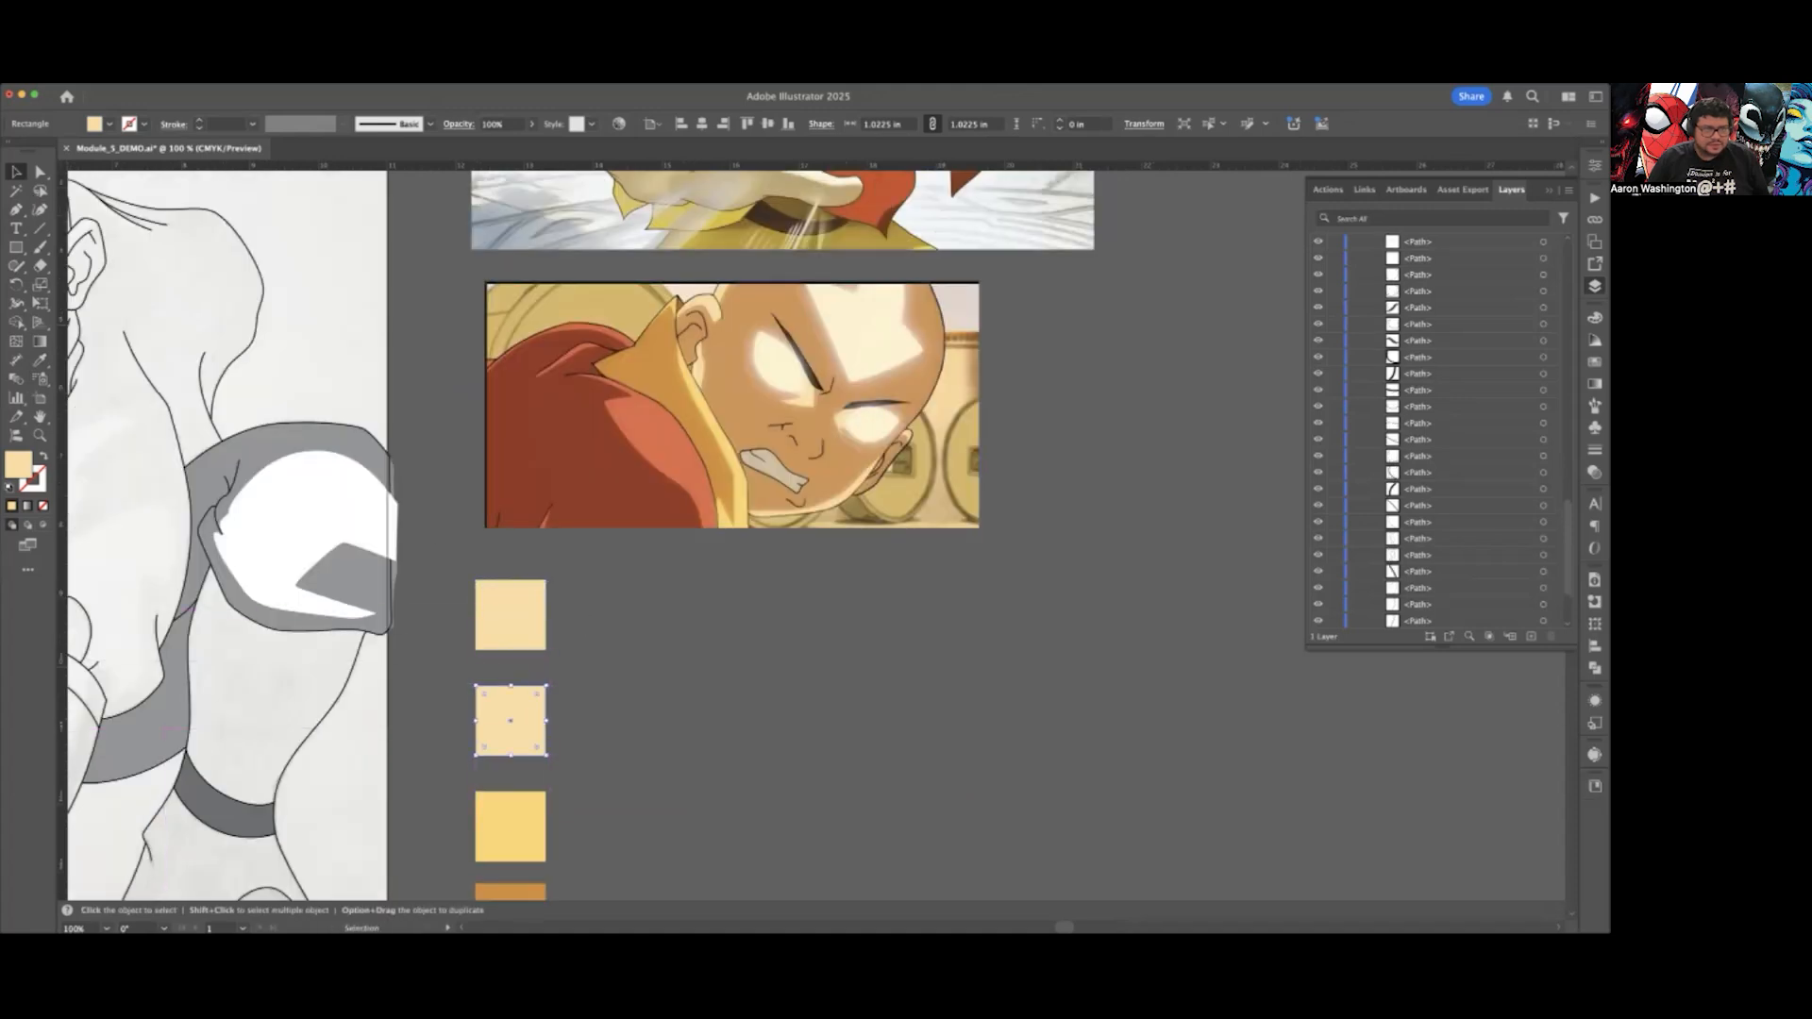
pyautogui.click(39, 360)
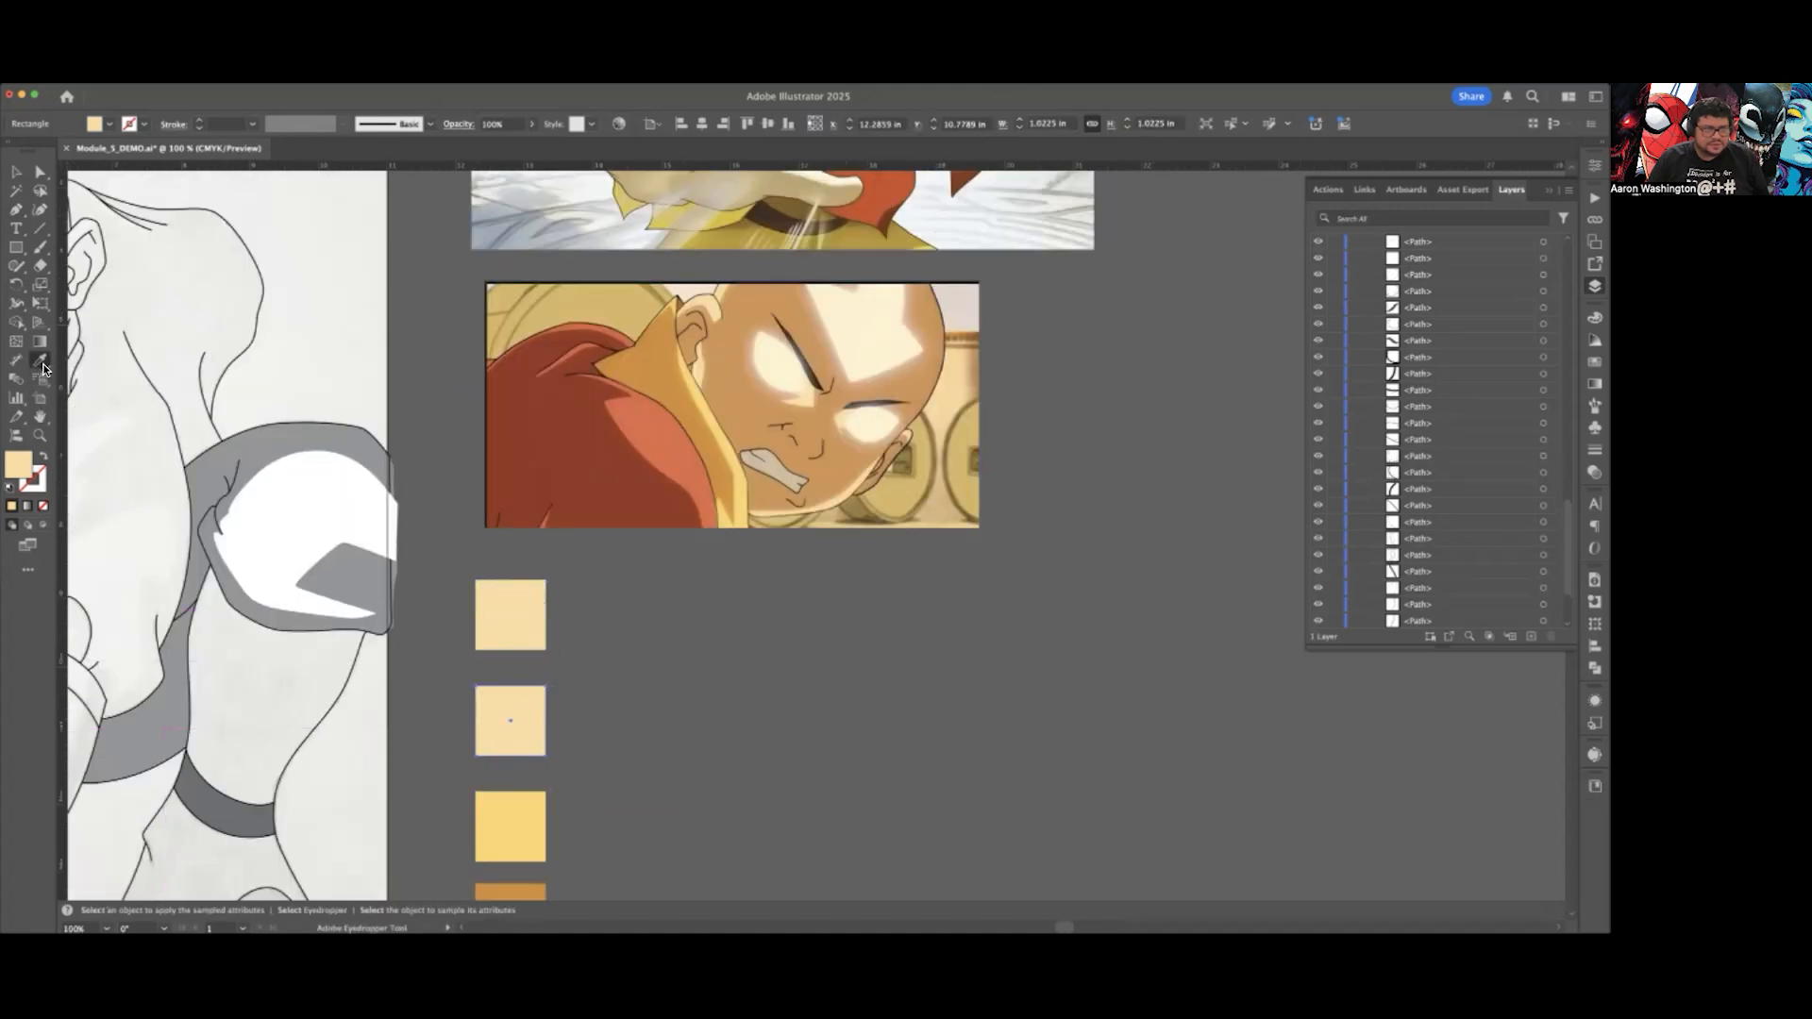
pyautogui.click(755, 411)
pyautogui.press('v')
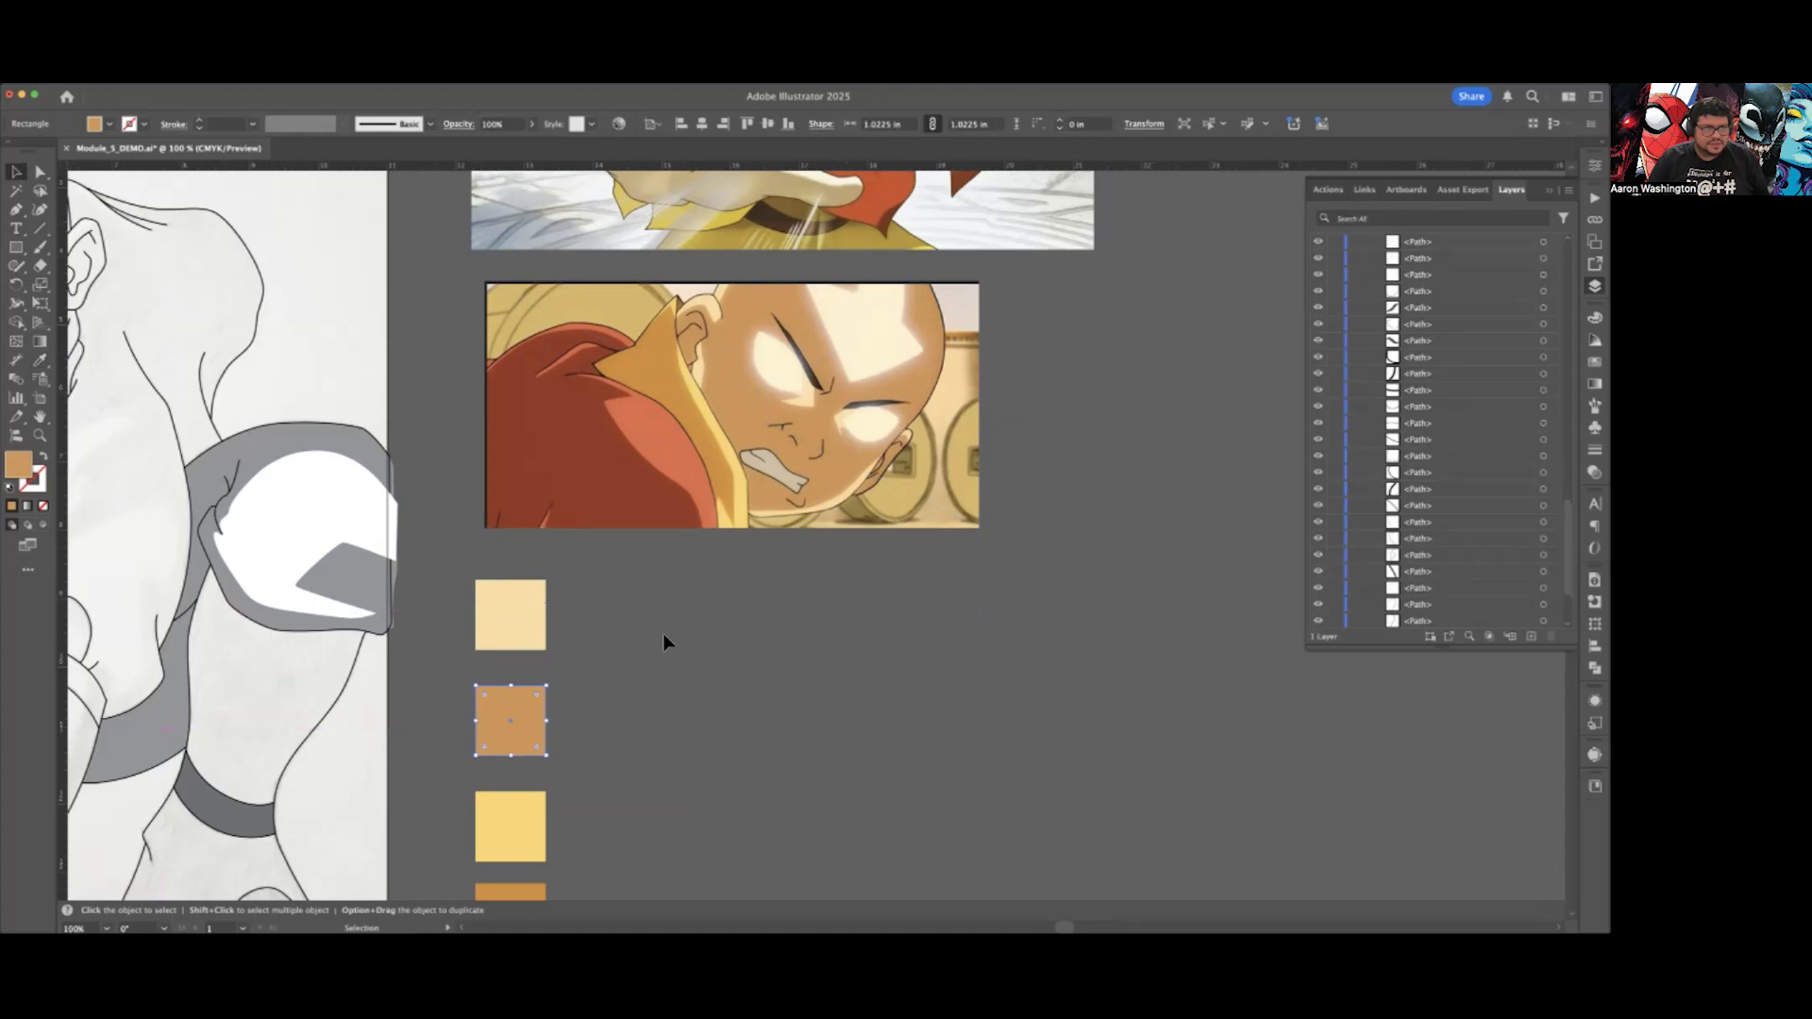
pyautogui.click(664, 633)
pyautogui.scroll(-1, 661, 633)
pyautogui.hscroll(-3, 661, 630)
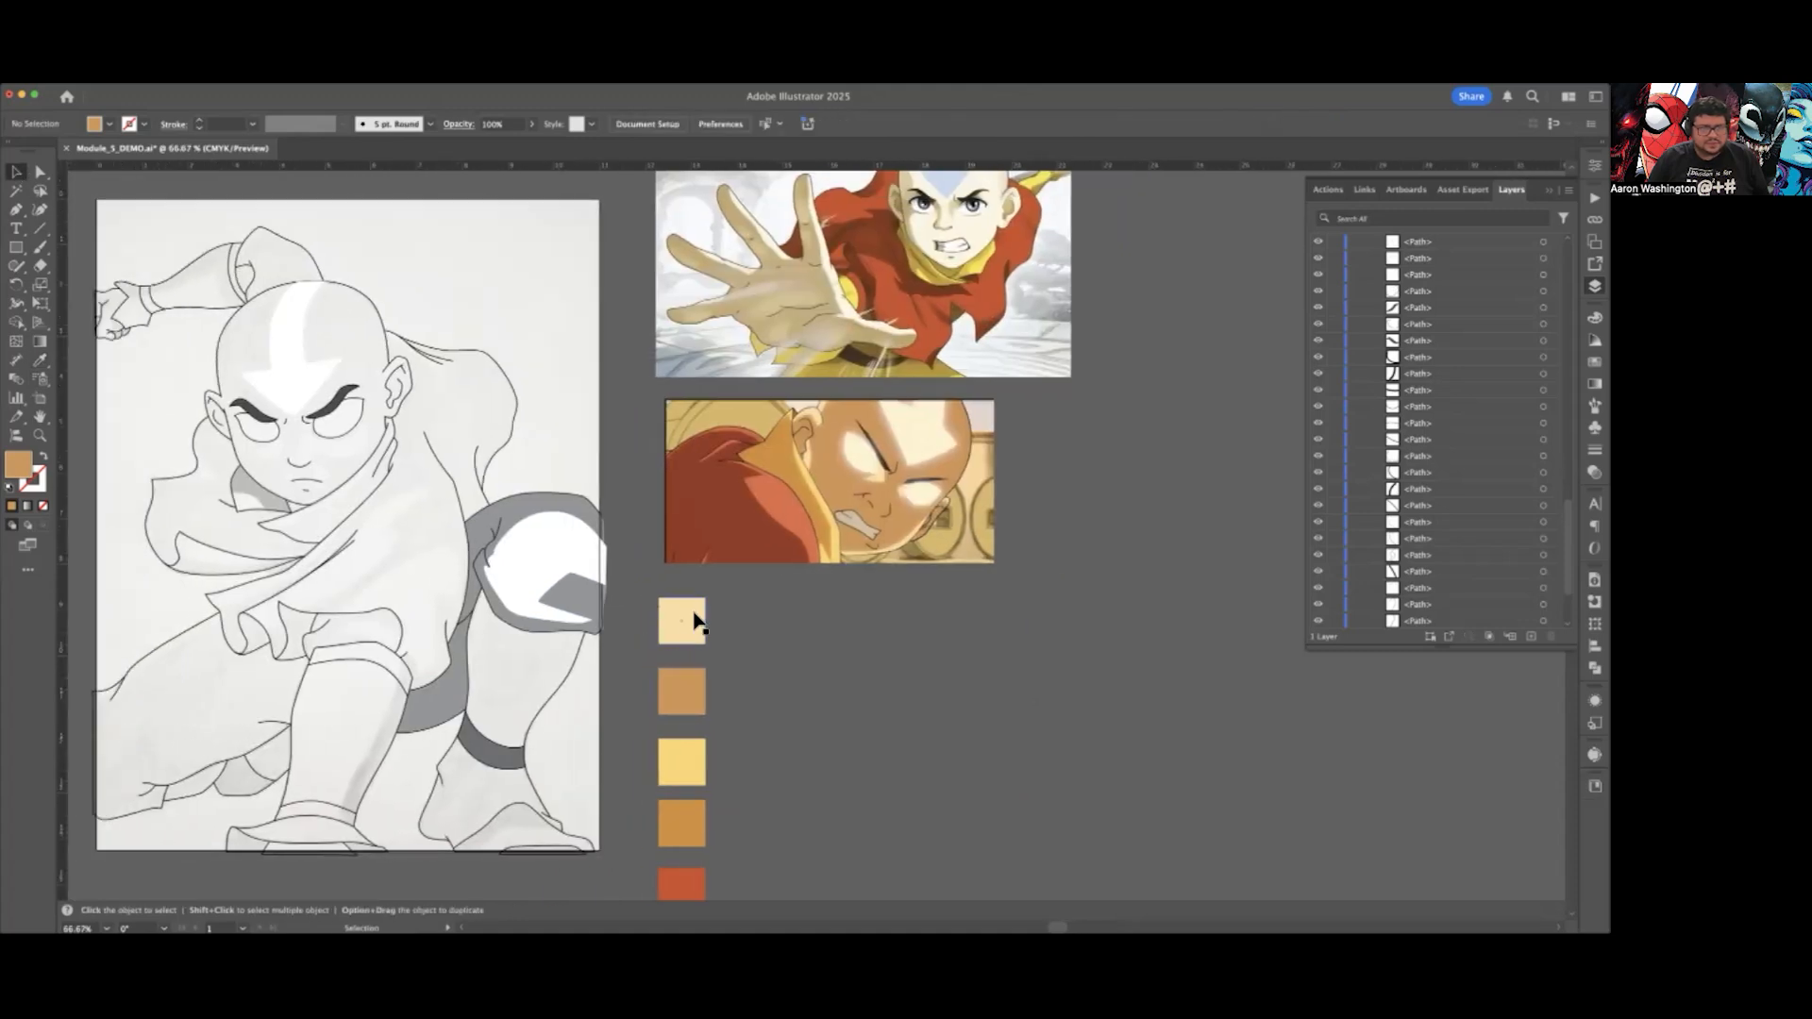
# Step: Duplicate the pale skin swatch upward and fill the lower of the two with a lighter skin colour sampled near the eye in the lower reference image
pyautogui.click(698, 622)
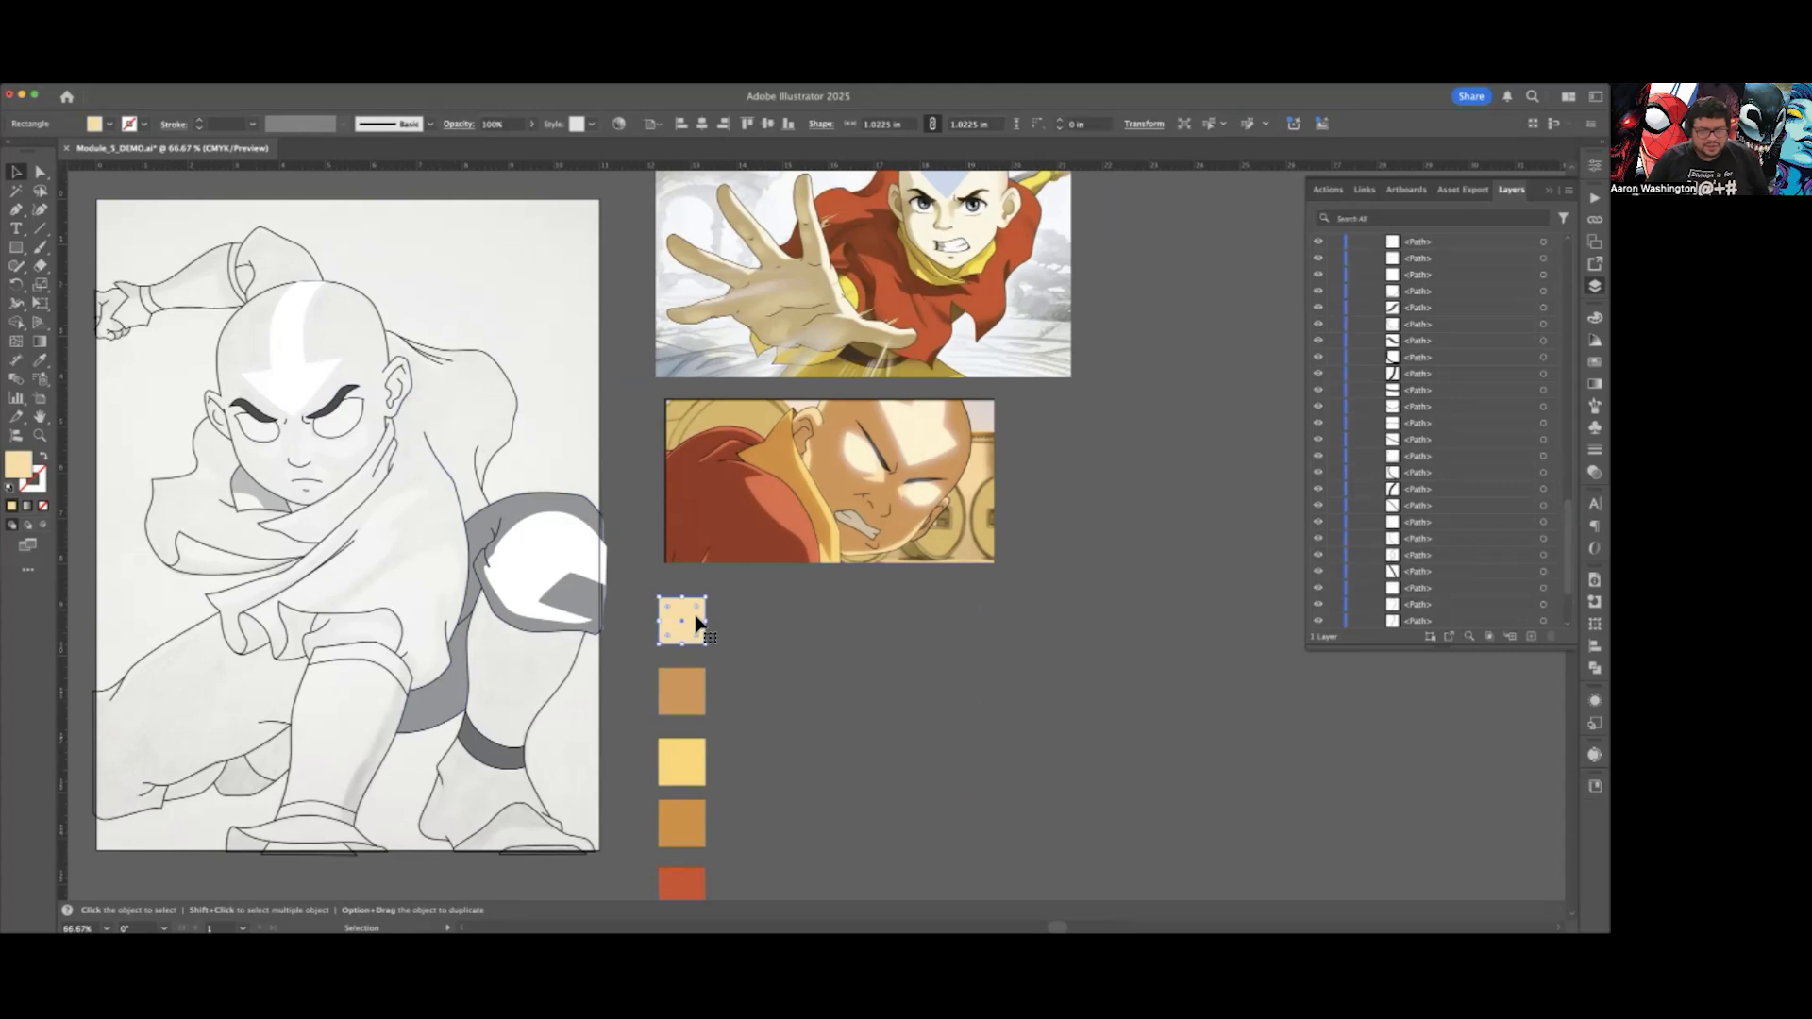
pyautogui.moveTo(699, 622); pyautogui.dragTo(697, 584)
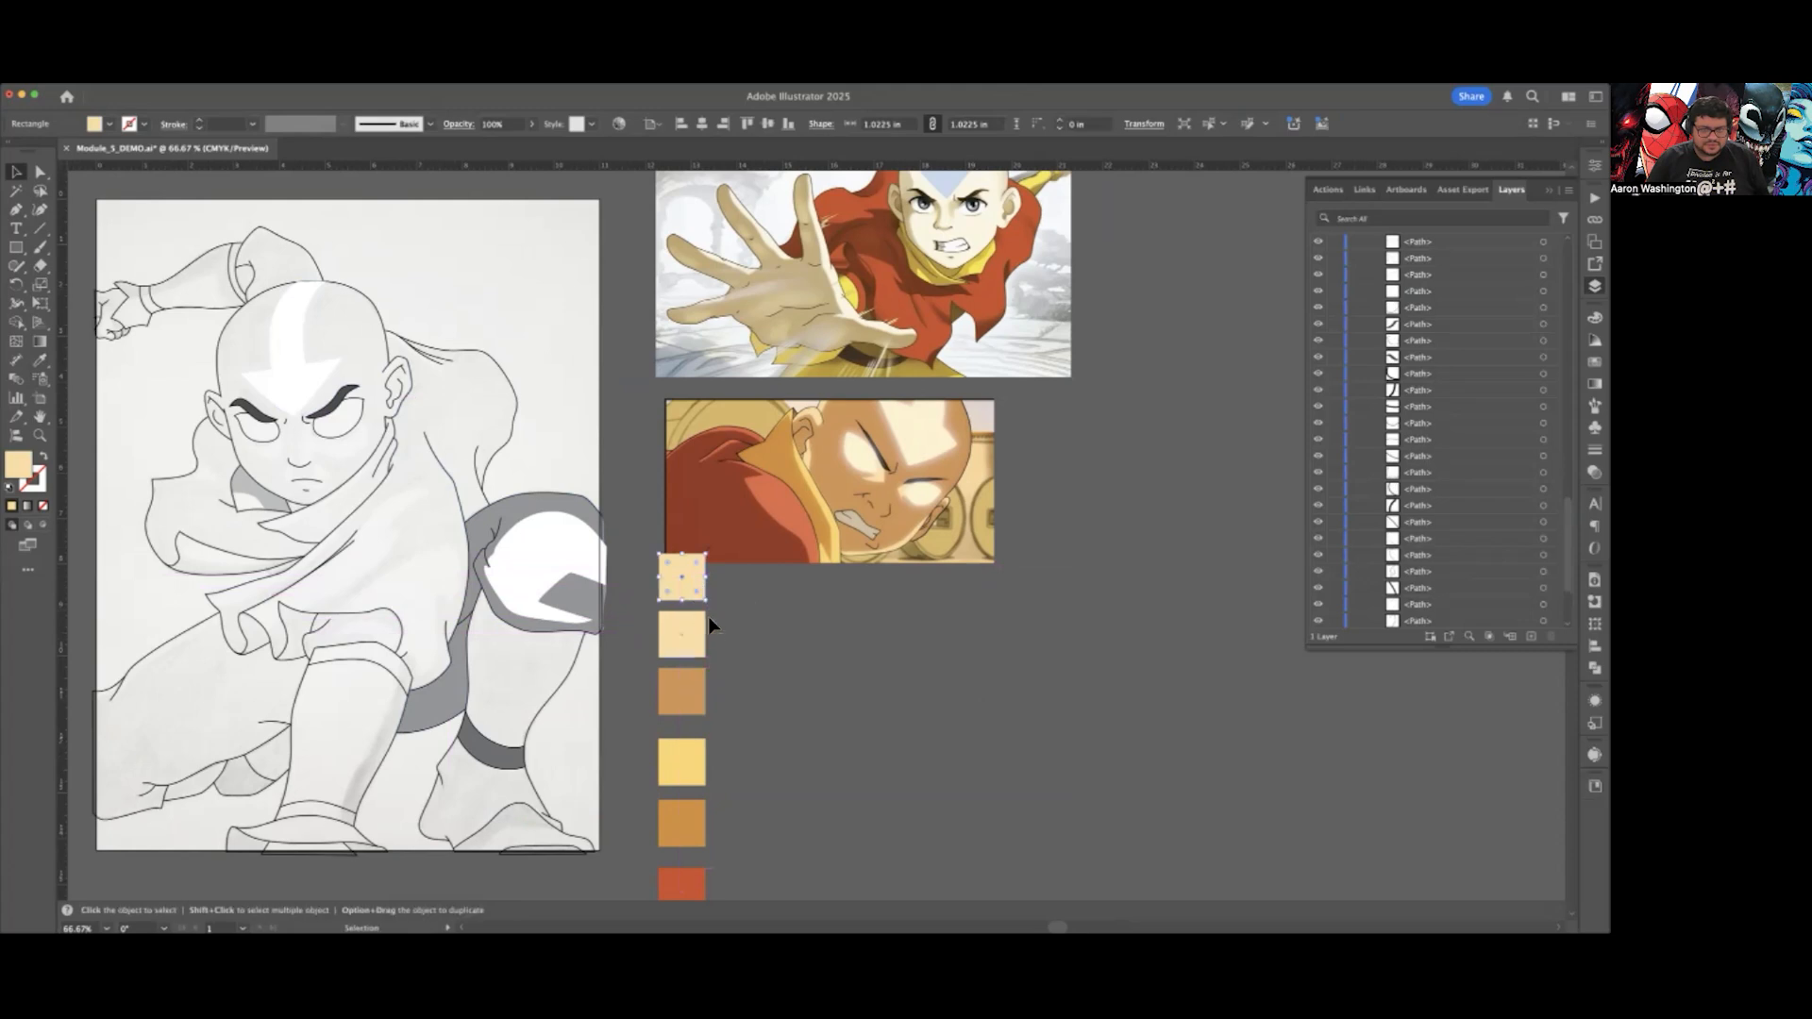
pyautogui.click(40, 360)
pyautogui.scroll(2, 714, 544)
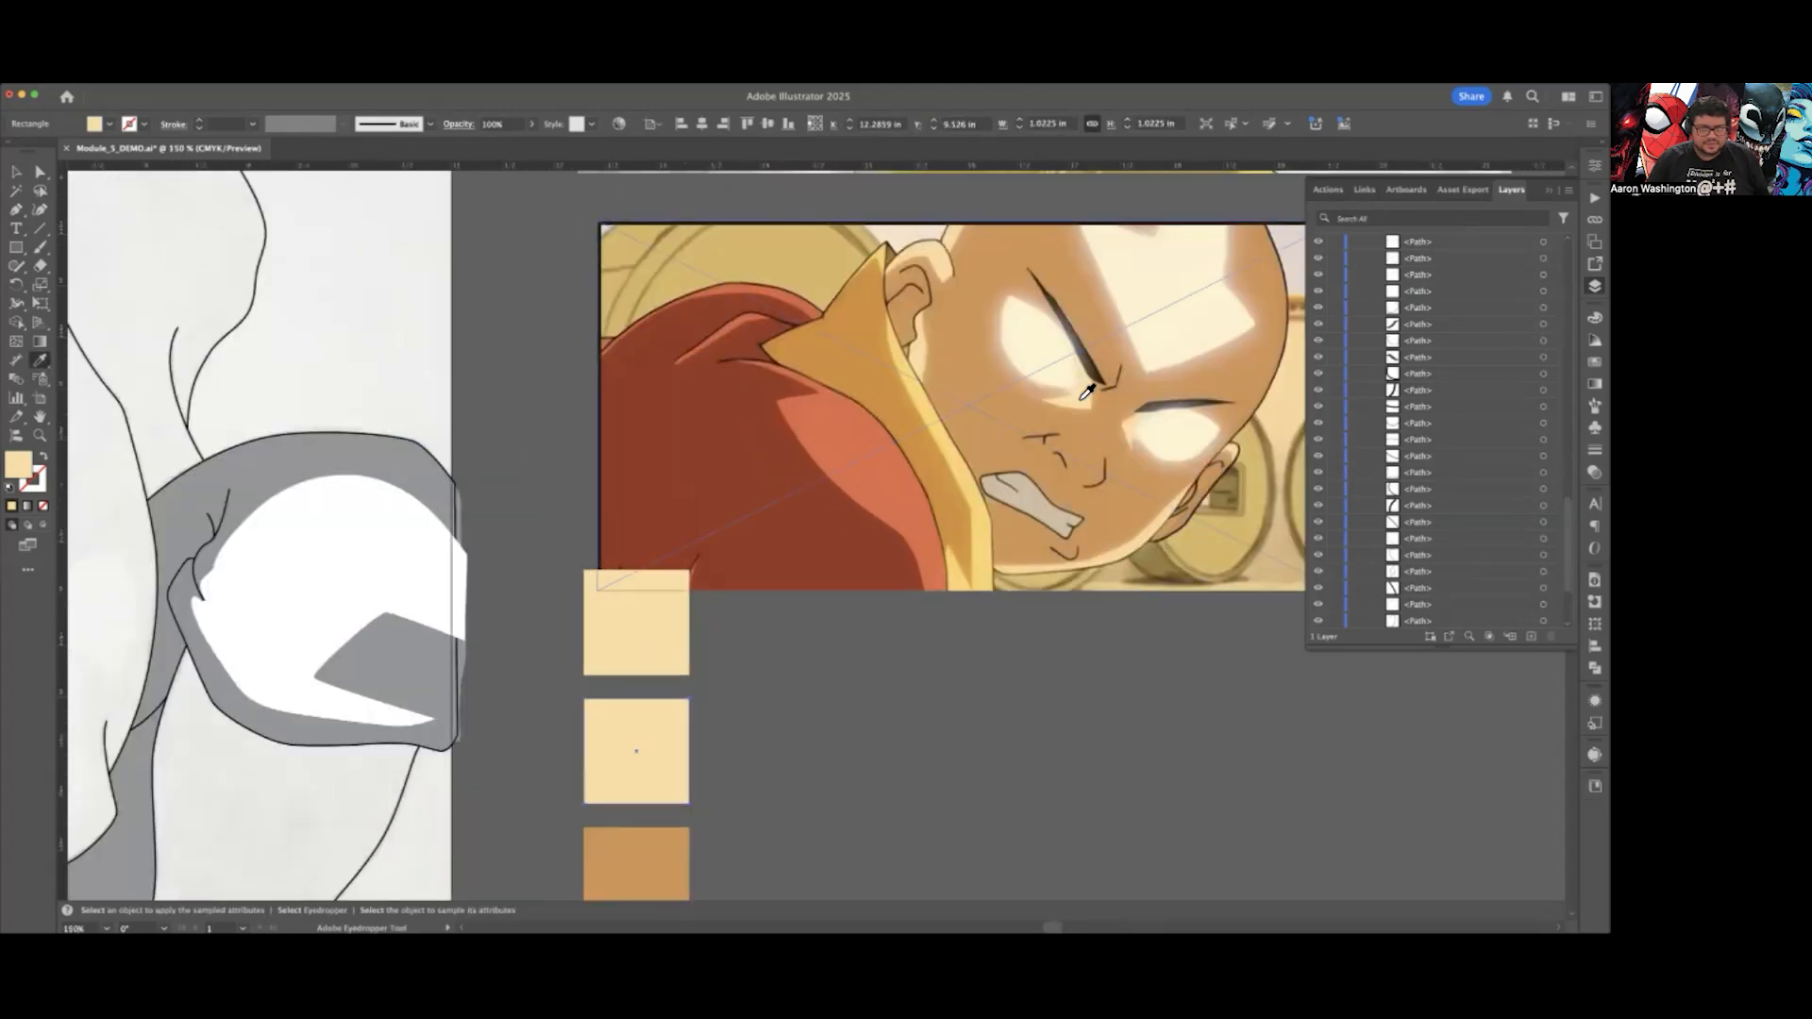
pyautogui.click(16, 172)
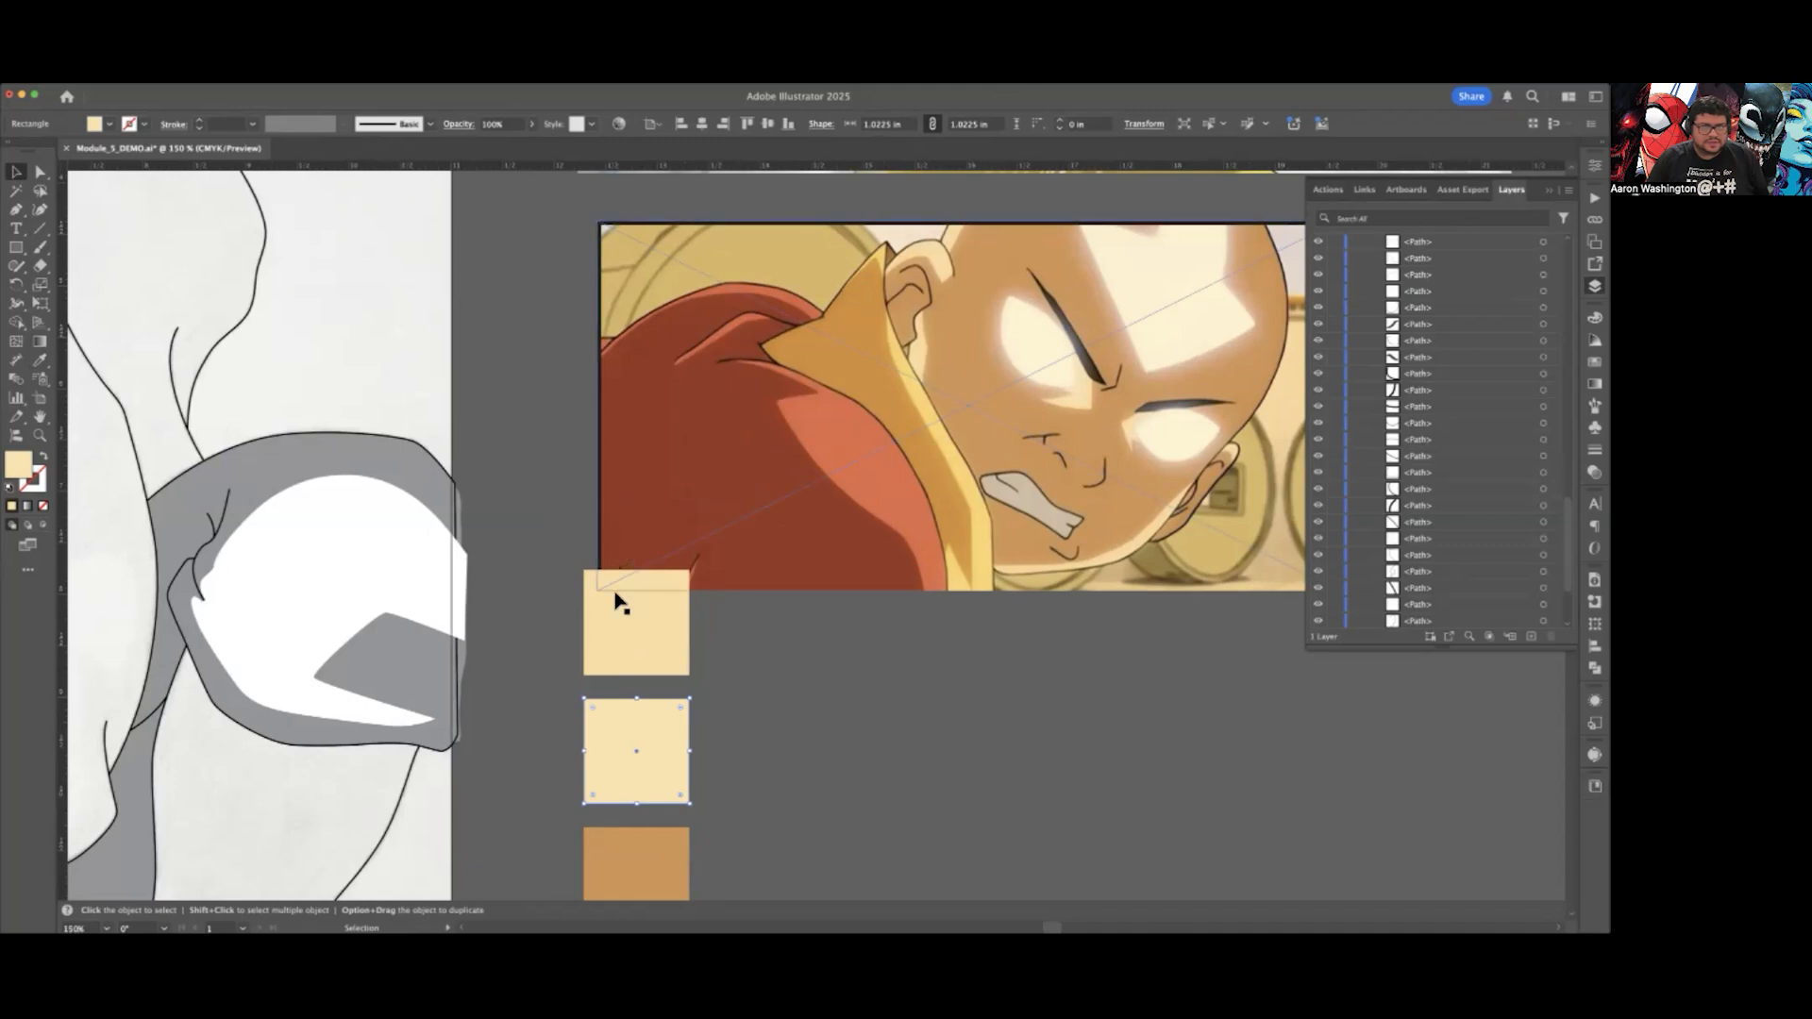
# Step: Darken the skin swatch directly above the tan one by setting its fill to magenta 20%, yellow 45% and black 5%
pyautogui.press('a')
pyautogui.hscroll(3, 761, 667)
pyautogui.press('v')
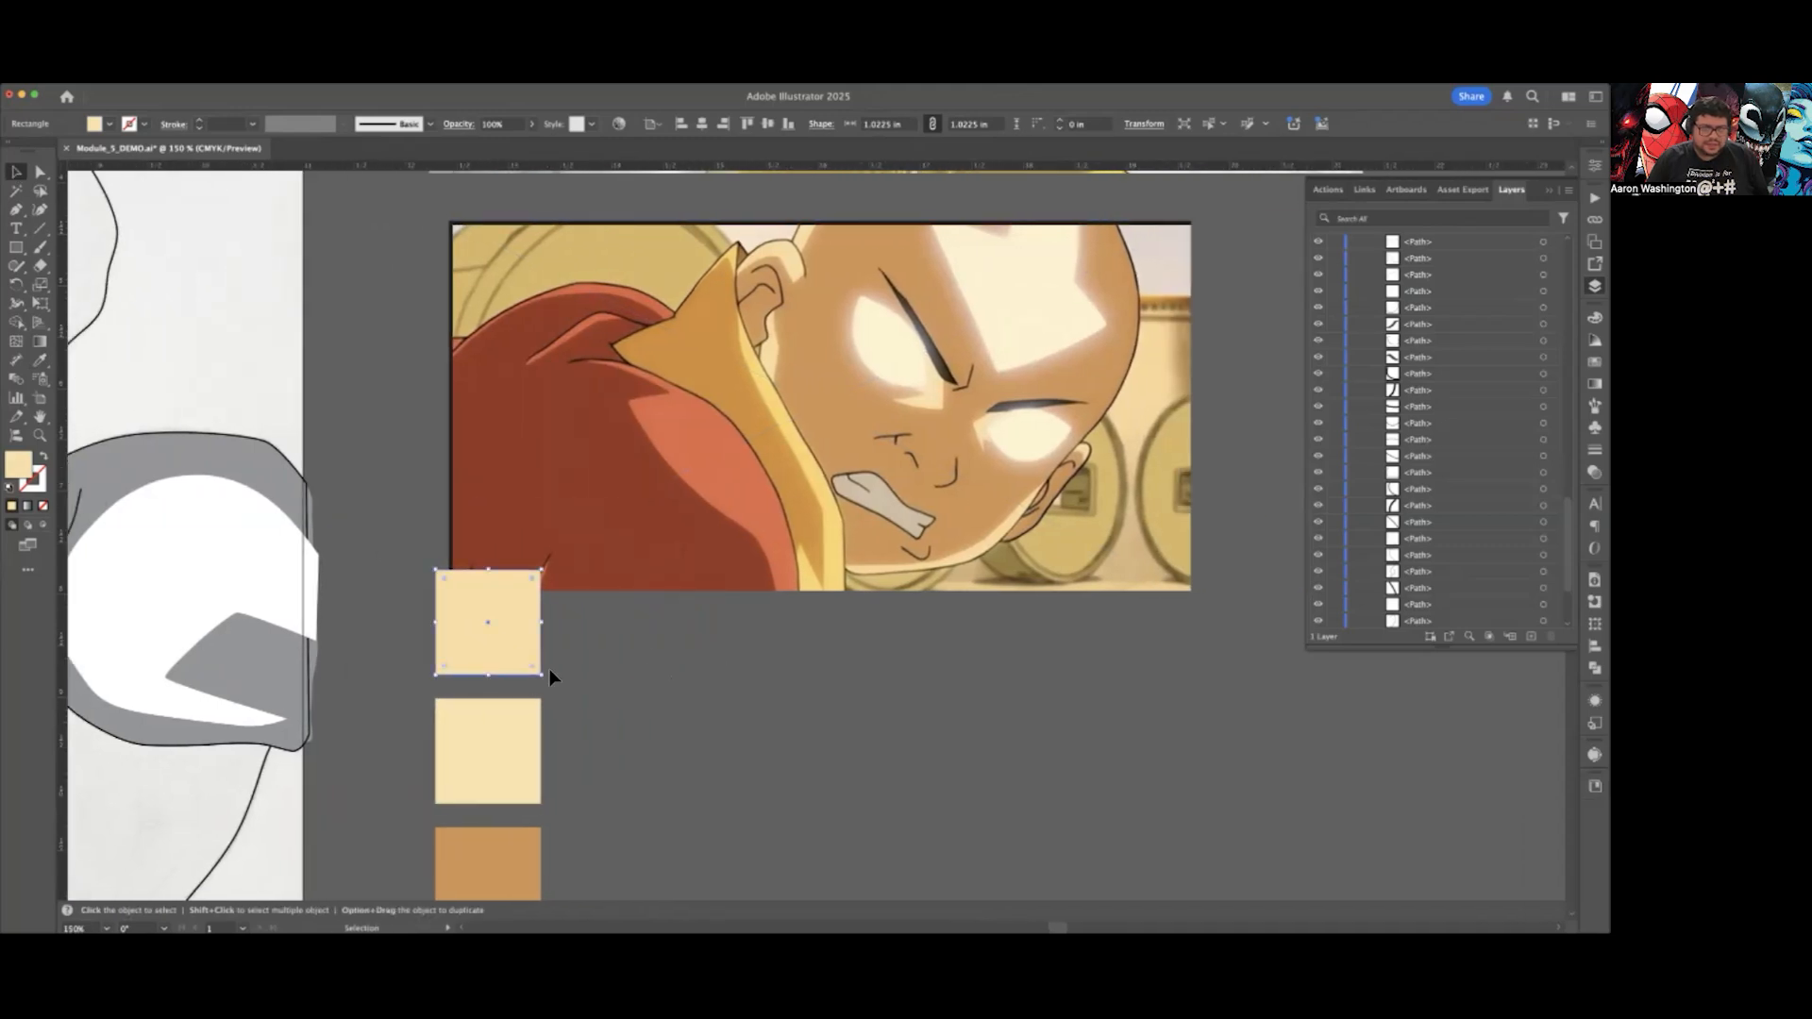
pyautogui.click(486, 748)
pyautogui.click(487, 863)
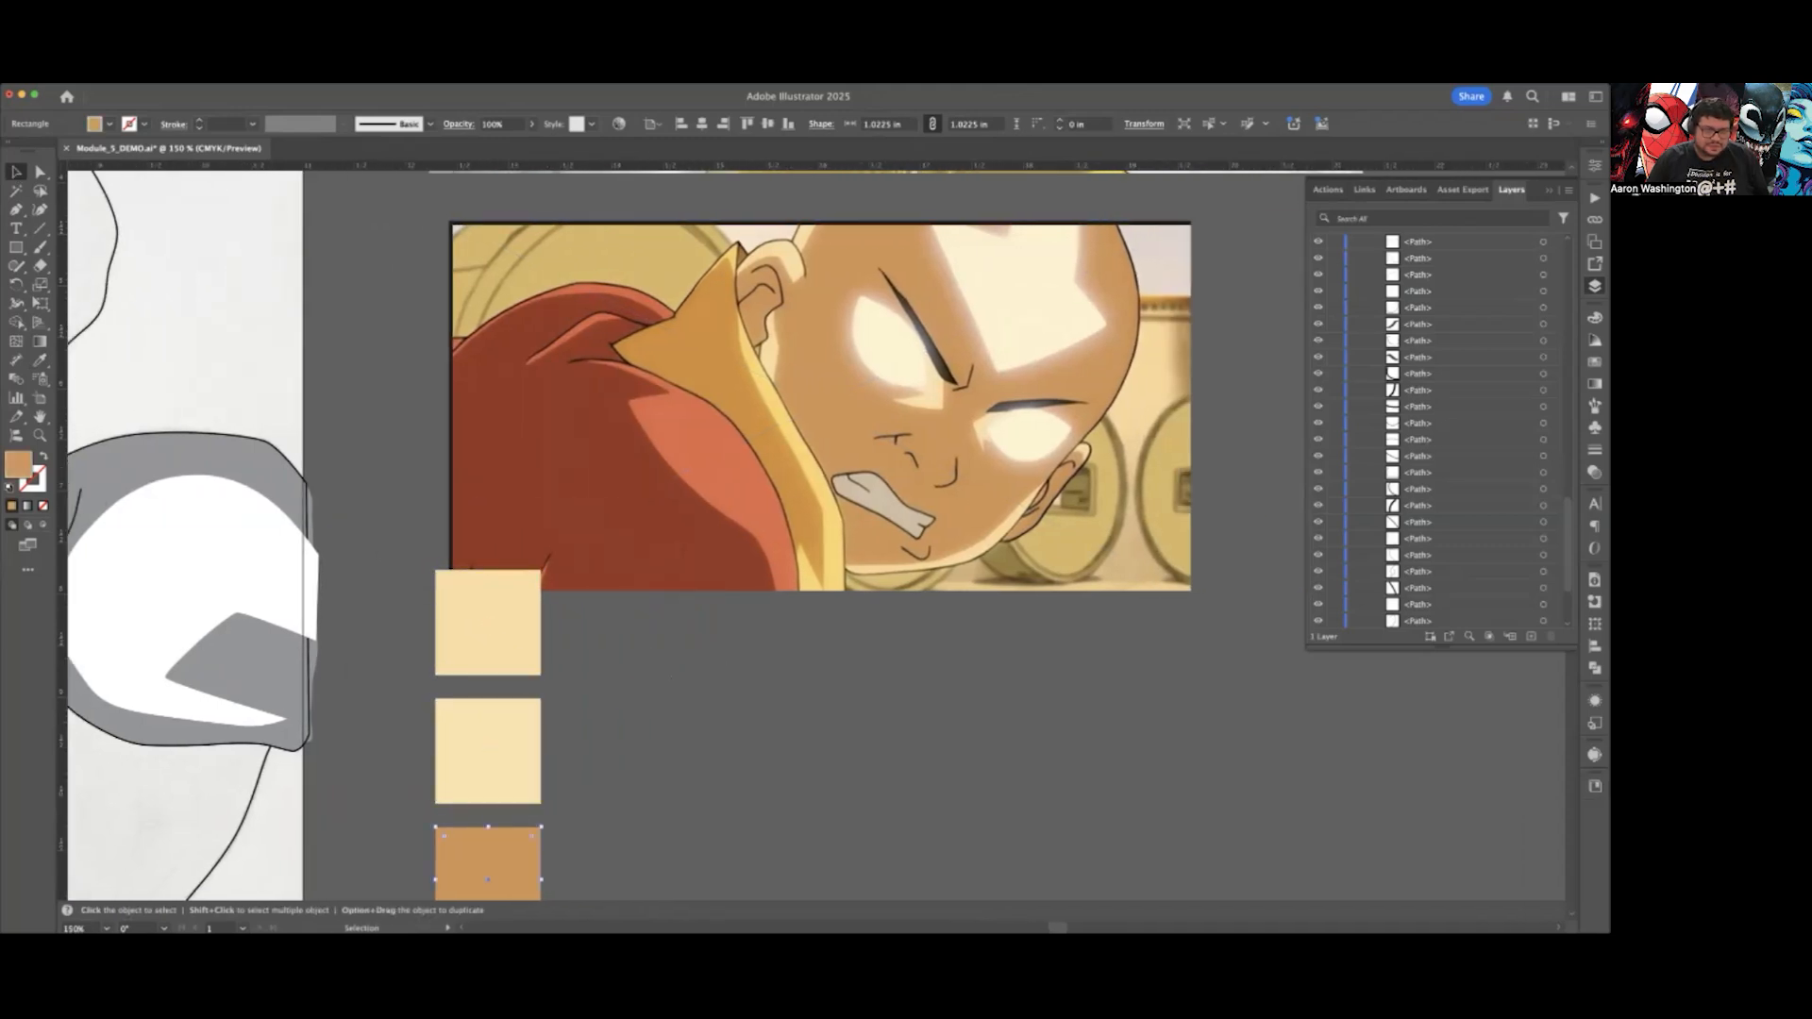
pyautogui.click(487, 750)
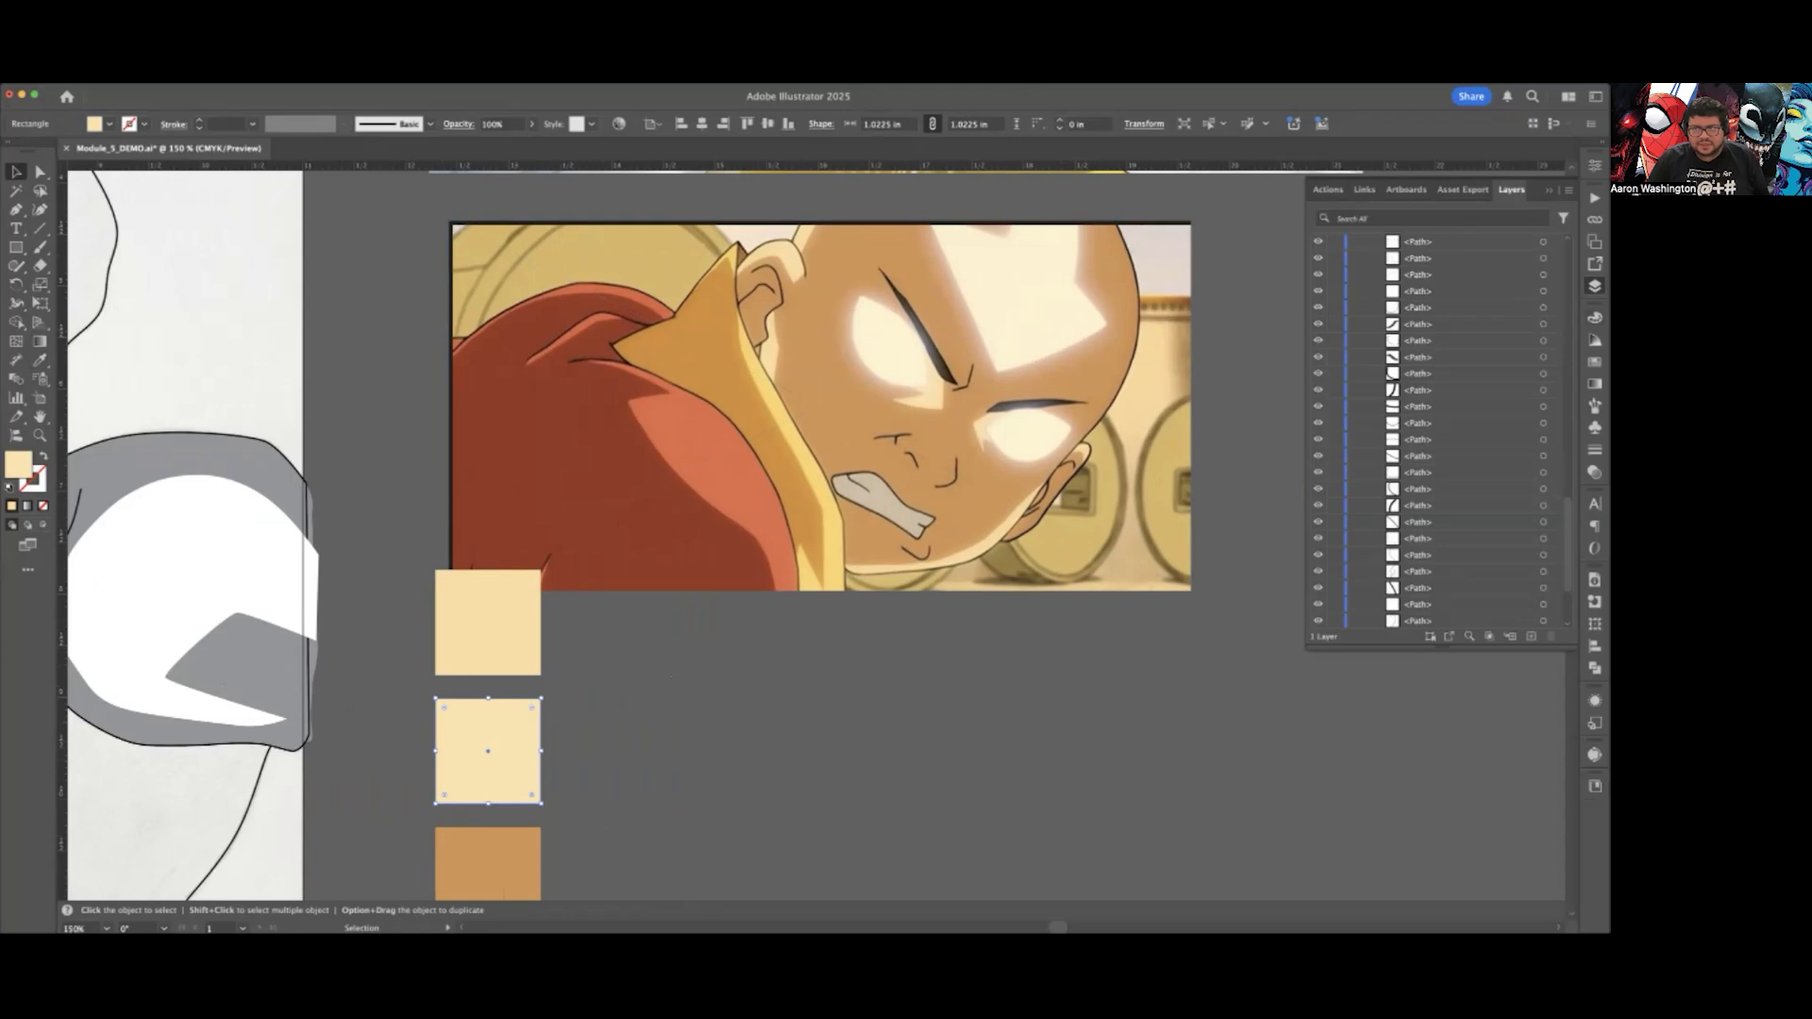
pyautogui.click(1594, 317)
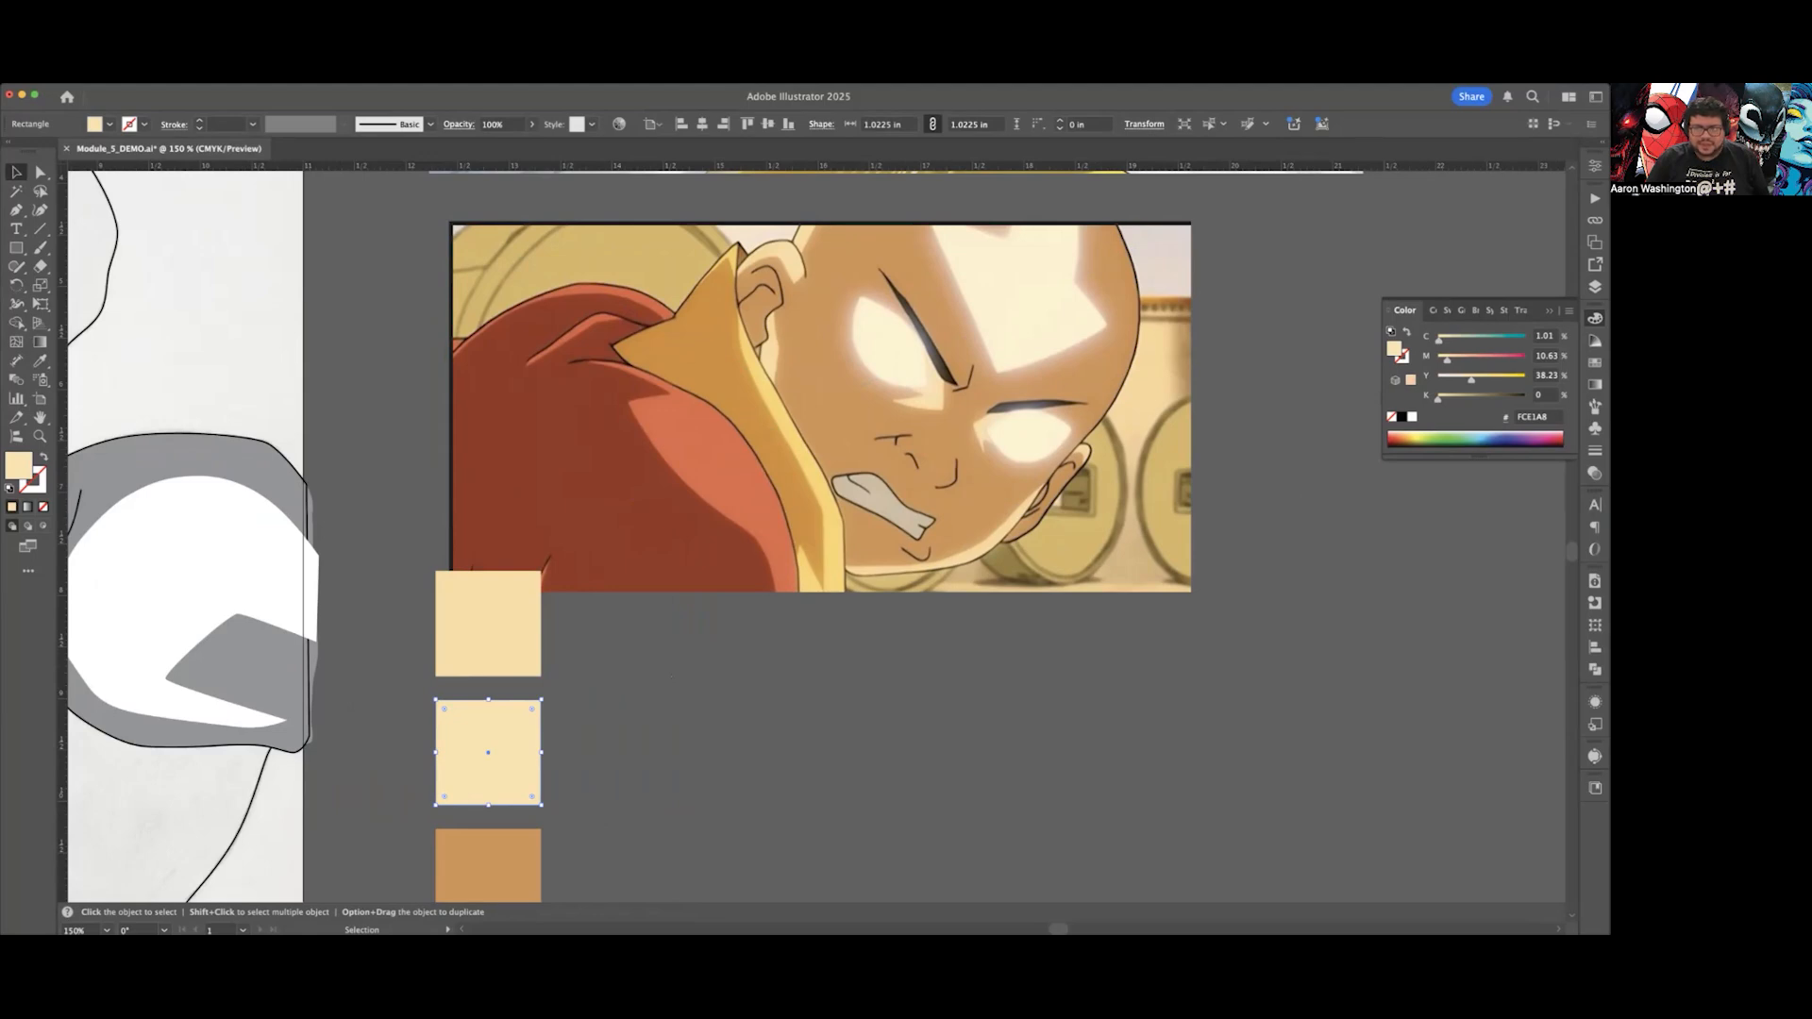
pyautogui.moveTo(1447, 360); pyautogui.dragTo(1473, 380)
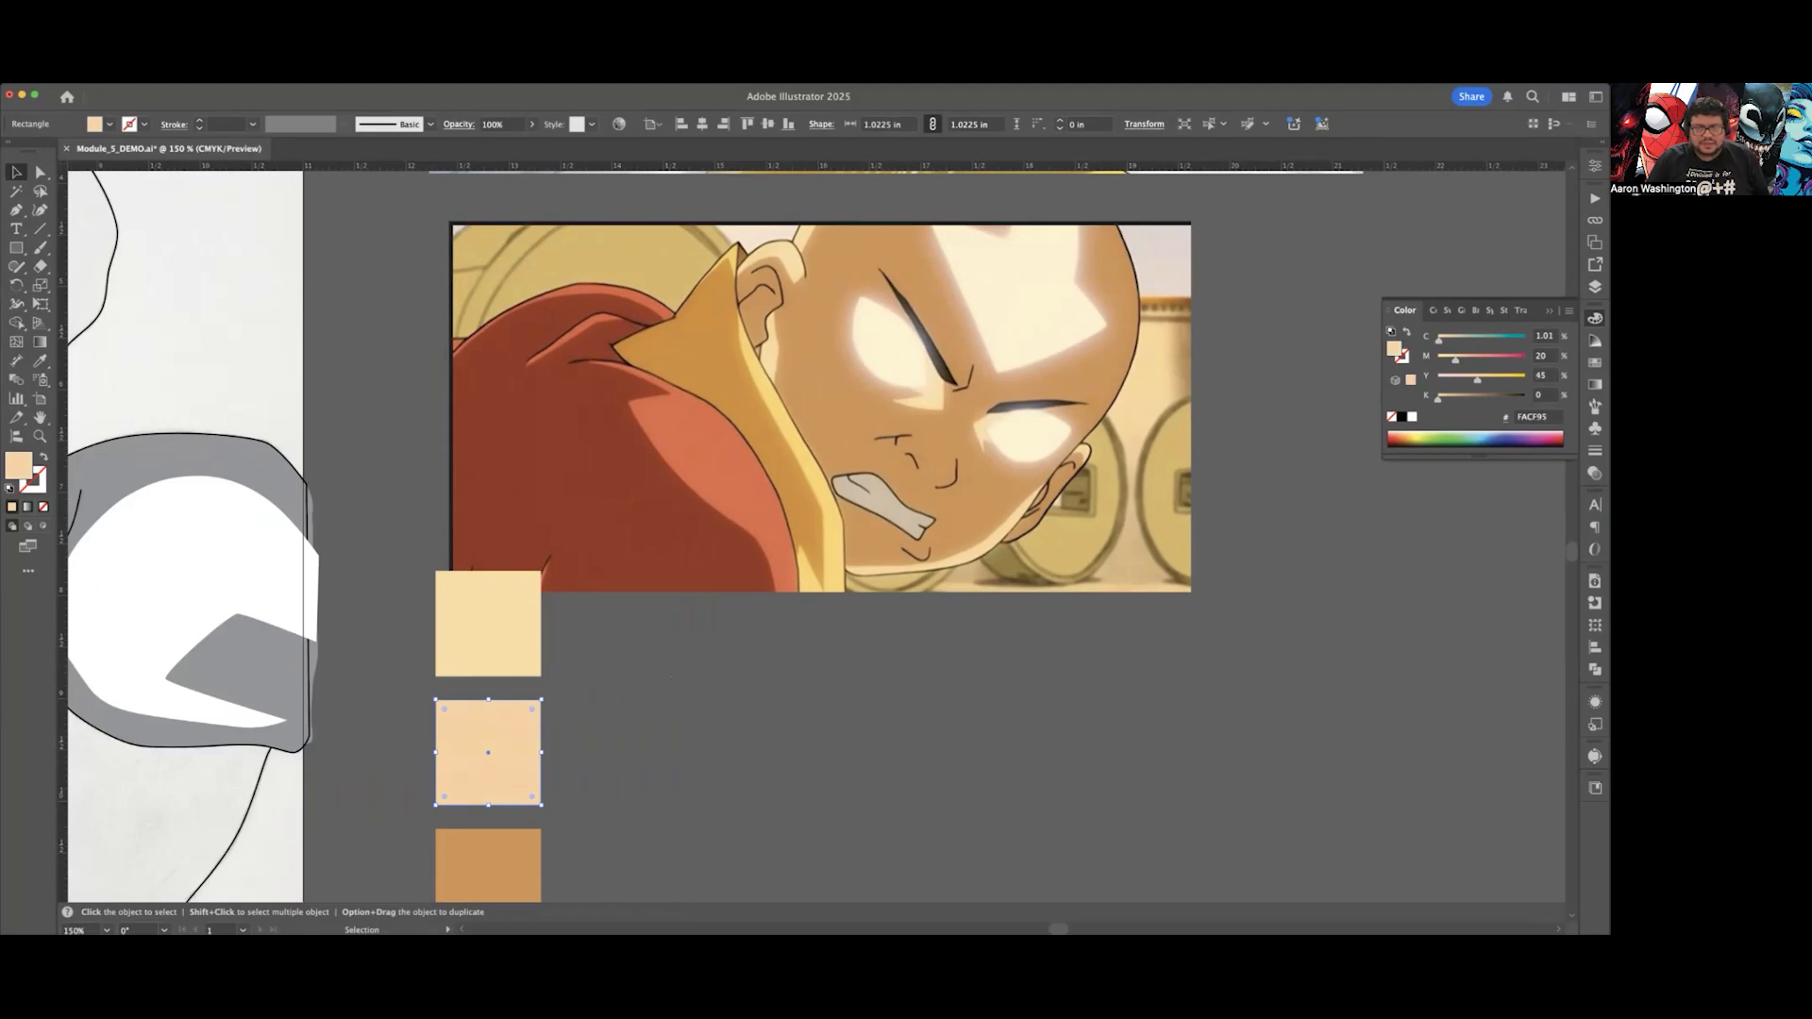
pyautogui.moveTo(1438, 397); pyautogui.dragTo(1442, 397)
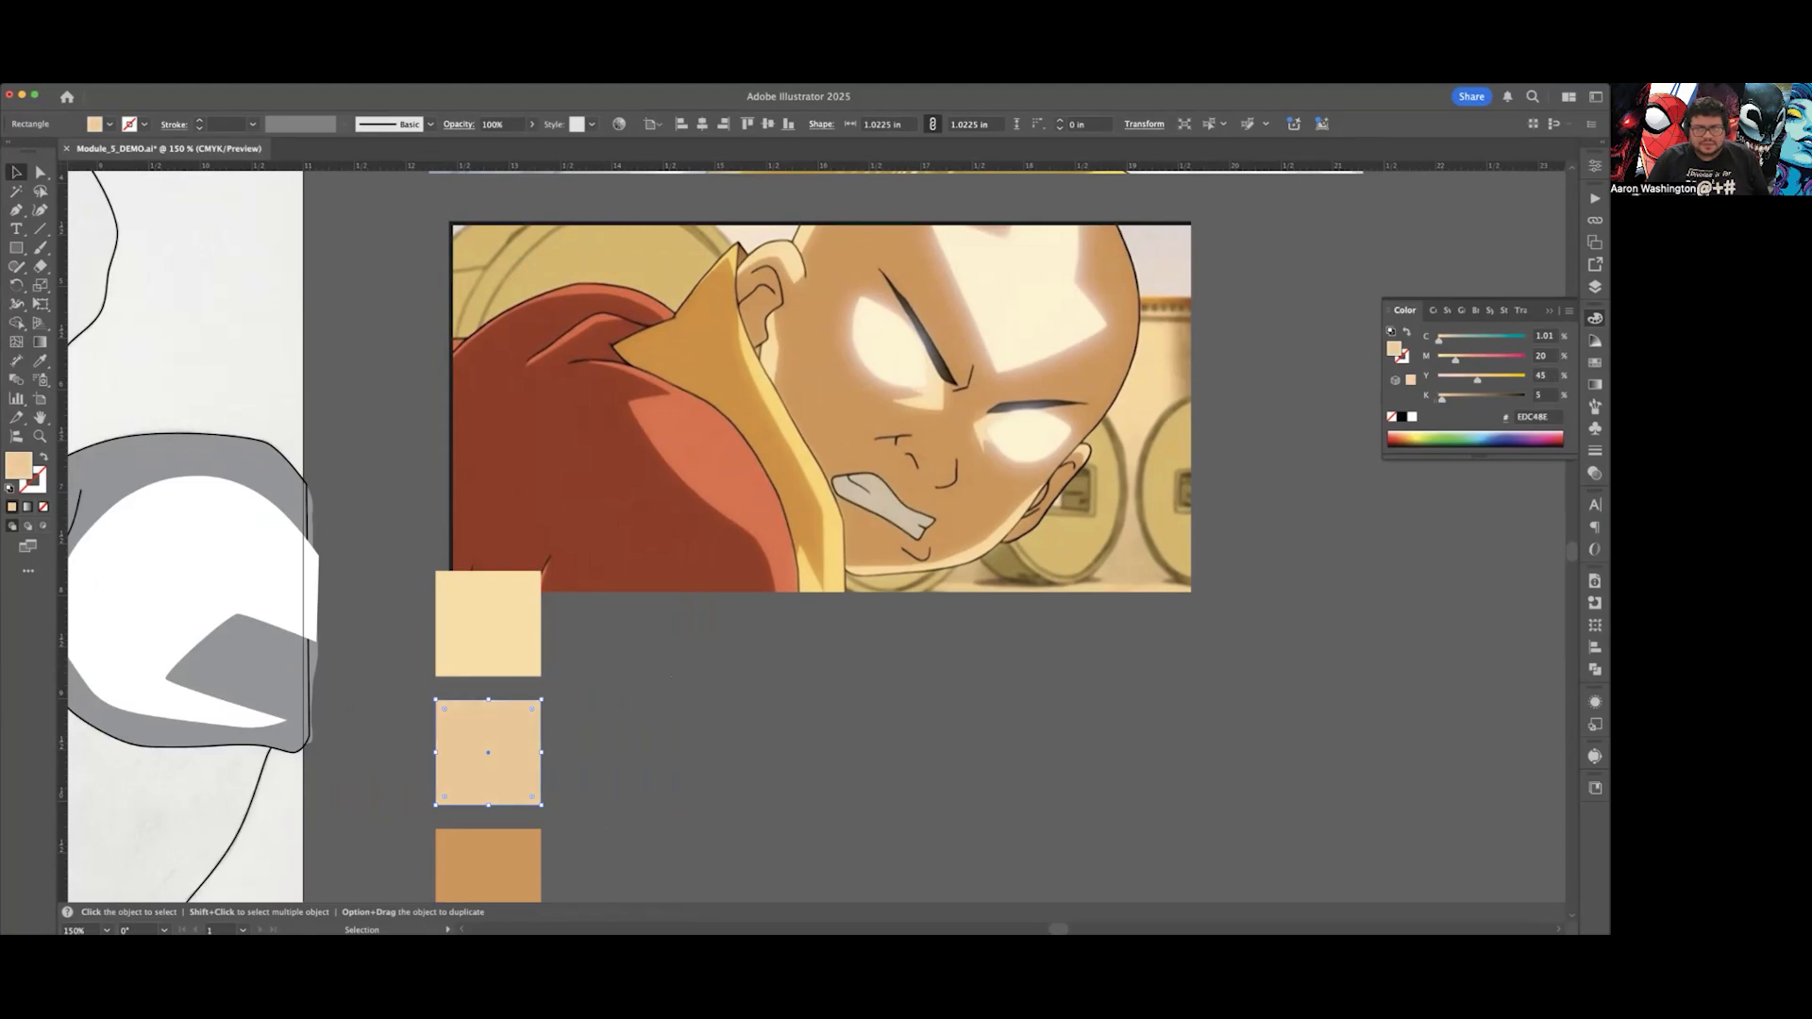
pyautogui.click(988, 674)
pyautogui.scroll(-1, 644, 672)
pyautogui.scroll(-4, 649, 681)
pyautogui.click(510, 621)
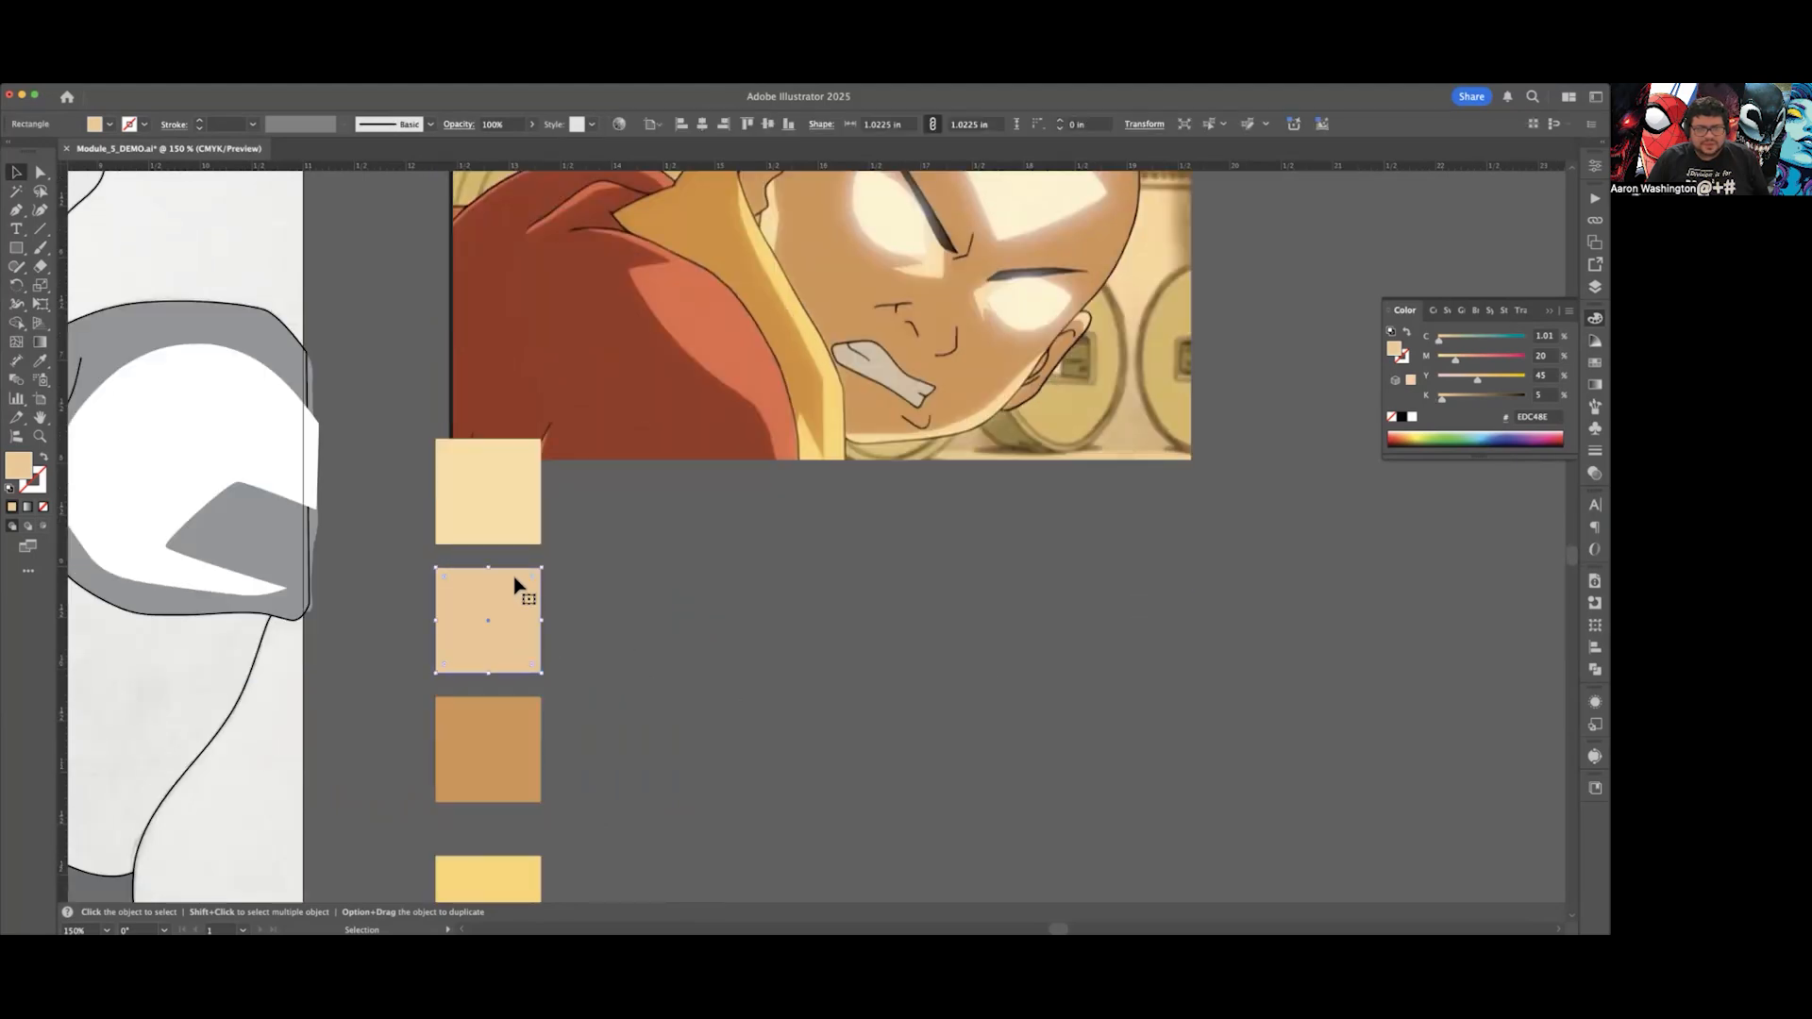
# Step: Lighten the skin swatch directly above the tan one by setting its black to 0% and magenta to 22%
pyautogui.click(507, 529)
pyautogui.click(508, 717)
pyautogui.click(525, 649)
pyautogui.click(729, 573)
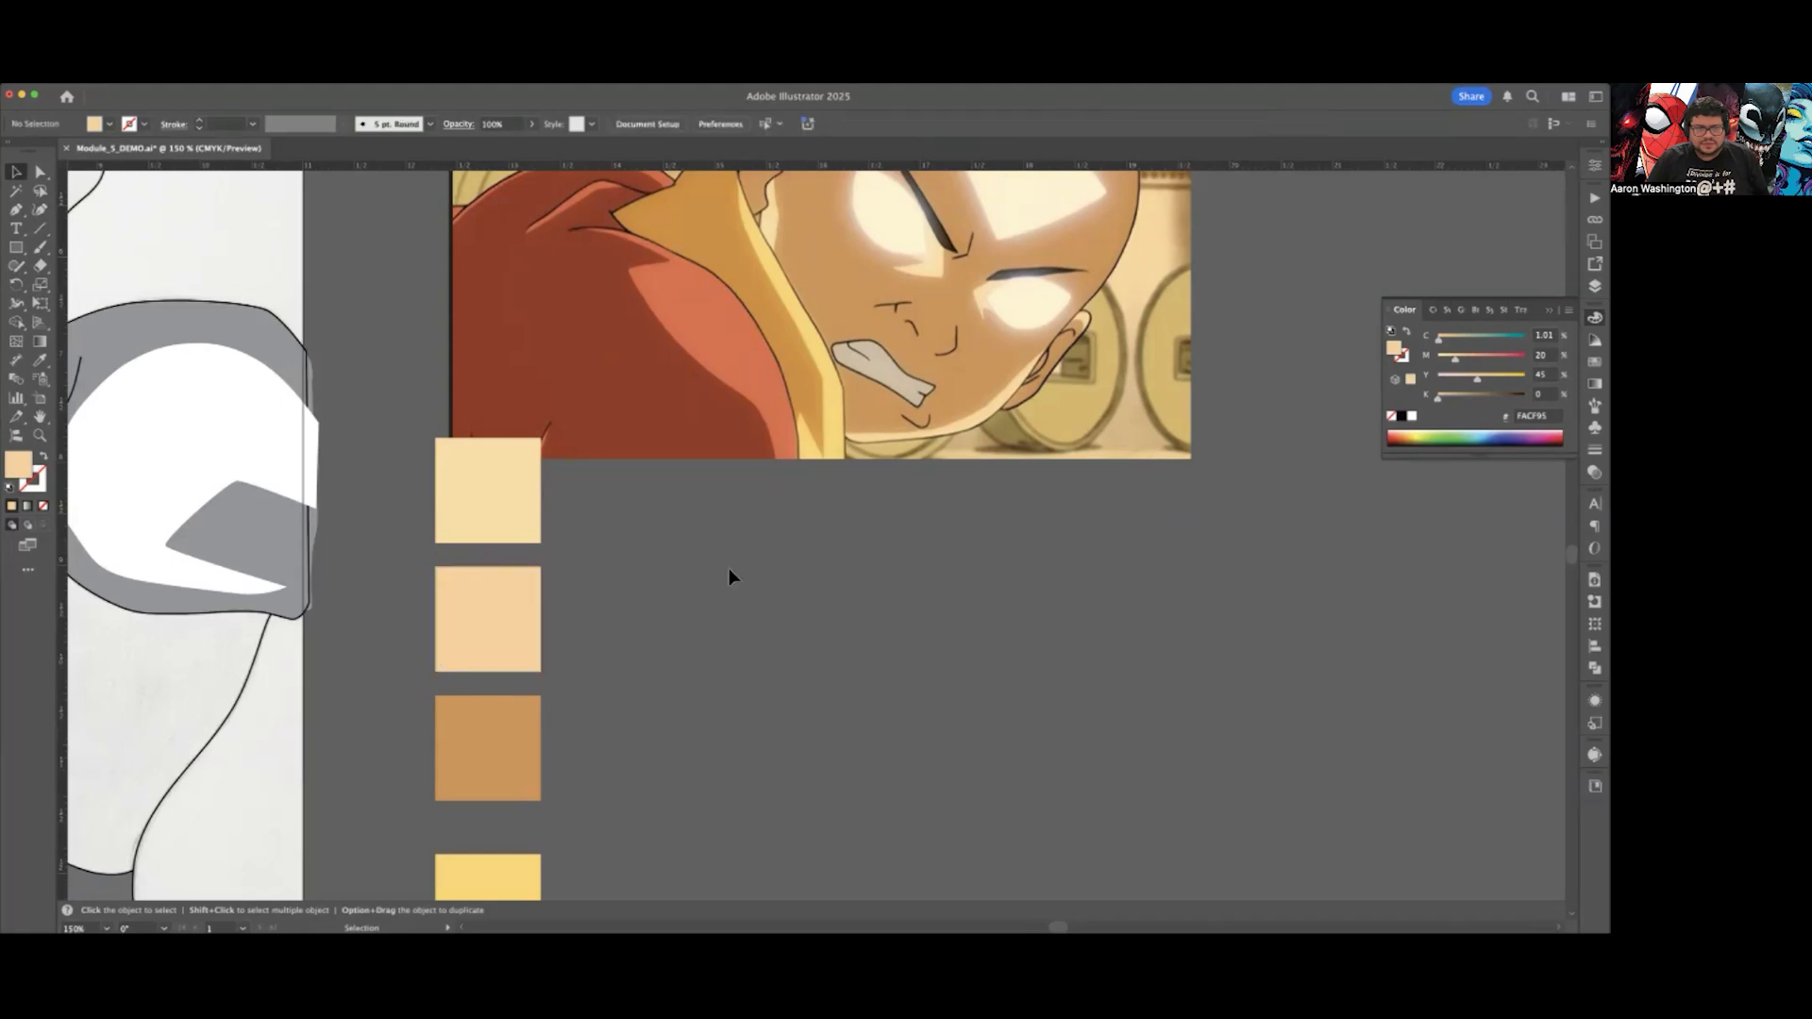
pyautogui.click(497, 619)
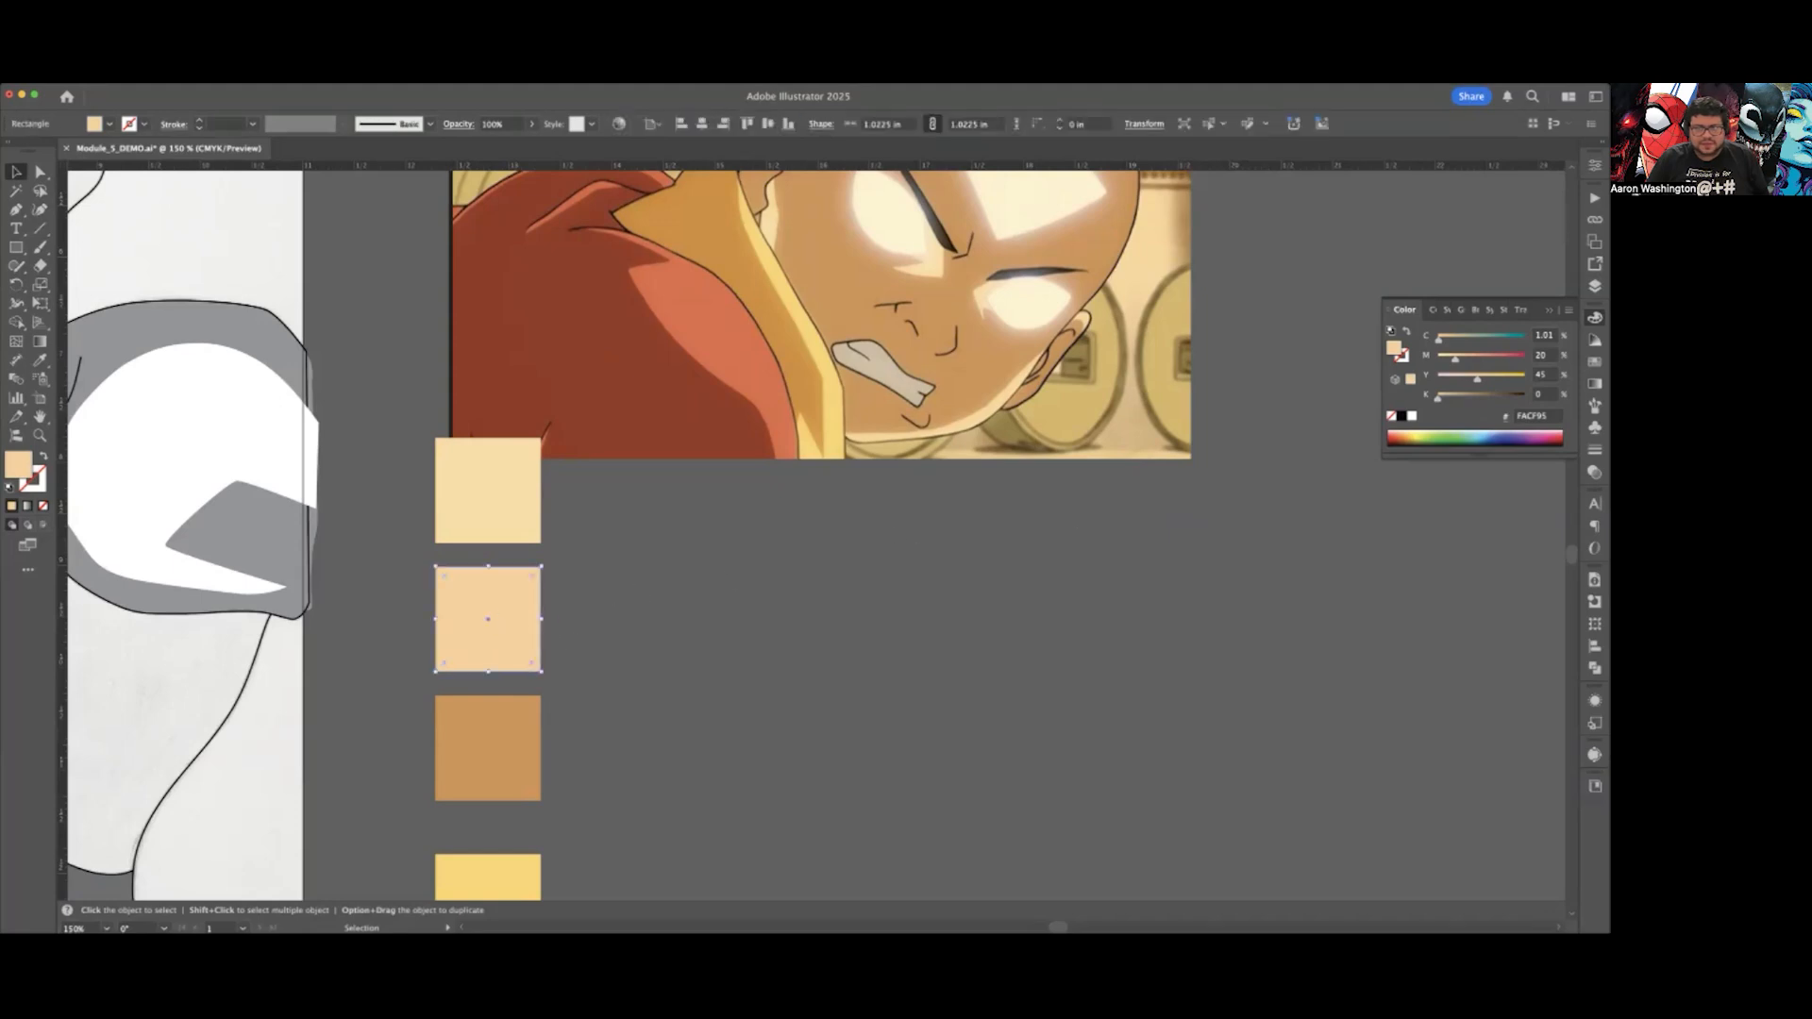
pyautogui.moveTo(1455, 357); pyautogui.dragTo(1456, 357)
pyautogui.scroll(-2, 635, 631)
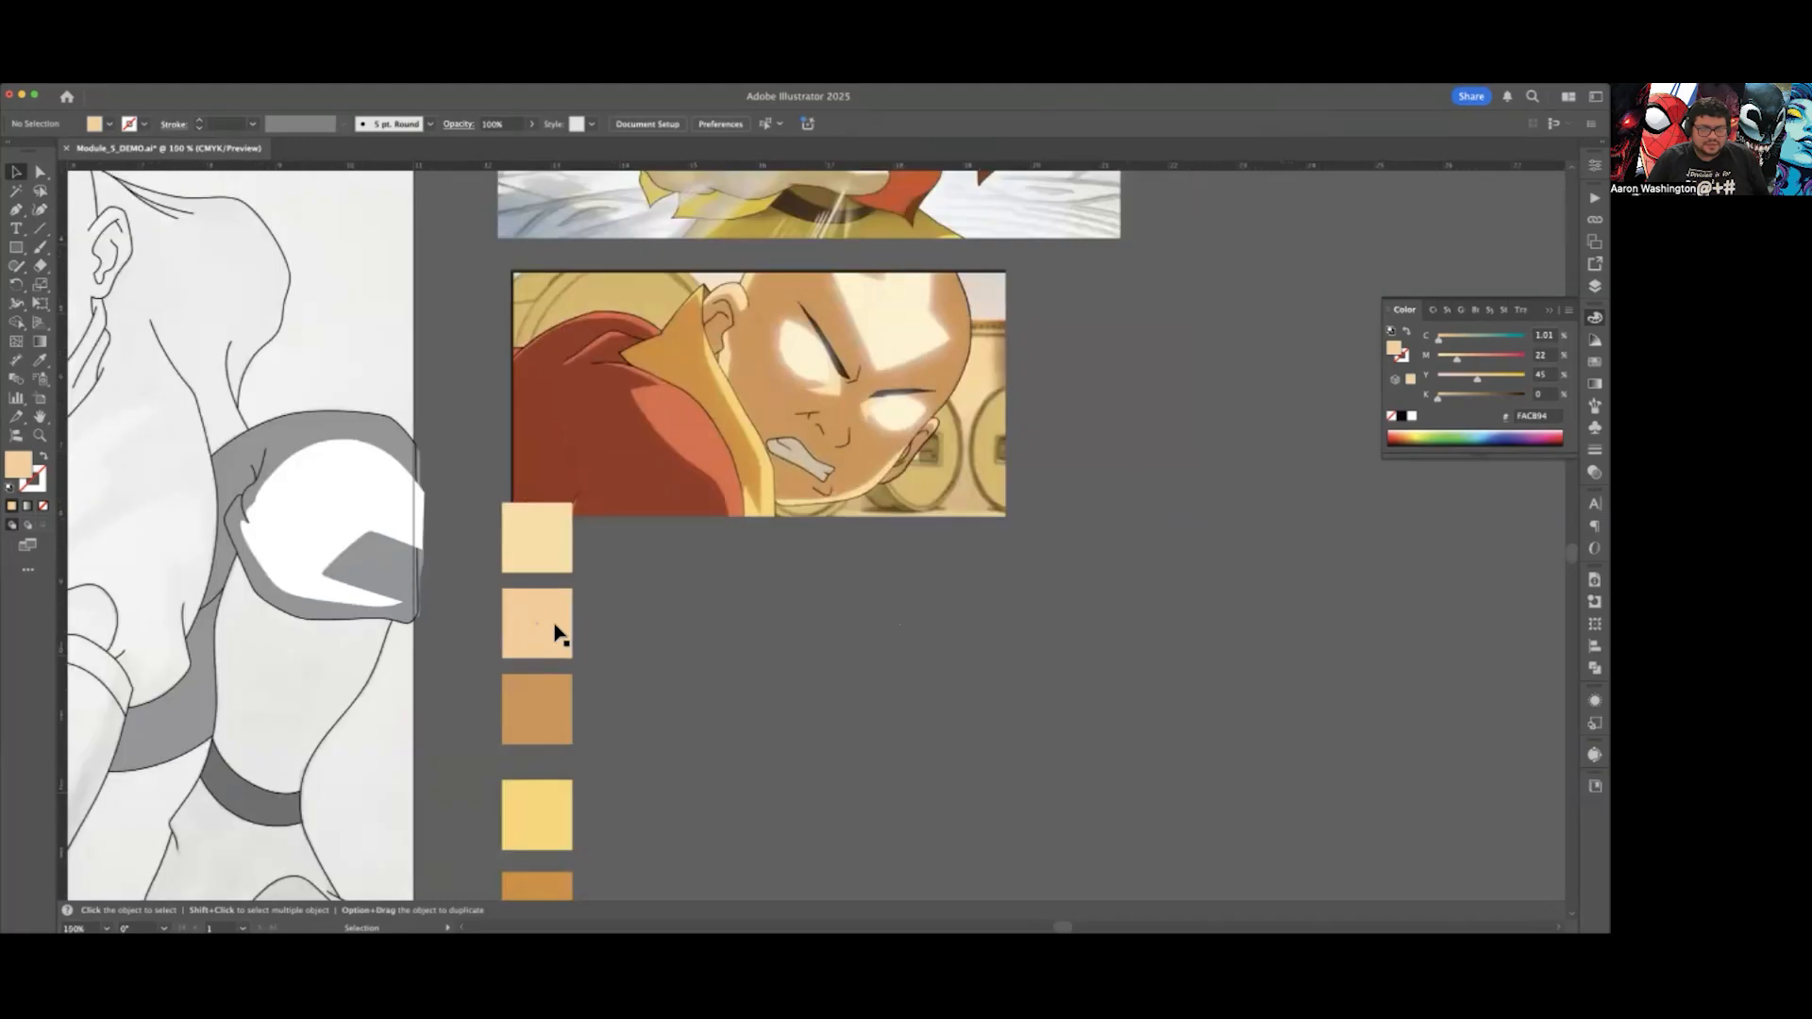
# Step: Lighten the topmost skin swatch by setting its fill to magenta 11% and yellow 39%
pyautogui.press('a')
pyautogui.hscroll(-5, 642, 618)
pyautogui.click(851, 616)
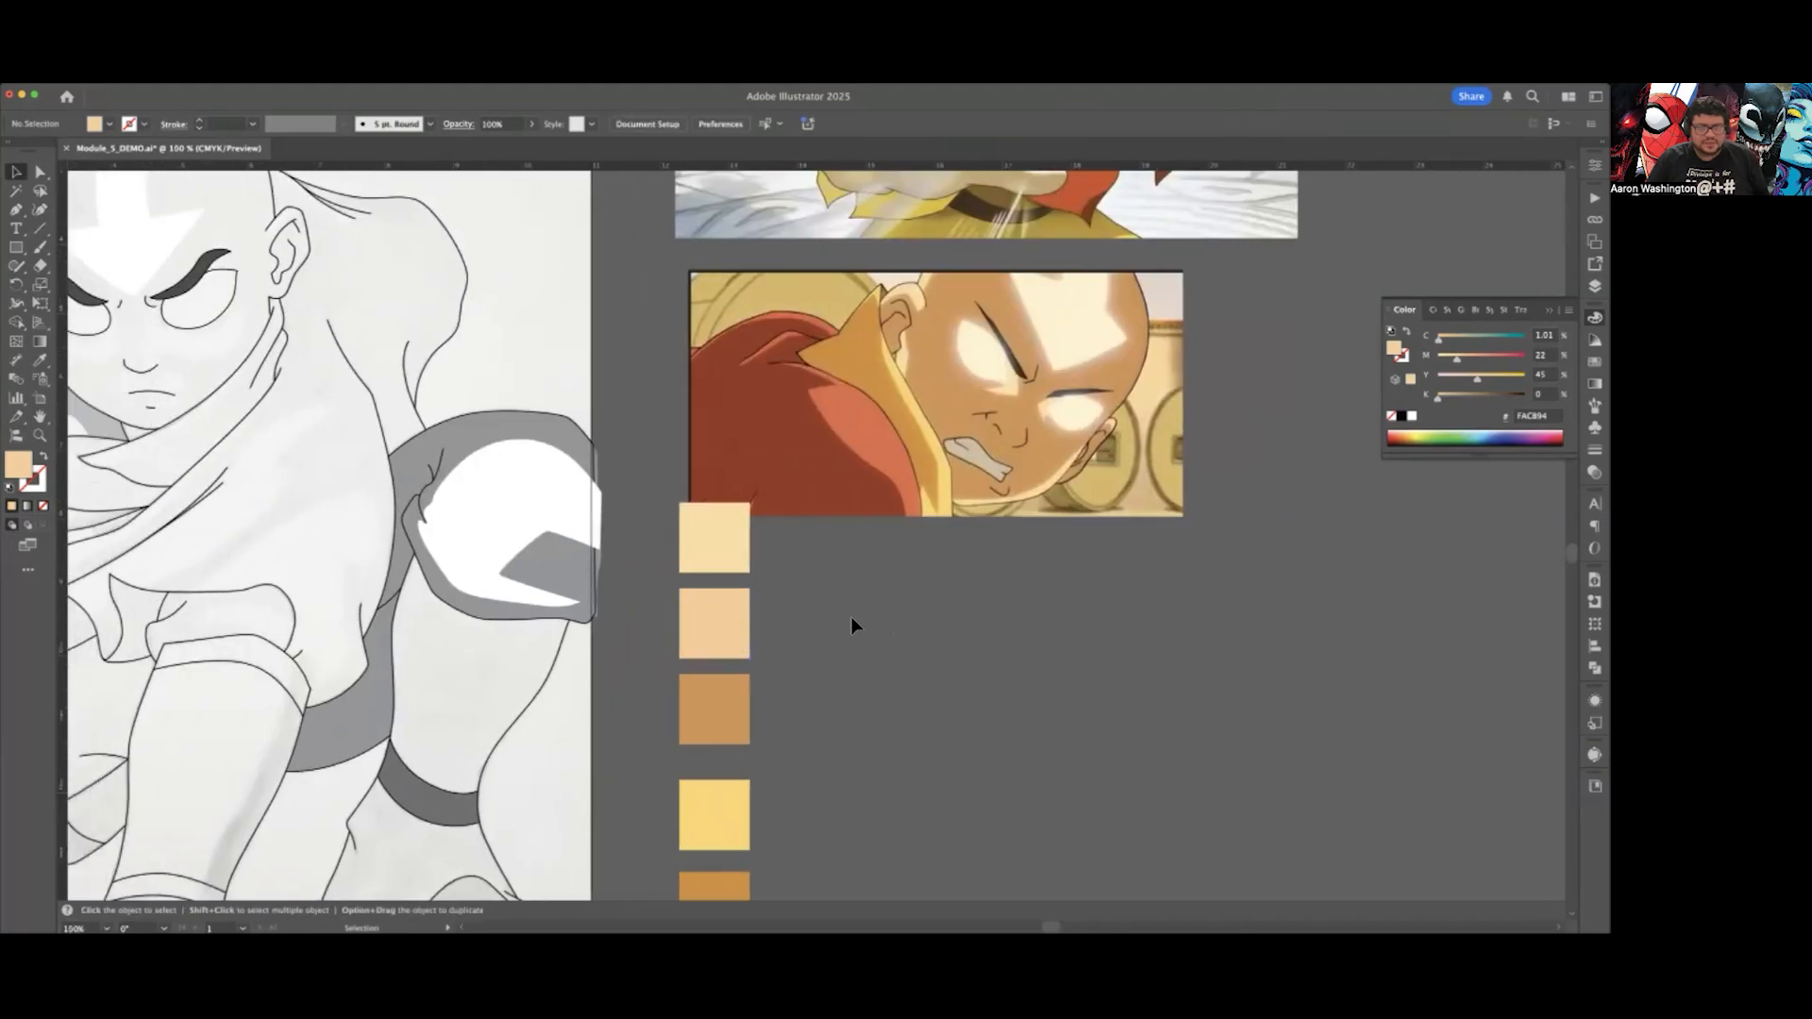
pyautogui.hscroll(-1, 854, 616)
pyautogui.press('v')
pyautogui.scroll(1, 854, 615)
pyautogui.click(764, 565)
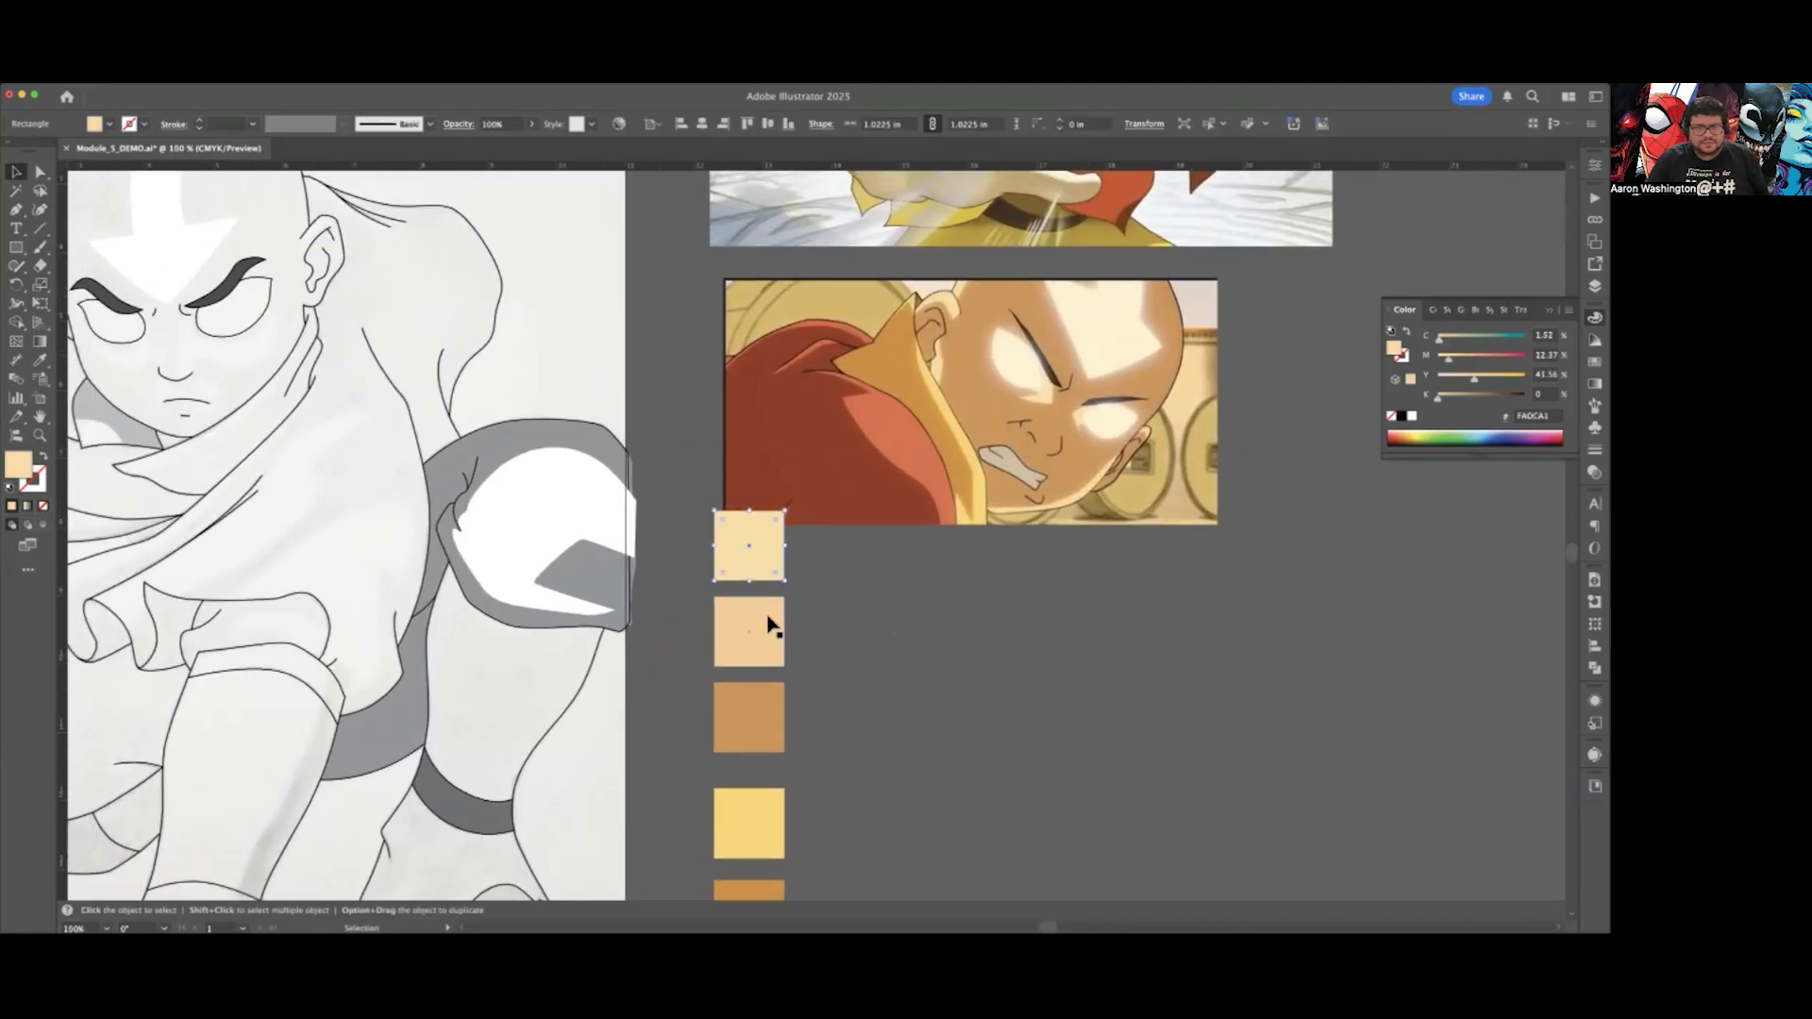
pyautogui.scroll(-1, 760, 659)
pyautogui.click(778, 644)
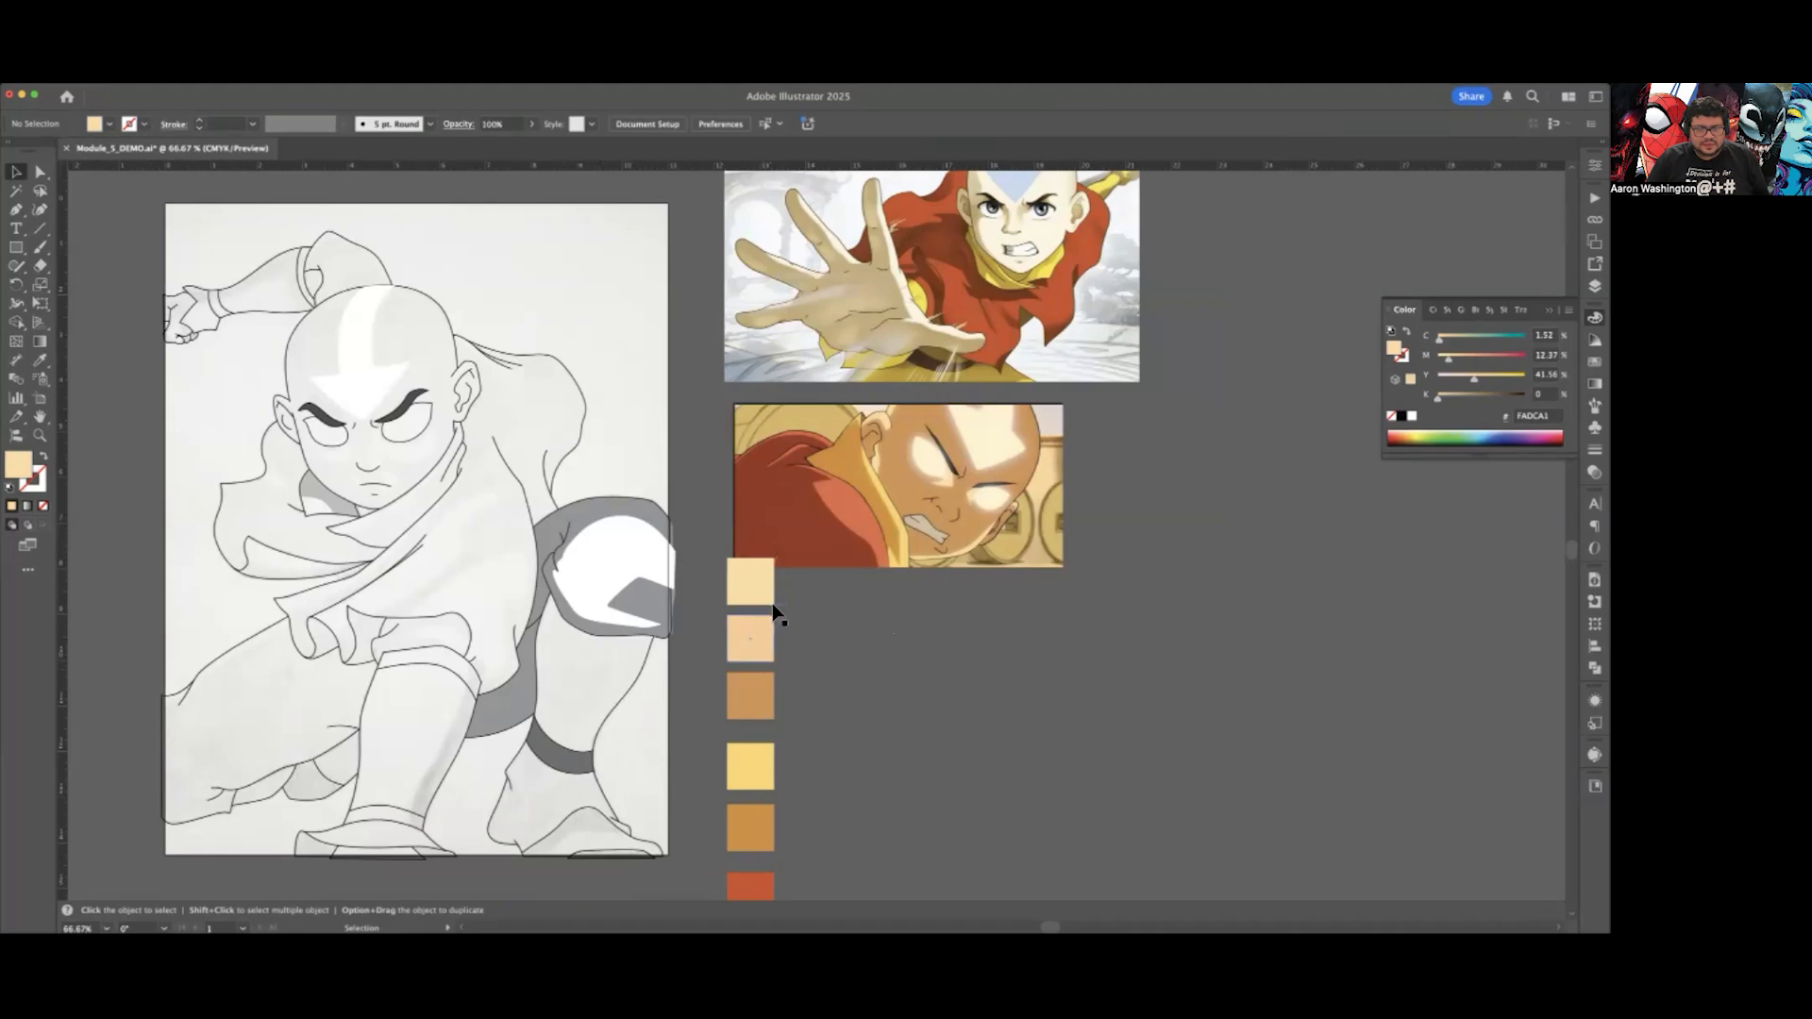
pyautogui.scroll(-1, 760, 612)
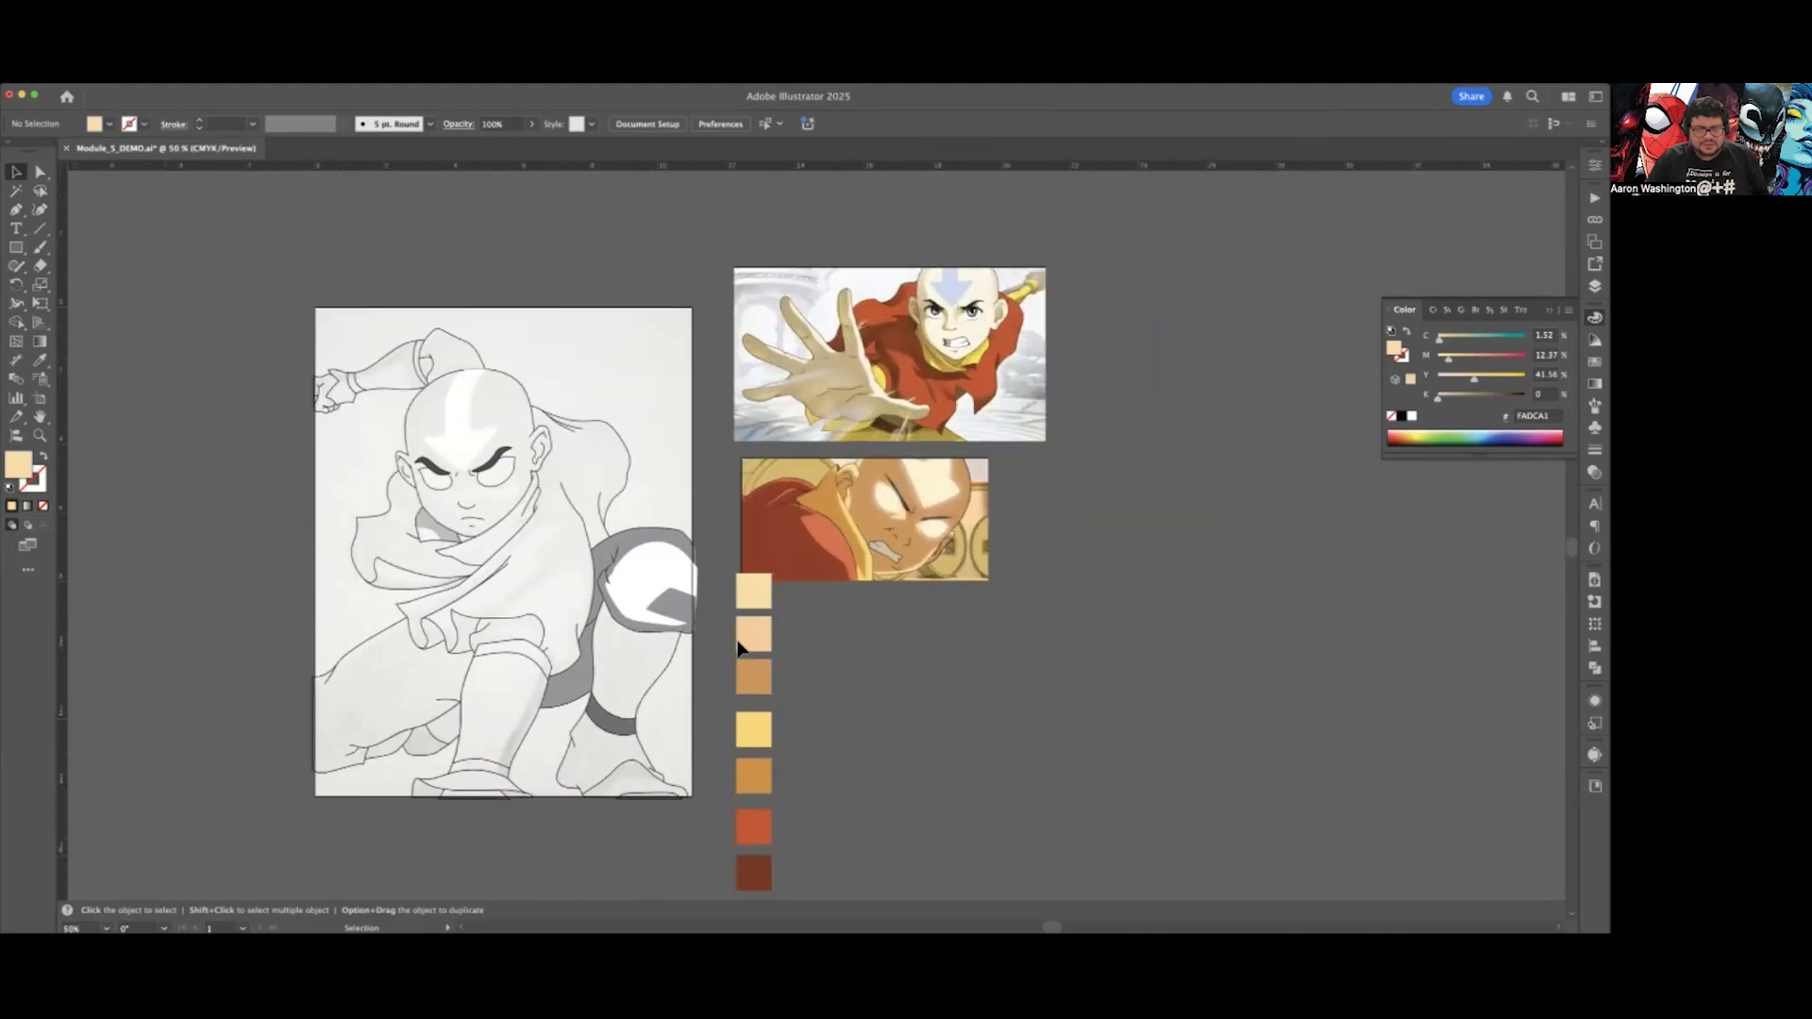
pyautogui.click(761, 604)
pyautogui.scroll(4, 824, 643)
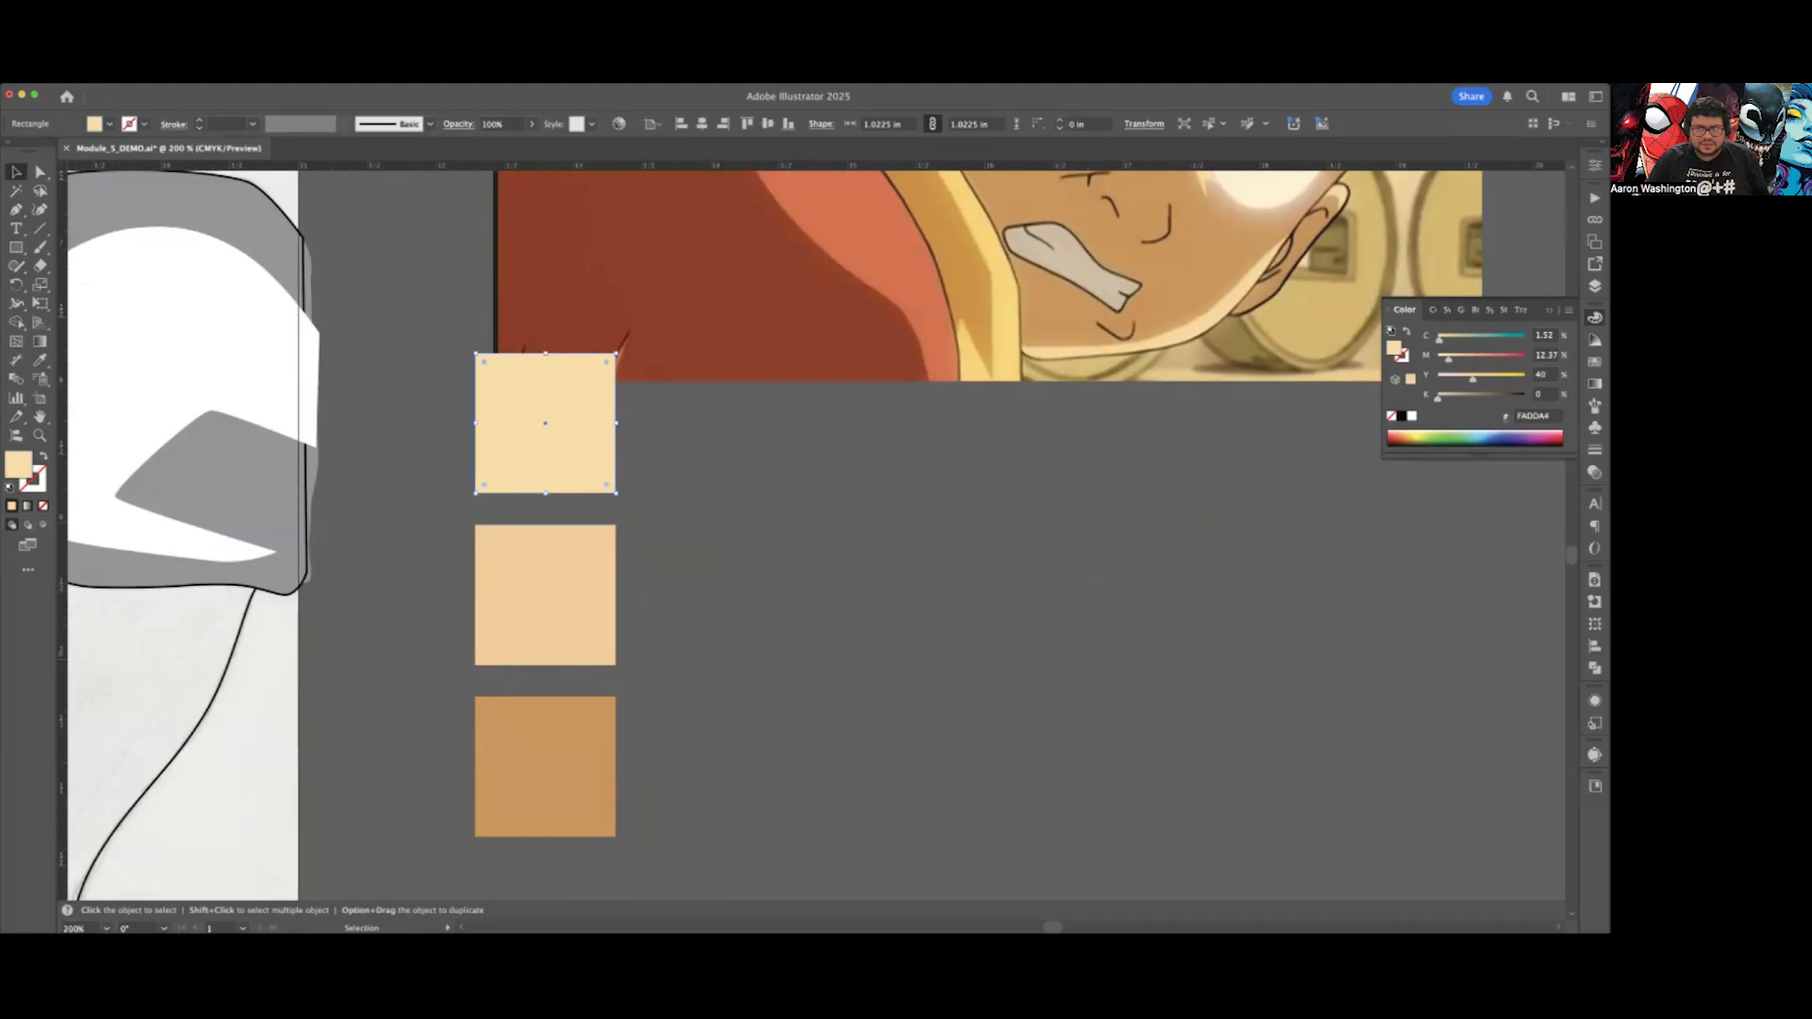
pyautogui.click(967, 583)
# Step: Move the whole column of swatches down so it sits clear of the lower reference image
pyautogui.scroll(-5, 903, 583)
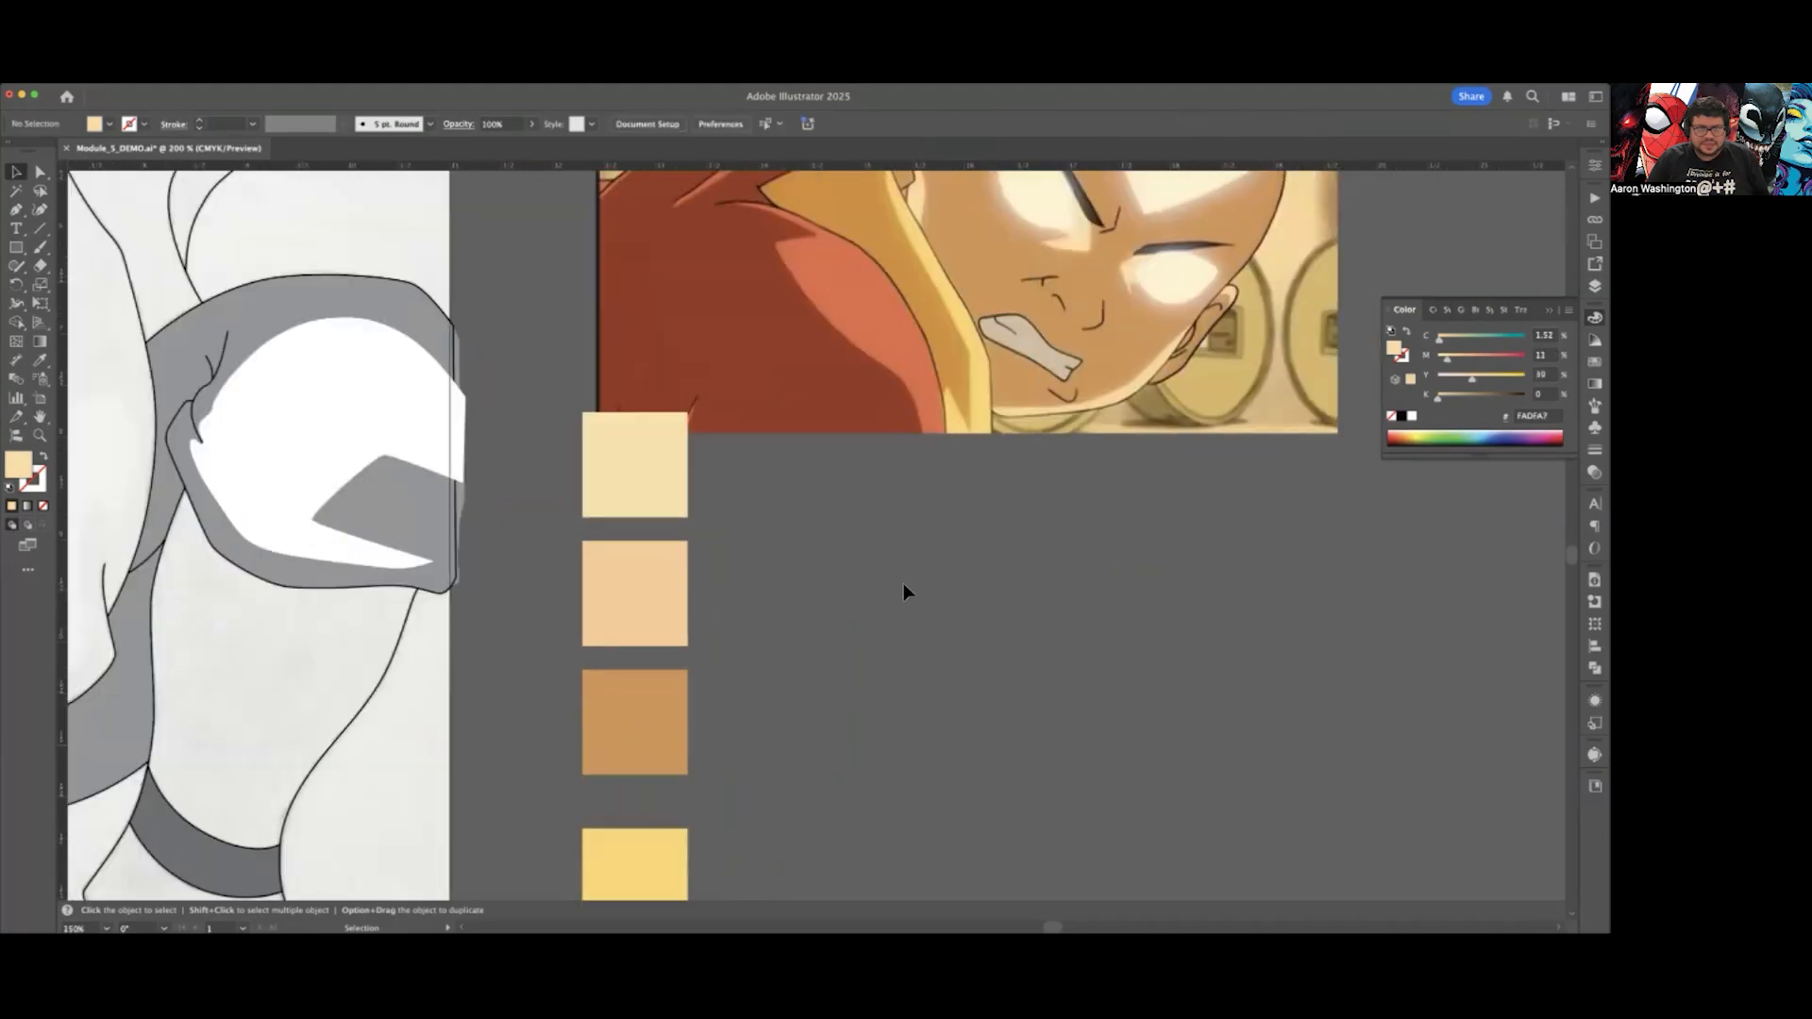
pyautogui.moveTo(807, 570); pyautogui.dragTo(861, 798)
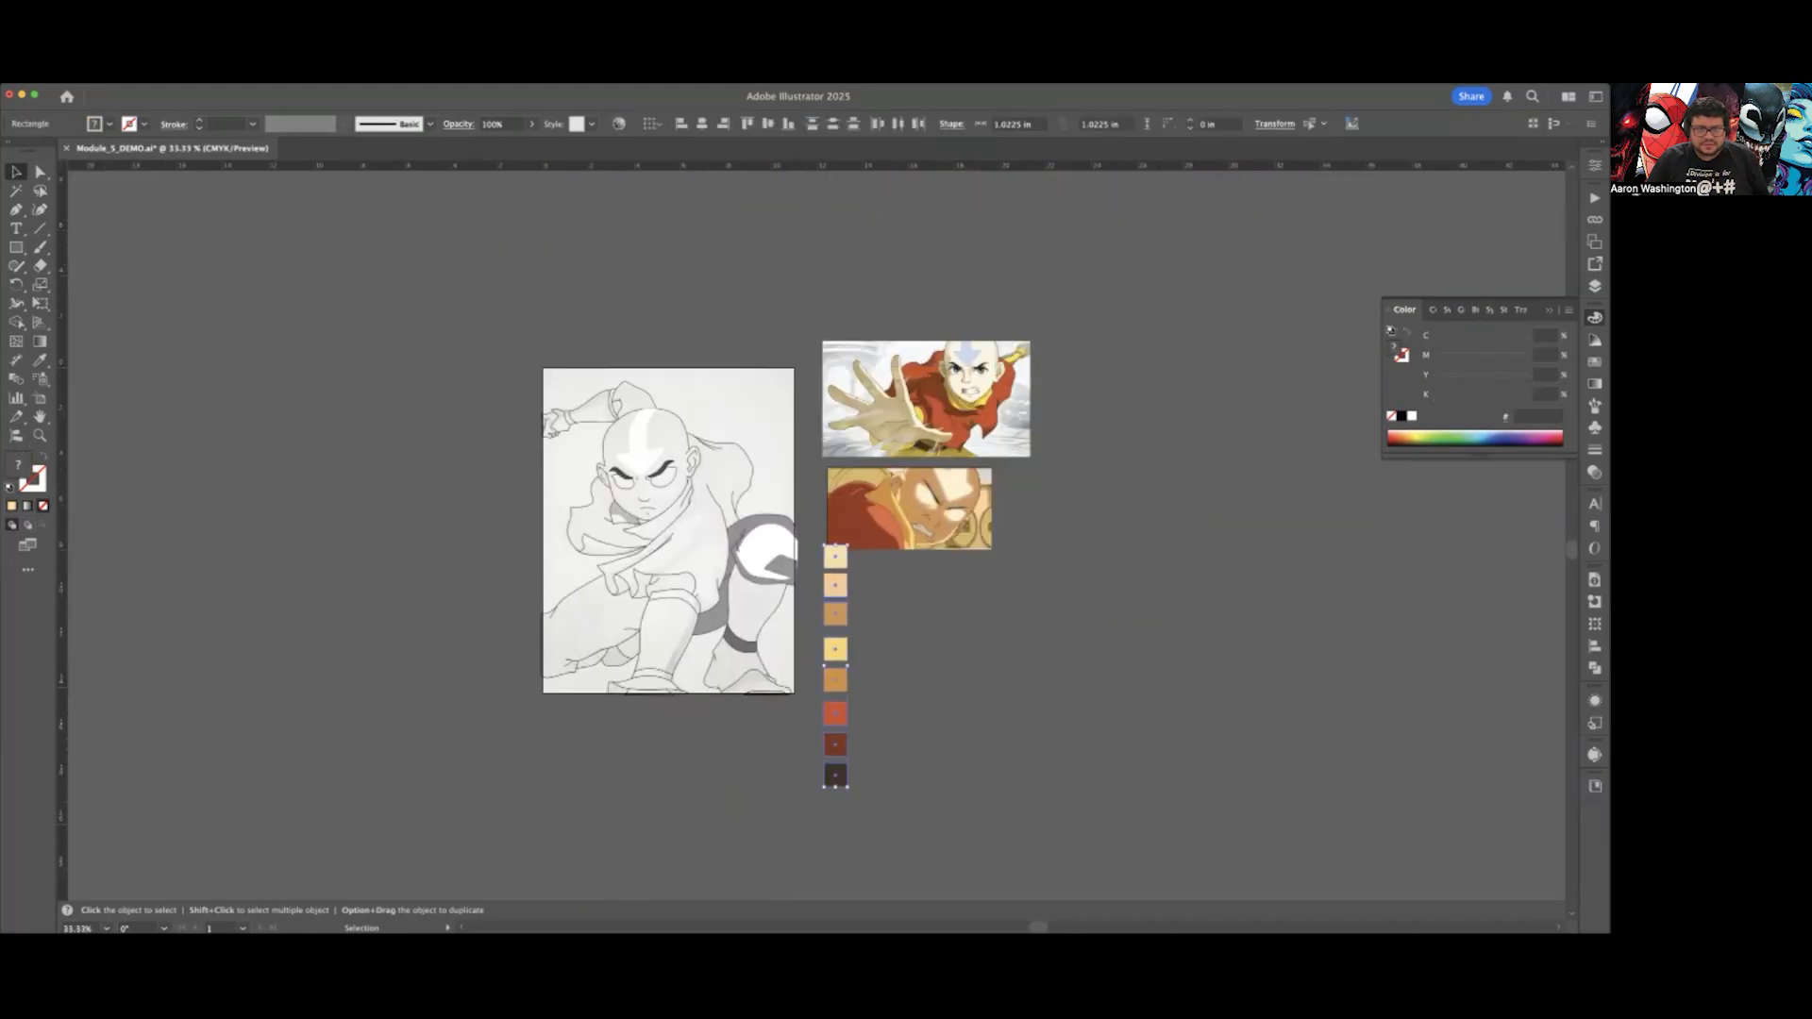
pyautogui.moveTo(848, 559)
pyautogui.mouseDown()
pyautogui.moveTo(831, 593)
pyautogui.moveTo(844, 580)
pyautogui.mouseUp()
pyautogui.click(880, 587)
pyautogui.scroll(2, 881, 636)
pyautogui.scroll(-1, 857, 623)
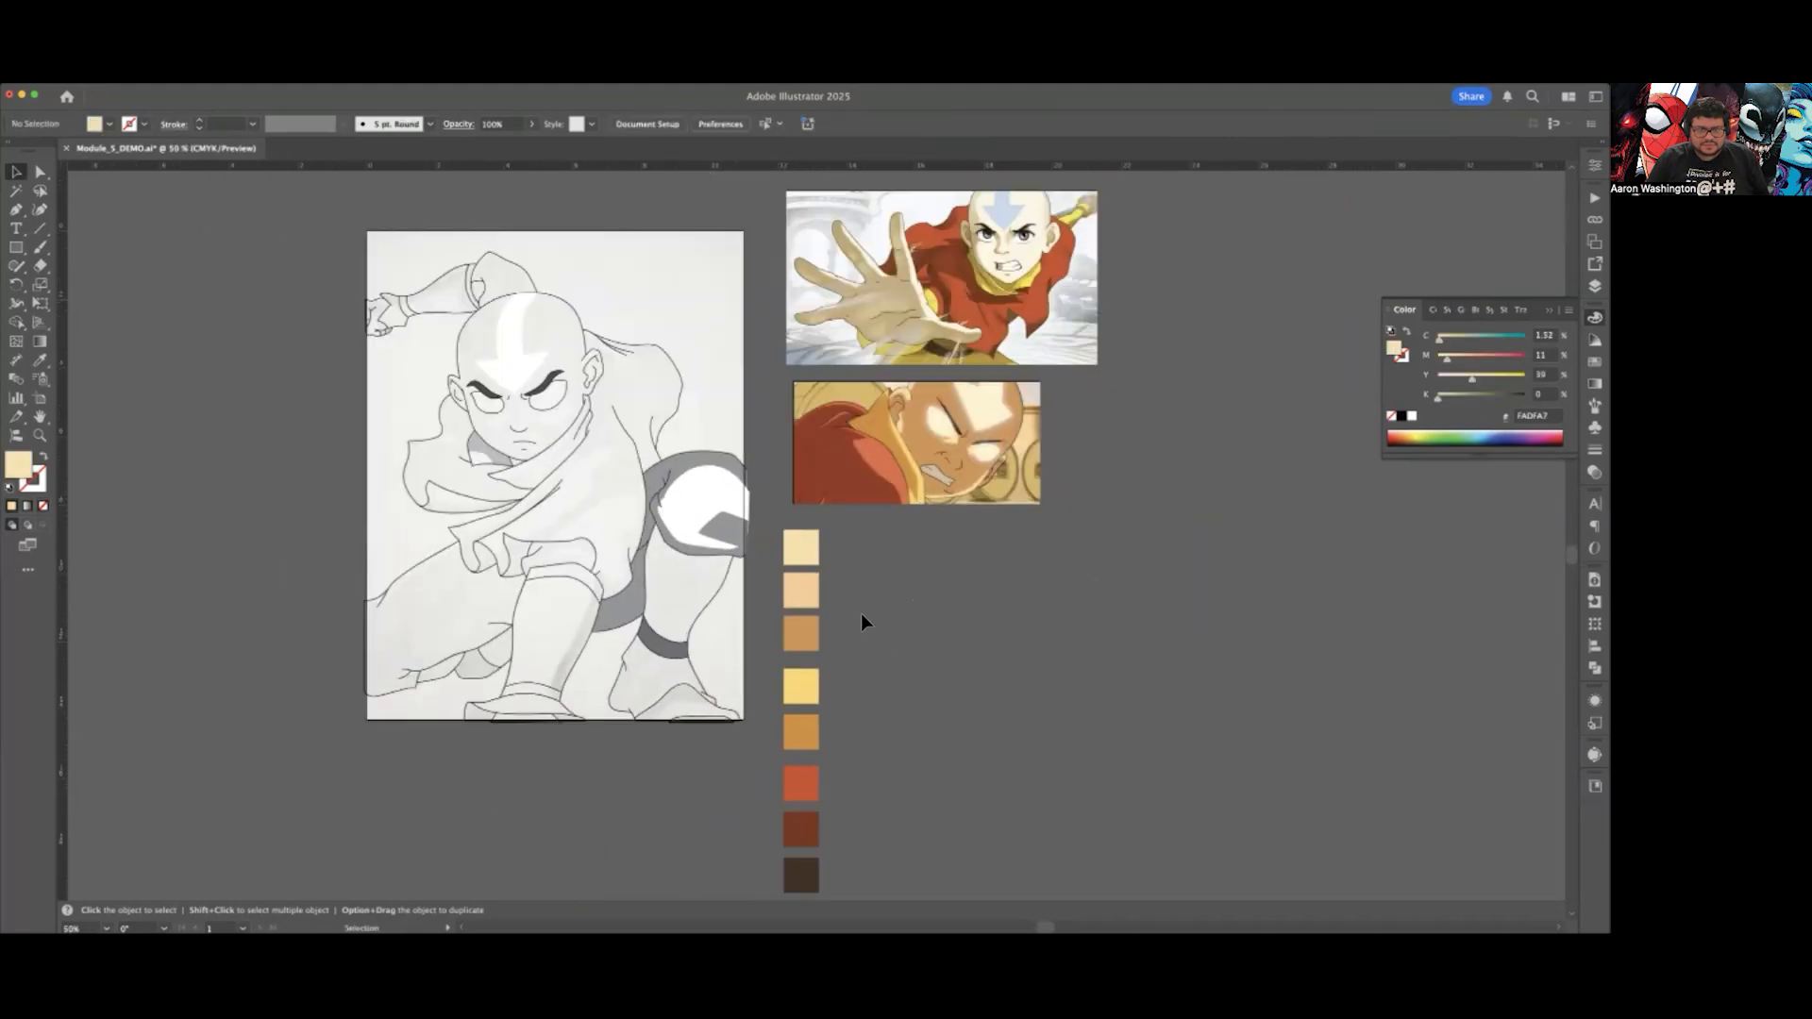
pyautogui.scroll(-1, 858, 575)
pyautogui.scroll(-1, 857, 545)
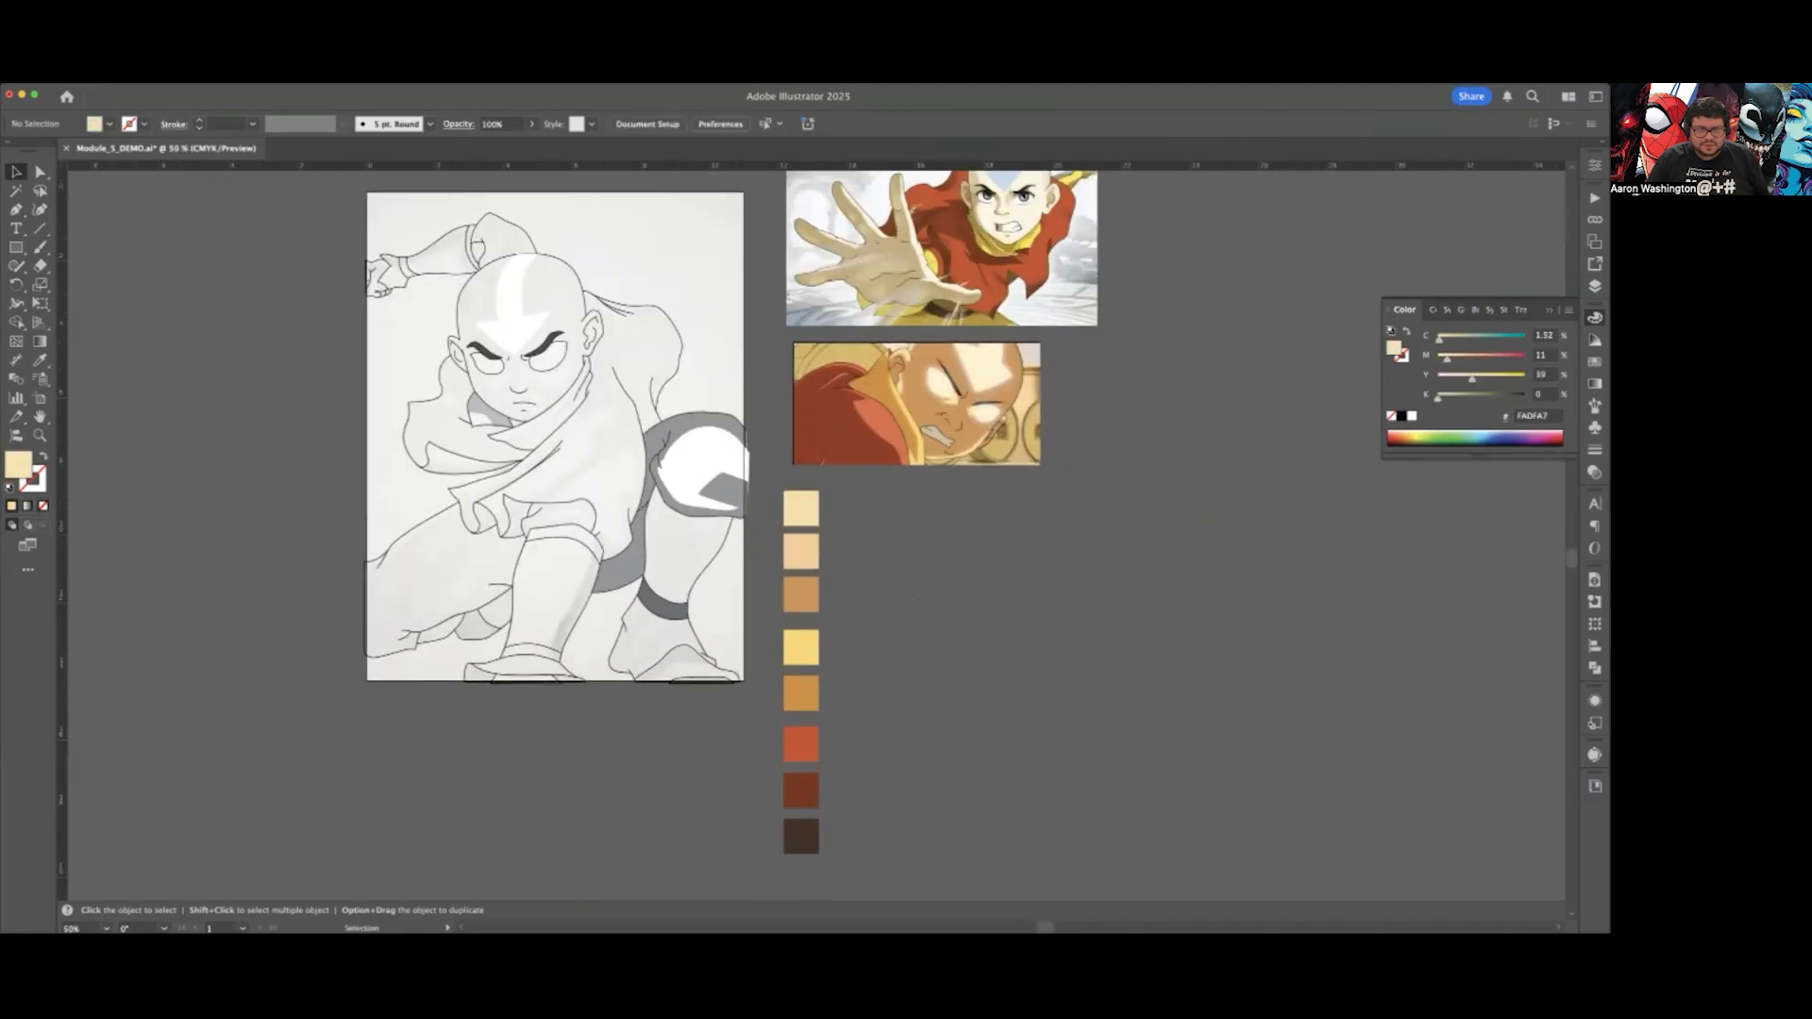
# Step: Distribute all eight swatches with equal vertical spacing, aligned to the selection
pyautogui.press('super+a')
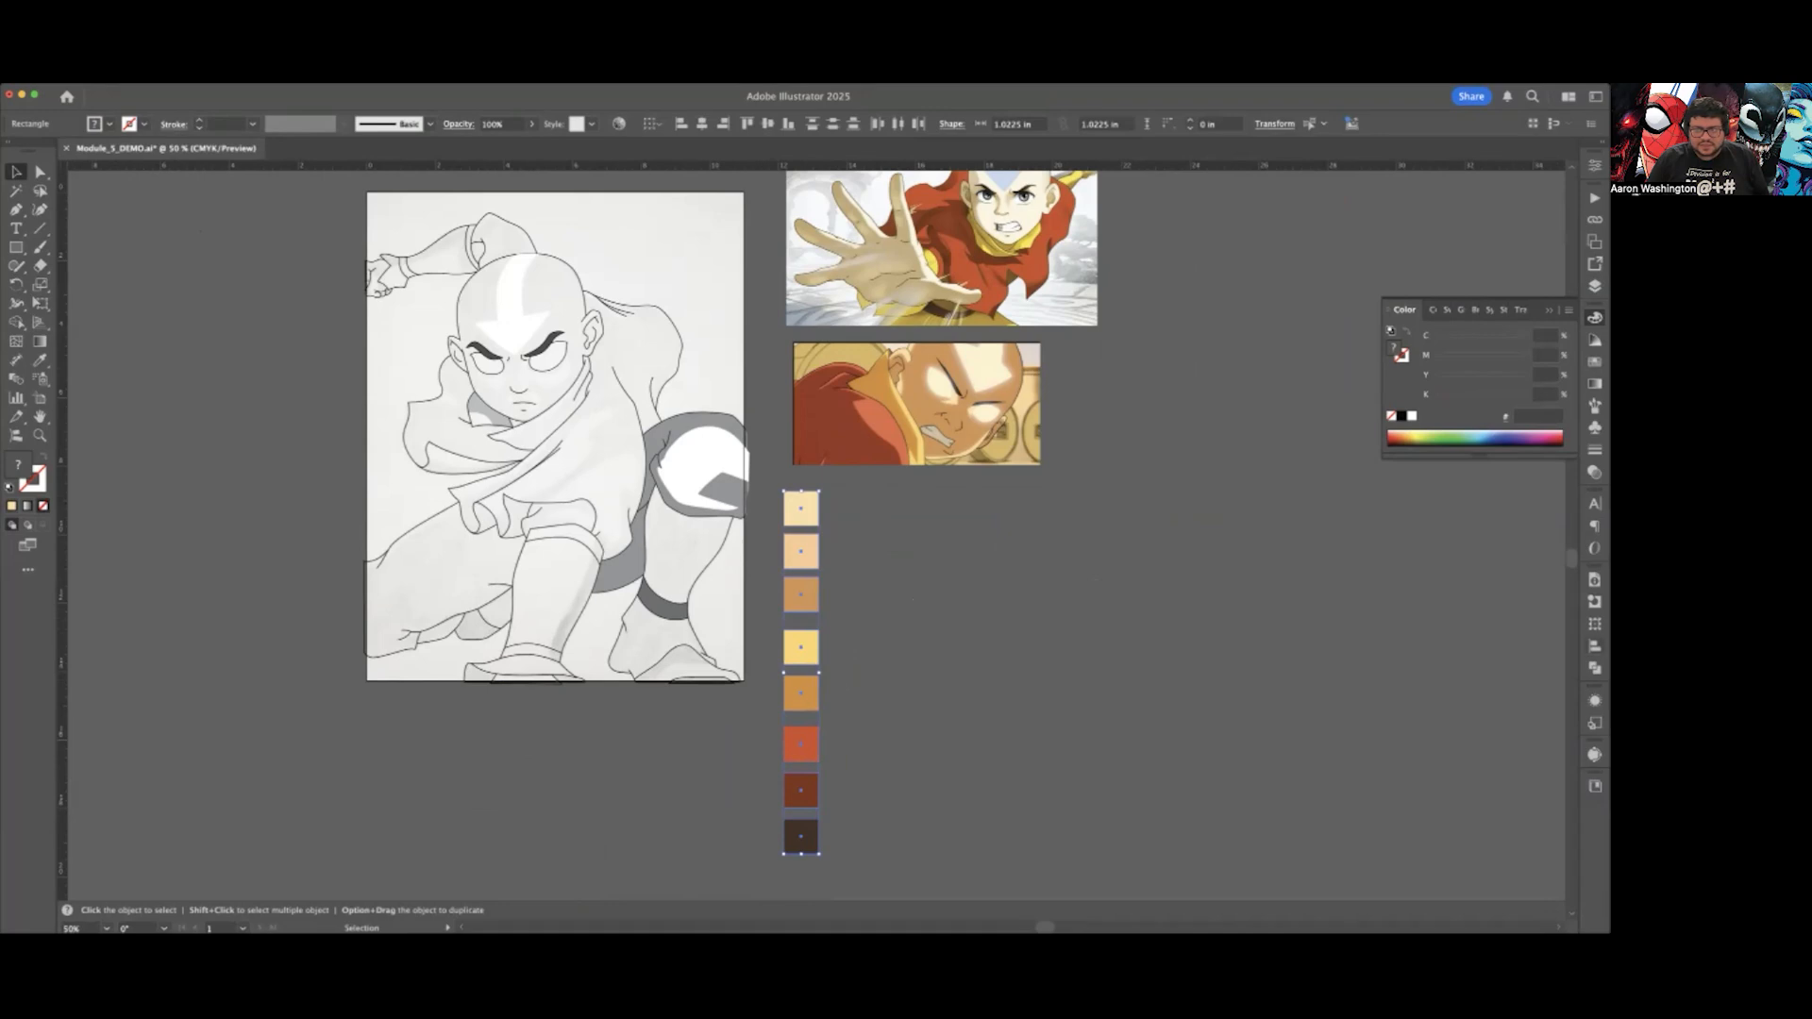
pyautogui.click(1594, 647)
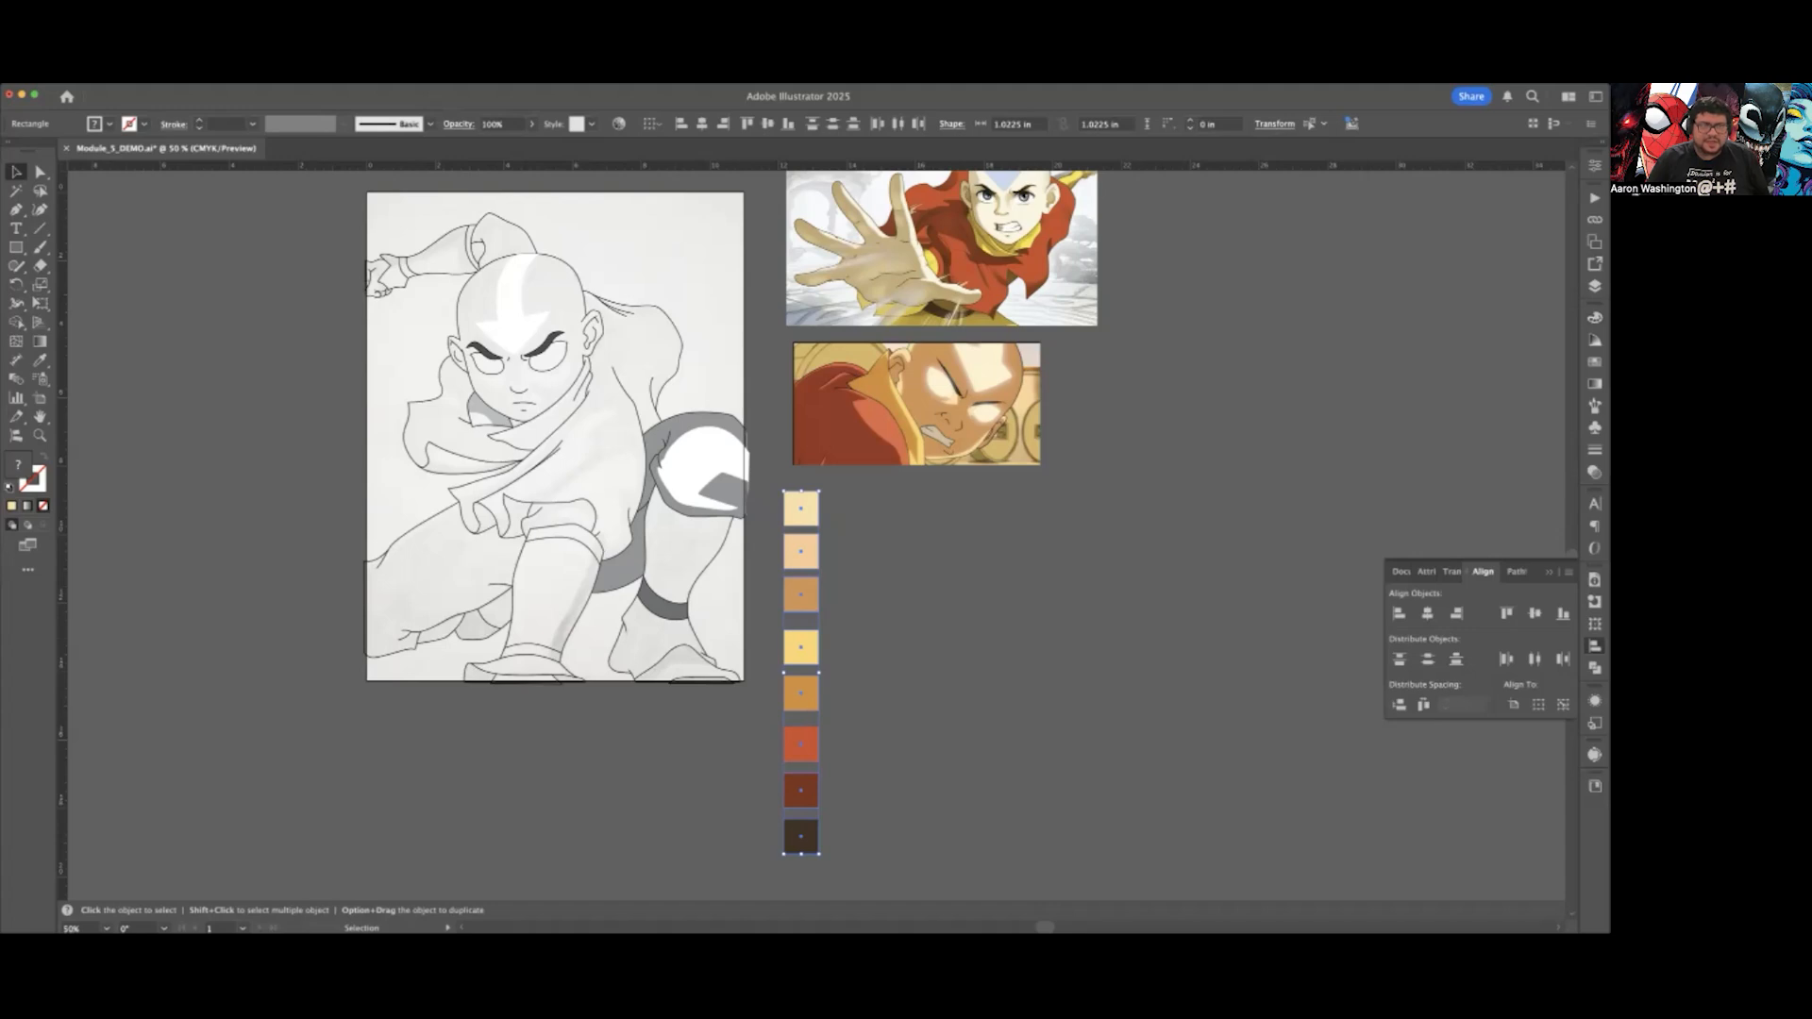
pyautogui.click(325, 83)
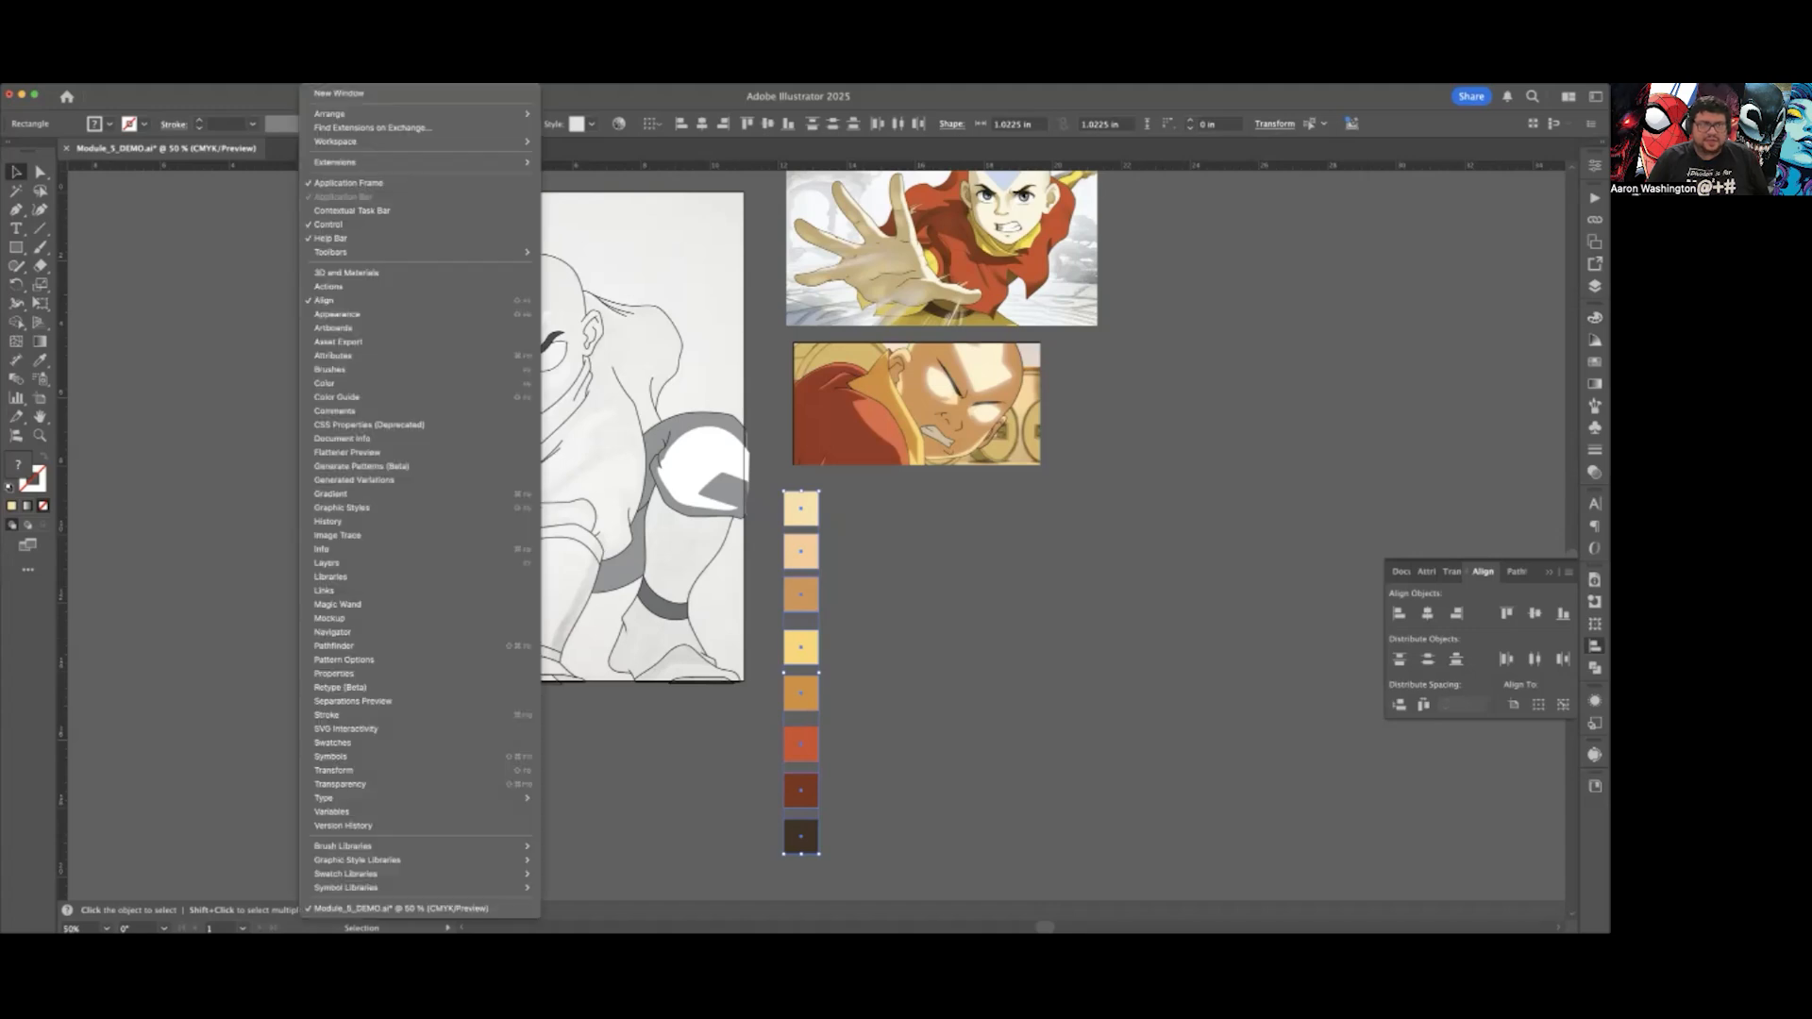
pyautogui.click(378, 302)
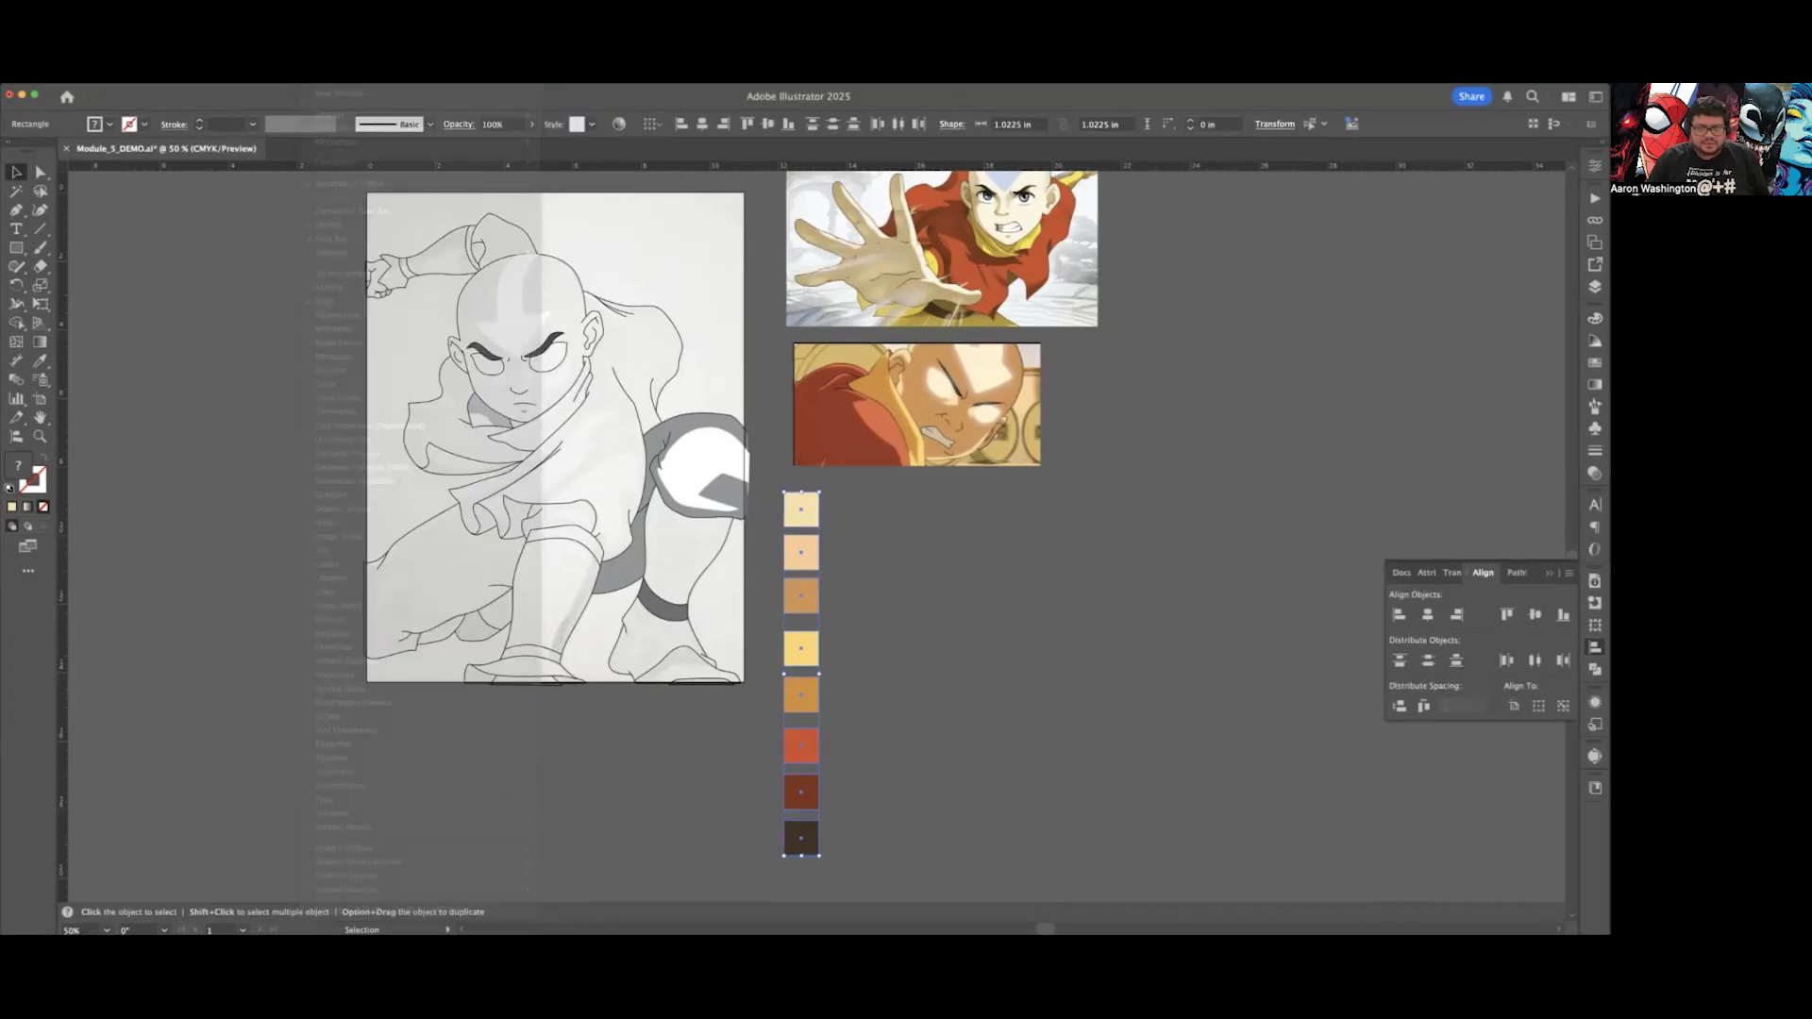
pyautogui.click(1538, 705)
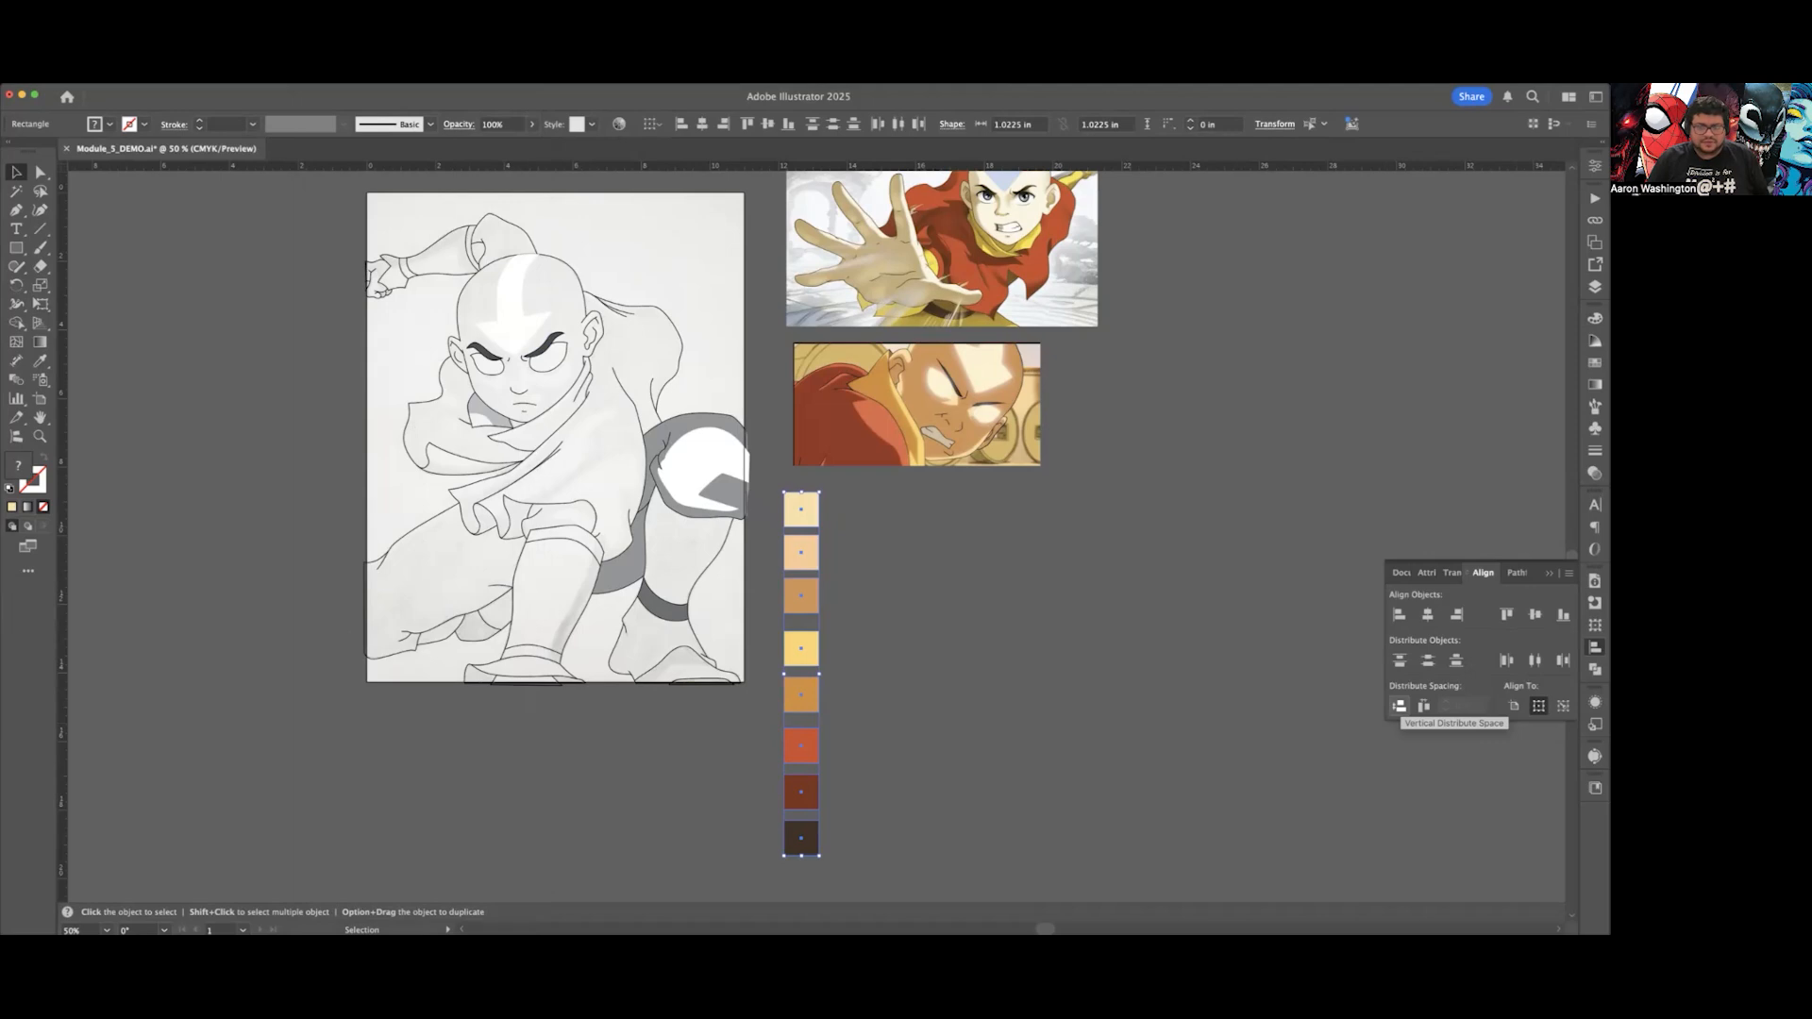
pyautogui.click(1399, 706)
pyautogui.click(1091, 666)
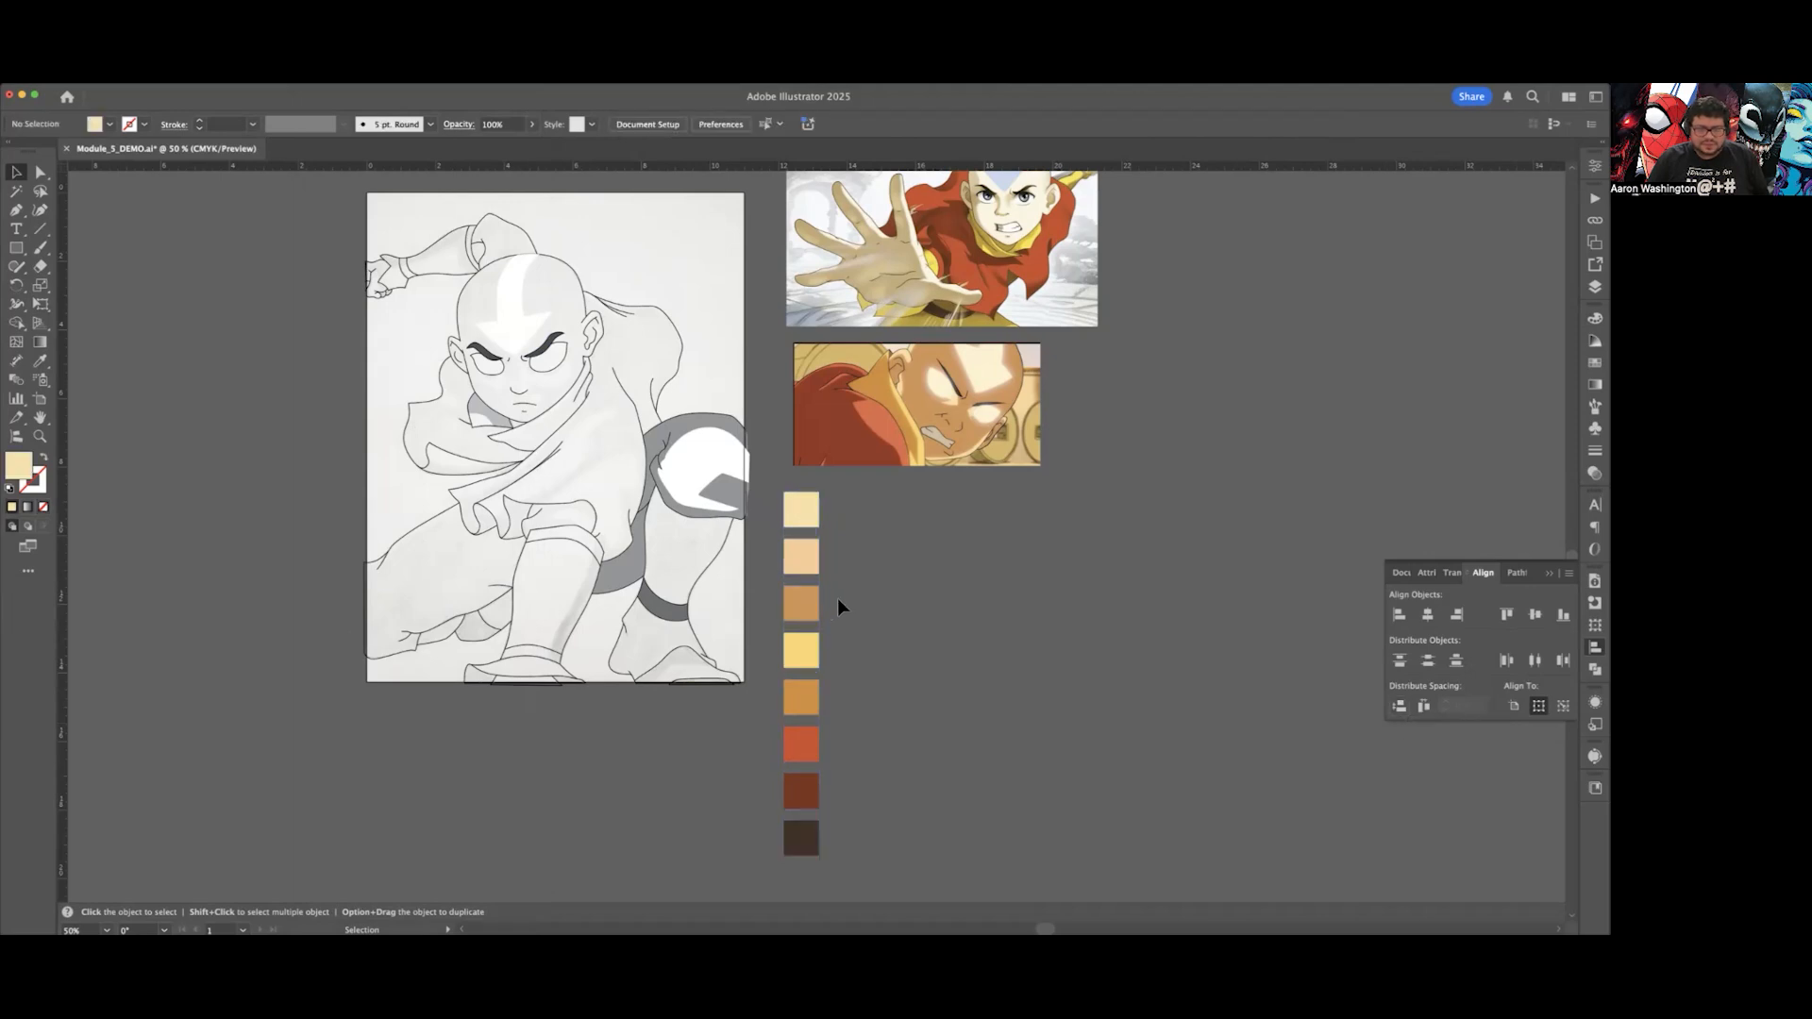
# Step: Nudge the entire swatch column slightly left and up below the reference images
pyautogui.moveTo(848, 502); pyautogui.dragTo(798, 838)
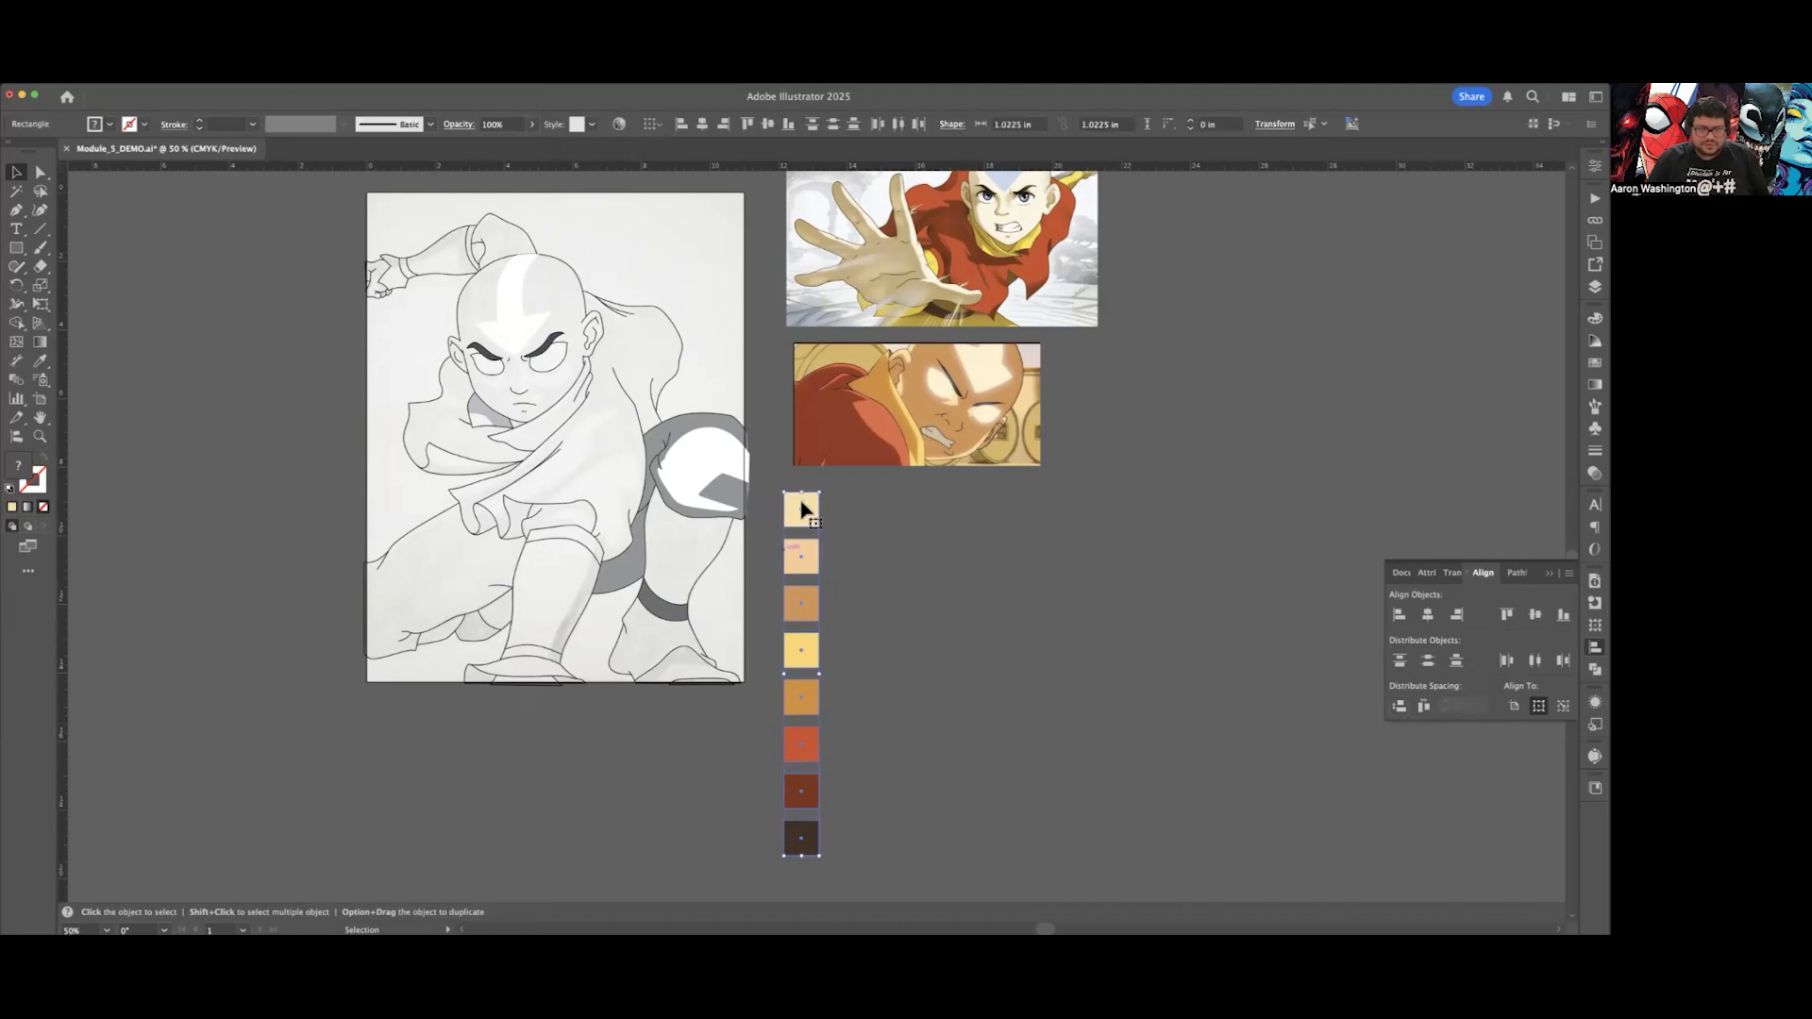
pyautogui.moveTo(805, 521); pyautogui.dragTo(800, 517)
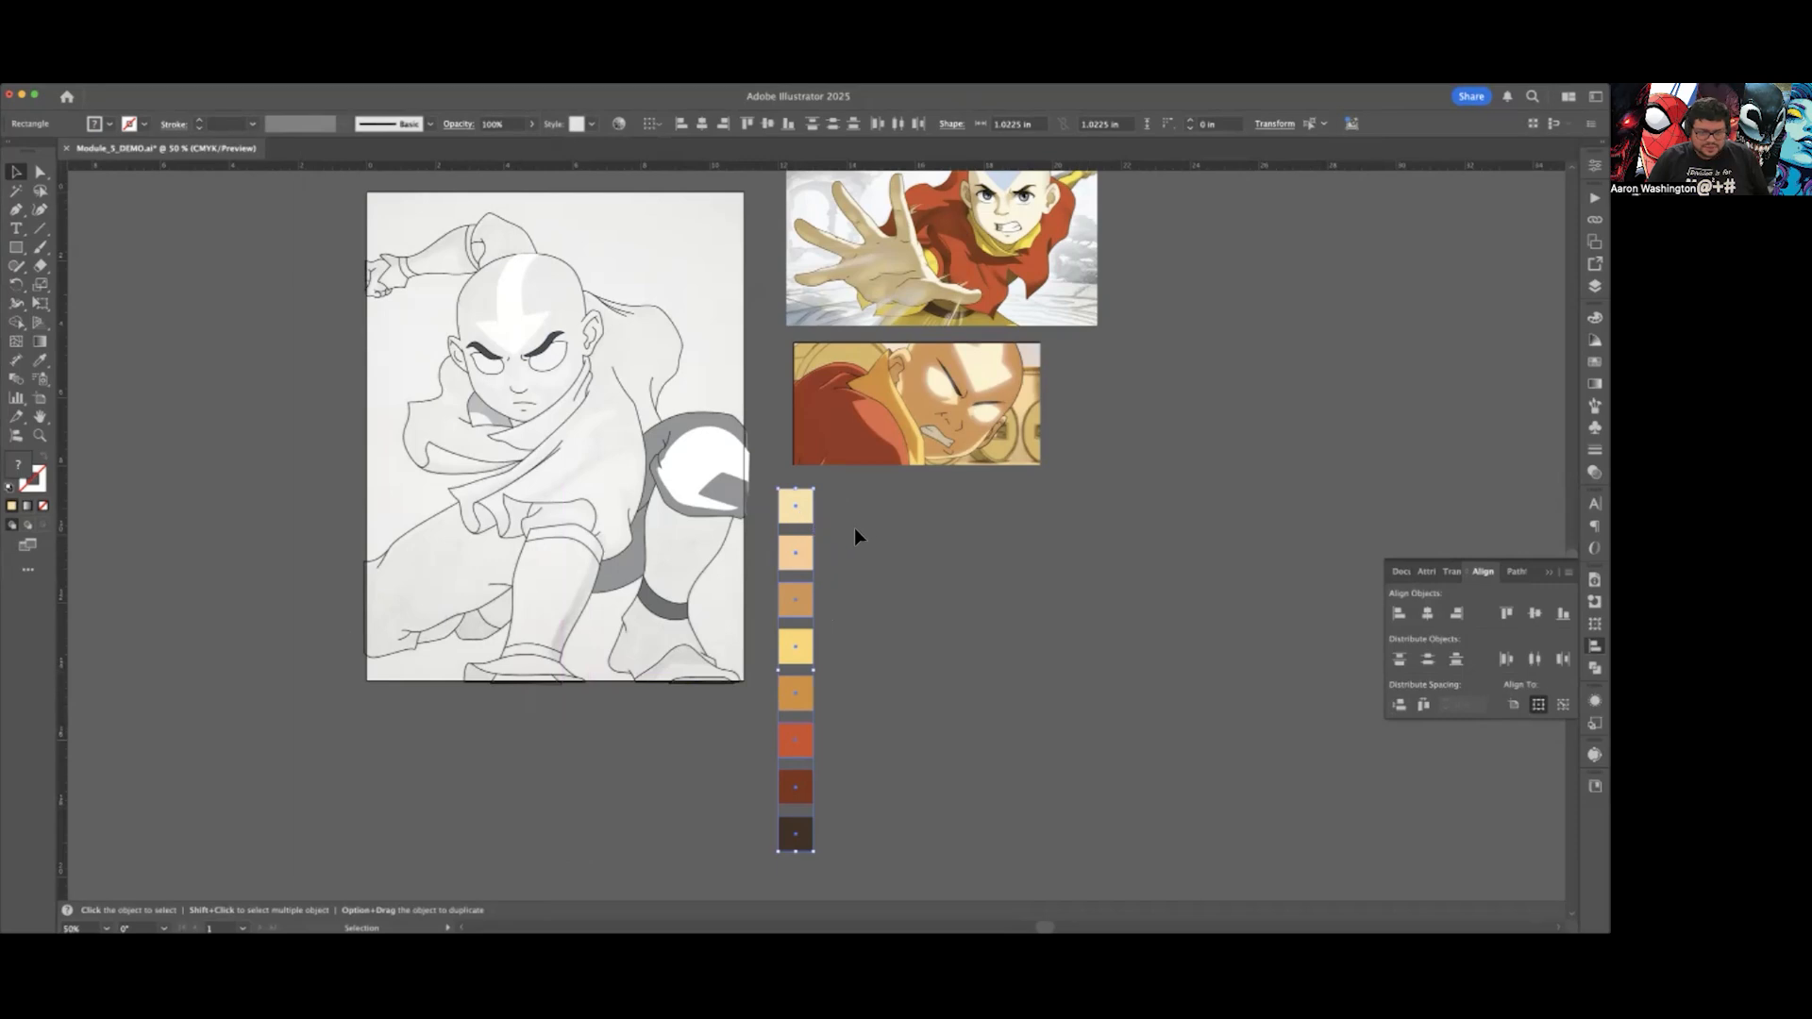
pyautogui.click(1091, 525)
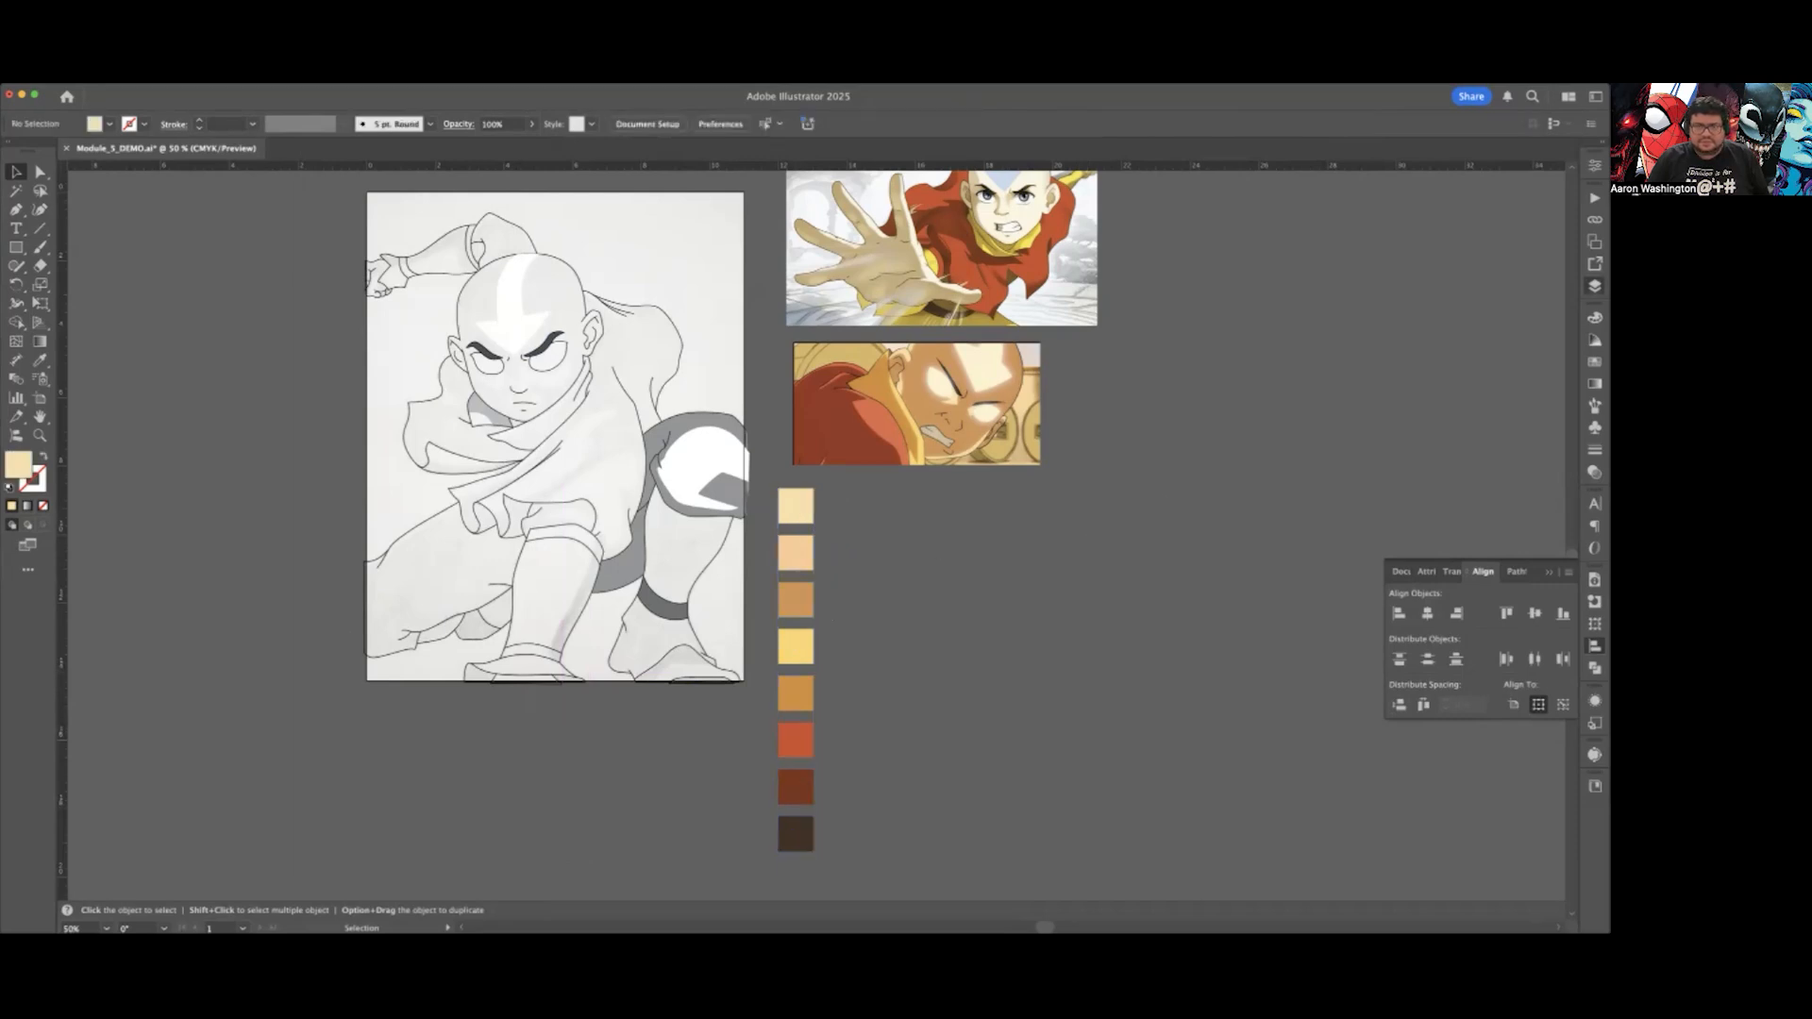
# Step: Group all the swatches and name the group Color Palette
pyautogui.click(1593, 286)
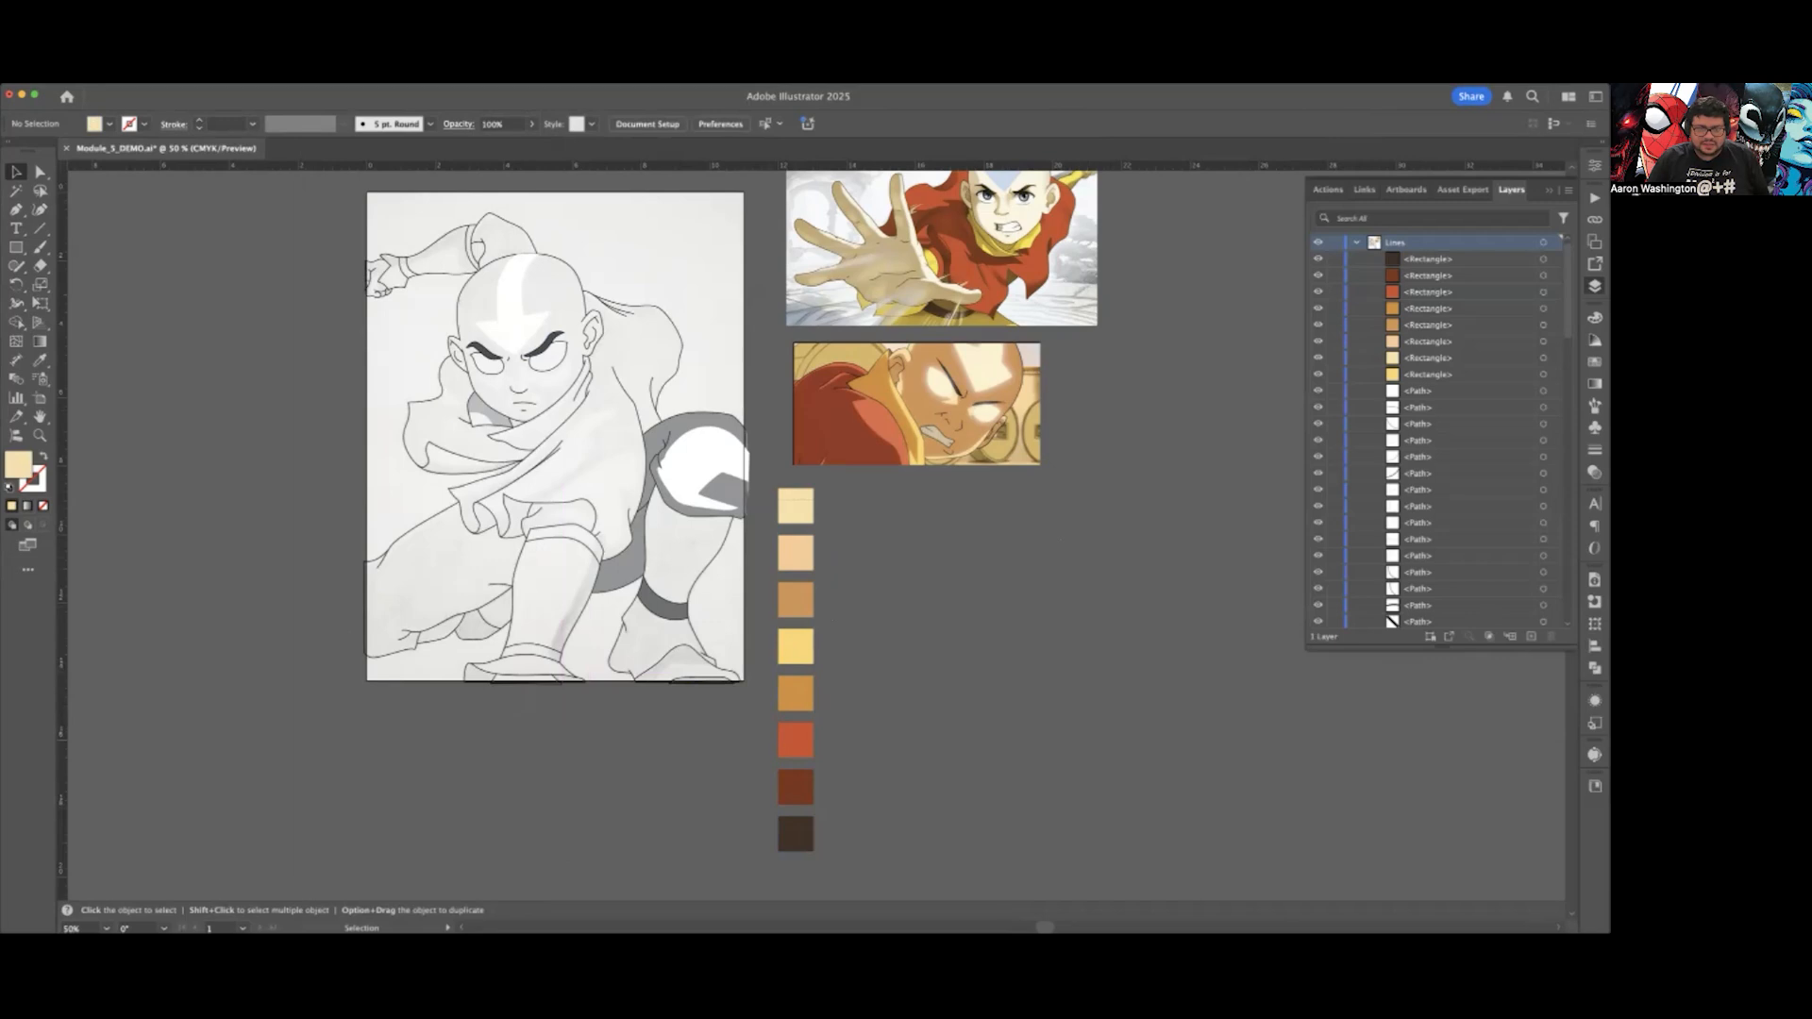
pyautogui.moveTo(831, 499); pyautogui.dragTo(762, 849)
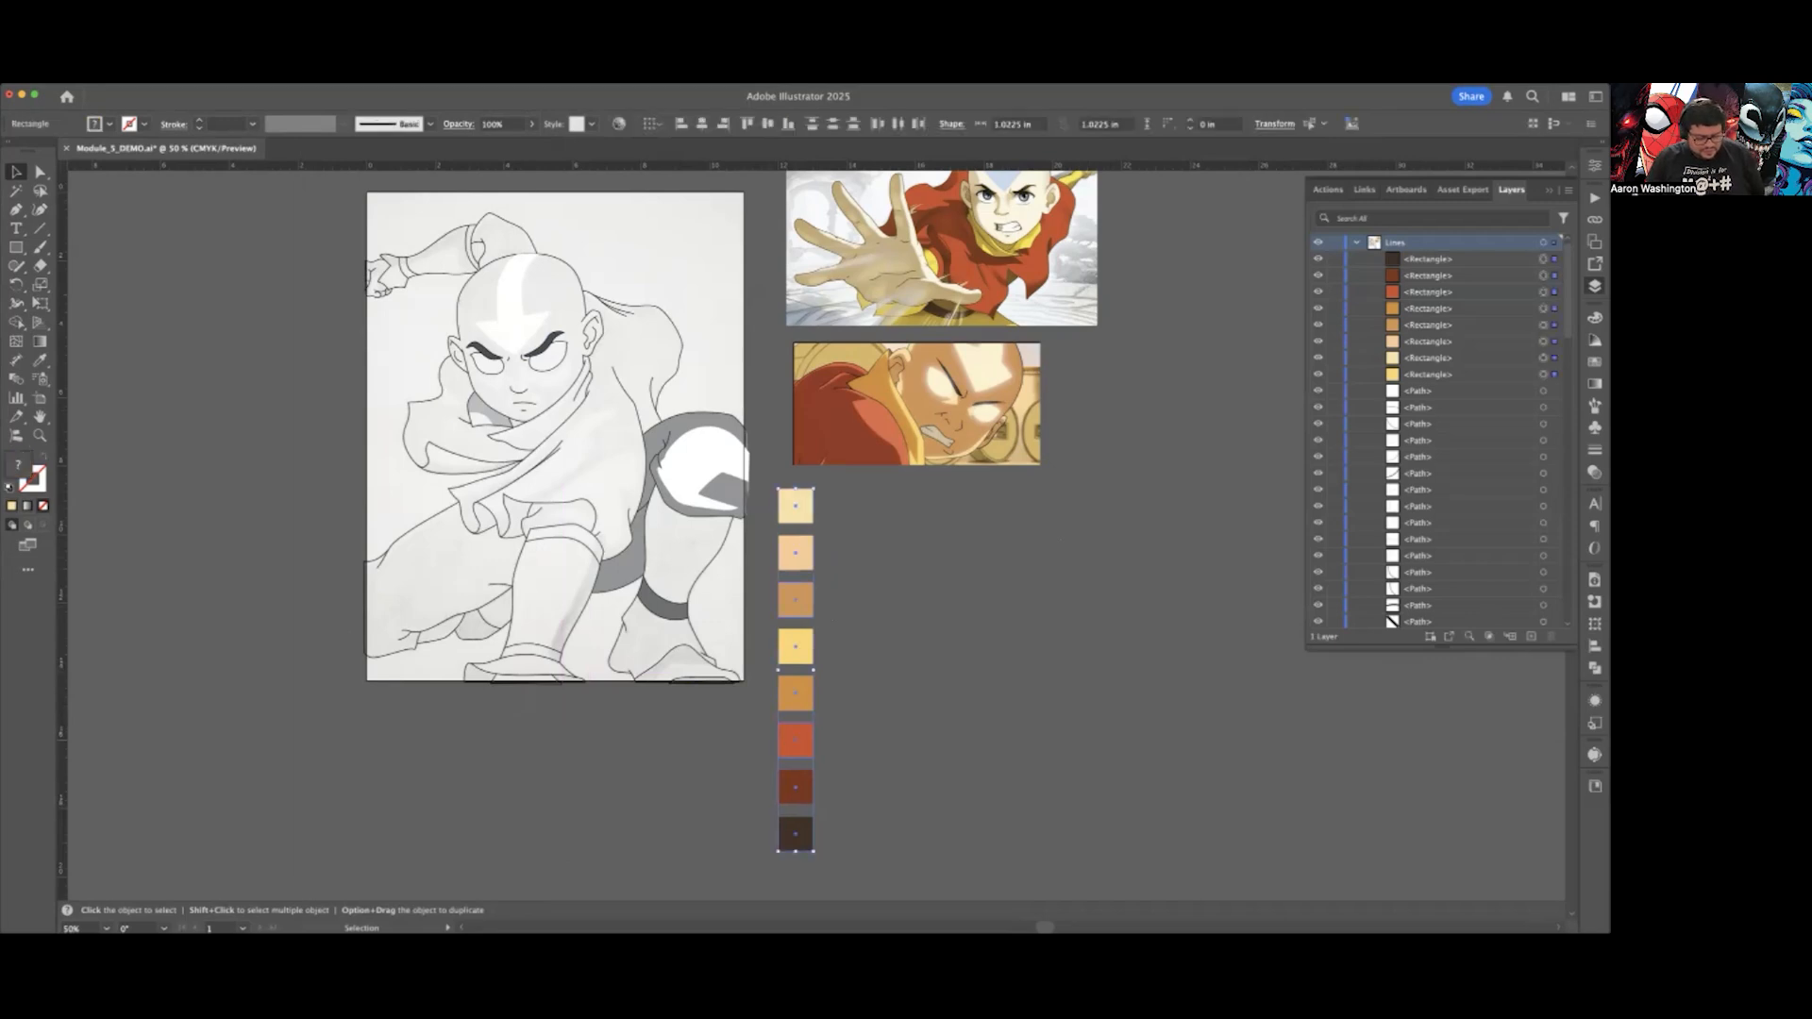
pyautogui.press('super+g')
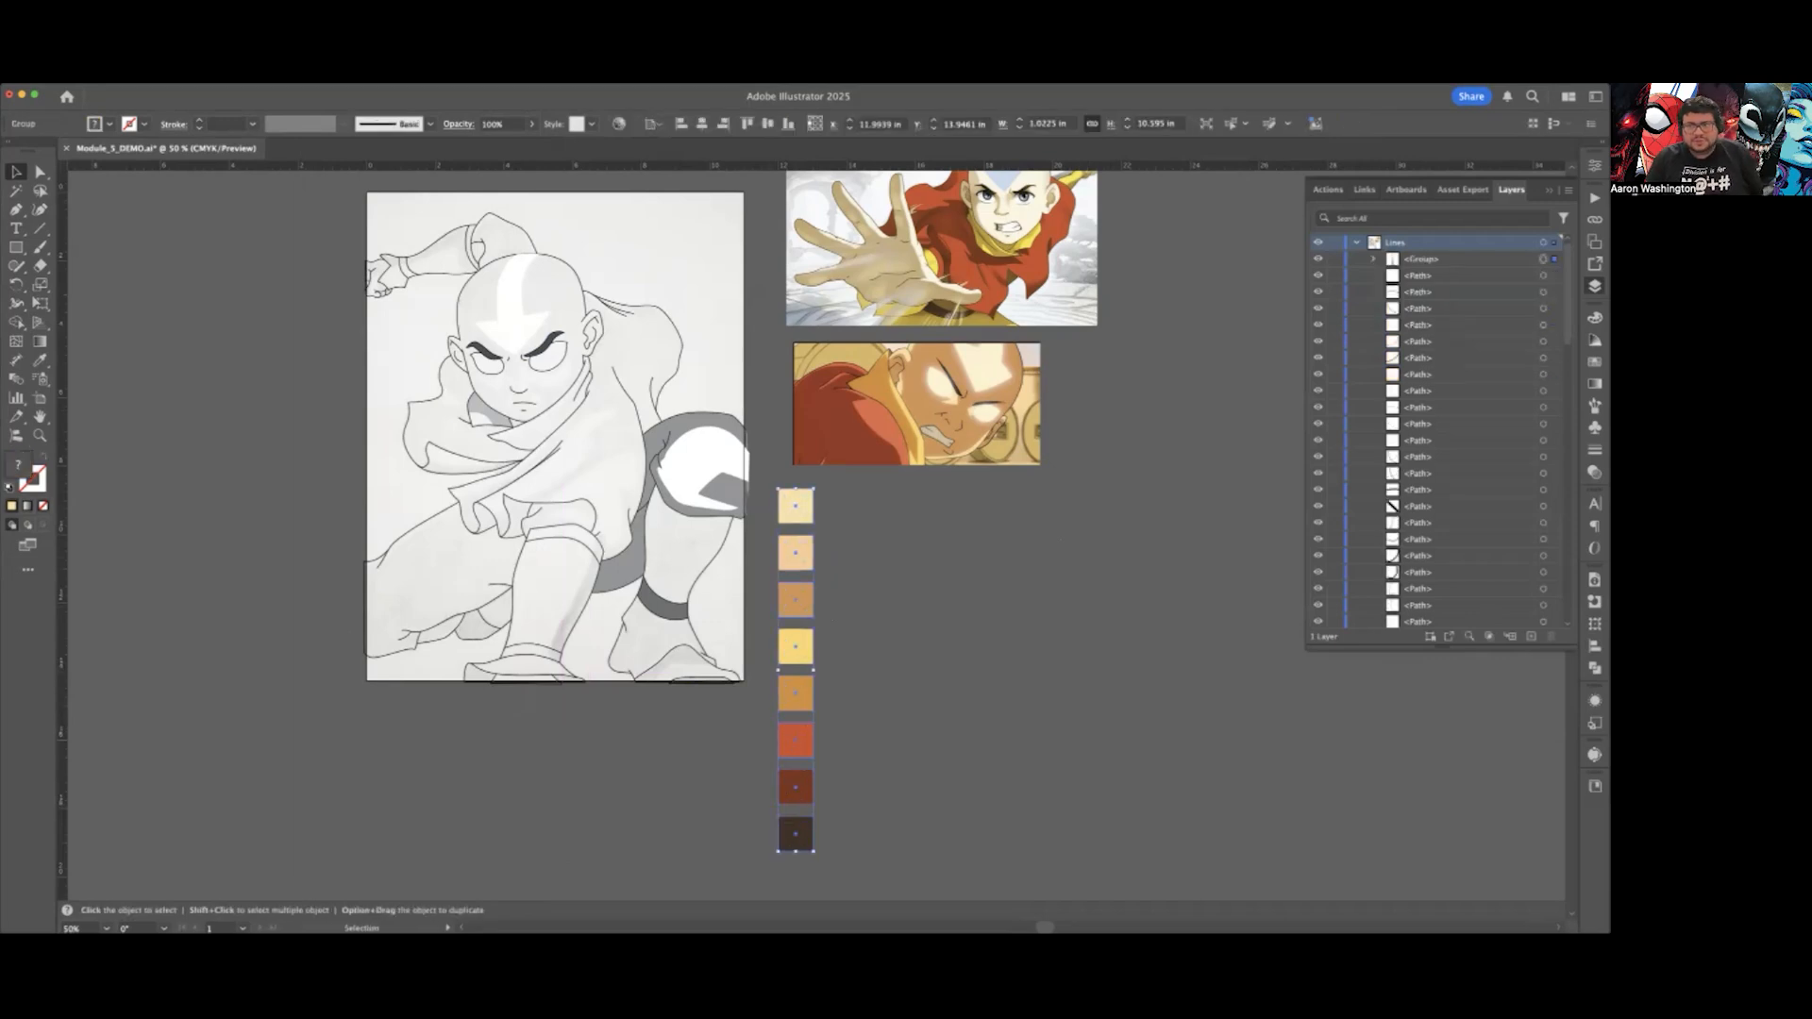
pyautogui.doubleClick(1420, 258)
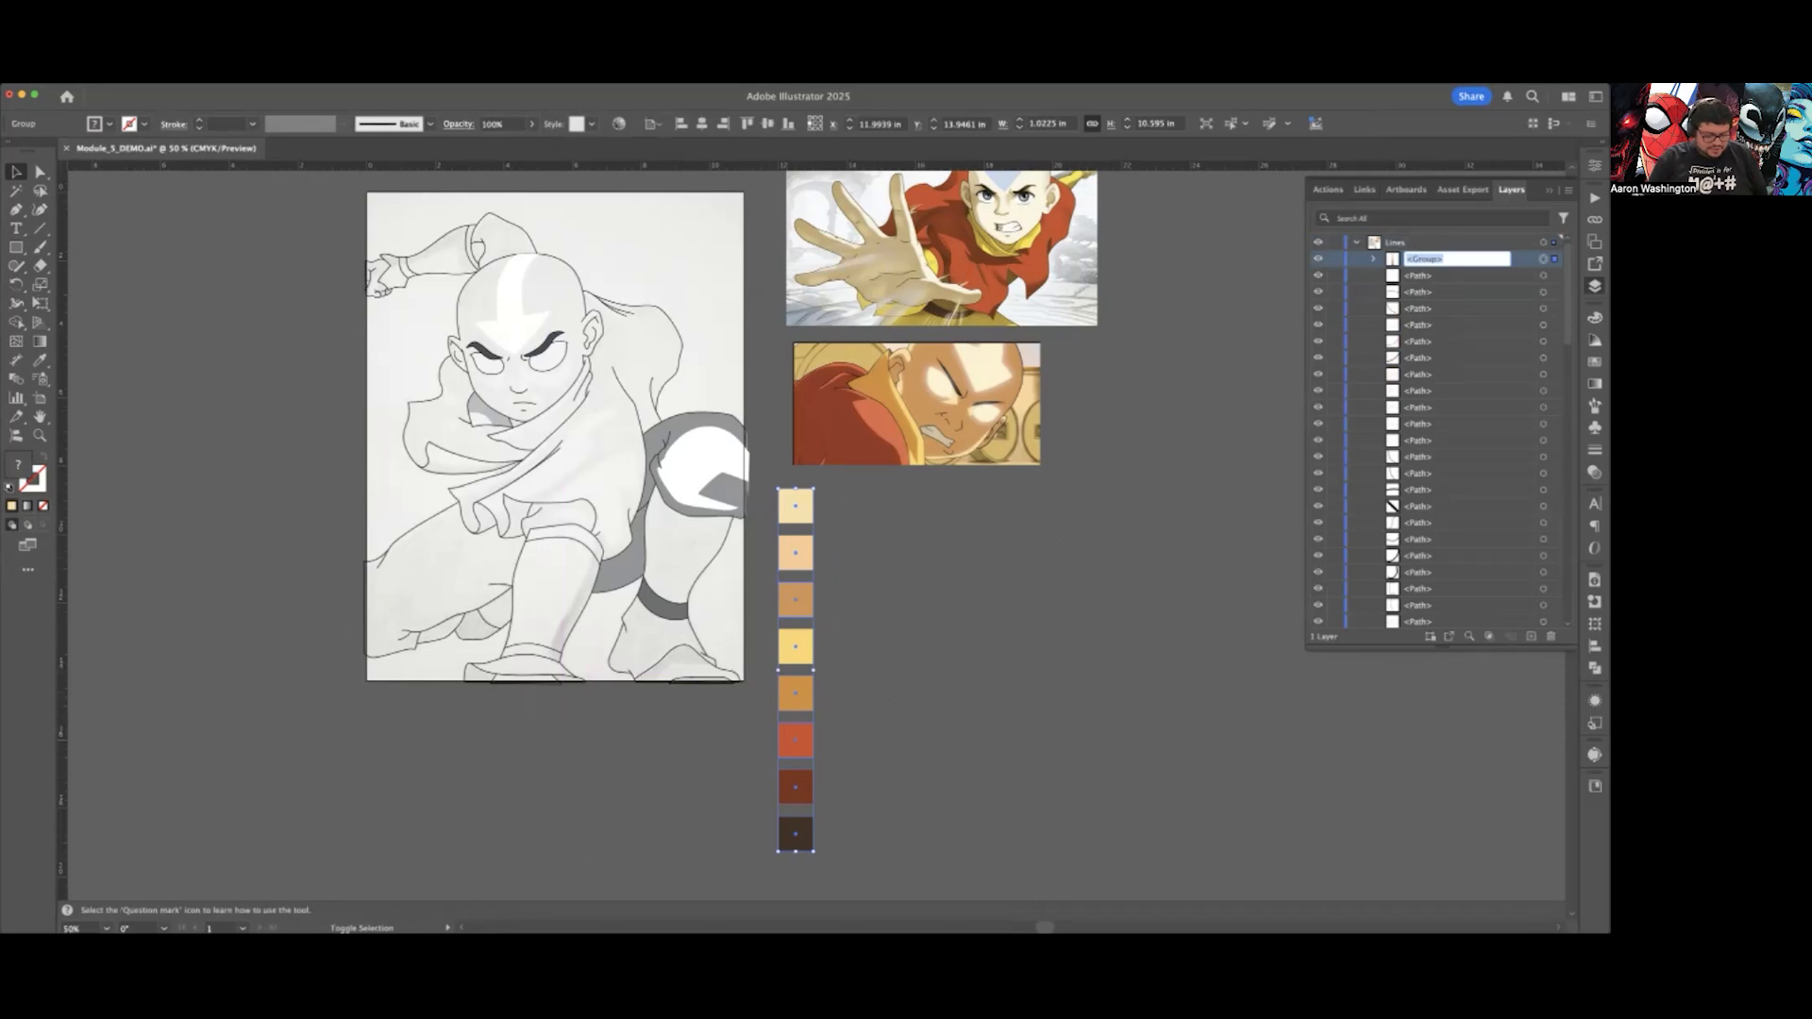
pyautogui.write('Color Palette')
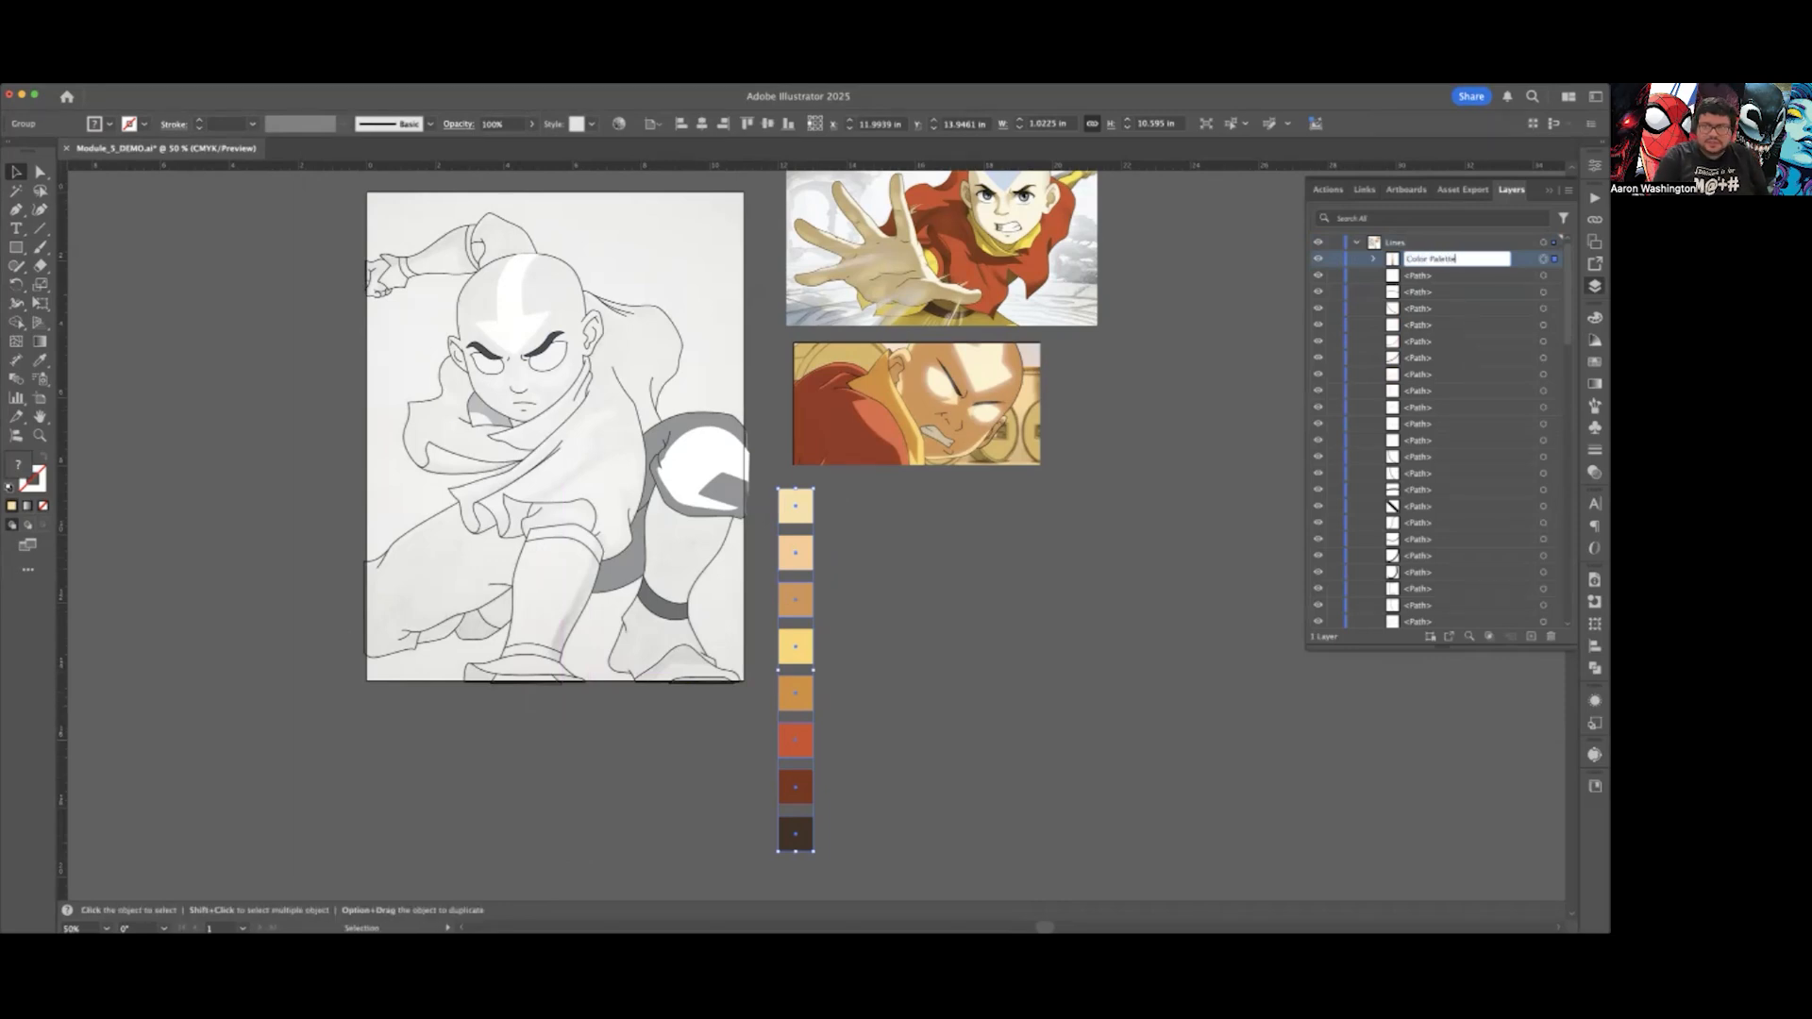
pyautogui.press('Return')
# Step: Add a new layer above Lines and name it Color
pyautogui.click(1453, 242)
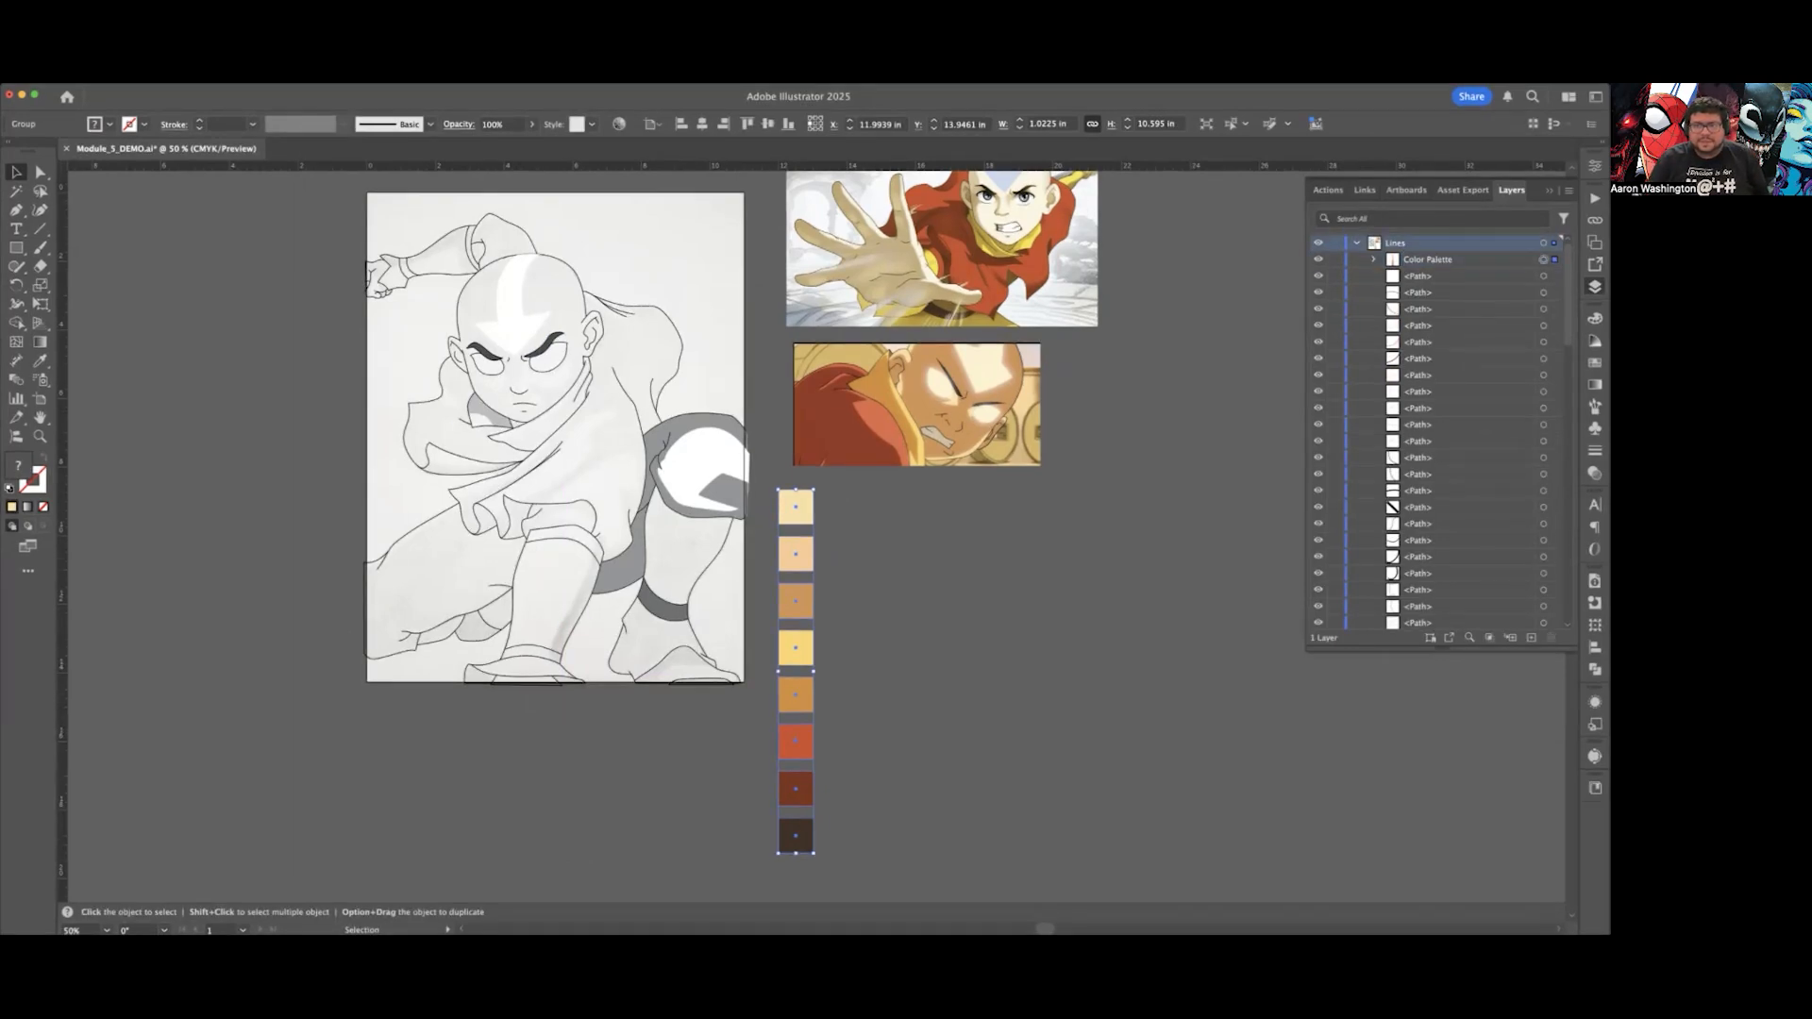
pyautogui.click(1530, 637)
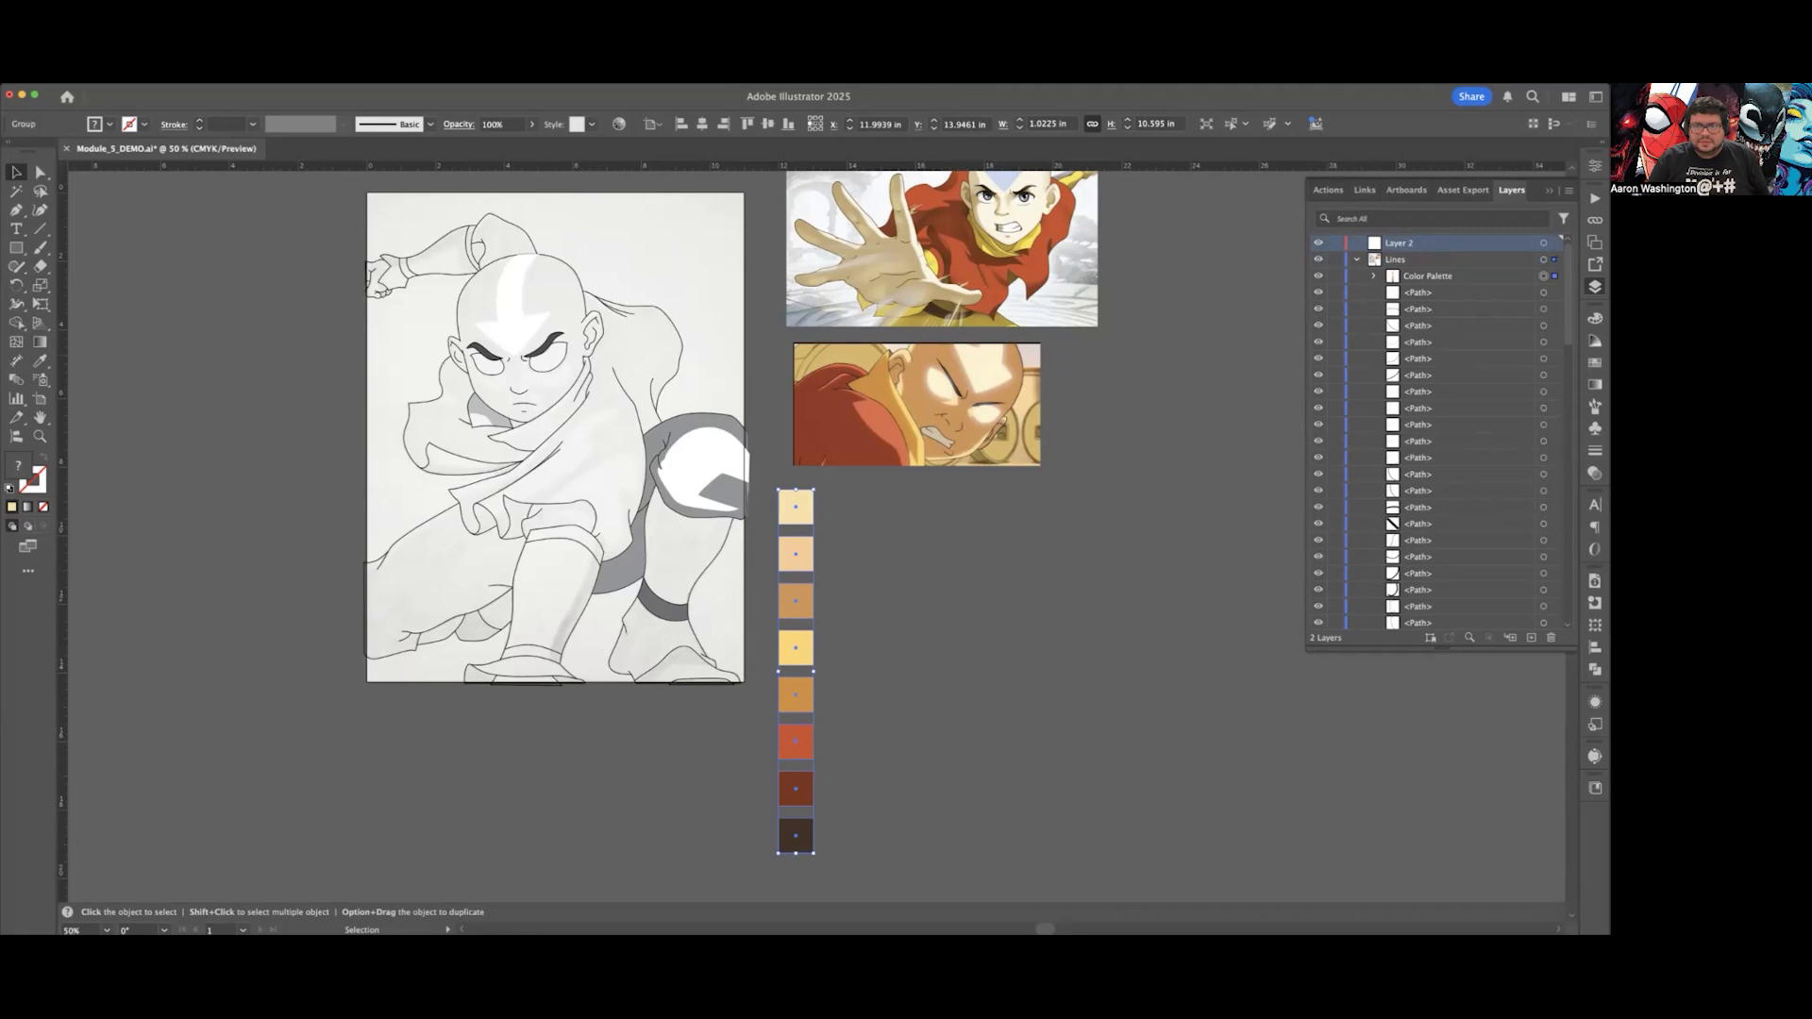
pyautogui.doubleClick(1399, 242)
pyautogui.write('Color')
pyautogui.press('Return')
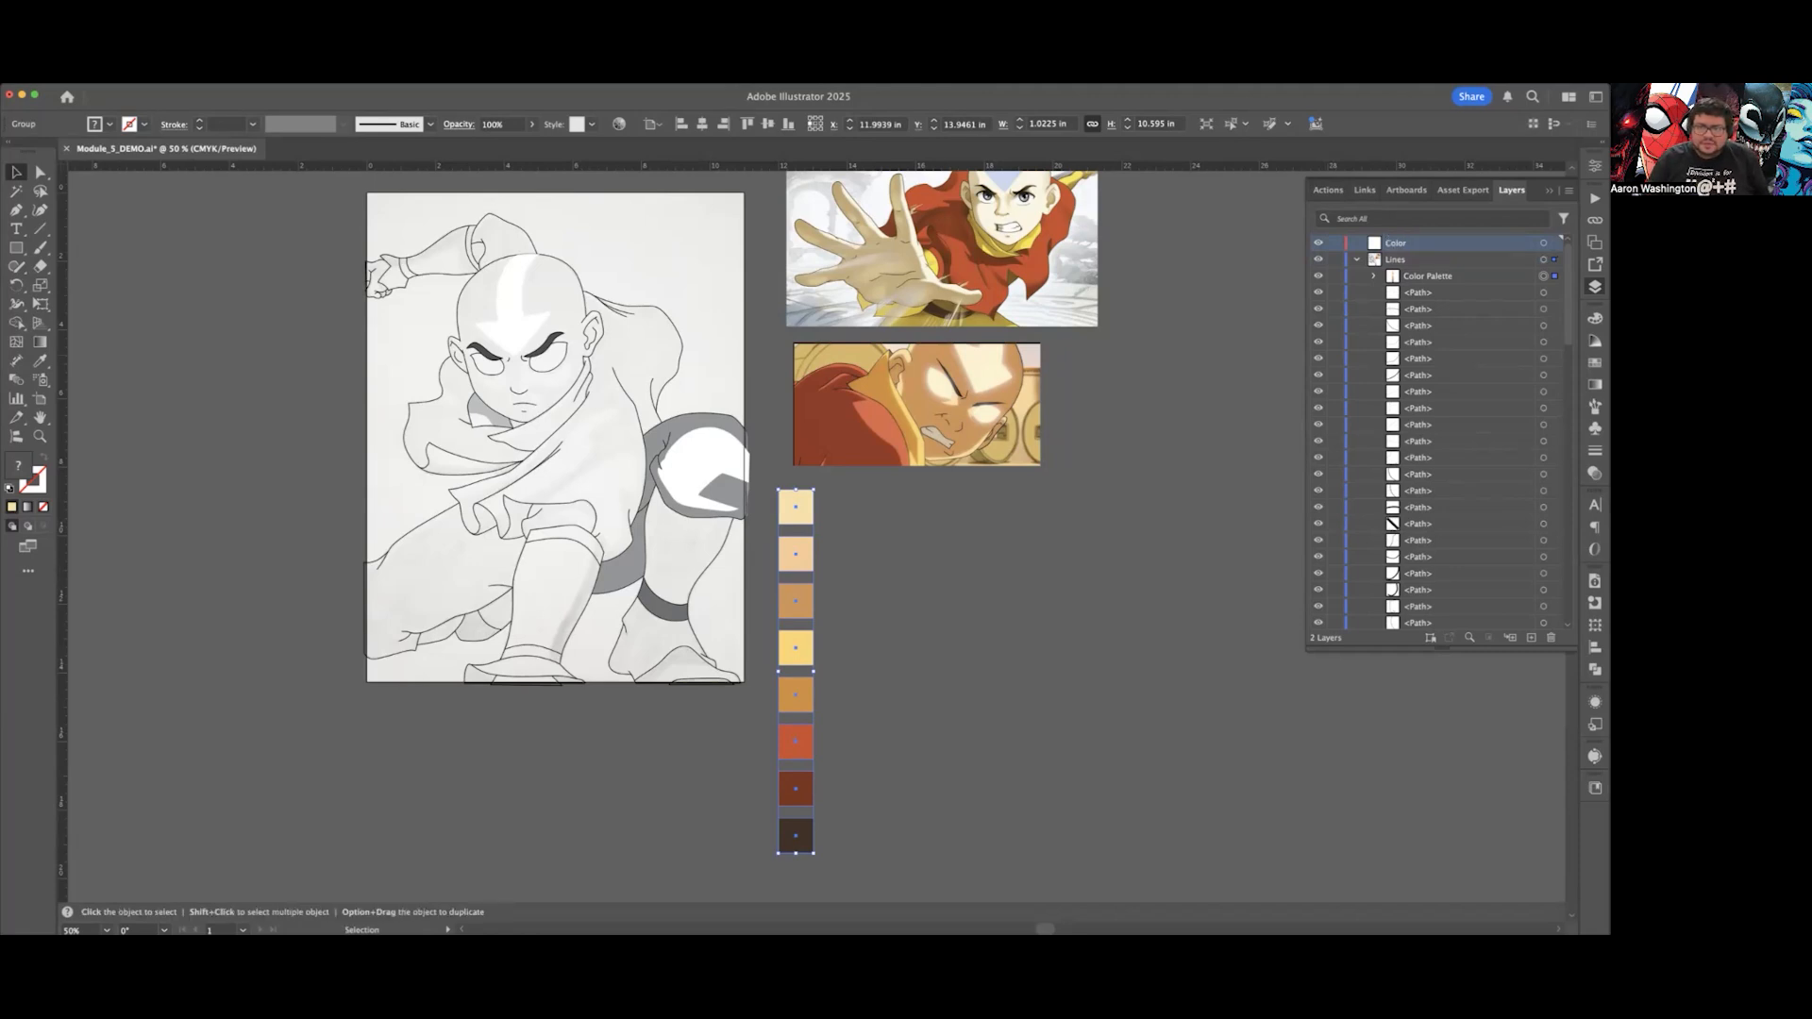
# Step: Move the Color Palette group into the Color layer and place that layer below Lines
pyautogui.moveTo(1427, 276)
pyautogui.mouseDown()
pyautogui.moveTo(1427, 243)
pyautogui.moveTo(1426, 275)
pyautogui.mouseUp()
pyautogui.click(1356, 259)
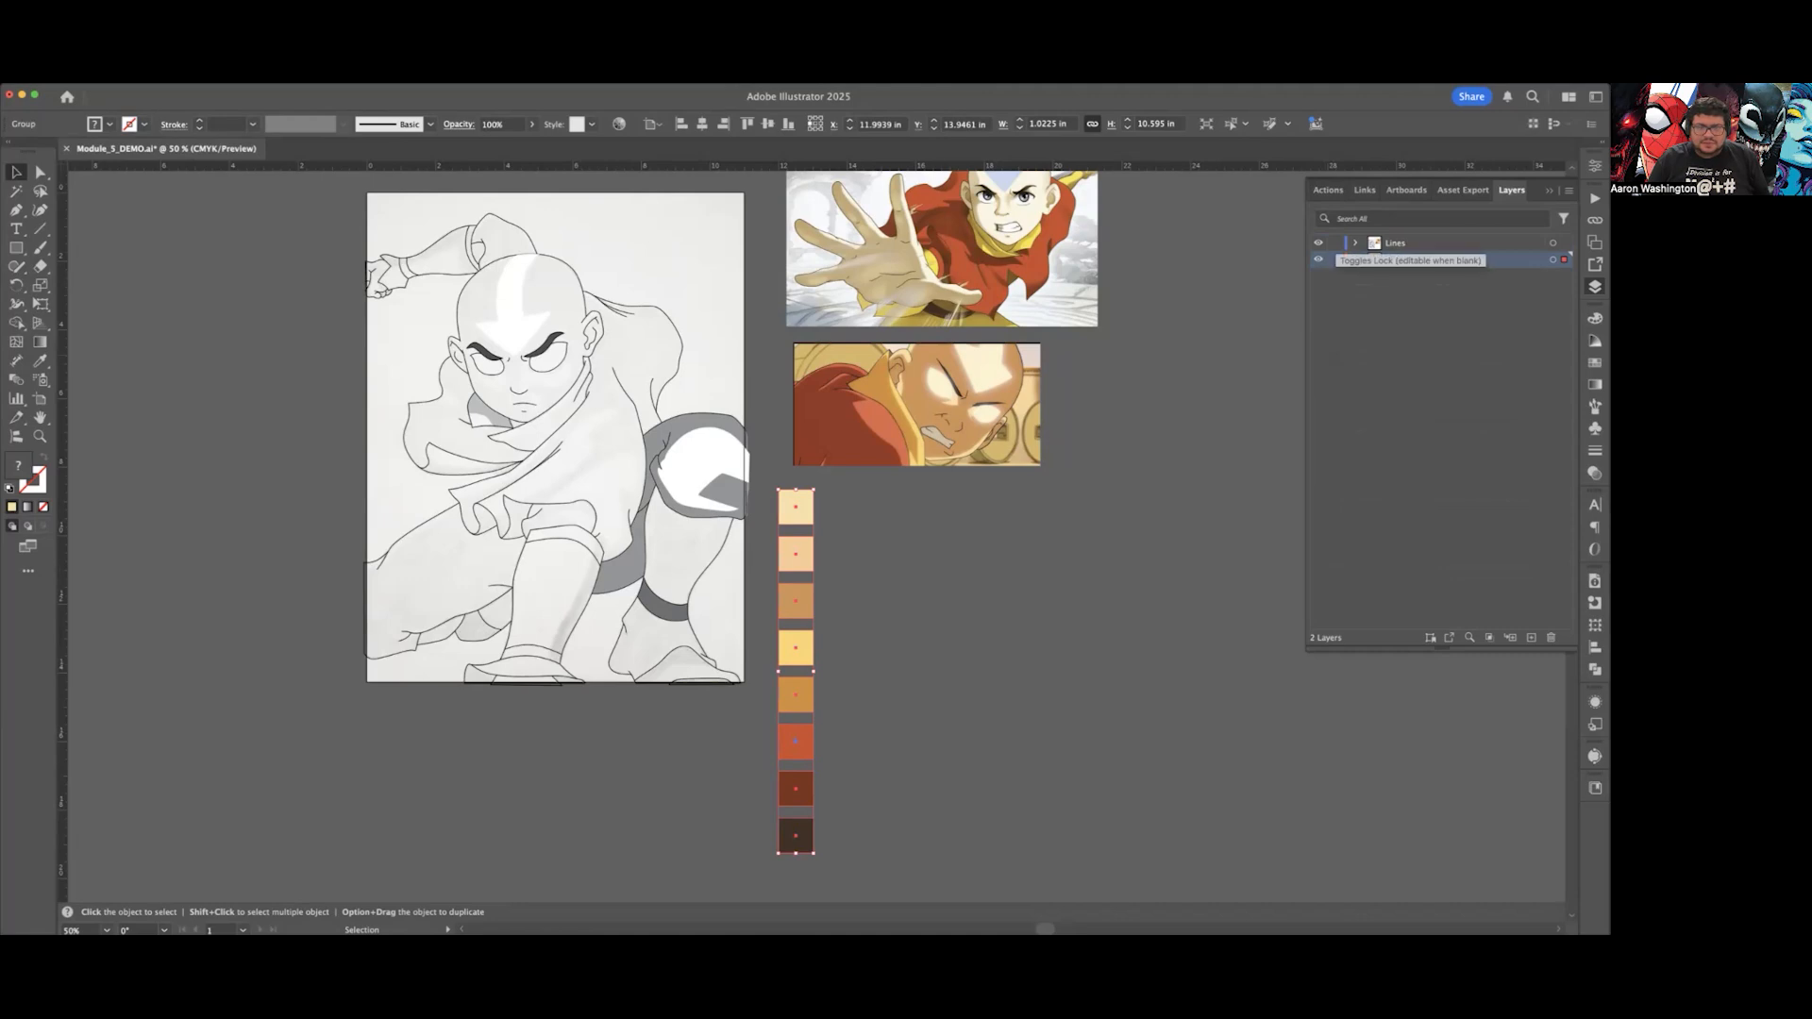
# Step: Lock the Lines layer and hide the locked linked sketch image at the bottom of its contents
pyautogui.click(1334, 242)
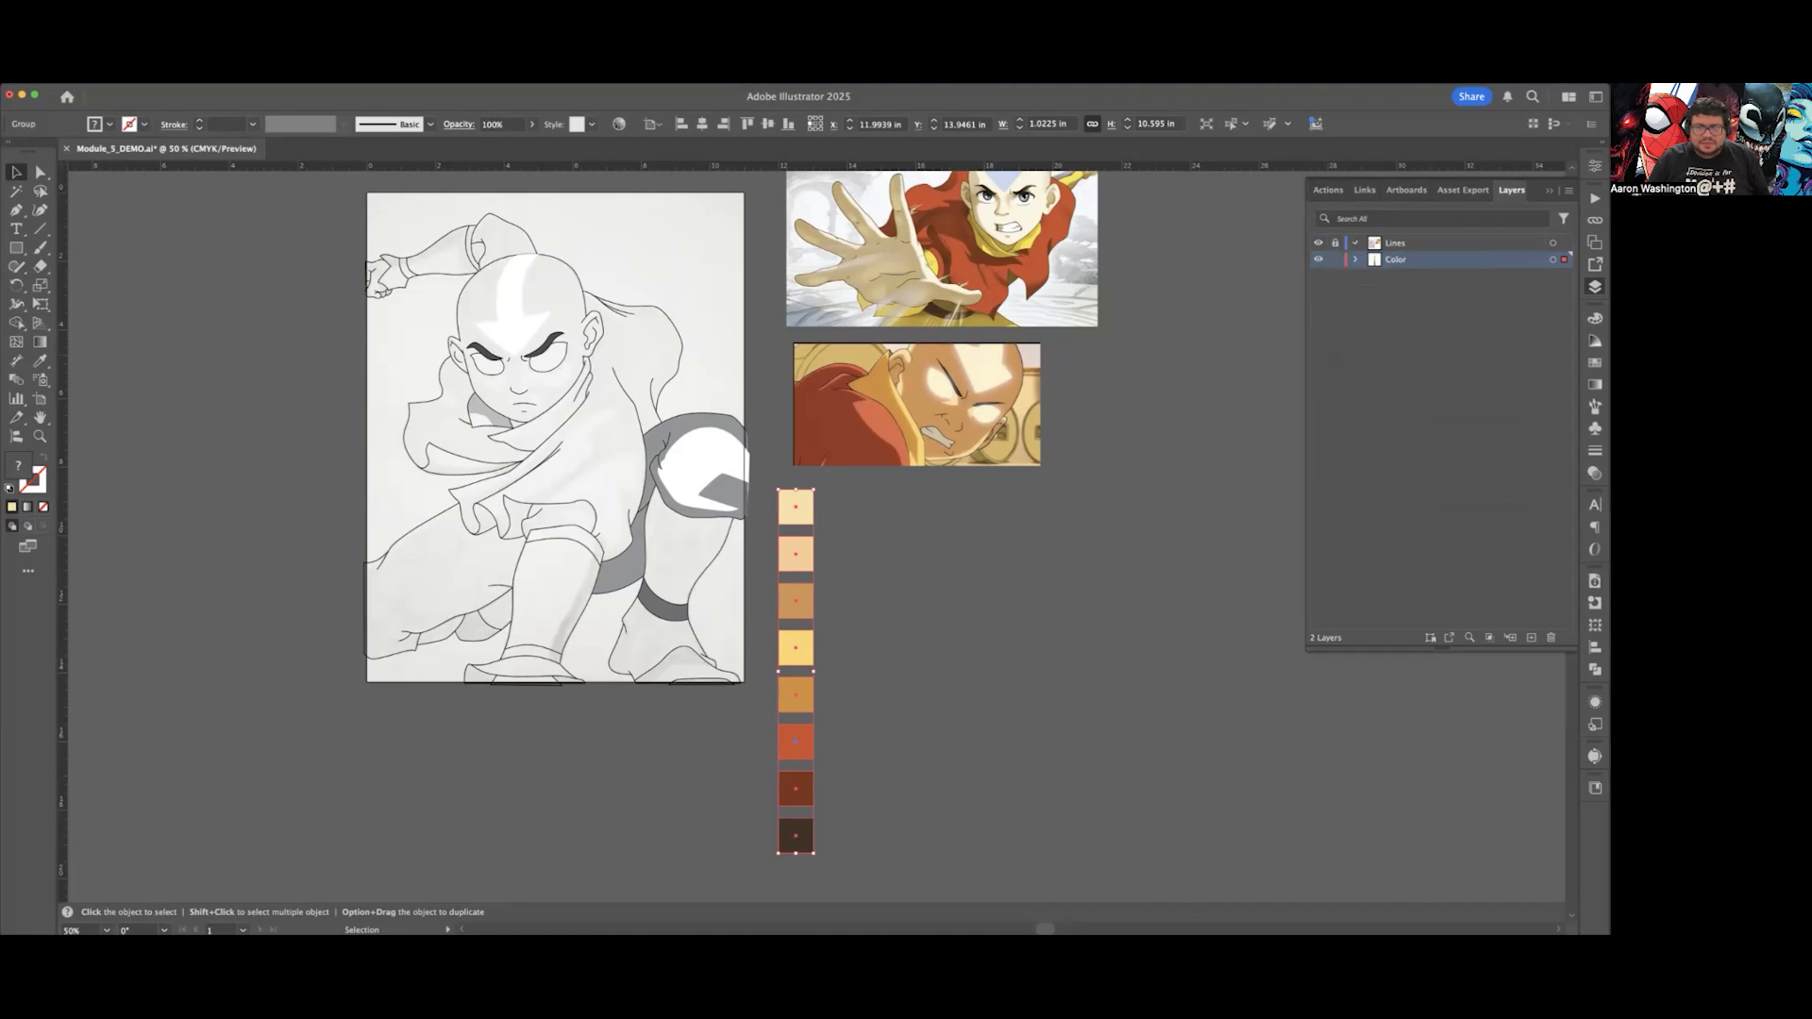
pyautogui.scroll(-15, 1439, 432)
pyautogui.scroll(-2, 1439, 432)
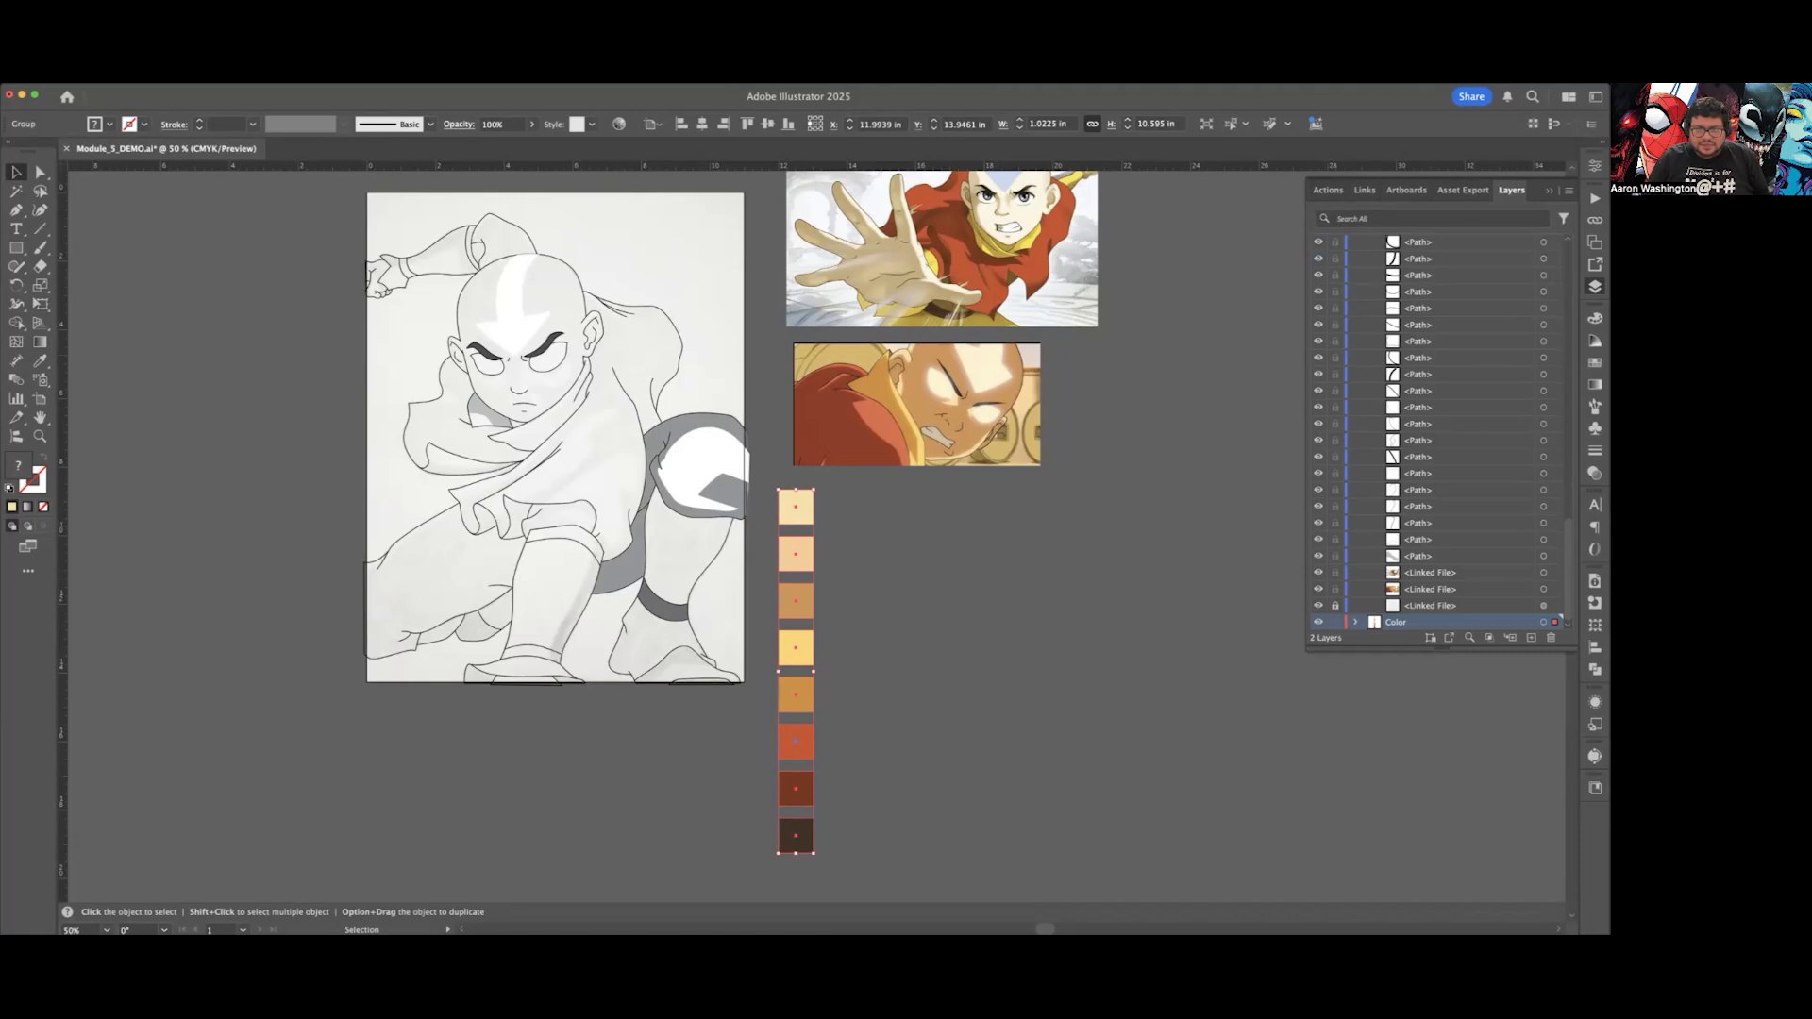
pyautogui.scroll(15, 1439, 432)
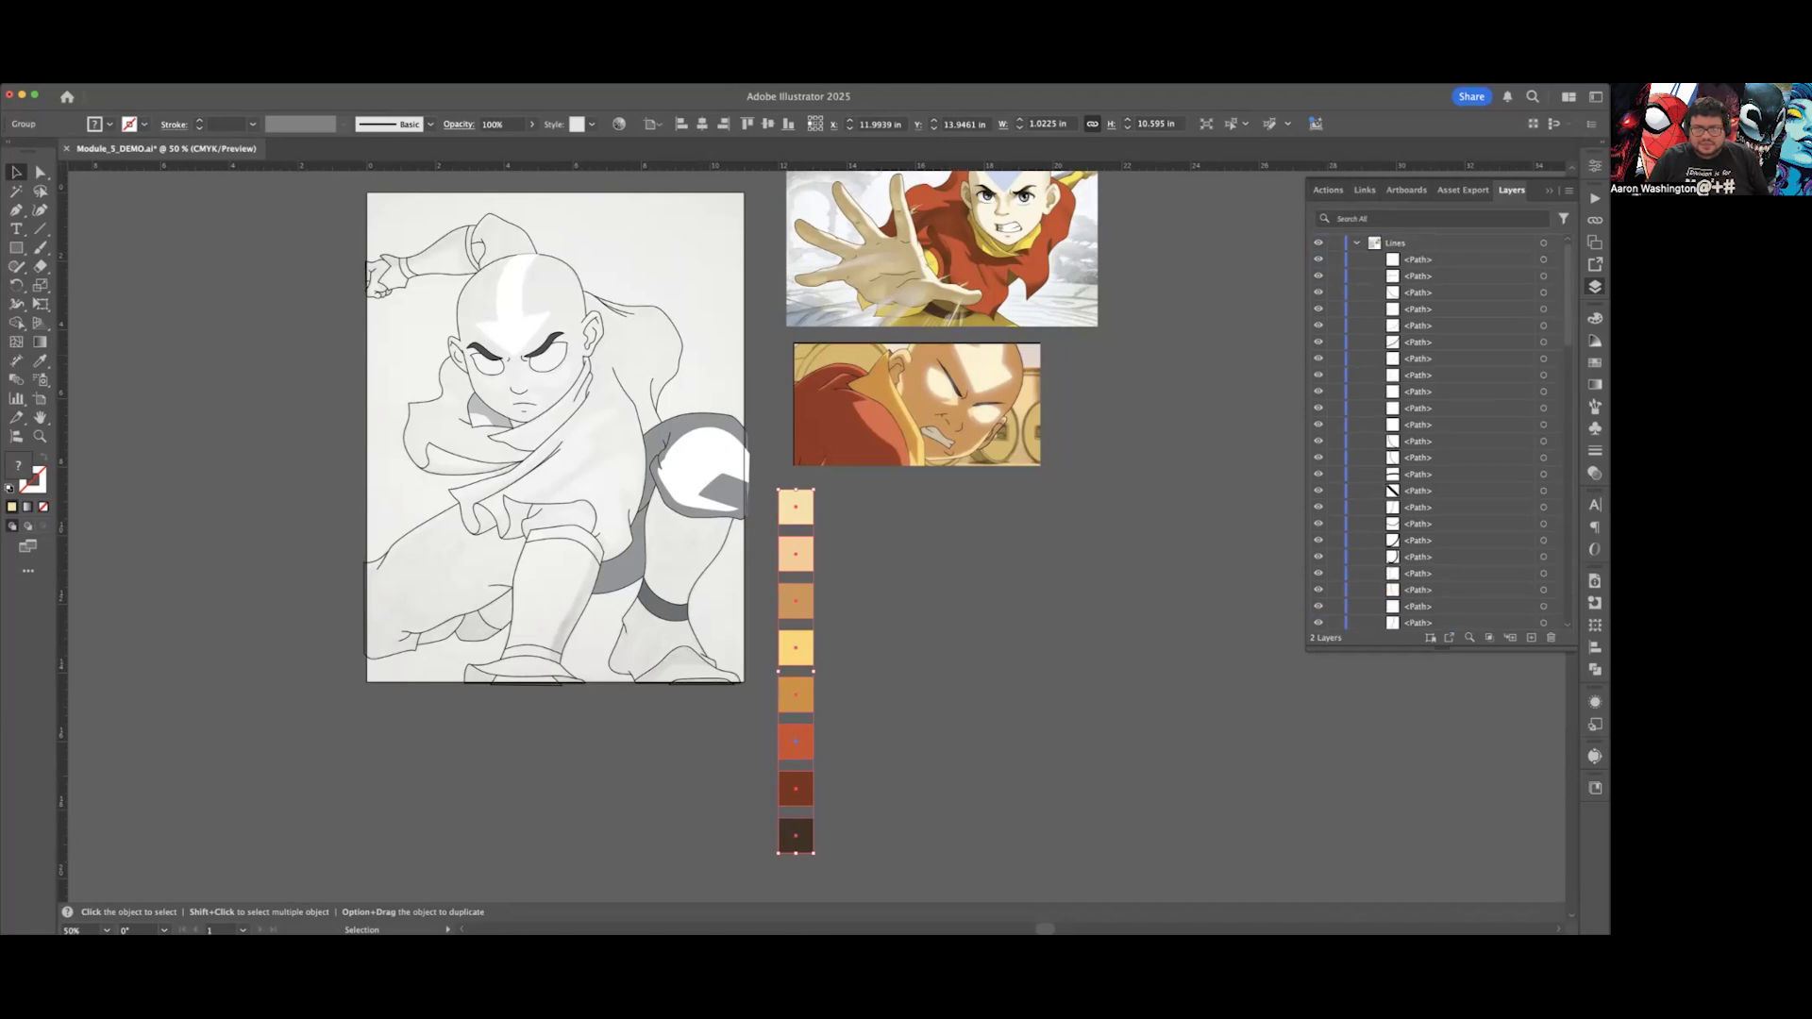
pyautogui.scroll(-5, 1439, 432)
pyautogui.scroll(-5, 1439, 432)
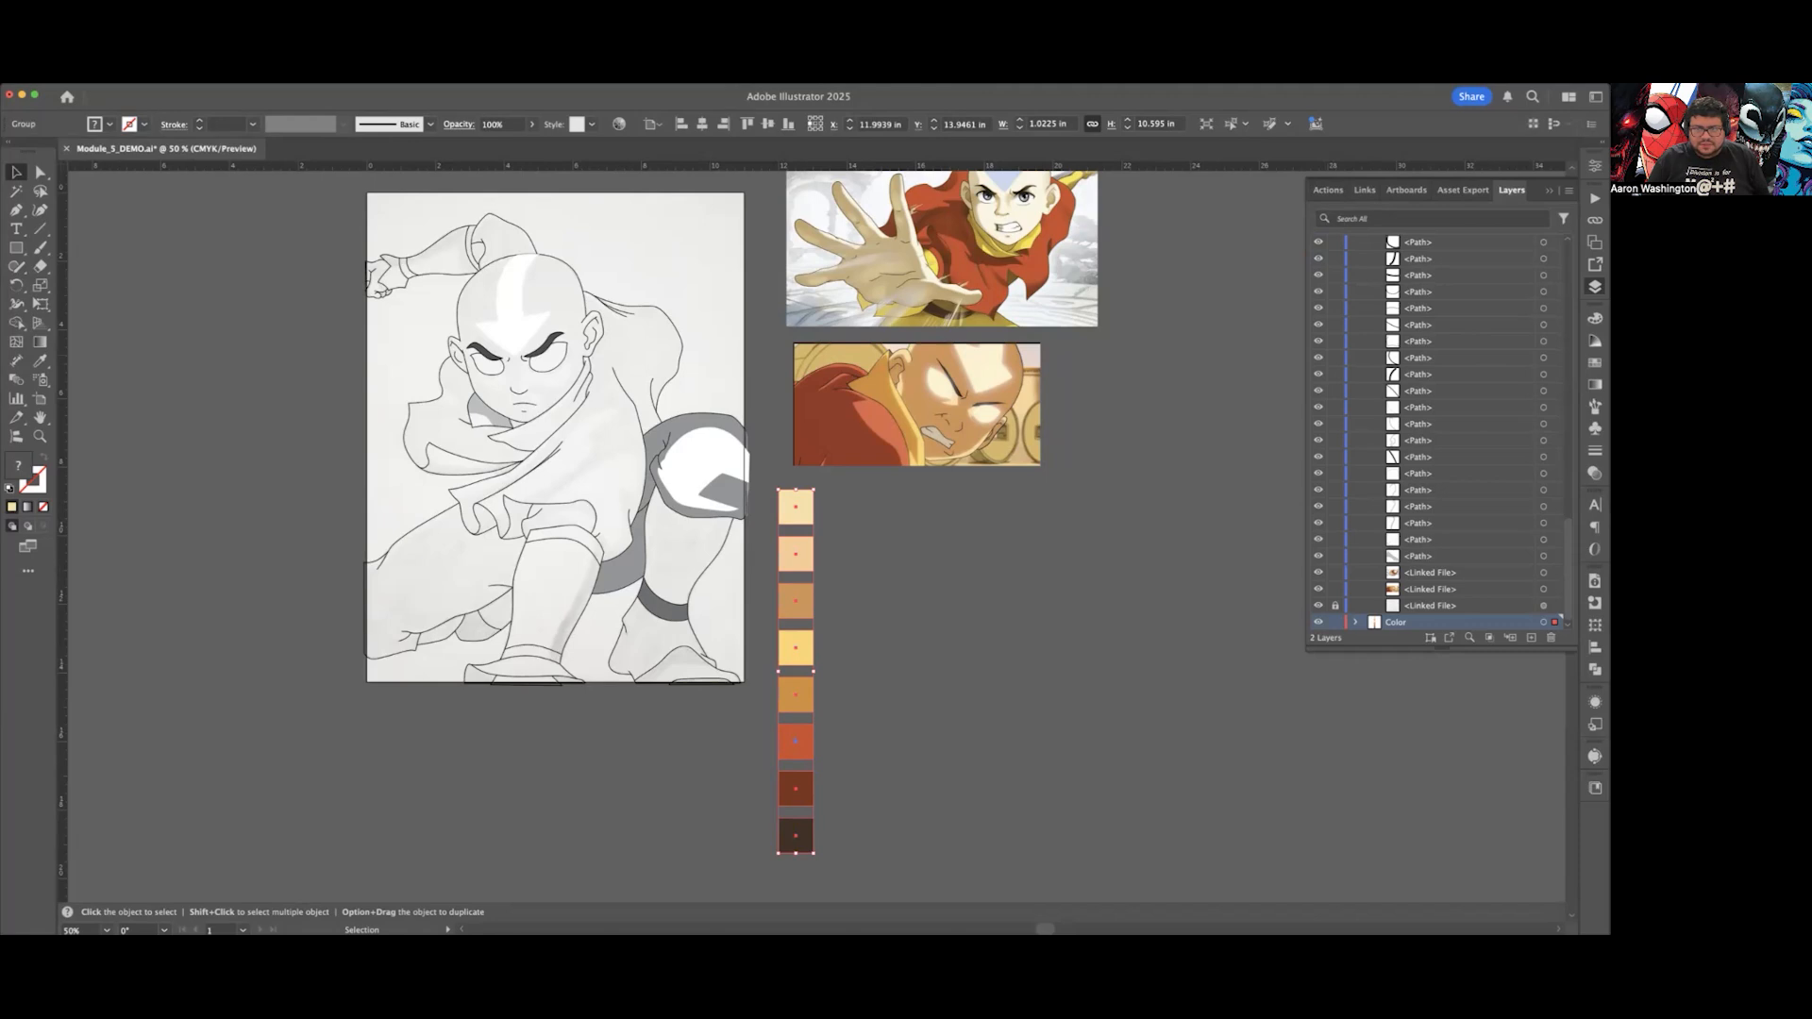
pyautogui.click(1318, 605)
pyautogui.scroll(10, 1438, 432)
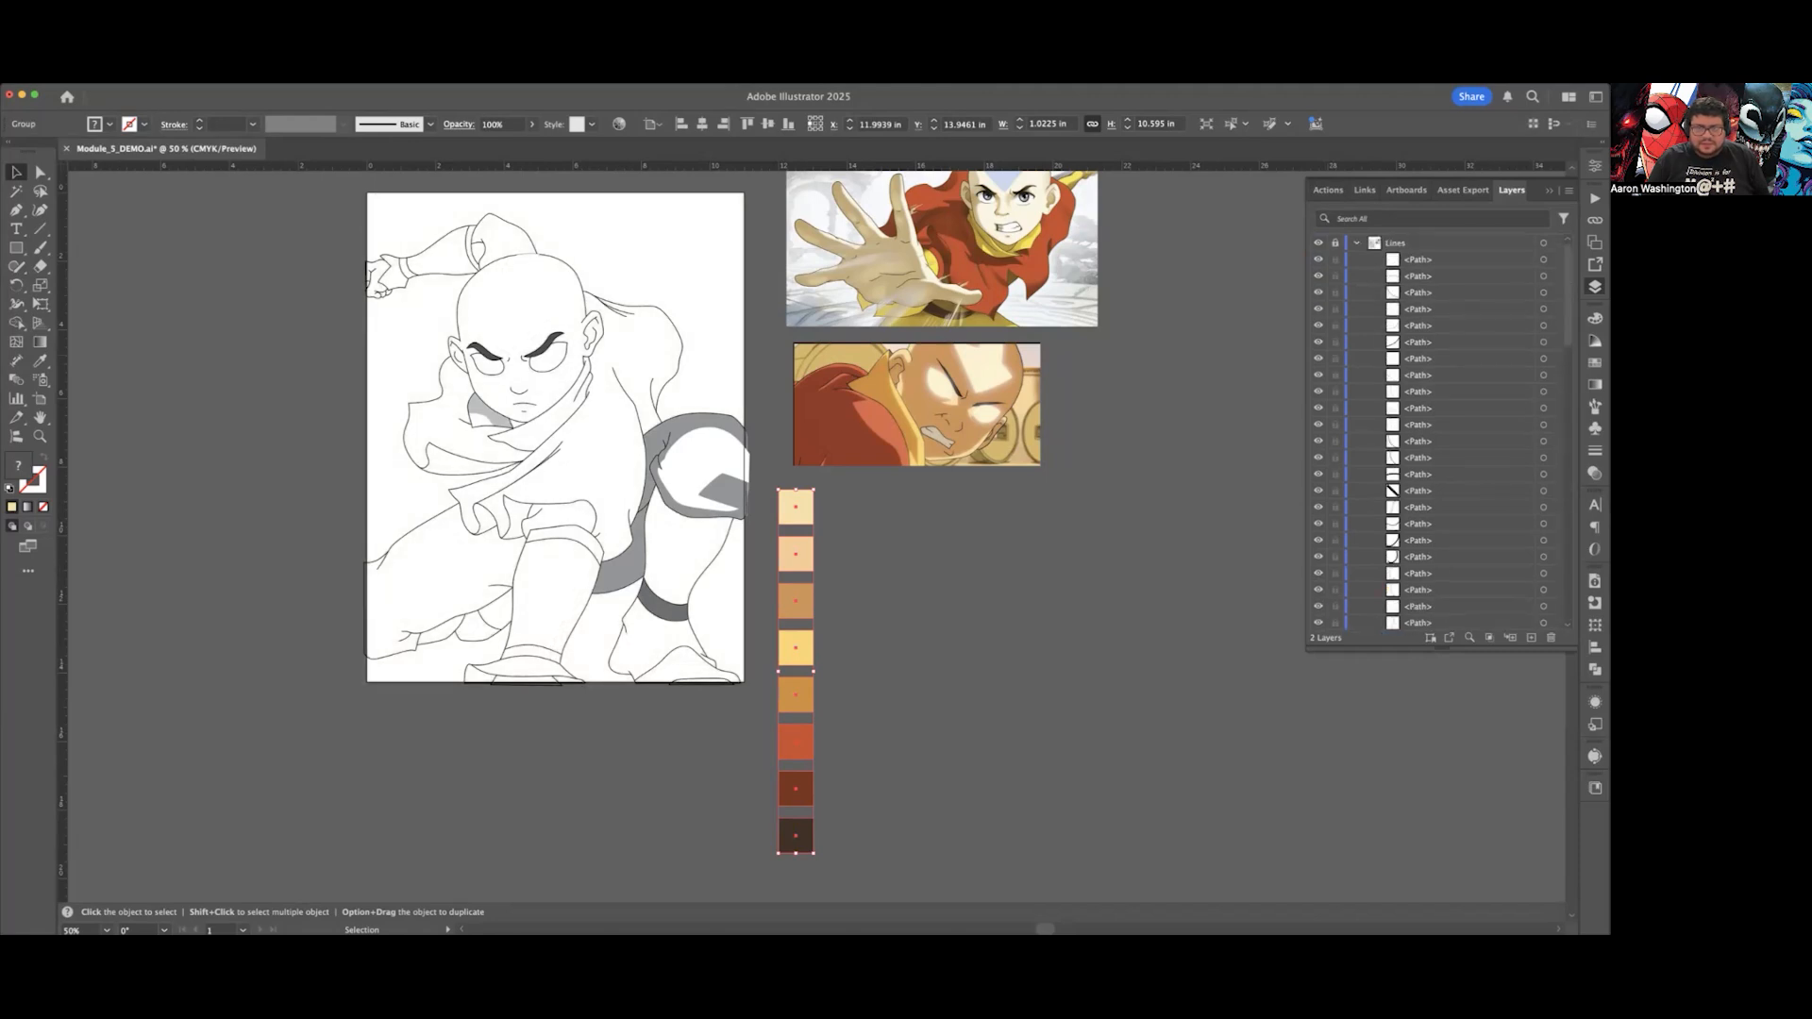
# Step: Unlock the Lines layer, show its hidden sketch image, and move the three linked images into the Color layer
pyautogui.click(1356, 243)
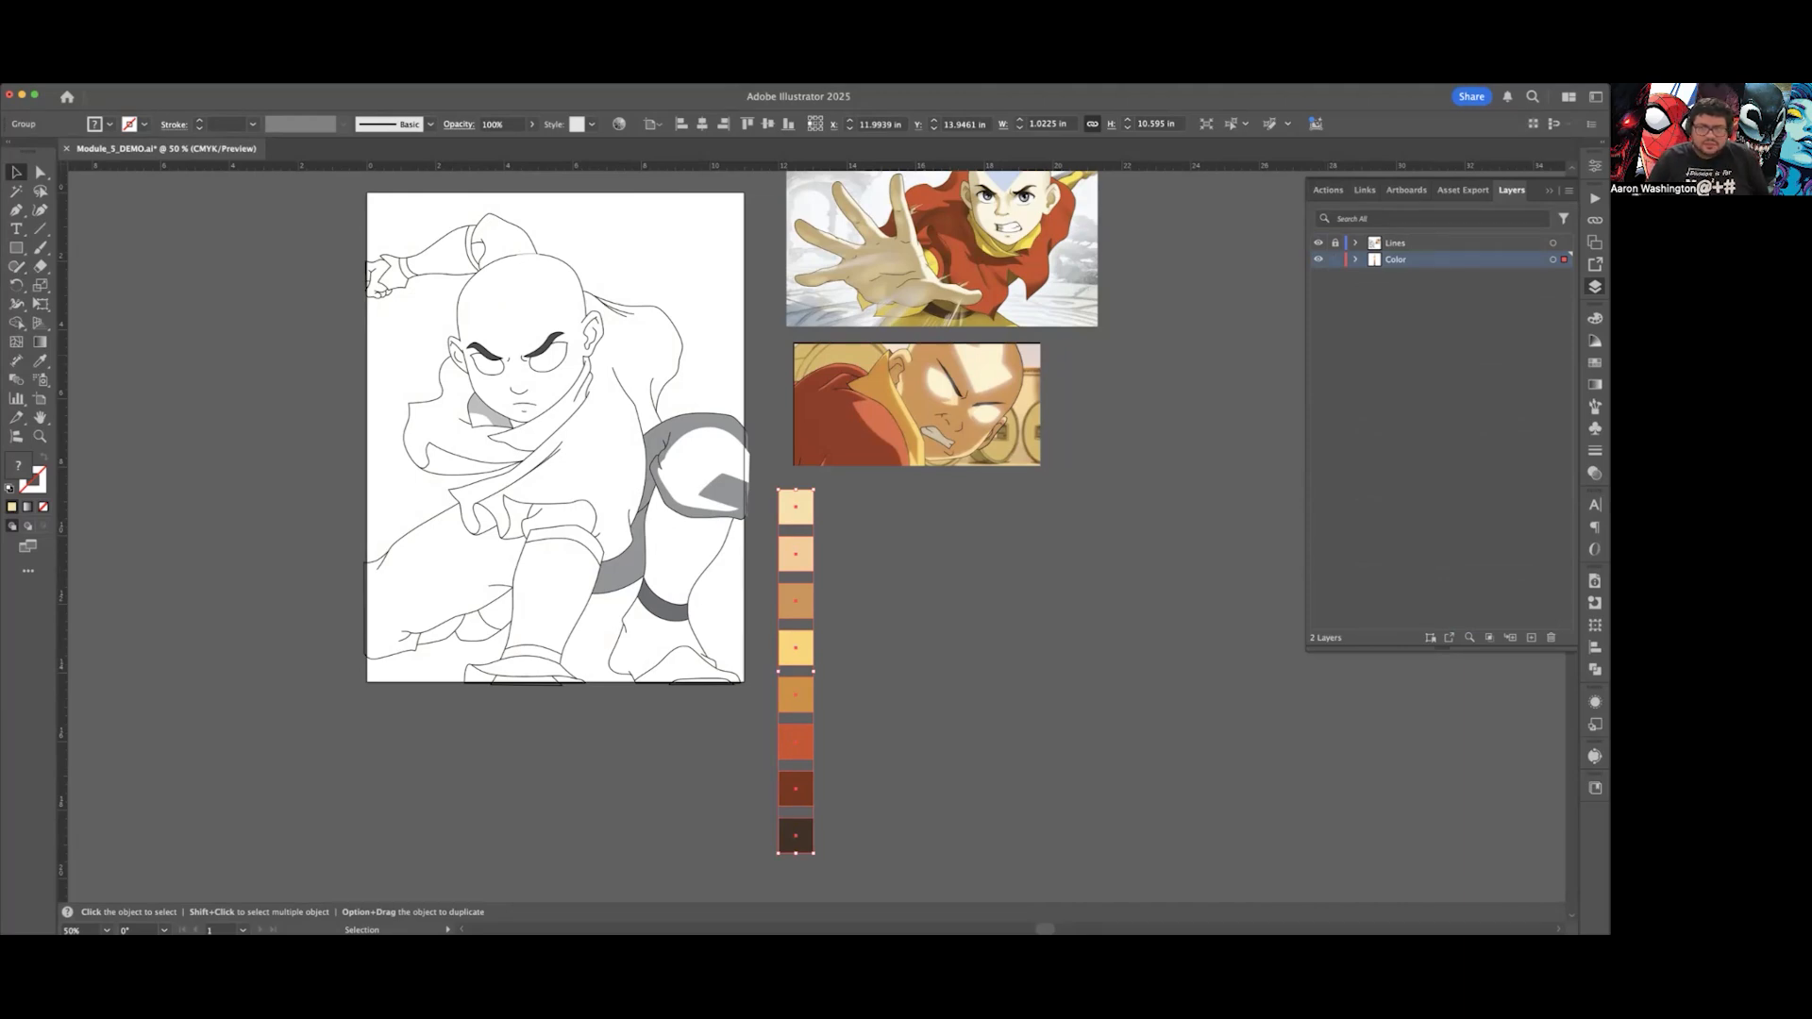
pyautogui.click(1355, 242)
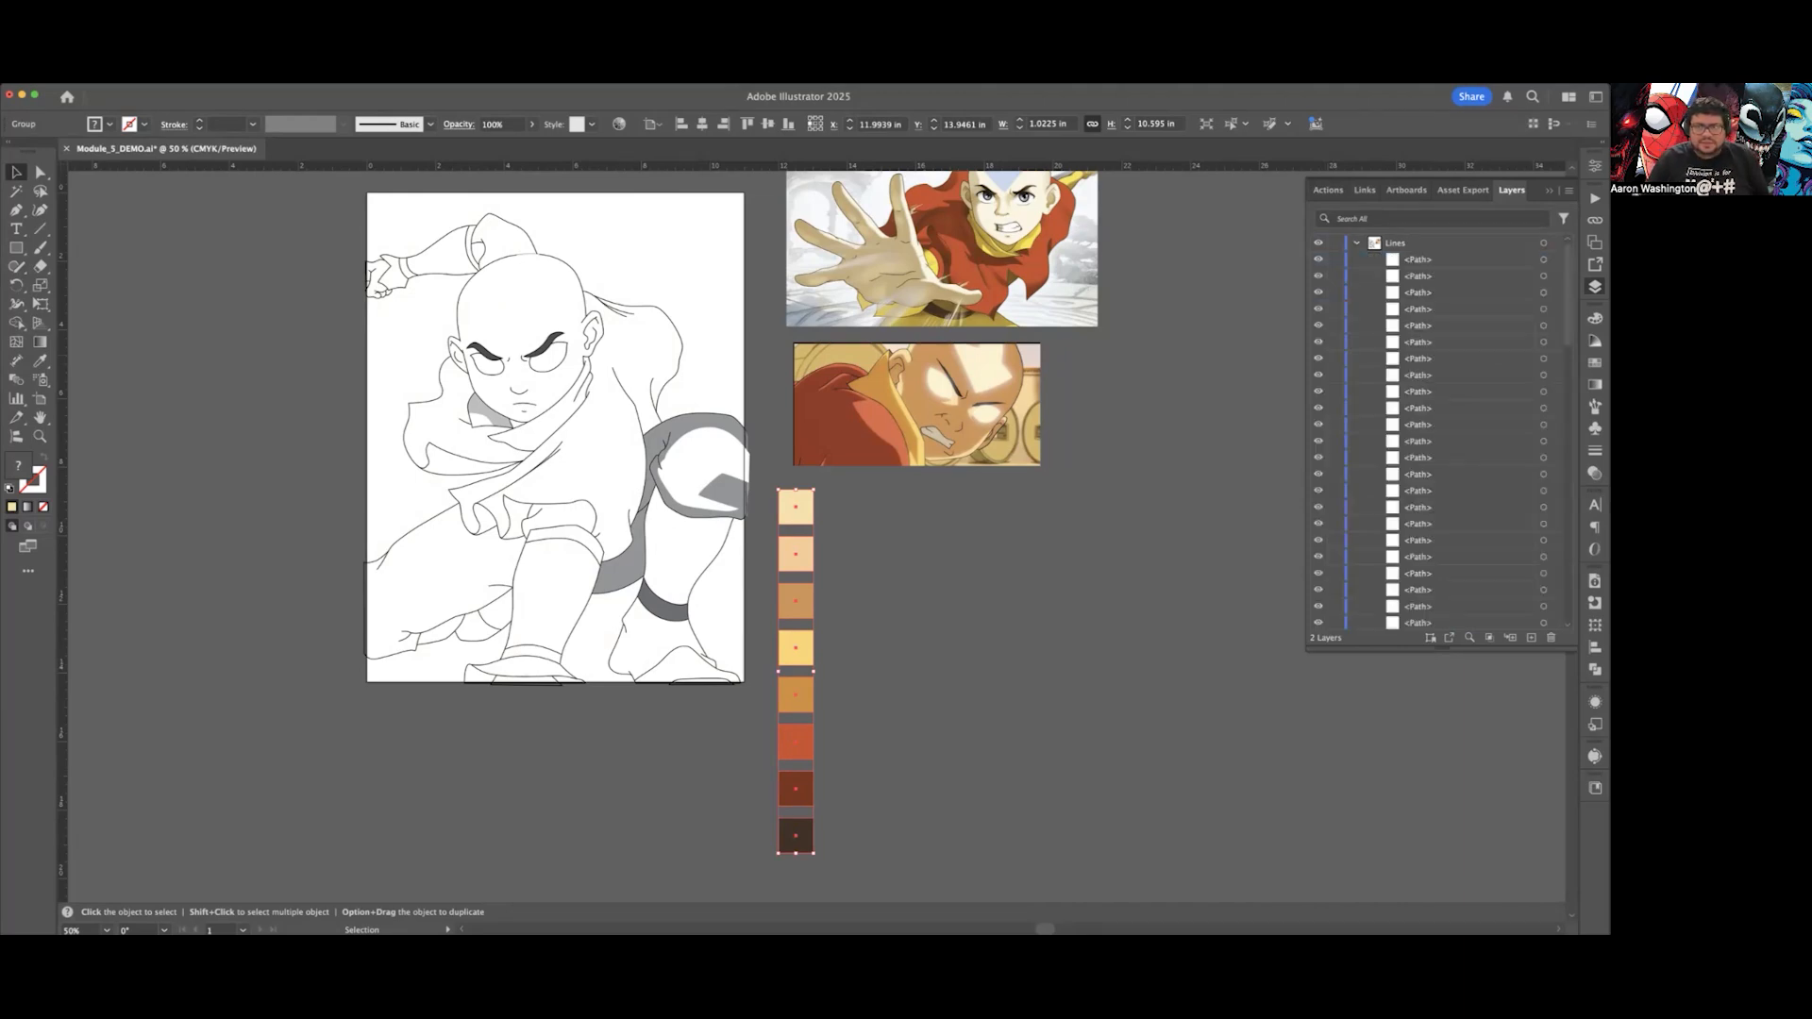
pyautogui.scroll(-10, 1439, 432)
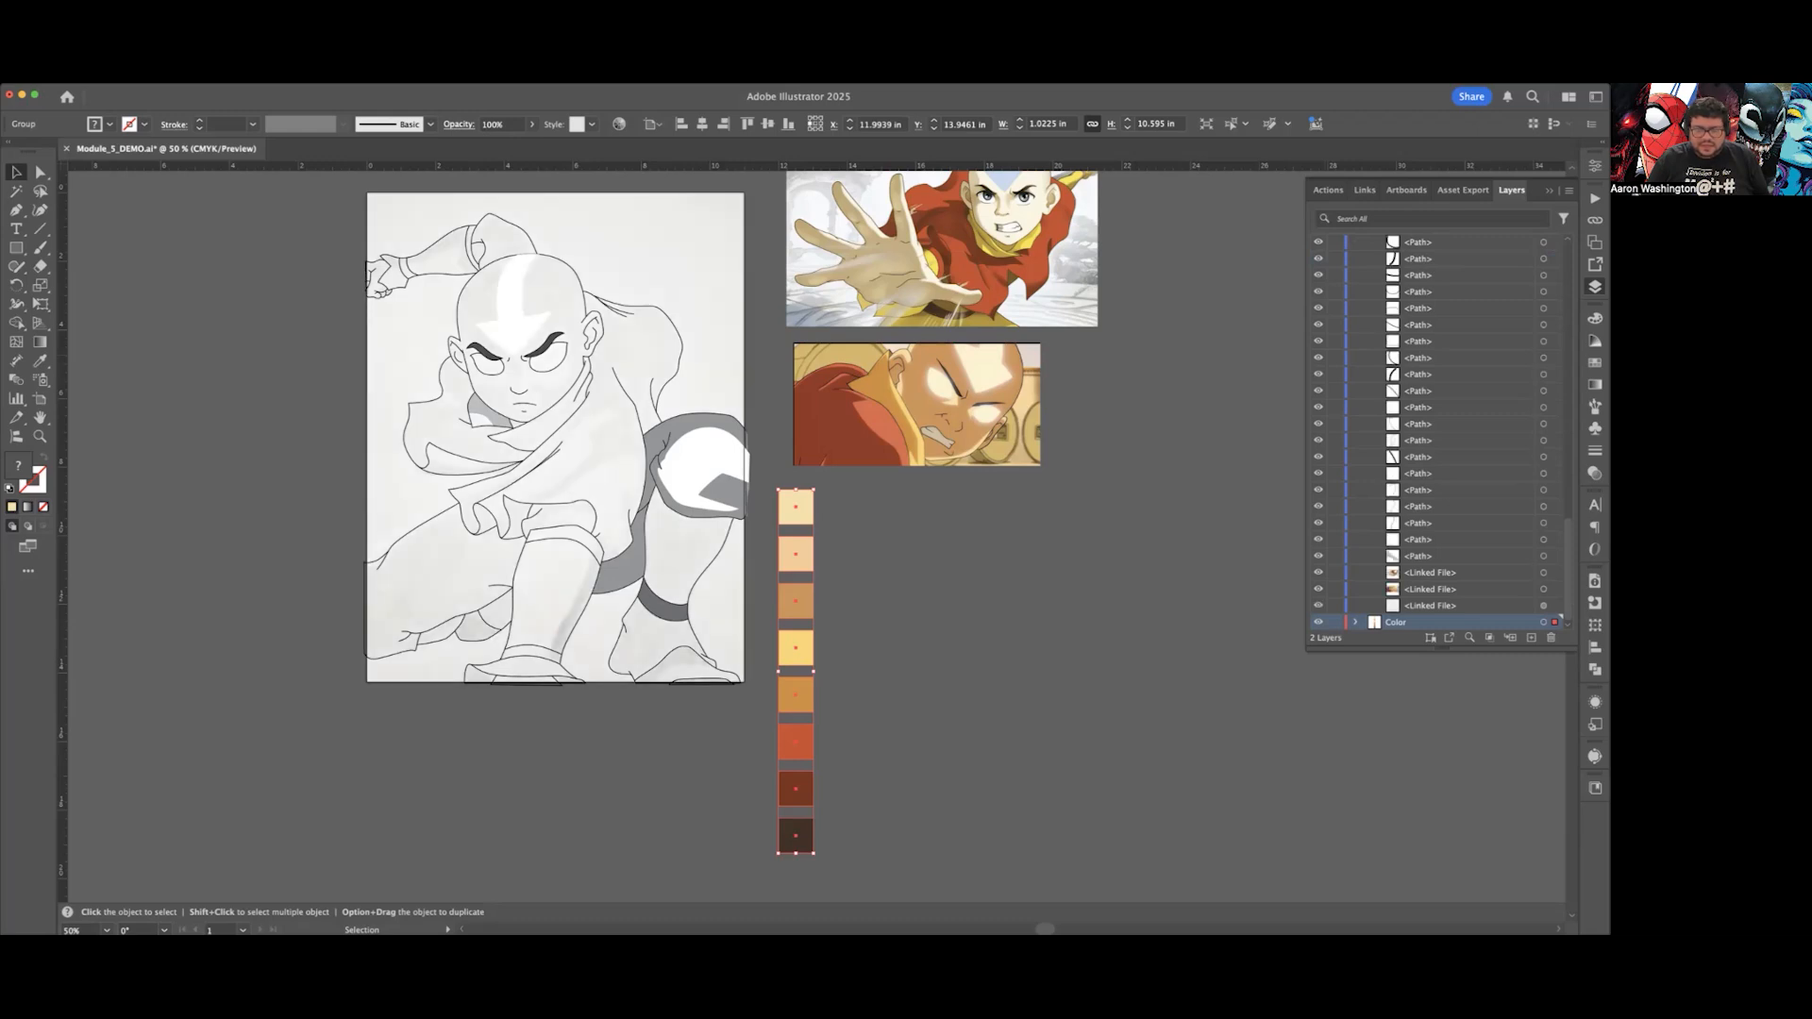
pyautogui.click(1429, 605)
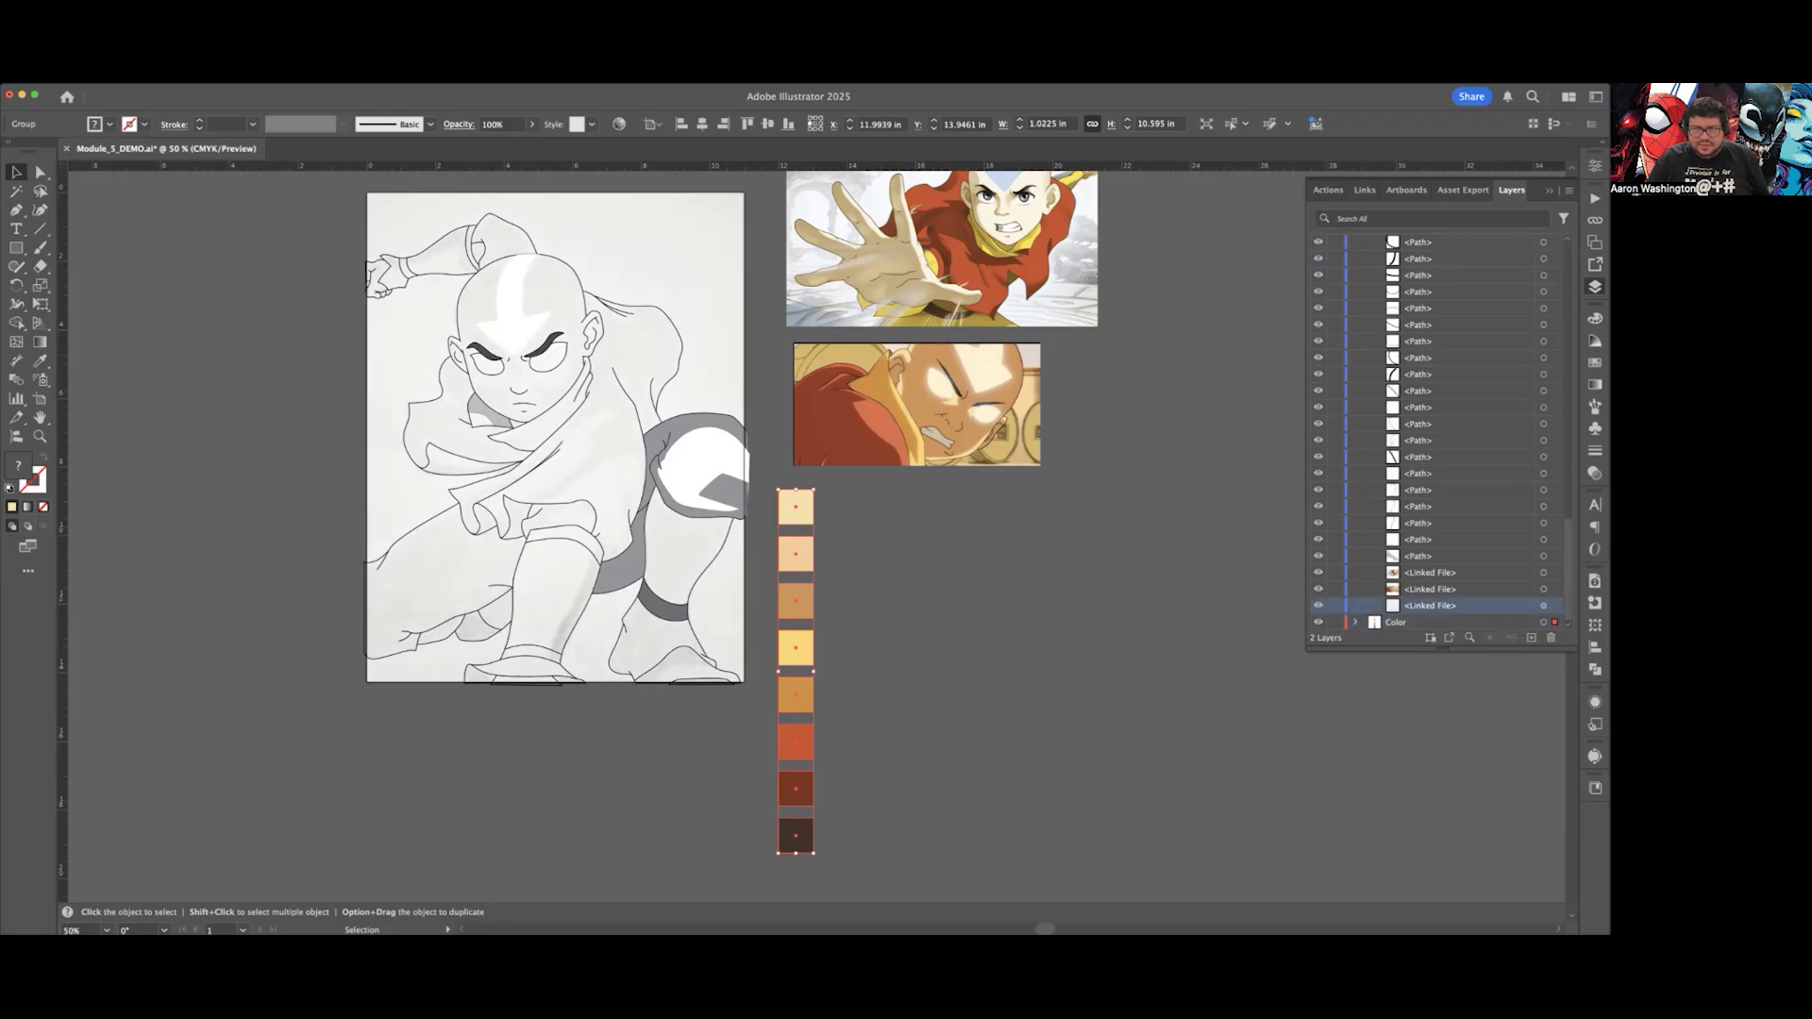
pyautogui.moveTo(1429, 605); pyautogui.dragTo(1430, 622)
pyautogui.click(1430, 588)
pyautogui.keyDown('shift'); pyautogui.click(1429, 605); pyautogui.keyUp('shift')
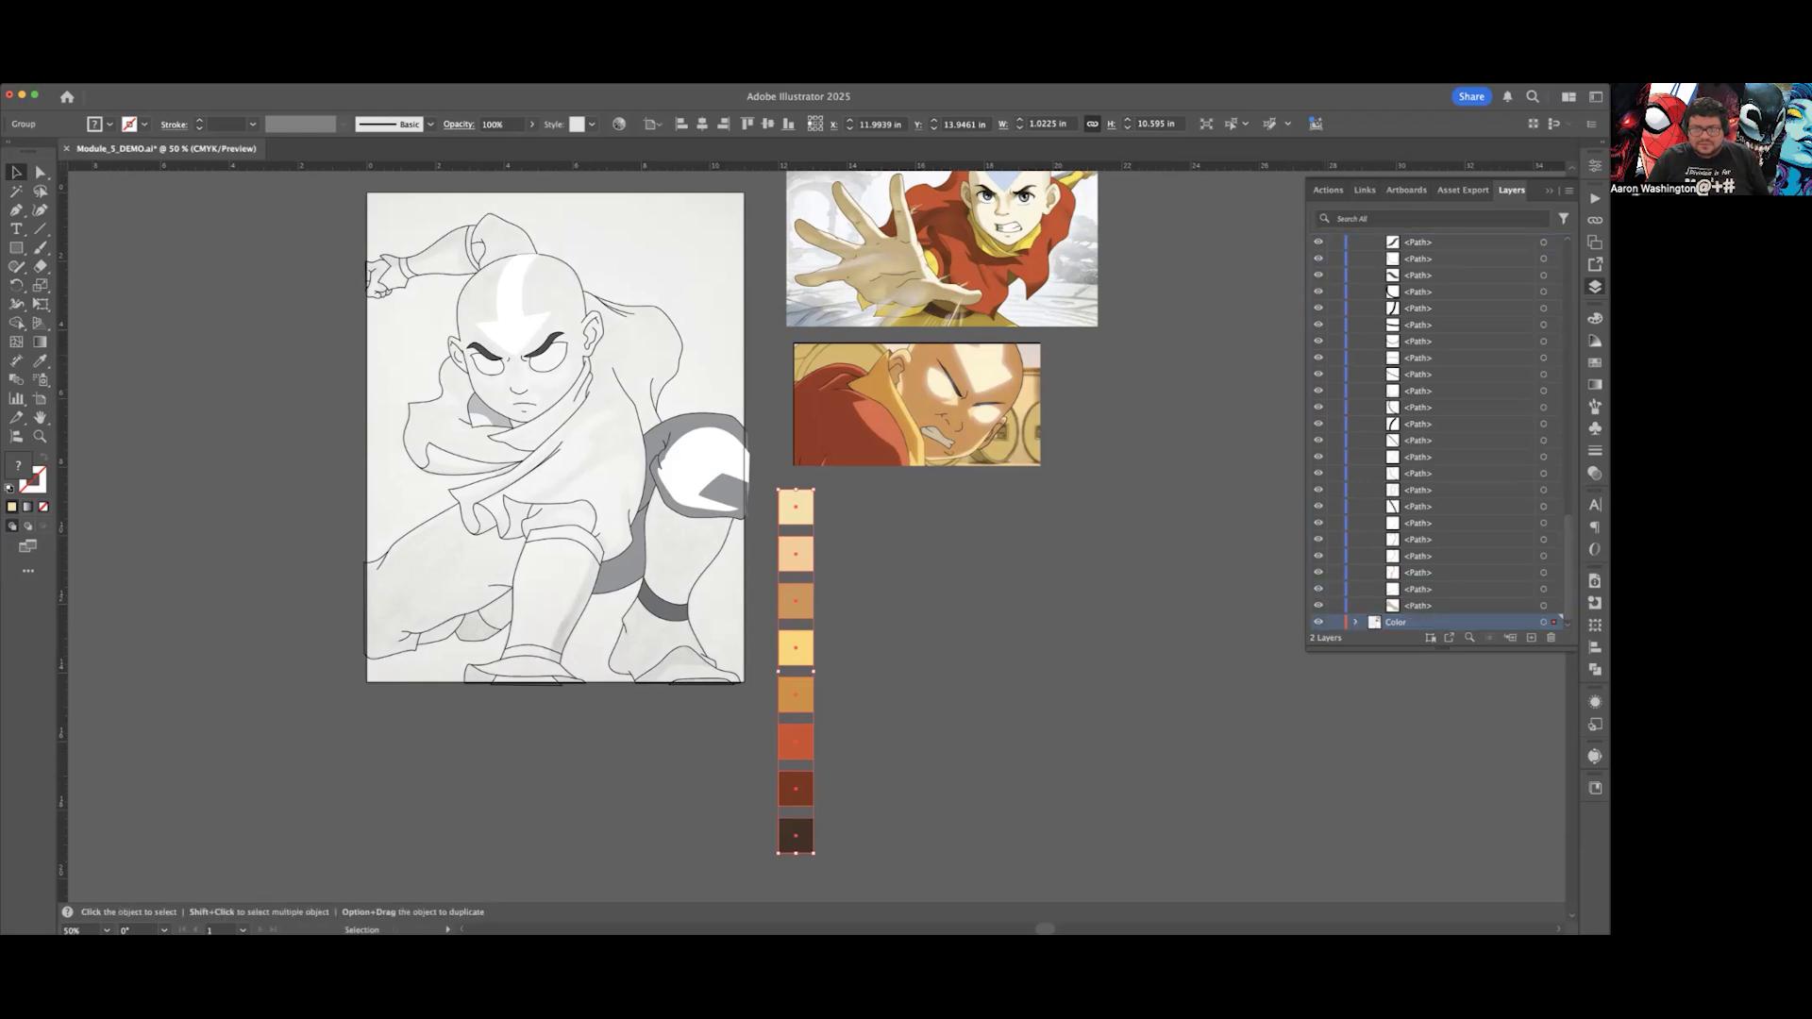
# Step: Place the three linked images below the Color Palette group inside the Color layer and lock them
pyautogui.scroll(15, 1429, 434)
pyautogui.click(1356, 243)
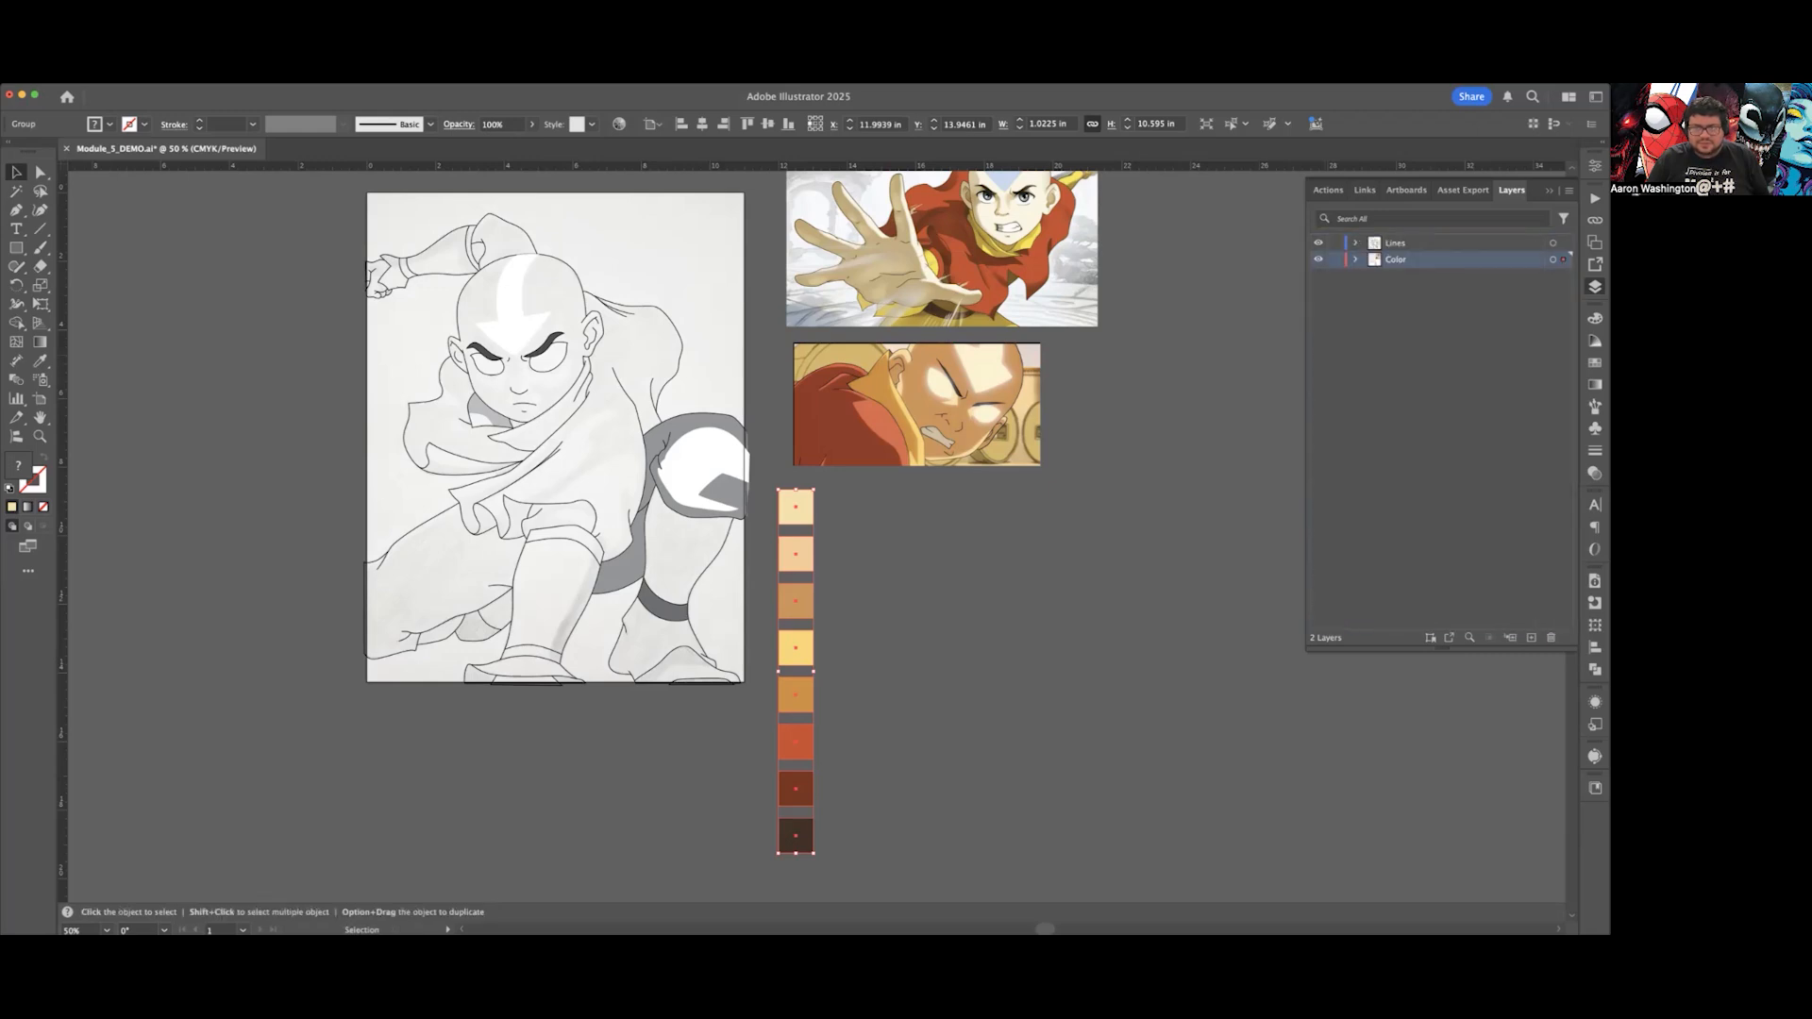
pyautogui.click(1356, 258)
pyautogui.click(1430, 275)
pyautogui.keyDown('shift'); pyautogui.click(1429, 309); pyautogui.keyUp('shift')
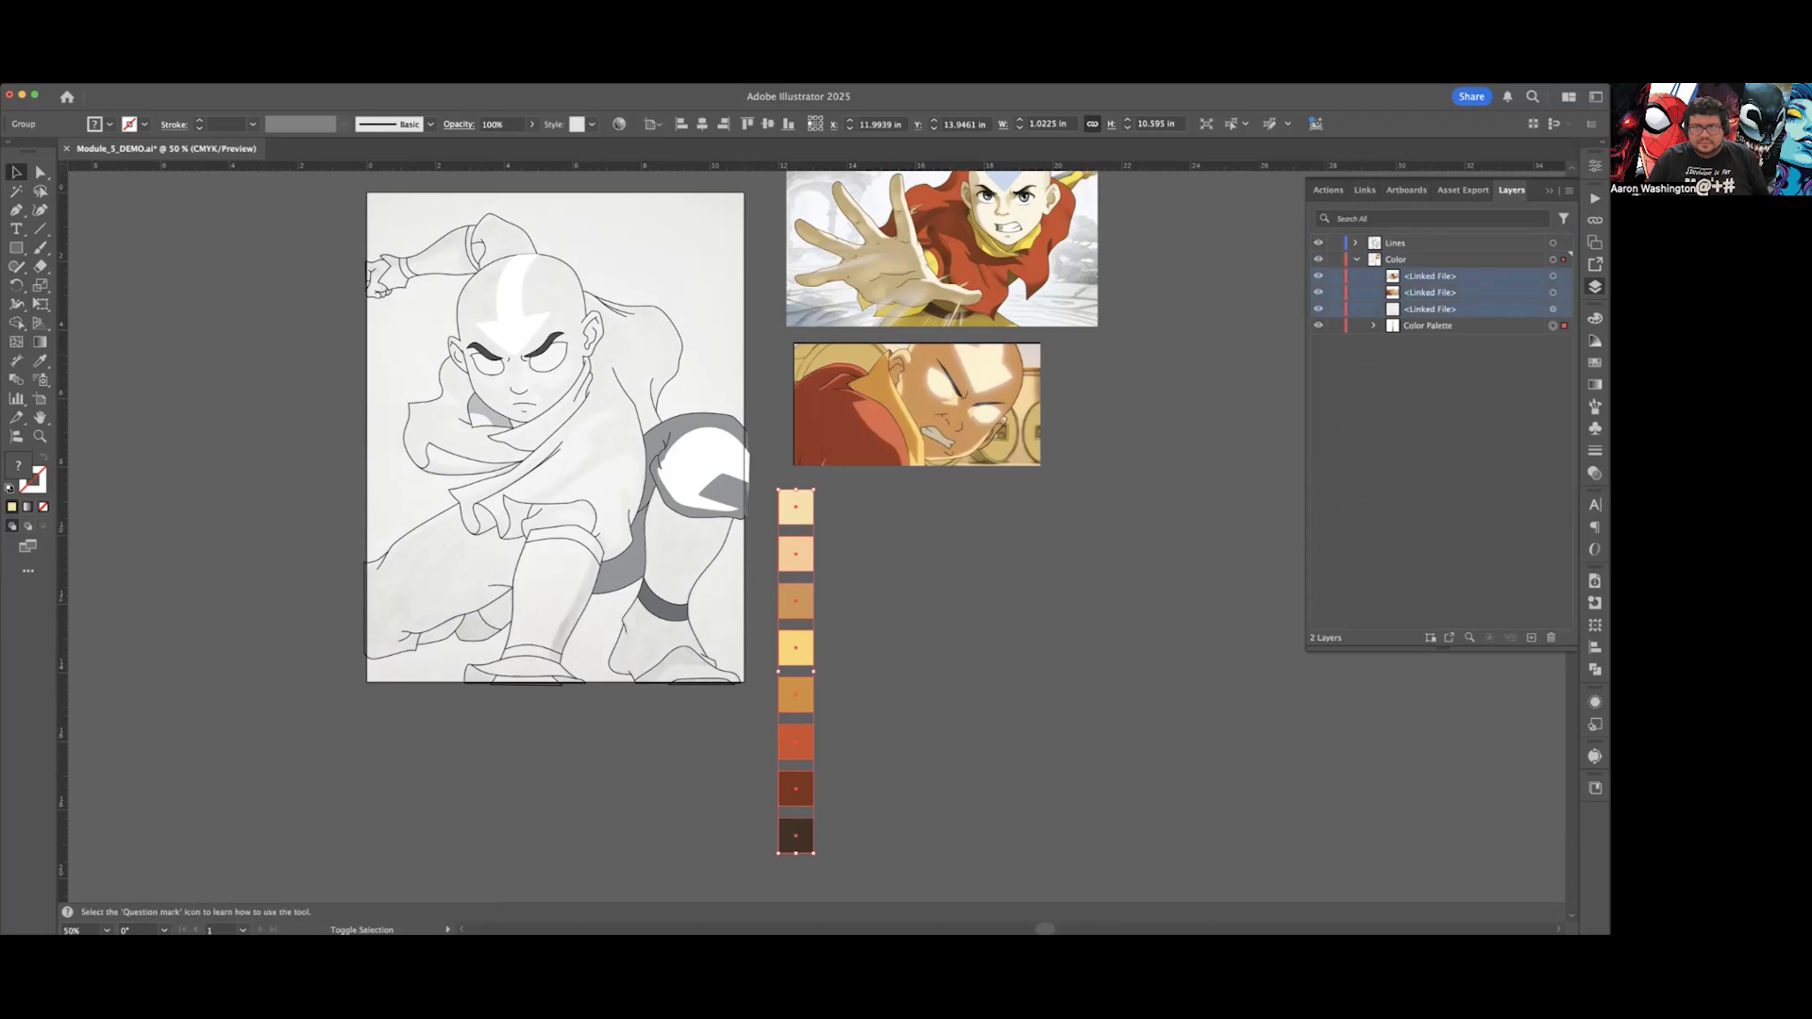
pyautogui.moveTo(1429, 309); pyautogui.dragTo(1429, 335)
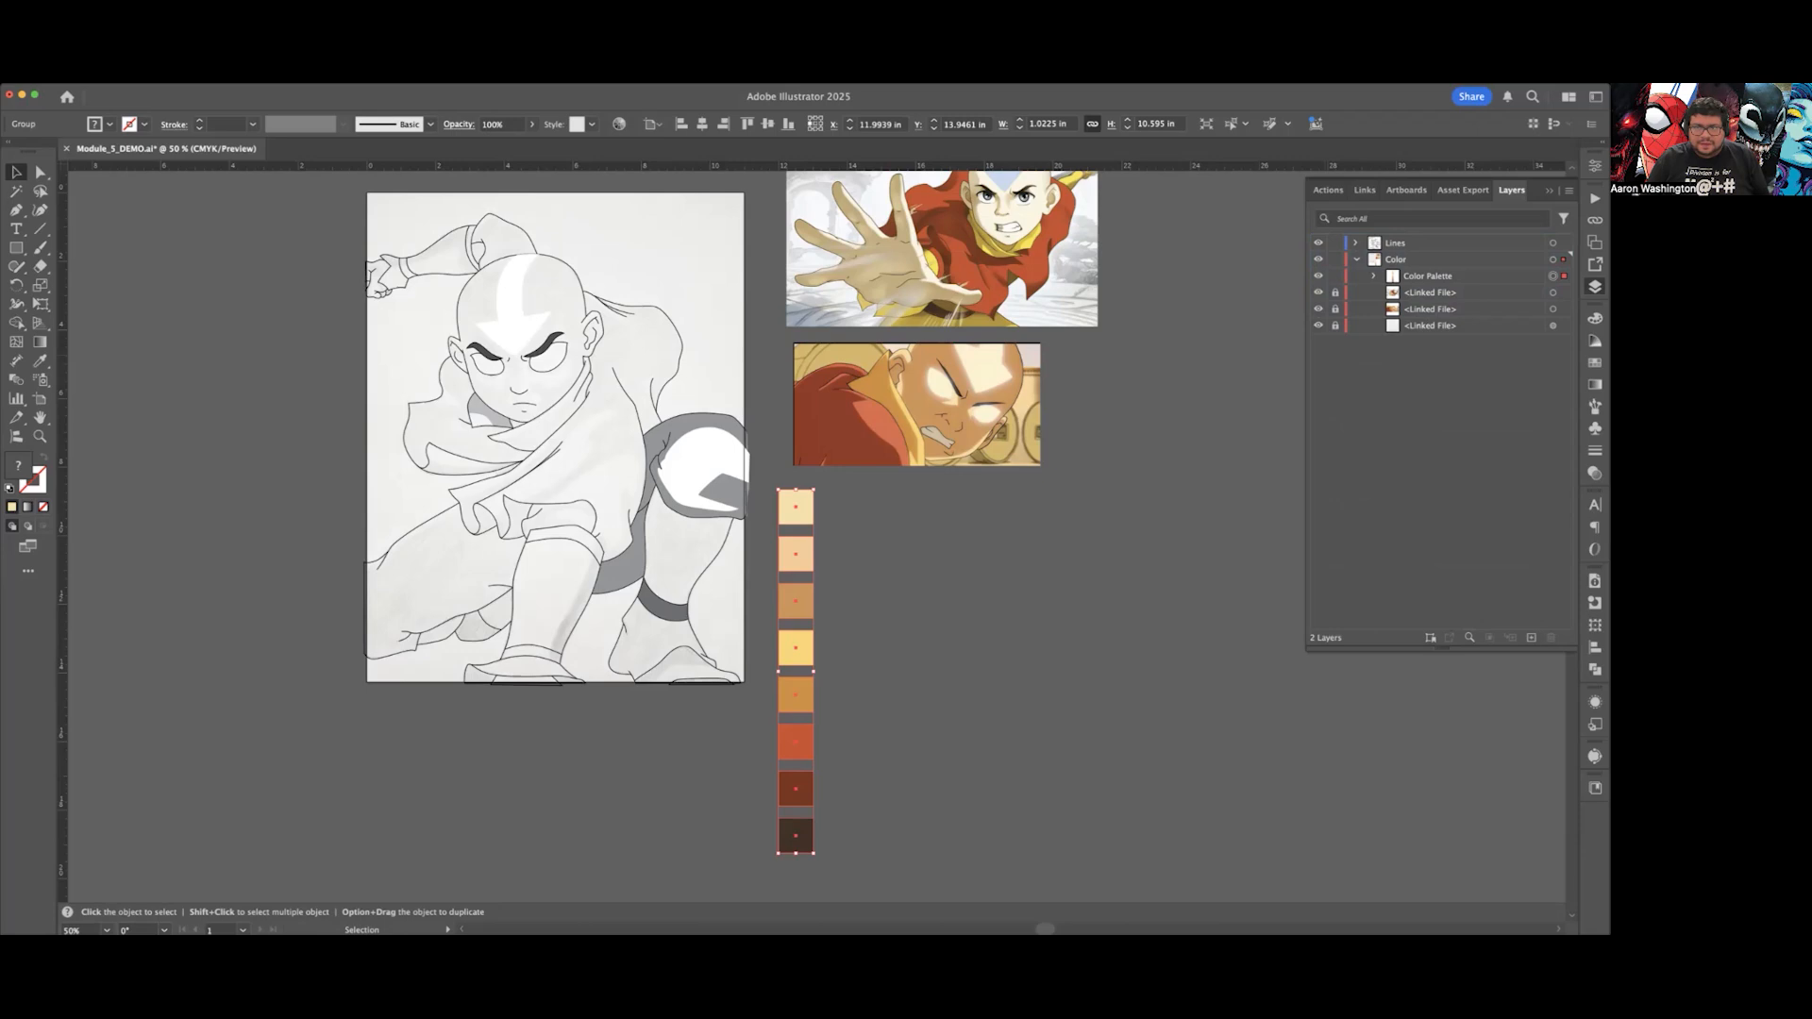
# Step: Lock the Lines layer, make the Color layer active with nothing selected on the artboard, and save the document
pyautogui.click(1428, 275)
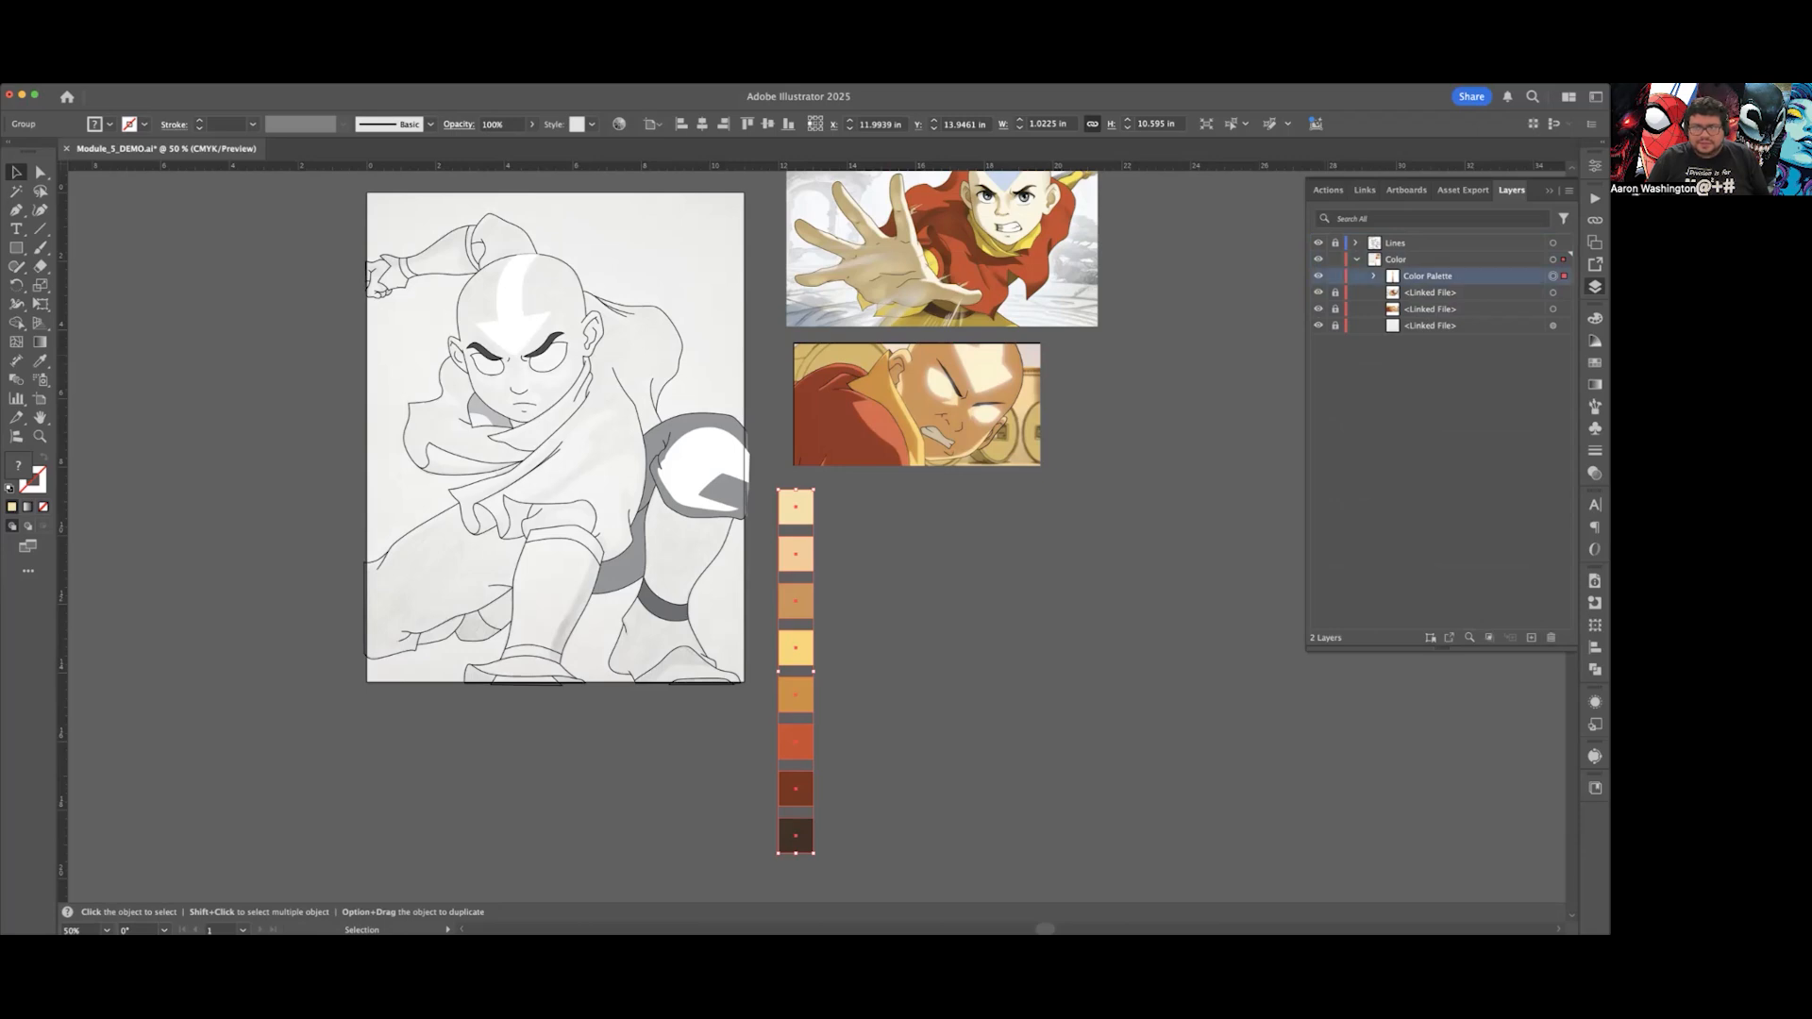
pyautogui.click(1396, 259)
pyautogui.click(1356, 259)
pyautogui.click(1123, 471)
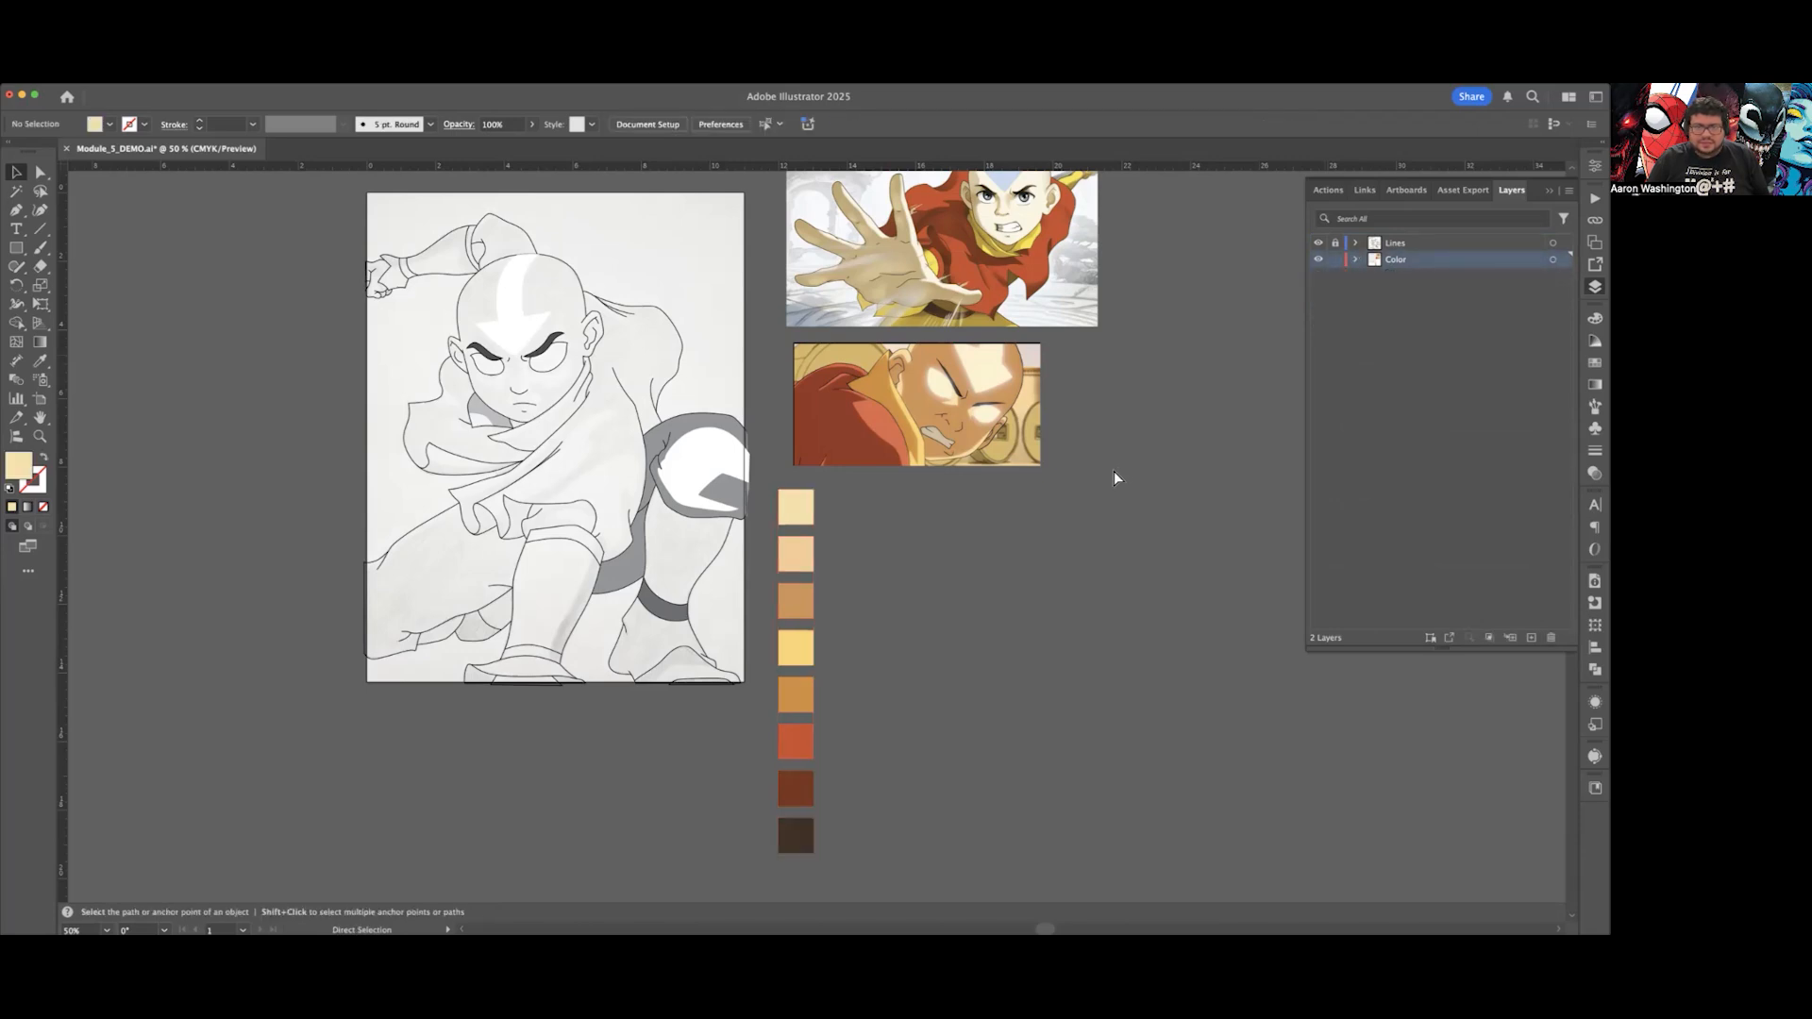
pyautogui.press('super+s')
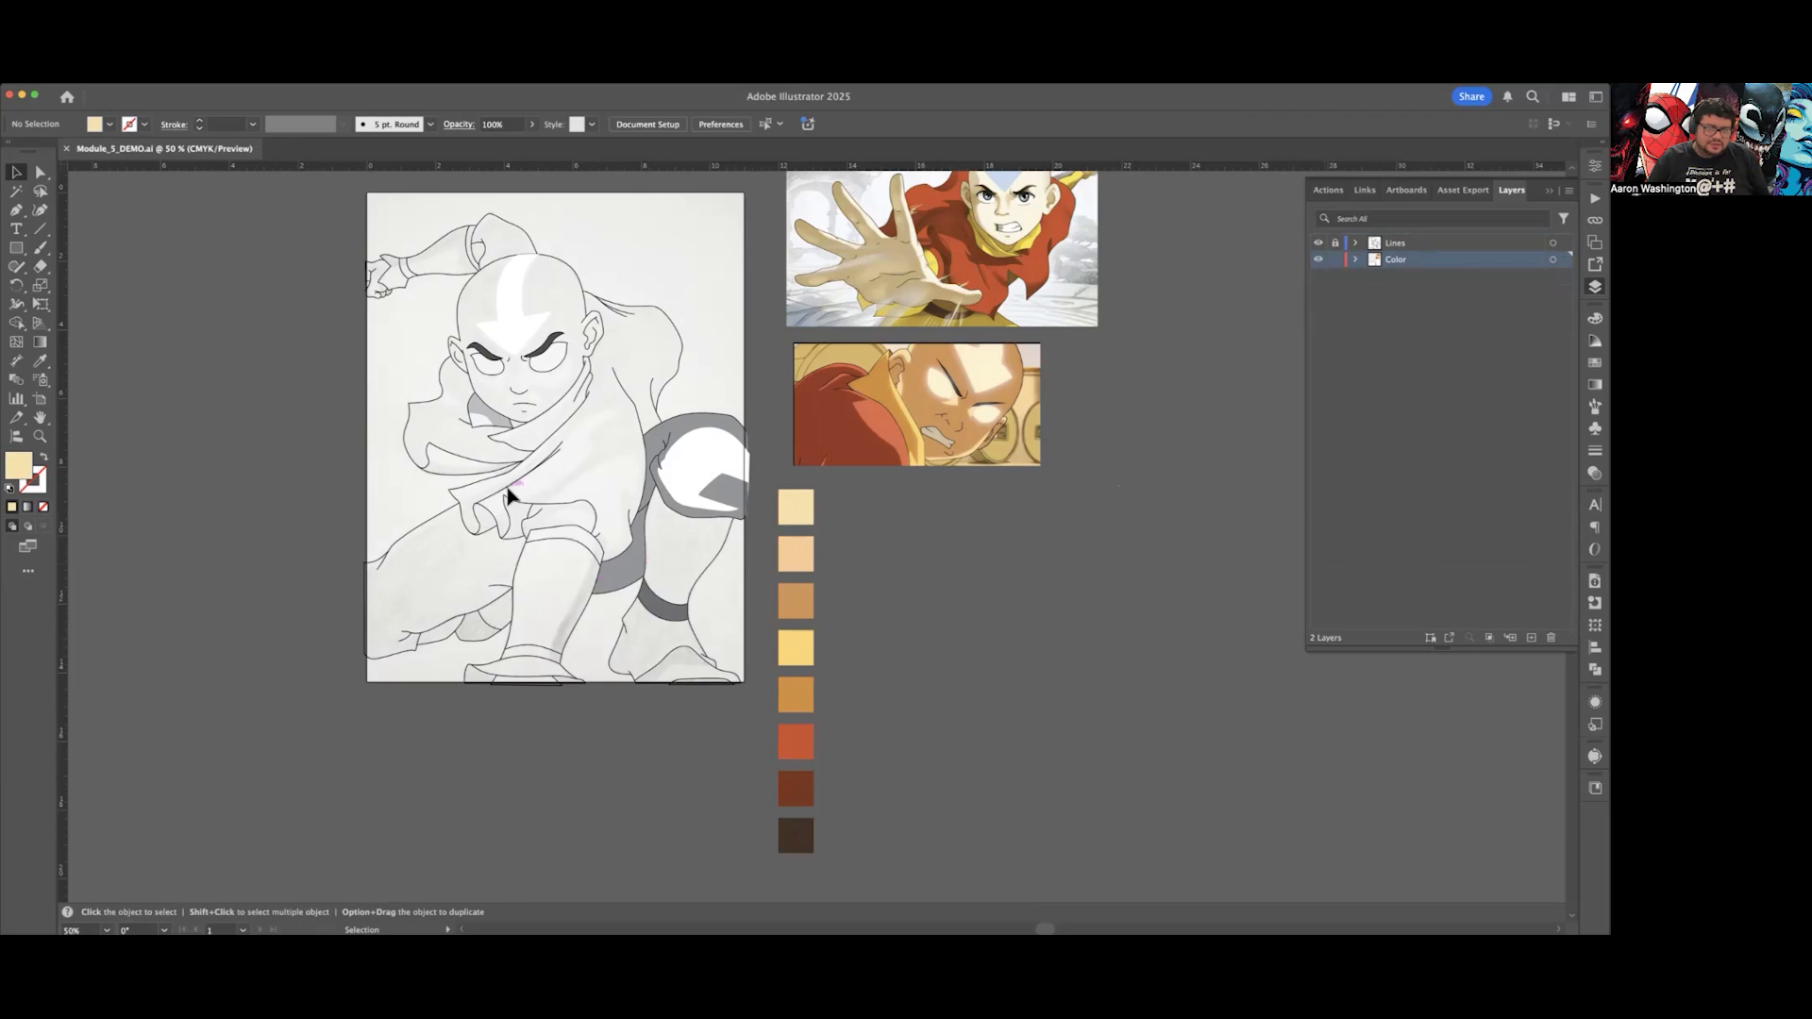
# Step: Unlock the Lines layer and check the filled gray shapes around the character's raised knee and ankle band
pyautogui.scroll(1, 509, 493)
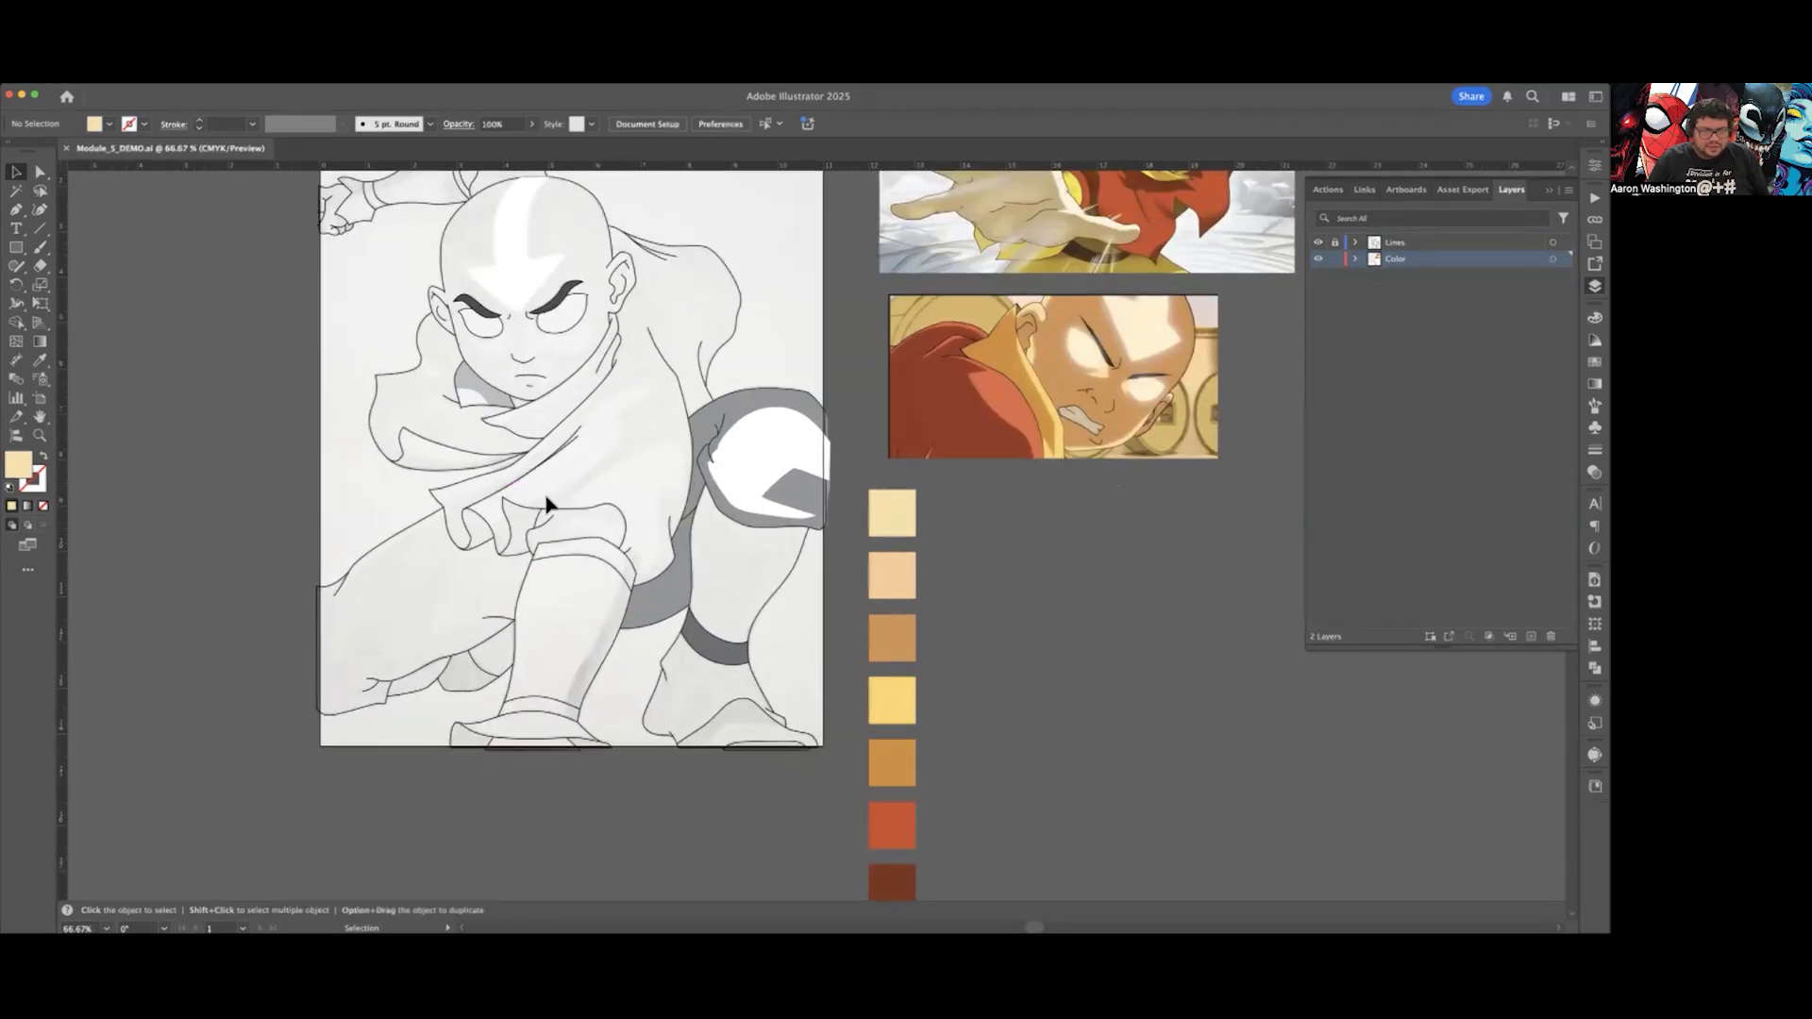
pyautogui.scroll(1, 527, 412)
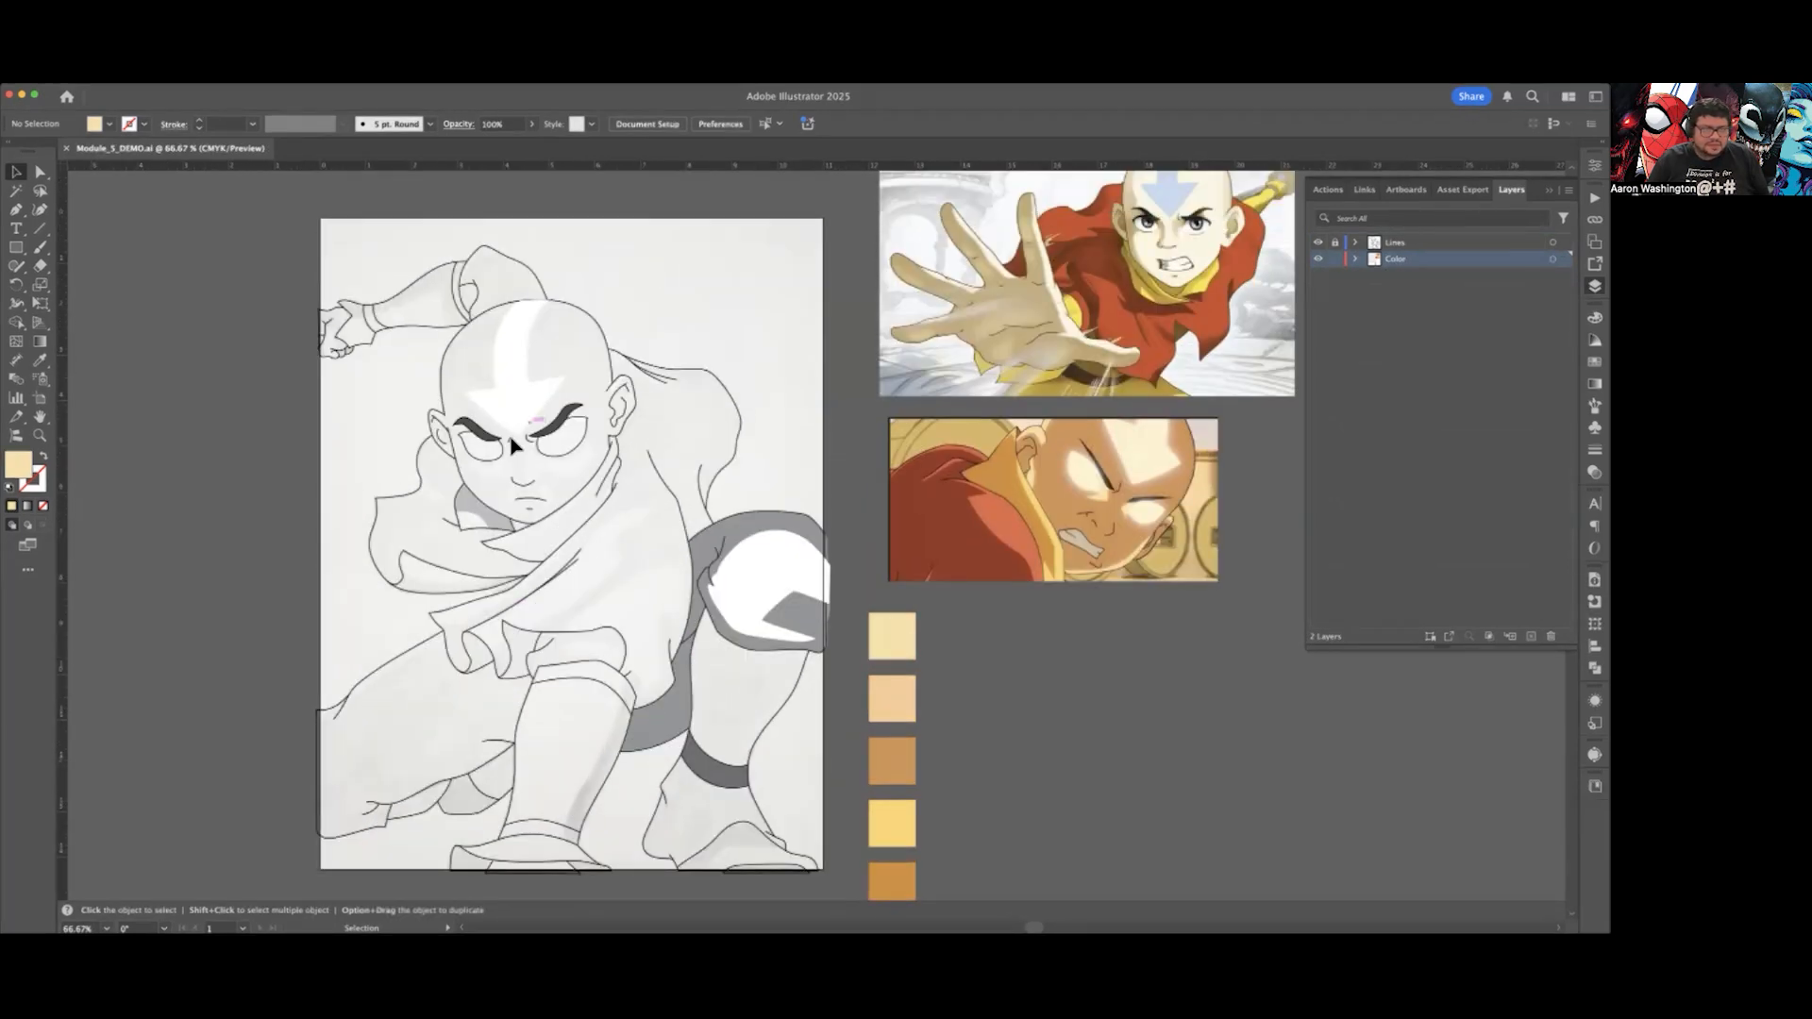
pyautogui.scroll(3, 510, 429)
pyautogui.scroll(-3, 507, 444)
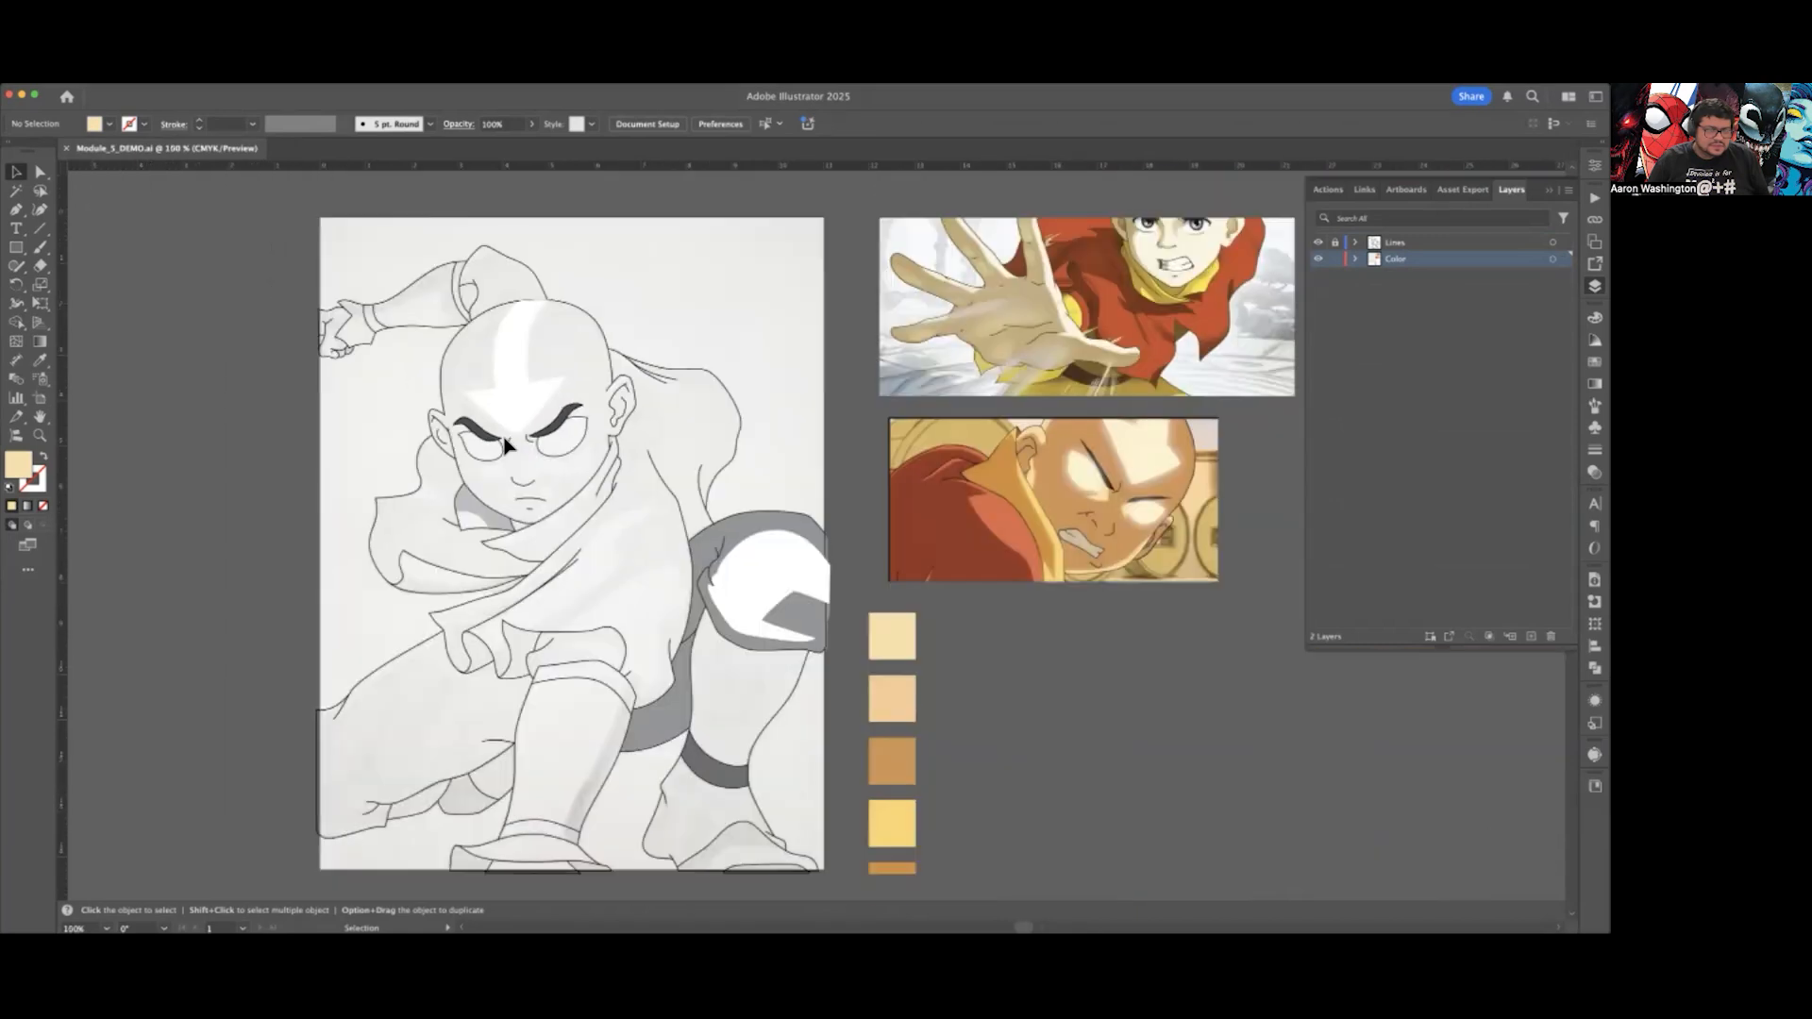
pyautogui.scroll(-1, 766, 459)
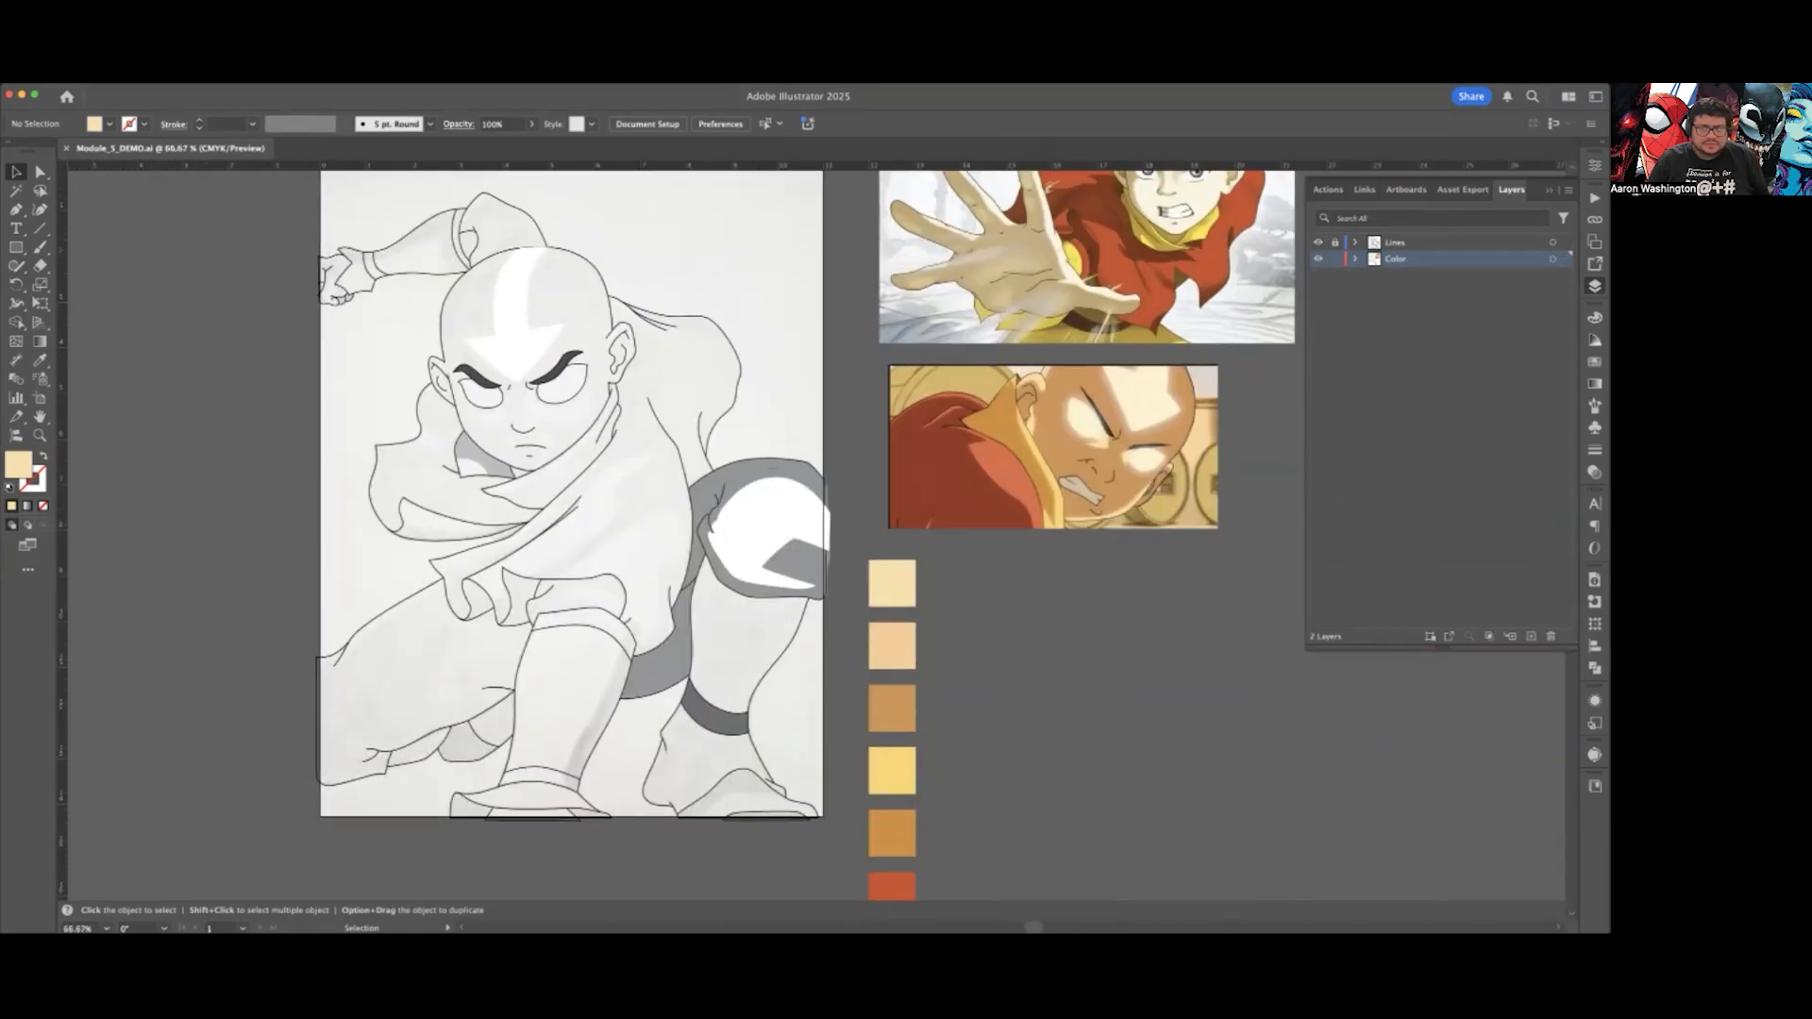
pyautogui.click(781, 479)
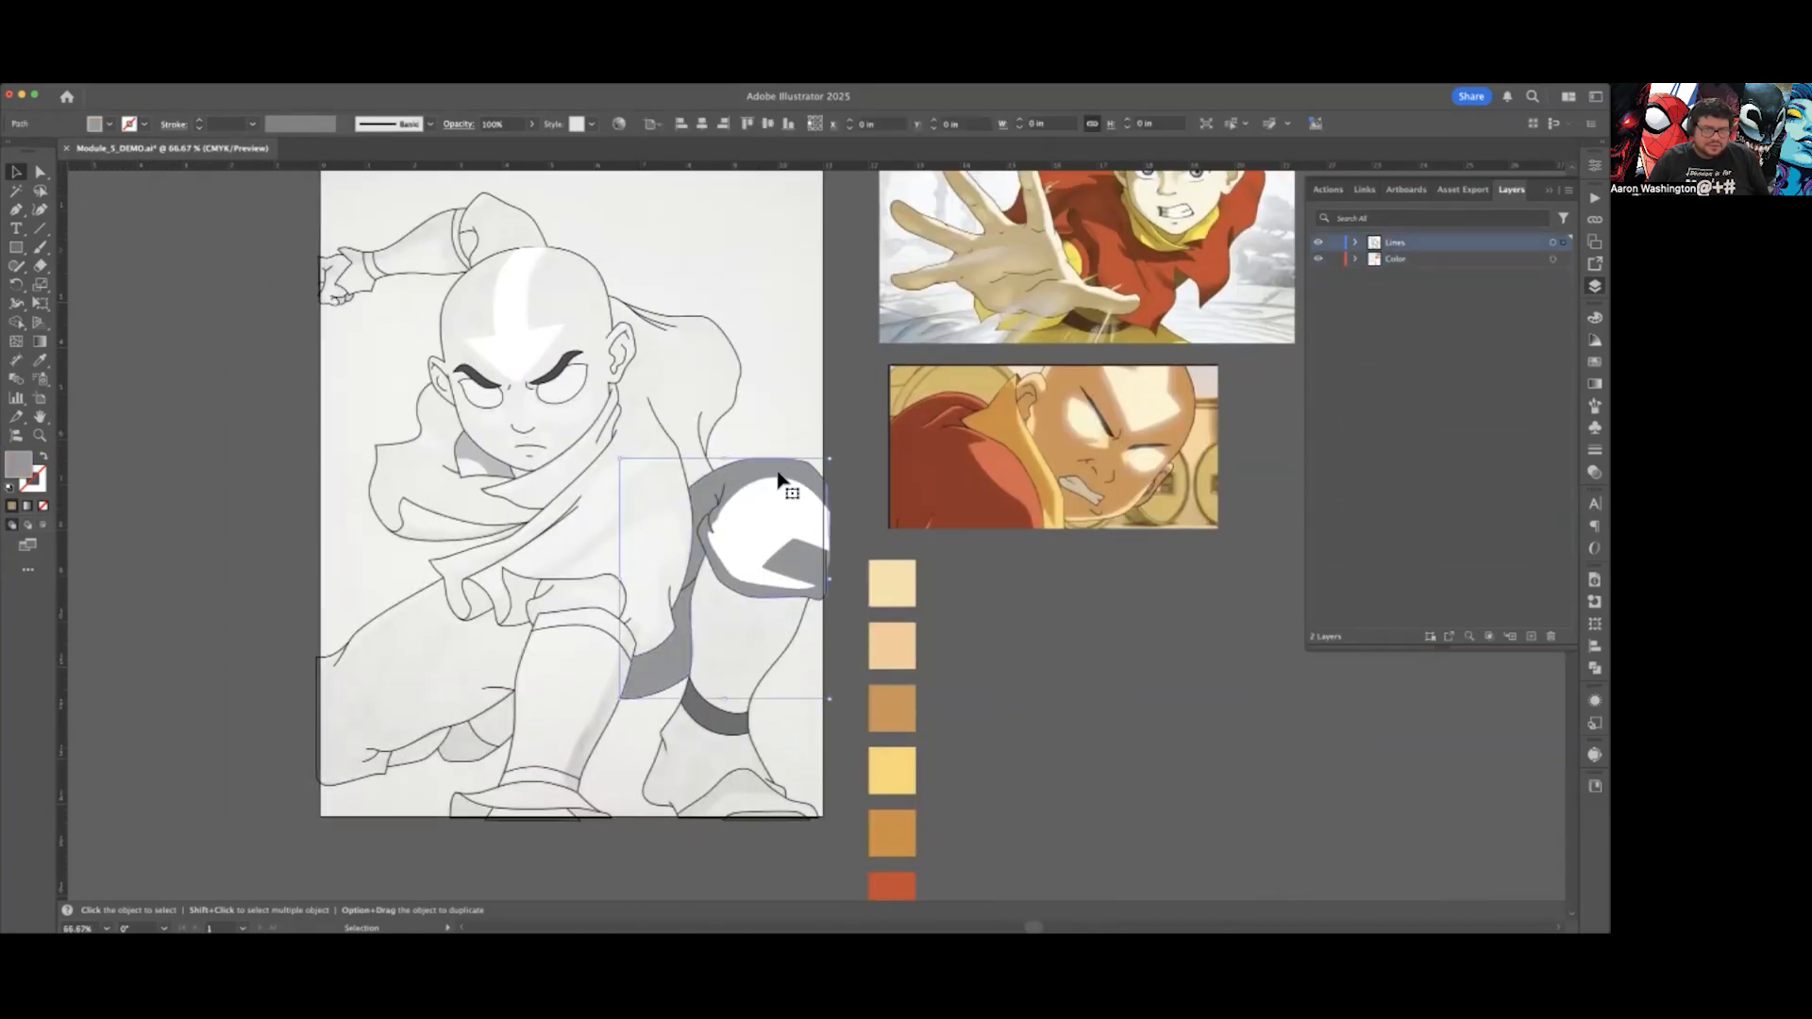
pyautogui.scroll(1, 769, 475)
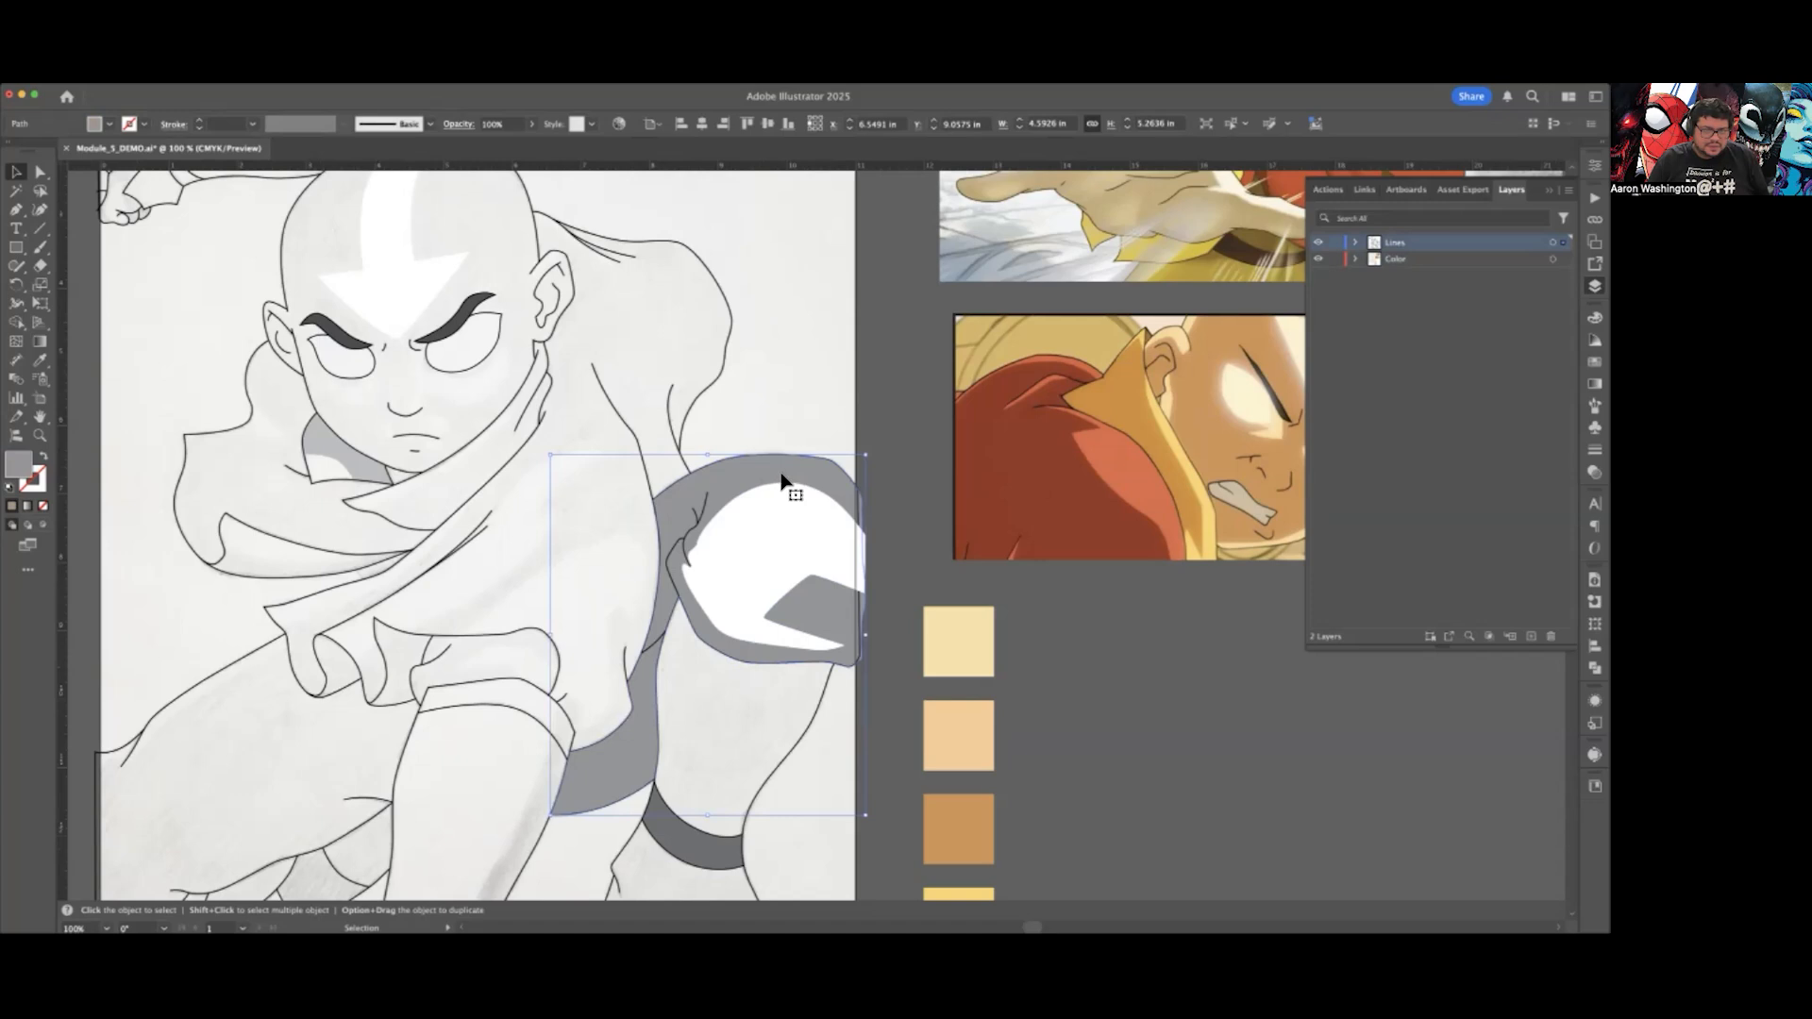
pyautogui.scroll(-1, 779, 485)
pyautogui.scroll(-1, 781, 481)
pyautogui.click(687, 745)
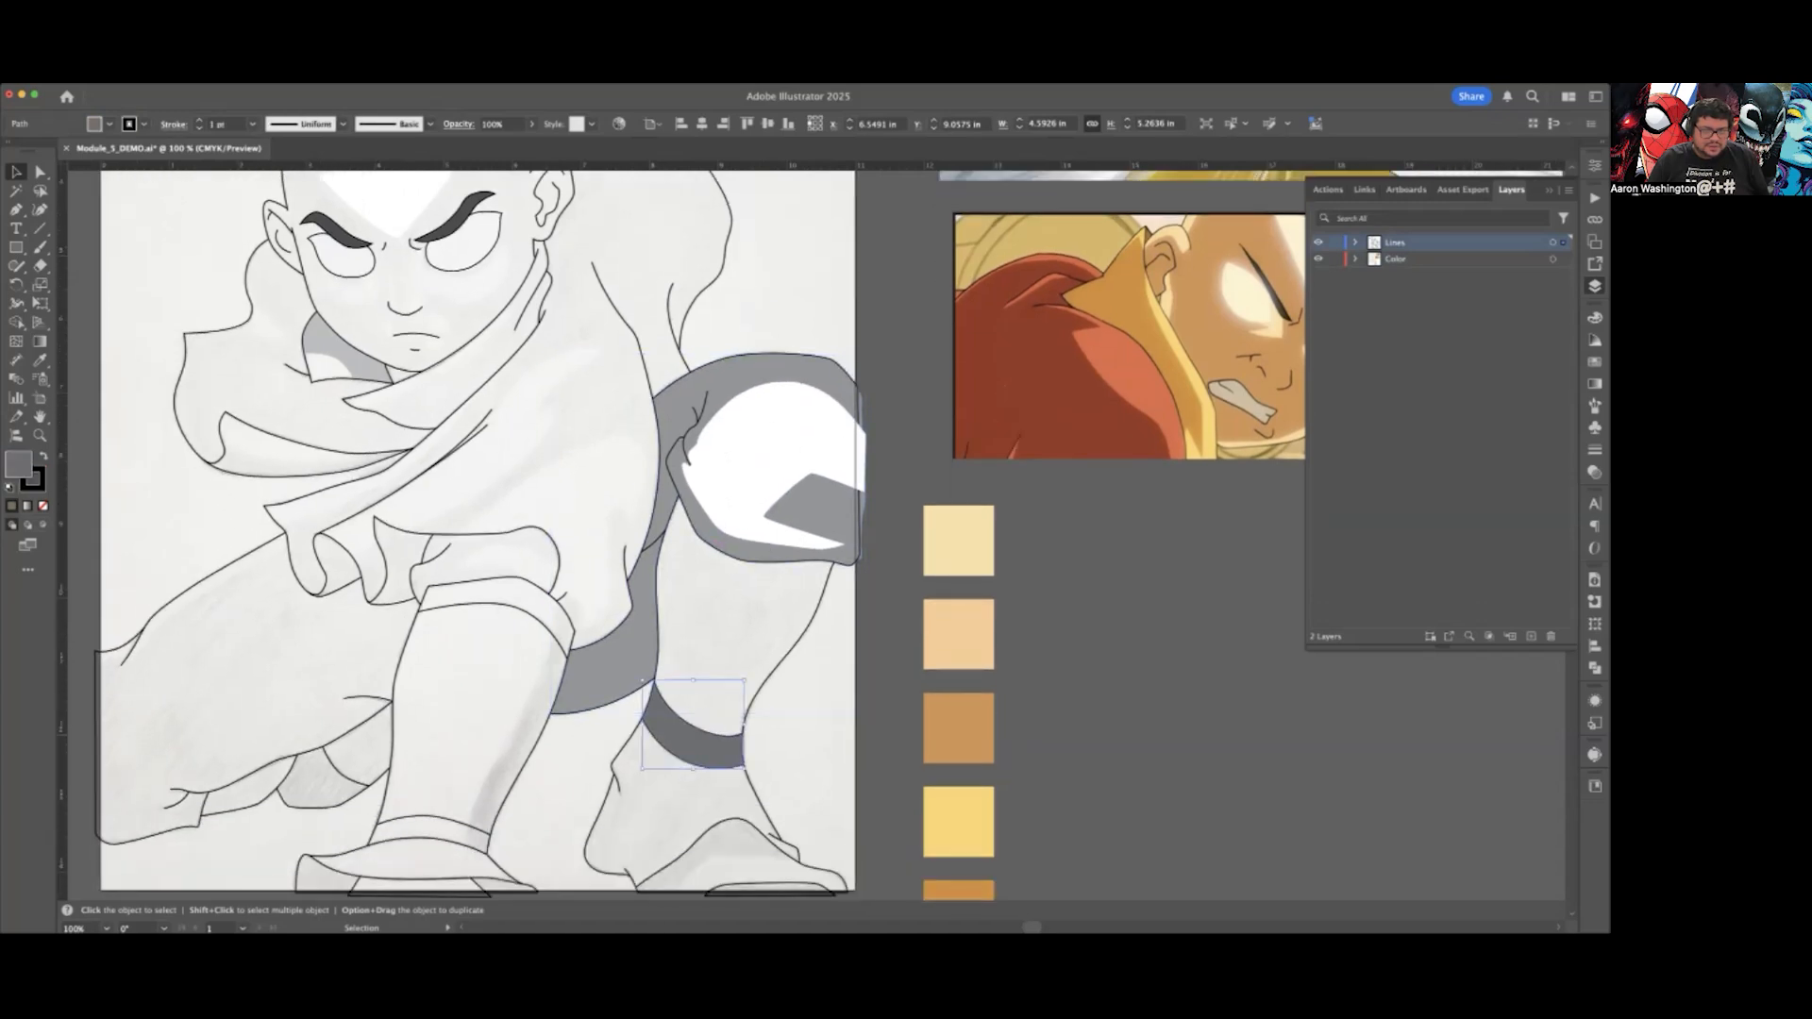
pyautogui.scroll(2, 601, 663)
pyautogui.click(761, 563)
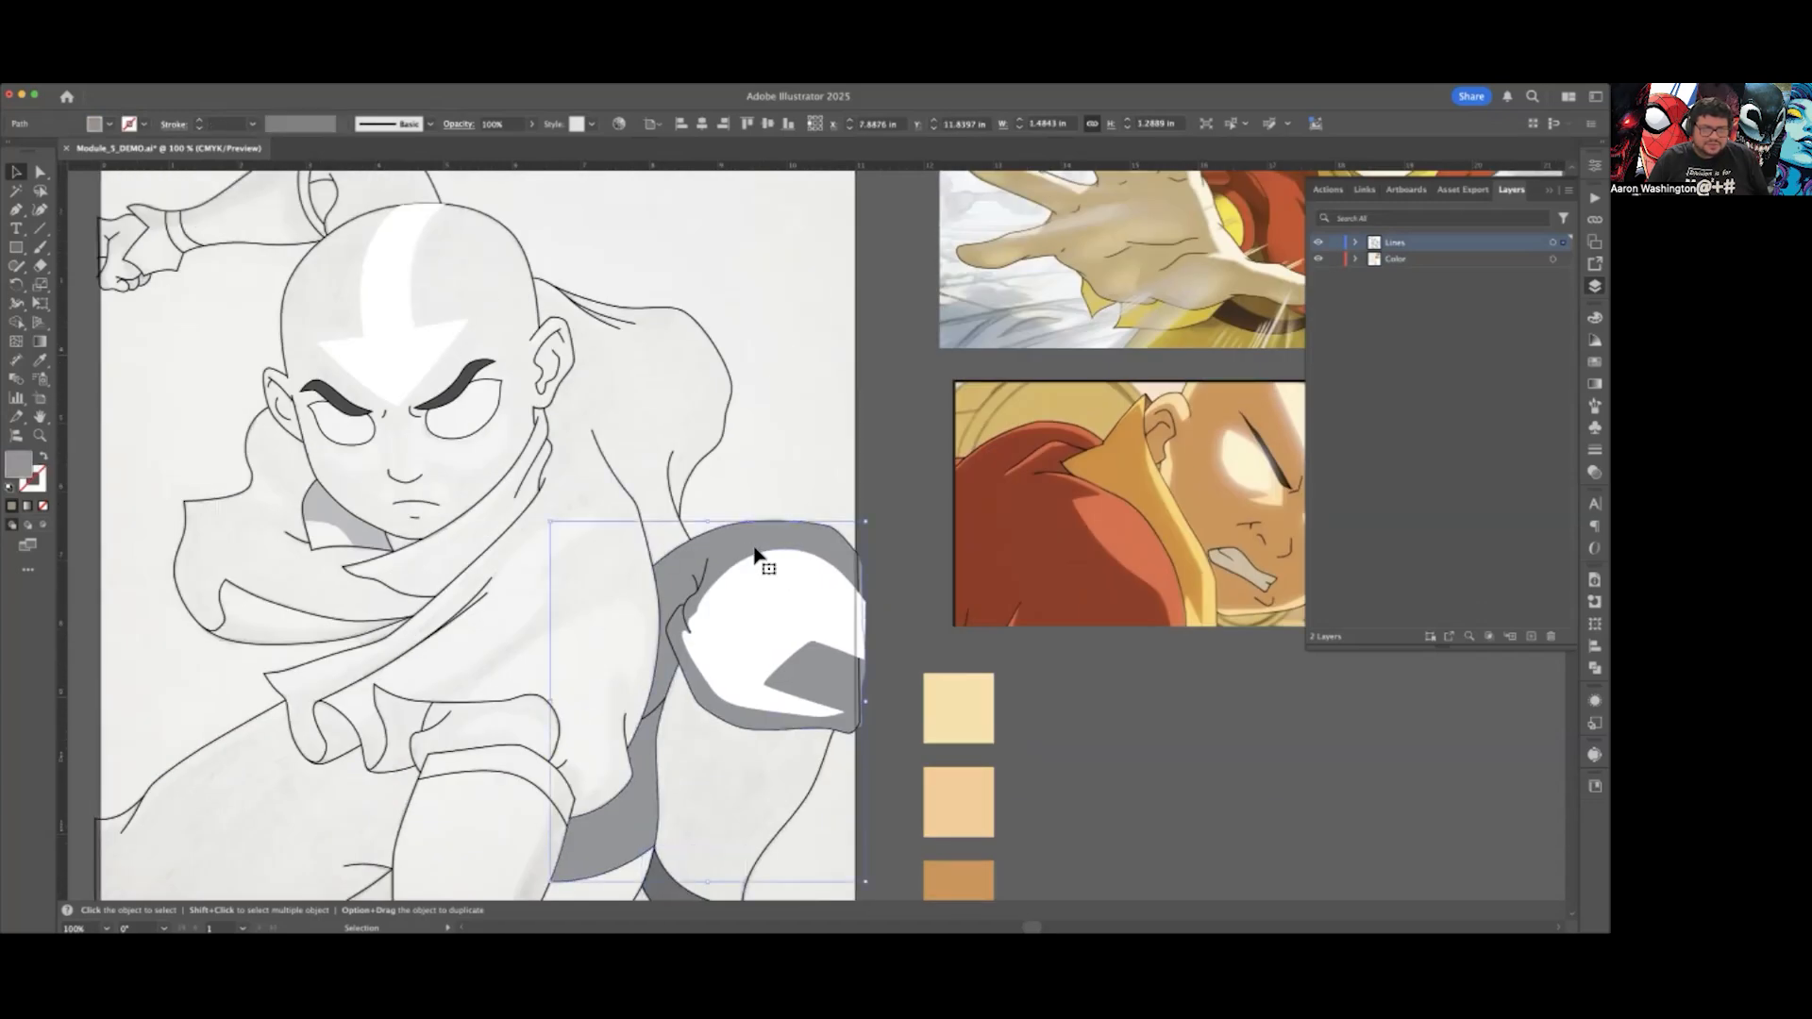
pyautogui.scroll(-2, 755, 559)
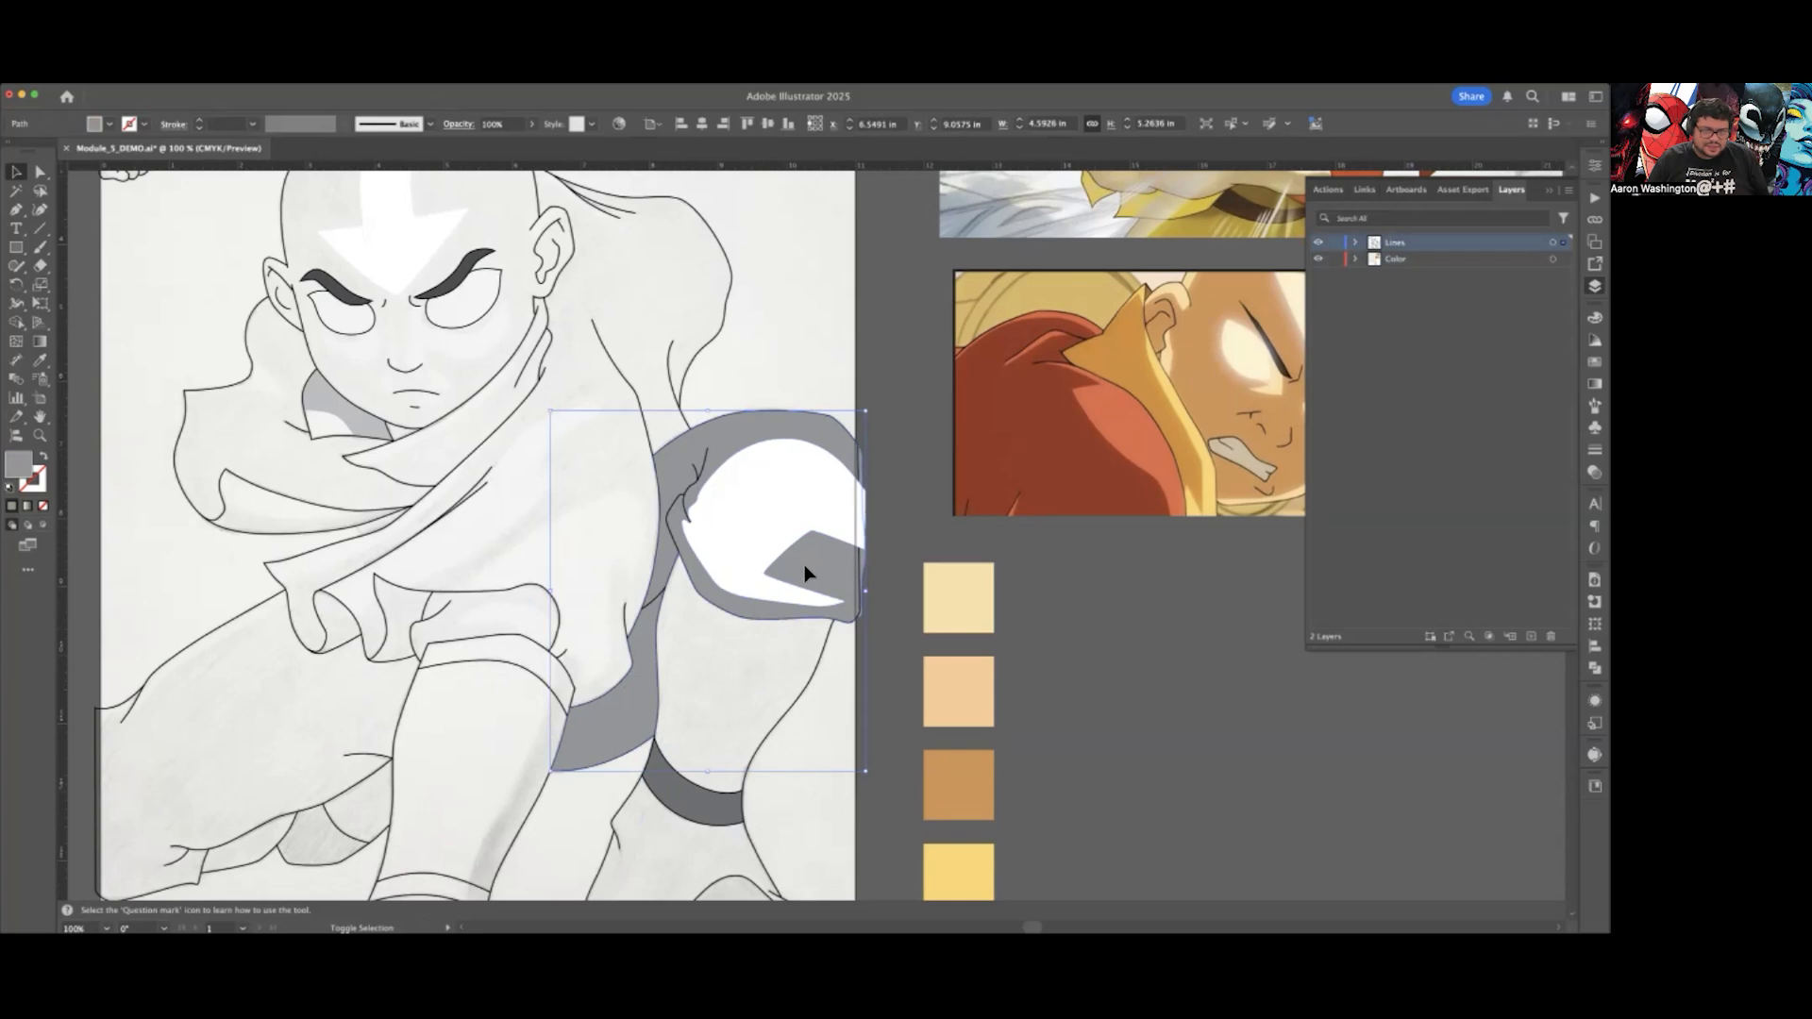
pyautogui.keyDown('shift'); pyautogui.click(804, 564); pyautogui.keyUp('shift')
# Step: Move the white knee patch and the gray shape surrounding it from the Lines layer into the Color layer
pyautogui.click(784, 505)
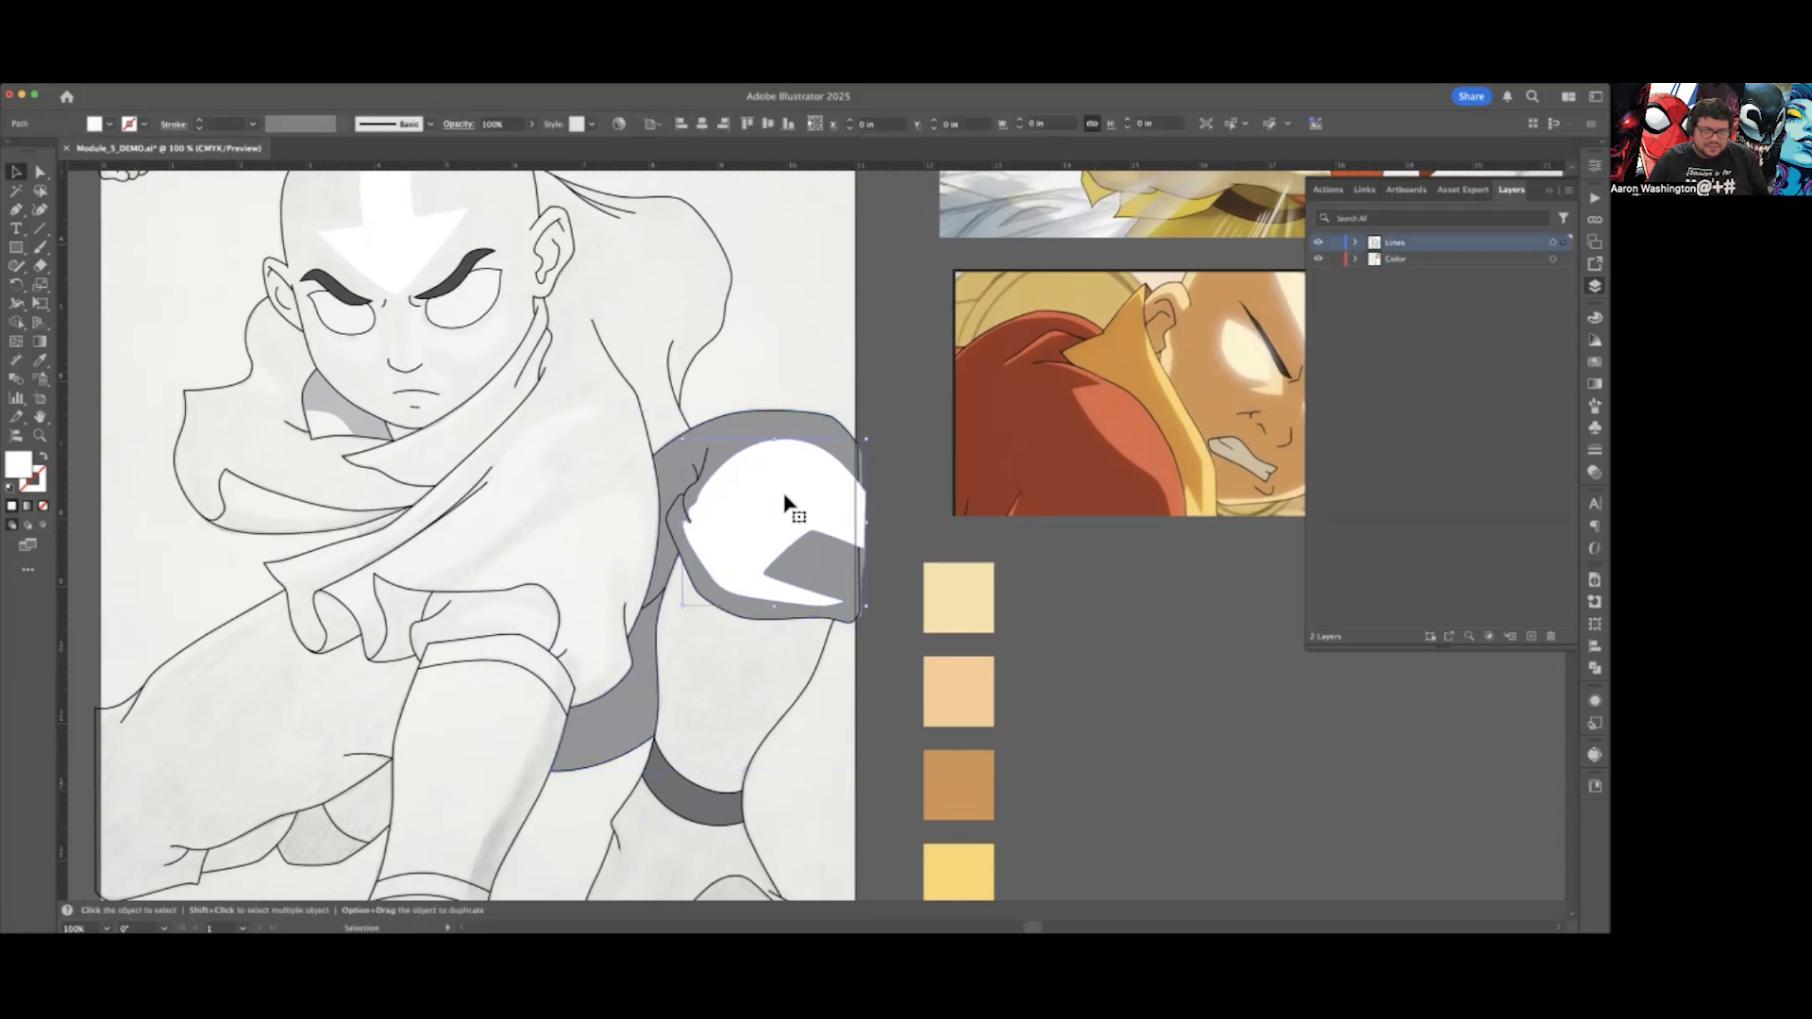
pyautogui.keyDown('shift'); pyautogui.click(751, 437); pyautogui.keyUp('shift')
pyautogui.click(1355, 241)
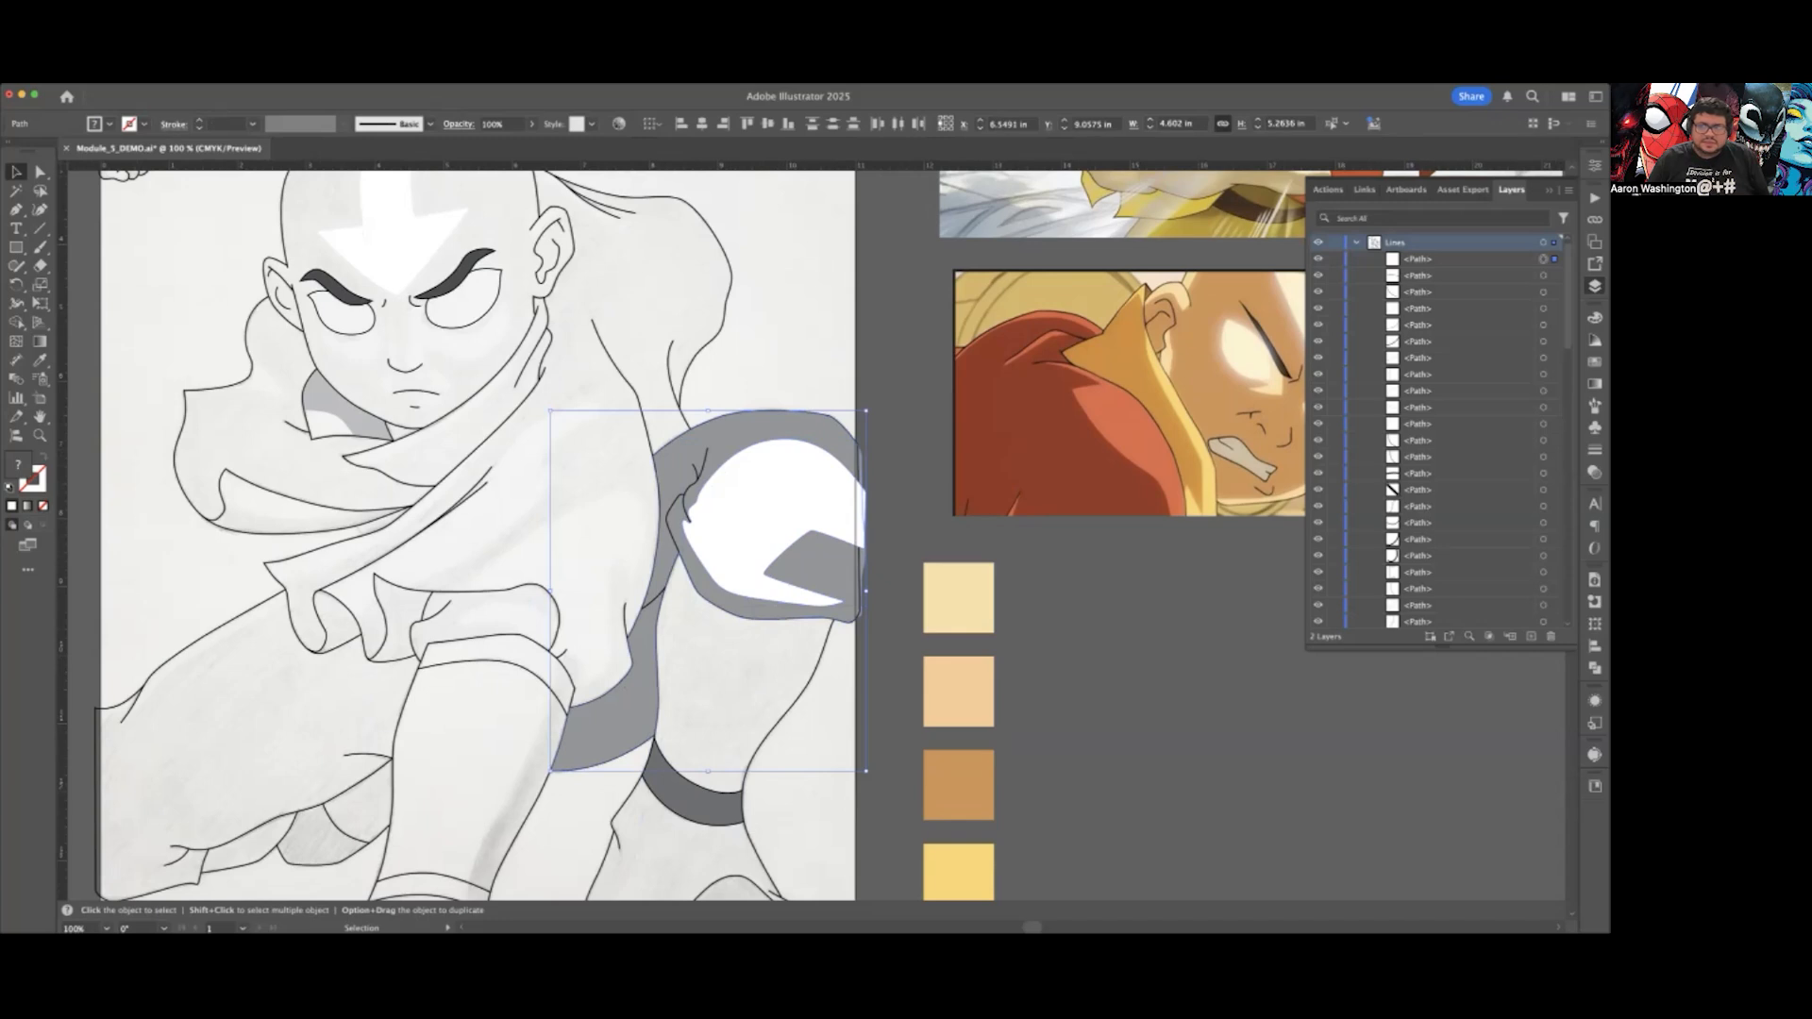
pyautogui.click(1417, 259)
pyautogui.scroll(-8, 1438, 431)
pyautogui.scroll(-6, 1438, 431)
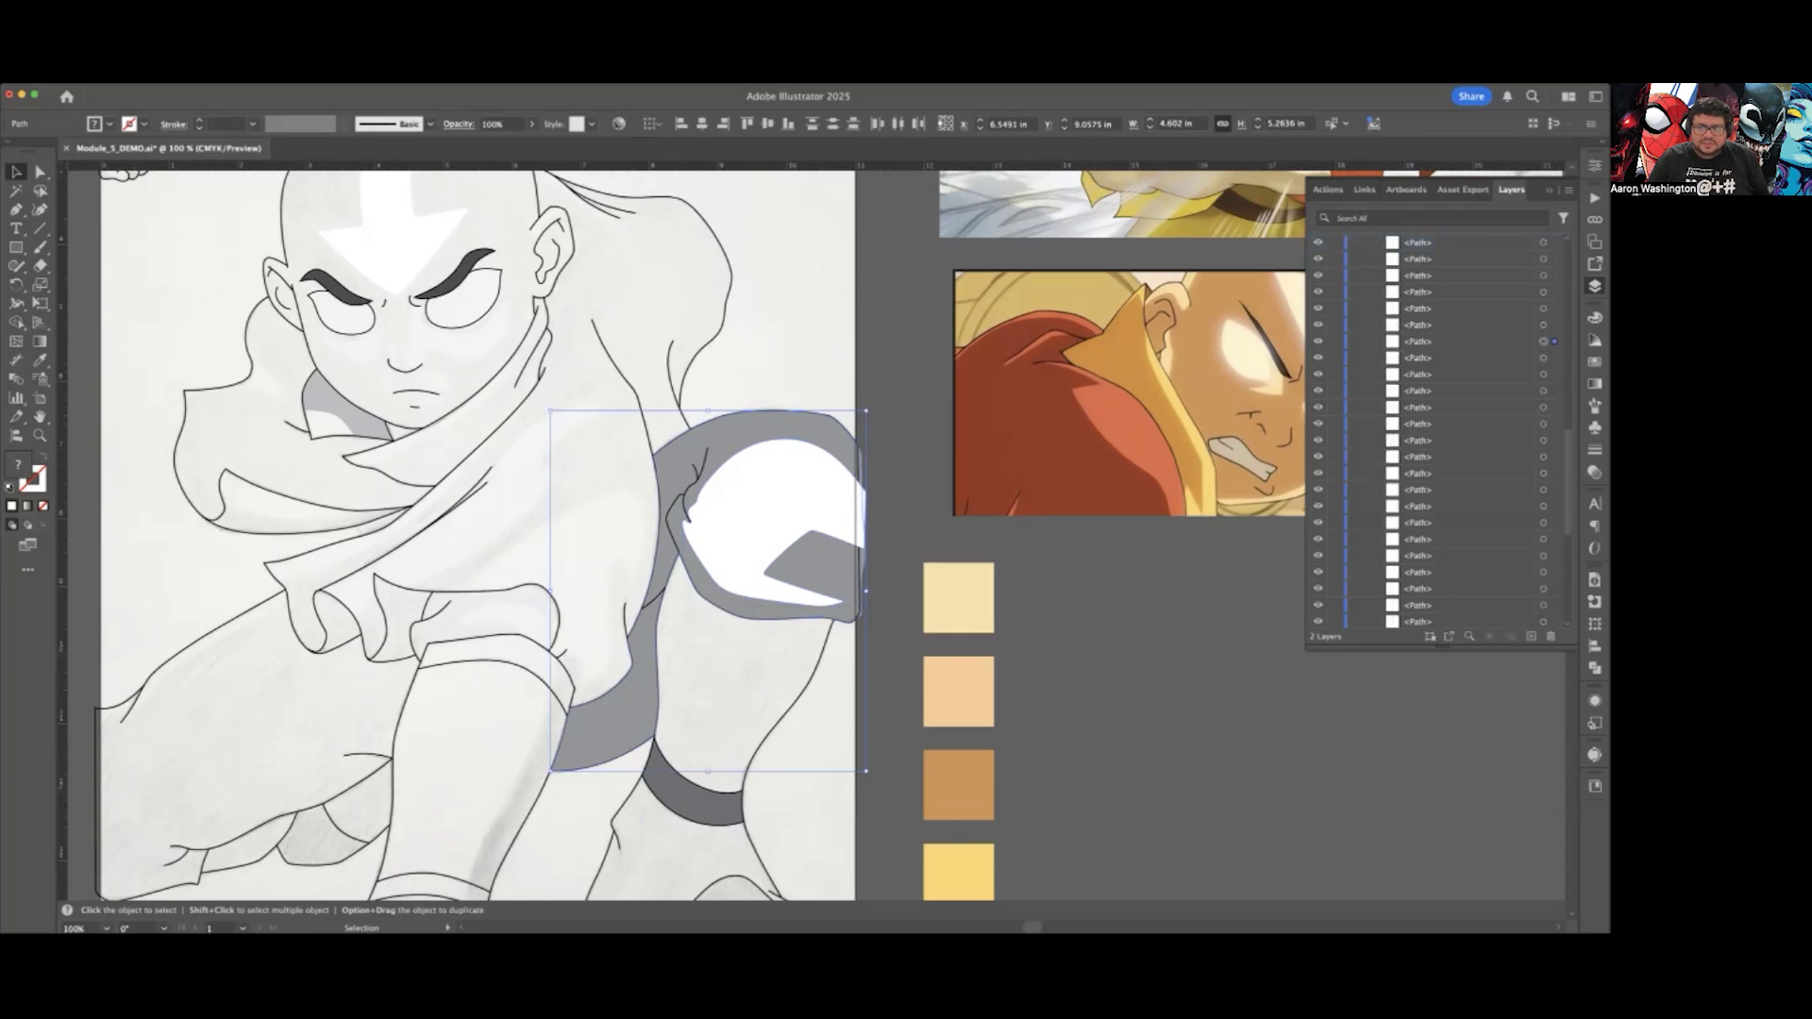
pyautogui.moveTo(1454, 479); pyautogui.dragTo(1453, 621)
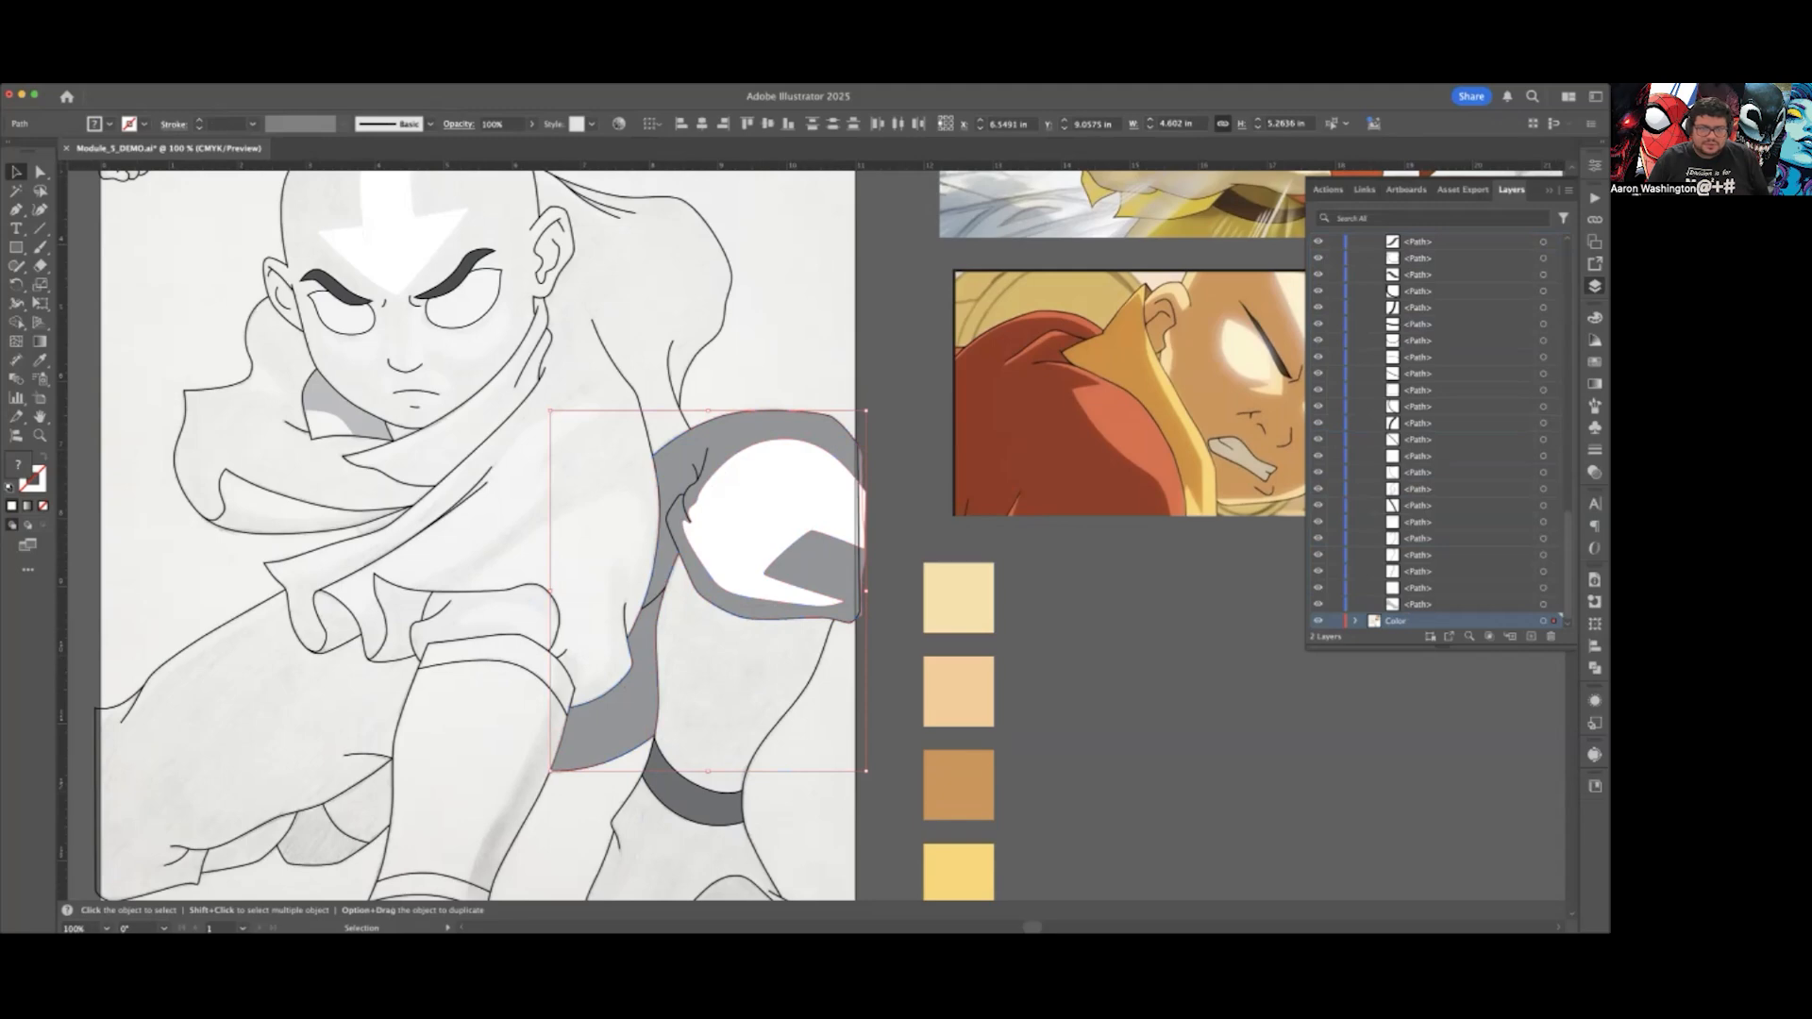
pyautogui.click(695, 798)
pyautogui.scroll(-3, 695, 798)
pyautogui.scroll(3, 695, 798)
pyautogui.scroll(2, 577, 528)
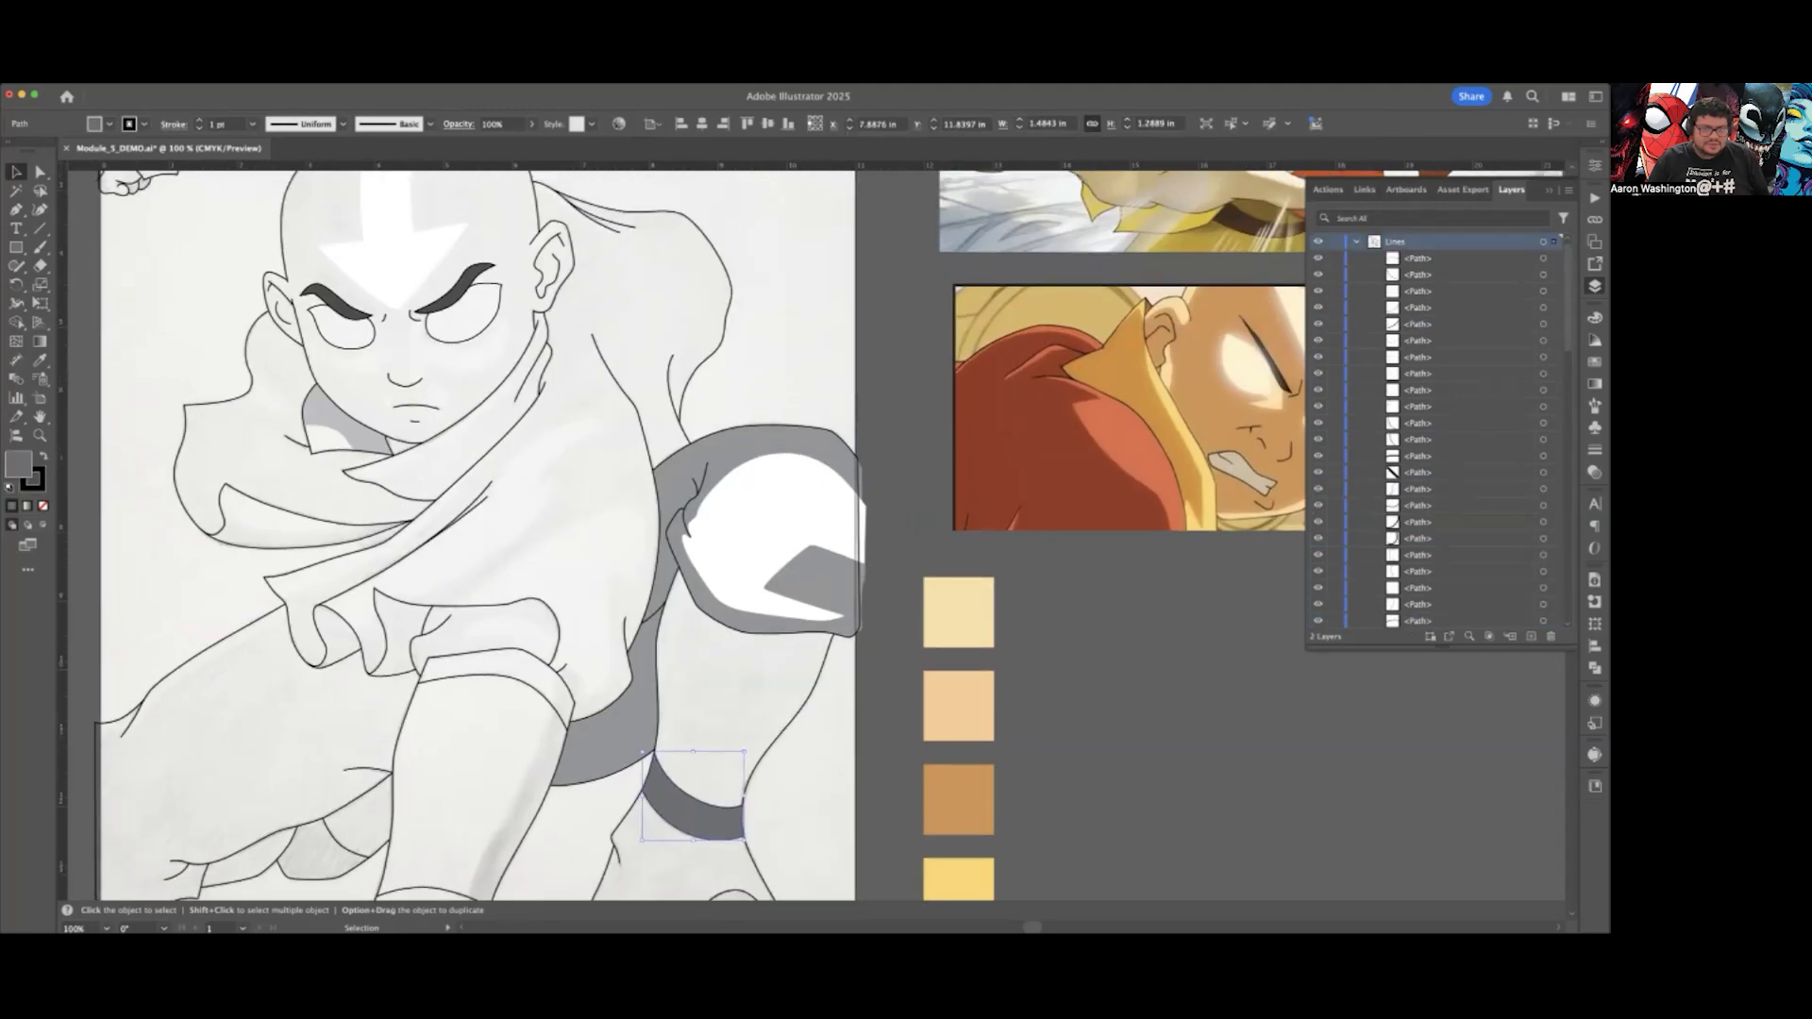
pyautogui.keyDown('shift'); pyautogui.click(479, 293); pyautogui.keyUp('shift')
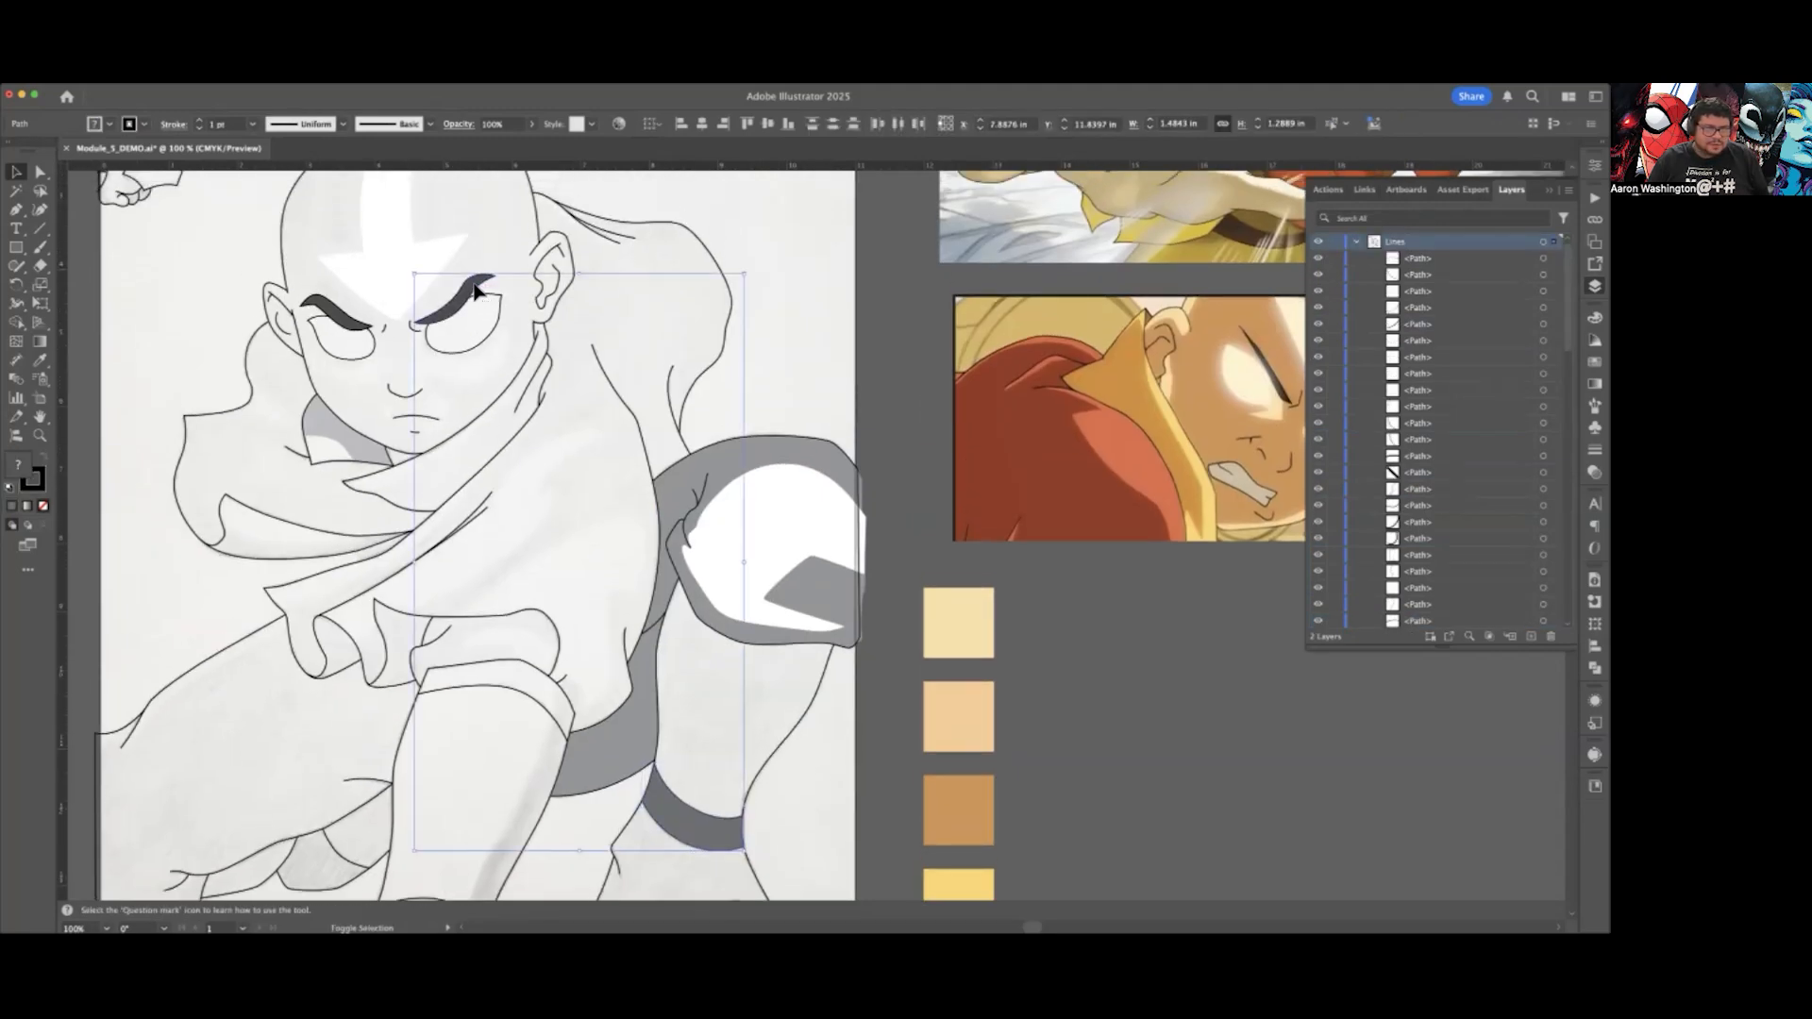
pyautogui.keyDown('shift'); pyautogui.click(335, 312); pyautogui.keyUp('shift')
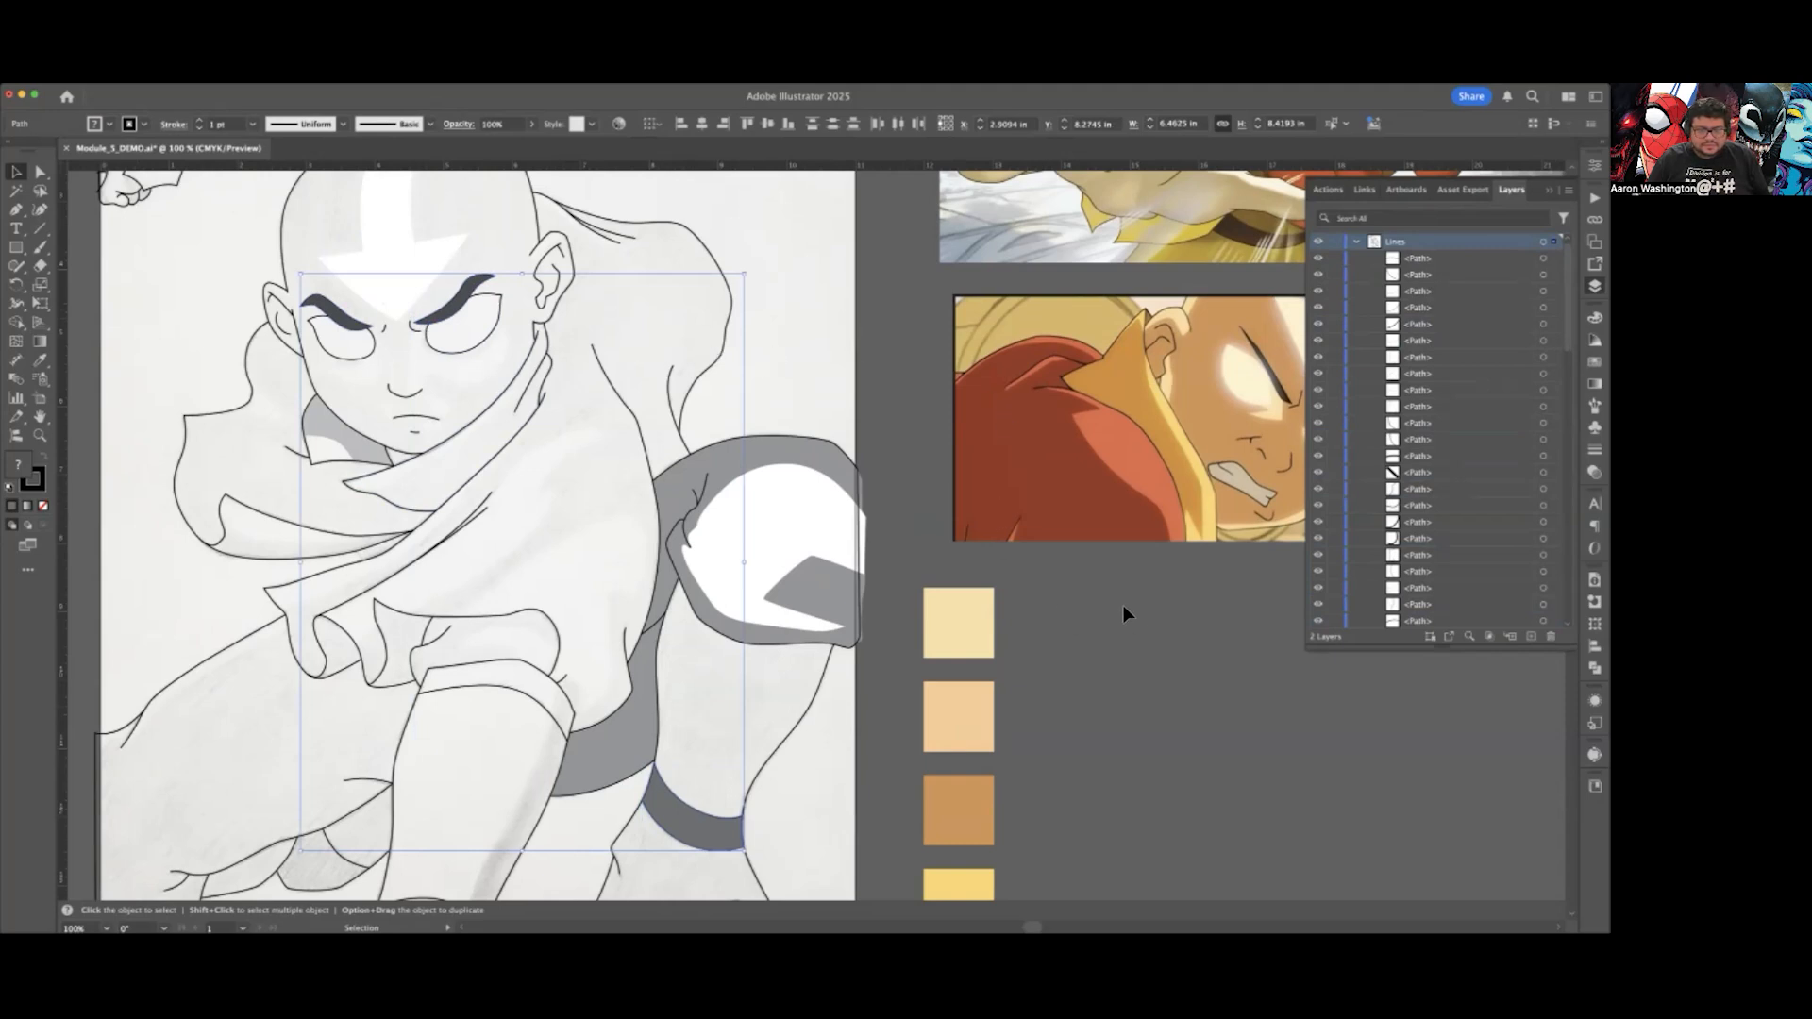
pyautogui.scroll(-8, 1438, 431)
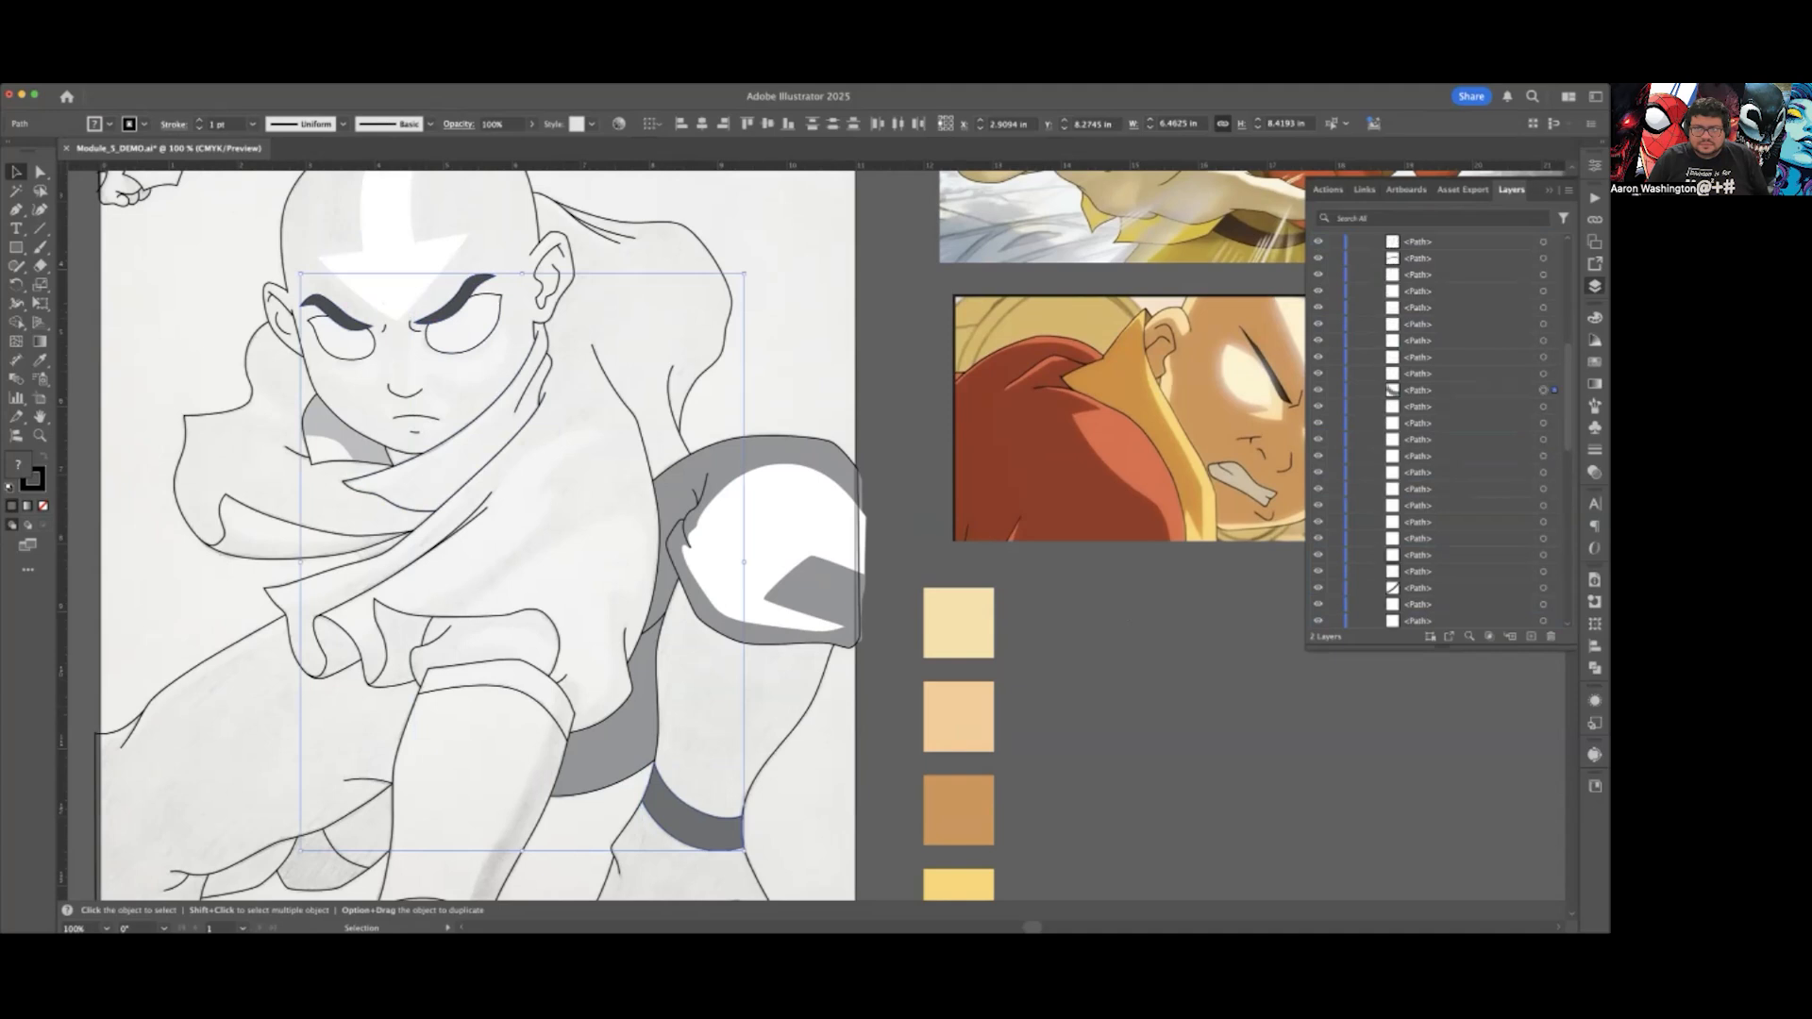
pyautogui.click(1168, 569)
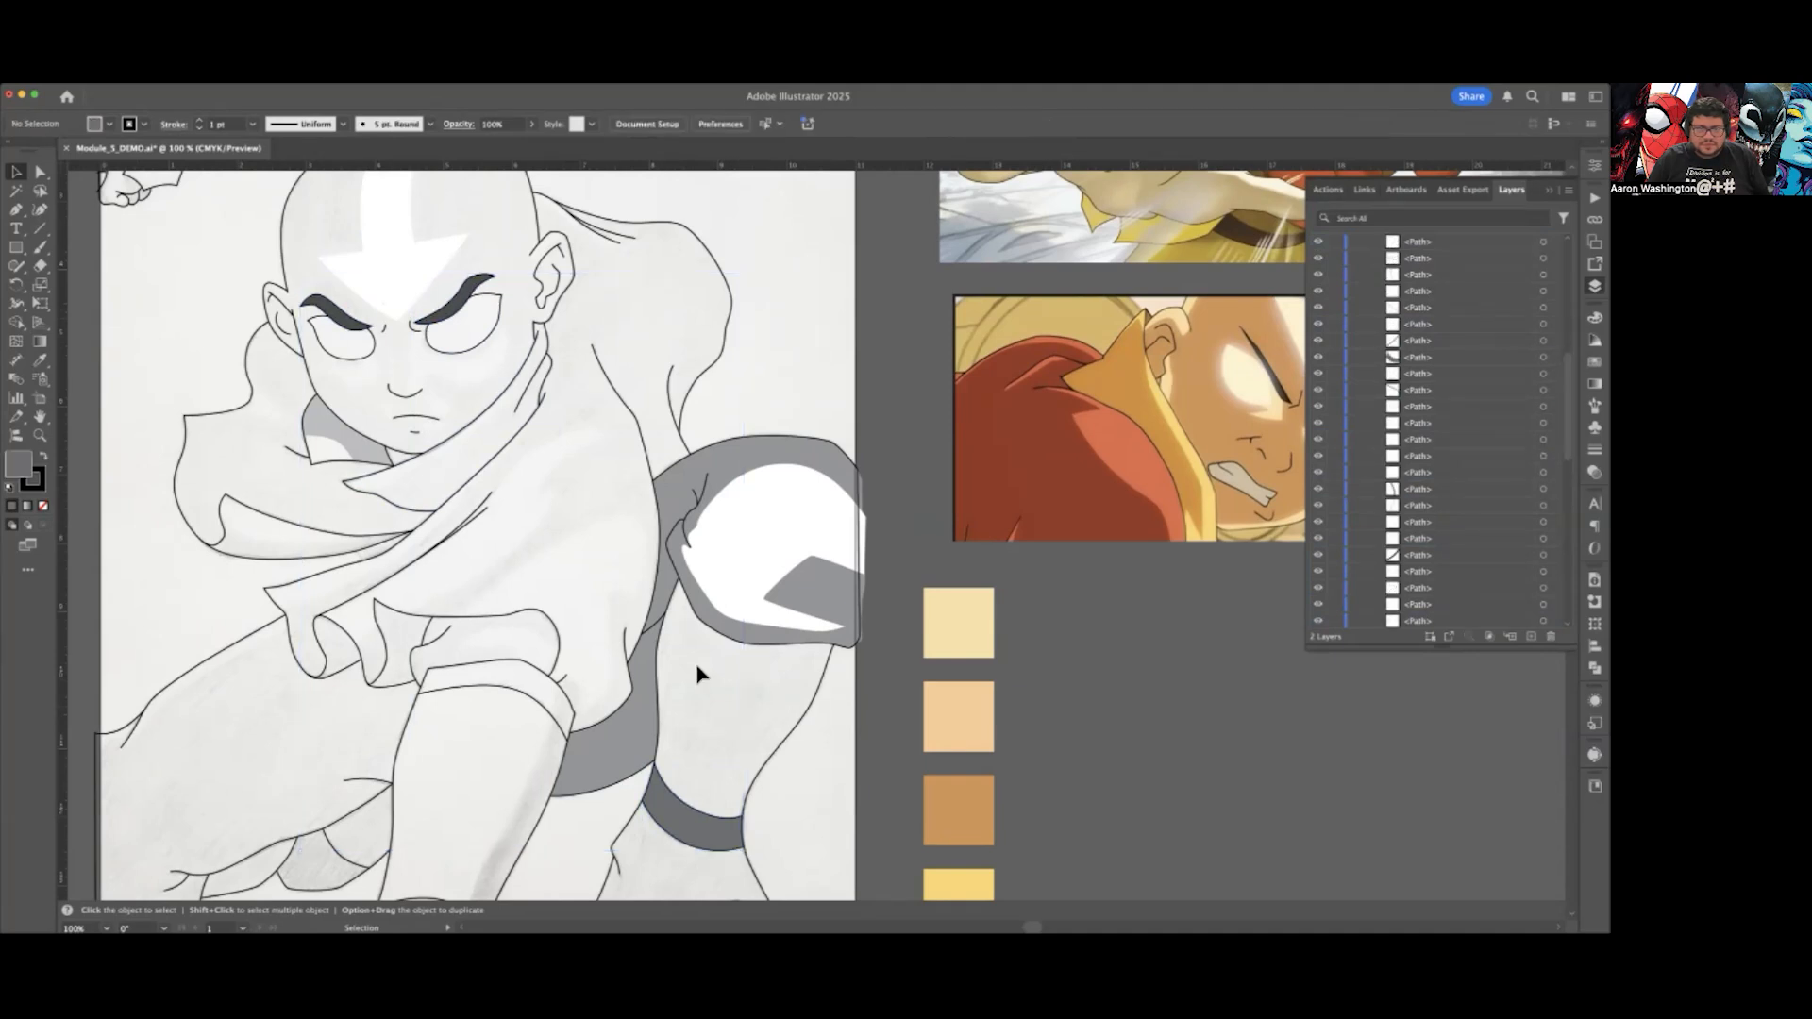
# Step: Move the dark gray ankle band from the Lines layer into the Color layer
pyautogui.click(693, 827)
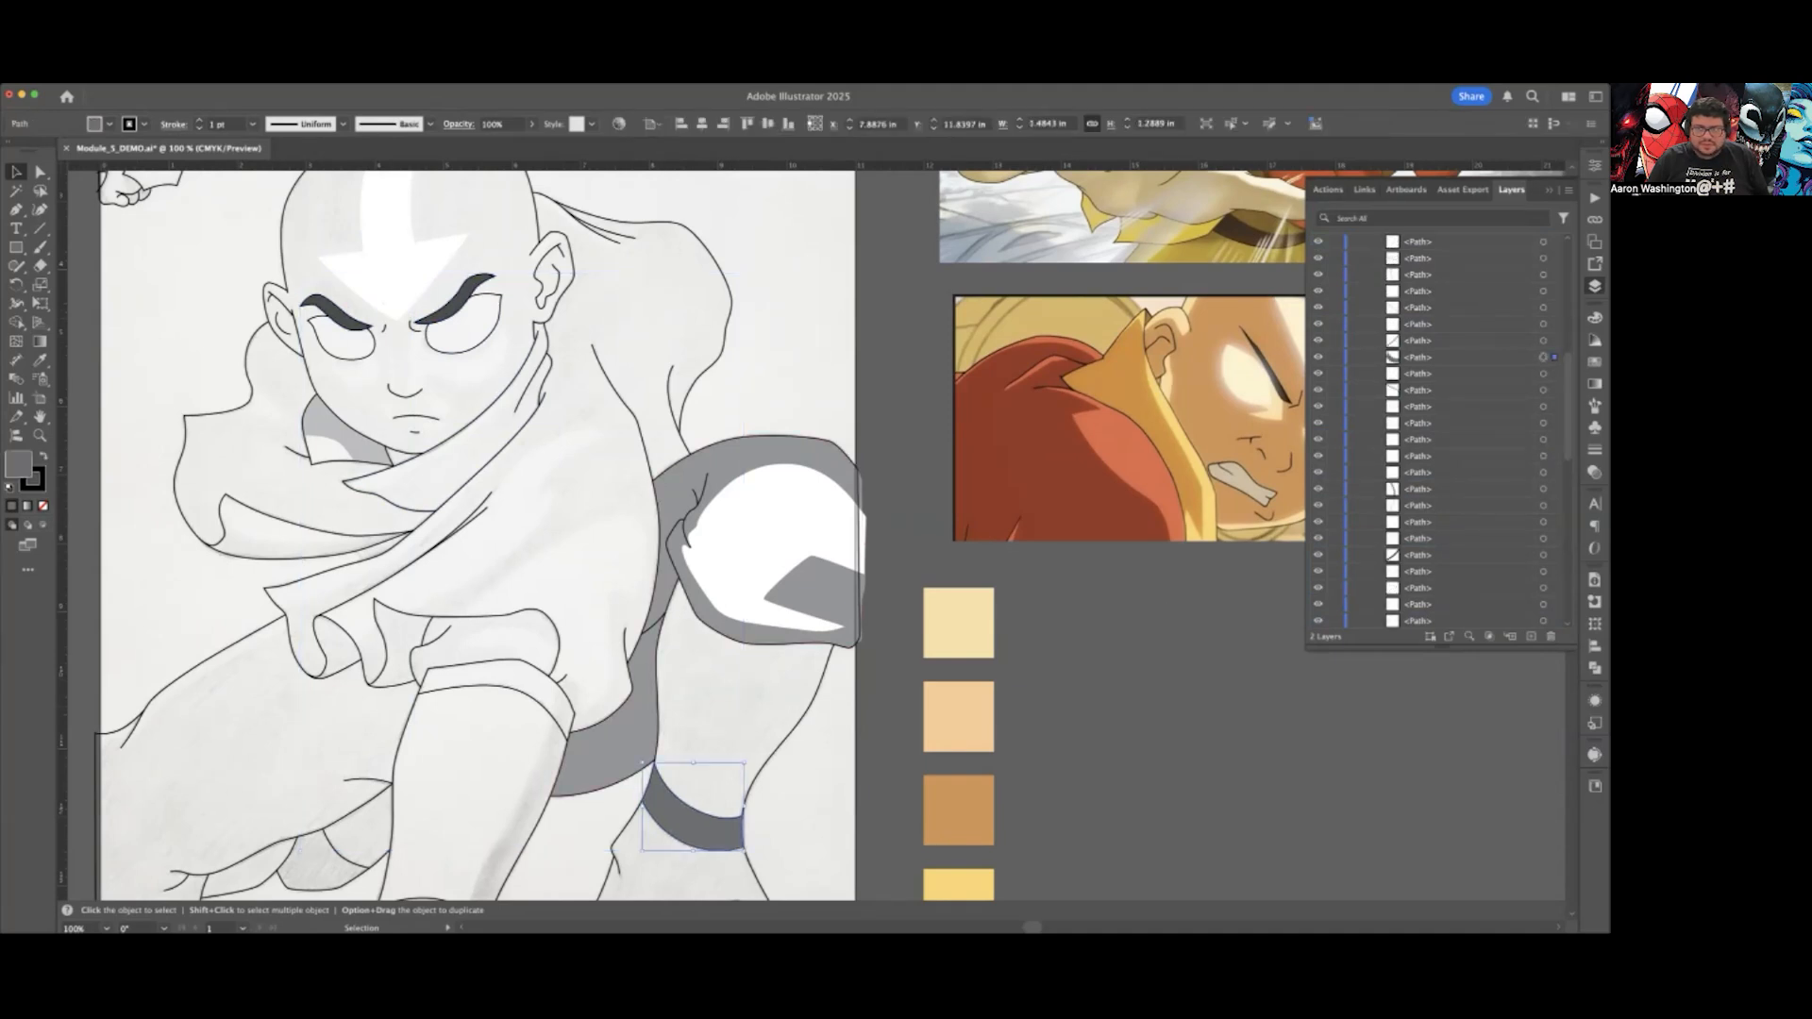
pyautogui.moveTo(1463, 356); pyautogui.dragTo(1462, 620)
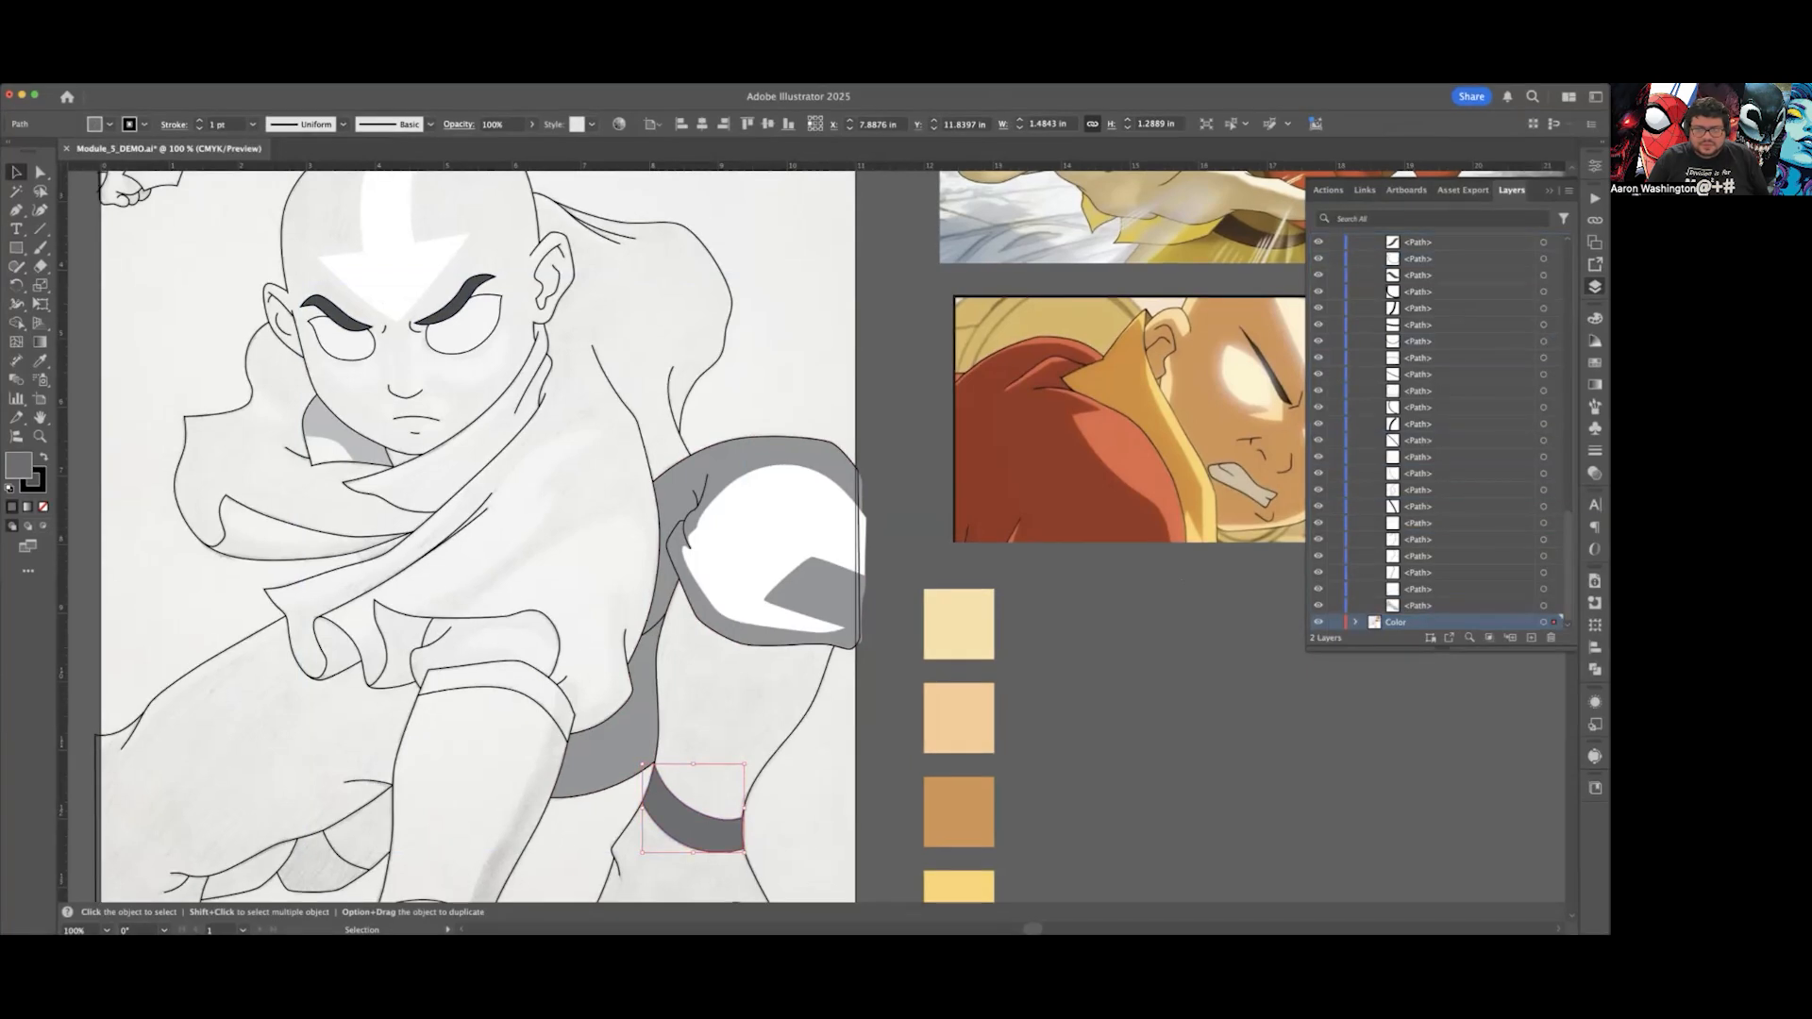
pyautogui.moveTo(439, 327); pyautogui.dragTo(487, 321)
pyautogui.press('super+z')
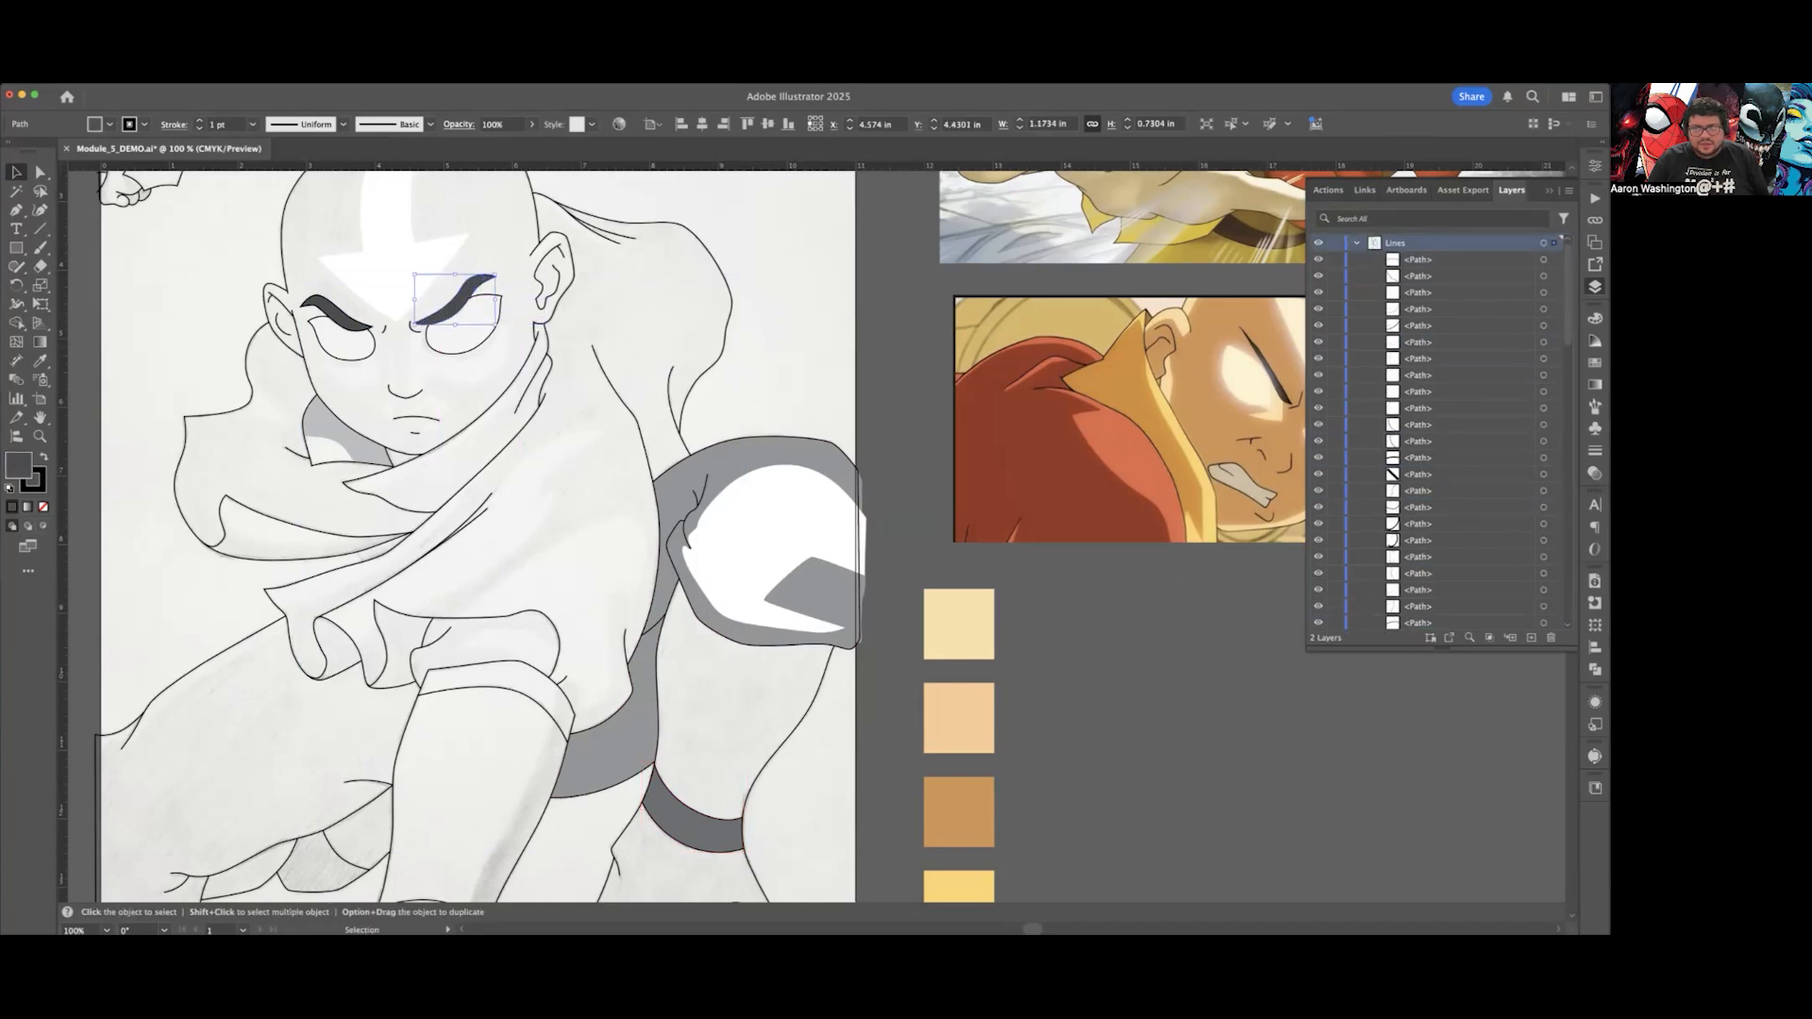
# Step: Collapse and lock the Lines layer, and make the expanded Color layer active
pyautogui.click(1356, 243)
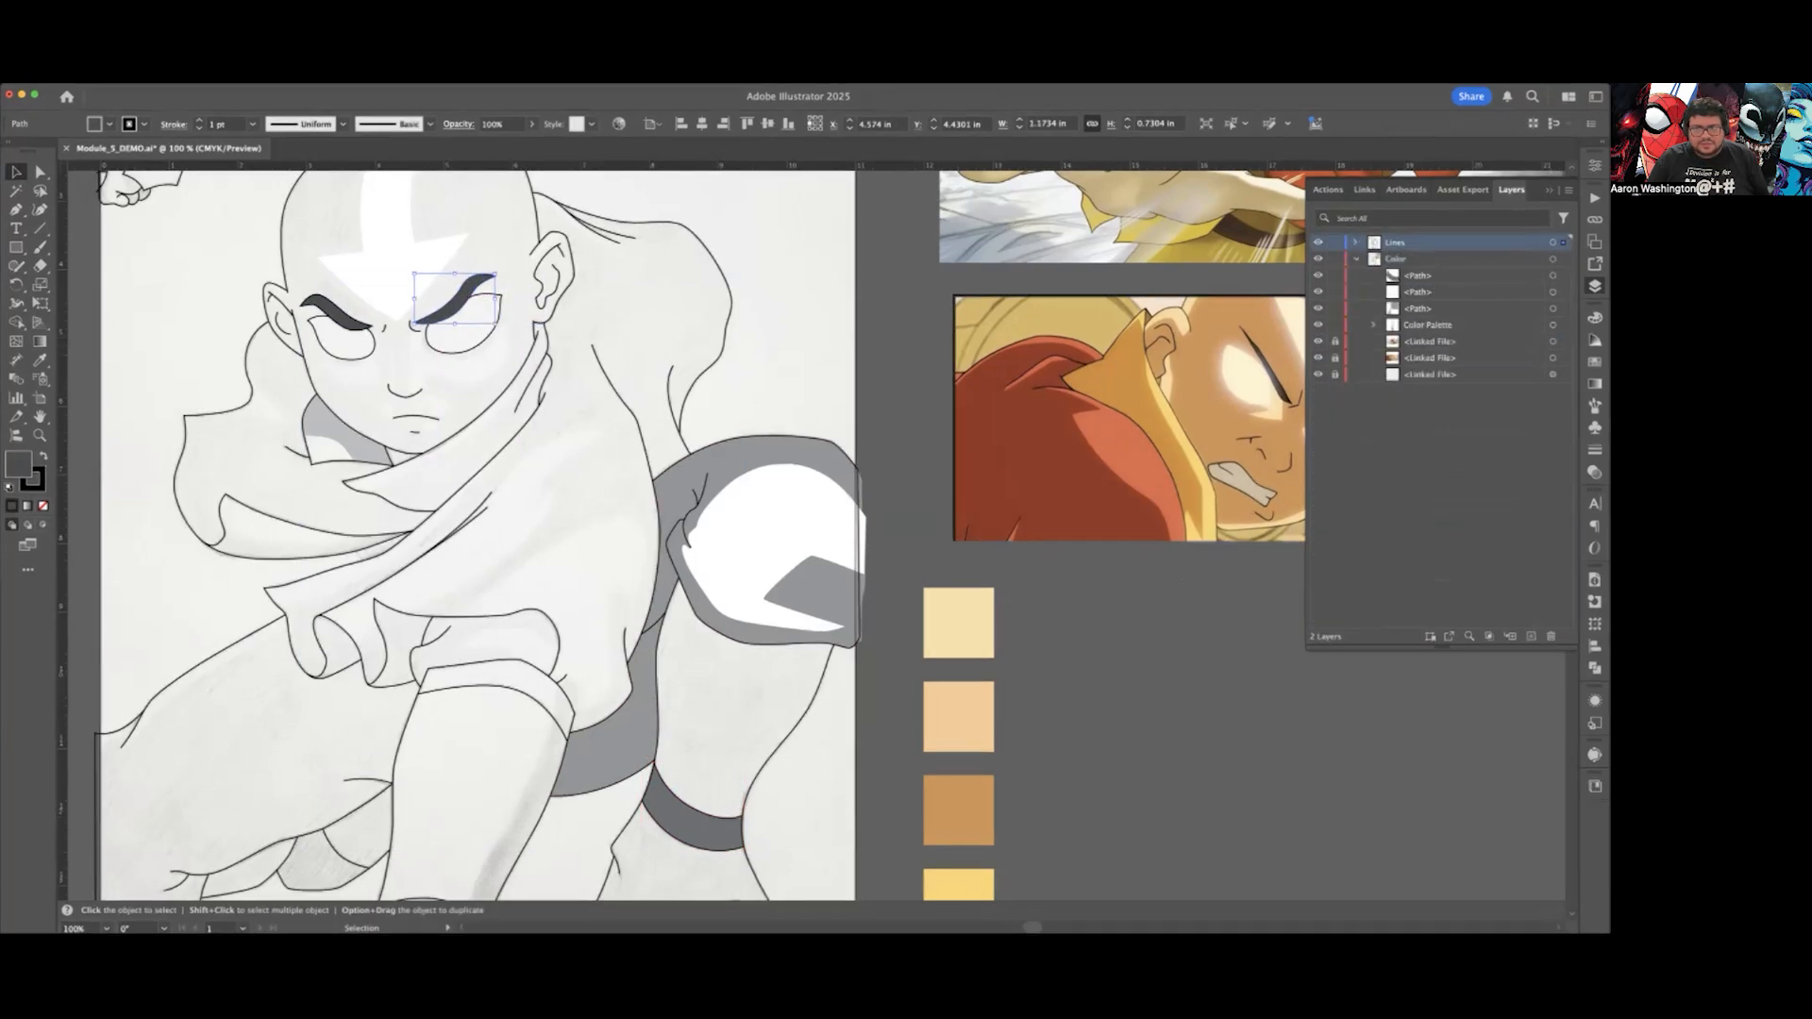
pyautogui.click(1334, 242)
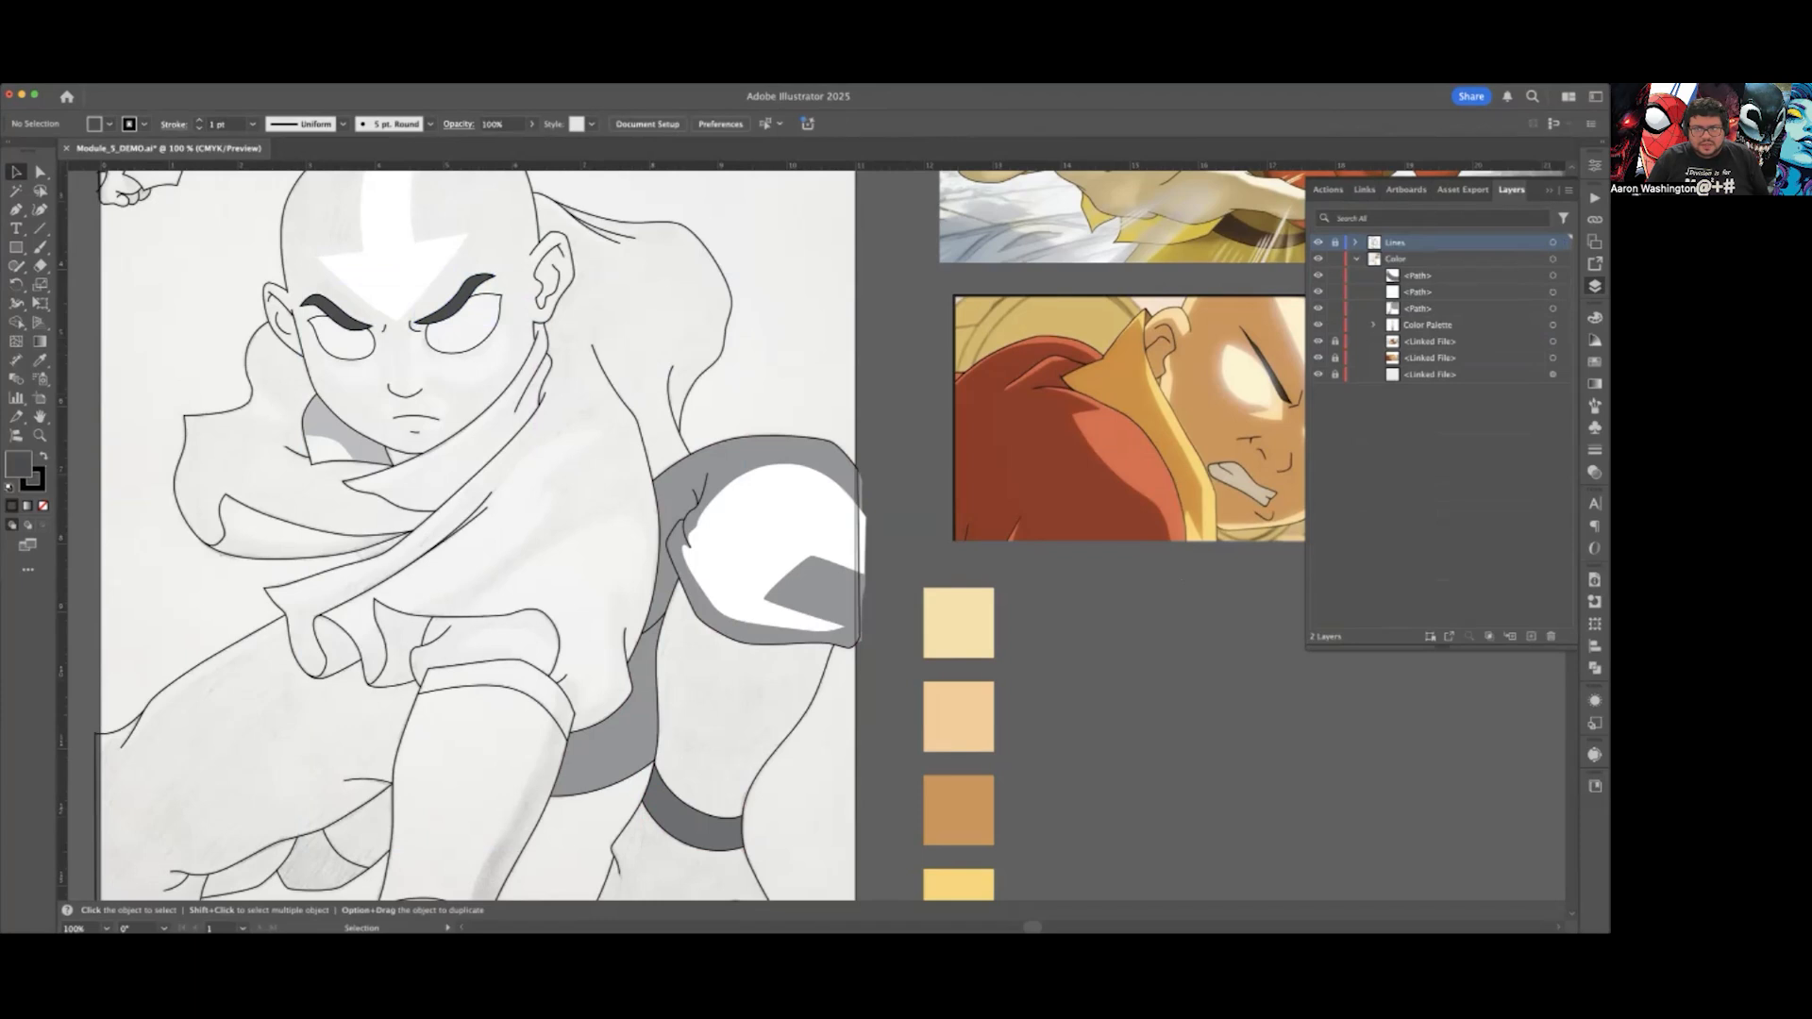
pyautogui.click(1435, 259)
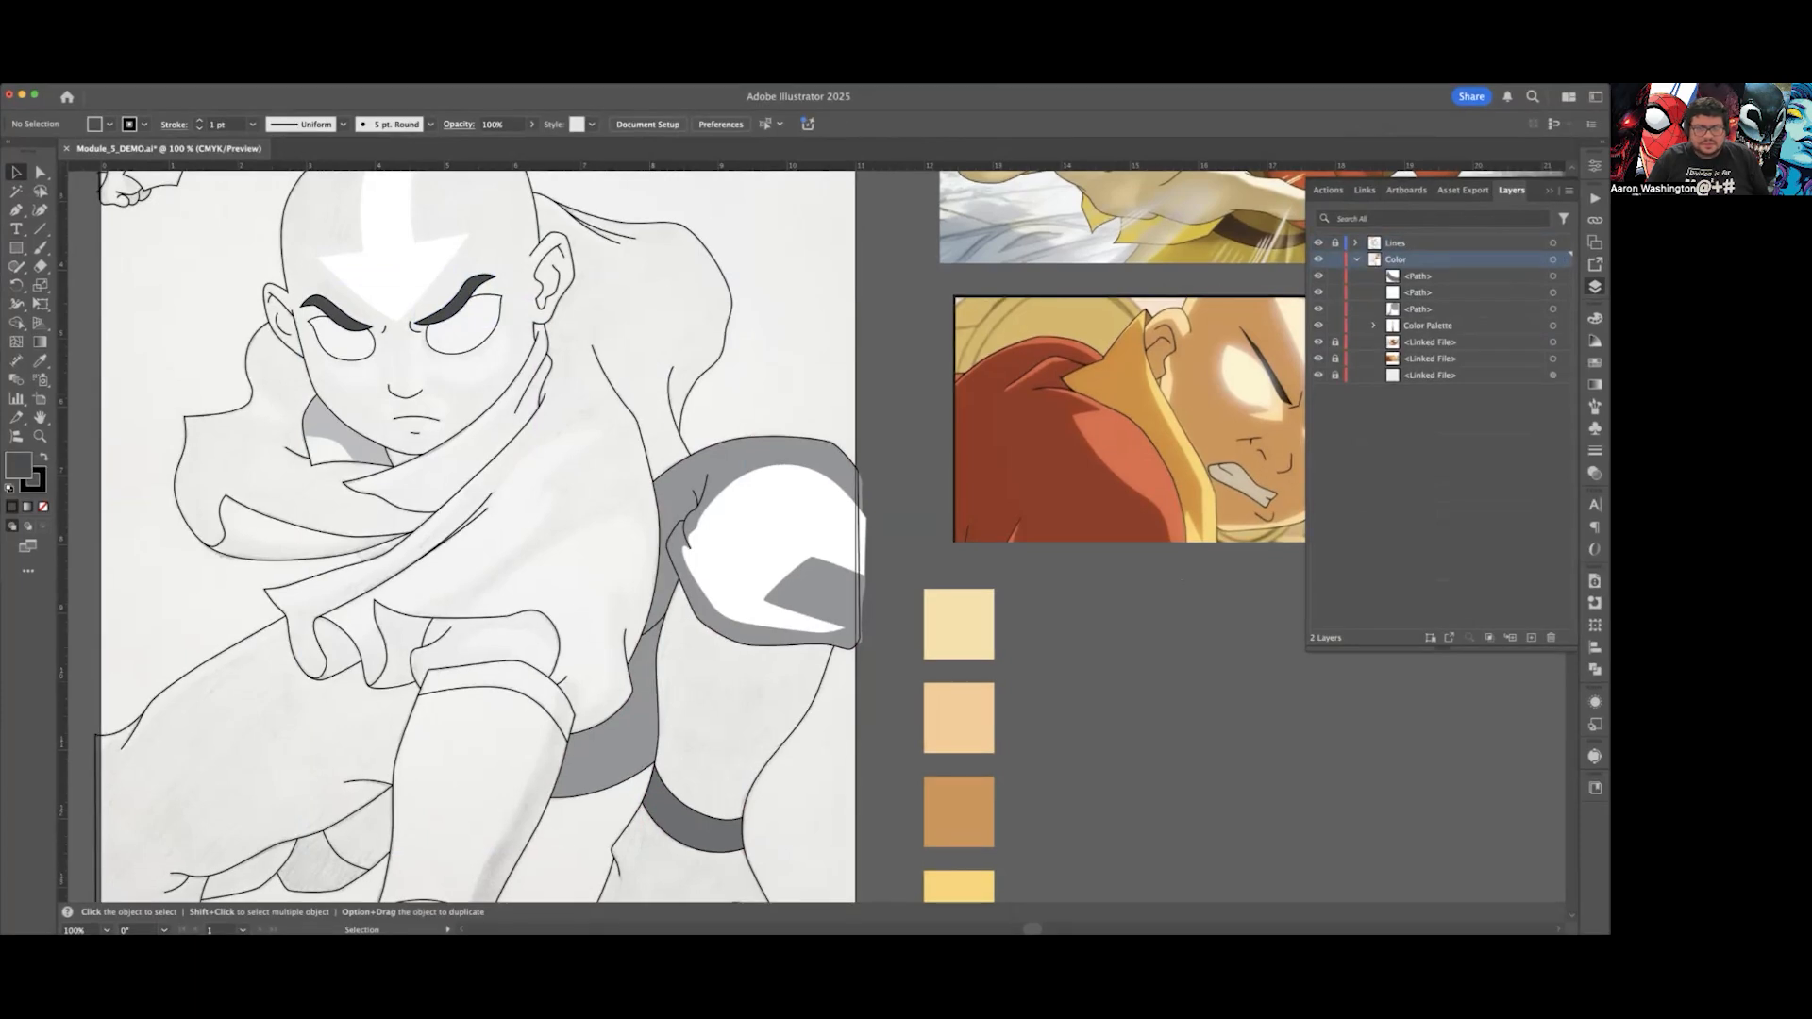
# Step: Ungroup the sampled color palette beside the artwork and select only its pale cream square
pyautogui.scroll(-2, 1034, 619)
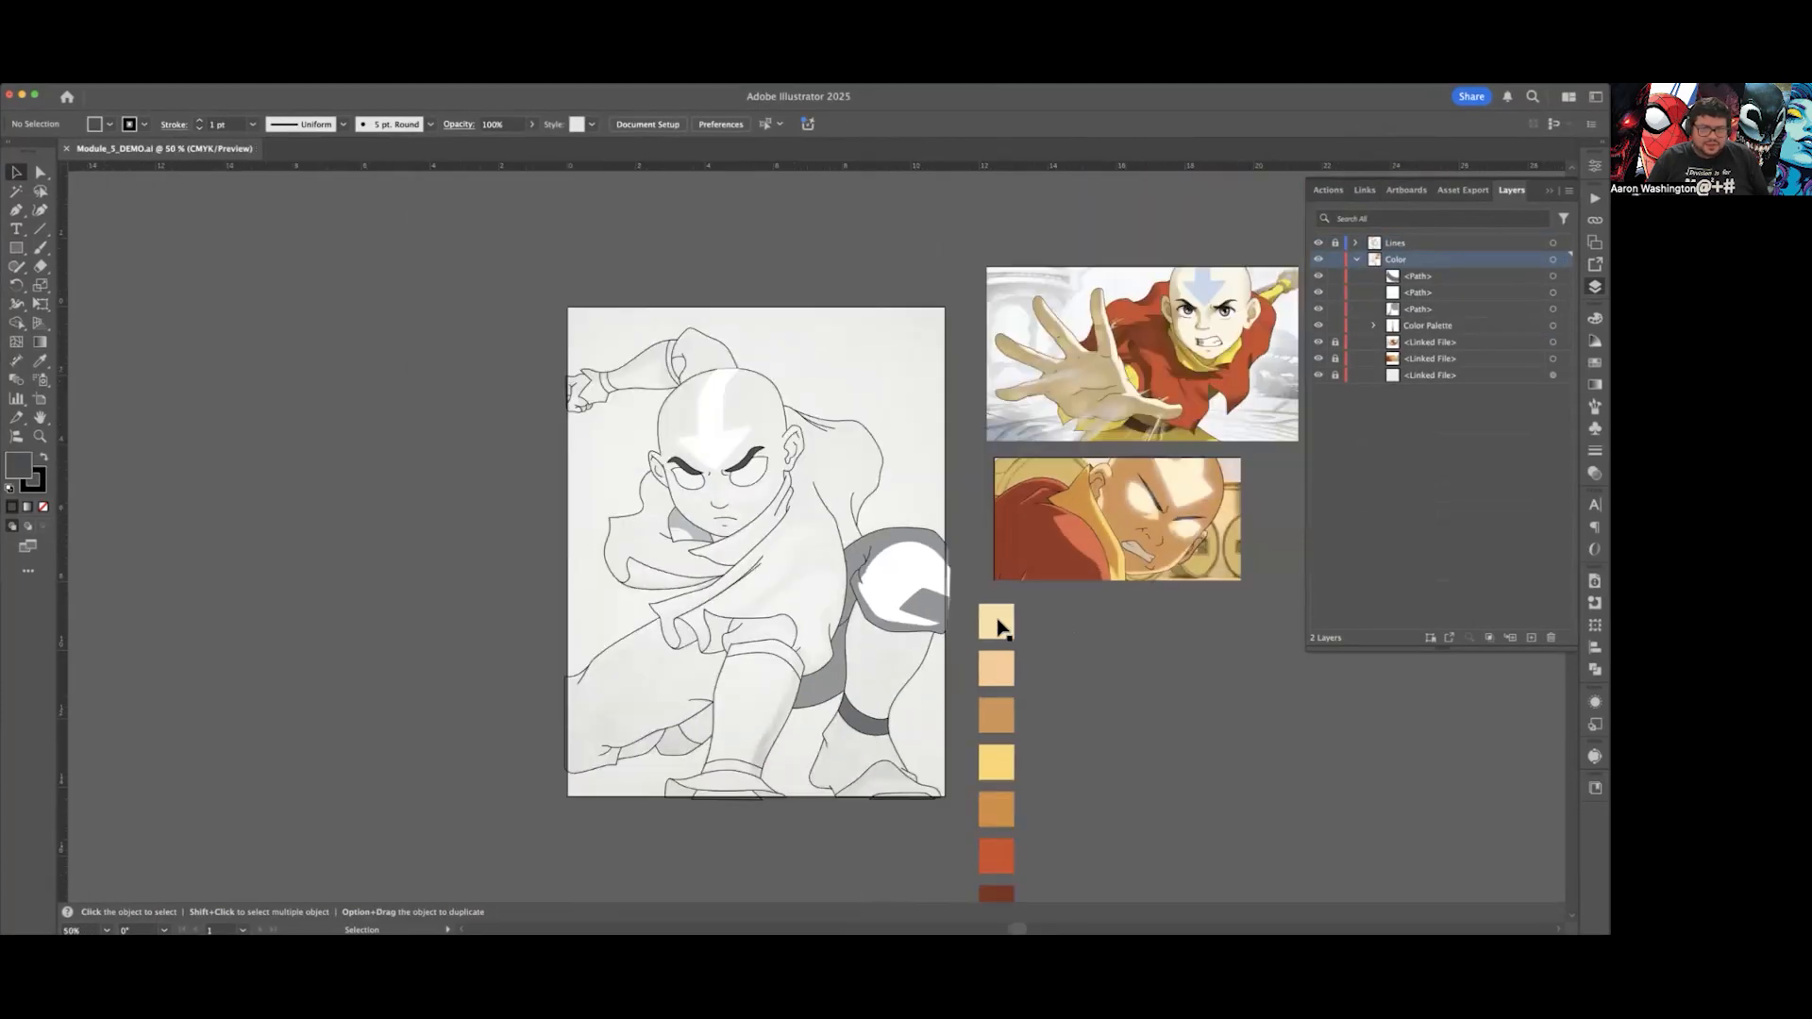
pyautogui.hscroll(3, 1061, 638)
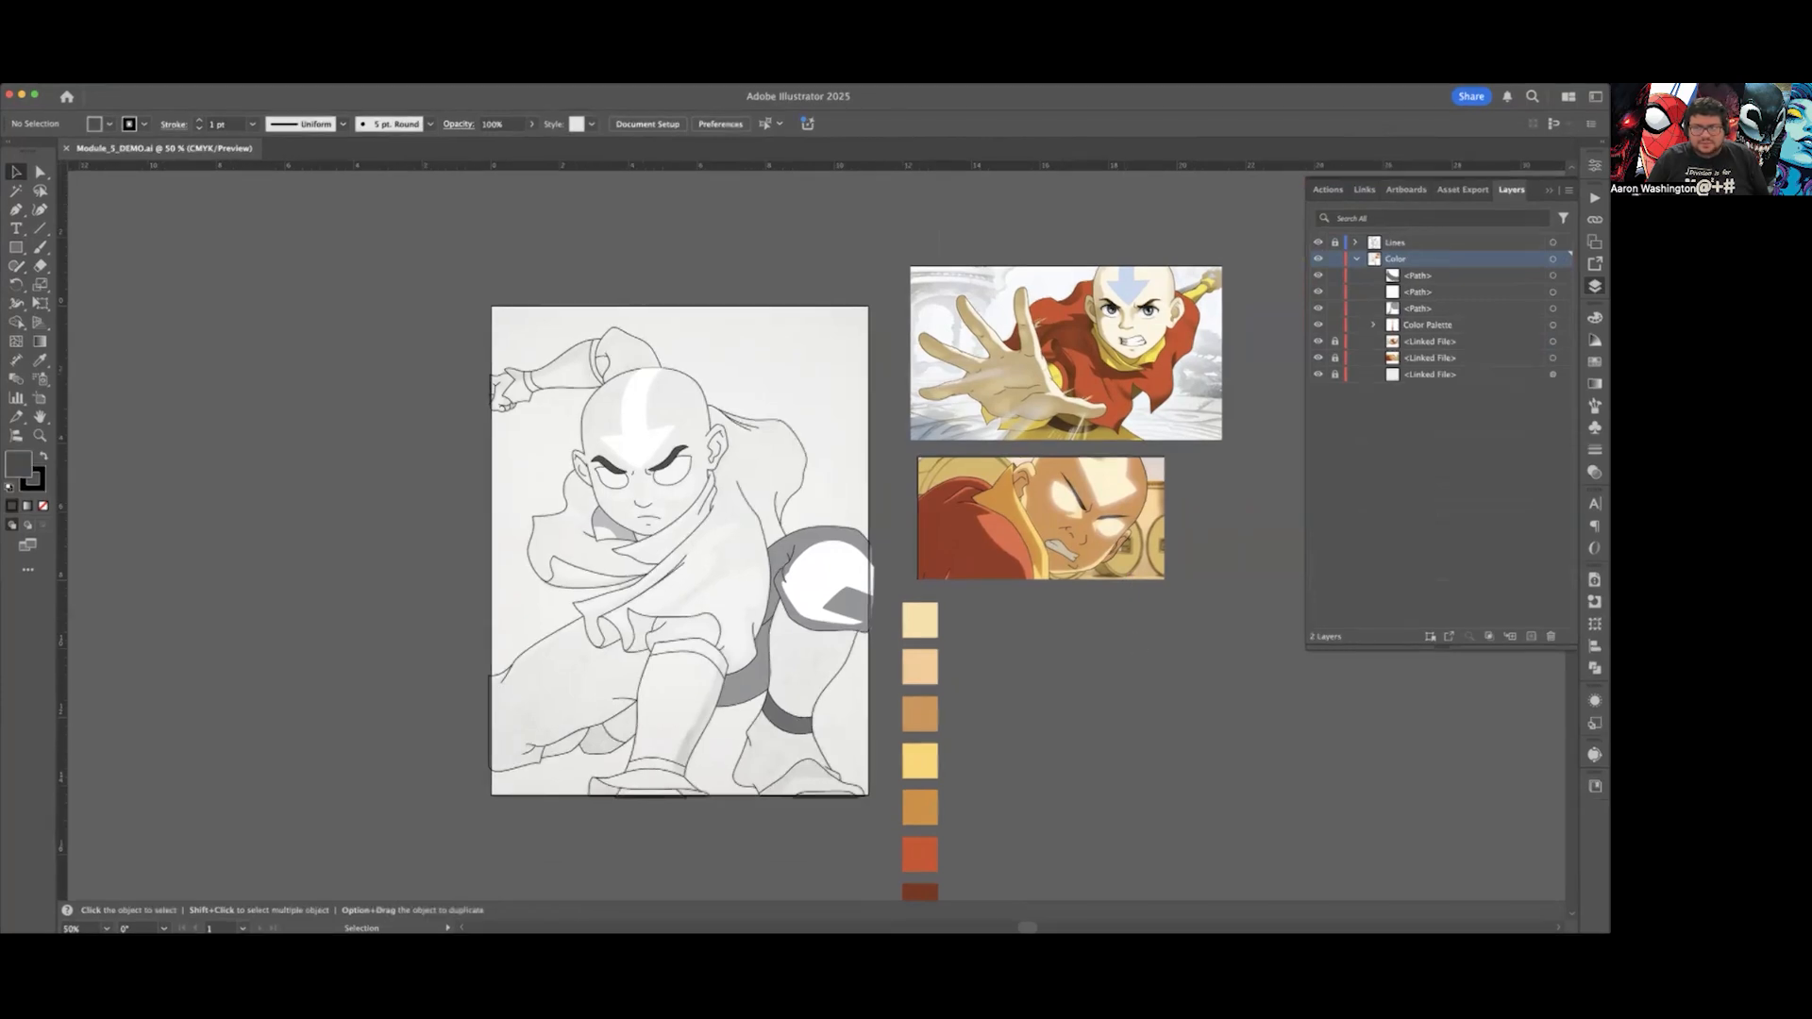
pyautogui.press('F7')
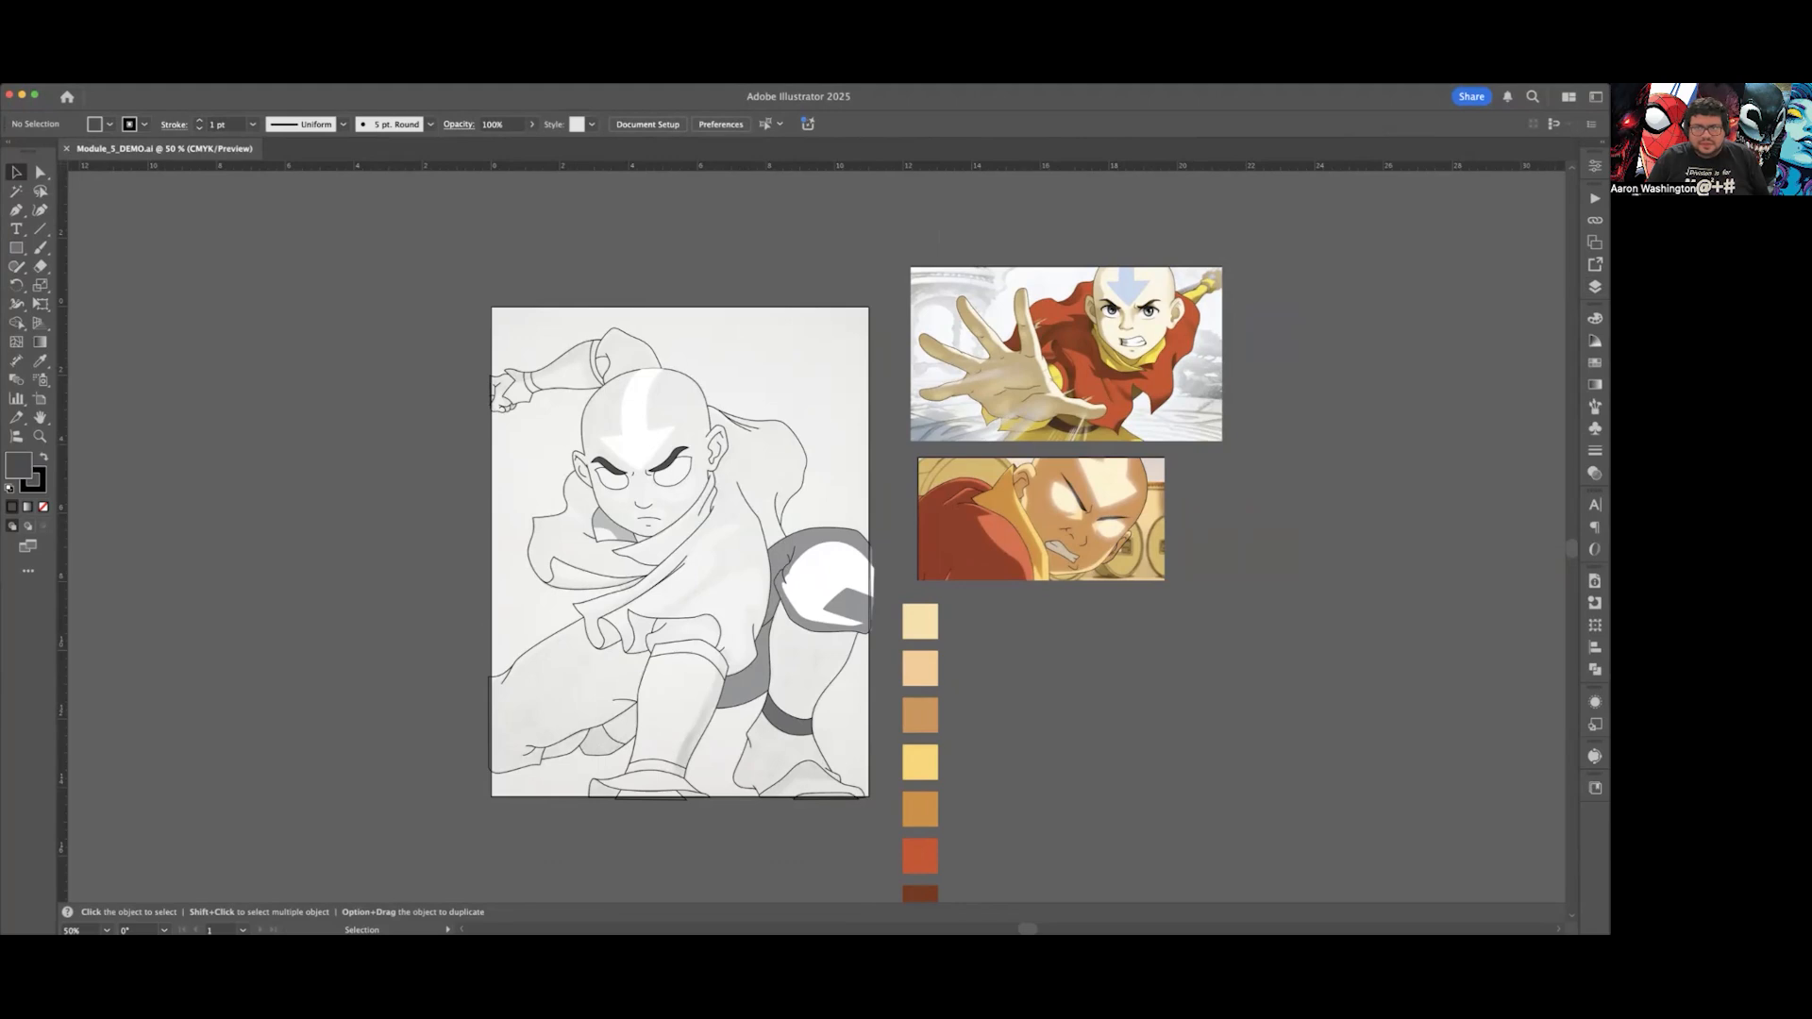
pyautogui.click(921, 625)
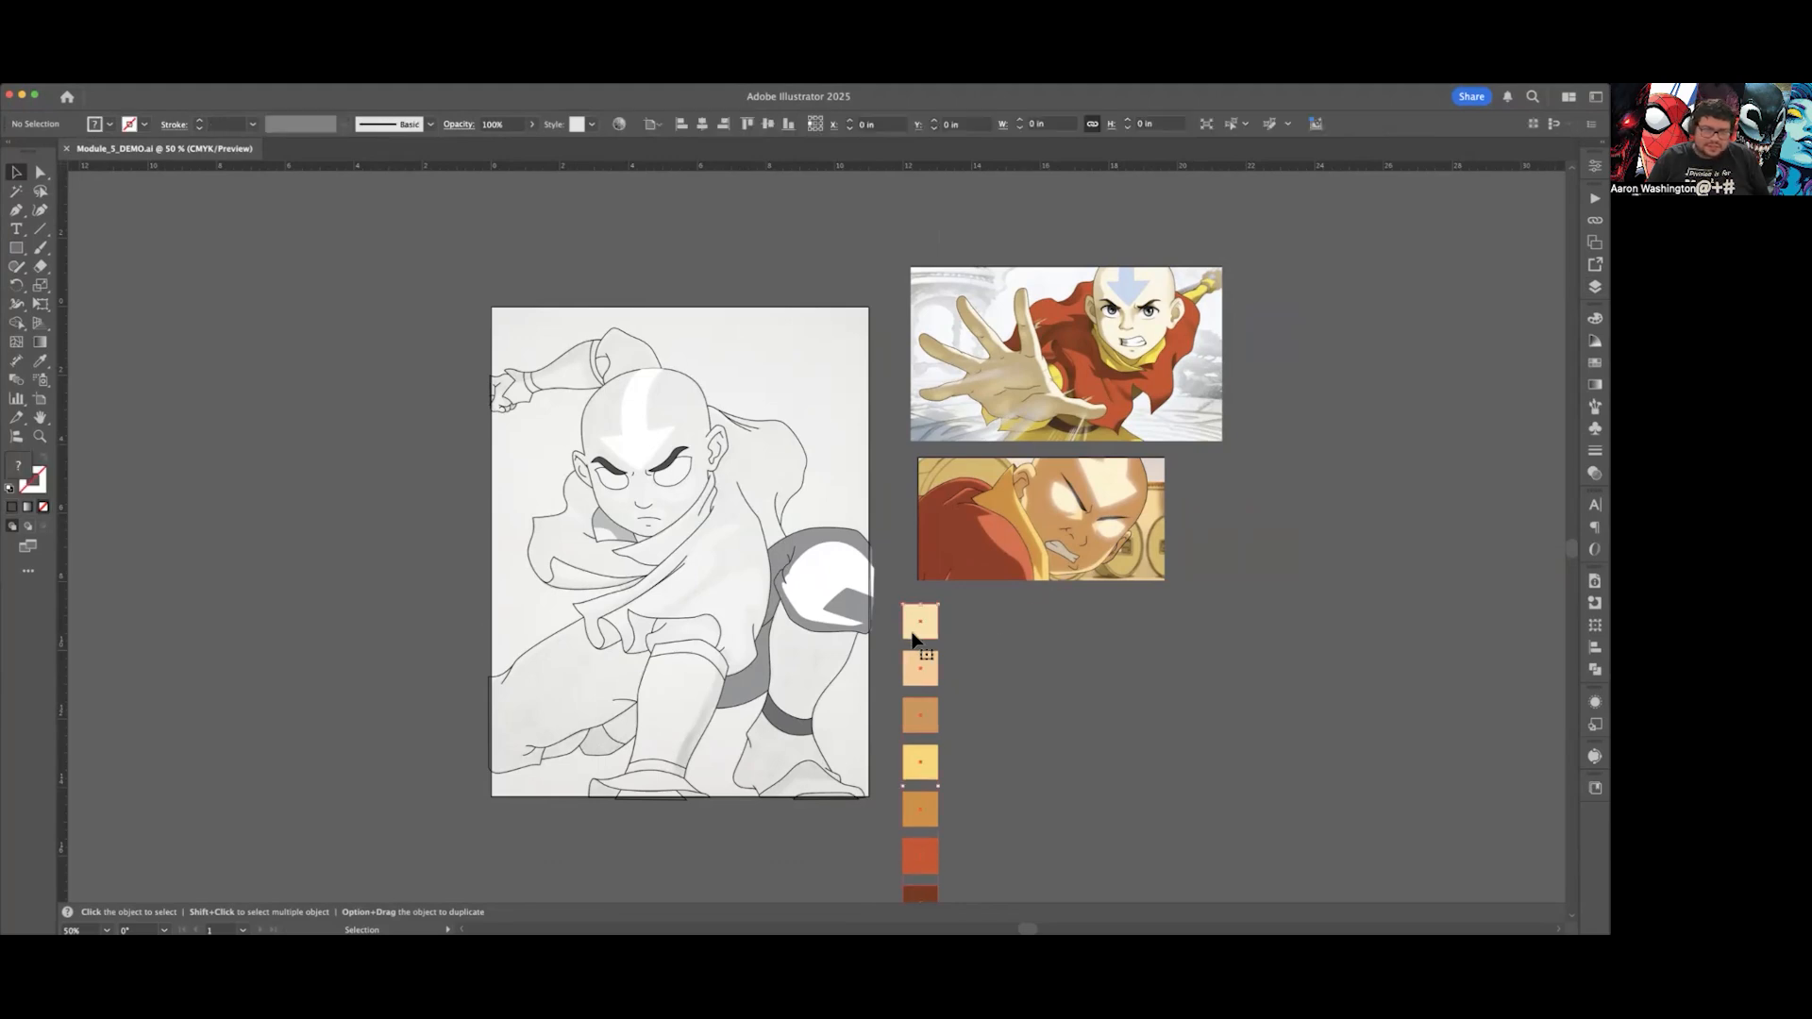
pyautogui.keyDown('alt'); pyautogui.scroll(2, 920, 665); pyautogui.keyUp('alt')
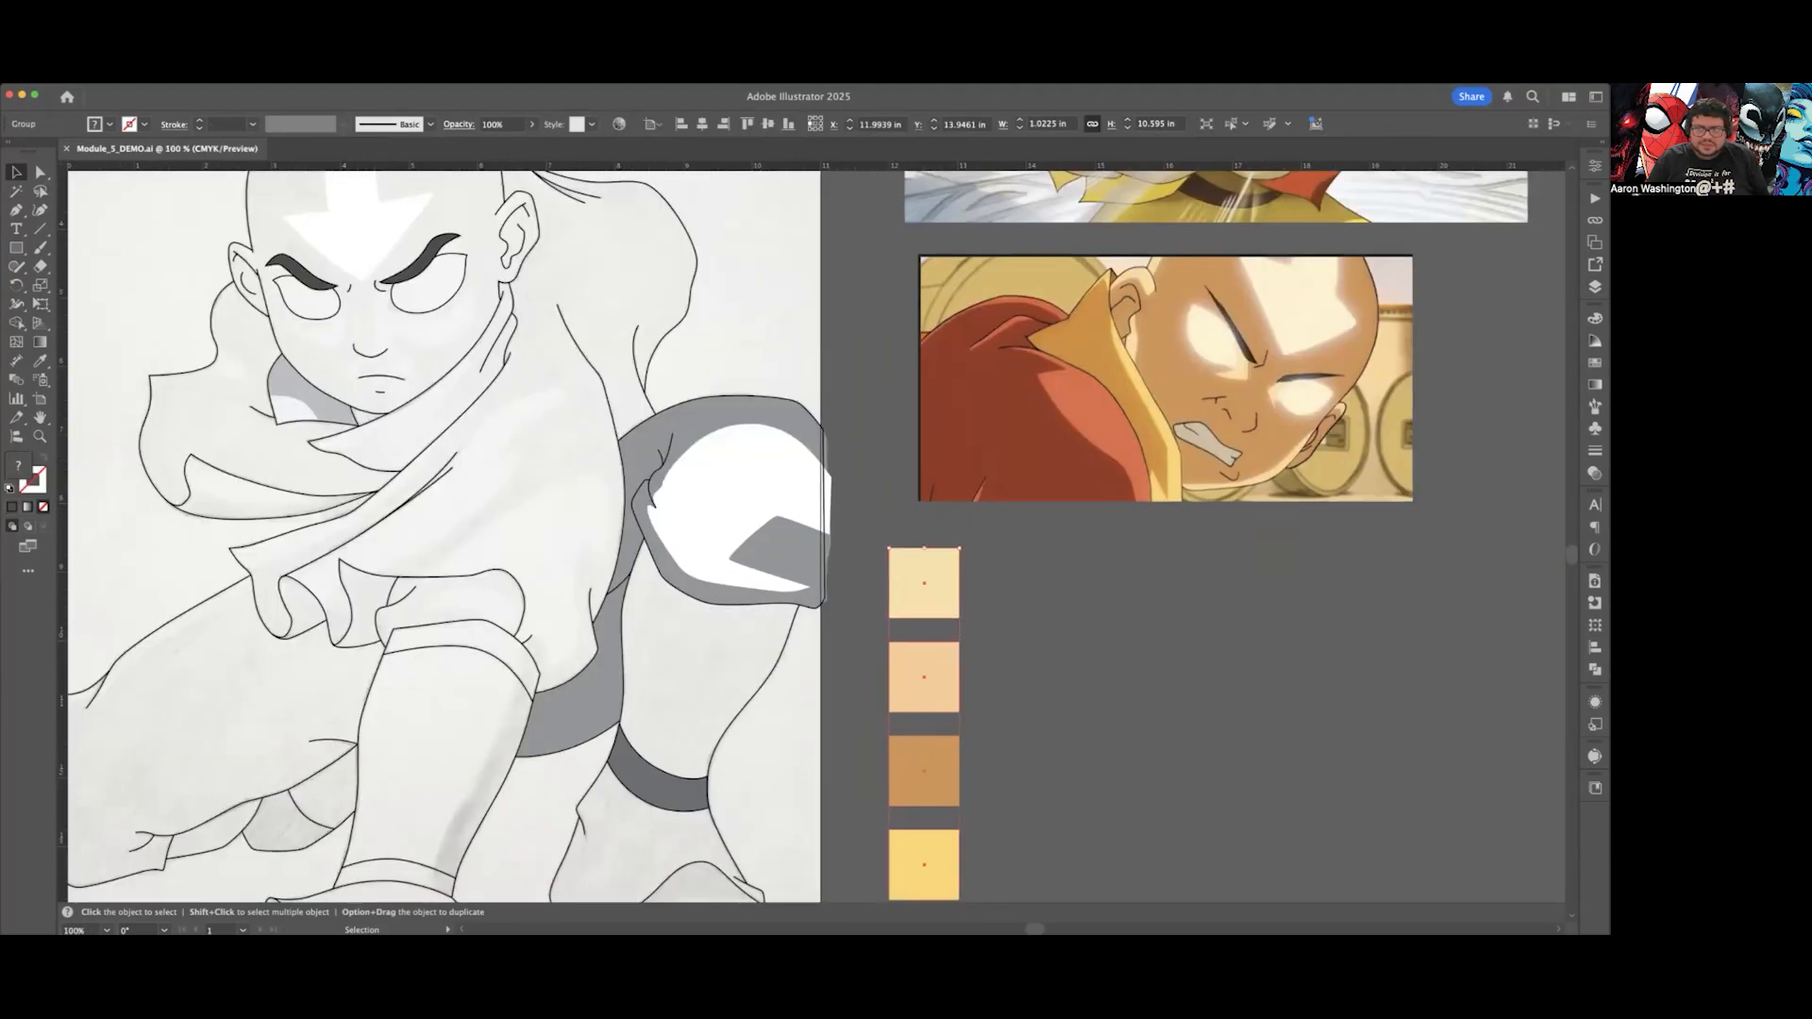
pyautogui.click(938, 594)
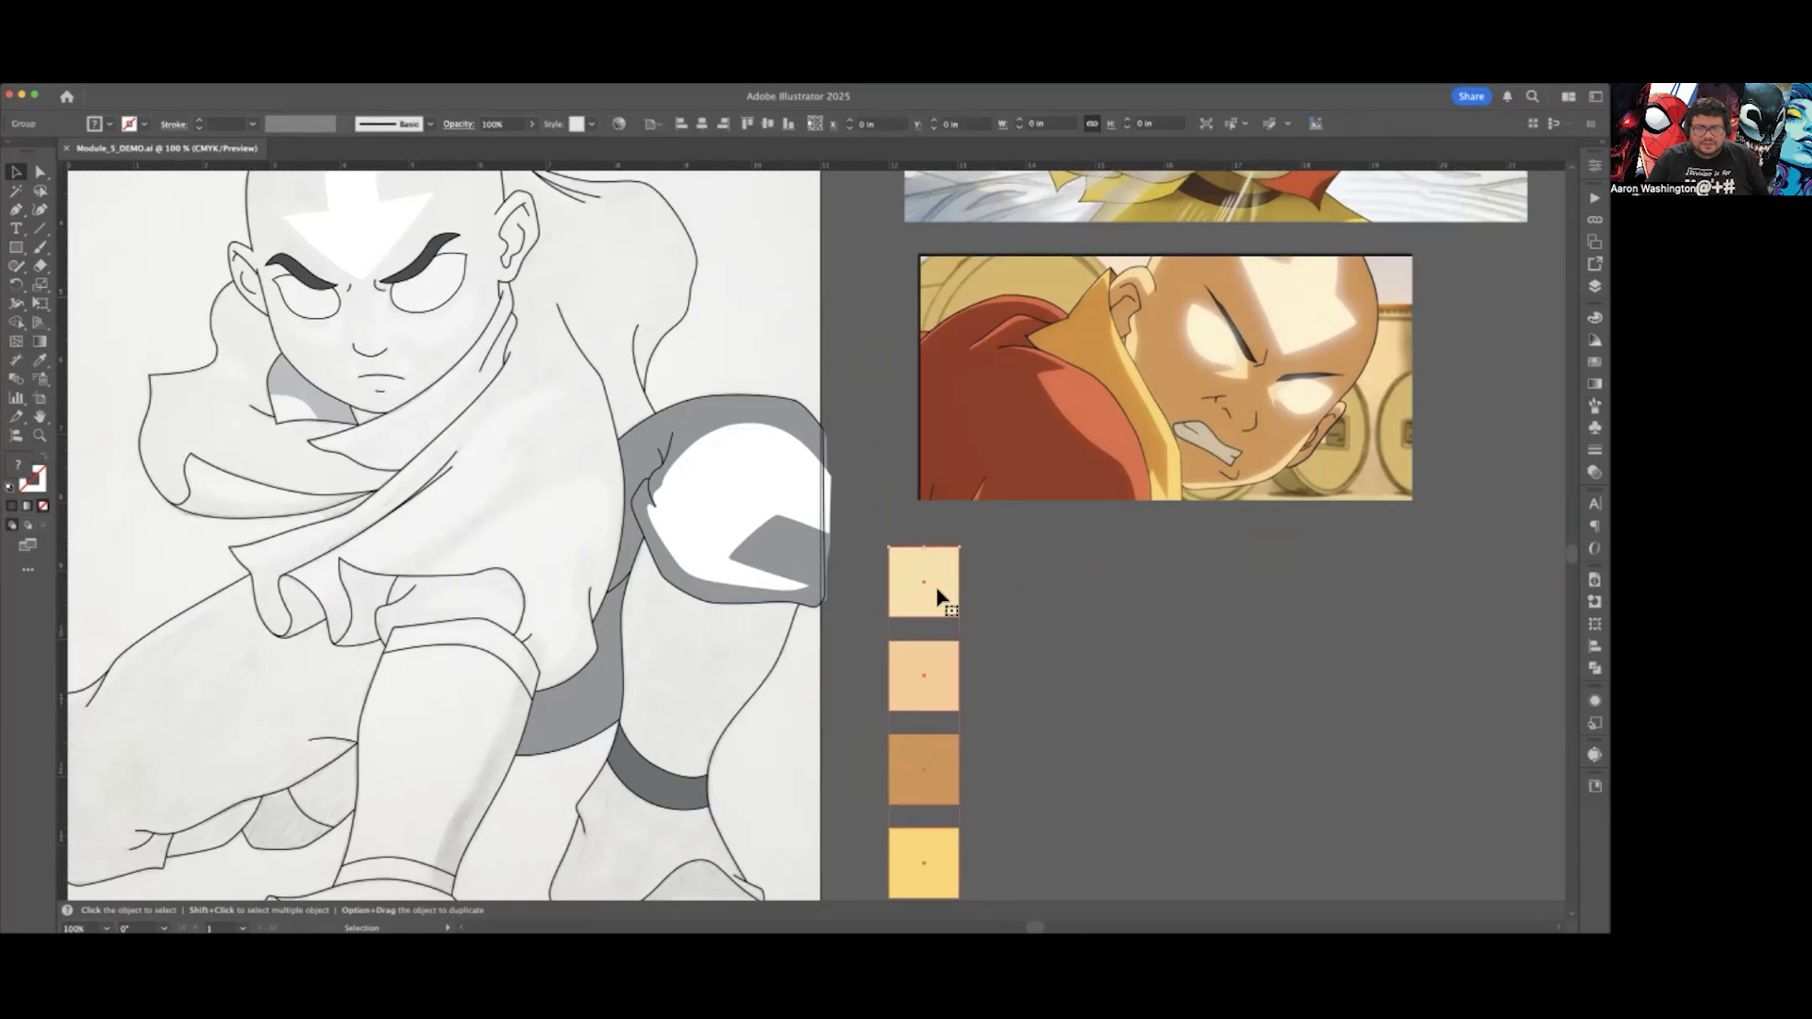
pyautogui.keyDown('super'); pyautogui.click(940, 597); pyautogui.keyUp('super')
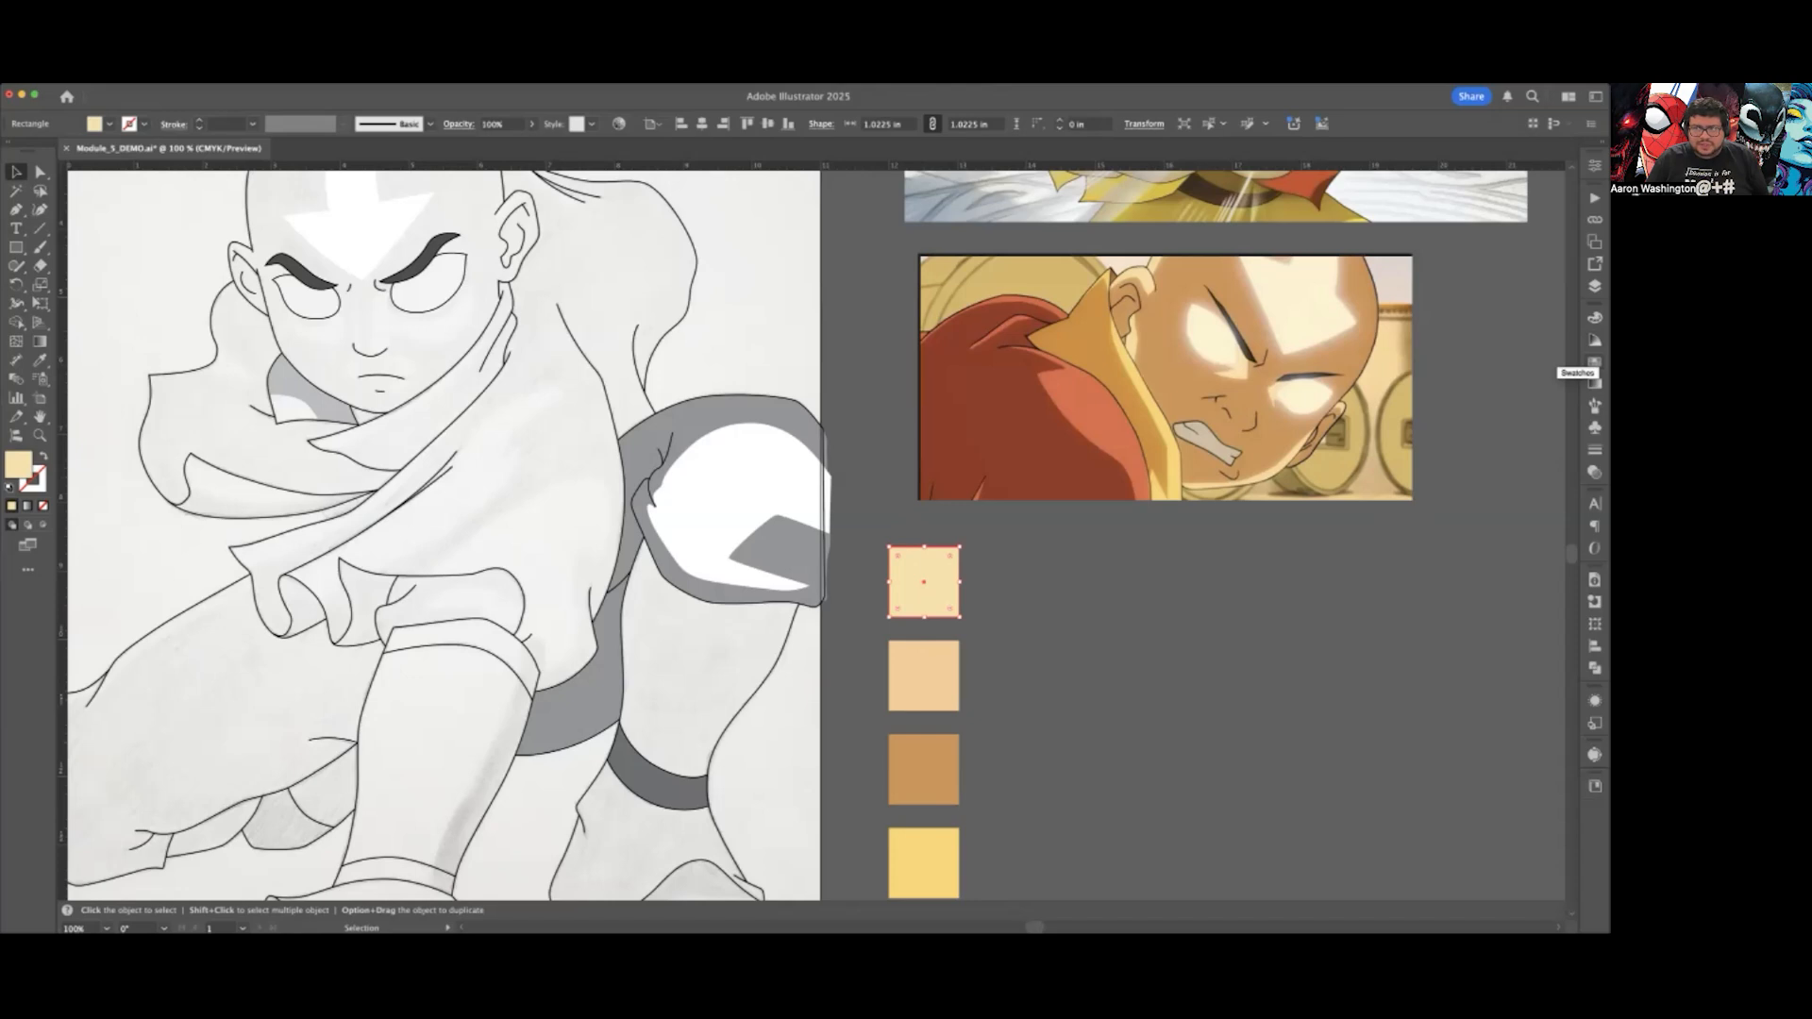
# Step: Enlarge the swatch list and look through the document's default swatches, from the basic CMYK colors to the Grays and Brights groups
pyautogui.click(1593, 361)
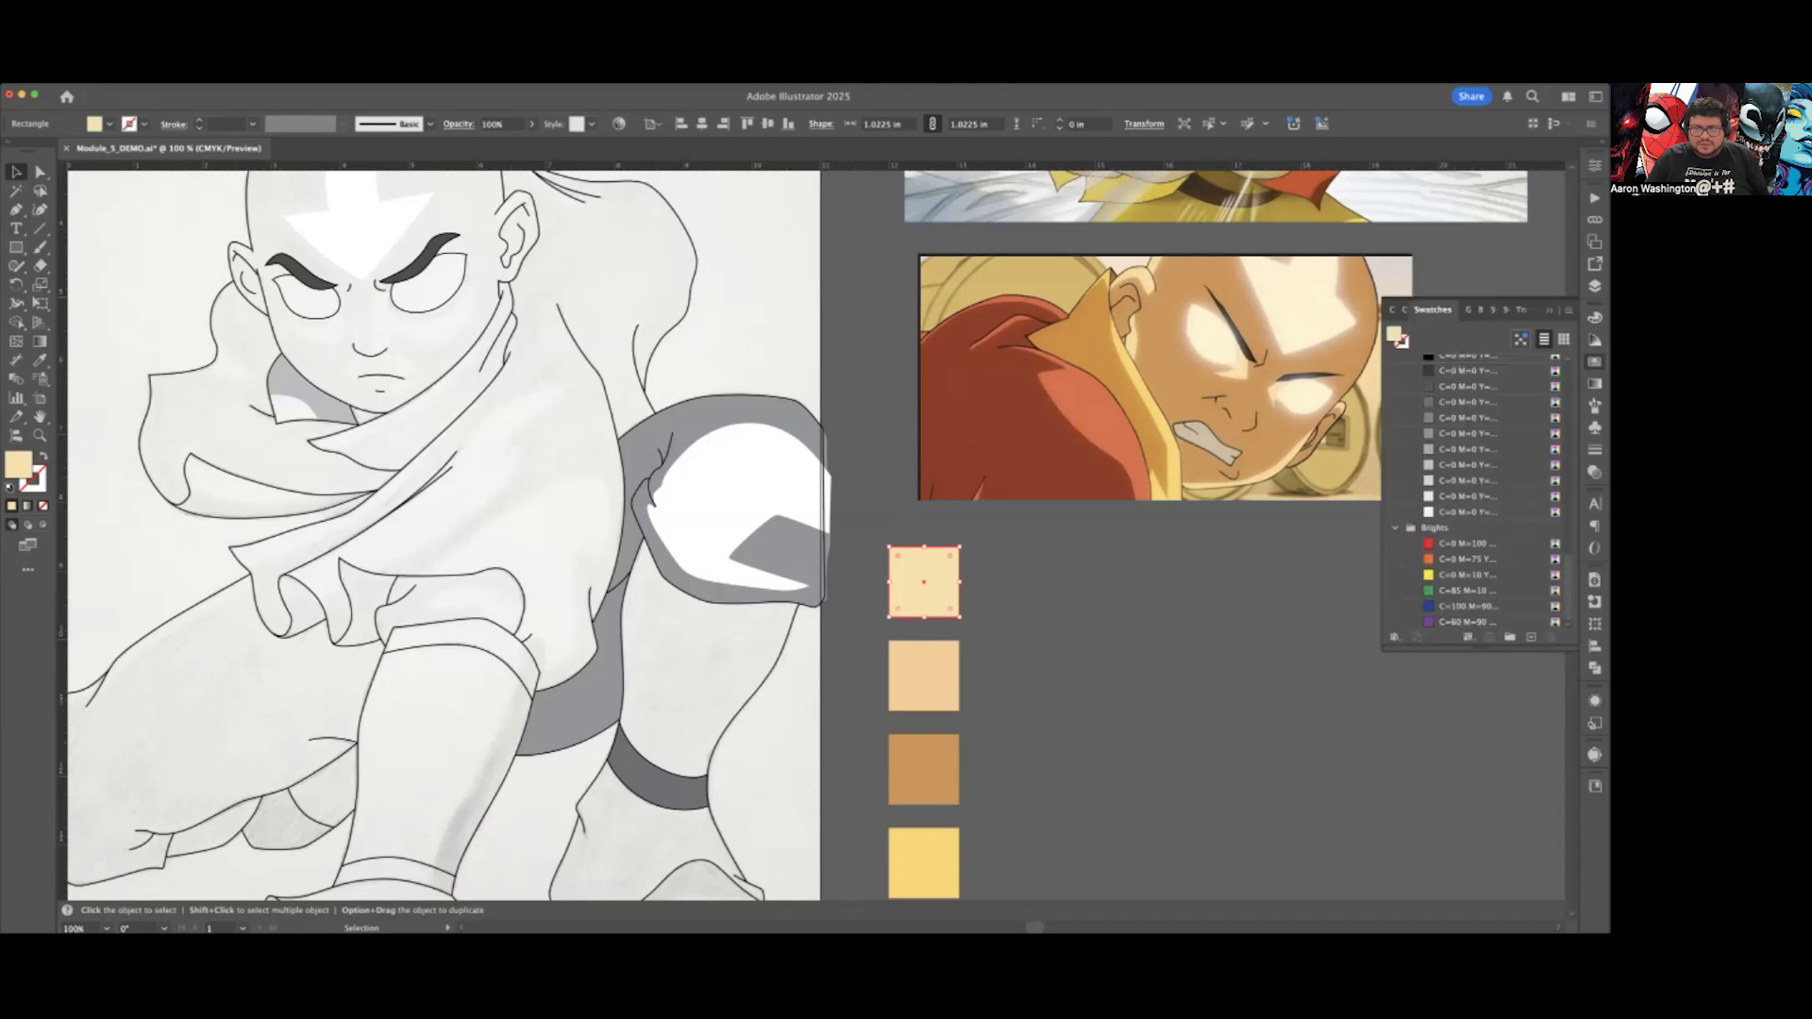
pyautogui.scroll(10, 1460, 490)
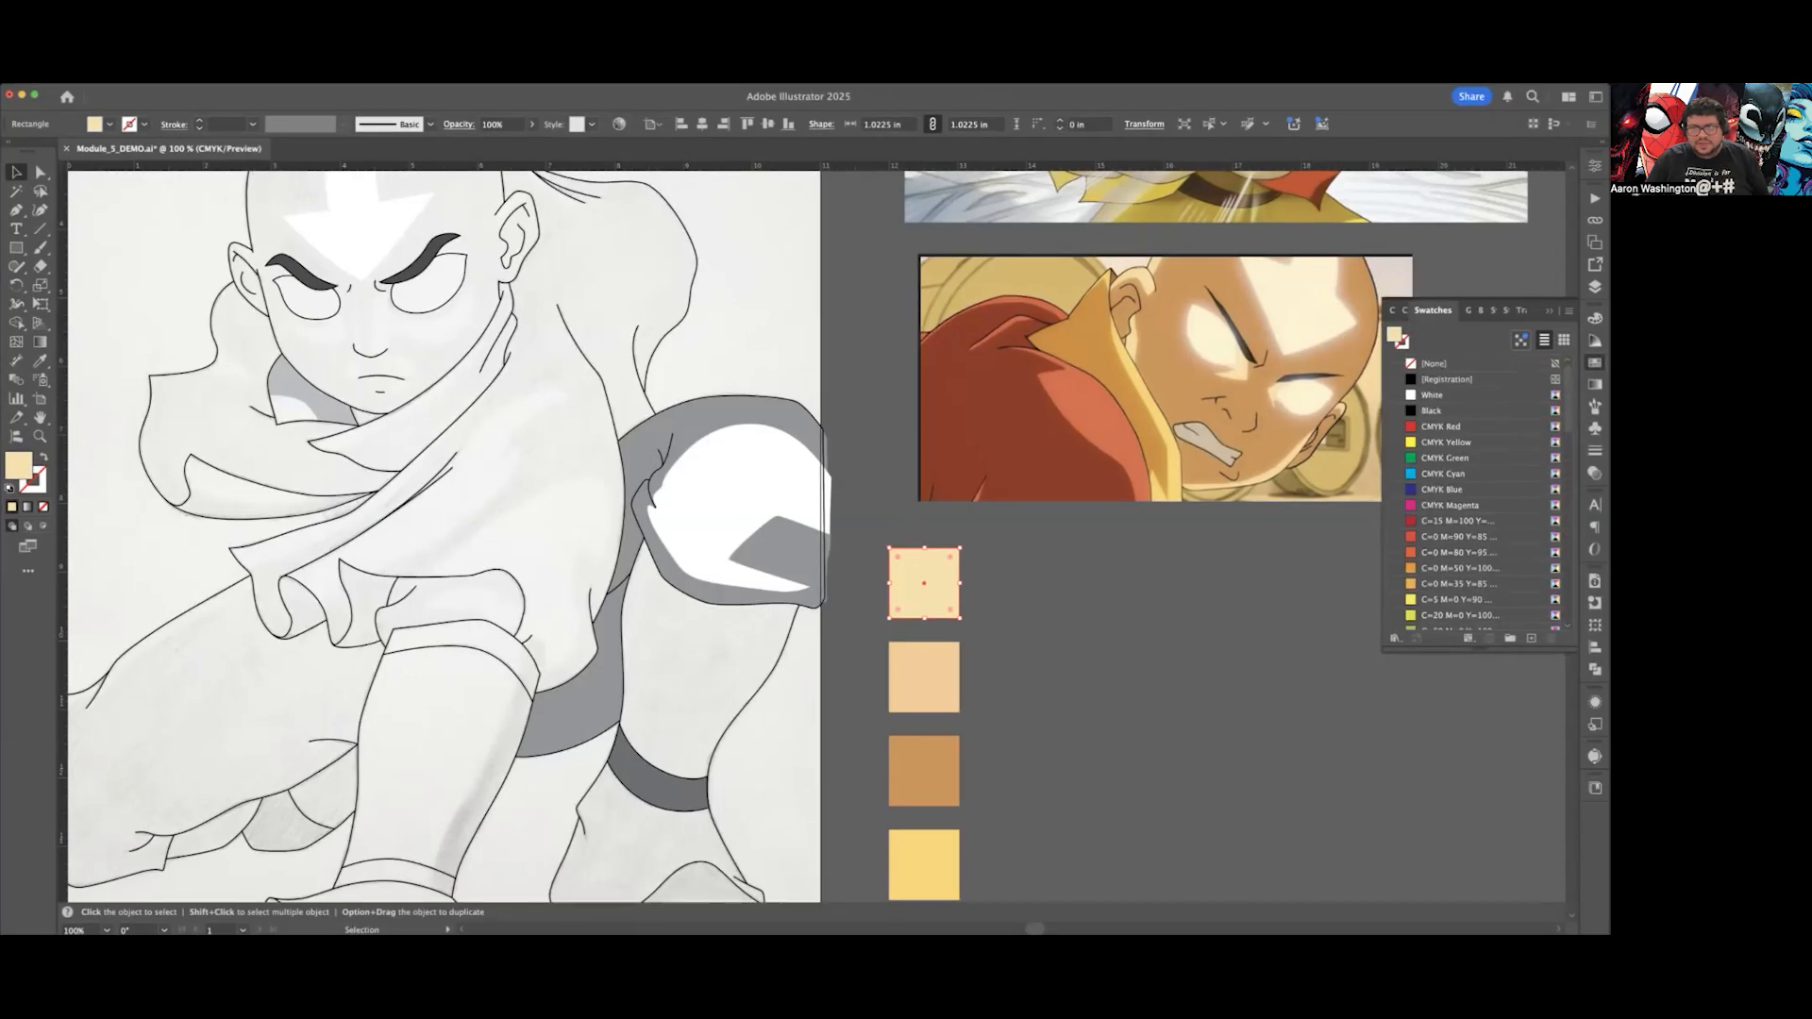
pyautogui.press('F6')
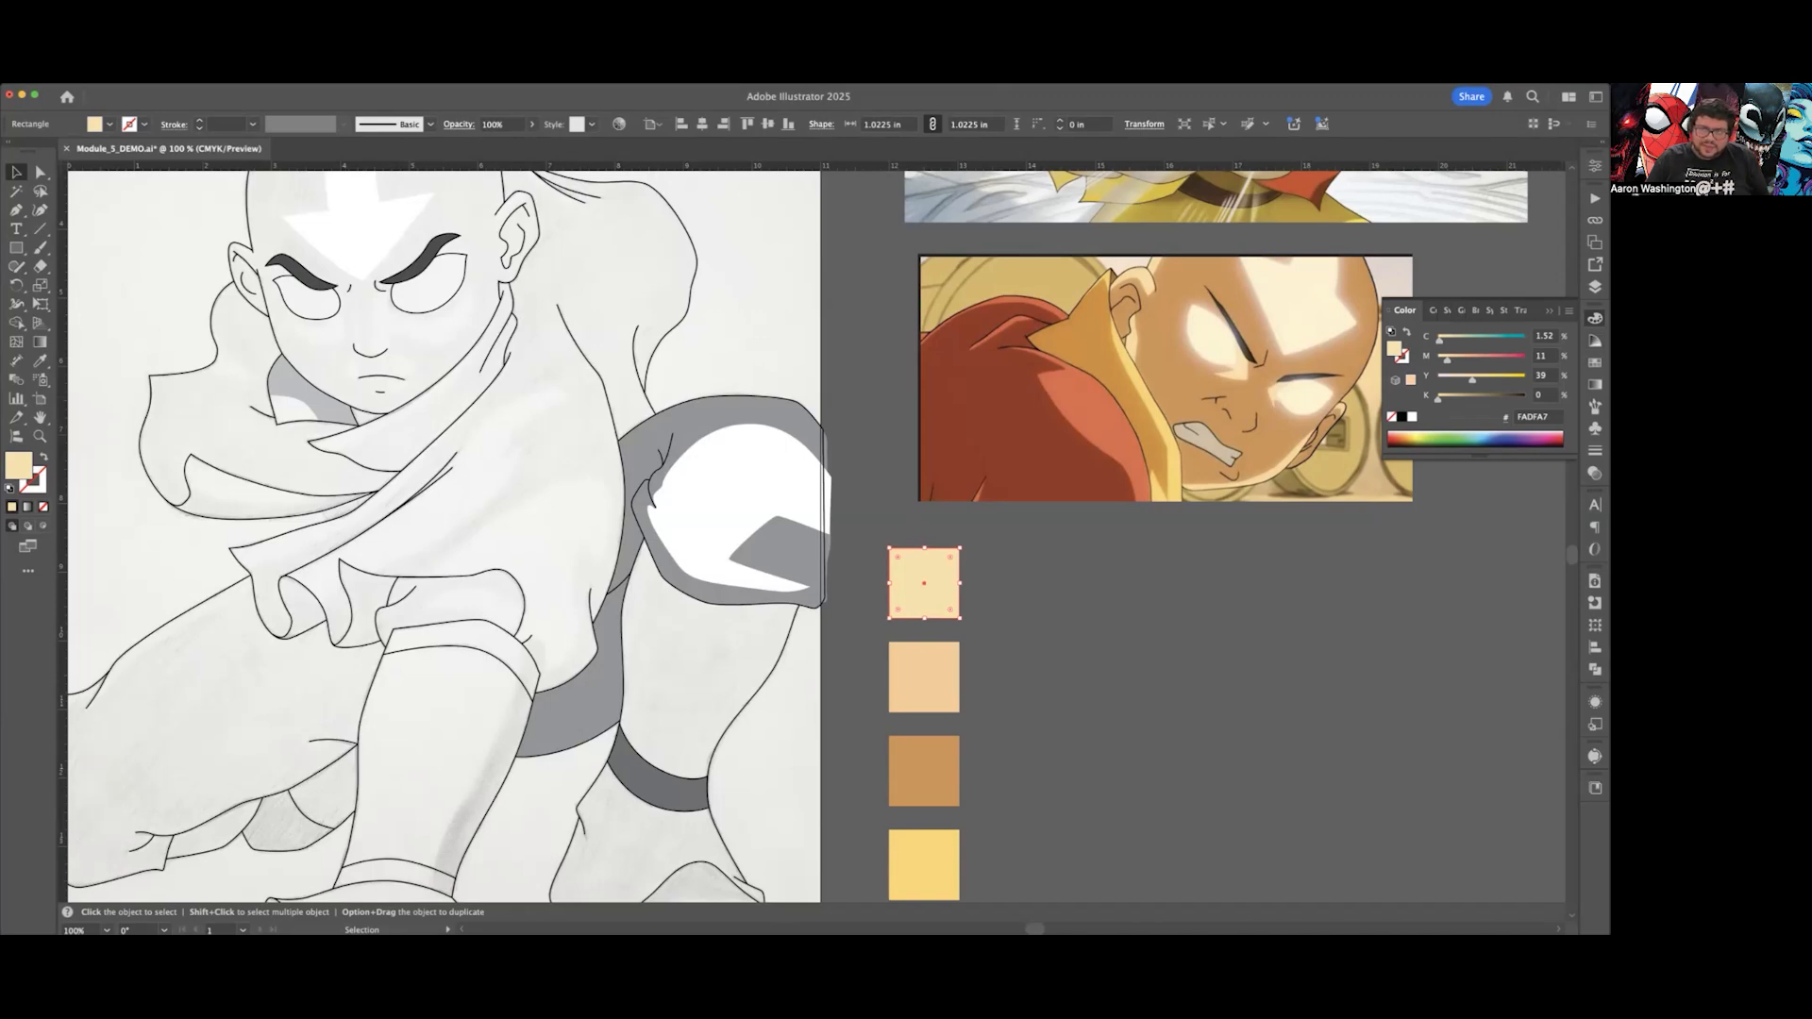
pyautogui.click(1593, 362)
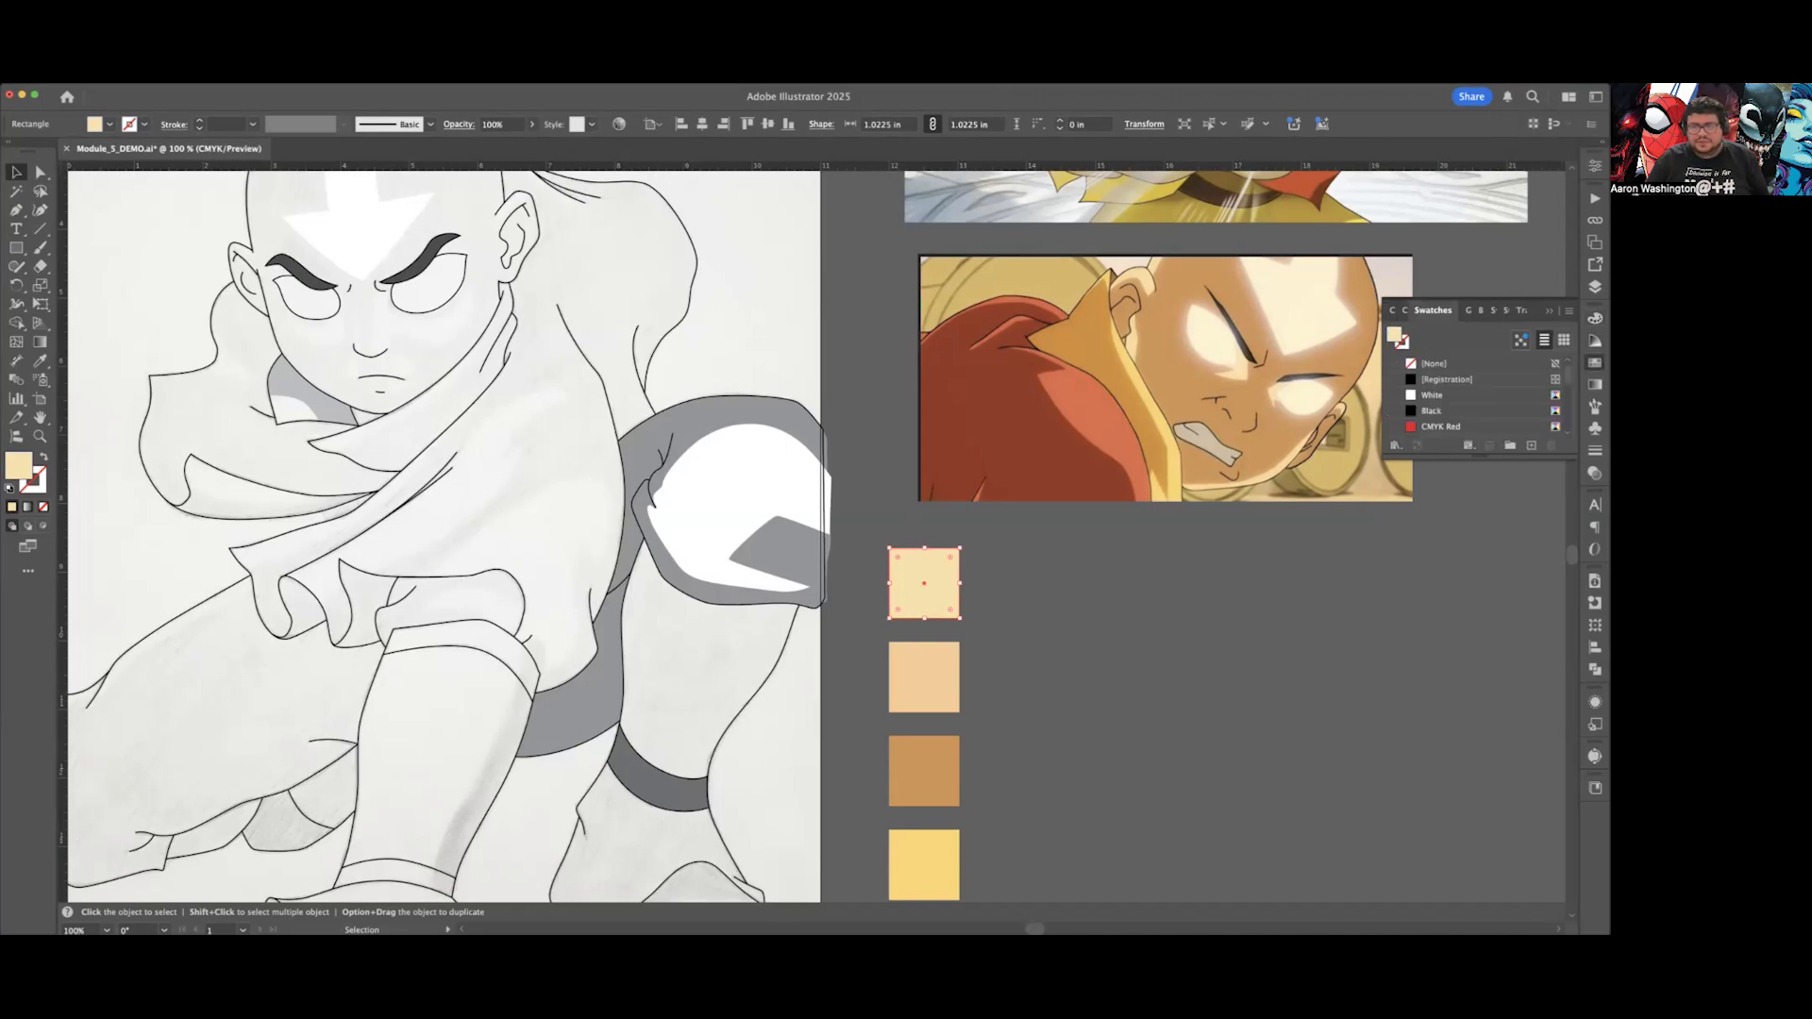
pyautogui.moveTo(1479, 456); pyautogui.dragTo(1479, 706)
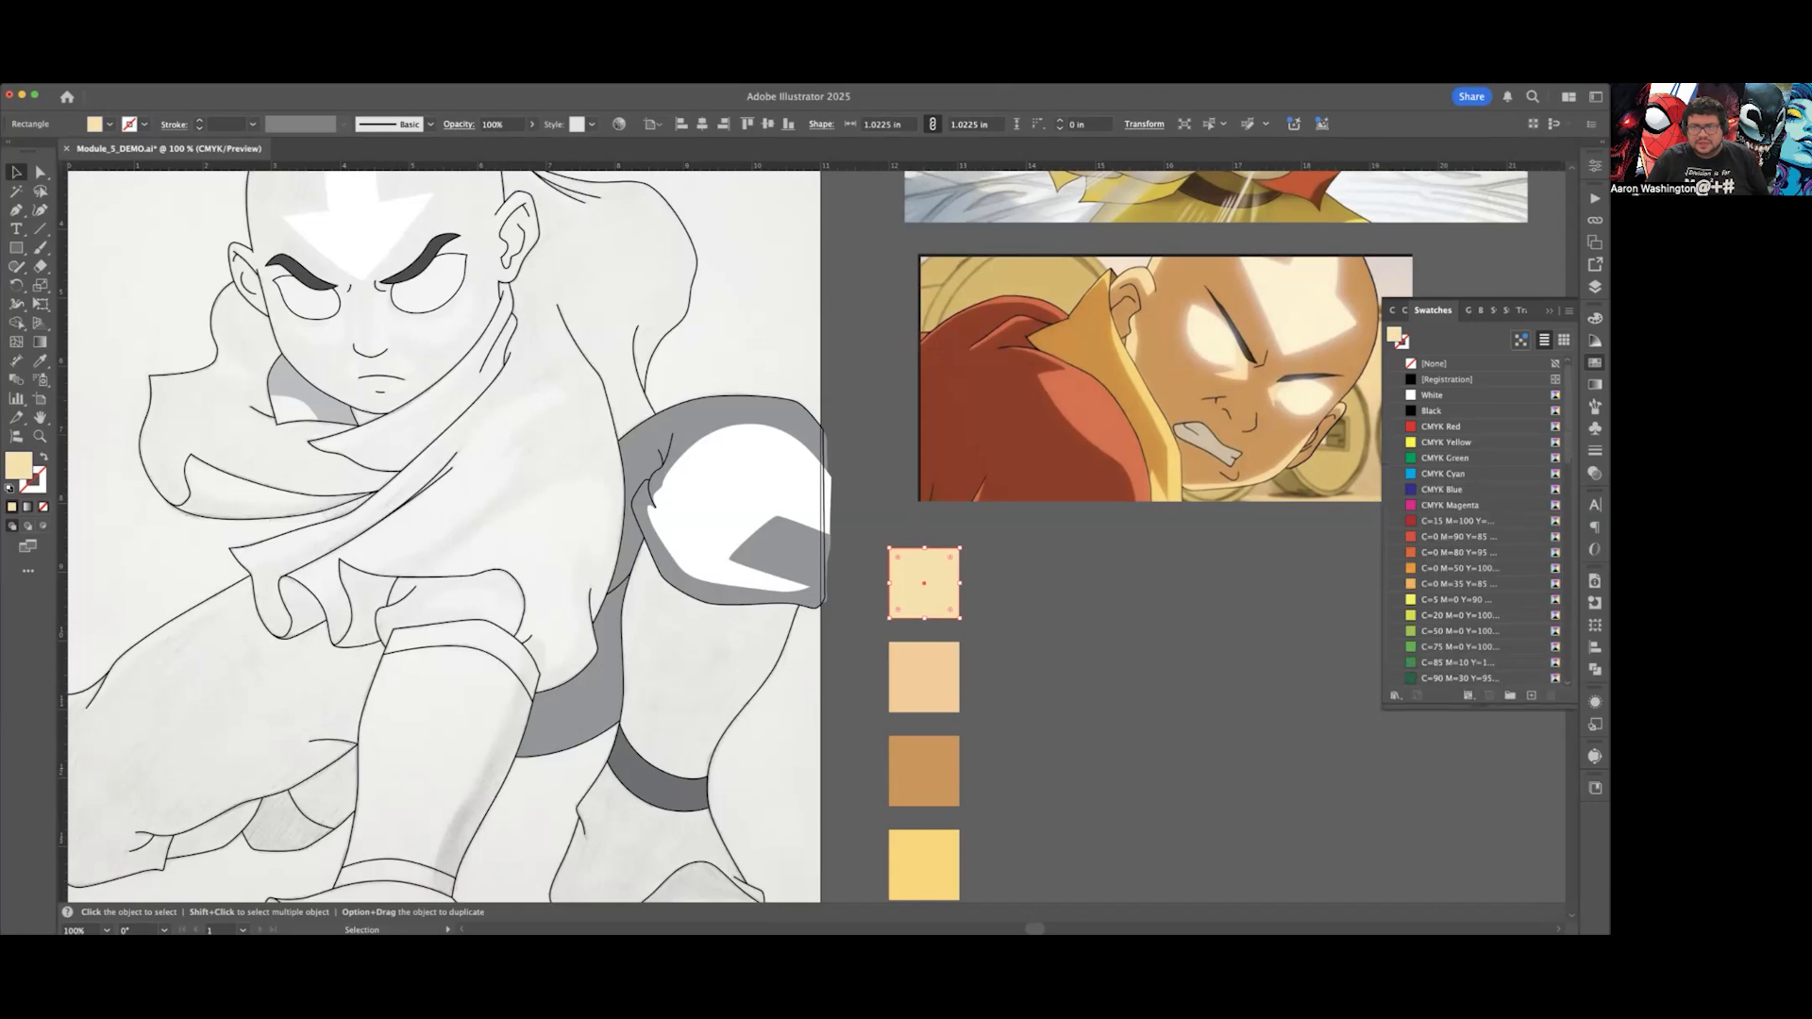
pyautogui.scroll(-10, 1479, 521)
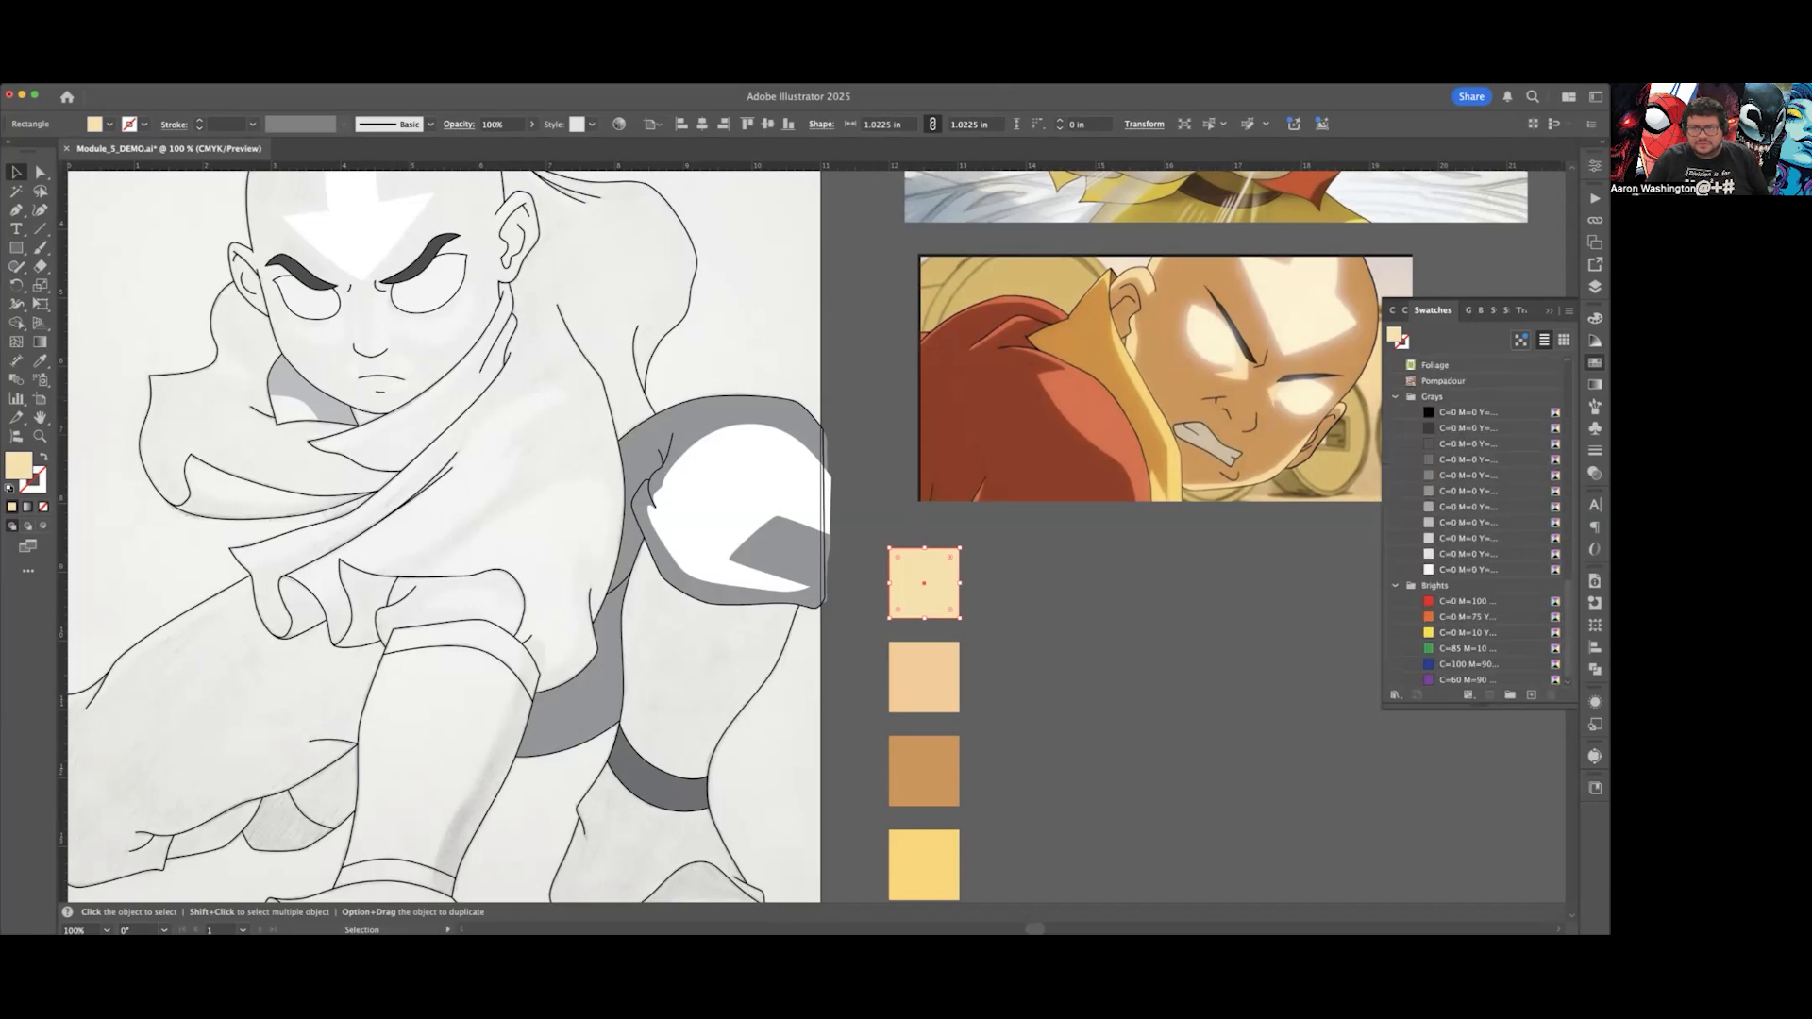
pyautogui.scroll(10, 1478, 522)
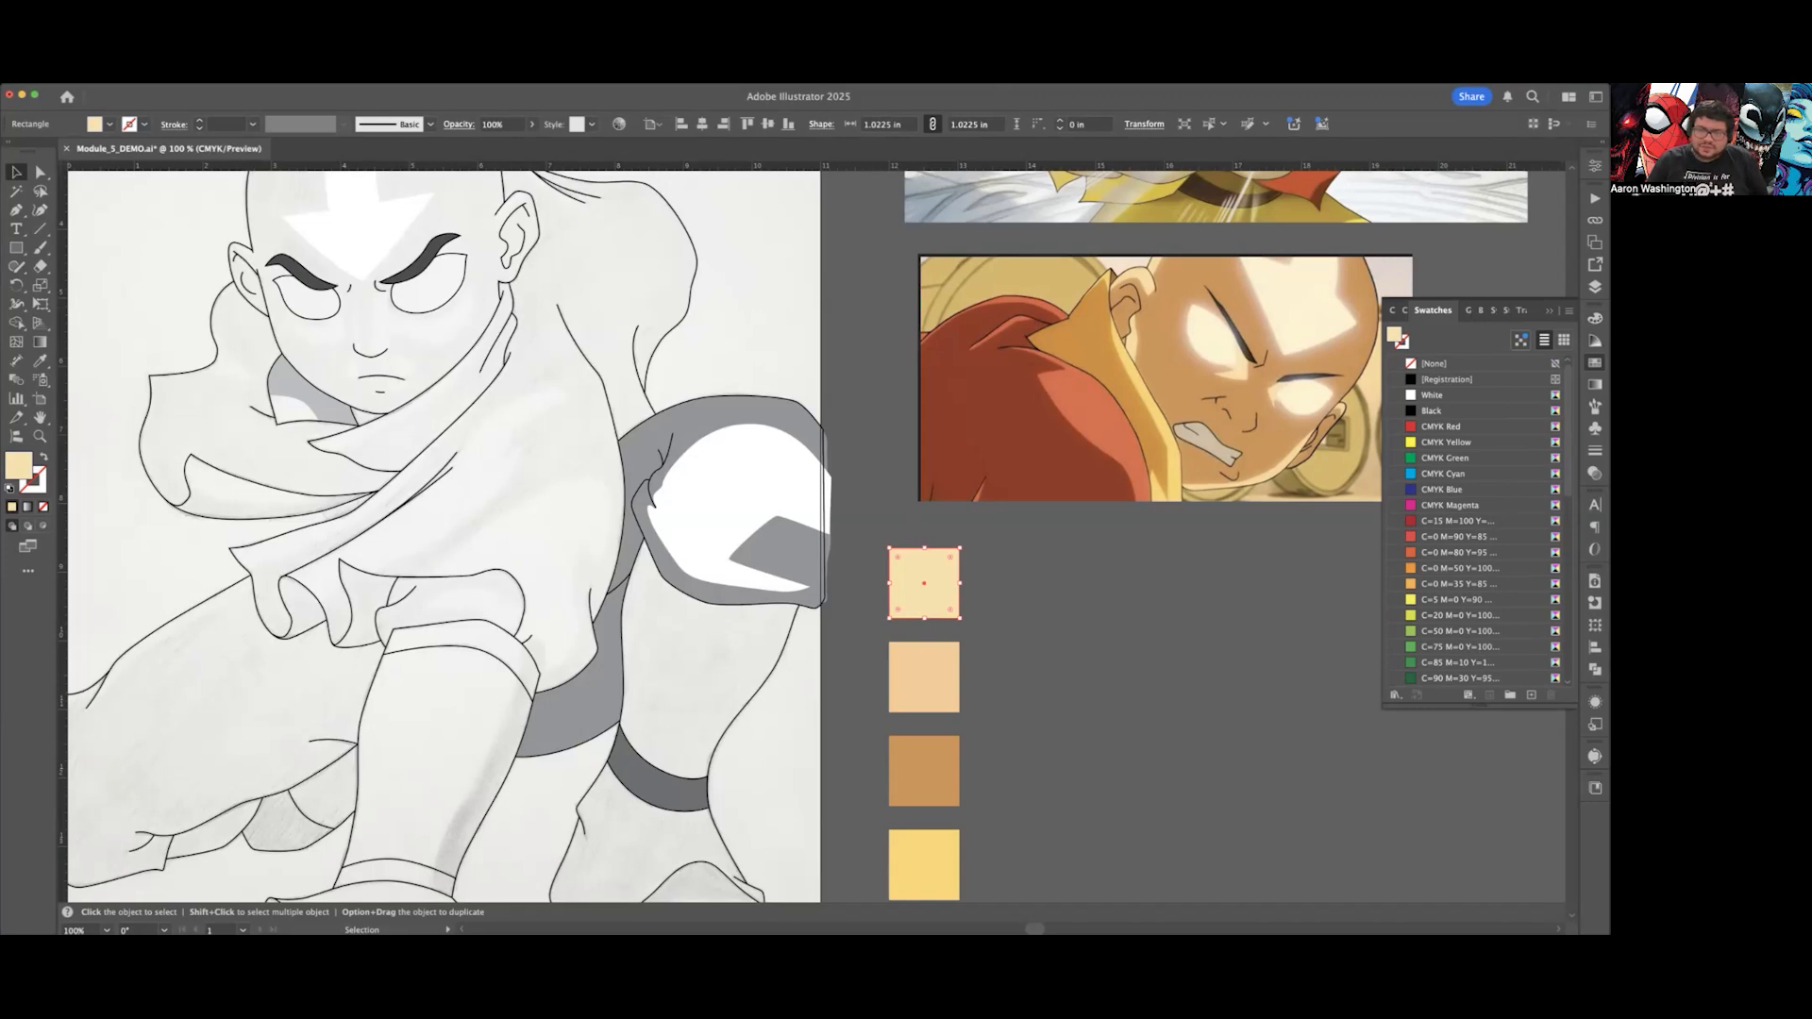
pyautogui.scroll(-2, 1479, 522)
pyautogui.scroll(-6, 1478, 522)
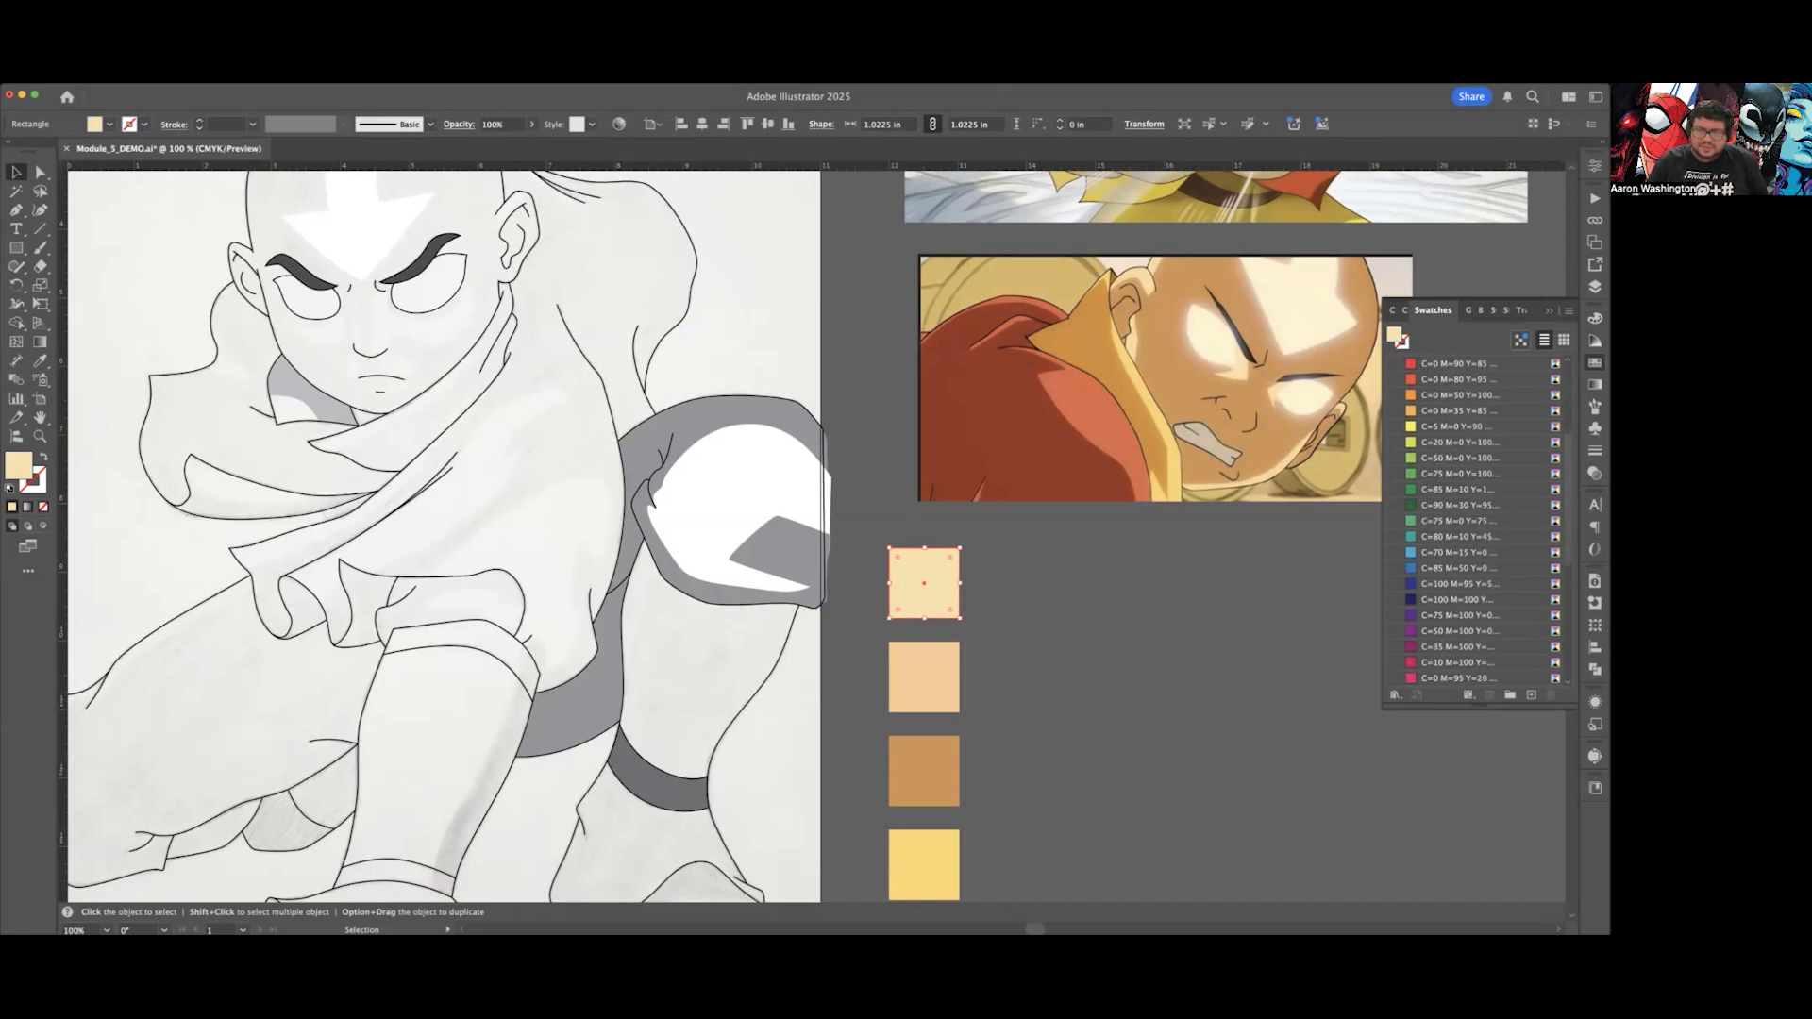
pyautogui.scroll(8, 1479, 521)
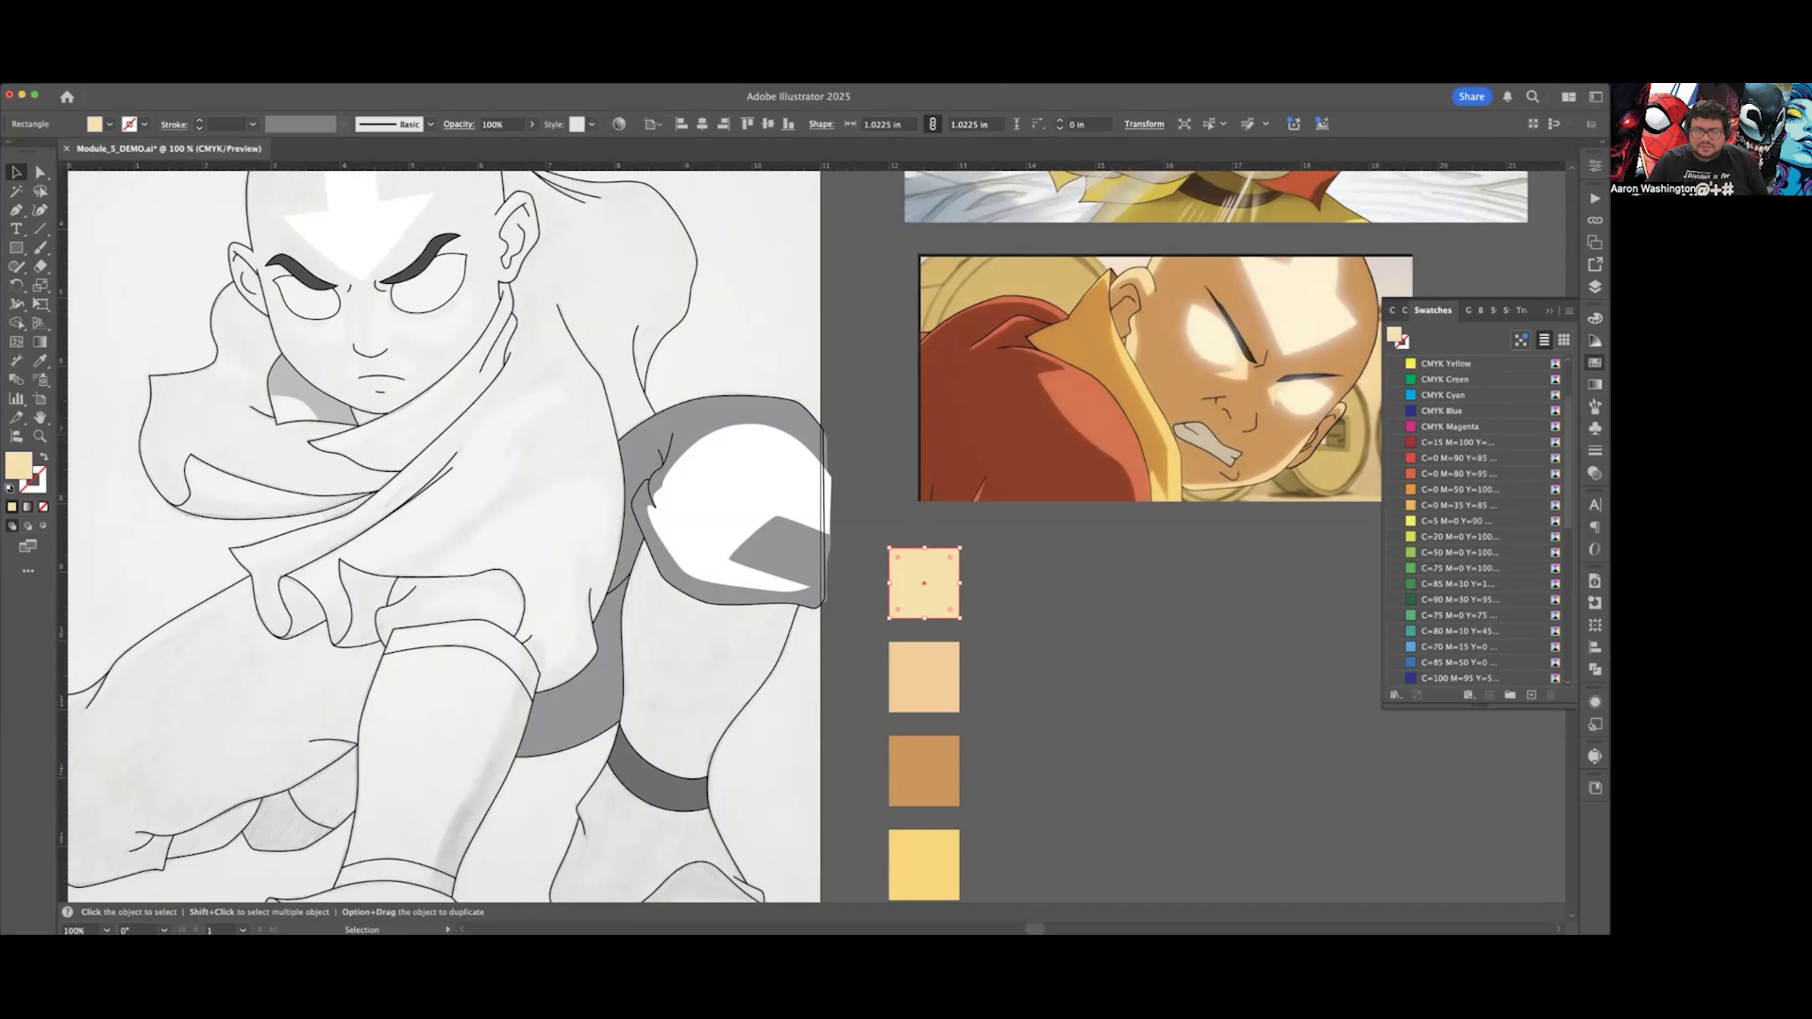
pyautogui.scroll(-10, 1479, 521)
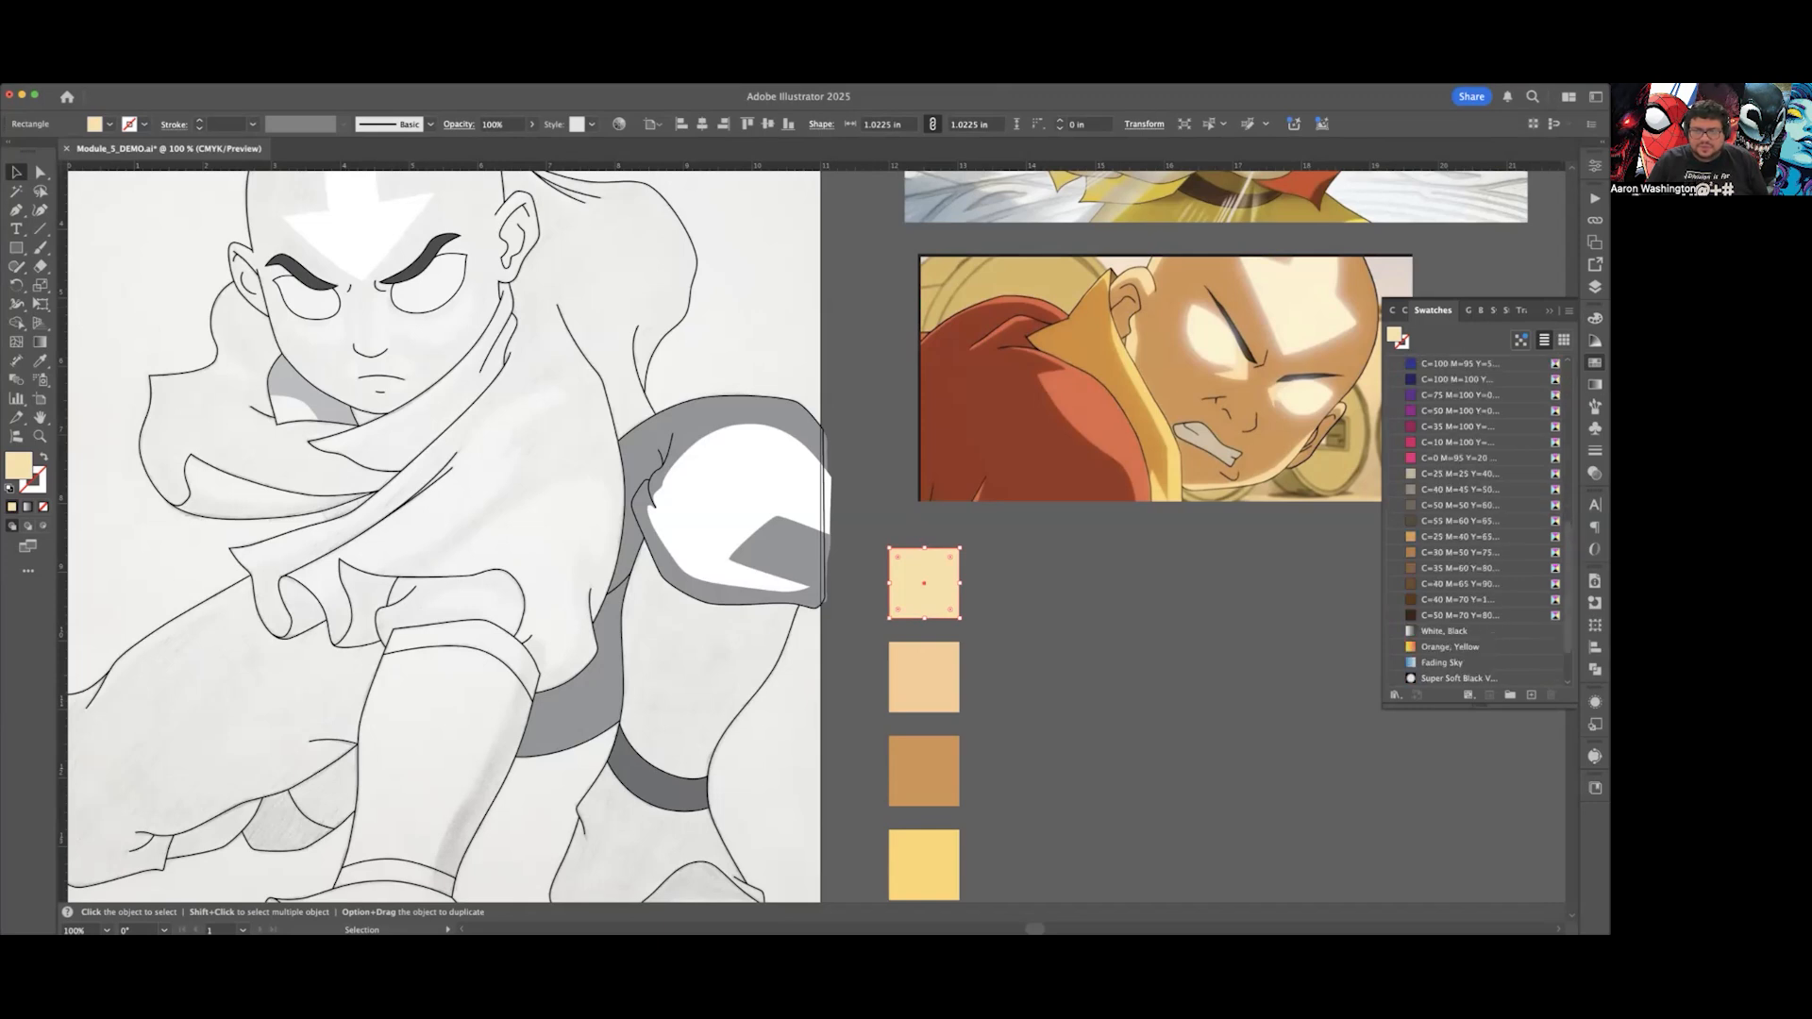
pyautogui.scroll(10, 1479, 522)
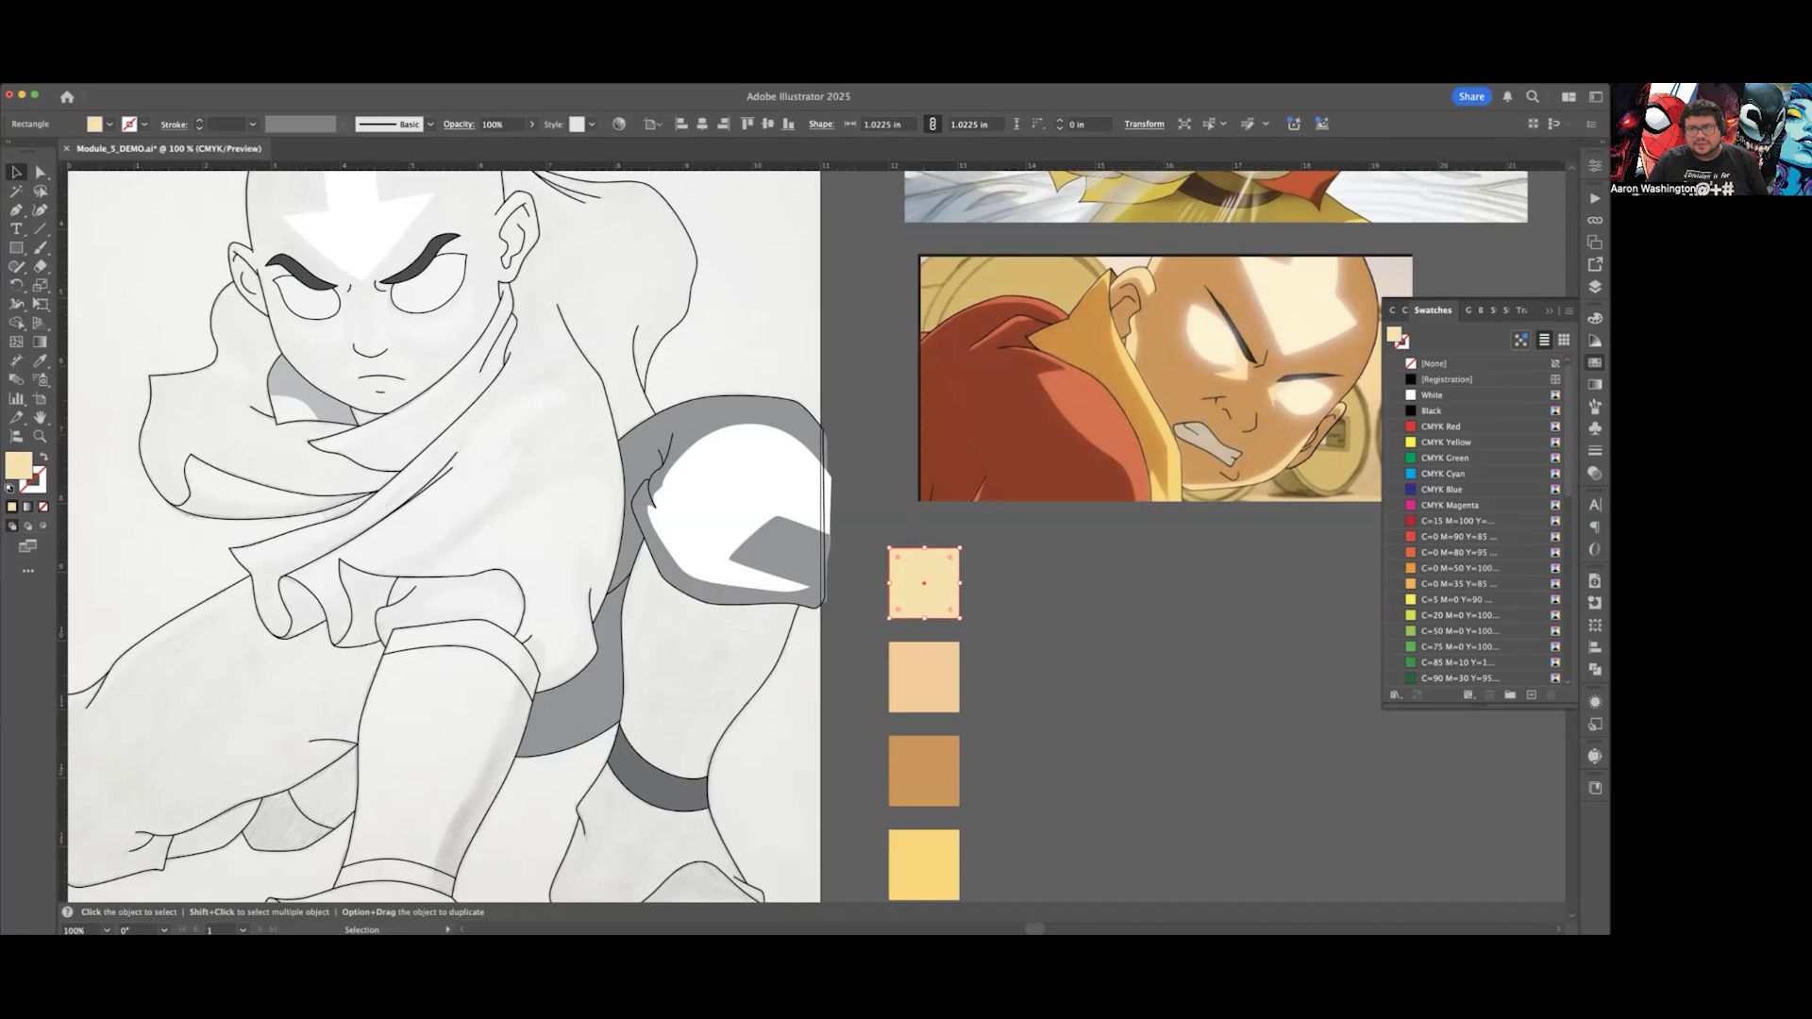
# Step: Create a global CMYK process-color swatch named "Aang Skin Highlight" from the pale cream square, and deselect the square
pyautogui.click(1595, 318)
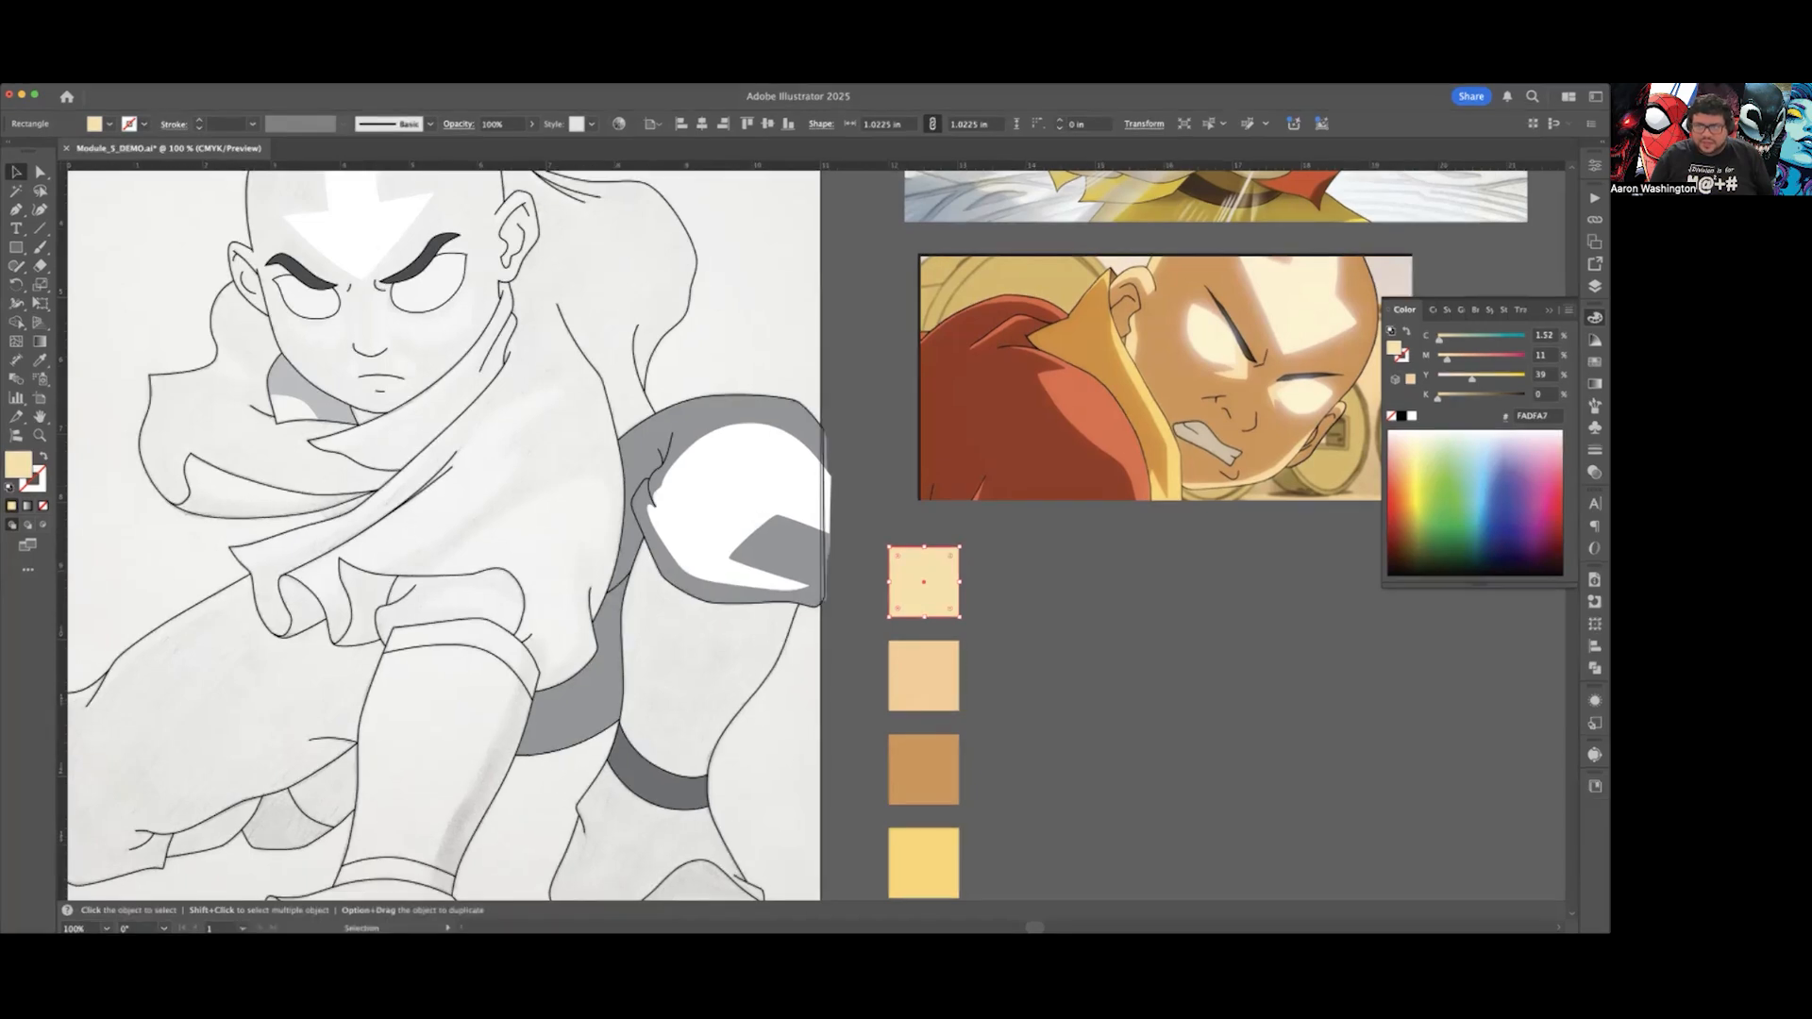
pyautogui.click(1567, 309)
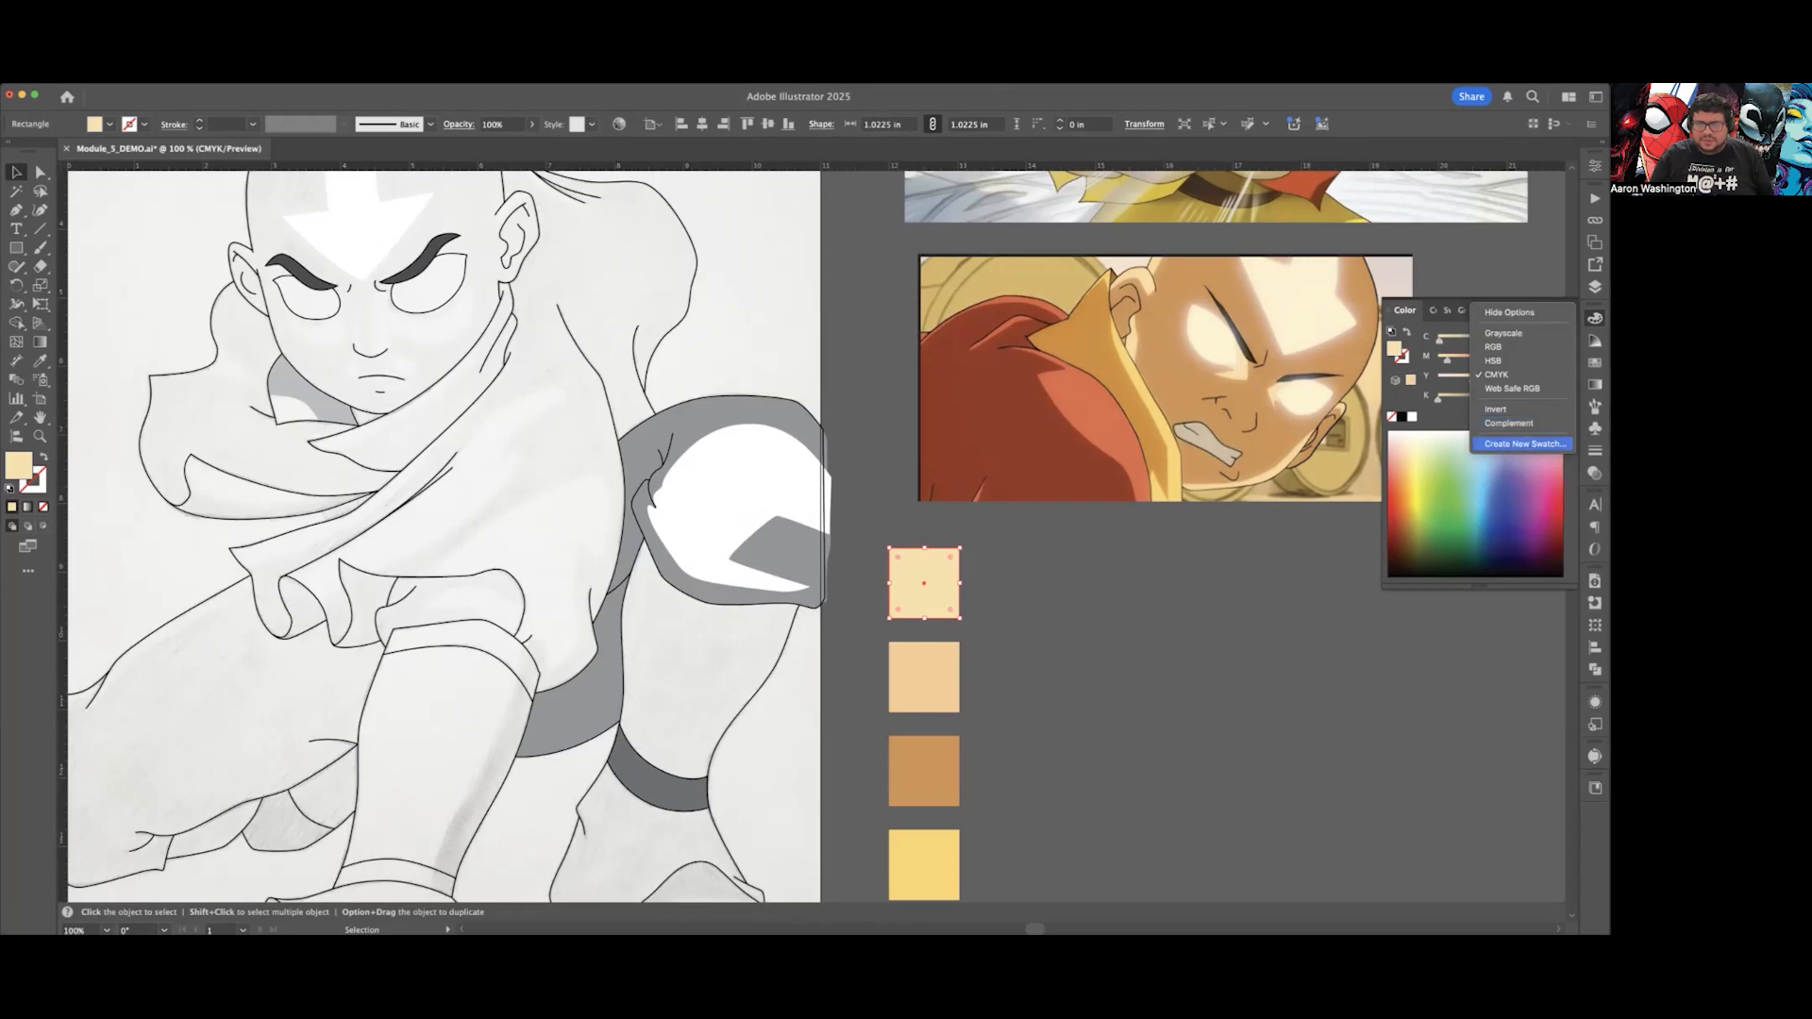
pyautogui.click(1524, 444)
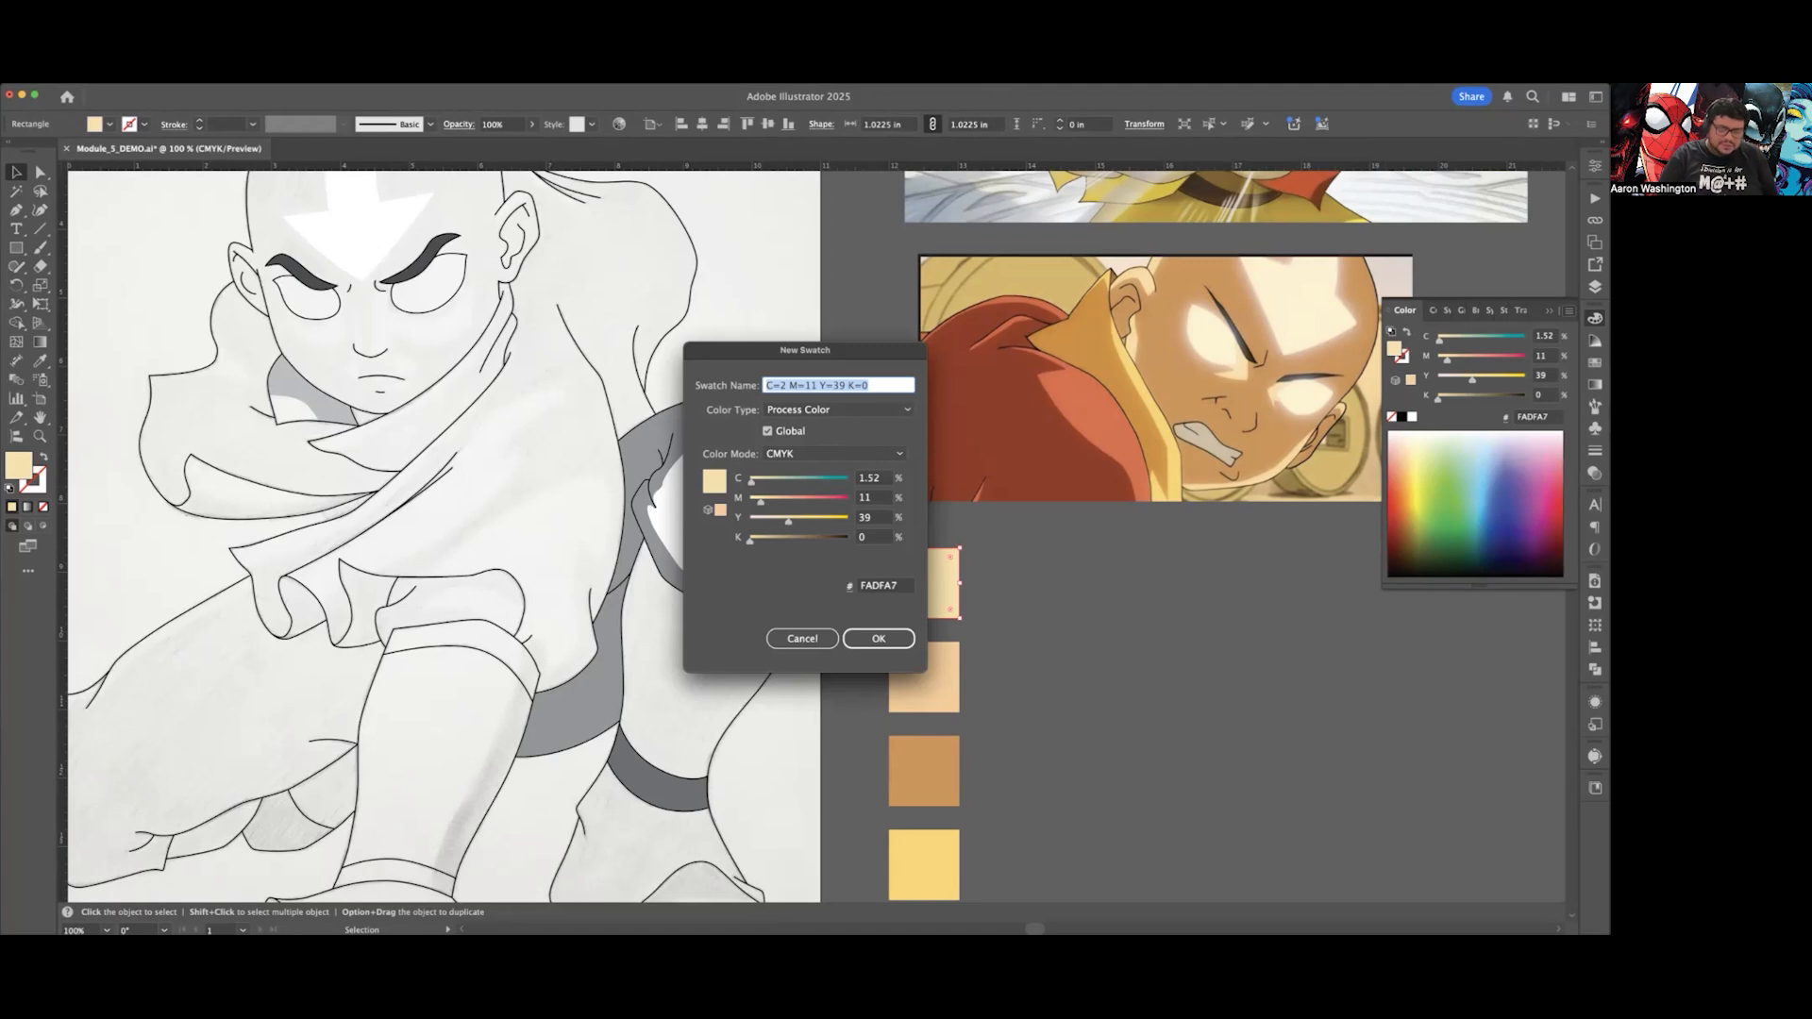
pyautogui.write('Aang Ski')
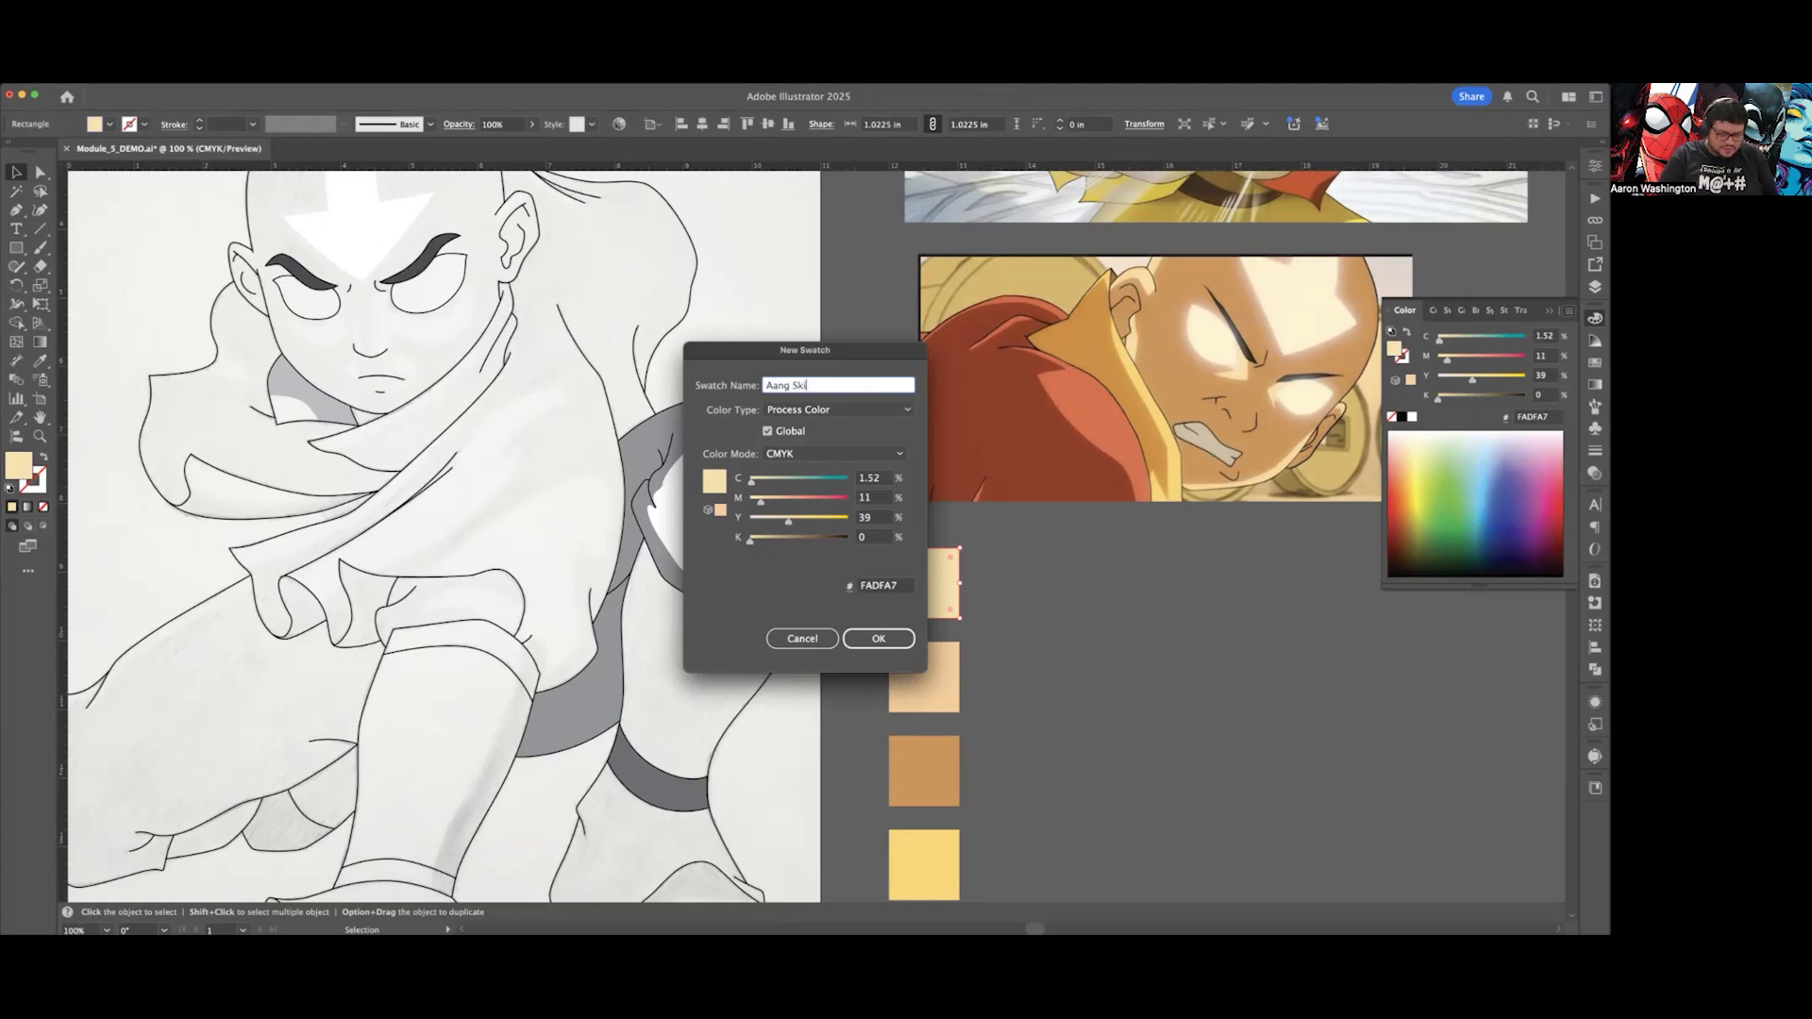
pyautogui.write('n Highlight')
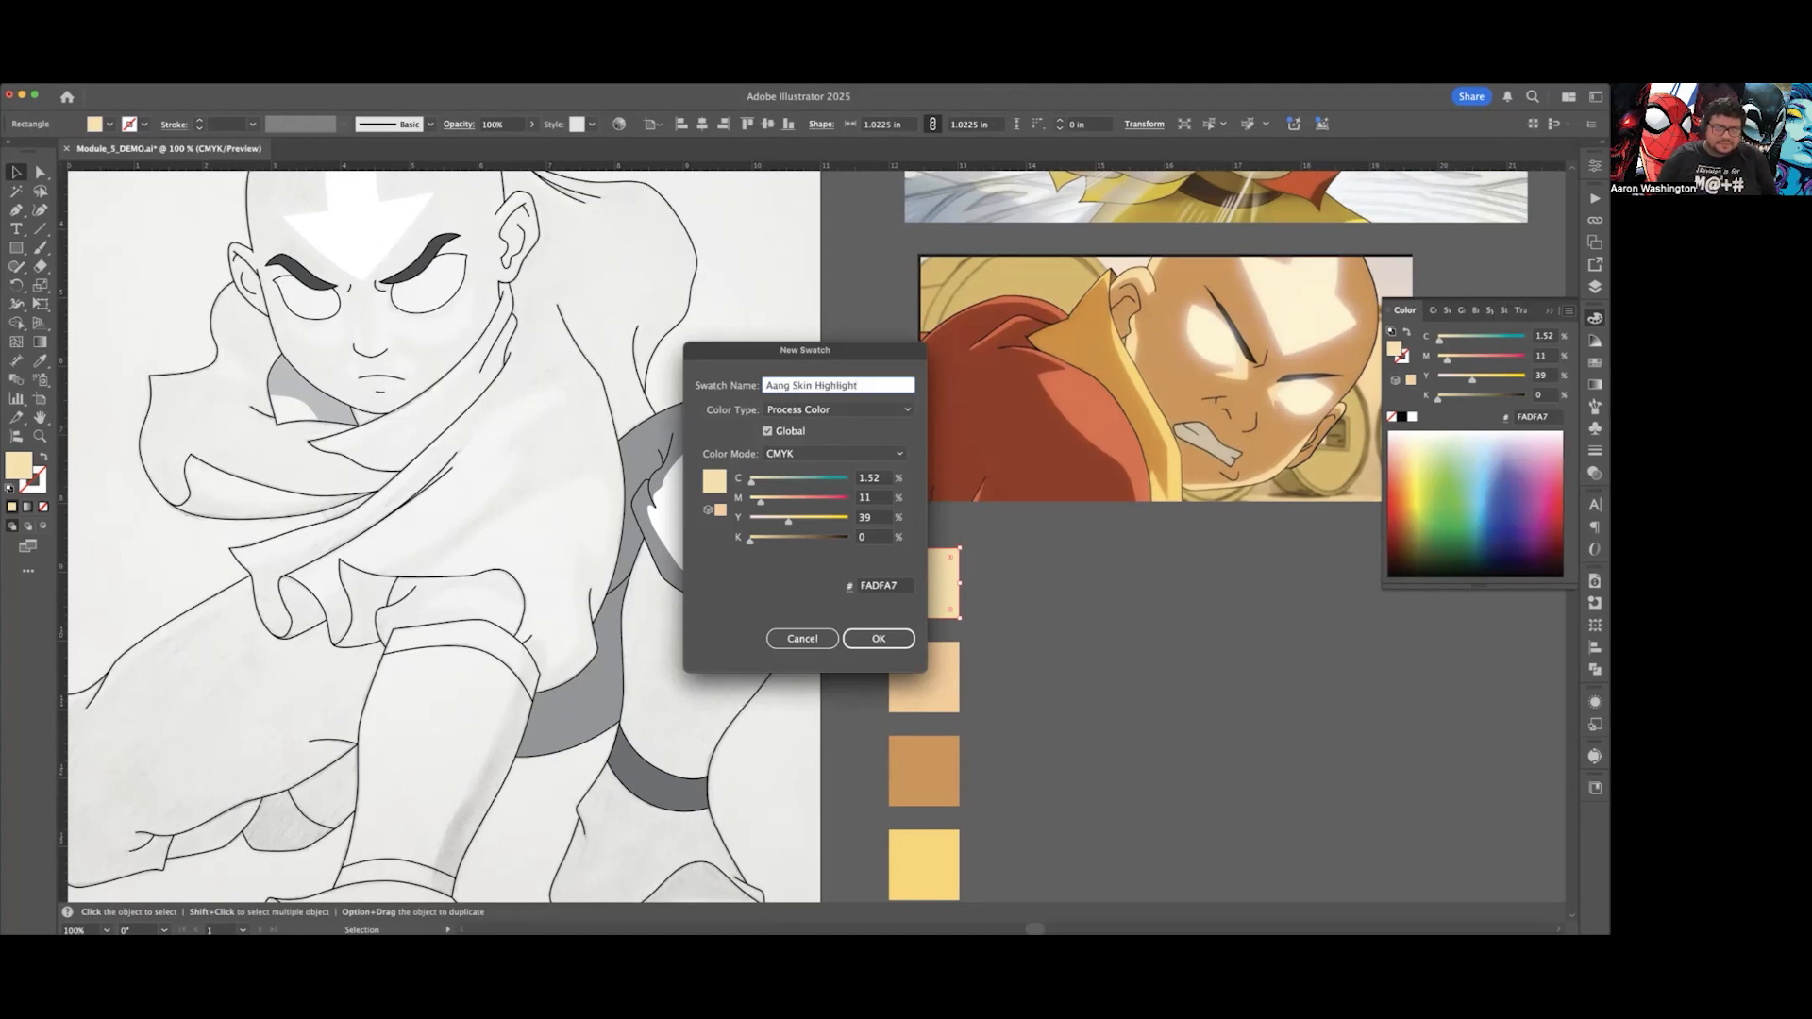
pyautogui.click(812, 410)
pyautogui.click(732, 427)
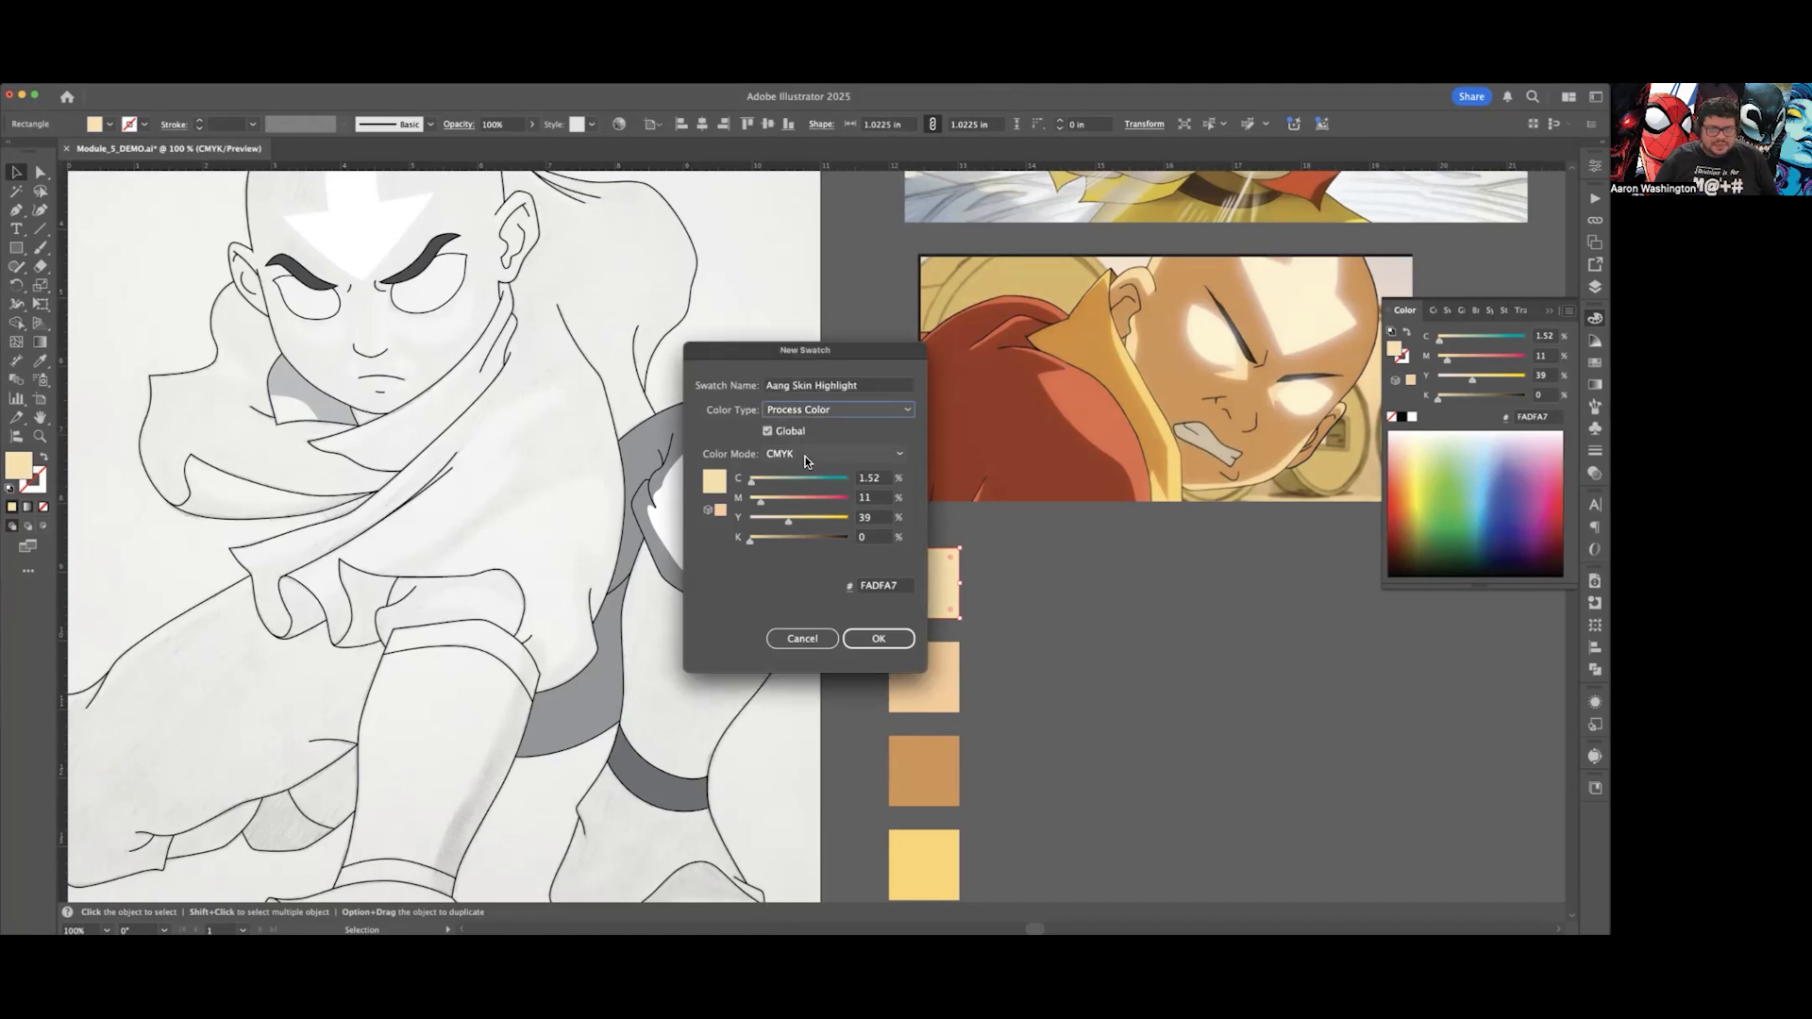
pyautogui.click(878, 642)
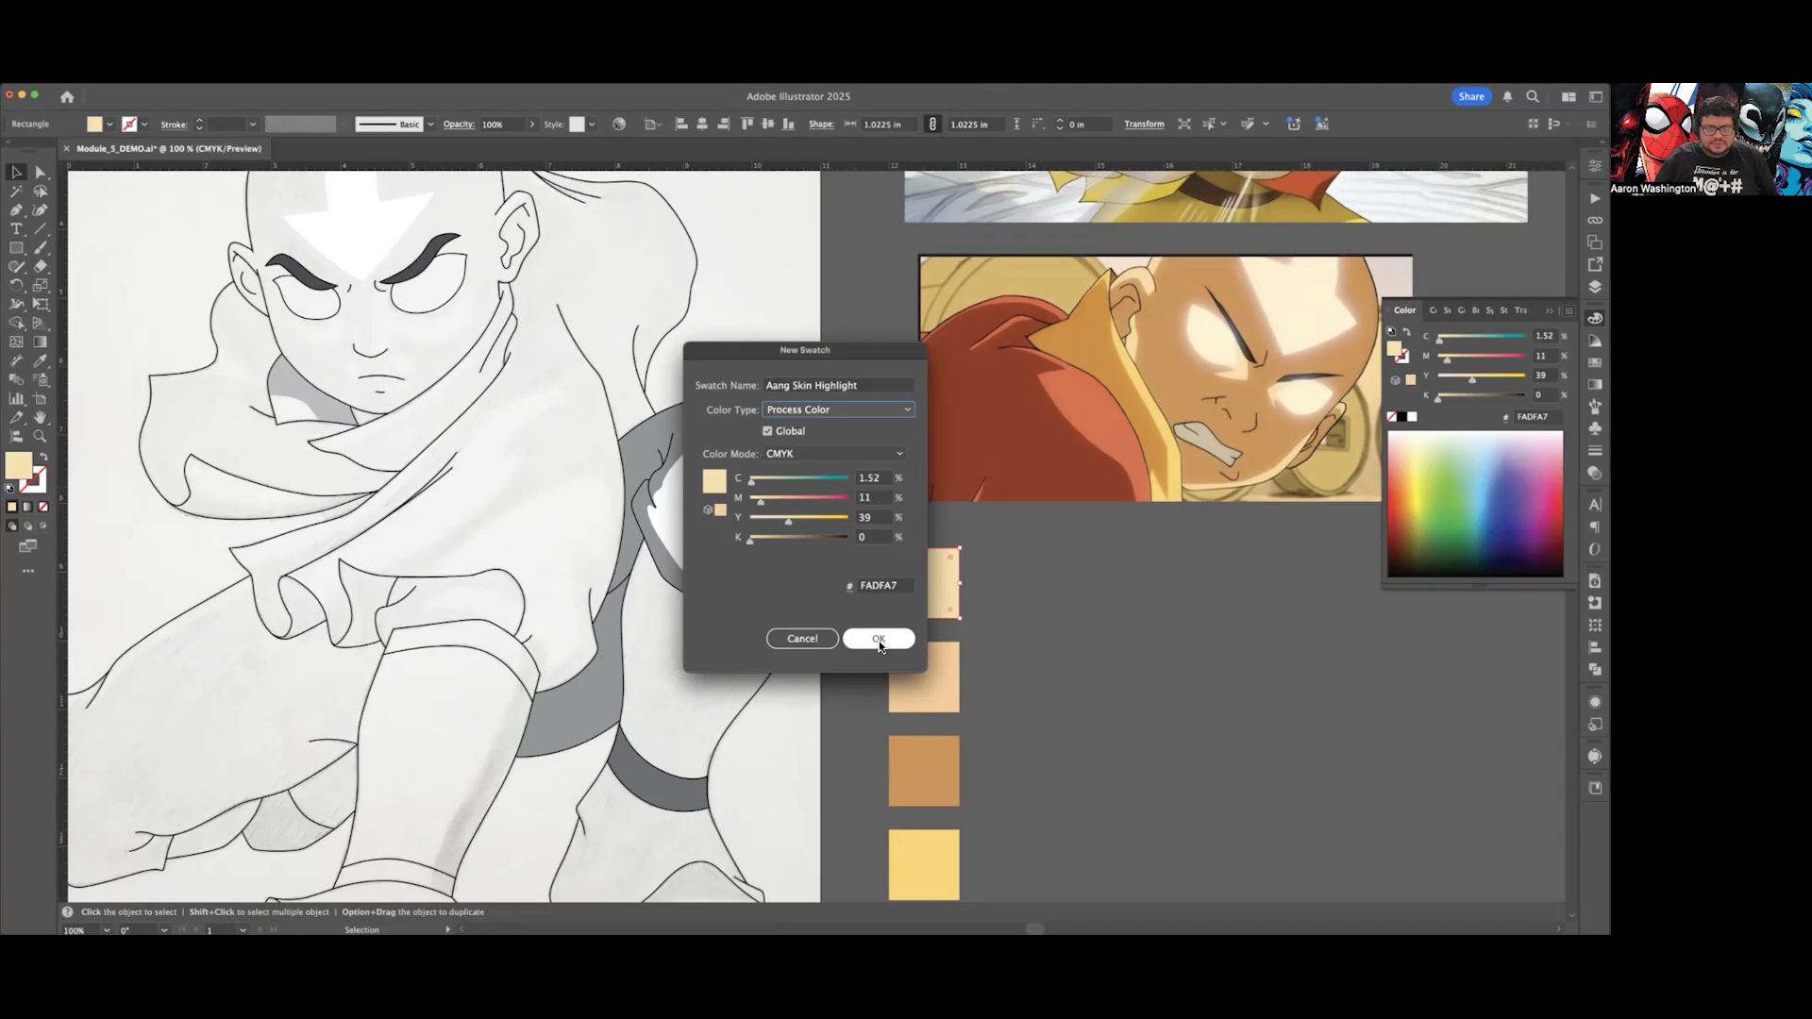
pyautogui.click(878, 640)
pyautogui.click(1044, 634)
# Step: Create a swatch named "Aang Skin Midtone" from the peach palette square
pyautogui.click(939, 676)
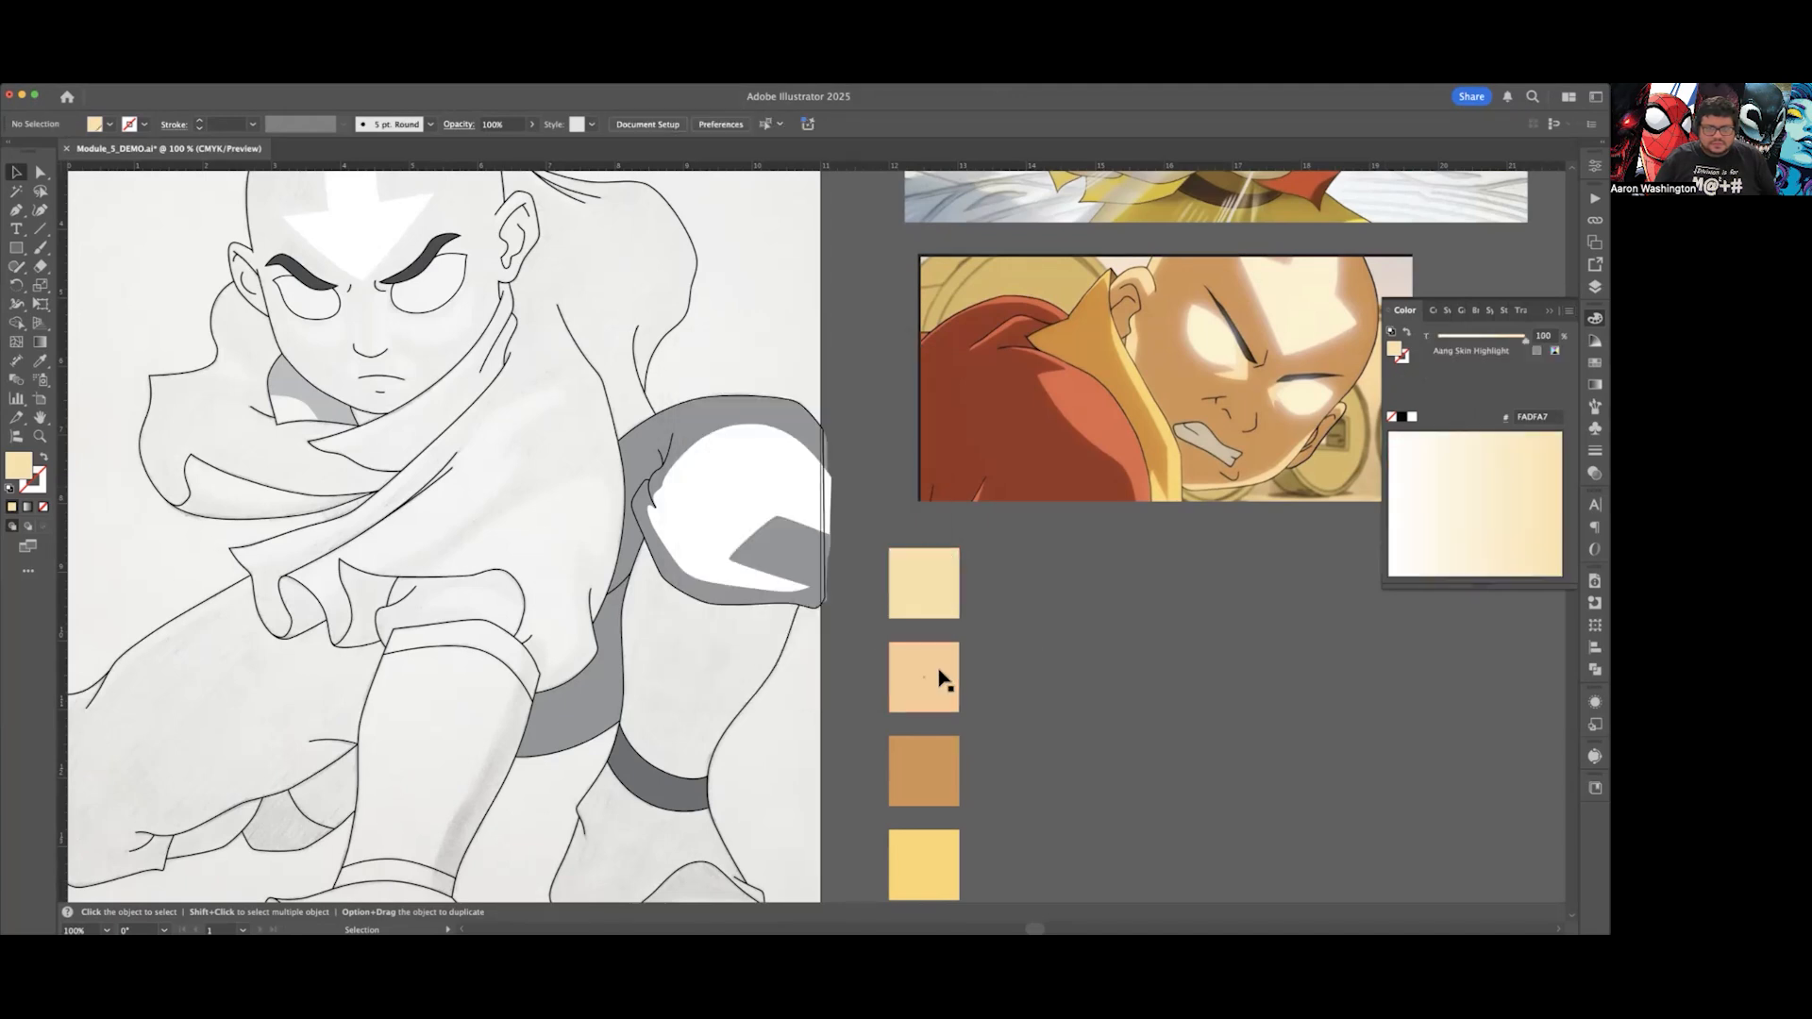
pyautogui.click(1568, 310)
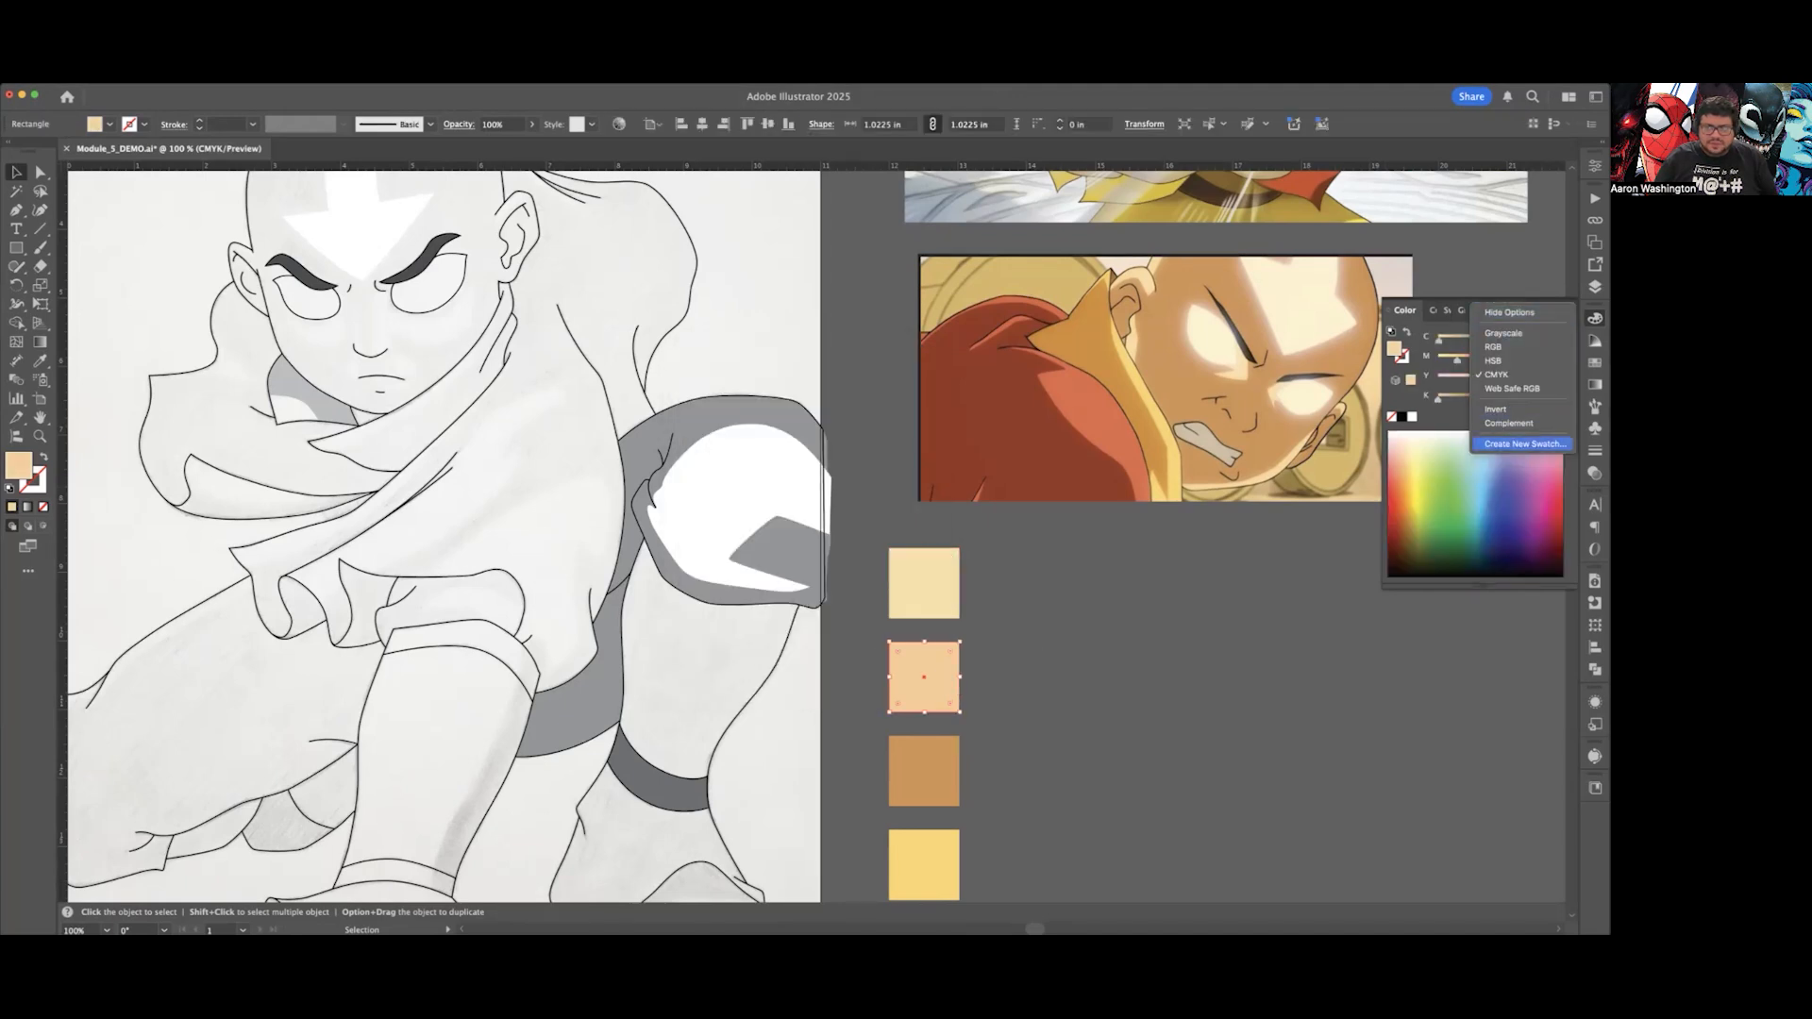
pyautogui.click(1510, 444)
pyautogui.write('Aa')
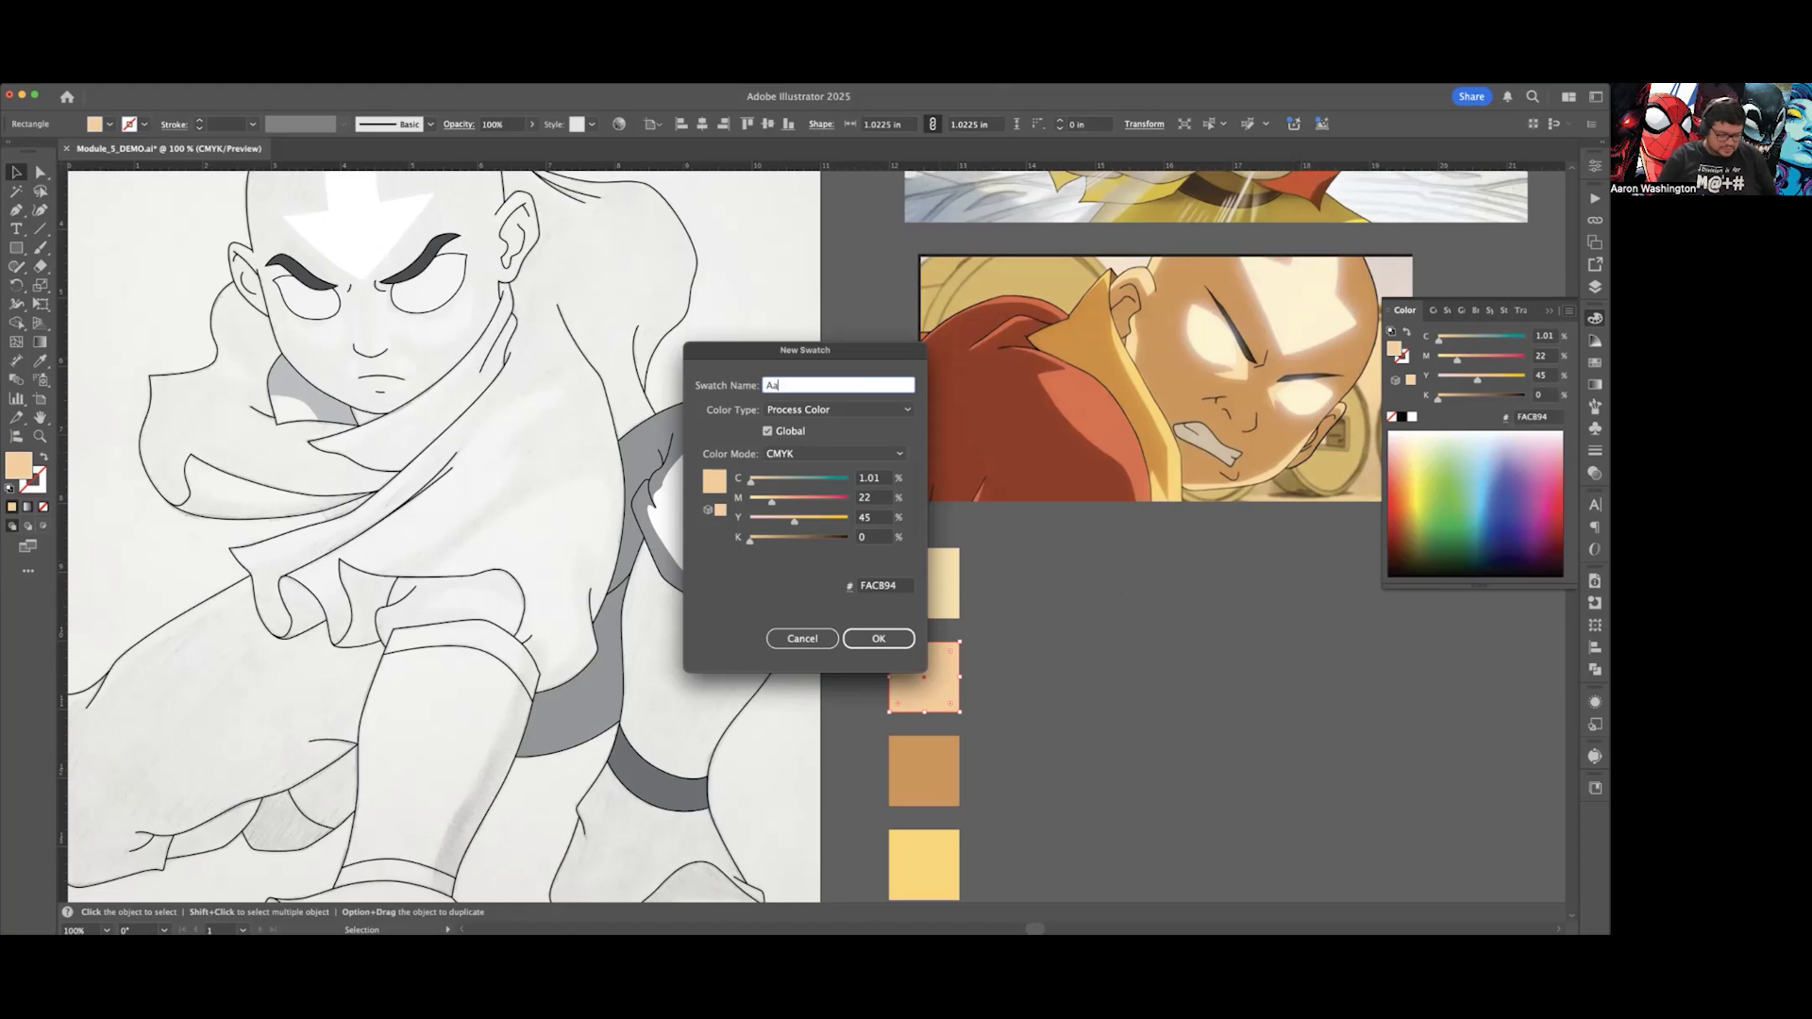
pyautogui.write('ng Skin Midtone')
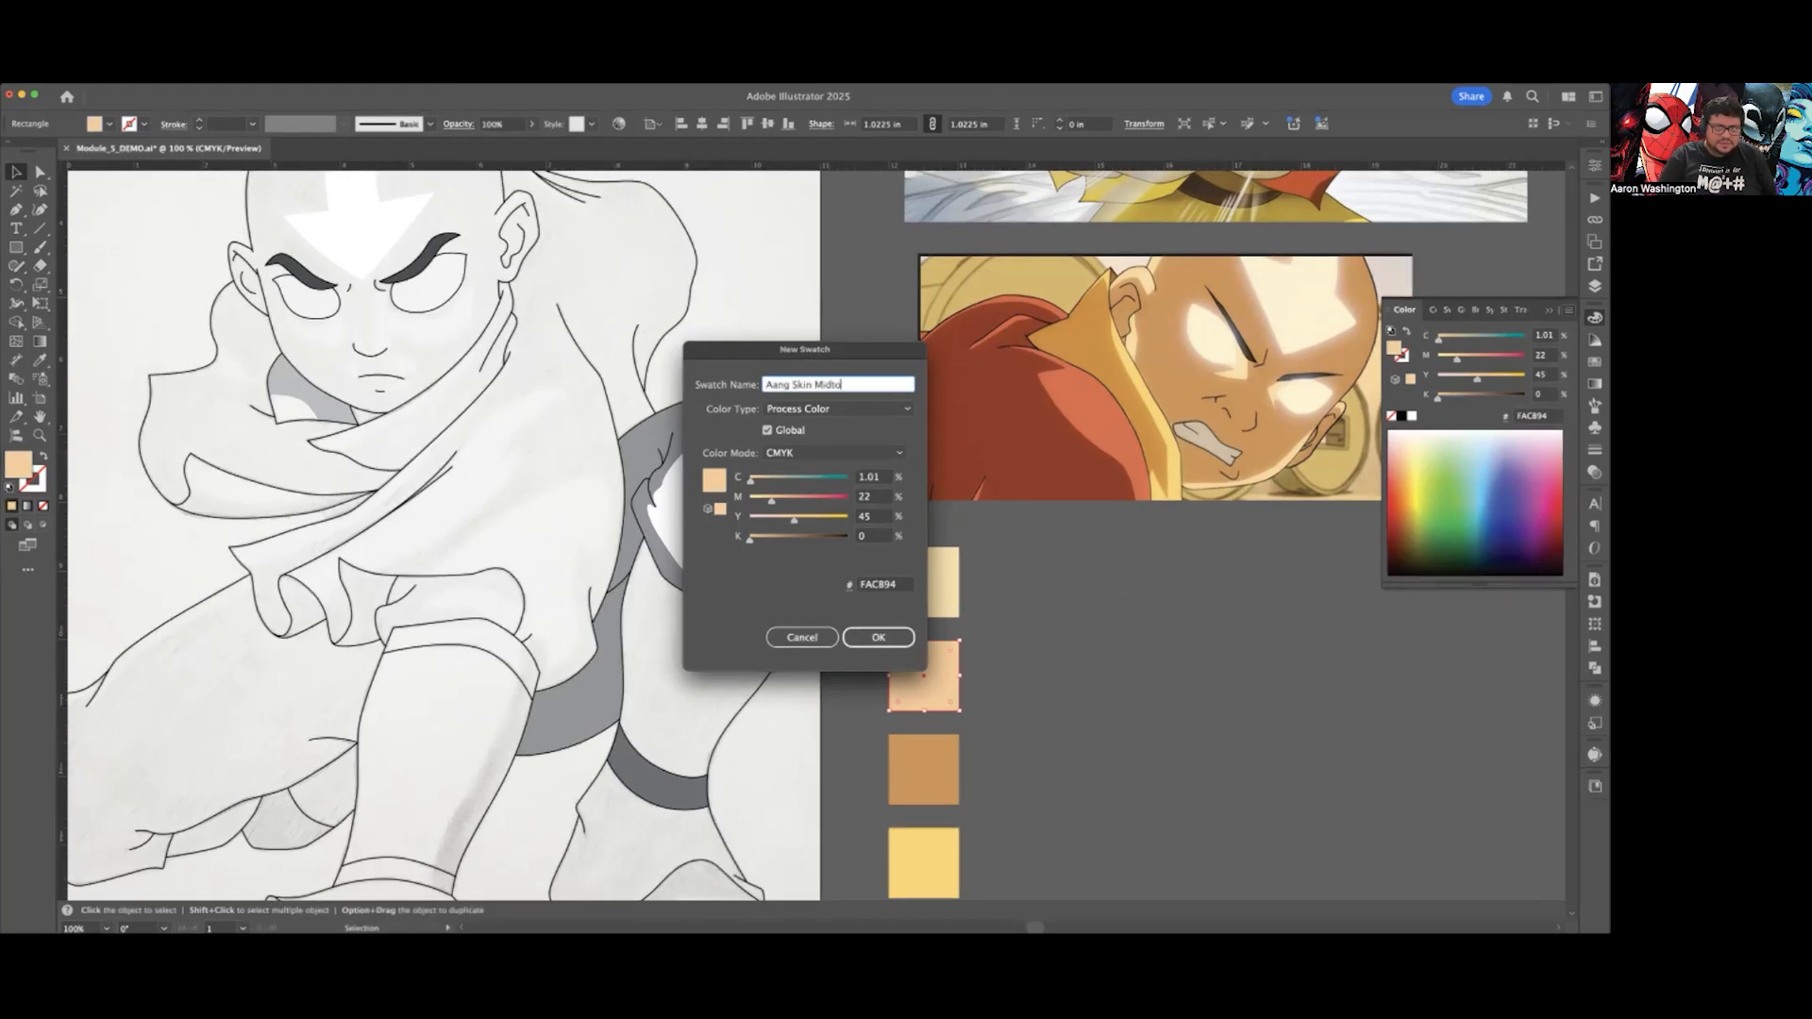
pyautogui.click(879, 638)
# Step: Create a swatch named "Aang Skin Shadow" from the light brown square below the peach one
pyautogui.click(924, 770)
pyautogui.click(1568, 311)
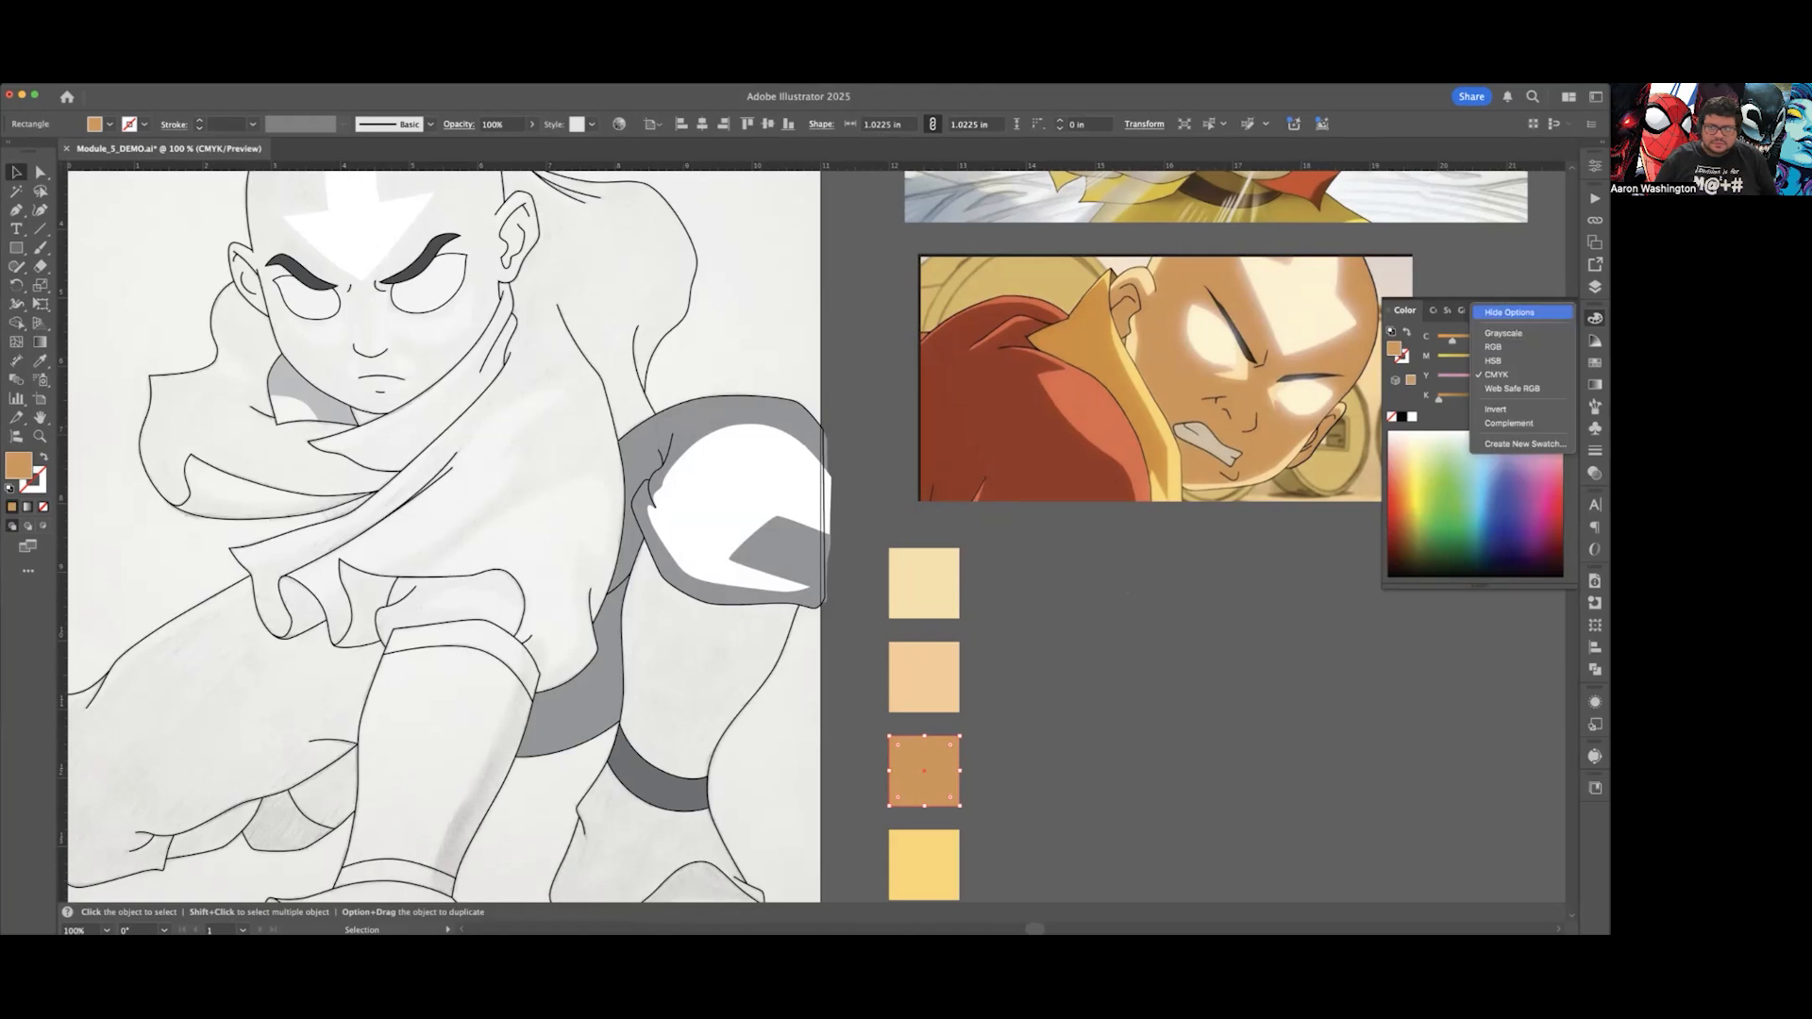
pyautogui.click(1520, 444)
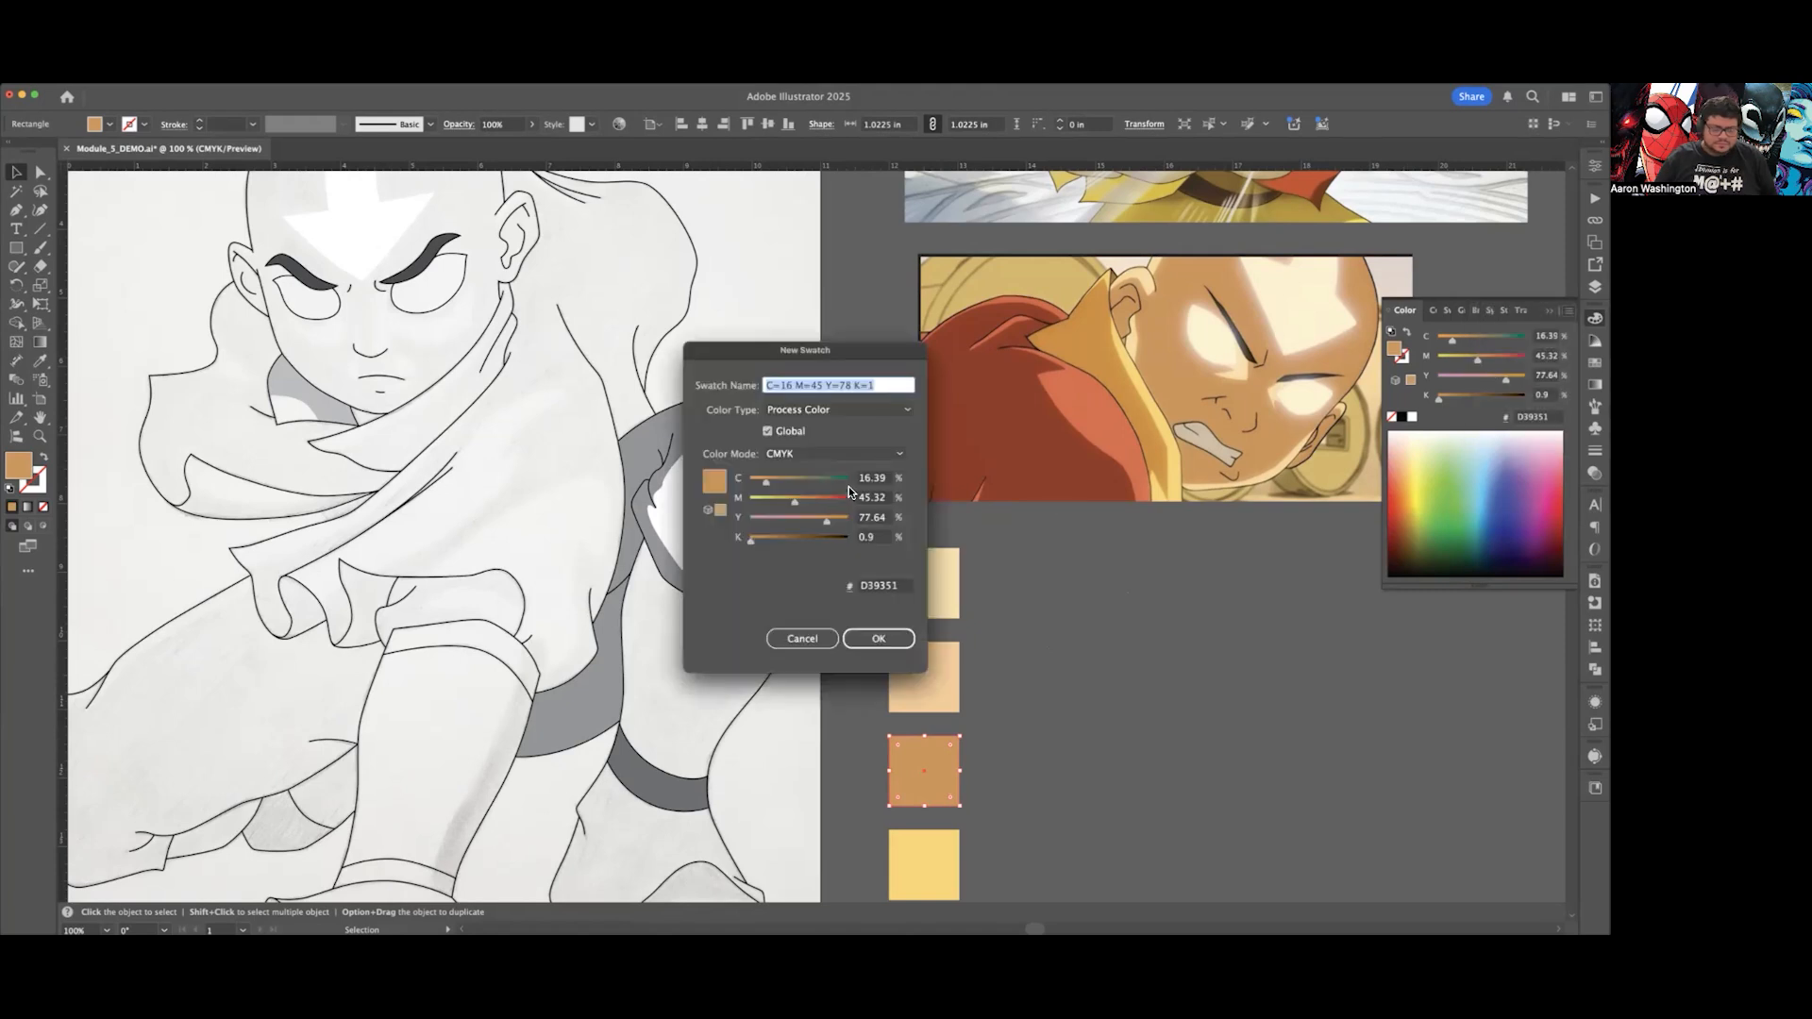
pyautogui.write('Aang Skin Shadow')
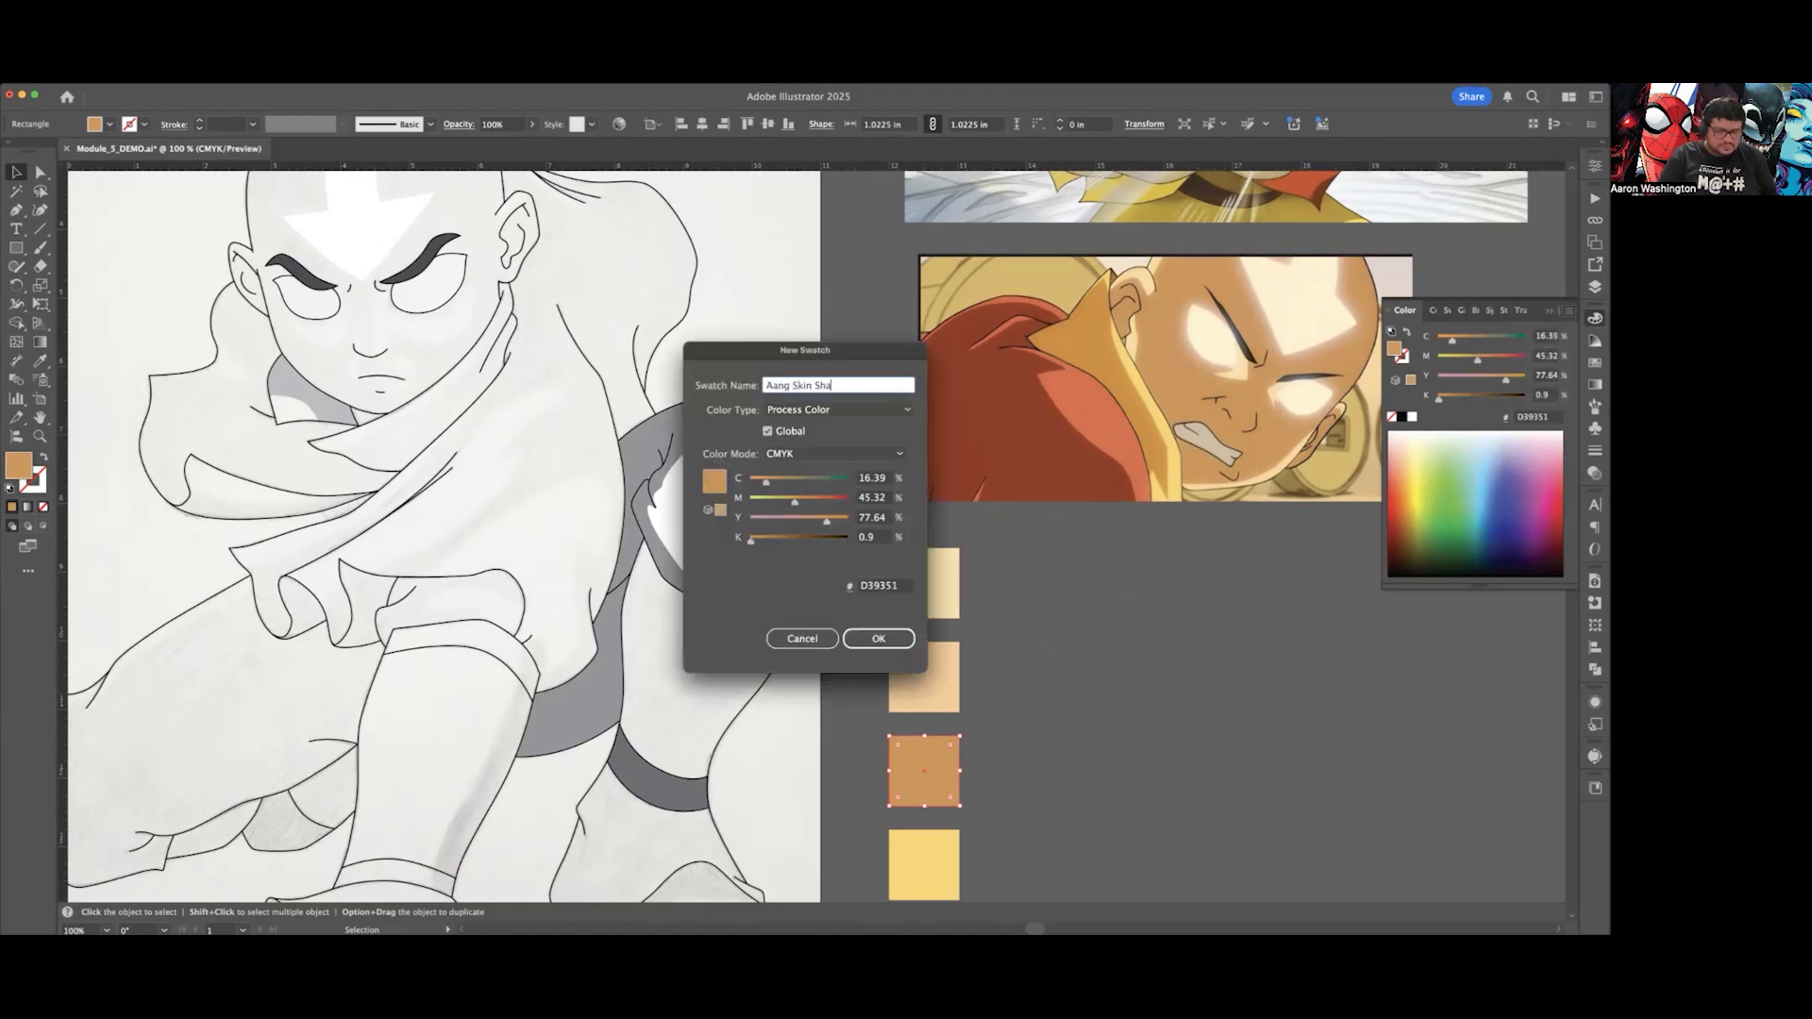
pyautogui.click(878, 639)
# Step: Create a global CMYK swatch named "Aang Tunic Yellow" from the bright yellow palette square
pyautogui.scroll(-5, 1040, 664)
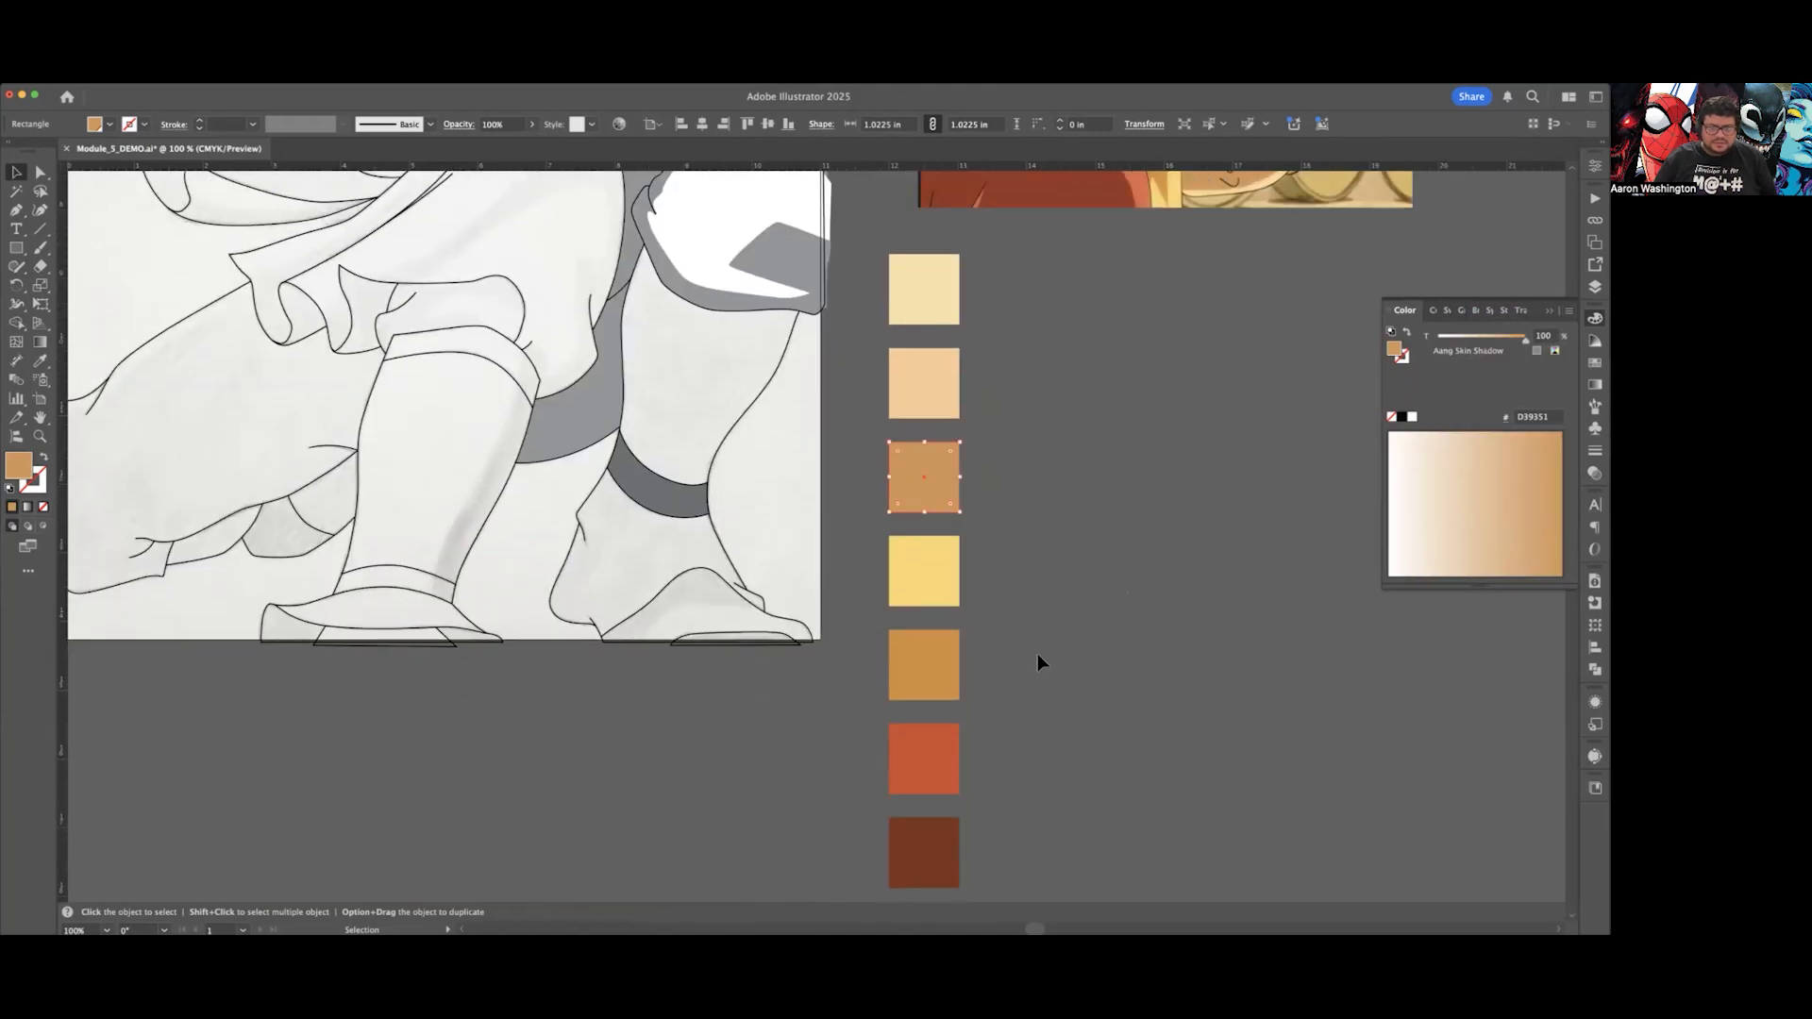
pyautogui.scroll(-2, 1038, 662)
pyautogui.click(937, 483)
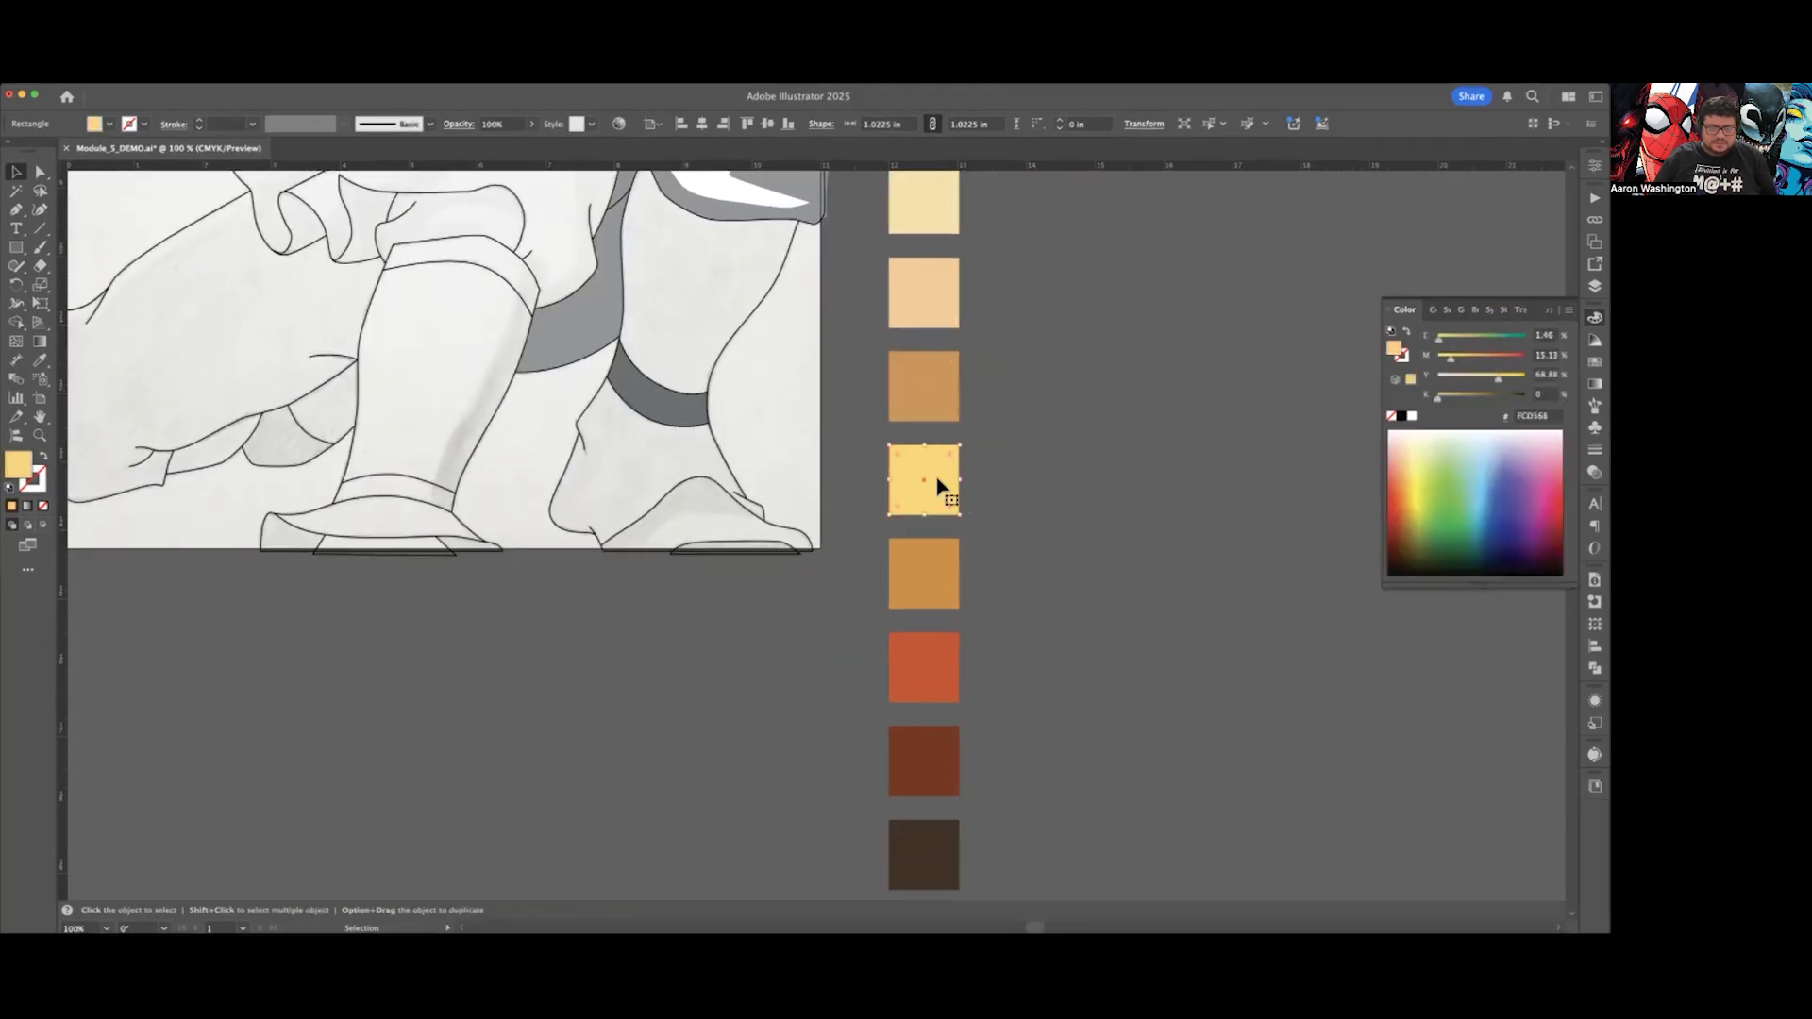
pyautogui.click(1567, 310)
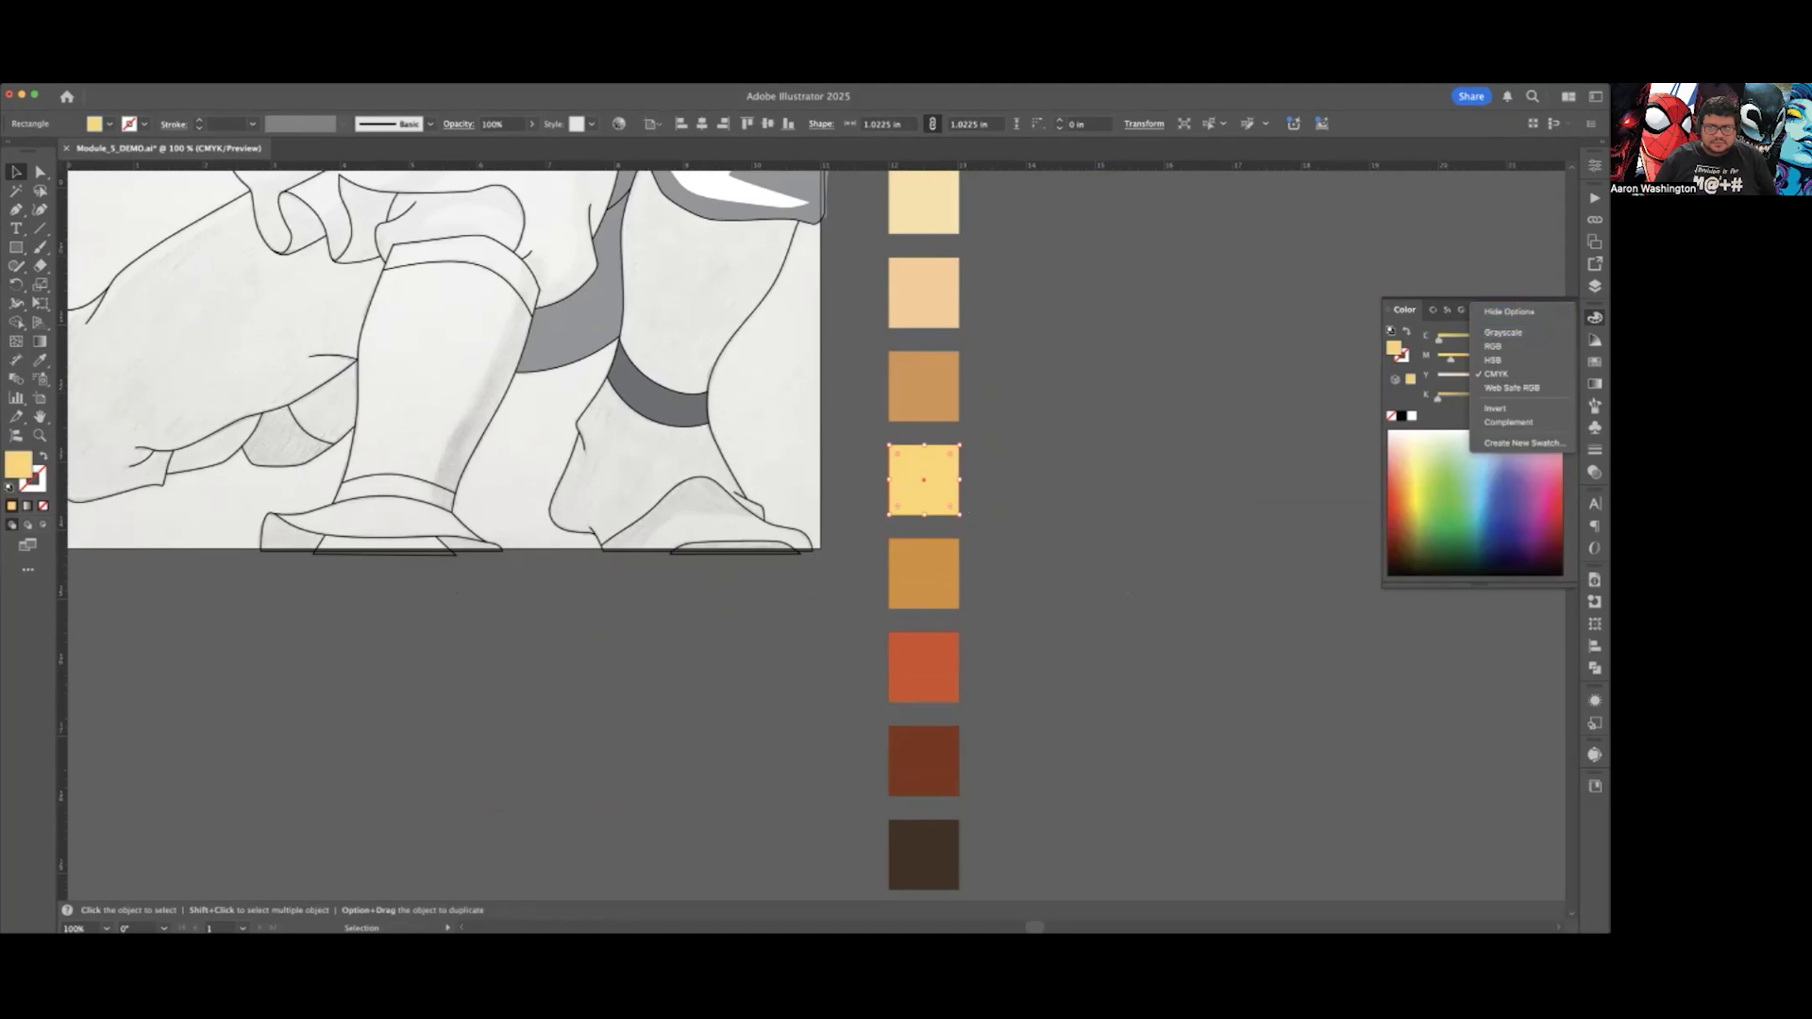
pyautogui.click(1517, 443)
pyautogui.write('Aang')
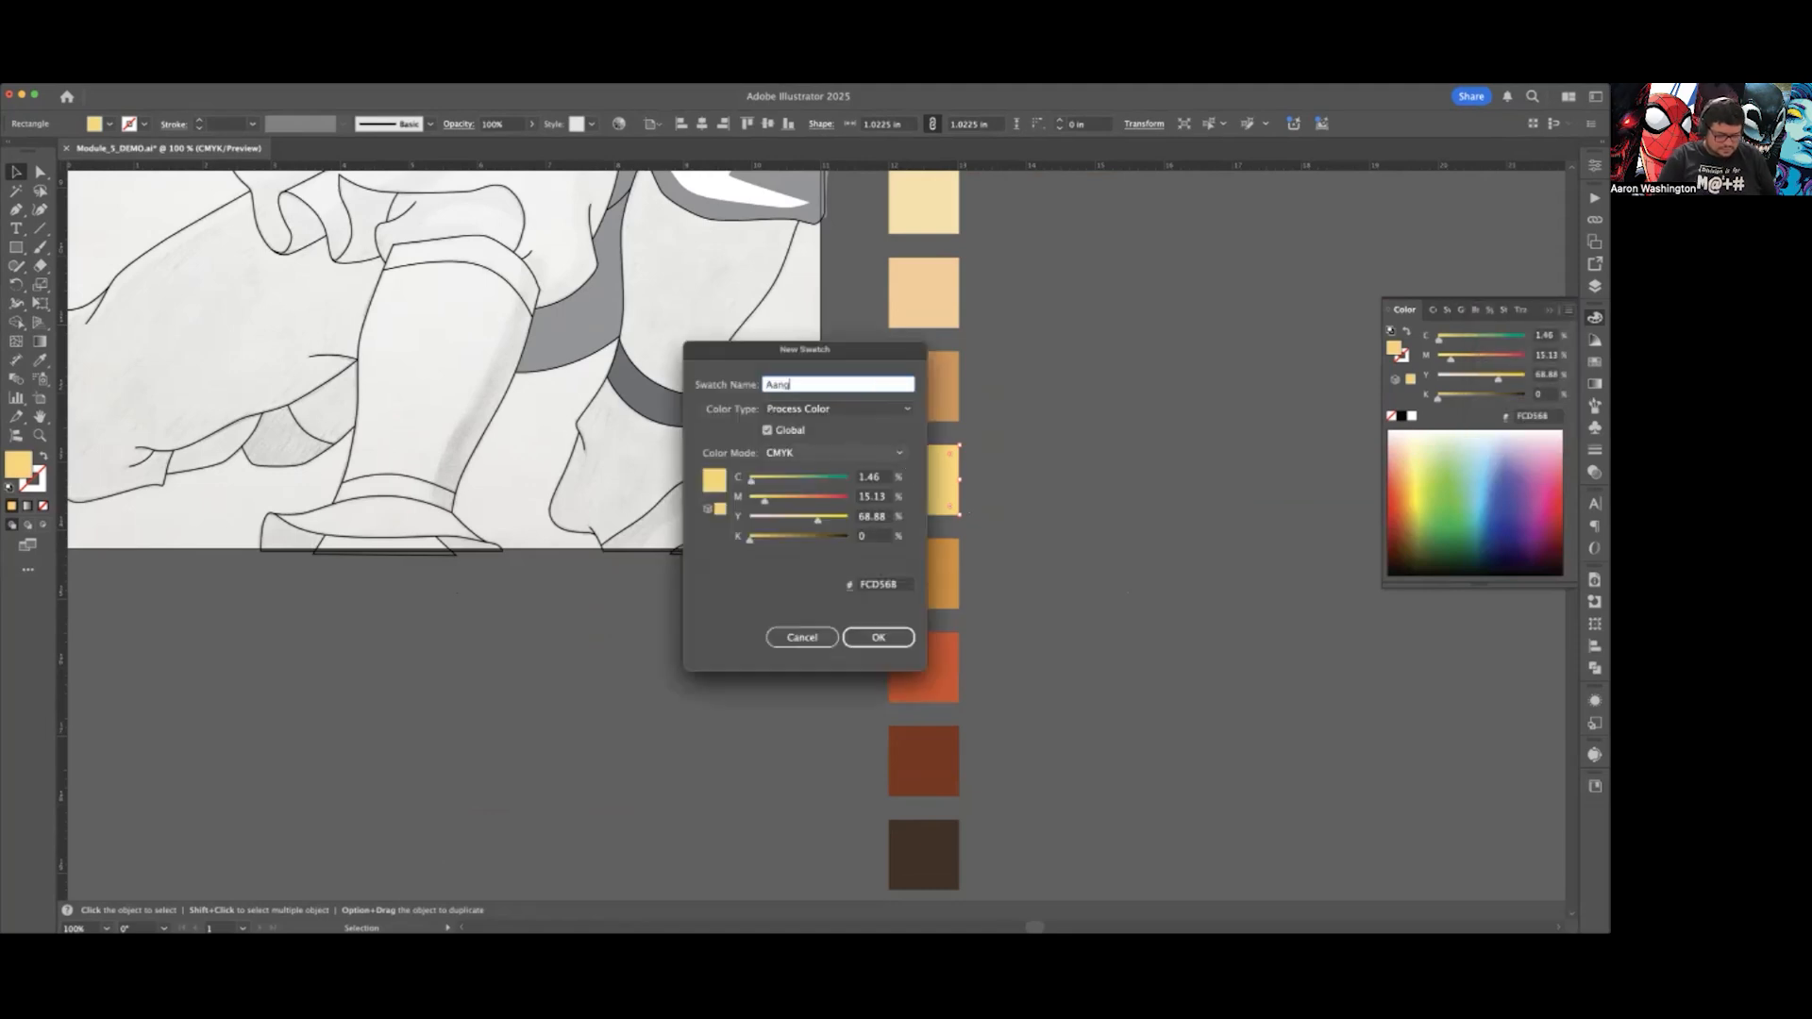
pyautogui.write(' Tunic Yellow')
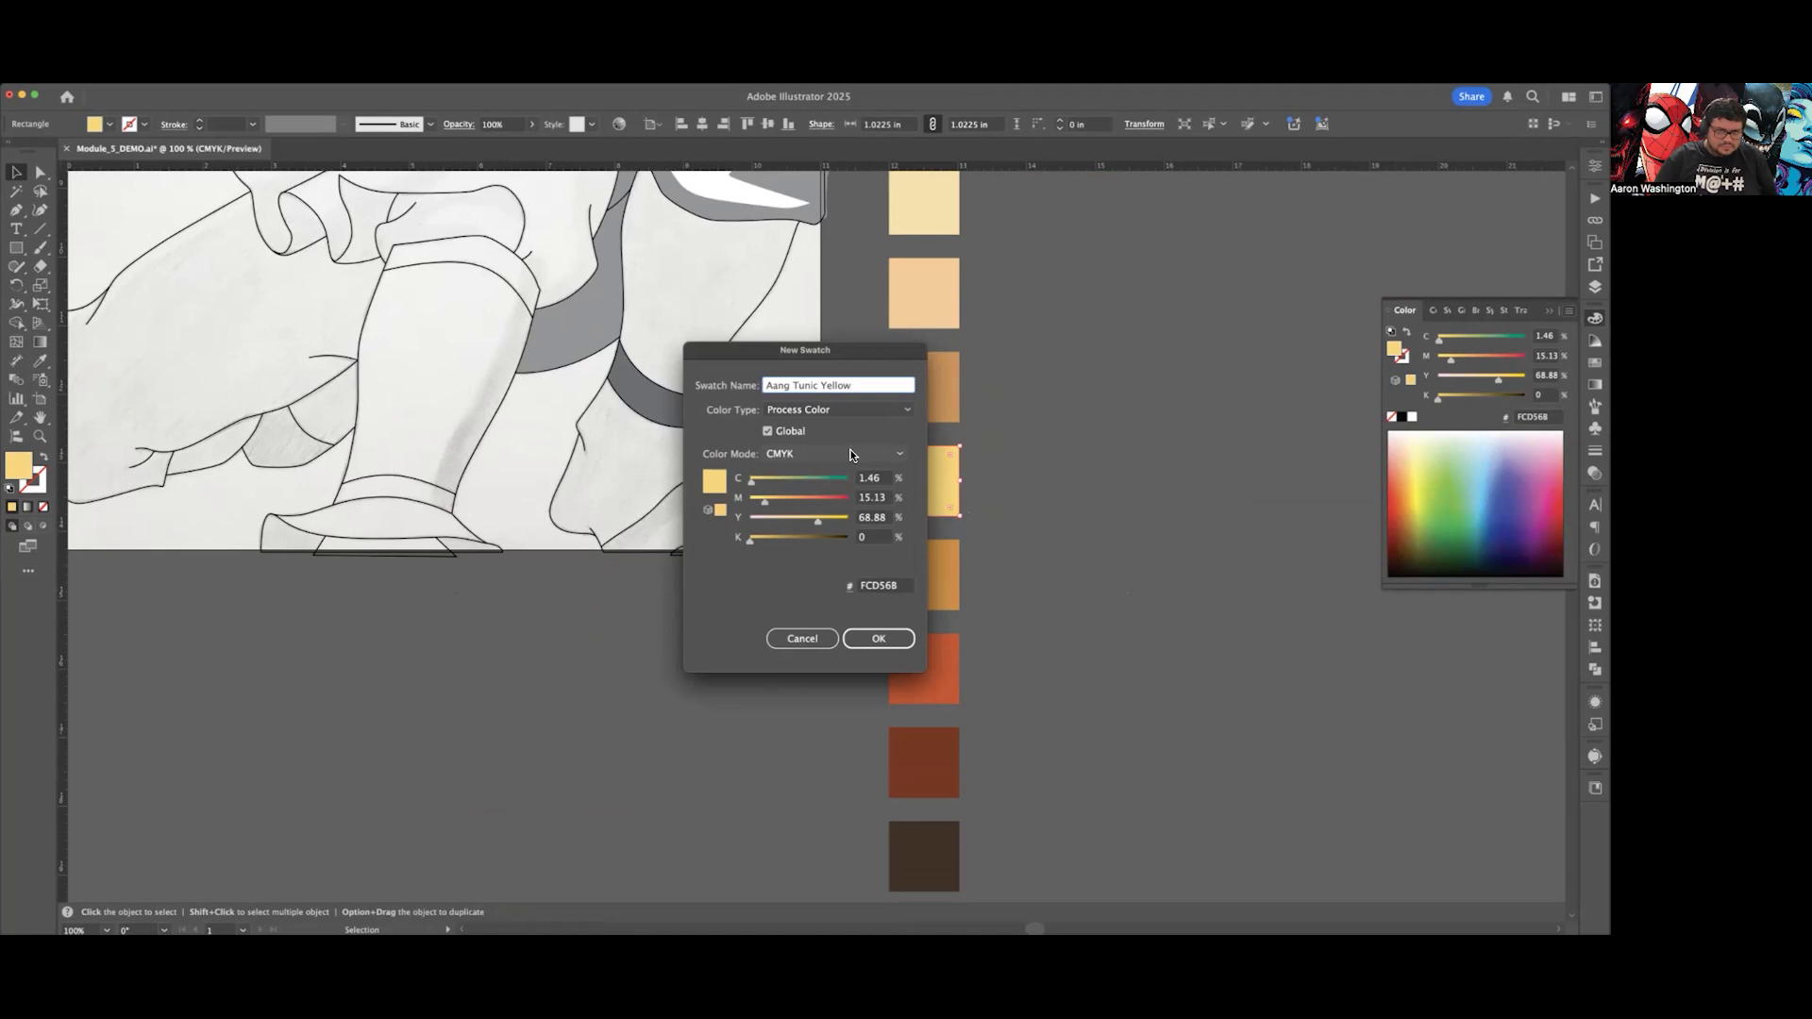
pyautogui.click(875, 642)
# Step: Create a global CMYK swatch named "Aang Tunic Yellow Shadow" from the golden-brown square below the yellow one
pyautogui.click(940, 574)
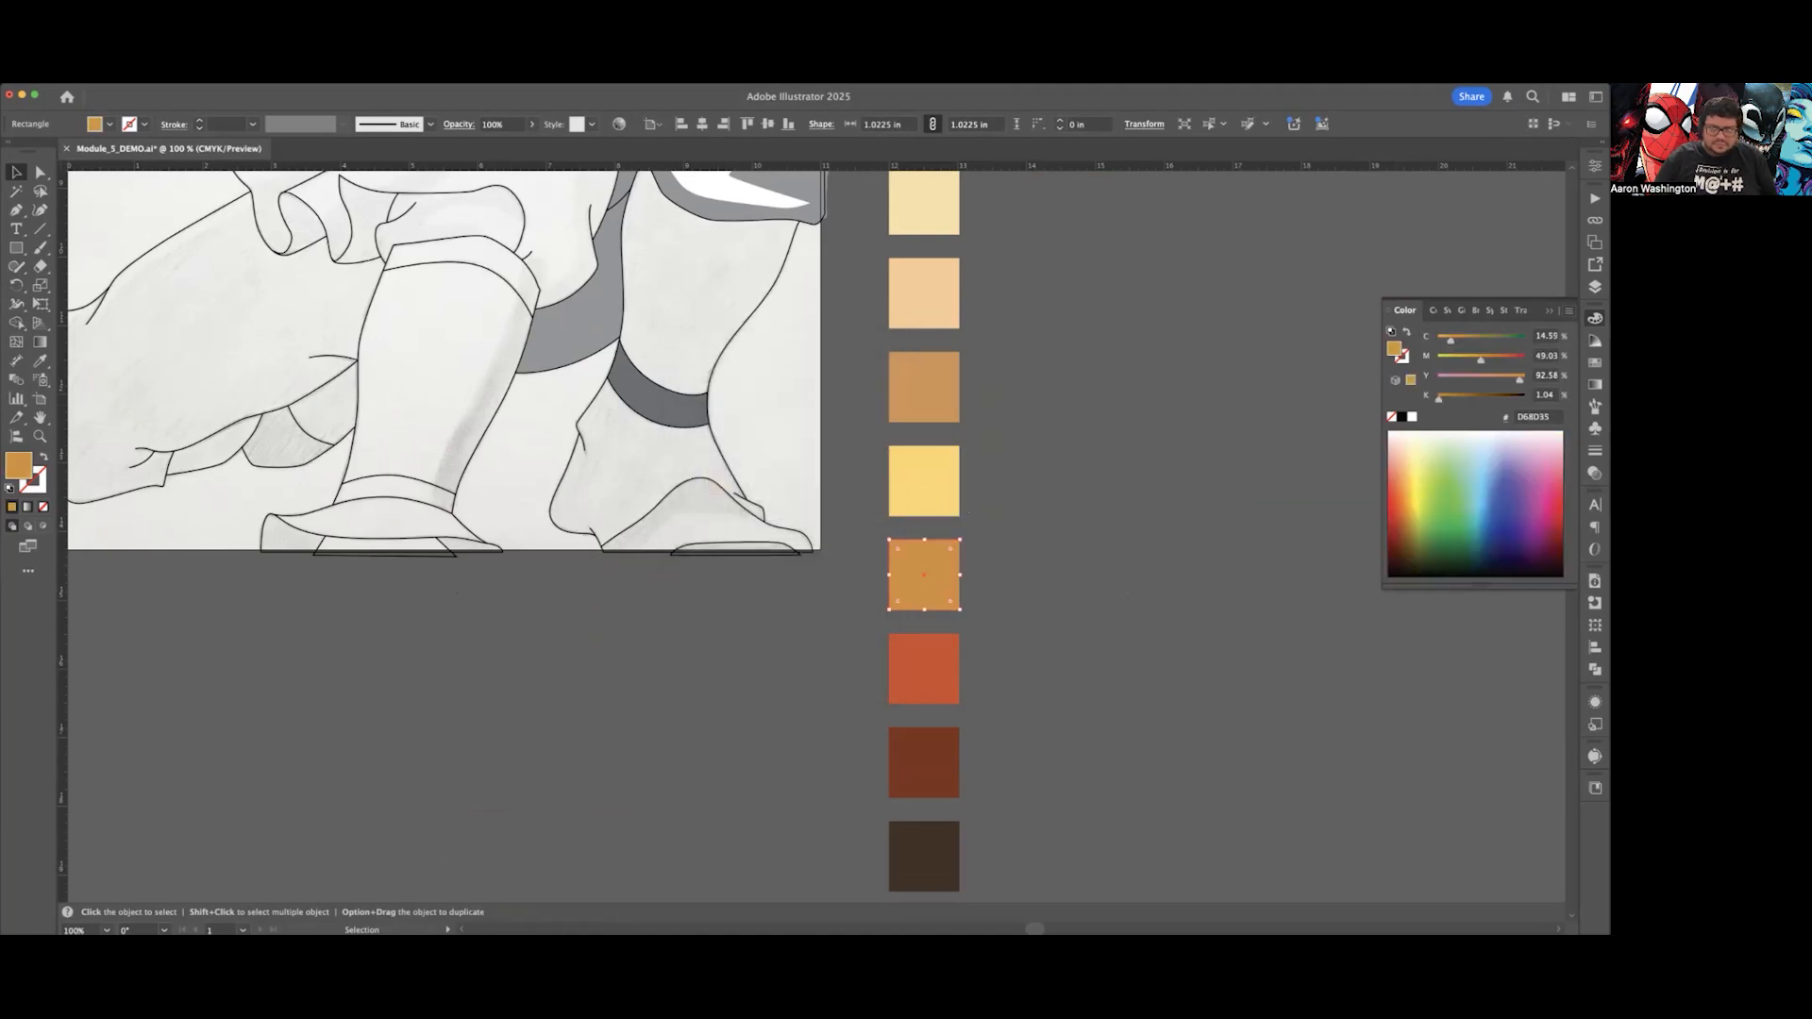
pyautogui.click(1568, 311)
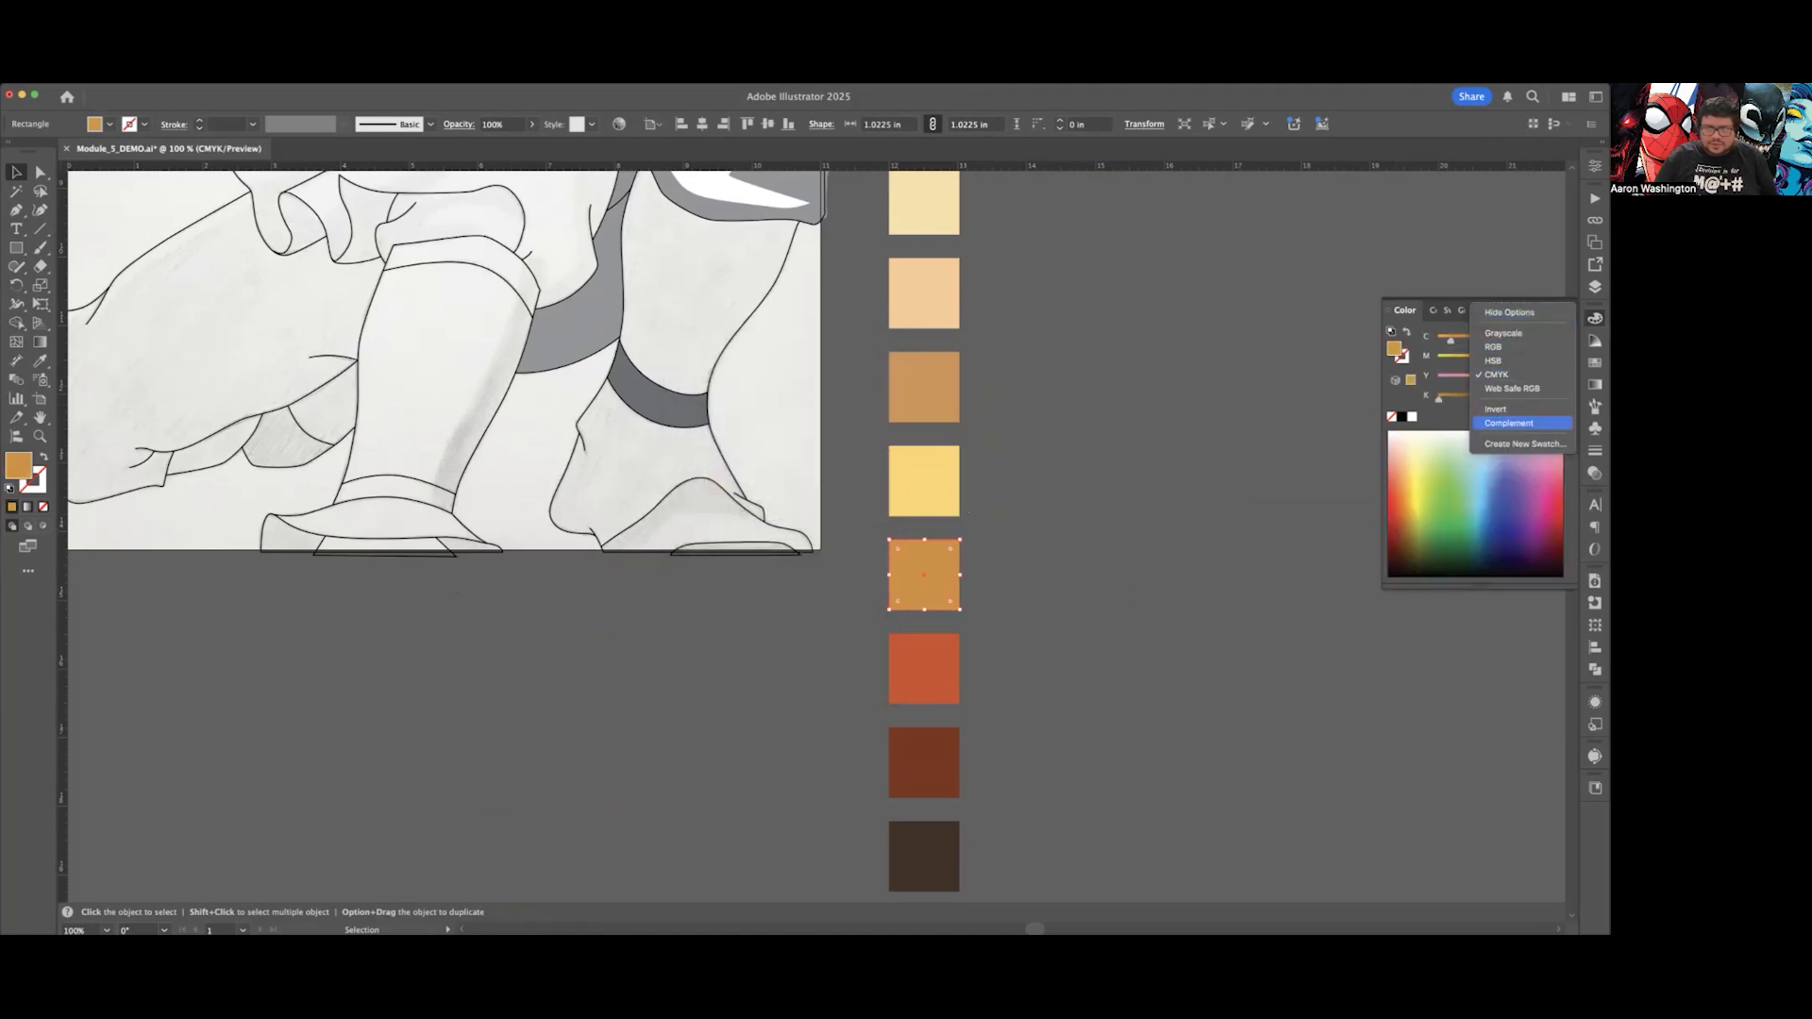
pyautogui.click(1525, 444)
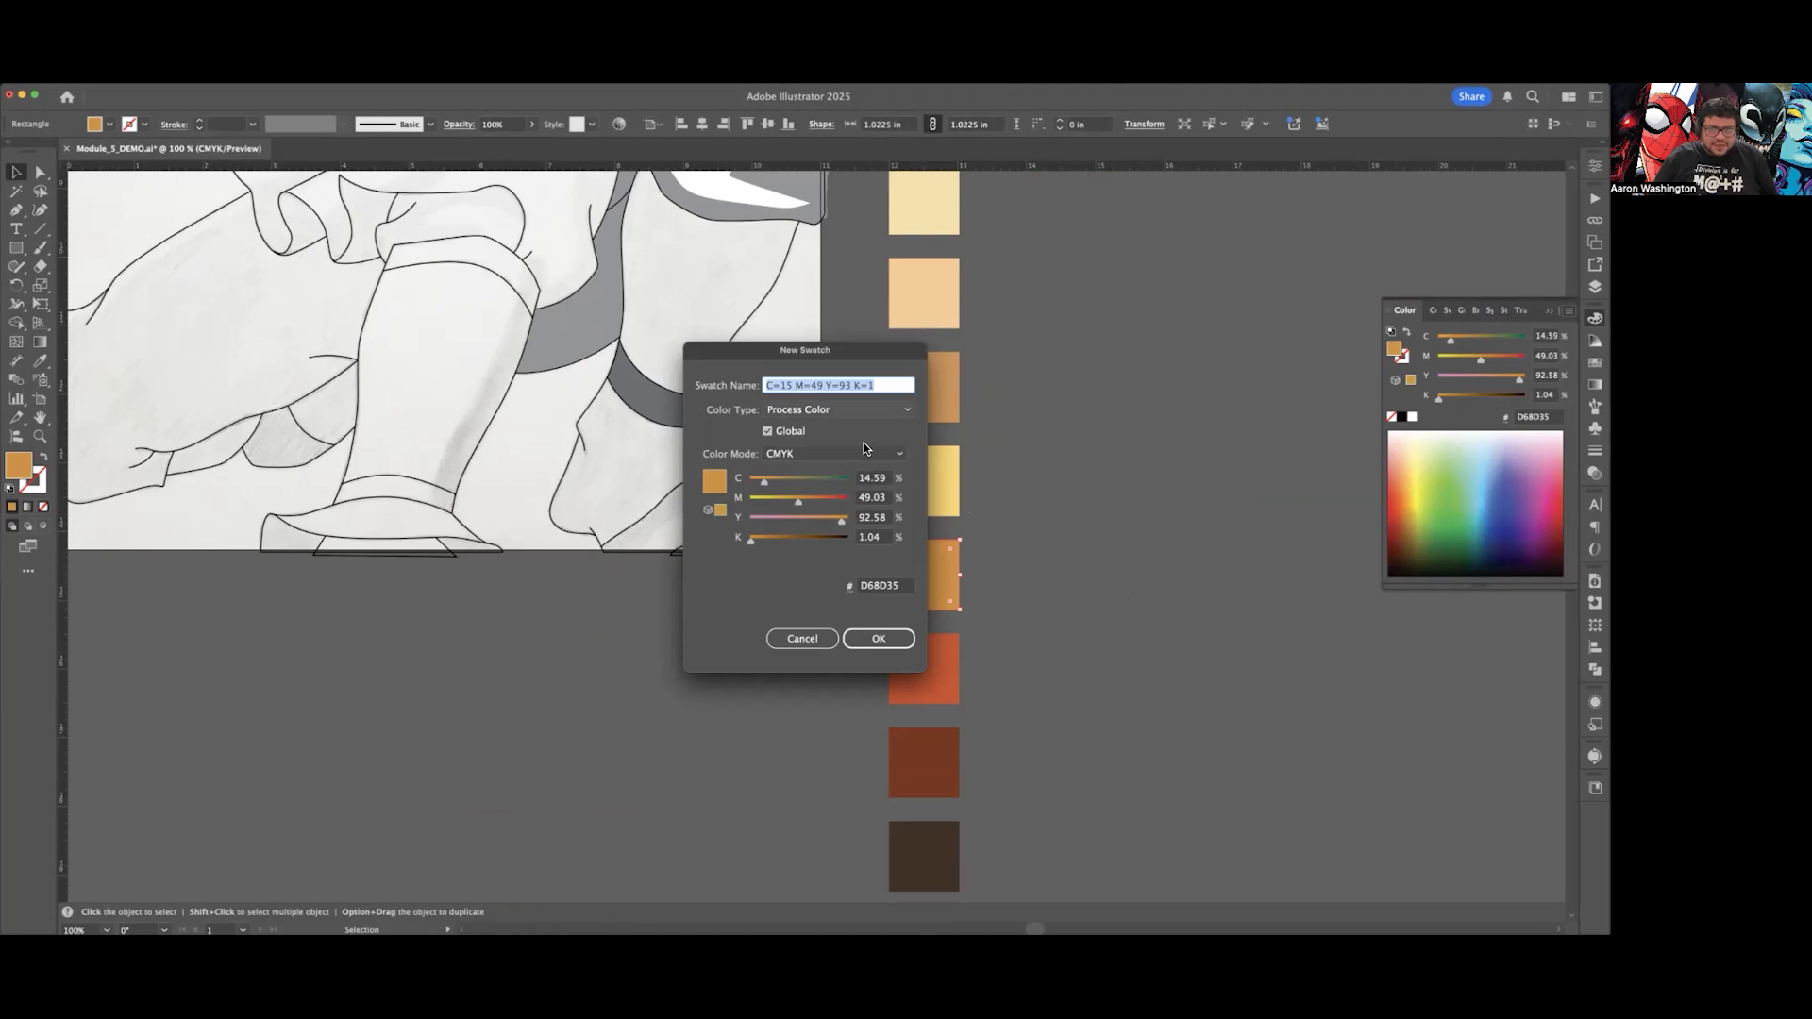
pyautogui.write('Aang')
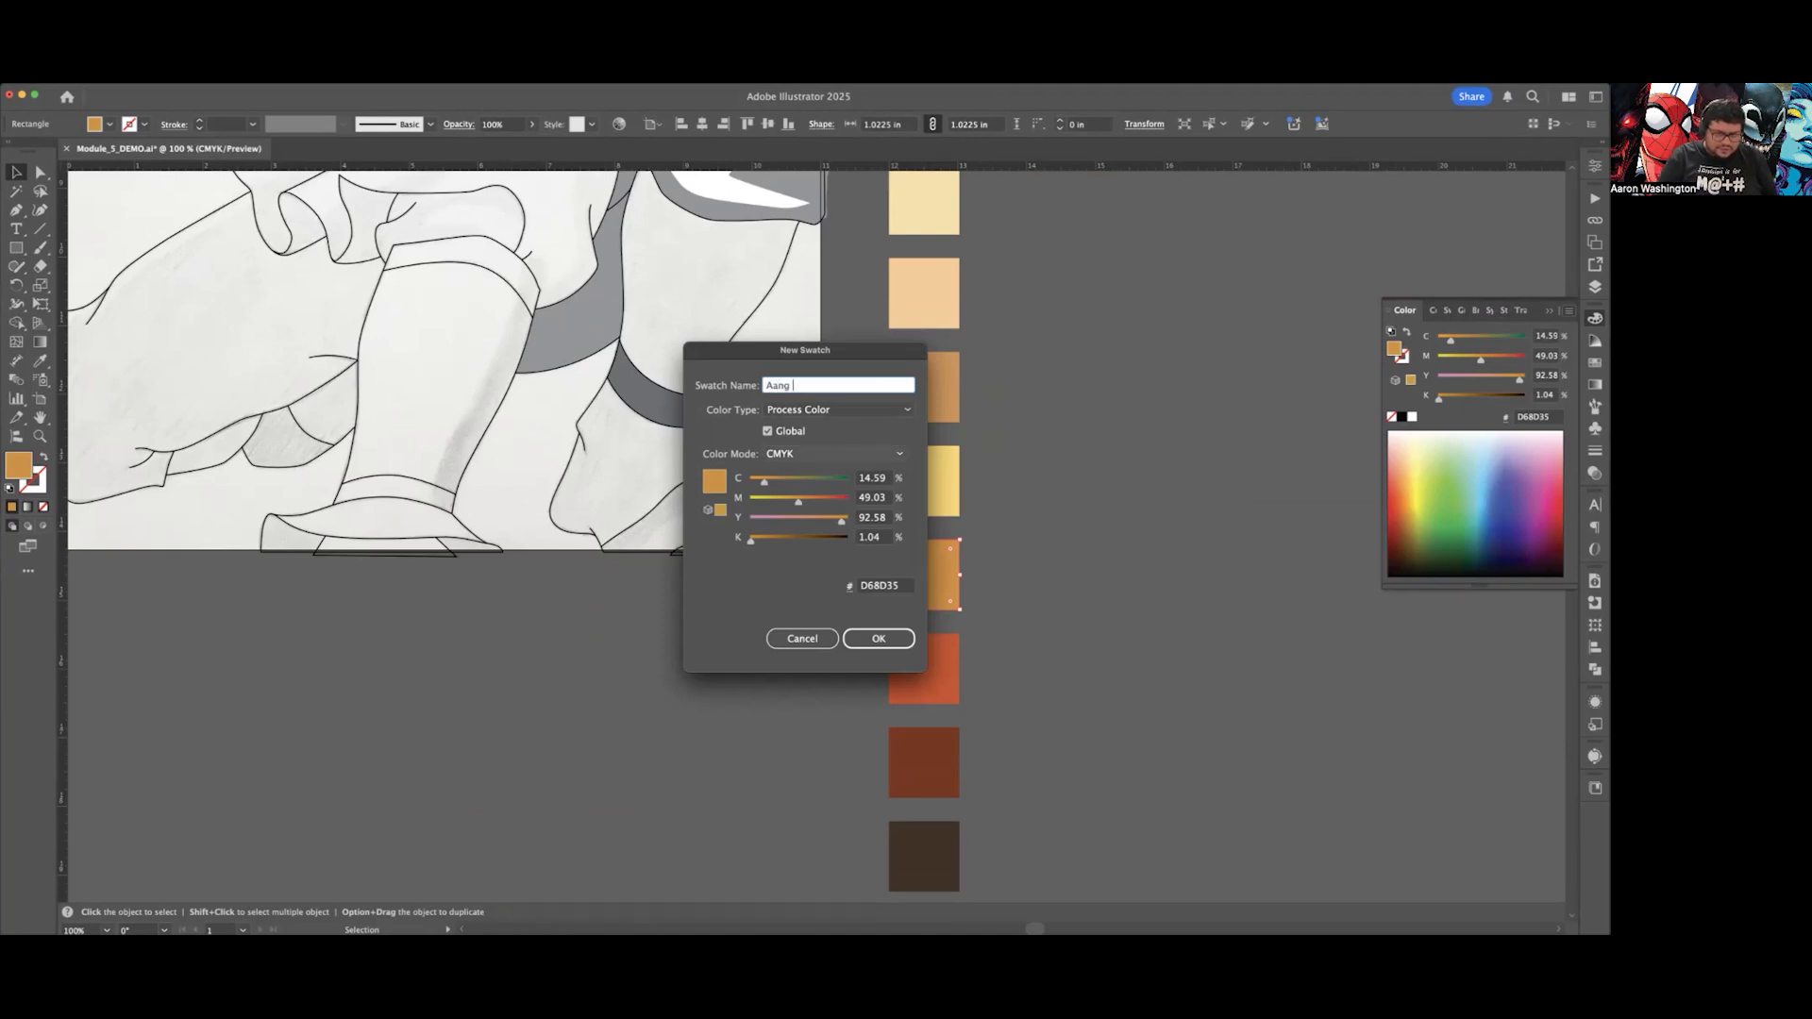
pyautogui.write(' T')
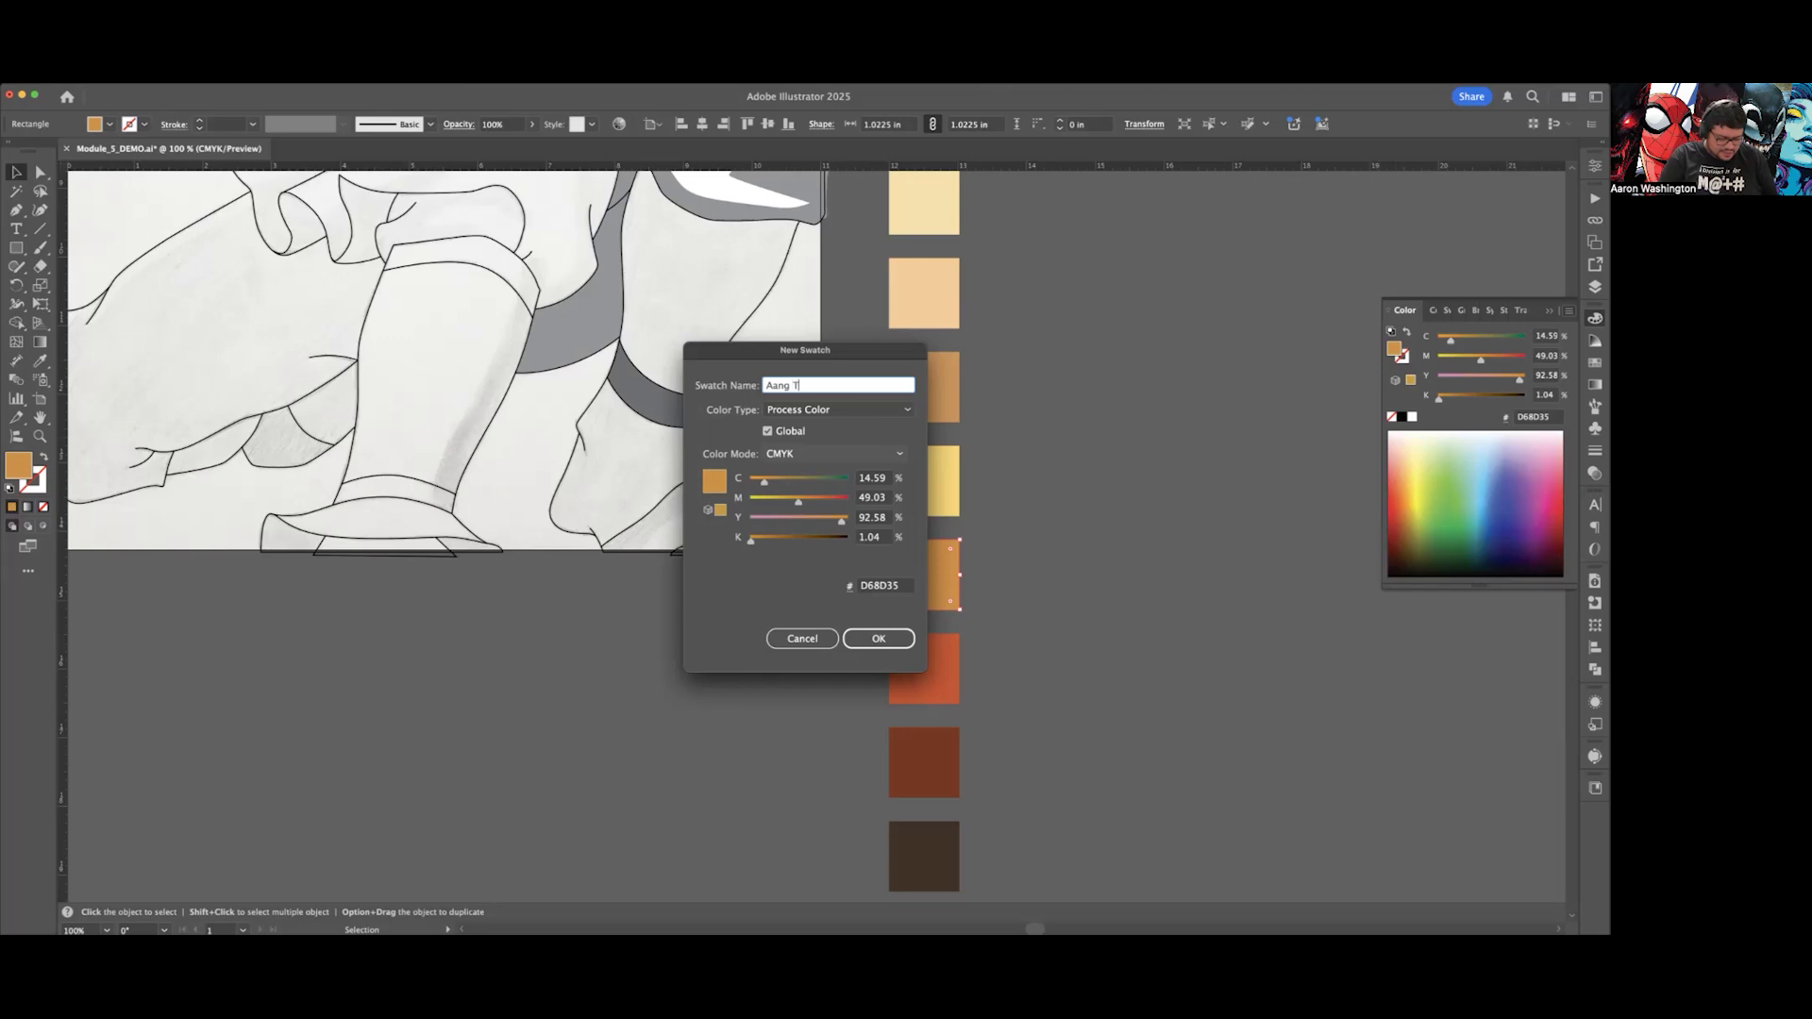
pyautogui.write('unic Yell')
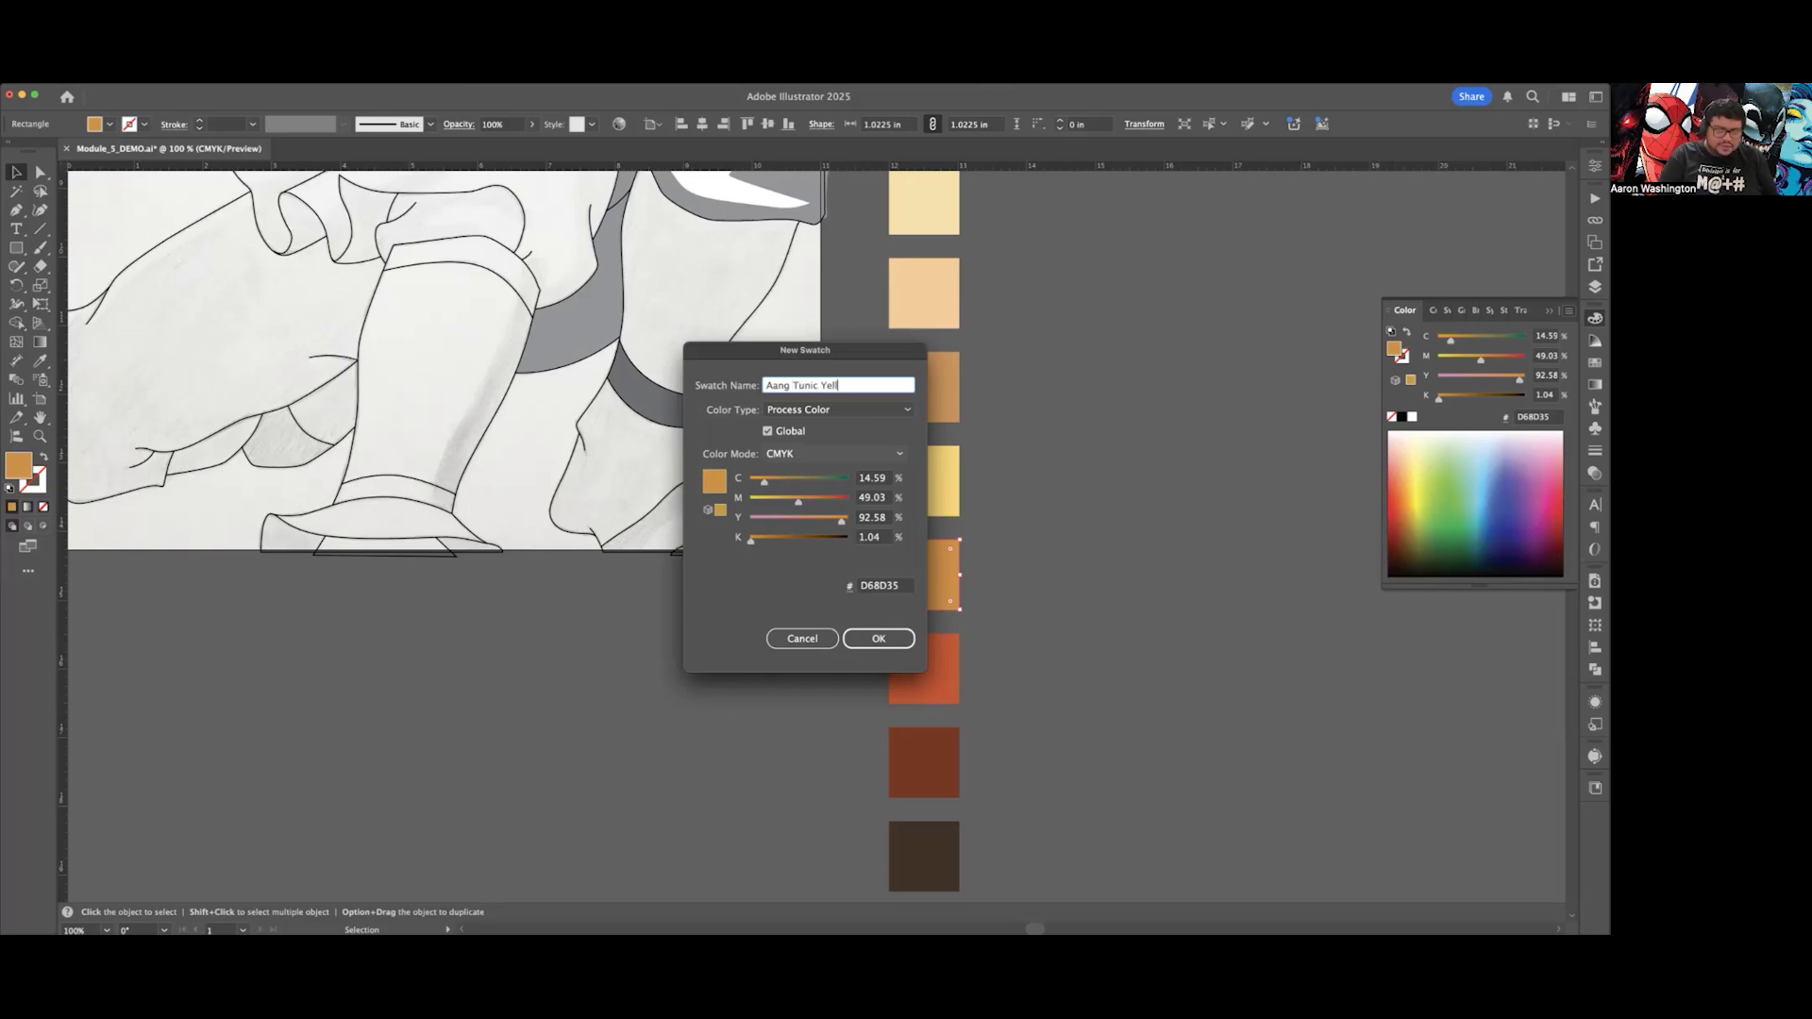
pyautogui.write('ow Shadow')
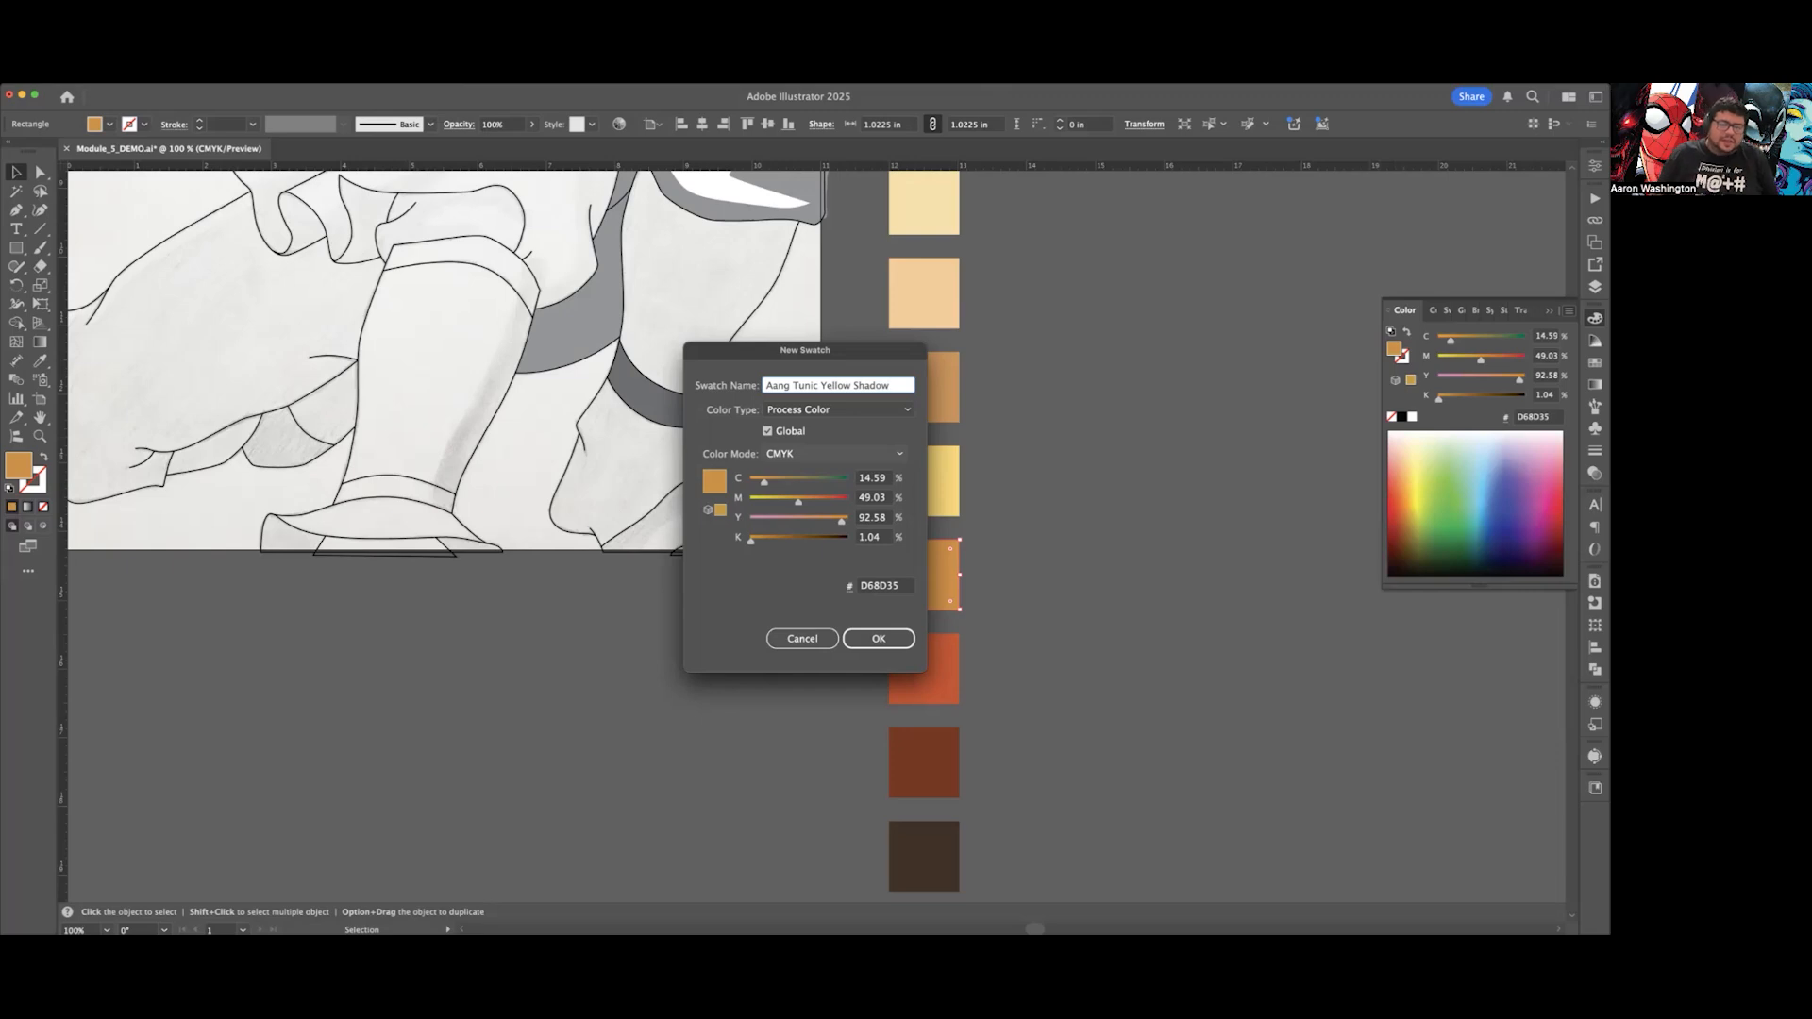
pyautogui.click(878, 638)
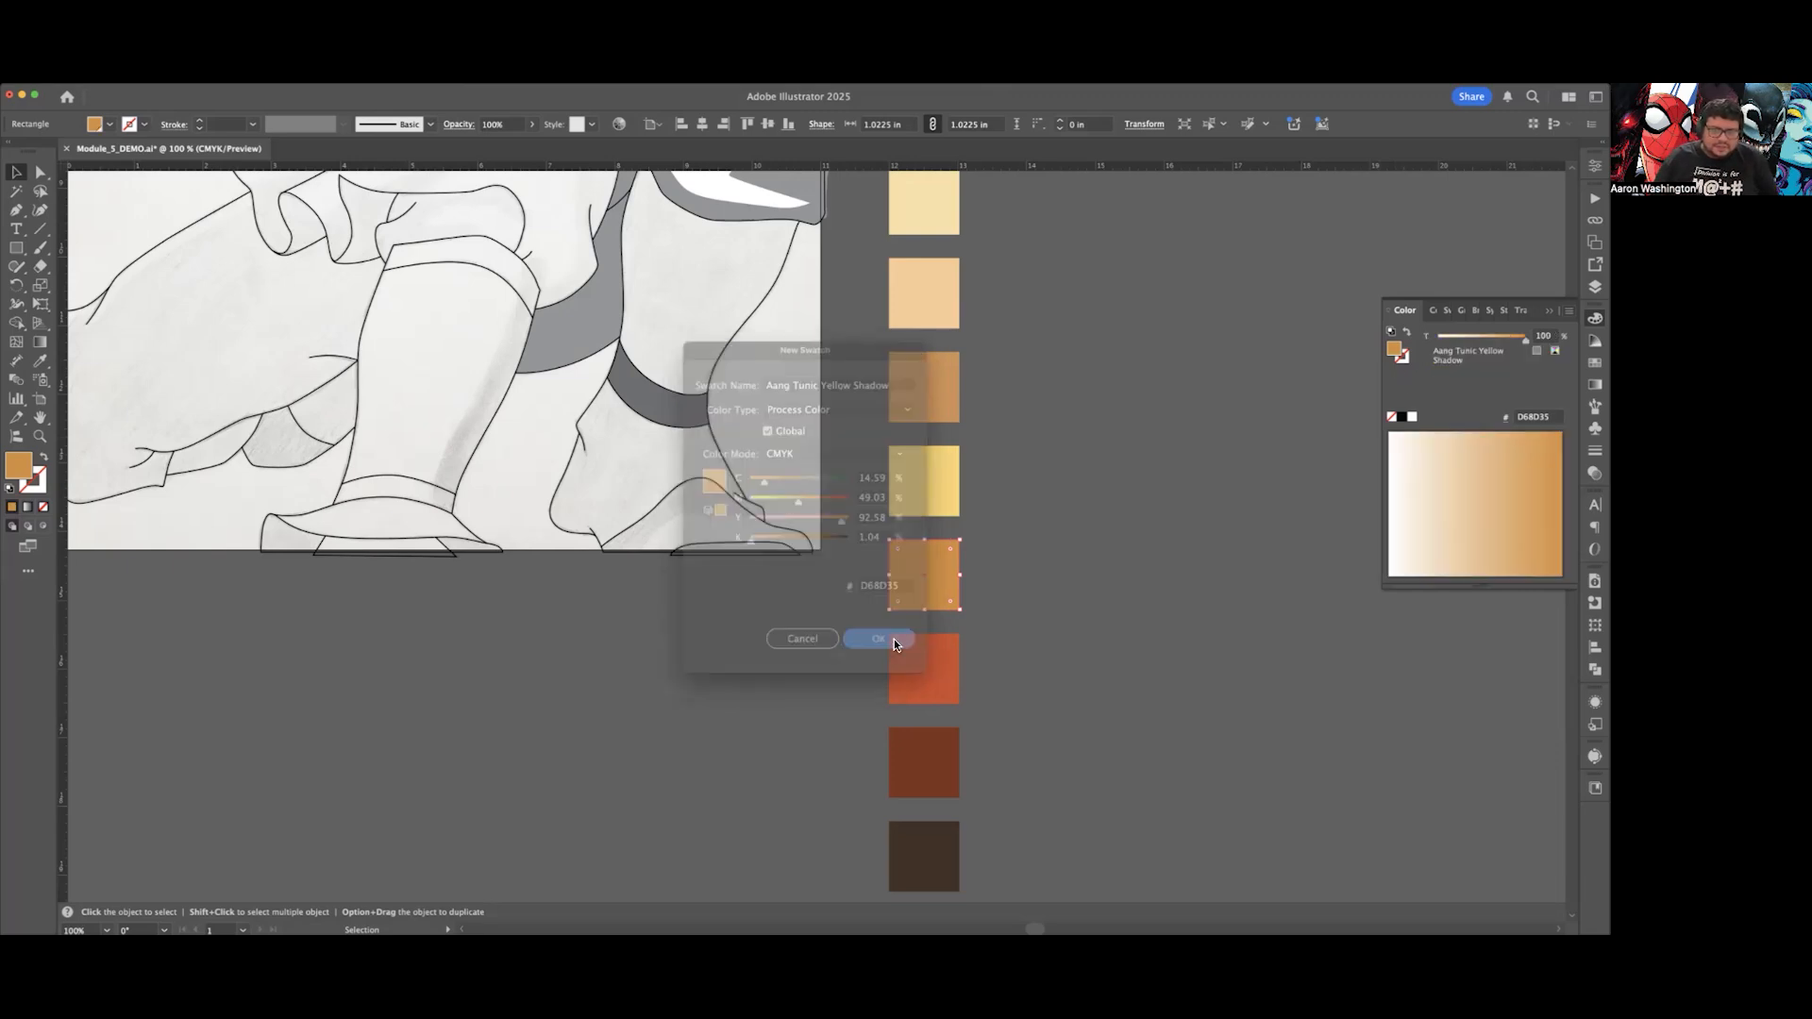
# Step: Create a global CMYK swatch named "Aang Tunic Red" from the orange-red palette square
pyautogui.scroll(-1, 999, 621)
pyautogui.click(944, 623)
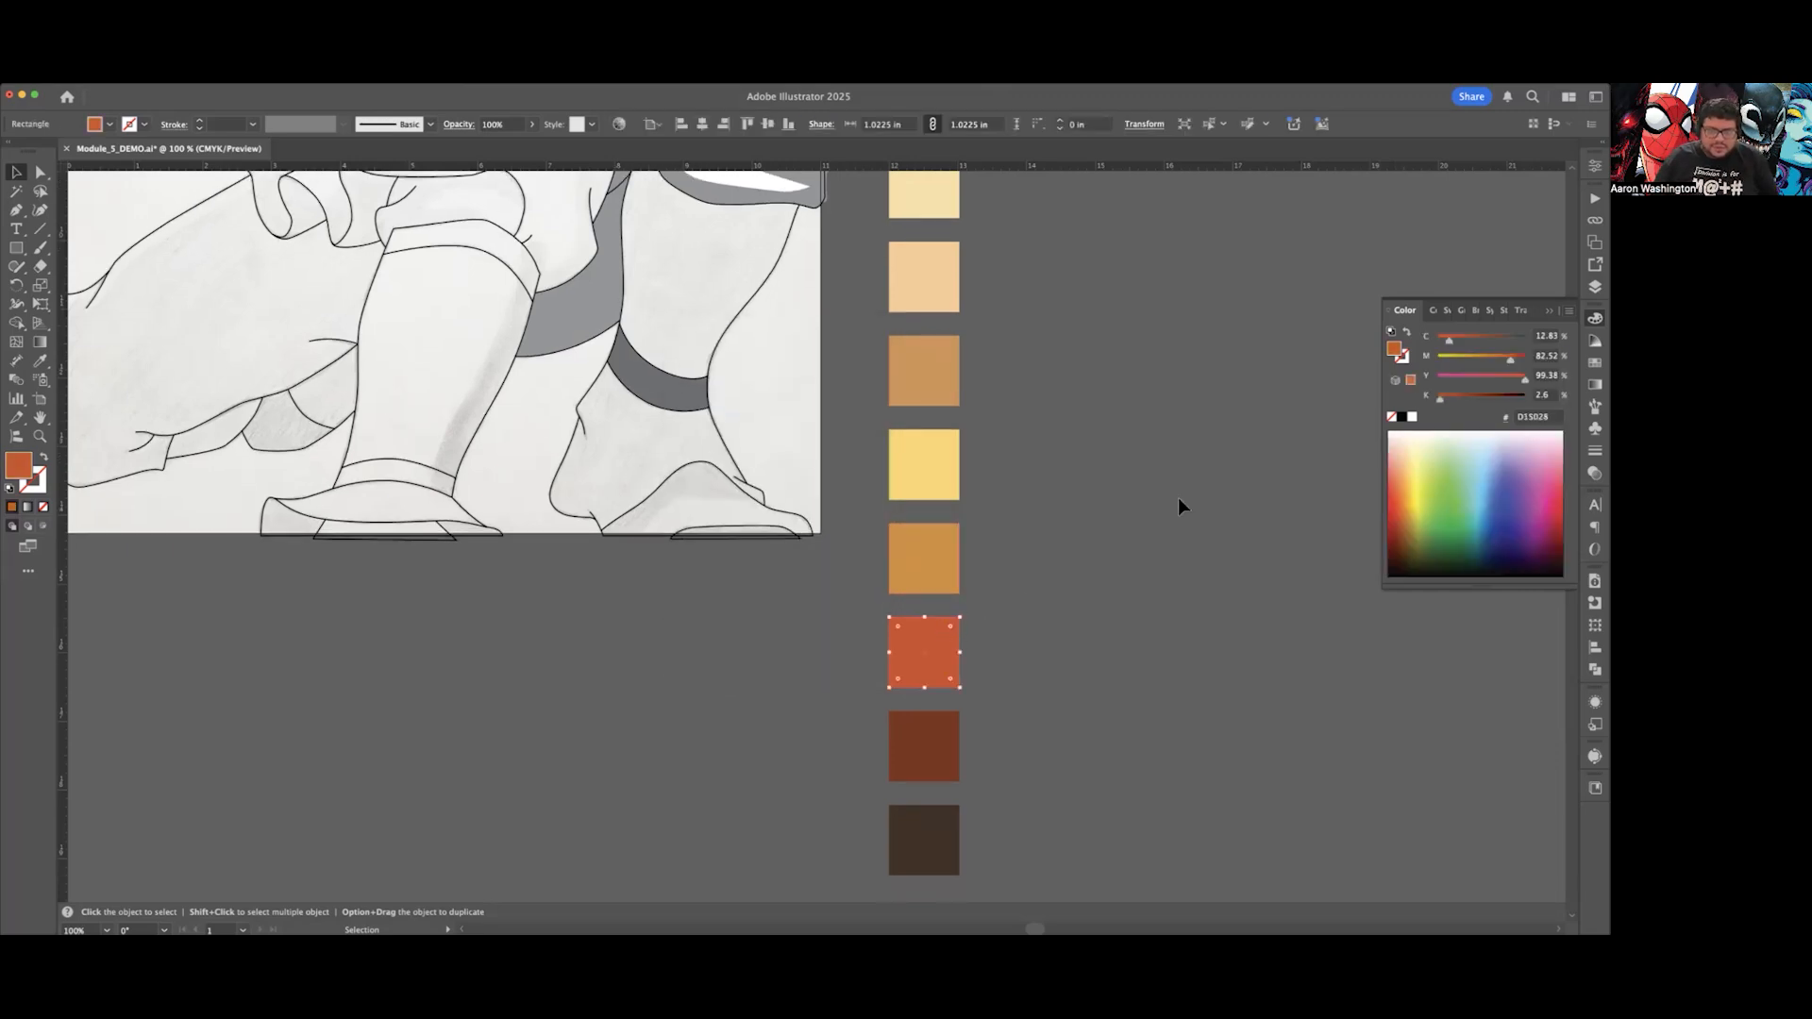
pyautogui.click(1569, 310)
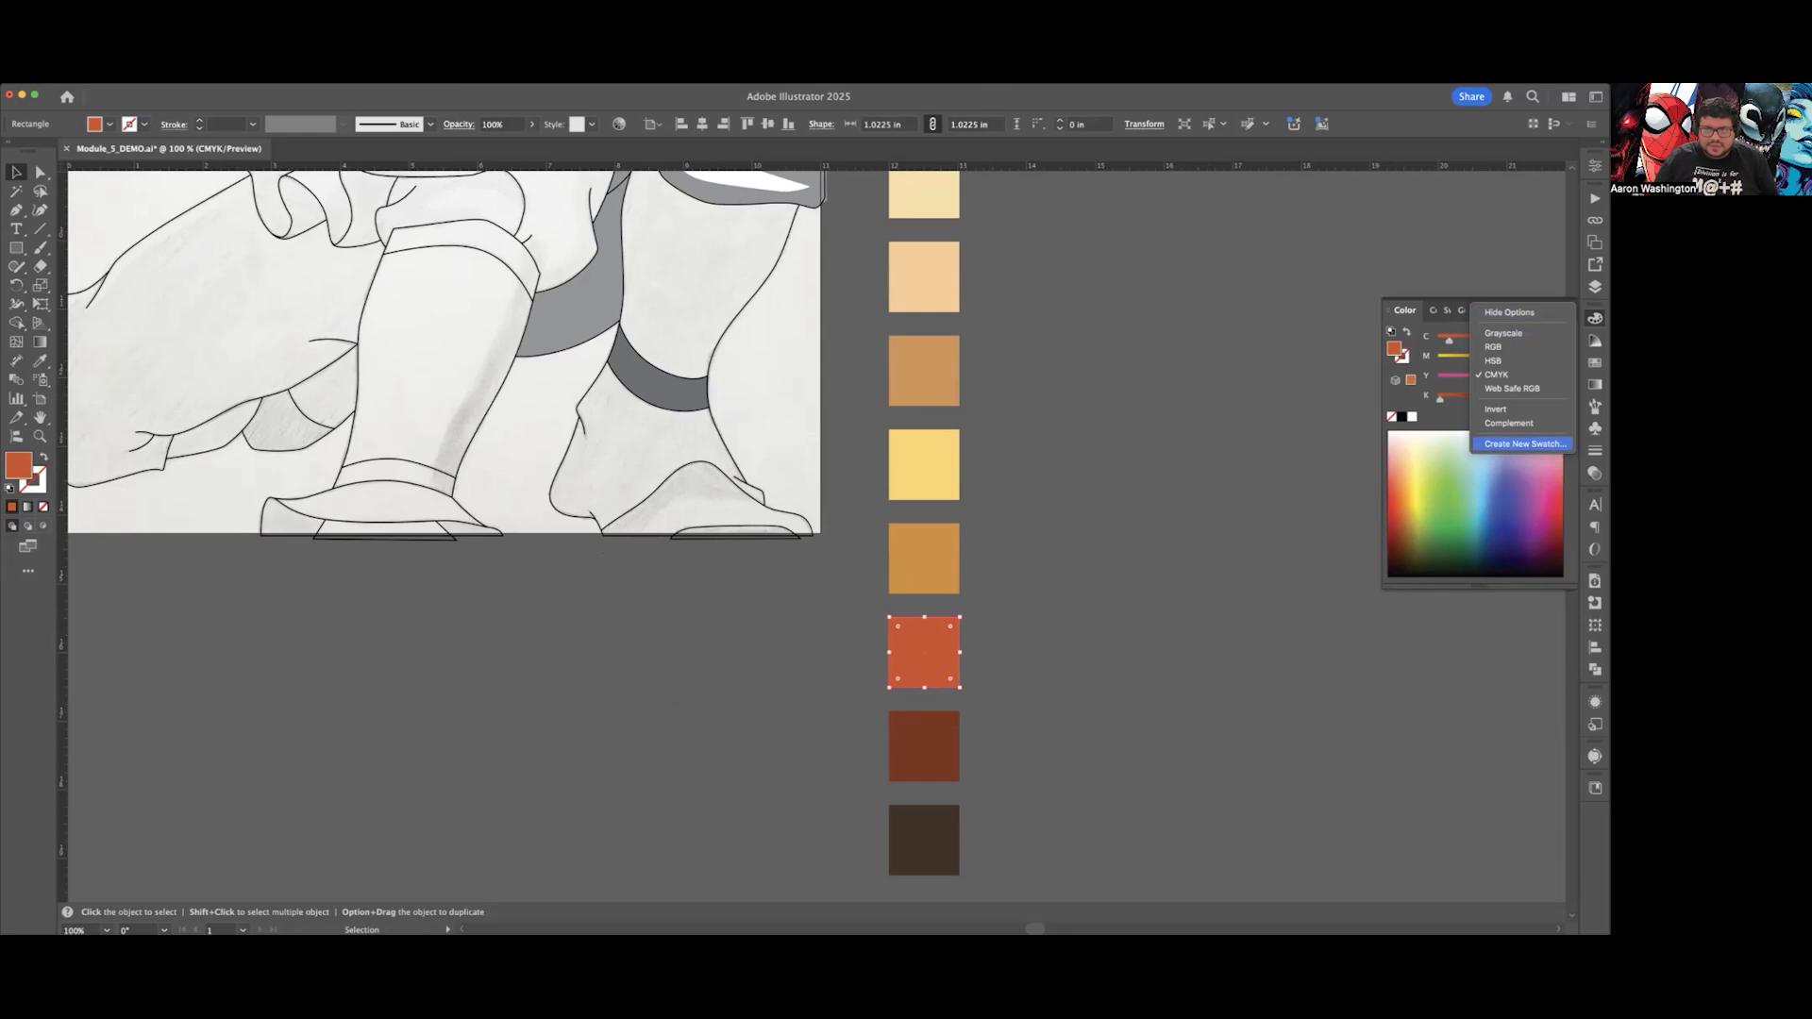
pyautogui.click(1524, 443)
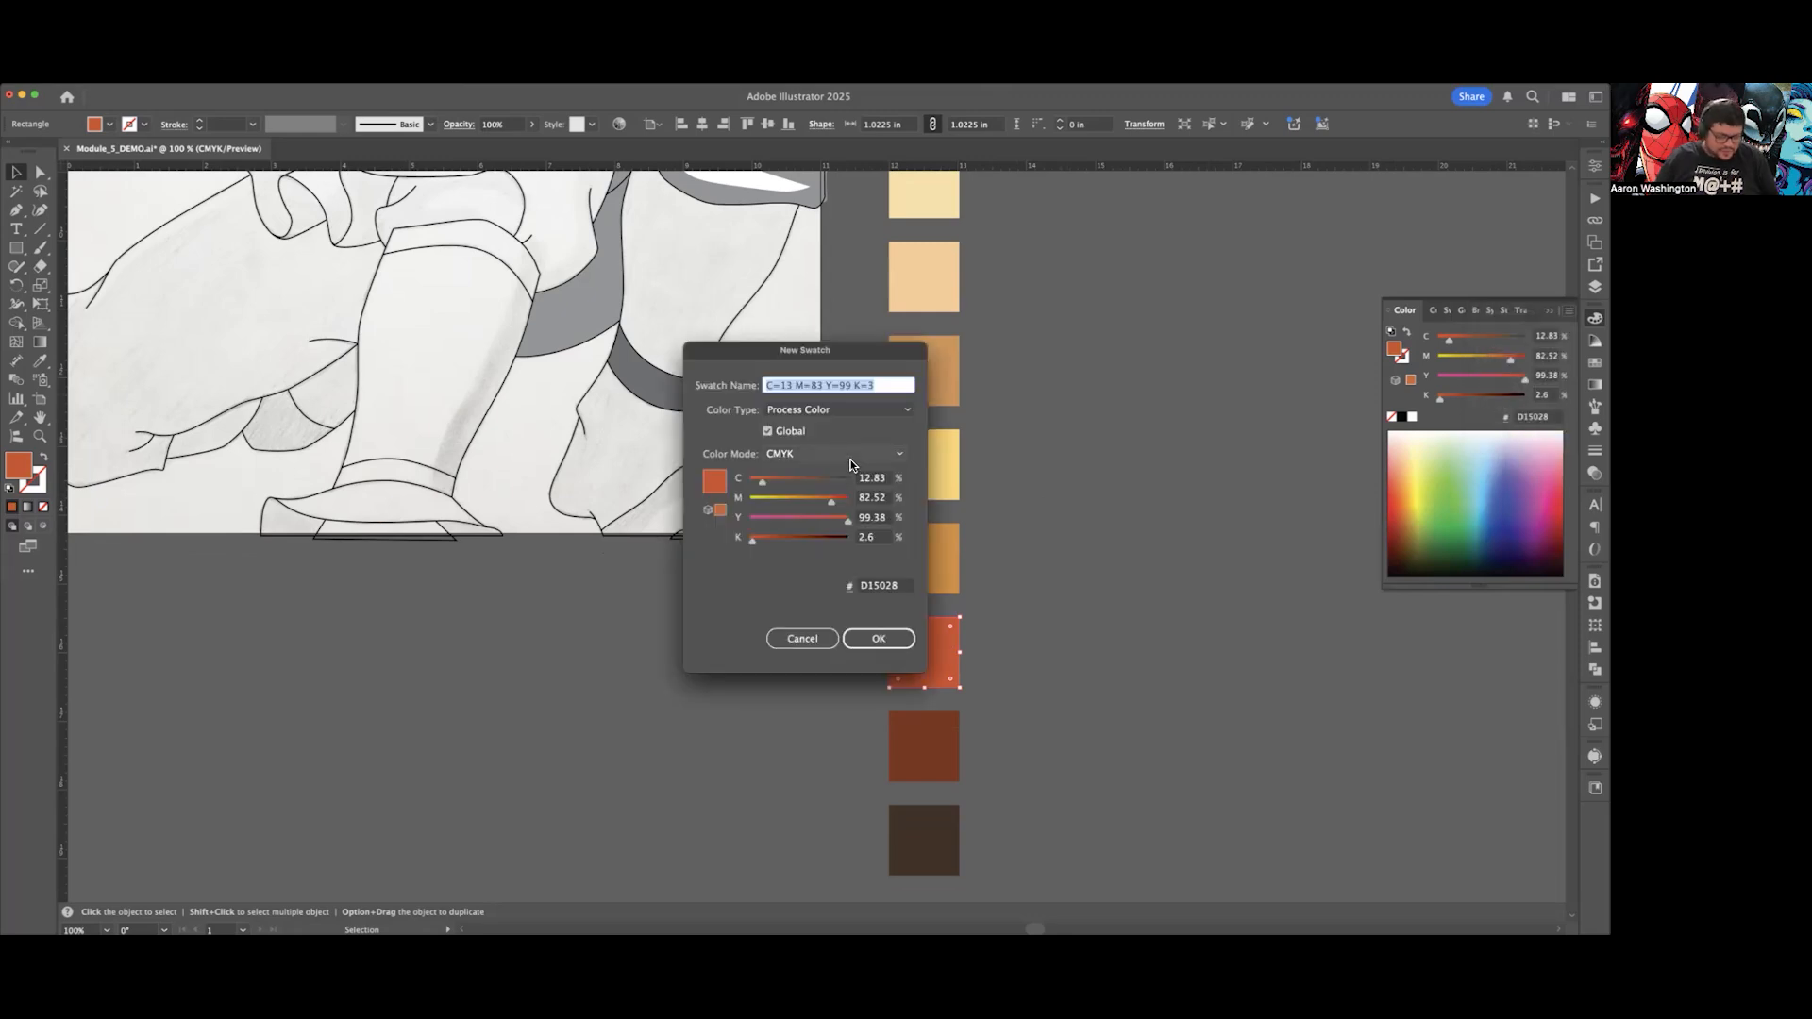
pyautogui.write('Aang')
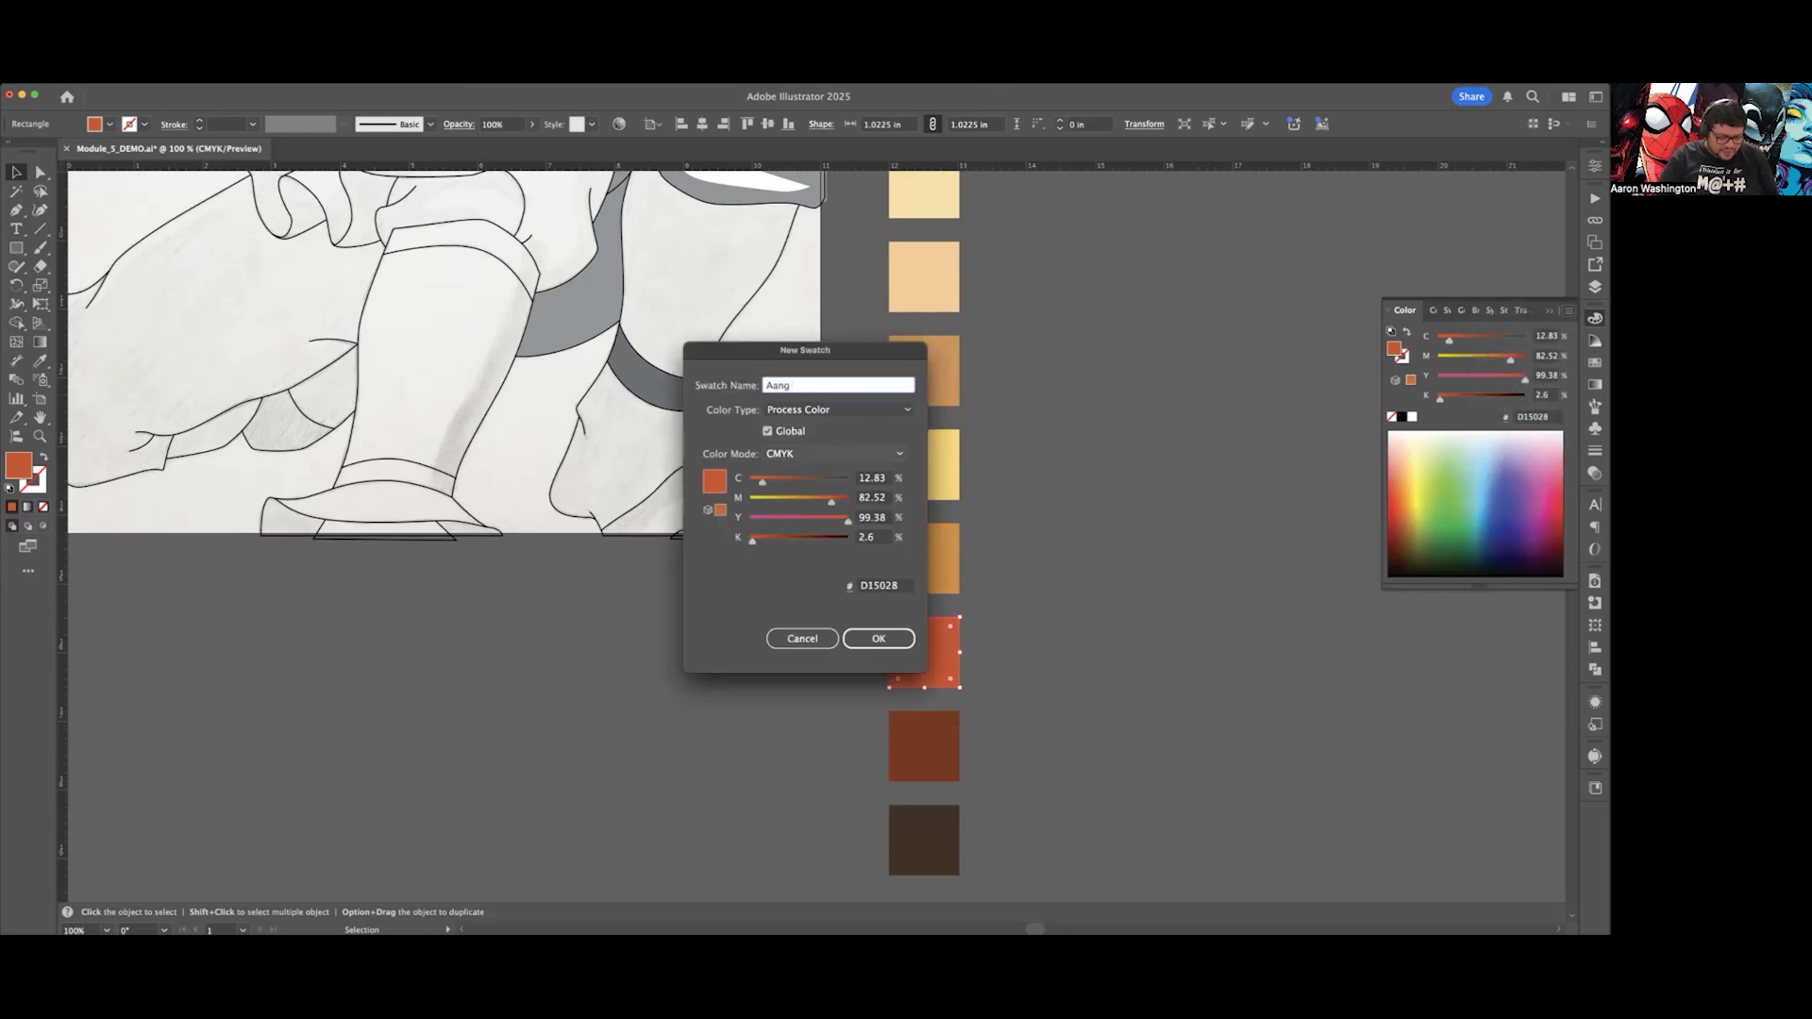
pyautogui.write(' Tunic Red')
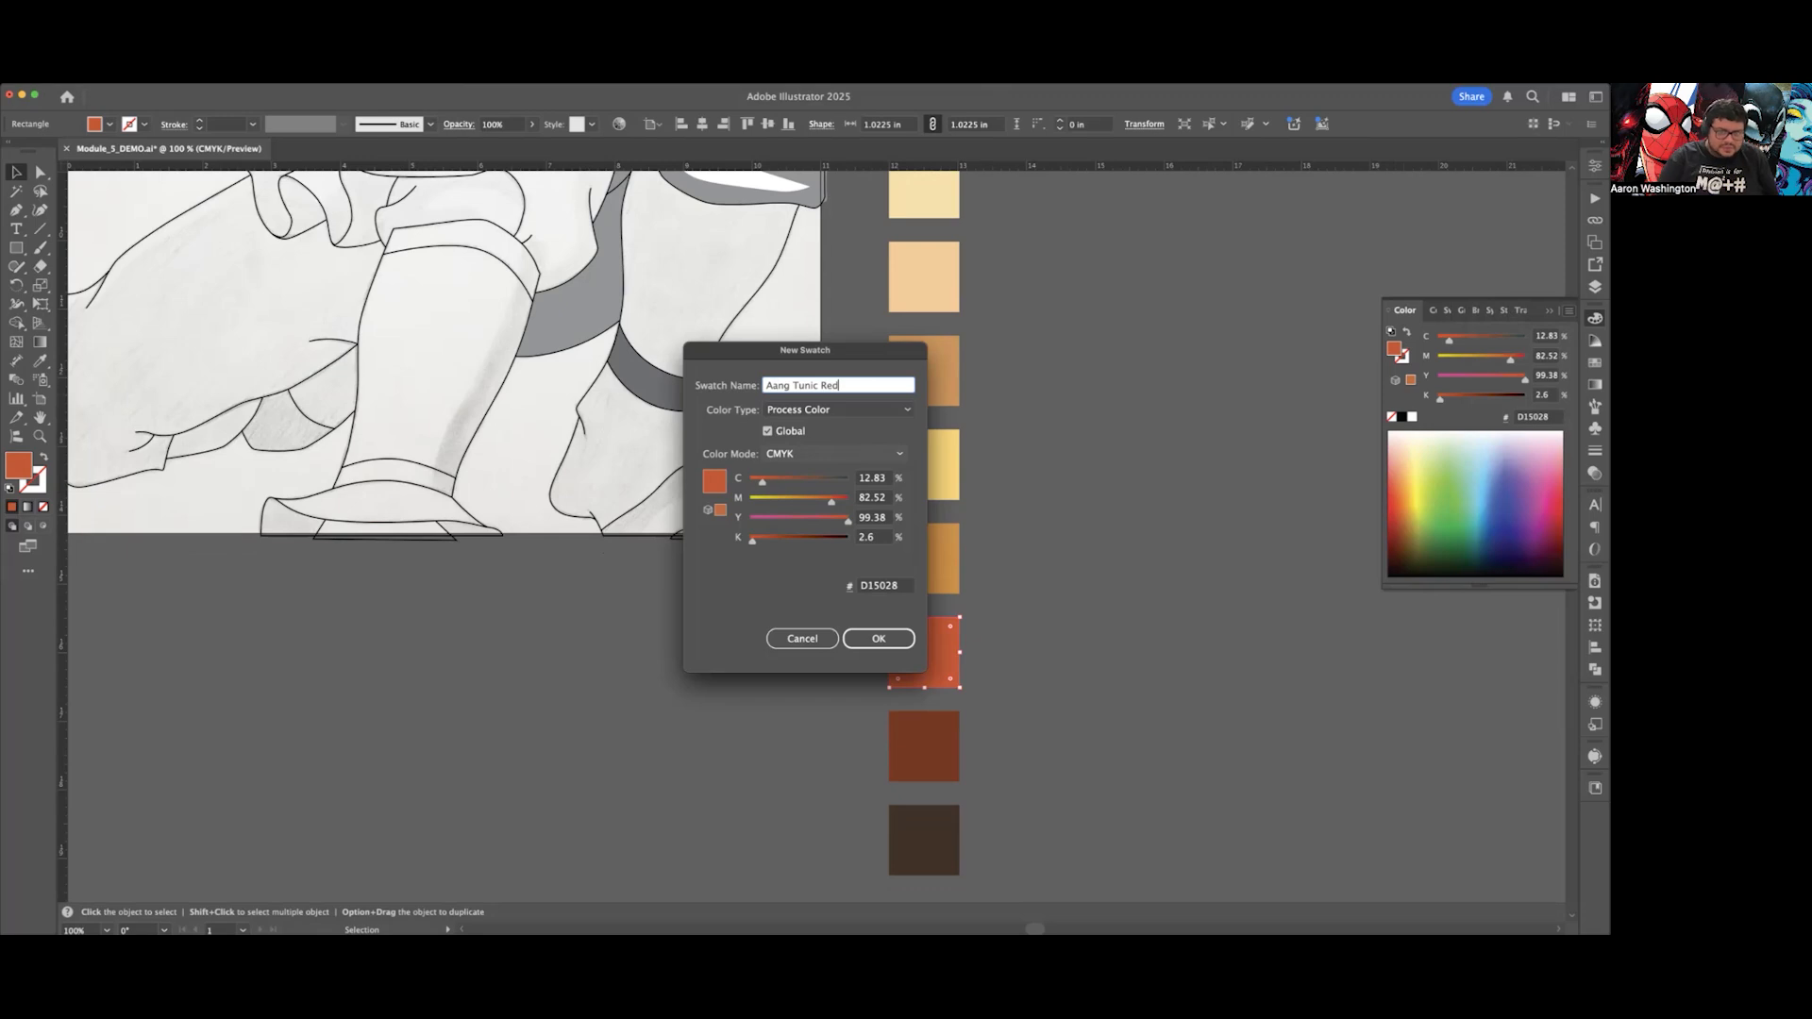
pyautogui.click(898, 648)
# Step: Create a global CMYK swatch named "Aang Tunic Red Shadow" from the dark reddish-brown palette square
pyautogui.click(924, 745)
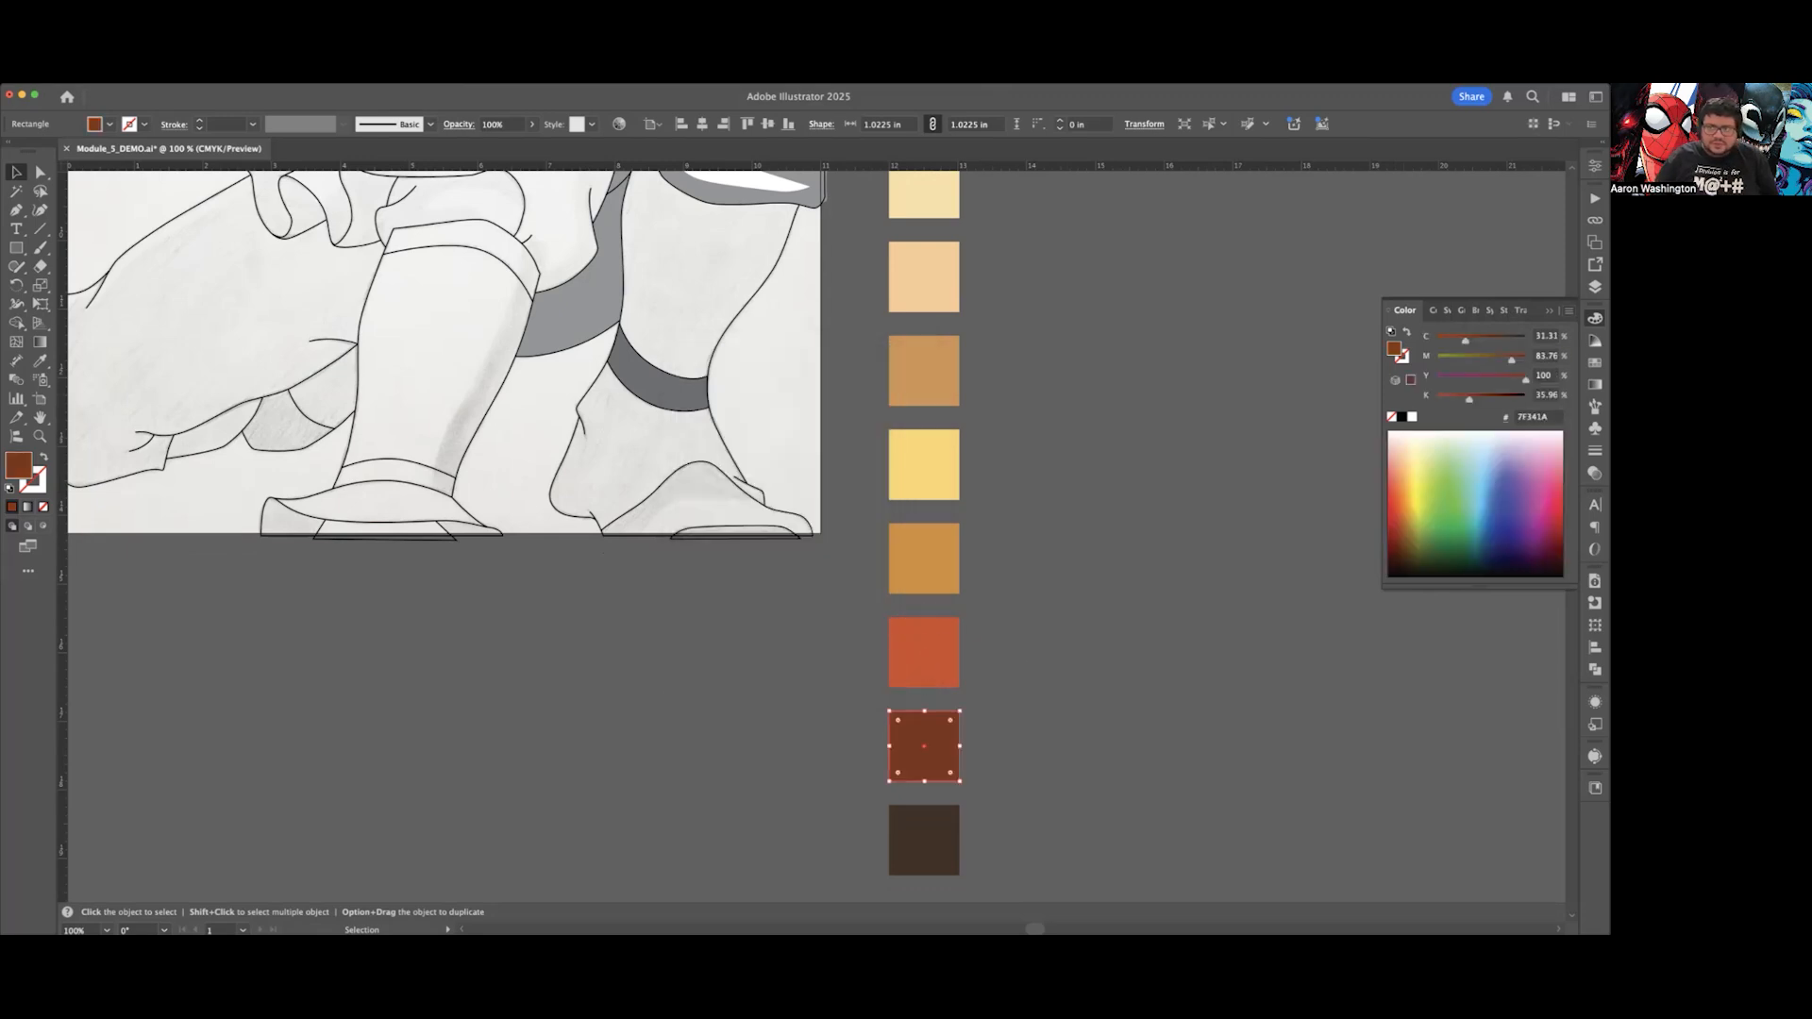
pyautogui.click(1567, 311)
pyautogui.click(1521, 444)
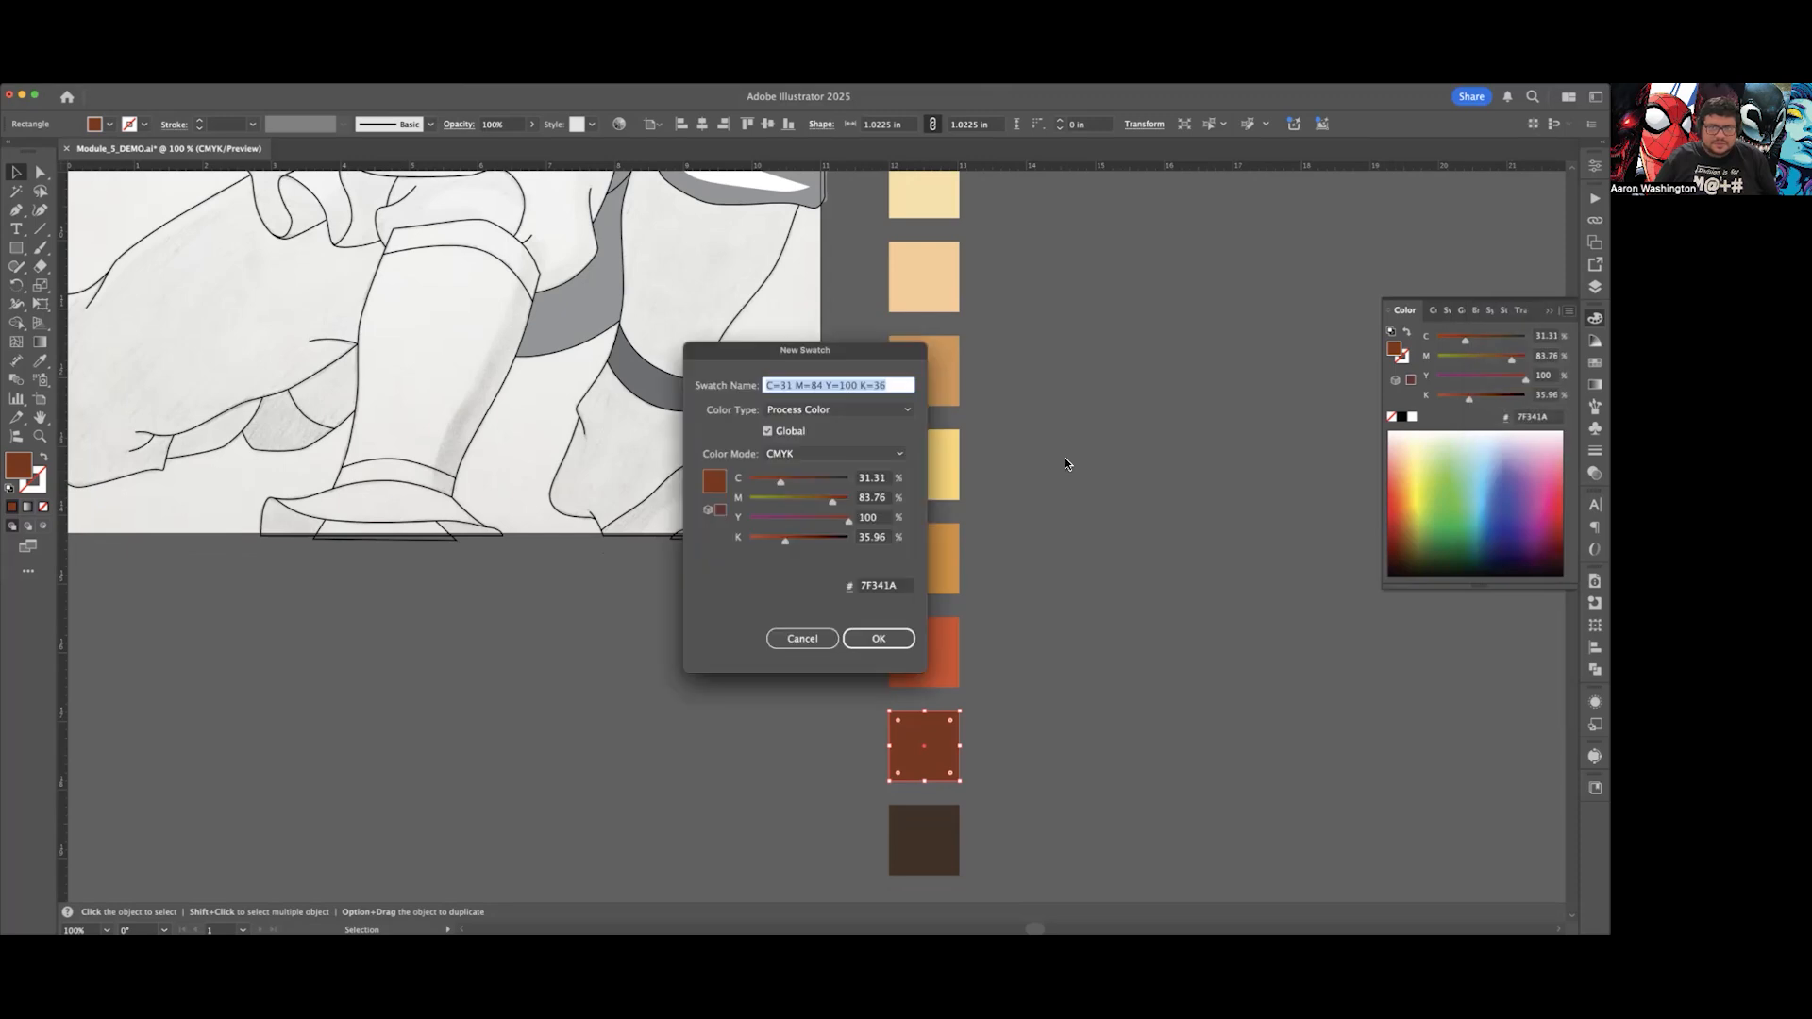
pyautogui.write('Aang Tunic')
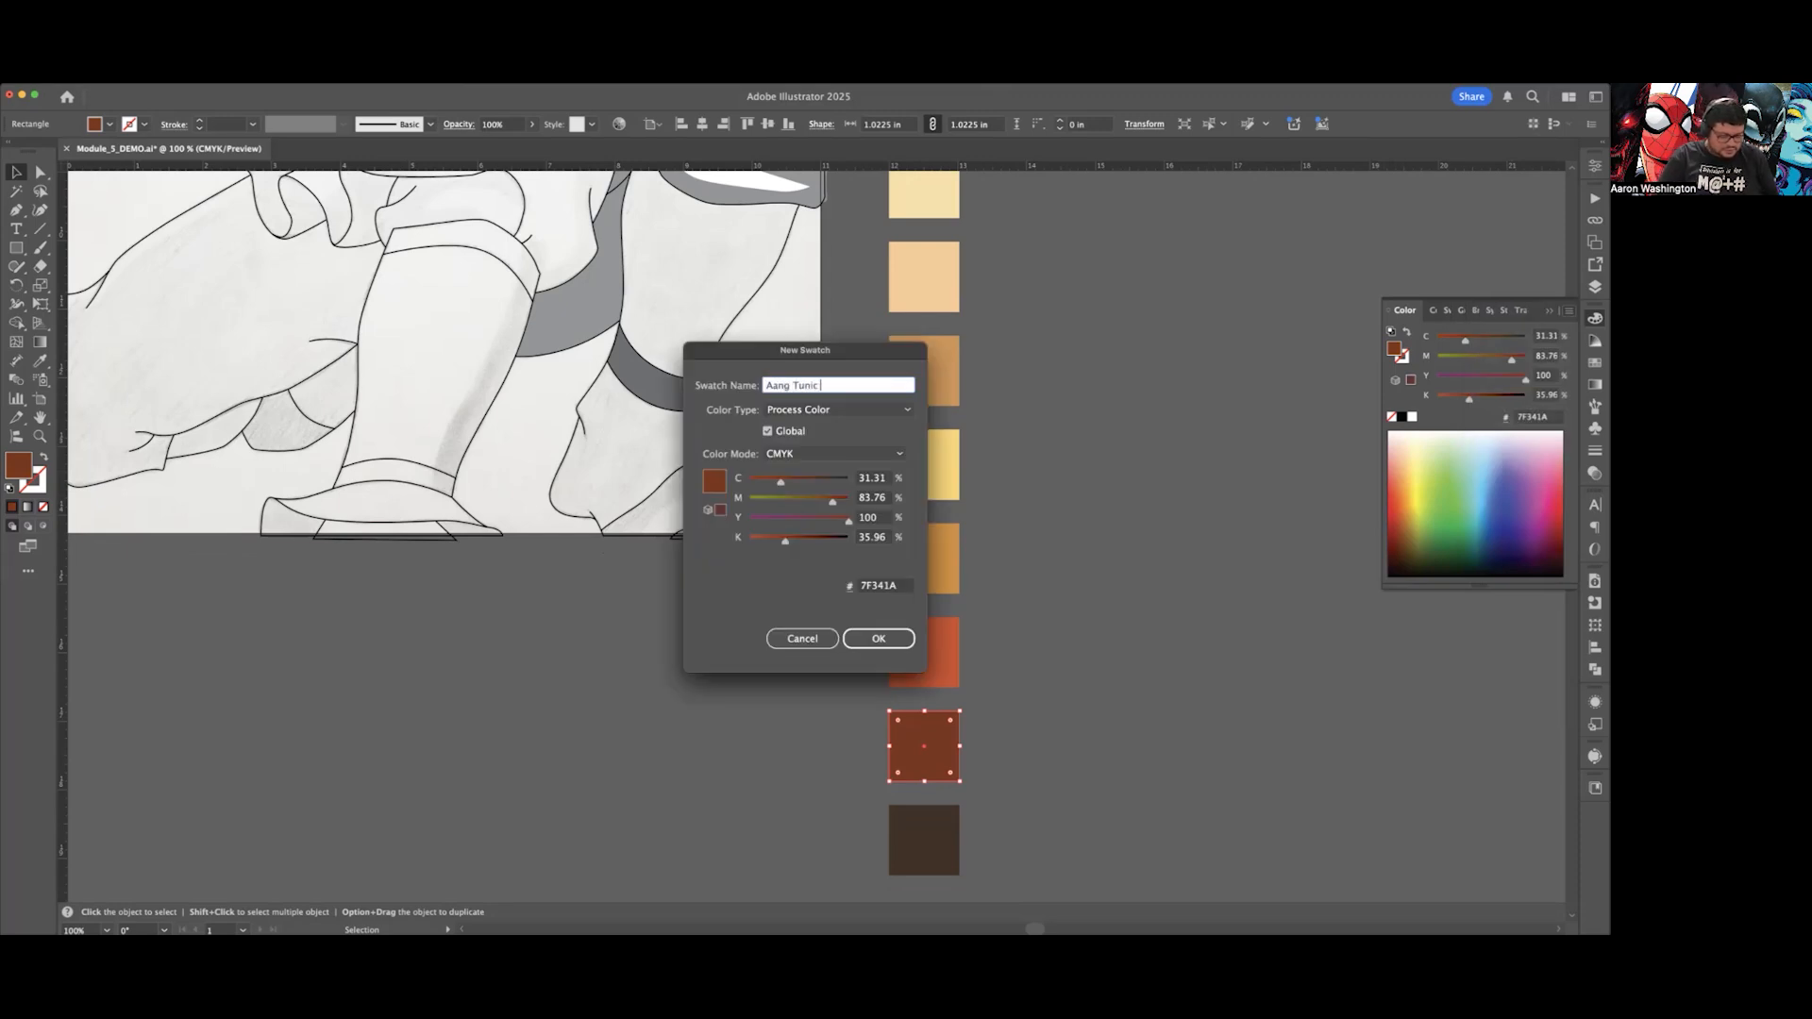
pyautogui.write(' Red Shadpw')
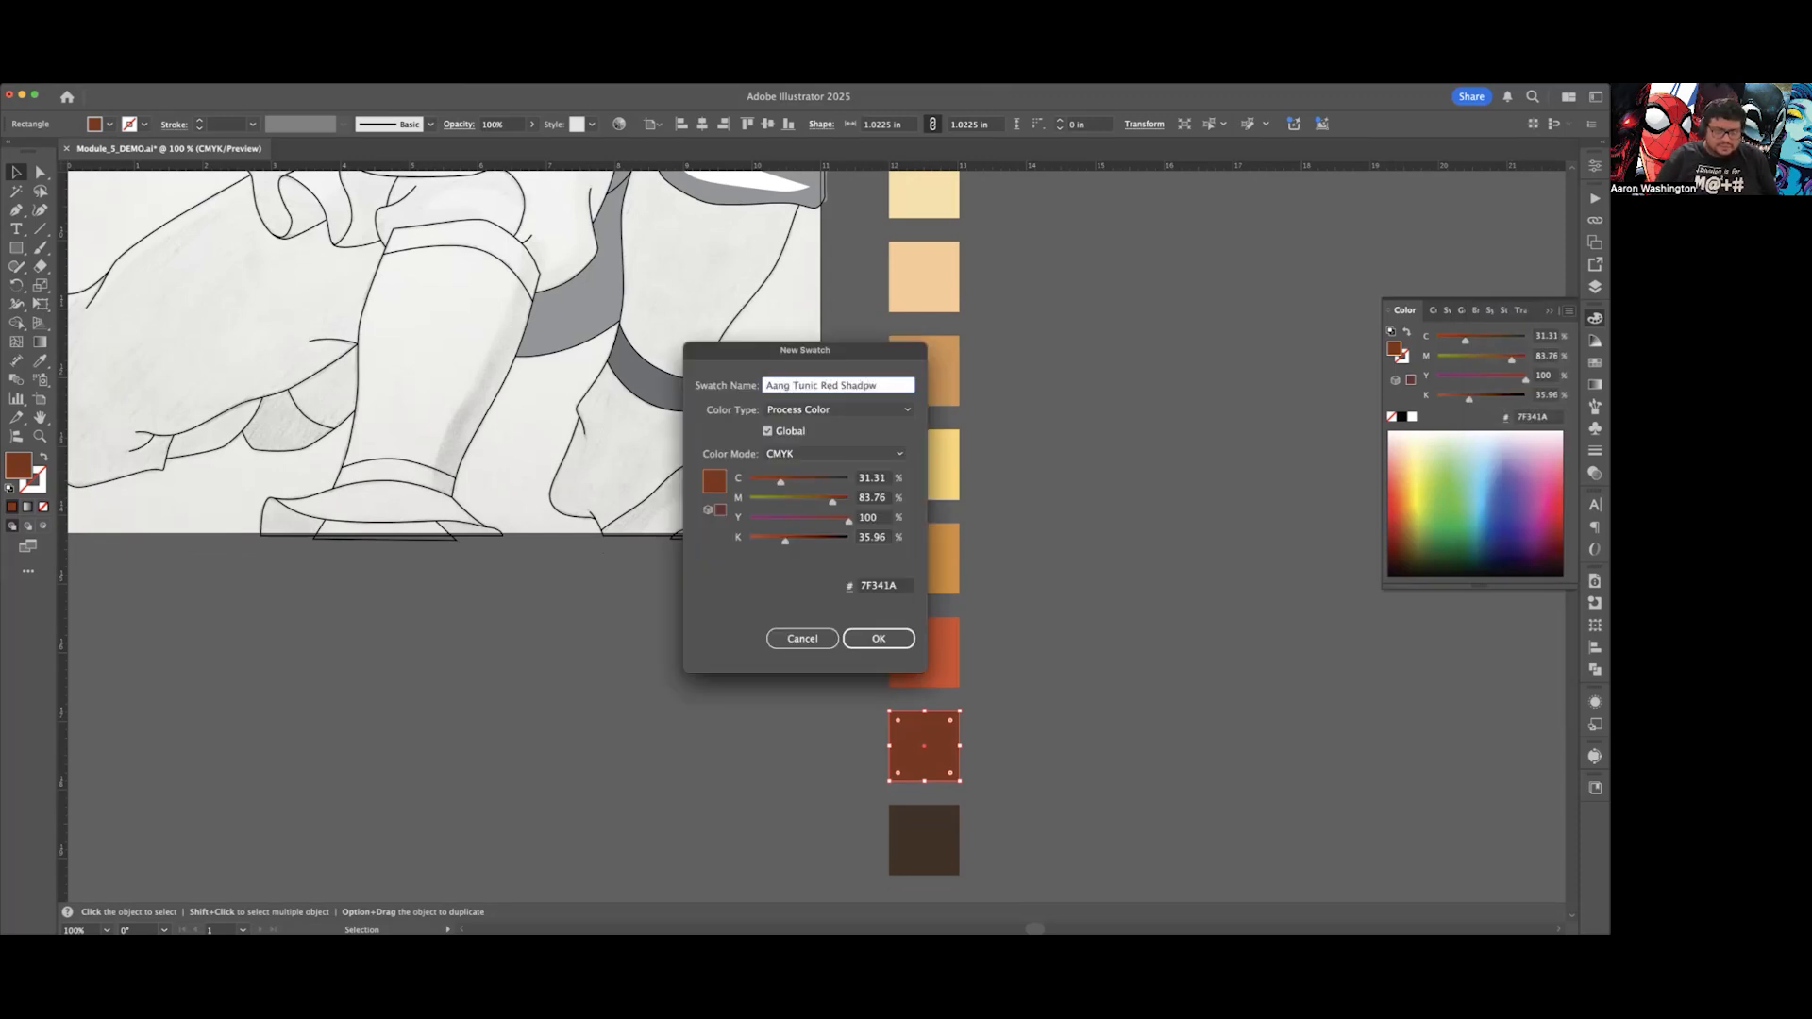
pyautogui.press('BackSpace')
pyautogui.press('BackSpace')
pyautogui.write('ow')
pyautogui.click(882, 644)
# Step: Create a global CMYK swatch named "Aang Belt Brown" from the darkest brown square, and deselect the square
pyautogui.click(924, 840)
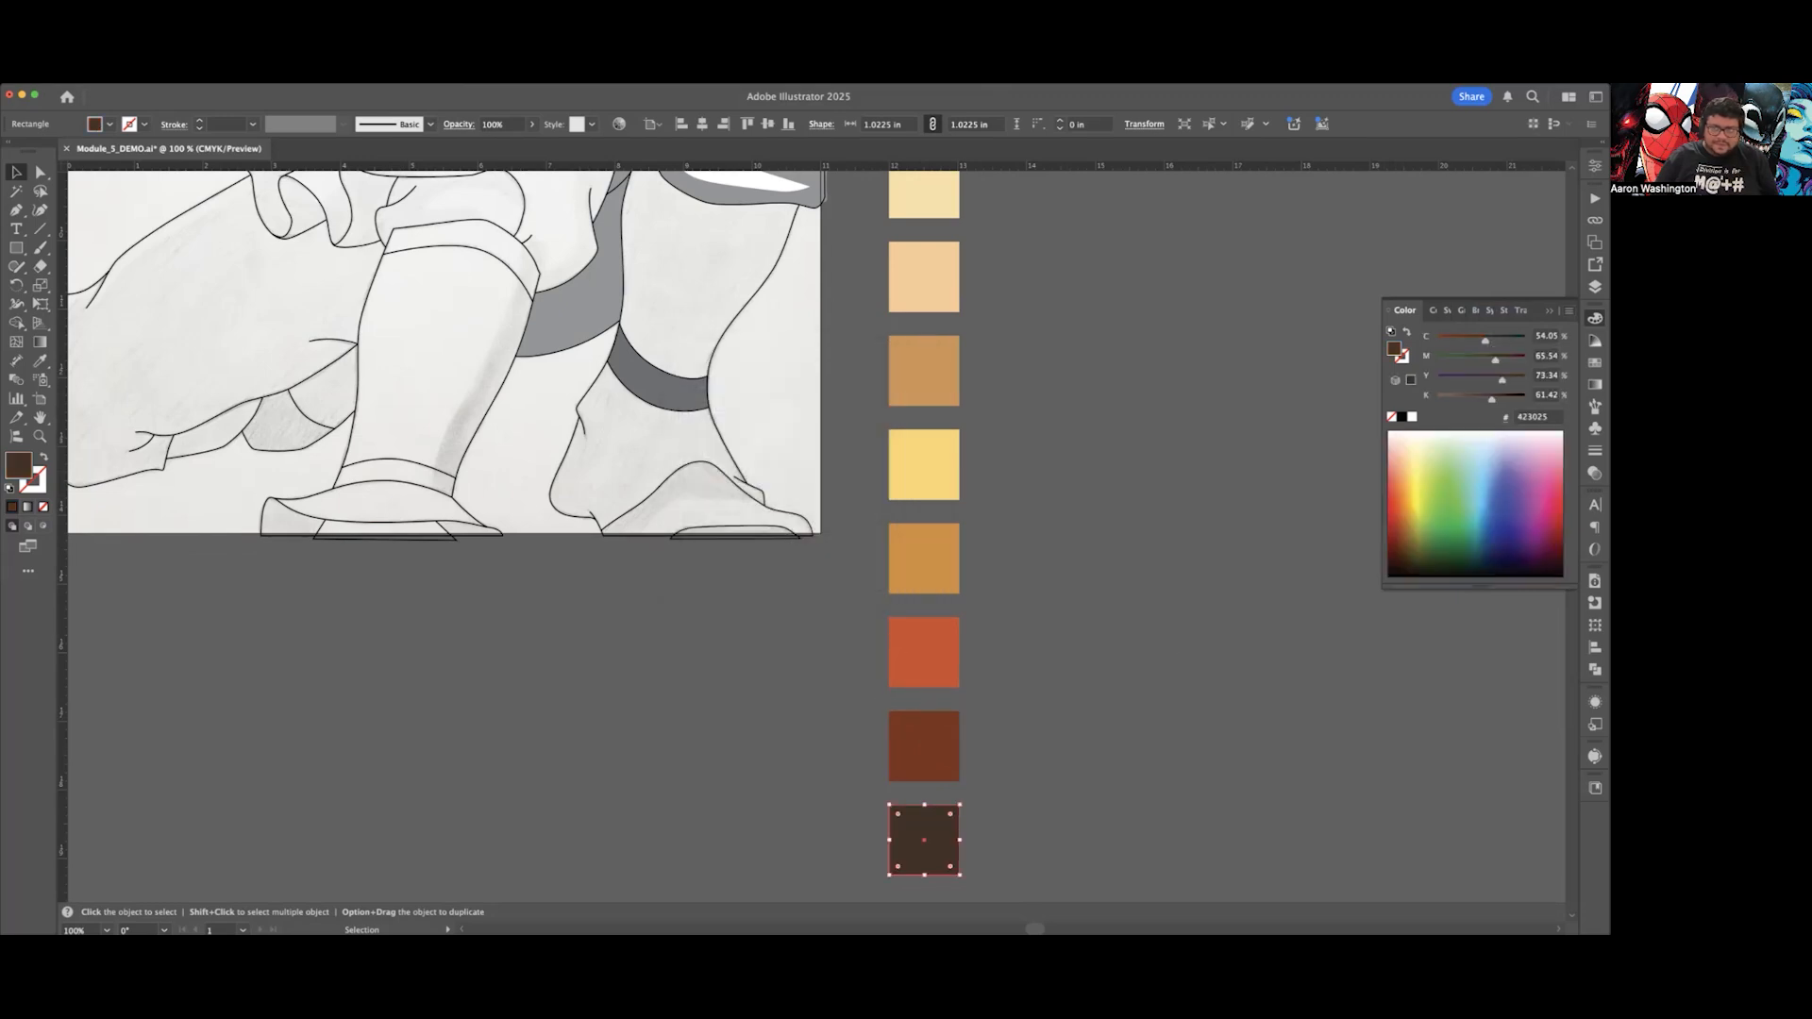
pyautogui.click(1568, 311)
pyautogui.click(1519, 438)
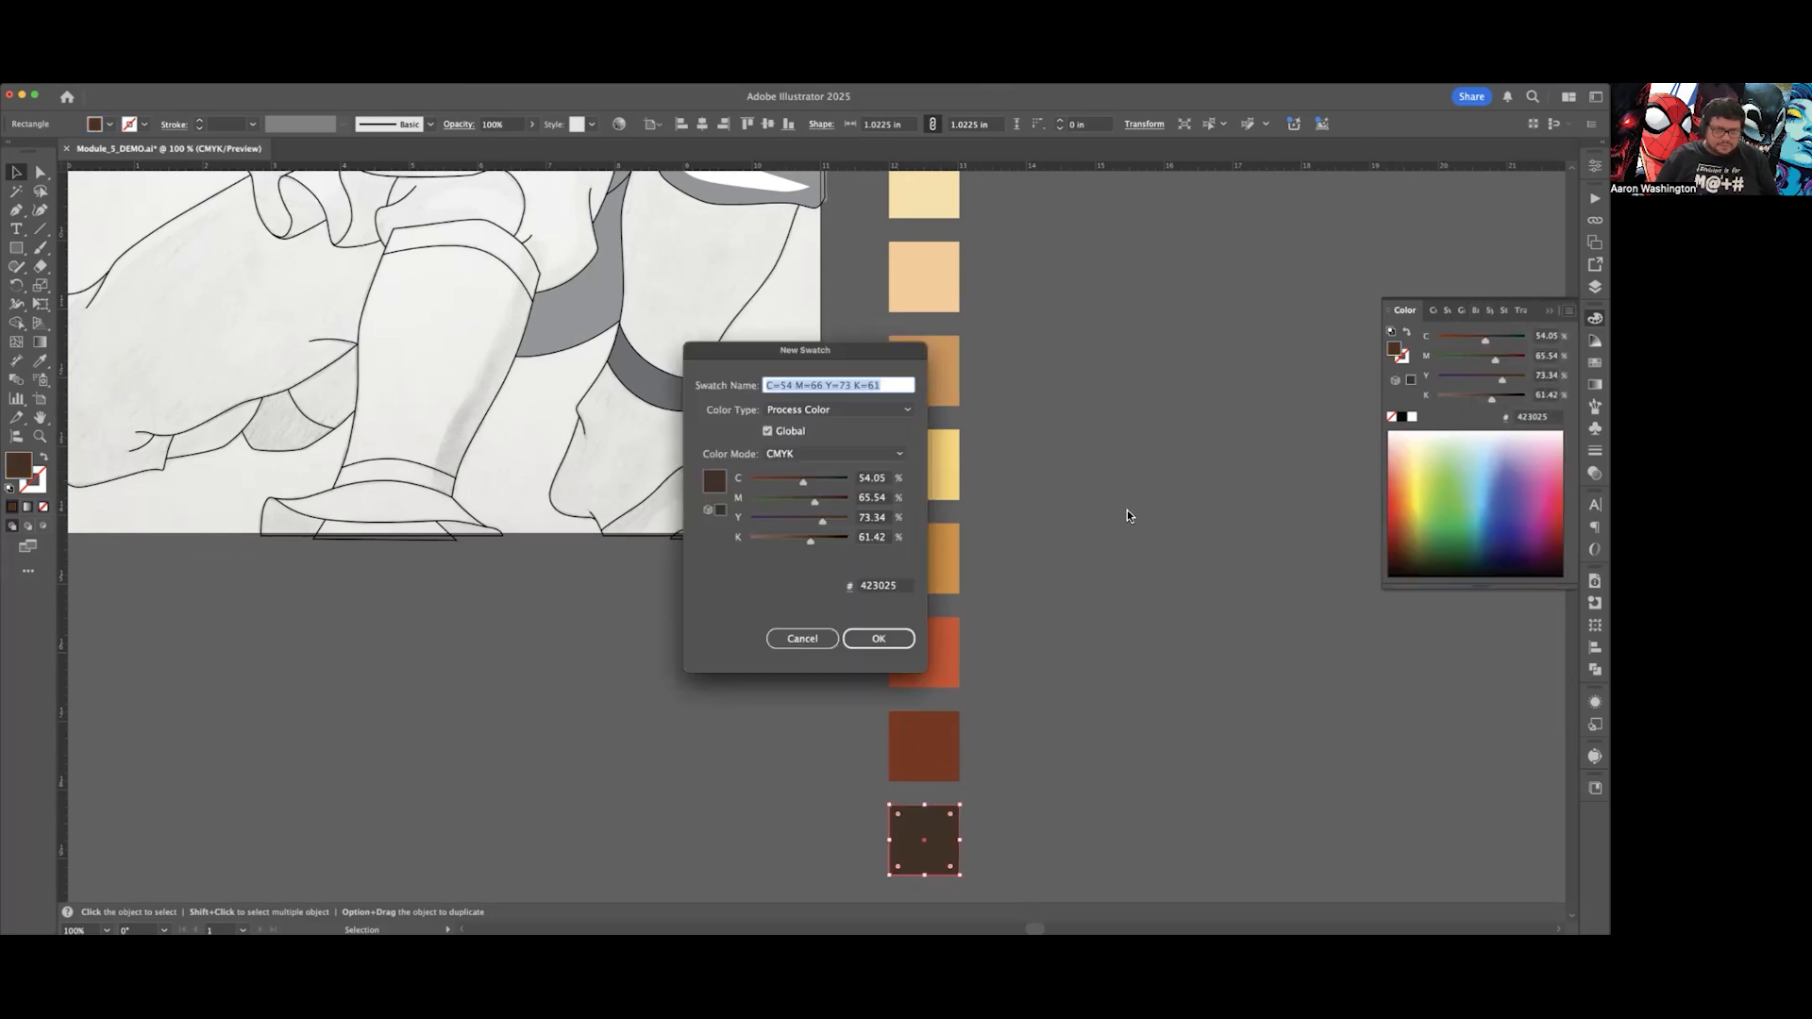
pyautogui.write('Aang Belt Brown')
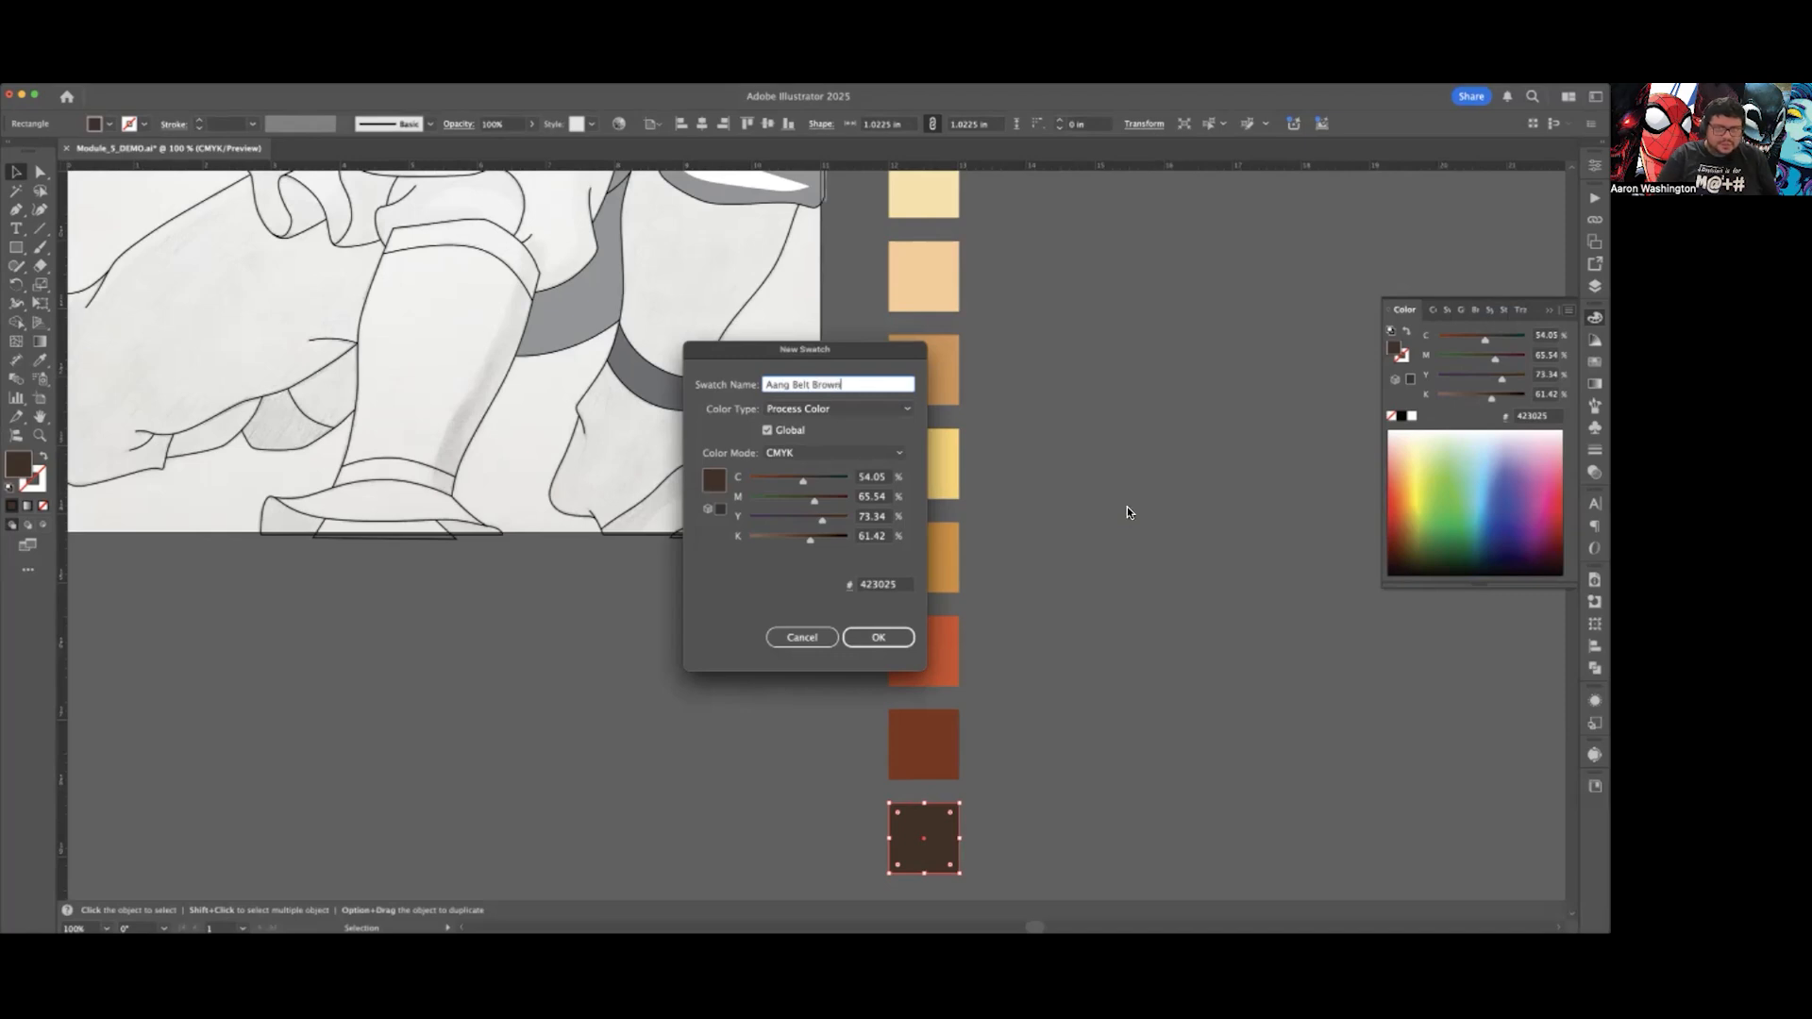
pyautogui.click(877, 637)
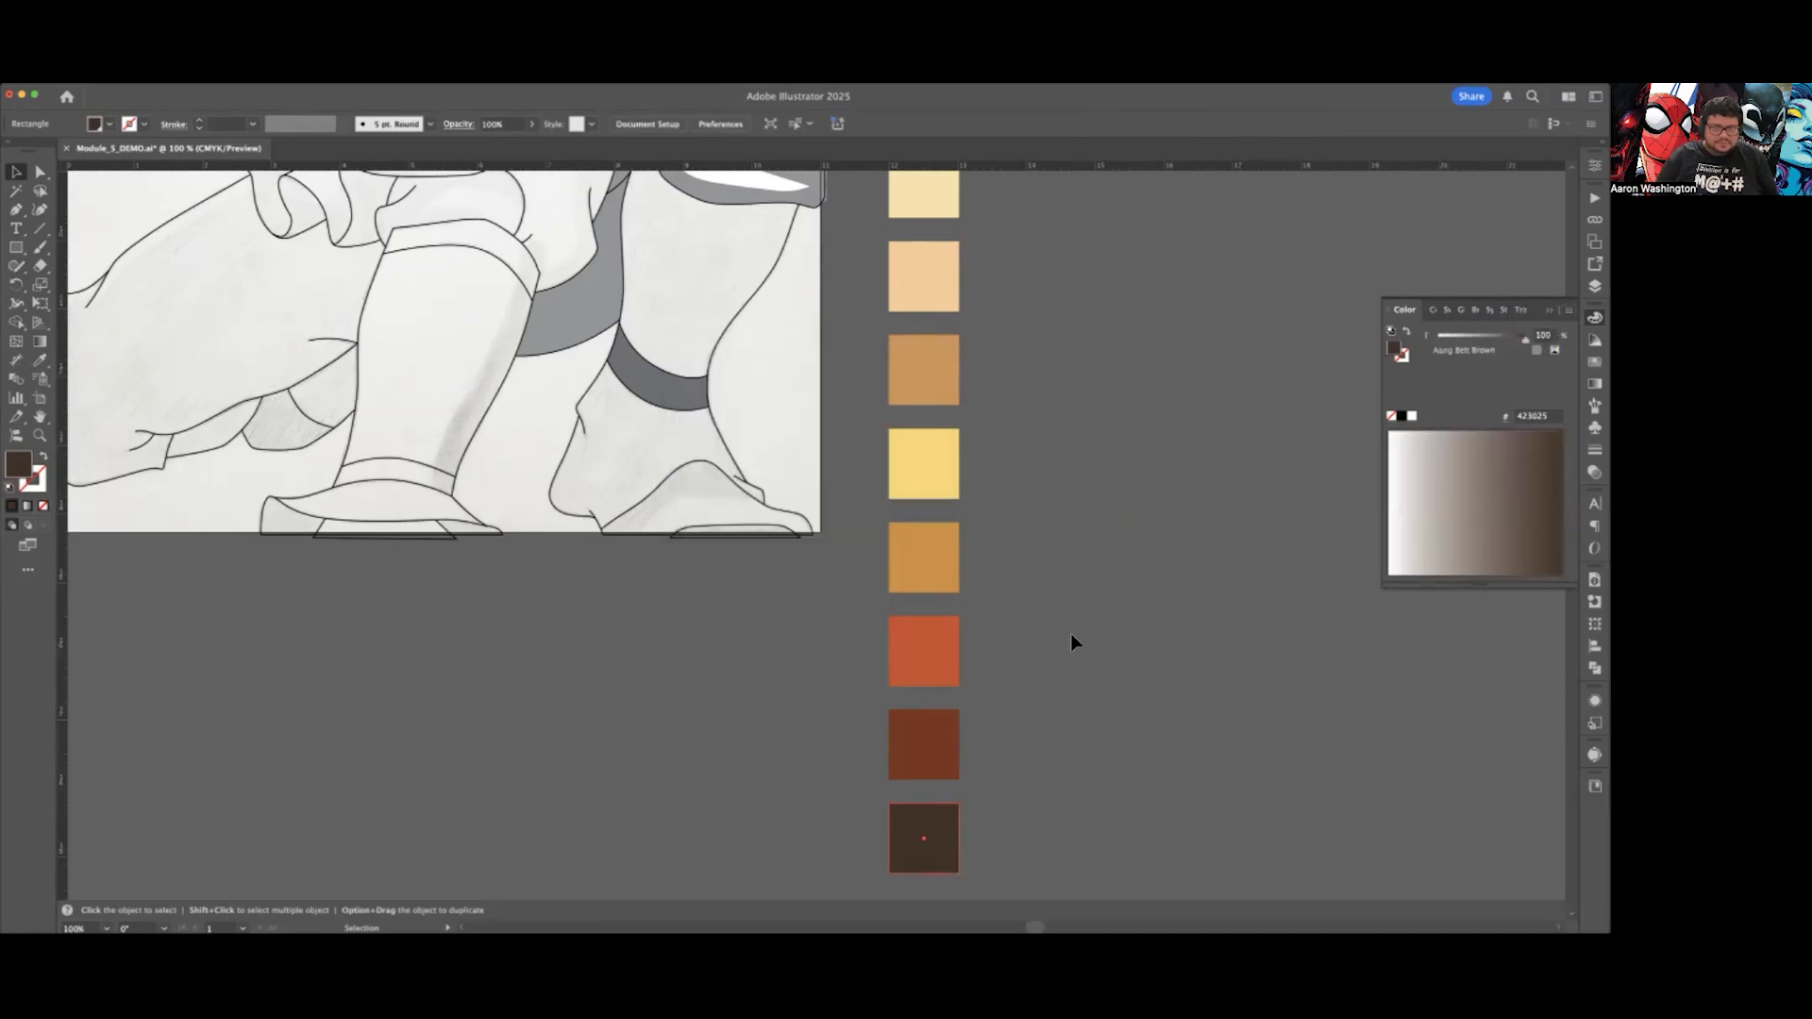
pyautogui.click(1070, 632)
# Step: Show the document's swatch list and review the custom swatches by selecting Aang Skin Highlight through Aang Belt Brown
pyautogui.click(1594, 361)
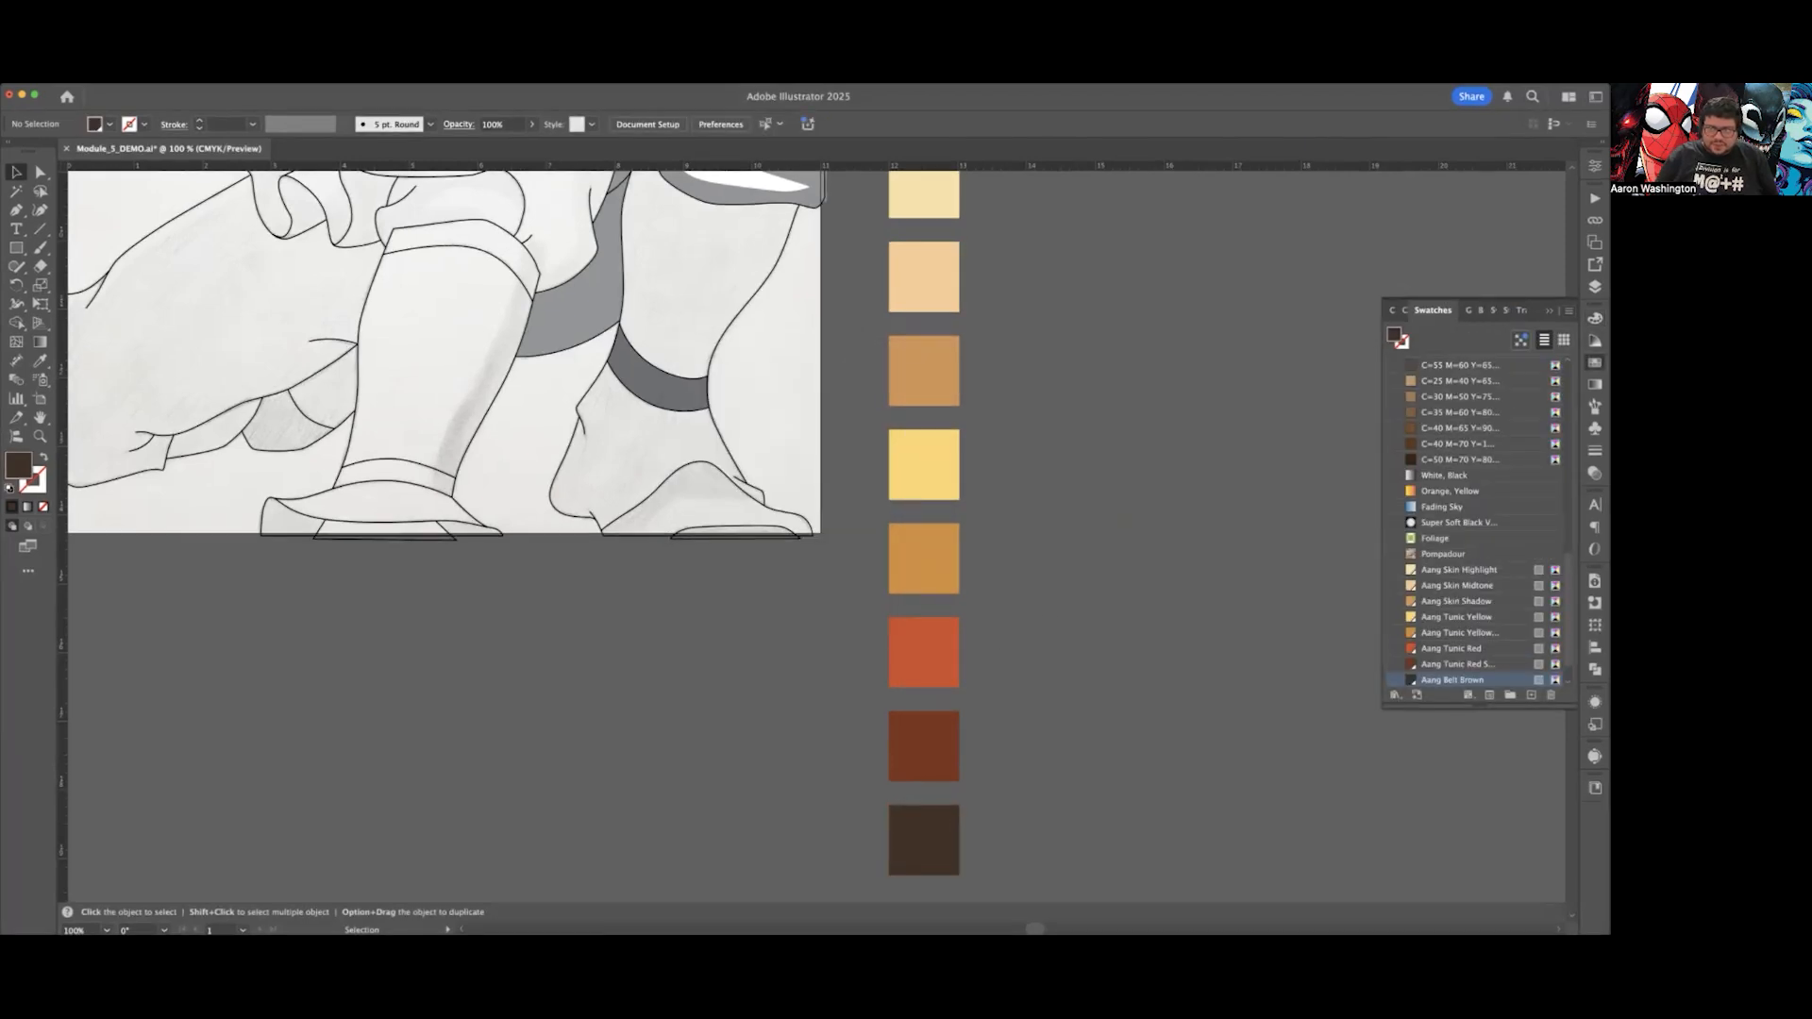
pyautogui.scroll(-1, 1476, 519)
pyautogui.click(1458, 538)
pyautogui.keyDown('shift'); pyautogui.click(1453, 648); pyautogui.keyUp('shift')
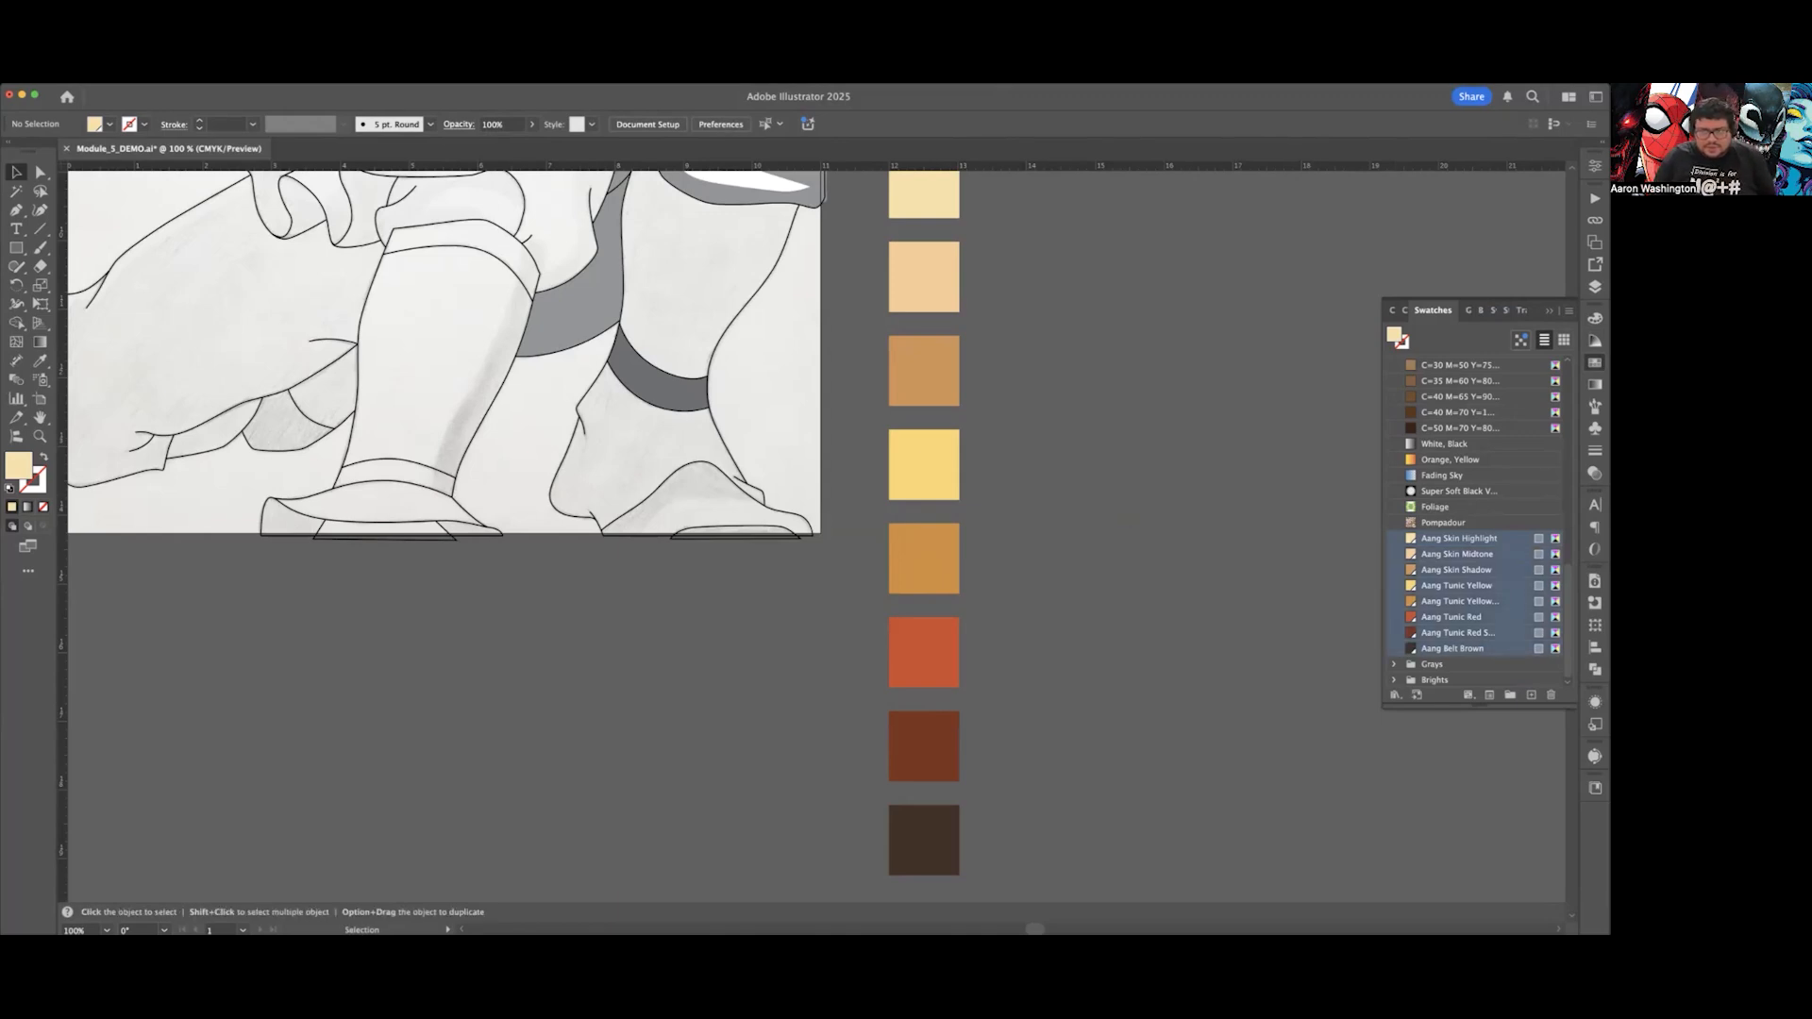
pyautogui.scroll(2, 811, 538)
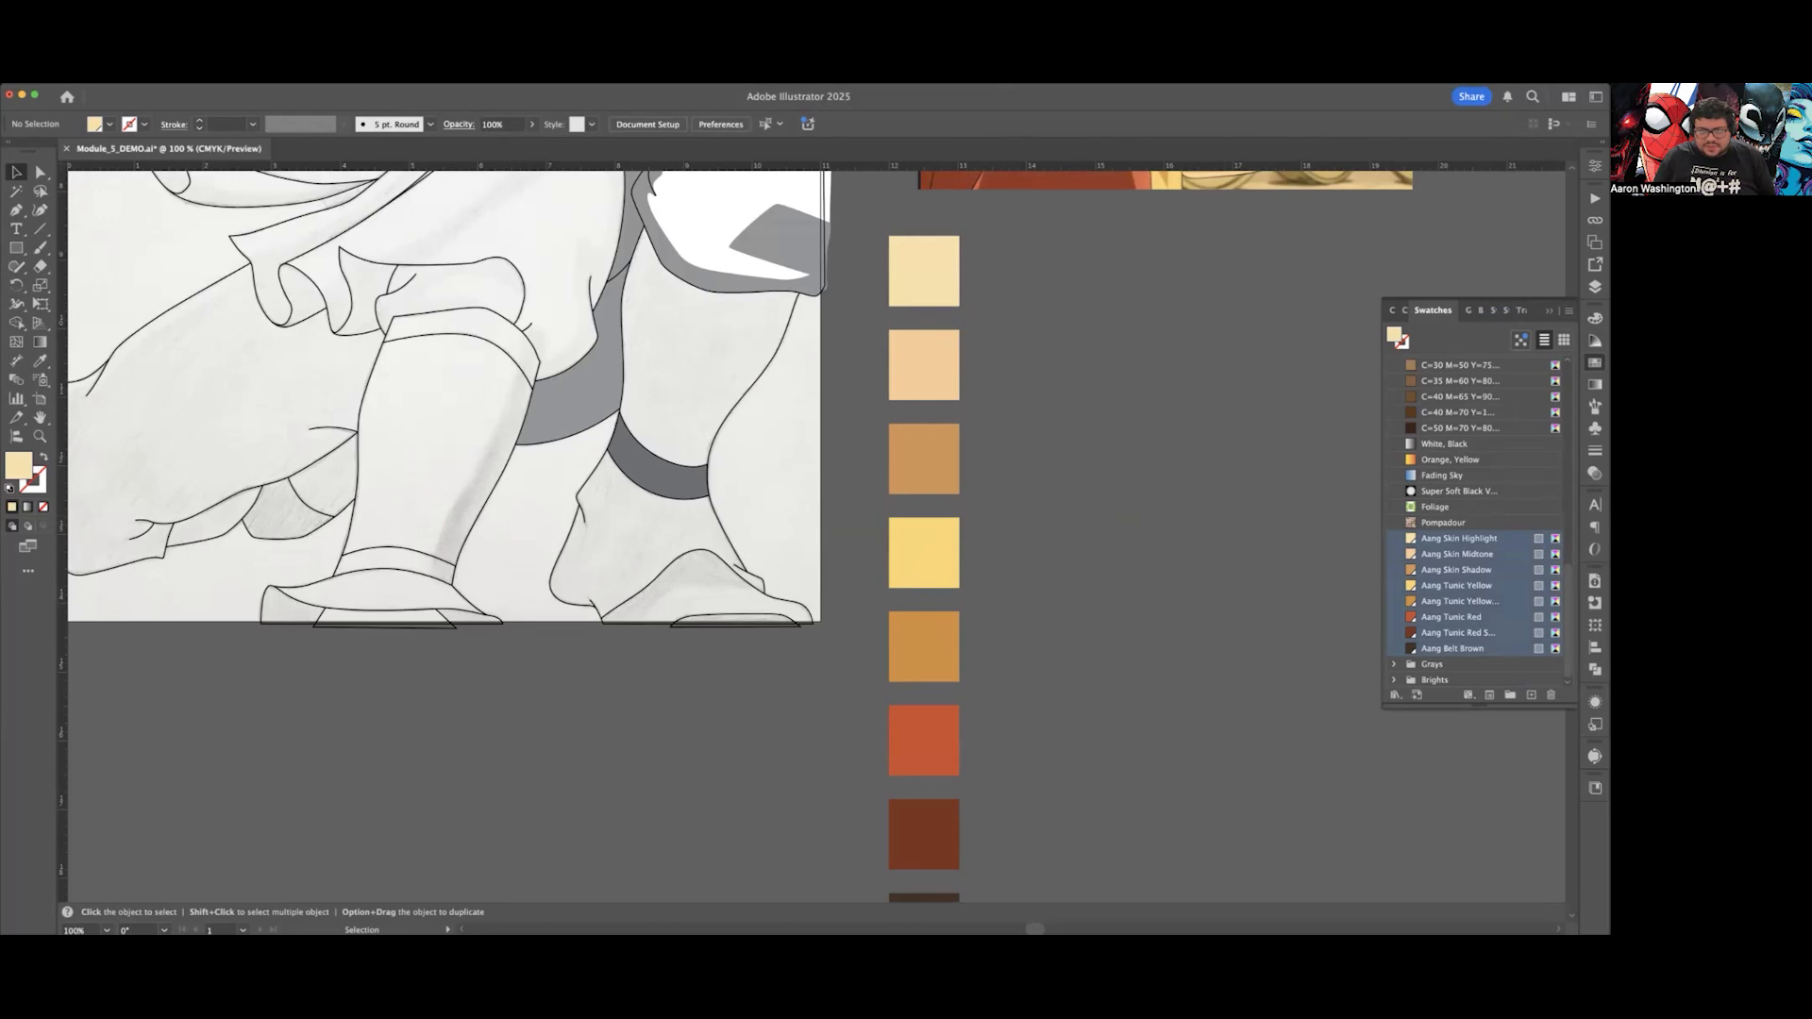
# Step: Delete the default swatches from CMYK Red through Pompadour
pyautogui.click(1443, 522)
pyautogui.scroll(12, 1472, 510)
pyautogui.keyDown('shift'); pyautogui.click(1441, 427); pyautogui.keyUp('shift')
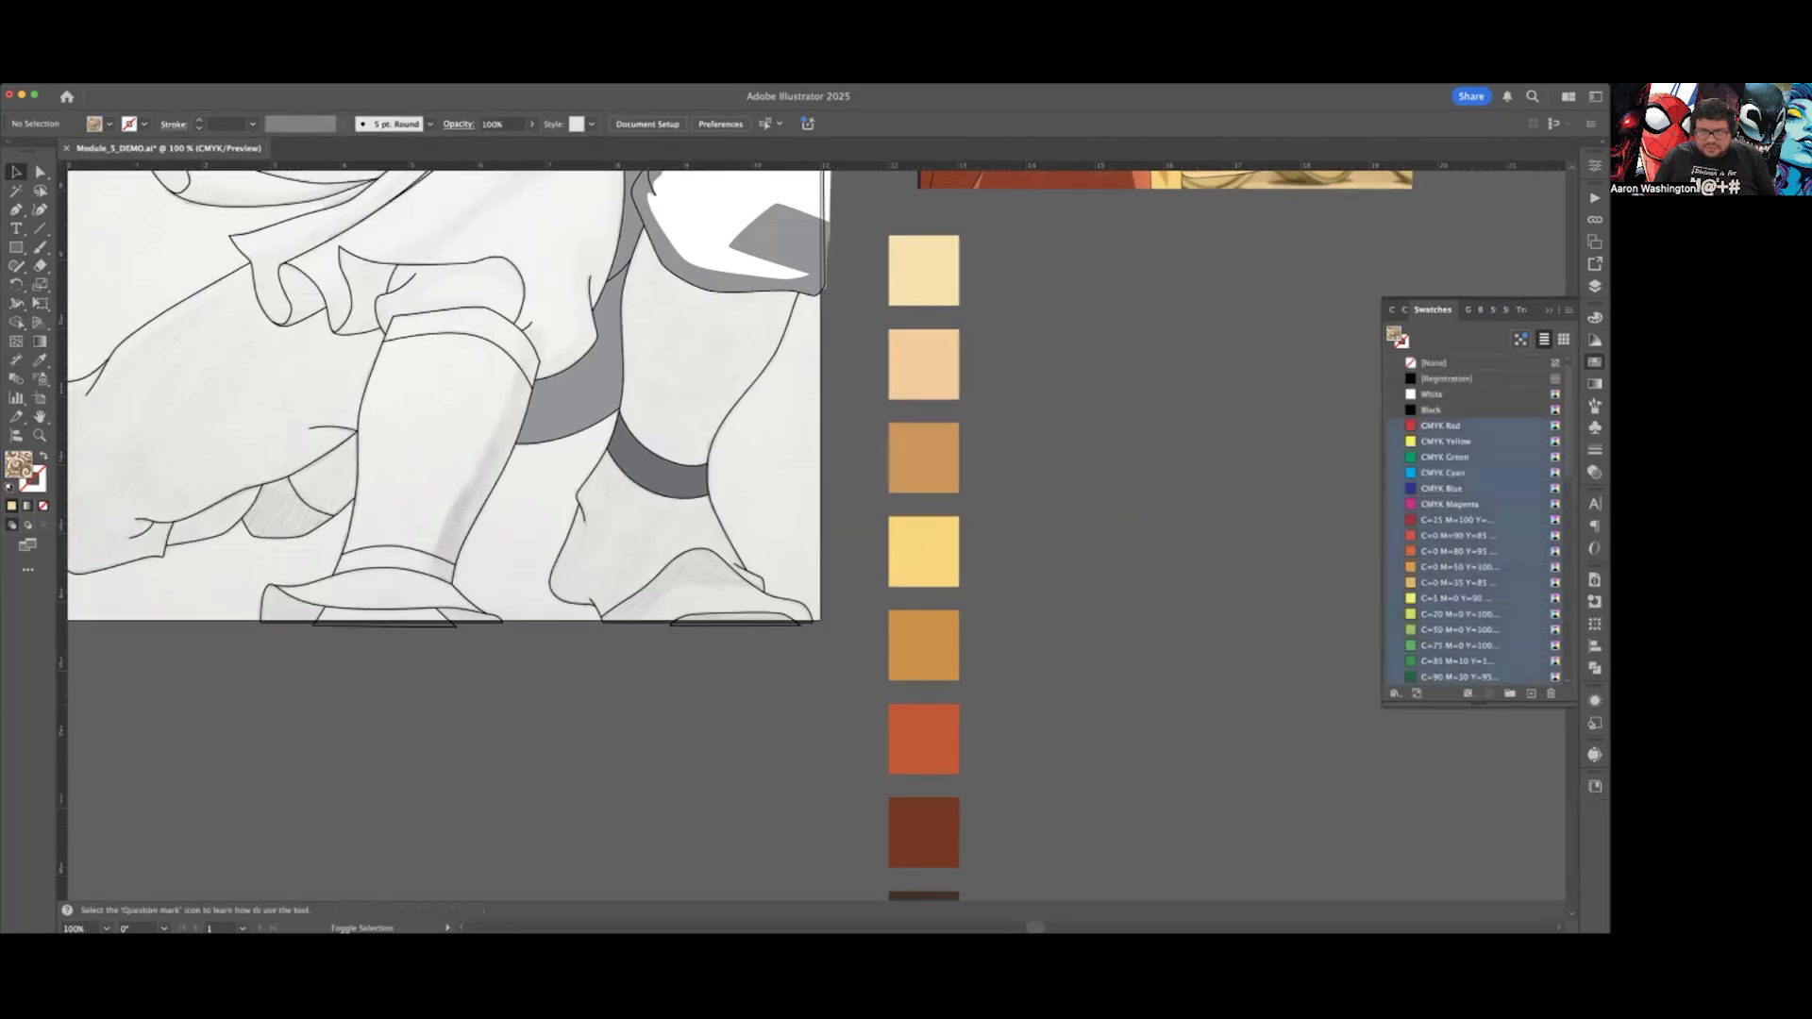
pyautogui.press('Delete')
pyautogui.click(843, 529)
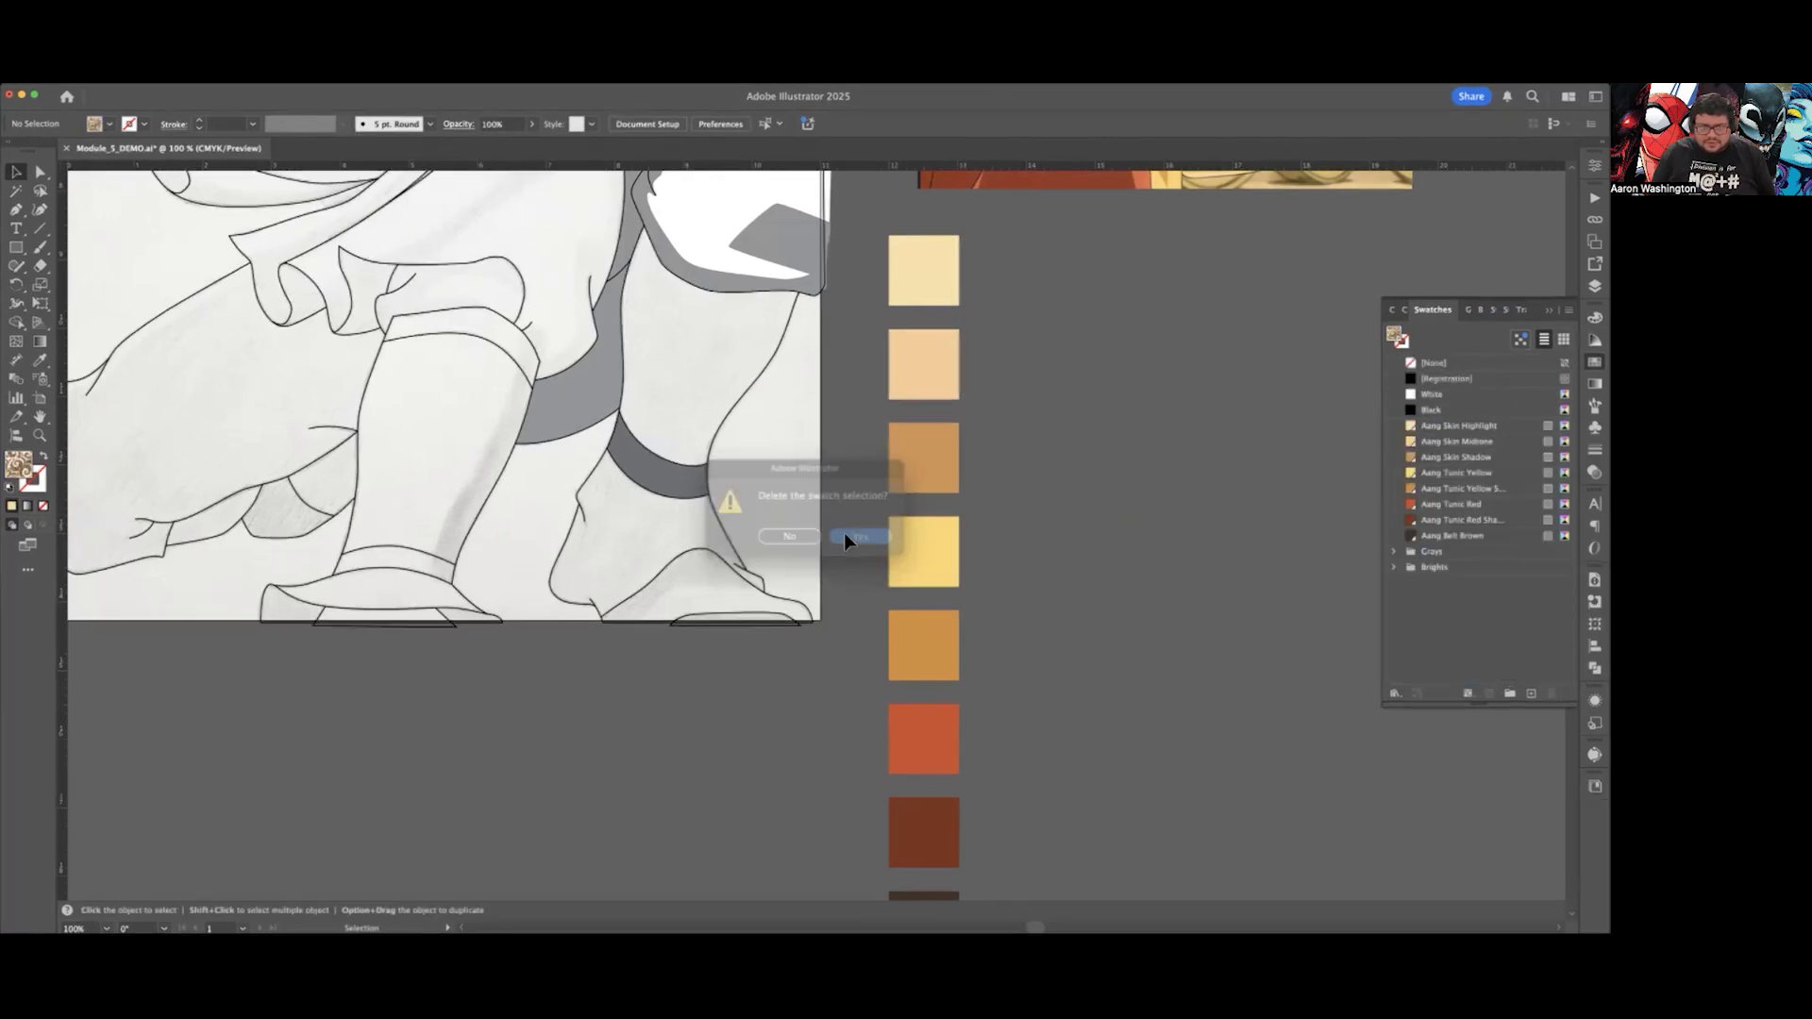
# Step: Delete the Grays and Brights color groups from the document's swatches
pyautogui.click(1444, 551)
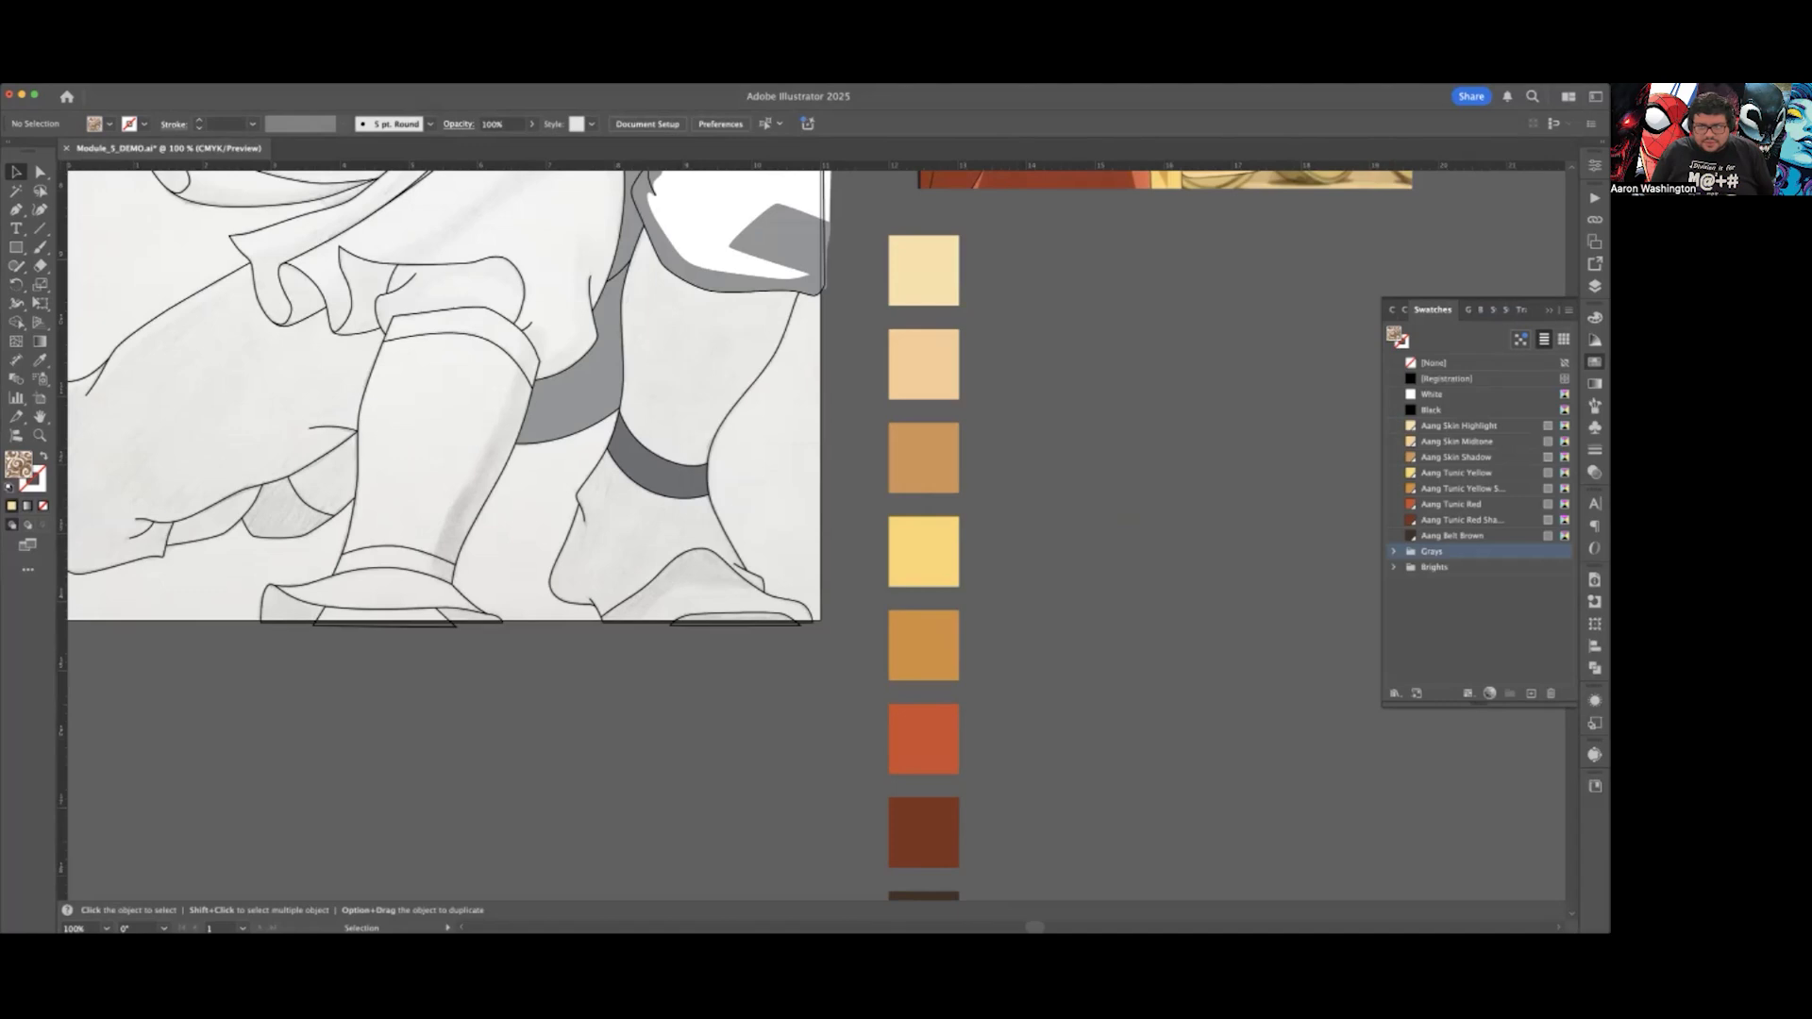
pyautogui.press('Delete')
pyautogui.click(845, 532)
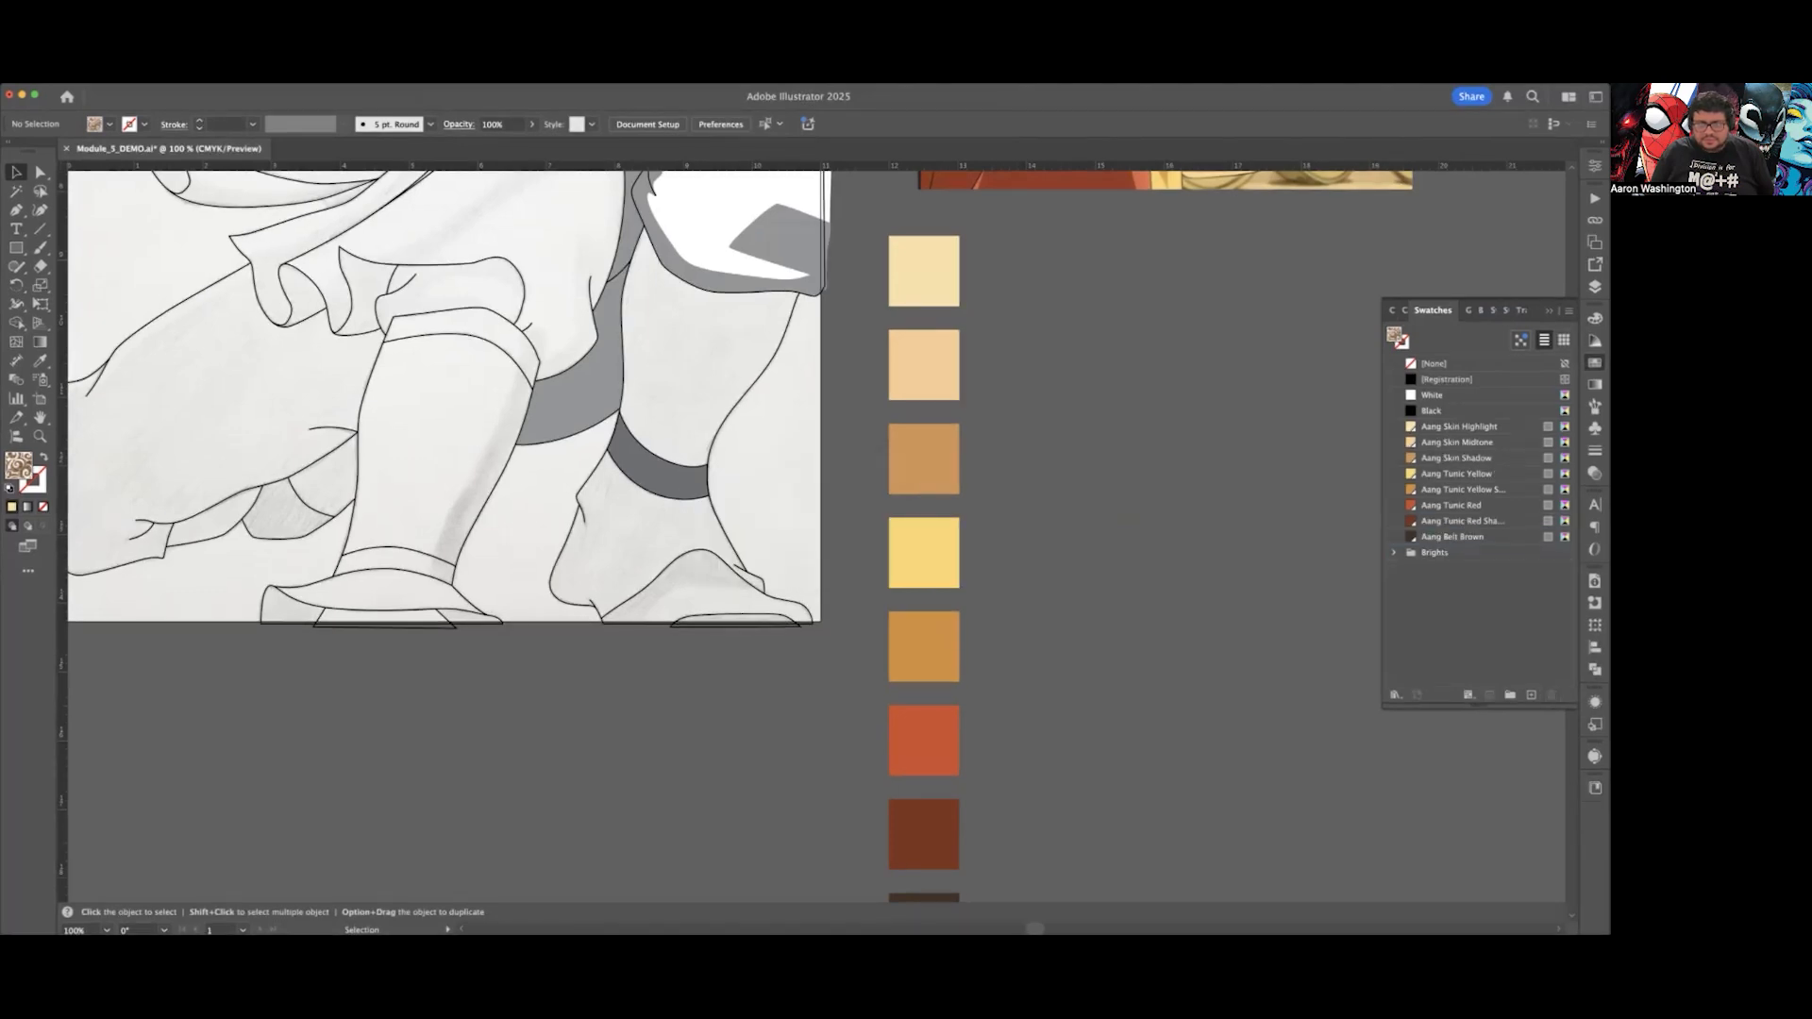
pyautogui.click(1443, 552)
pyautogui.press('Delete')
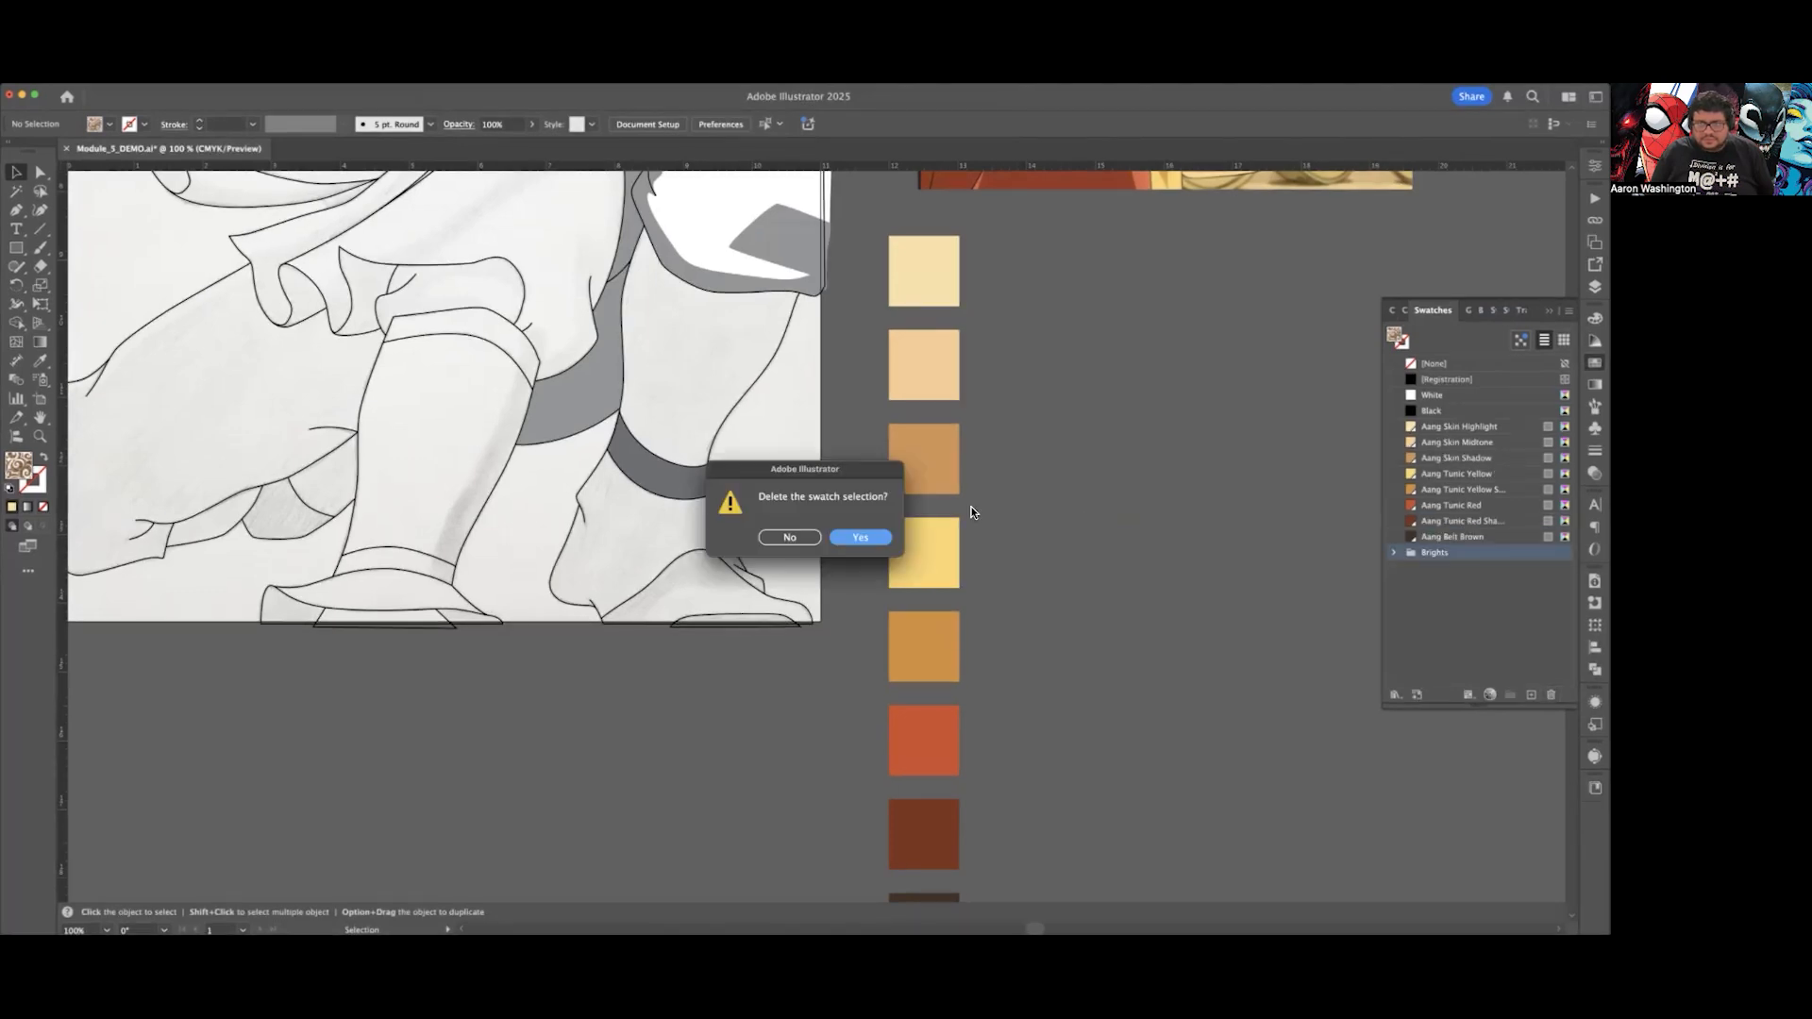
pyautogui.click(847, 534)
pyautogui.scroll(4, 1274, 549)
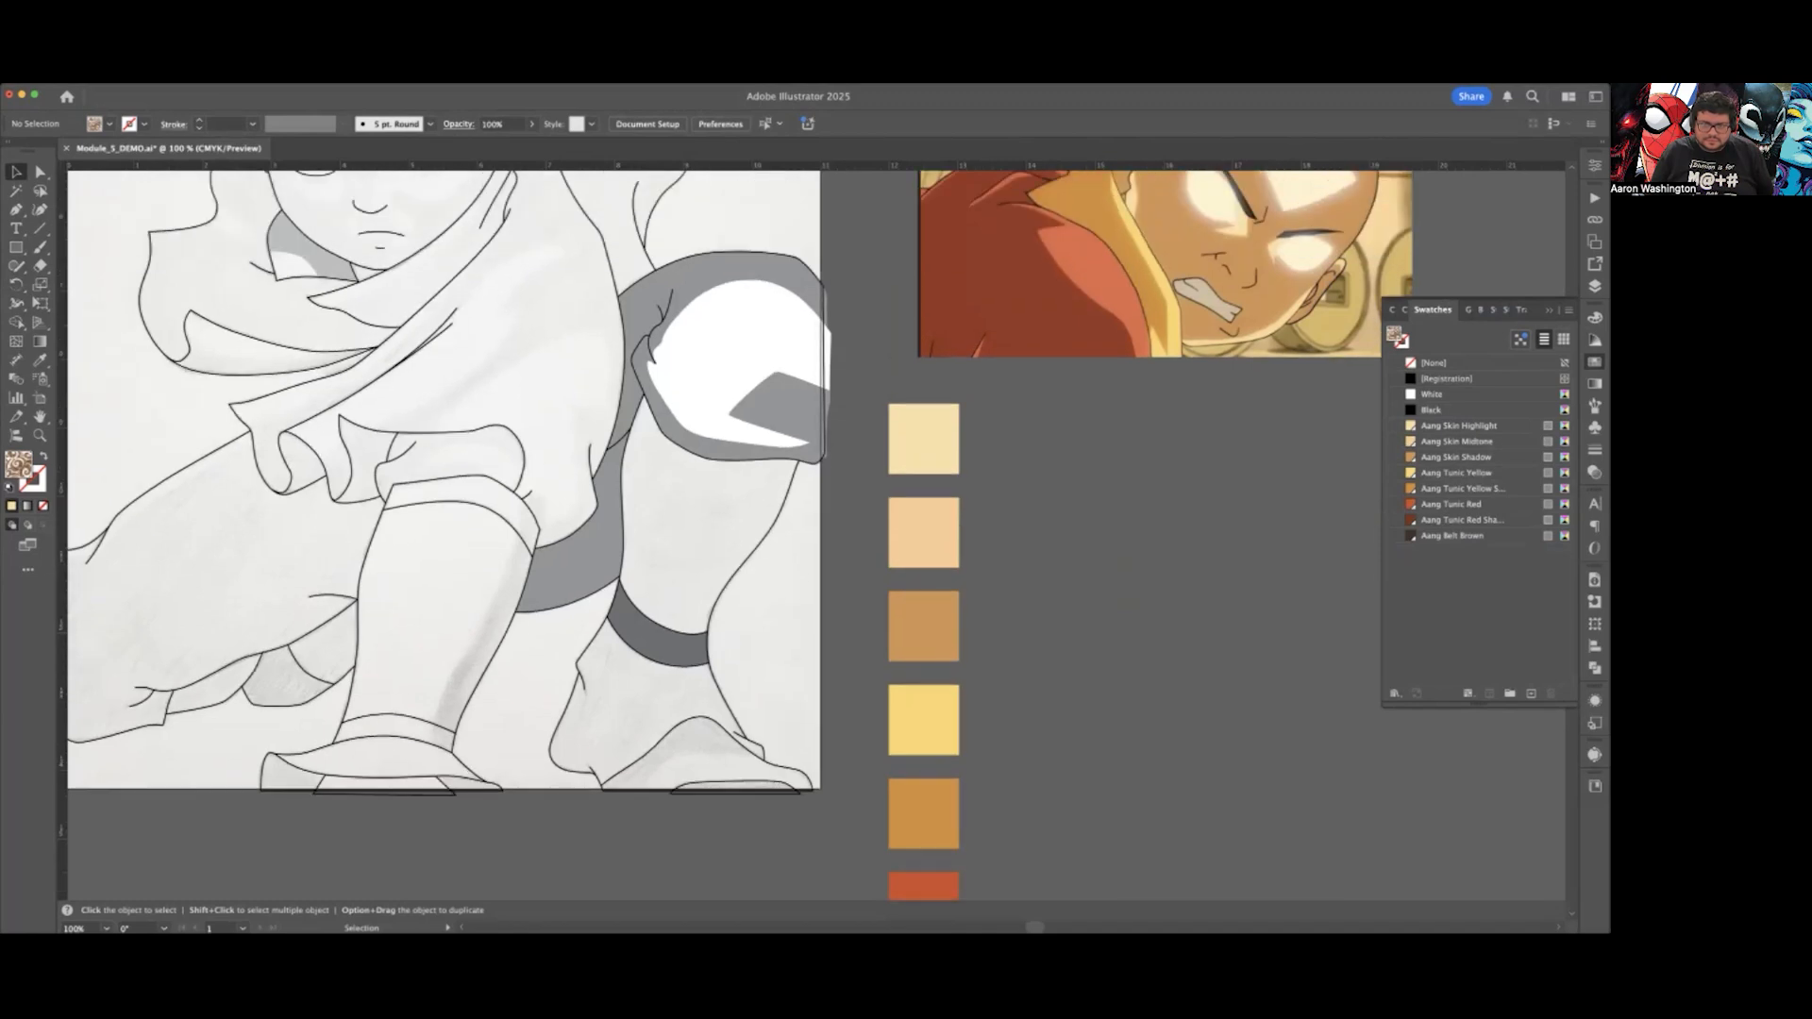
# Step: Set the fill to the Aang Skin Midtone swatch and compare the character line art with the reference images
pyautogui.scroll(-1, 1274, 550)
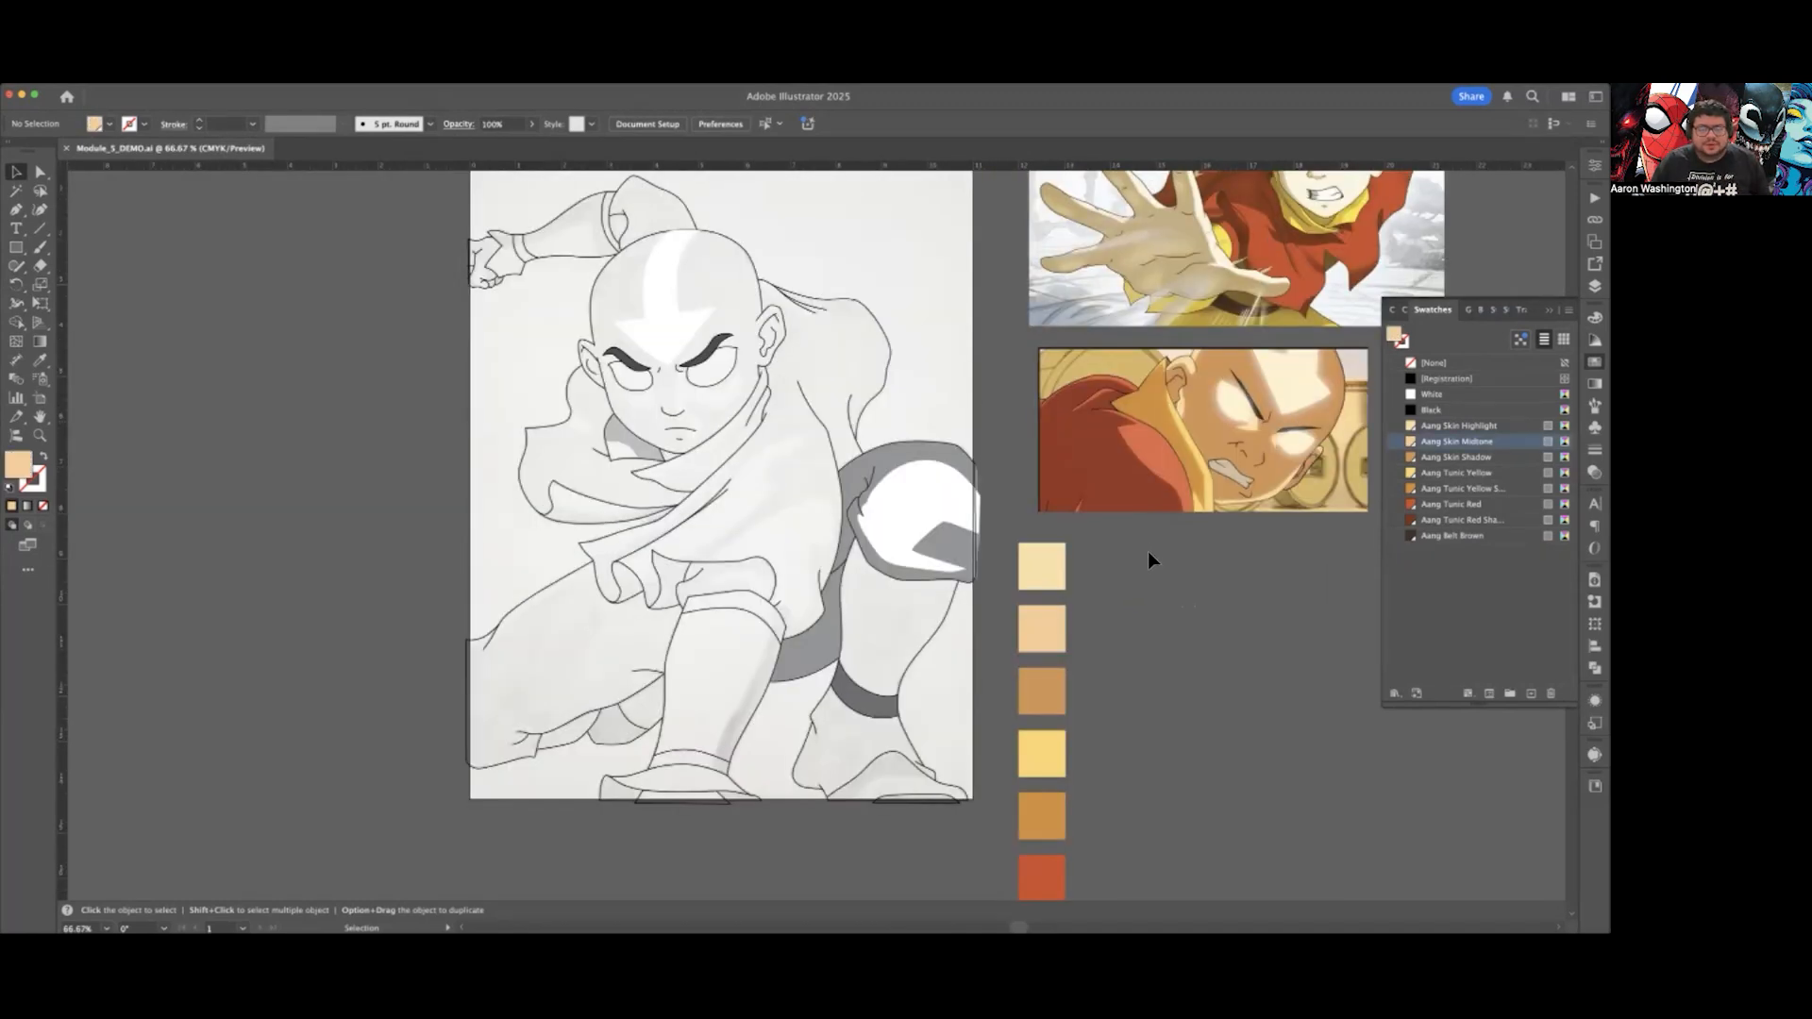
pyautogui.hscroll(2, 1147, 552)
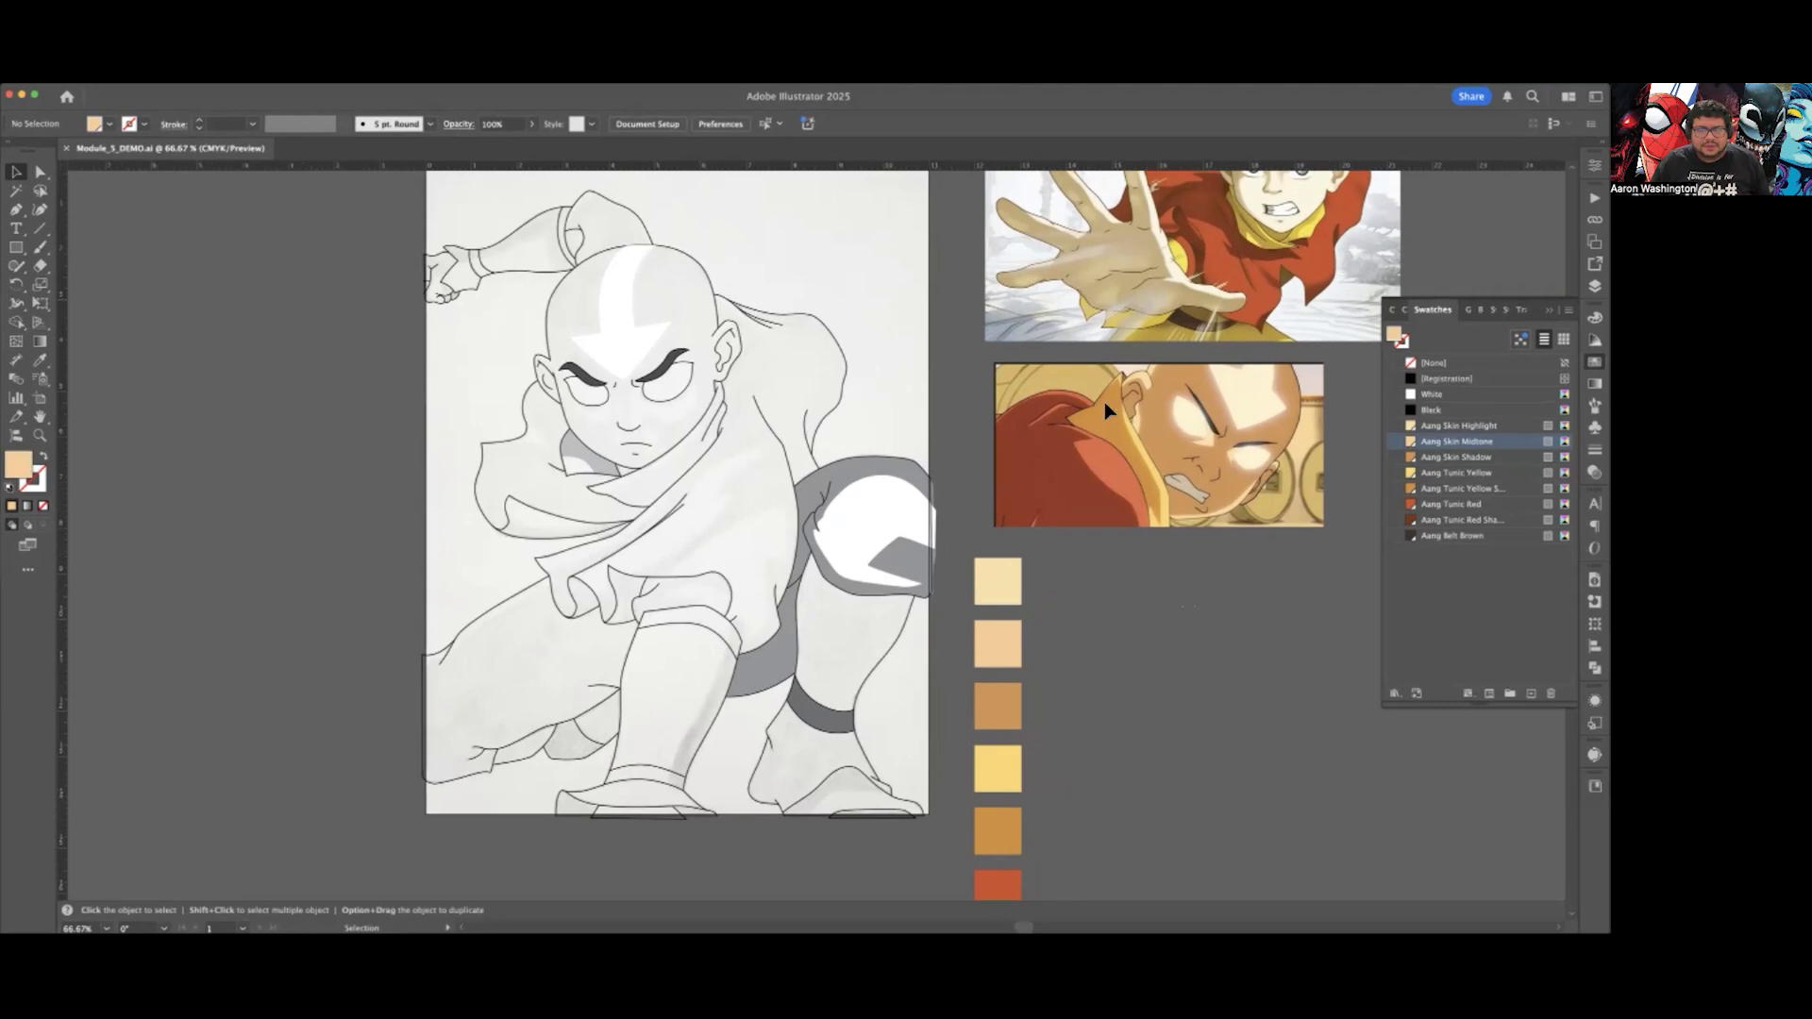
pyautogui.scroll(3, 1048, 434)
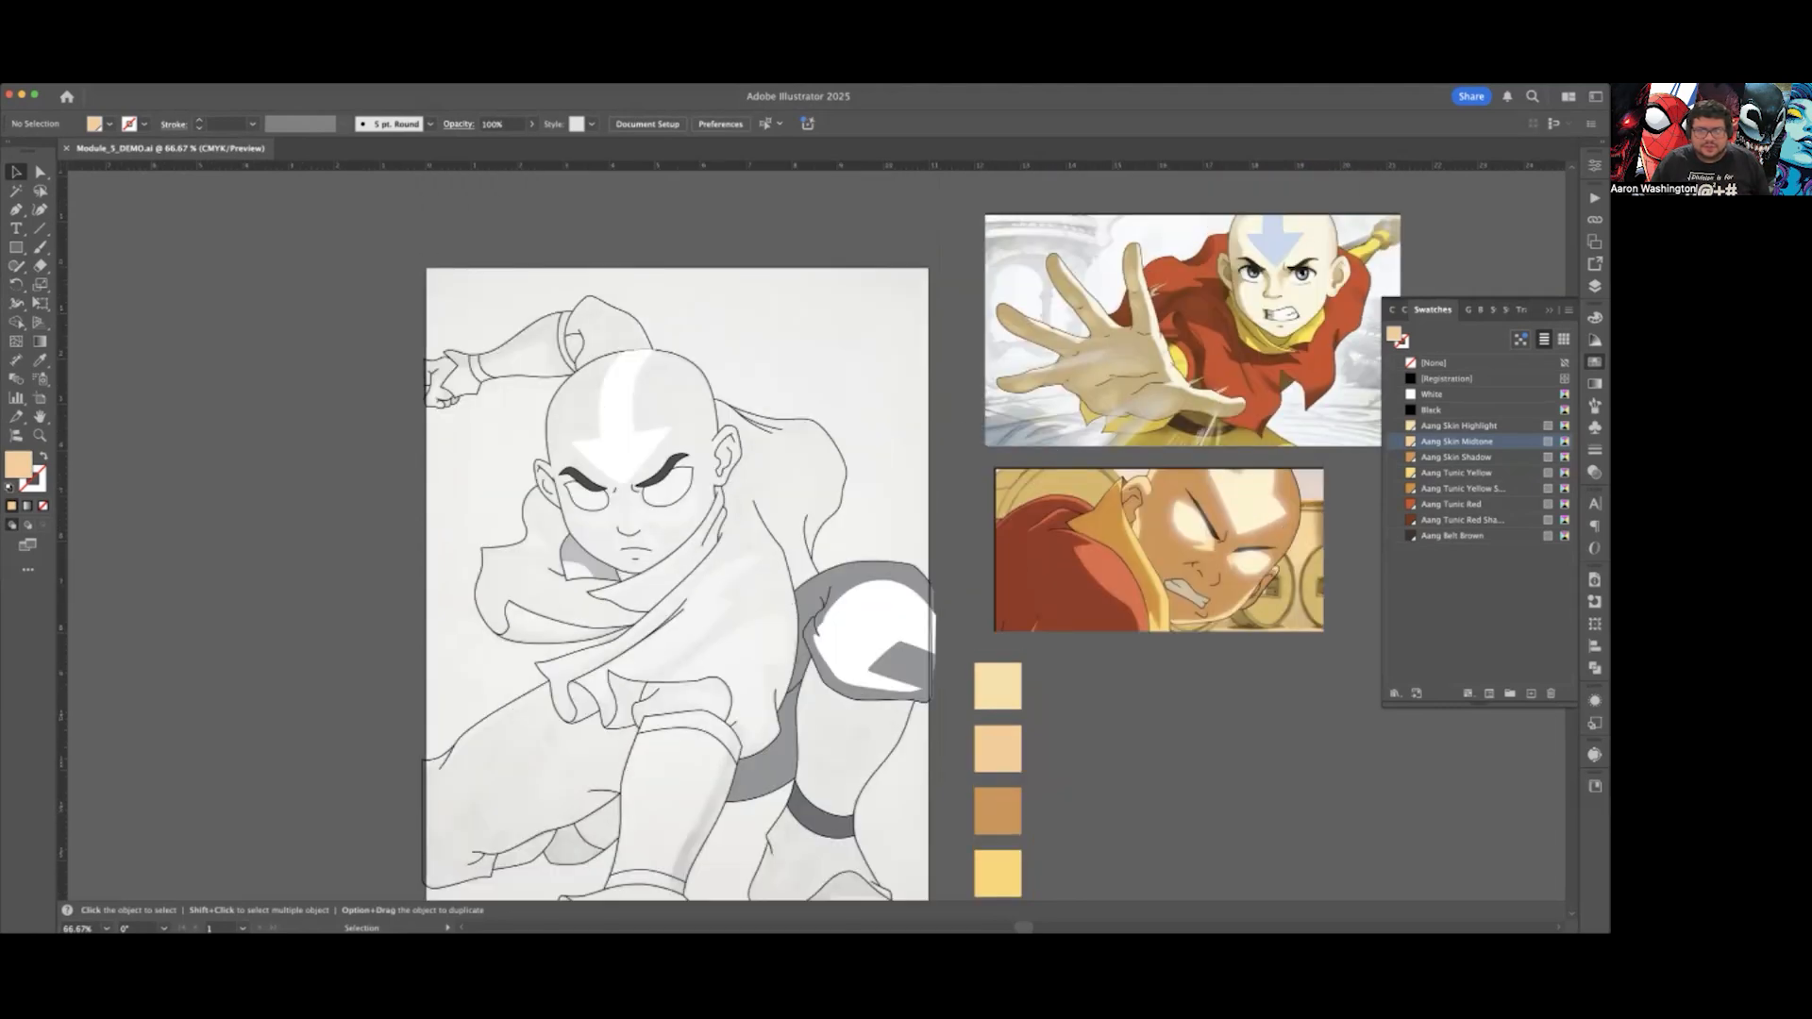
pyautogui.hscroll(1, 1182, 410)
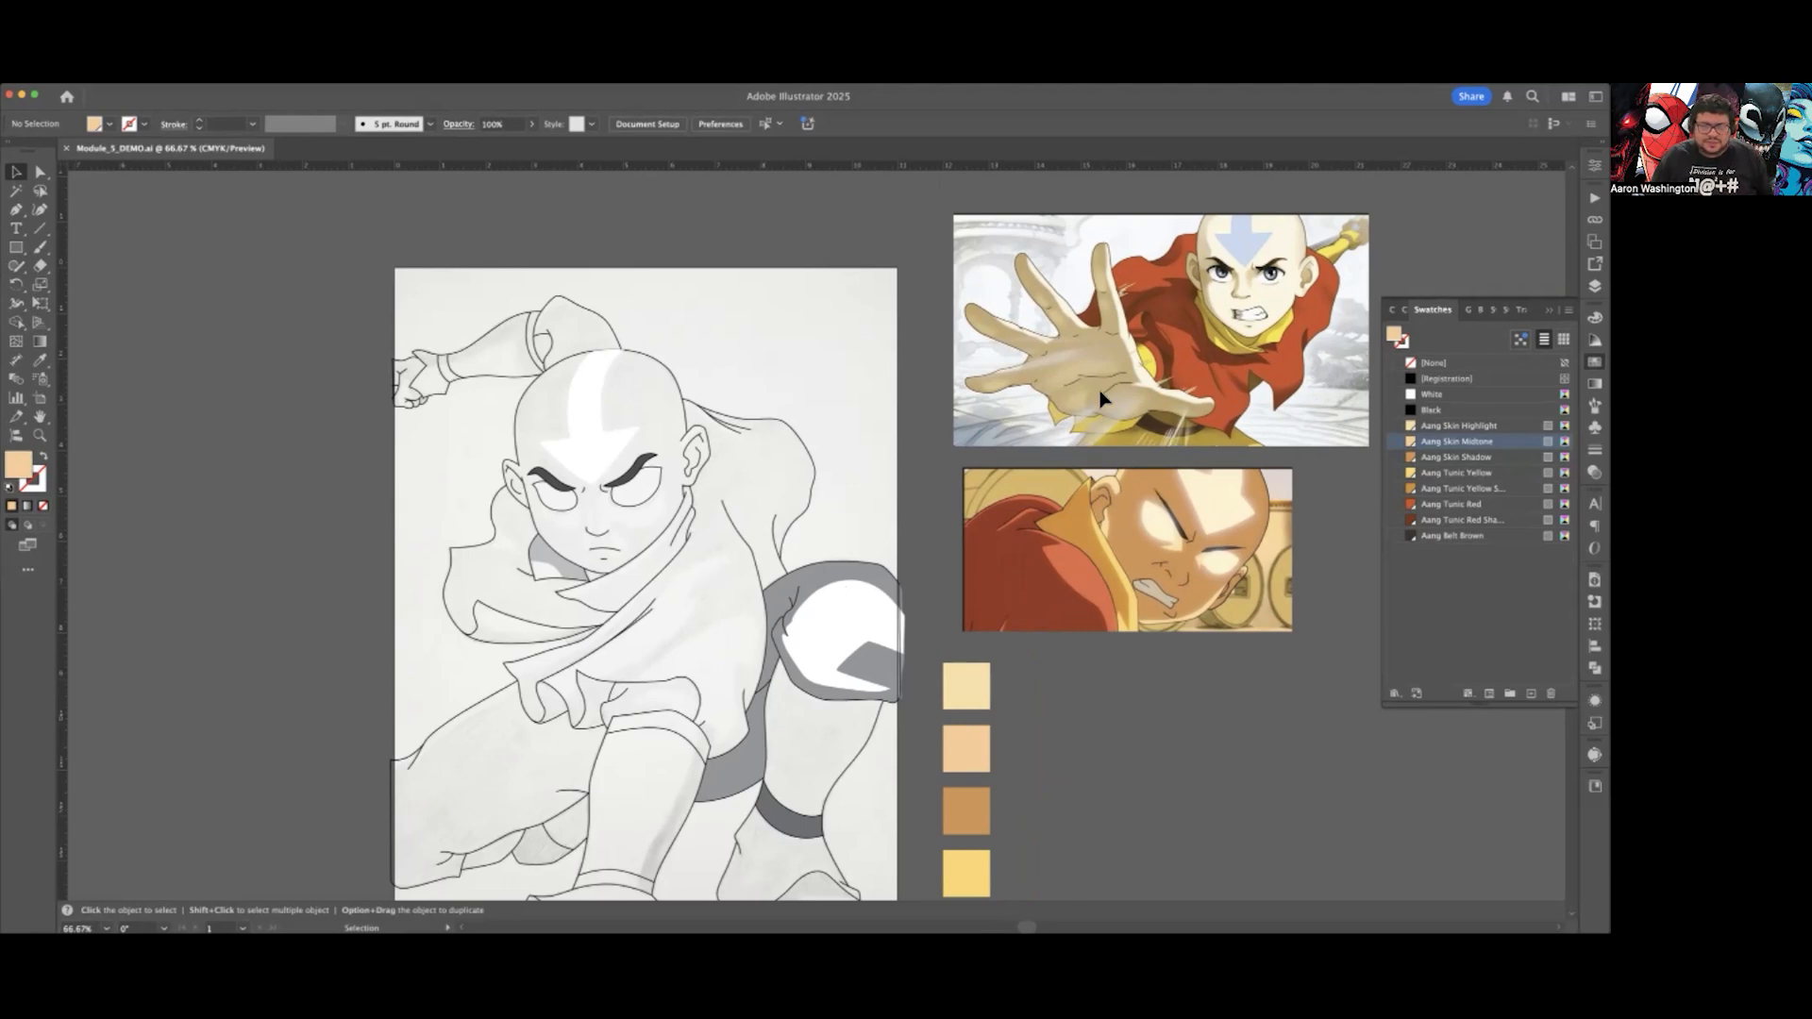
pyautogui.hscroll(-2, 761, 590)
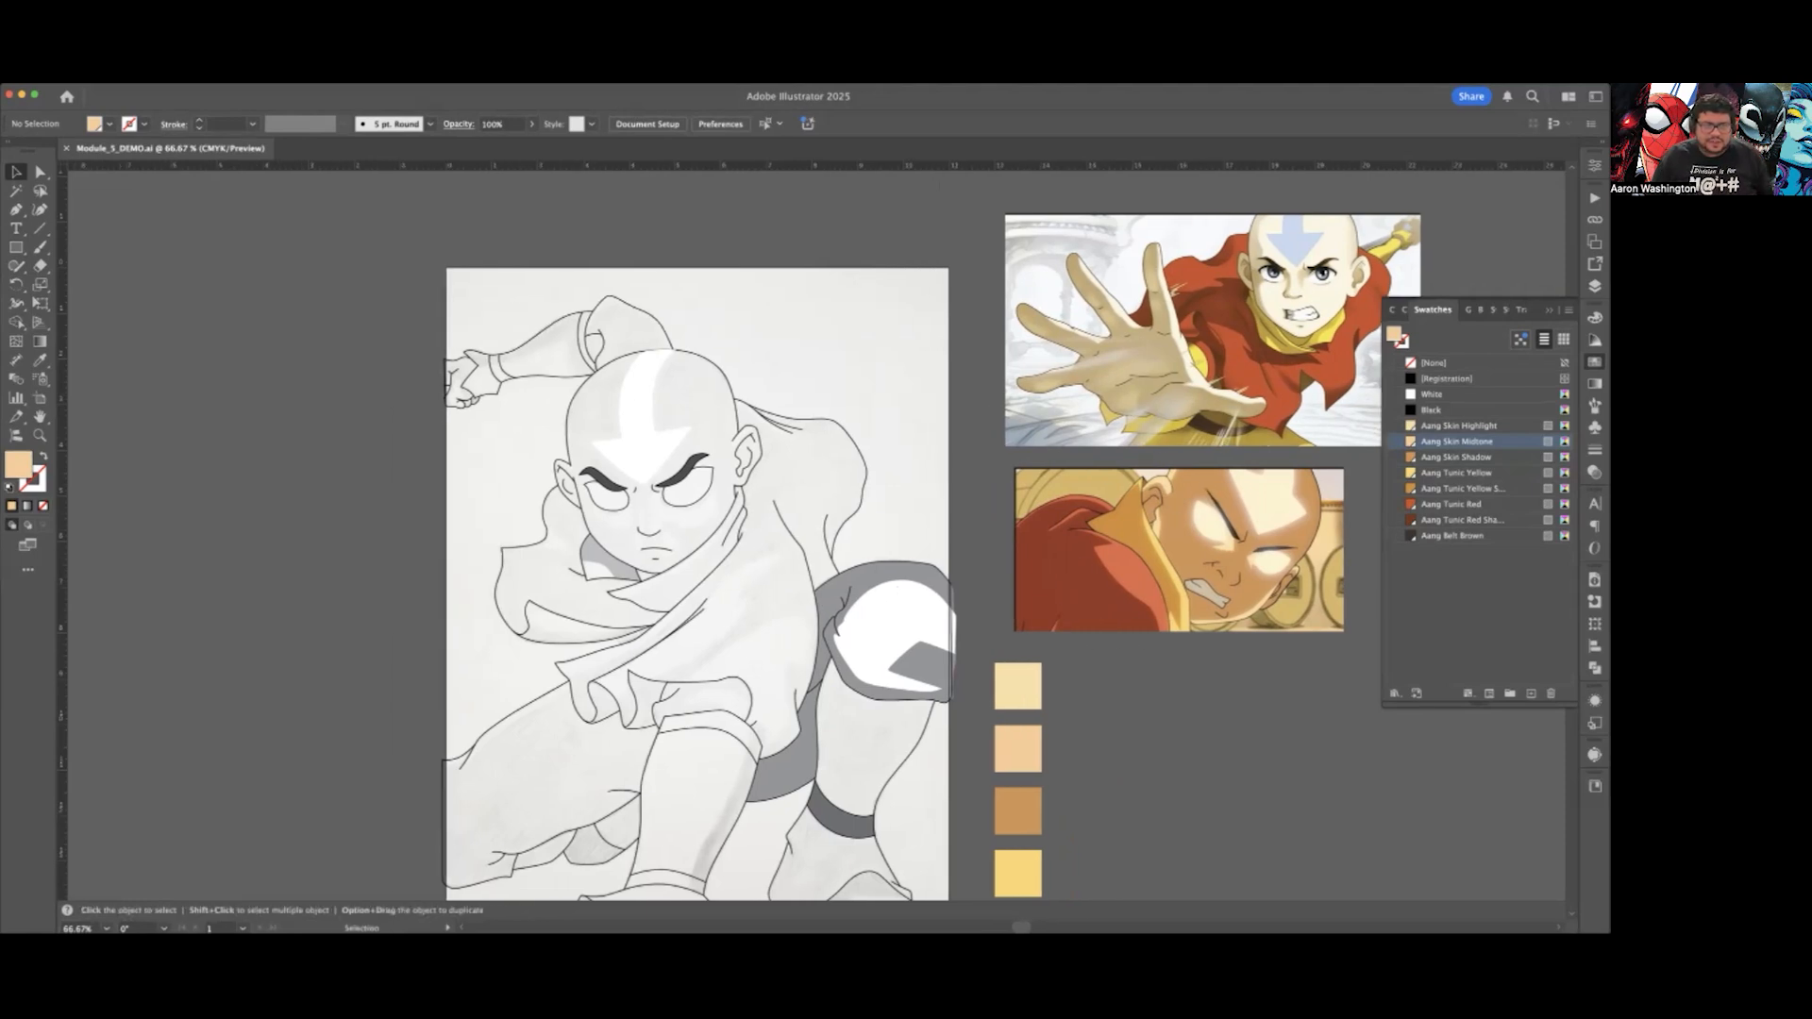
pyautogui.scroll(-2, 731, 528)
pyautogui.scroll(-2, 731, 528)
pyautogui.press('super+equal')
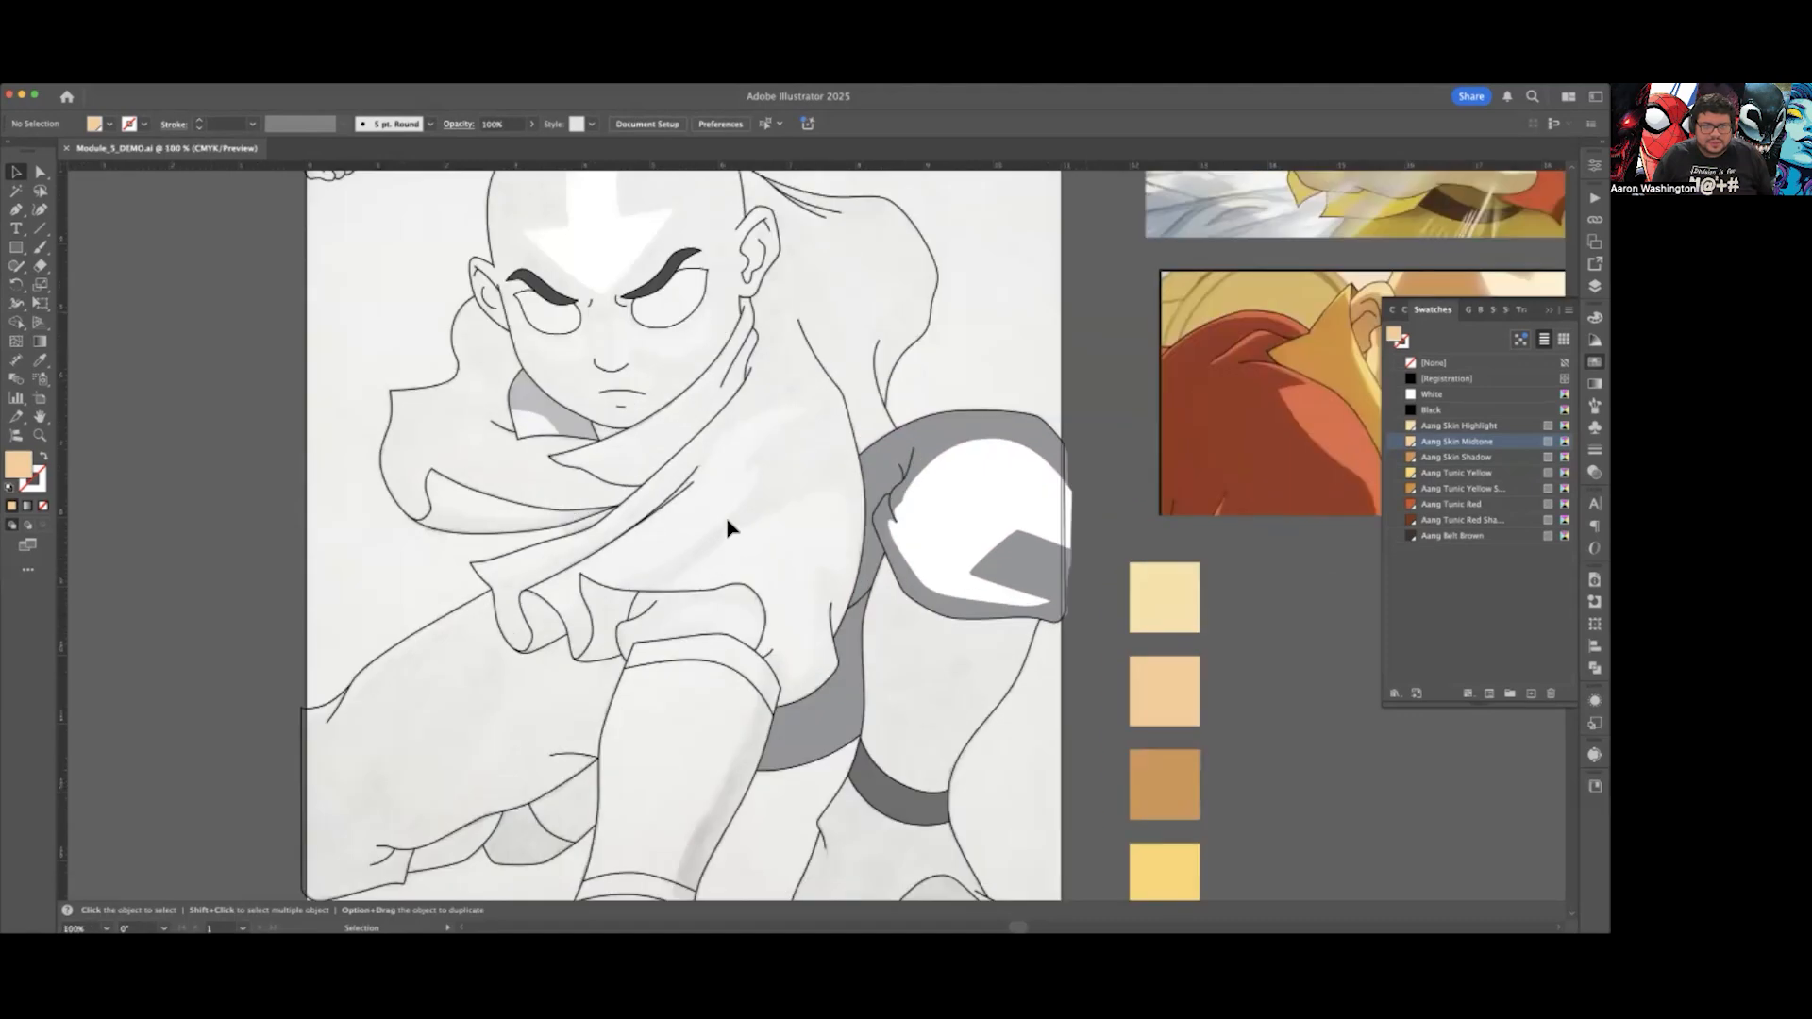
pyautogui.scroll(-2, 733, 517)
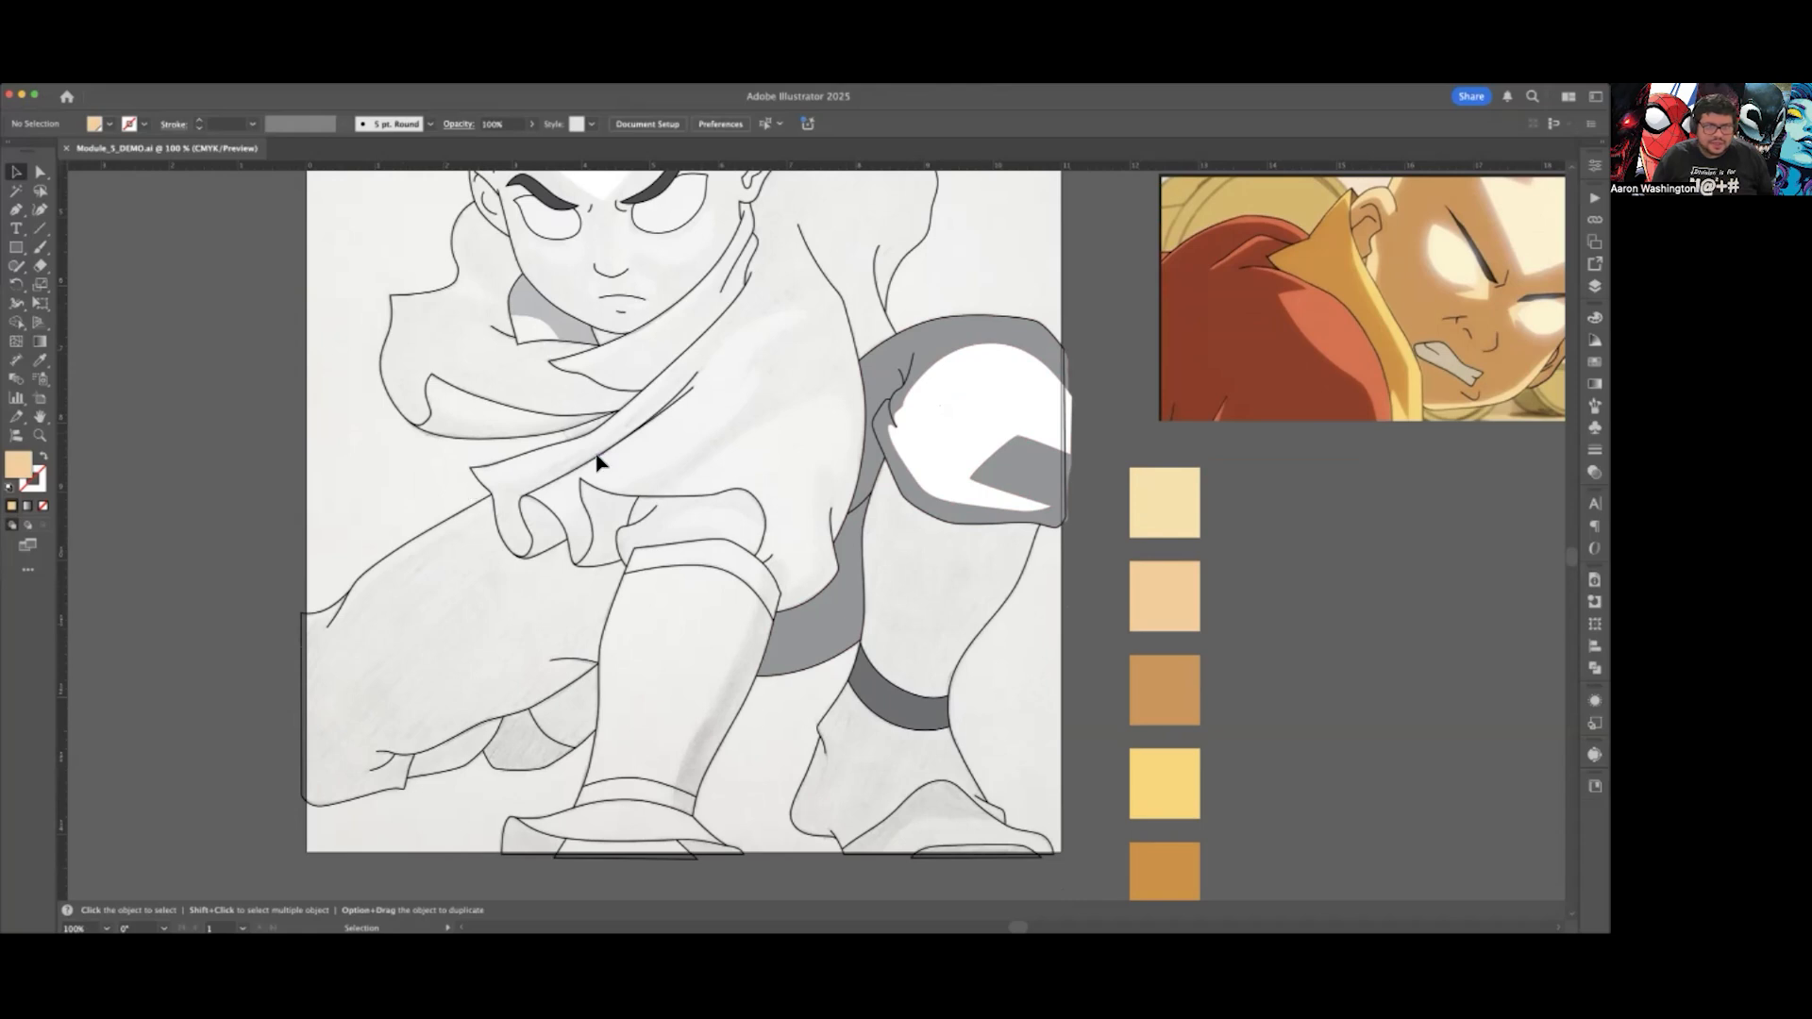
pyautogui.scroll(3, 743, 451)
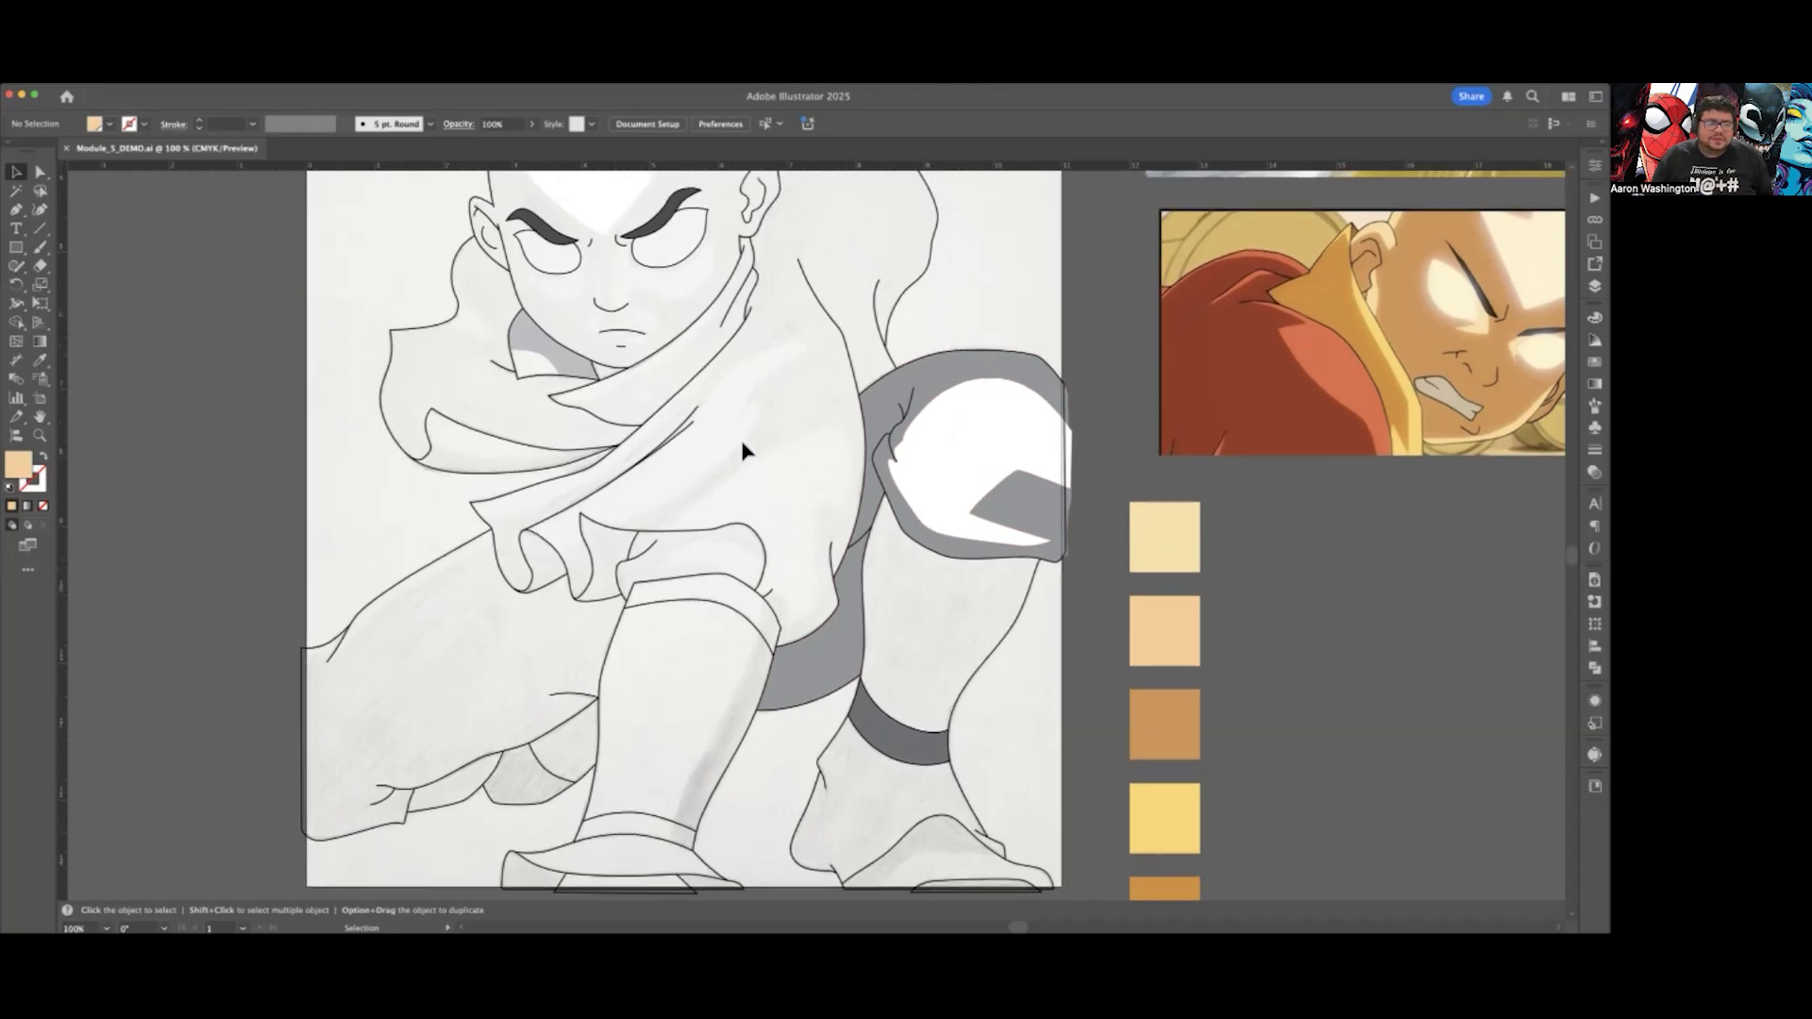
pyautogui.scroll(1, 760, 453)
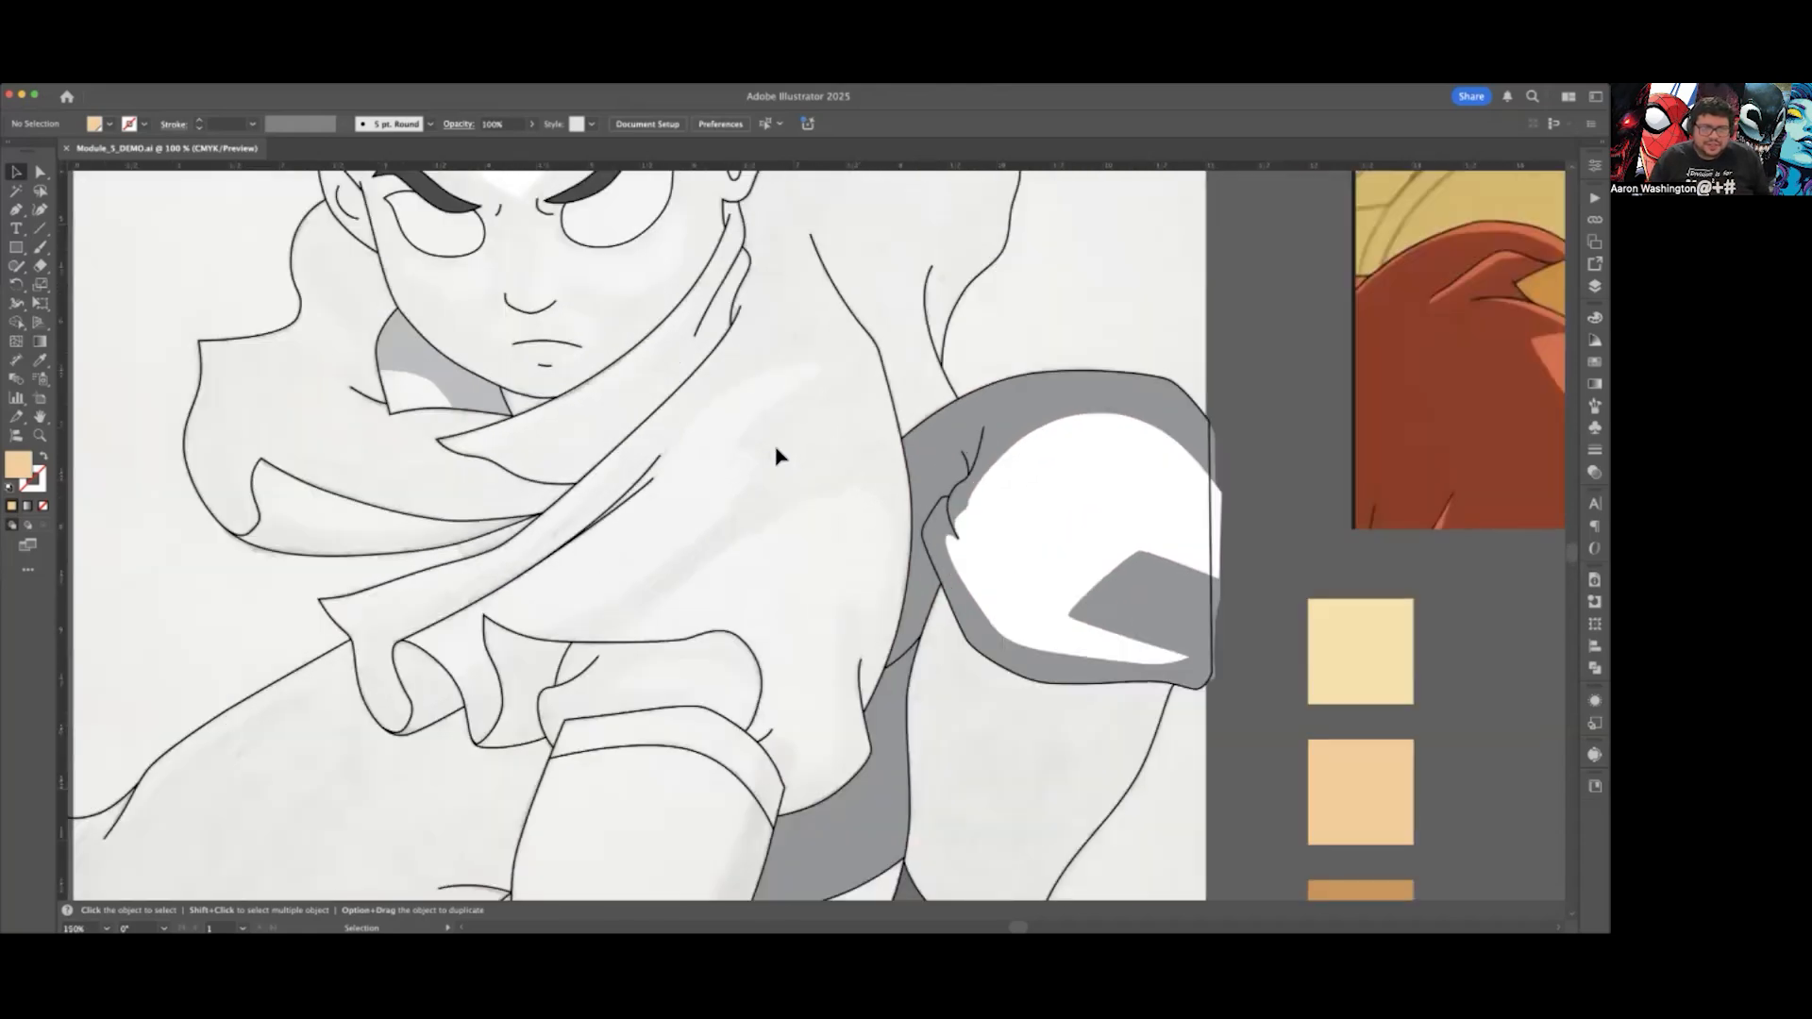
pyautogui.scroll(-5, 776, 455)
pyautogui.hscroll(2, 775, 454)
pyautogui.scroll(2, 776, 455)
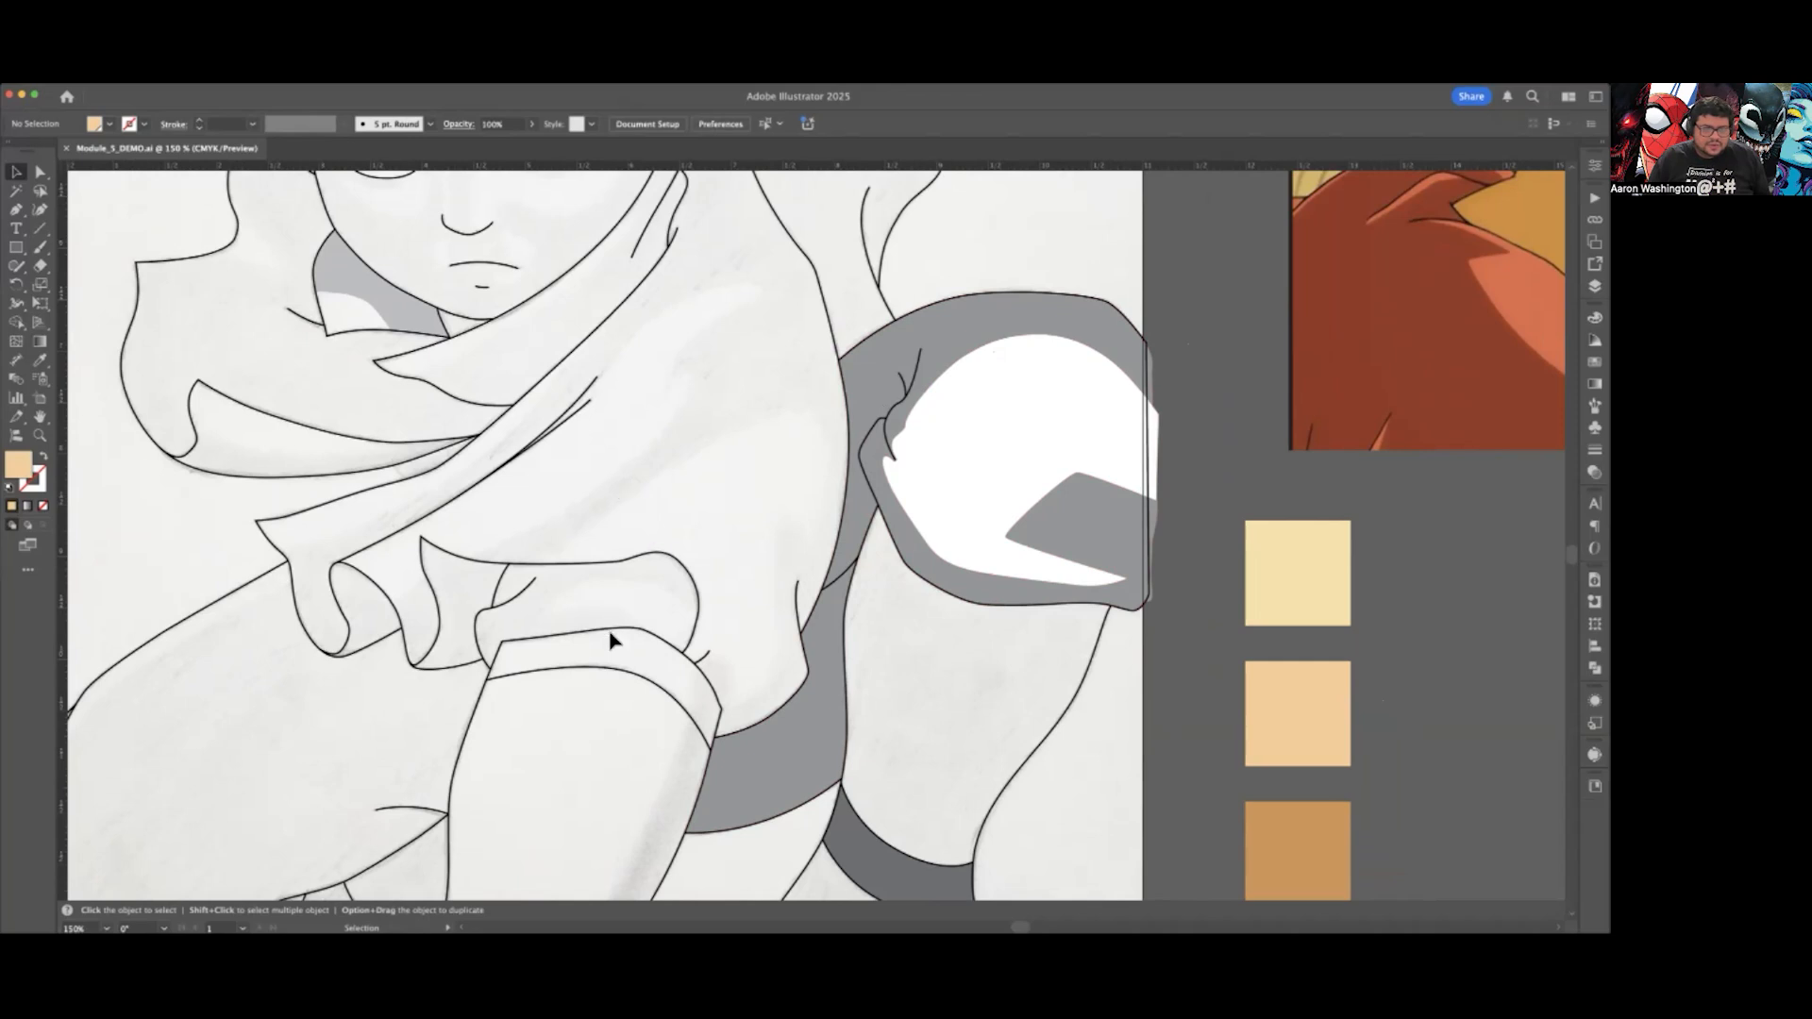
# Step: Activate the Pen tool and check in the layer list that the Color layer is the active one
pyautogui.click(16, 210)
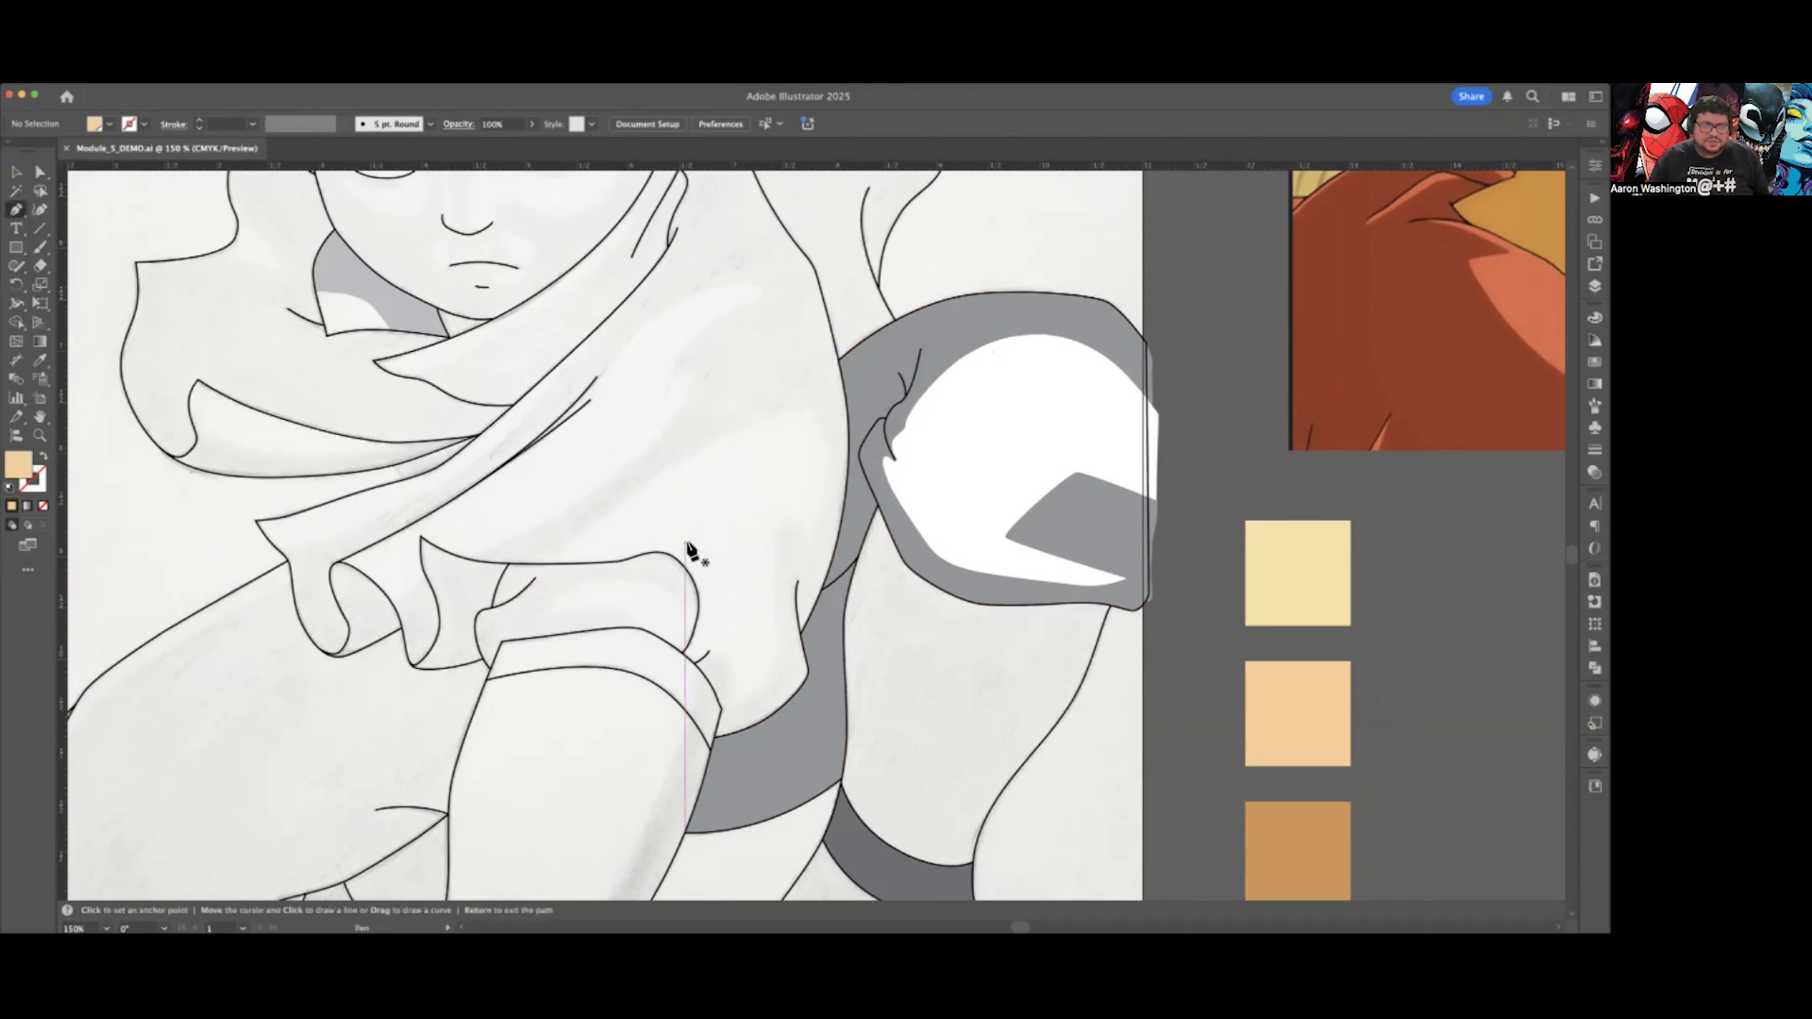
pyautogui.scroll(-5, 692, 551)
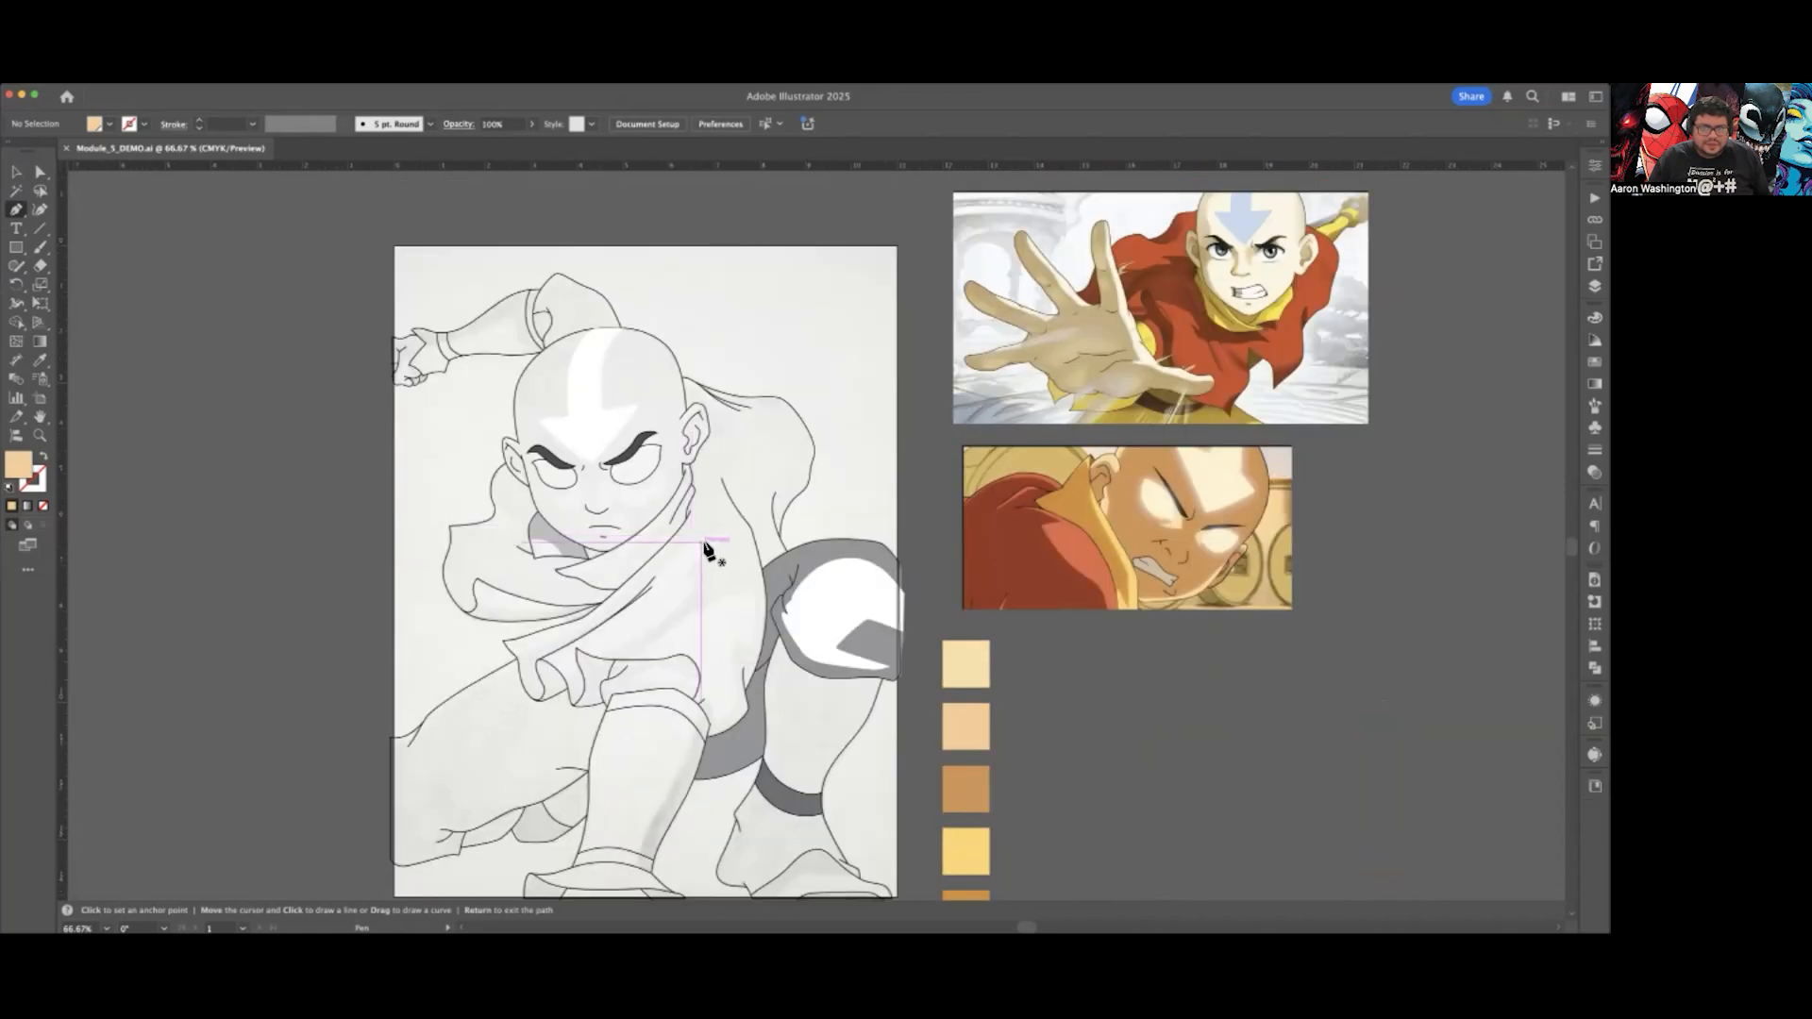
pyautogui.hscroll(-2, 706, 550)
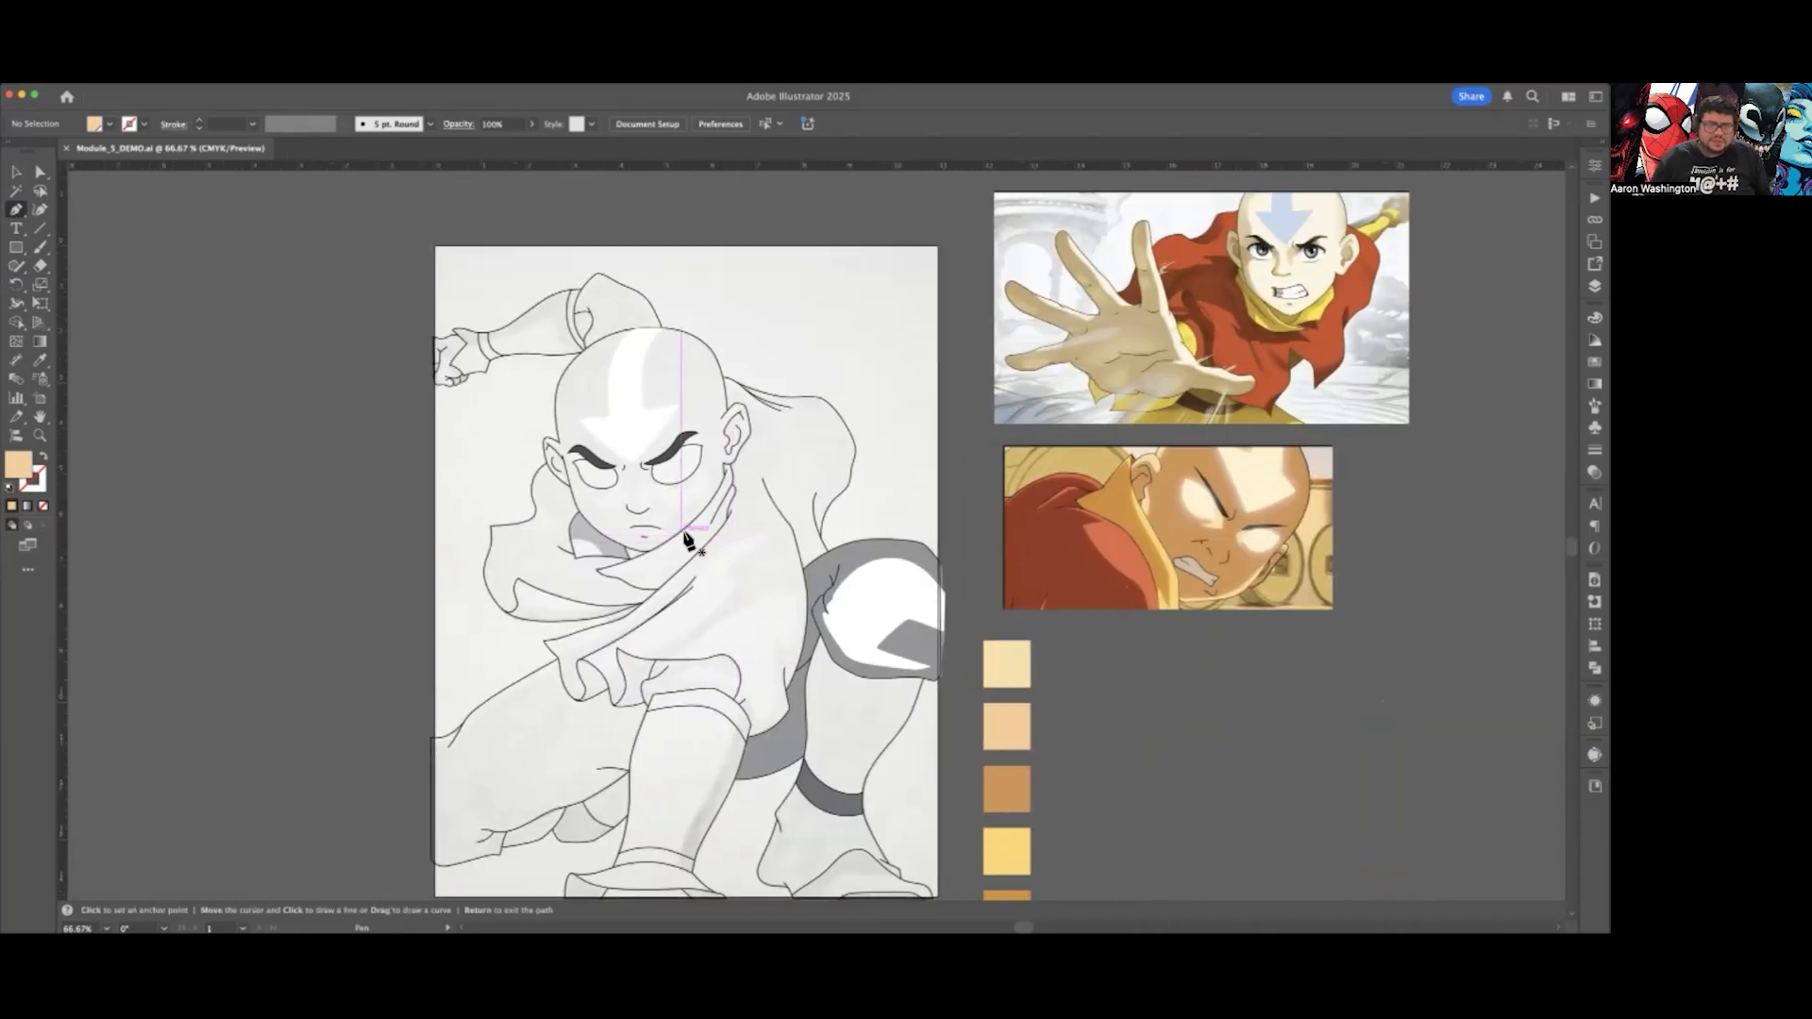
pyautogui.scroll(5, 686, 540)
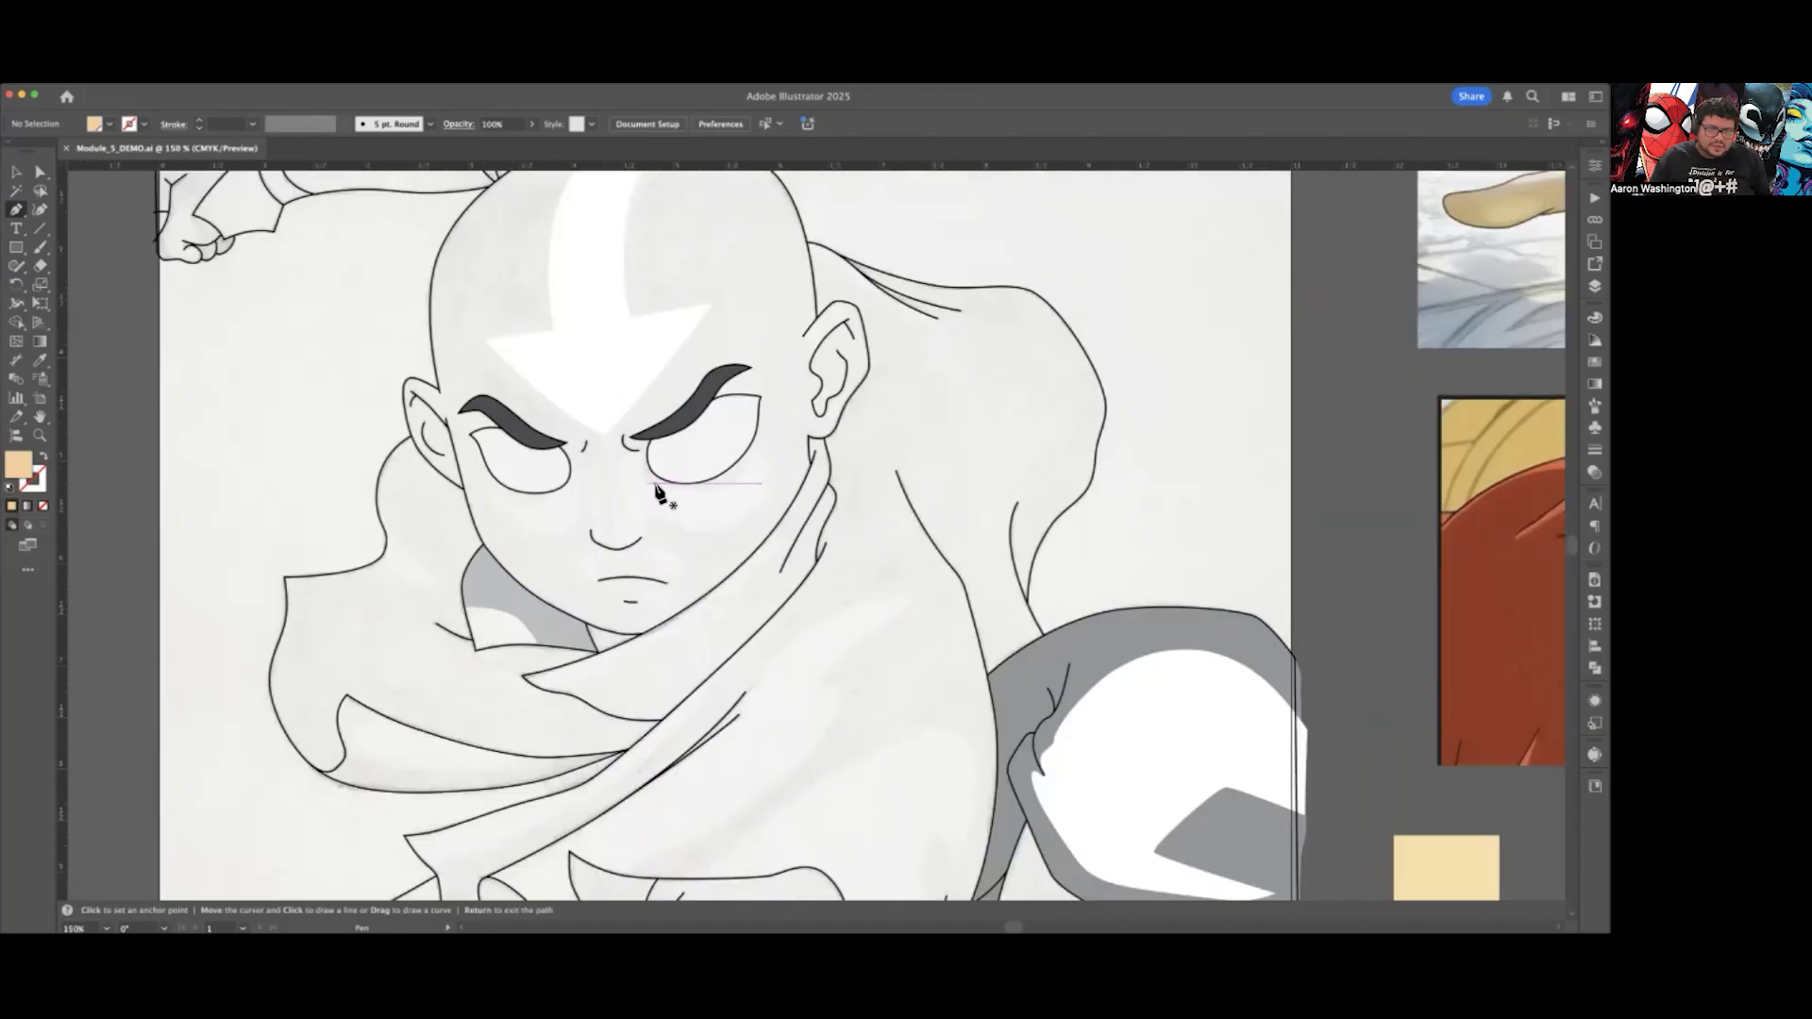
pyautogui.scroll(4, 660, 491)
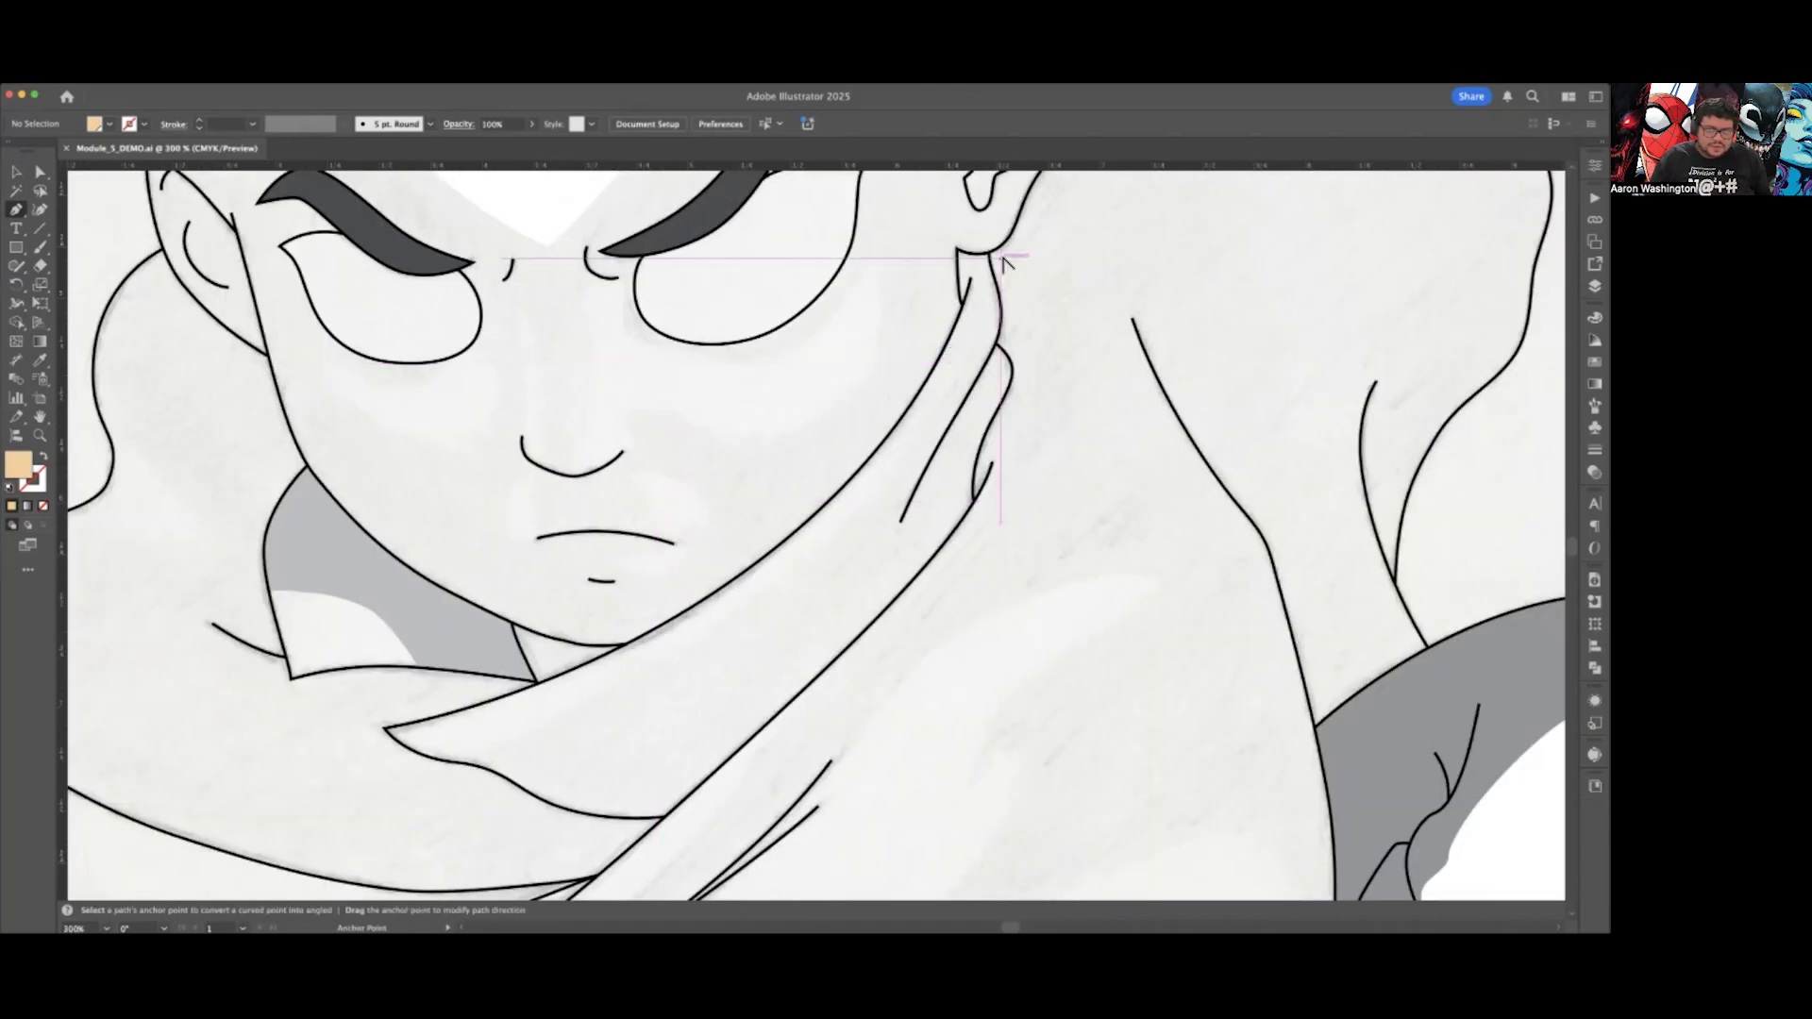
pyautogui.scroll(1, 977, 247)
pyautogui.click(1595, 286)
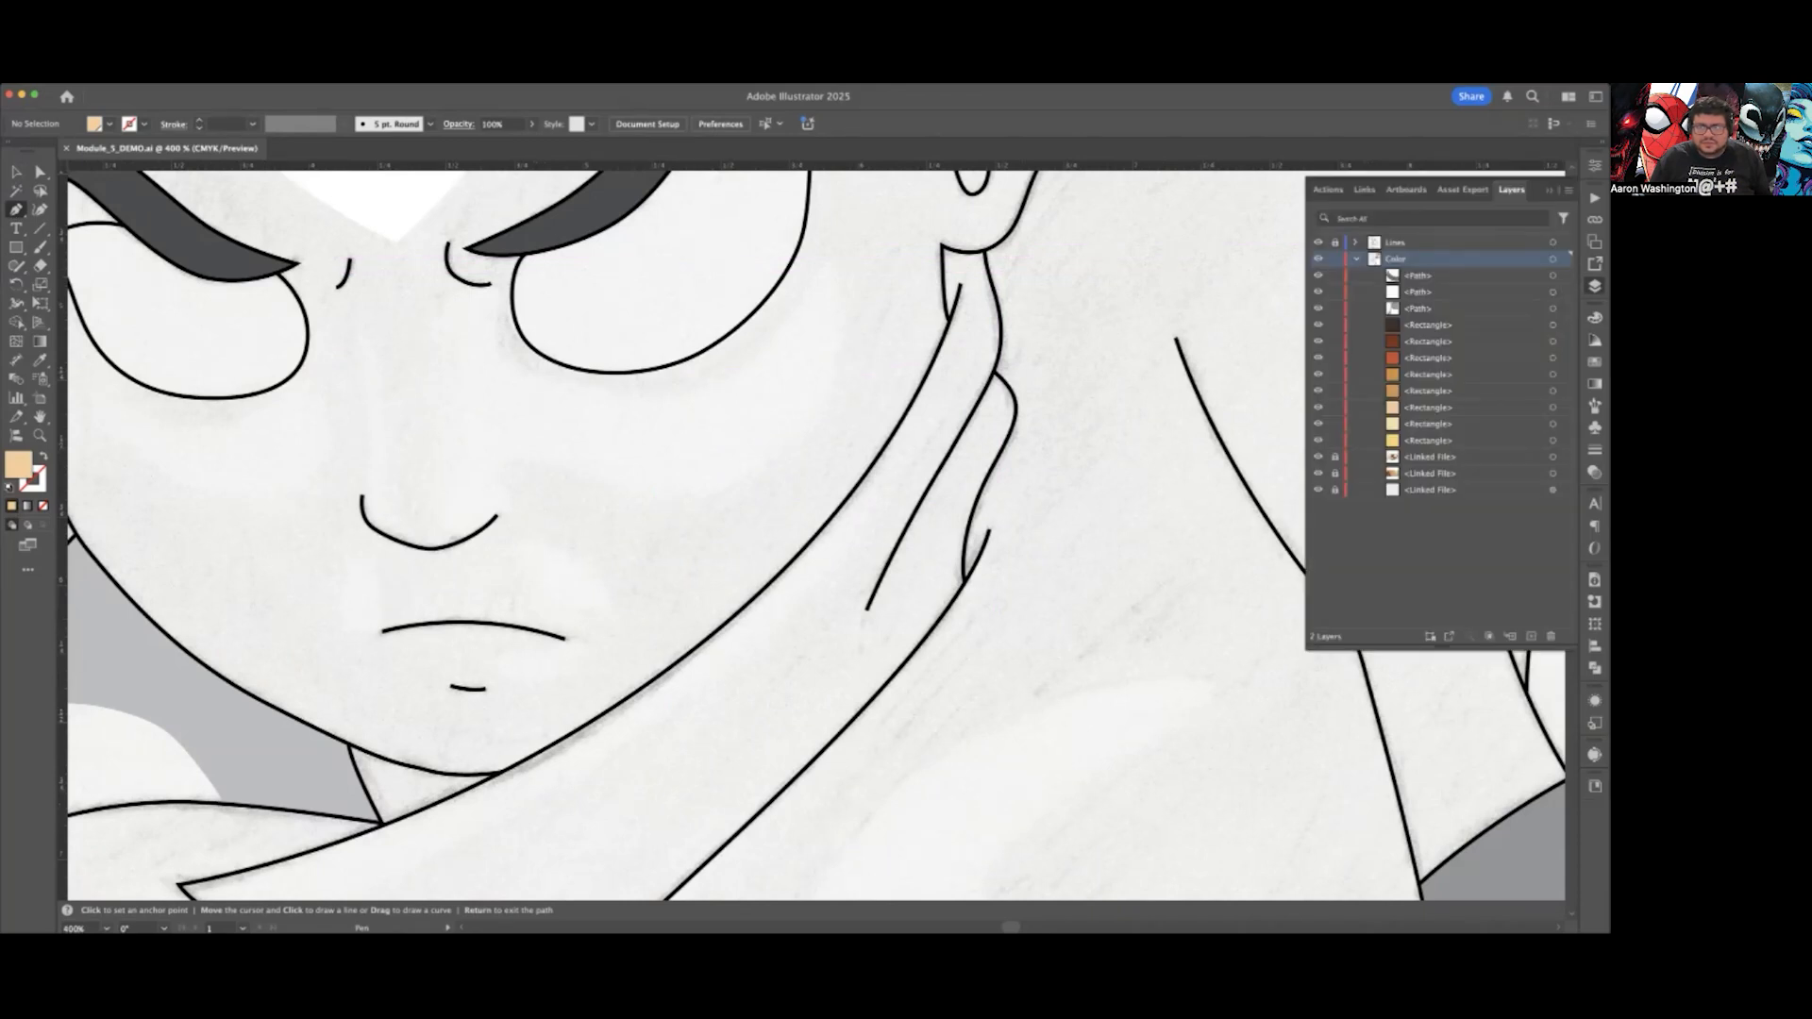
pyautogui.press('F7')
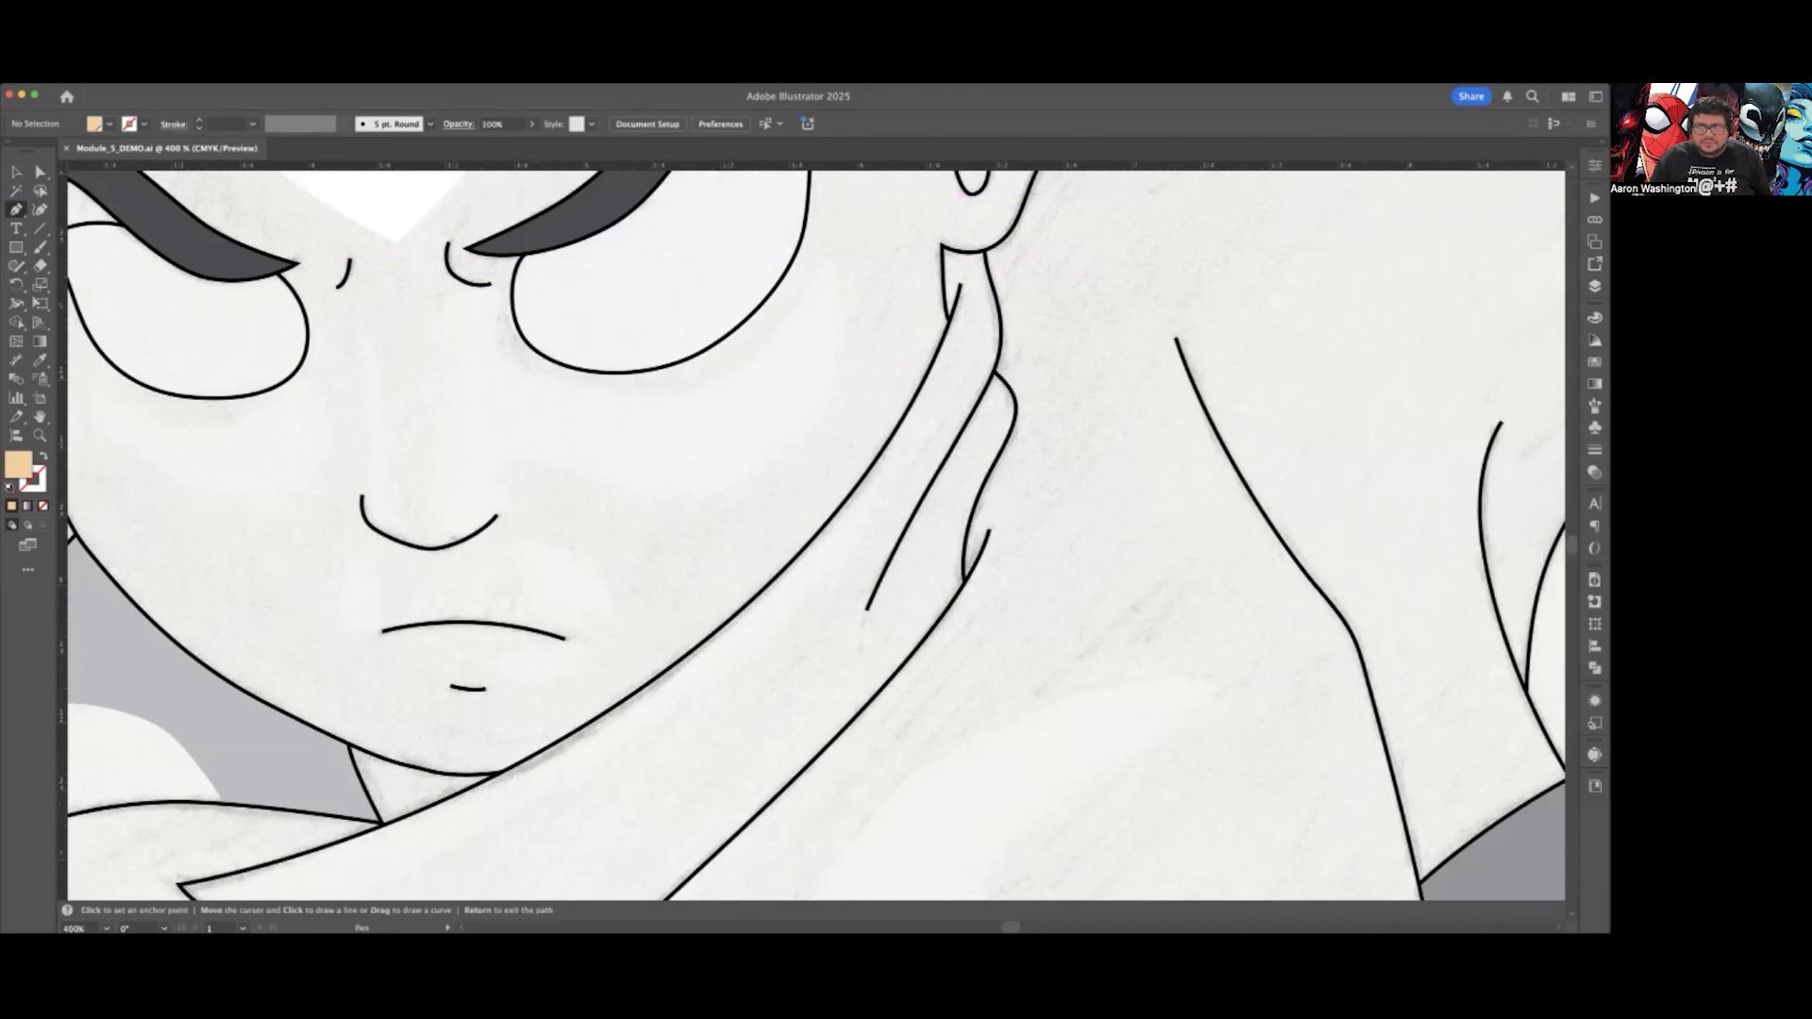
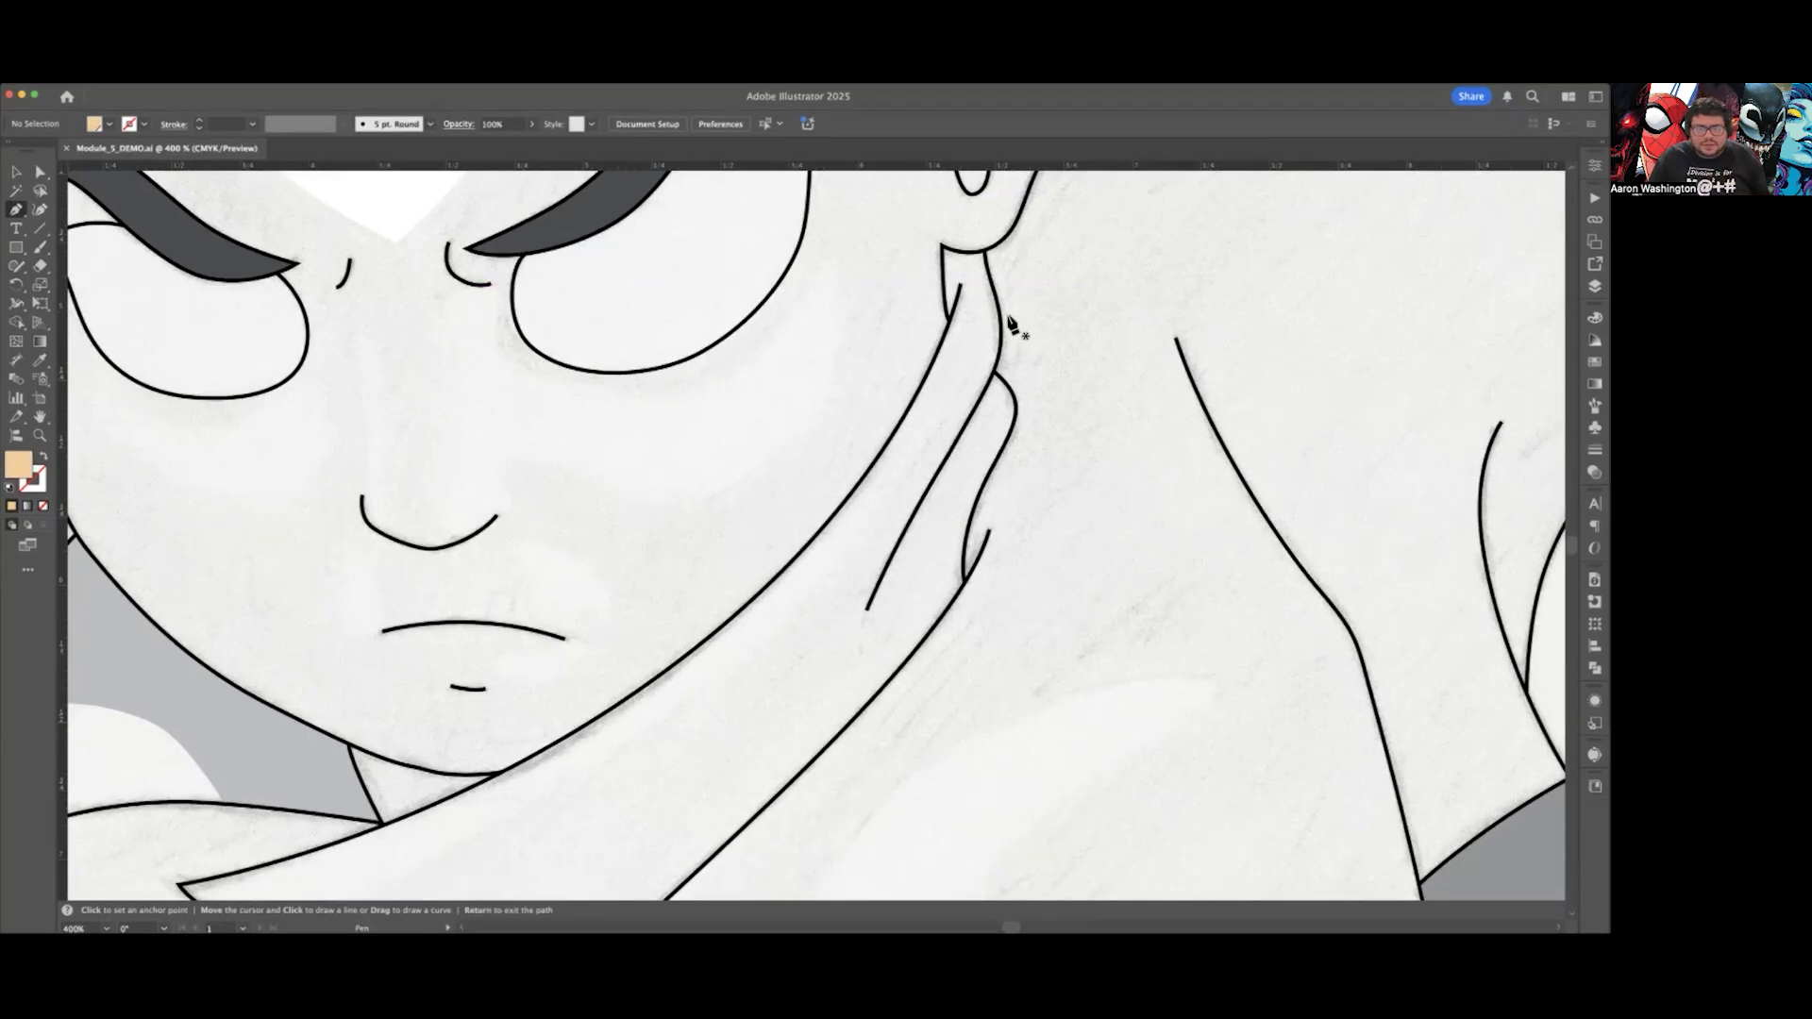
# Step: Start an Aang Skin Midtone path at the lower inner corner of the earlobe and curve it along the lobe's lower edge
pyautogui.scroll(2, 991, 295)
pyautogui.scroll(1, 958, 280)
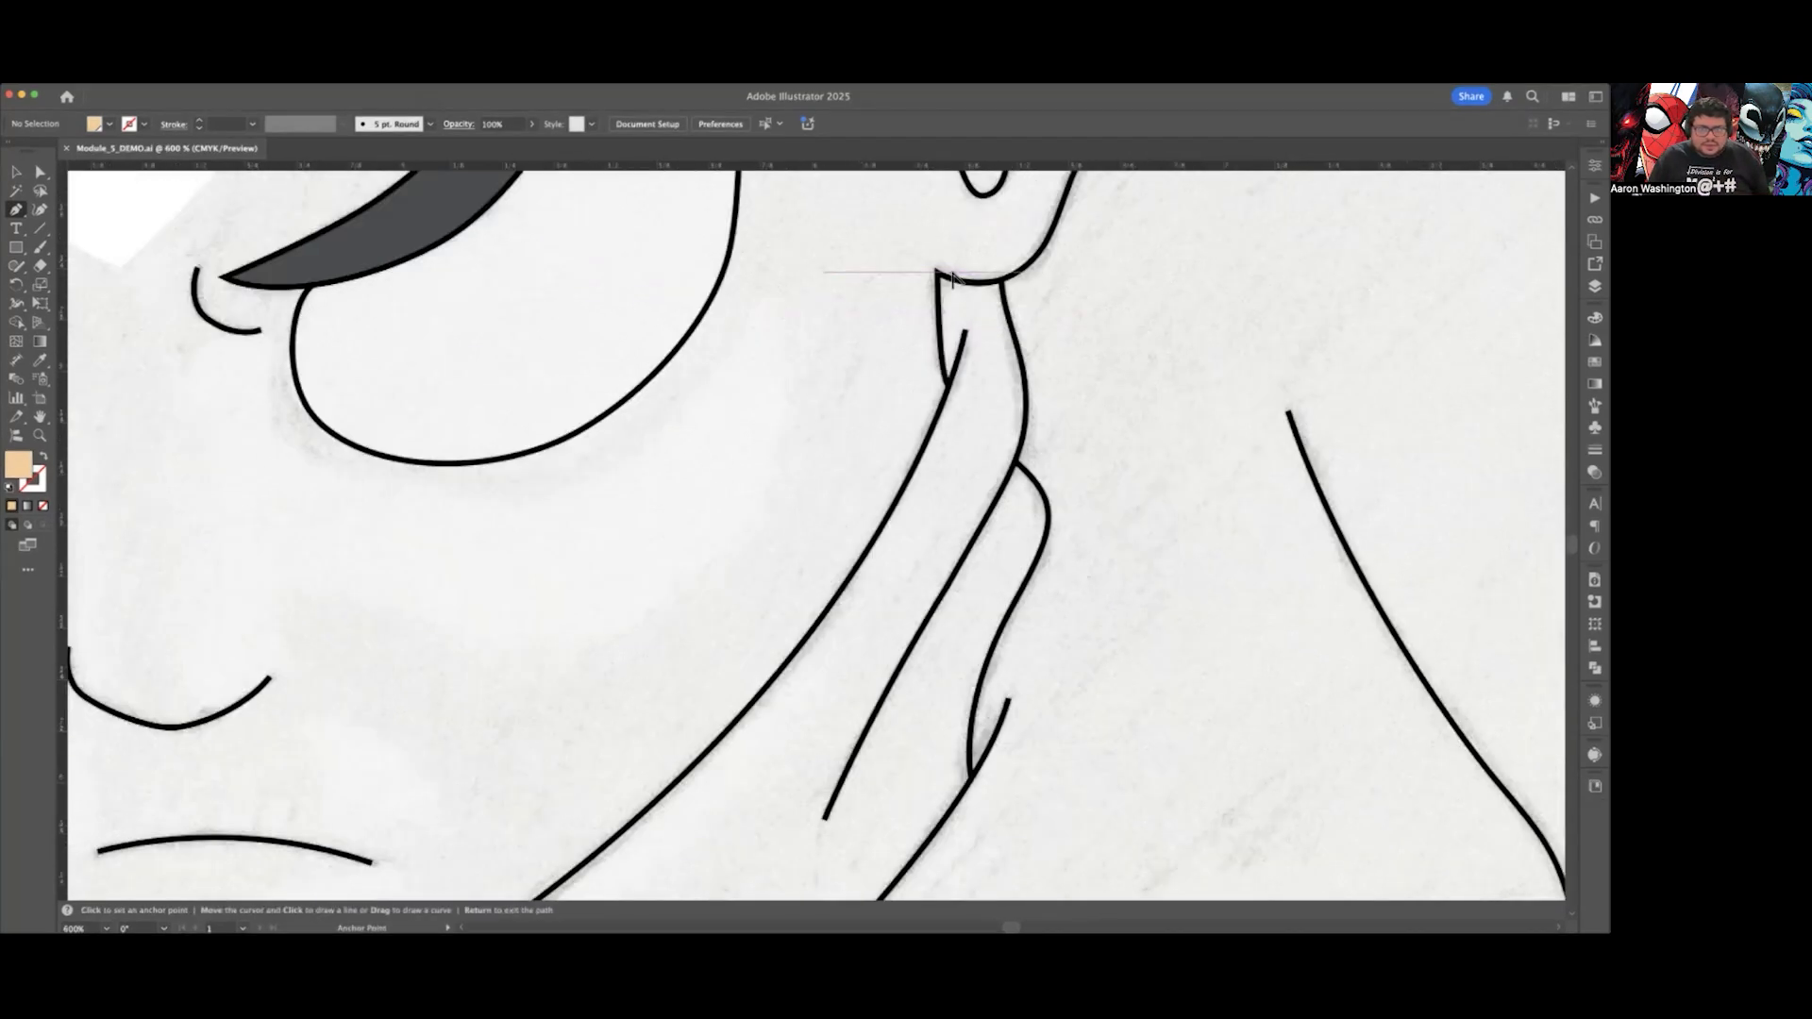
pyautogui.scroll(-6, 1046, 307)
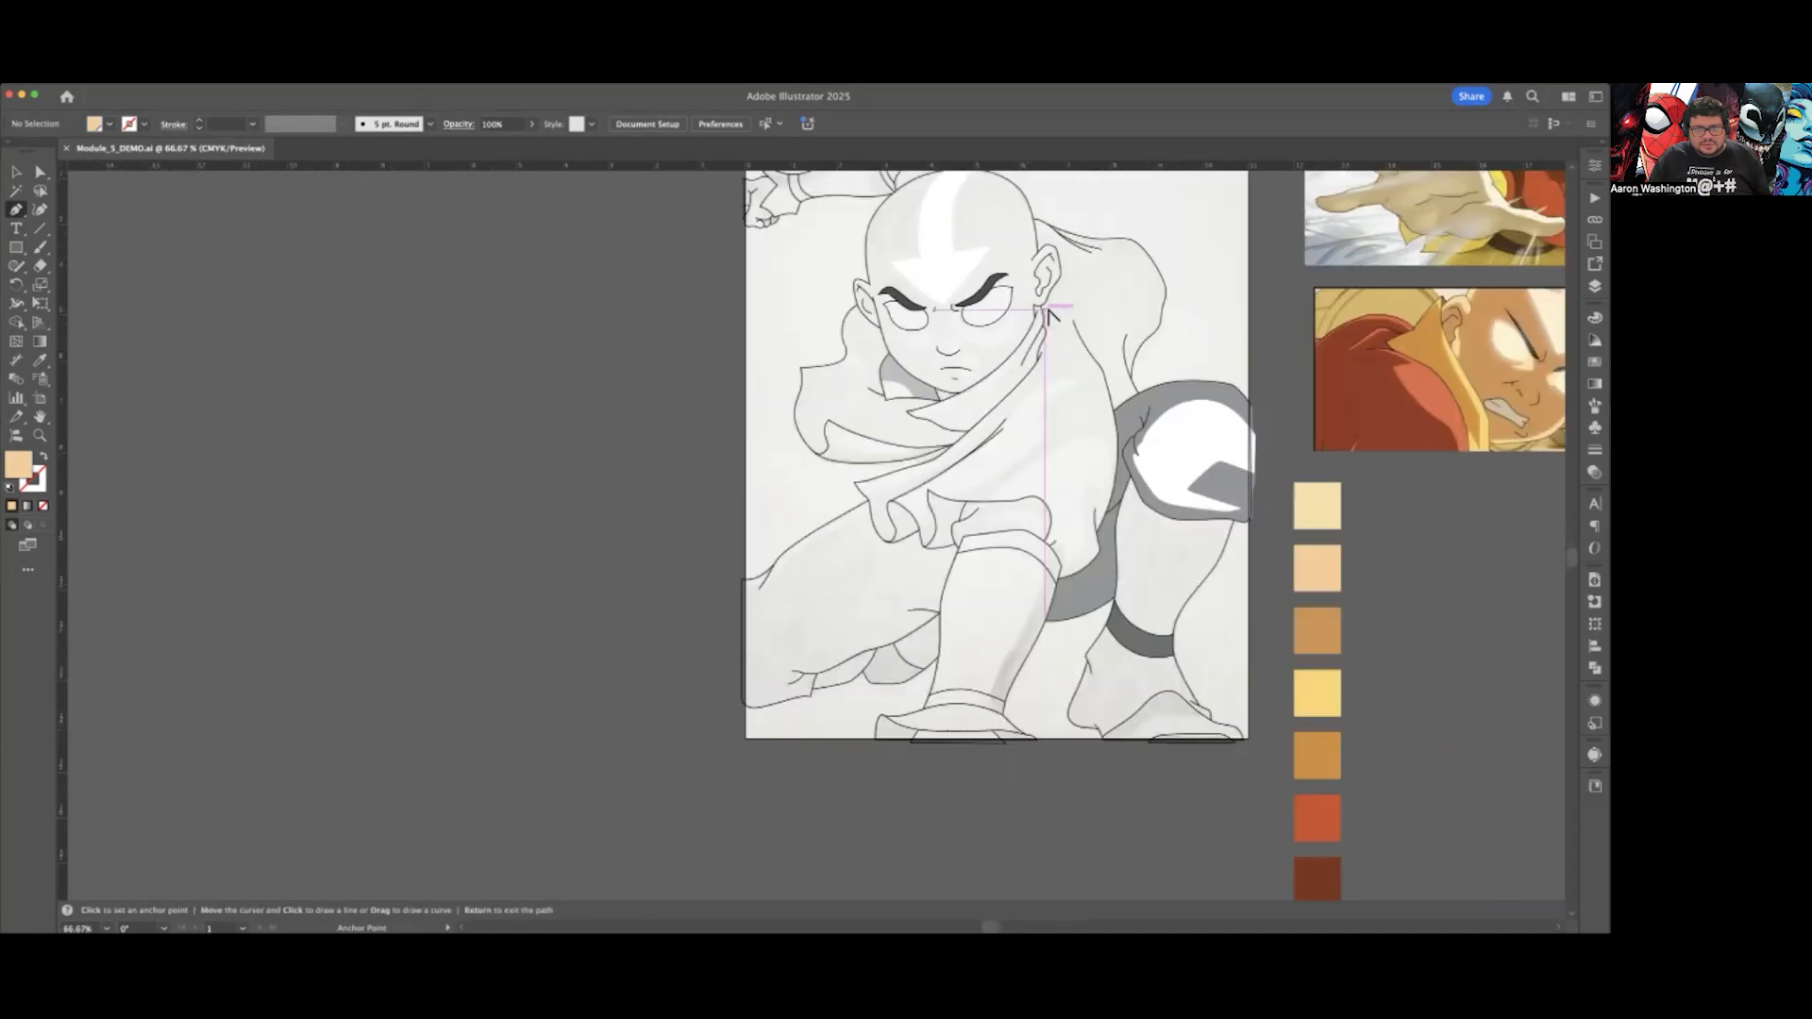
pyautogui.scroll(2, 1045, 308)
pyautogui.scroll(4, 1048, 313)
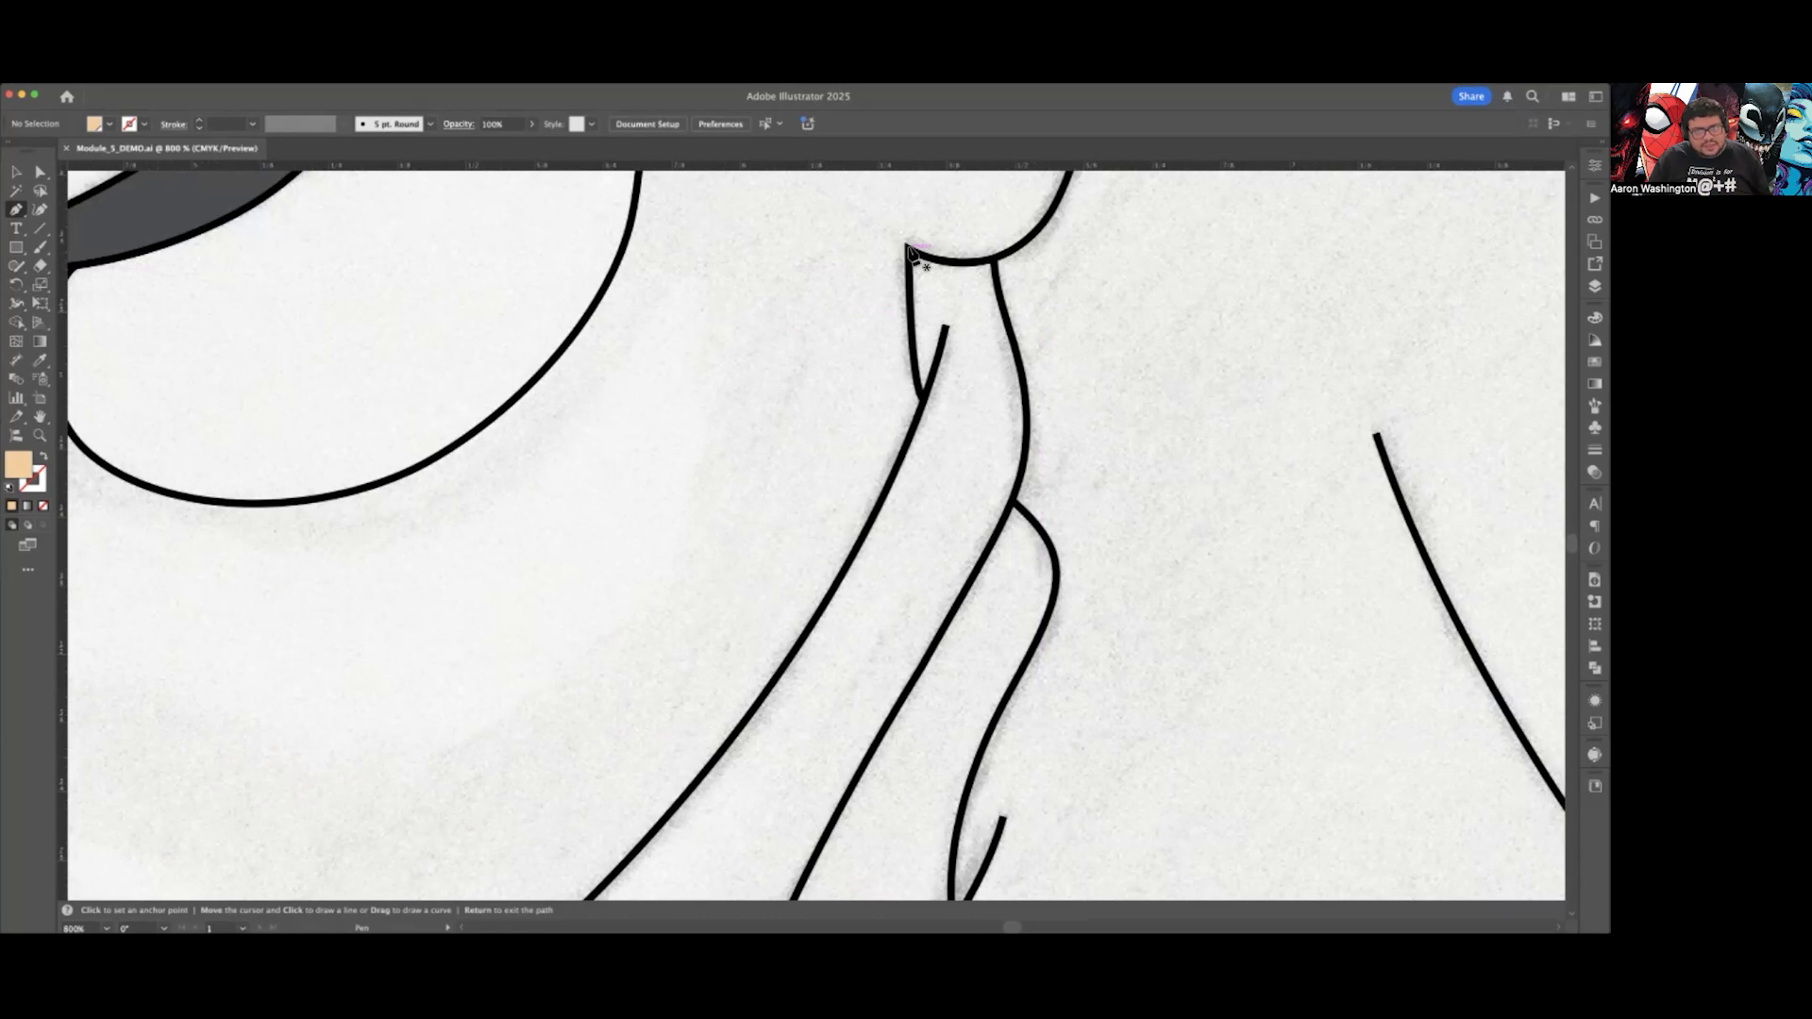
pyautogui.click(907, 249)
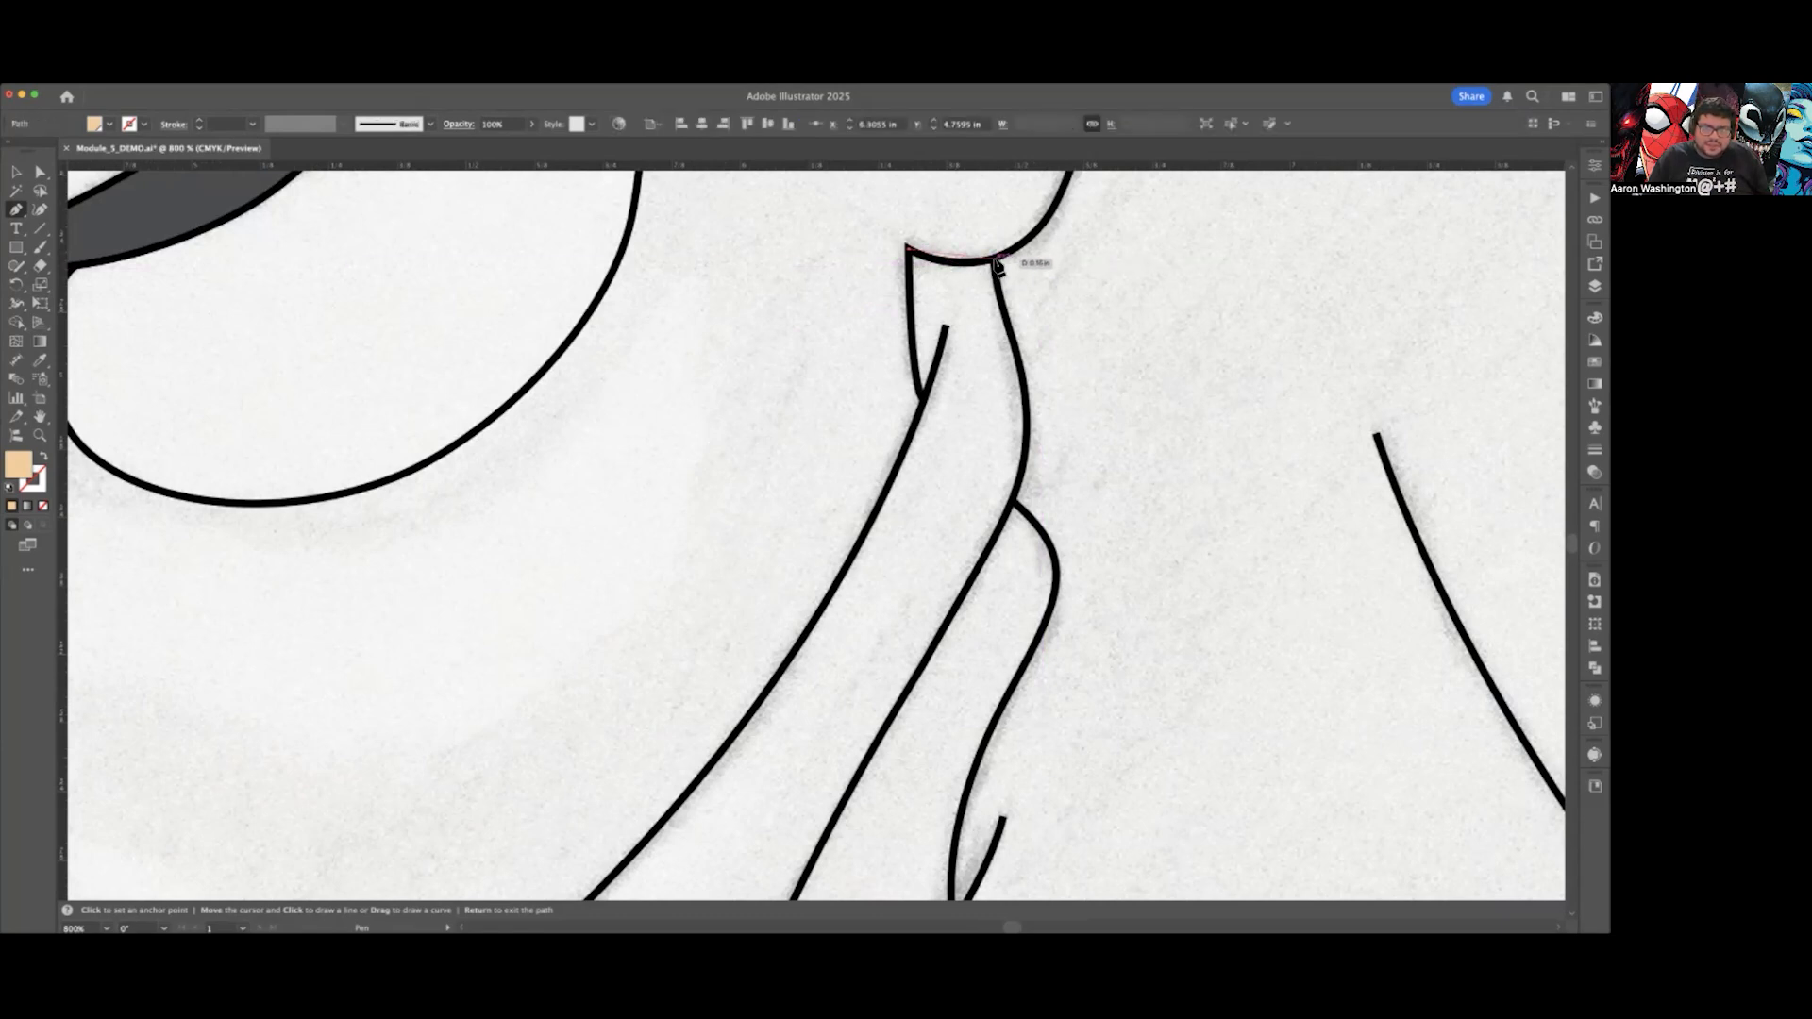
pyautogui.moveTo(995, 262); pyautogui.dragTo(1037, 244)
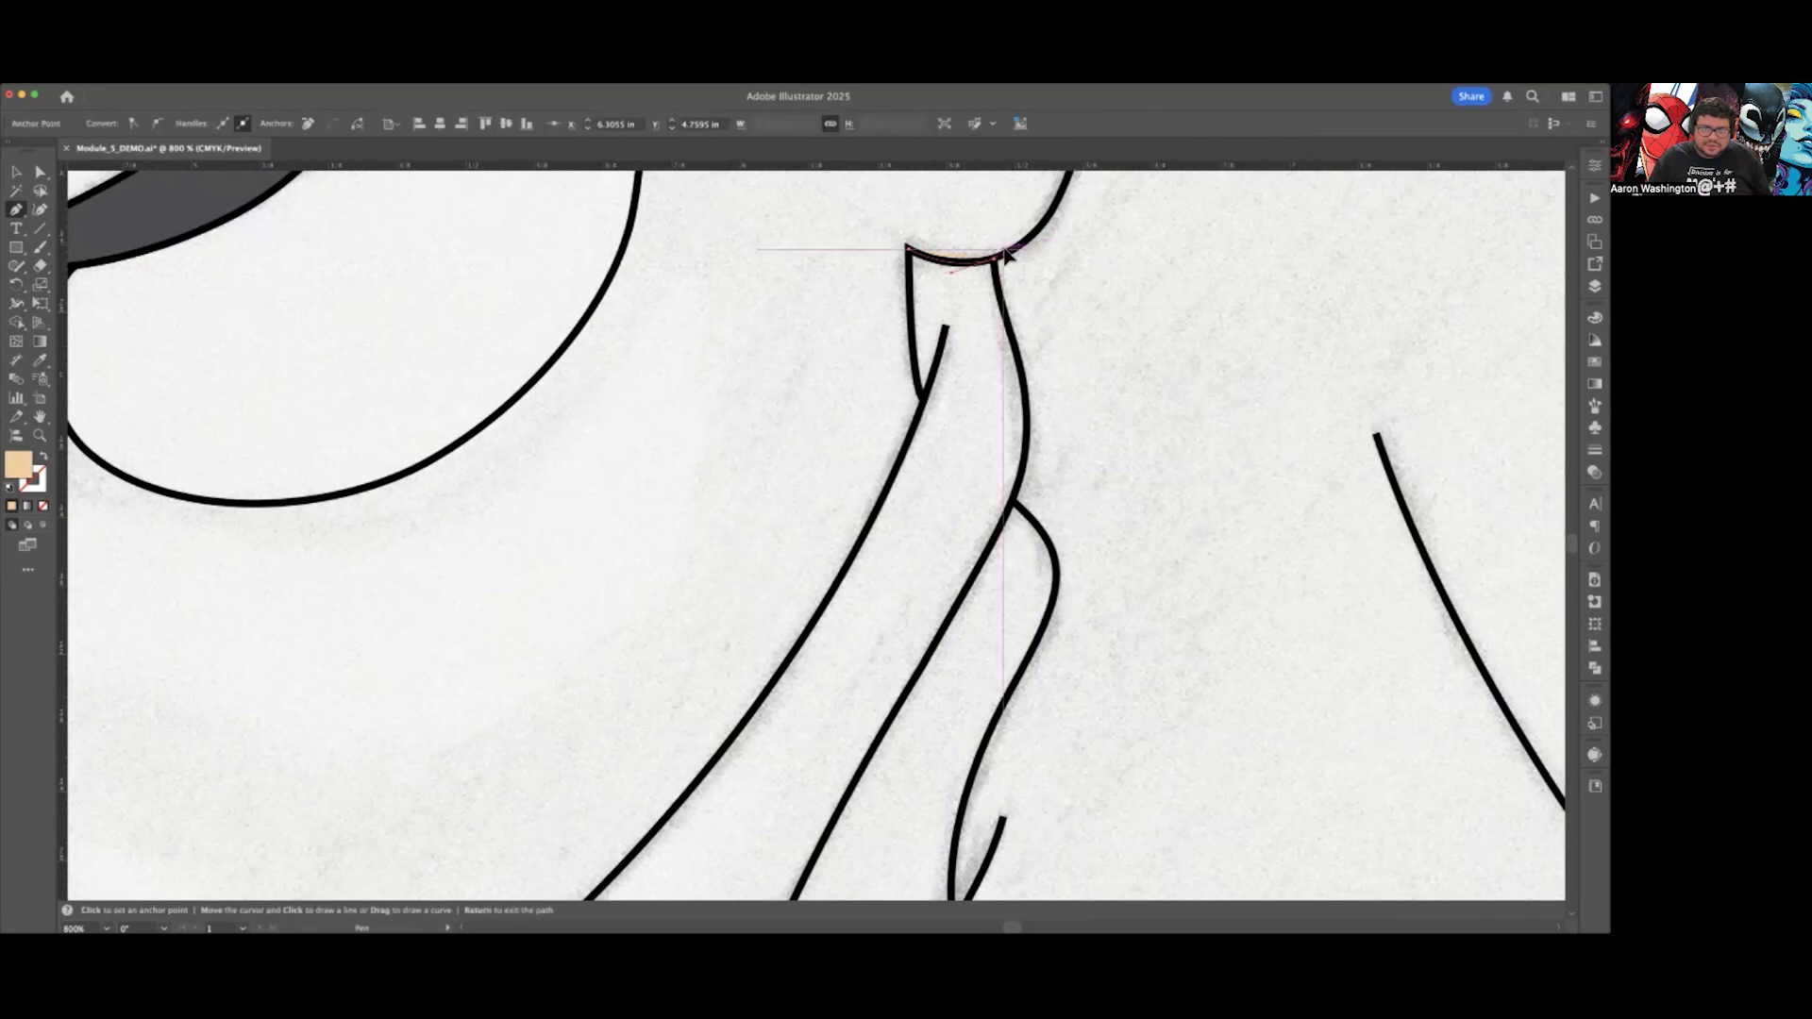
pyautogui.click(994, 258)
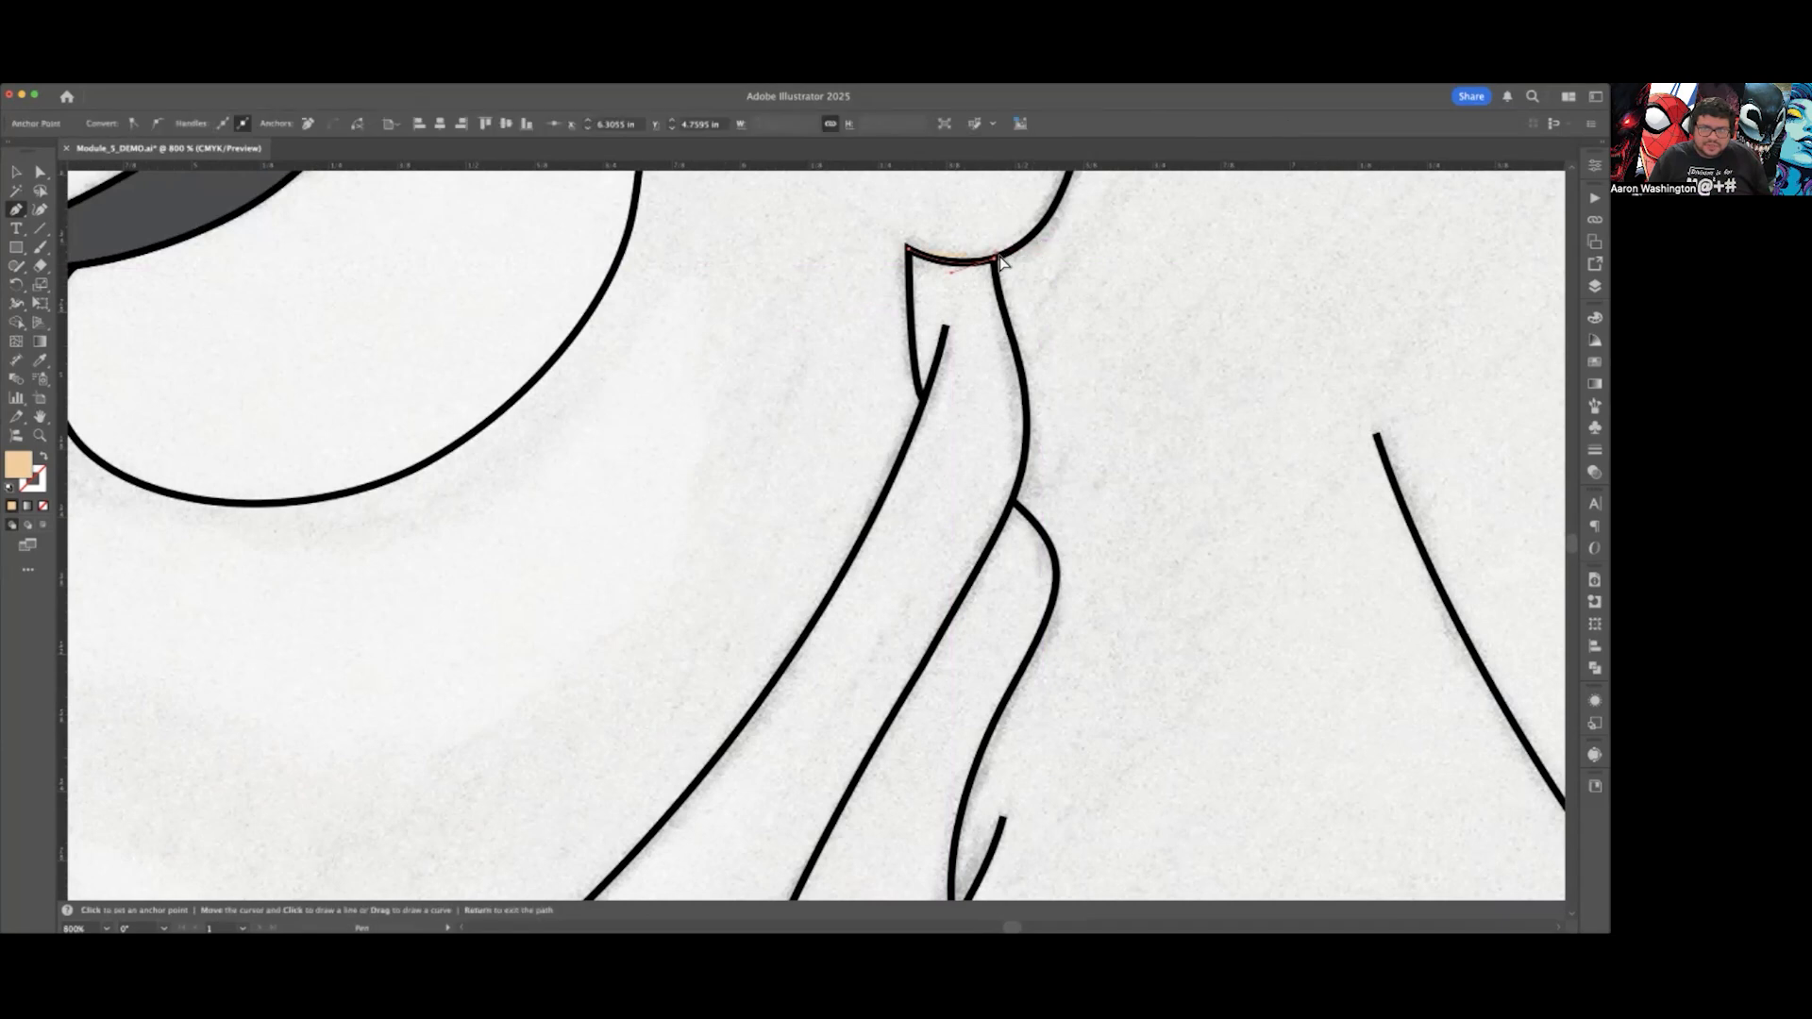
# Step: Continue the path down the outline beneath the ear and around the bulging fold, following the black line
pyautogui.click(1010, 325)
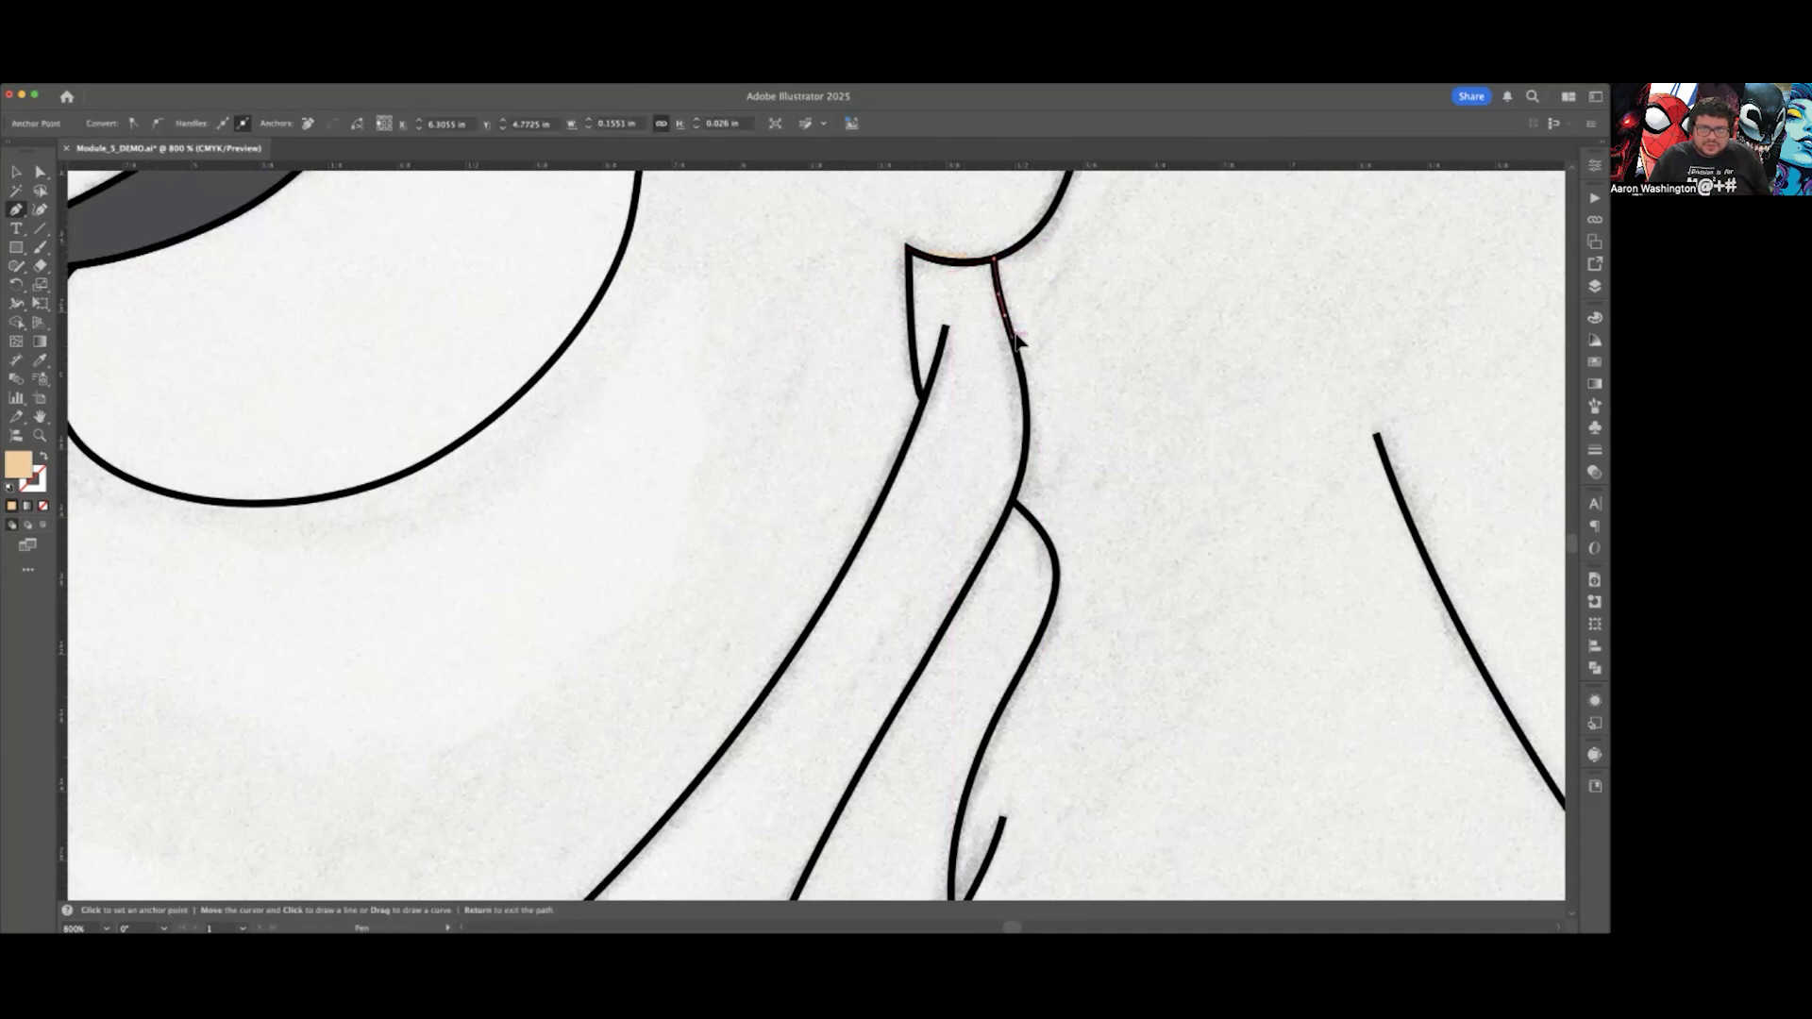
pyautogui.moveTo(1015, 333); pyautogui.dragTo(1013, 336)
pyautogui.moveTo(1027, 424); pyautogui.dragTo(1028, 469)
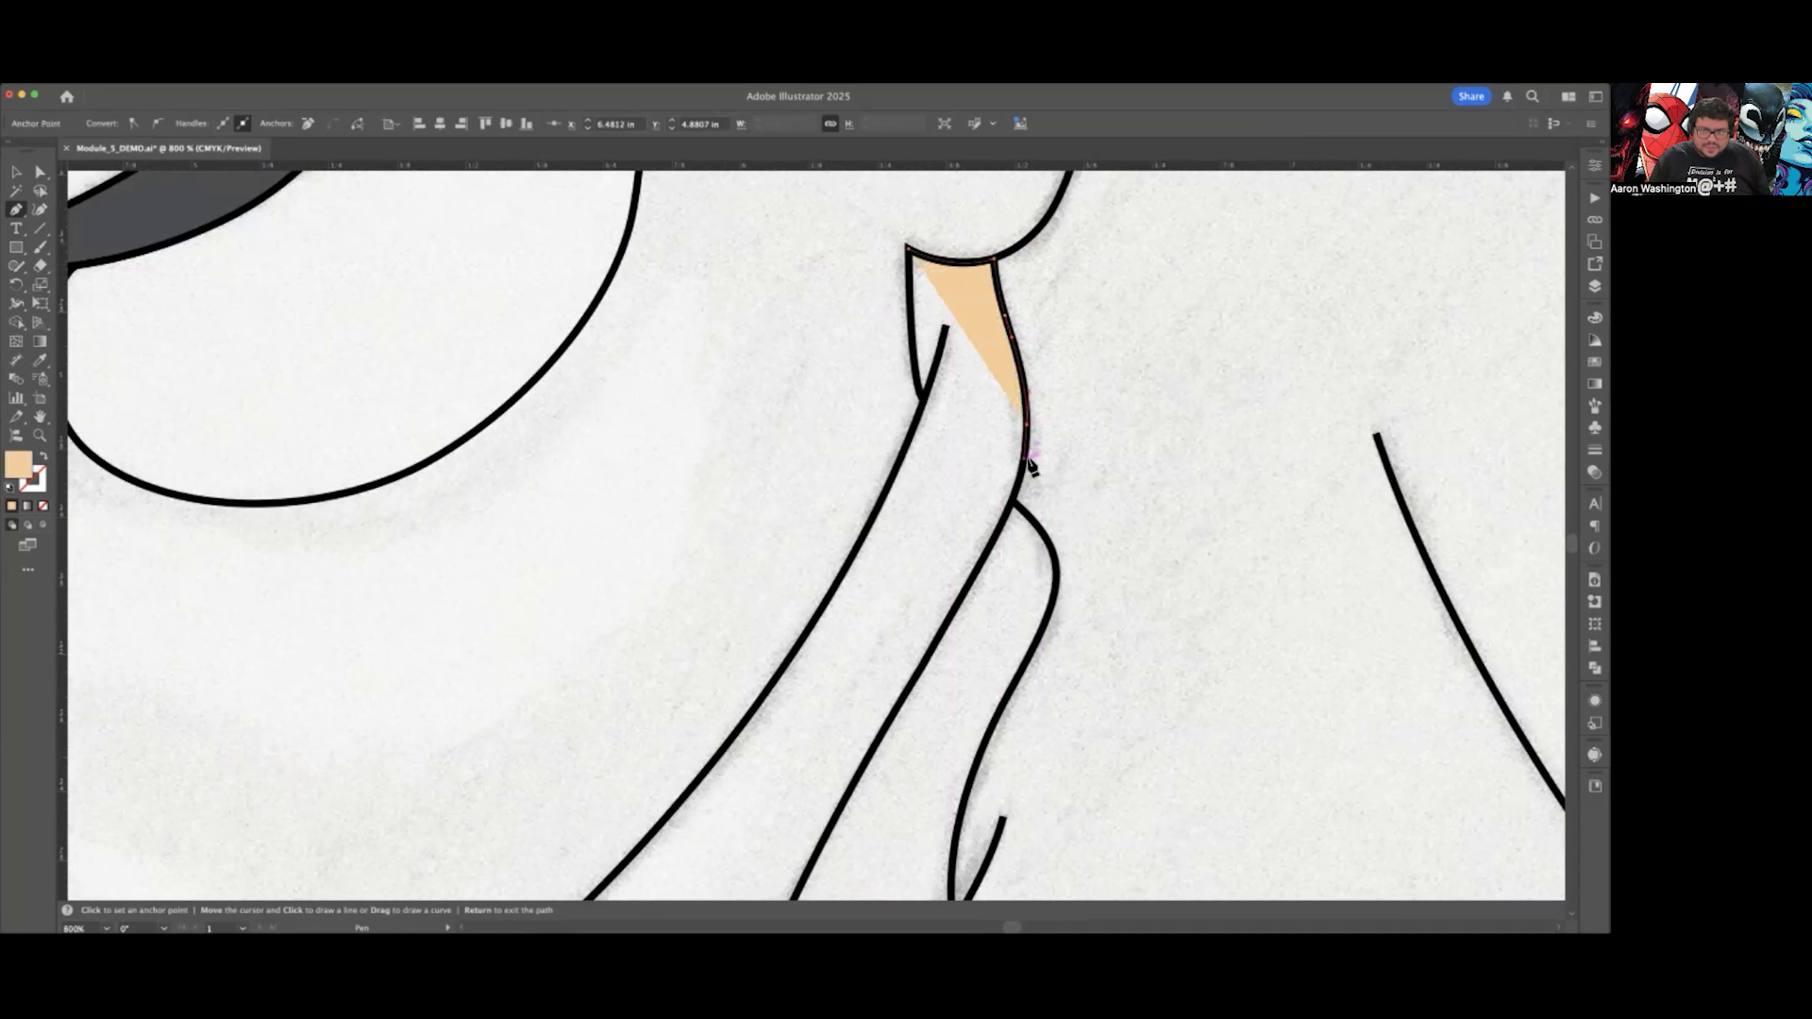
pyautogui.click(1015, 499)
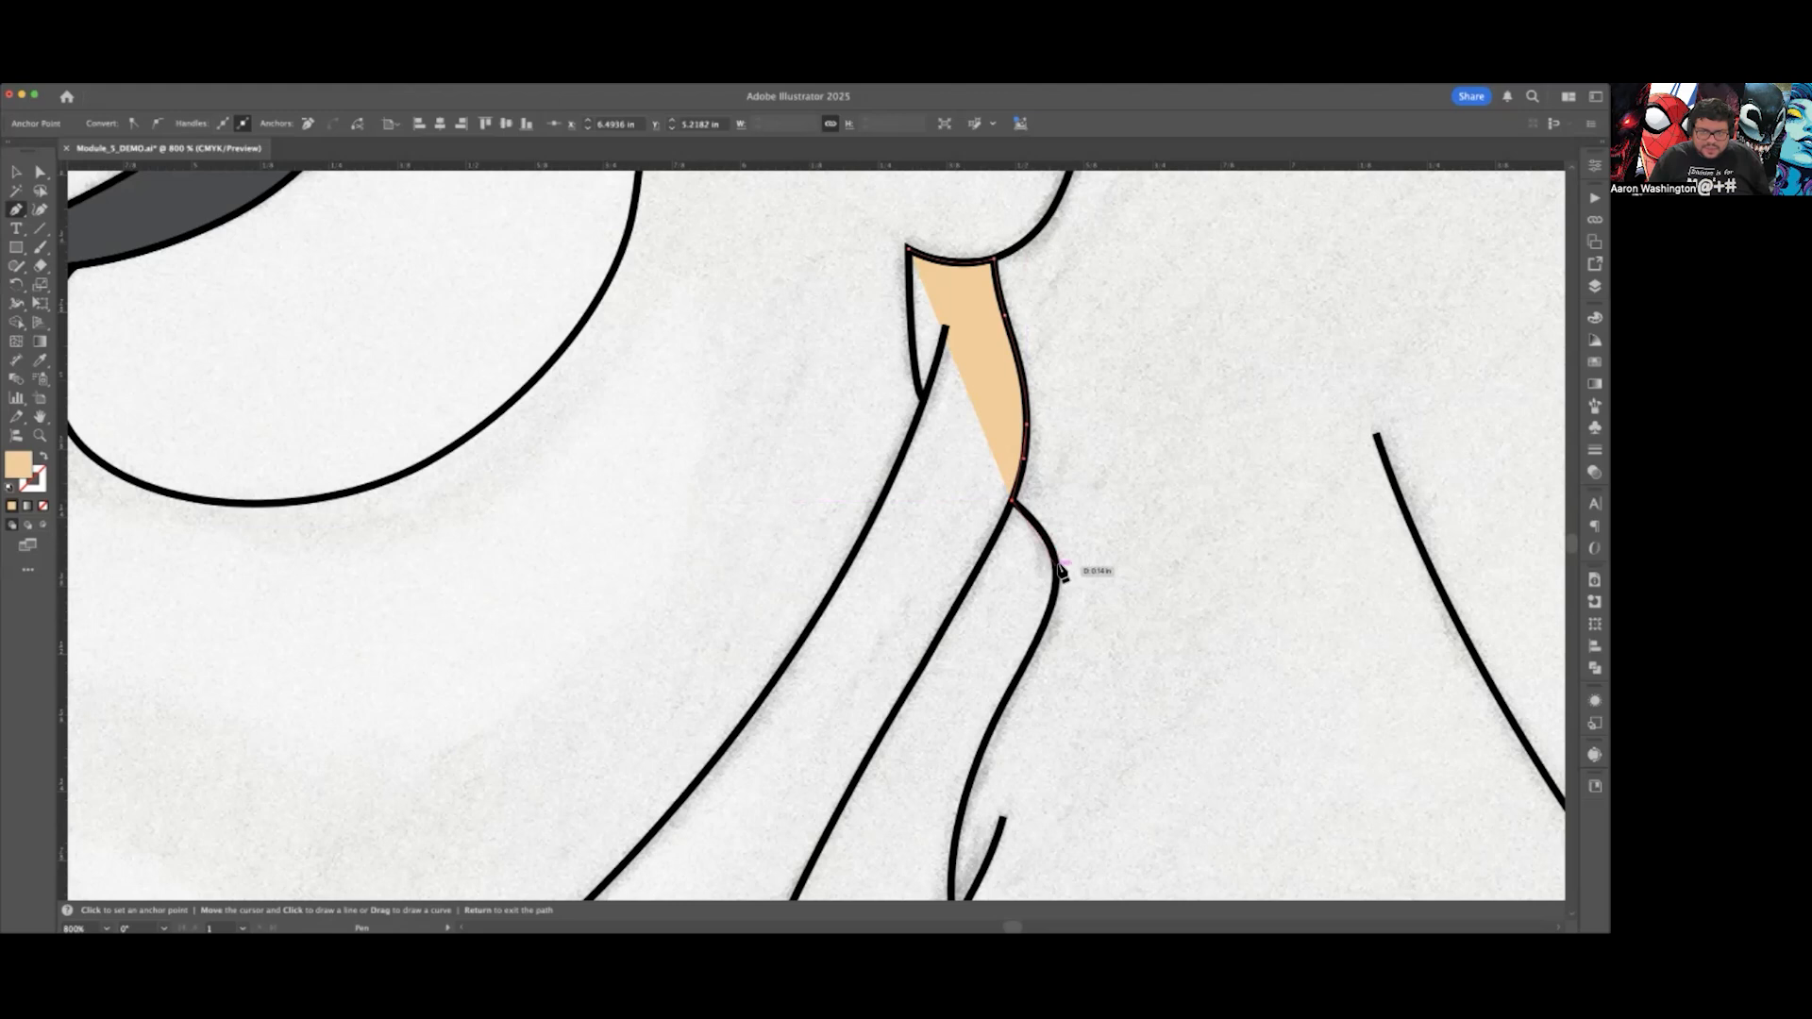
pyautogui.moveTo(1055, 566)
pyautogui.mouseDown()
pyautogui.moveTo(1057, 595)
pyautogui.moveTo(1018, 623)
pyautogui.moveTo(980, 713)
pyautogui.mouseUp()
pyautogui.scroll(-2, 1058, 592)
pyautogui.scroll(-2, 1011, 657)
pyautogui.click(967, 785)
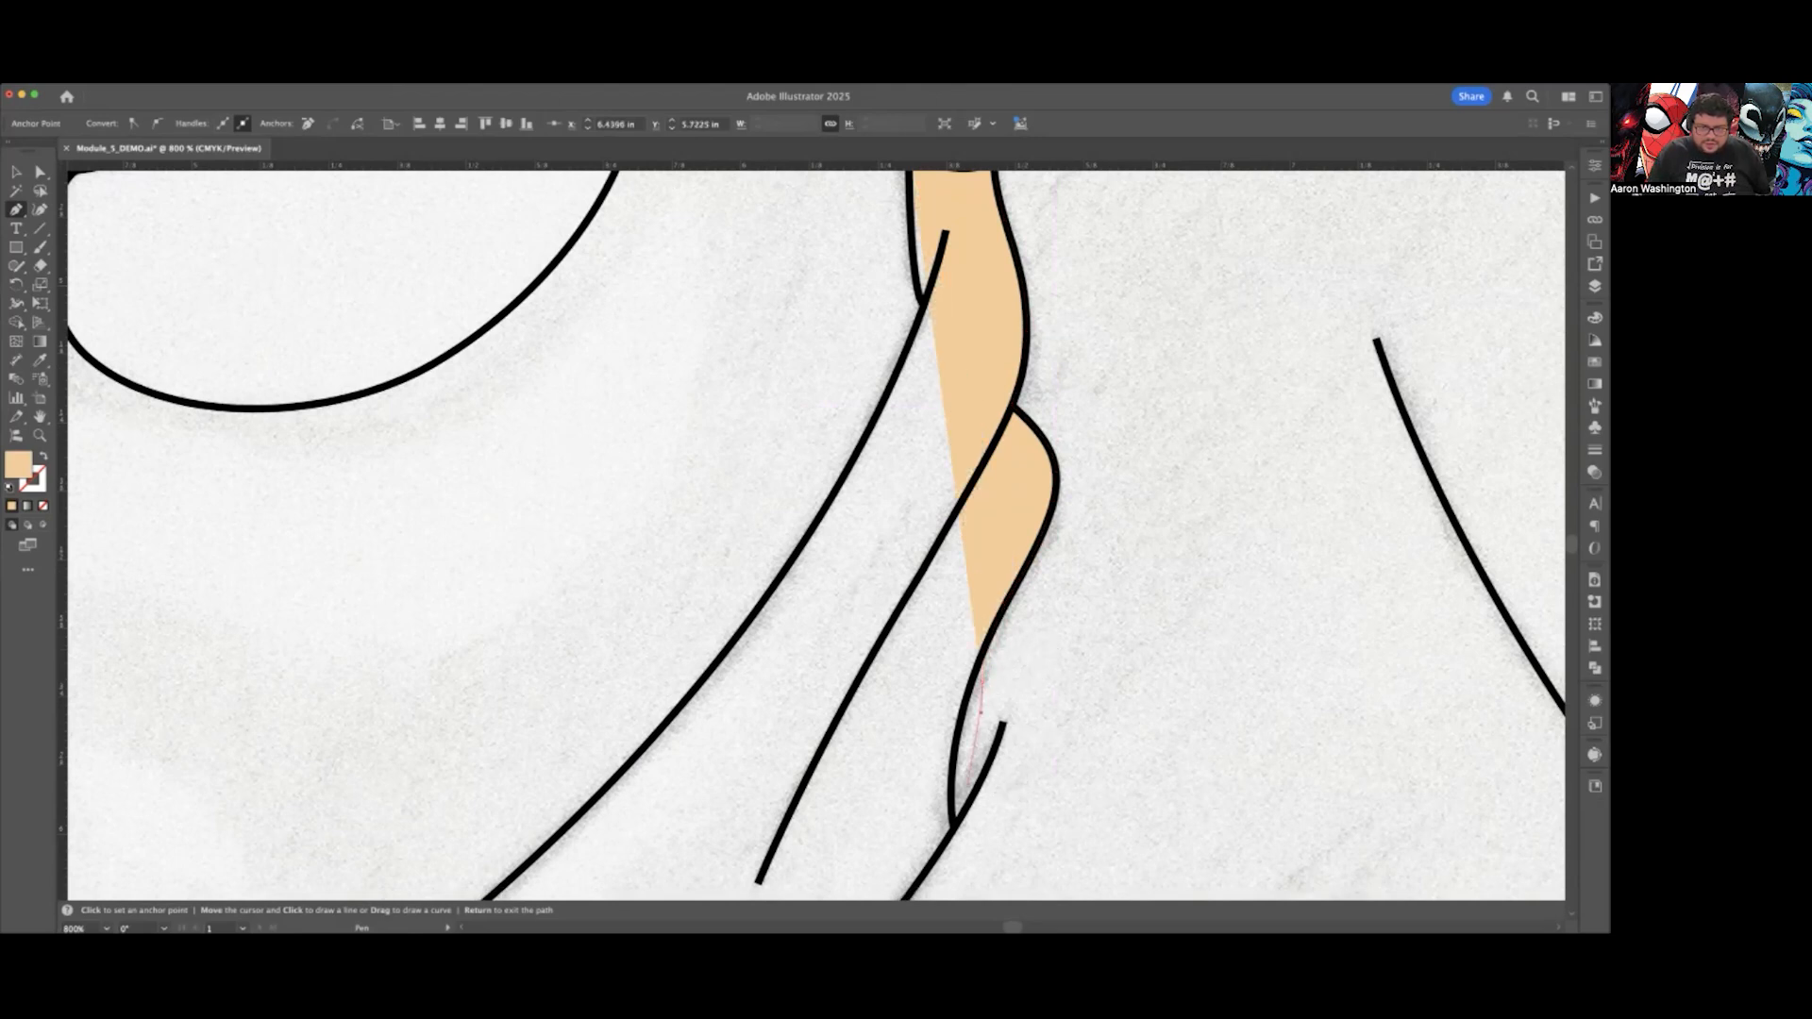
pyautogui.click(957, 818)
pyautogui.press('super+shift+a')
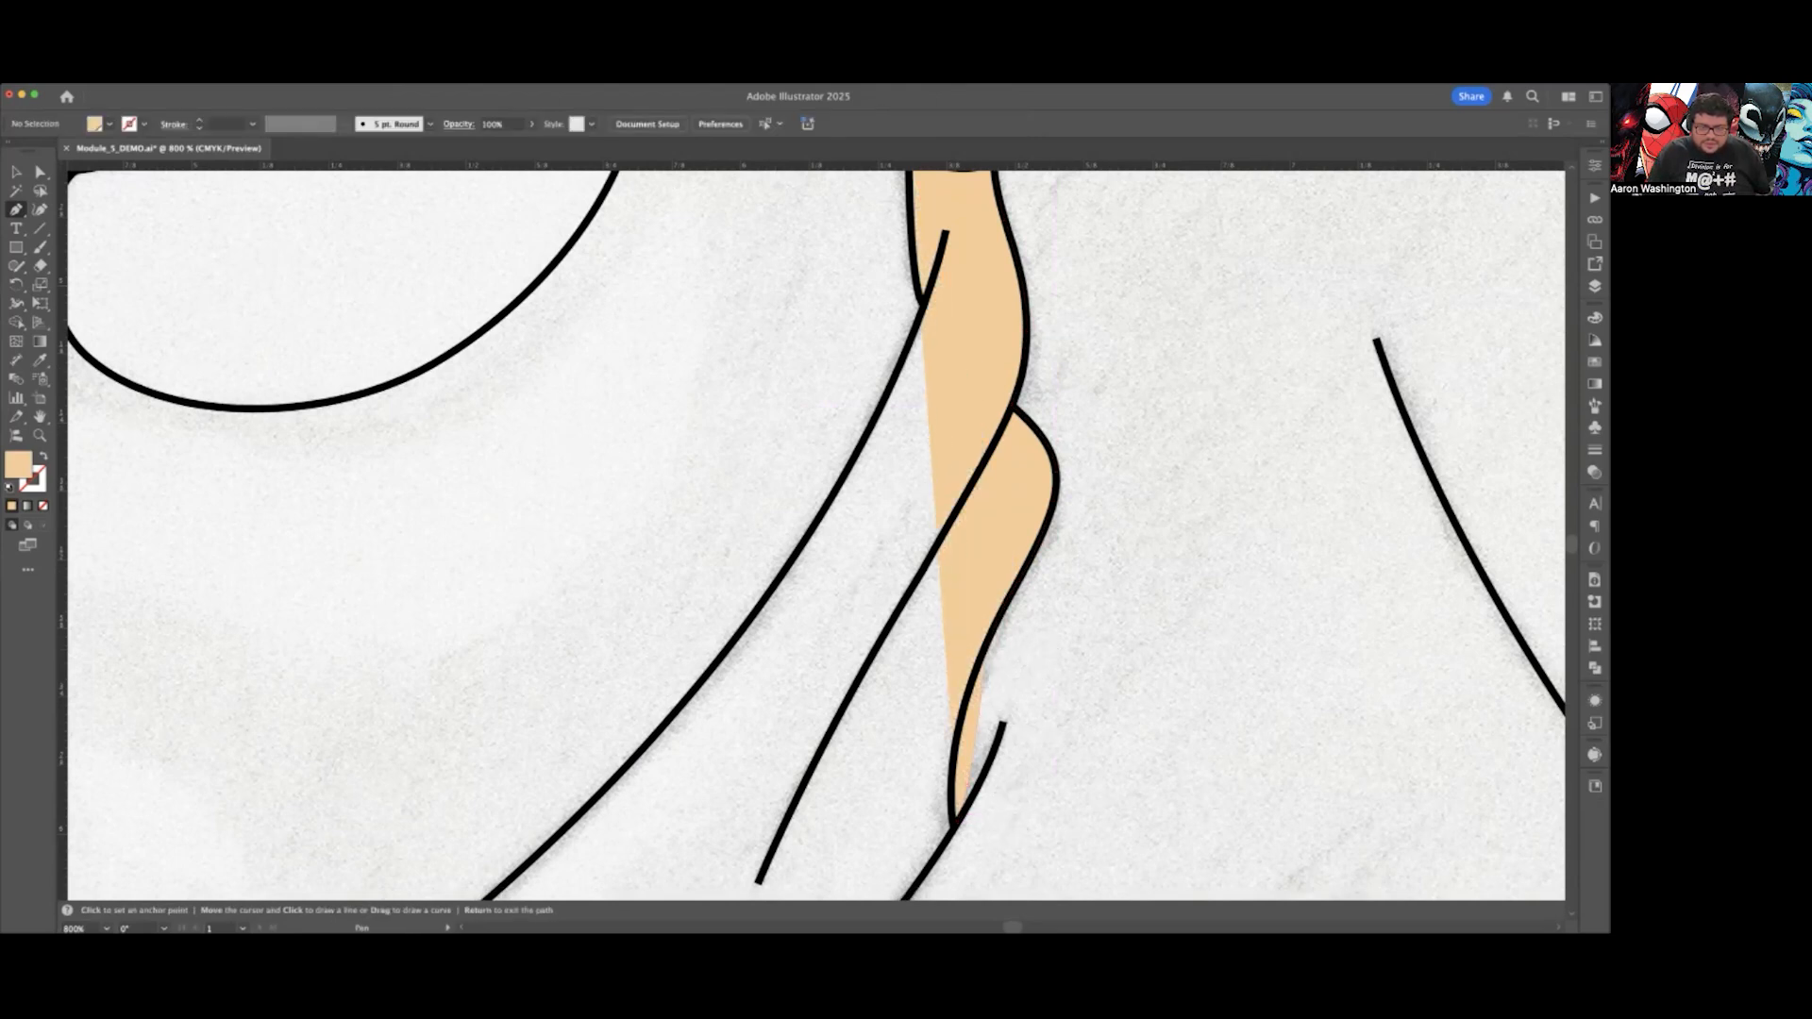
pyautogui.press('super+z')
pyautogui.press('super+z')
pyautogui.press('super+z')
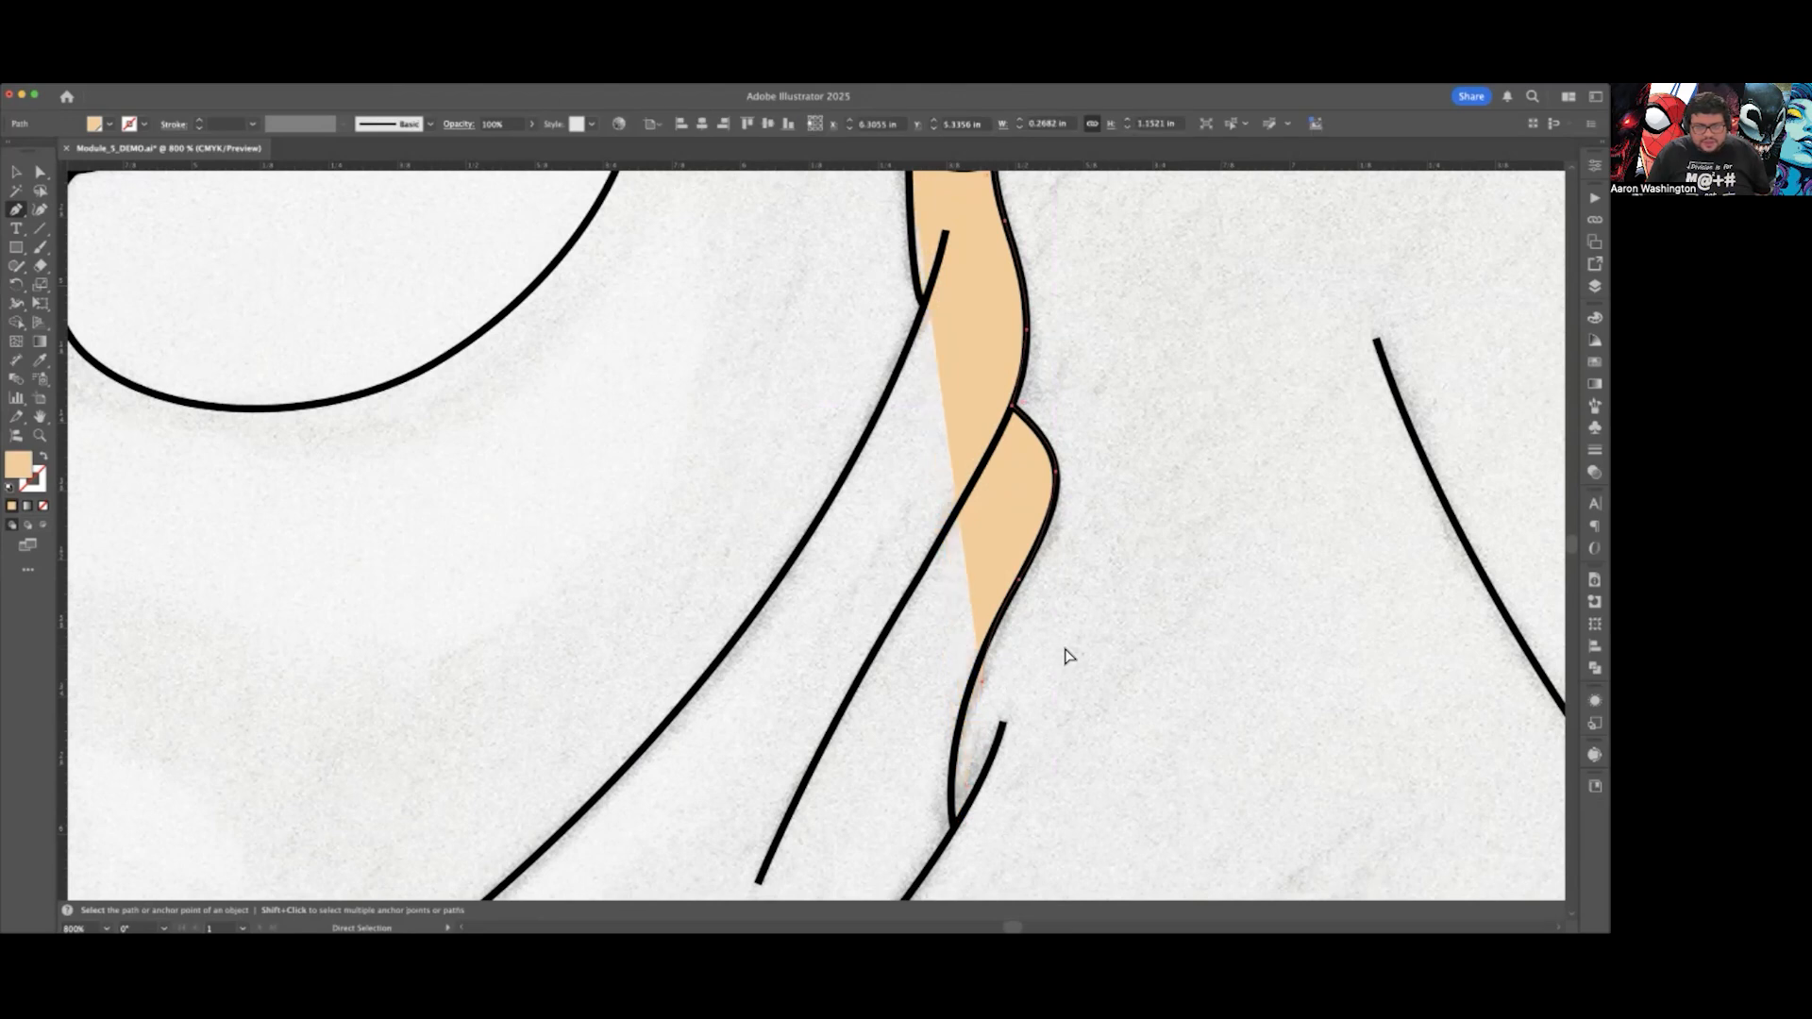
pyautogui.scroll(-2, 1038, 643)
pyautogui.press('super+z')
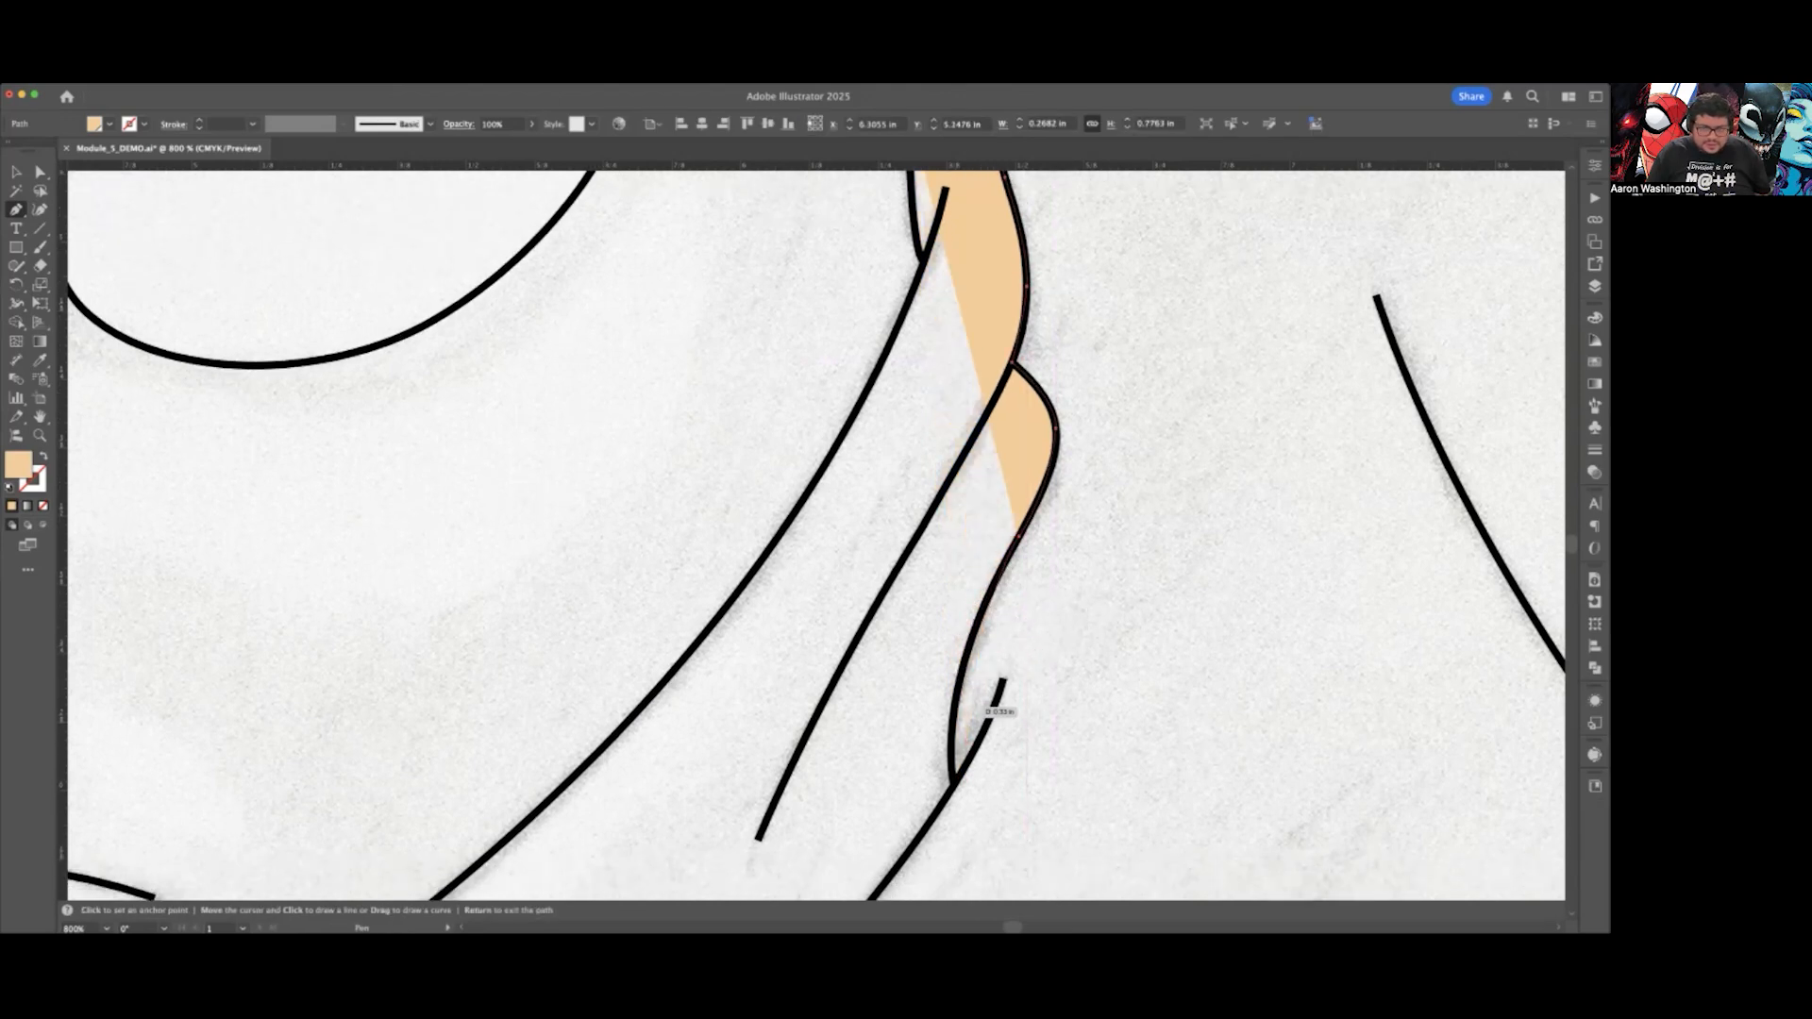
# Step: Curve the path down to the junction below the fold, make a corner there, and follow the long diagonal neck outline
pyautogui.moveTo(955, 779); pyautogui.dragTo(973, 851)
pyautogui.click(954, 780)
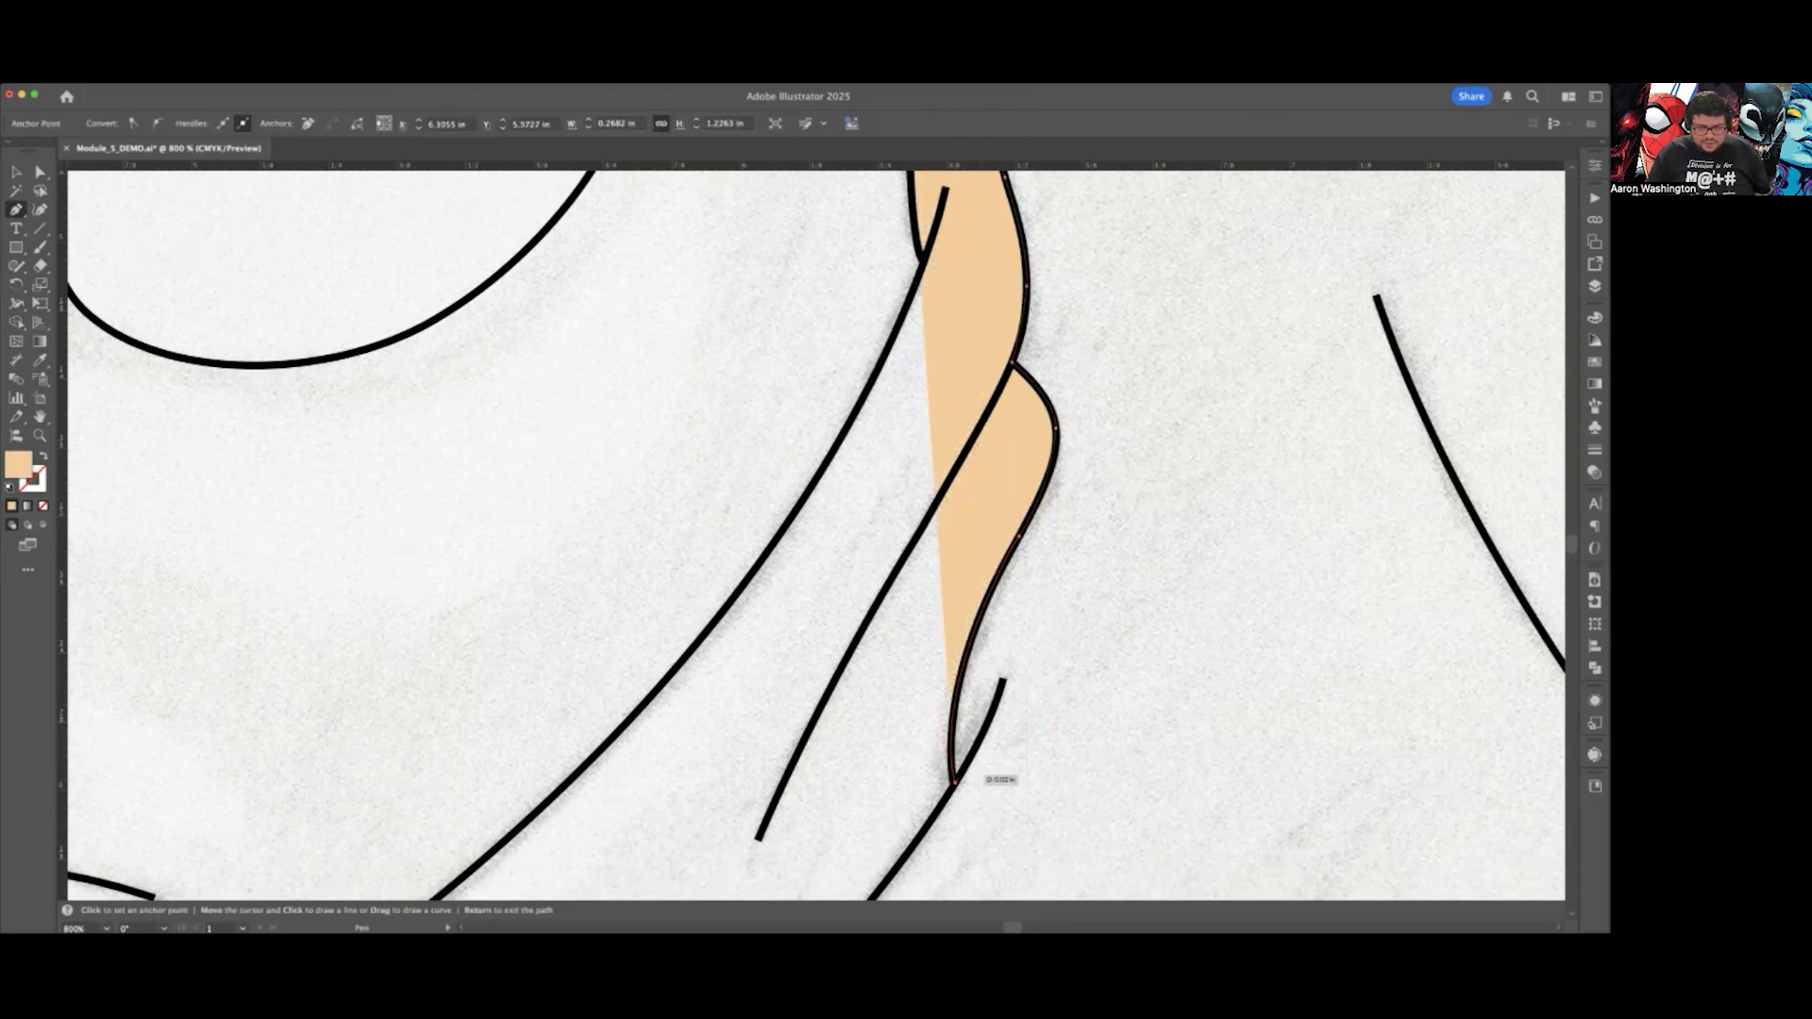
pyautogui.scroll(-3, 959, 775)
pyautogui.scroll(-5, 957, 775)
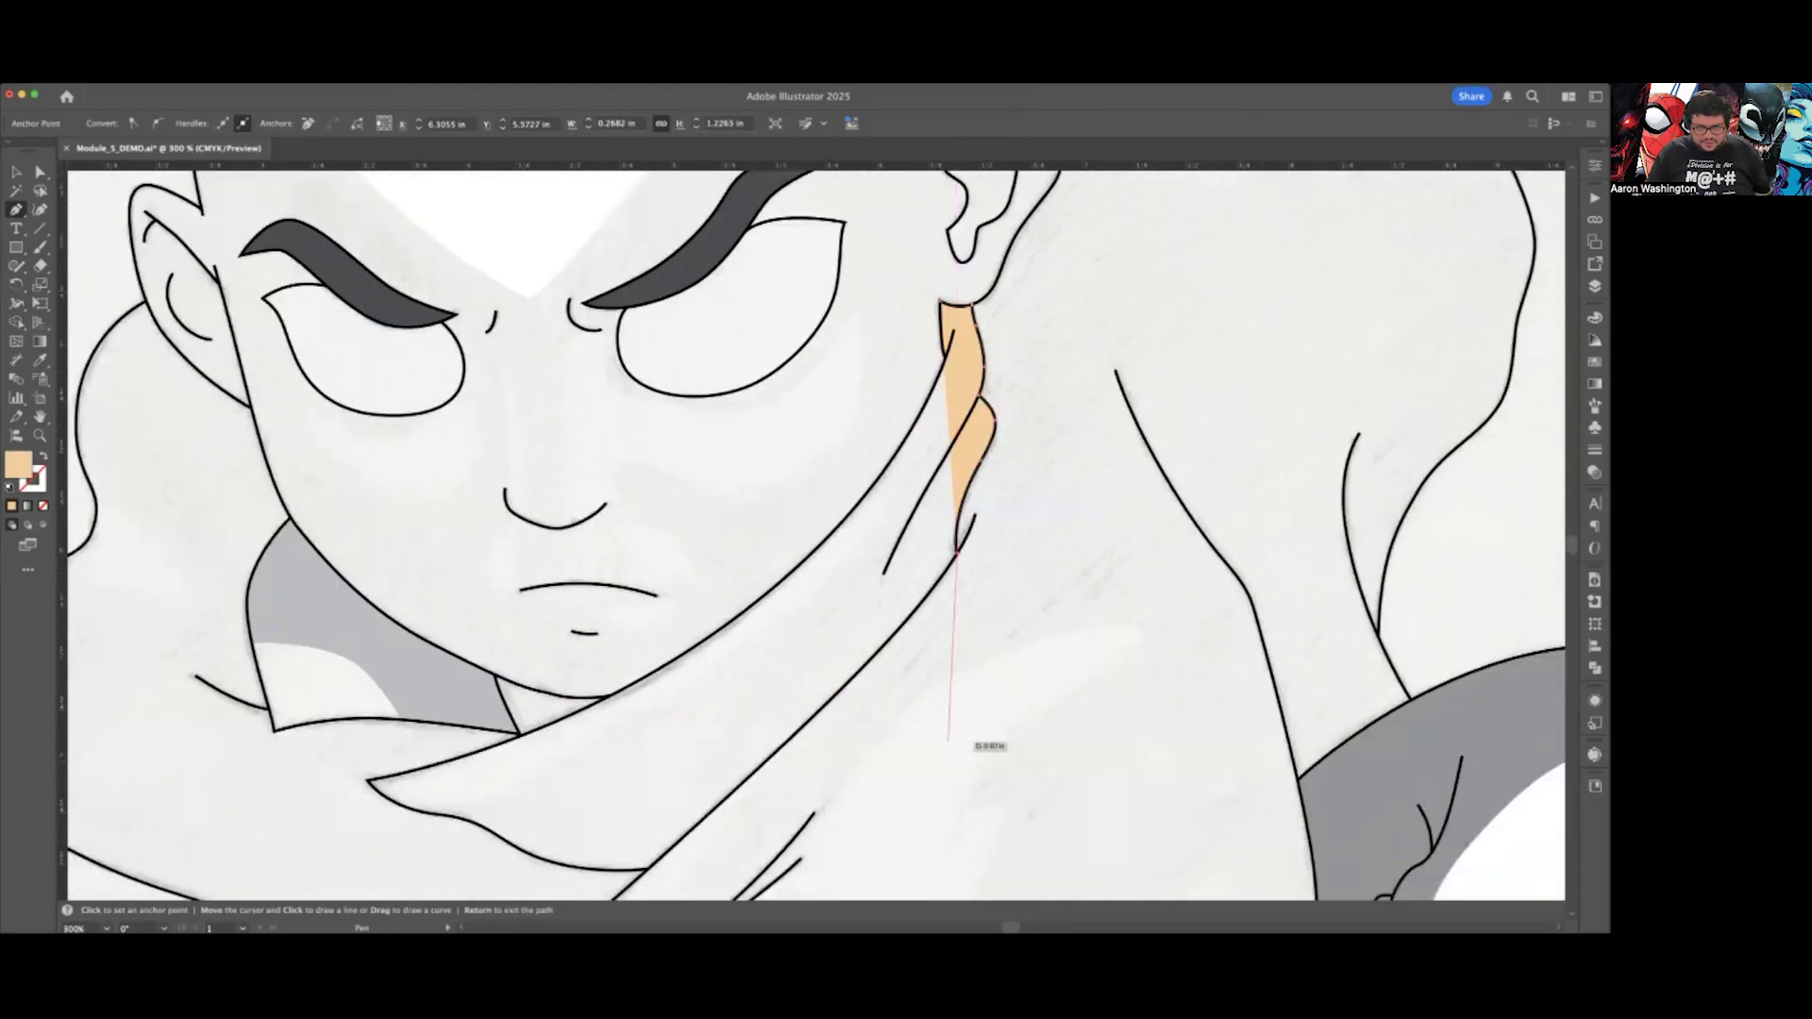
pyautogui.scroll(2, 878, 647)
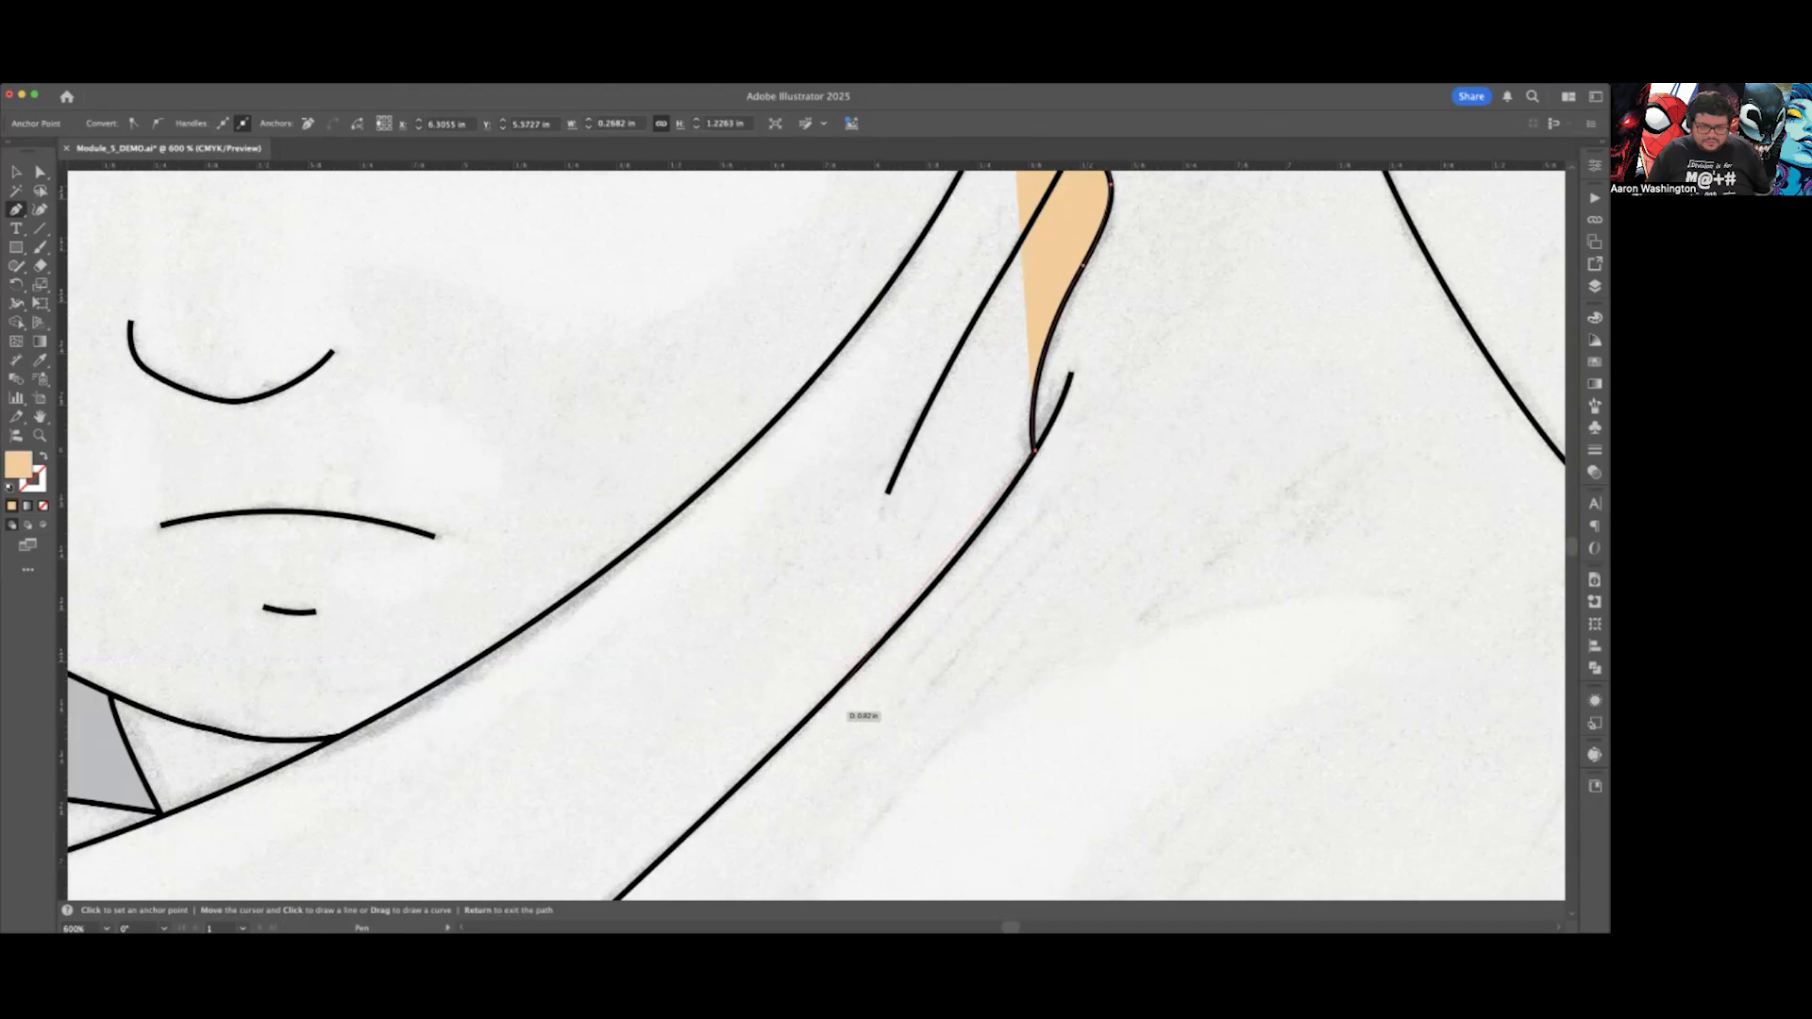
pyautogui.moveTo(805, 720); pyautogui.dragTo(717, 805)
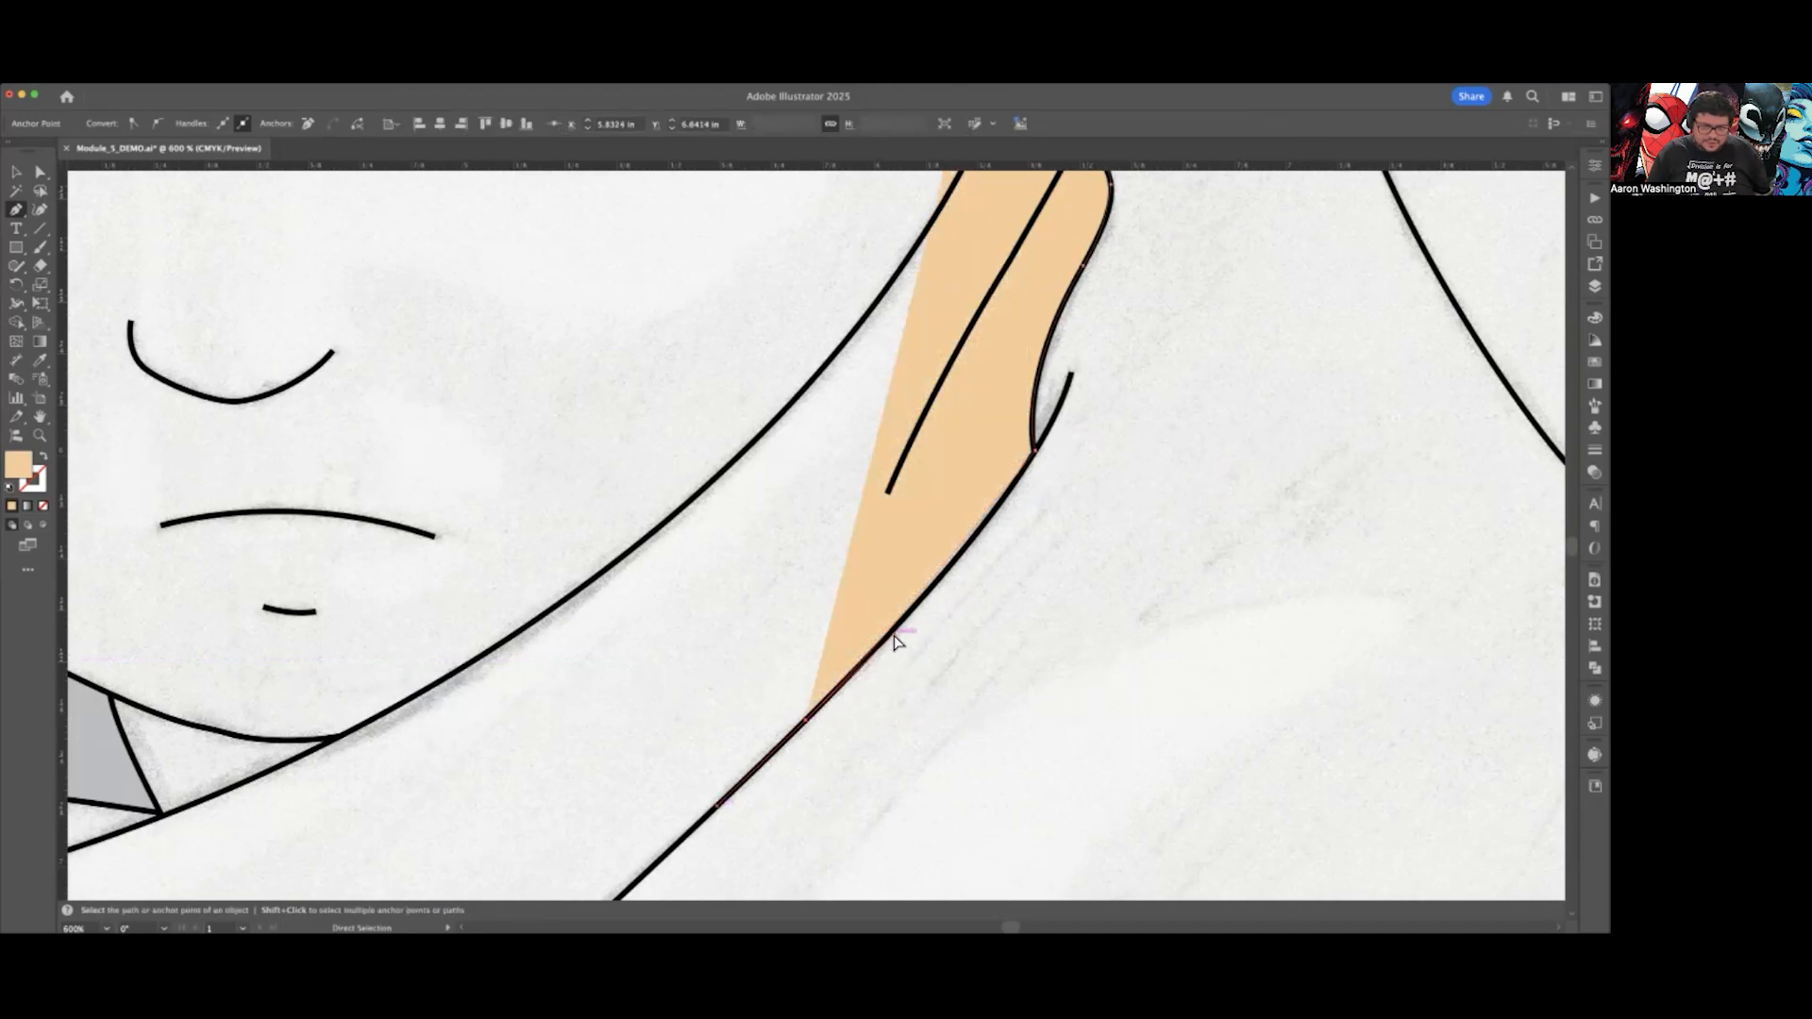
pyautogui.moveTo(895, 637); pyautogui.dragTo(972, 566)
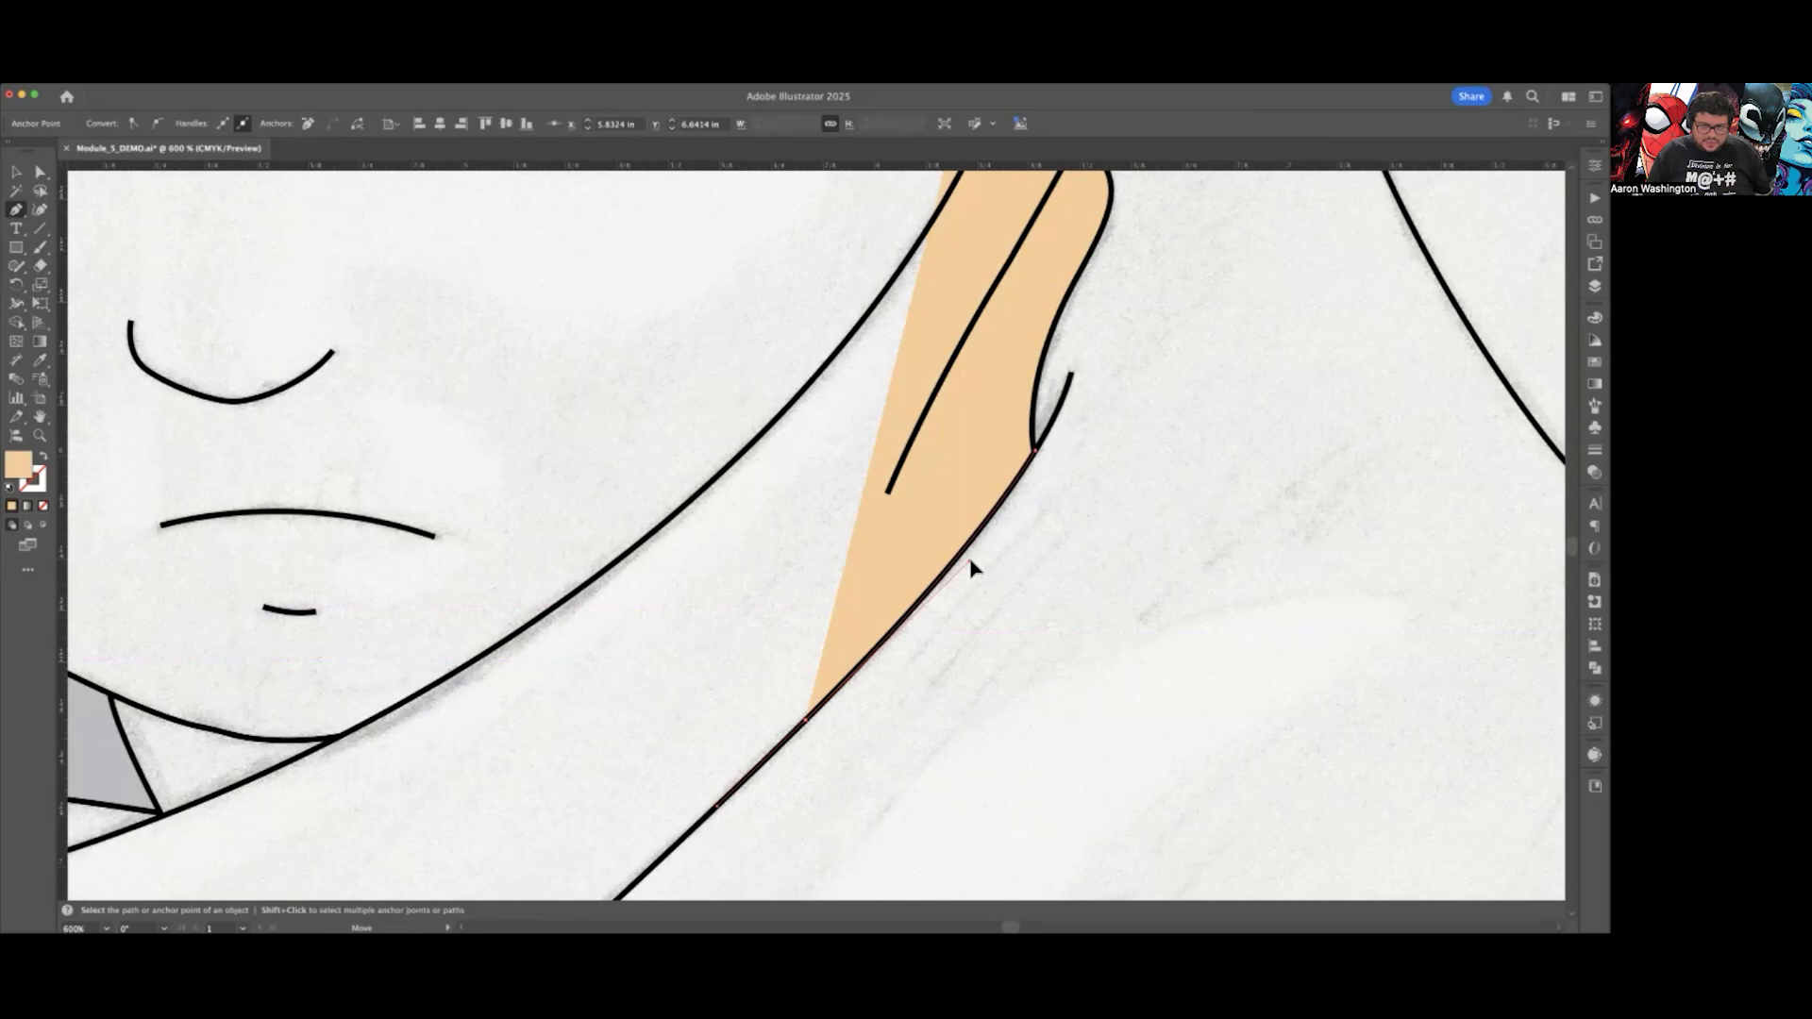
# Step: Extend the path down the diagonal outline and place an anchor exactly where it meets the wavy lower edge
pyautogui.scroll(-3, 970, 563)
pyautogui.scroll(2, 818, 651)
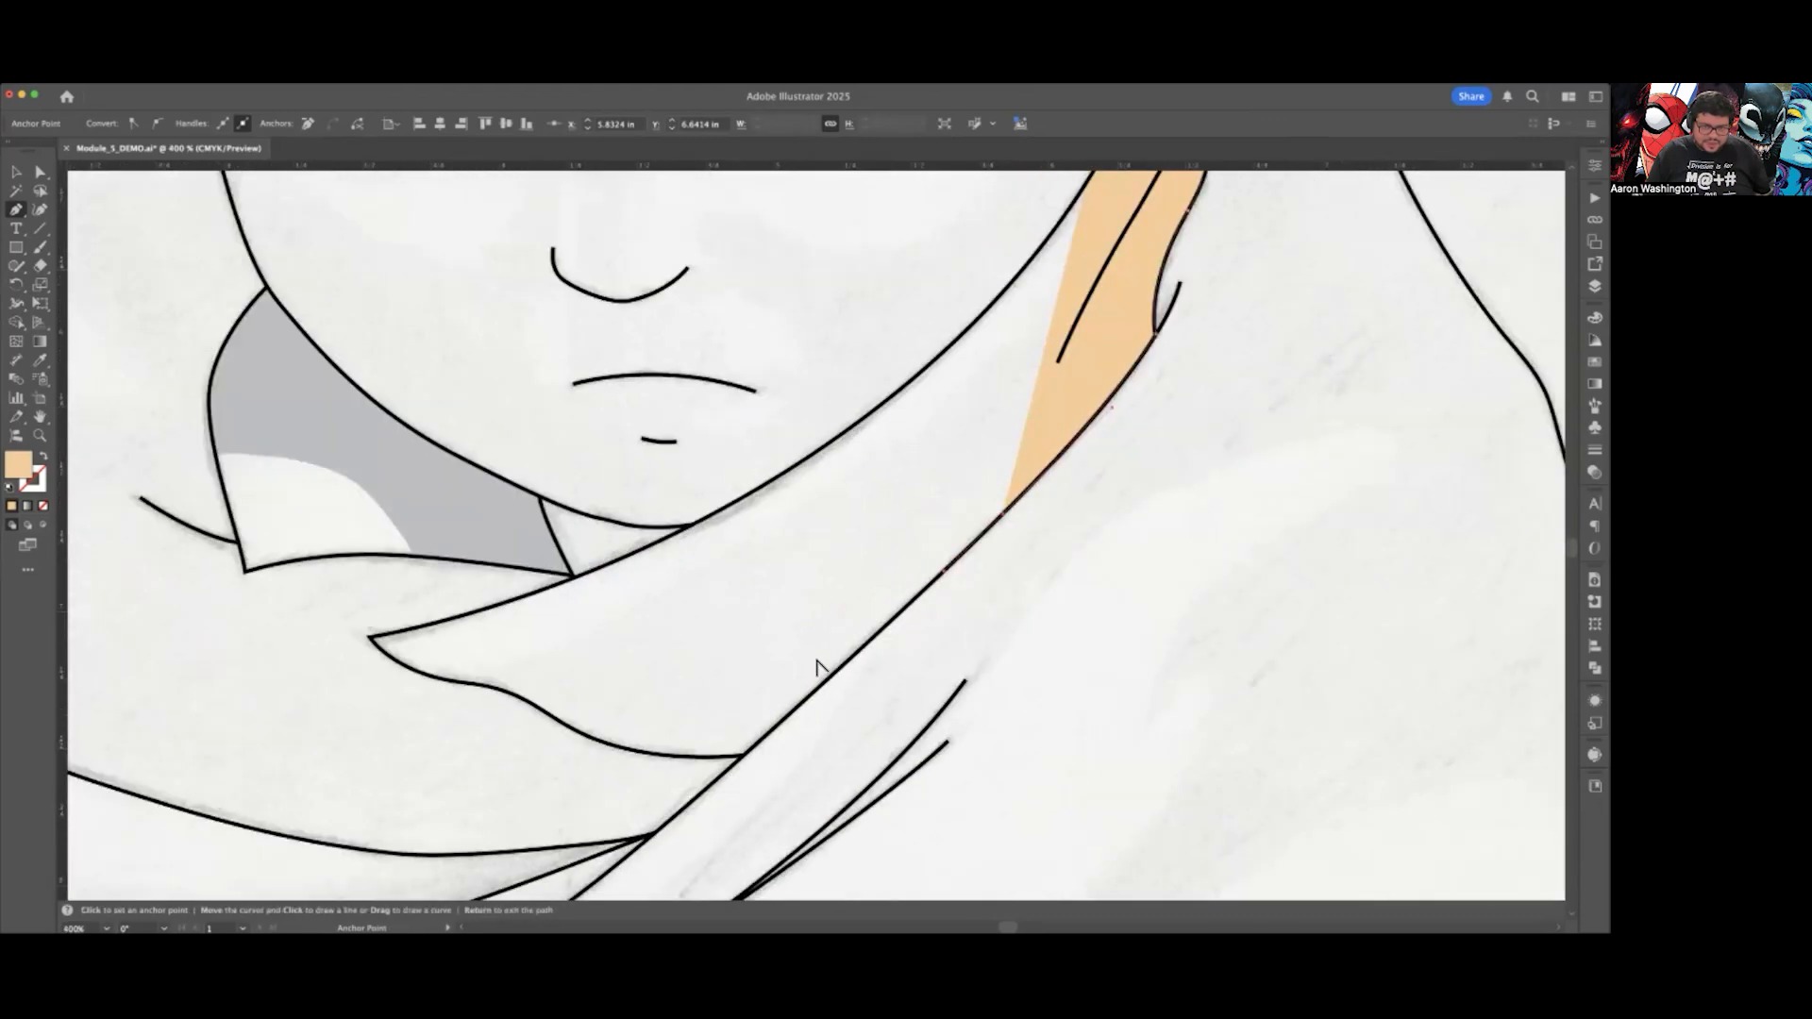
pyautogui.scroll(2, 817, 668)
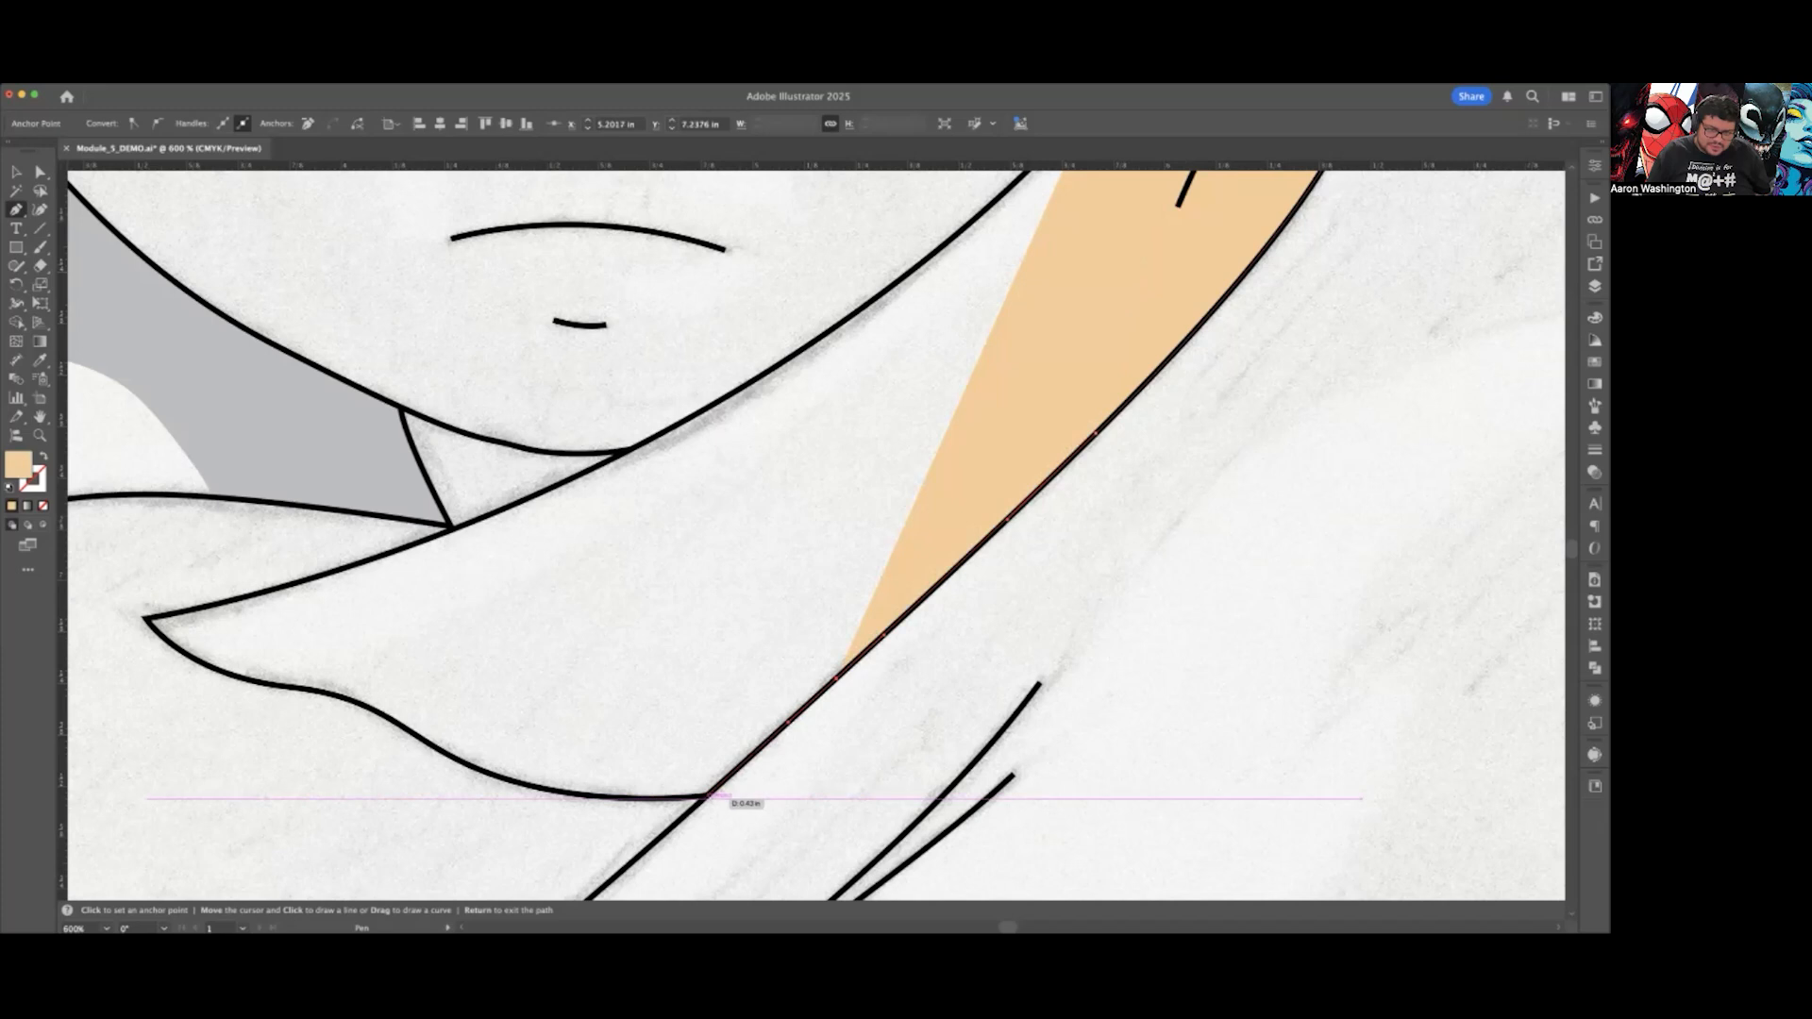
pyautogui.click(710, 796)
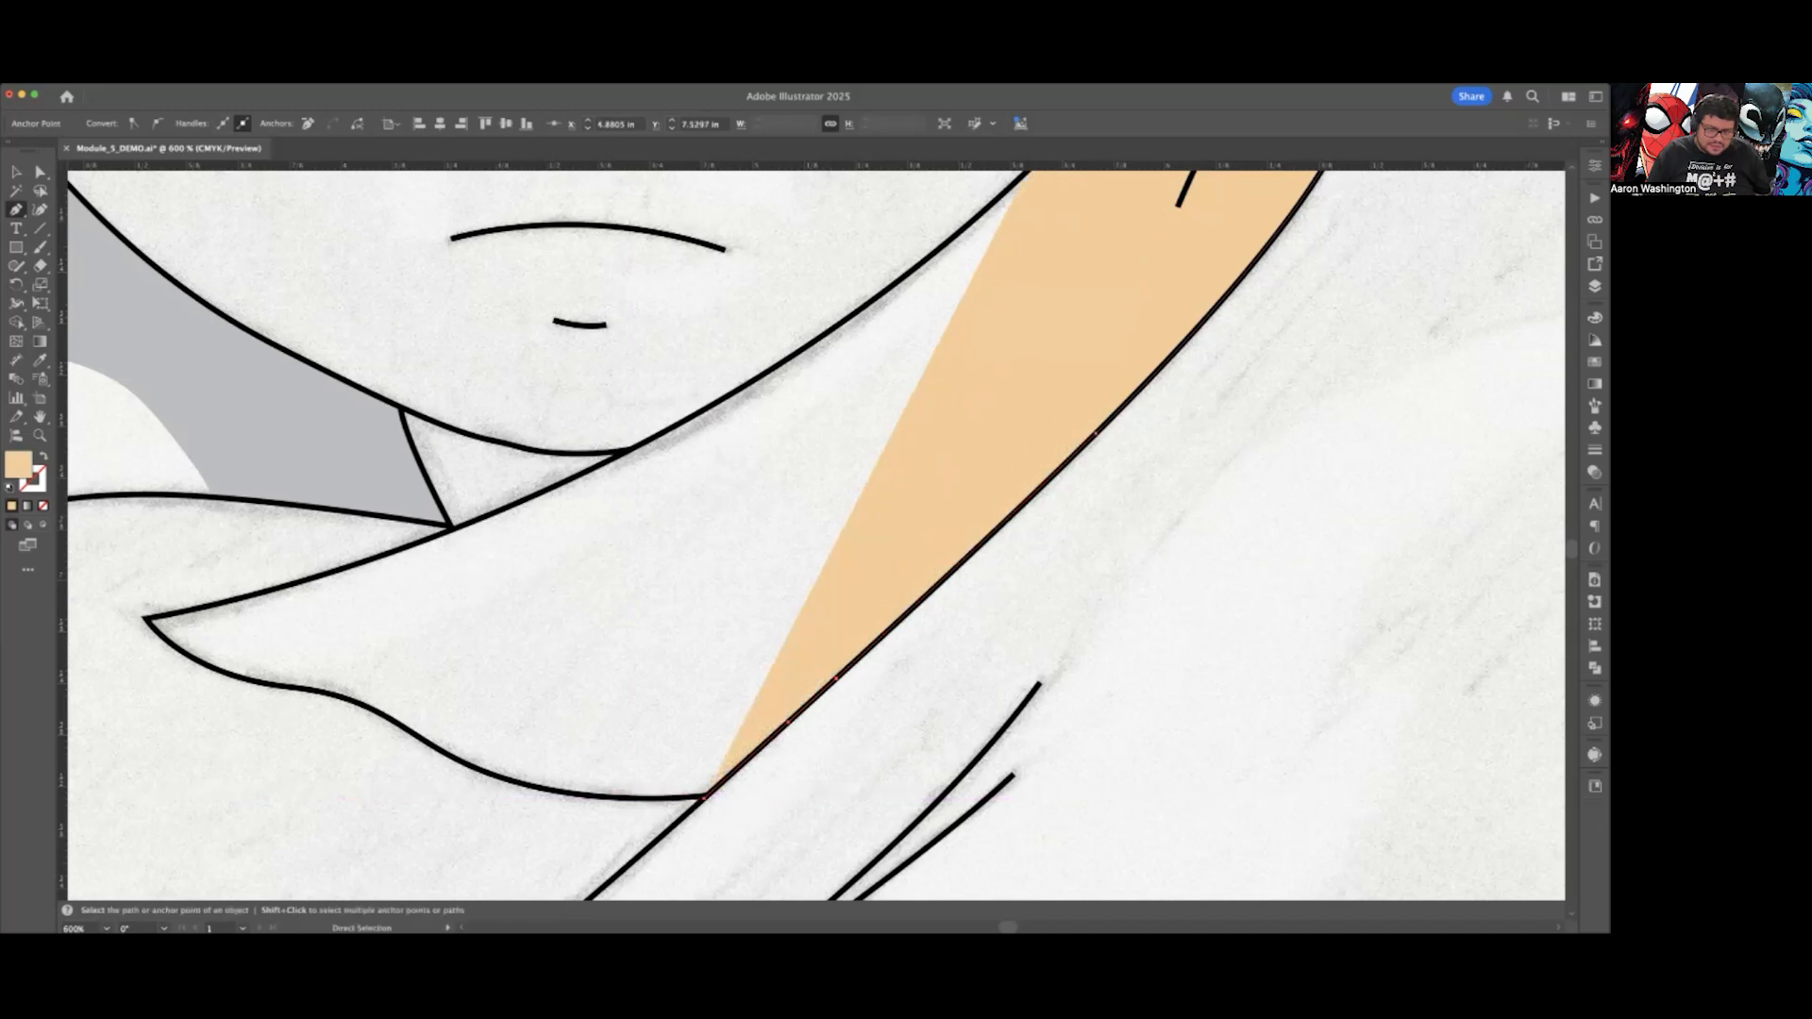
pyautogui.press('super+z')
pyautogui.click(709, 795)
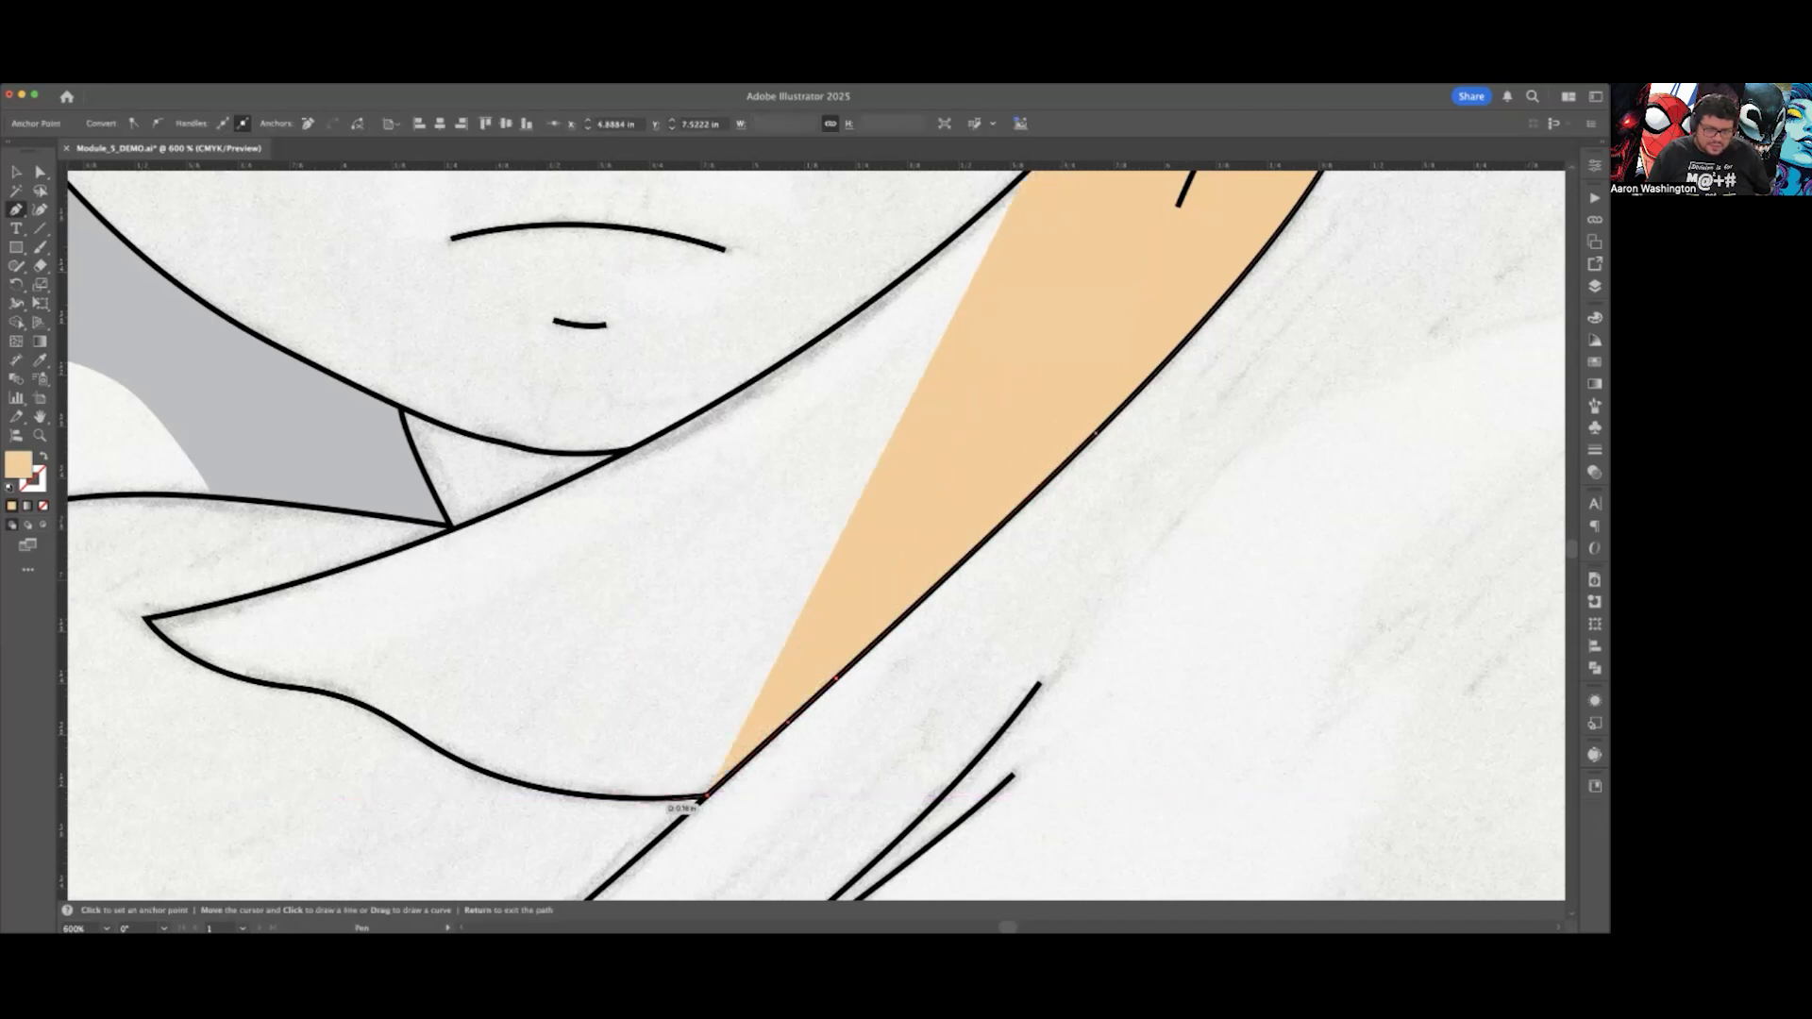
# Step: Trace the wavy lower edge to the pointed tip, refine the curve handles on the black line, and make the tip a corner
pyautogui.moveTo(552, 787); pyautogui.dragTo(301, 692)
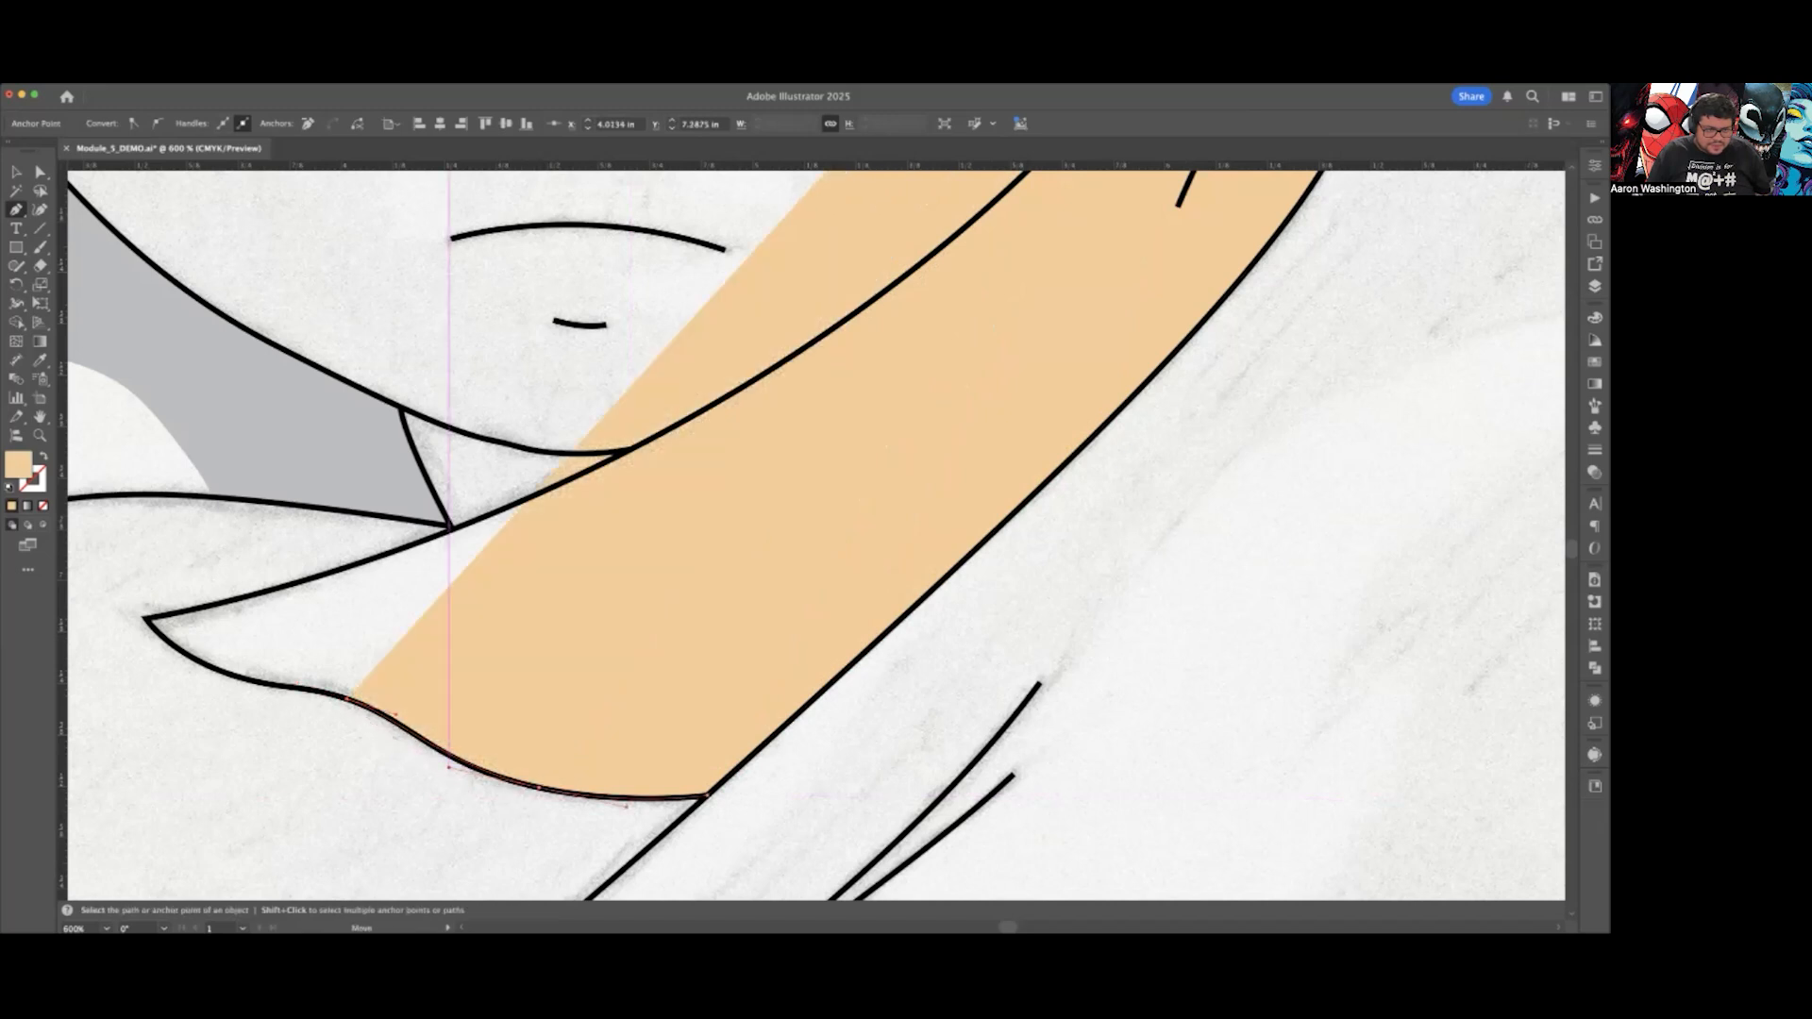
pyautogui.moveTo(449, 770); pyautogui.dragTo(453, 774)
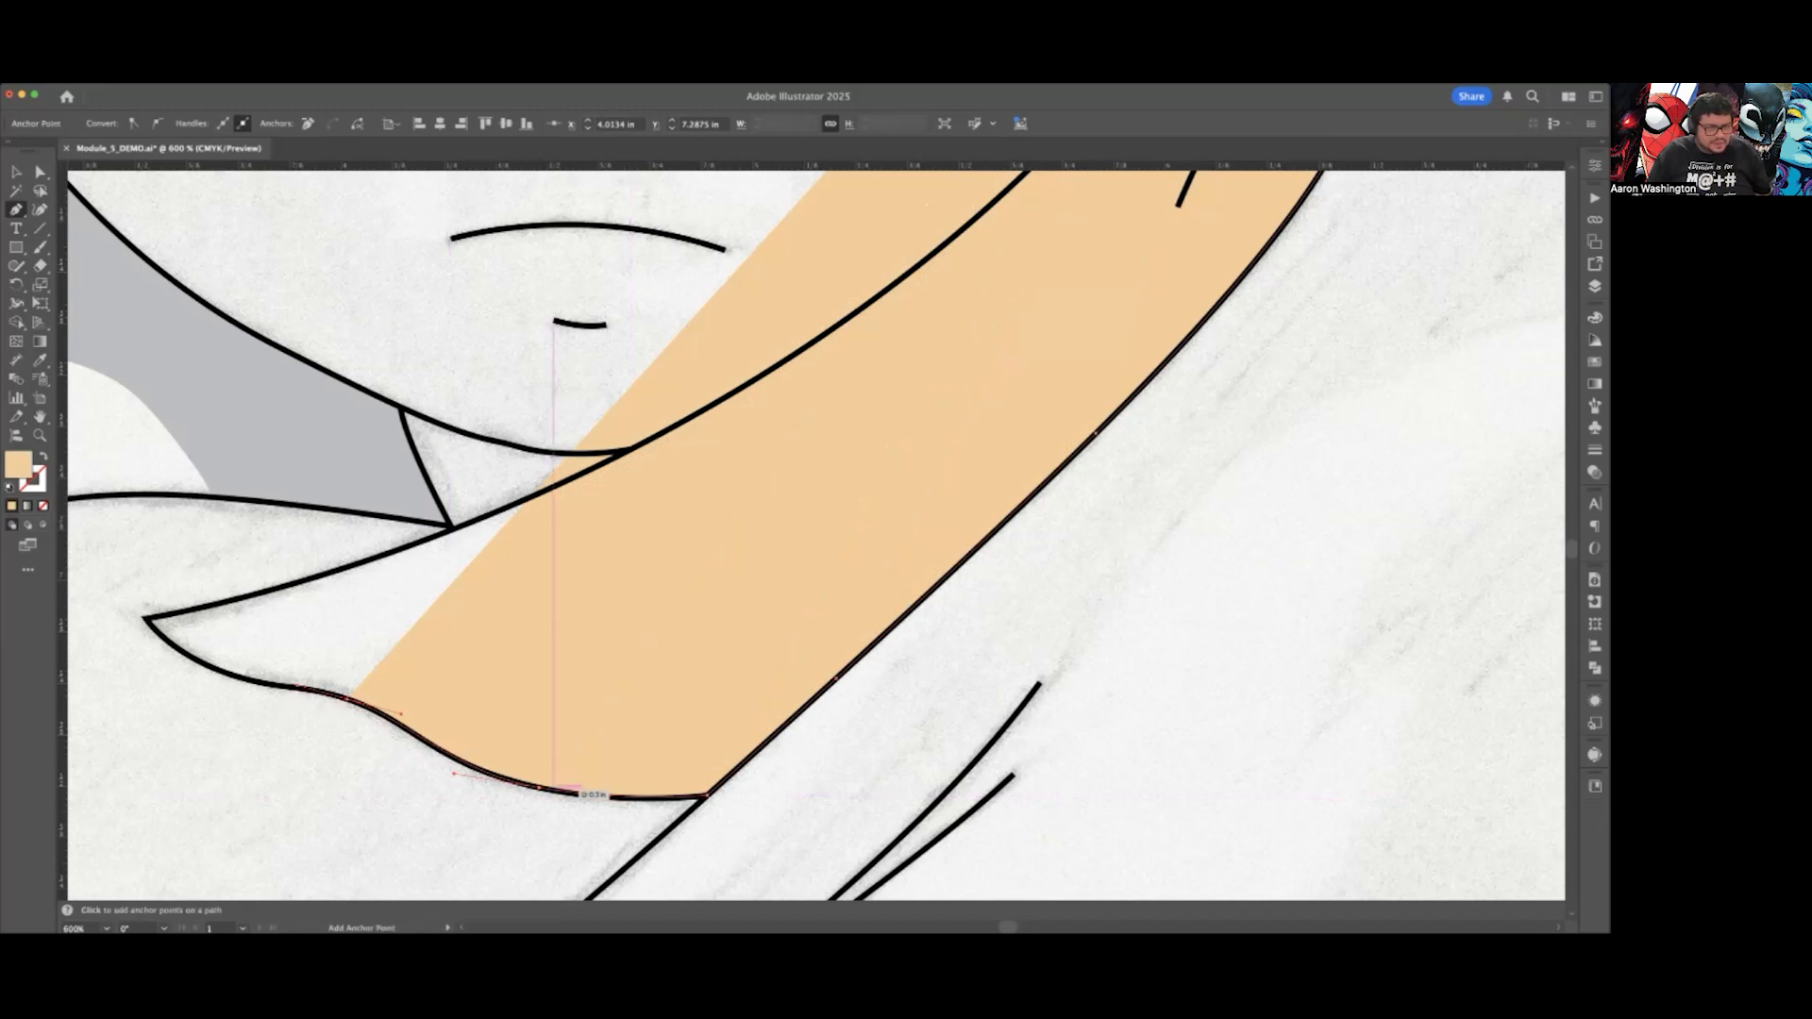
pyautogui.press('super')
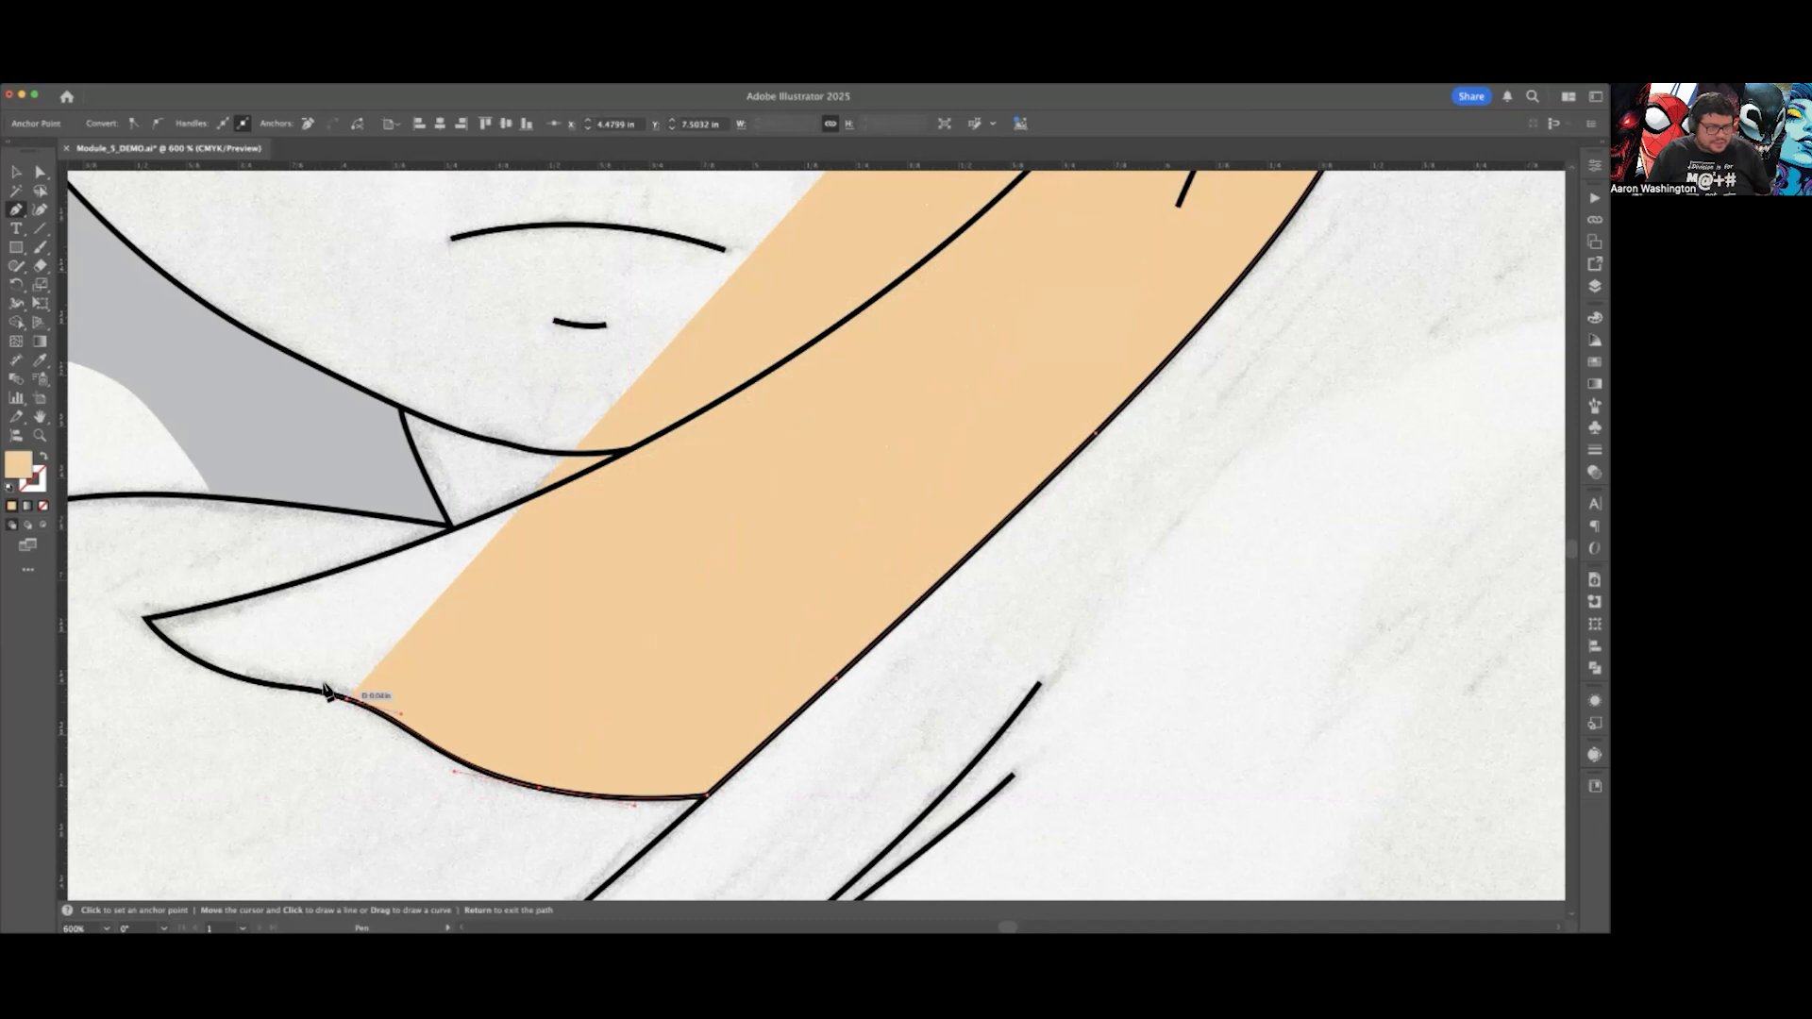
pyautogui.hscroll(-3, 326, 693)
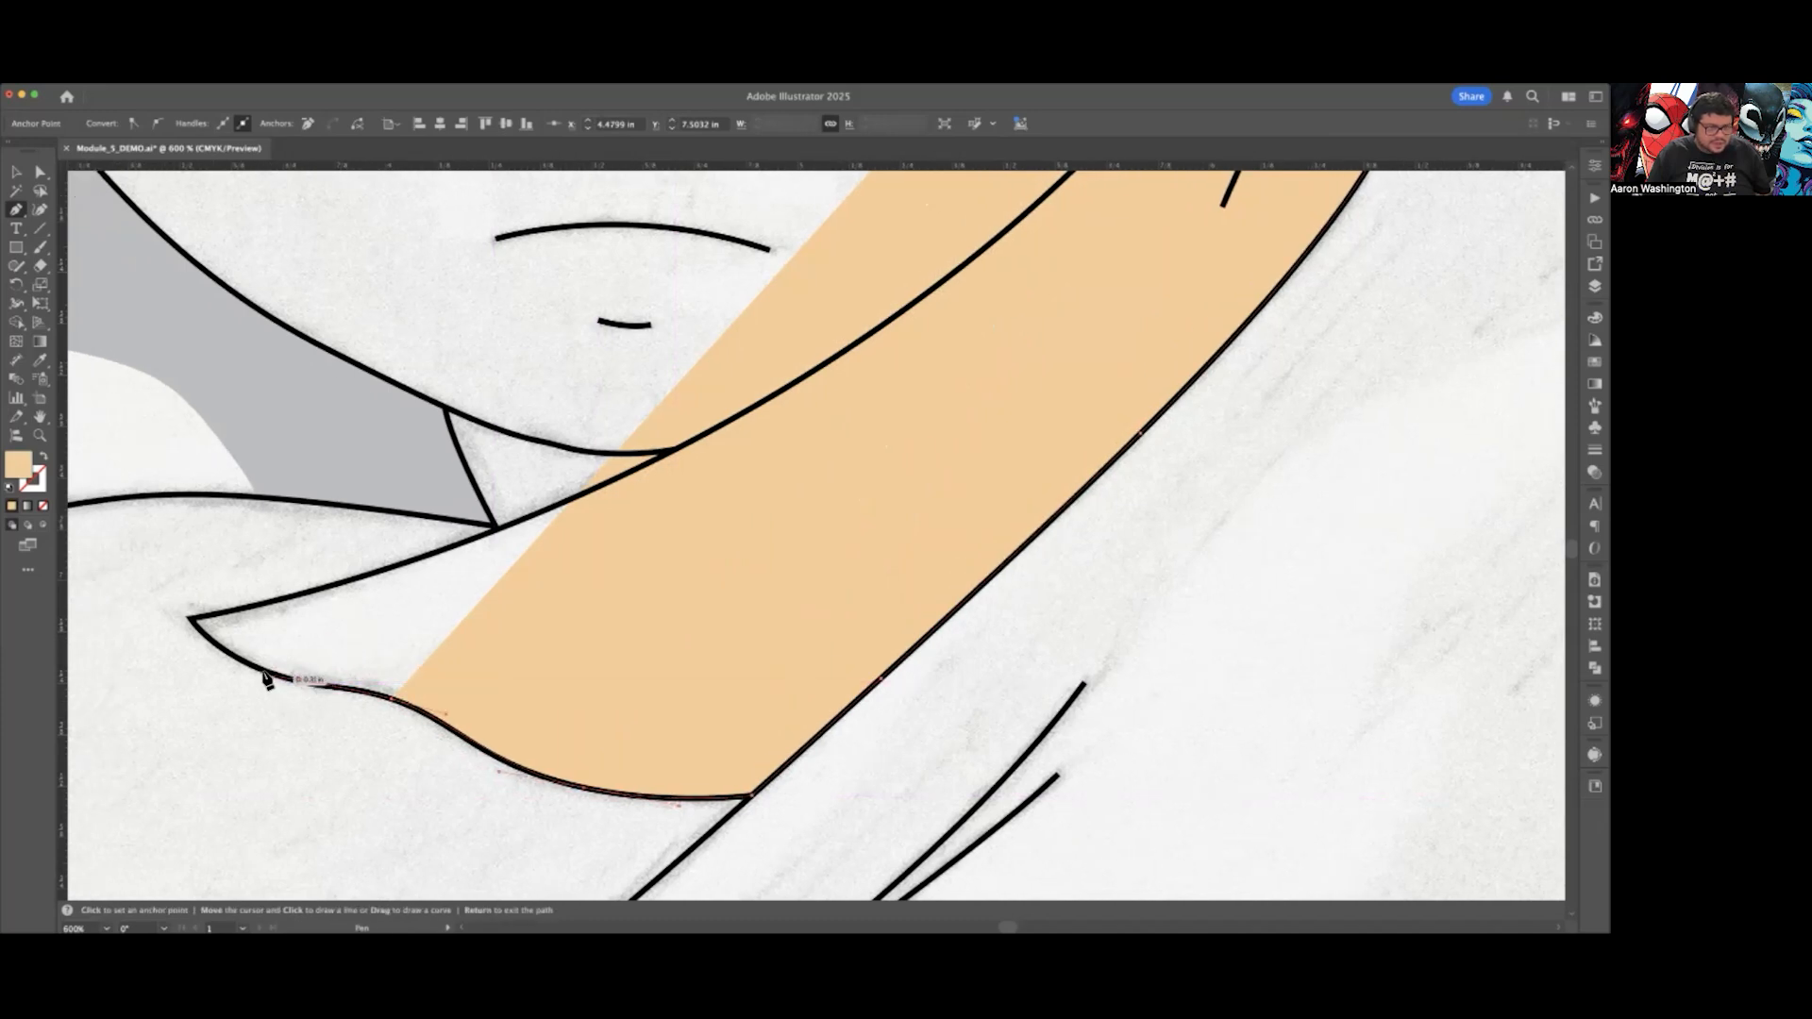
pyautogui.moveTo(191, 618); pyautogui.dragTo(116, 541)
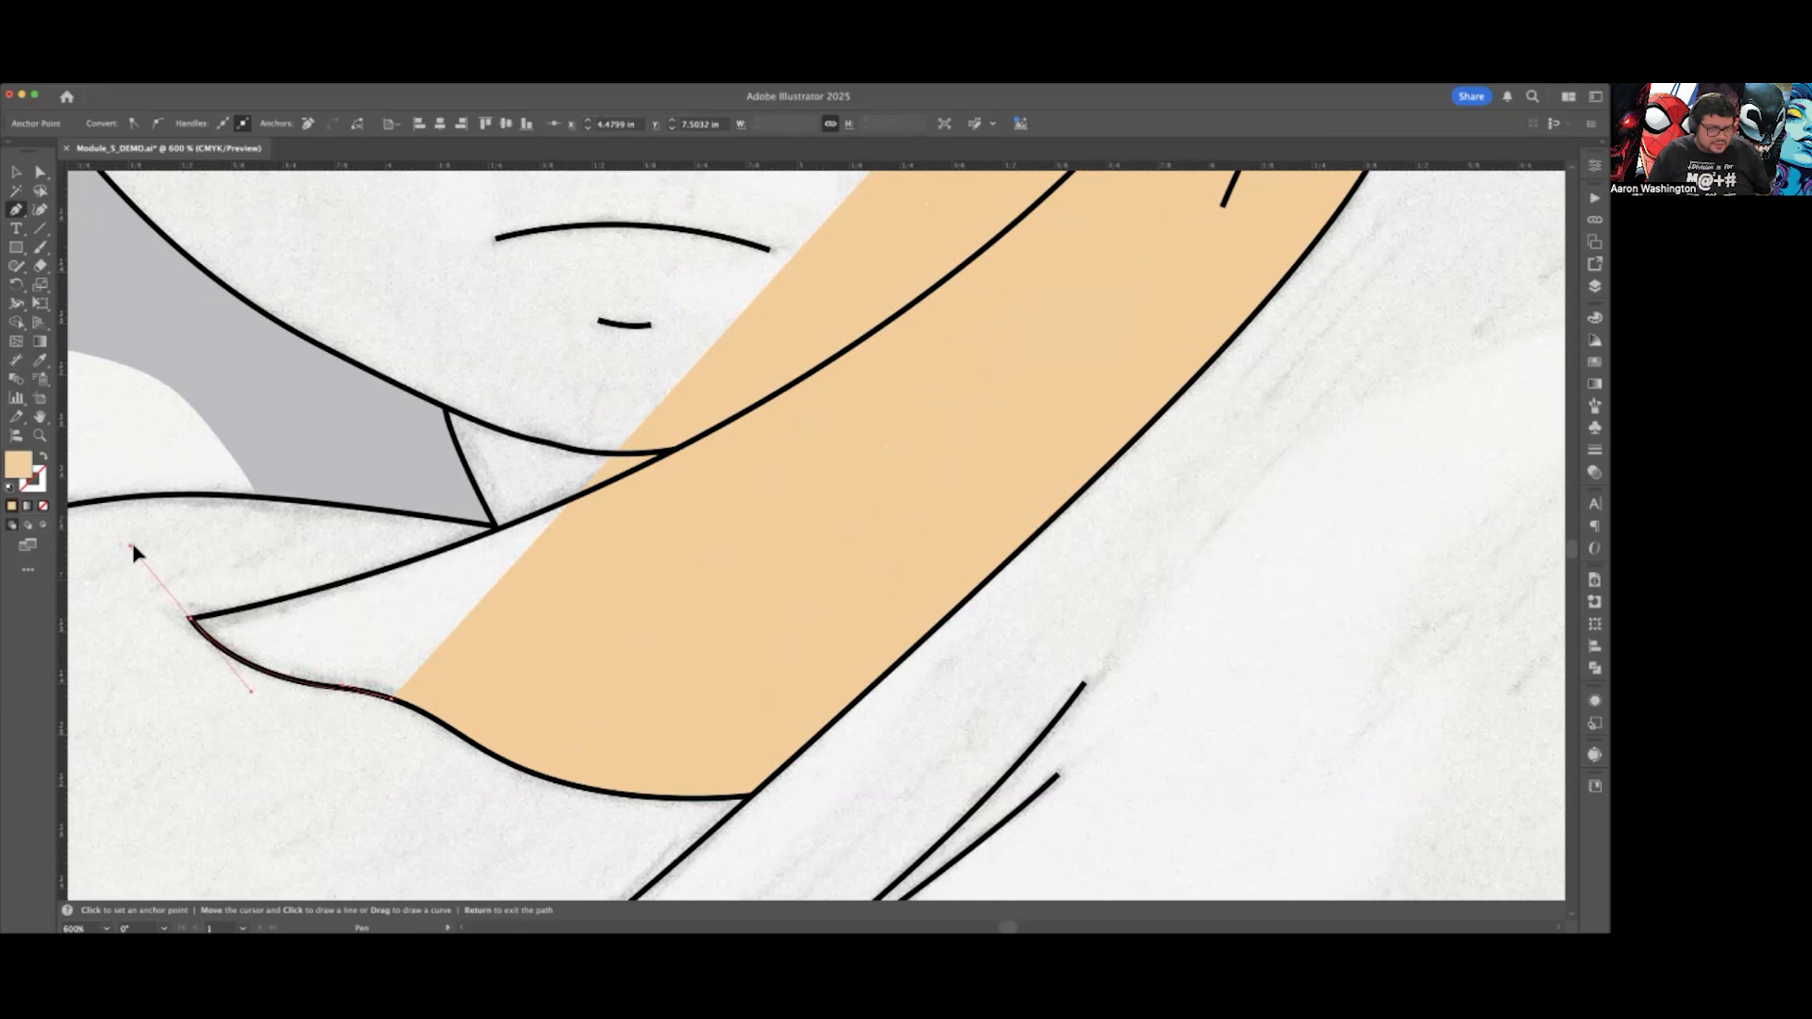
pyautogui.moveTo(131, 546); pyautogui.dragTo(130, 545)
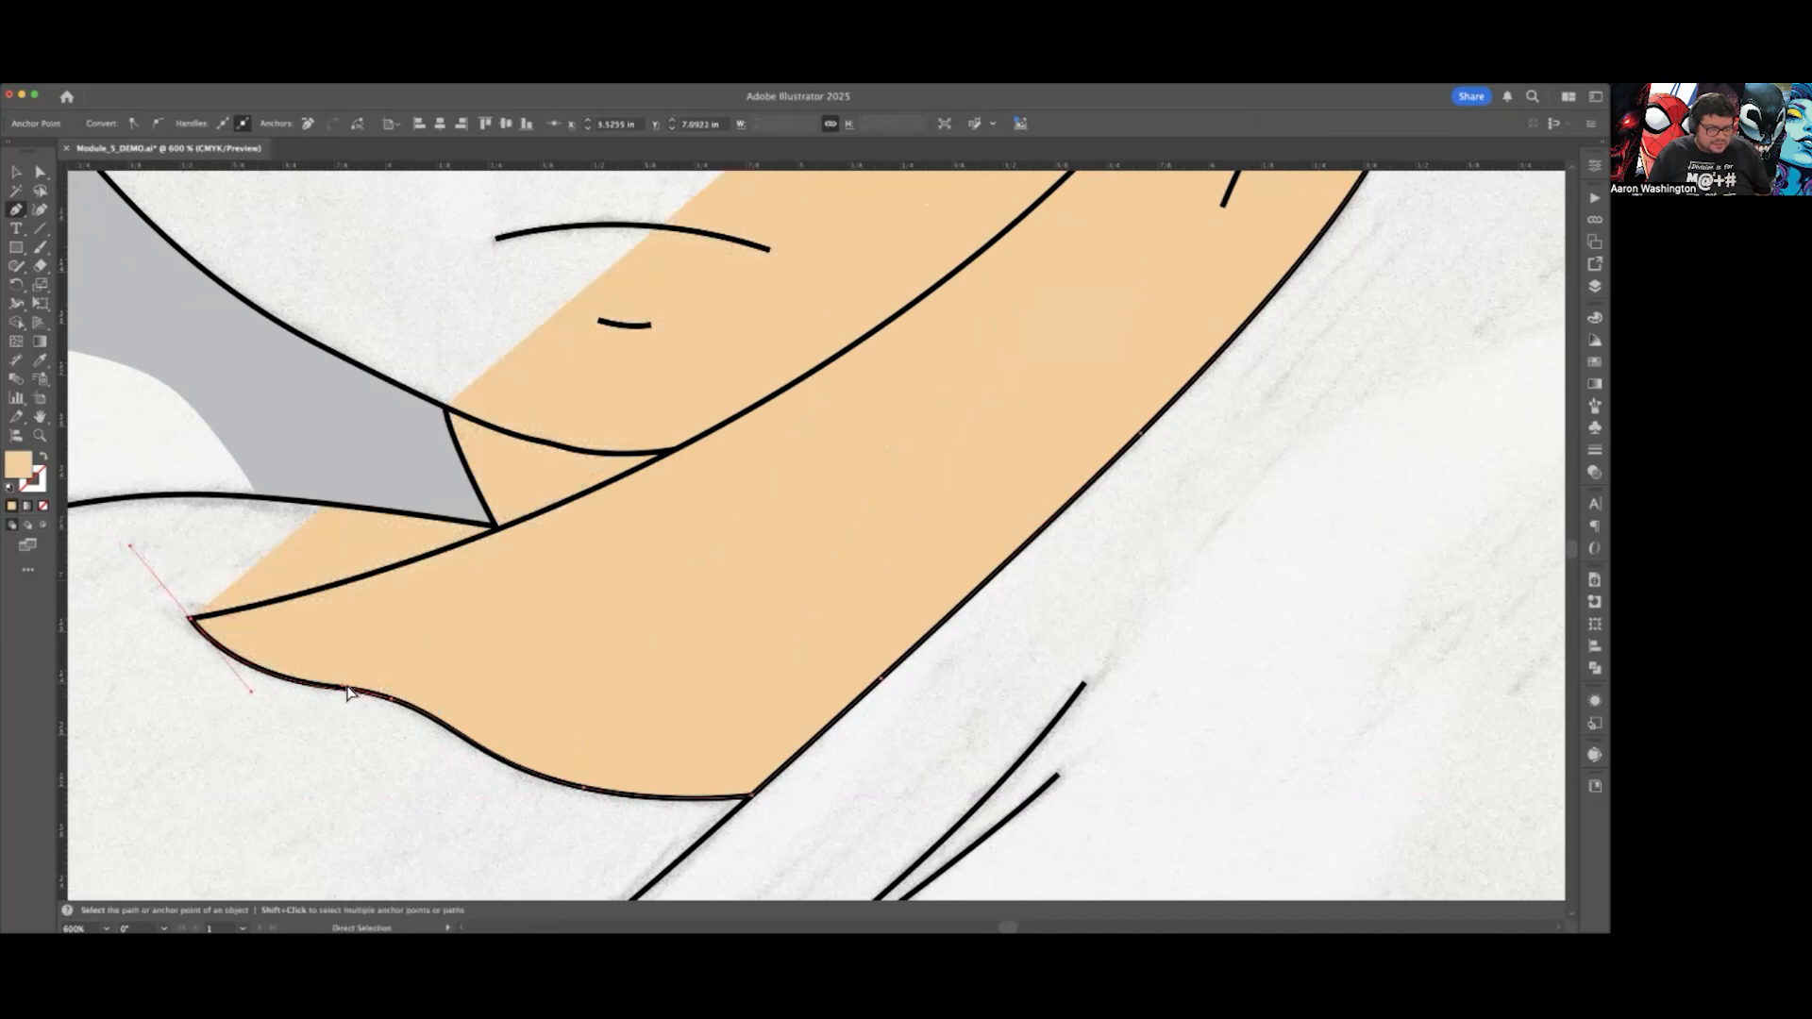
pyautogui.moveTo(346, 687); pyautogui.dragTo(335, 688)
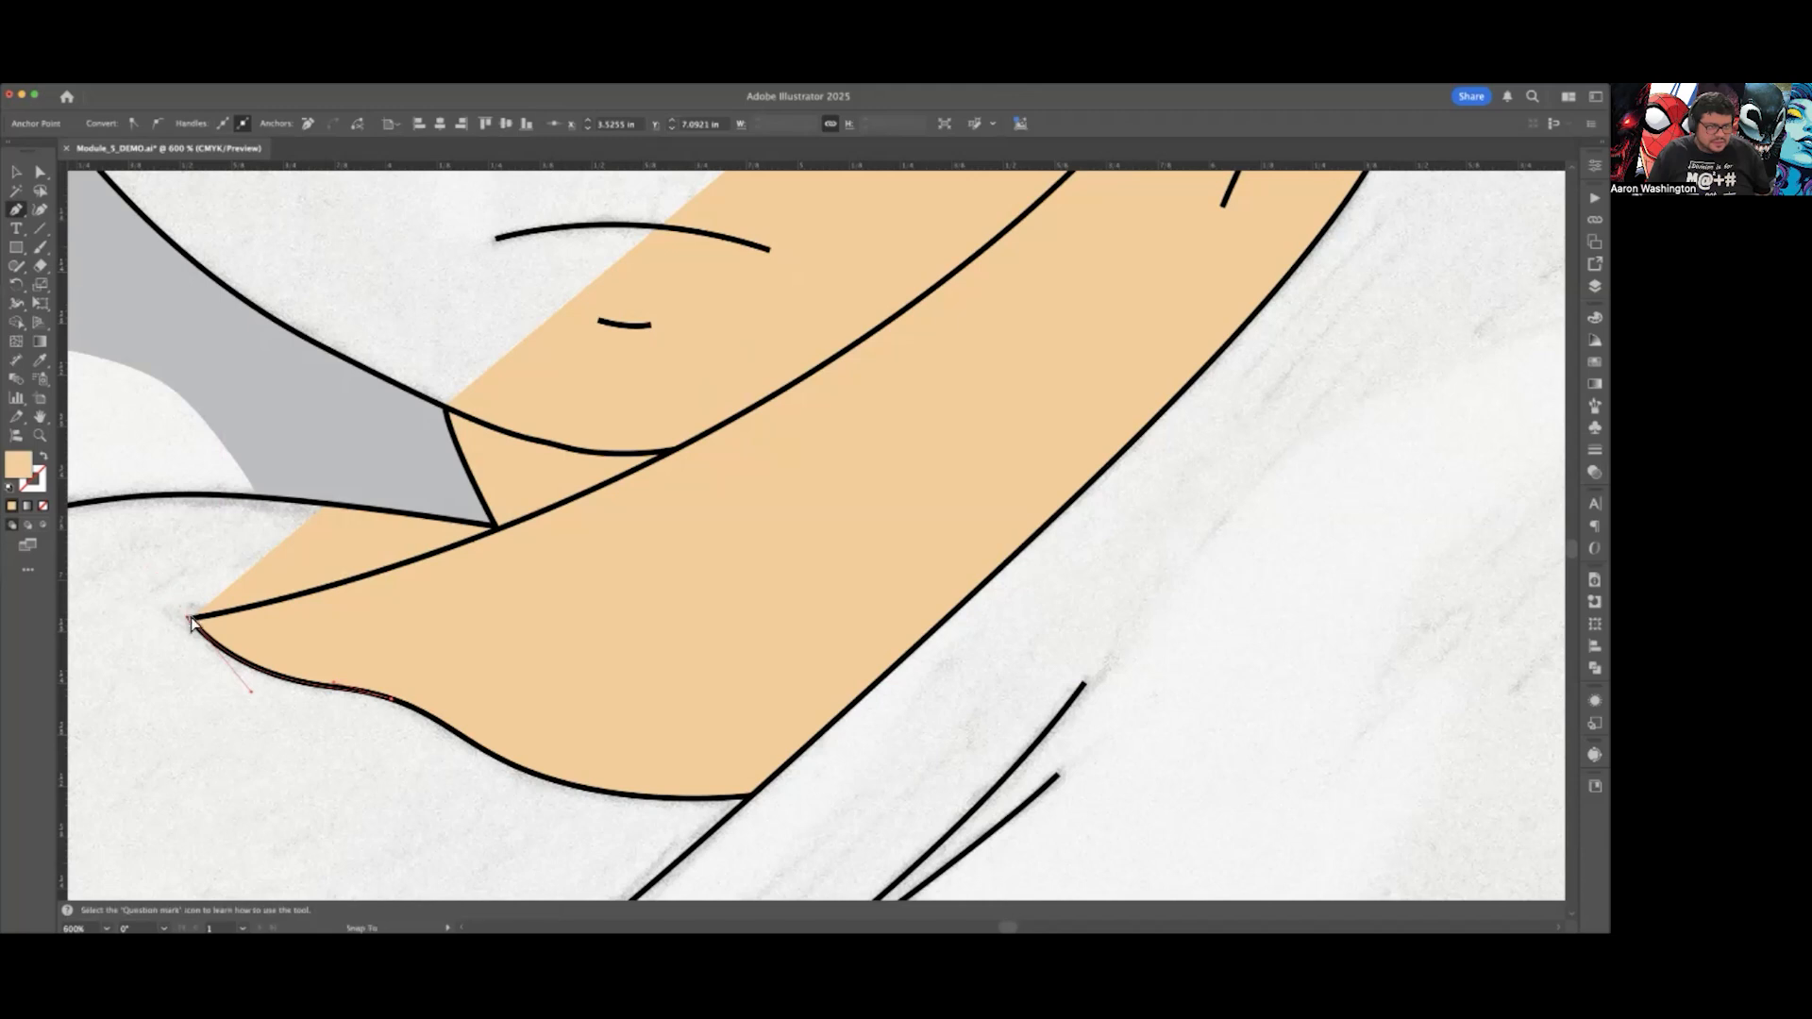
pyautogui.click(191, 619)
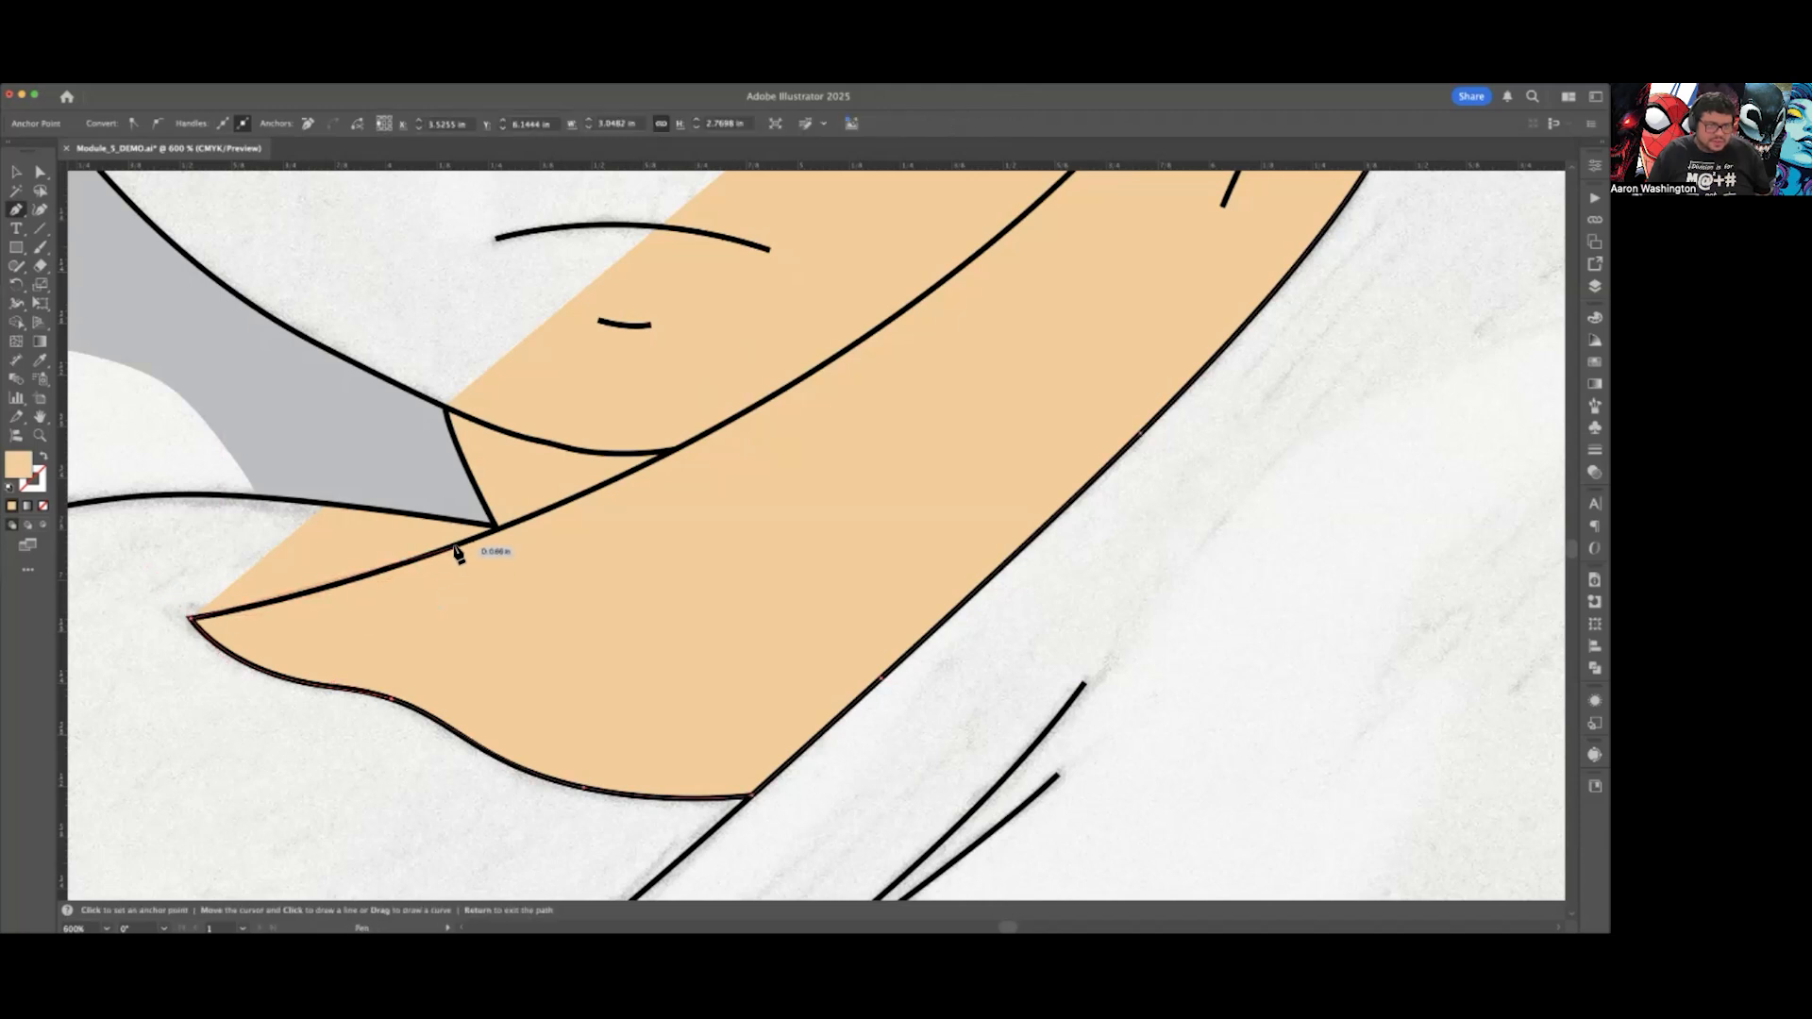
# Step: Trace the upper edge from the pointed tip past the chin and onto the jawline, fitting the curve handles to the line
pyautogui.moveTo(455, 548); pyautogui.dragTo(607, 491)
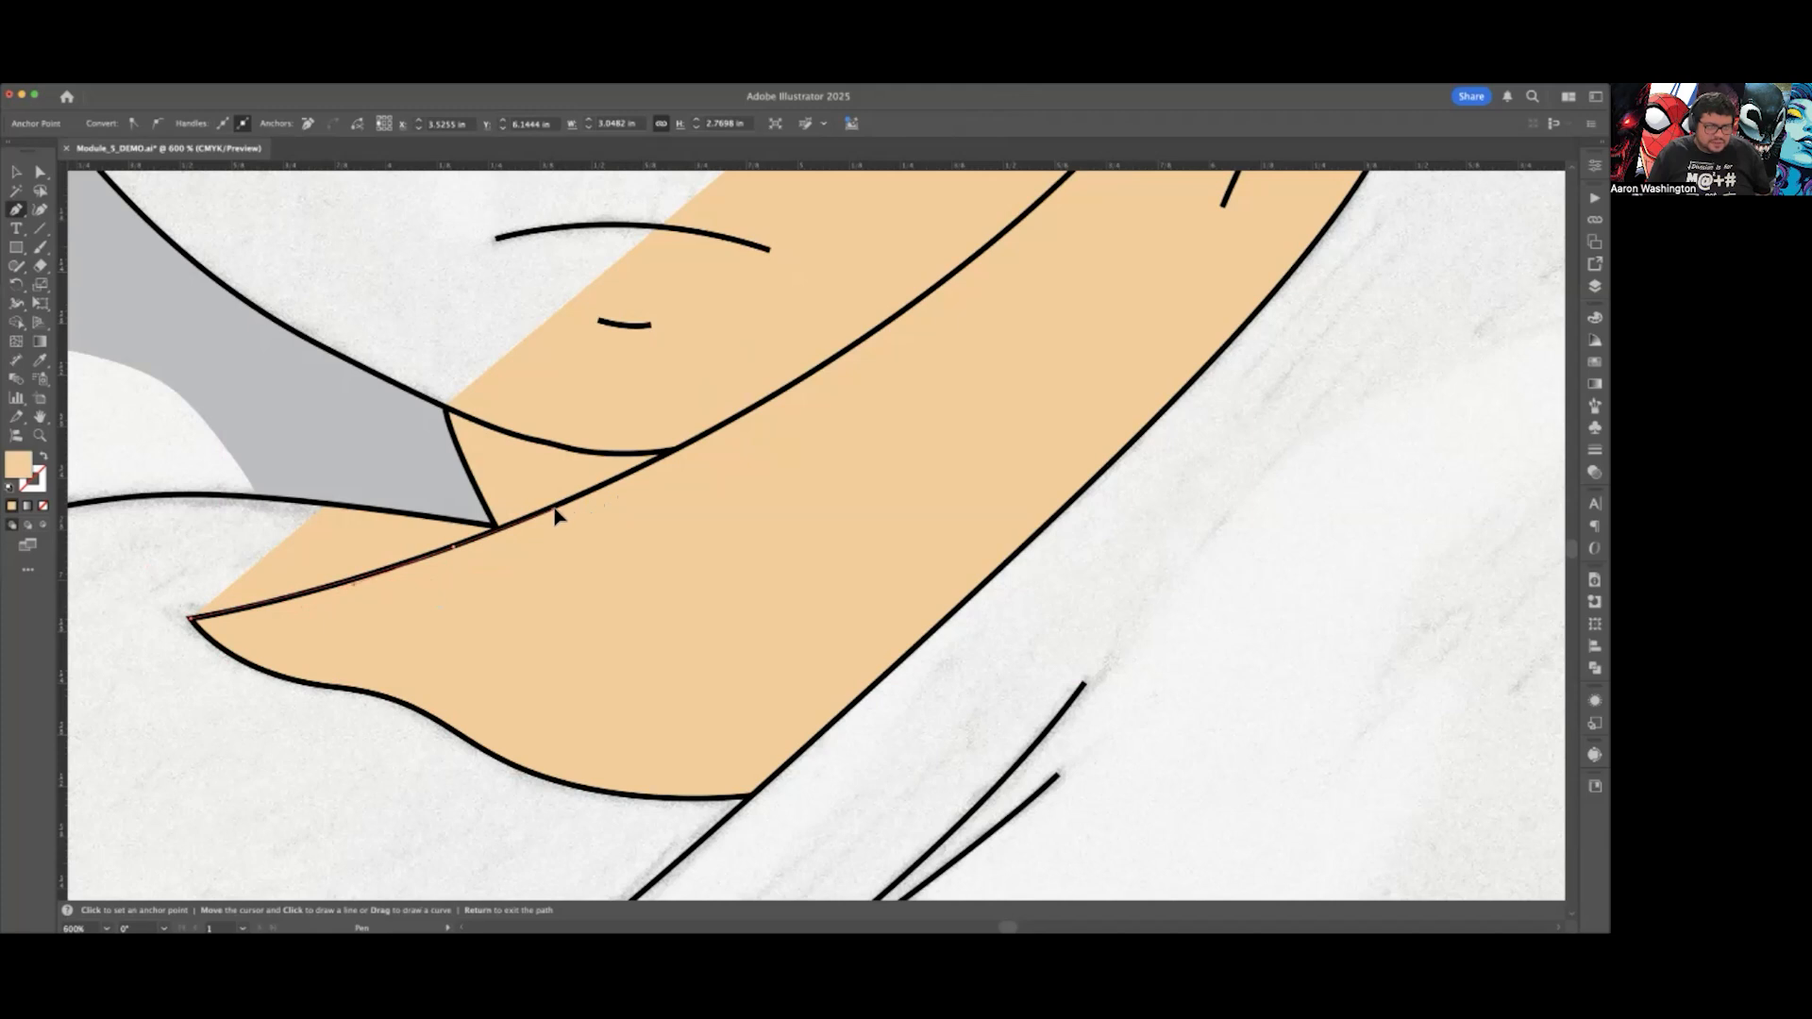
pyautogui.scroll(5, 648, 566)
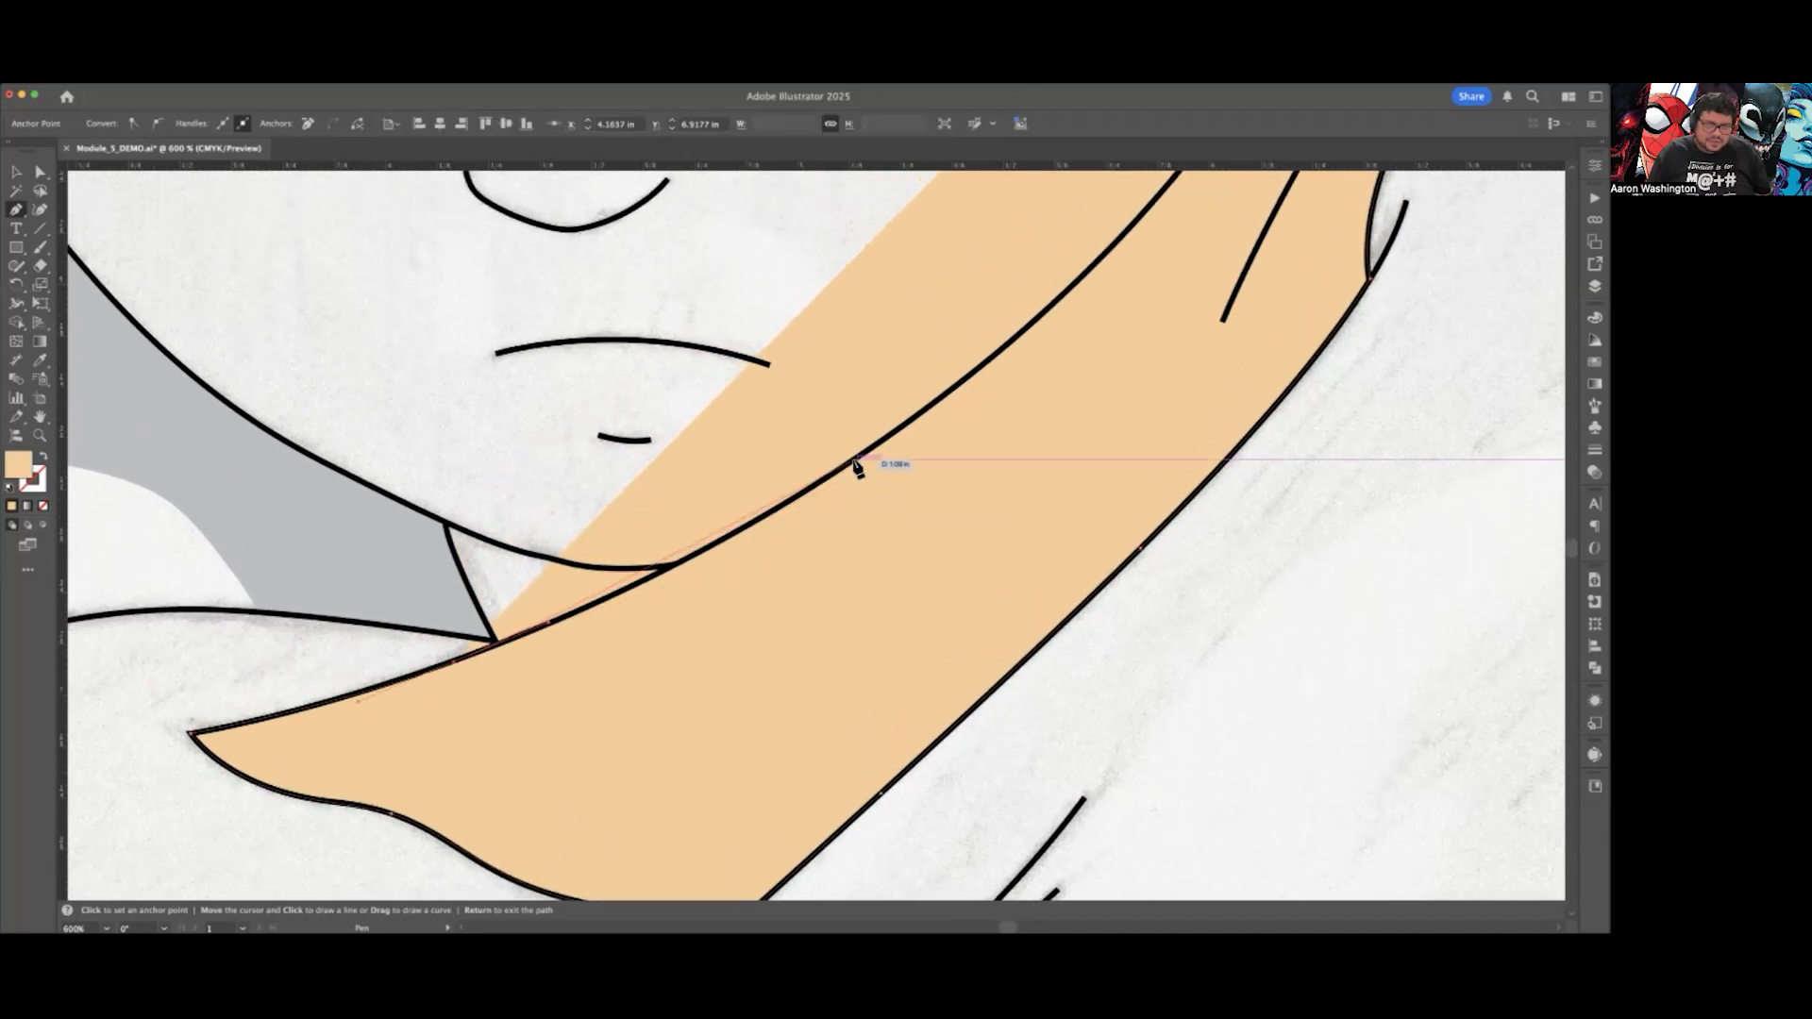
pyautogui.moveTo(852, 459); pyautogui.dragTo(991, 363)
pyautogui.moveTo(1003, 357); pyautogui.dragTo(1041, 336)
pyautogui.scroll(-1, 963, 421)
pyautogui.hscroll(3, 809, 477)
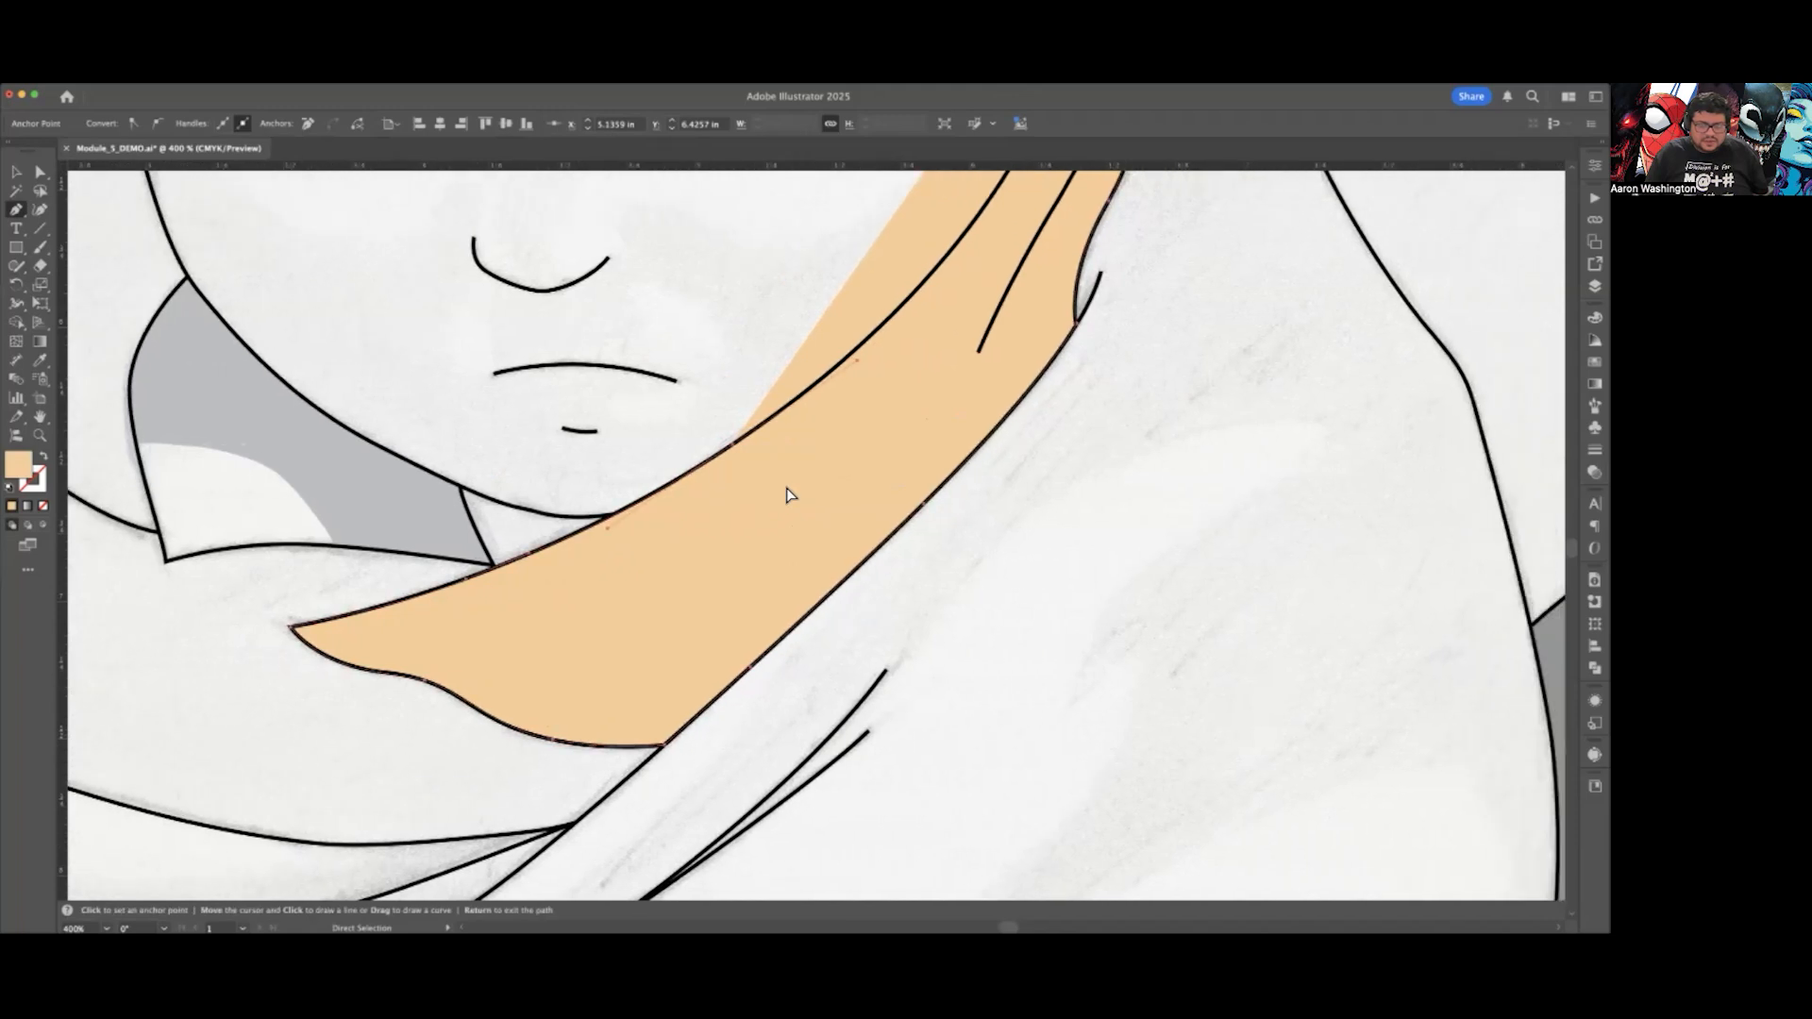
# Step: Continue the path up the jawline to where it meets the short line beneath the earlobe
pyautogui.scroll(5, 789, 472)
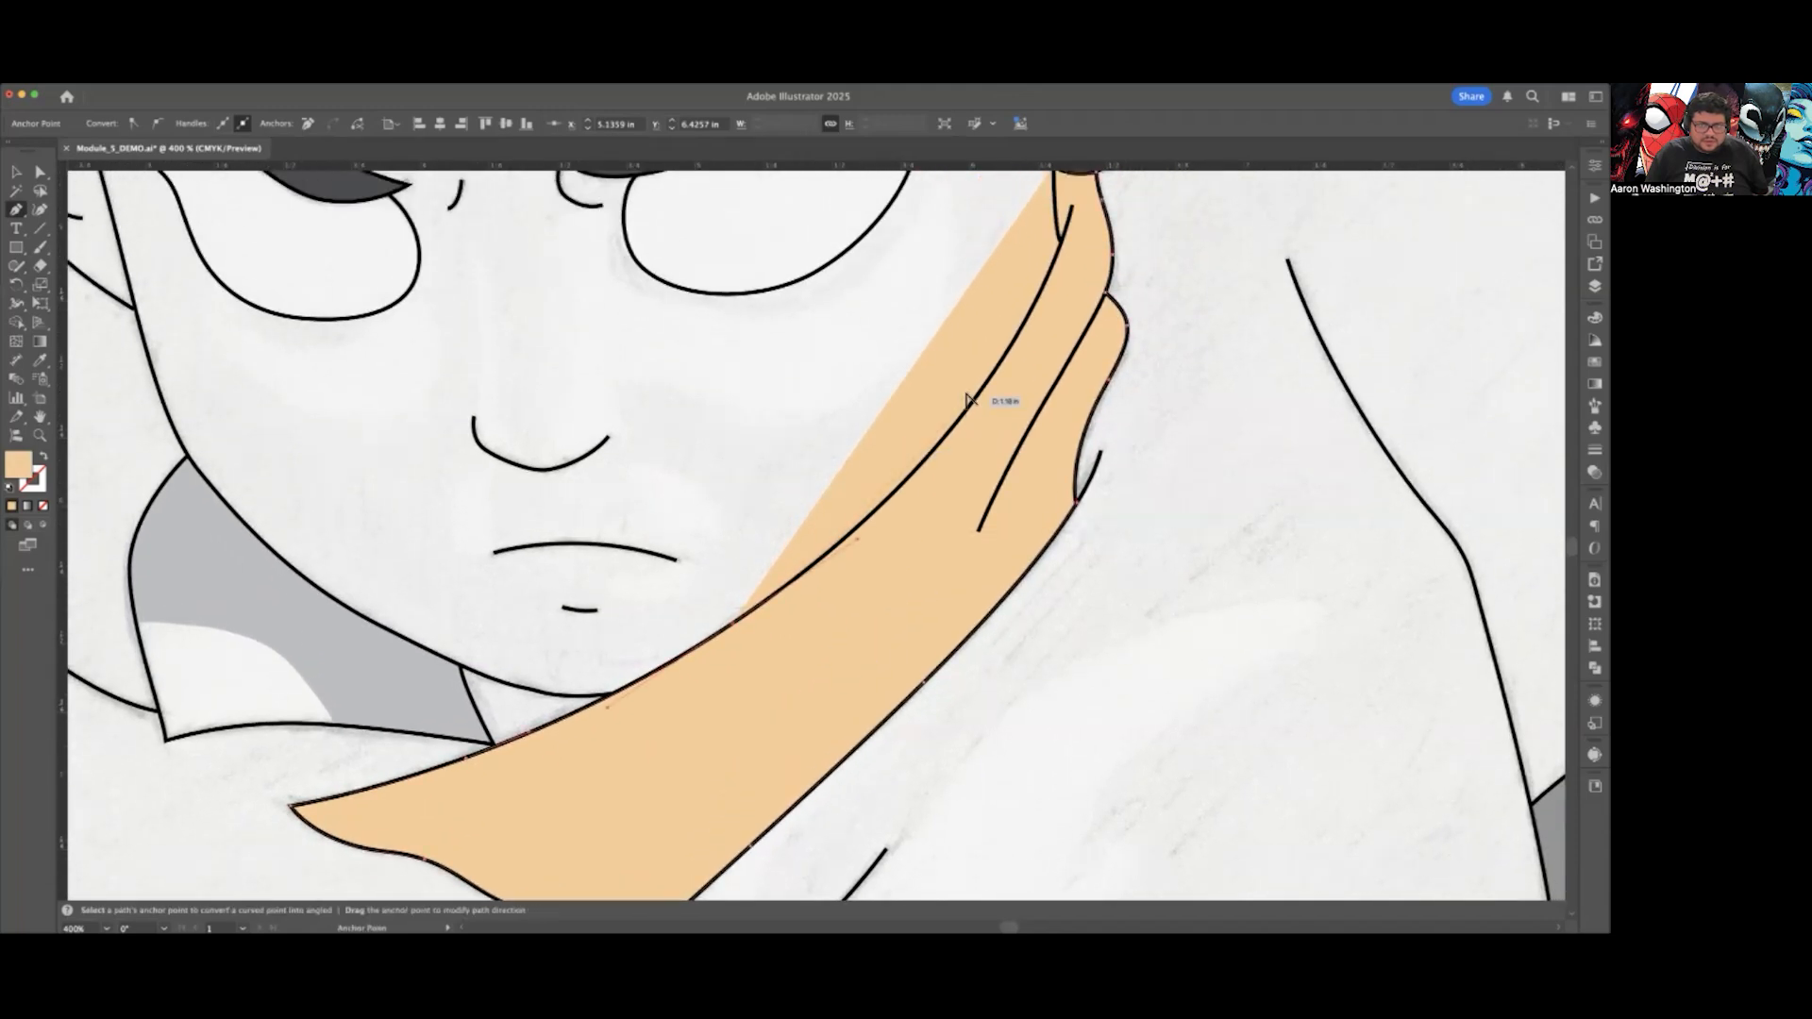
pyautogui.scroll(2, 967, 400)
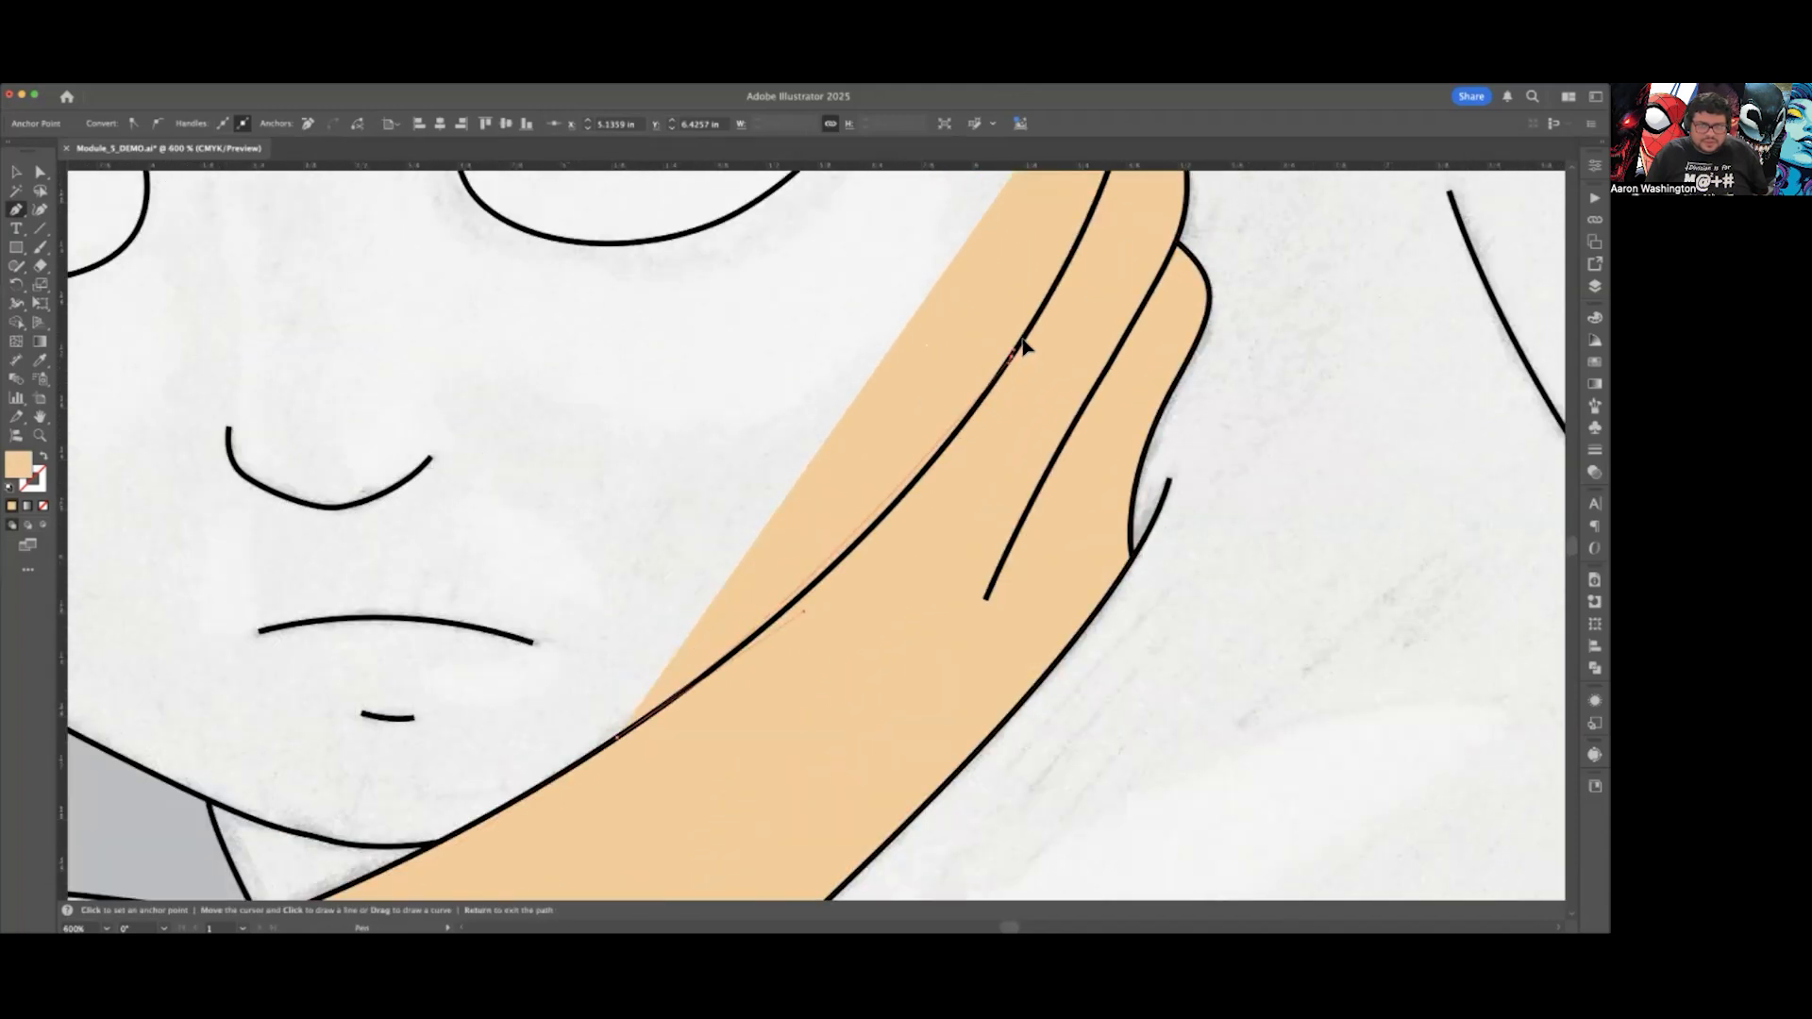
pyautogui.moveTo(1020, 342); pyautogui.dragTo(1095, 247)
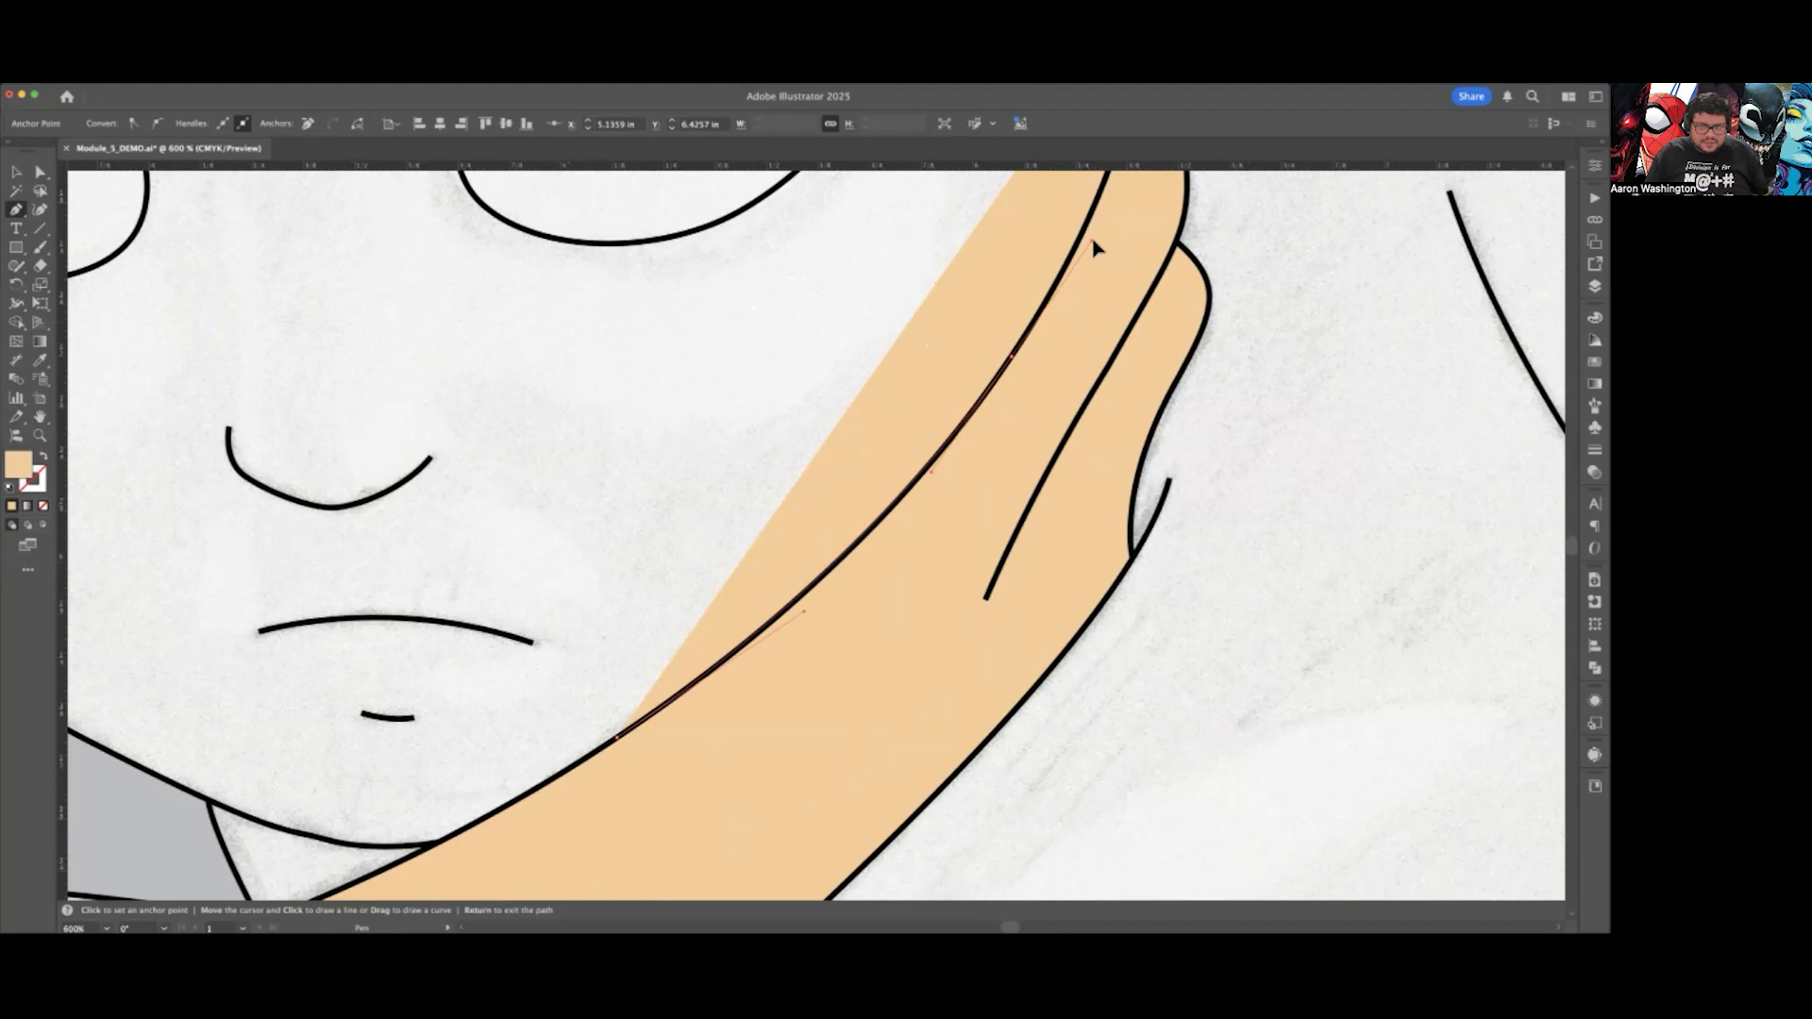
pyautogui.scroll(5, 1141, 263)
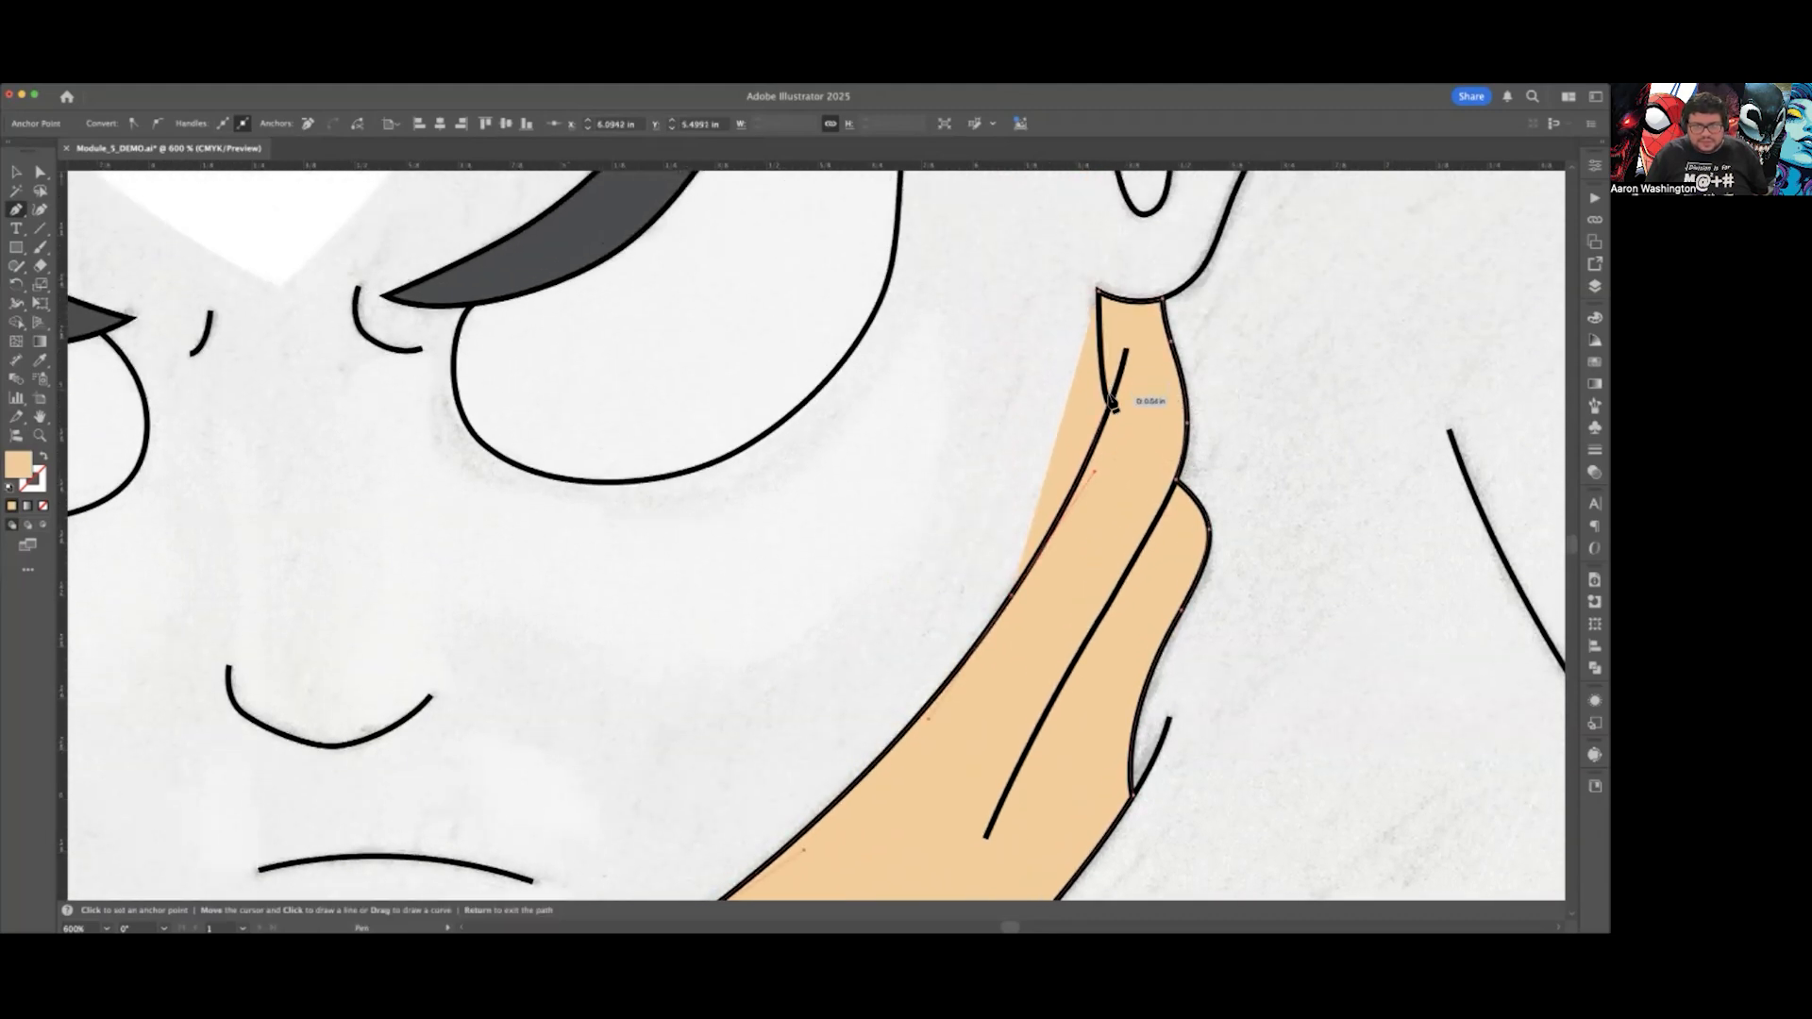
pyautogui.press('alt')
pyautogui.scroll(2, 1113, 425)
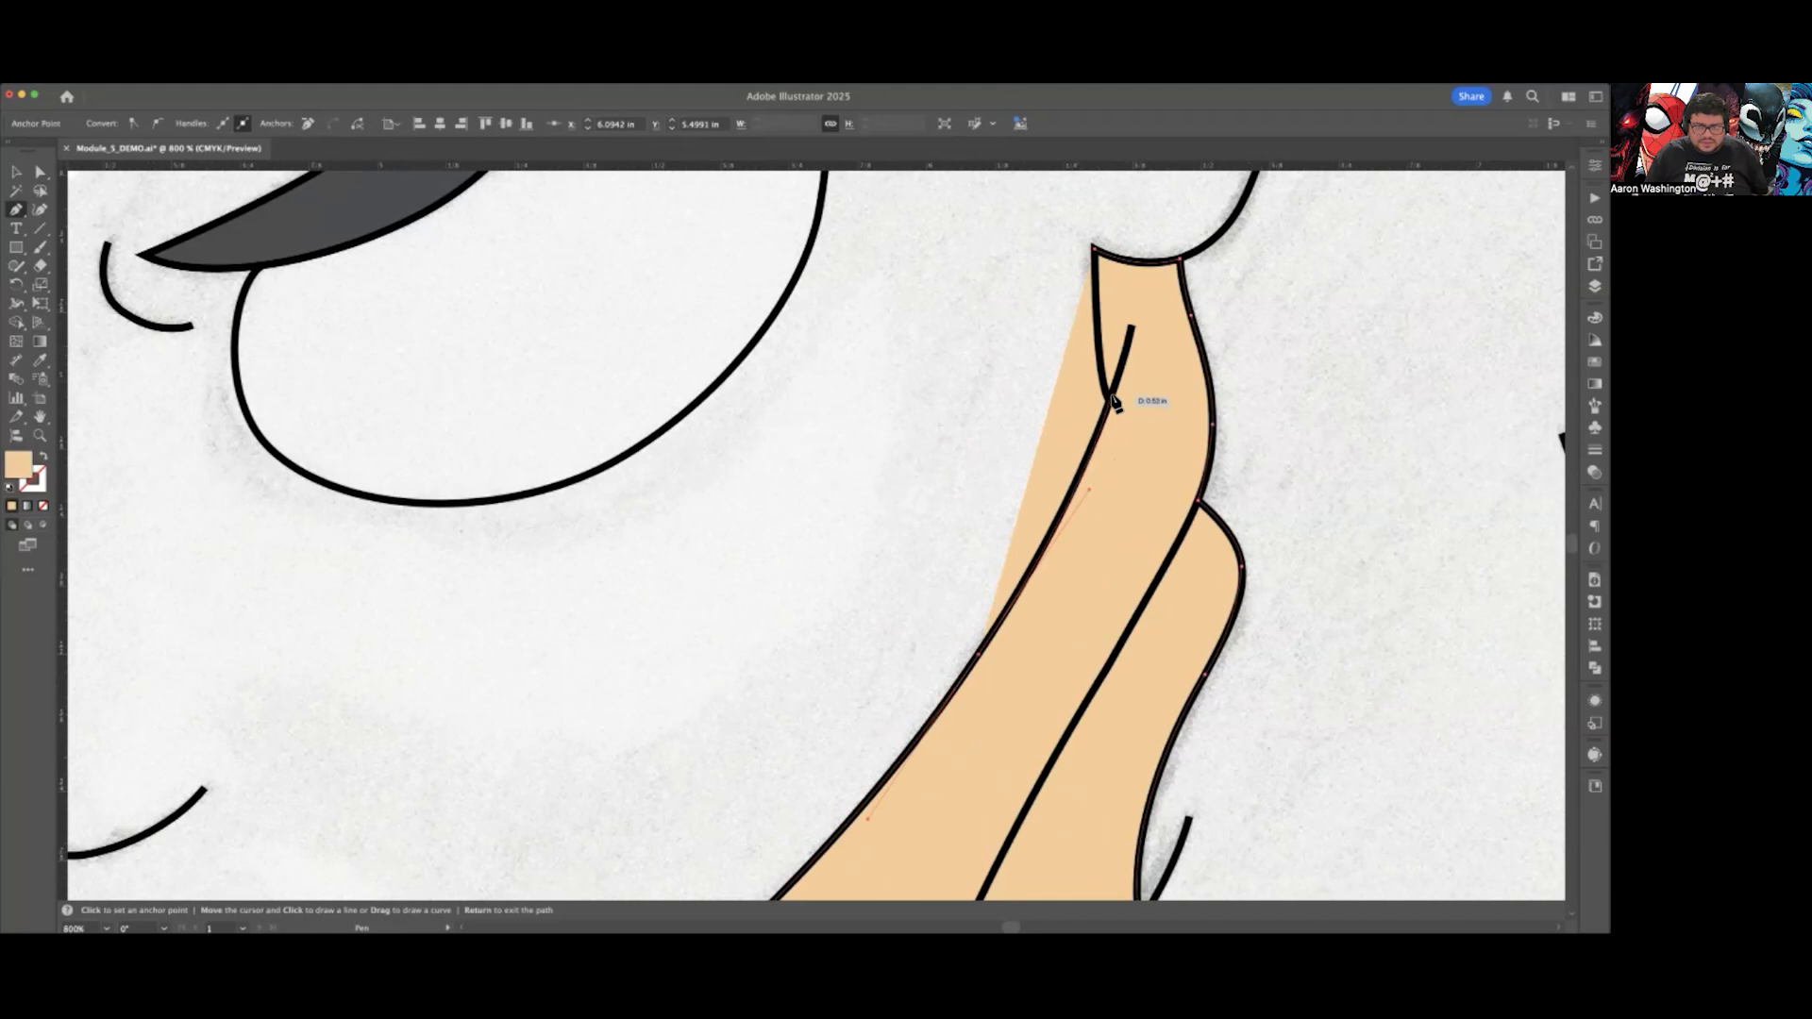
pyautogui.click(1110, 394)
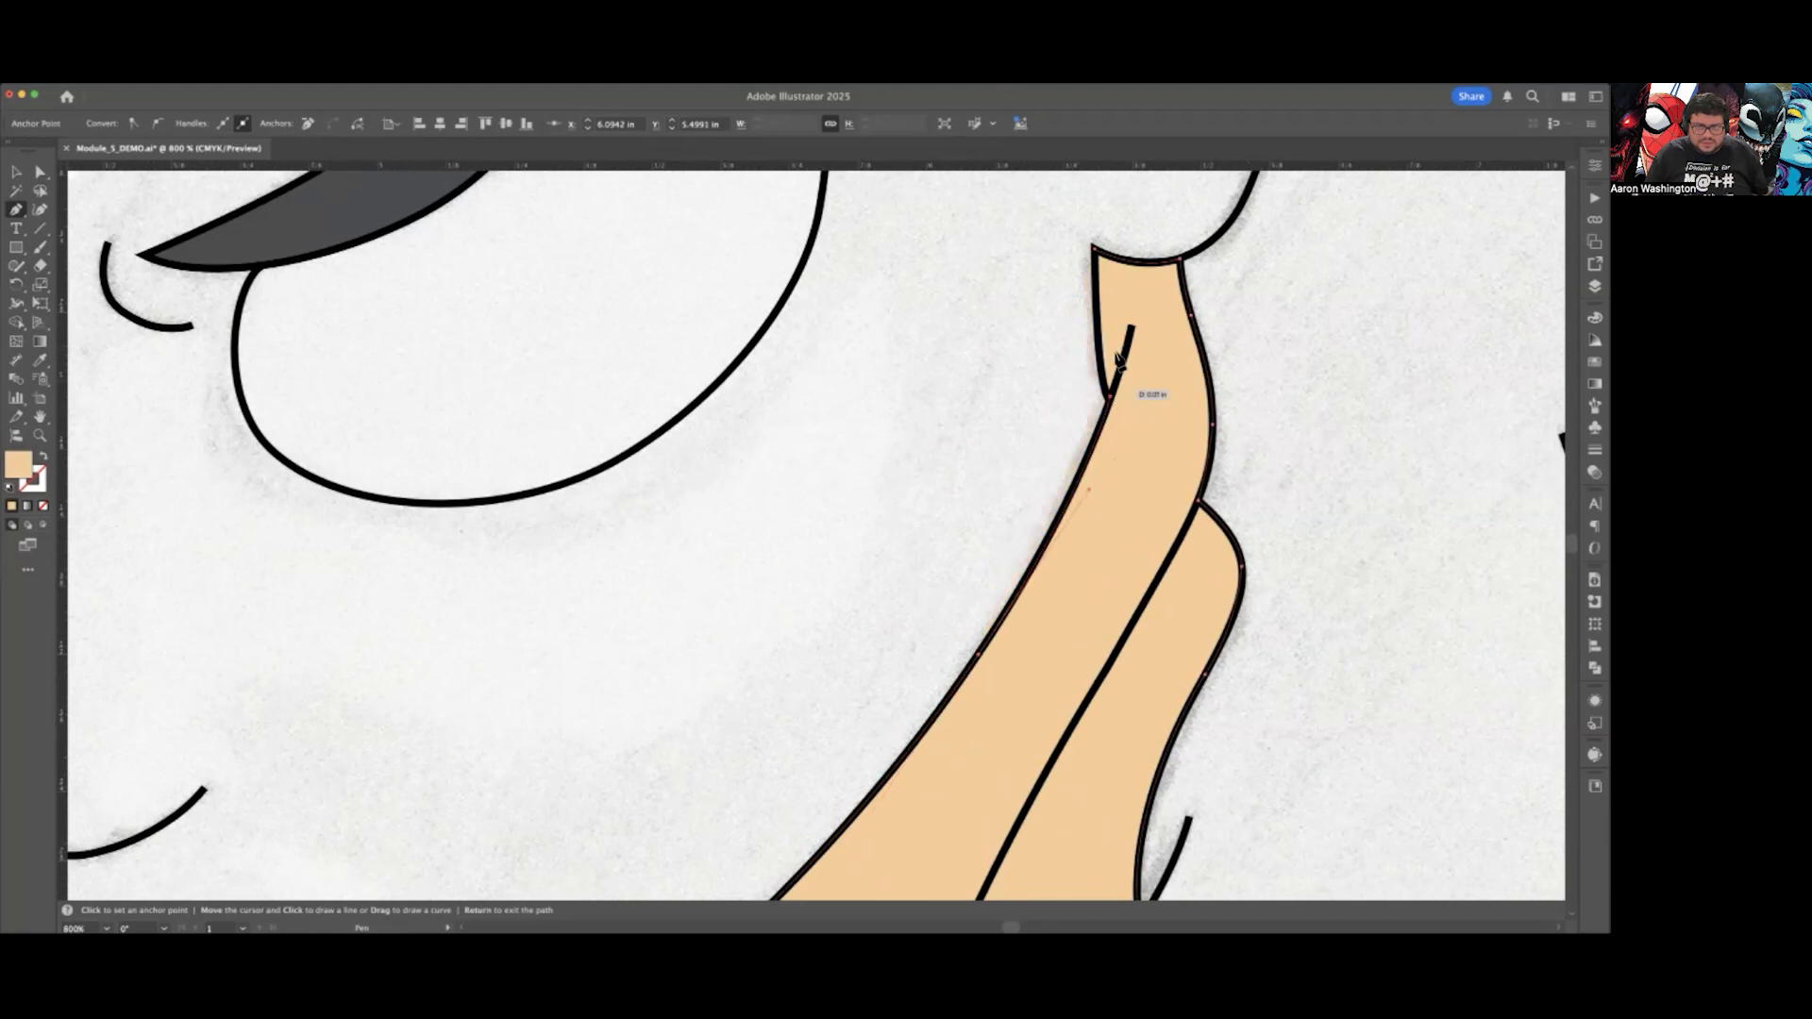
# Step: Close the path at its starting anchor under the earlobe, curve the last segment along the short line, and deselect the shape
pyautogui.click(1095, 248)
pyautogui.scroll(4, 1097, 221)
pyautogui.moveTo(1073, 219); pyautogui.dragTo(1095, 276)
pyautogui.keyDown('super'); pyautogui.click(1196, 457); pyautogui.keyUp('super')
pyautogui.scroll(-4, 1189, 449)
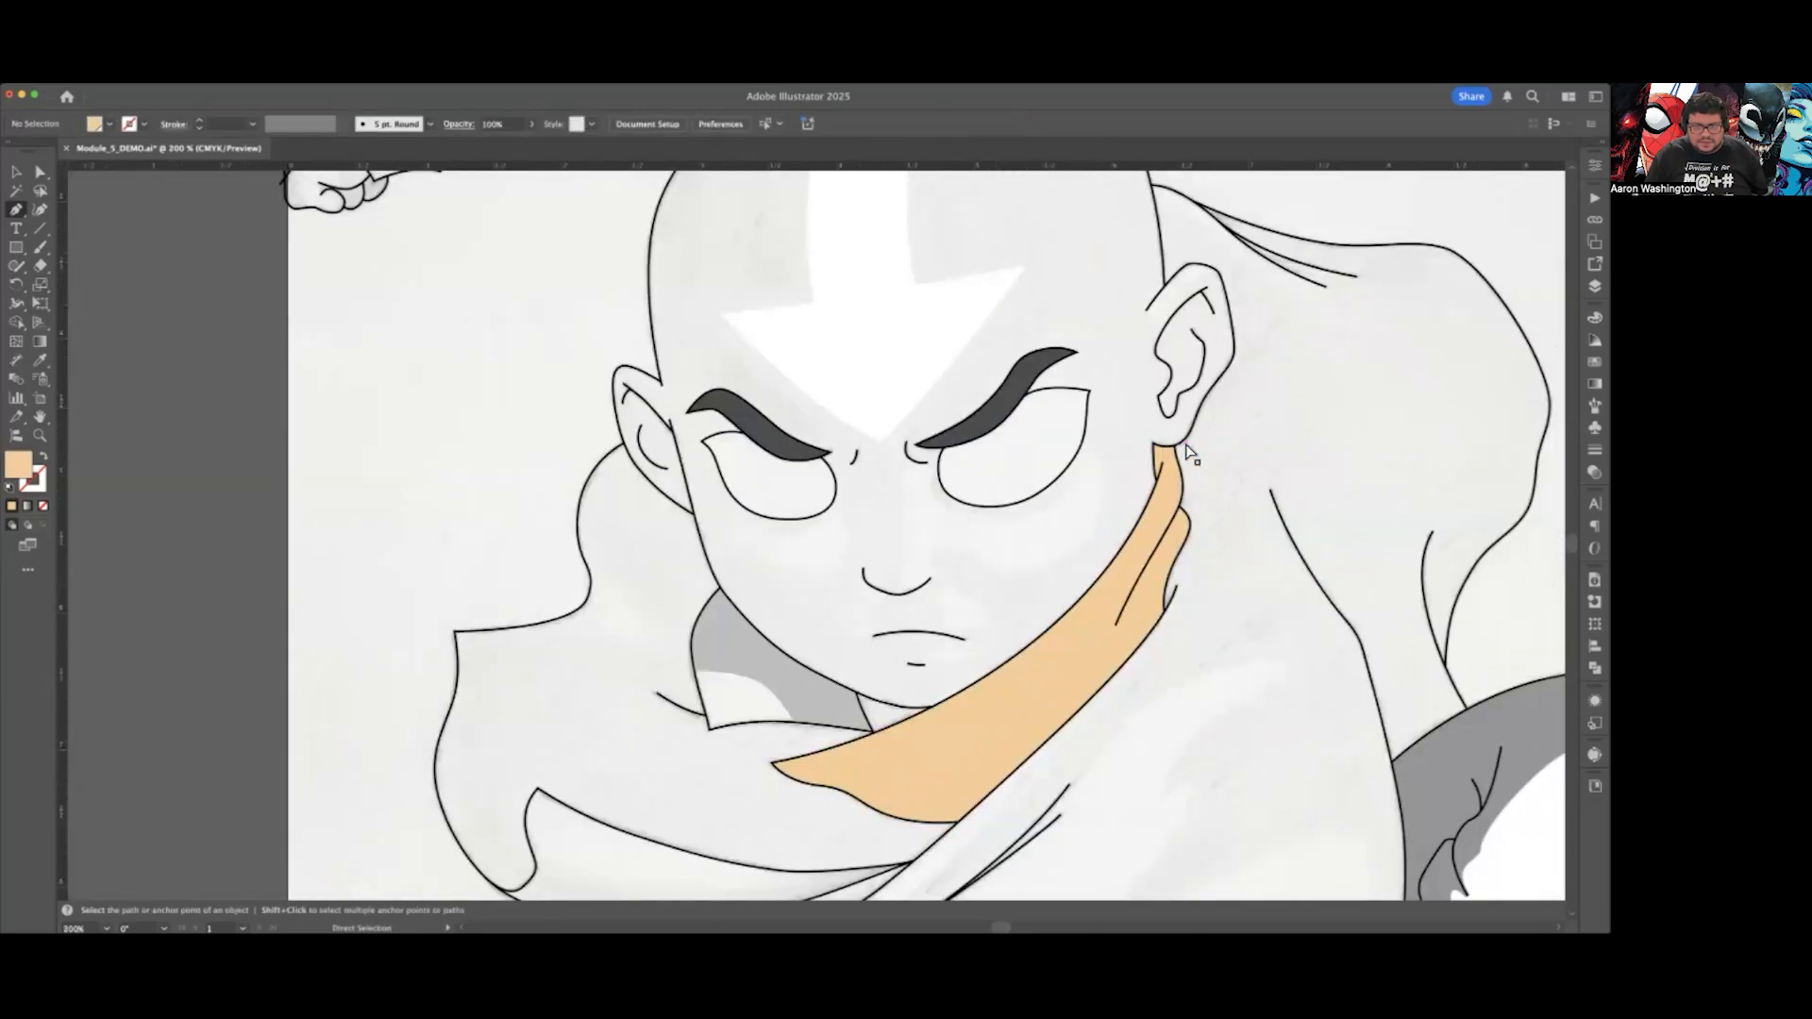
# Step: Move the finished skin shape away from its outline with the Selection tool and undo both moves
pyautogui.hscroll(2, 1189, 453)
pyautogui.click(14, 170)
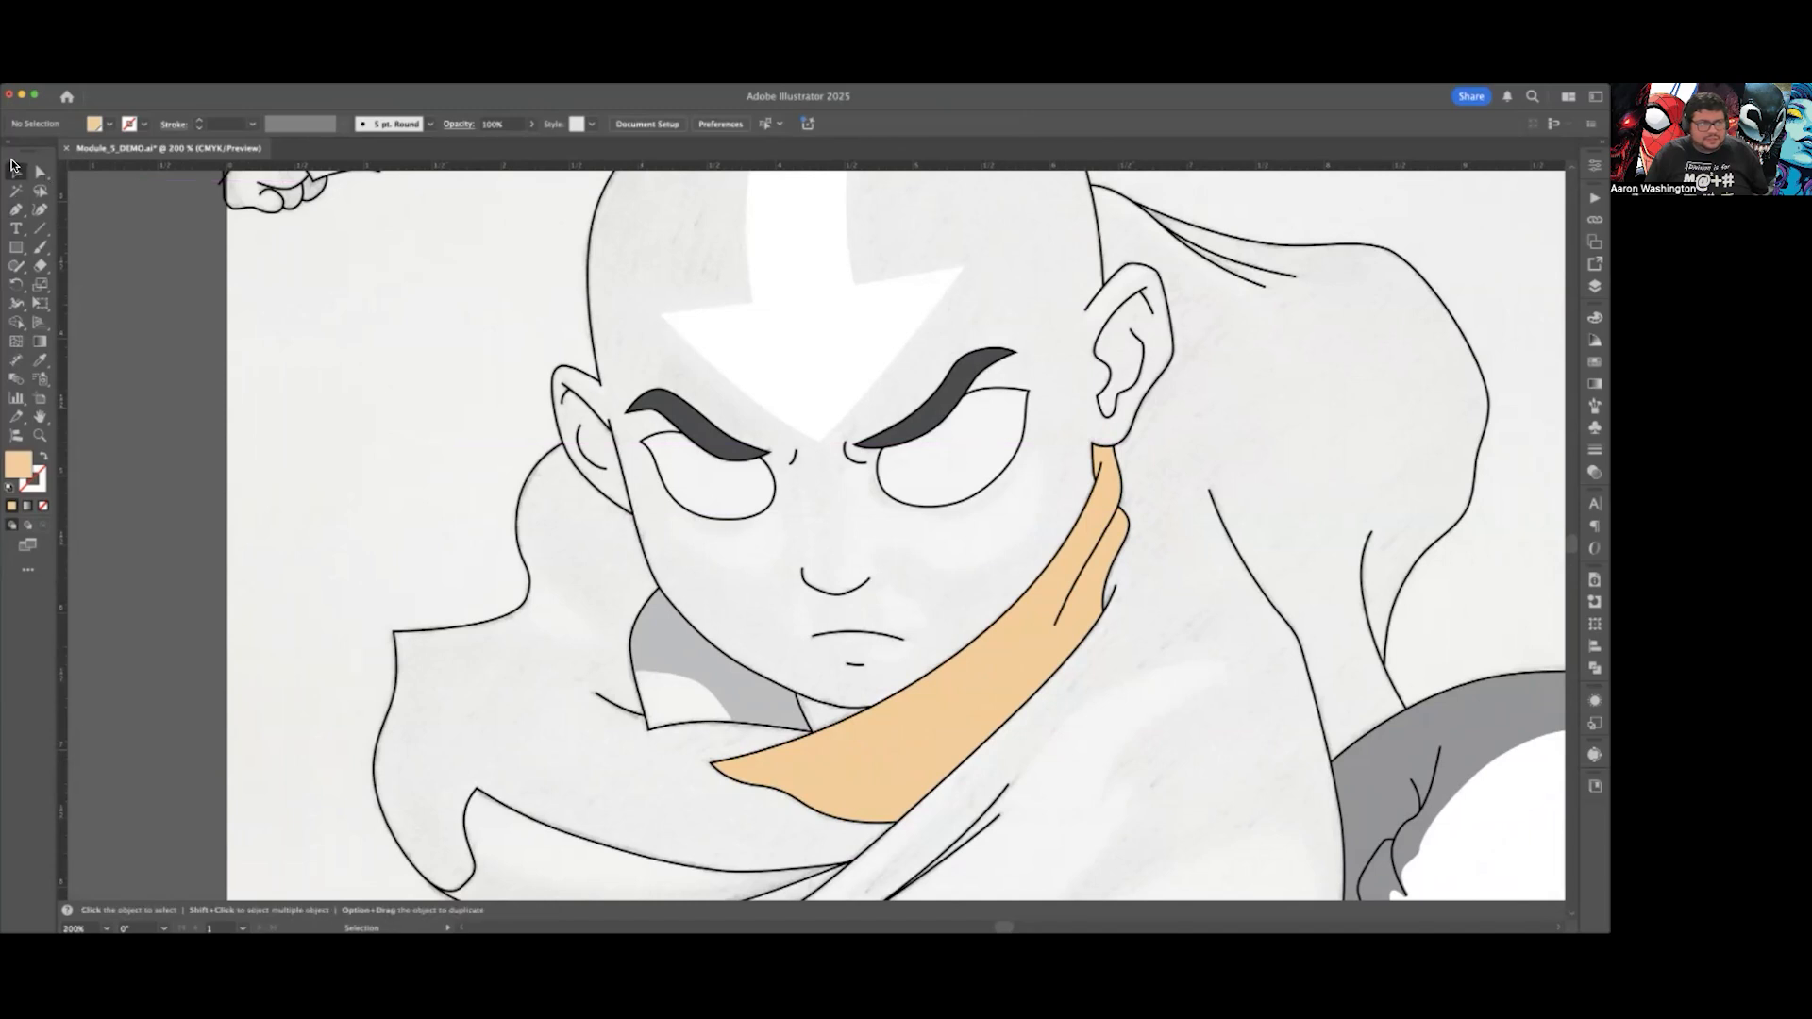
pyautogui.moveTo(938, 688); pyautogui.dragTo(1150, 721)
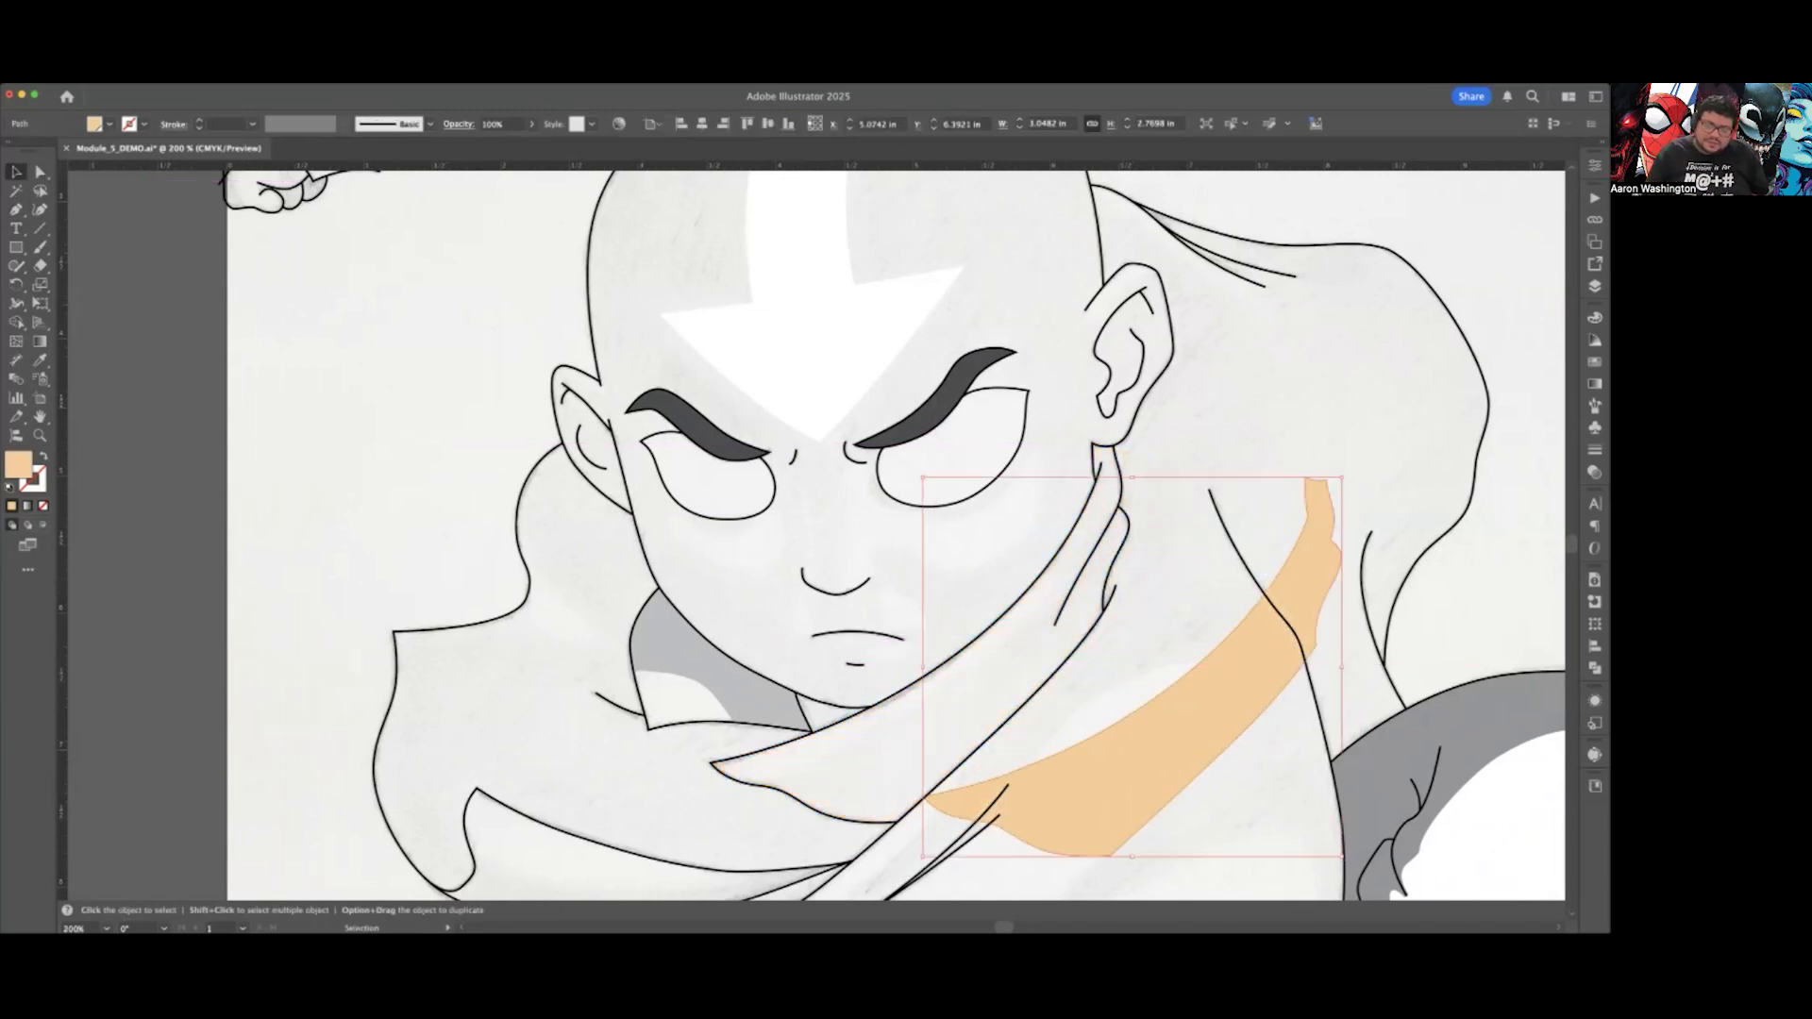
pyautogui.moveTo(1191, 779); pyautogui.dragTo(1102, 543)
pyautogui.press('a')
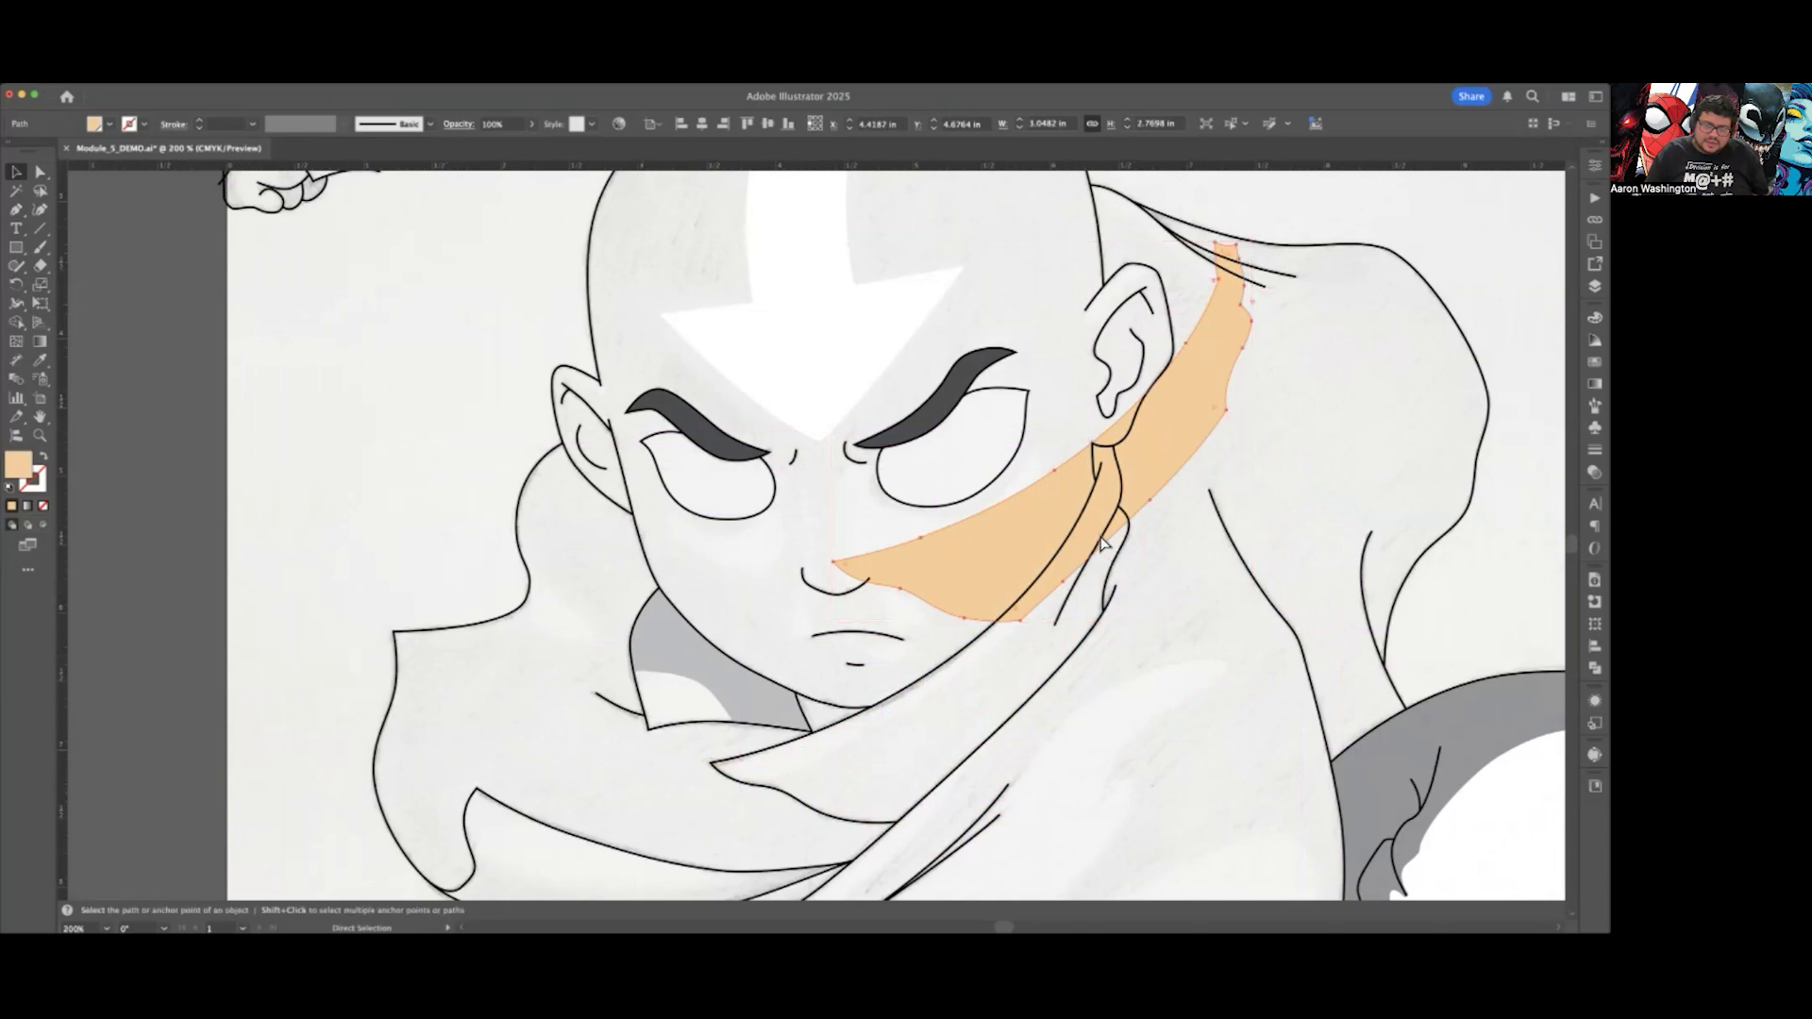
pyautogui.press('super+z')
pyautogui.press('super+z')
# Step: Examine how the filled skin shape fits the line art below the ear, up close and in the wider drawing
pyautogui.click(1160, 657)
pyautogui.scroll(1, 1084, 586)
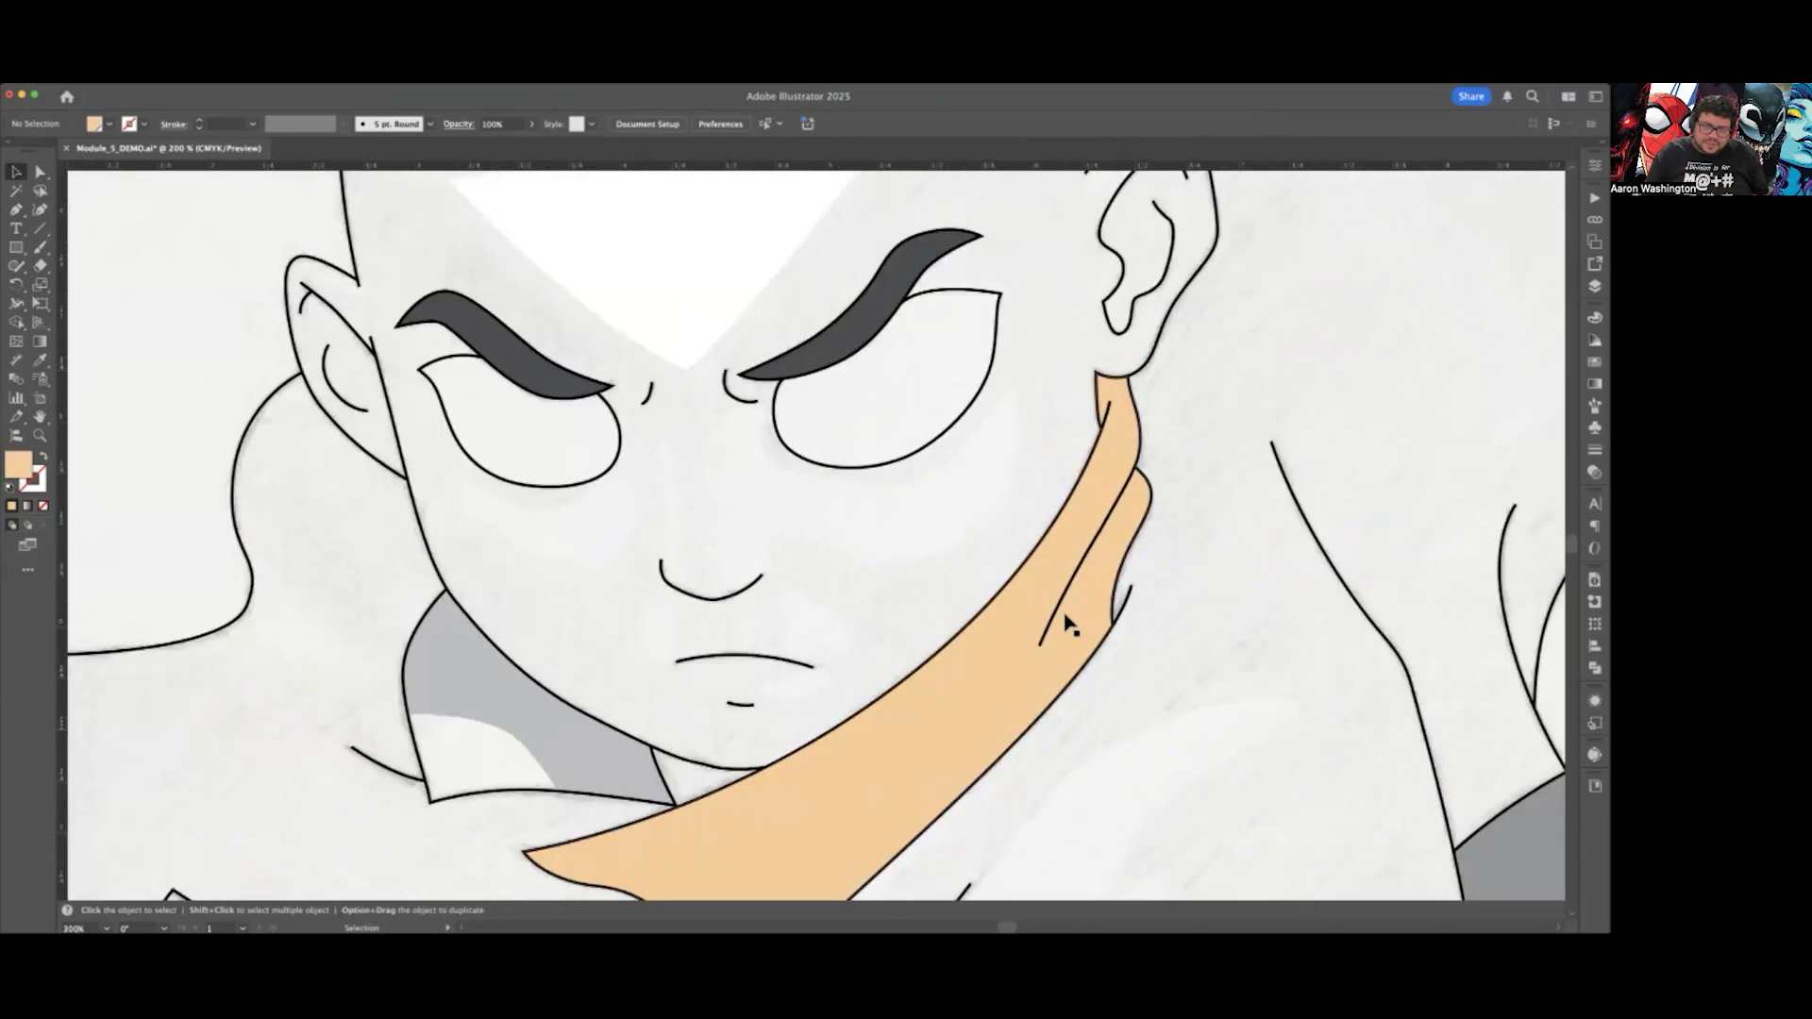
pyautogui.click(1067, 624)
pyautogui.scroll(-1, 1067, 624)
pyautogui.scroll(3, 1055, 598)
pyautogui.scroll(-1, 1079, 497)
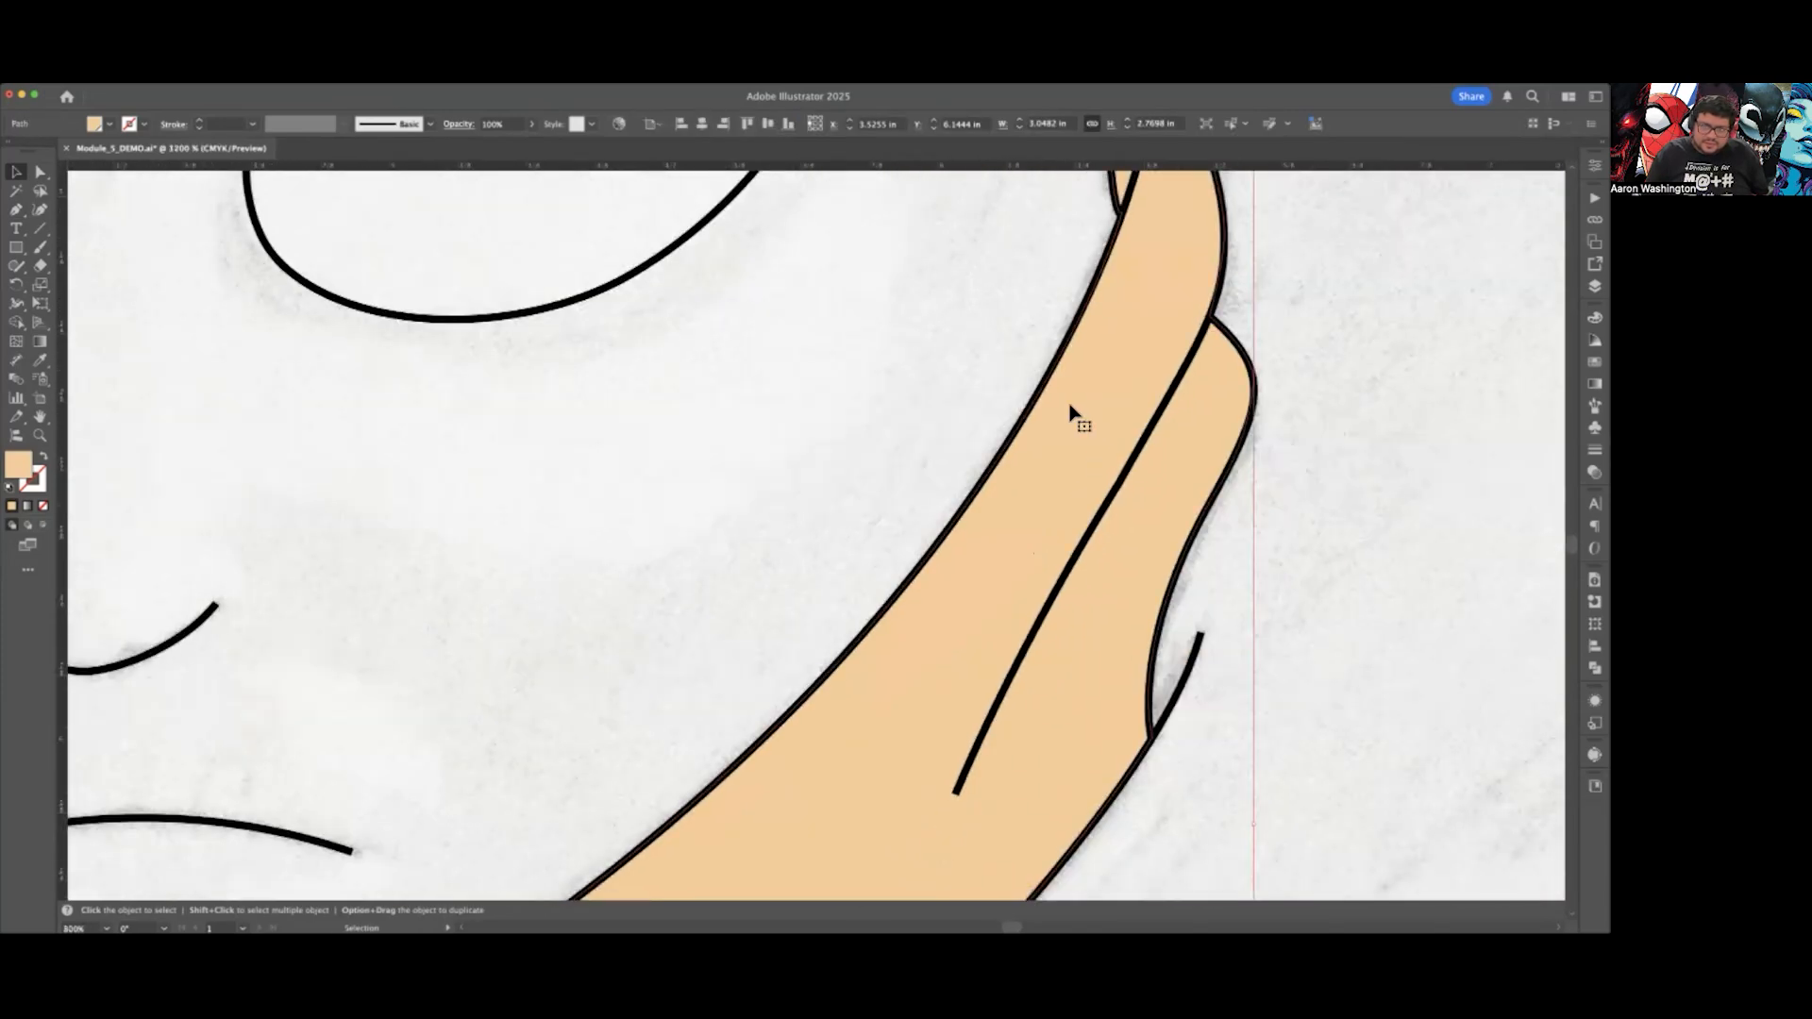
pyautogui.scroll(1, 1003, 456)
pyautogui.scroll(-3, 1003, 457)
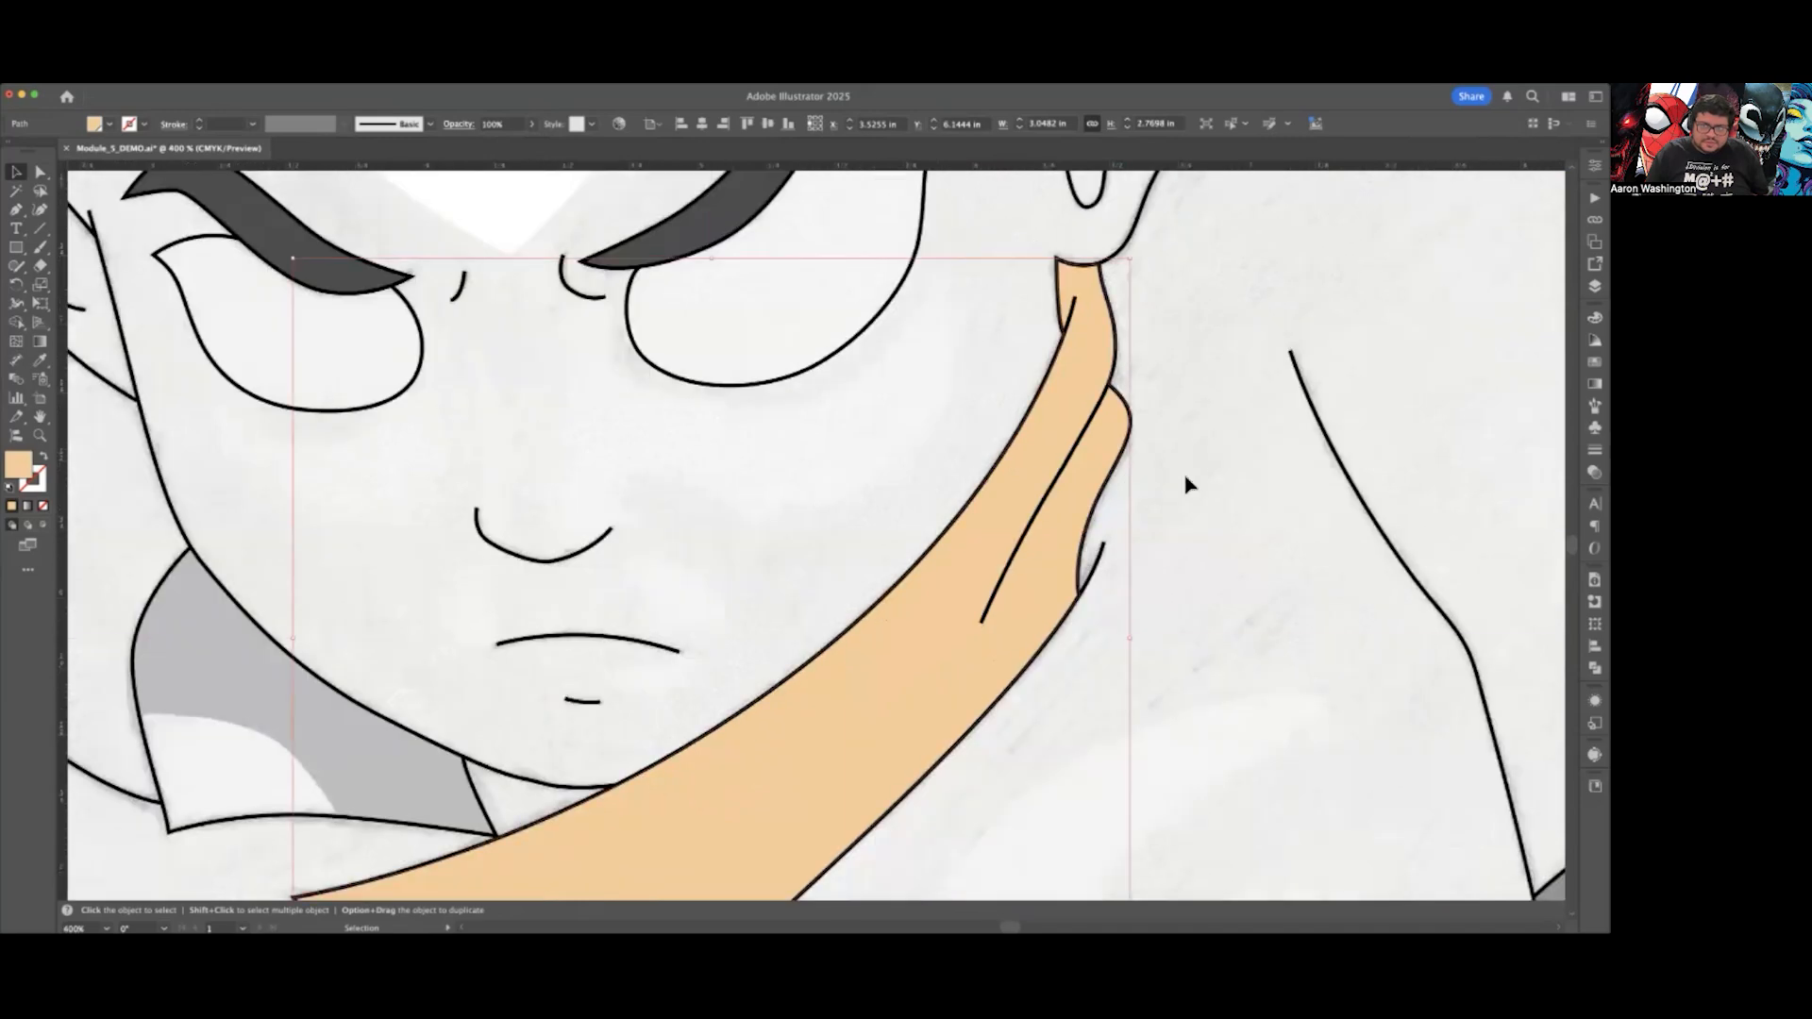
pyautogui.click(1187, 484)
pyautogui.scroll(-1, 1185, 505)
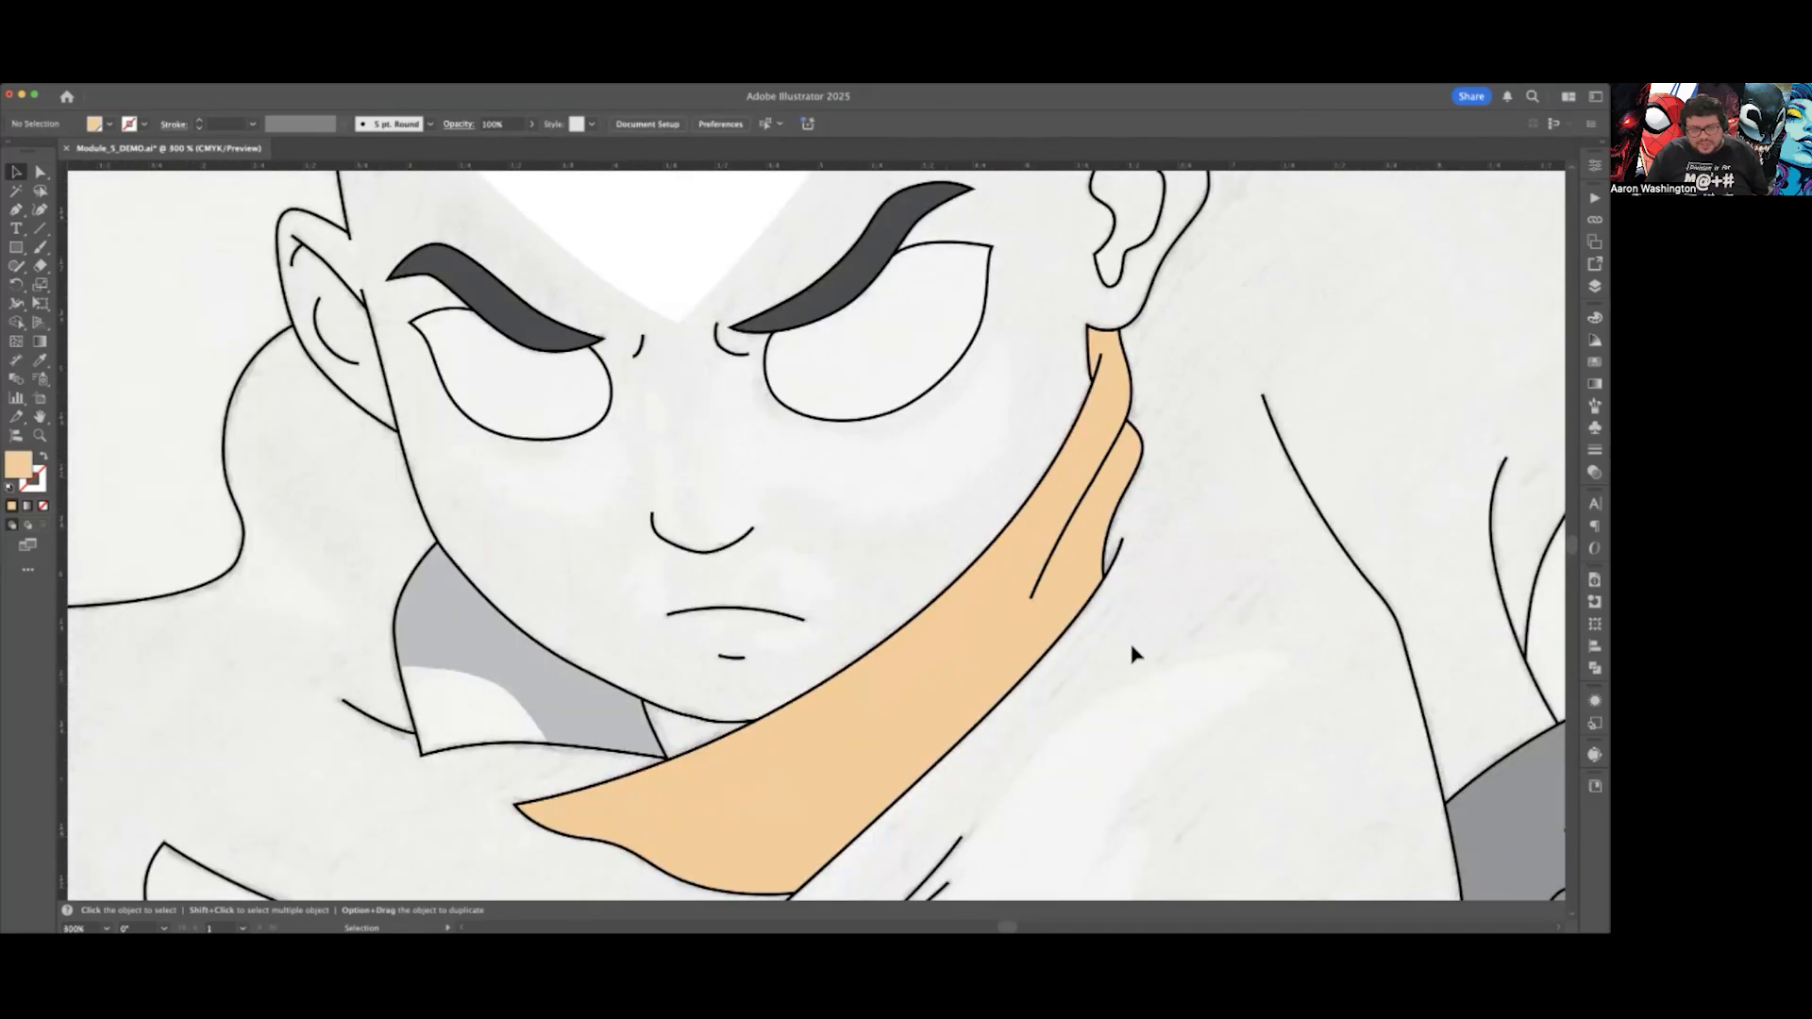
pyautogui.scroll(-4, 1132, 654)
pyautogui.hscroll(2, 1138, 651)
pyautogui.scroll(-2, 990, 630)
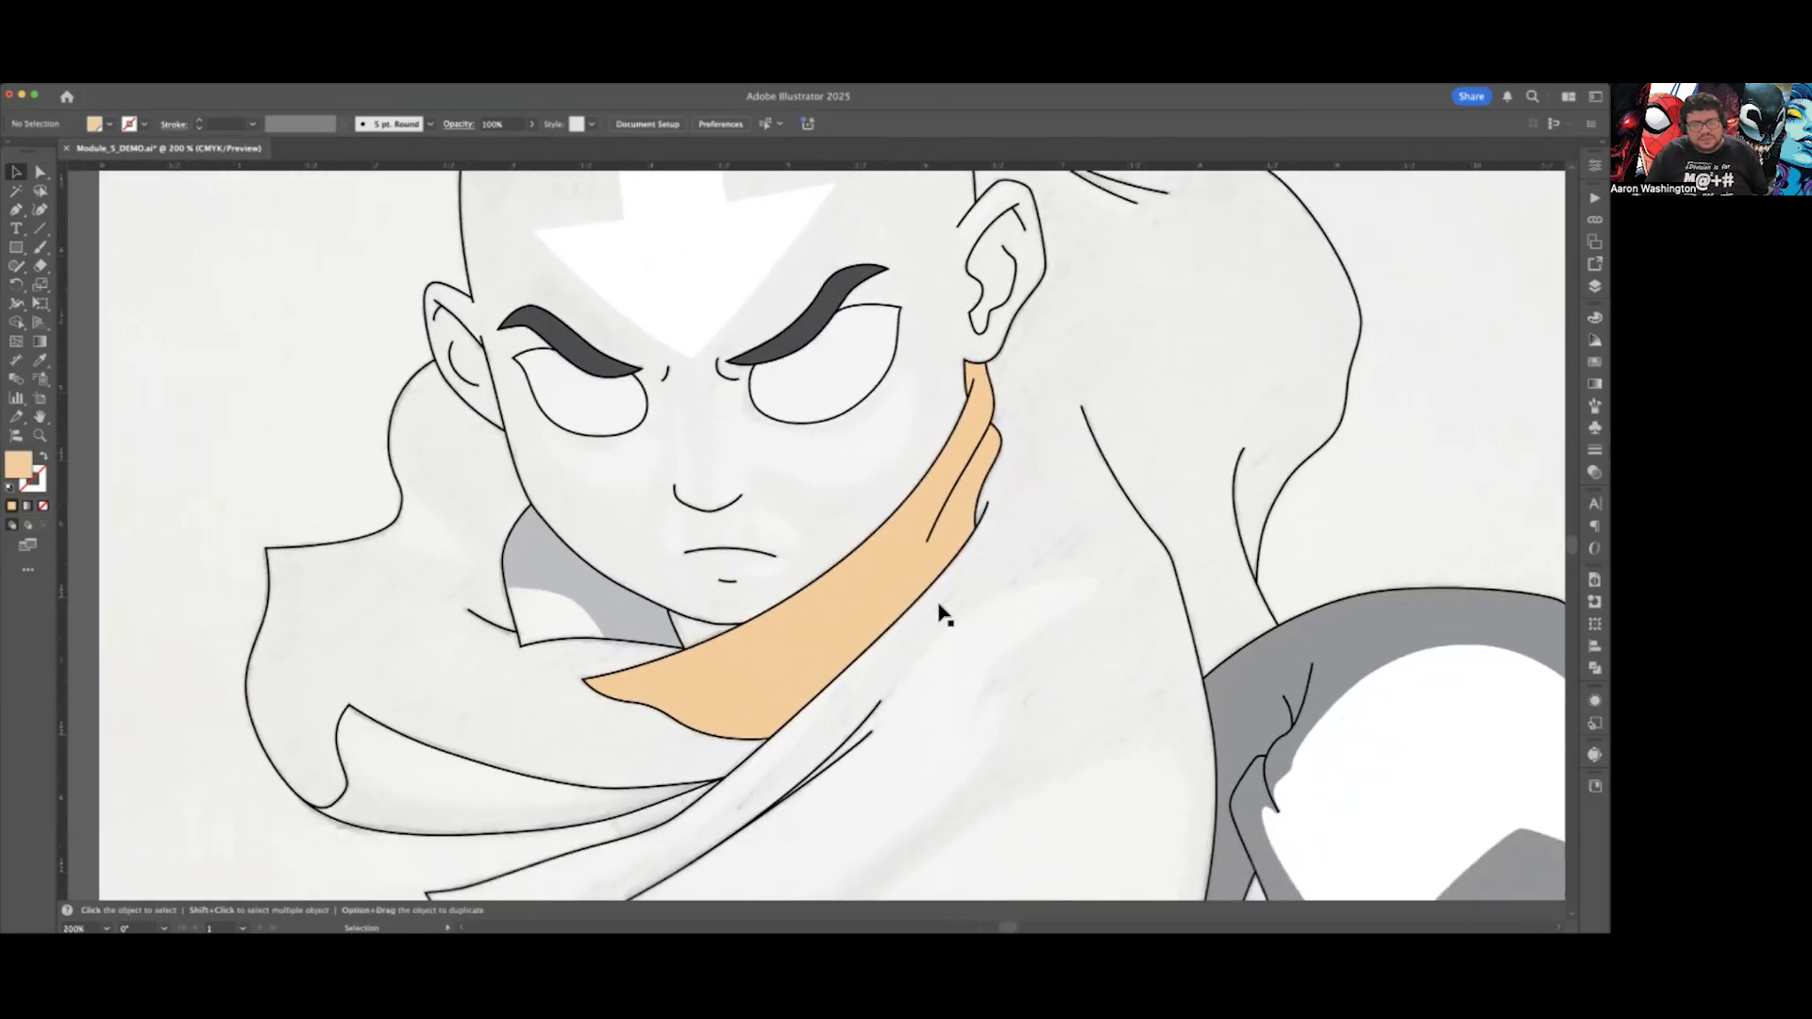
# Step: Select the filled skin shape under the jaw, swap its fill and stroke to leave it unfilled, and deselect it
pyautogui.click(846, 572)
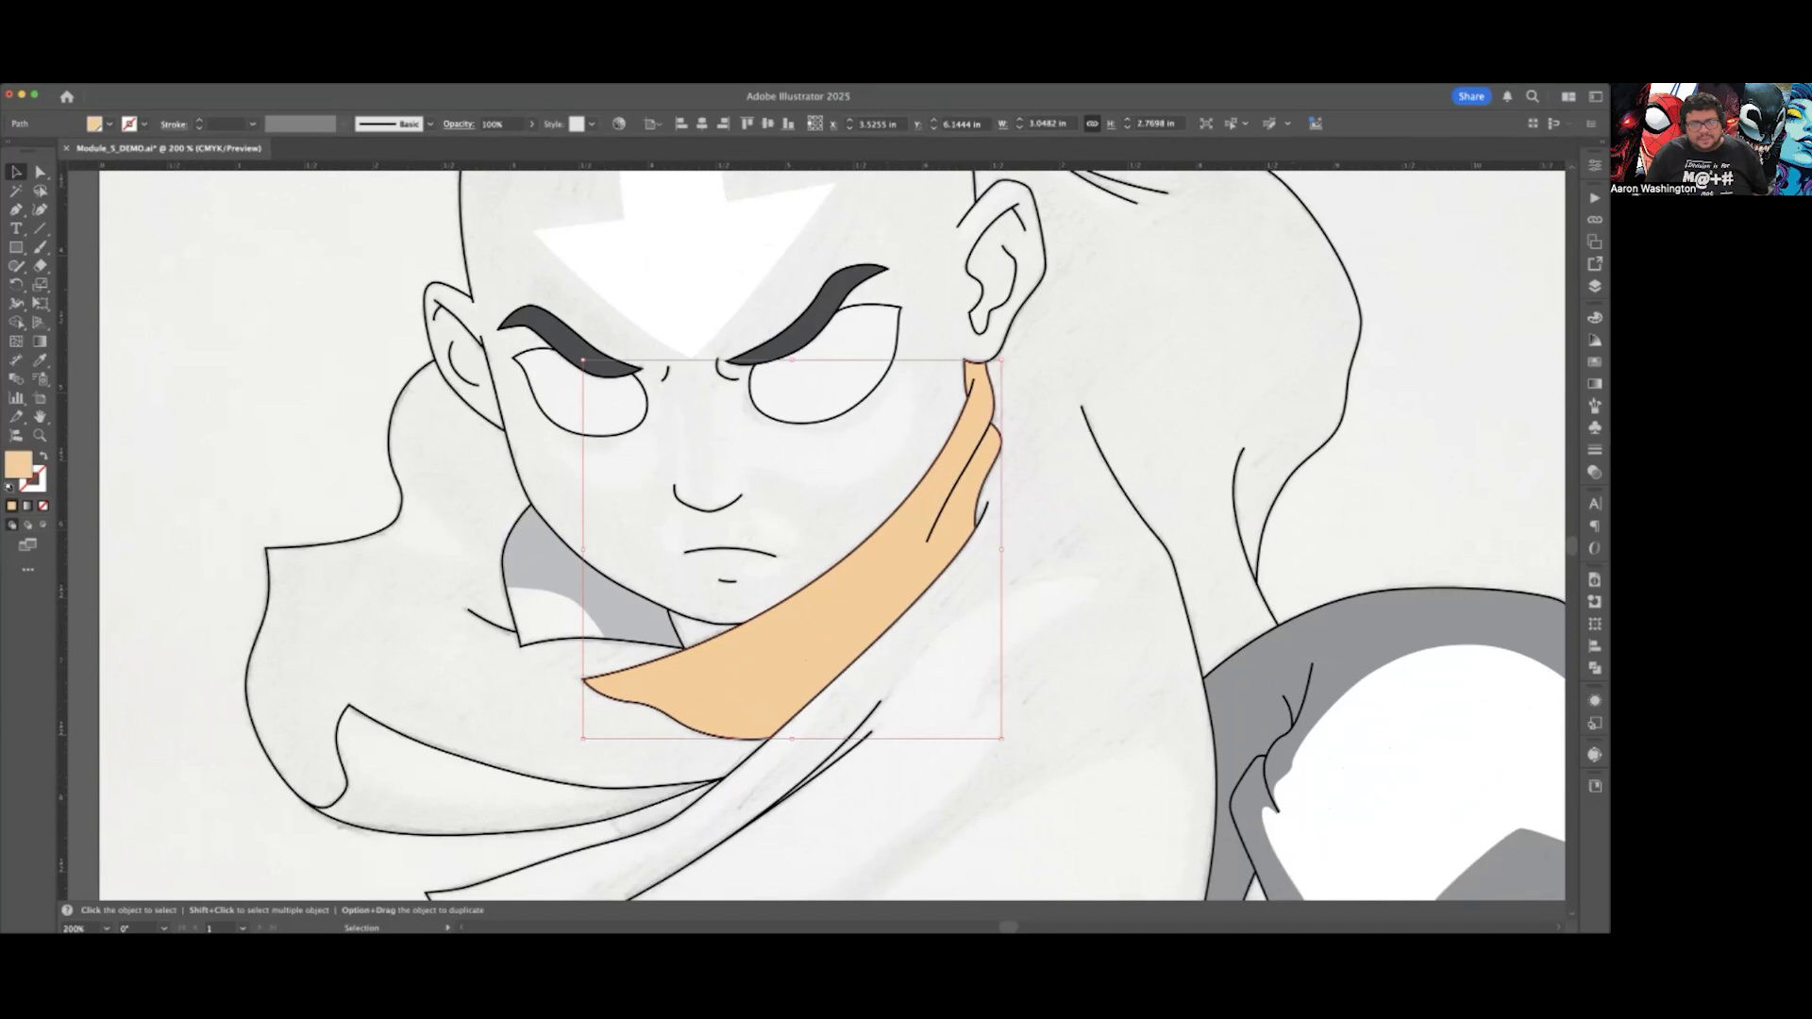
pyautogui.click(48, 459)
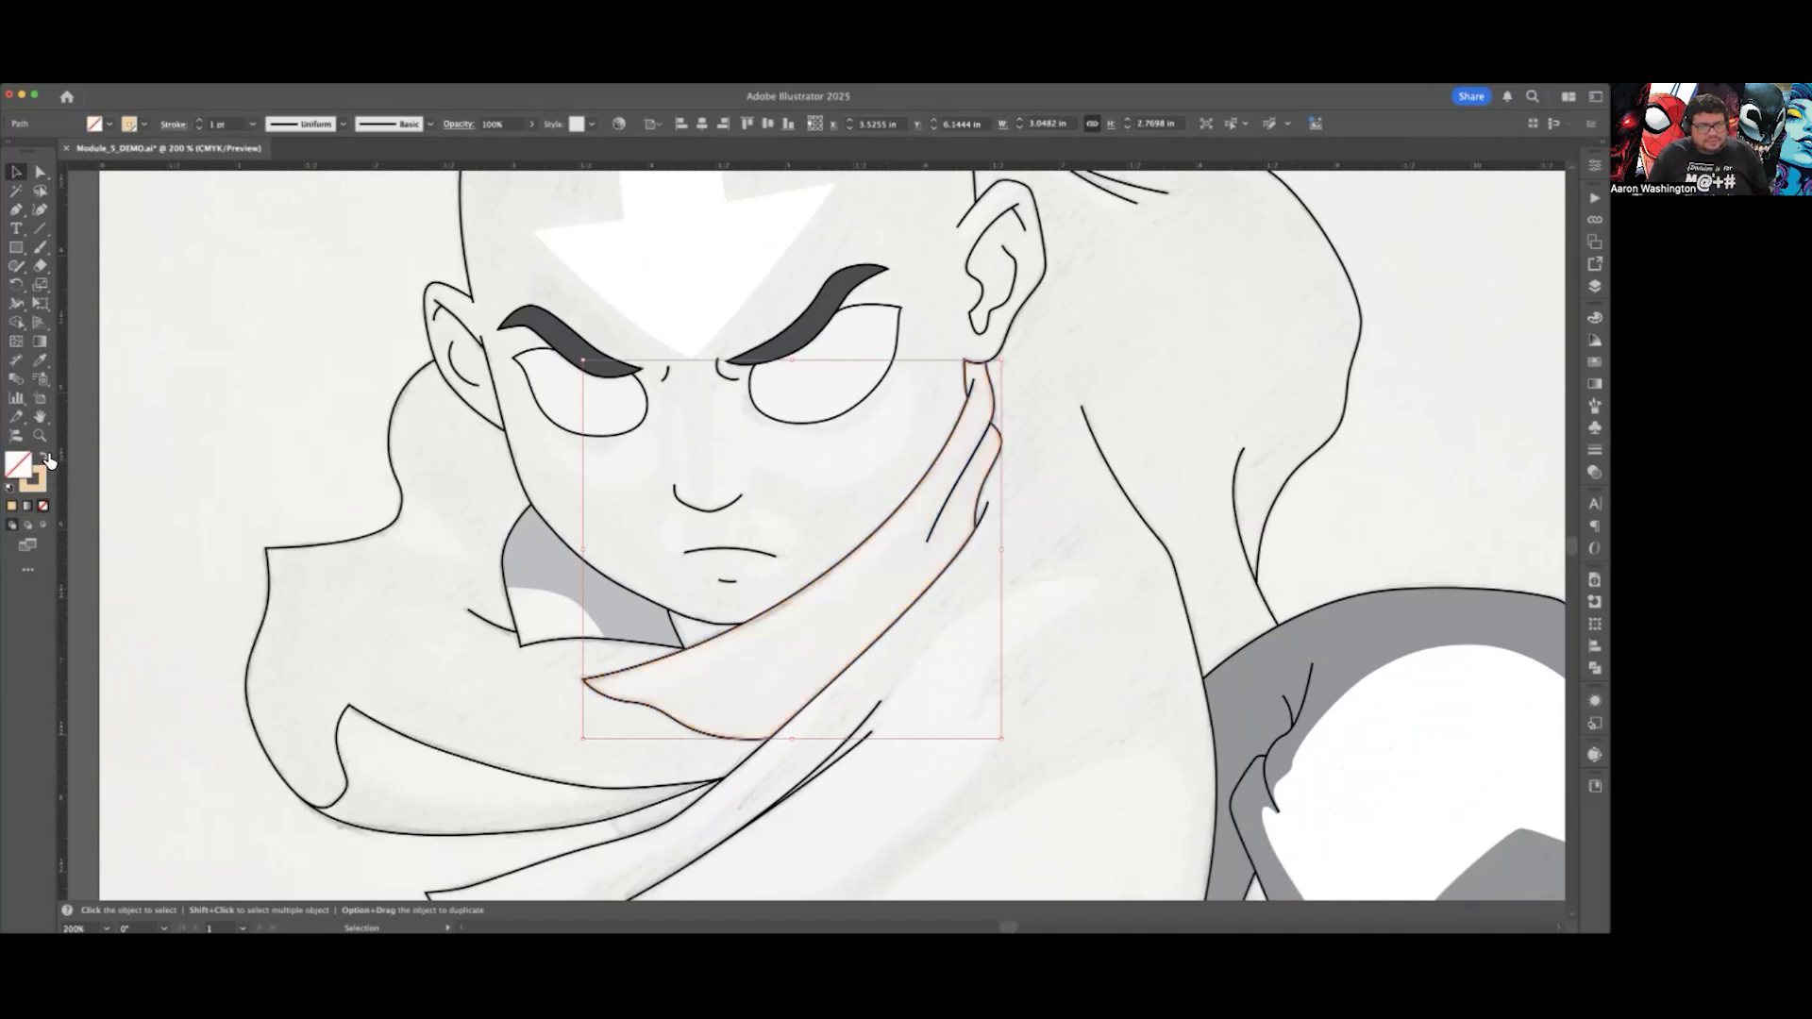
pyautogui.click(47, 460)
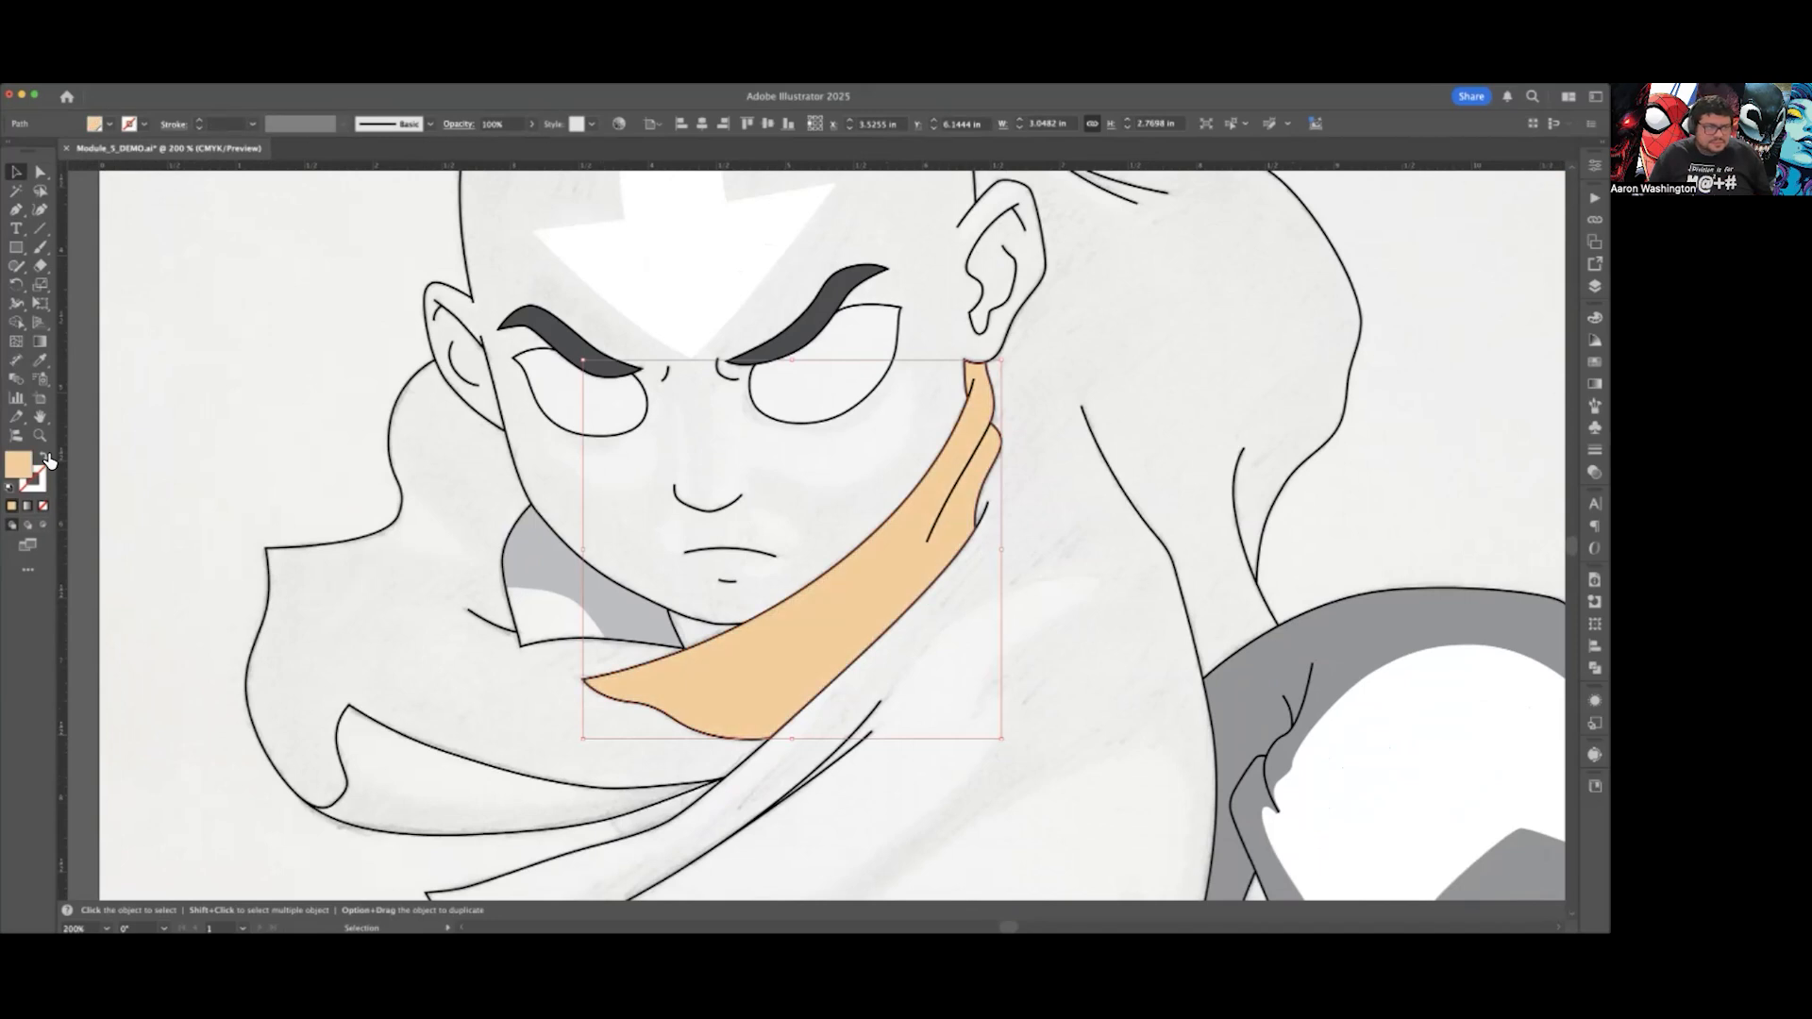
pyautogui.click(47, 460)
pyautogui.click(1027, 667)
pyautogui.scroll(2, 818, 648)
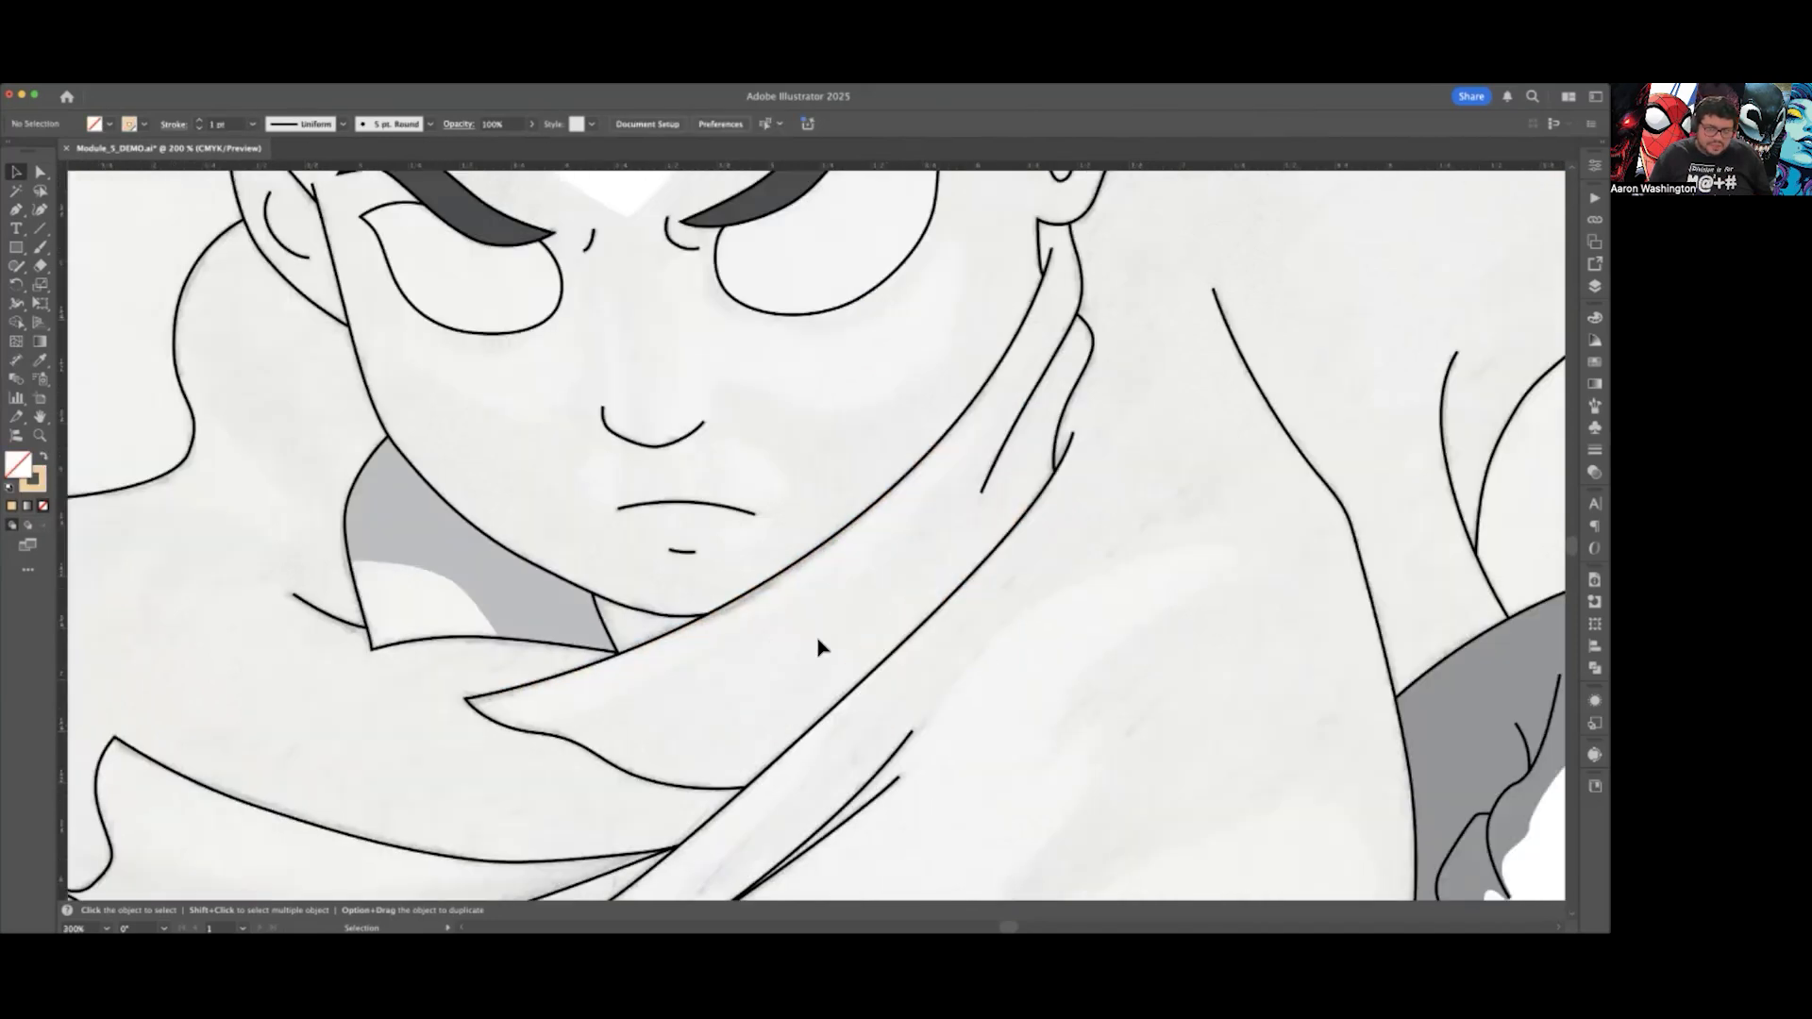
# Step: Examine the line art along the jaw and neck with the Pen tool ready, up close and in the wider drawing
pyautogui.click(15, 209)
pyautogui.scroll(3, 1005, 390)
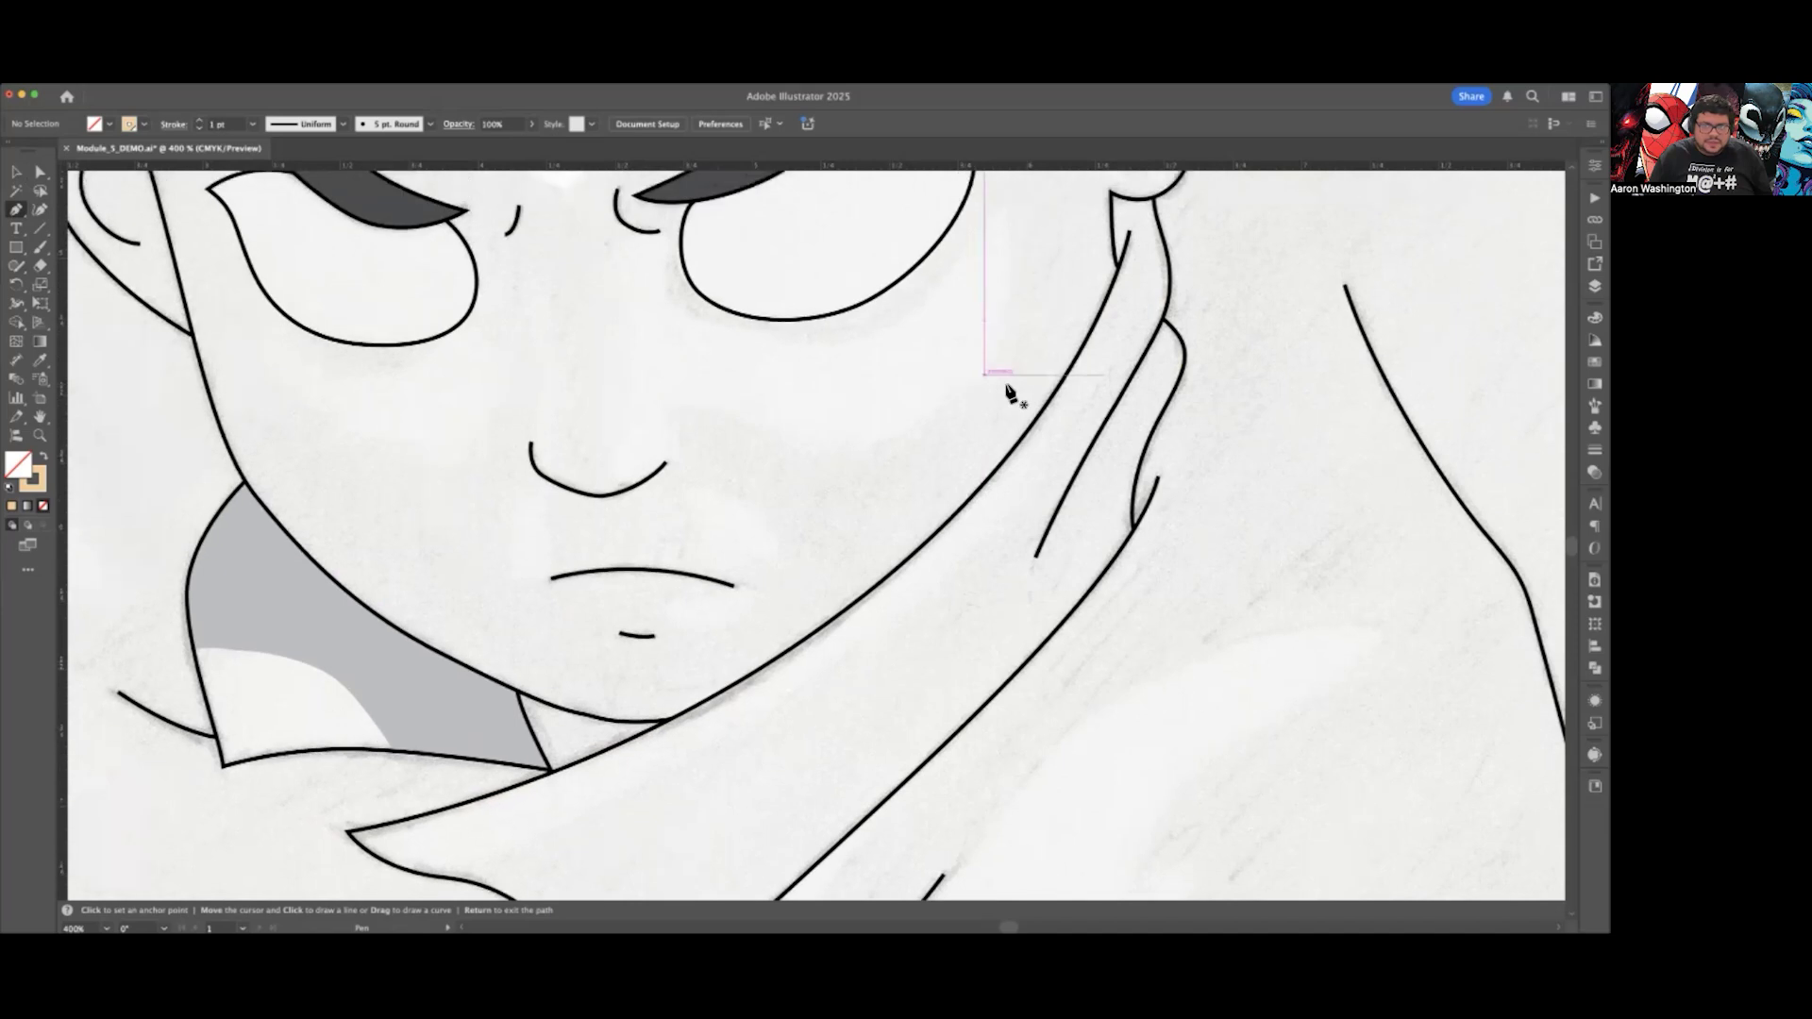
pyautogui.scroll(-3, 1111, 354)
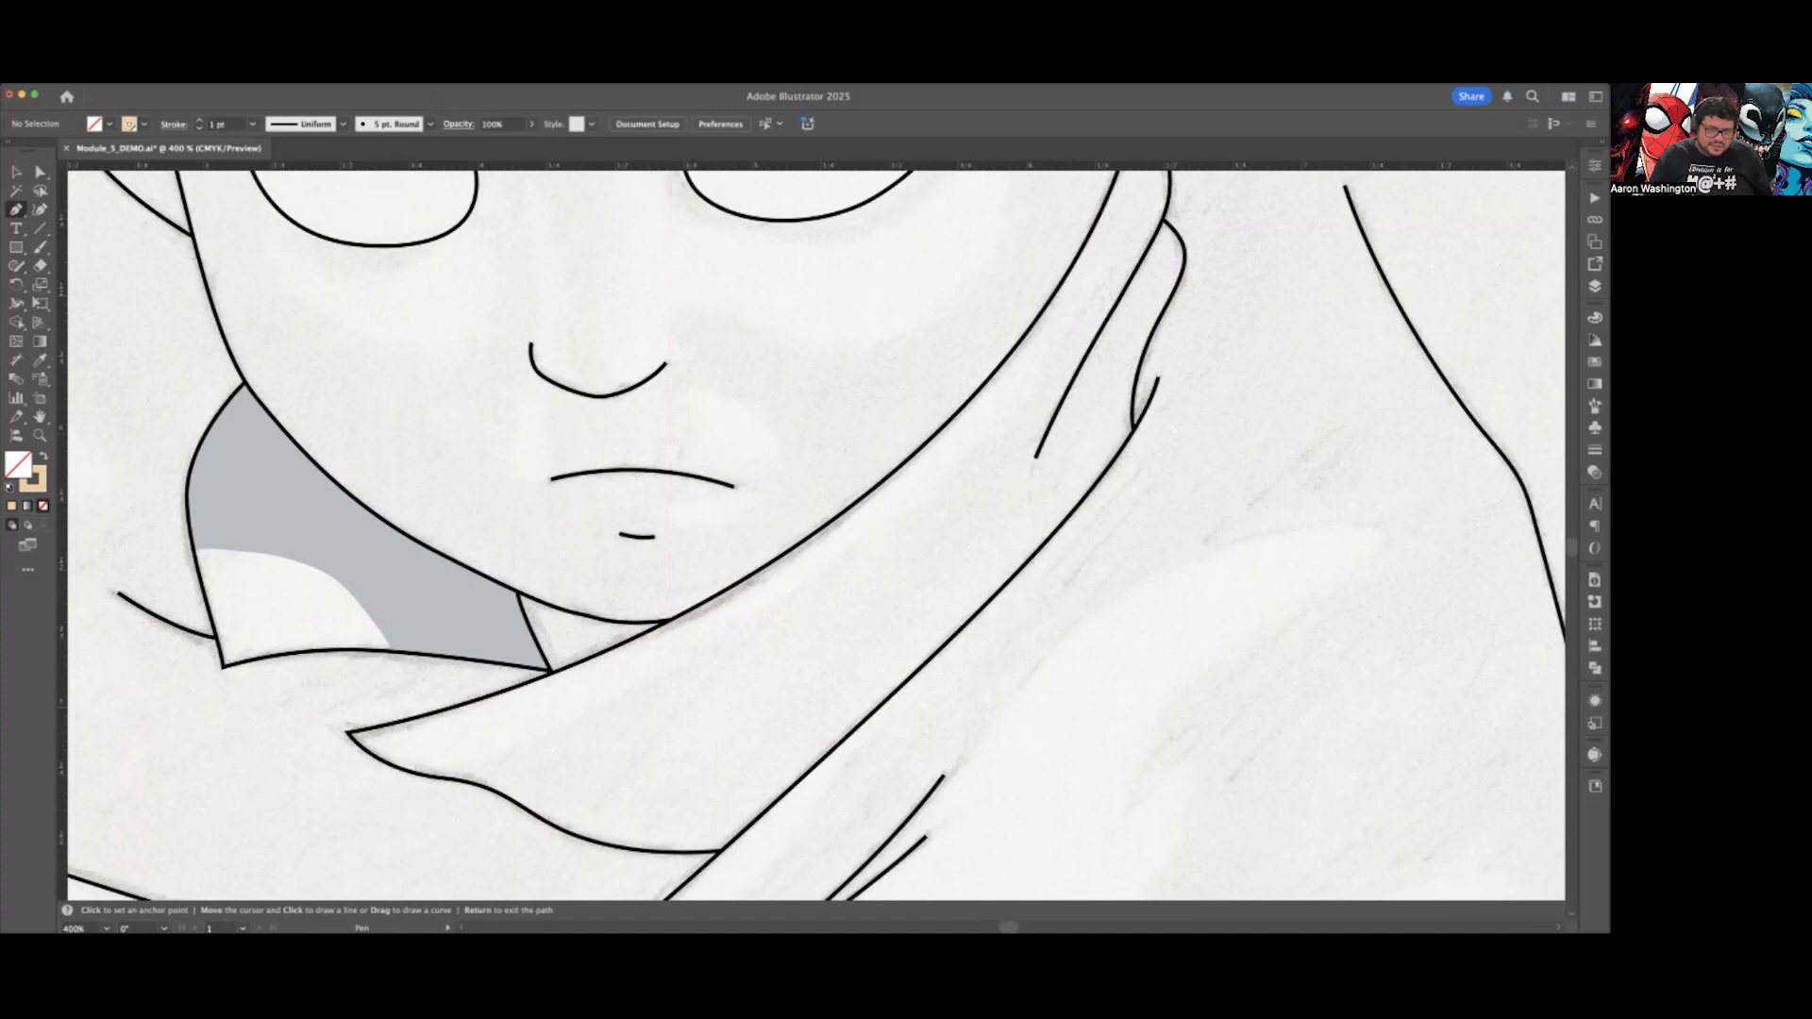
pyautogui.scroll(-2, 559, 730)
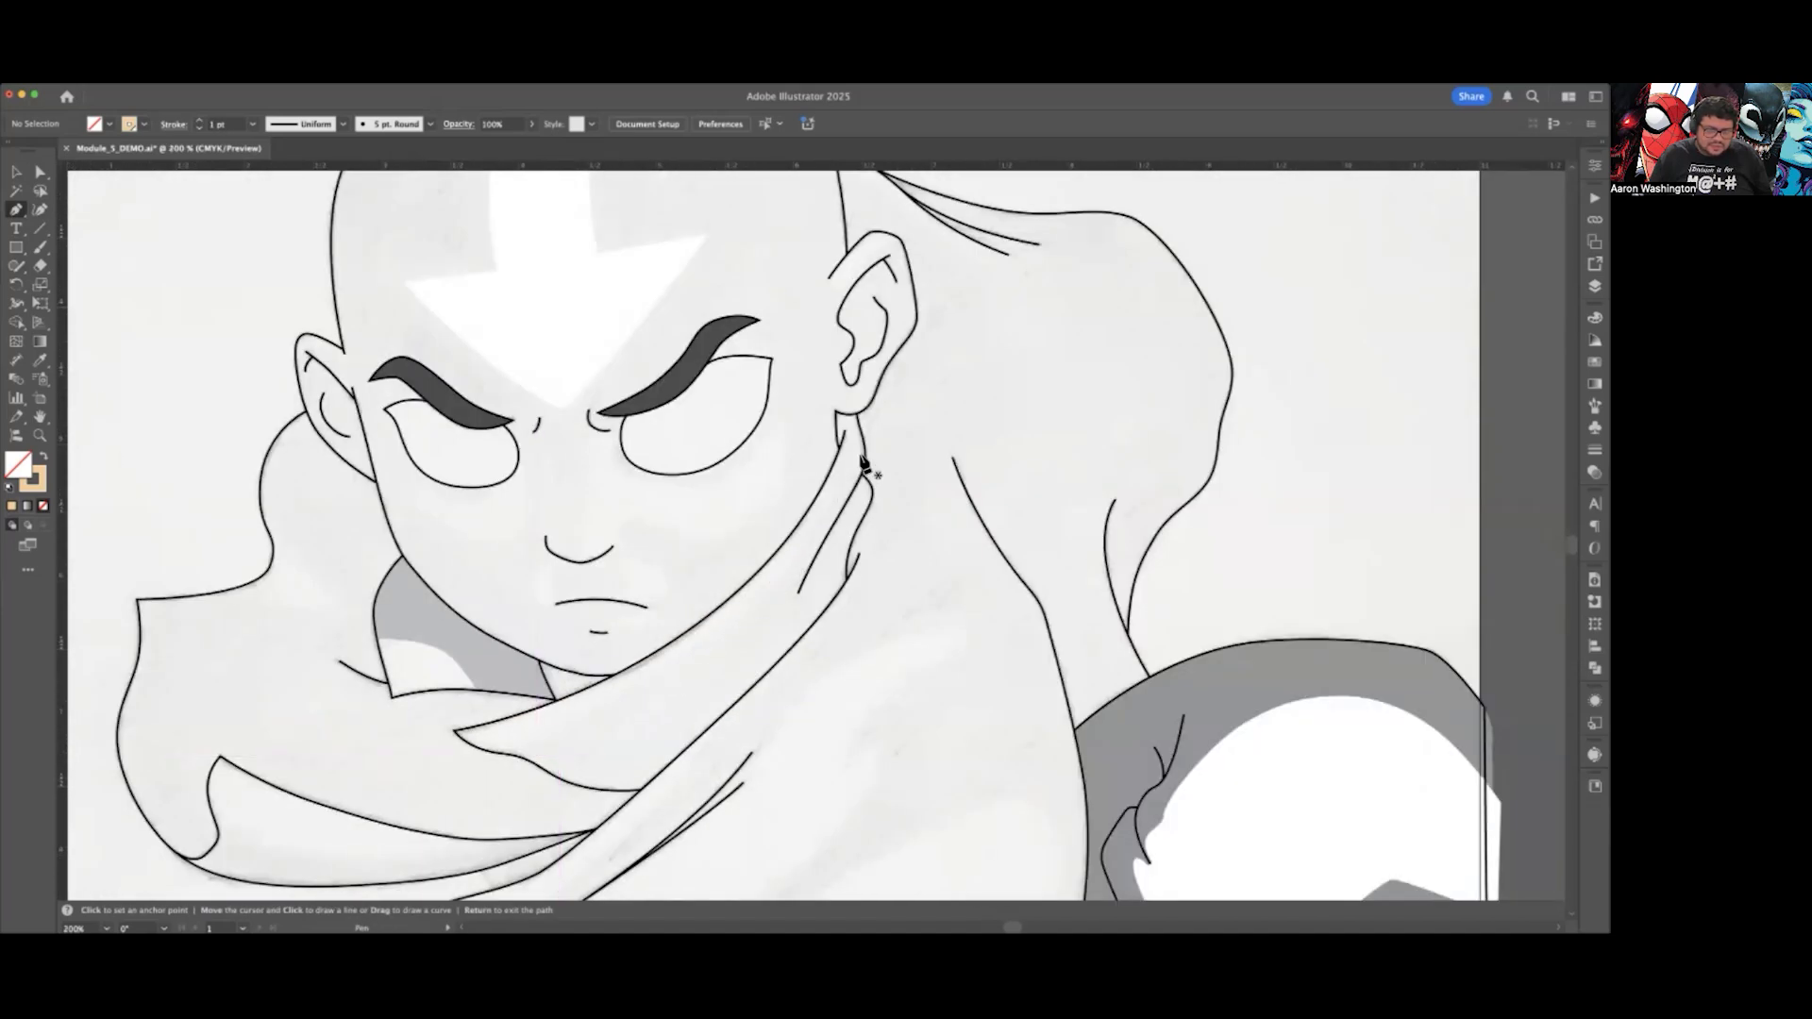
pyautogui.scroll(2, 783, 562)
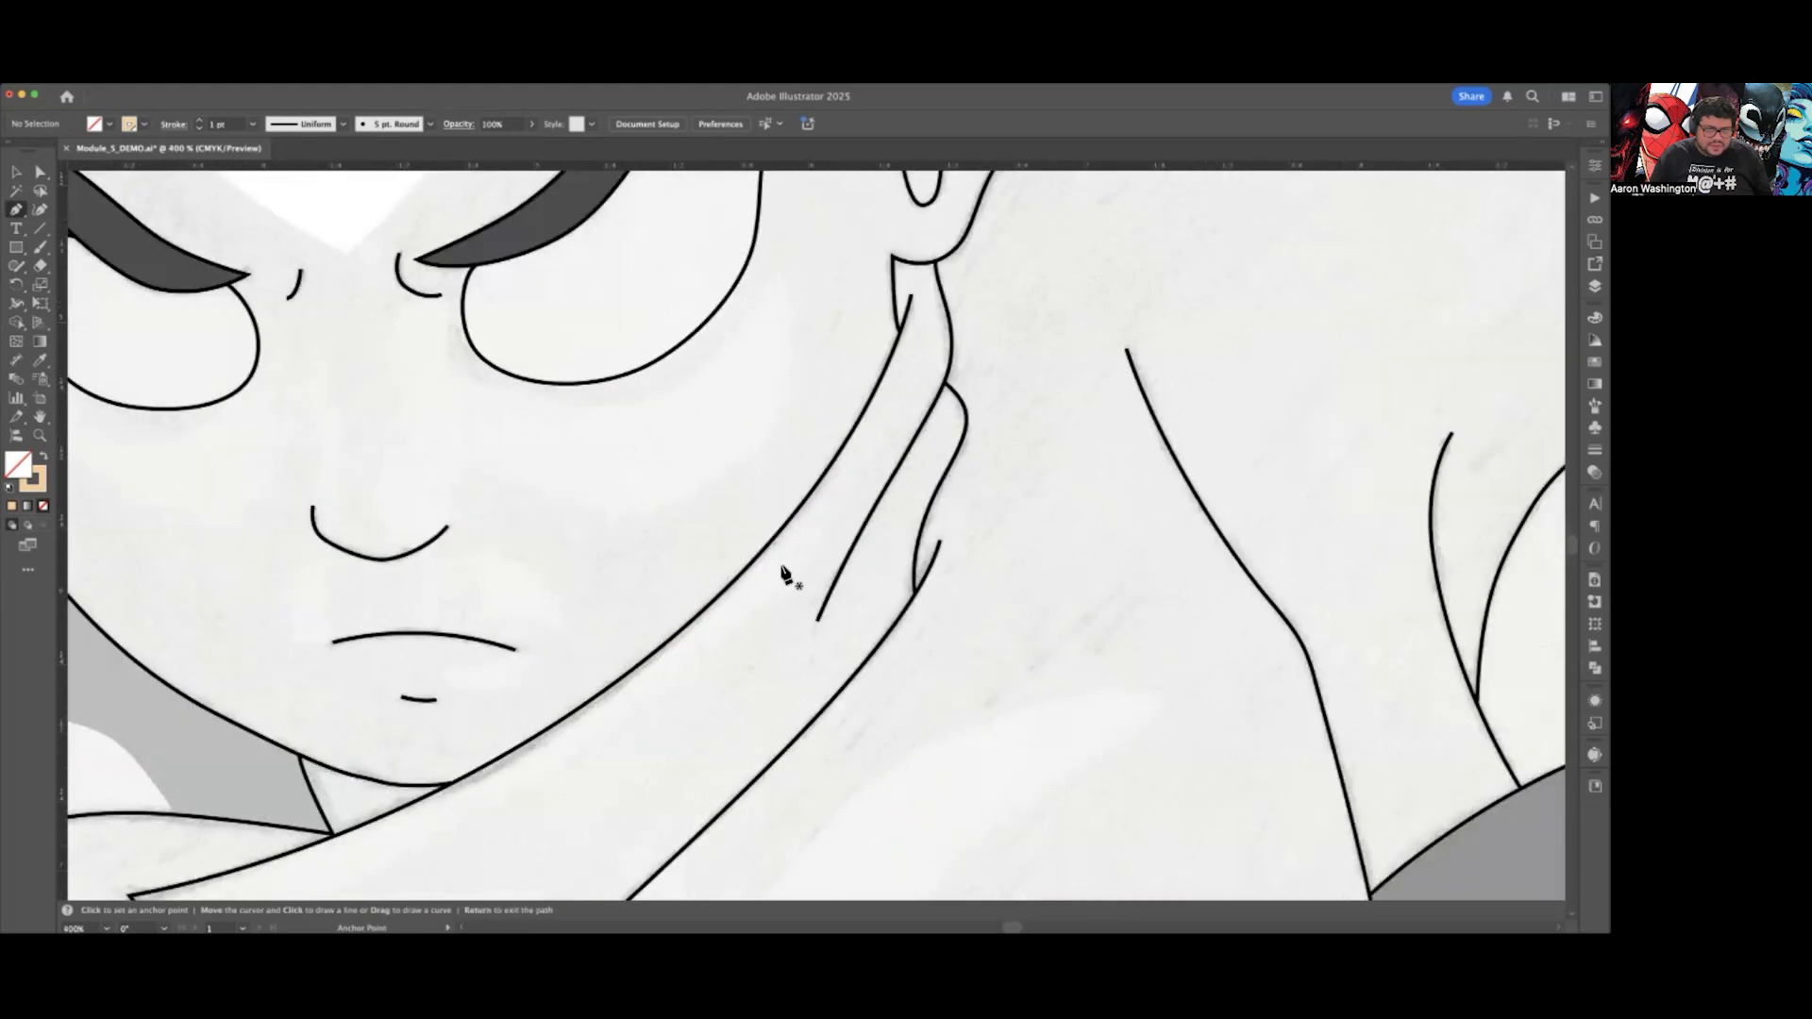
pyautogui.scroll(-1, 888, 477)
pyautogui.hscroll(-3, 891, 481)
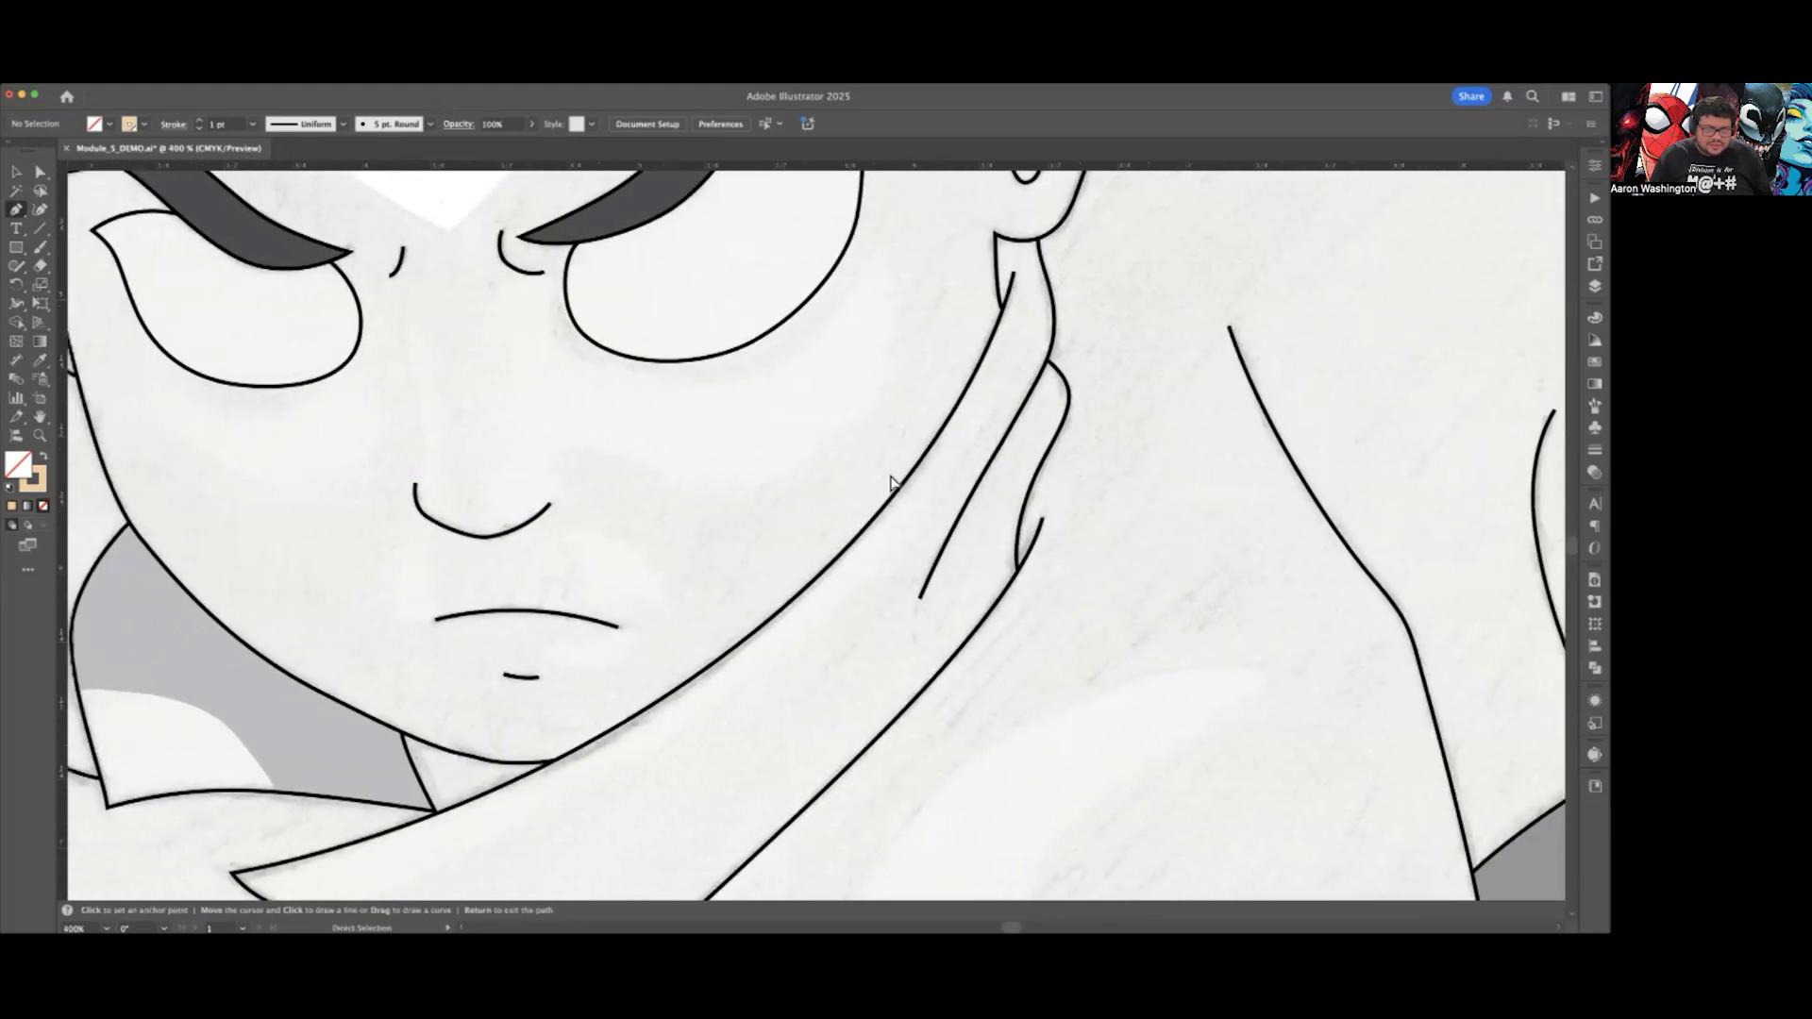
pyautogui.scroll(-2, 944, 424)
pyautogui.scroll(-2, 939, 449)
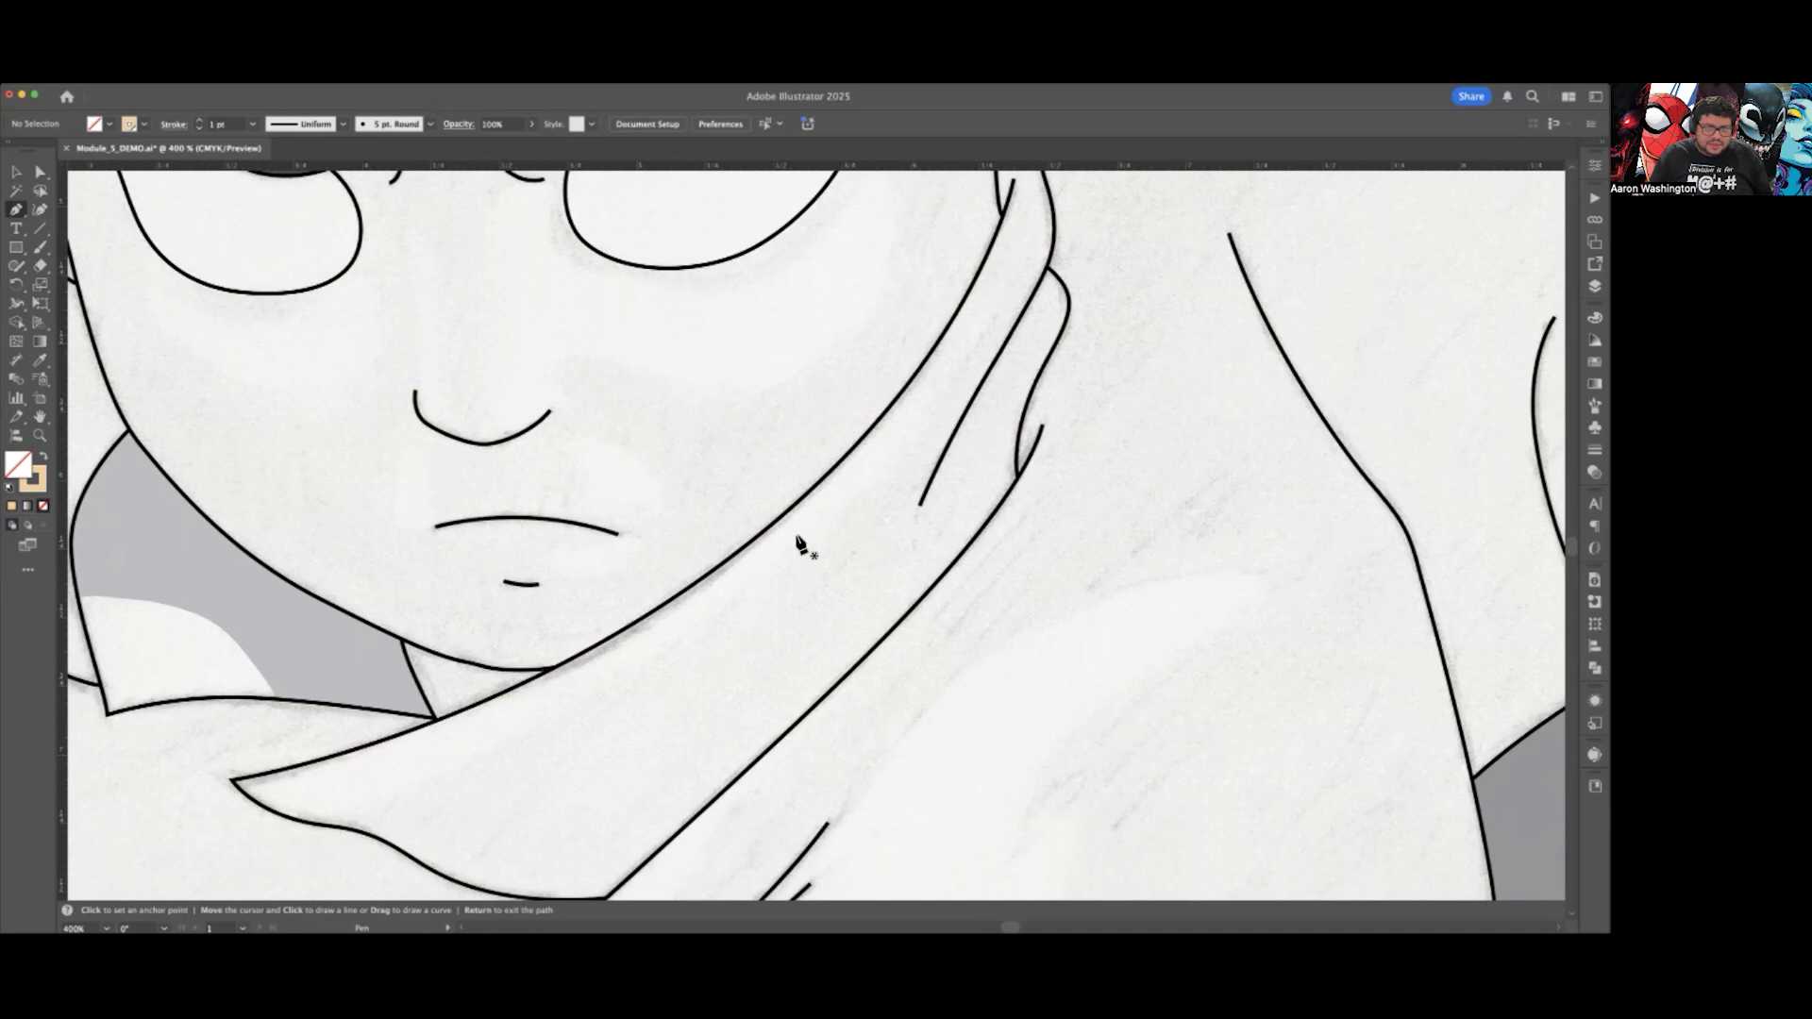
# Step: Undo the skin shape's fill and stroke swap, apply the swap again, and deselect the shape
pyautogui.press('super+z')
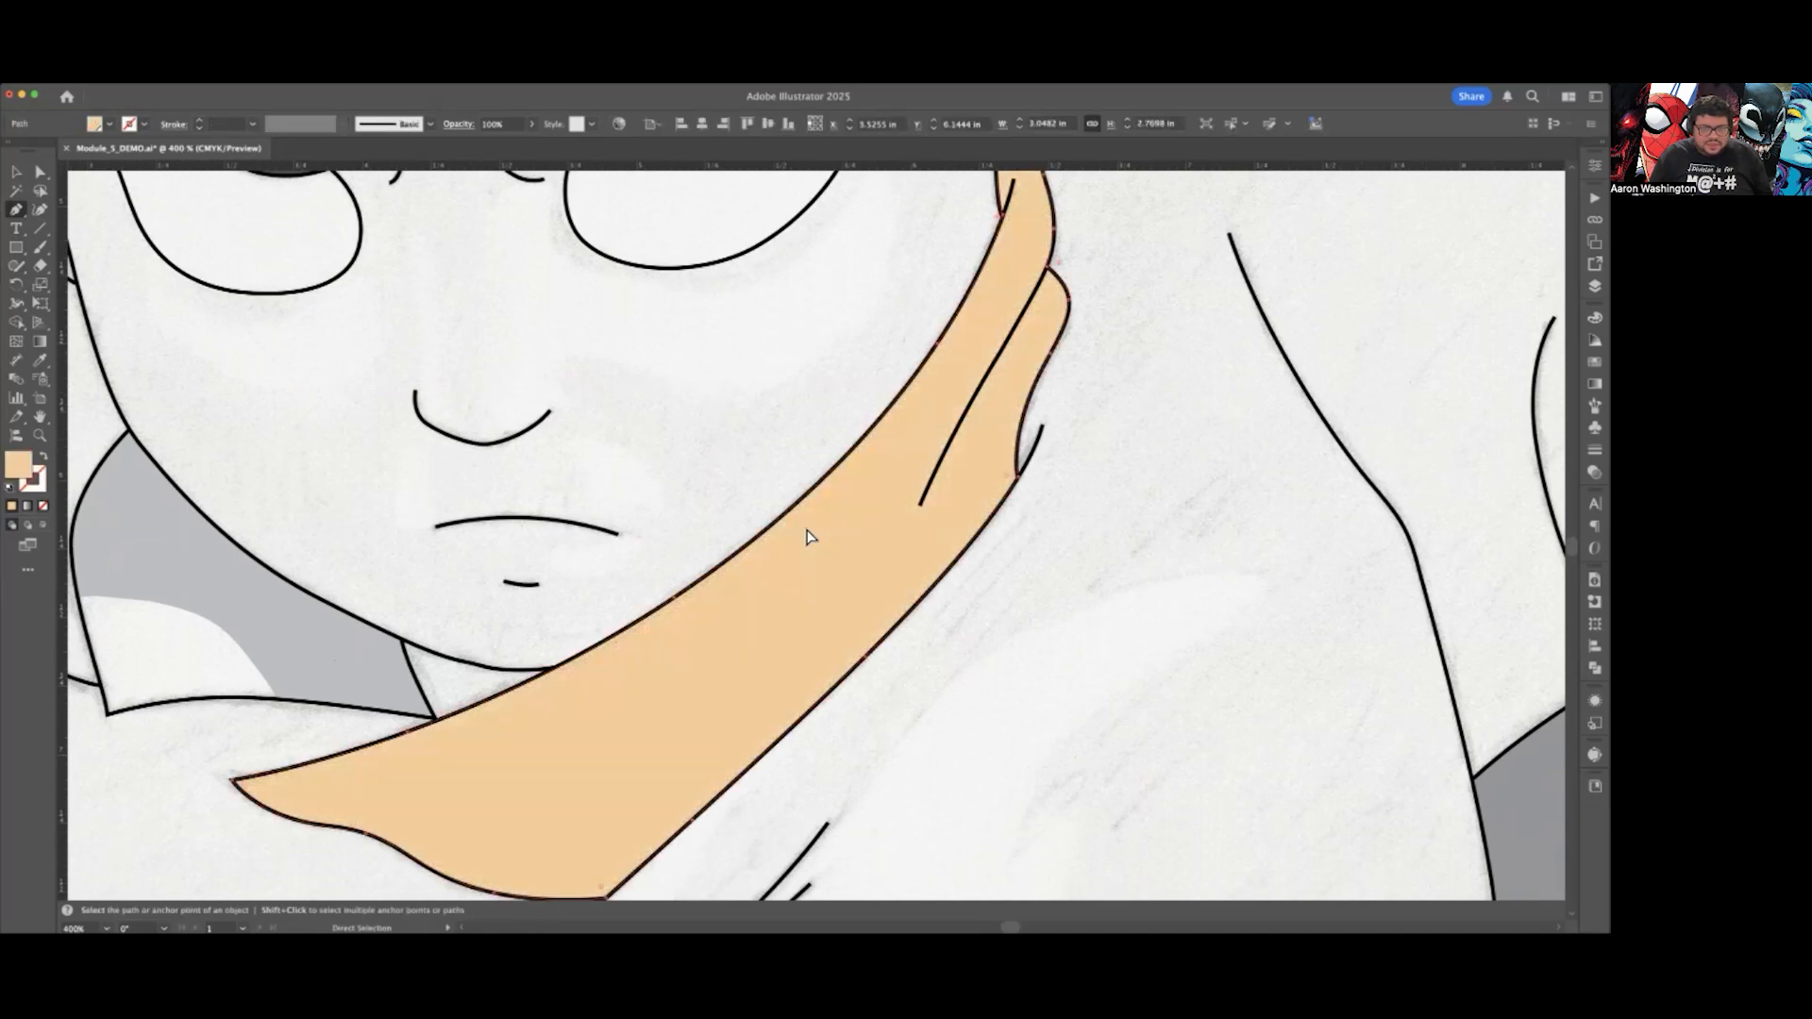
pyautogui.click(48, 459)
pyautogui.press('v')
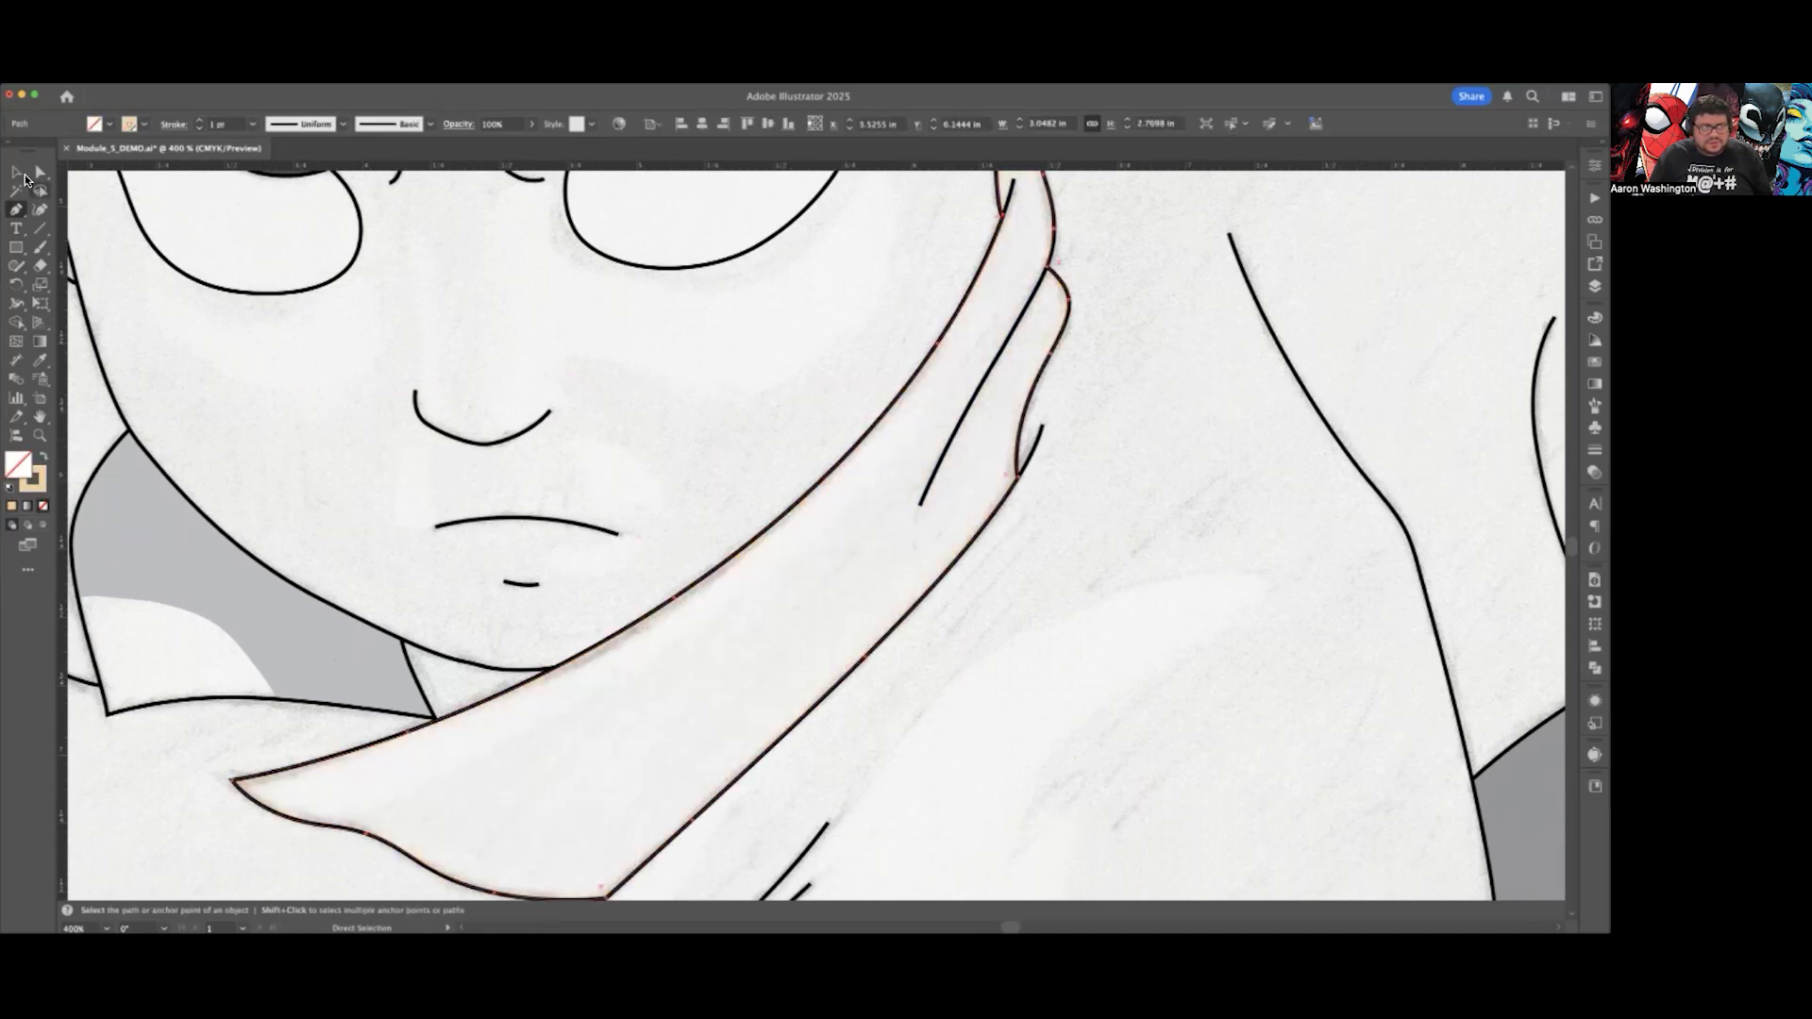
pyautogui.click(664, 472)
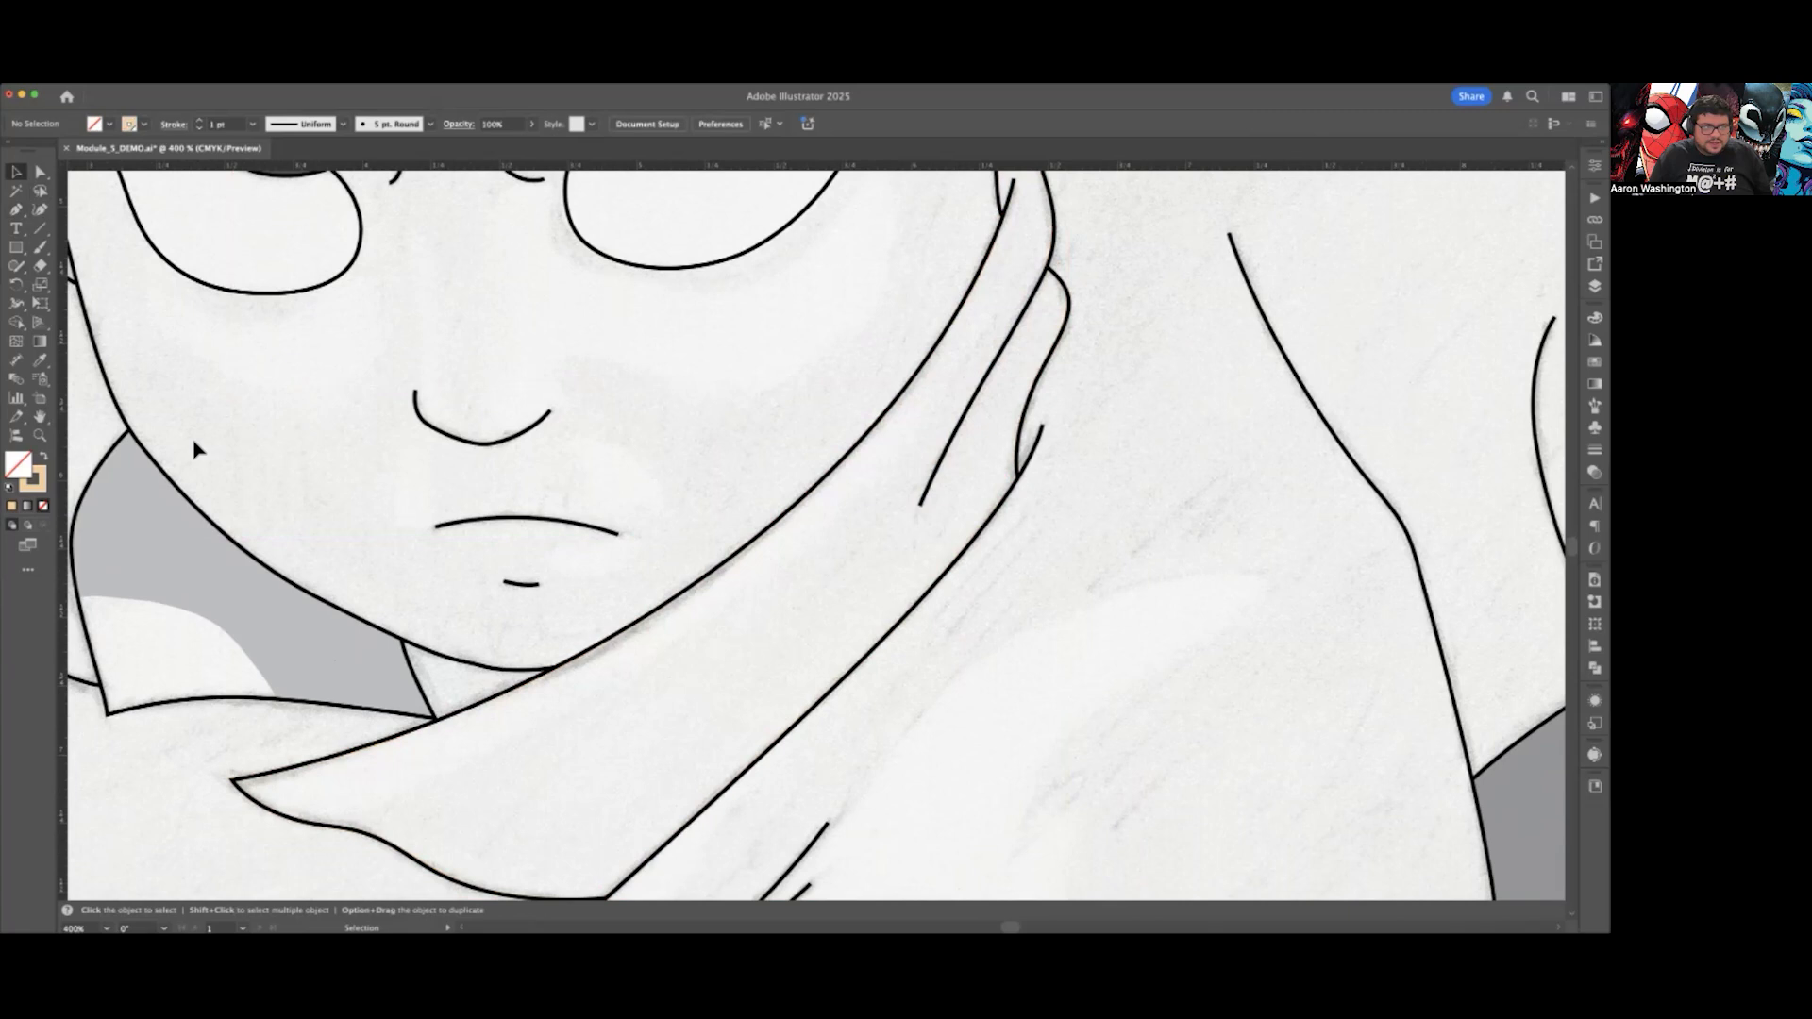
# Step: Start a Pen path on the jawline below the ear, curve it to a point beneath the chin, and swap the stroke color into the fill
pyautogui.click(16, 209)
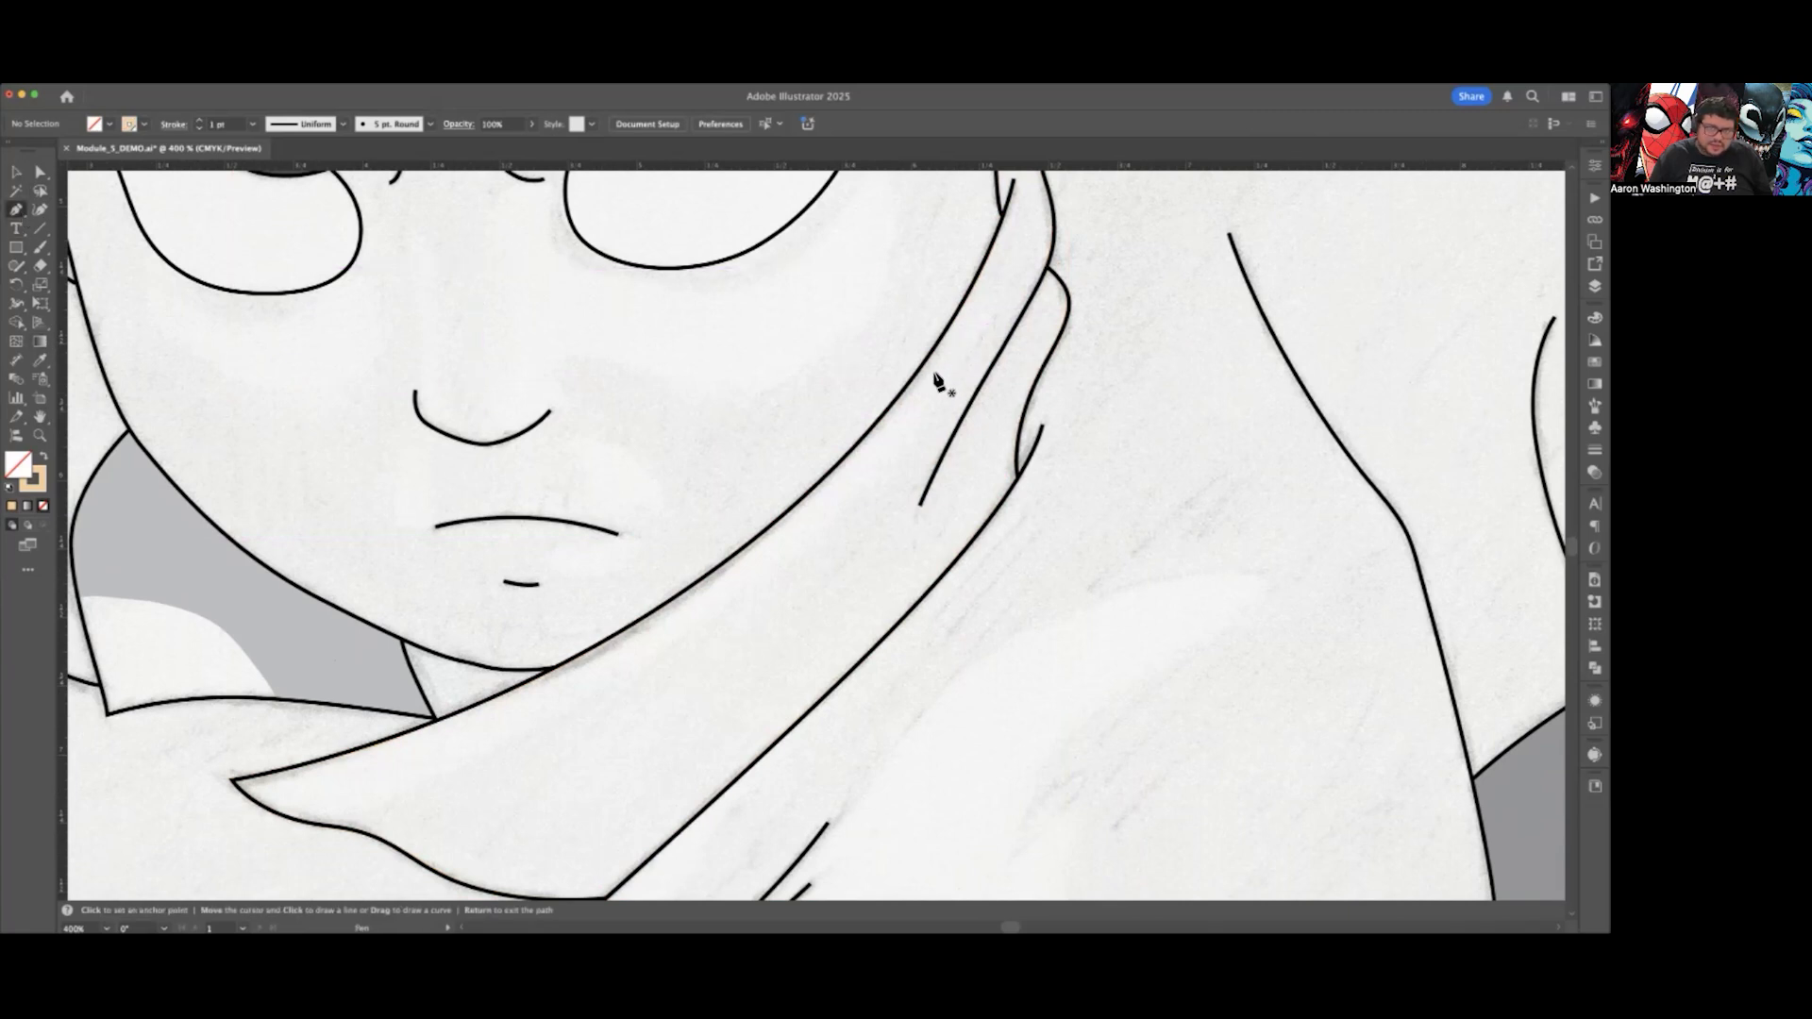
pyautogui.click(967, 293)
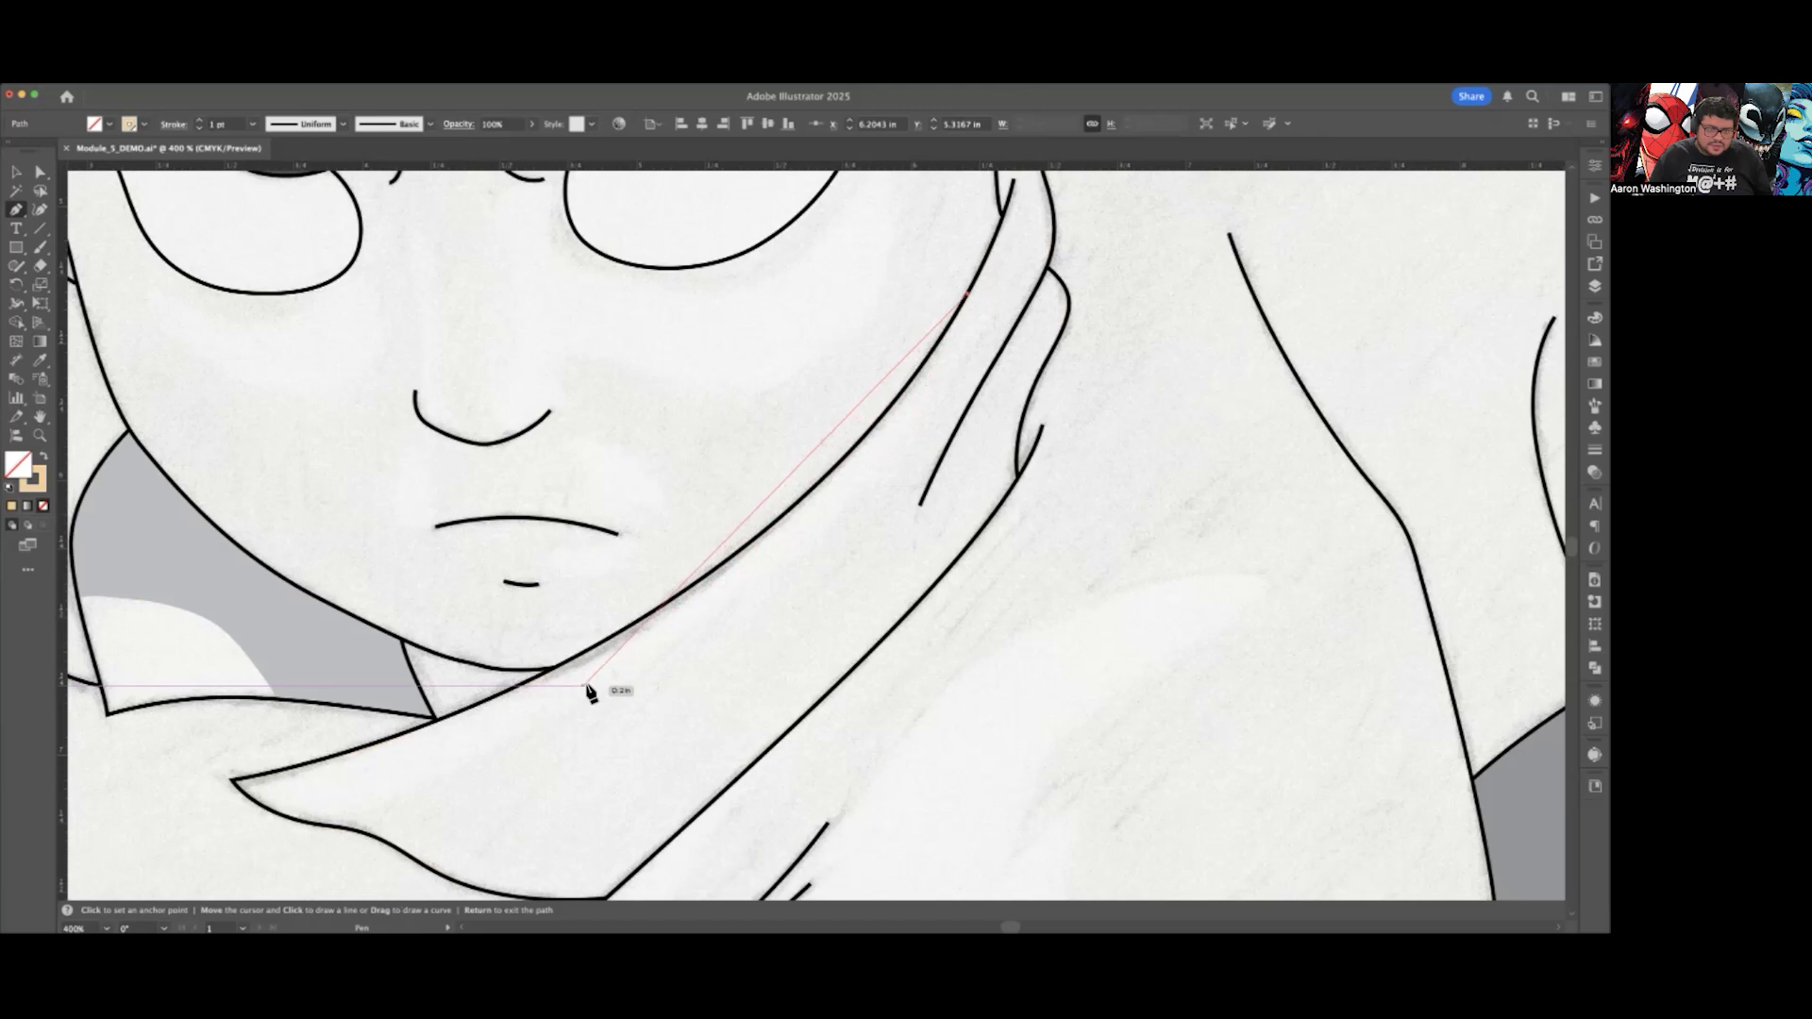
pyautogui.moveTo(585, 686); pyautogui.dragTo(371, 803)
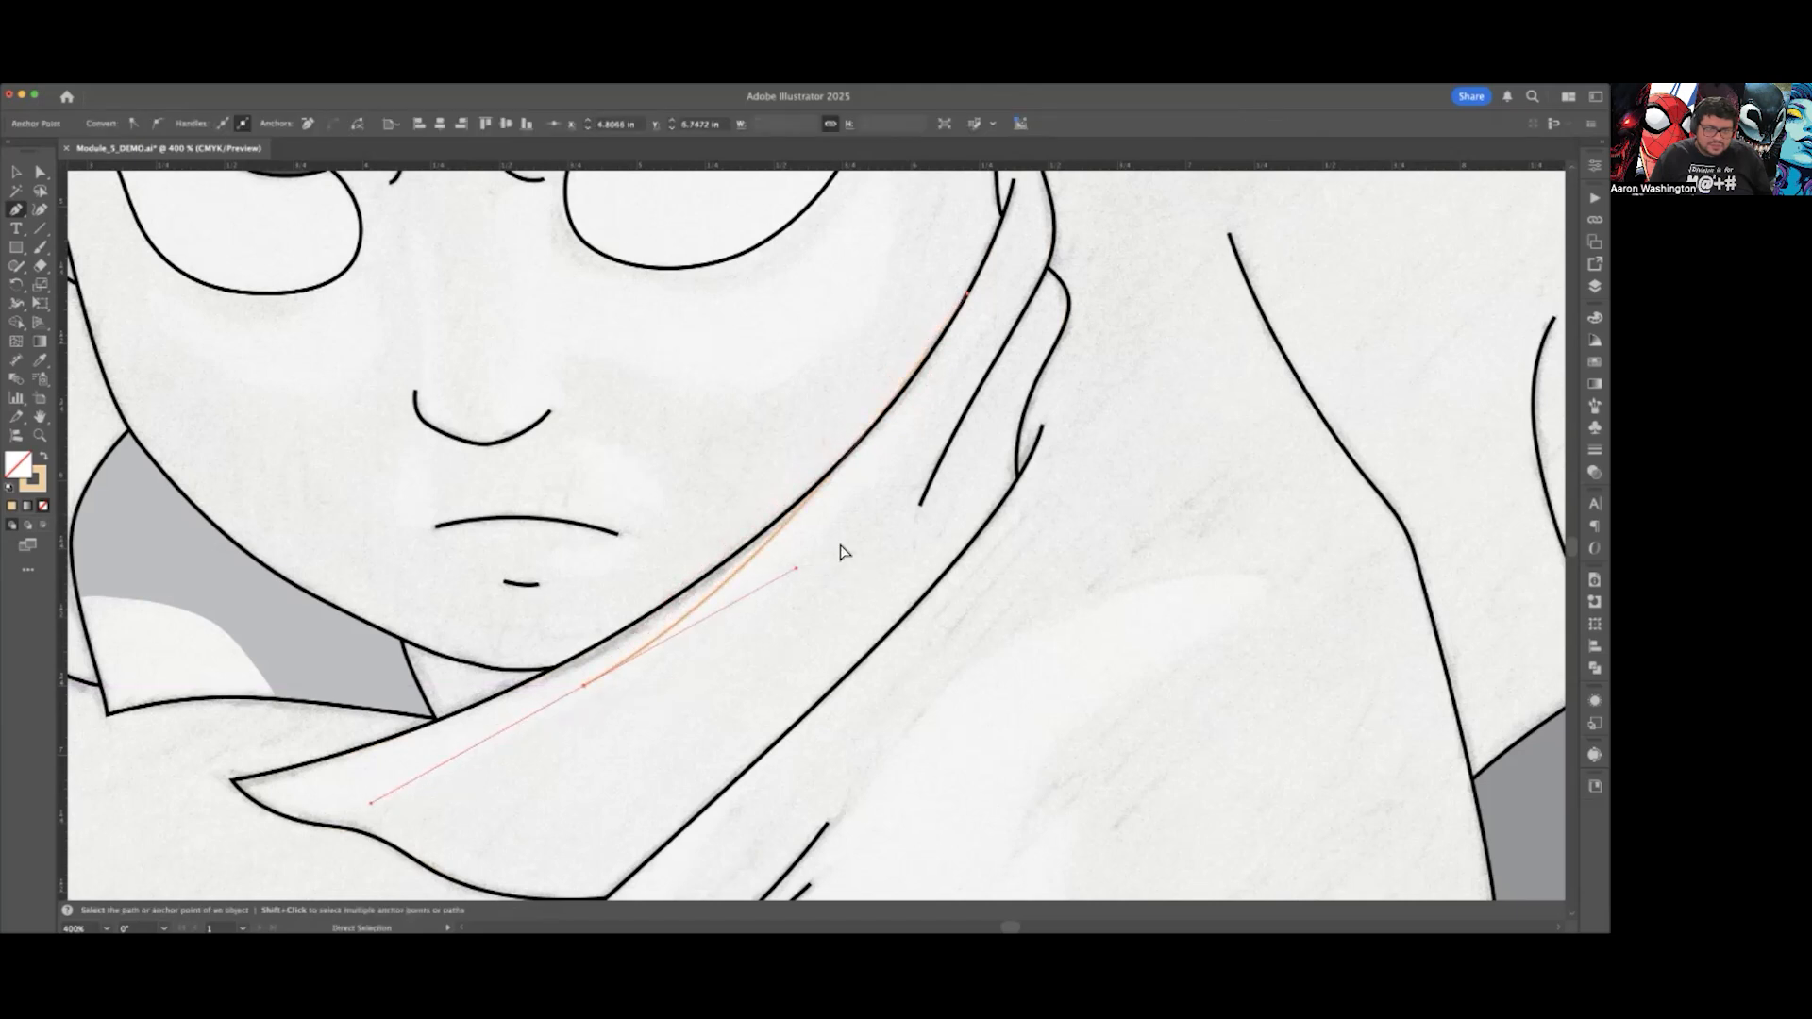
pyautogui.moveTo(799, 568); pyautogui.dragTo(909, 484)
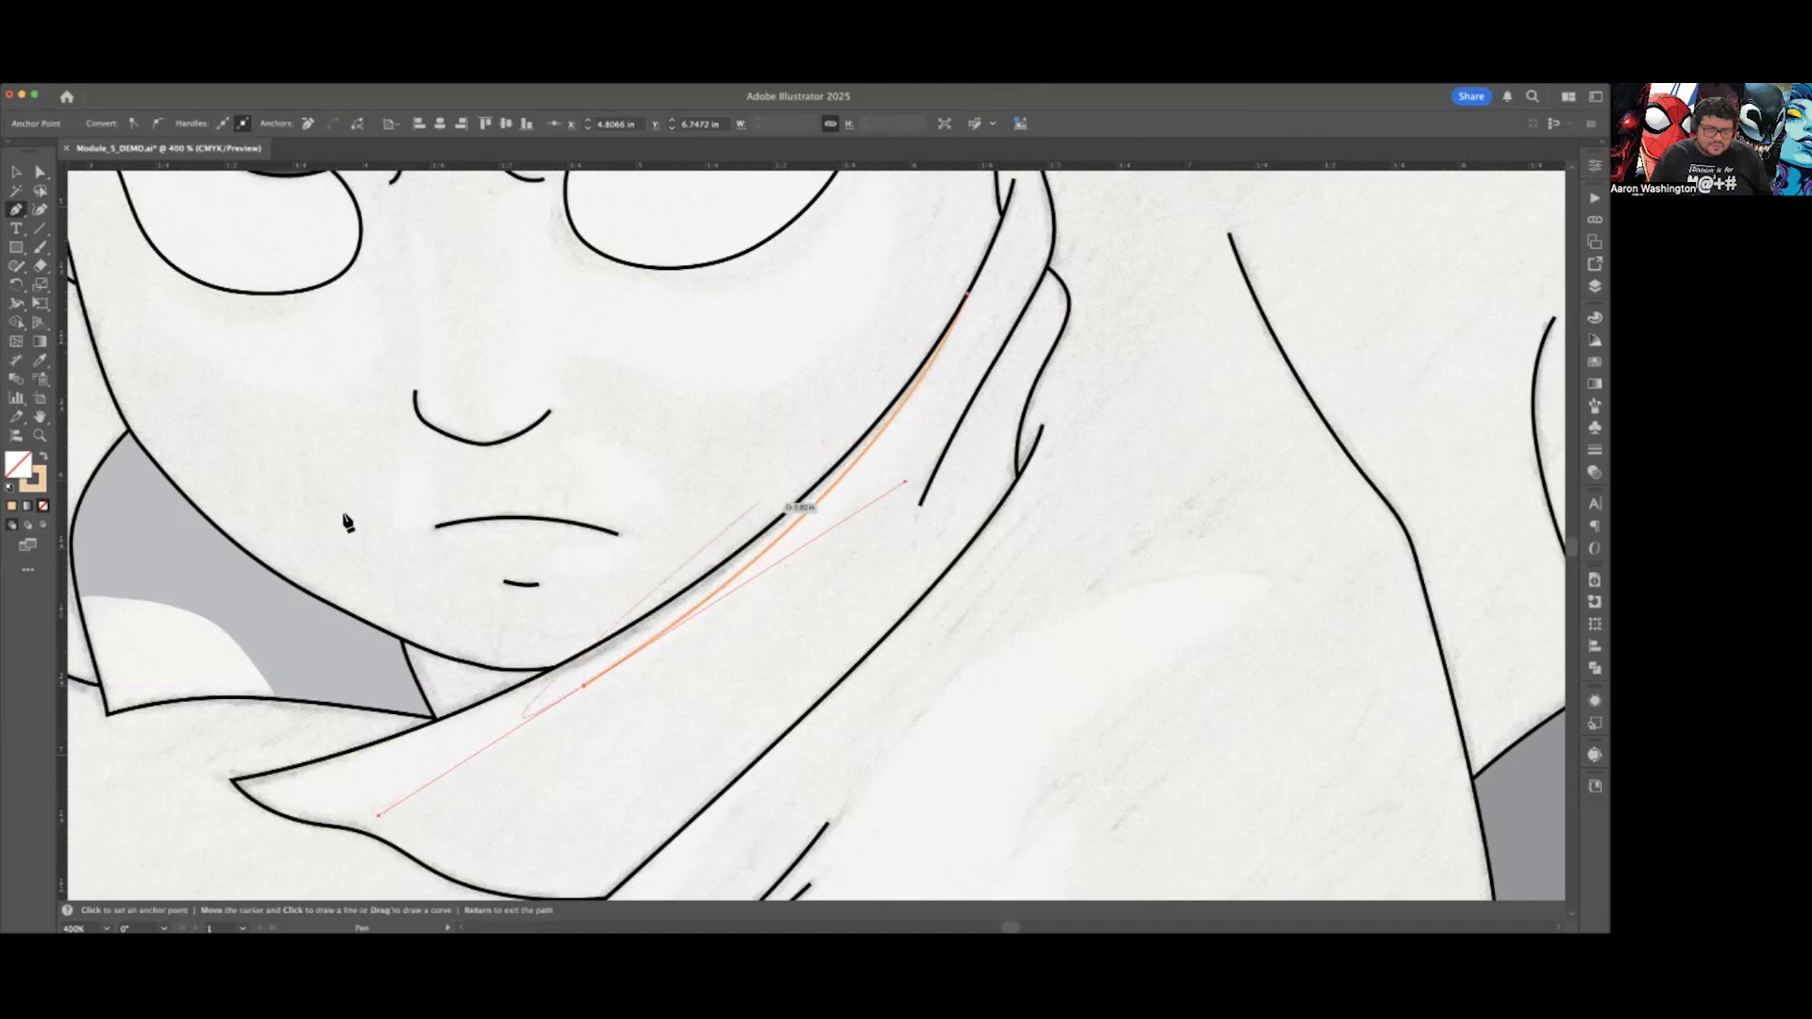
pyautogui.hotkey('shift', 'x')
# Step: Continue the path across the neck to its wavy lower edge and along that edge to the corner with the long diagonal line
pyautogui.scroll(-3, 569, 647)
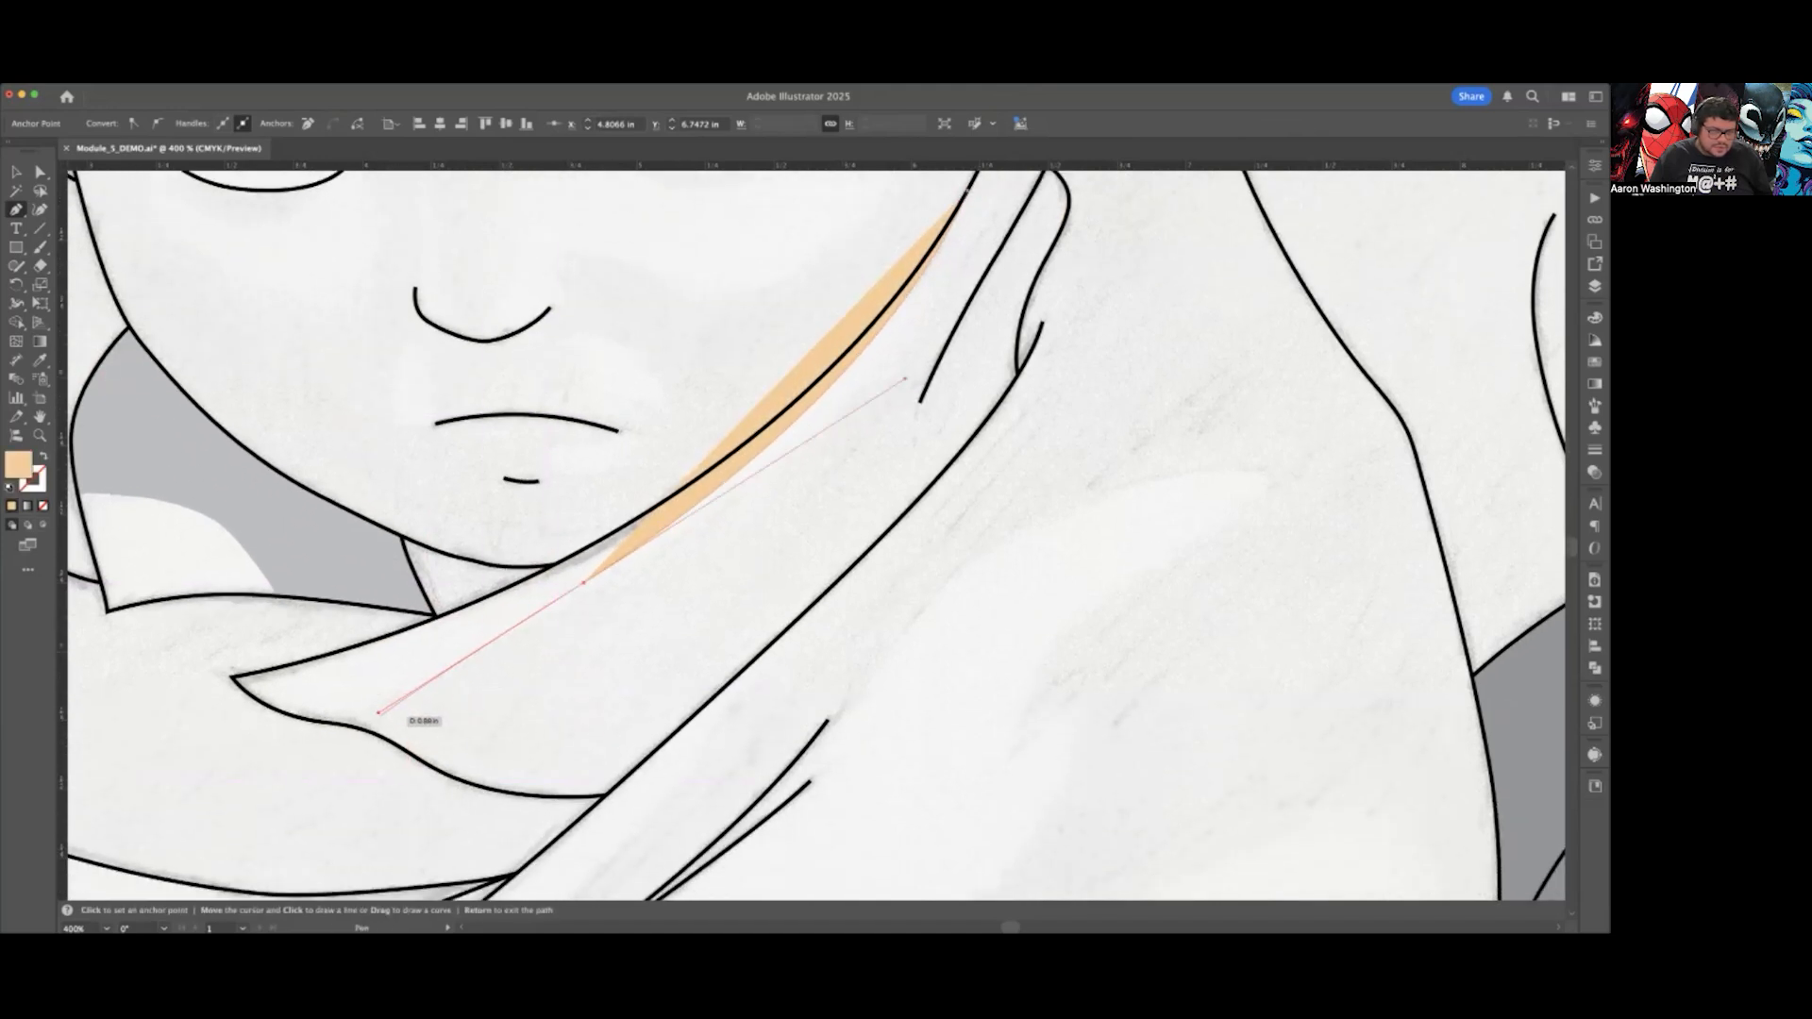
pyautogui.moveTo(378, 713); pyautogui.dragTo(362, 699)
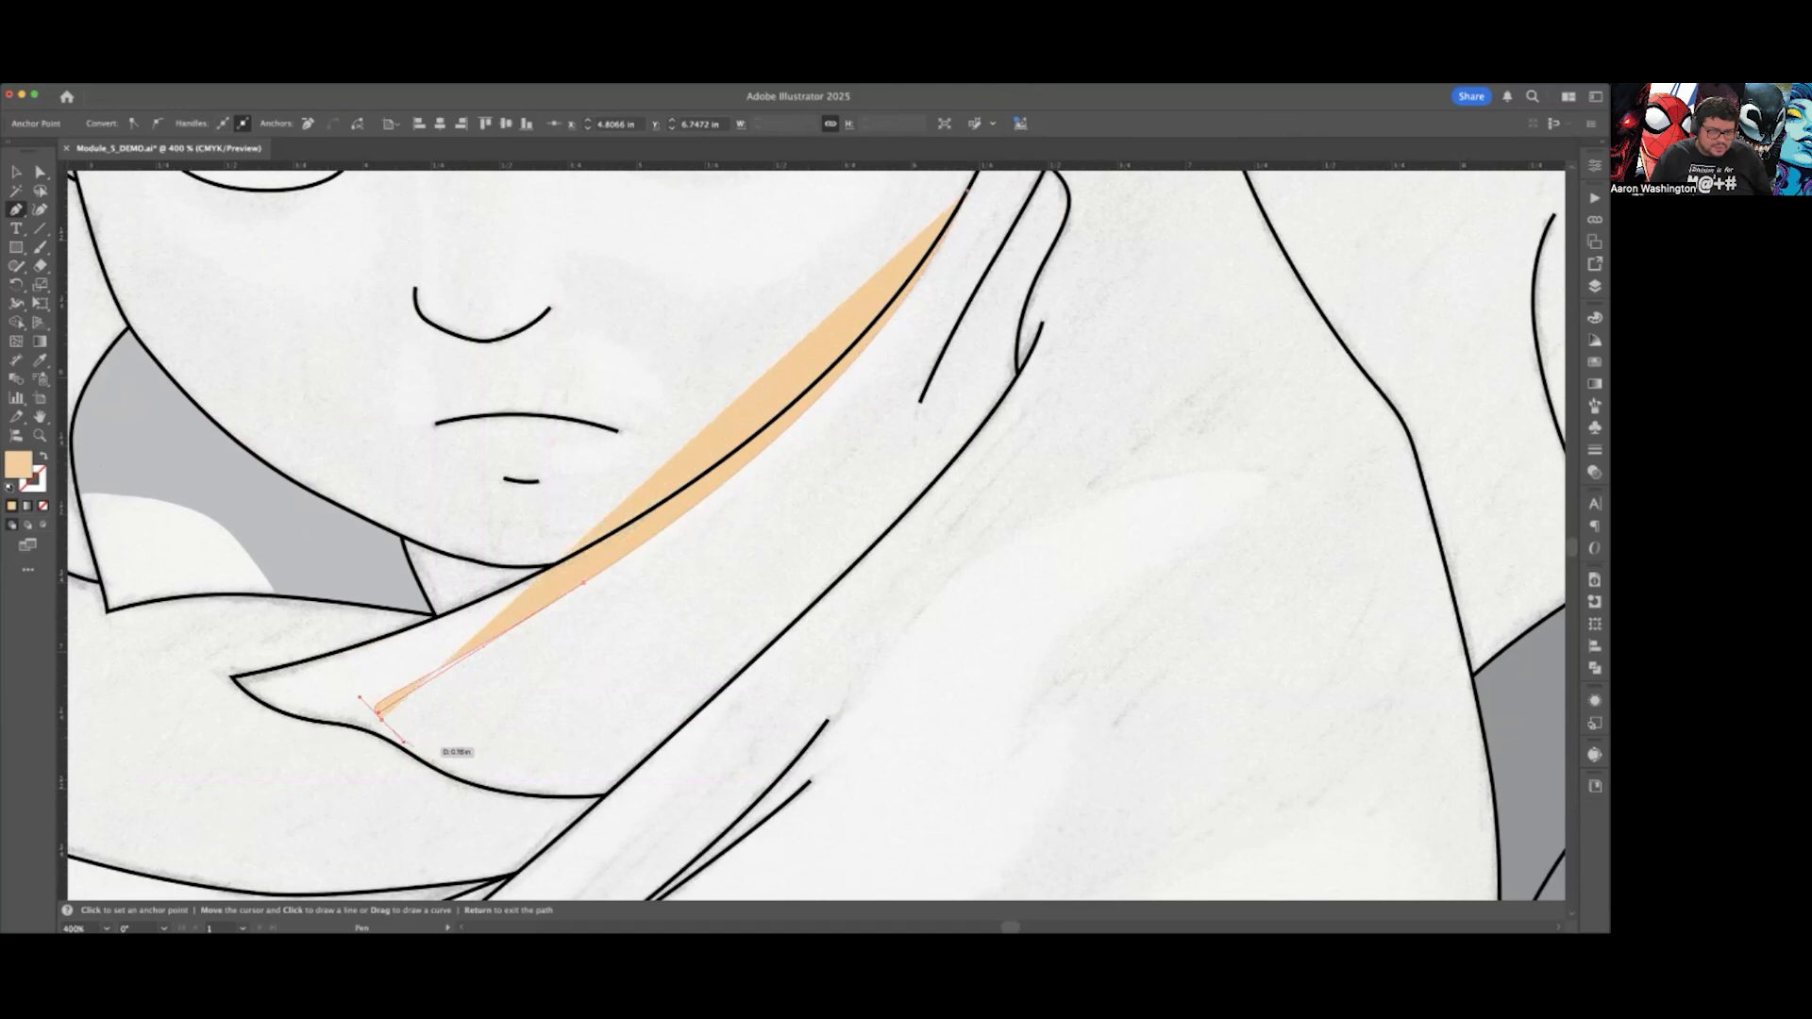
pyautogui.moveTo(469, 772); pyautogui.dragTo(496, 781)
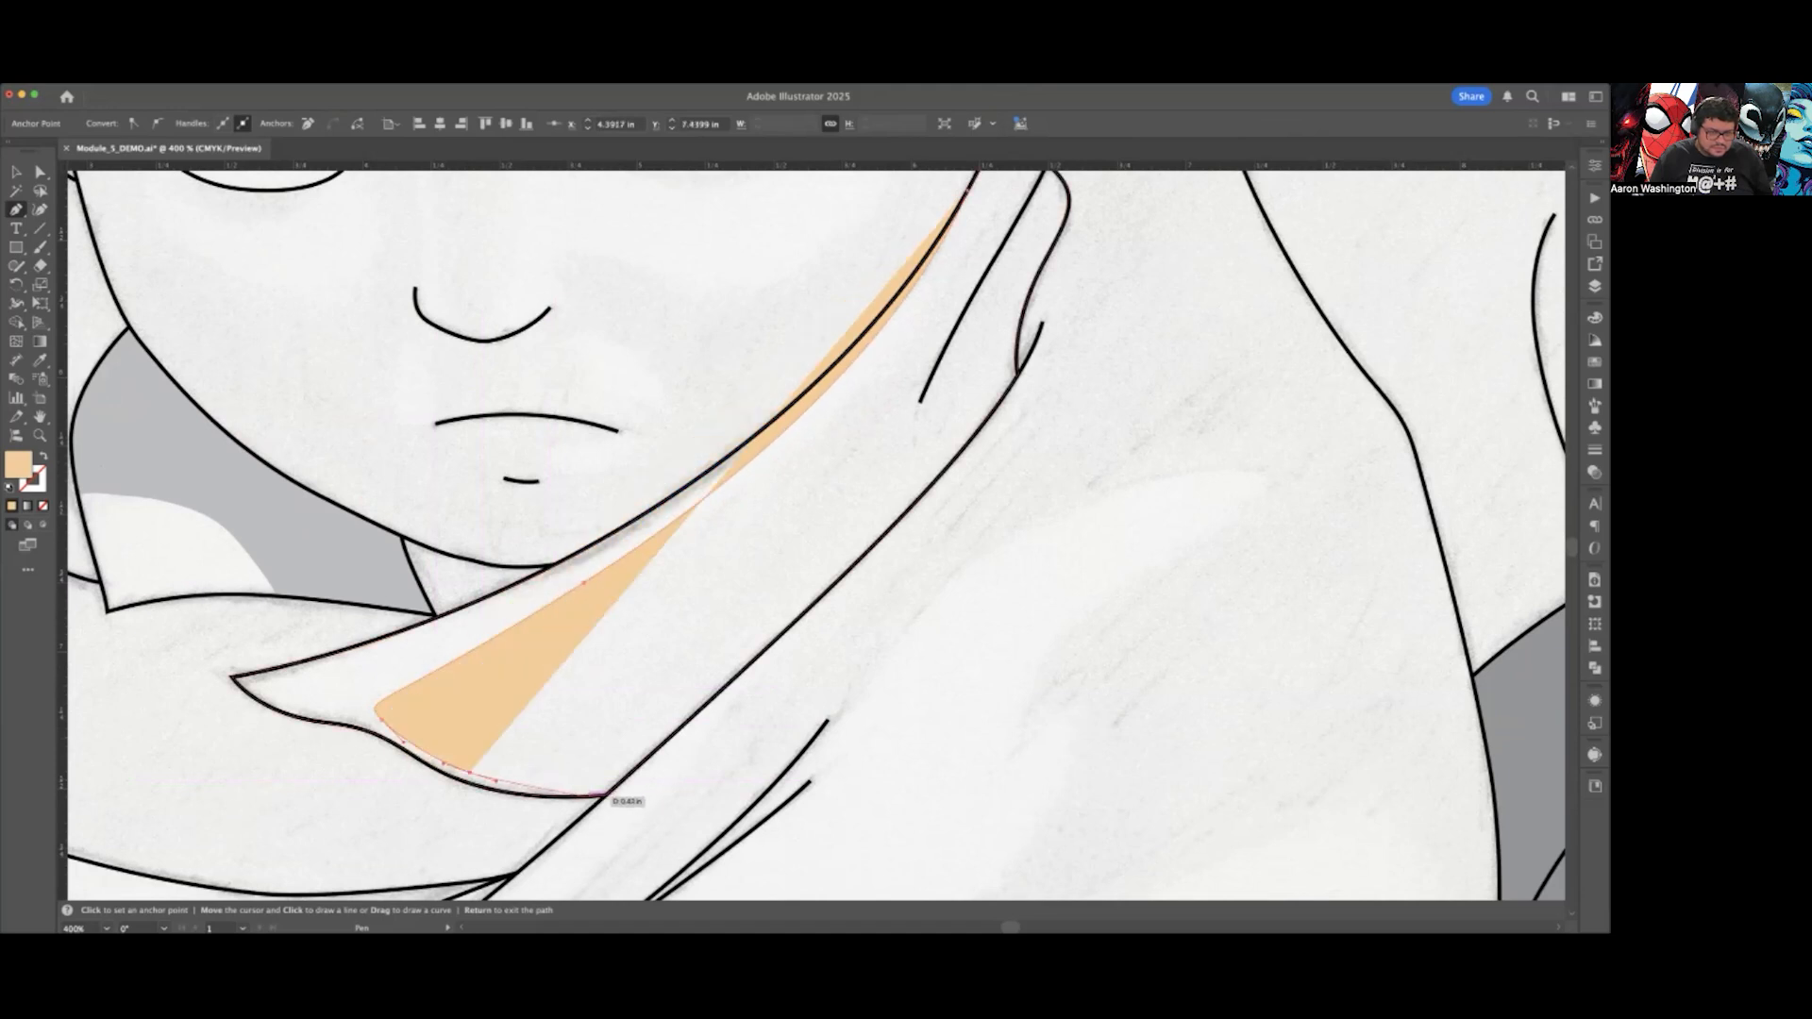
pyautogui.moveTo(573, 796); pyautogui.dragTo(632, 799)
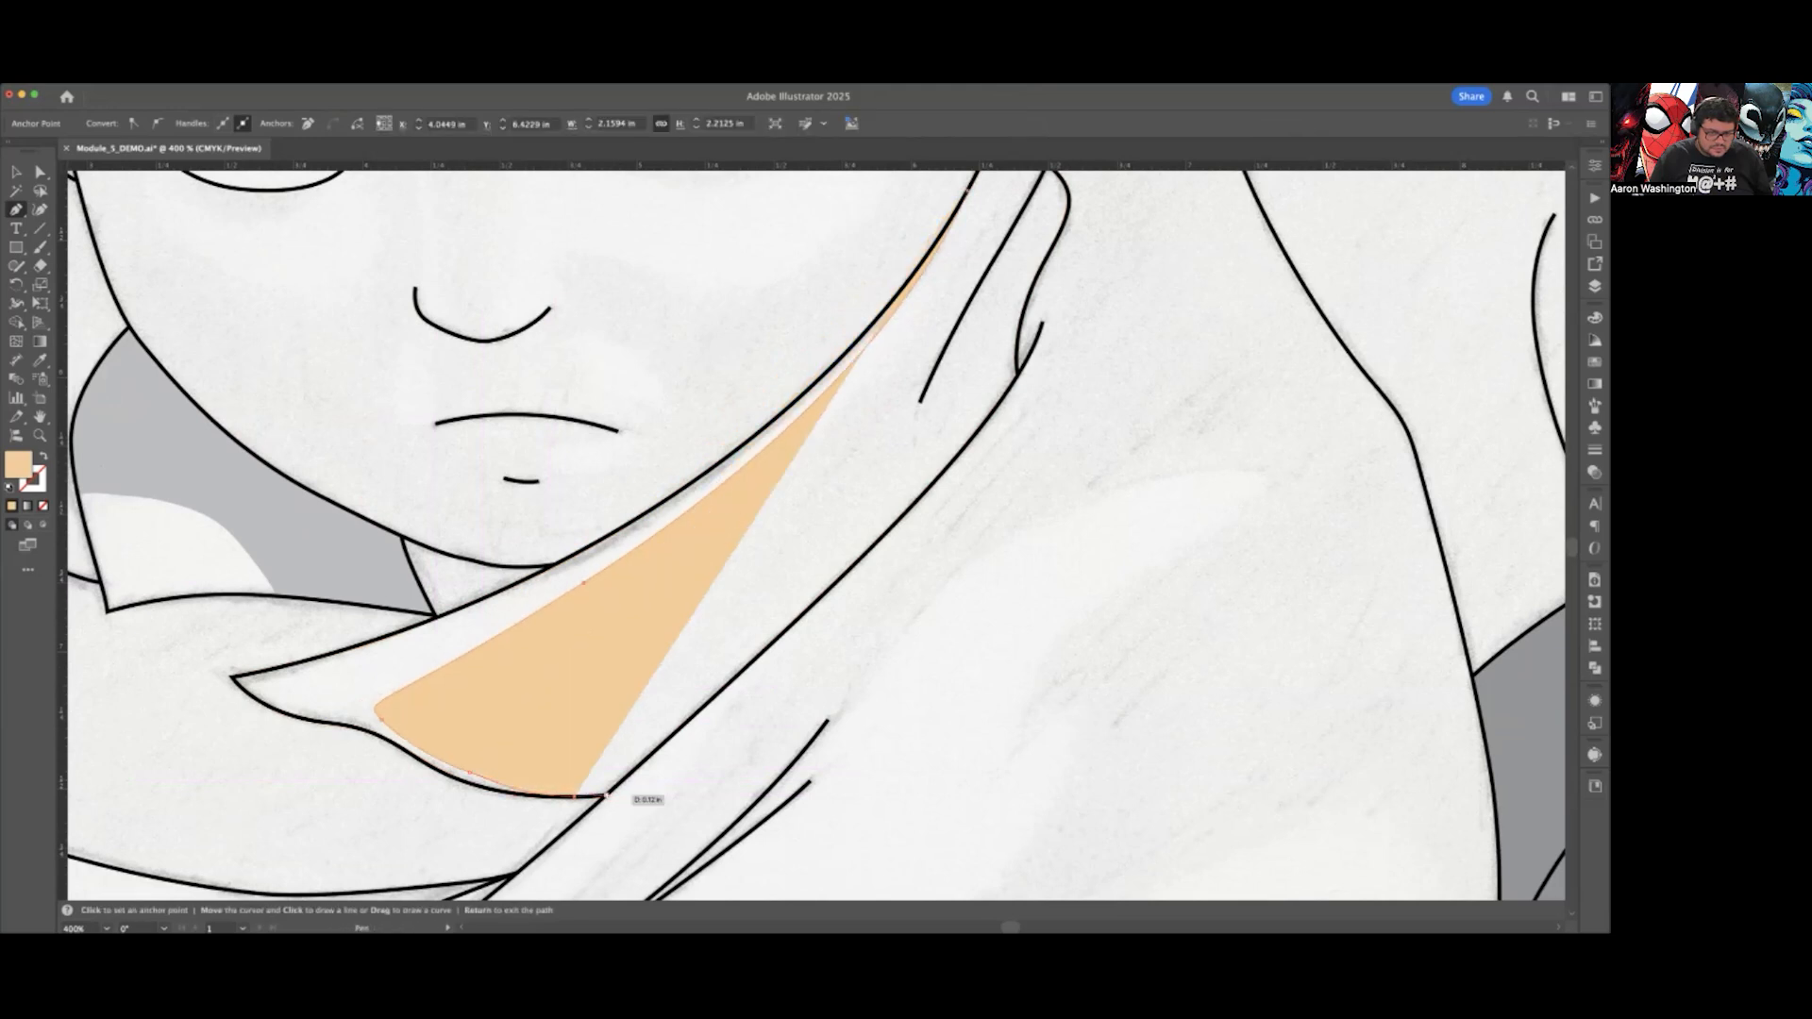
pyautogui.click(607, 796)
# Step: Continue the path up the long diagonal line with successive anchors to its junction with the curved edge below the ear
pyautogui.scroll(2, 740, 686)
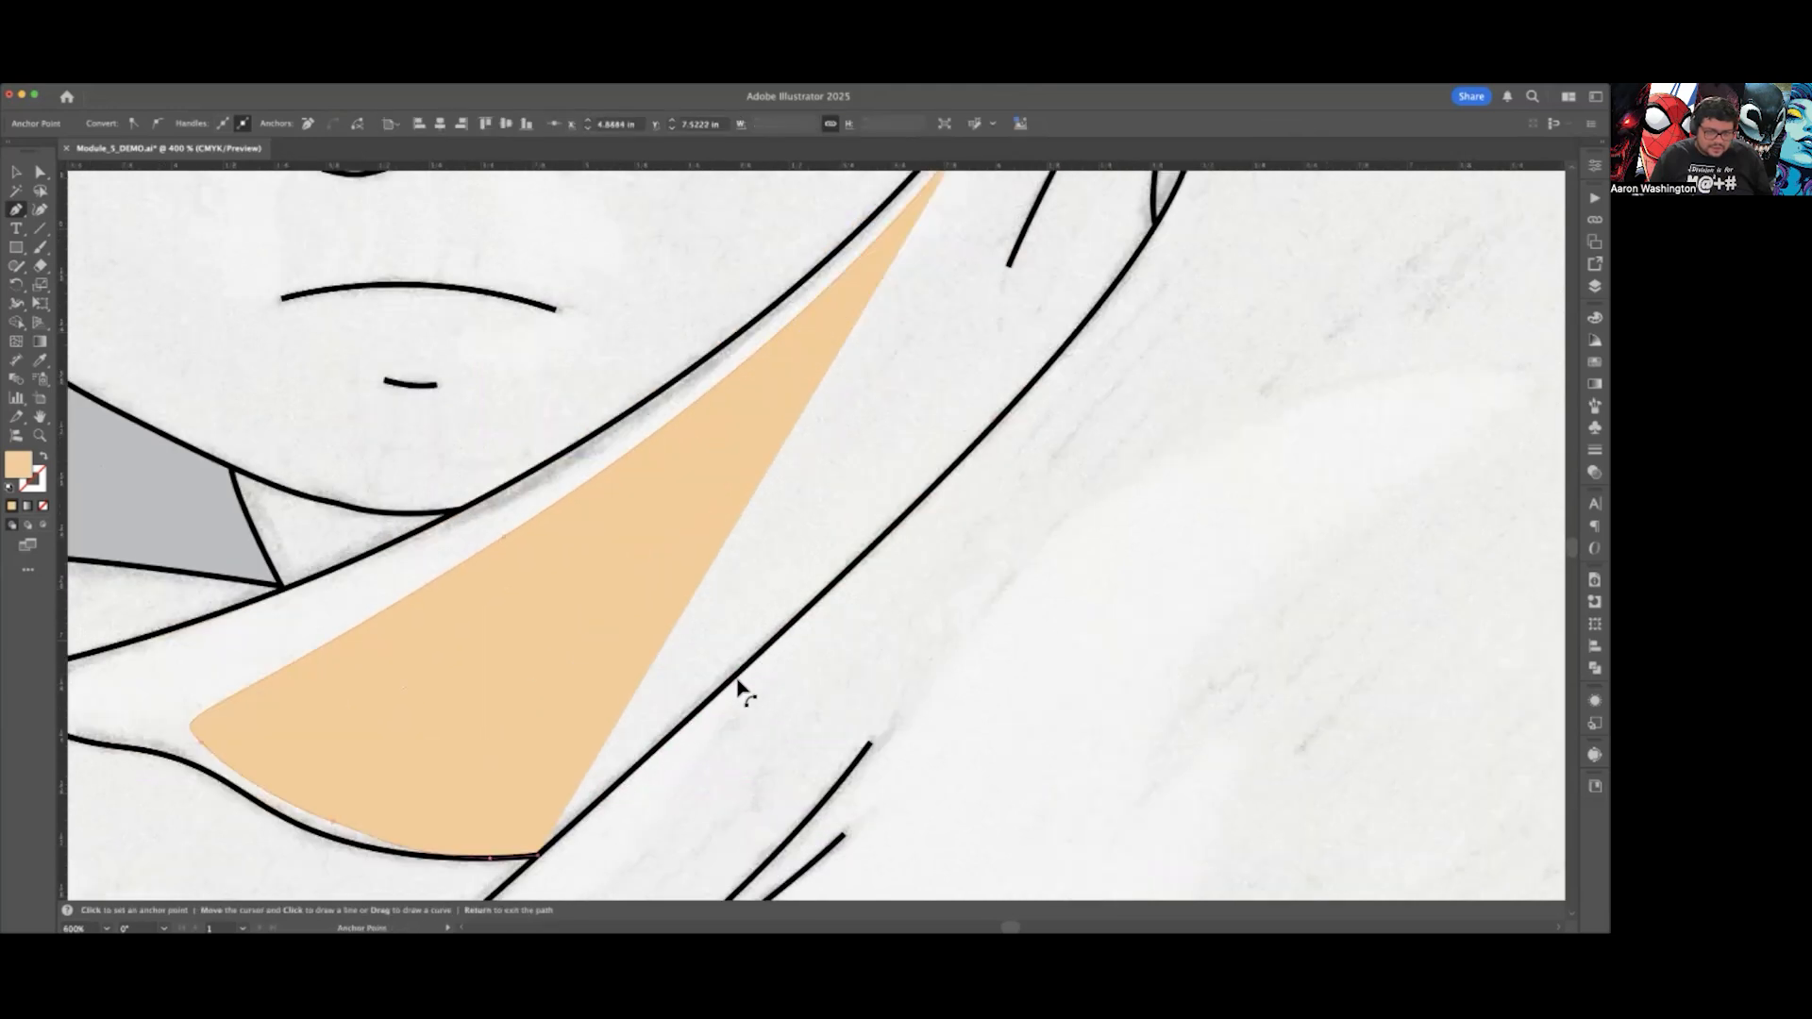
pyautogui.click(782, 638)
pyautogui.scroll(2, 931, 595)
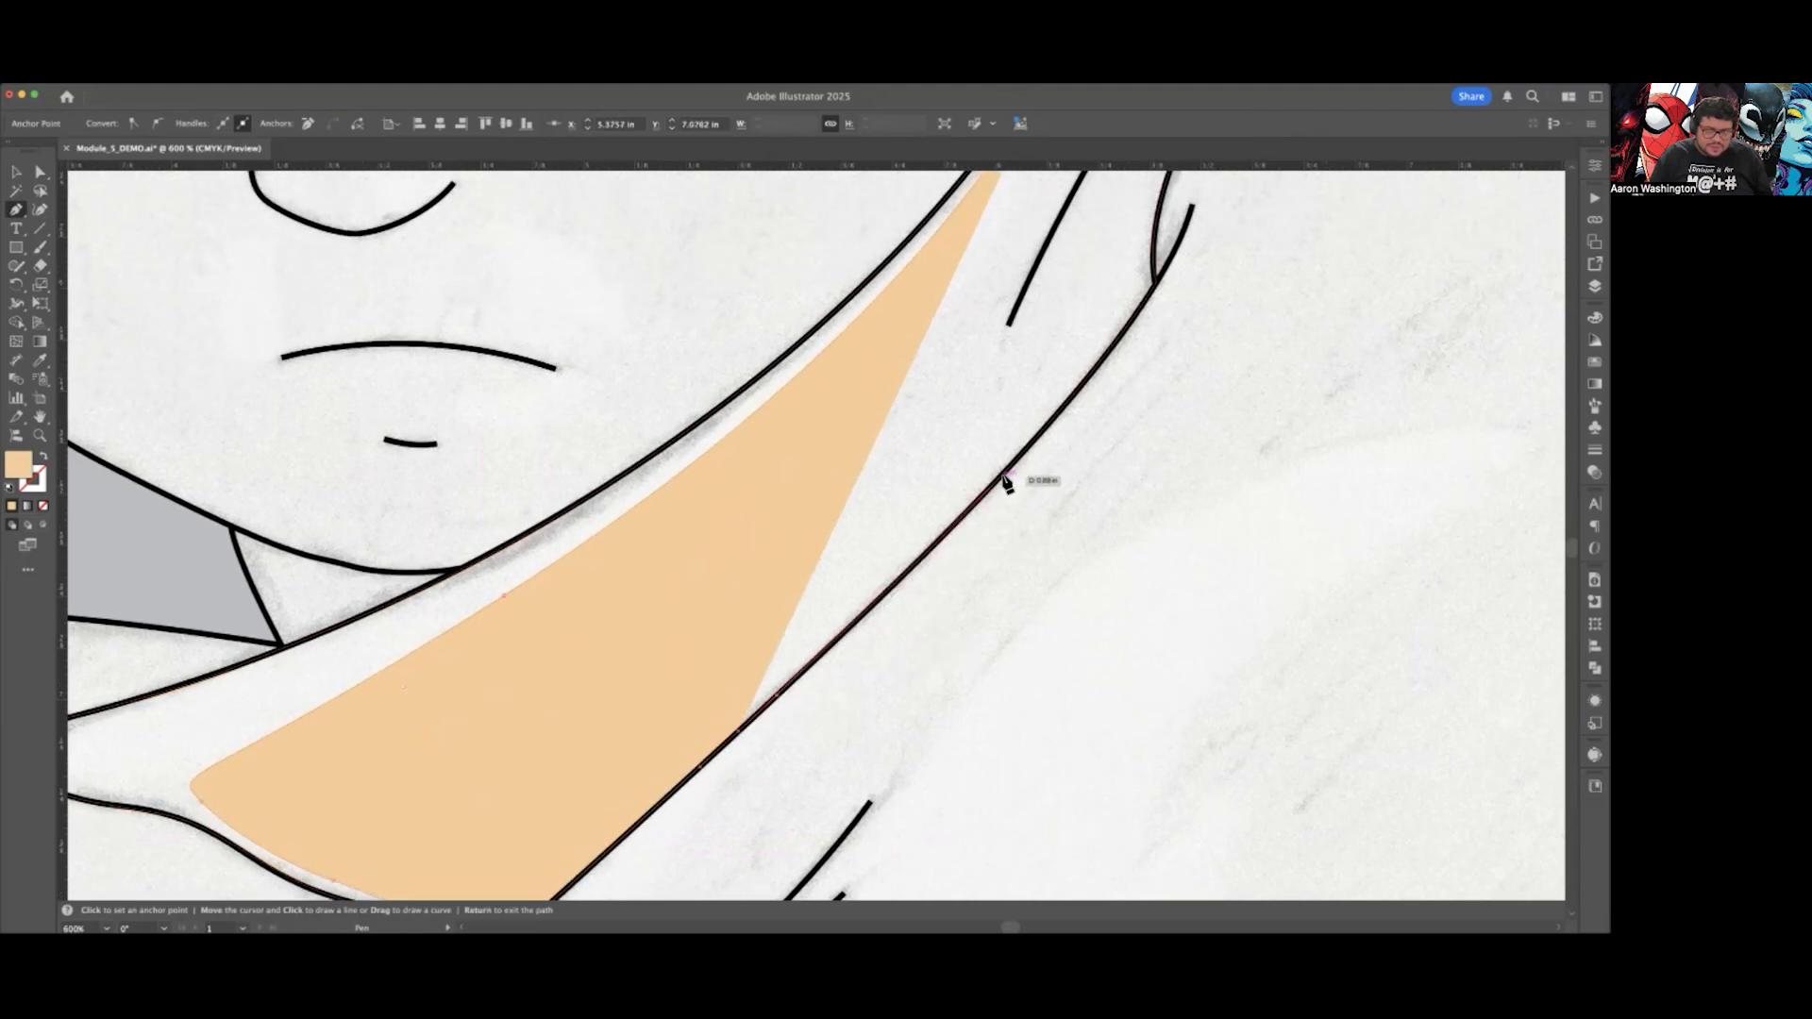
pyautogui.click(1043, 439)
pyautogui.hscroll(3, 1041, 451)
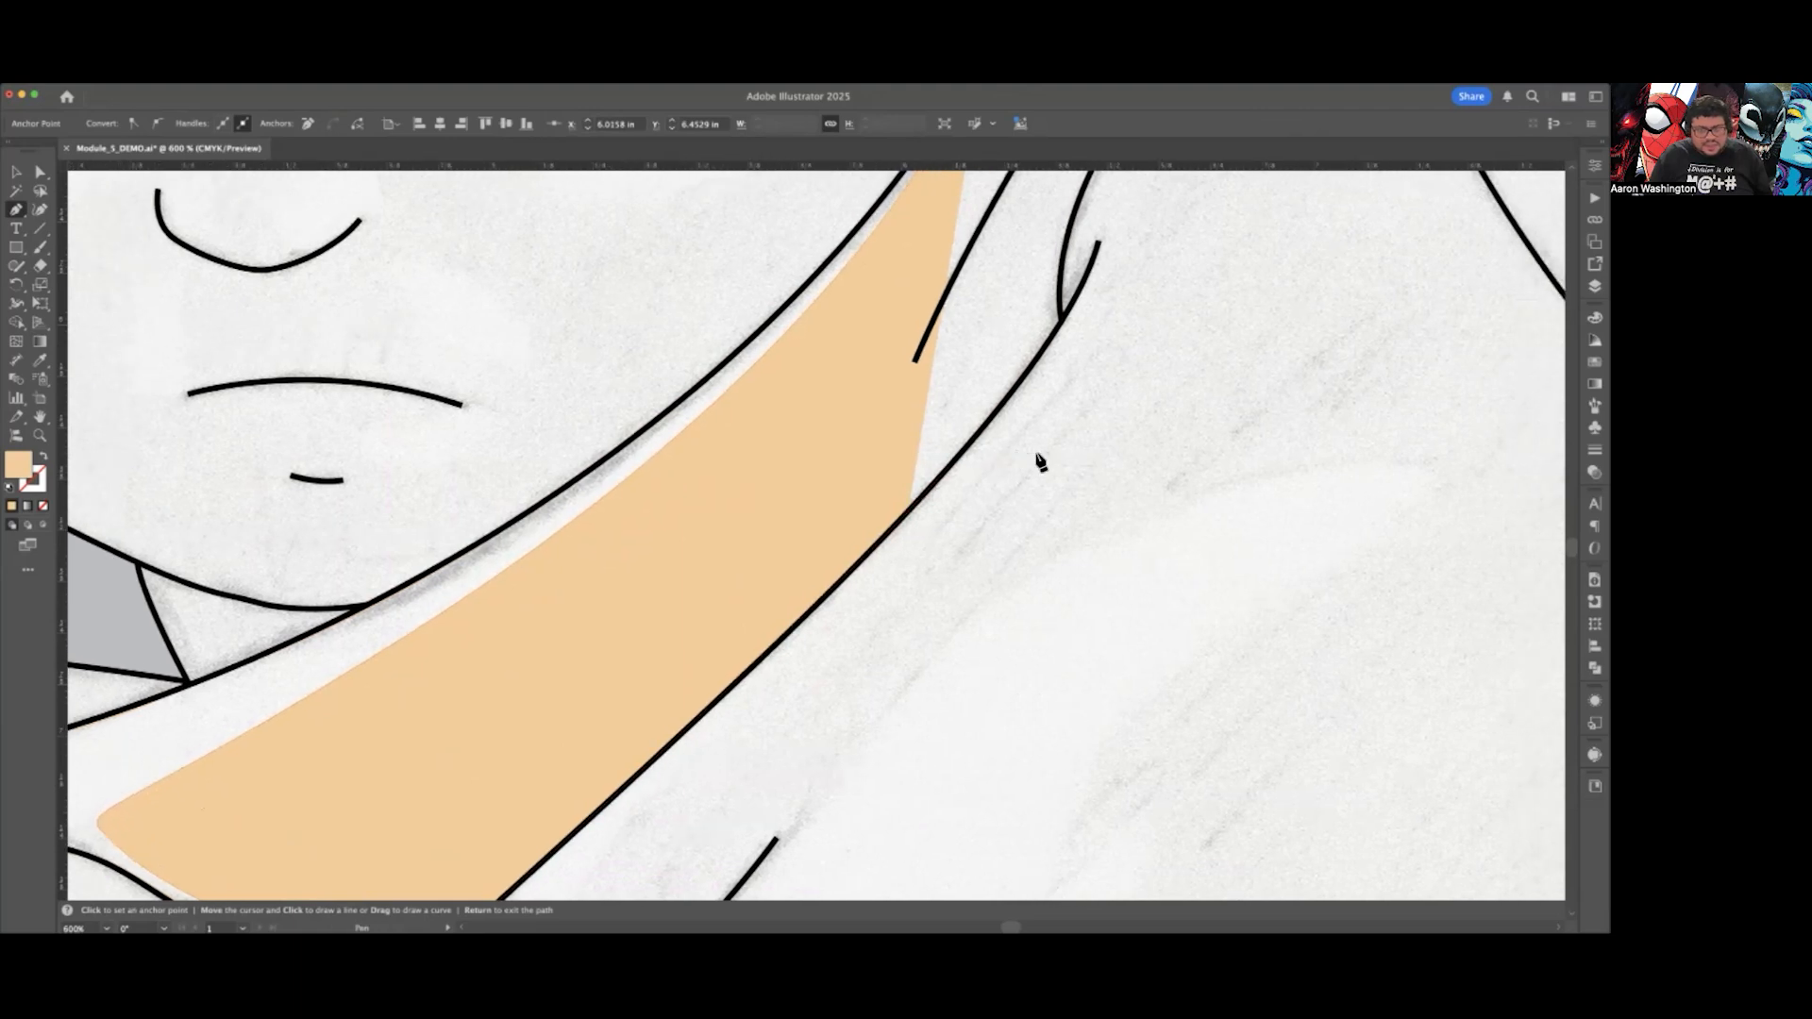
pyautogui.scroll(3, 1039, 462)
pyautogui.scroll(1, 1039, 461)
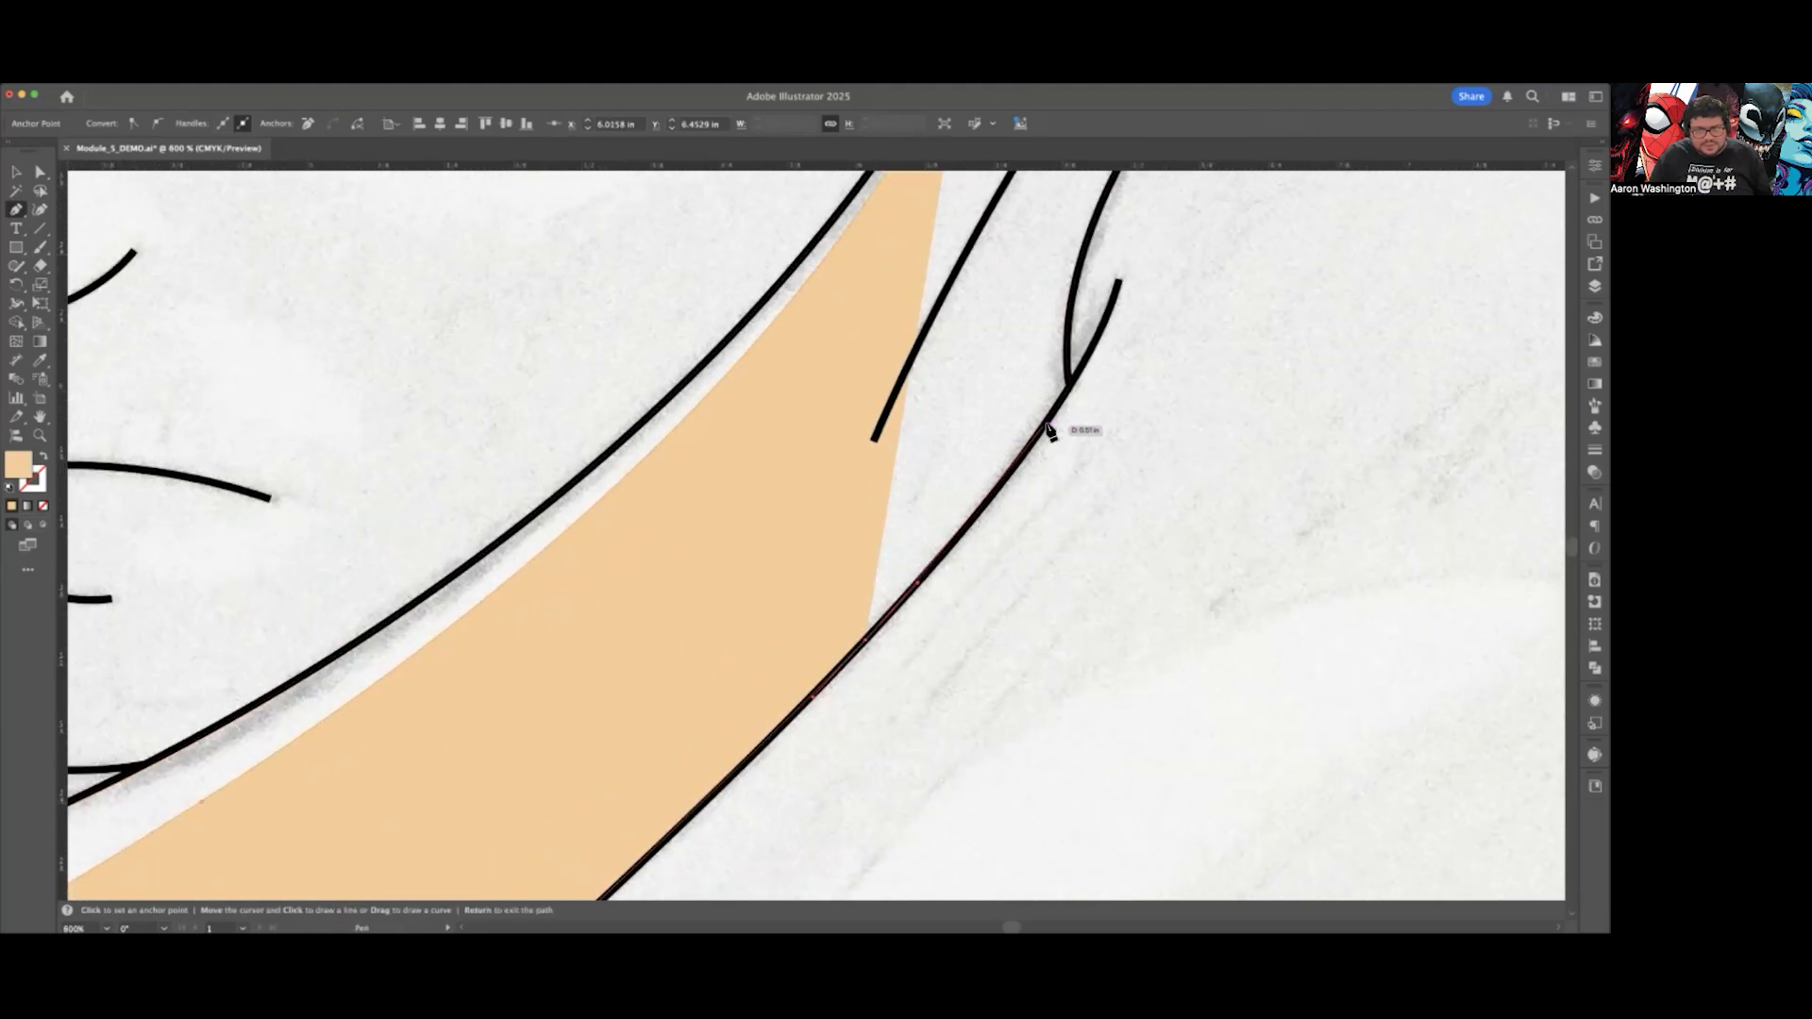
pyautogui.click(1047, 431)
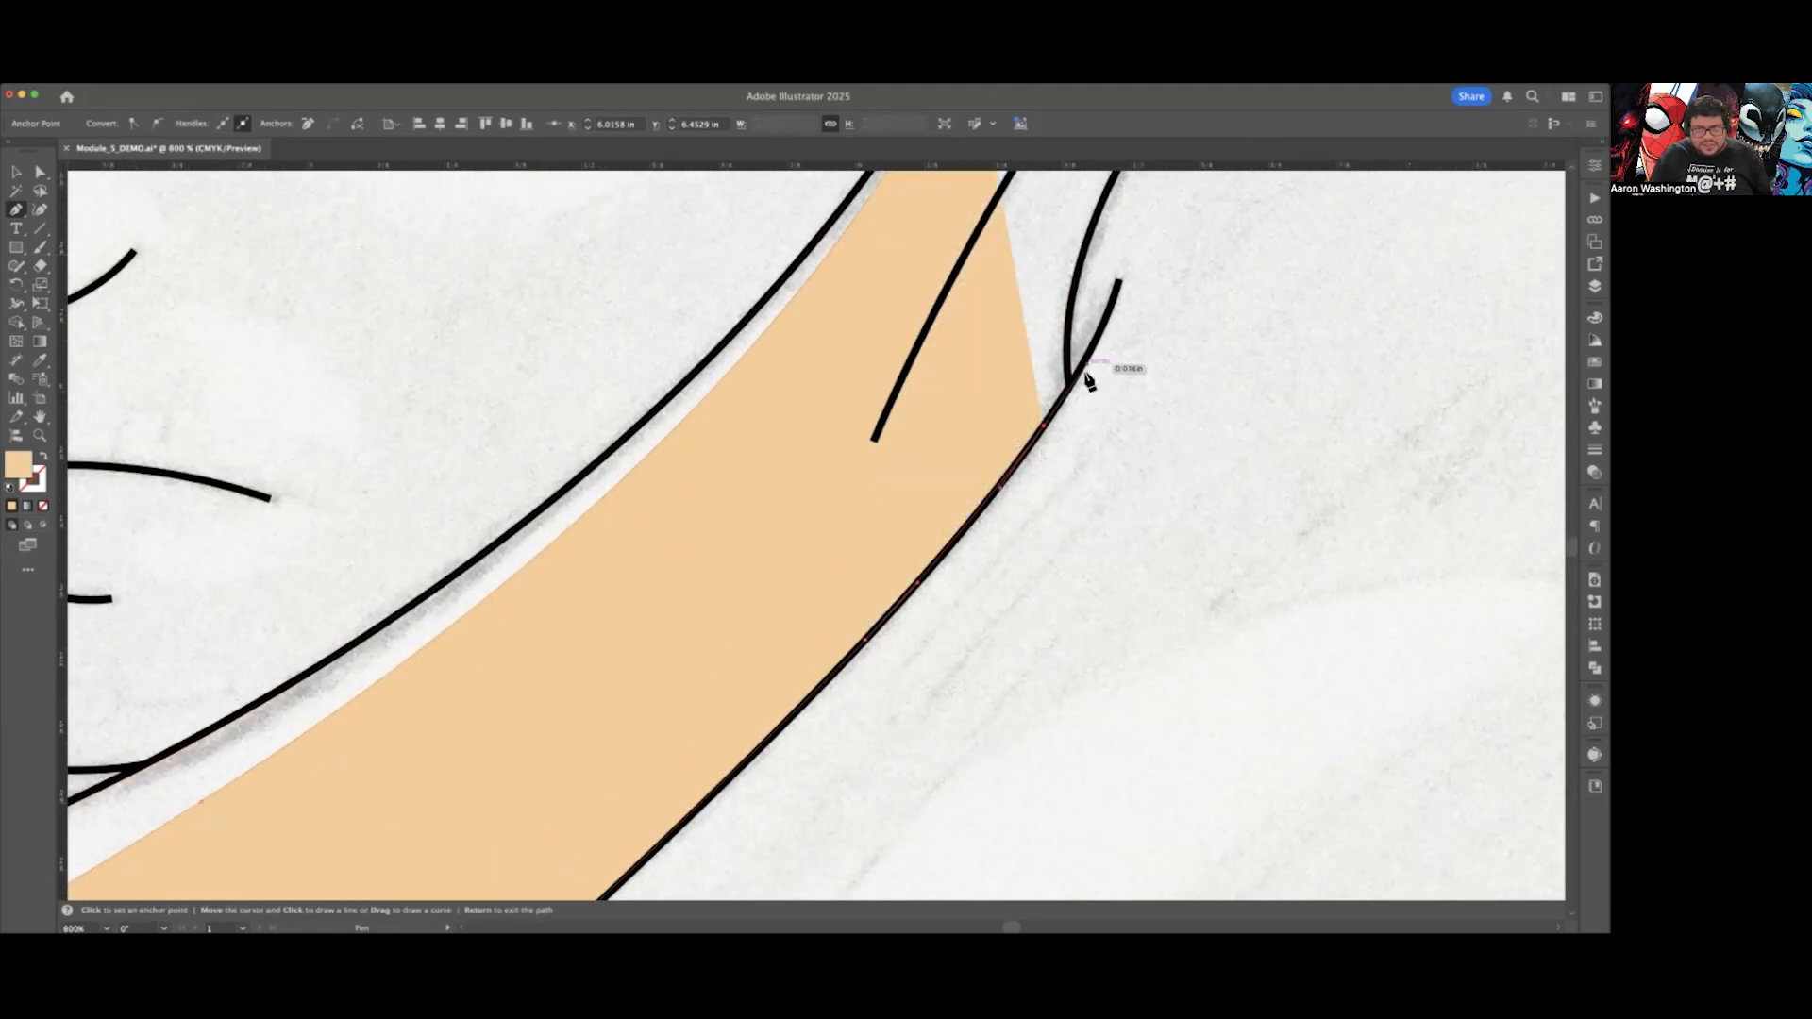
pyautogui.click(1069, 388)
# Step: Add a curved anchor partway up the curved edge above the junction
pyautogui.scroll(3, 1072, 433)
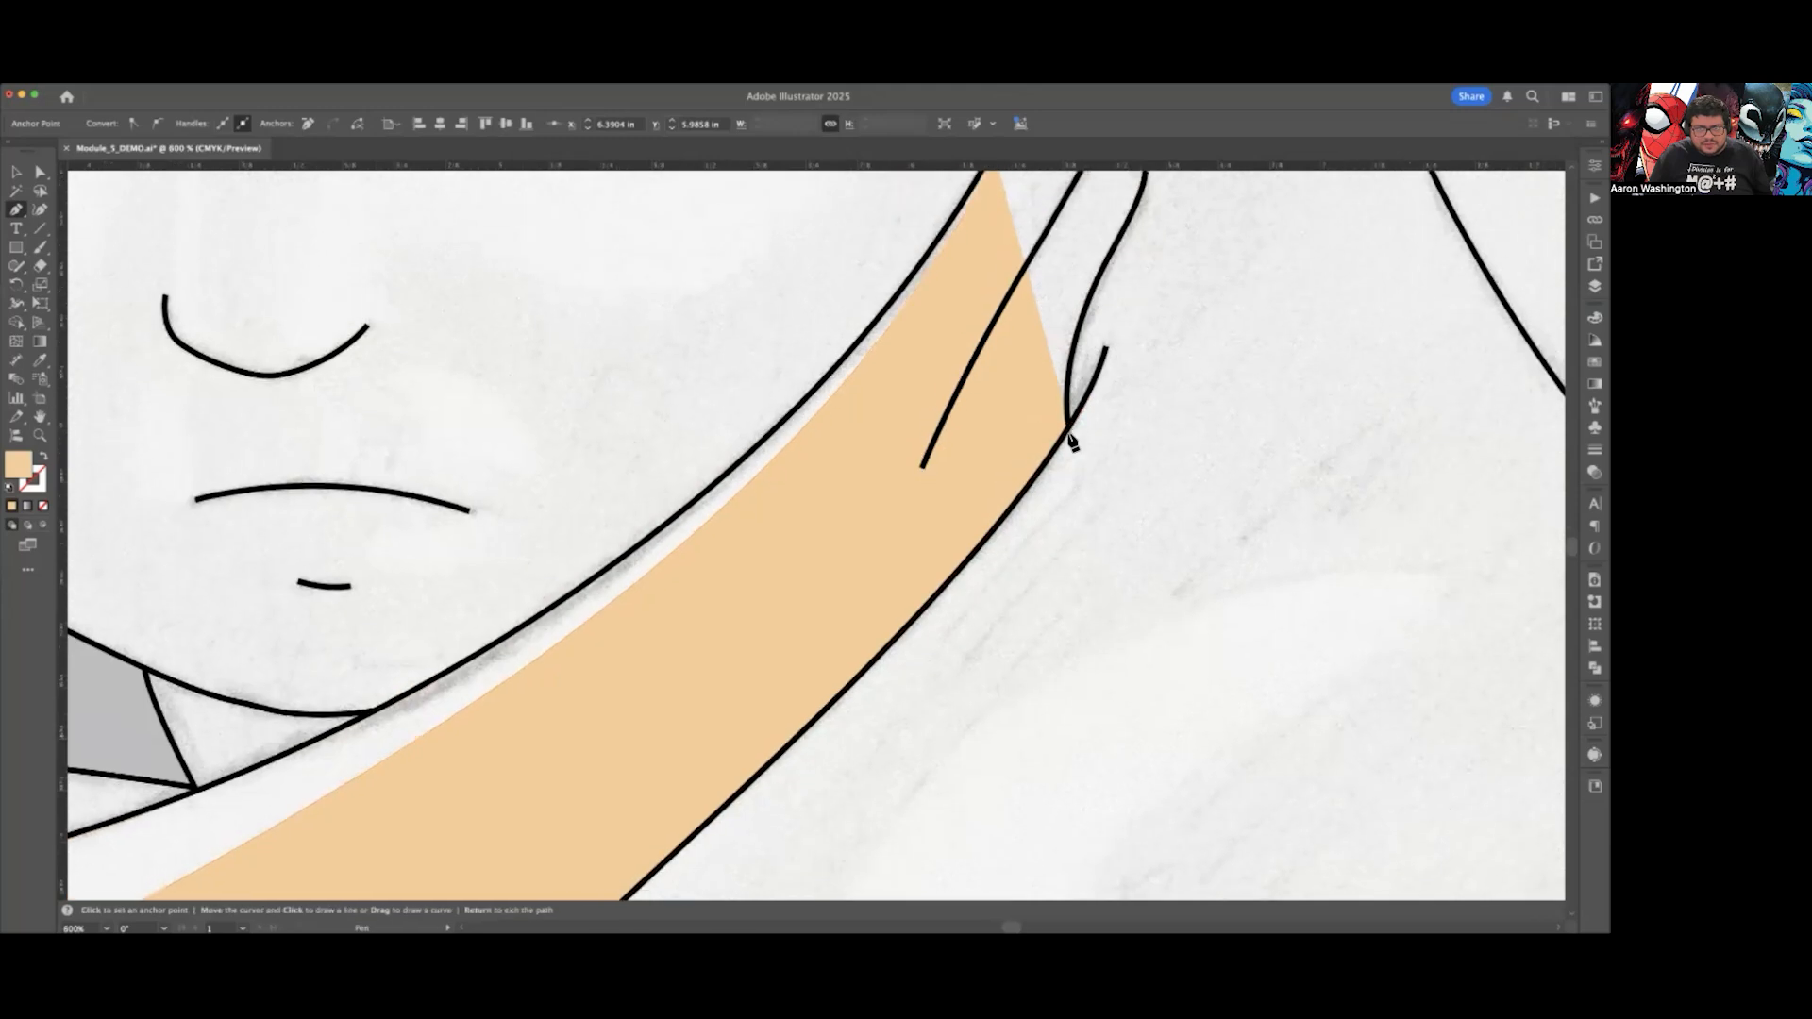
pyautogui.scroll(2, 1094, 415)
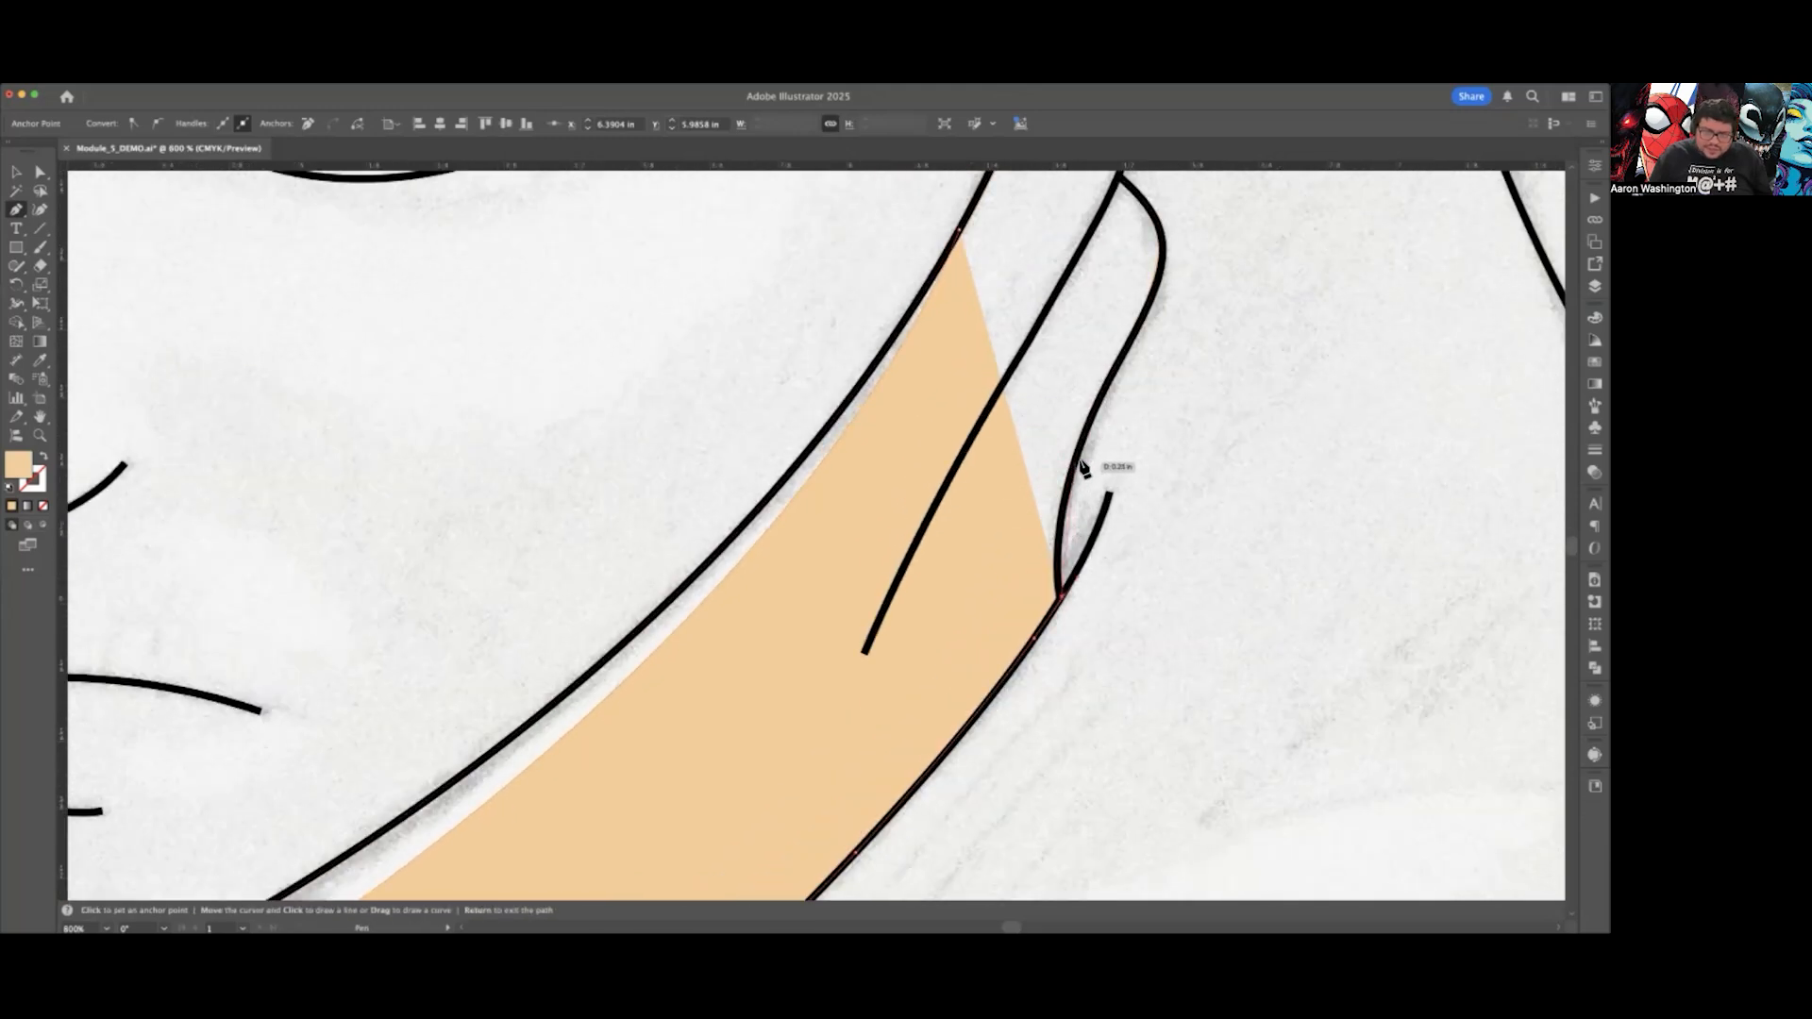
pyautogui.moveTo(1076, 453); pyautogui.dragTo(1109, 353)
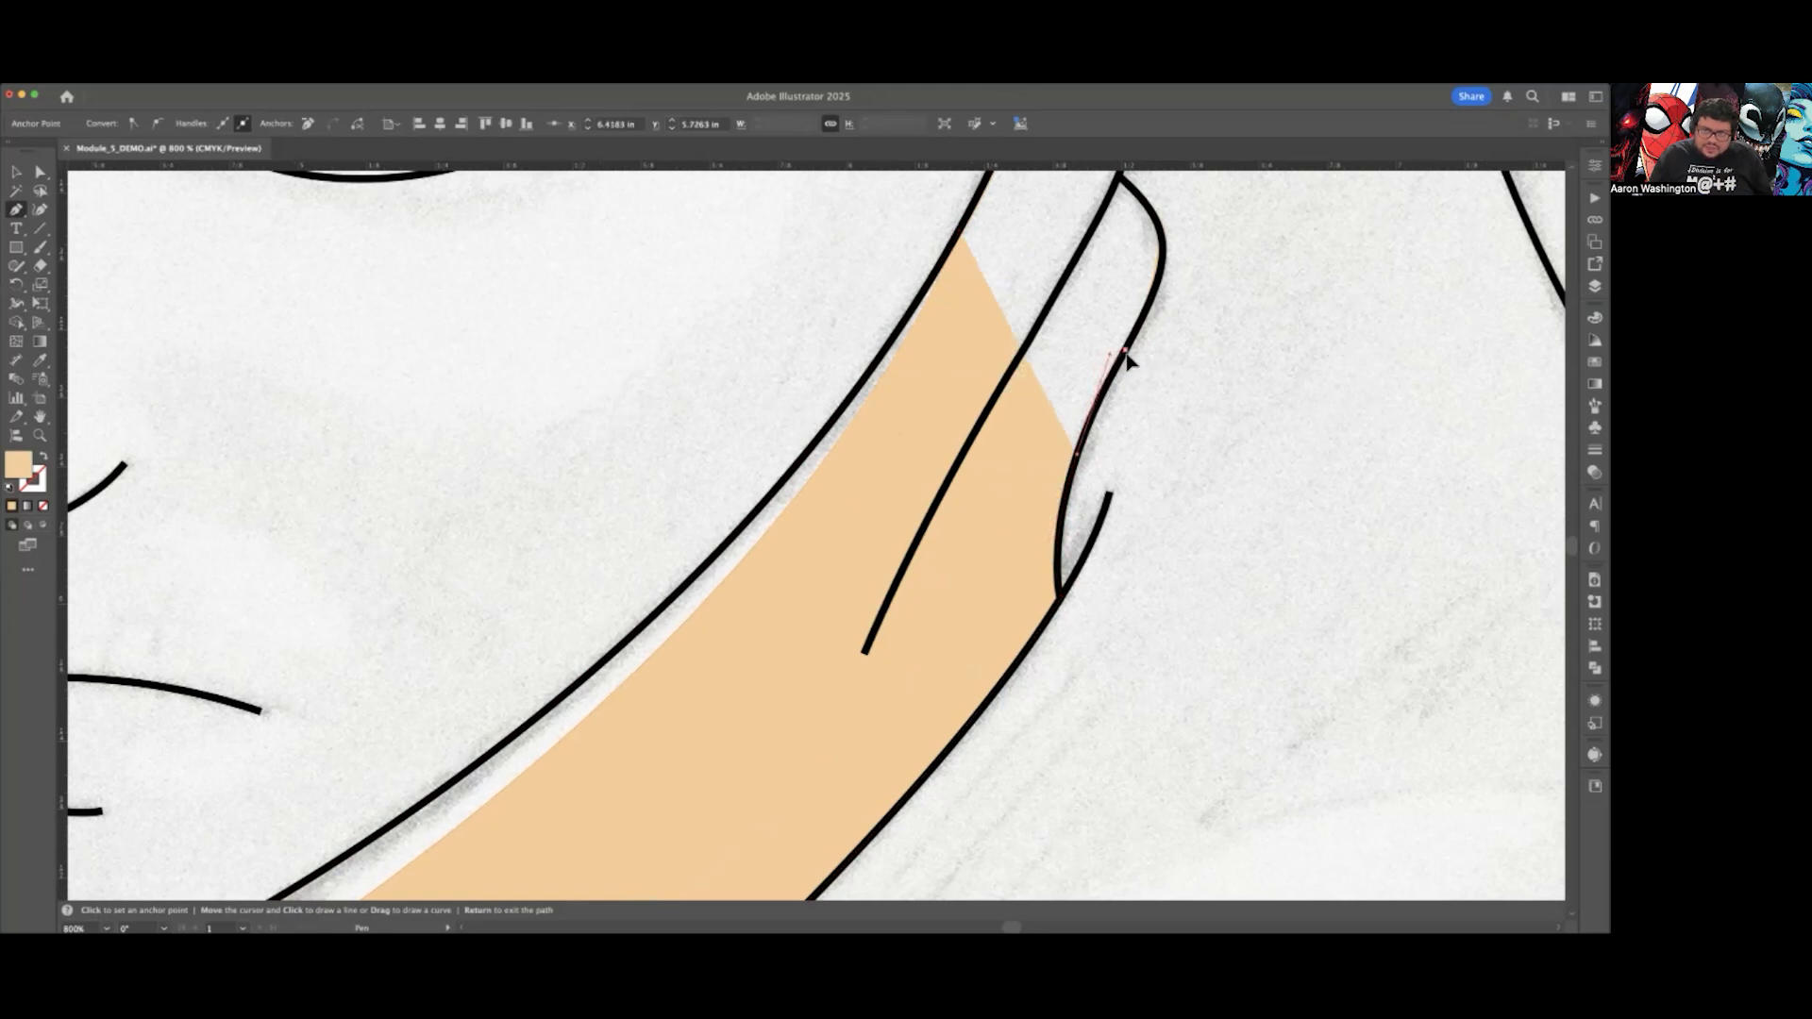
# Step: Try closely spaced anchors up the curved edge and around its rounded tip, and undo them
pyautogui.click(1124, 351)
pyautogui.click(1145, 307)
pyautogui.click(1161, 267)
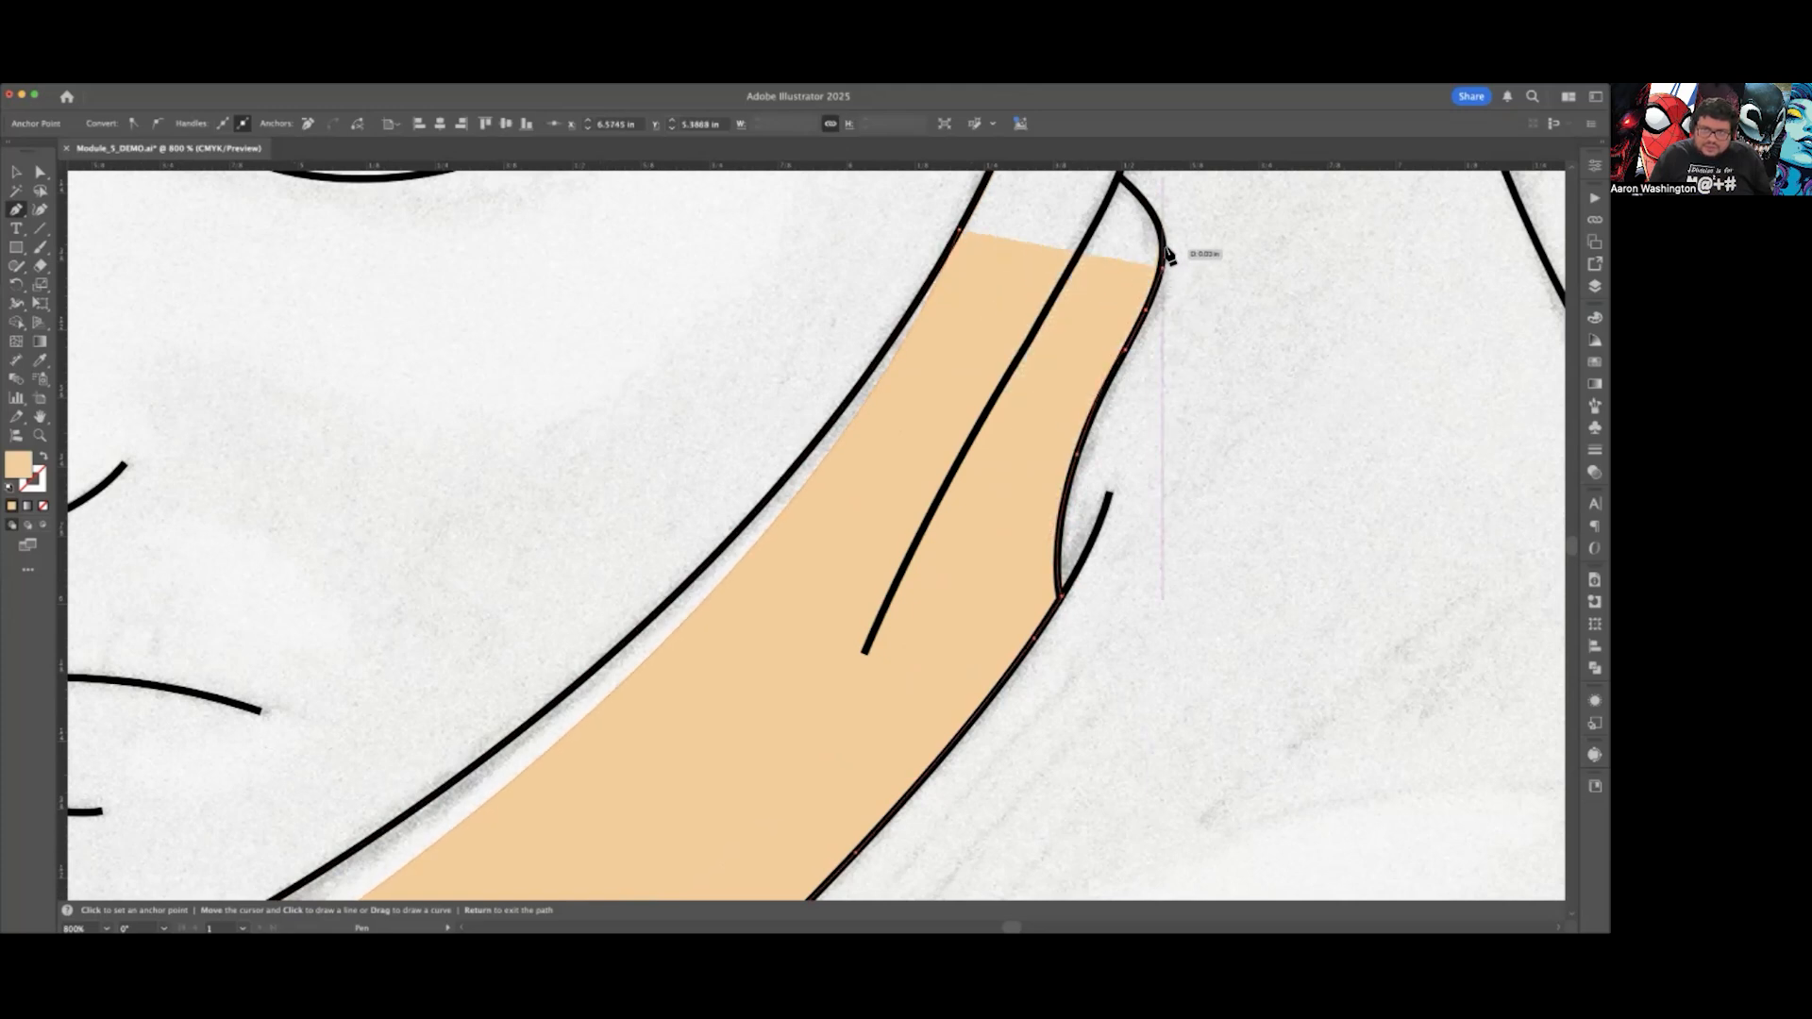
pyautogui.click(1163, 244)
pyautogui.click(1157, 221)
pyautogui.click(1141, 200)
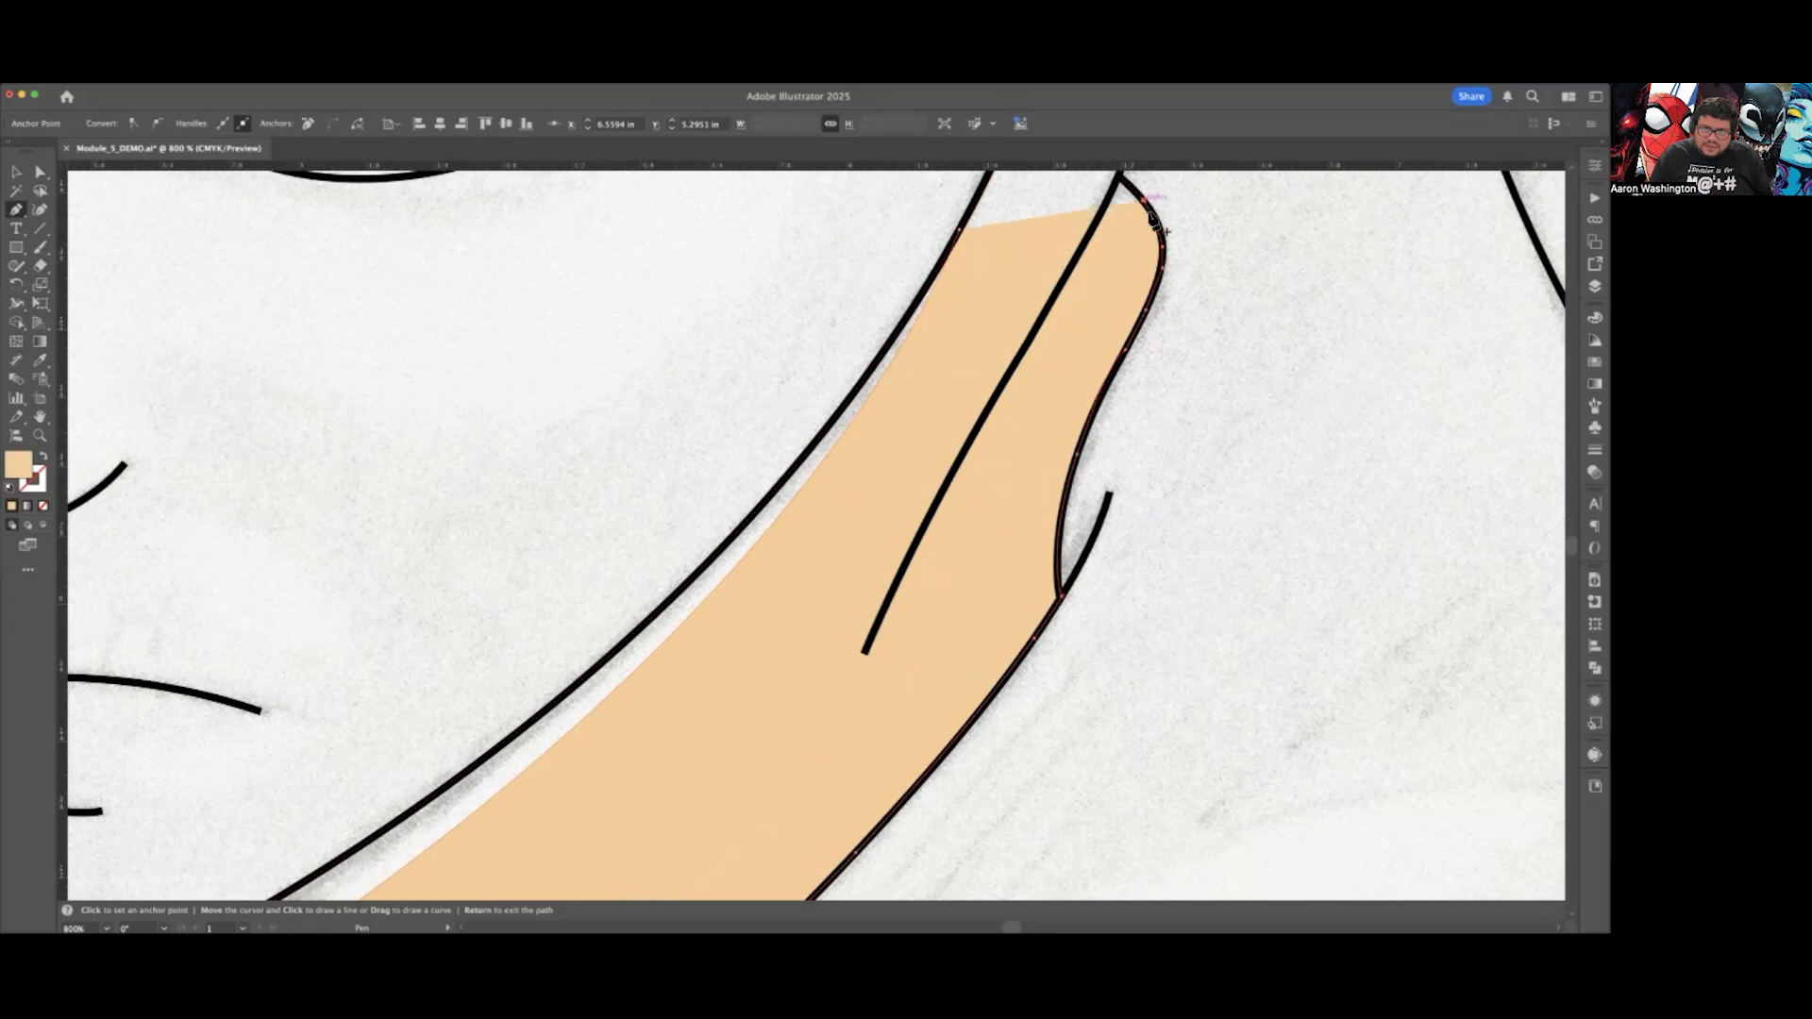
pyautogui.scroll(2, 1166, 391)
pyautogui.scroll(4, 1166, 391)
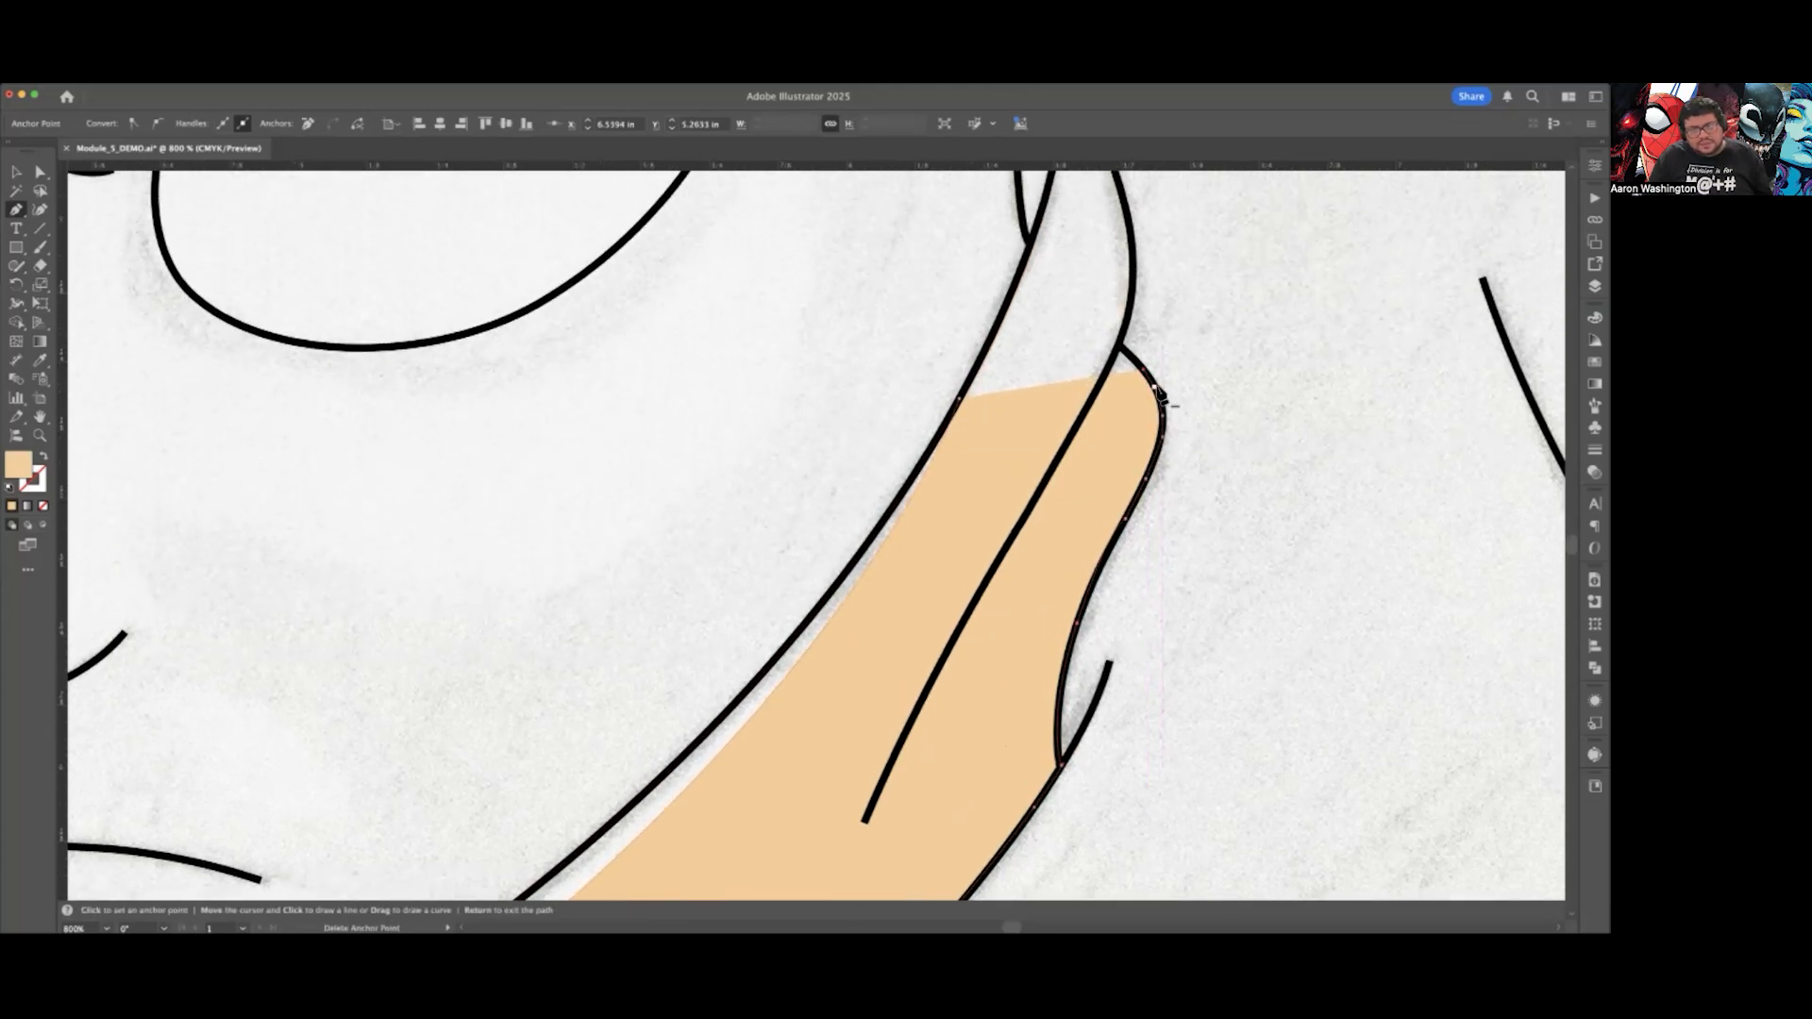
pyautogui.press('super+z')
pyautogui.press('super+z')
pyautogui.press('super+z')
pyautogui.press('super+z')
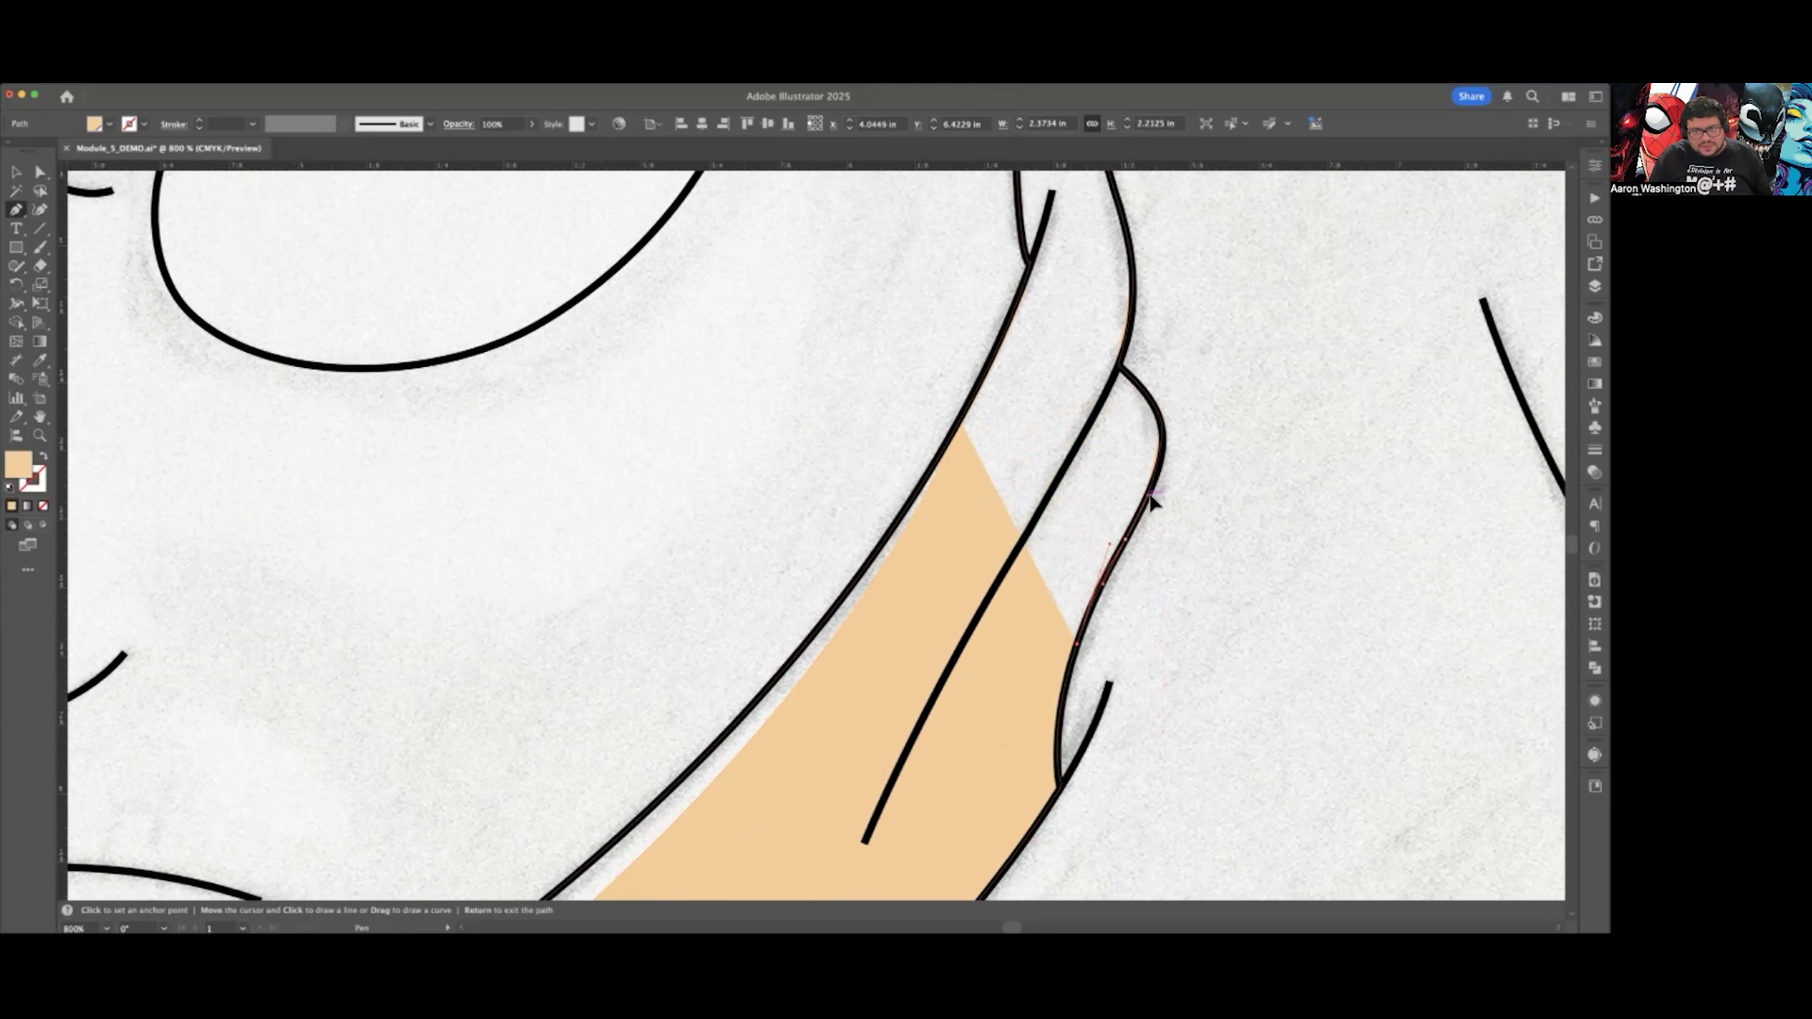
# Step: Continue the path up the curved edge and around its rounded tip to the junction with the diagonal line
pyautogui.click(1119, 540)
pyautogui.moveTo(1111, 550); pyautogui.dragTo(1099, 587)
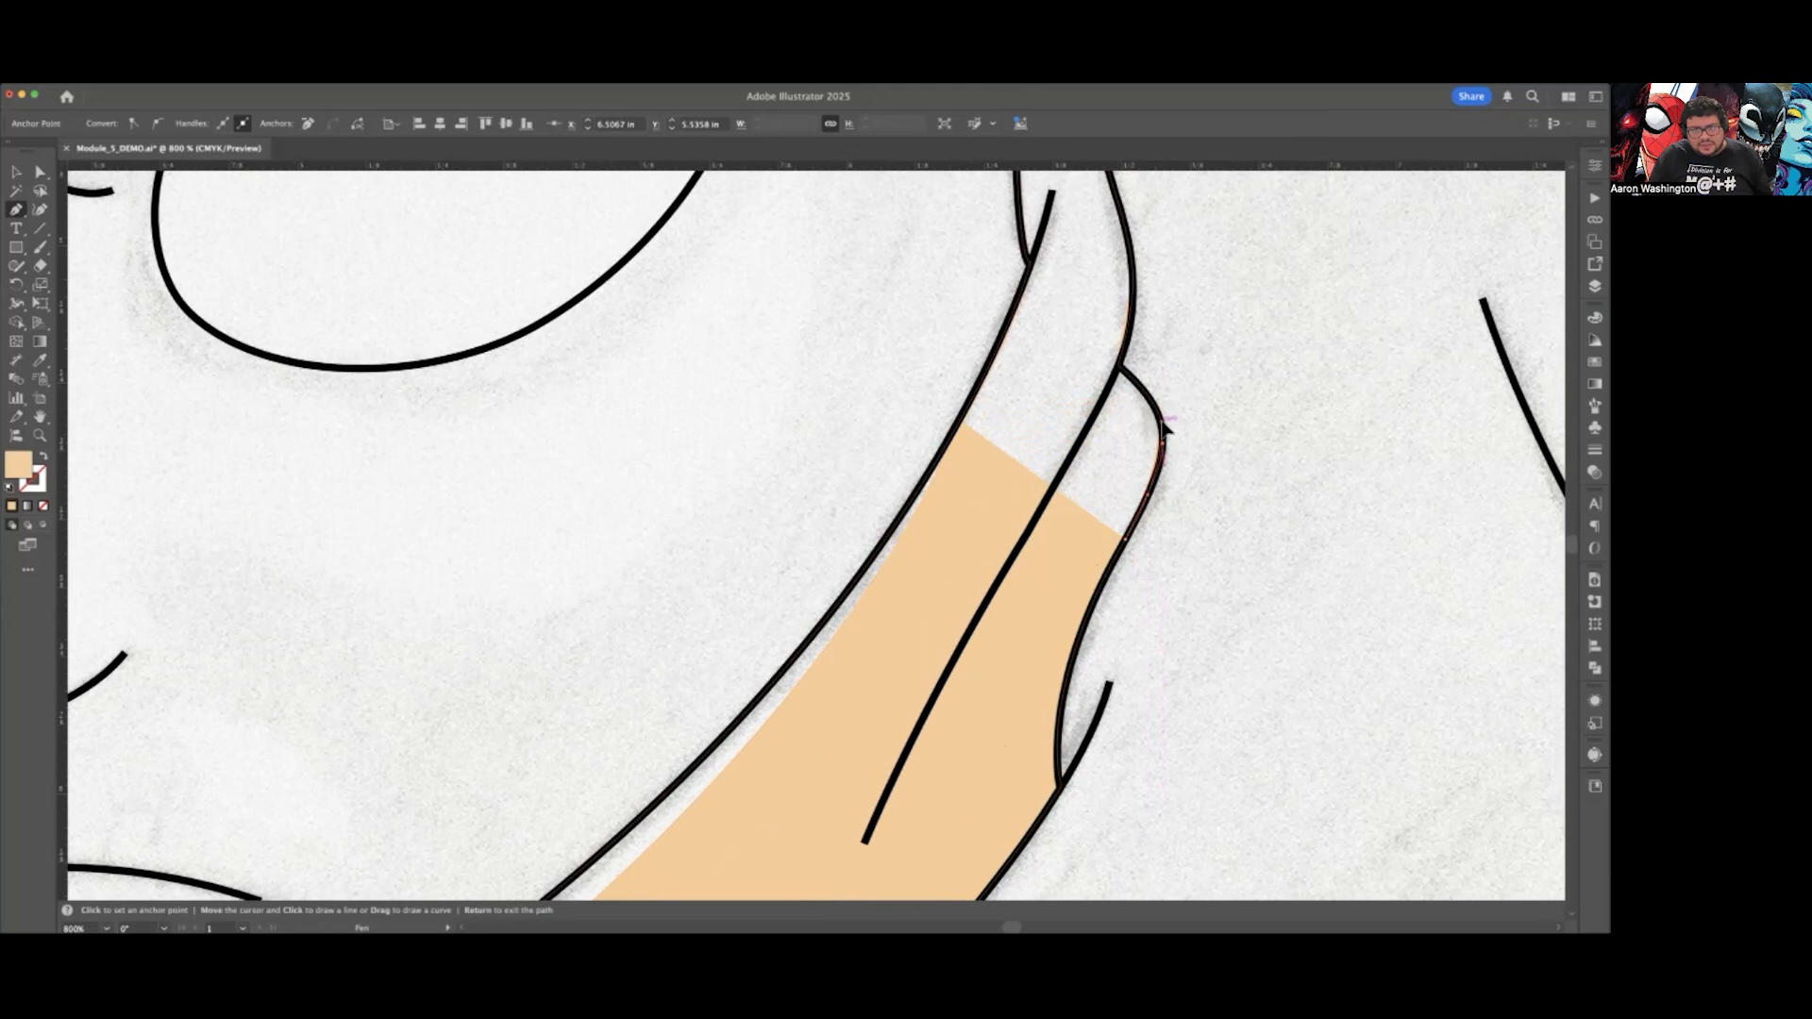
pyautogui.click(1162, 433)
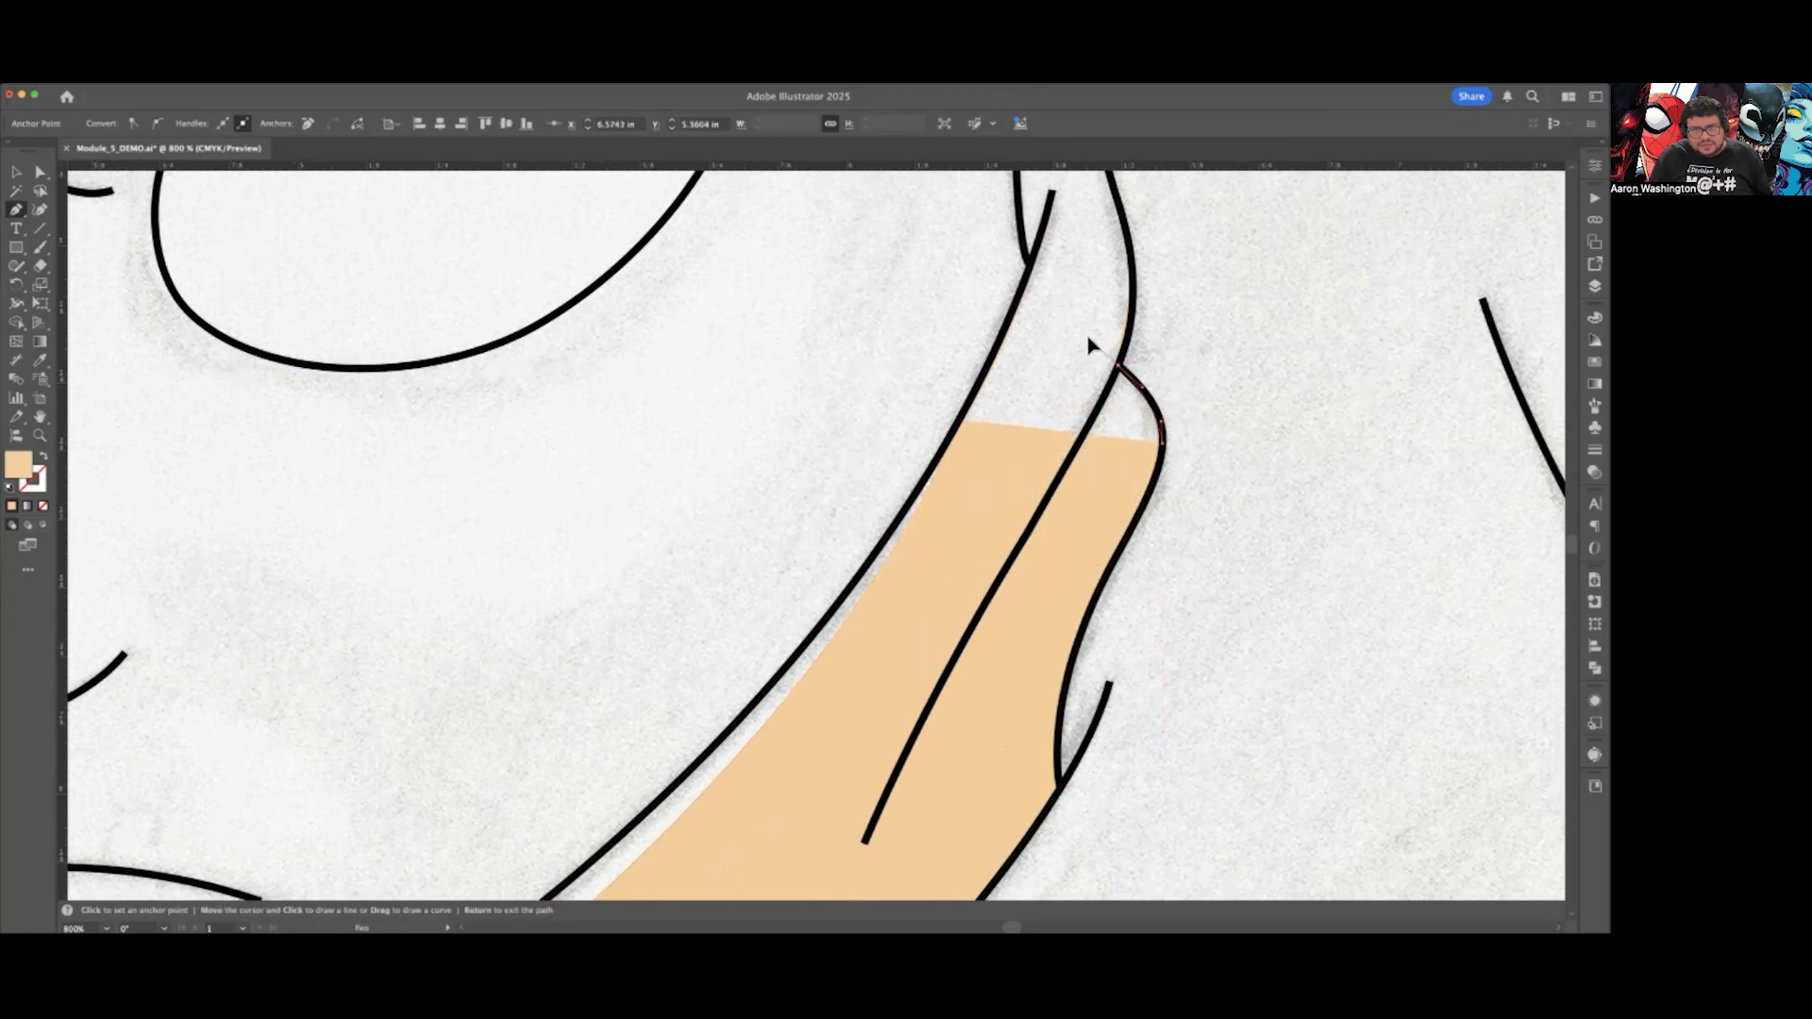
pyautogui.moveTo(1076, 330); pyautogui.dragTo(1080, 333)
pyautogui.click(1119, 366)
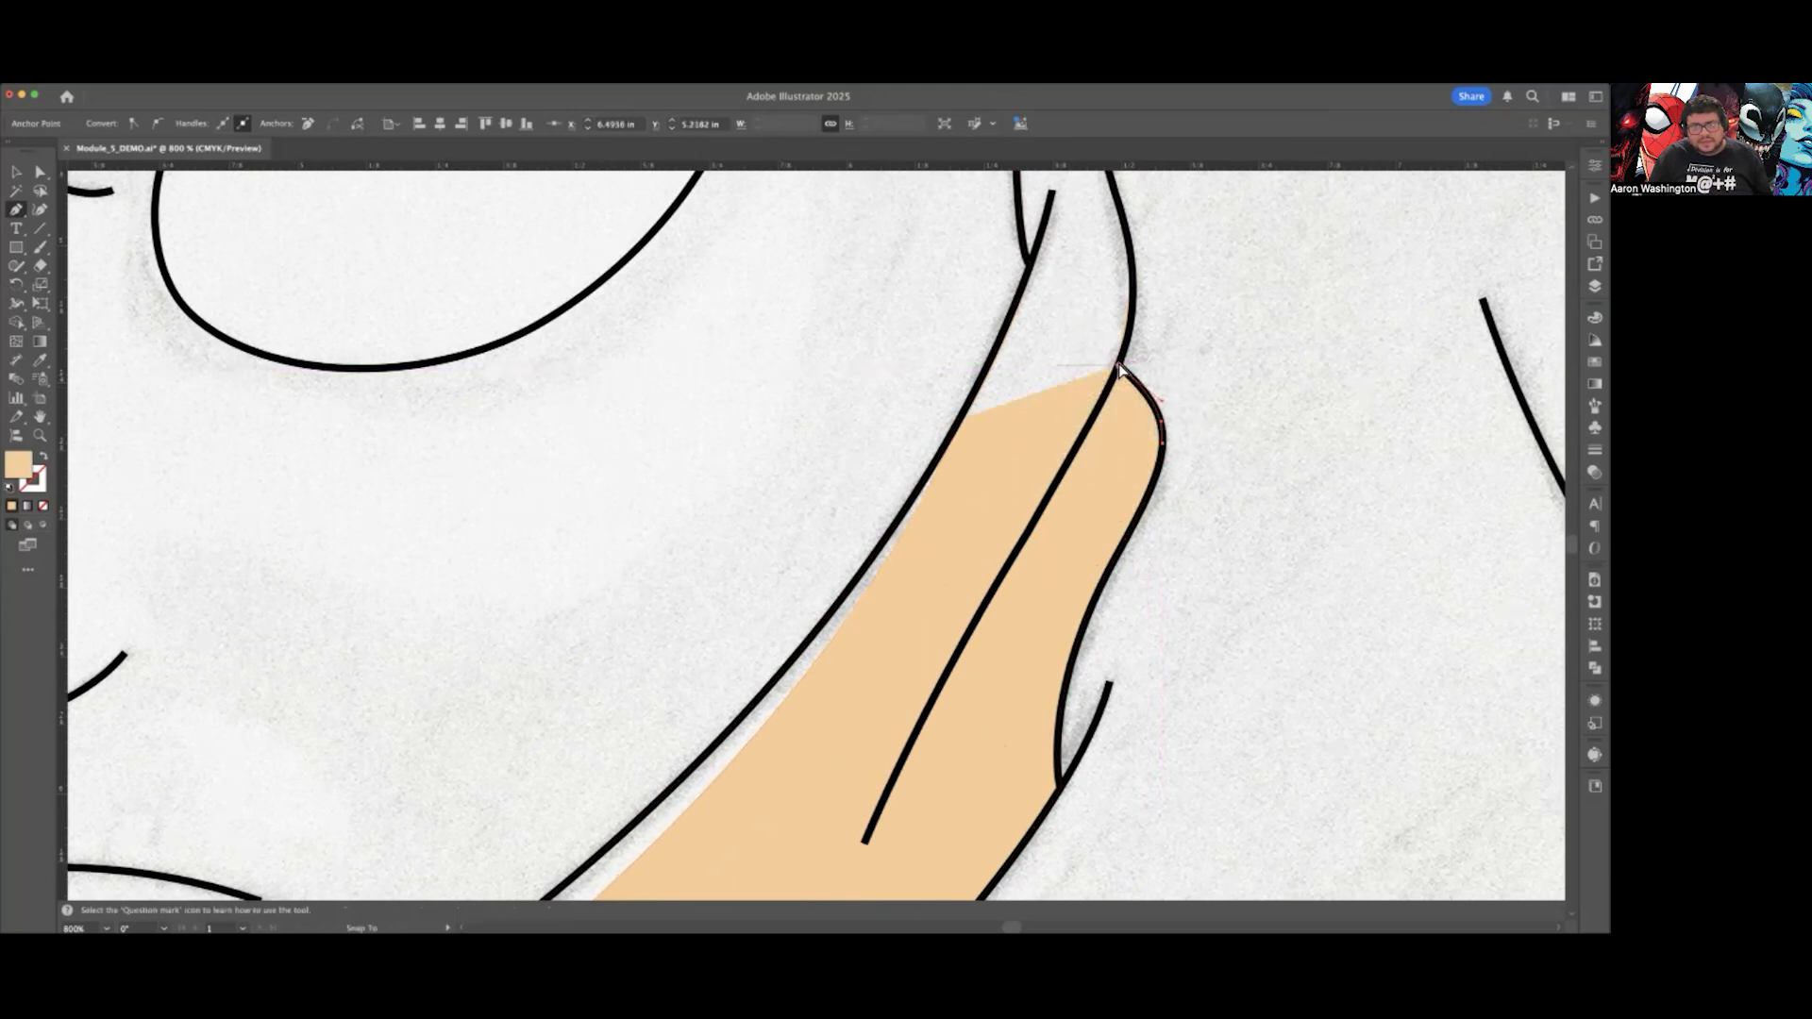
# Step: Continue the path from the junction up the collar's outer edge to the underside of the ear
pyautogui.scroll(1, 1161, 451)
pyautogui.scroll(3, 1160, 451)
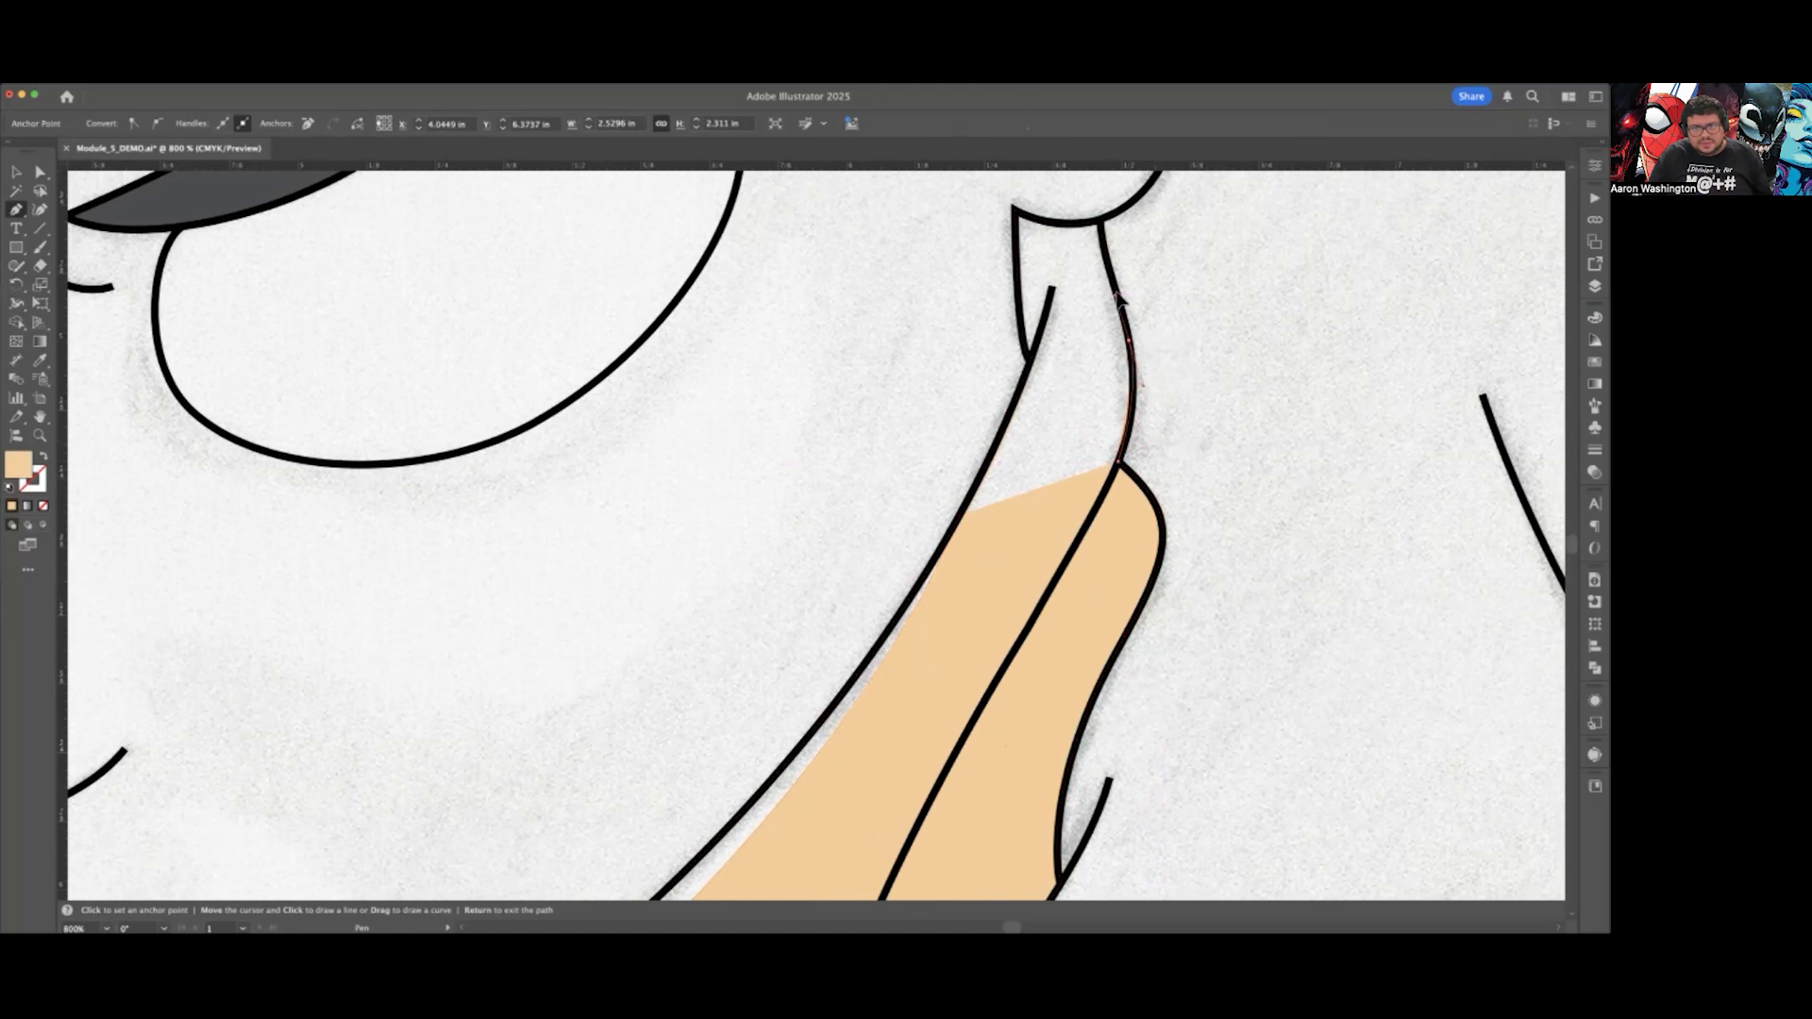
pyautogui.moveTo(1114, 293); pyautogui.dragTo(1101, 221)
pyautogui.press('super+z')
pyautogui.press('super+z')
pyautogui.click(1102, 229)
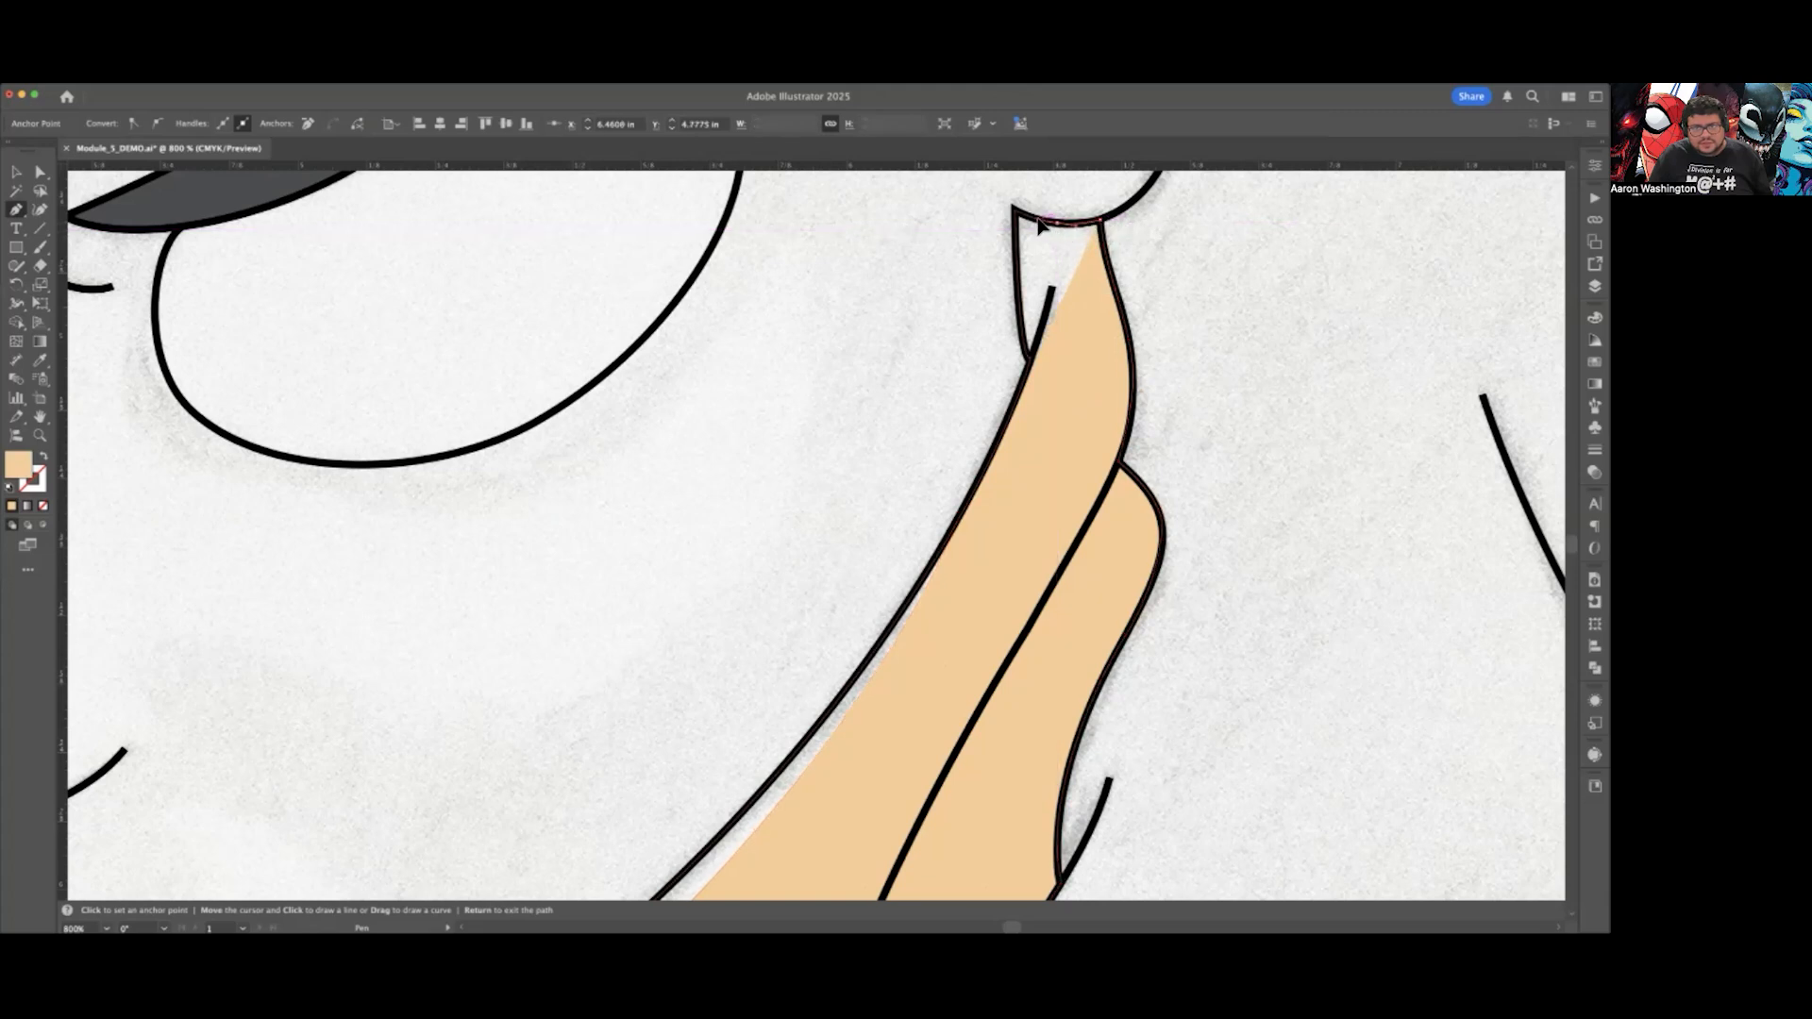
# Step: Carry the path along the earlobe and down the short inner line to the jaw edge, and end the shape there
pyautogui.click(1037, 223)
pyautogui.click(1014, 209)
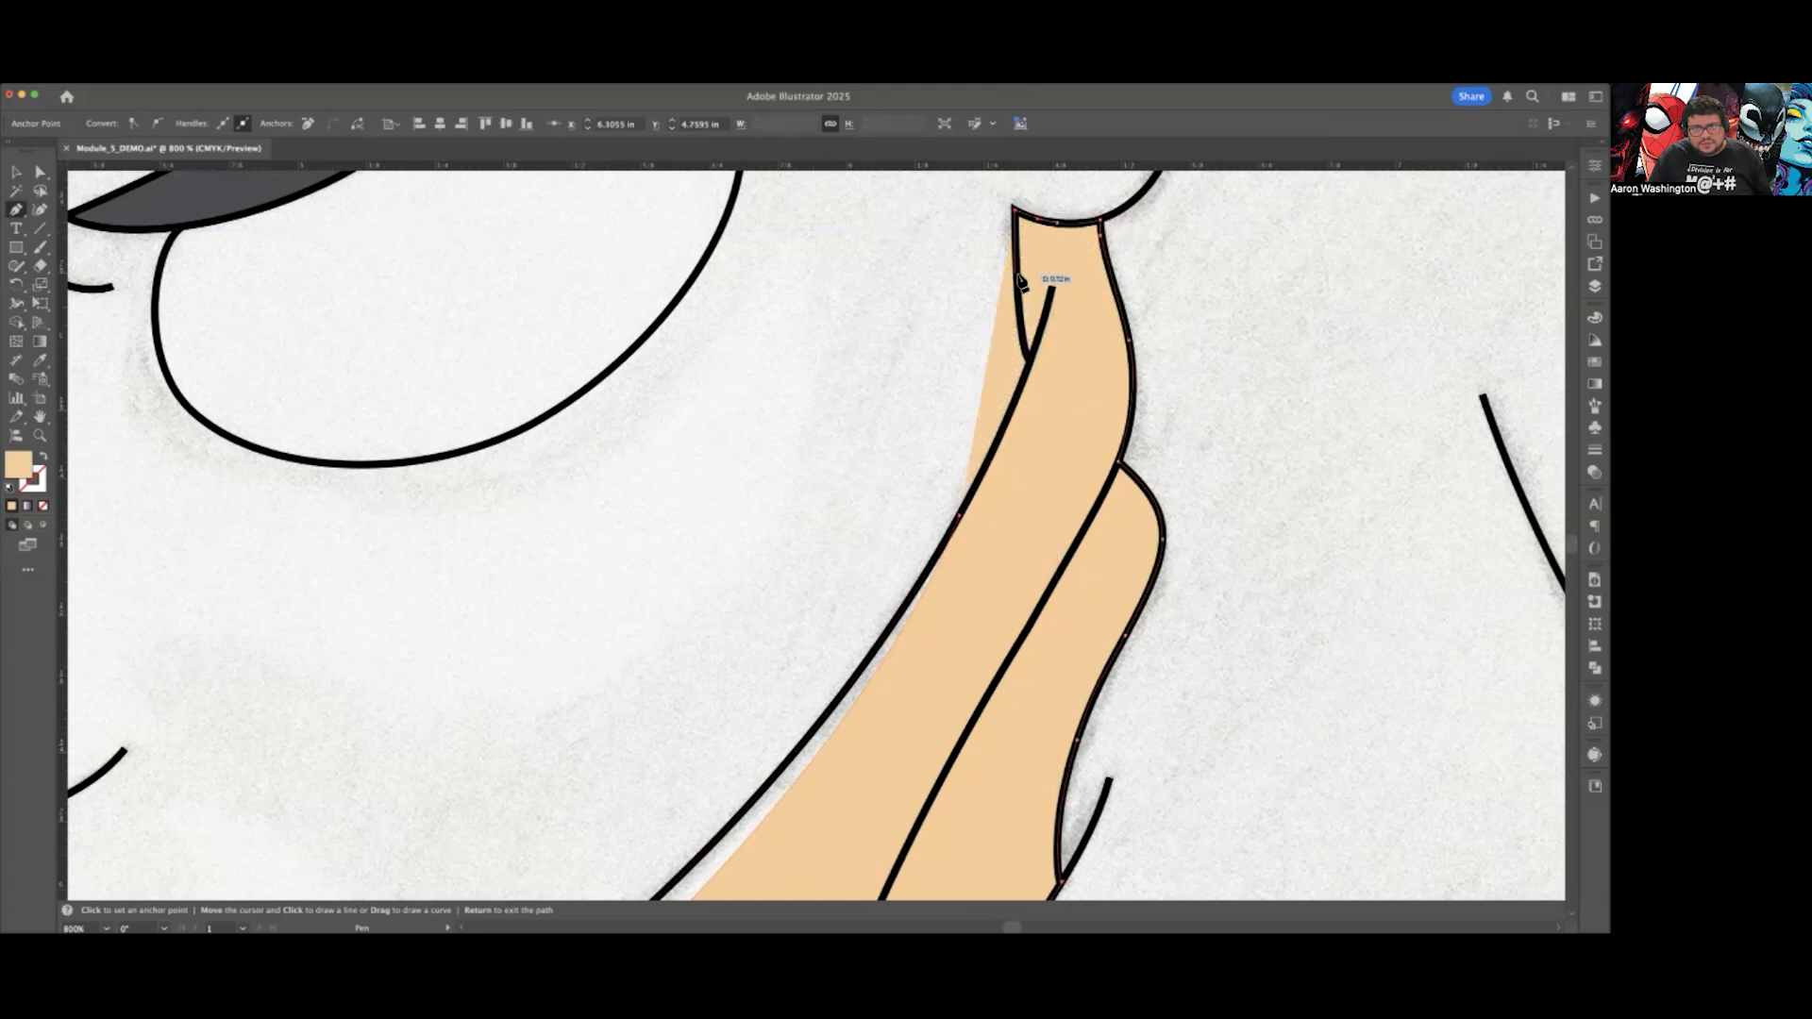
pyautogui.press('Return')
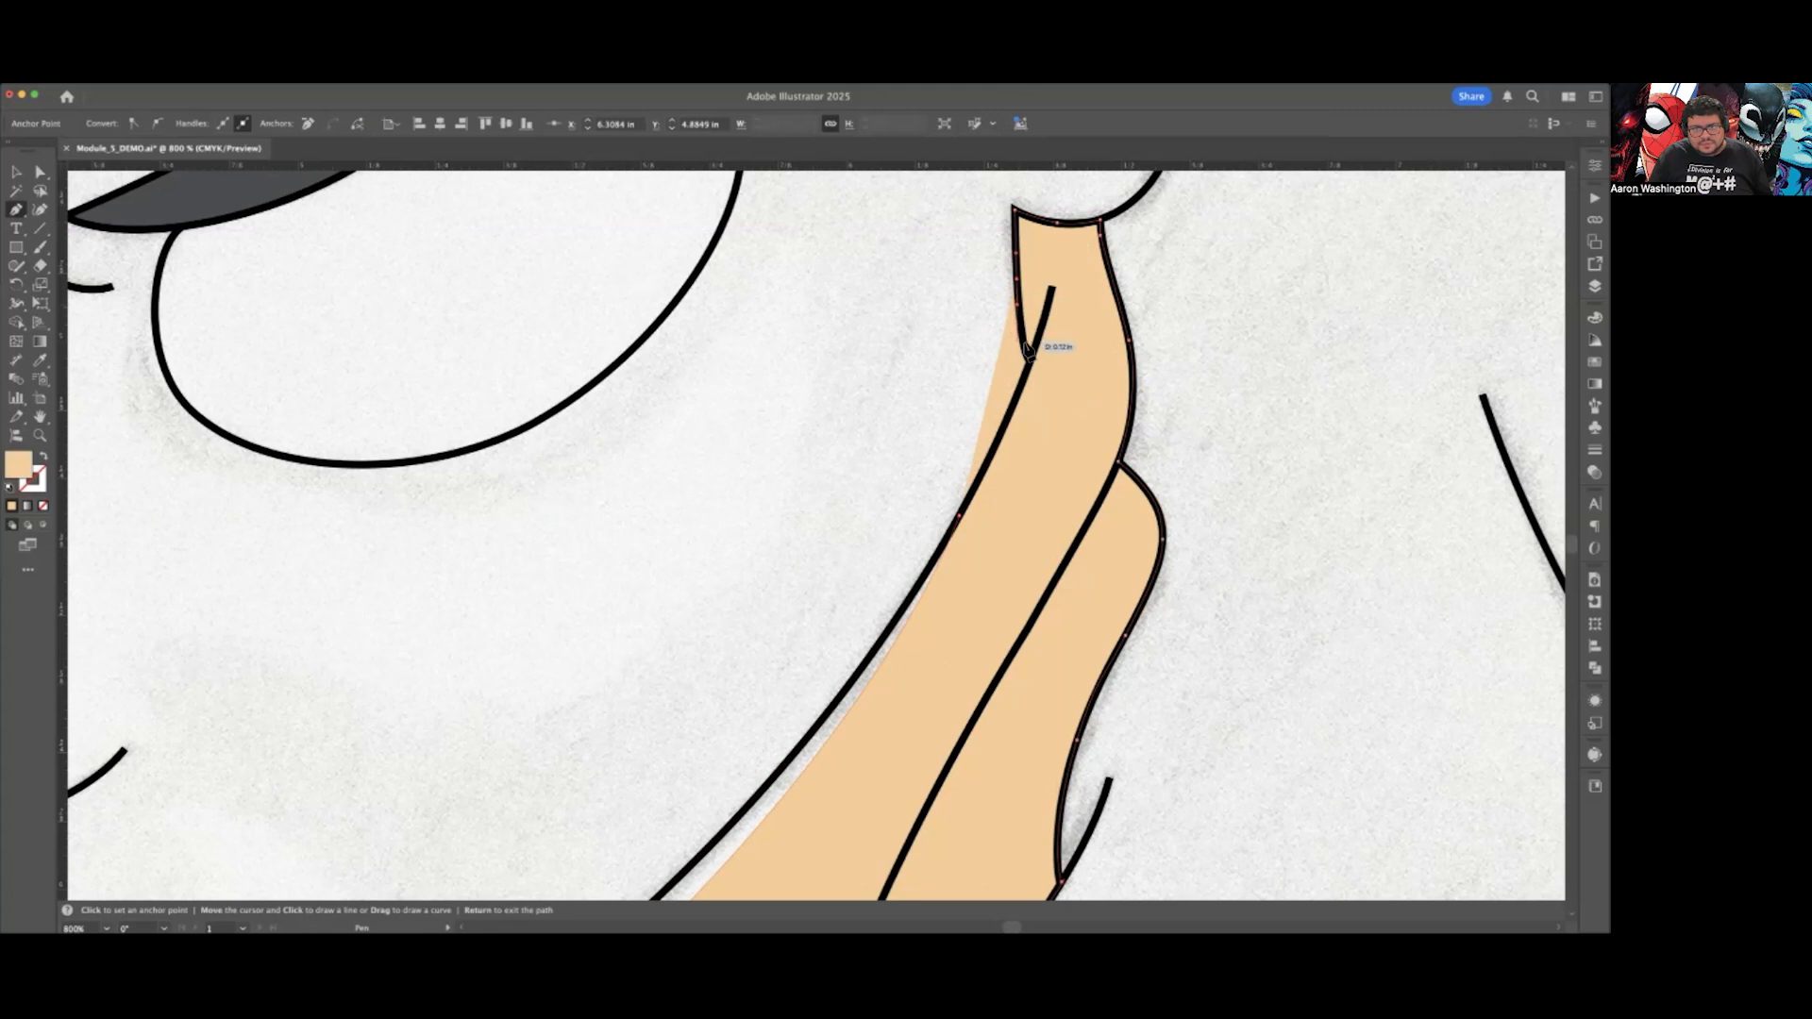
pyautogui.click(1031, 351)
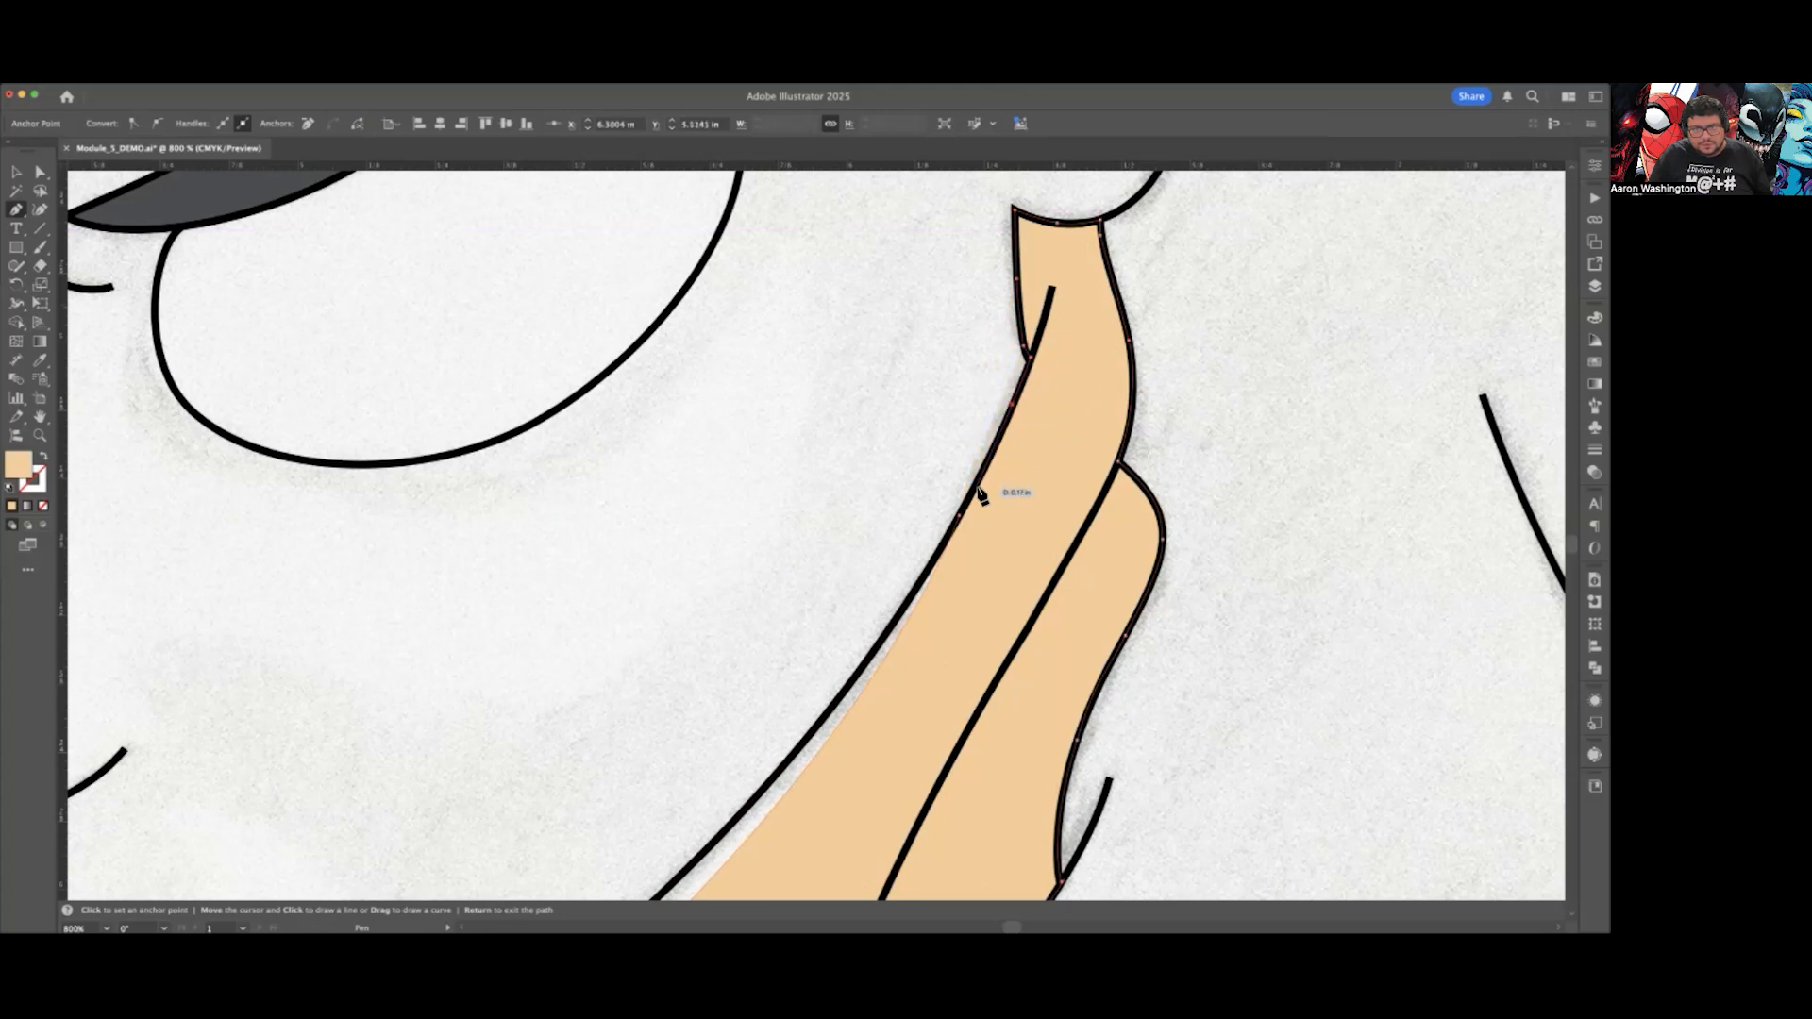
pyautogui.keyDown('super'); pyautogui.click(1162, 493); pyautogui.keyUp('super')
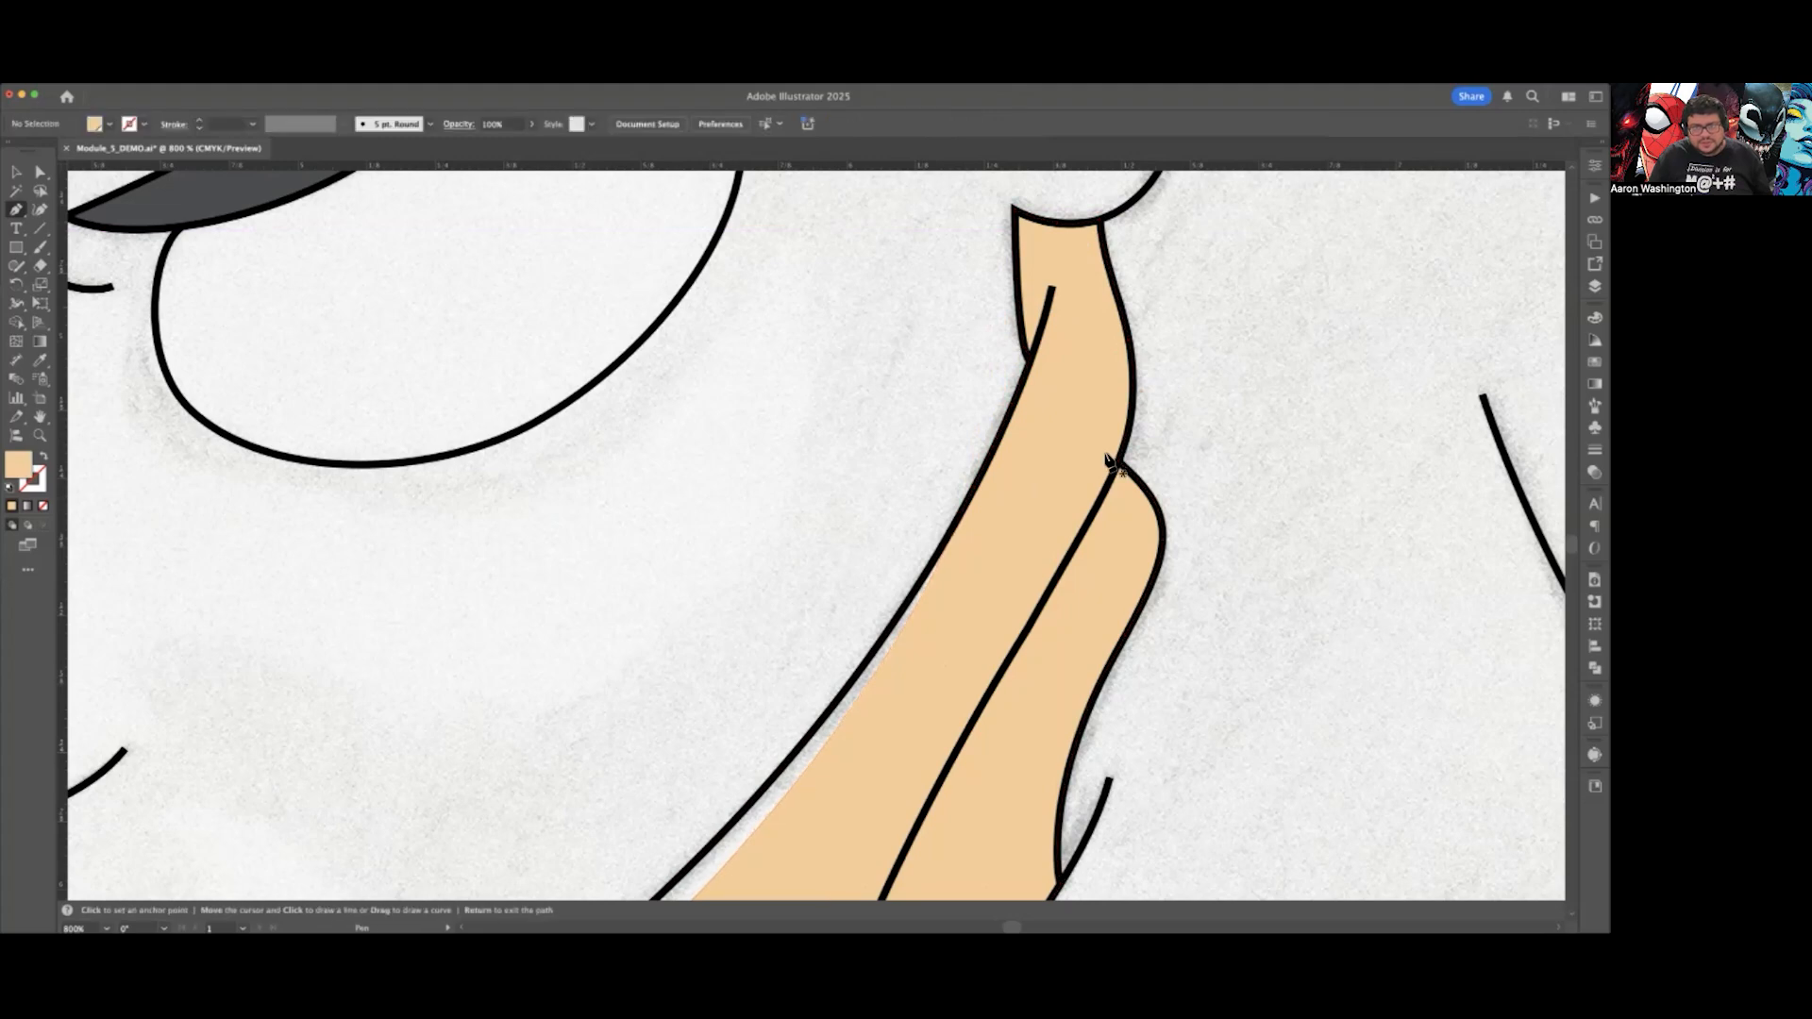
# Step: Fill the new collar shadow shape with the Aang Tunic Yellow Shadow swatch and deselect it
pyautogui.scroll(-5, 1099, 459)
pyautogui.scroll(1, 942, 445)
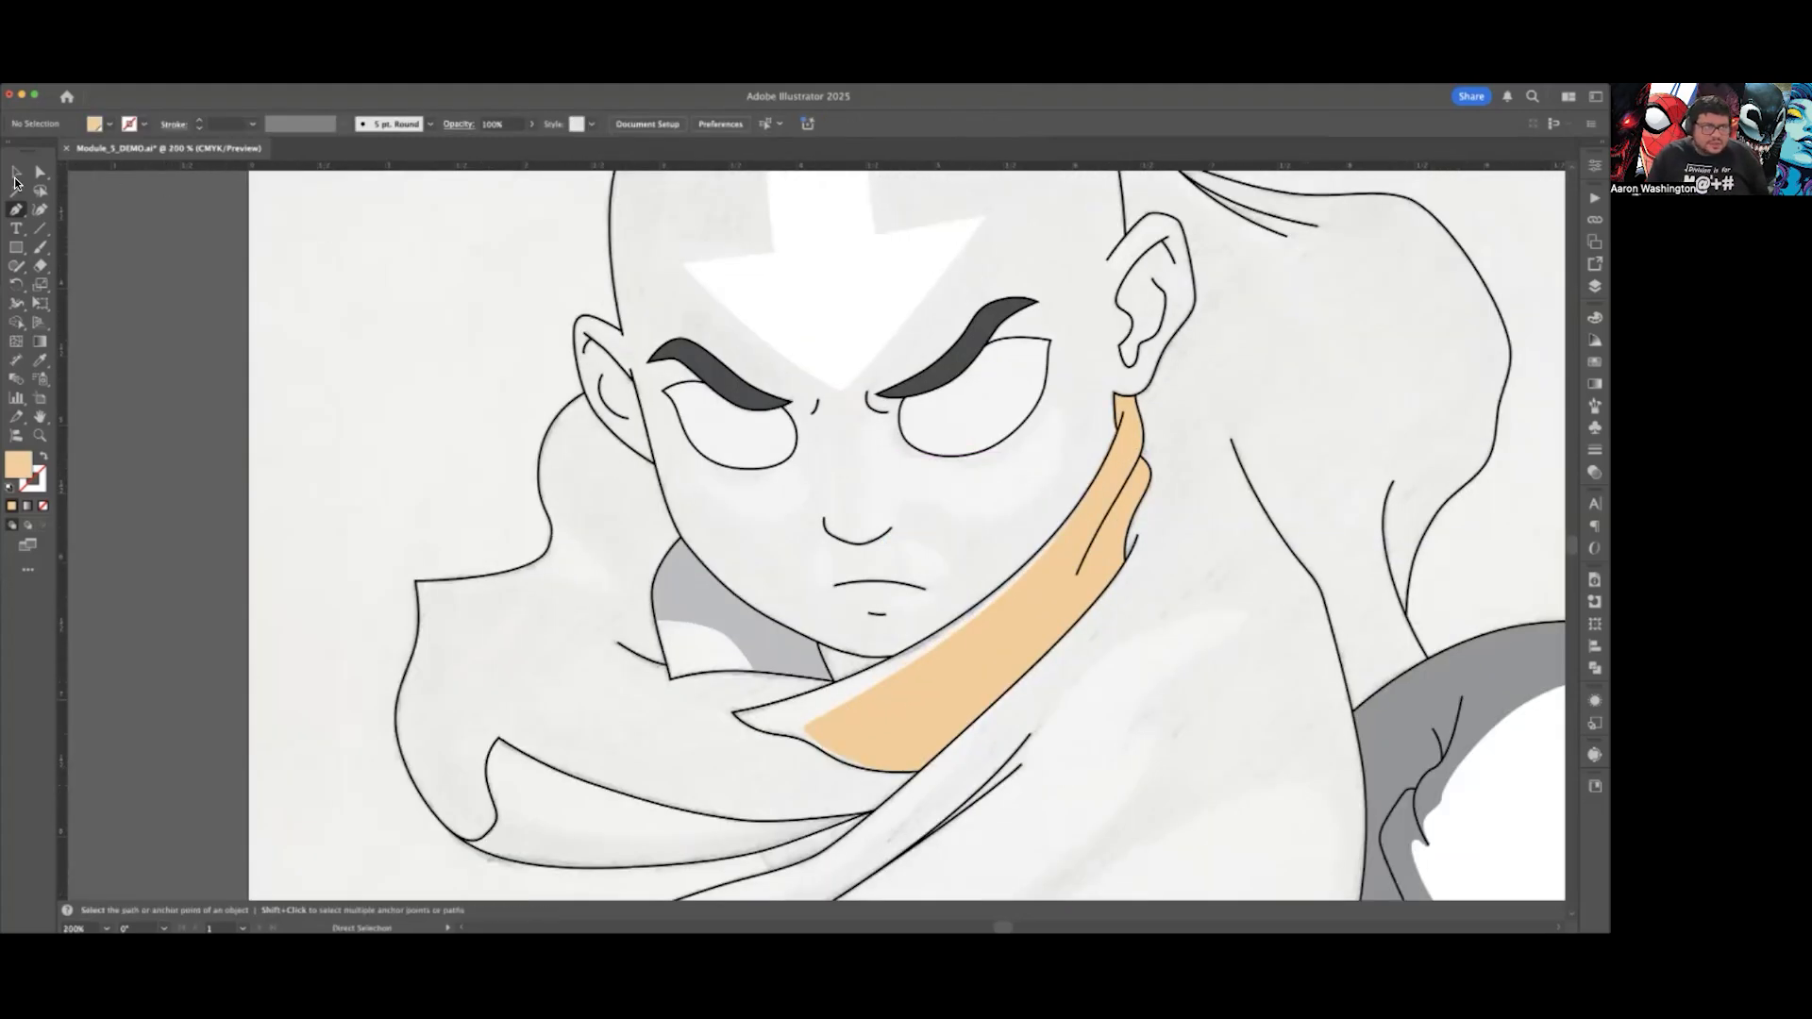
pyautogui.press('v')
pyautogui.click(939, 682)
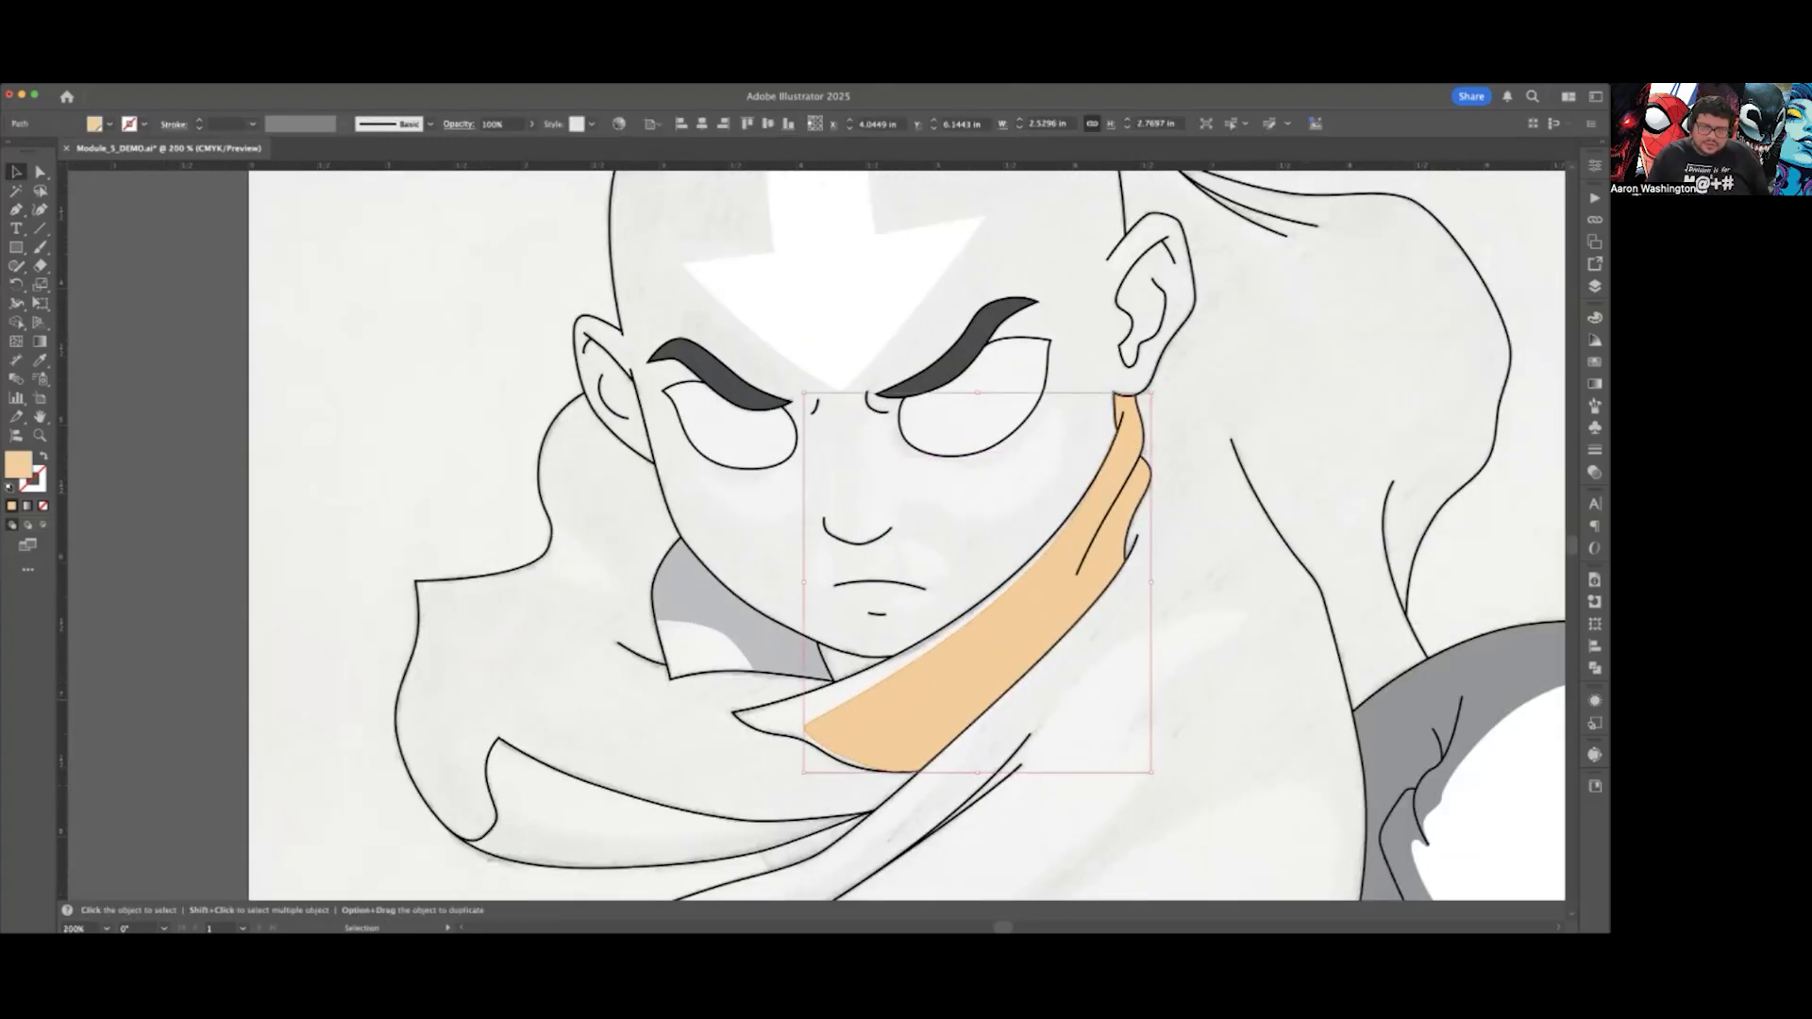
pyautogui.click(1594, 362)
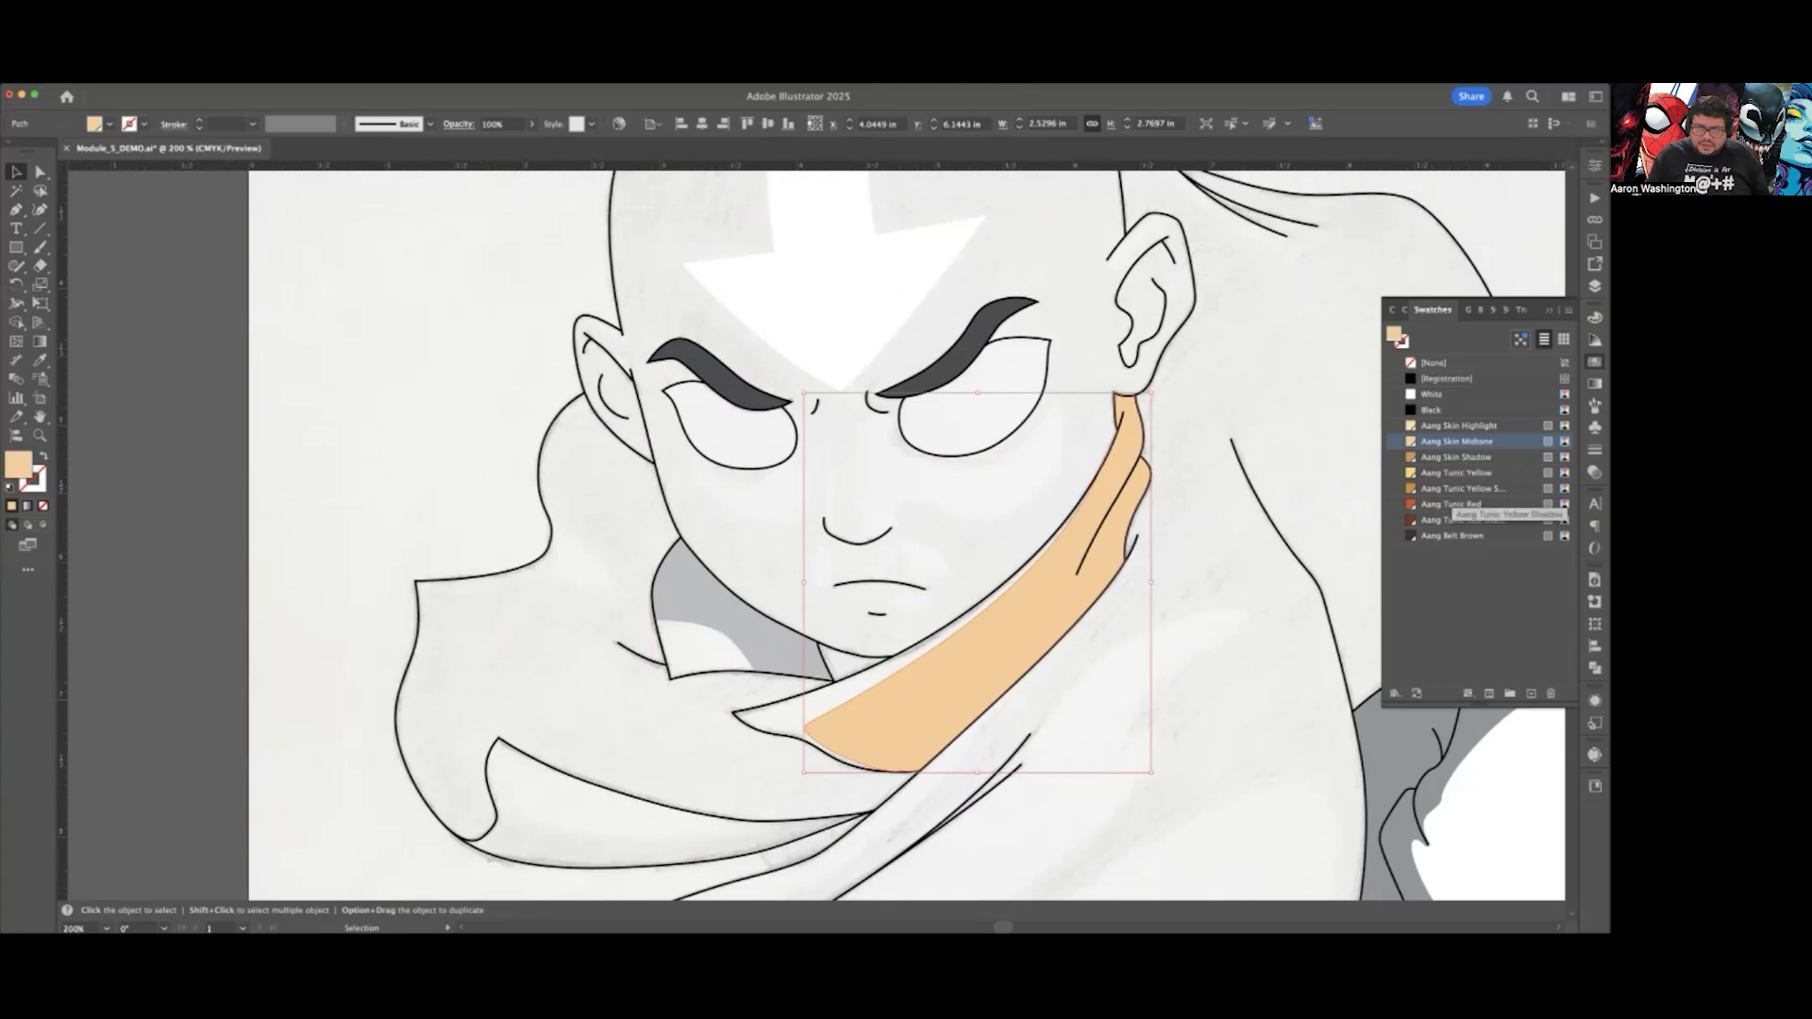
pyautogui.click(1455, 488)
pyautogui.click(1183, 696)
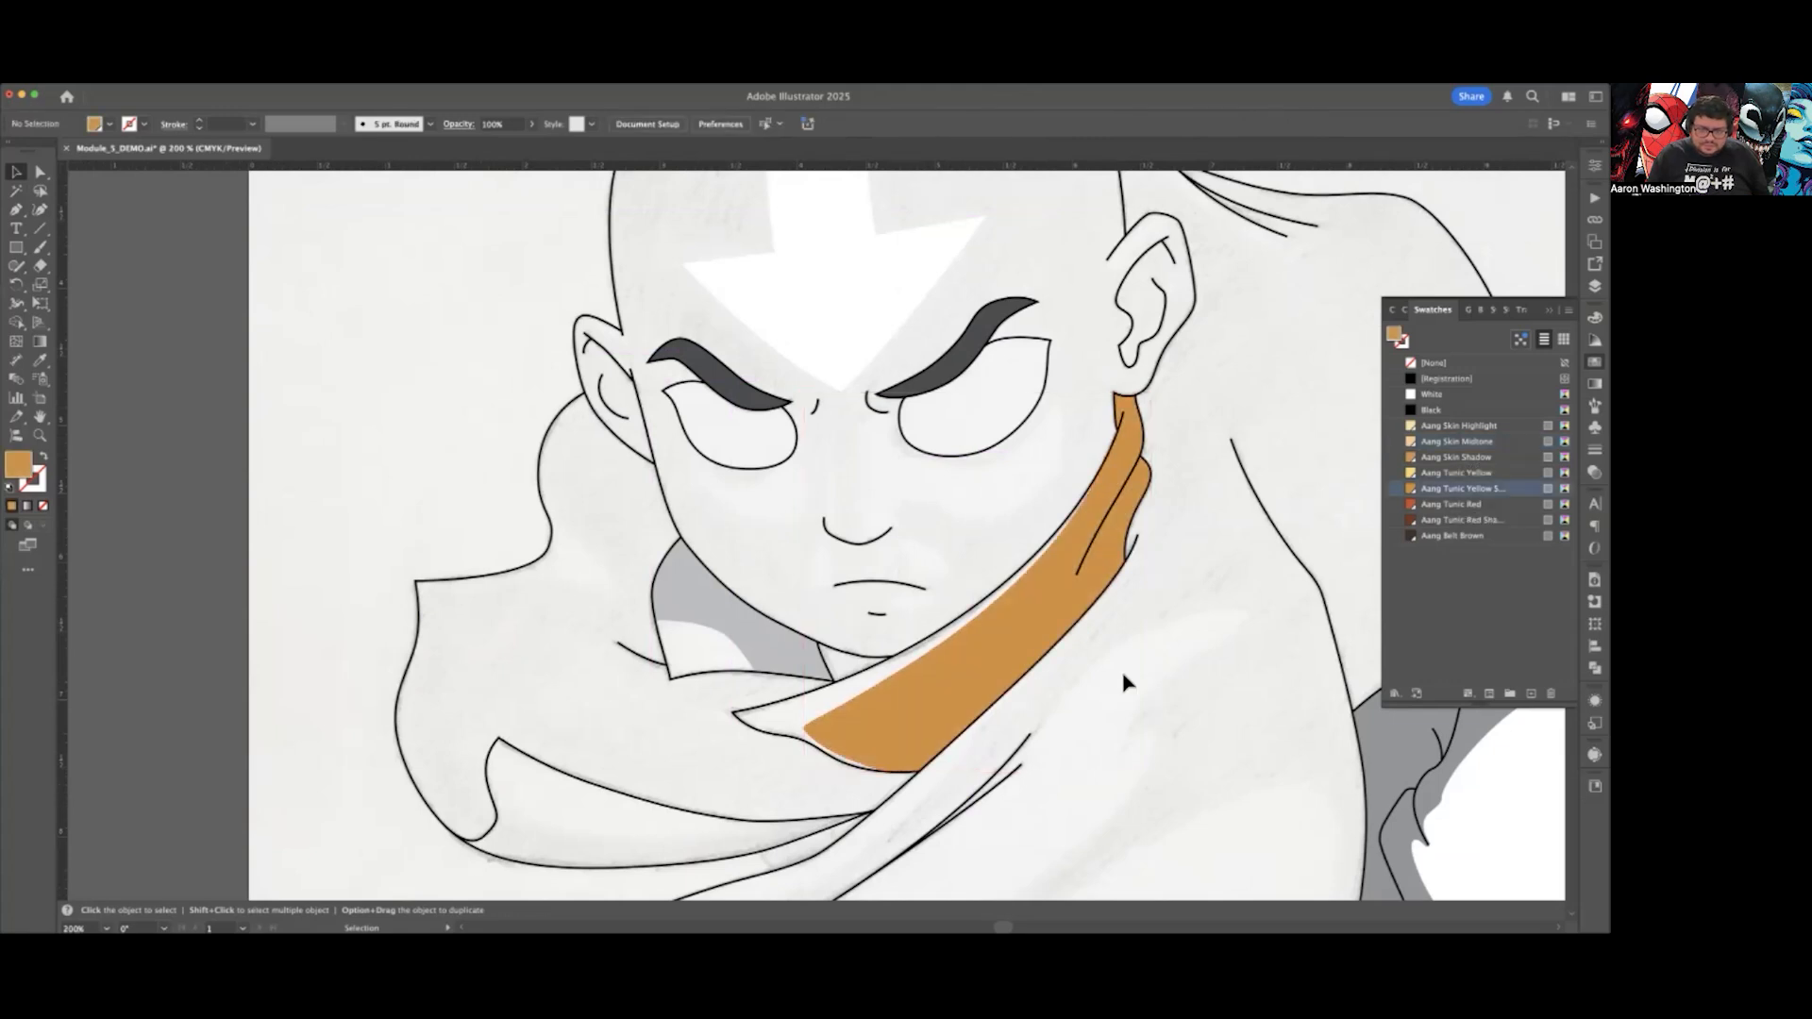
# Step: Swap the fill and stroke of the full collar path below the shadow shape and fill it with Aang Tunic Yellow
pyautogui.click(1011, 644)
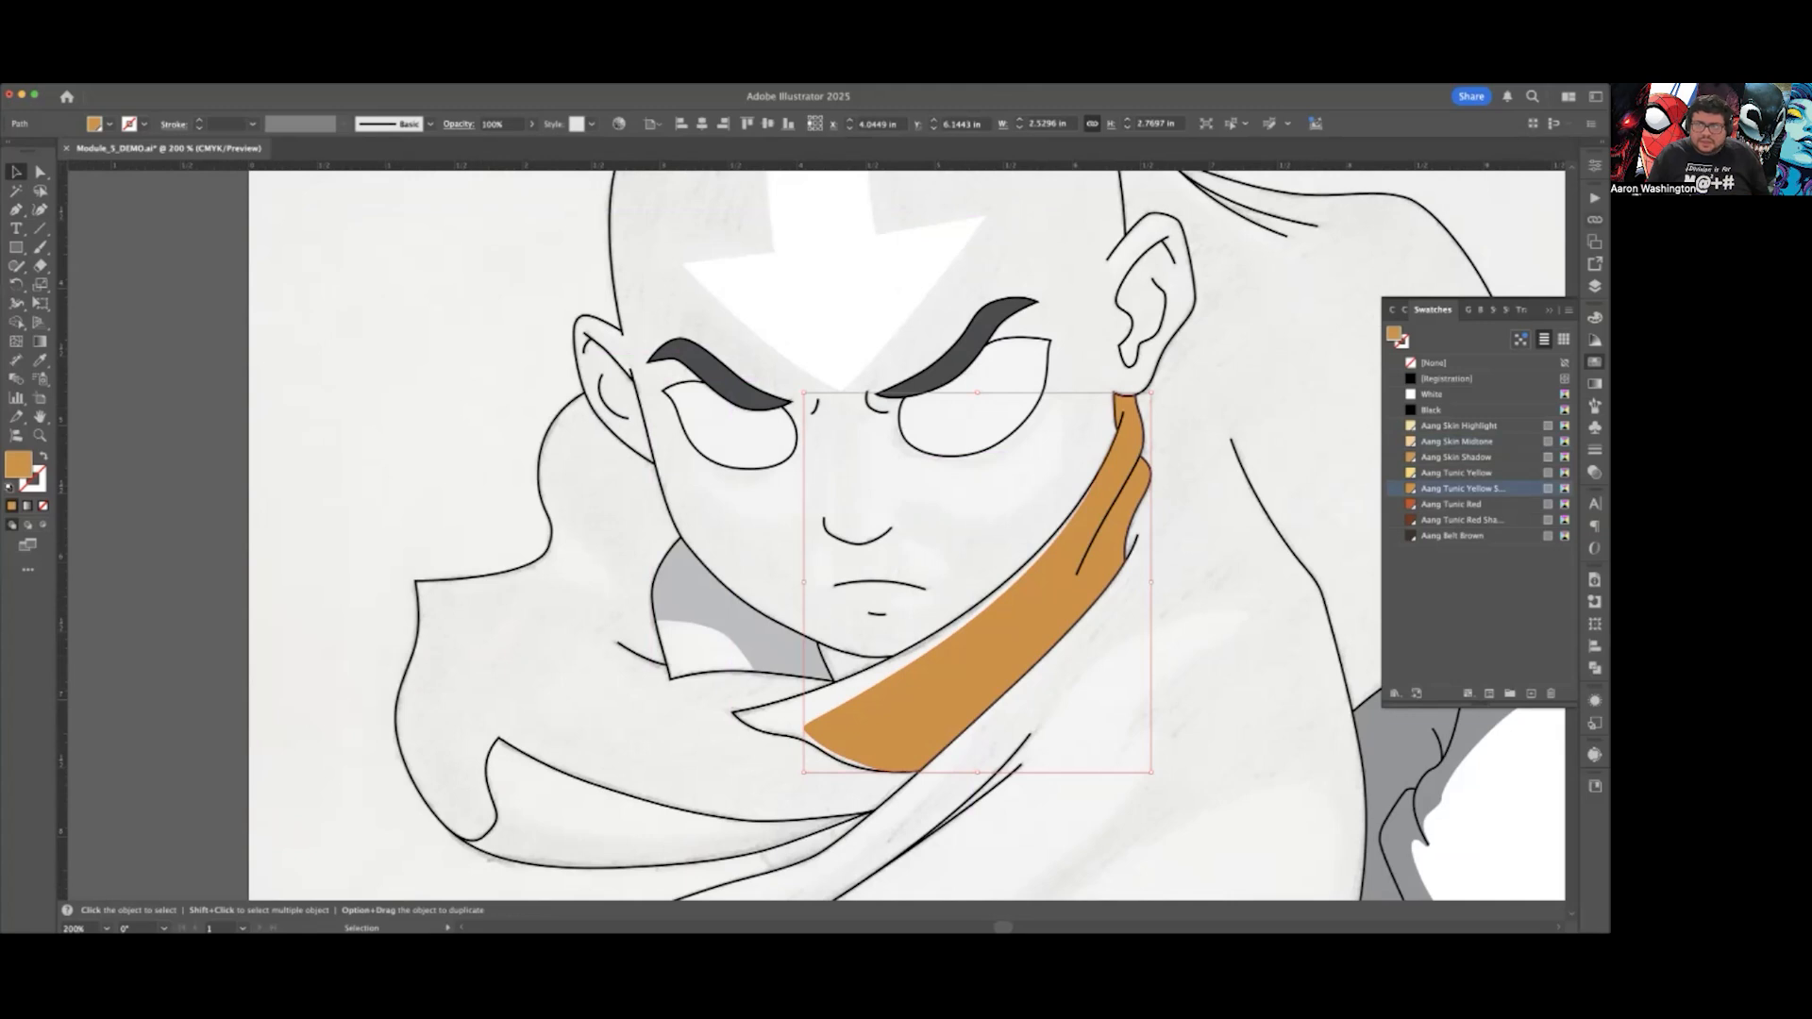
pyautogui.click(1594, 286)
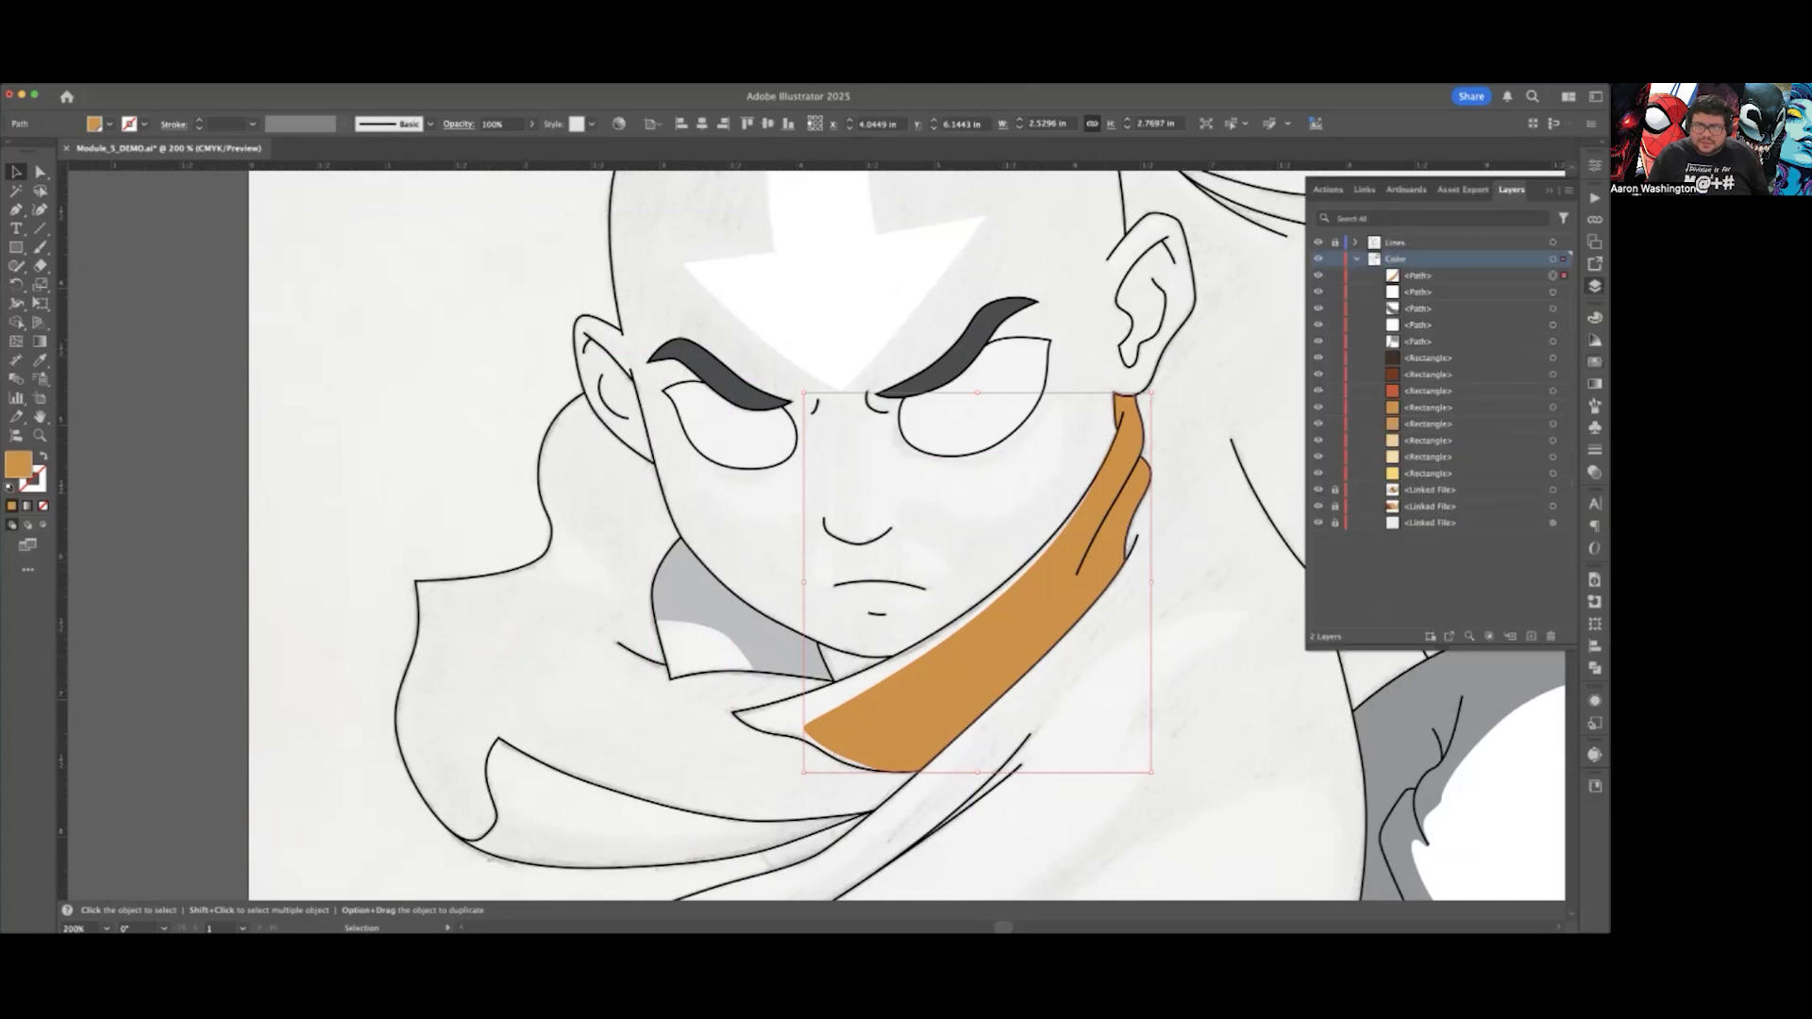
pyautogui.click(1552, 291)
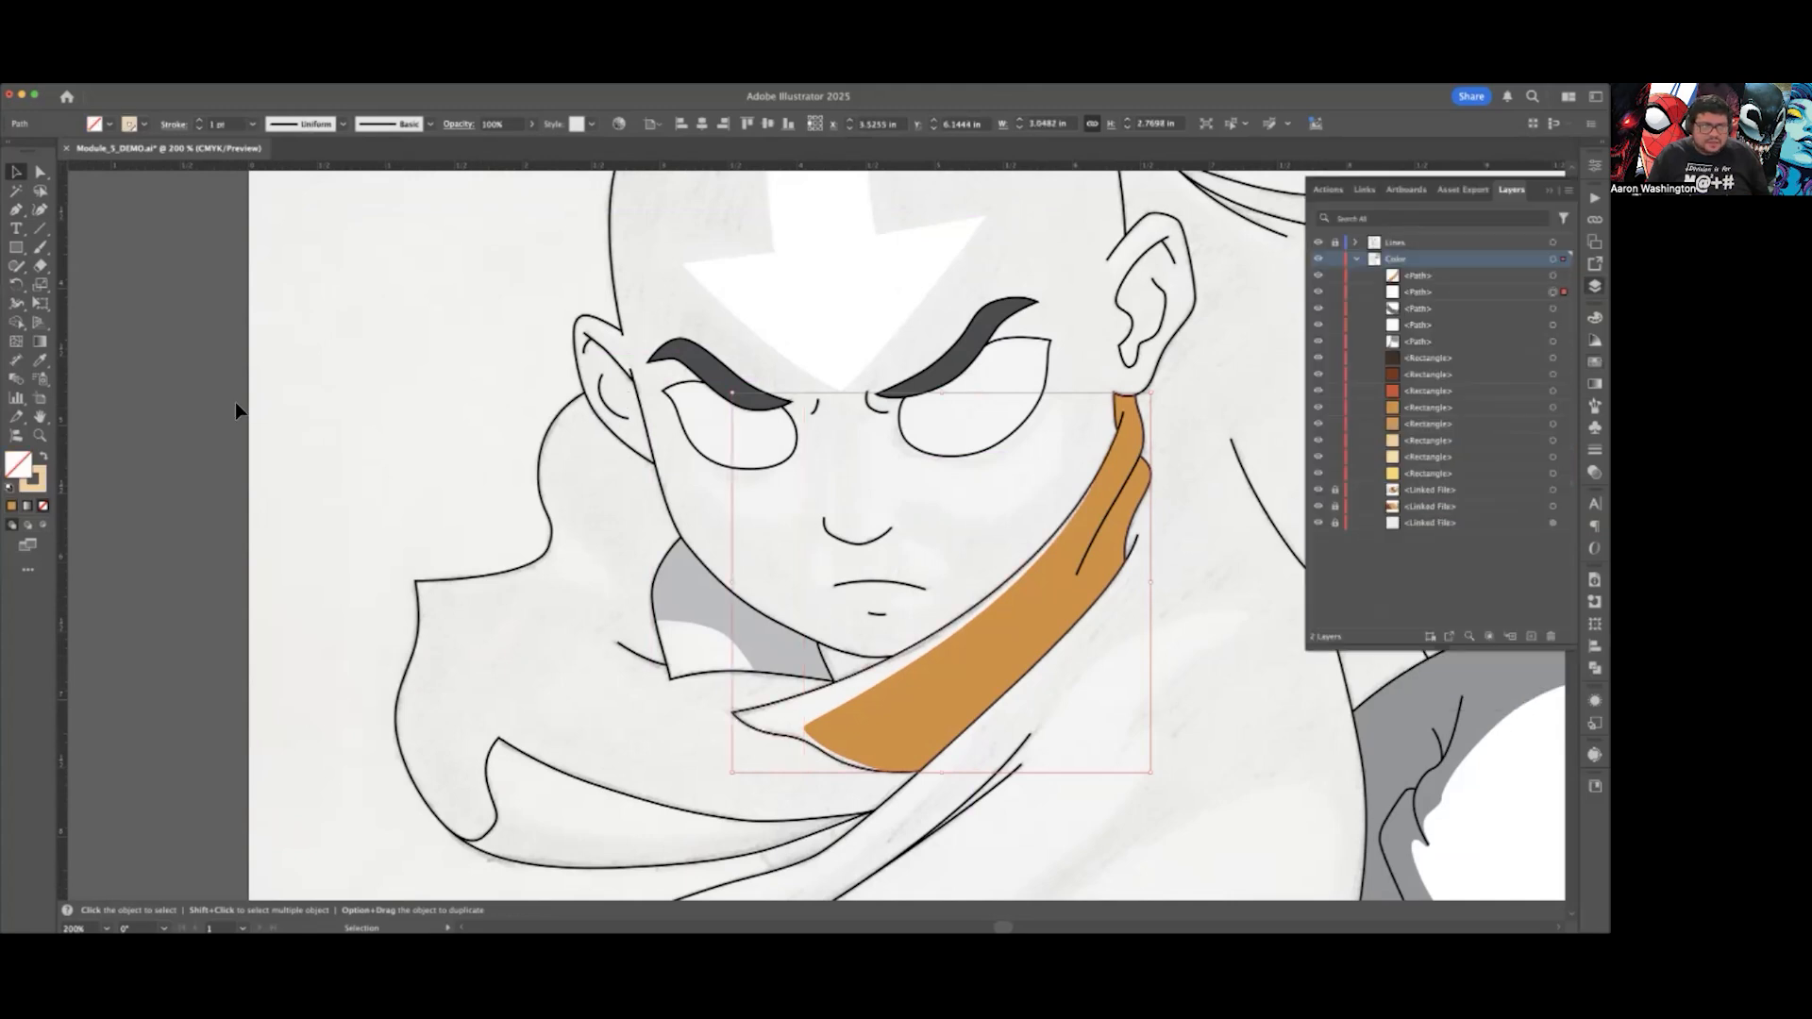
pyautogui.click(44, 456)
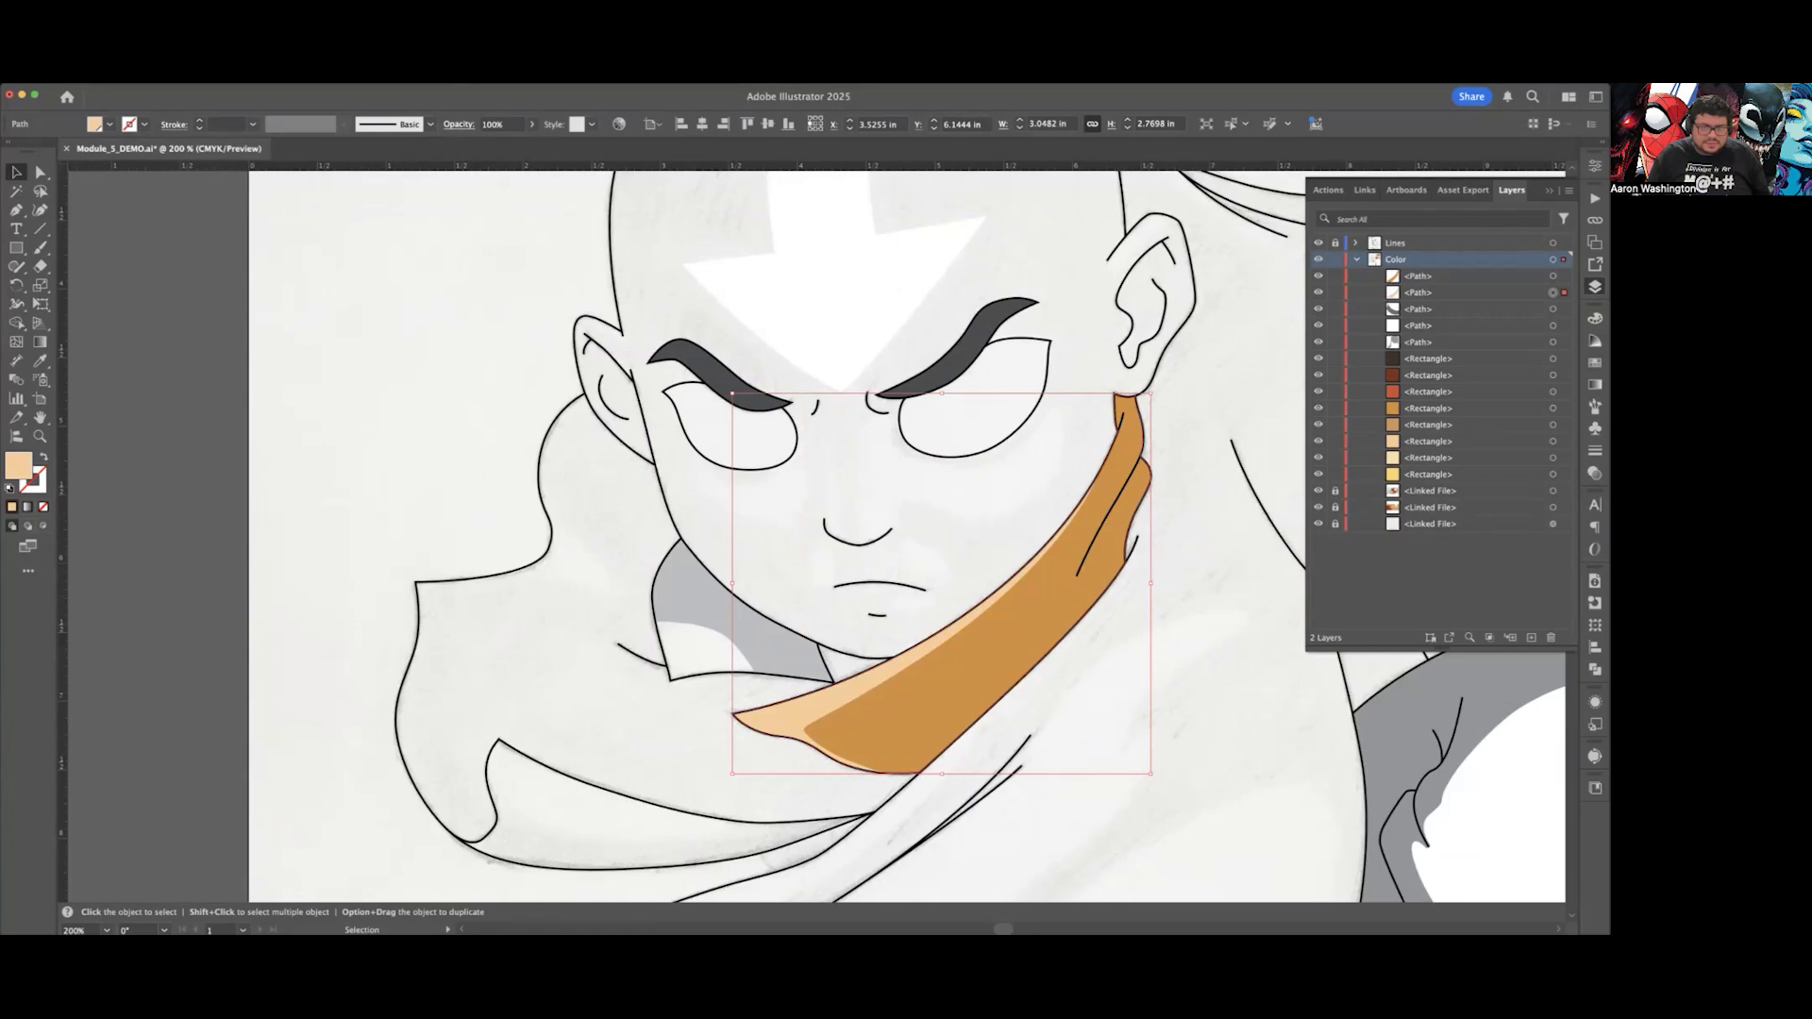
pyautogui.click(1595, 362)
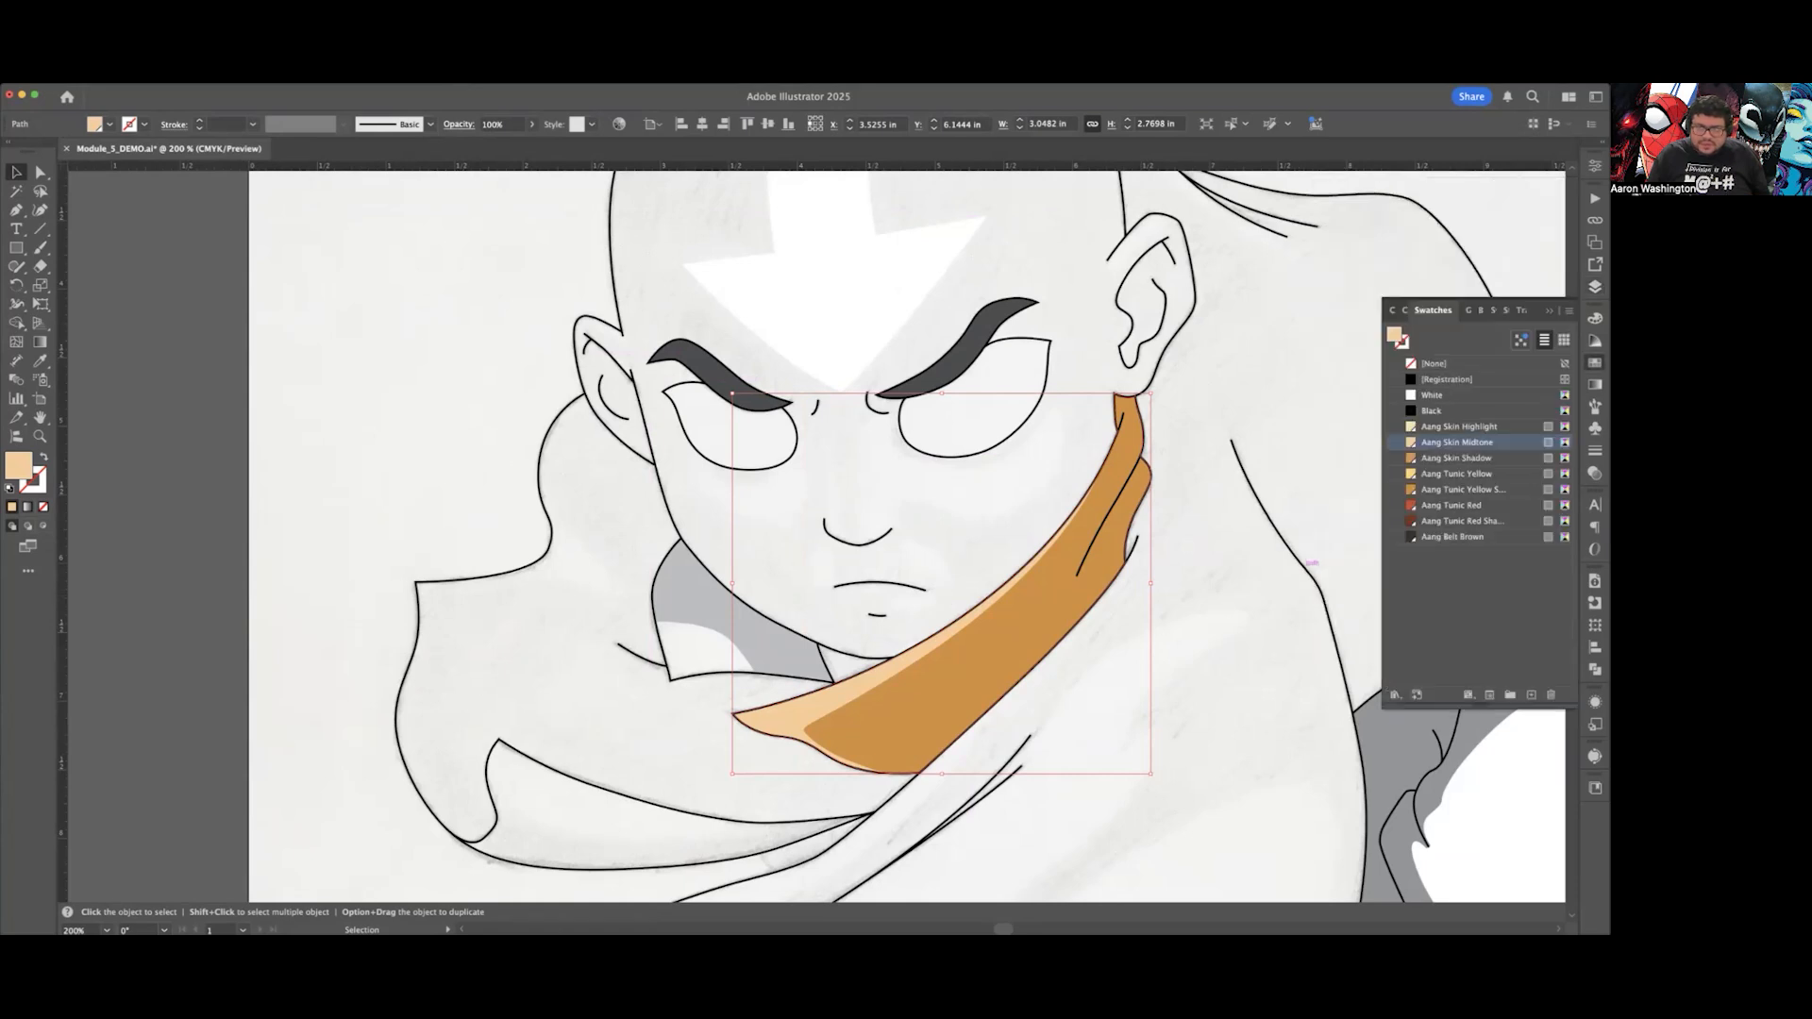
pyautogui.click(1456, 472)
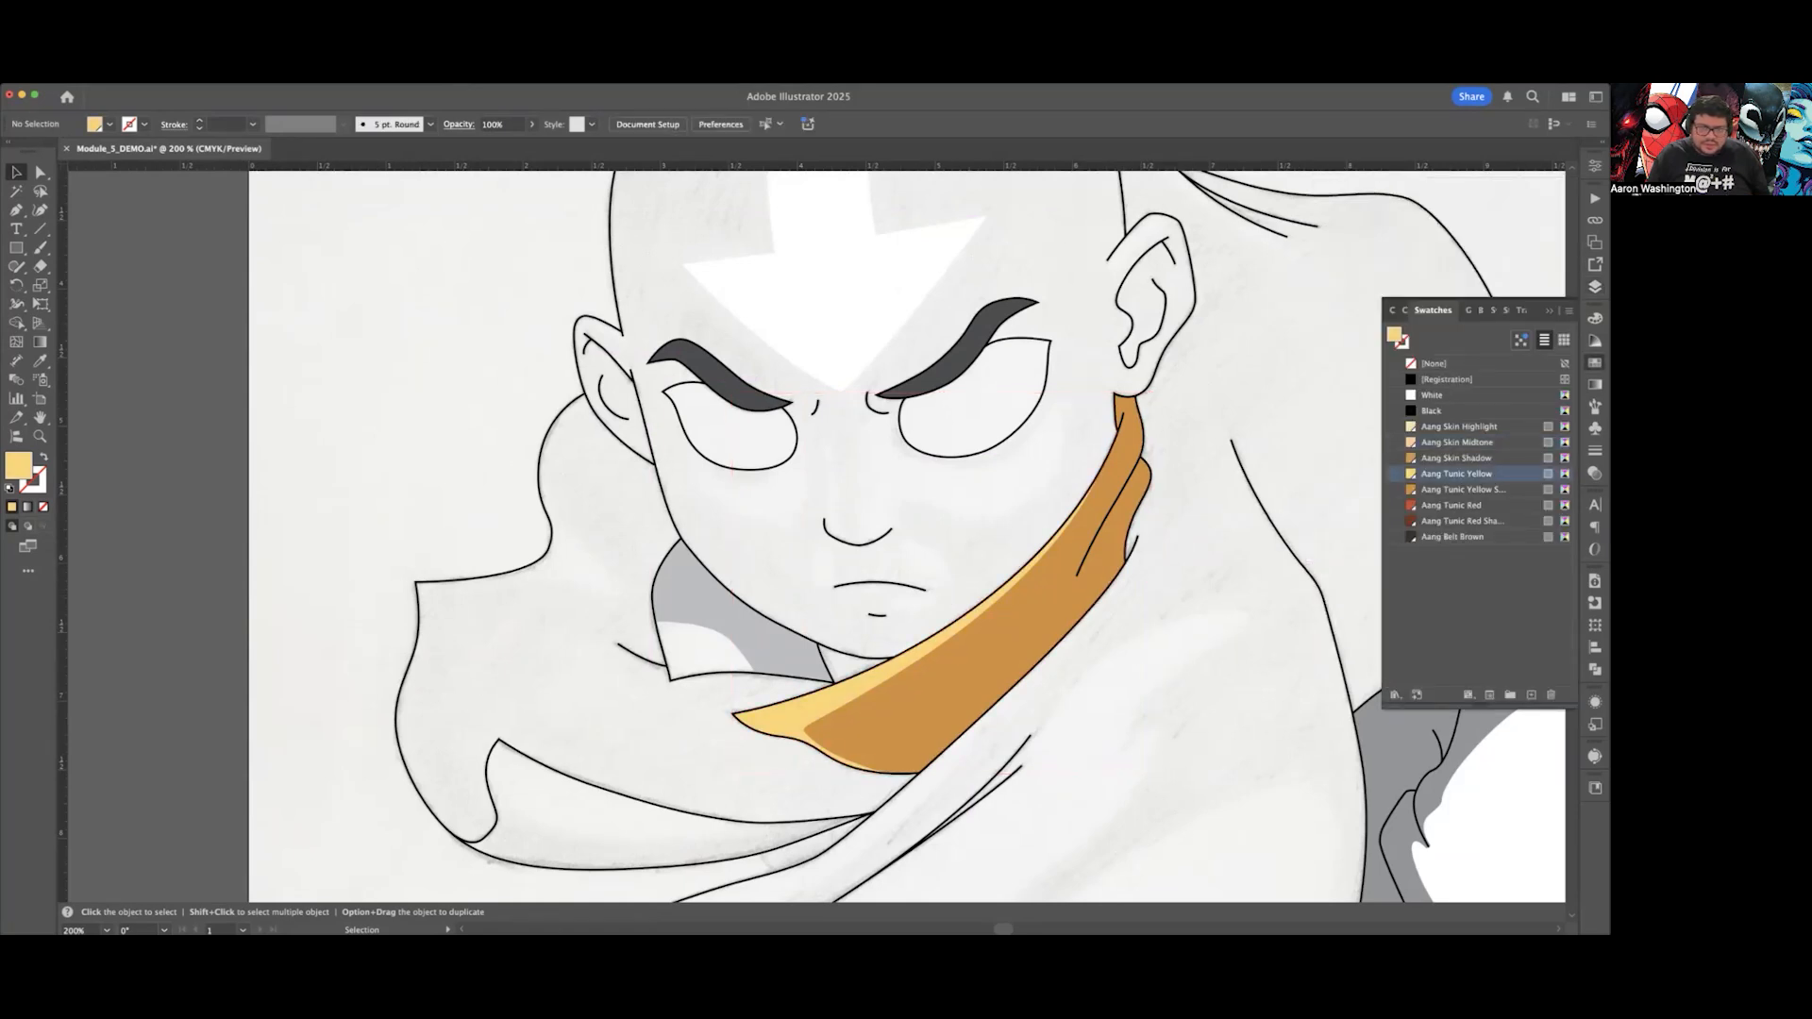
pyautogui.scroll(1, 924, 712)
pyautogui.press('super+shift+a')
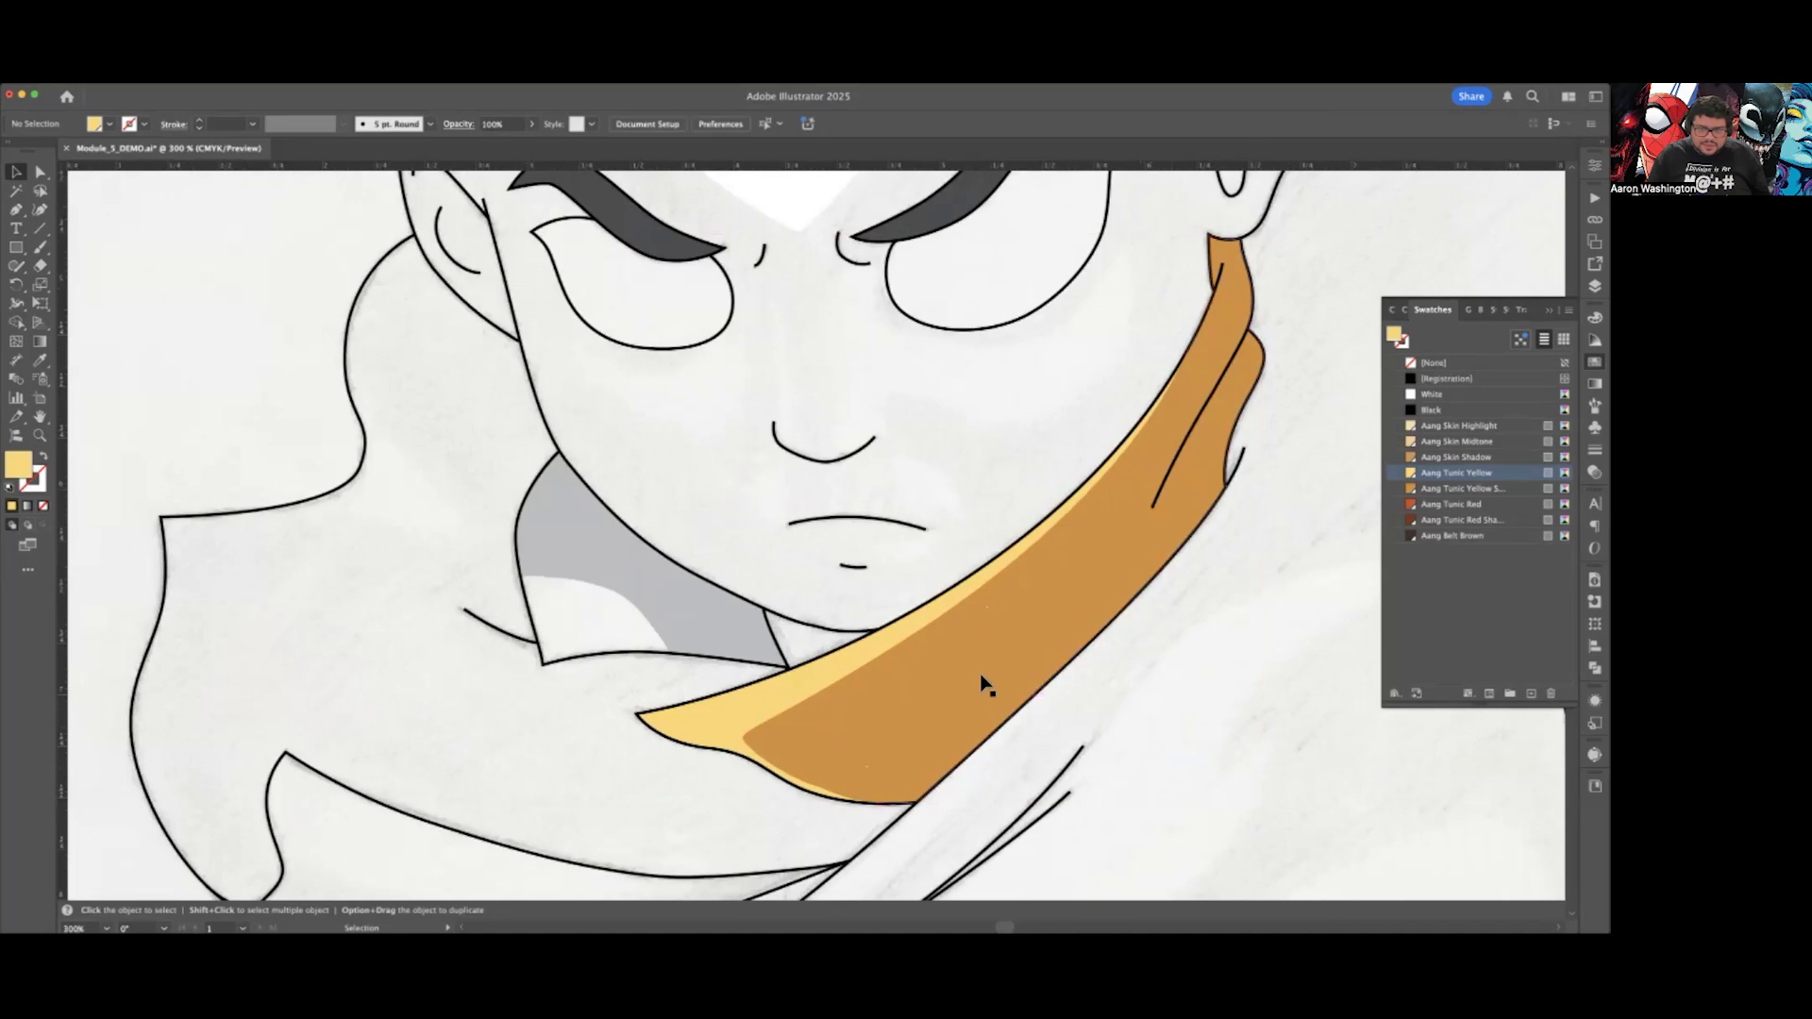
# Step: Check the collar's base and shadow shapes, clear the selection and save the document
pyautogui.click(920, 696)
pyautogui.scroll(1, 975, 632)
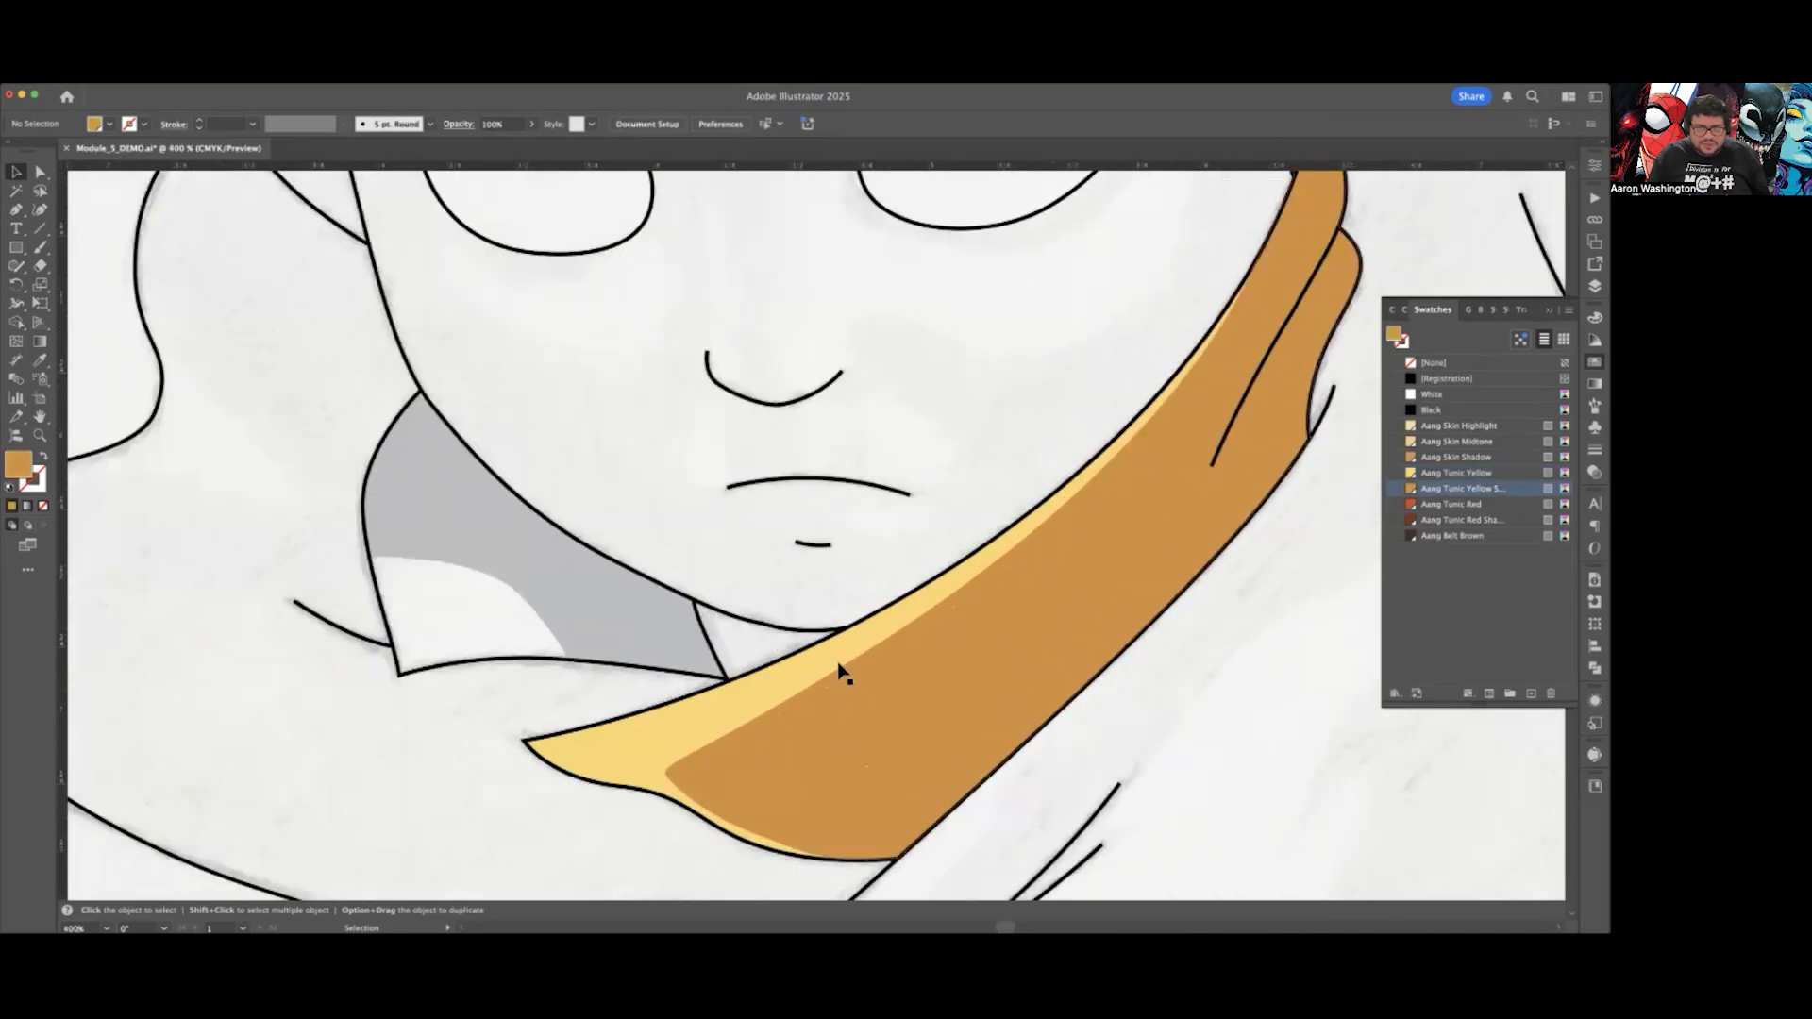
pyautogui.click(838, 668)
pyautogui.click(963, 747)
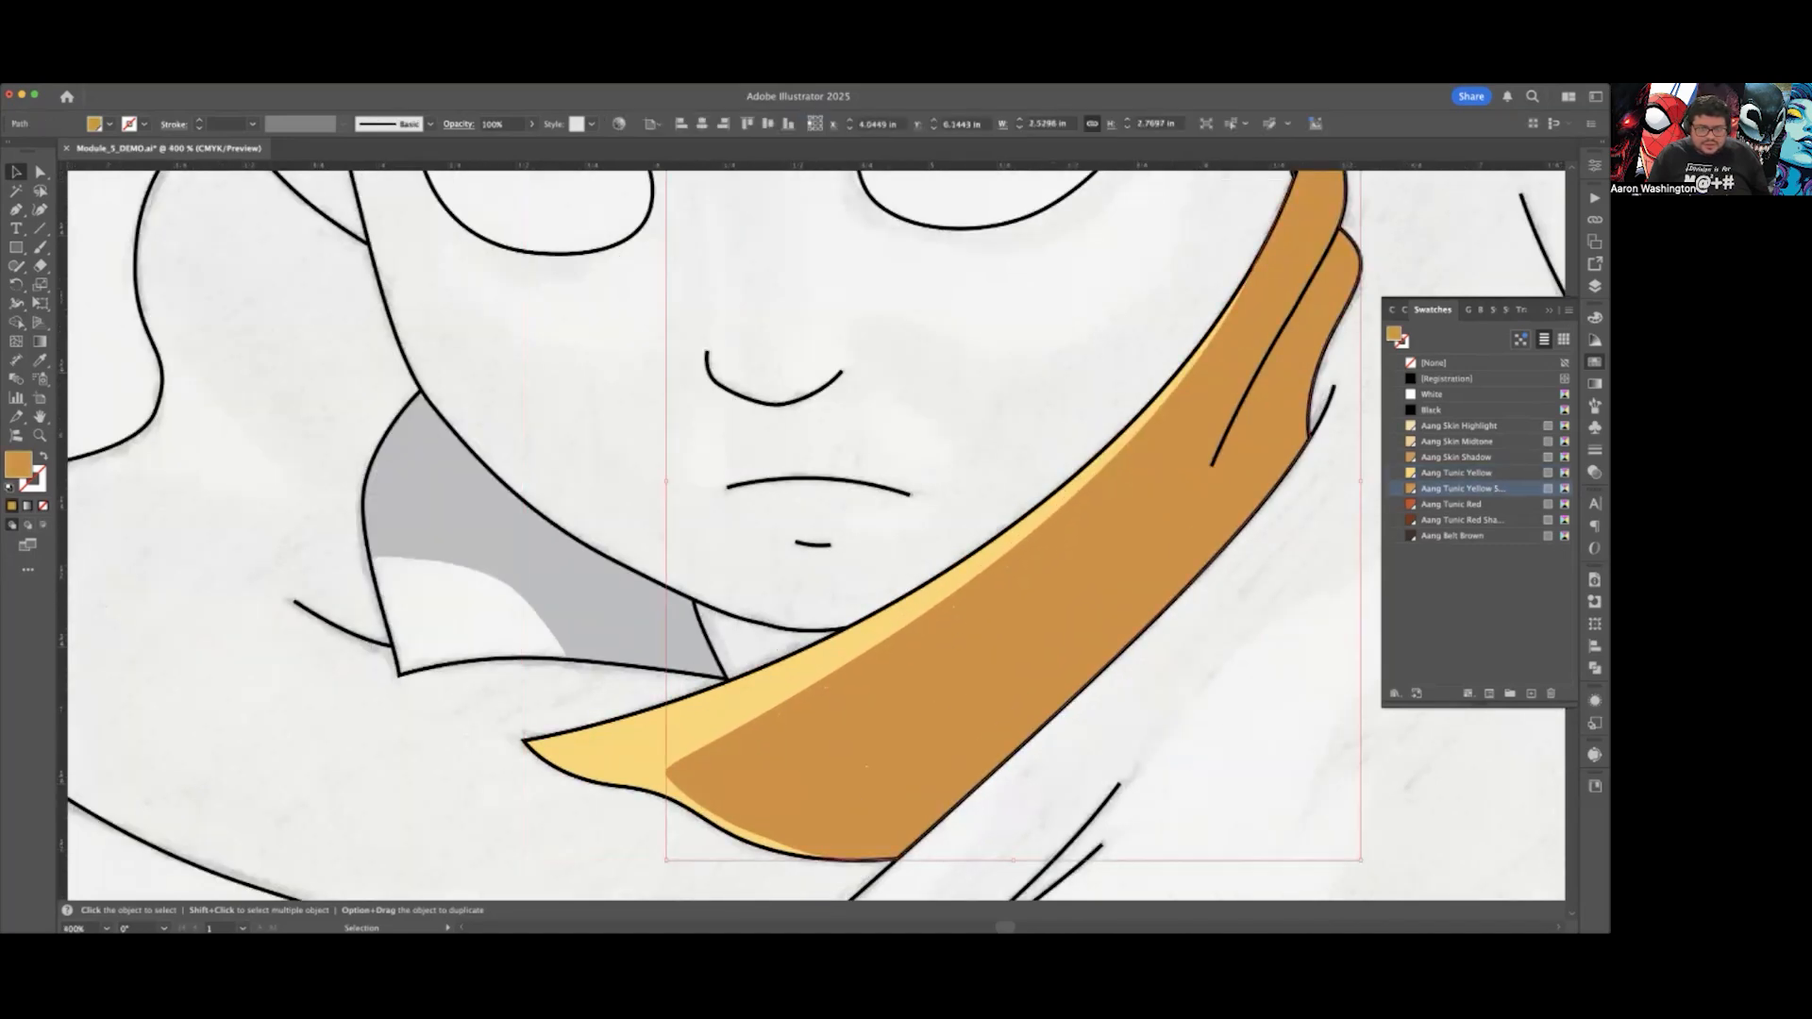
pyautogui.scroll(-4, 962, 747)
pyautogui.press('super+shift+a')
pyautogui.hscroll(2, 817, 535)
pyautogui.scroll(-1, 816, 535)
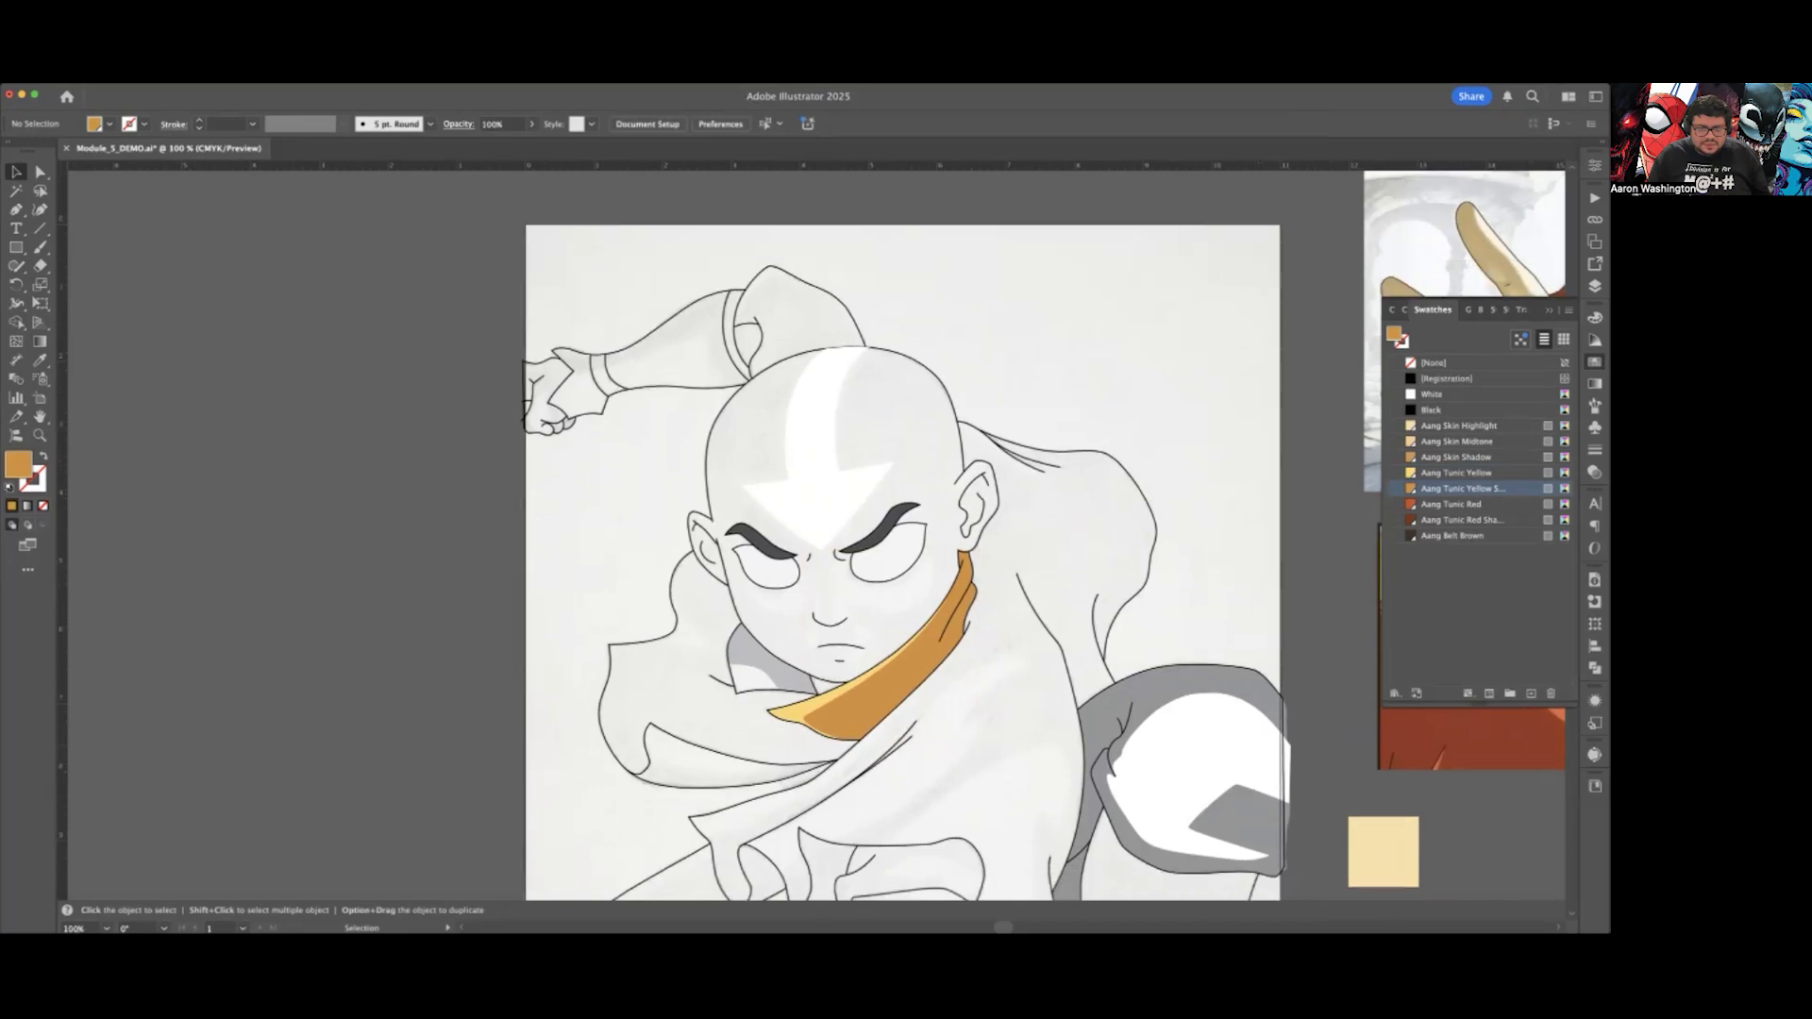
pyautogui.hscroll(3, 816, 535)
pyautogui.scroll(-2, 830, 639)
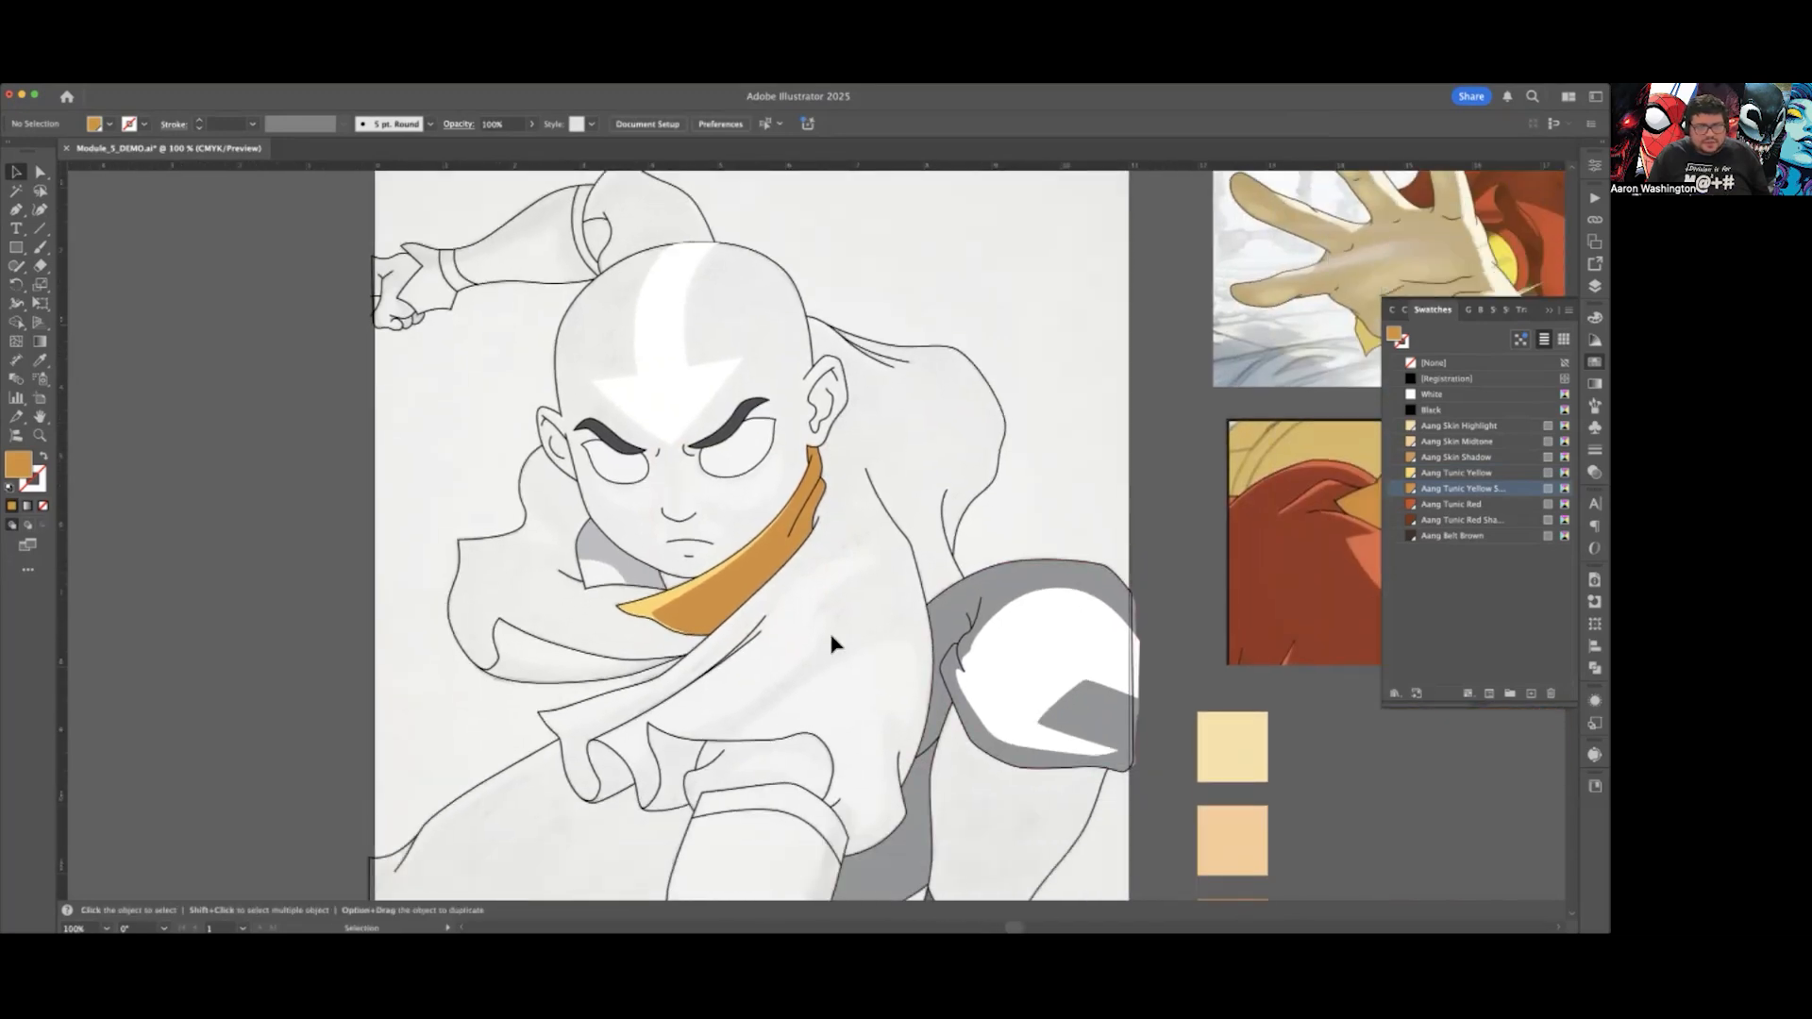
pyautogui.press('super+s')
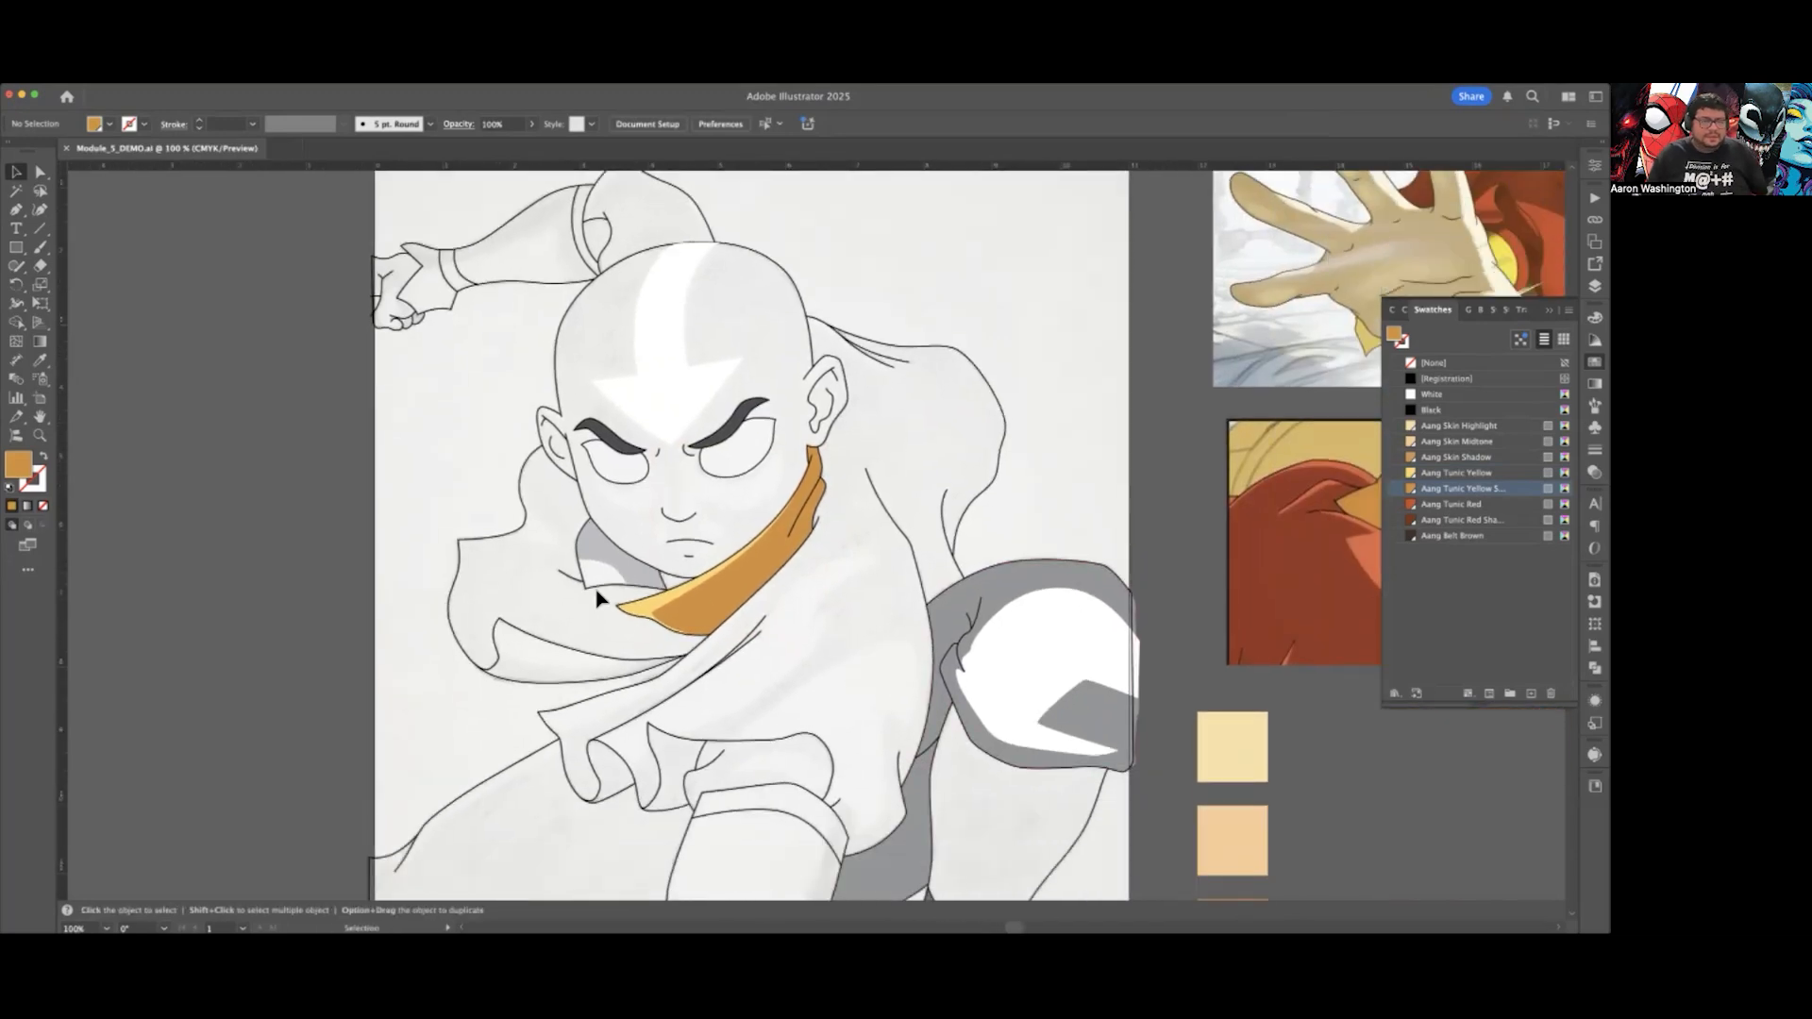
# Step: Examine the grey shape around the raised knee and compare the figure's coloring with the two reference pictures
pyautogui.hscroll(3, 890, 614)
pyautogui.scroll(-3, 891, 613)
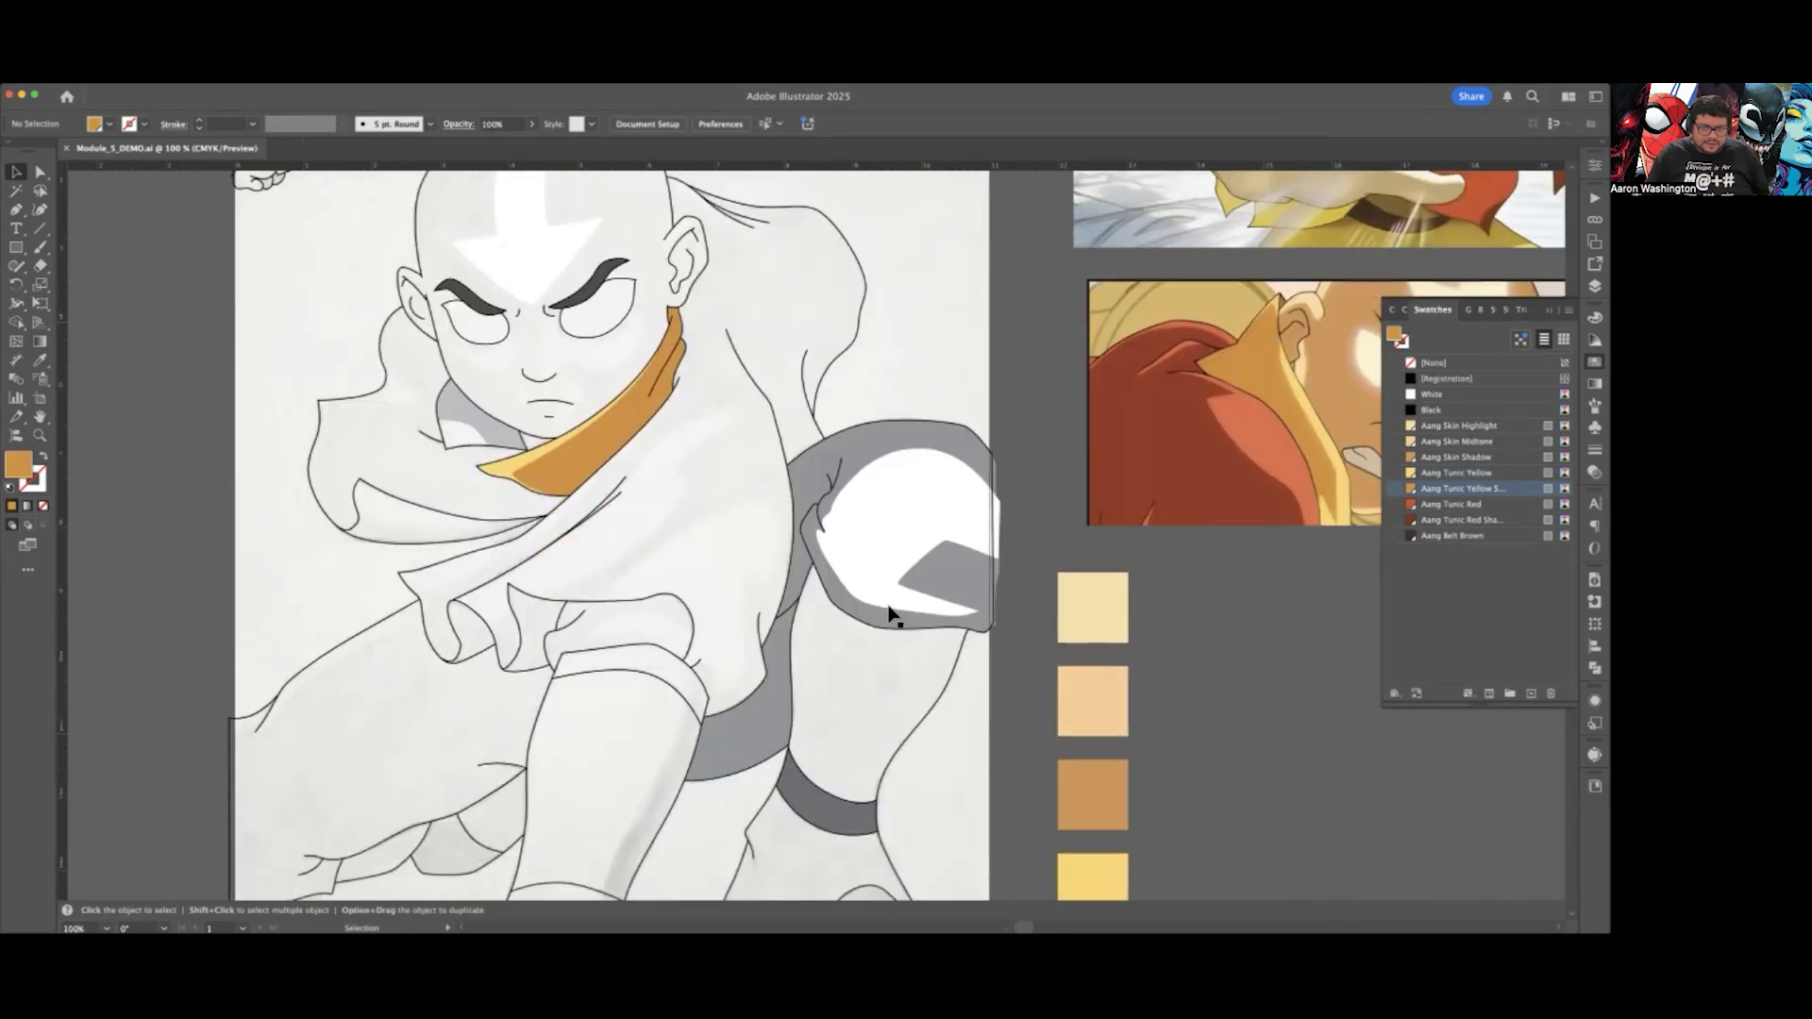
pyautogui.scroll(2, 887, 529)
pyautogui.hscroll(1, 887, 529)
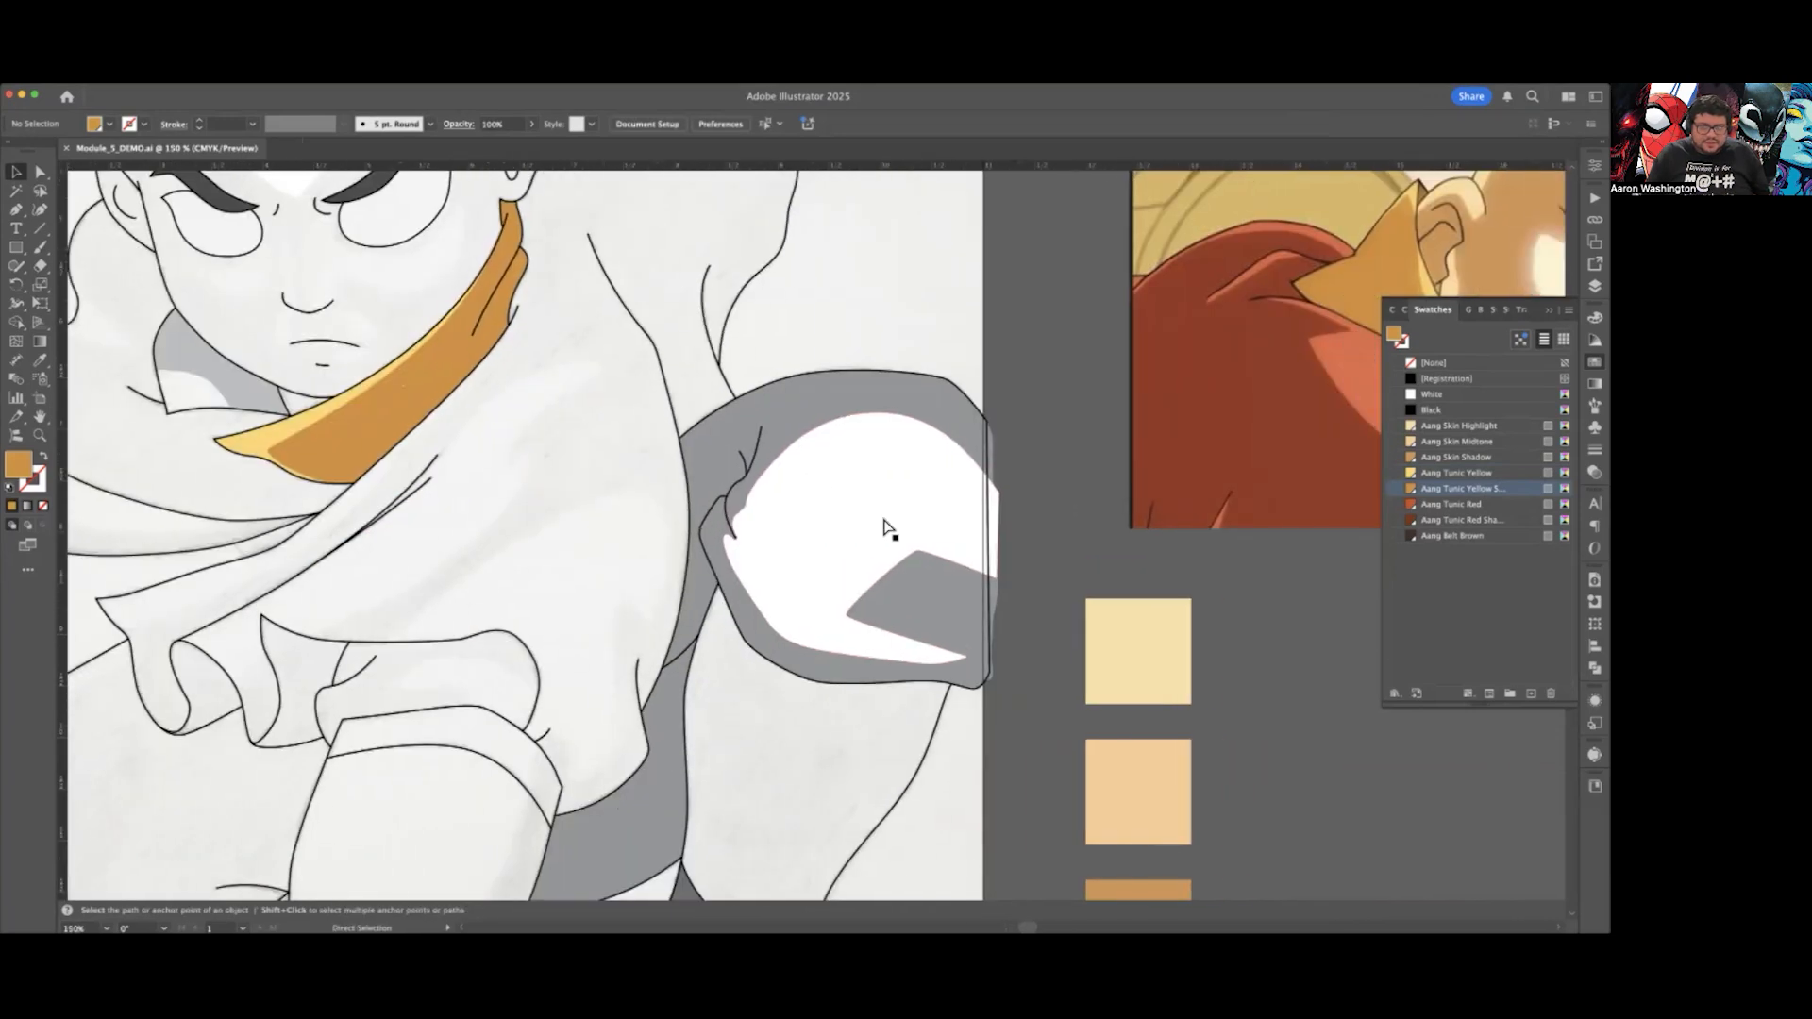
pyautogui.click(828, 406)
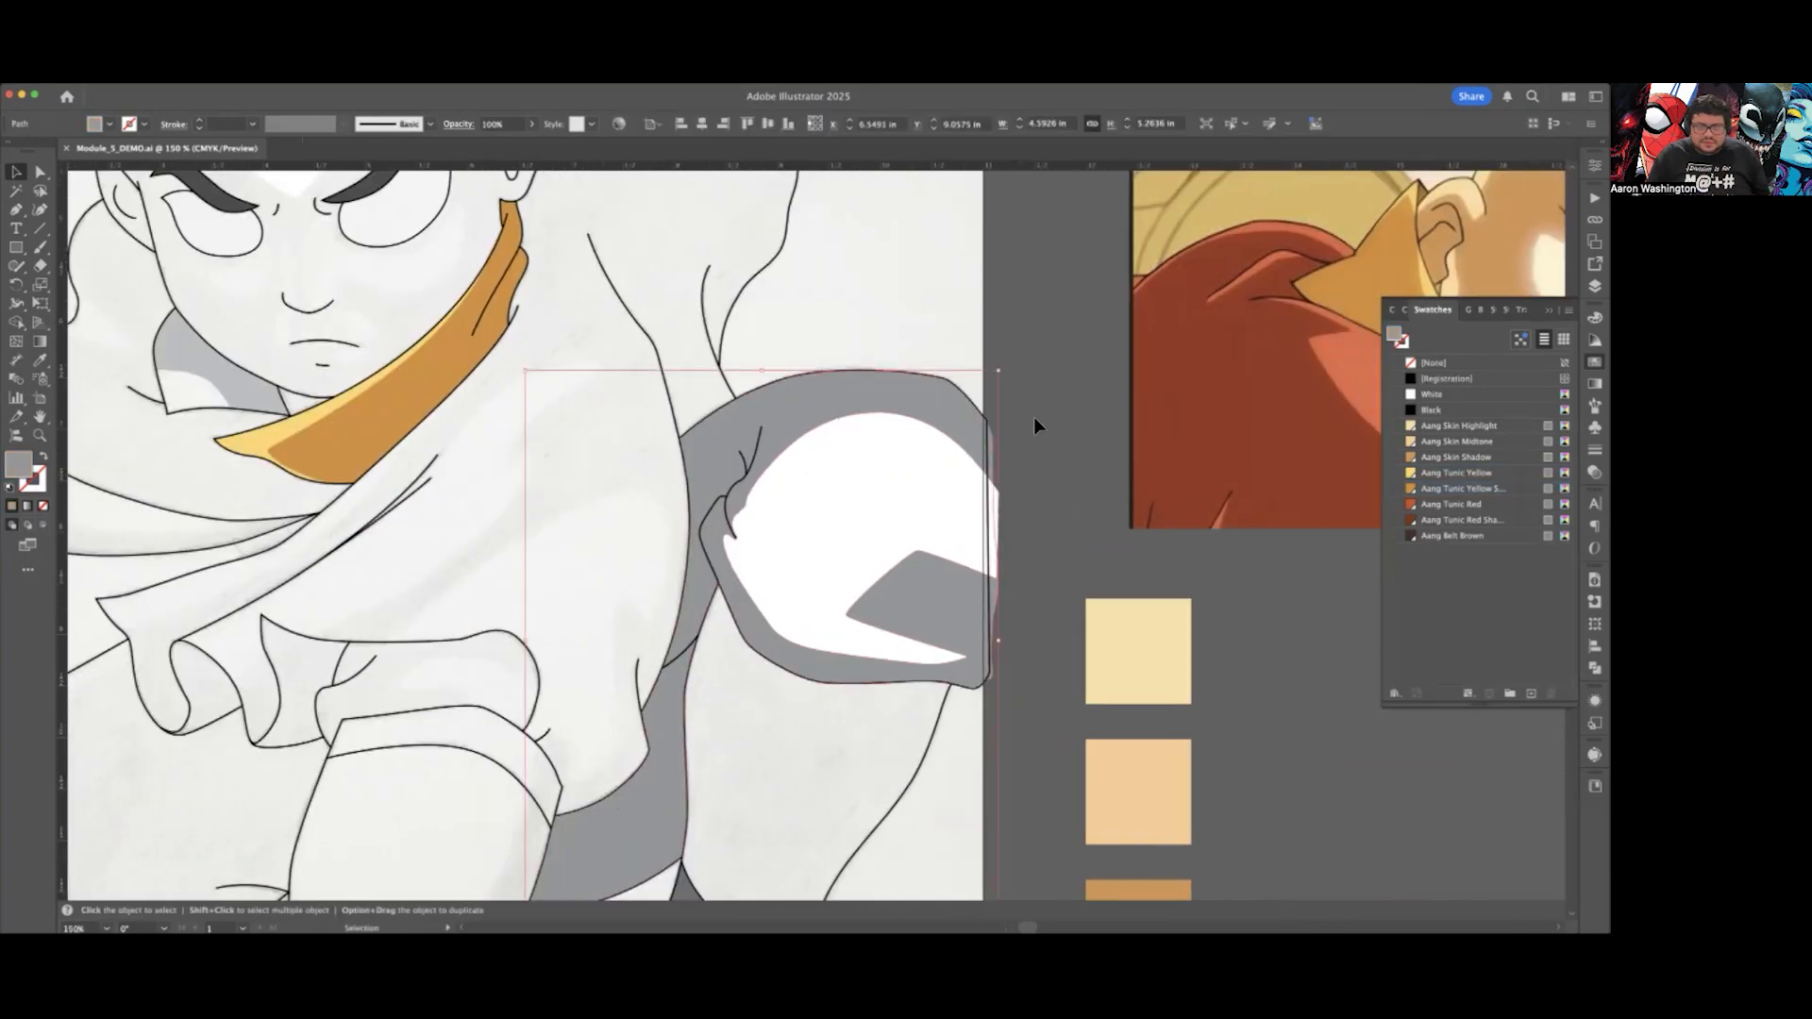
pyautogui.hscroll(1, 1033, 418)
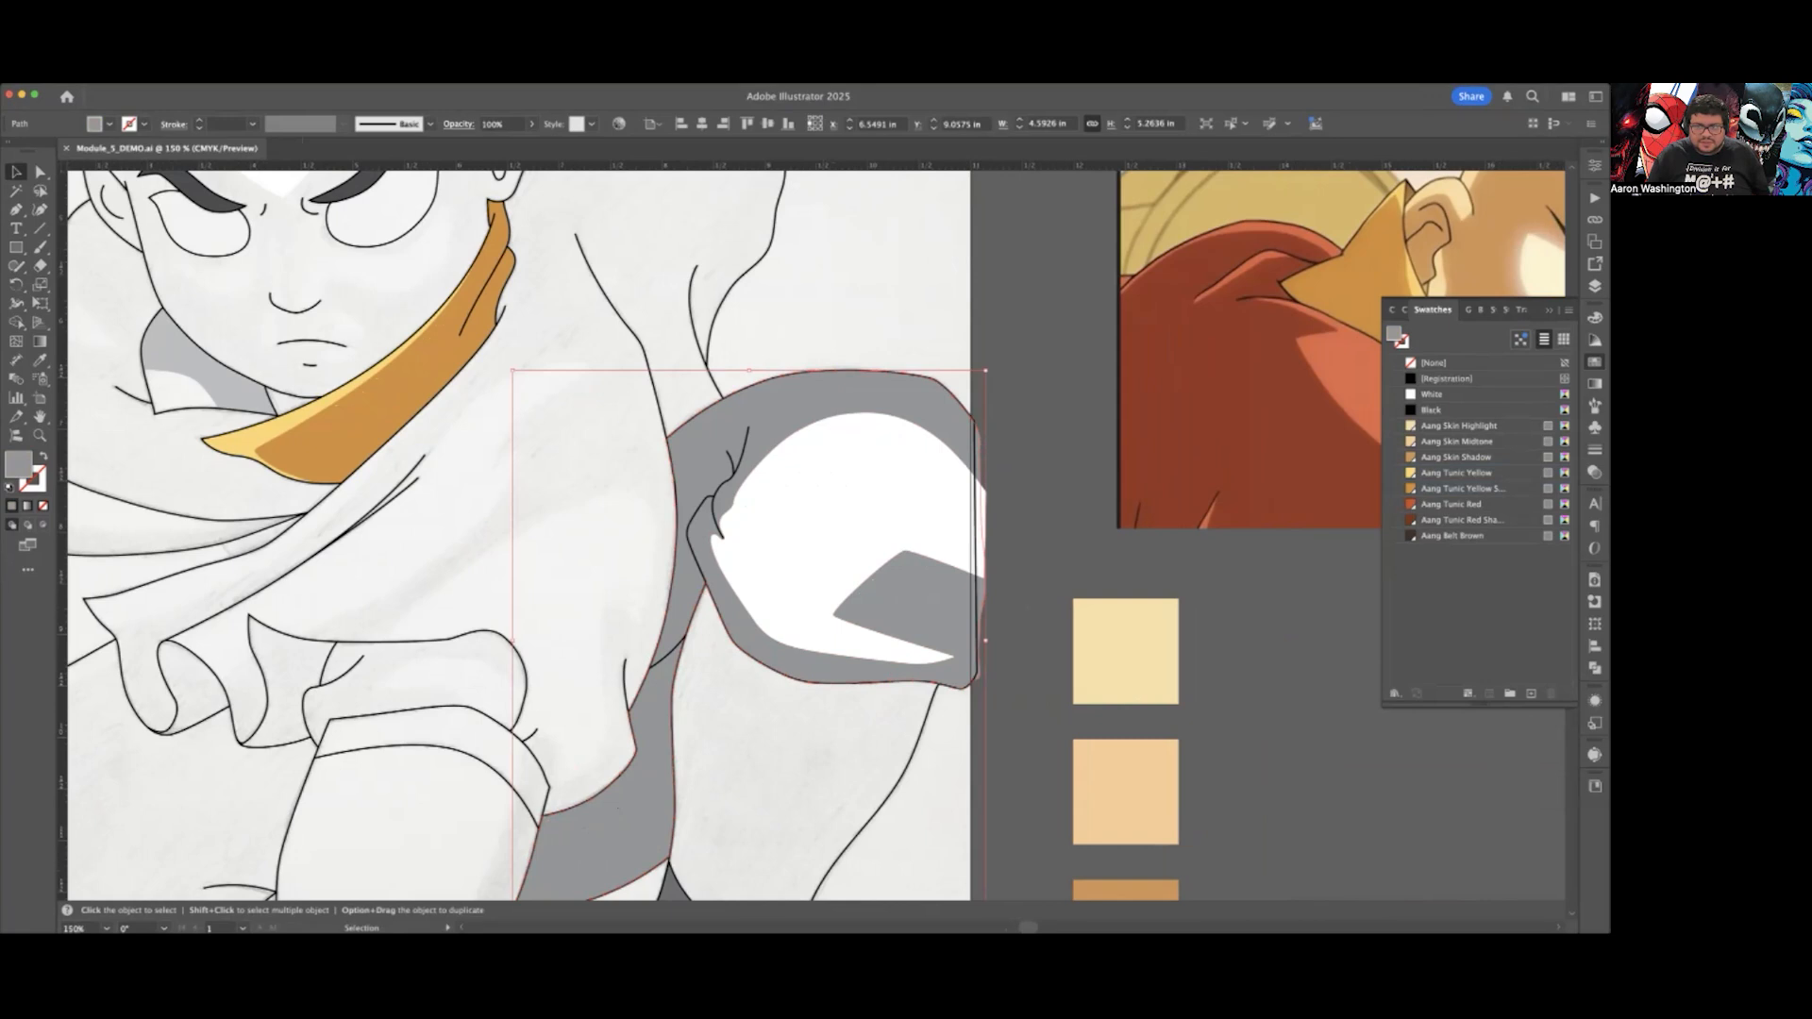
pyautogui.scroll(-3, 1150, 464)
pyautogui.hscroll(4, 1149, 467)
pyautogui.scroll(2, 1149, 466)
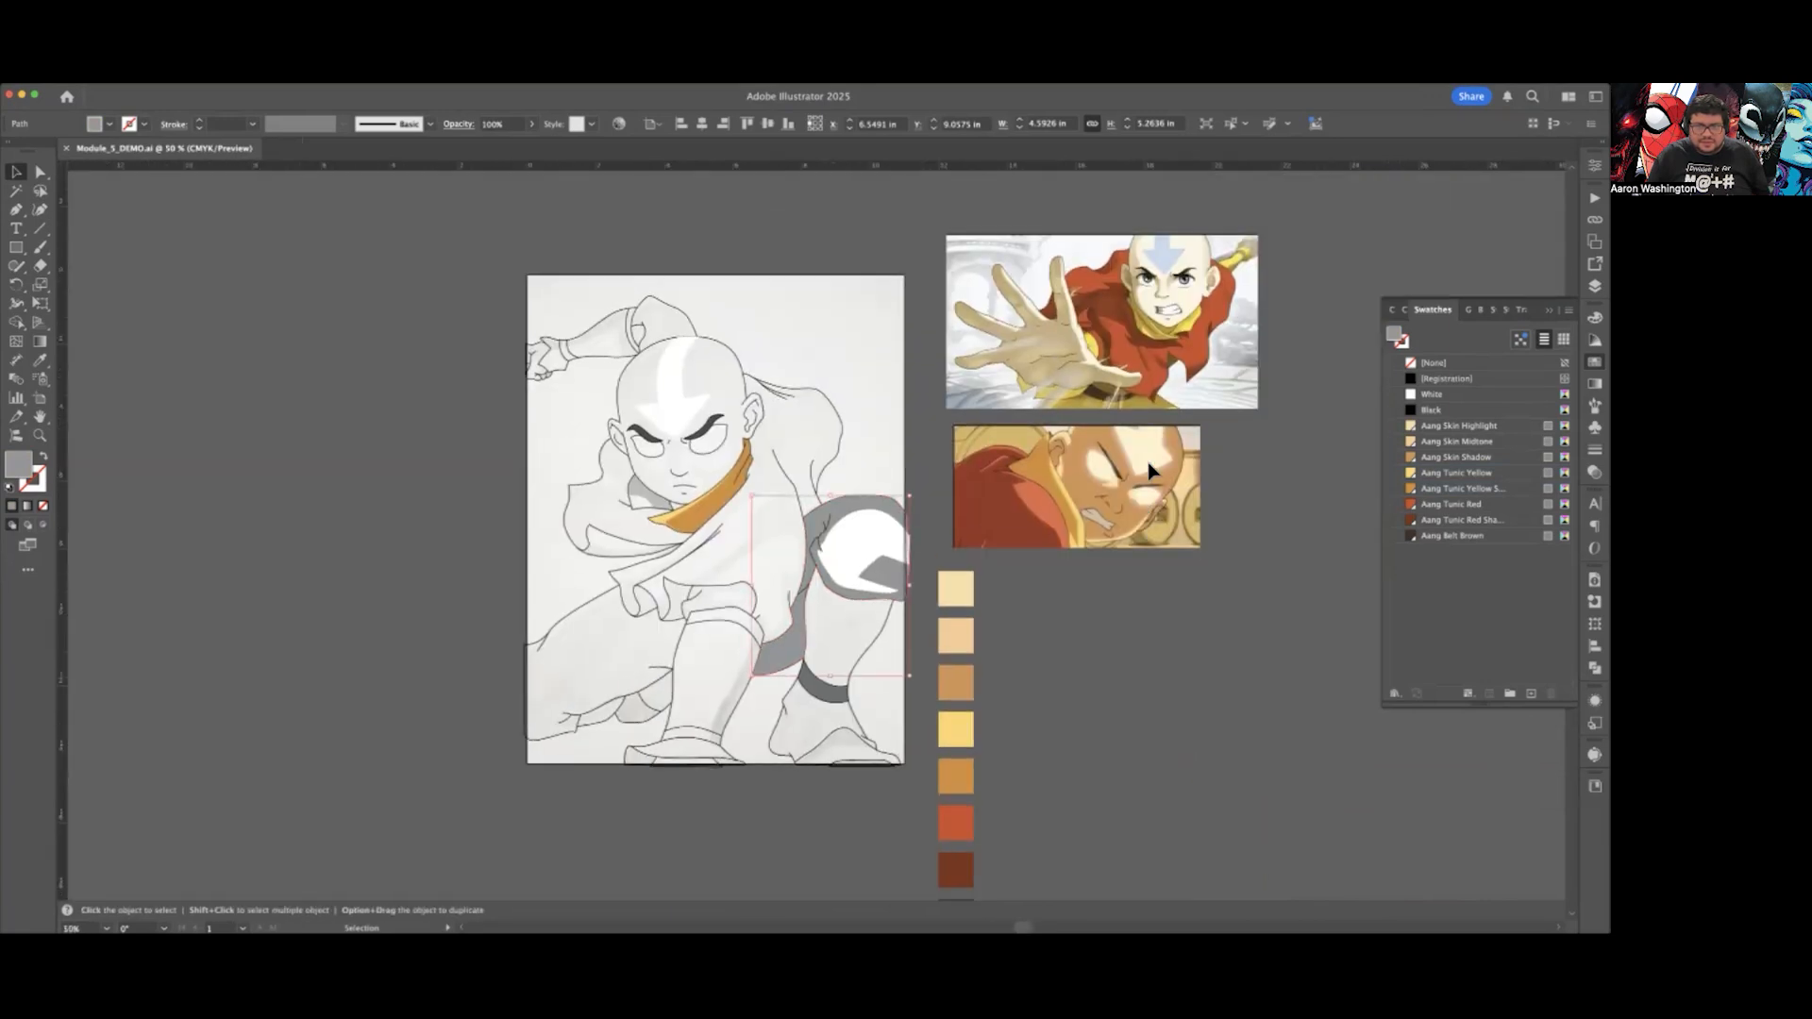
pyautogui.hscroll(1, 1149, 466)
pyautogui.press('v')
pyautogui.scroll(1, 1077, 454)
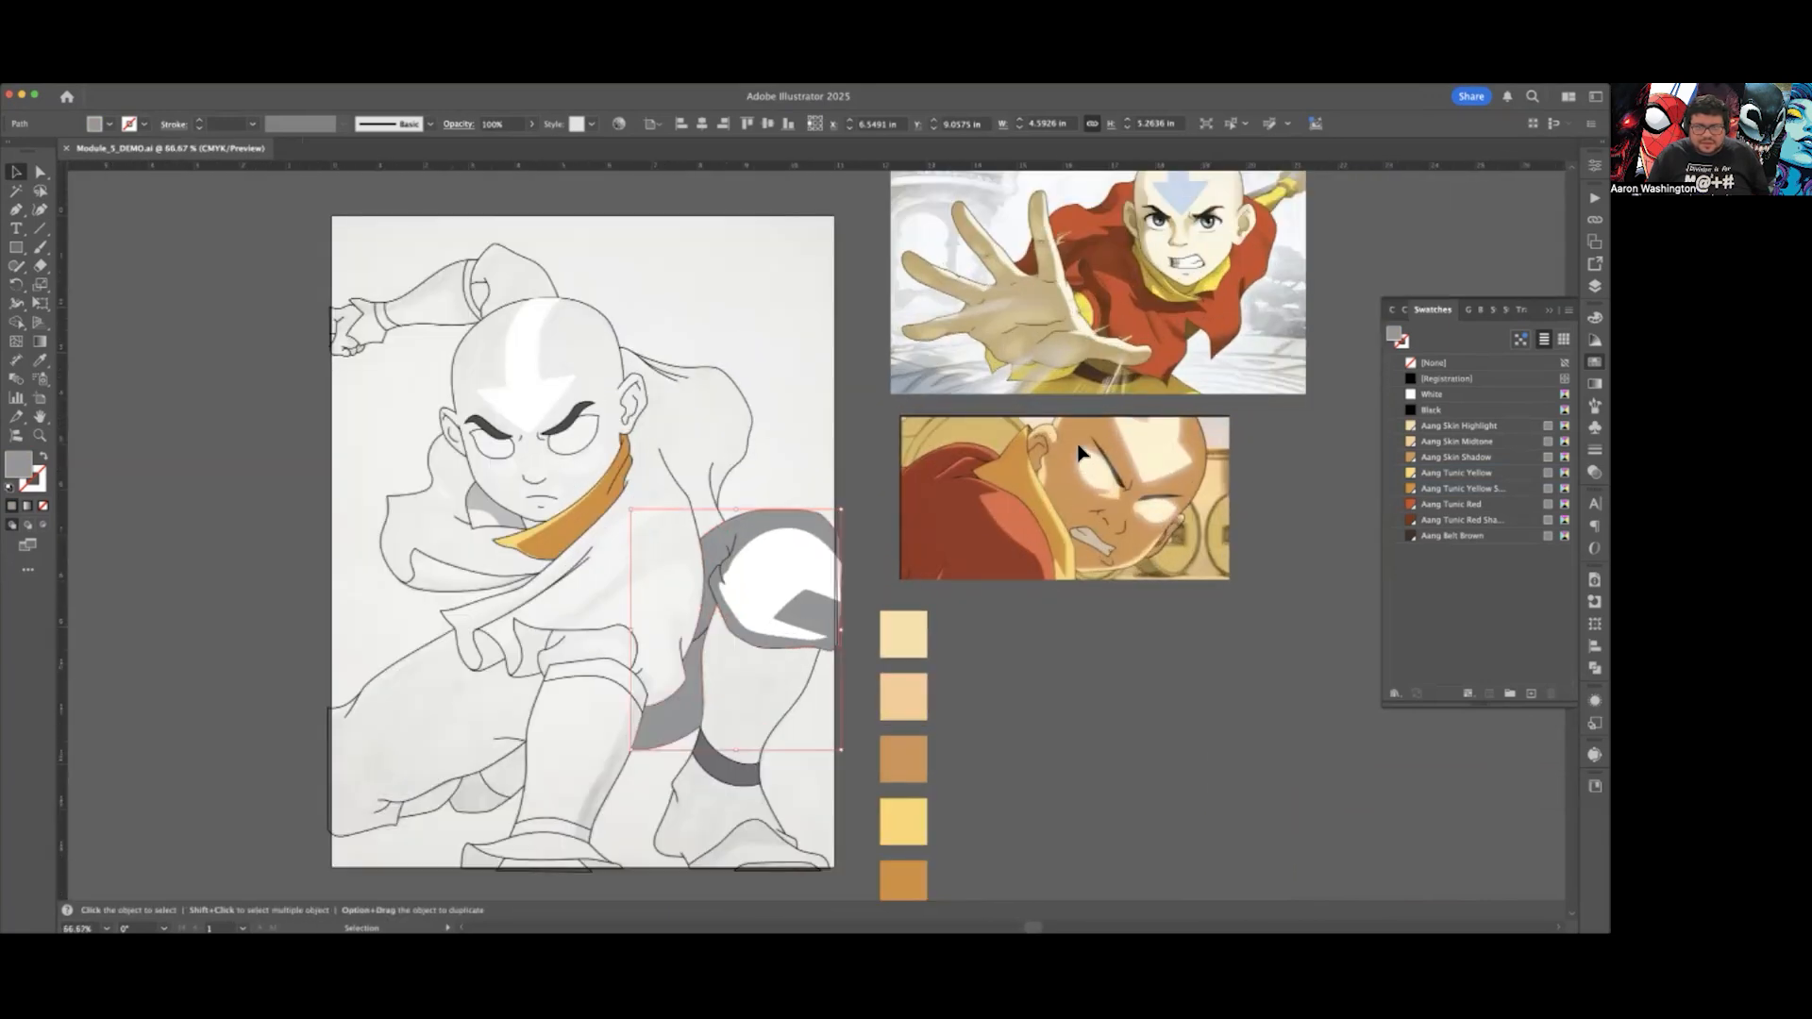
pyautogui.scroll(2, 688, 641)
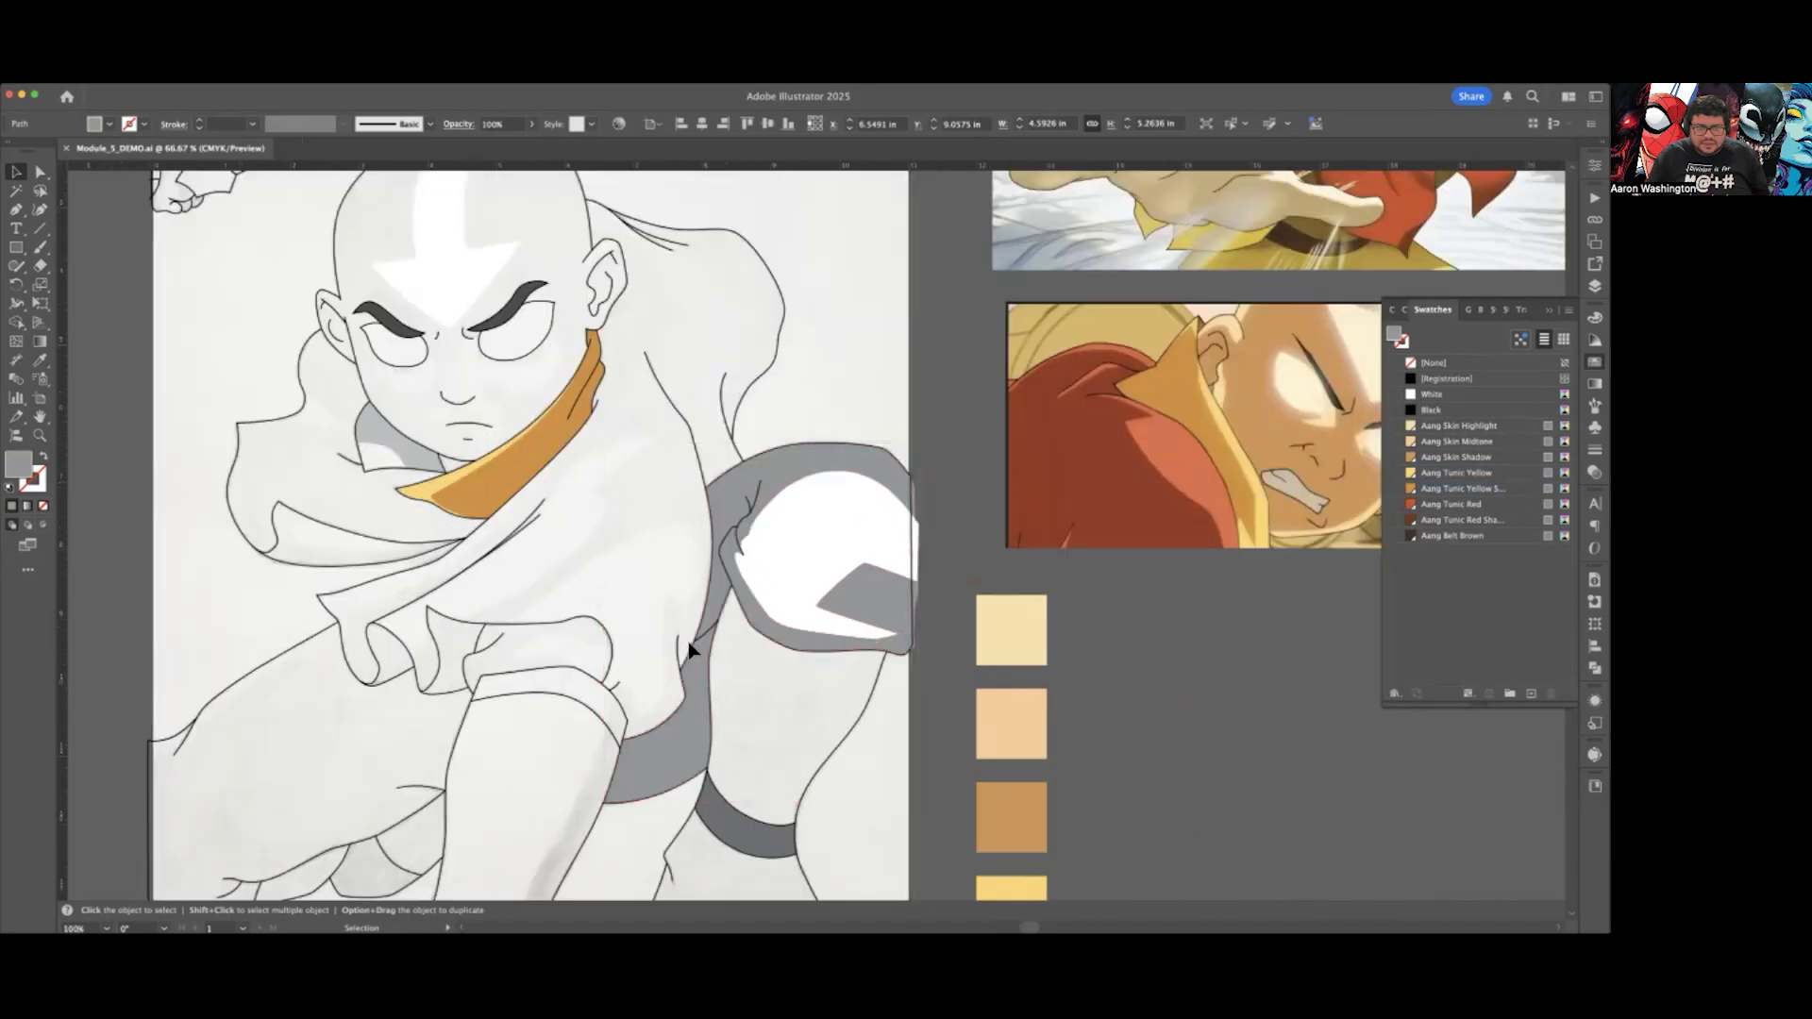
# Step: Cut the grey shape in two with the Knife tool along the short curved line where the knee cloth meets the tunic
pyautogui.click(788, 665)
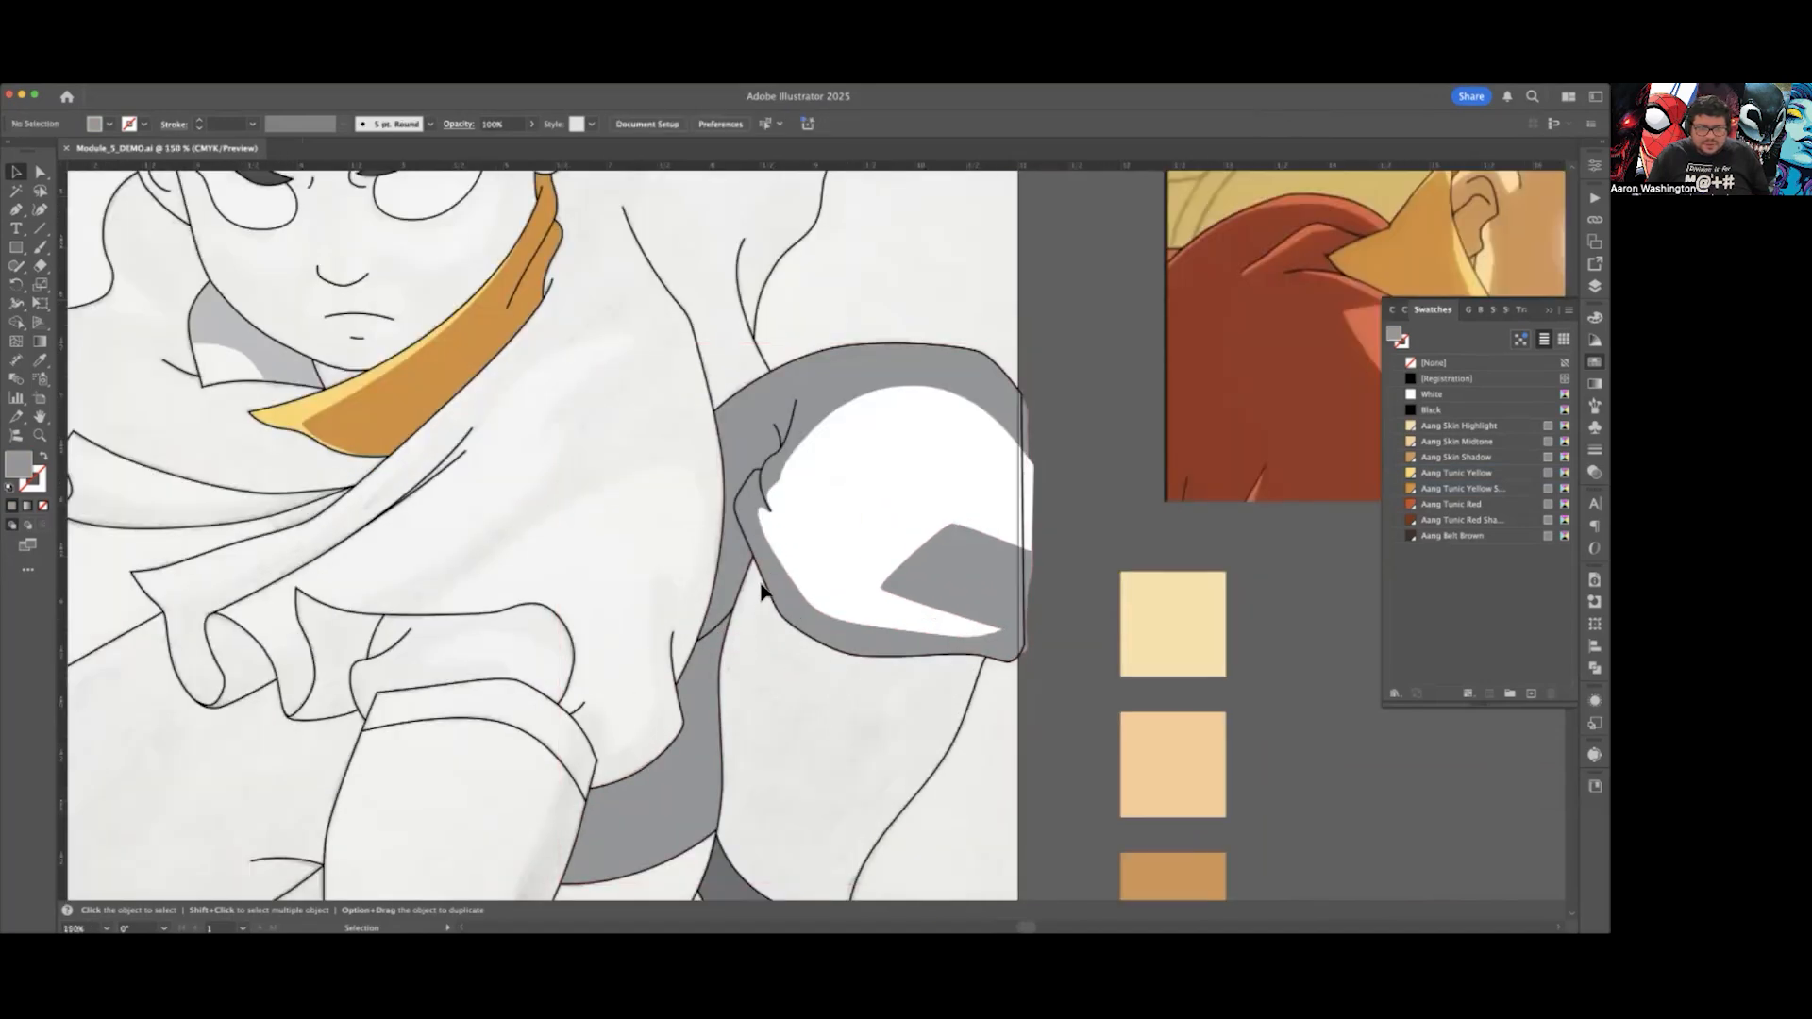
pyautogui.click(698, 642)
pyautogui.scroll(3, 703, 640)
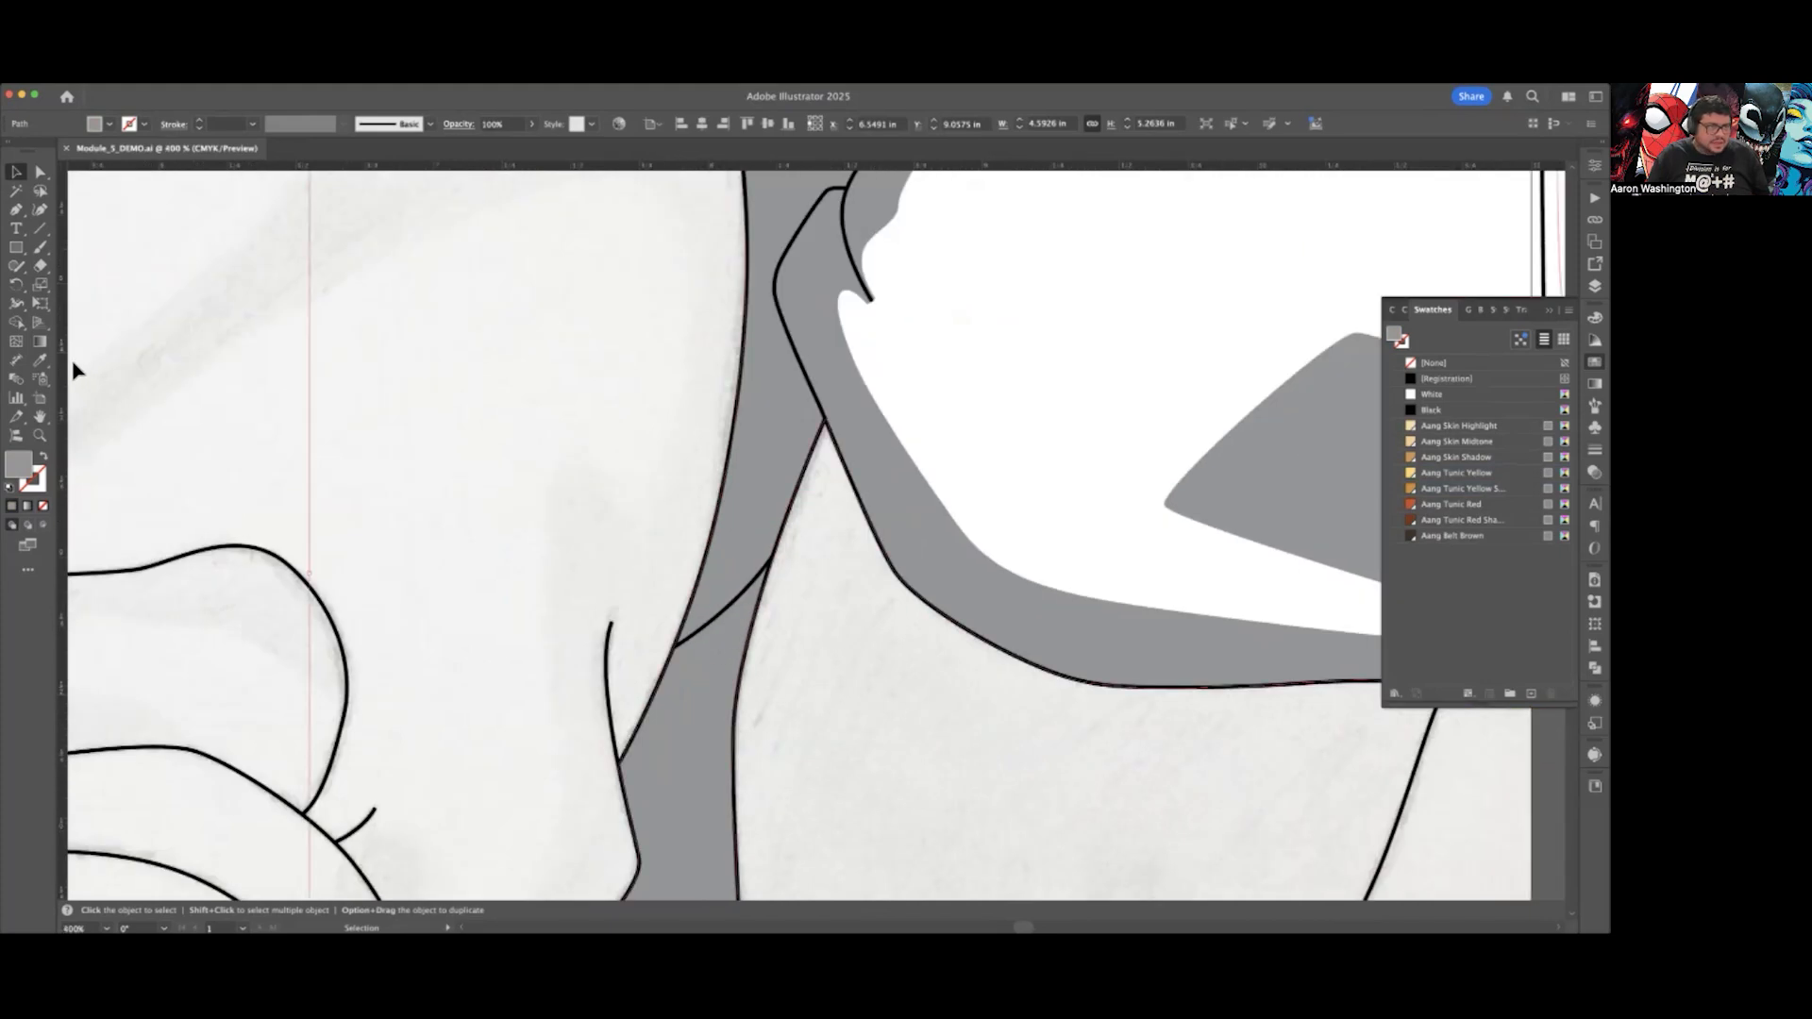
pyautogui.click(42, 267)
pyautogui.click(44, 268)
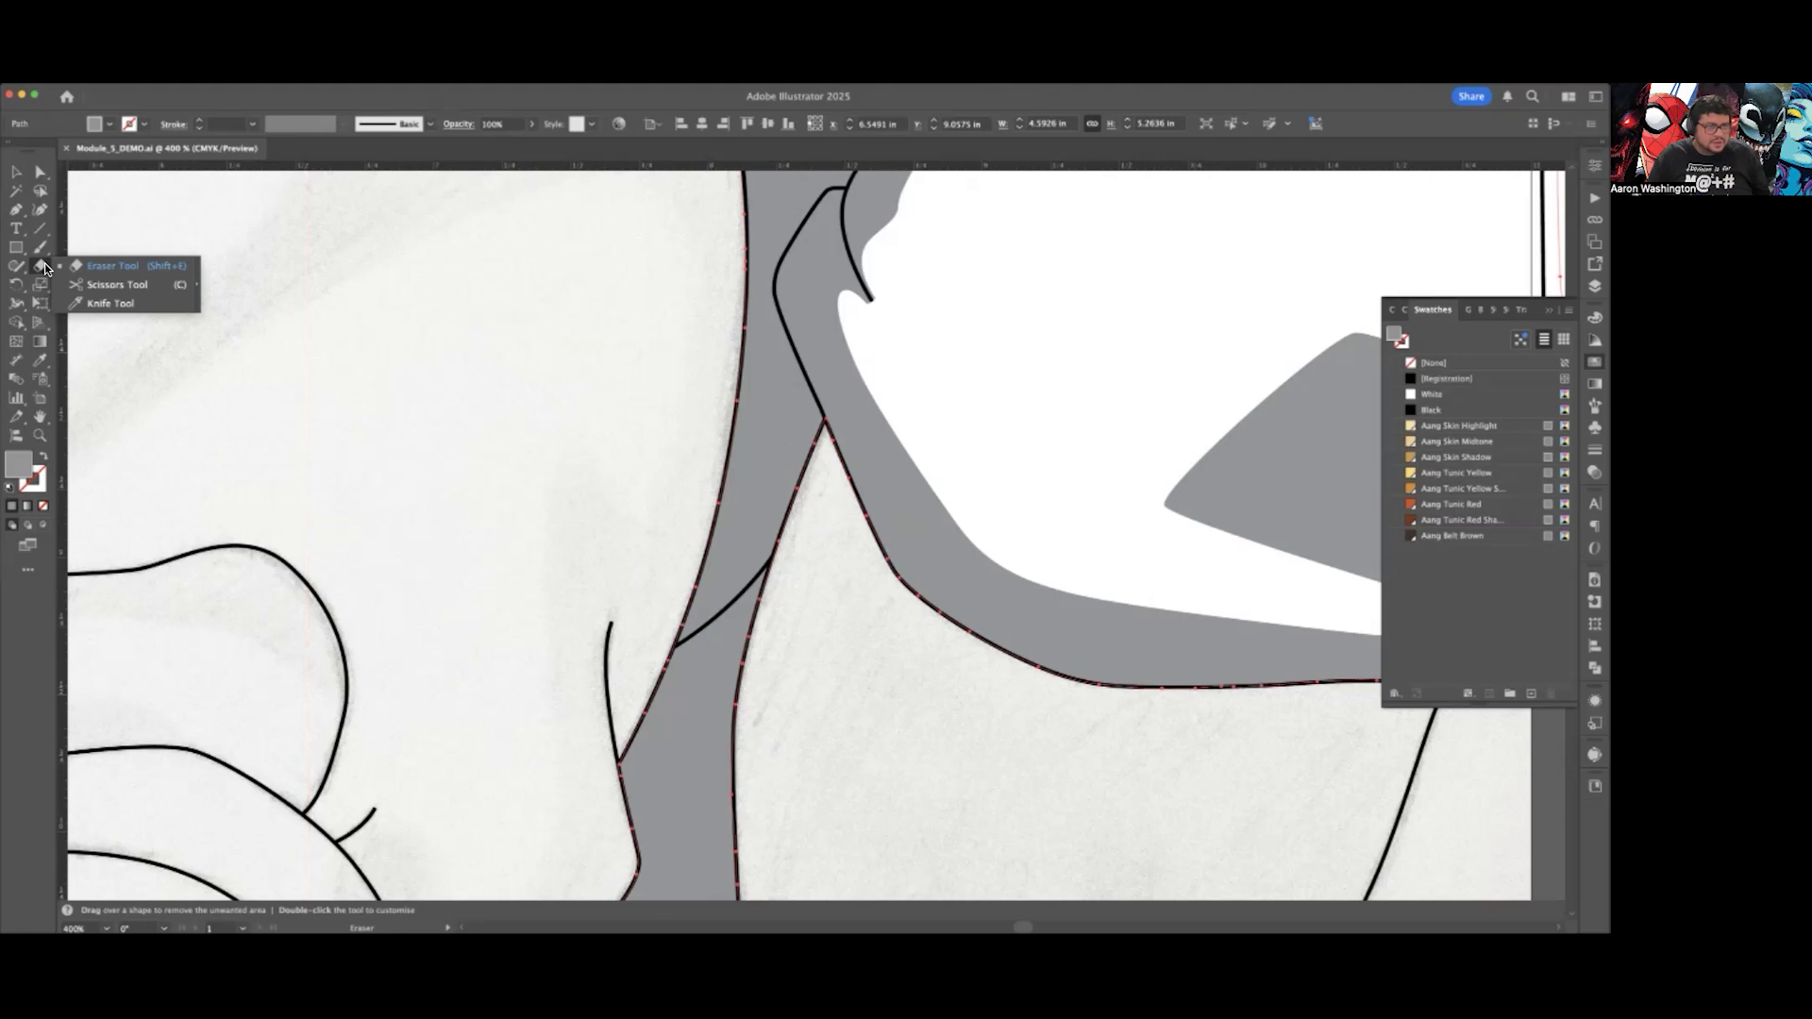
pyautogui.click(121, 306)
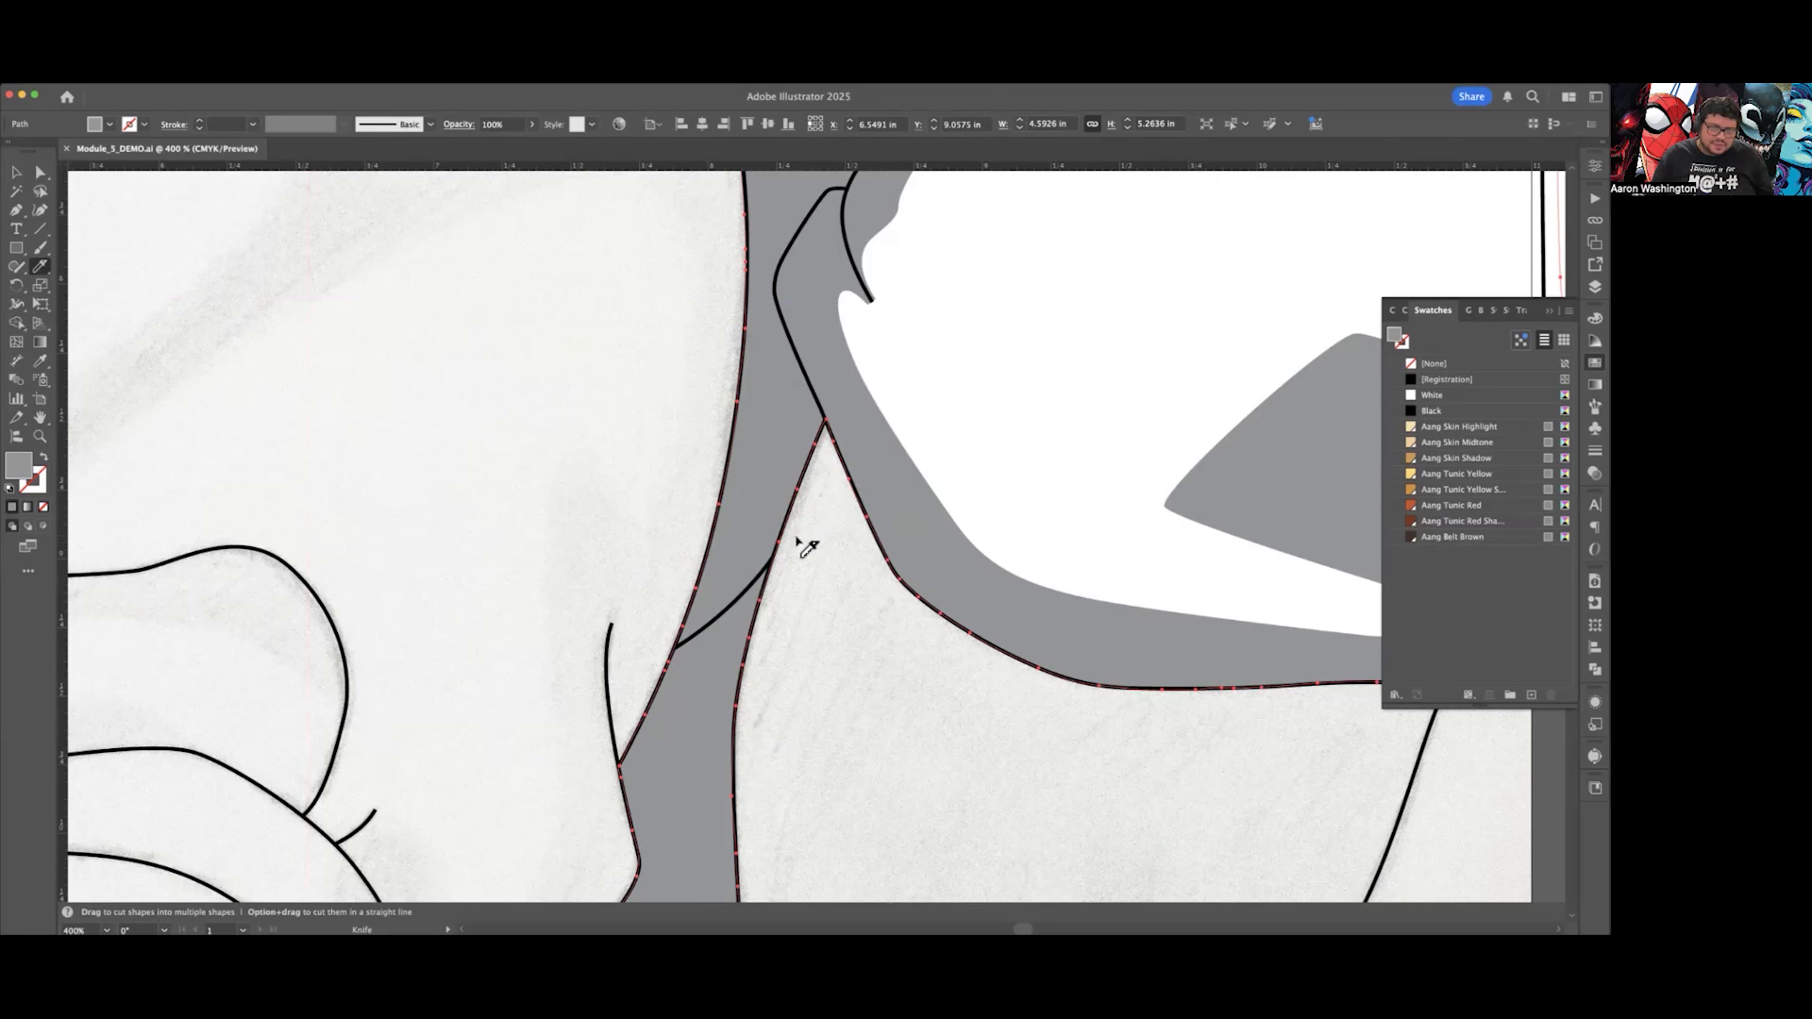
pyautogui.scroll(-4, 802, 545)
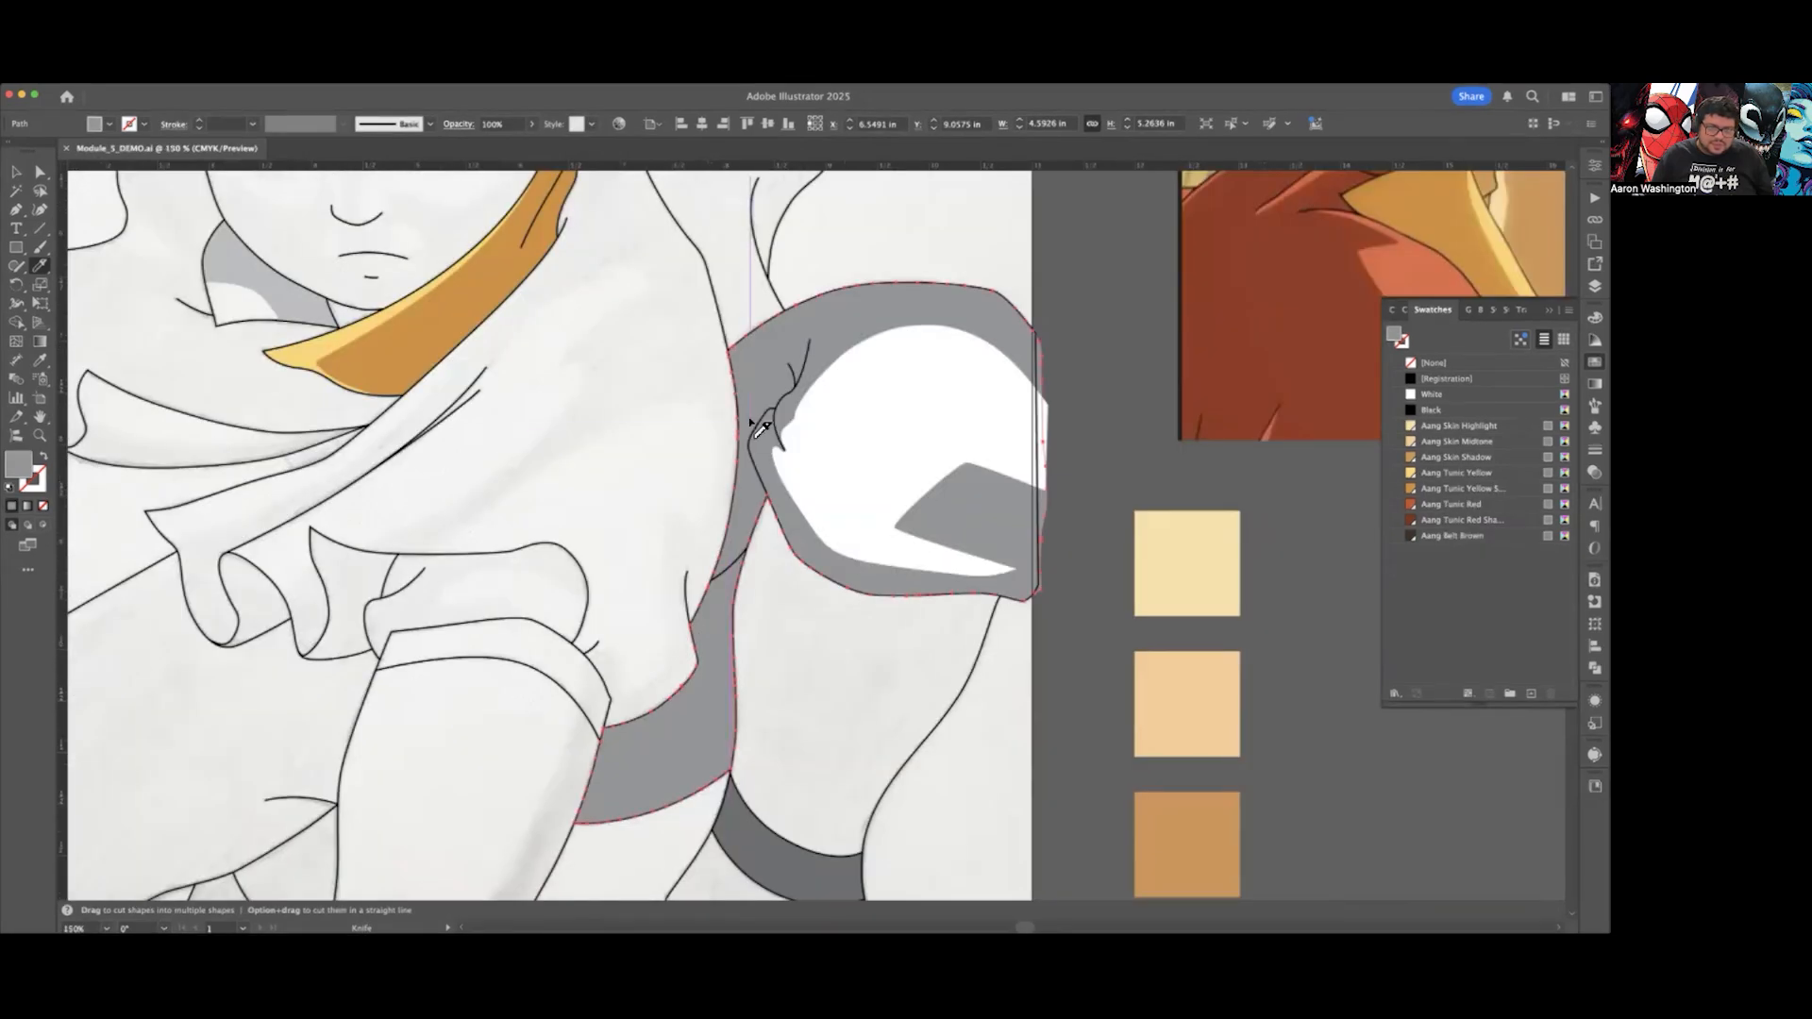
pyautogui.scroll(1, 760, 546)
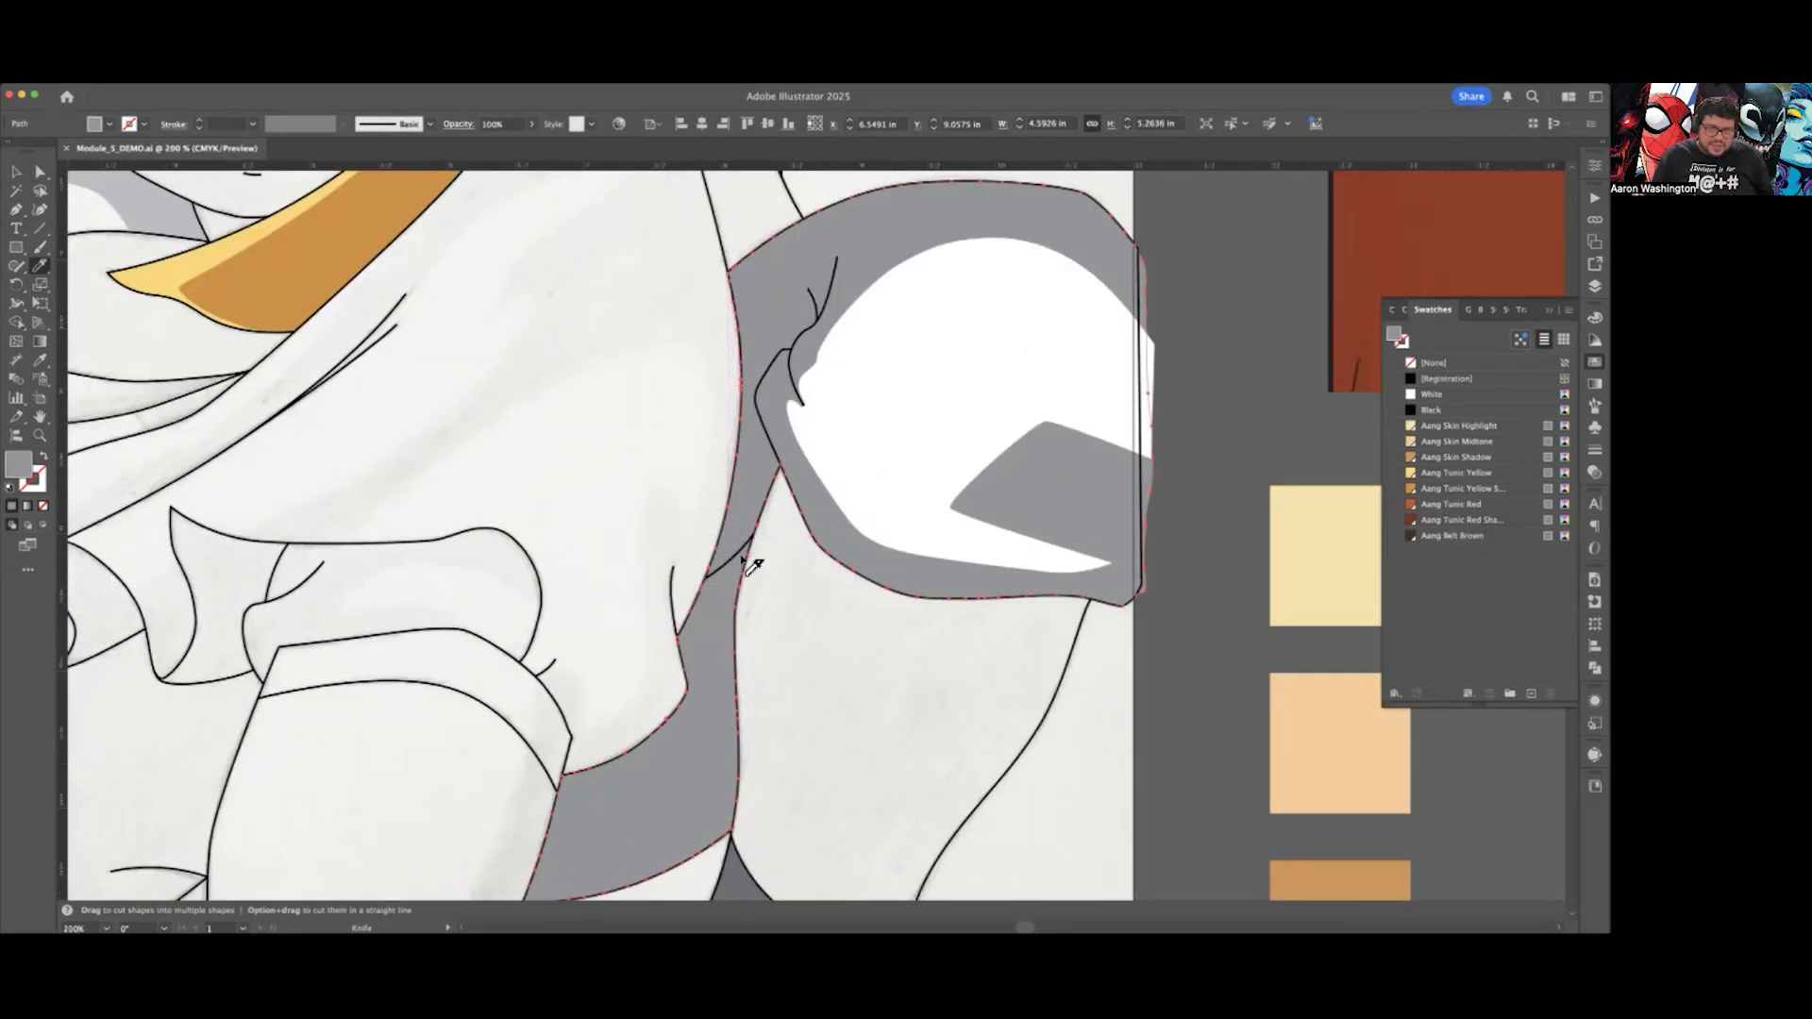
pyautogui.scroll(-1, 750, 547)
pyautogui.scroll(3, 745, 552)
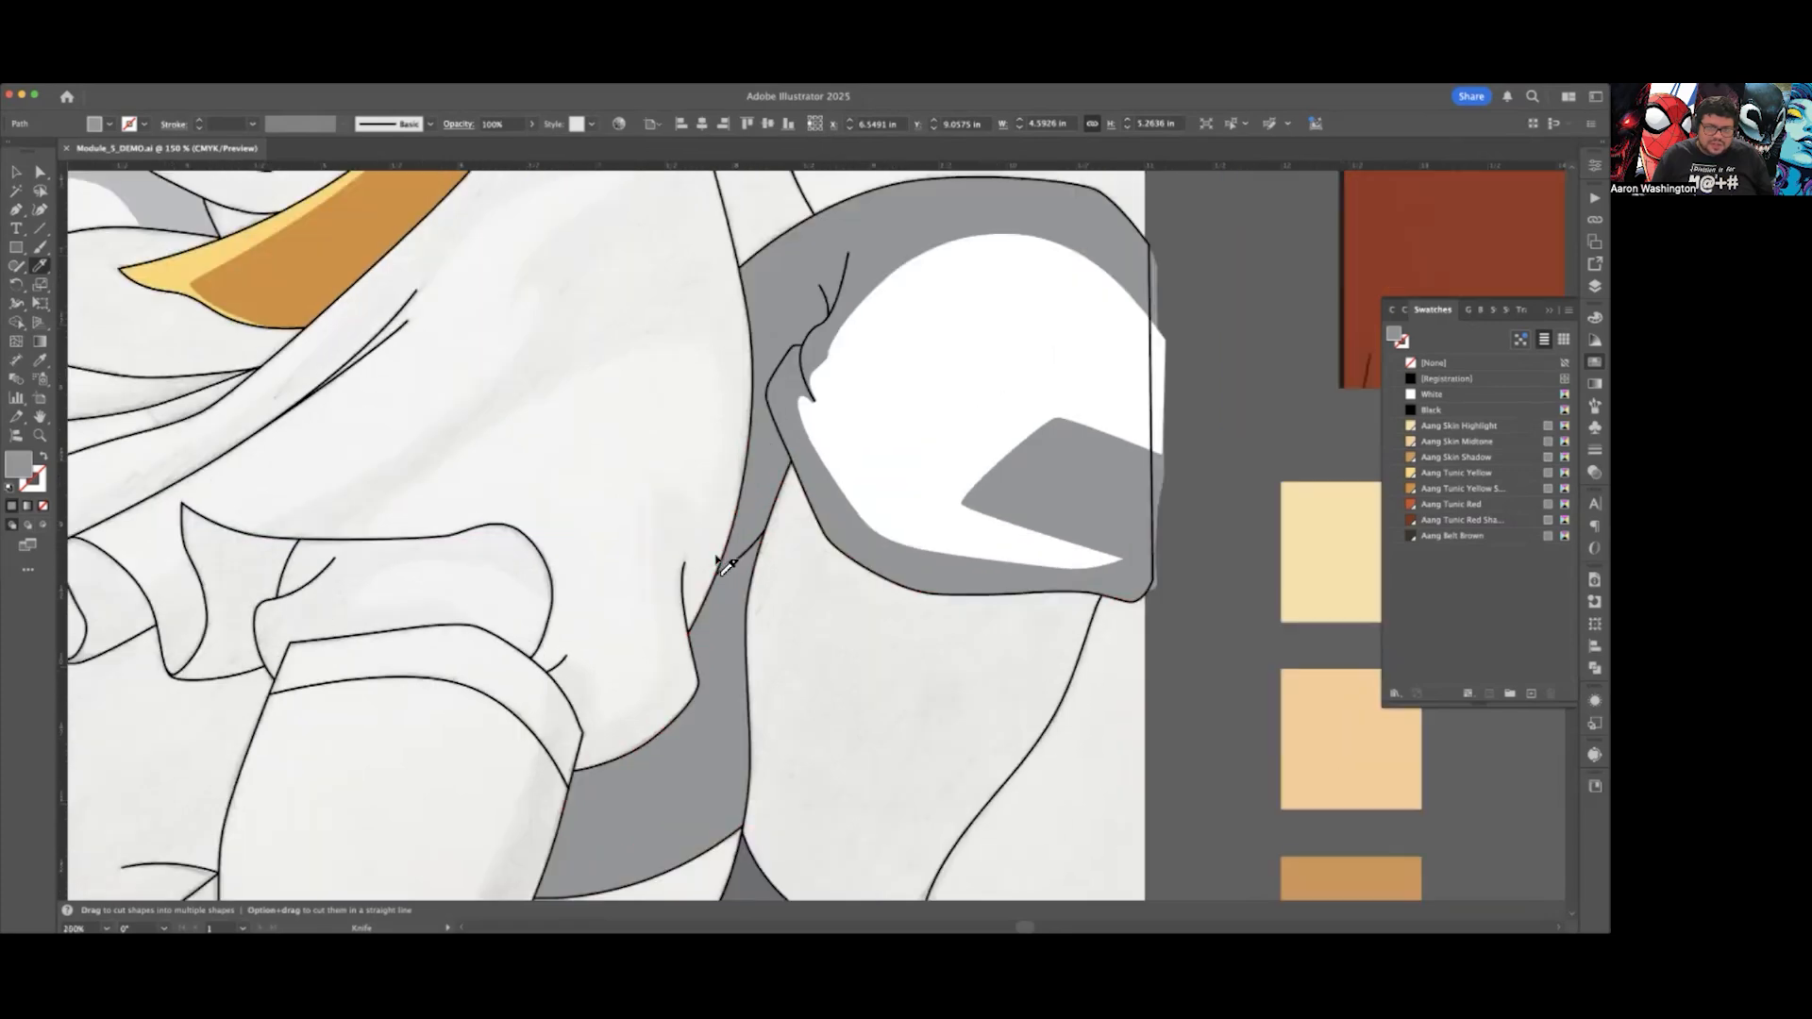
pyautogui.scroll(1, 717, 559)
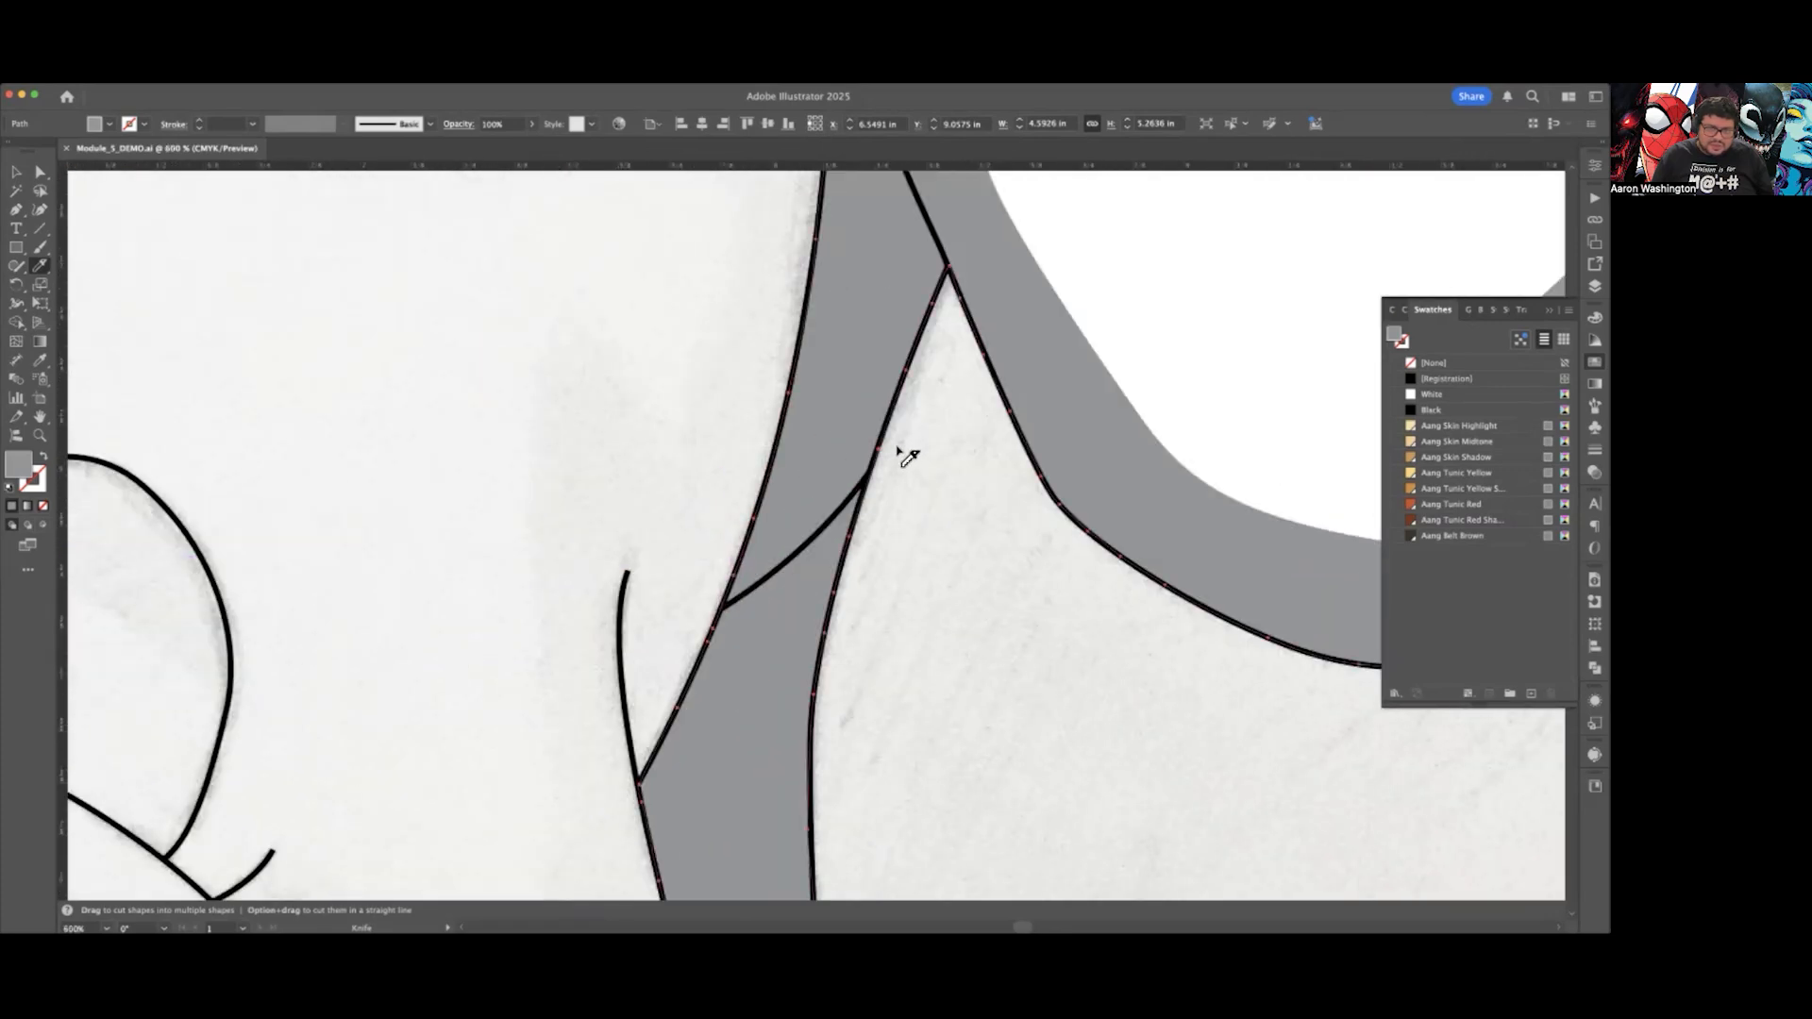
pyautogui.moveTo(908, 440)
pyautogui.mouseDown()
pyautogui.moveTo(776, 577)
pyautogui.moveTo(686, 622)
pyautogui.mouseUp()
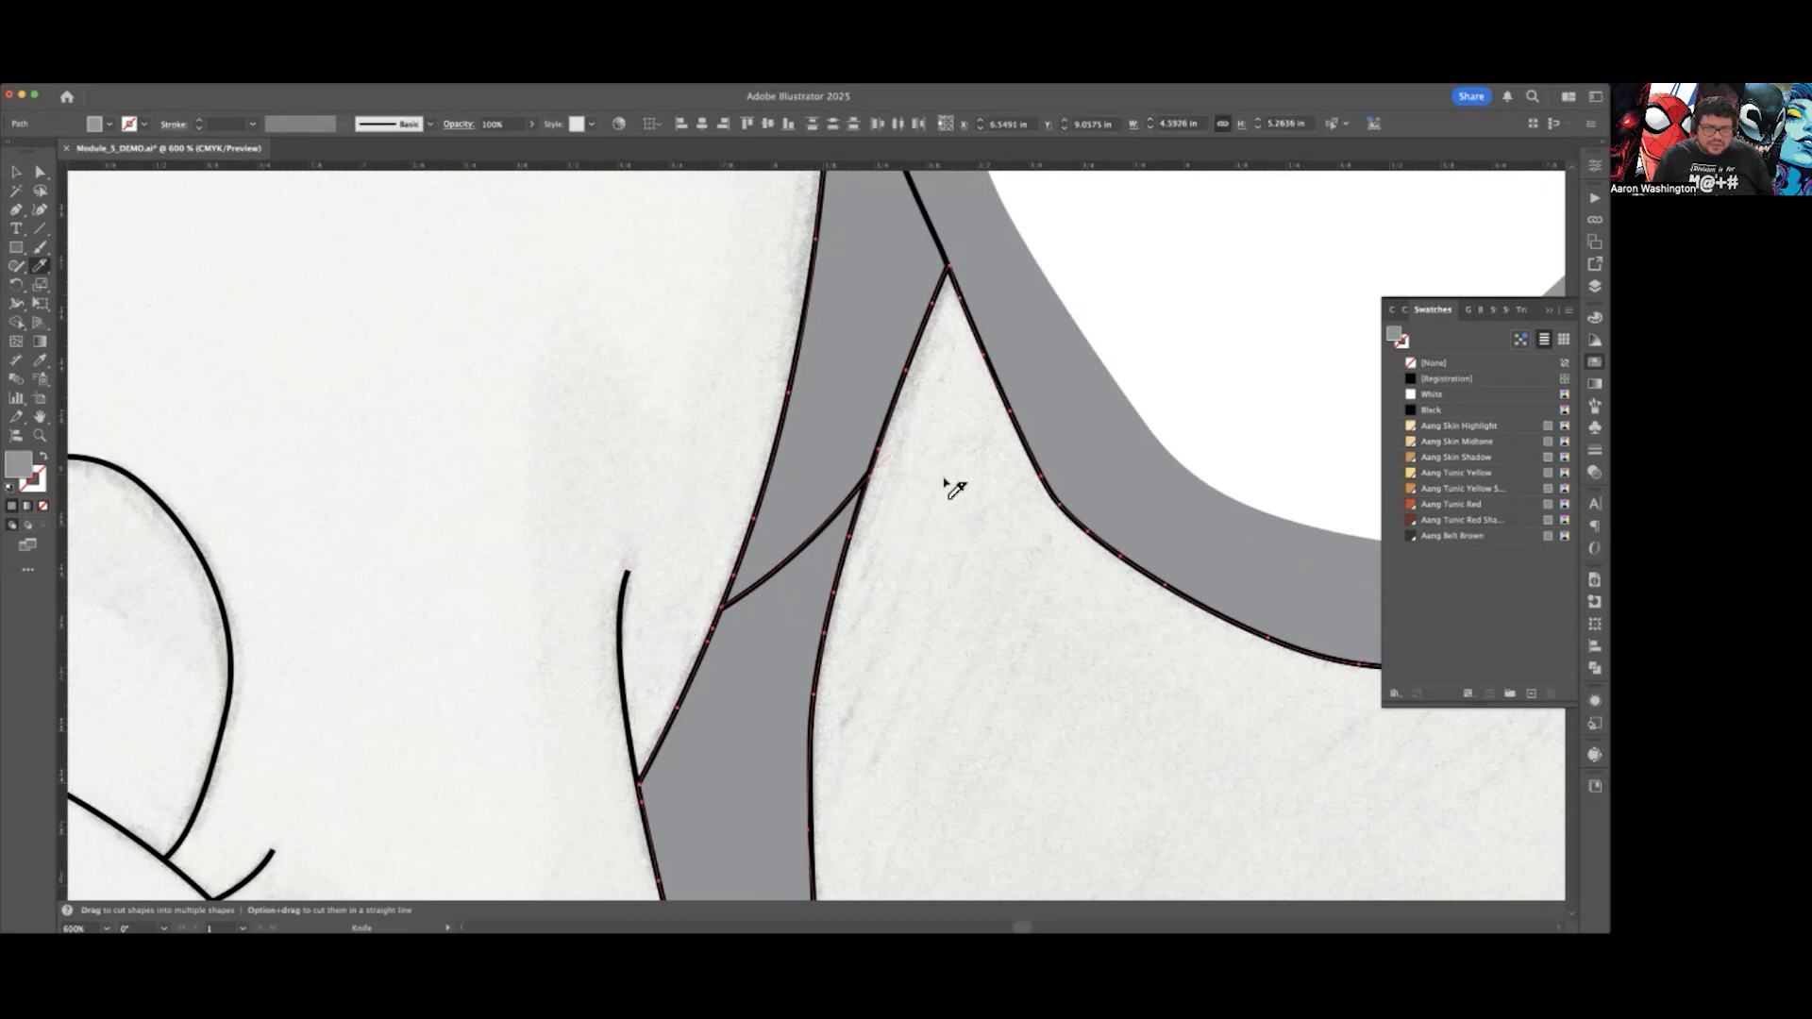
# Step: Test the knife cut by moving the knee piece and the lower piece separately, undoing each move and clearing the selection
pyautogui.press('super+shift+a')
pyautogui.scroll(1, 858, 533)
pyautogui.keyDown('super'); pyautogui.click(792, 466); pyautogui.keyUp('super')
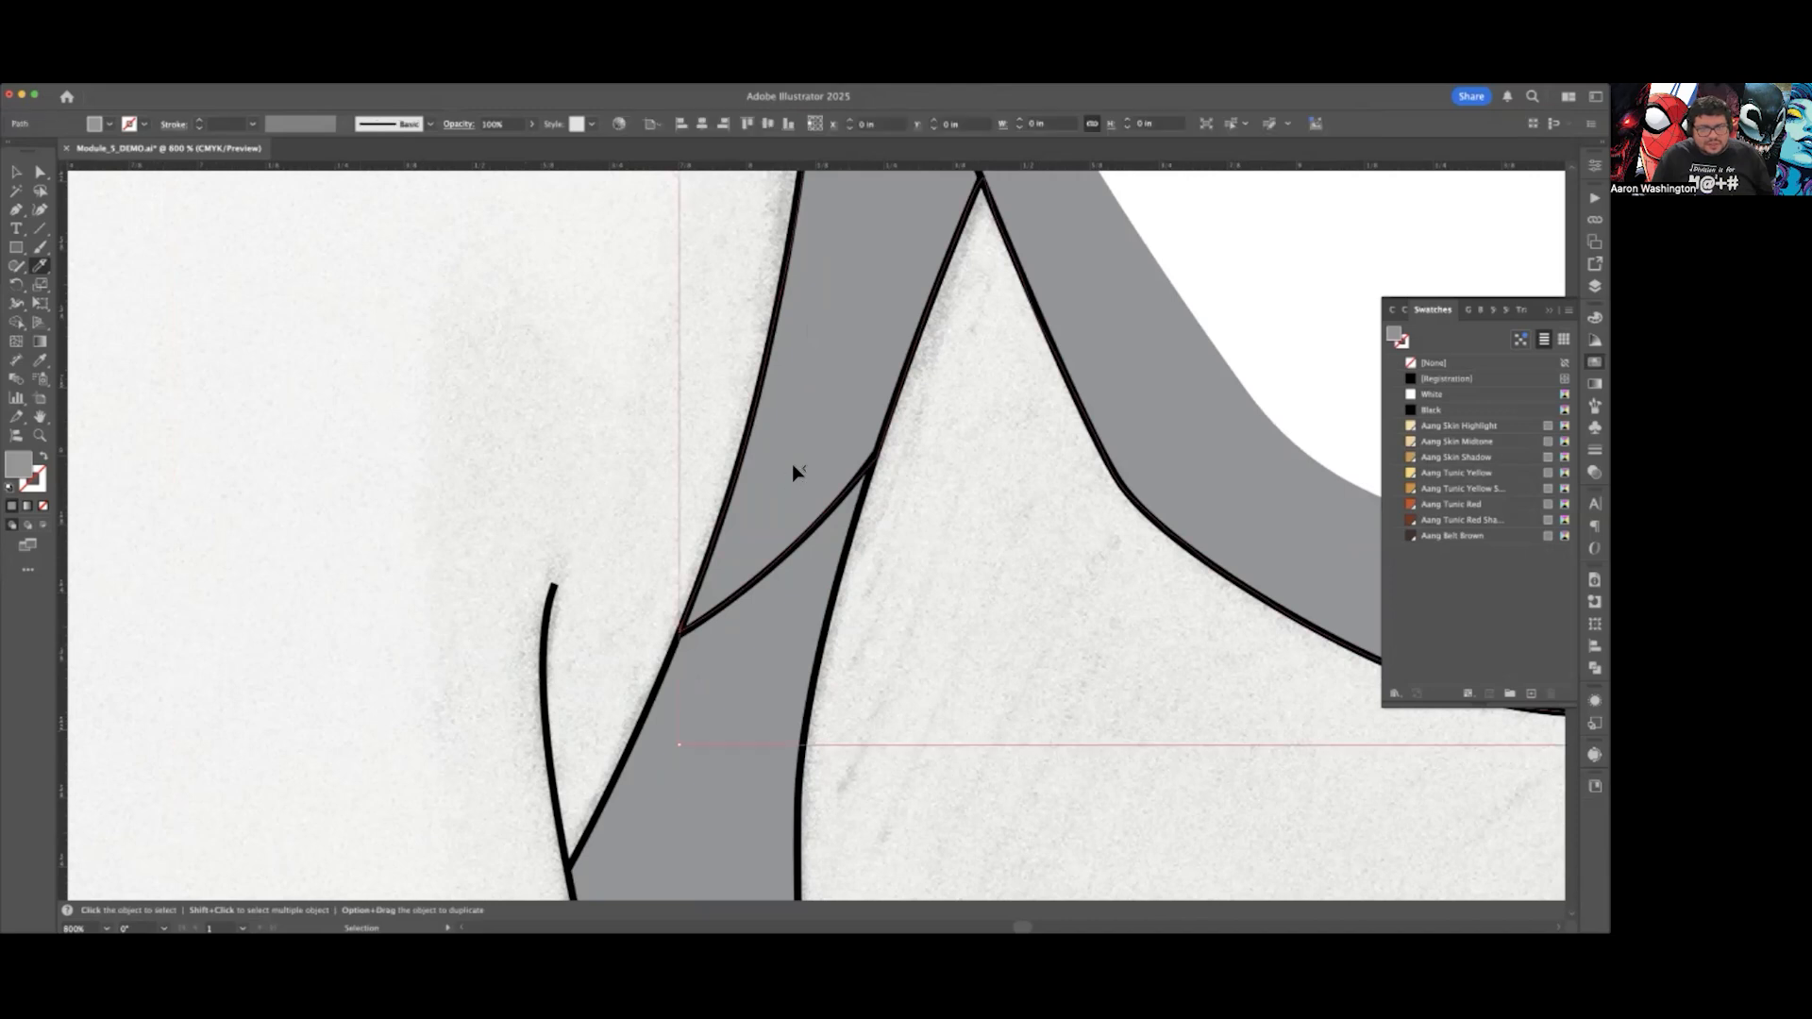
pyautogui.scroll(-4, 793, 472)
pyautogui.moveTo(800, 444); pyautogui.dragTo(938, 445)
pyautogui.press('super+z')
pyautogui.moveTo(766, 537); pyautogui.dragTo(882, 647)
pyautogui.press('super+z')
pyautogui.keyDown('super'); pyautogui.click(770, 609); pyautogui.keyUp('super')
pyautogui.press('super+z')
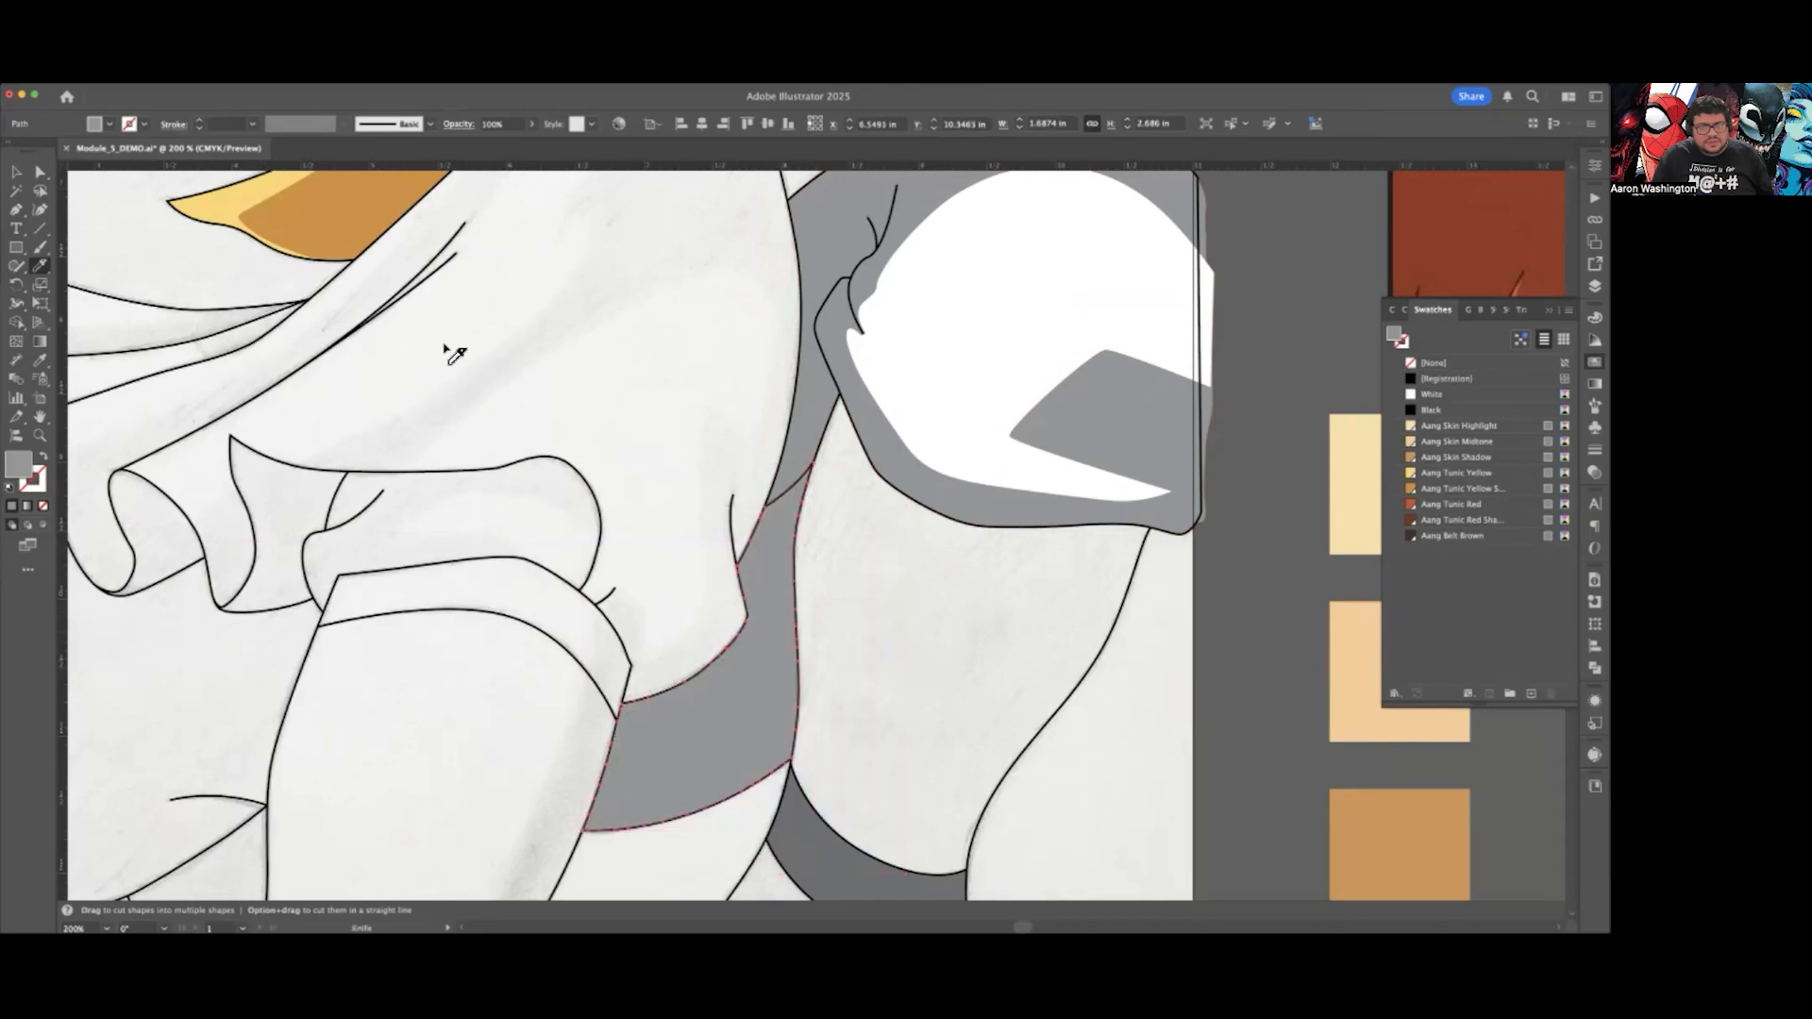
pyautogui.click(948, 607)
pyautogui.scroll(-1, 898, 579)
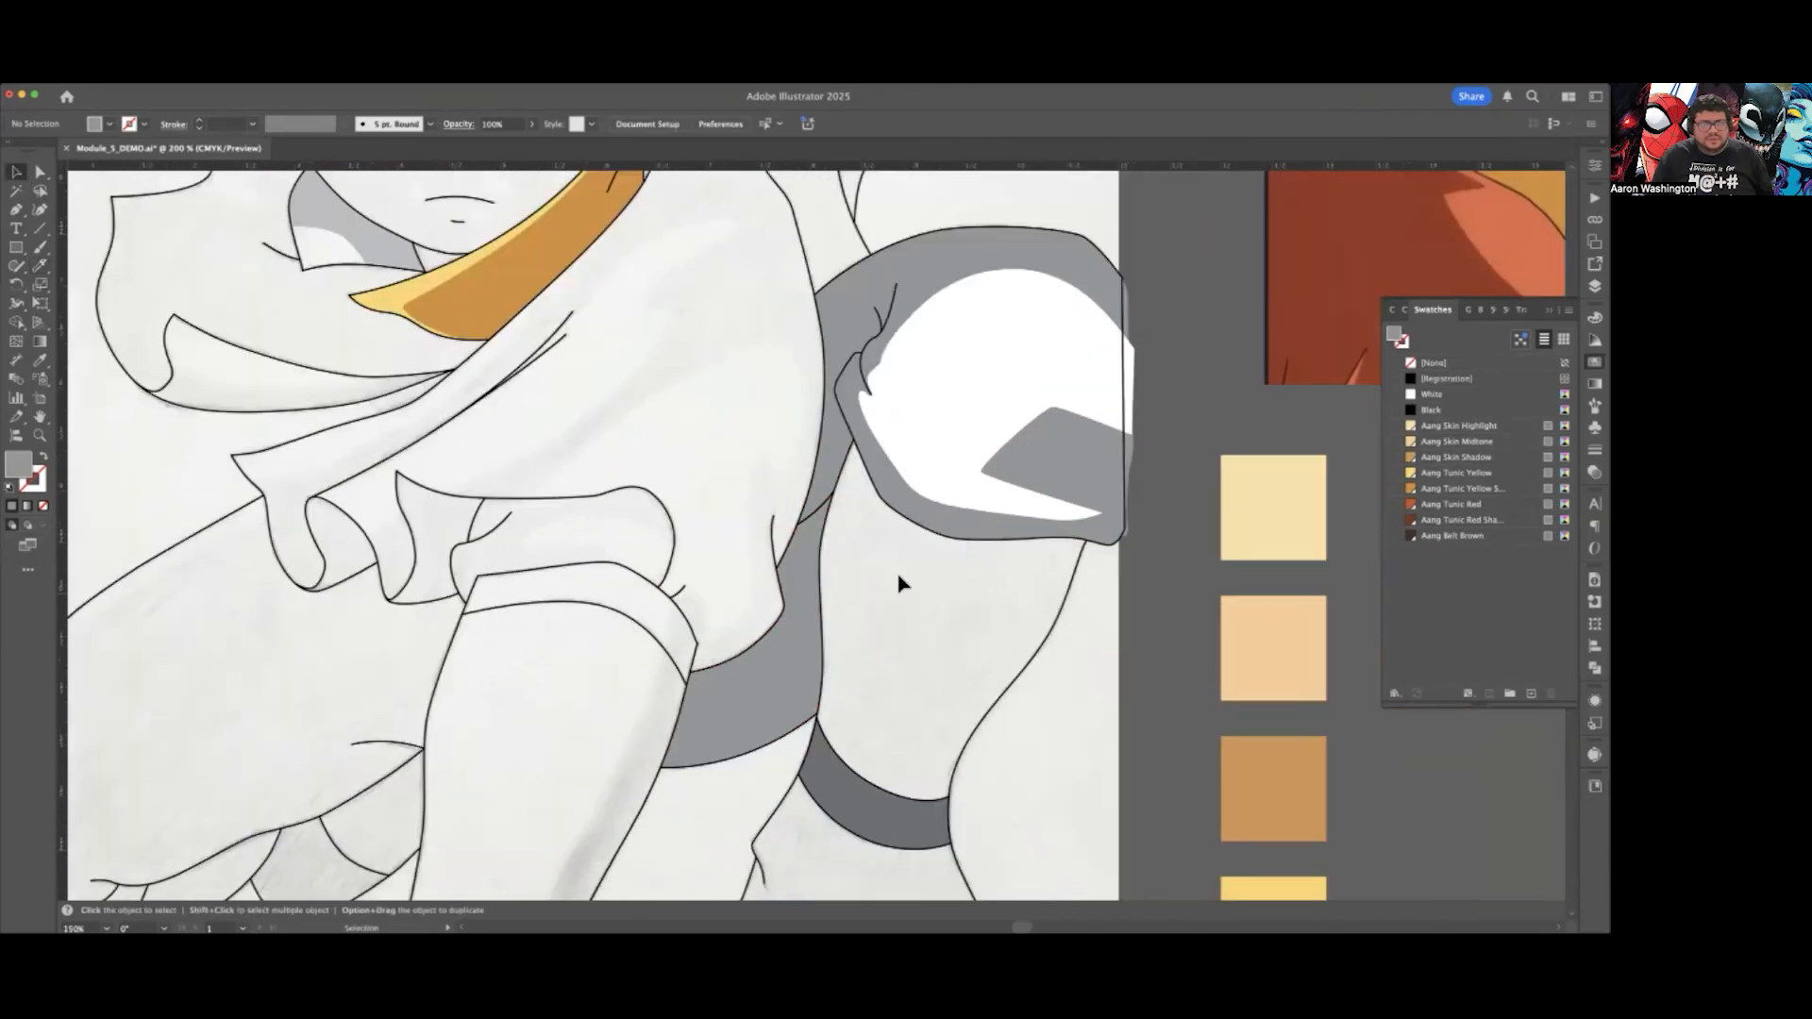
# Step: Fill the grey knee piece above the cut with the Aang Tunic Yellow Shadow swatch
pyautogui.hscroll(3, 899, 580)
pyautogui.scroll(-2, 897, 578)
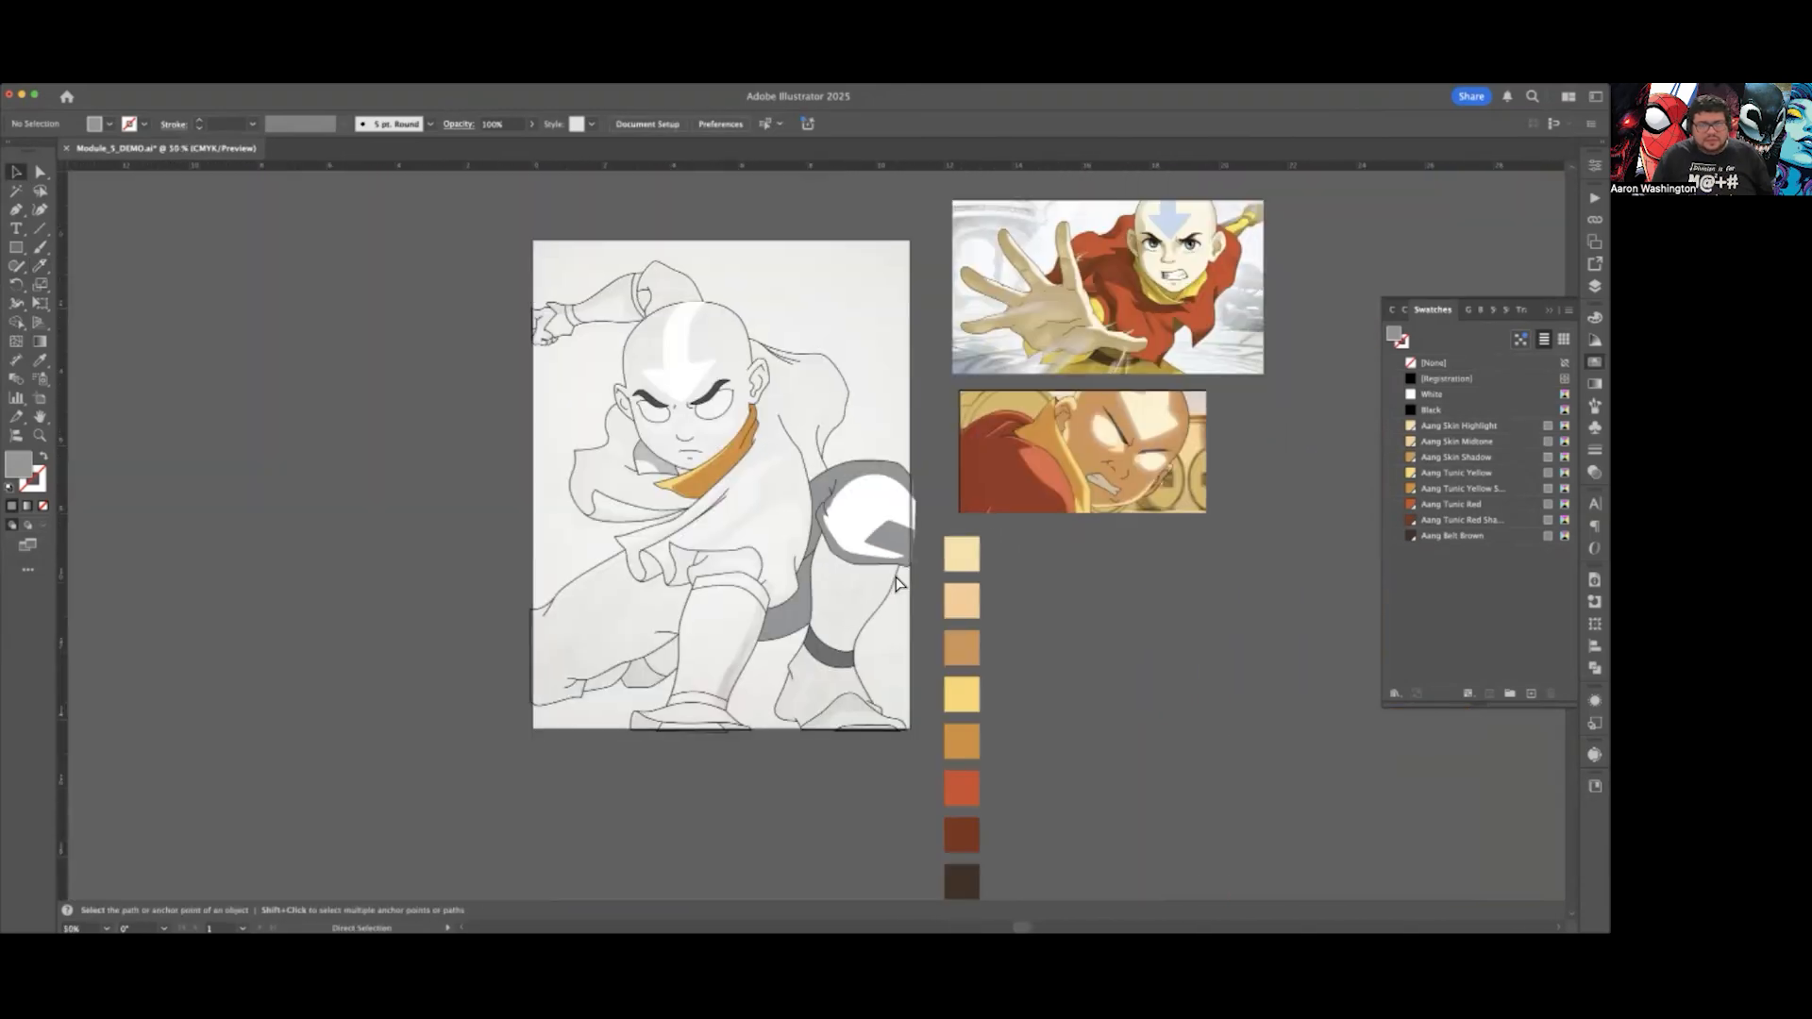
pyautogui.hscroll(2, 897, 579)
pyautogui.scroll(2, 742, 521)
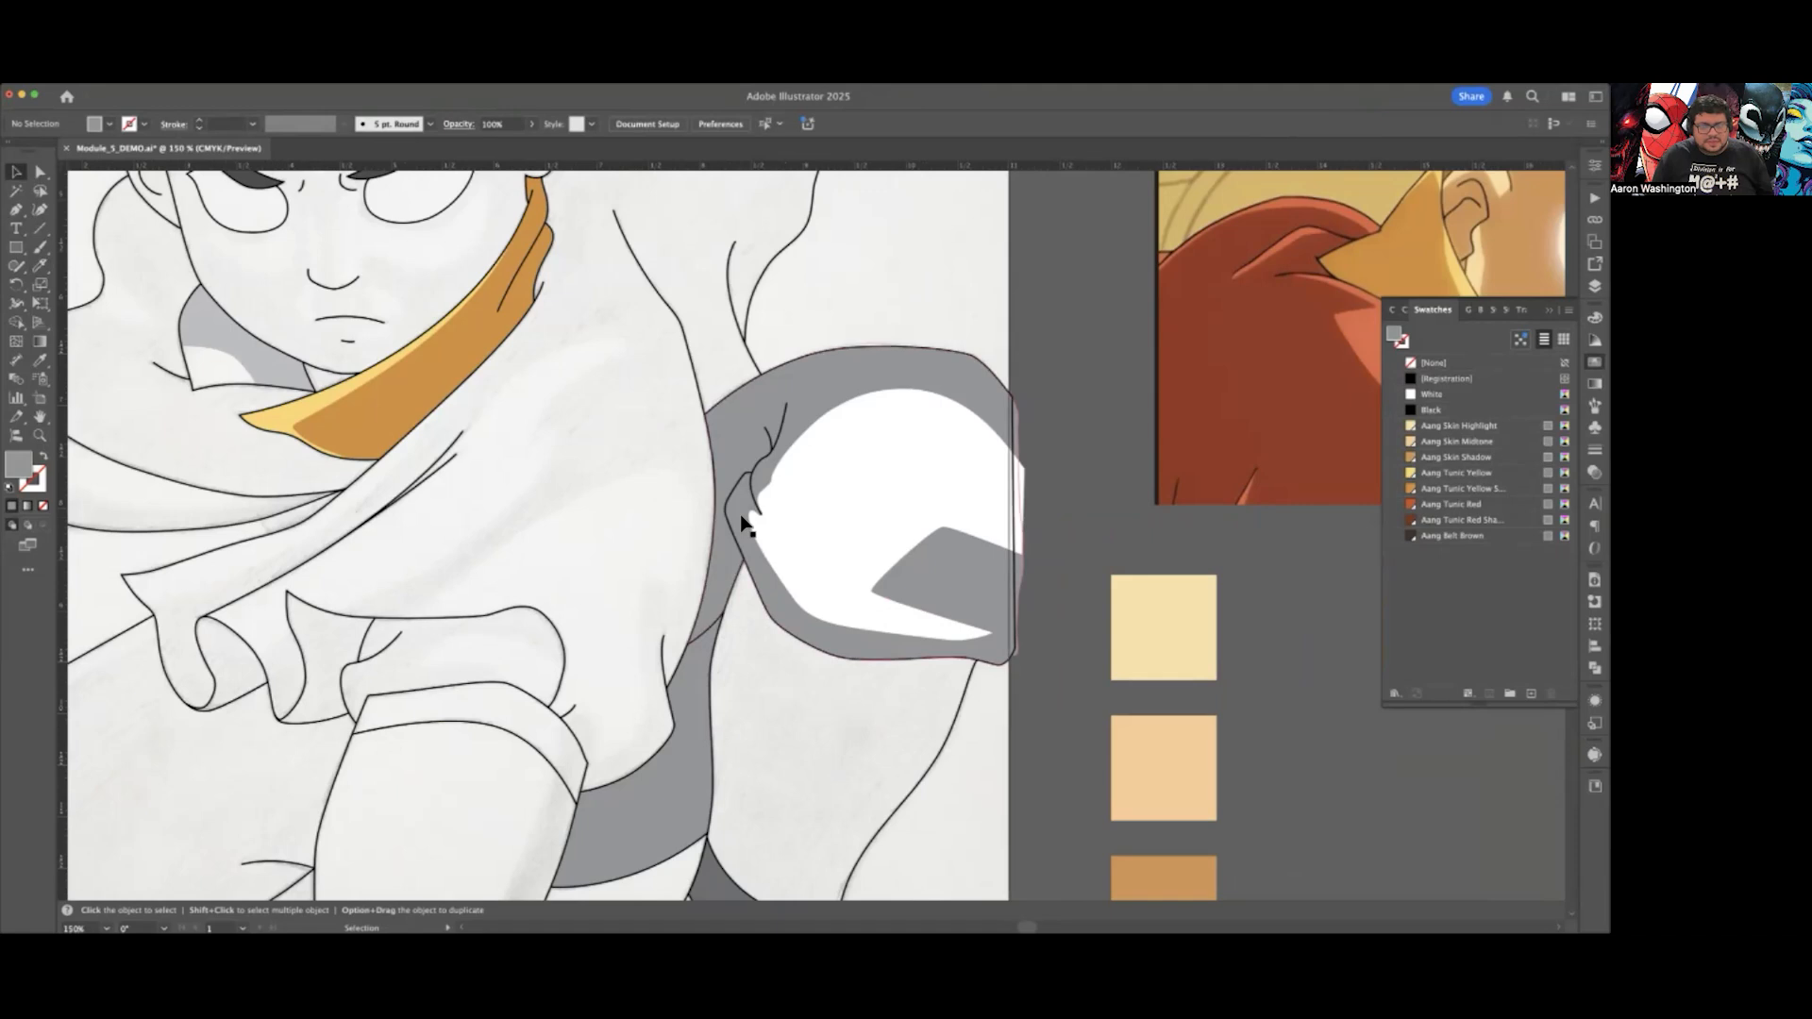
pyautogui.click(751, 431)
pyautogui.click(1455, 472)
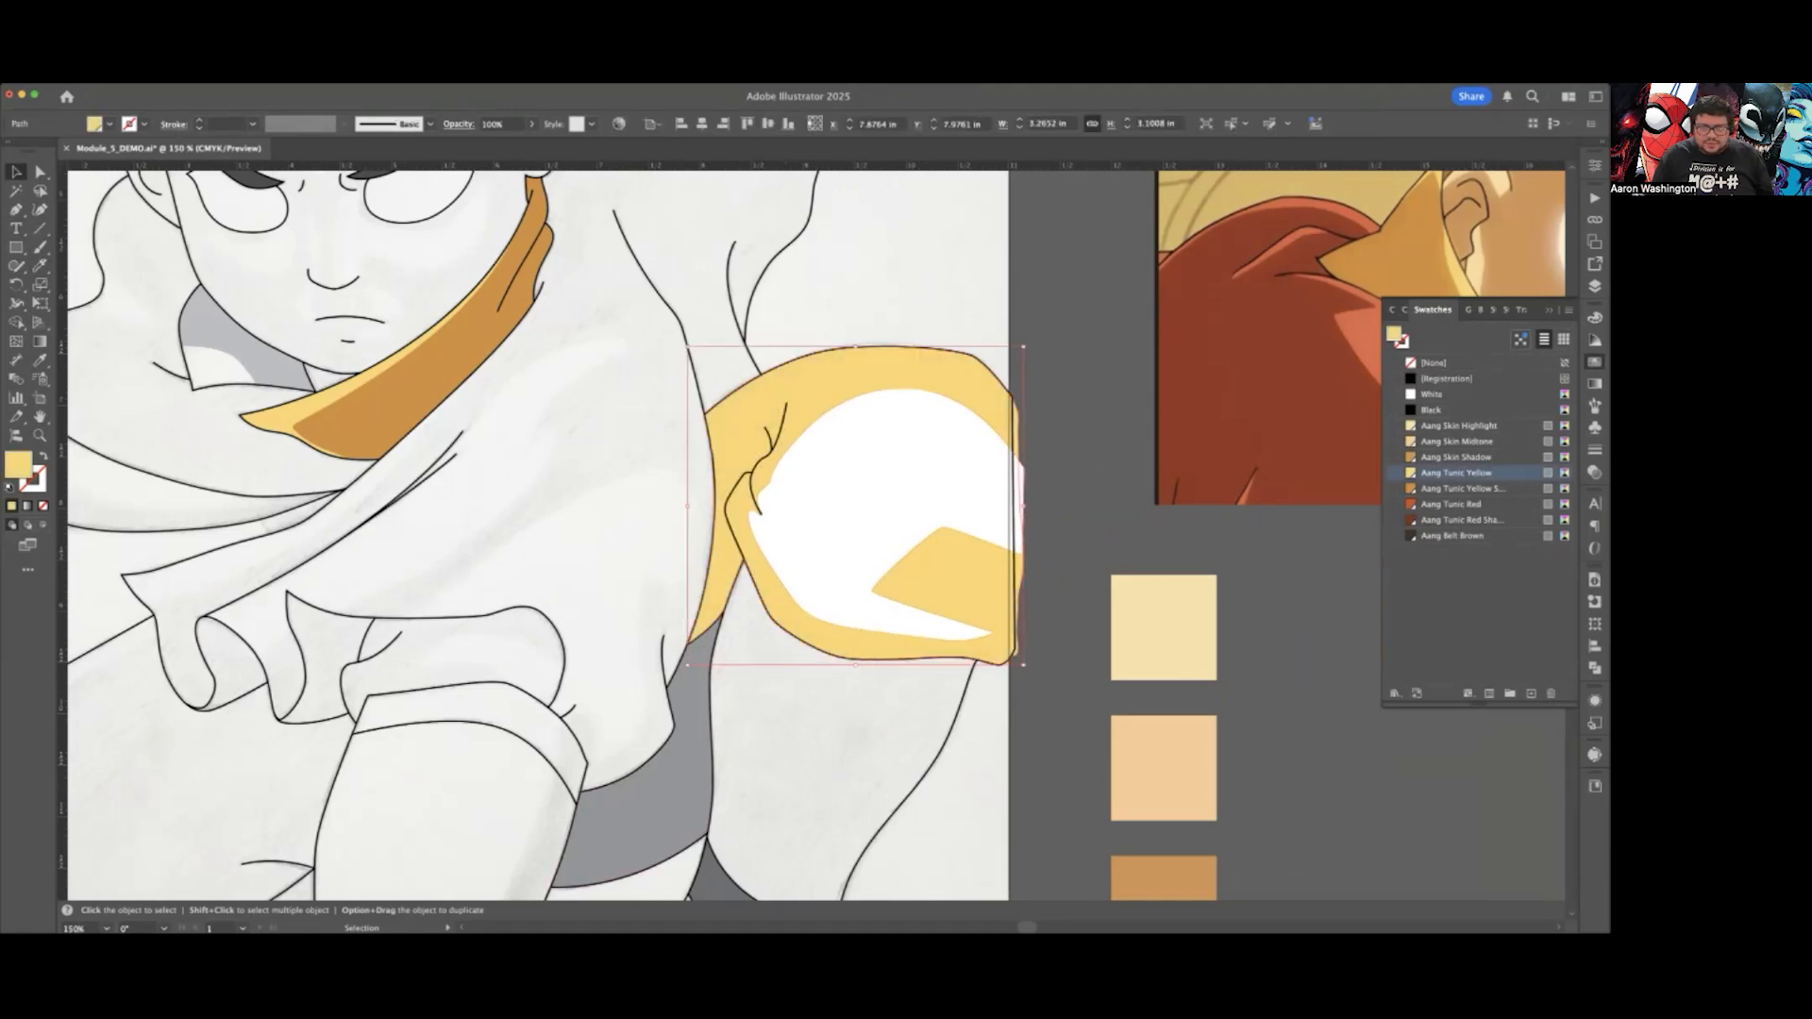
pyautogui.click(1460, 487)
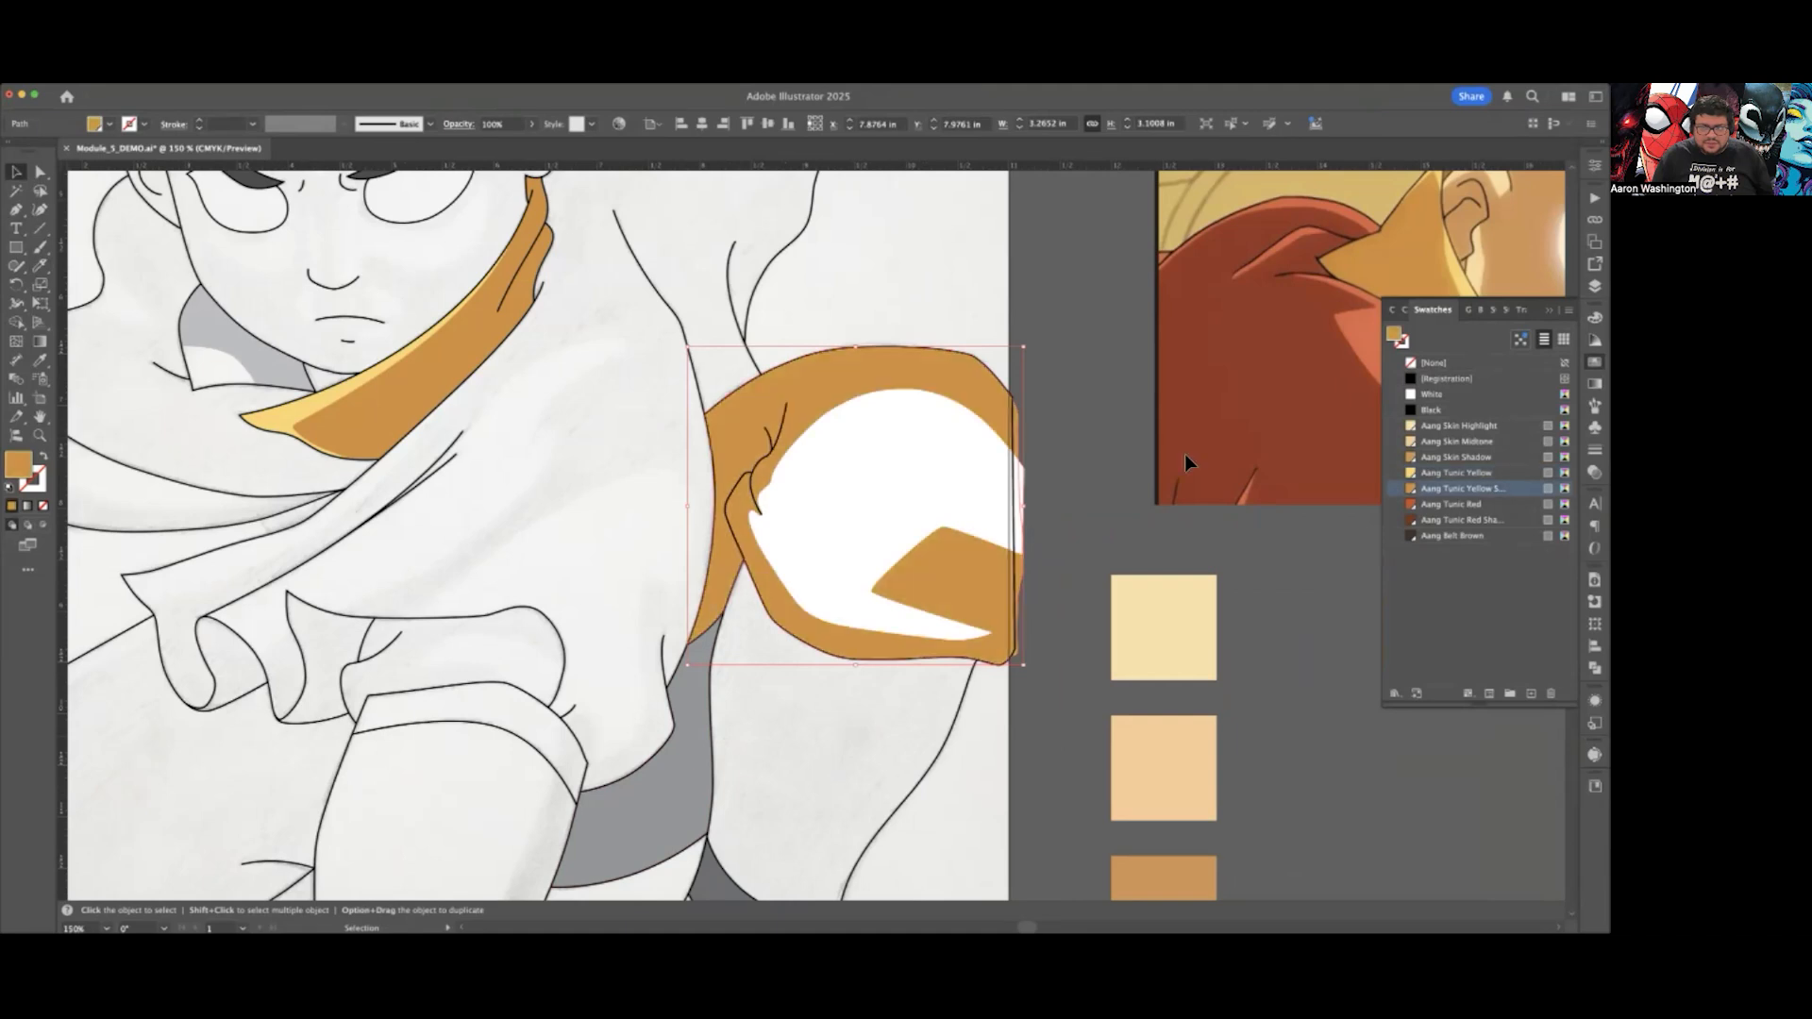
# Step: Fill the white highlight shape on the raised knee with the Aang Tunic Yellow swatch and deselect it
pyautogui.click(858, 465)
pyautogui.click(1455, 472)
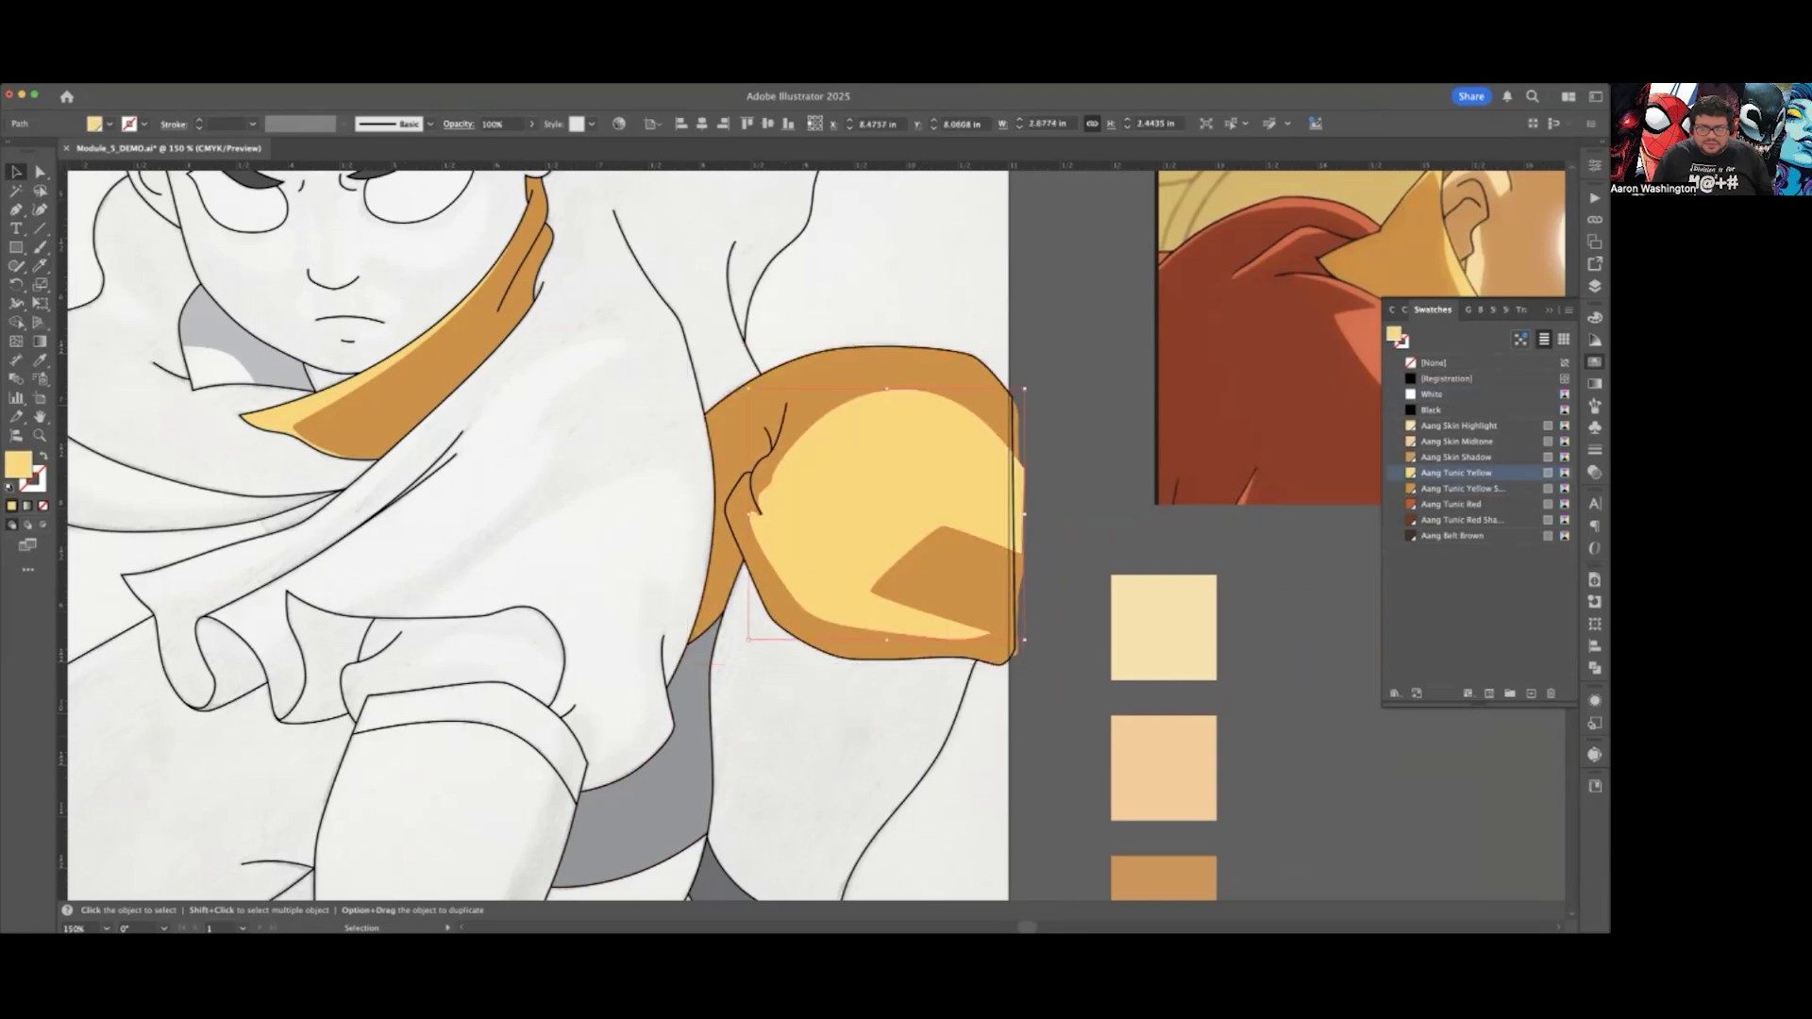
pyautogui.press('super+shift+a')
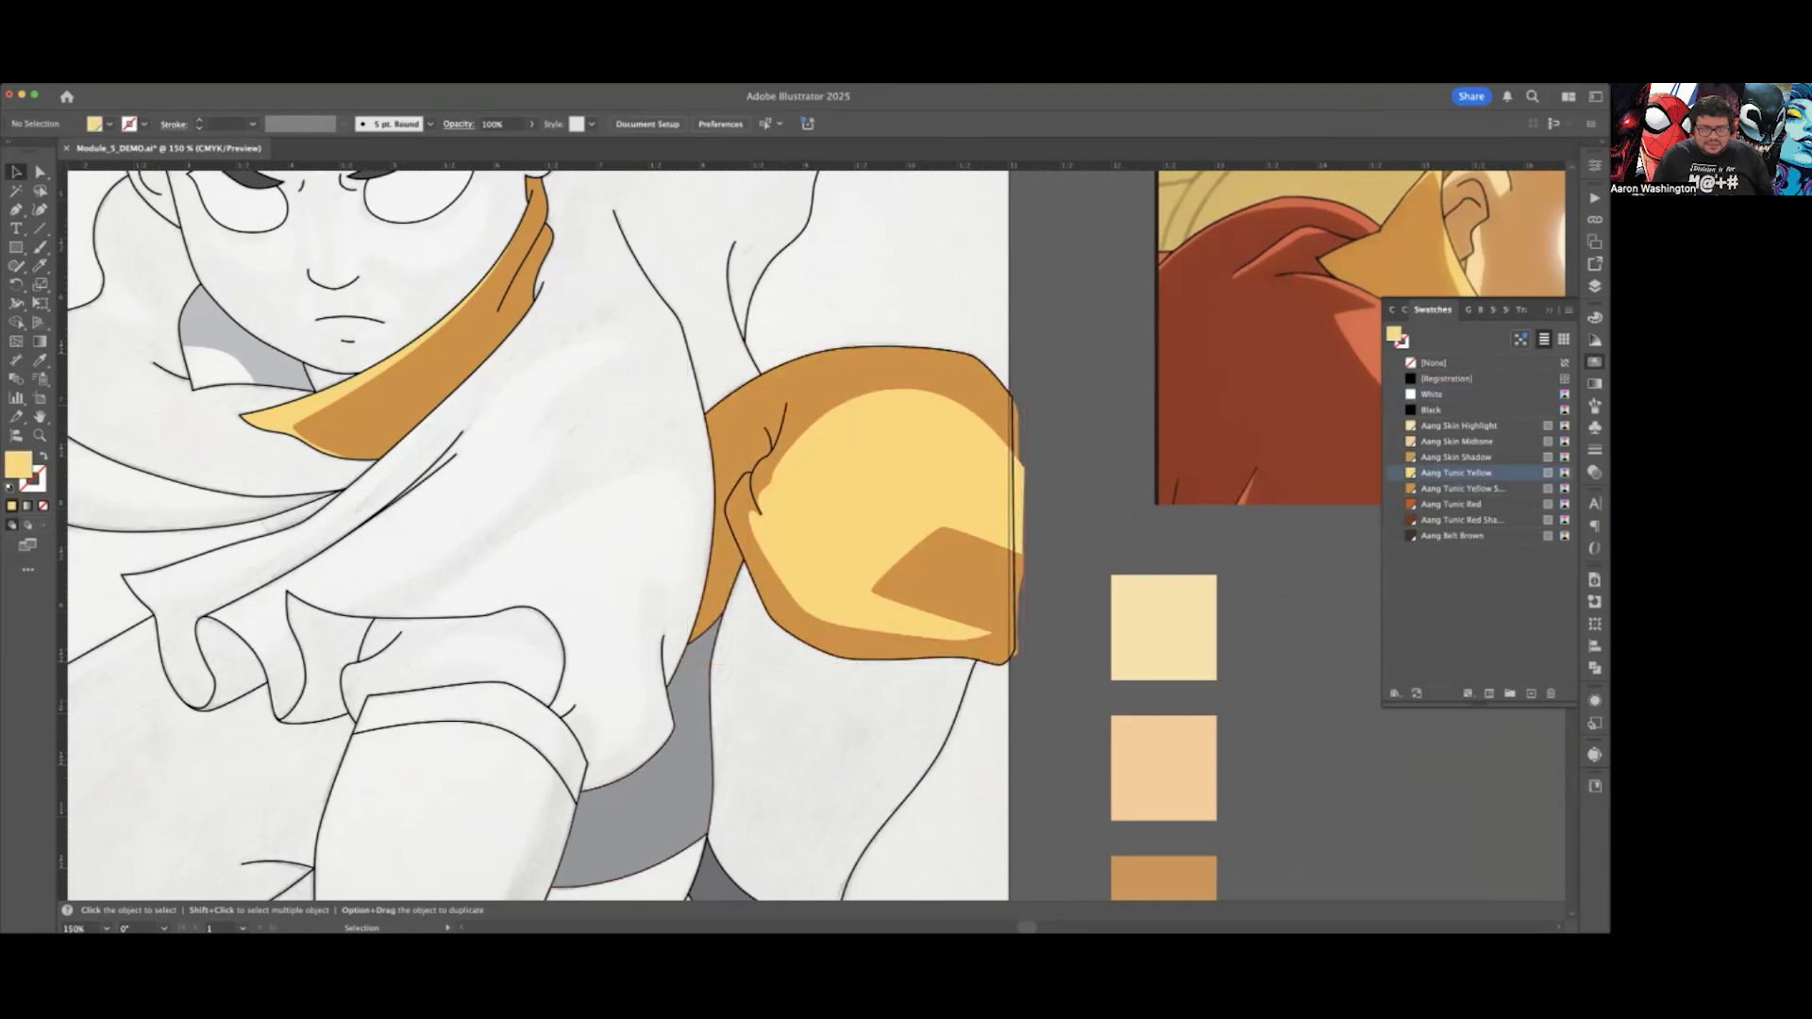
# Step: Fill the gray tunic shape between the legs with the dark Aang Tunic Red Shadow swatch
pyautogui.click(694, 708)
pyautogui.scroll(-2, 812, 736)
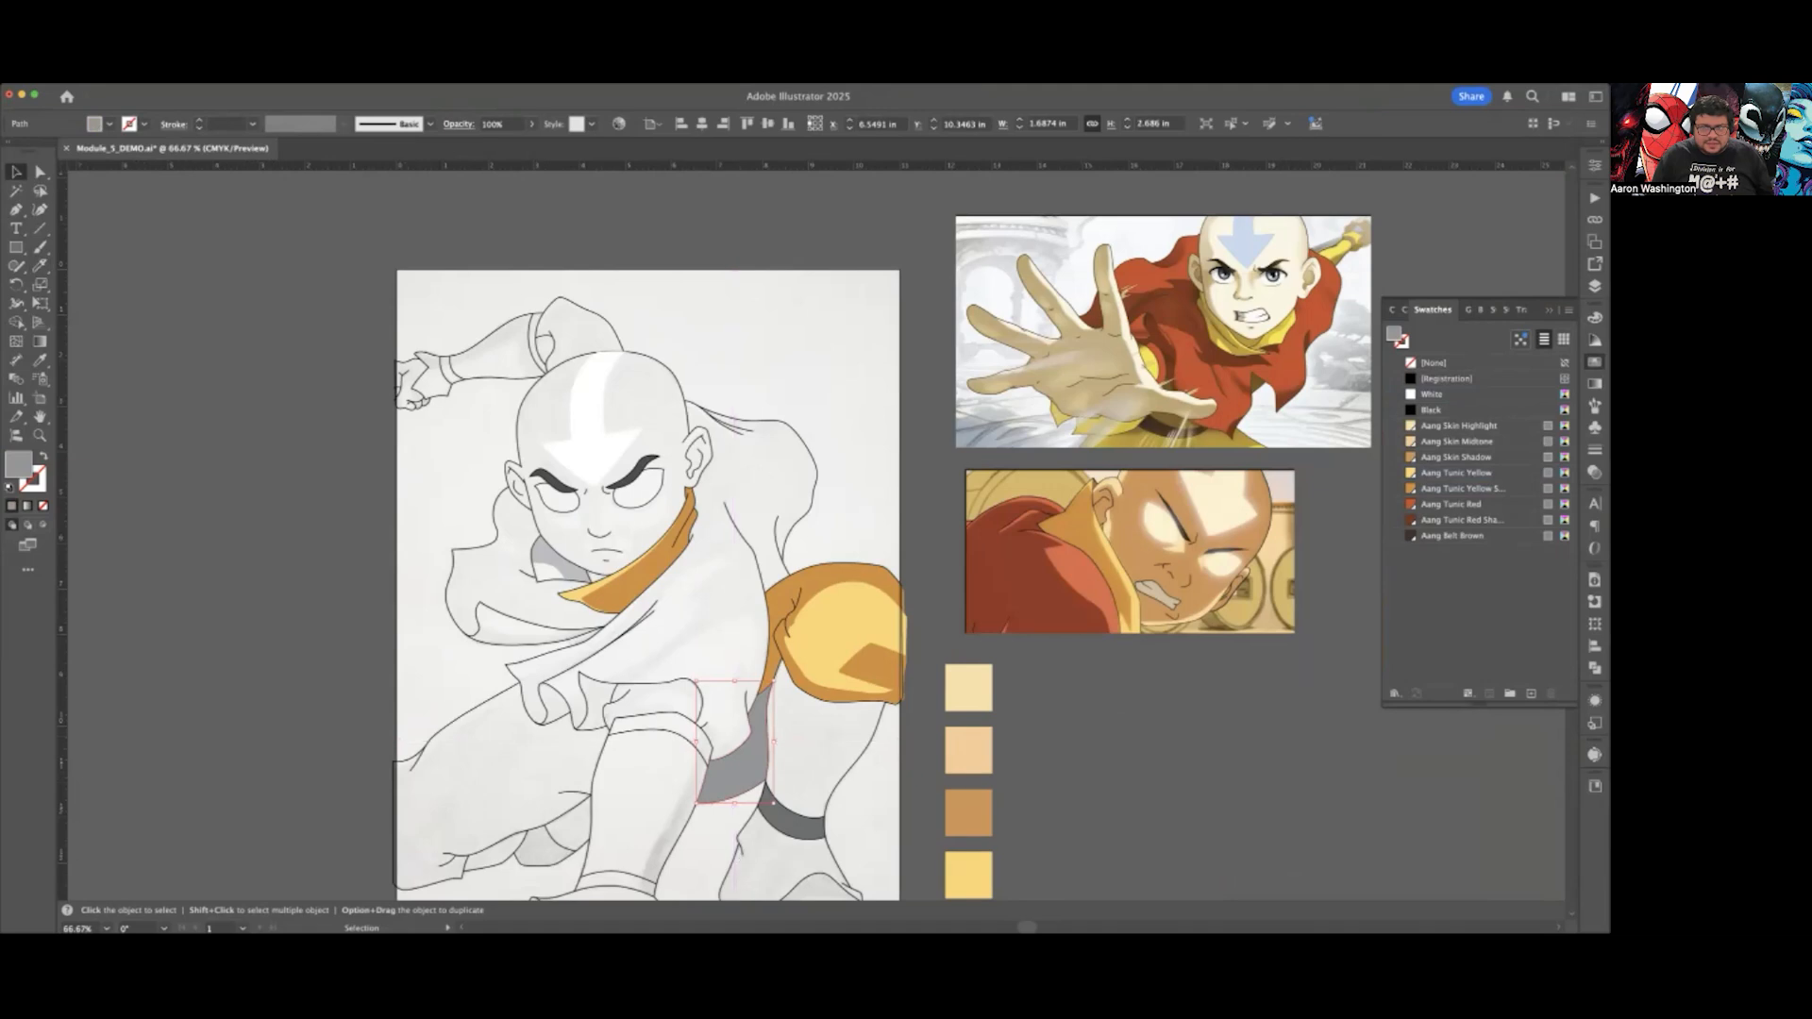
pyautogui.scroll(2, 744, 765)
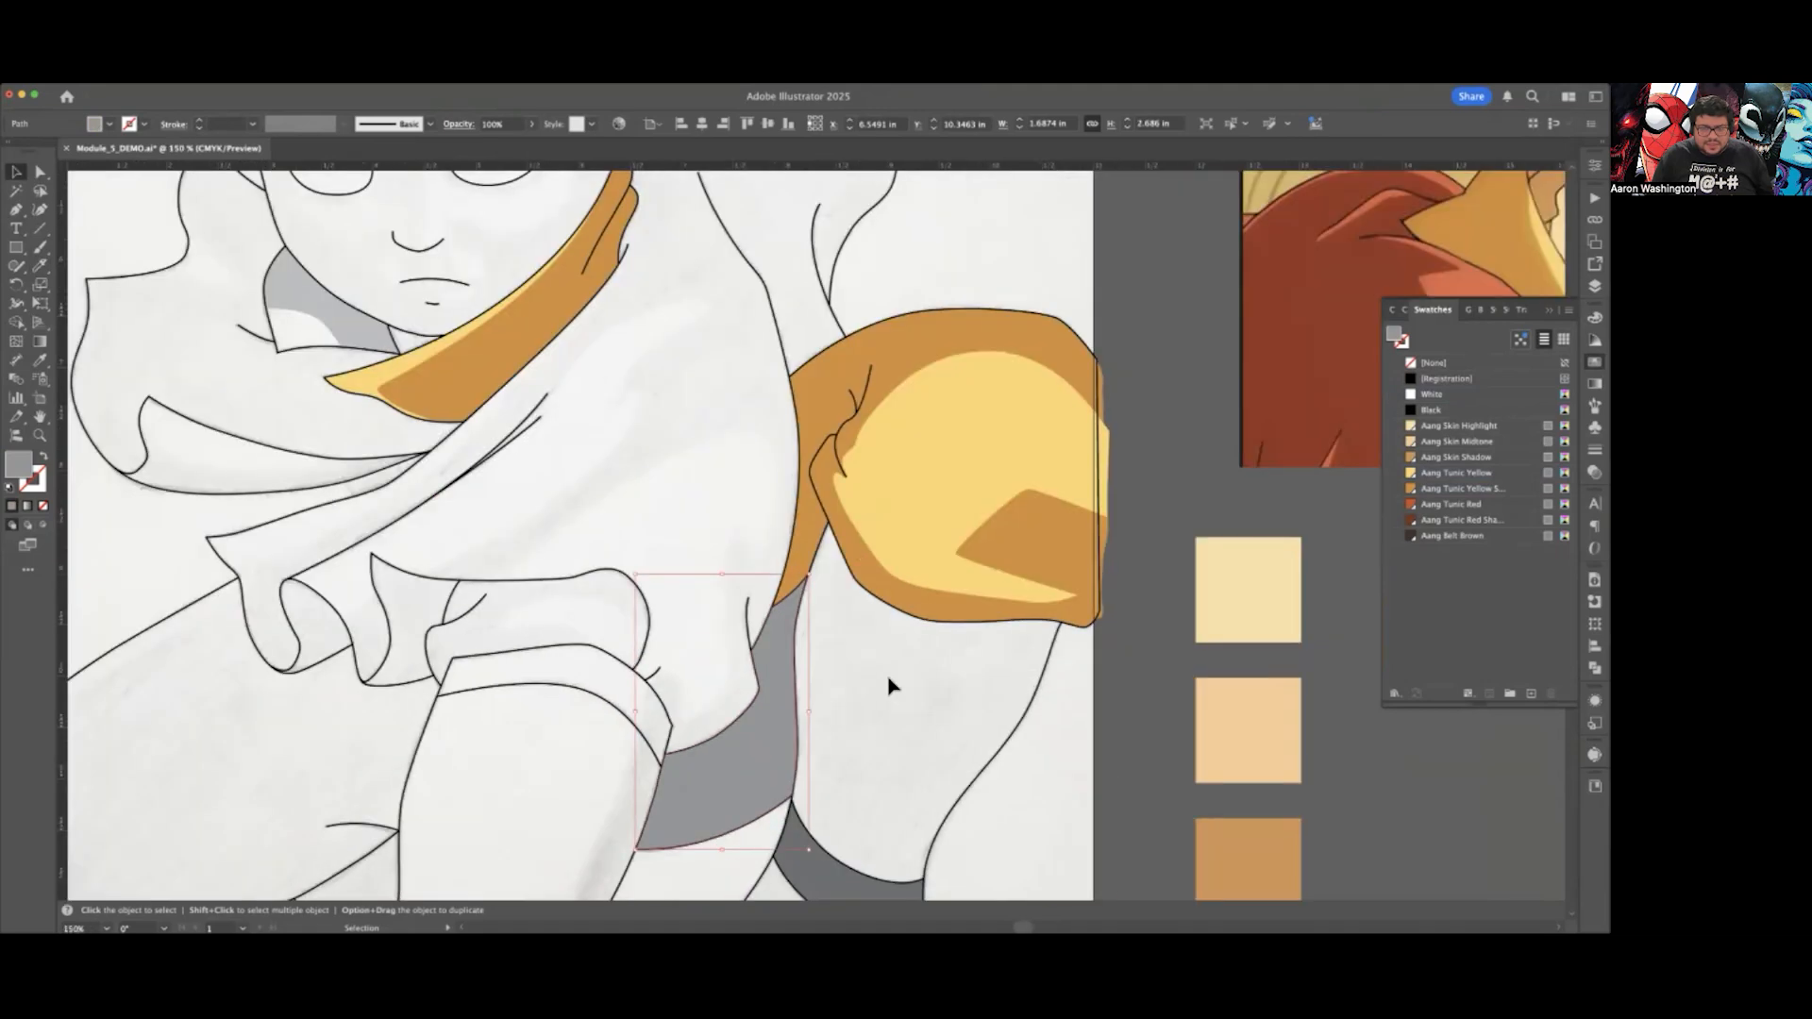
pyautogui.scroll(-1, 934, 641)
pyautogui.click(1451, 504)
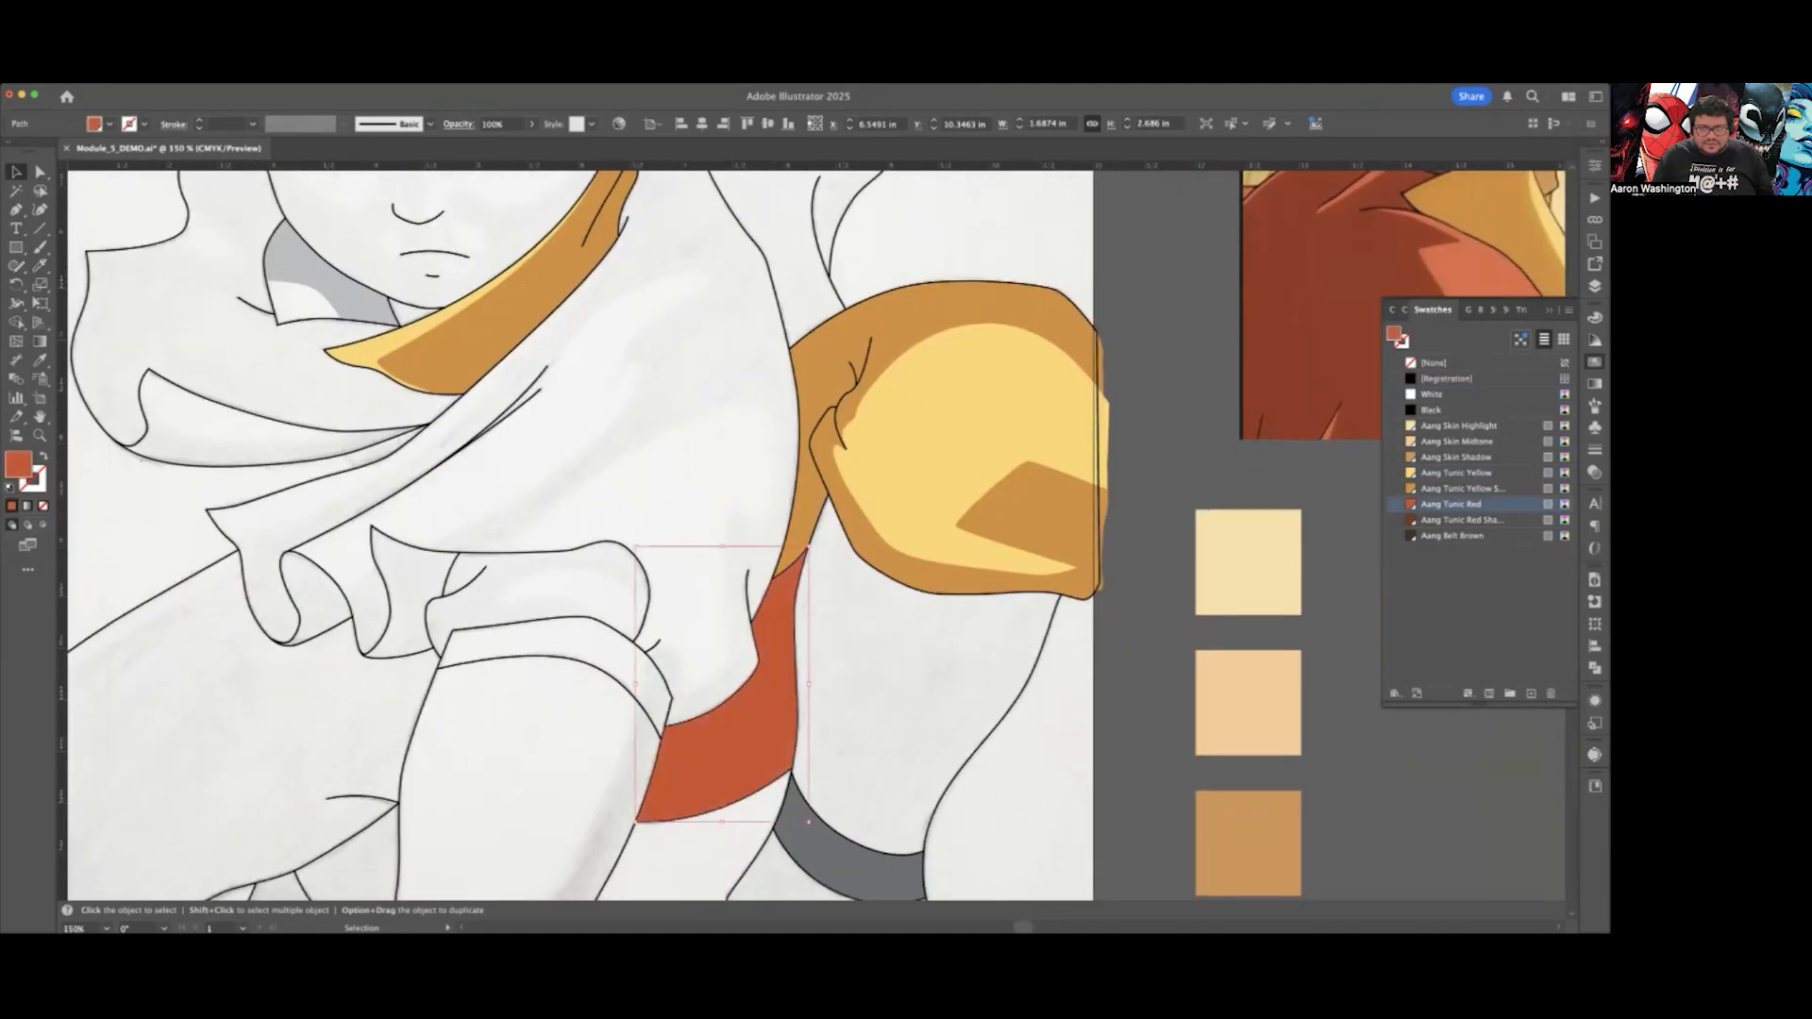
pyautogui.click(1461, 520)
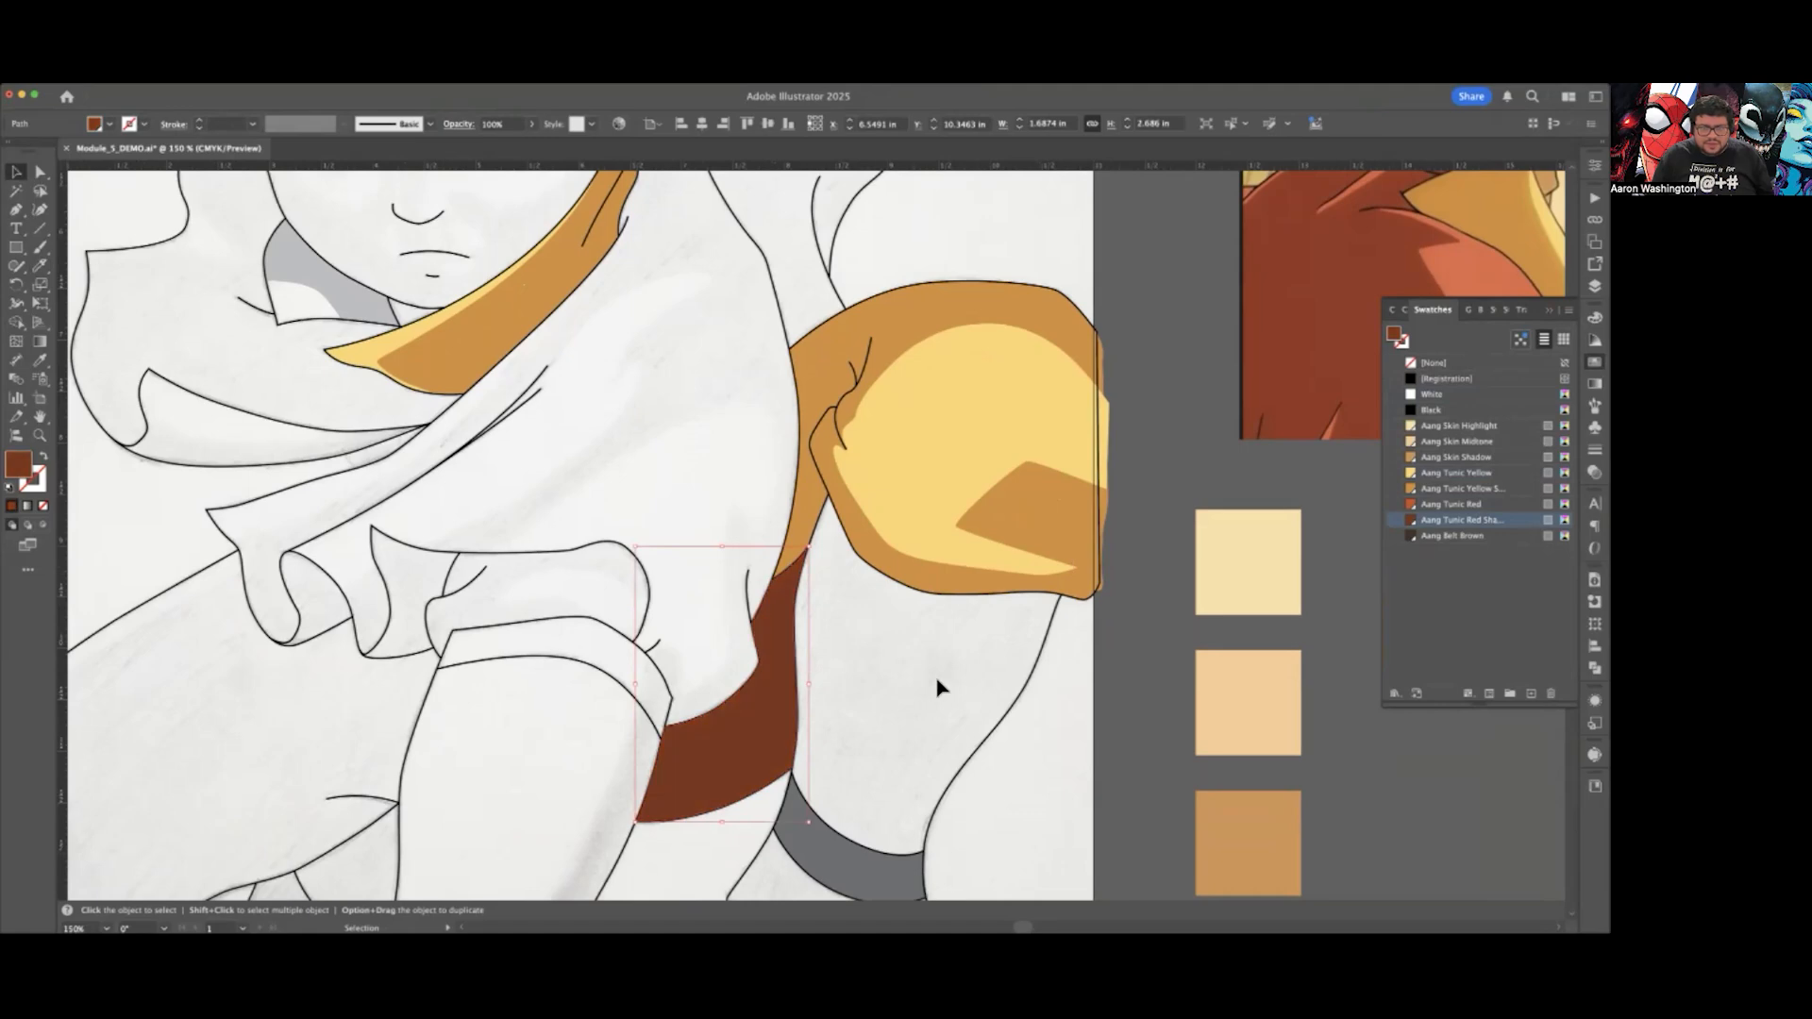
pyautogui.click(894, 672)
# Step: Fill the gray band above the foot with the Aang Belt Brown swatch and save the document
pyautogui.scroll(-3, 1003, 644)
pyautogui.hscroll(3, 1003, 644)
pyautogui.scroll(-1, 1000, 643)
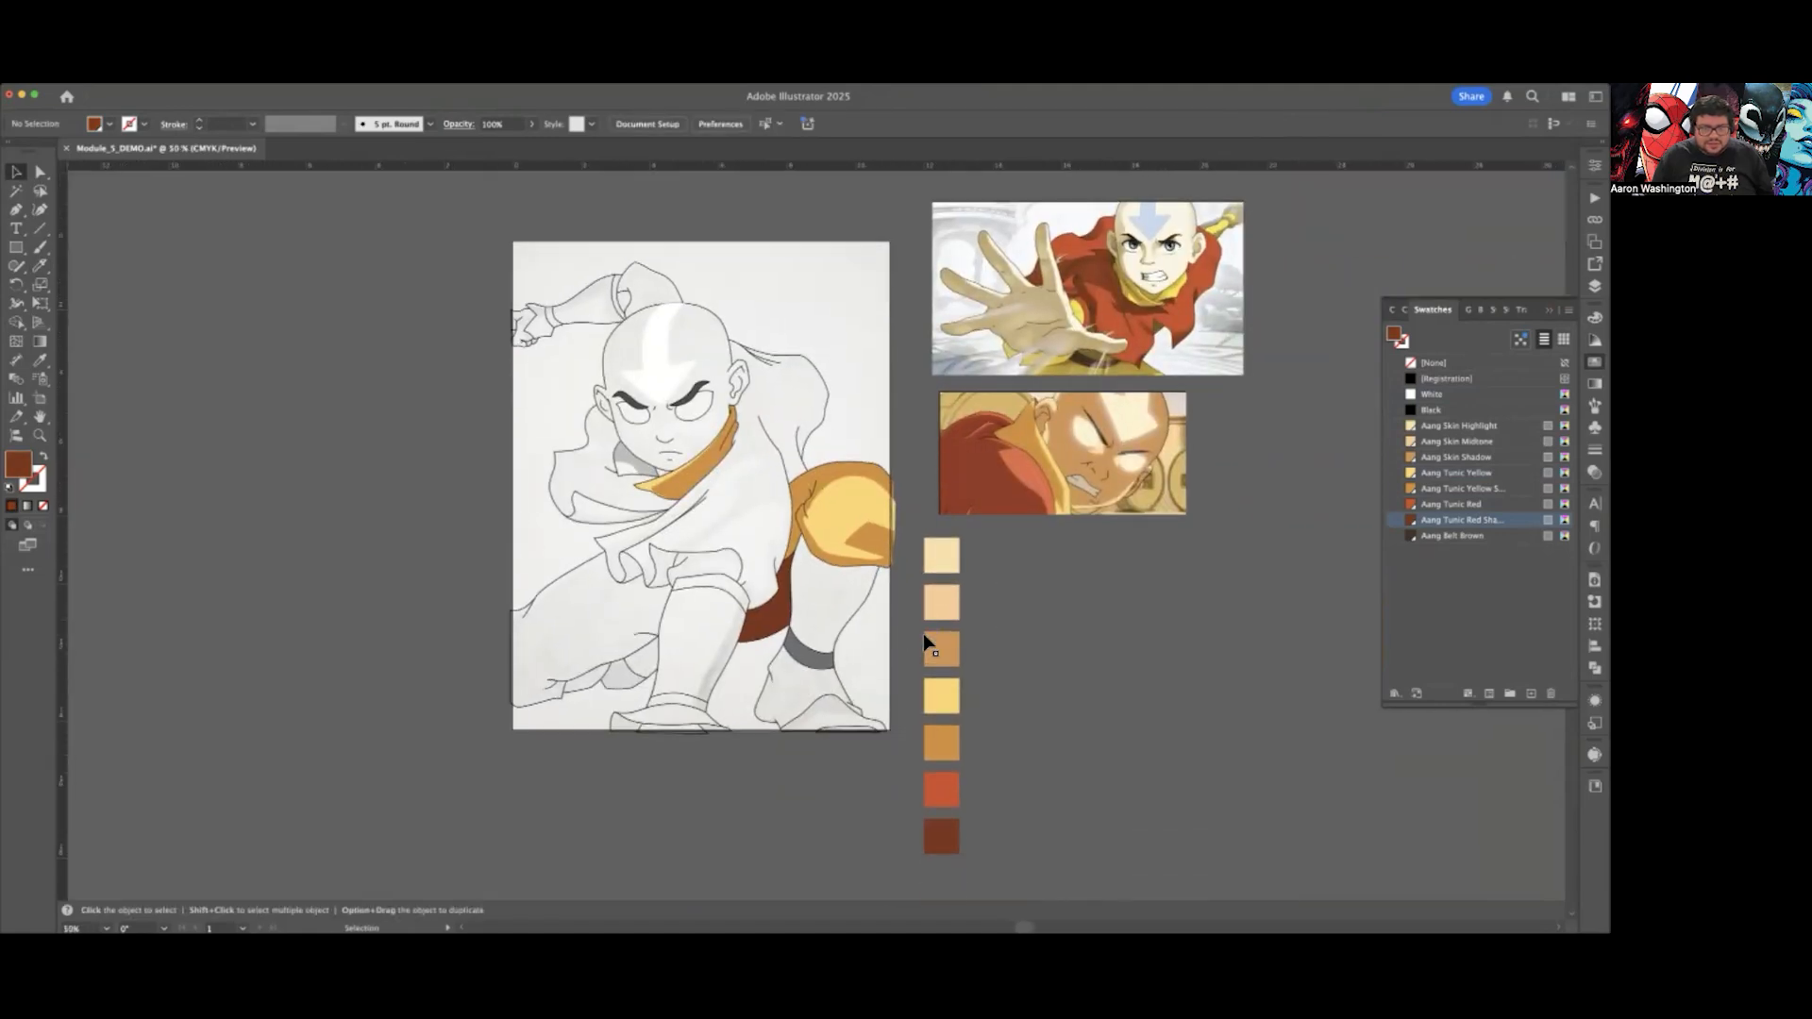
pyautogui.scroll(2, 814, 614)
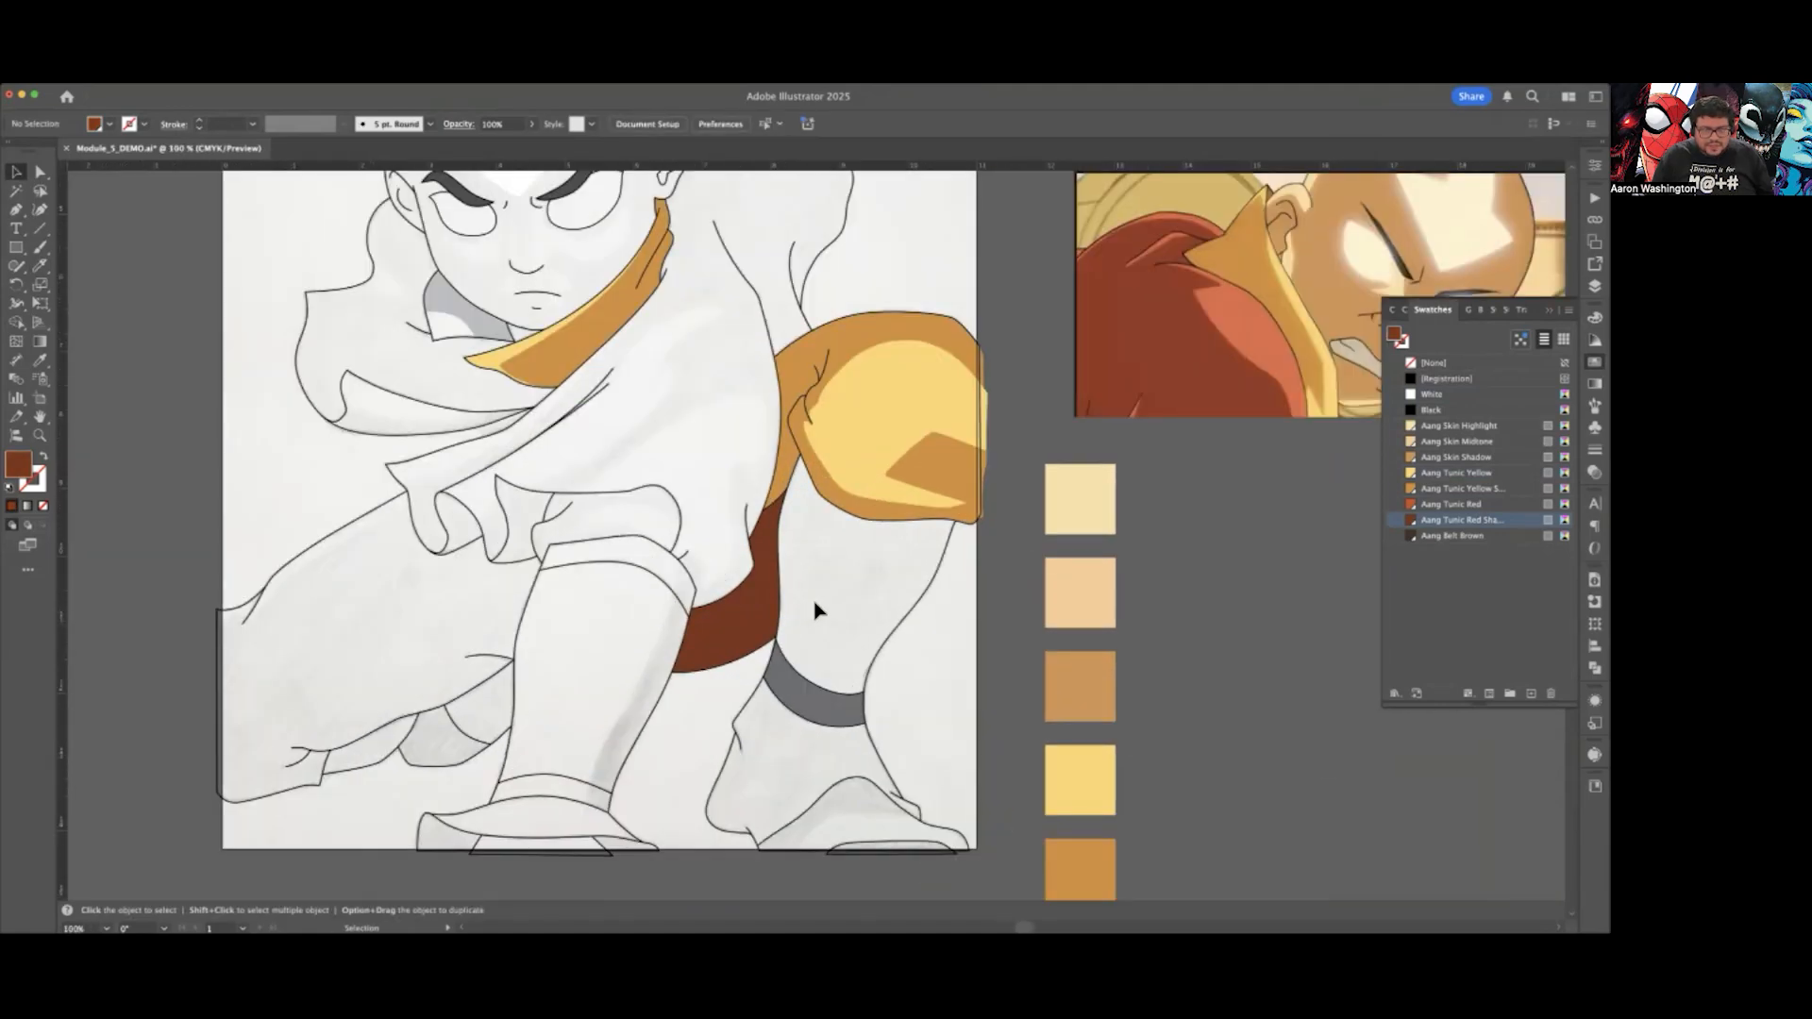
pyautogui.scroll(1, 827, 698)
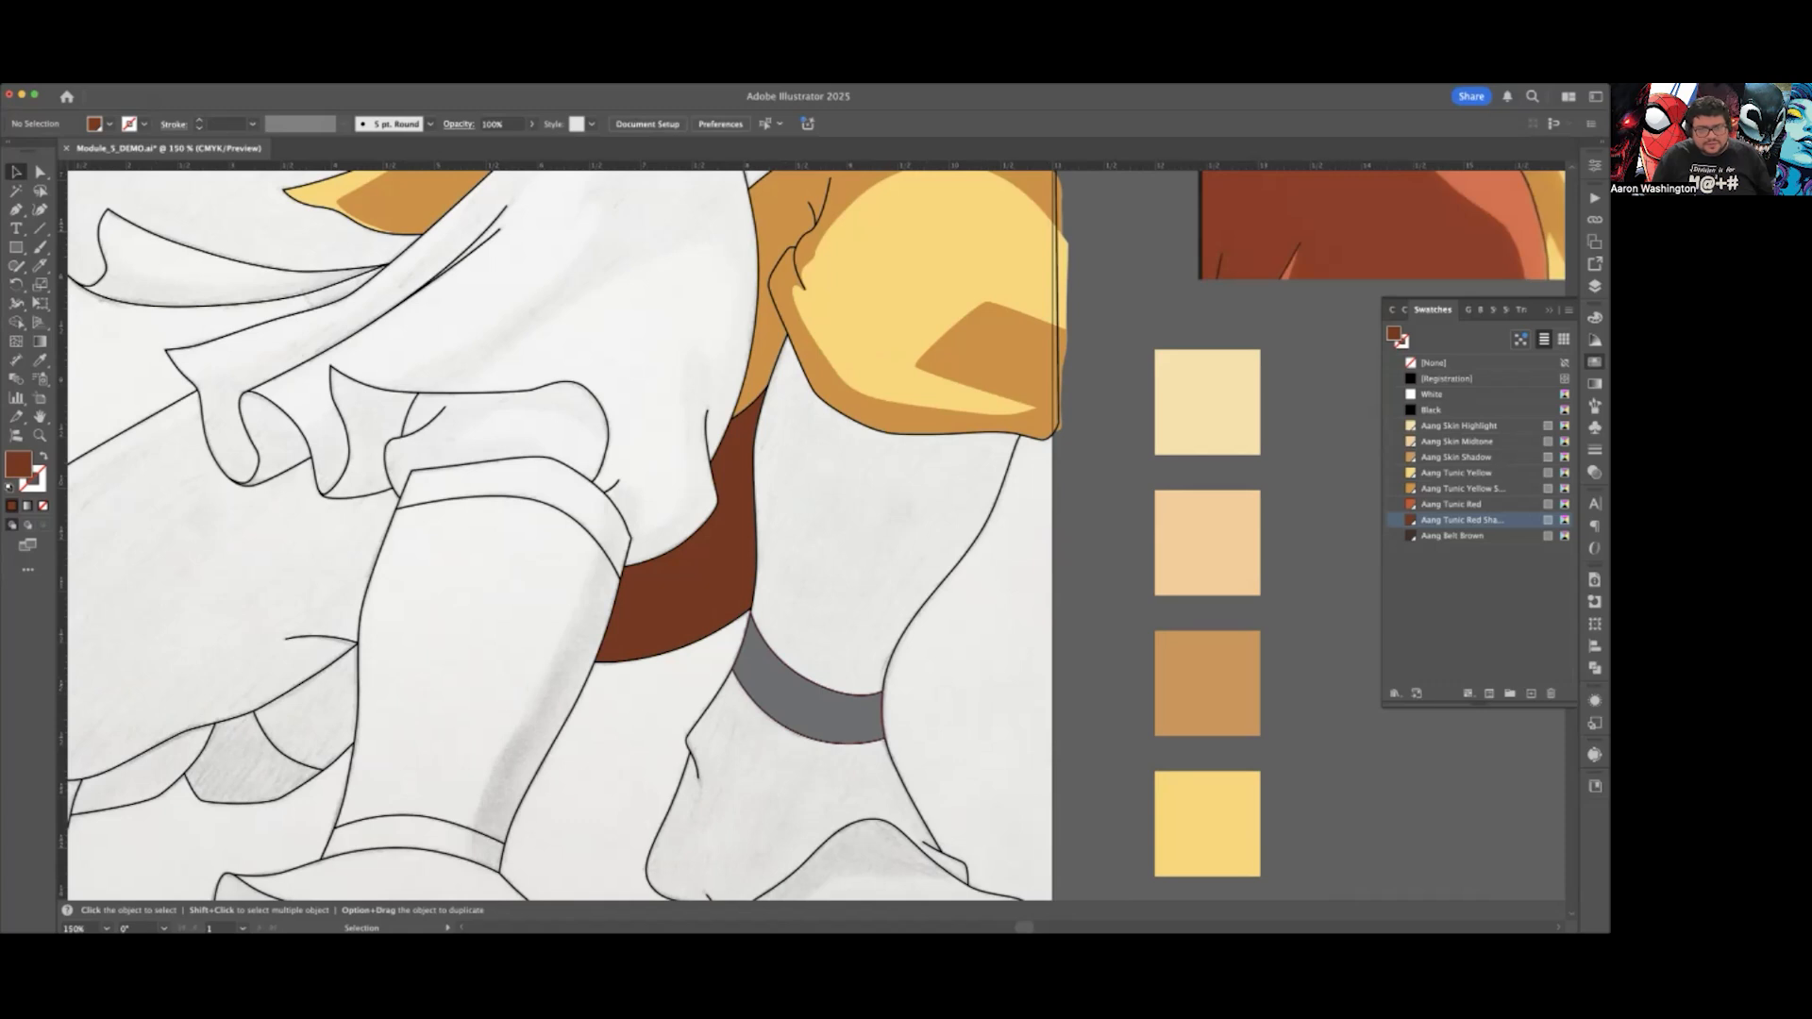
pyautogui.click(826, 707)
pyautogui.click(1451, 535)
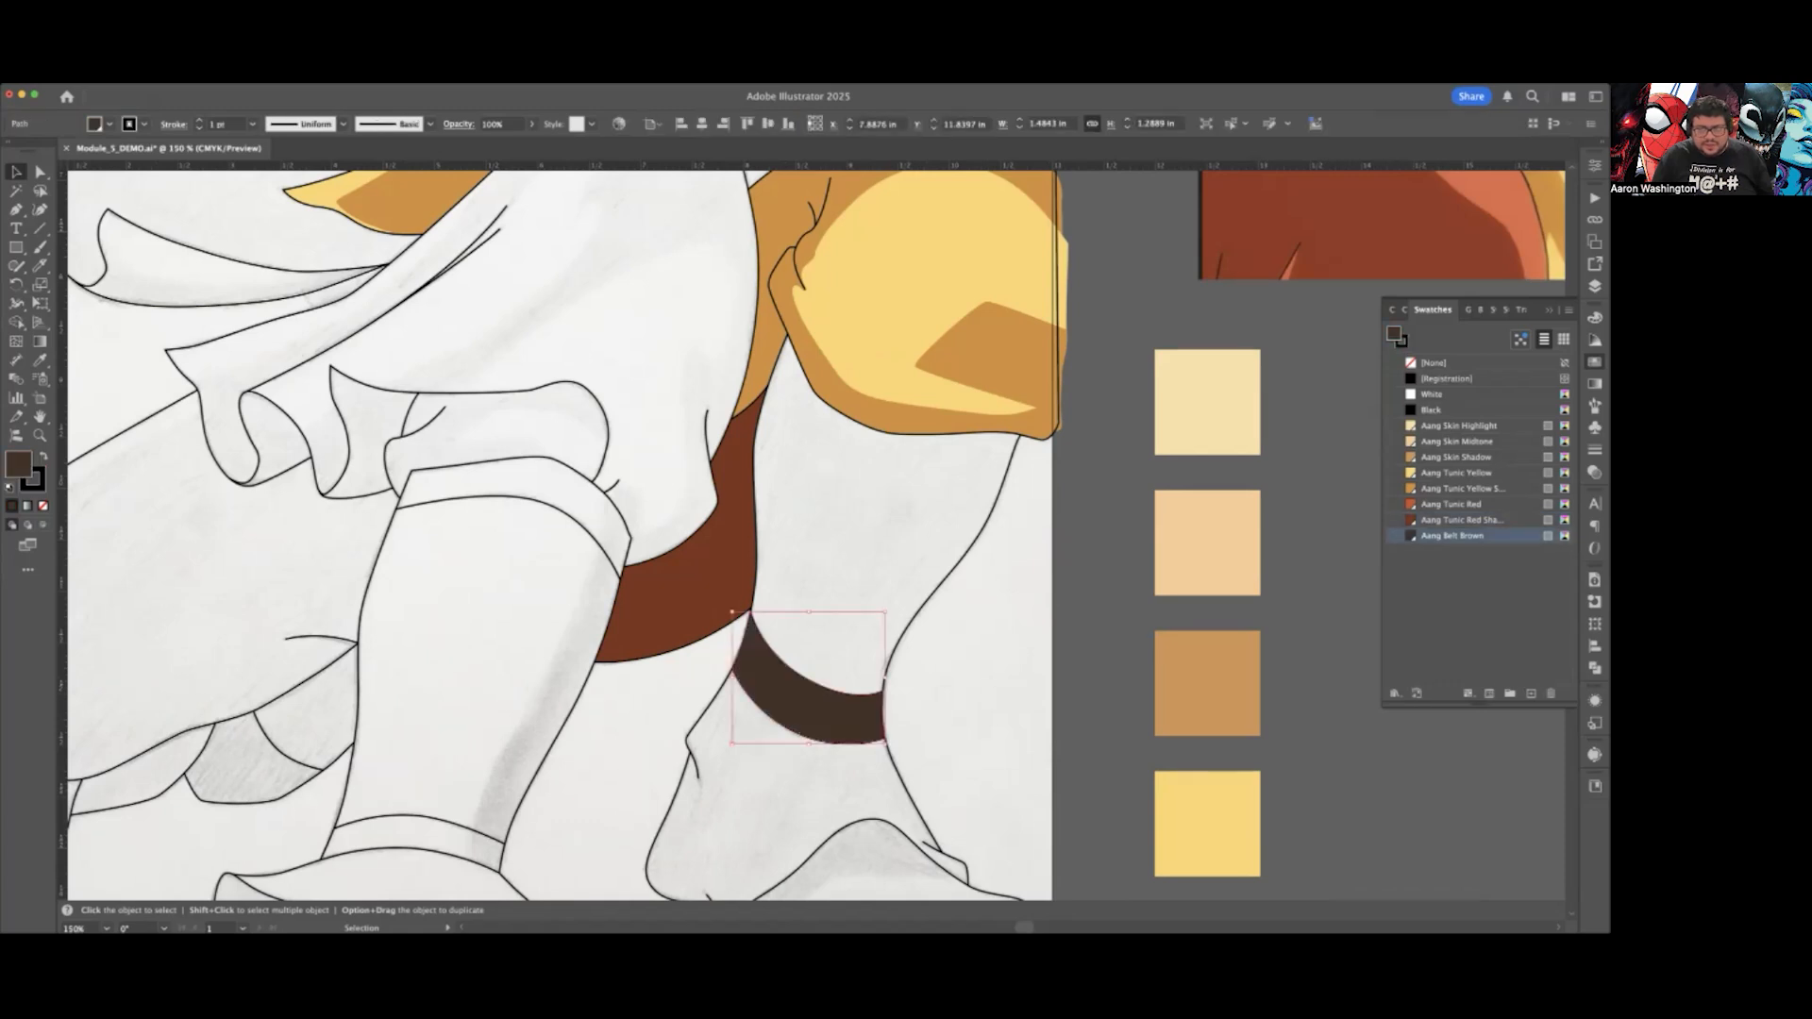
pyautogui.click(1078, 687)
pyautogui.hotkey('ctrl', 's')
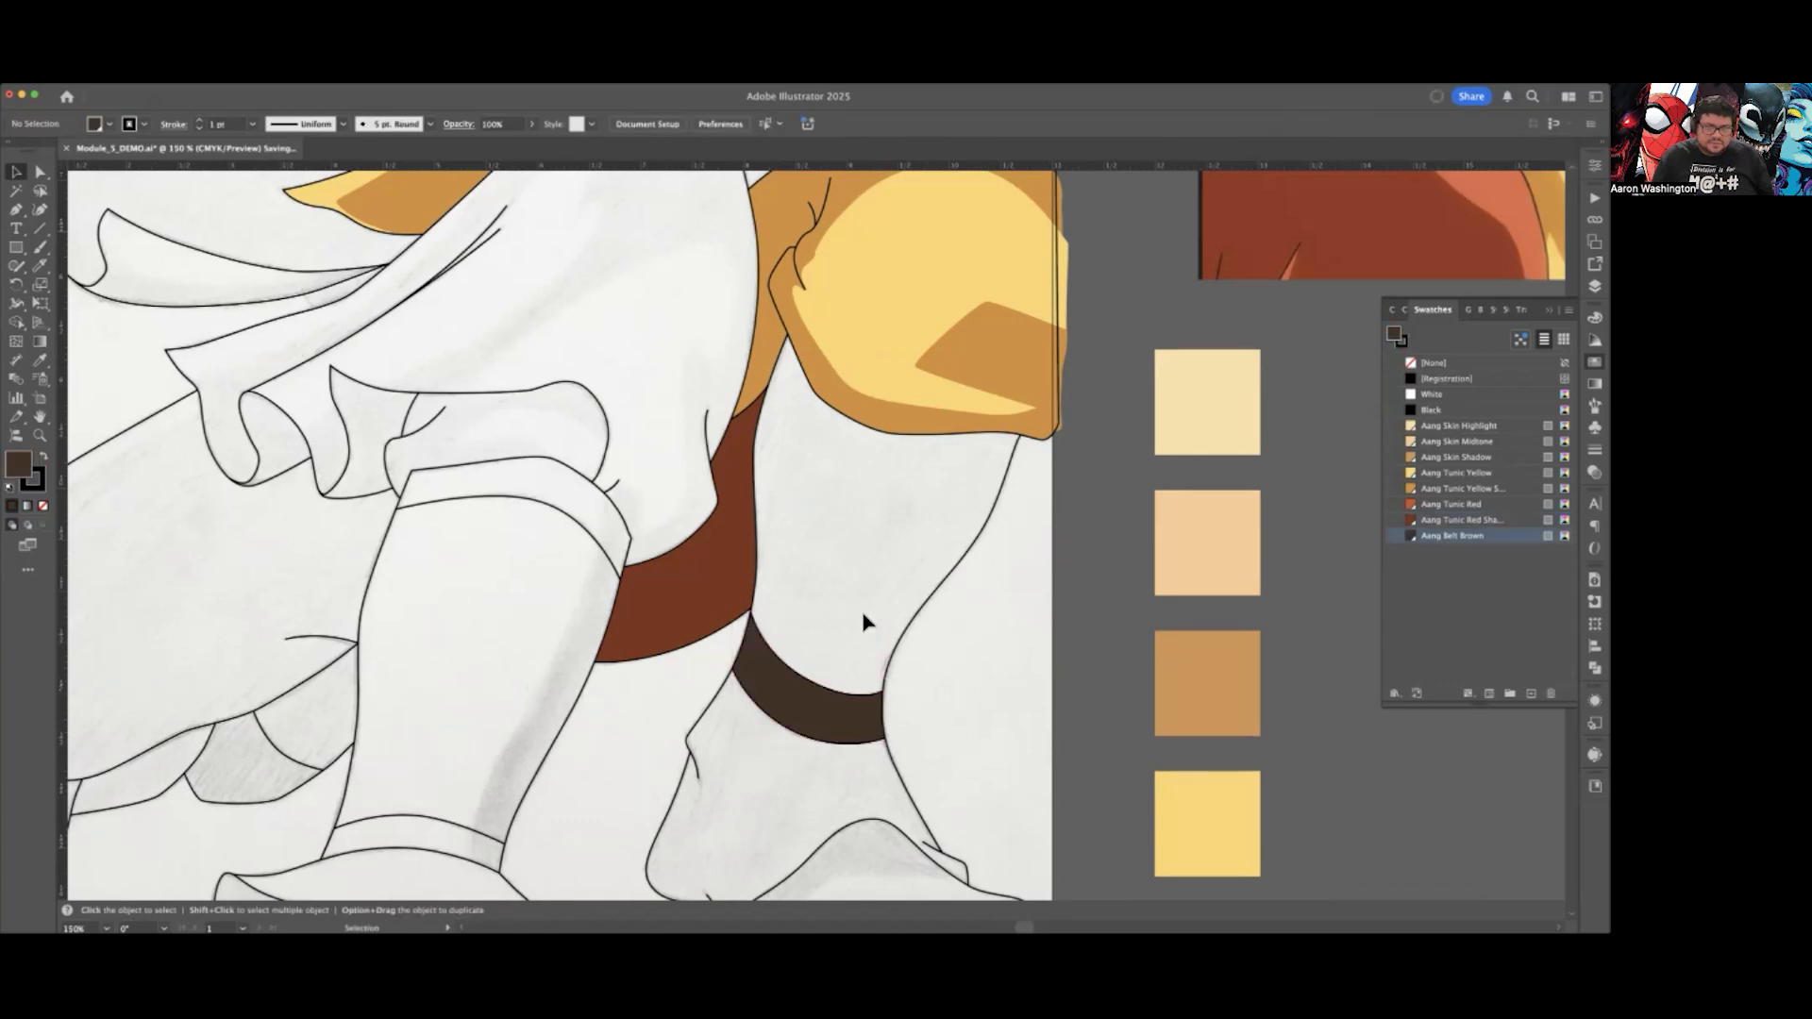
# Step: Examine the uncoloured head, neck and arm linework around the yellow collar up close
pyautogui.scroll(-1, 865, 622)
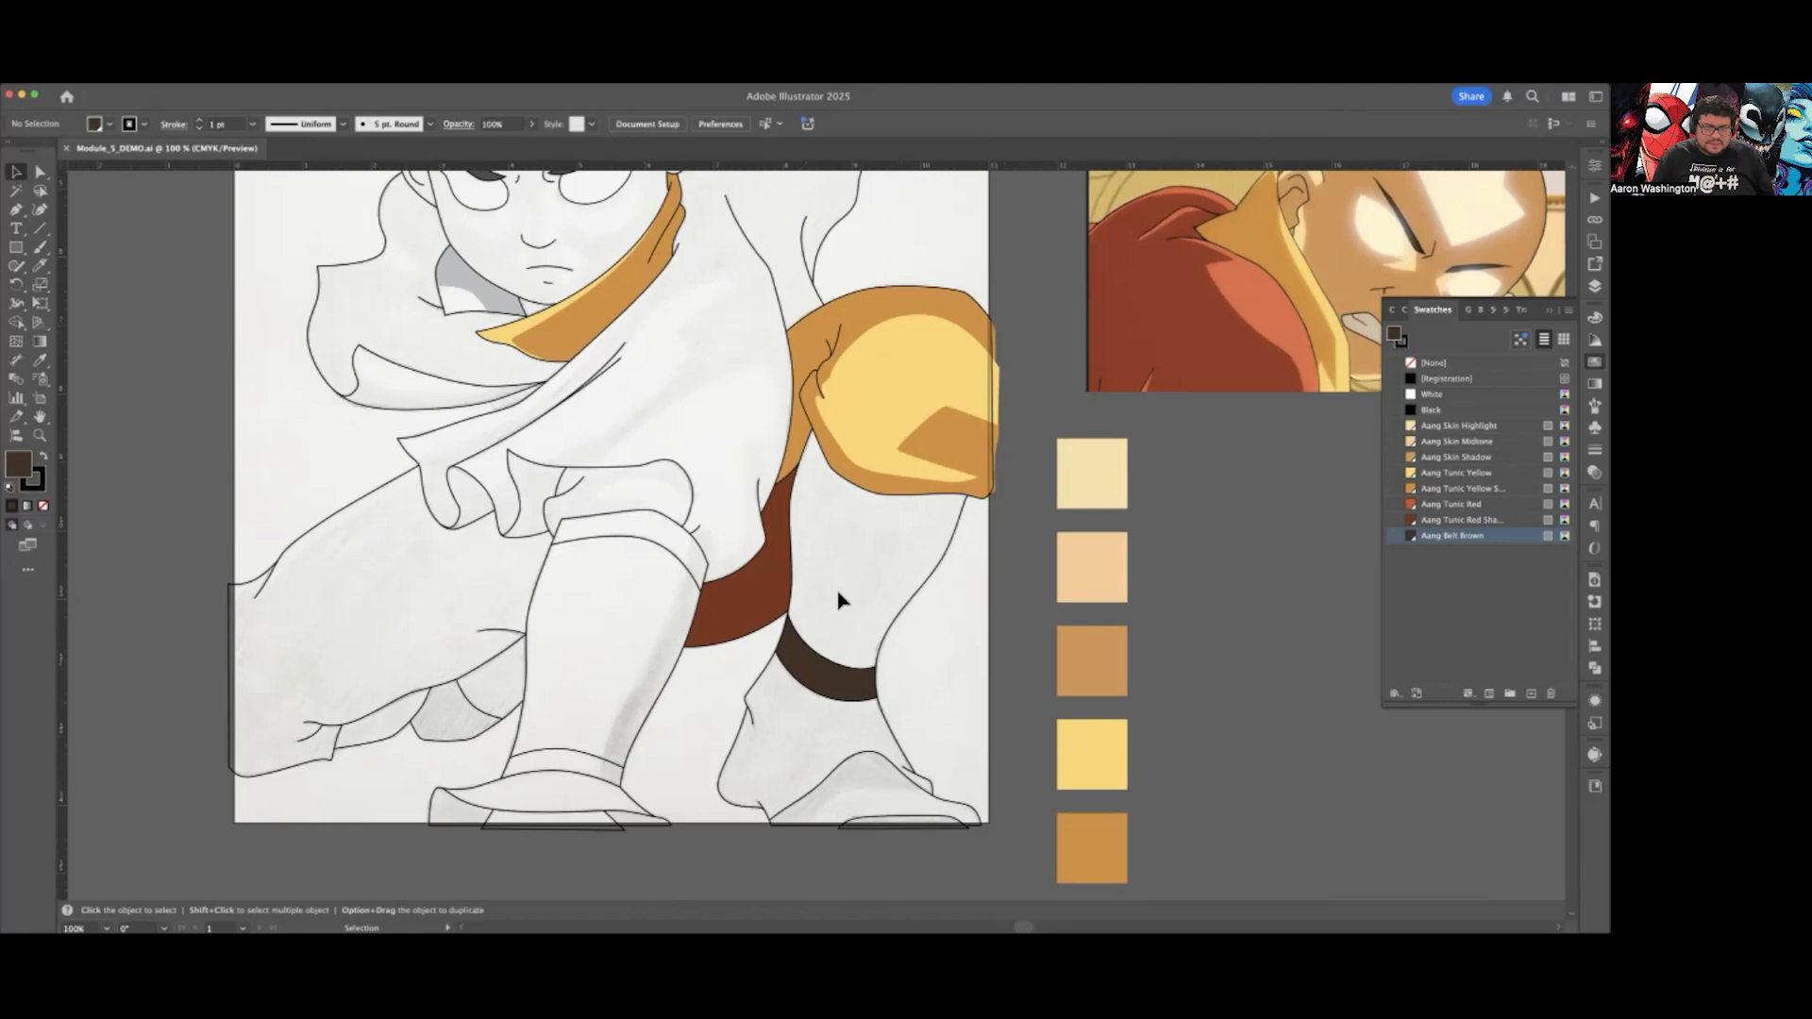
pyautogui.scroll(6, 840, 600)
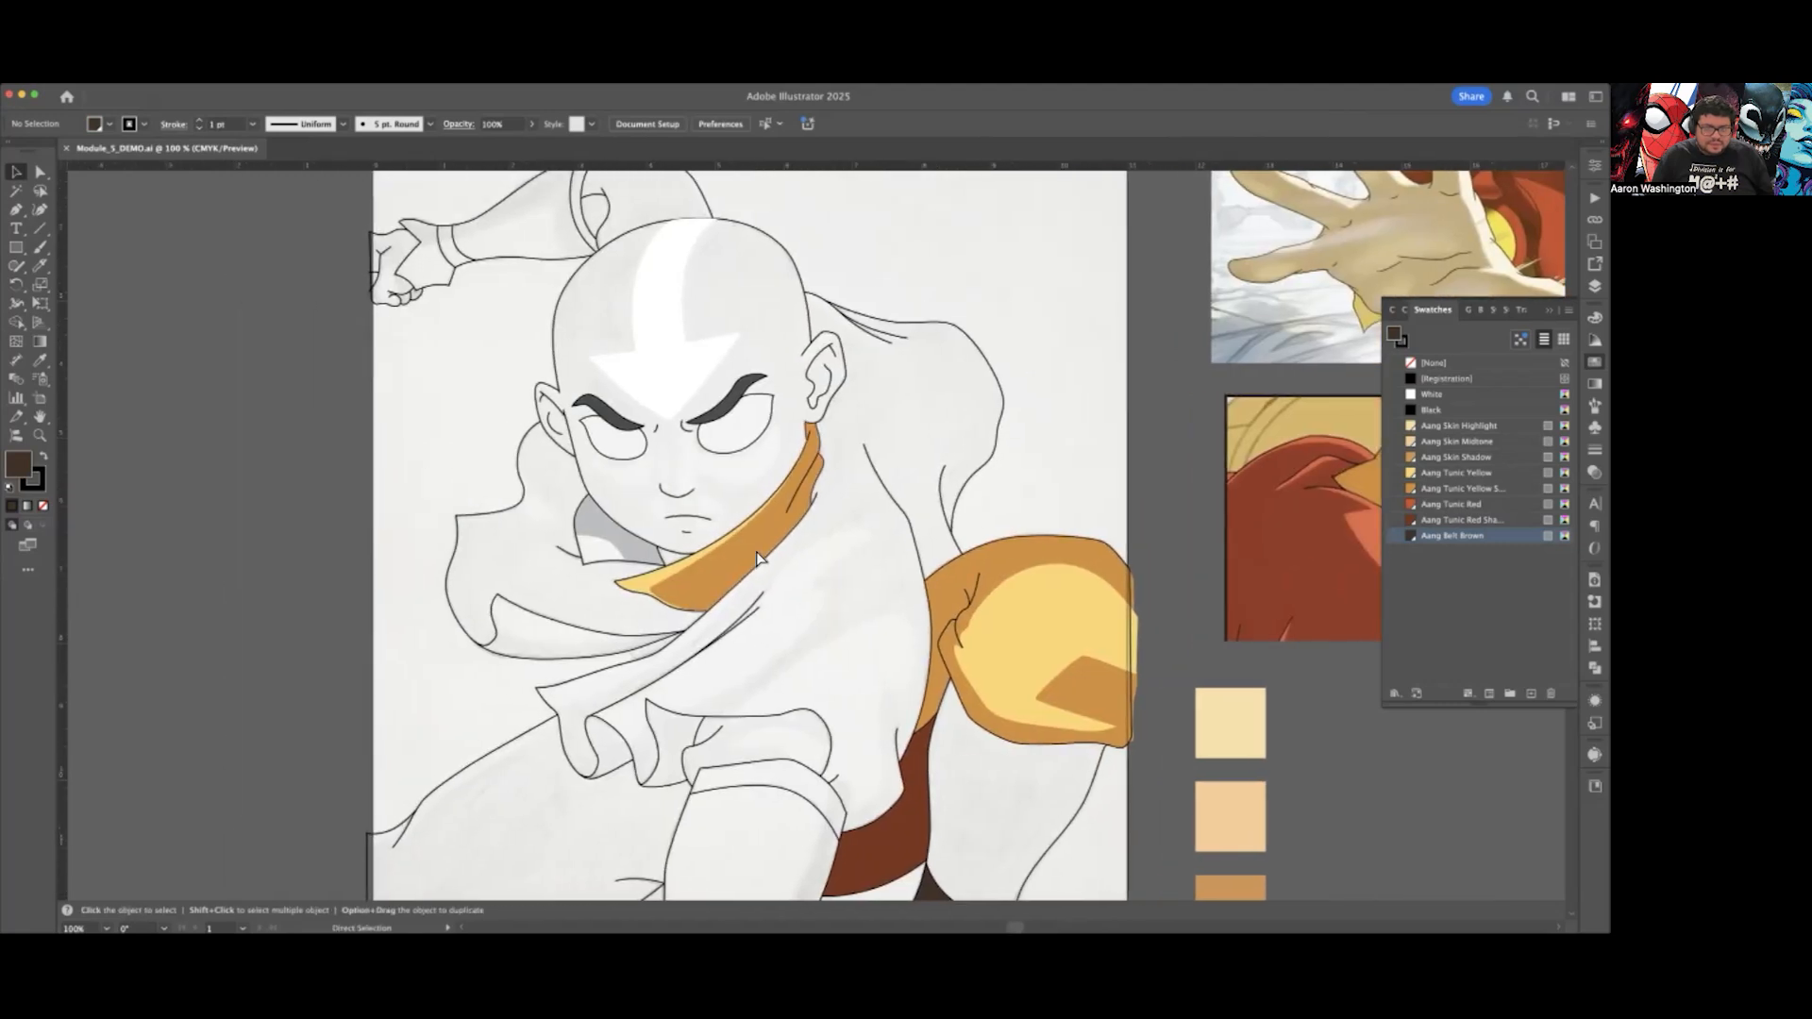
pyautogui.scroll(-3, 757, 559)
pyautogui.scroll(5, 446, 384)
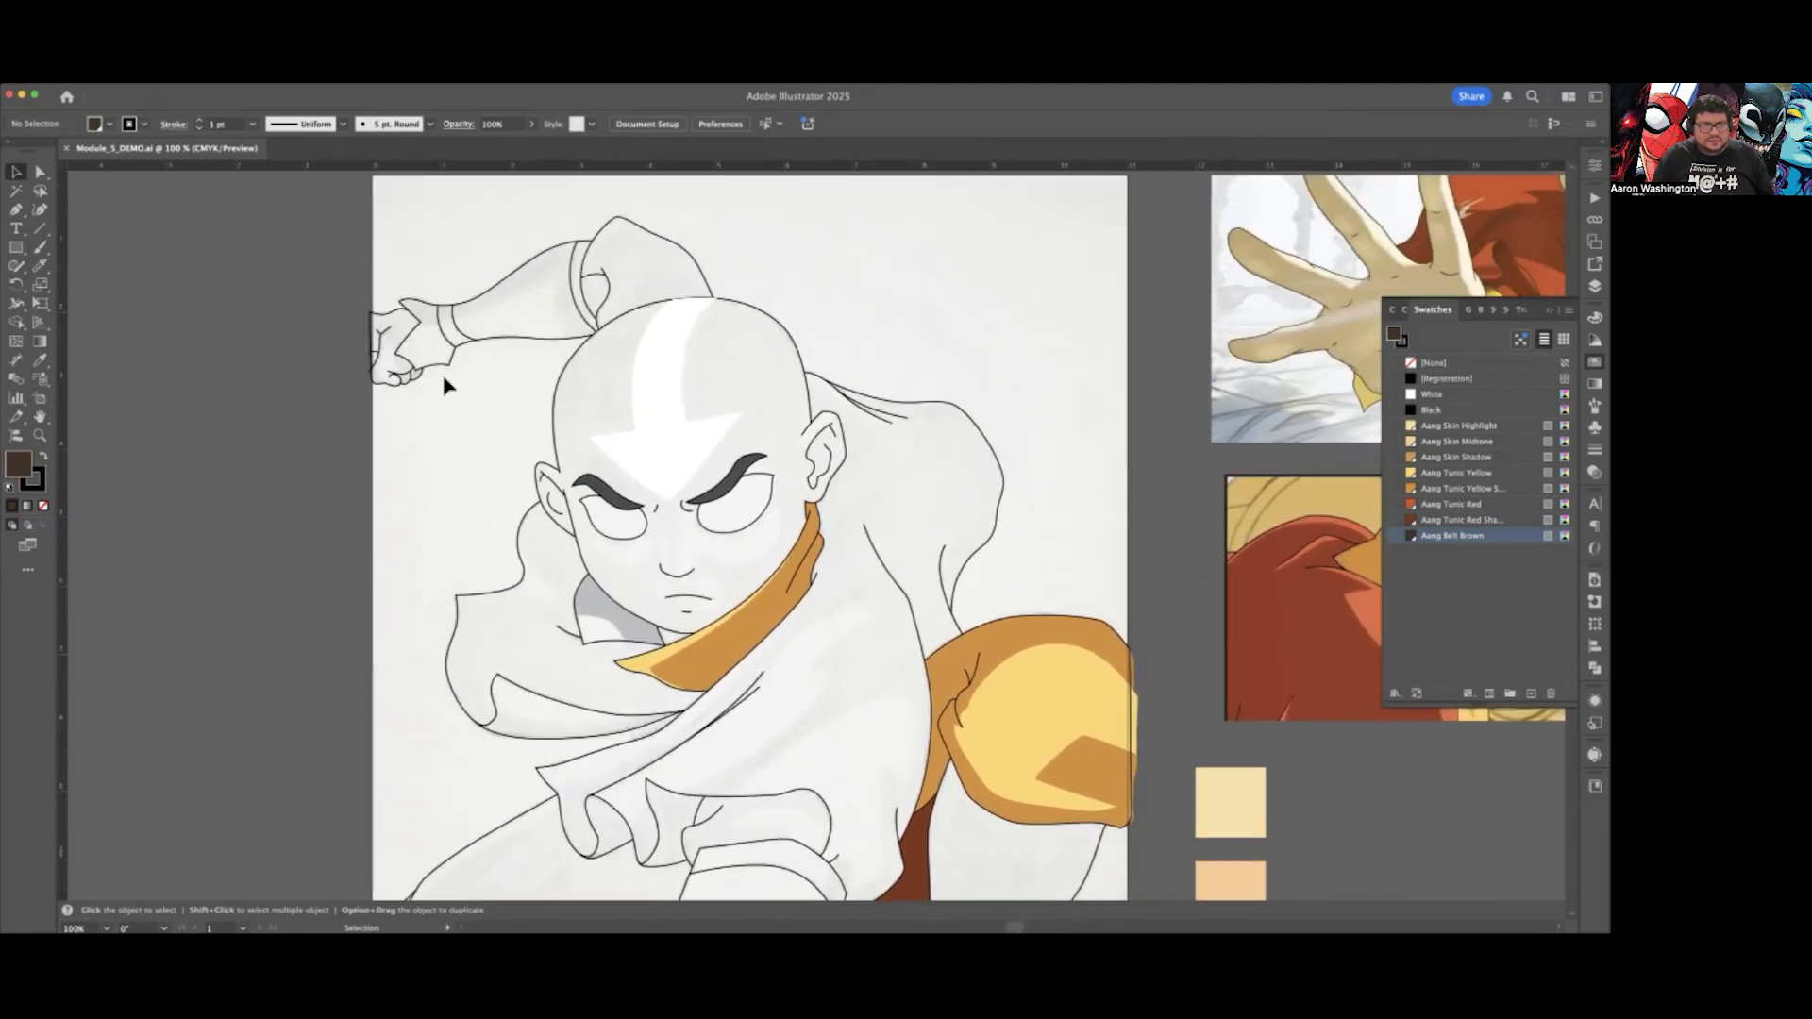
pyautogui.press('p')
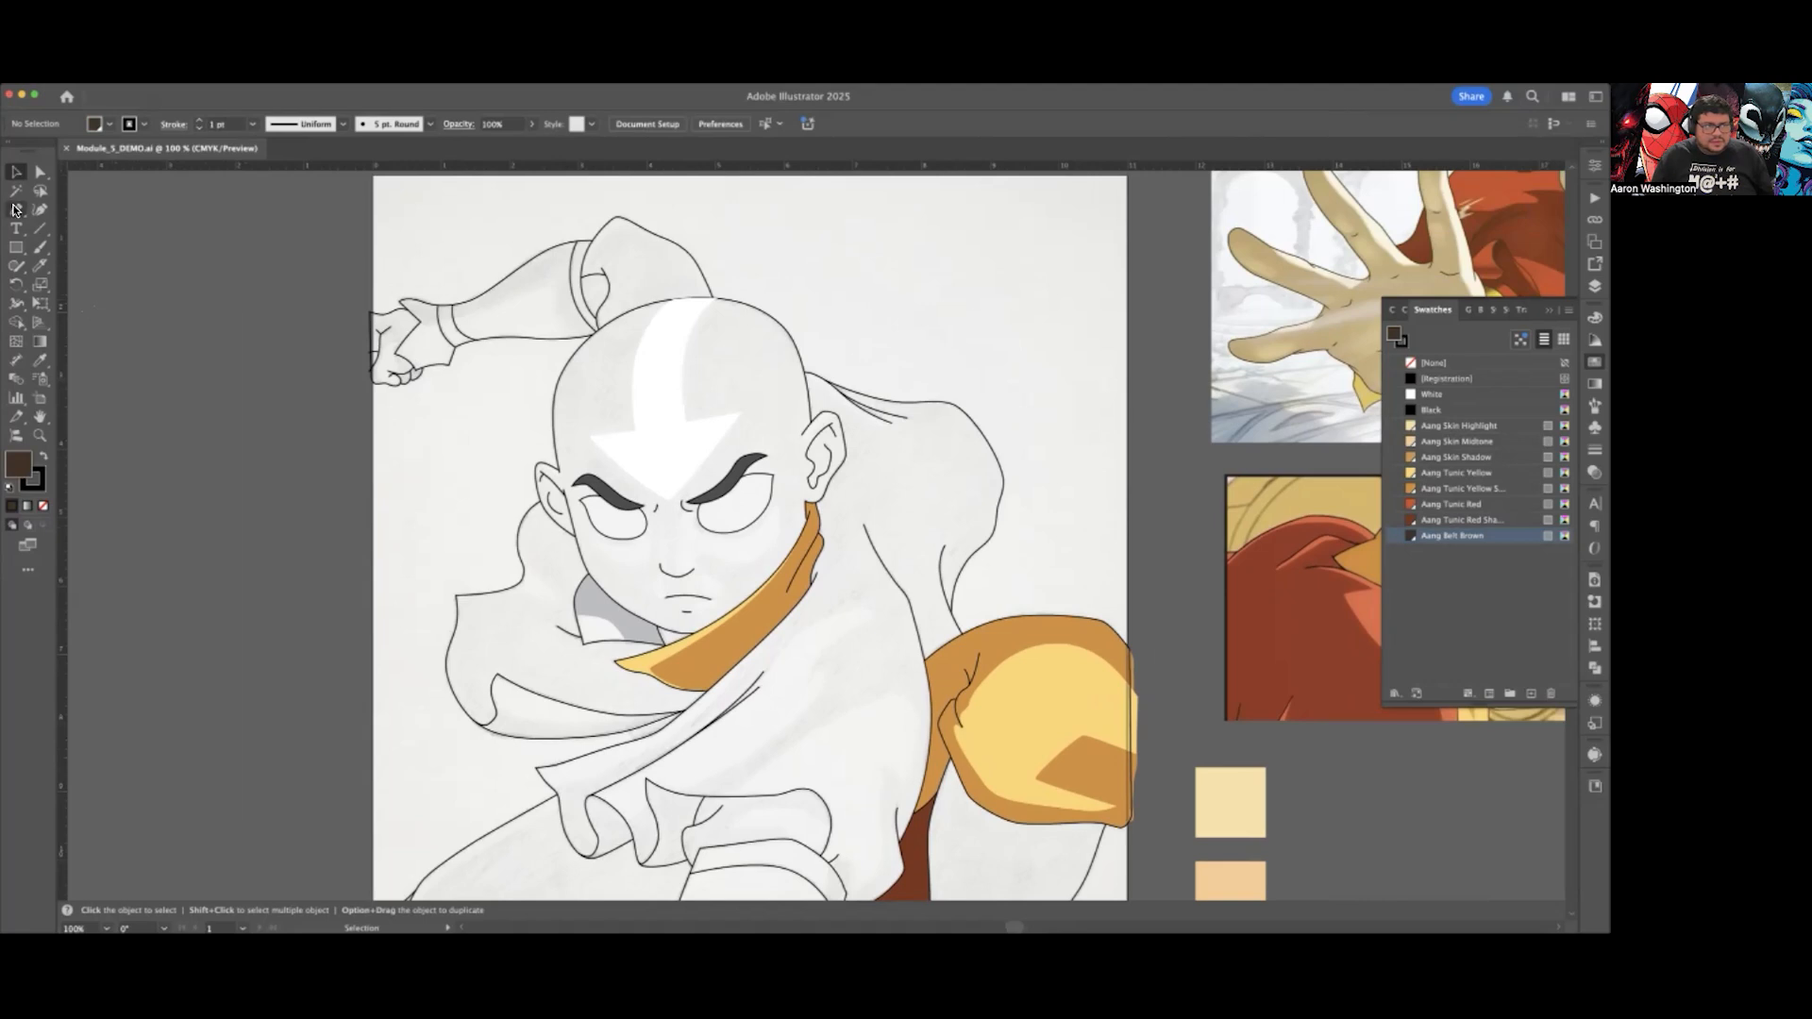
pyautogui.press('super+equal')
pyautogui.press('super+equal')
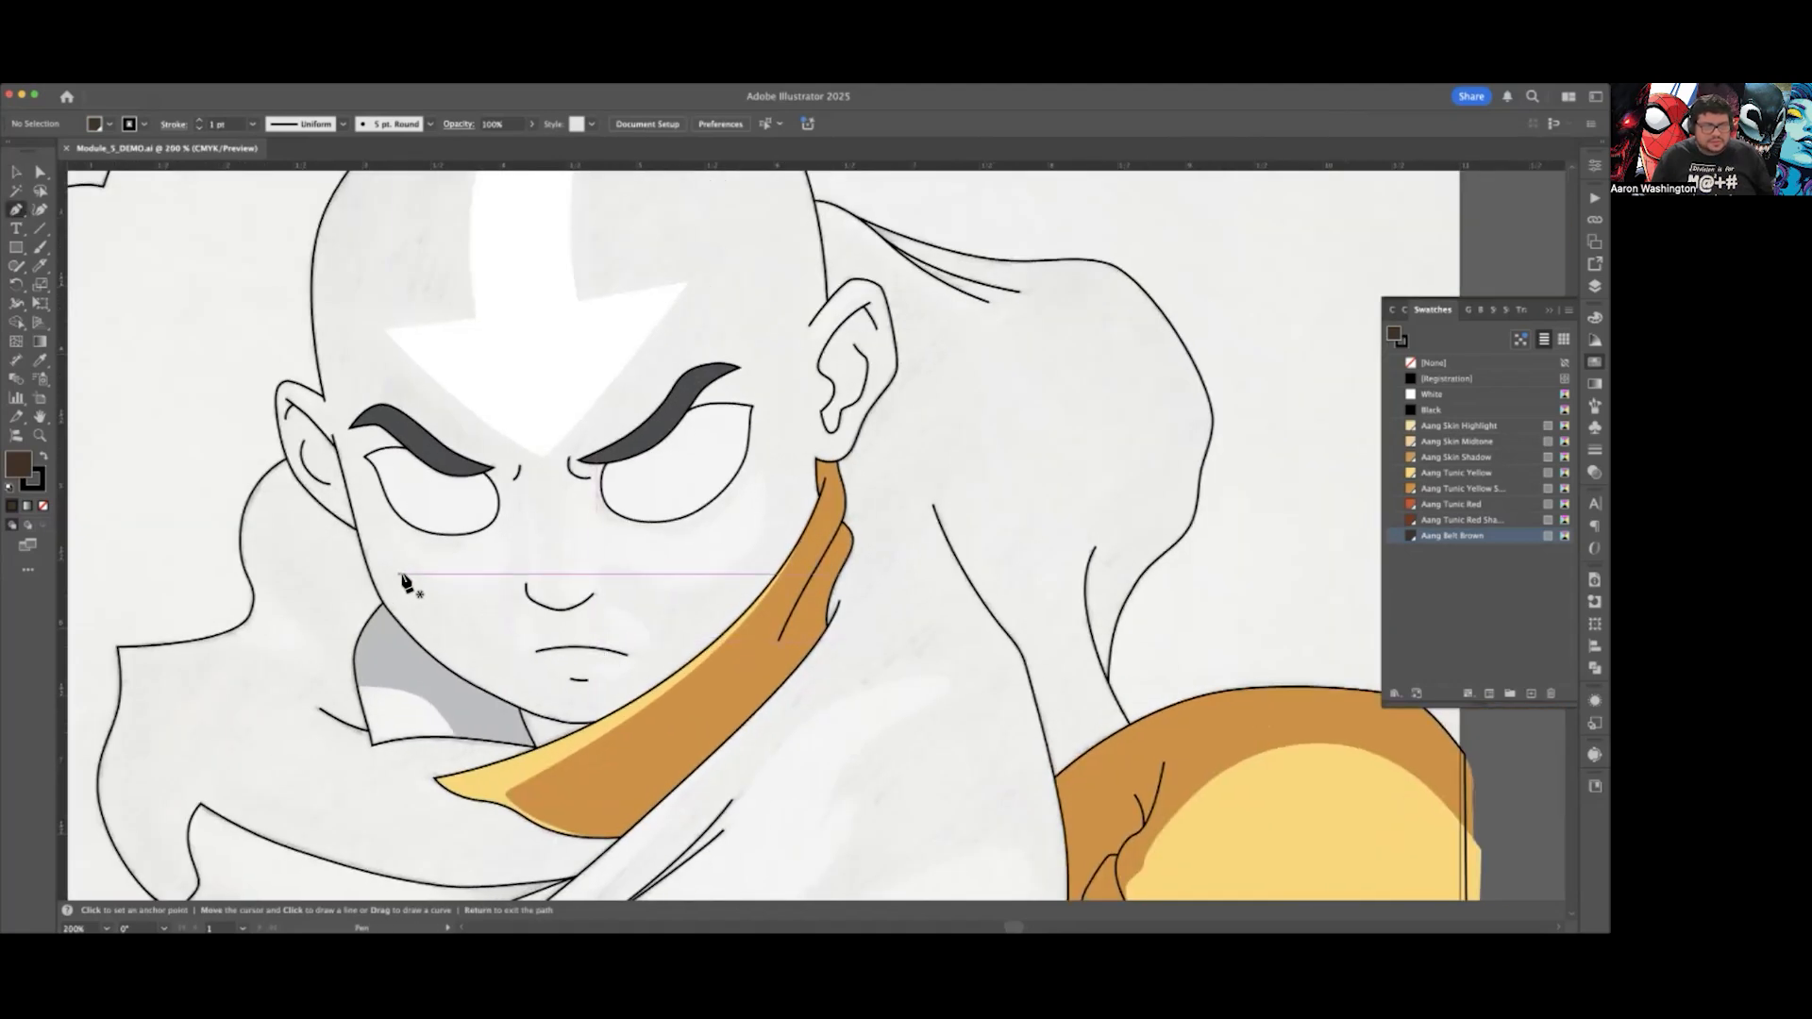
pyautogui.scroll(-2, 404, 589)
pyautogui.scroll(1, 513, 677)
pyautogui.scroll(1, 513, 677)
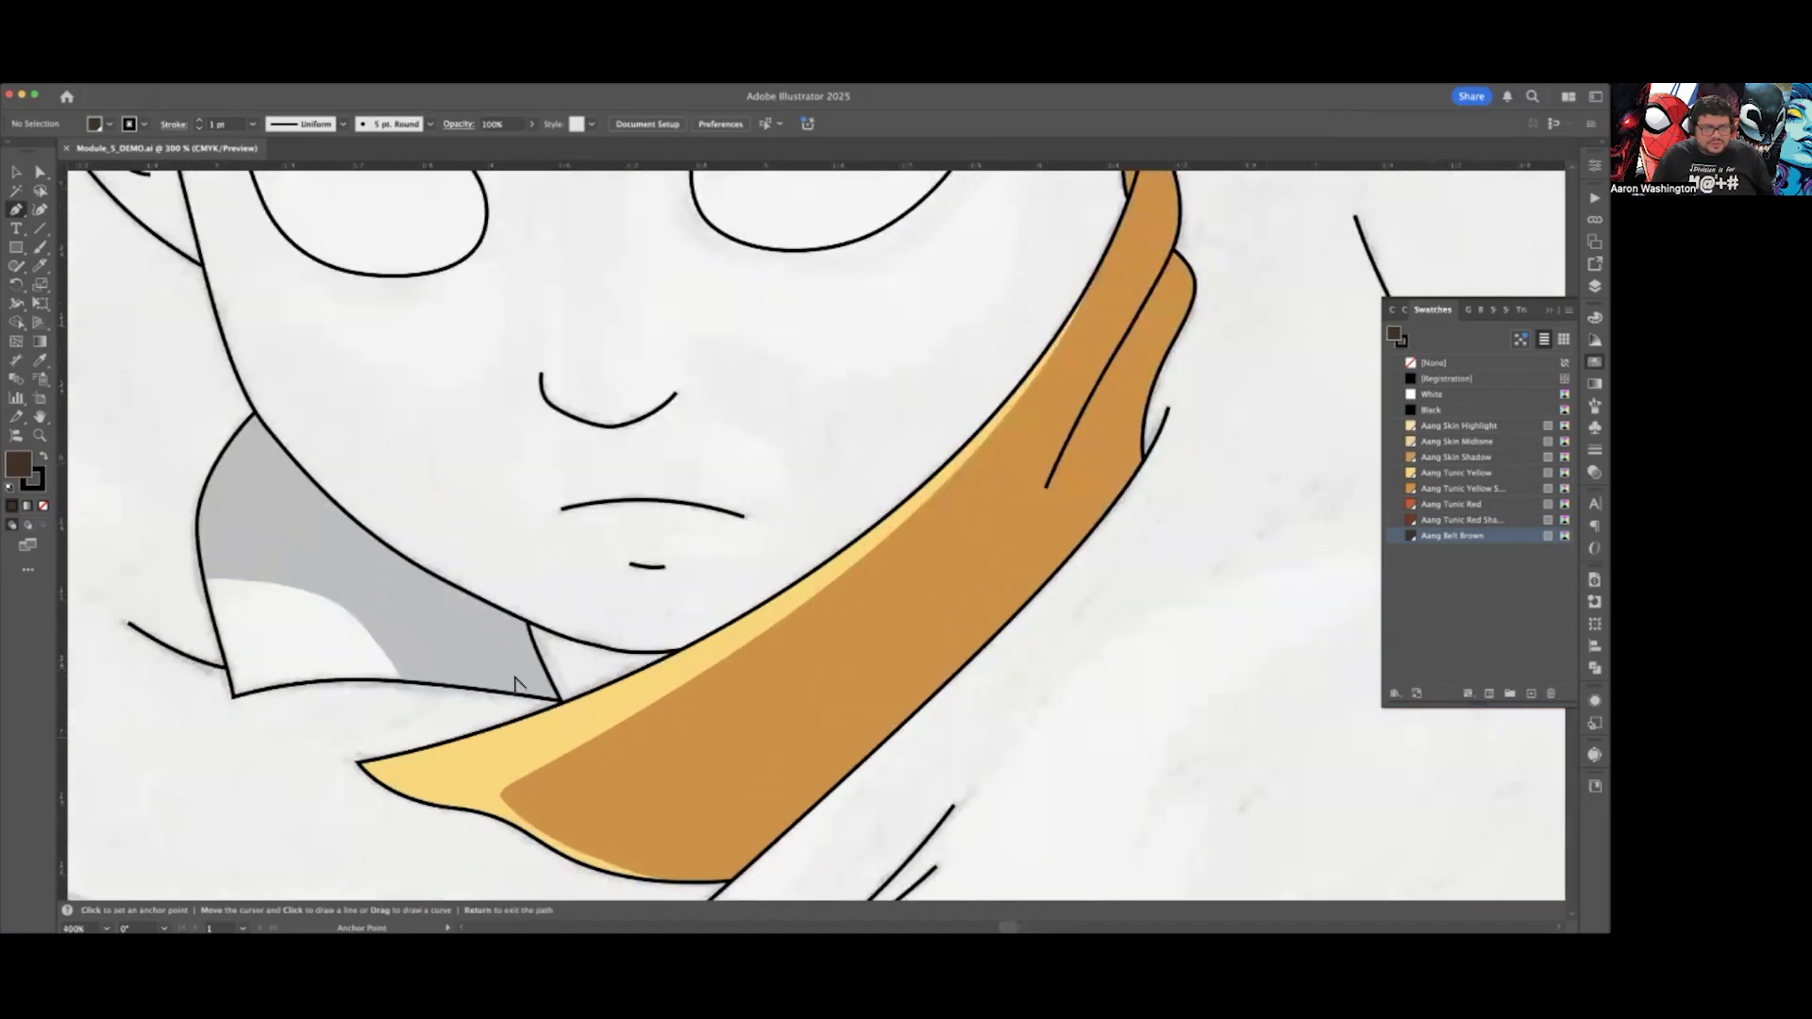
pyautogui.scroll(-1, 669, 662)
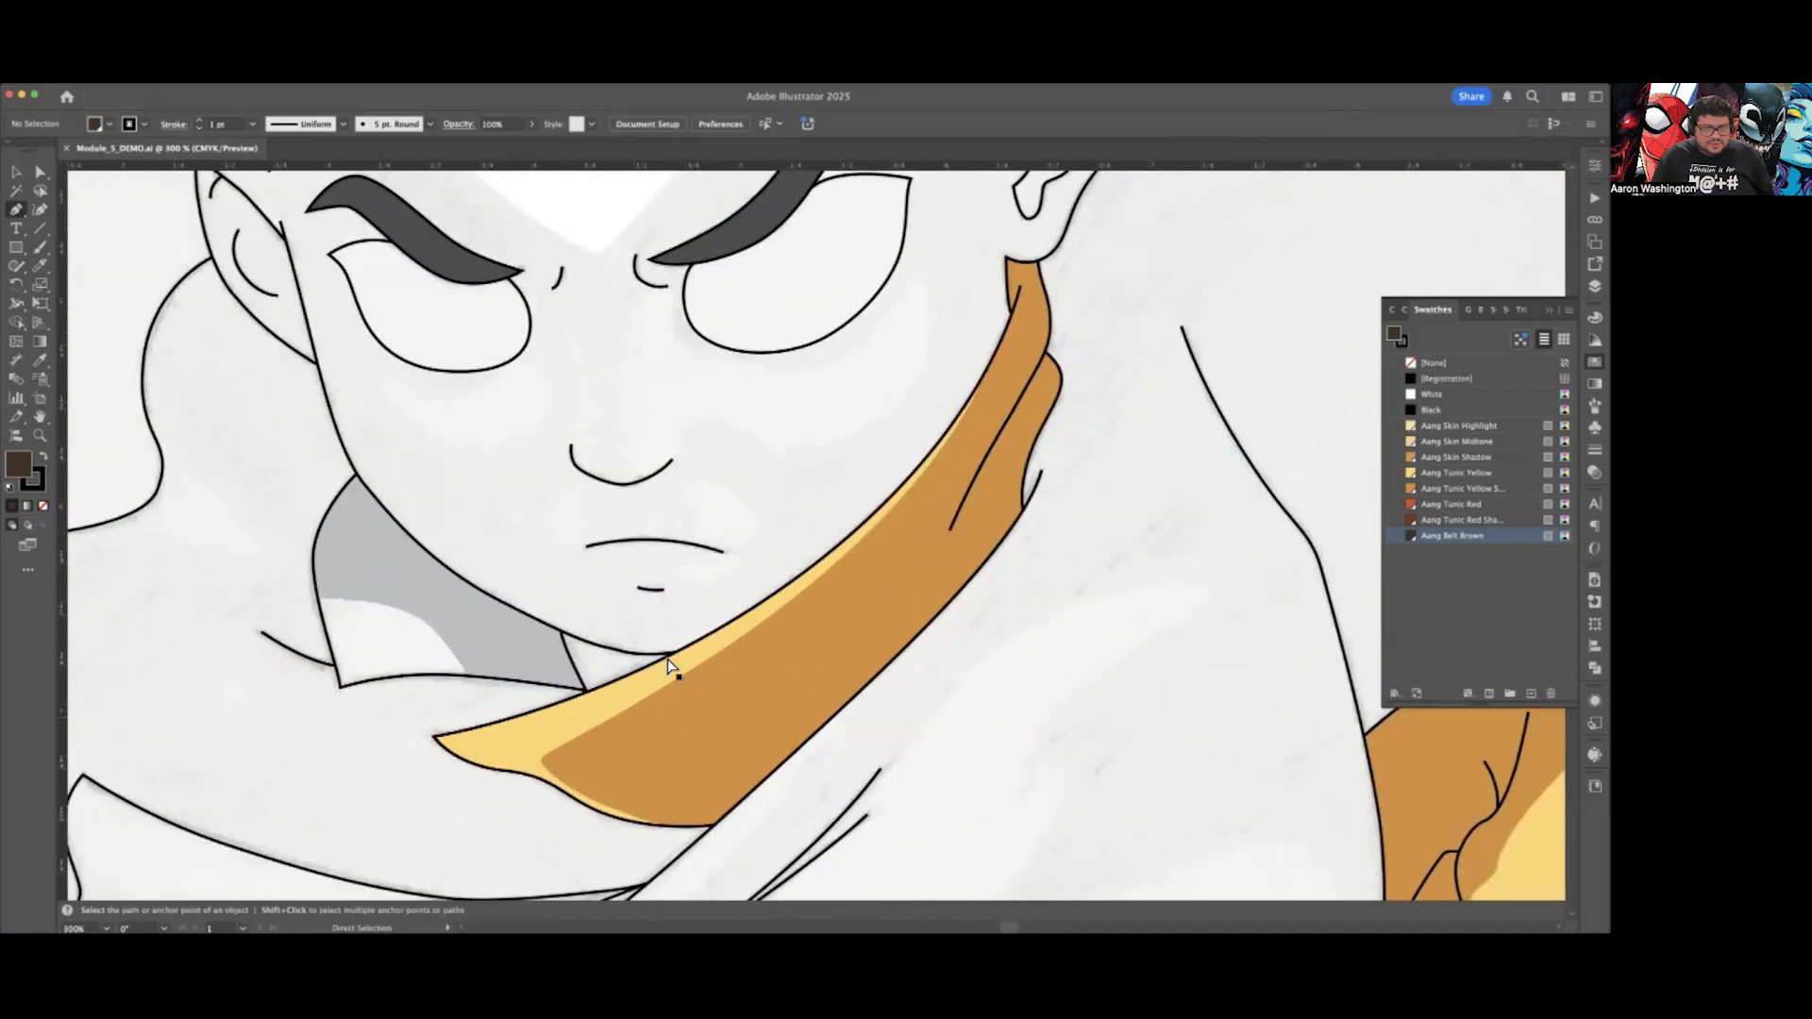
pyautogui.scroll(2, 667, 659)
pyautogui.scroll(2, 660, 667)
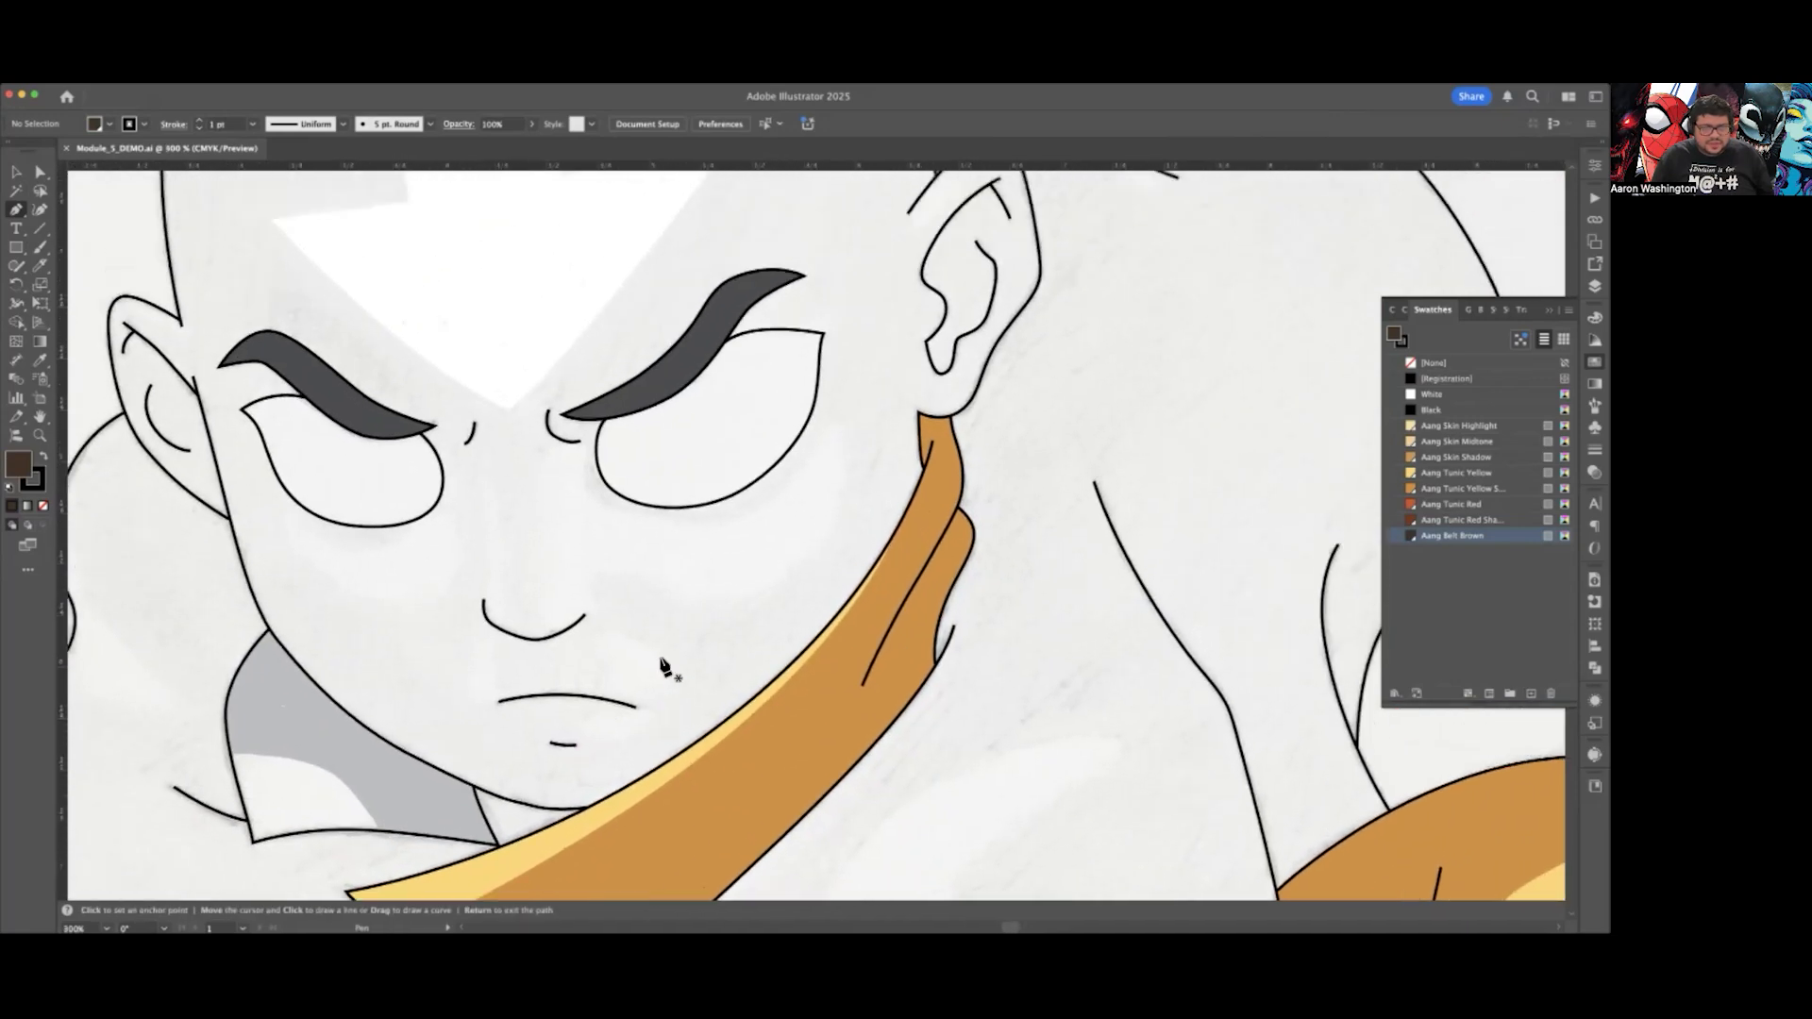
pyautogui.scroll(-1, 661, 666)
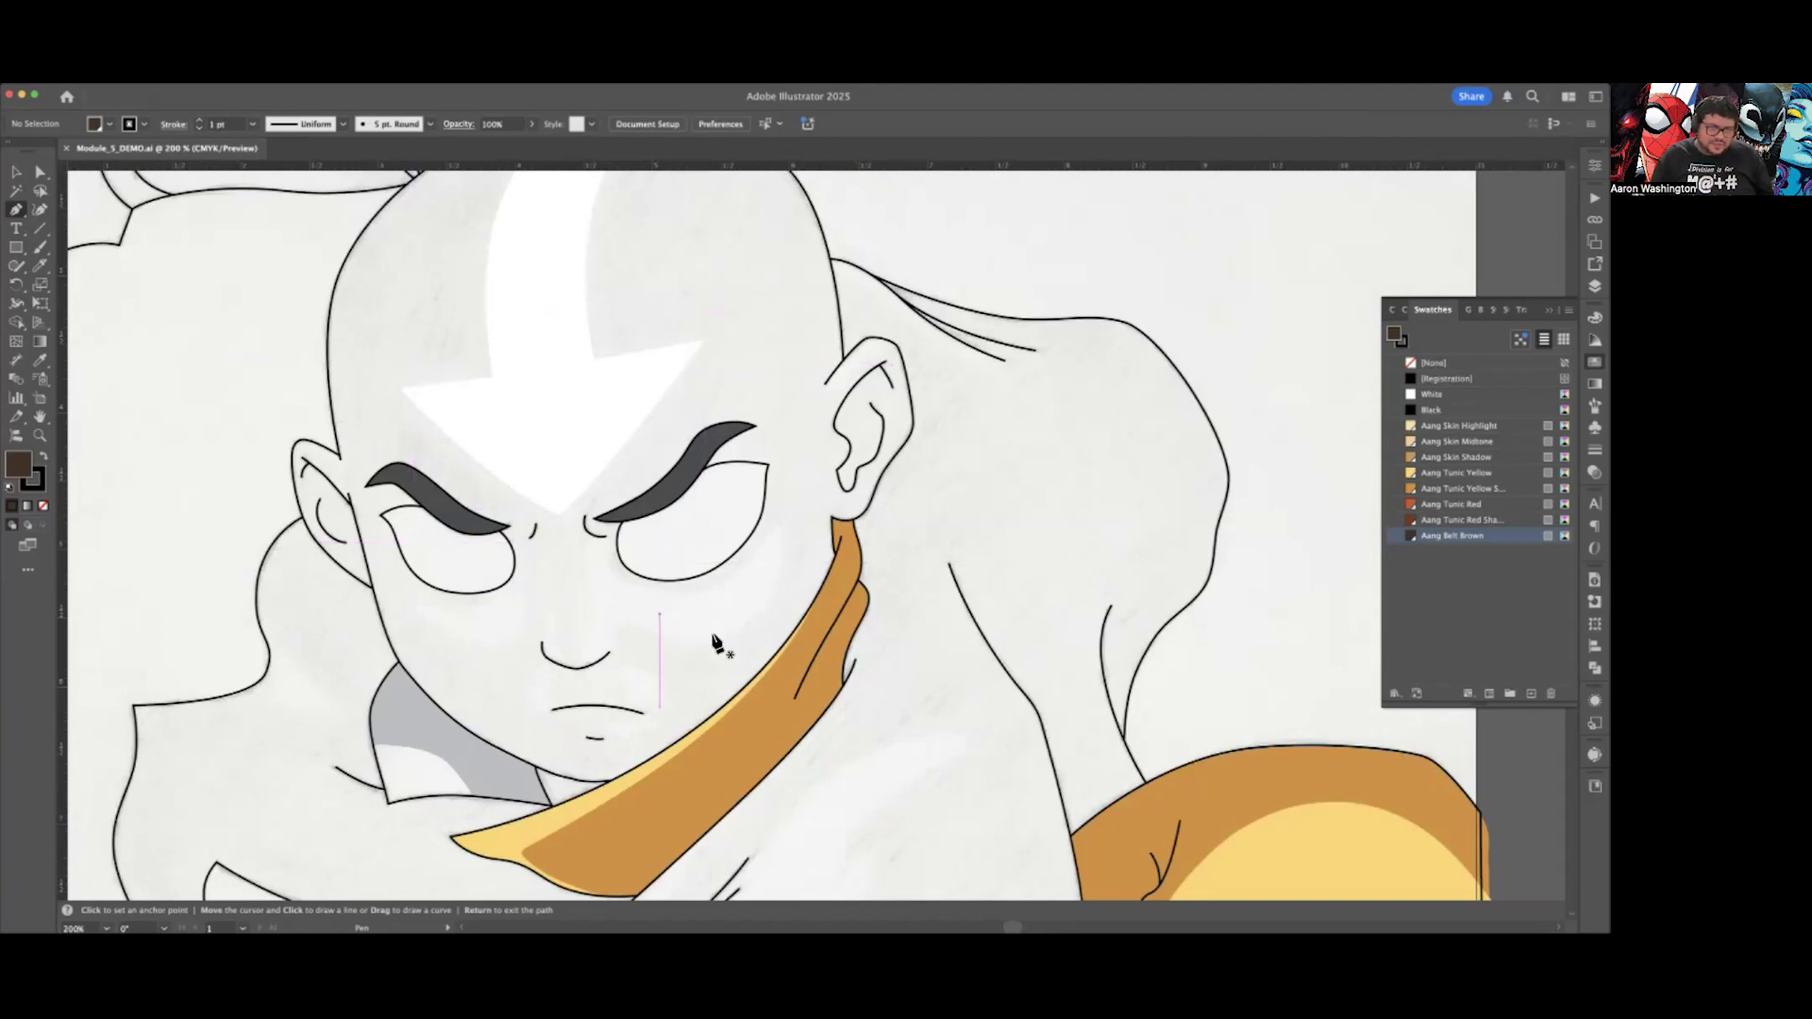
pyautogui.hscroll(2, 760, 594)
pyautogui.scroll(1, 759, 594)
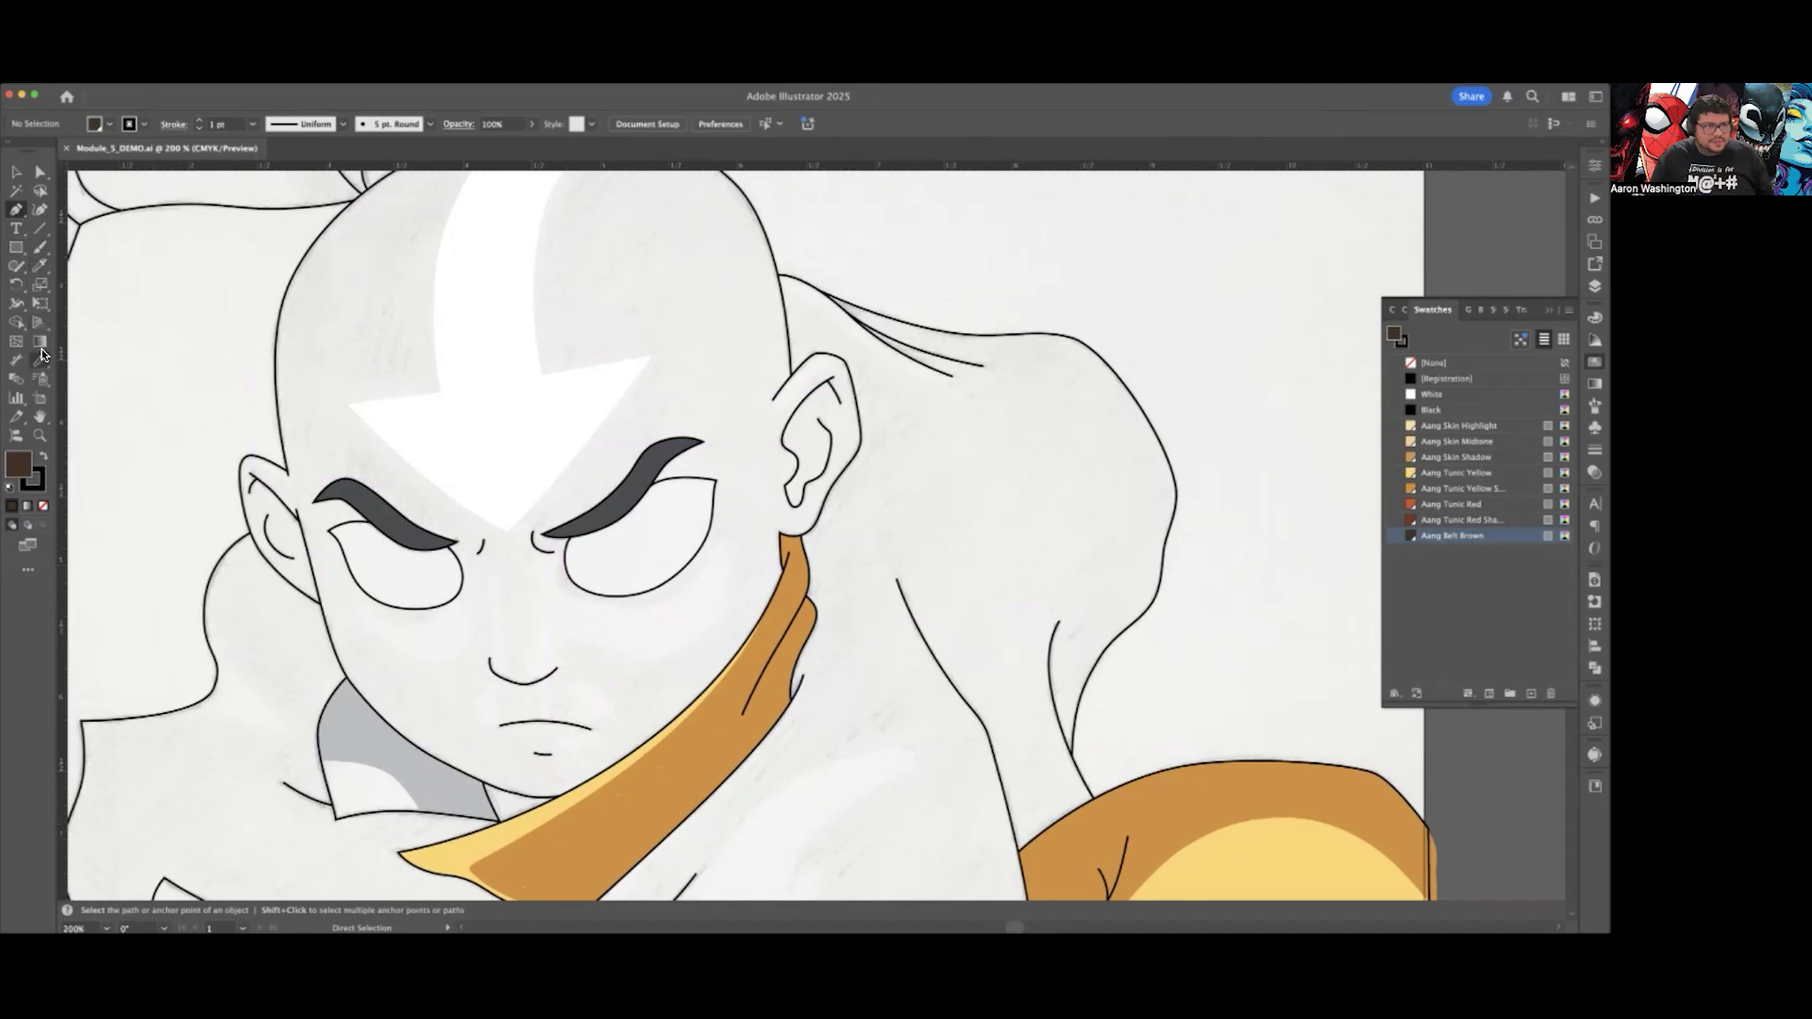
# Step: With the Pencil tool, trace from the collar's upper tip along the underside of the earlobe and up its outer edge
pyautogui.click(16, 269)
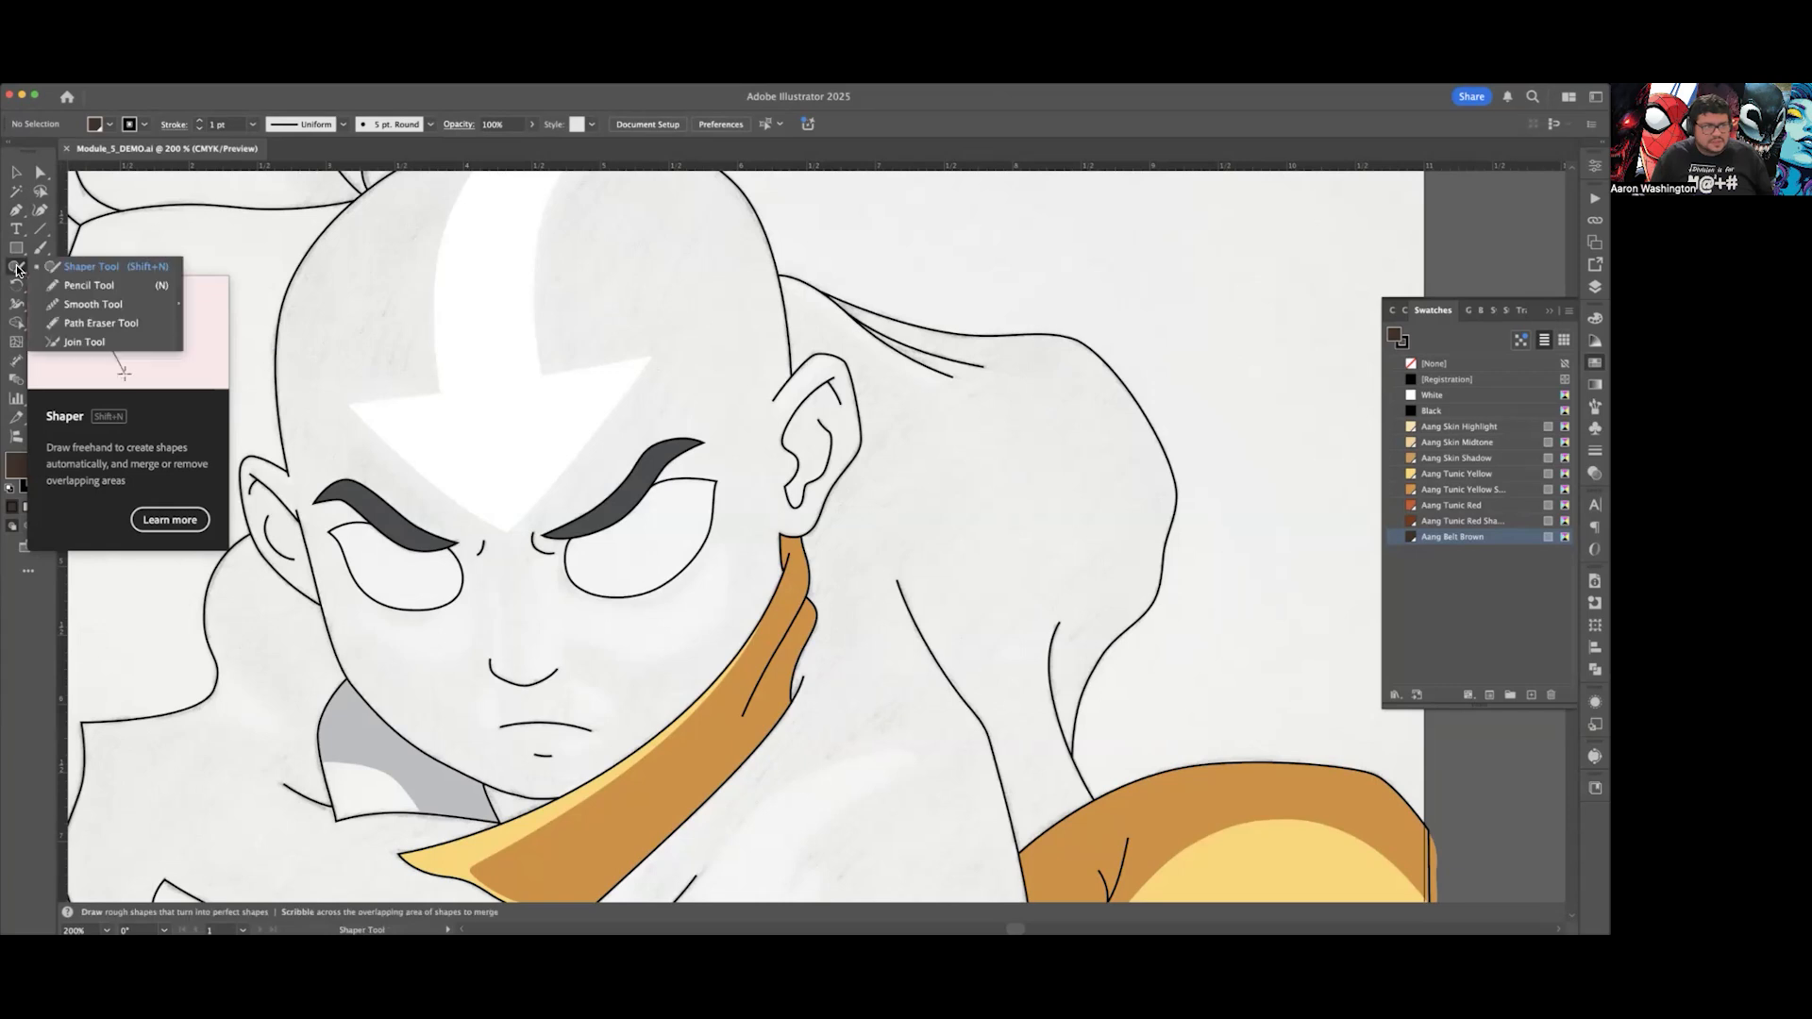
pyautogui.click(88, 285)
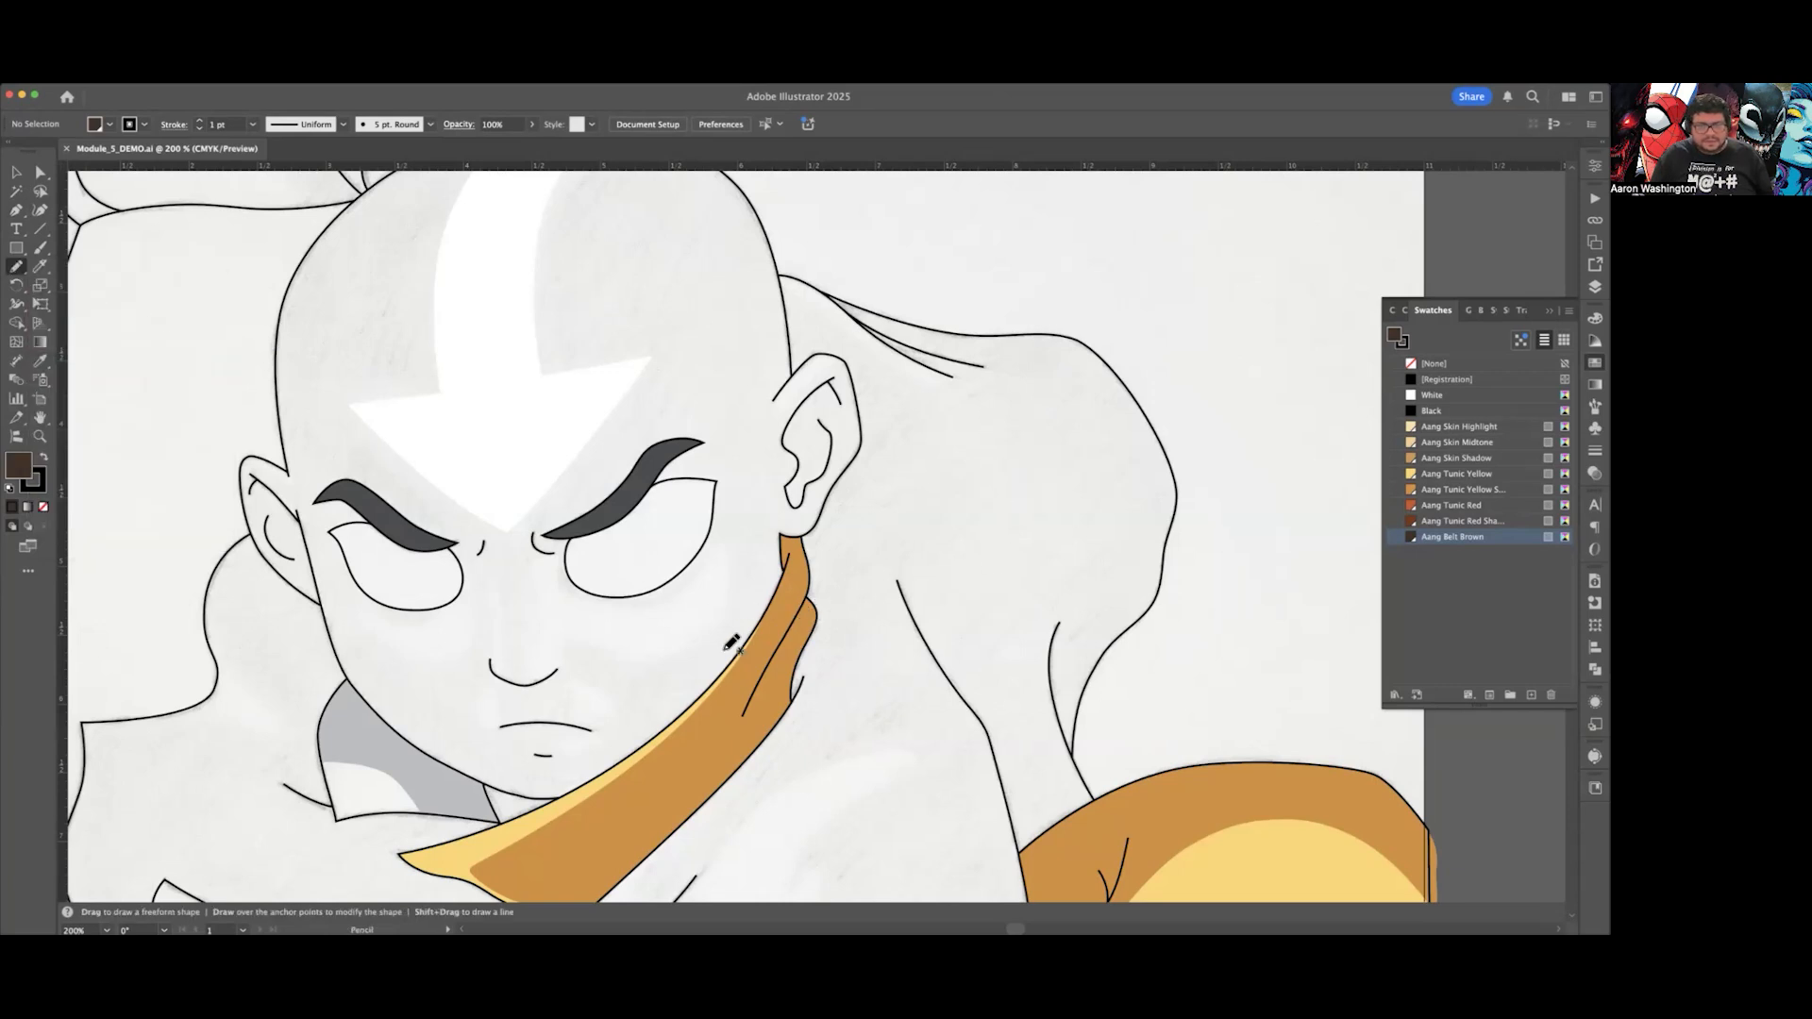
pyautogui.scroll(1, 563, 734)
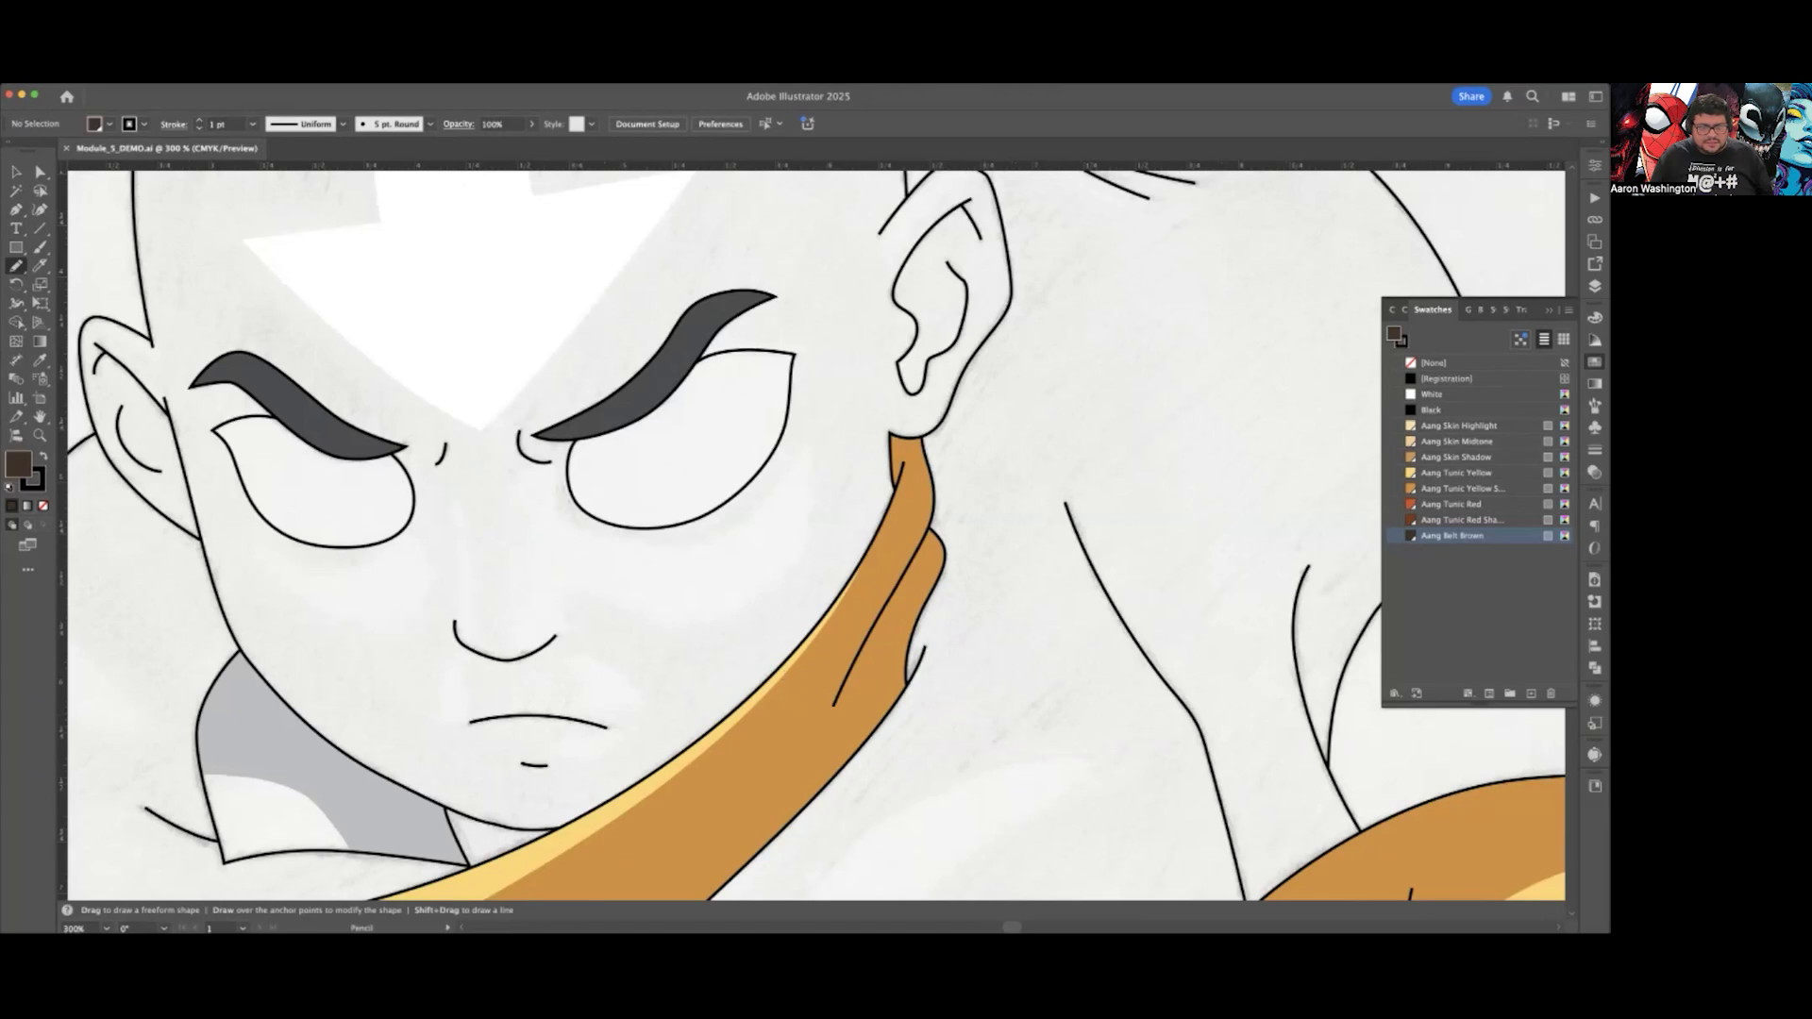
pyautogui.scroll(-2, 815, 535)
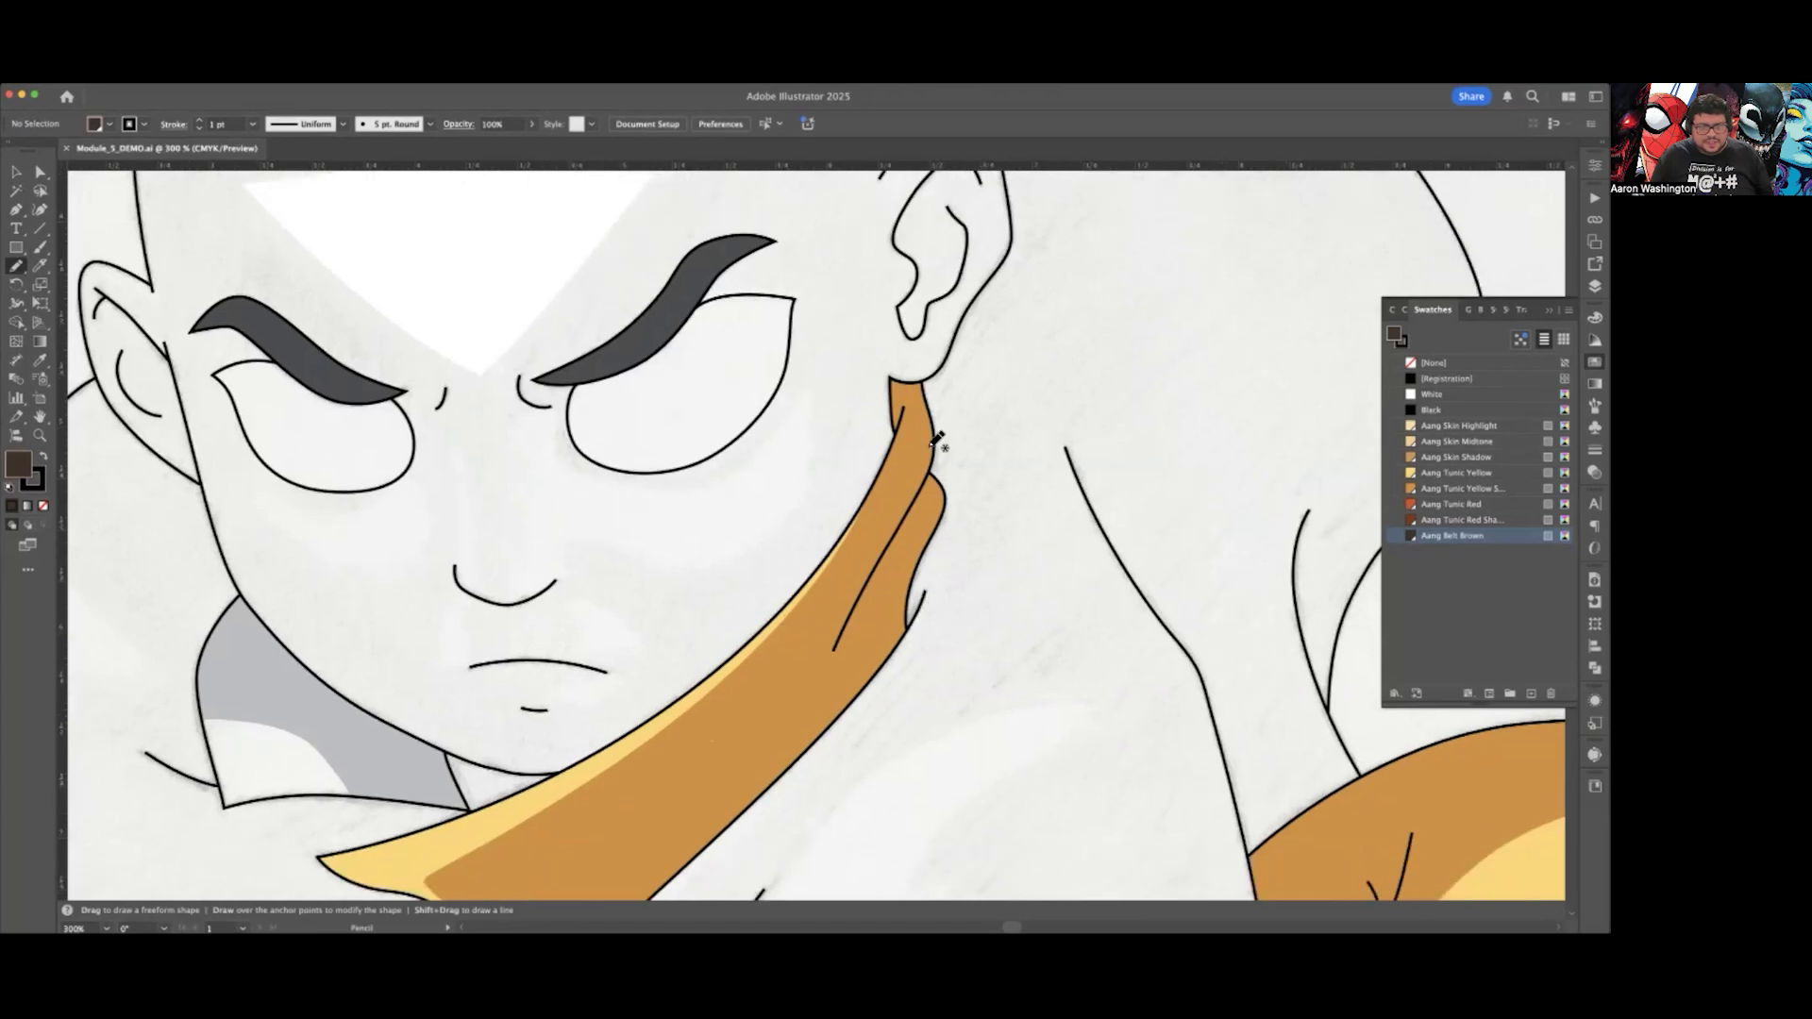
pyautogui.scroll(3, 892, 652)
pyautogui.scroll(5, 963, 485)
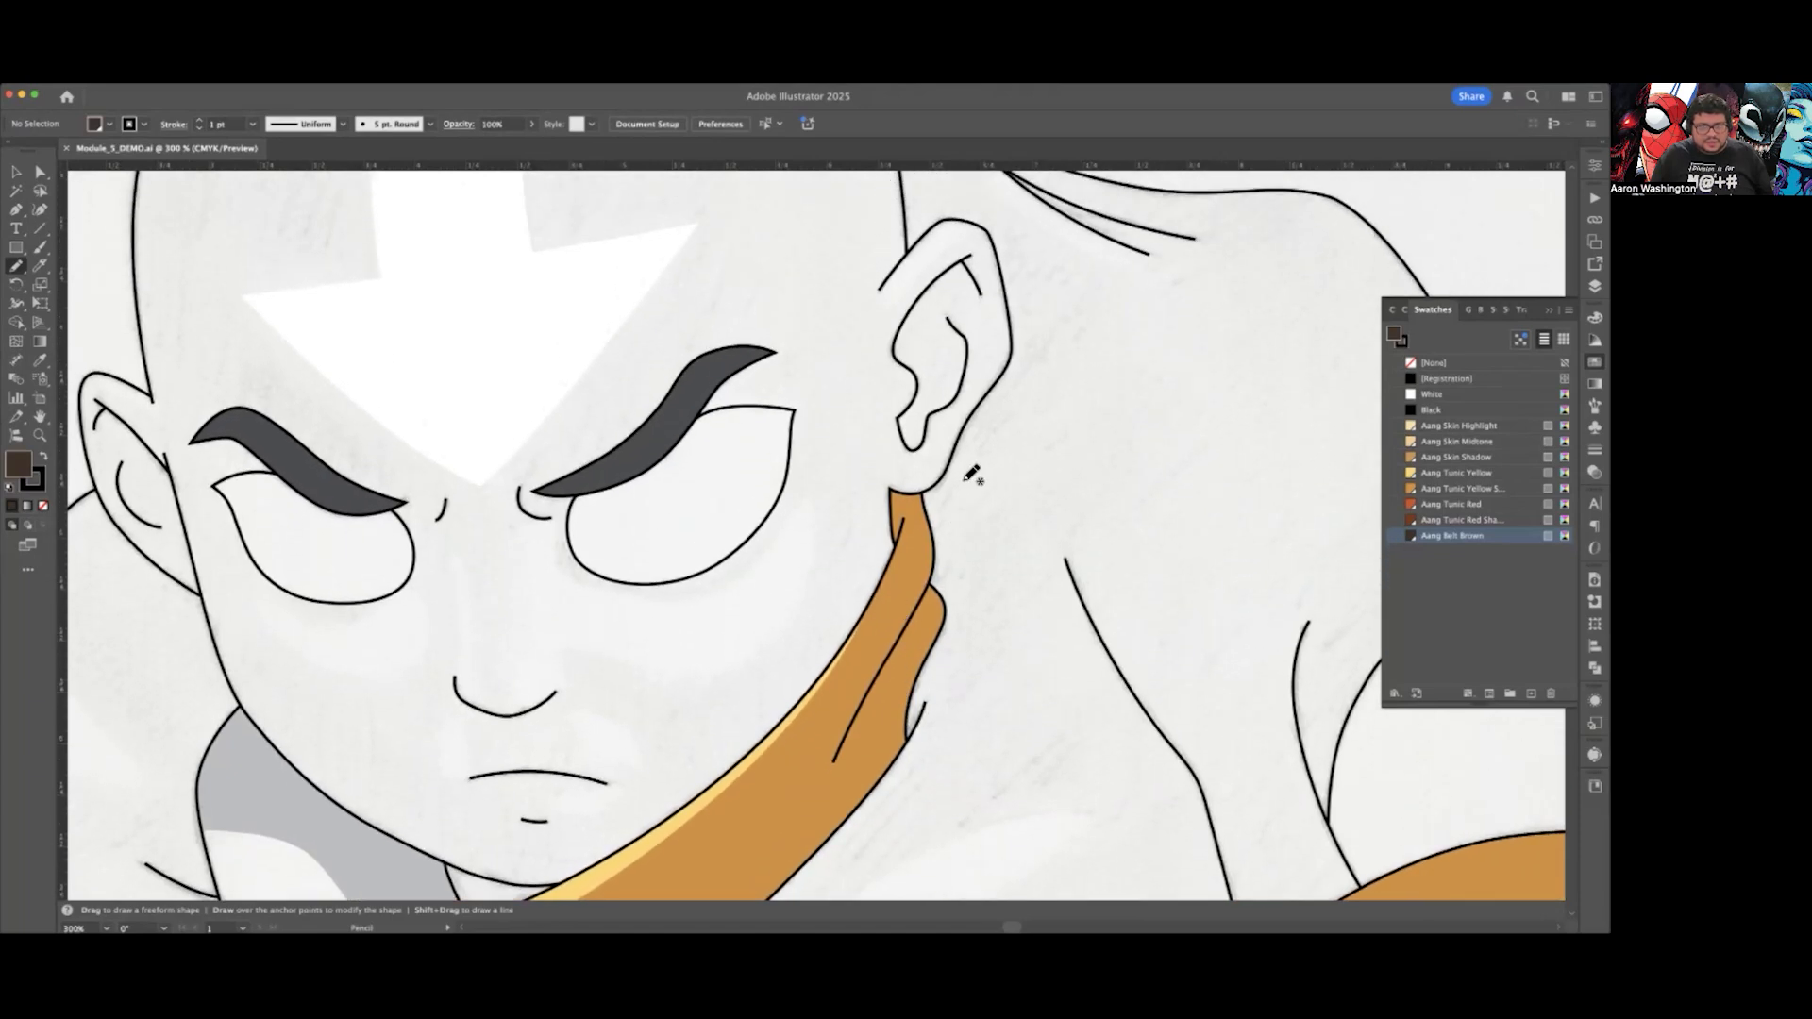
pyautogui.scroll(1, 964, 483)
pyautogui.scroll(2, 965, 483)
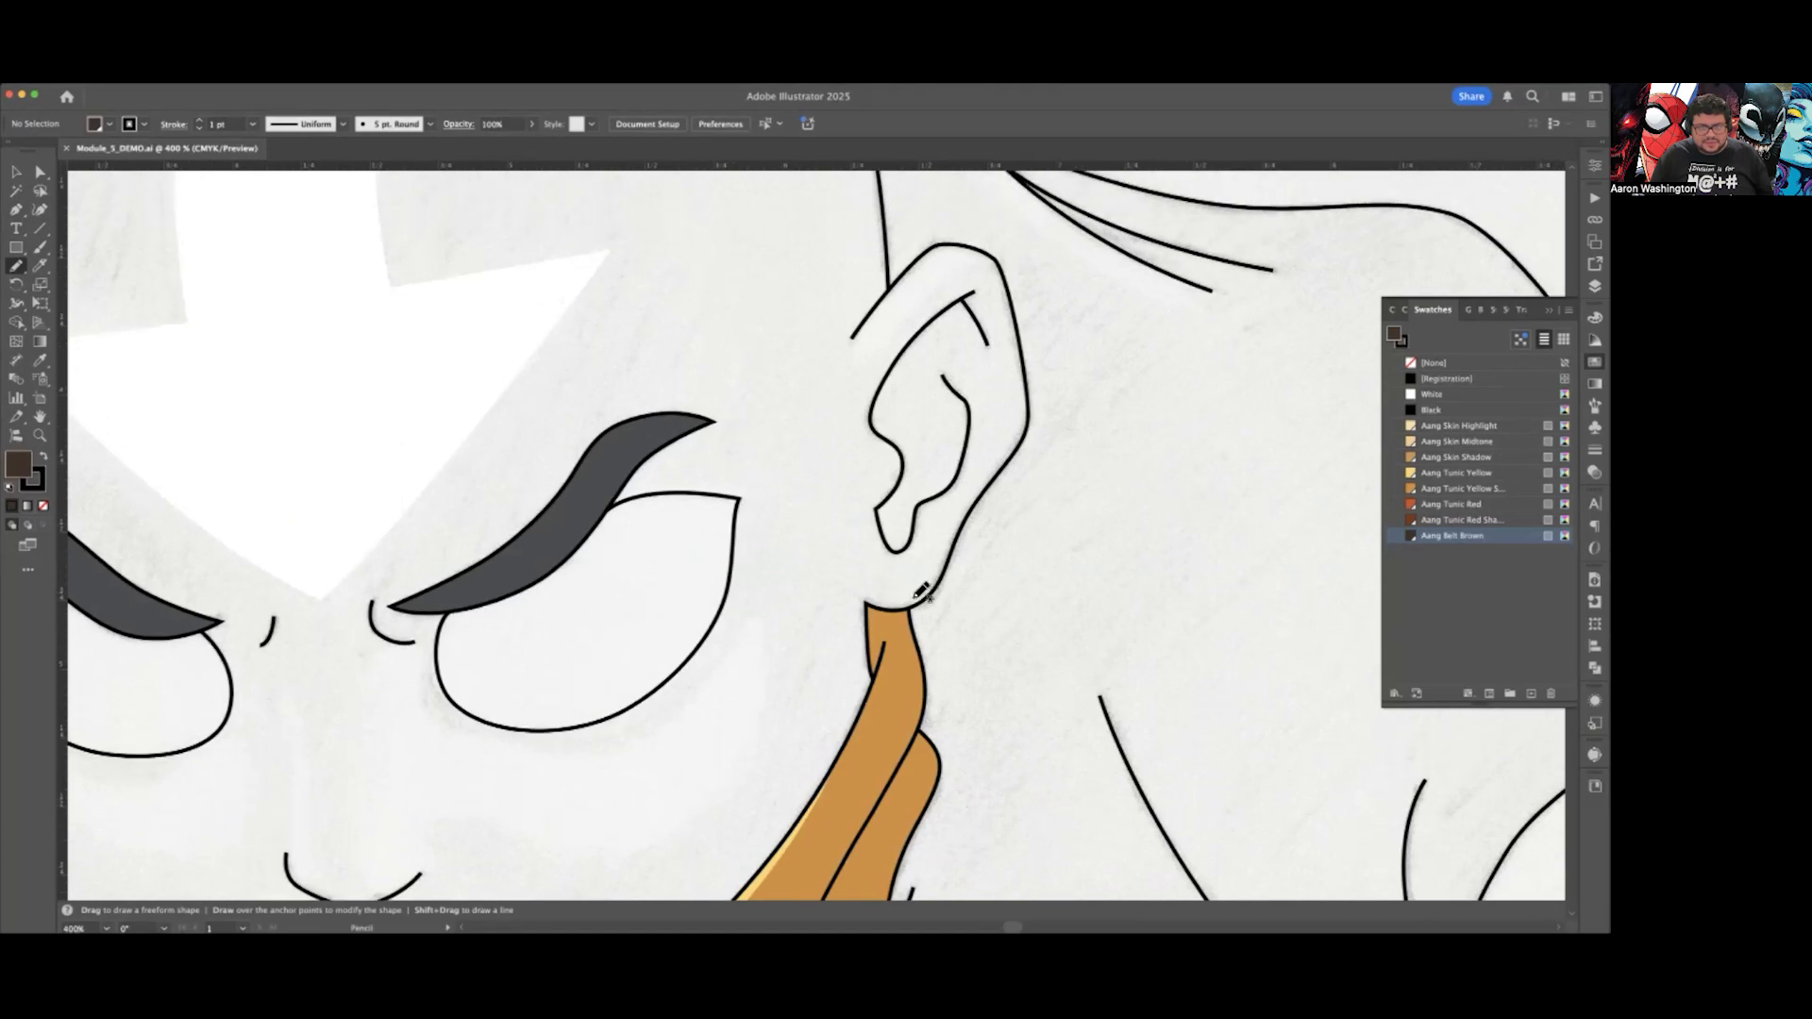
pyautogui.scroll(1, 908, 647)
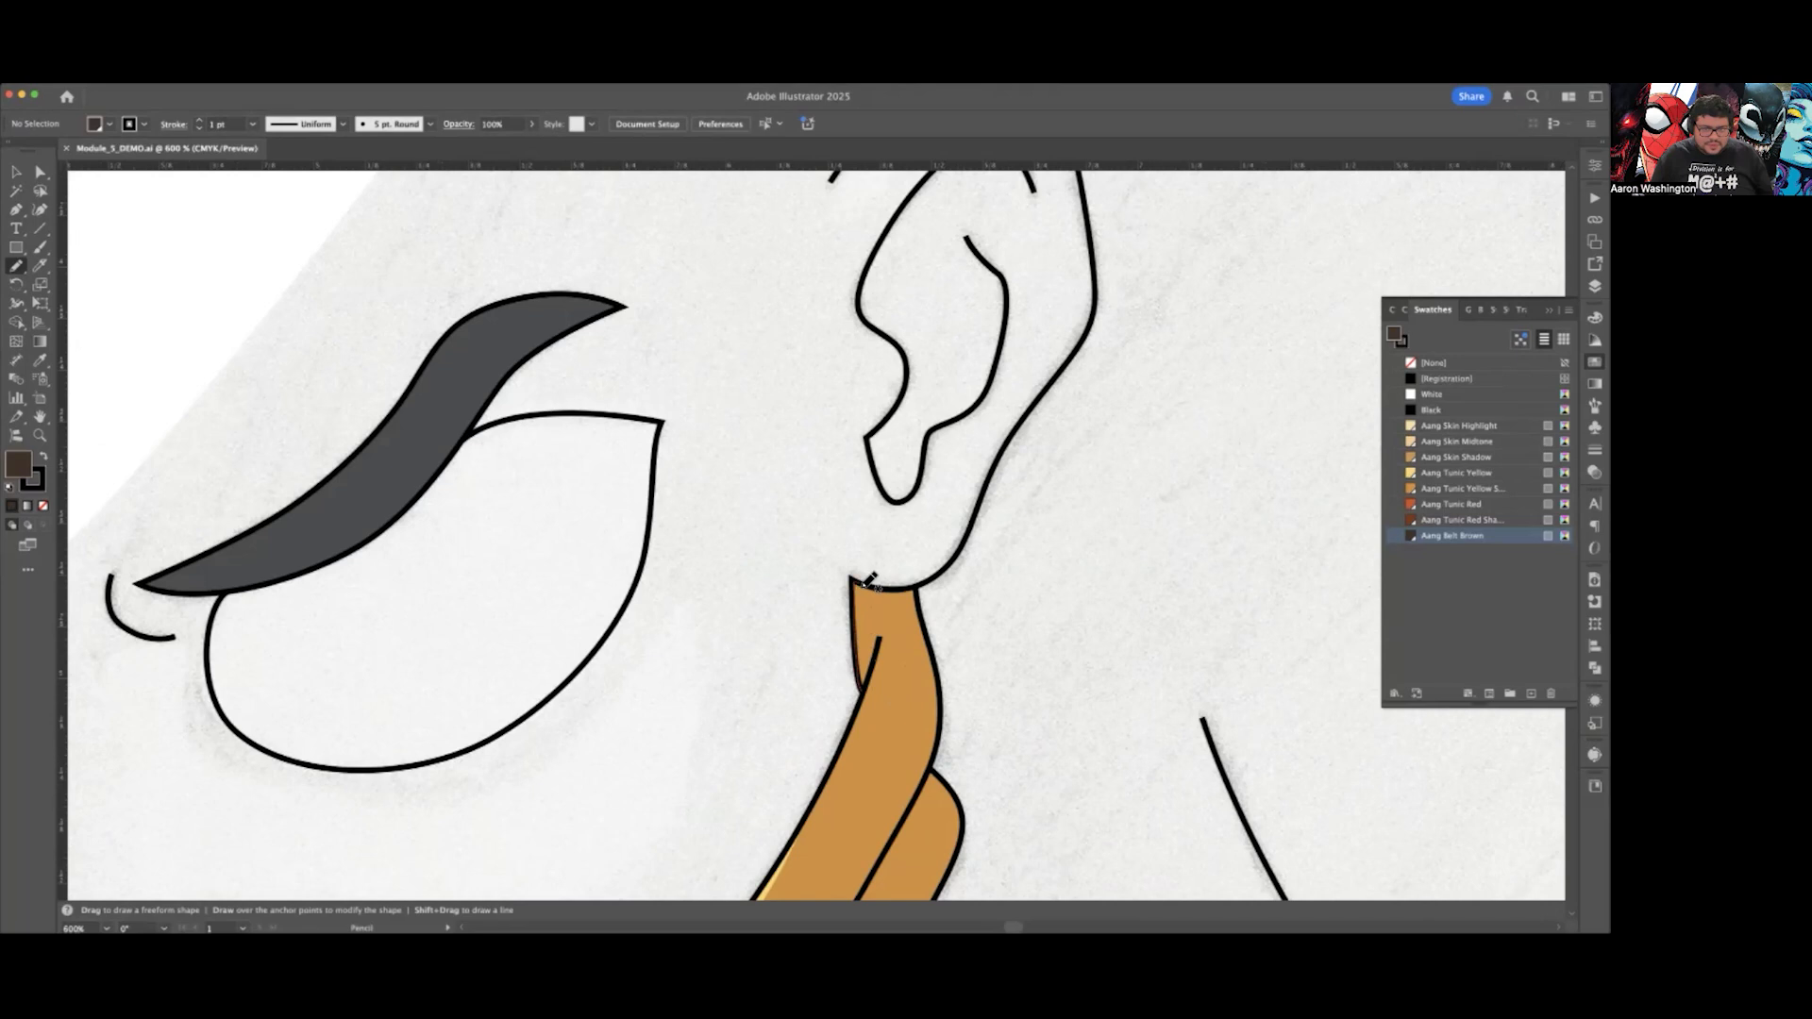
pyautogui.moveTo(887, 582)
pyautogui.mouseDown()
pyautogui.moveTo(923, 580)
pyautogui.moveTo(998, 479)
pyautogui.mouseUp()
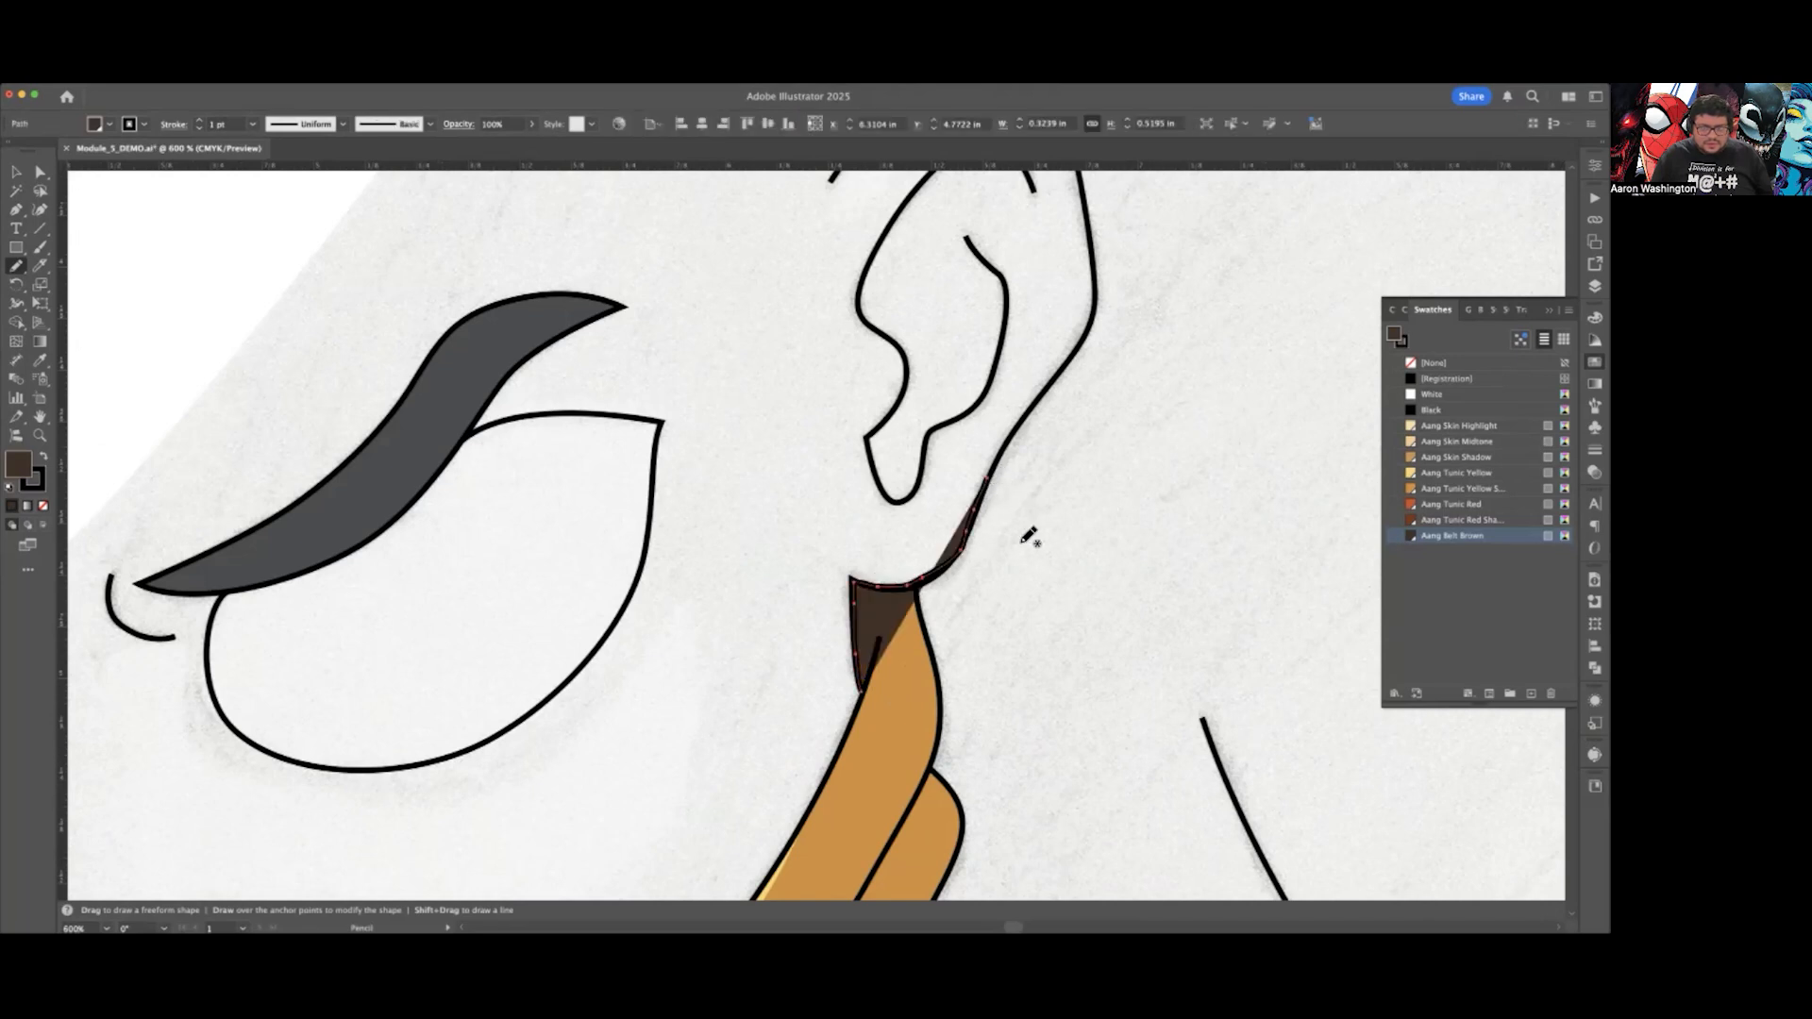
# Step: Extend the Pencil path up the ear's outer edge and over its top to where it meets the head outline
pyautogui.scroll(3, 991, 615)
pyautogui.hscroll(4, 991, 614)
pyautogui.scroll(5, 979, 684)
pyautogui.hscroll(3, 979, 683)
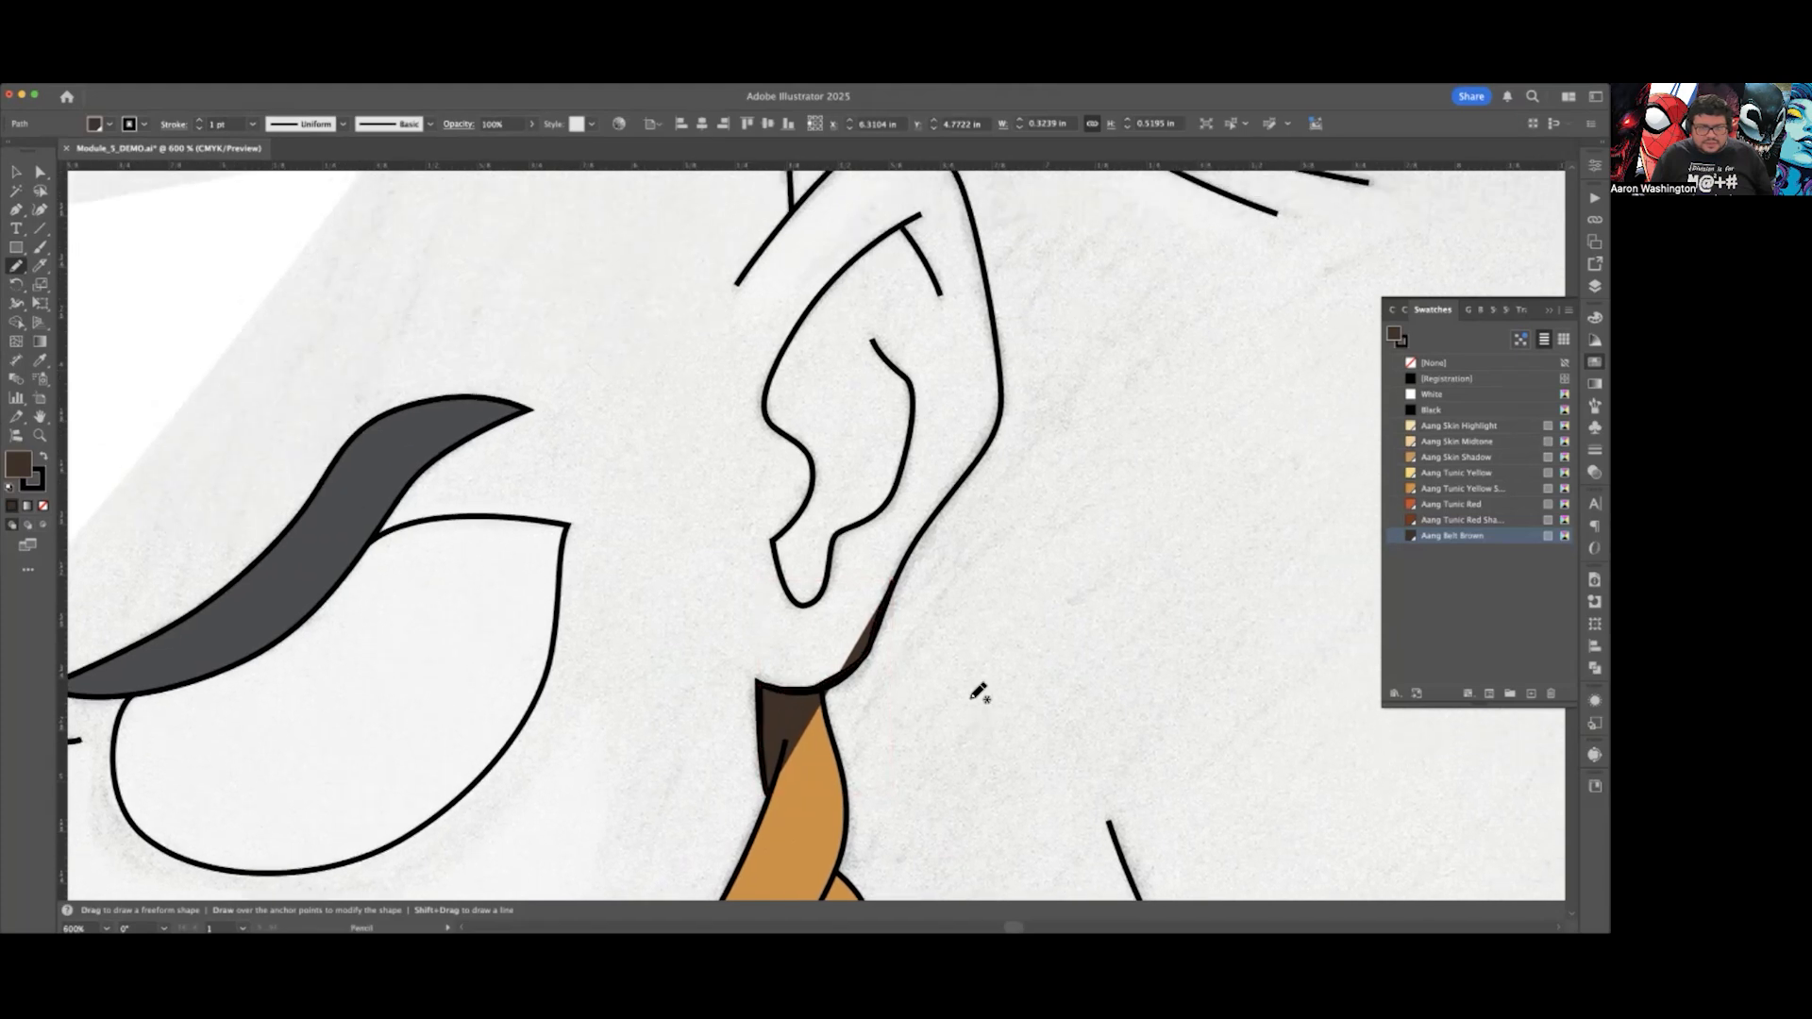
pyautogui.scroll(1, 955, 668)
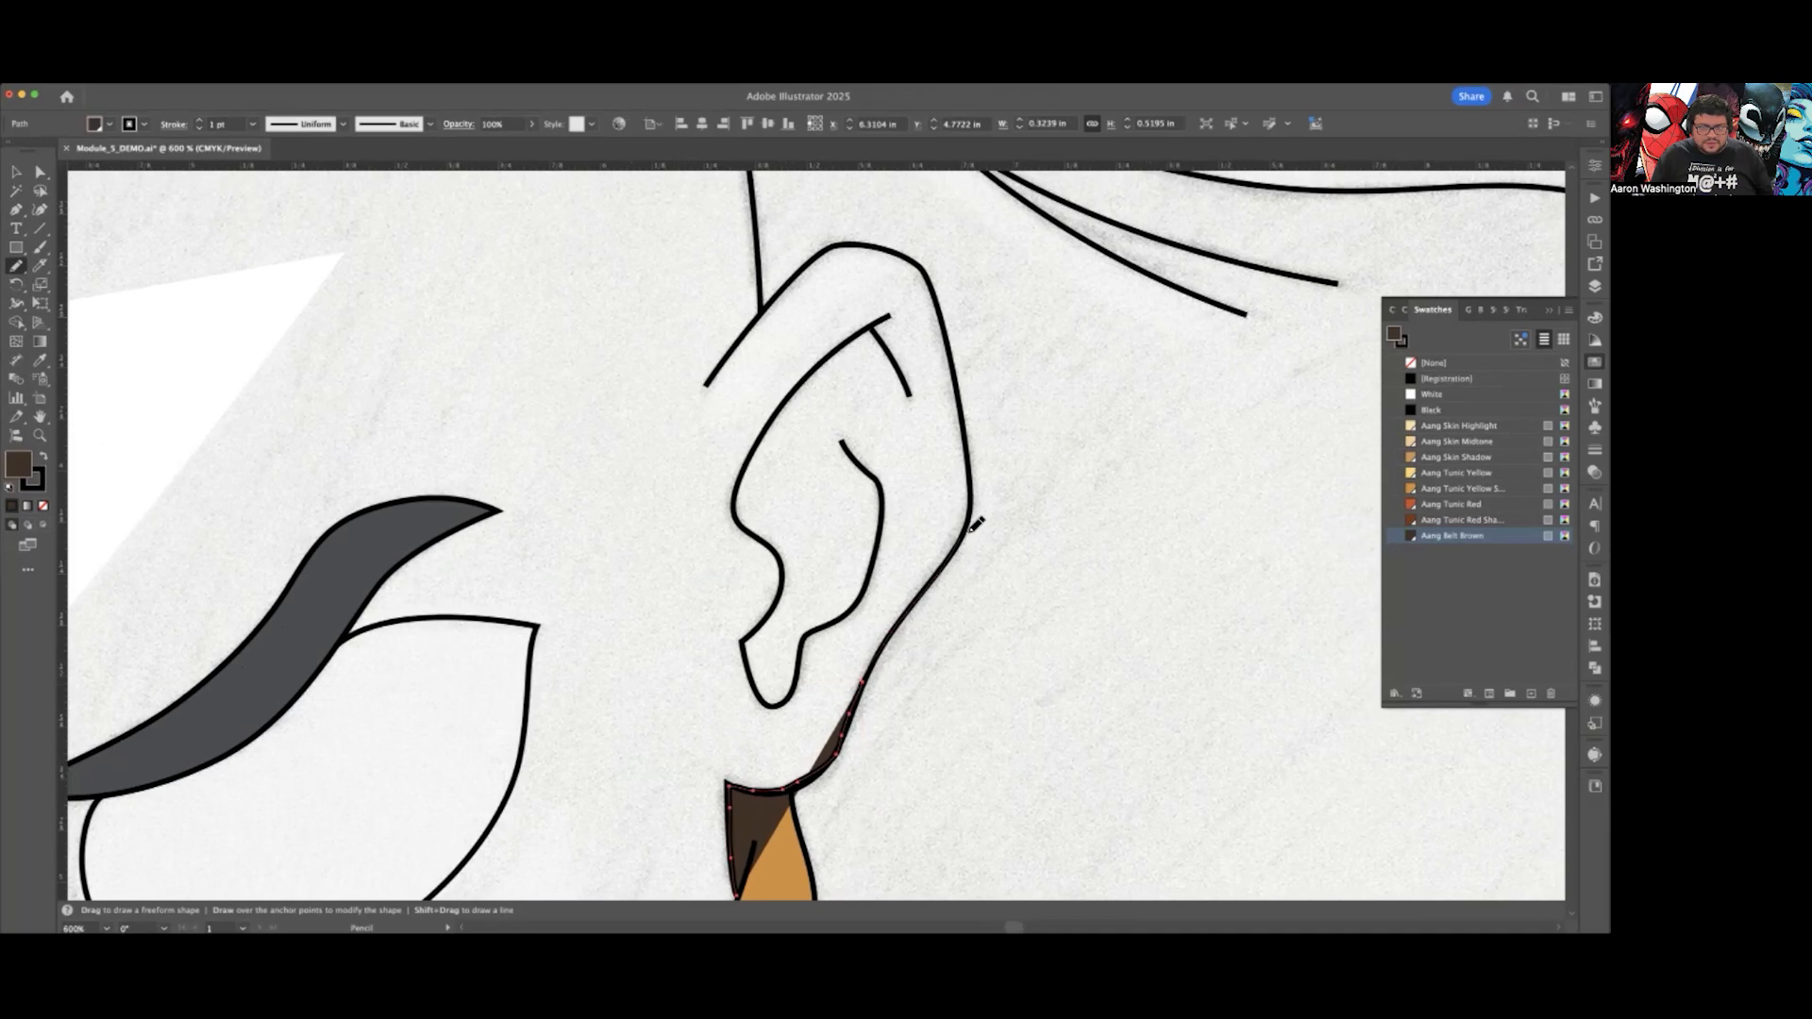
pyautogui.moveTo(979, 469); pyautogui.dragTo(980, 471)
pyautogui.scroll(5, 963, 604)
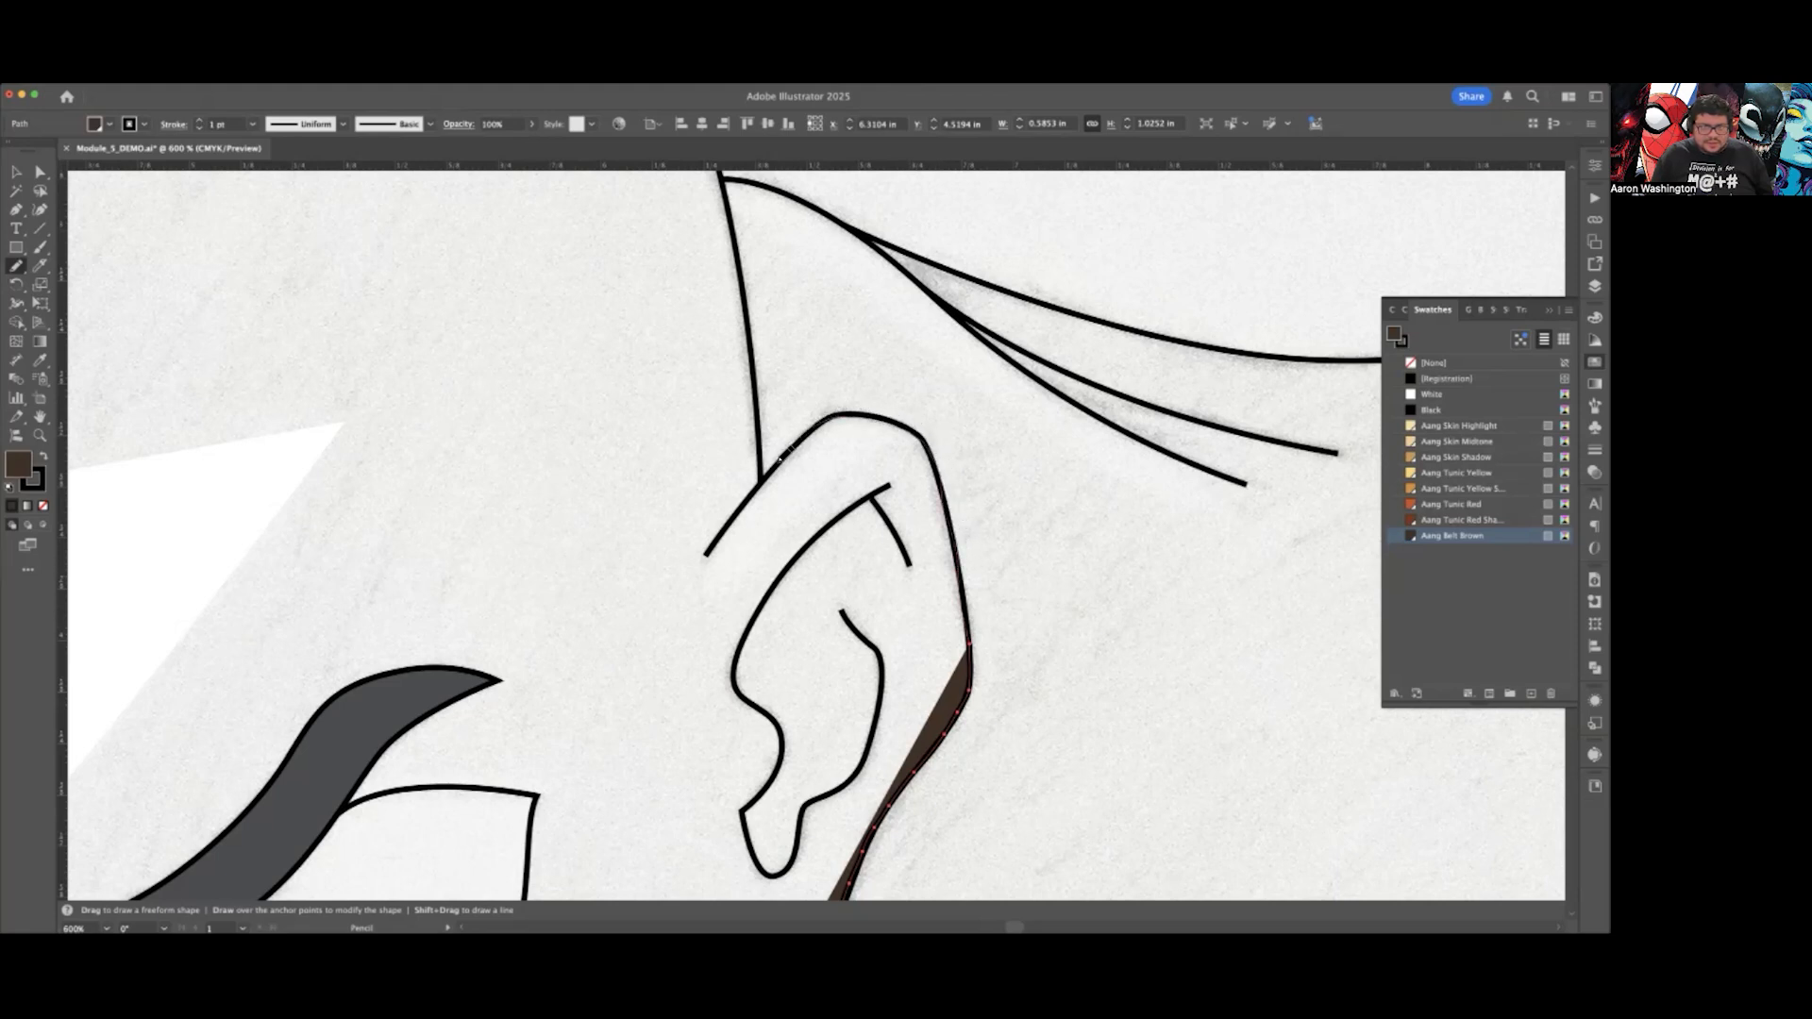
pyautogui.moveTo(766, 475); pyautogui.dragTo(764, 476)
pyautogui.scroll(6, 762, 519)
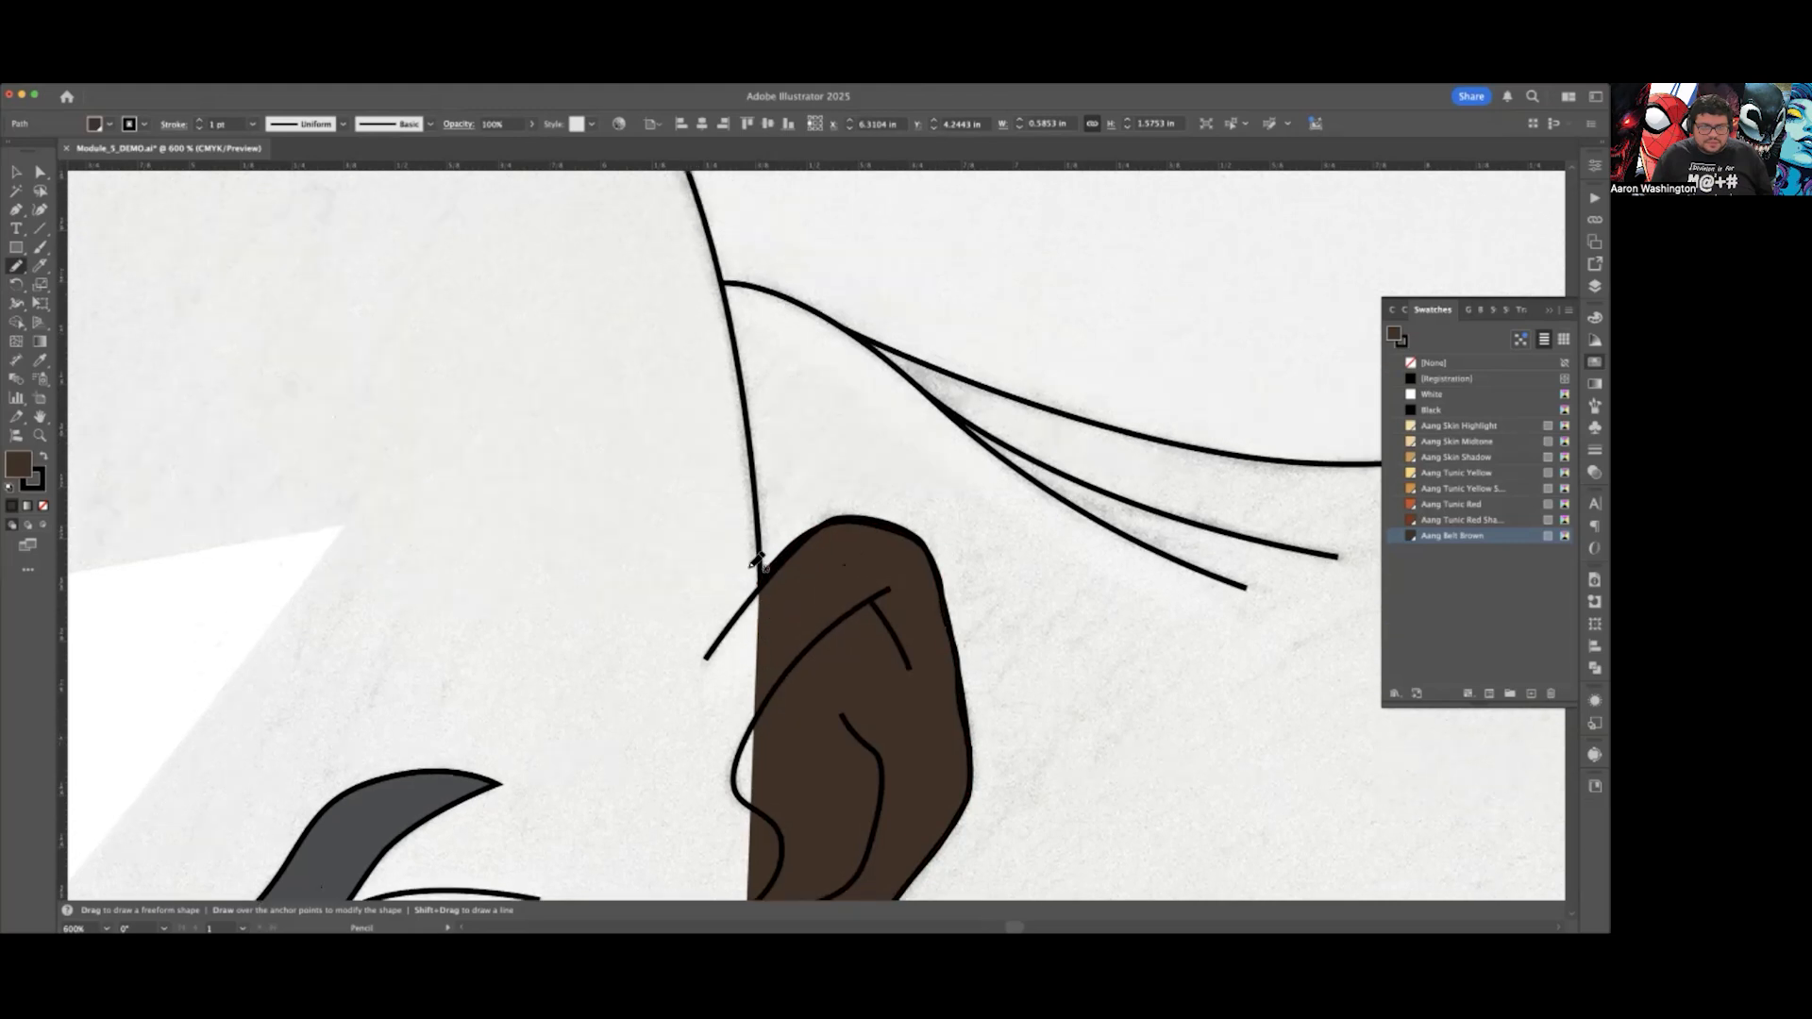
# Step: Extend the Pencil path from the top of the ear up the side of the head, past the shoulder line
pyautogui.hscroll(-4, 759, 566)
pyautogui.scroll(2, 759, 566)
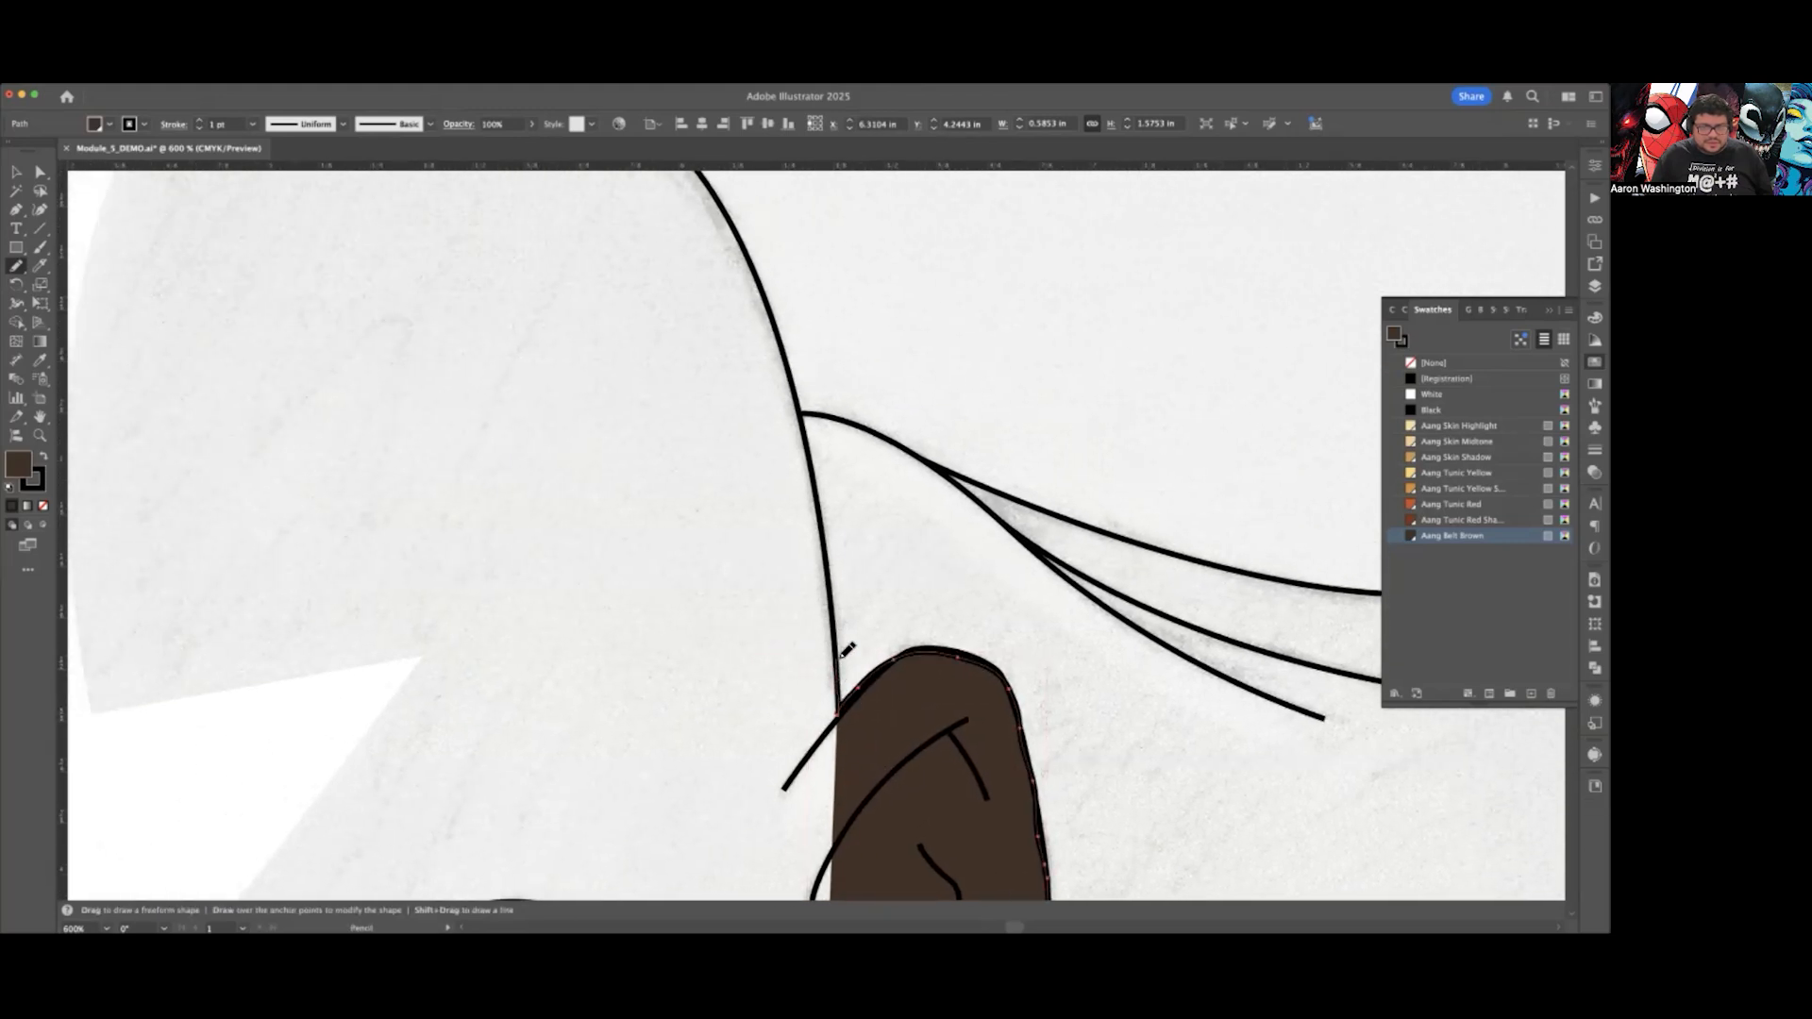
pyautogui.moveTo(819, 528); pyautogui.dragTo(812, 439)
pyautogui.scroll(5, 818, 614)
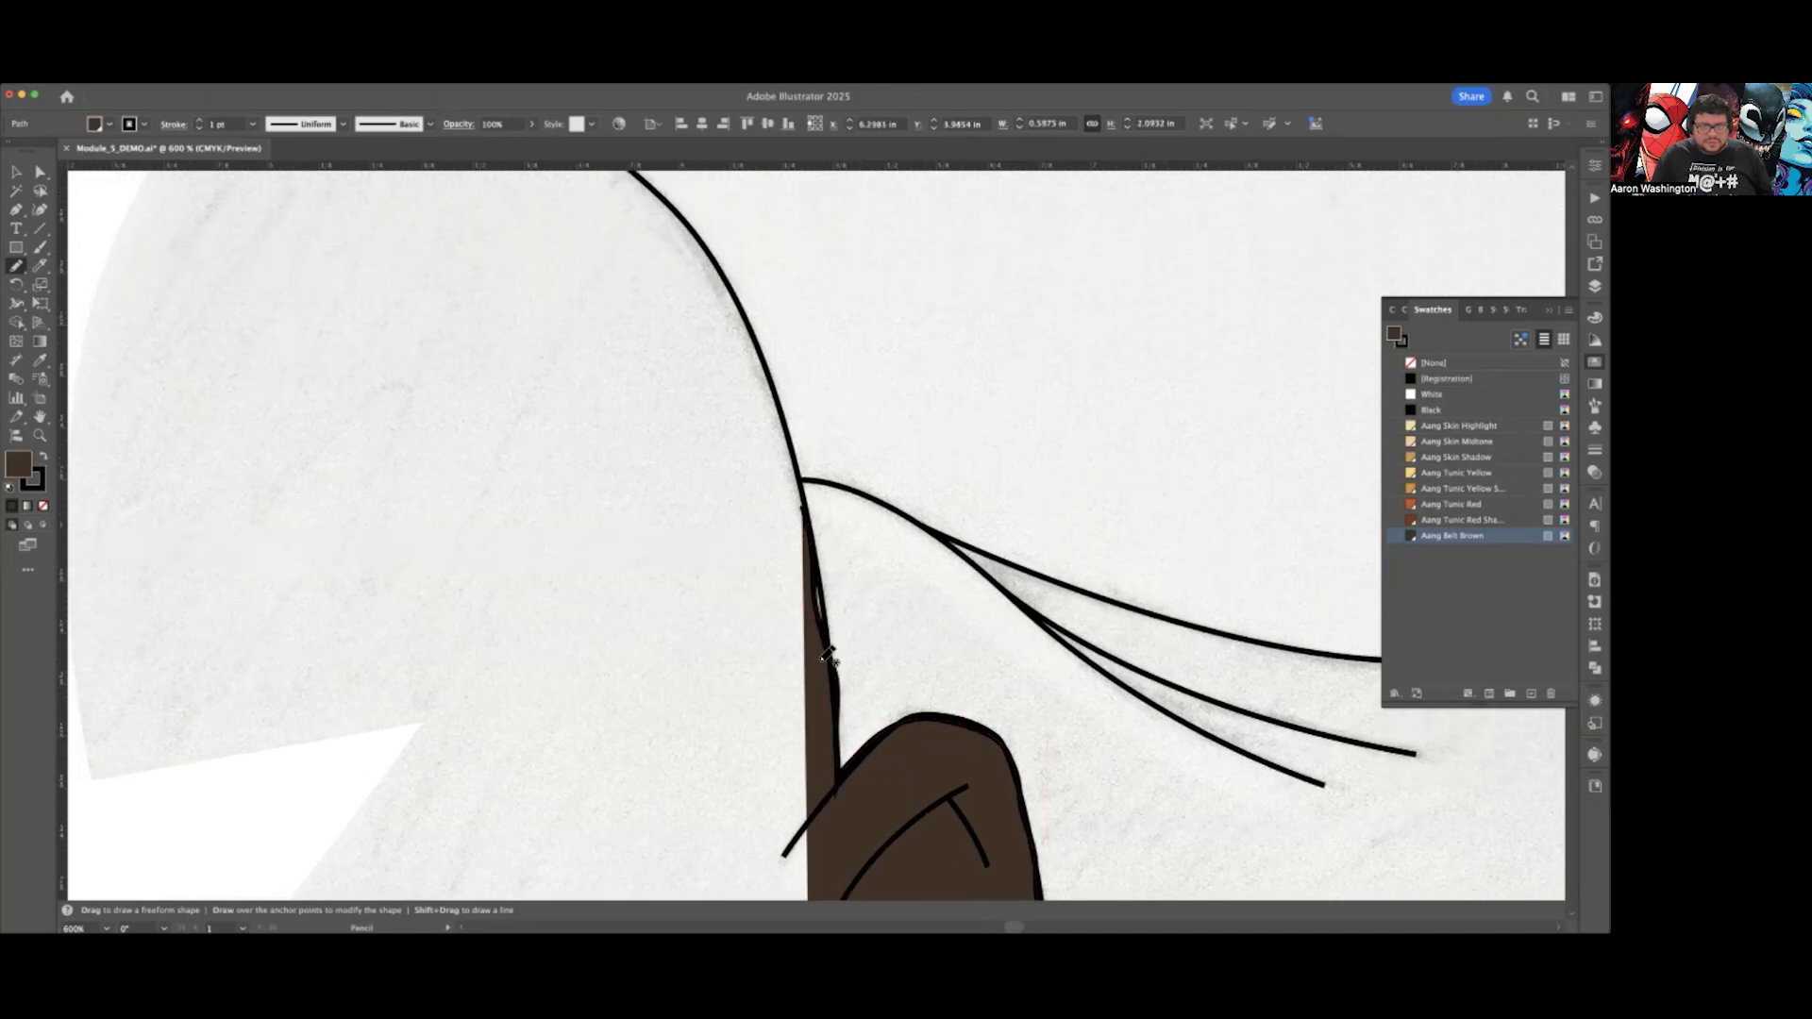
pyautogui.hscroll(-3, 812, 677)
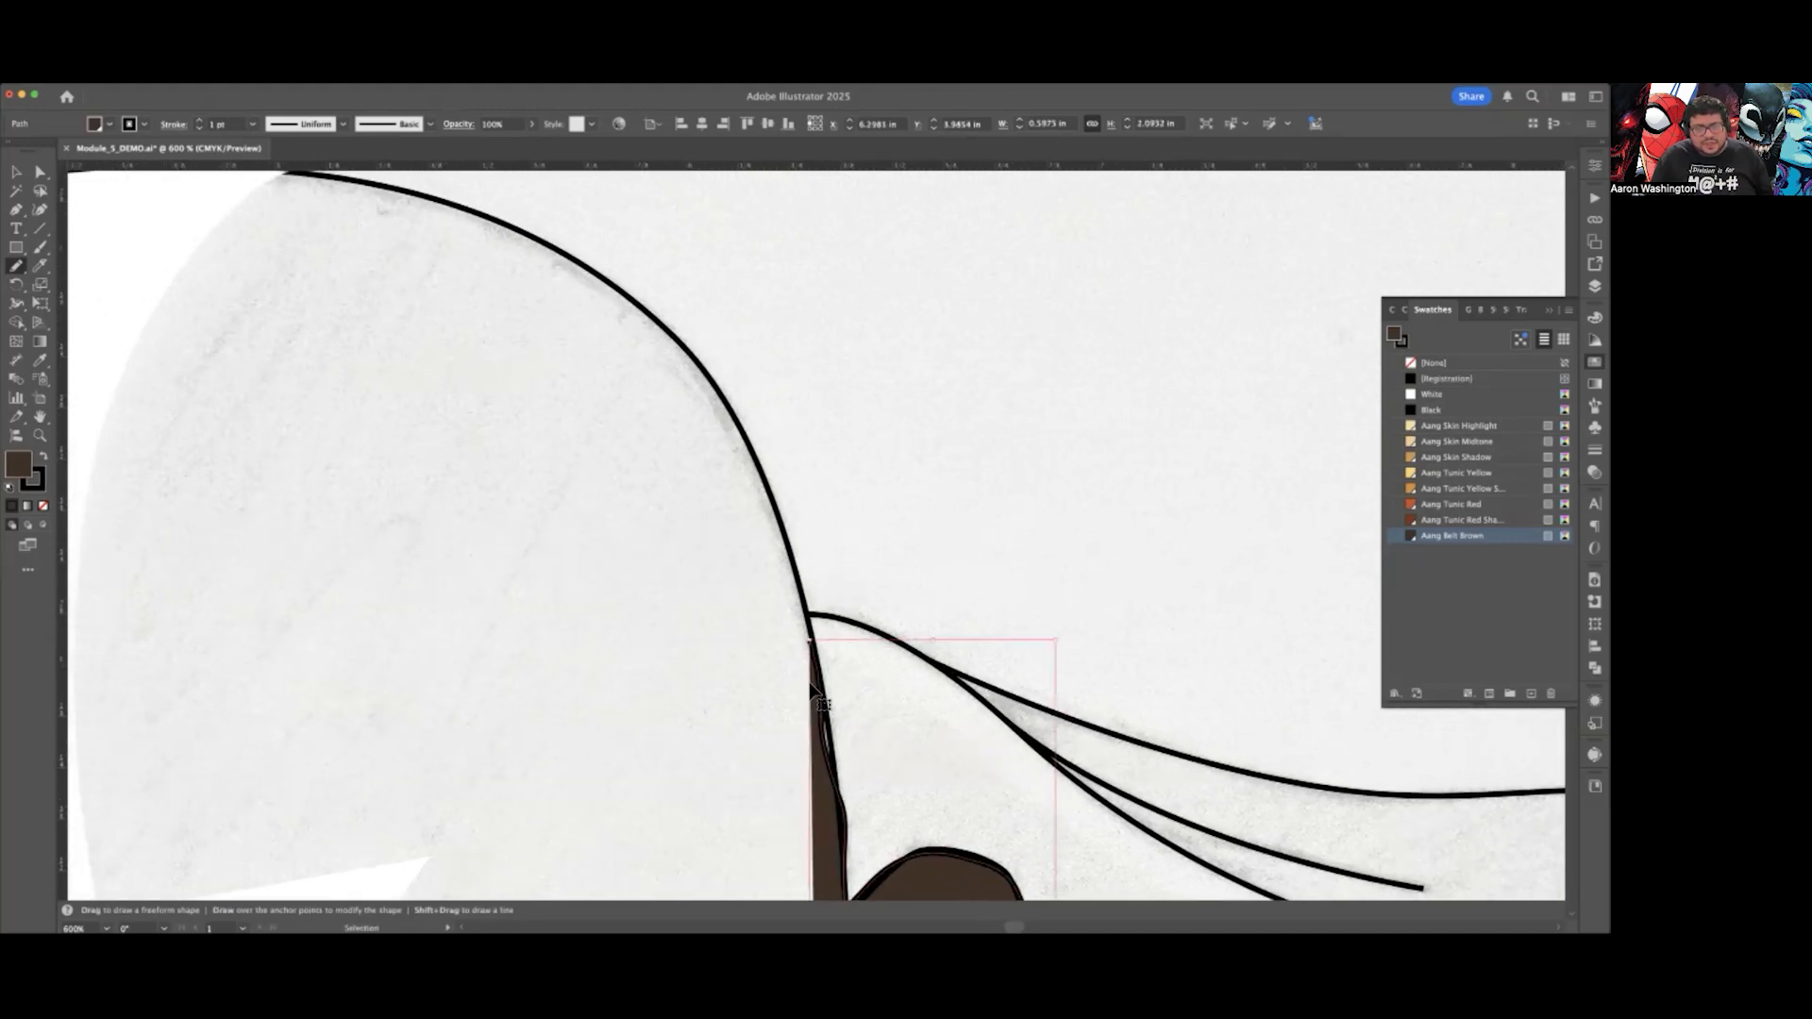
pyautogui.scroll(3, 813, 677)
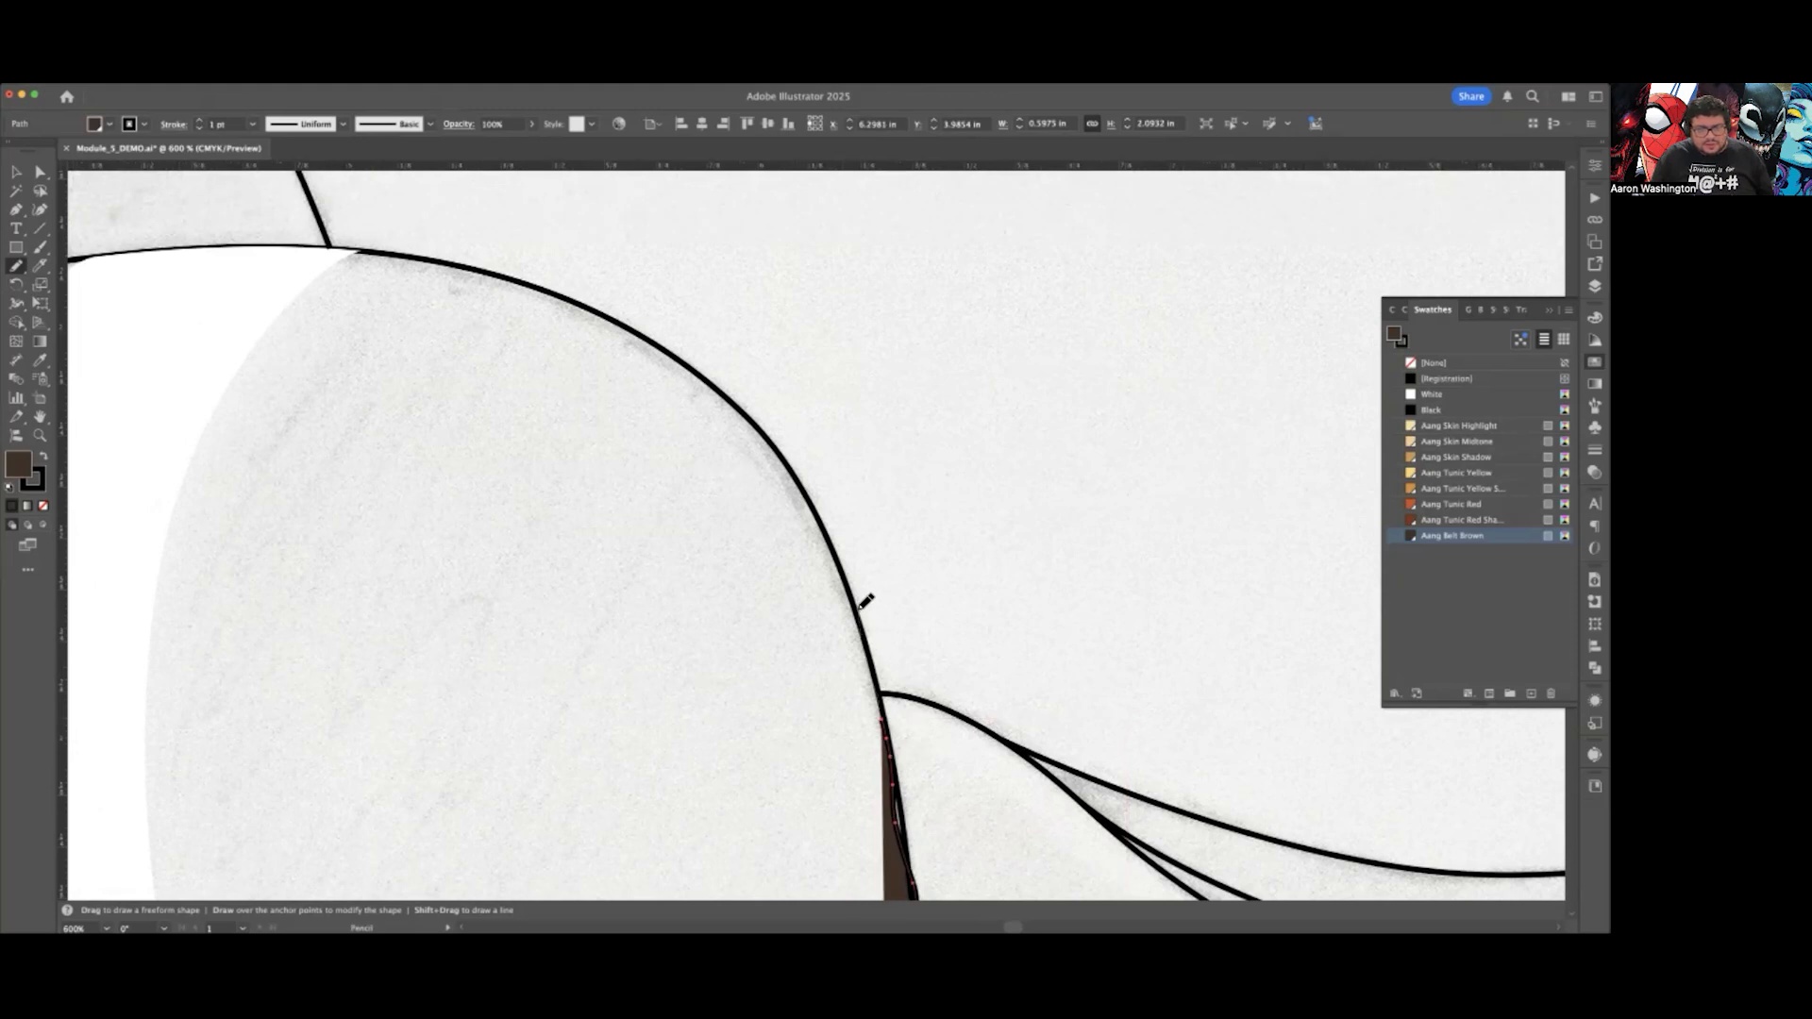
pyautogui.moveTo(817, 502); pyautogui.dragTo(812, 489)
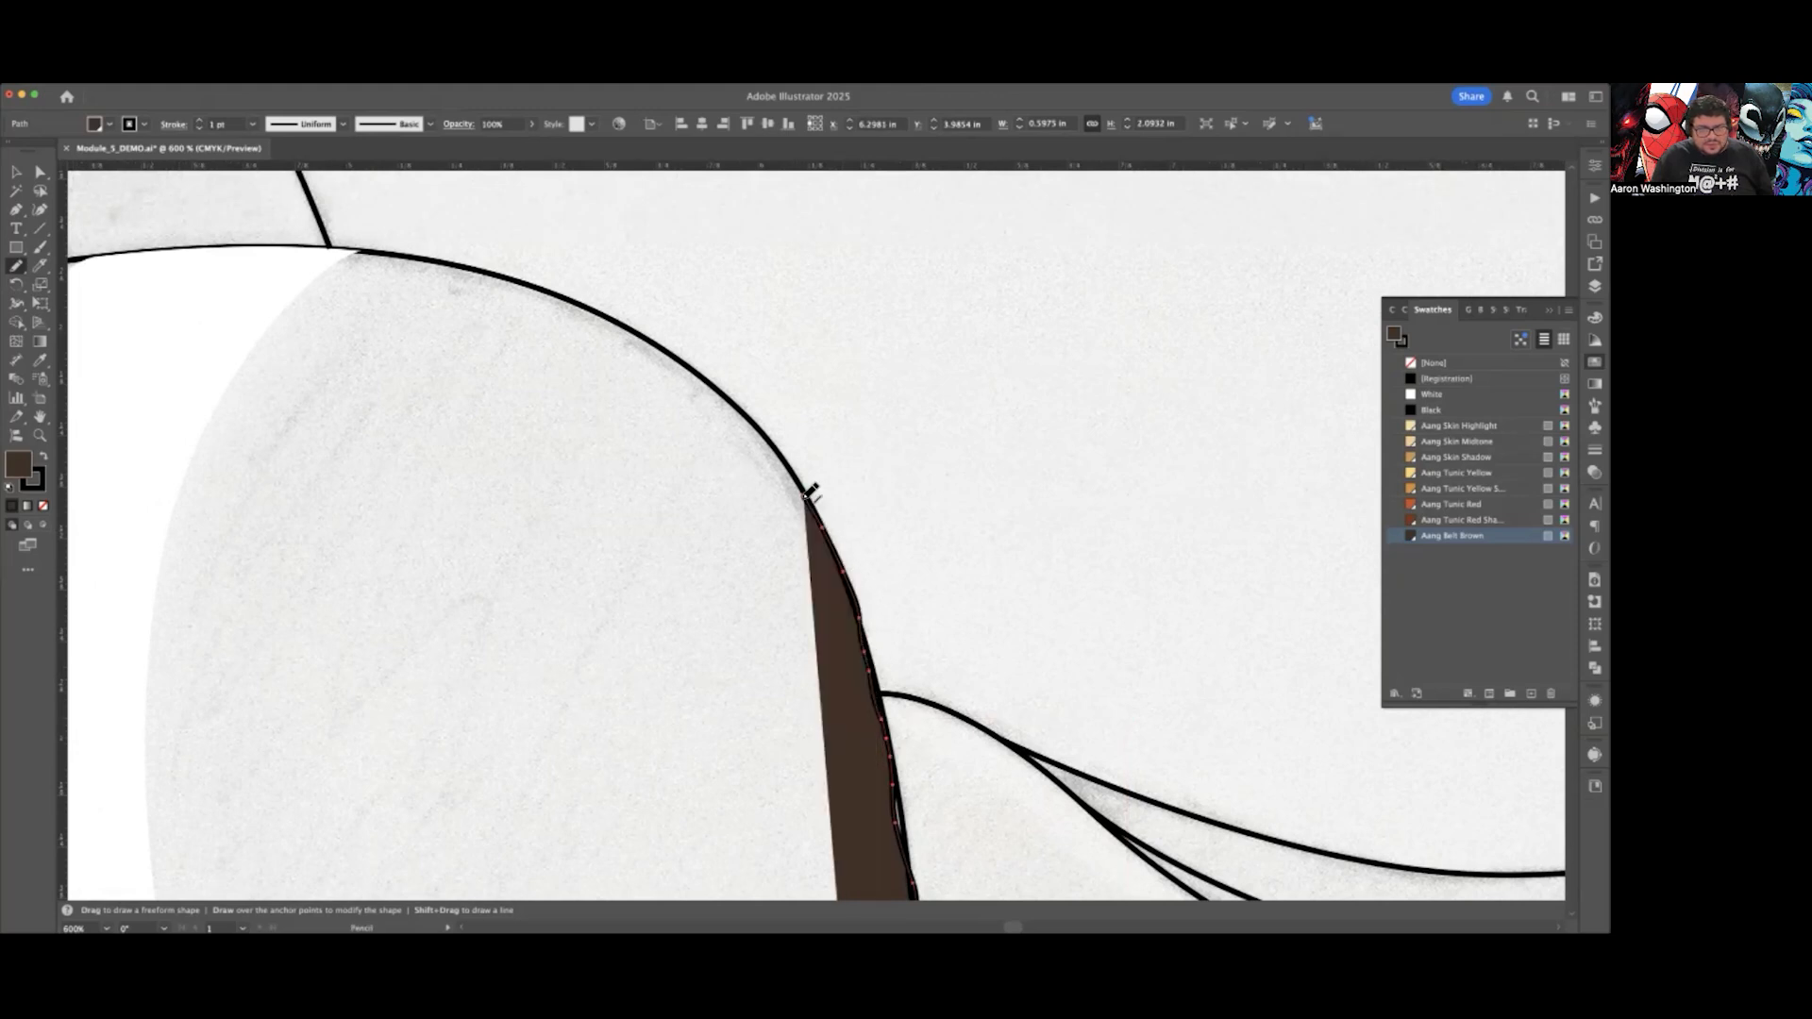
# Step: Continue the Pencil path over the crown and across the top of the white arrow stripe
pyautogui.scroll(4, 816, 576)
pyautogui.hscroll(-3, 812, 609)
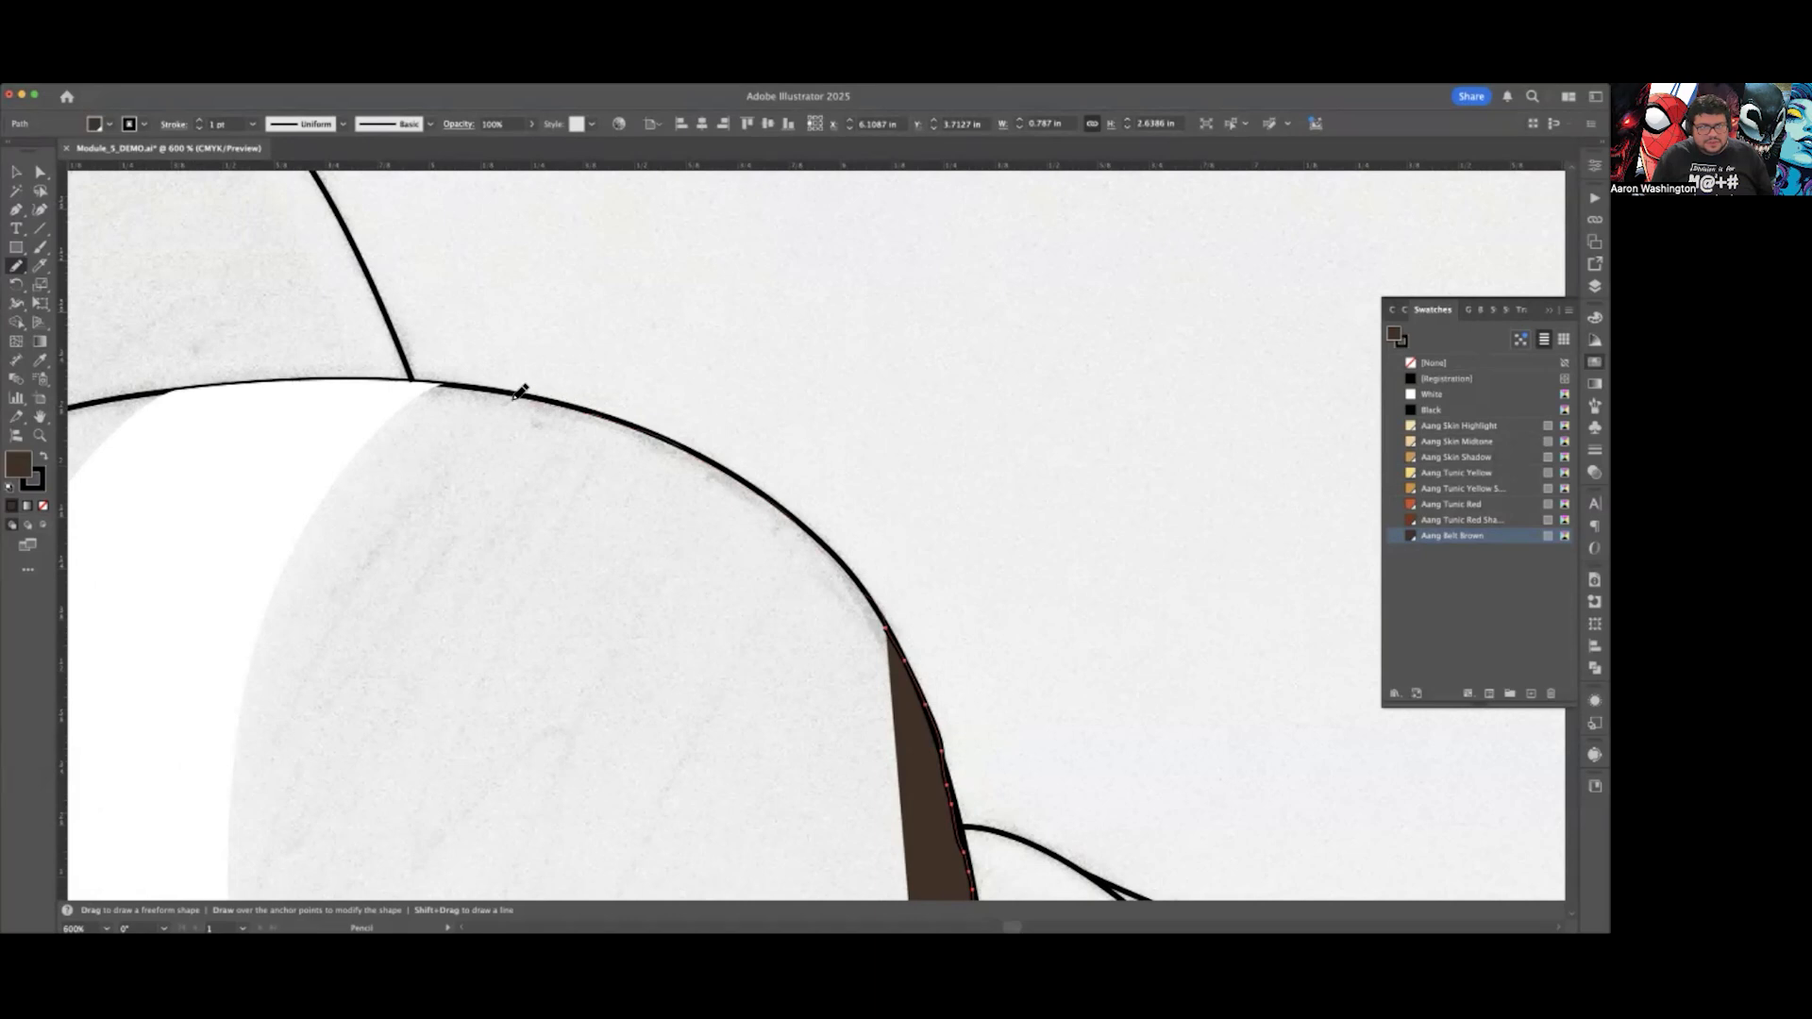
pyautogui.moveTo(468, 389); pyautogui.dragTo(456, 385)
pyautogui.hscroll(3, 586, 647)
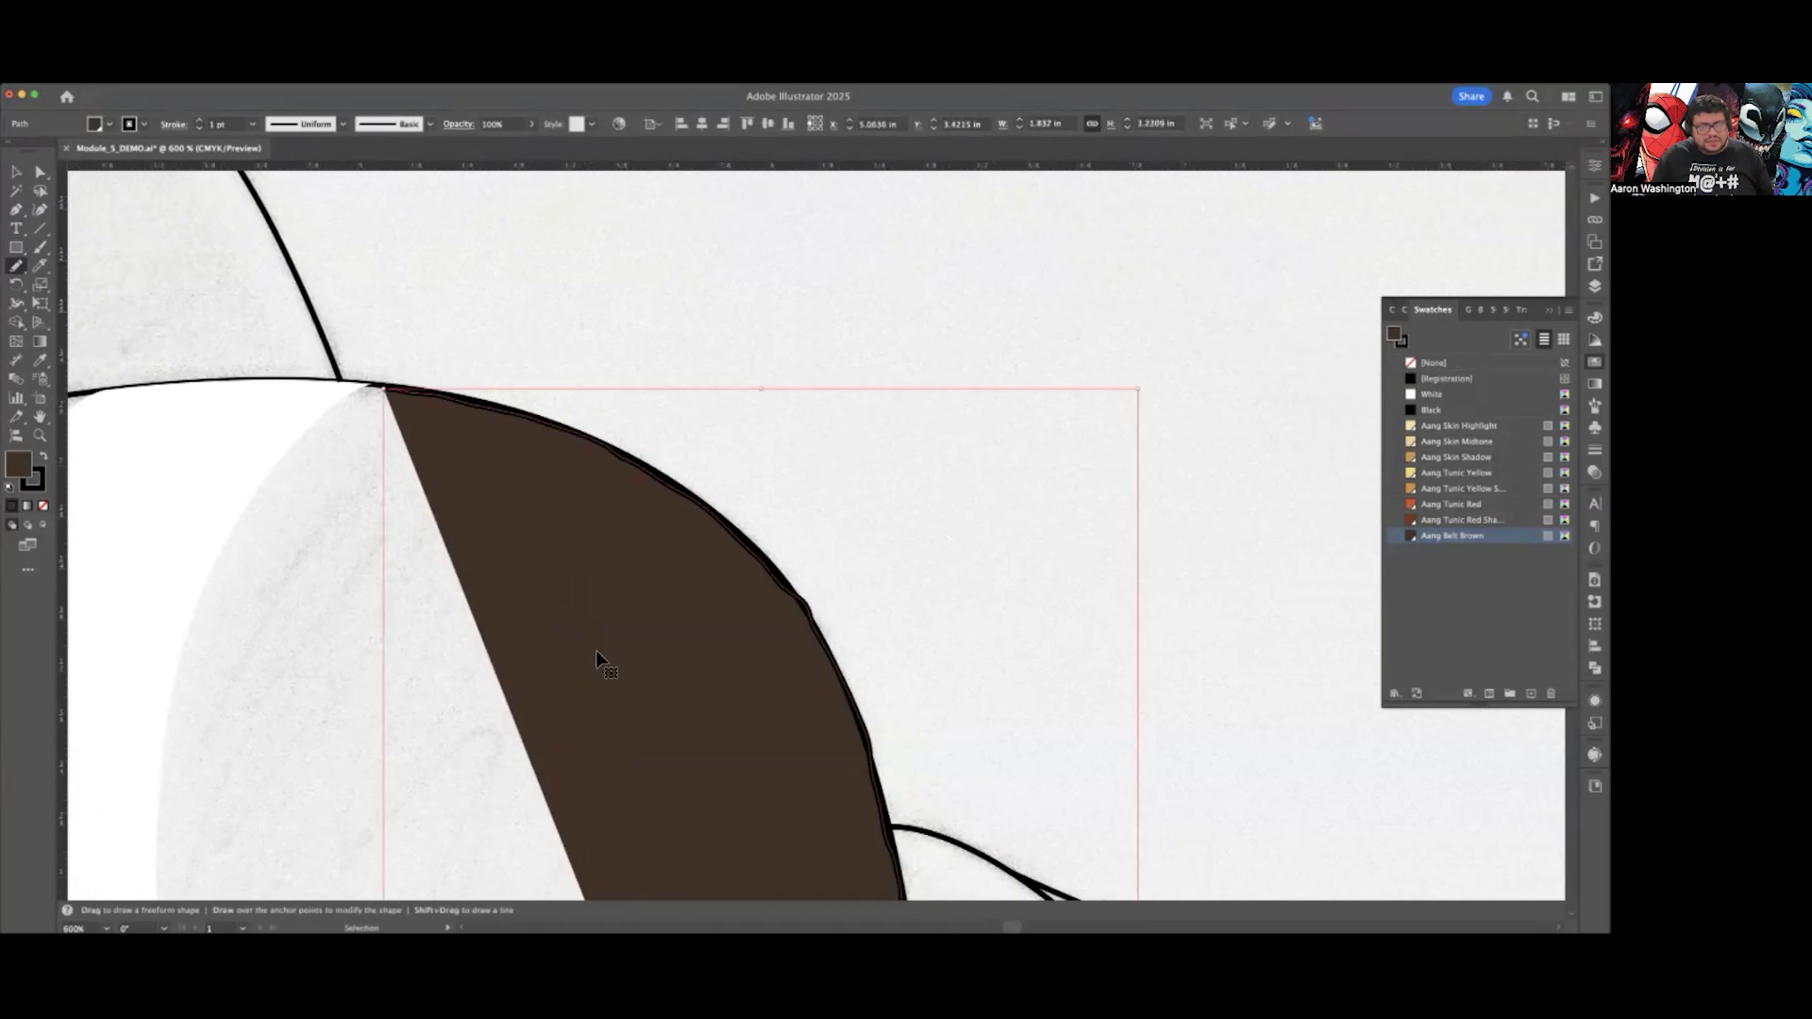
pyautogui.hscroll(-5, 598, 659)
pyautogui.hscroll(-8, 597, 660)
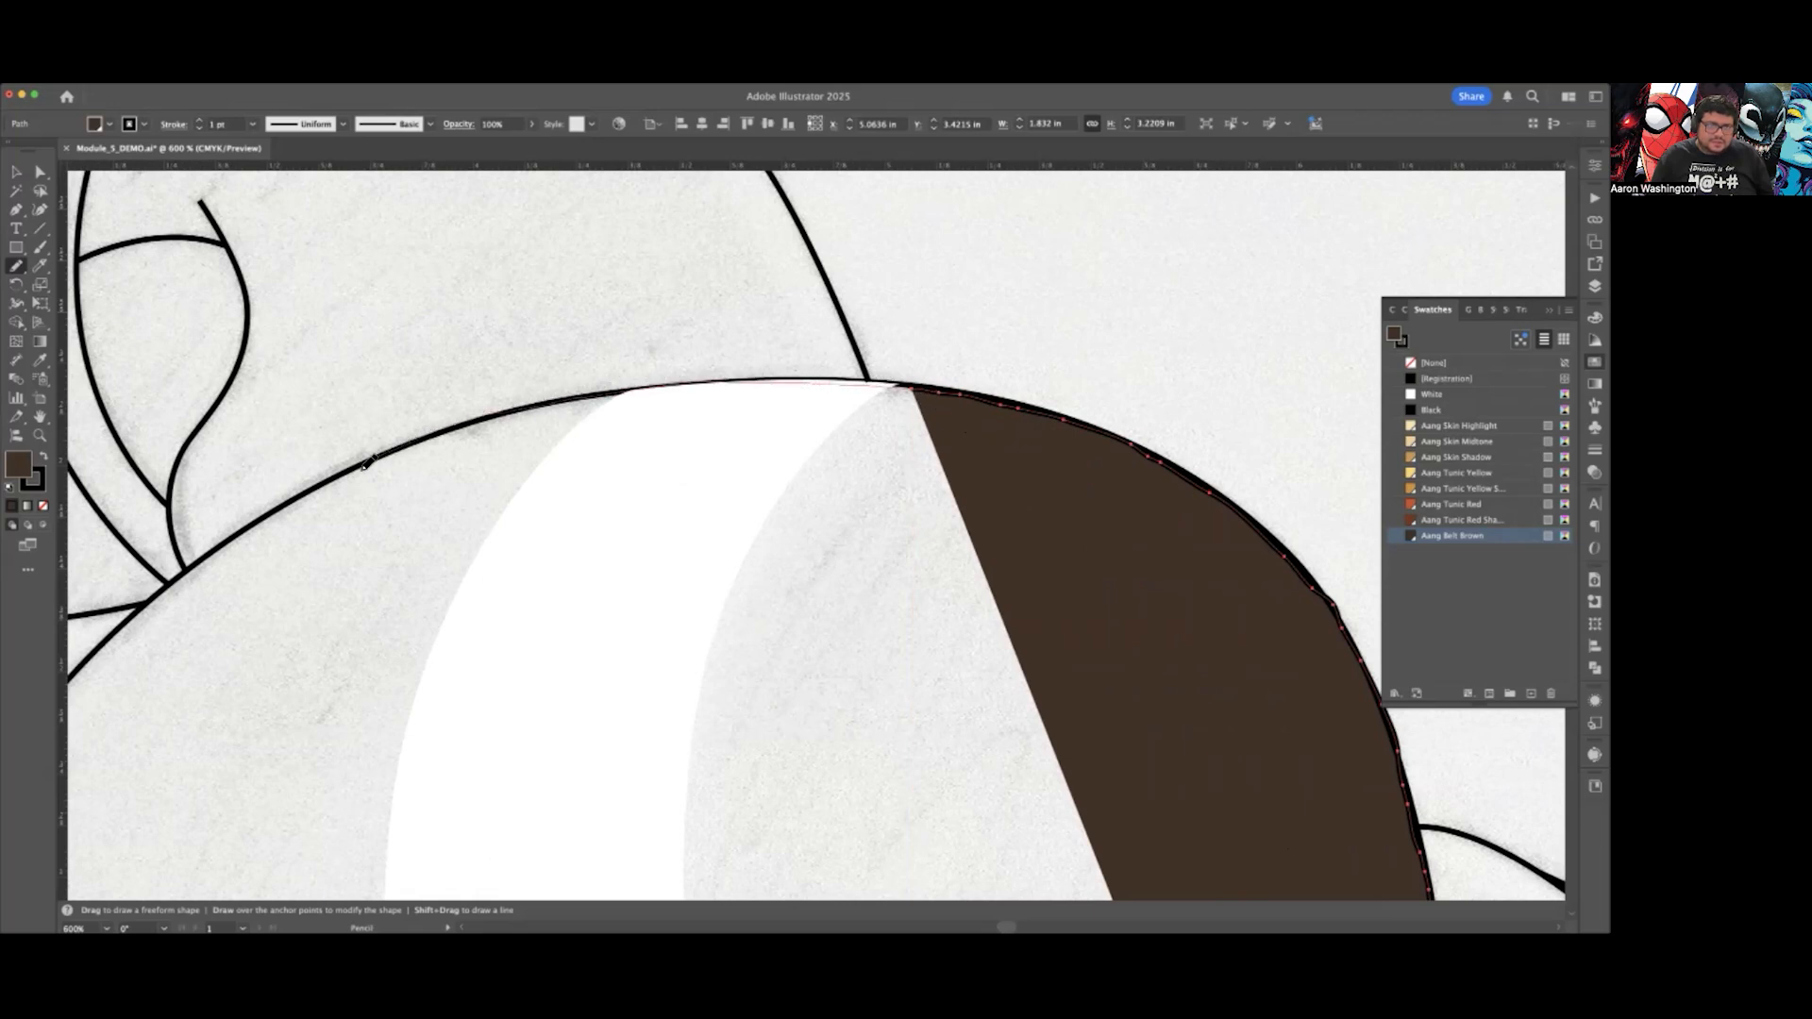
pyautogui.moveTo(368, 463); pyautogui.dragTo(453, 501)
# Step: Trace on down the opposite side of the head outline, past the sleeve and arm lines that meet it
pyautogui.hscroll(-6, 518, 538)
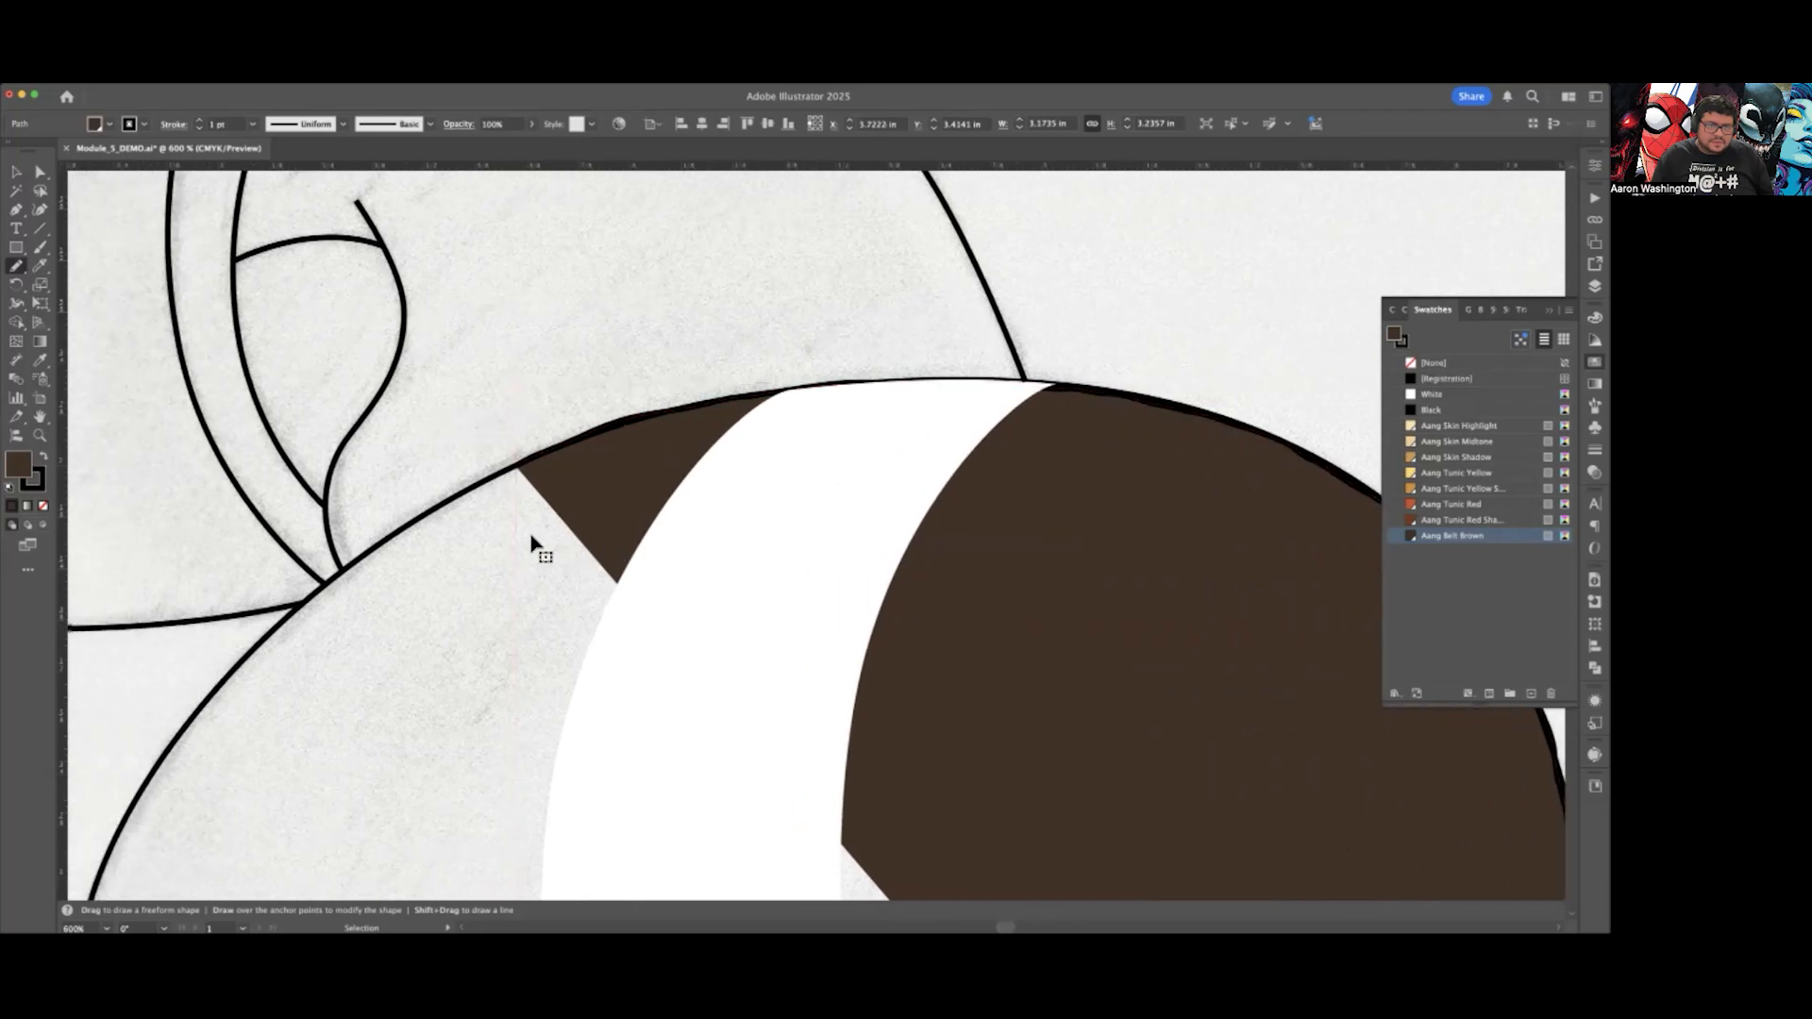
pyautogui.hscroll(-3, 530, 543)
pyautogui.scroll(-2, 529, 529)
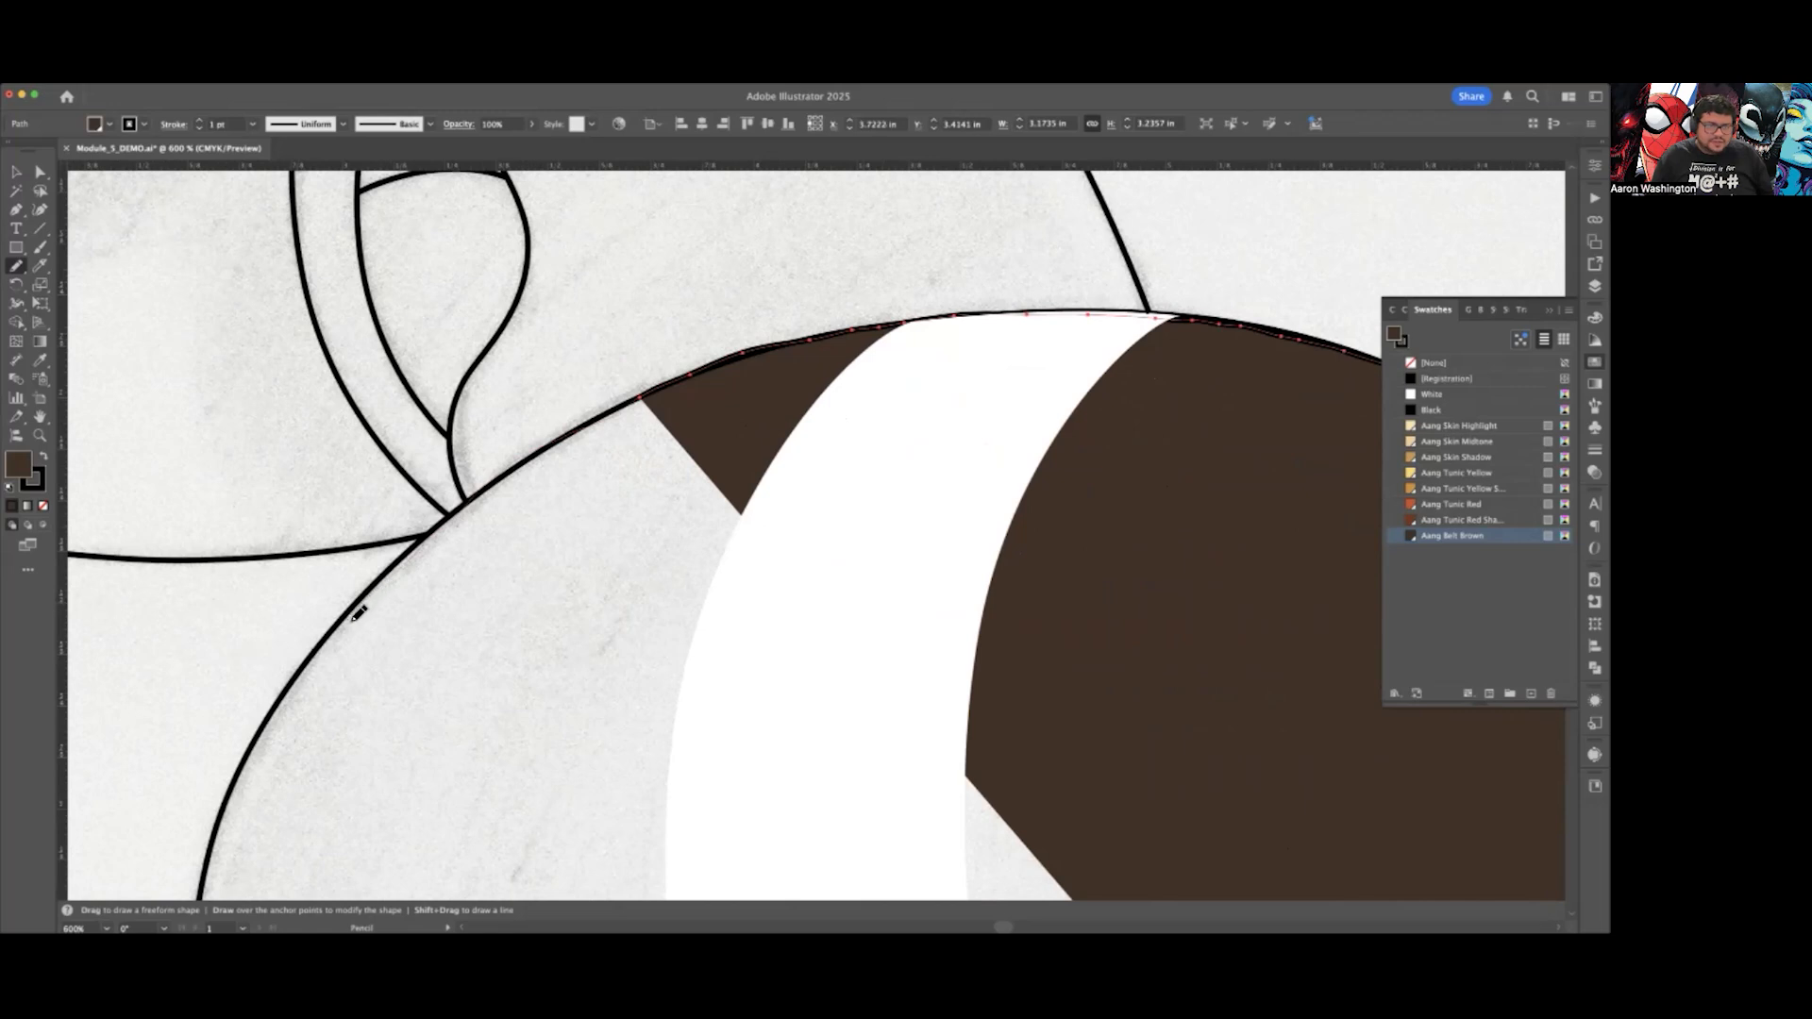
pyautogui.moveTo(358, 614); pyautogui.dragTo(359, 613)
pyautogui.hscroll(-5, 440, 562)
pyautogui.scroll(-2, 472, 573)
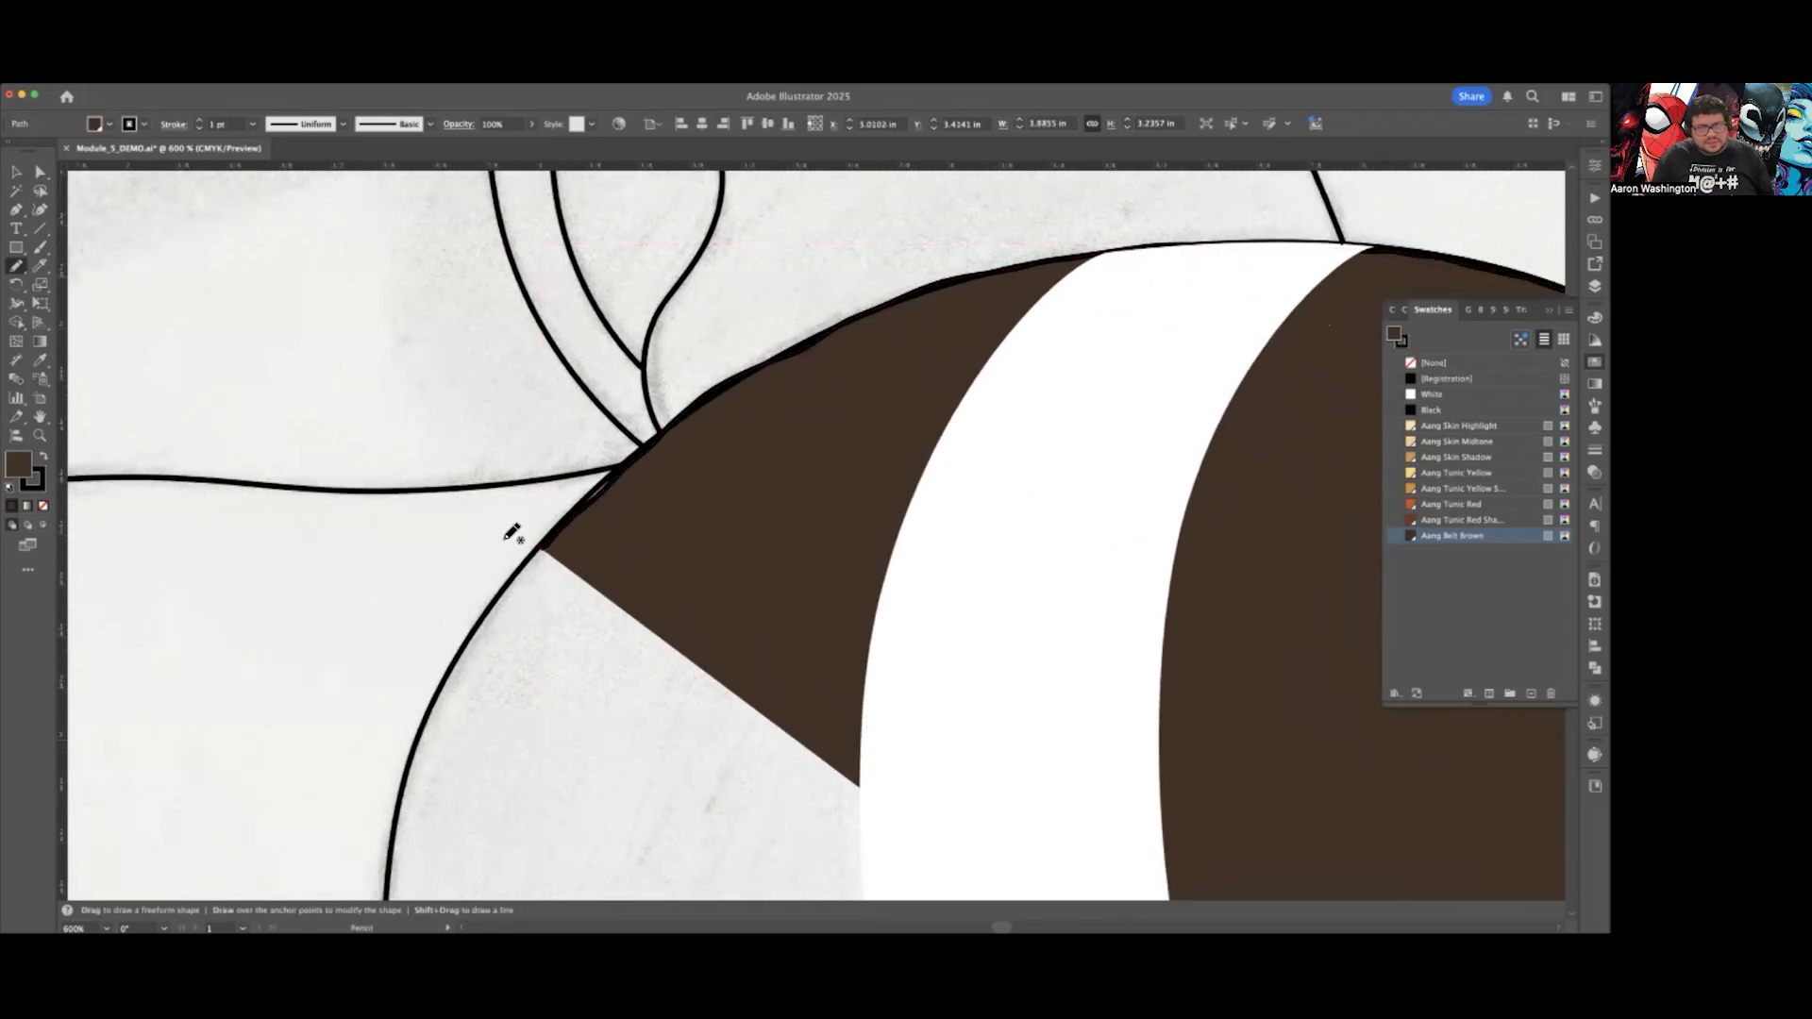
pyautogui.scroll(-5, 518, 497)
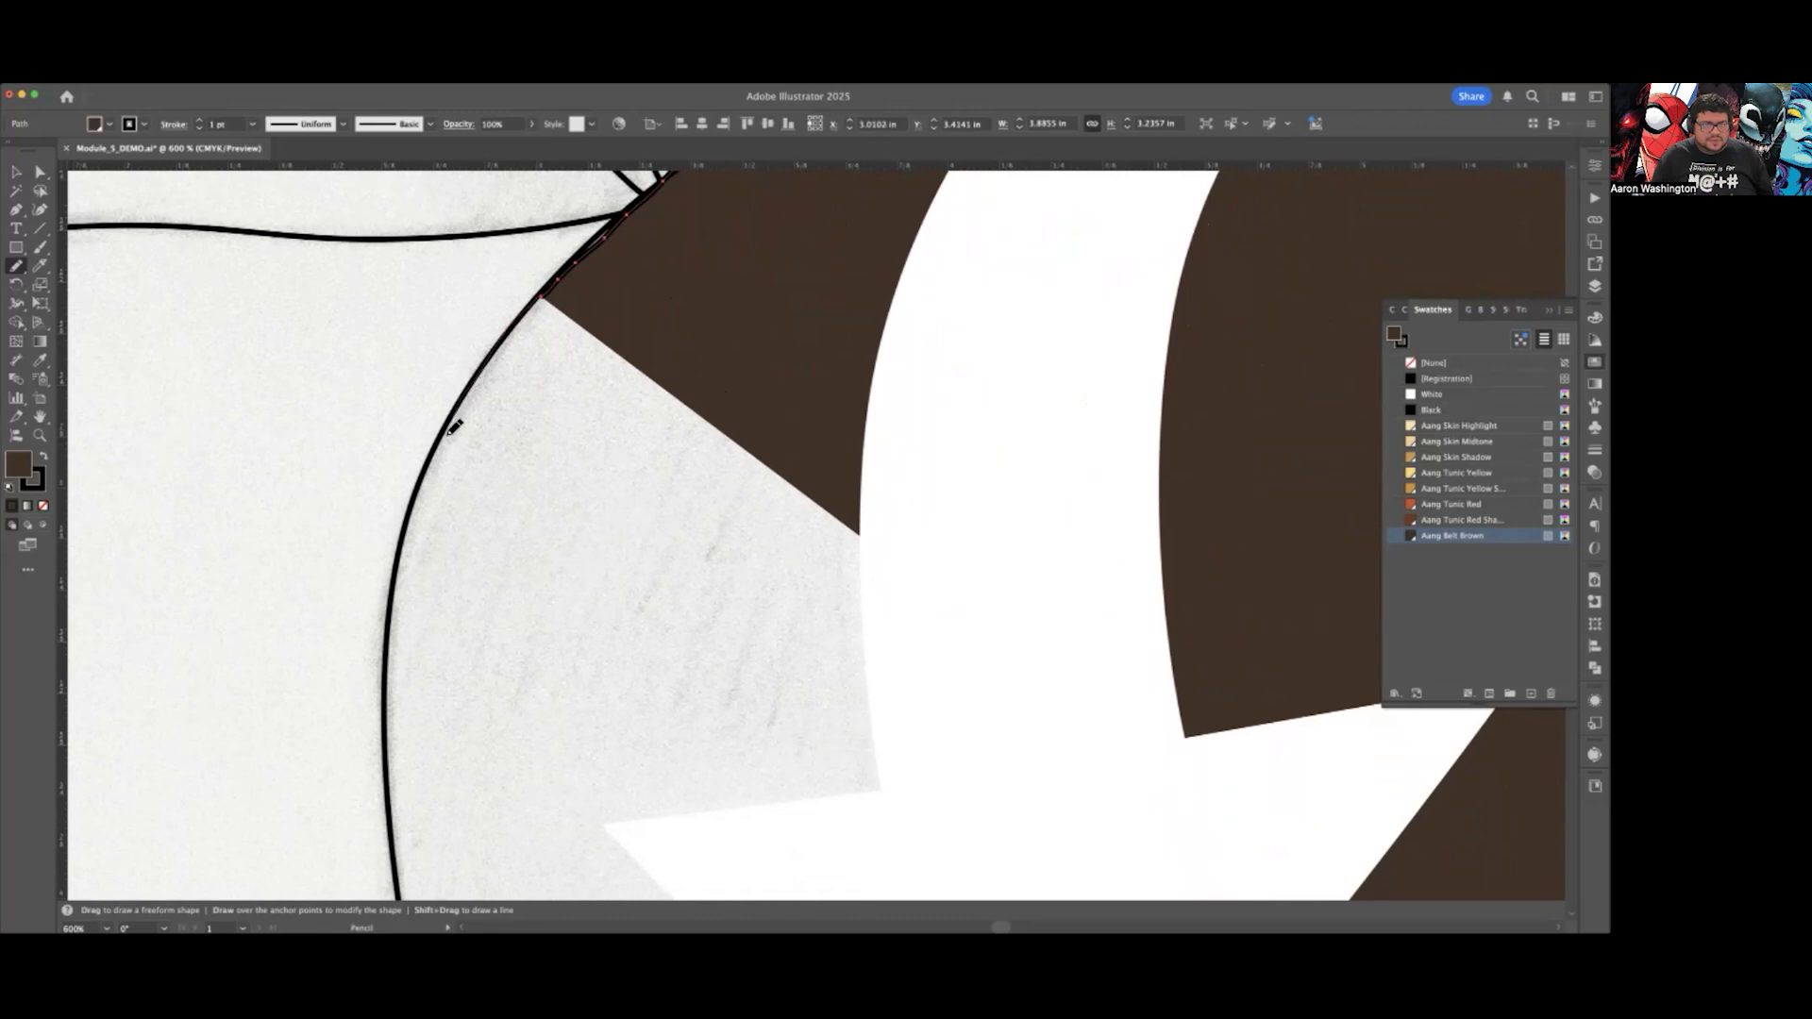
pyautogui.moveTo(411, 557); pyautogui.dragTo(412, 560)
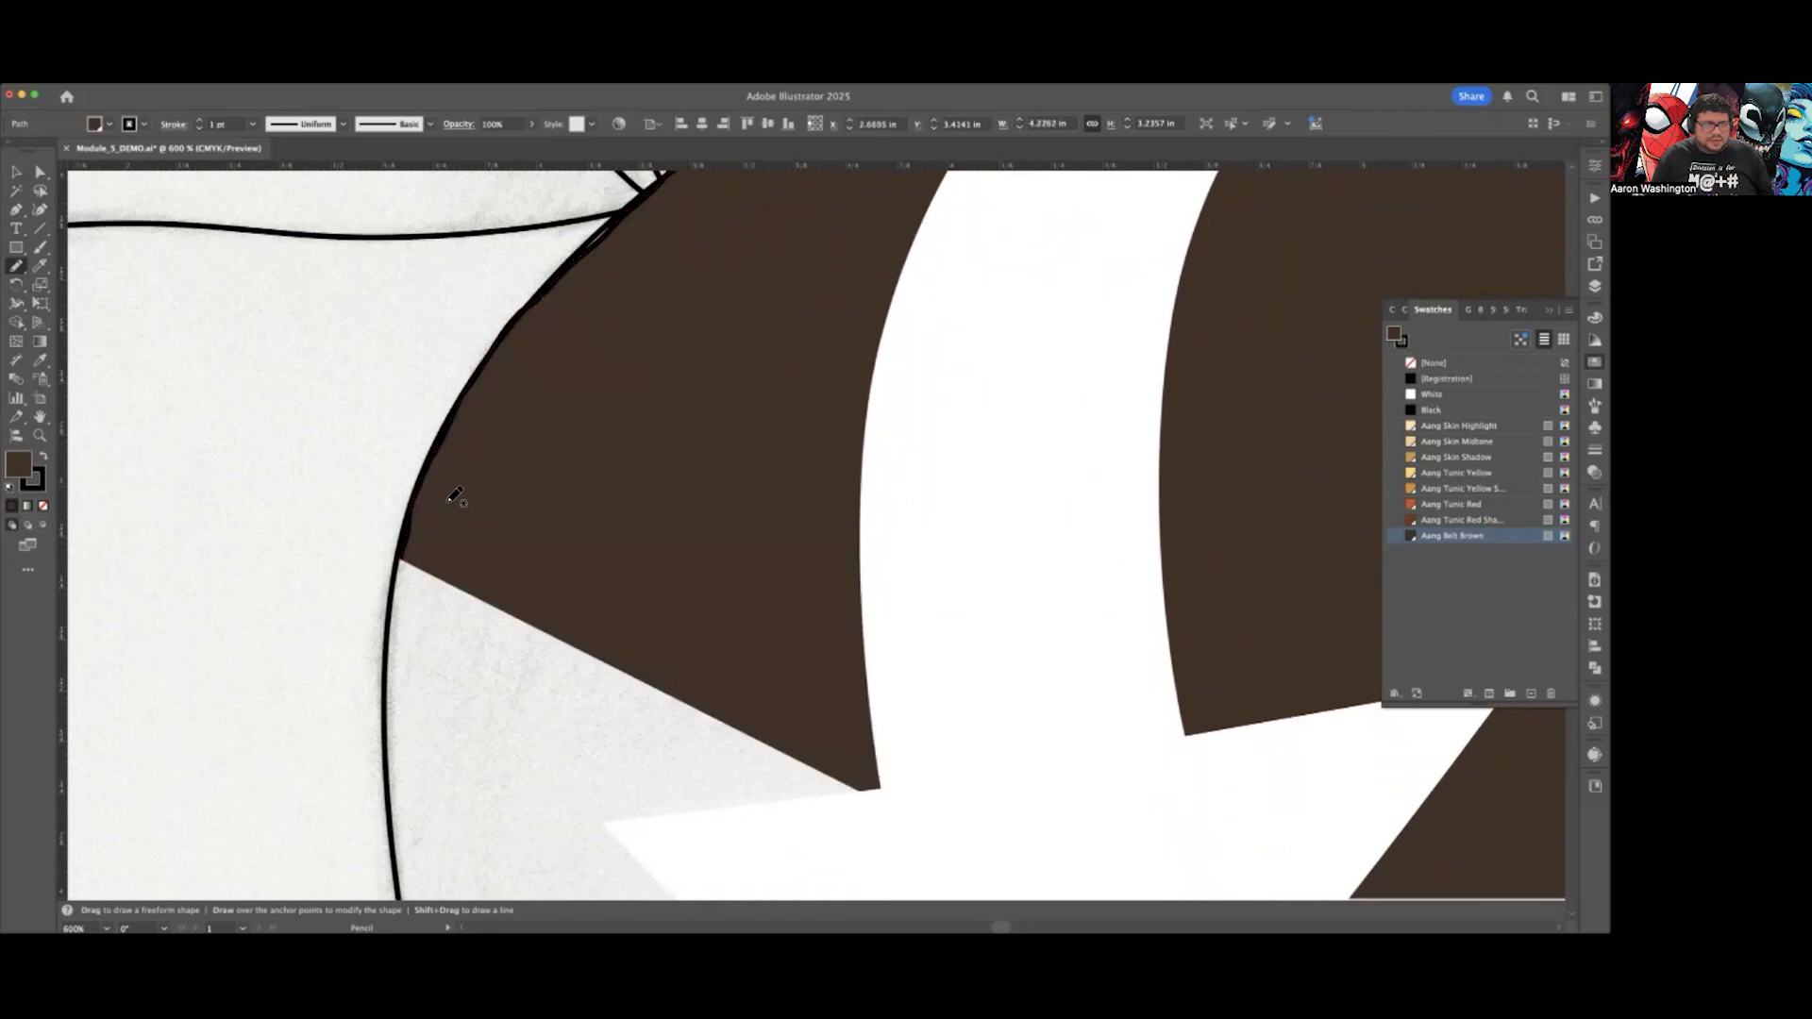
# Step: Extend the path down the temple, around the top of the second ear and along its outer edge
pyautogui.scroll(-5, 423, 444)
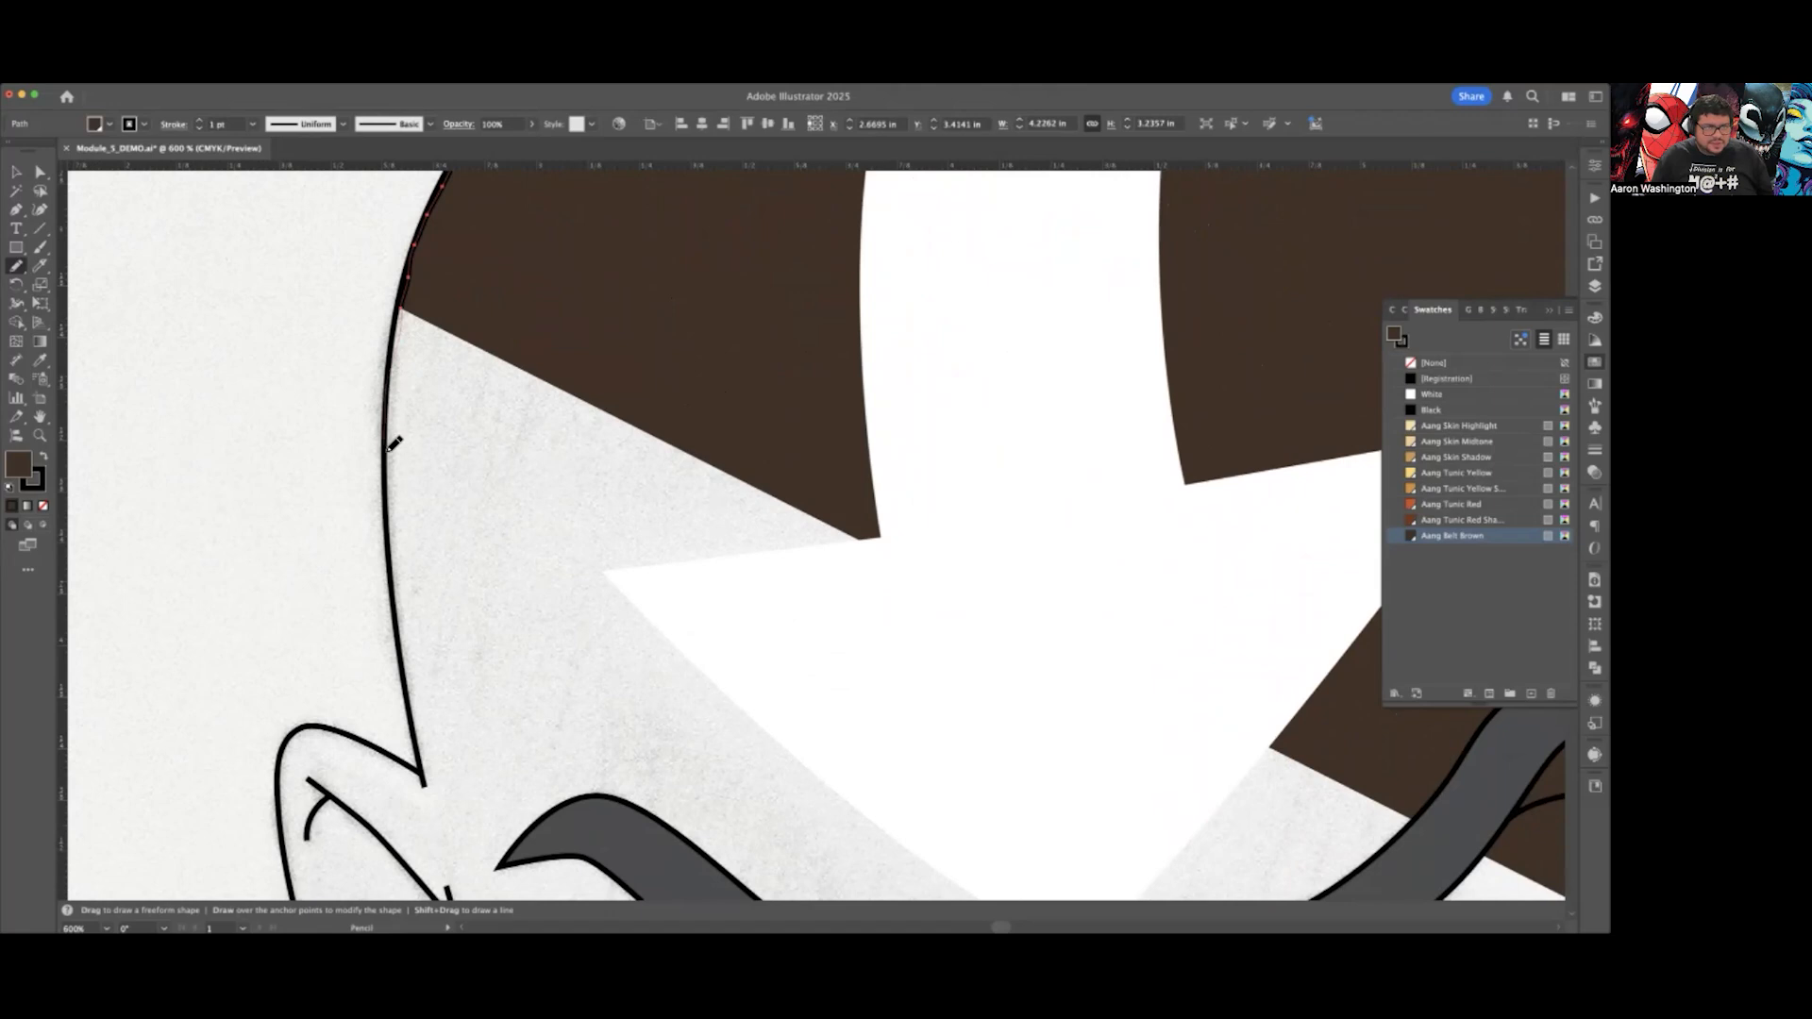
pyautogui.moveTo(404, 600); pyautogui.dragTo(410, 621)
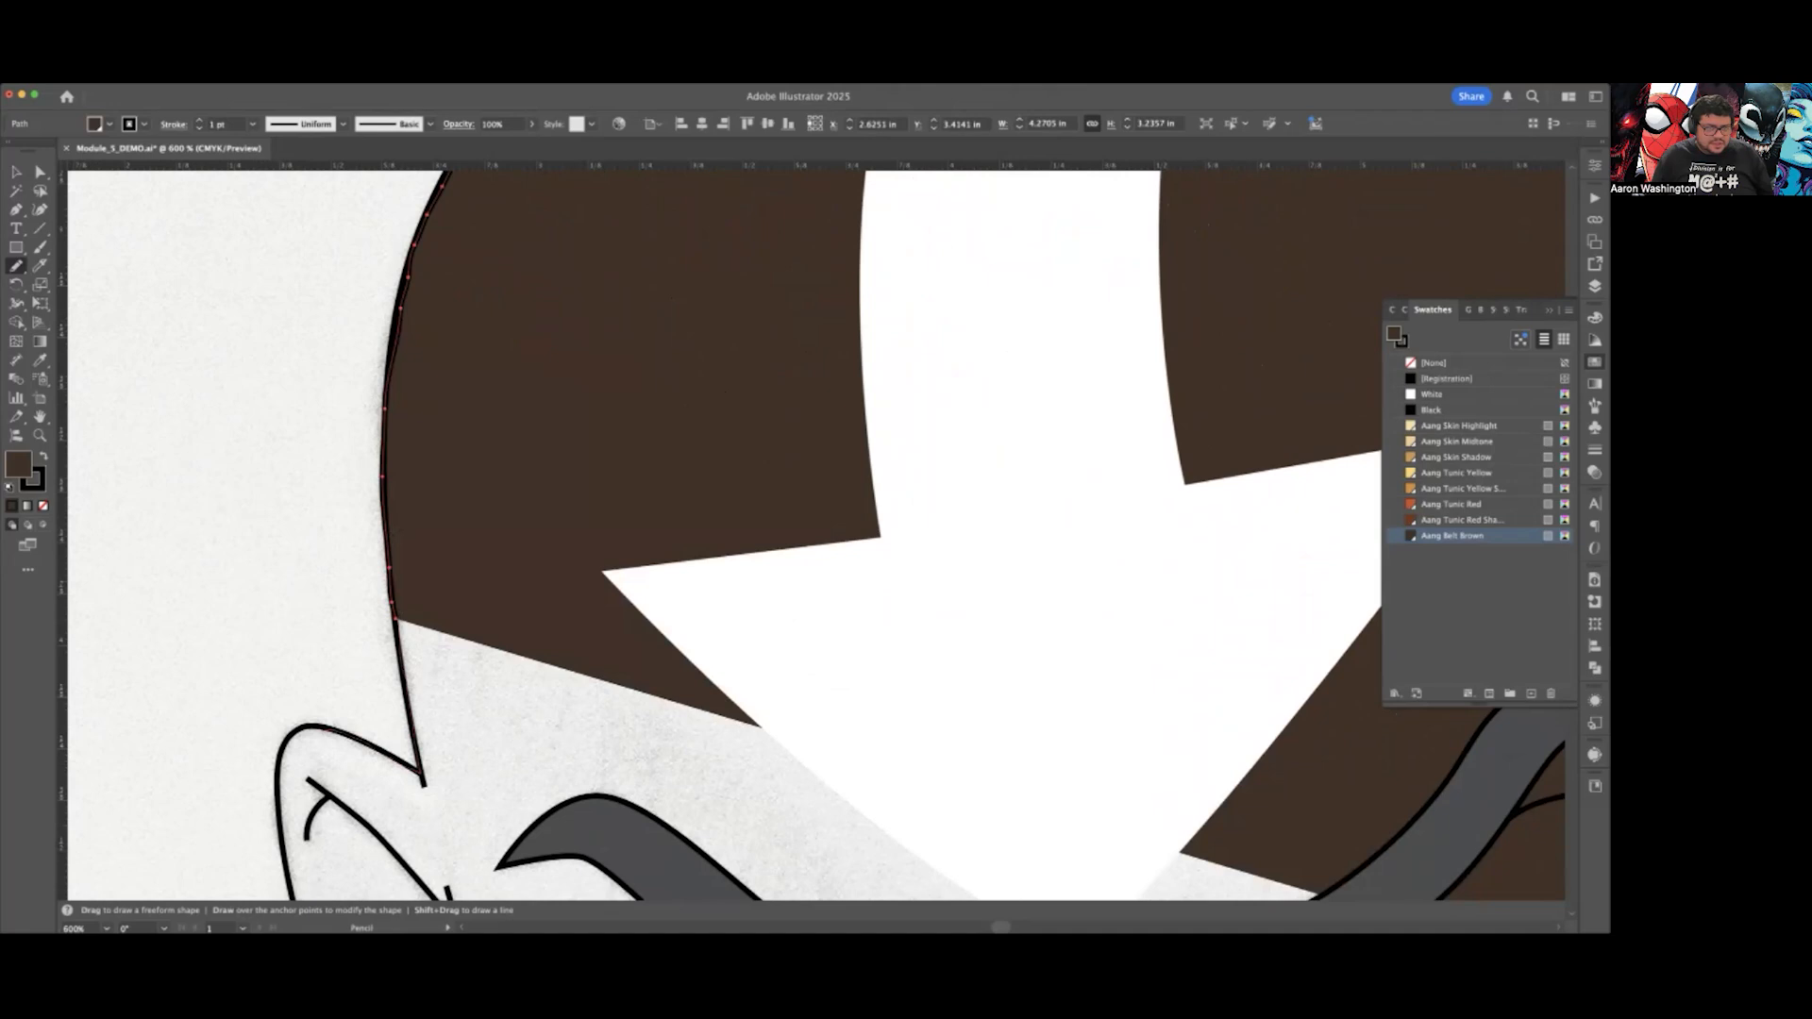
pyautogui.scroll(-8, 286, 515)
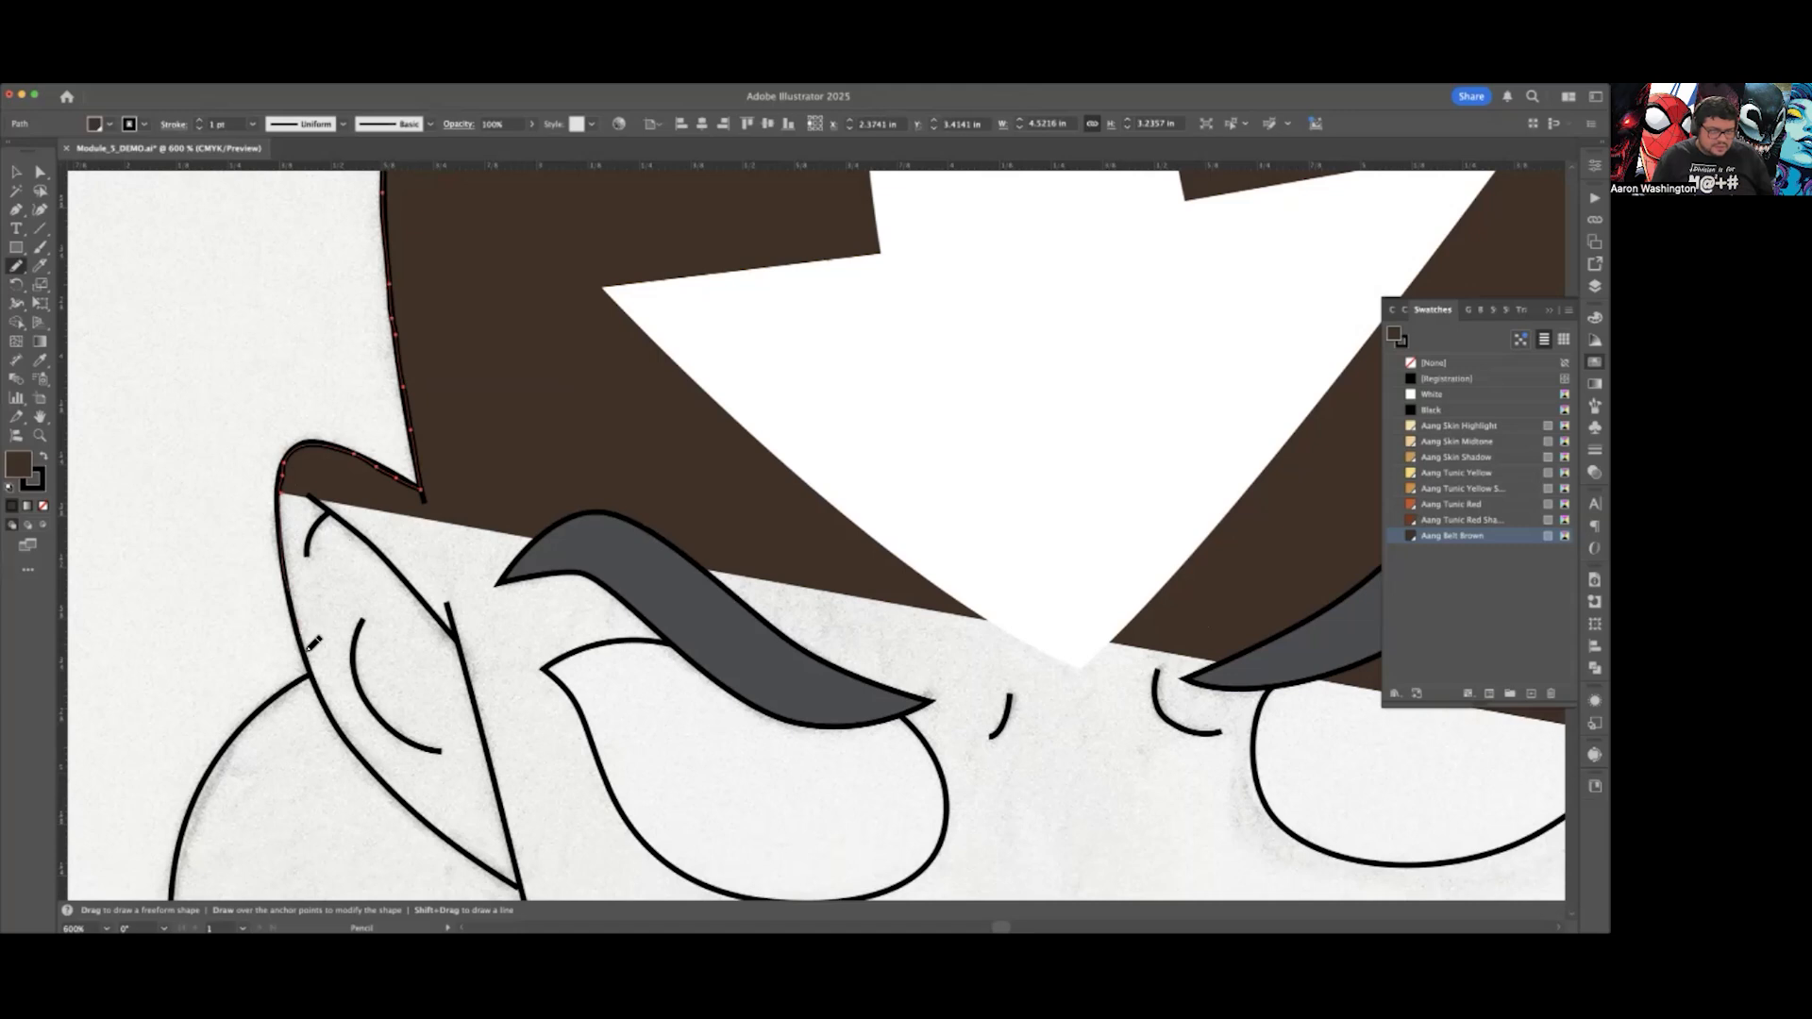
pyautogui.moveTo(321, 690); pyautogui.dragTo(323, 702)
# Step: Trace the lower edge of the second ear to the face line and continue down the cheek past the neck
pyautogui.scroll(-5, 351, 681)
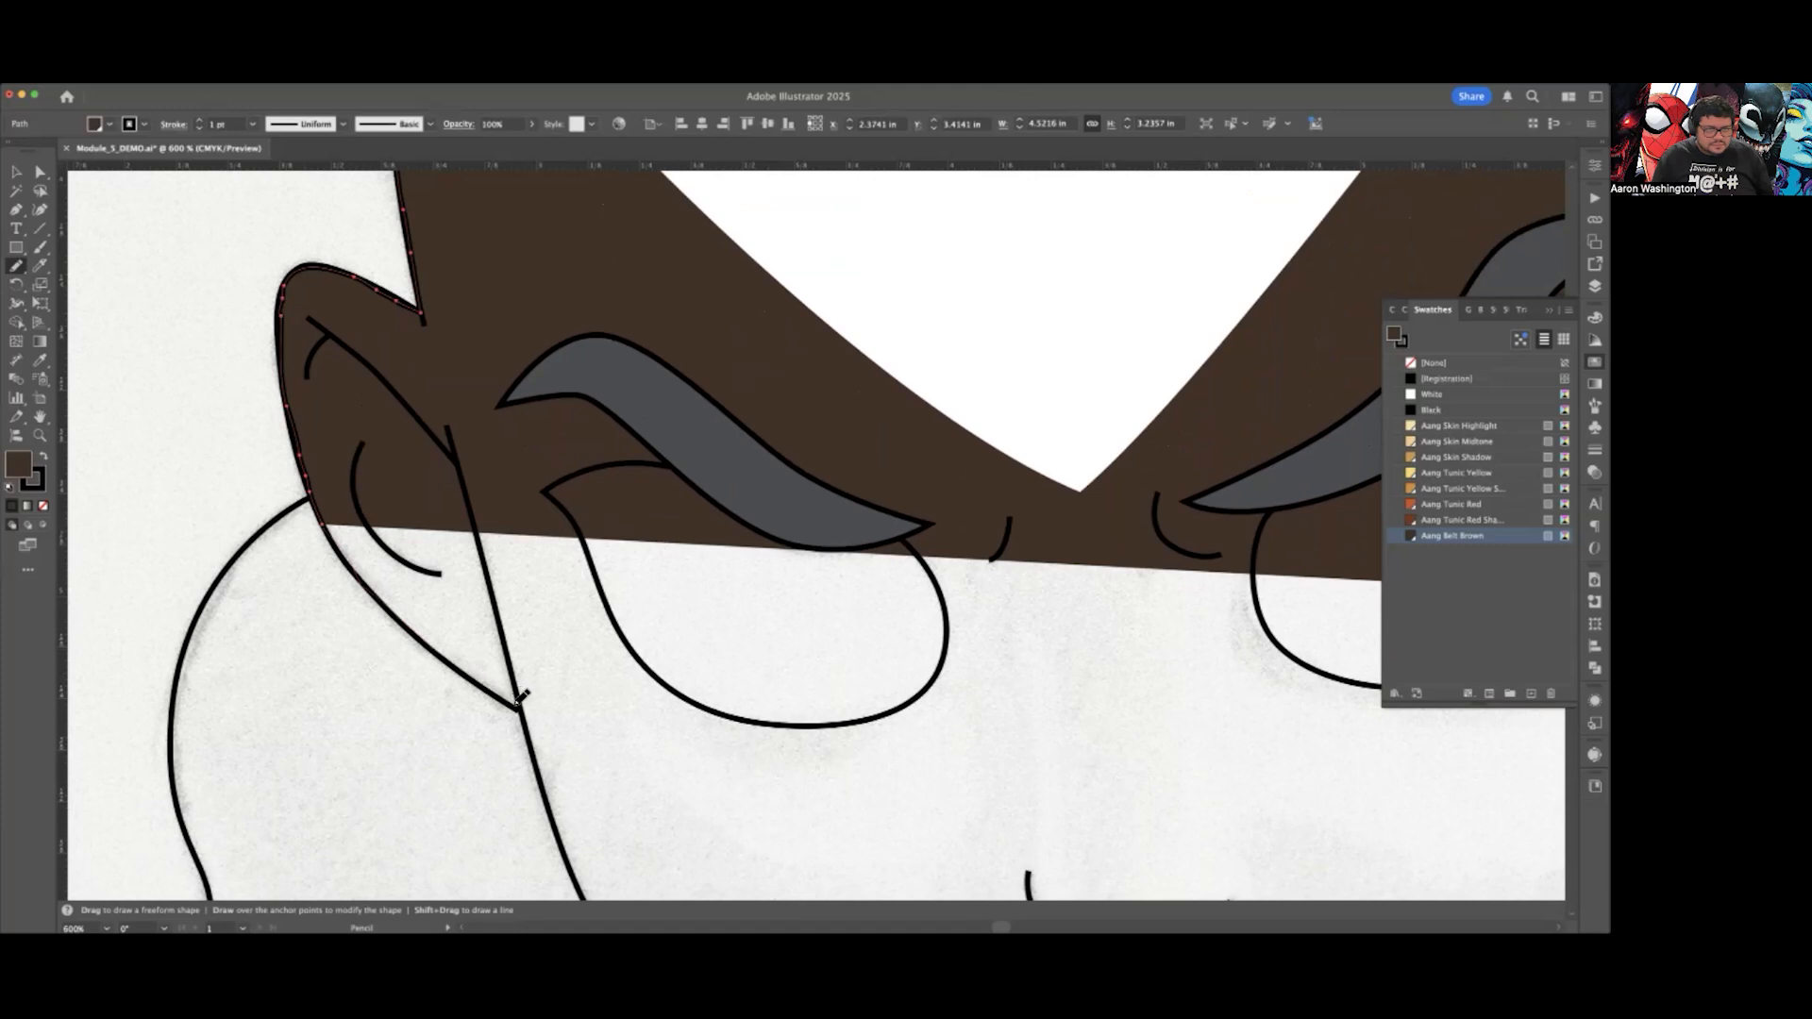
pyautogui.moveTo(321, 524); pyautogui.dragTo(519, 708)
pyautogui.scroll(-7, 566, 676)
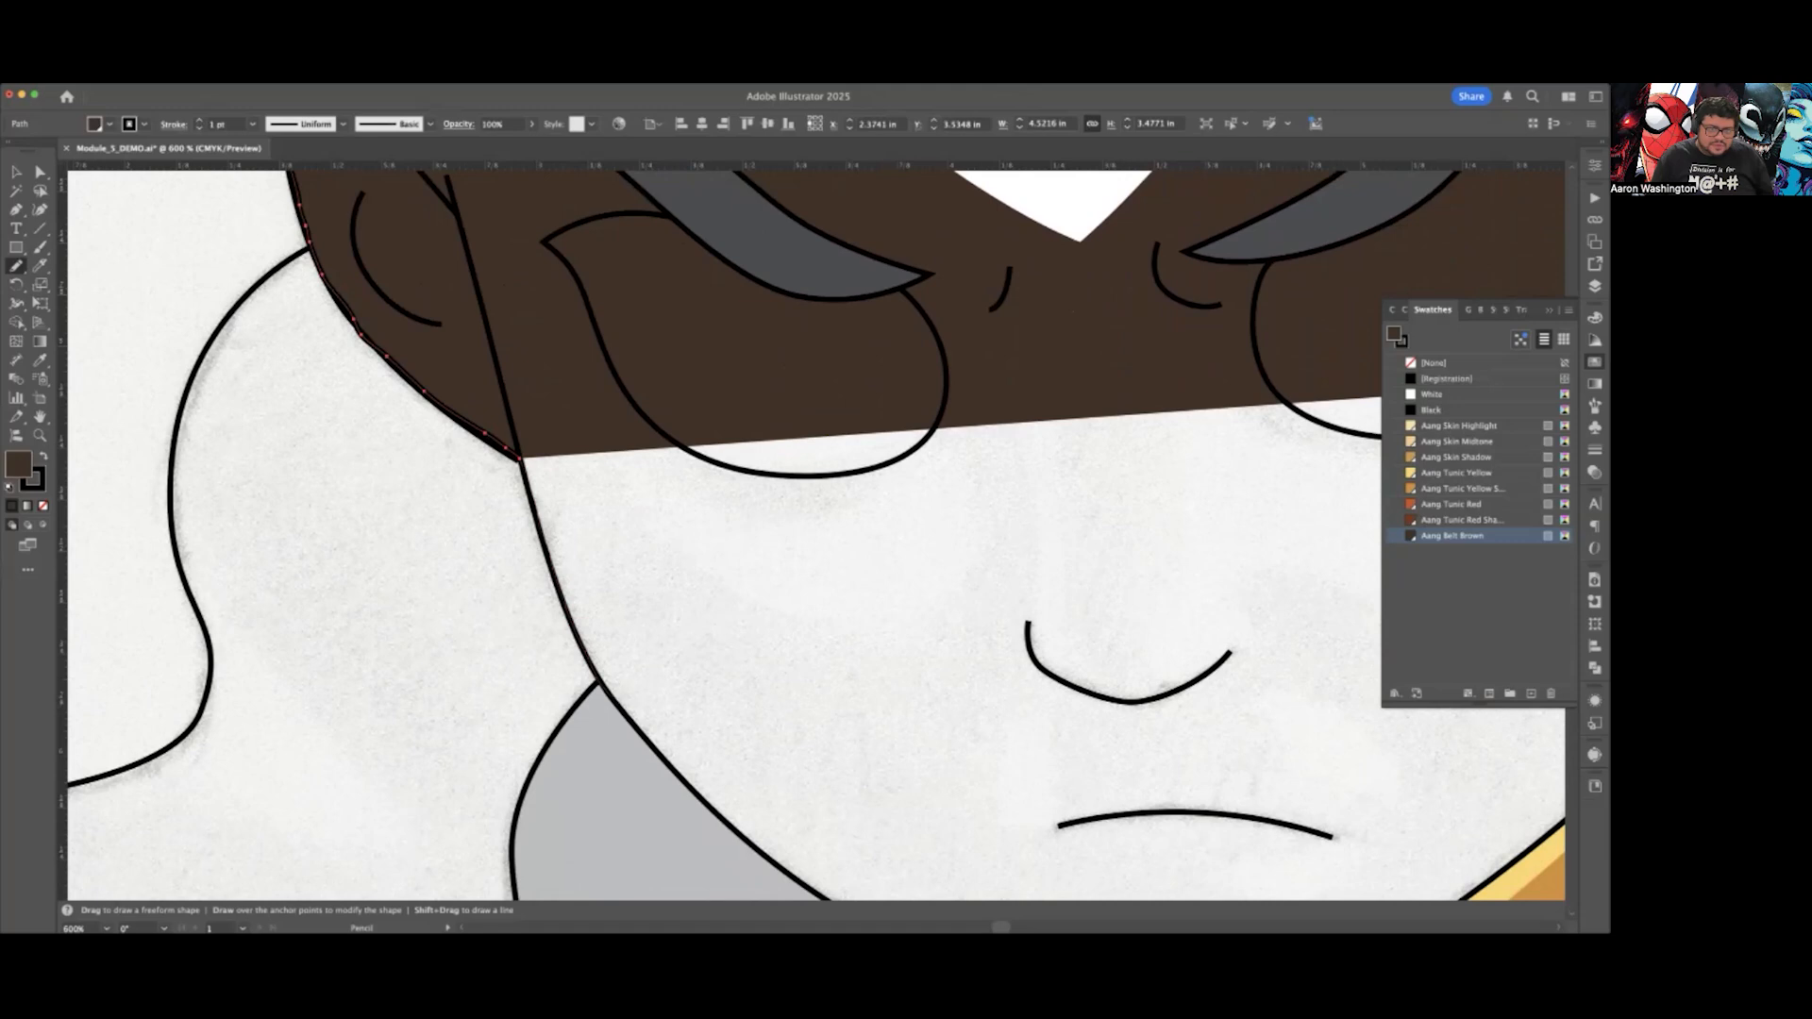
pyautogui.moveTo(519, 457); pyautogui.dragTo(665, 712)
# Step: Extend the Pencil path along the jawline above the gray neck shading to the chin
pyautogui.scroll(-6, 607, 599)
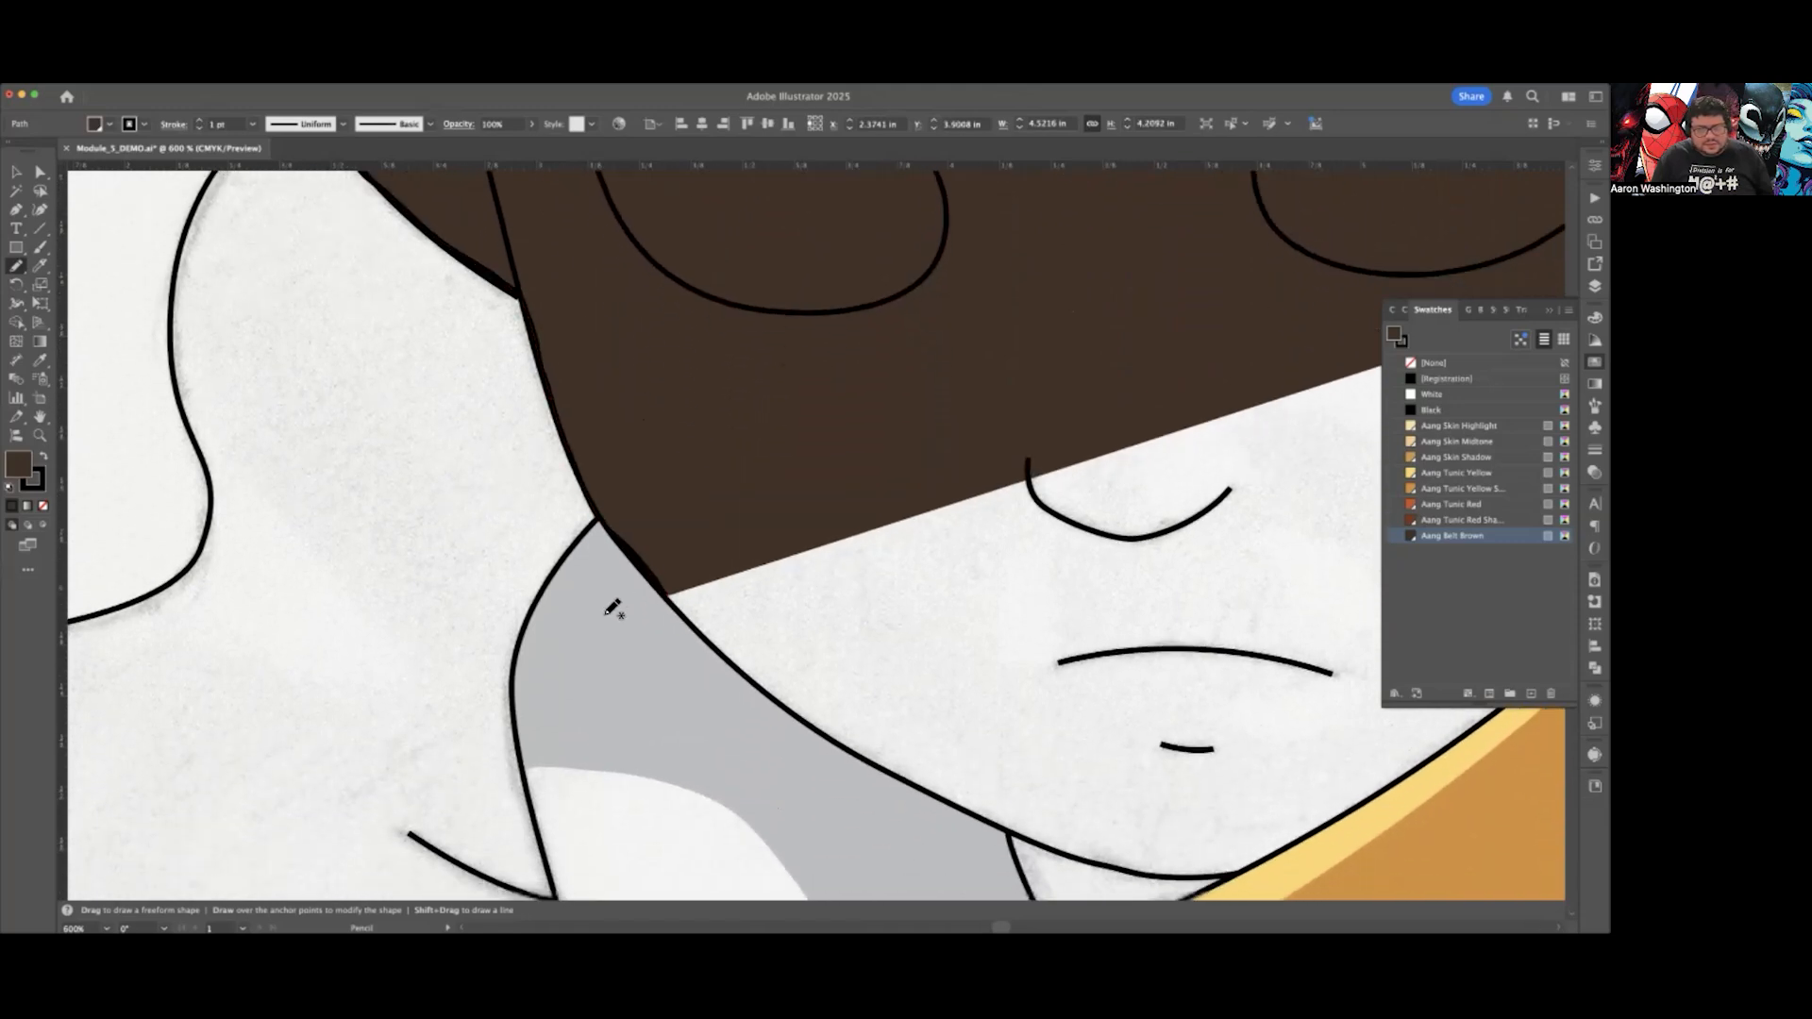
pyautogui.hscroll(5, 599, 578)
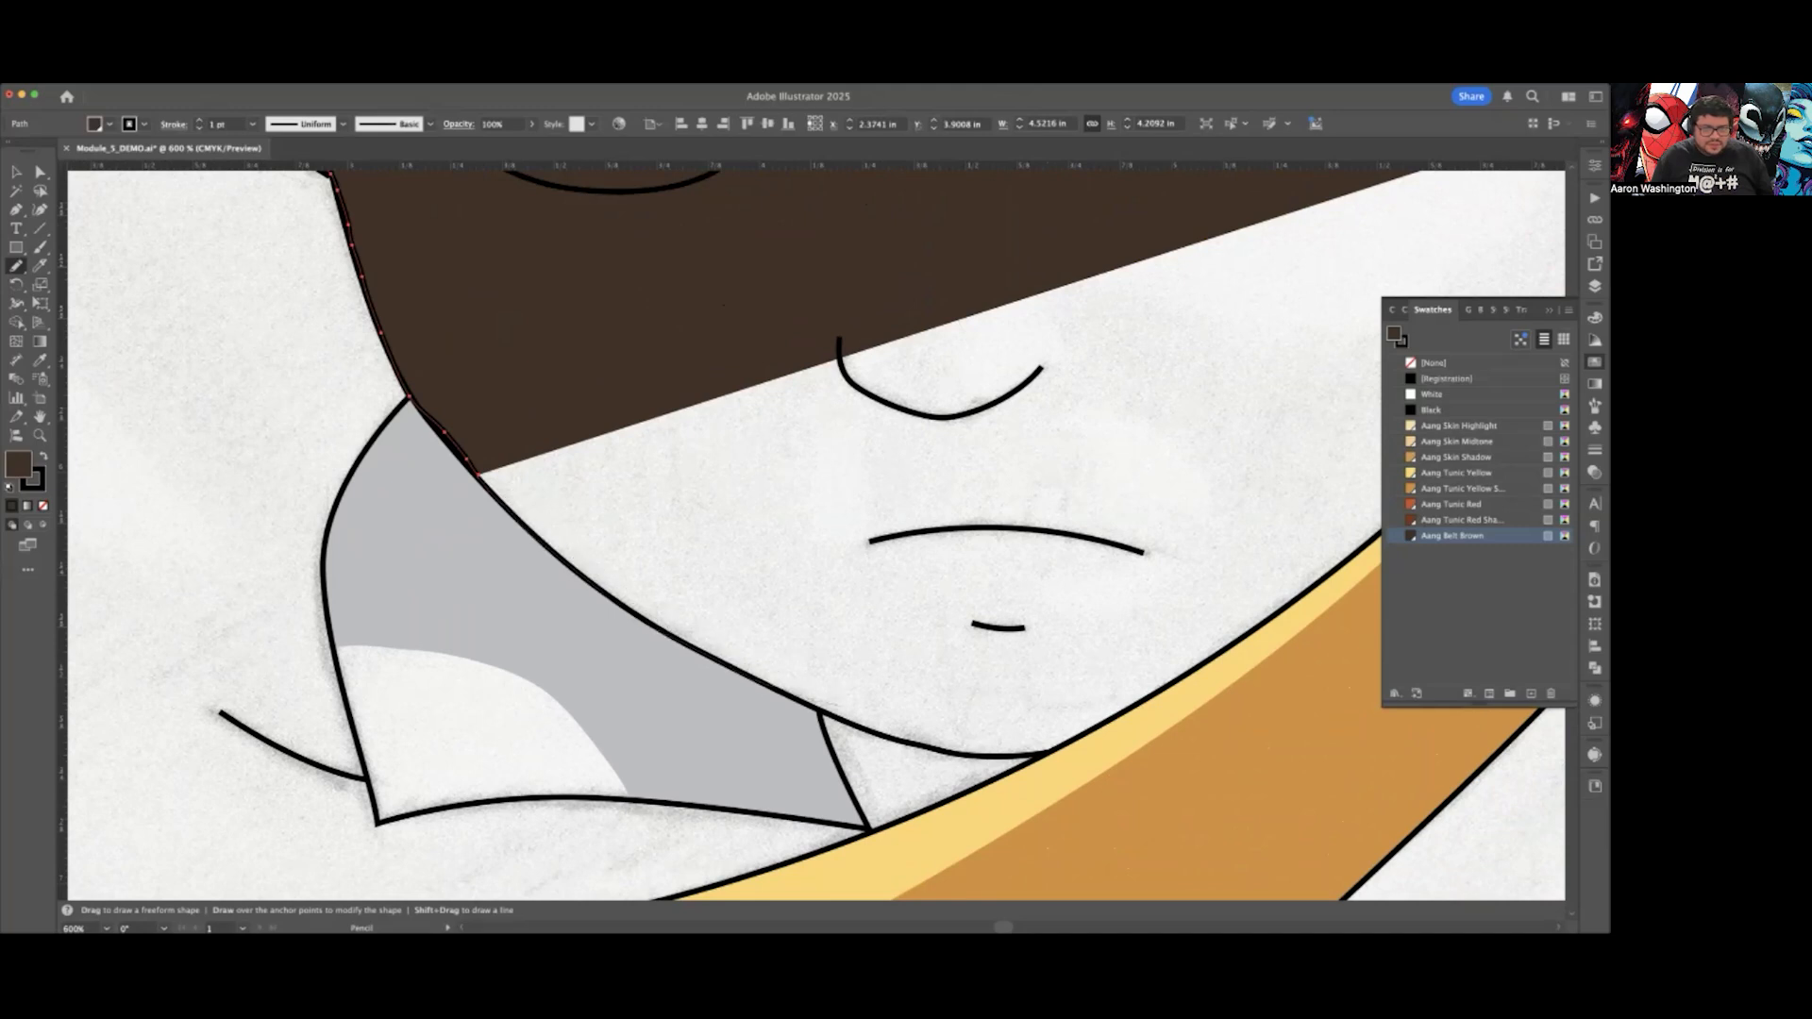
pyautogui.moveTo(478, 474); pyautogui.dragTo(937, 747)
pyautogui.hscroll(6, 937, 746)
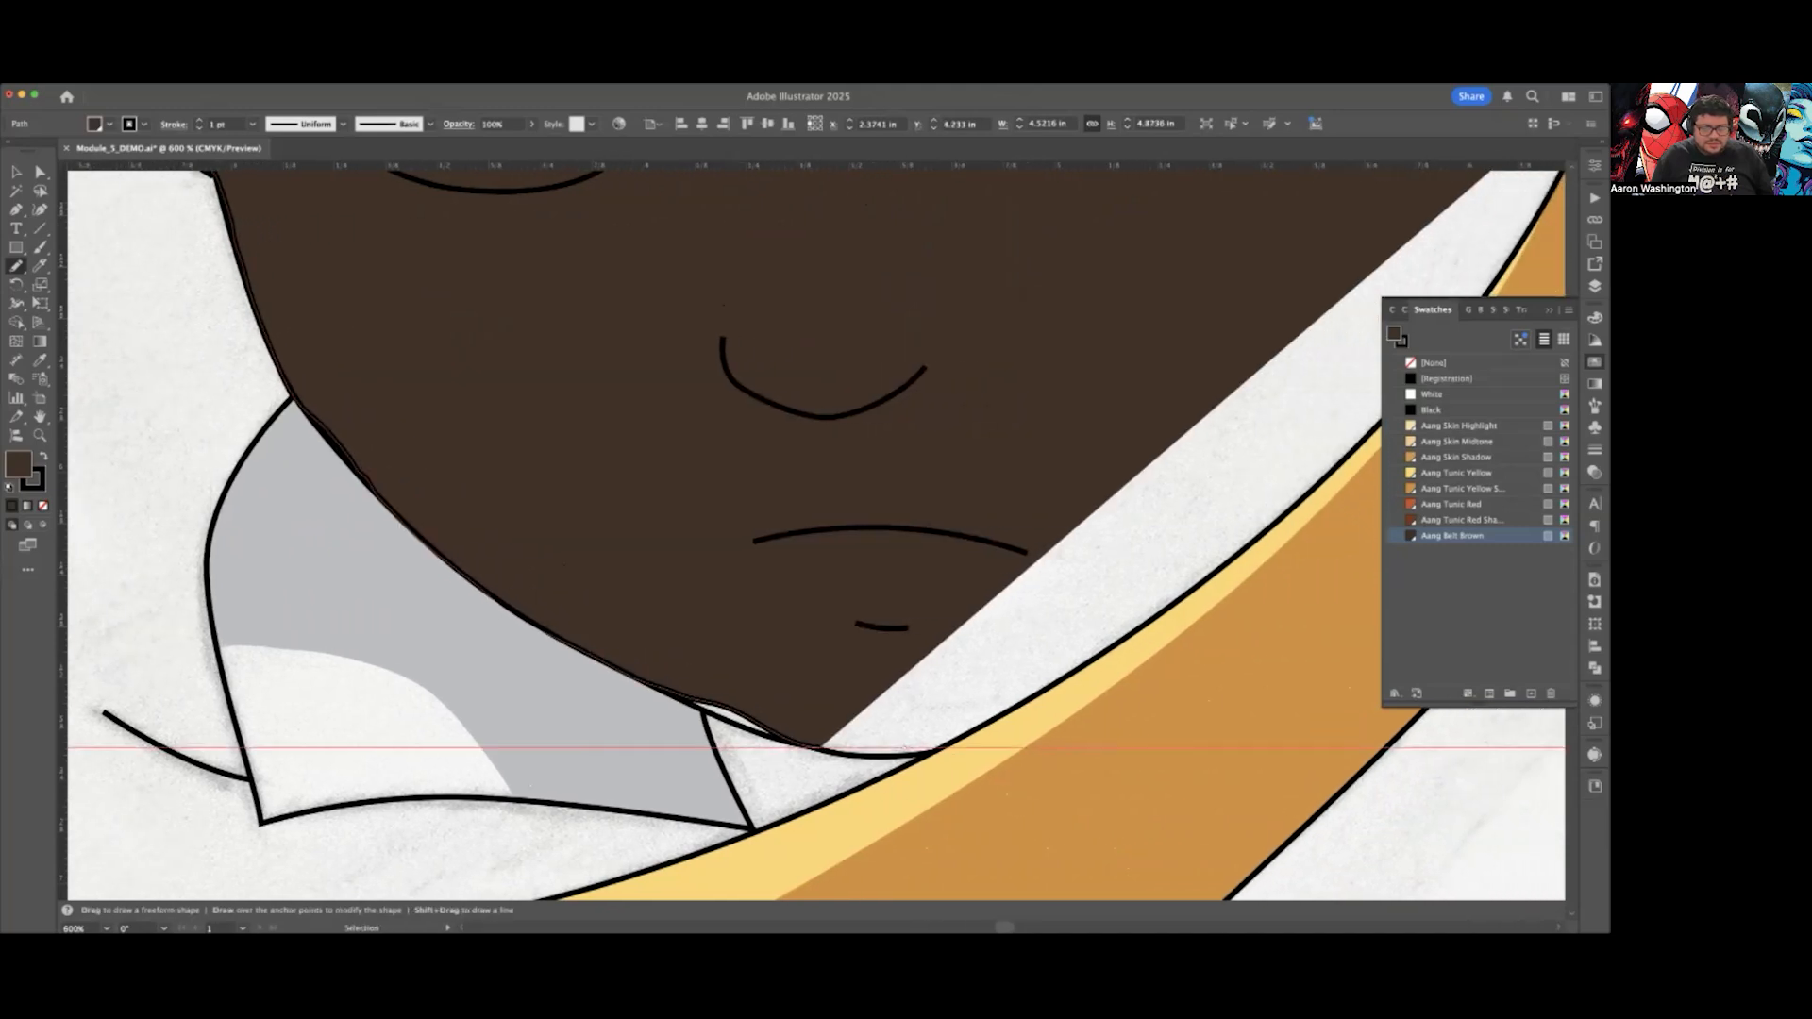
pyautogui.hscroll(2, 816, 533)
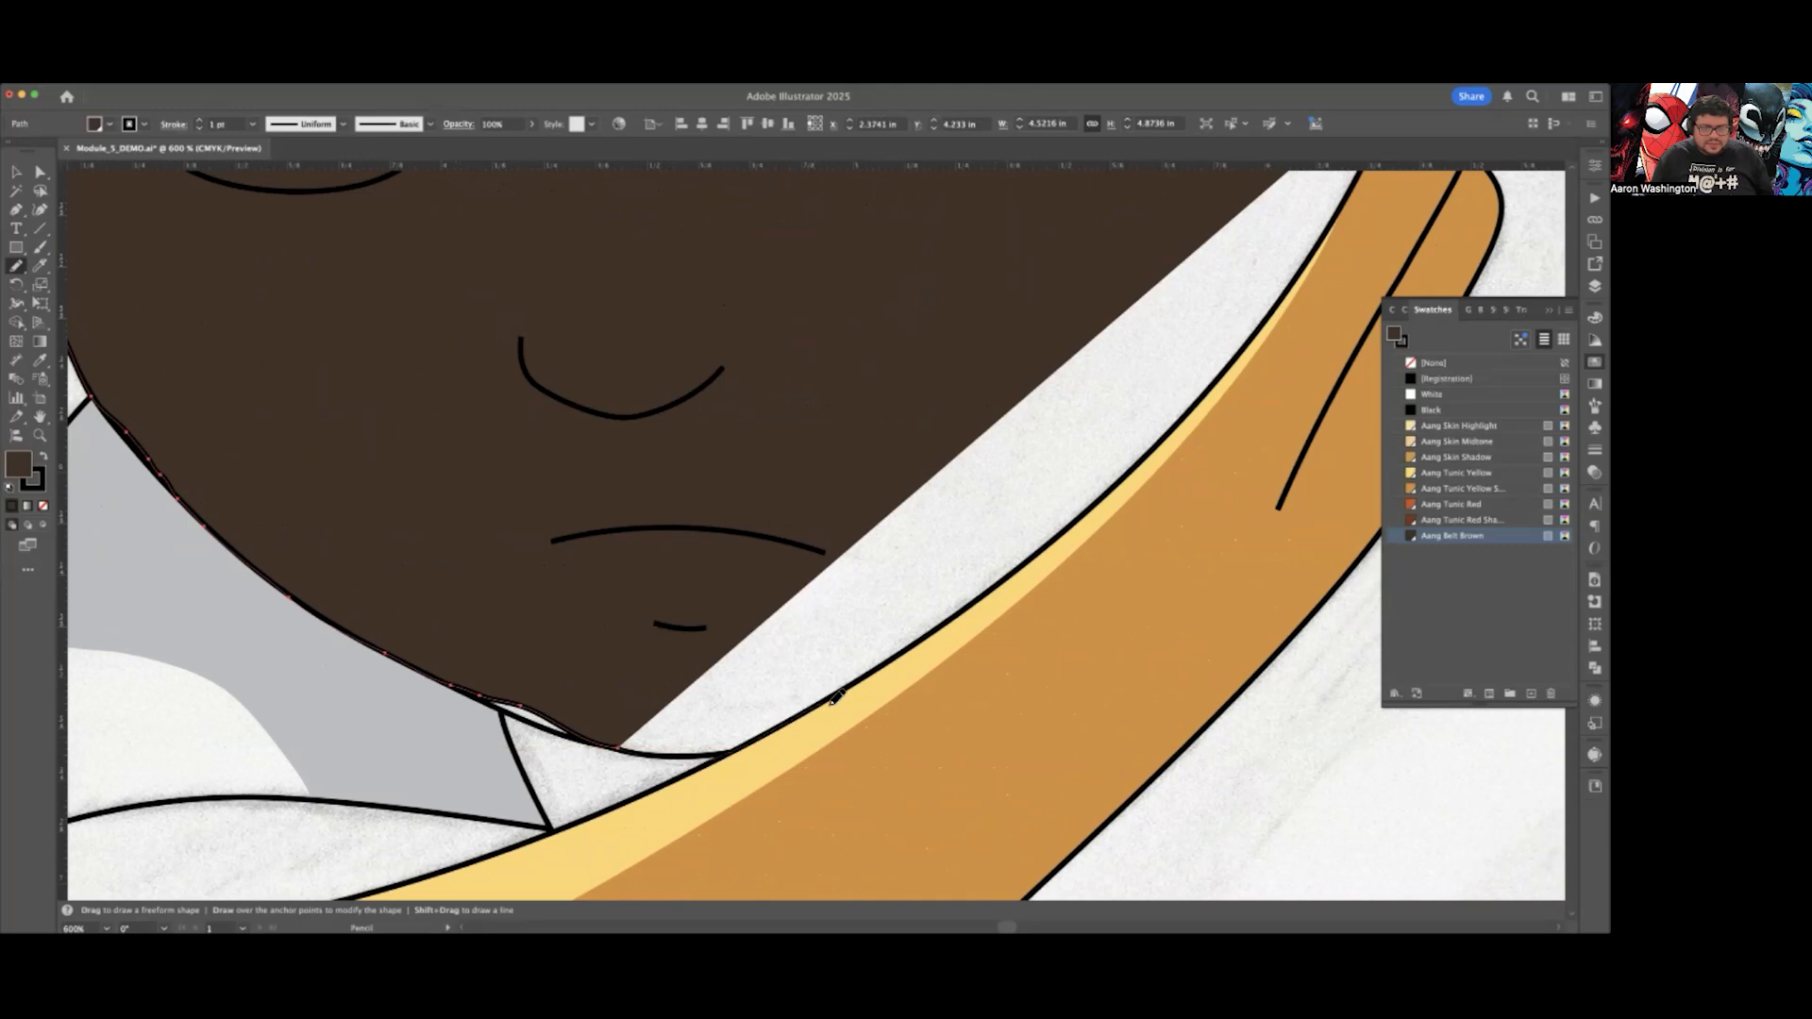
# Step: Trace from the chin along the yellow collar's upper edge to the path's starting point, closing the head shape
pyautogui.hscroll(5, 834, 696)
pyautogui.scroll(2, 834, 697)
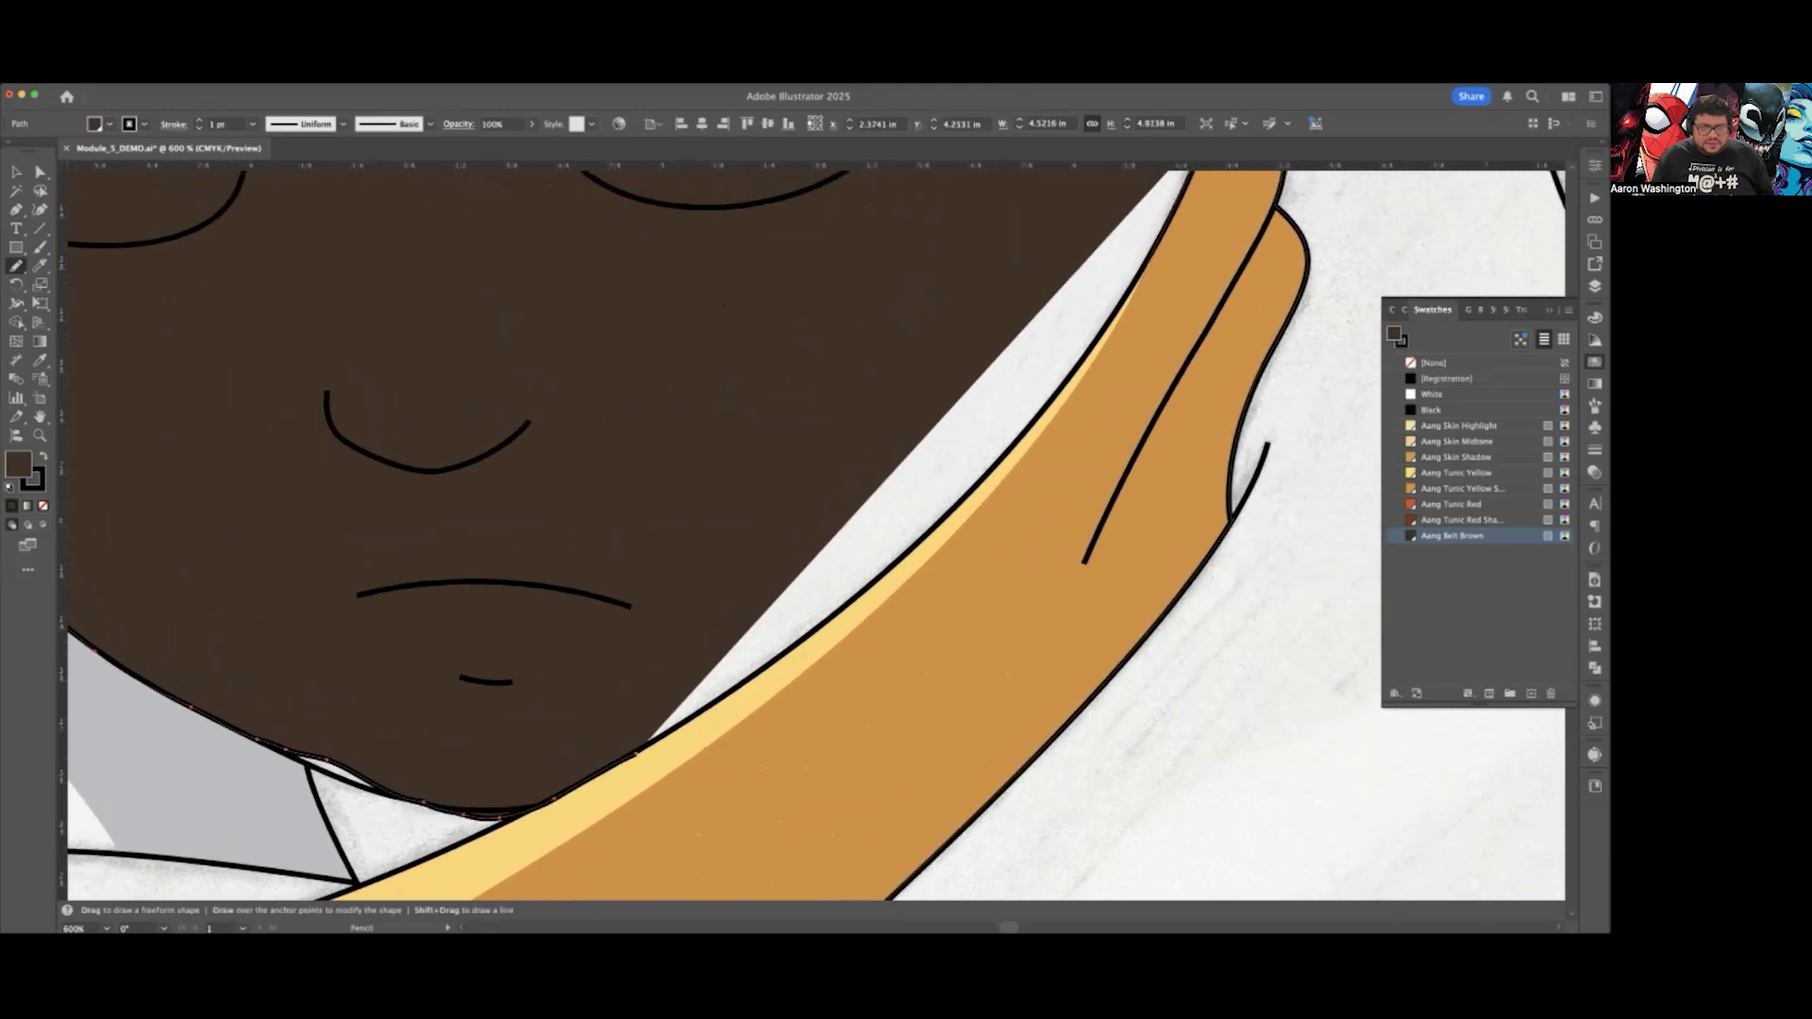
pyautogui.scroll(3, 817, 536)
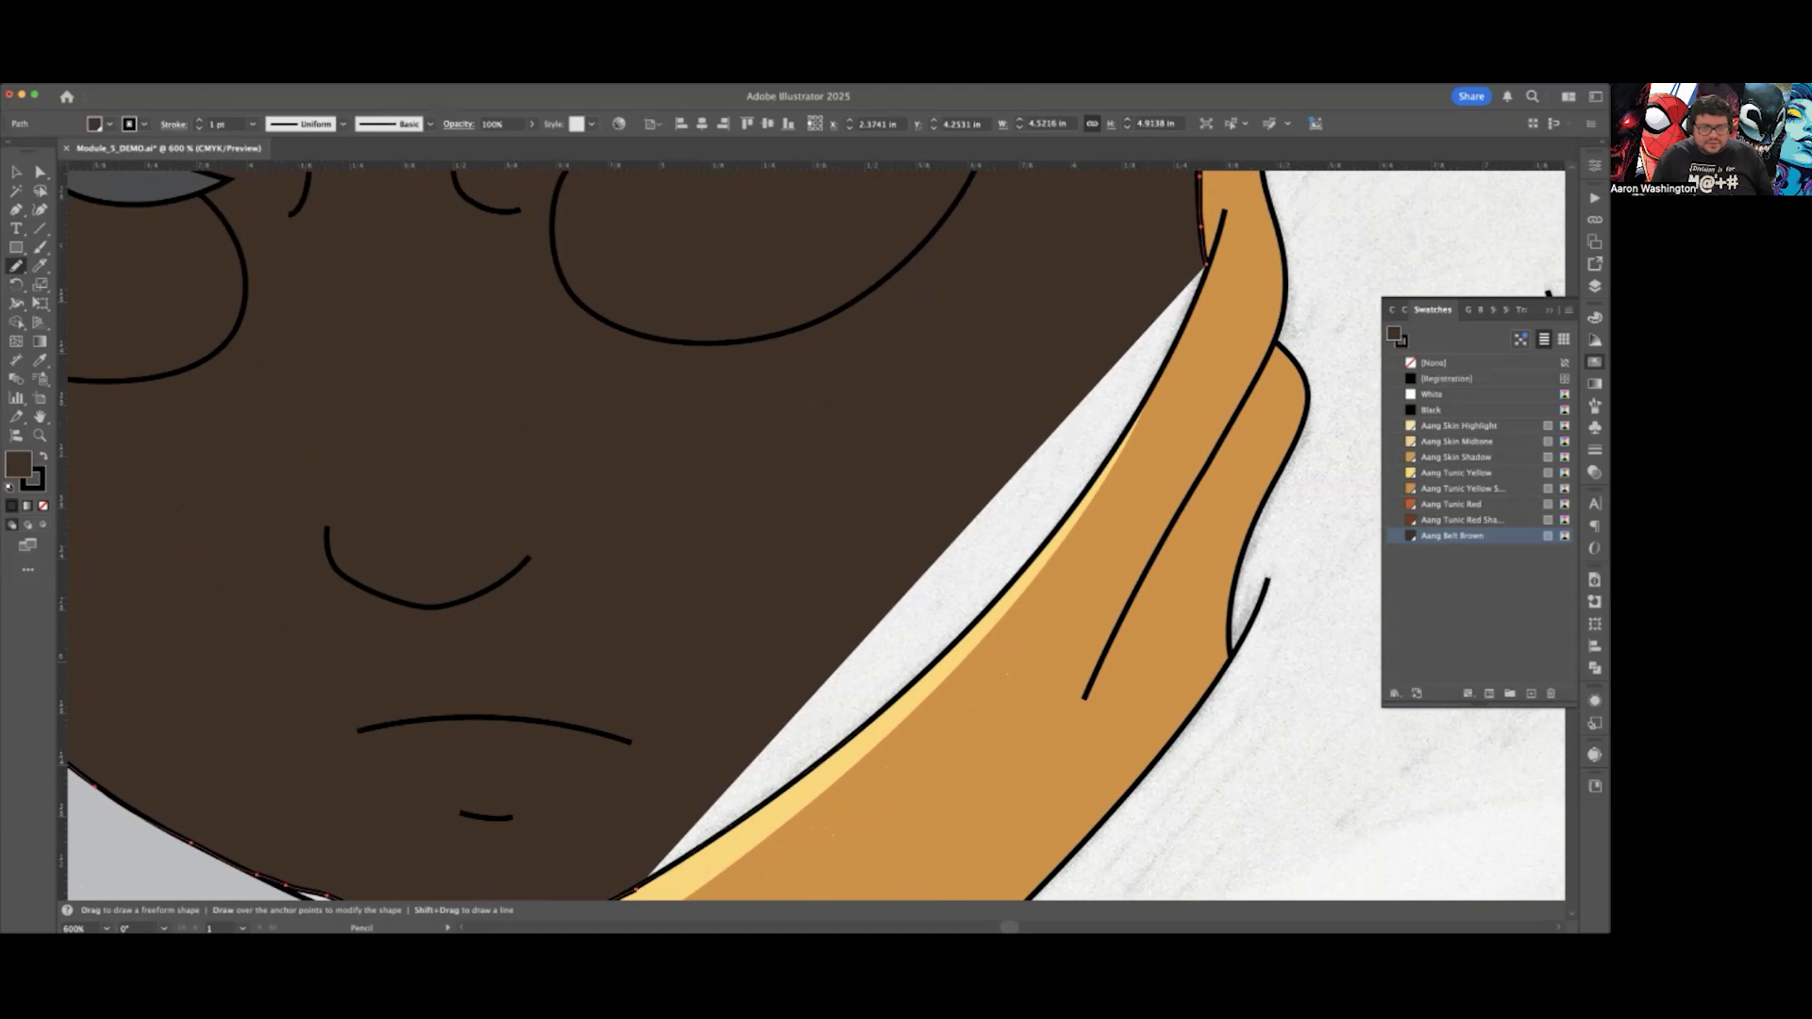
pyautogui.moveTo(636, 889); pyautogui.dragTo(1004, 609)
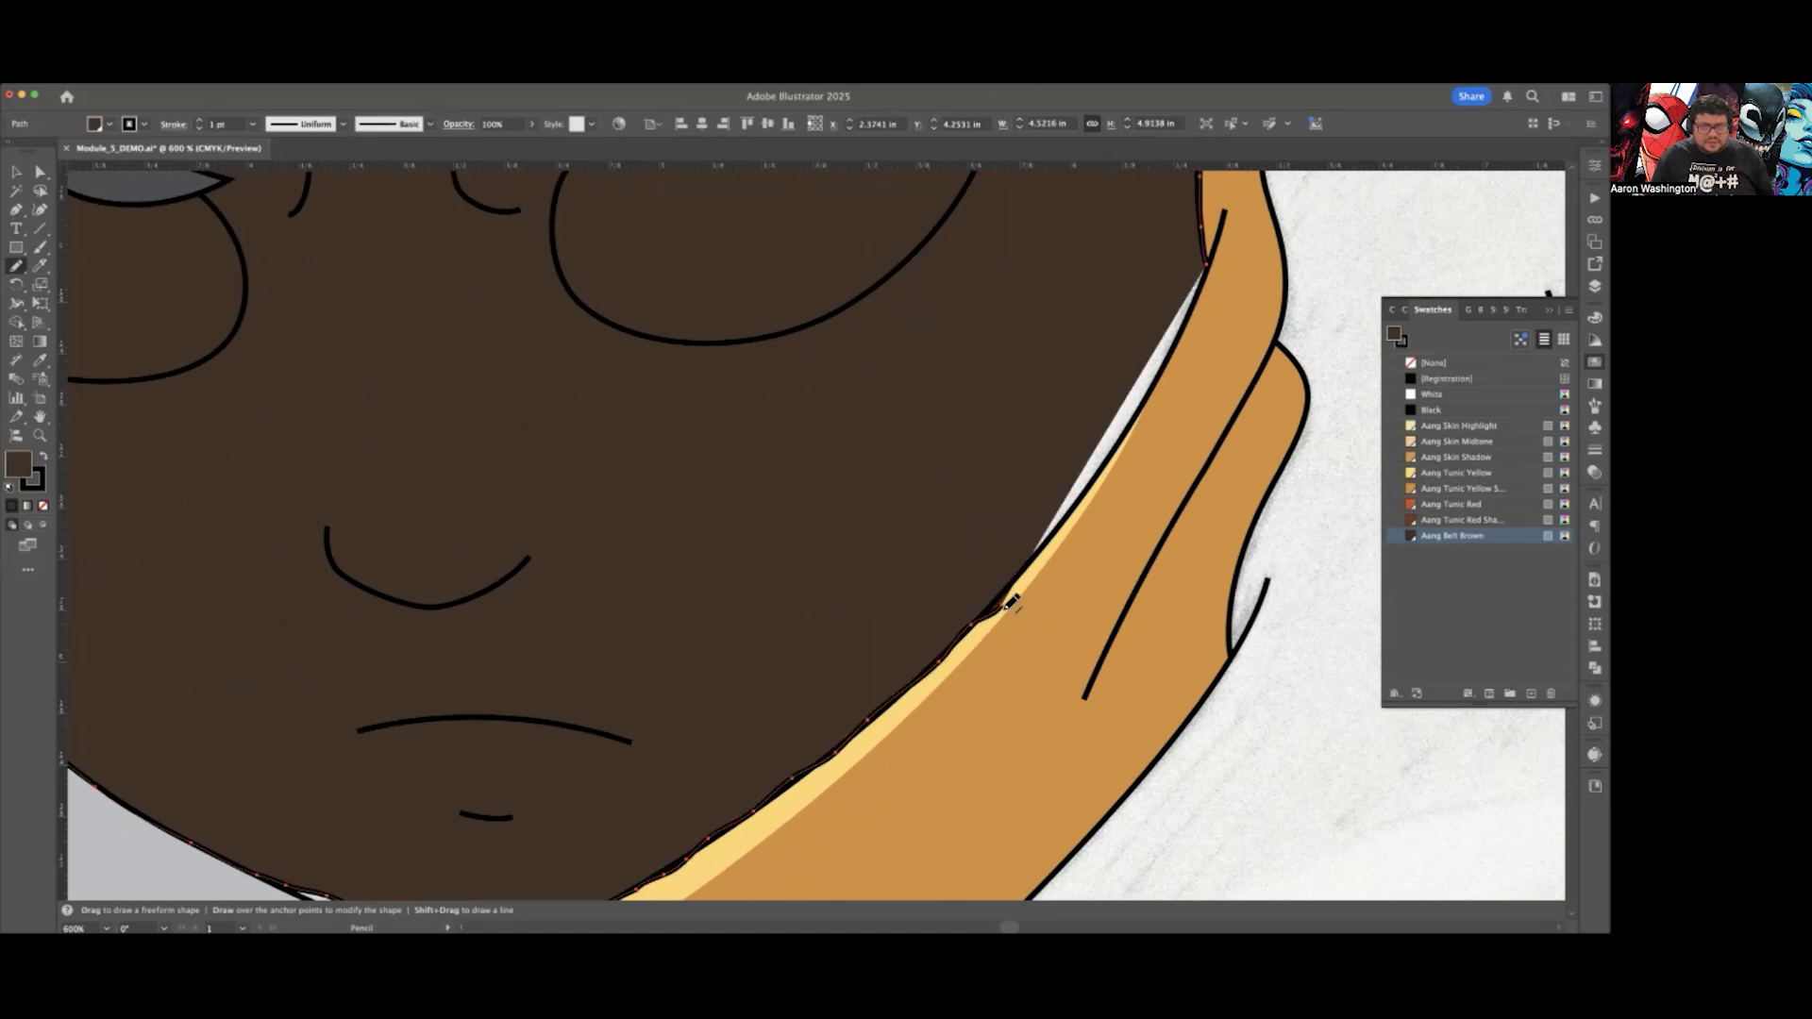
pyautogui.hscroll(2, 1004, 610)
pyautogui.scroll(1, 1004, 610)
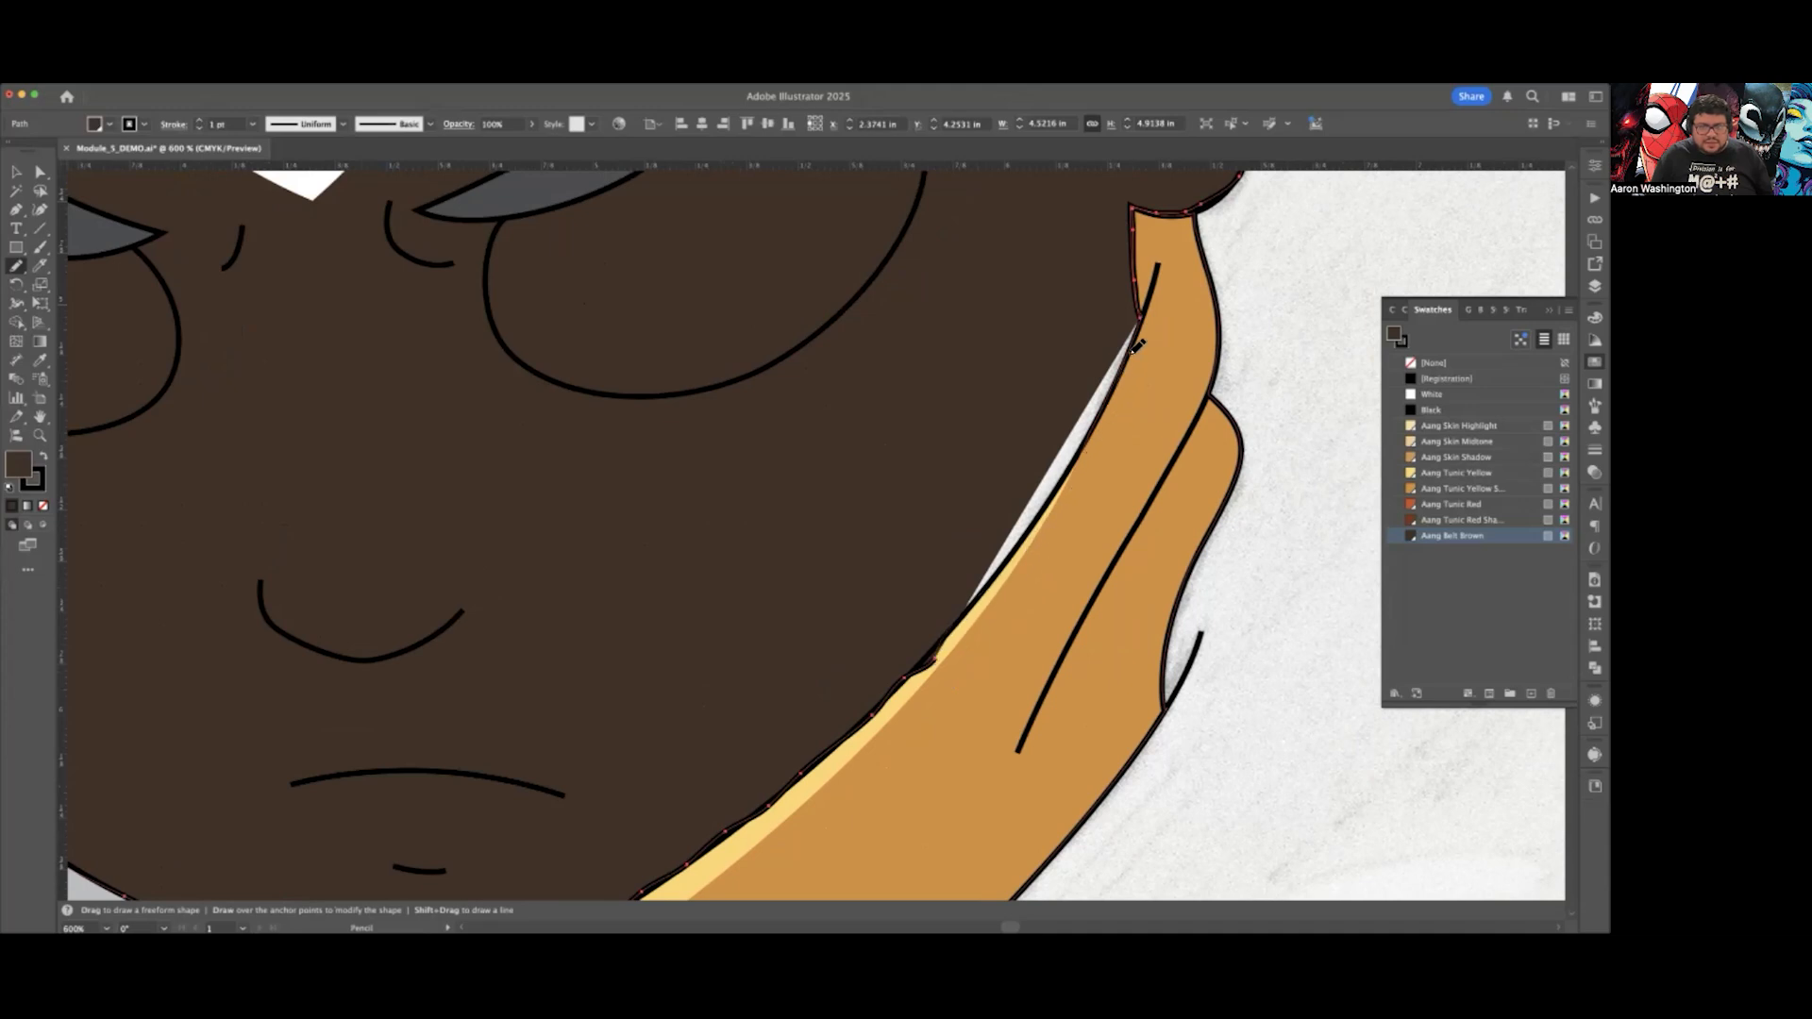
pyautogui.moveTo(1148, 321); pyautogui.dragTo(1145, 326)
# Step: With Direct Selection, adjust the head shape's anchor points at the ear-to-head notch and along the ear's top to follow the line art
pyautogui.press('super+minus')
pyautogui.press('super+minus')
pyautogui.press('super+minus')
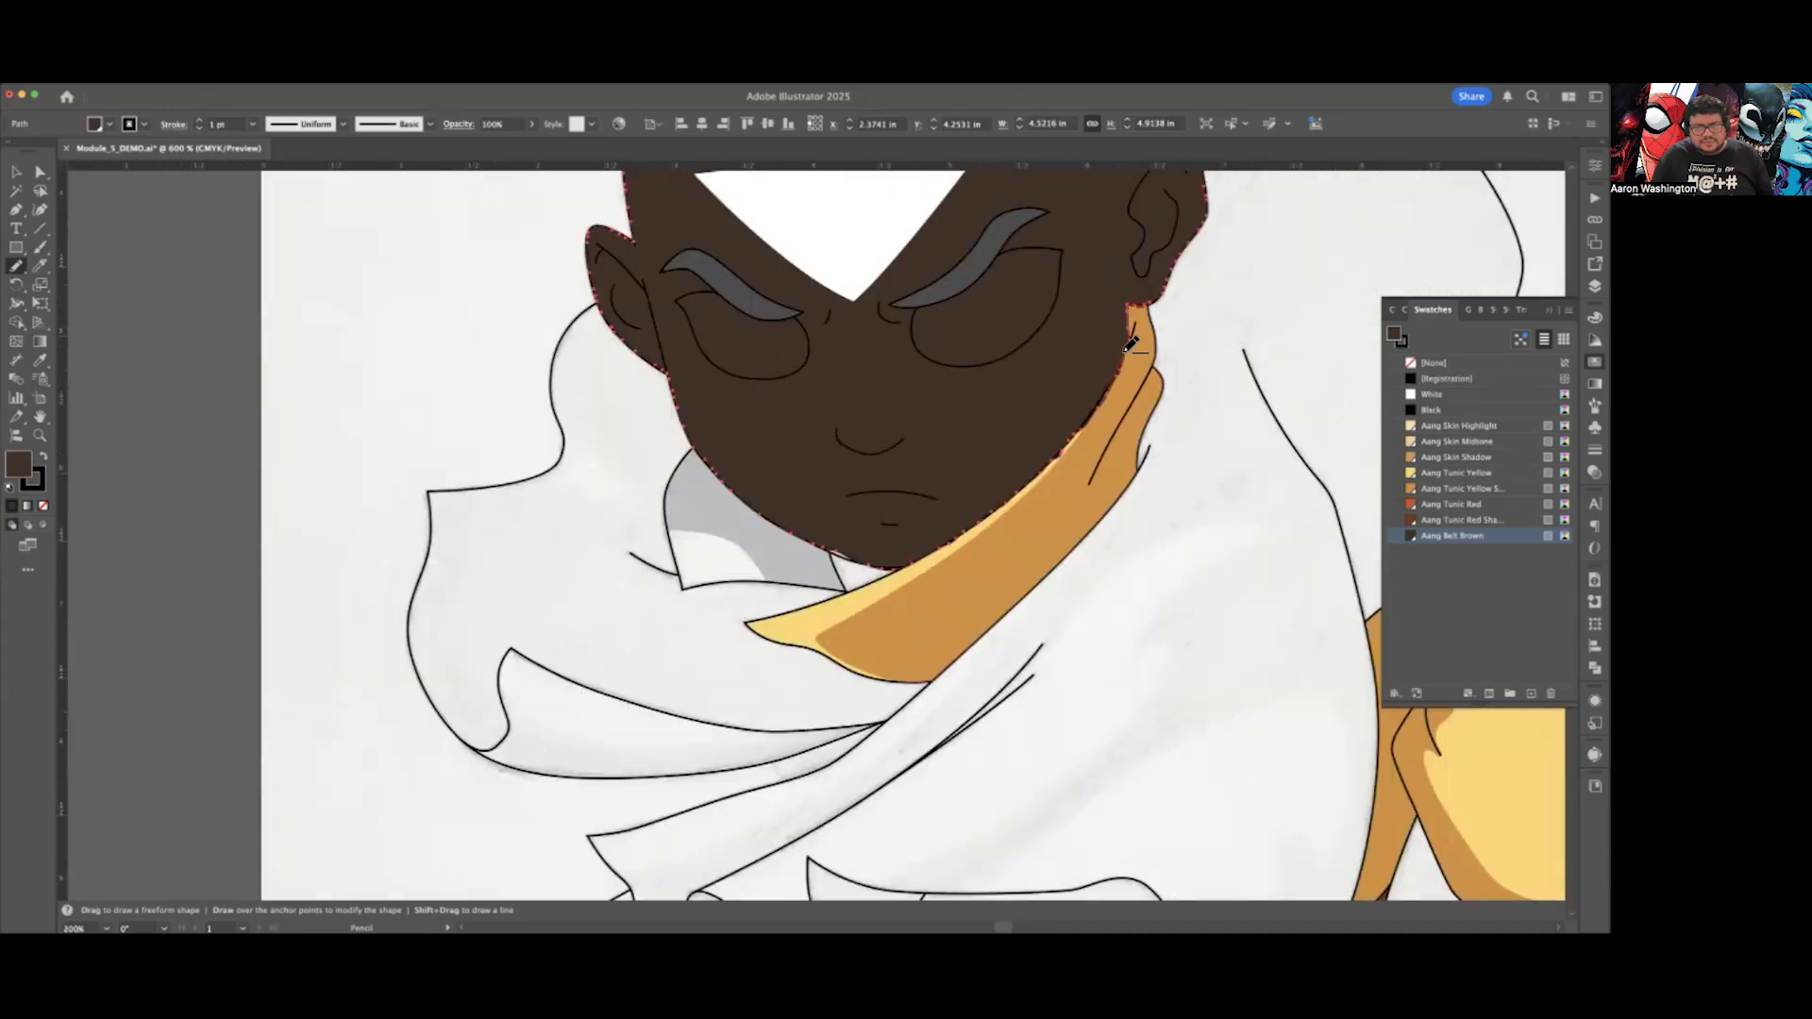
pyautogui.scroll(5, 934, 267)
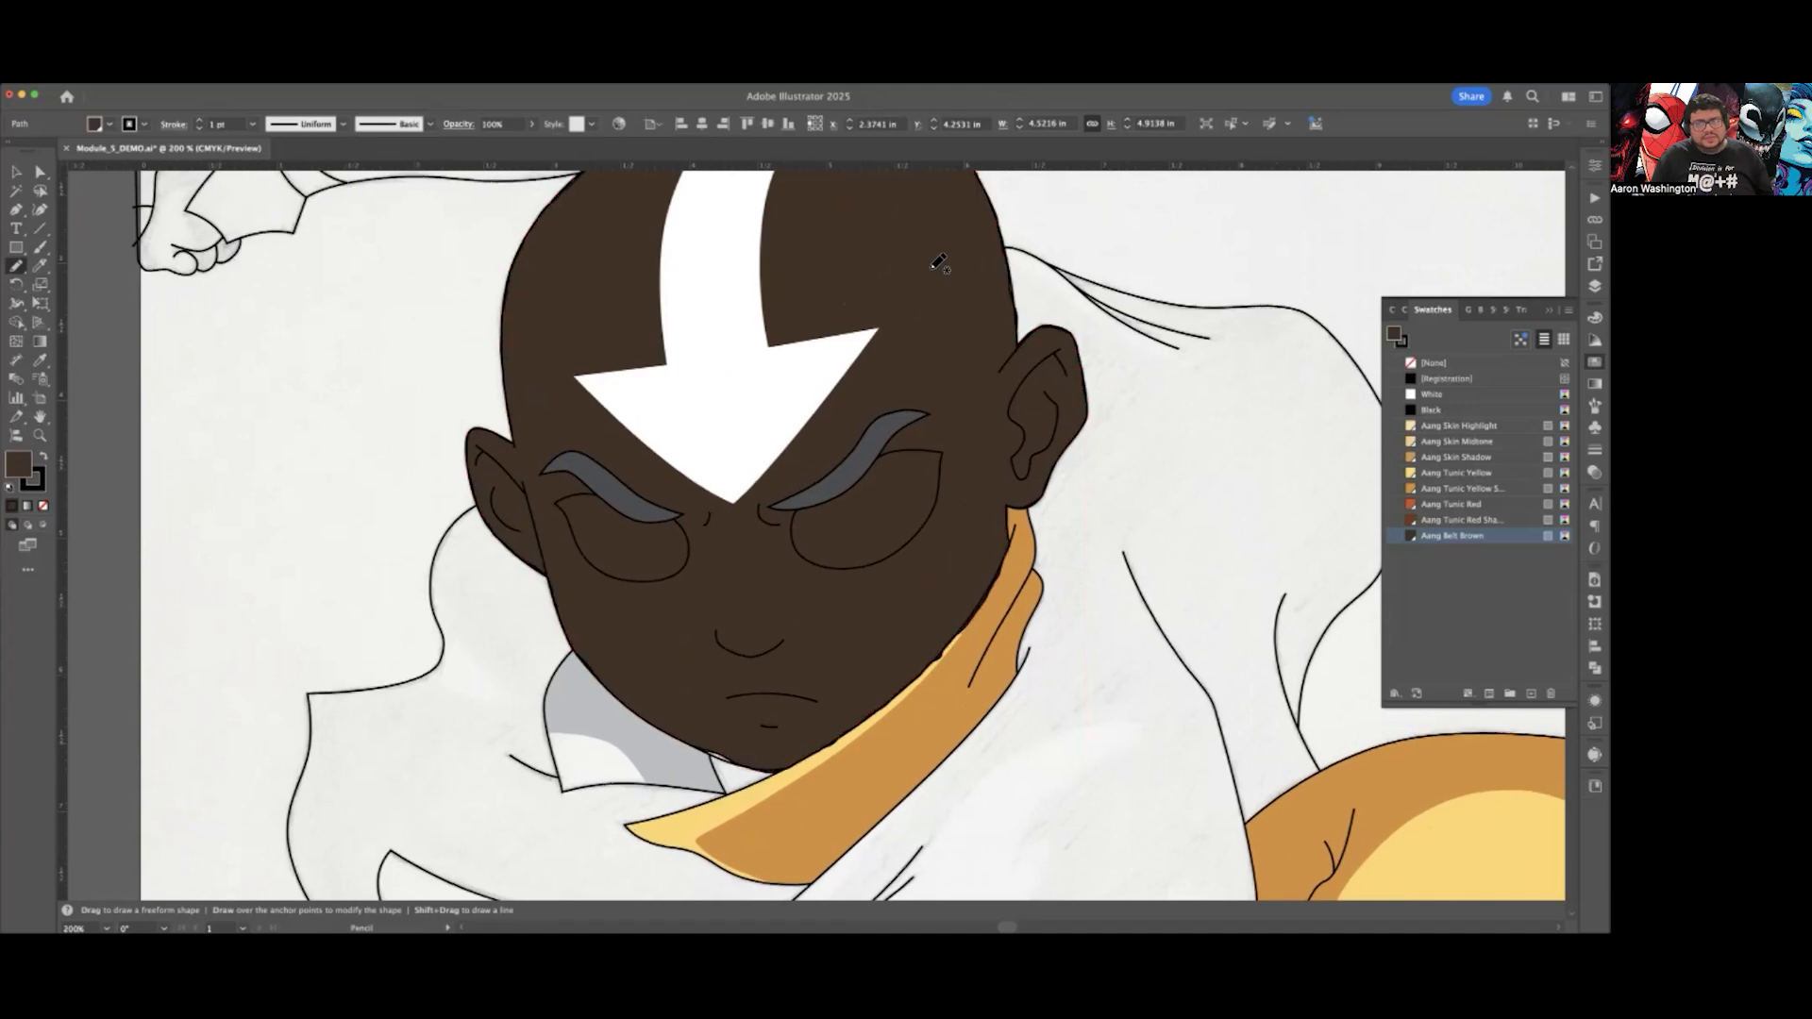
pyautogui.hscroll(2, 934, 273)
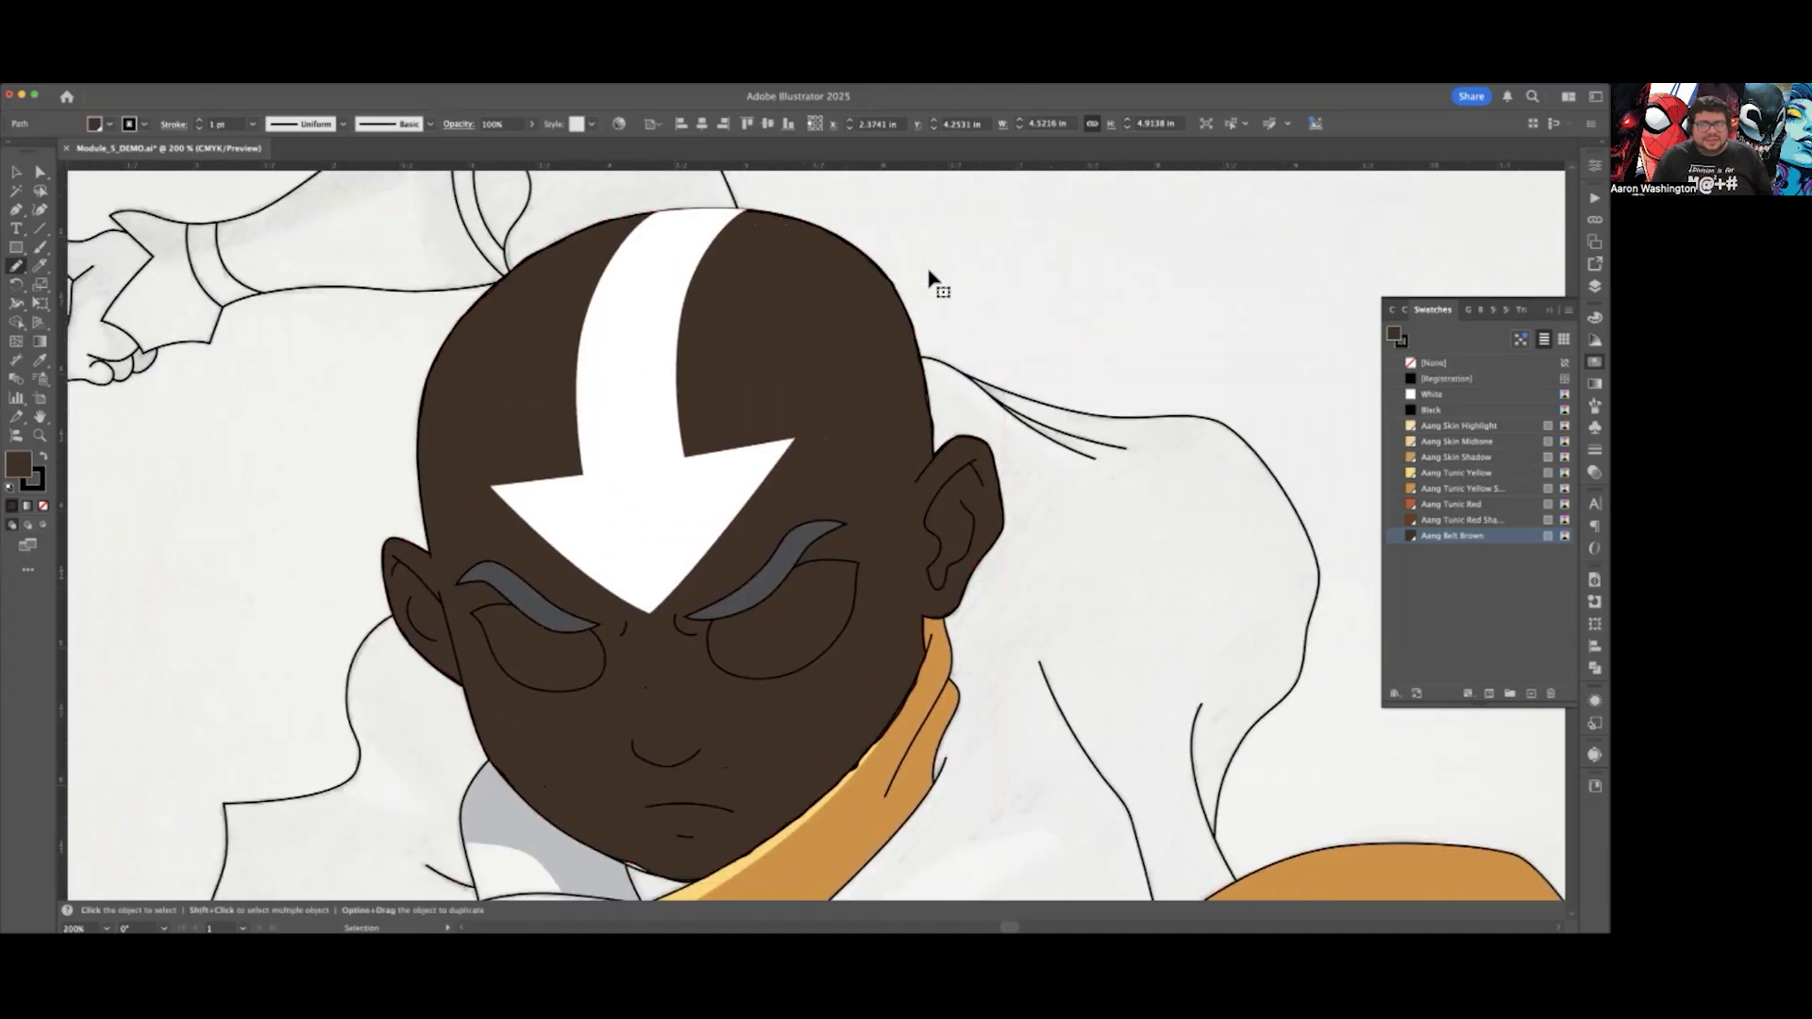
pyautogui.click(38, 174)
pyautogui.scroll(5, 934, 481)
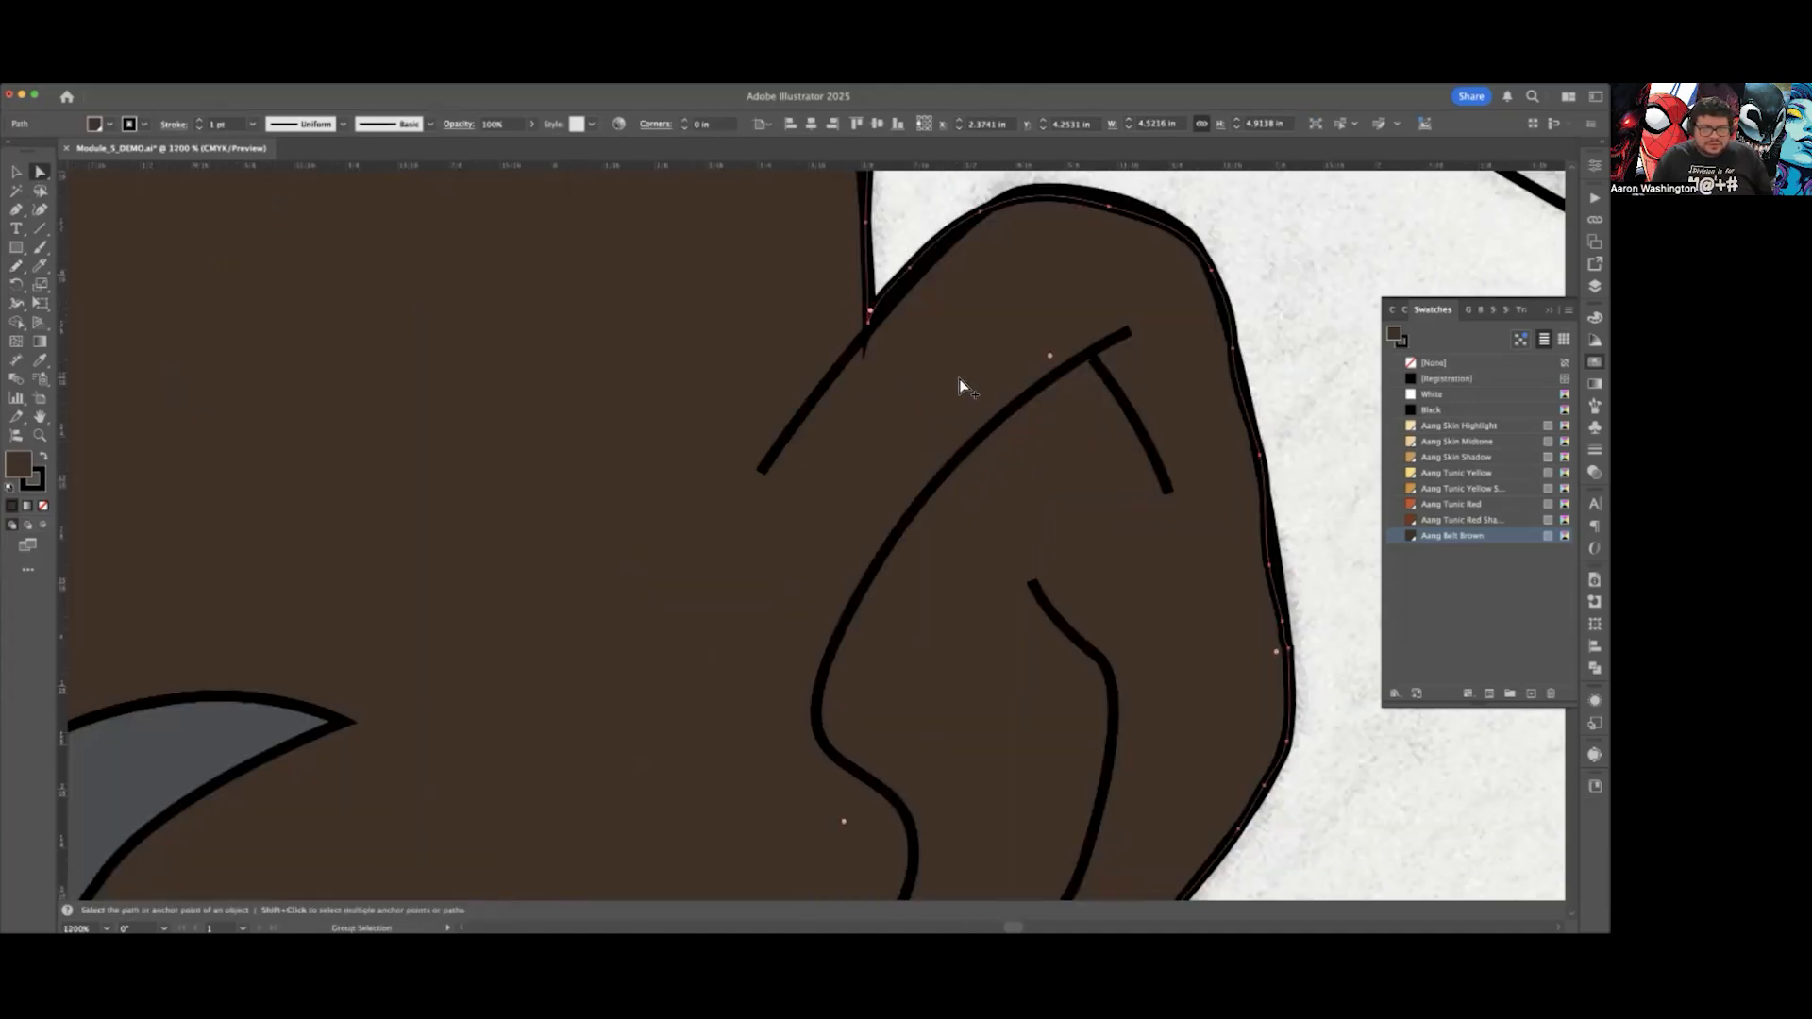
pyautogui.scroll(1, 929, 343)
pyautogui.click(900, 324)
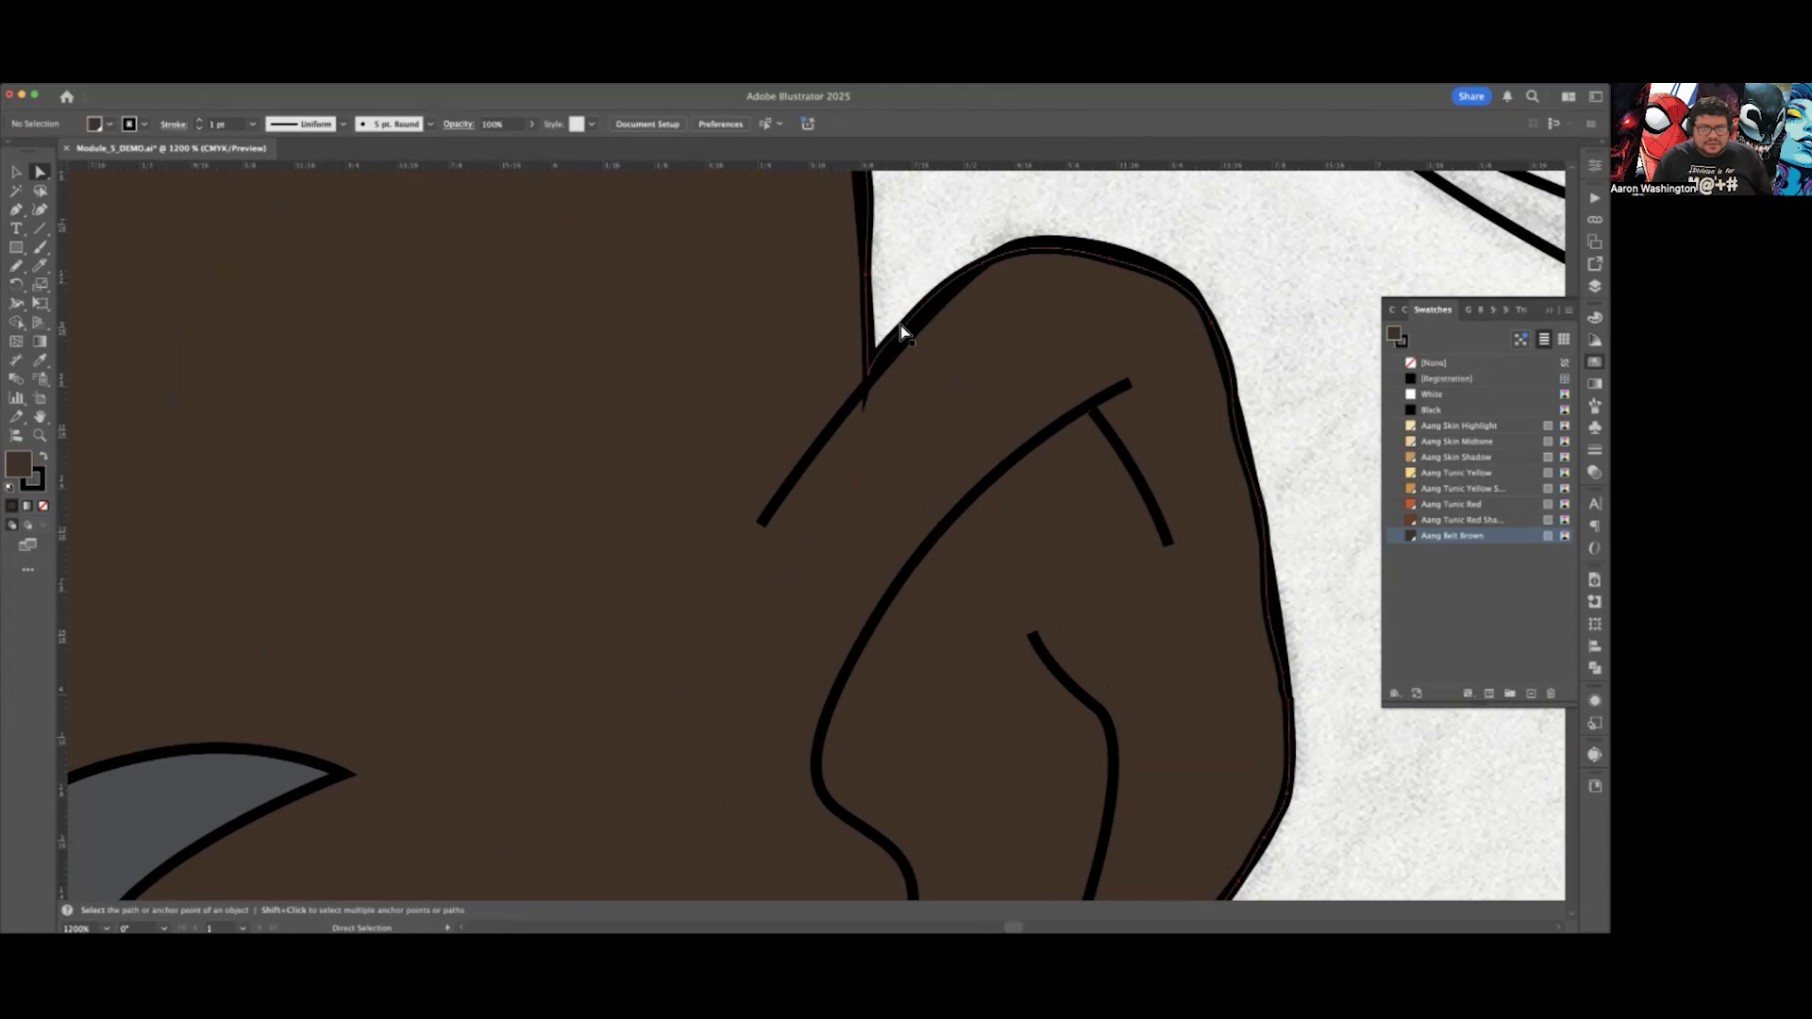
pyautogui.click(869, 373)
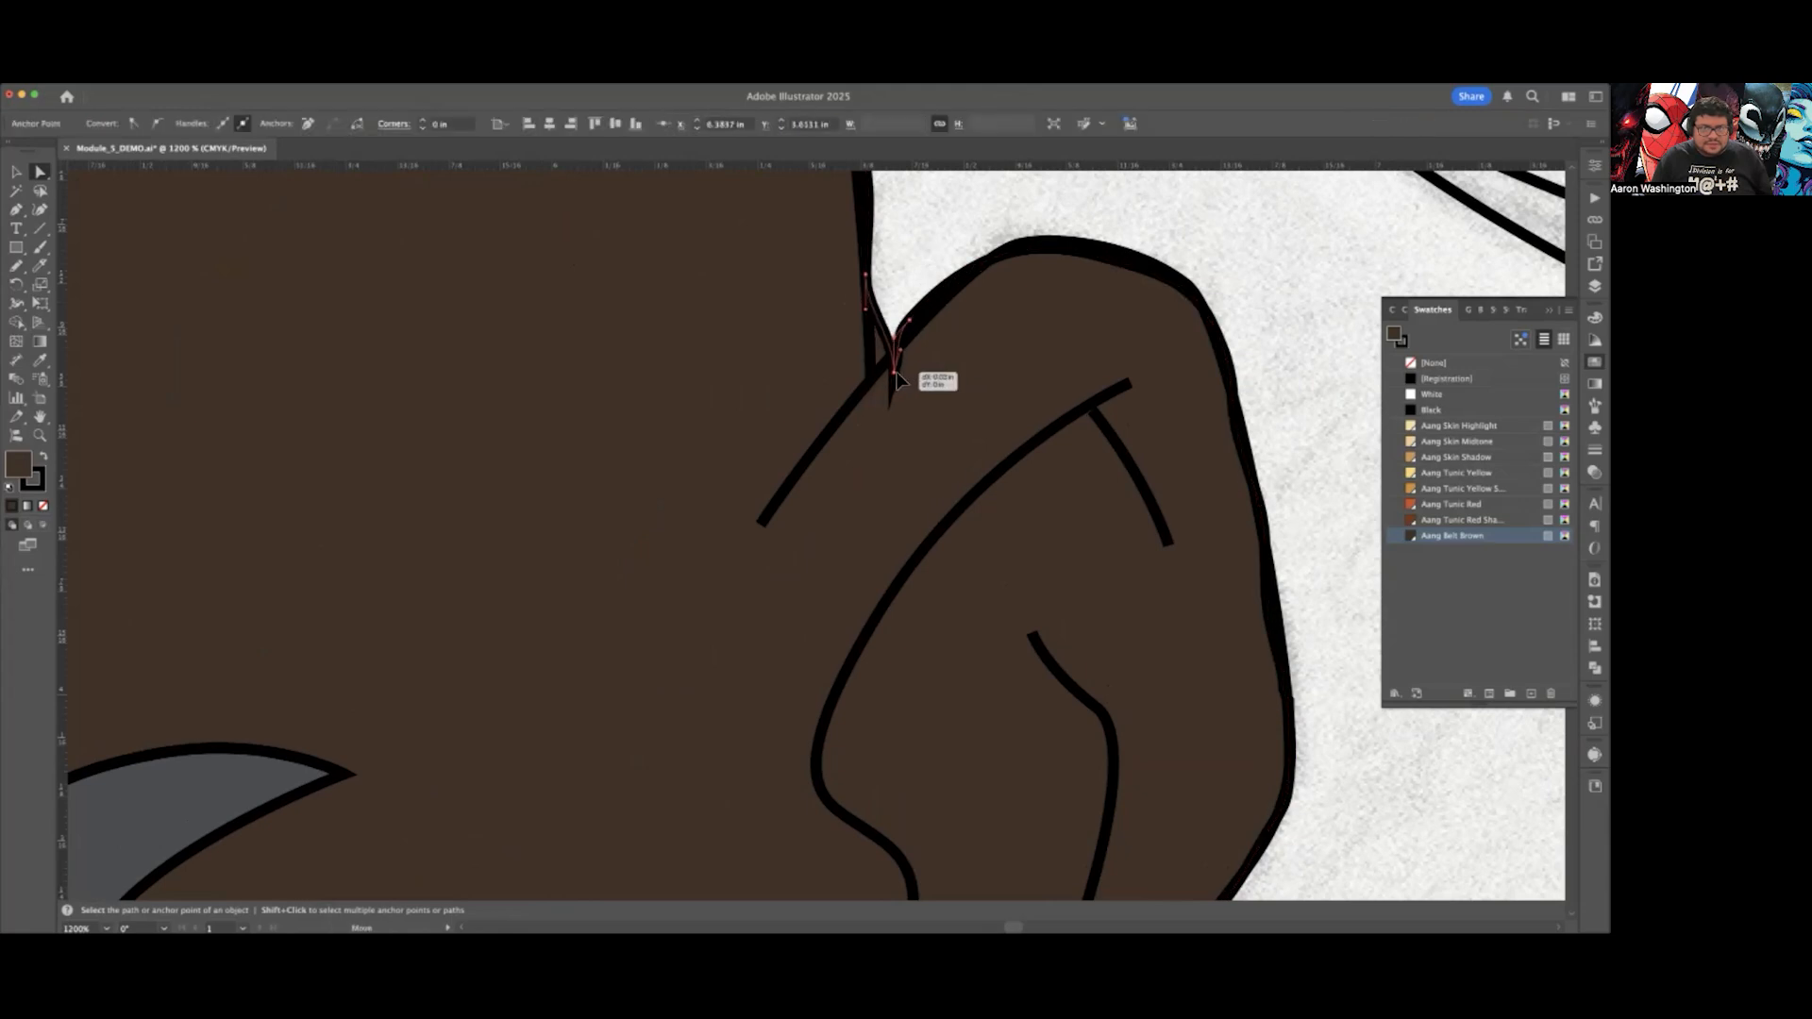
pyautogui.moveTo(869, 380); pyautogui.dragTo(874, 382)
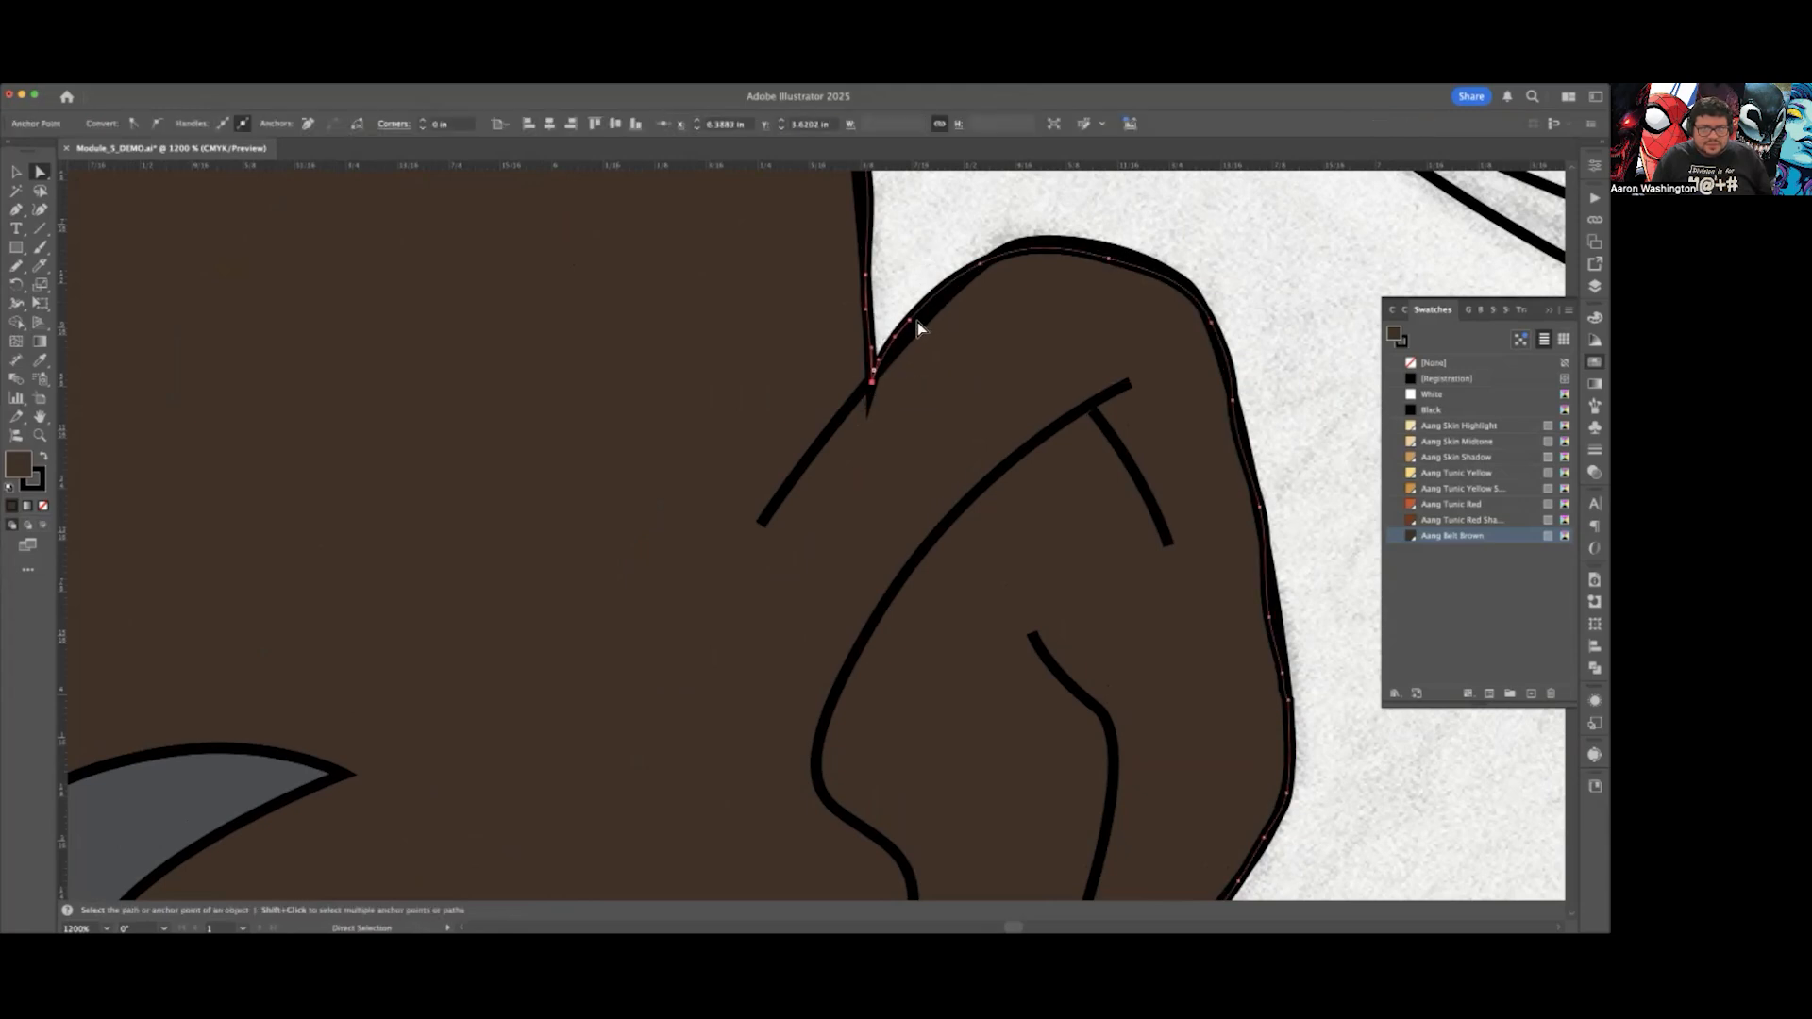
pyautogui.click(988, 257)
pyautogui.moveTo(981, 263); pyautogui.dragTo(988, 260)
# Step: Remove the stroke from the head shape and make its fill the active colour attribute
pyautogui.click(39, 481)
pyautogui.click(42, 505)
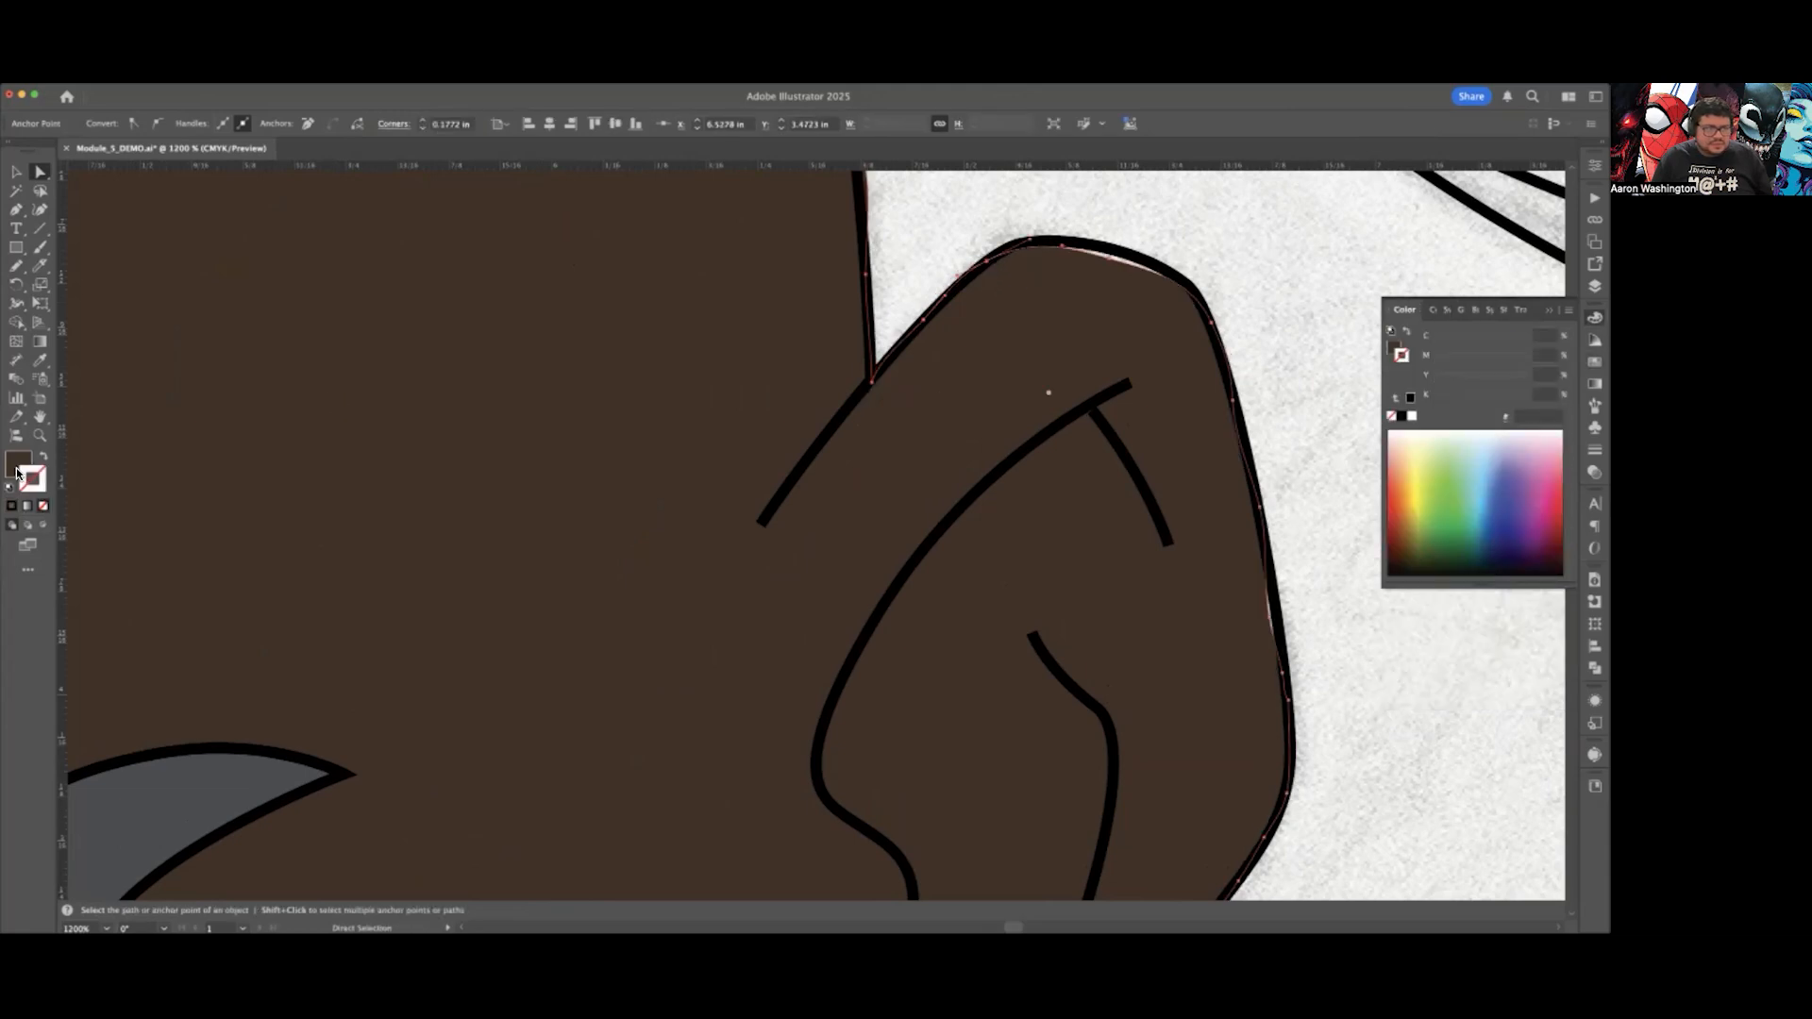
pyautogui.click(17, 466)
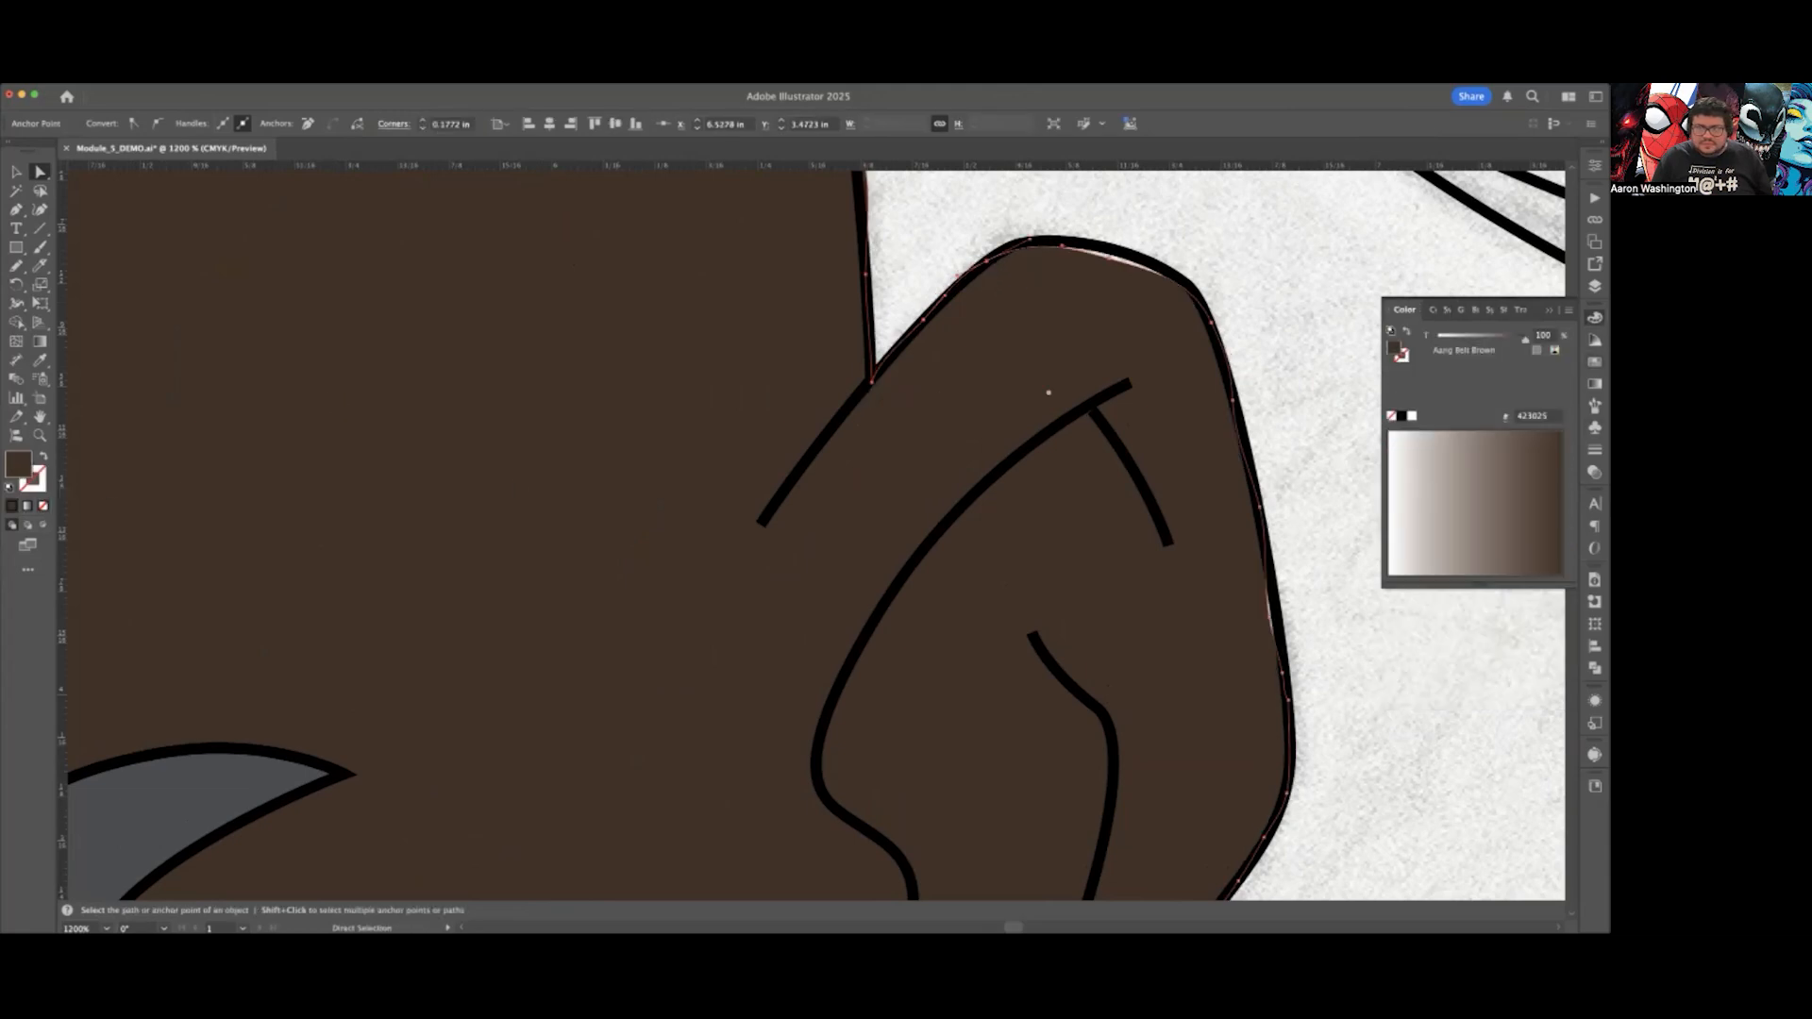
# Step: Fill the head shape with the Aang Skin Midtone swatch and refit its anchor points to the line along the ear's top curve
pyautogui.click(1594, 361)
pyautogui.click(1456, 440)
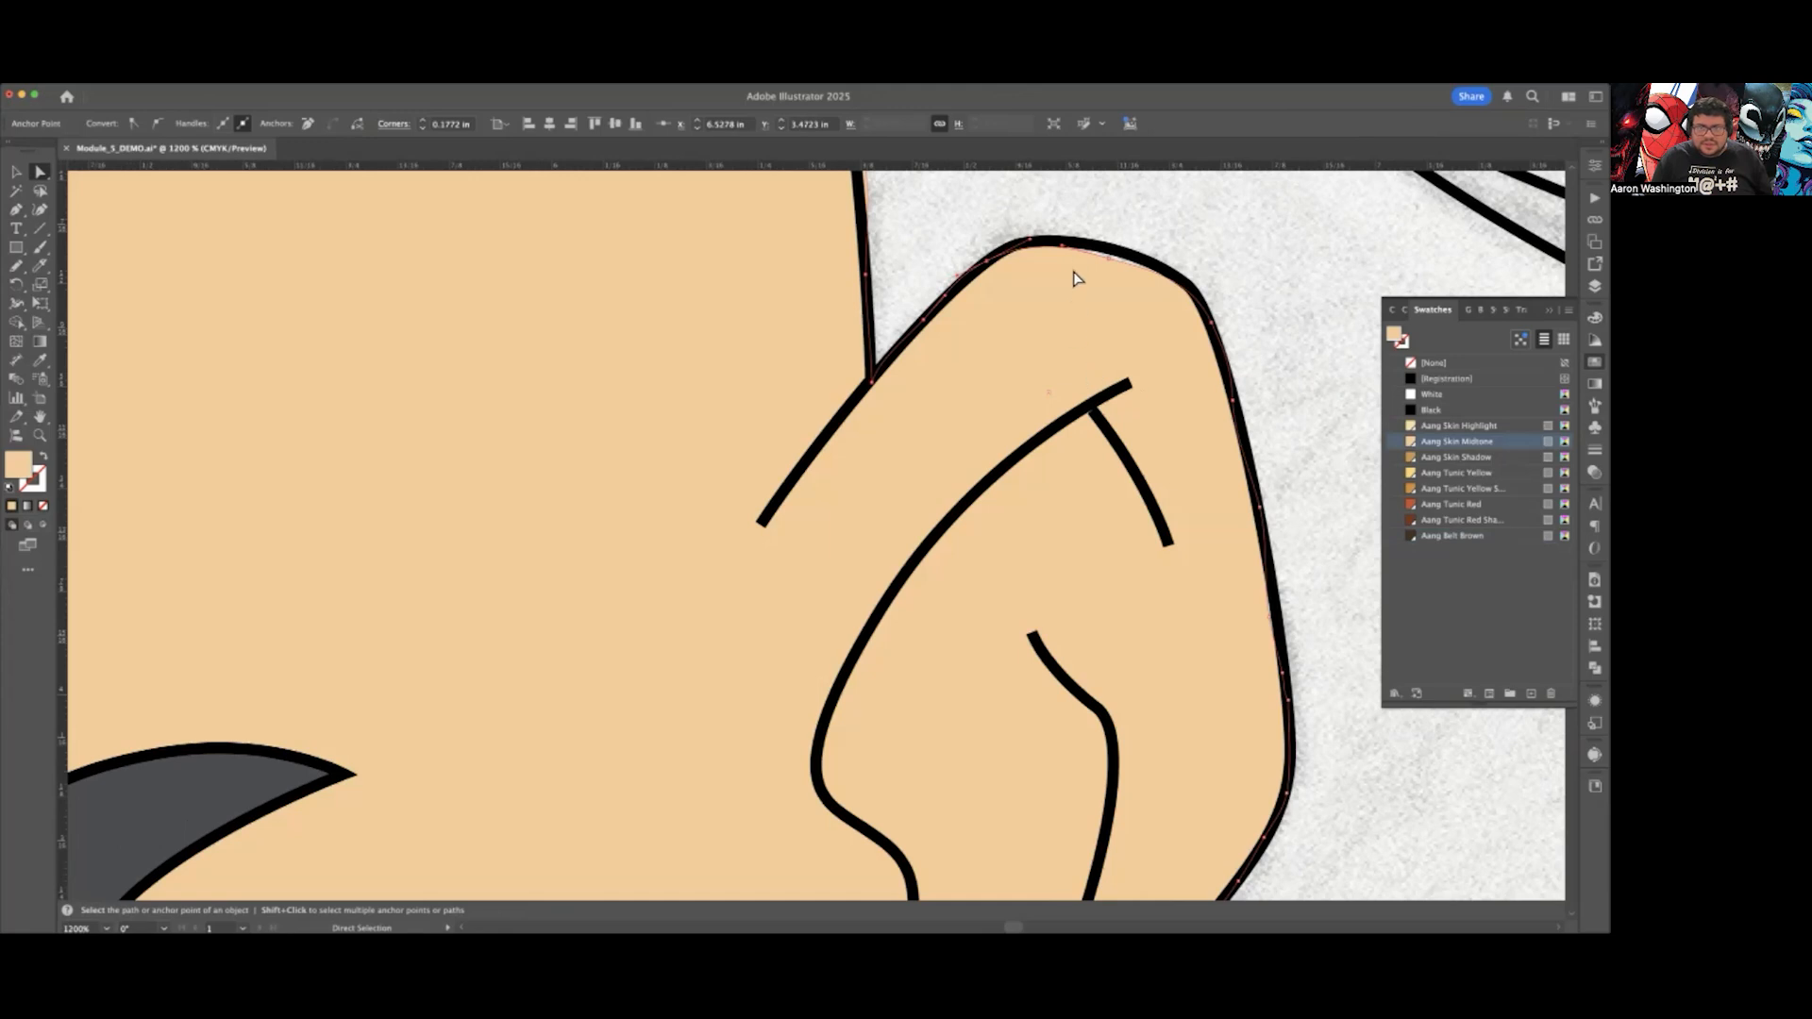
pyautogui.moveTo(1109, 257); pyautogui.dragTo(1110, 249)
pyautogui.moveTo(1211, 322); pyautogui.dragTo(1205, 312)
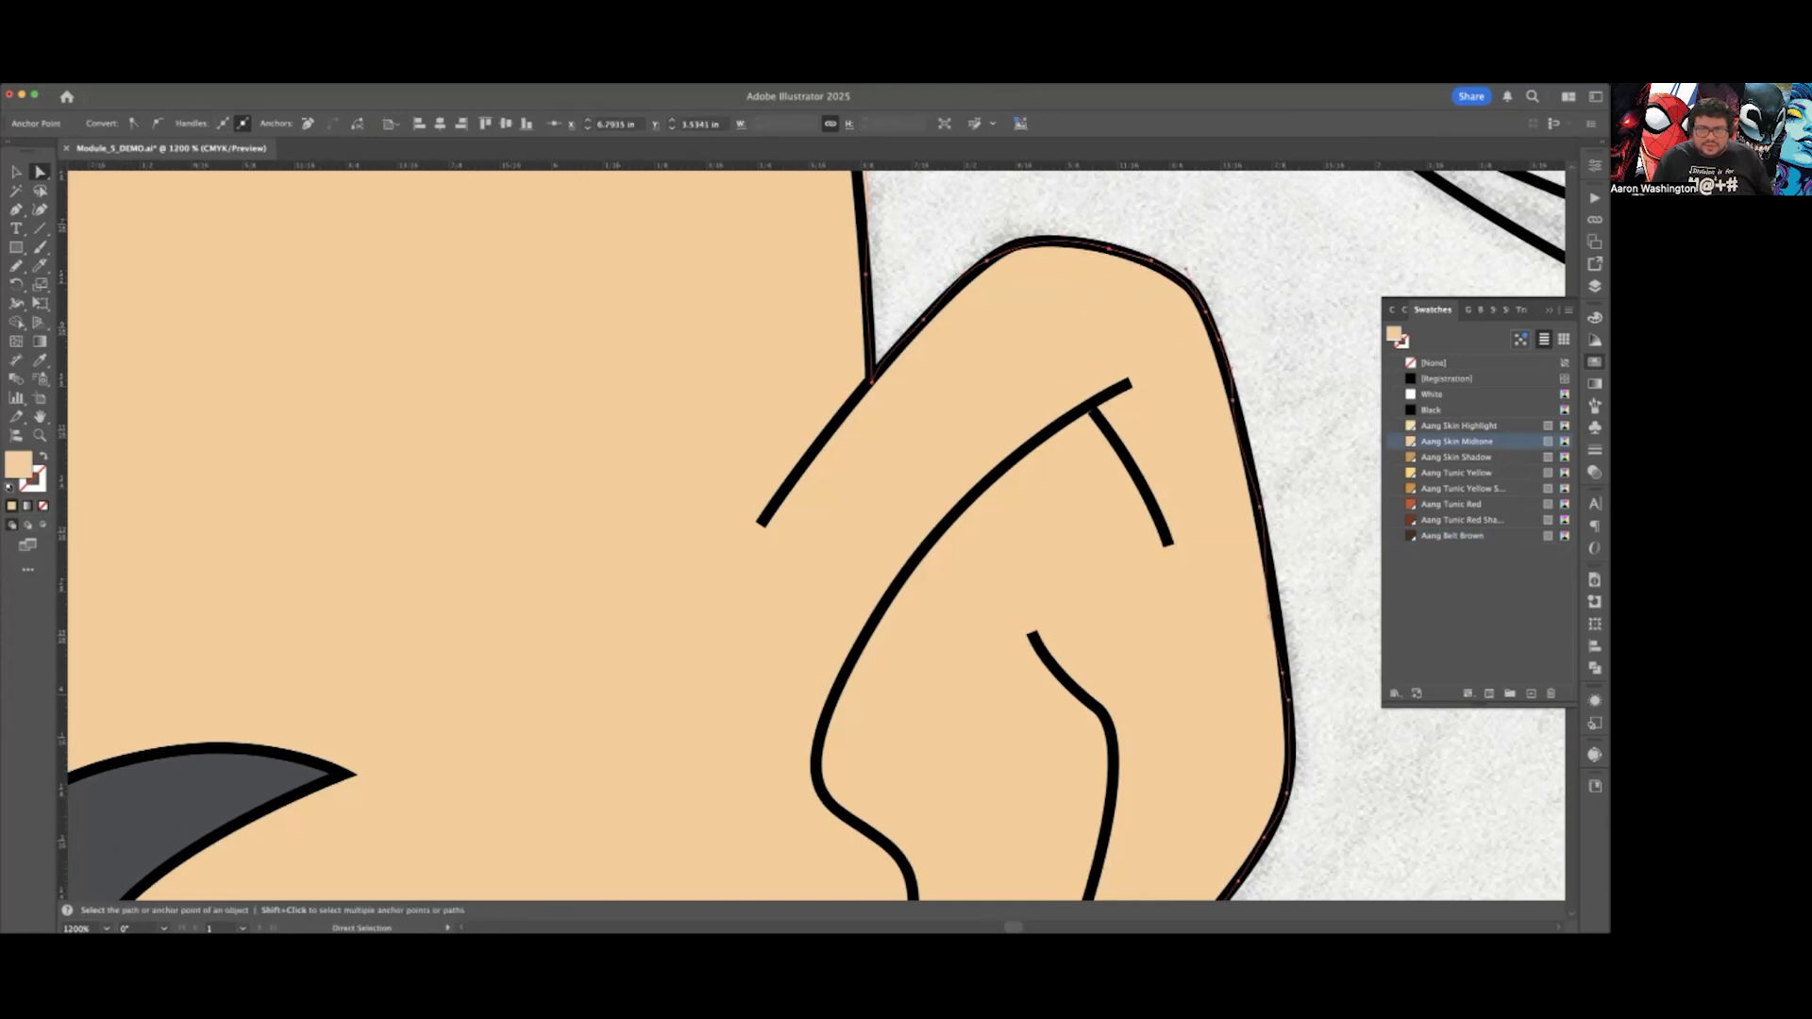
# Step: Move the head shape's anchor points and handles onto the line art down the ear's outer edge
pyautogui.moveTo(1233, 399); pyautogui.dragTo(1232, 405)
pyautogui.click(1244, 439)
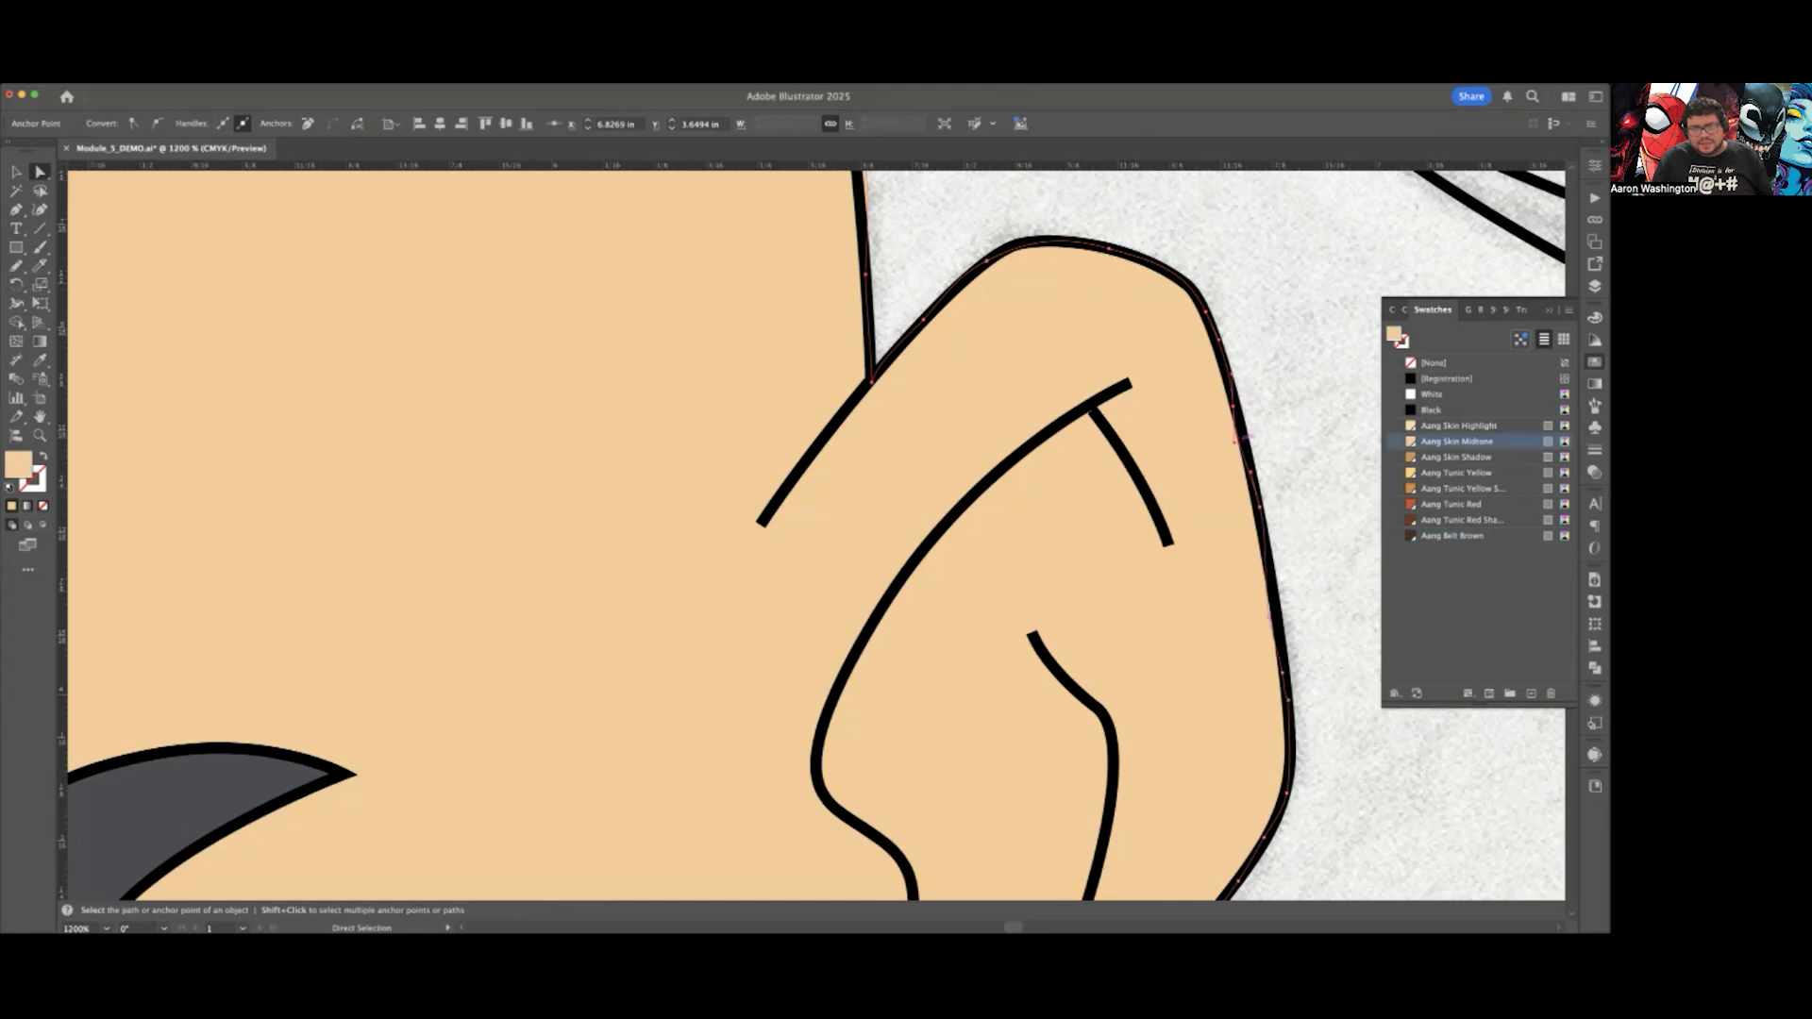
pyautogui.scroll(-1, 1215, 476)
pyautogui.scroll(1, 1259, 572)
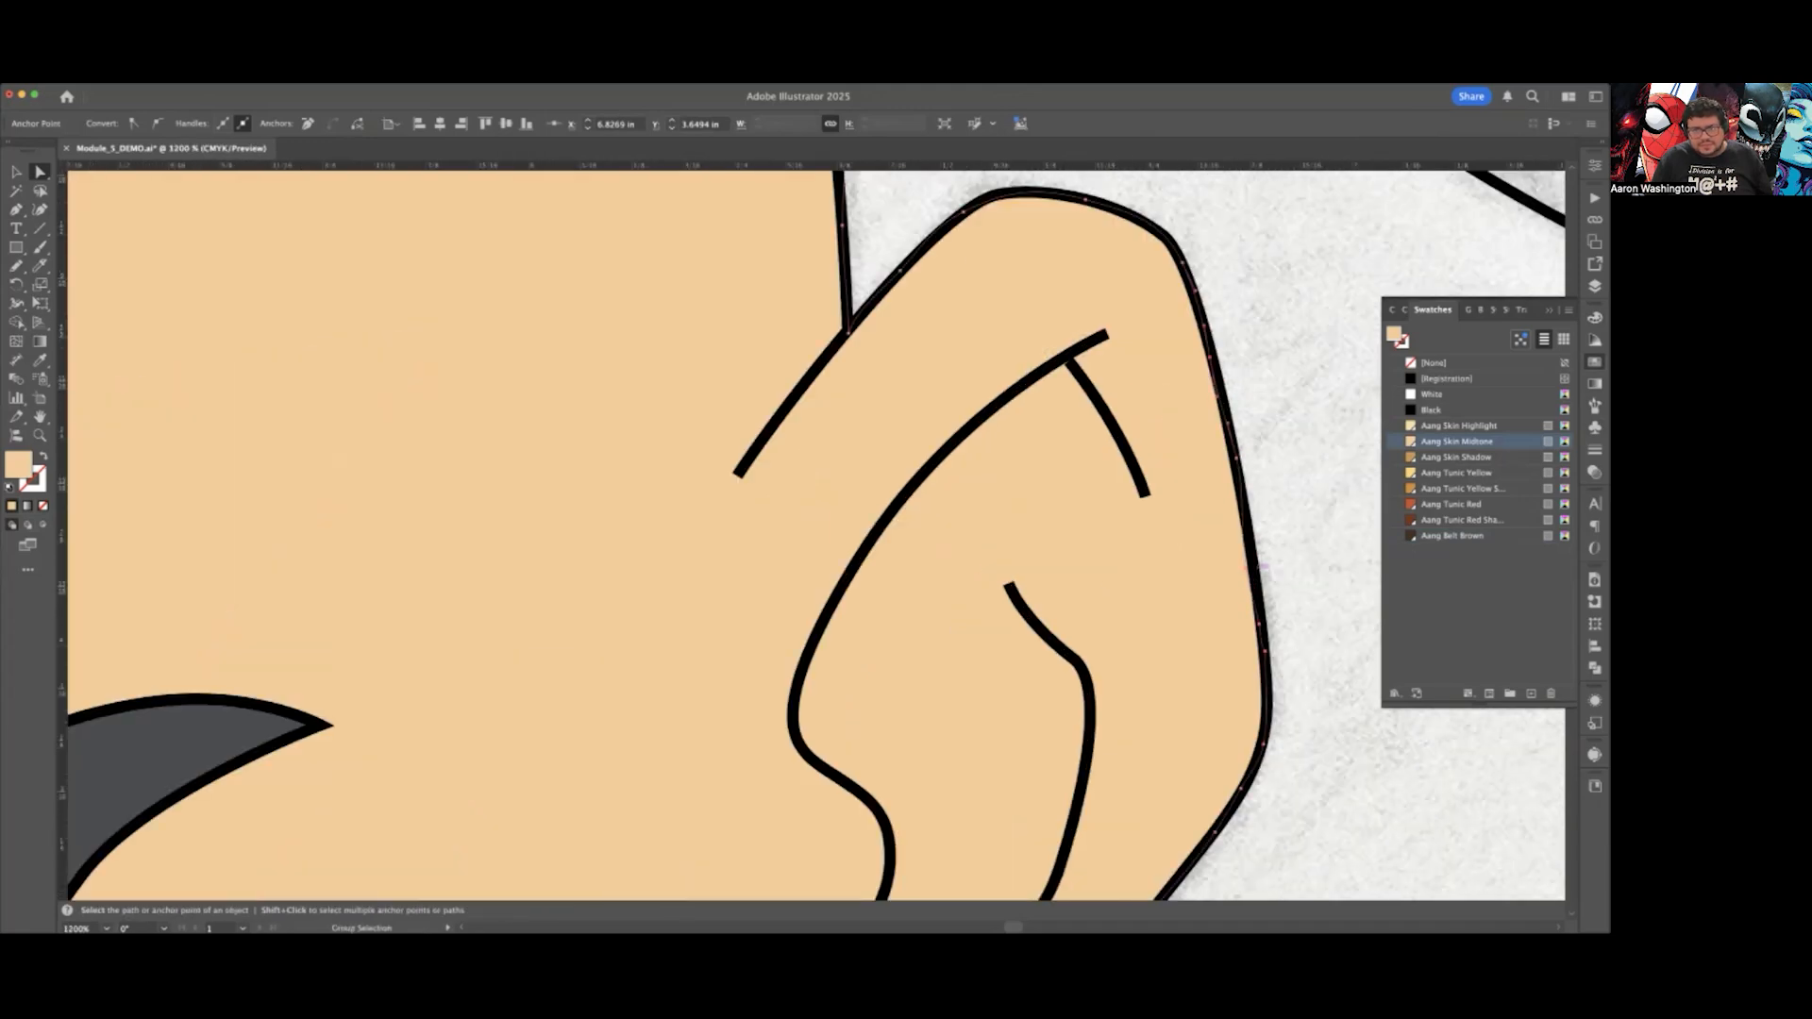
pyautogui.moveTo(1247, 568); pyautogui.dragTo(1255, 567)
# Step: Adjust the head shape's anchor points along the ear's lower edge and around the earlobe so the fill meets the linework
pyautogui.scroll(-1, 1255, 567)
pyautogui.scroll(-3, 1255, 567)
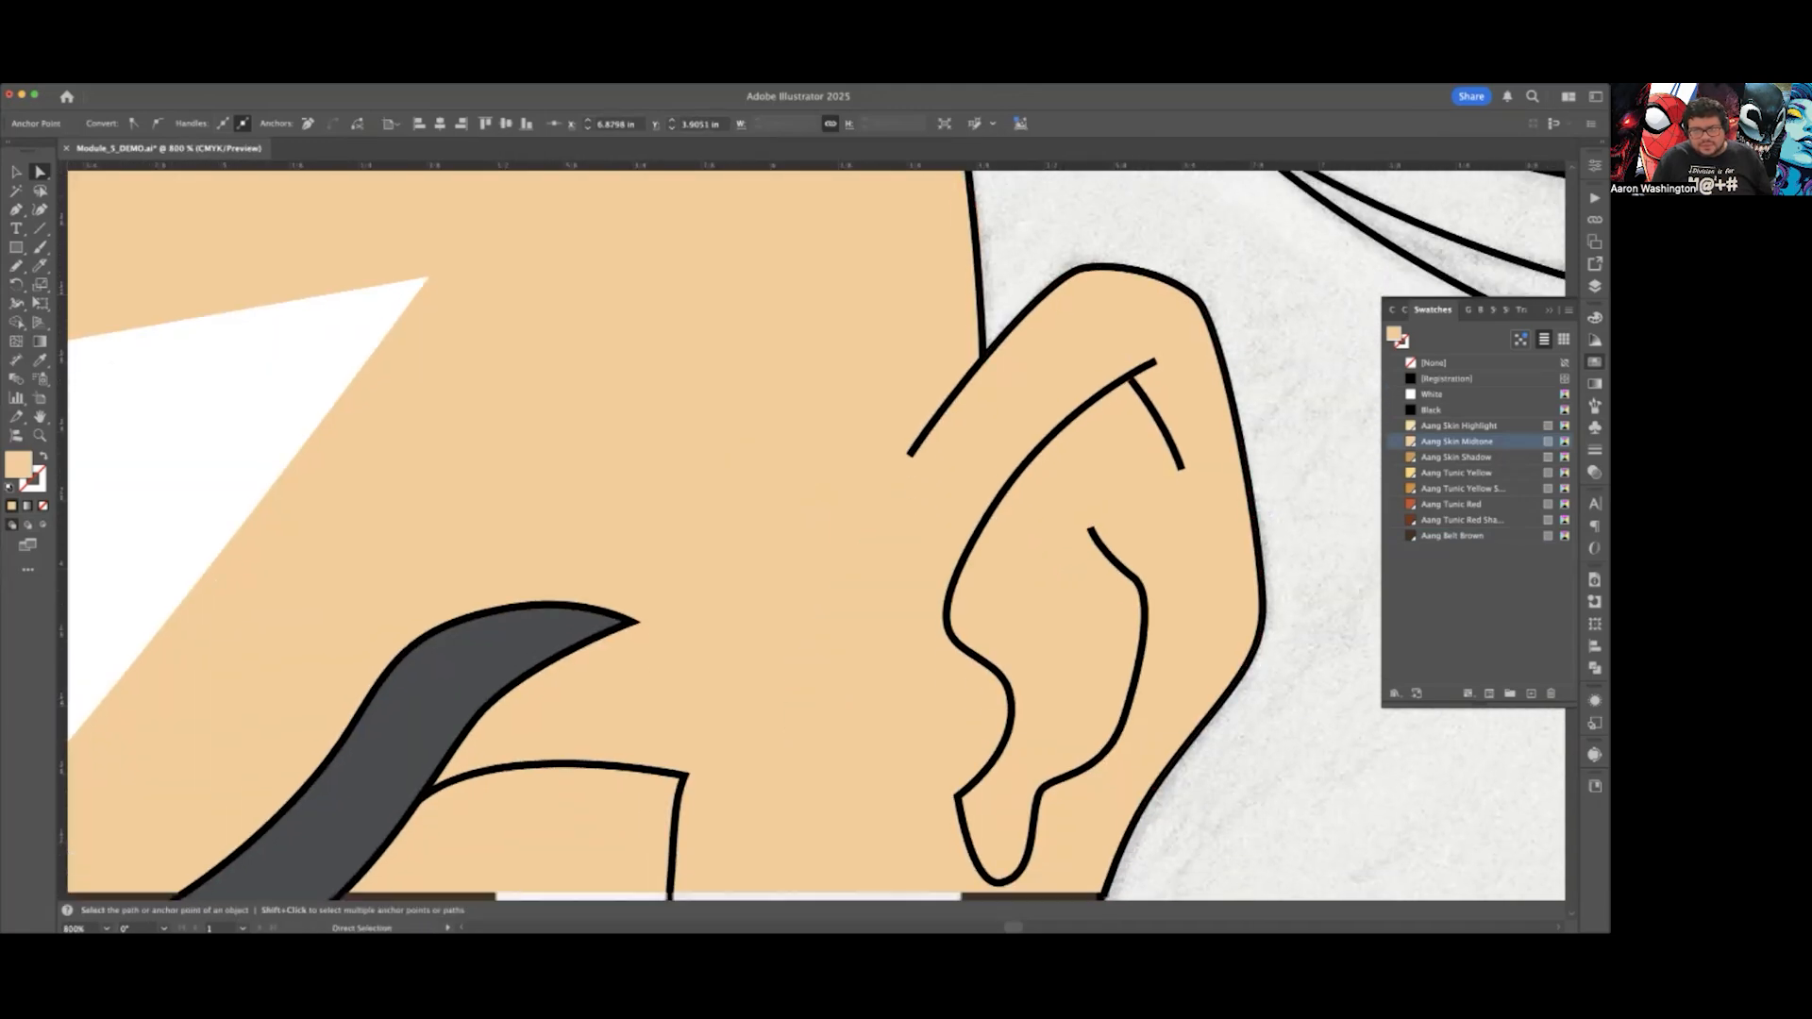
pyautogui.scroll(-3, 1132, 667)
pyautogui.scroll(2, 1132, 667)
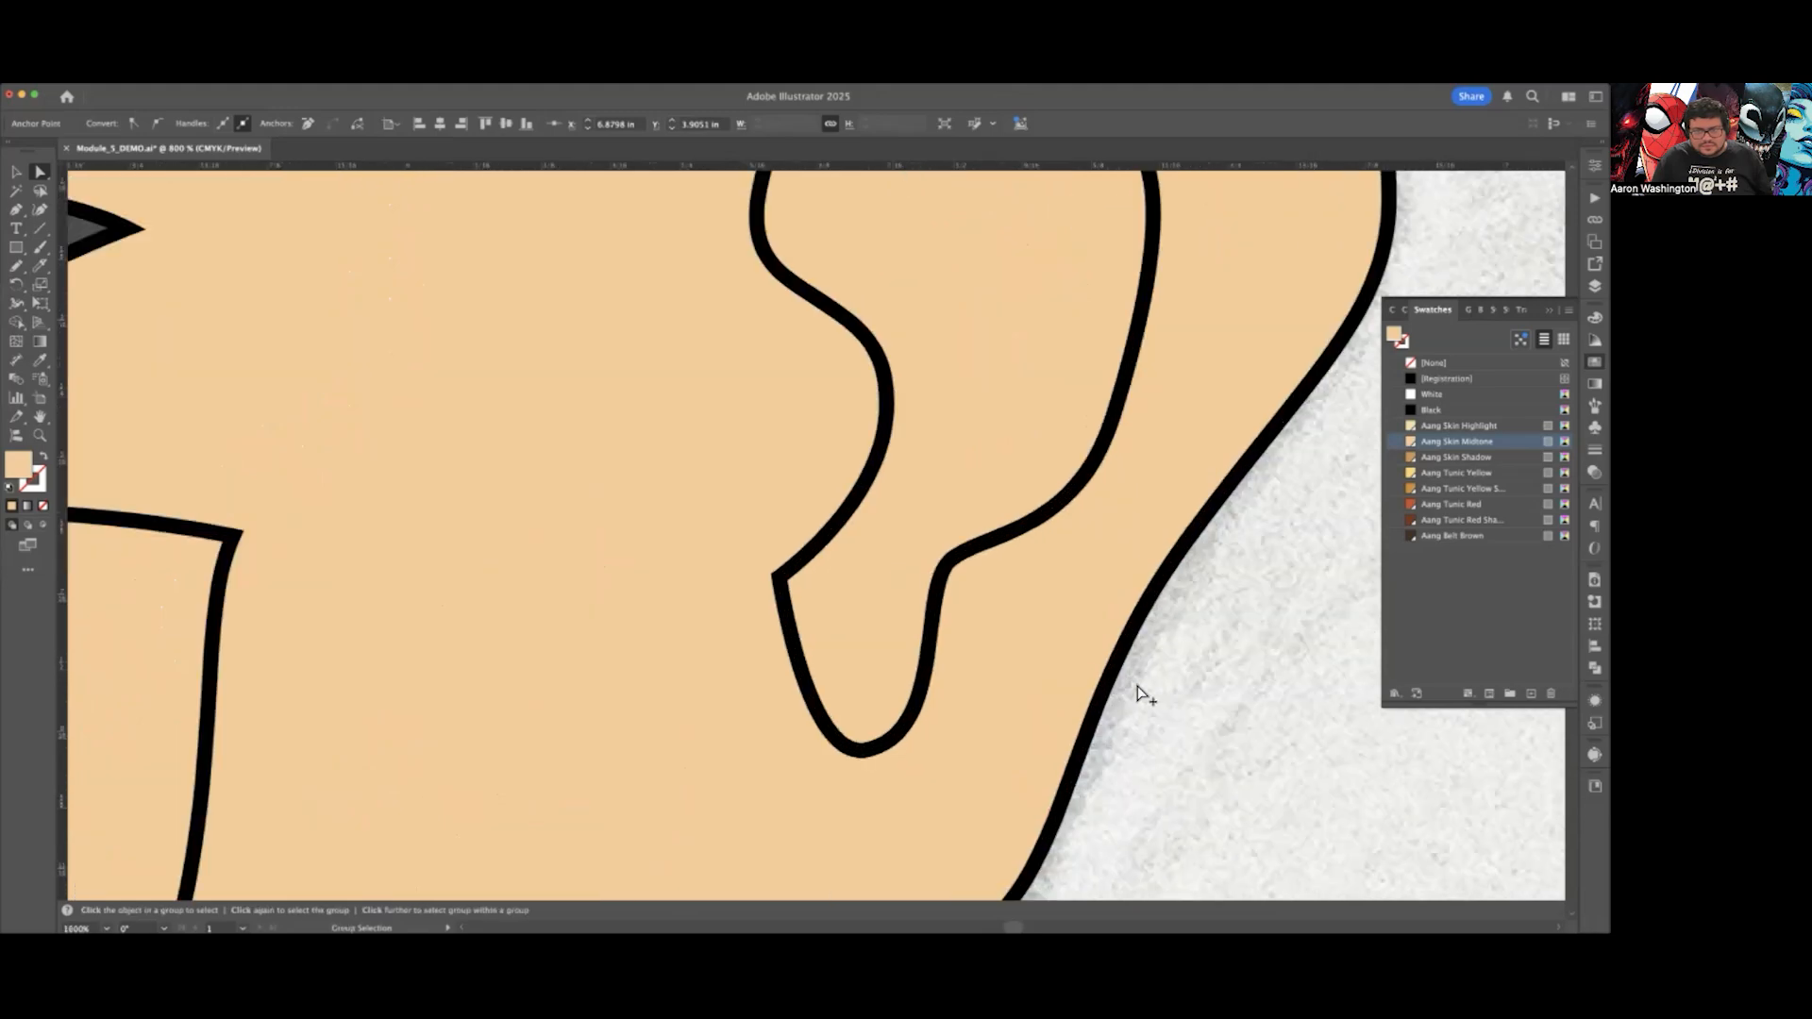
pyautogui.scroll(-3, 1144, 704)
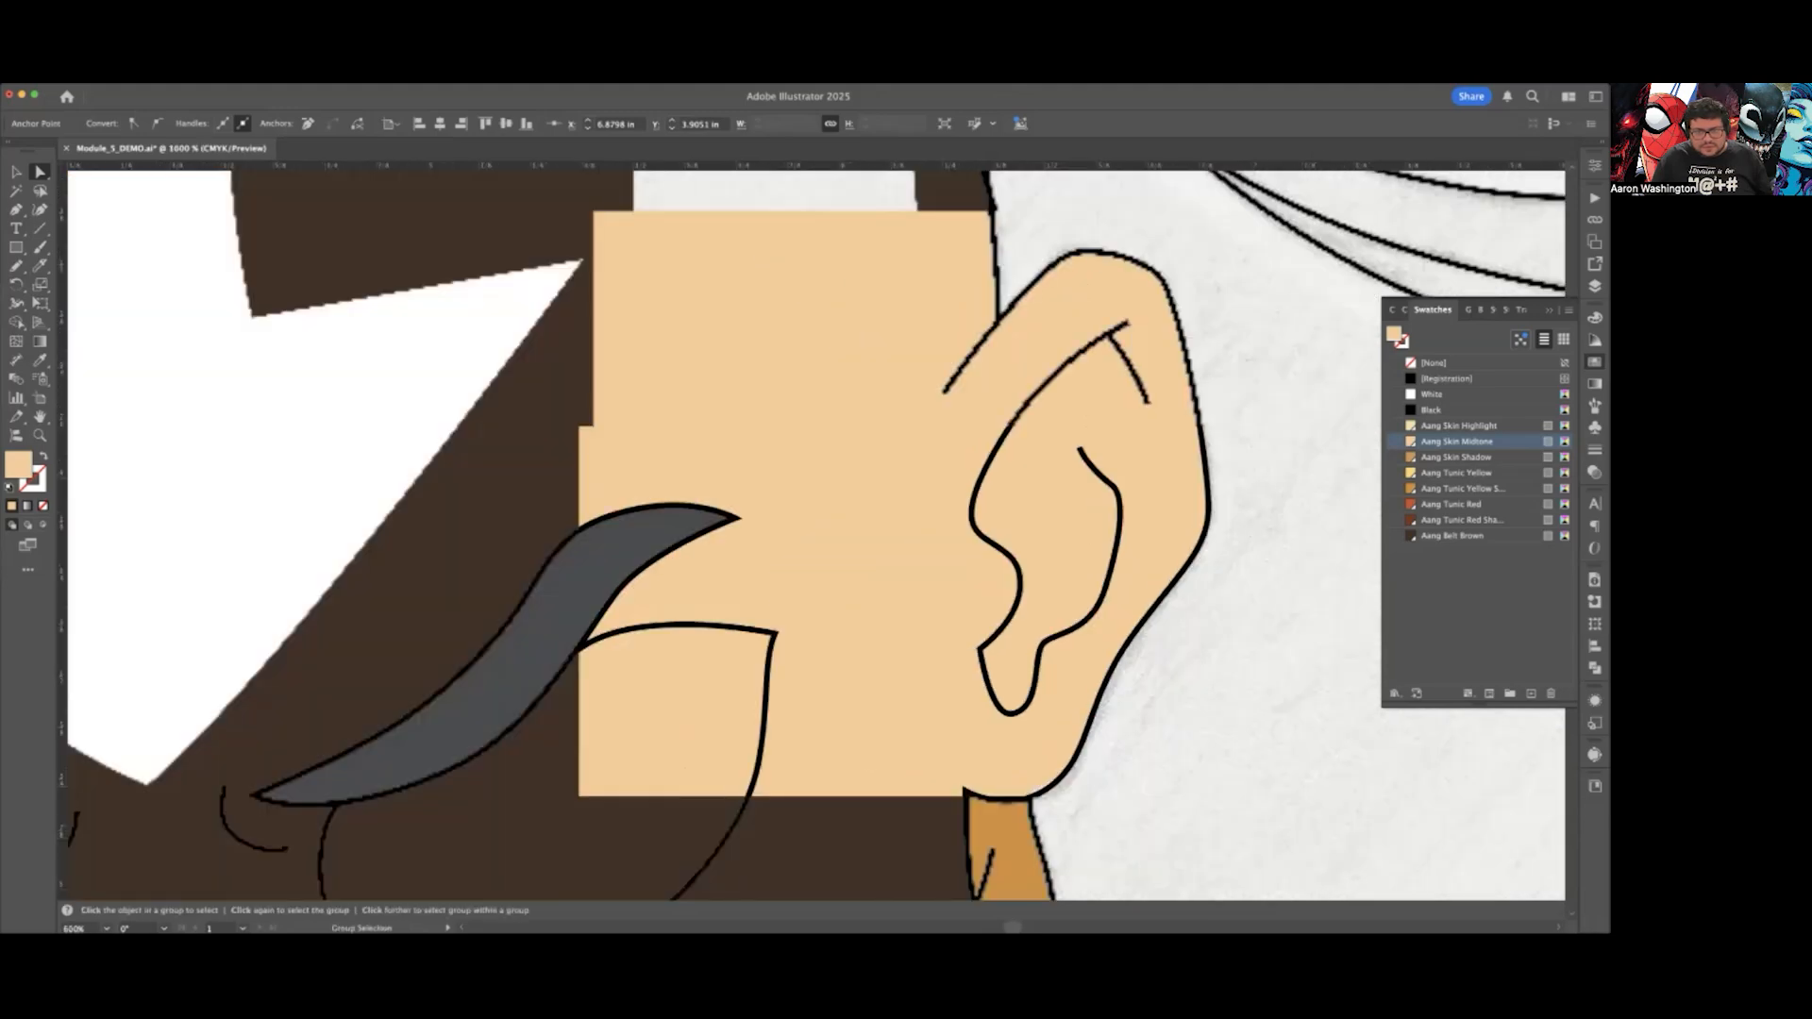
pyautogui.scroll(1, 1144, 704)
pyautogui.scroll(3, 1088, 695)
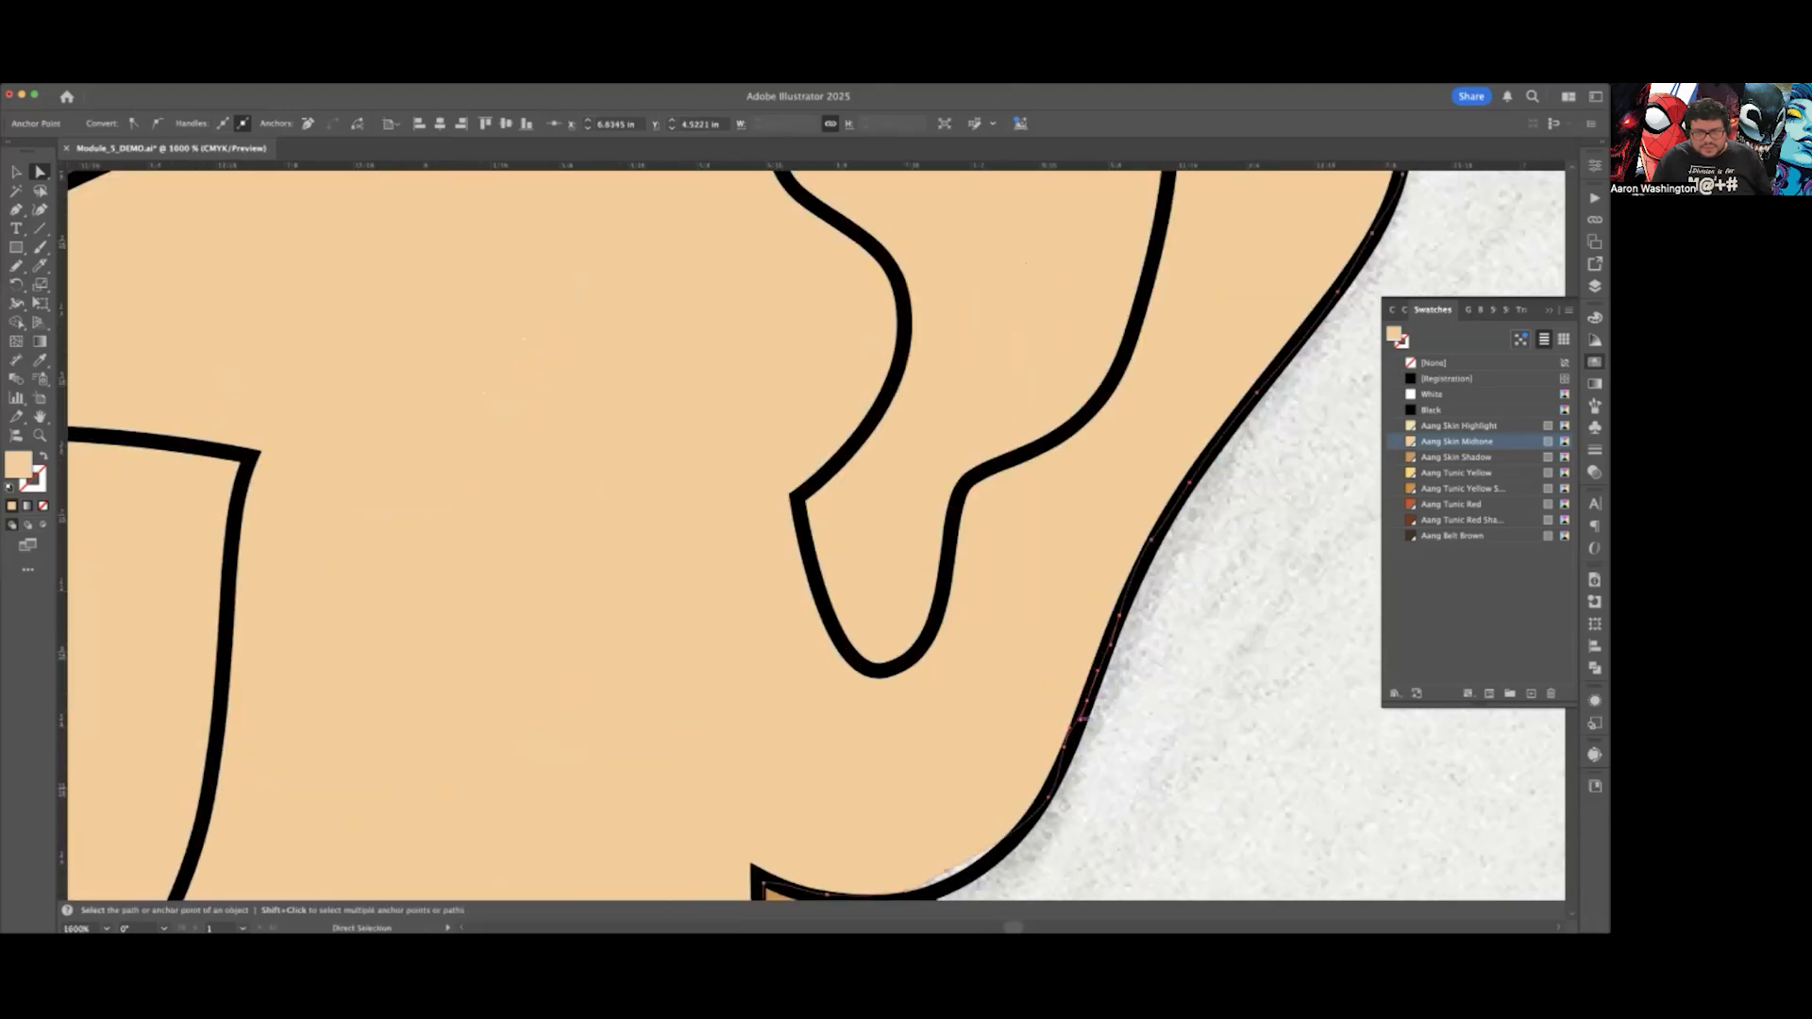
pyautogui.moveTo(947, 869); pyautogui.dragTo(904, 884)
pyautogui.scroll(-1, 954, 883)
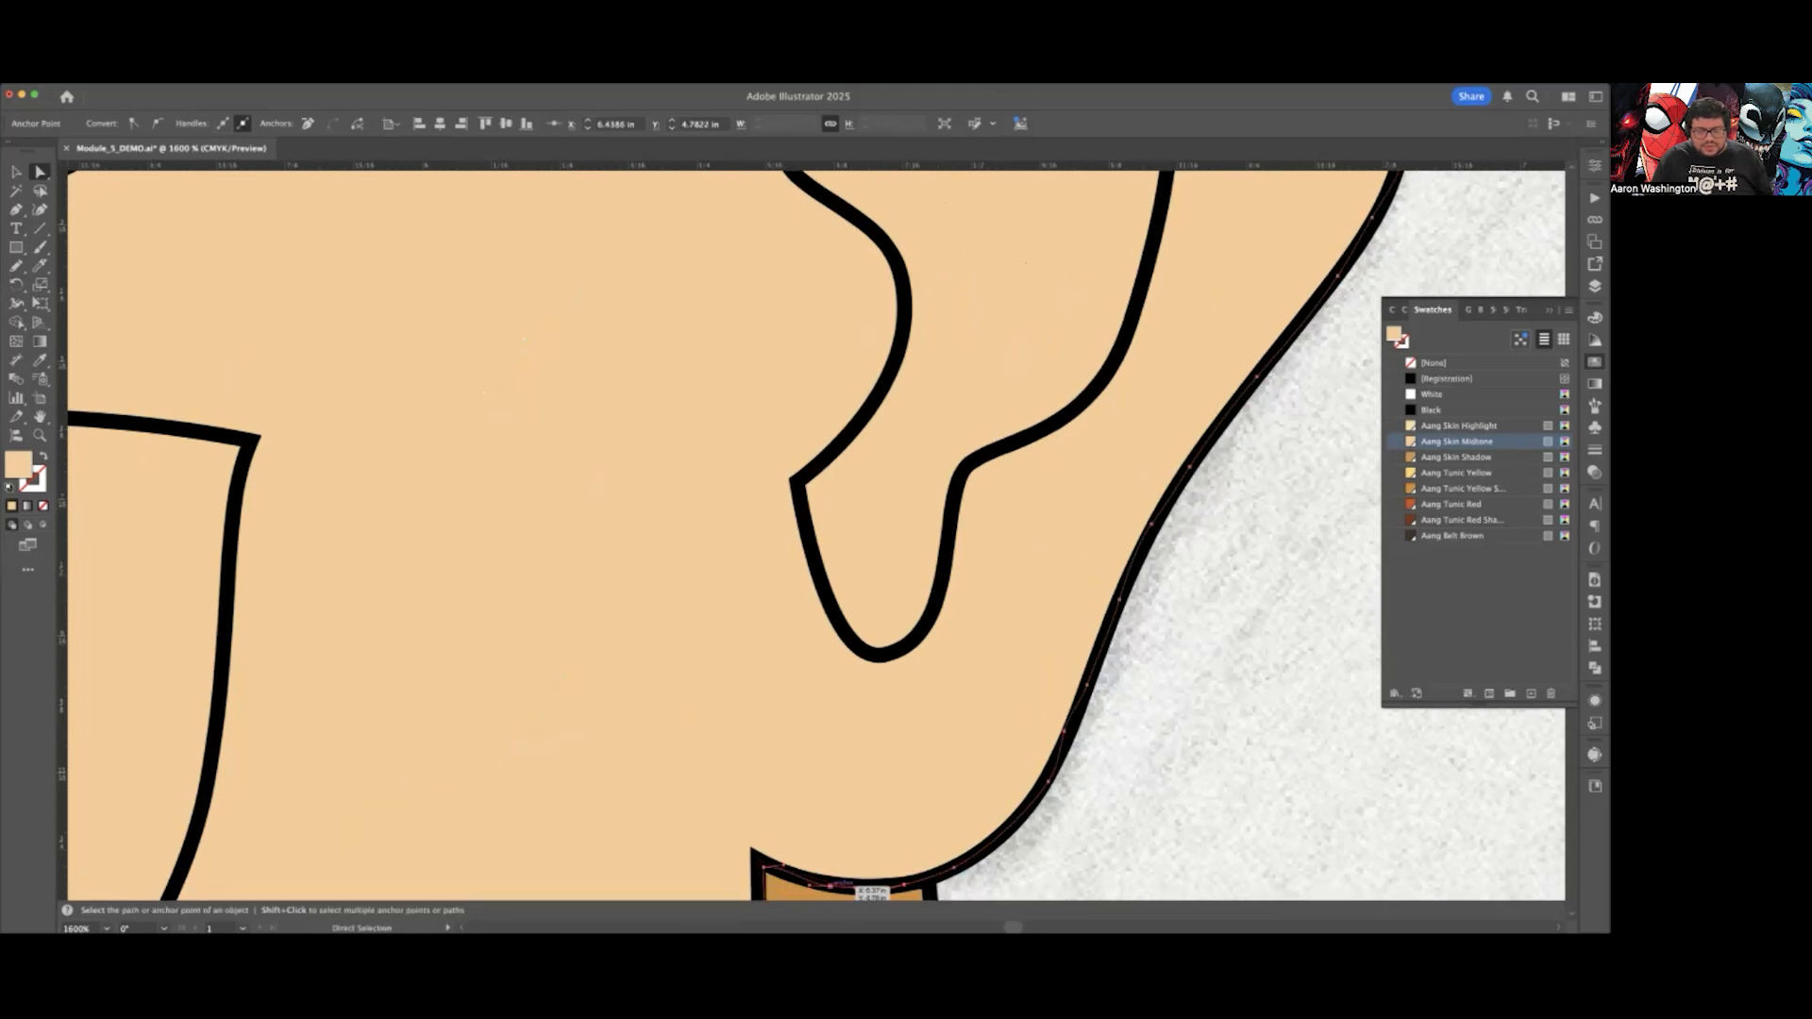
pyautogui.scroll(-5, 827, 878)
pyautogui.scroll(5, 925, 825)
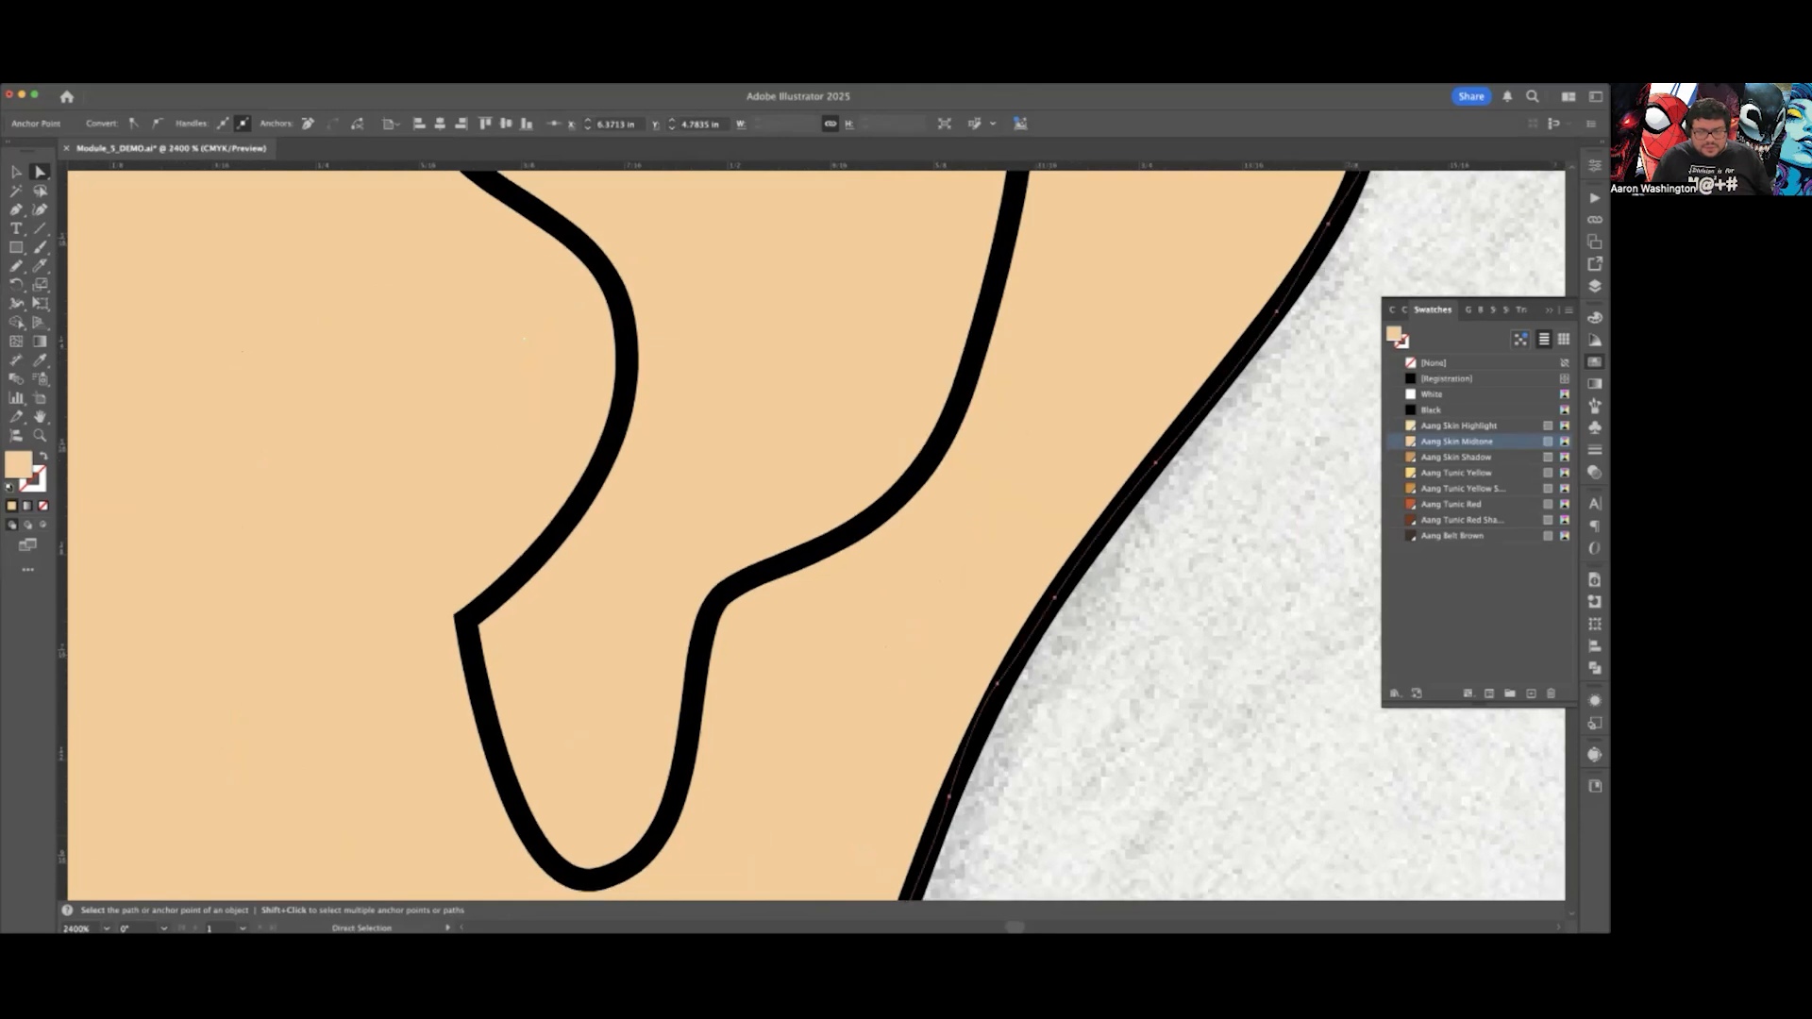
pyautogui.scroll(-3, 817, 536)
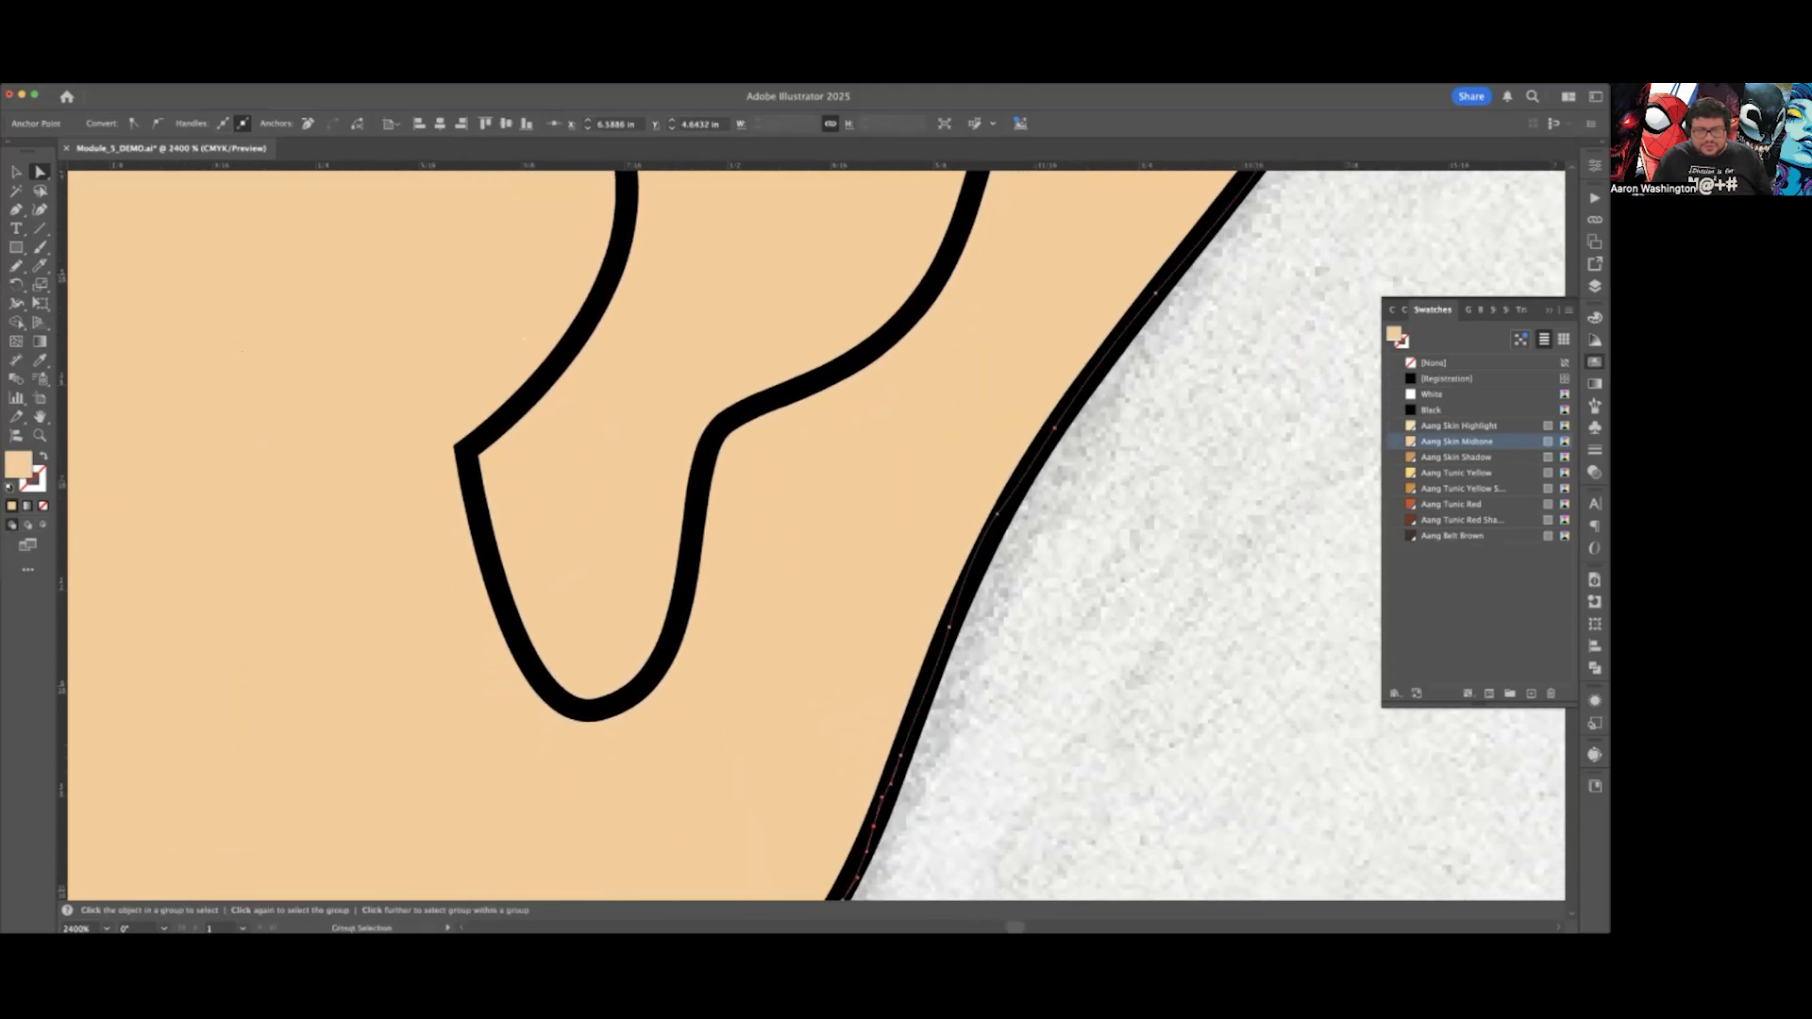
pyautogui.scroll(-5, 892, 651)
# Step: Reposition the head shape's anchor points on the side of the head just above the ear to close the gaps
pyautogui.scroll(3, 887, 645)
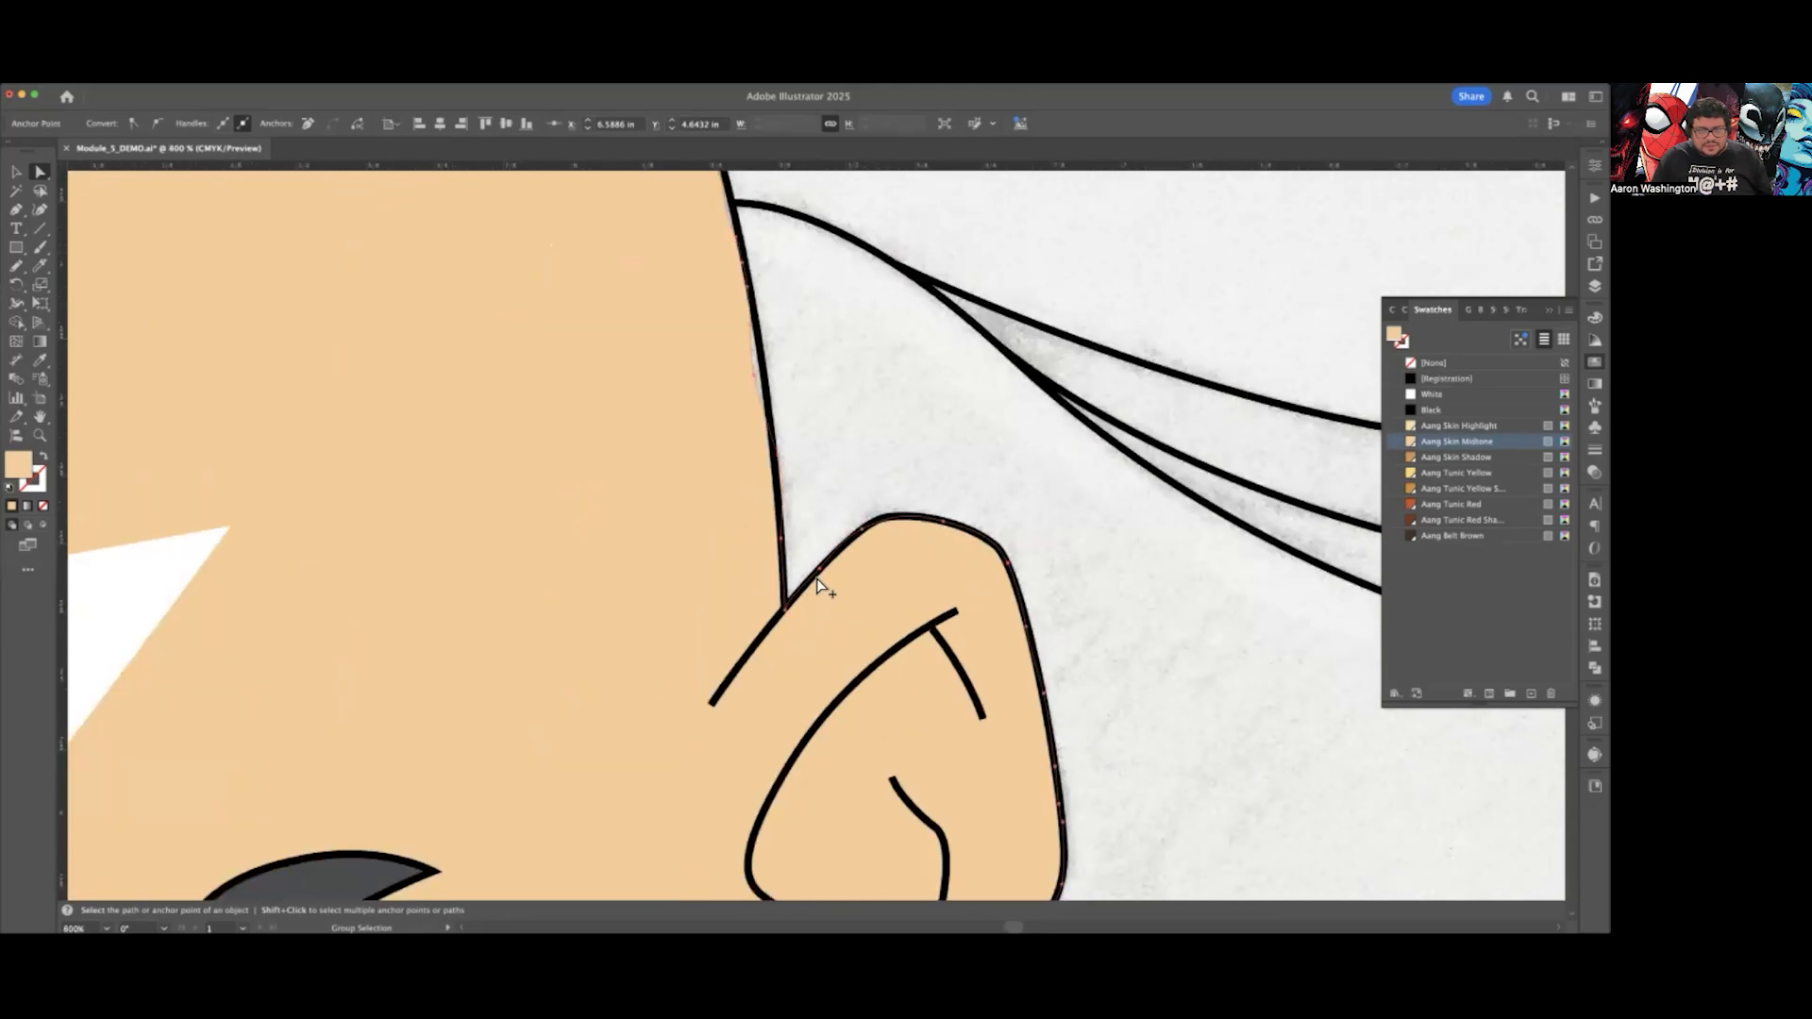
pyautogui.scroll(1, 683, 513)
pyautogui.scroll(2, 750, 512)
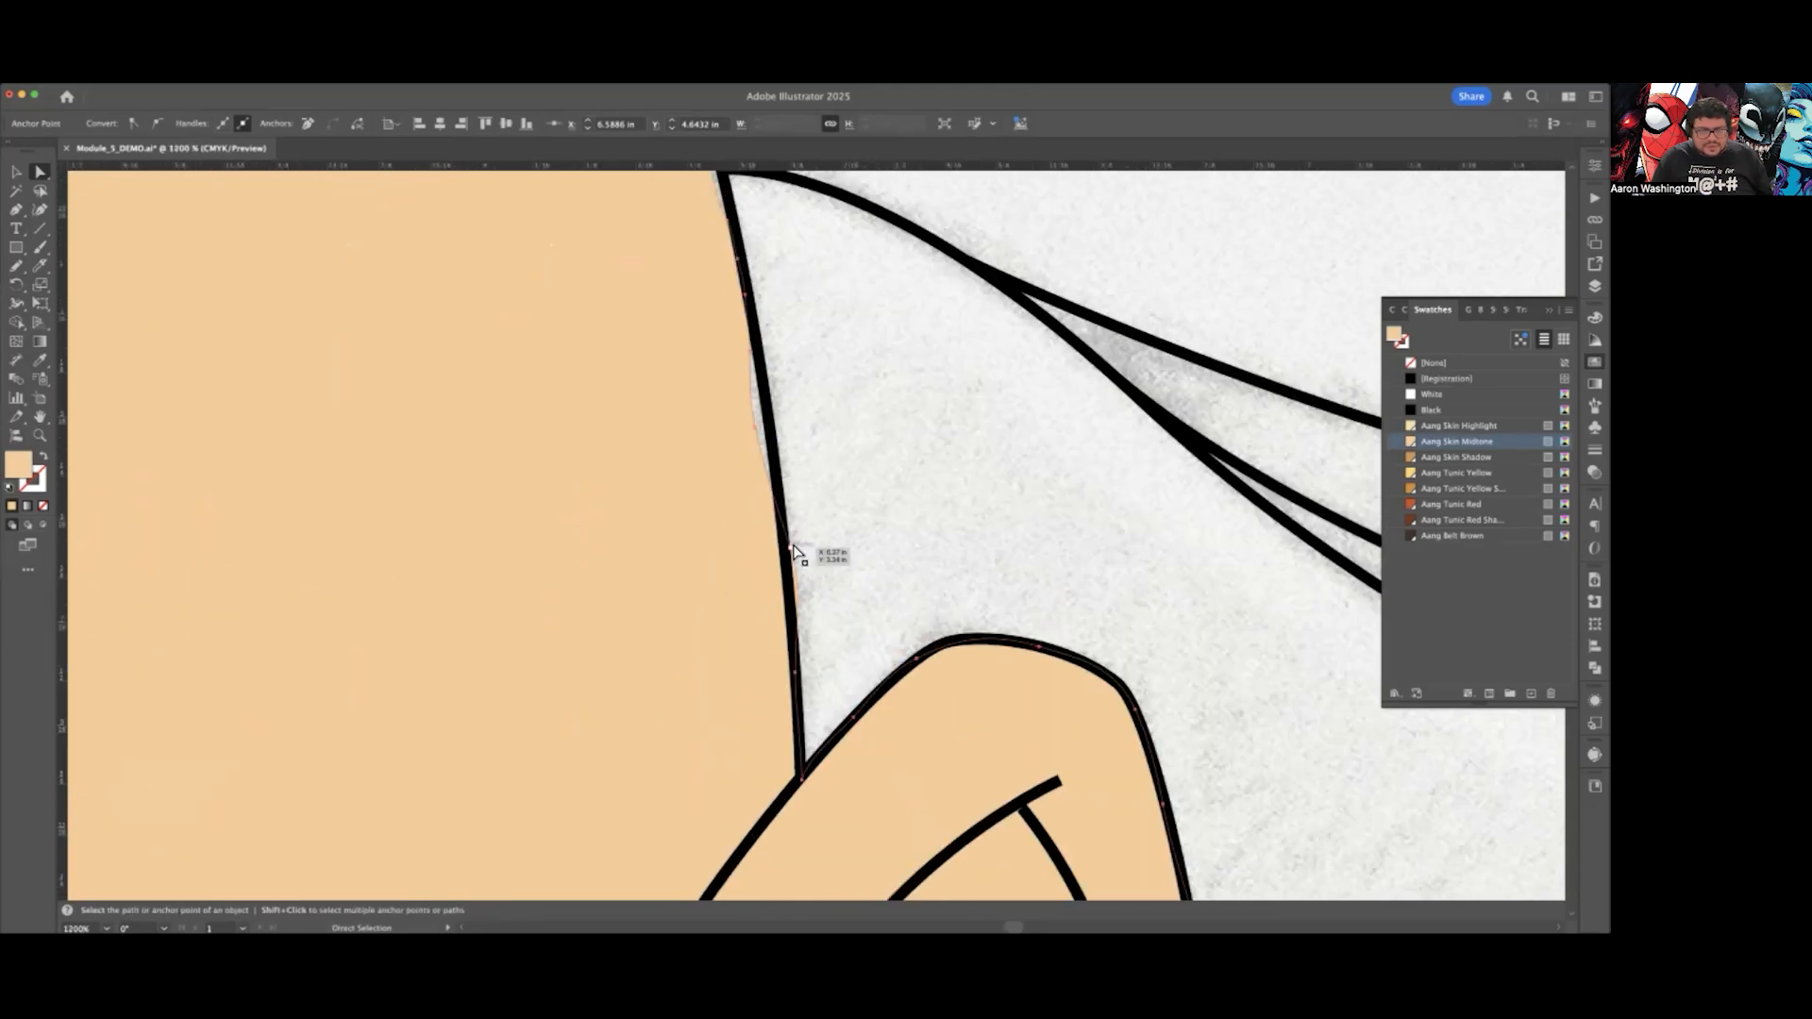
pyautogui.moveTo(796, 537); pyautogui.dragTo(784, 541)
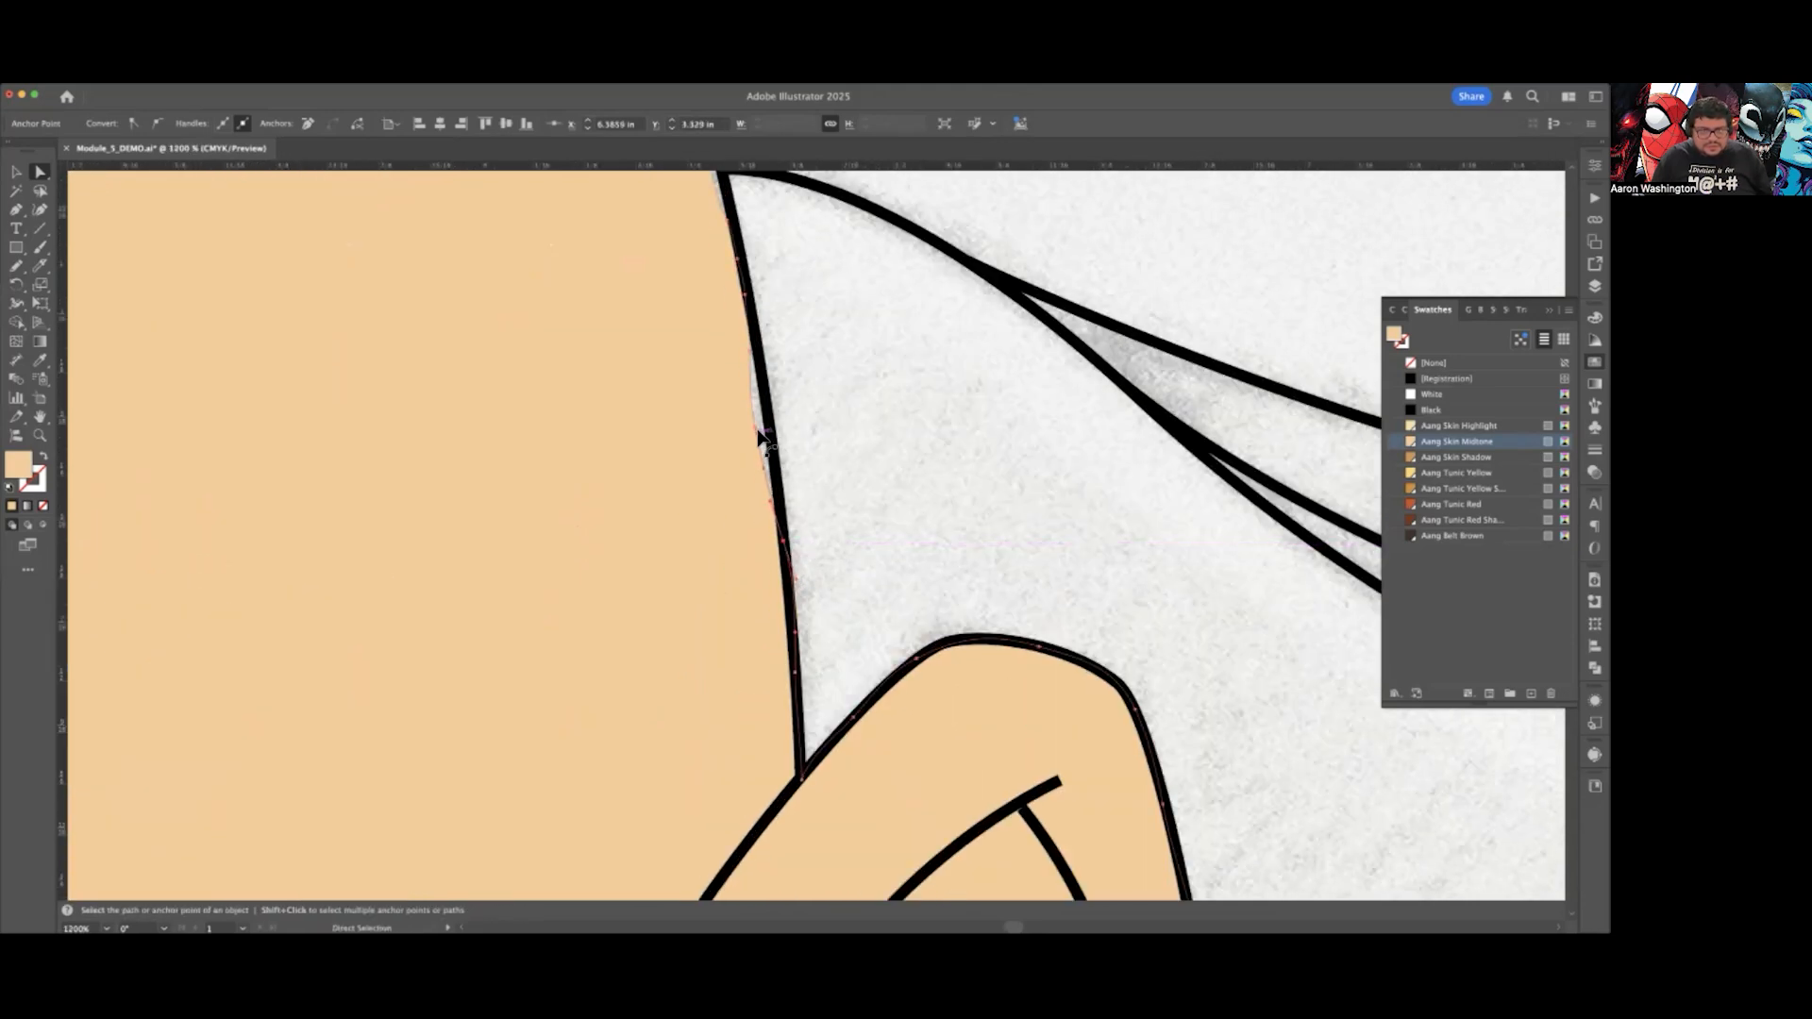
pyautogui.moveTo(755, 427); pyautogui.dragTo(768, 415)
pyautogui.moveTo(750, 351); pyautogui.dragTo(753, 342)
# Step: Fit the head shape's anchor points to the outline around the point where the shoulder line meets the head
pyautogui.scroll(3, 720, 320)
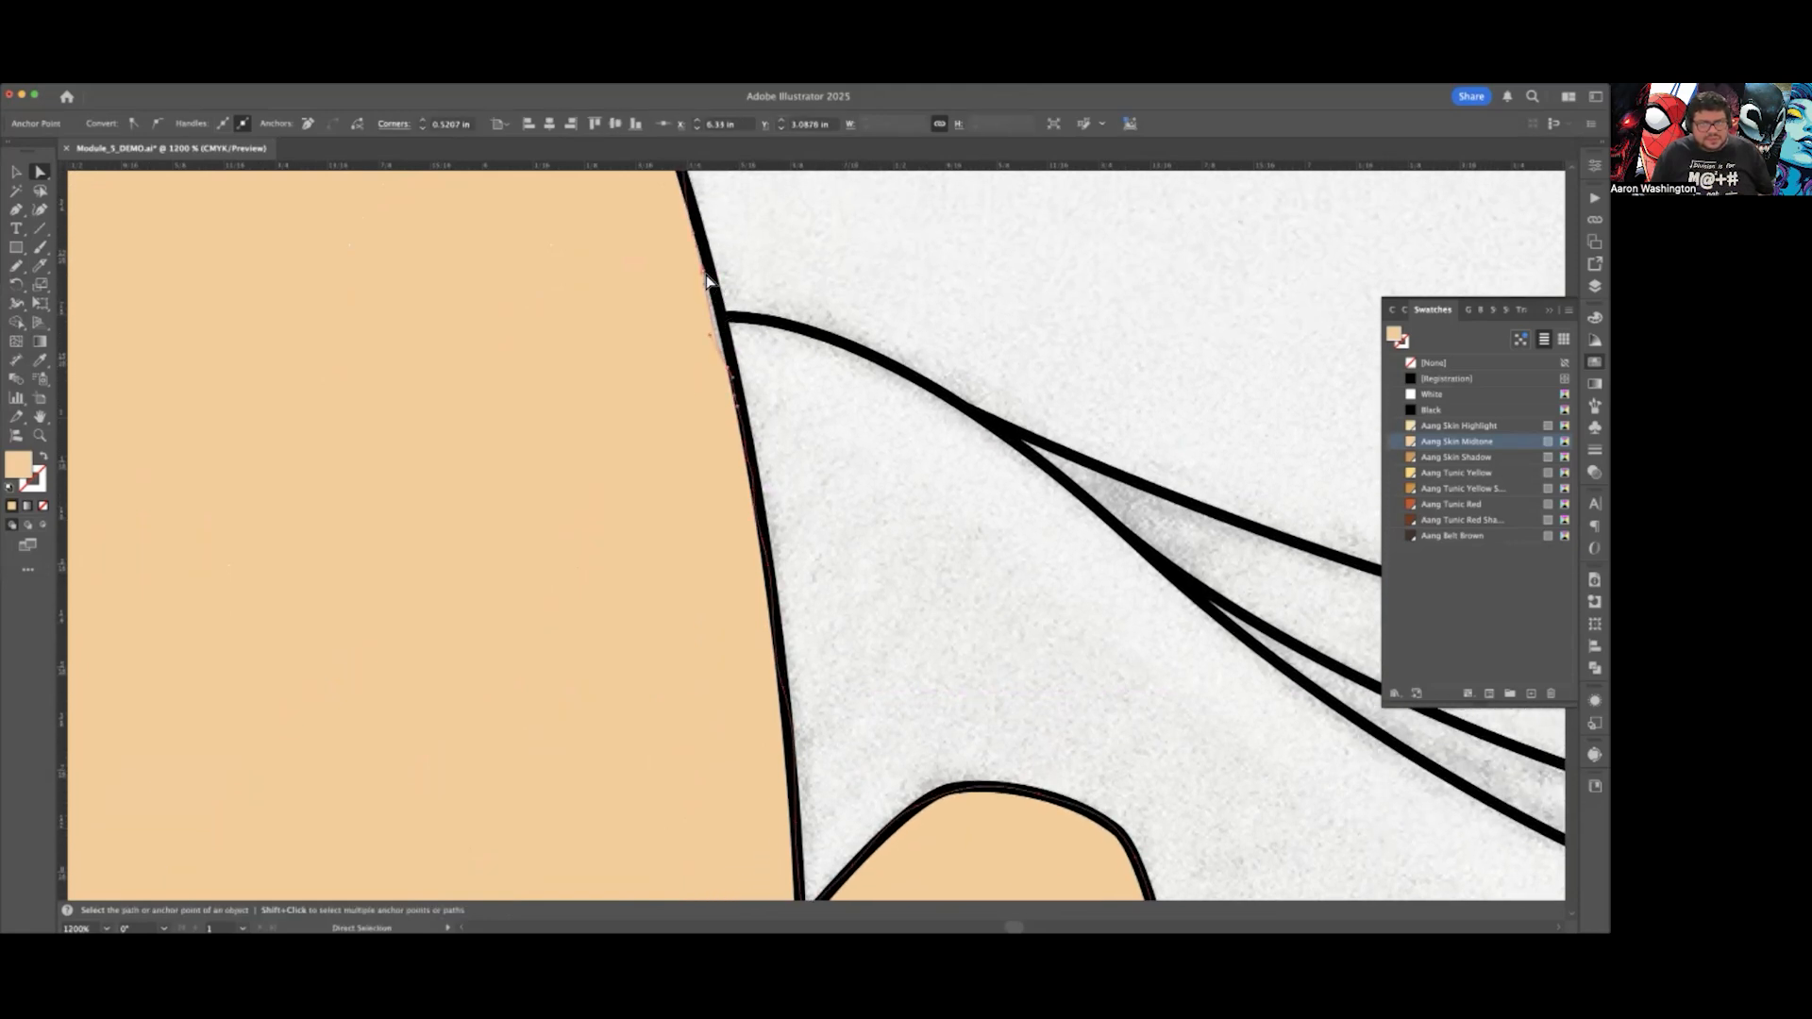
pyautogui.moveTo(704, 274); pyautogui.dragTo(710, 269)
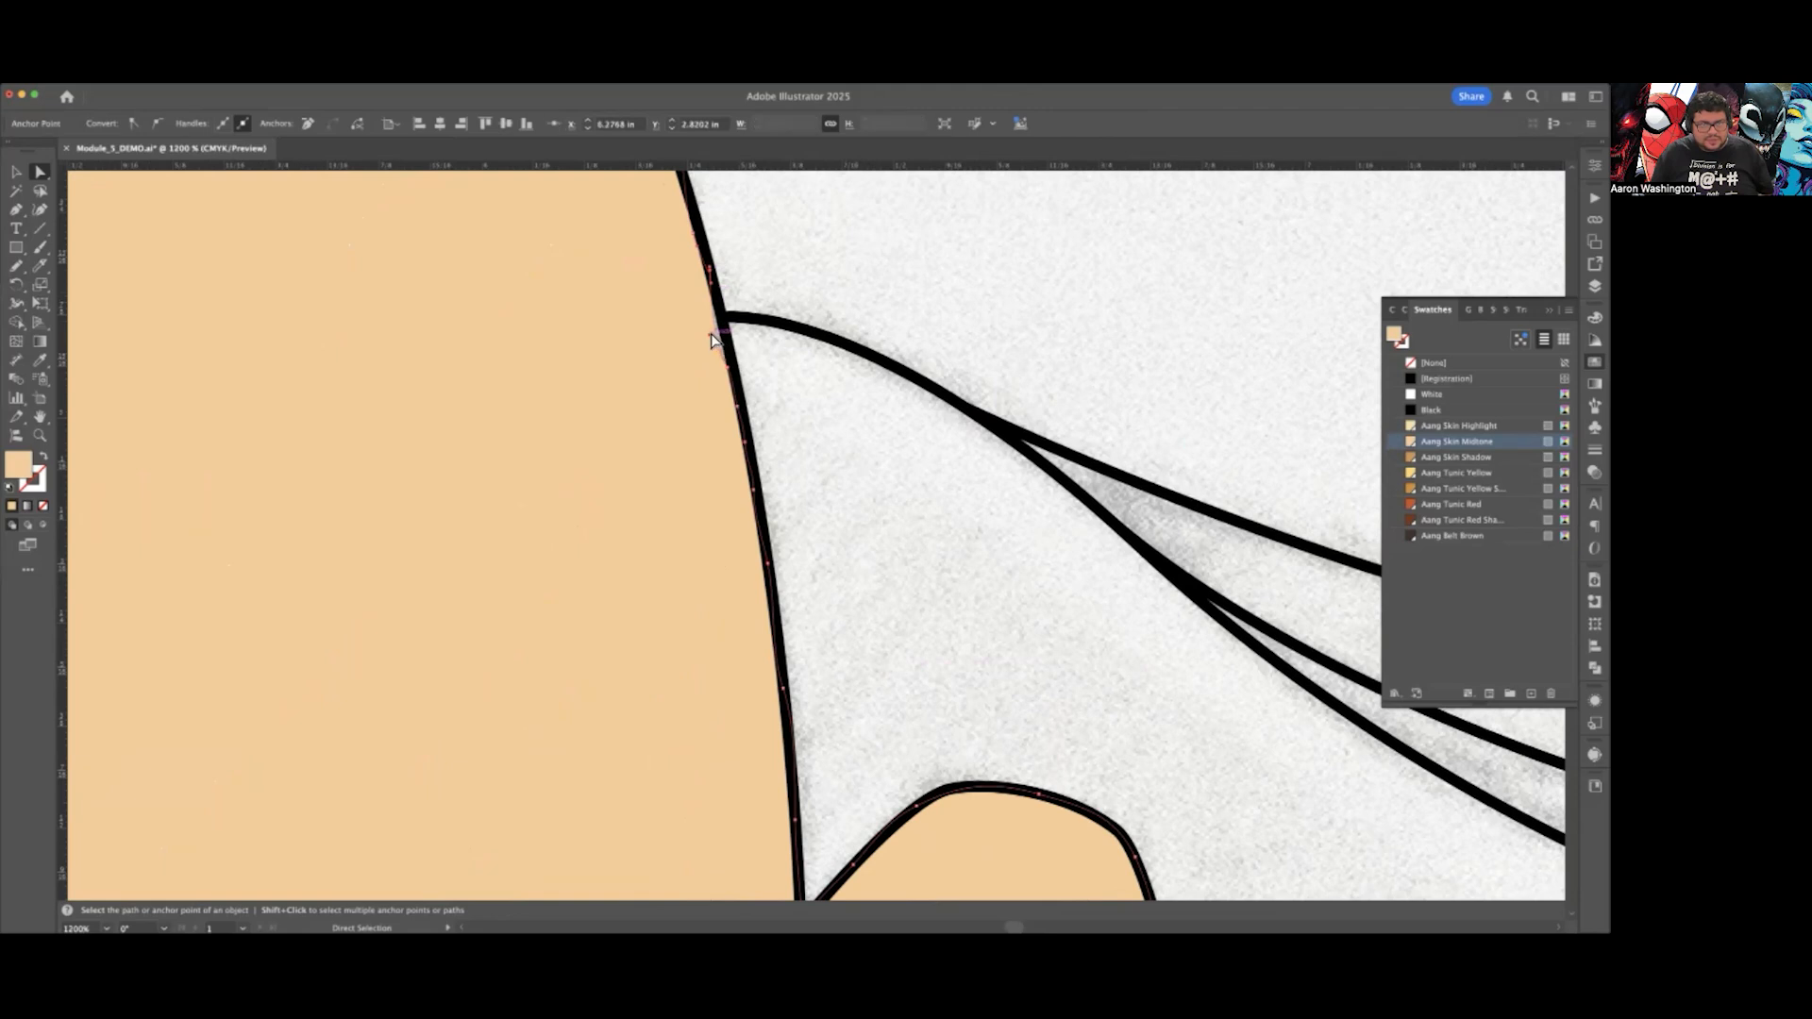
pyautogui.moveTo(730, 365); pyautogui.dragTo(732, 359)
pyautogui.scroll(1, 711, 277)
pyautogui.moveTo(694, 266); pyautogui.dragTo(698, 258)
# Step: Adjust the head shape's anchor points and handles along the upper side curve of the skull to follow the outline
pyautogui.press('super+1')
pyautogui.scroll(4, 696, 267)
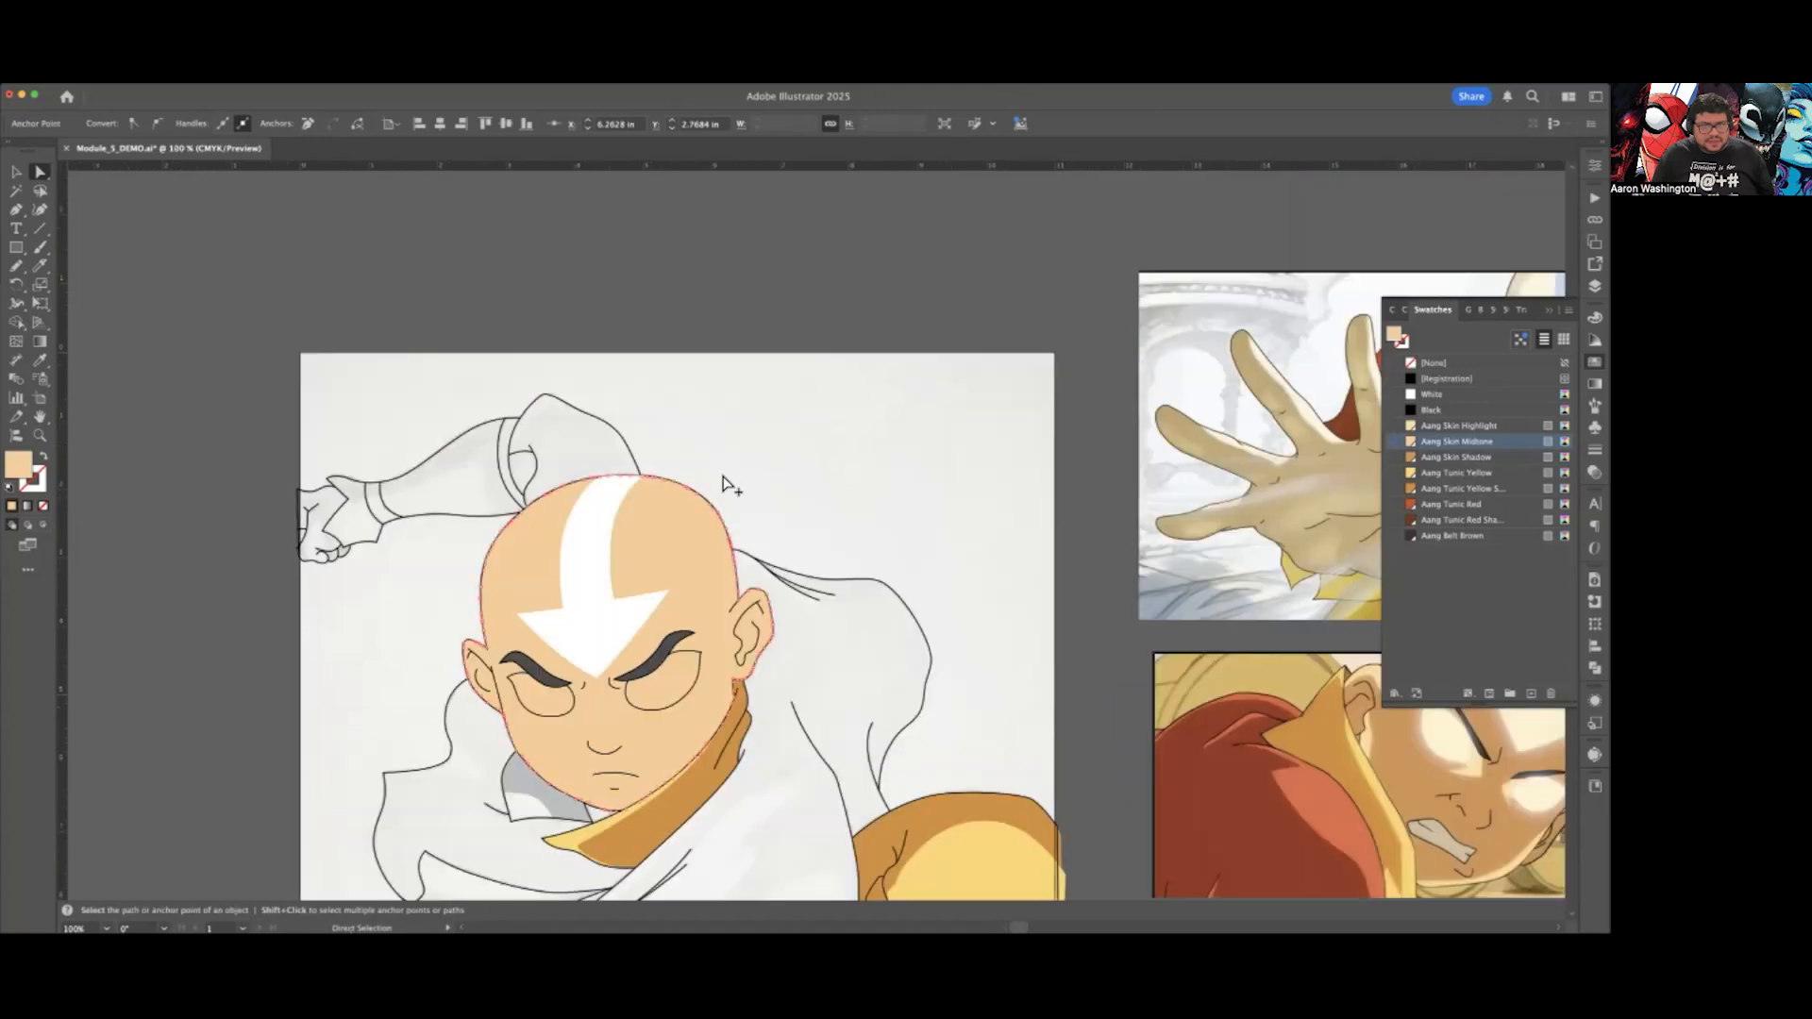
pyautogui.scroll(6, 728, 501)
pyautogui.scroll(3, 896, 431)
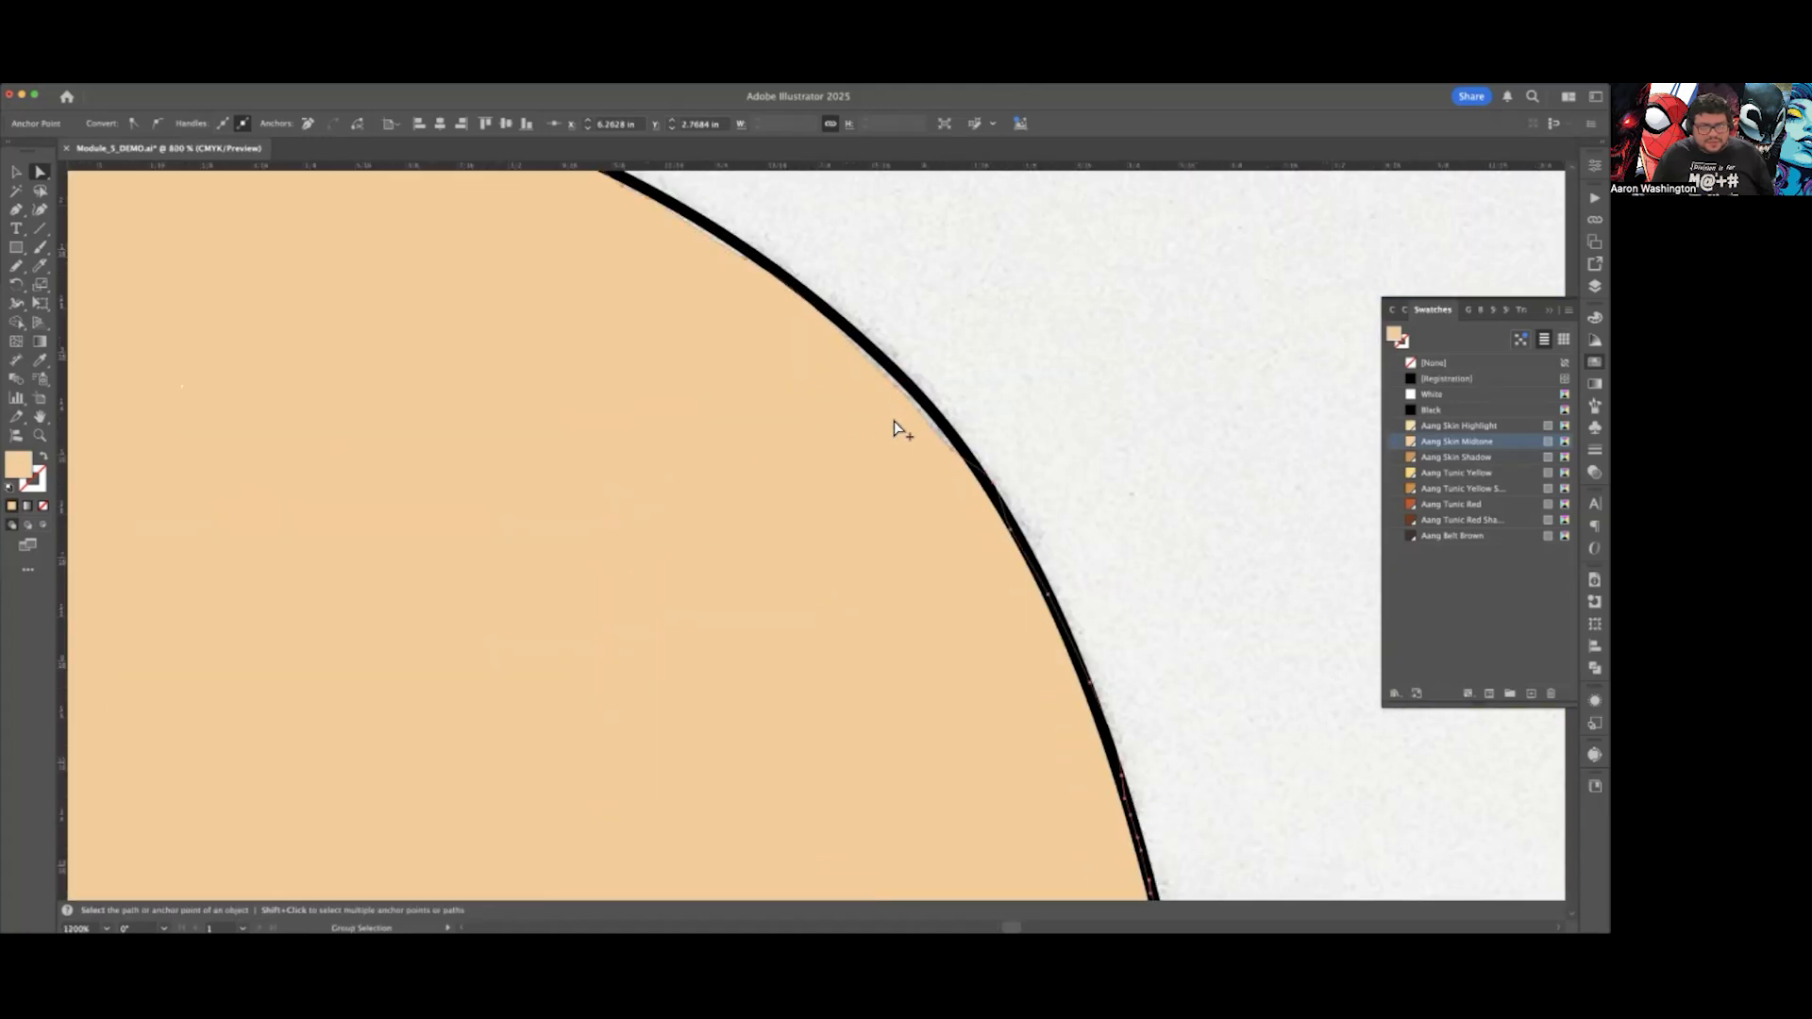
pyautogui.moveTo(901, 380); pyautogui.dragTo(908, 372)
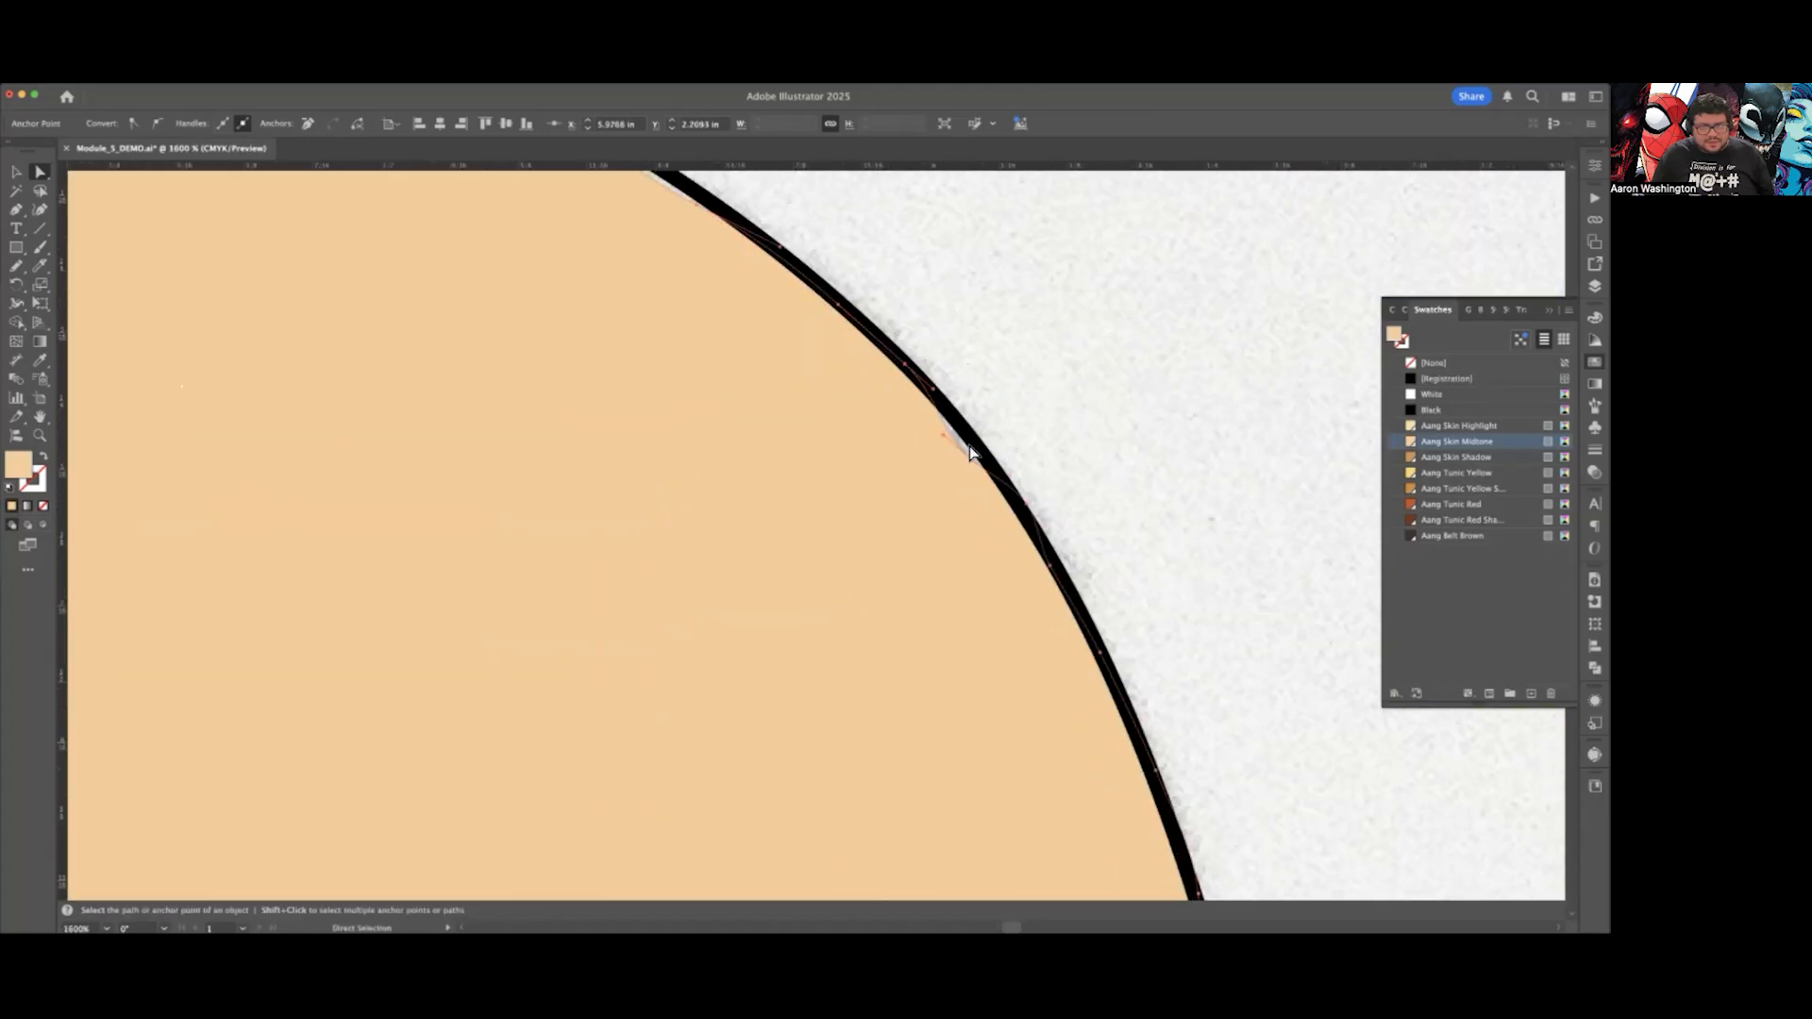
pyautogui.moveTo(978, 453); pyautogui.dragTo(1027, 513)
pyautogui.scroll(-1, 982, 505)
pyautogui.scroll(1, 981, 504)
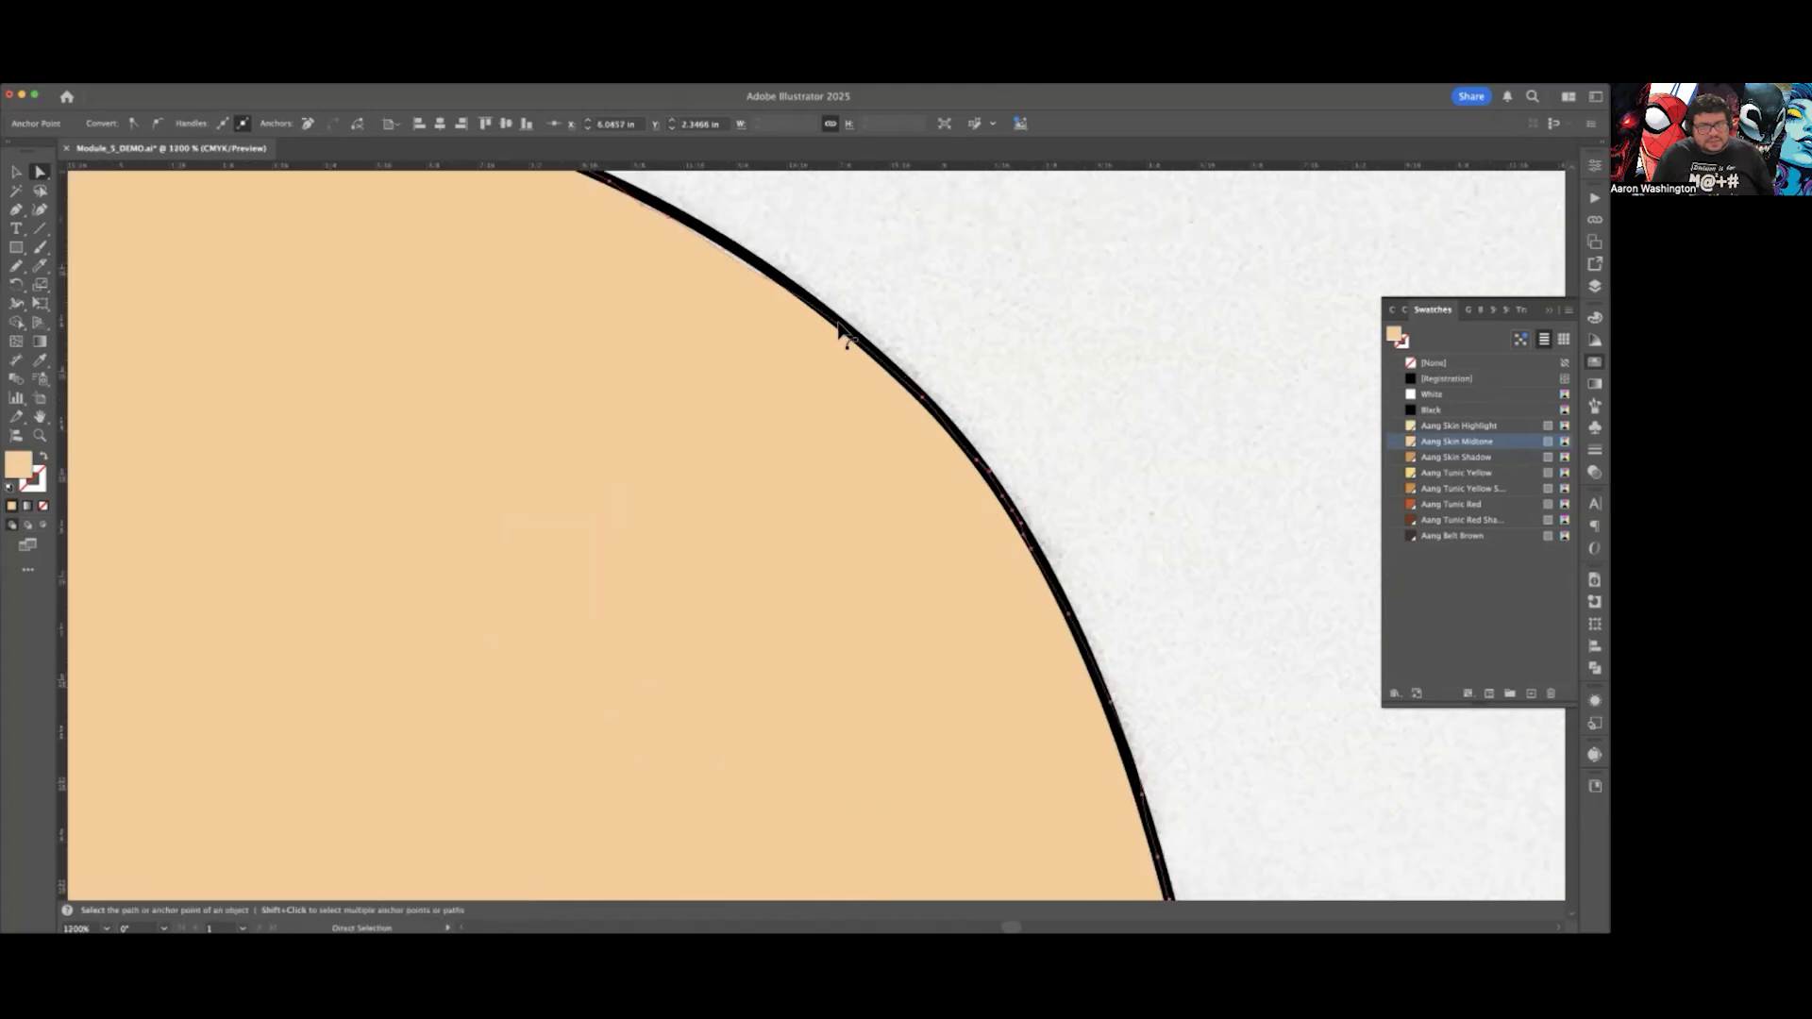
# Step: Refit the head shape's edge to the line art along the crown from the upper side curve to the white arrow's right edge
pyautogui.moveTo(802, 299); pyautogui.dragTo(675, 245)
pyautogui.scroll(-1, 797, 283)
pyautogui.scroll(2, 708, 288)
pyautogui.scroll(-1, 739, 307)
pyautogui.scroll(1, 660, 303)
pyautogui.scroll(1, 660, 308)
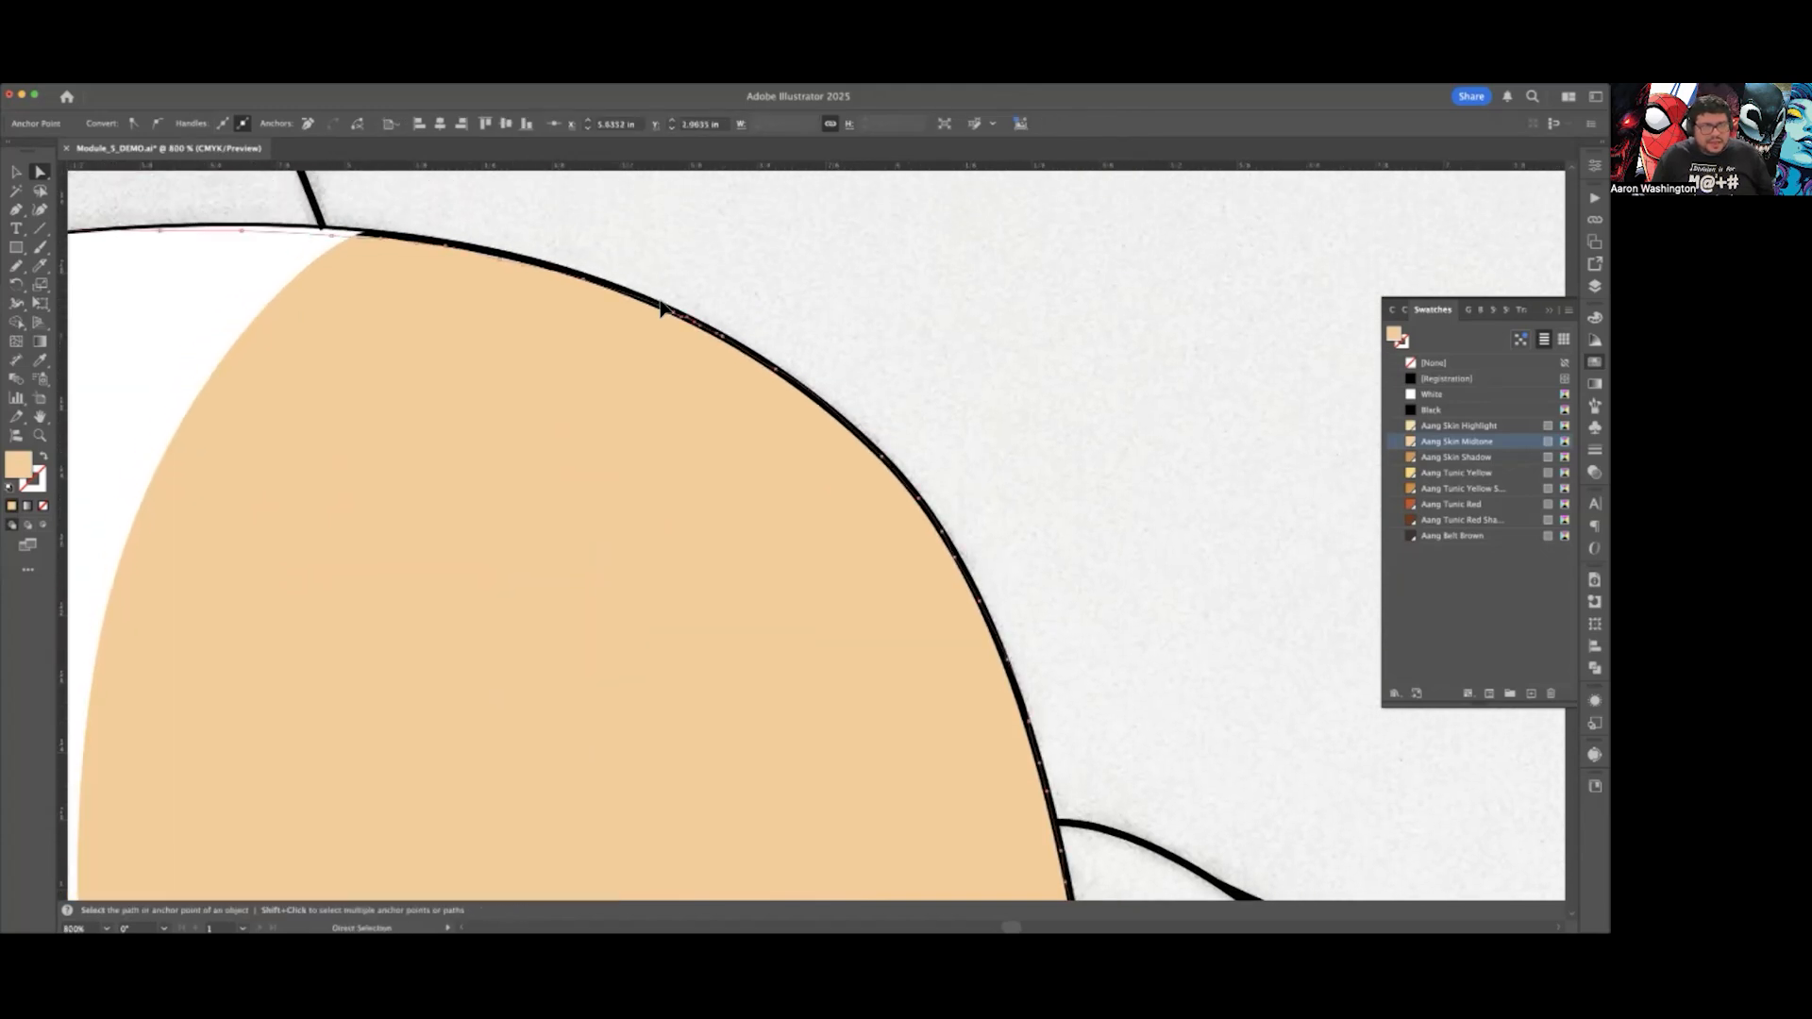
pyautogui.hscroll(-2, 660, 310)
pyautogui.scroll(1, 518, 248)
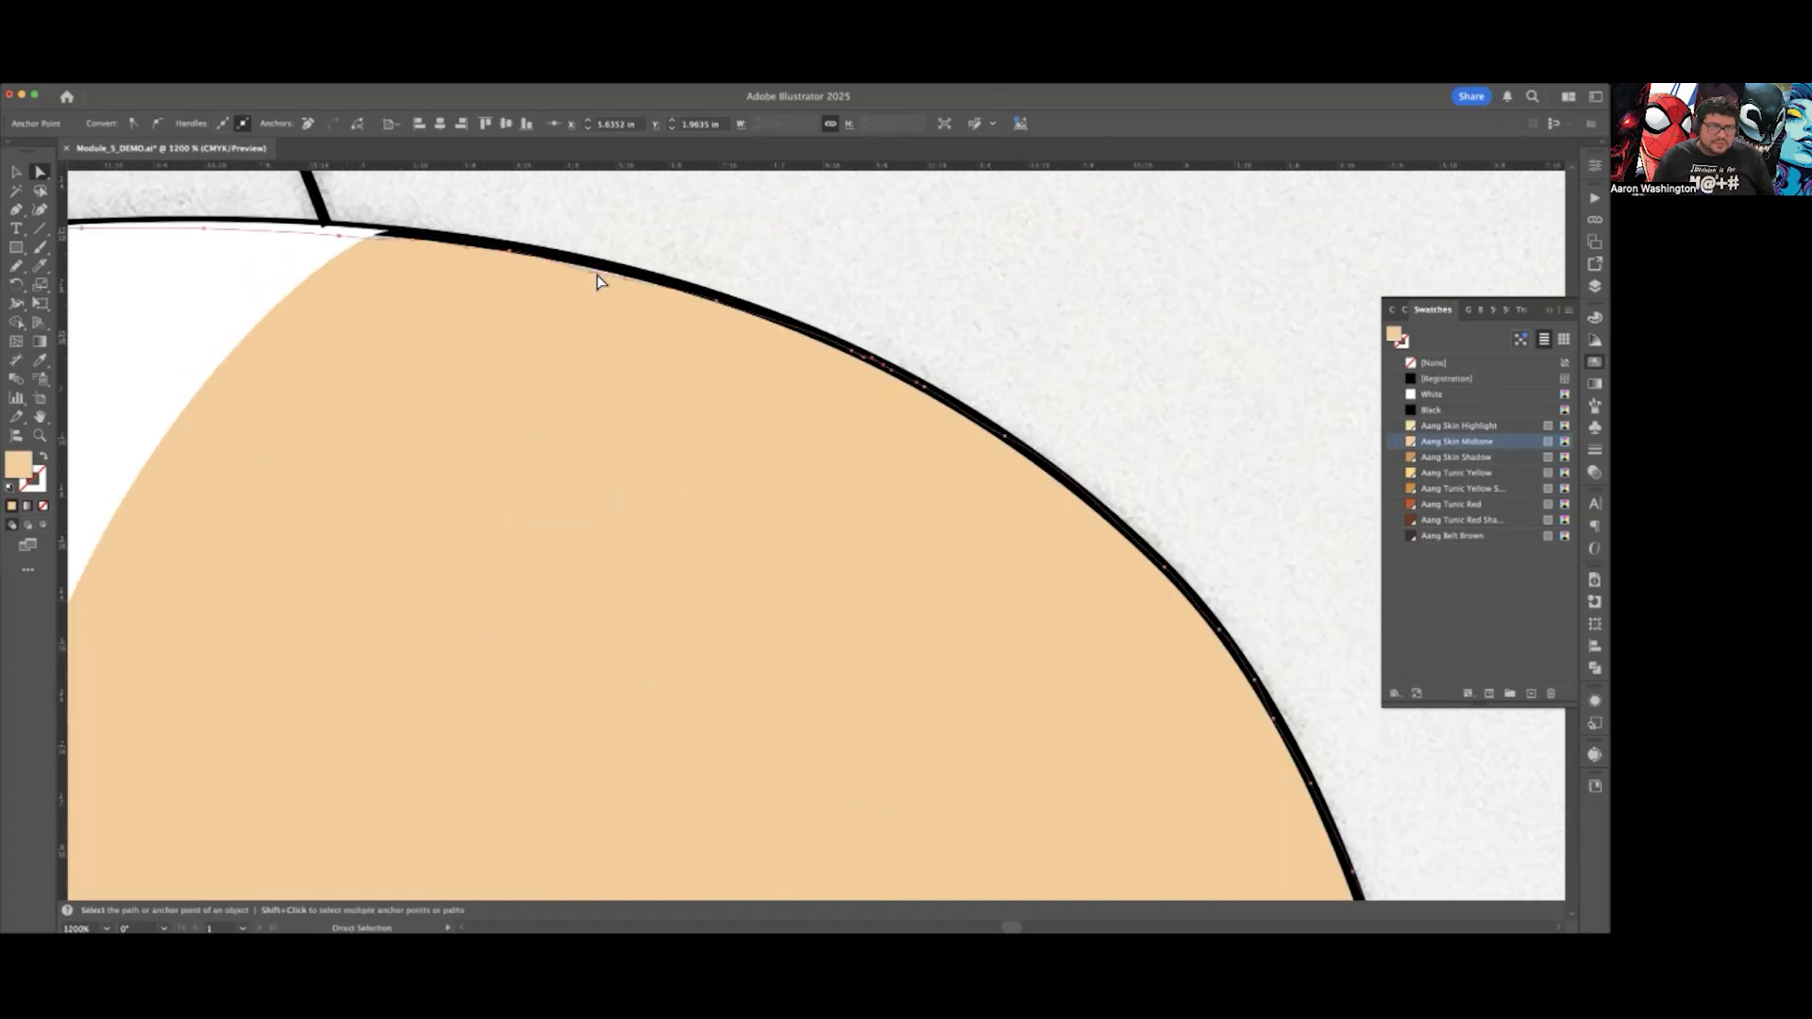
pyautogui.moveTo(596, 272); pyautogui.dragTo(699, 298)
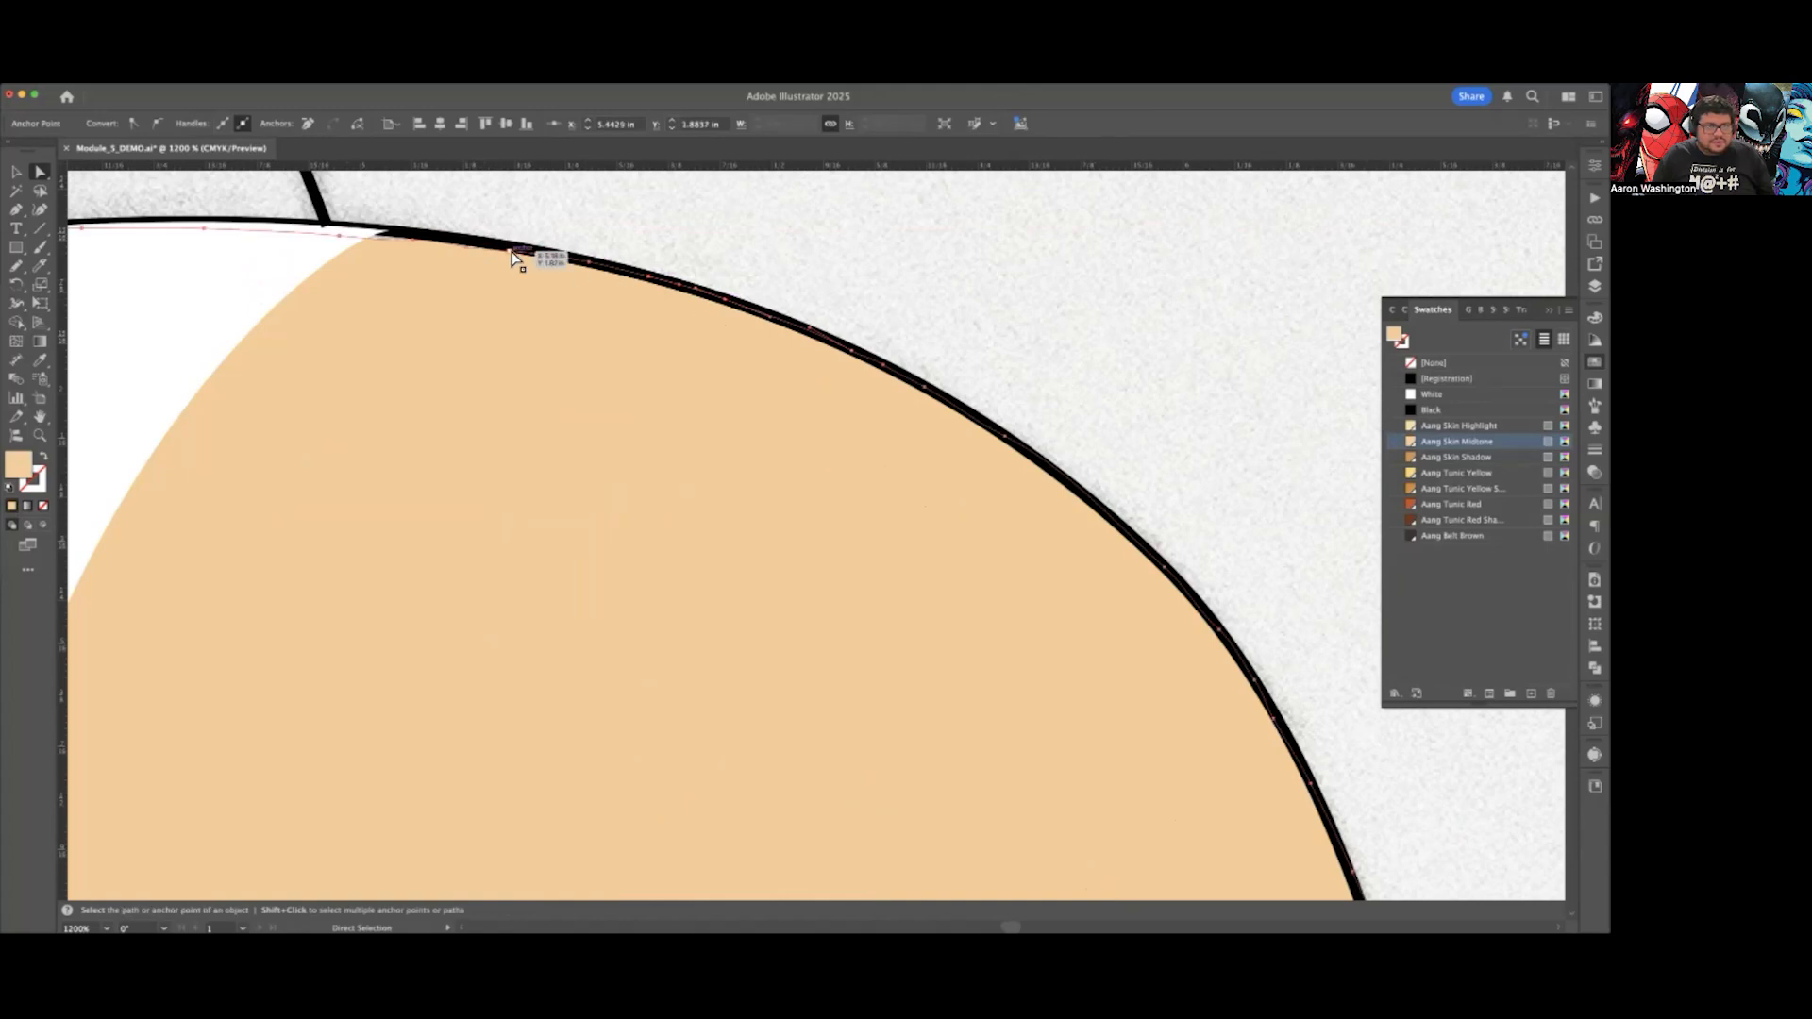
pyautogui.moveTo(511, 251); pyautogui.dragTo(334, 233)
# Step: Move the head shape's anchor points up onto the outline across the top of the white arrow stripe
pyautogui.scroll(-3, 442, 284)
pyautogui.scroll(-2, 442, 291)
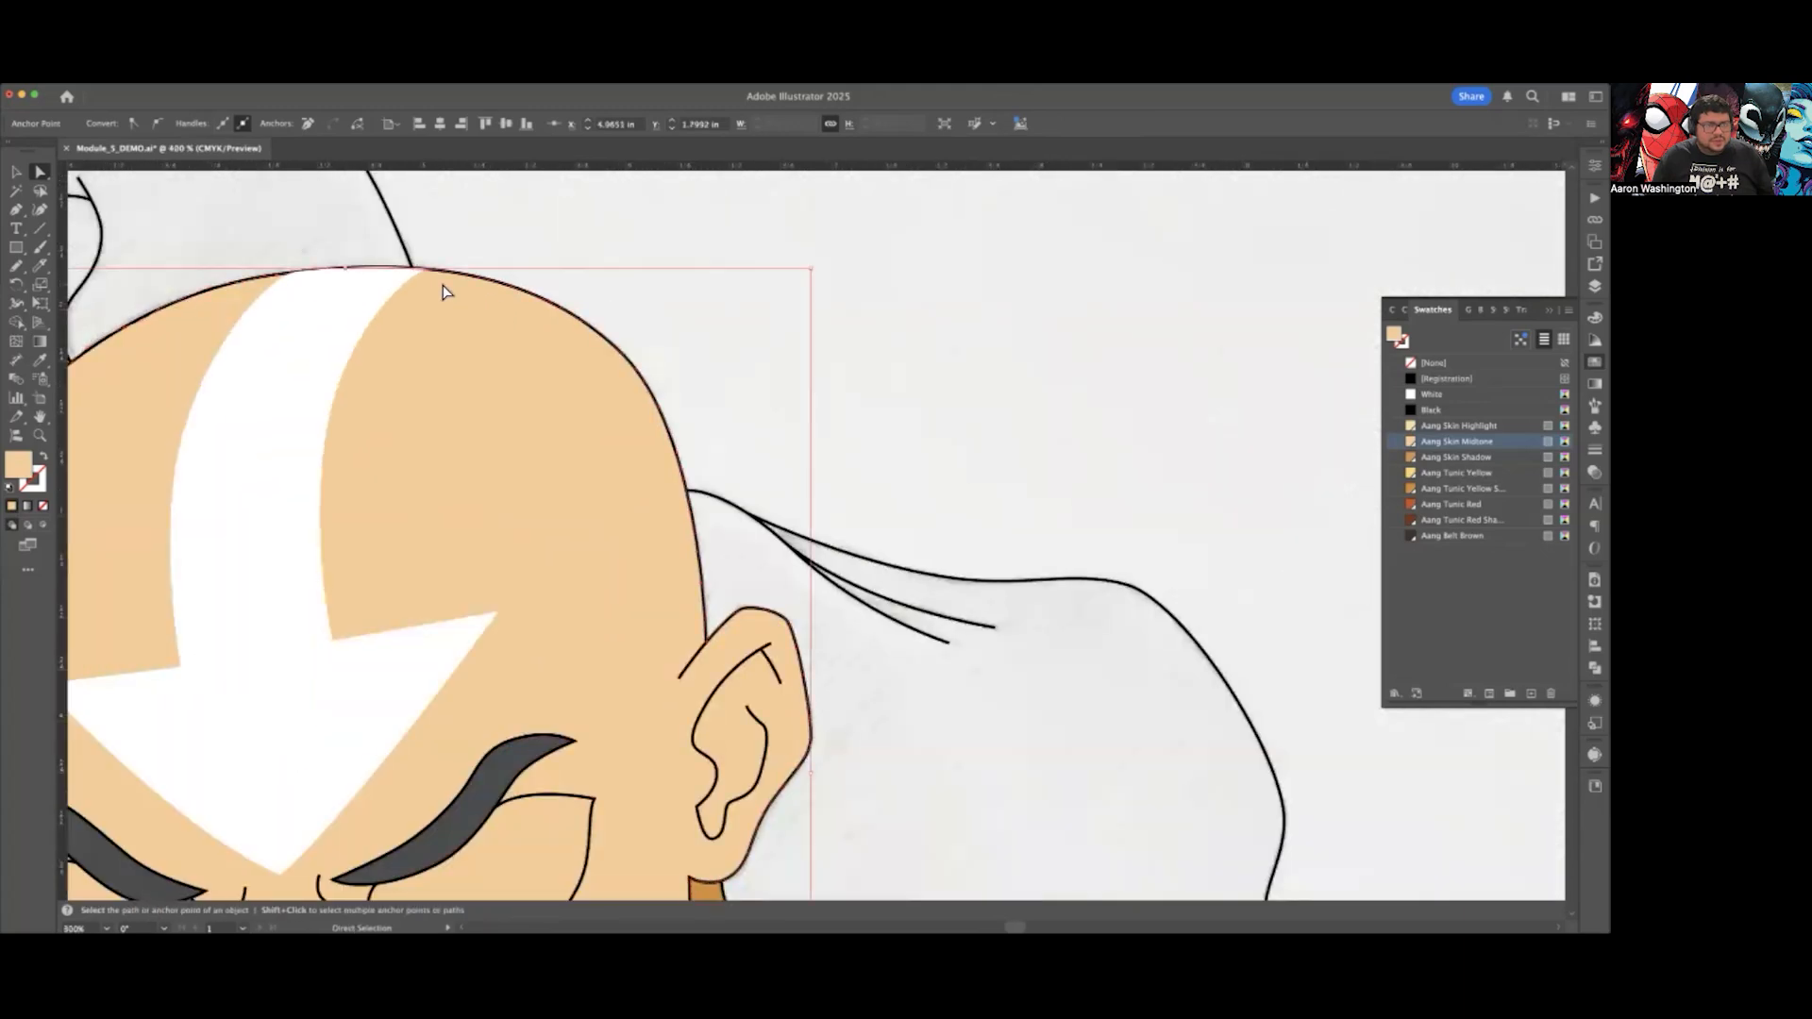
pyautogui.scroll(5, 437, 287)
pyautogui.scroll(-1, 473, 279)
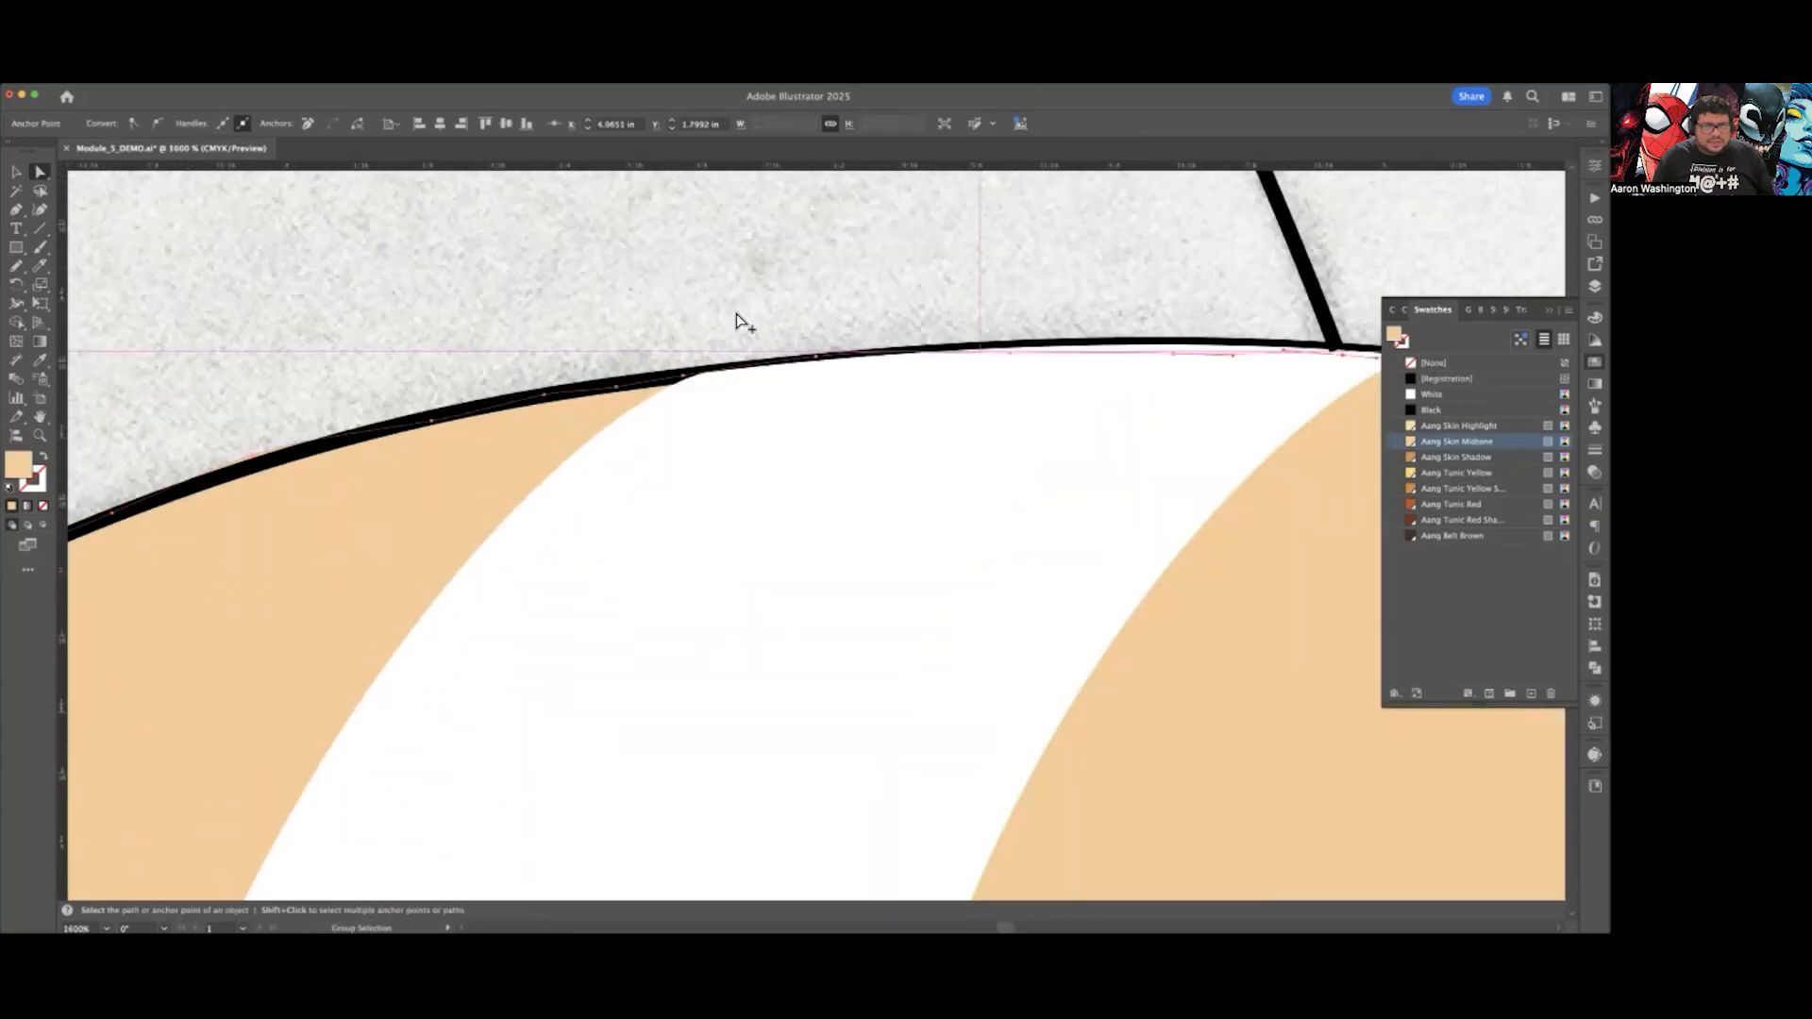
pyautogui.moveTo(1005, 364); pyautogui.dragTo(1023, 352)
pyautogui.moveTo(1178, 358); pyautogui.dragTo(1189, 354)
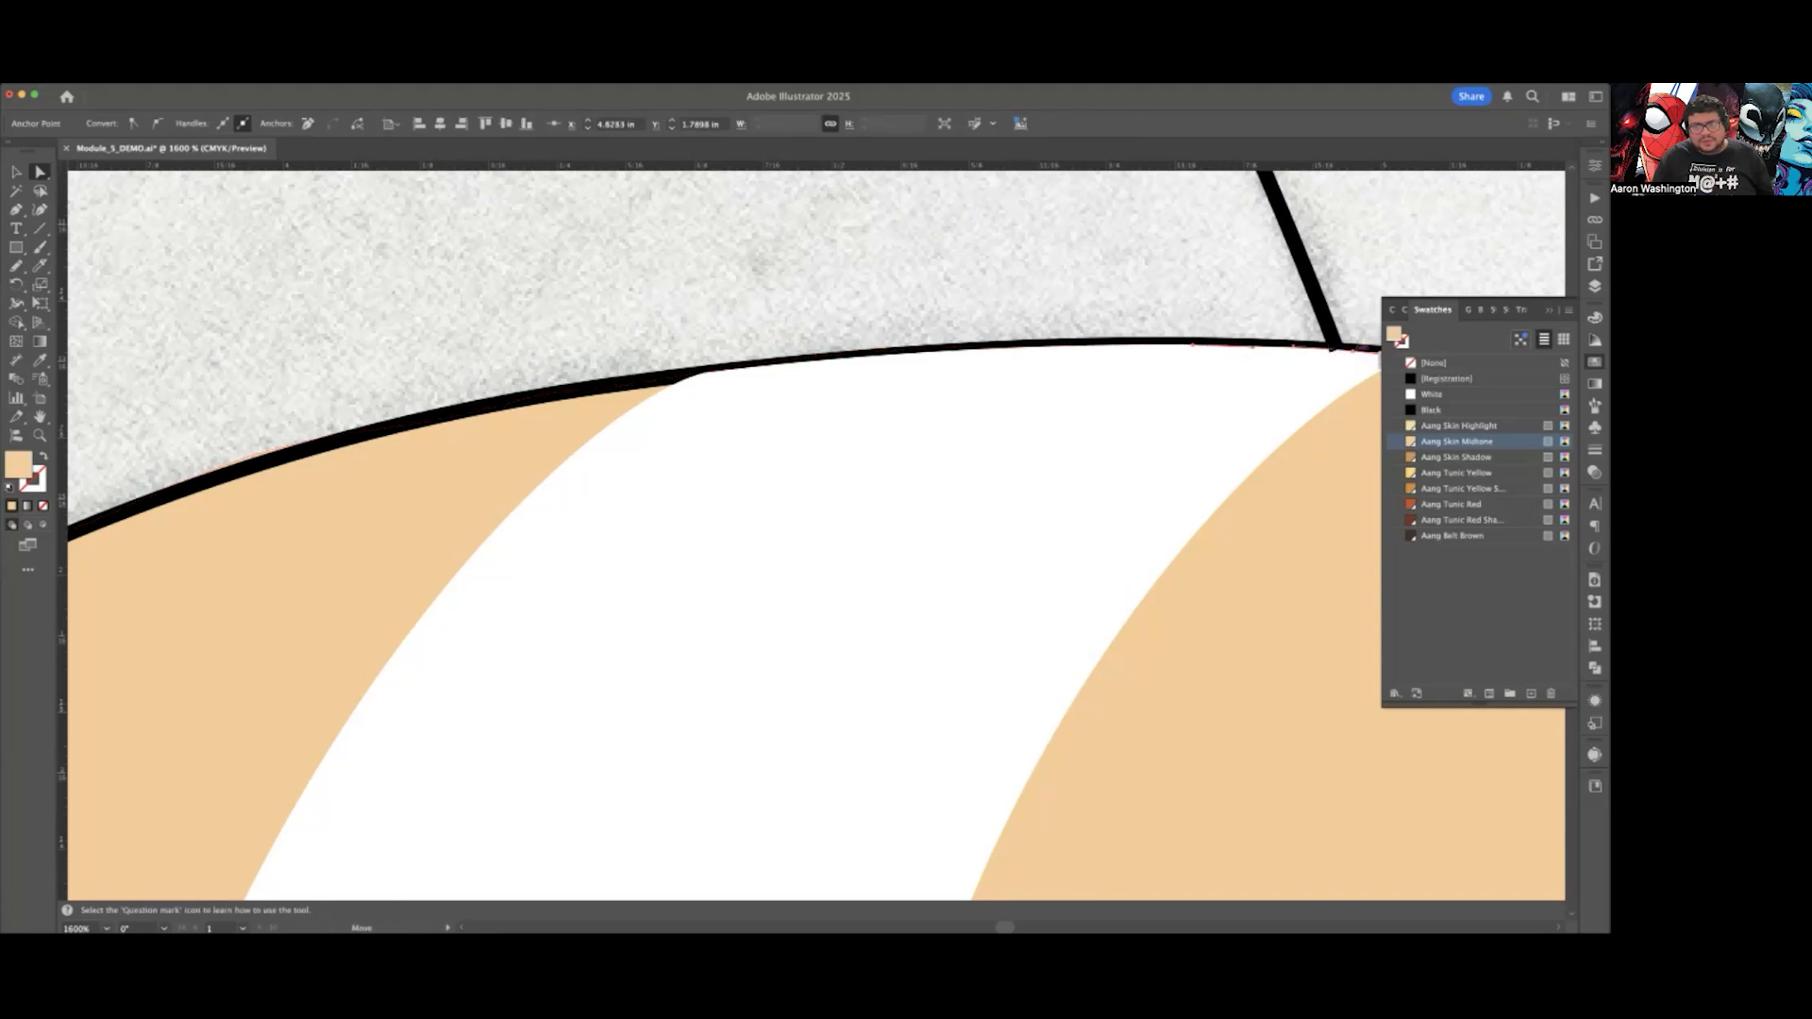
# Step: Adjust the head shape's anchor points on the crown to the left of the white arrow so they sit inside the outline
pyautogui.scroll(-1, 595, 405)
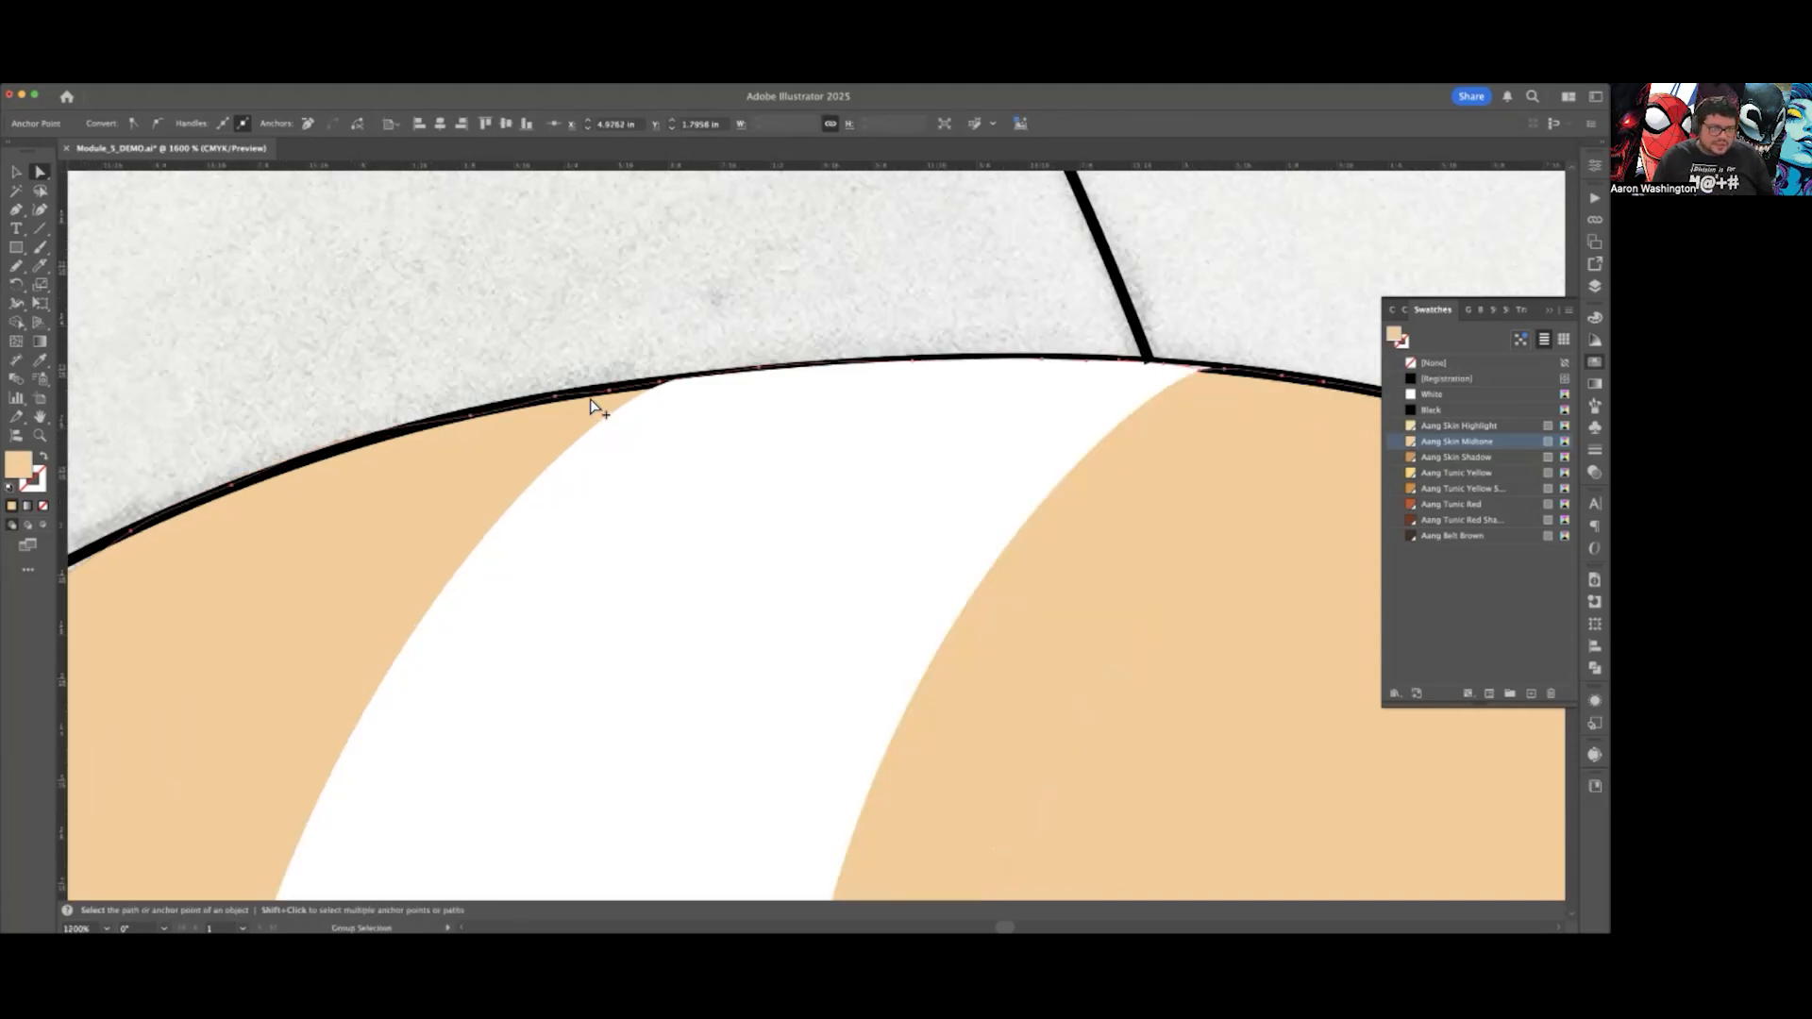
pyautogui.scroll(1, 302, 451)
pyautogui.moveTo(353, 451); pyautogui.dragTo(355, 451)
pyautogui.scroll(-1, 408, 445)
pyautogui.hscroll(-2, 408, 447)
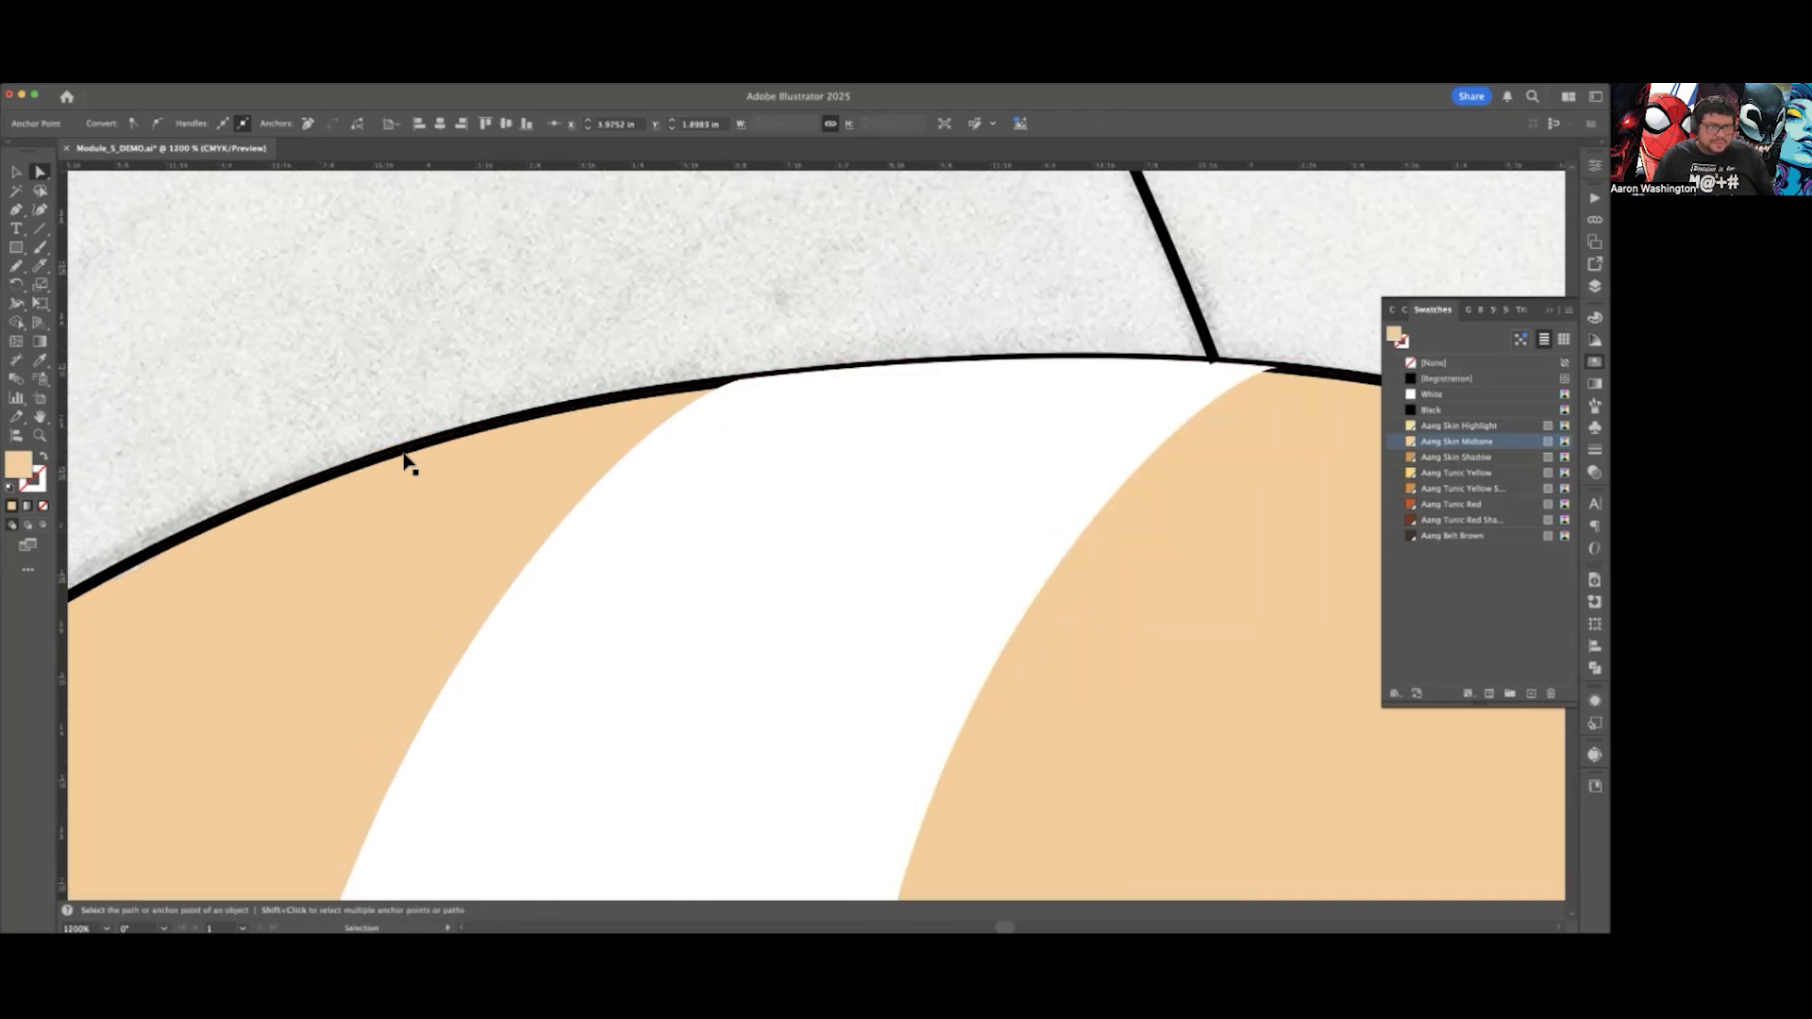
pyautogui.hscroll(-1, 404, 461)
pyautogui.click(245, 560)
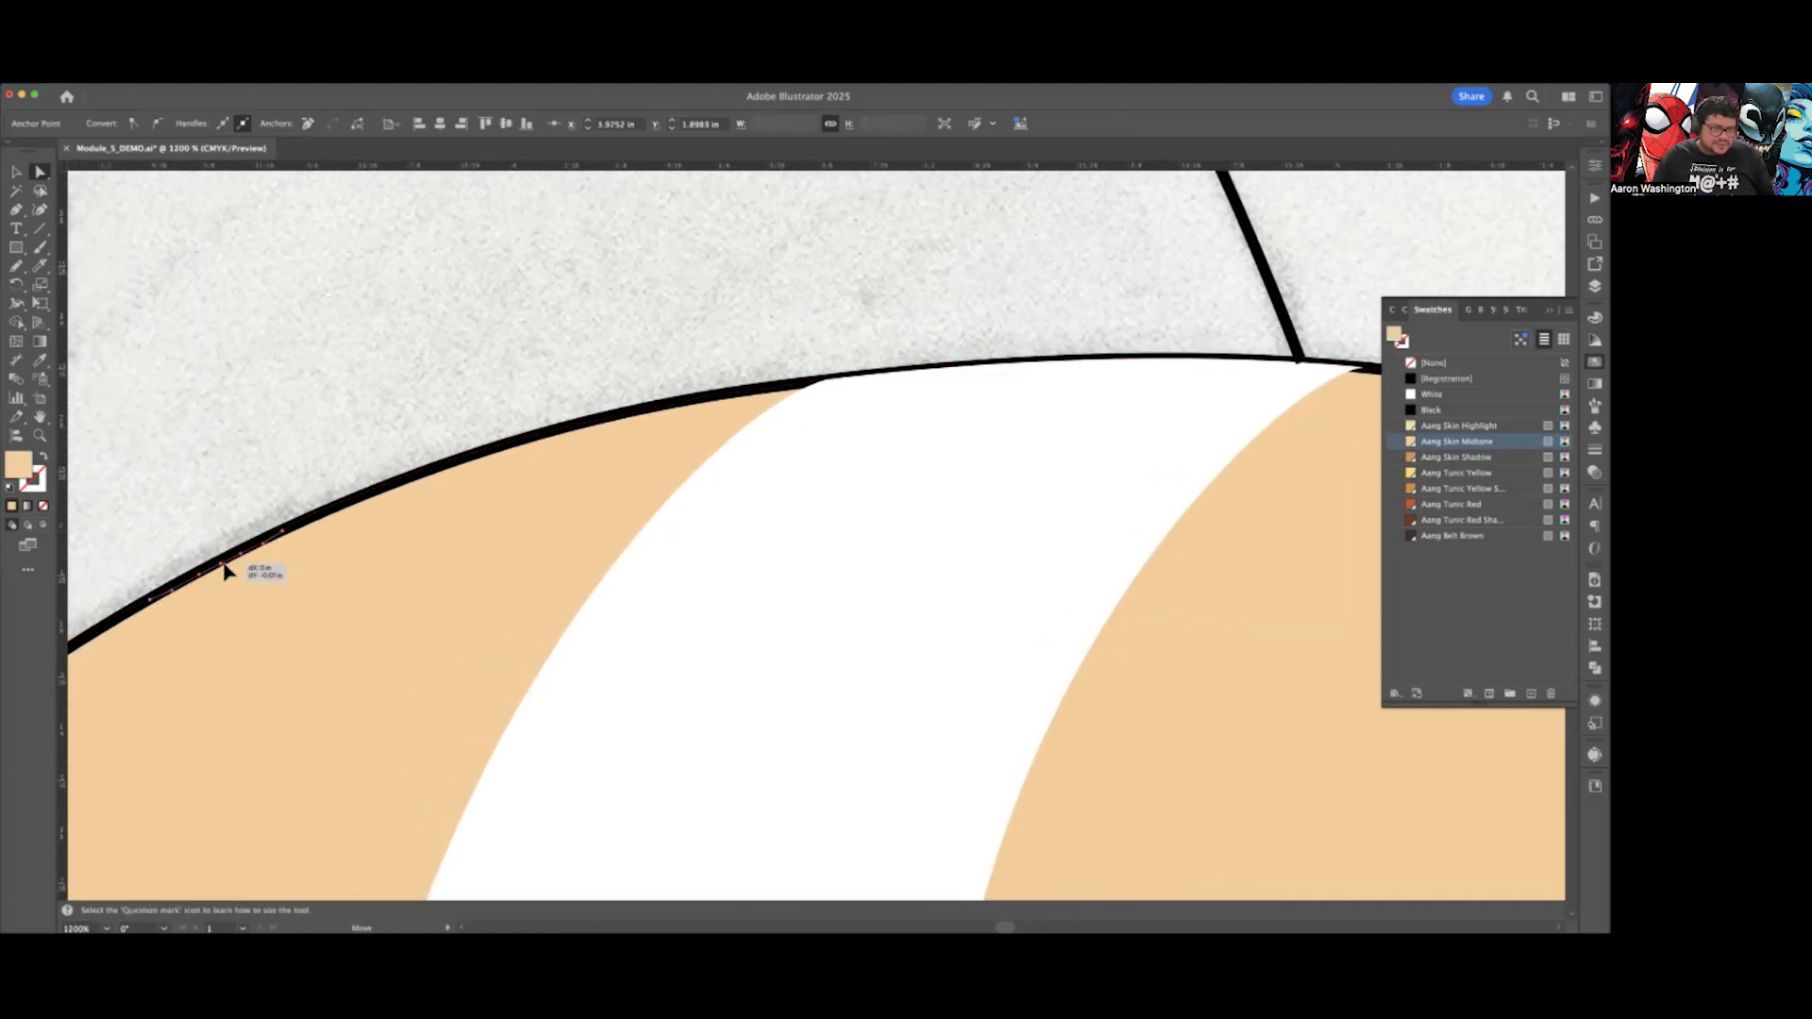
# Step: Pull the overflowing head shape edge back inside the outline just right of where the raised arm's lines meet the head
pyautogui.scroll(-2, 275, 570)
pyautogui.hscroll(-1, 279, 571)
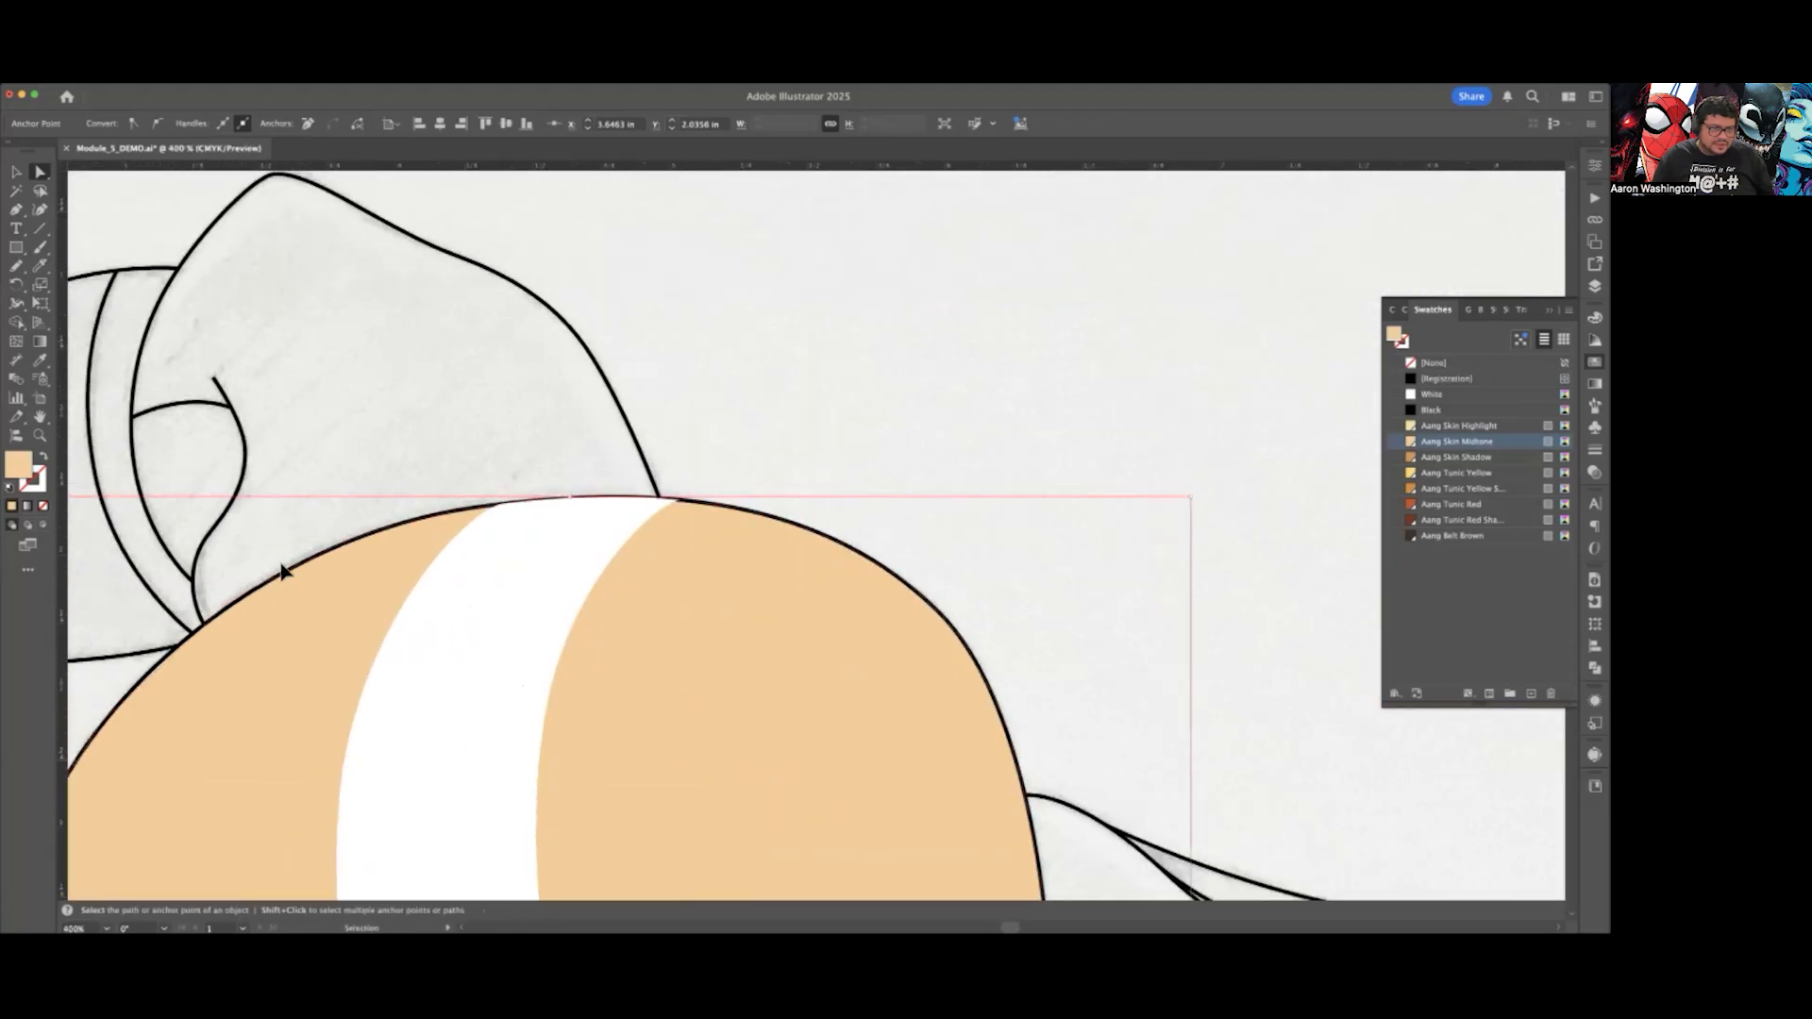
pyautogui.scroll(4, 283, 575)
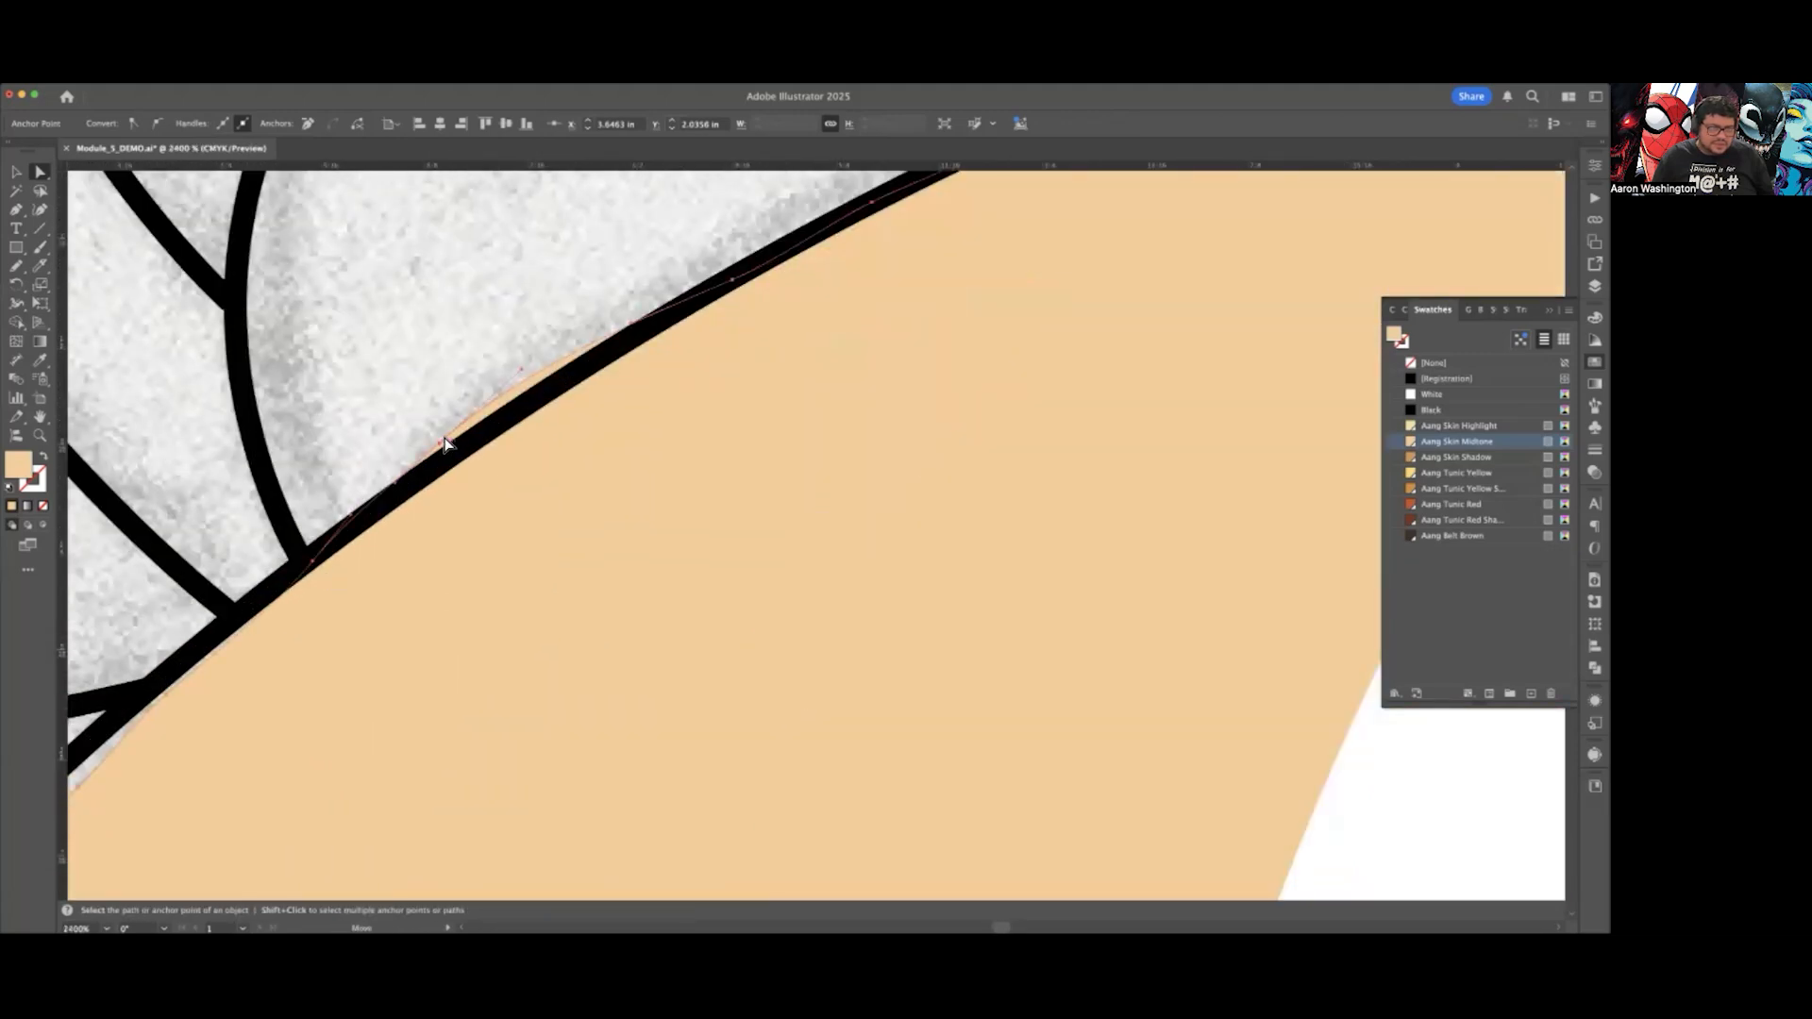
pyautogui.moveTo(445, 443); pyautogui.dragTo(449, 462)
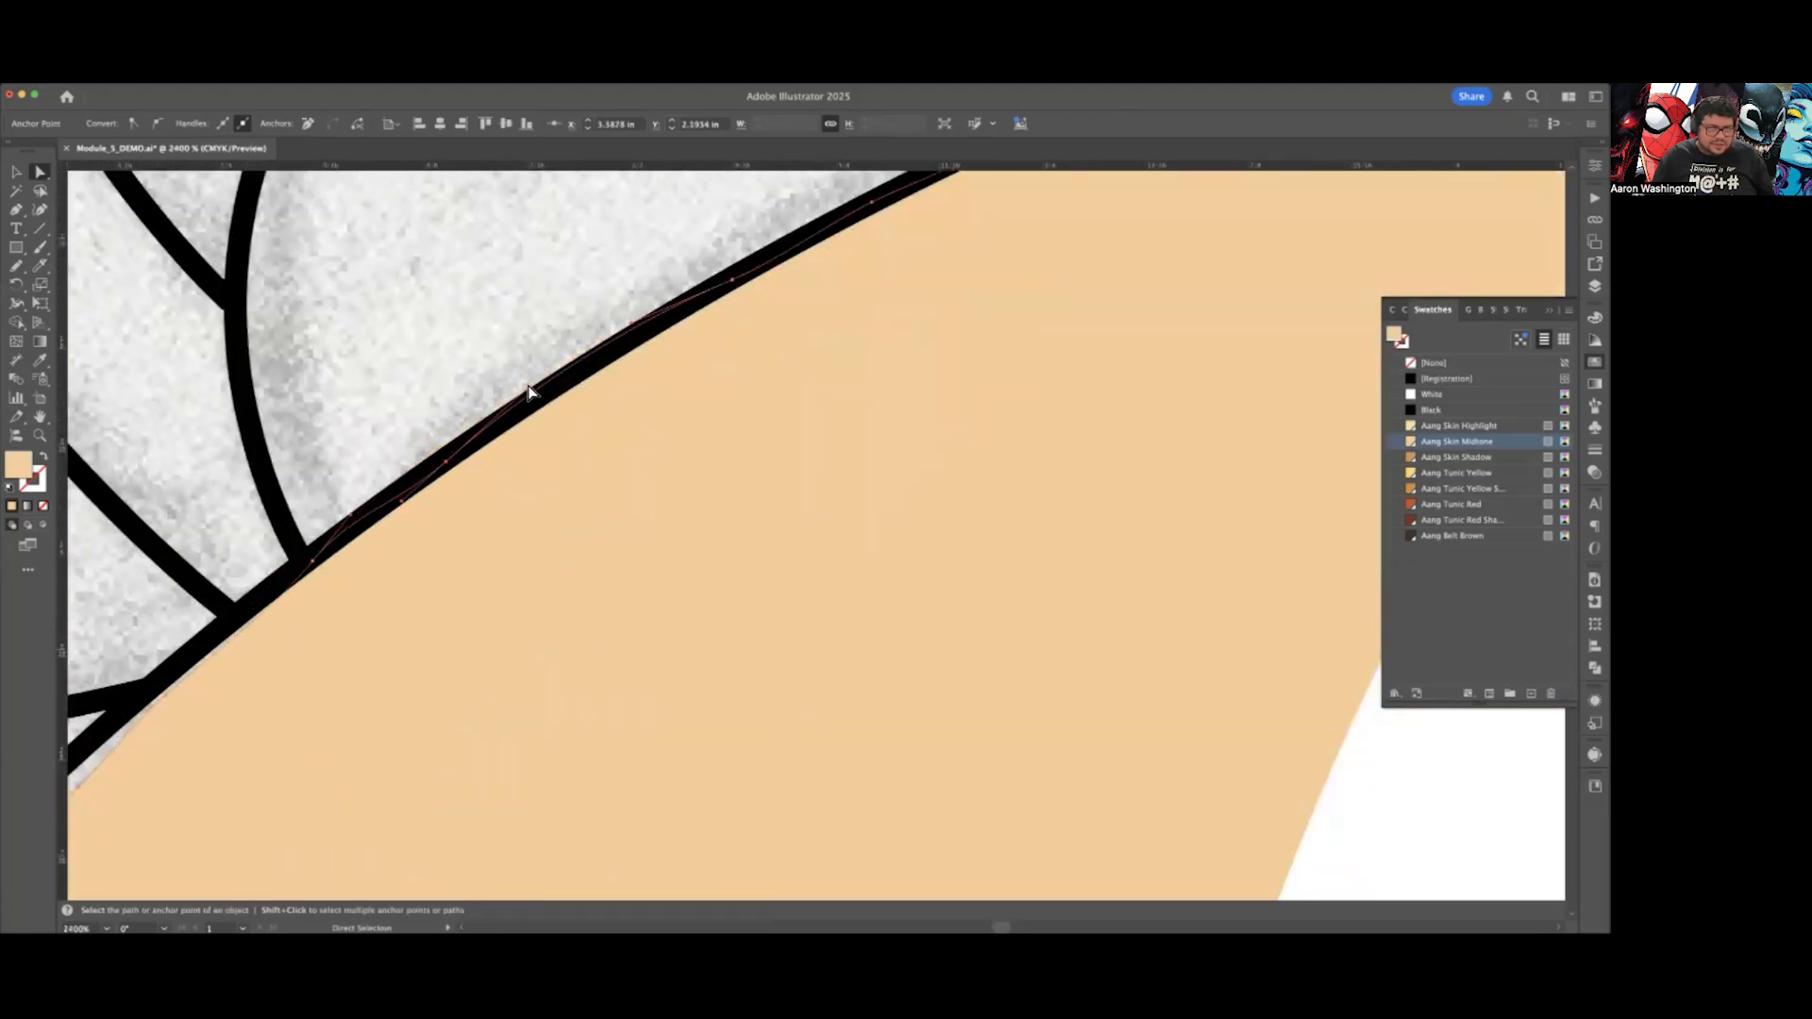
pyautogui.moveTo(529, 392); pyautogui.dragTo(548, 389)
pyautogui.scroll(-1, 316, 649)
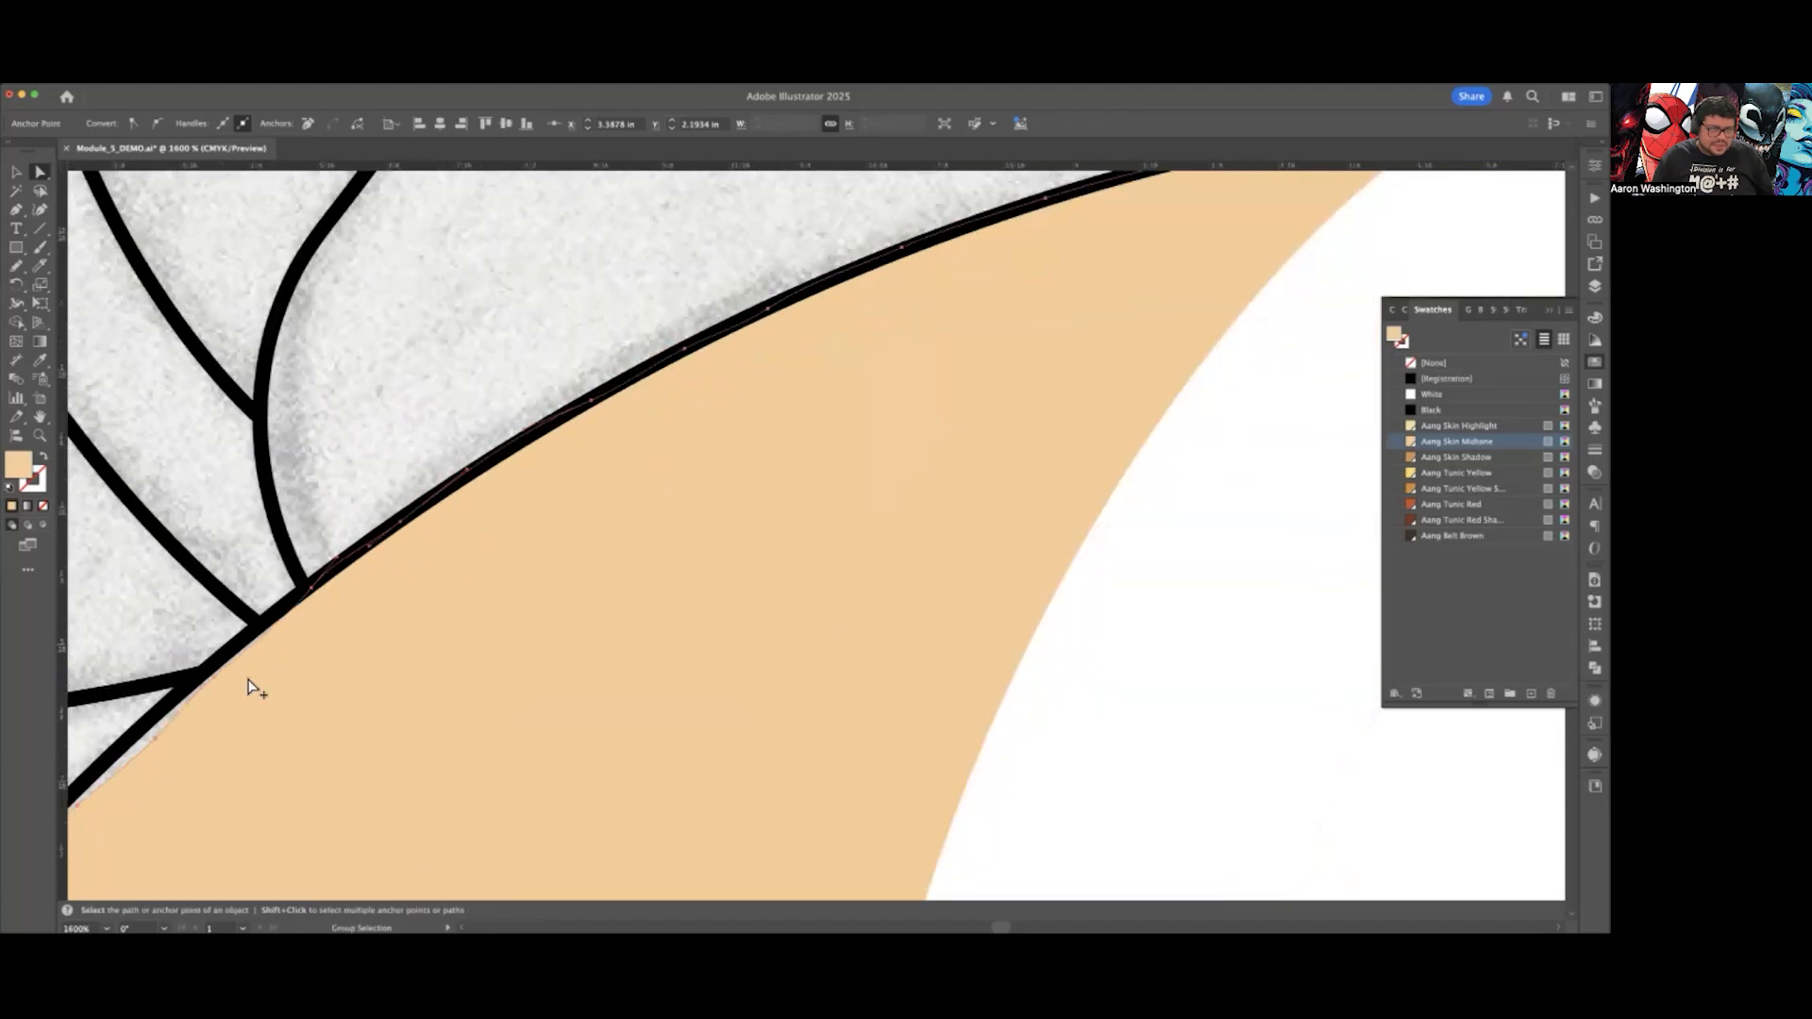
# Step: Adjust the head shape's anchor points and handles where the raised arm's lines meet the head to close the gaps
pyautogui.scroll(1, 228, 676)
pyautogui.moveTo(208, 675); pyautogui.dragTo(193, 676)
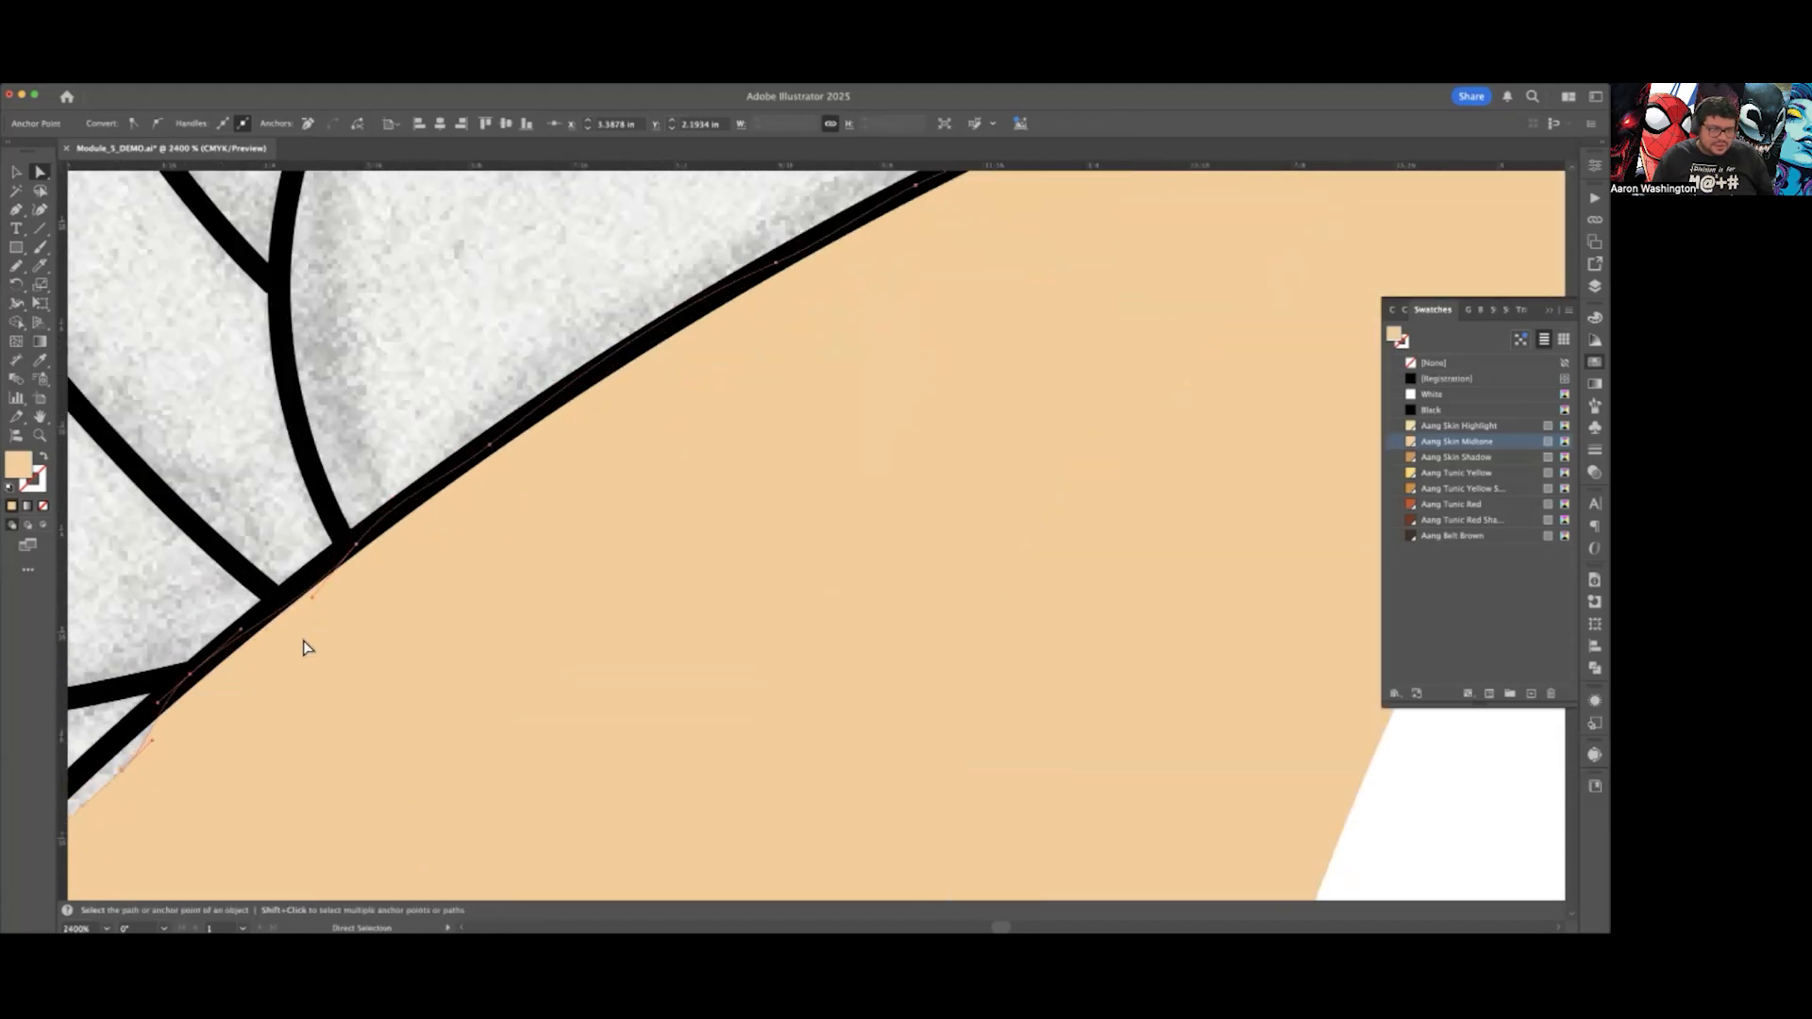
pyautogui.moveTo(314, 598); pyautogui.dragTo(305, 592)
pyautogui.moveTo(122, 770); pyautogui.dragTo(98, 759)
pyautogui.scroll(-7, 184, 752)
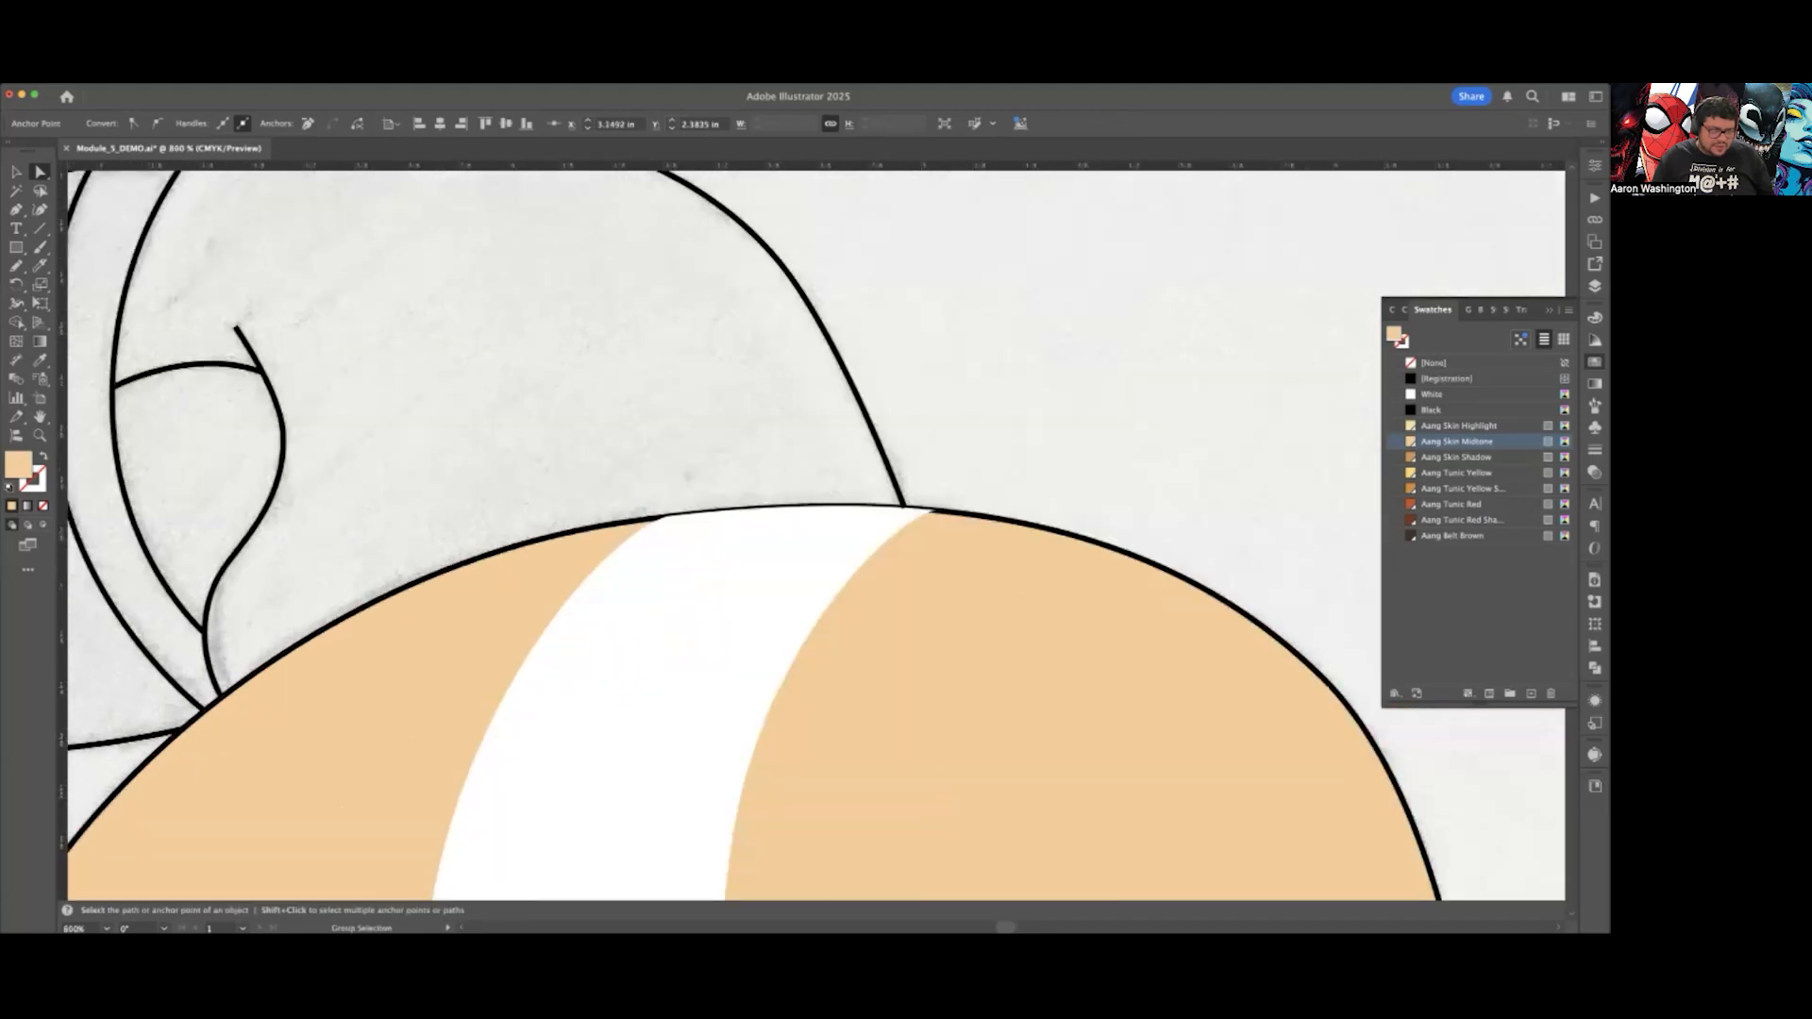
# Step: Move the head shape's anchor points onto the outline along the left side of the skull above the ear
pyautogui.hscroll(-5, 368, 538)
pyautogui.scroll(-5, 368, 538)
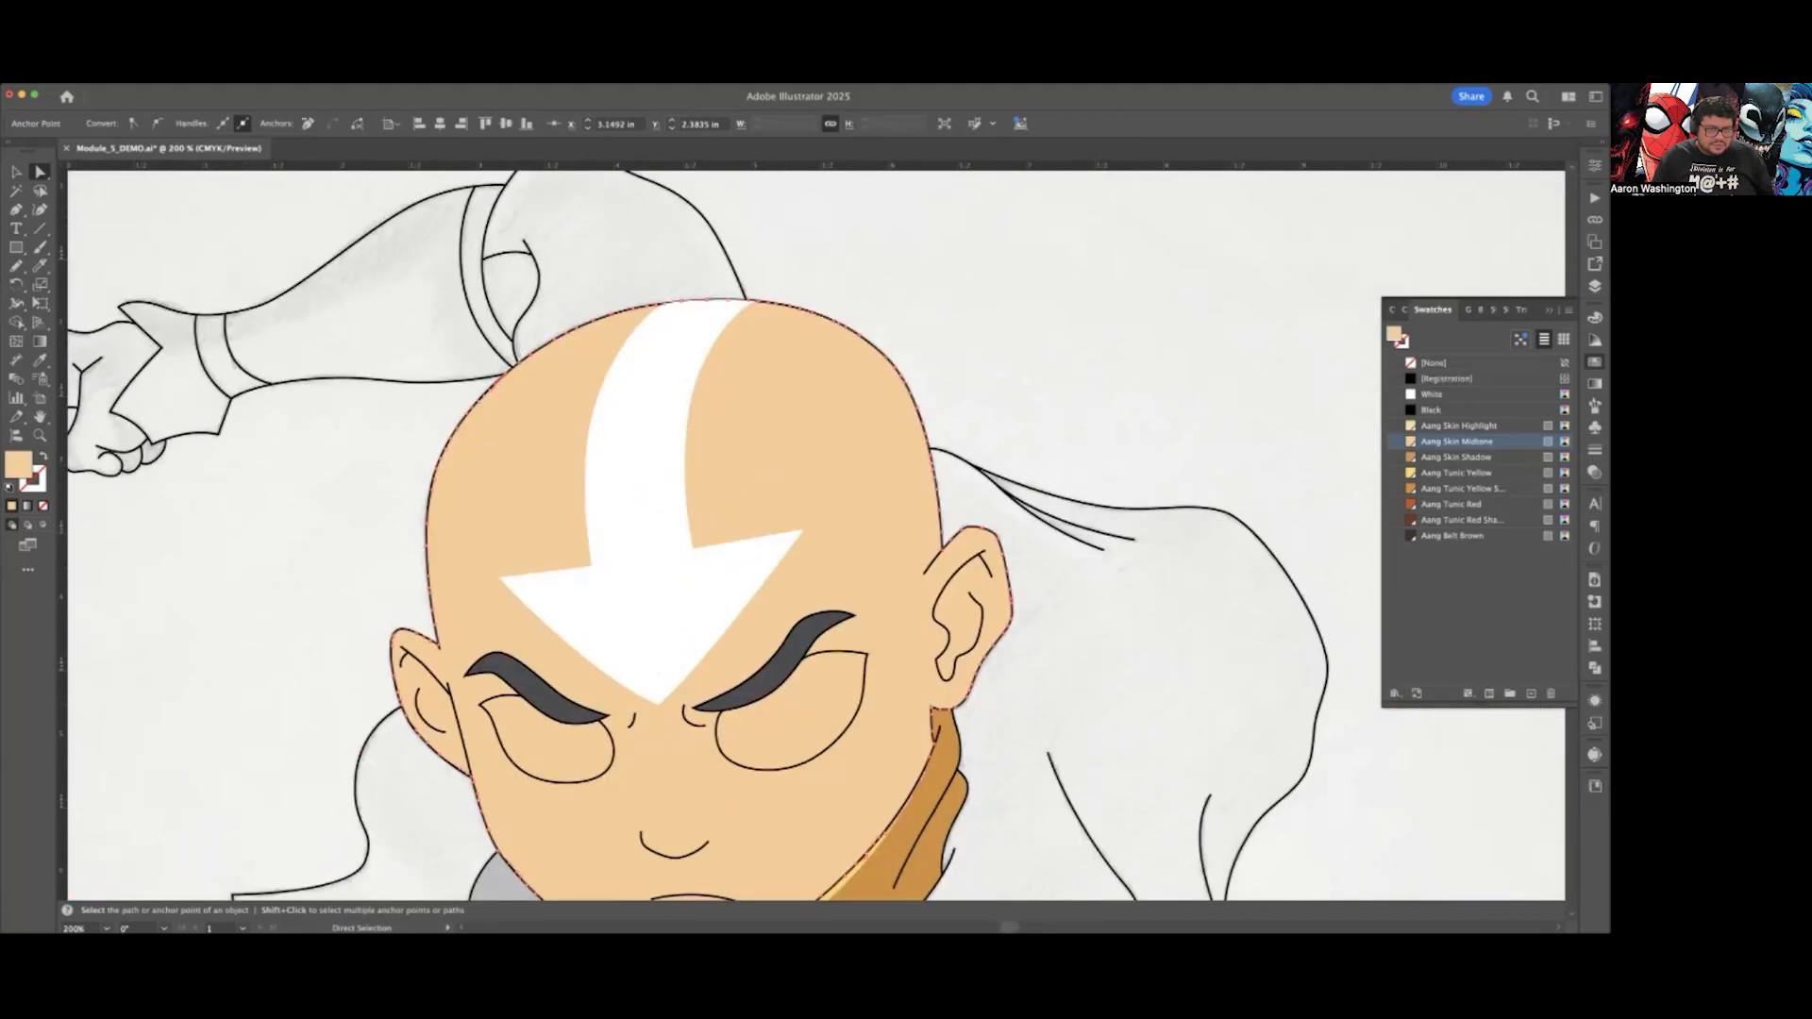
pyautogui.scroll(6, 429, 495)
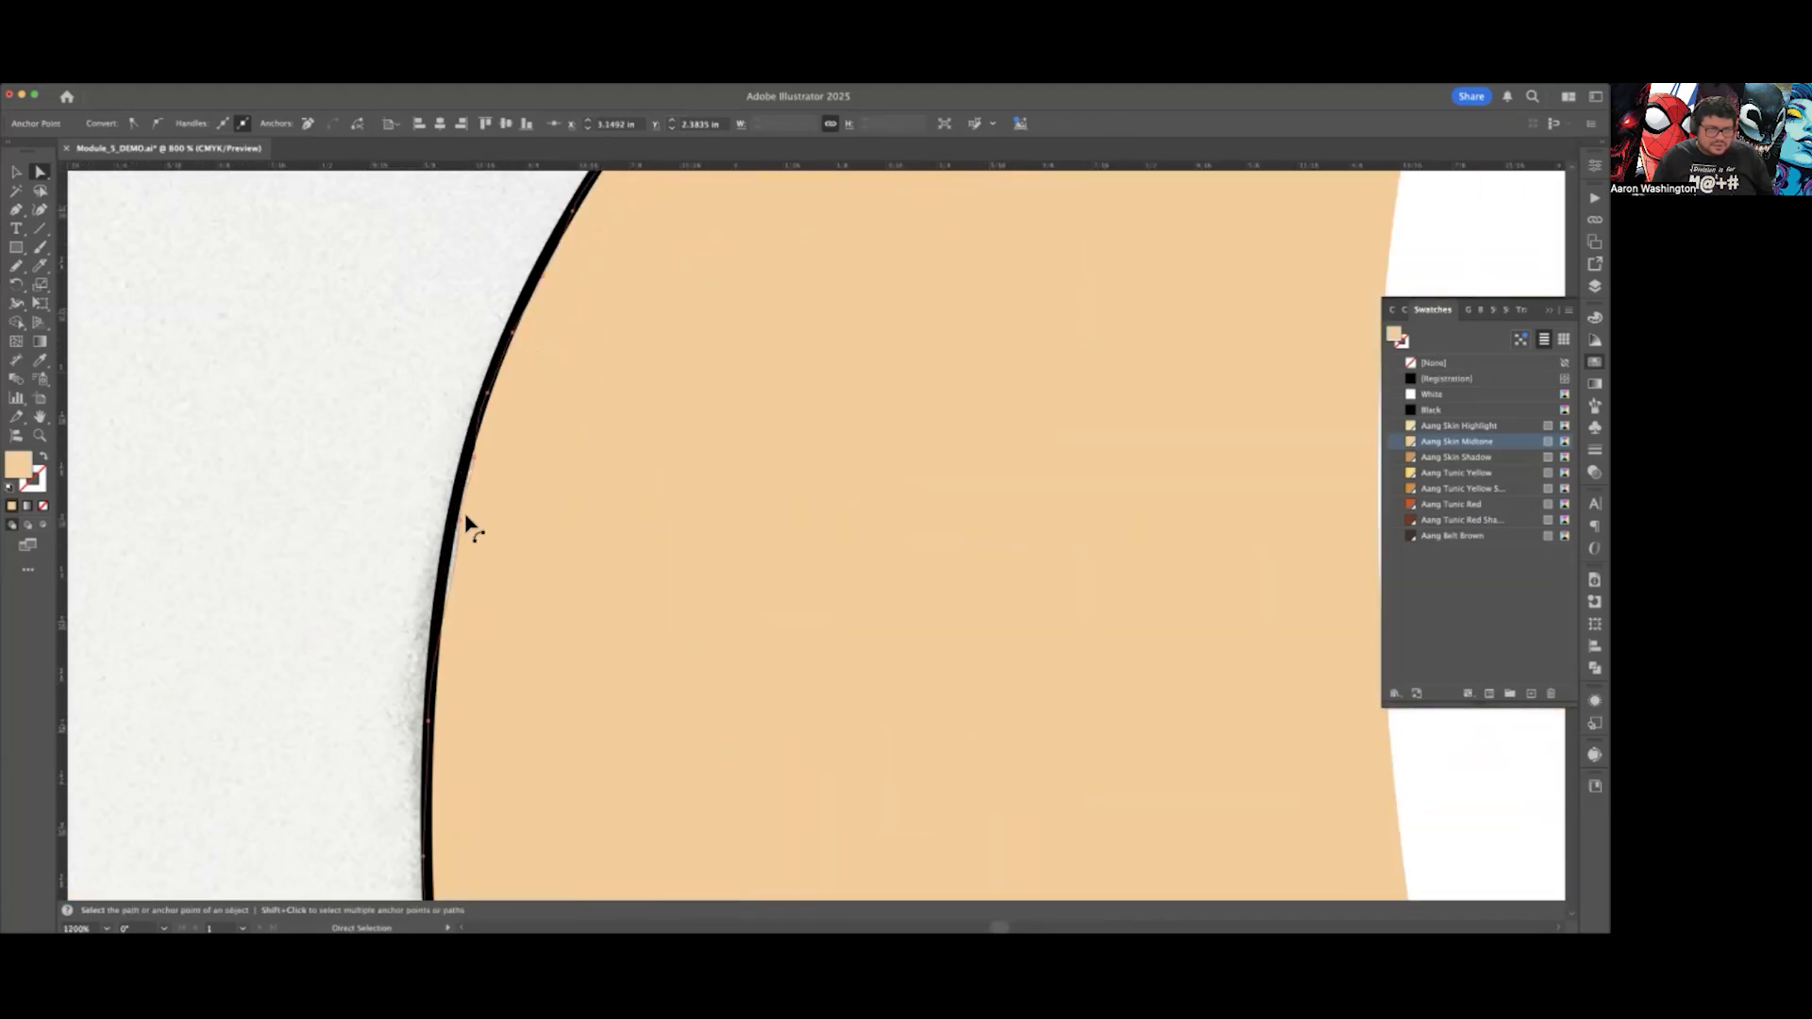
pyautogui.click(469, 454)
pyautogui.scroll(-2, 436, 697)
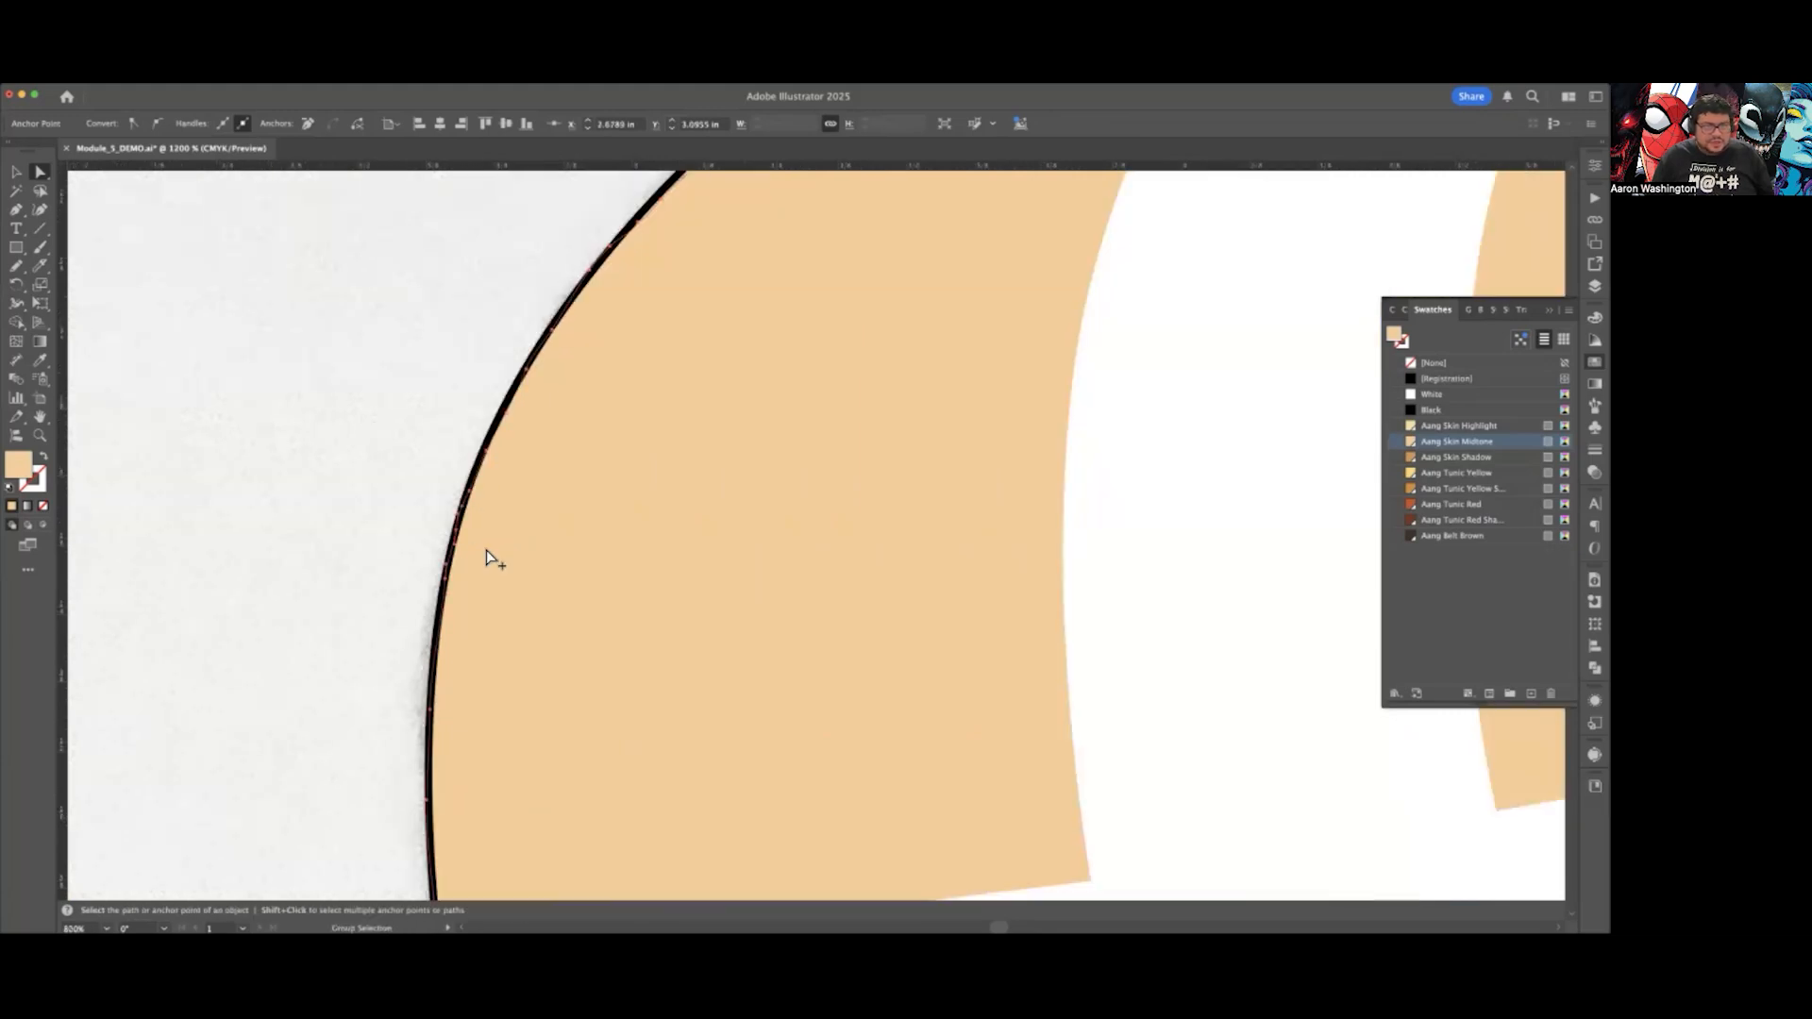
pyautogui.scroll(3, 513, 408)
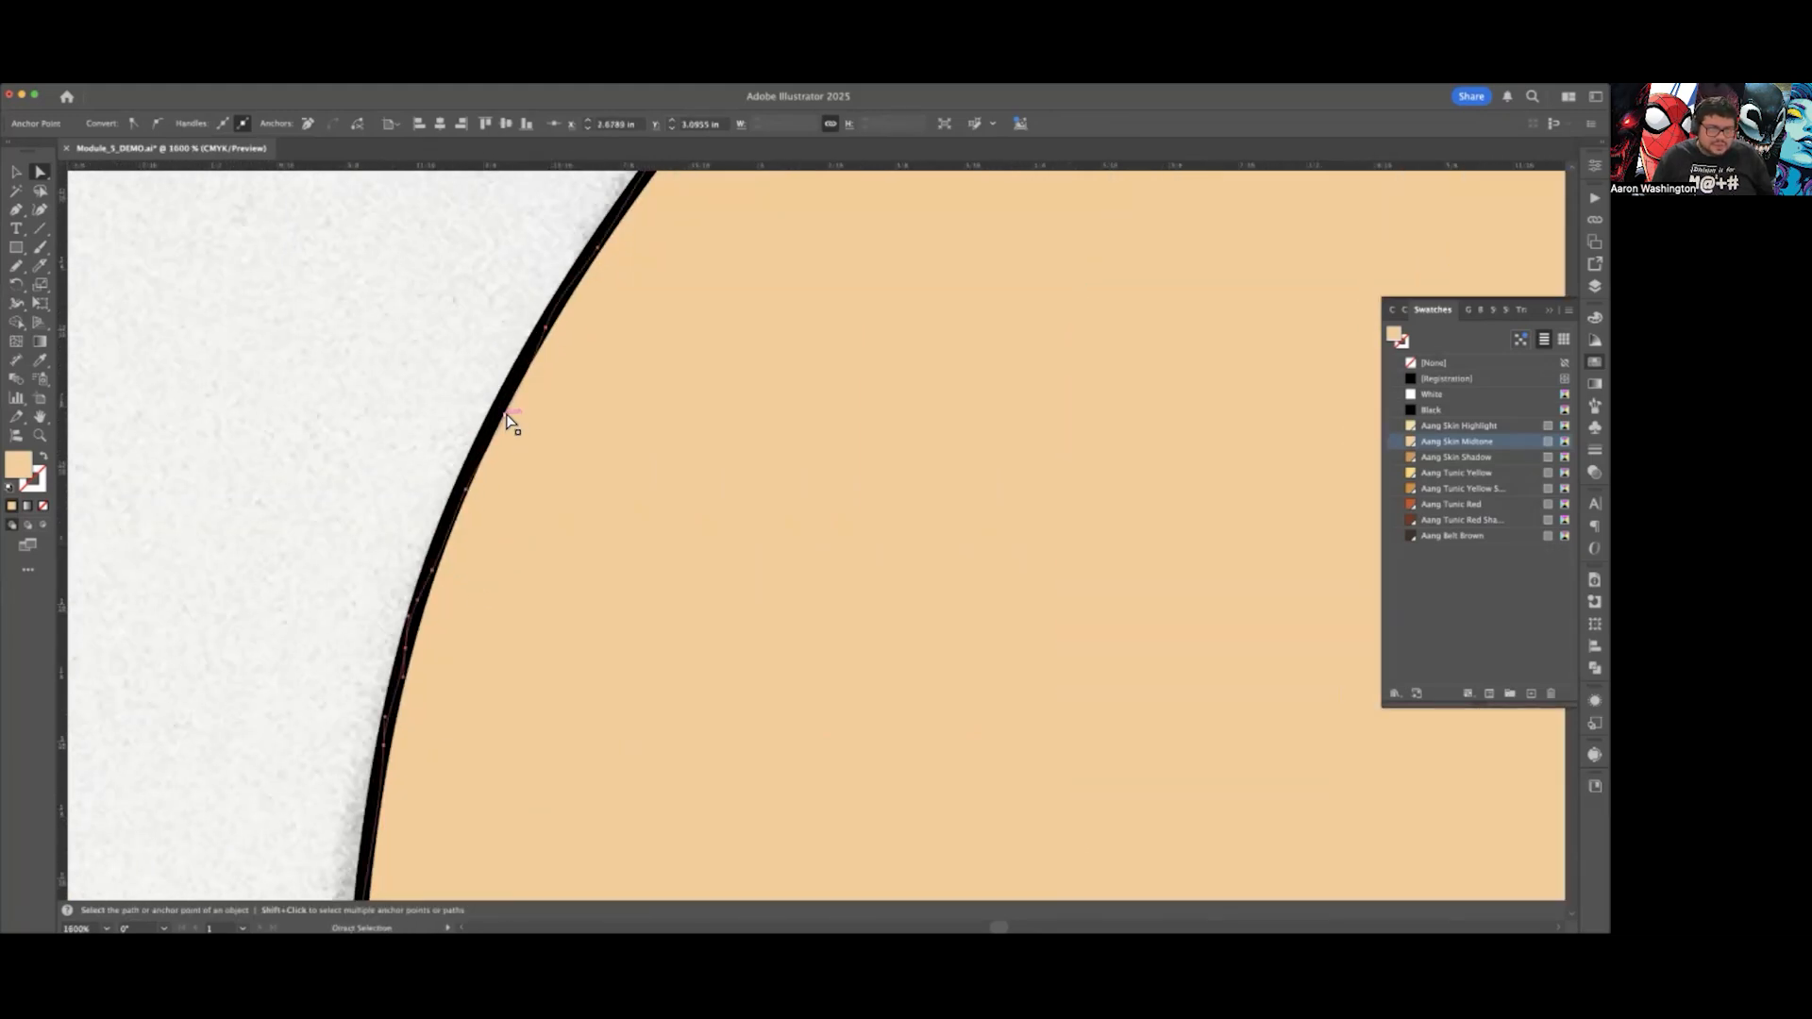
pyautogui.click(469, 494)
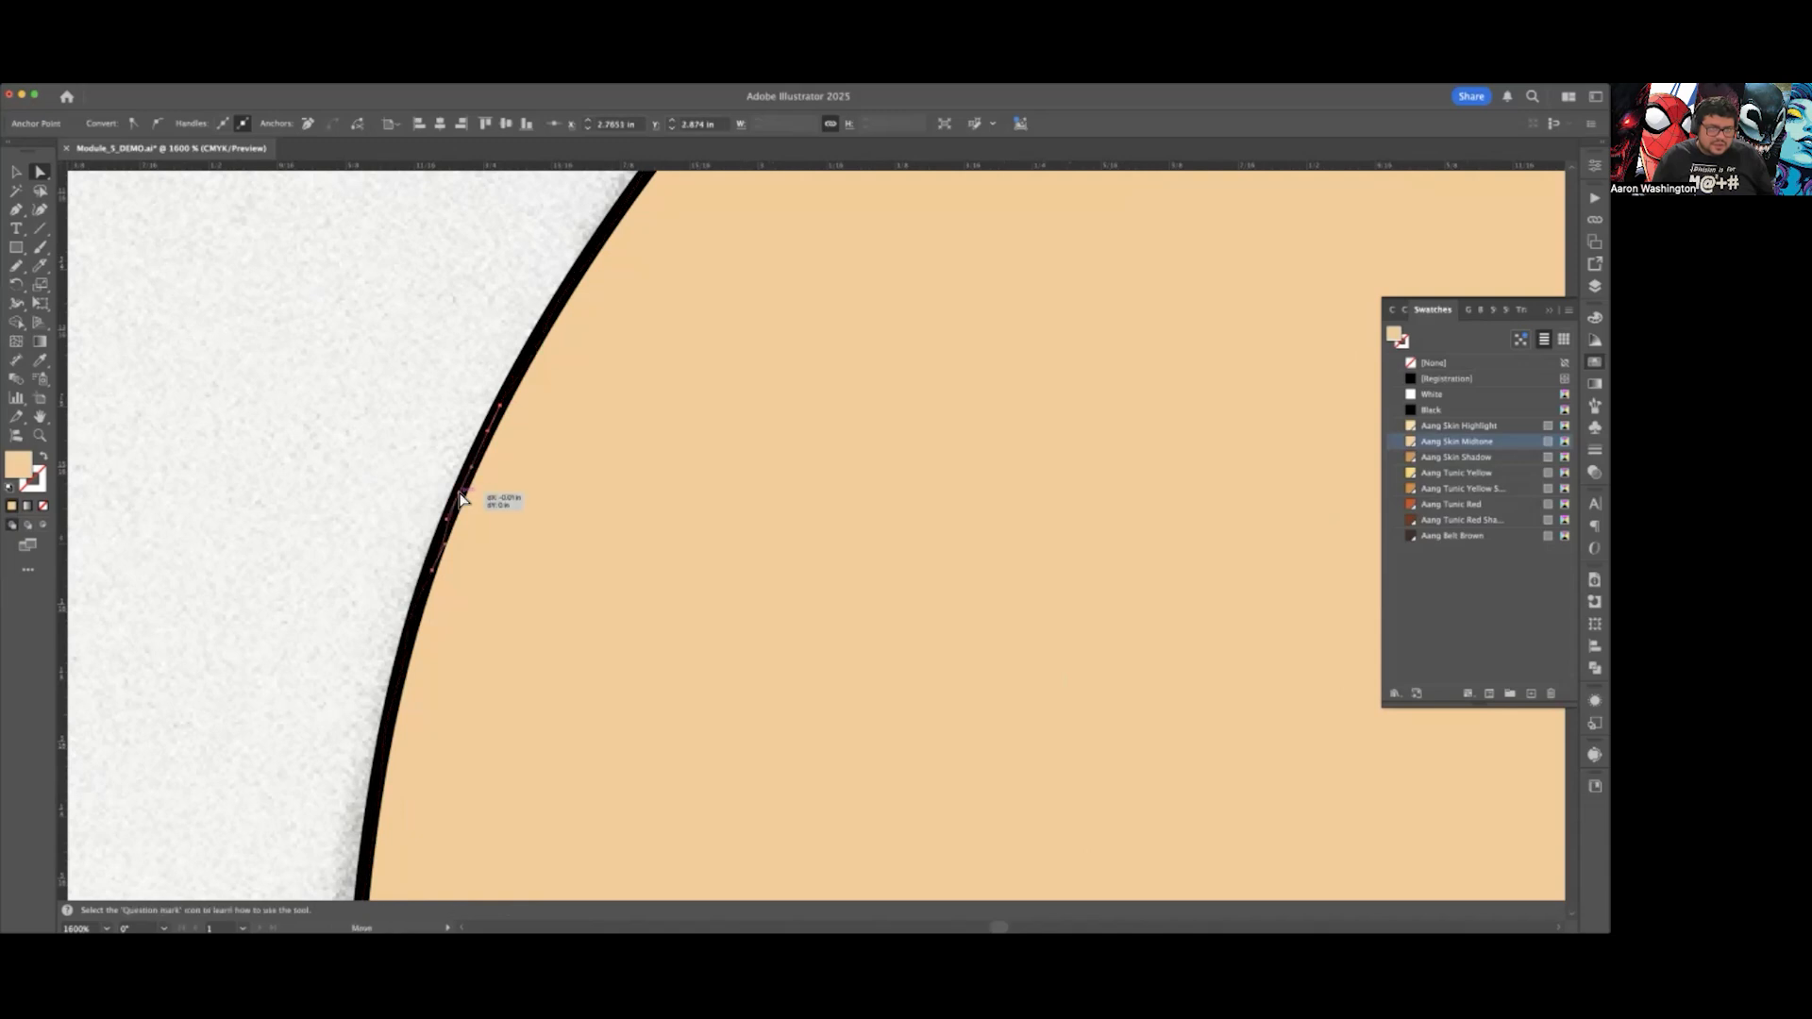
# Step: Pull the head shape's edge onto the outline just below the raised arm's lower line to close the gap
pyautogui.scroll(-4, 476, 483)
pyautogui.scroll(5, 570, 281)
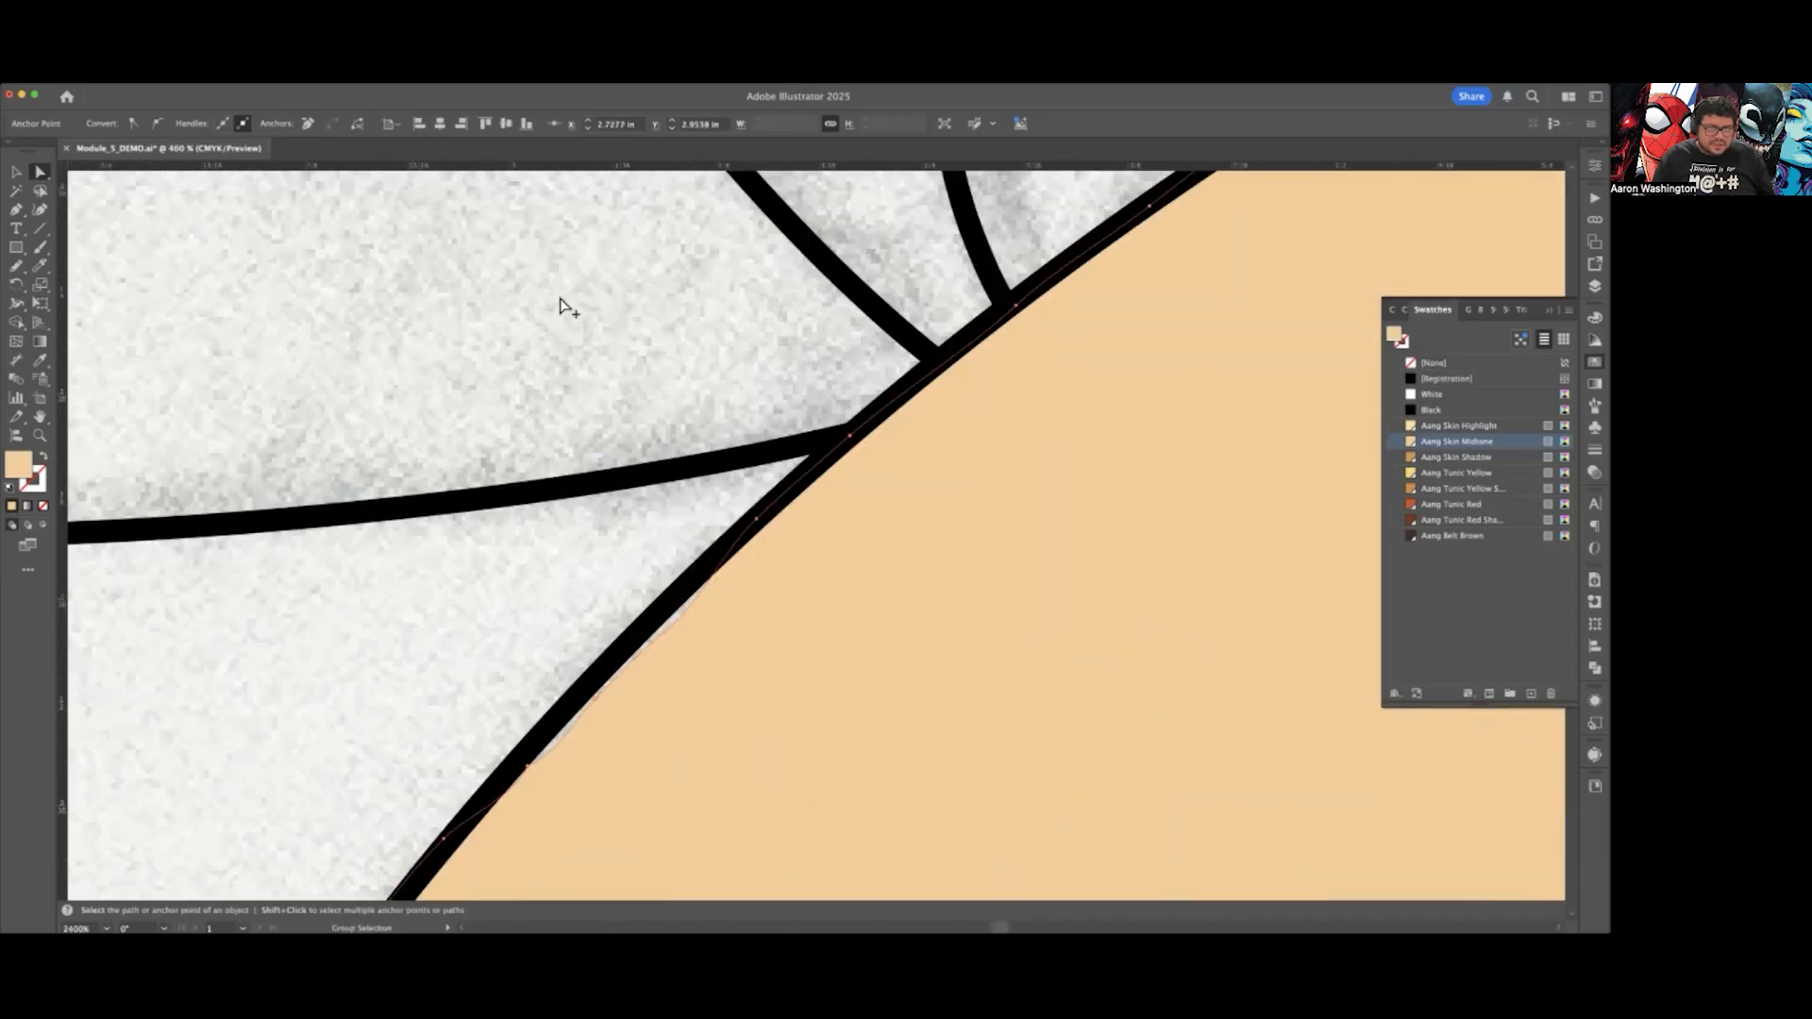
pyautogui.click(669, 639)
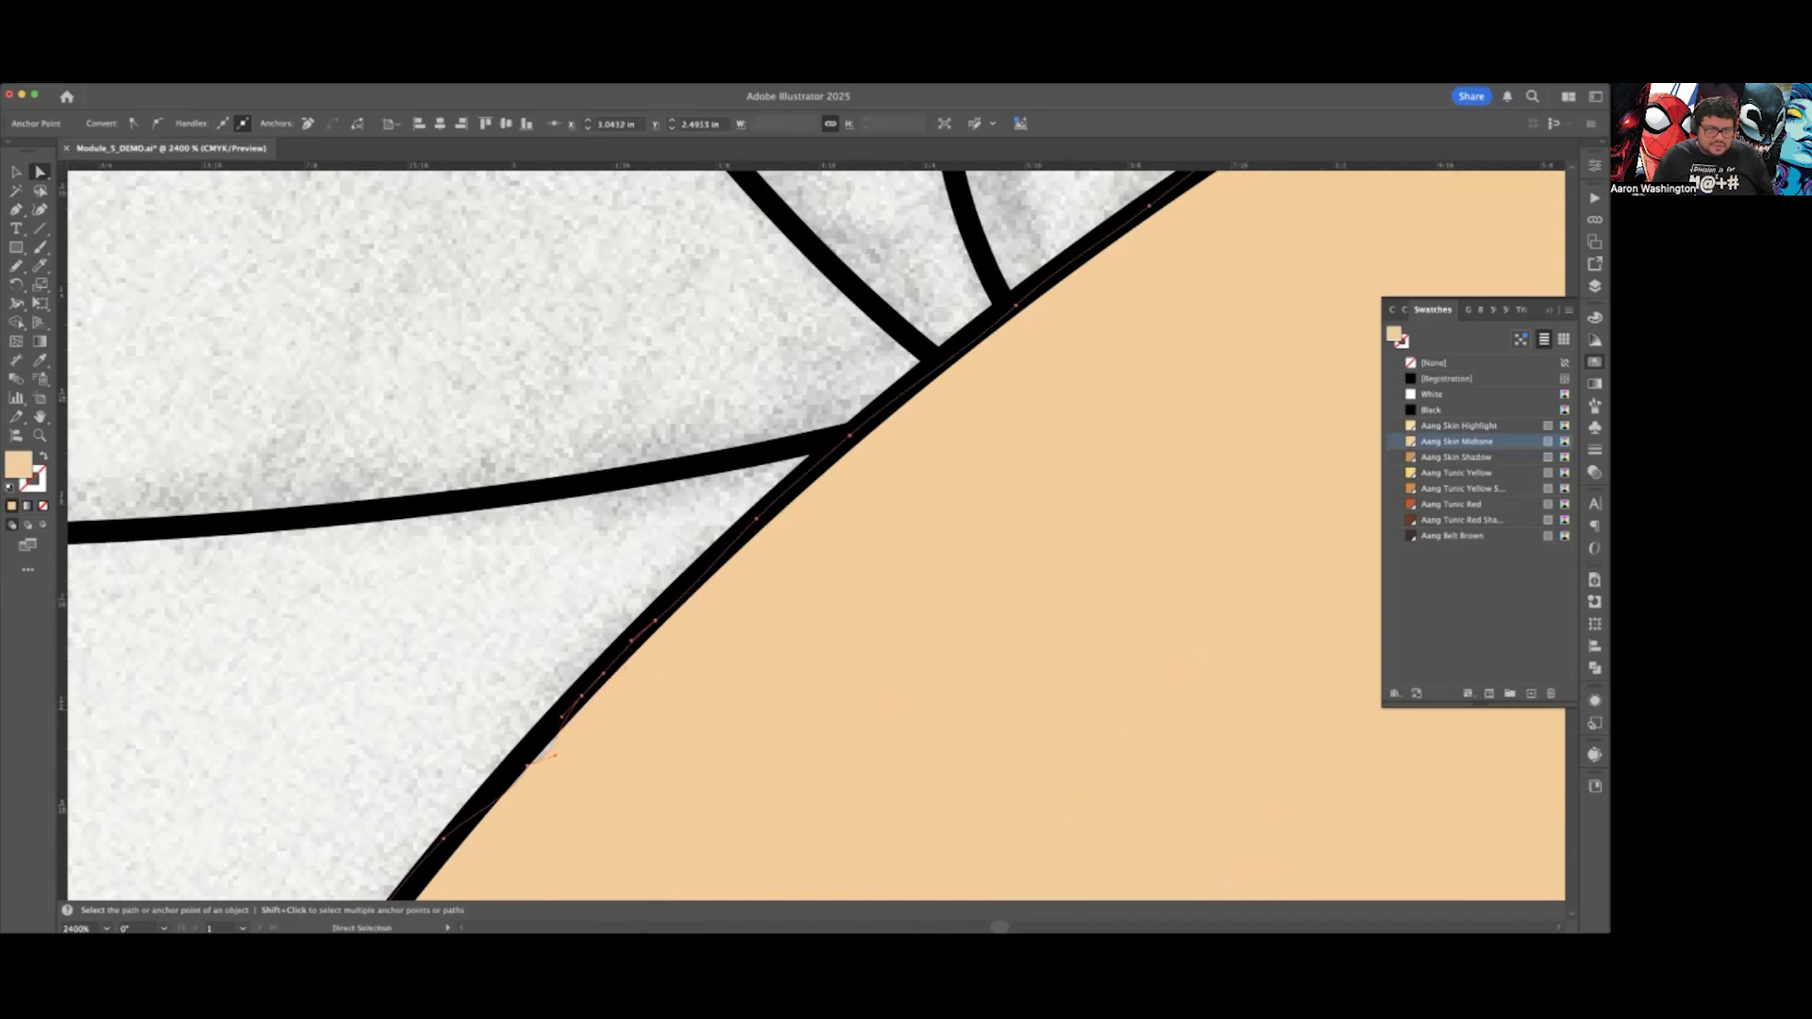
pyautogui.moveTo(526, 765); pyautogui.dragTo(553, 722)
# Step: Adjust the head shape's anchor points along the upper and outer edge of the left ear so they sit inside the outline
pyautogui.scroll(-7, 563, 719)
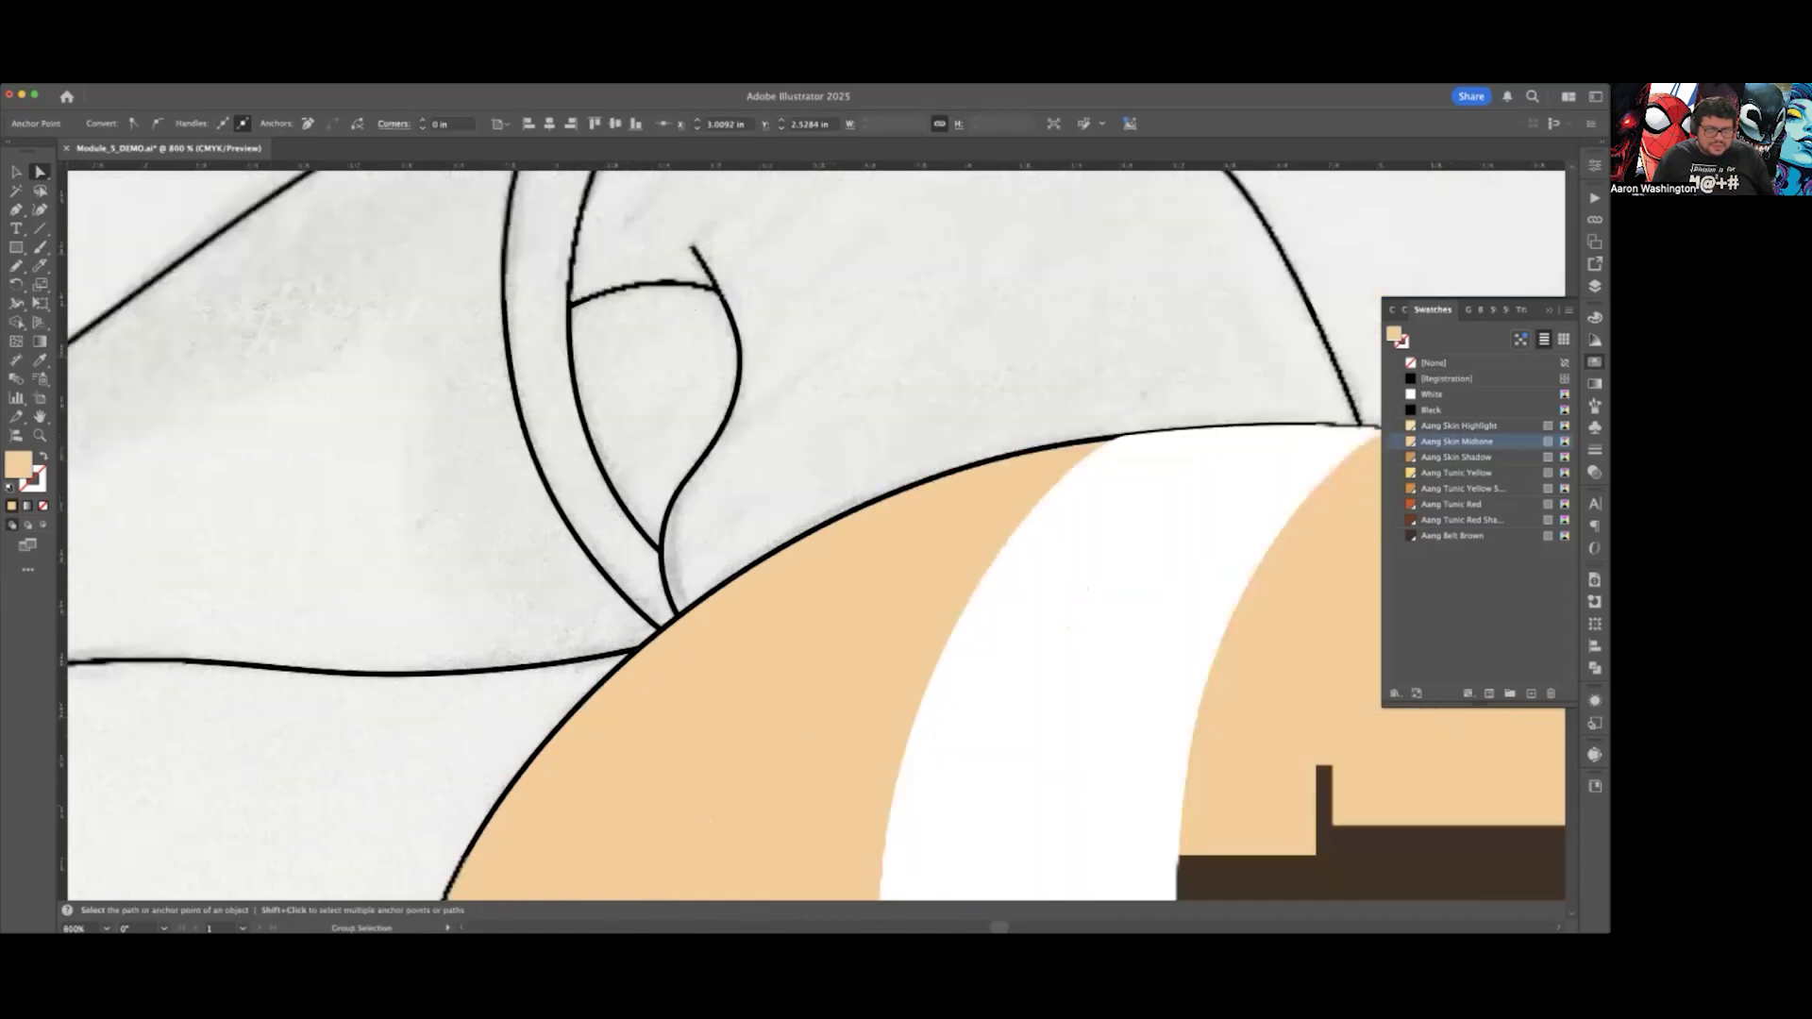
pyautogui.scroll(-2, 563, 719)
pyautogui.scroll(-5, 492, 578)
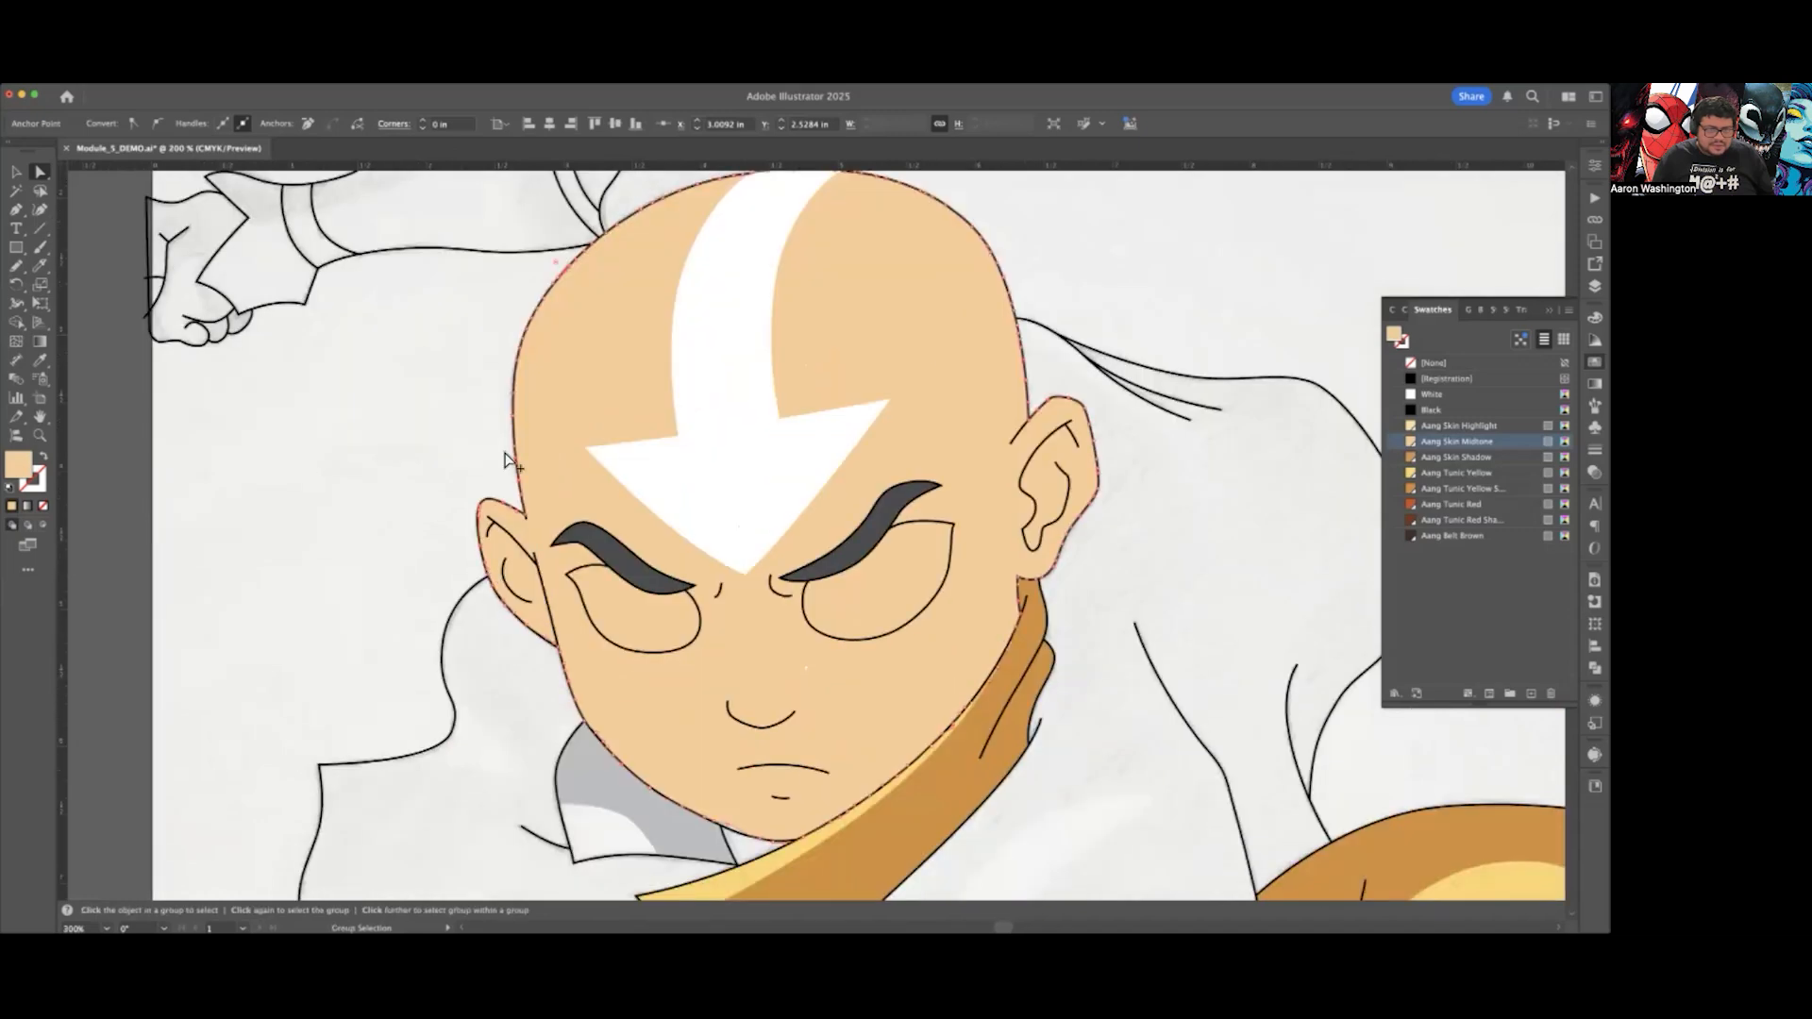
pyautogui.scroll(4, 506, 467)
pyautogui.scroll(1, 604, 694)
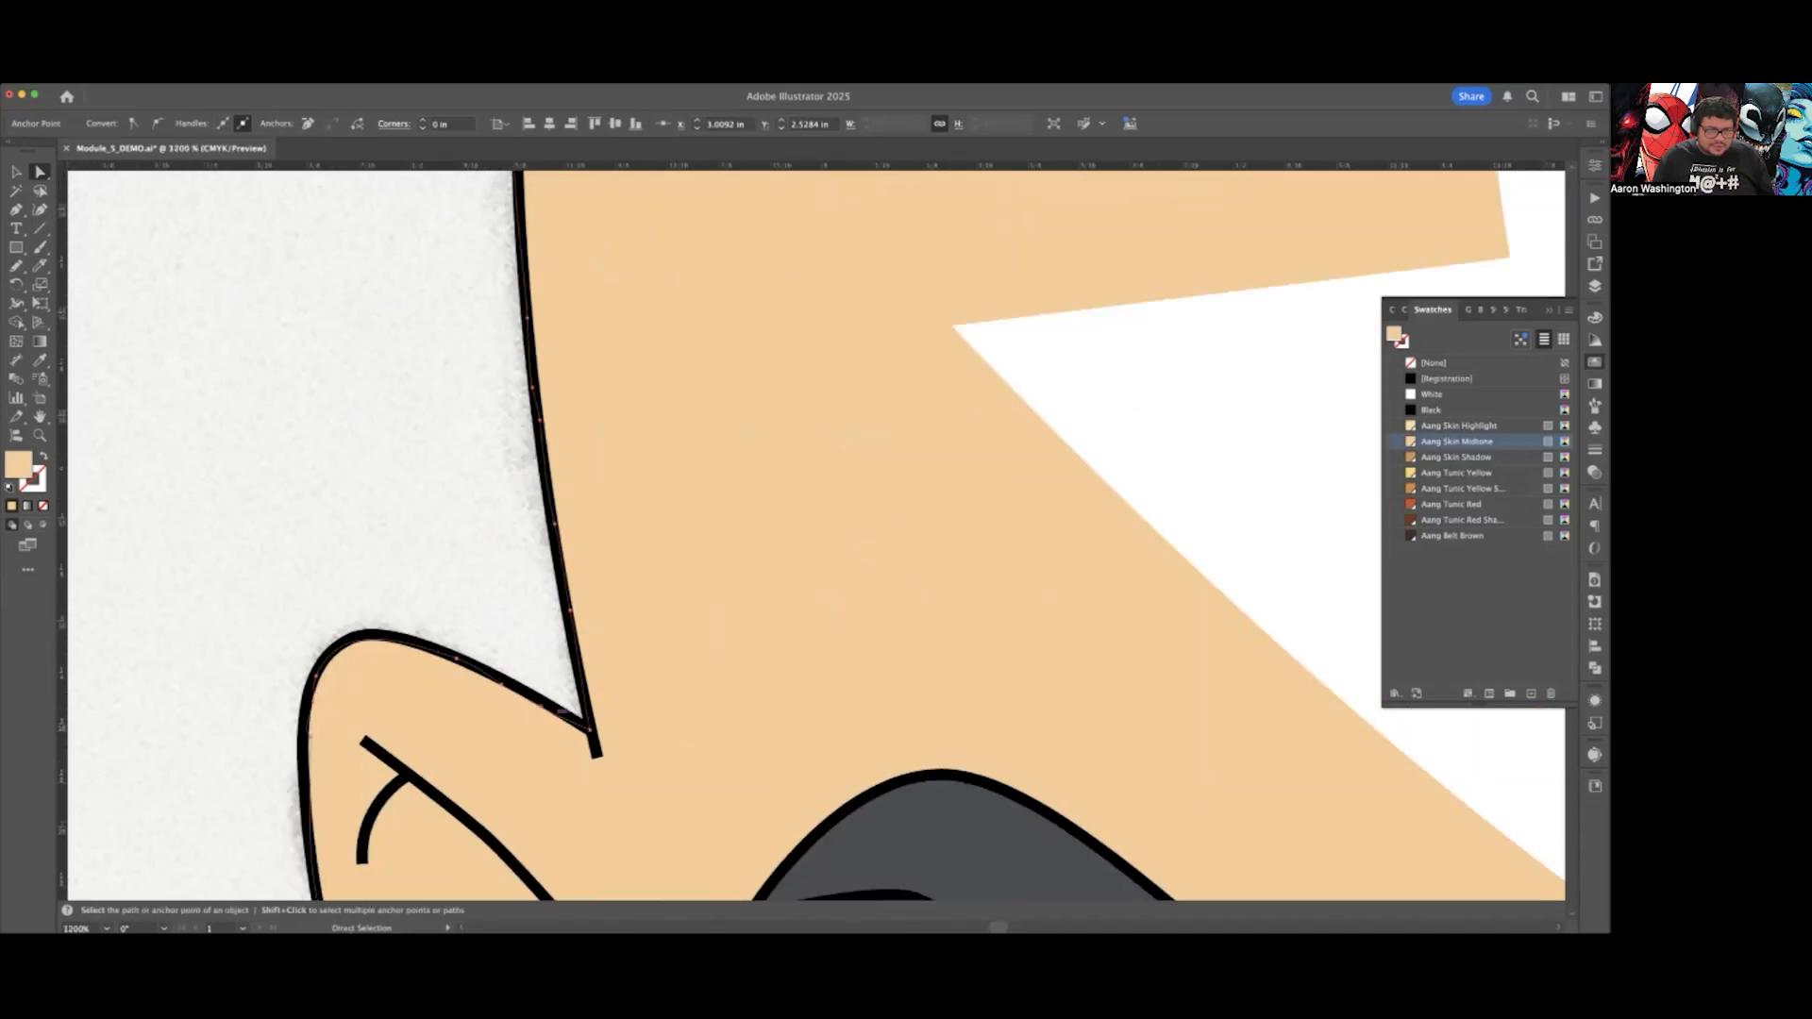
pyautogui.click(577, 719)
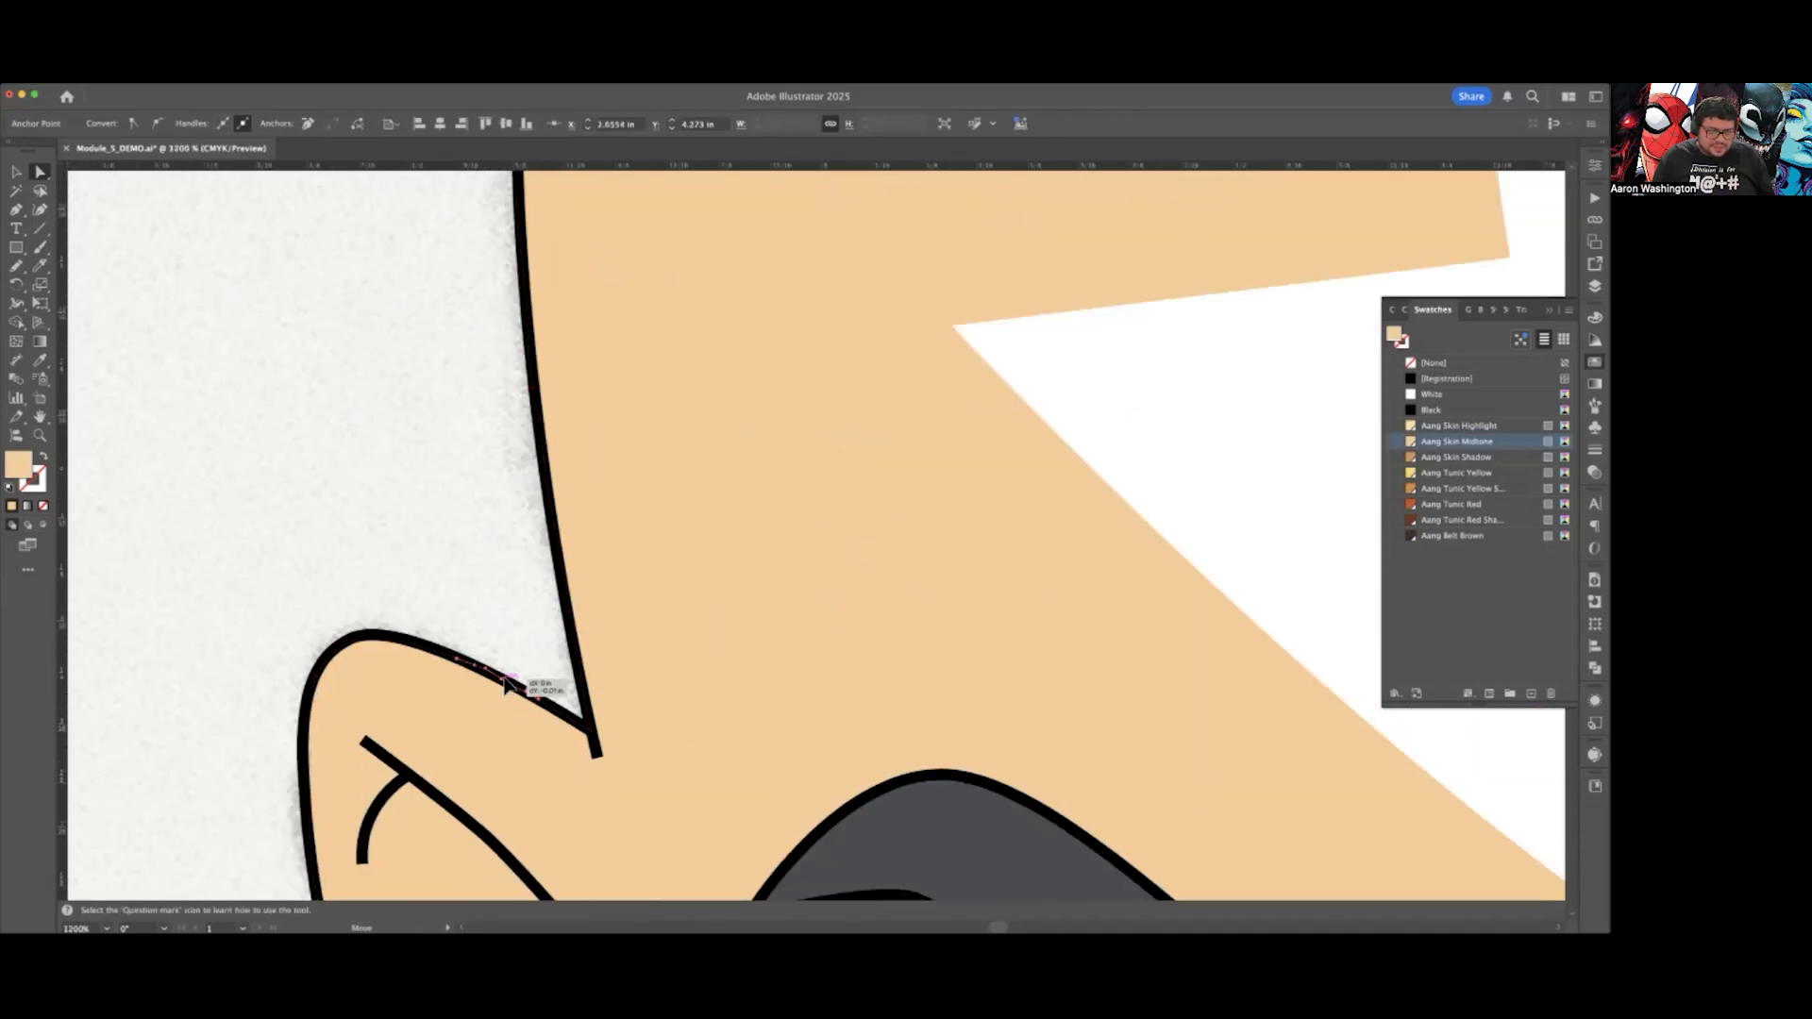
pyautogui.scroll(-2, 556, 582)
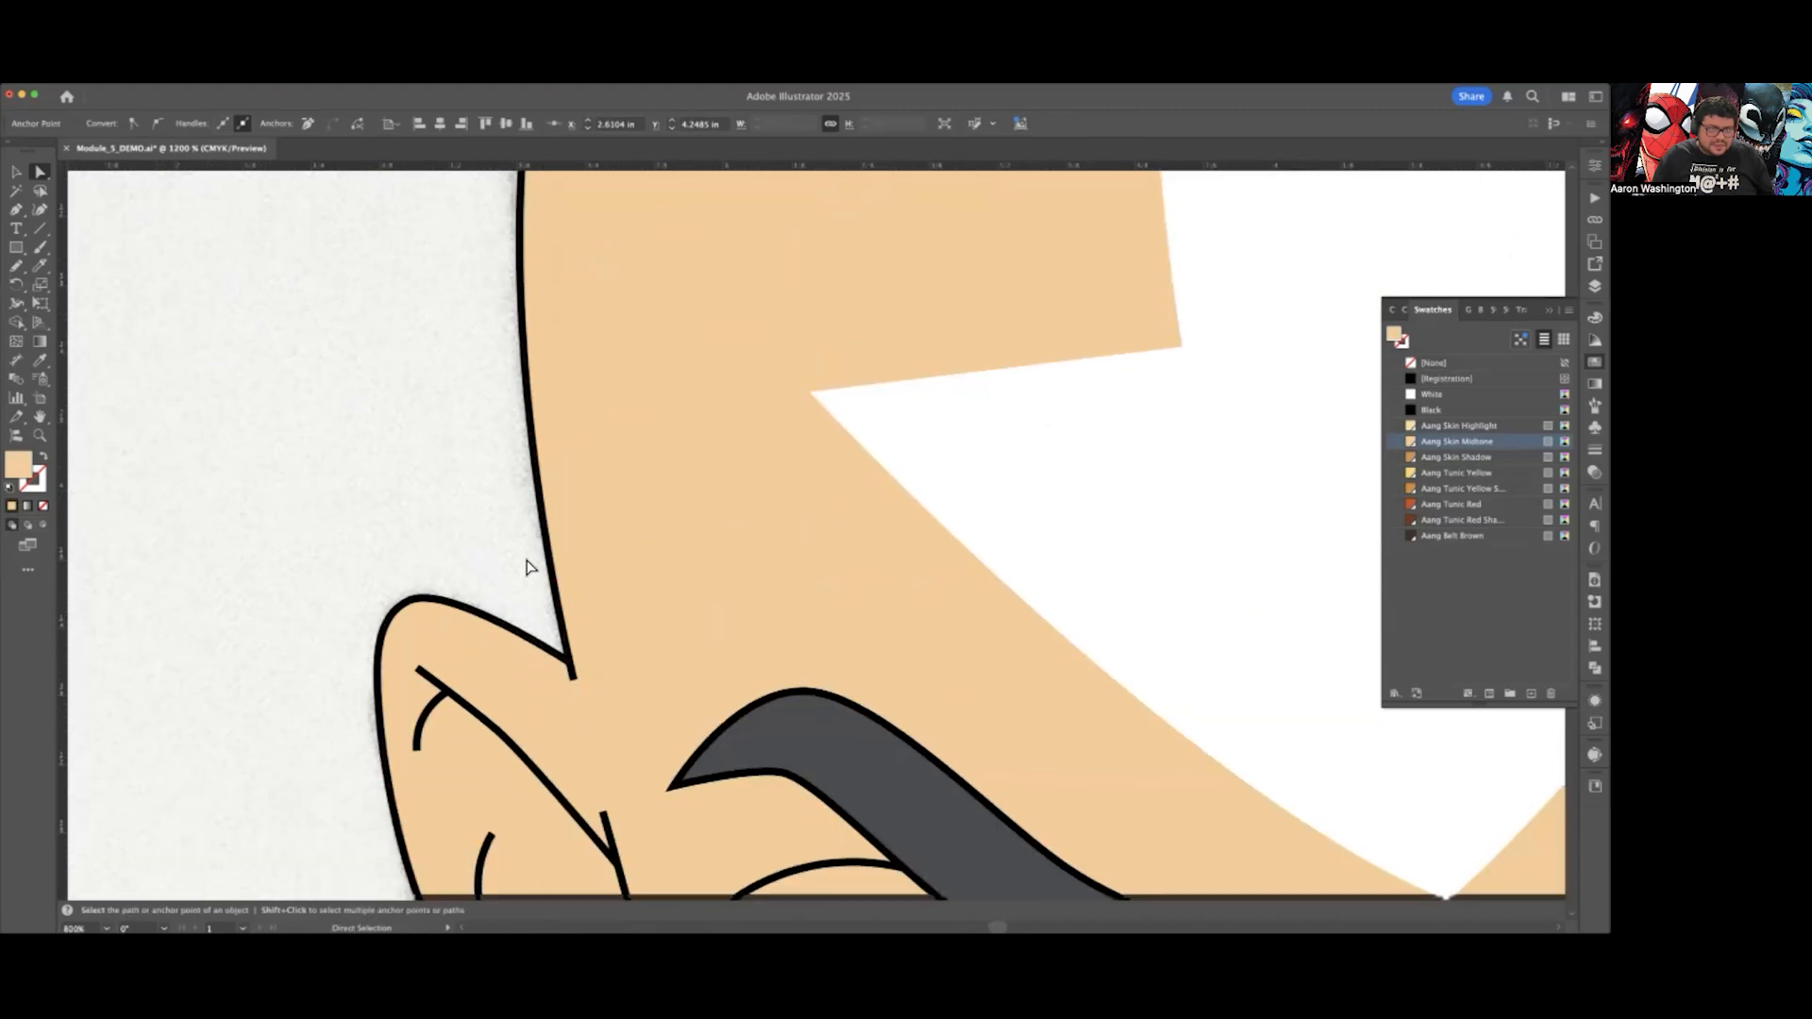
pyautogui.scroll(2, 387, 643)
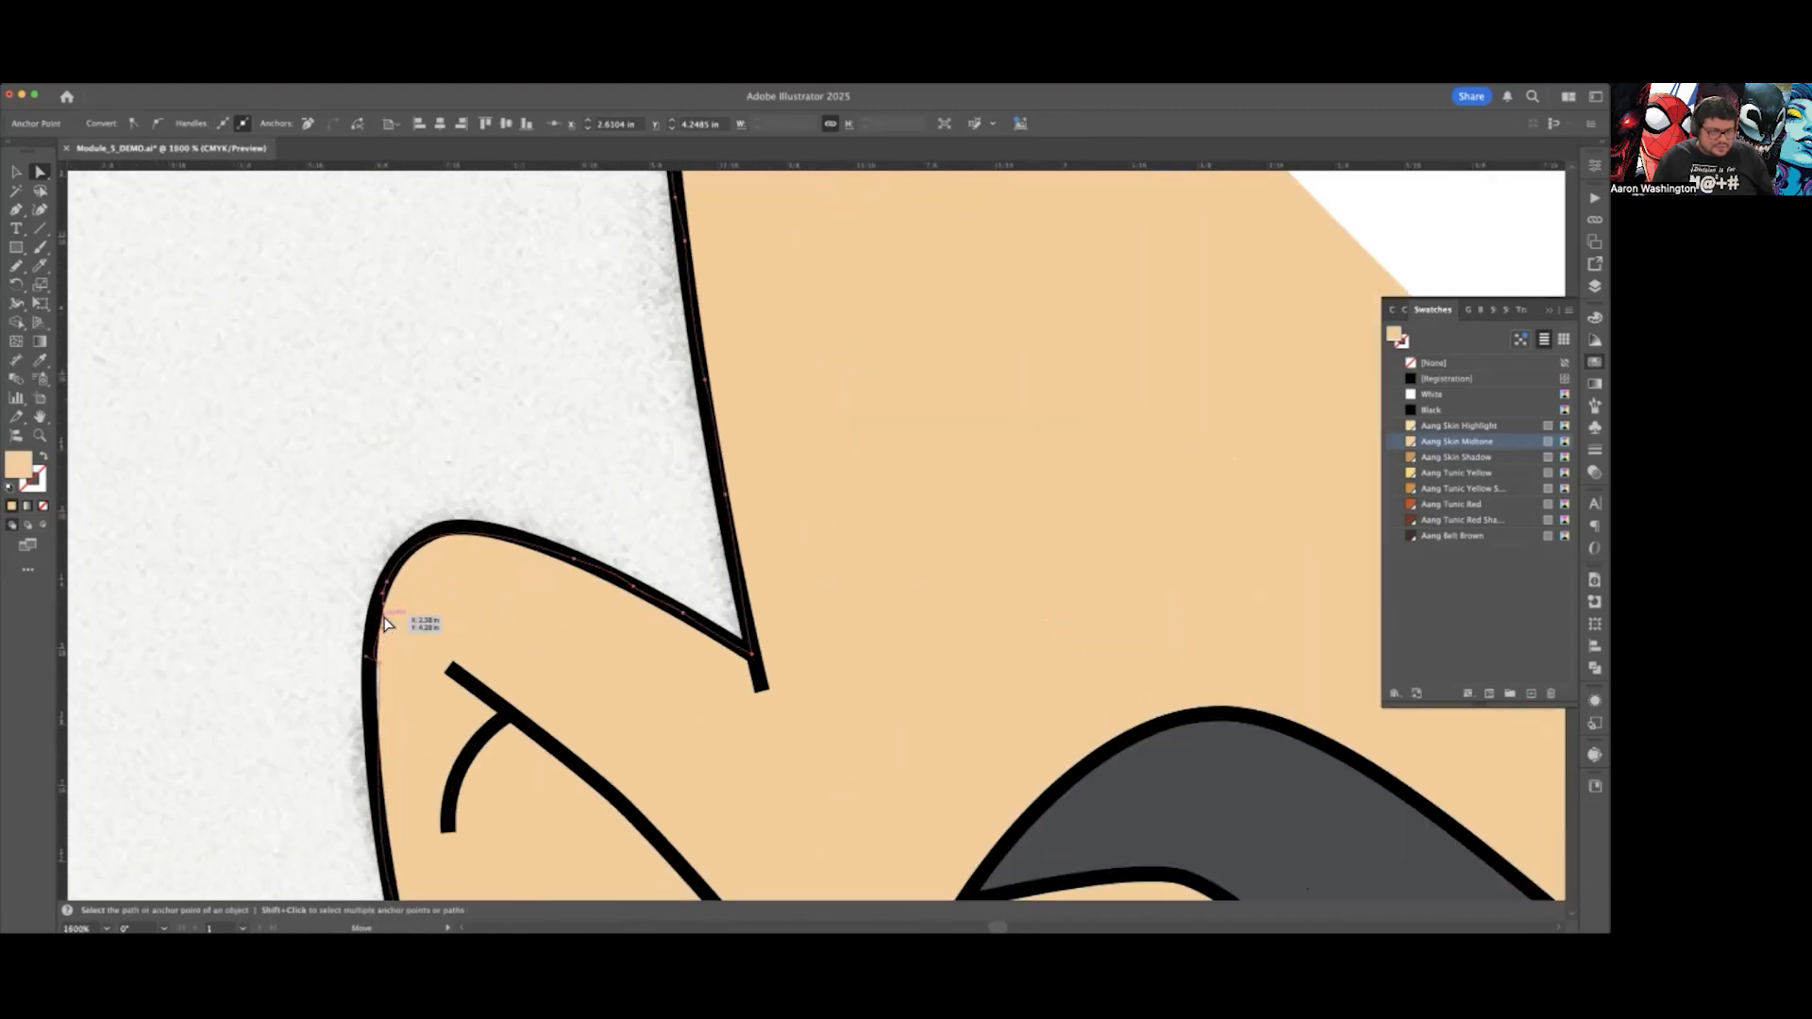
pyautogui.click(358, 671)
# Step: Fit the head shape's edge into the corner where the left ear's lower edge meets the cheek
pyautogui.scroll(-5, 417, 661)
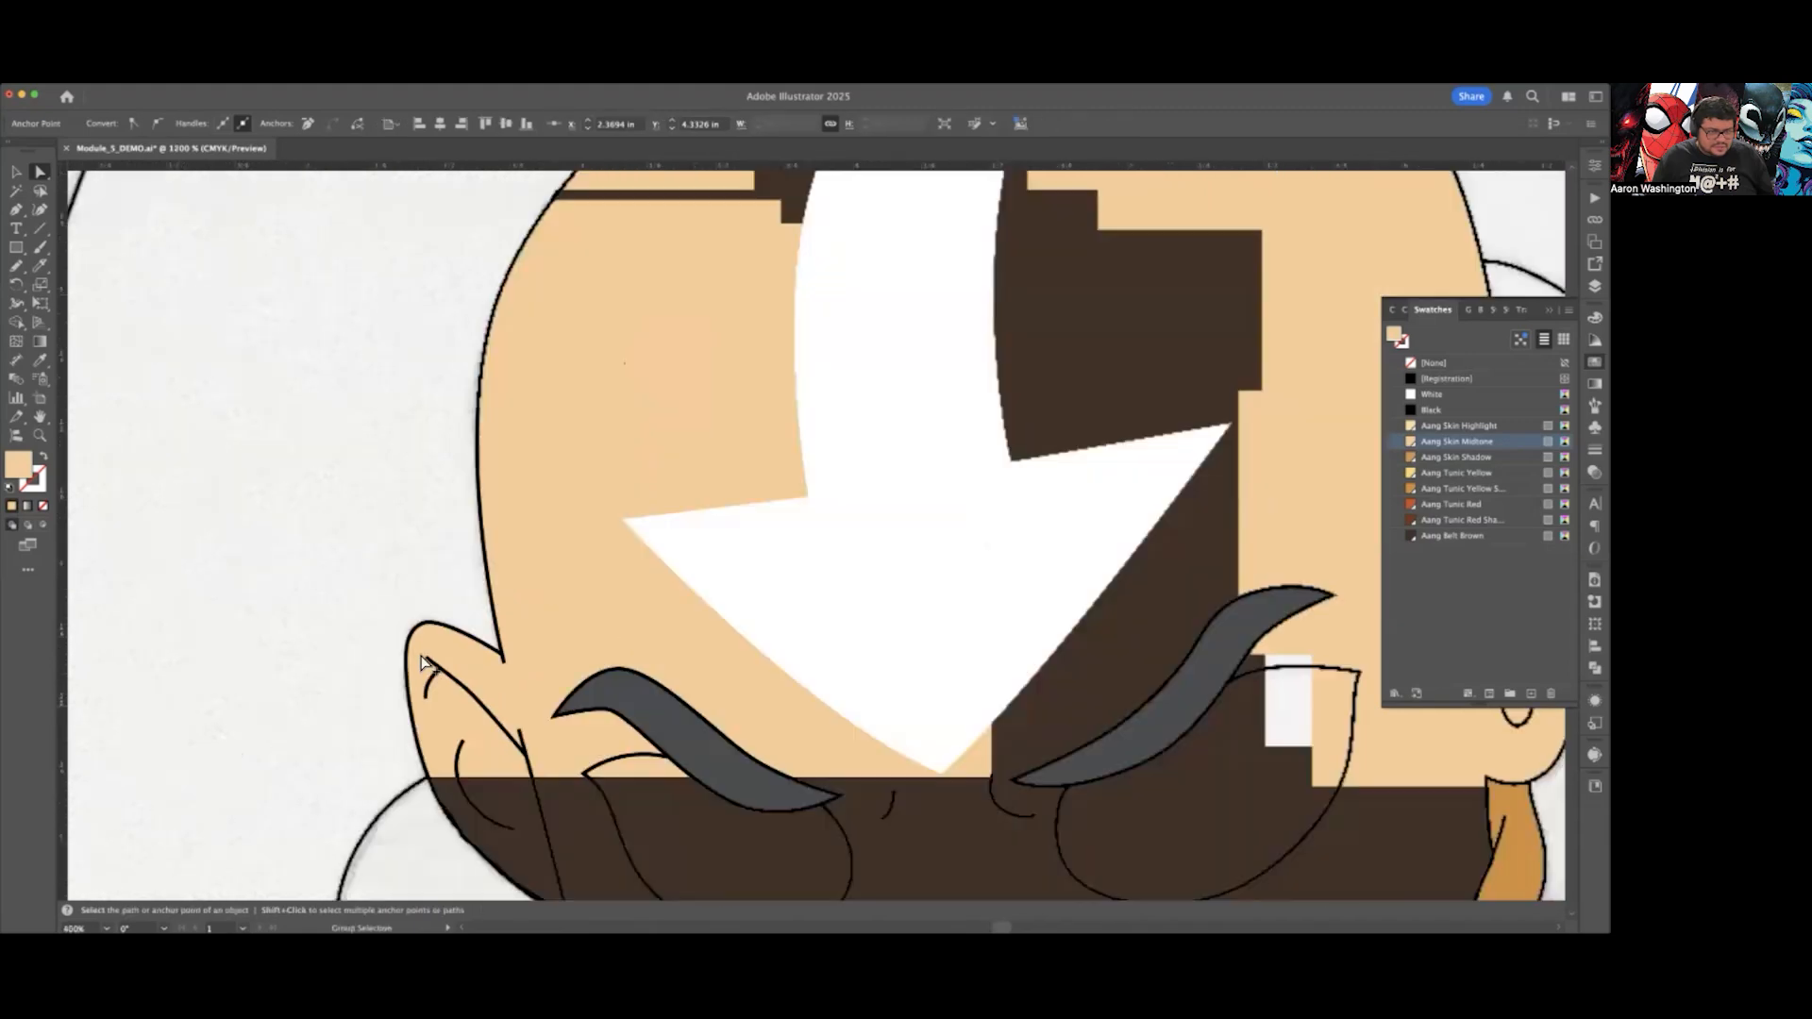
pyautogui.scroll(-2, 453, 656)
pyautogui.scroll(5, 532, 642)
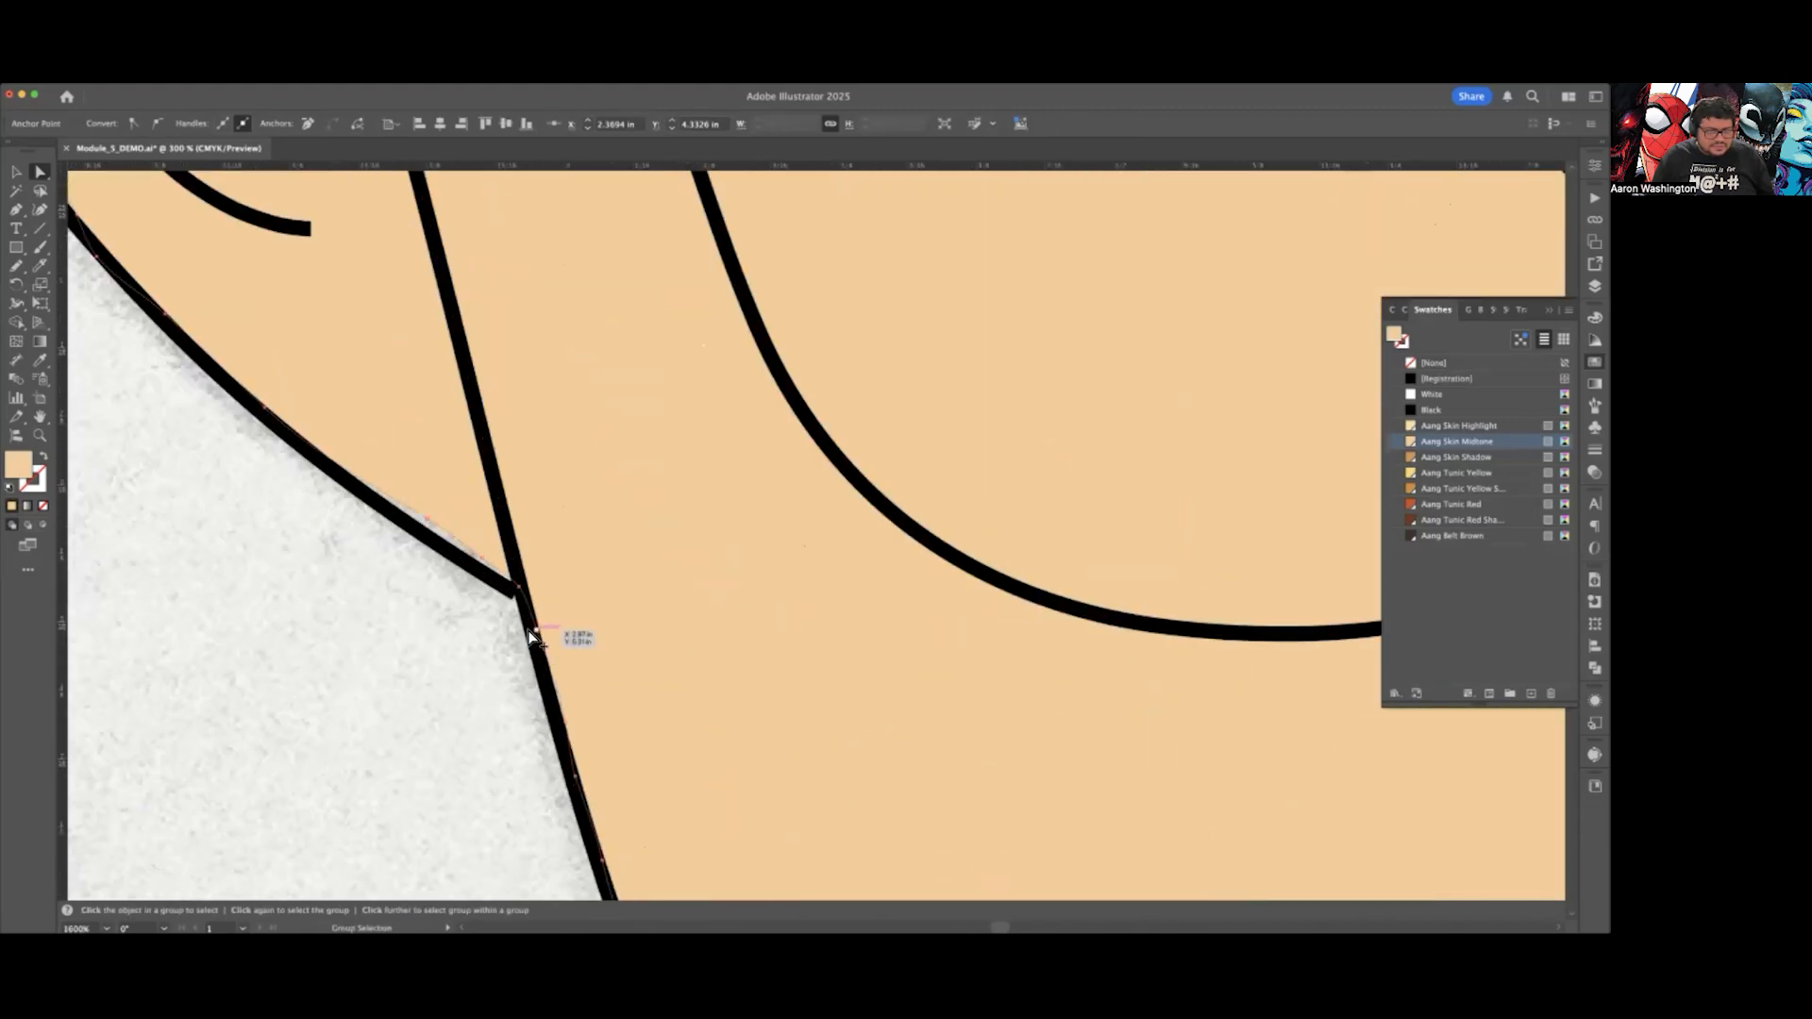
pyautogui.moveTo(428, 533); pyautogui.dragTo(514, 590)
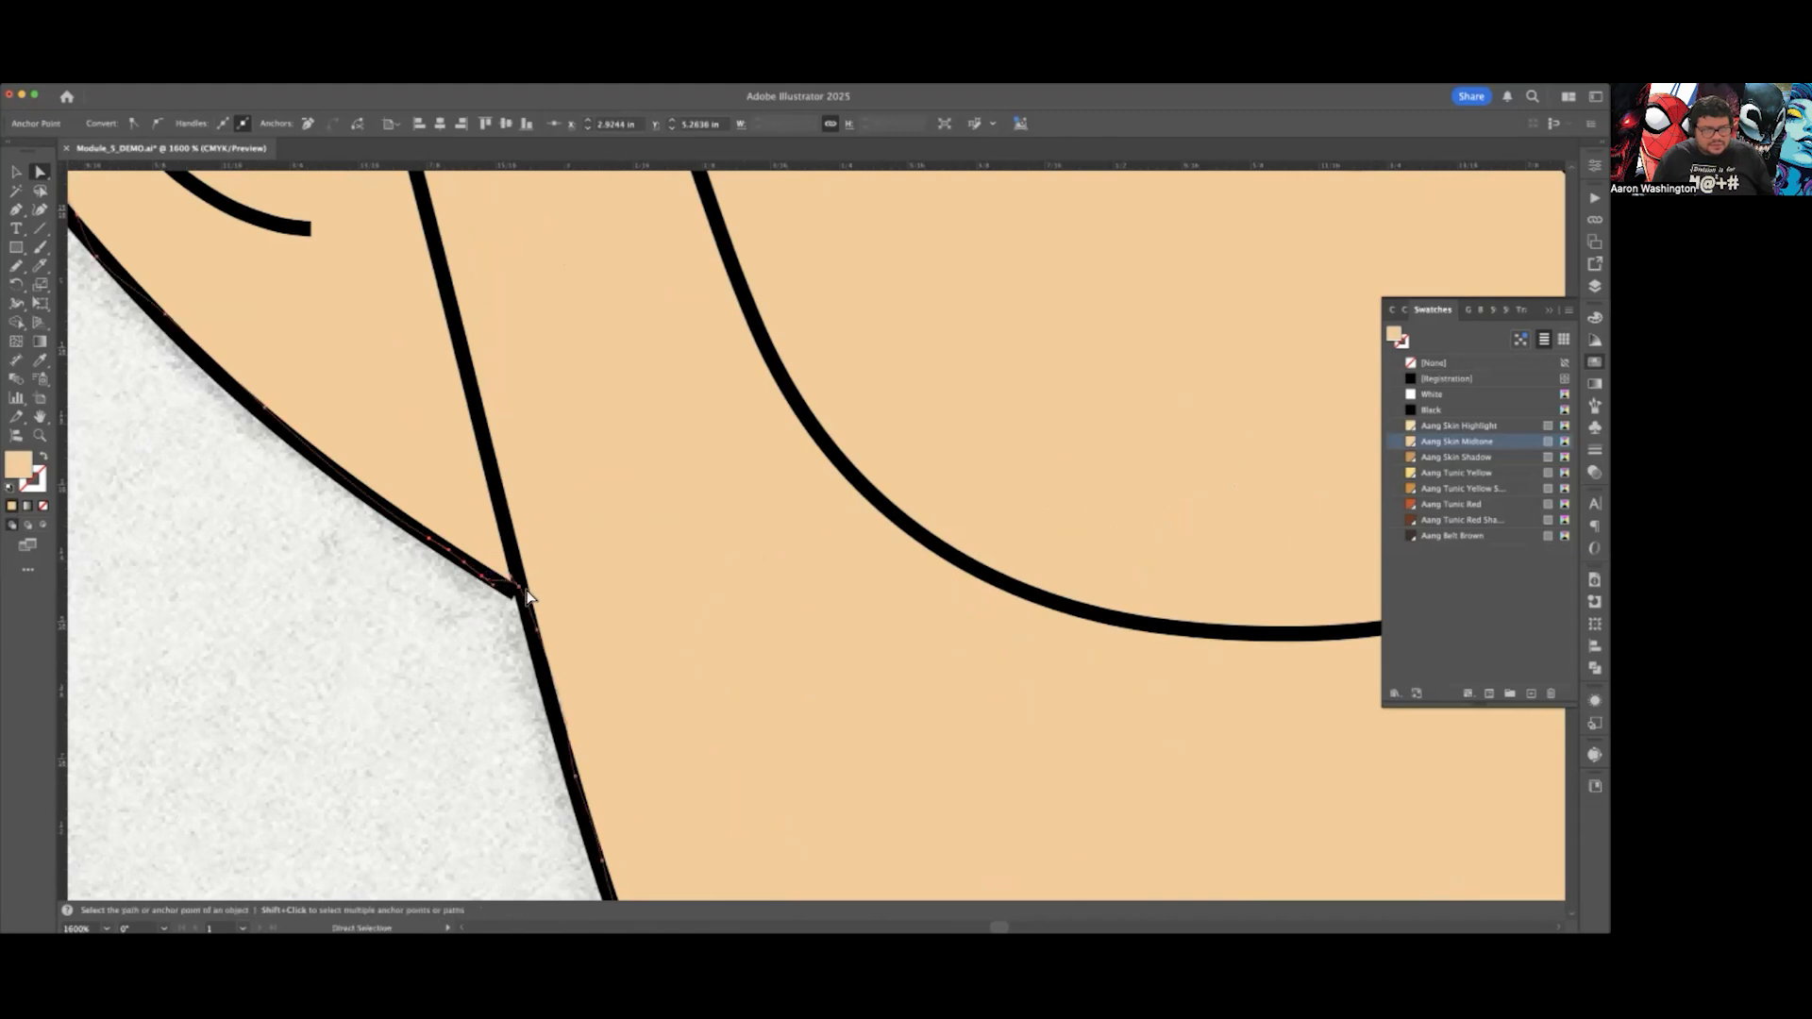
# Step: Move the head shape's anchor points onto the outline along the lower curve of the left ear
pyautogui.scroll(-3, 525, 606)
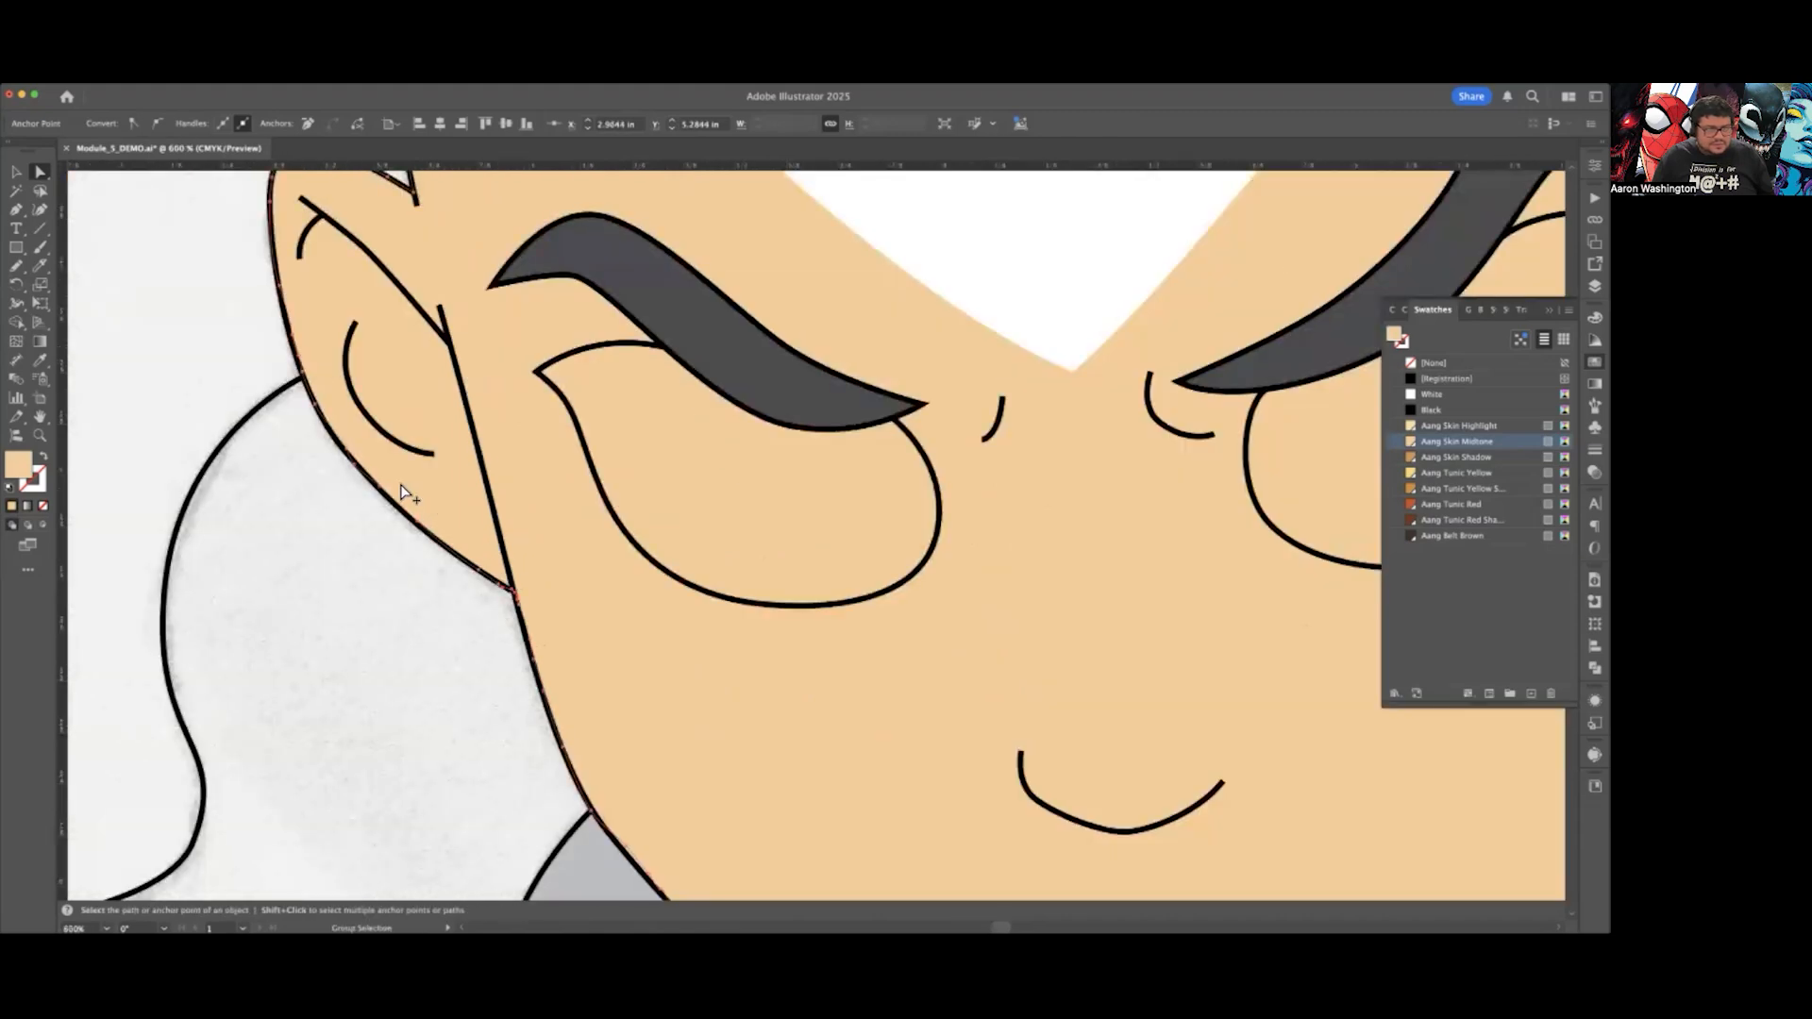
pyautogui.scroll(3, 406, 490)
pyautogui.moveTo(295, 418); pyautogui.dragTo(285, 411)
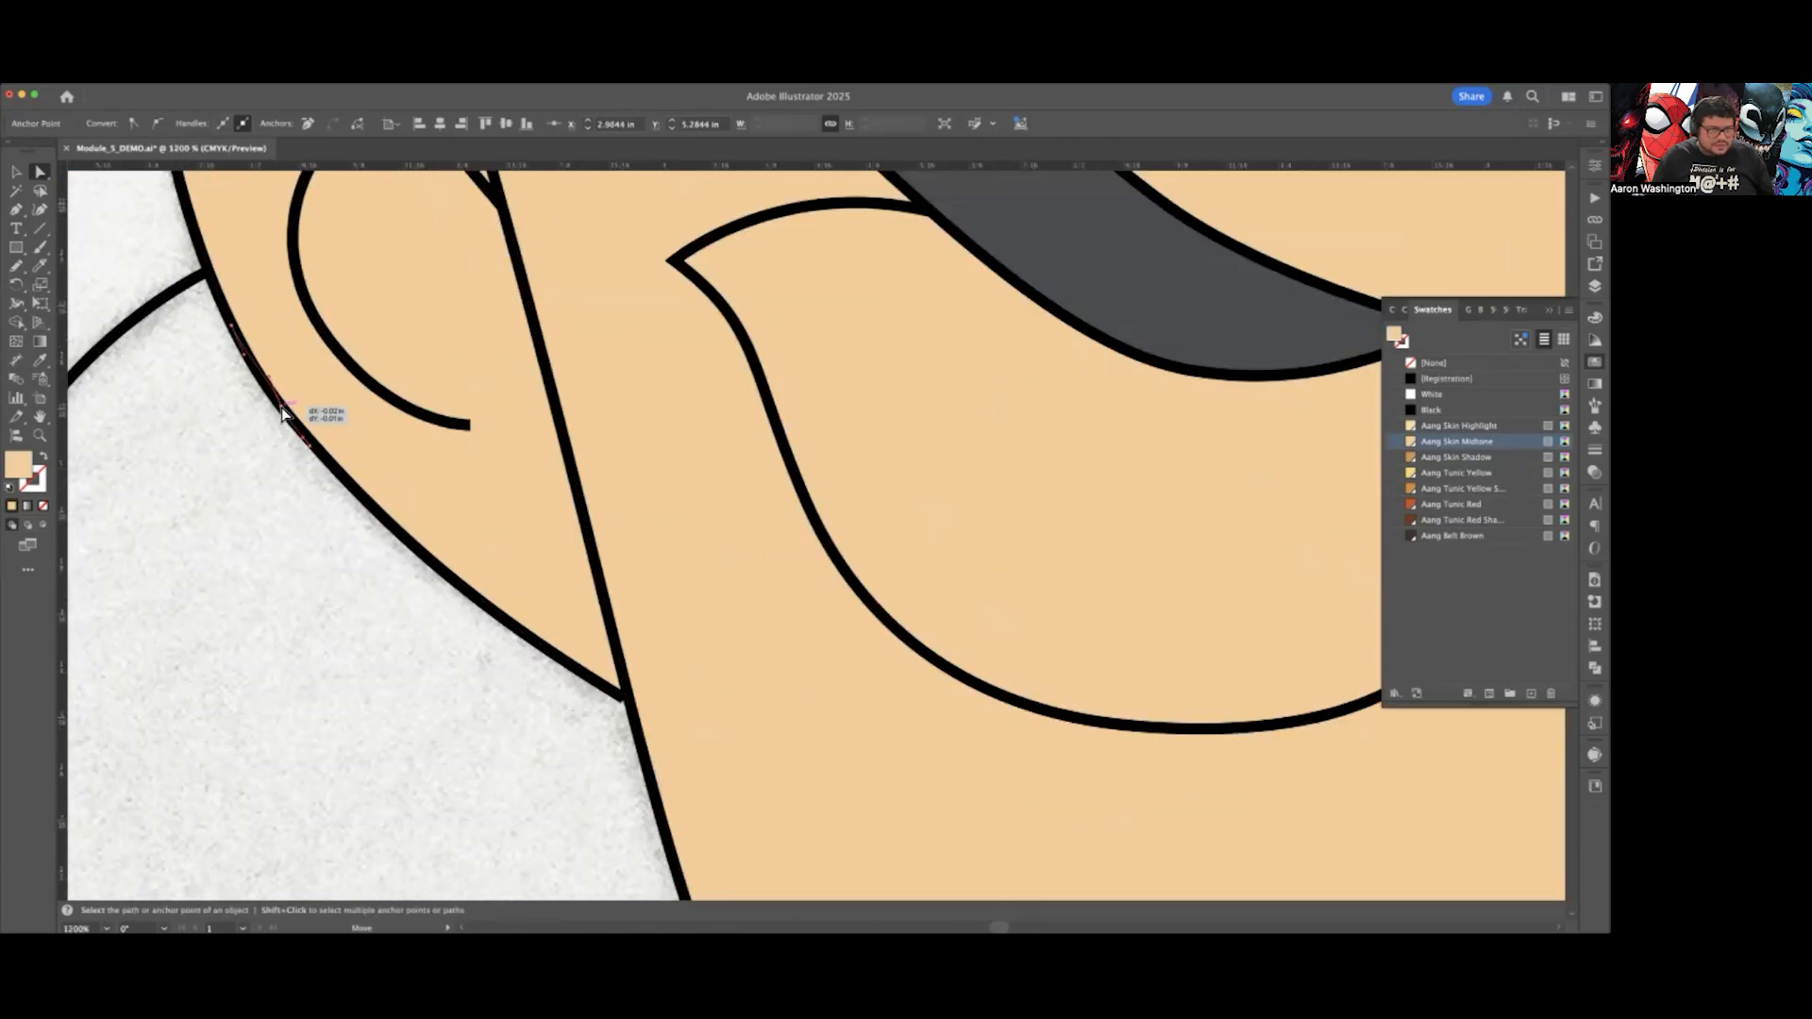
pyautogui.click(375, 510)
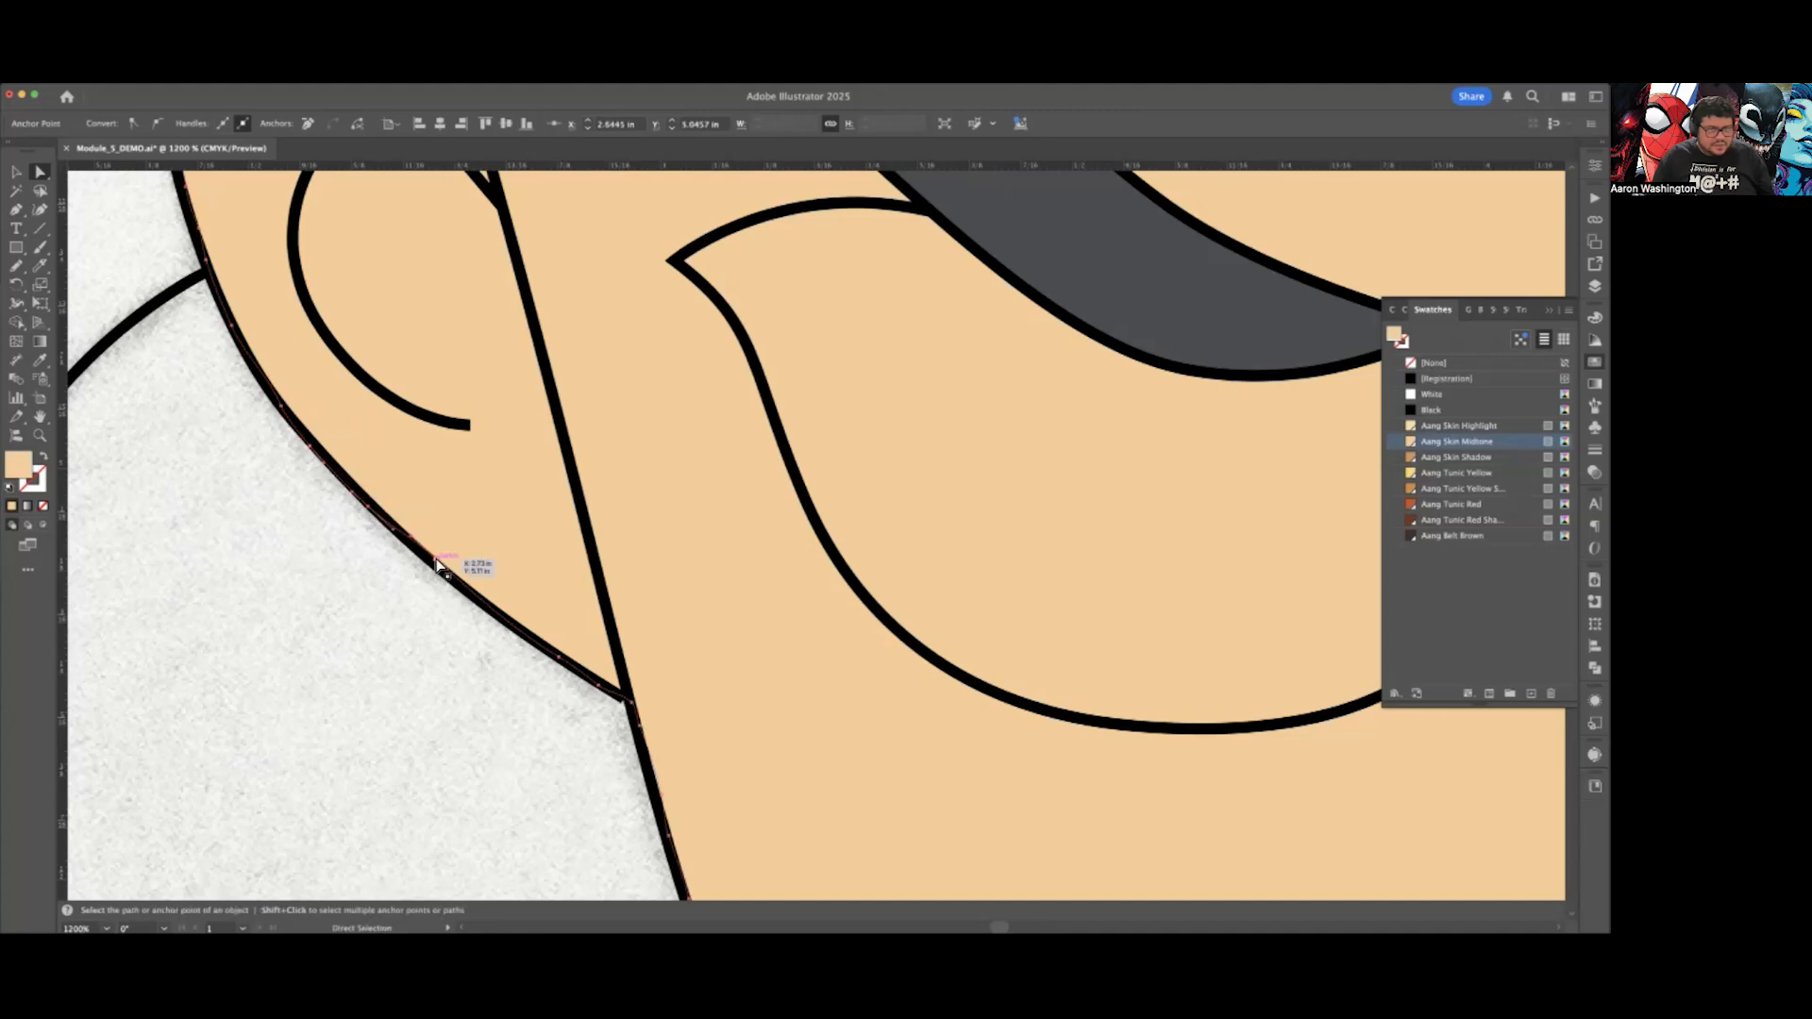
pyautogui.click(475, 579)
# Step: Adjust the head shape's anchor points down the left cheek and along the jaw beside the grey collar to follow the outline
pyautogui.scroll(-3, 479, 580)
pyautogui.scroll(3, 567, 674)
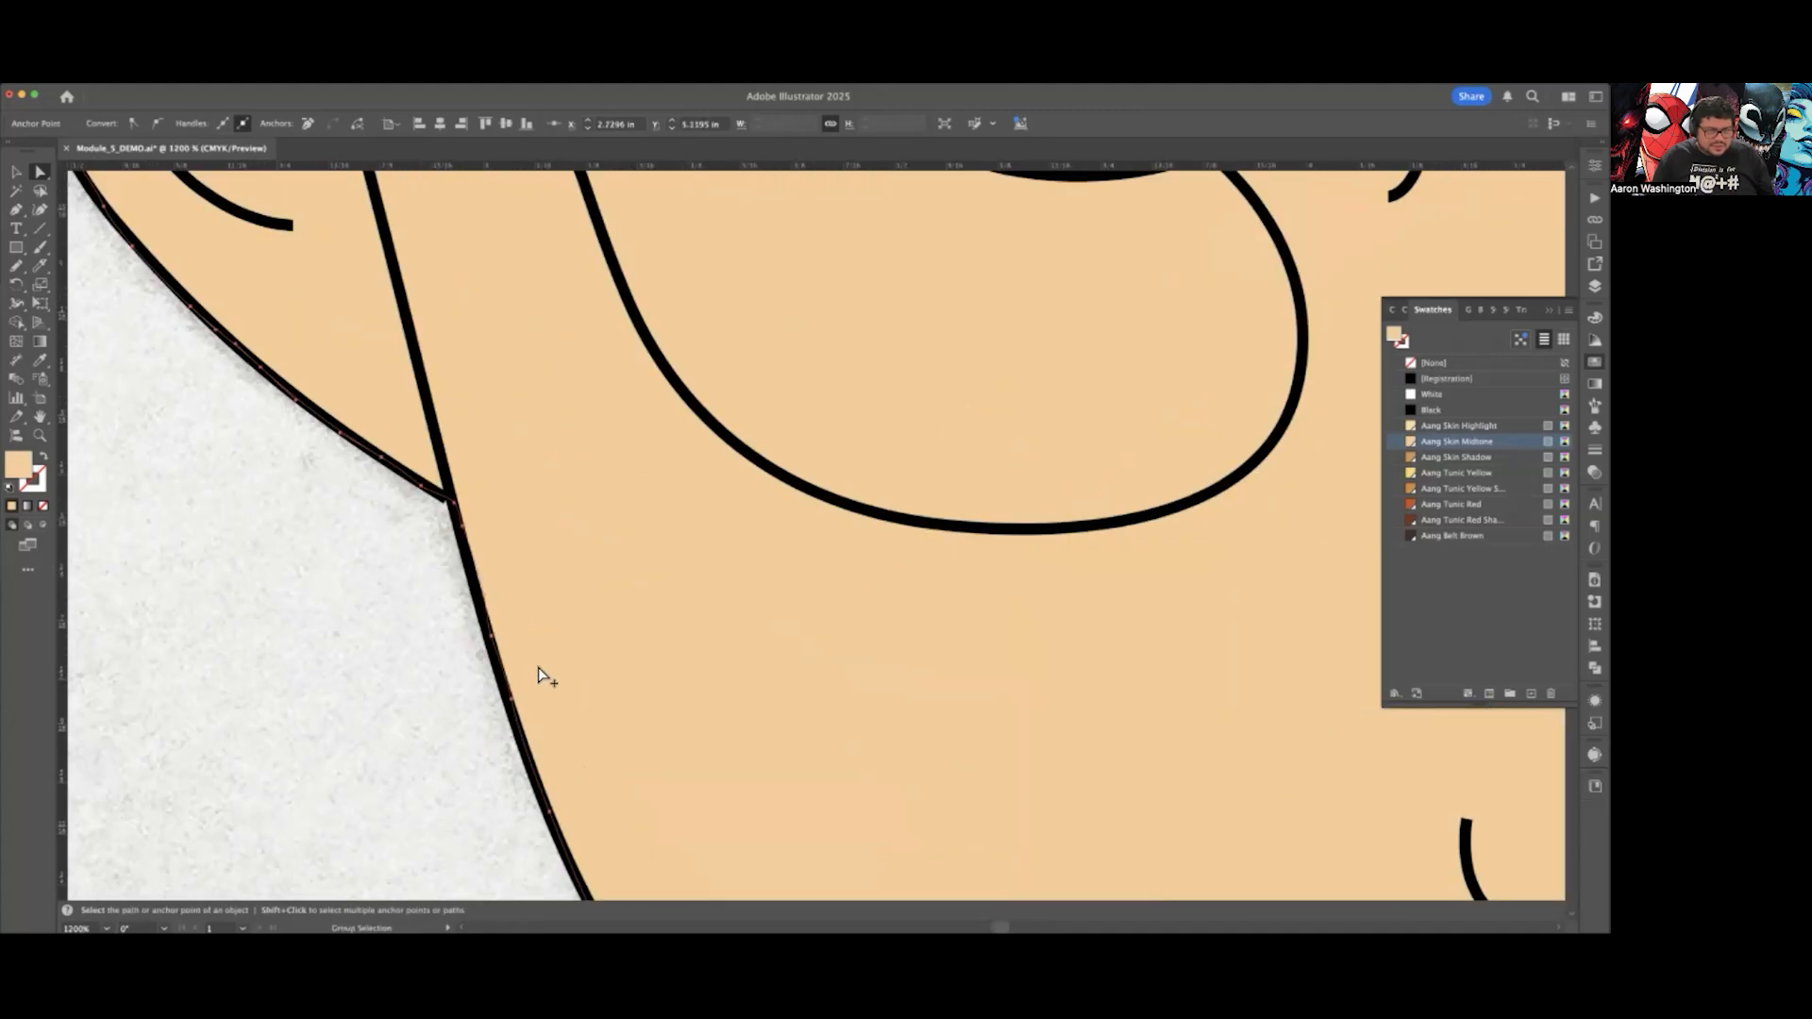
pyautogui.scroll(-5, 518, 655)
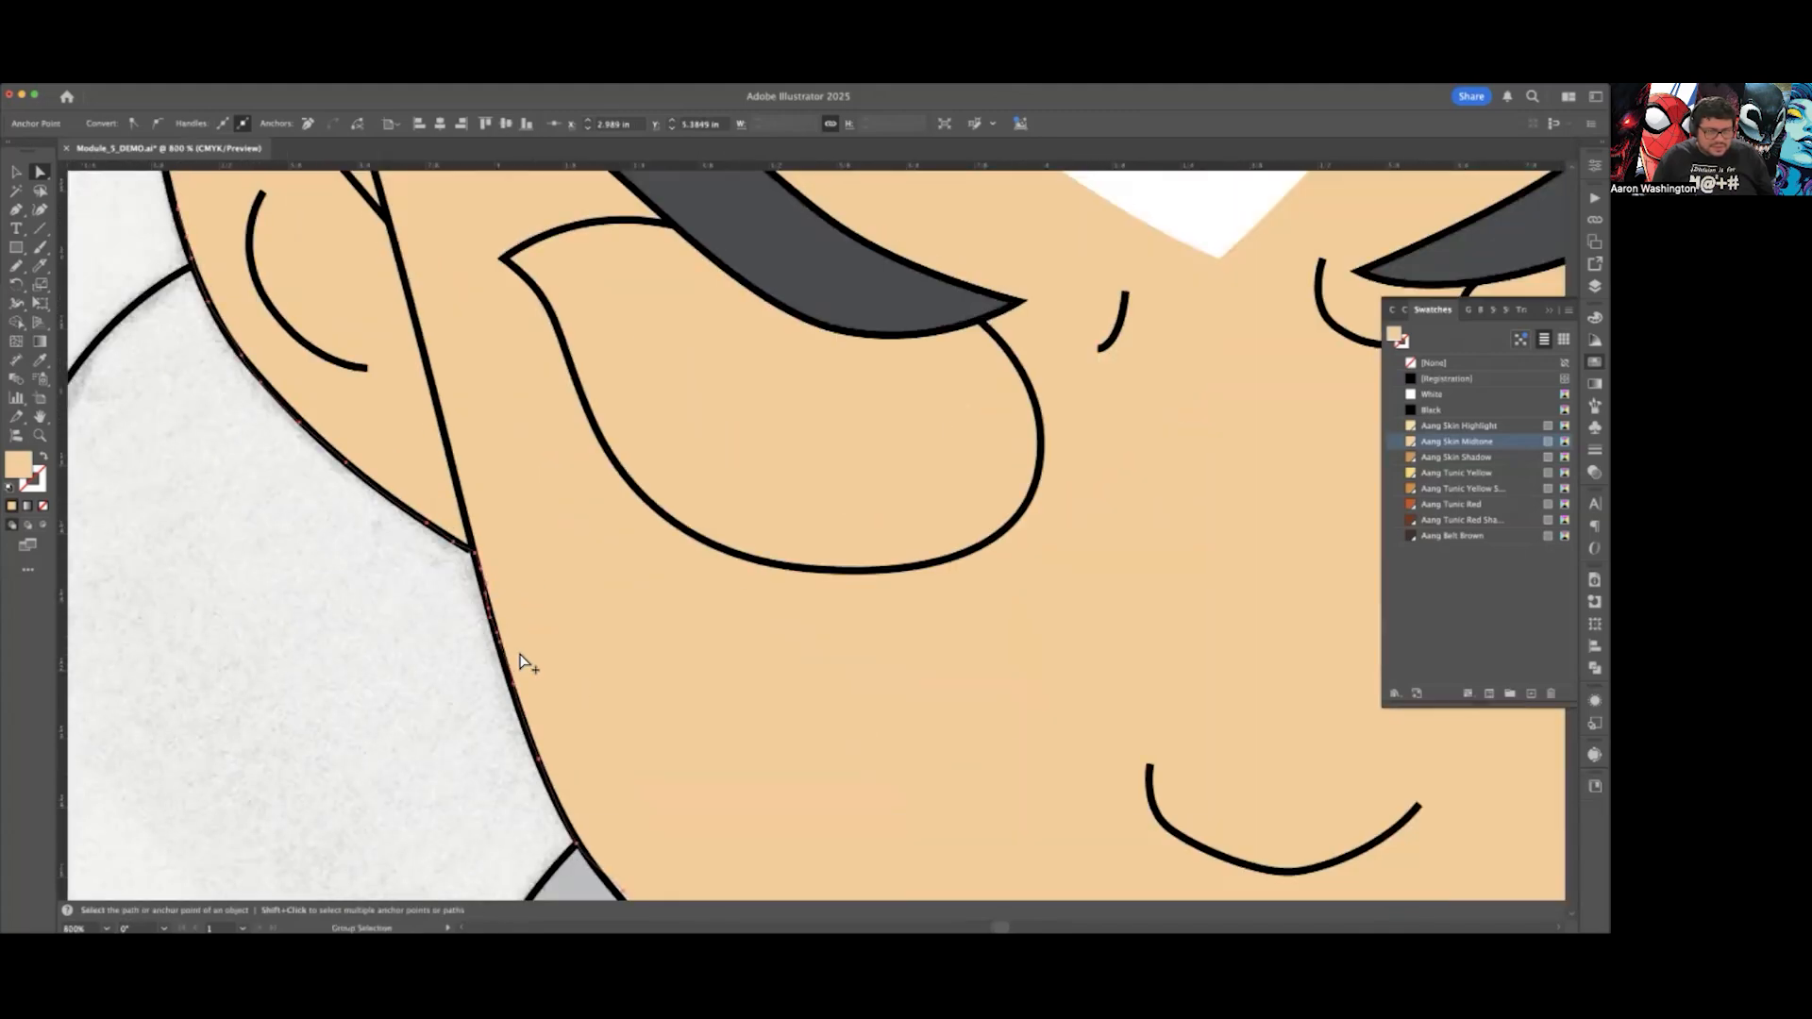
pyautogui.scroll(-2, 521, 660)
pyautogui.scroll(6, 500, 653)
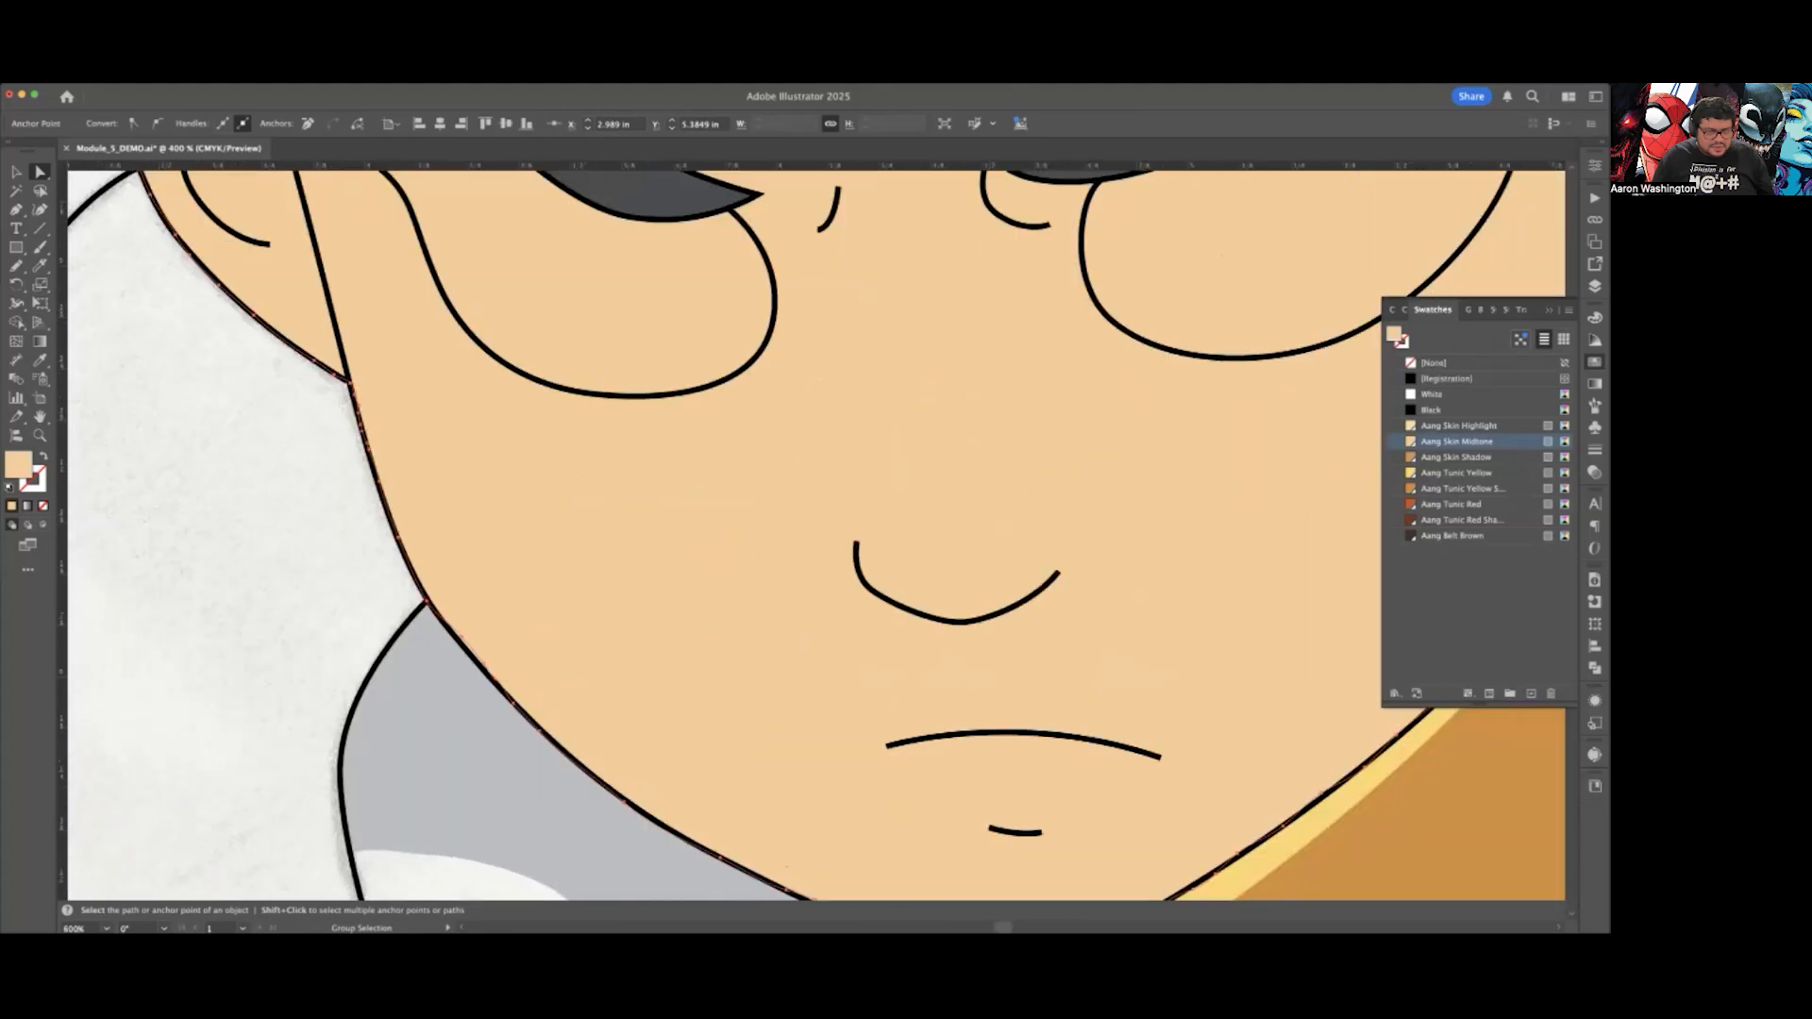
pyautogui.moveTo(431, 609); pyautogui.dragTo(437, 619)
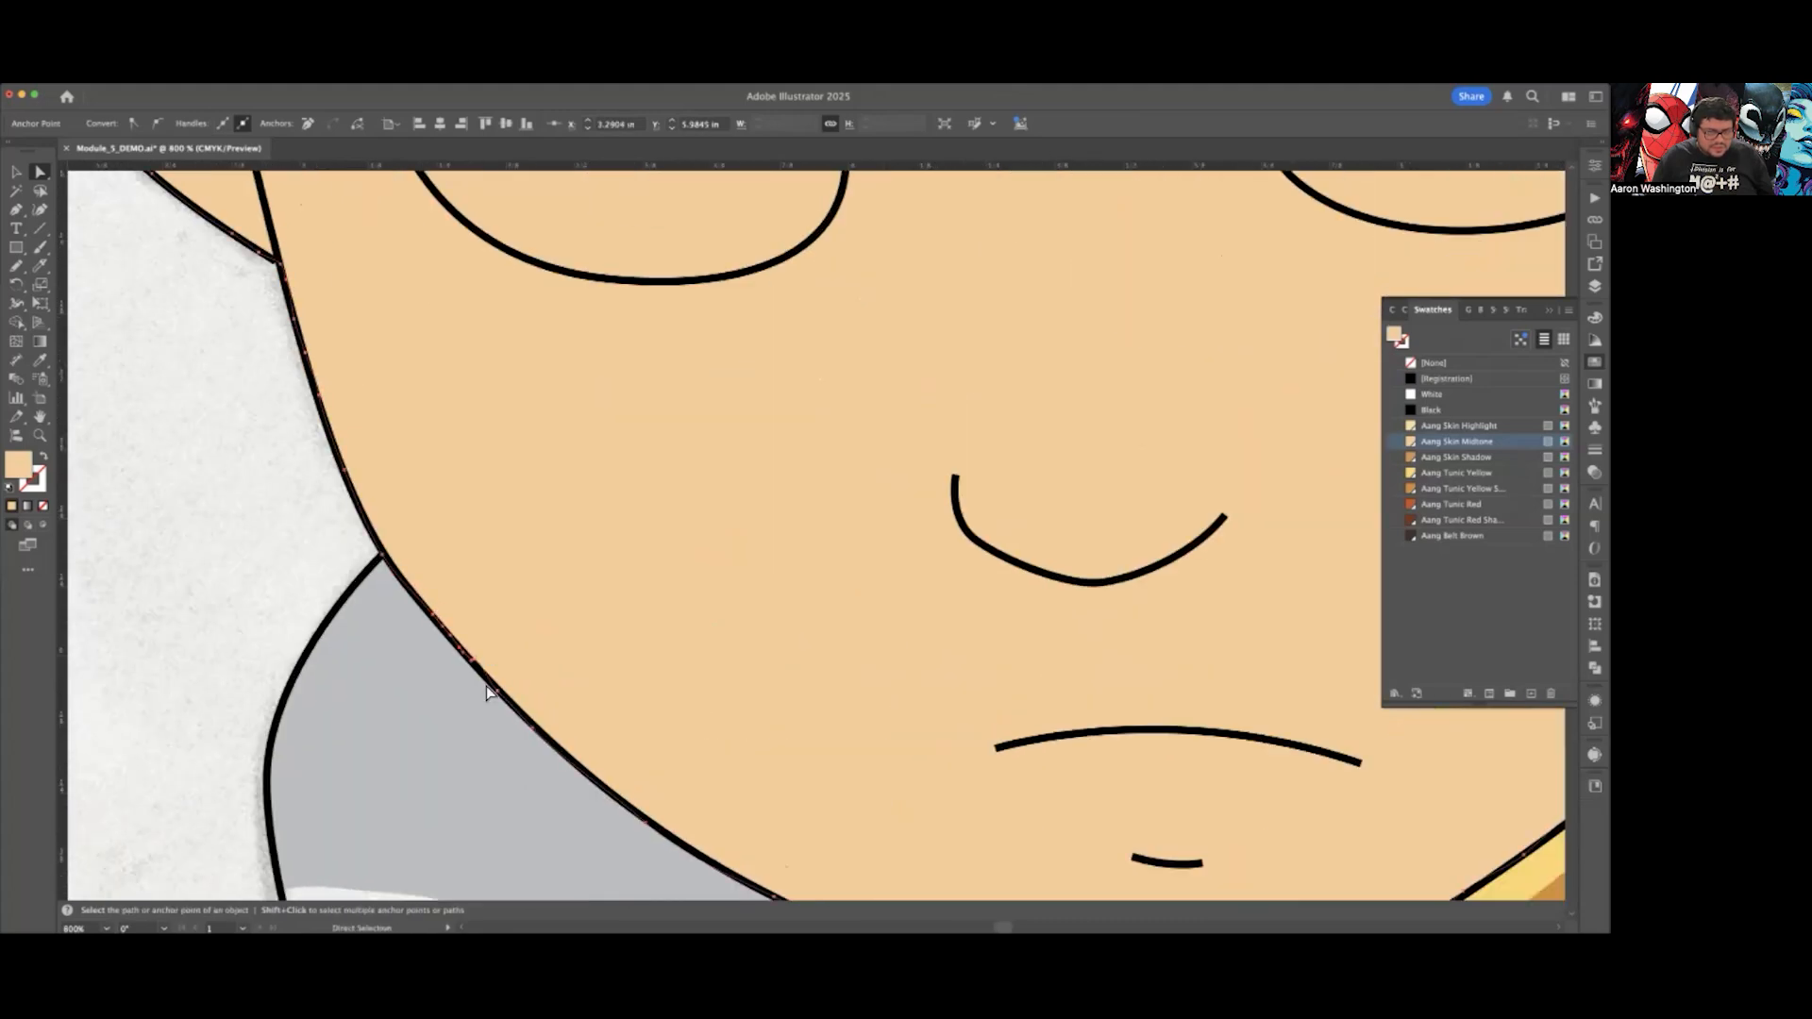
pyautogui.scroll(4, 476, 651)
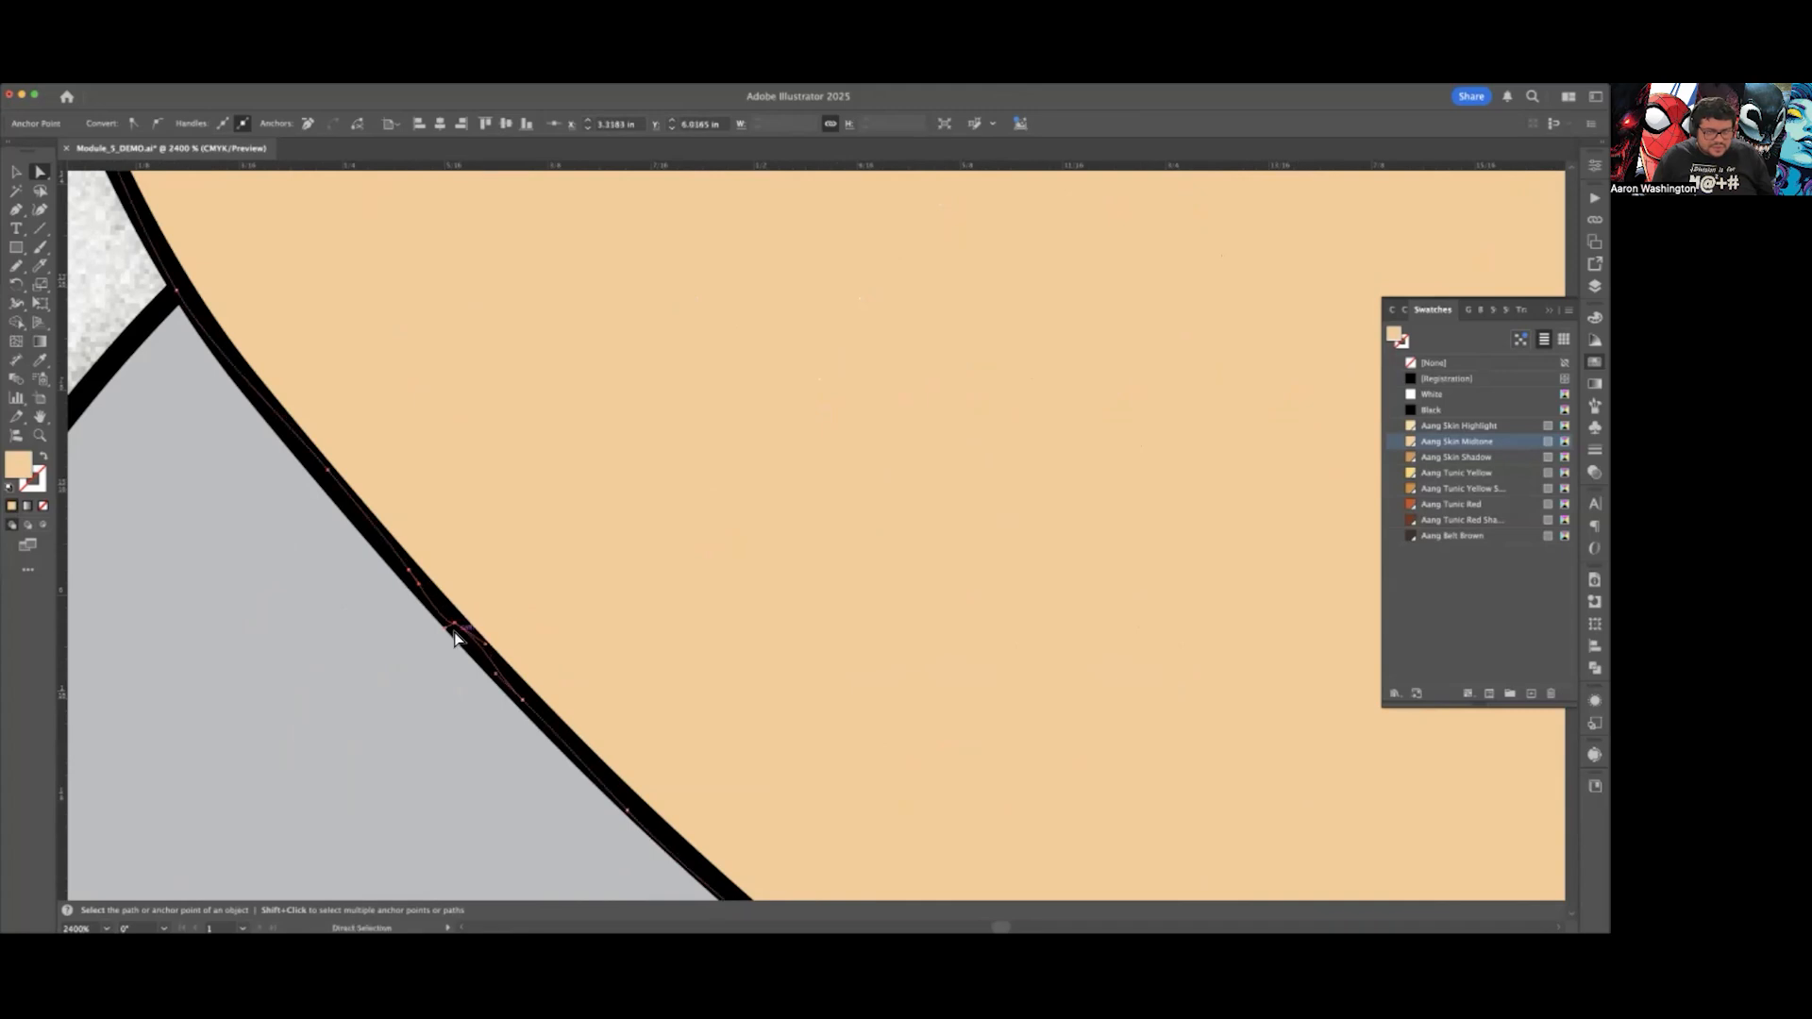
pyautogui.click(481, 651)
# Step: Reposition the head shape's anchor points along the underside of the chin, pulling the overflow above the collar back onto the outline
pyautogui.scroll(-10, 485, 649)
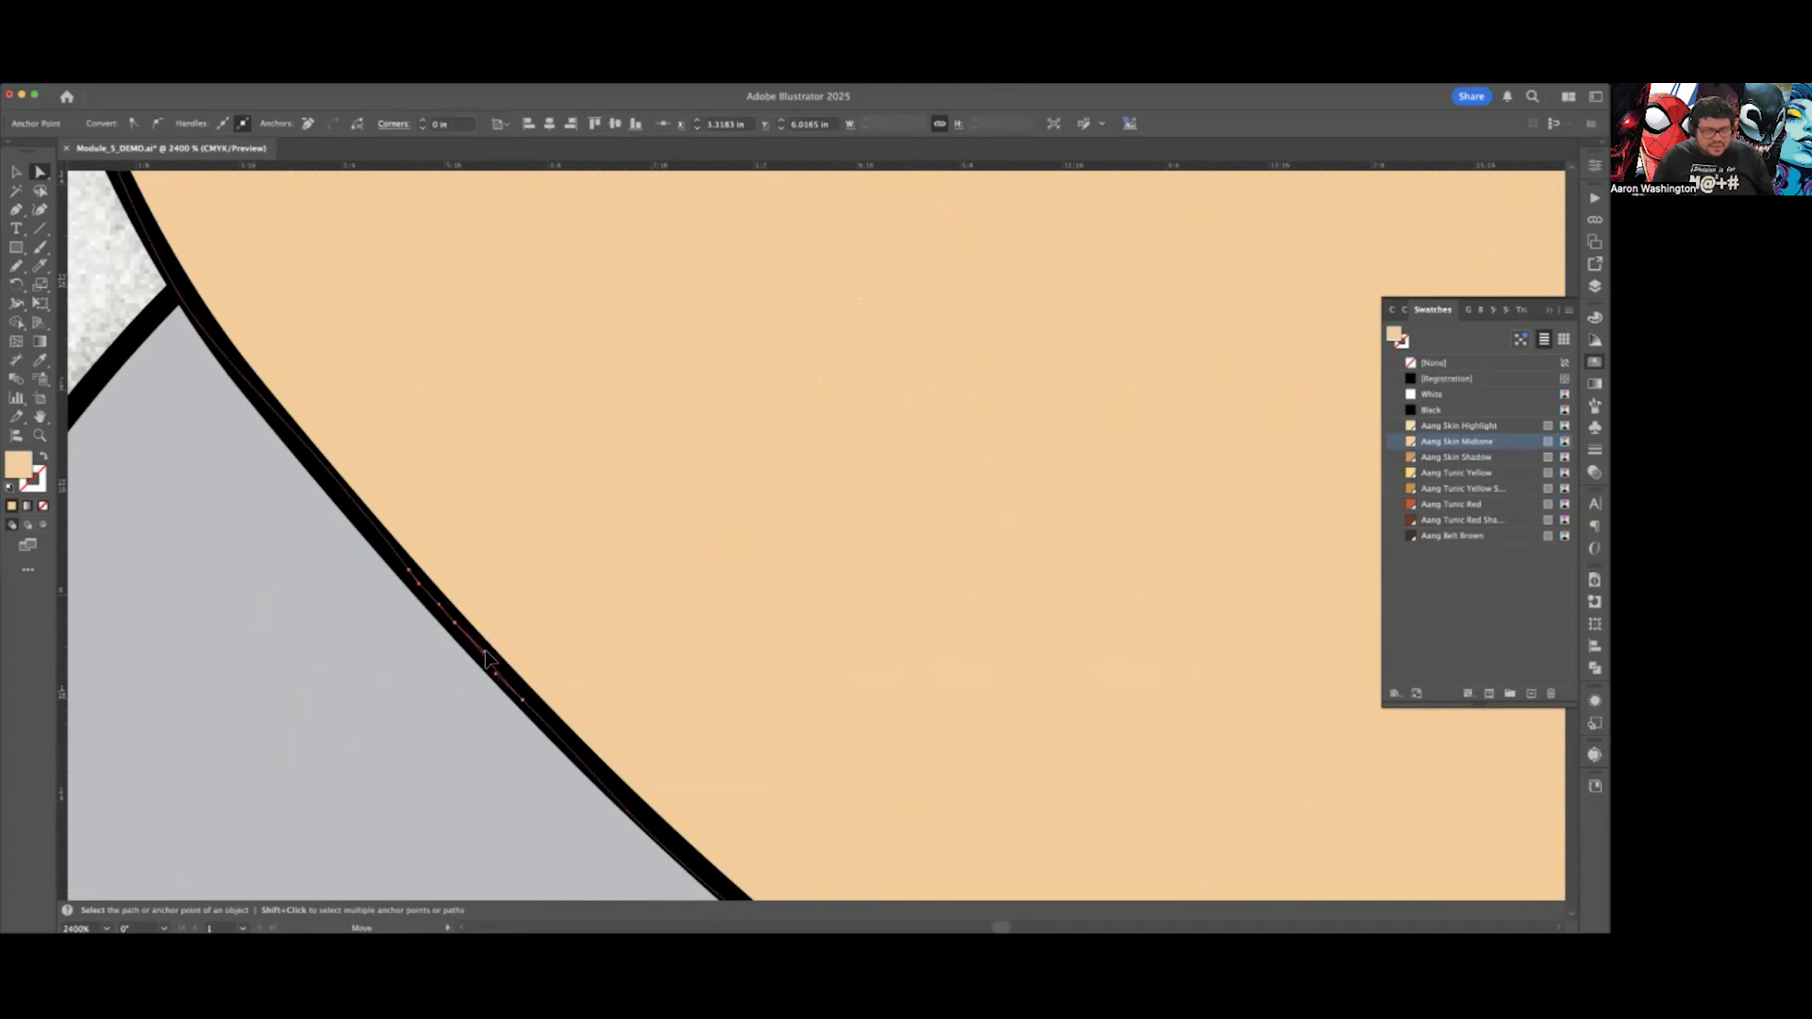
pyautogui.scroll(7, 582, 692)
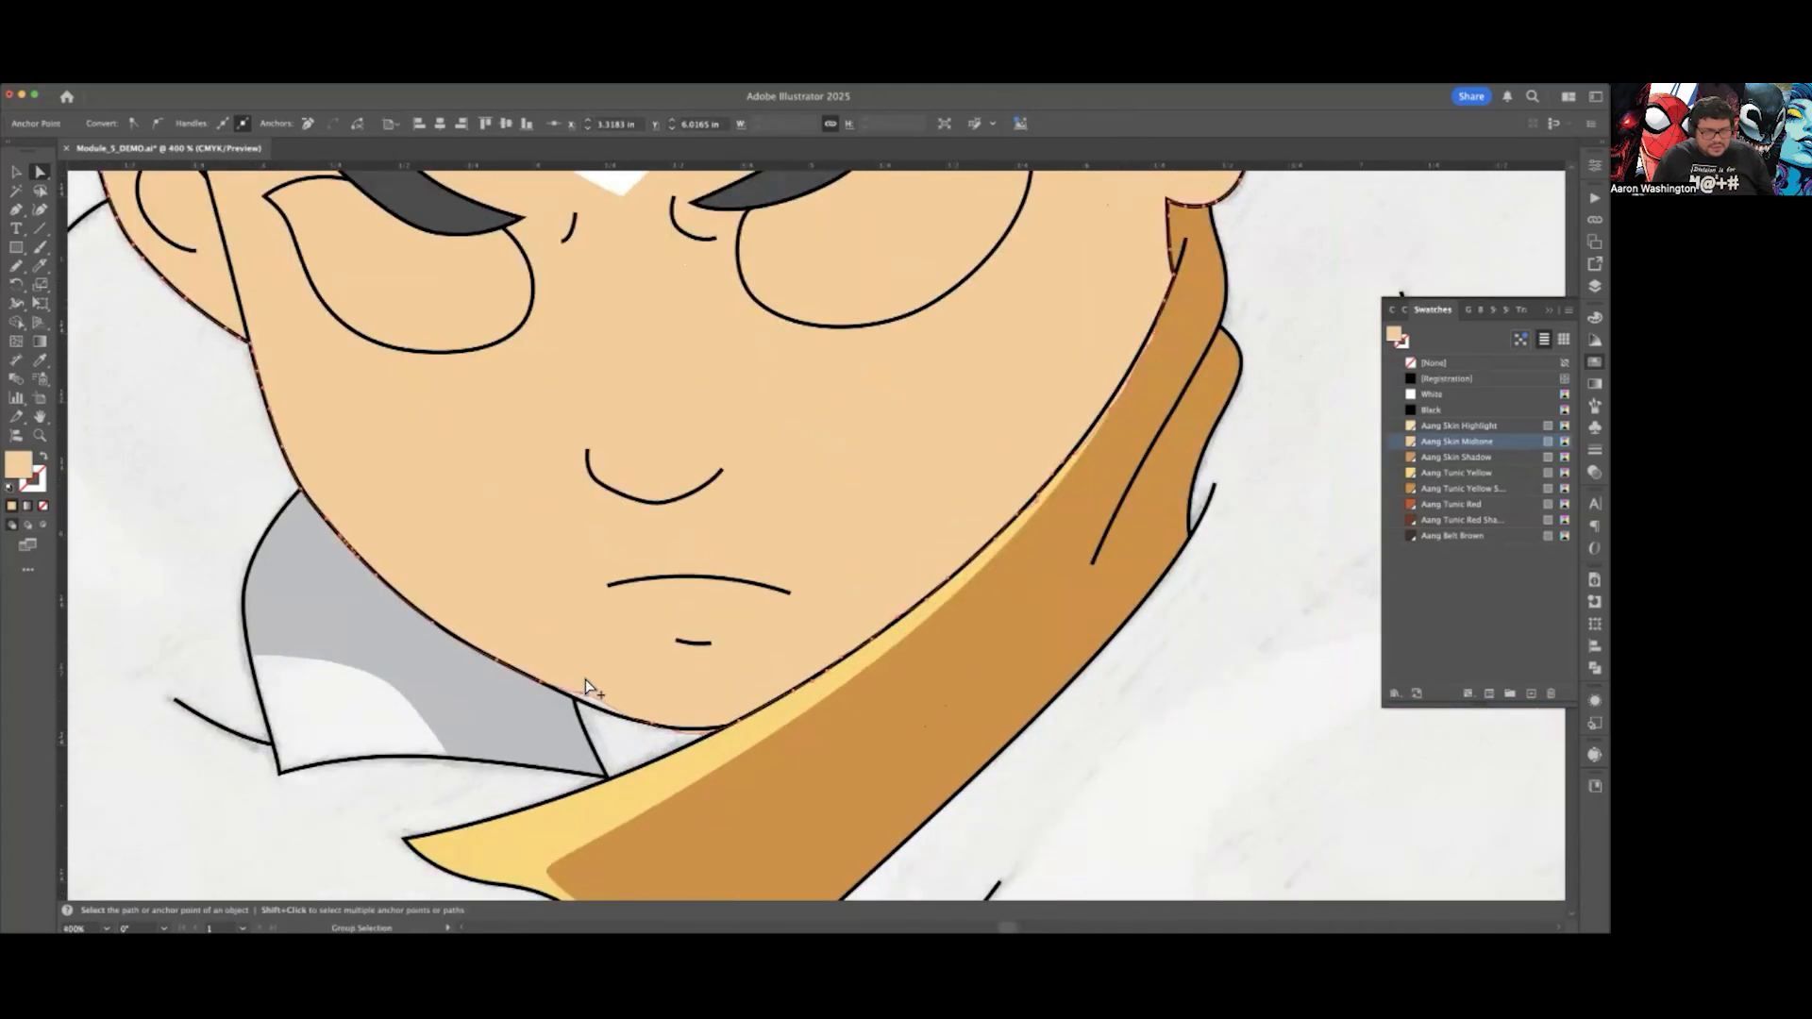
pyautogui.moveTo(601, 724); pyautogui.dragTo(599, 759)
pyautogui.moveTo(492, 697); pyautogui.dragTo(493, 711)
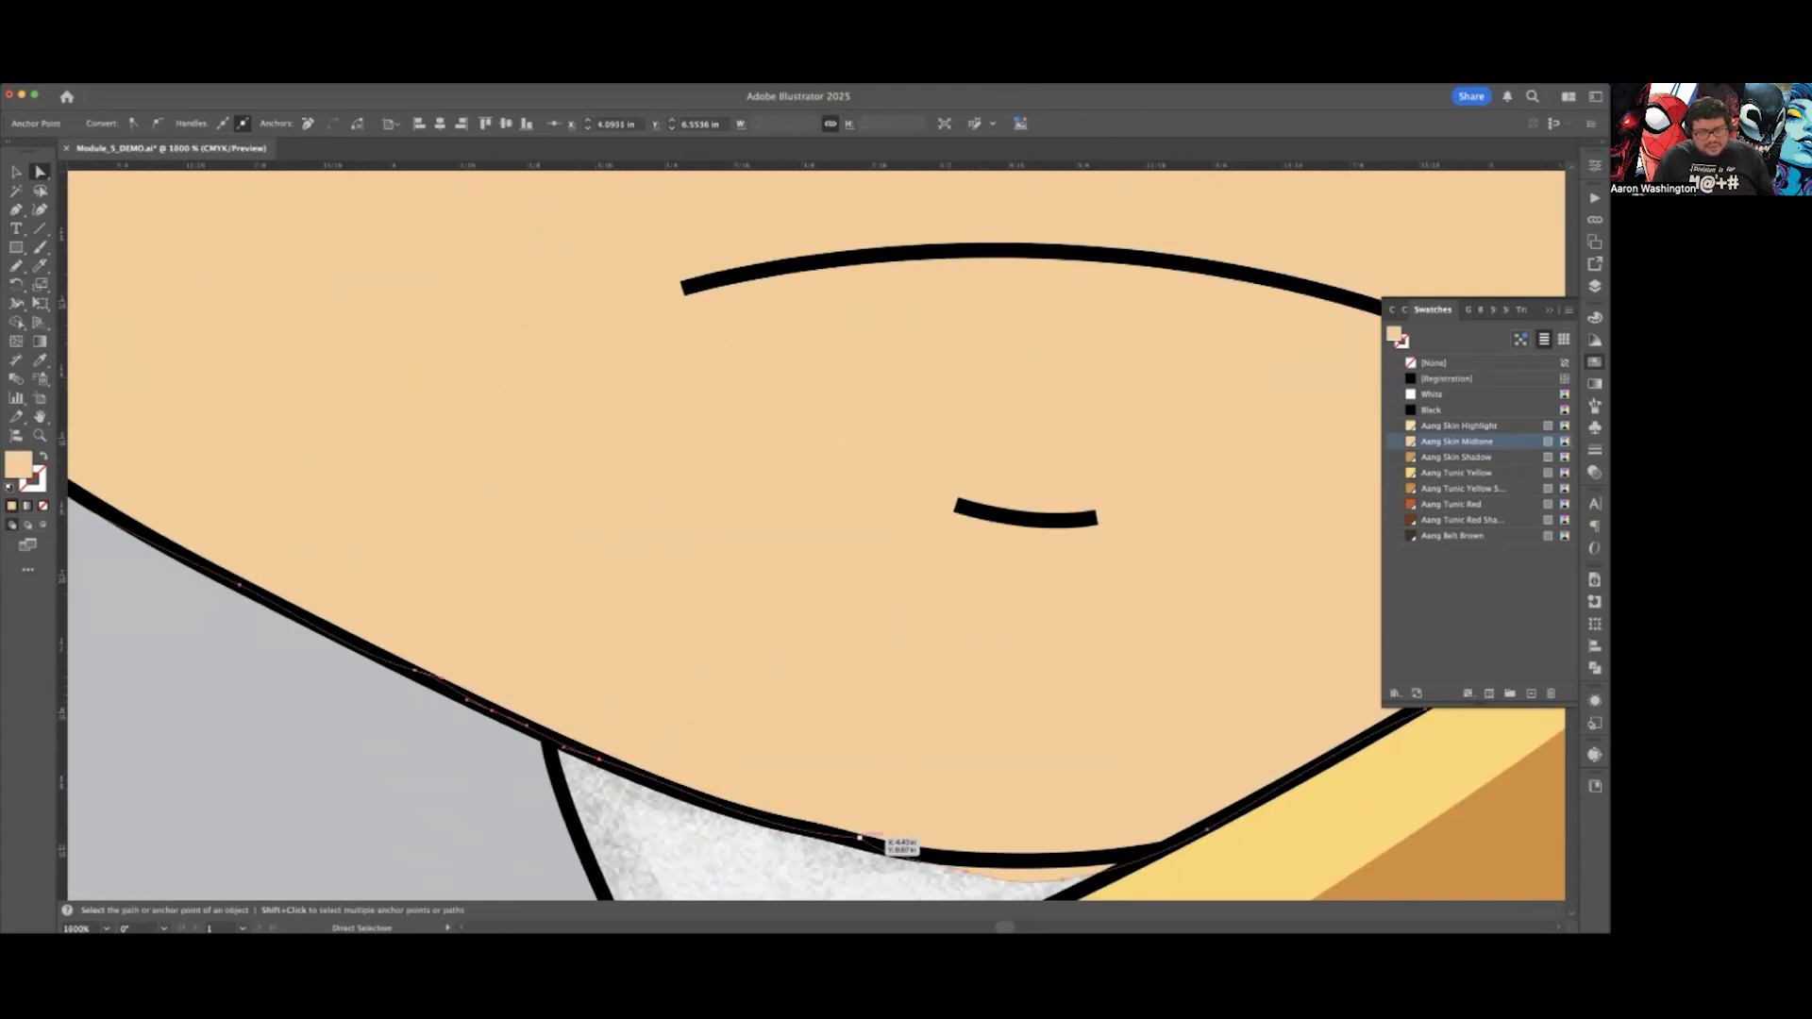
pyautogui.click(860, 837)
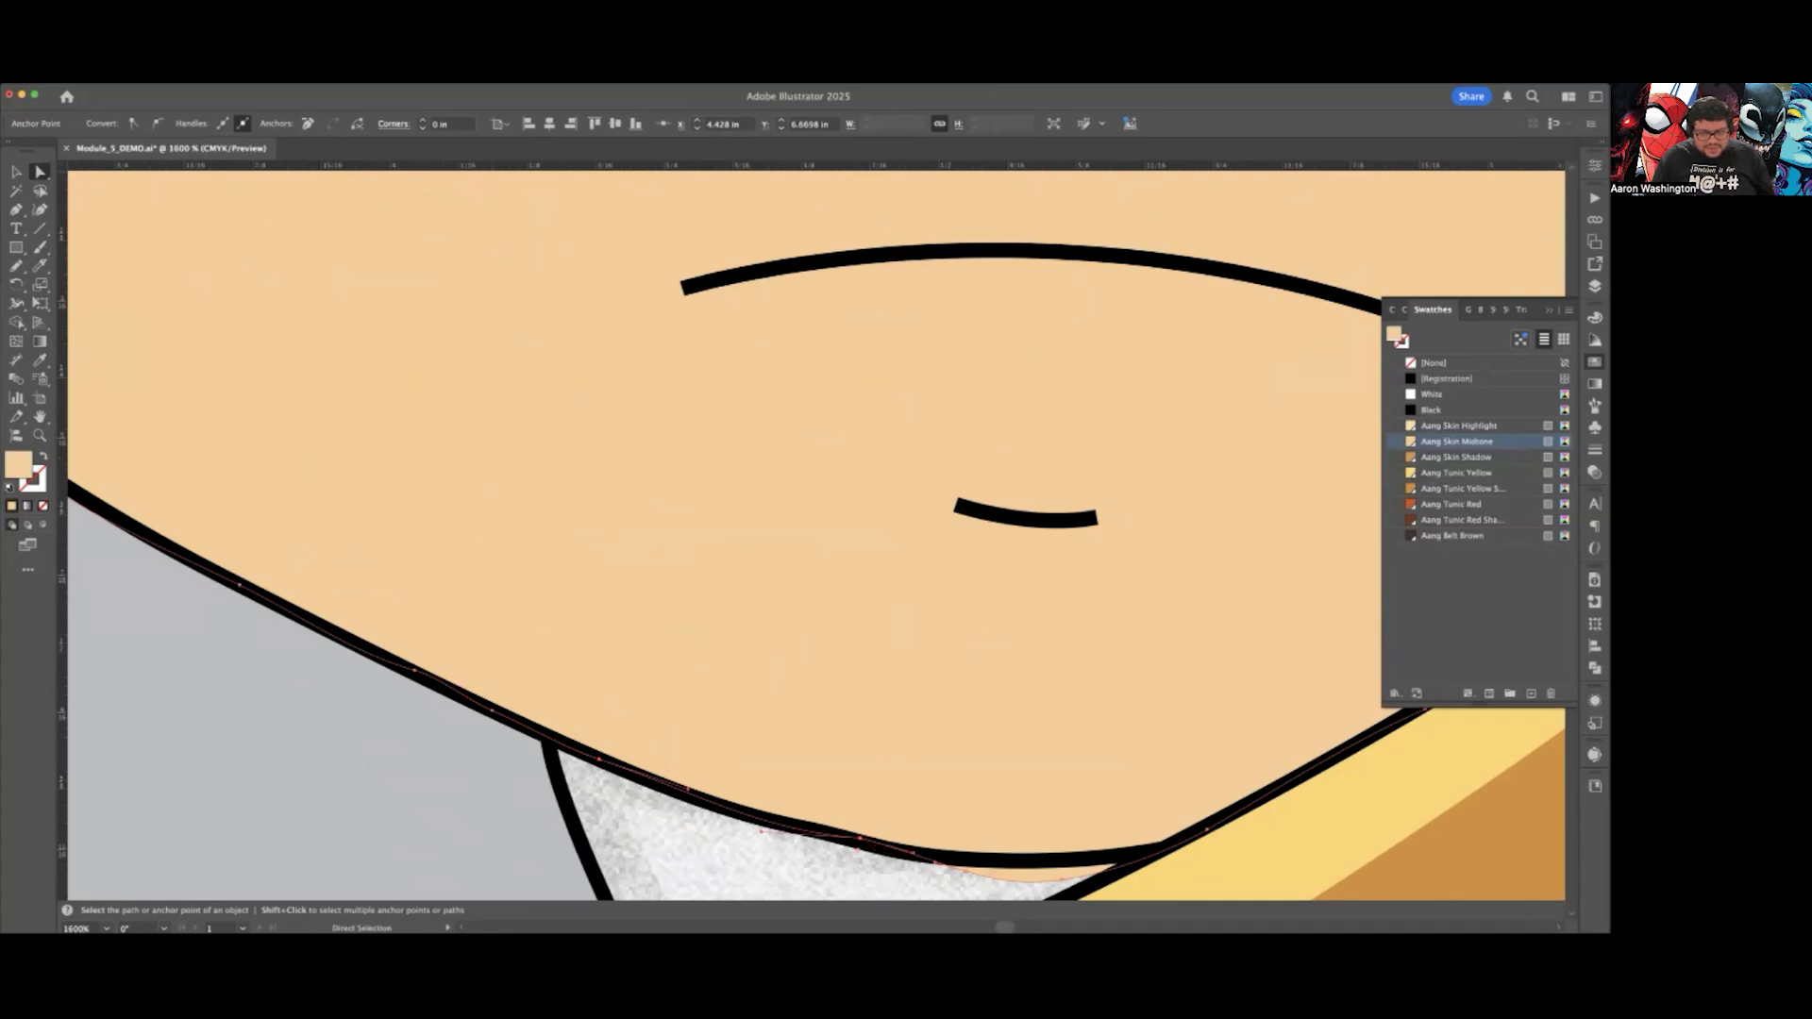
pyautogui.moveTo(998, 872); pyautogui.dragTo(999, 864)
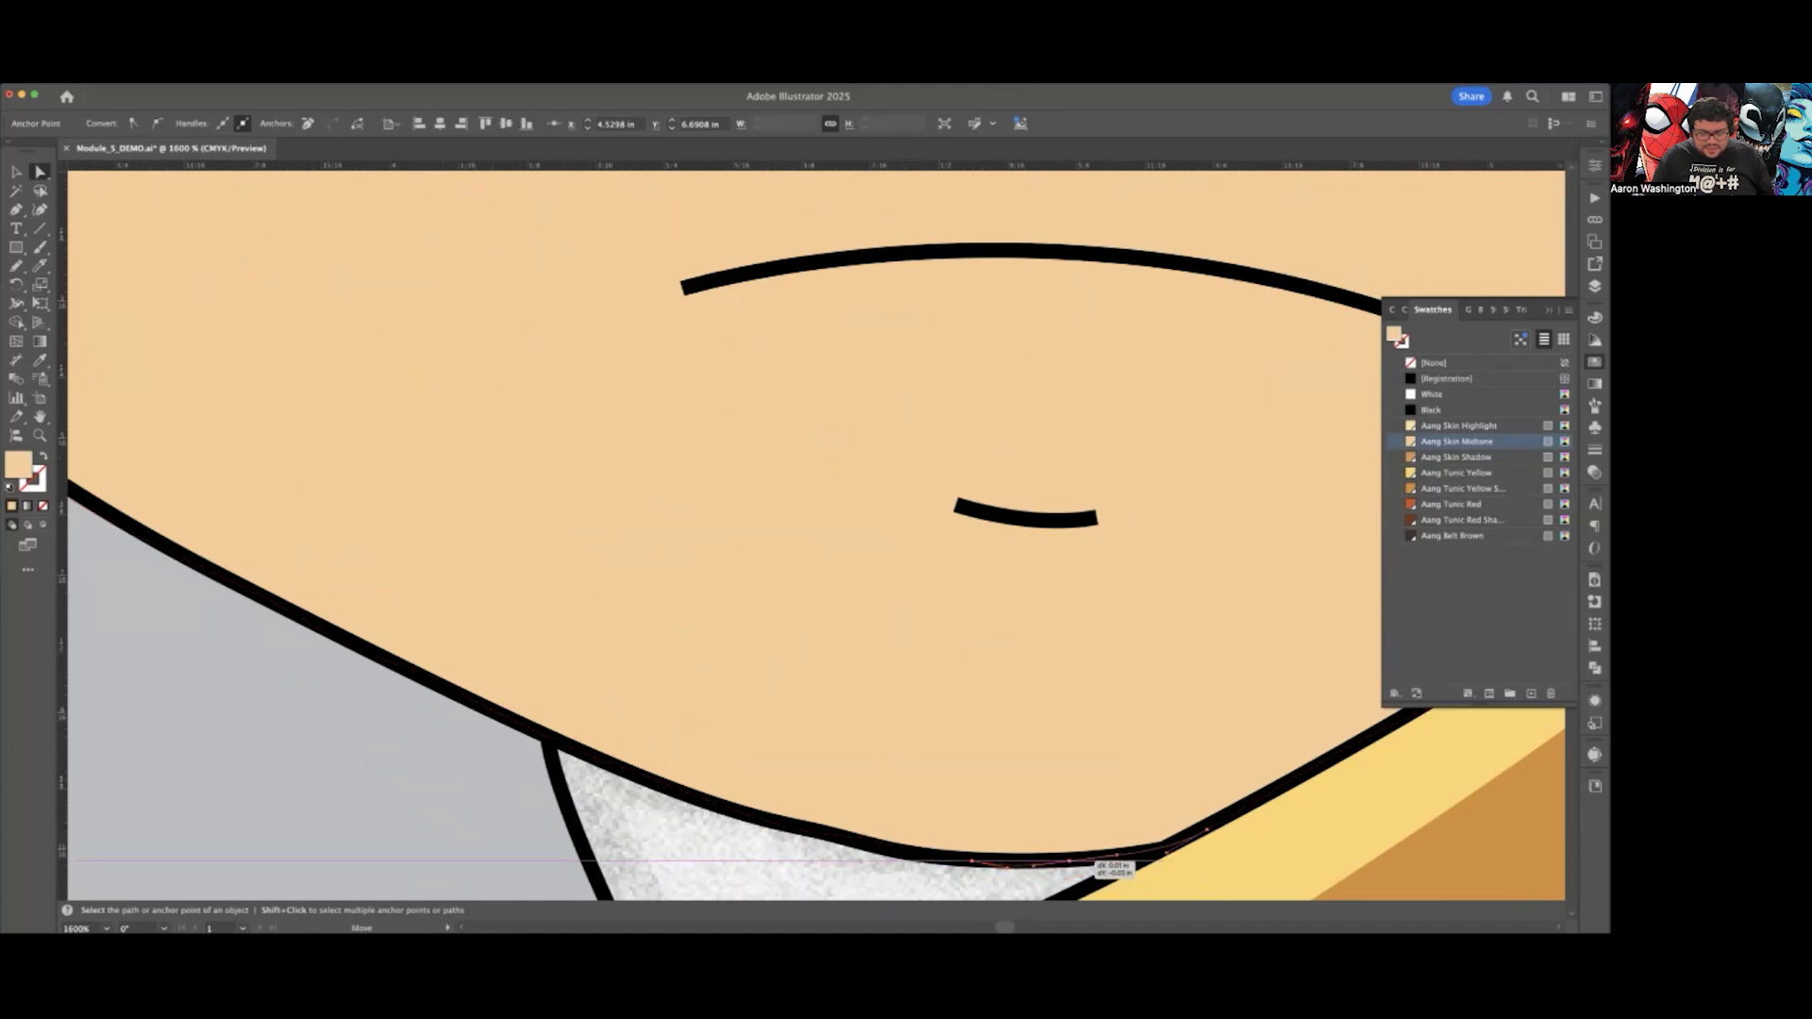
# Step: Move the head shape's anchor points along the right jaw beside the orange collar onto the outline, pulling in the overflow
pyautogui.keyDown('alt'); pyautogui.scroll(-1, 1064, 873); pyautogui.keyUp('alt')
pyautogui.keyDown('alt'); pyautogui.scroll(-6, 1038, 858); pyautogui.keyUp('alt')
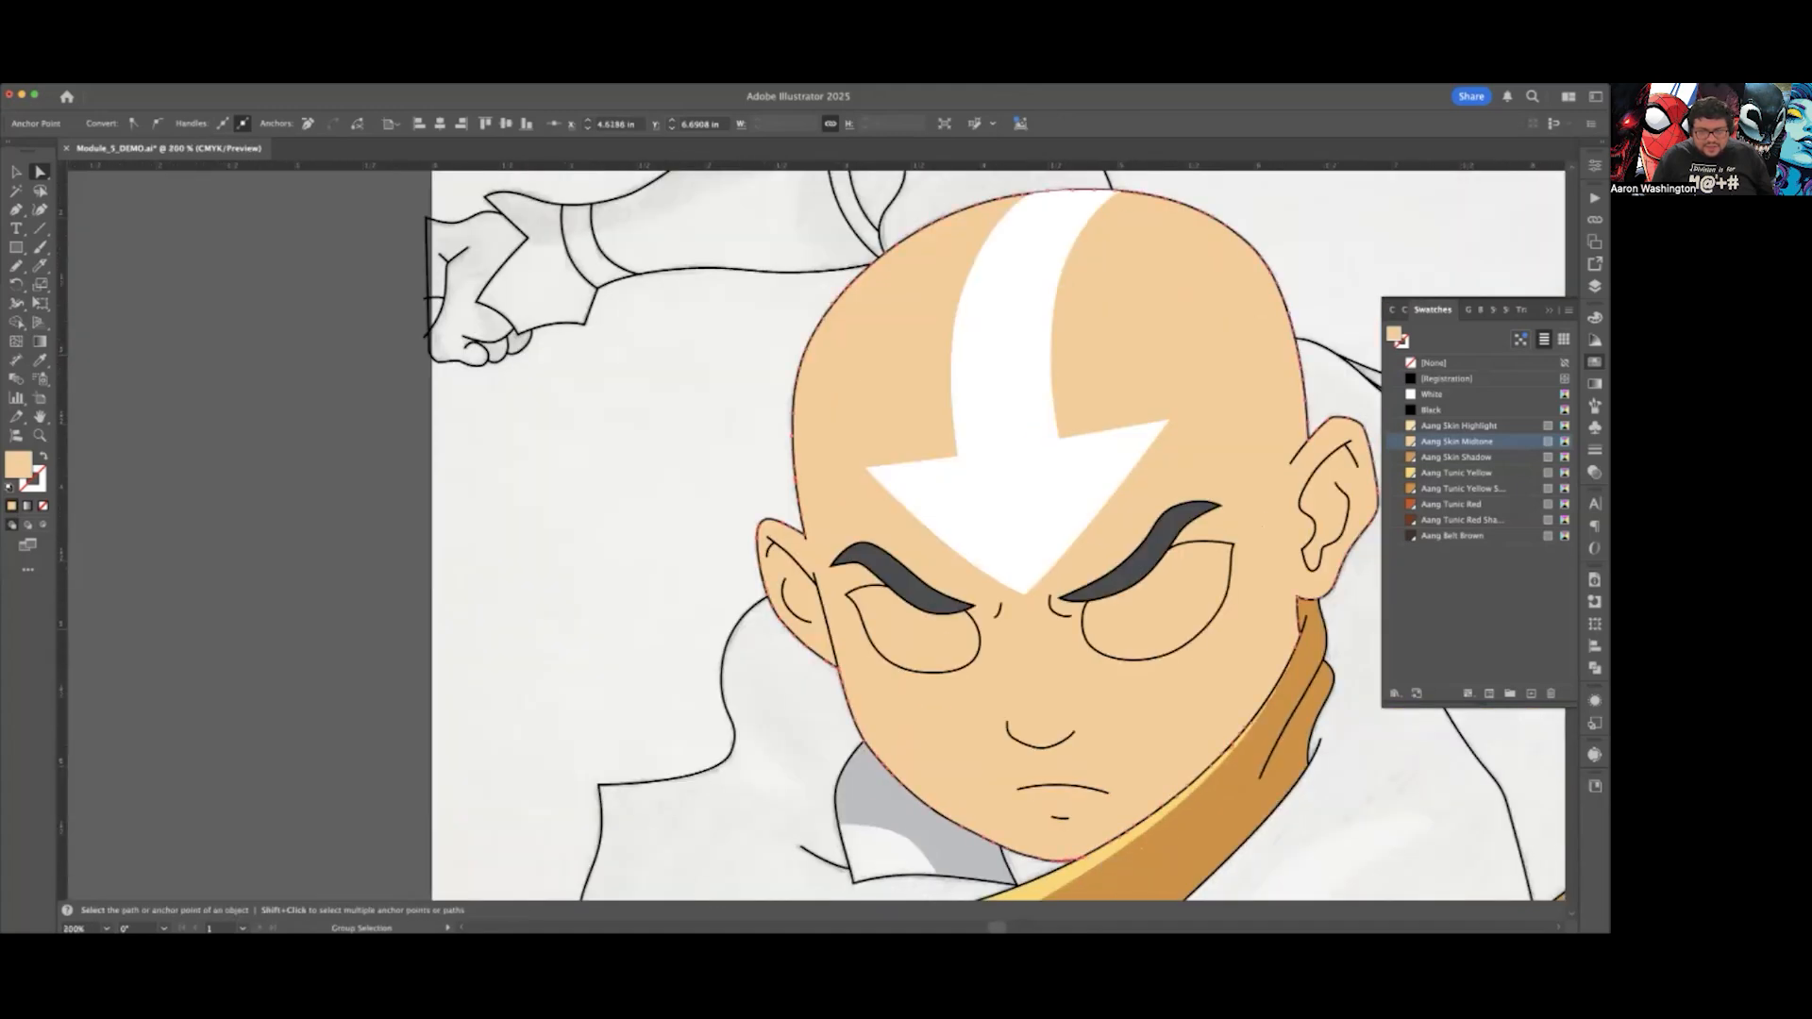
pyautogui.keyDown('alt'); pyautogui.scroll(5, 1188, 729); pyautogui.keyUp('alt')
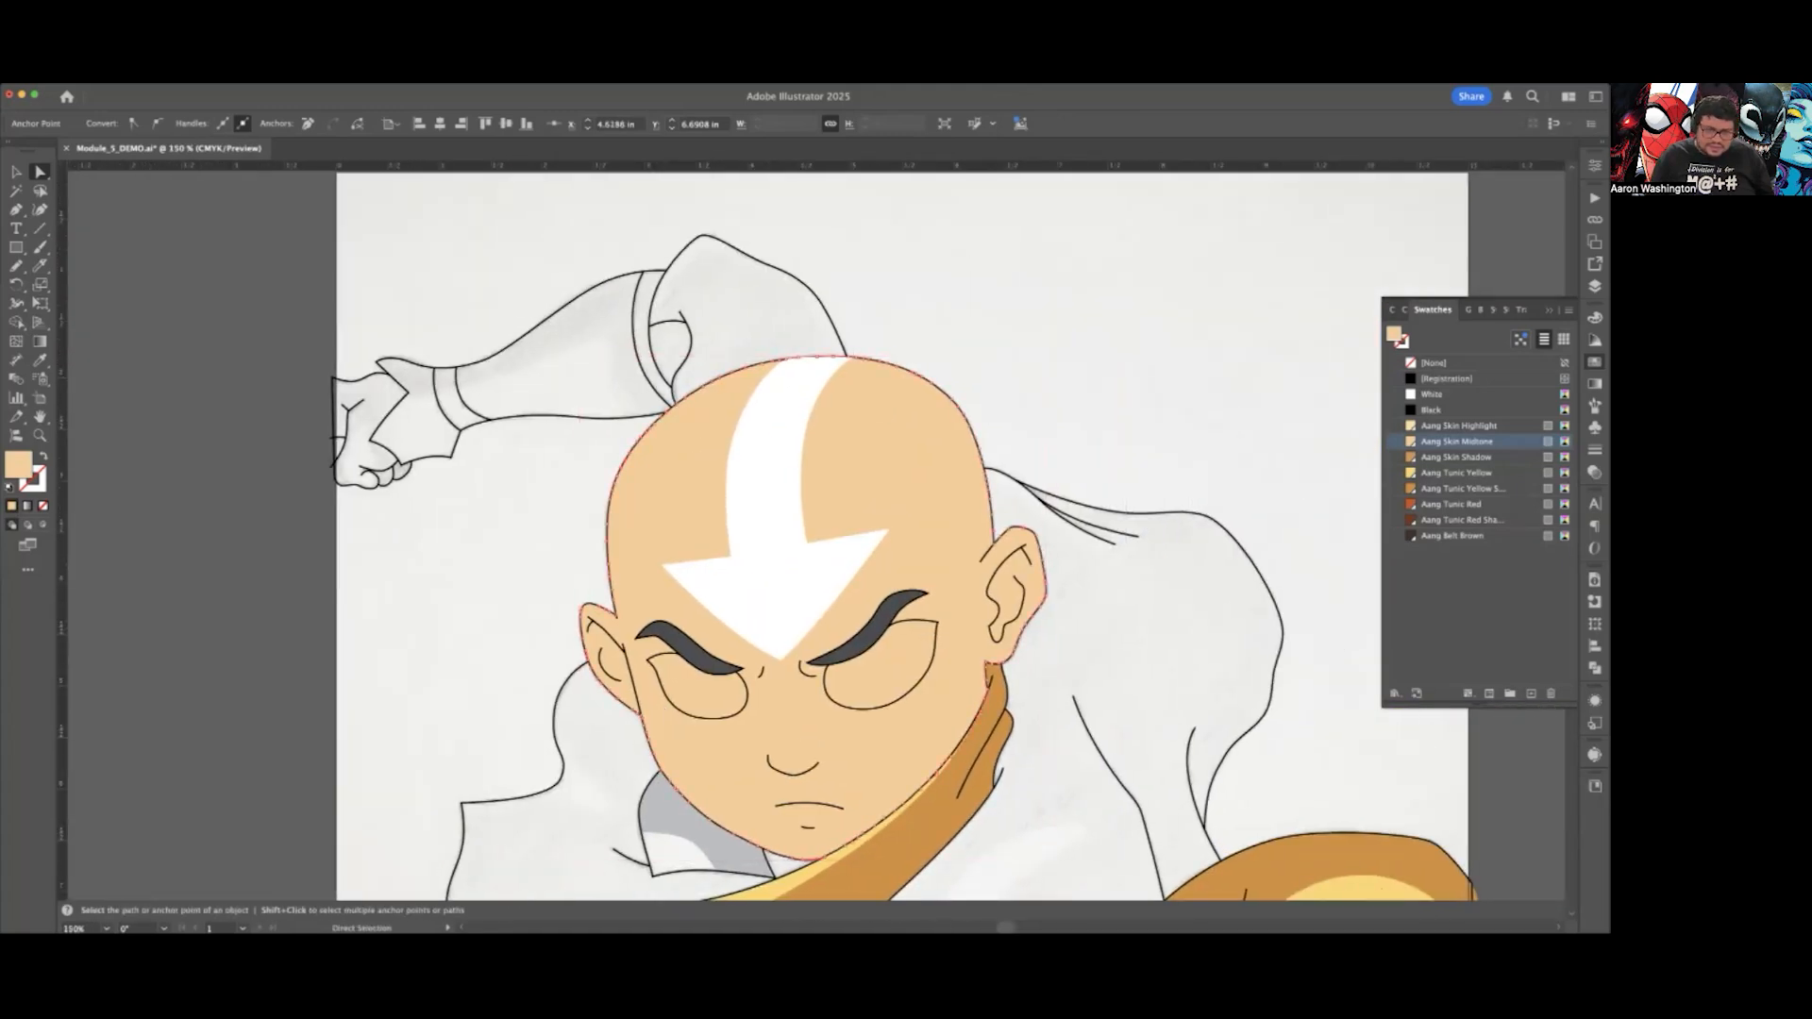
pyautogui.scroll(-3, 845, 709)
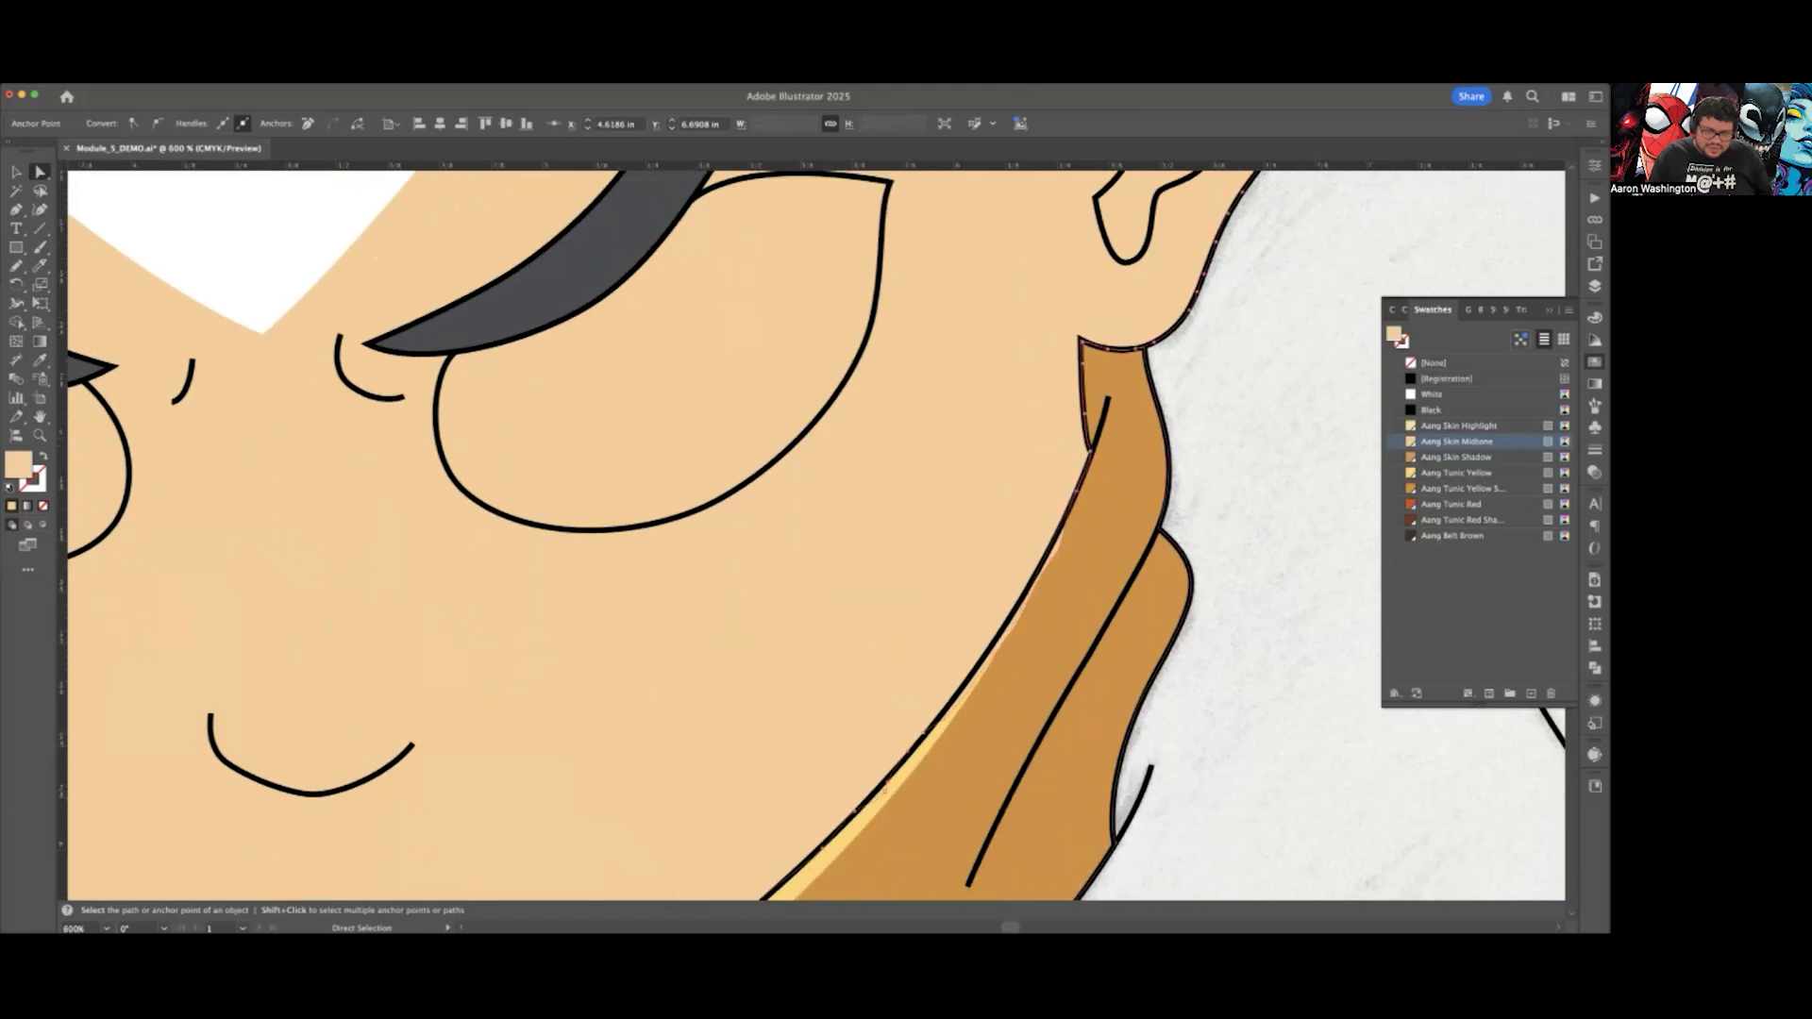
pyautogui.keyDown('alt'); pyautogui.scroll(3, 845, 709); pyautogui.keyUp('alt')
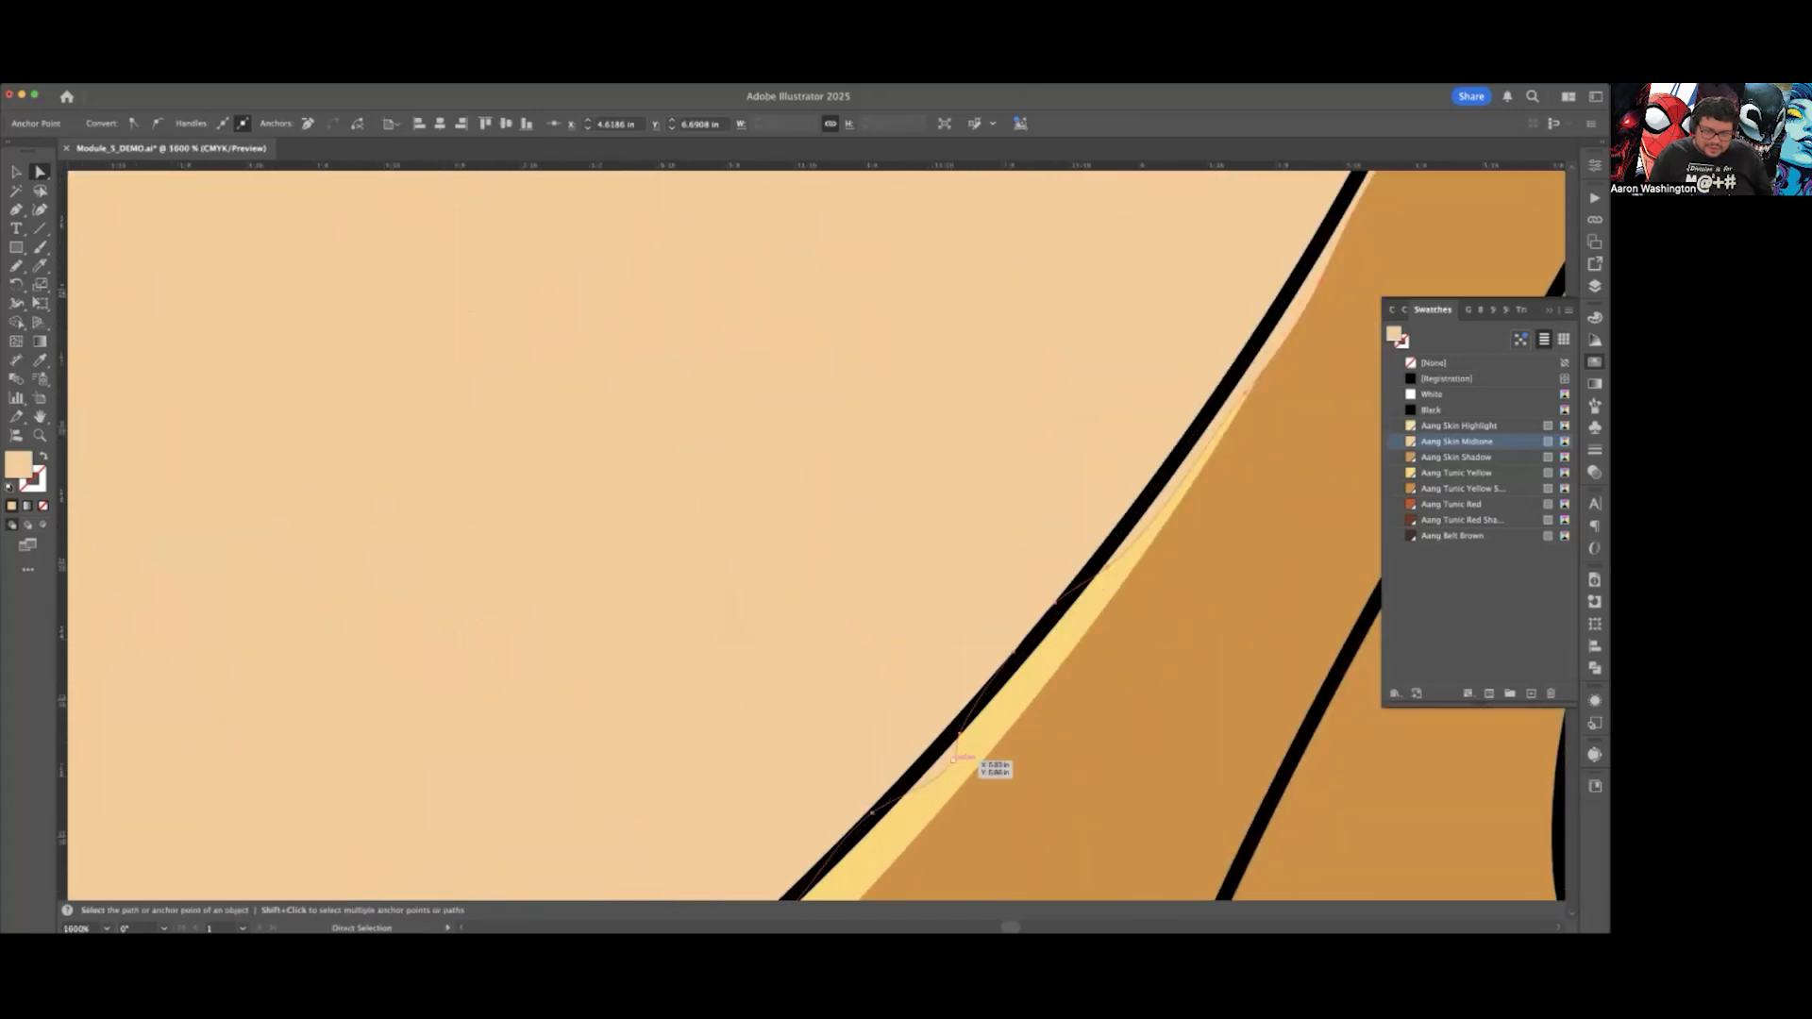
pyautogui.moveTo(970, 752); pyautogui.dragTo(967, 720)
pyautogui.moveTo(1022, 654); pyautogui.dragTo(1114, 538)
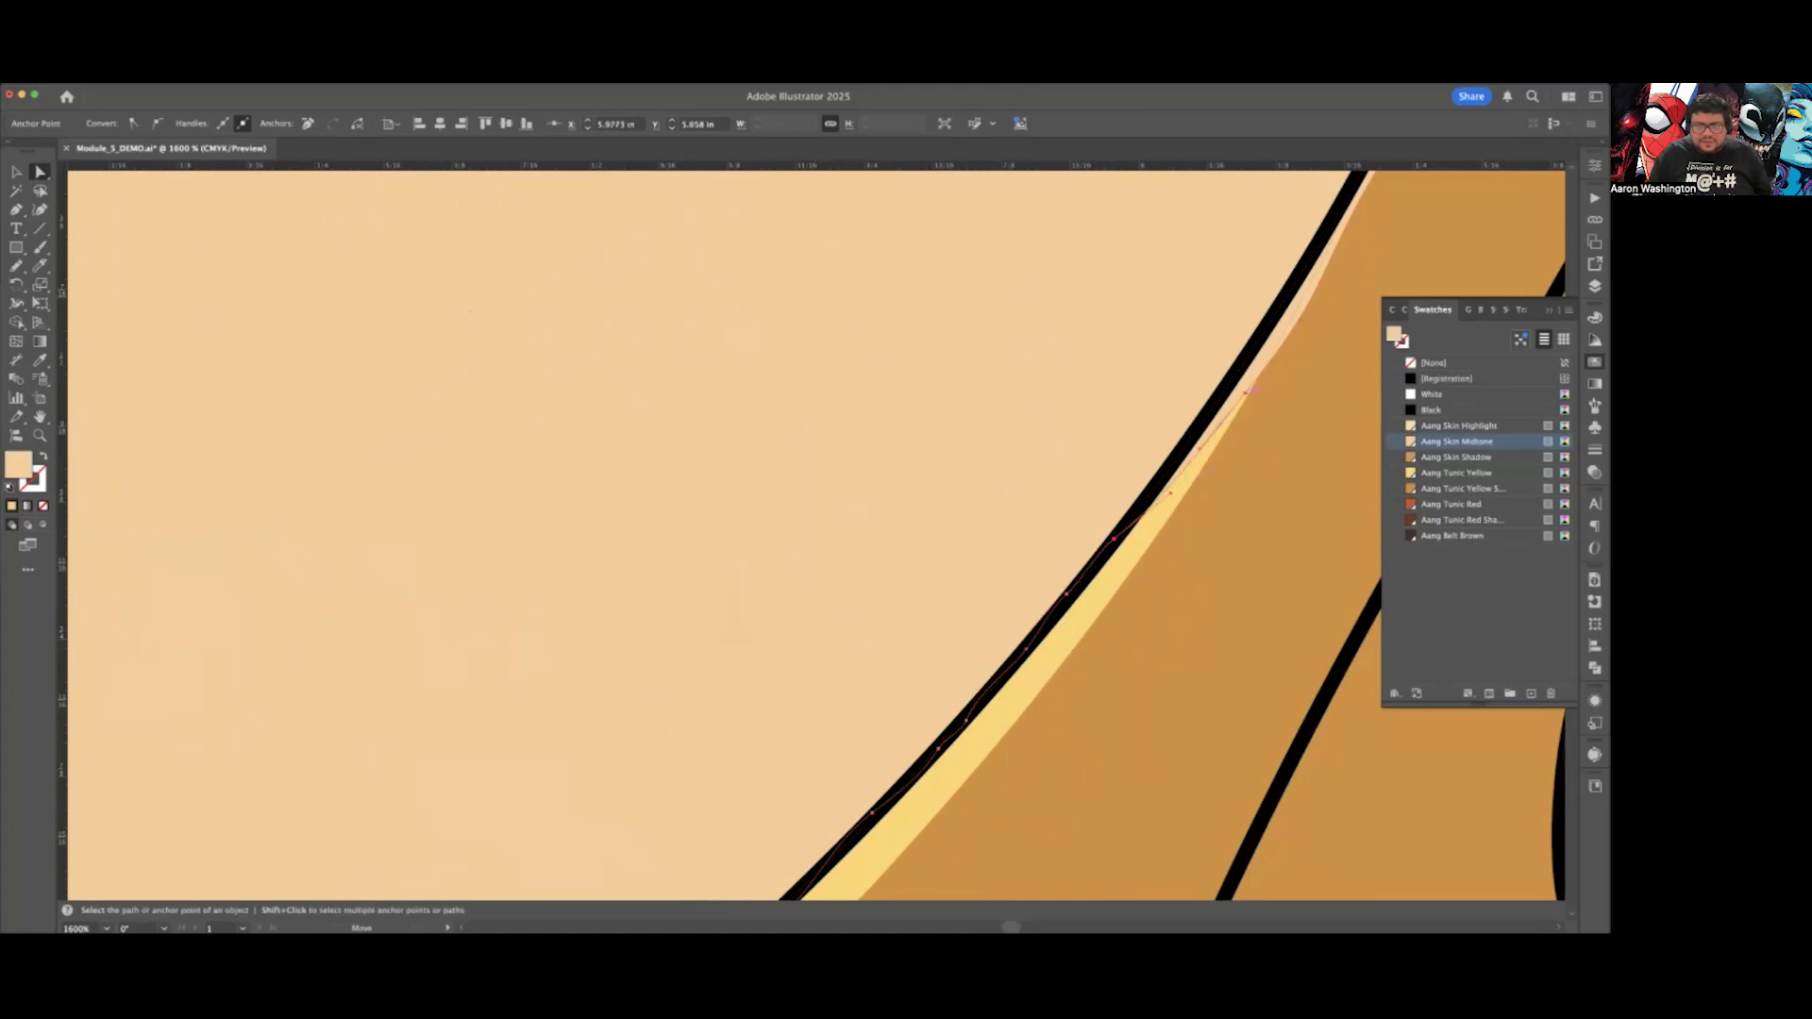
pyautogui.moveTo(1246, 392); pyautogui.dragTo(1293, 326)
pyautogui.scroll(-1, 1241, 374)
pyautogui.scroll(2, 1242, 373)
pyautogui.scroll(1, 1292, 355)
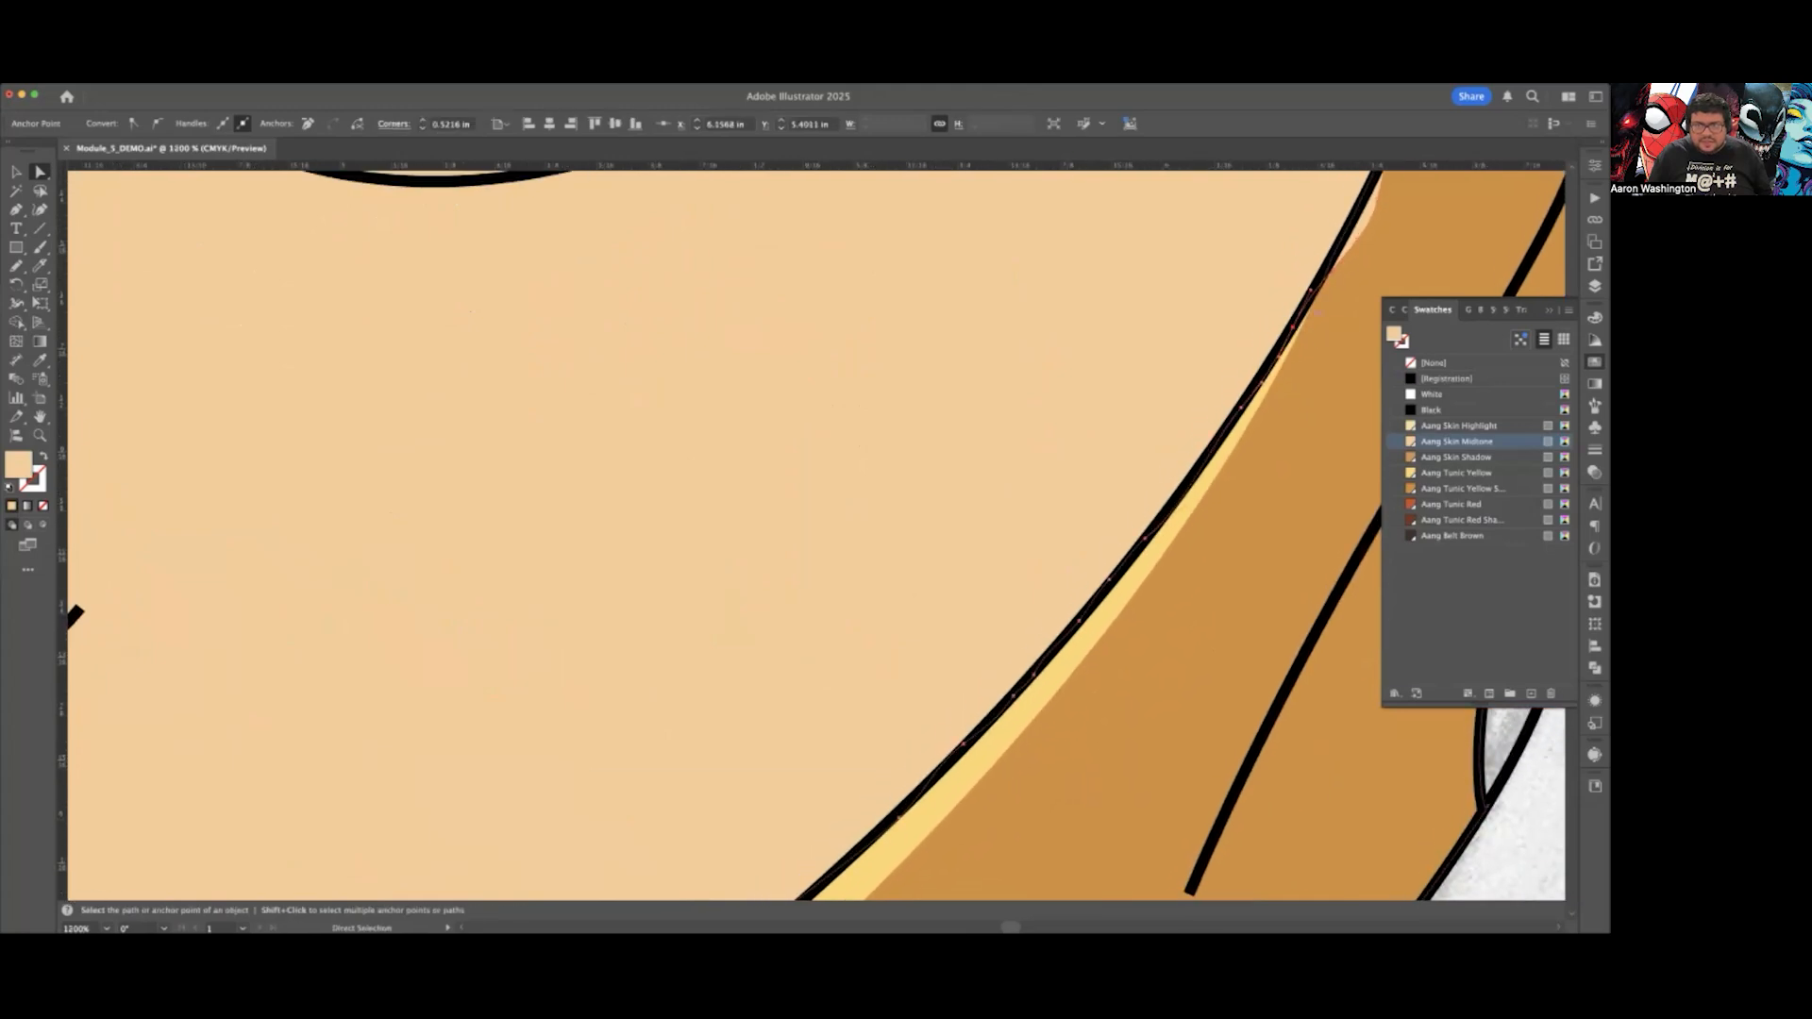
pyautogui.moveTo(1356, 240); pyautogui.dragTo(1347, 260)
# Step: Adjust the head shape's anchor points between the right jaw and the chin to follow the outline along the collar's yellow edge
pyautogui.scroll(2, 1351, 228)
pyautogui.hscroll(2, 1351, 228)
pyautogui.scroll(-3, 1330, 273)
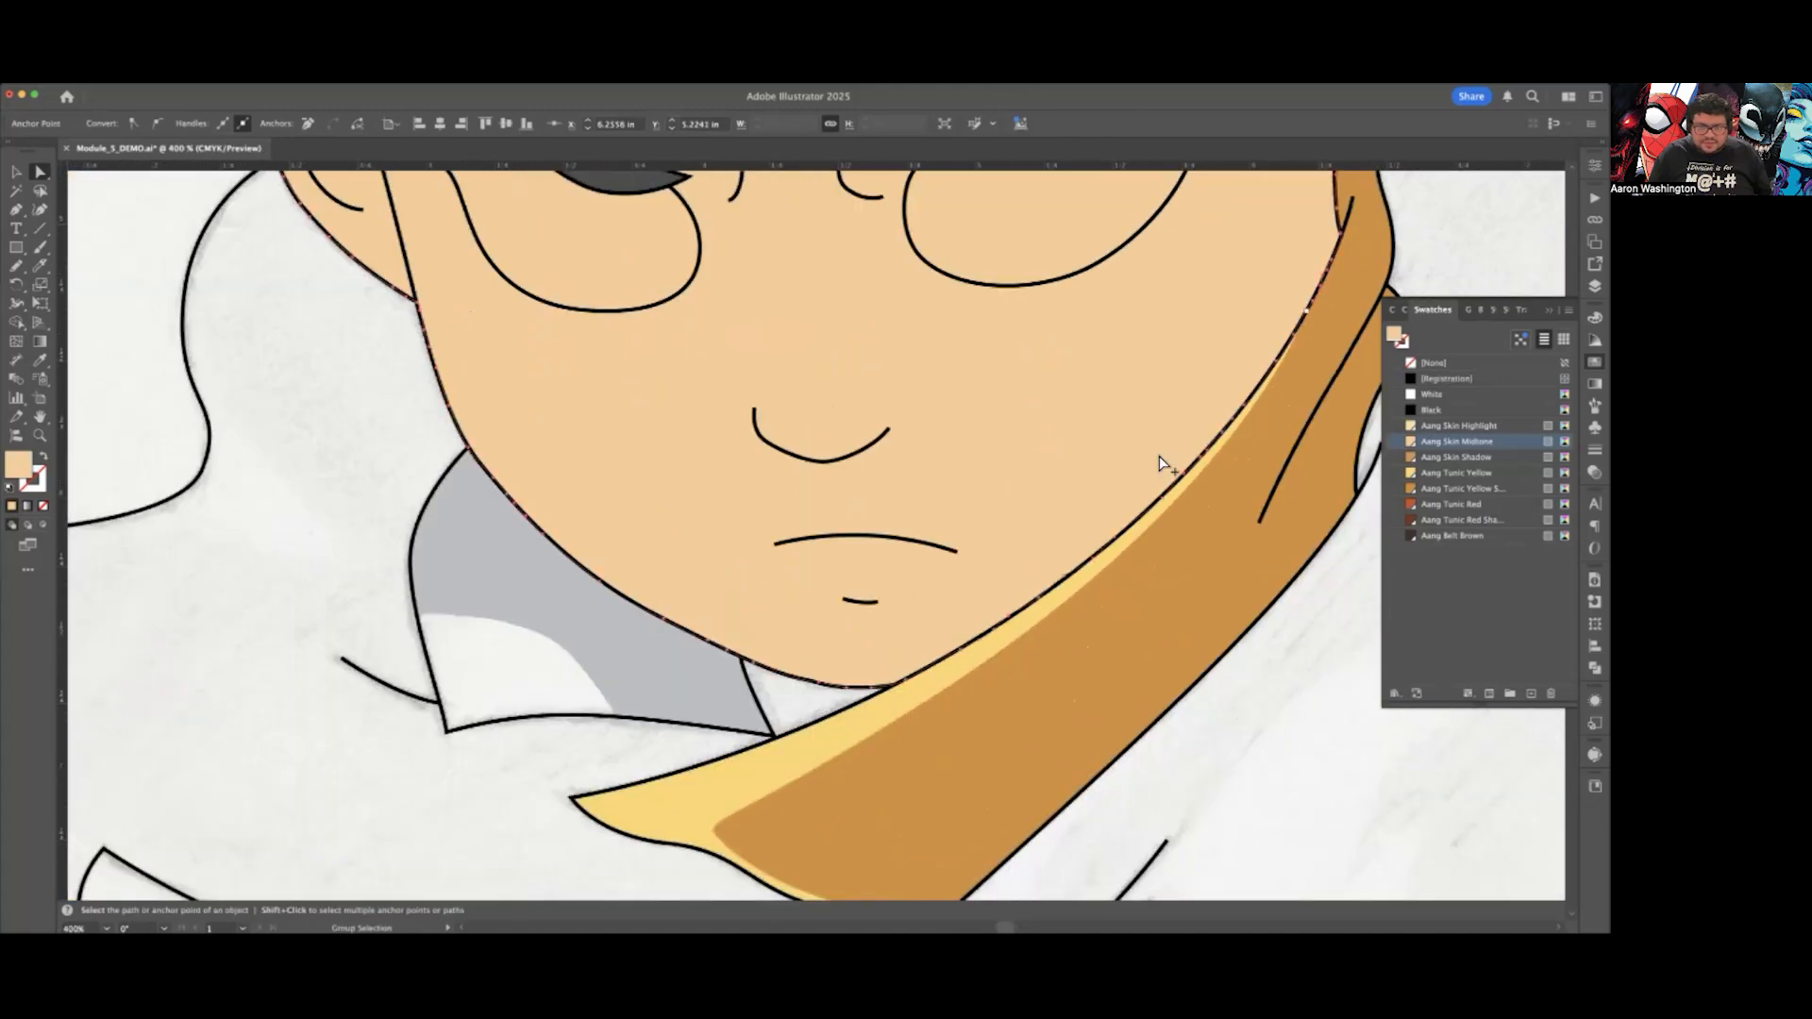
pyautogui.scroll(1, 1100, 557)
pyautogui.scroll(1, 1100, 557)
pyautogui.scroll(1, 1031, 627)
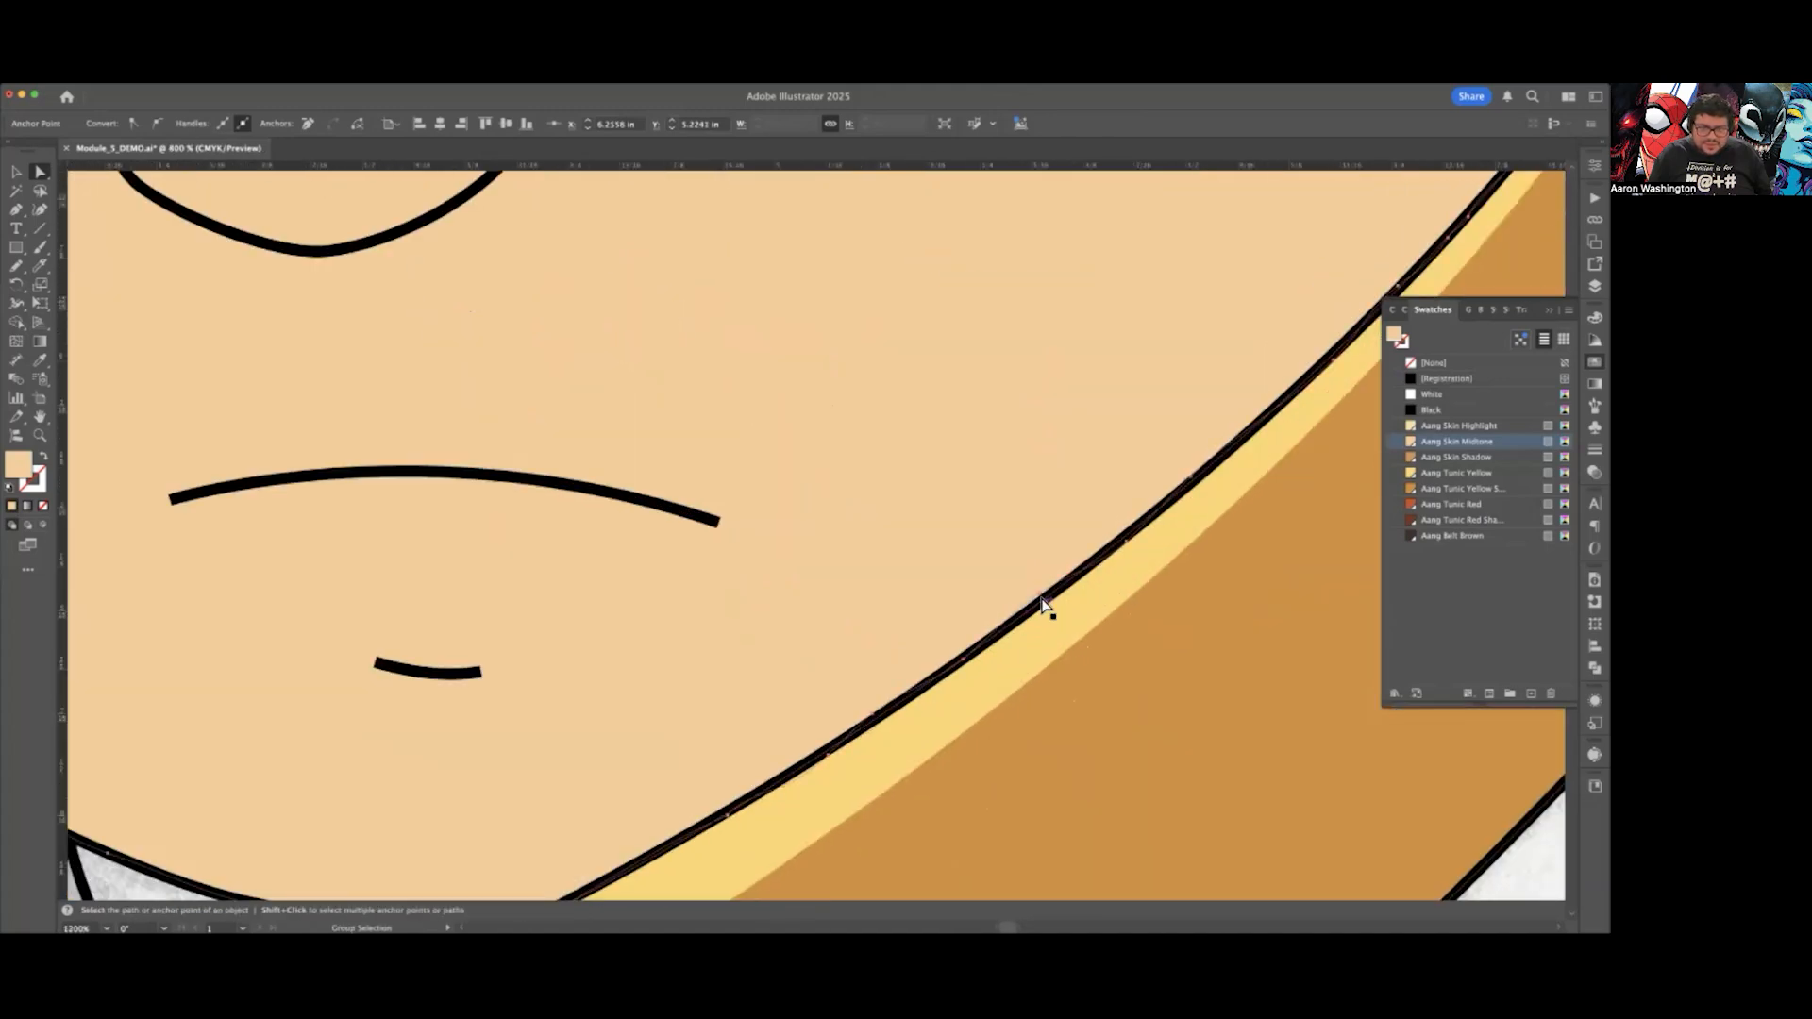
pyautogui.moveTo(1042, 603); pyautogui.dragTo(1038, 607)
pyautogui.moveTo(829, 754); pyautogui.dragTo(798, 780)
pyautogui.scroll(-2, 779, 792)
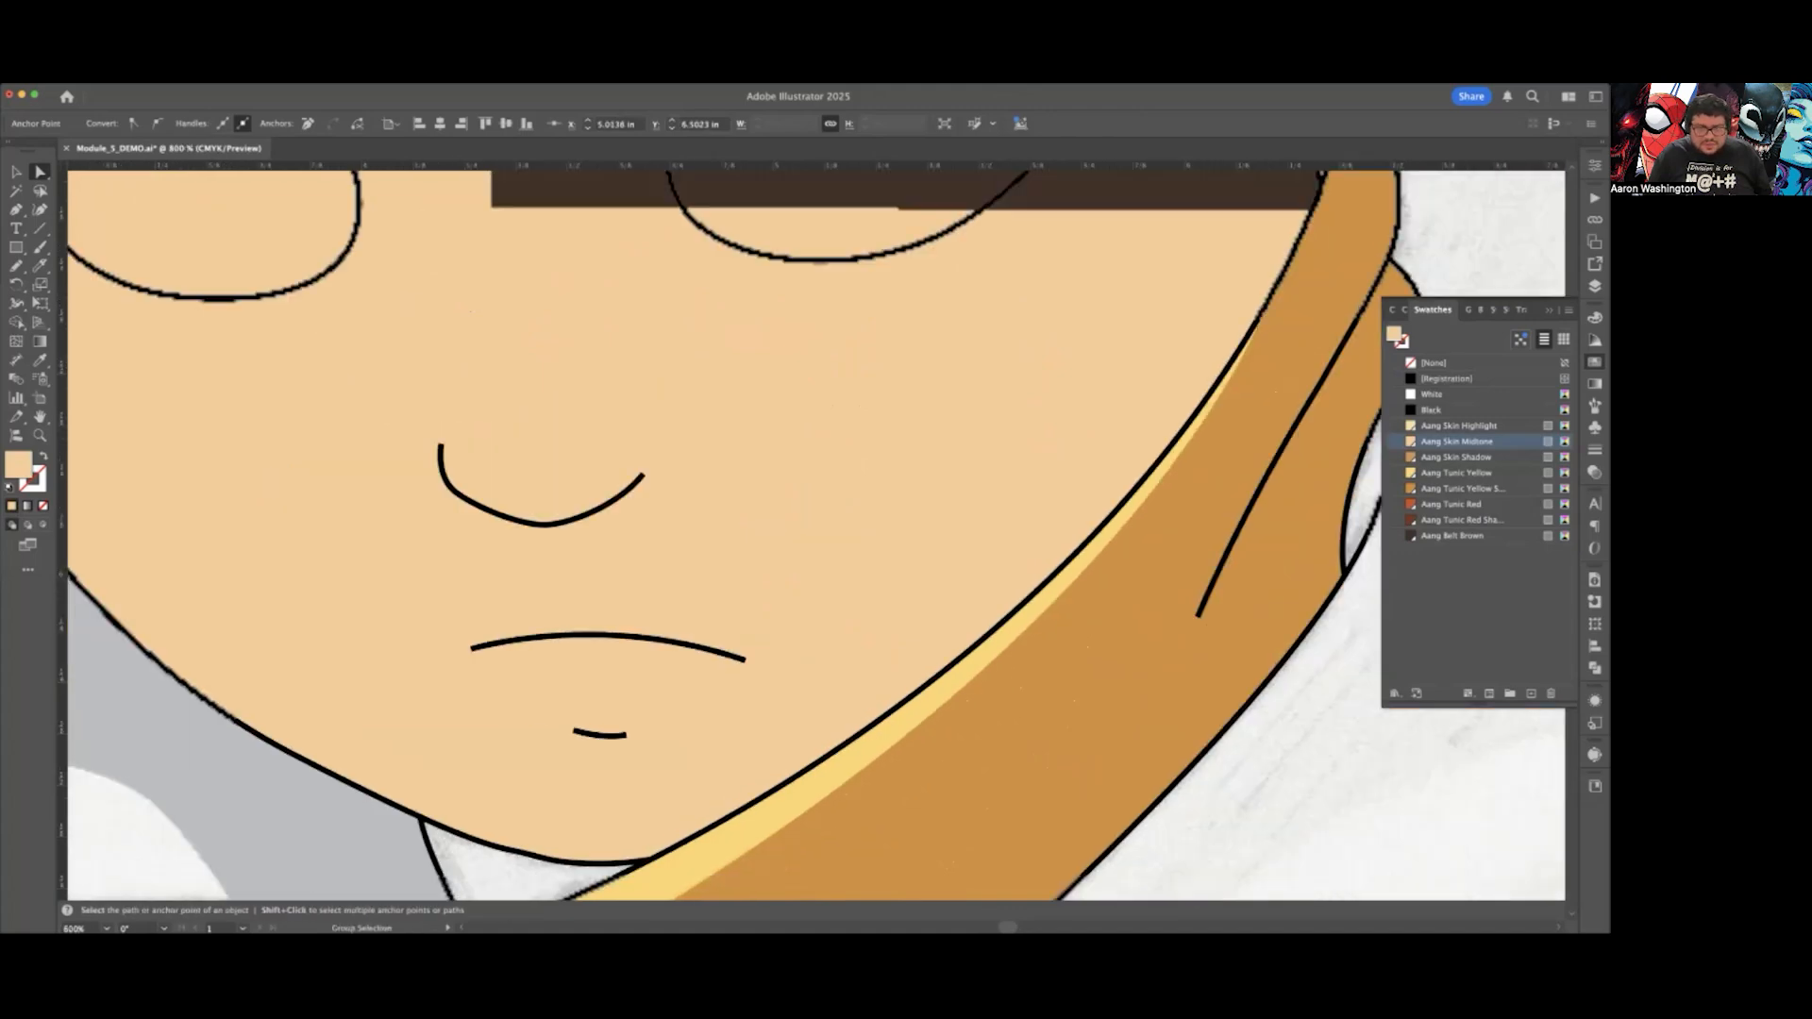
pyautogui.scroll(1, 1108, 579)
pyautogui.moveTo(945, 661); pyautogui.dragTo(951, 664)
# Step: Deselect the finished head shape and save the document
pyautogui.scroll(-4, 949, 666)
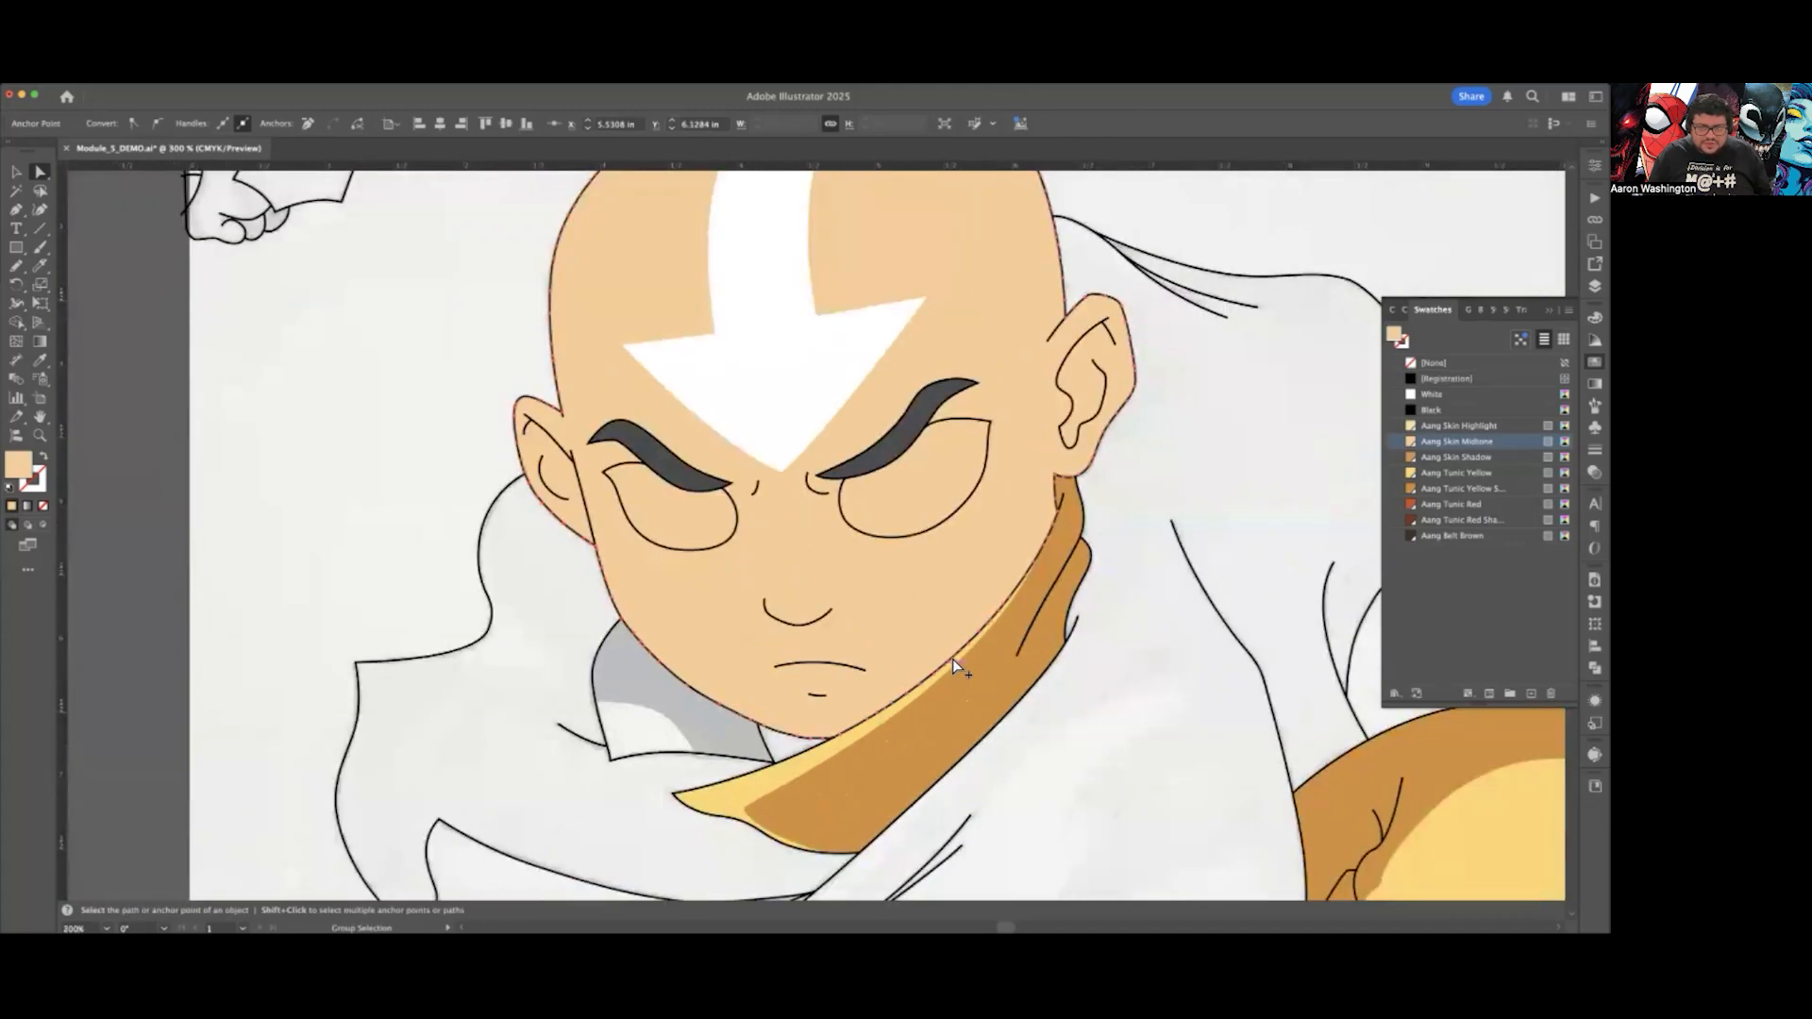
pyautogui.scroll(3, 1060, 517)
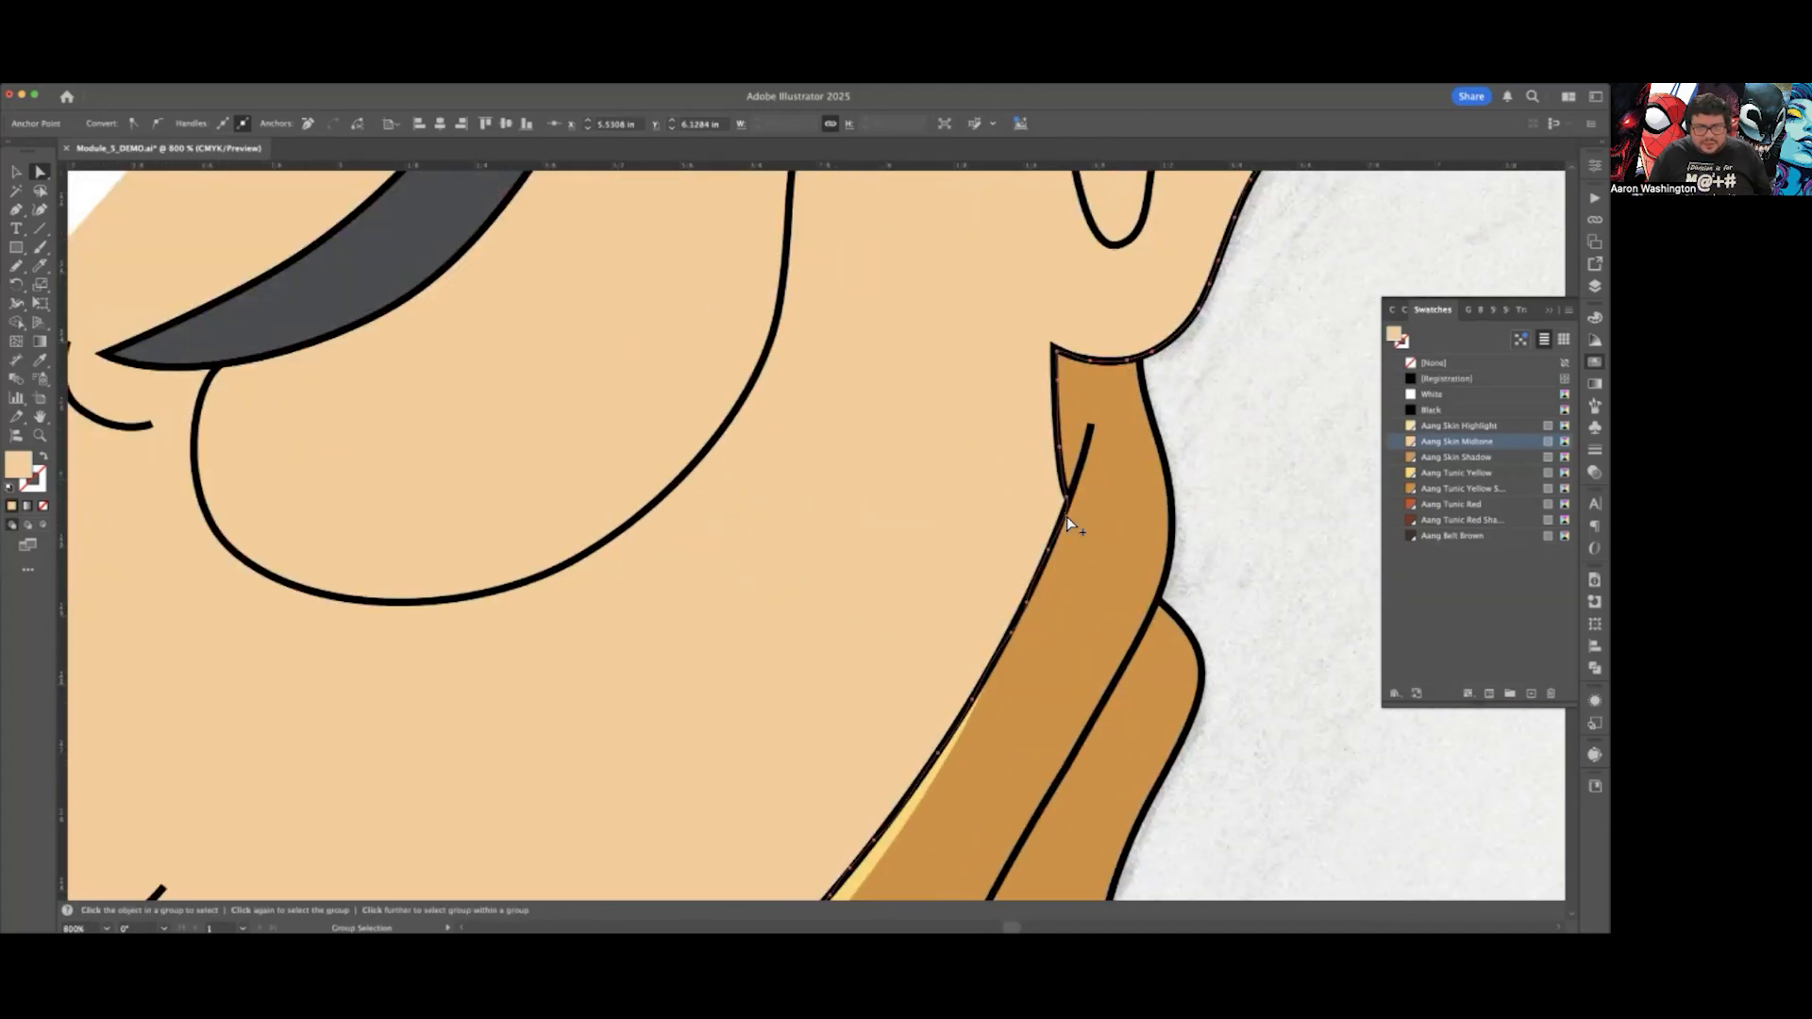
pyautogui.scroll(-1, 1067, 519)
pyautogui.scroll(-2, 1066, 517)
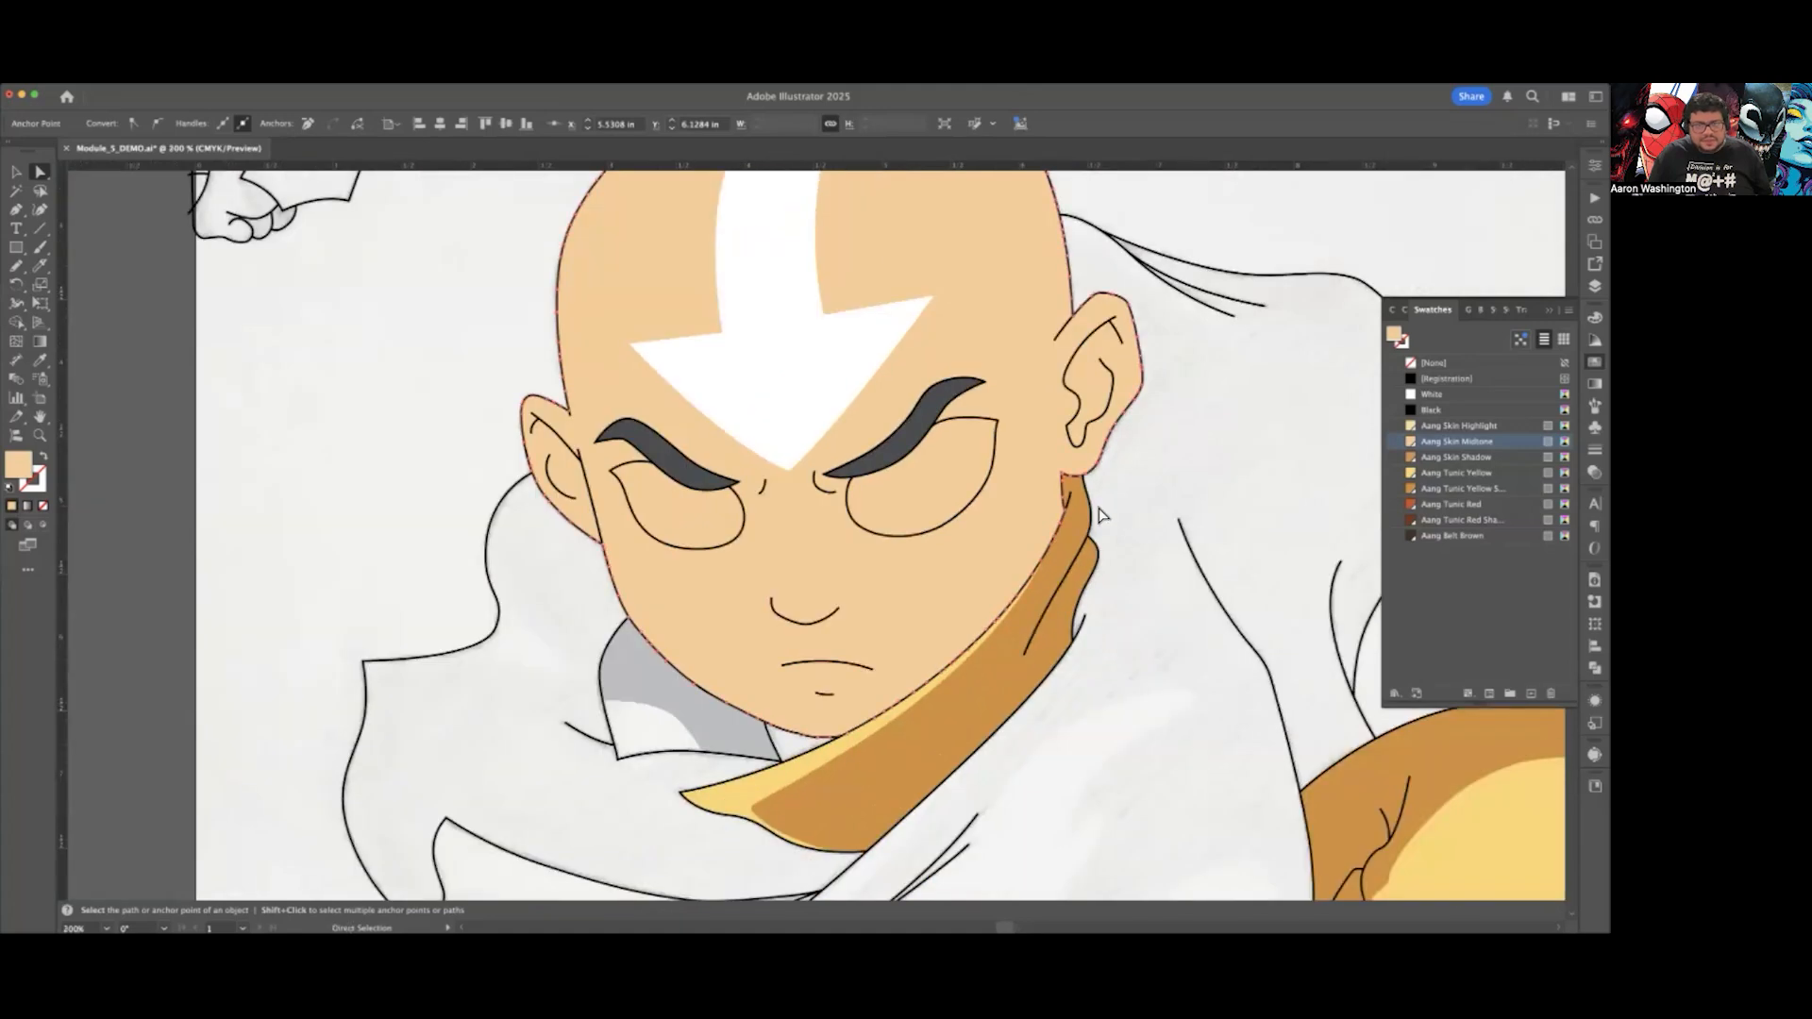
pyautogui.press('v')
pyautogui.click(132, 285)
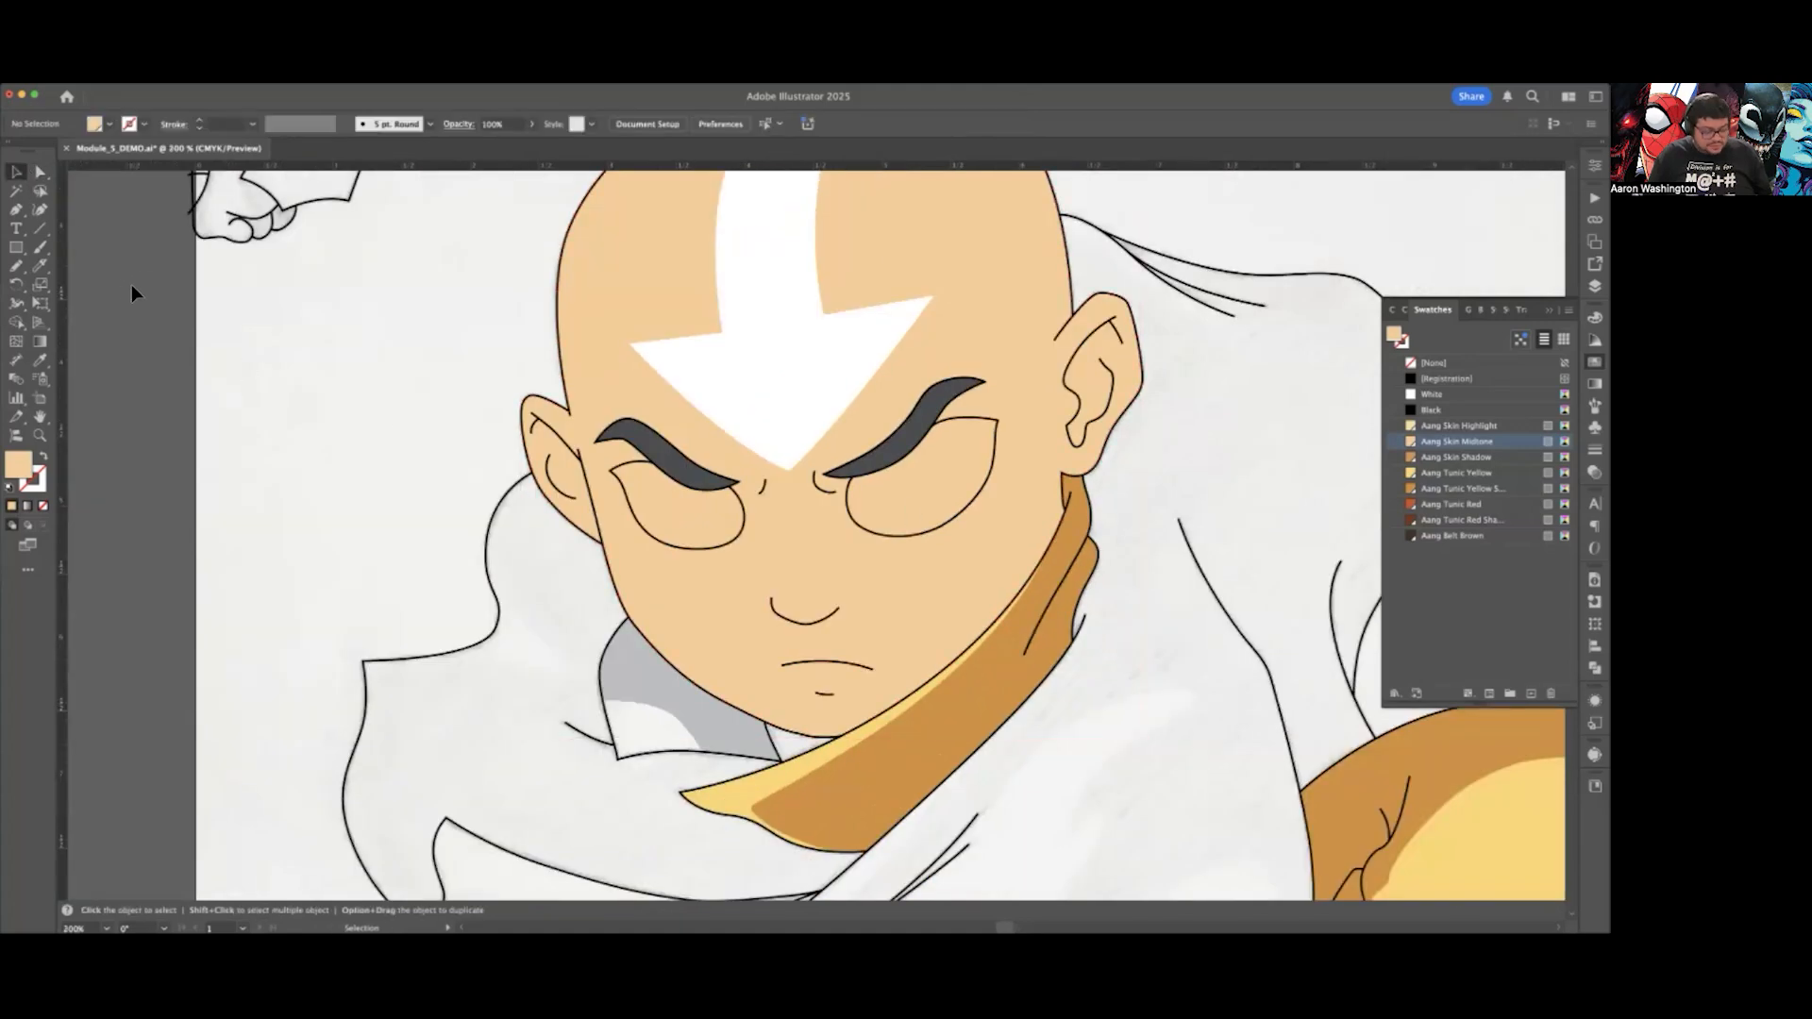
pyautogui.press('super+s')
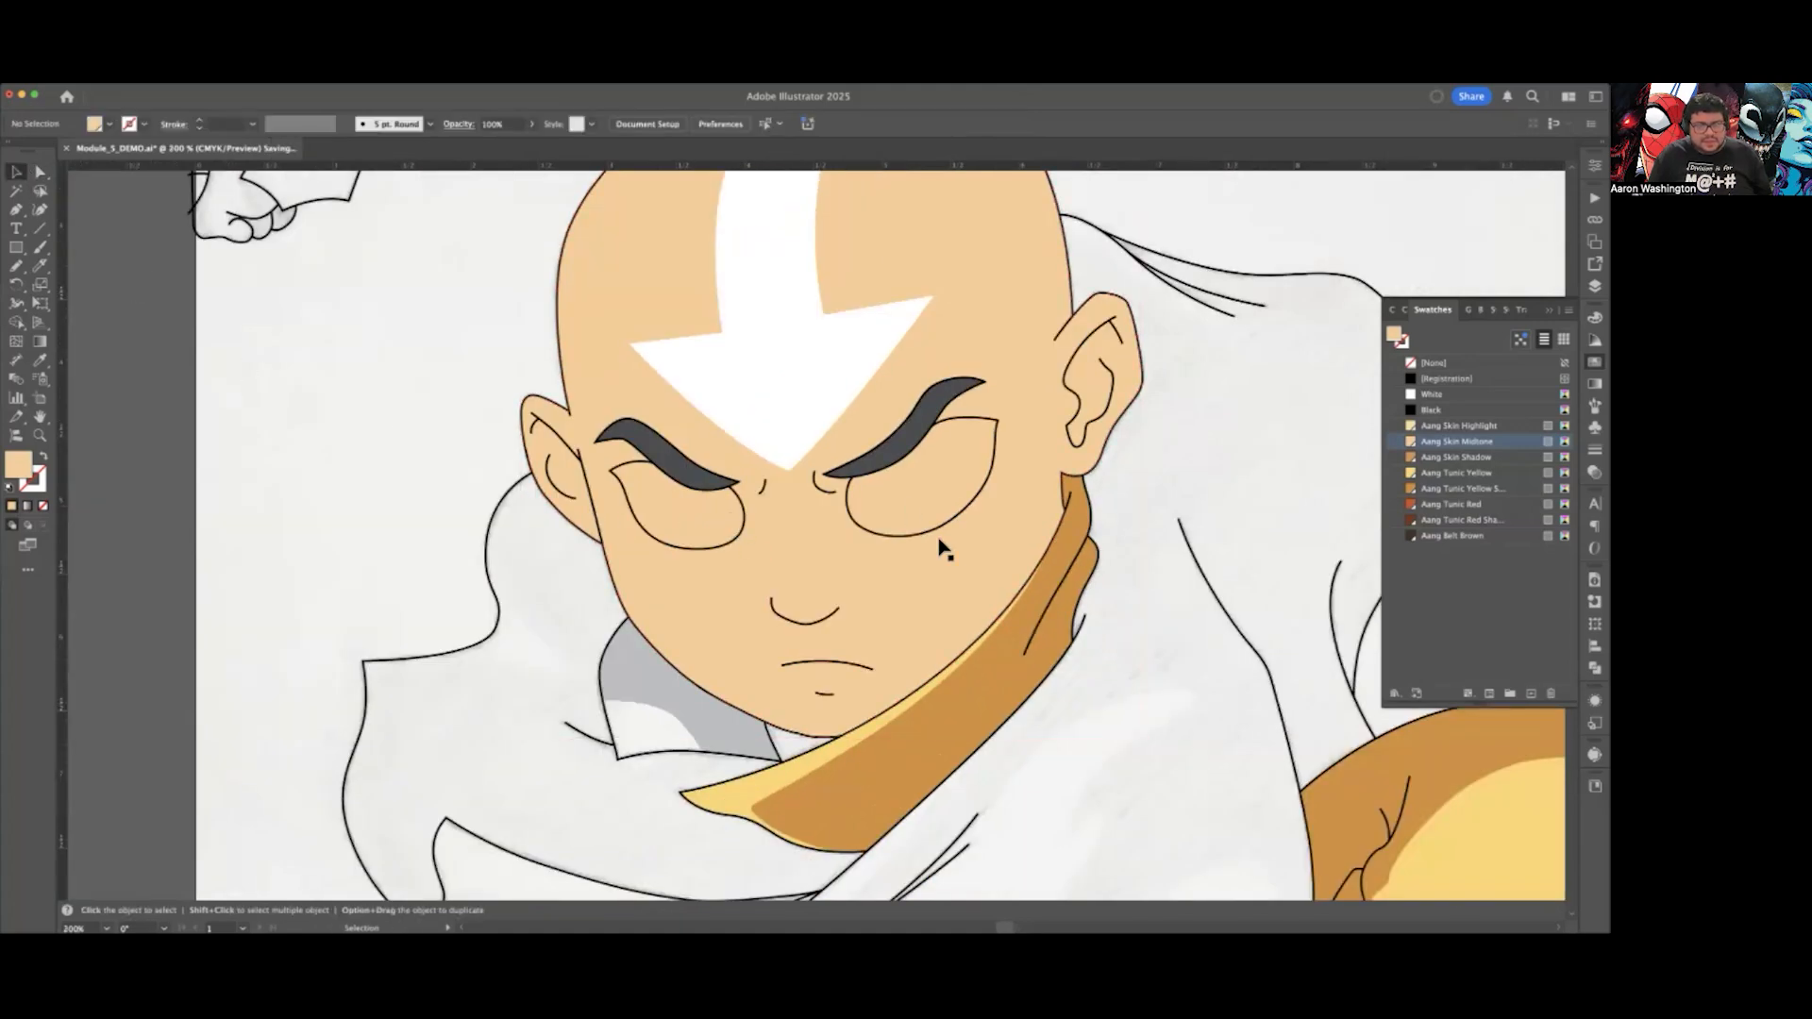
# Step: Swap the head shape's fill and stroke to expose the sketch beneath, leaving it unfilled with a skin-midtone stroke, and deselect it
pyautogui.scroll(3, 940, 542)
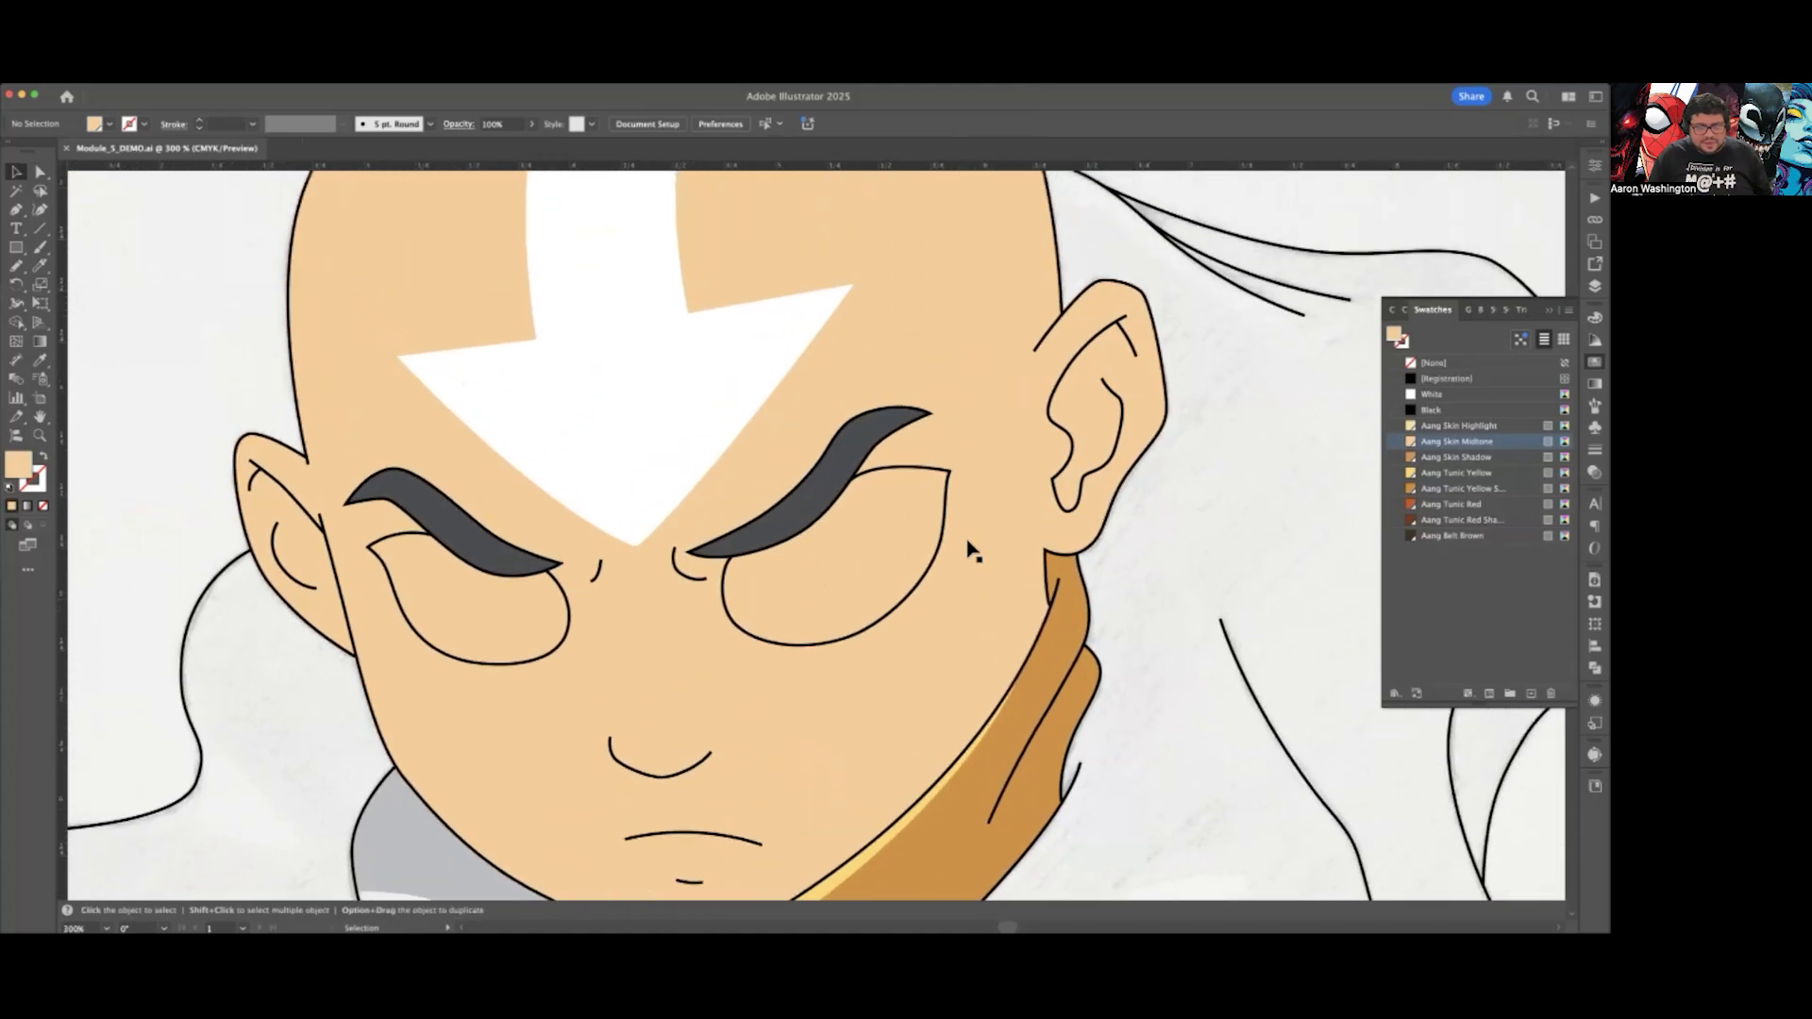
pyautogui.scroll(-3, 972, 549)
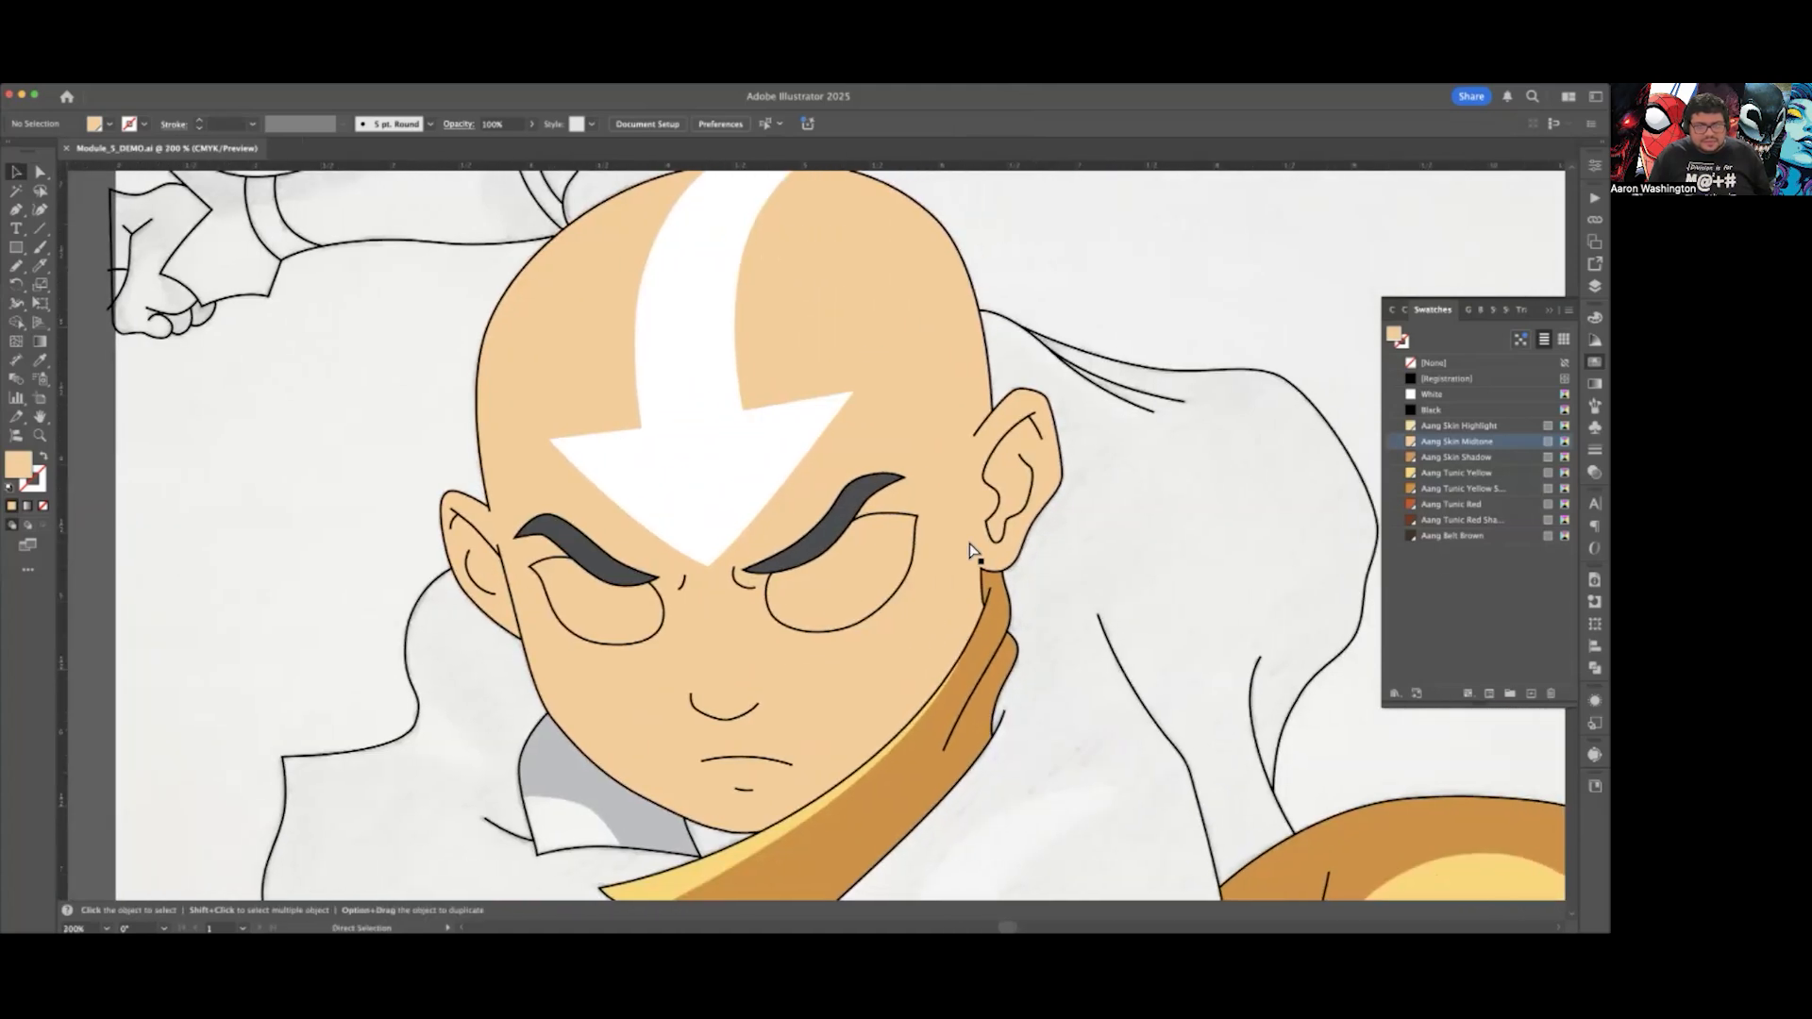
pyautogui.hscroll(2, 972, 549)
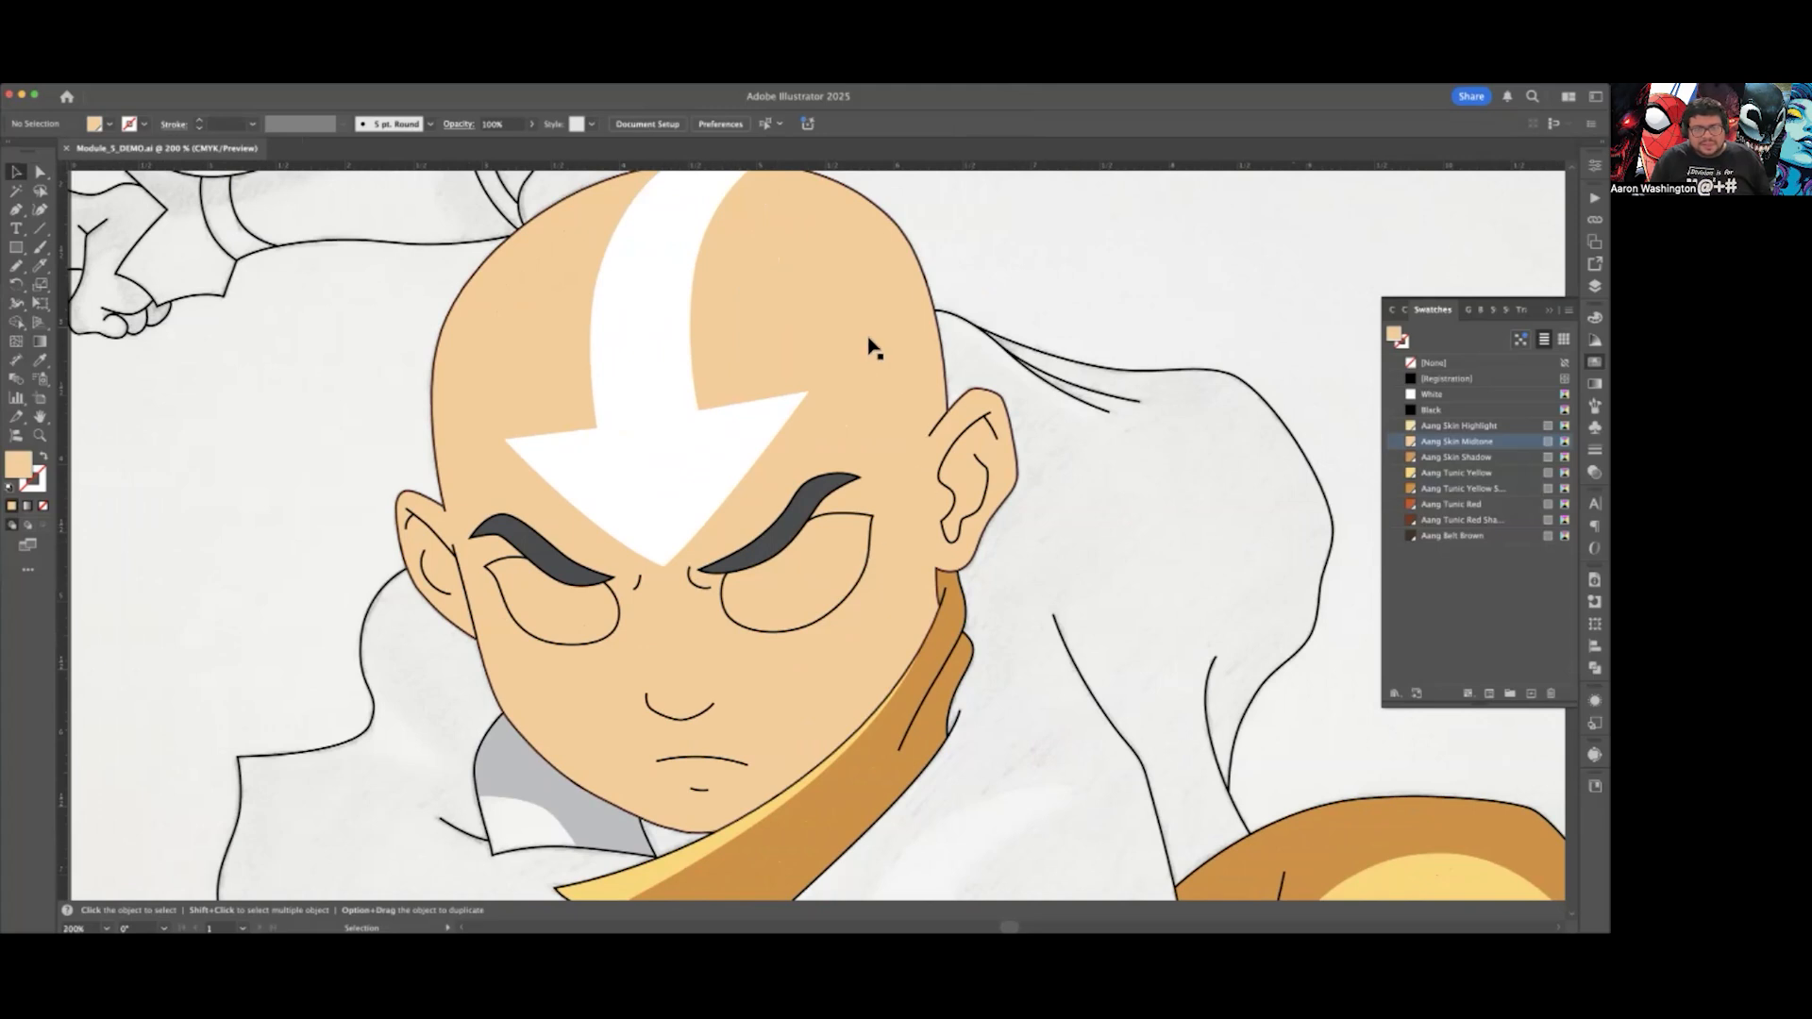
pyautogui.scroll(-5, 878, 651)
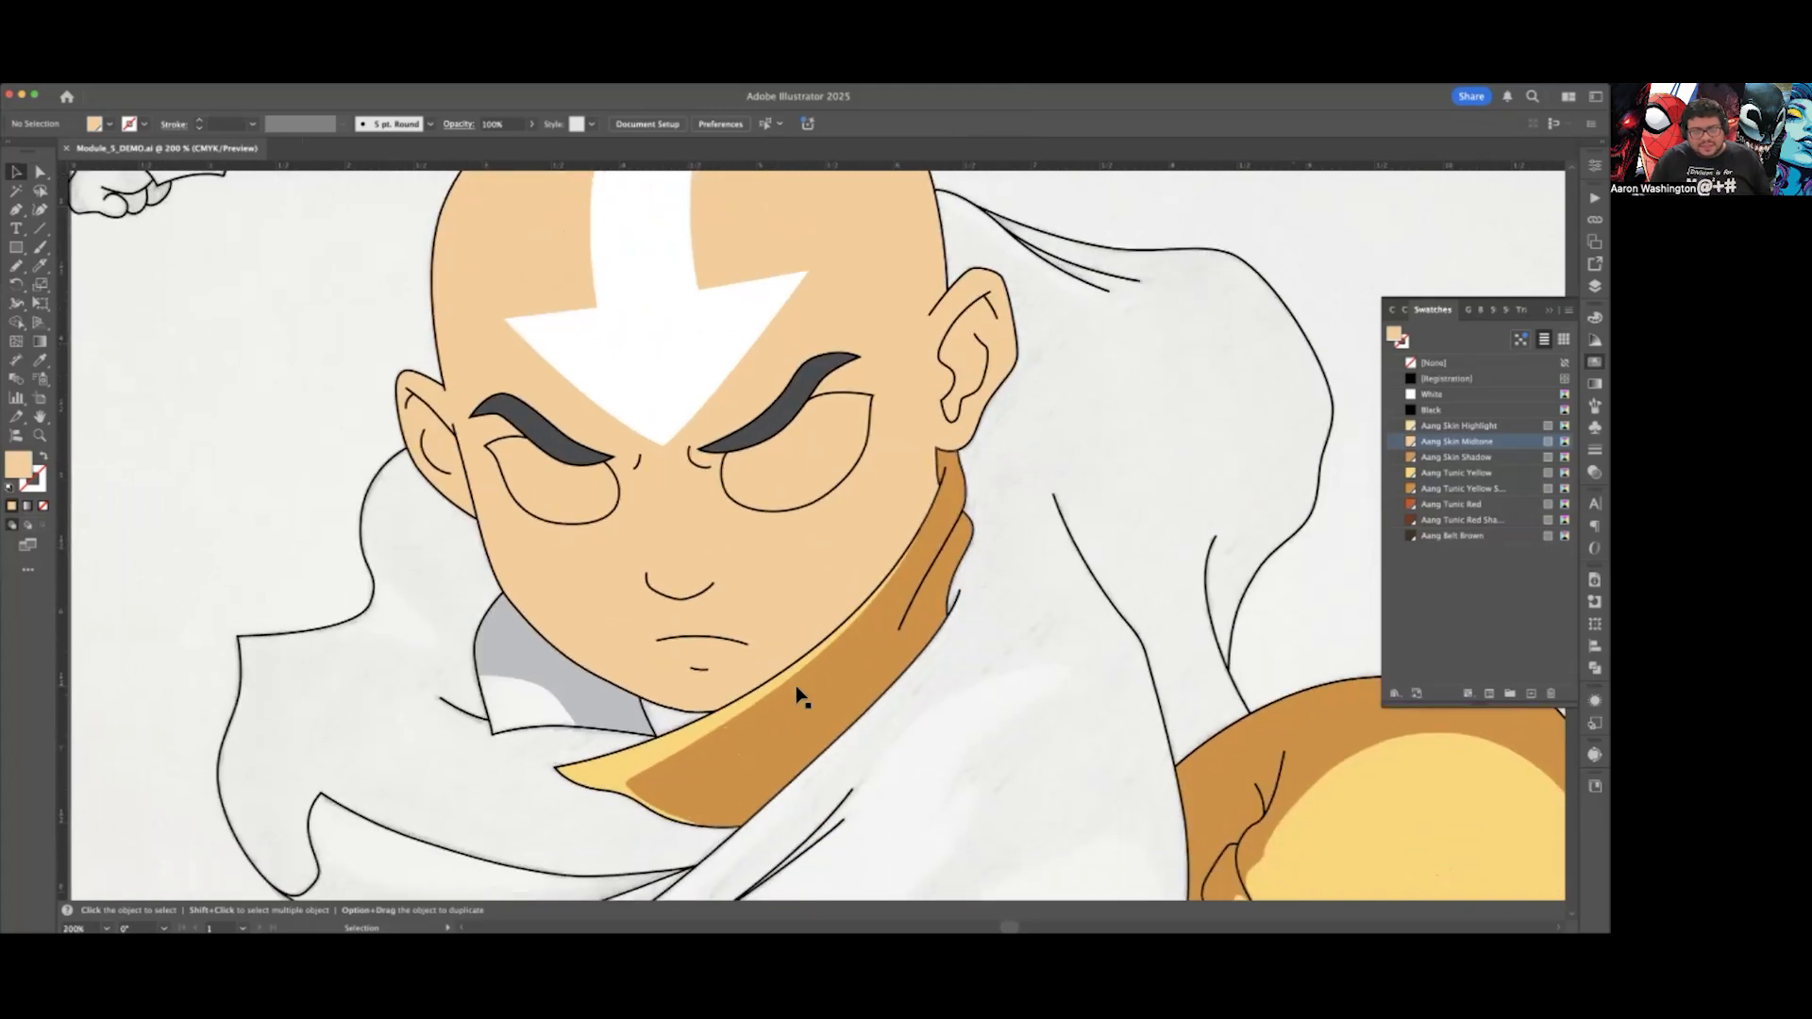
pyautogui.scroll(4, 781, 542)
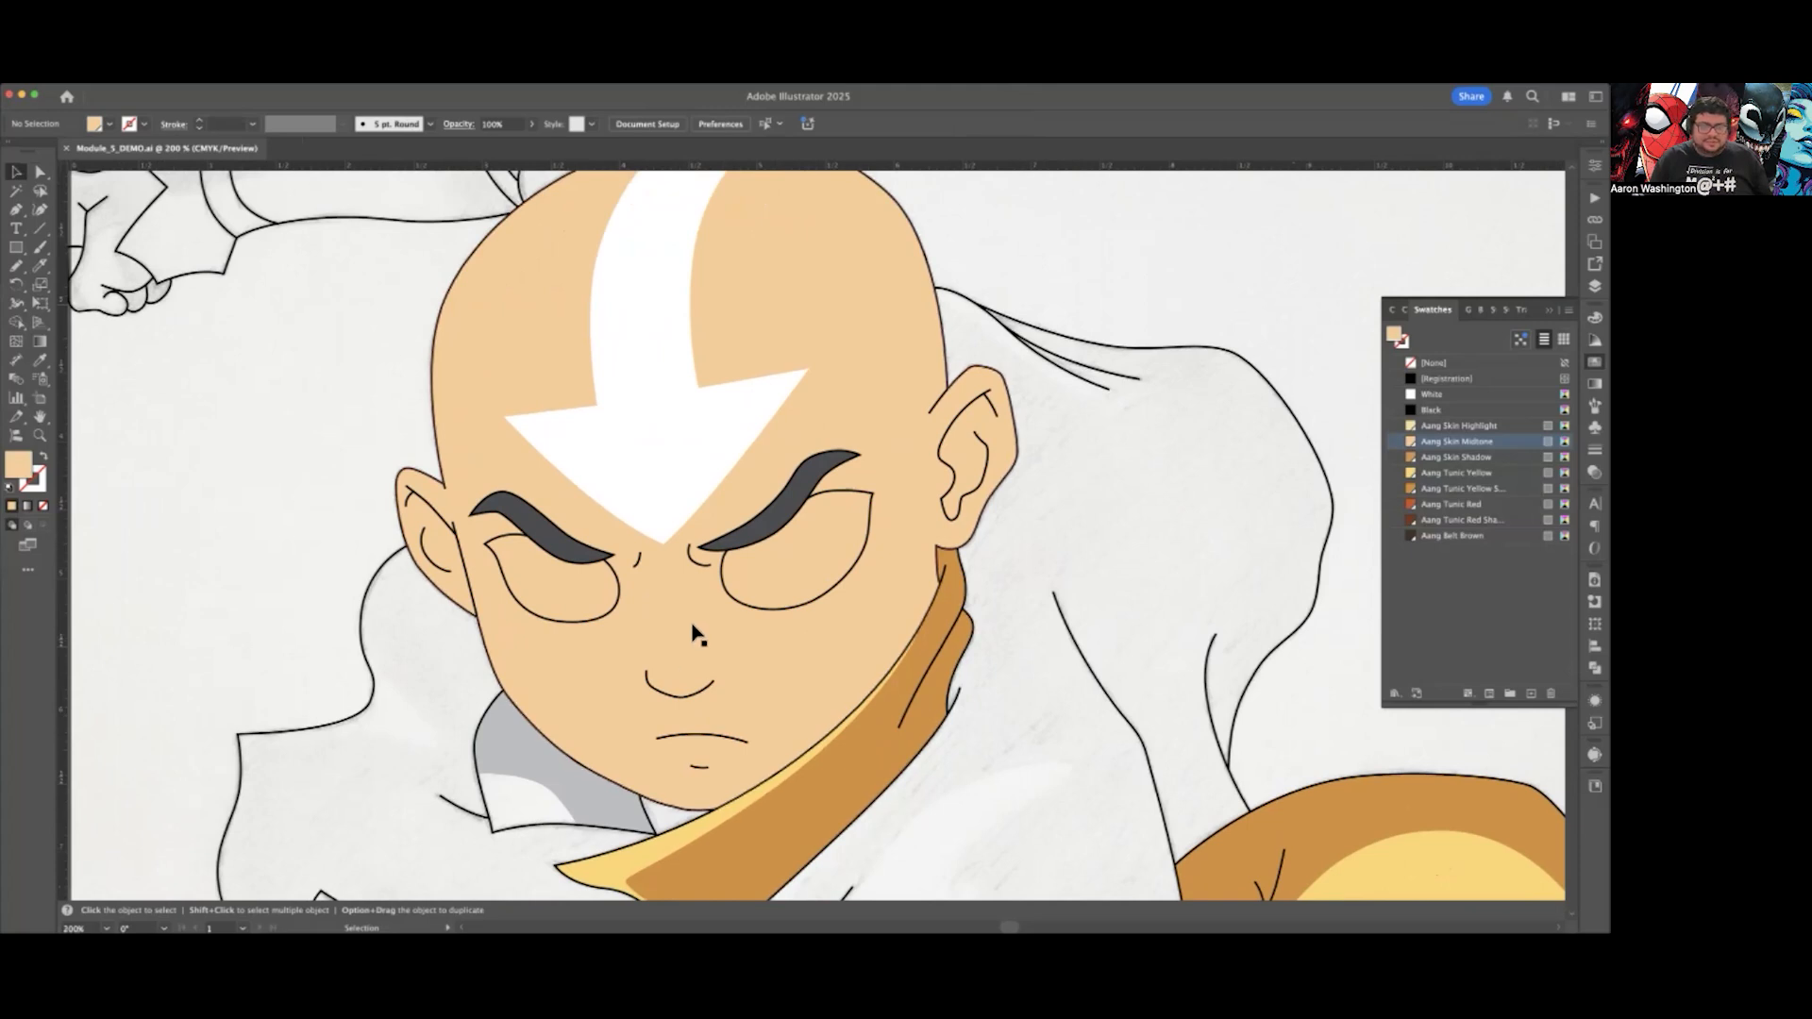
pyautogui.click(585, 596)
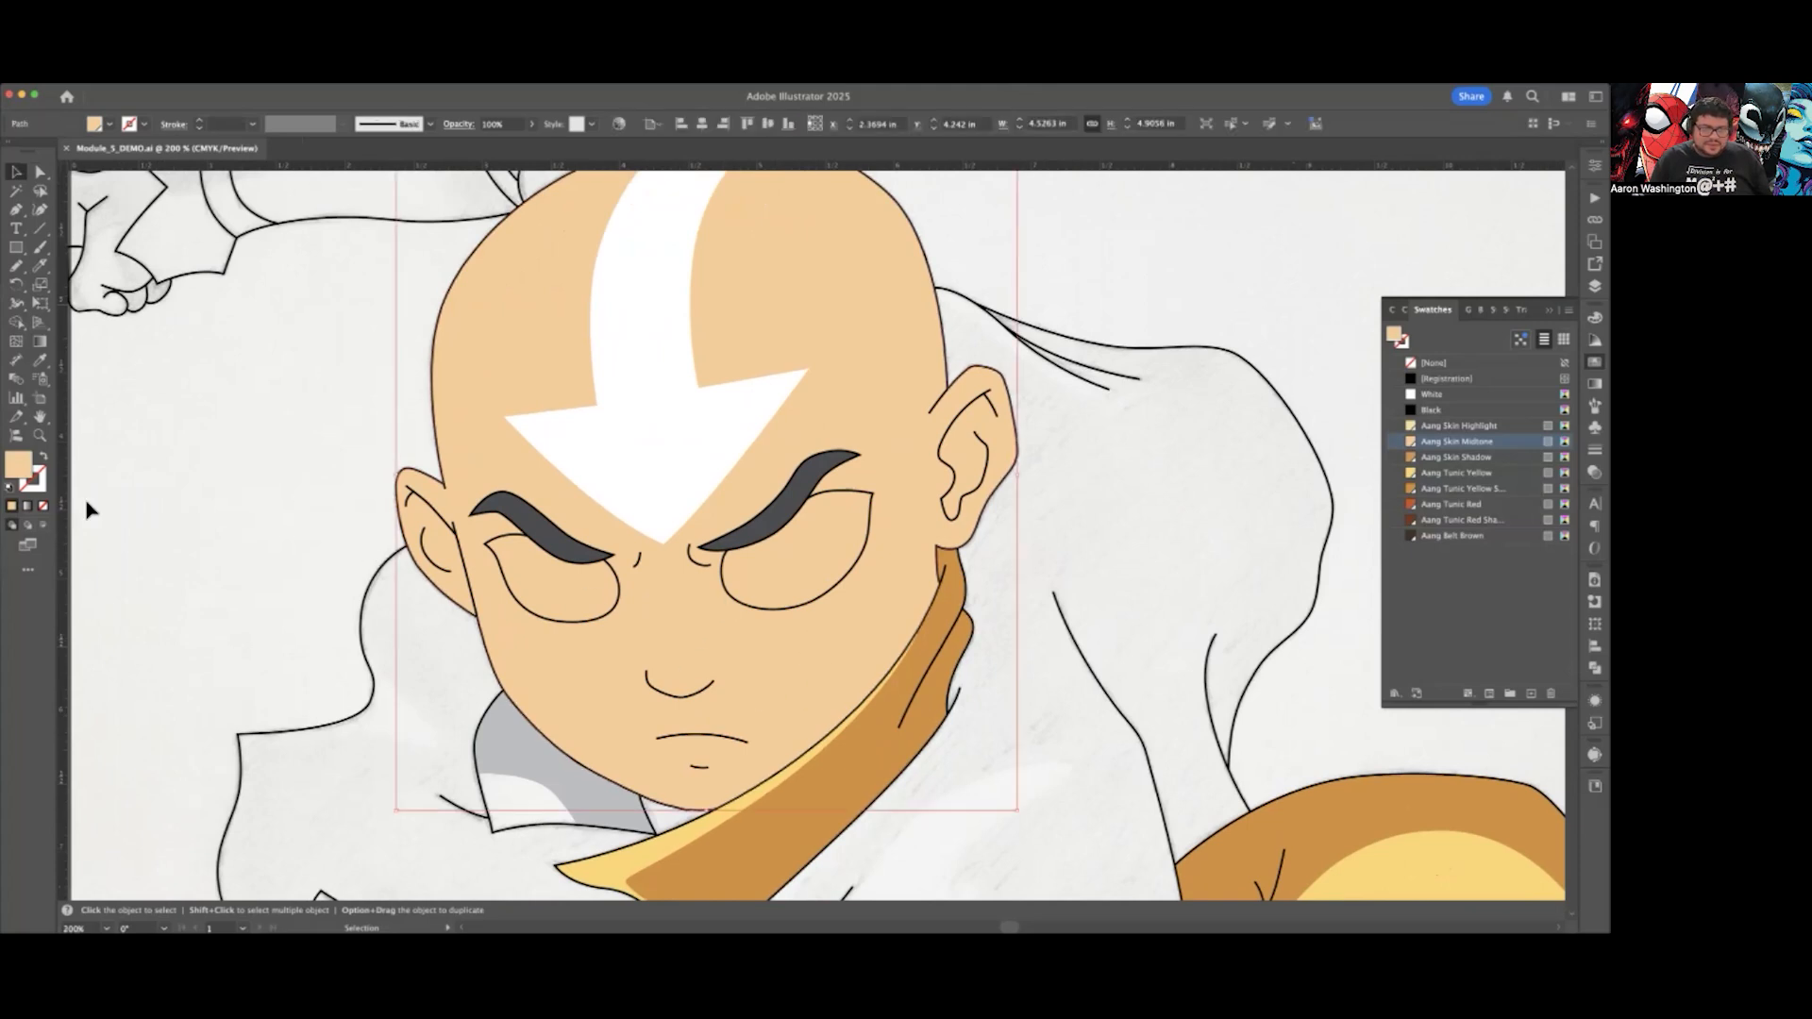
pyautogui.click(48, 455)
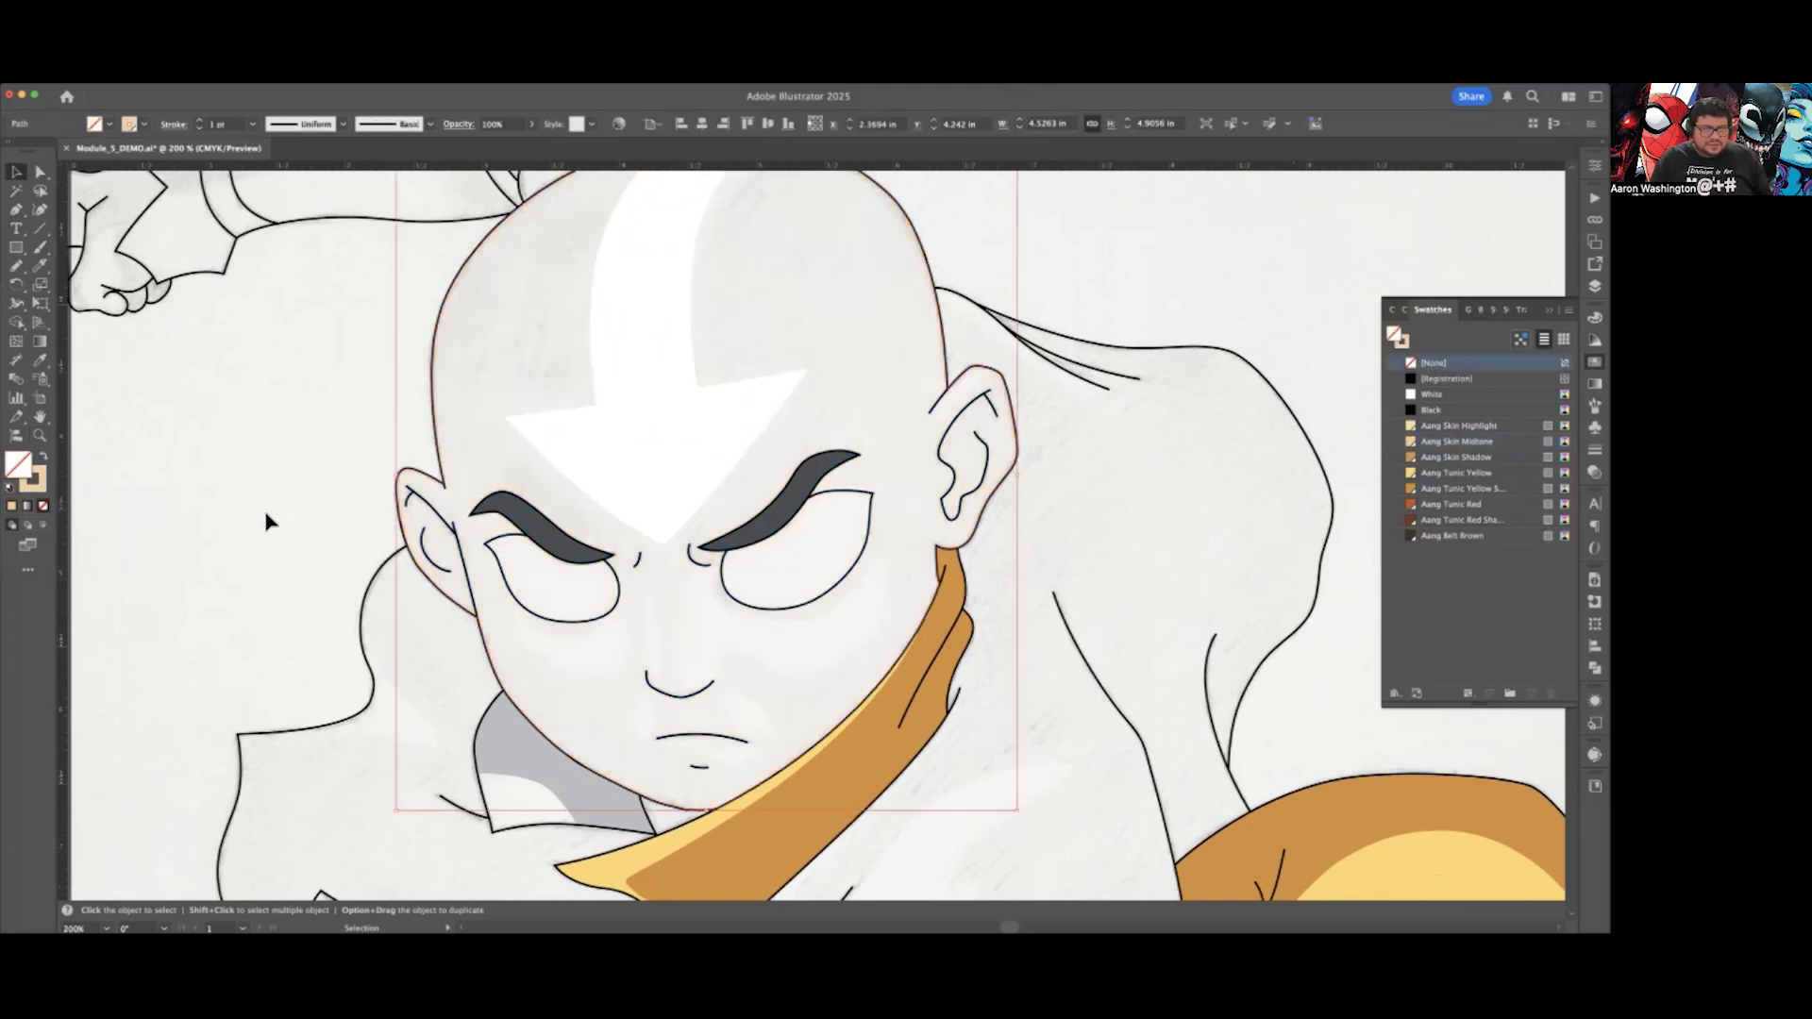
pyautogui.click(133, 392)
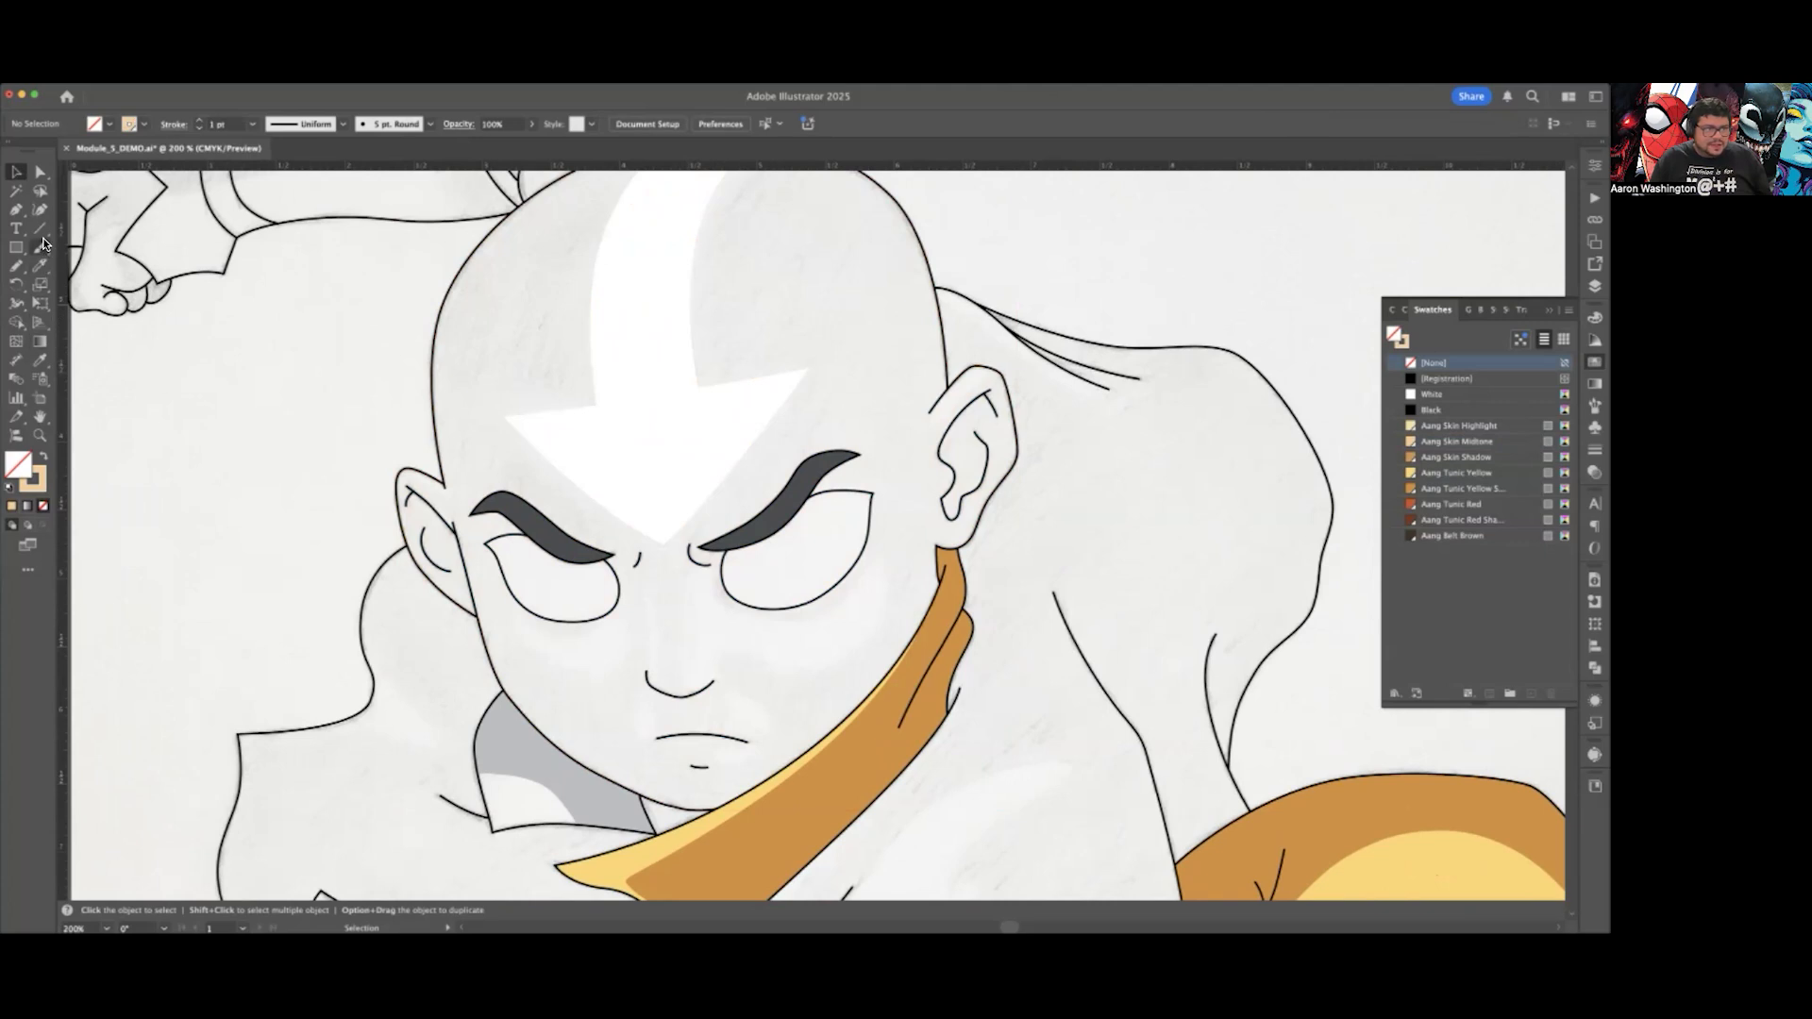
# Step: Outline the curved highlight area beneath the left eye as a closed freehand shape with the Pencil tool, and deselect it
pyautogui.click(22, 269)
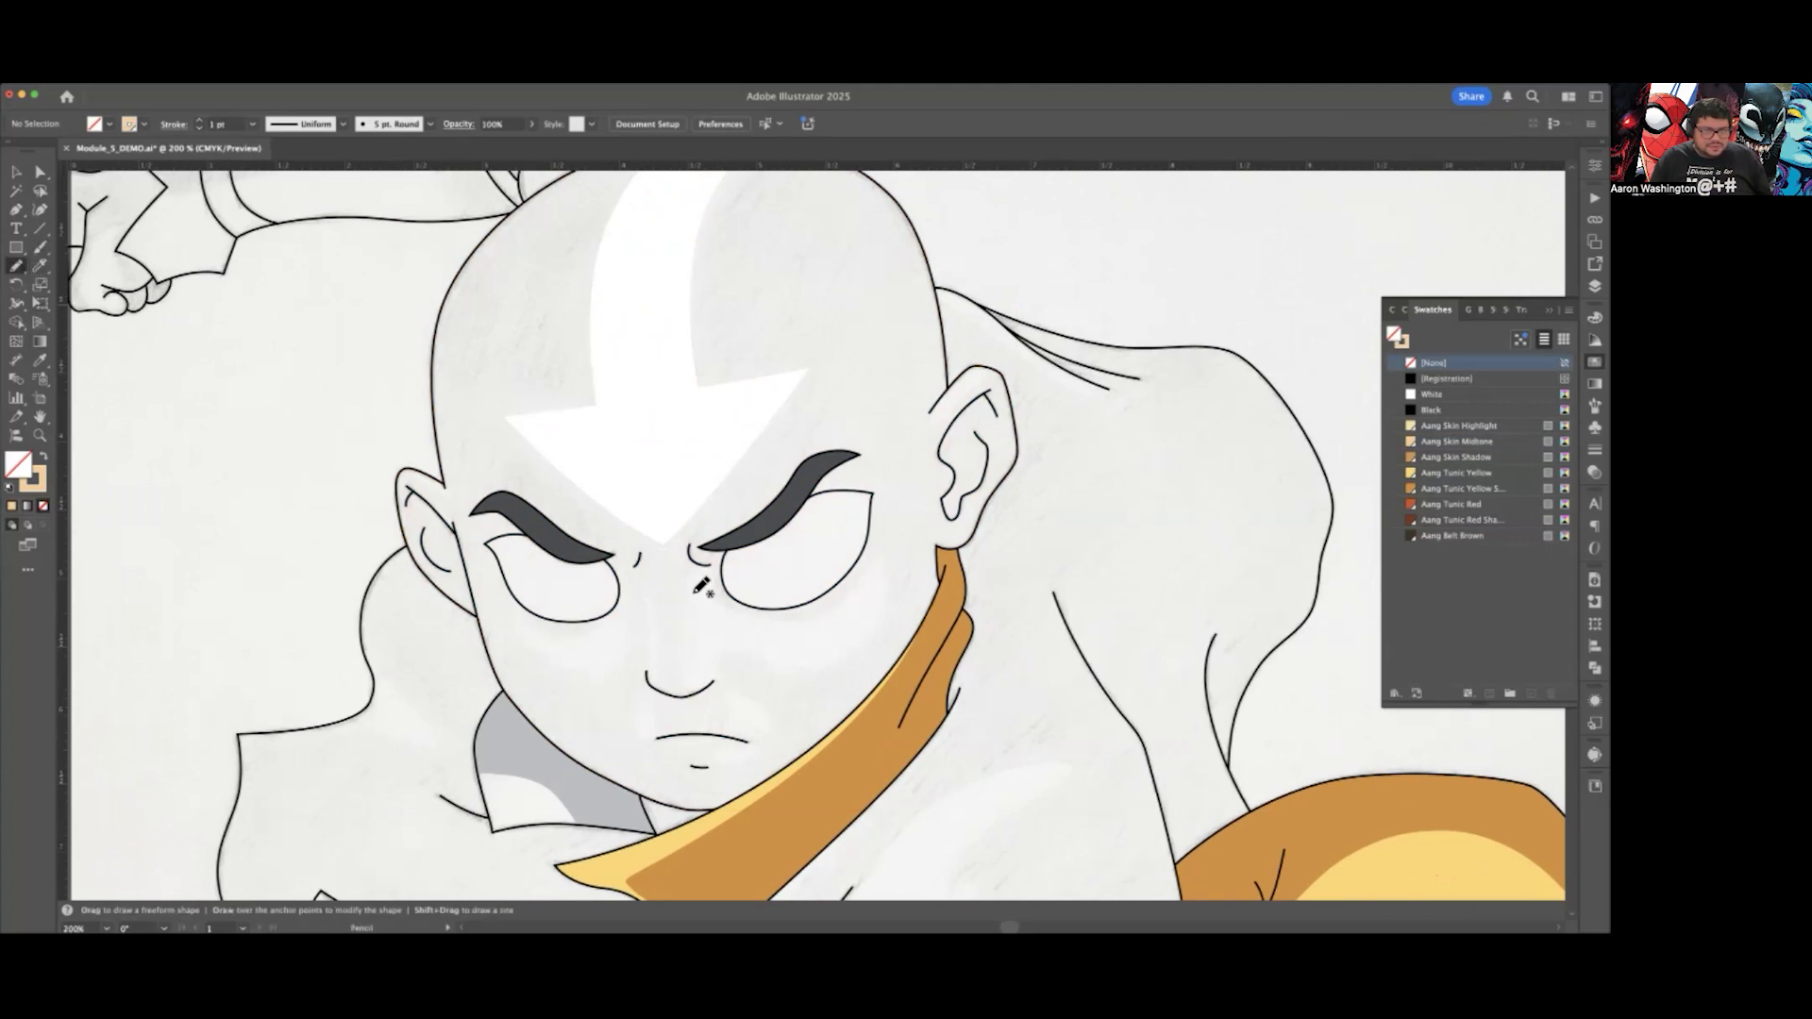
pyautogui.scroll(2, 701, 587)
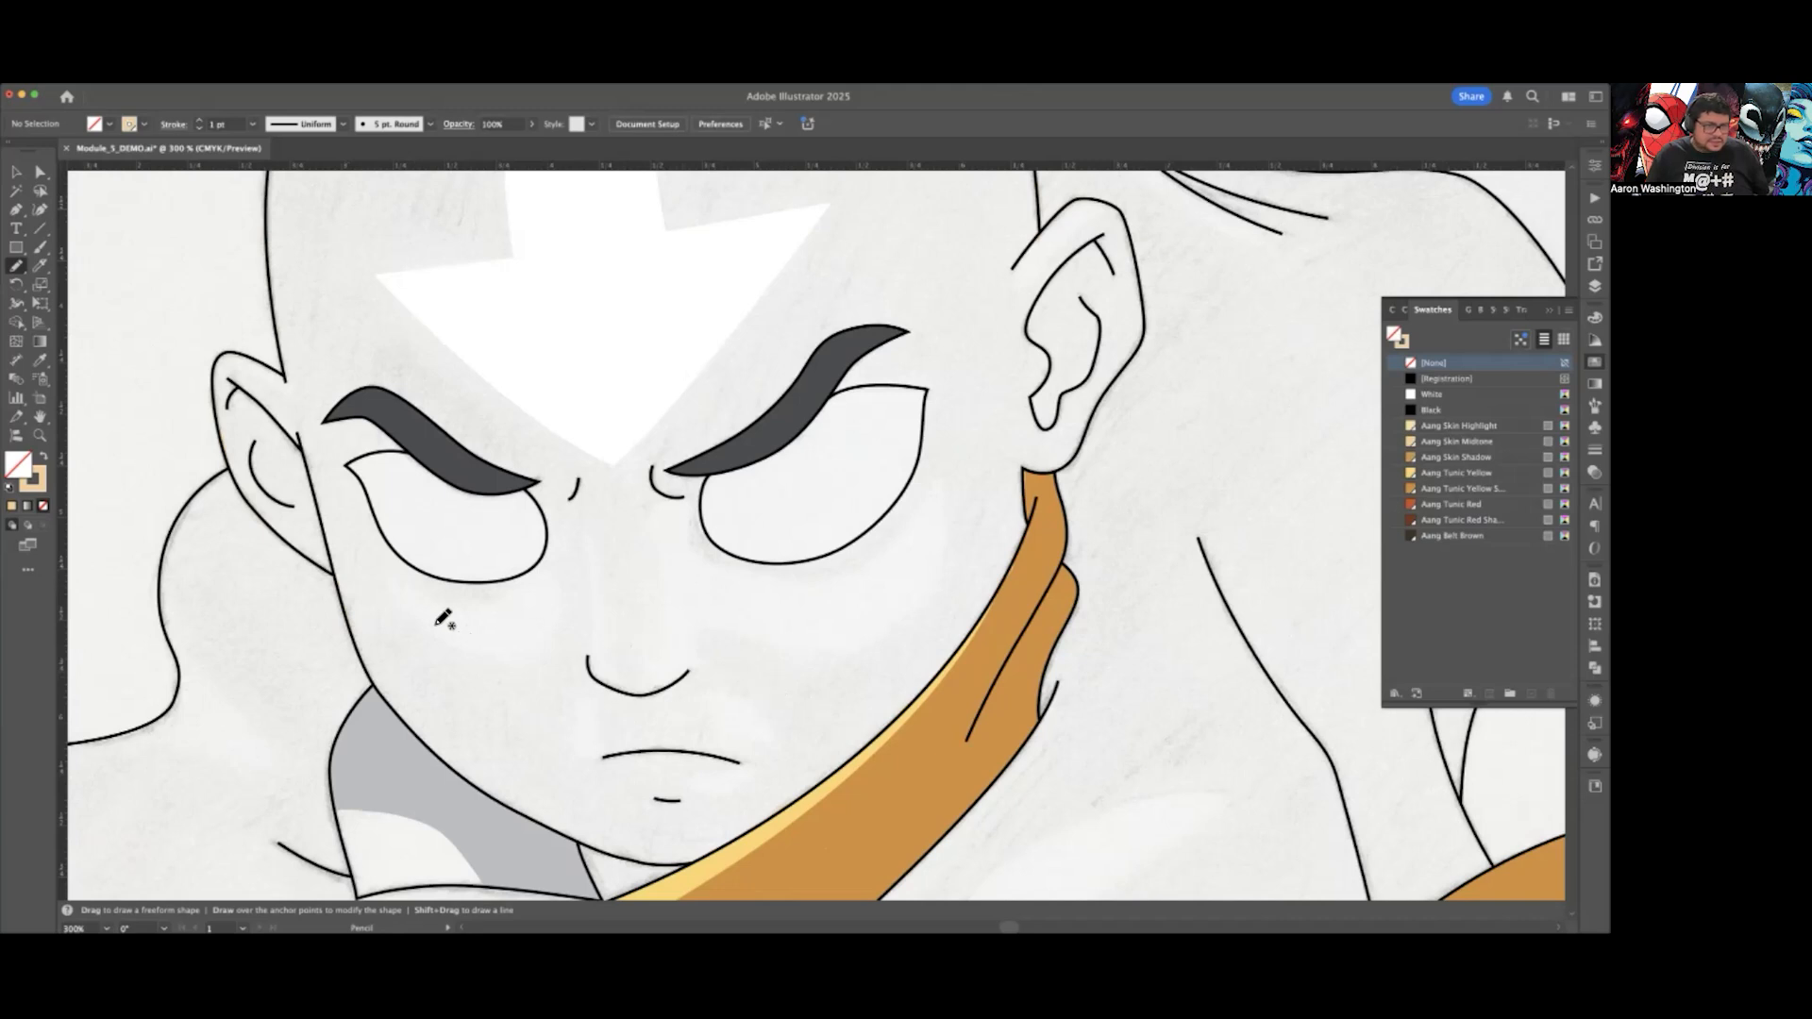
pyautogui.scroll(1, 442, 618)
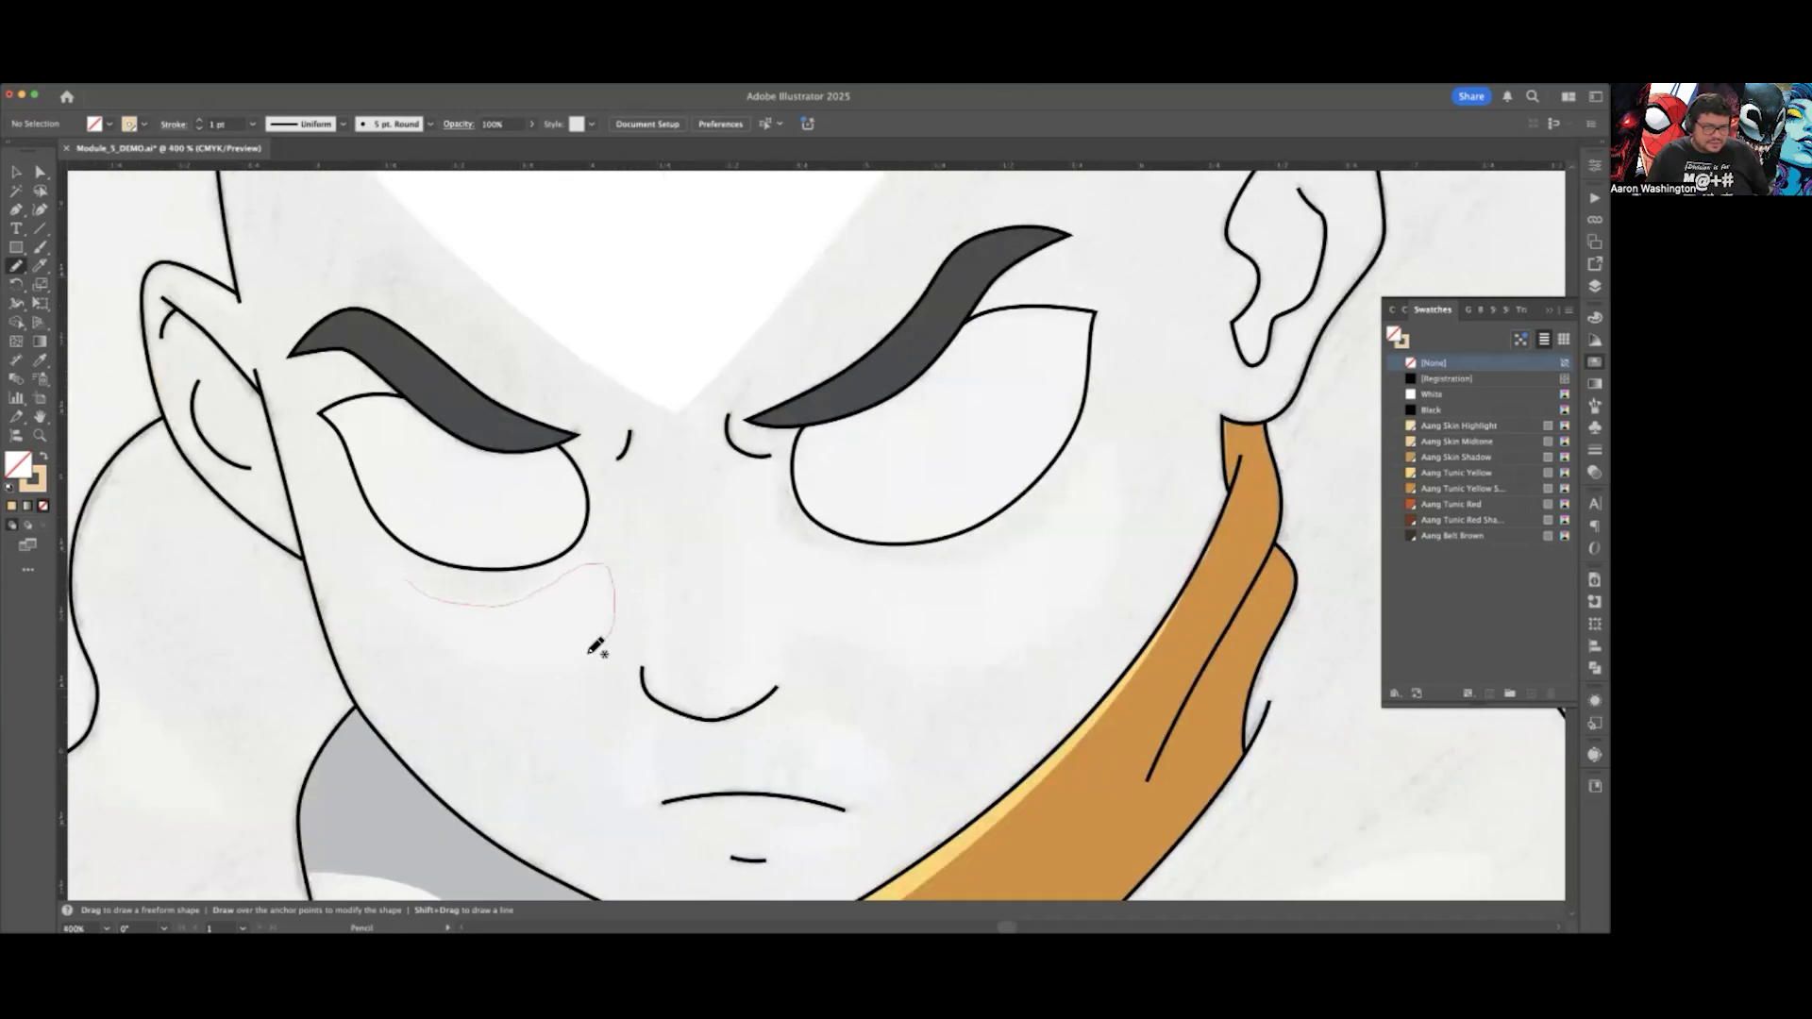
pyautogui.moveTo(413, 577); pyautogui.dragTo(416, 584)
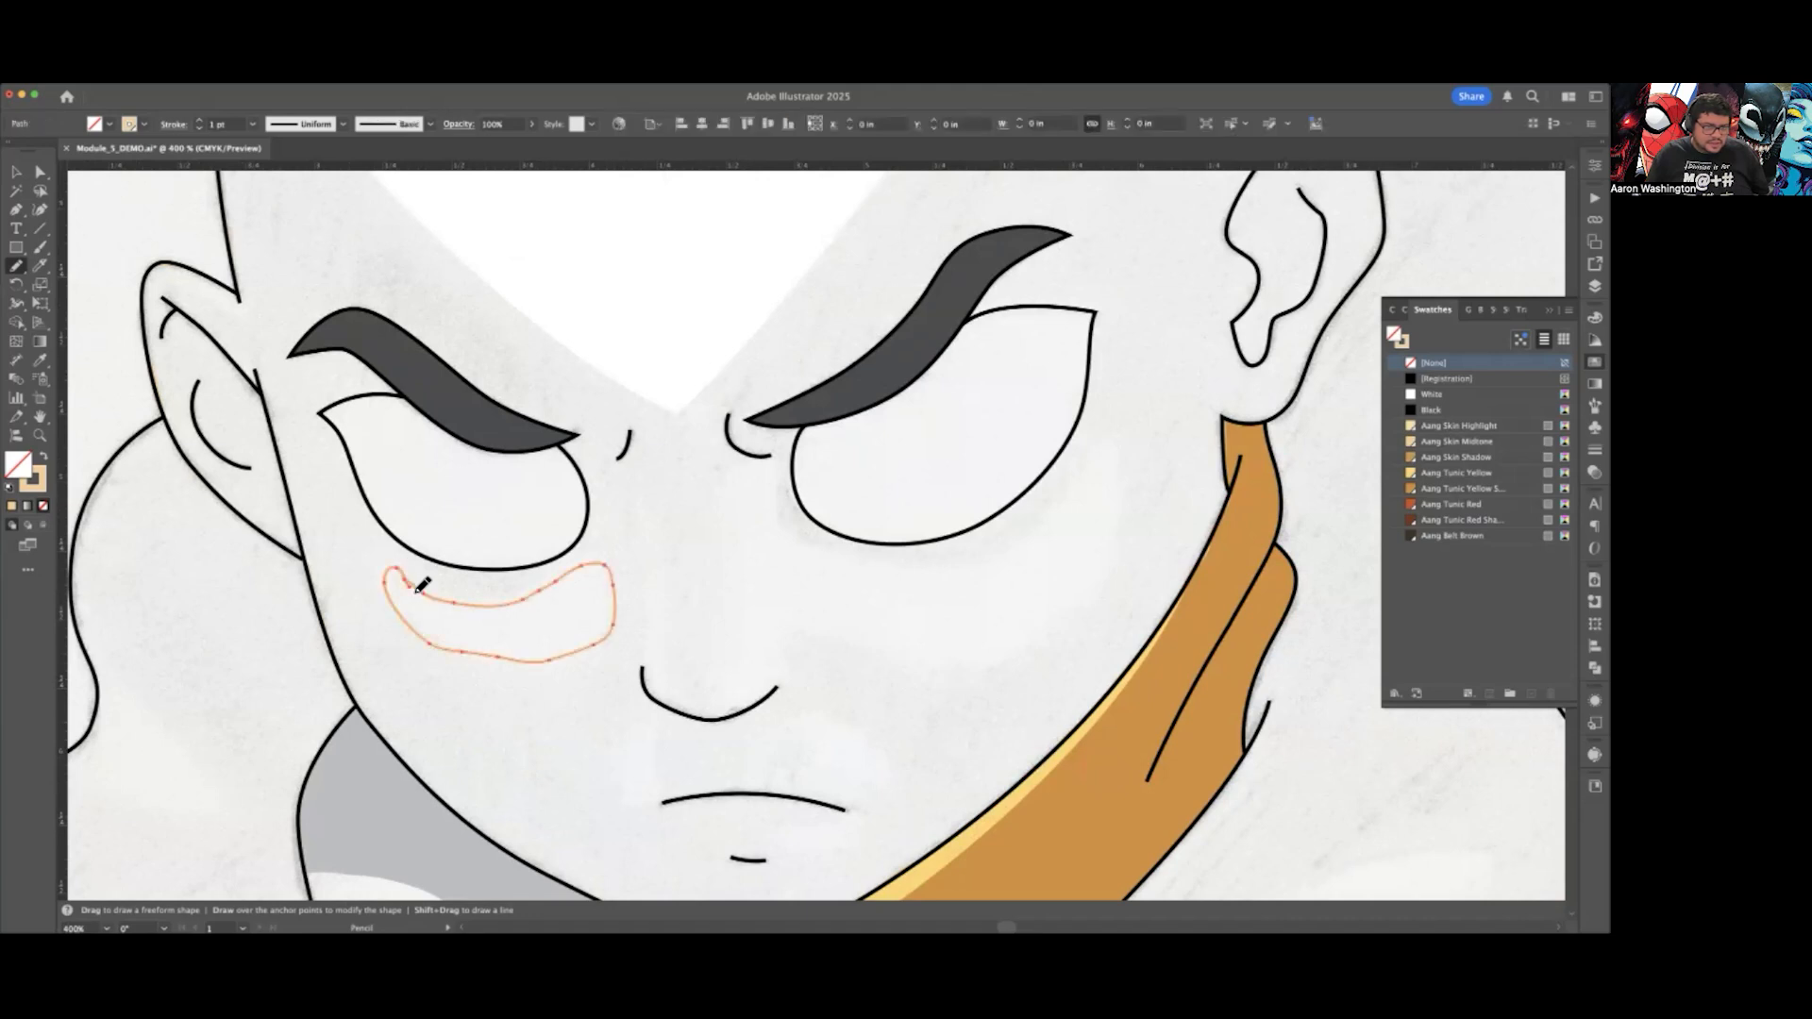
pyautogui.keyDown('super'); pyautogui.click(727, 630); pyautogui.keyUp('super')
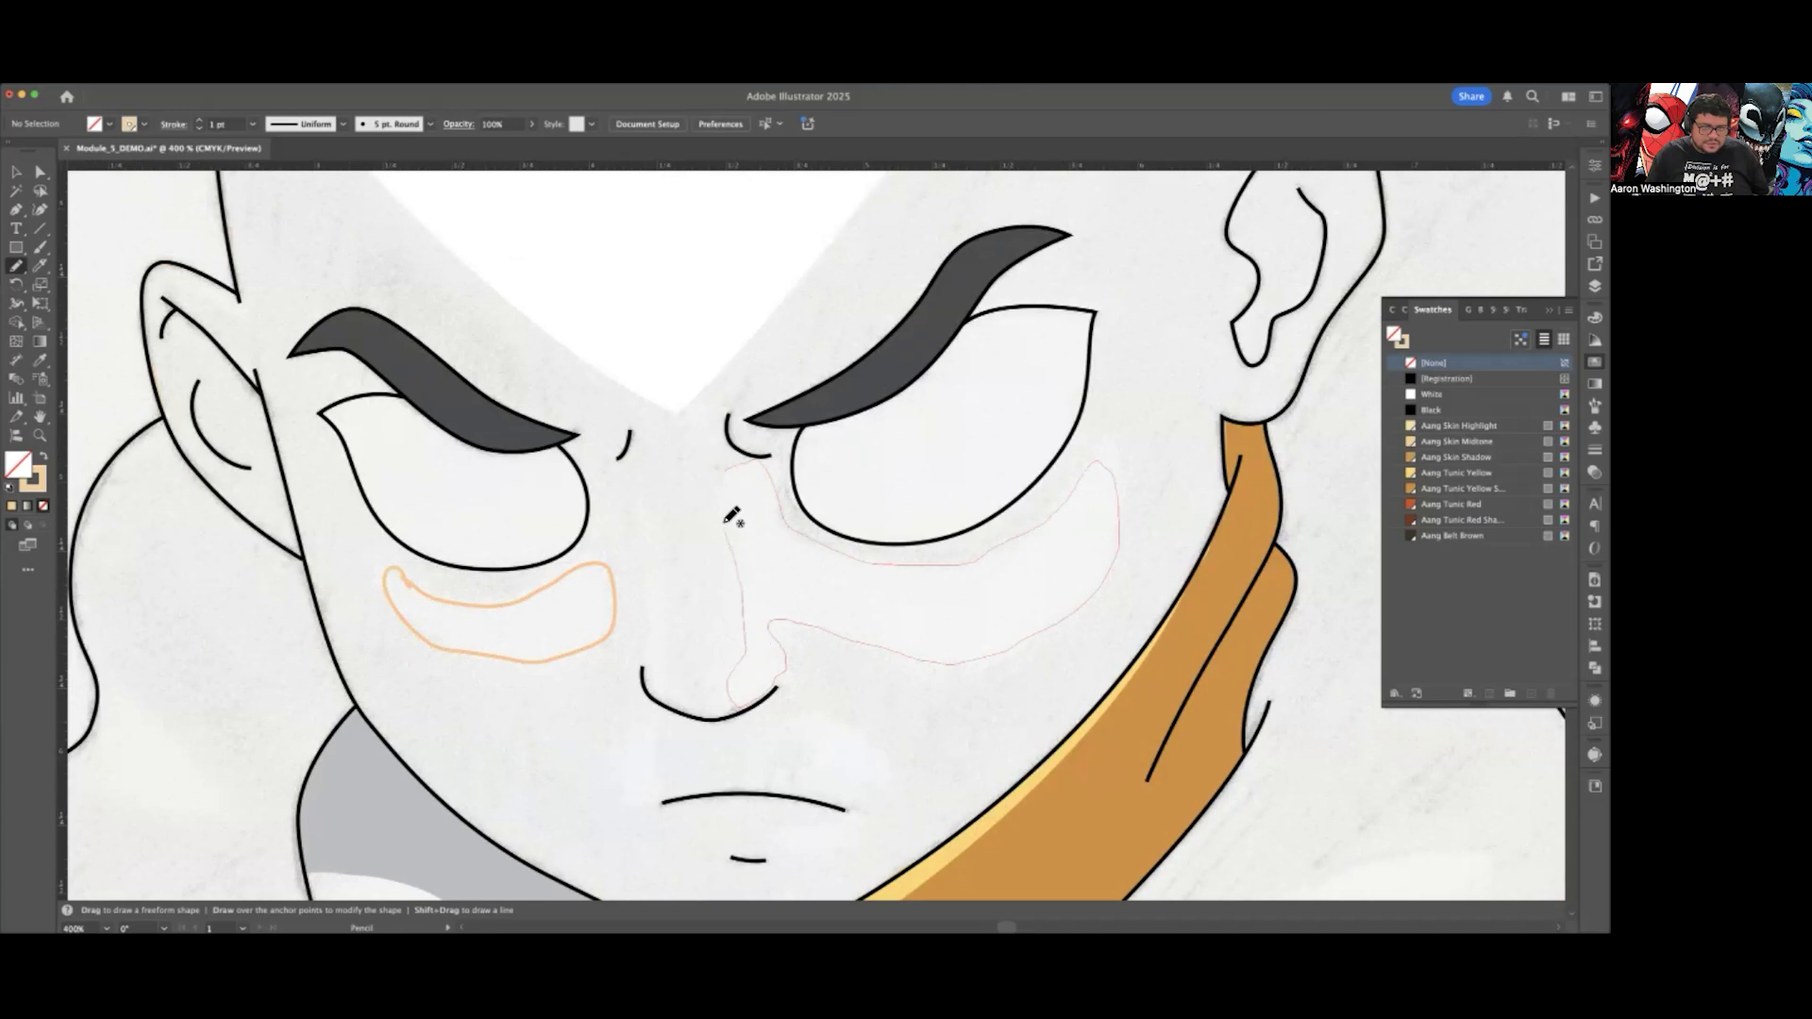
# Step: Outline the highlight running from the nose bridge under the right eye and a narrow one down the left side of the nose
pyautogui.moveTo(735, 465); pyautogui.dragTo(738, 466)
pyautogui.press('super+shift+a')
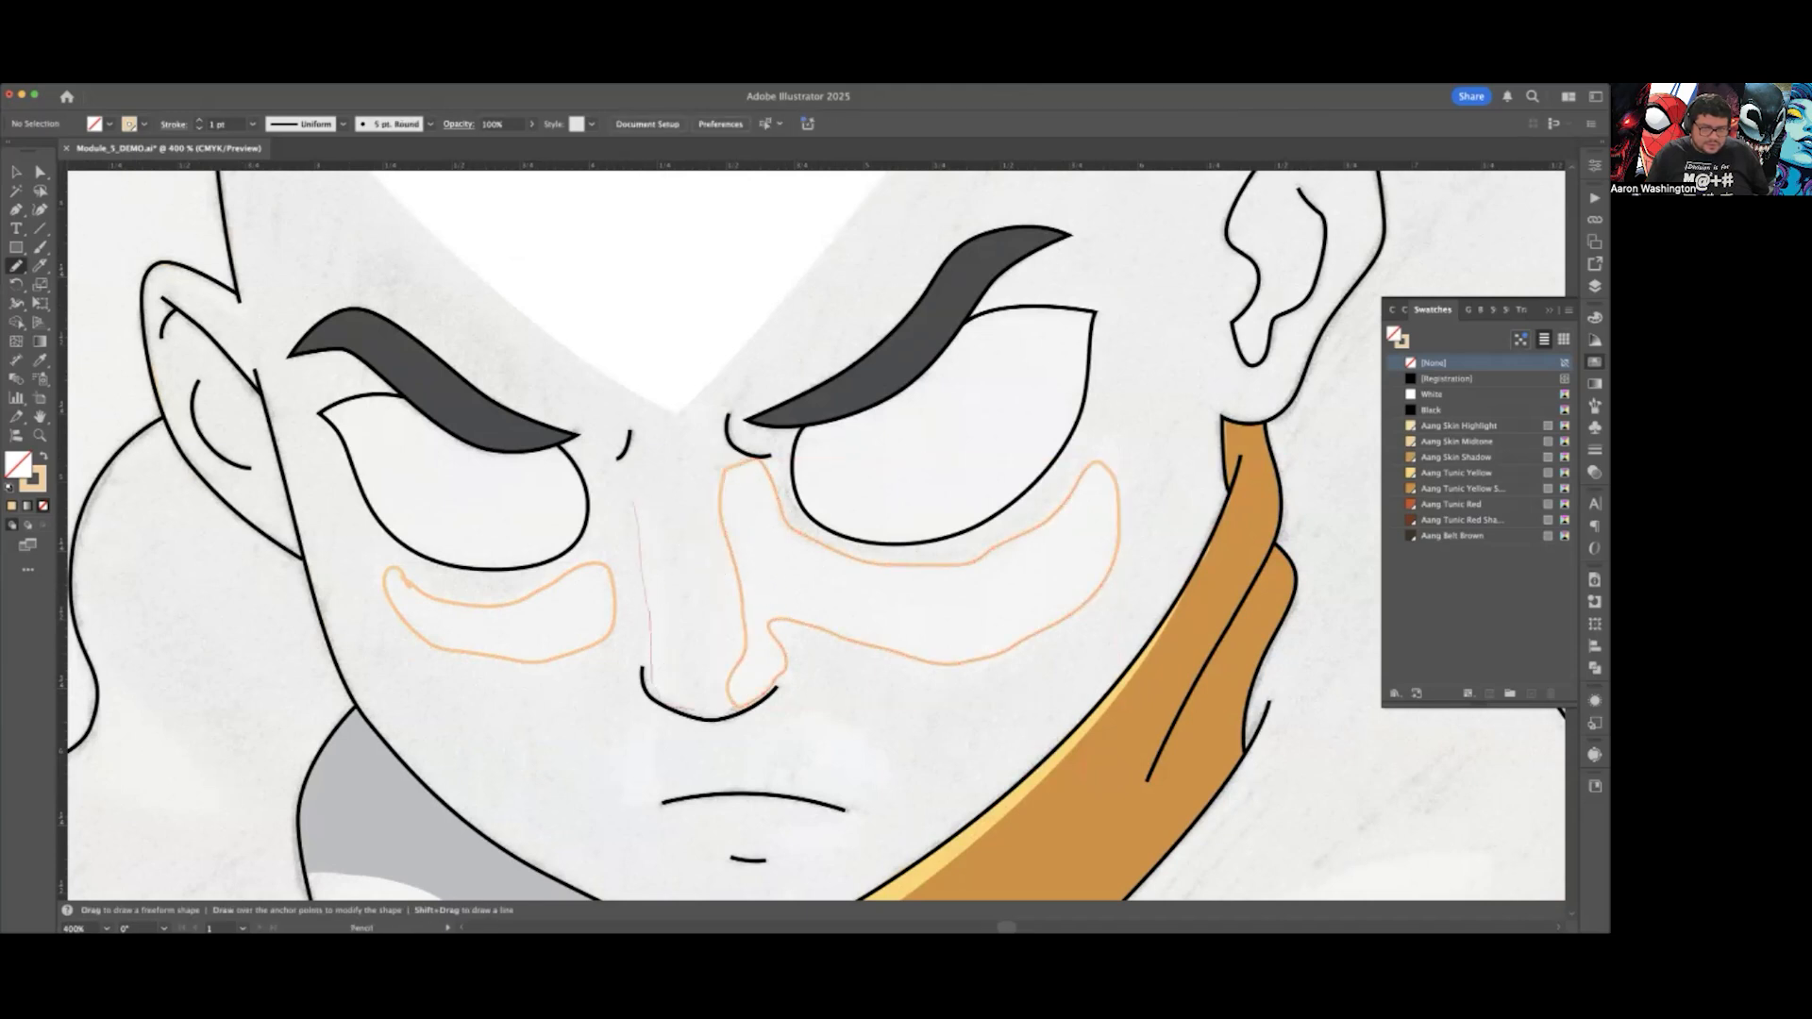
pyautogui.moveTo(650, 700)
pyautogui.mouseDown()
pyautogui.moveTo(699, 696)
pyautogui.moveTo(643, 529)
pyautogui.moveTo(668, 538)
pyautogui.moveTo(673, 652)
pyautogui.moveTo(698, 706)
pyautogui.mouseUp()
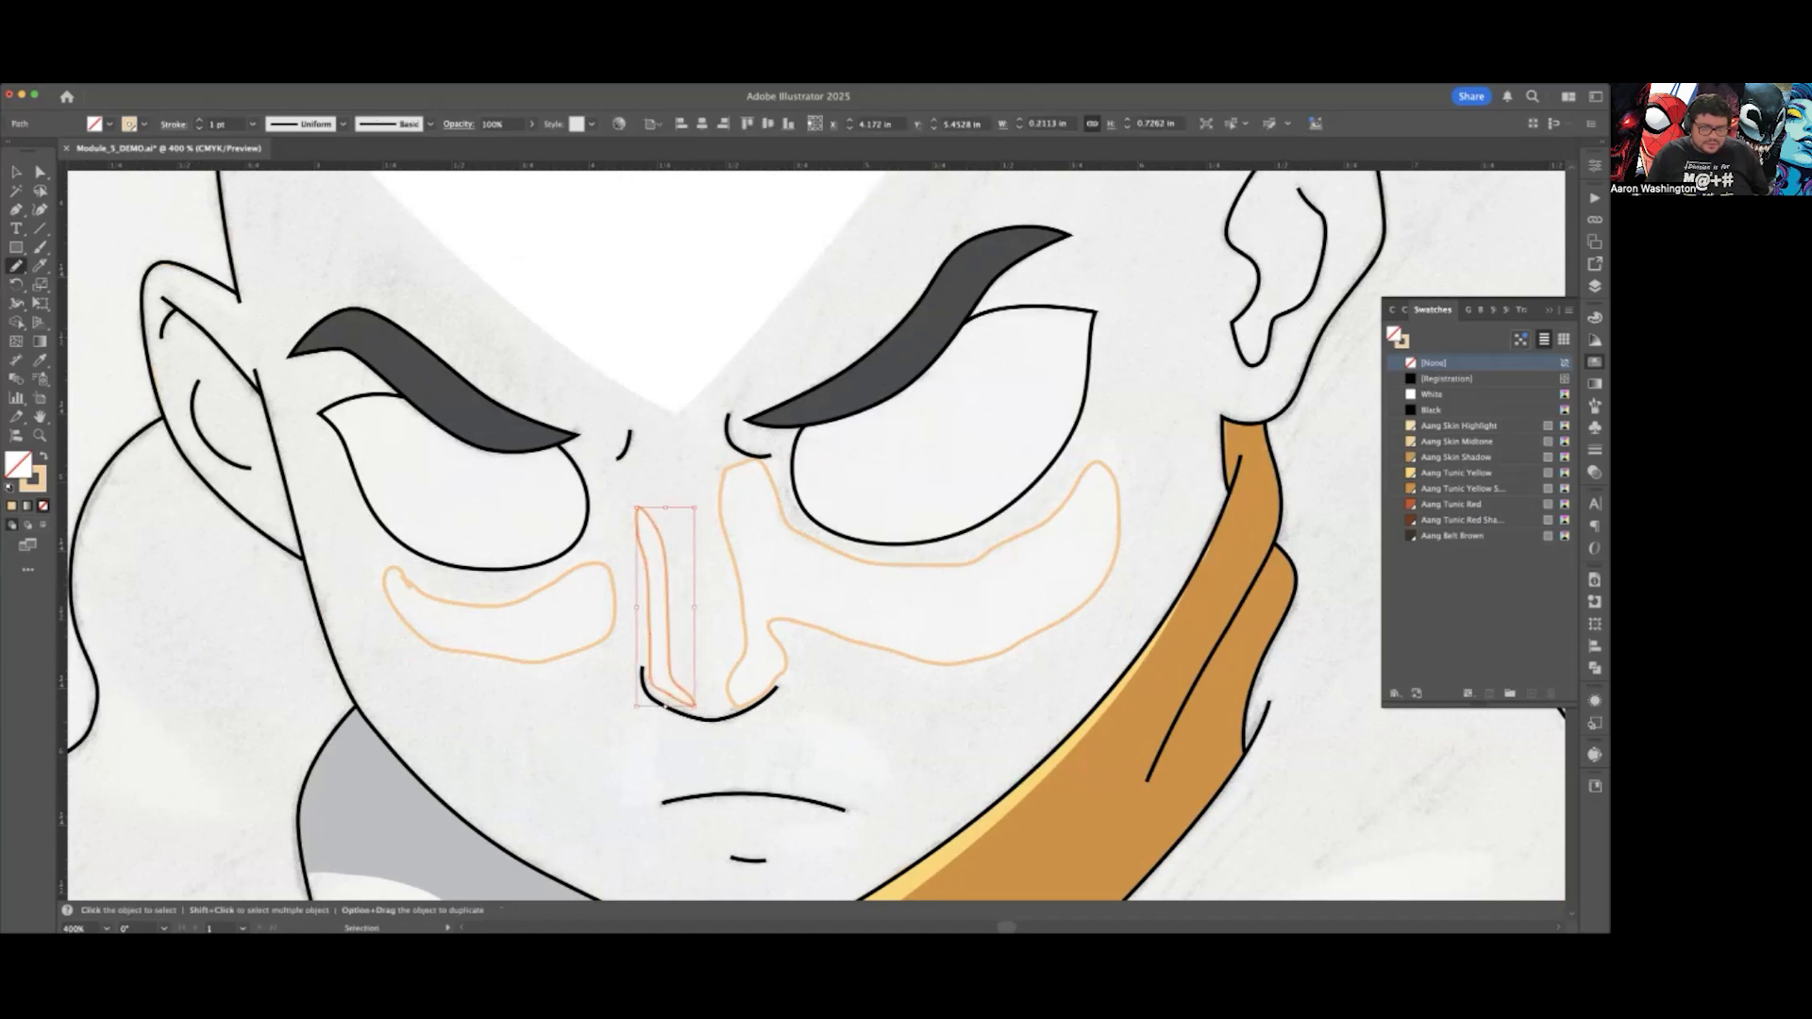
pyautogui.press('super+shift+a')
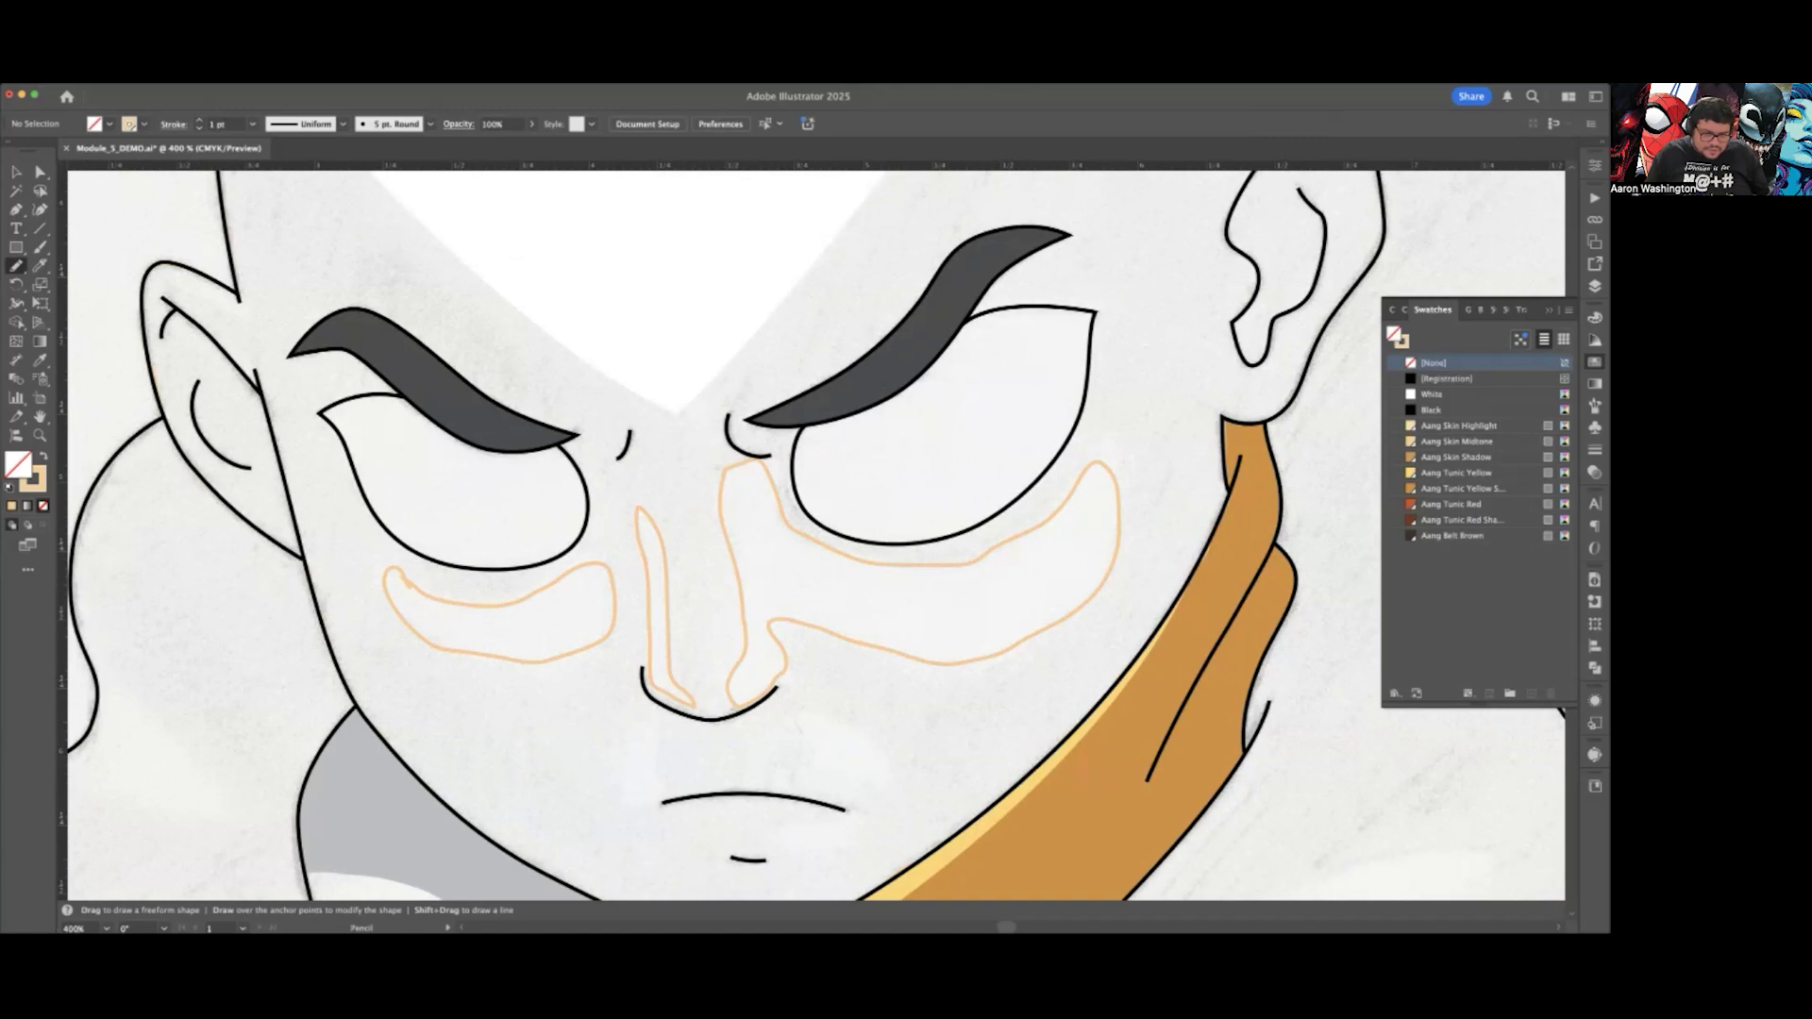
# Step: Outline two small closed highlight shapes between nose and mouth, one above each end of the mouth line
pyautogui.moveTo(804, 726); pyautogui.dragTo(798, 723)
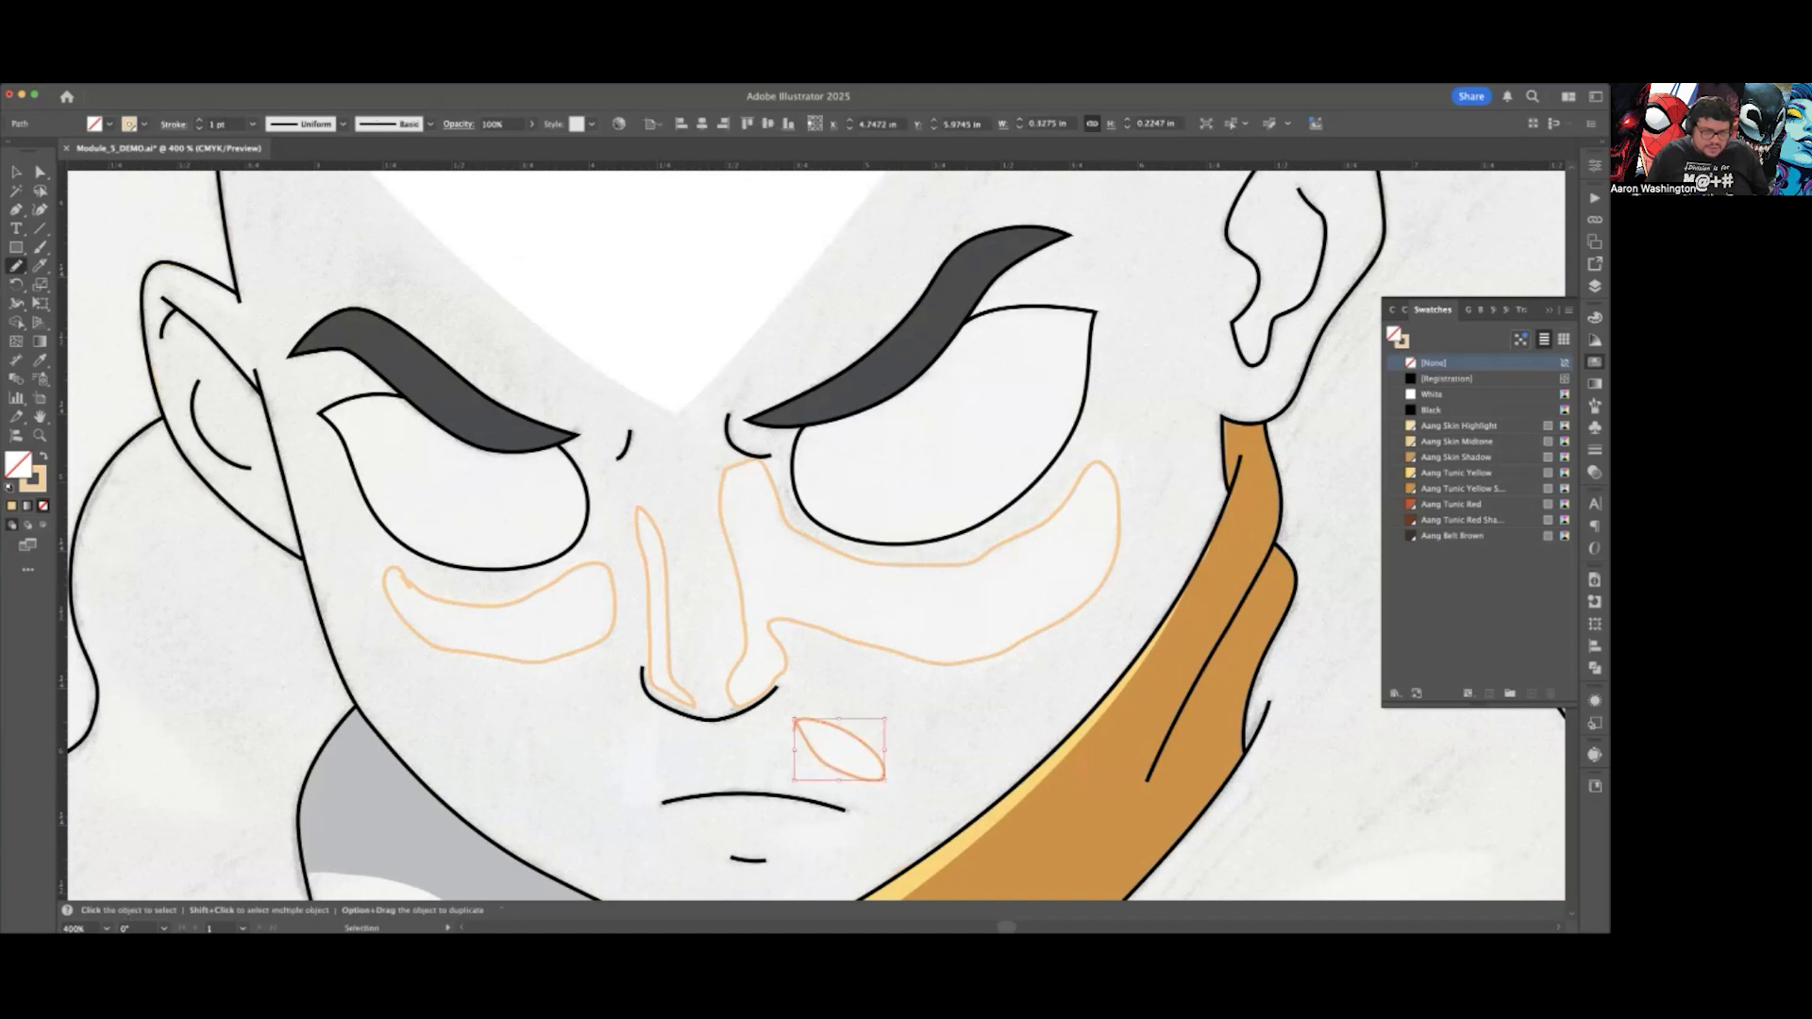
pyautogui.press('super+shift+a')
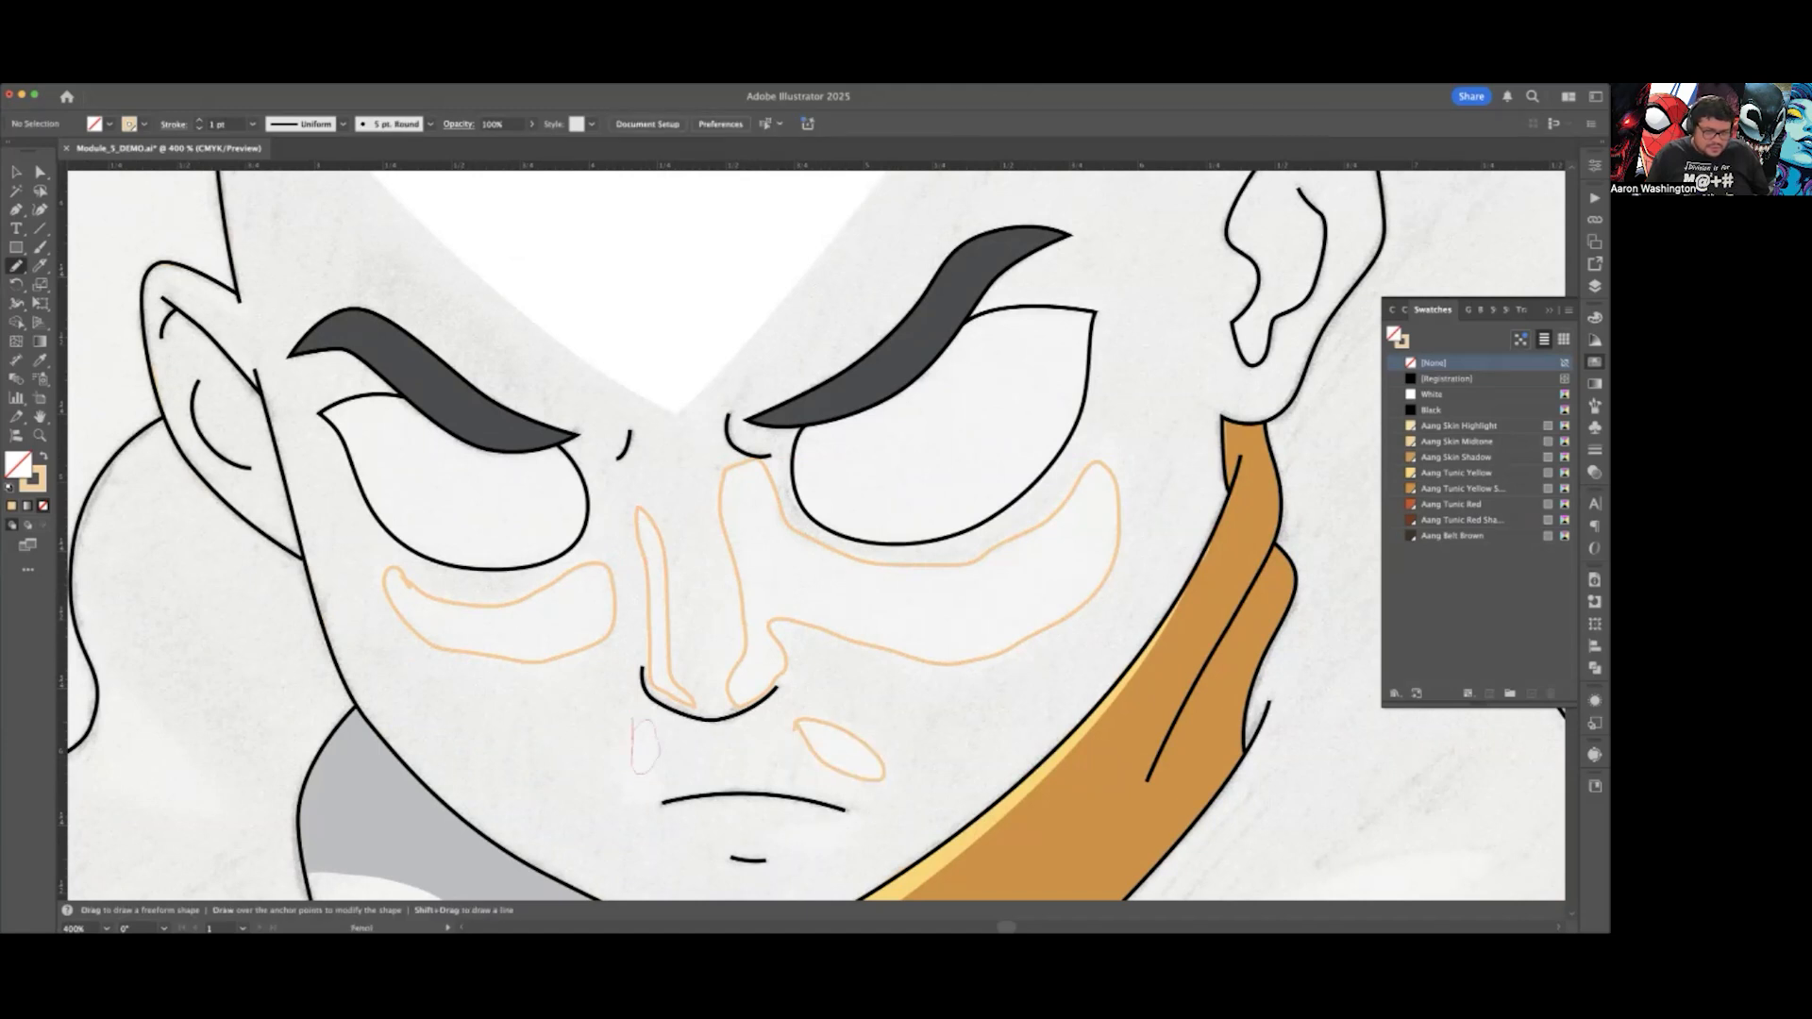
pyautogui.moveTo(632, 726); pyautogui.dragTo(638, 720)
pyautogui.press('super+shift+a')
pyautogui.scroll(-2, 744, 800)
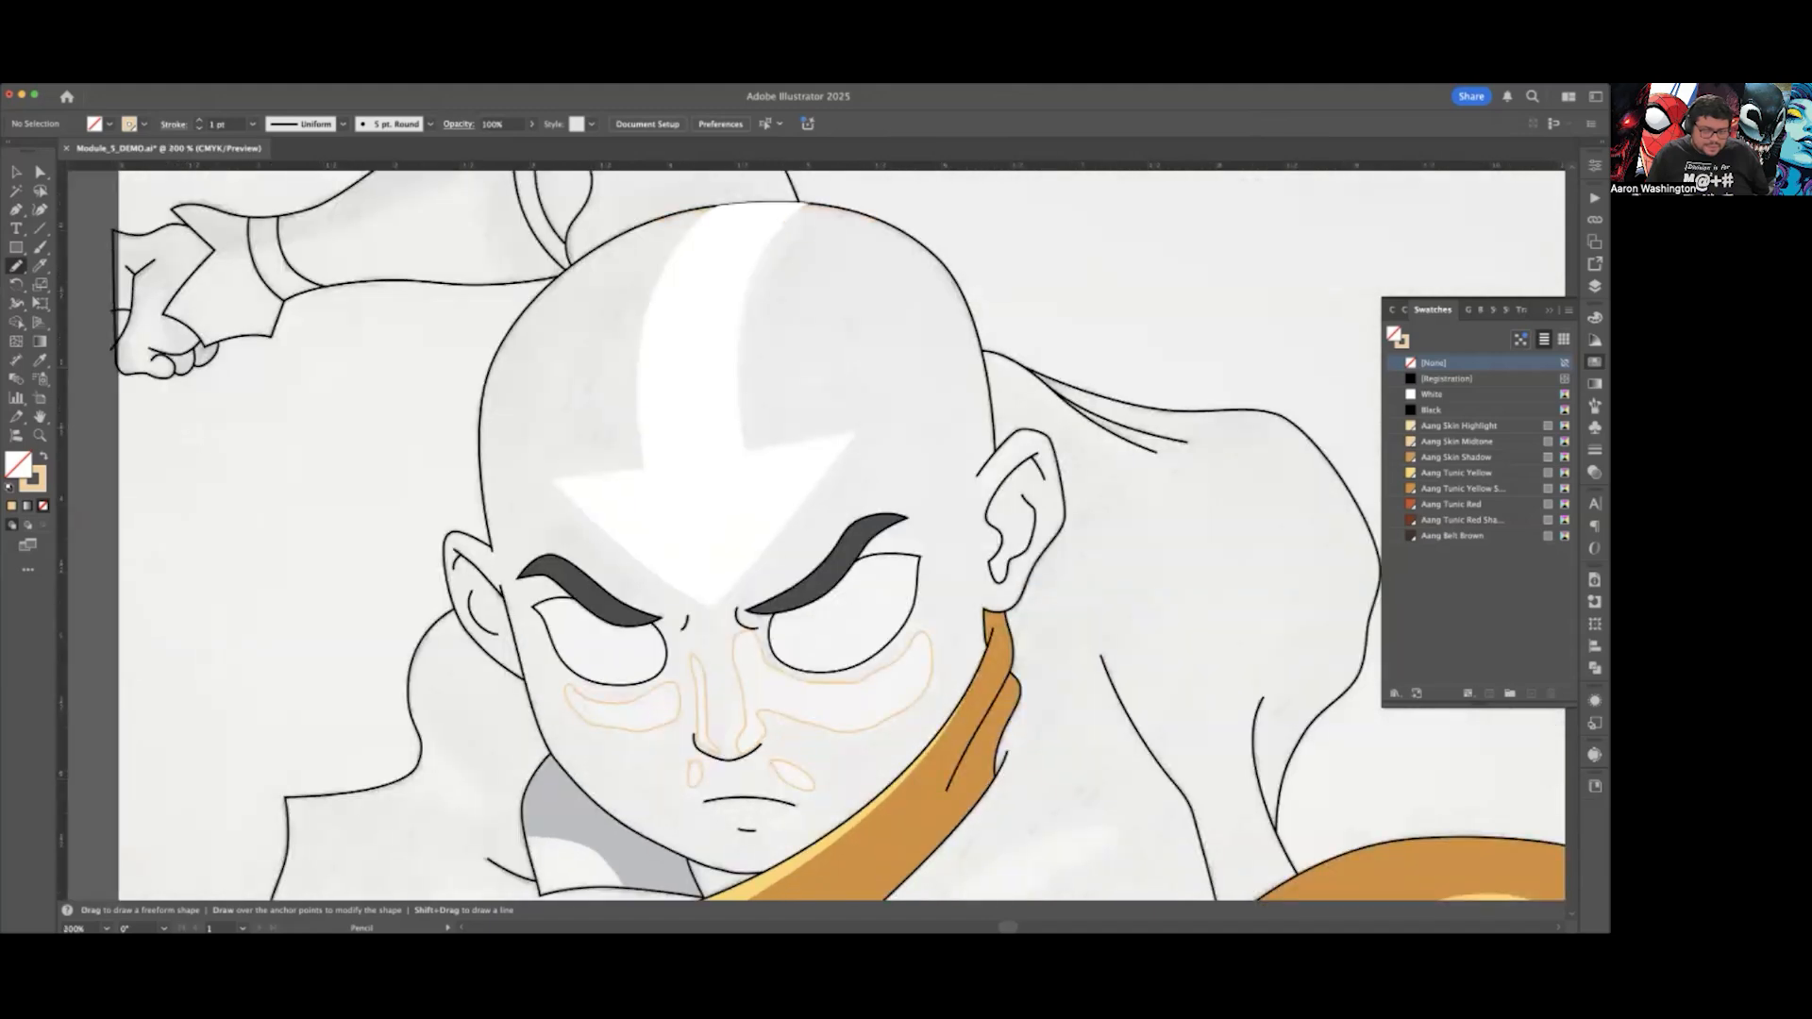
pyautogui.scroll(1, 764, 825)
pyautogui.scroll(-1, 765, 826)
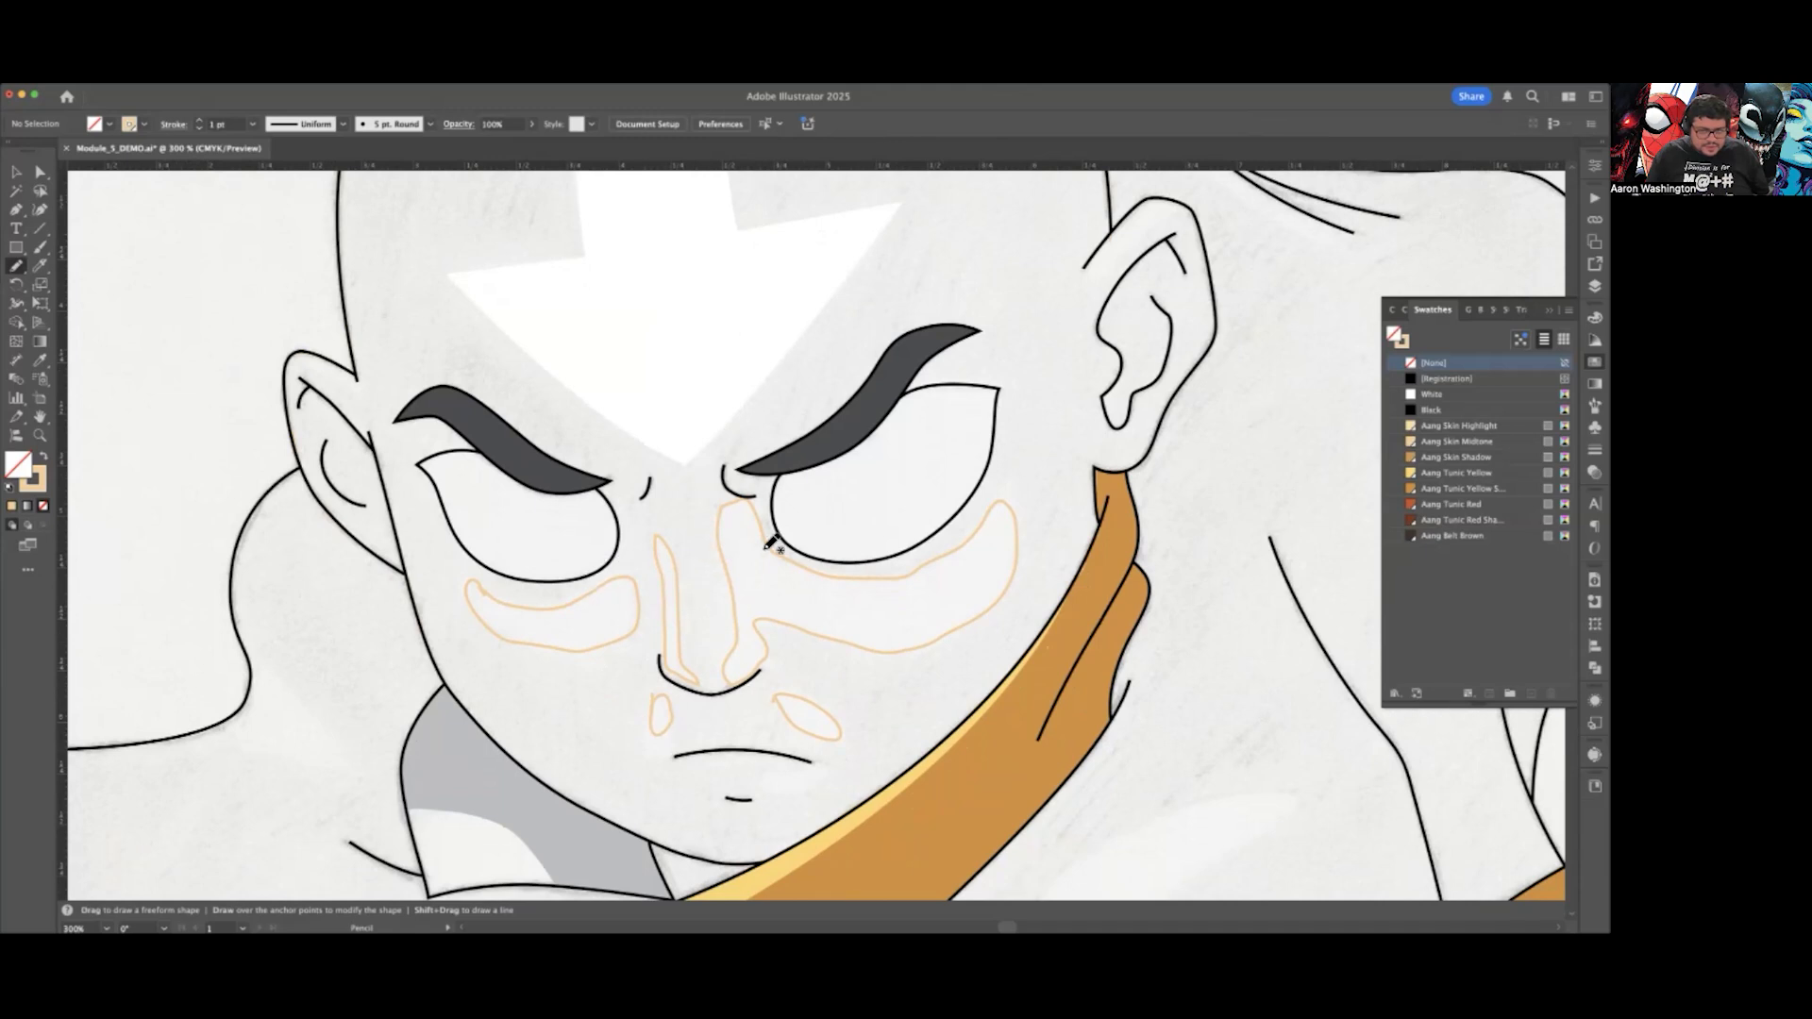
pyautogui.scroll(-1, 835, 654)
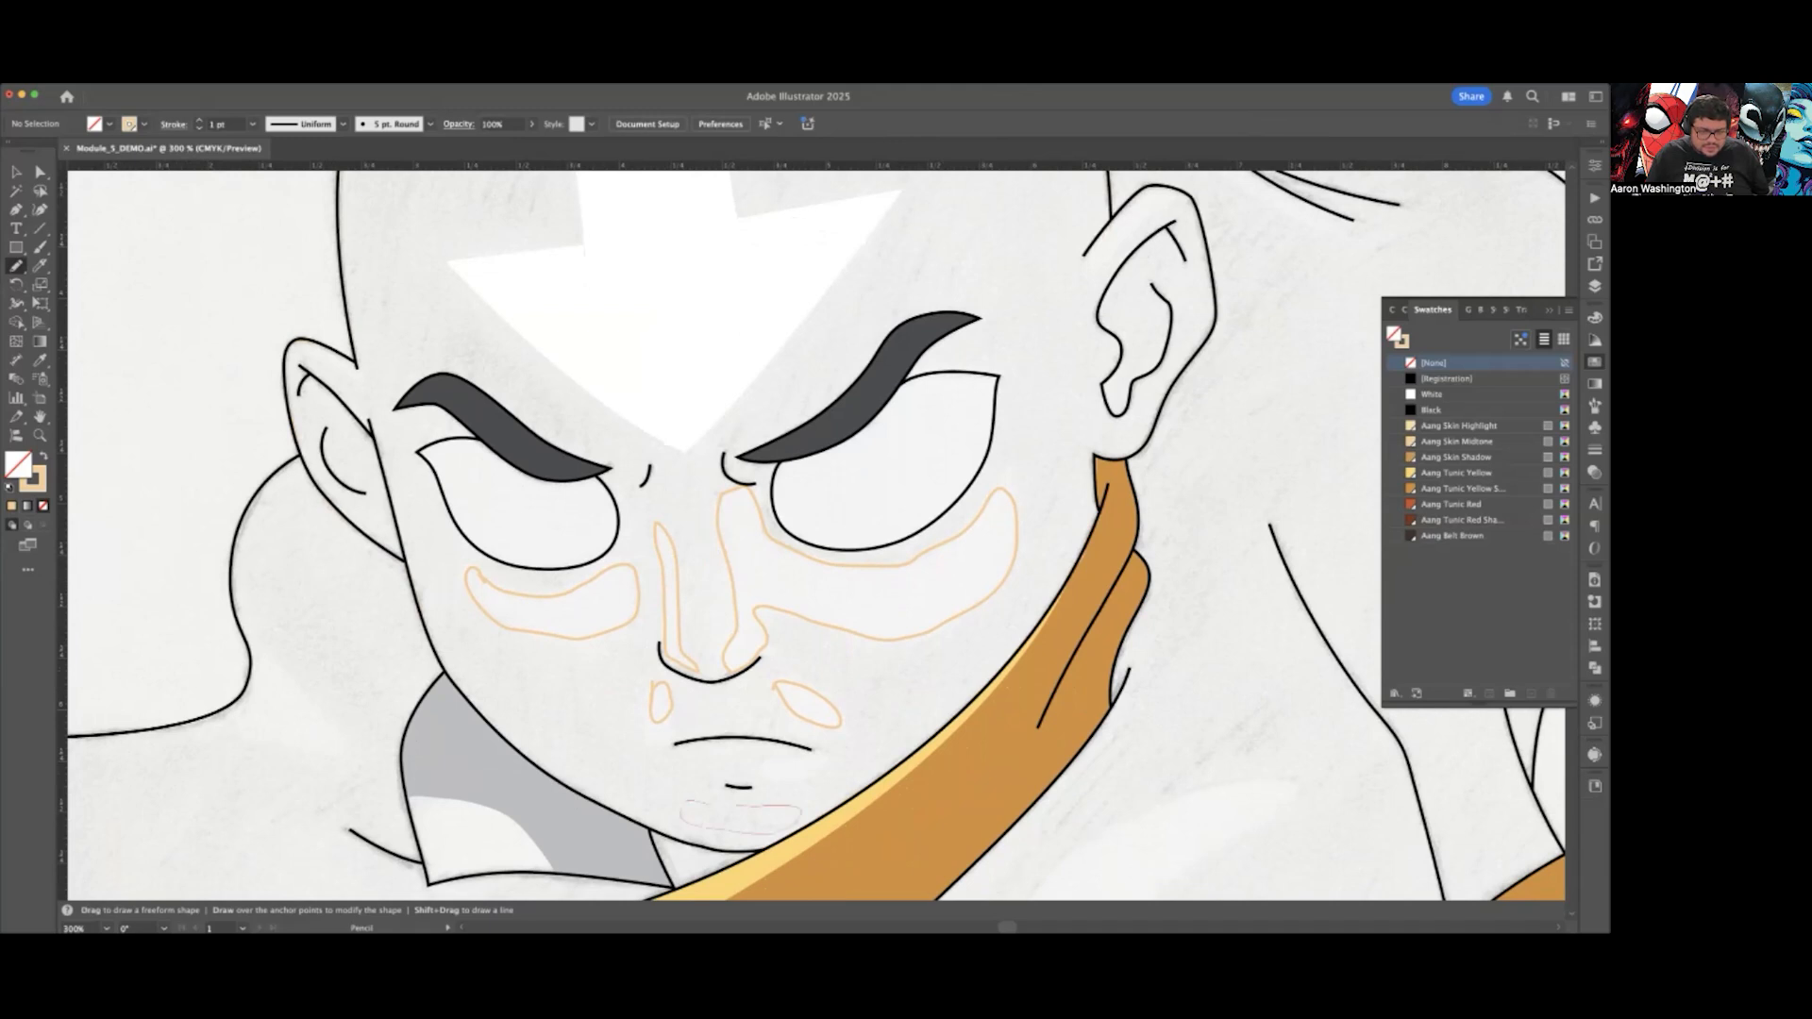
pyautogui.press('super+z')
pyautogui.moveTo(698, 805); pyautogui.dragTo(699, 806)
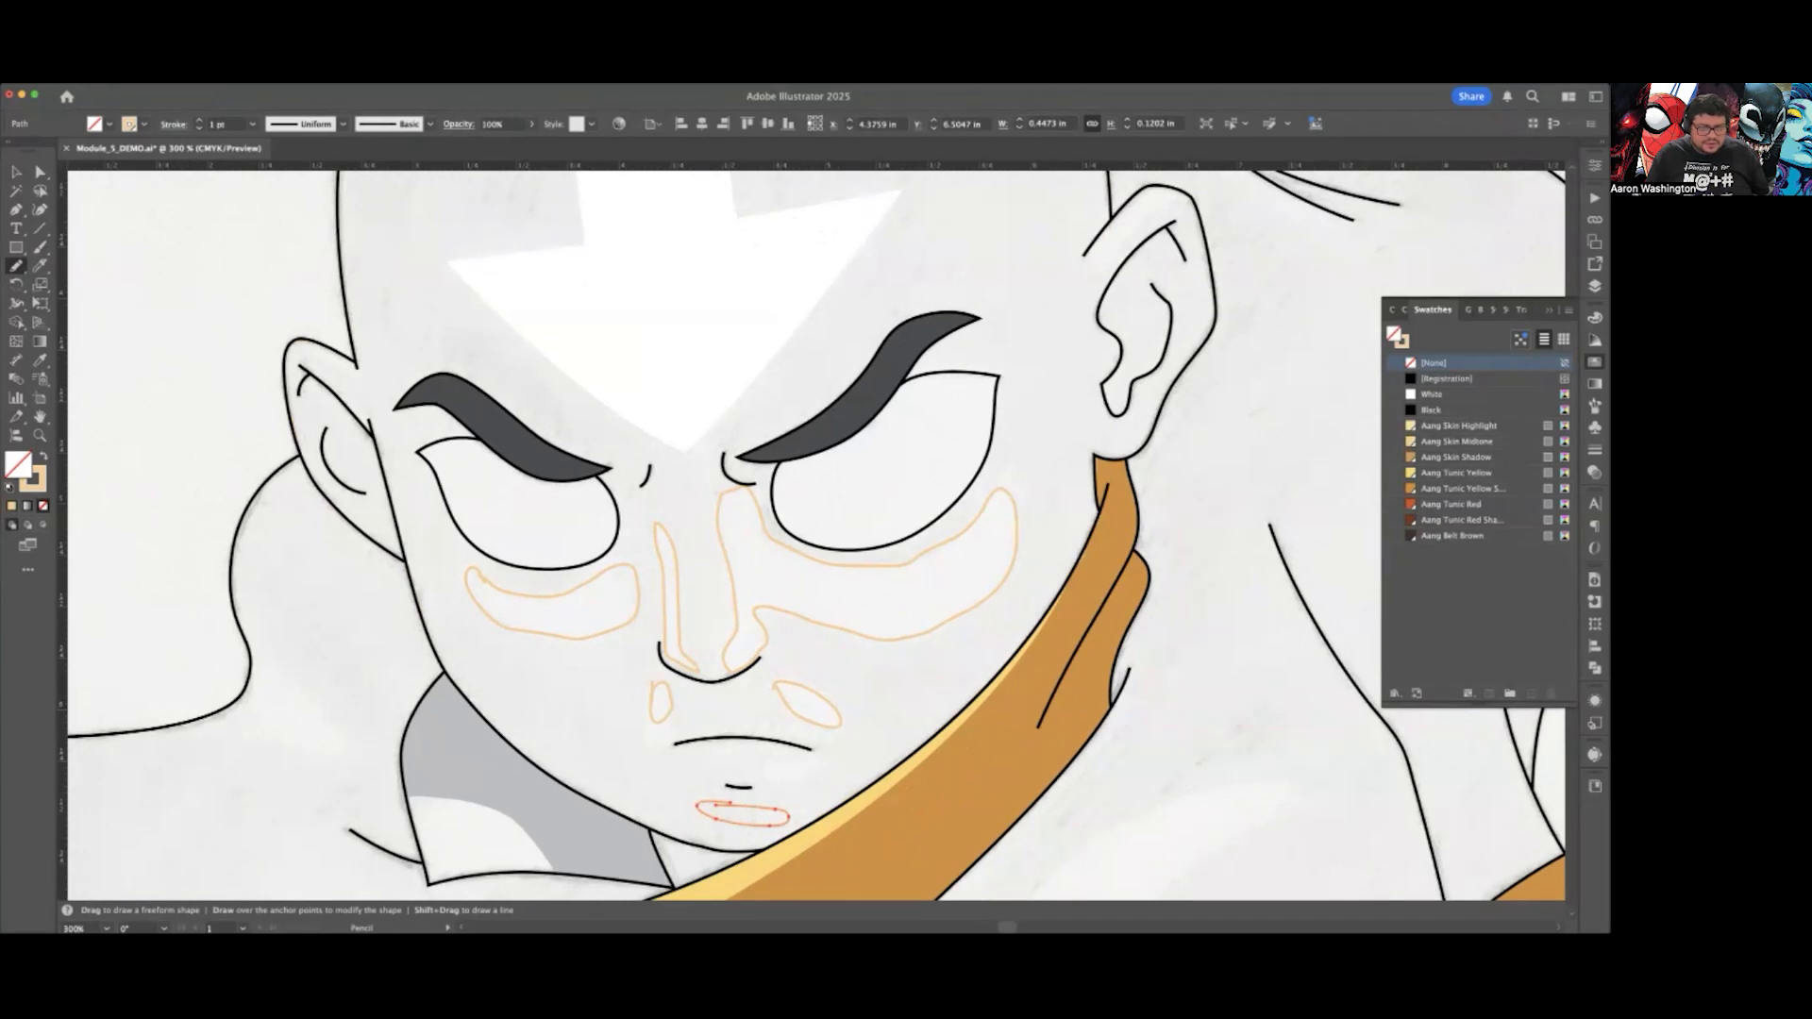
pyautogui.press('super+z')
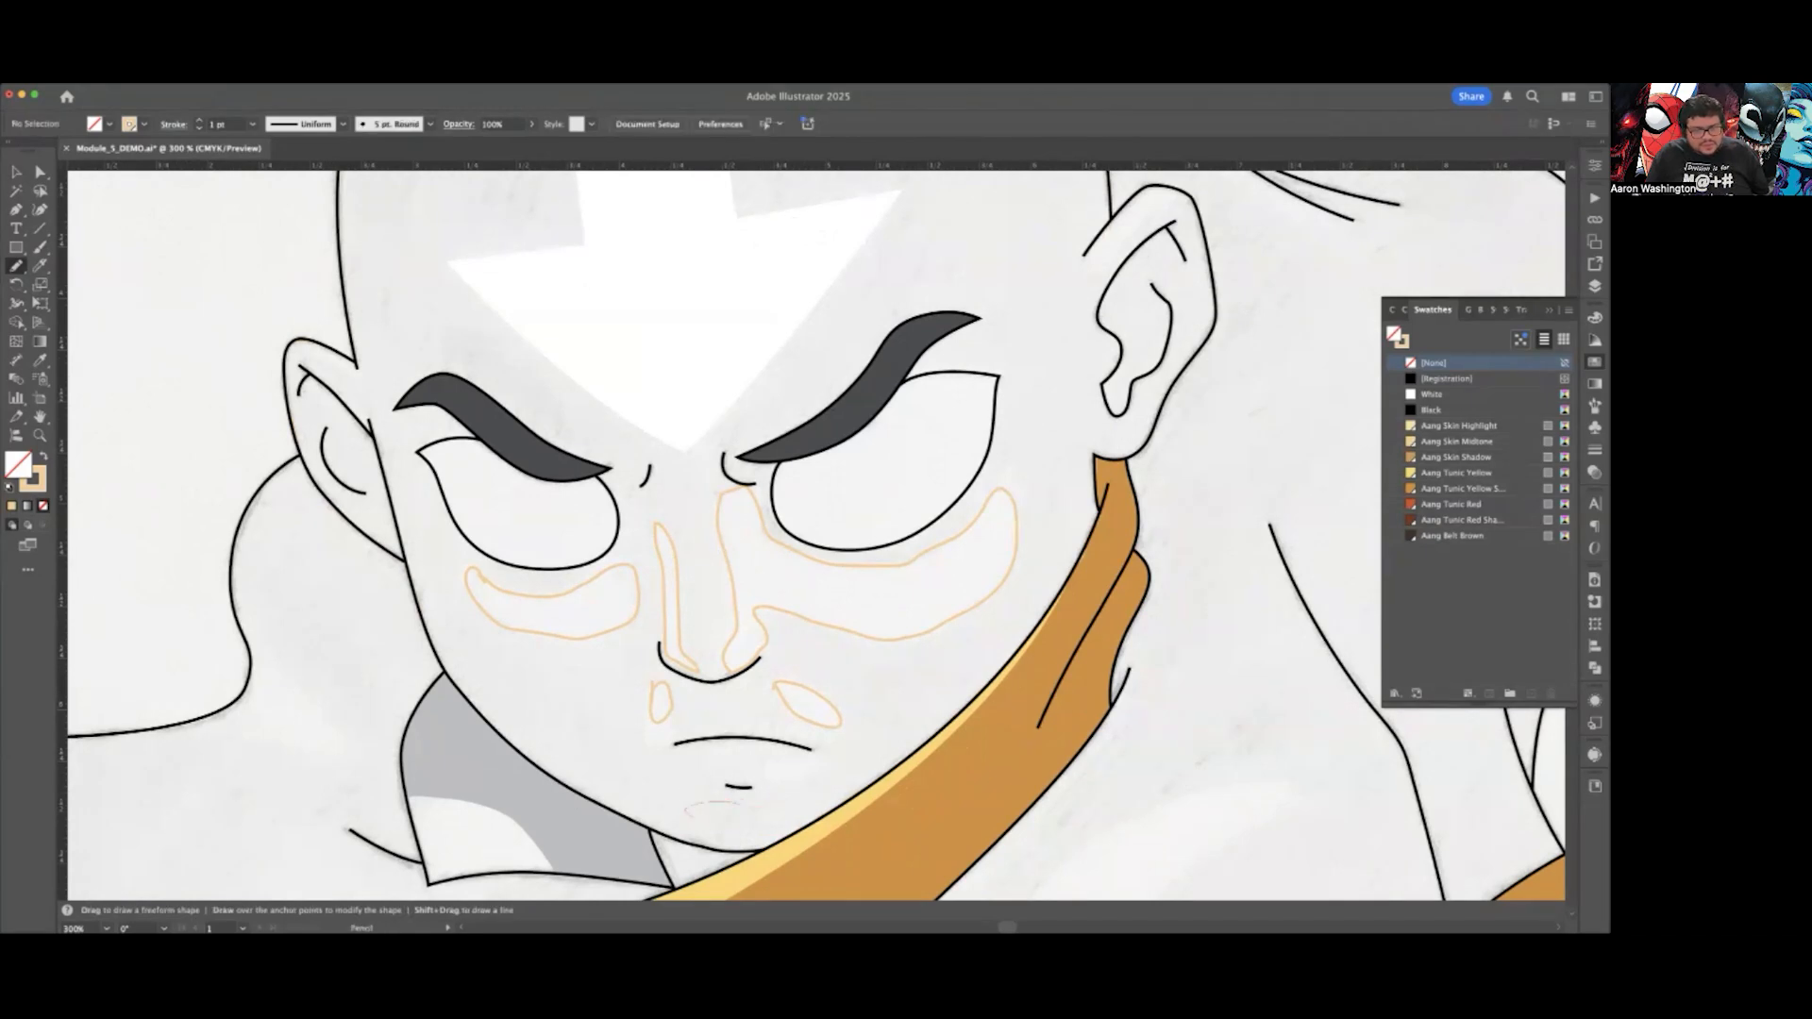
# Step: Outline a small closed oval highlight on the chin below the mouth with the Pencil tool, and deselect it
pyautogui.moveTo(698, 804); pyautogui.dragTo(699, 805)
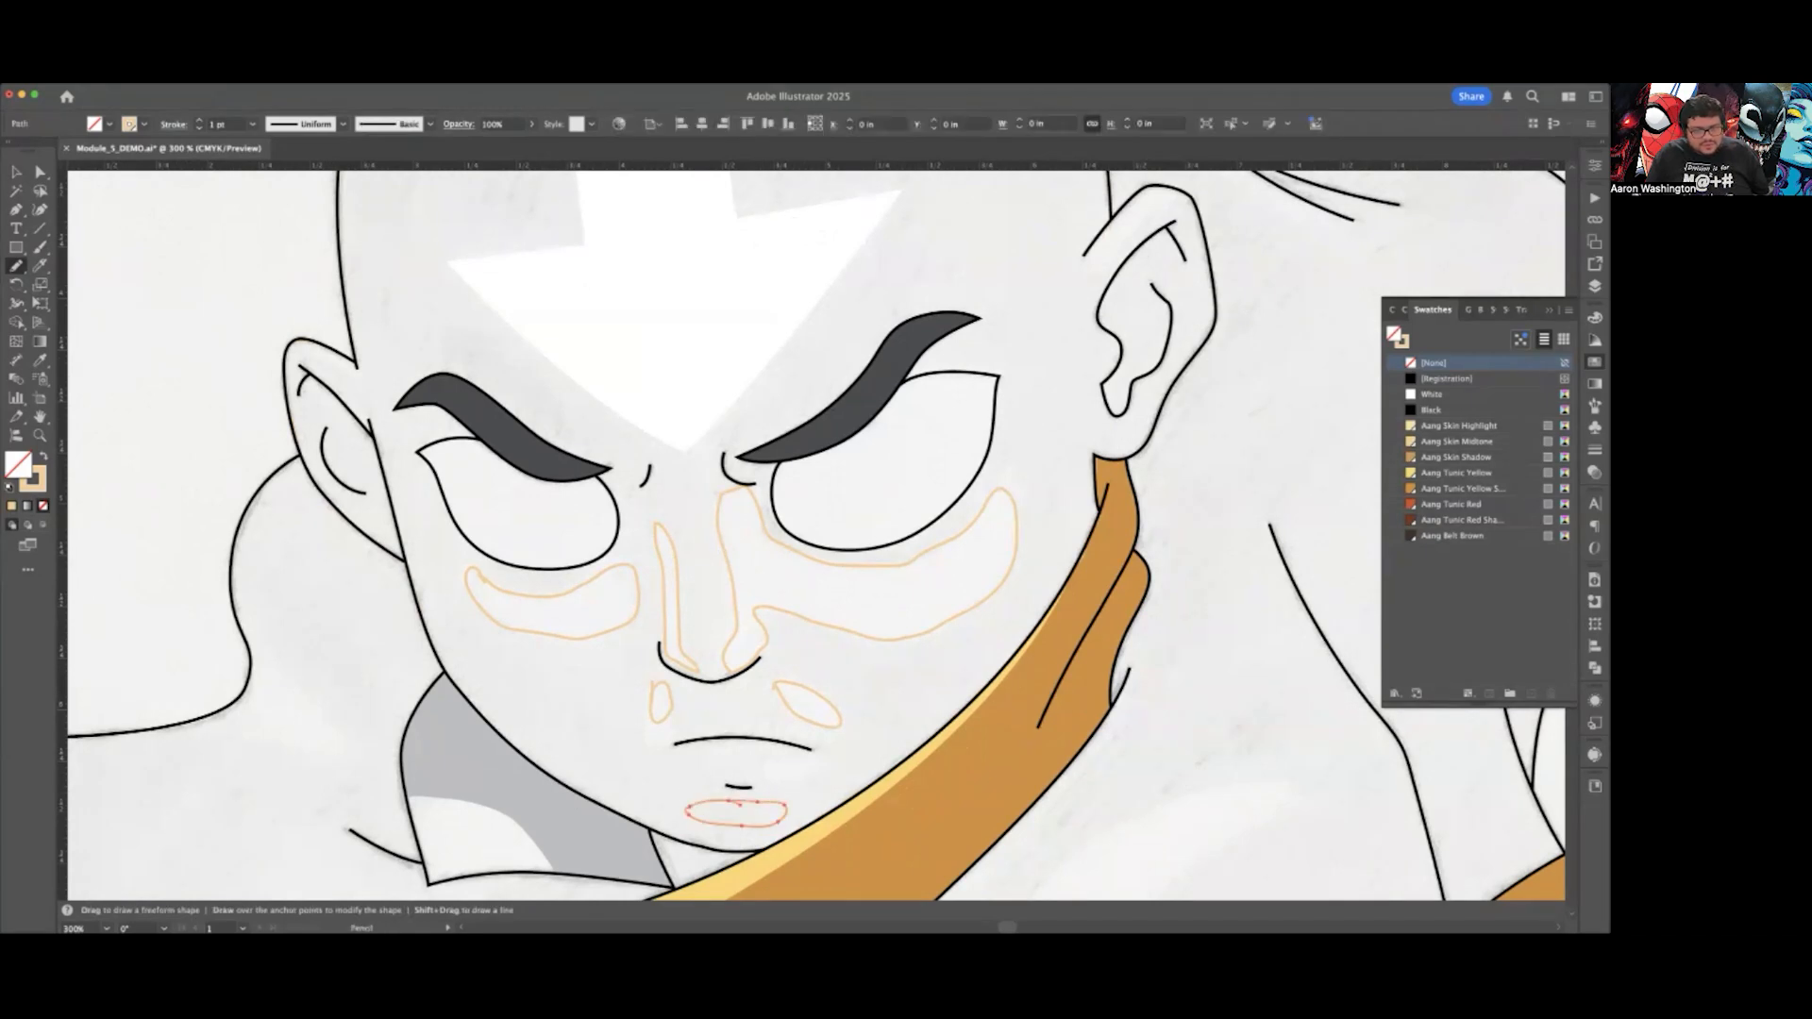
pyautogui.click(16, 172)
pyautogui.click(605, 655)
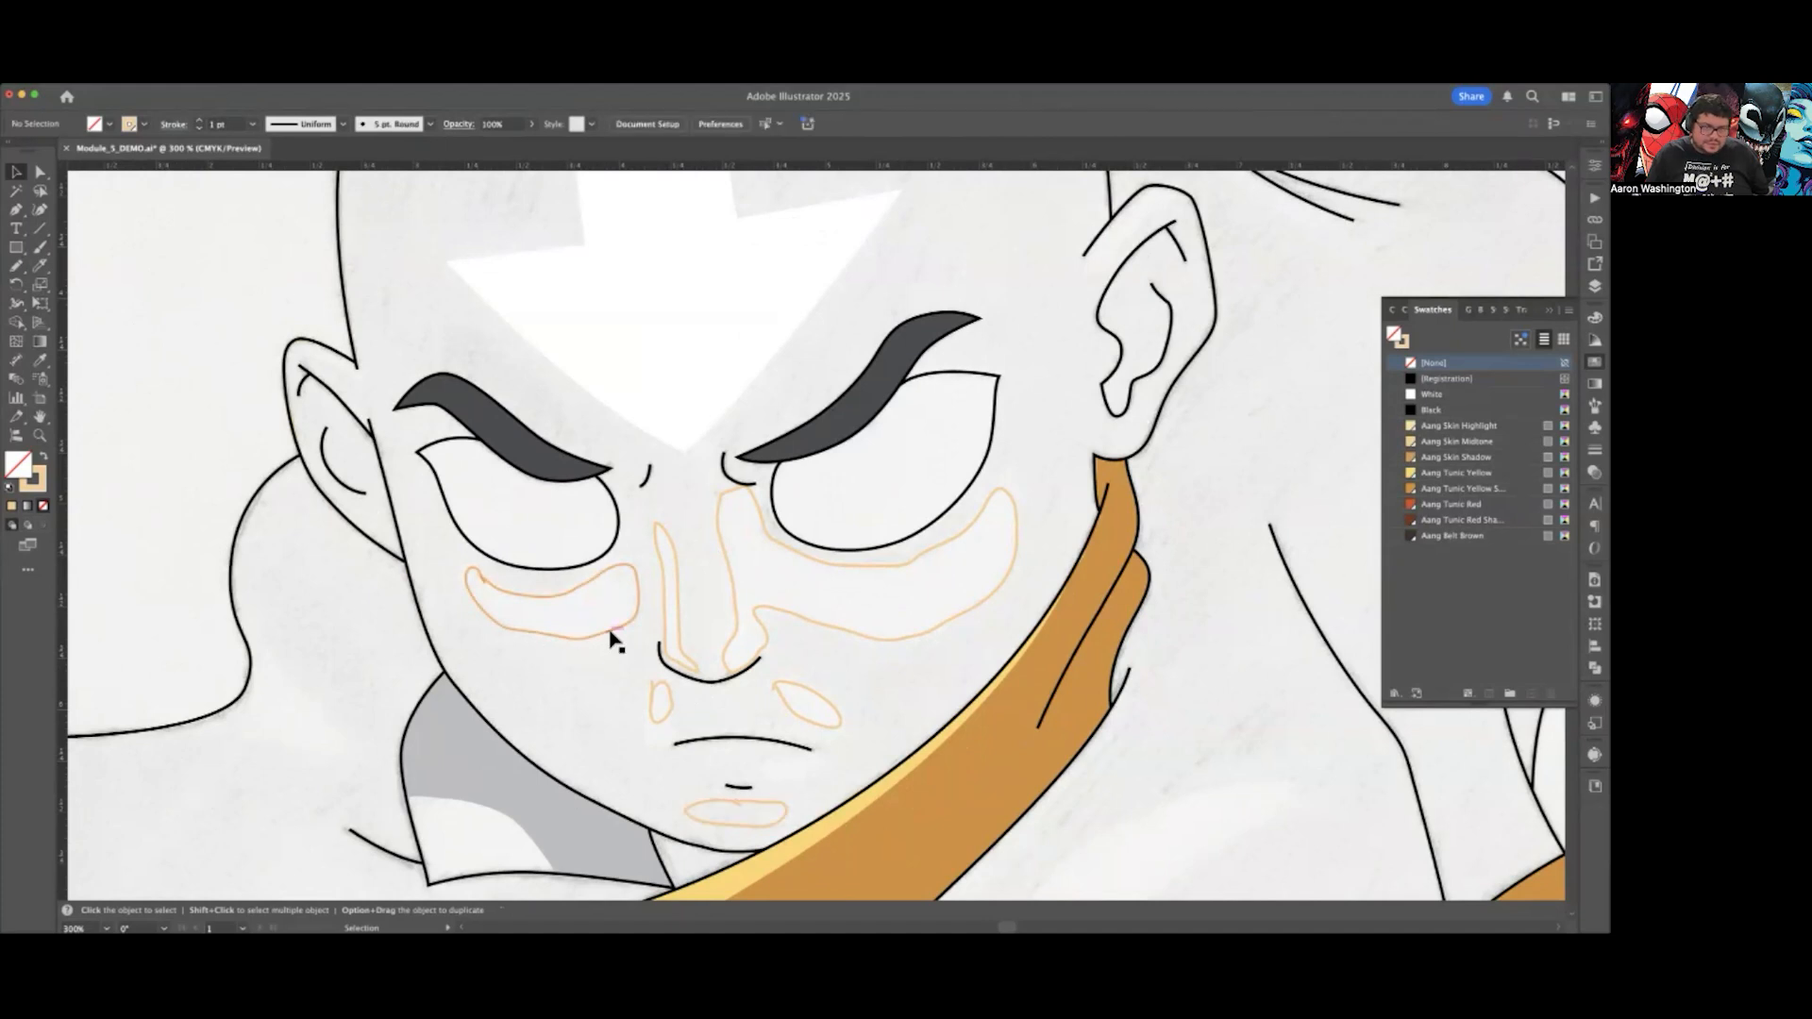
# Step: Select all the facial highlight outlines, swap their fill and stroke, fill them with Aang Skin Highlight, and deselect them
pyautogui.click(639, 626)
pyautogui.keyDown('shift'); pyautogui.click(676, 614); pyautogui.keyUp('shift')
pyautogui.keyDown('shift'); pyautogui.click(736, 621); pyautogui.keyUp('shift')
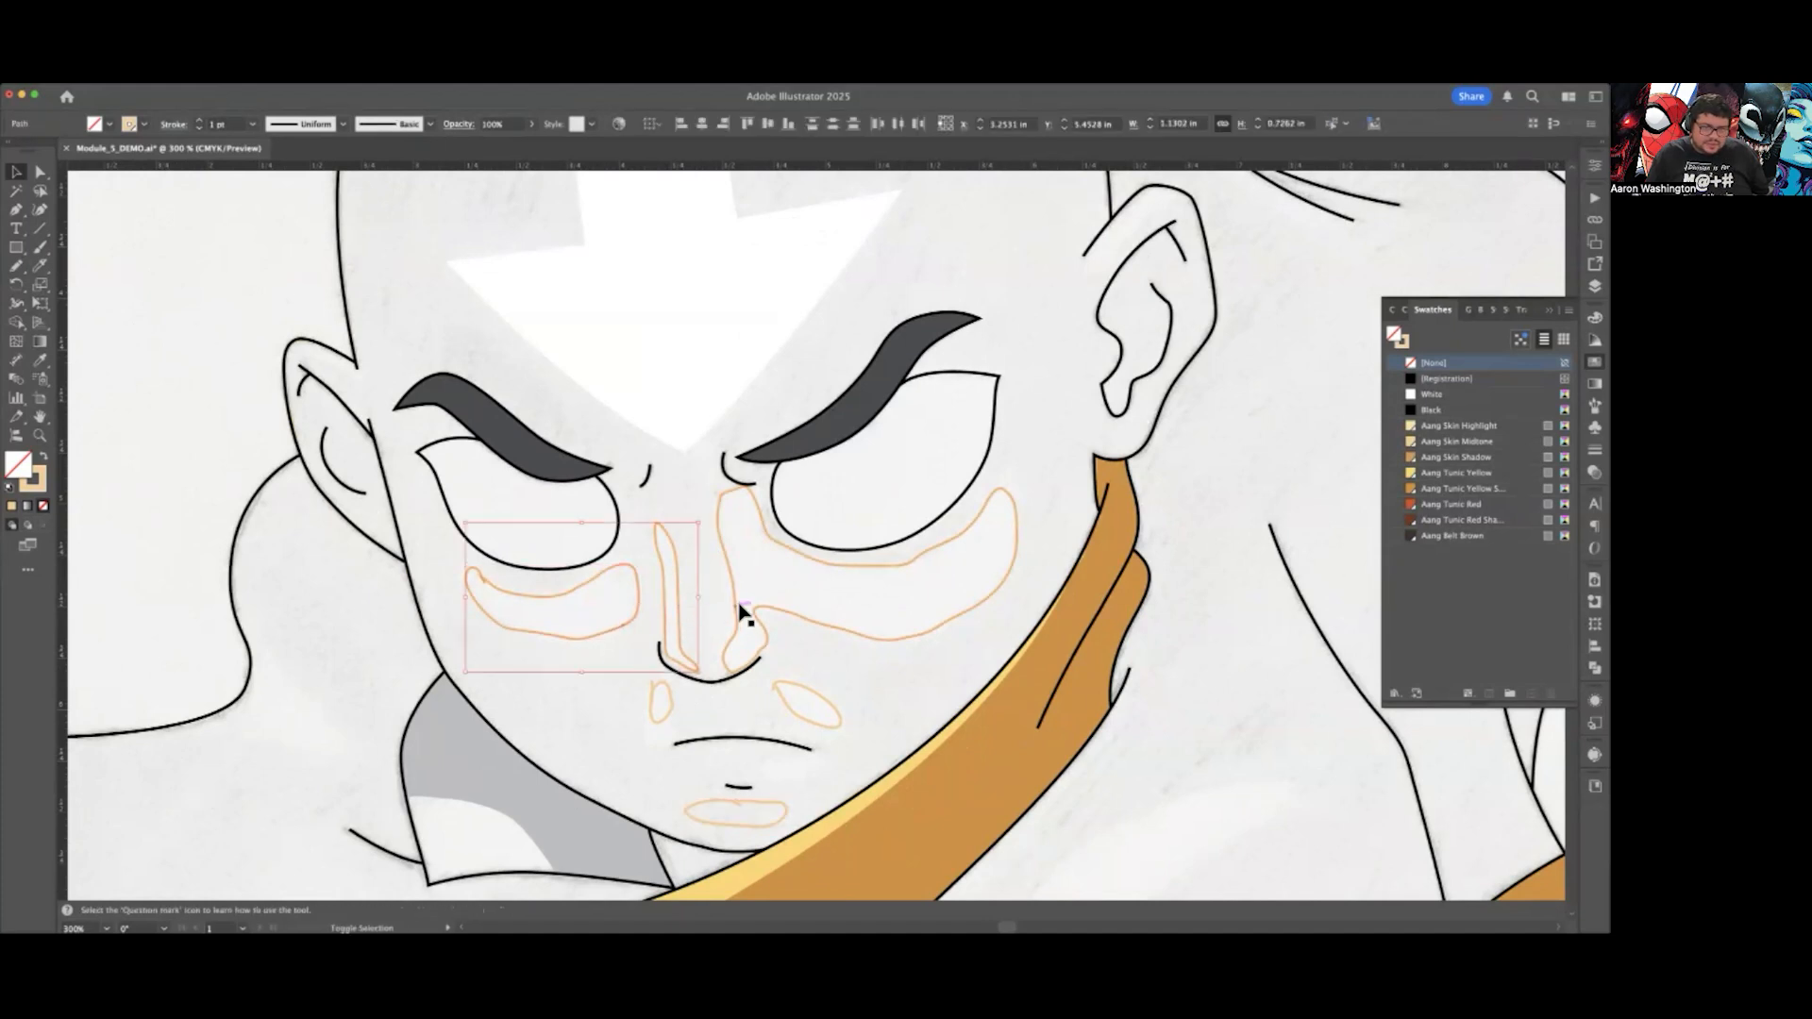
pyautogui.keyDown('shift'); pyautogui.click(798, 695); pyautogui.keyUp('shift')
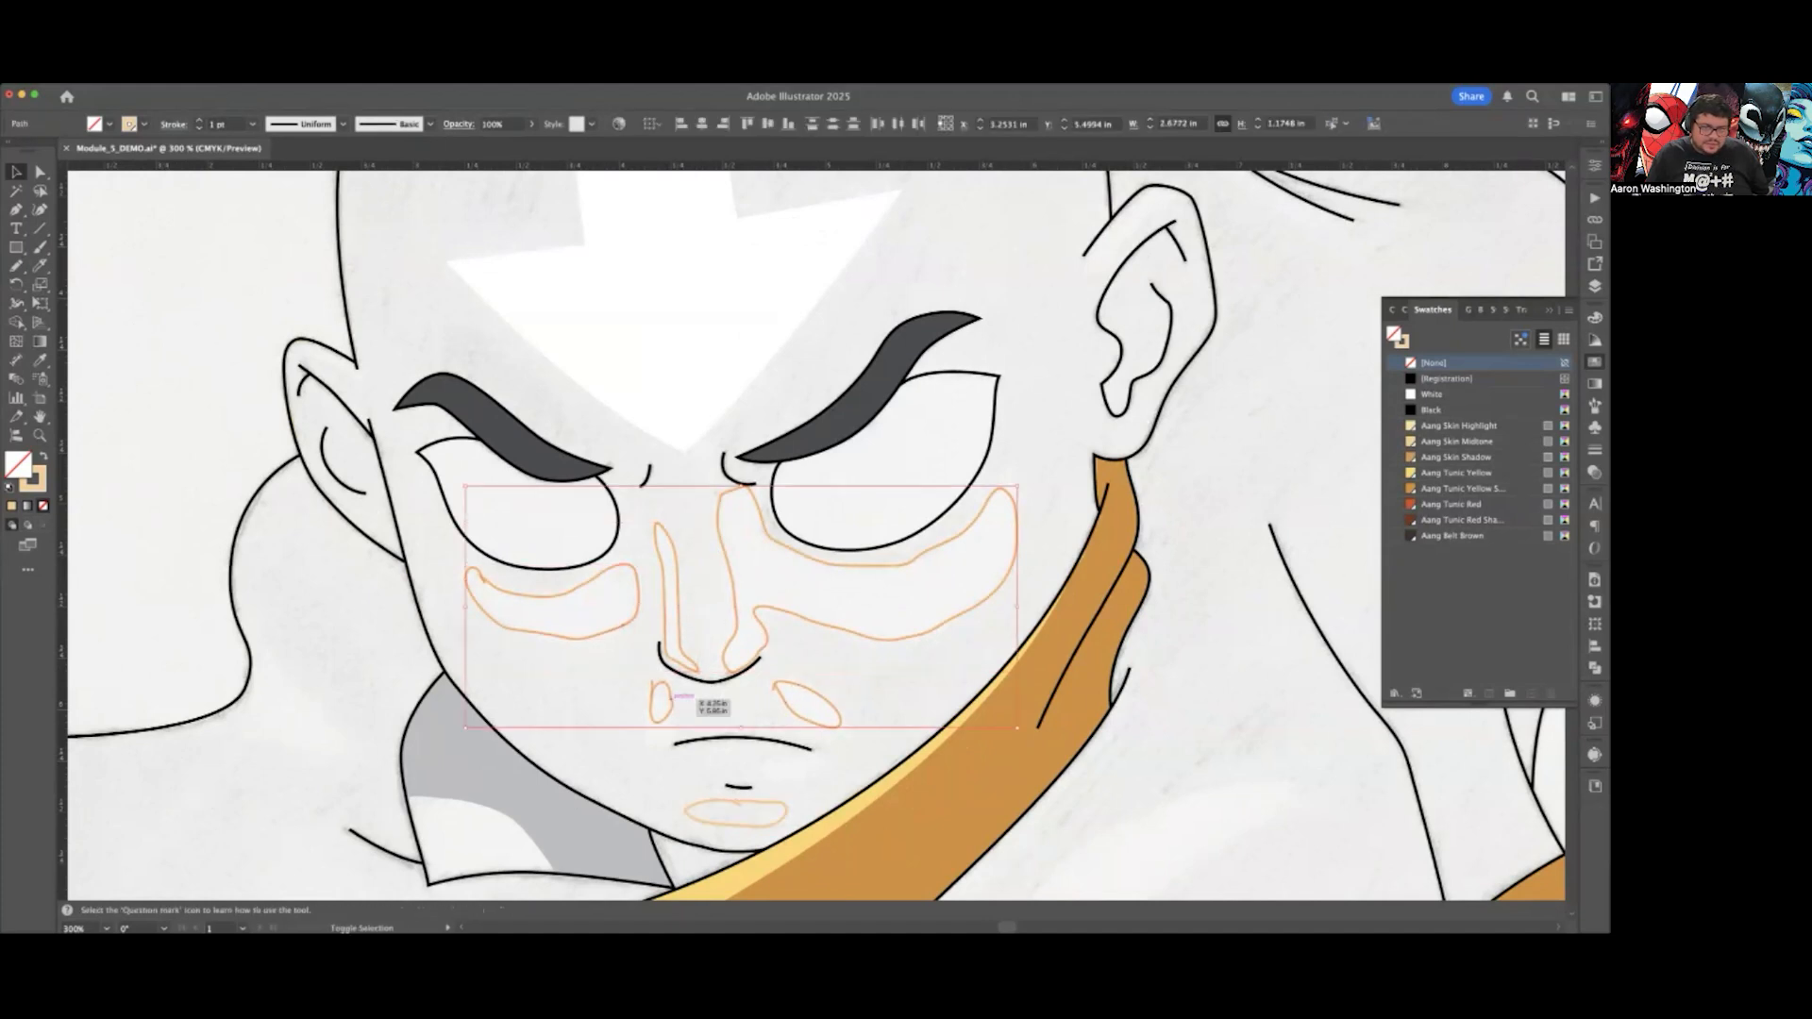
pyautogui.keyDown('shift'); pyautogui.click(736, 801); pyautogui.keyUp('shift')
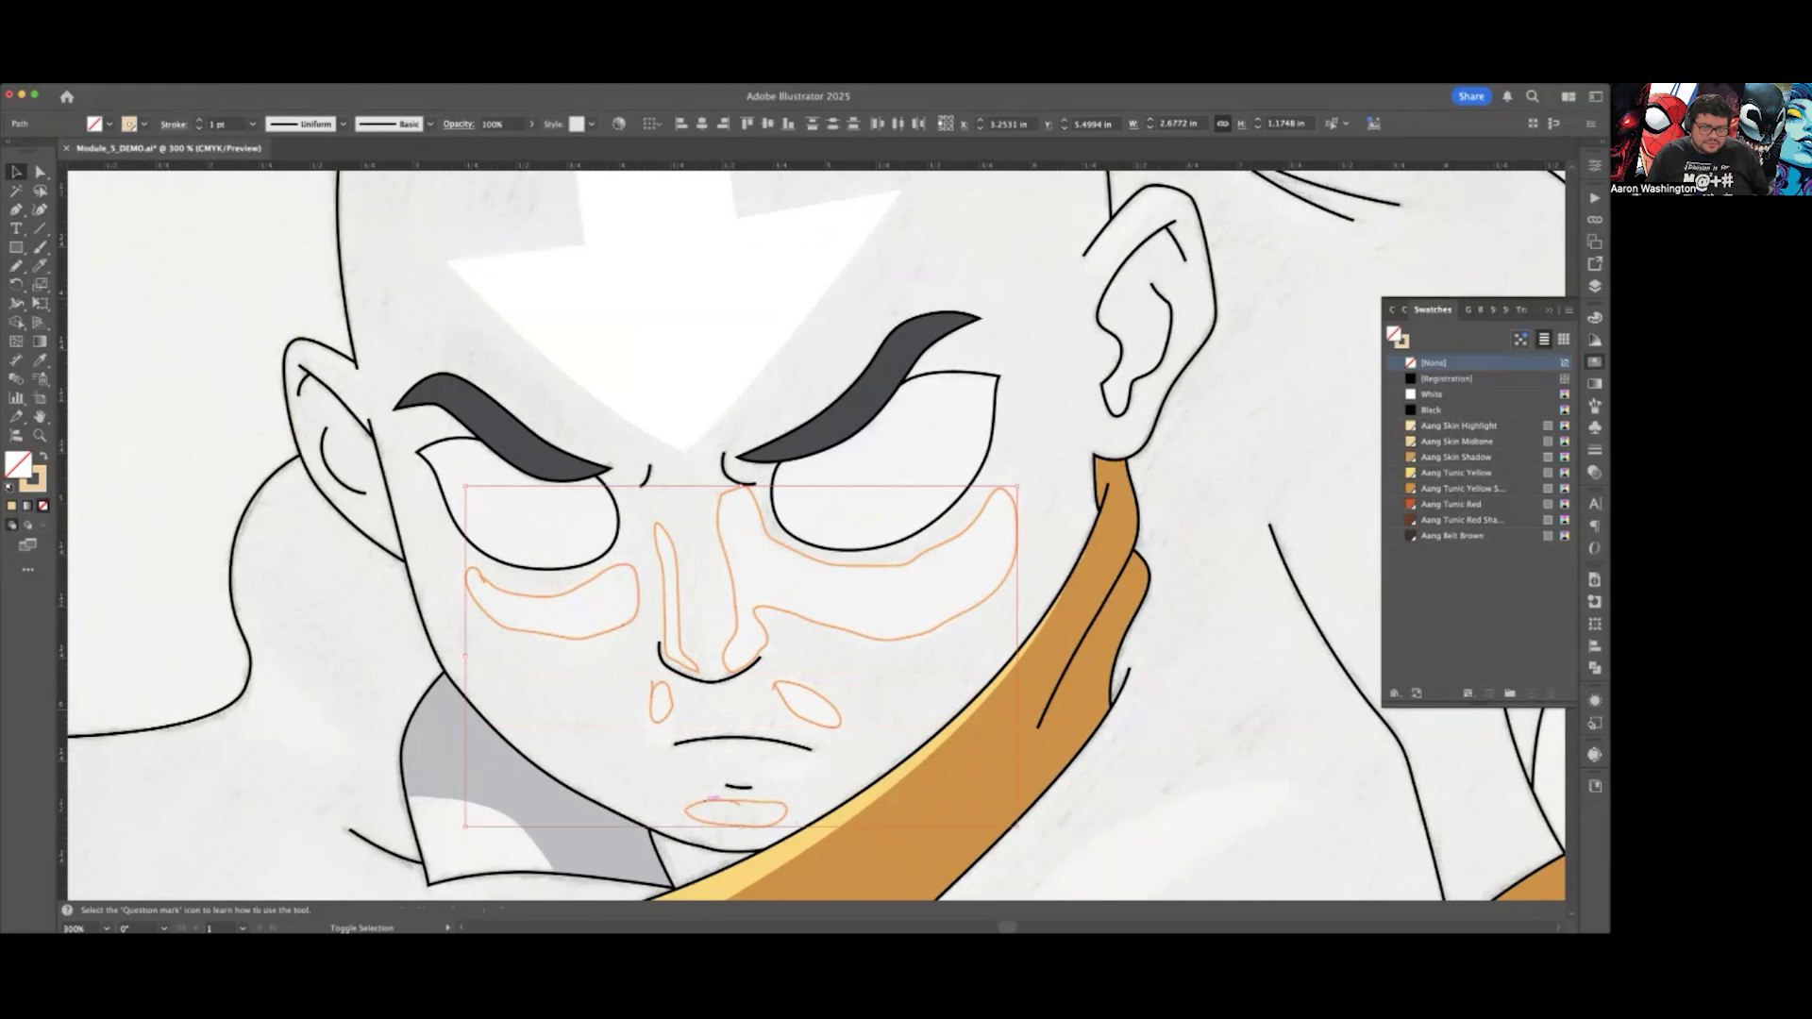
pyautogui.click(47, 459)
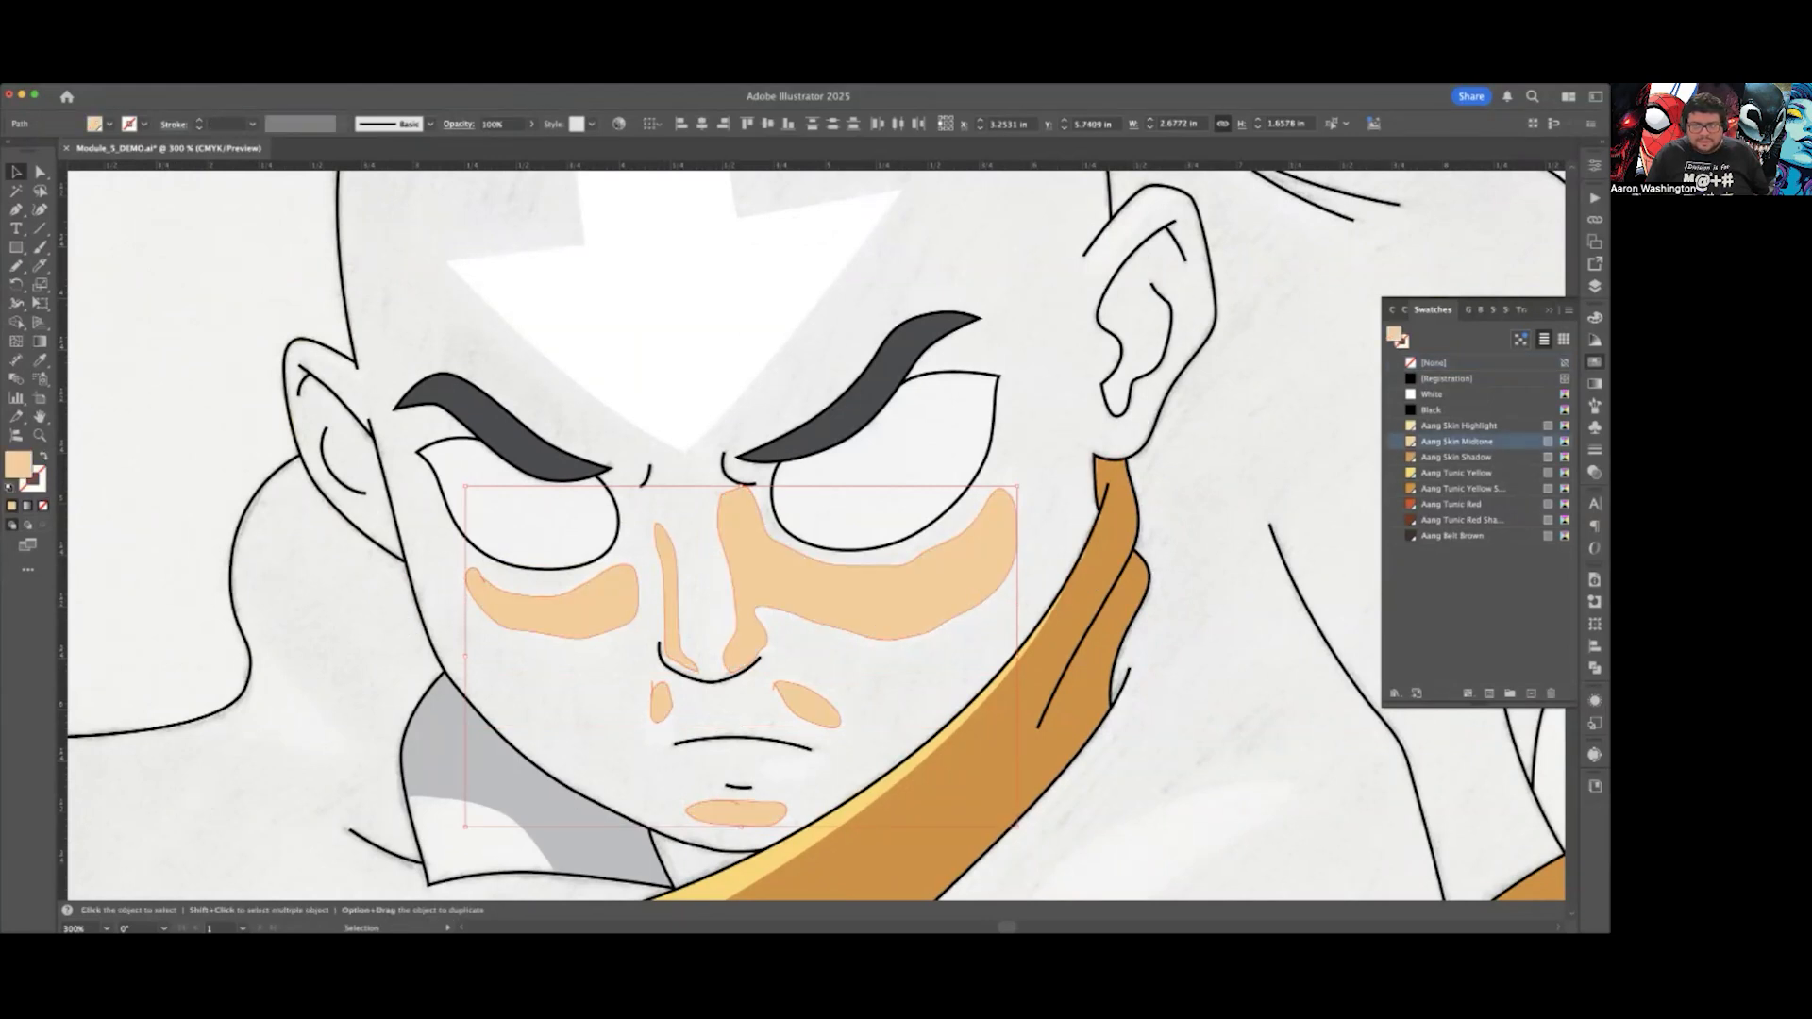
pyautogui.click(1458, 426)
pyautogui.click(543, 571)
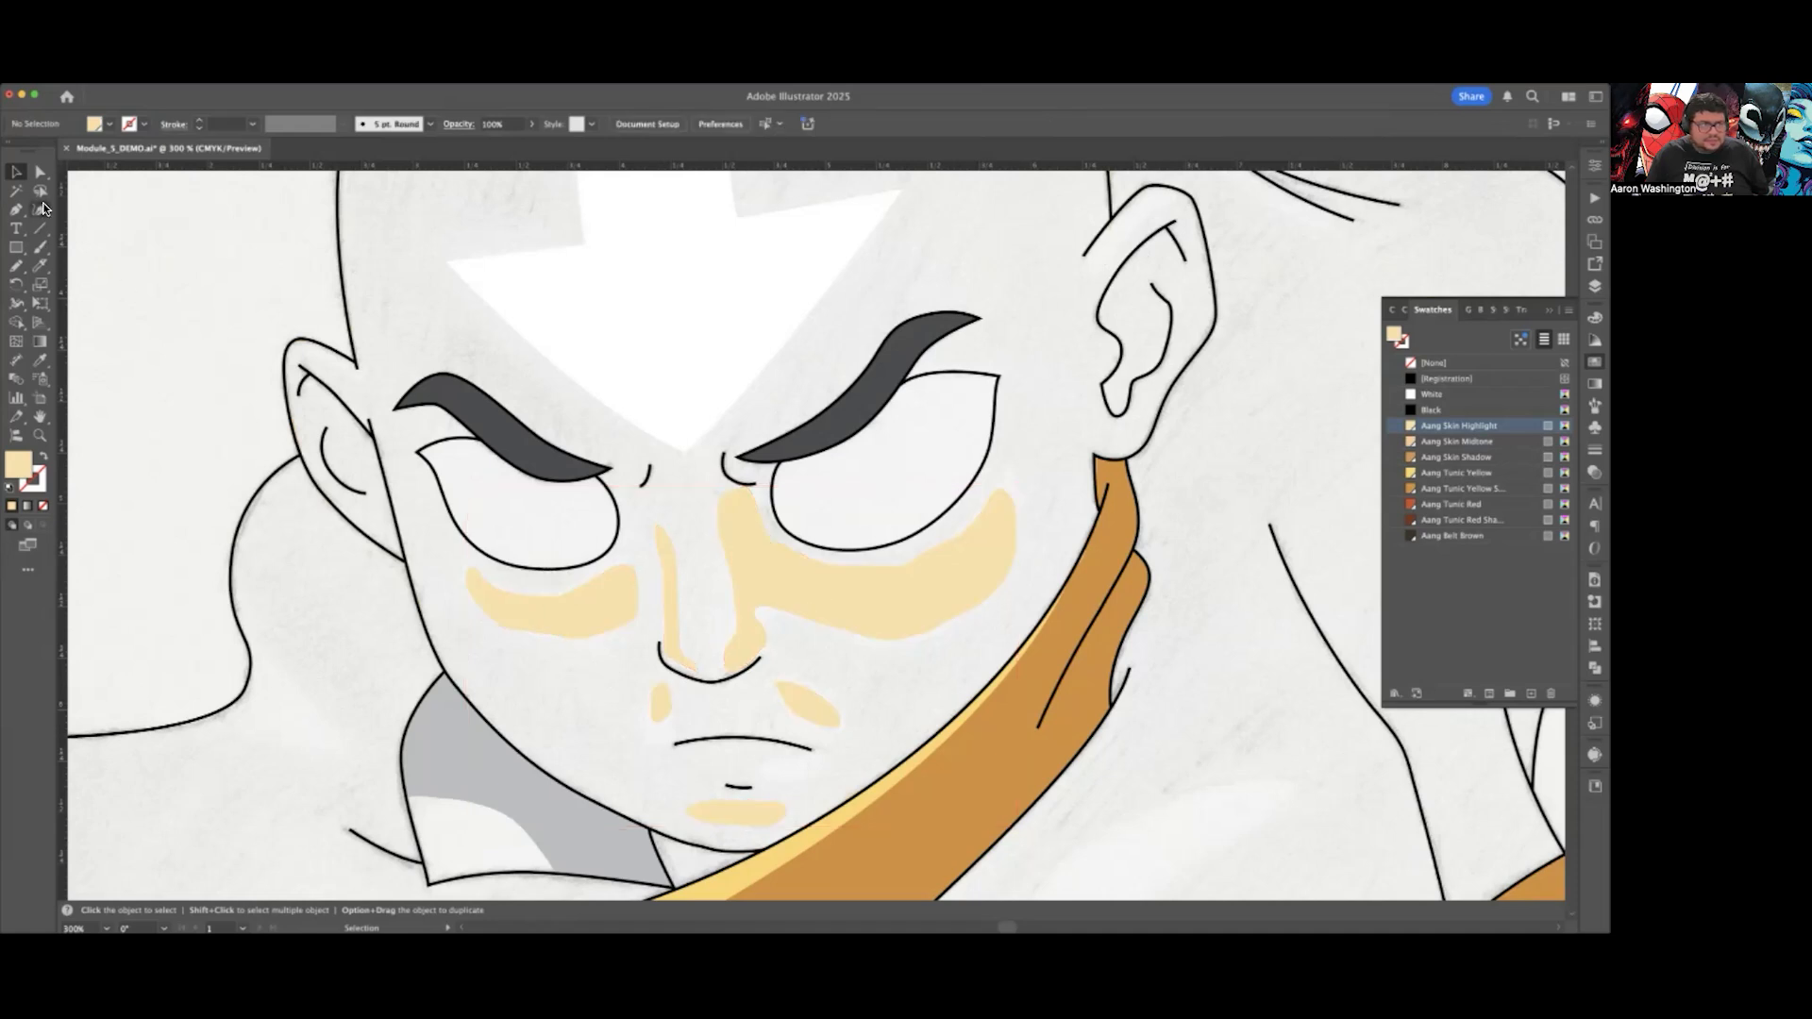
# Step: Delete the stray anchor point that makes a kink near the outer end of the highlight under the left eye
pyautogui.click(40, 171)
pyautogui.scroll(5, 516, 600)
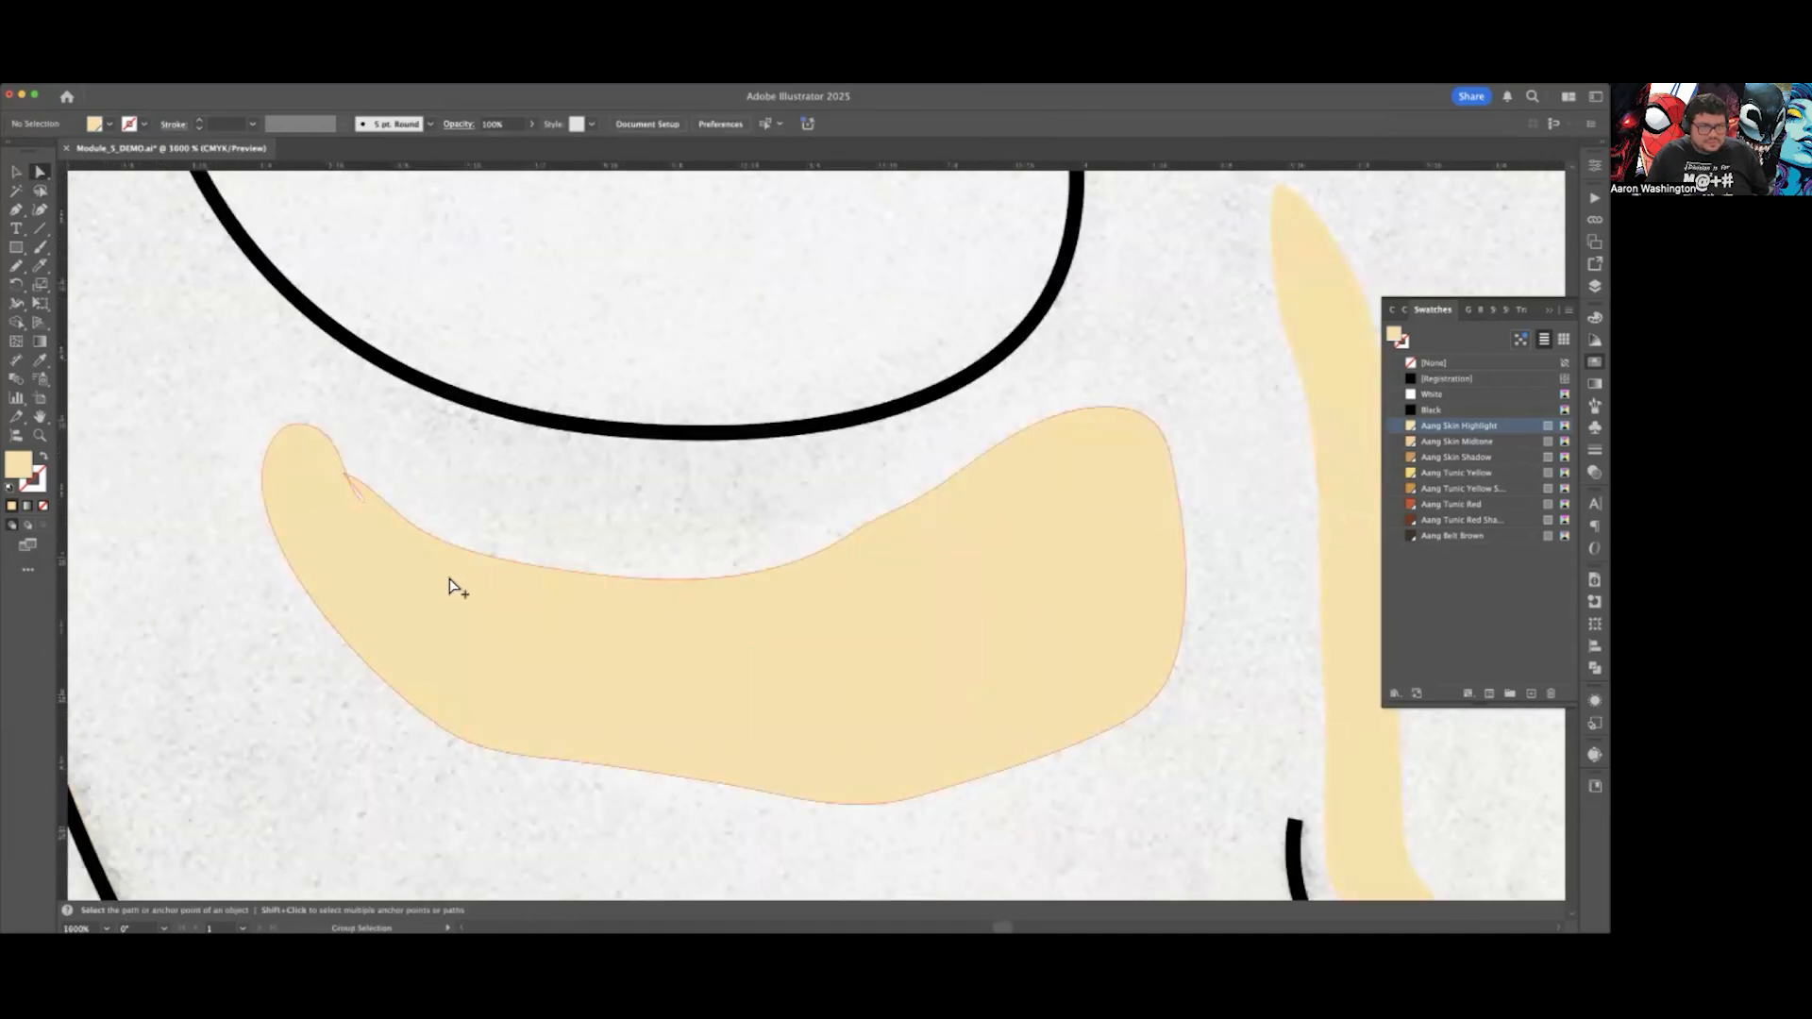
pyautogui.click(366, 497)
pyautogui.click(344, 473)
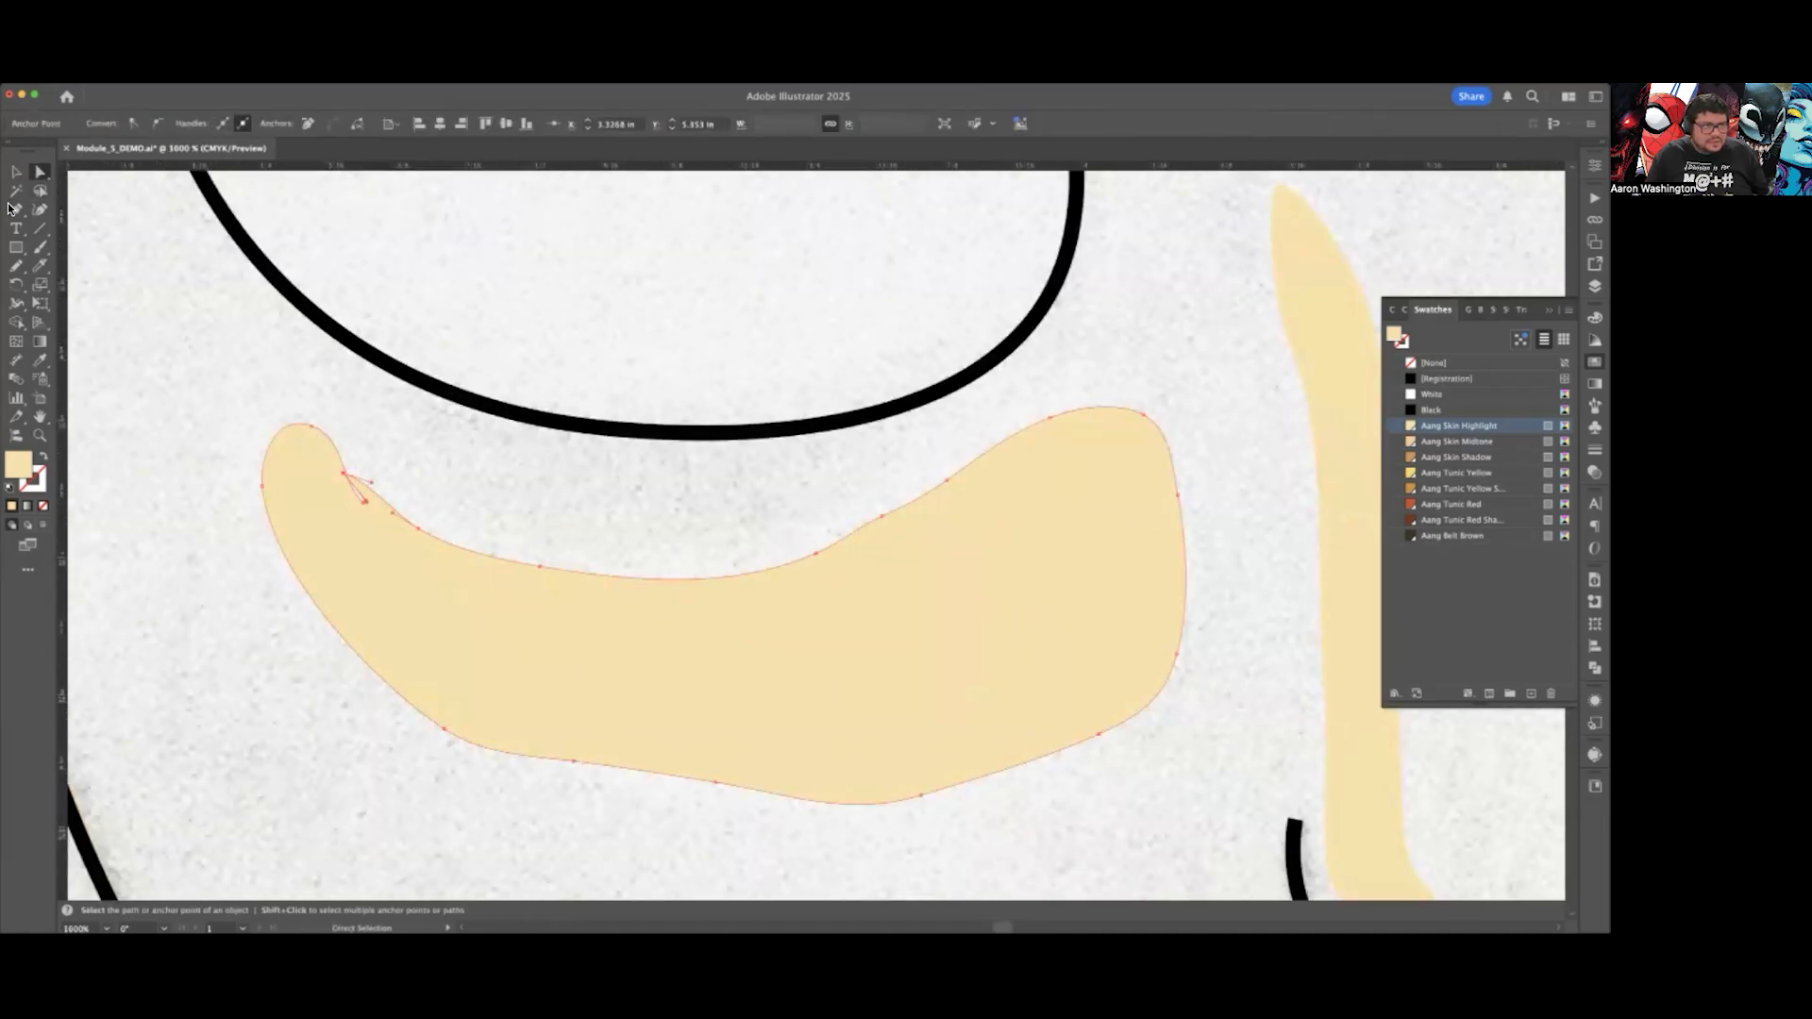
pyautogui.moveTo(12, 209); pyautogui.dragTo(53, 235)
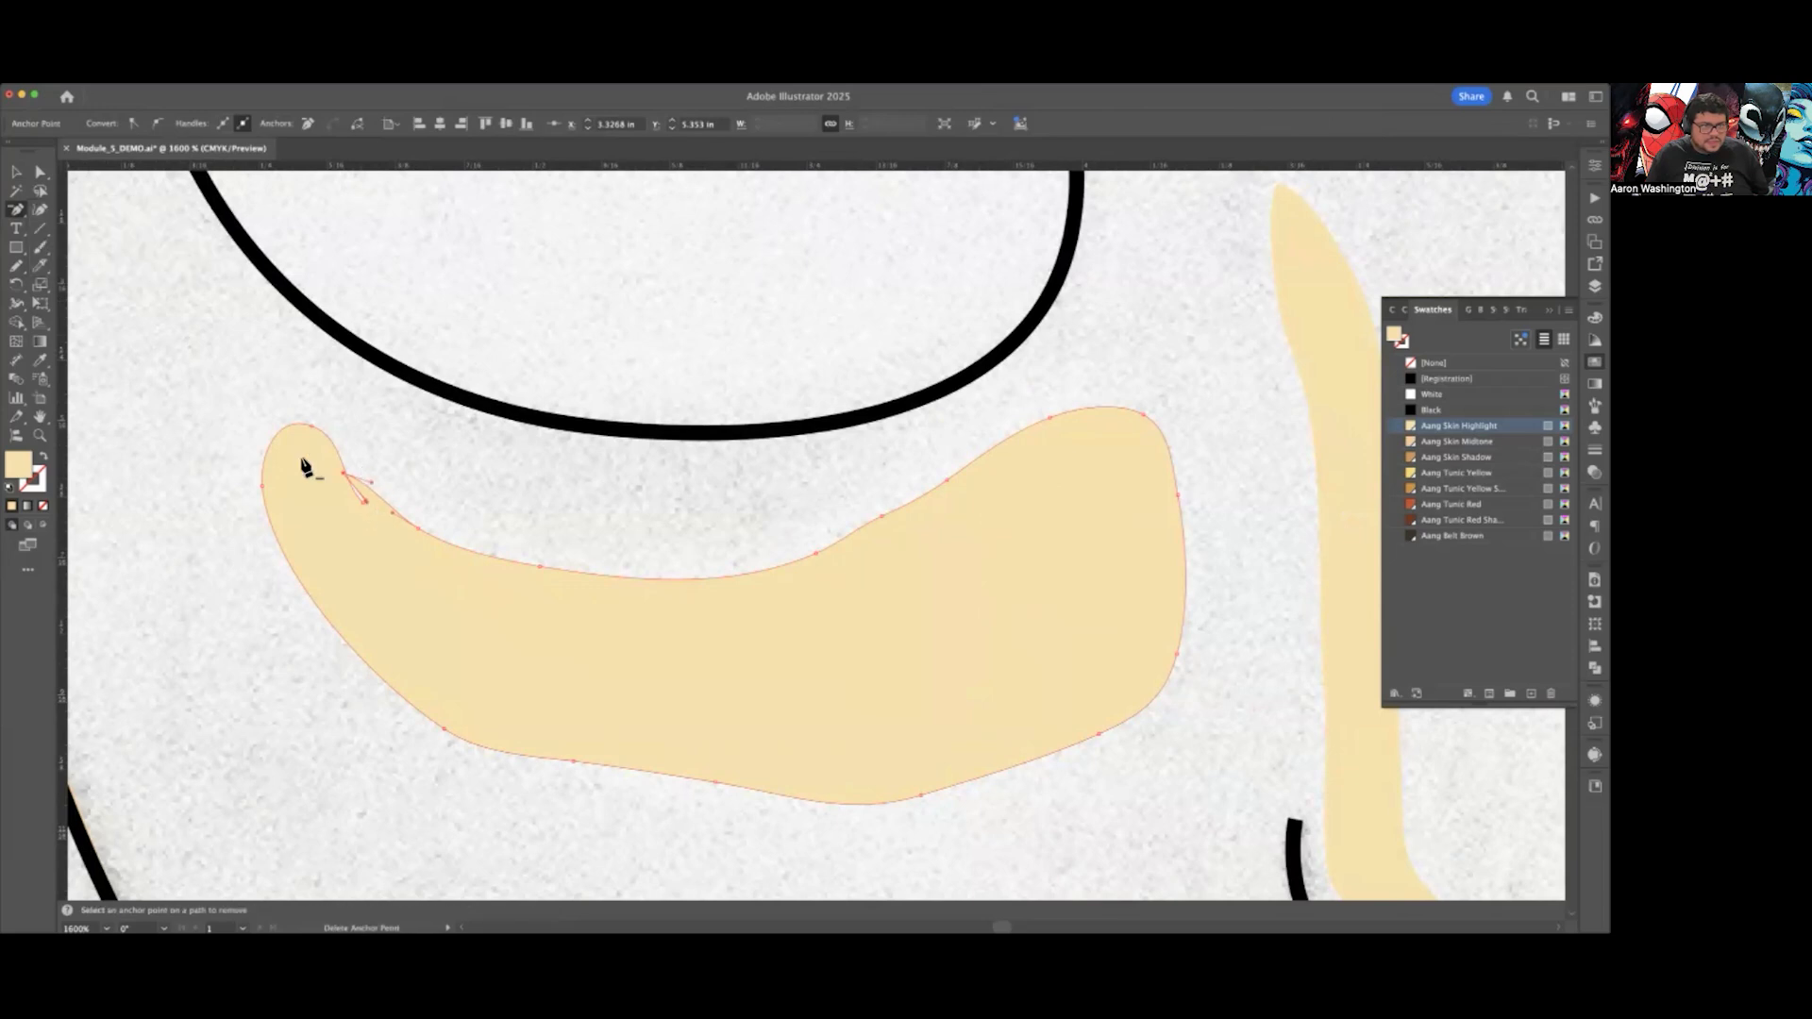
pyautogui.click(390, 510)
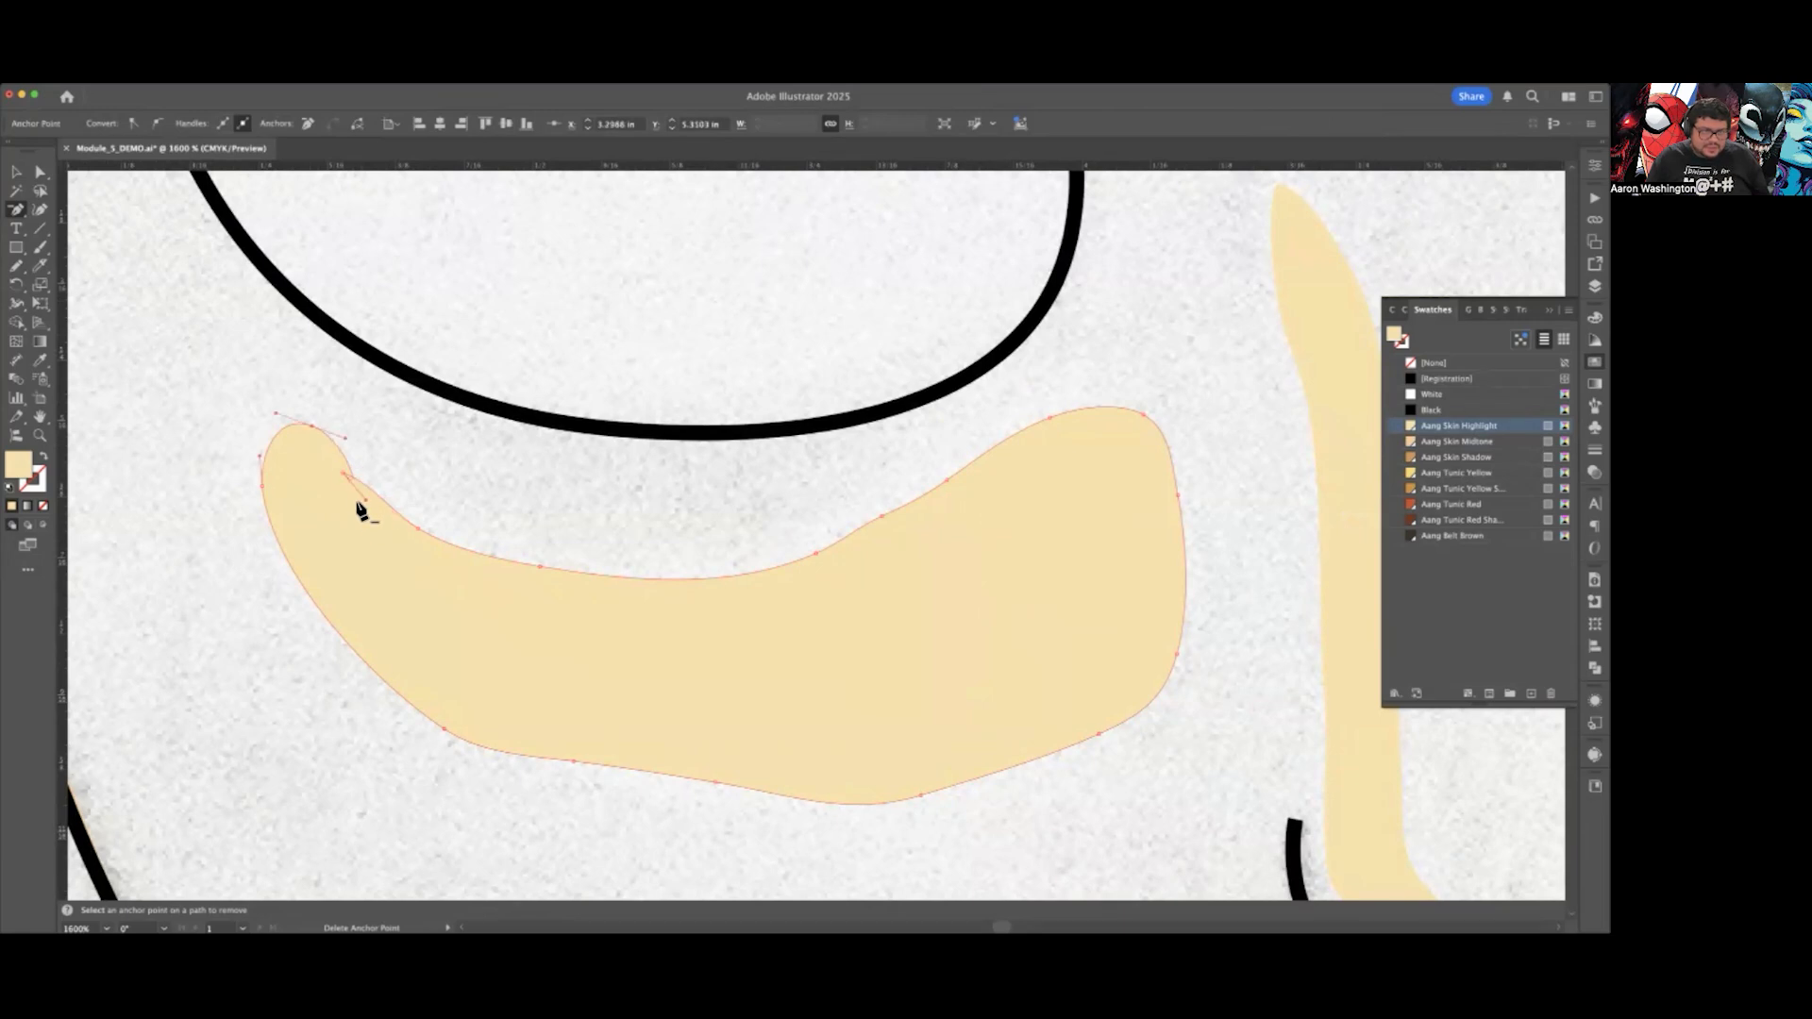
pyautogui.click(17, 209)
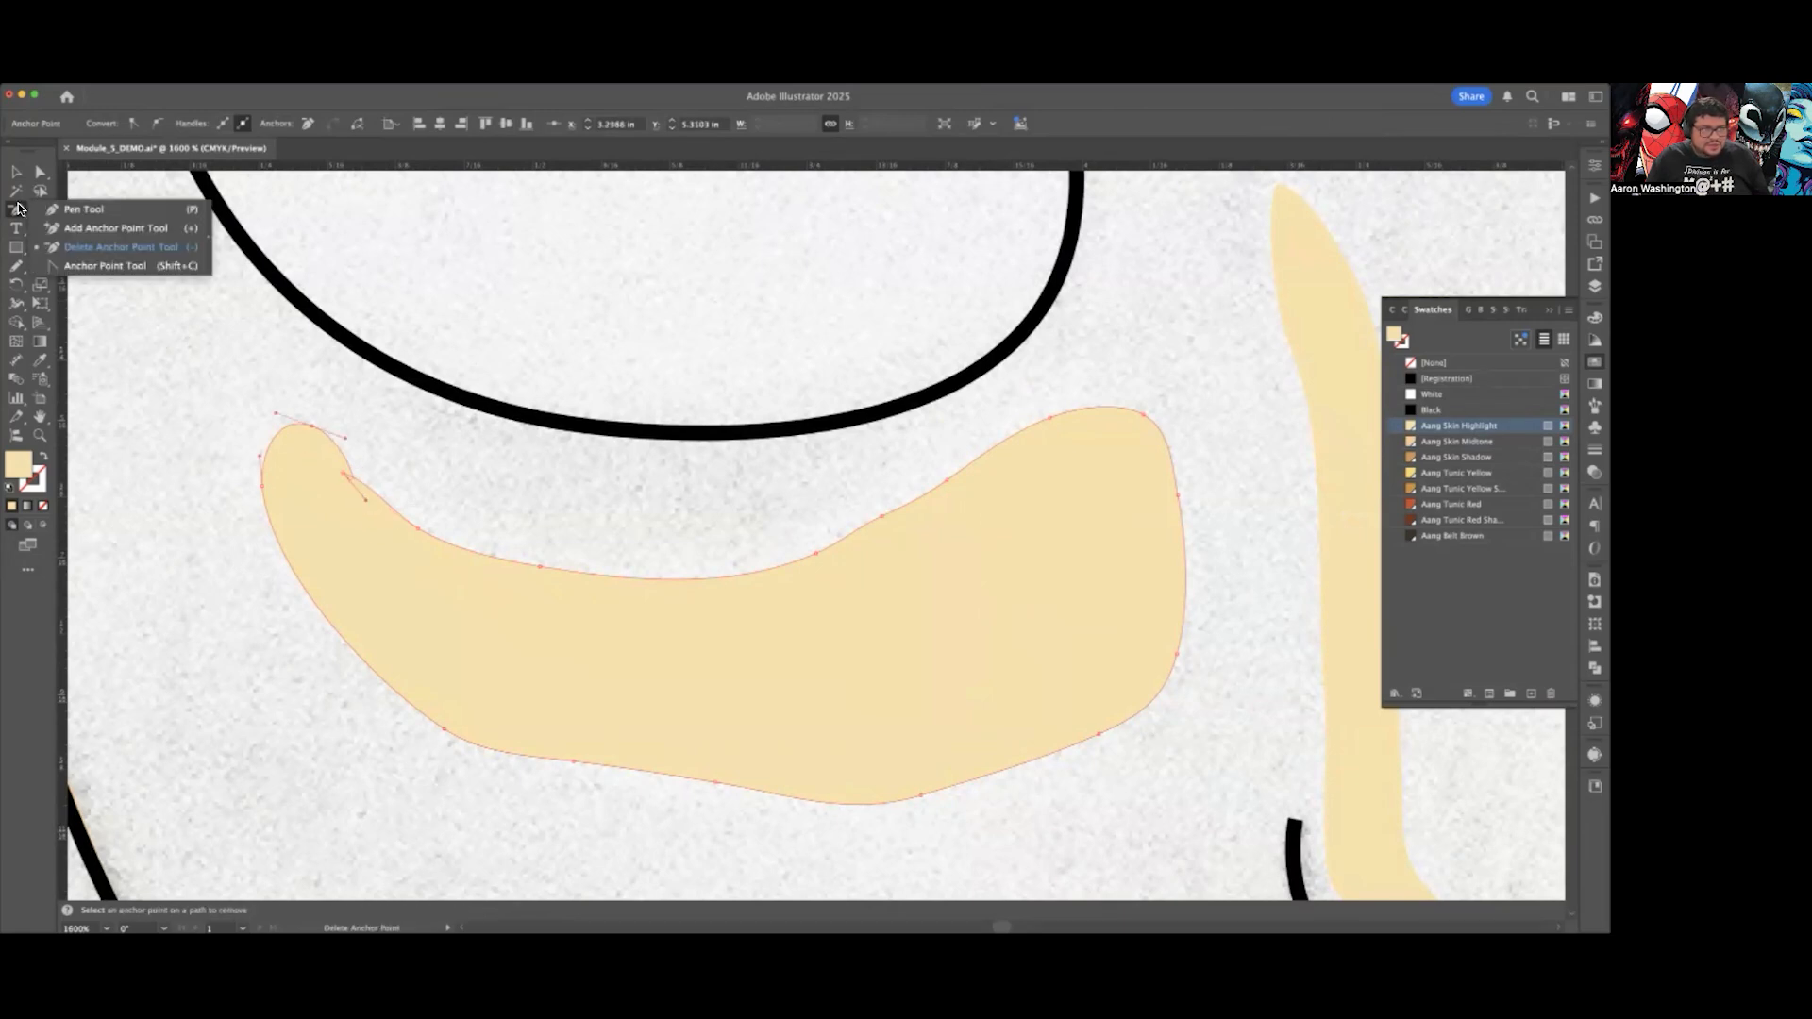
pyautogui.click(104, 249)
pyautogui.press('+')
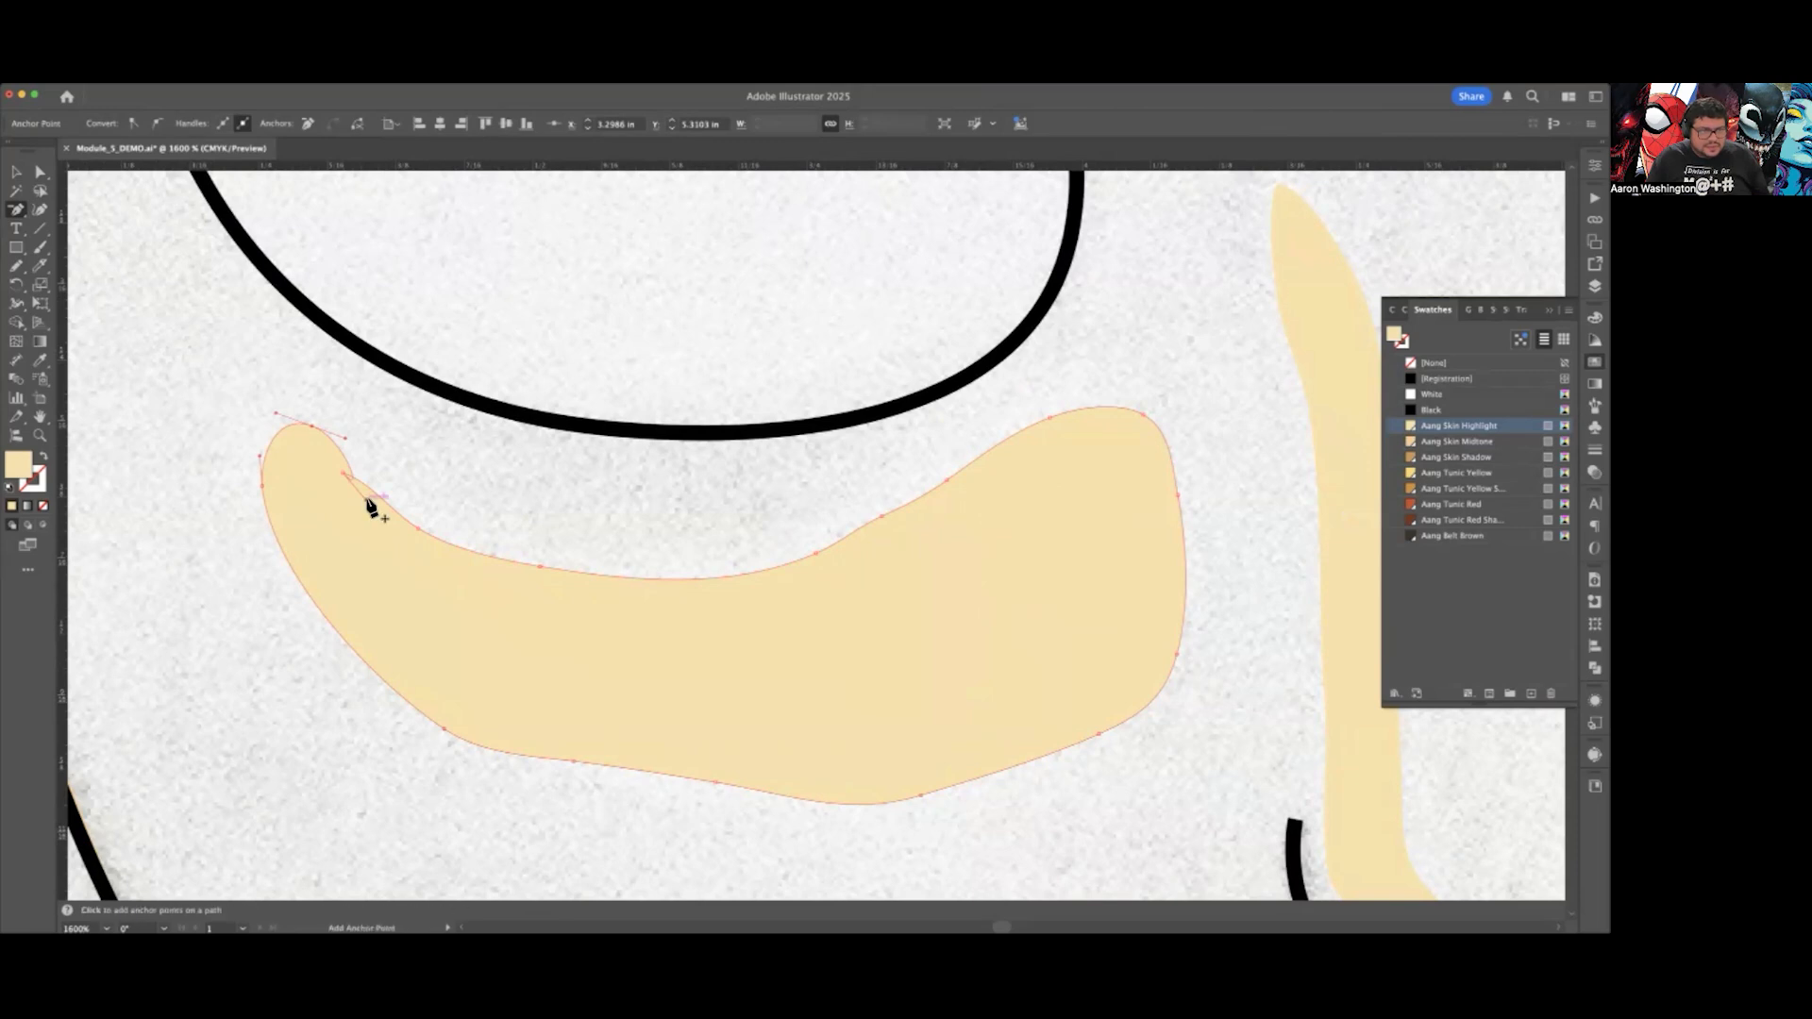
pyautogui.press('-')
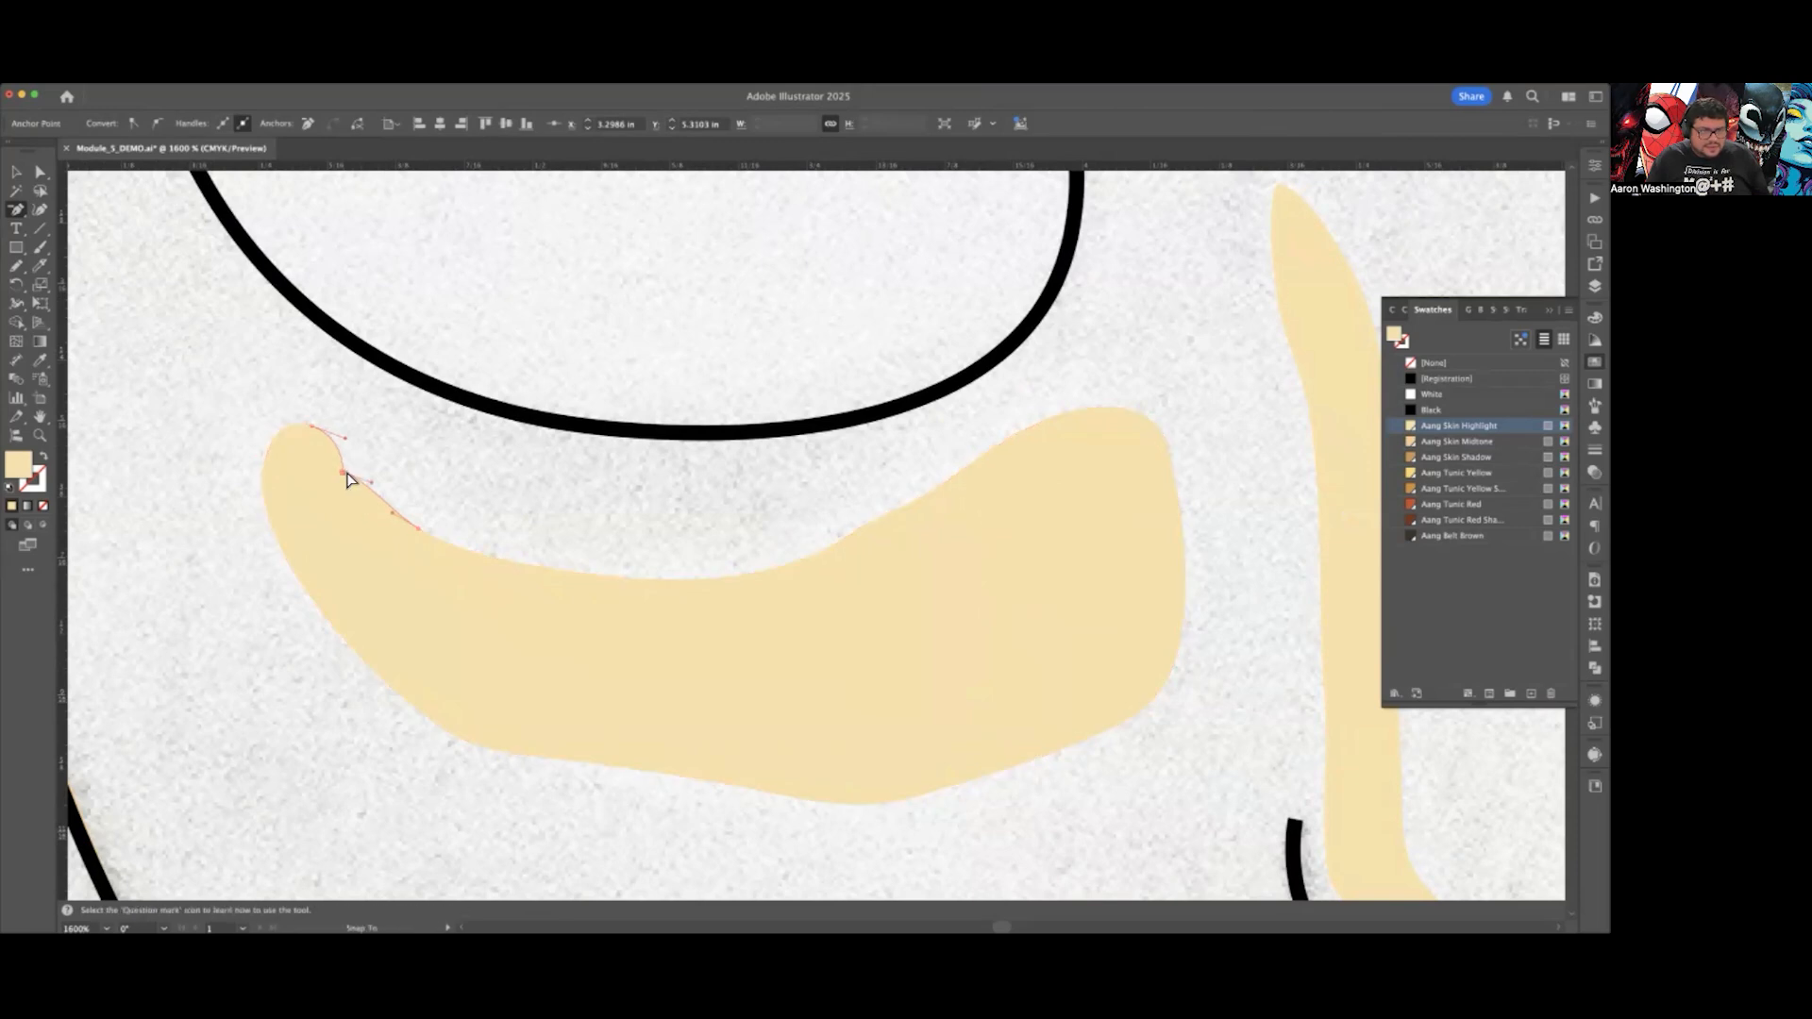
pyautogui.click(343, 473)
pyautogui.scroll(-5, 327, 534)
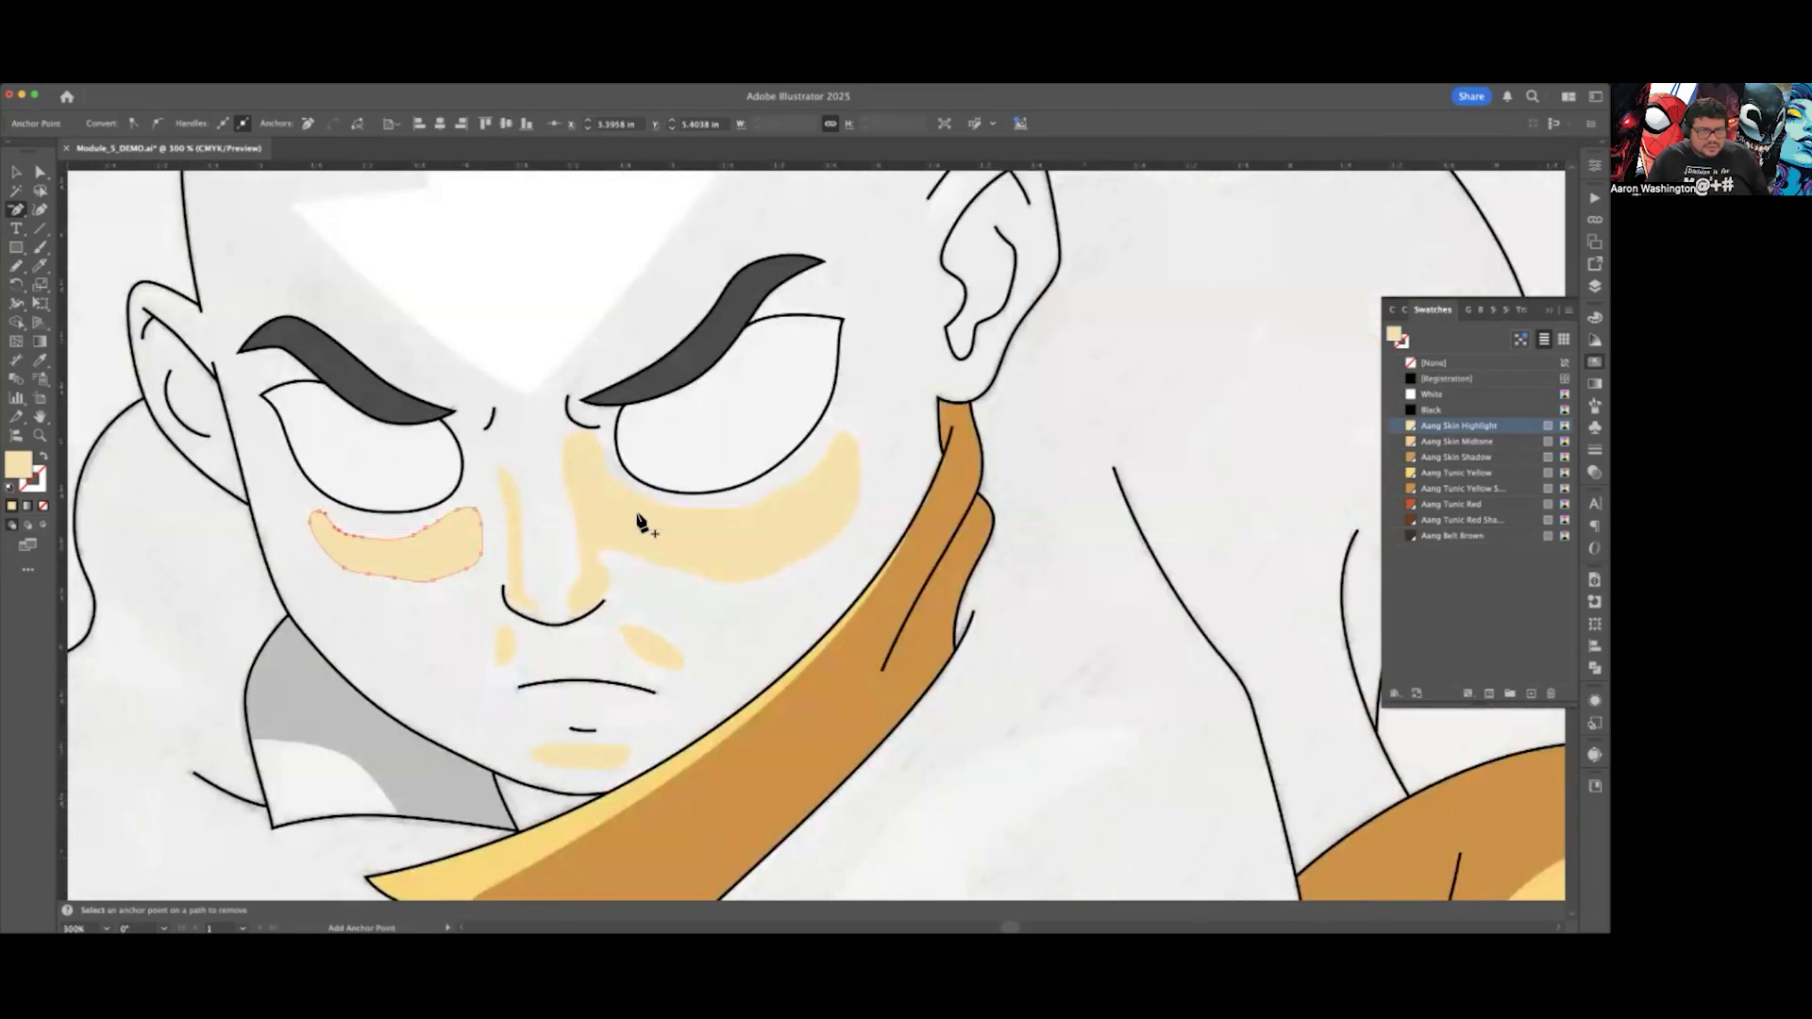
# Step: Check the highlights beside the nose for stray points and delete the stray end anchor points of the two small highlights above the mouth
pyautogui.scroll(2, 723, 520)
pyautogui.keyDown('super'); pyautogui.click(722, 525); pyautogui.keyUp('super')
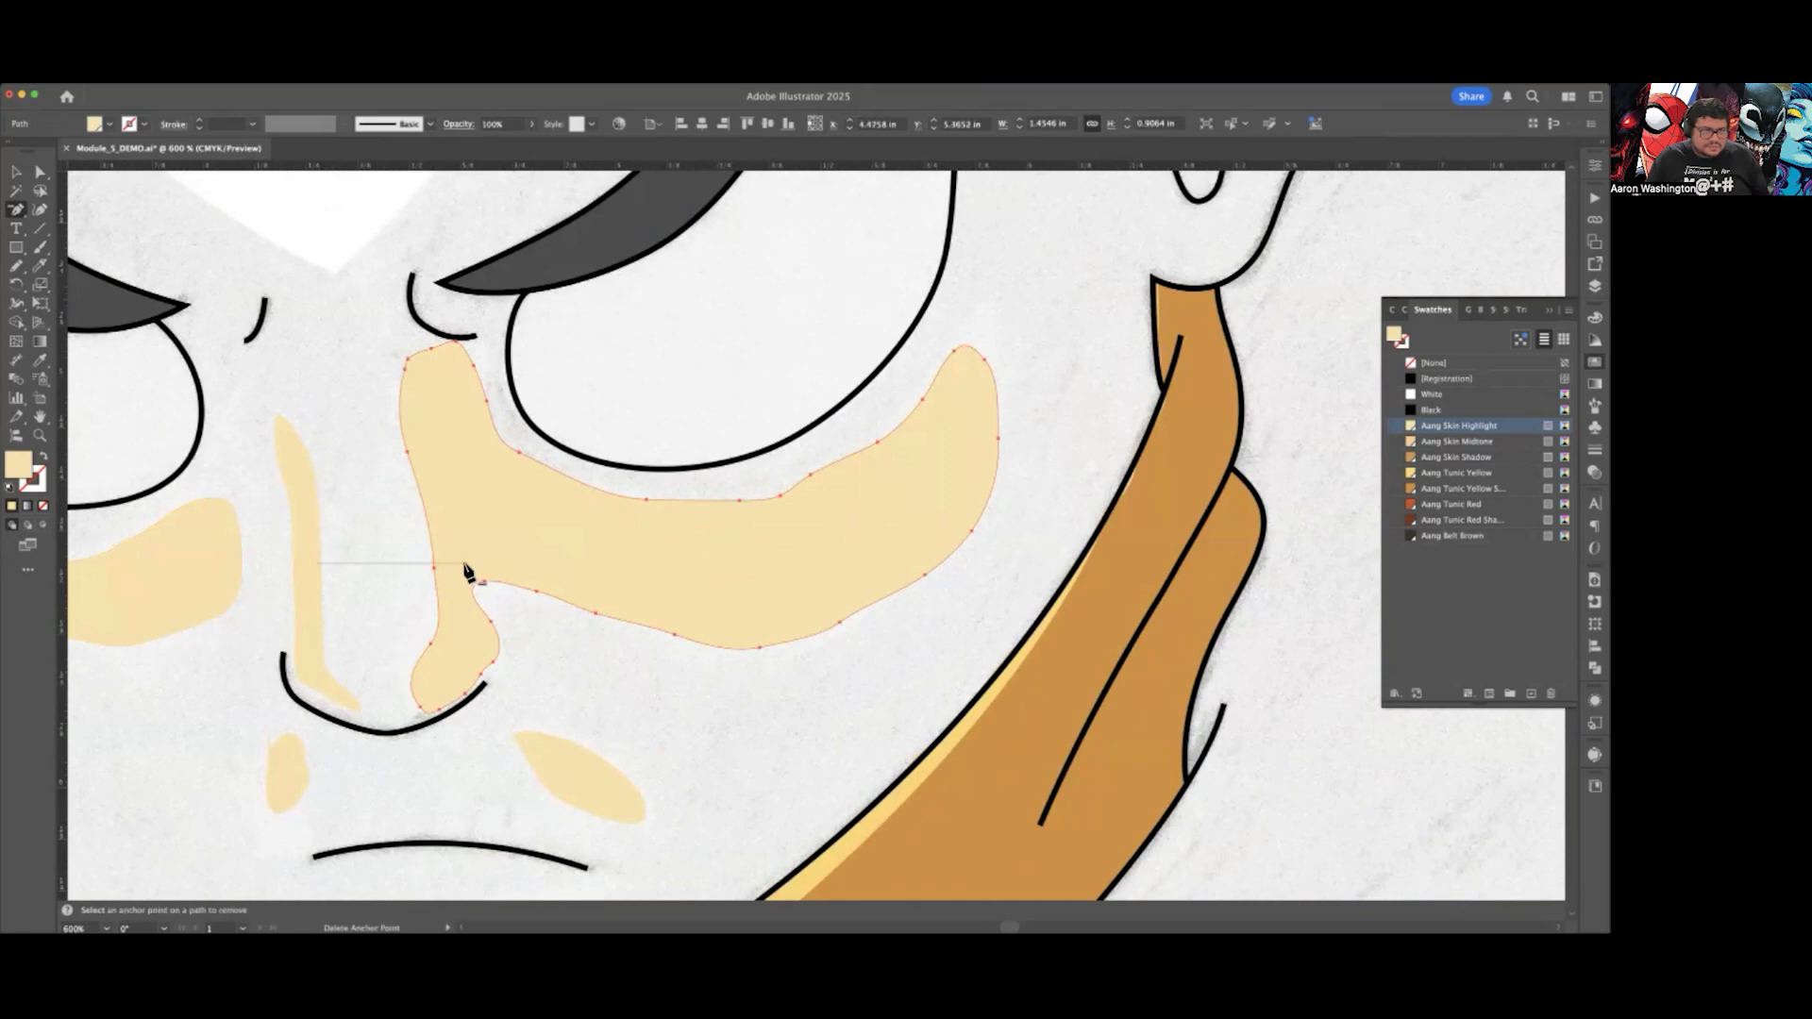
pyautogui.keyDown('super'); pyautogui.click(315, 590); pyautogui.keyUp('super')
pyautogui.scroll(-1, 348, 572)
pyautogui.keyDown('super'); pyautogui.click(275, 731); pyautogui.keyUp('super')
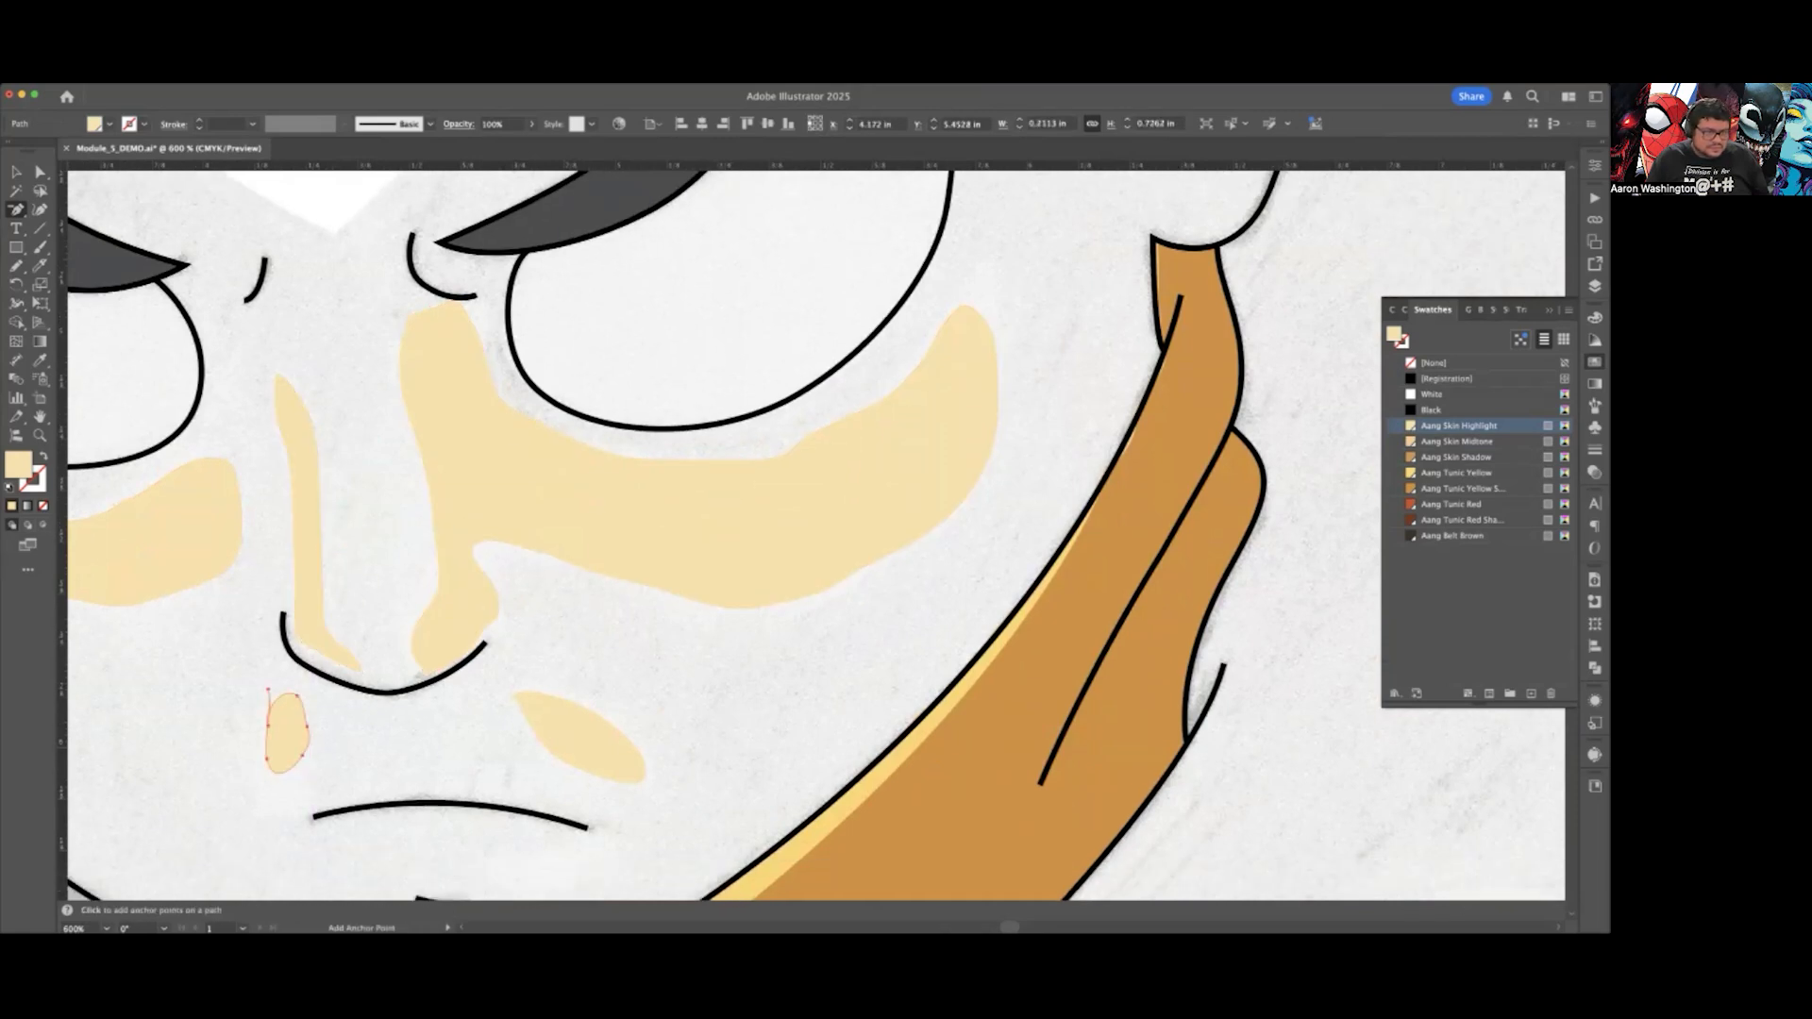
pyautogui.scroll(3, 252, 722)
pyautogui.click(294, 632)
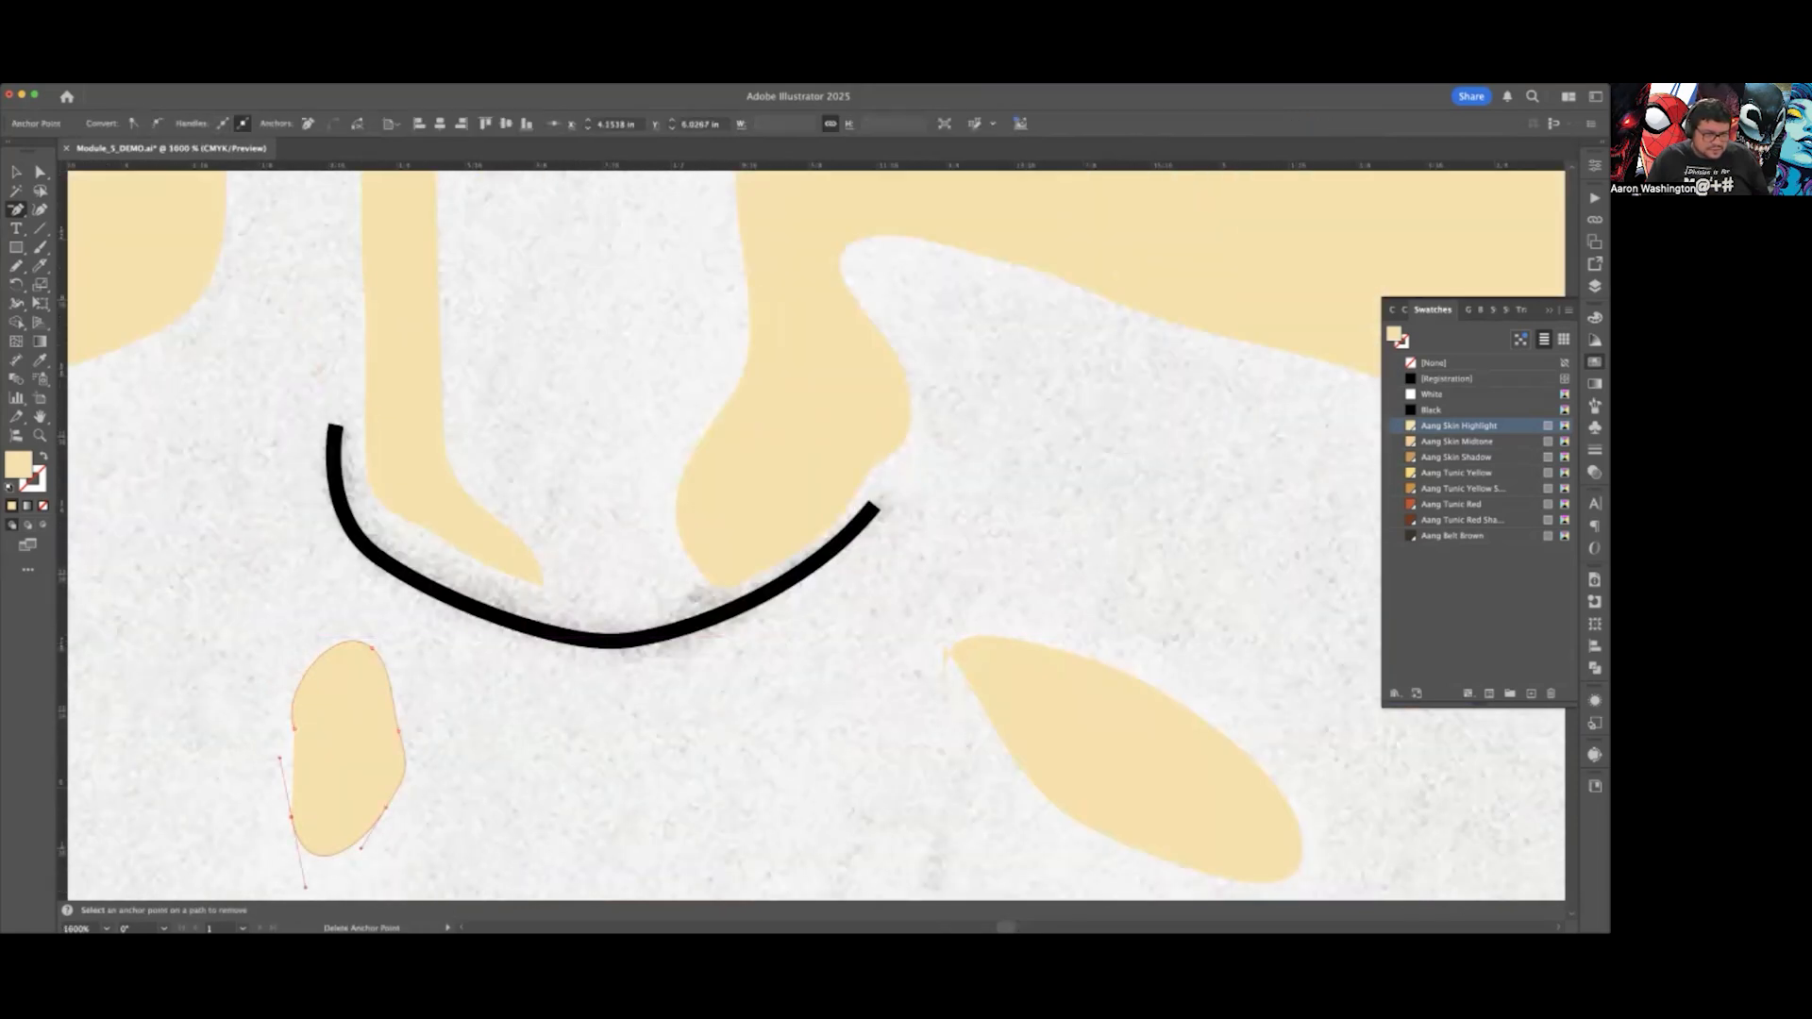
pyautogui.keyDown('super'); pyautogui.click(951, 651); pyautogui.keyUp('super')
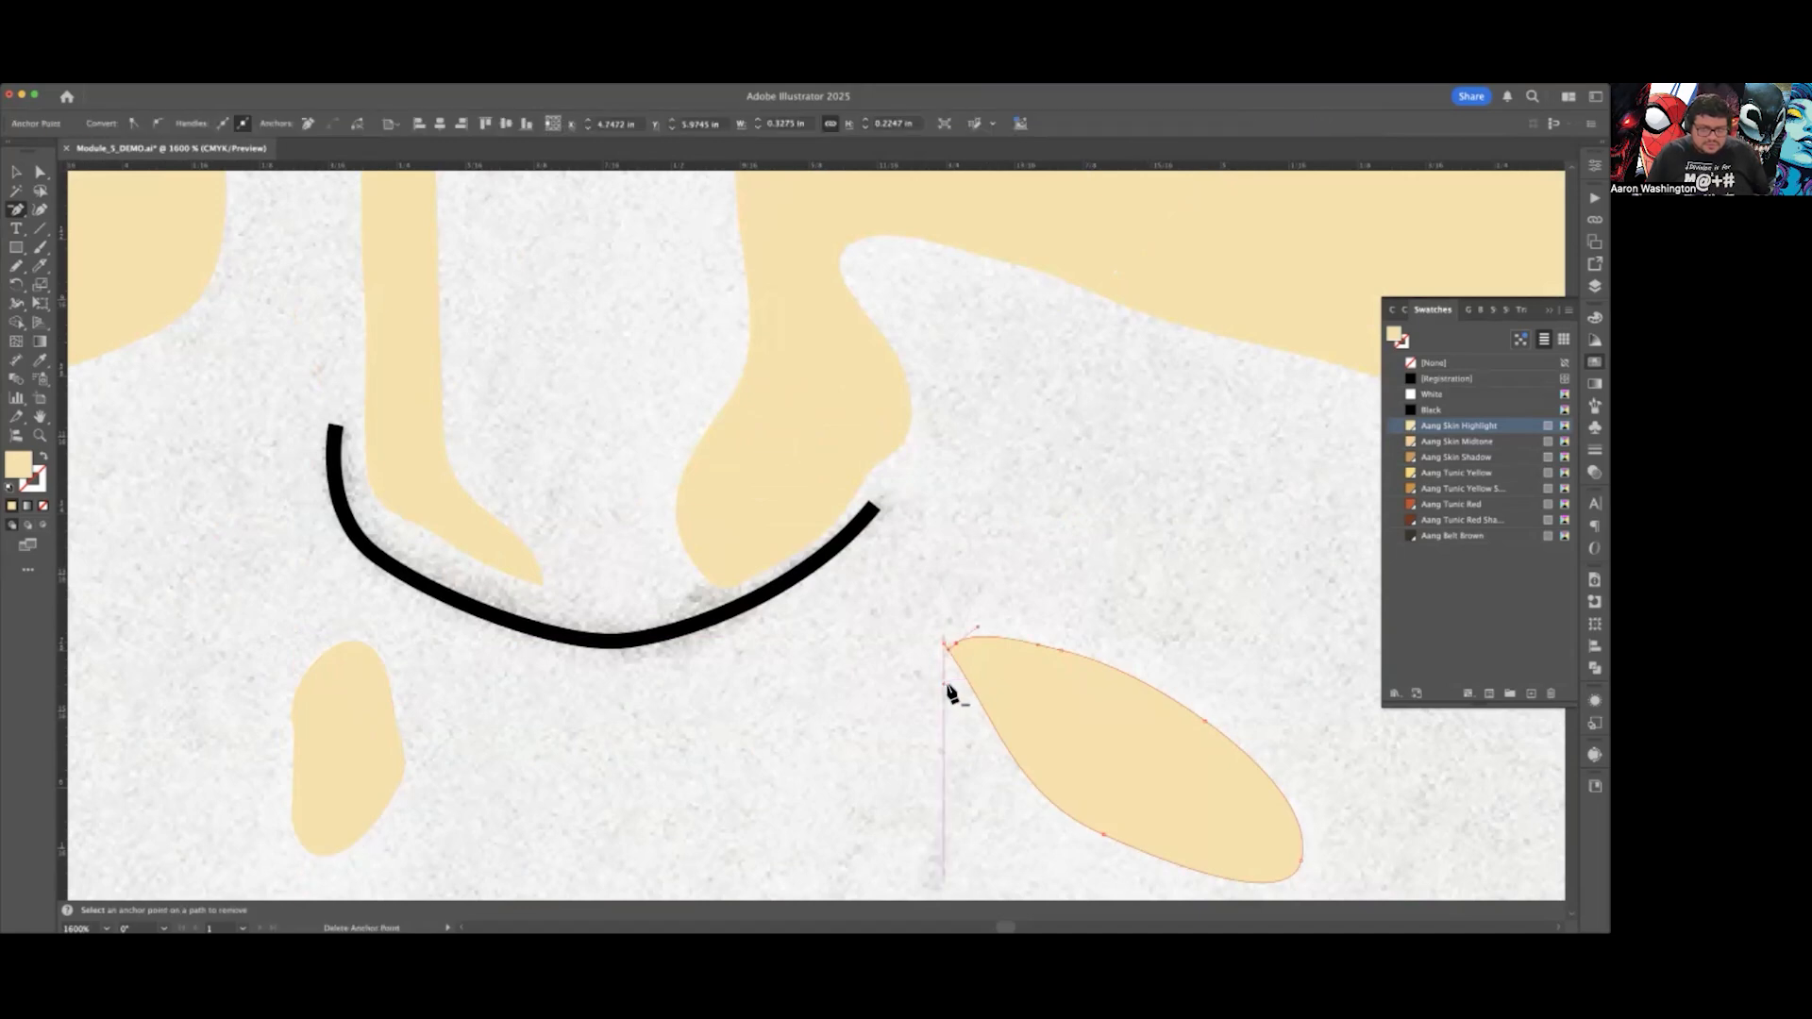
pyautogui.click(945, 644)
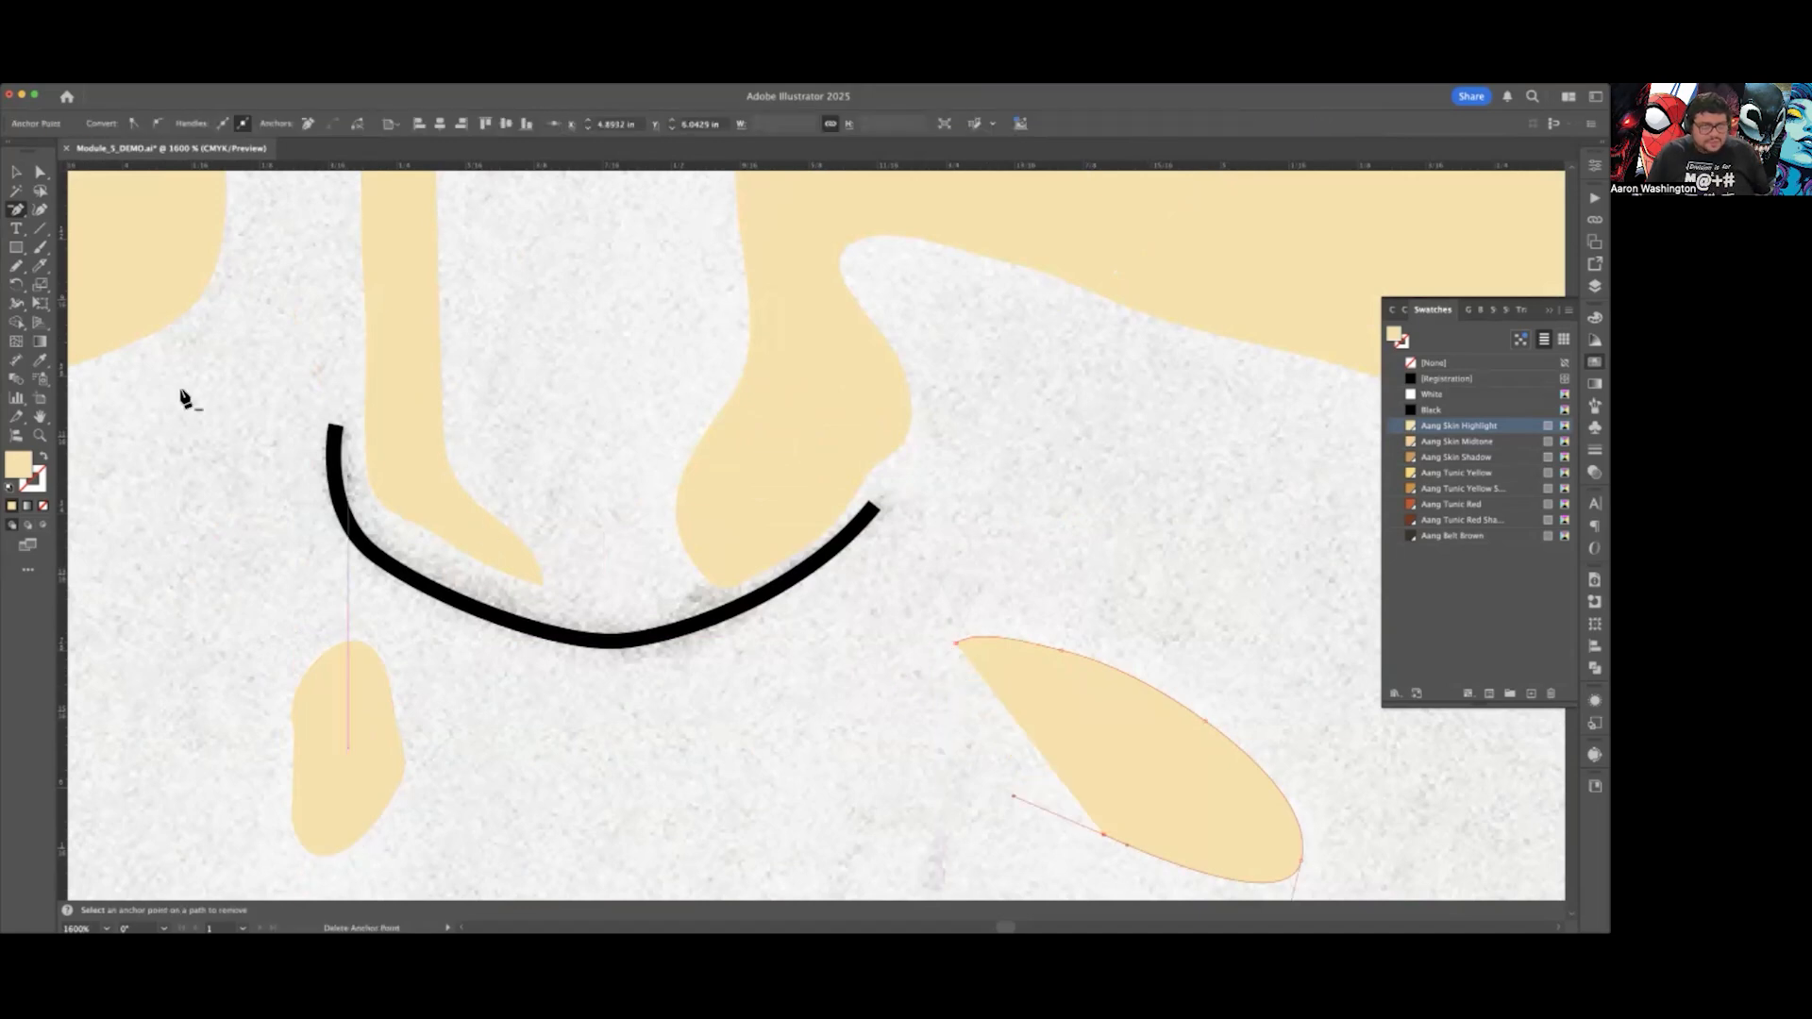
# Step: Close the open outlines of the two small highlights above the mouth with the Pen tool, rounding the right one's upper end, and deselect
pyautogui.click(16, 208)
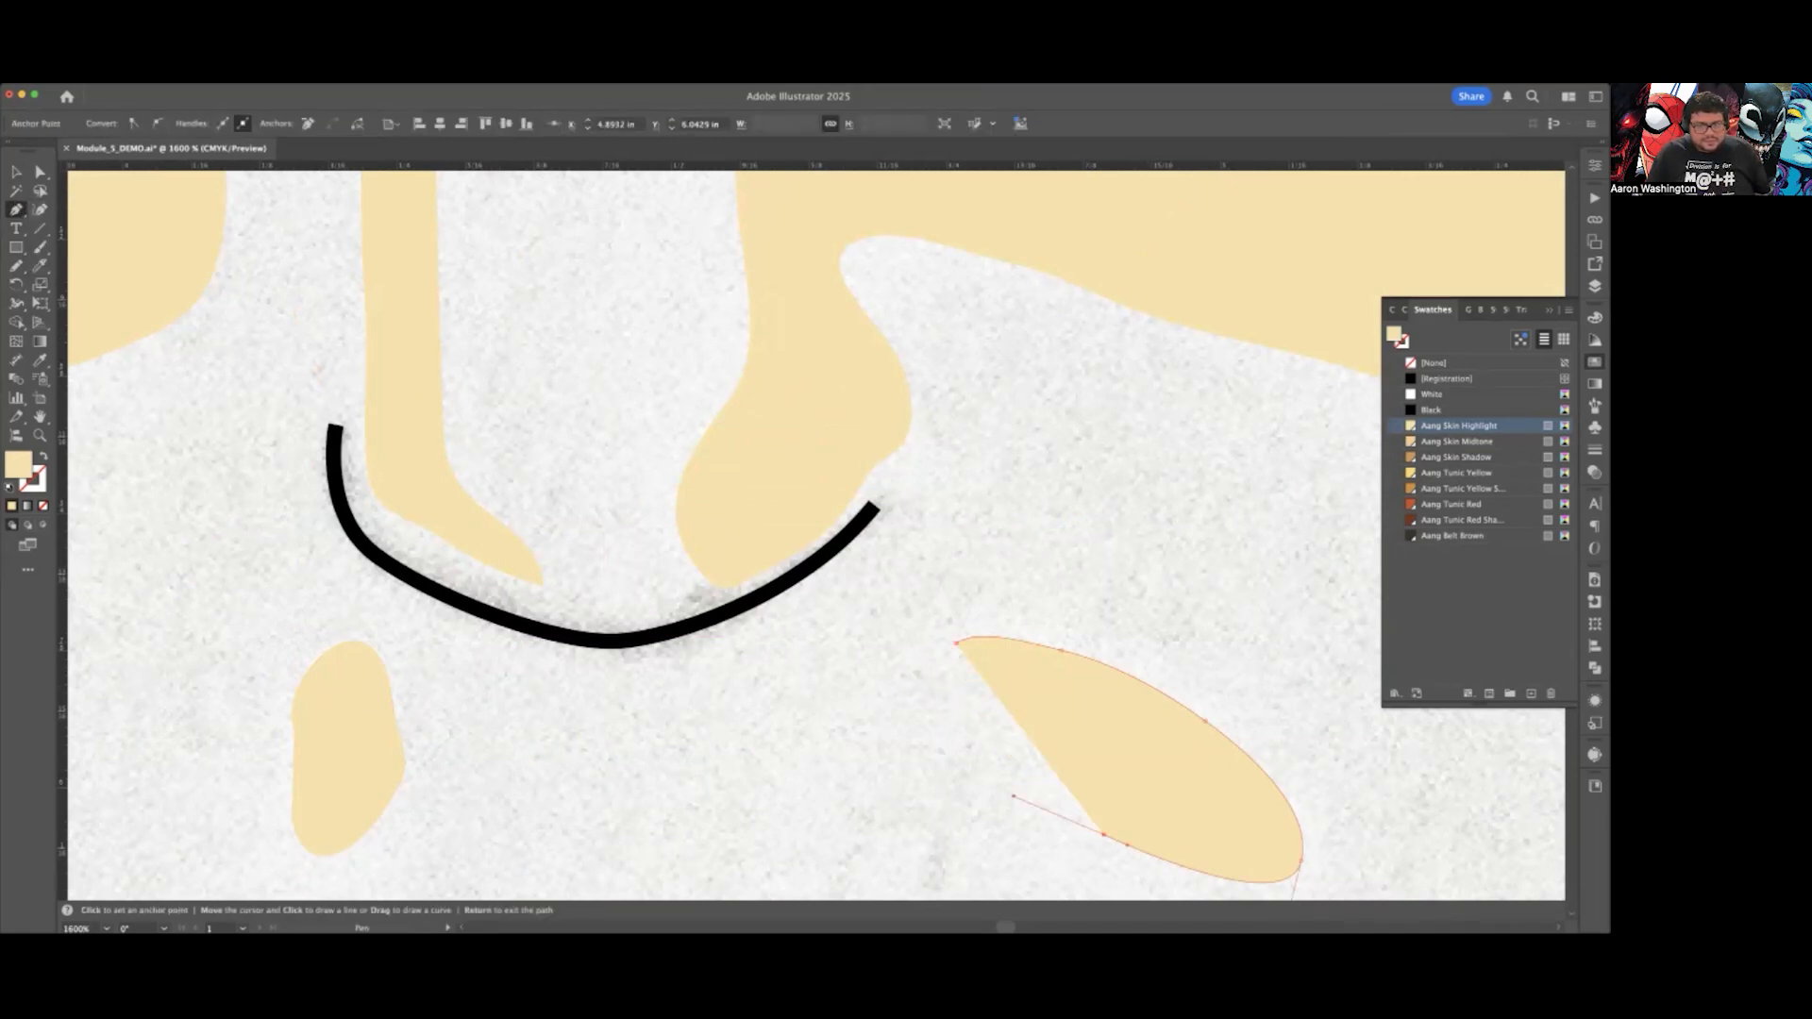
pyautogui.click(1103, 834)
pyautogui.moveTo(956, 643); pyautogui.dragTo(977, 627)
pyautogui.keyDown('super'); pyautogui.click(366, 692); pyautogui.keyUp('super')
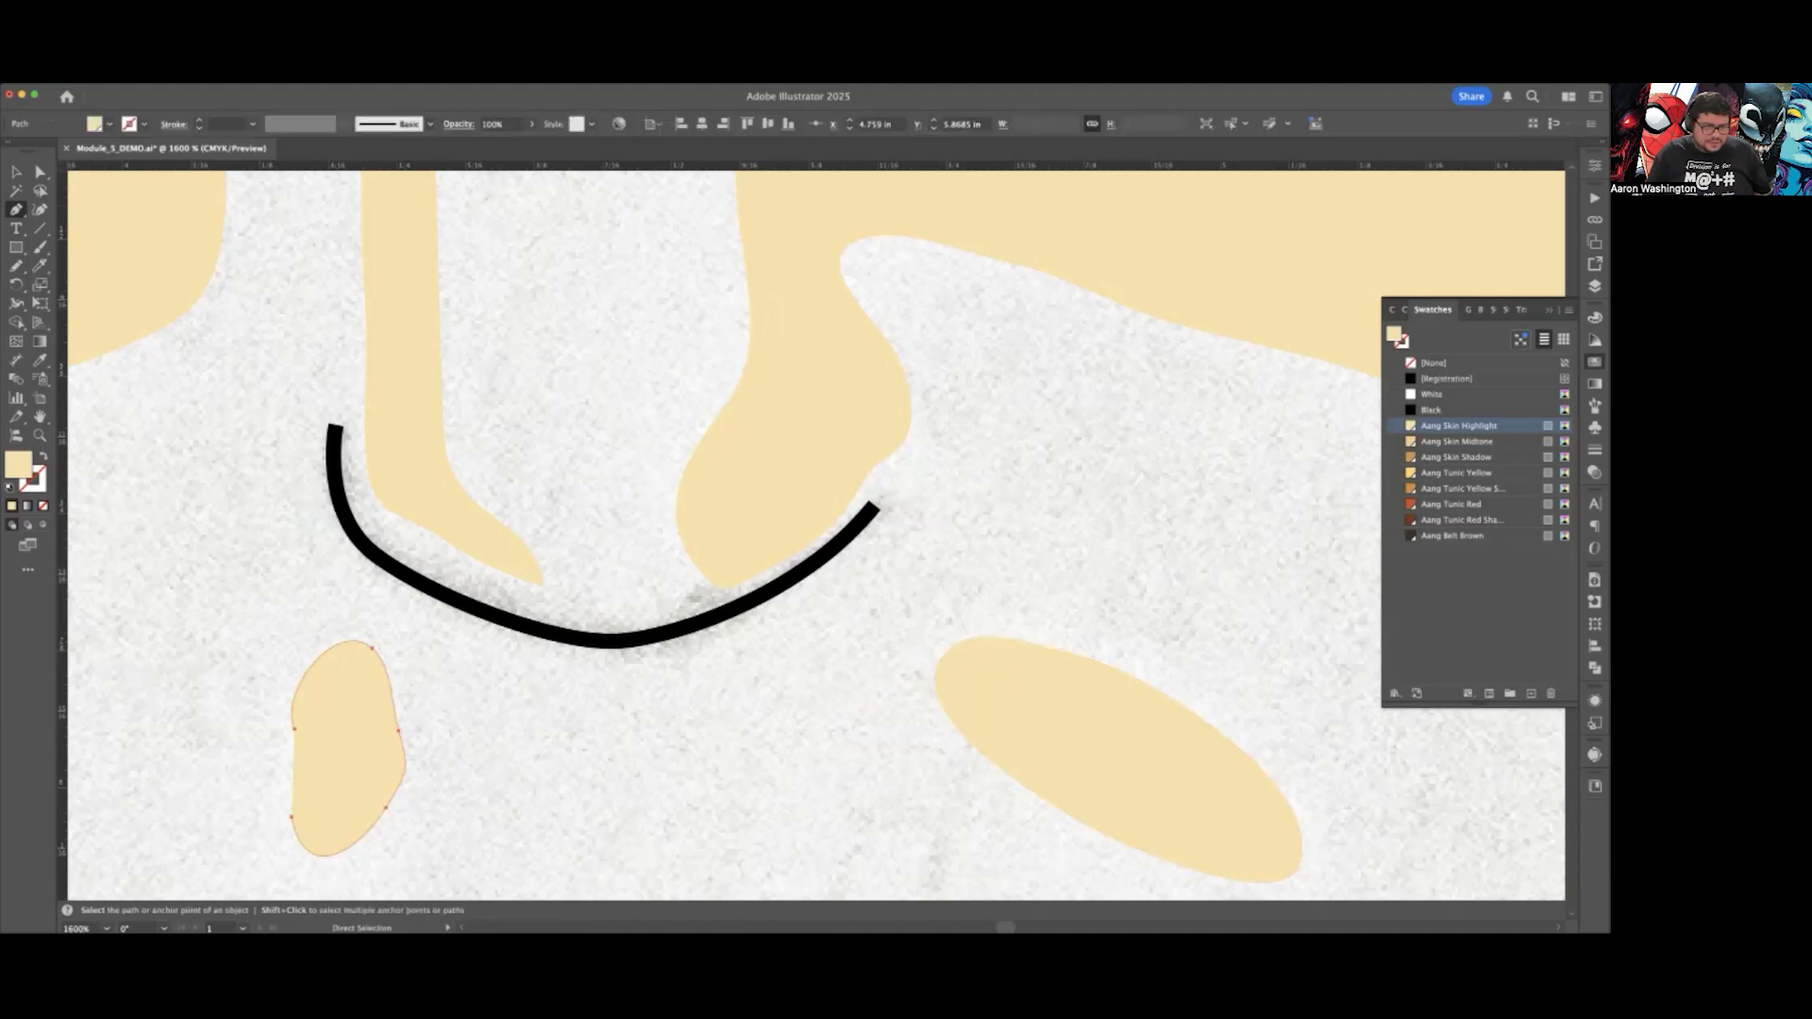
pyautogui.click(293, 729)
pyautogui.click(291, 818)
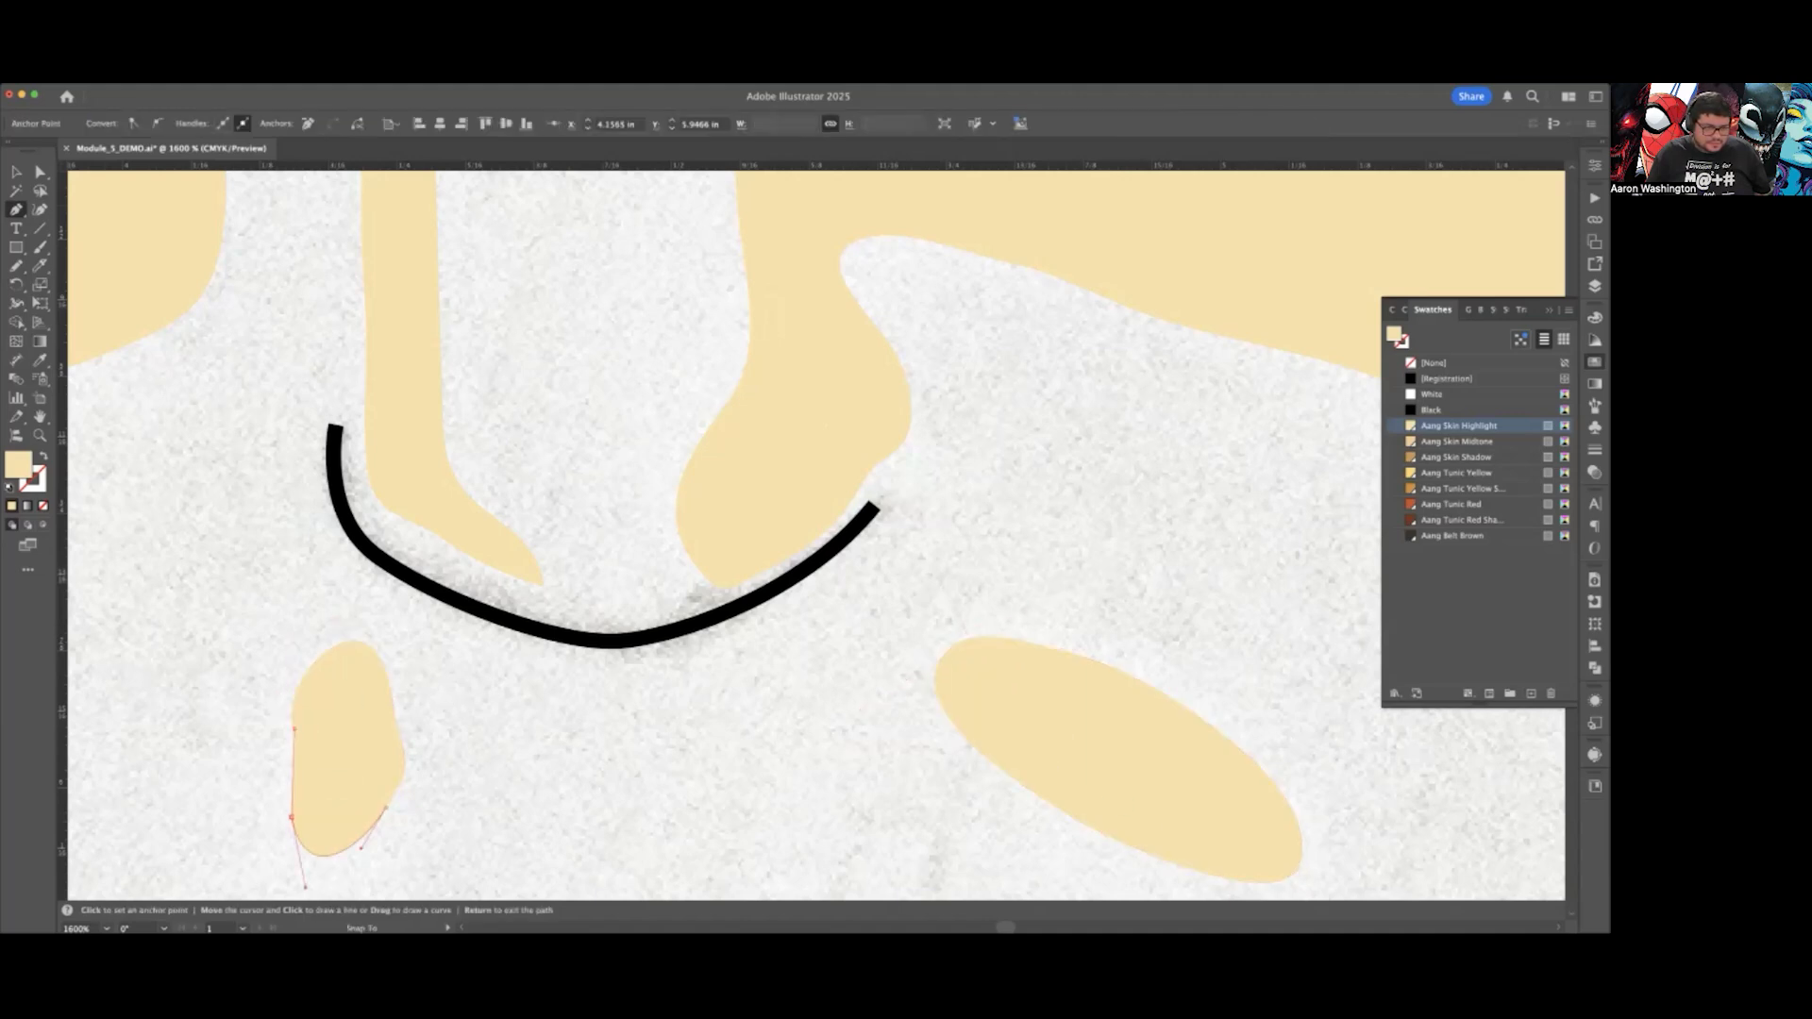
pyautogui.scroll(-5, 333, 737)
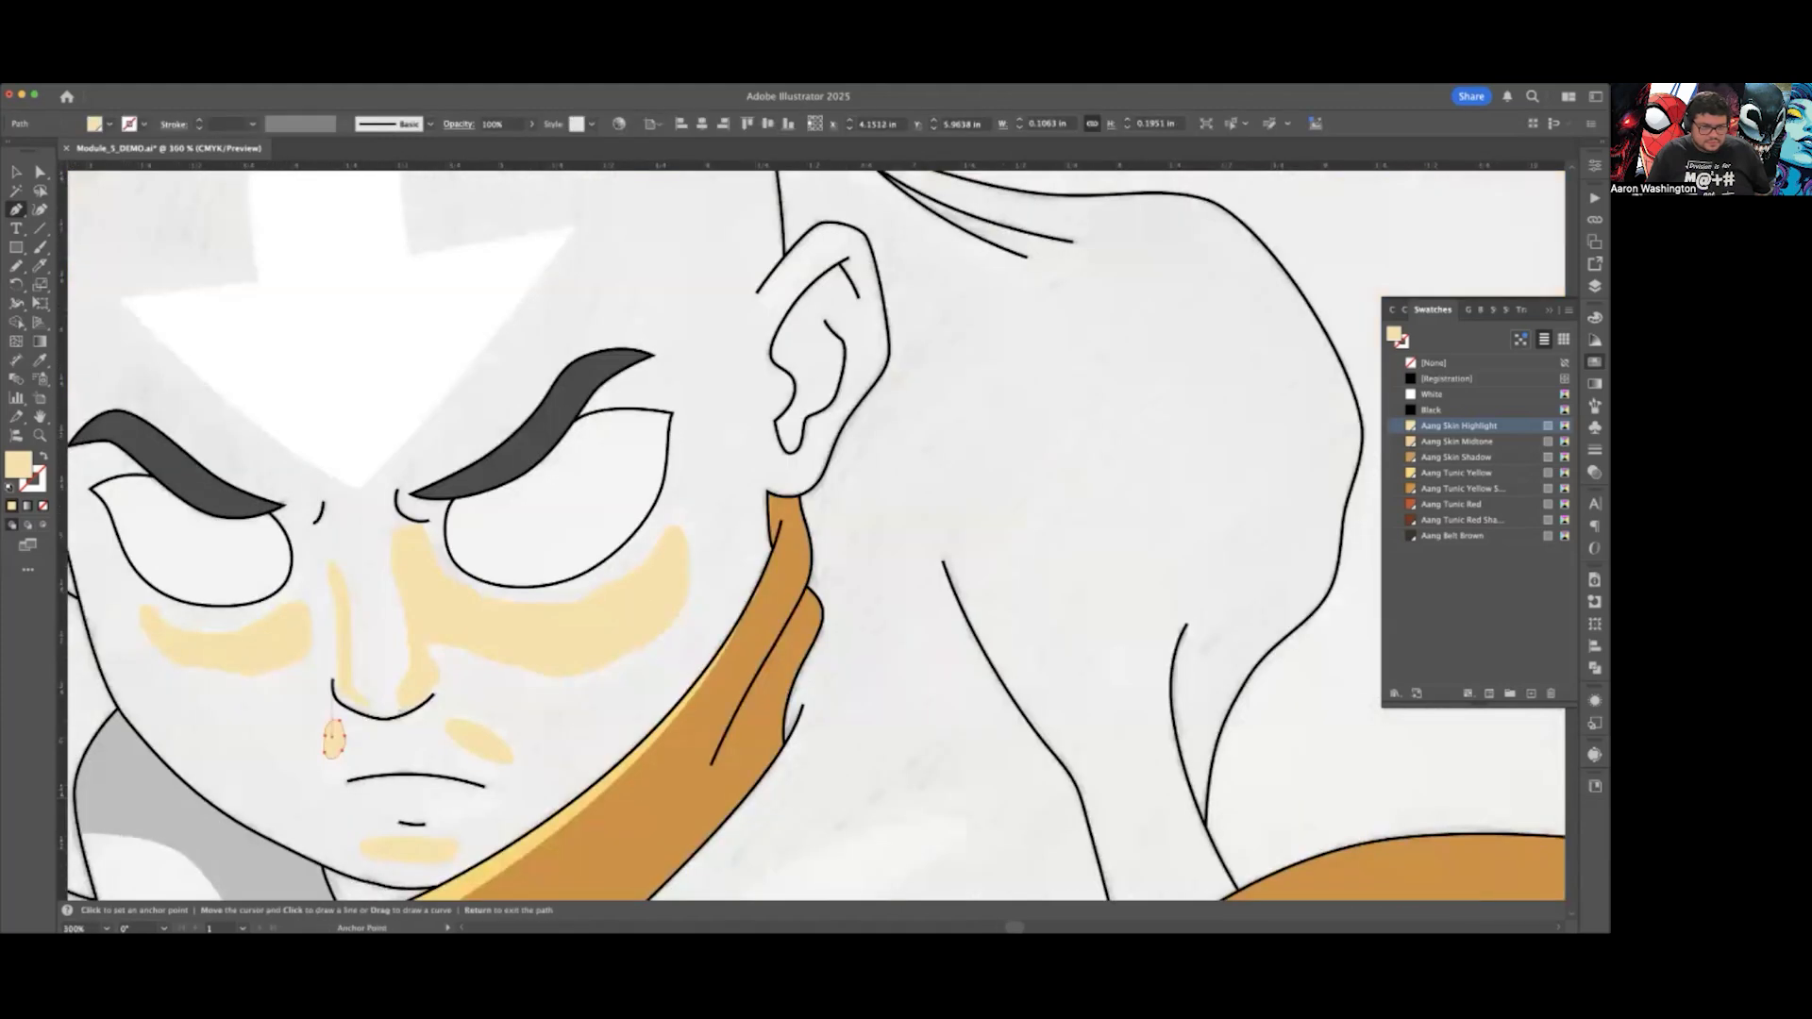
pyautogui.click(16, 172)
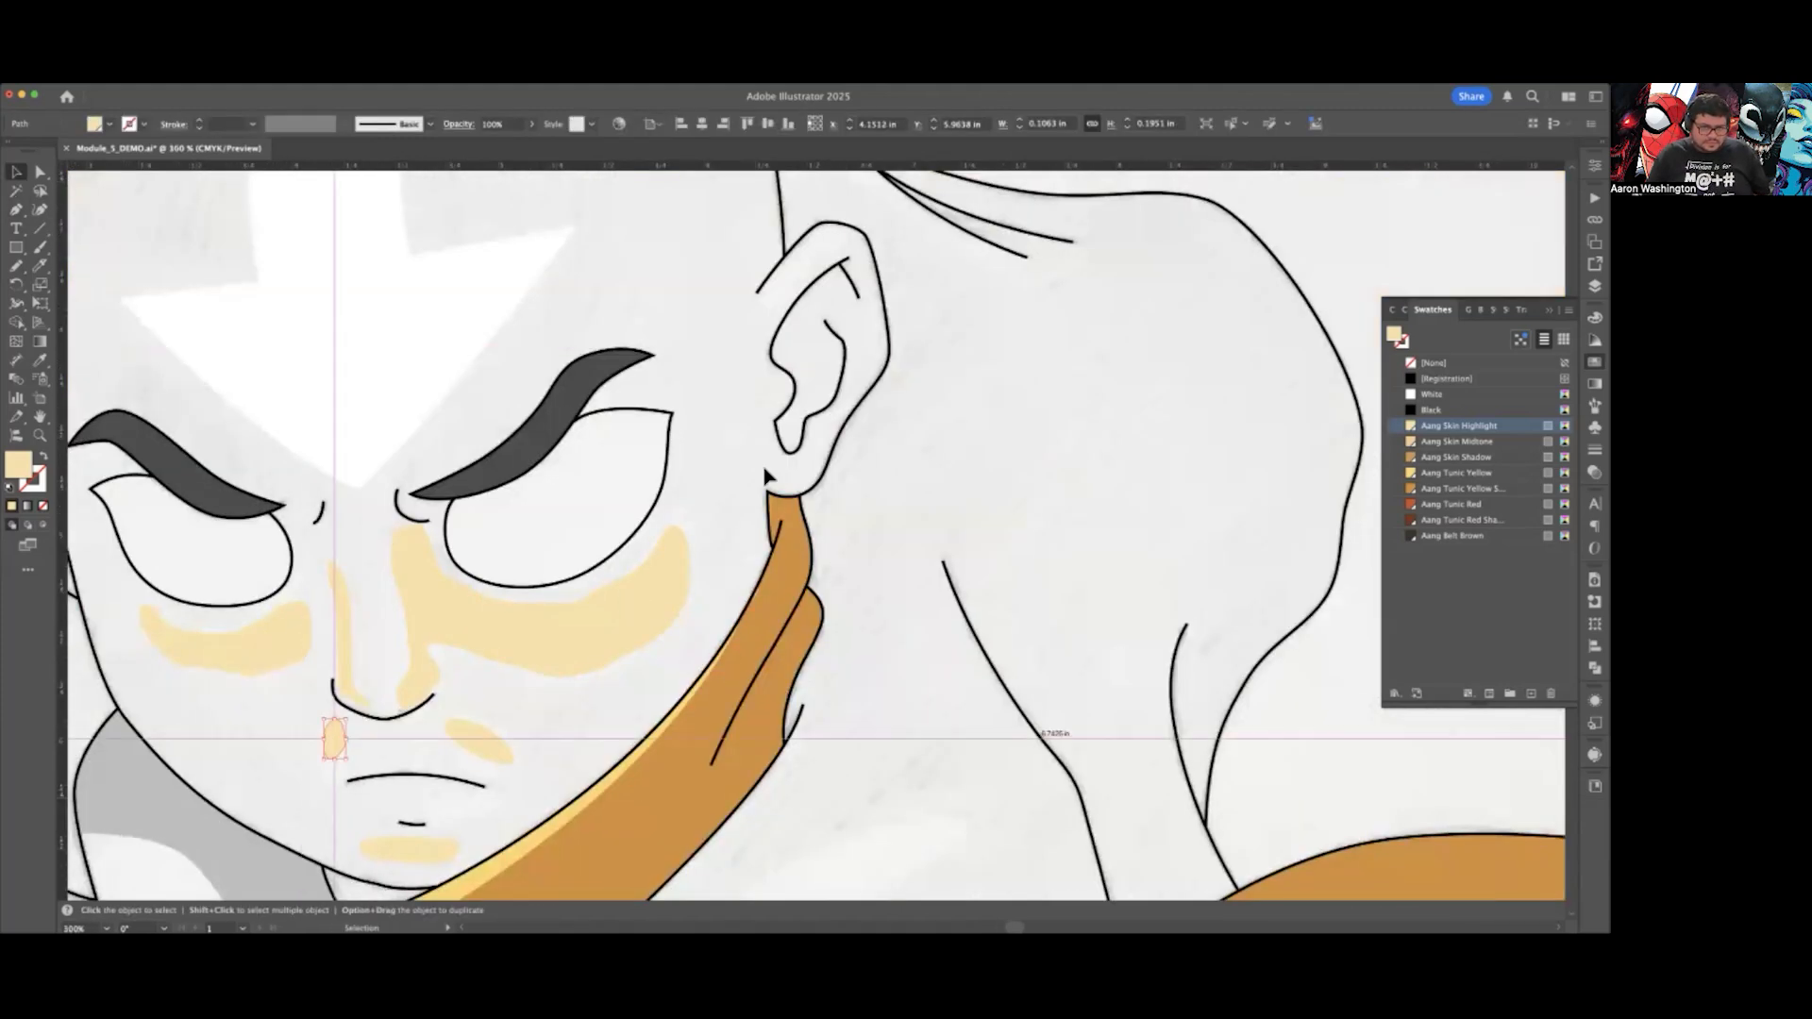
pyautogui.click(727, 457)
# Step: Select the head shape and swap its fill and stroke so it is filled with Aang Skin Midtone and has no stroke
pyautogui.scroll(5, 783, 507)
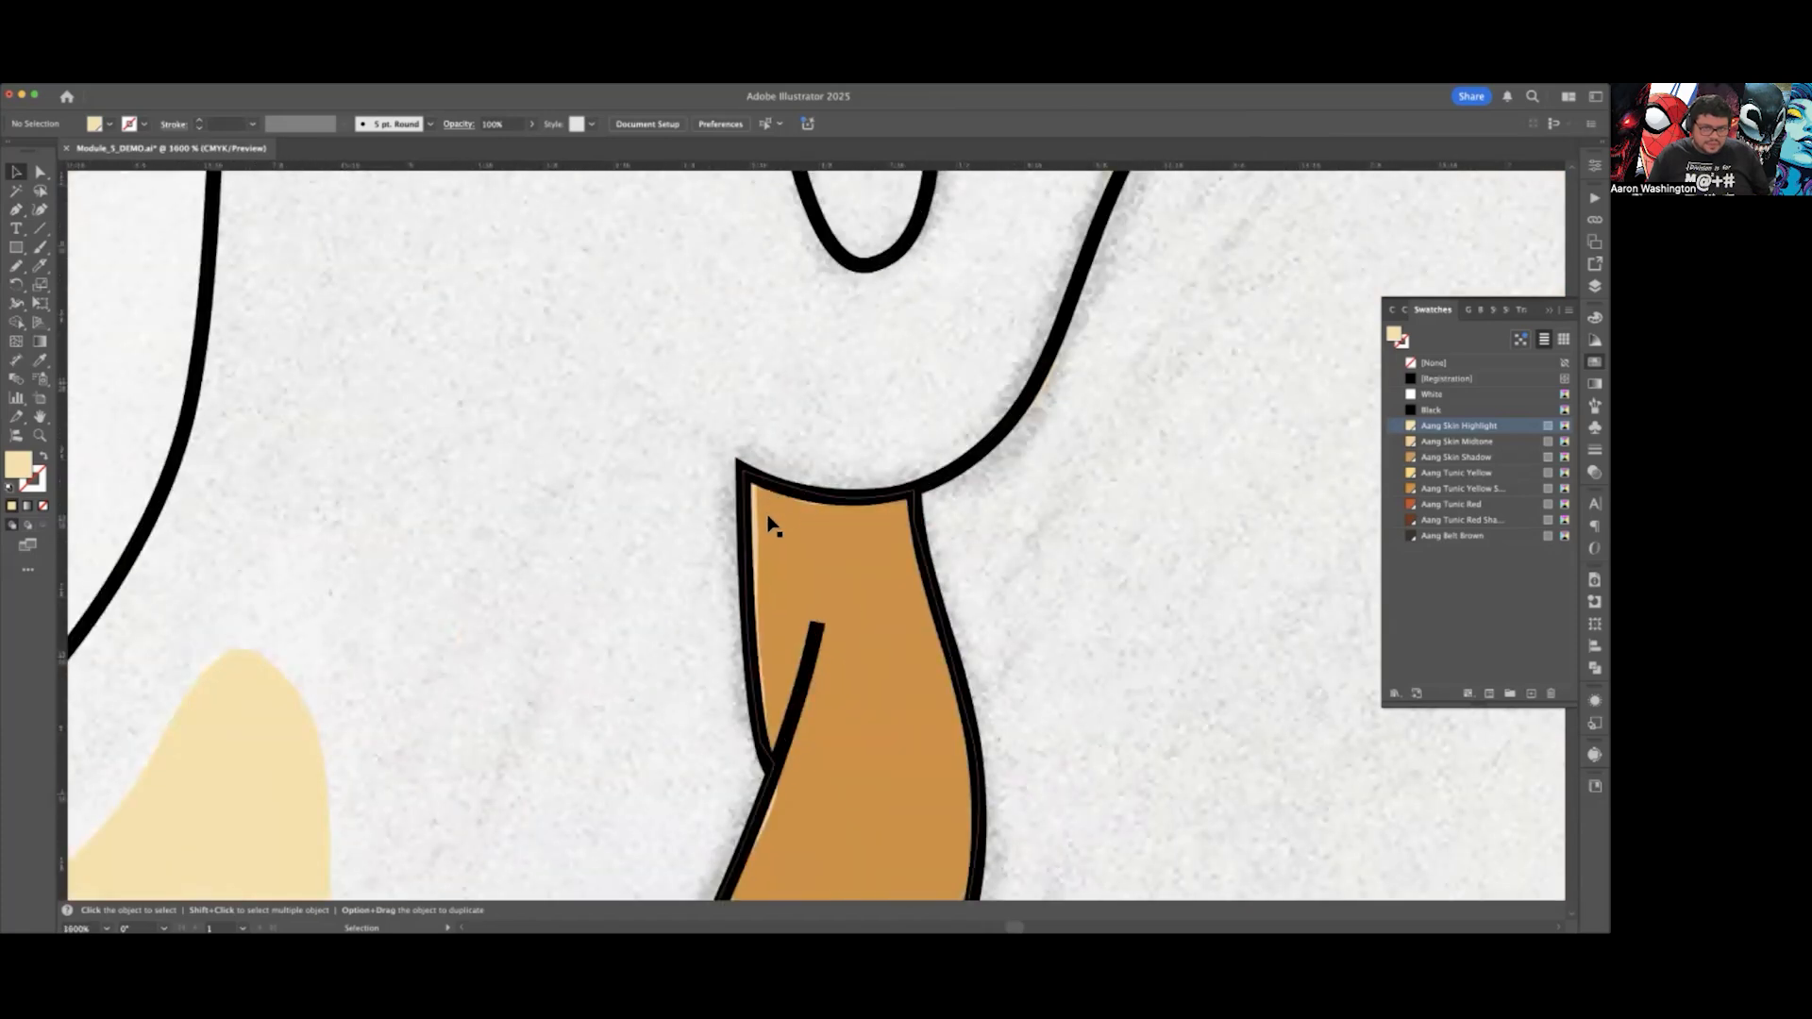
pyautogui.press('a')
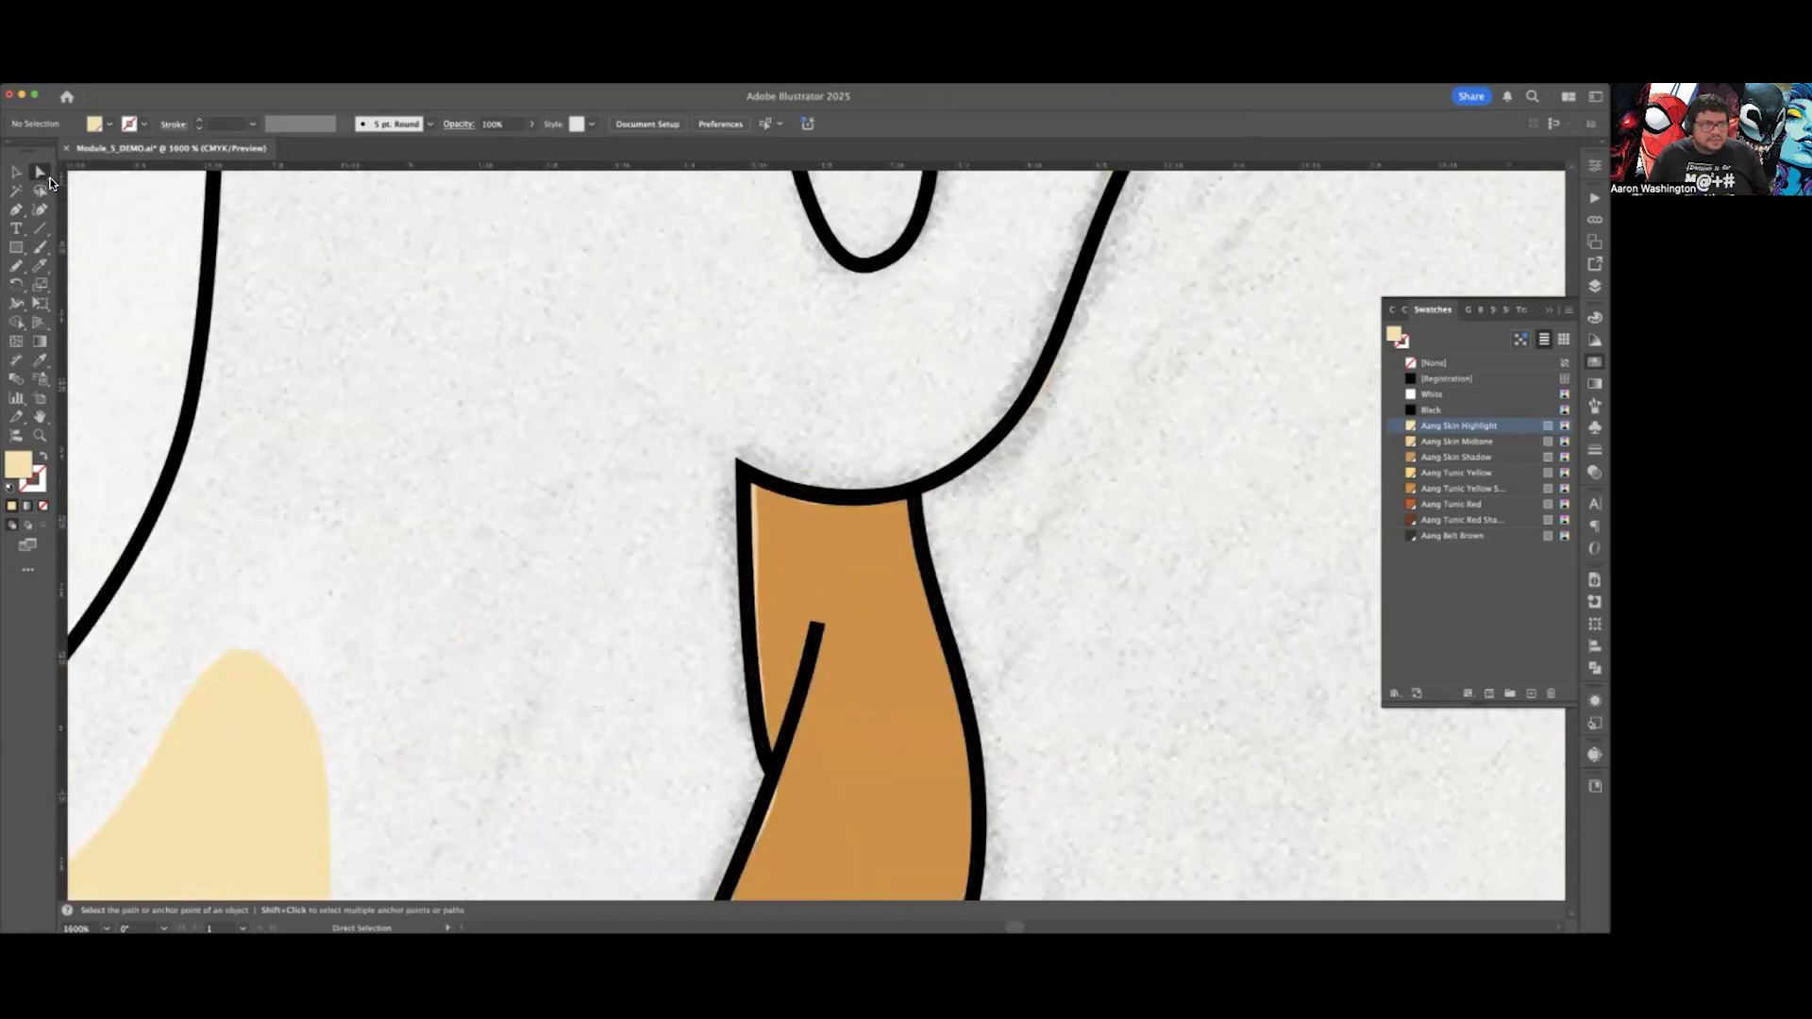
pyautogui.click(756, 525)
pyautogui.scroll(-4, 791, 553)
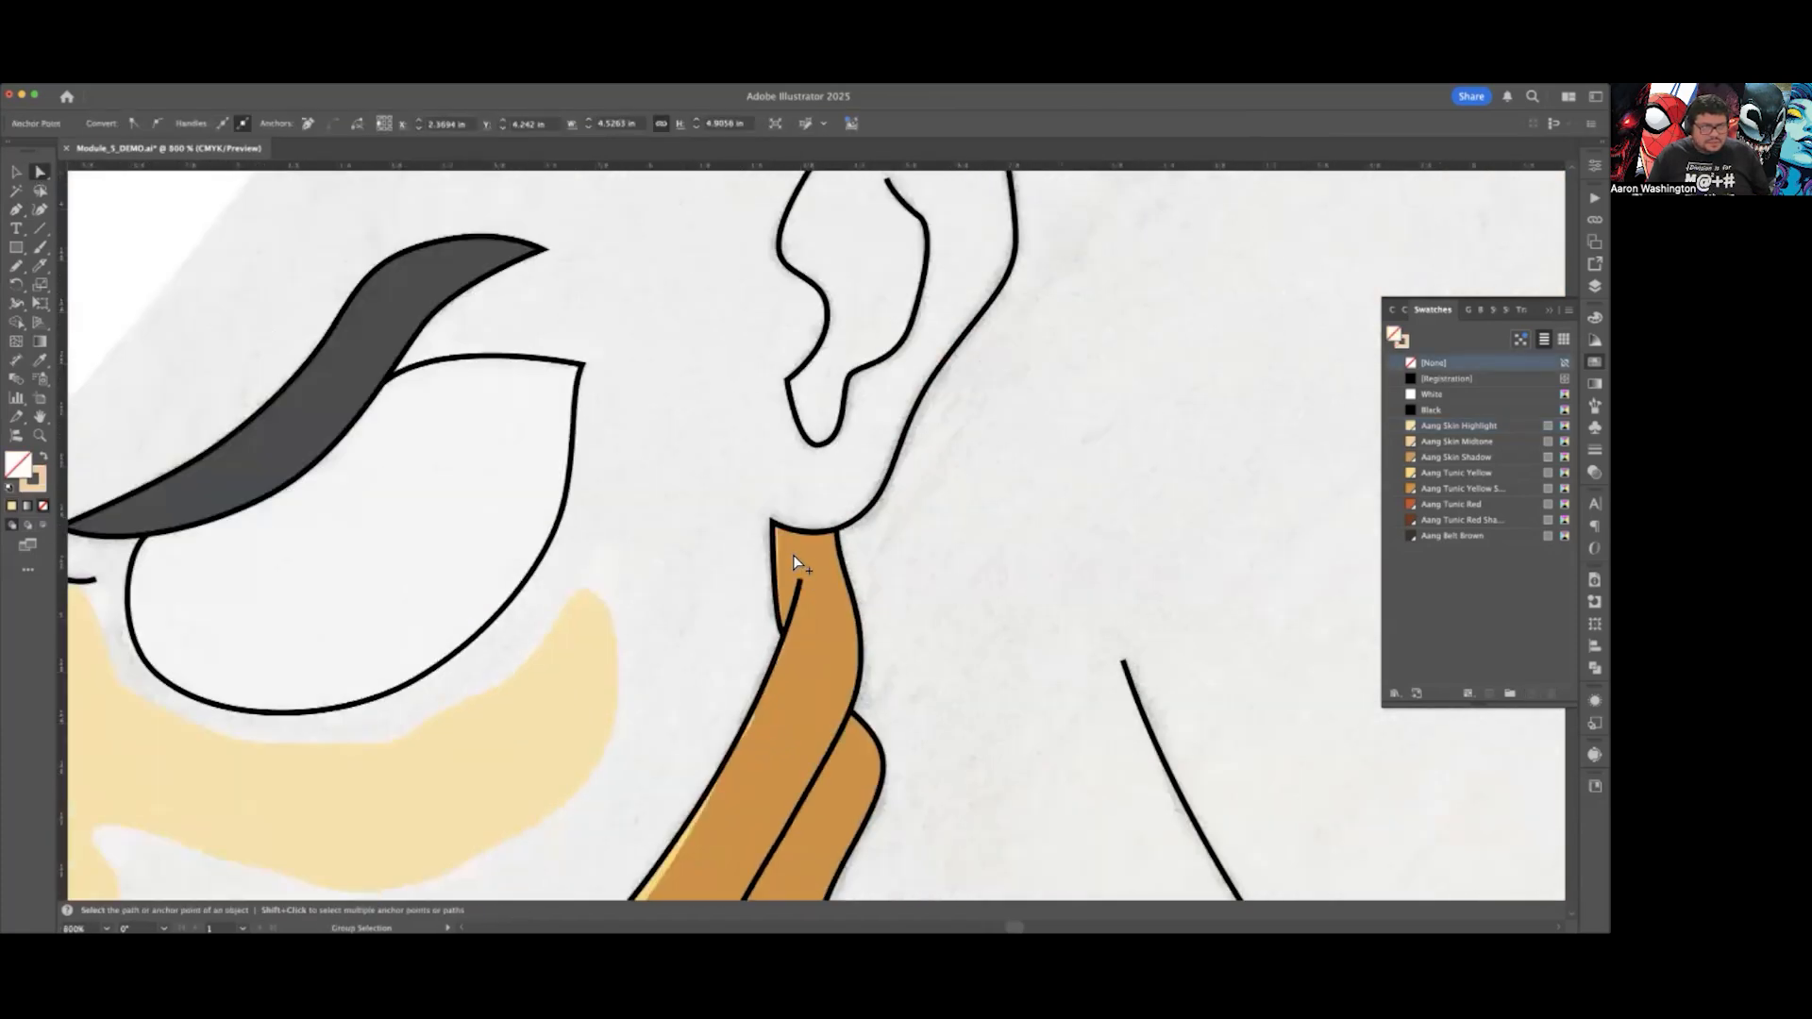
pyautogui.scroll(-3, 793, 564)
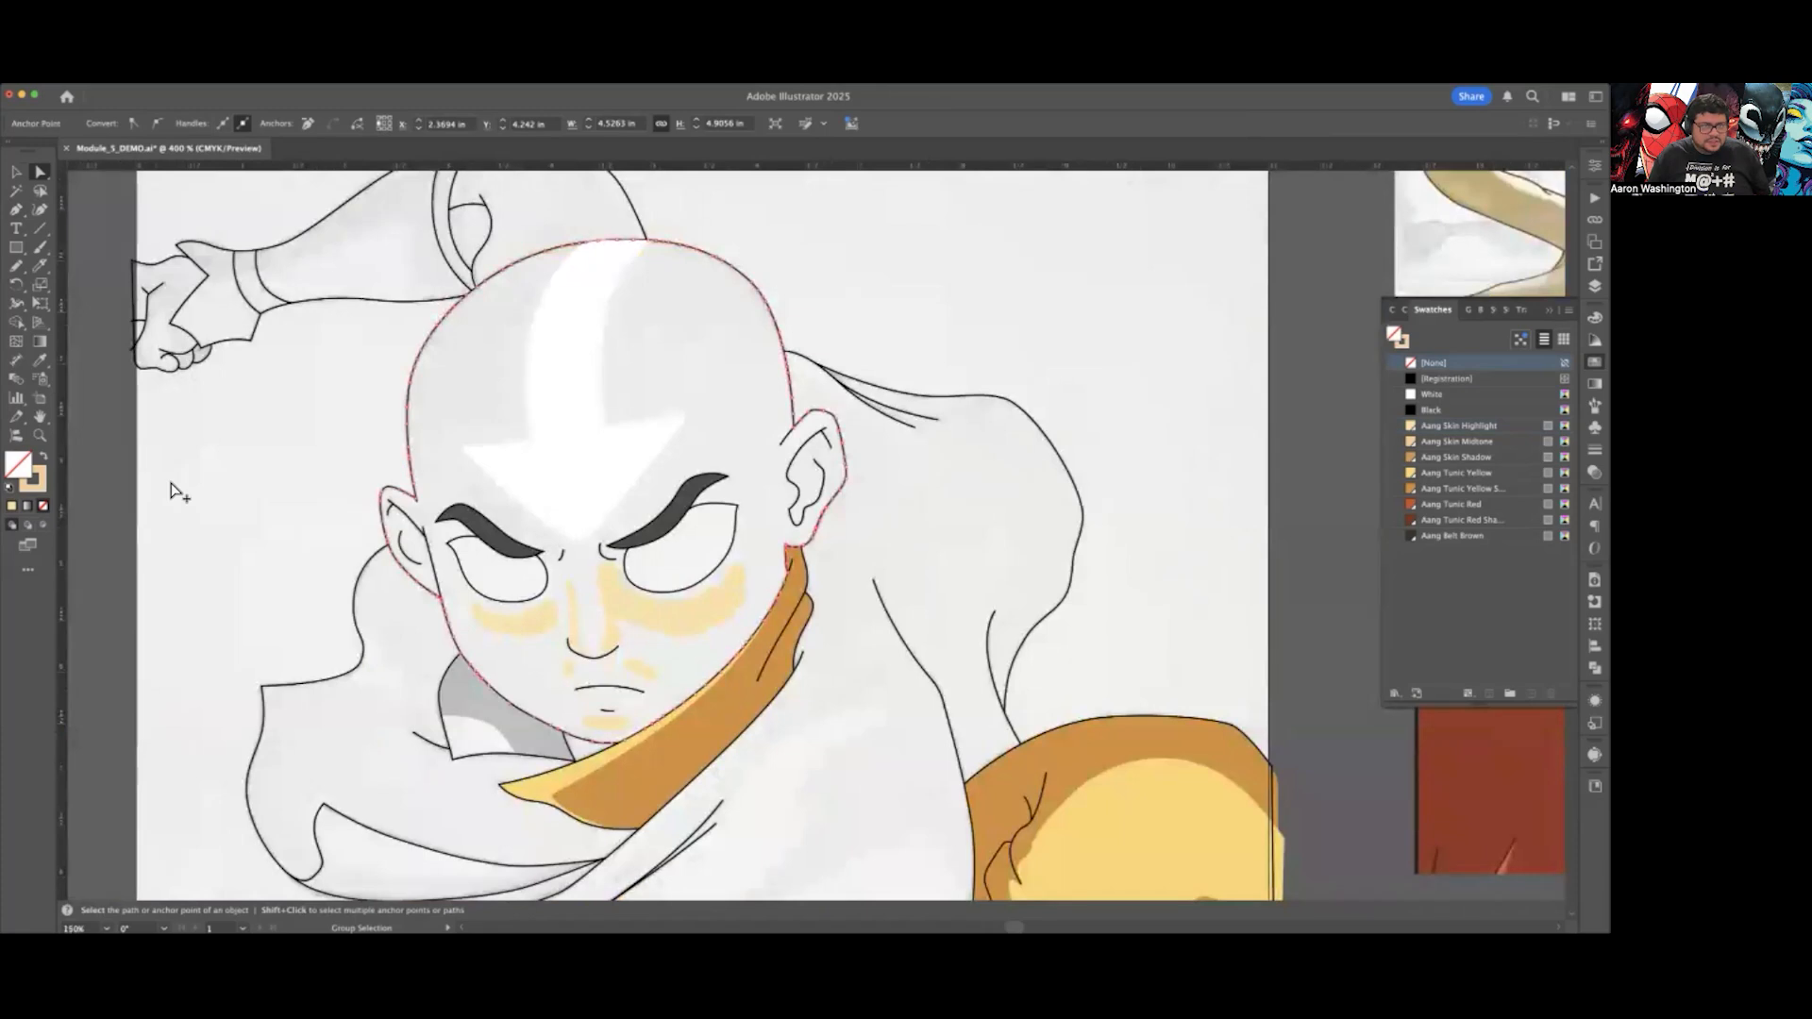
pyautogui.click(42, 457)
pyautogui.click(16, 172)
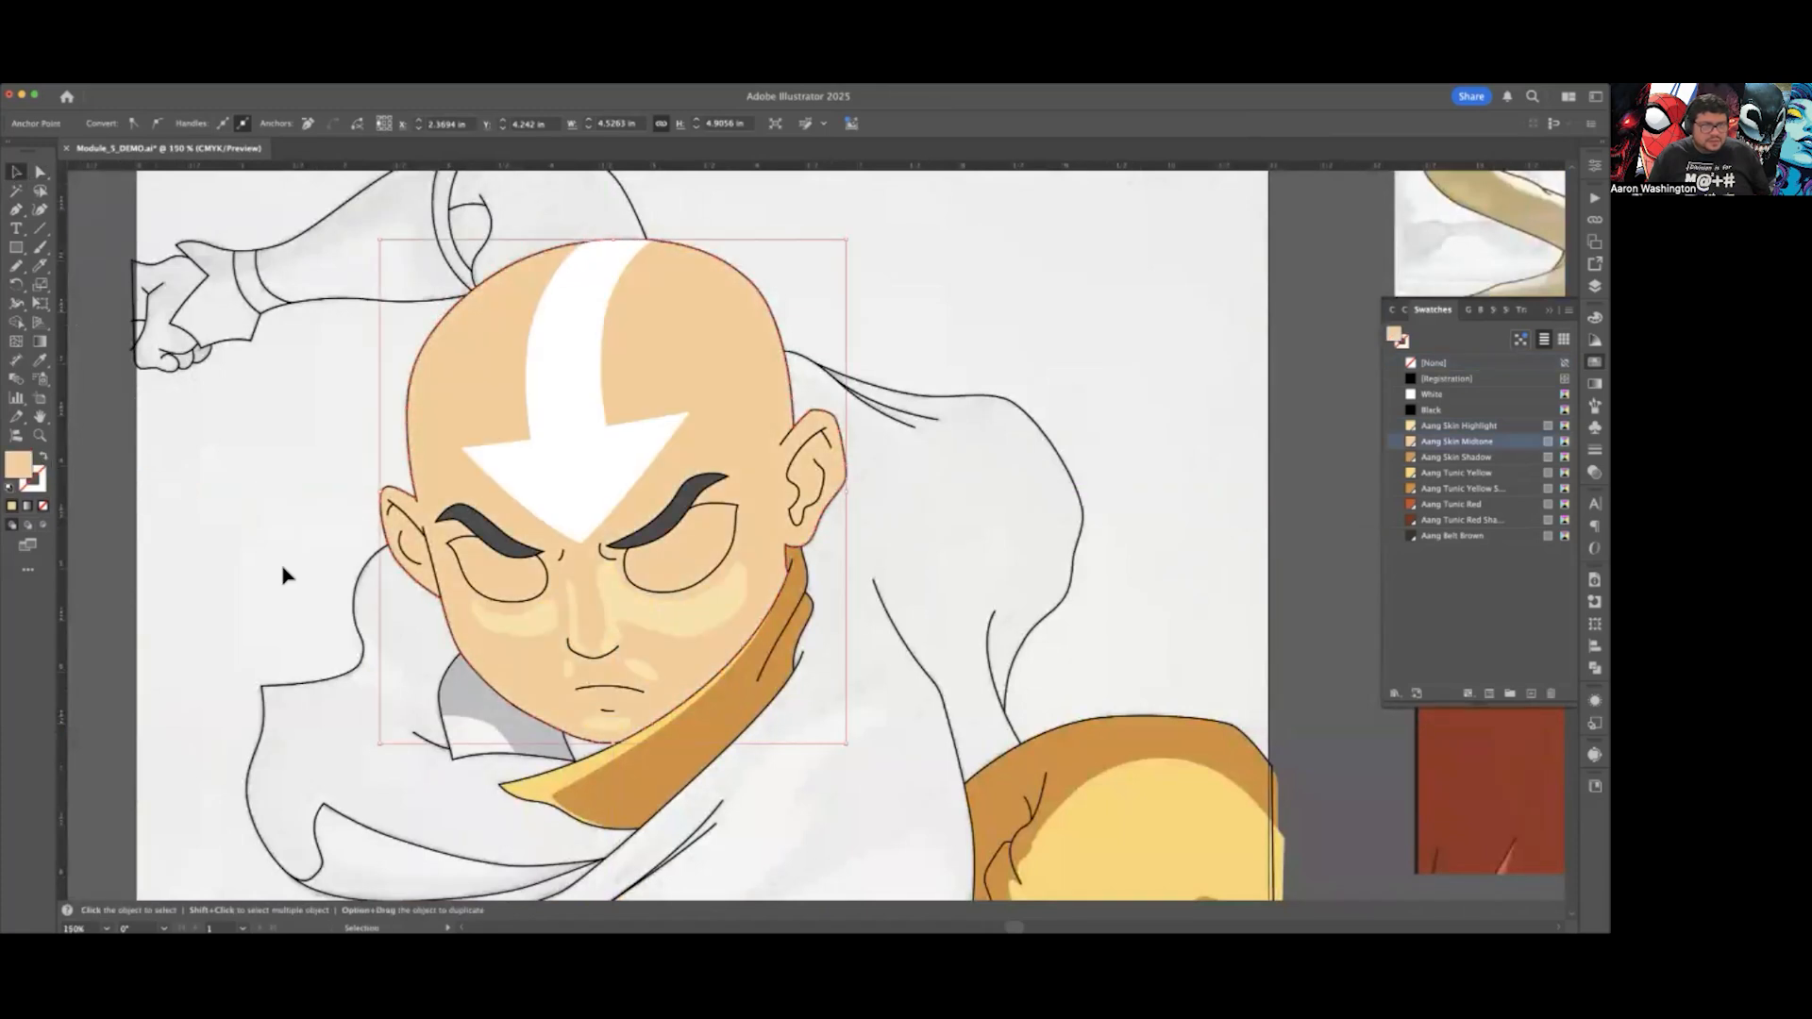
pyautogui.click(312, 580)
pyautogui.hscroll(-2, 406, 594)
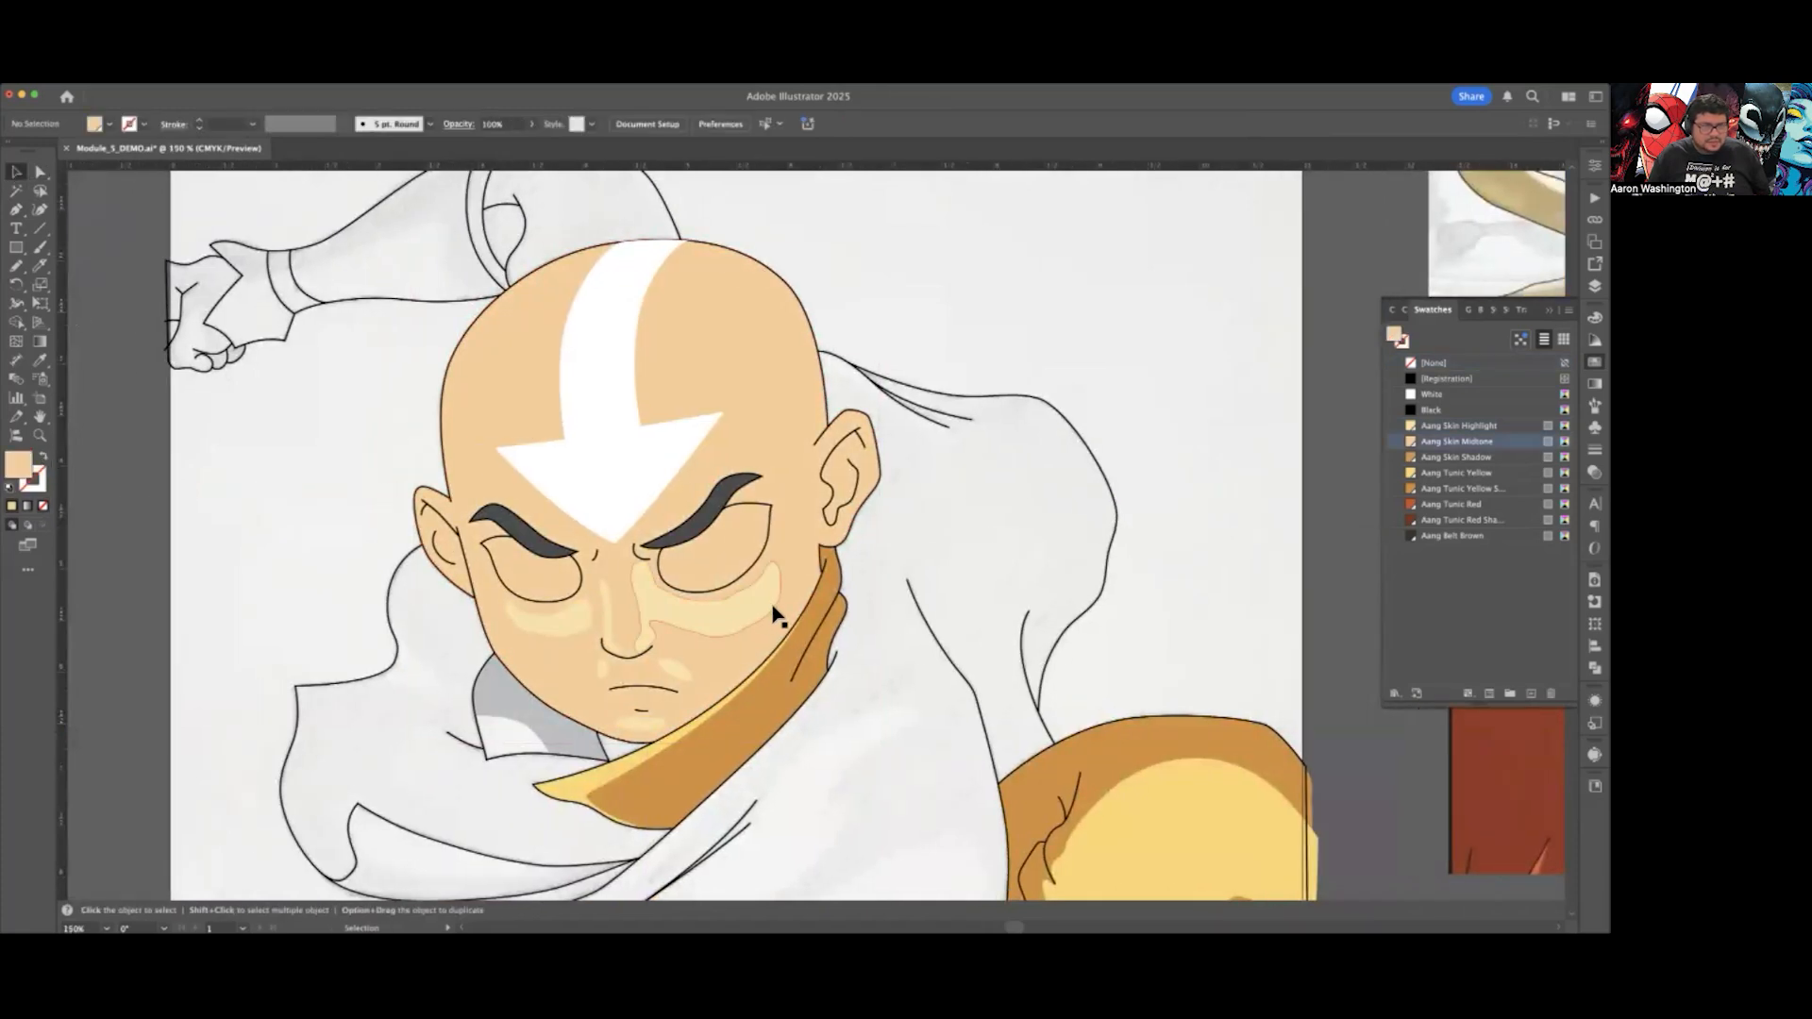
pyautogui.click(774, 533)
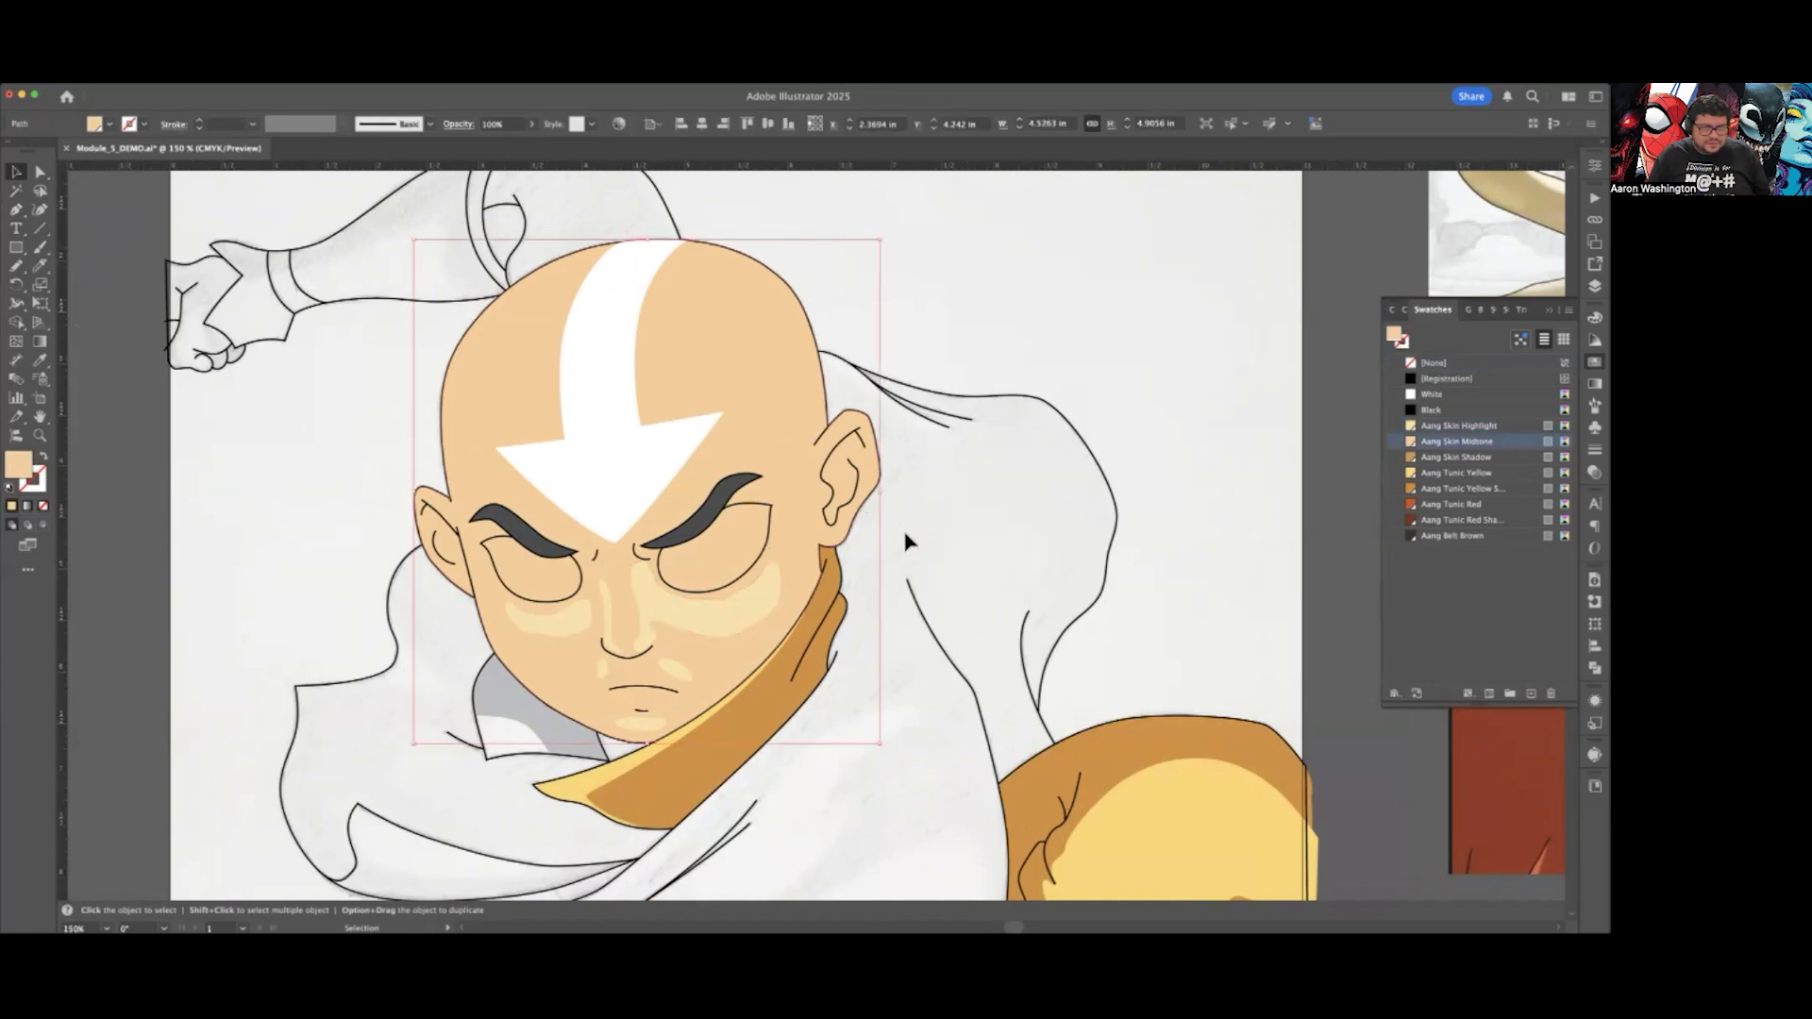
pyautogui.click(808, 580)
pyautogui.scroll(-1, 808, 580)
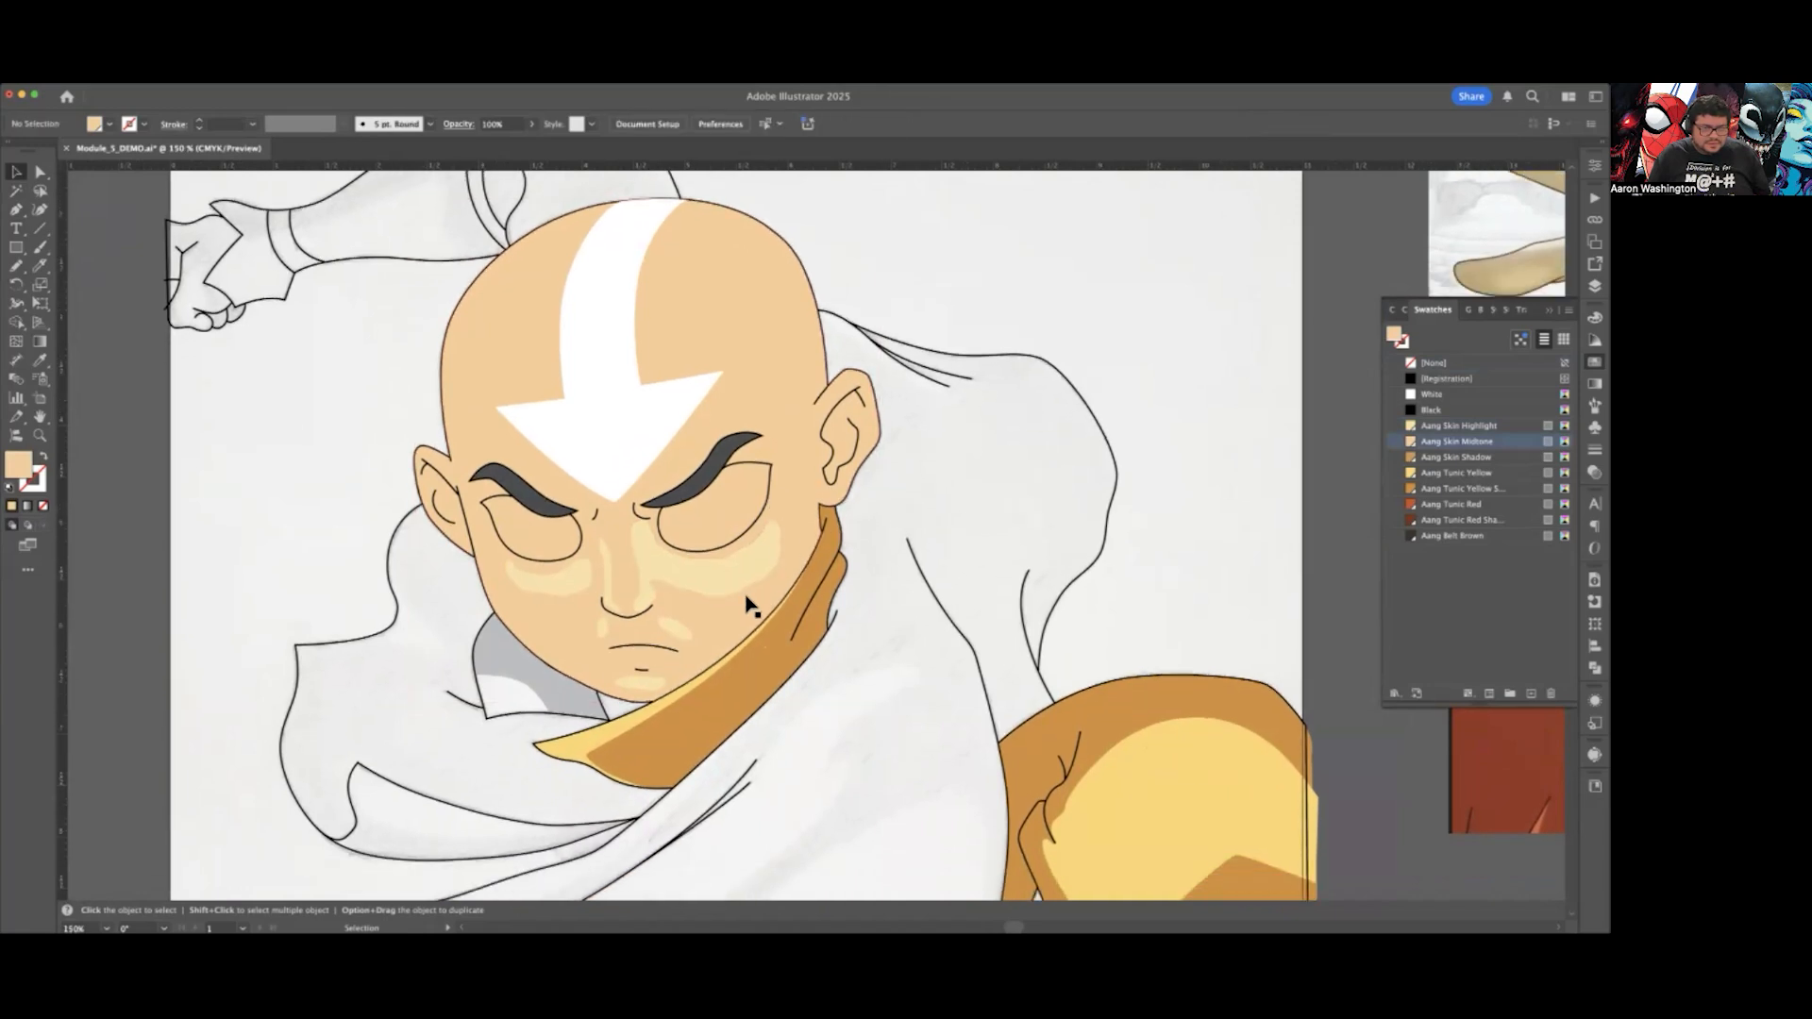
pyautogui.scroll(1, 620, 604)
# Step: Select all the highlight shapes on the face and lighten the Aang Skin Highlight swatch by lowering its magenta and setting yellow to 25%
pyautogui.click(635, 569)
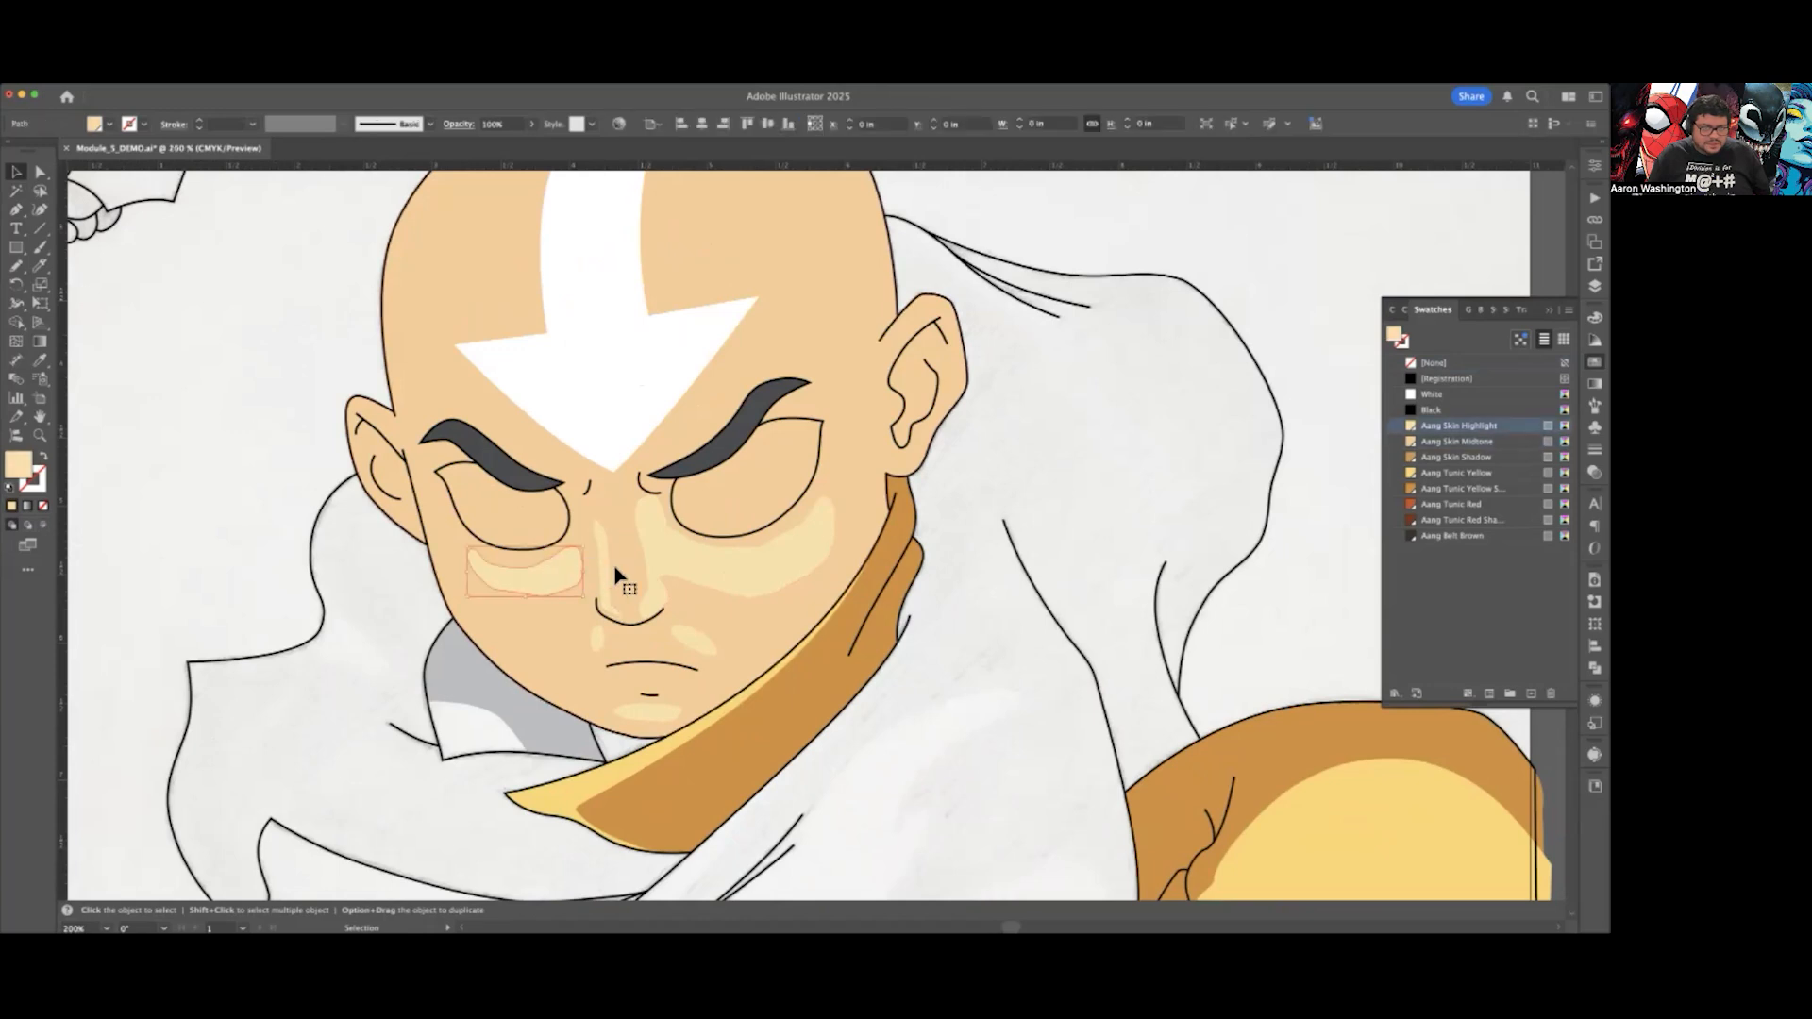
pyautogui.keyDown('shift'); pyautogui.click(599, 640); pyautogui.keyUp('shift')
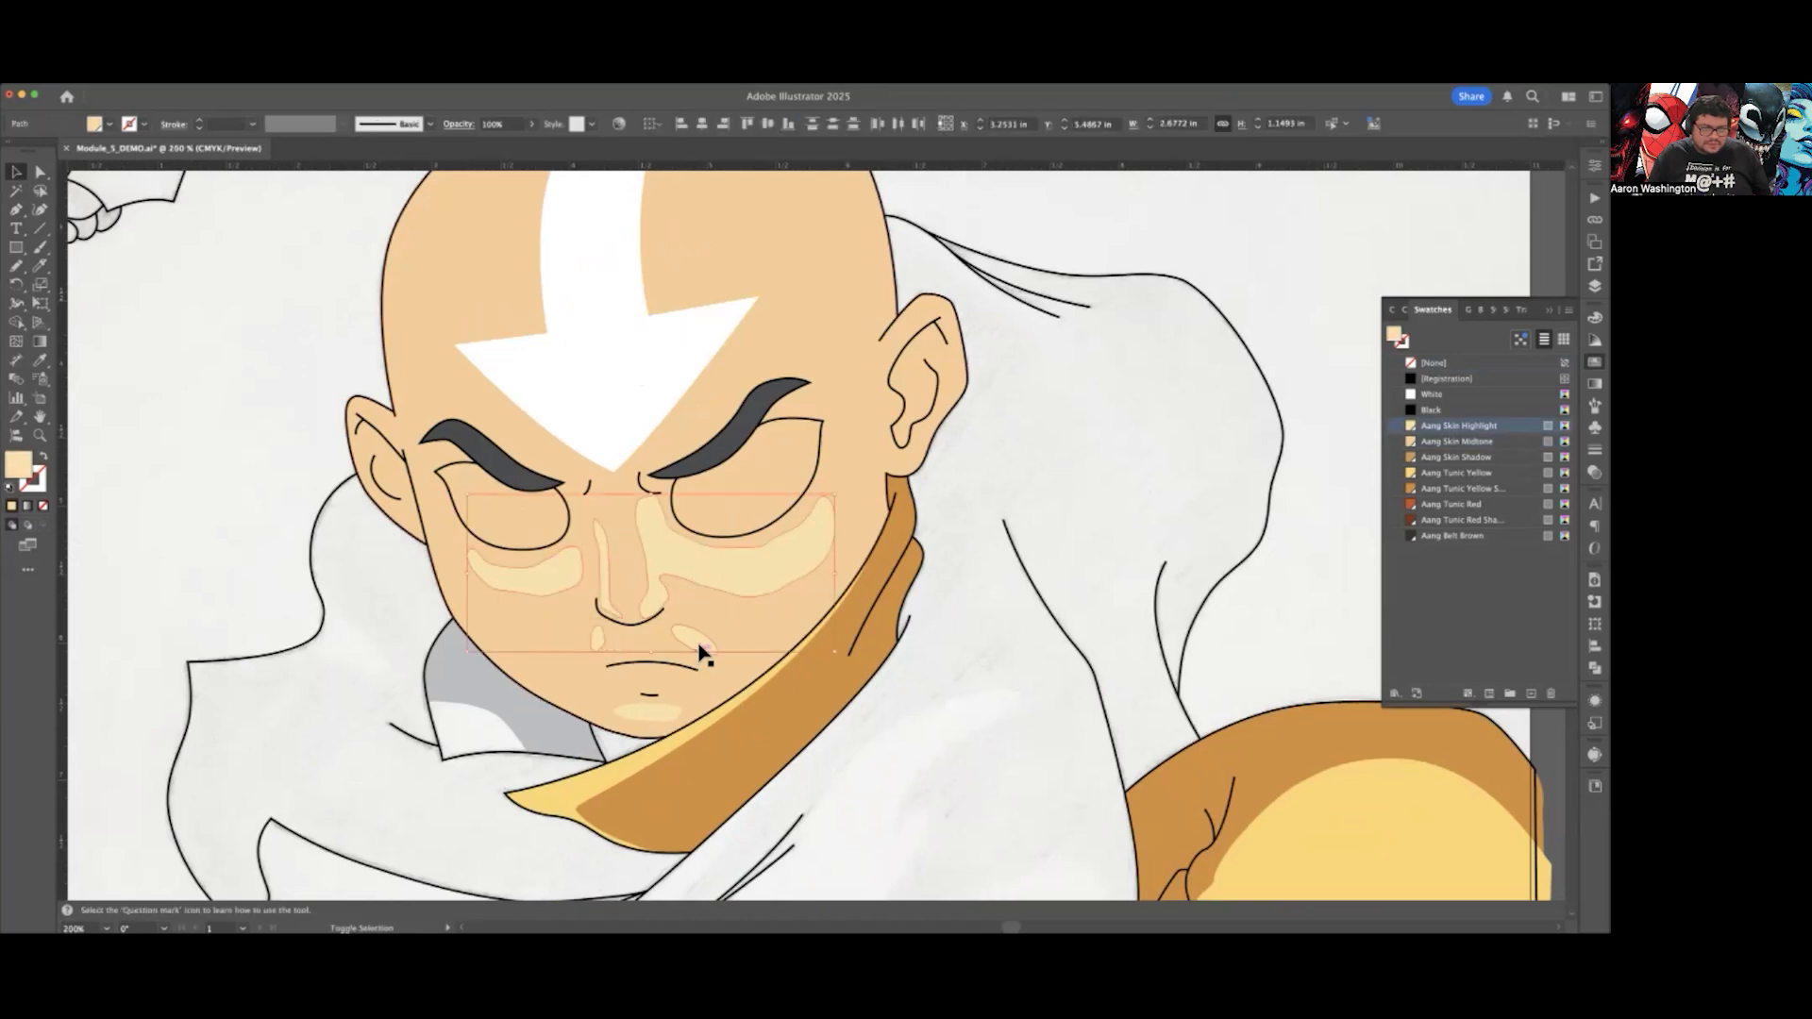
pyautogui.keyDown('shift'); pyautogui.click(697, 644); pyautogui.keyUp('shift')
pyautogui.keyDown('shift'); pyautogui.click(650, 709); pyautogui.keyUp('shift')
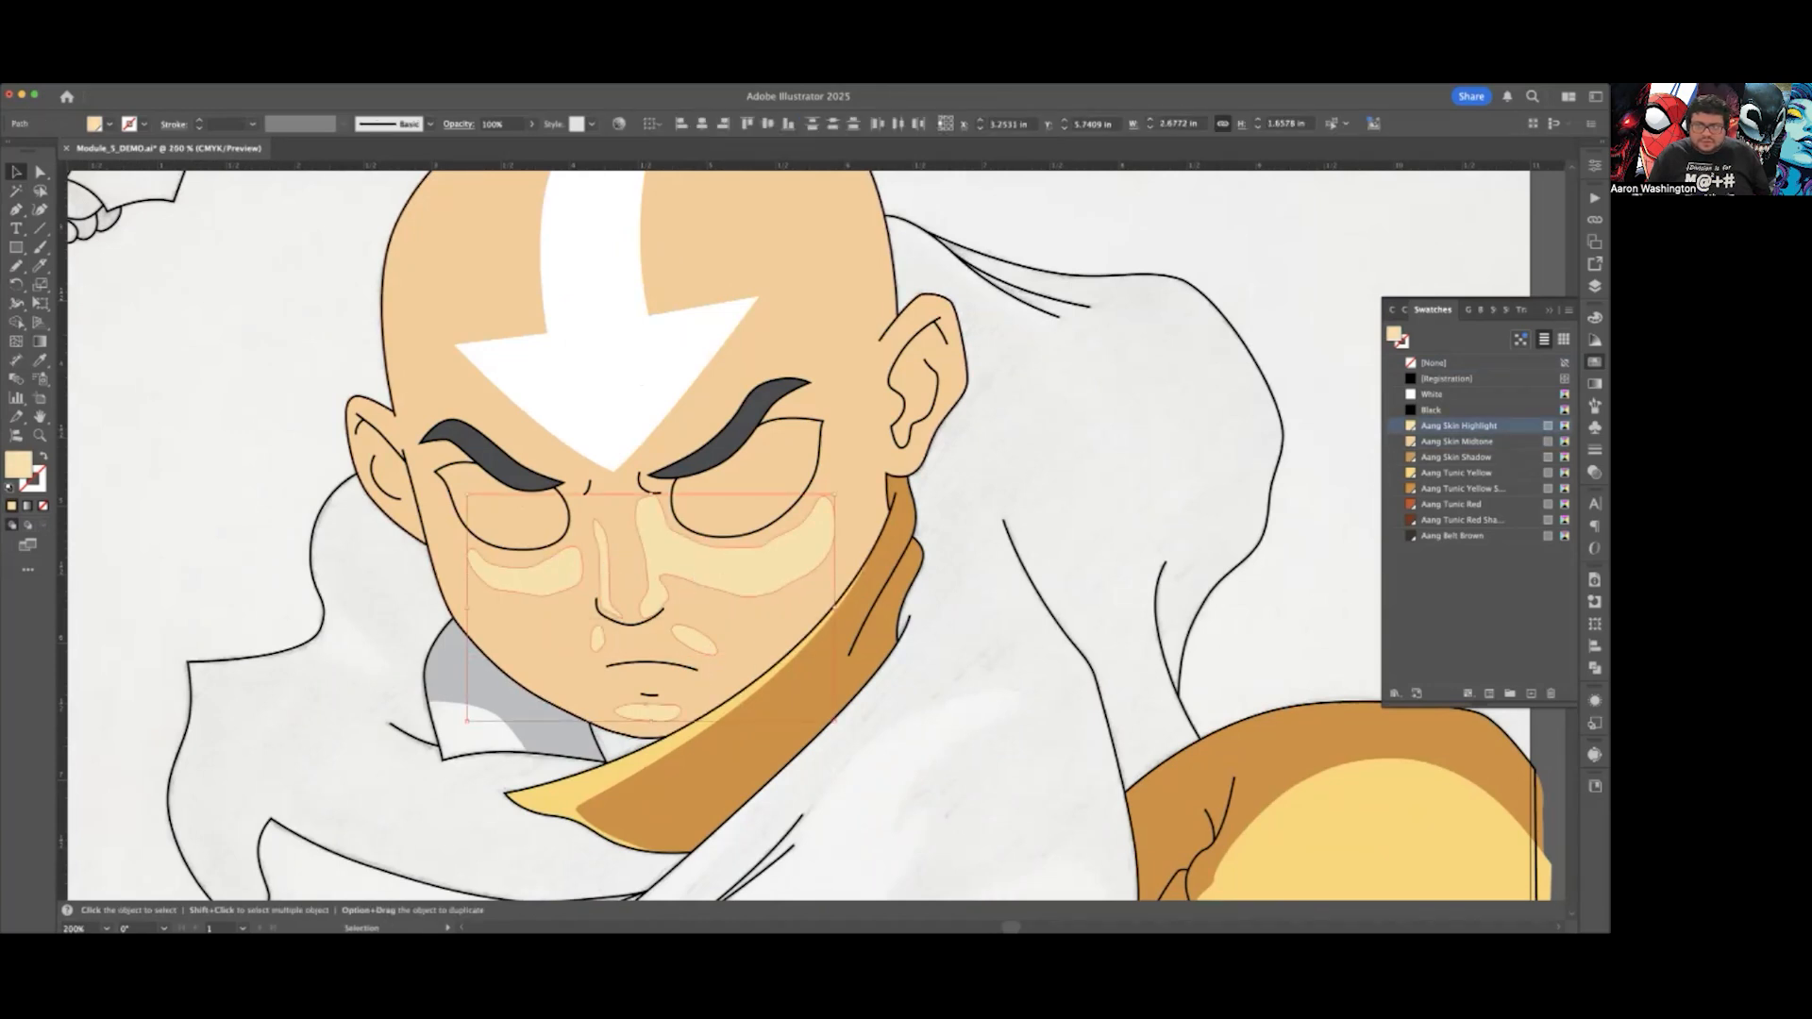
pyautogui.doubleClick(1459, 426)
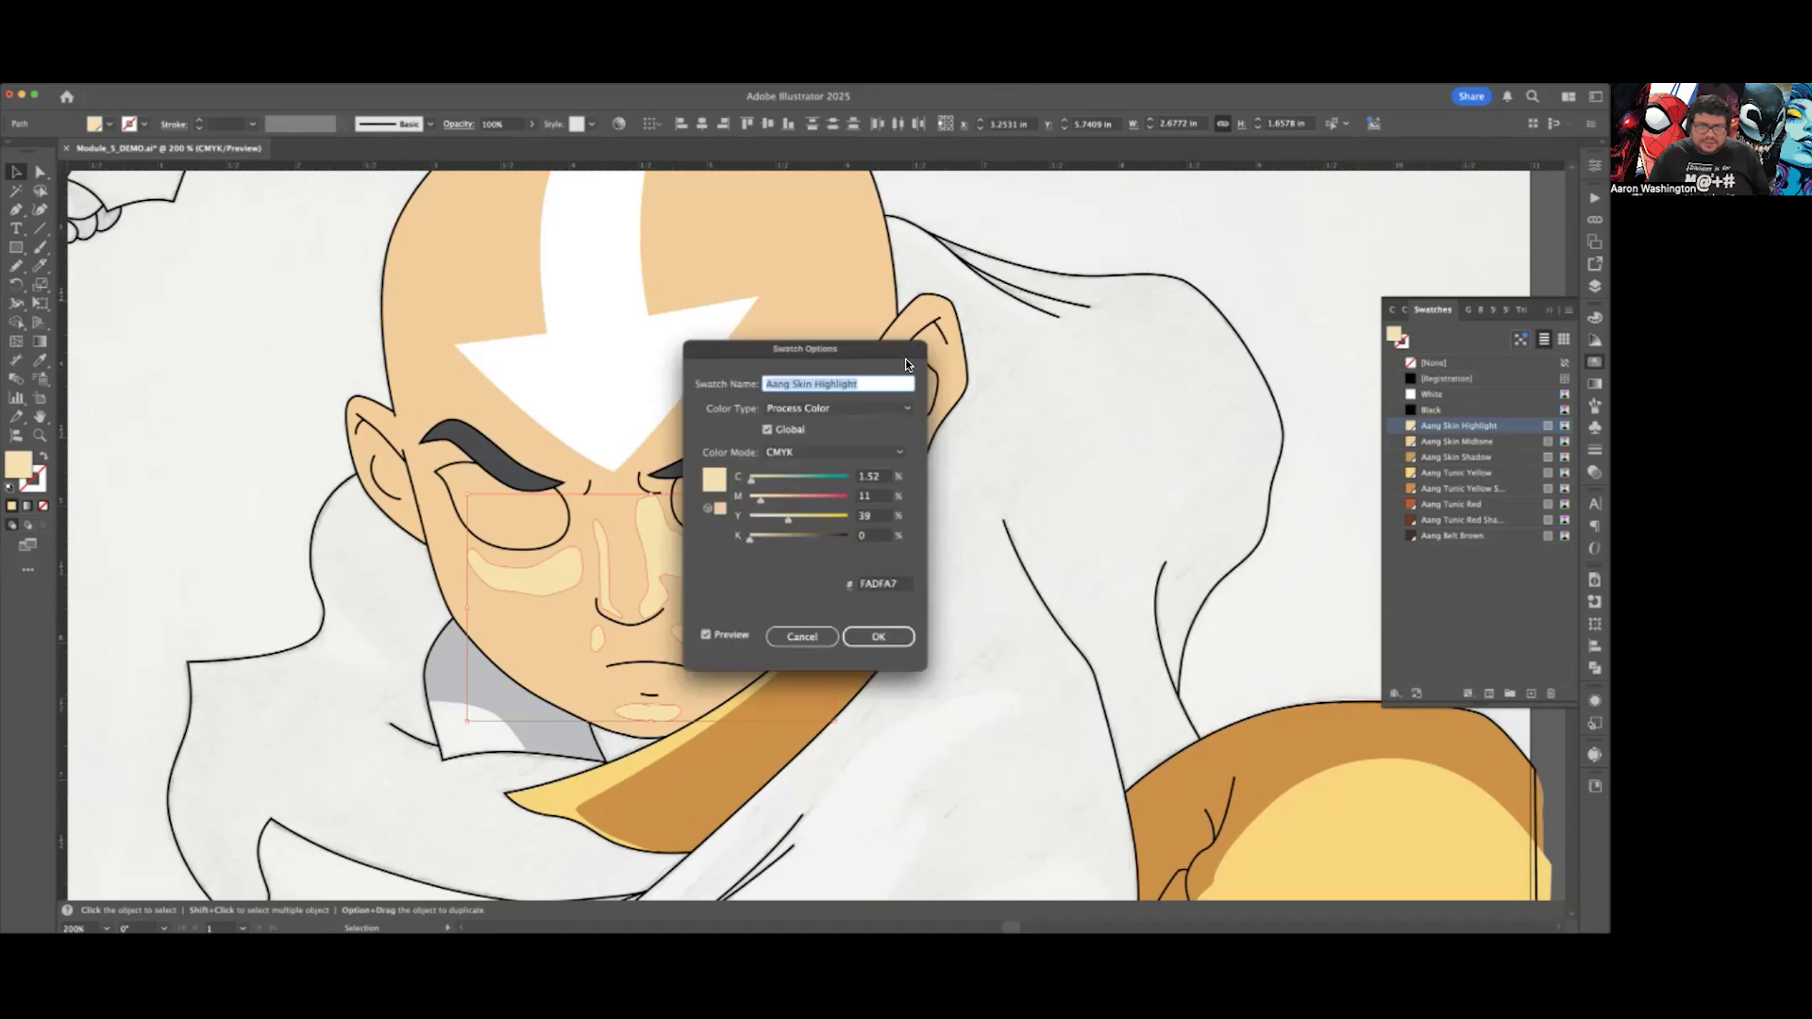
pyautogui.moveTo(903, 364); pyautogui.dragTo(1198, 397)
pyautogui.moveTo(1056, 529); pyautogui.dragTo(1081, 556)
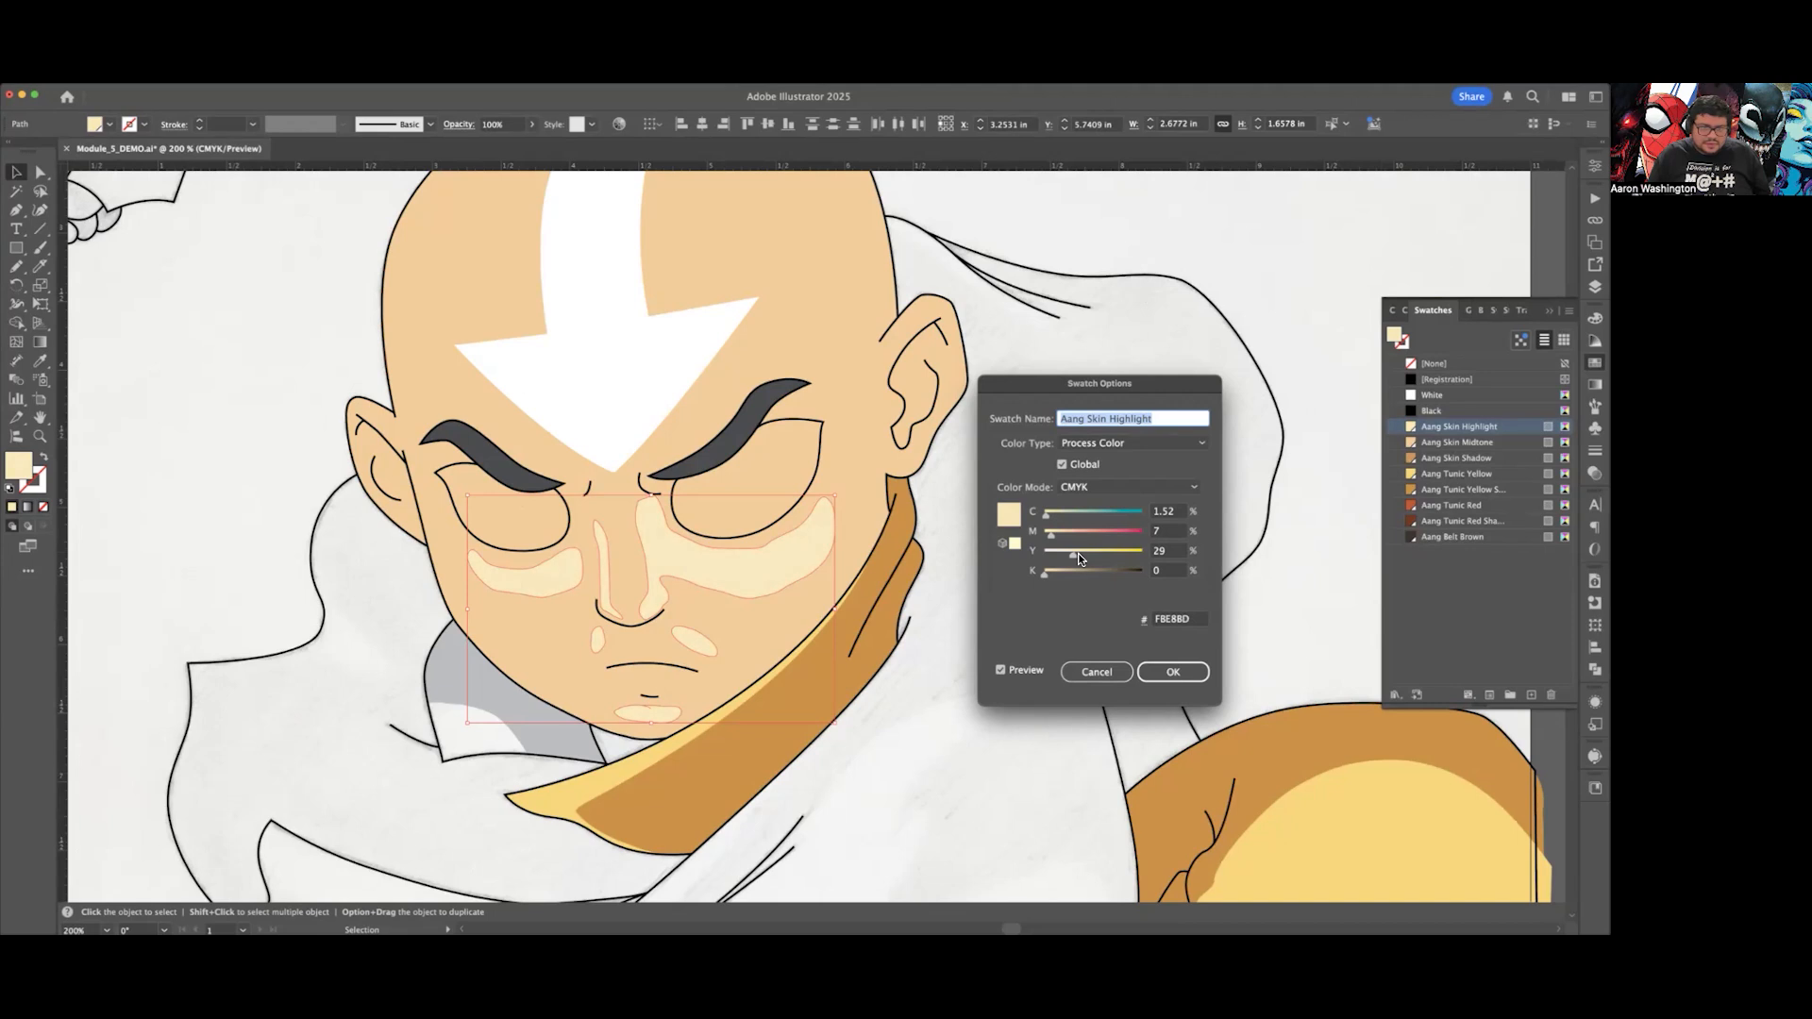
pyautogui.moveTo(1077, 553); pyautogui.dragTo(1073, 553)
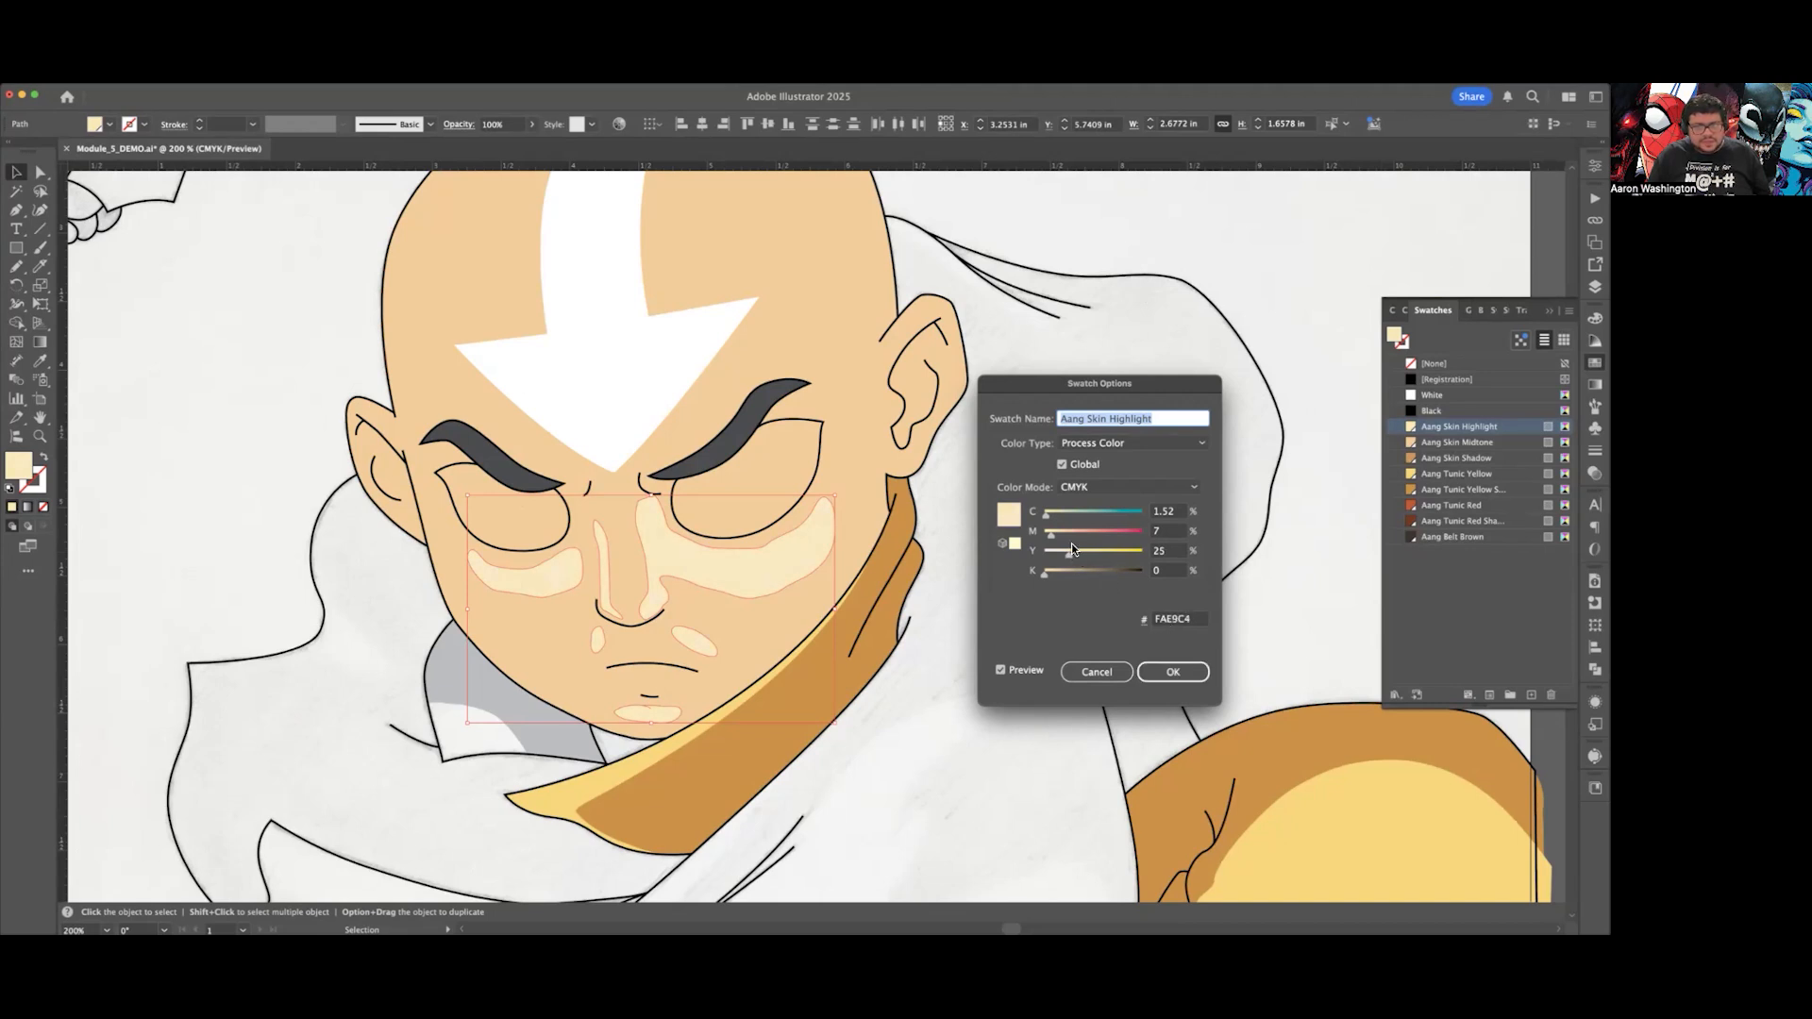
pyautogui.moveTo(1057, 539); pyautogui.dragTo(1054, 540)
pyautogui.click(1185, 673)
pyautogui.click(965, 615)
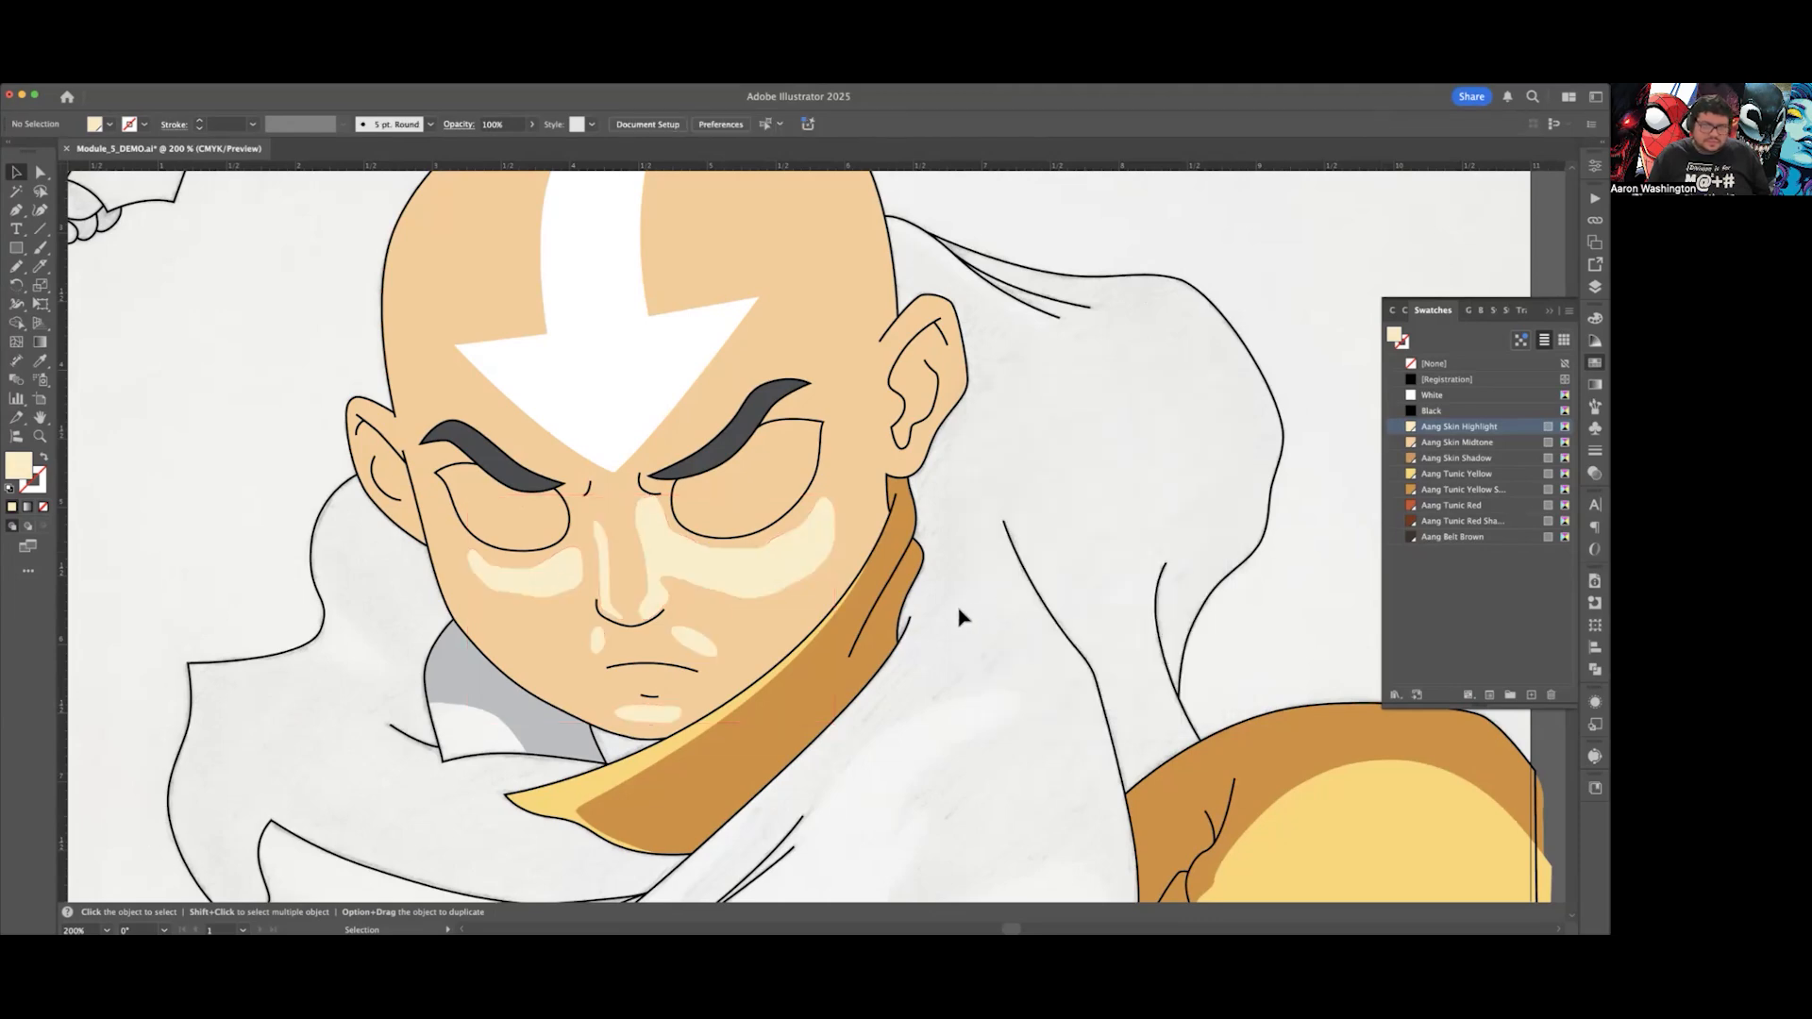
pyautogui.scroll(-1, 766, 572)
pyautogui.hscroll(1, 887, 563)
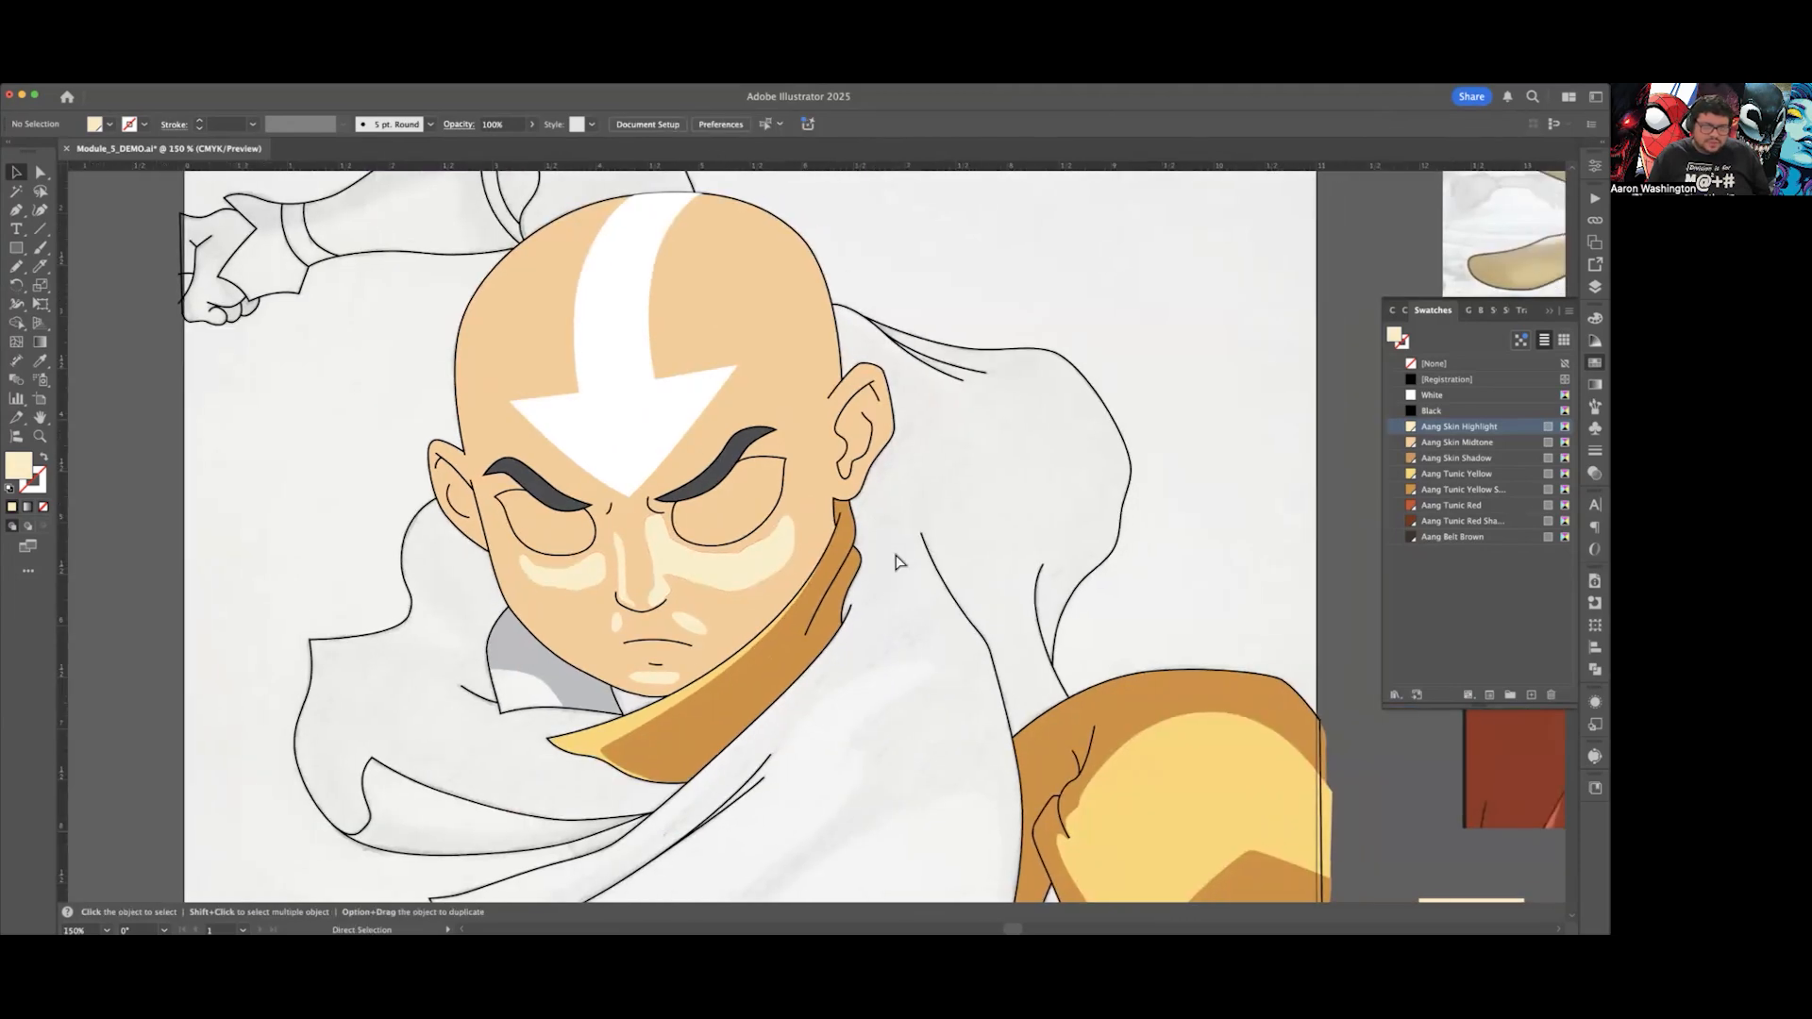
pyautogui.scroll(1, 645, 551)
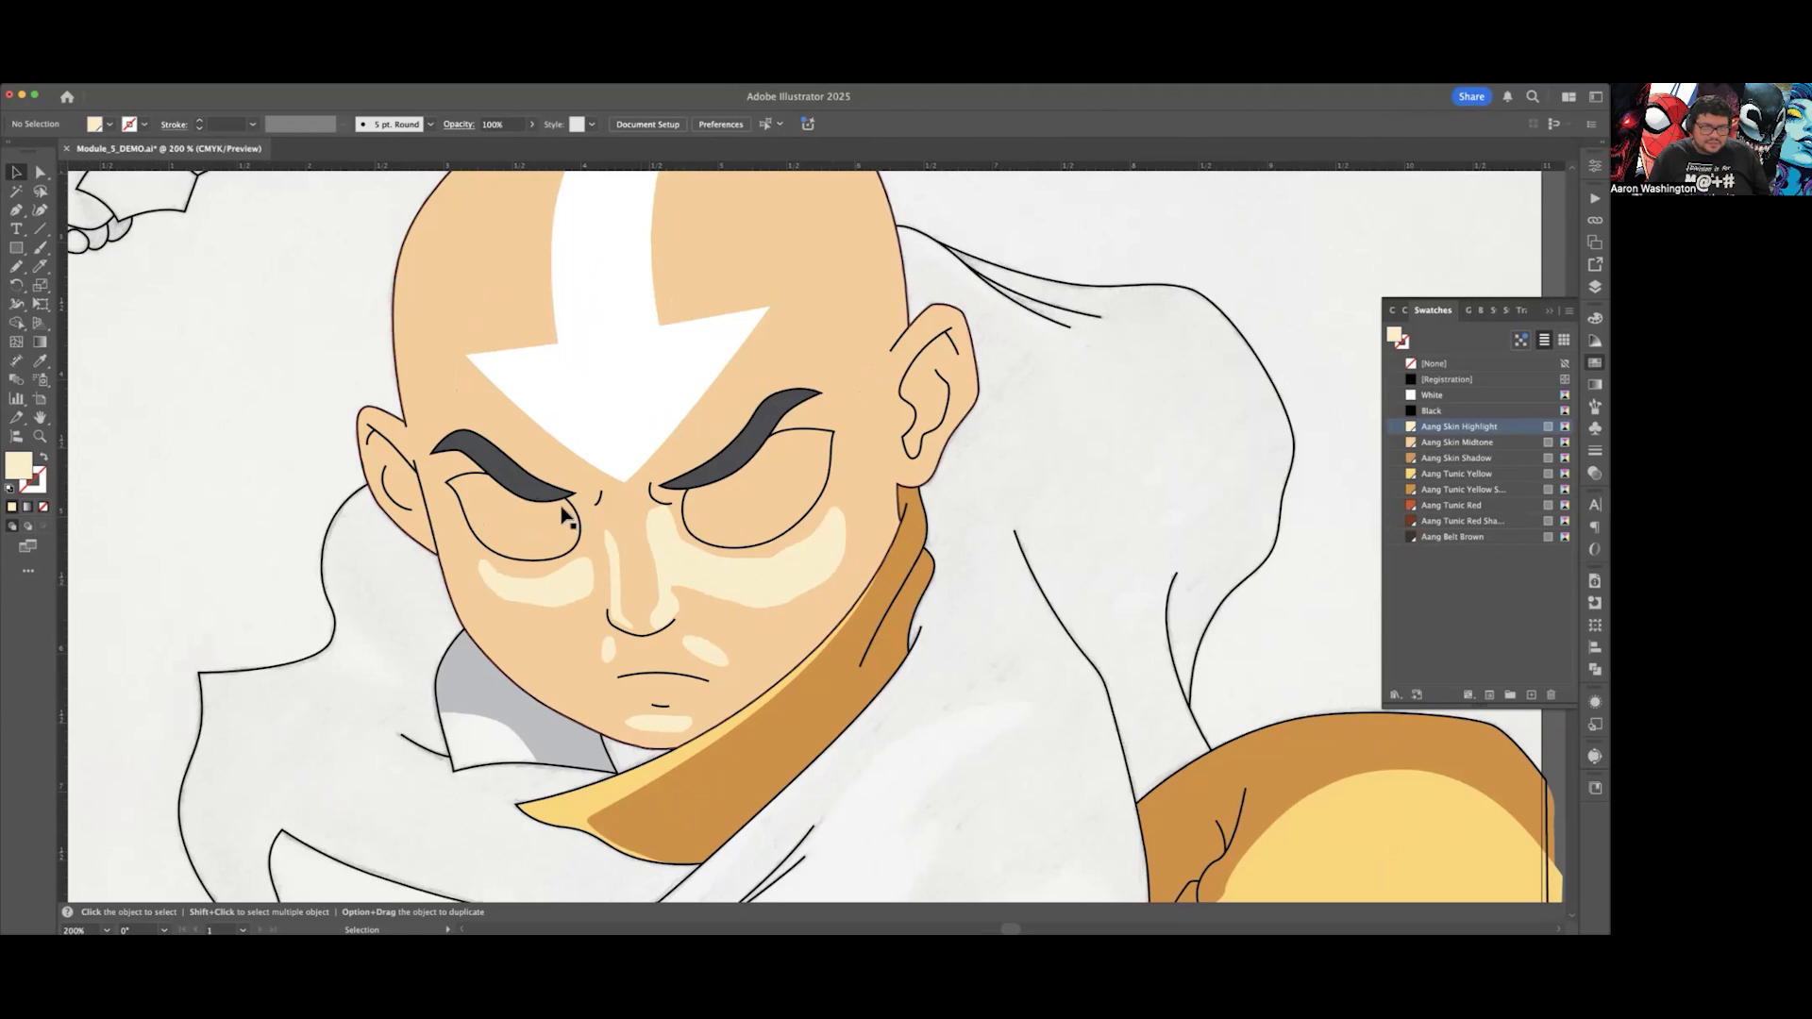
pyautogui.click(619, 444)
pyautogui.scroll(-1, 627, 406)
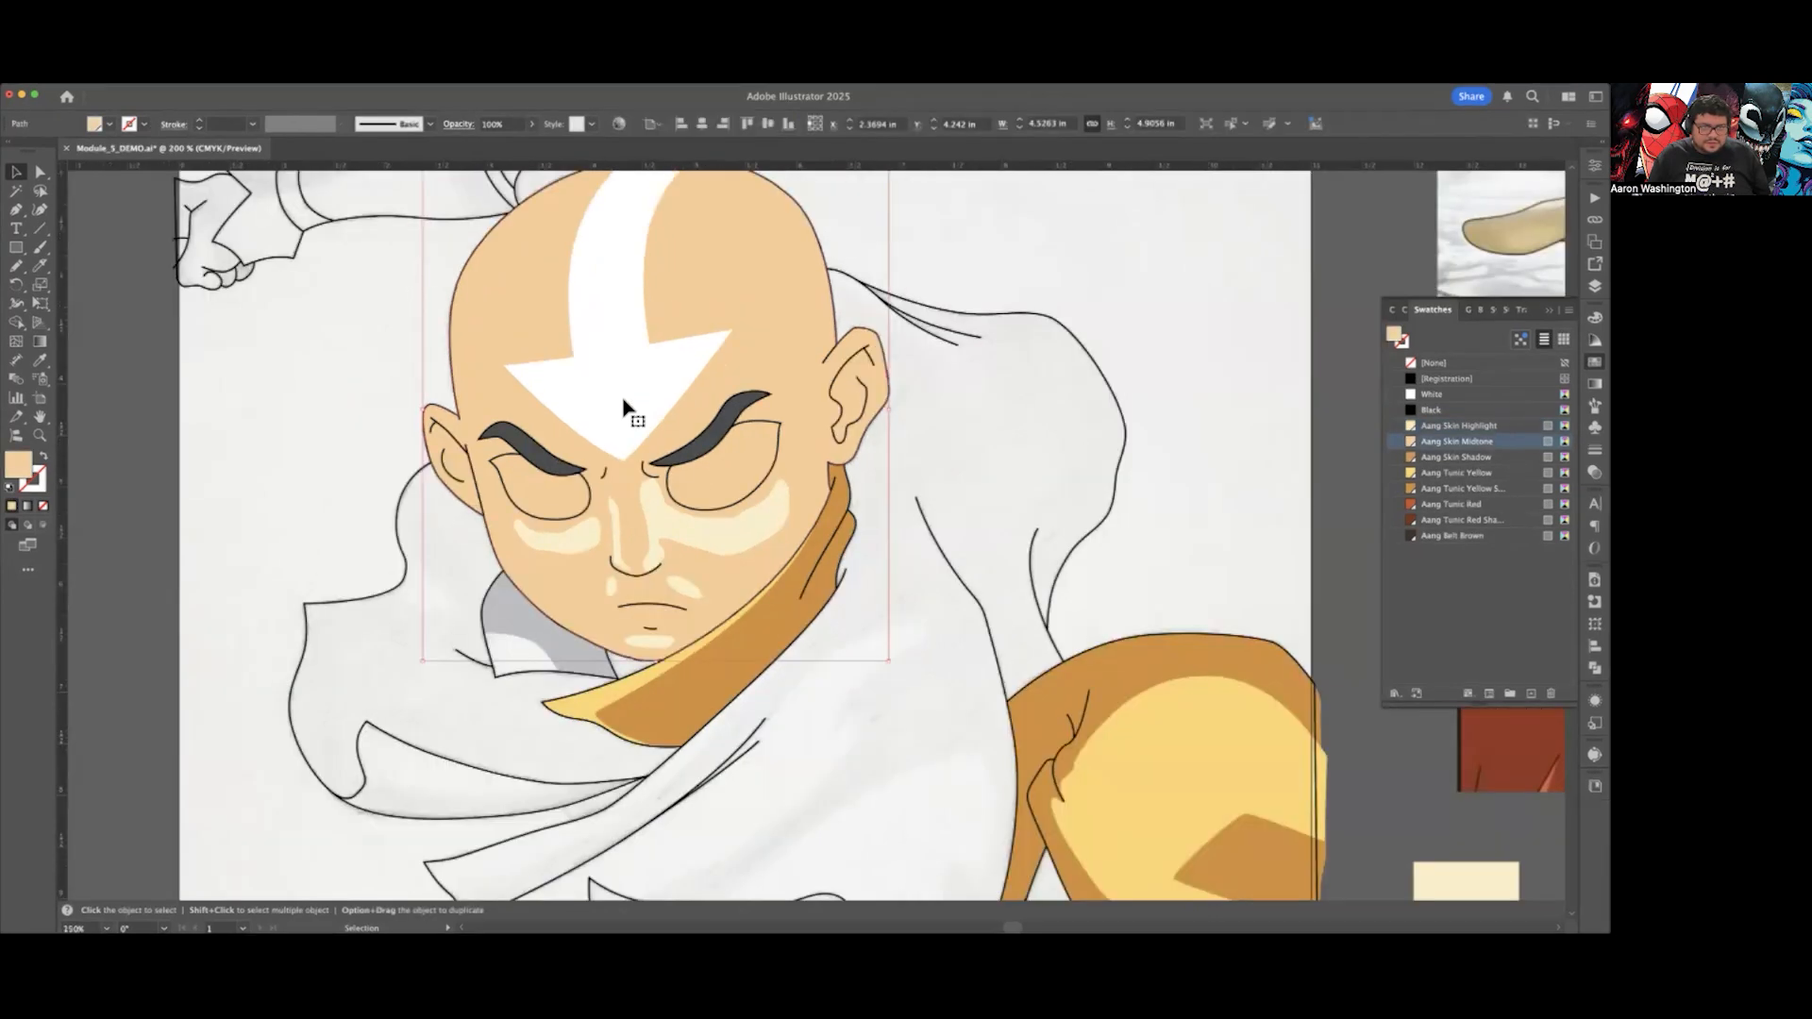
pyautogui.click(982, 323)
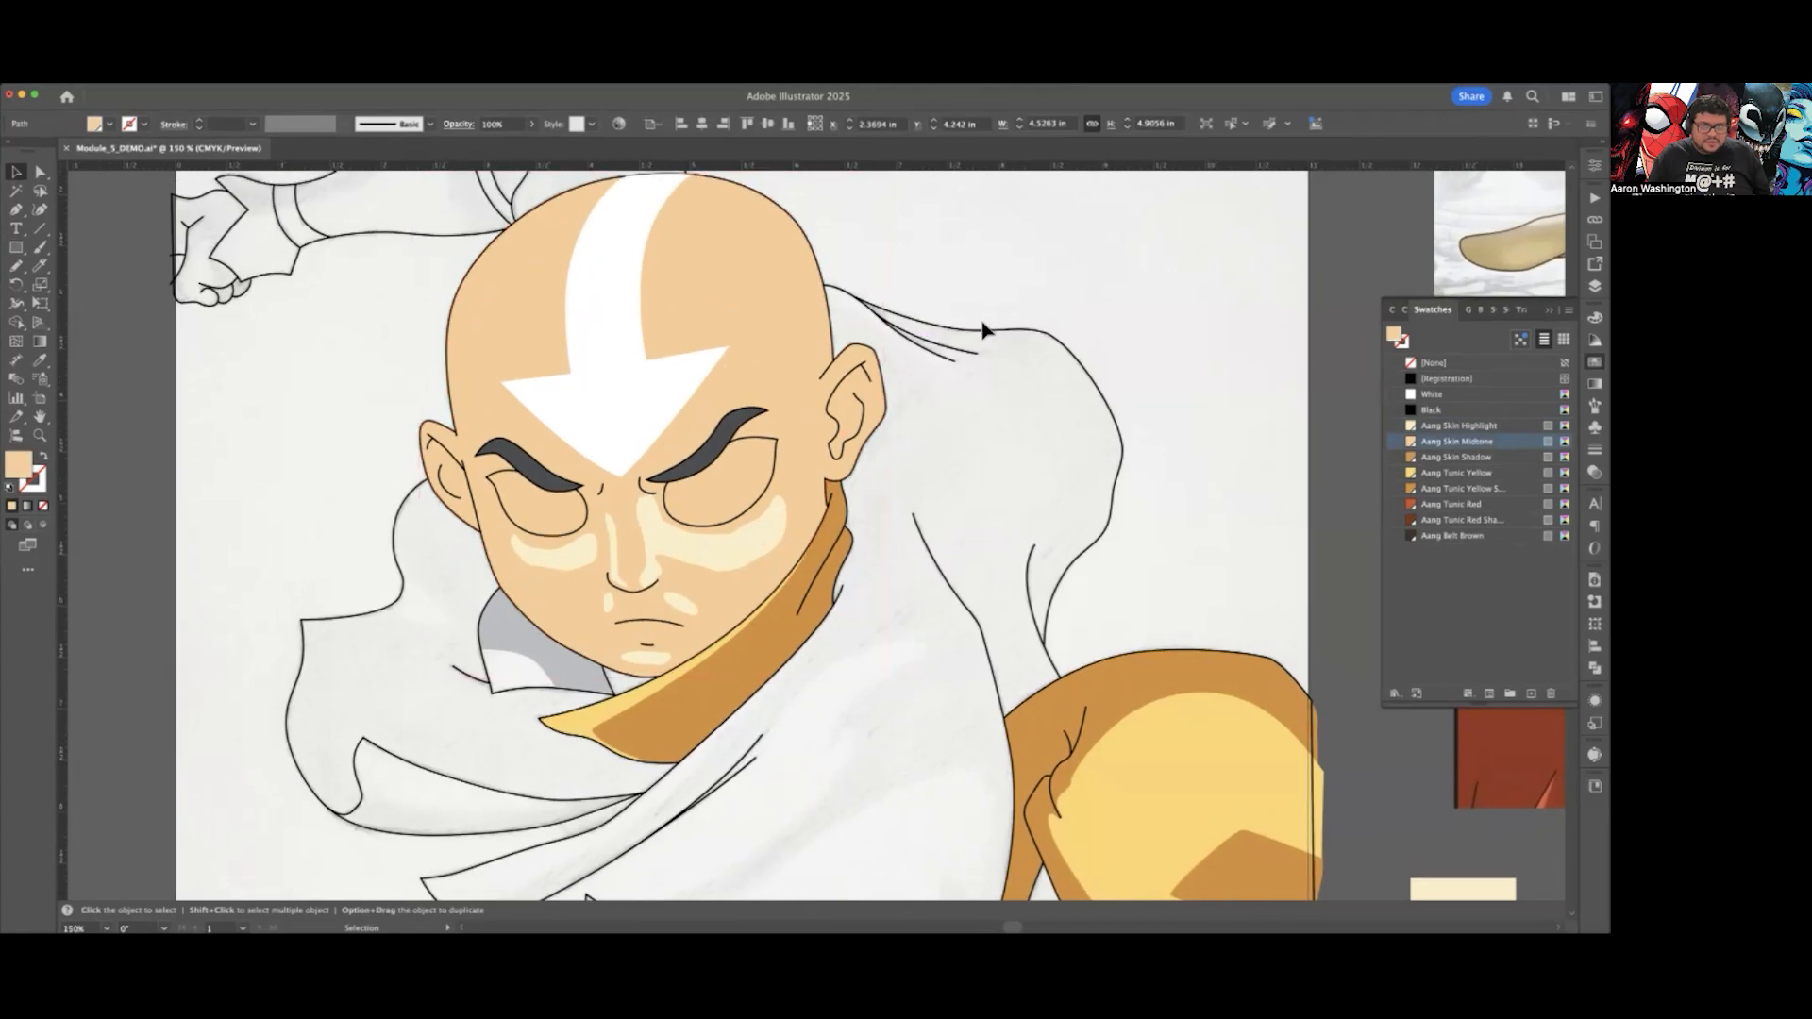
pyautogui.scroll(2, 982, 323)
# Step: Expand the Lines layer and locate the path of the forehead arrow in it
pyautogui.press('F7')
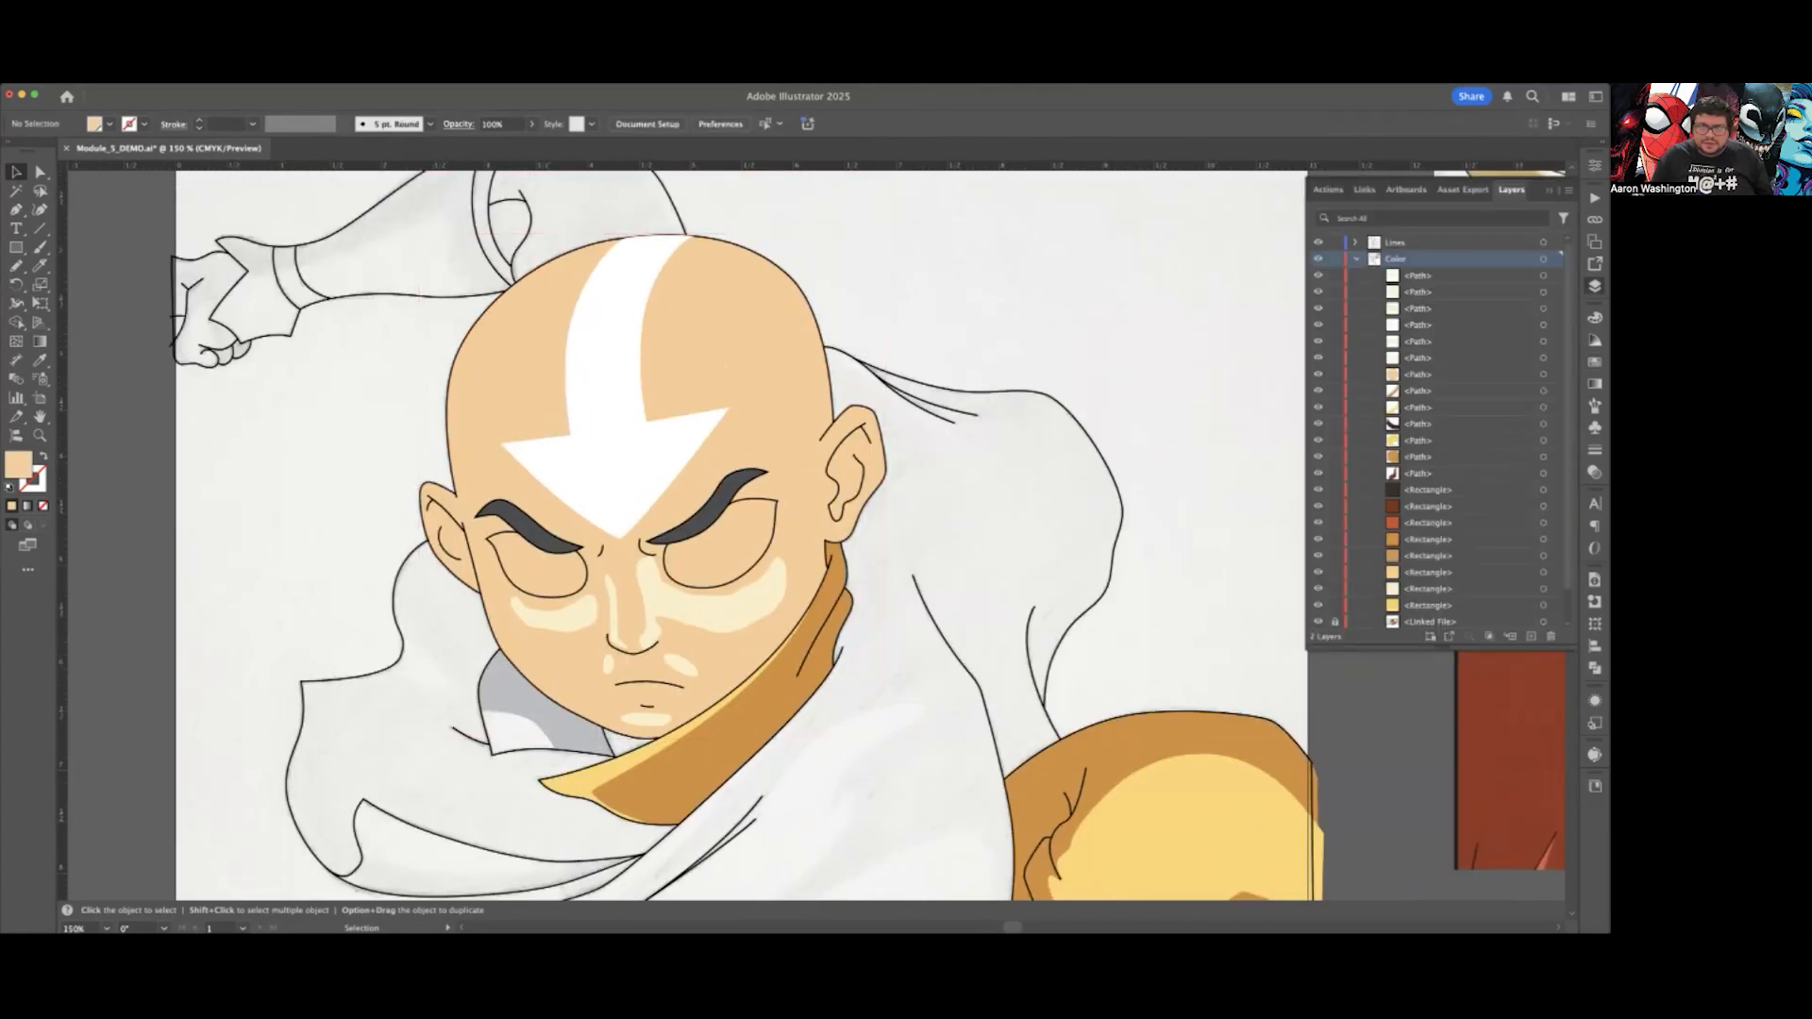
pyautogui.click(1355, 243)
pyautogui.scroll(-6, 1439, 431)
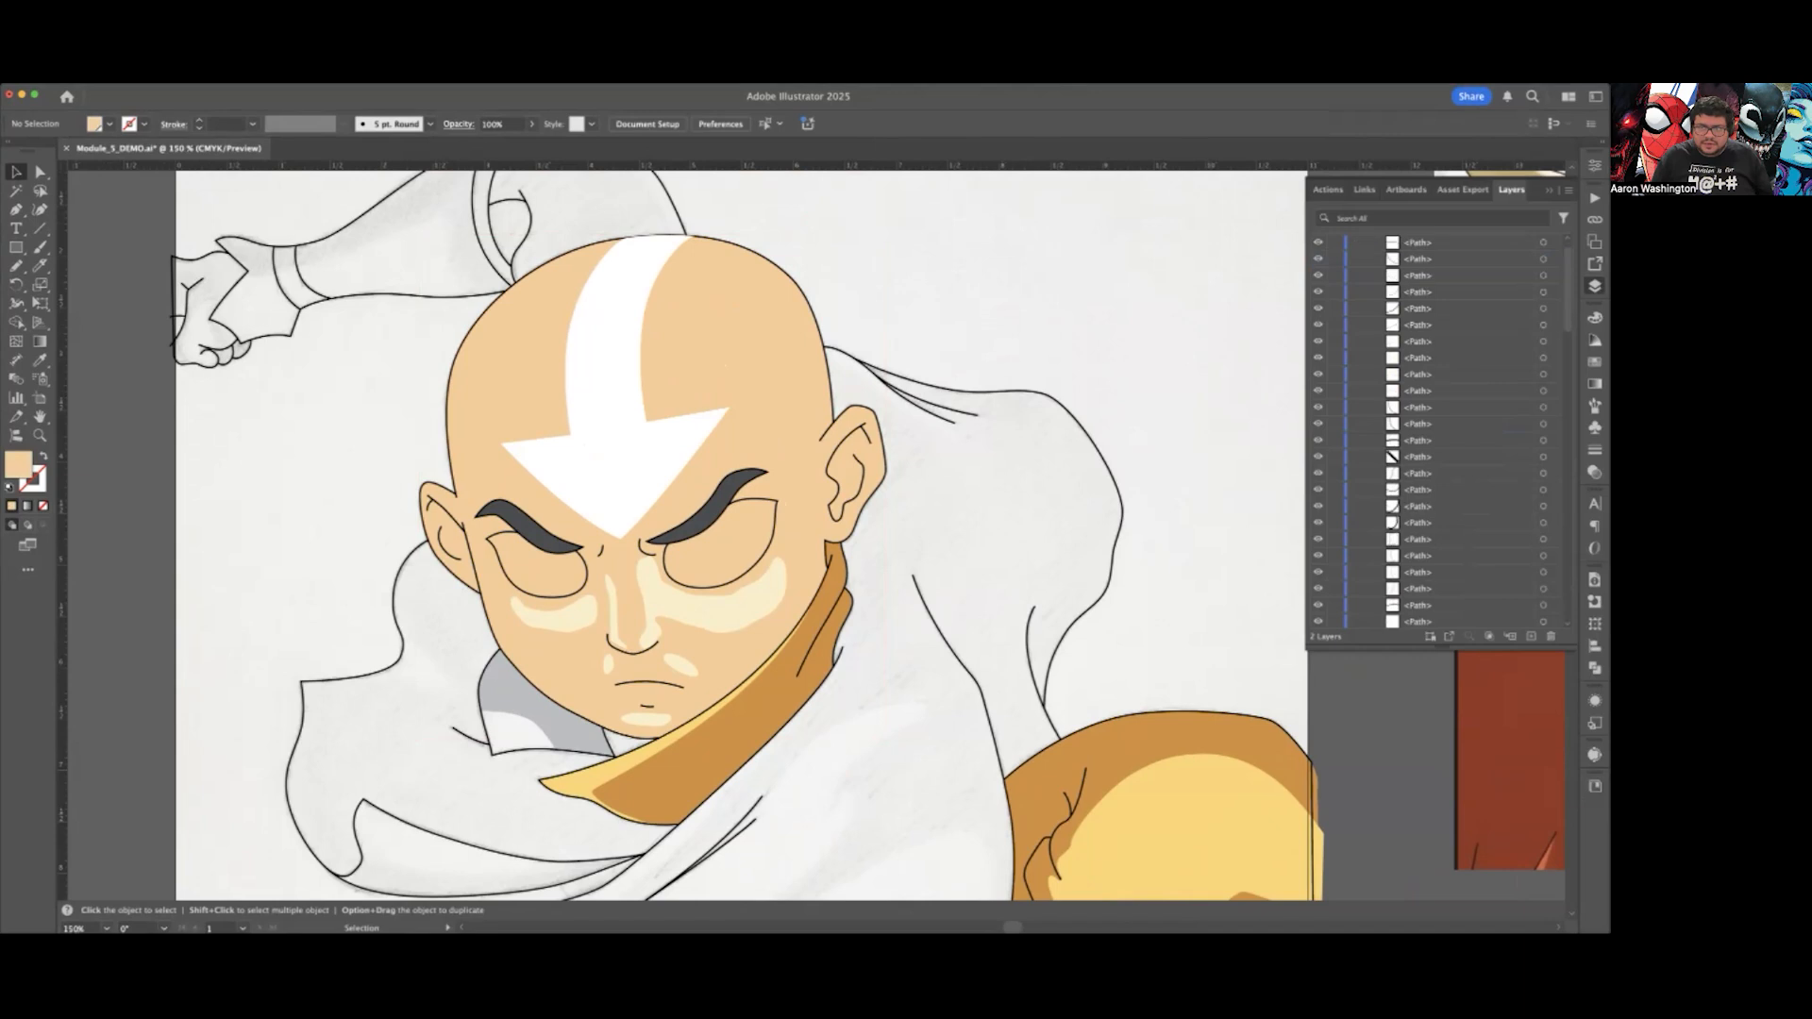
pyautogui.click(628, 321)
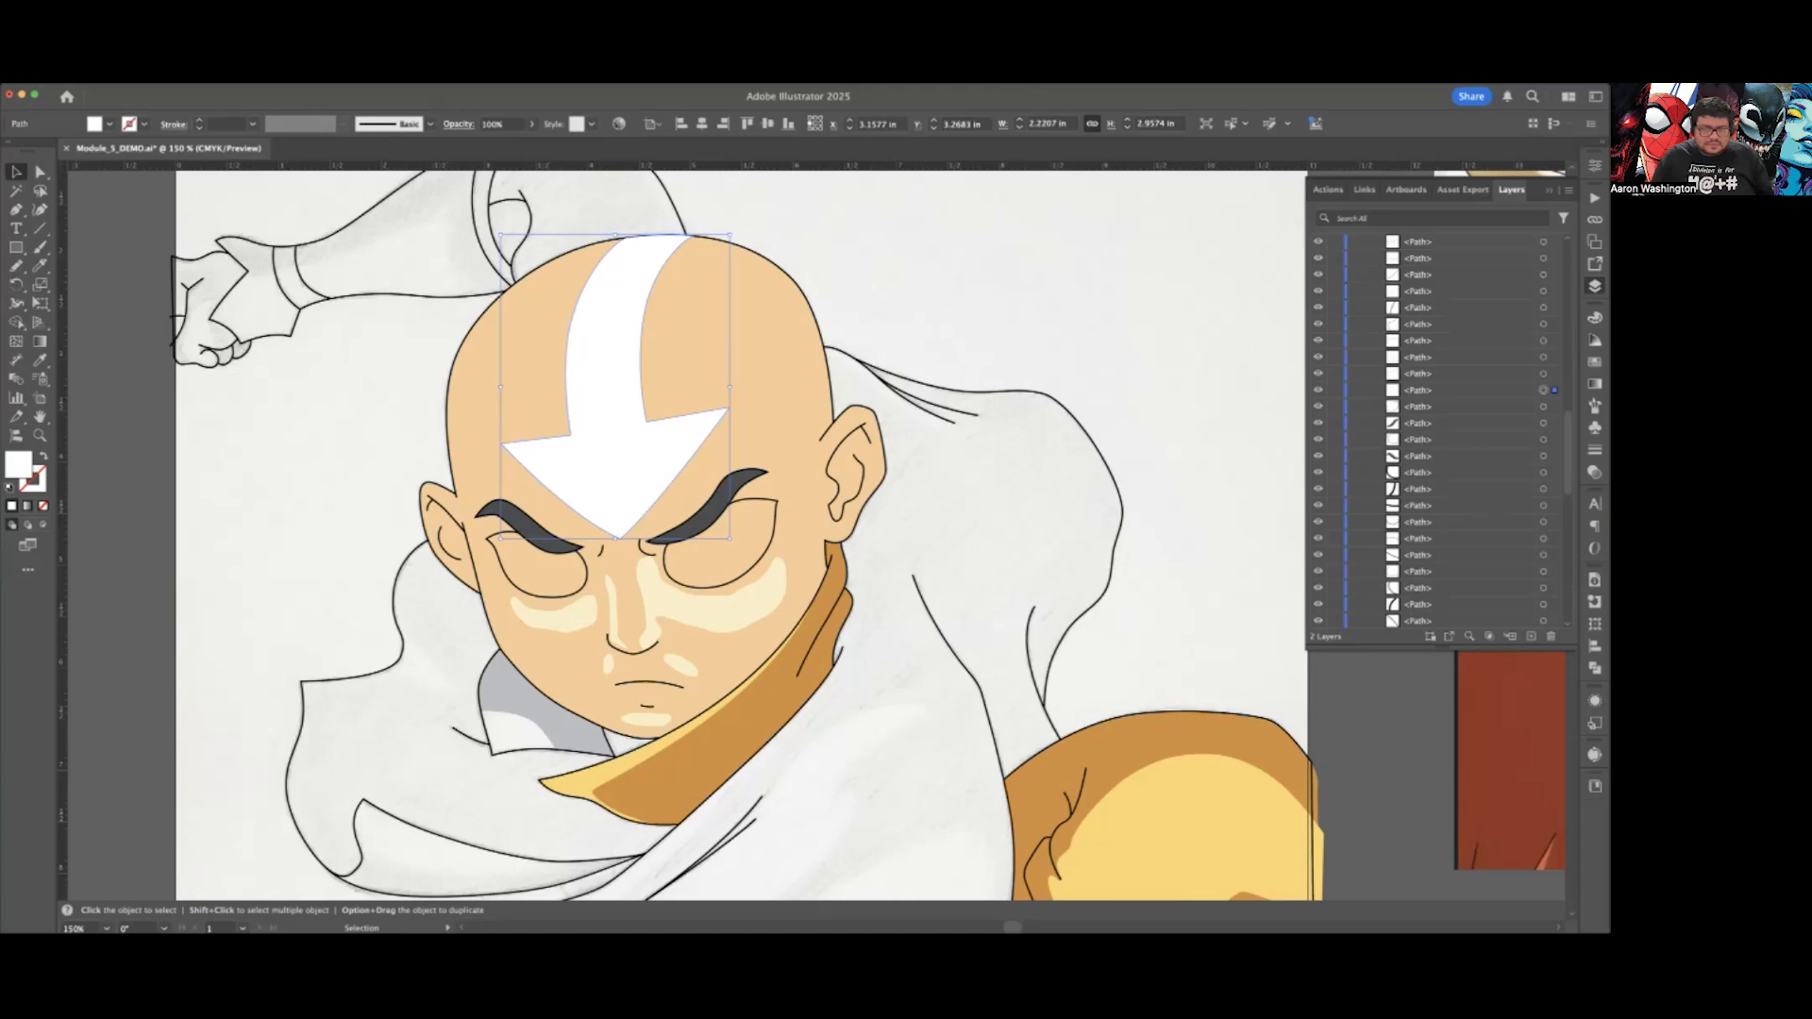
# Step: Select both eye shapes, swap their fill and stroke, and fill them with the White swatch
pyautogui.click(695, 586)
pyautogui.keyDown('shift'); pyautogui.click(569, 600); pyautogui.keyUp('shift')
pyautogui.click(45, 459)
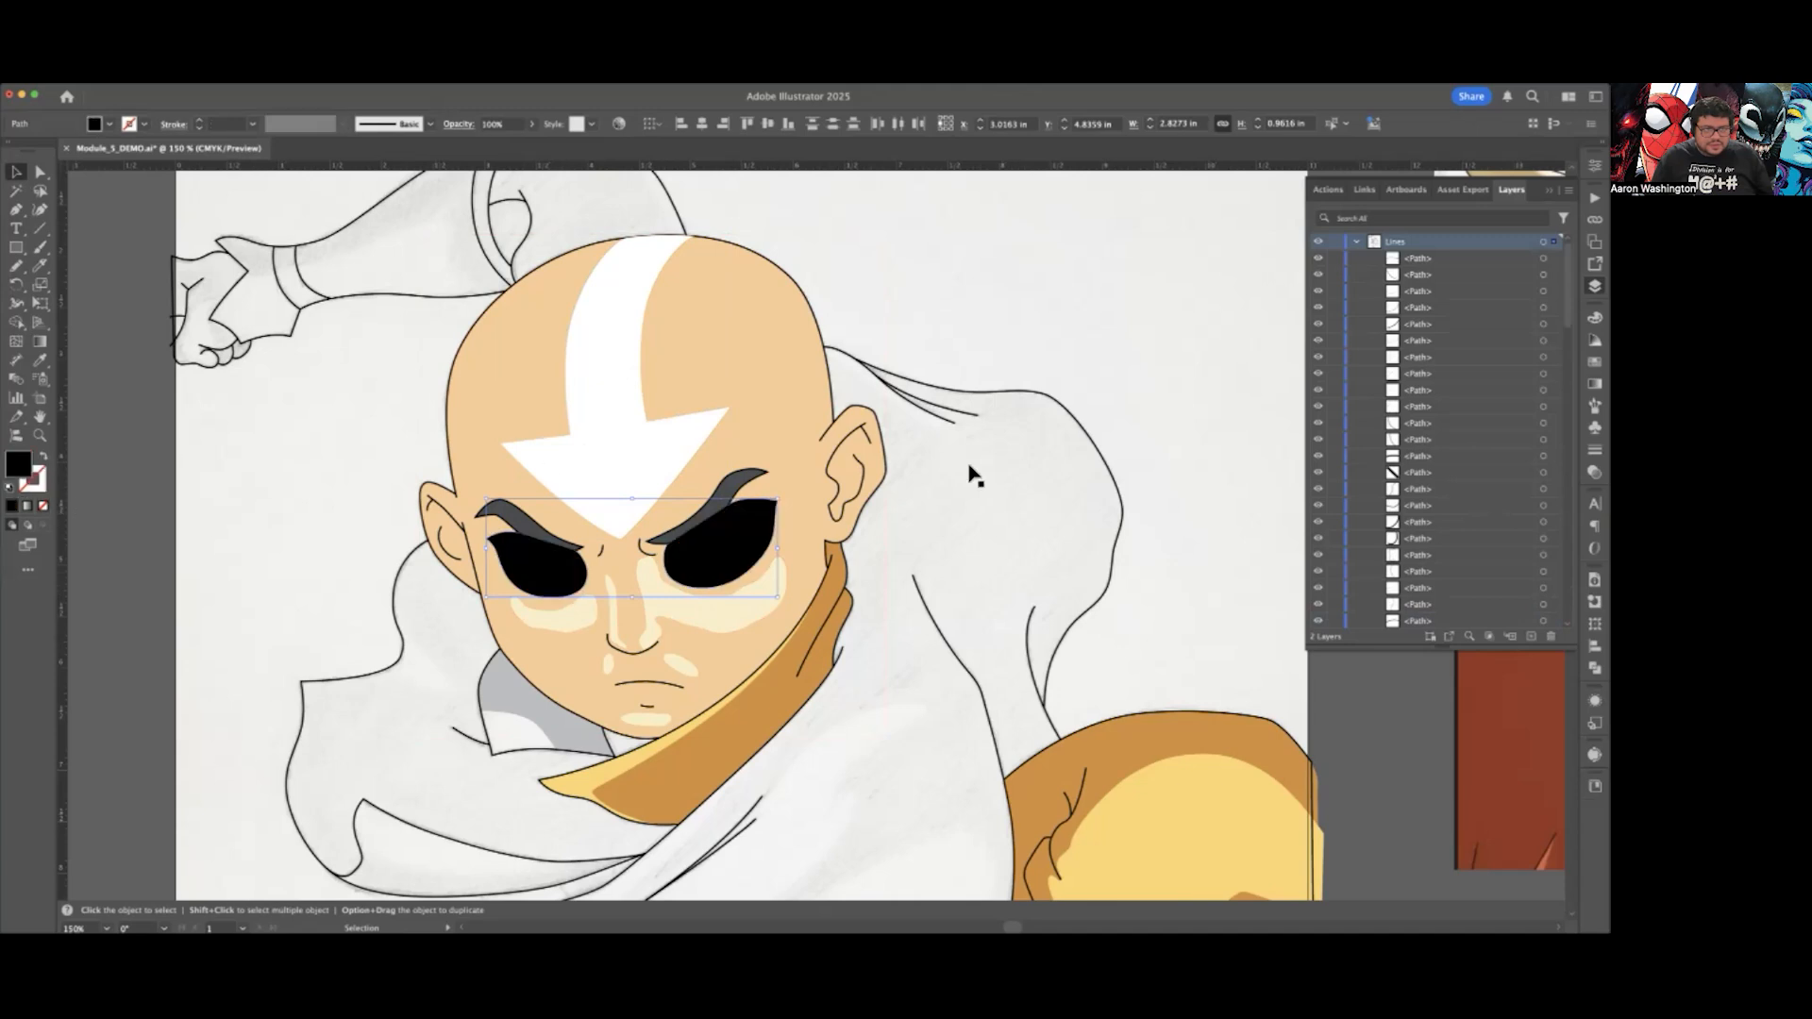
pyautogui.click(1594, 362)
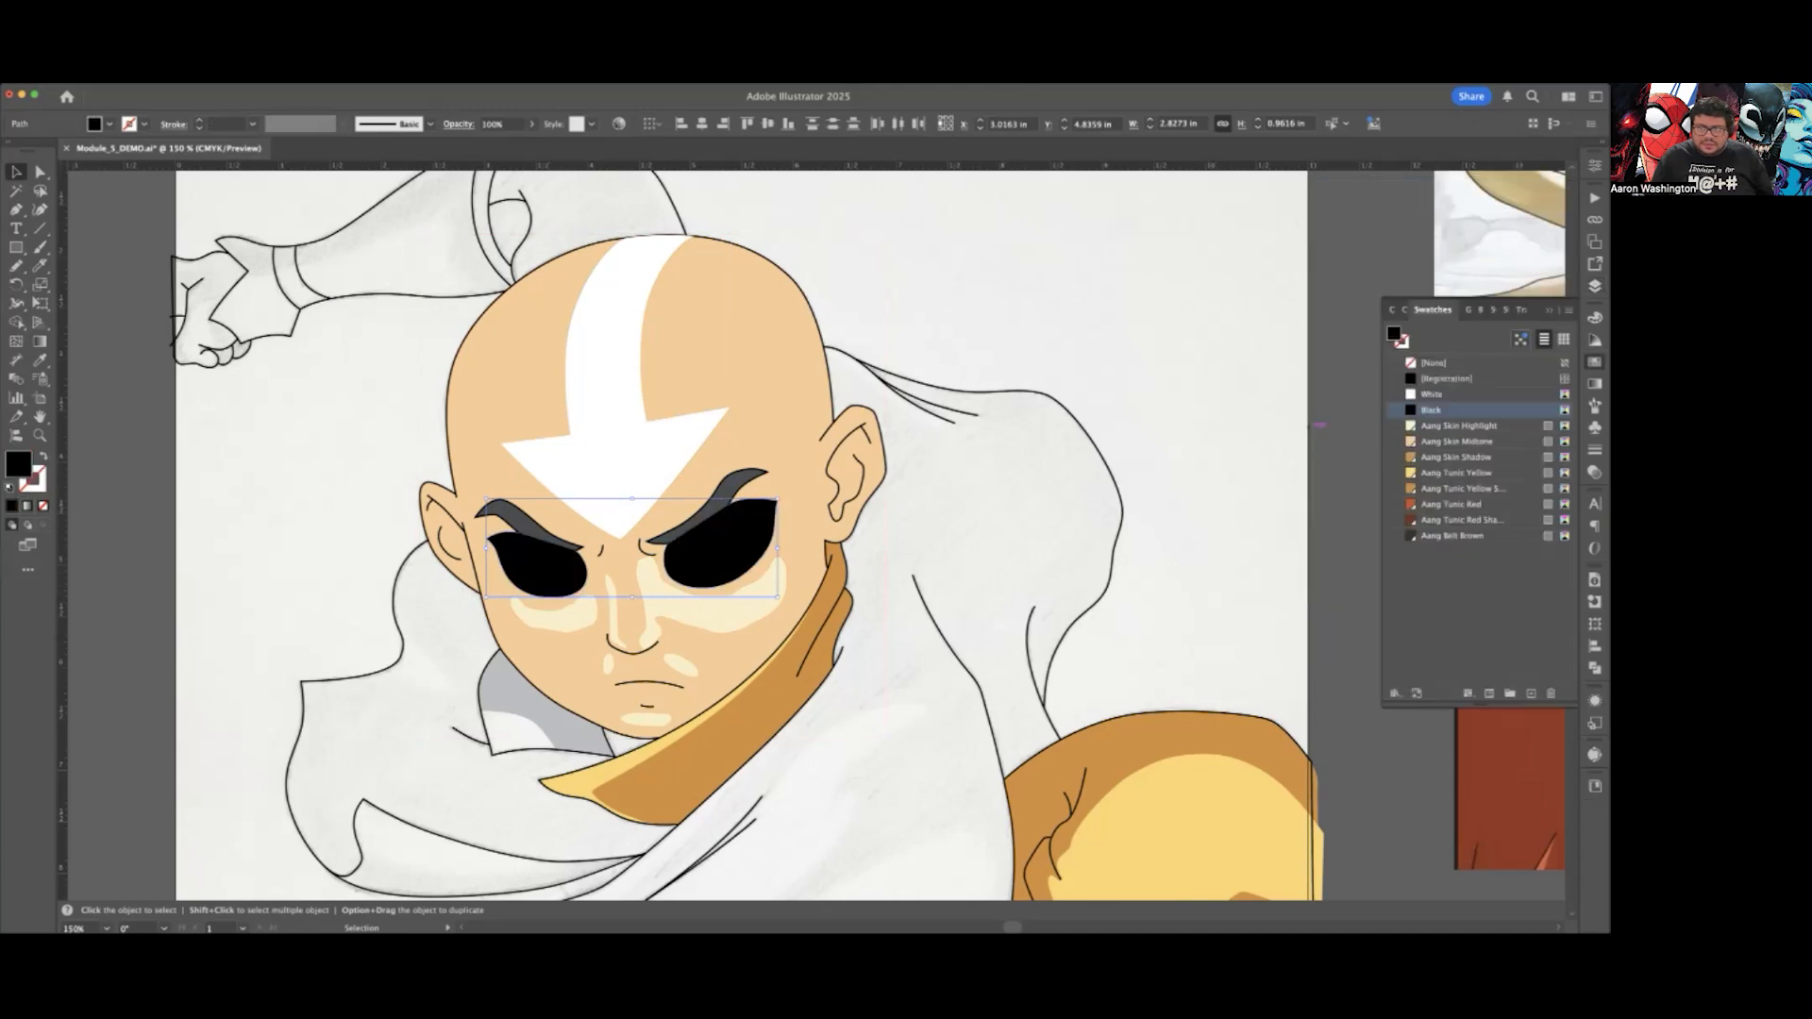
pyautogui.click(1431, 394)
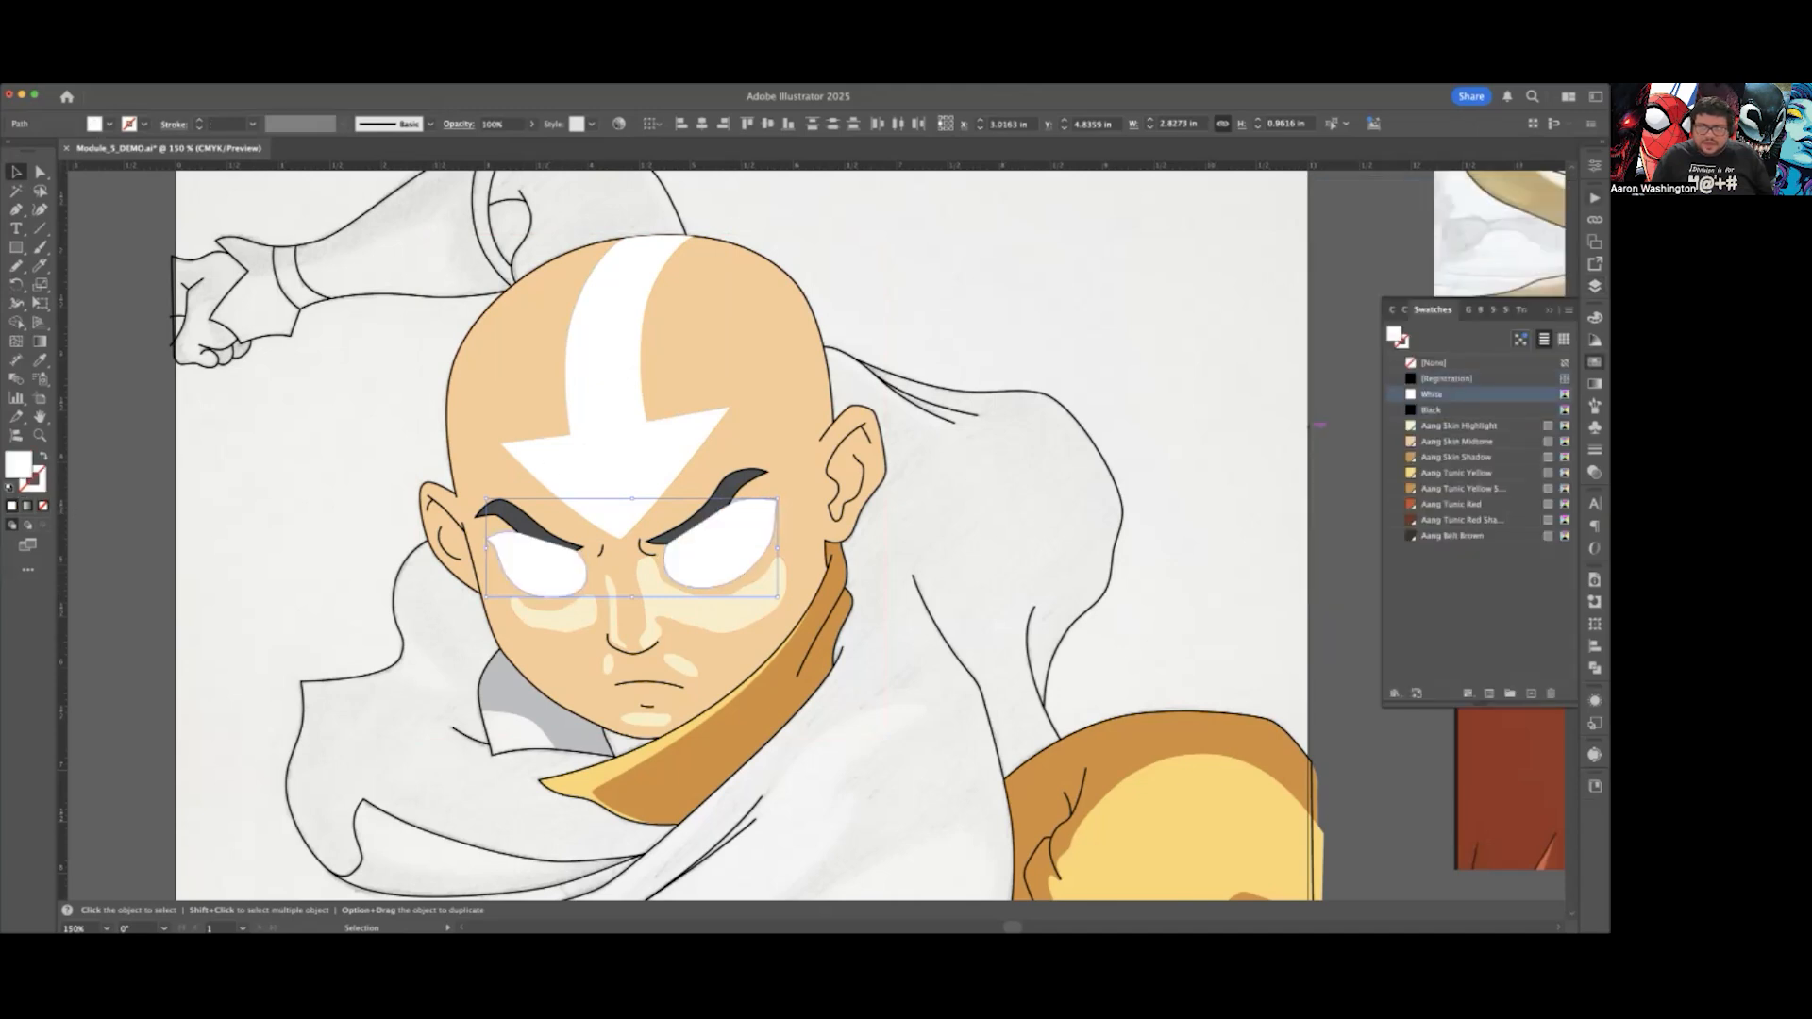
# Step: Move both eyebrow paths above the eye shapes in the Lines layer's stacking order and deselect
pyautogui.click(1594, 287)
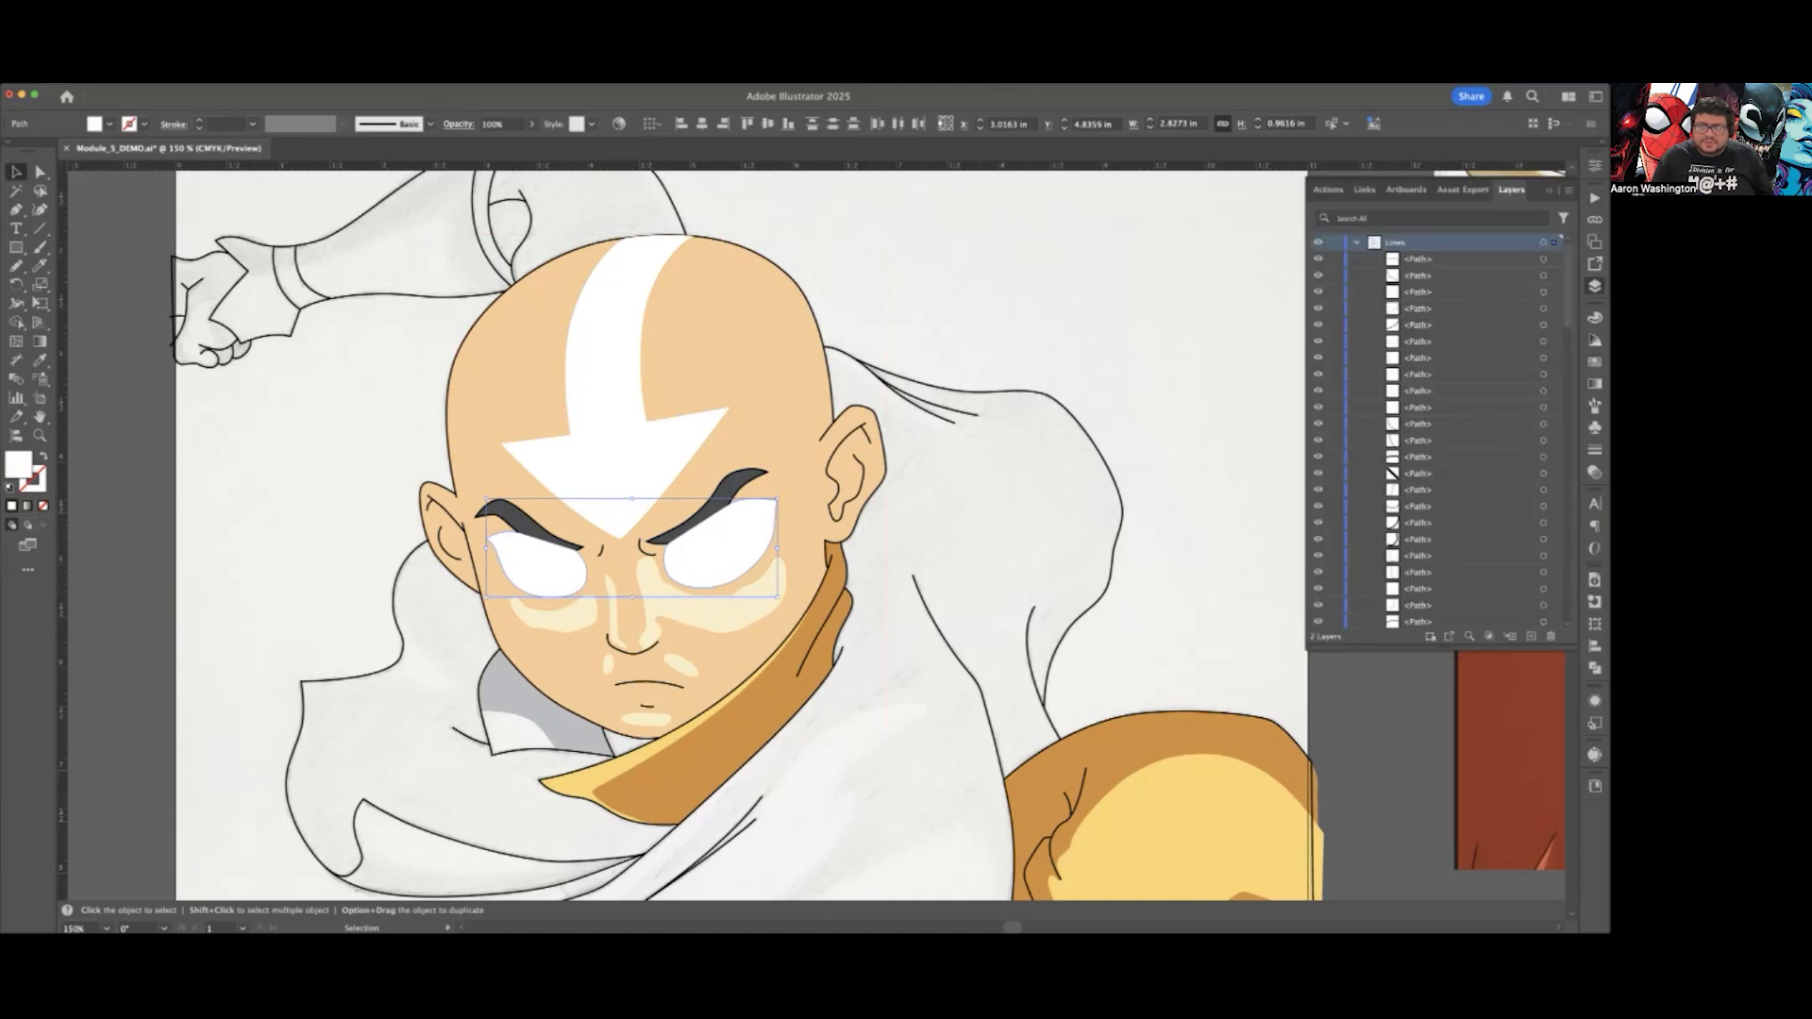
pyautogui.keyDown('shift'); pyautogui.click(755, 493); pyautogui.keyUp('shift')
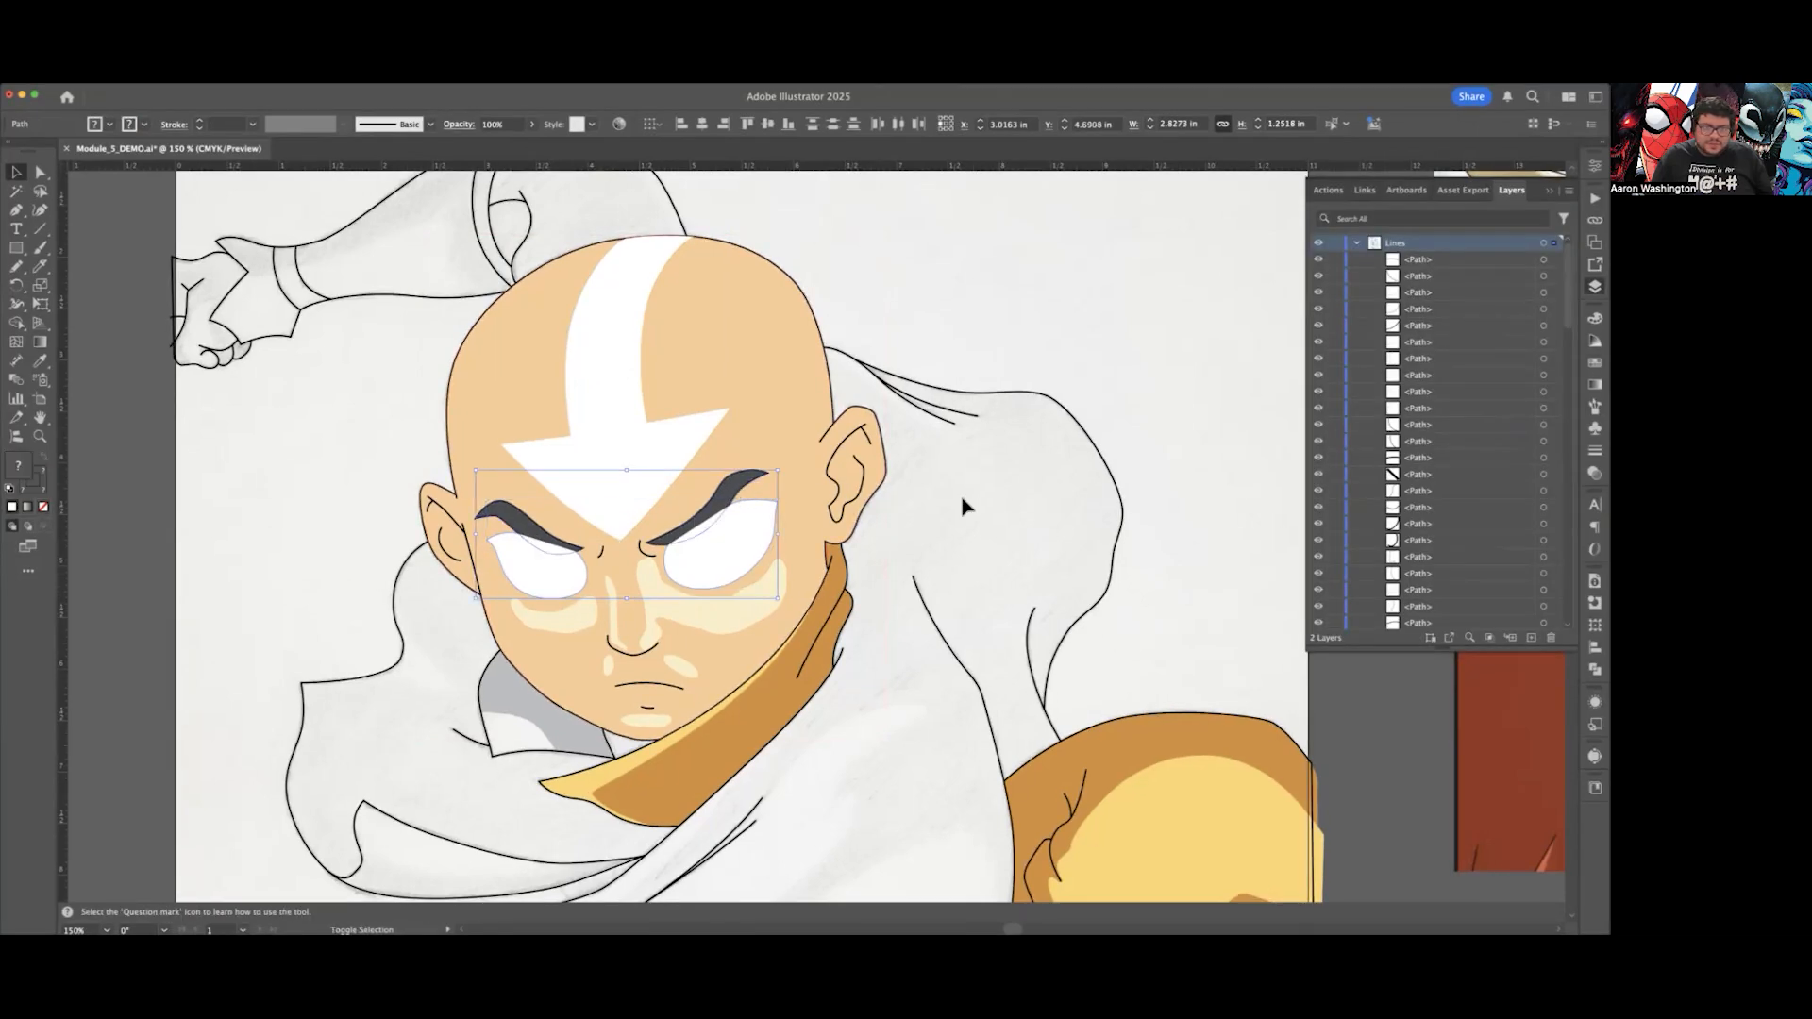
pyautogui.scroll(-10, 1439, 434)
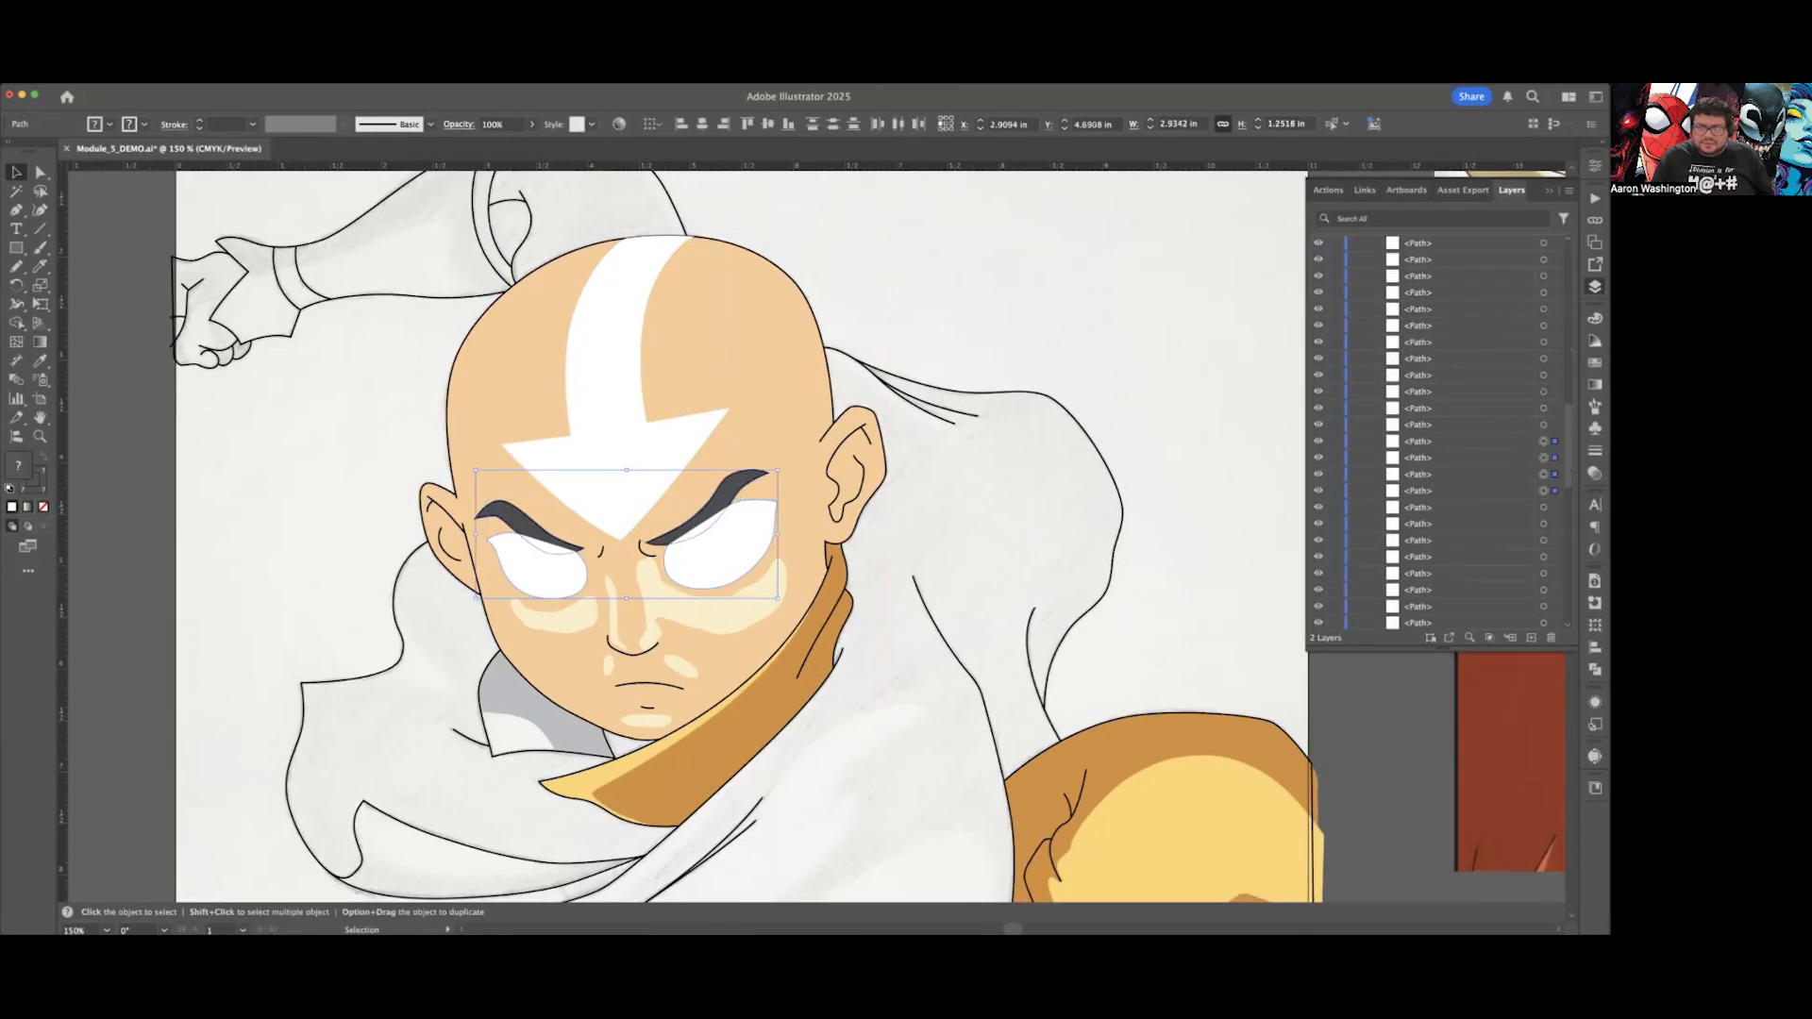
pyautogui.click(1453, 458)
pyautogui.keyDown('super'); pyautogui.click(1453, 491); pyautogui.keyUp('super')
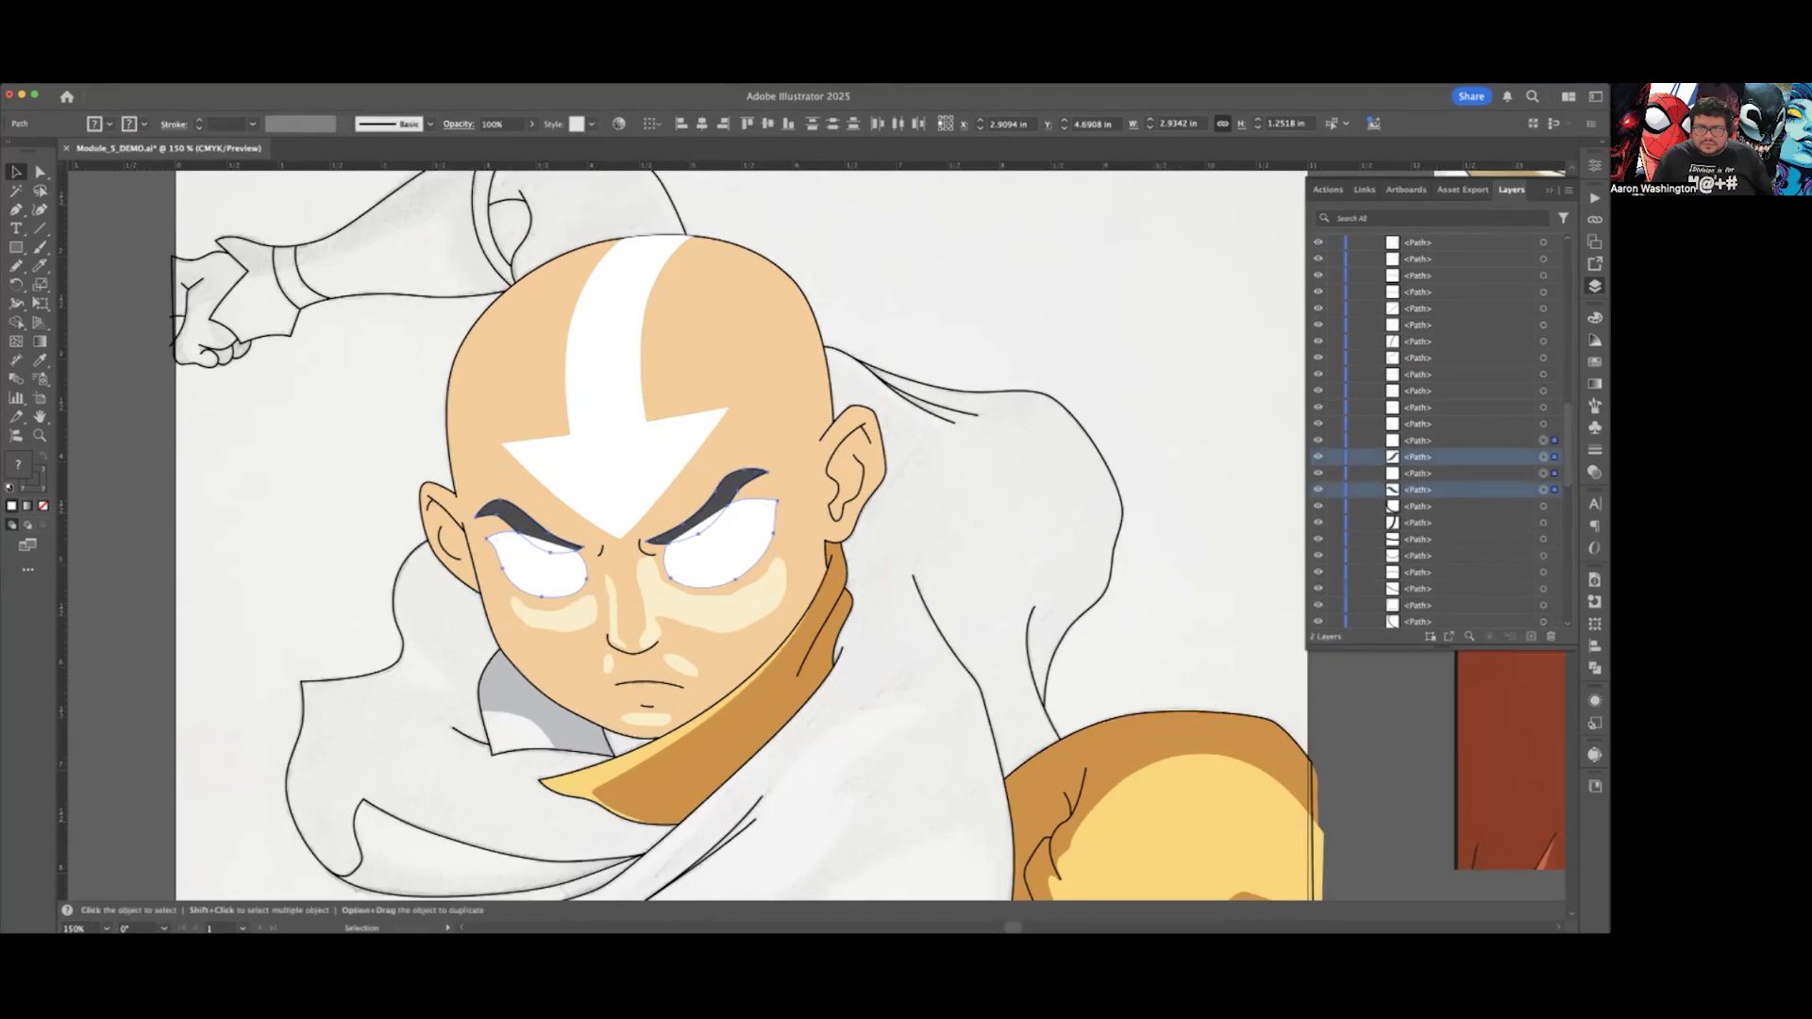
pyautogui.moveTo(1454, 490); pyautogui.dragTo(1453, 432)
pyautogui.click(1186, 432)
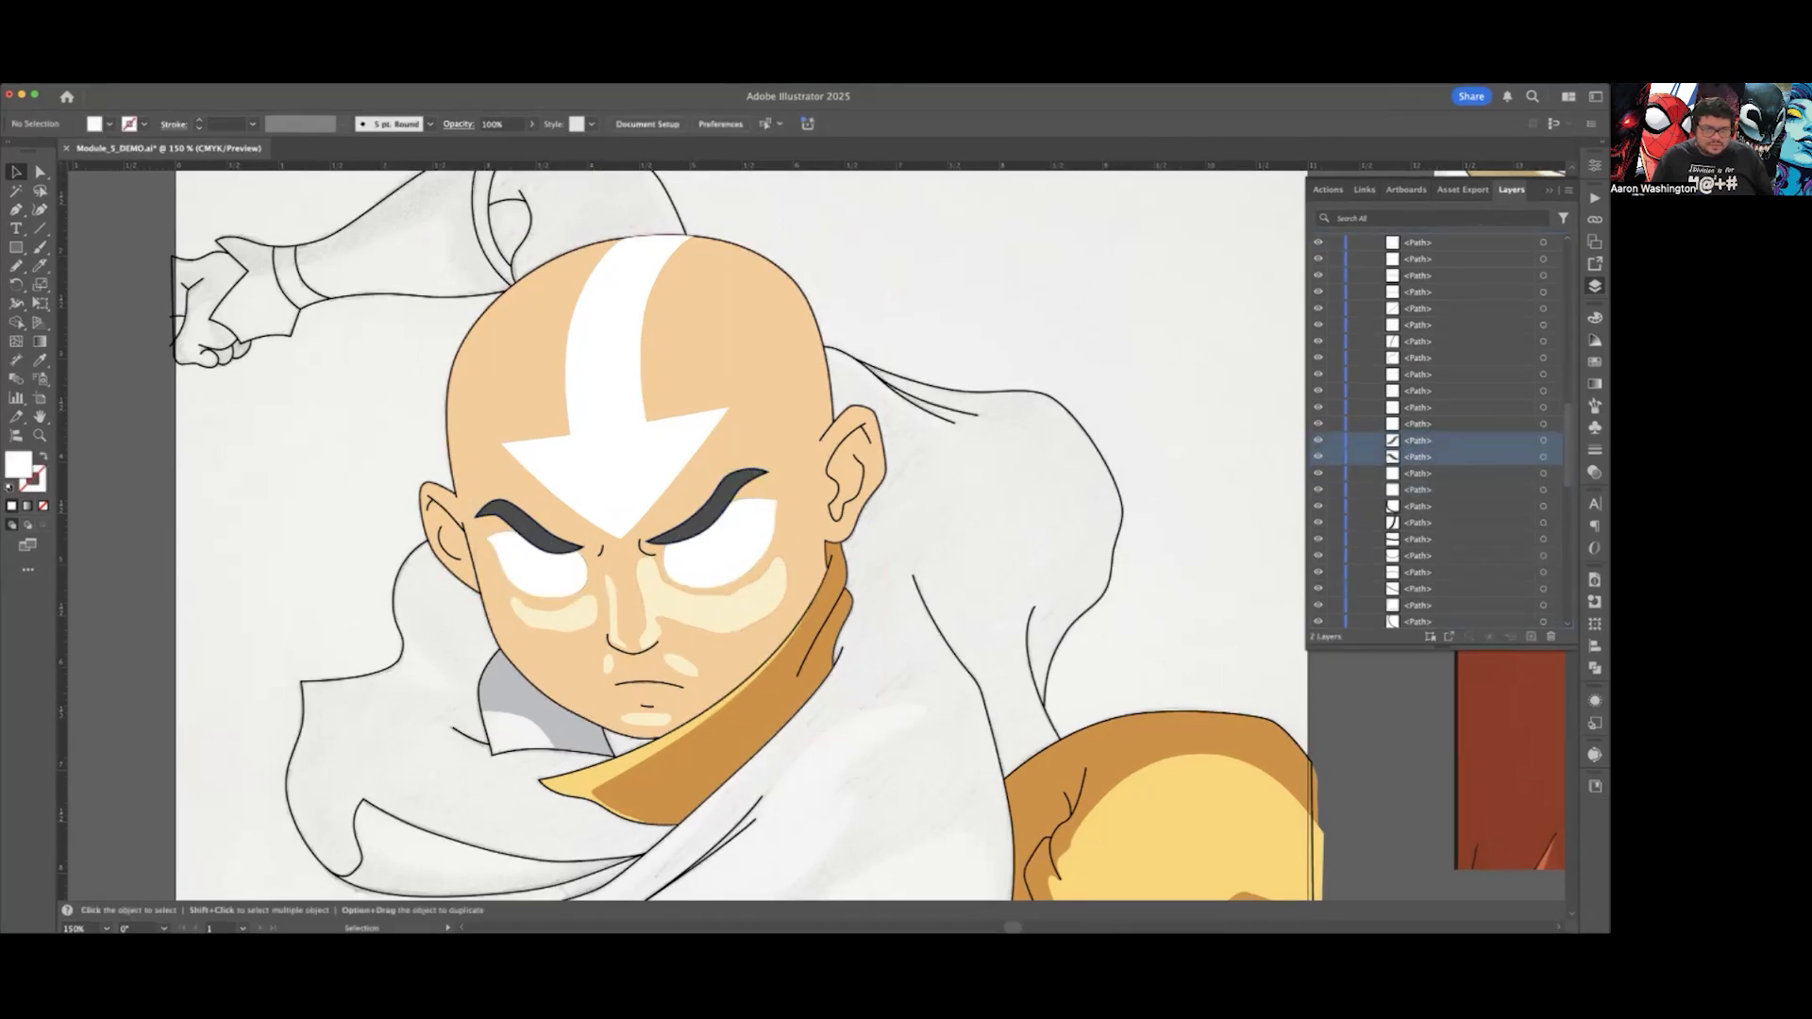
# Step: Locate the highlight under the left eye in the Color layer, and collapse the Lines and Color layers
pyautogui.scroll(3, 627, 649)
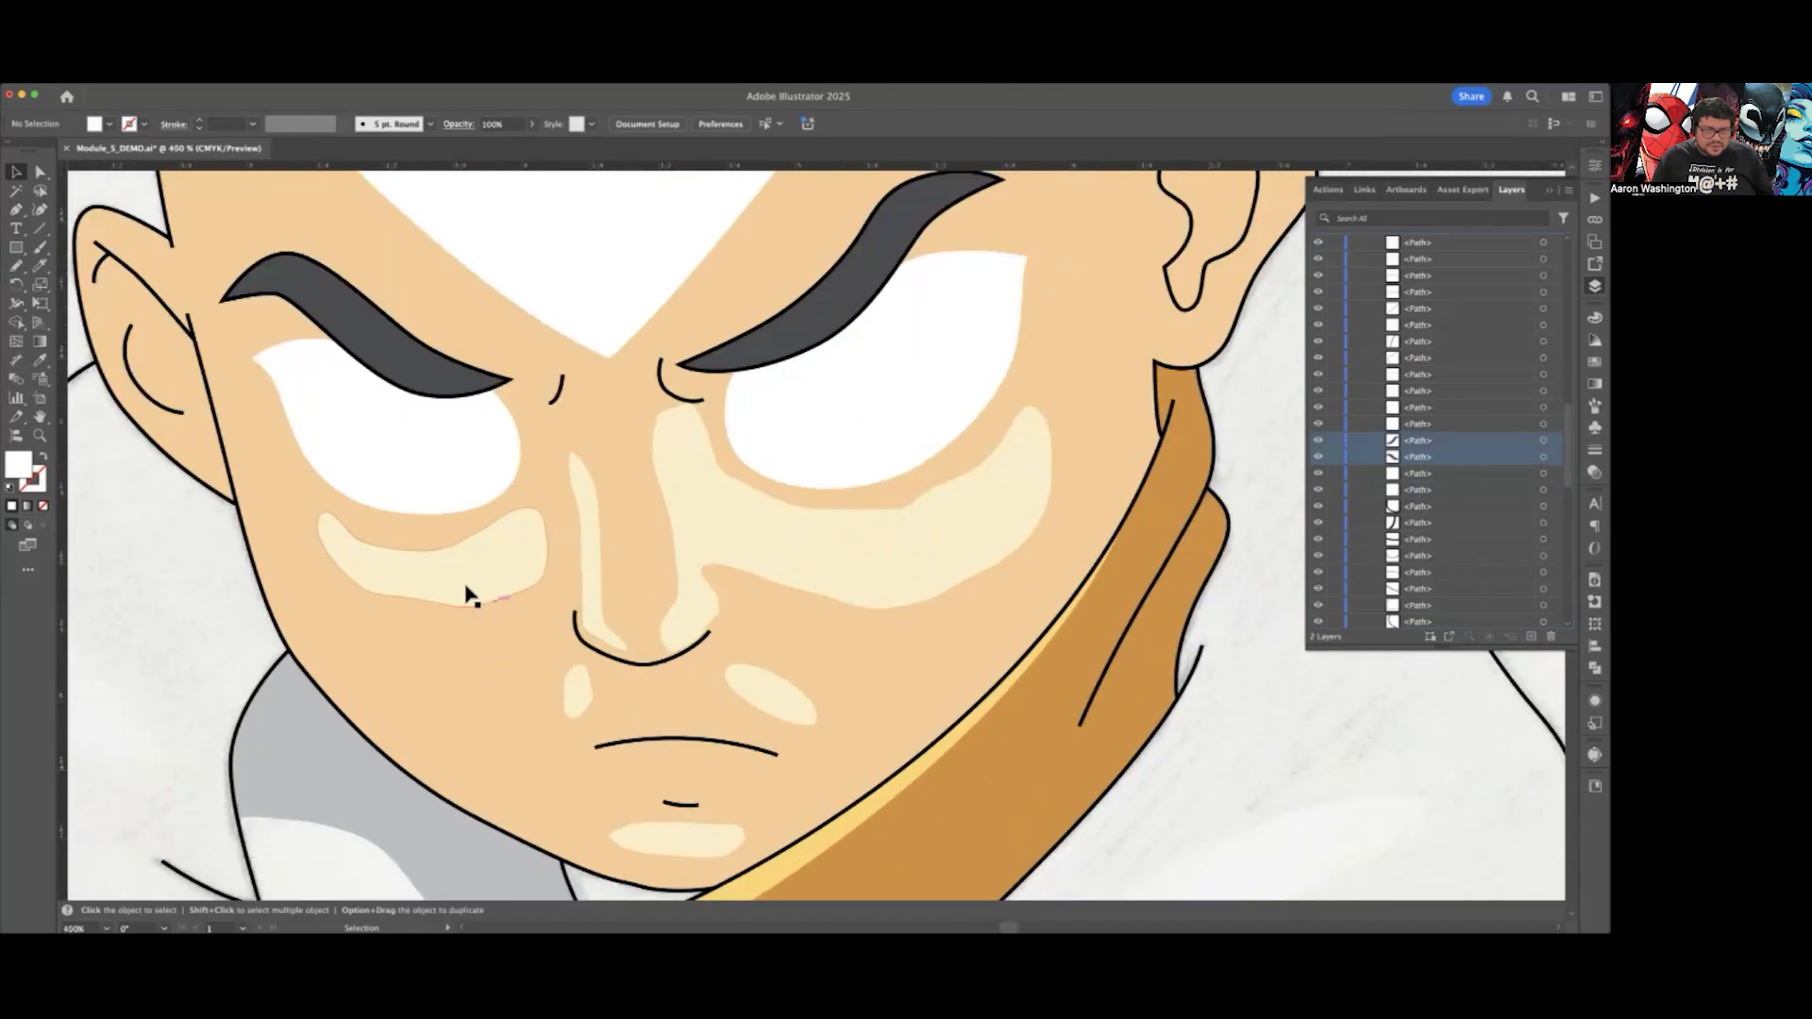
pyautogui.click(405, 572)
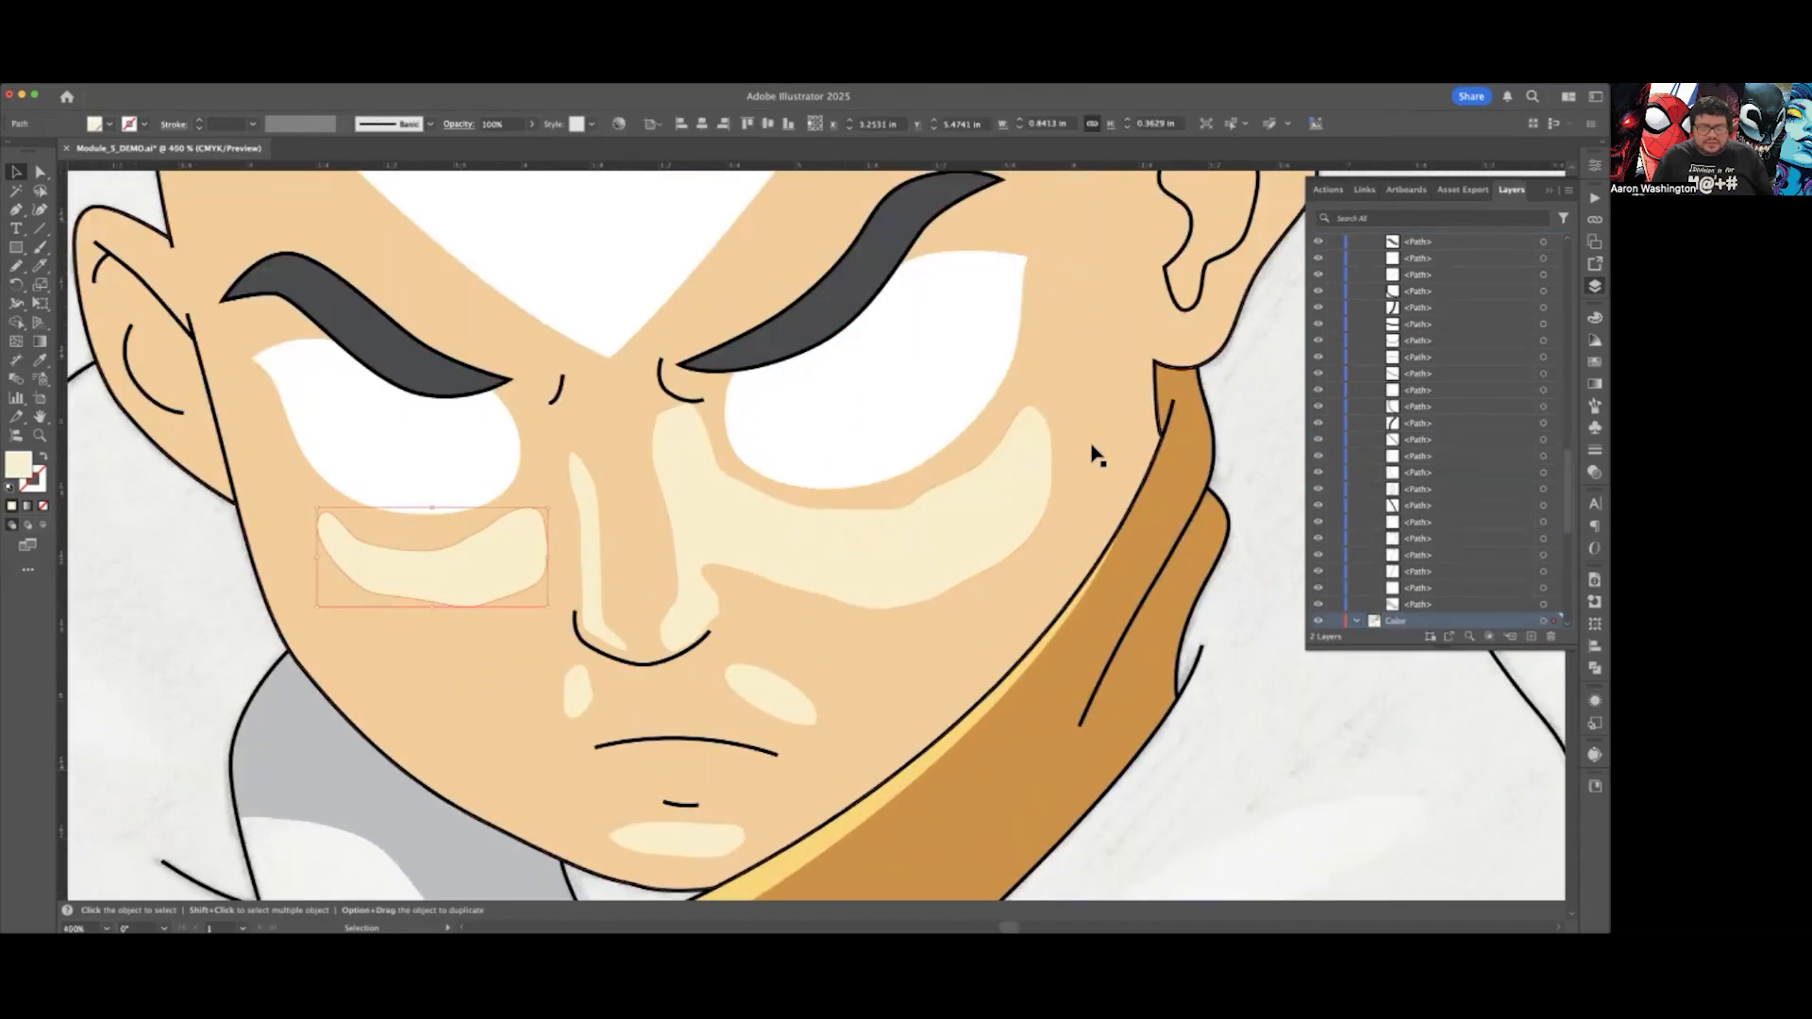
pyautogui.scroll(2, 1438, 429)
pyautogui.scroll(1, 1438, 429)
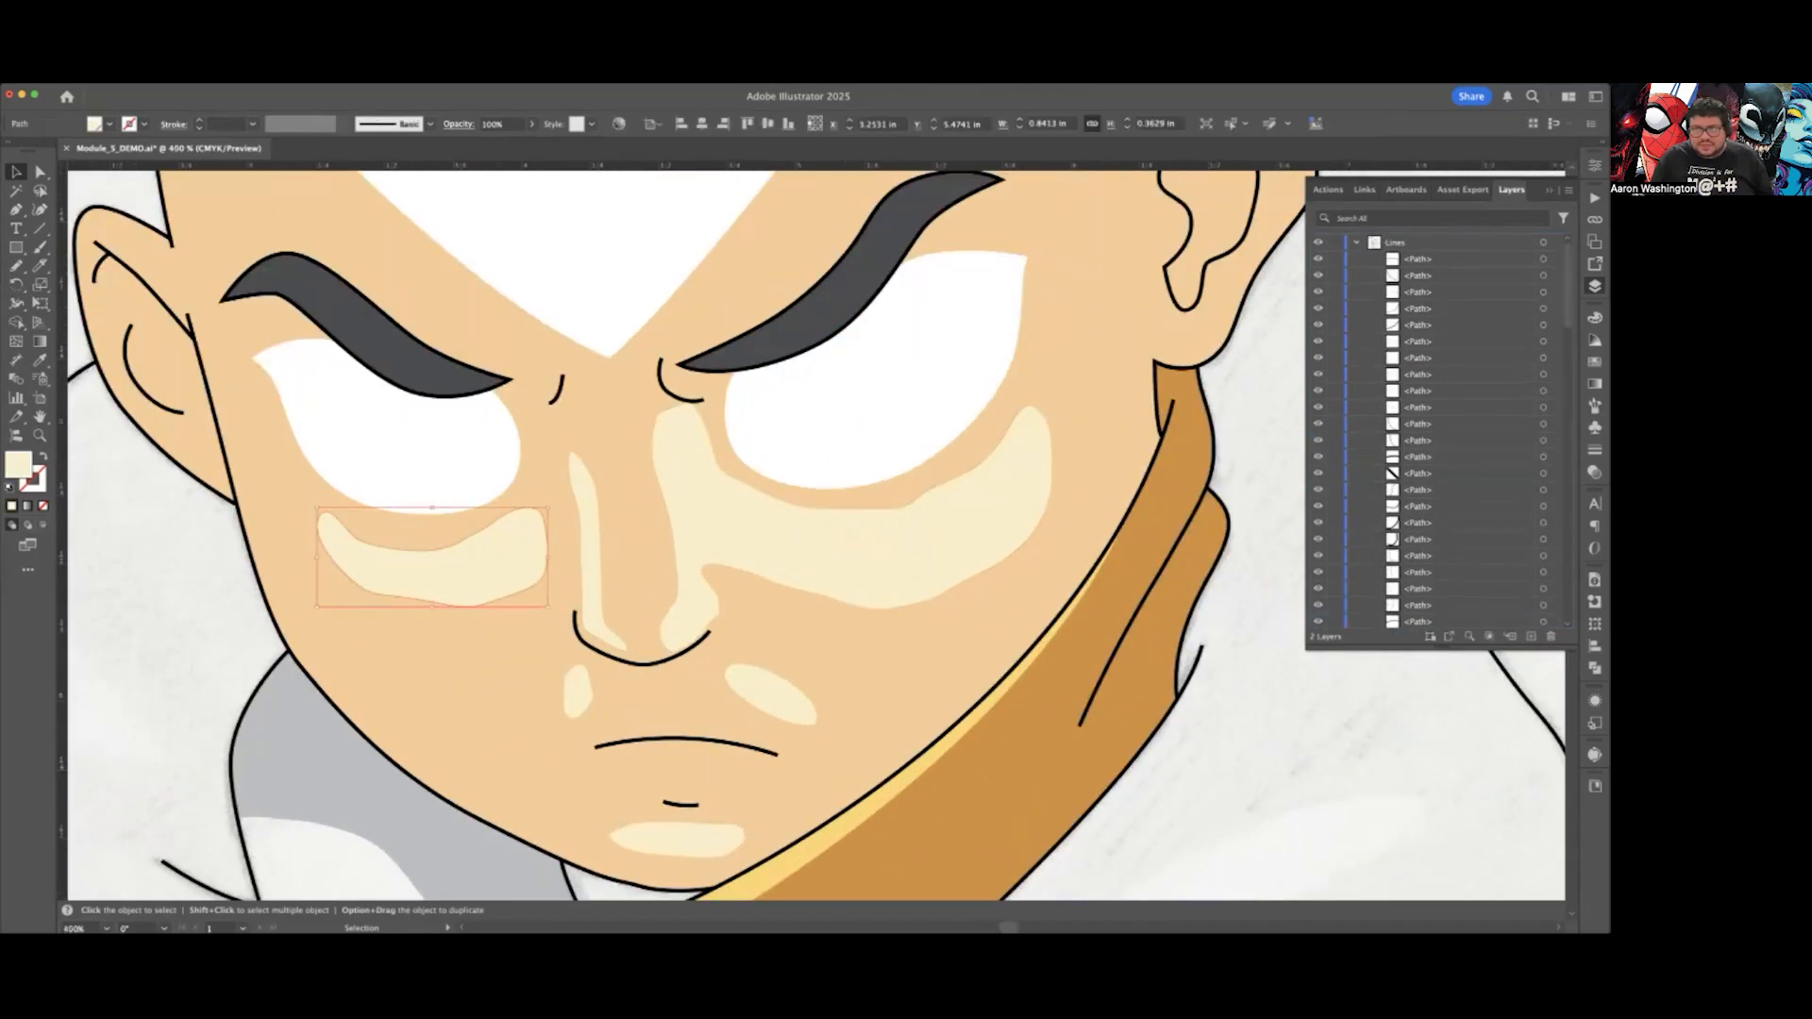
pyautogui.click(1356, 243)
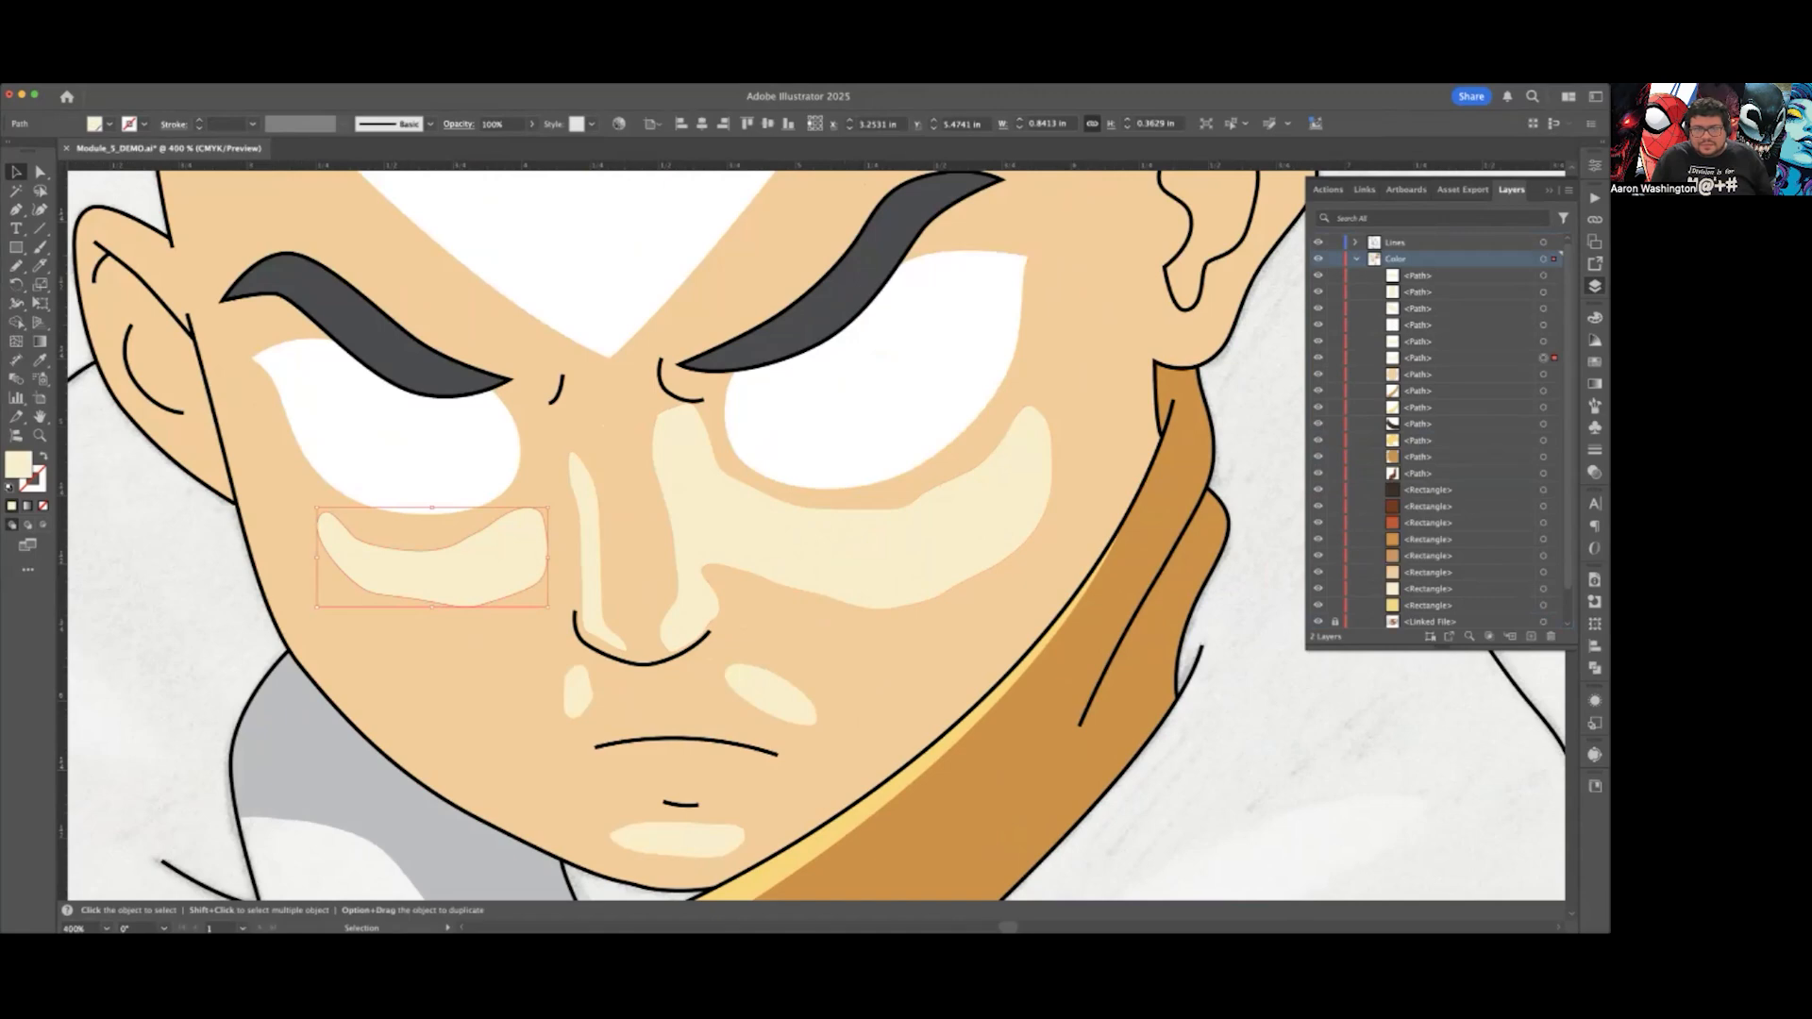
pyautogui.click(1356, 259)
pyautogui.scroll(-3, 838, 328)
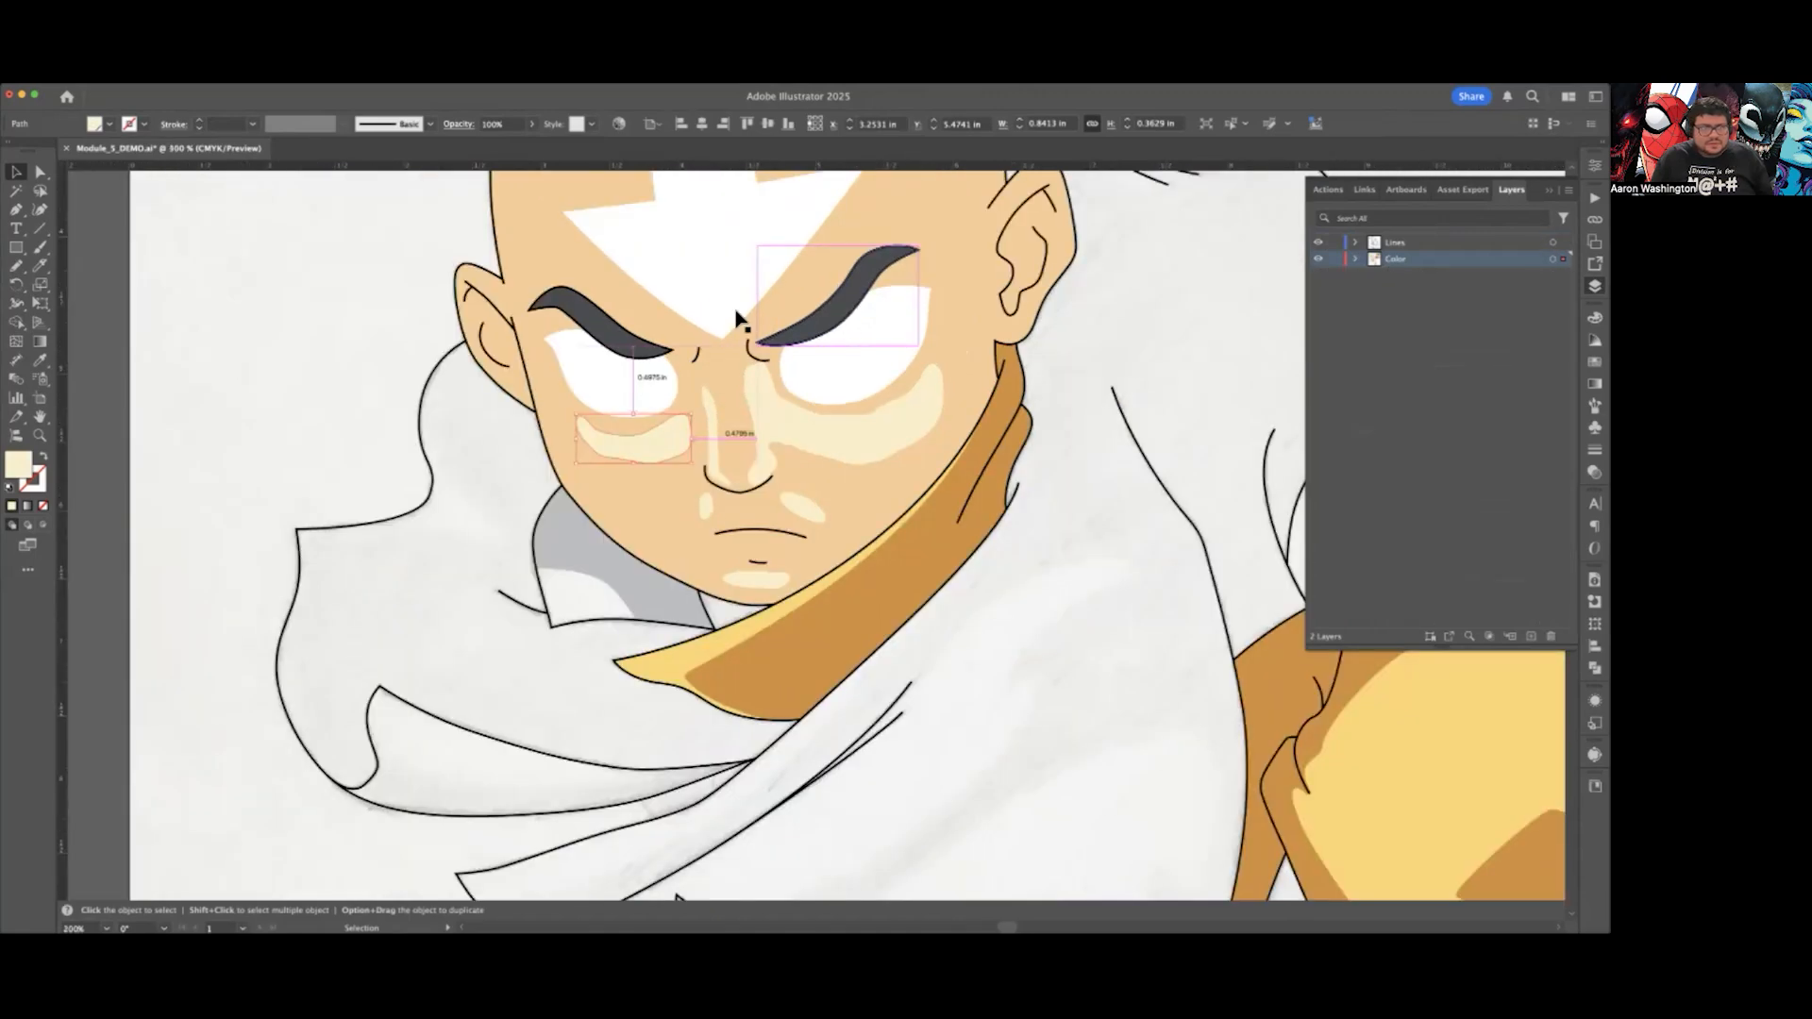
# Step: Undo the eyebrow reordering and the White fill on both eye shapes
pyautogui.moveTo(16, 267); pyautogui.dragTo(80, 288)
pyautogui.rightClick(231, 305)
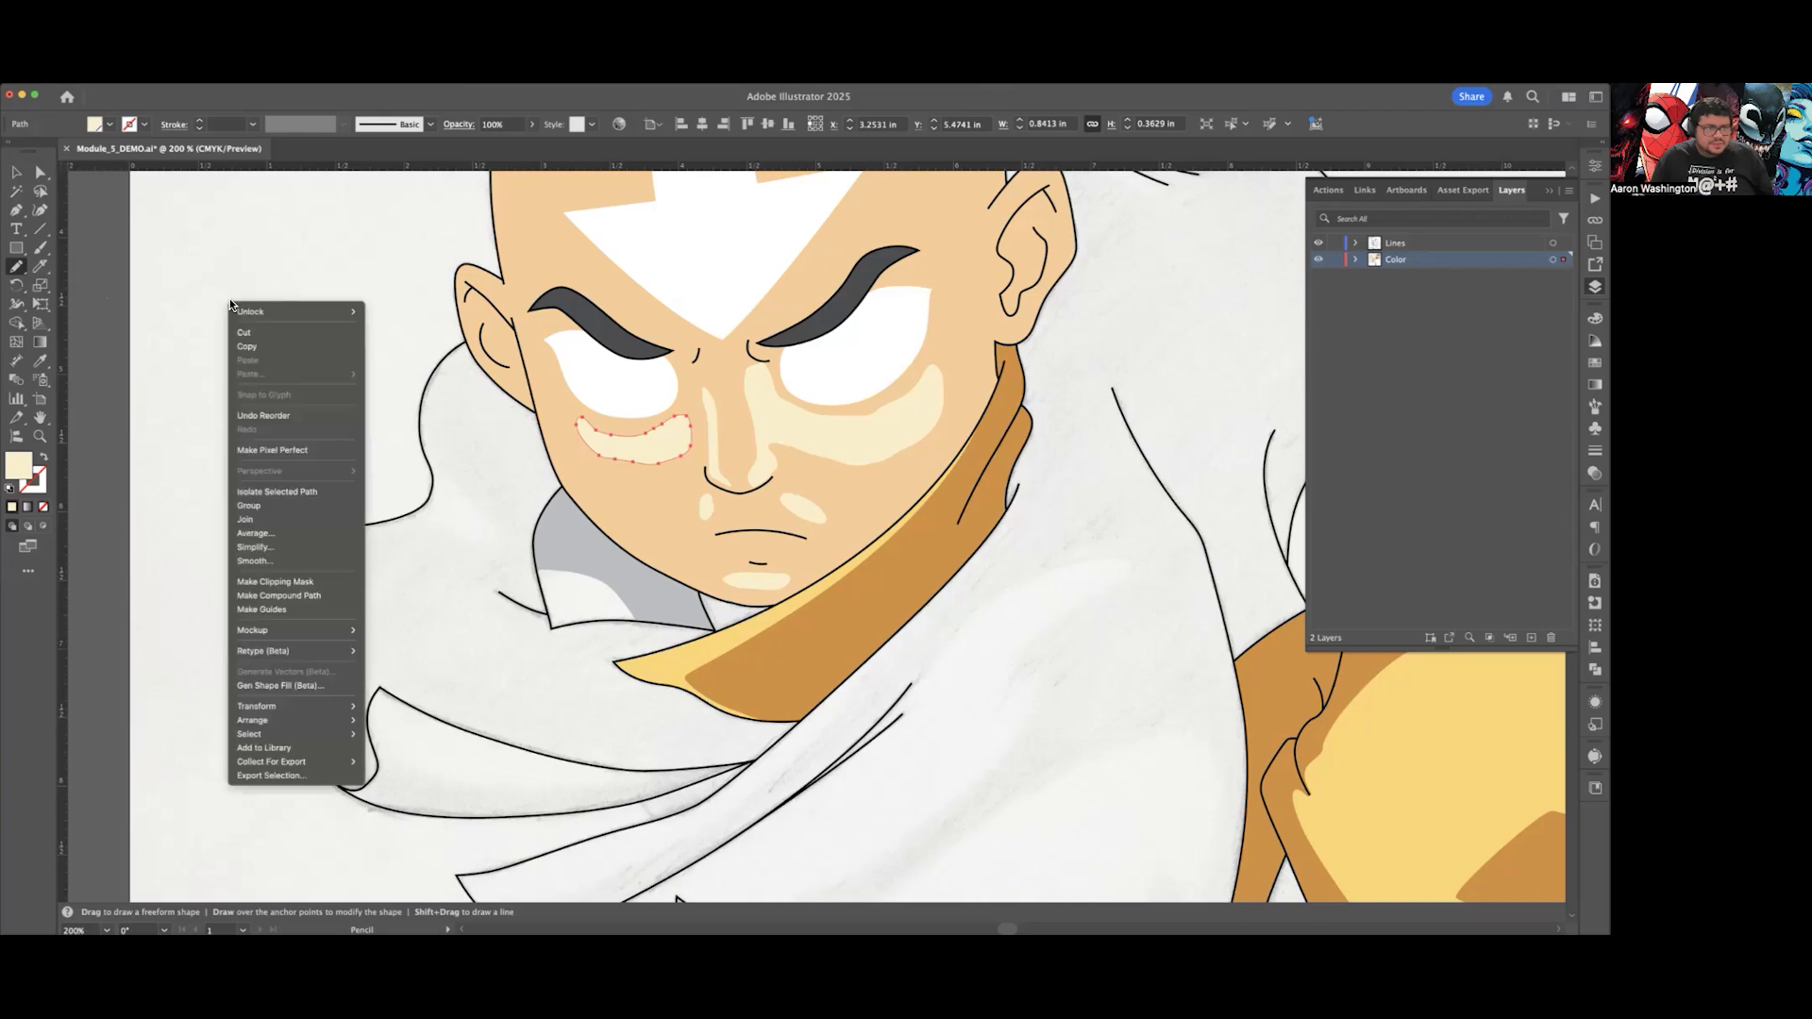
pyautogui.click(136, 310)
pyautogui.press('super+z')
pyautogui.press('super+z')
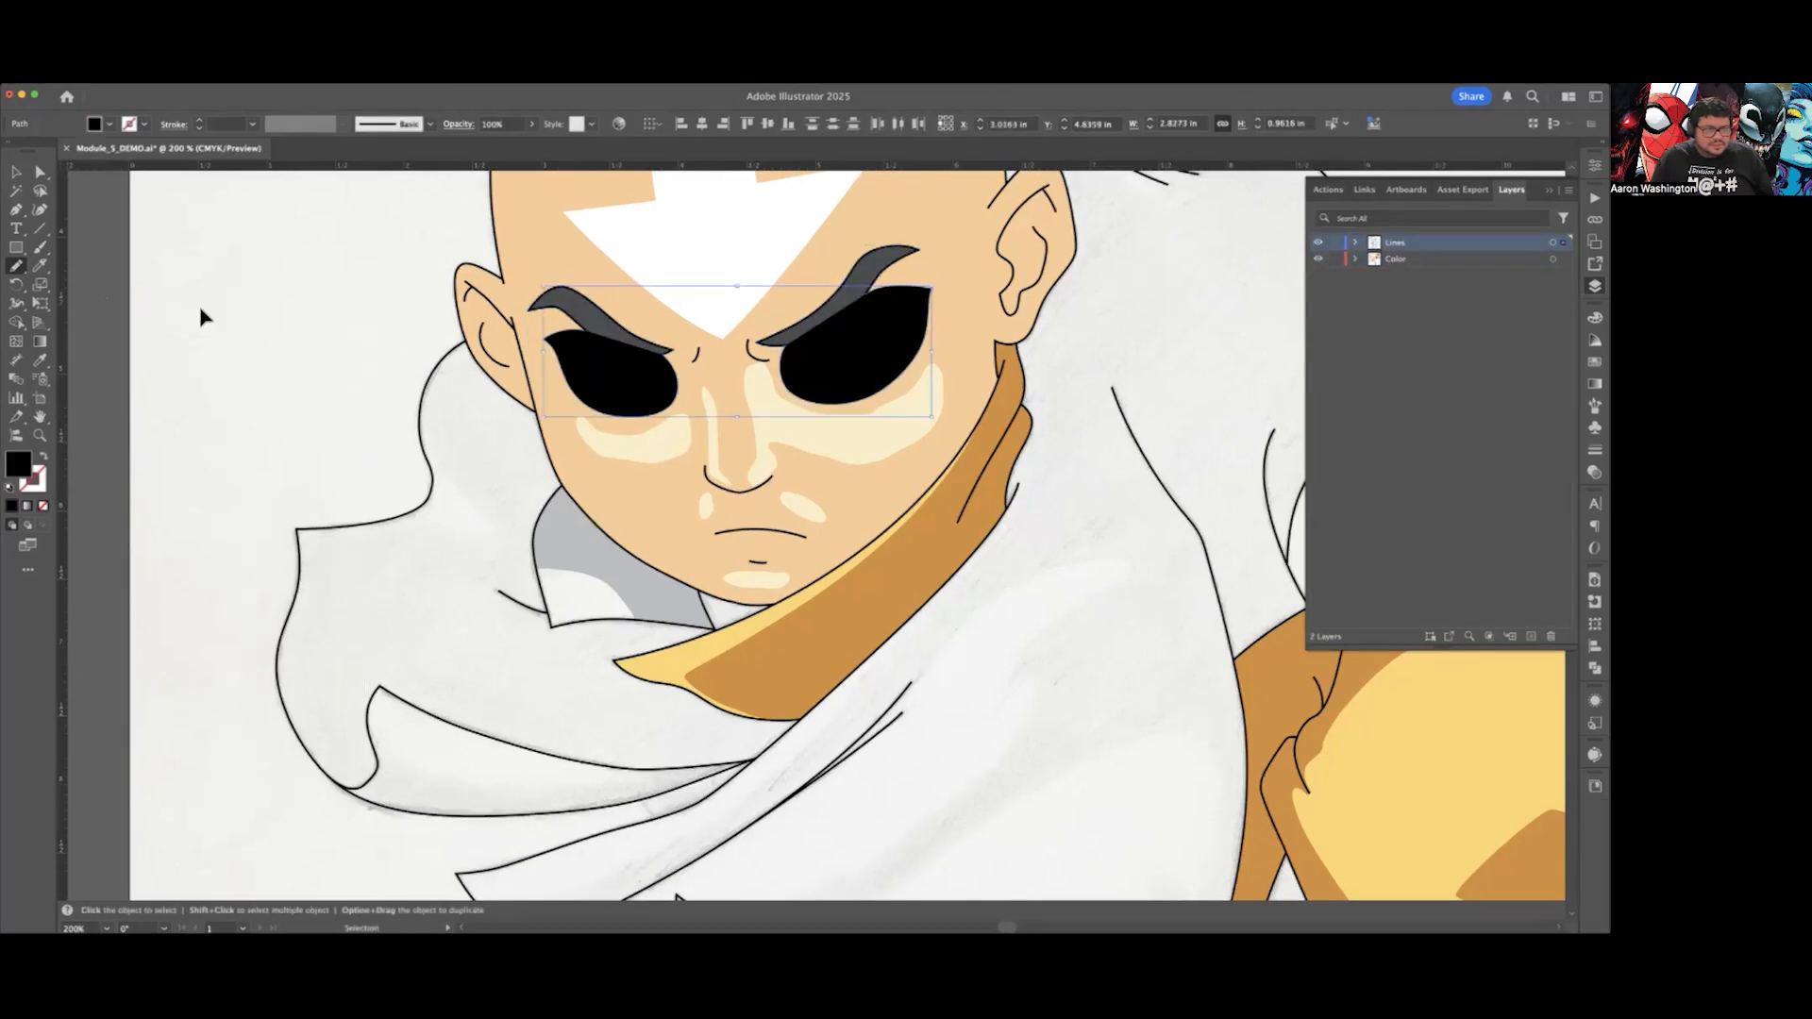
pyautogui.press('super+z')
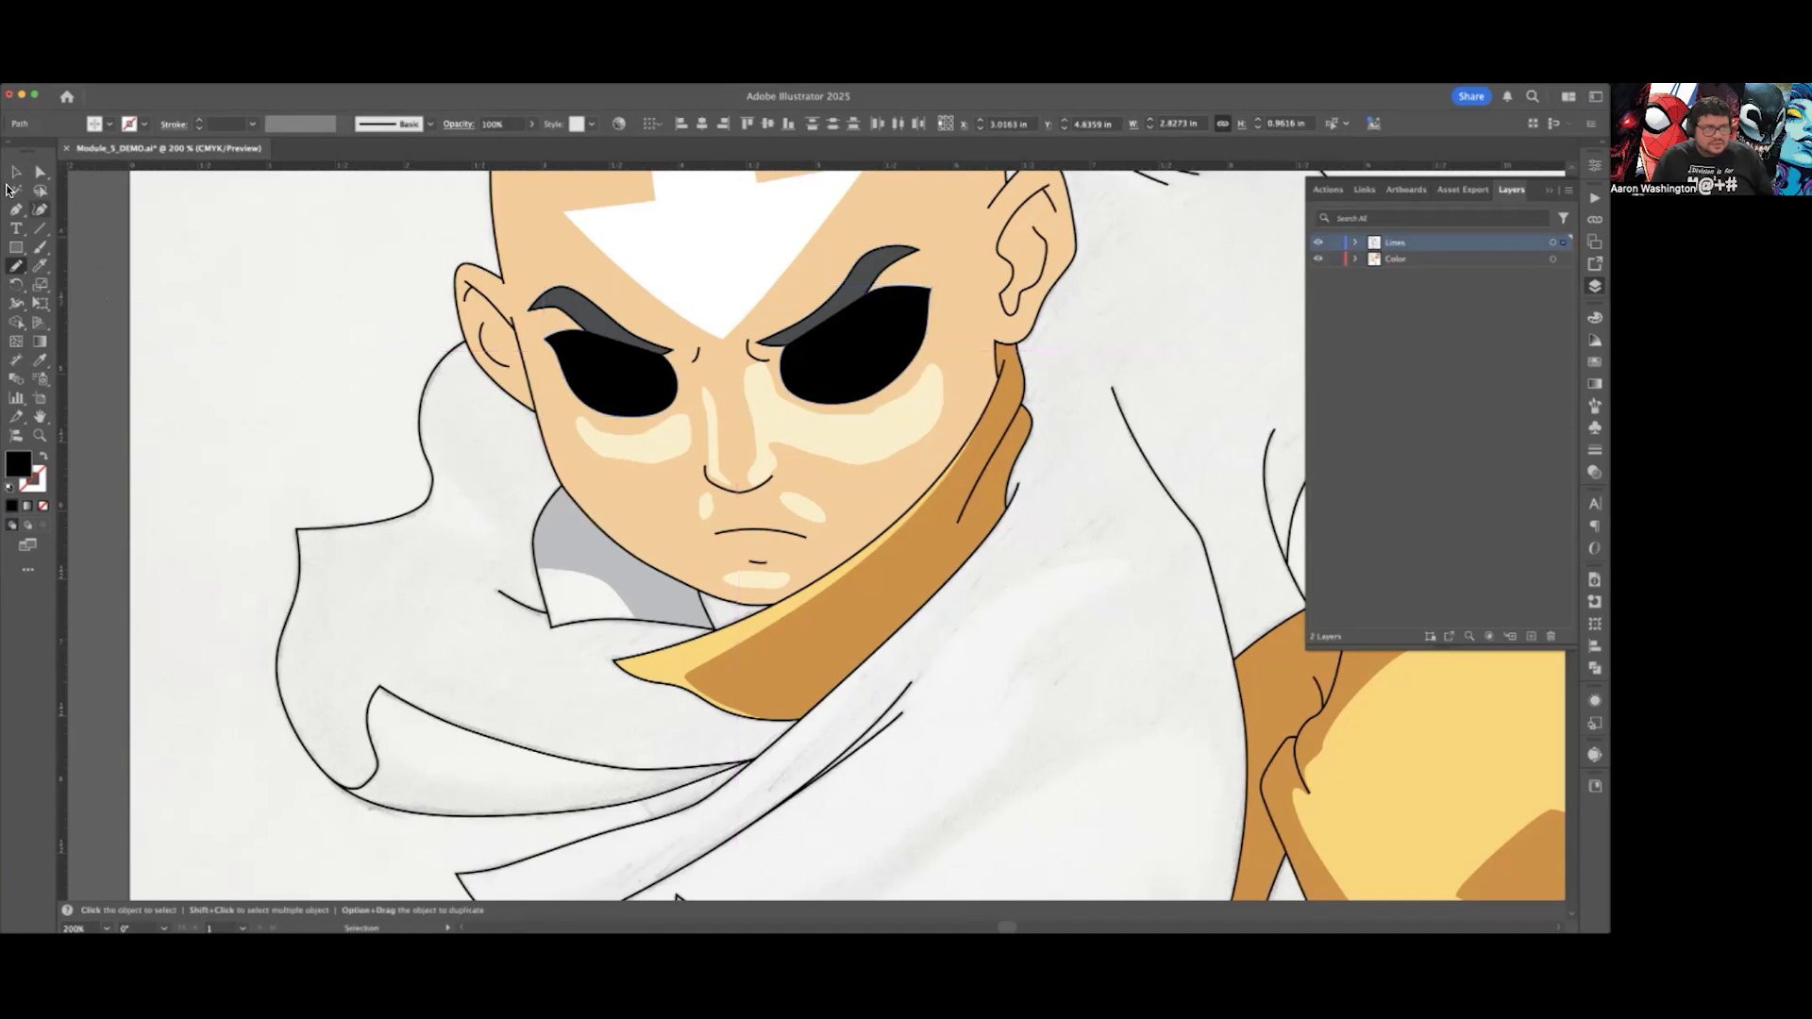
# Step: Redo the White fill on both eye shapes and the eyebrow reordering above them
pyautogui.press('v')
pyautogui.click(149, 249)
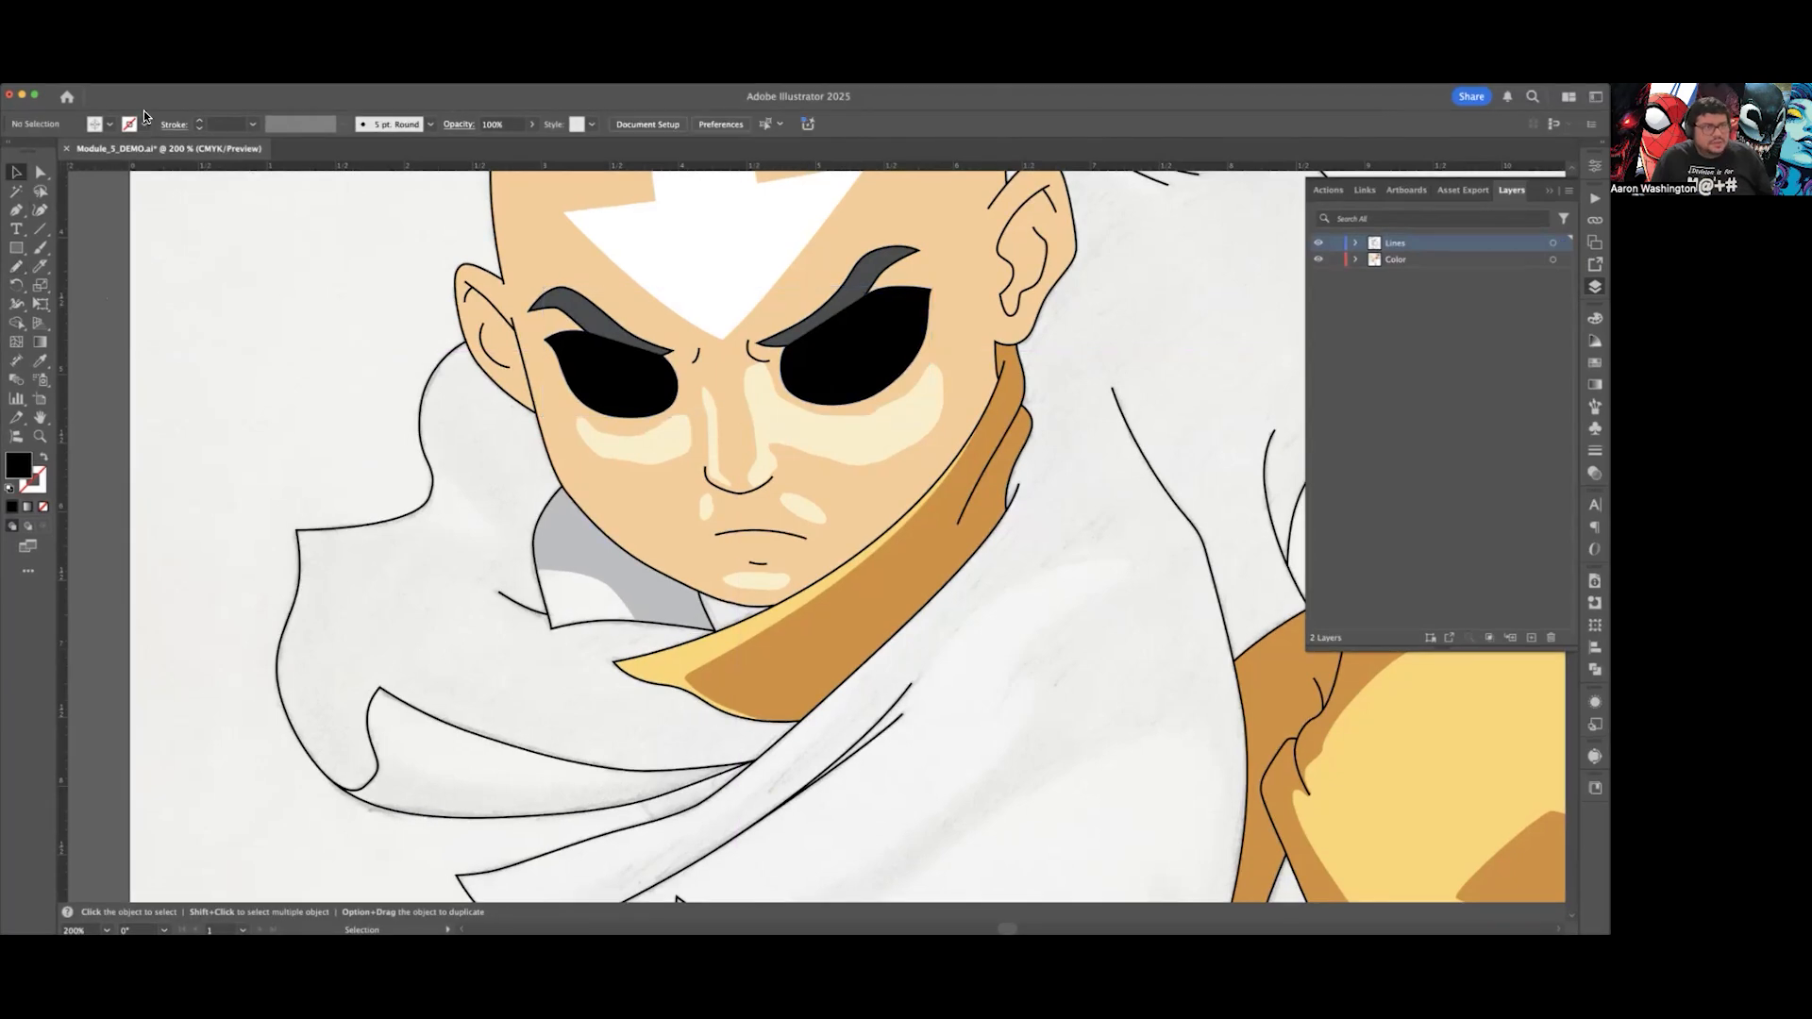
pyautogui.click(122, 74)
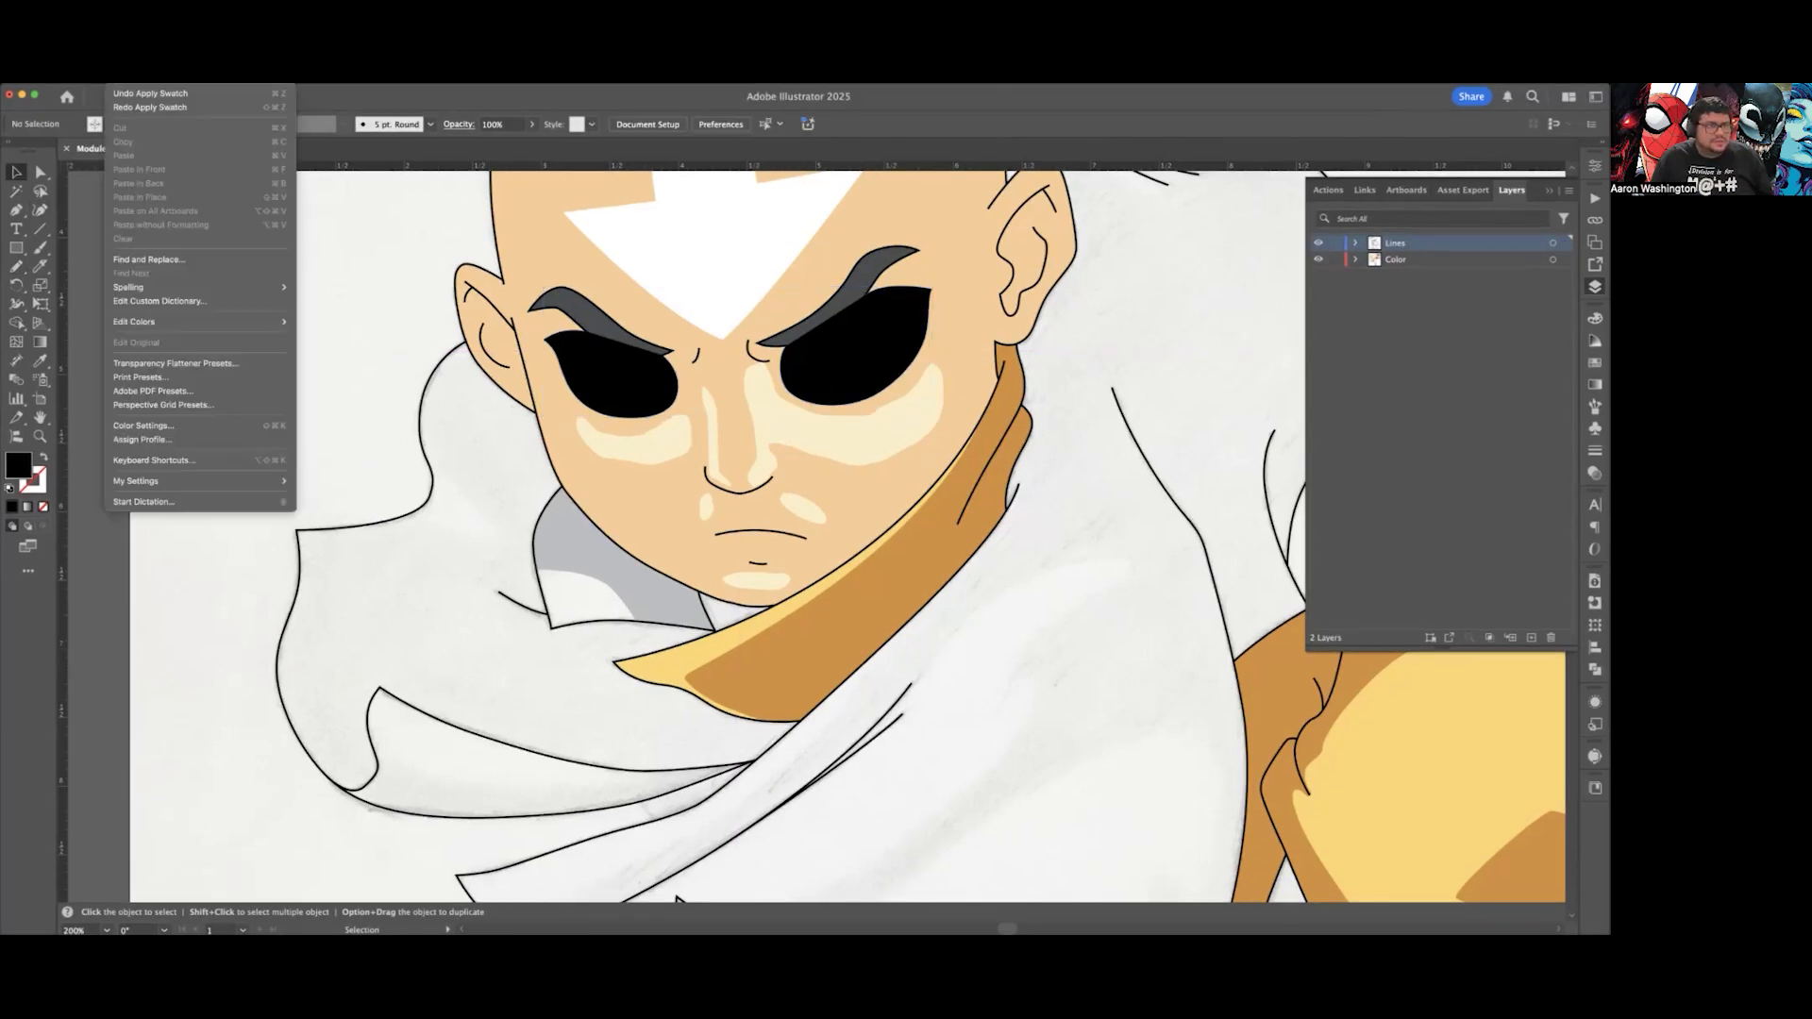
pyautogui.click(134, 106)
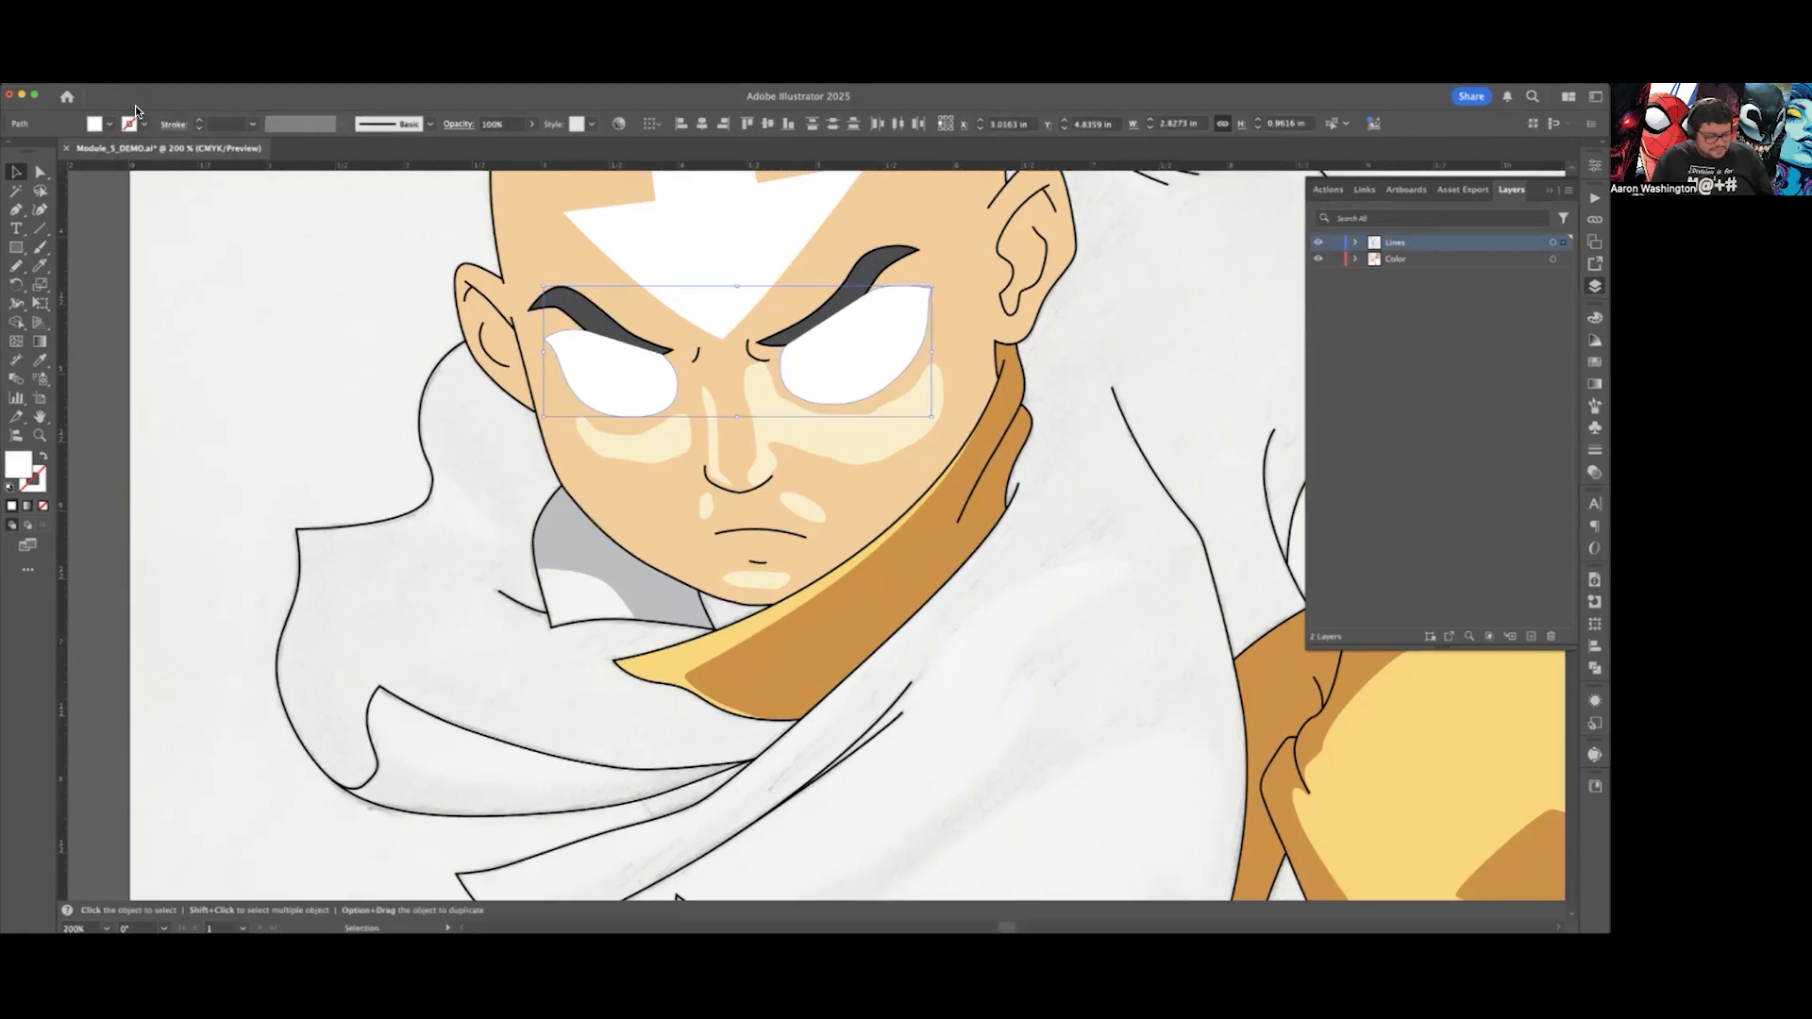
pyautogui.press('super+shift+z')
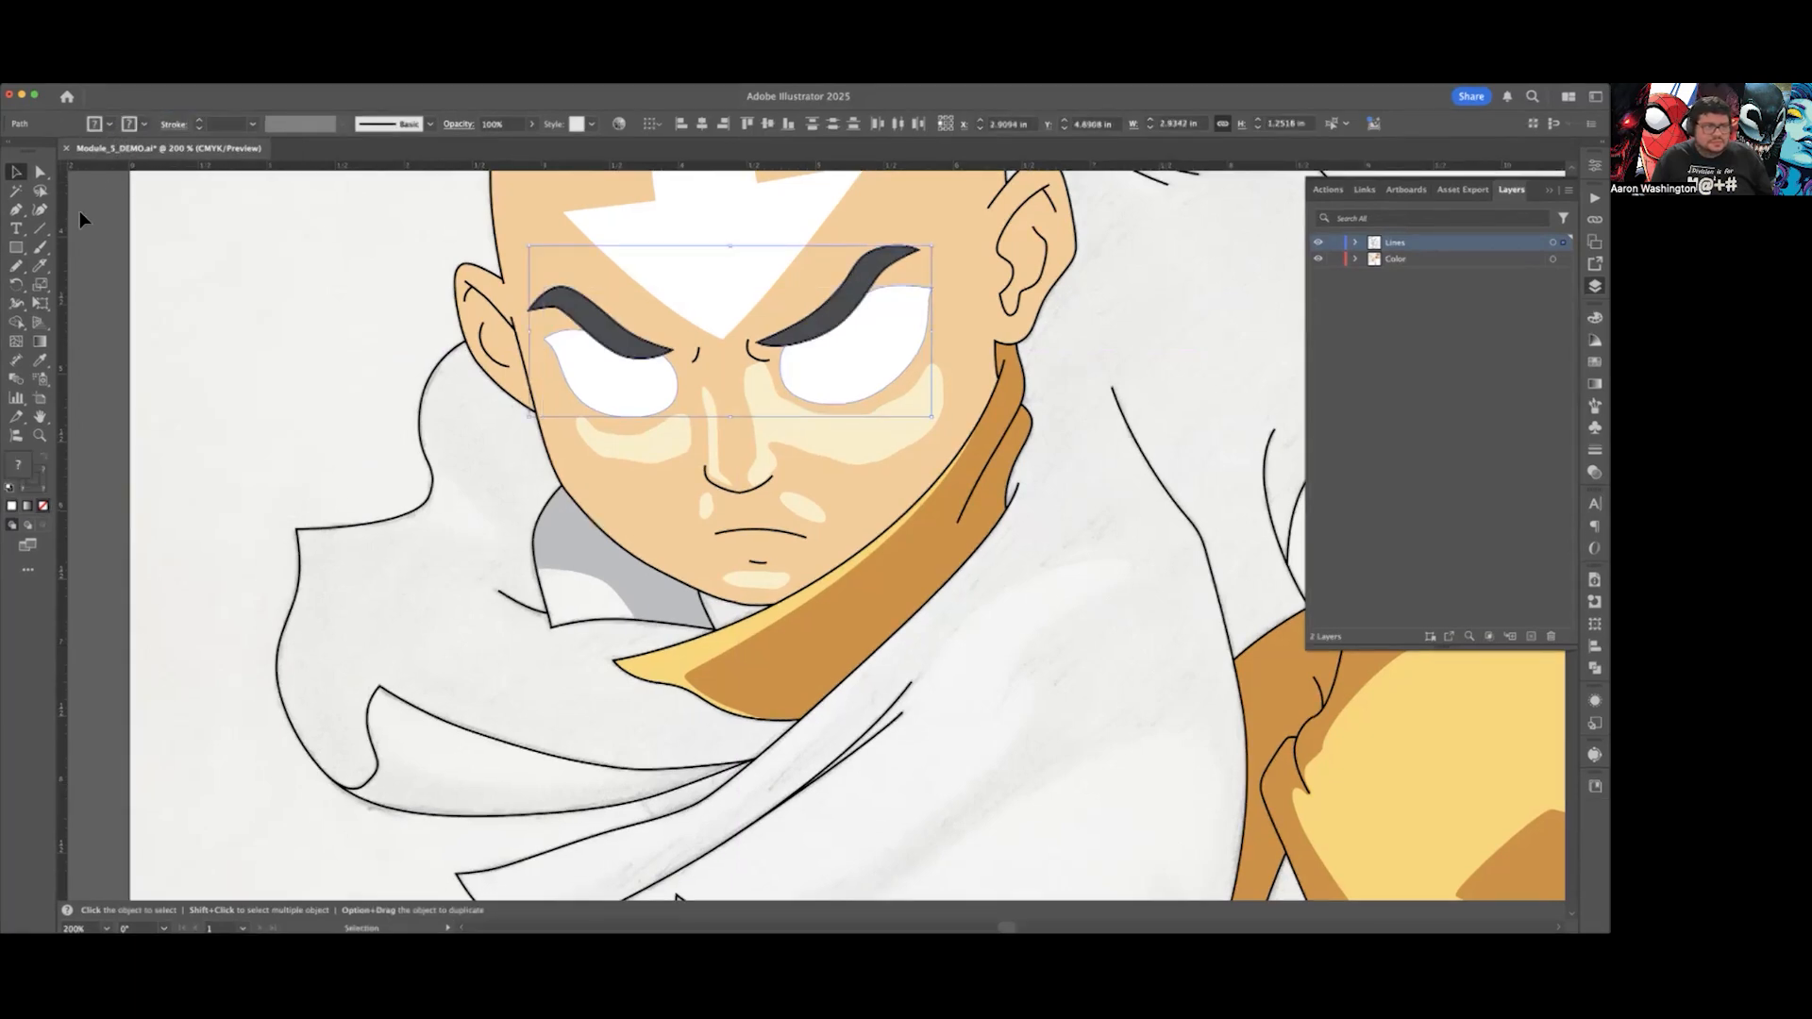
pyautogui.click(19, 268)
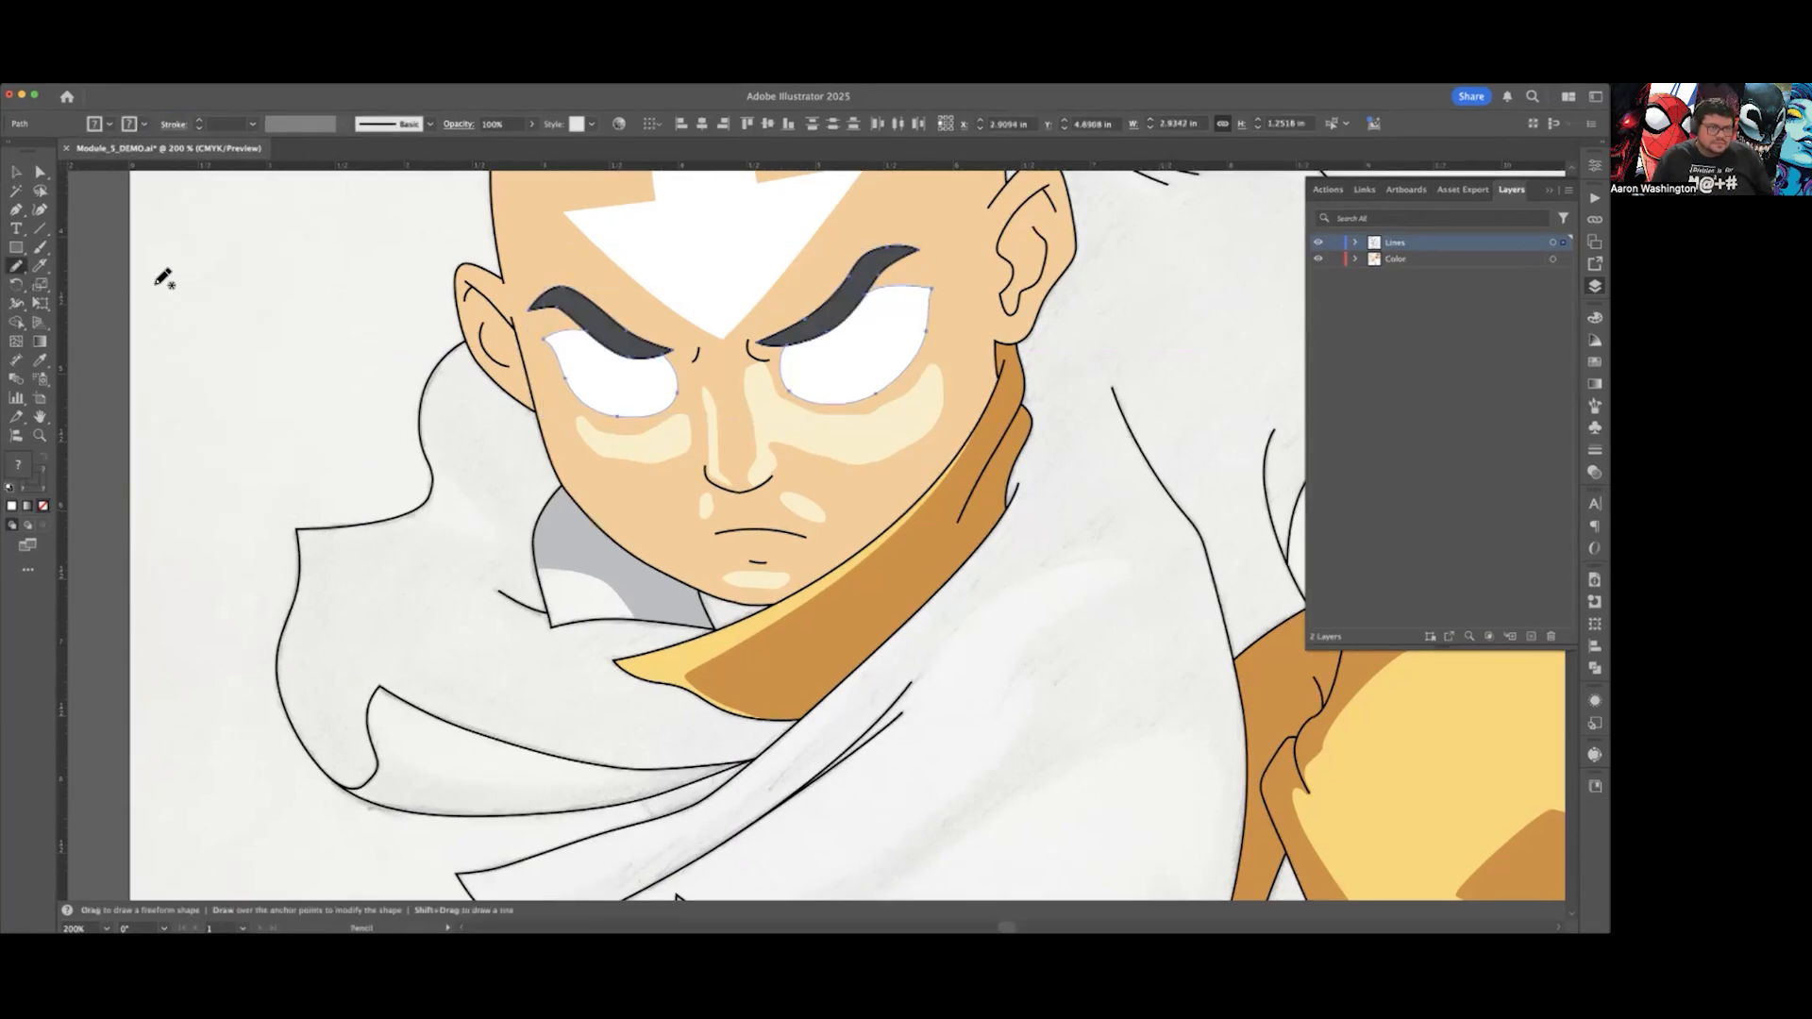
pyautogui.rightClick(158, 286)
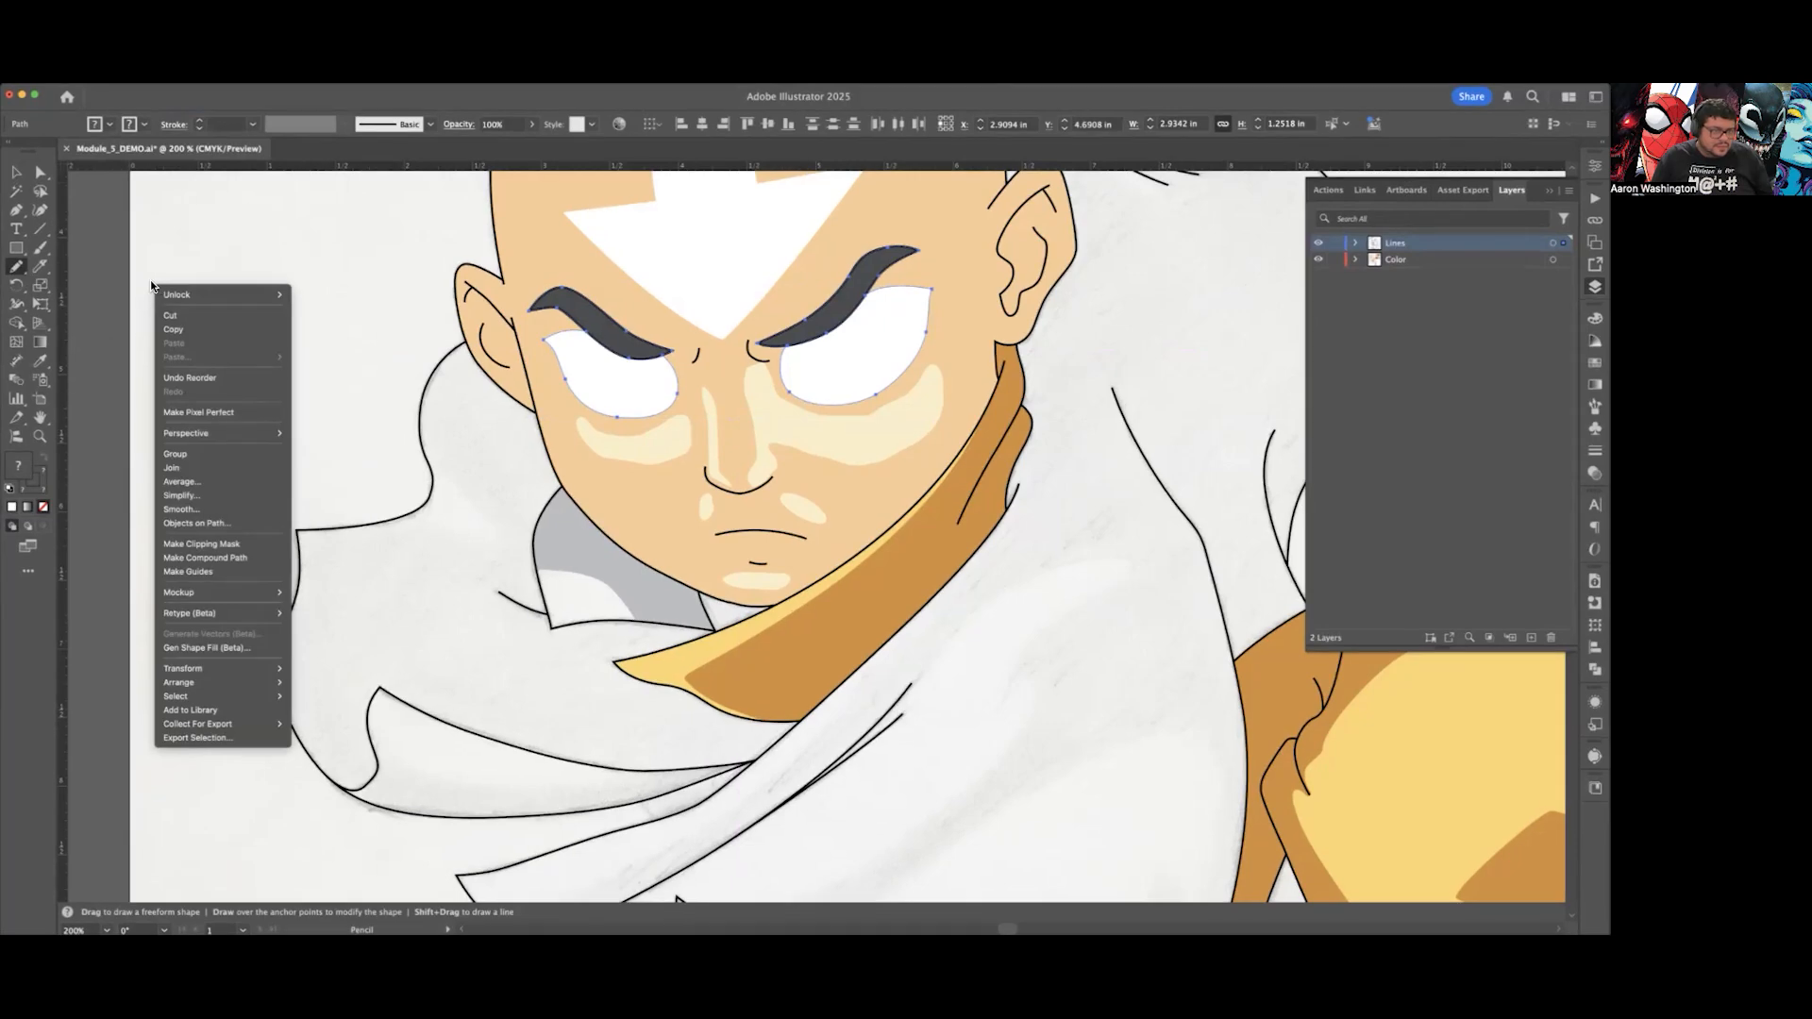
pyautogui.click(17, 176)
# Step: Select the skin highlight under the left eye and adjust its anchor points to smooth its lower and upper edges
pyautogui.click(40, 173)
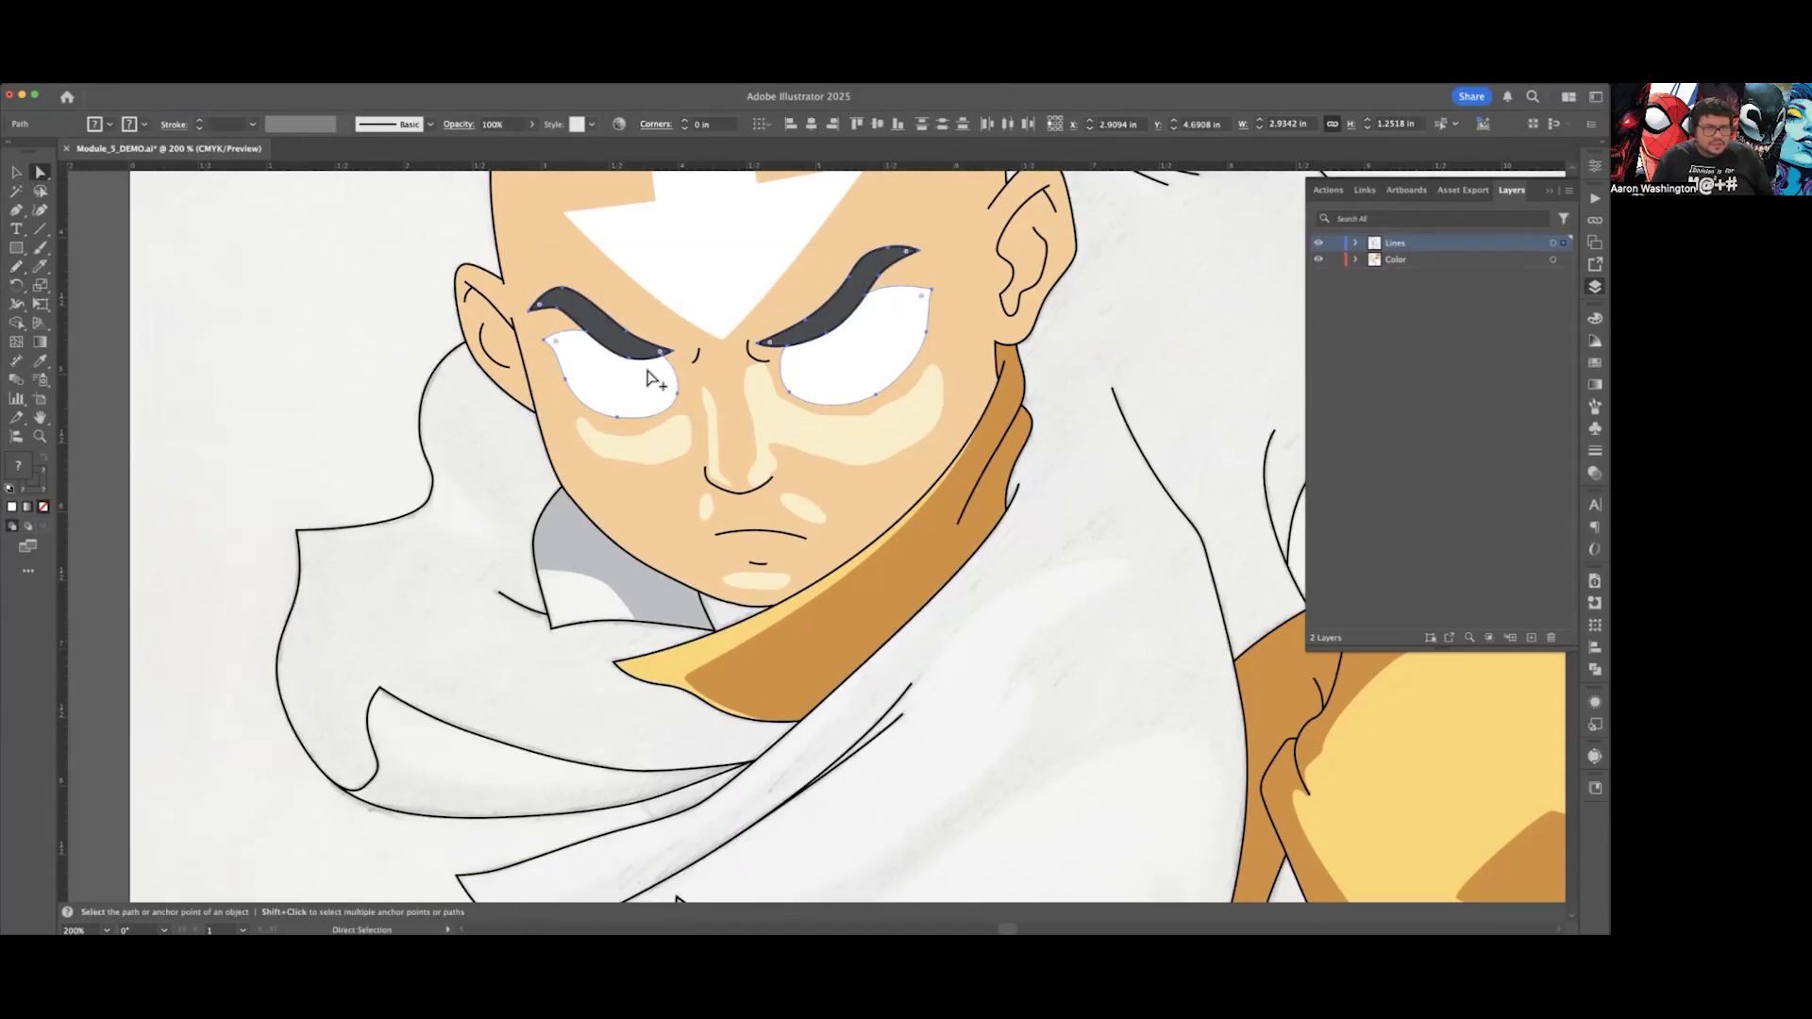
pyautogui.scroll(2, 668, 380)
pyautogui.scroll(1, 609, 500)
pyautogui.click(521, 469)
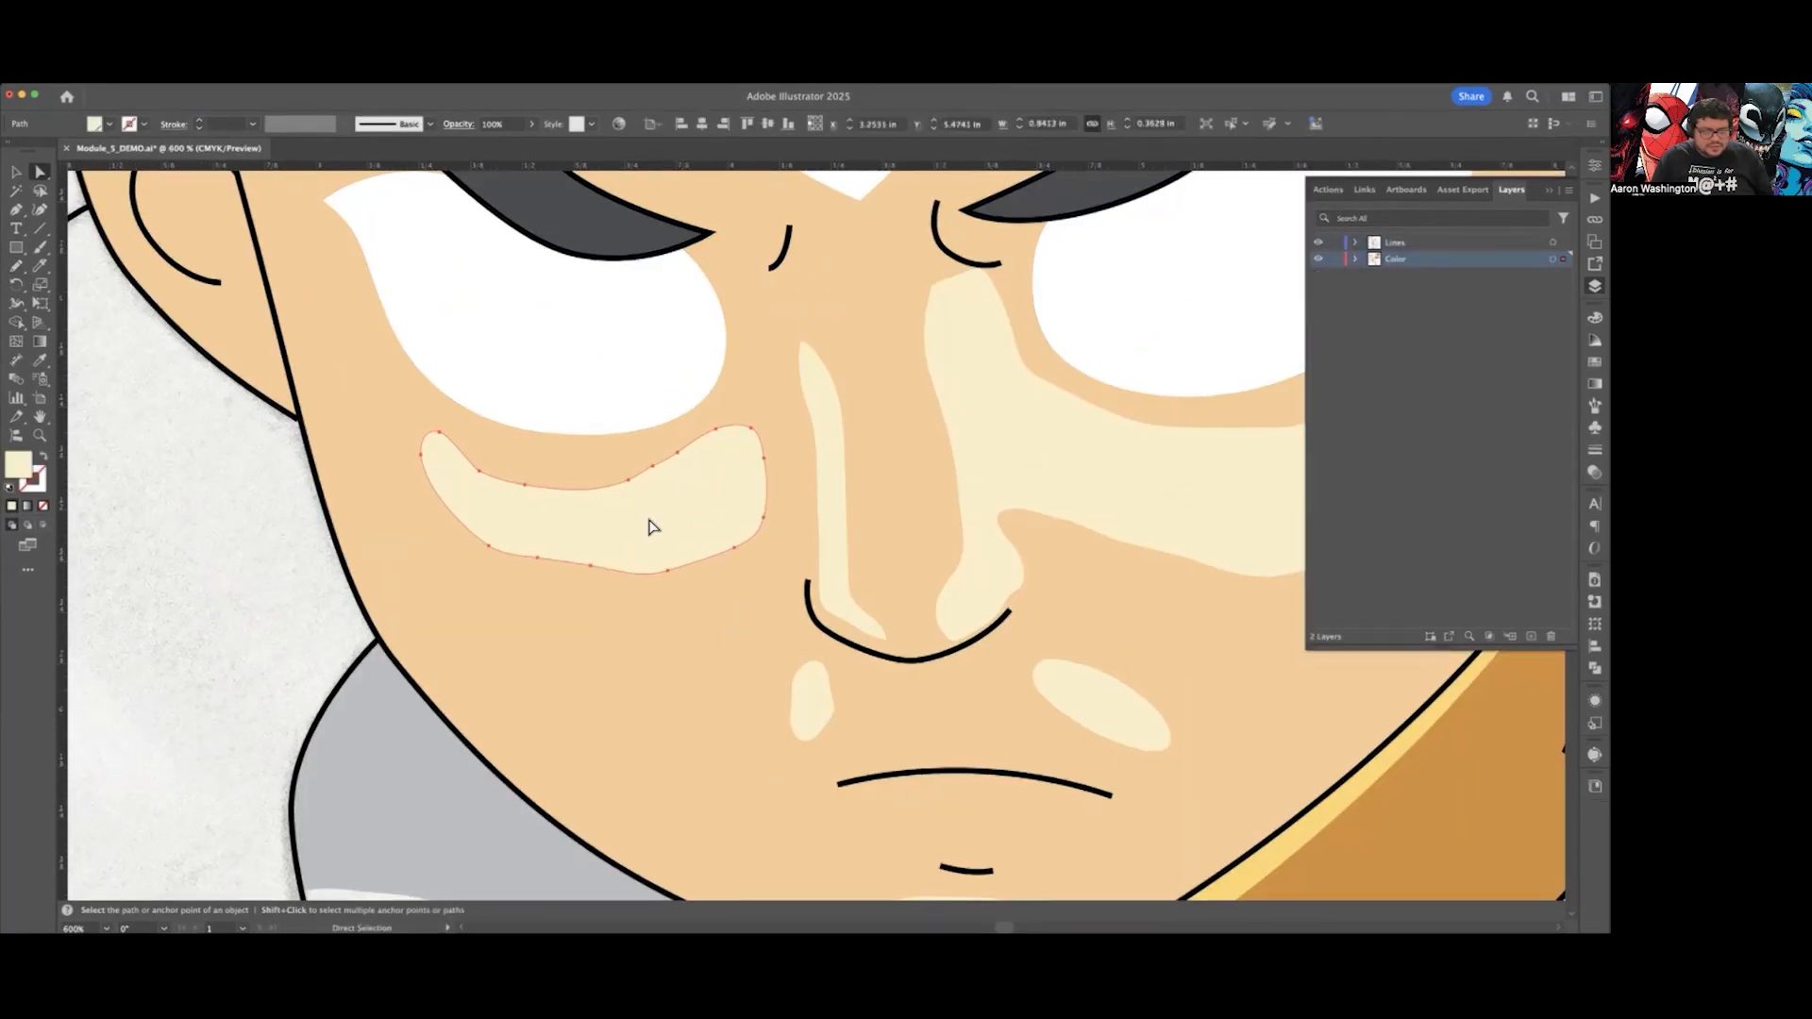
pyautogui.scroll(1, 623, 493)
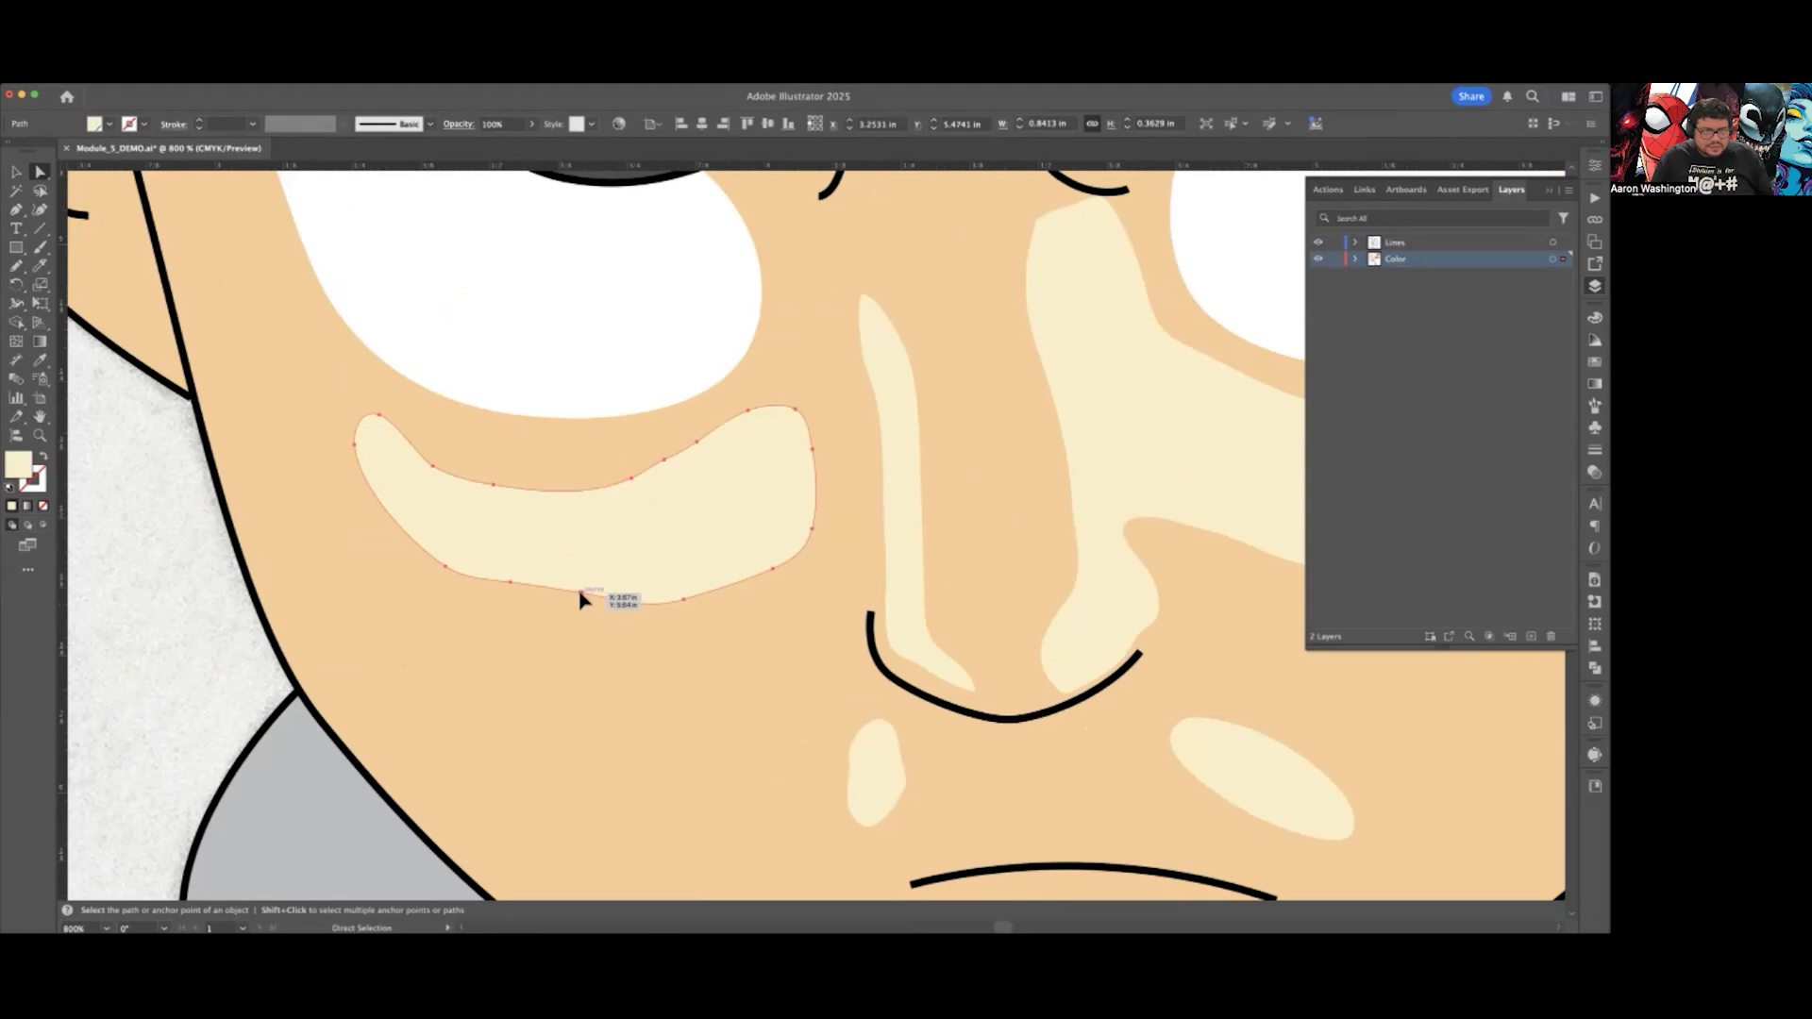
pyautogui.moveTo(580, 593); pyautogui.dragTo(504, 593)
pyautogui.press('super+z')
pyautogui.click(582, 595)
pyautogui.click(544, 529)
pyautogui.moveTo(433, 467); pyautogui.dragTo(434, 458)
pyautogui.press('super+z')
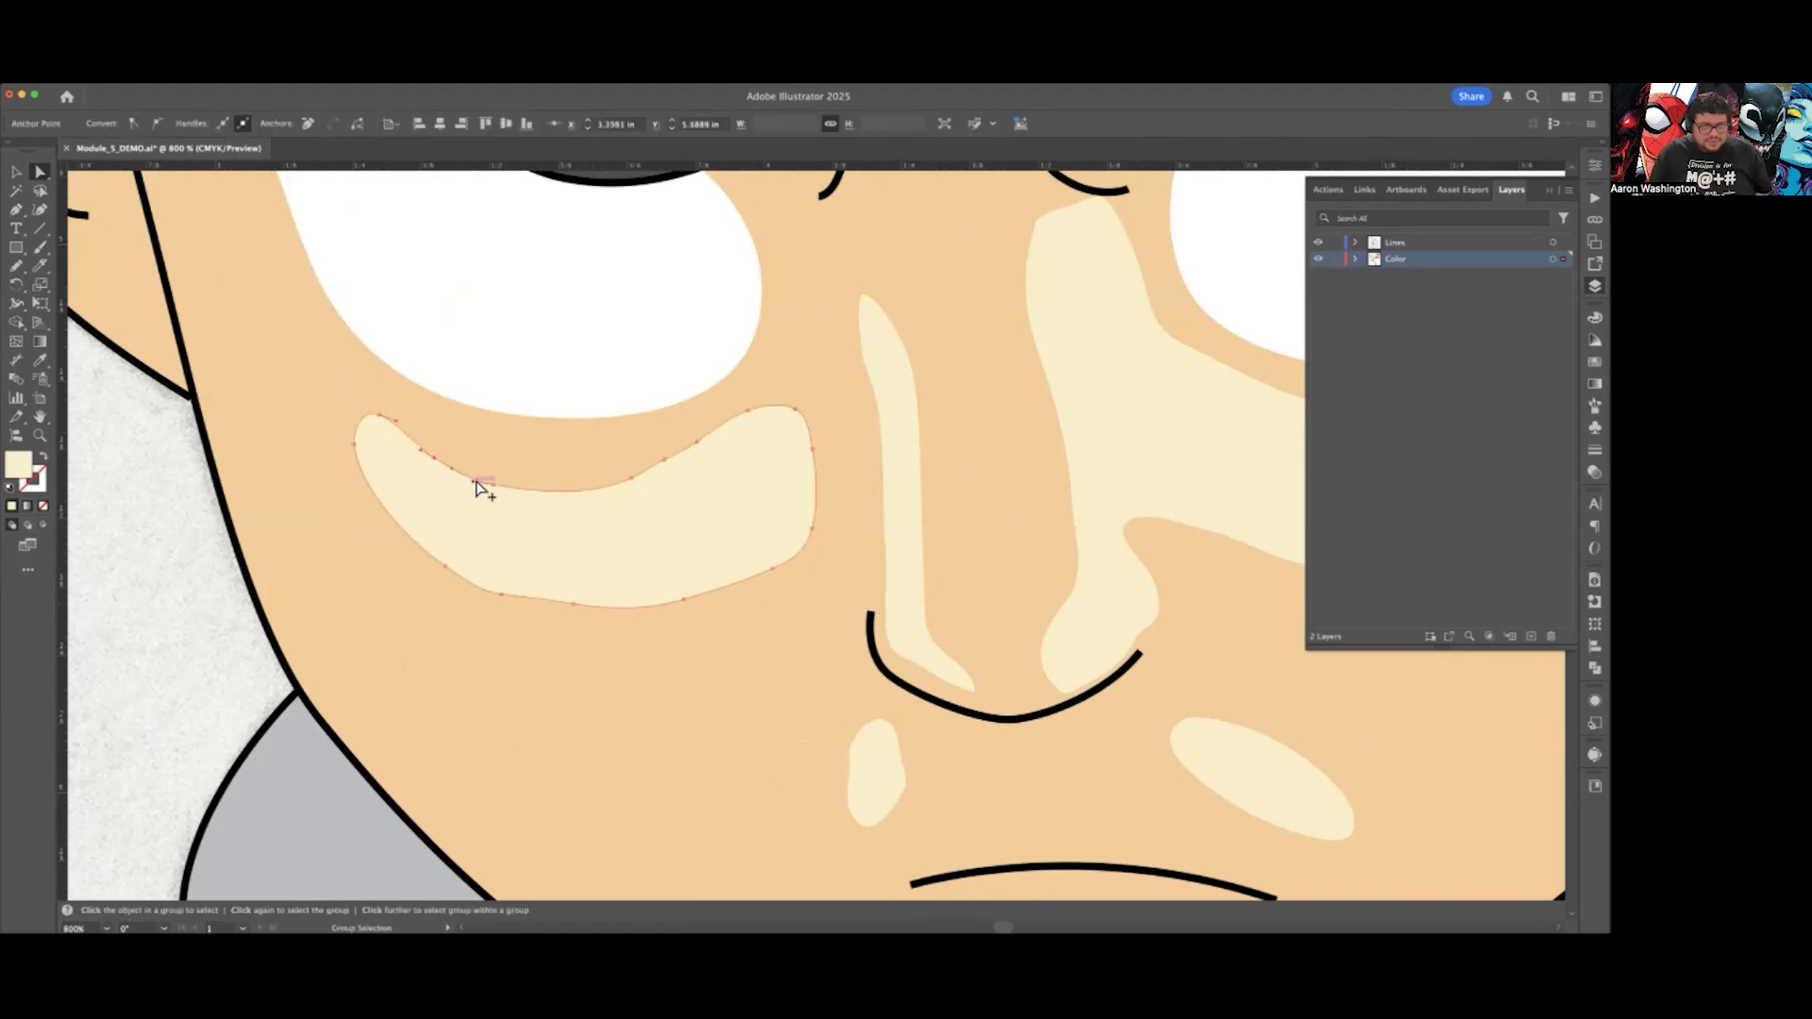
# Step: Adjust anchor points on the highlight under the right eye, at its tip by the nose bridge and along its upper edge, and deselect it
pyautogui.scroll(-5, 481, 489)
pyautogui.click(732, 403)
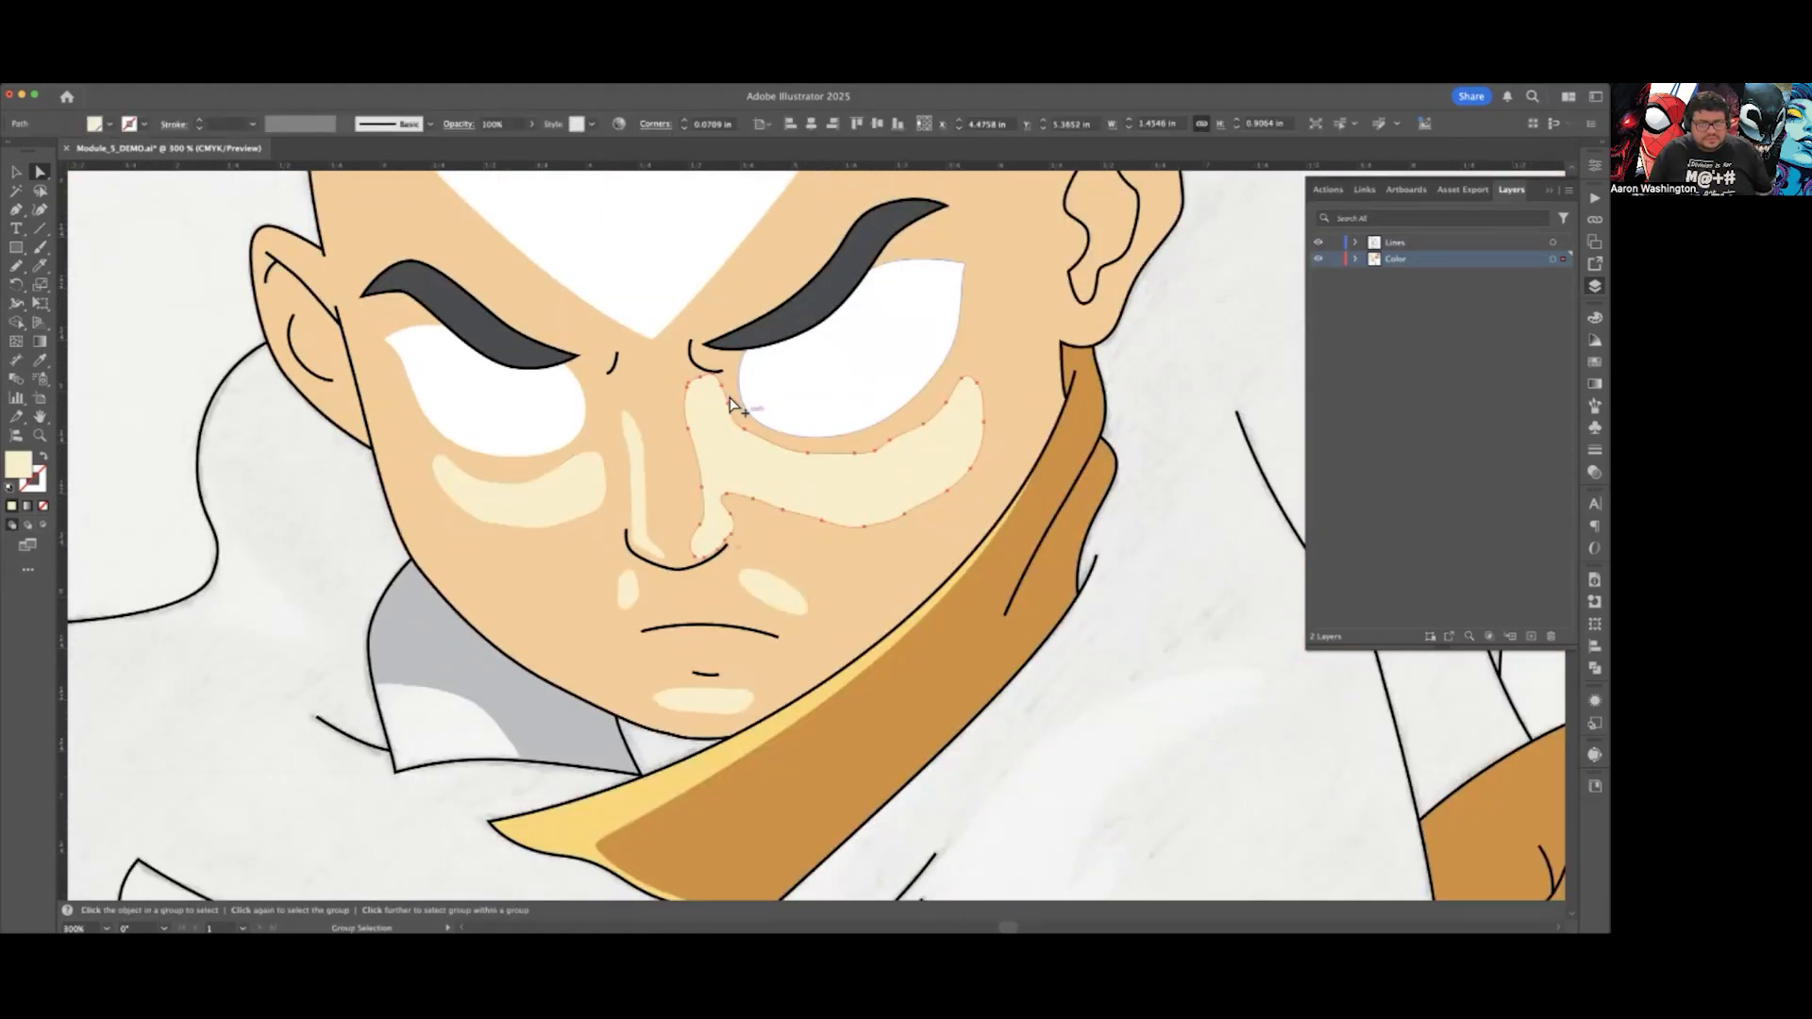
pyautogui.scroll(2, 730, 398)
pyautogui.moveTo(696, 351); pyautogui.dragTo(693, 360)
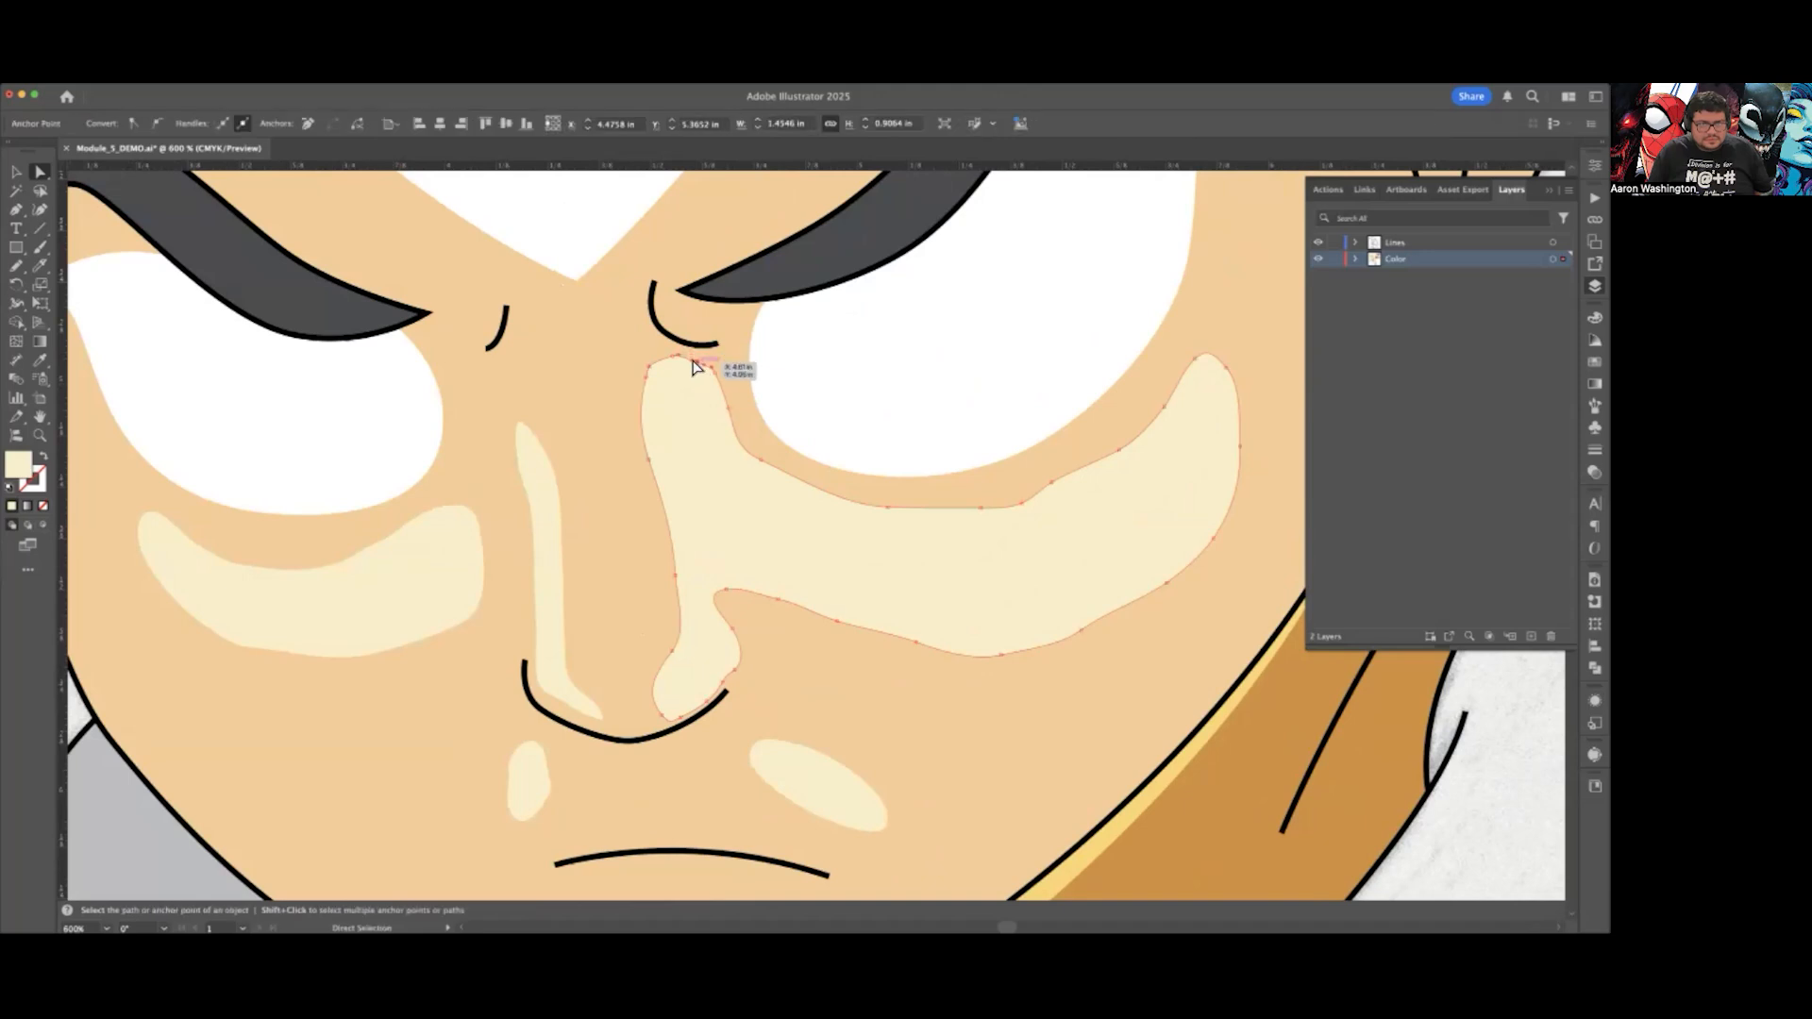
pyautogui.click(1031, 525)
pyautogui.click(1021, 503)
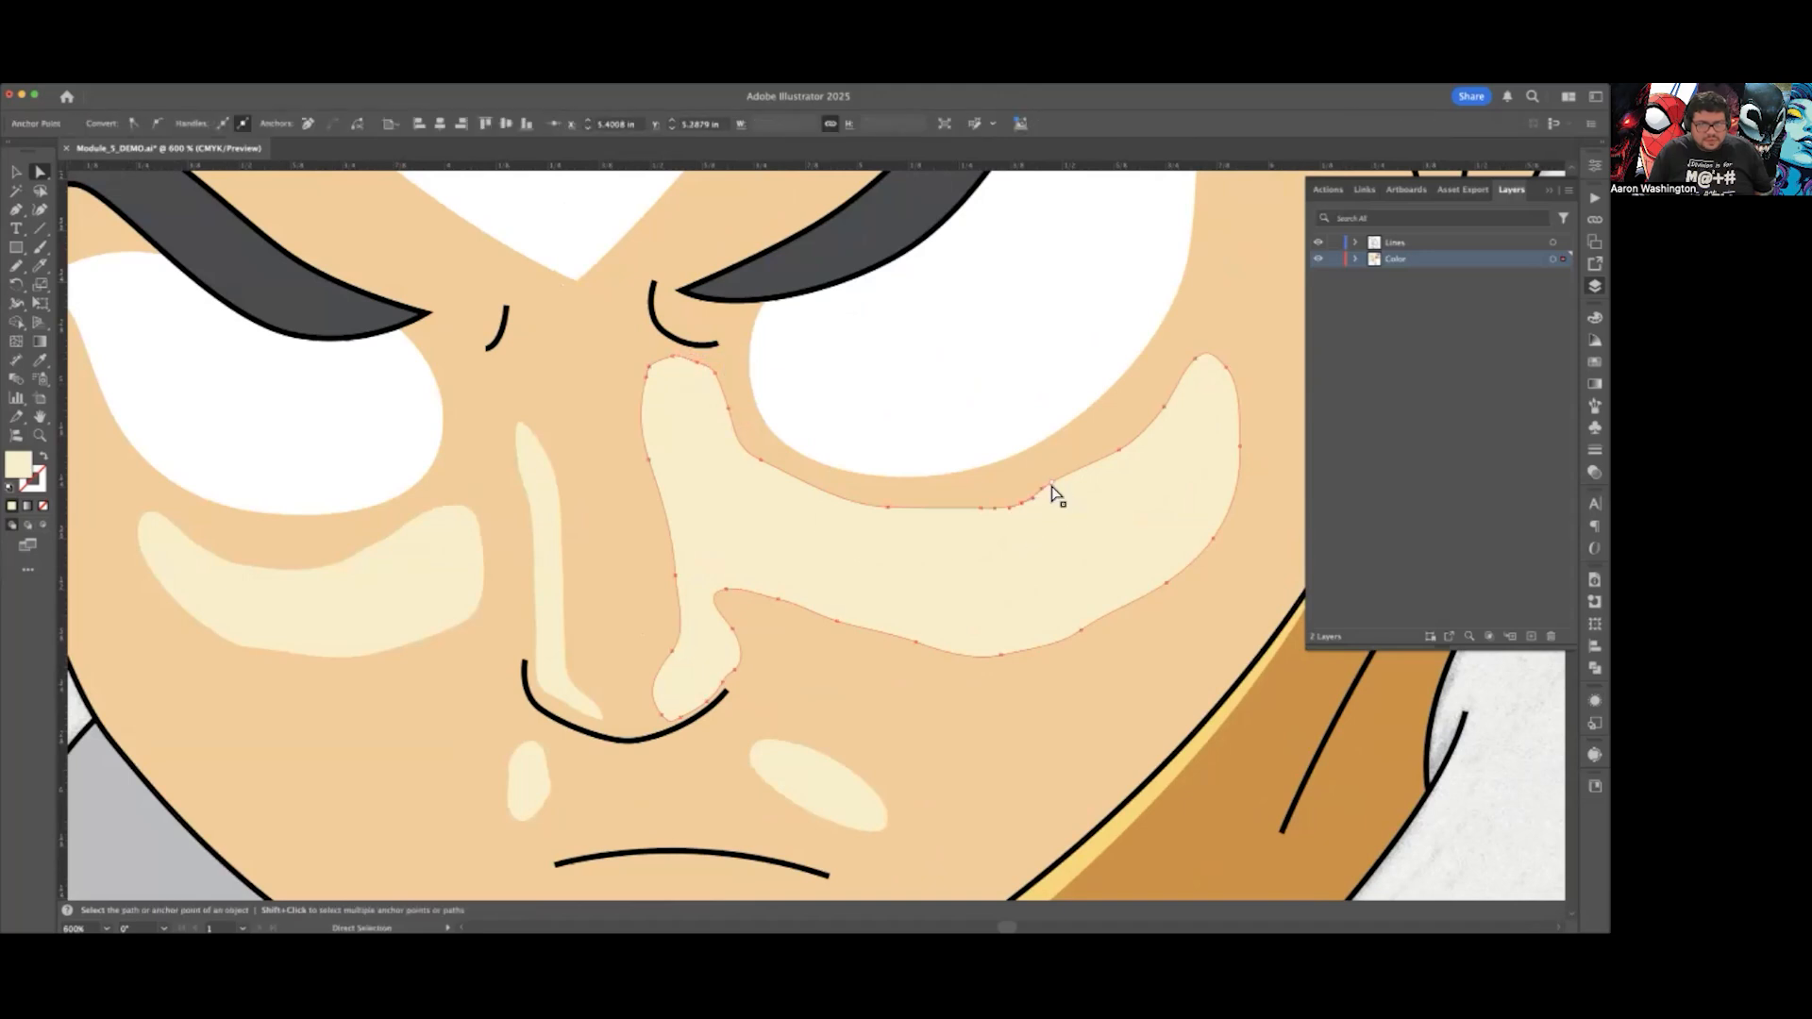
pyautogui.click(1055, 492)
pyautogui.scroll(-7, 1141, 453)
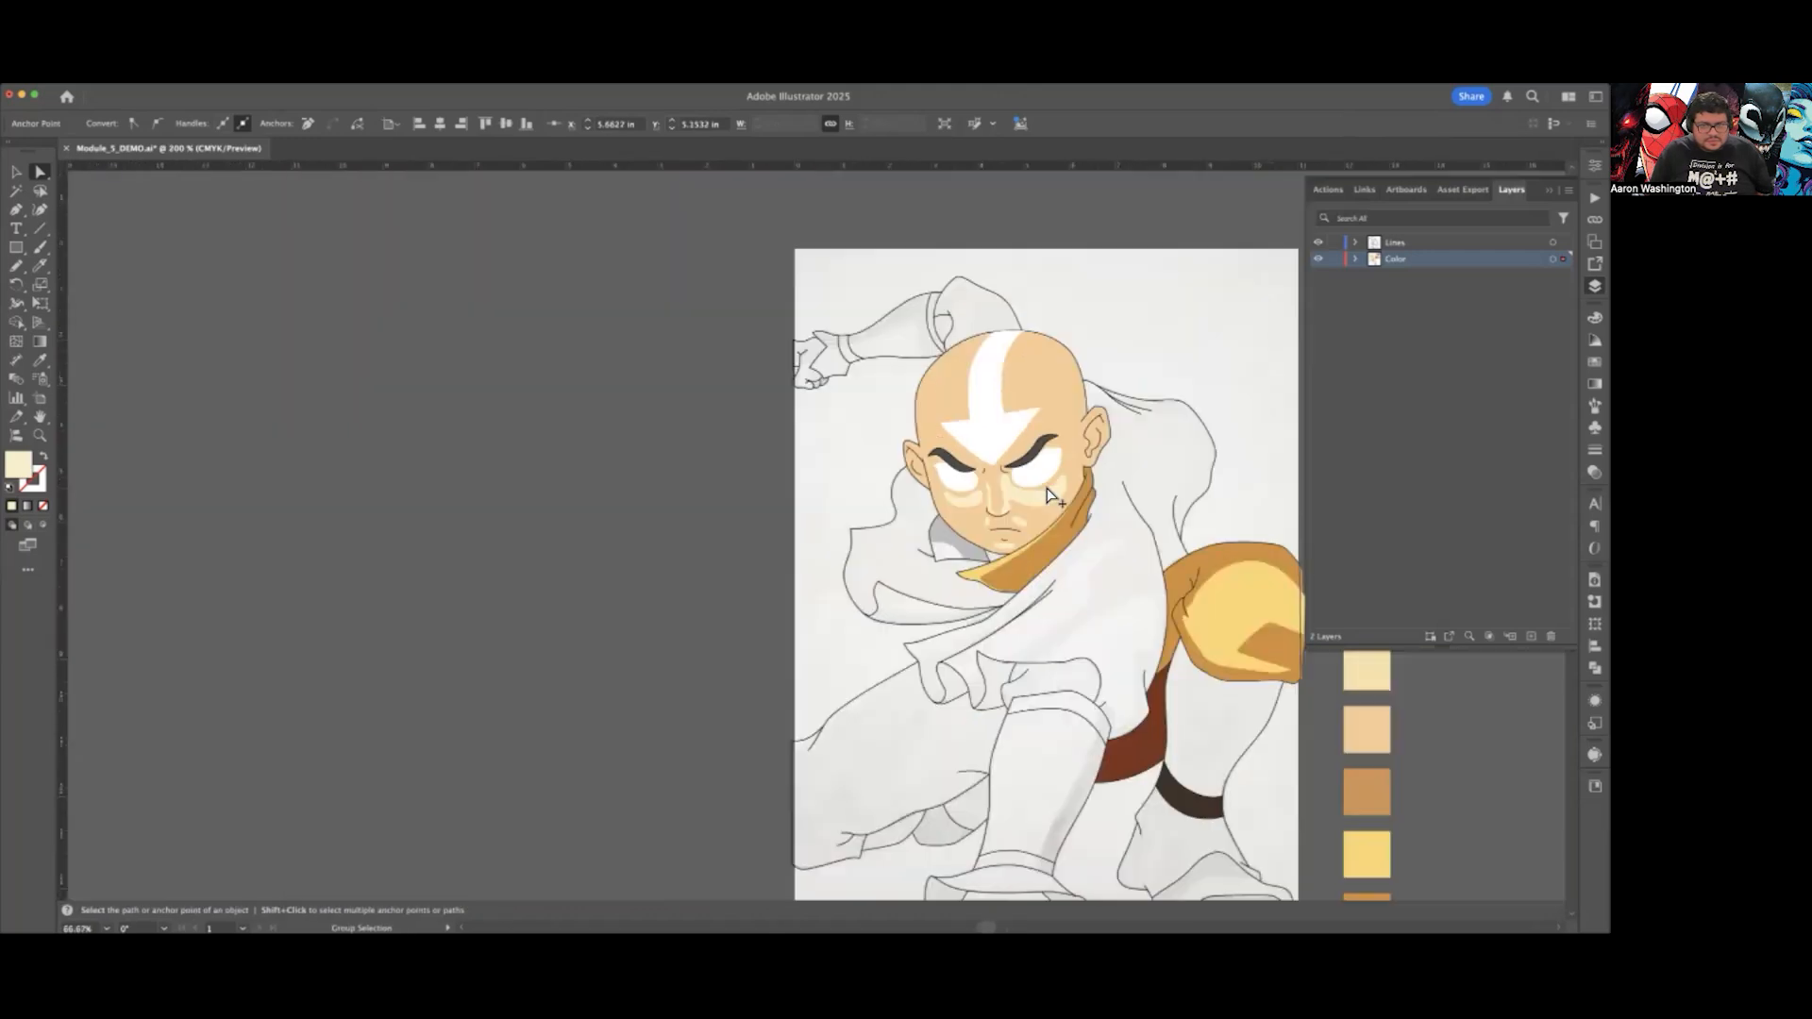
pyautogui.click(1144, 378)
# Step: Draw a closed freeform shape with the Pencil tool inside the right ear, following the inner ear lines
pyautogui.hscroll(5, 1127, 394)
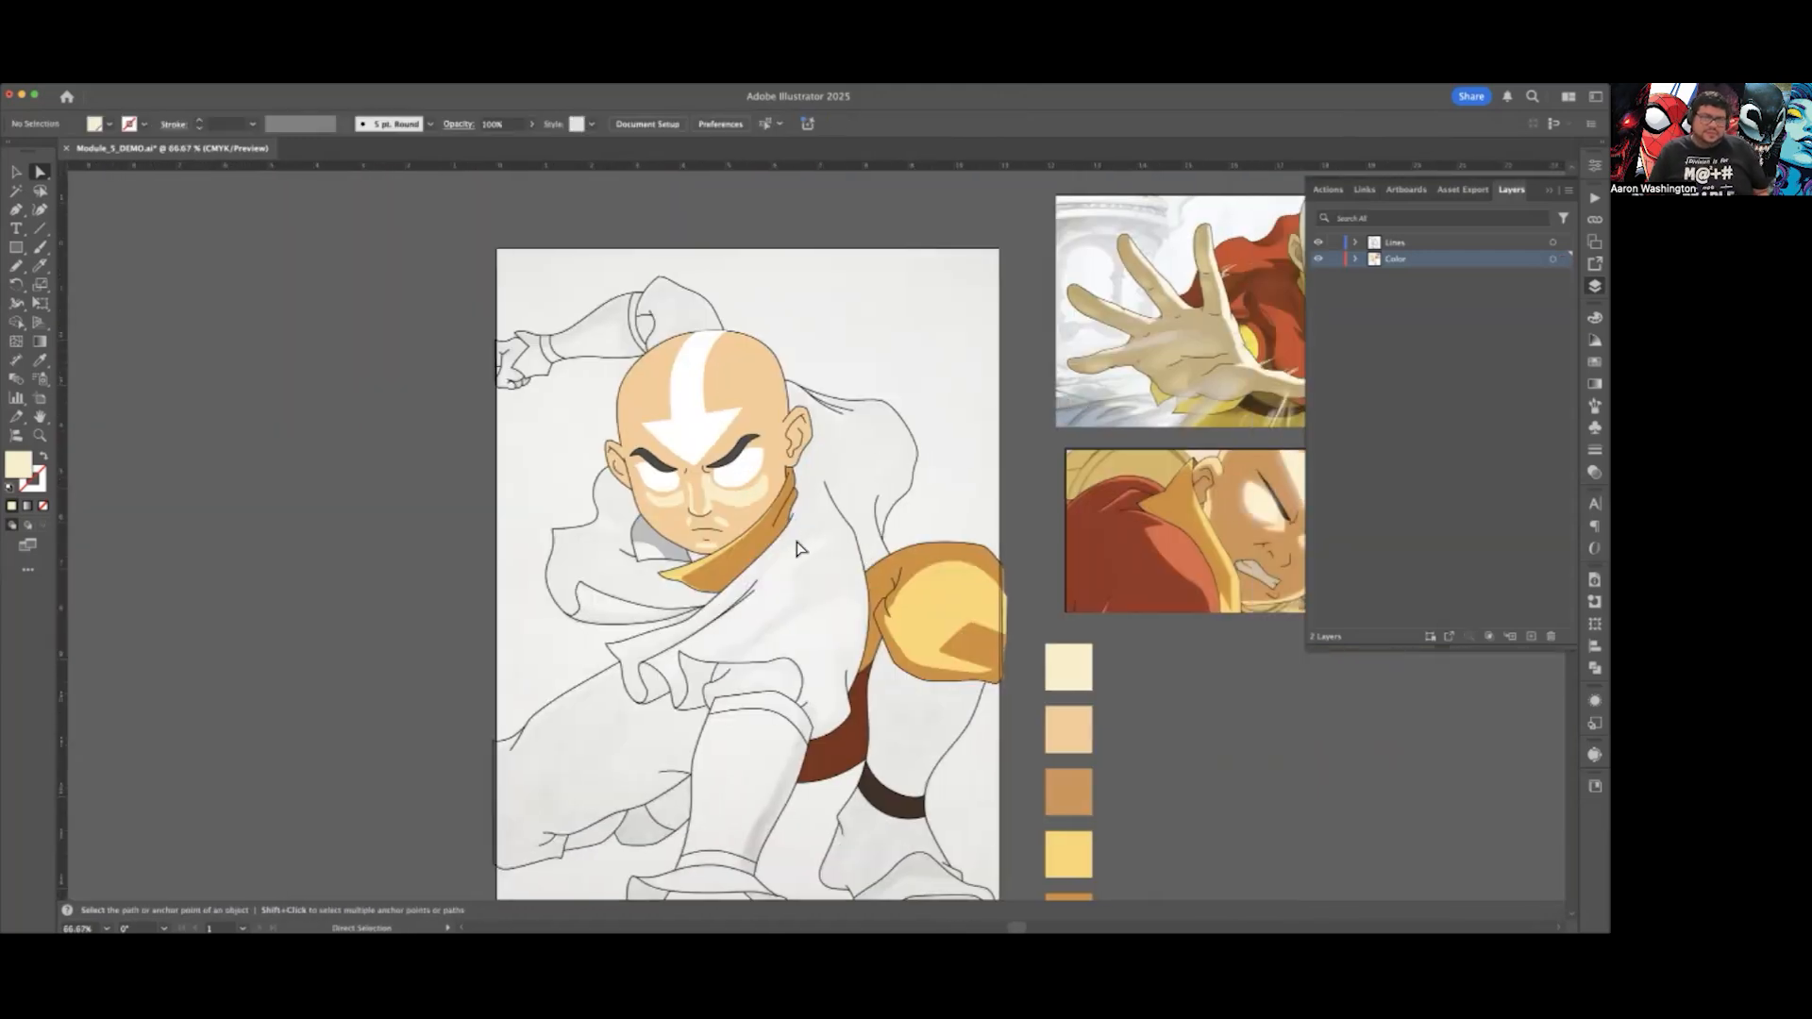
pyautogui.scroll(3, 774, 525)
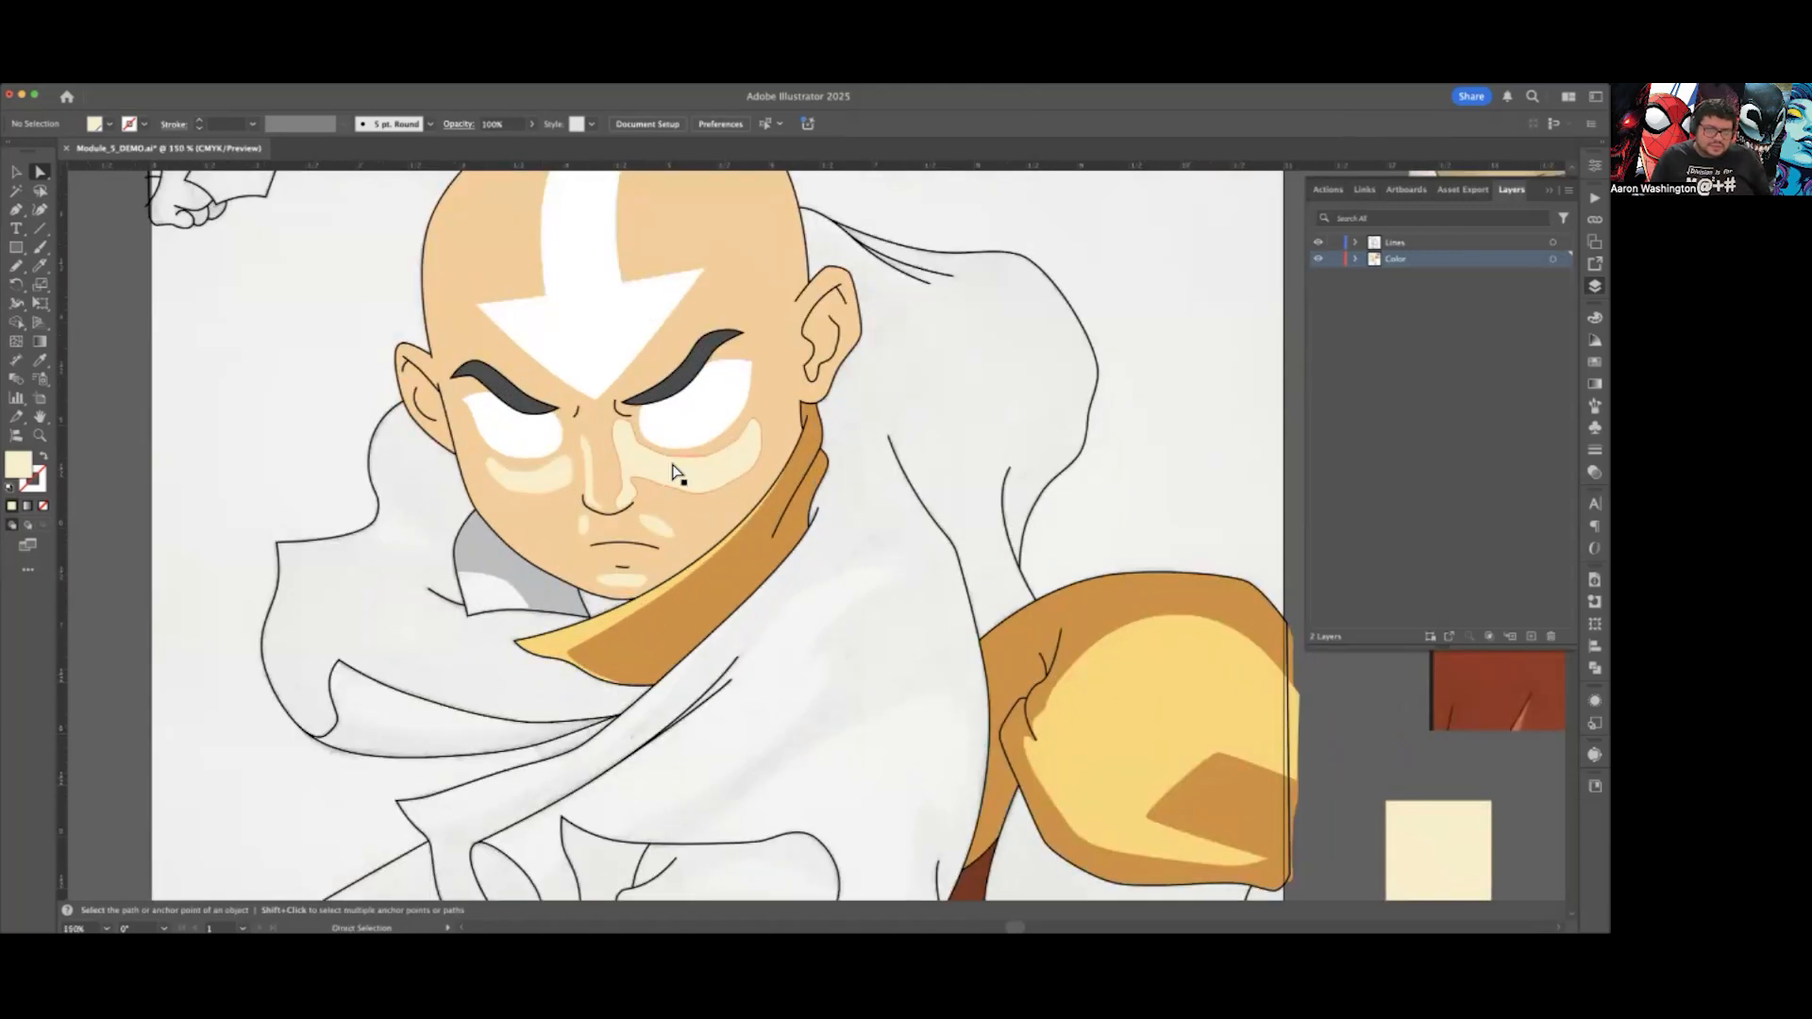
pyautogui.scroll(2, 667, 452)
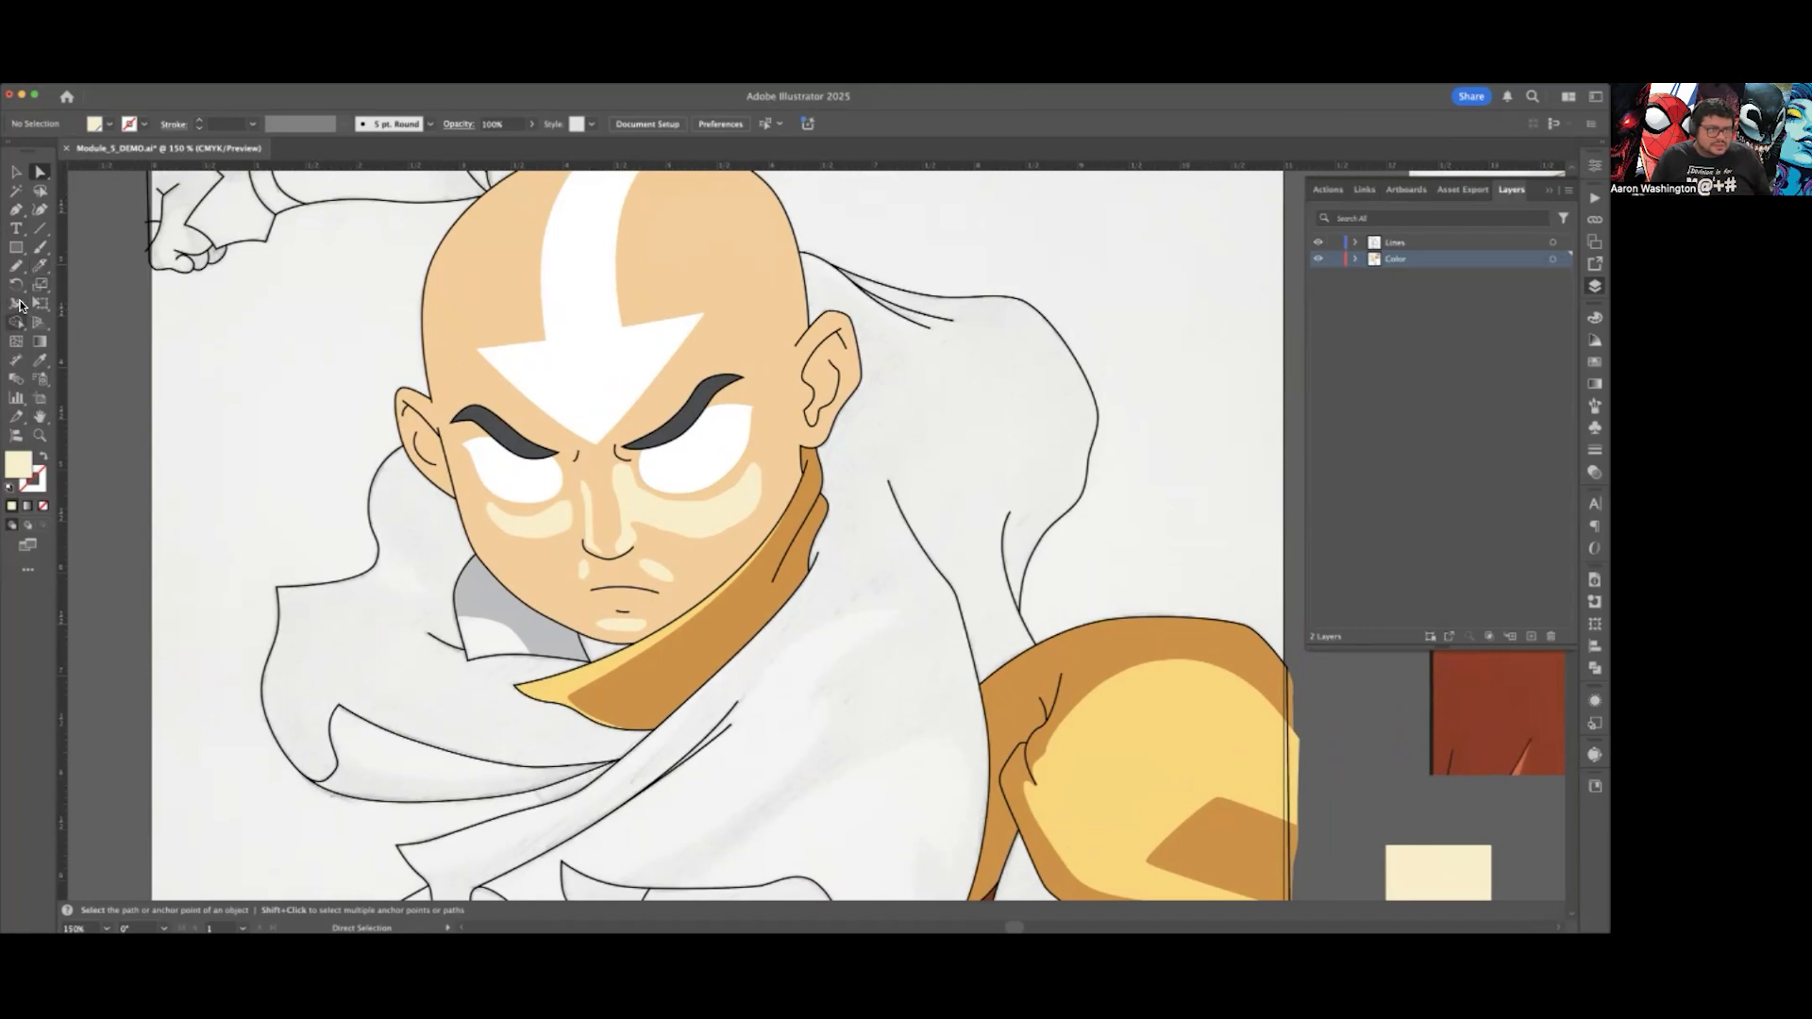
pyautogui.click(16, 266)
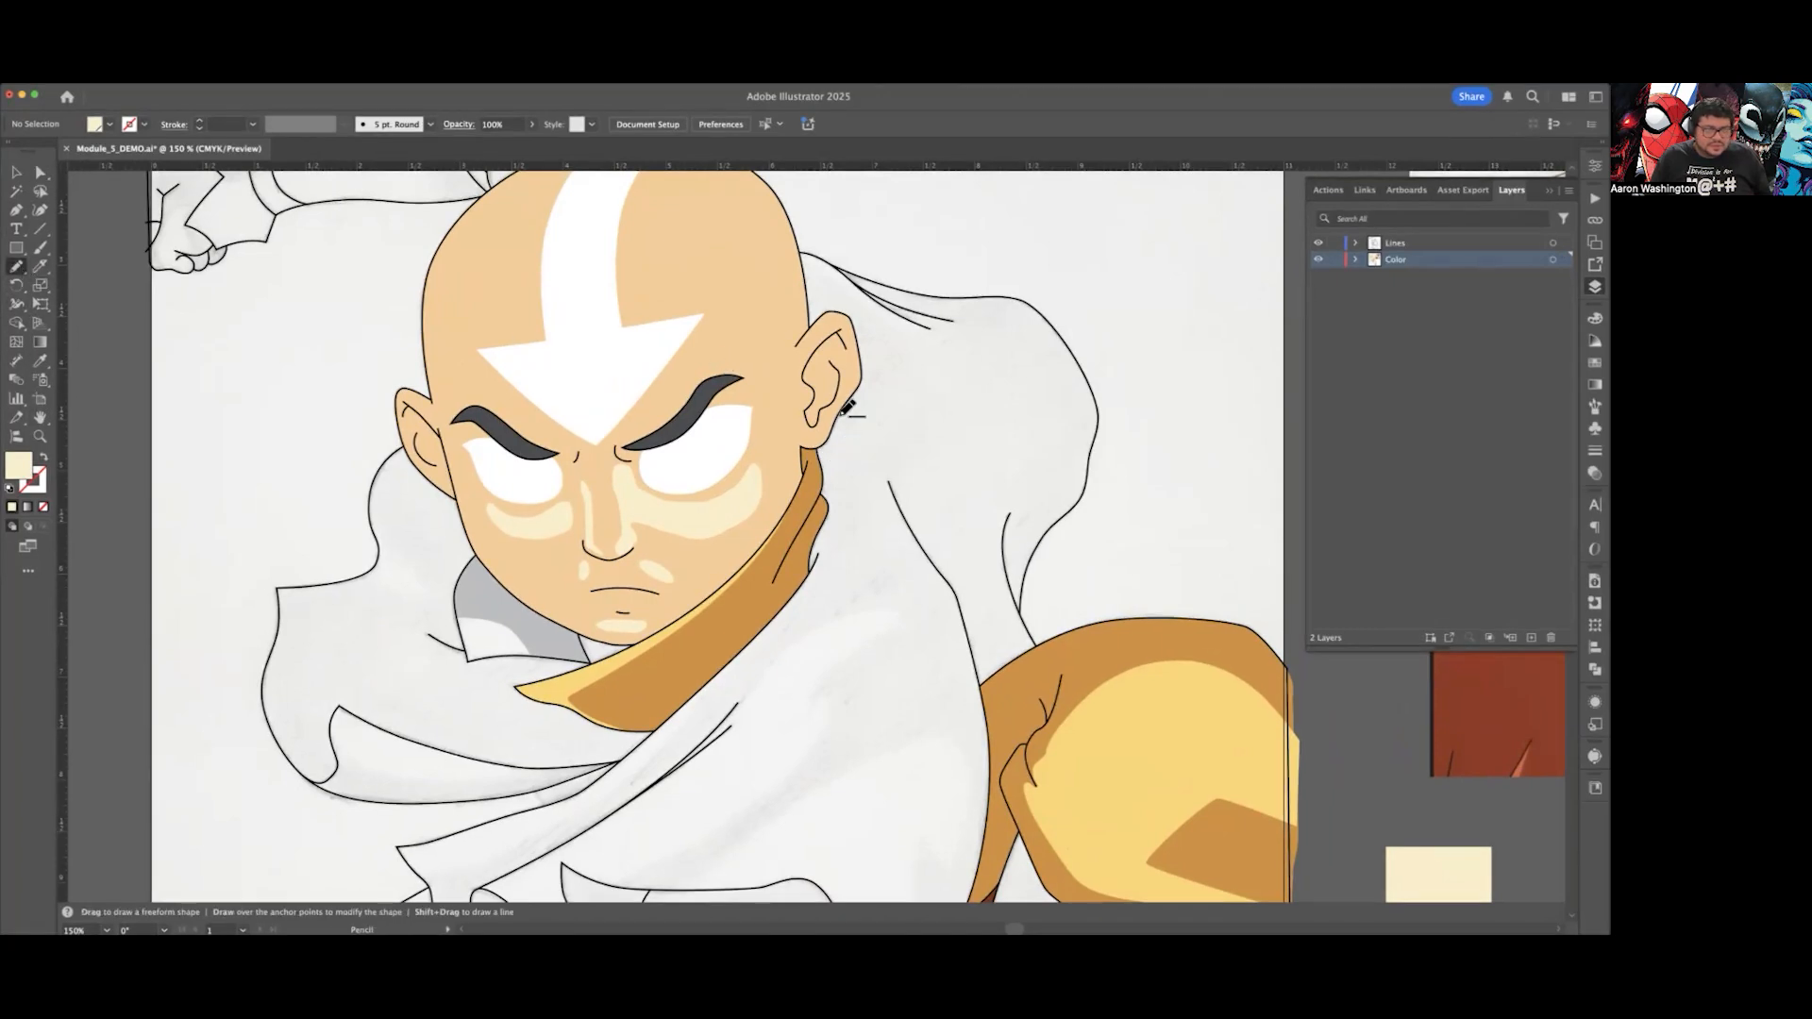
pyautogui.scroll(1, 848, 405)
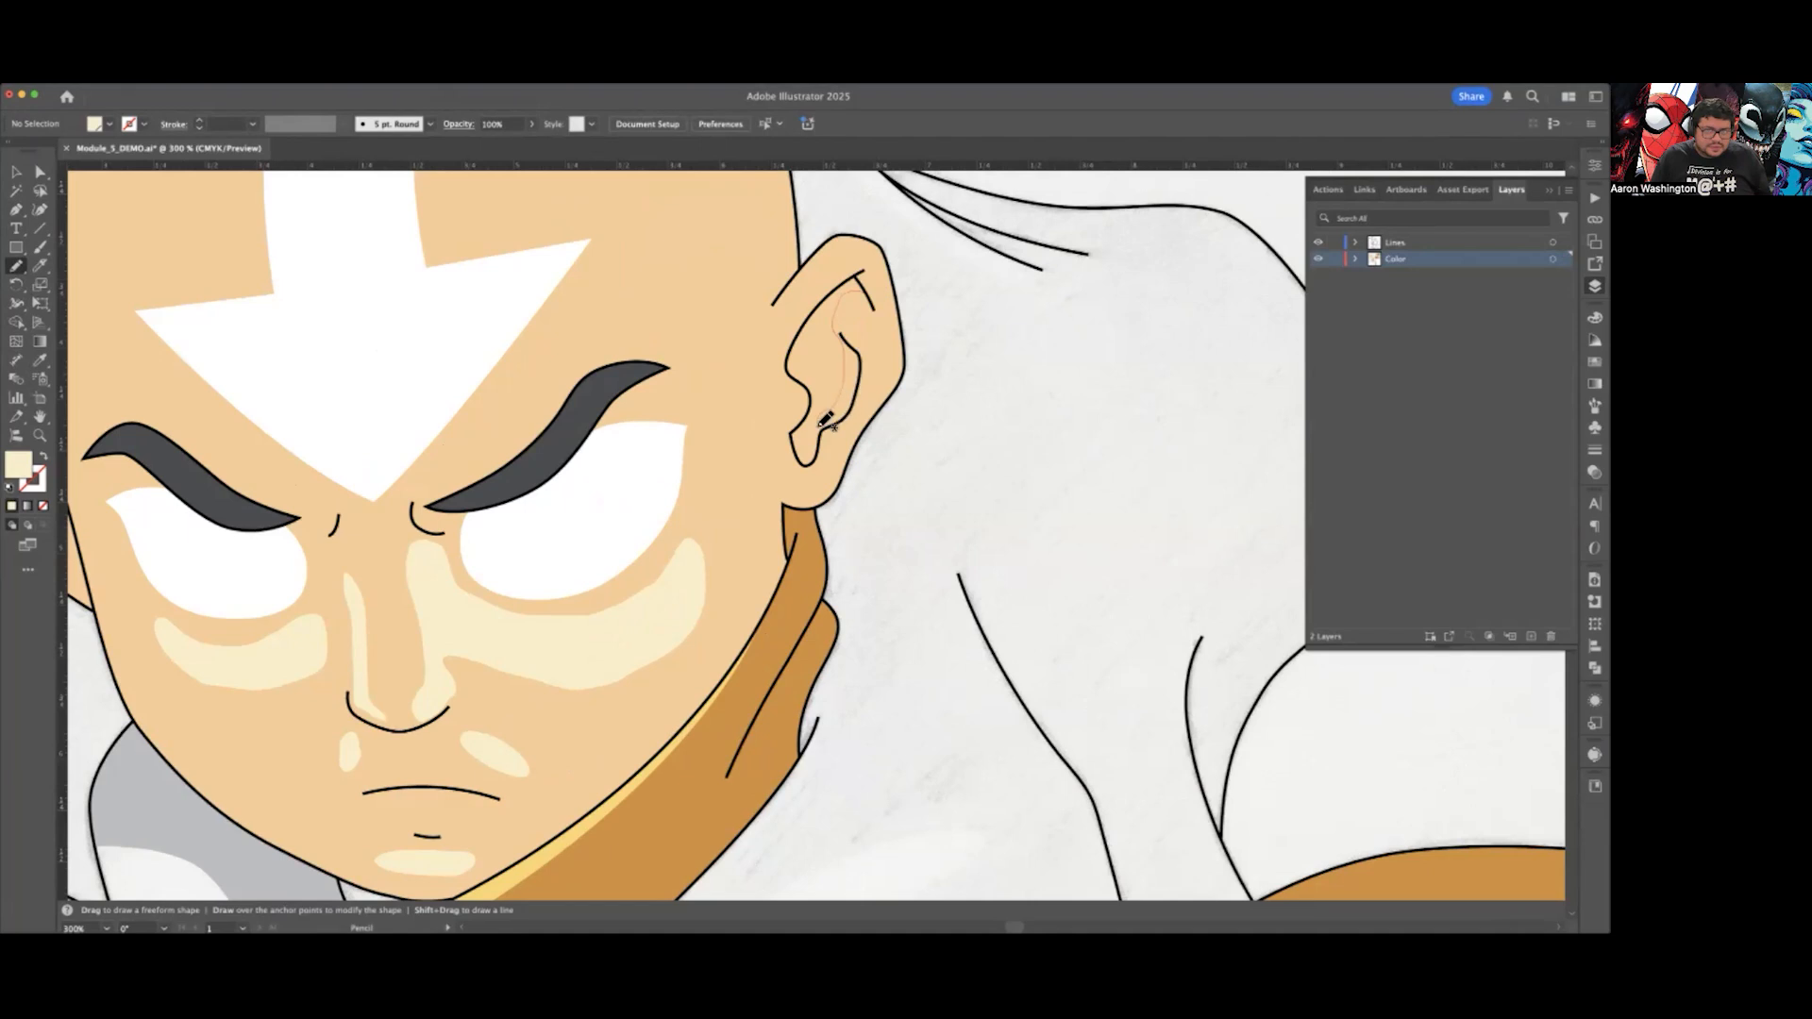
pyautogui.moveTo(818, 425); pyautogui.dragTo(810, 464)
pyautogui.moveTo(870, 293)
pyautogui.mouseDown()
pyautogui.moveTo(821, 311)
pyautogui.moveTo(878, 243)
pyautogui.mouseUp()
# Step: Move the anchor points of the inner-ear shape so its edges meet the ear's line art
pyautogui.scroll(3, 837, 301)
pyautogui.keyDown('super'); pyautogui.click(816, 323); pyautogui.keyUp('super')
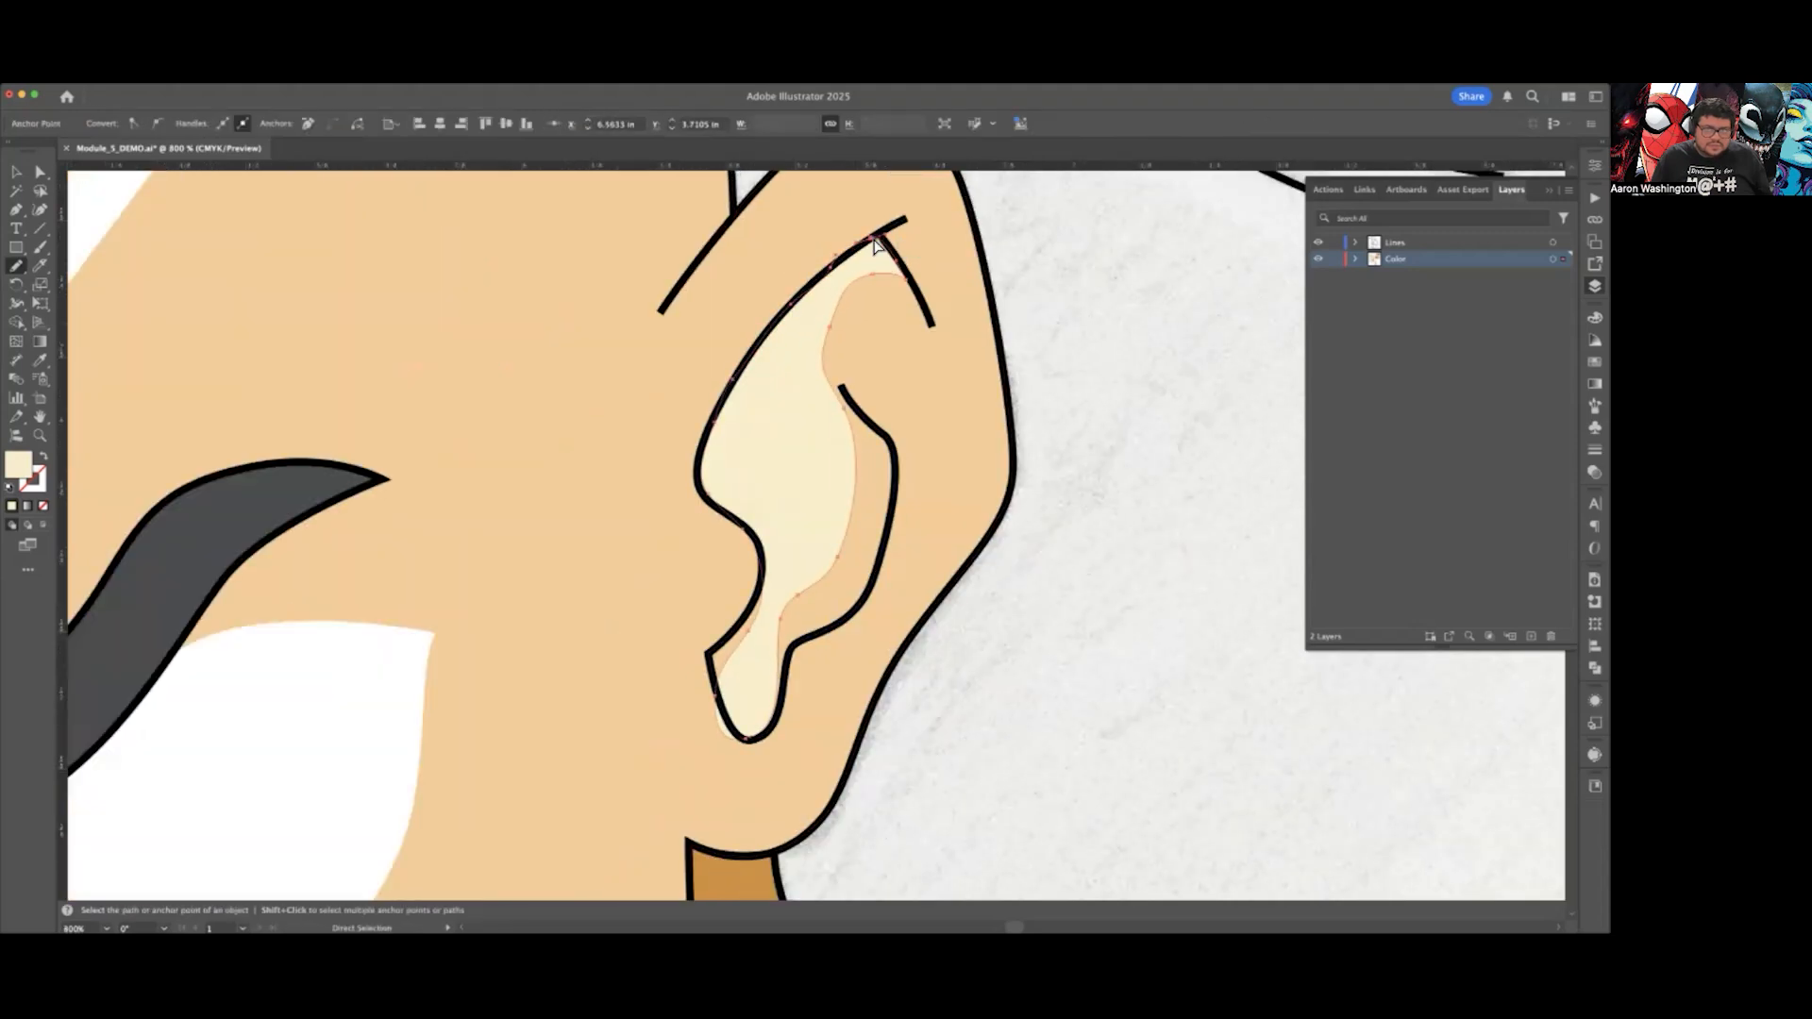
pyautogui.moveTo(756, 635); pyautogui.dragTo(746, 624)
pyautogui.moveTo(715, 695); pyautogui.dragTo(710, 664)
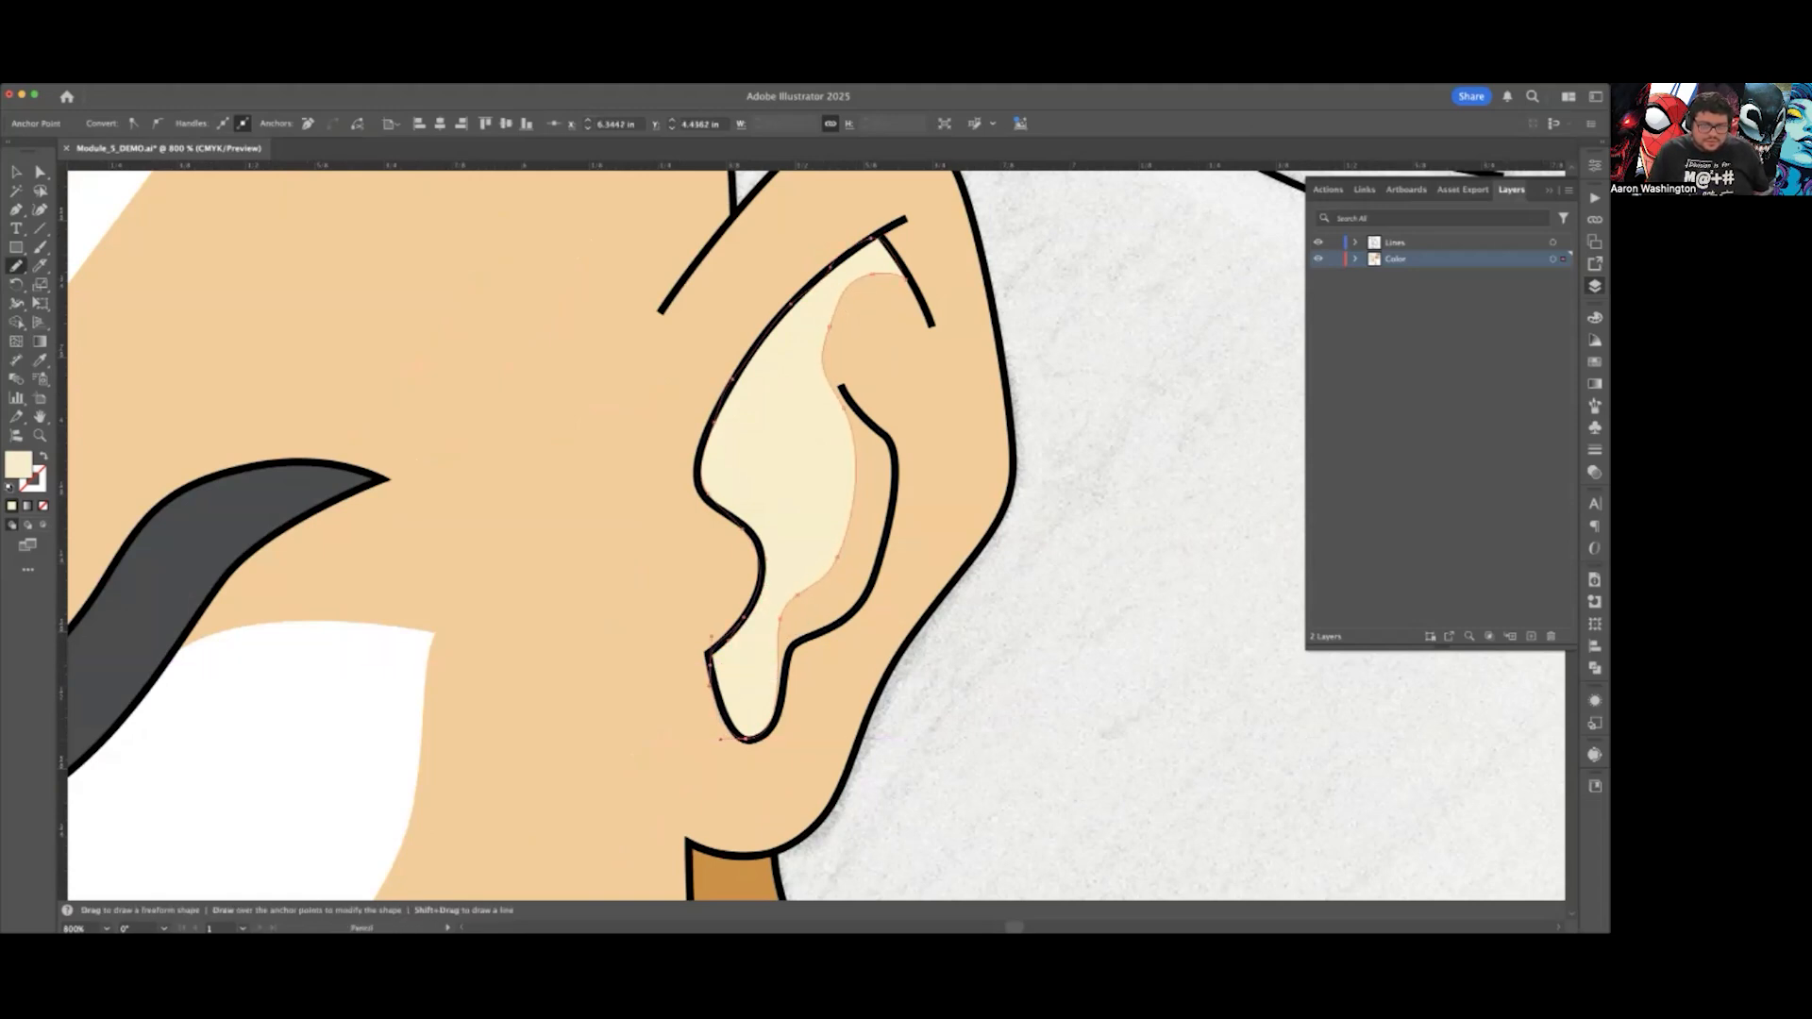
pyautogui.press('super+minus')
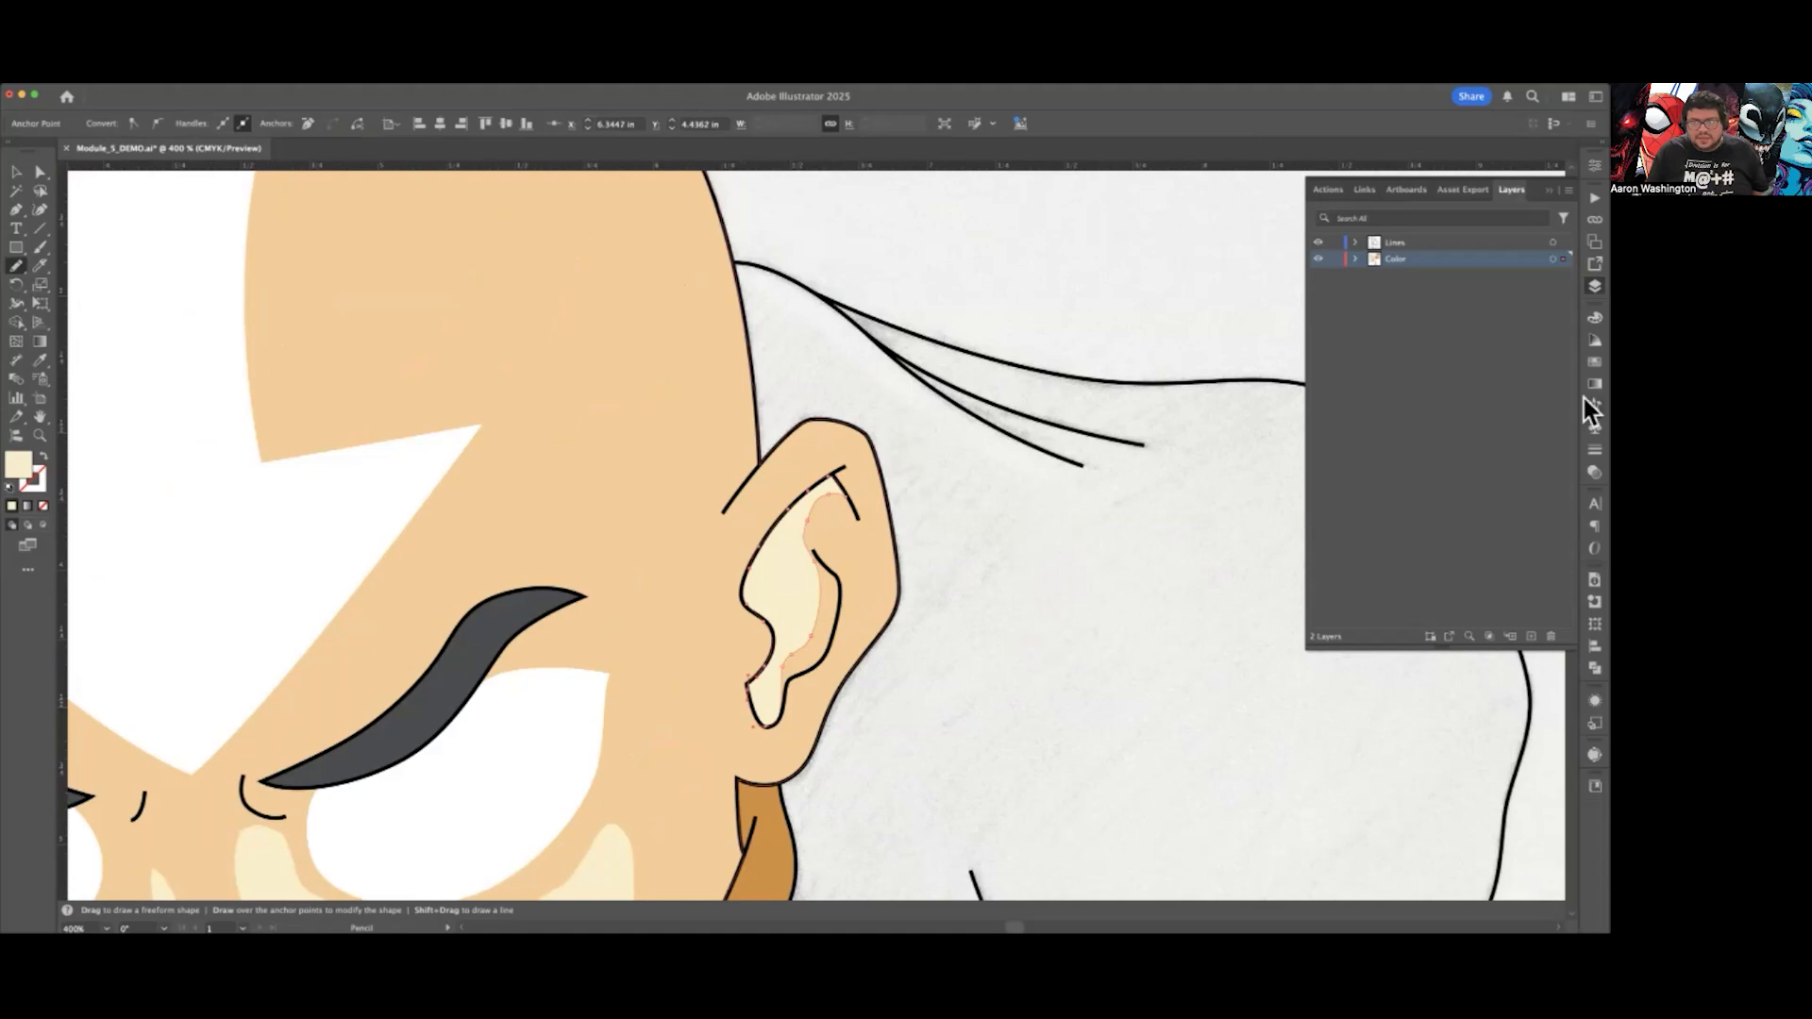
# Step: Fill the inner-ear shape with the Aang Skin Shadow swatch and deselect it
pyautogui.click(1594, 361)
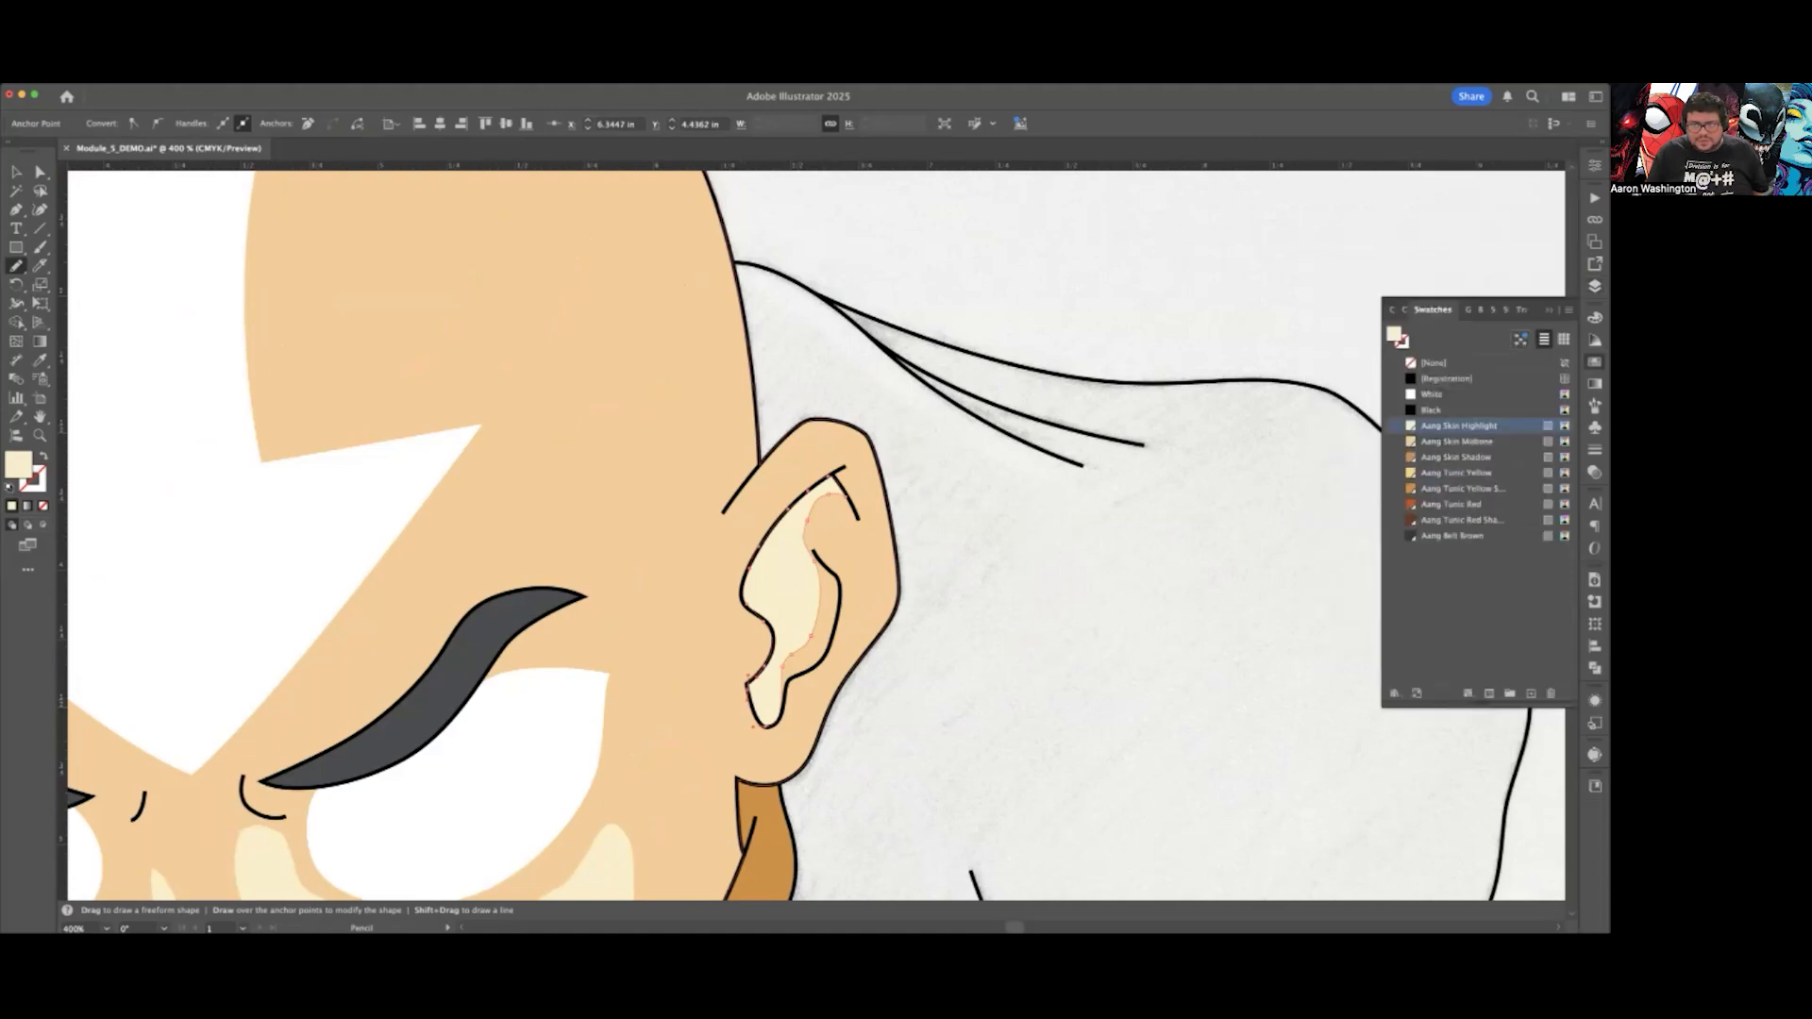
pyautogui.click(1456, 456)
pyautogui.click(16, 171)
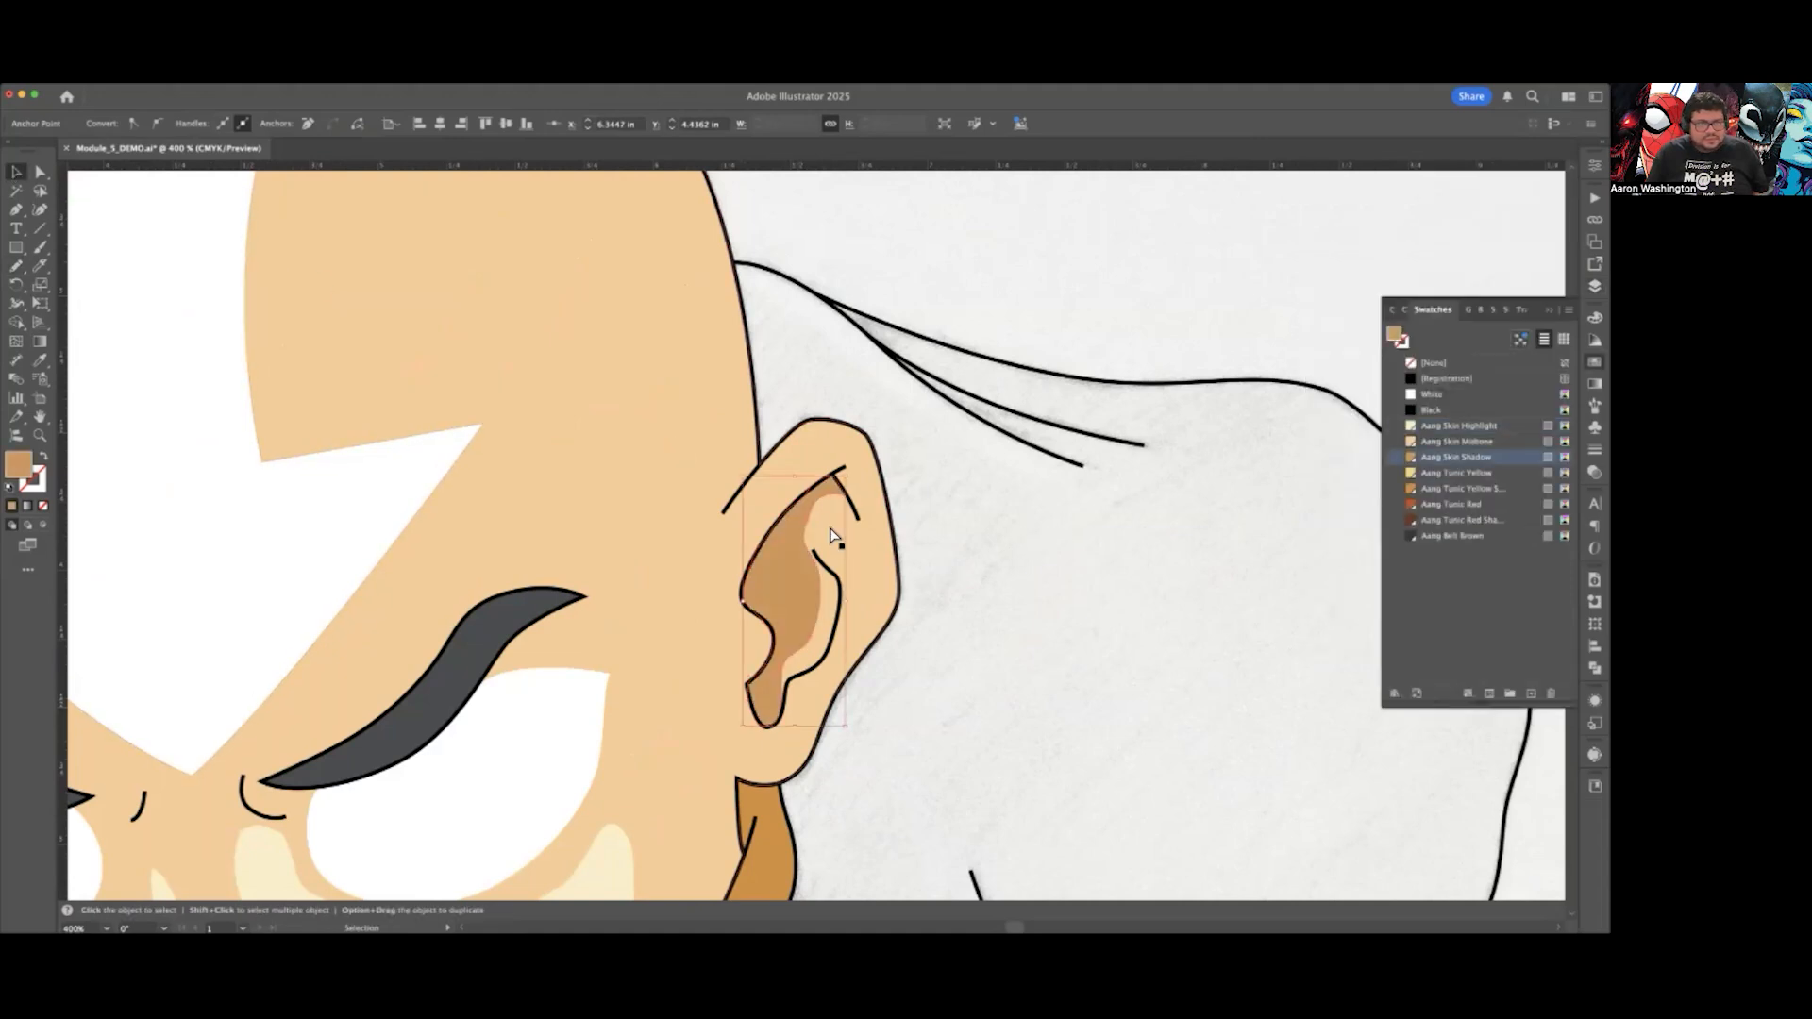
pyautogui.click(1031, 583)
# Step: Draw Aang Skin Shadow shapes with the Pencil tool directly beneath the mouth line and beneath the nose
pyautogui.scroll(-3, 1032, 580)
pyautogui.scroll(-2, 1035, 575)
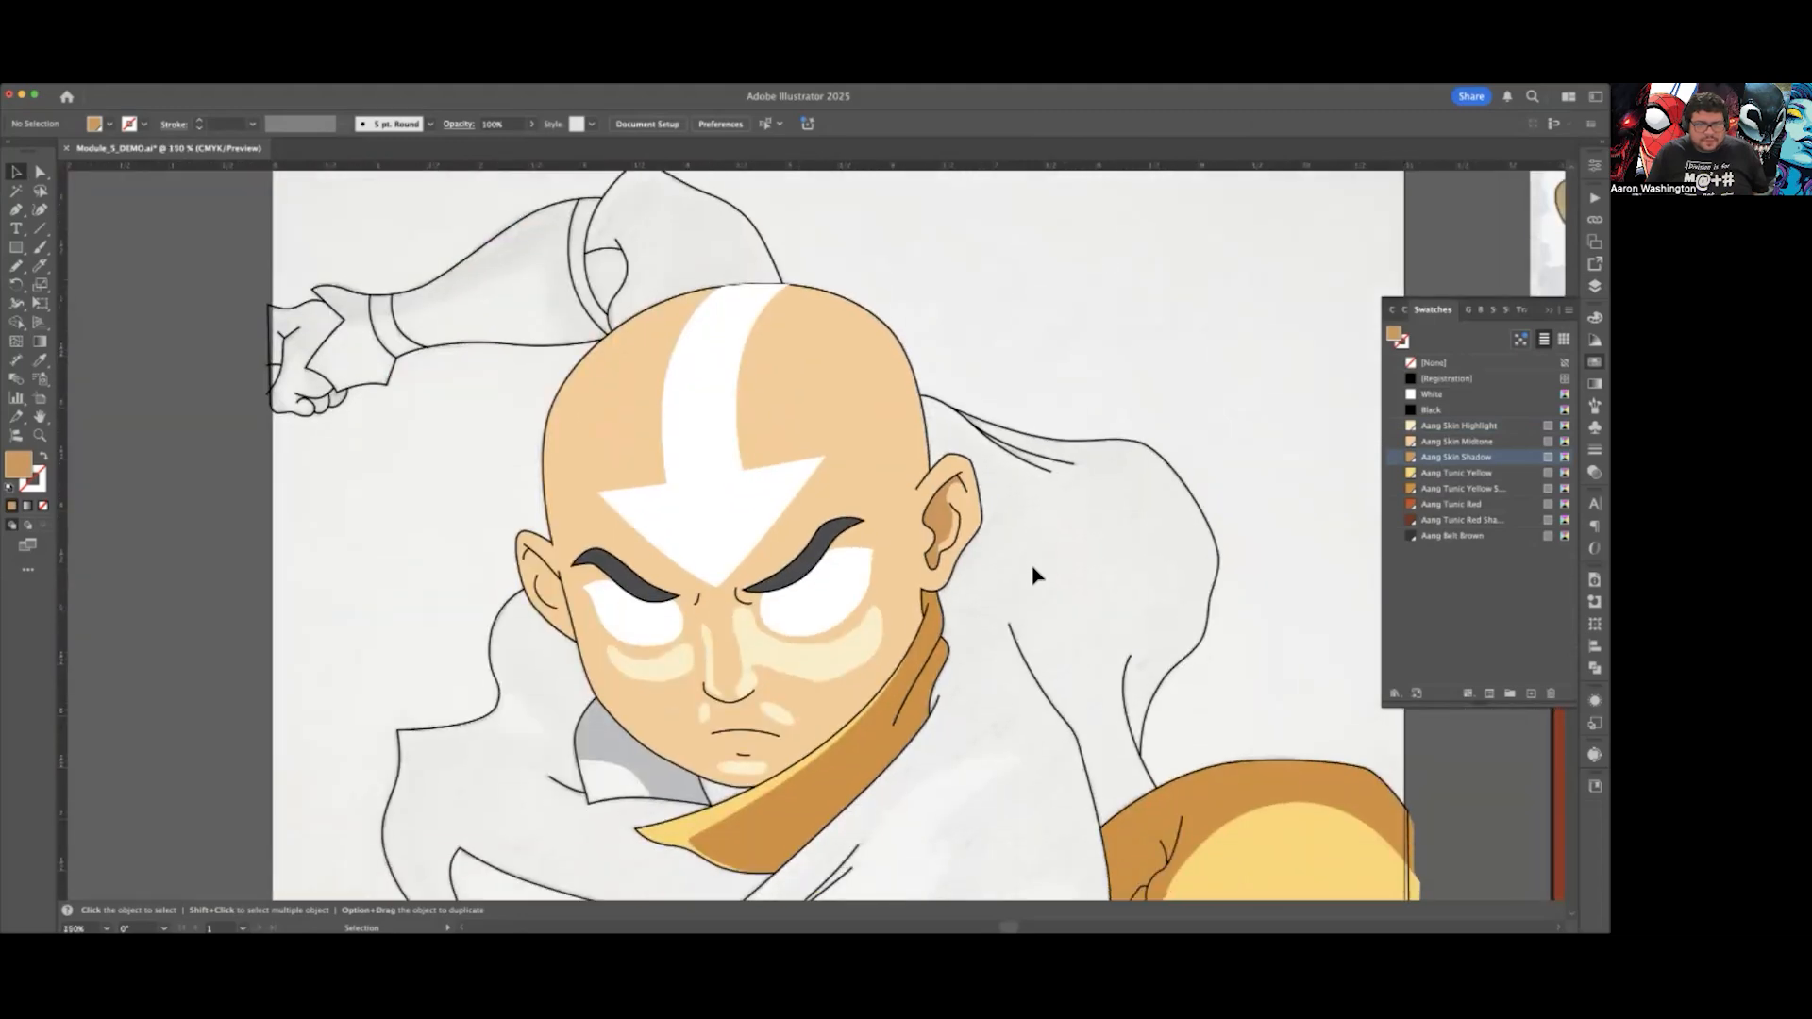
pyautogui.scroll(-2, 1034, 576)
pyautogui.scroll(1, 930, 538)
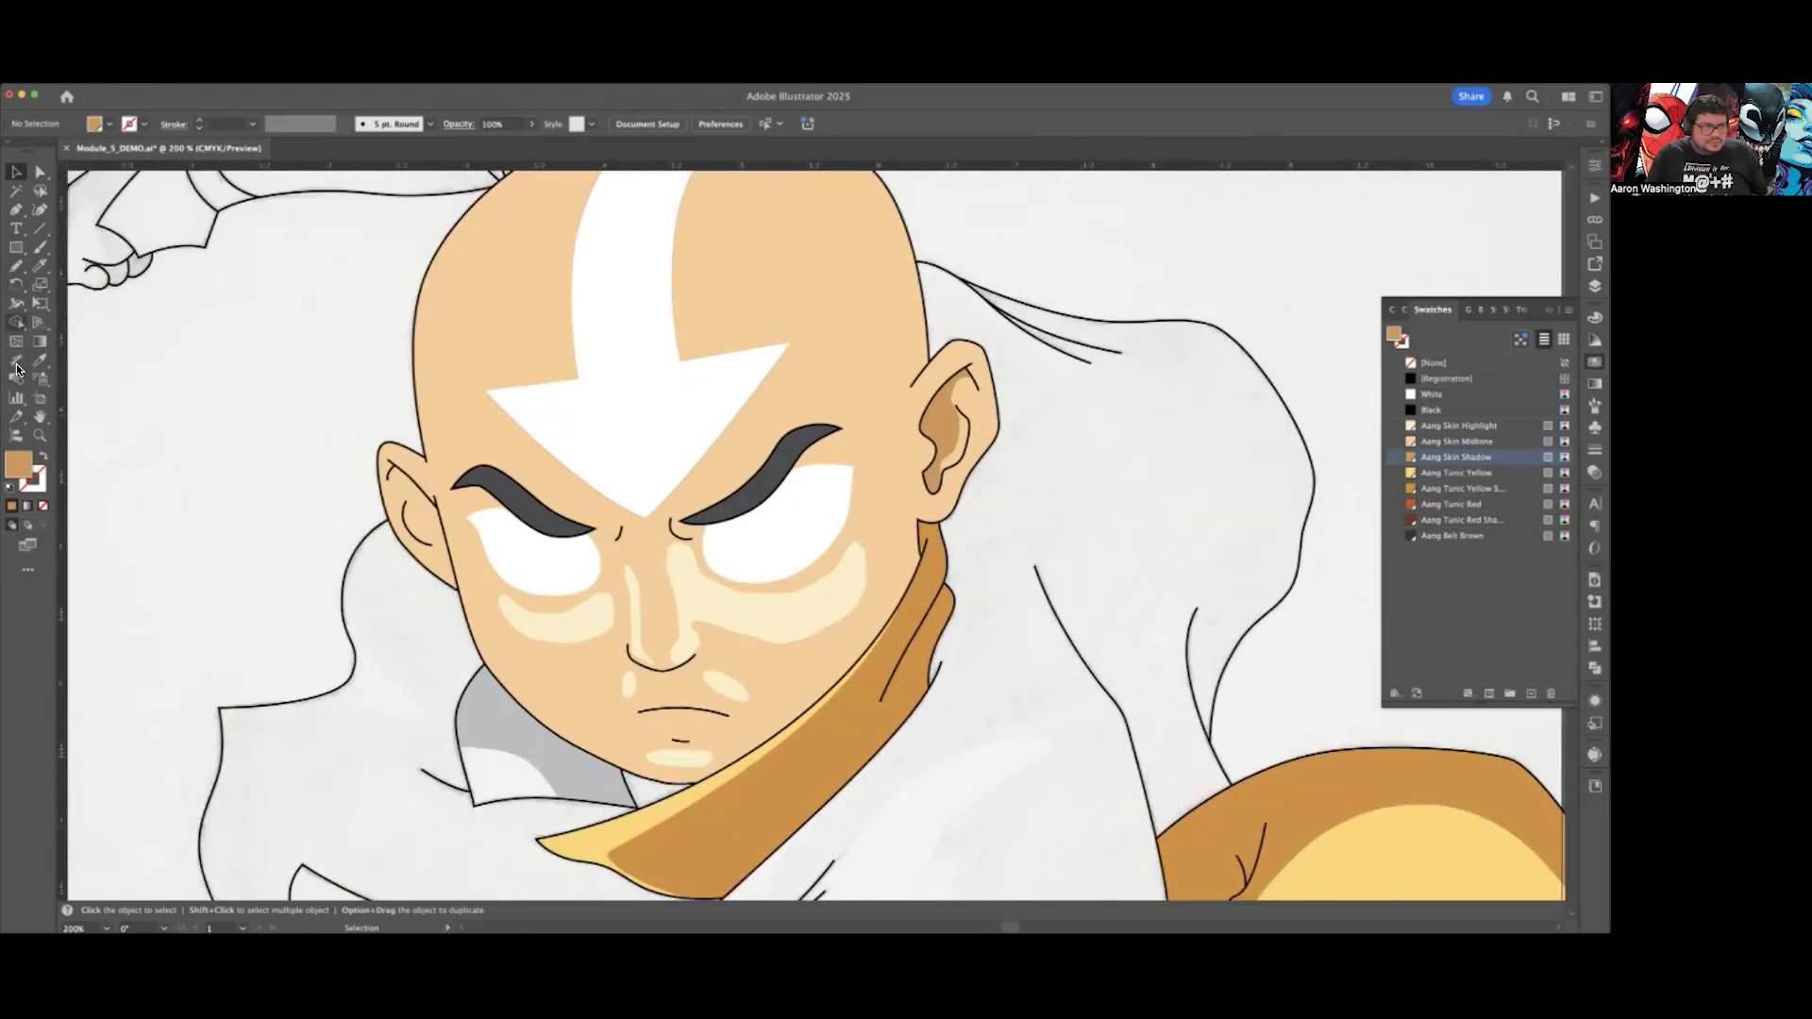
pyautogui.click(16, 265)
pyautogui.scroll(2, 406, 524)
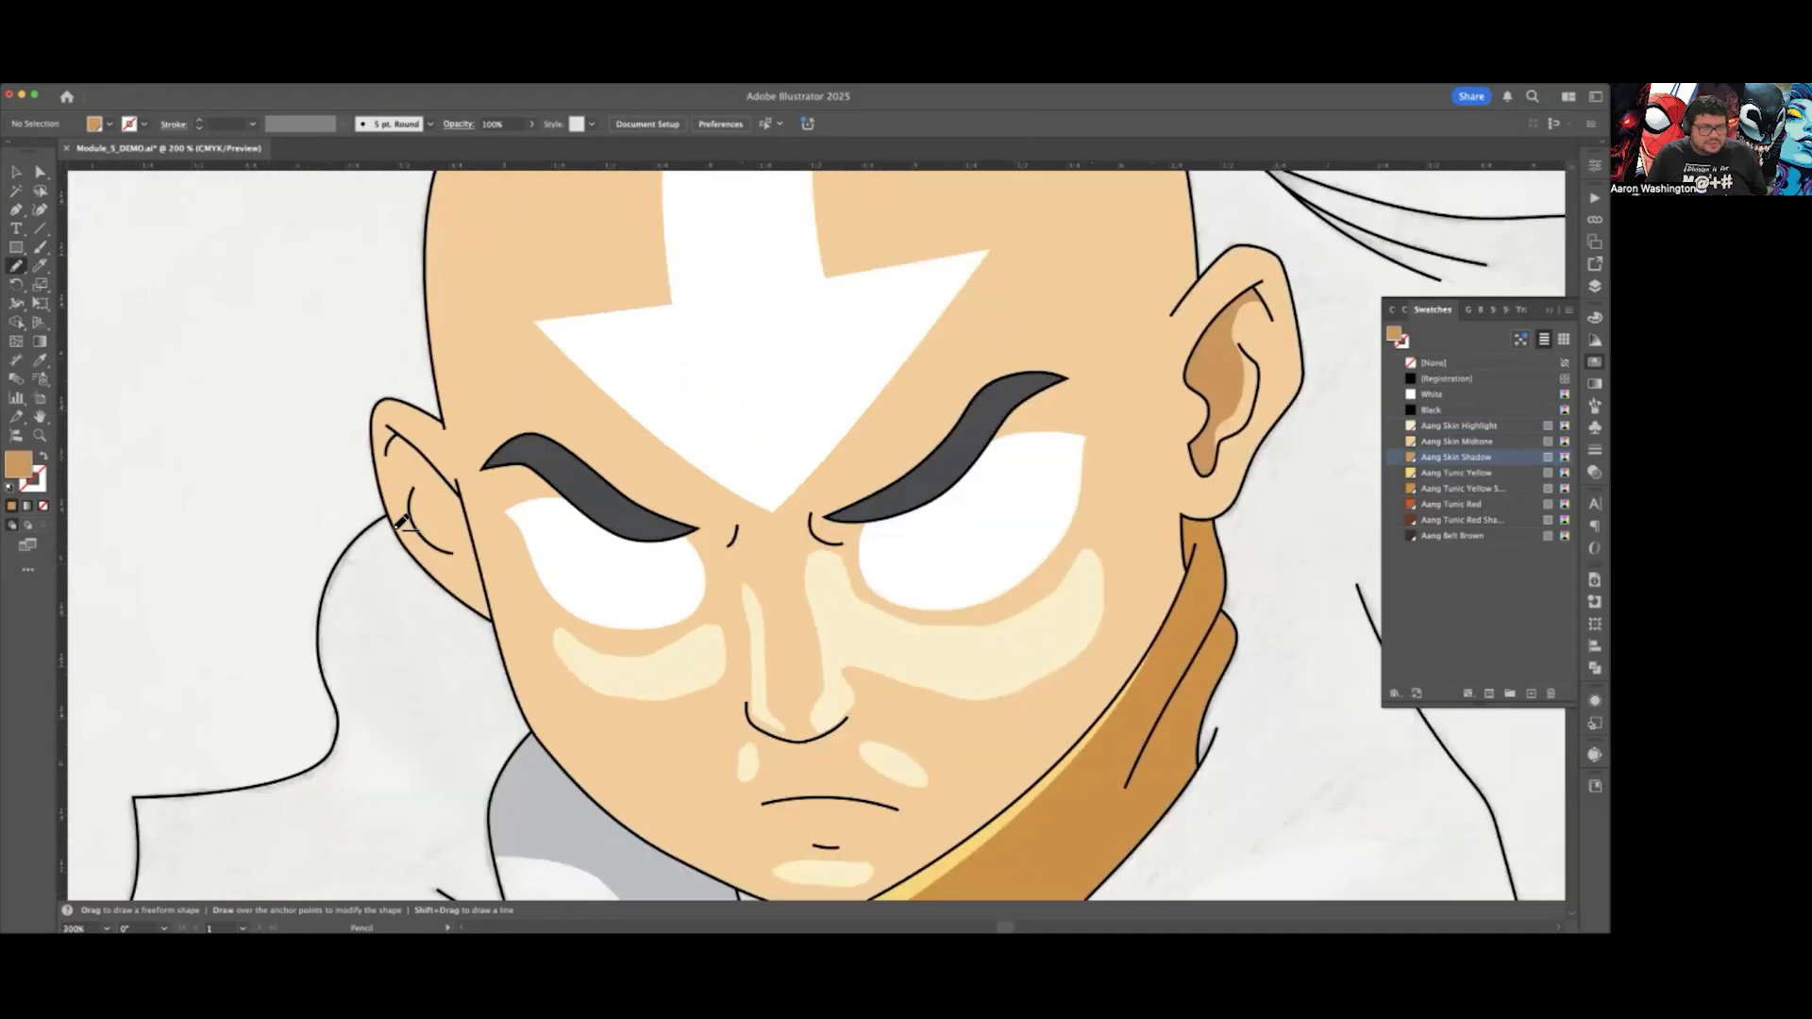
pyautogui.scroll(-3, 604, 545)
pyautogui.hscroll(3, 604, 545)
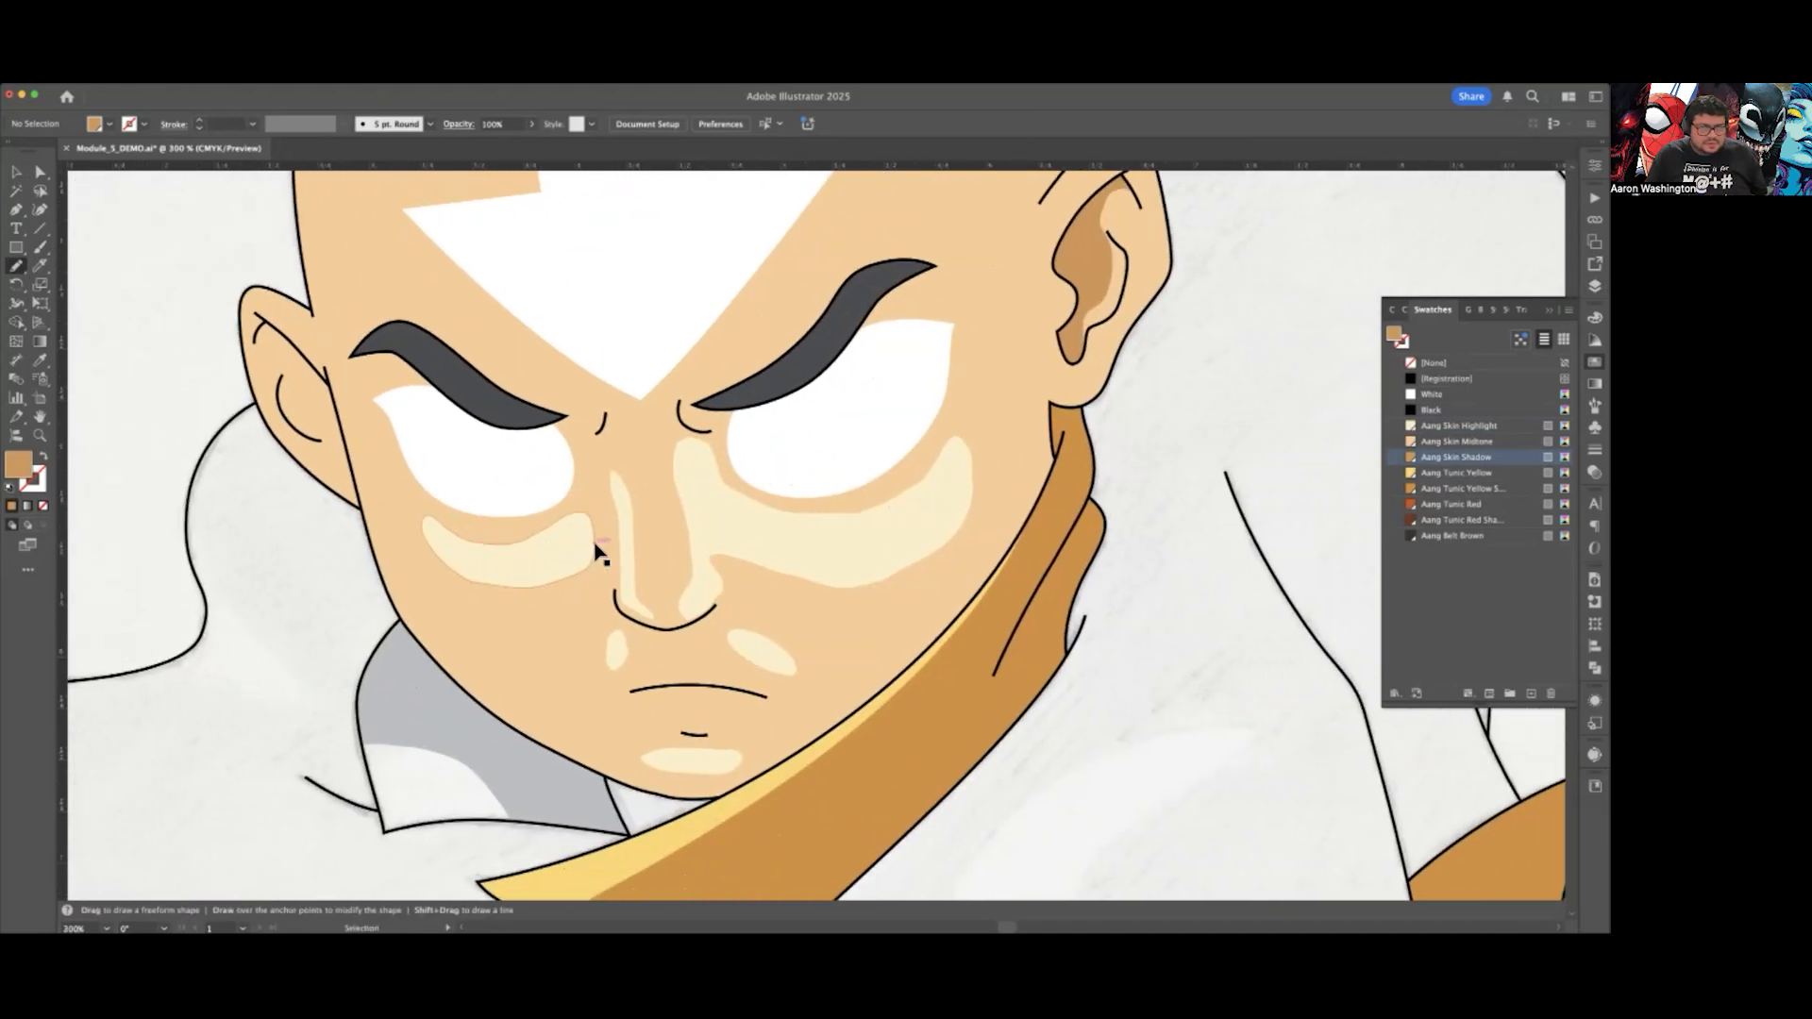
pyautogui.scroll(-3, 600, 540)
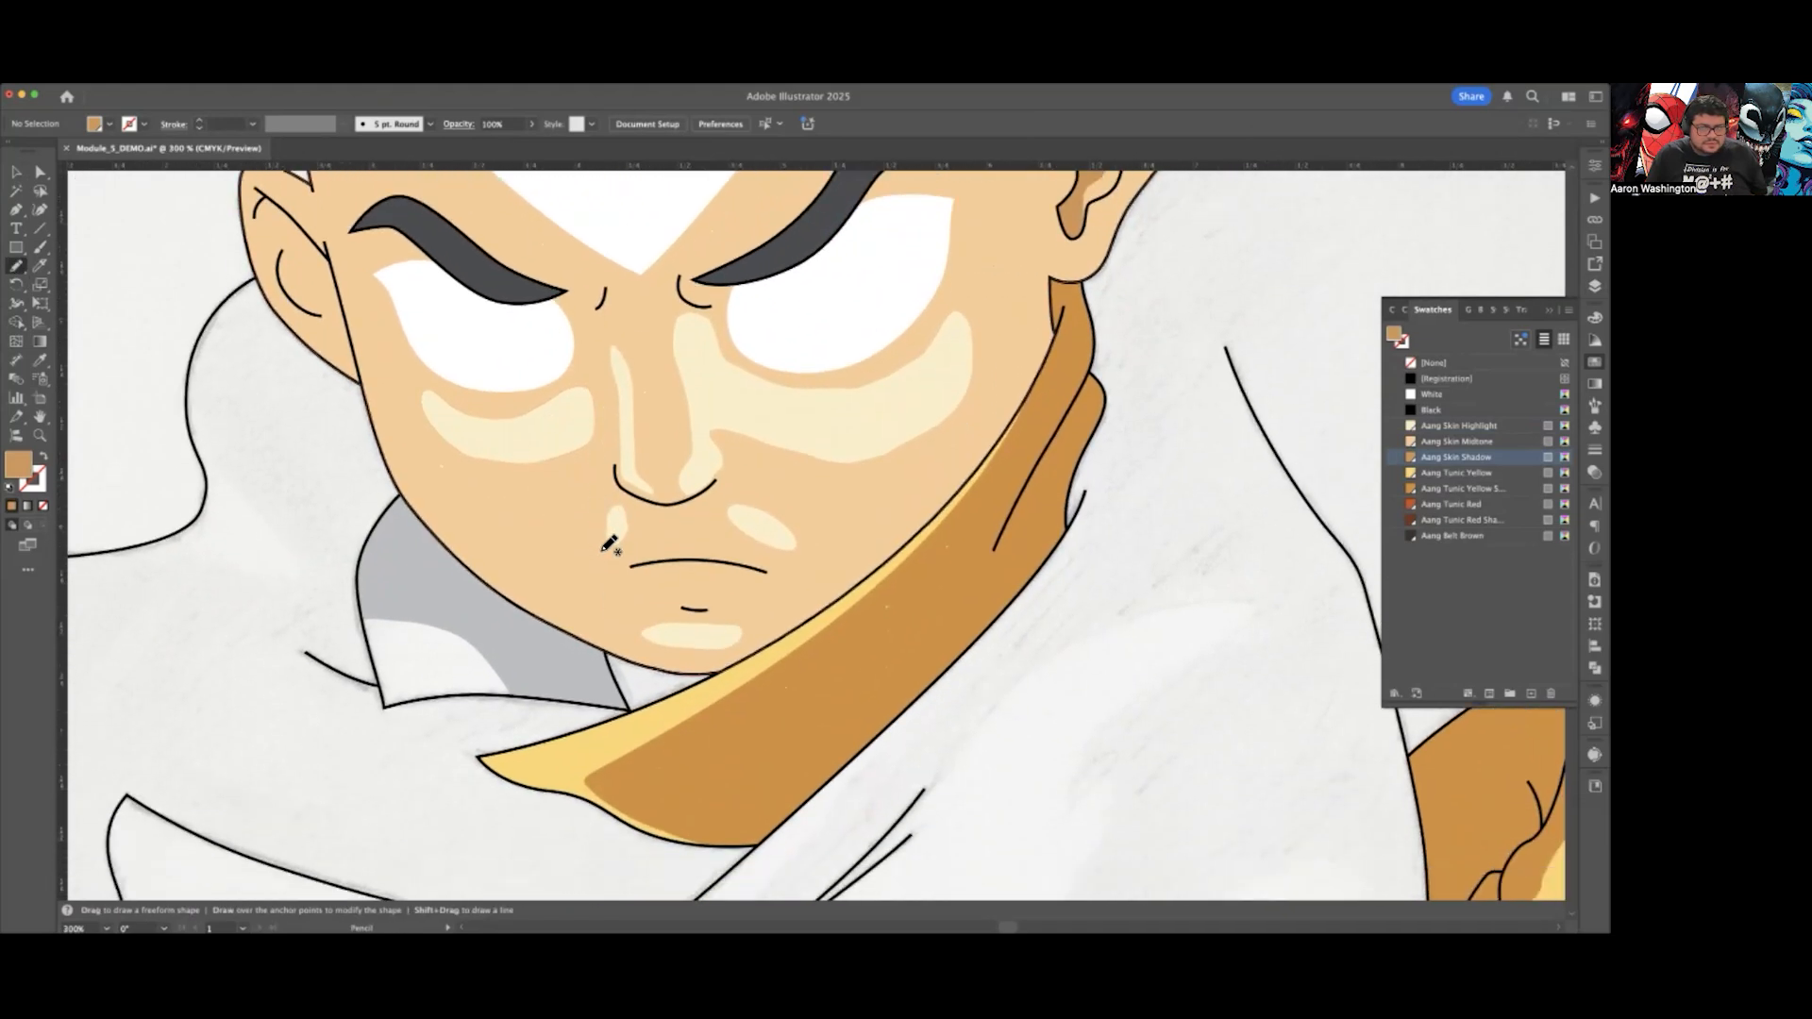
pyautogui.scroll(3, 829, 526)
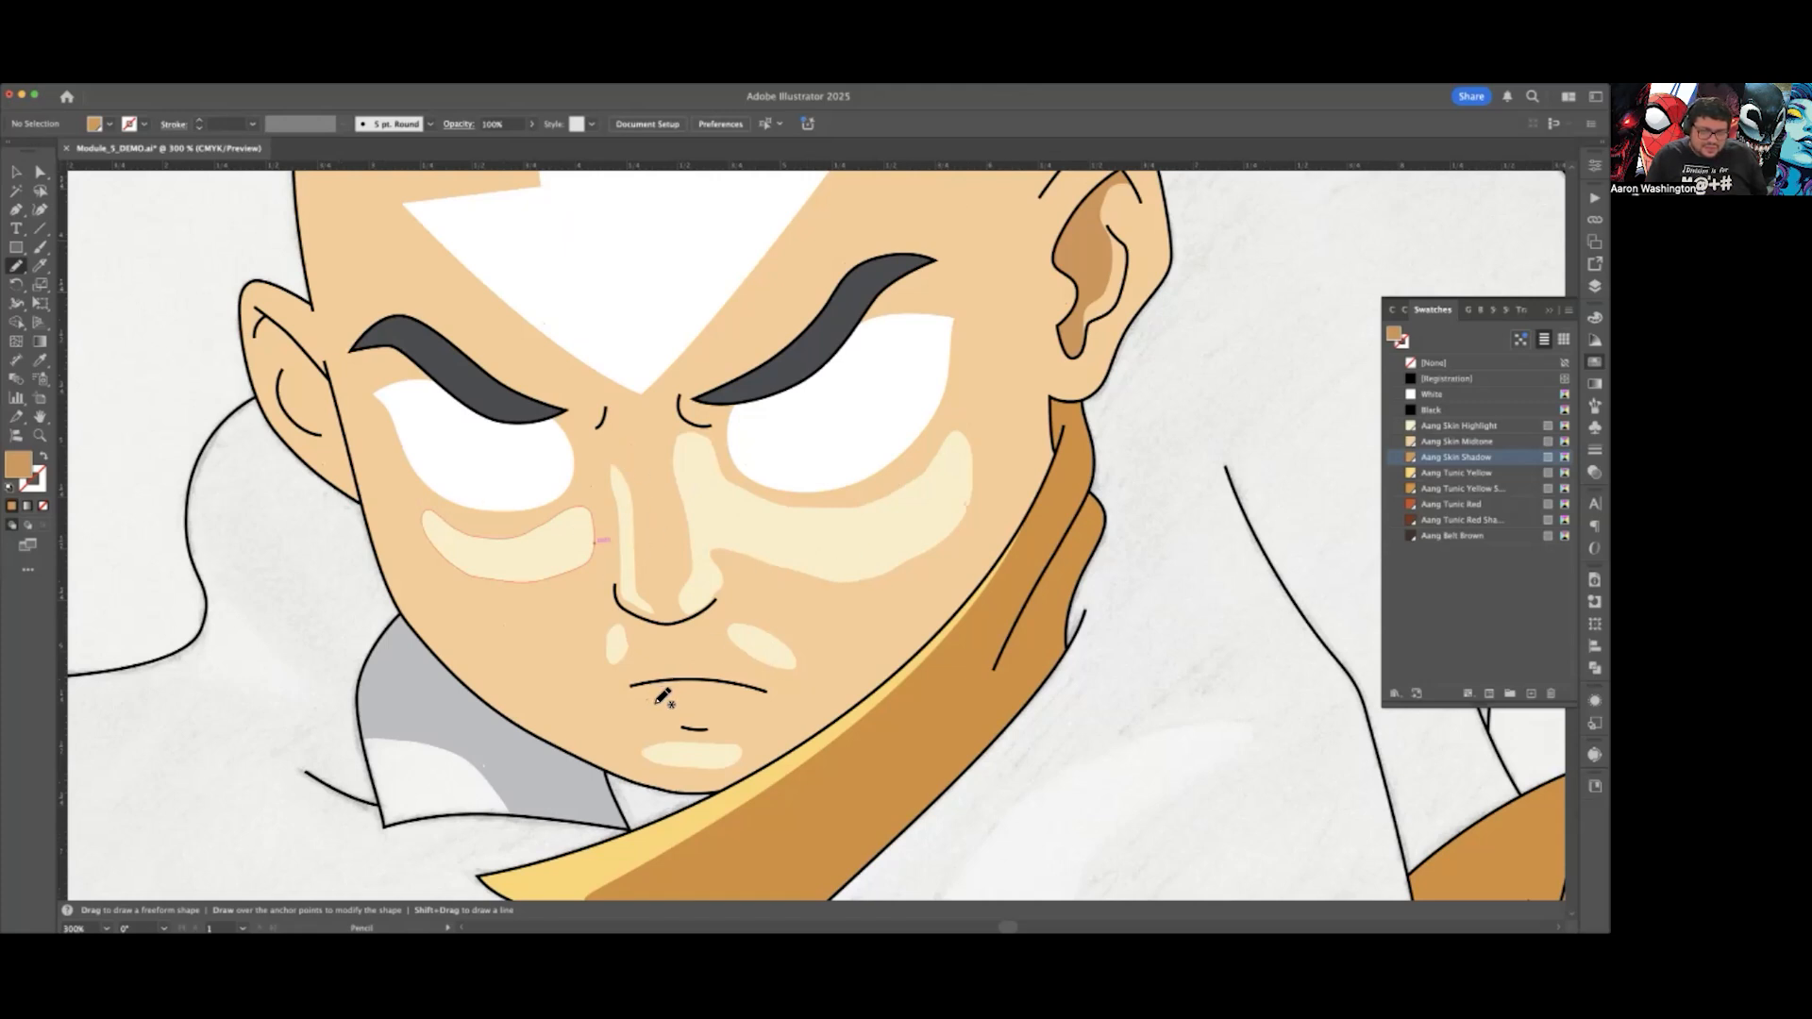
pyautogui.moveTo(651, 701)
pyautogui.mouseDown()
pyautogui.moveTo(753, 699)
pyautogui.moveTo(641, 701)
pyautogui.mouseUp()
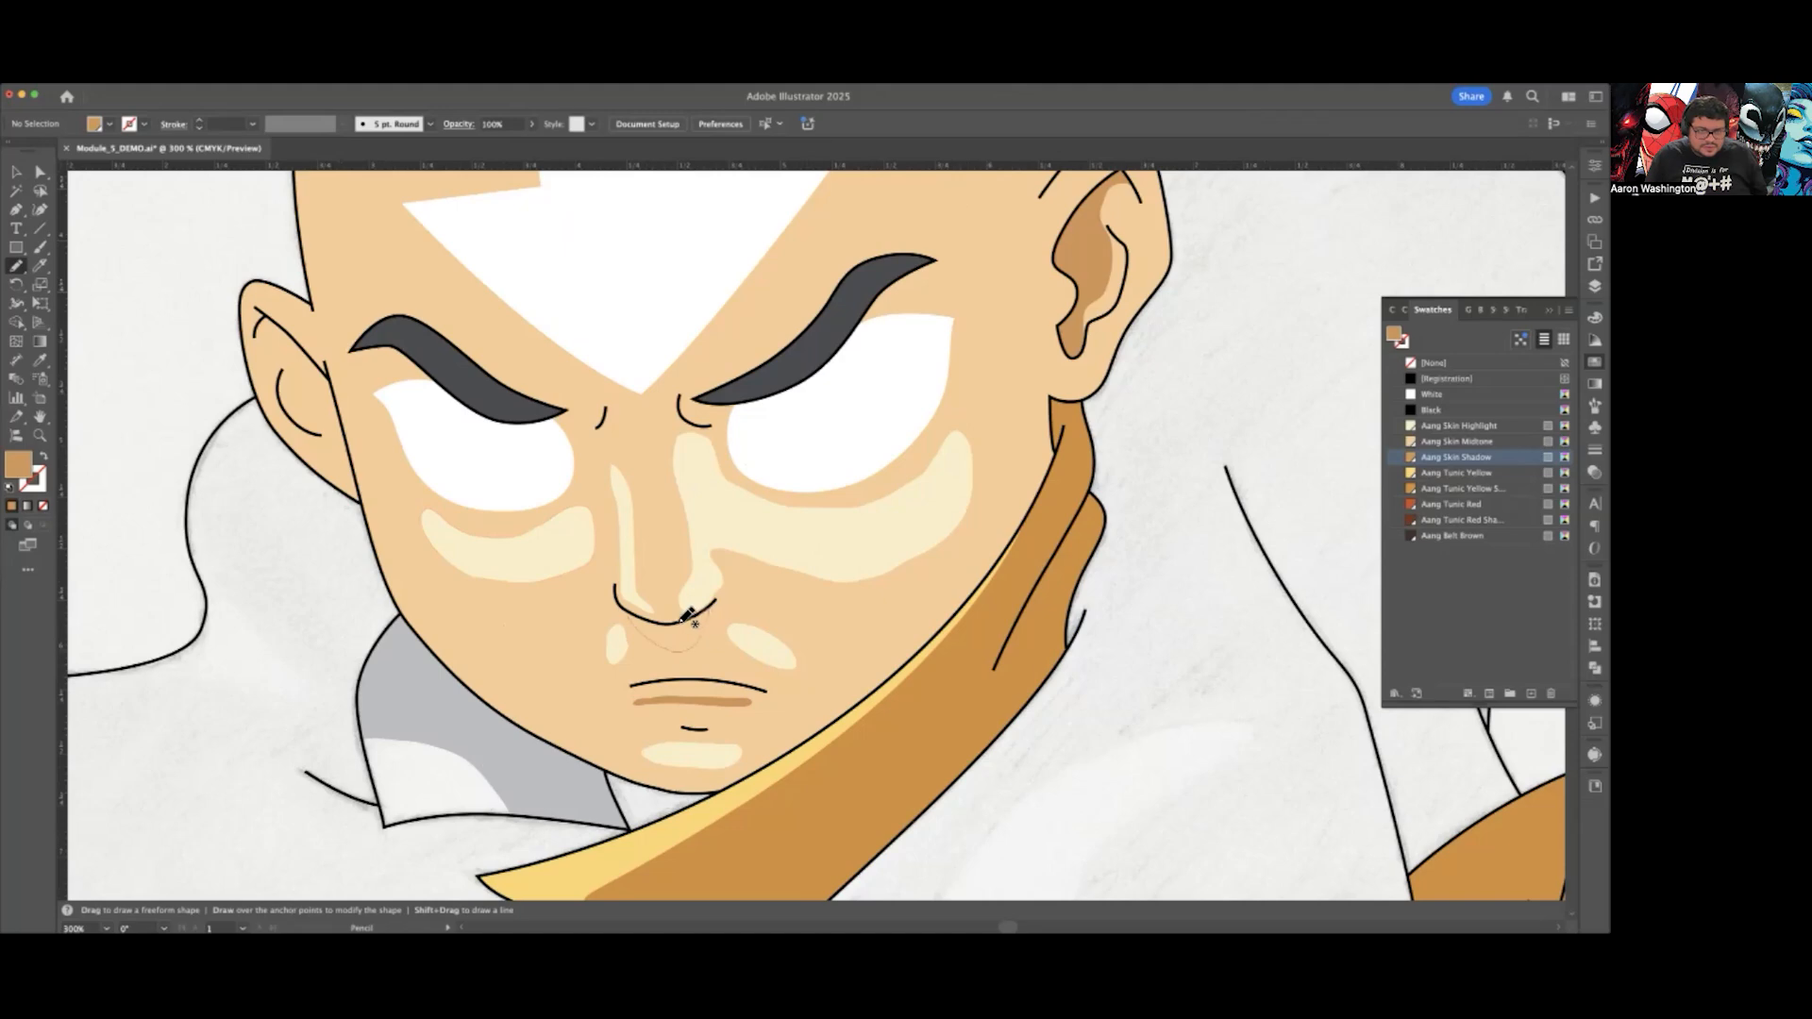
pyautogui.moveTo(646, 613); pyautogui.dragTo(642, 618)
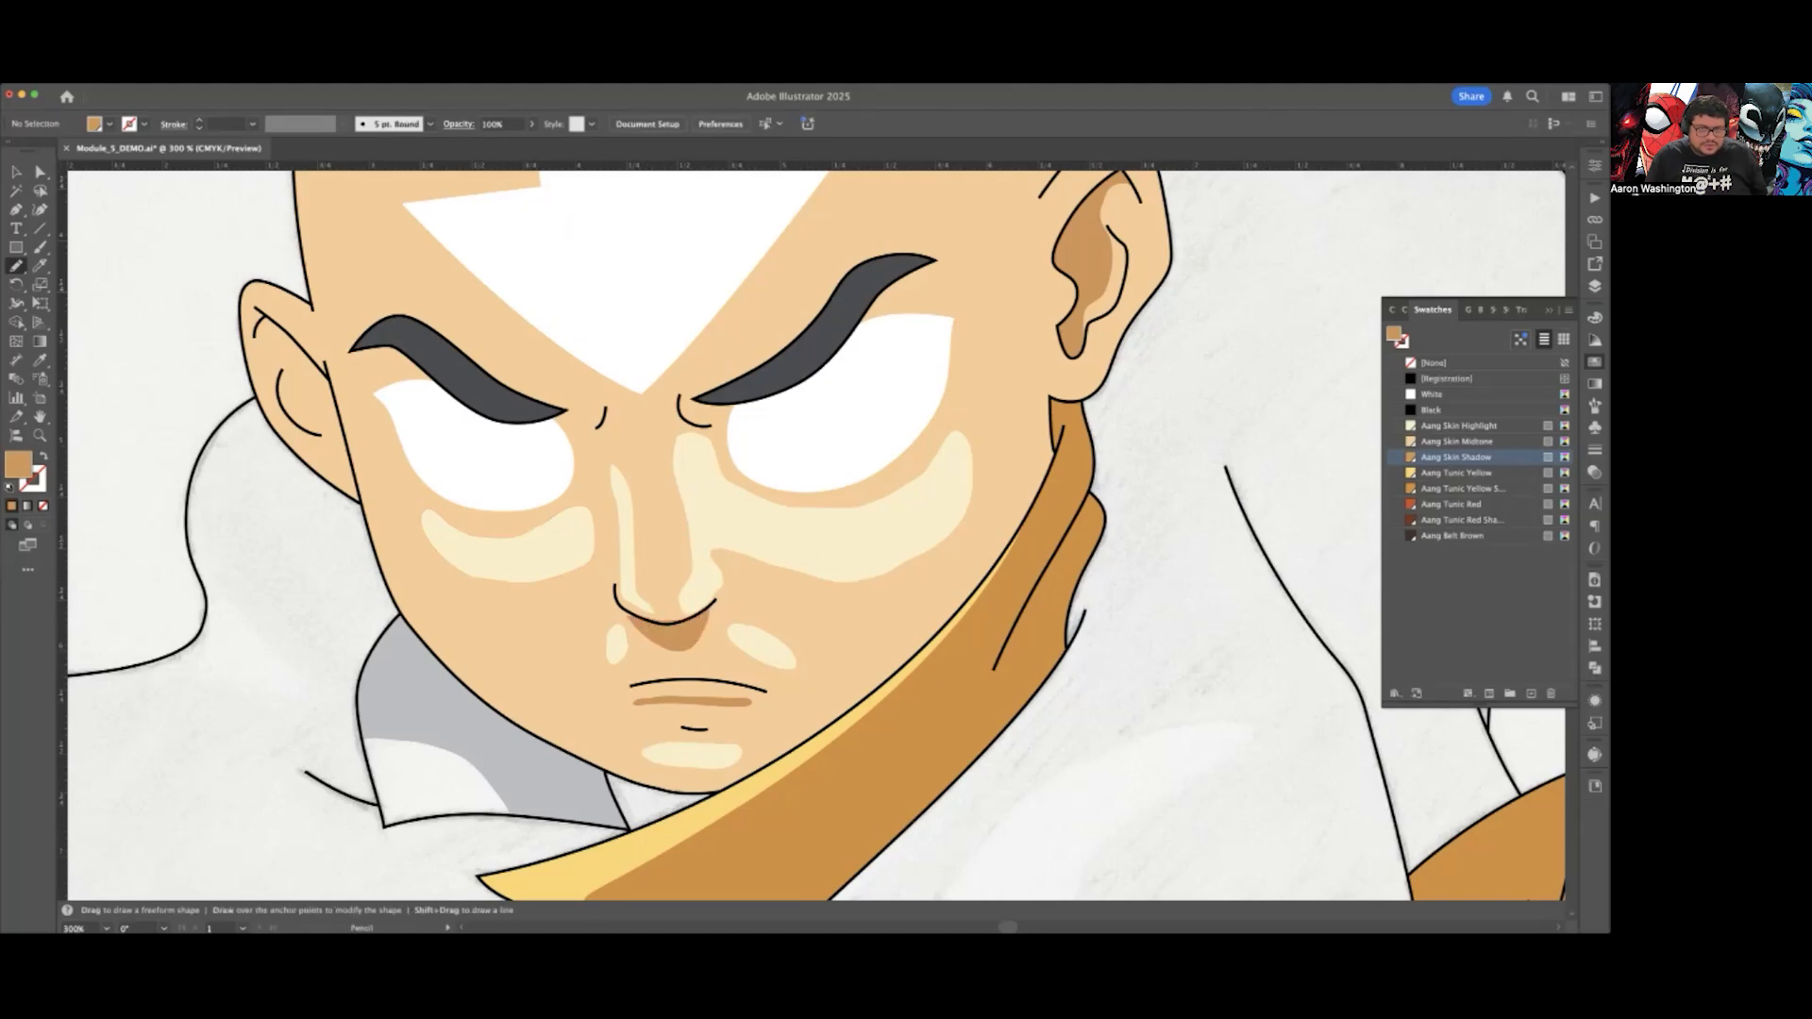
# Step: Remove the Aang Skin Highlight shape from the chin
pyautogui.press('super+minus')
pyautogui.press('super+minus')
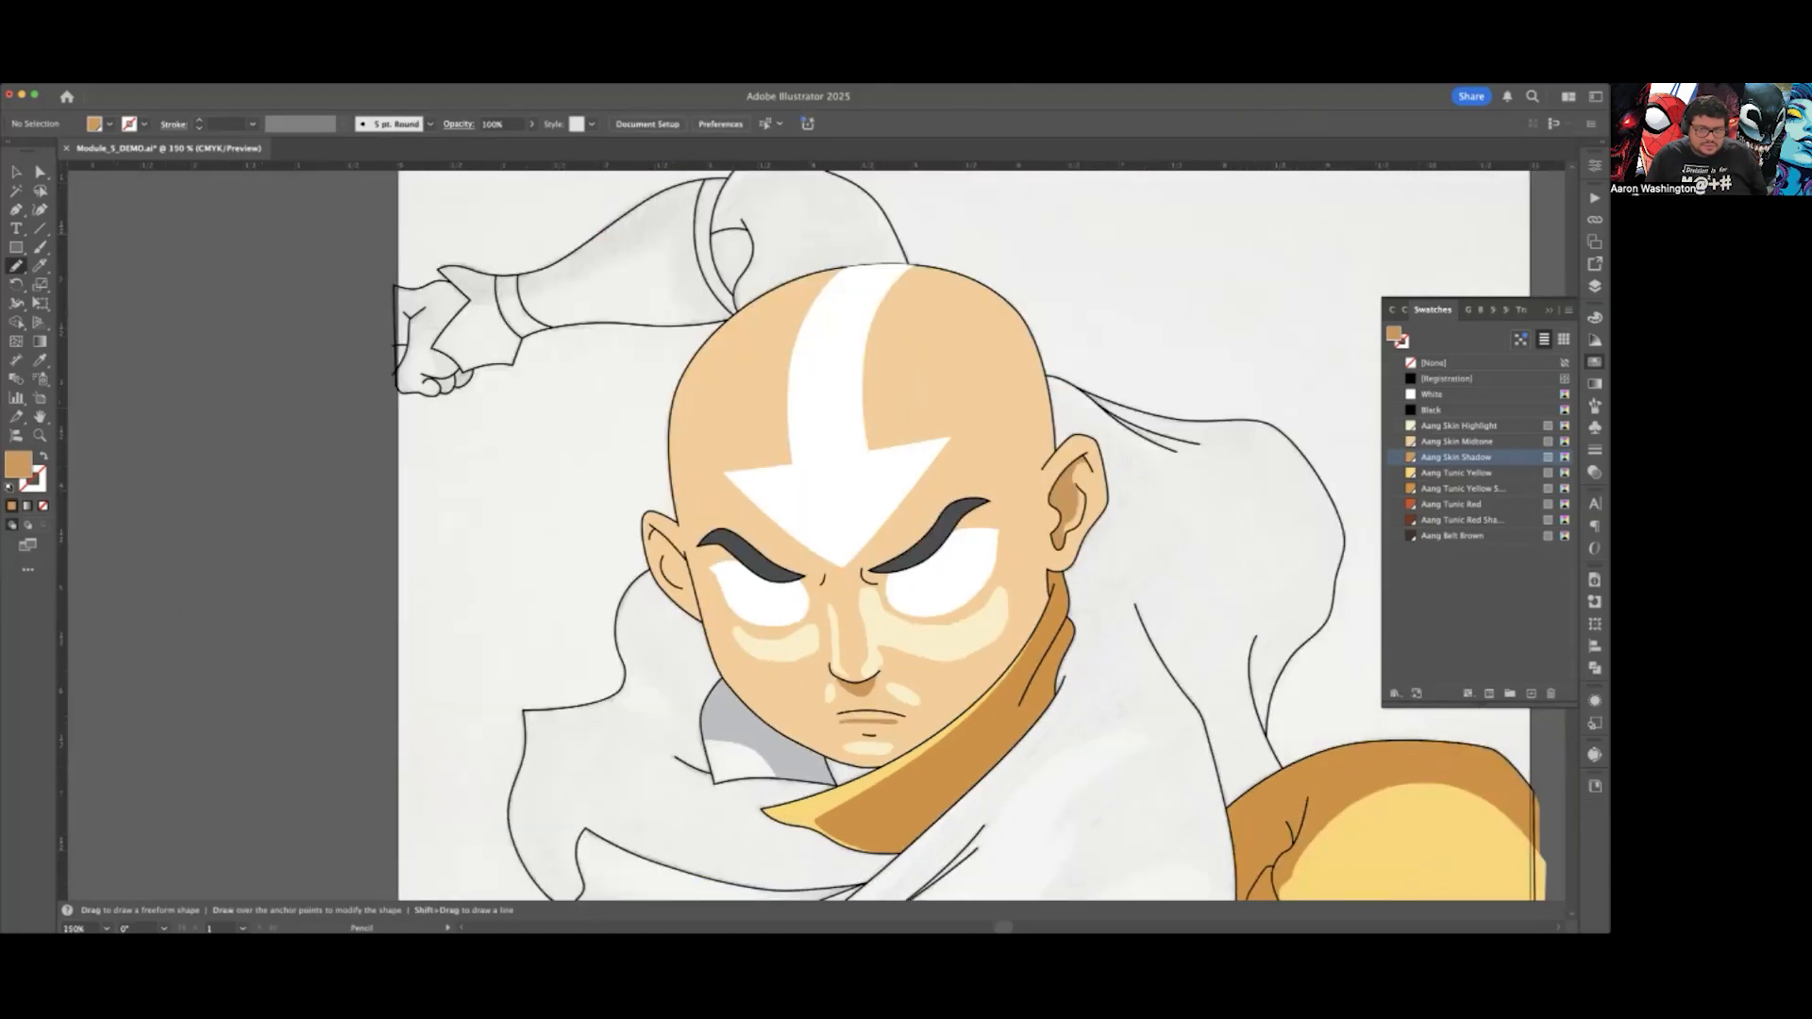
pyautogui.press('super+plus')
pyautogui.press('super+plus')
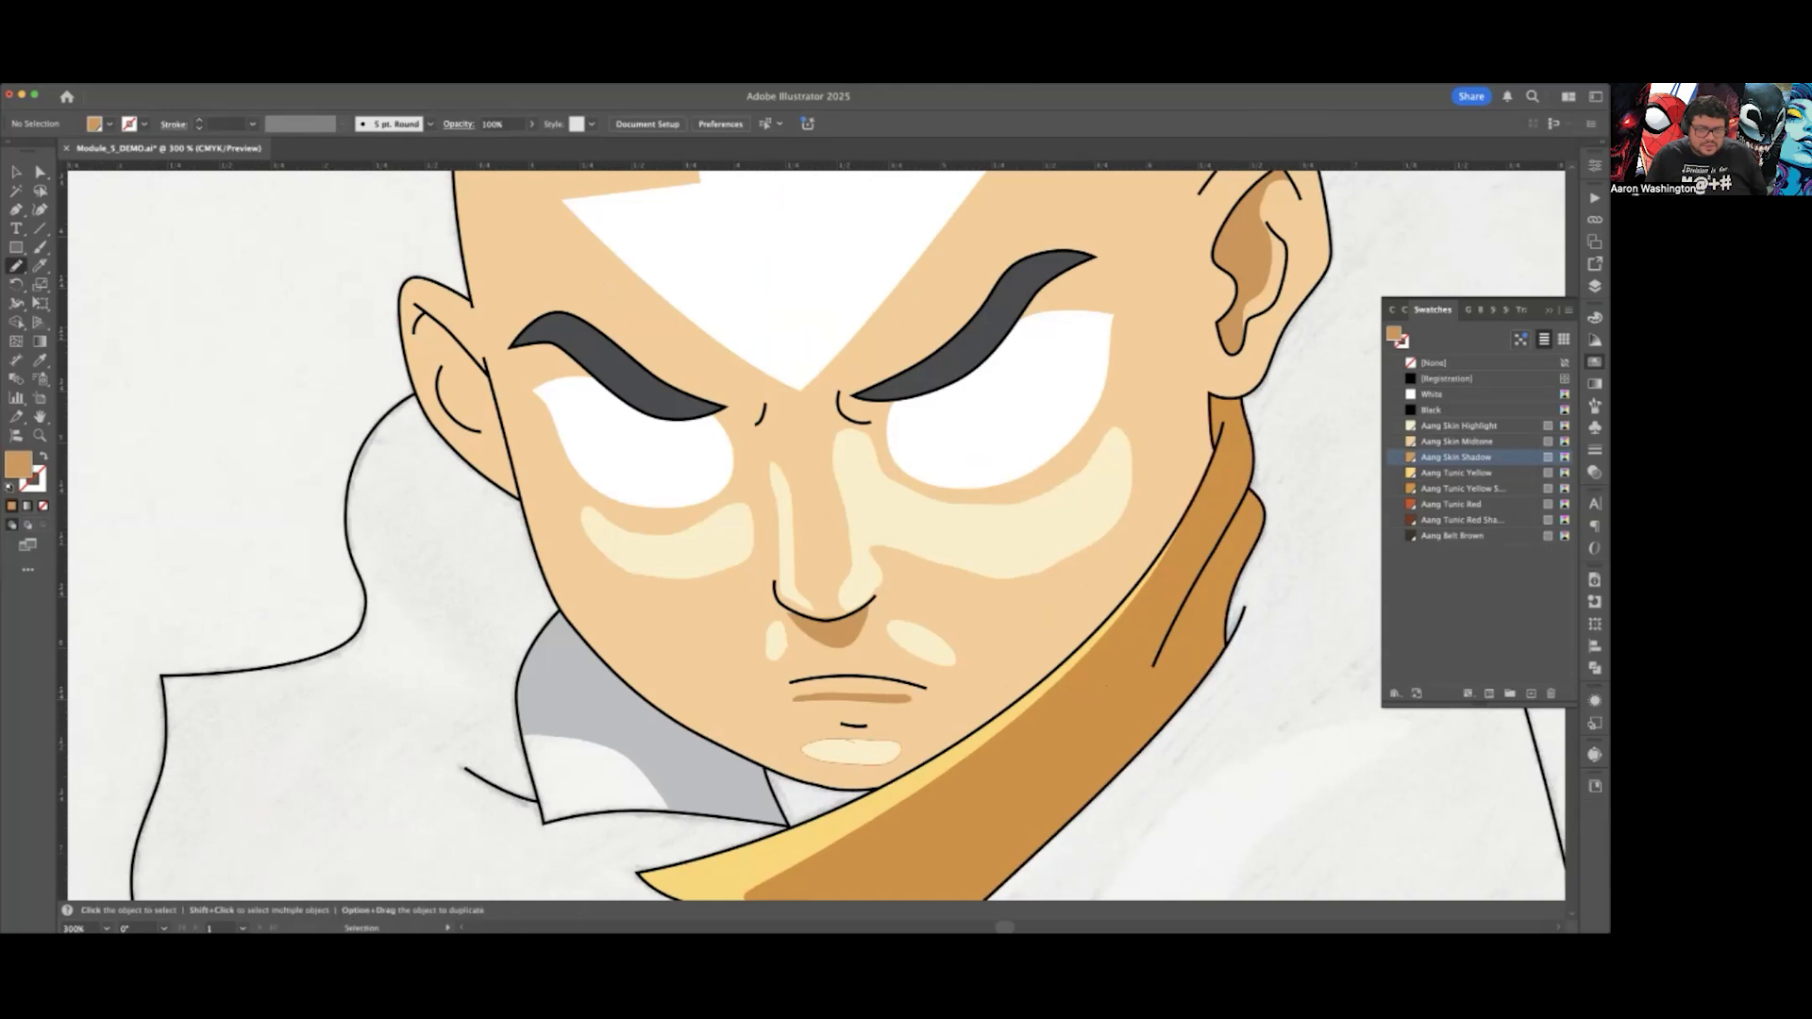
pyautogui.press('super+z')
pyautogui.press('super+z')
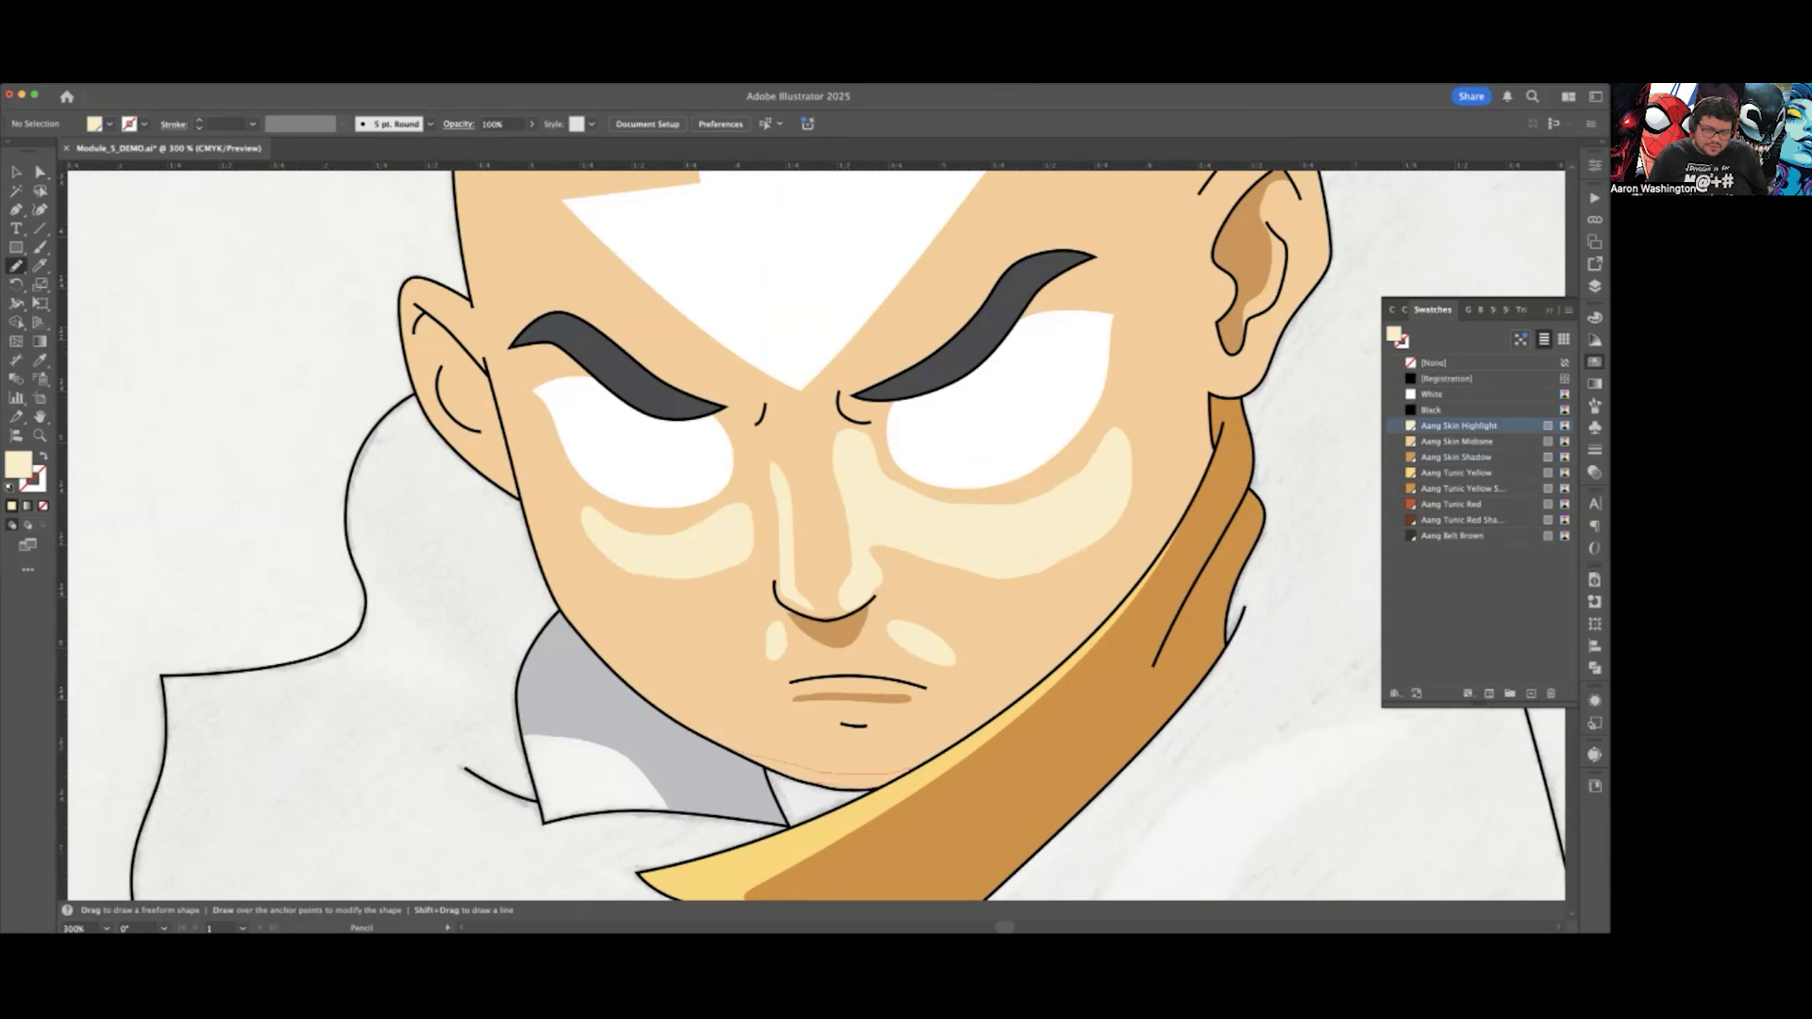
# Step: Draw a thin shape about 0.9 in wide along the chin's lower edge with the Pencil tool and fill it with Aang Skin Shadow
pyautogui.moveTo(727, 750); pyautogui.dragTo(906, 769)
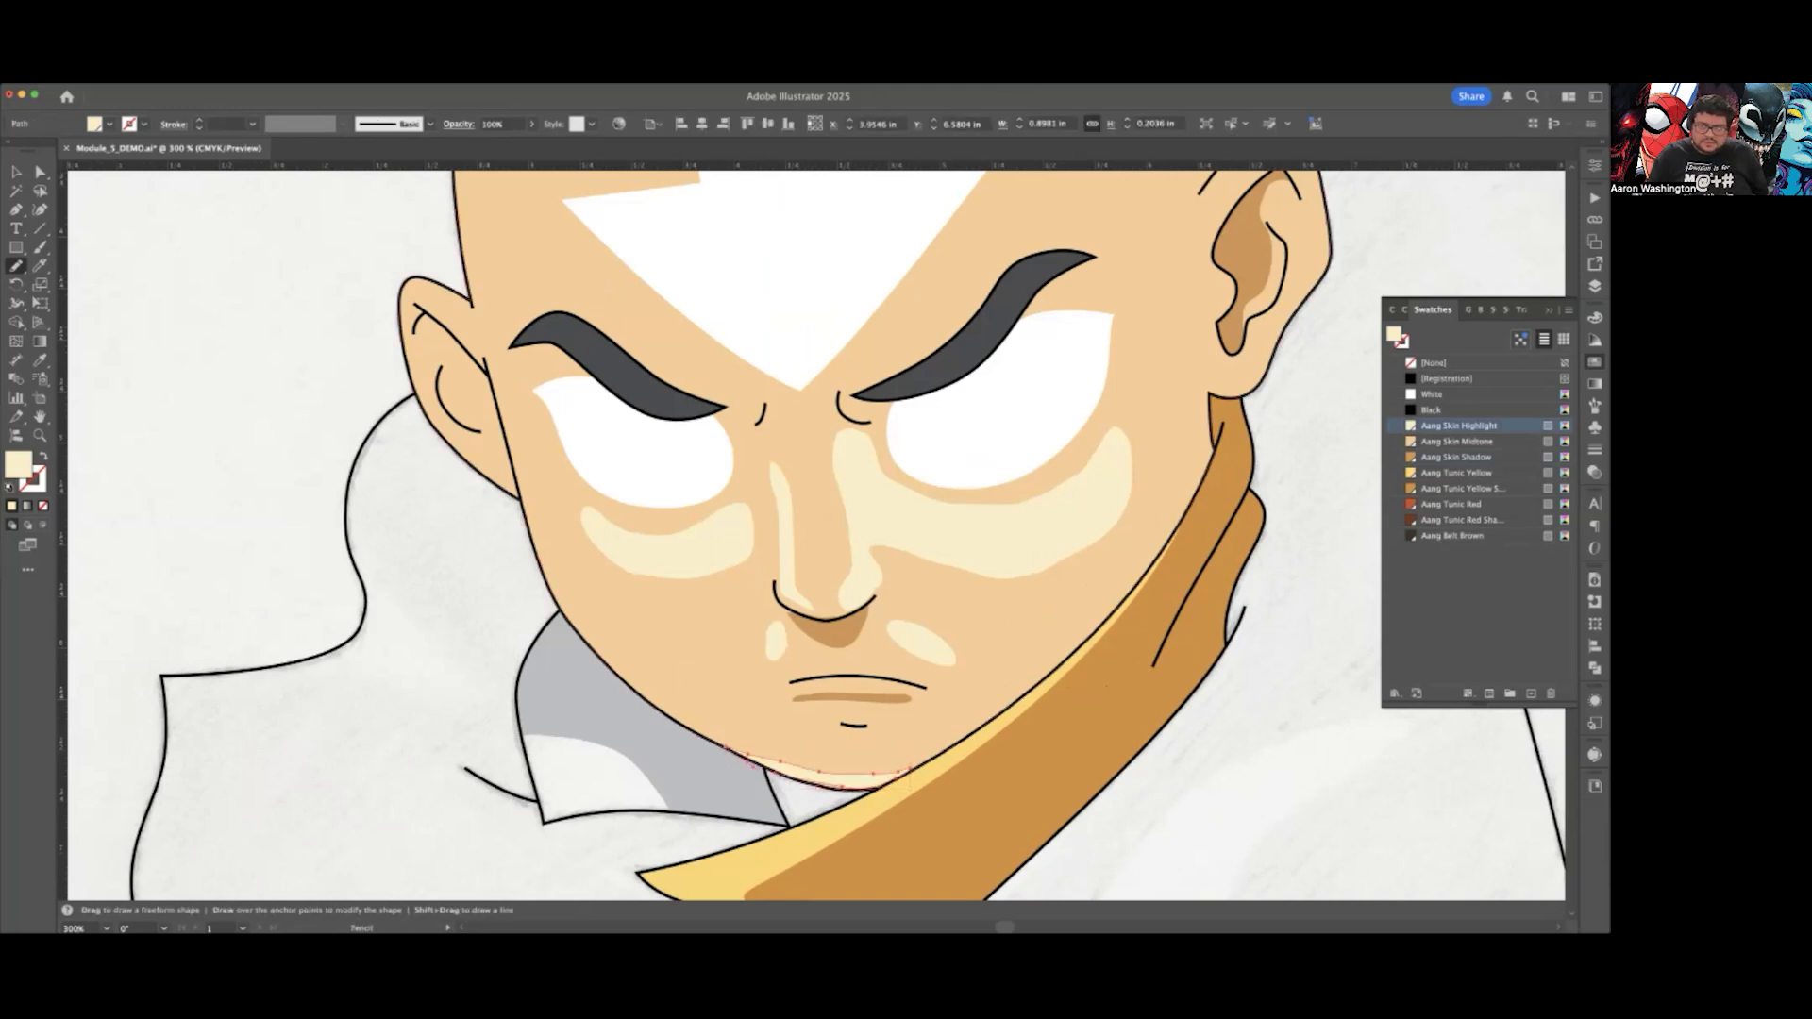
pyautogui.click(1456, 456)
pyautogui.press('super+shift+a')
pyautogui.scroll(-2, 1153, 698)
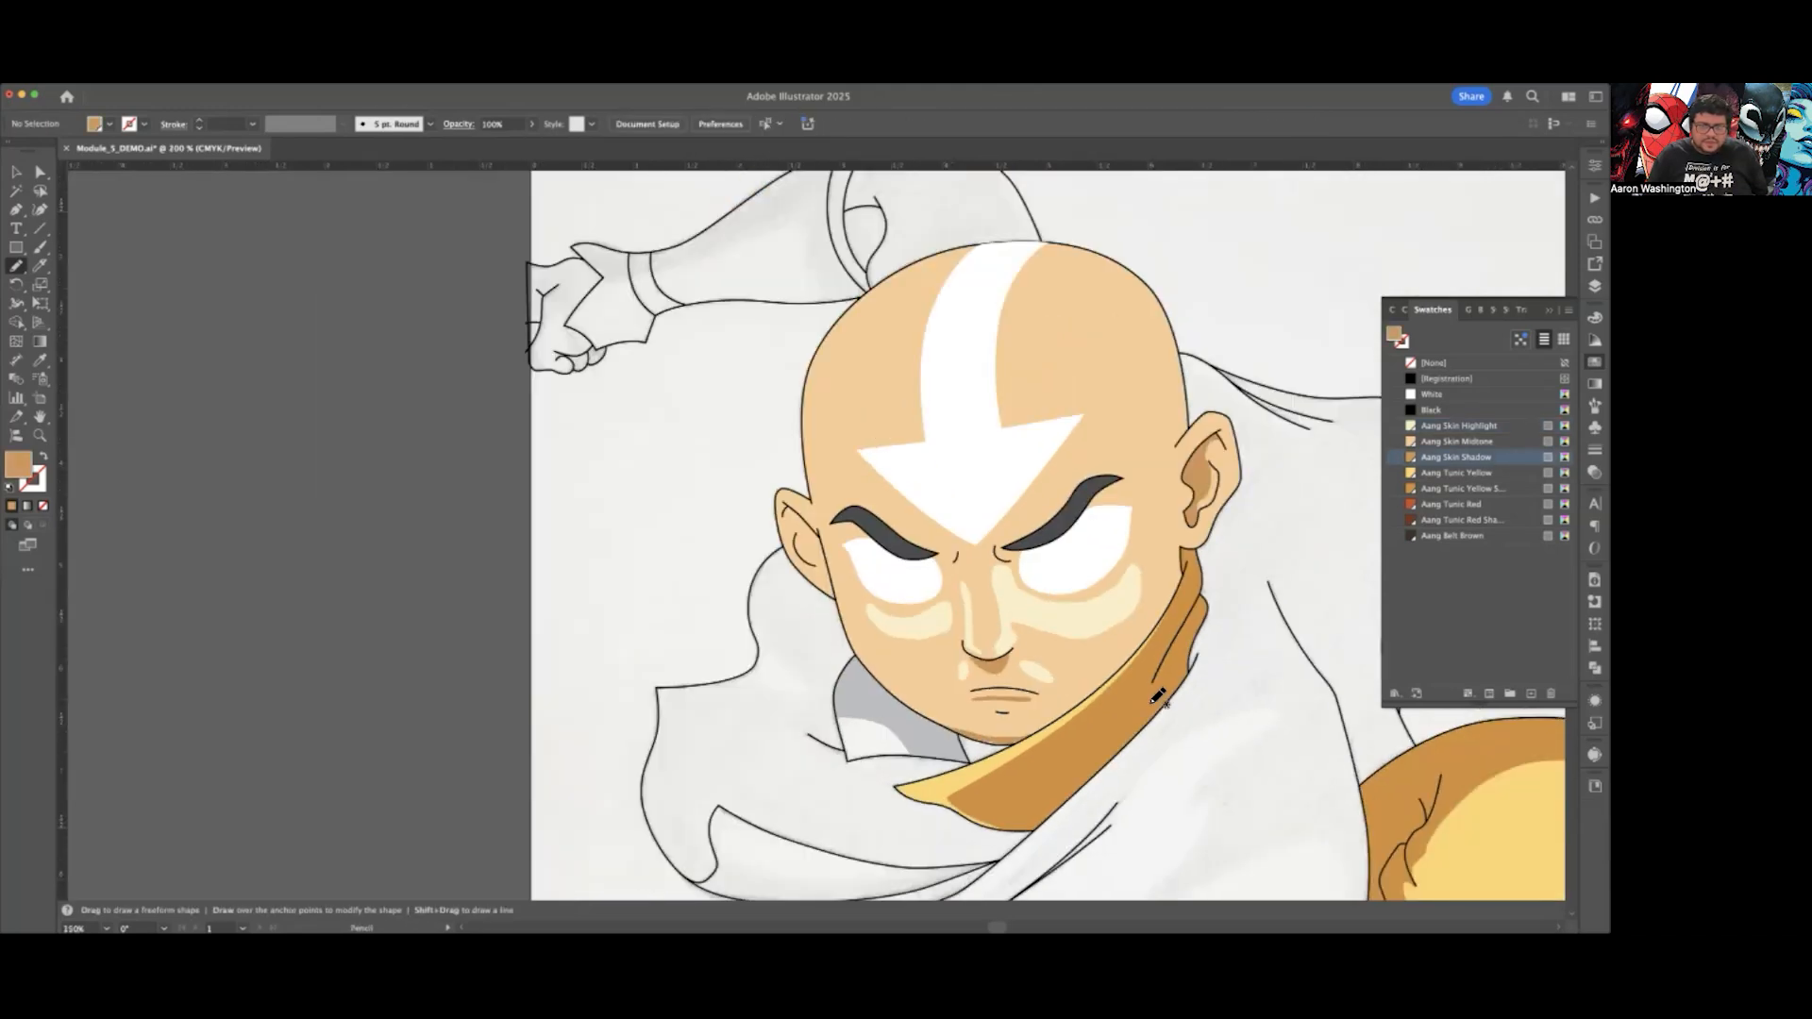
# Step: Draw an Aang Skin Shadow shape inside the left ear with the Pencil tool, following the inner ear lines
pyautogui.hscroll(3, 1141, 697)
pyautogui.scroll(1, 1056, 651)
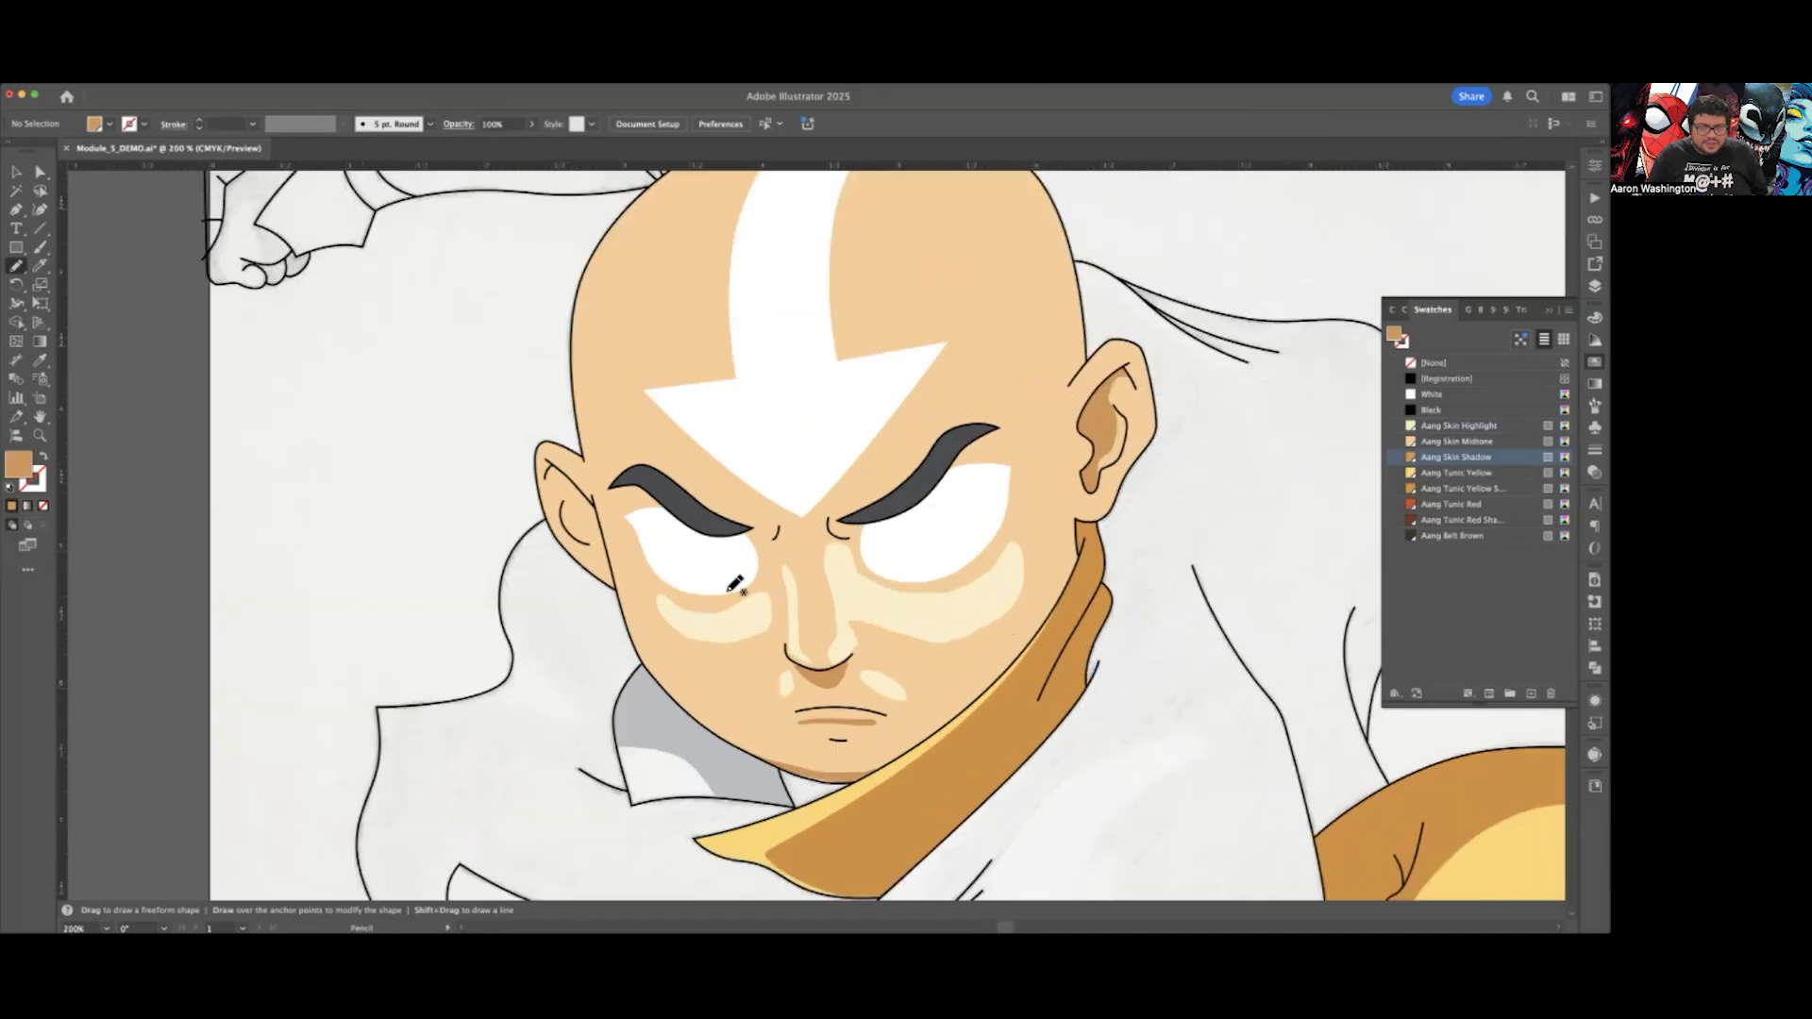
pyautogui.press('v')
pyautogui.hscroll(5, 883, 660)
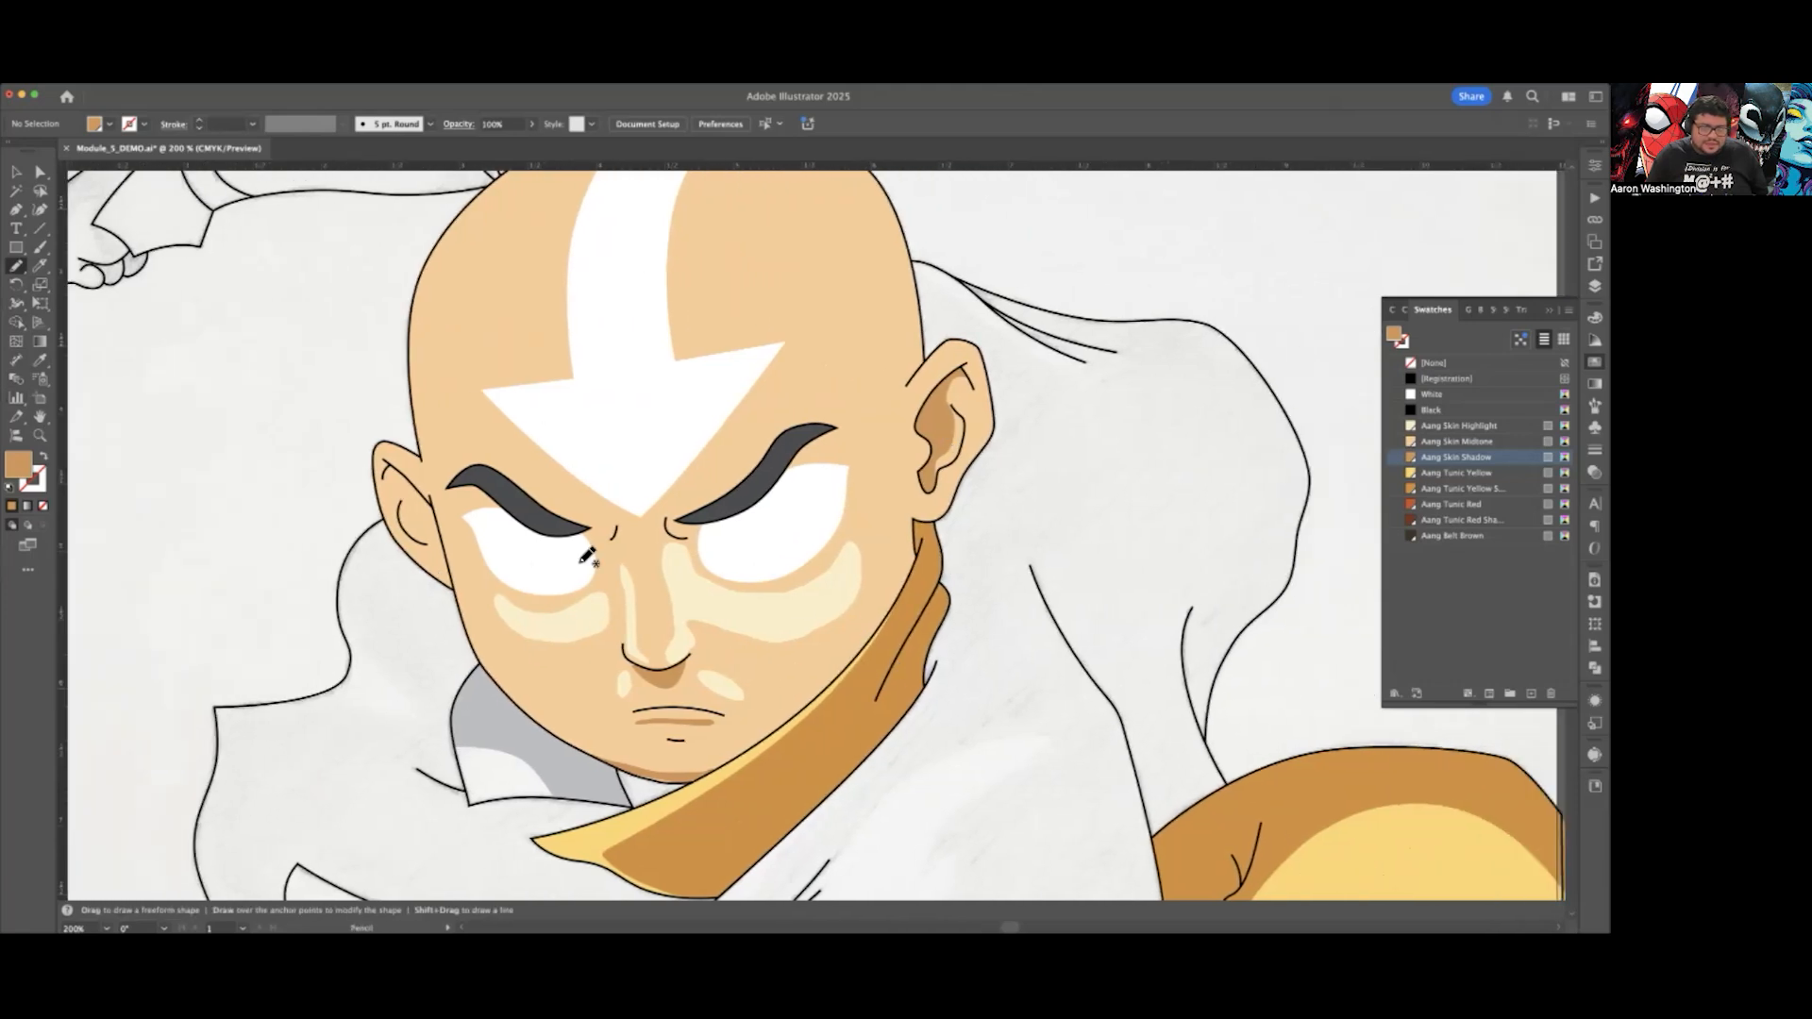
pyautogui.scroll(1, 397, 500)
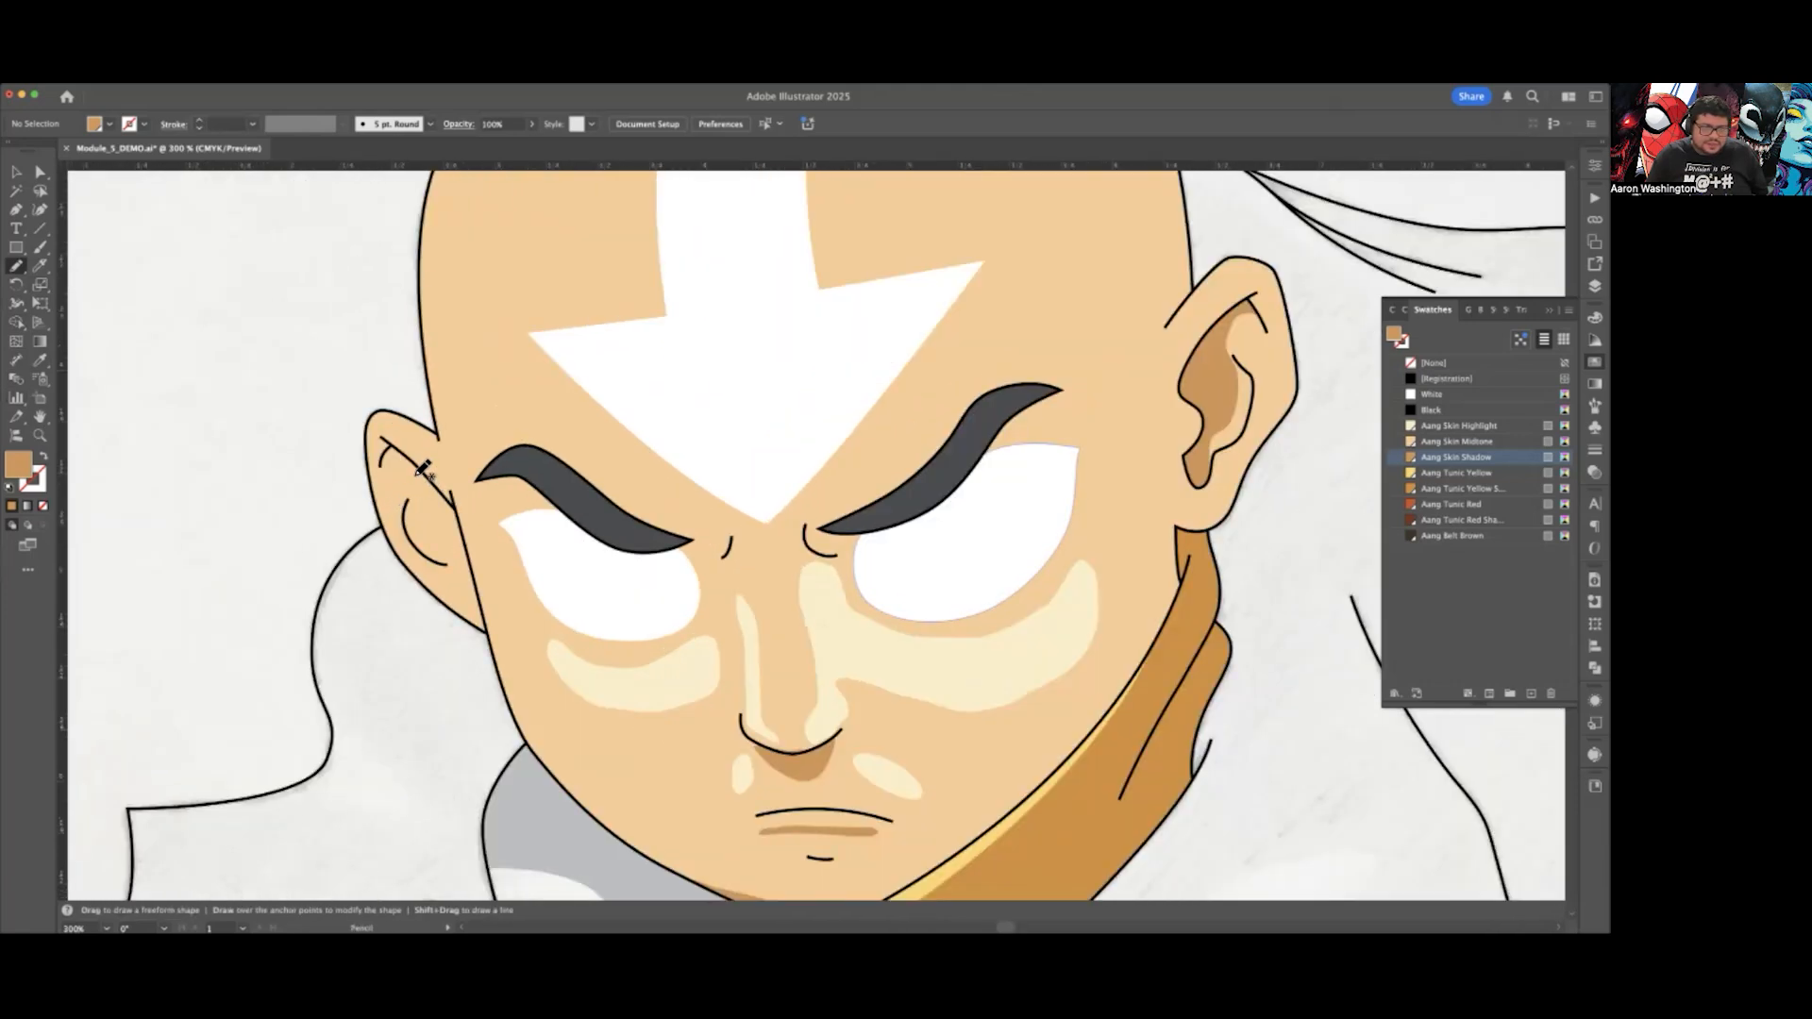
pyautogui.scroll(-2, 439, 503)
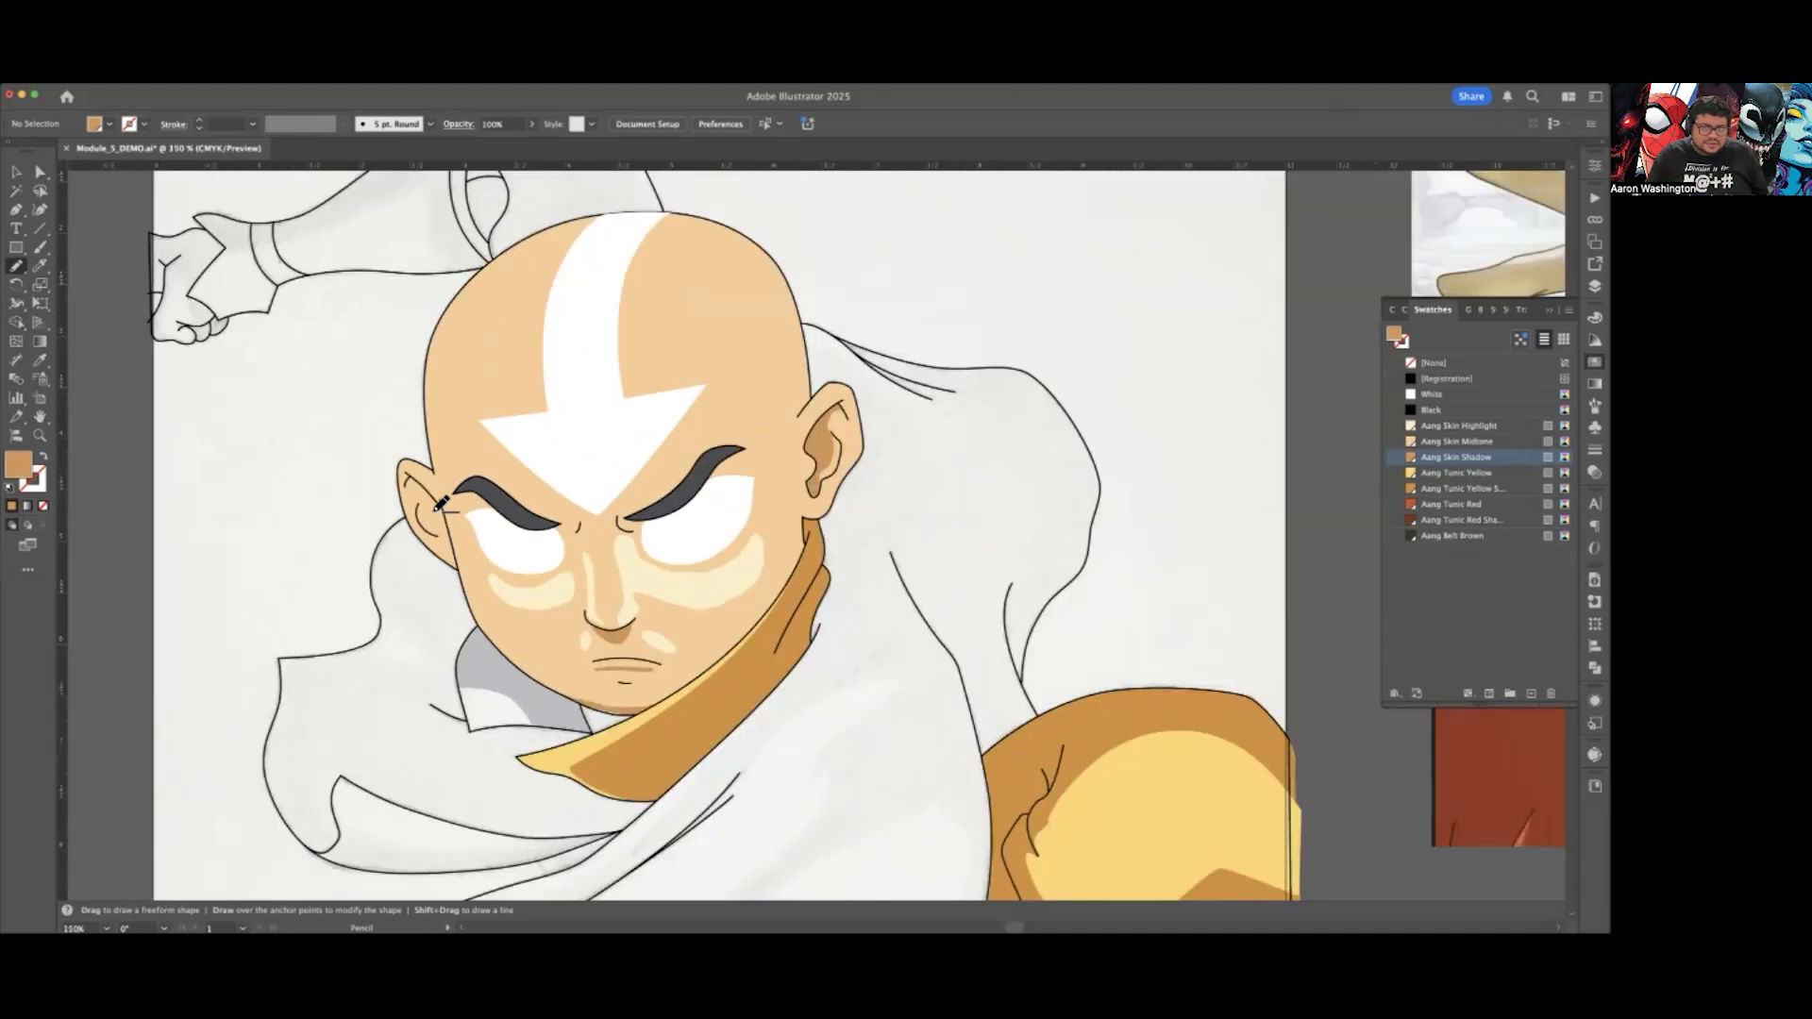
pyautogui.scroll(2, 440, 503)
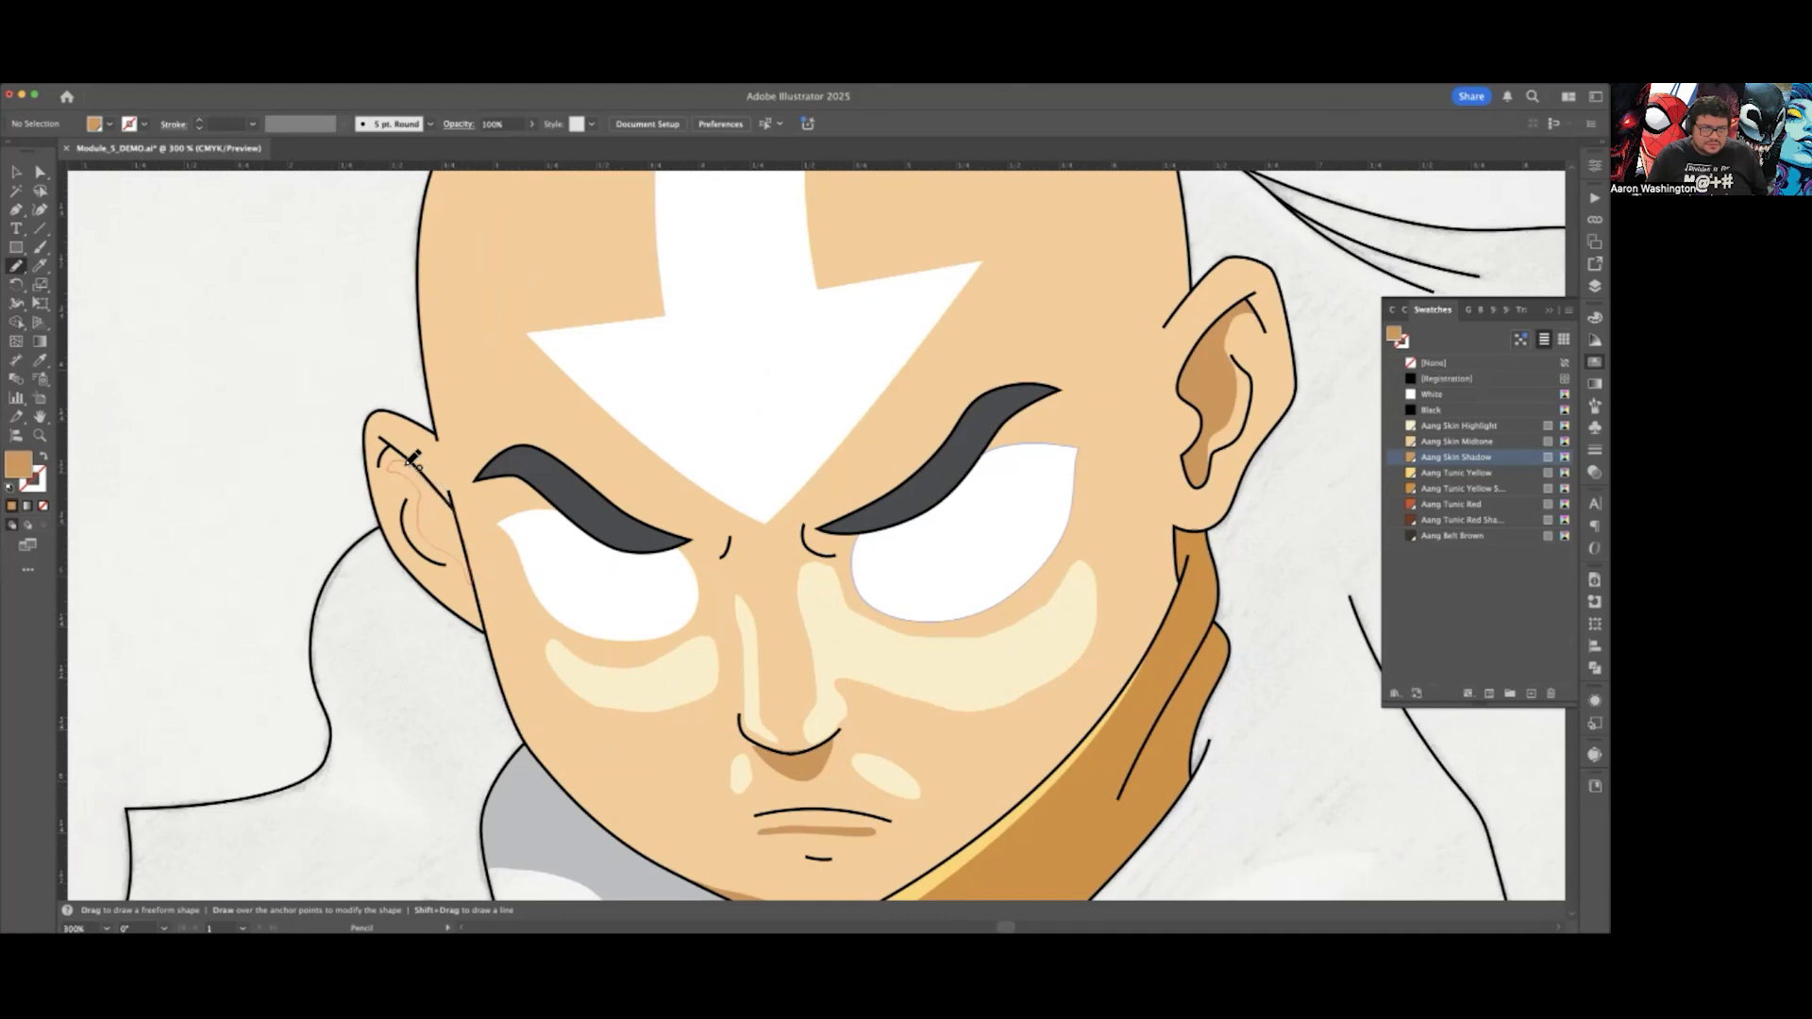
pyautogui.scroll(-5, 251, 501)
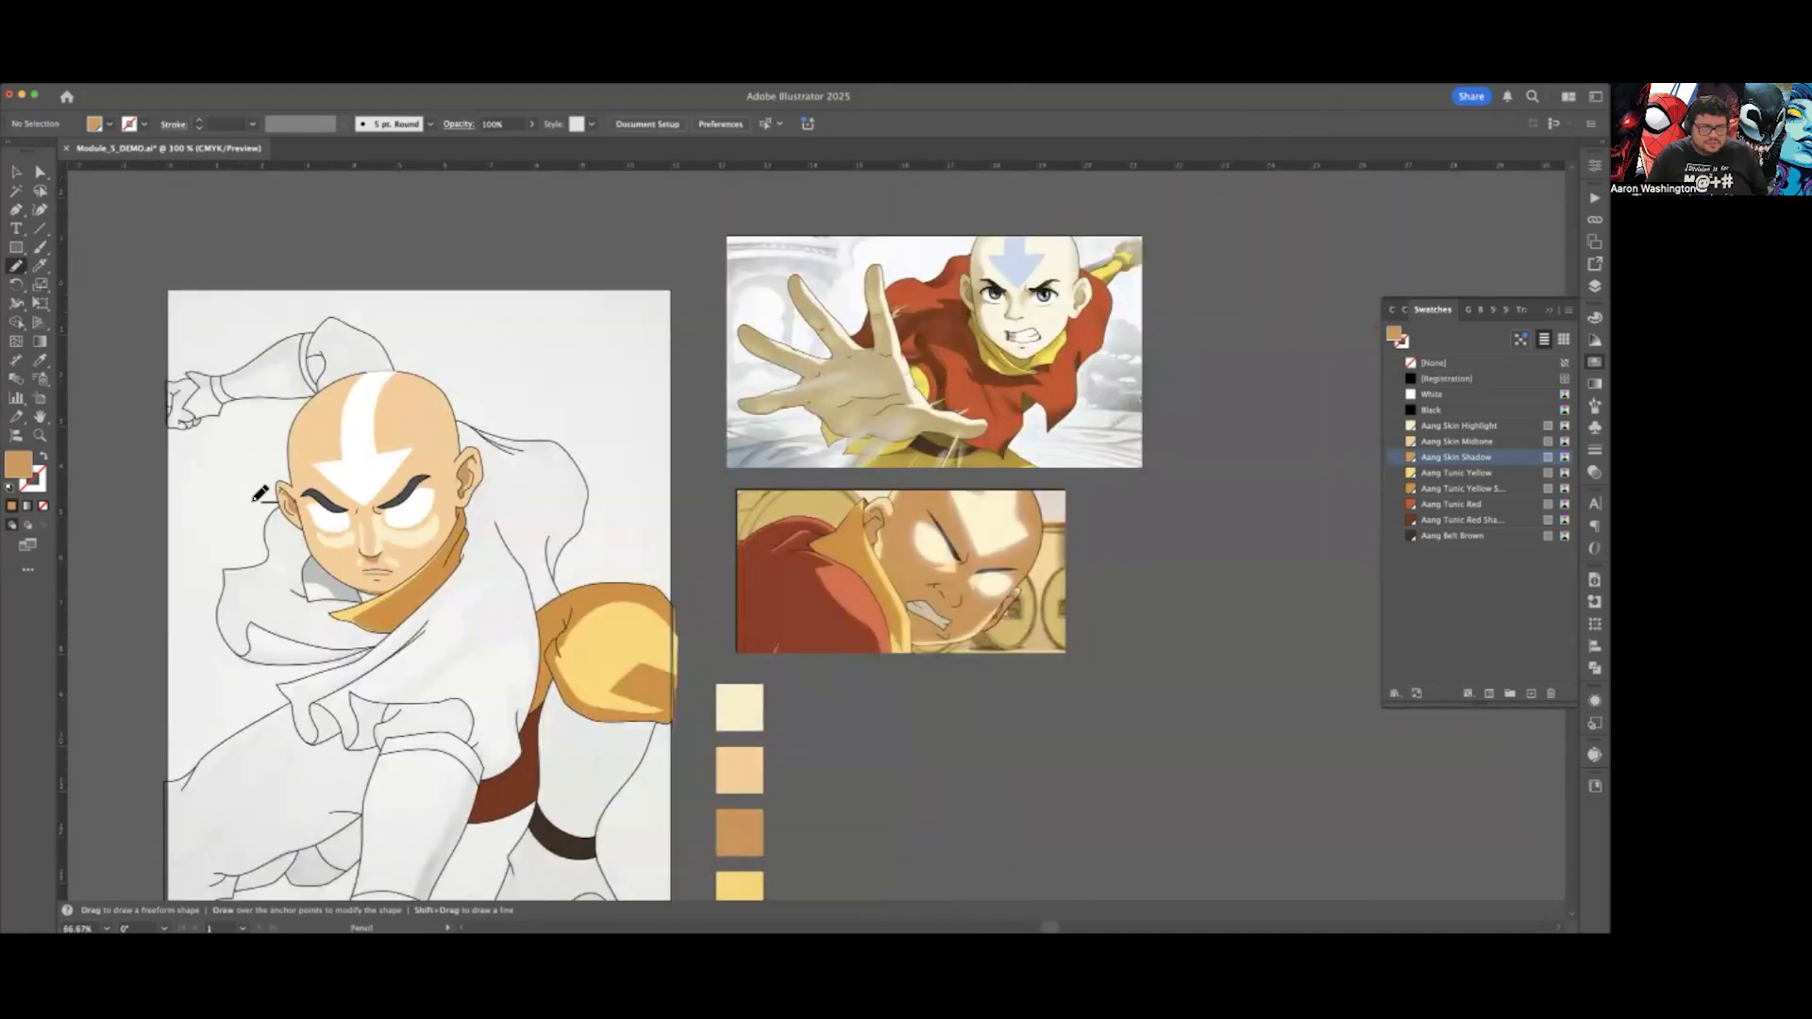
pyautogui.hscroll(-1, 259, 493)
pyautogui.scroll(2, 263, 495)
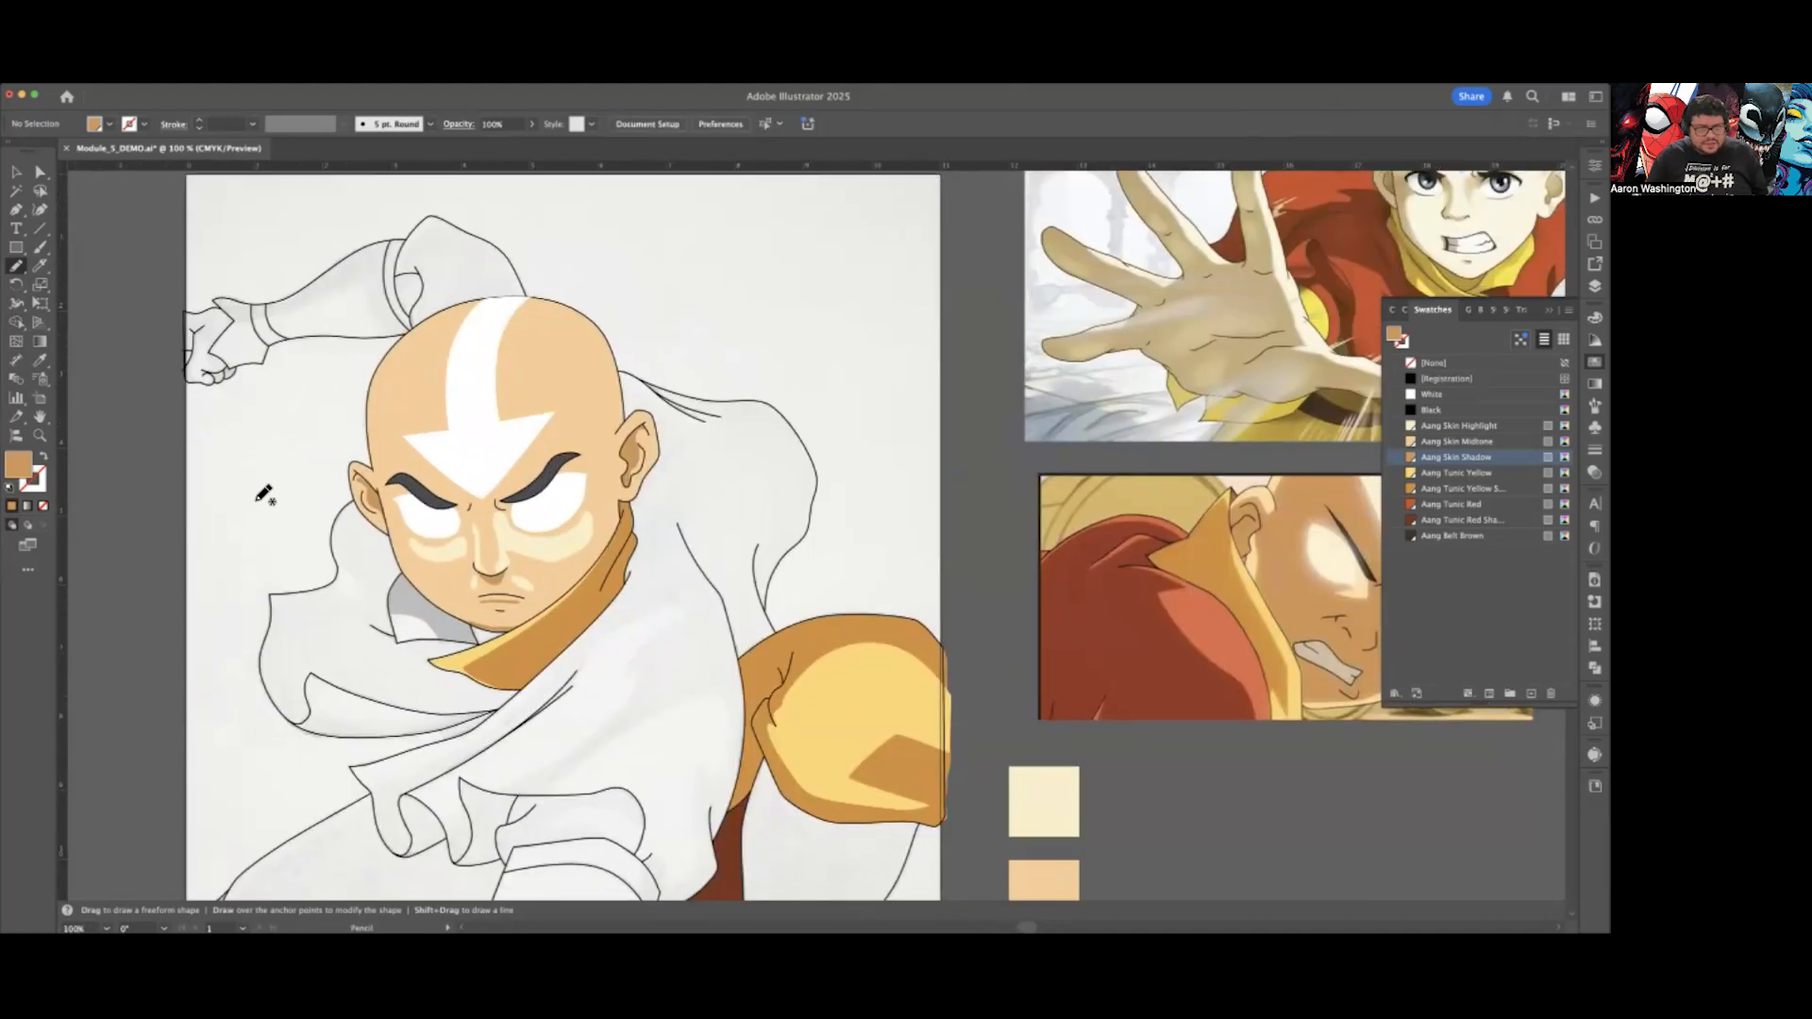
pyautogui.scroll(1, 368, 445)
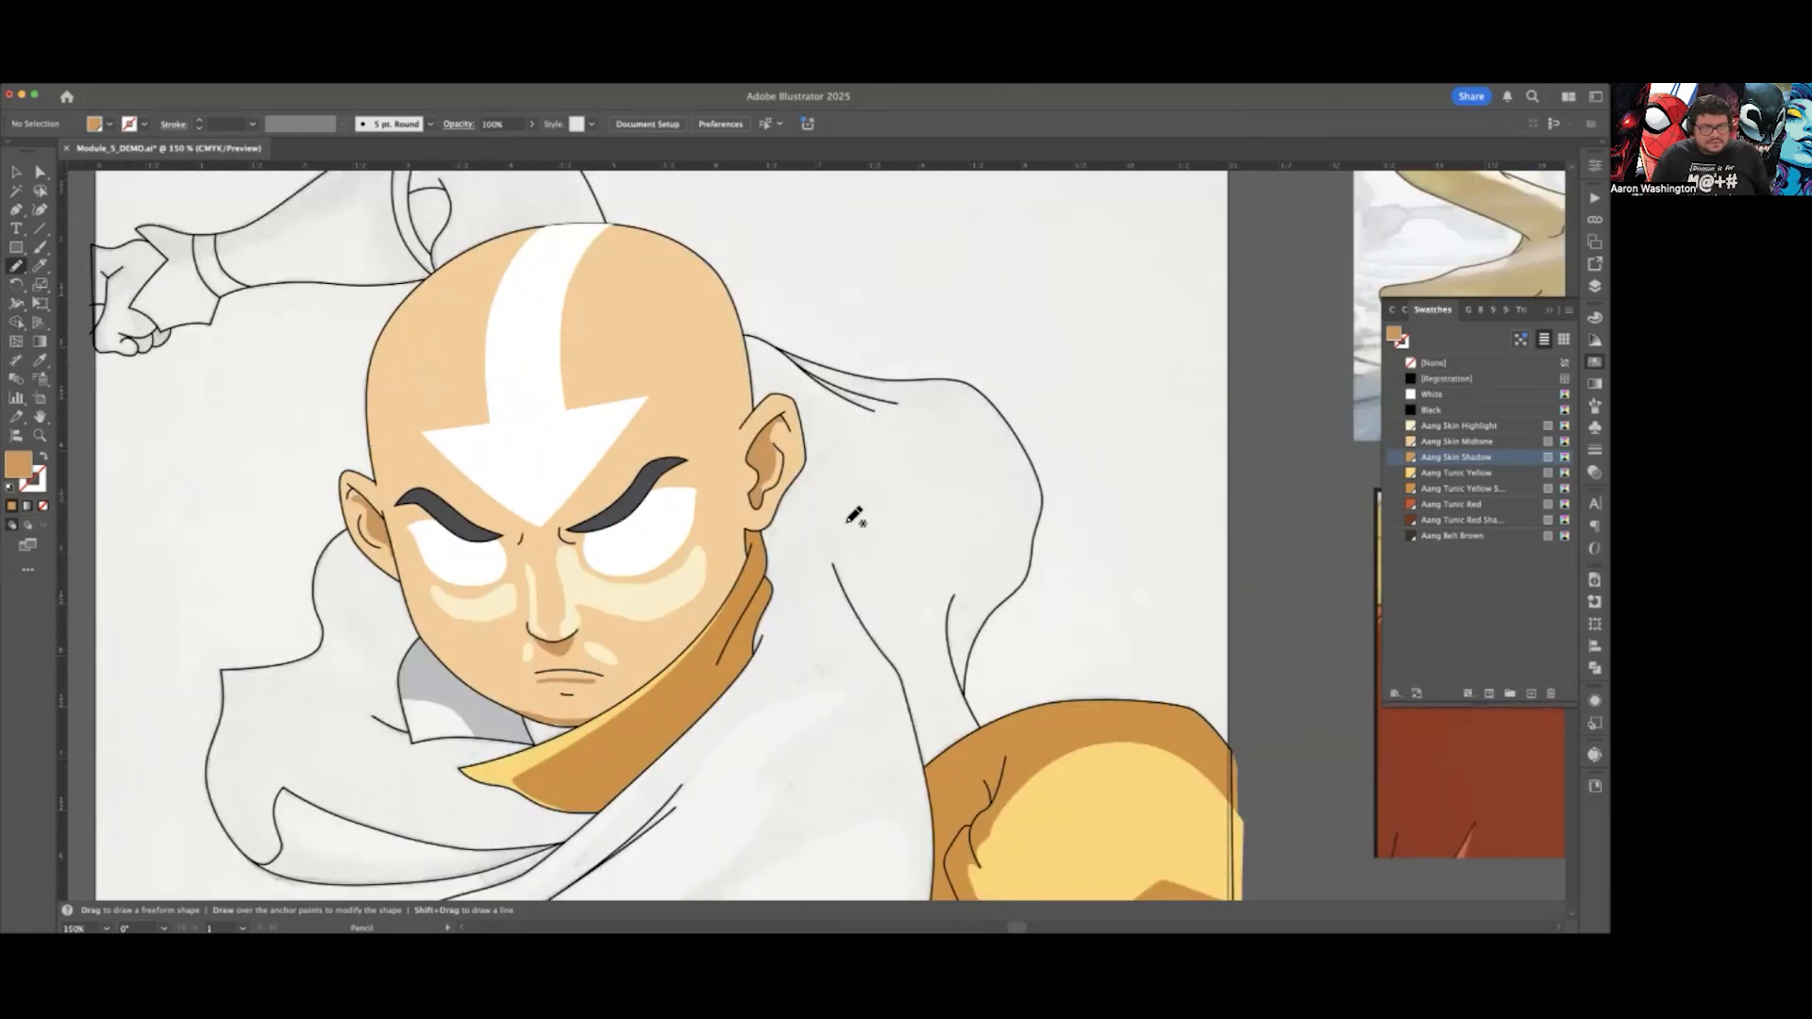
# Step: Draw an Aang Tunic Red shape about 2.6 by 3.5 in with the Pencil tool, covering the lower leg between knee and dark brown band
pyautogui.press('v')
pyautogui.scroll(-3, 856, 516)
pyautogui.scroll(1, 1015, 698)
pyautogui.hscroll(-1, 963, 671)
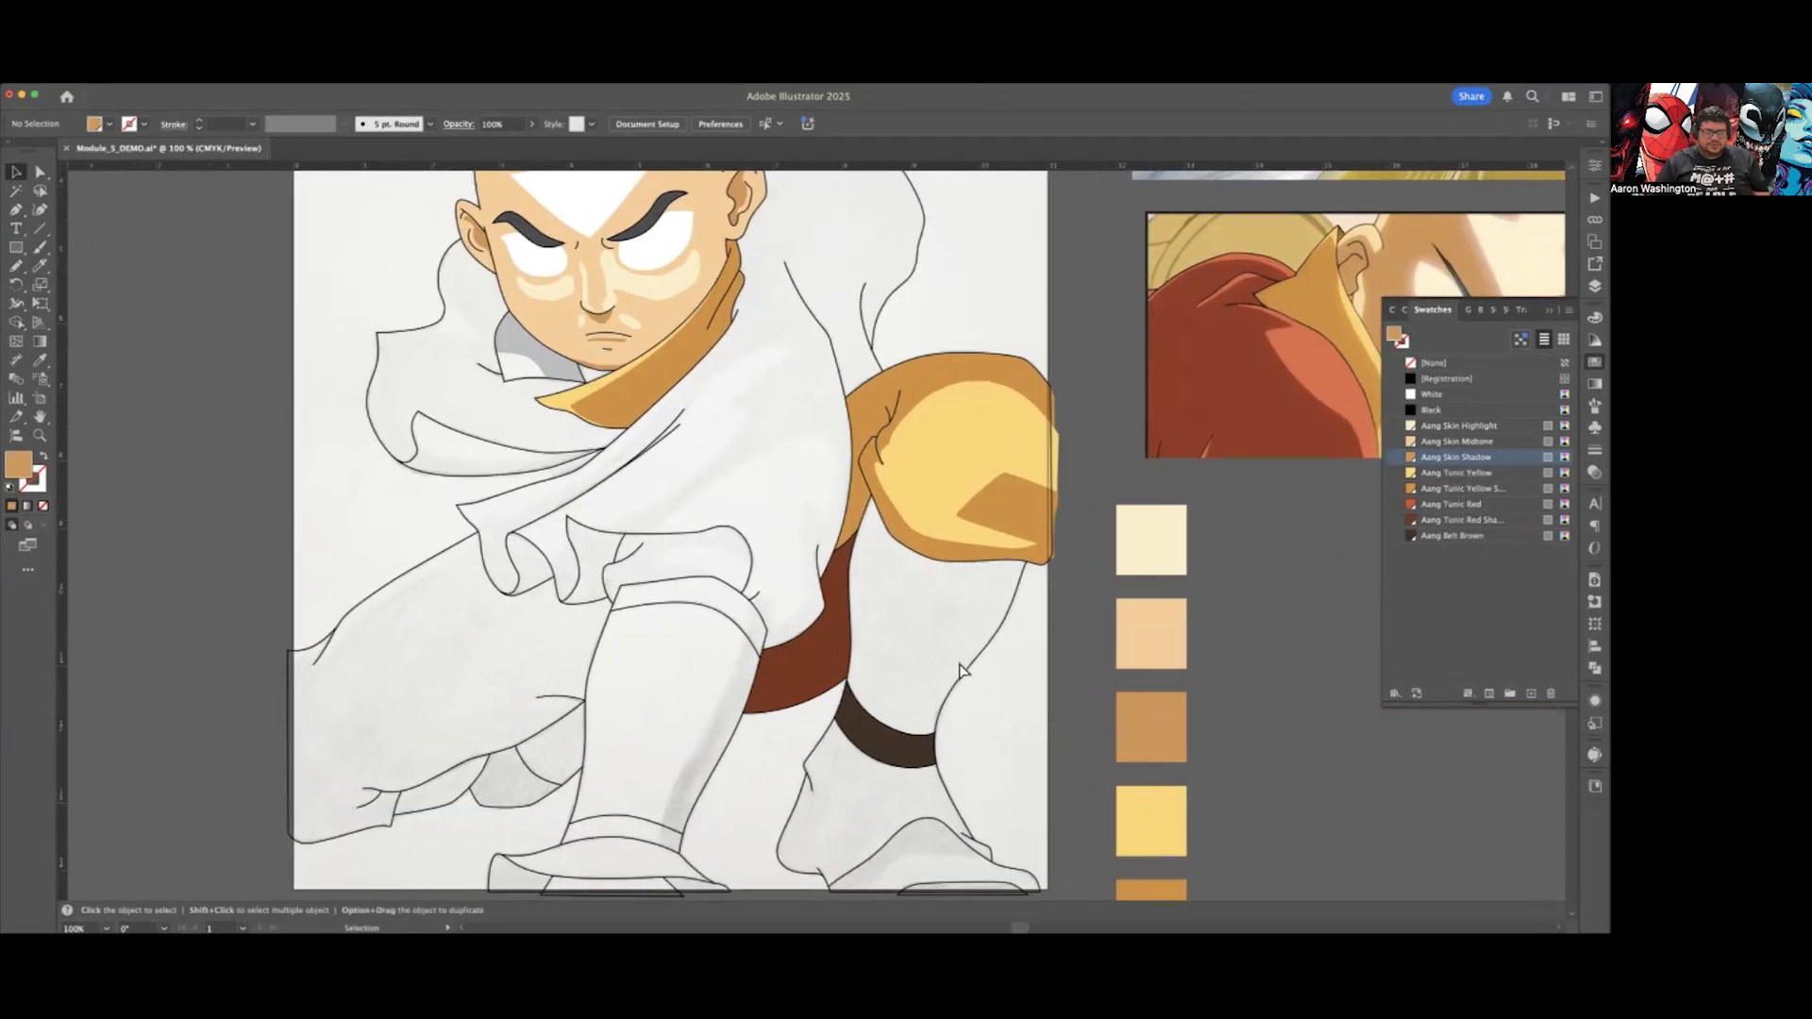
pyautogui.hscroll(3, 602, 465)
pyautogui.scroll(2, 604, 472)
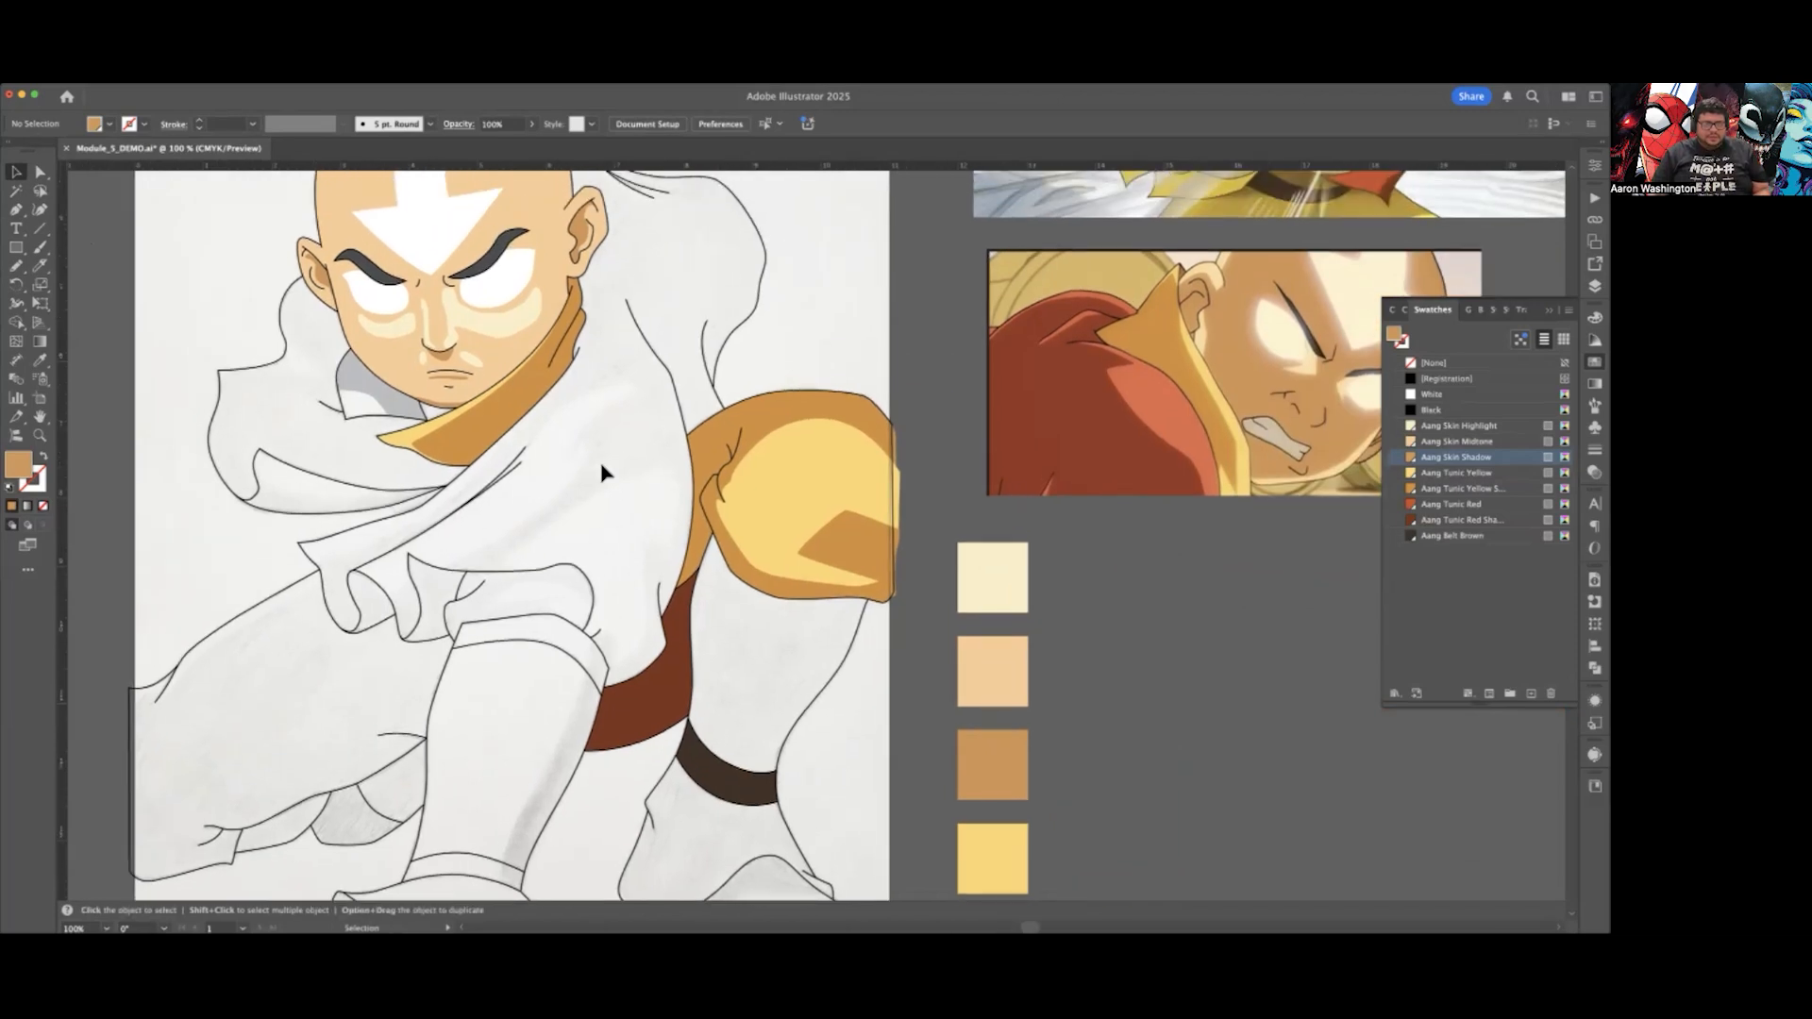
pyautogui.click(17, 266)
pyautogui.scroll(1, 797, 623)
pyautogui.scroll(-3, 755, 614)
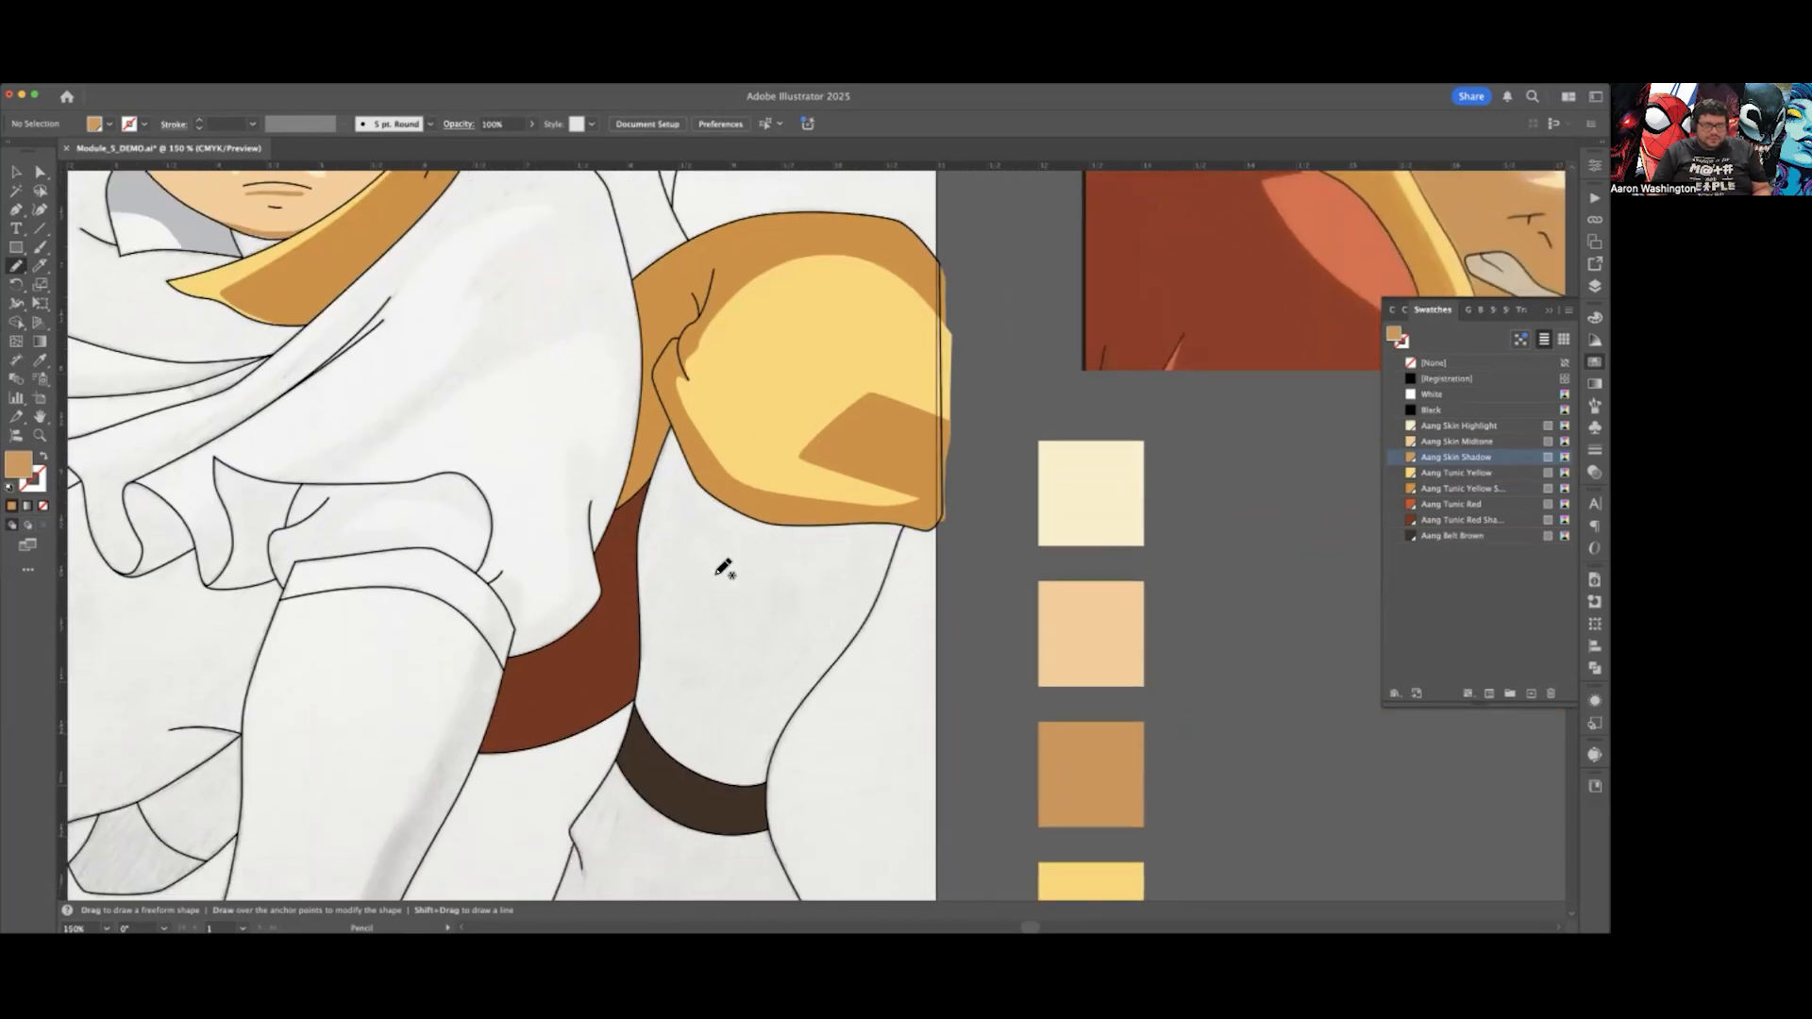
pyautogui.scroll(1, 722, 567)
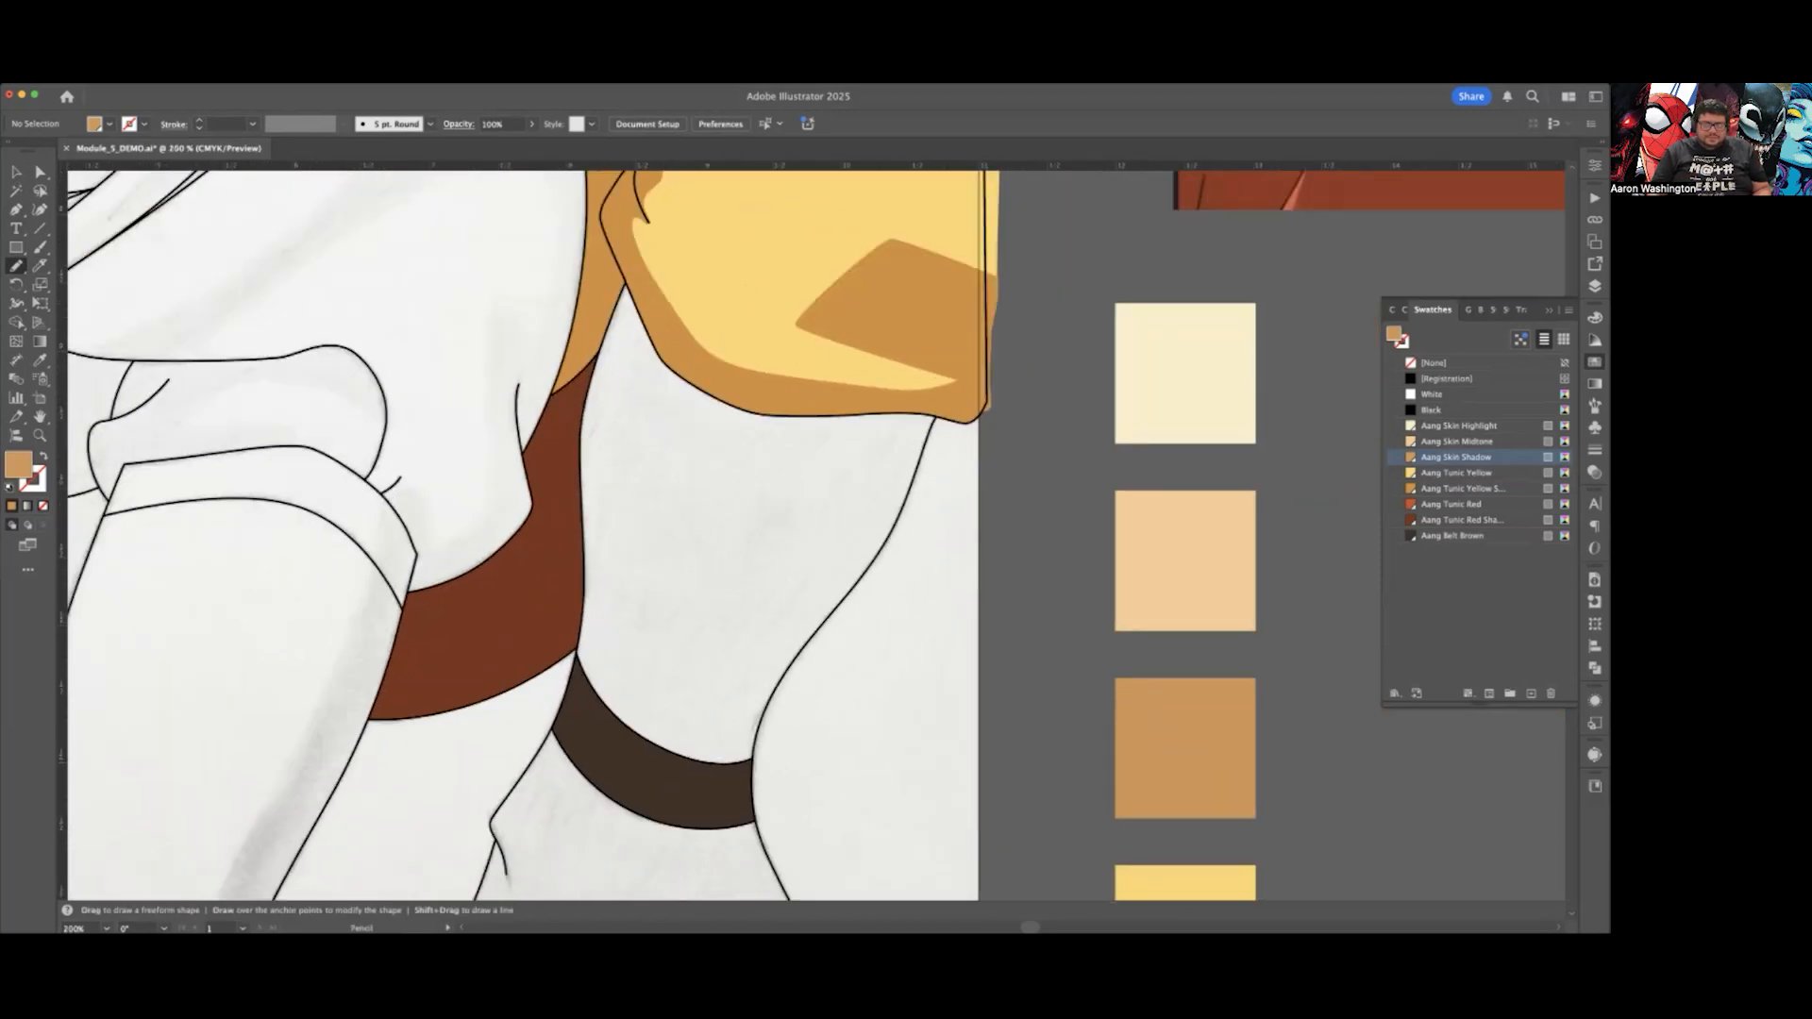
pyautogui.click(1450, 504)
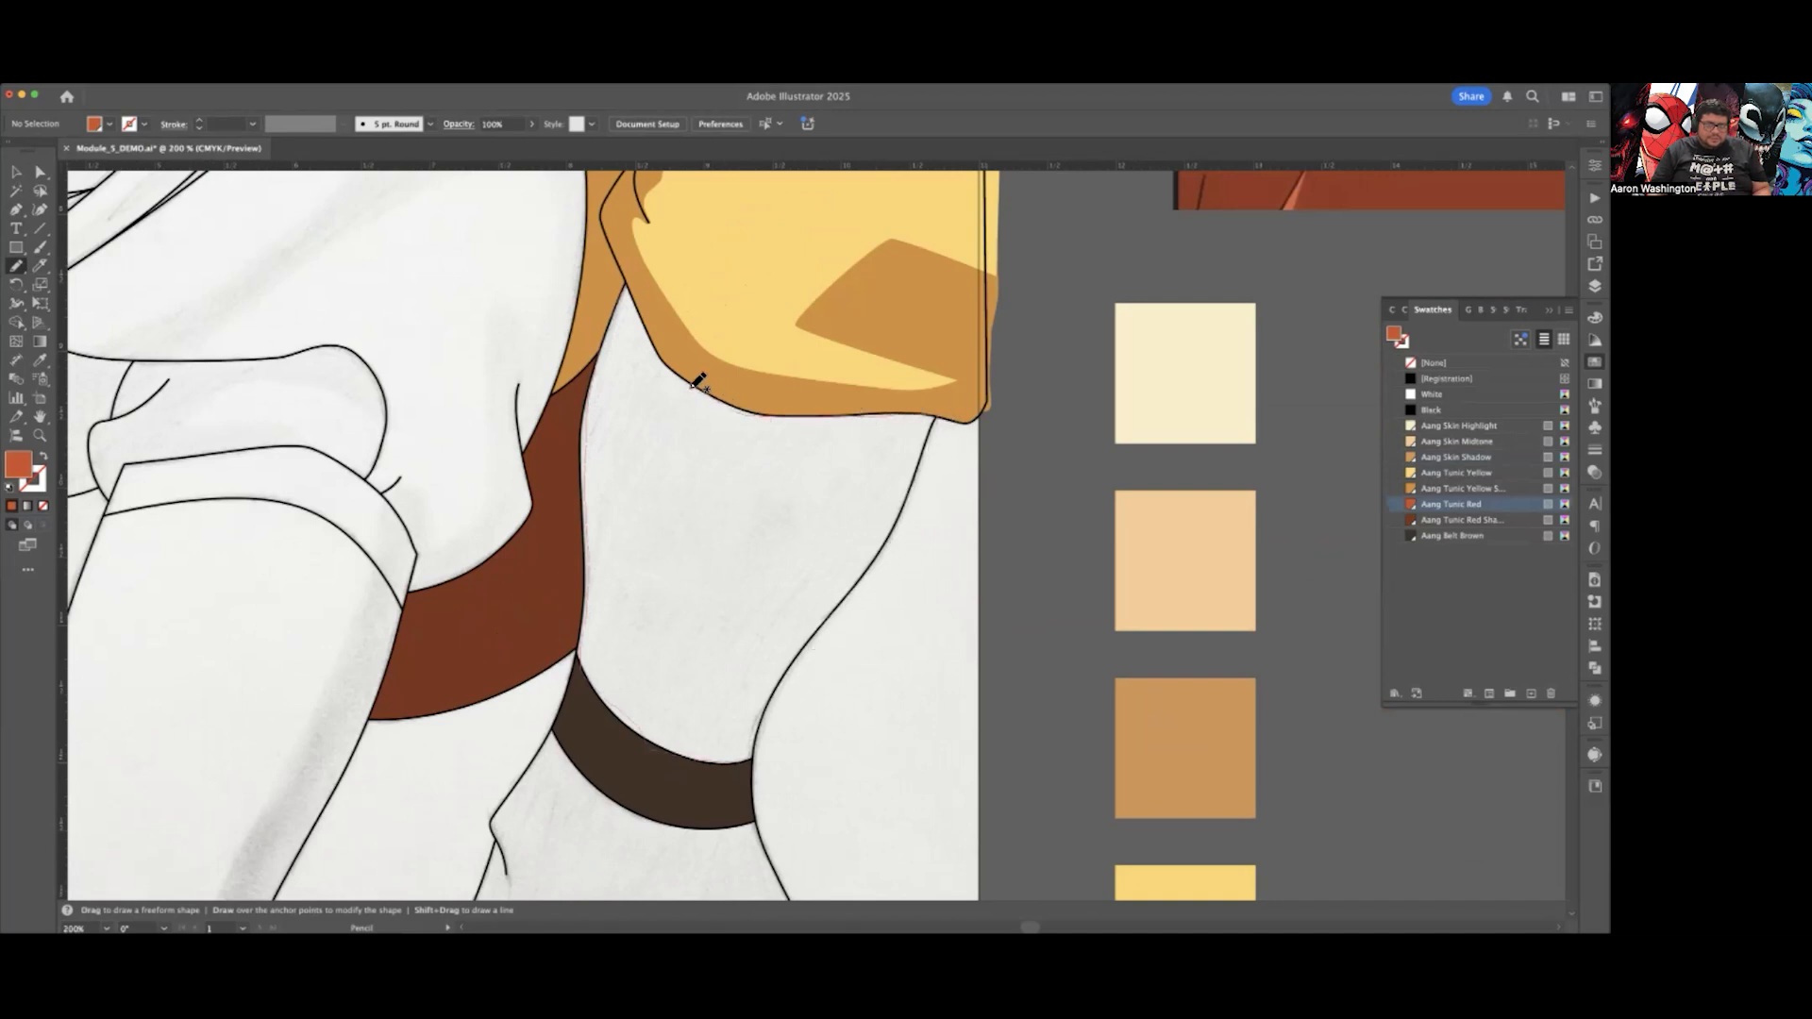
pyautogui.moveTo(631, 289); pyautogui.dragTo(633, 288)
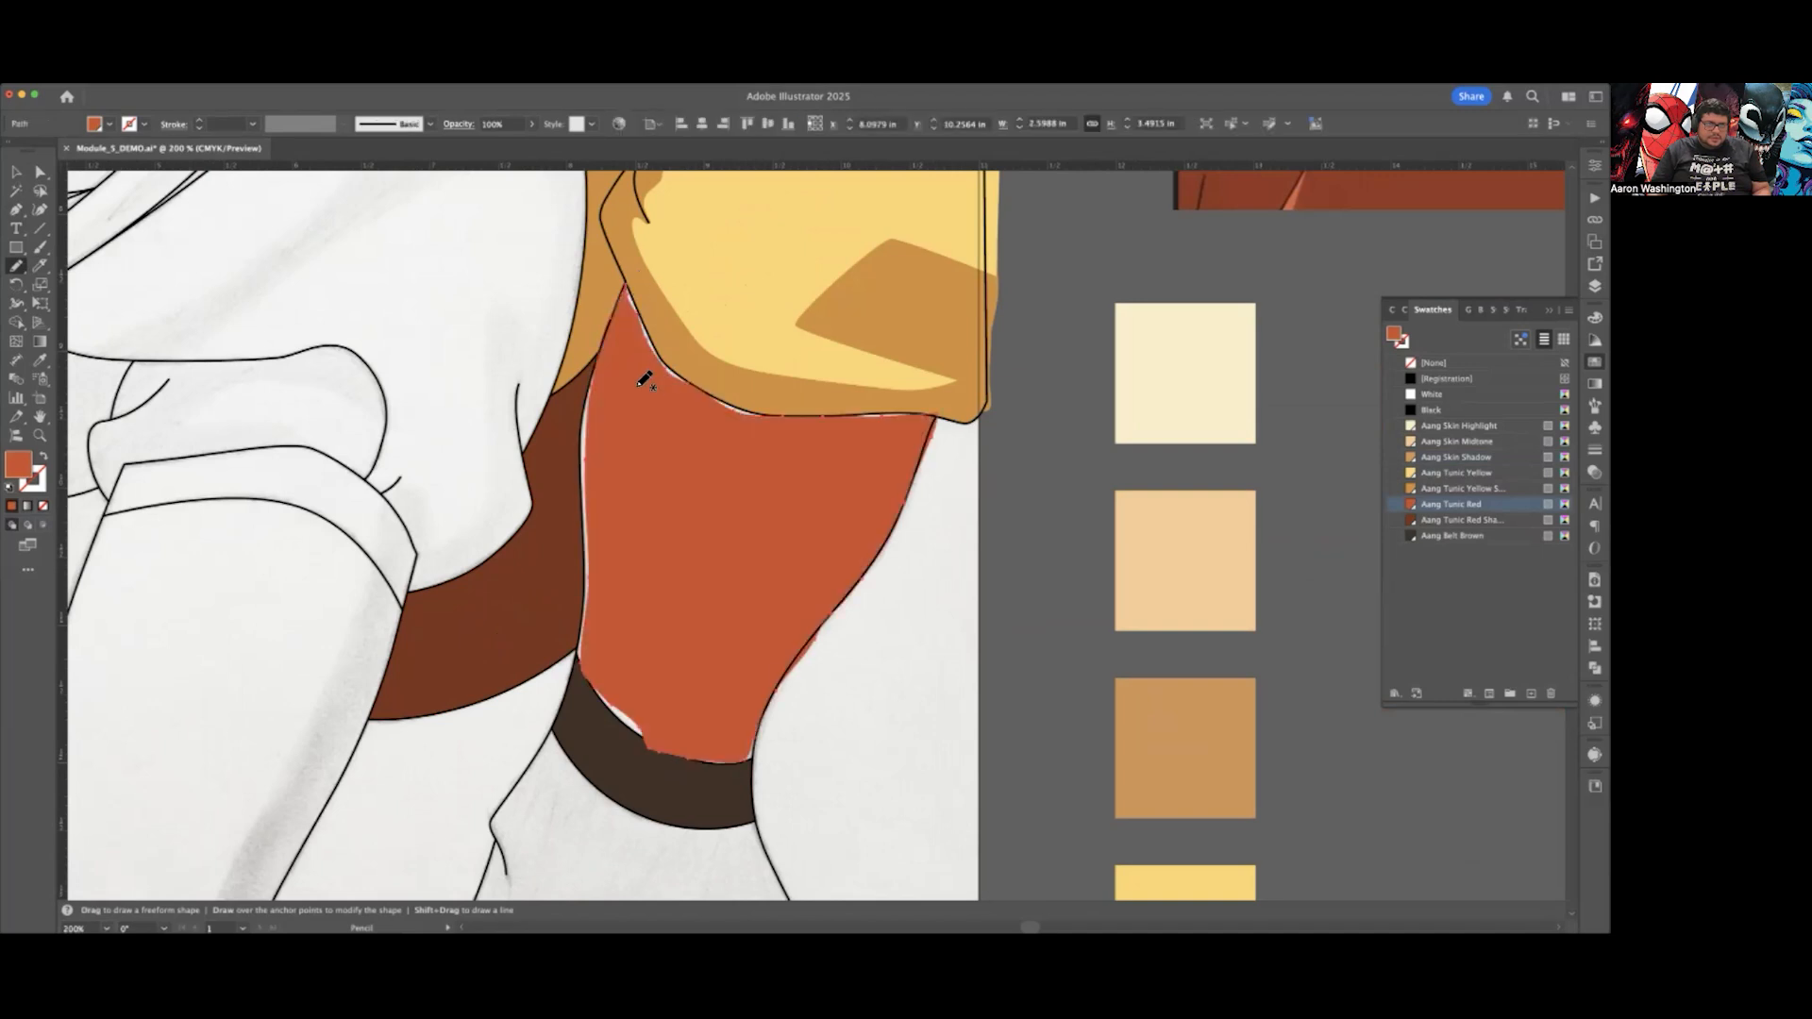
# Step: Move the red lower-leg shape's anchor points onto the line art along the brown band, the inner leg outline and the yellow hem
pyautogui.press('a')
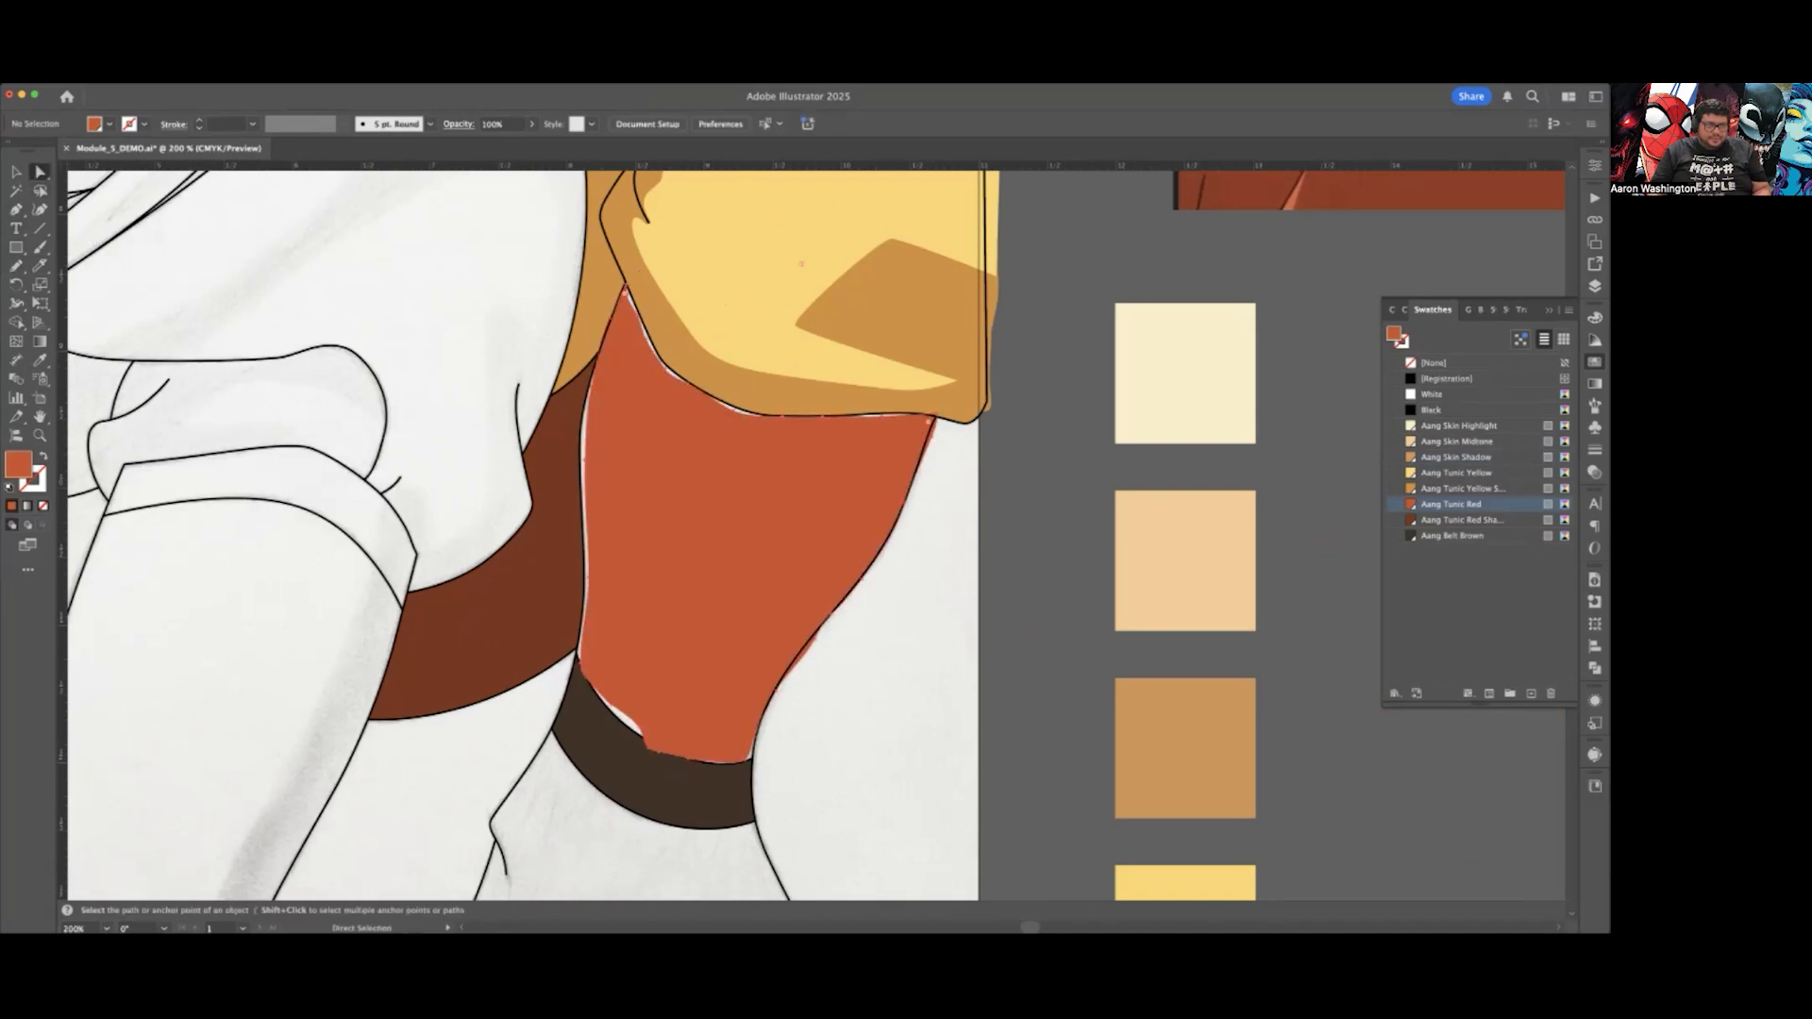
pyautogui.moveTo(630, 703); pyautogui.dragTo(609, 706)
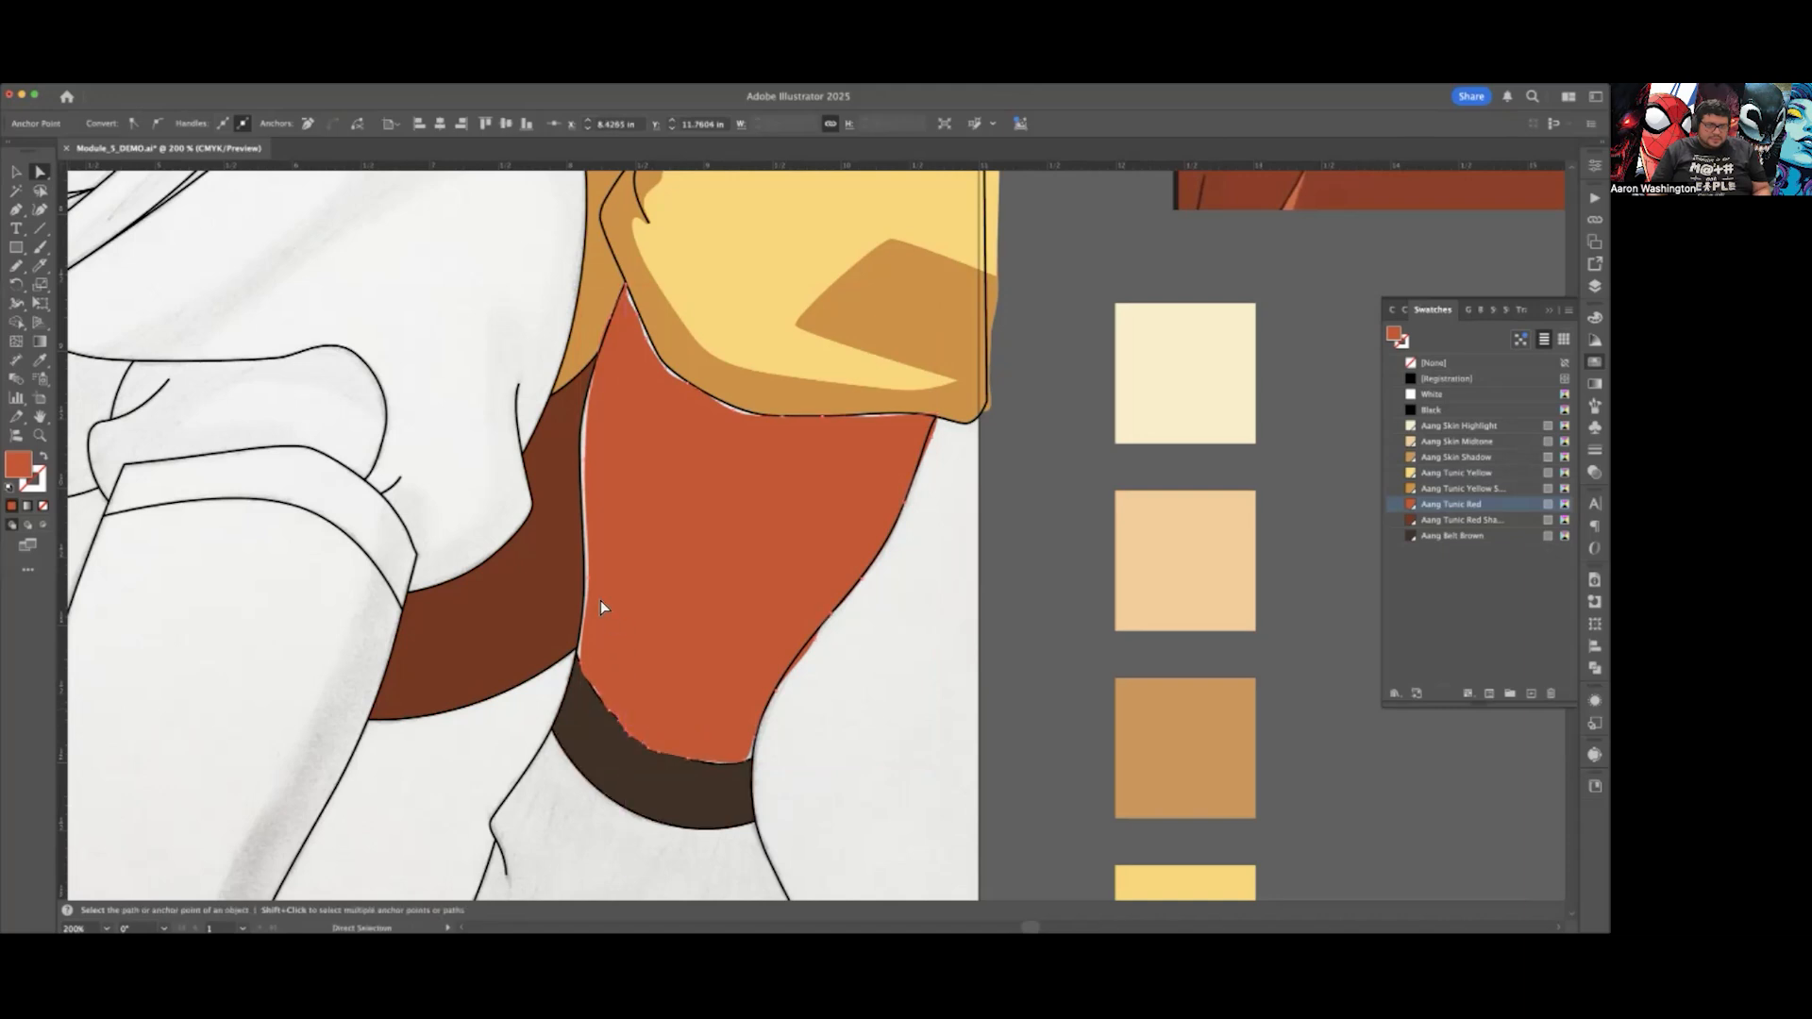
pyautogui.moveTo(589, 575); pyautogui.dragTo(586, 570)
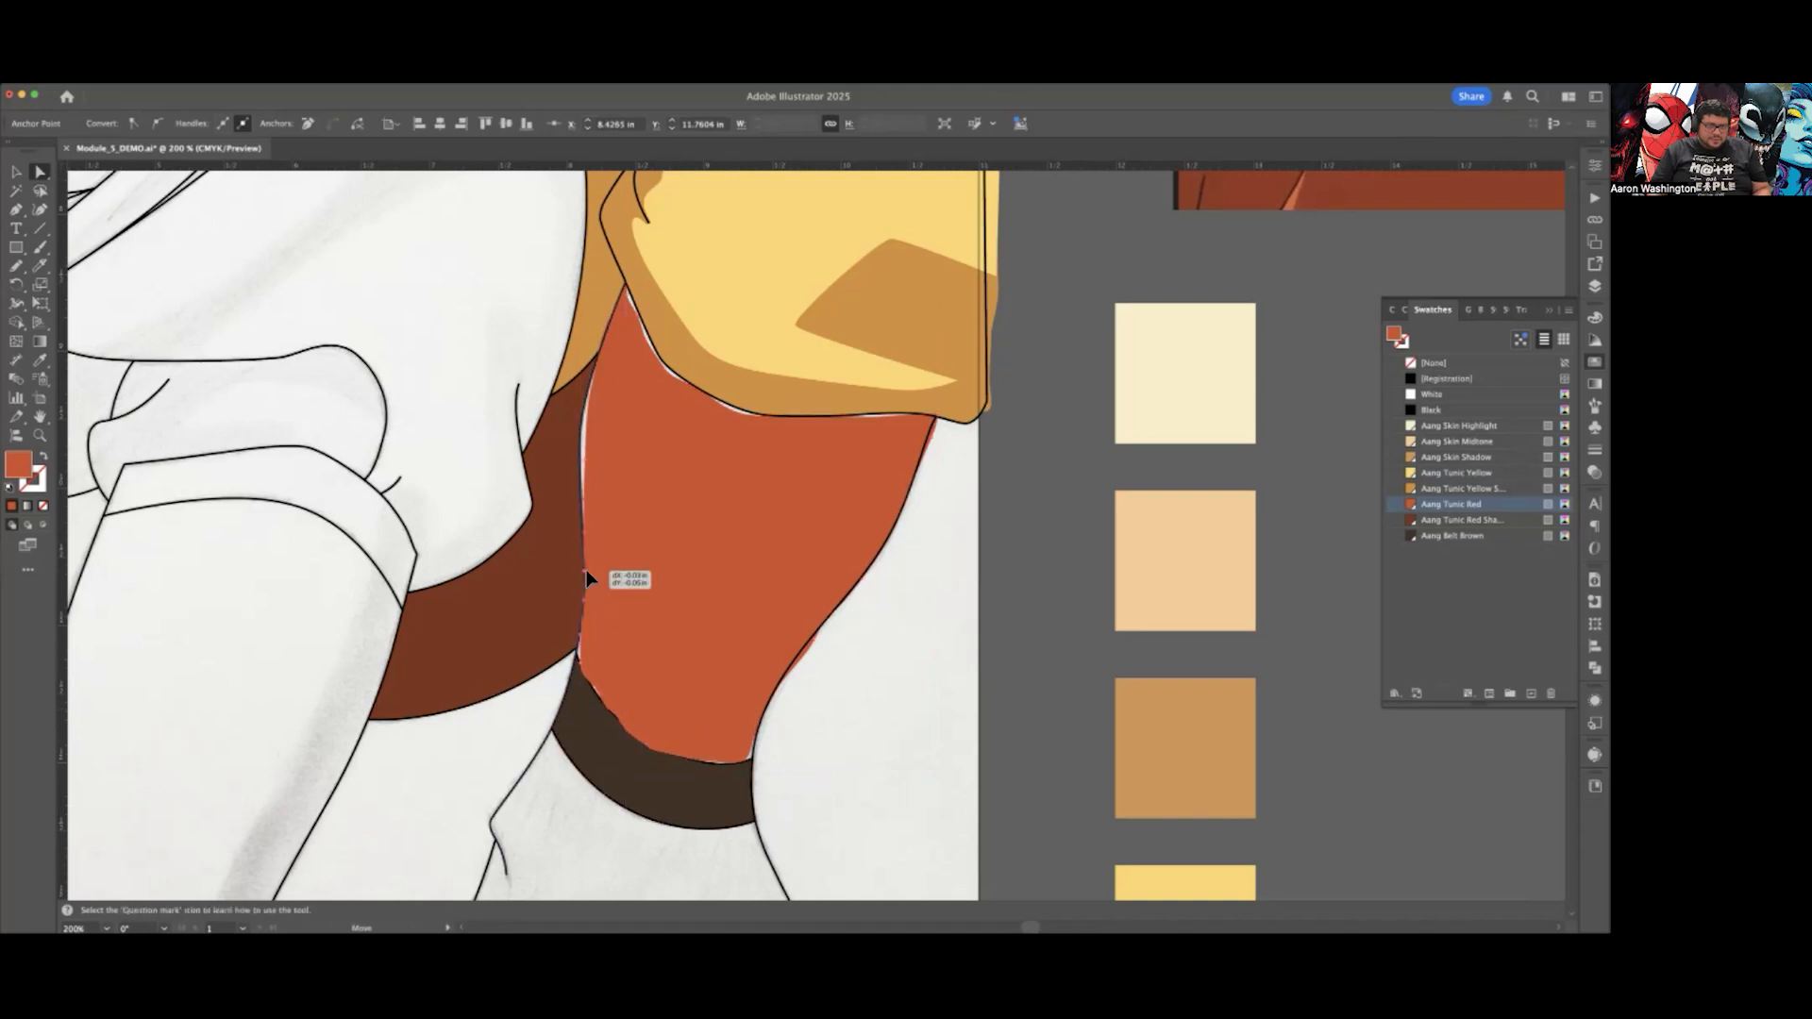
pyautogui.click(582, 442)
pyautogui.moveTo(596, 391); pyautogui.dragTo(638, 308)
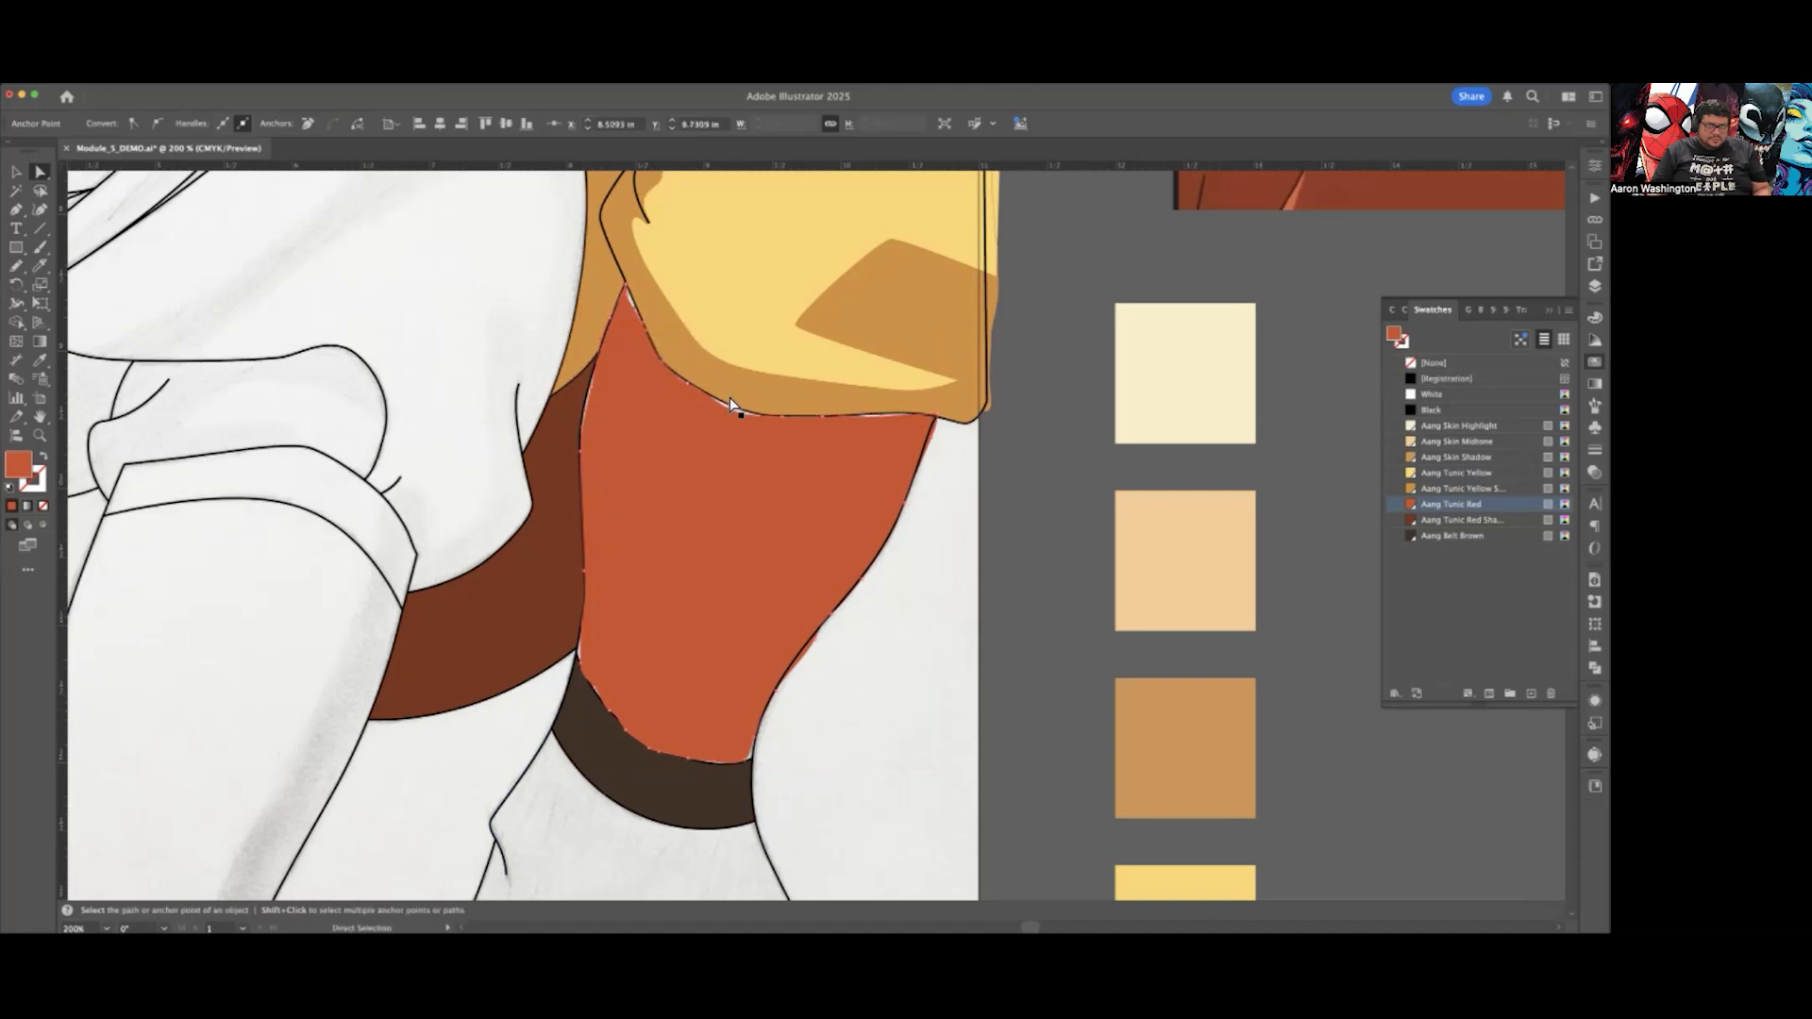
pyautogui.moveTo(731, 407); pyautogui.dragTo(748, 406)
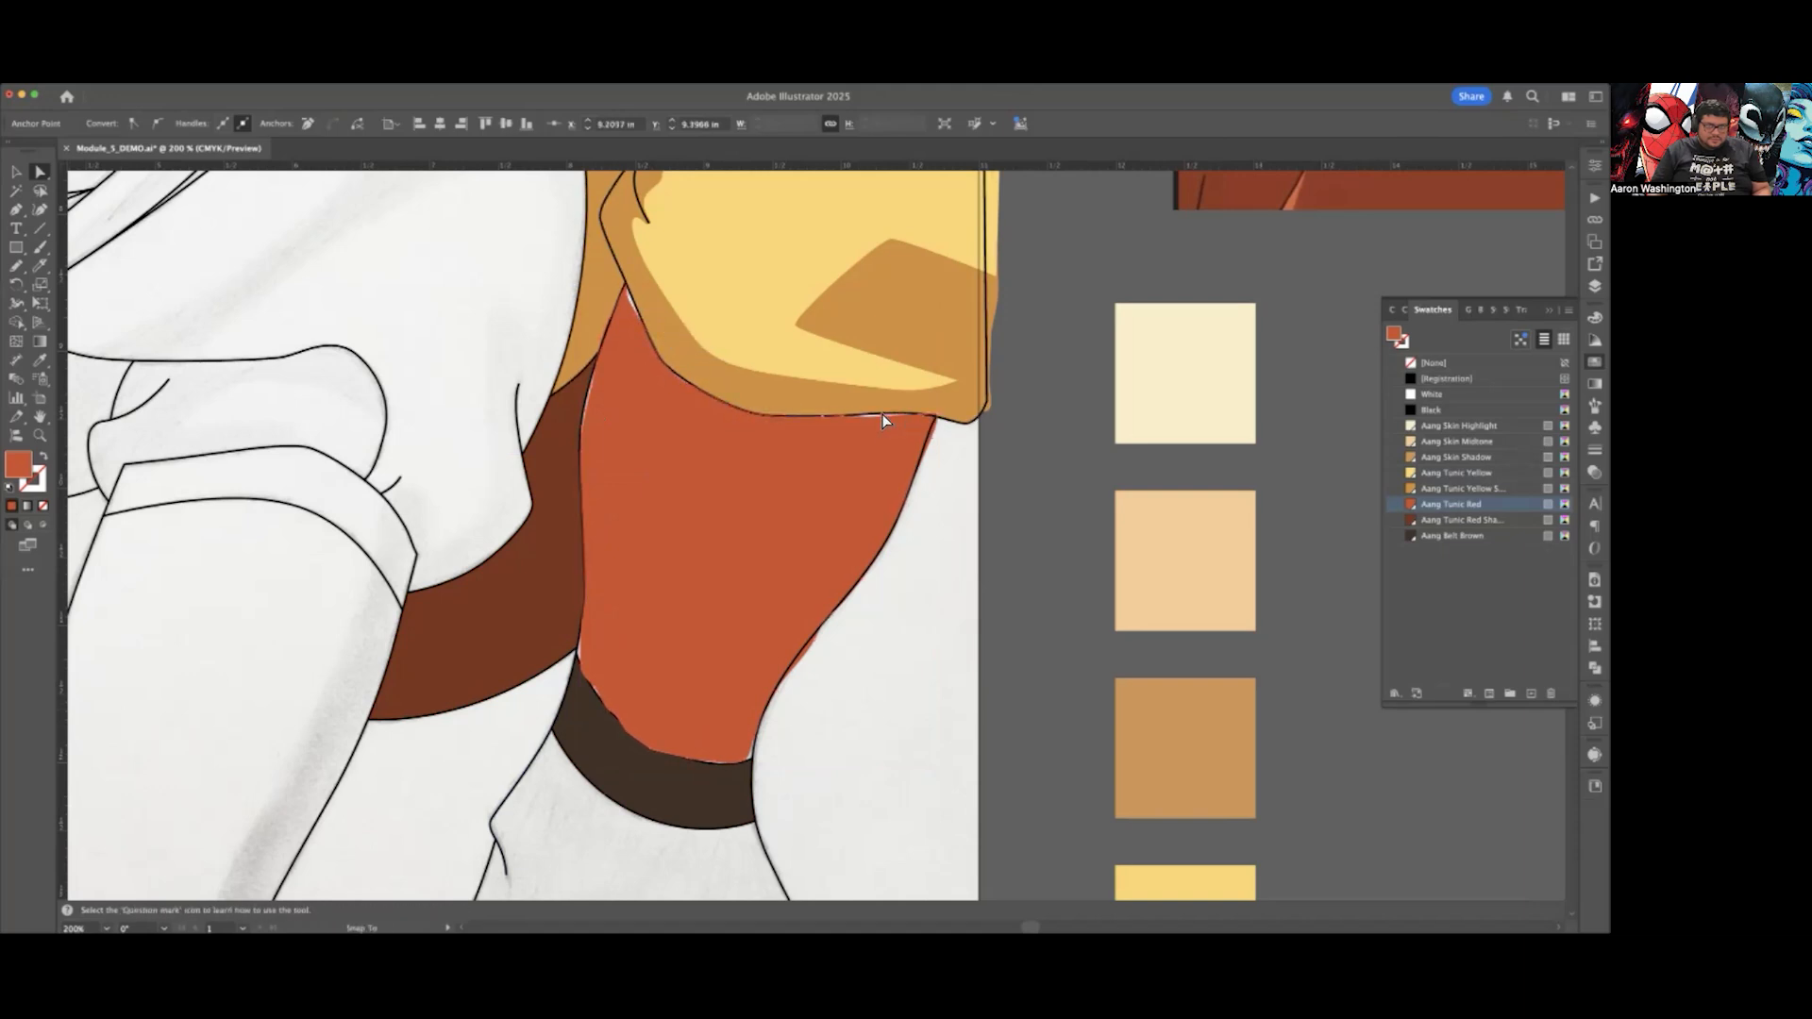
pyautogui.moveTo(881, 419); pyautogui.dragTo(881, 398)
pyautogui.press('super+z')
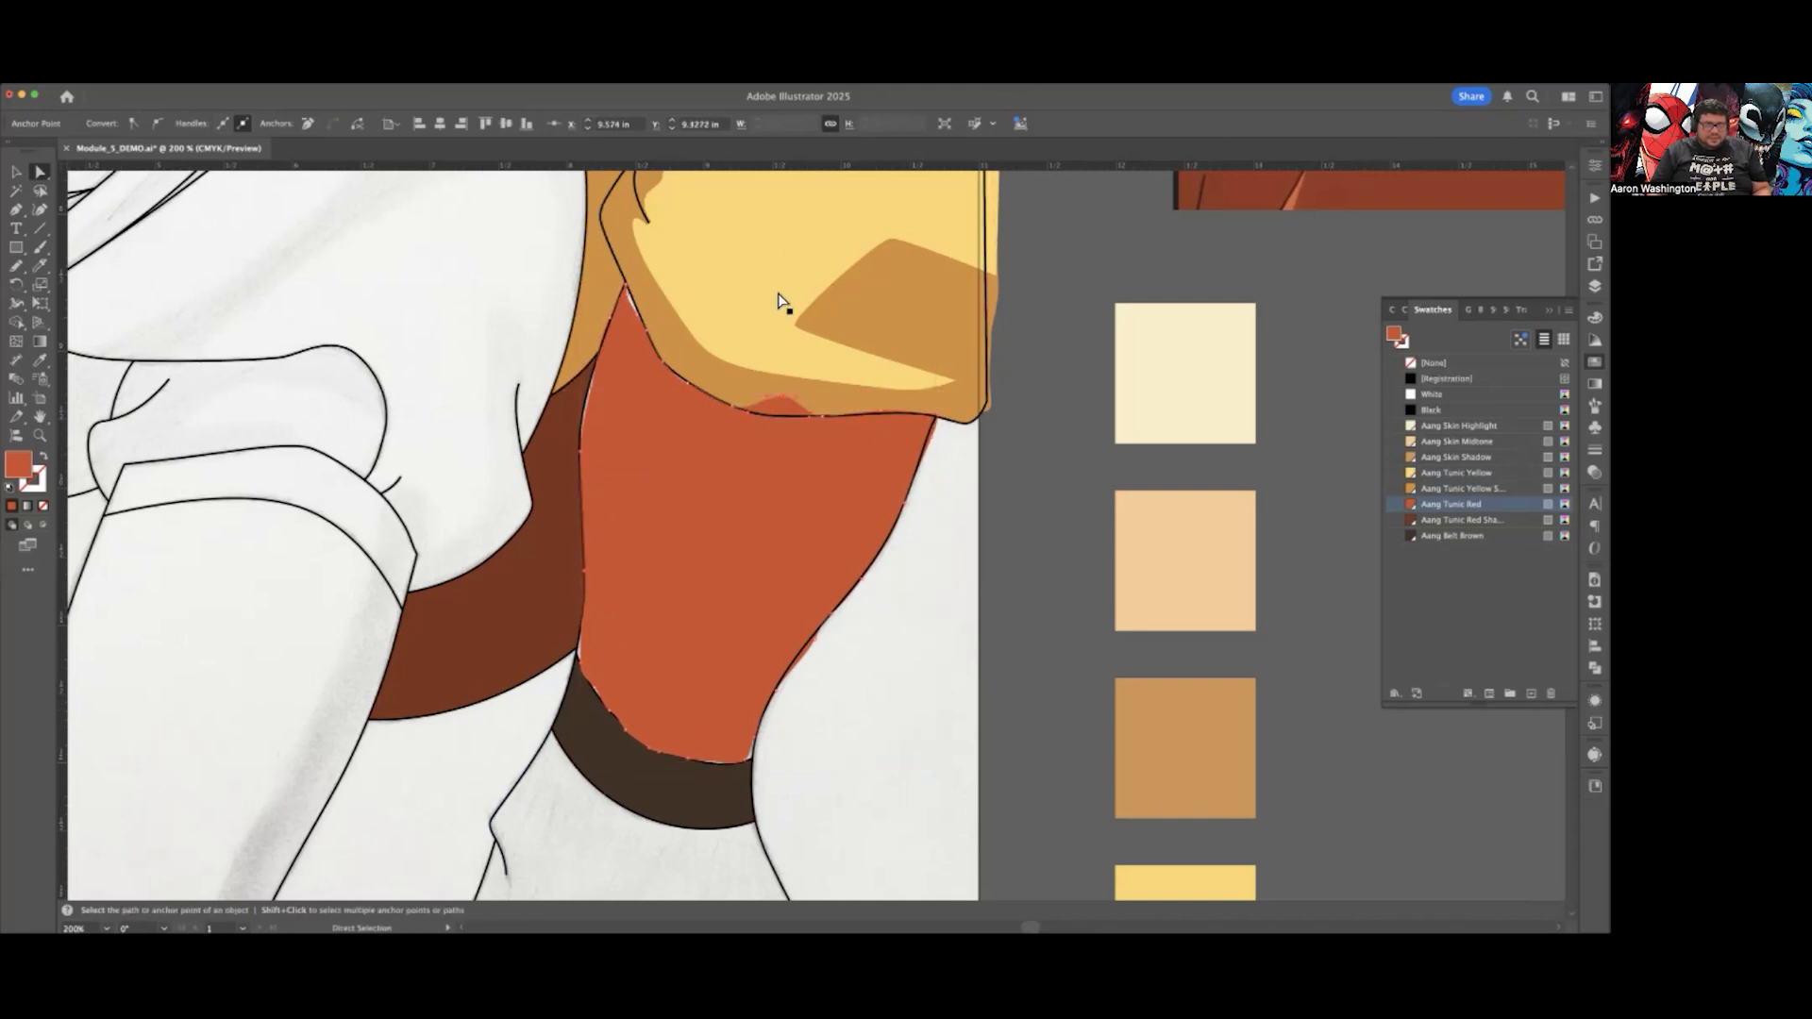
# Step: Move the protruding anchor point on the red shape's upper edge down onto the hem line below the knee
pyautogui.scroll(5, 717, 417)
pyautogui.press('v')
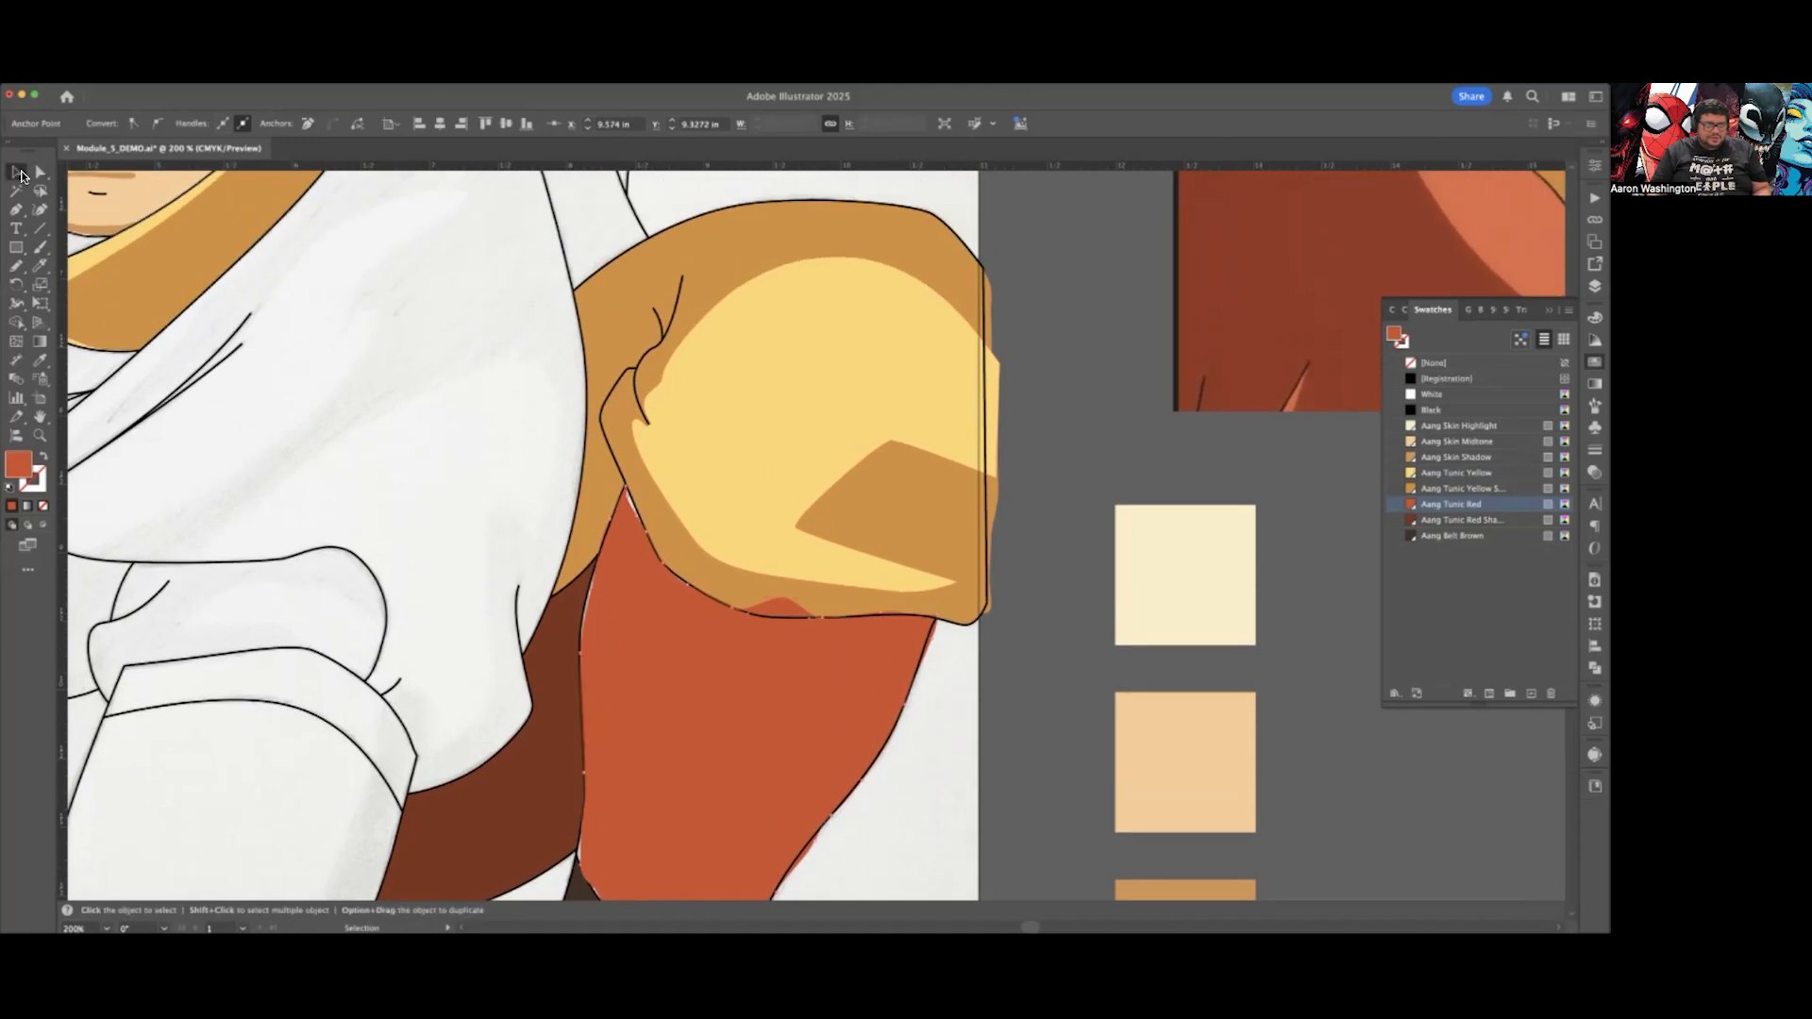
pyautogui.click(713, 619)
pyautogui.scroll(-2, 776, 630)
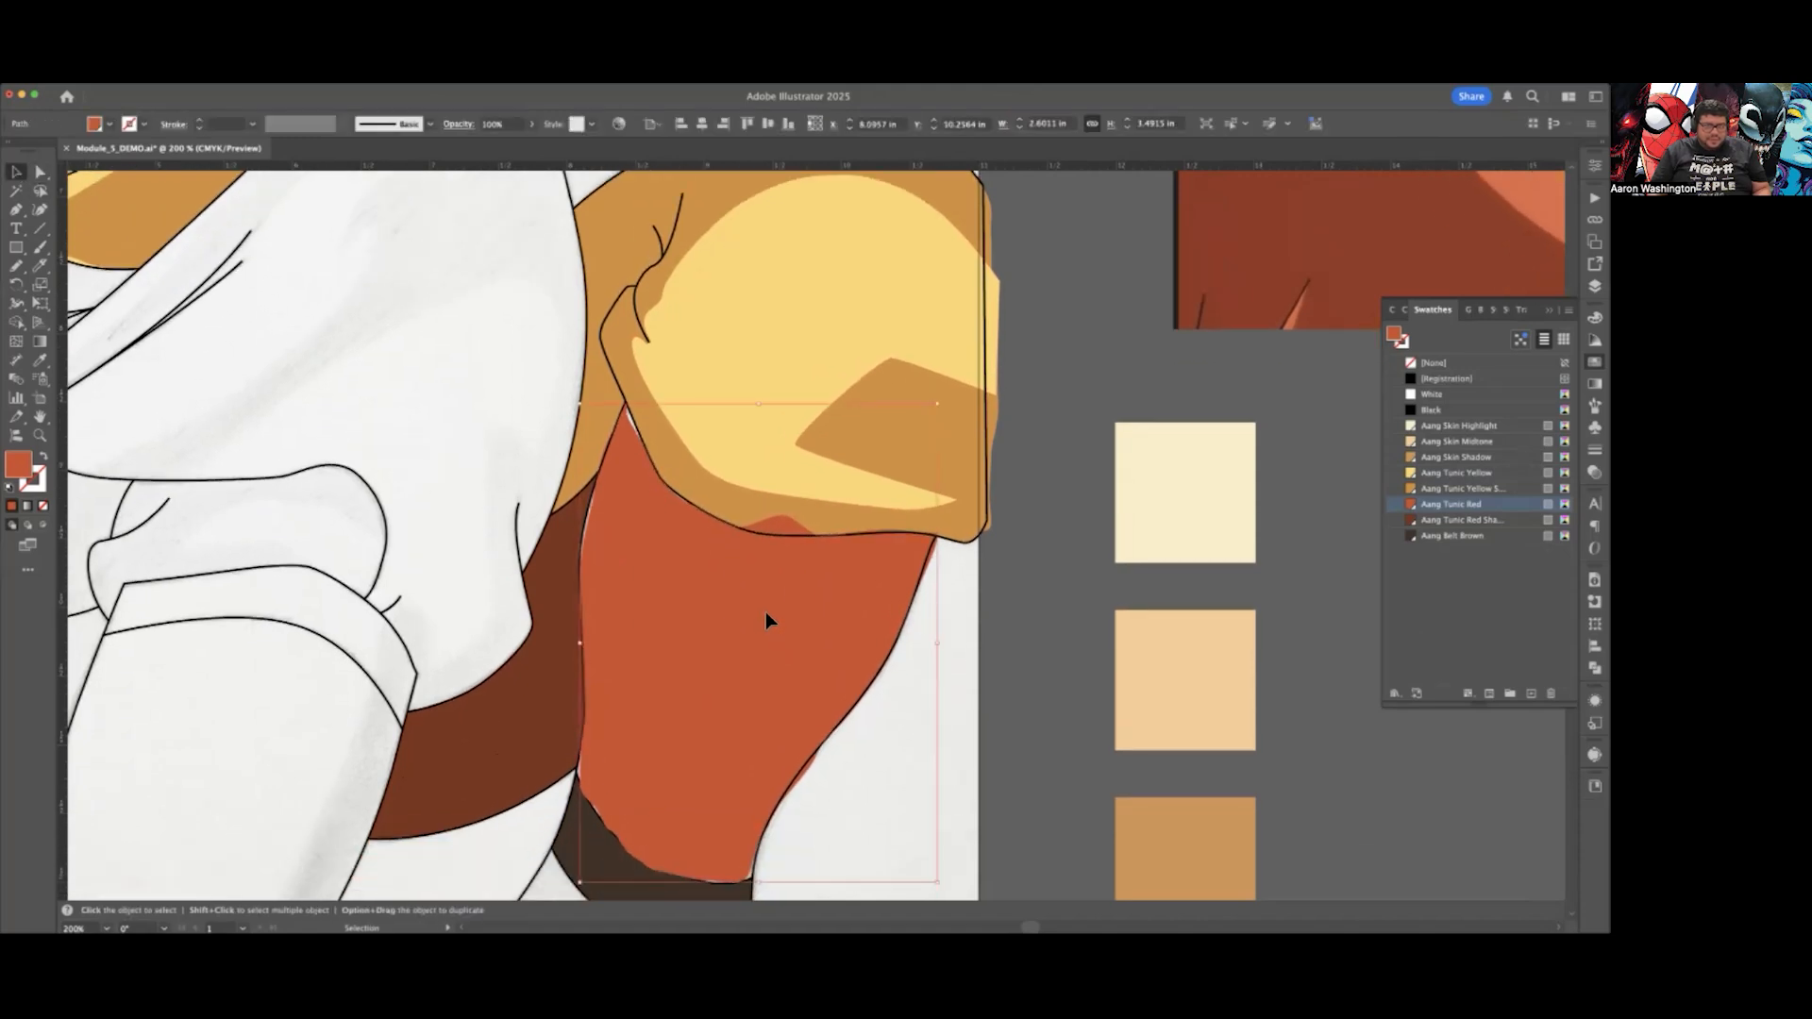
pyautogui.click(40, 171)
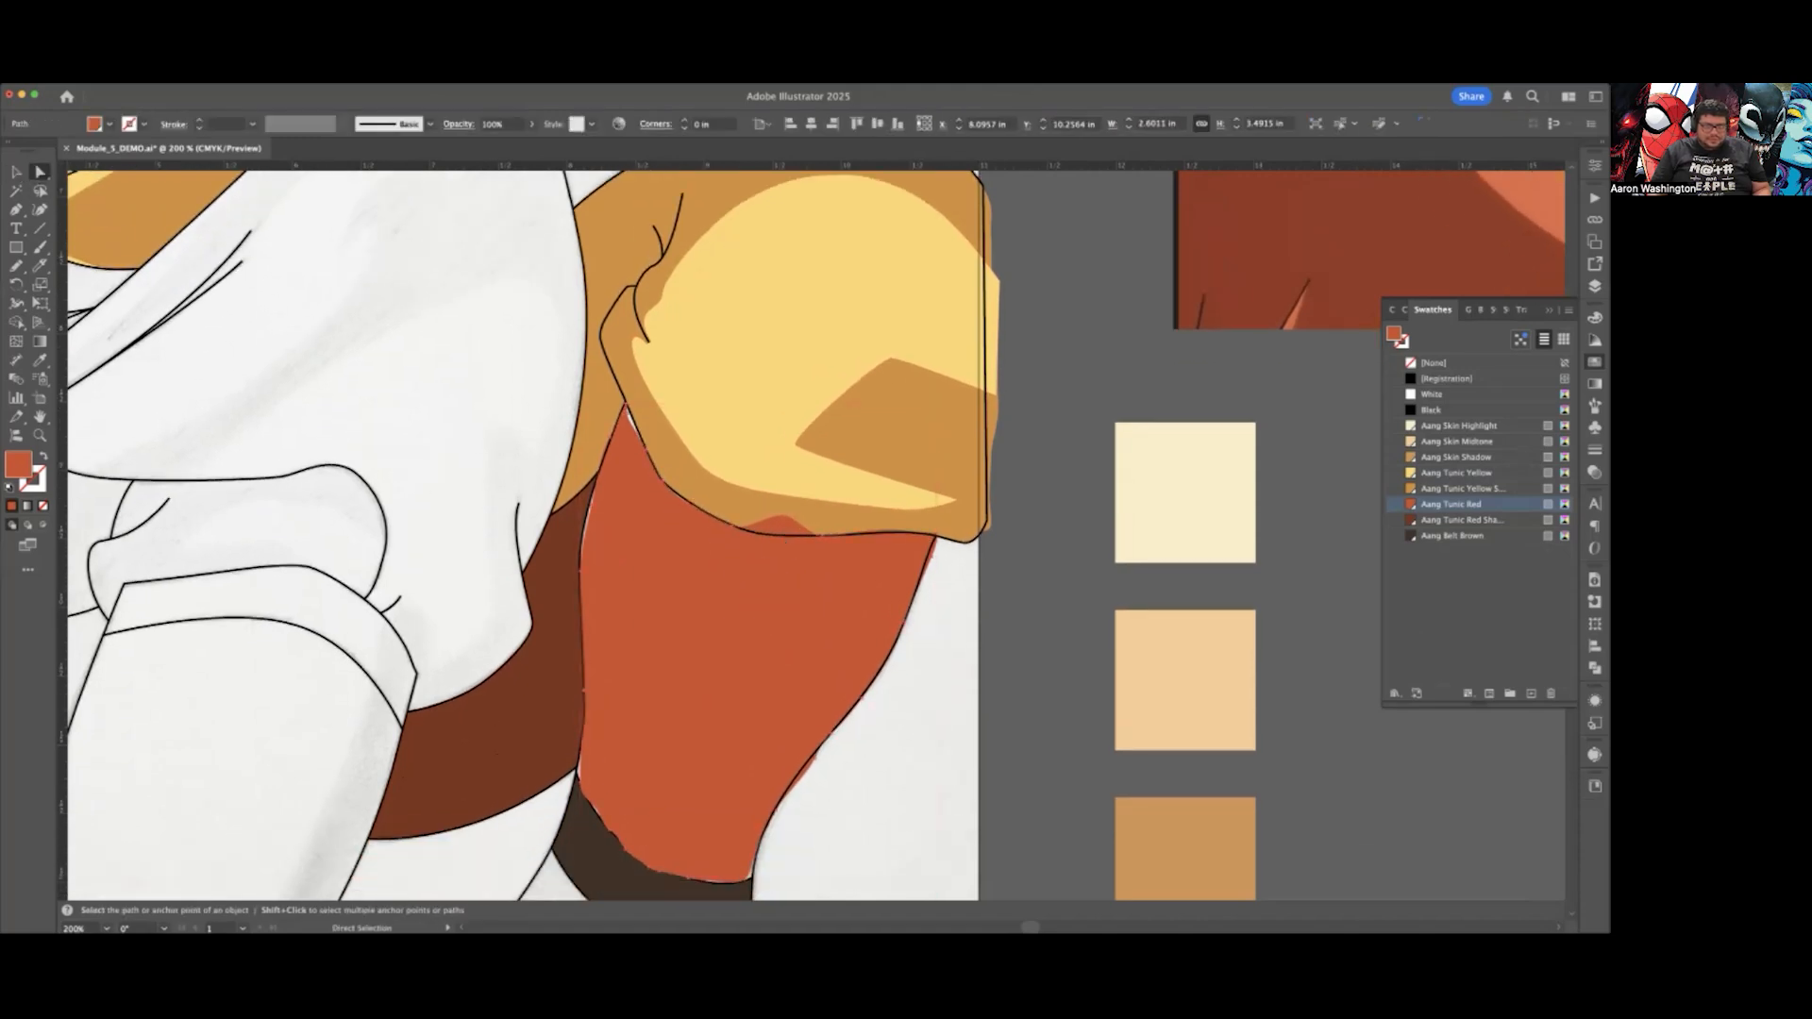
pyautogui.moveTo(789, 512); pyautogui.dragTo(778, 540)
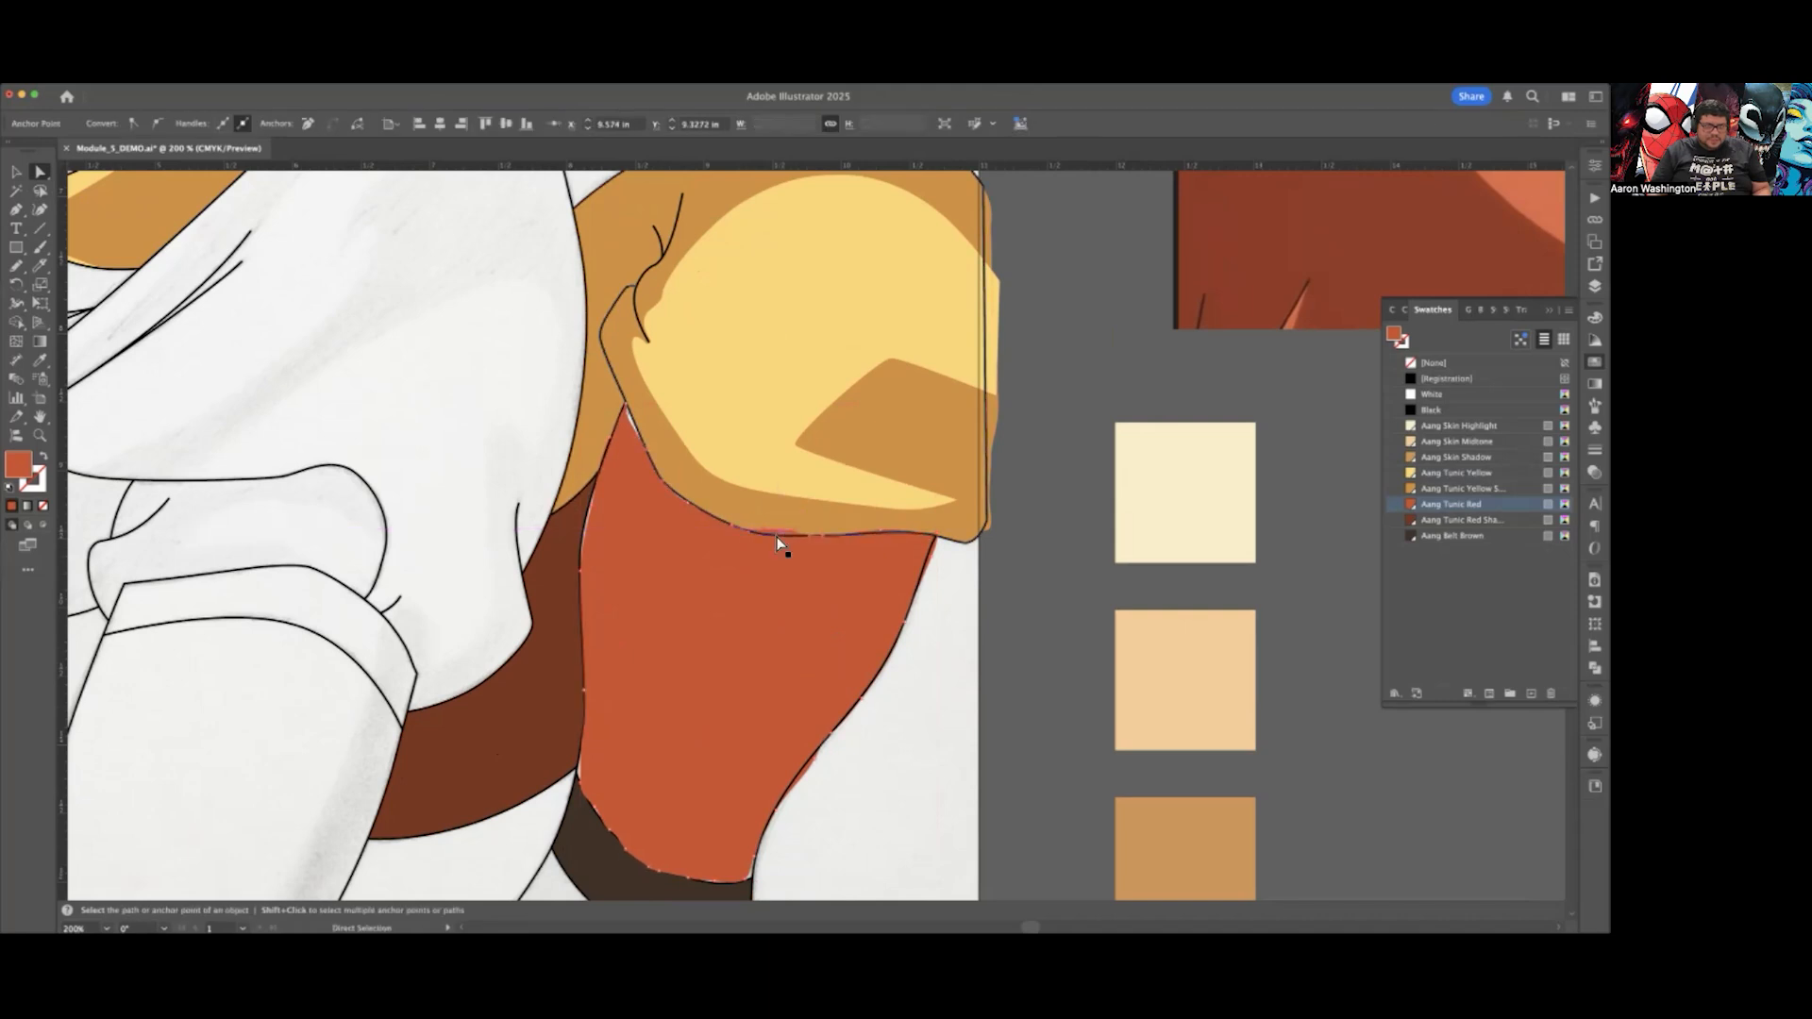
# Step: Move the red lower-leg path beneath the yellow knee shapes in the Color layer's stacking order and reselect it
pyautogui.press('v')
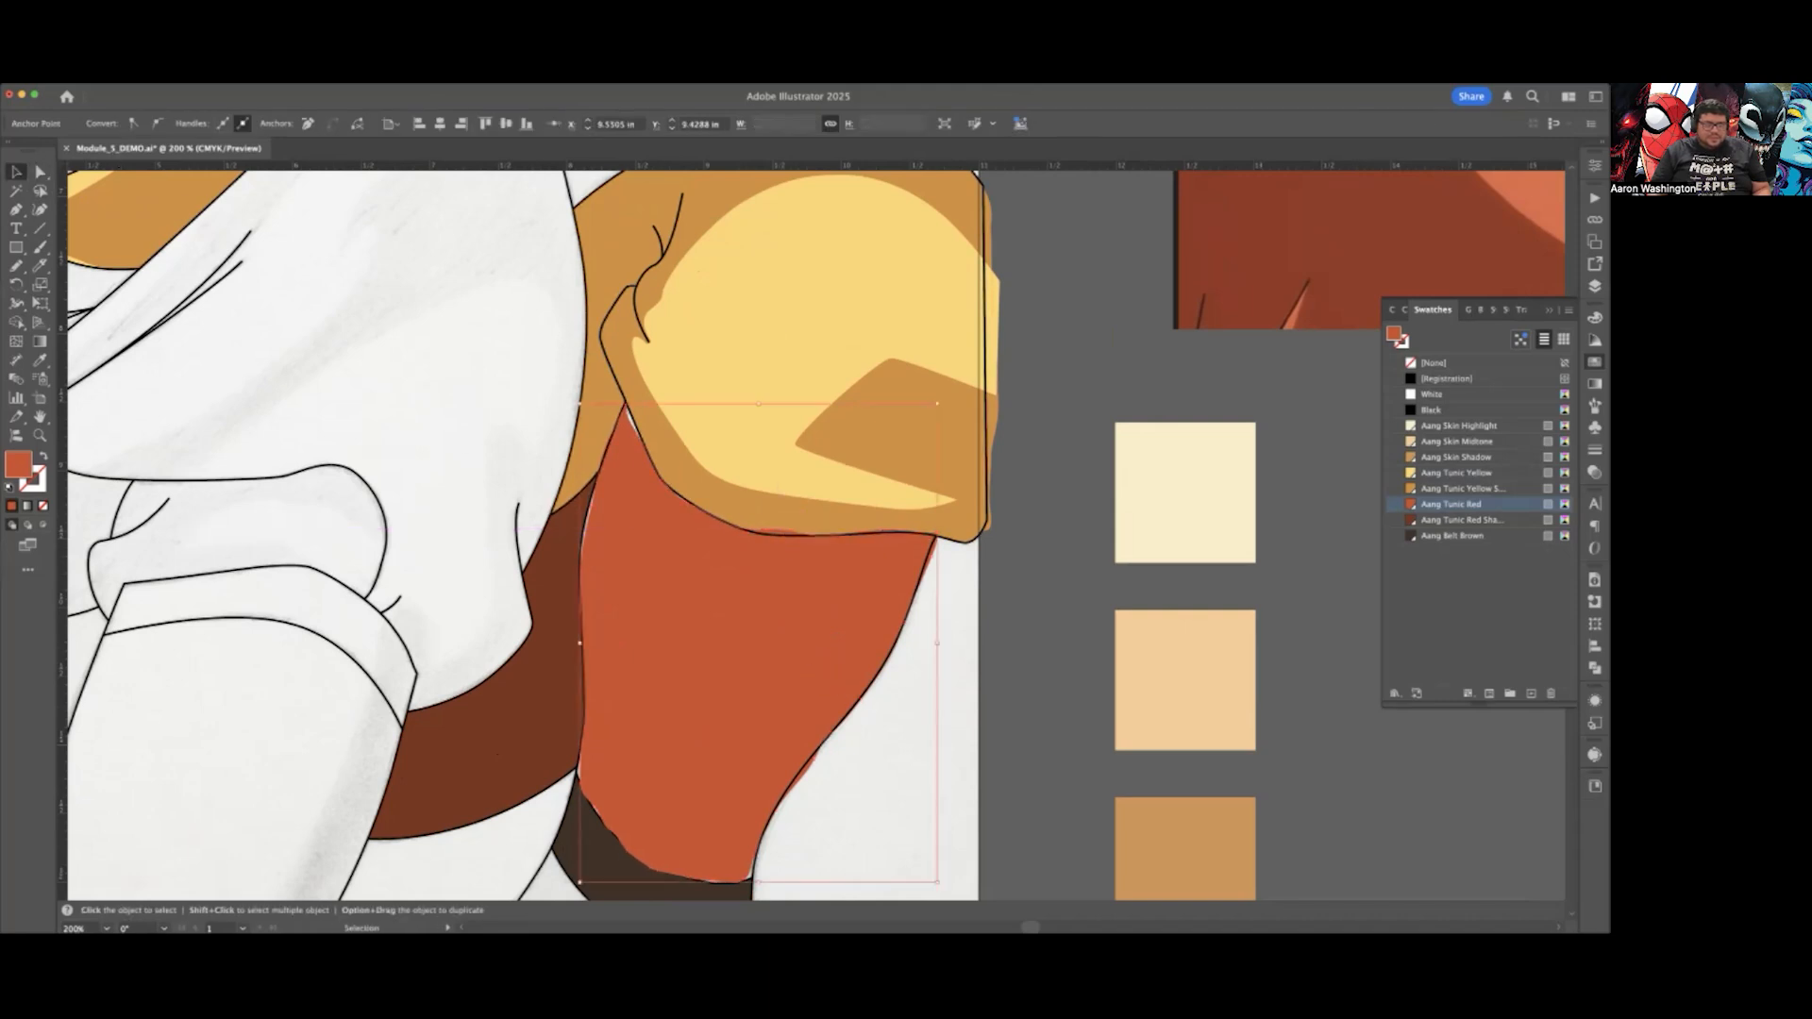
pyautogui.click(768, 517)
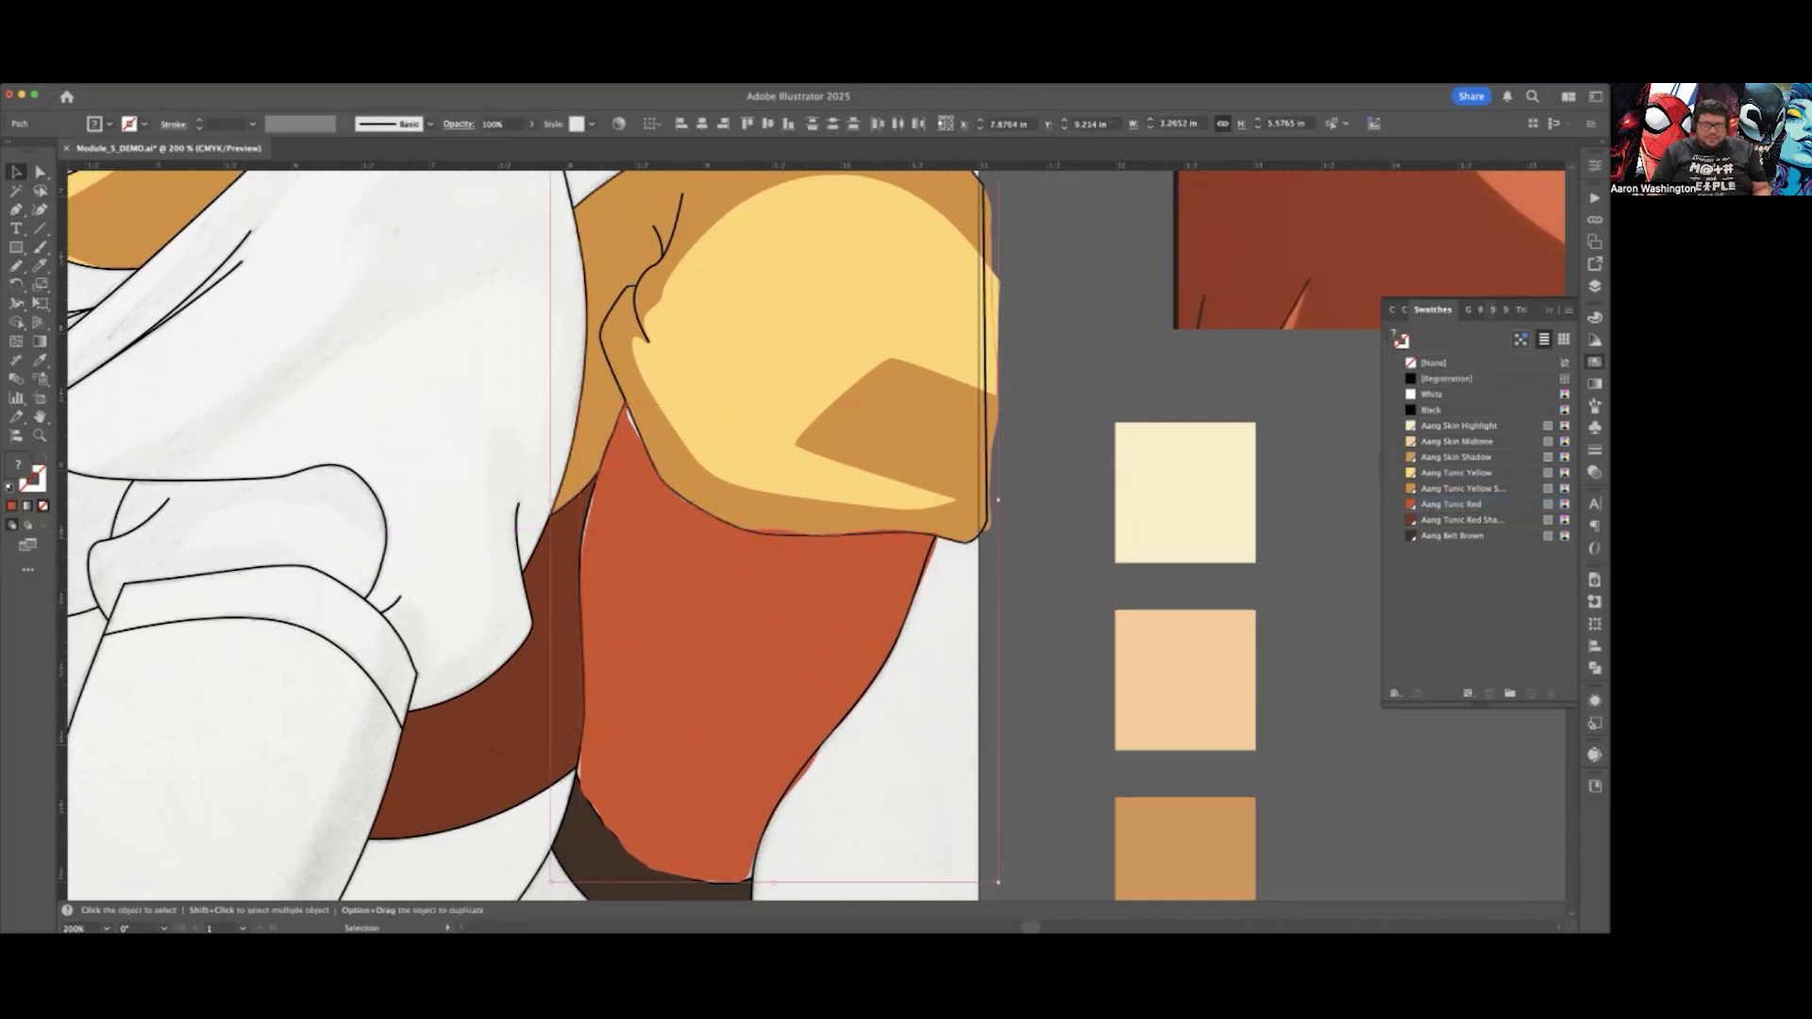
pyautogui.click(1594, 286)
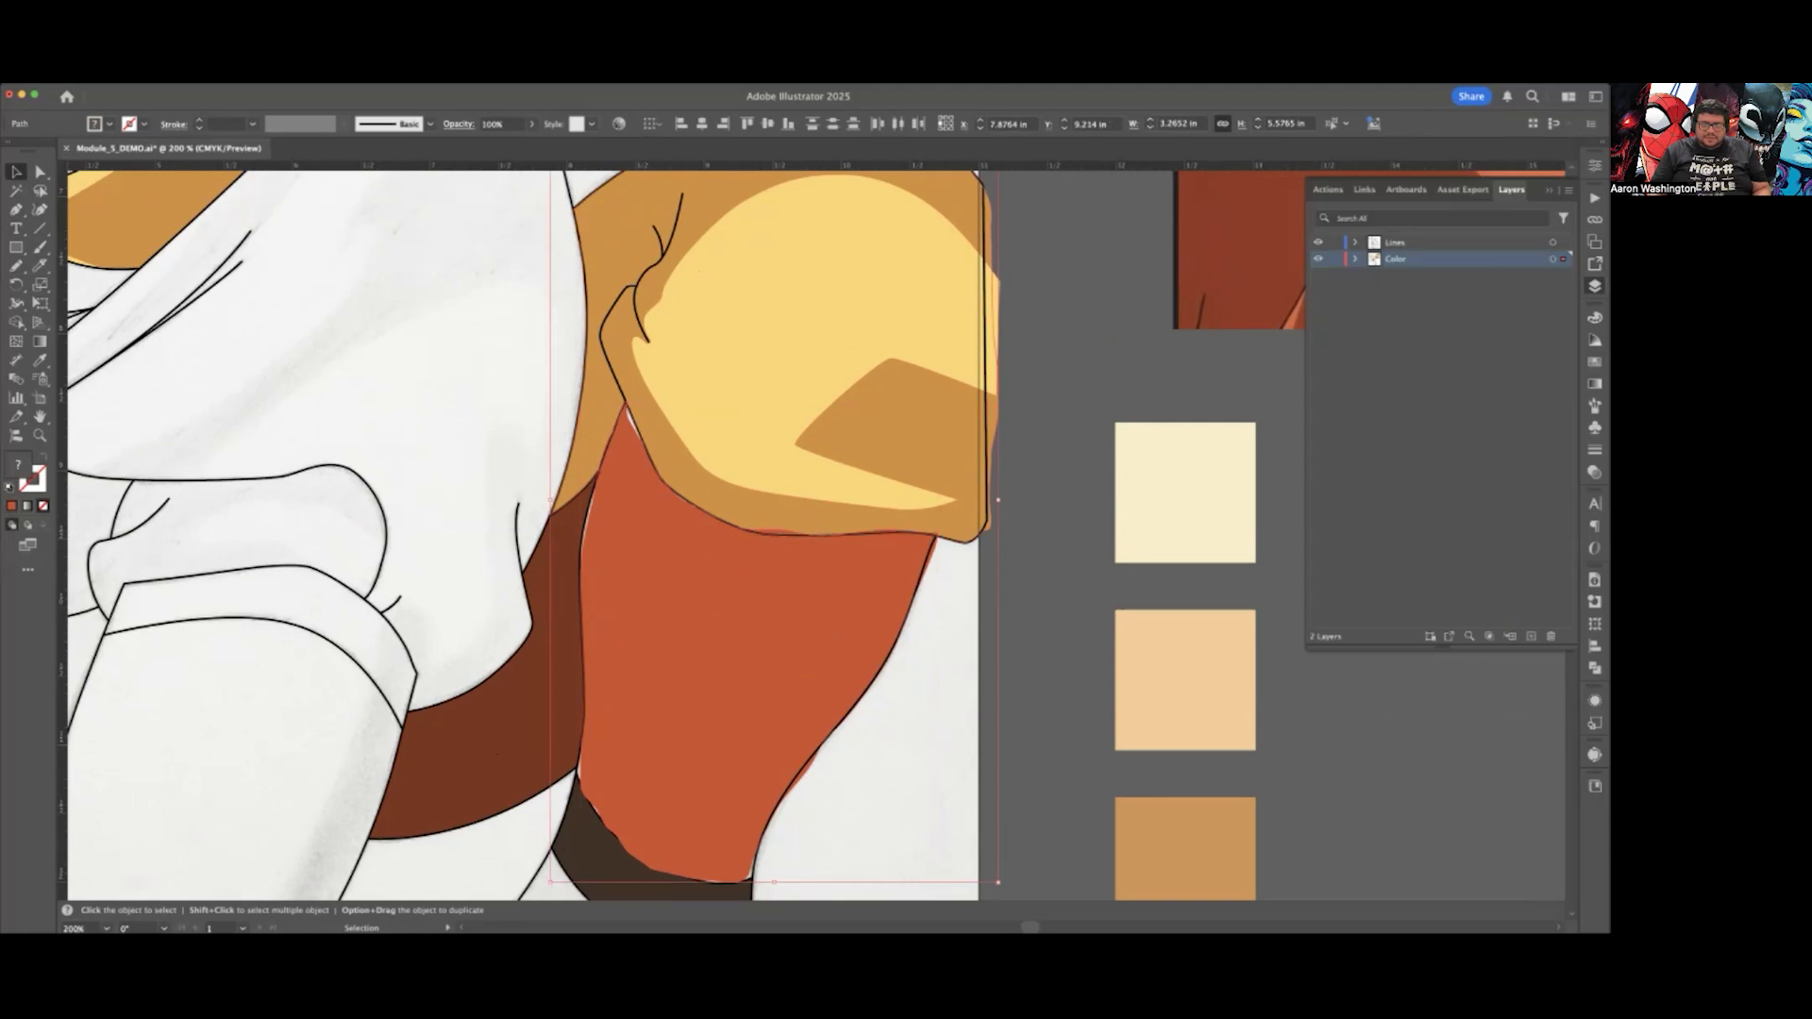
pyautogui.click(1355, 258)
pyautogui.moveTo(1453, 275); pyautogui.dragTo(1453, 546)
pyautogui.click(992, 639)
pyautogui.click(834, 597)
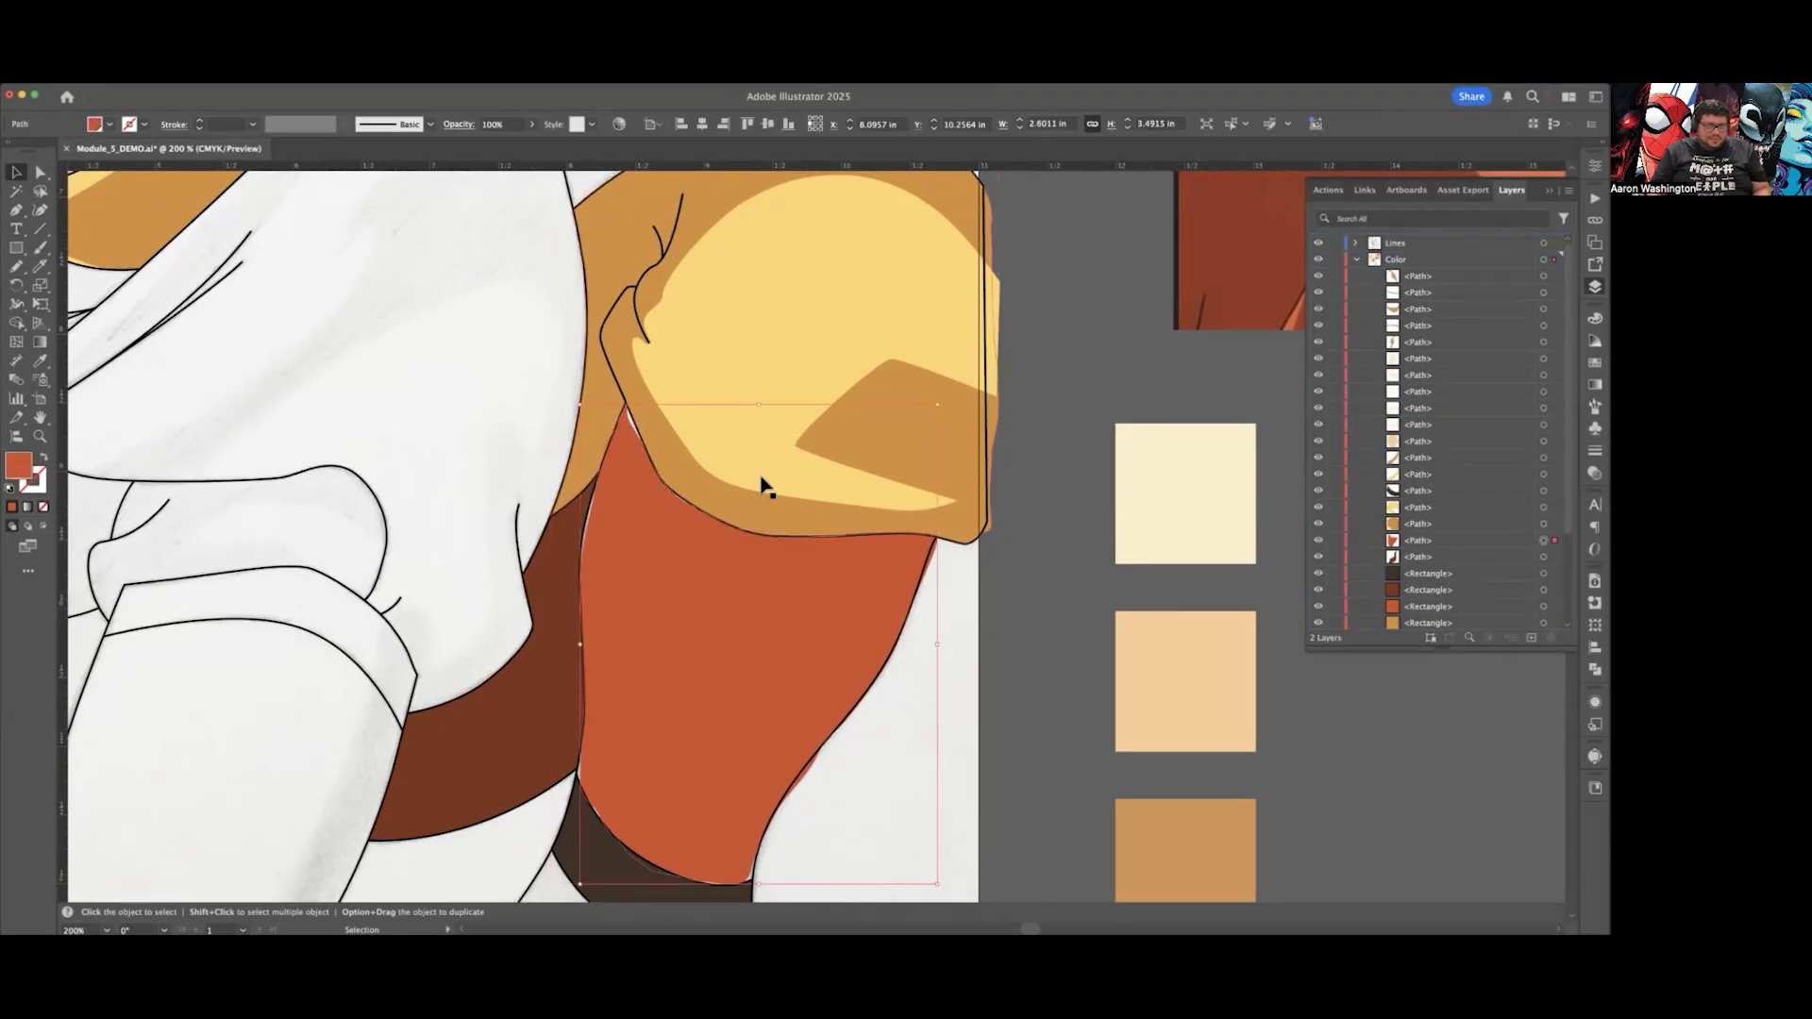
# Step: Move the red lower-leg shape's anchor points along the yellow hem's curve and at the upper tip onto the line art
pyautogui.click(37, 174)
pyautogui.scroll(5, 739, 570)
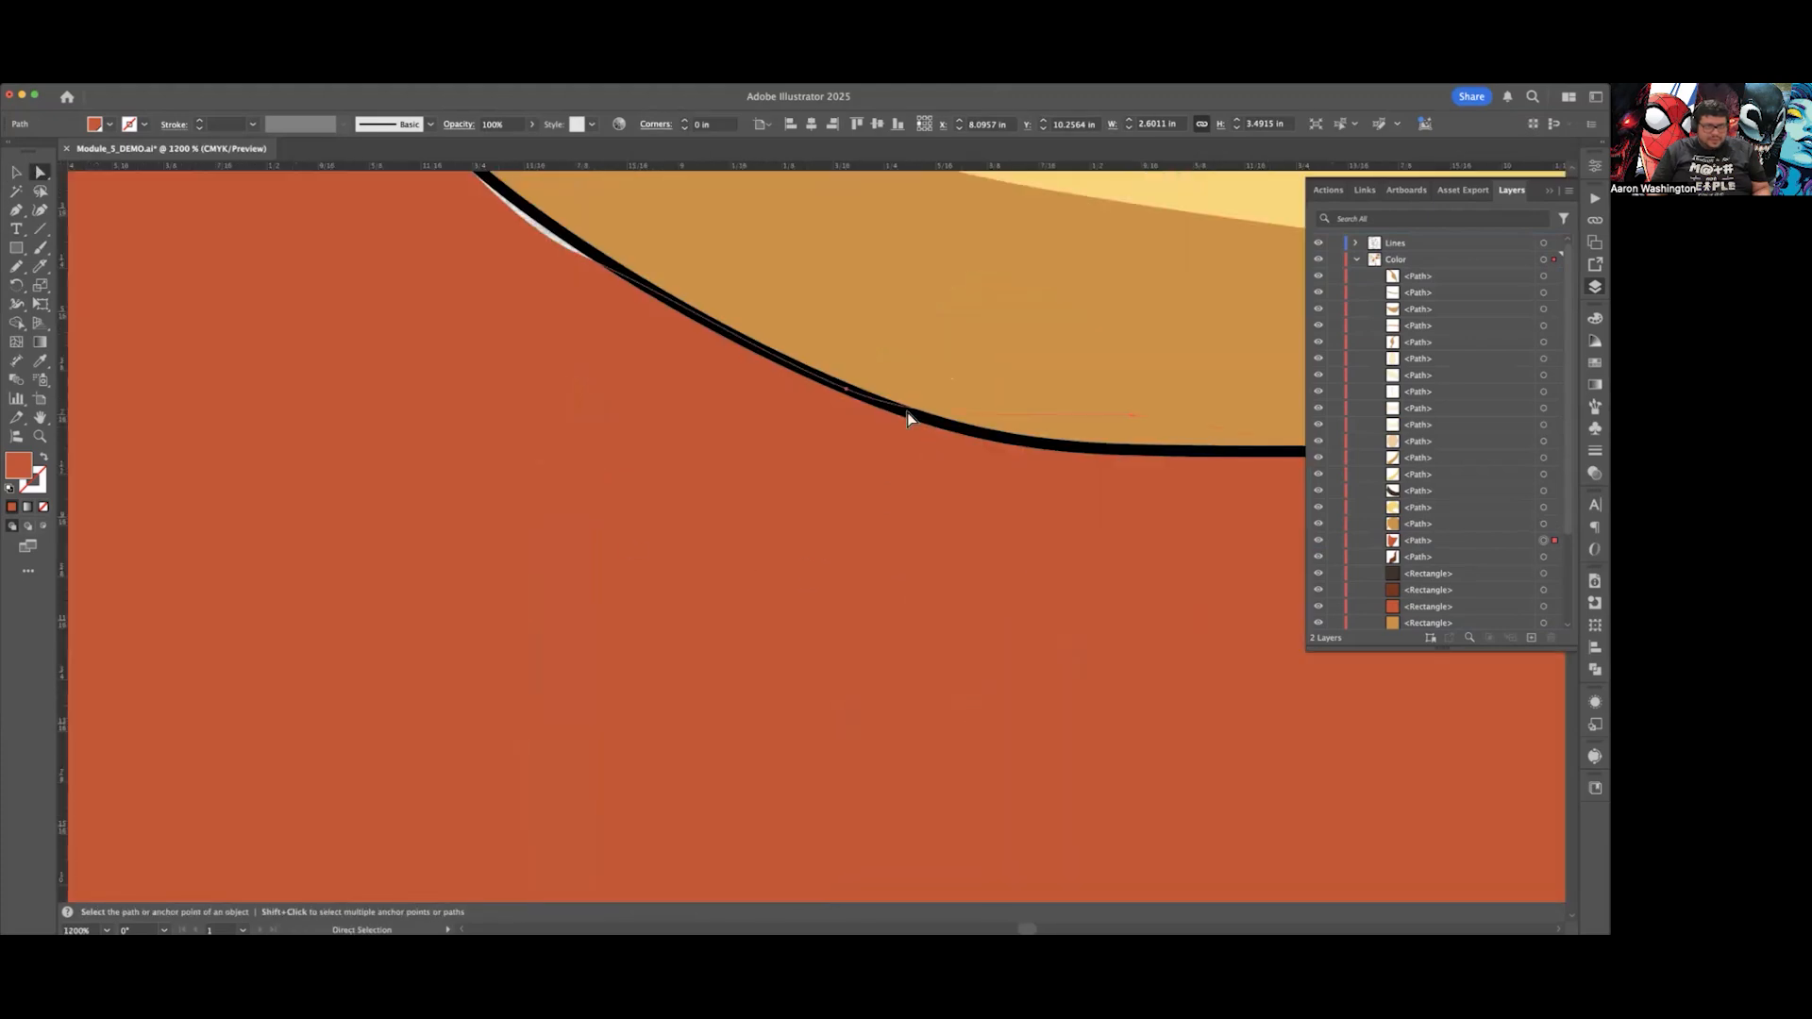
pyautogui.scroll(-3, 841, 385)
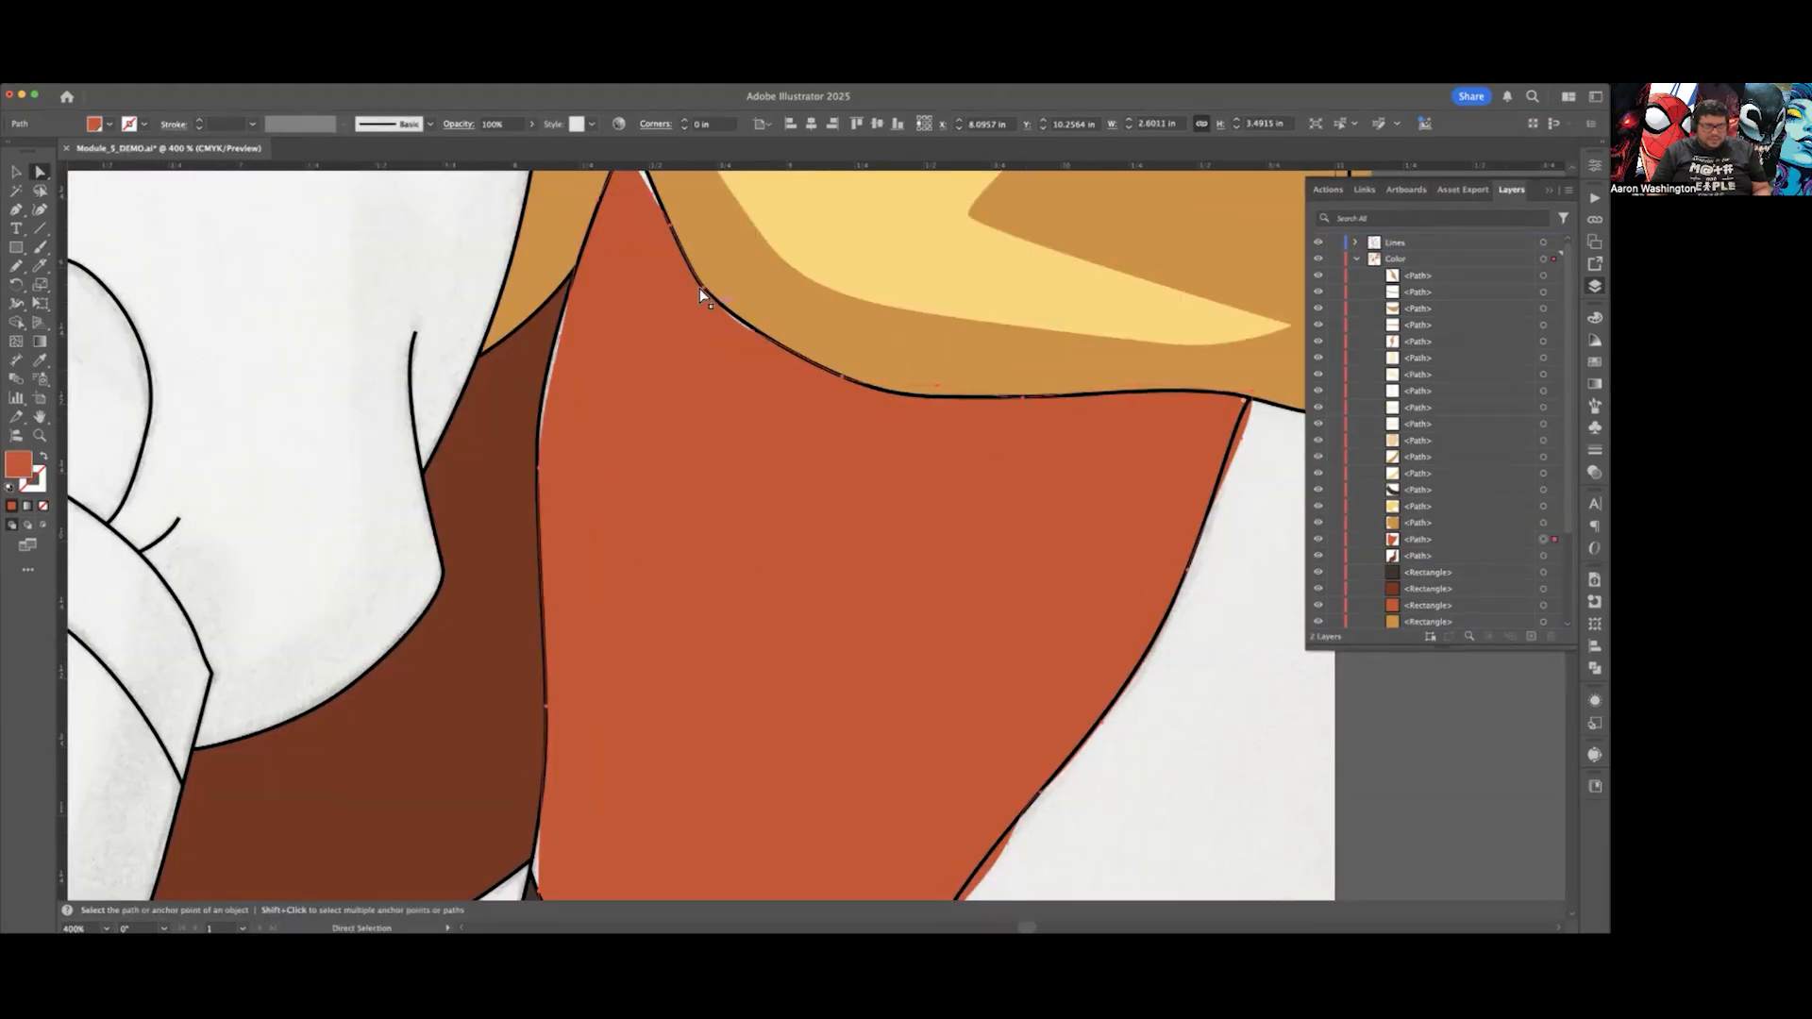
pyautogui.moveTo(700, 285); pyautogui.dragTo(843, 376)
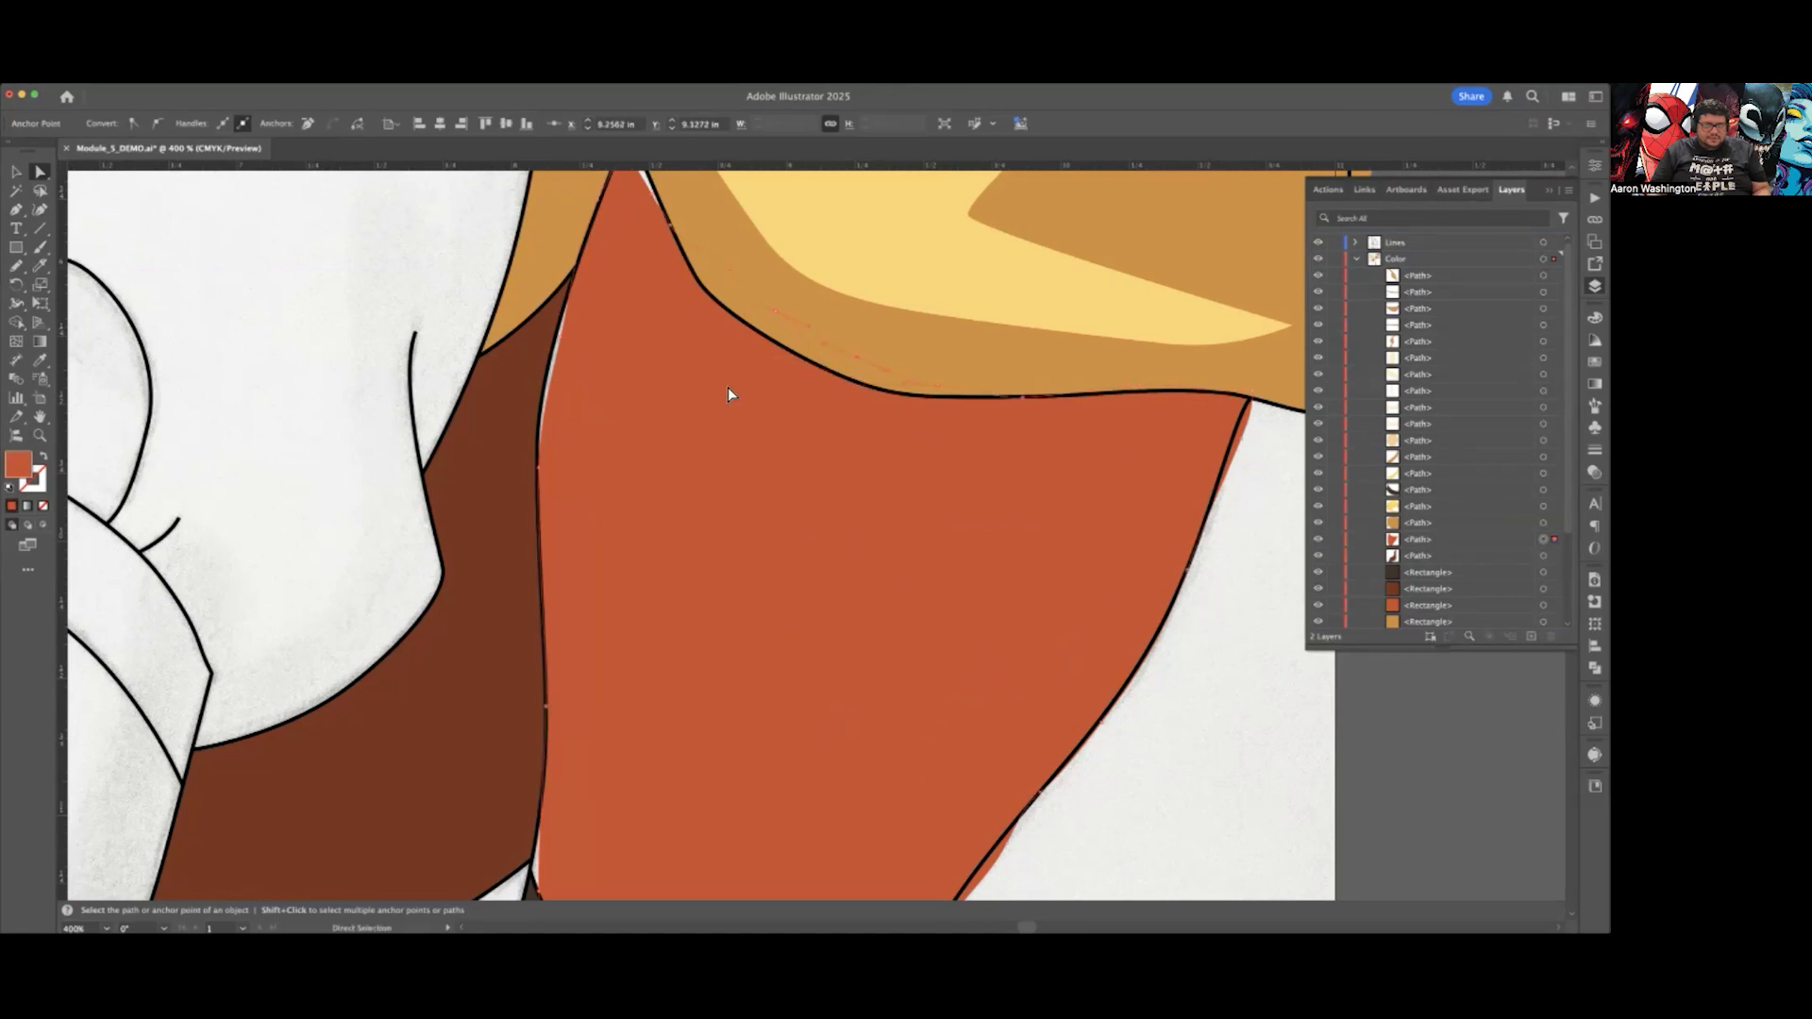
pyautogui.scroll(3, 728, 387)
pyautogui.moveTo(654, 274); pyautogui.dragTo(669, 265)
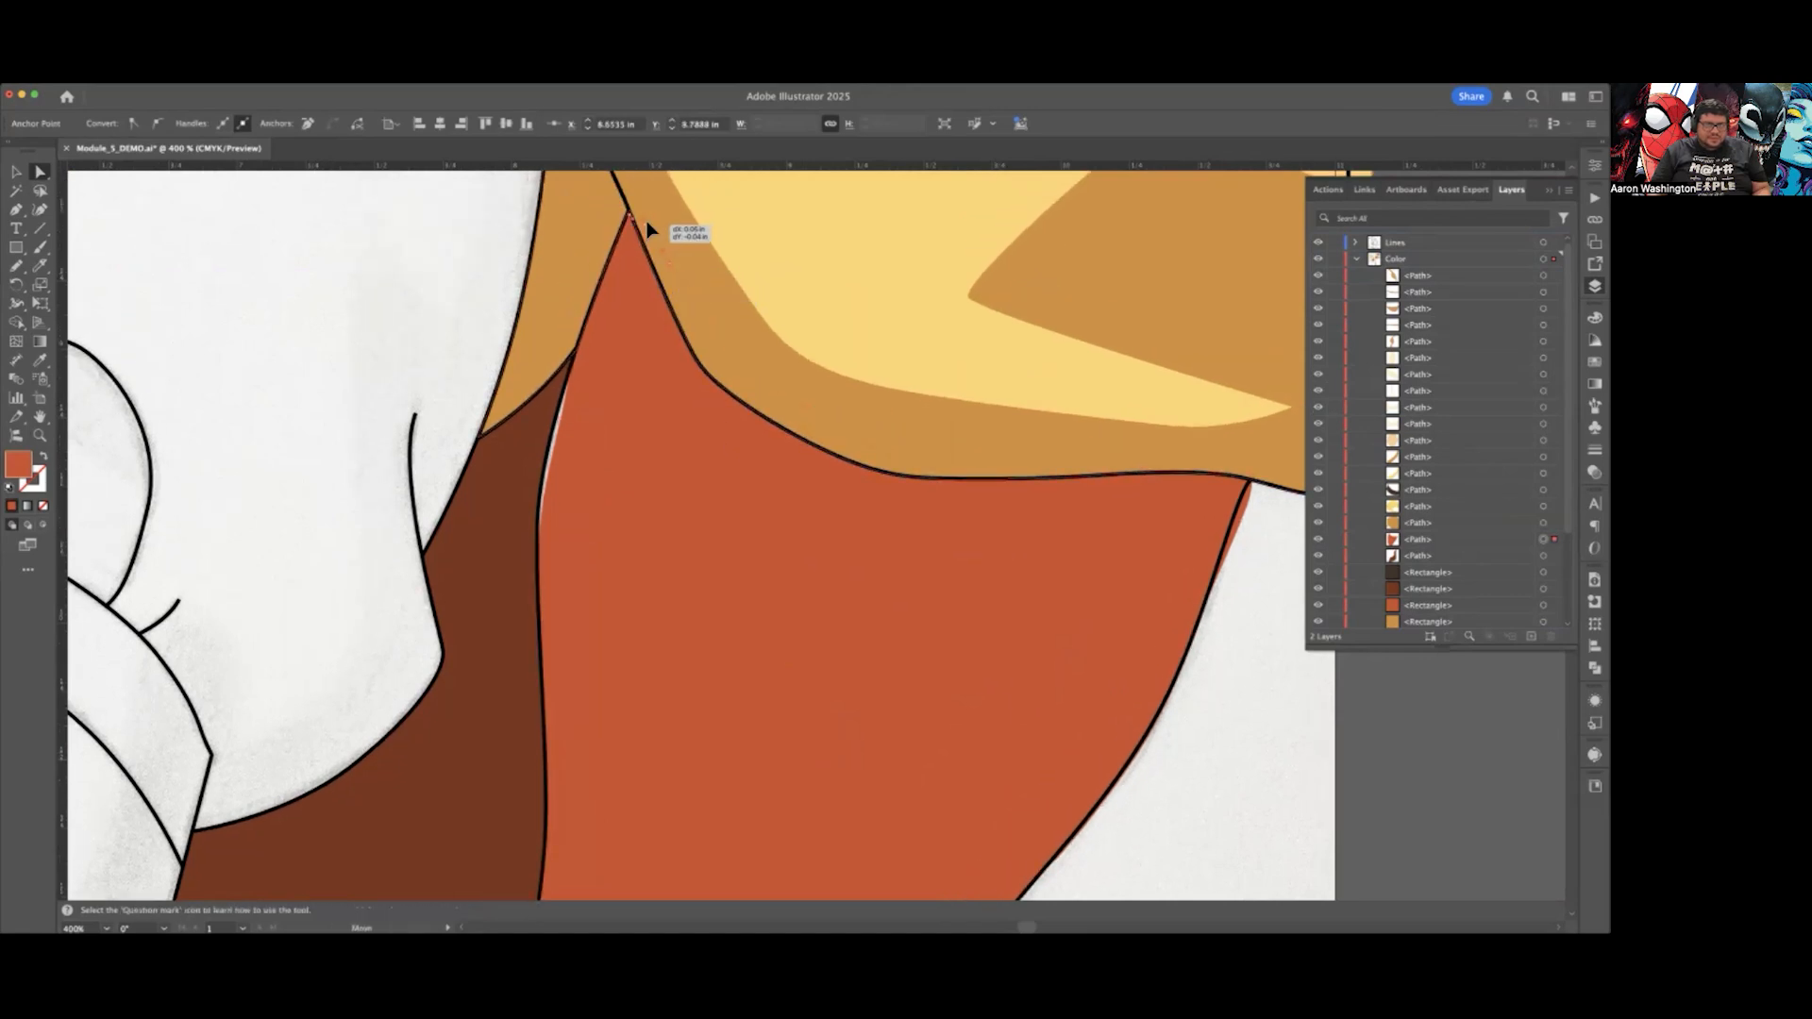
# Step: Adjust the red lower-leg shape's outer corner below the yellow hem so the fill follows the outer leg outline
pyautogui.scroll(-1, 662, 382)
pyautogui.scroll(-2, 1147, 592)
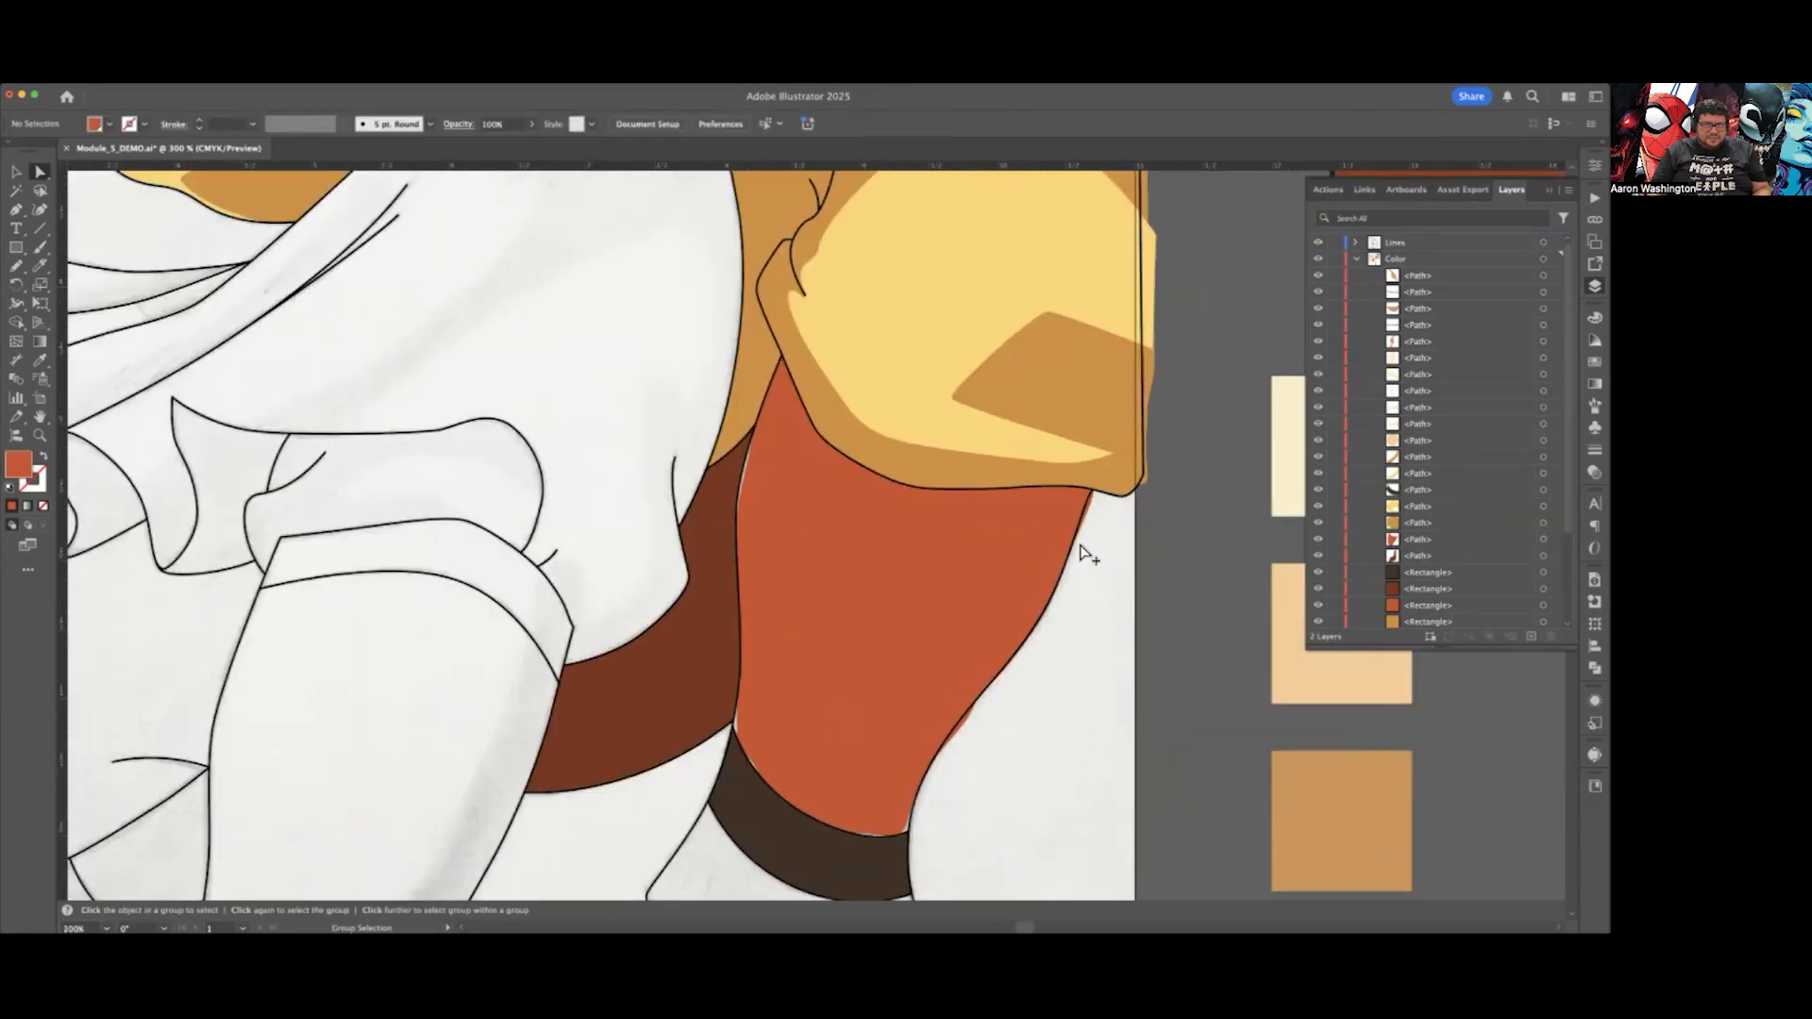
pyautogui.scroll(4, 1083, 554)
pyautogui.click(1104, 487)
pyautogui.click(1104, 486)
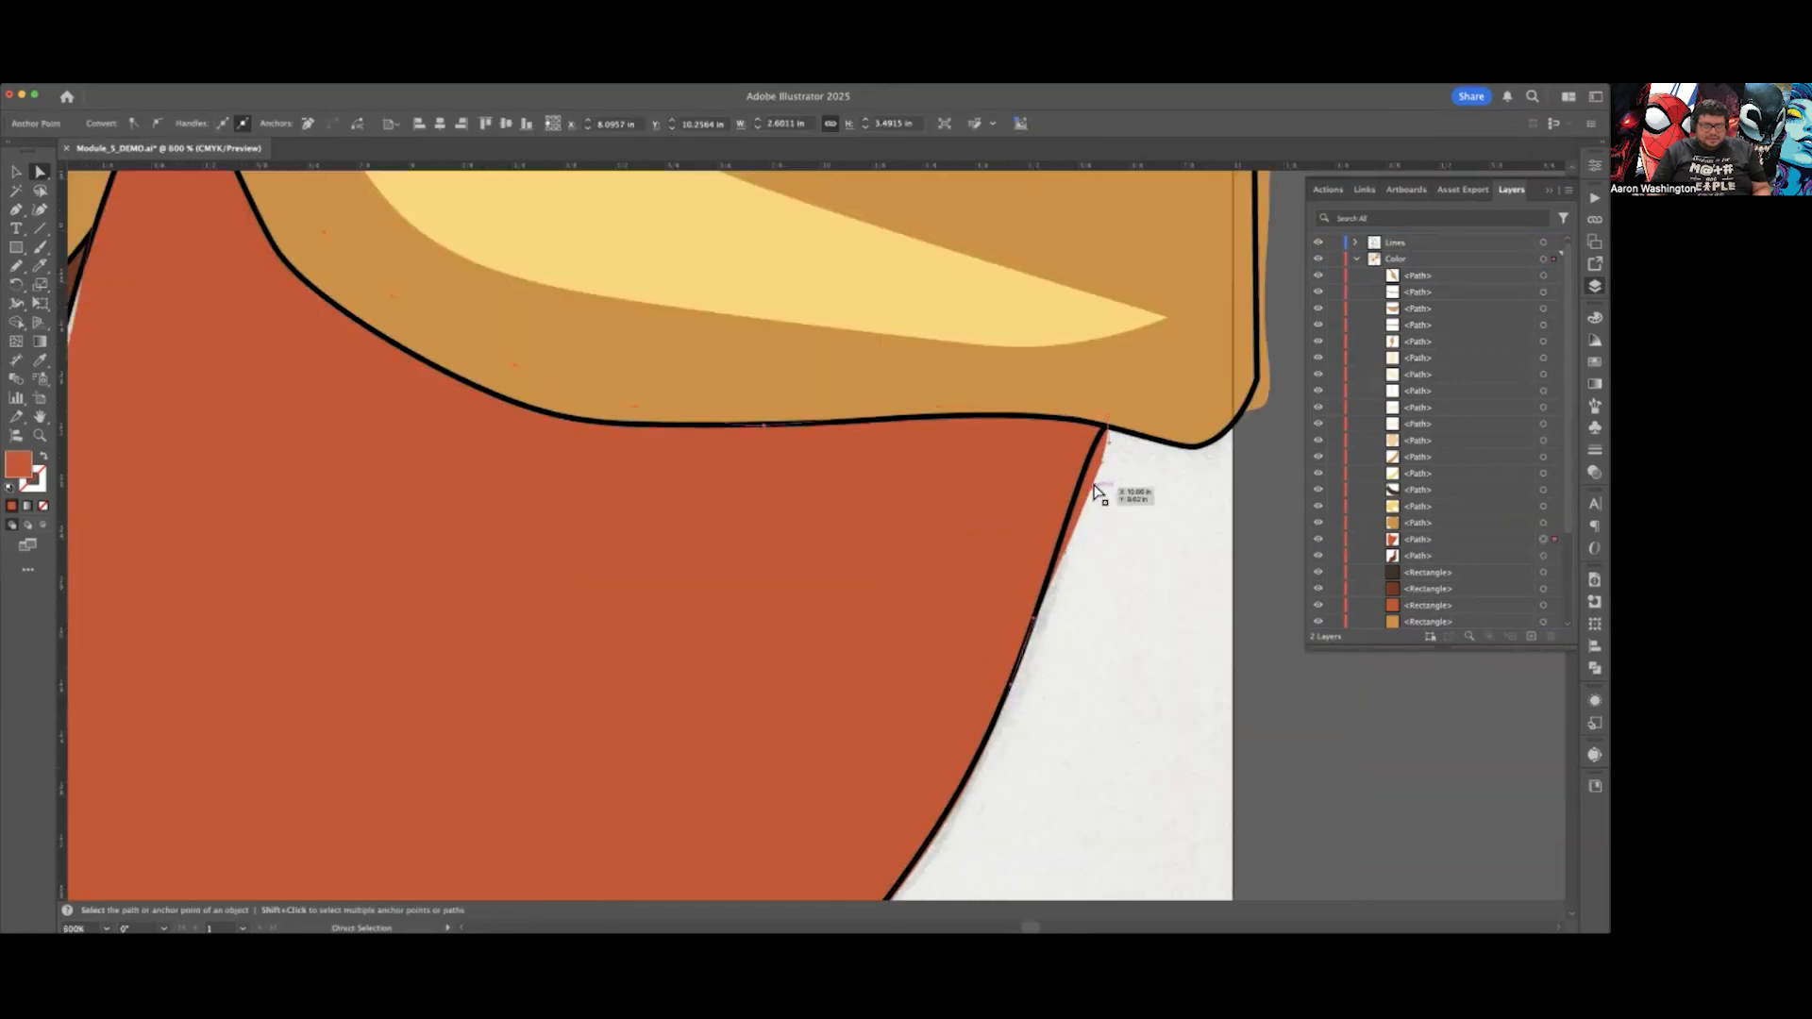
pyautogui.scroll(-4, 1093, 536)
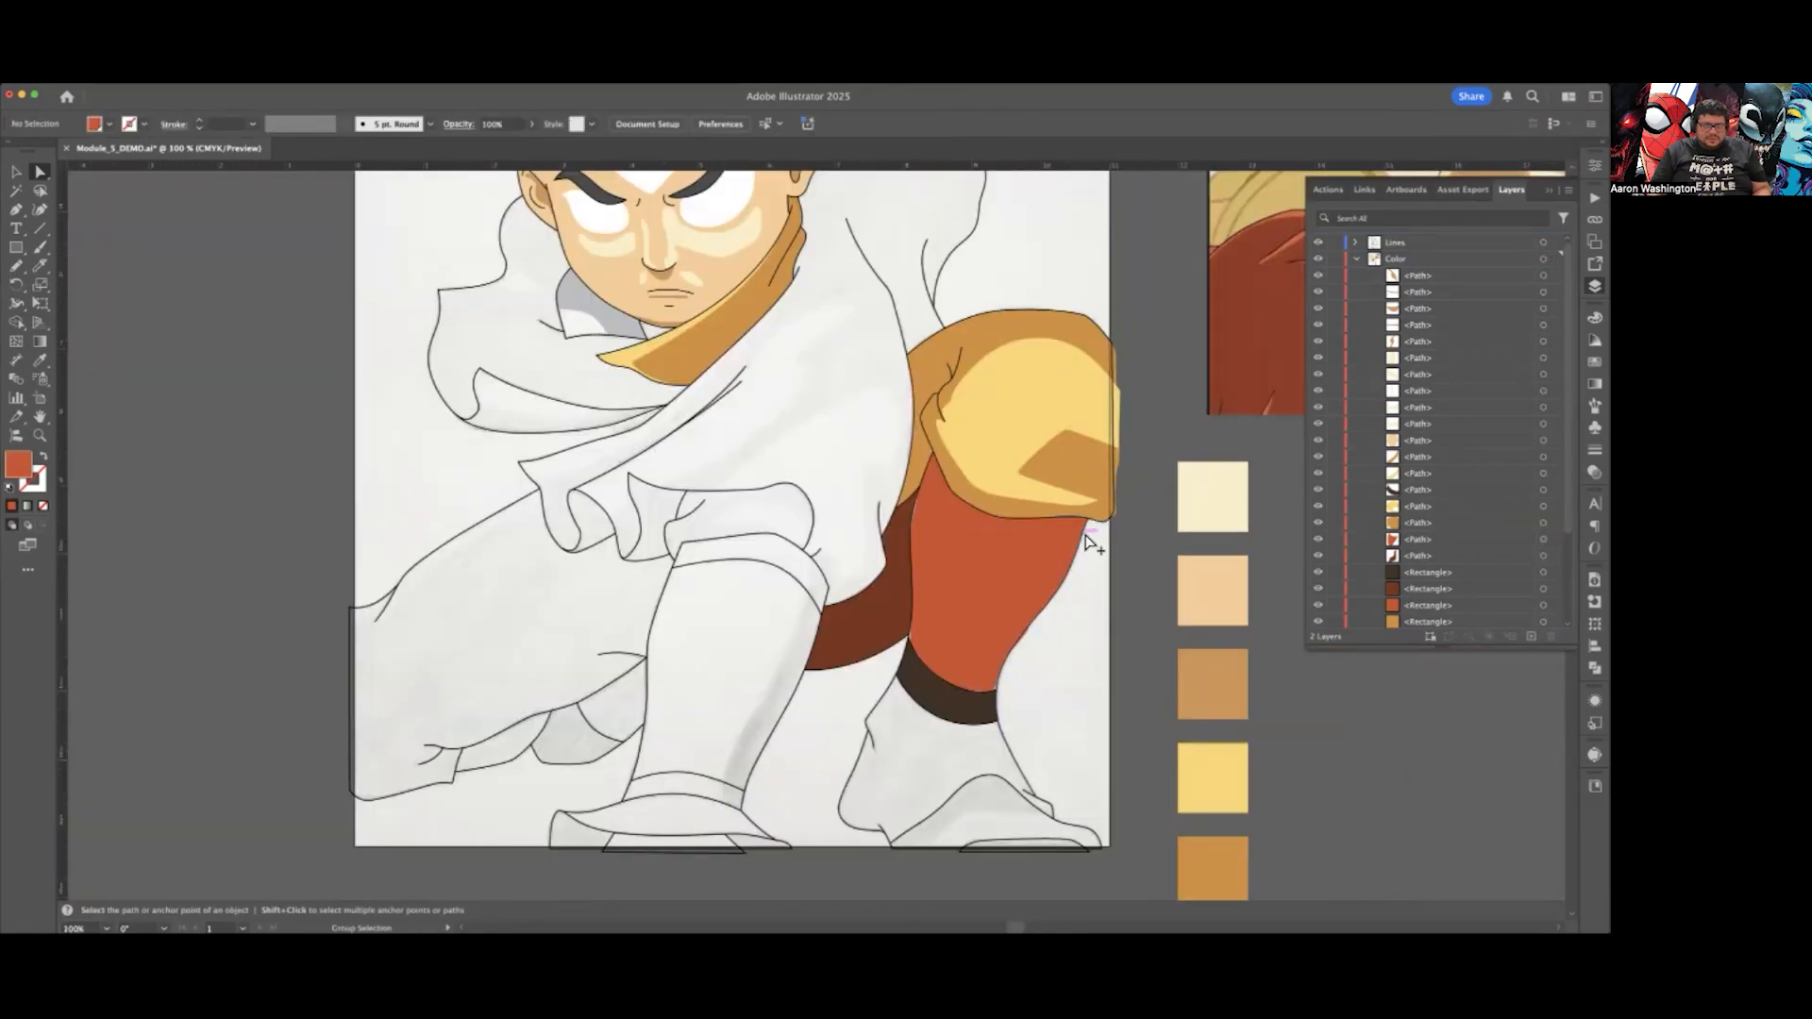
# Step: Draw an Aang Tunic Red shape about 3.2 by 2.4 in with the Pencil tool, covering the ankle area between brown band and shoe
pyautogui.scroll(1, 1085, 632)
pyautogui.press('v')
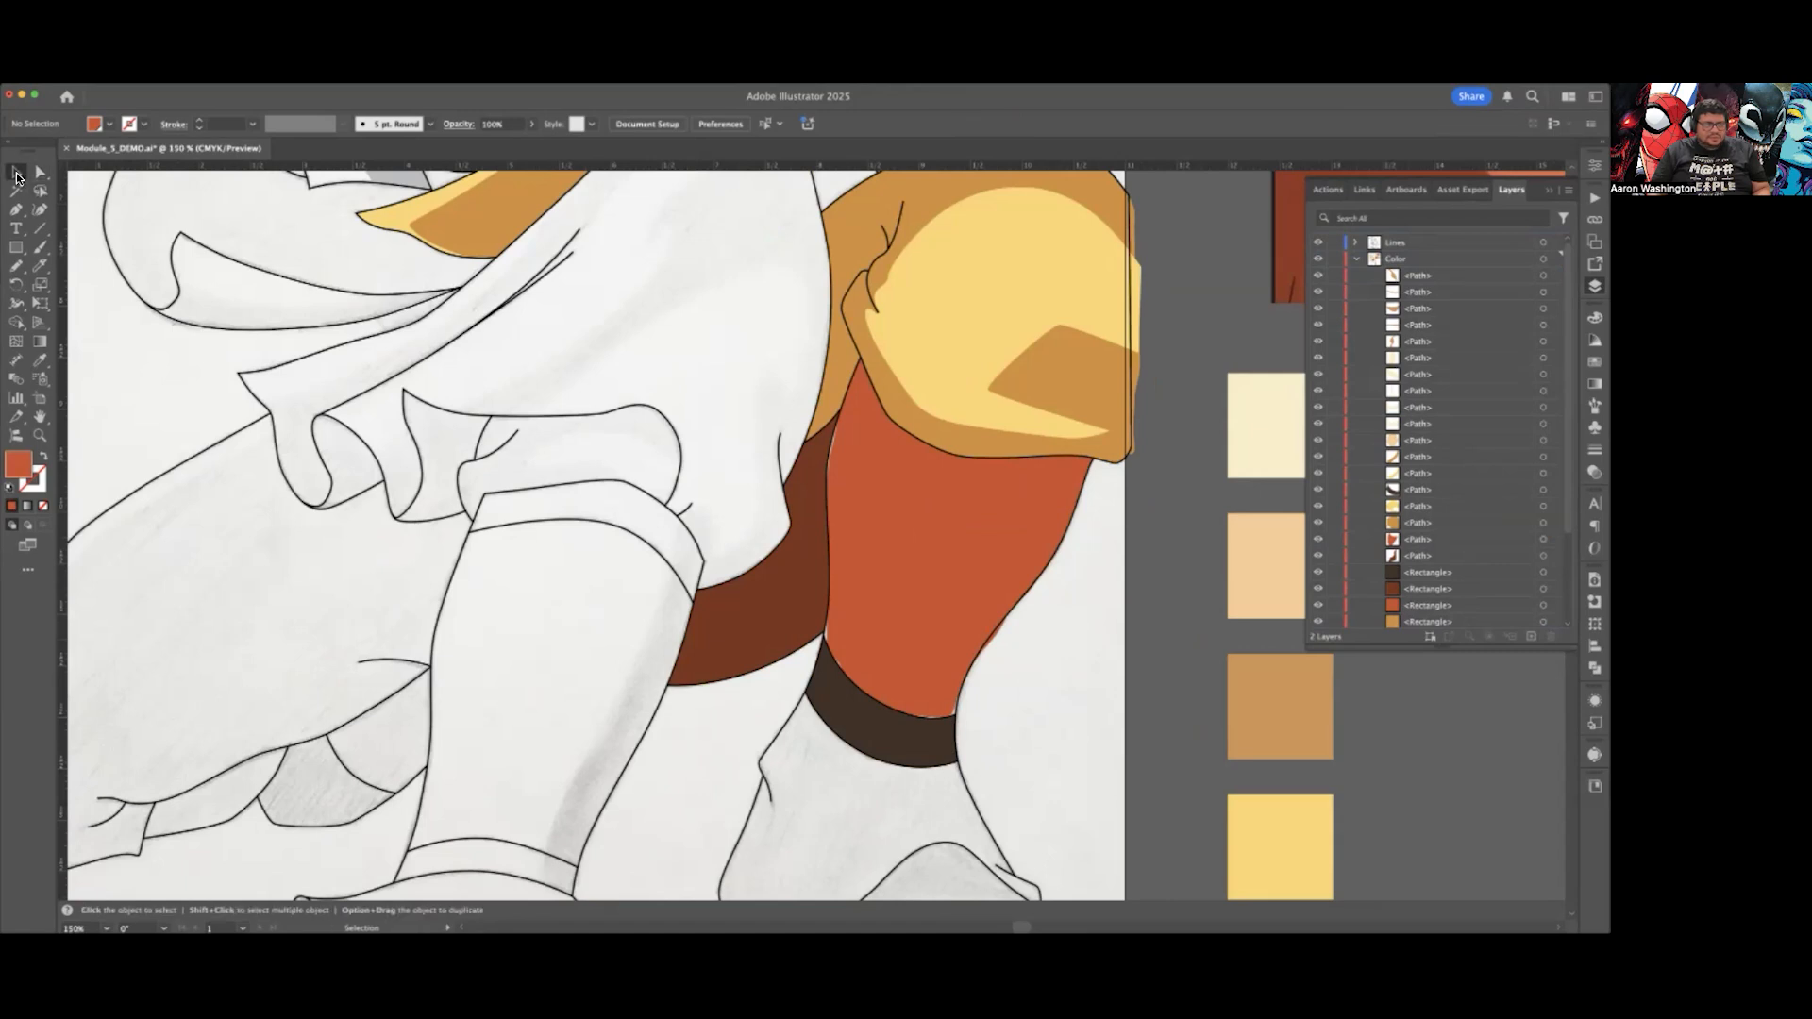
pyautogui.scroll(-1, 1038, 665)
pyautogui.hscroll(3, 1036, 664)
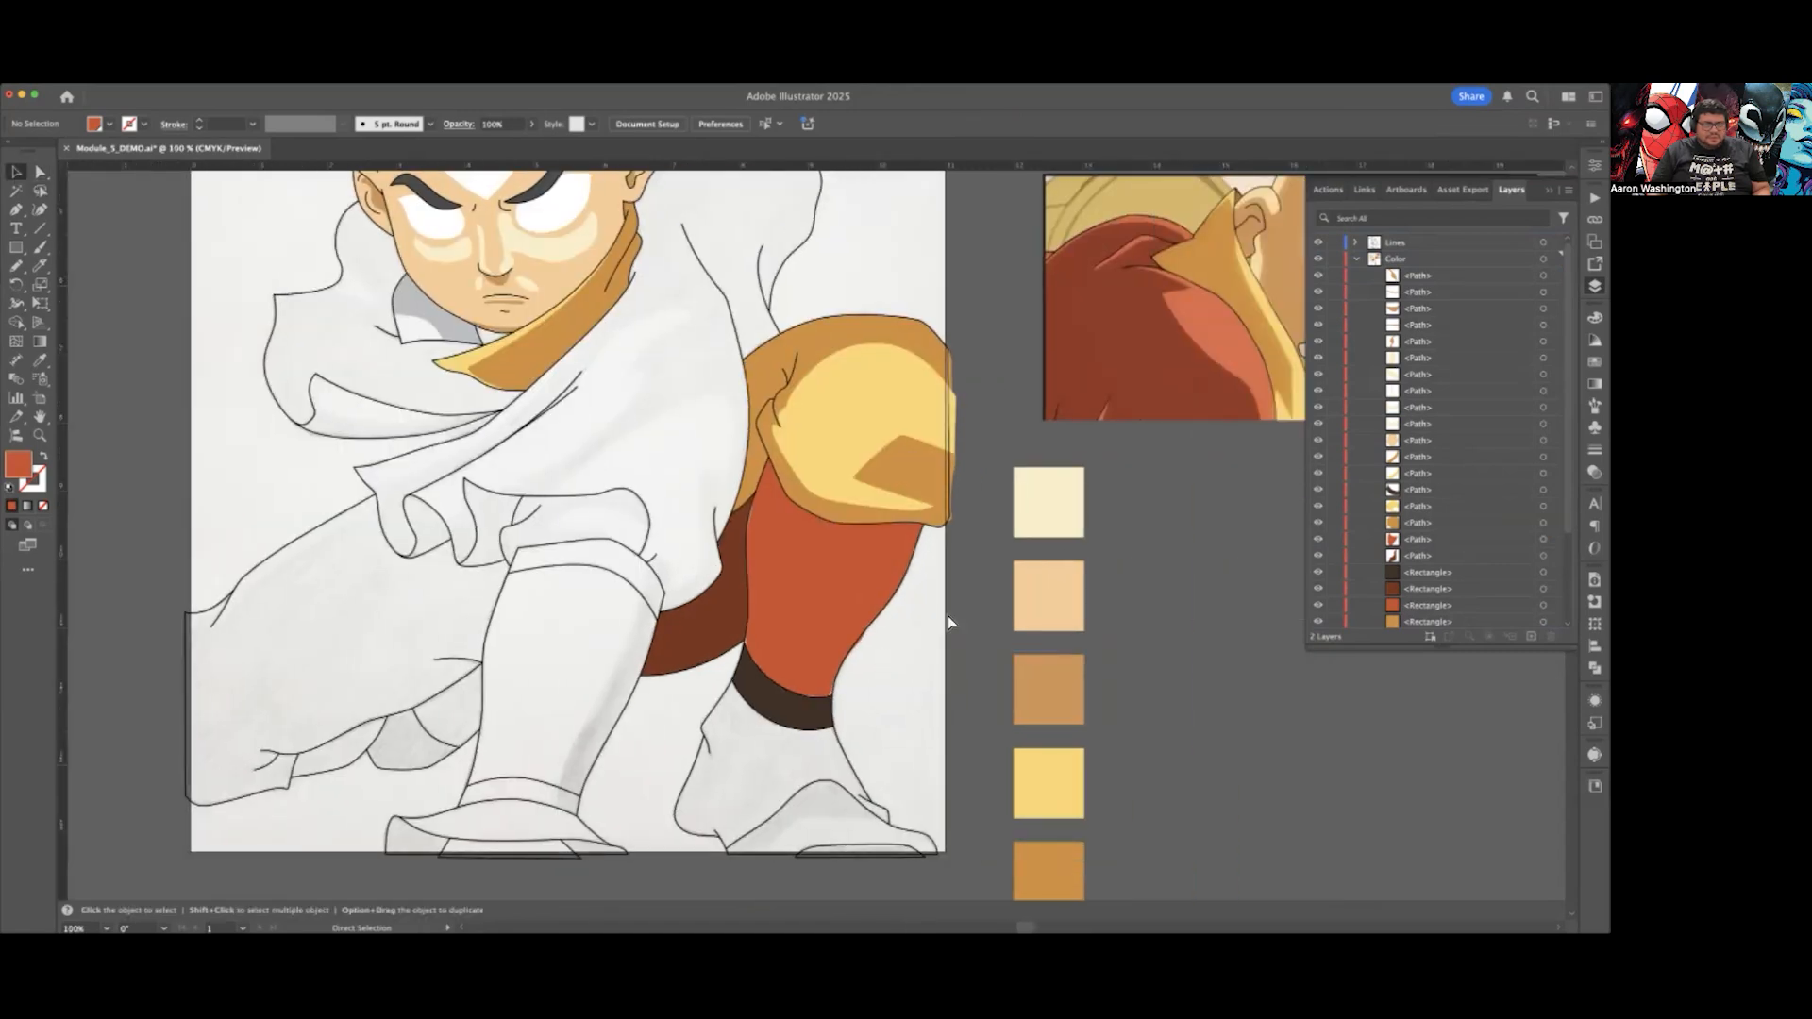
pyautogui.click(868, 592)
pyautogui.click(922, 696)
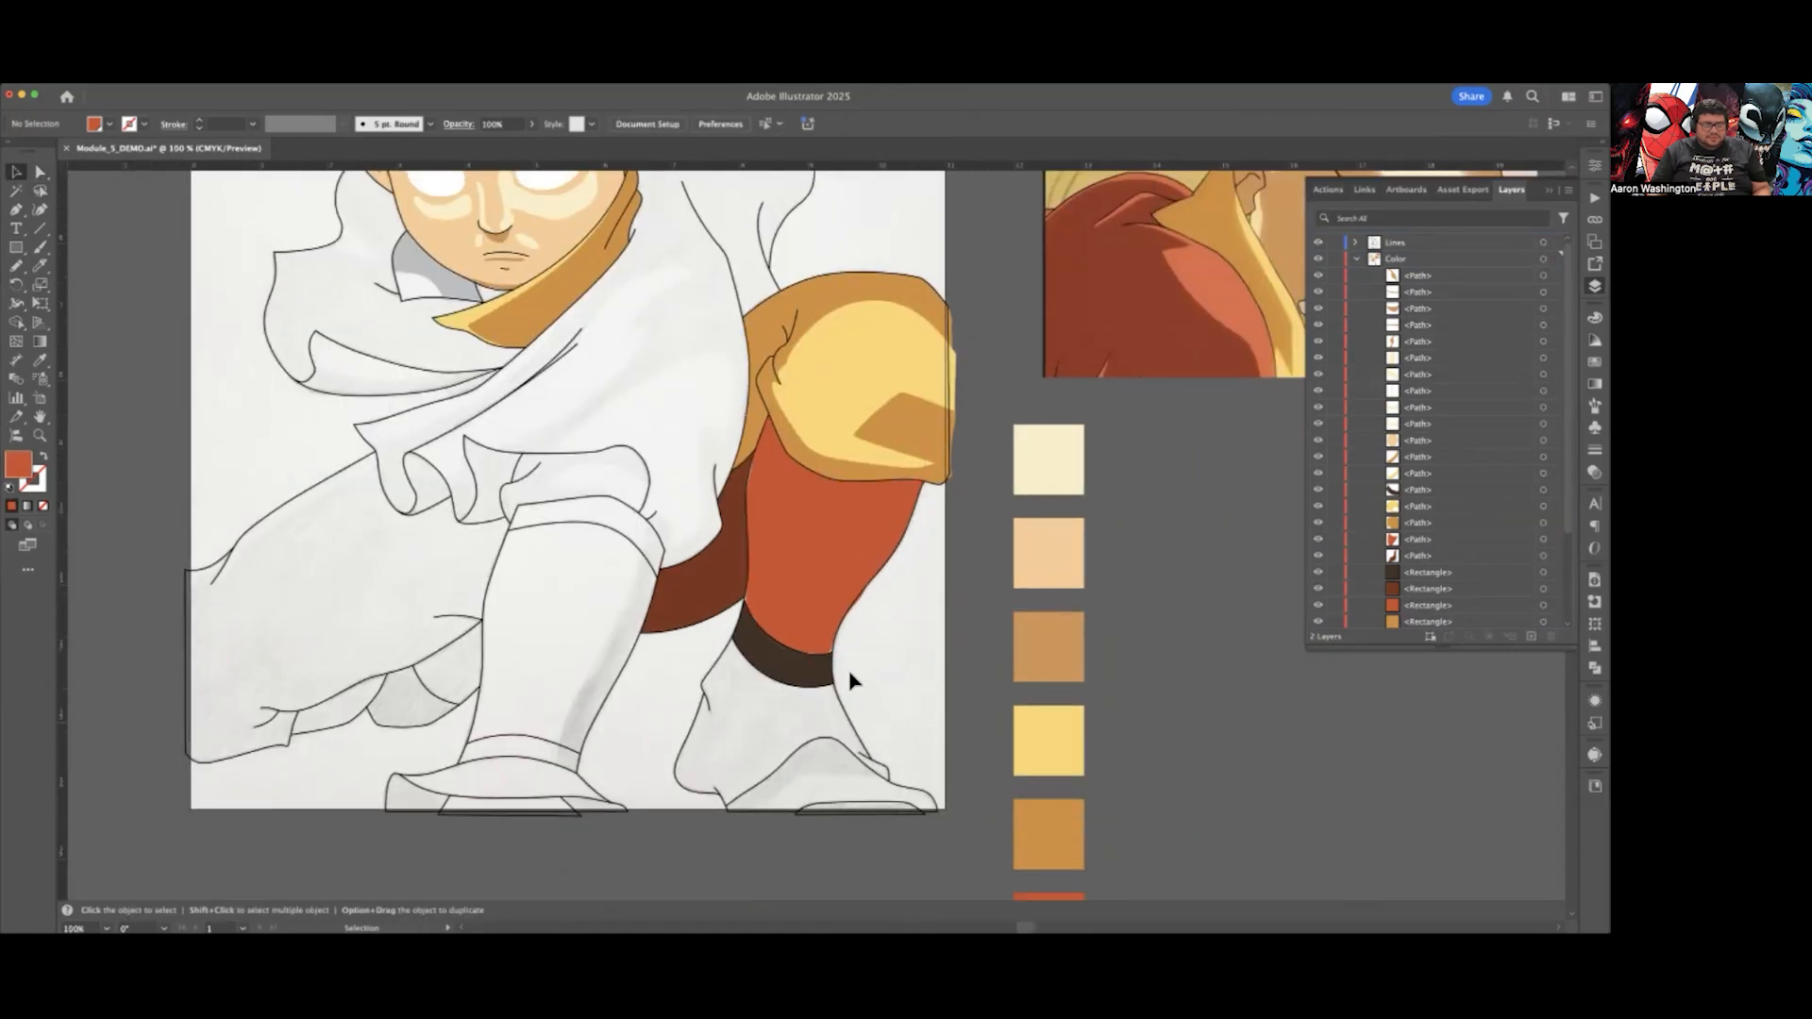
pyautogui.scroll(1, 854, 679)
pyautogui.scroll(-1, 854, 680)
pyautogui.scroll(1, 826, 728)
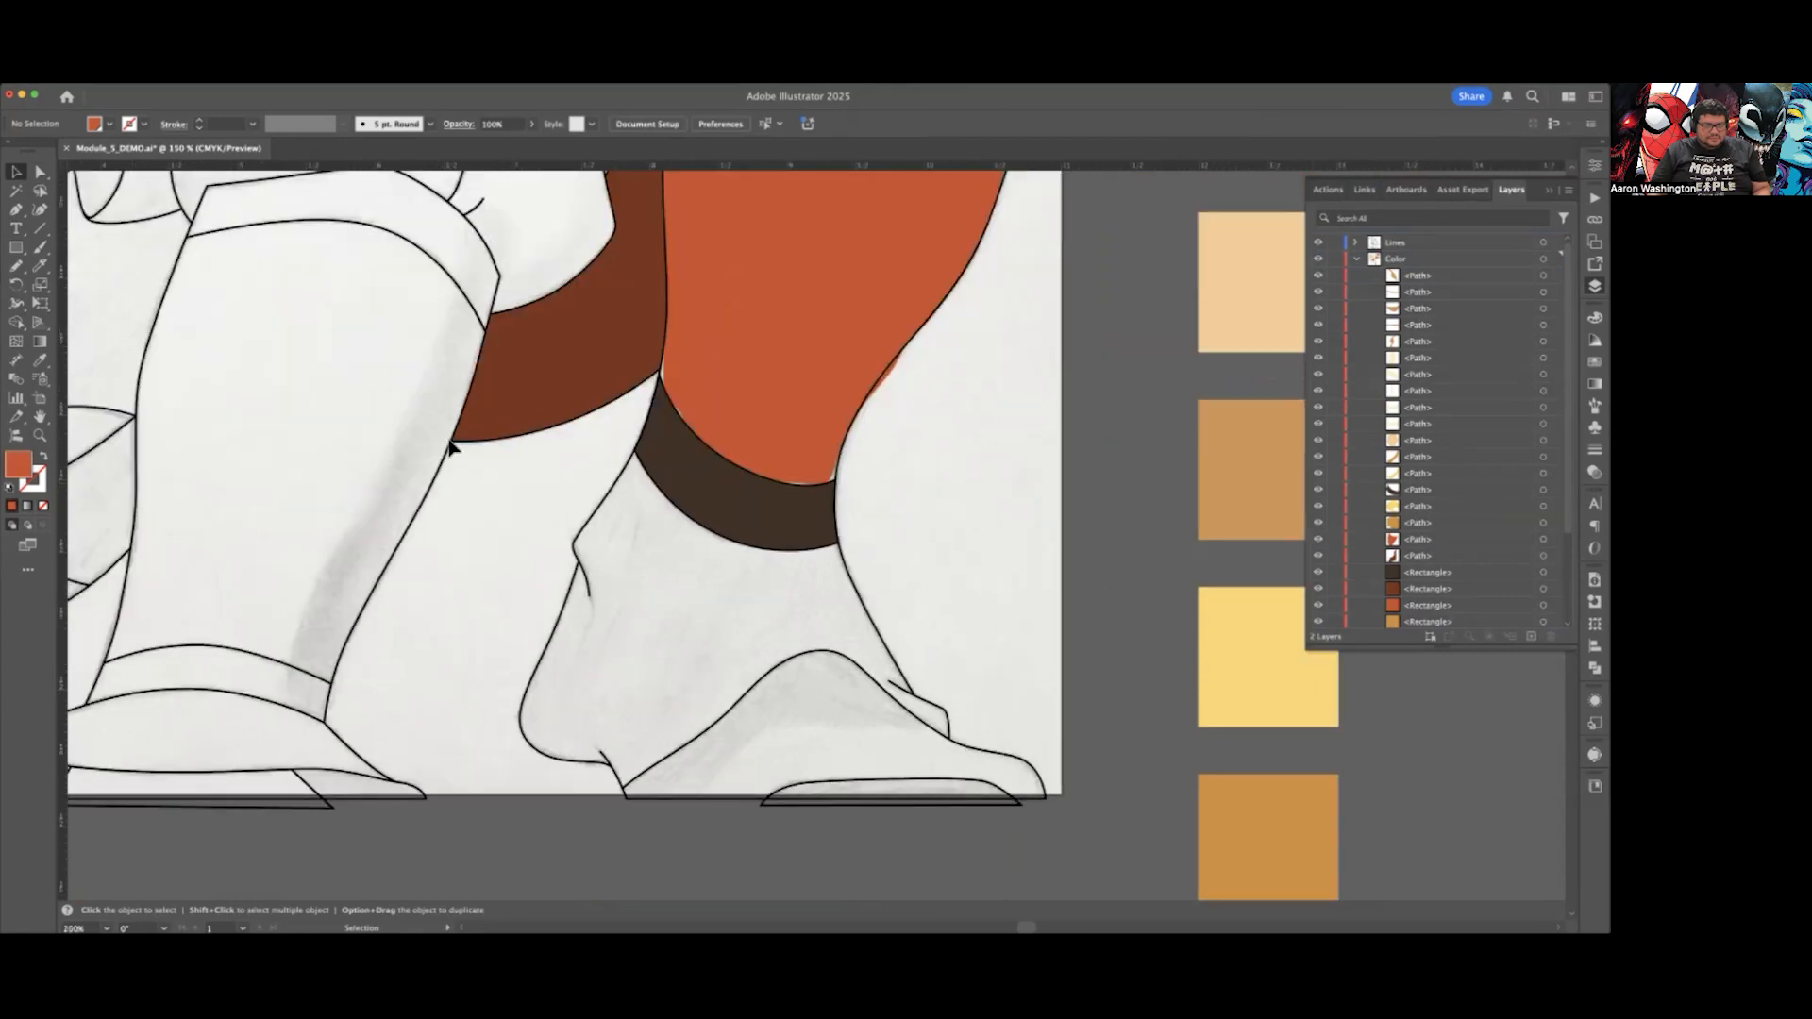
pyautogui.click(16, 268)
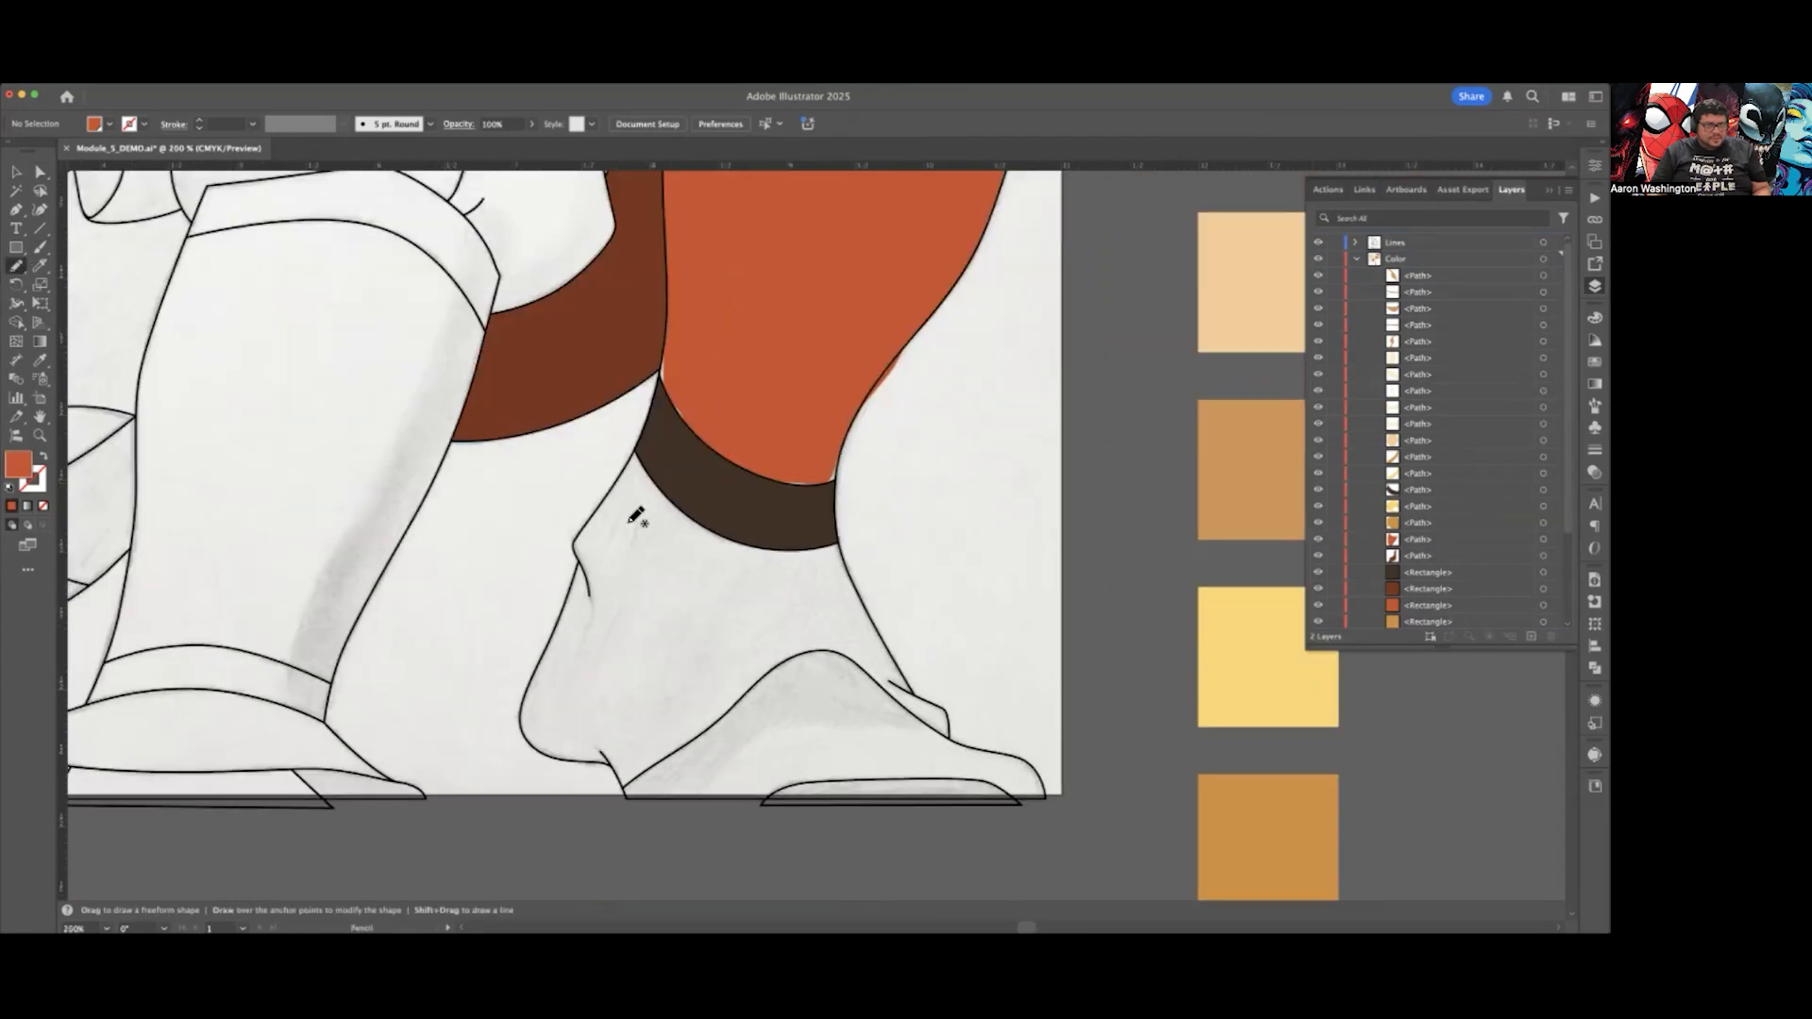
pyautogui.moveTo(642, 451)
pyautogui.mouseDown()
pyautogui.moveTo(571, 542)
pyautogui.moveTo(576, 595)
pyautogui.moveTo(532, 691)
pyautogui.mouseUp()
pyautogui.moveTo(772, 690)
pyautogui.mouseDown()
pyautogui.moveTo(817, 659)
pyautogui.moveTo(915, 686)
pyautogui.moveTo(846, 535)
pyautogui.moveTo(713, 528)
pyautogui.moveTo(647, 447)
pyautogui.mouseUp()
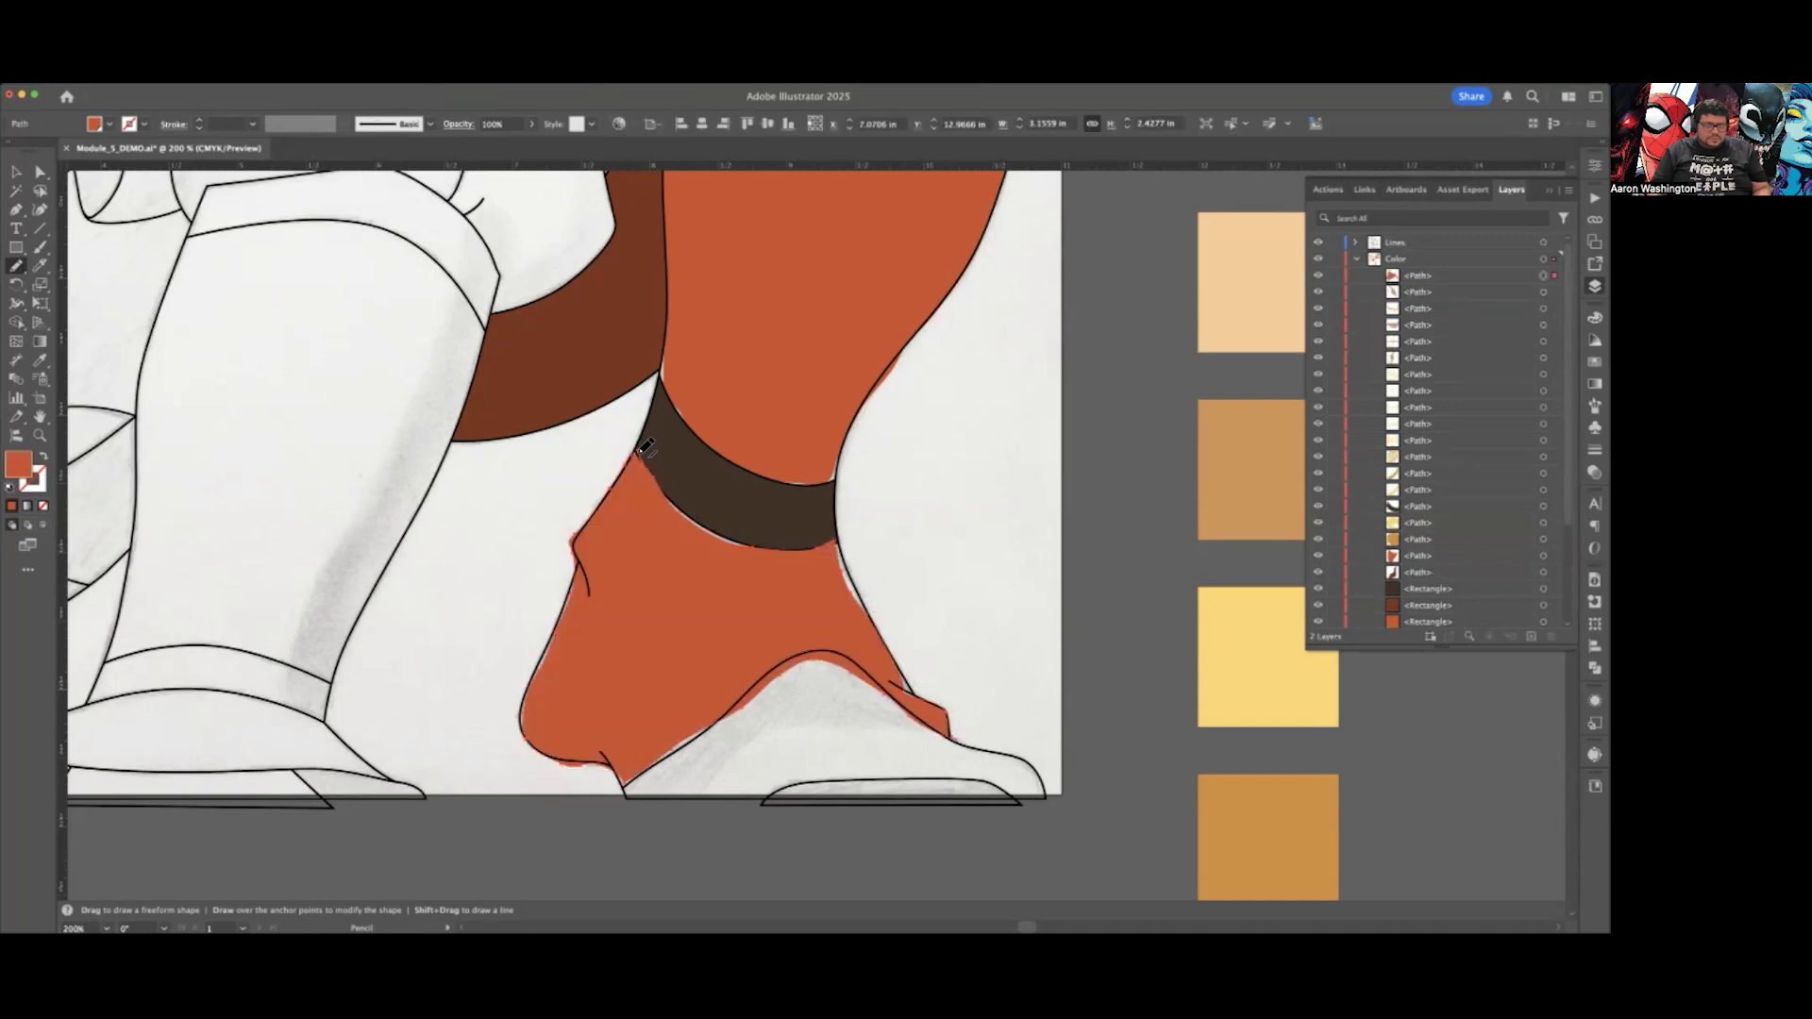
# Step: Move the red ankle shape's lower anchor points onto the curved line along the top of the shoe
pyautogui.click(40, 173)
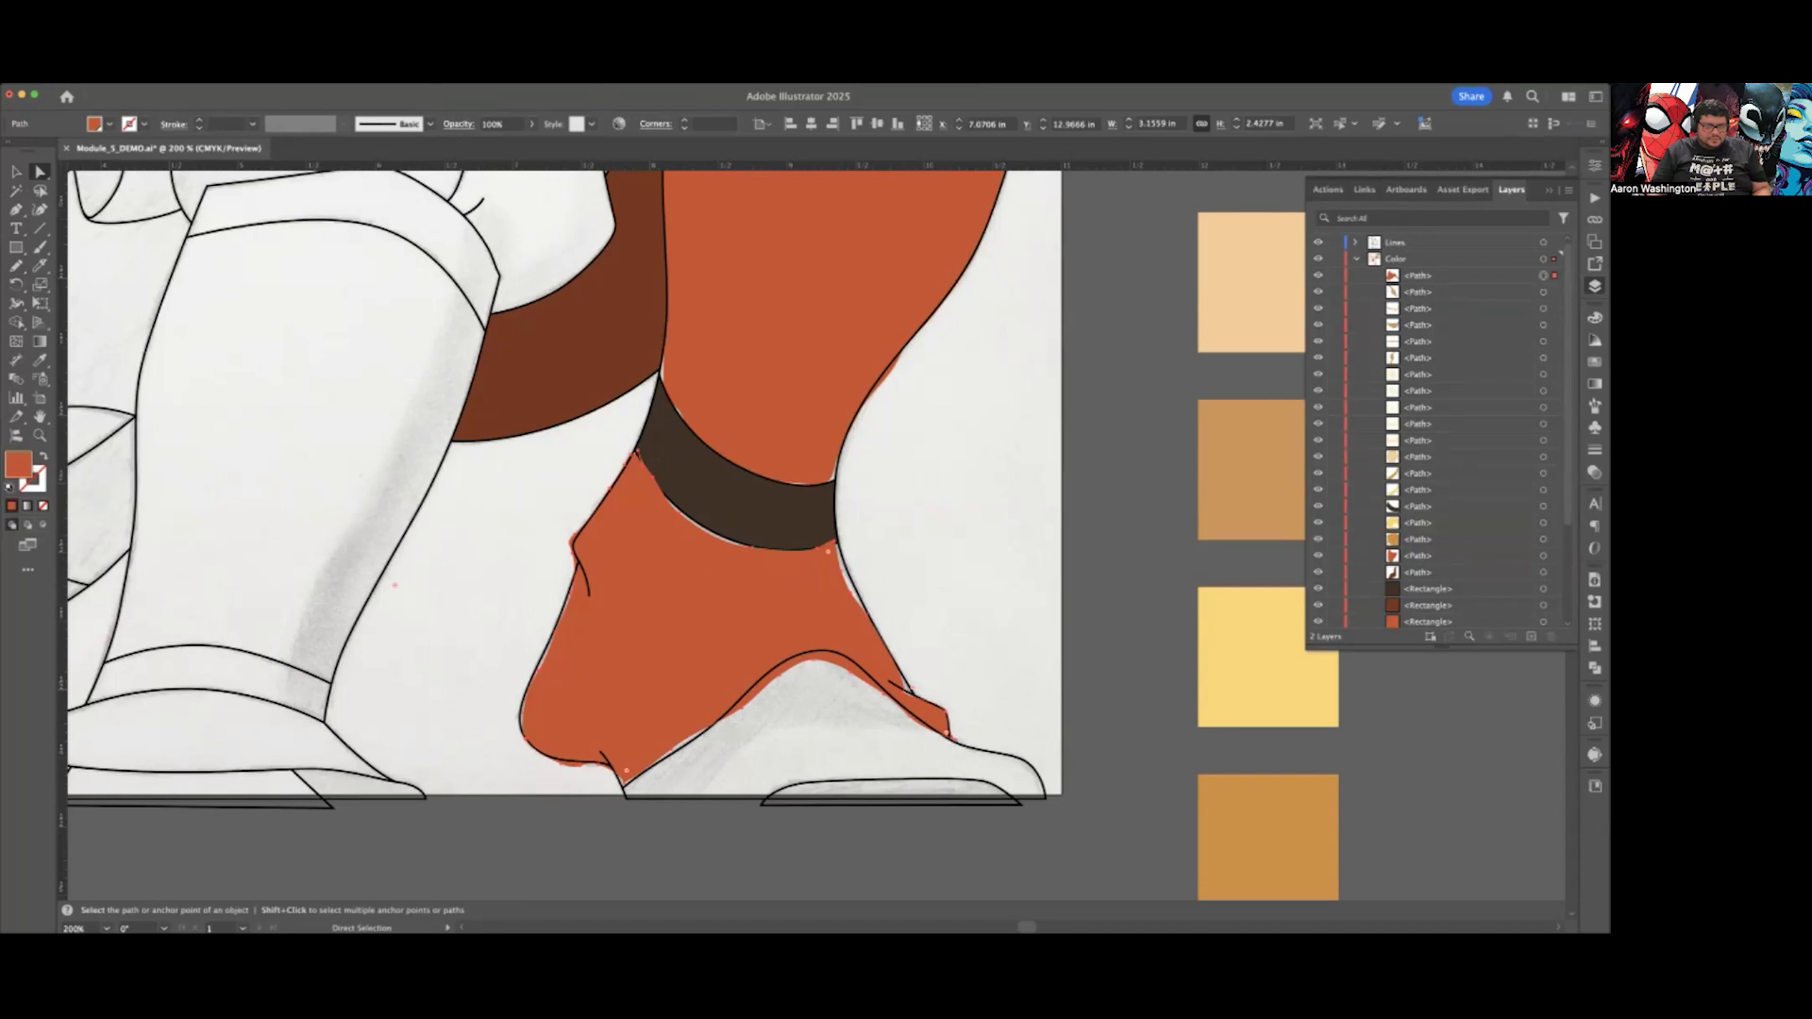
pyautogui.moveTo(669, 756); pyautogui.dragTo(669, 751)
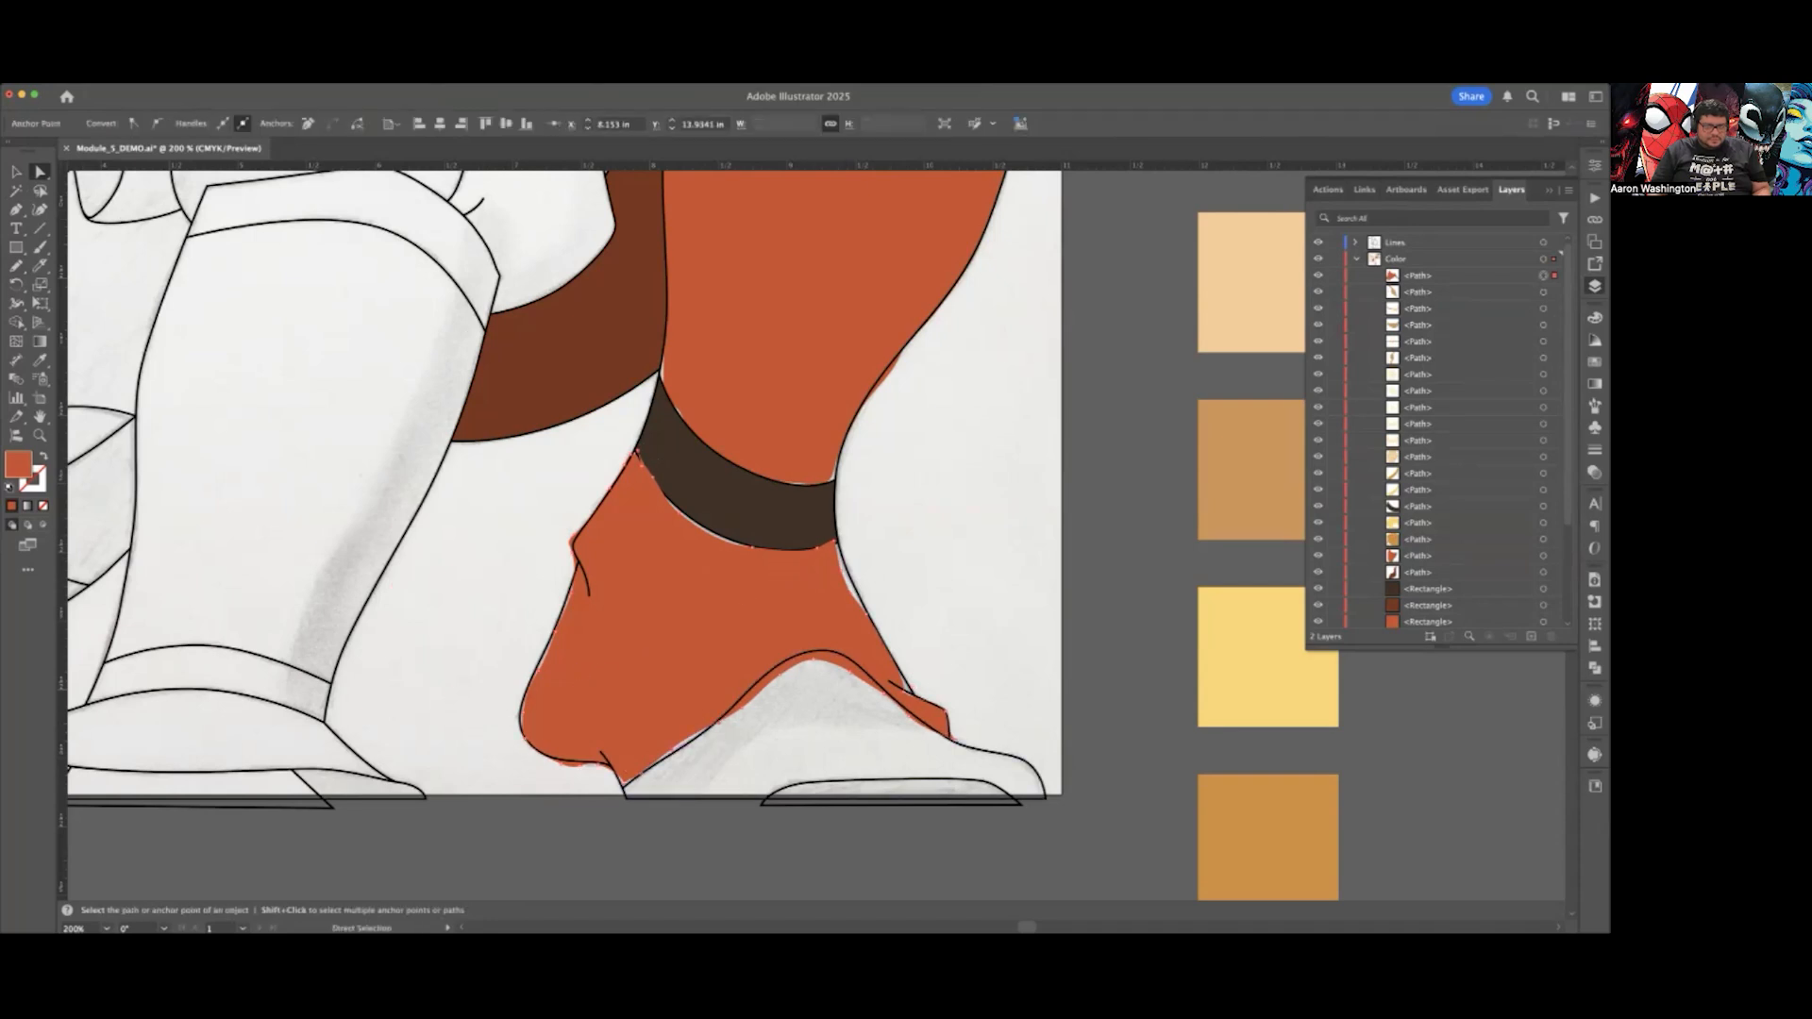
pyautogui.moveTo(758, 704); pyautogui.dragTo(781, 674)
pyautogui.moveTo(689, 746); pyautogui.dragTo(688, 743)
pyautogui.moveTo(815, 660); pyautogui.dragTo(862, 659)
pyautogui.click(897, 597)
# Step: Move the red ankle shape's anchor point at the outer flap above the shoe onto the line art
pyautogui.scroll(-1, 913, 605)
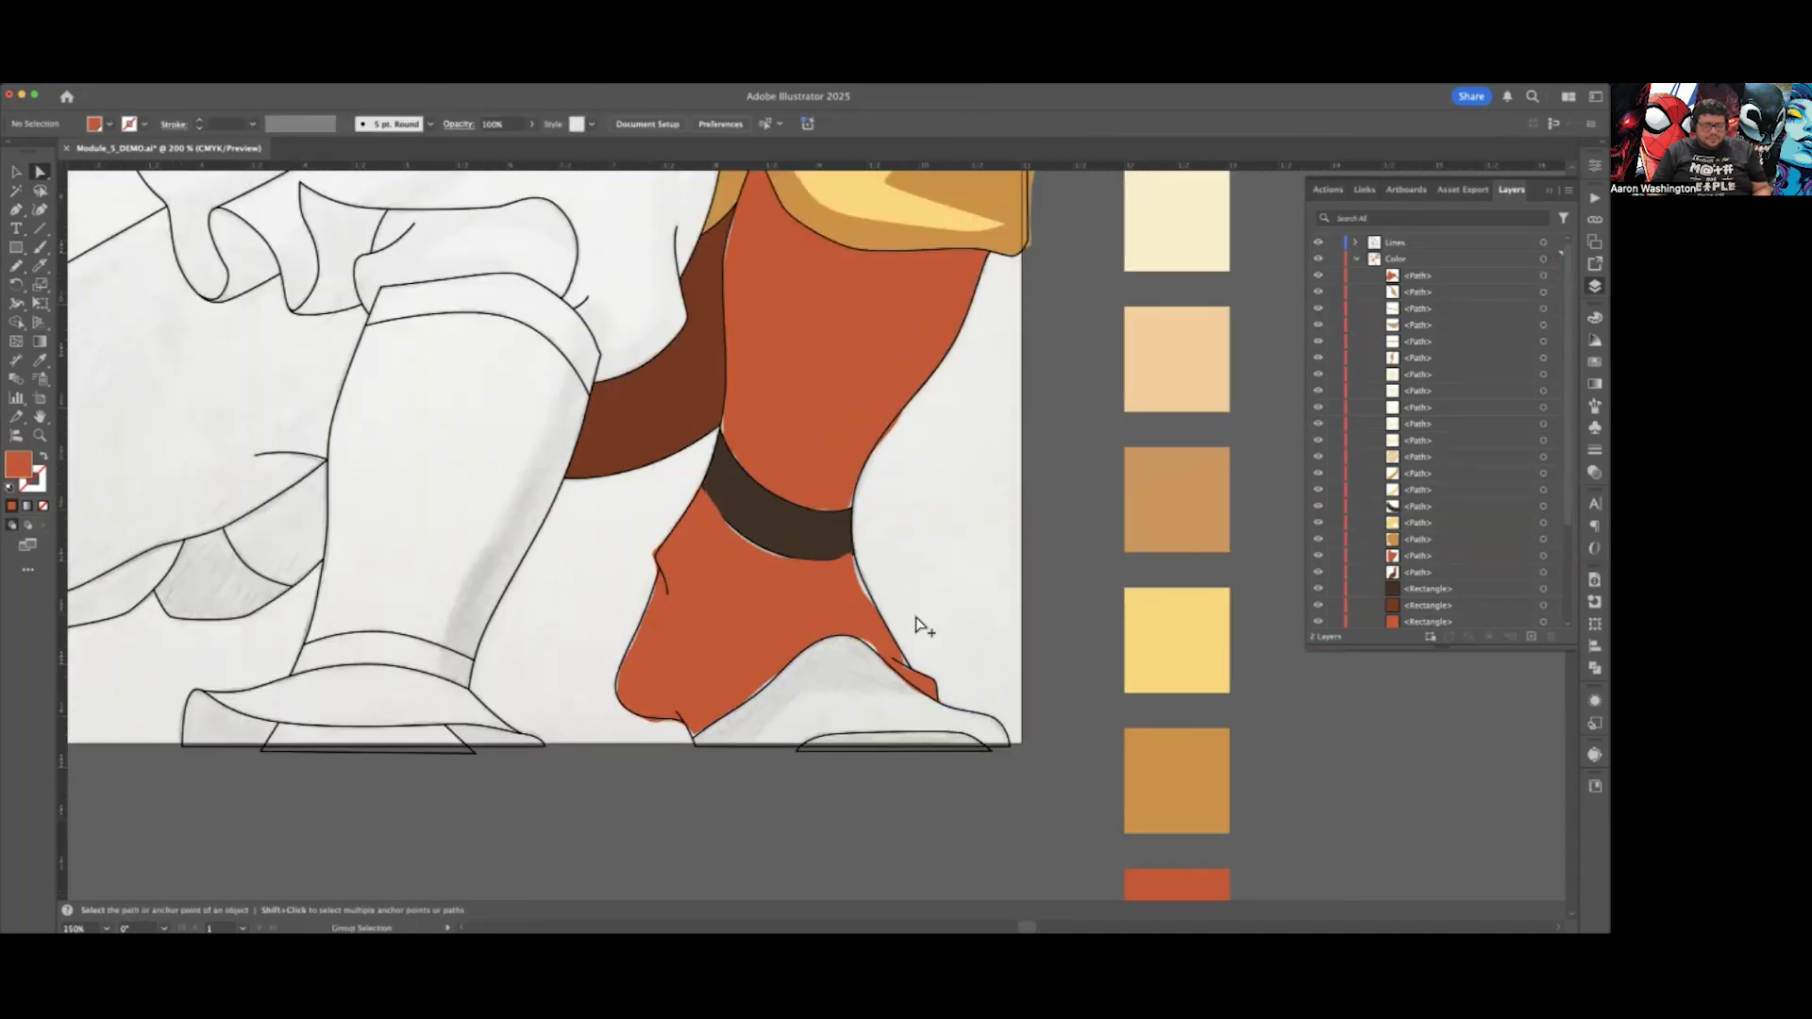
pyautogui.scroll(3, 921, 634)
pyautogui.click(865, 690)
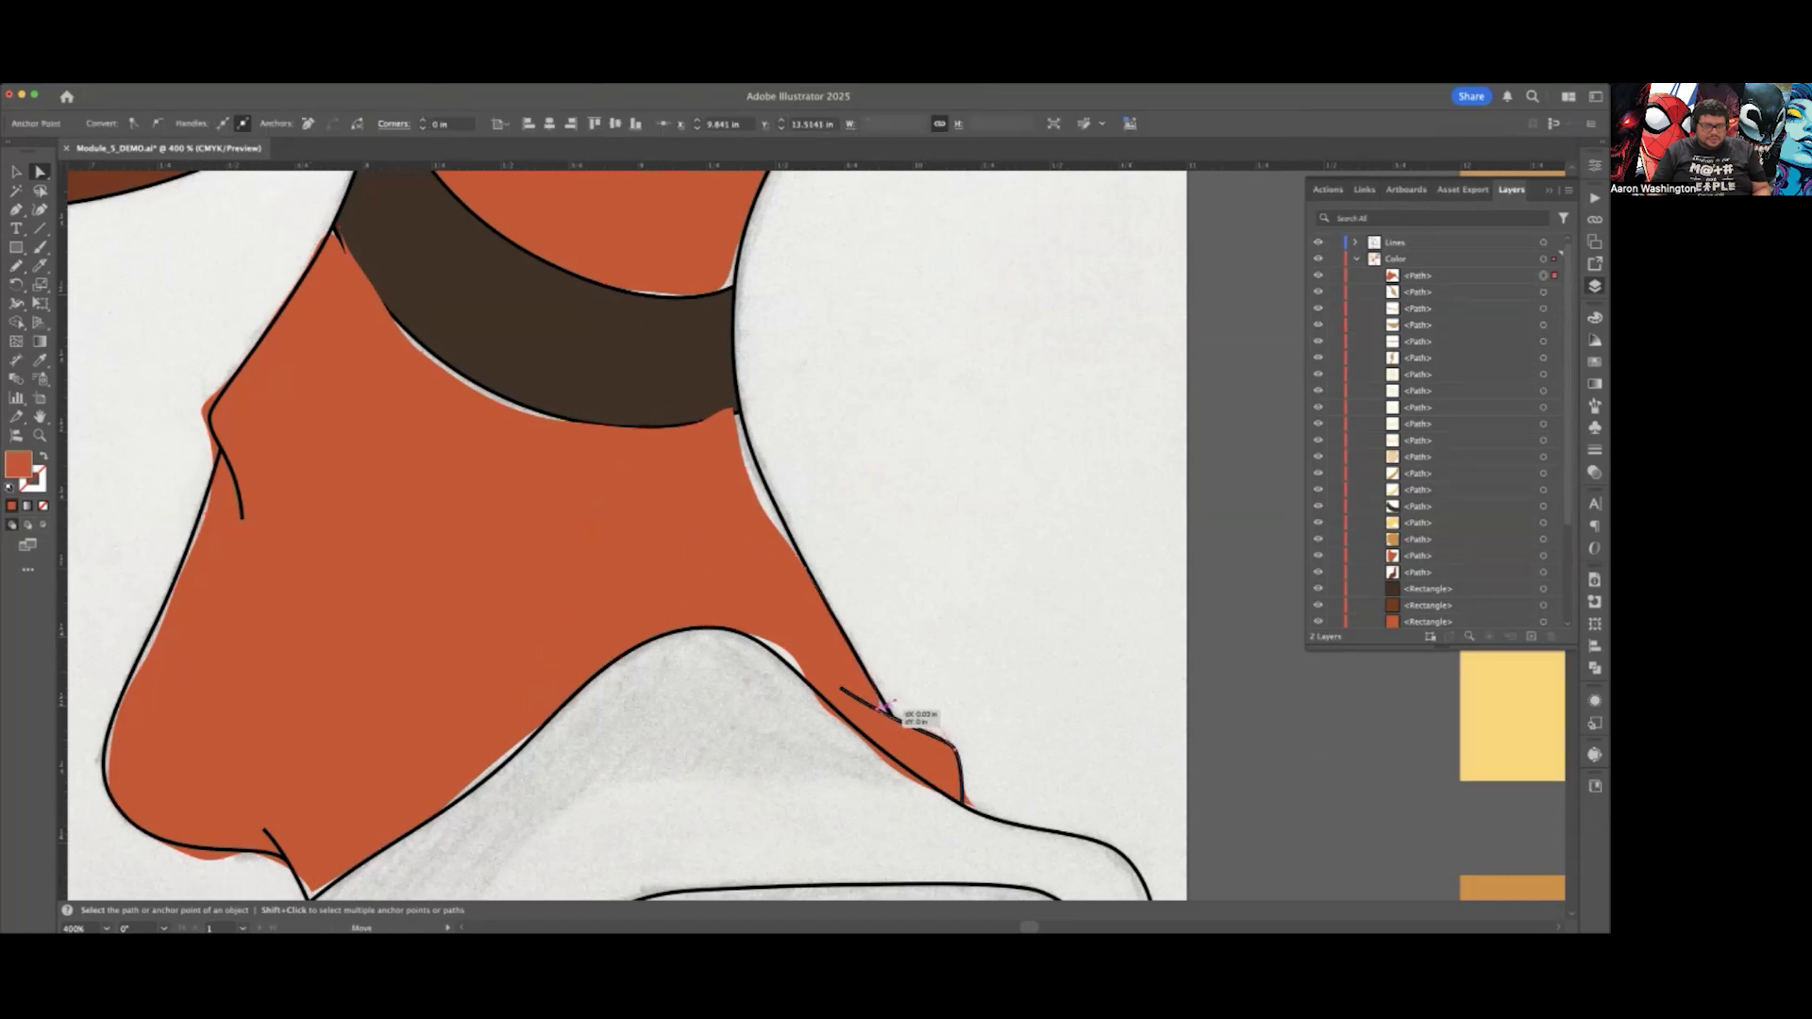
pyautogui.scroll(-1, 864, 687)
pyautogui.click(938, 546)
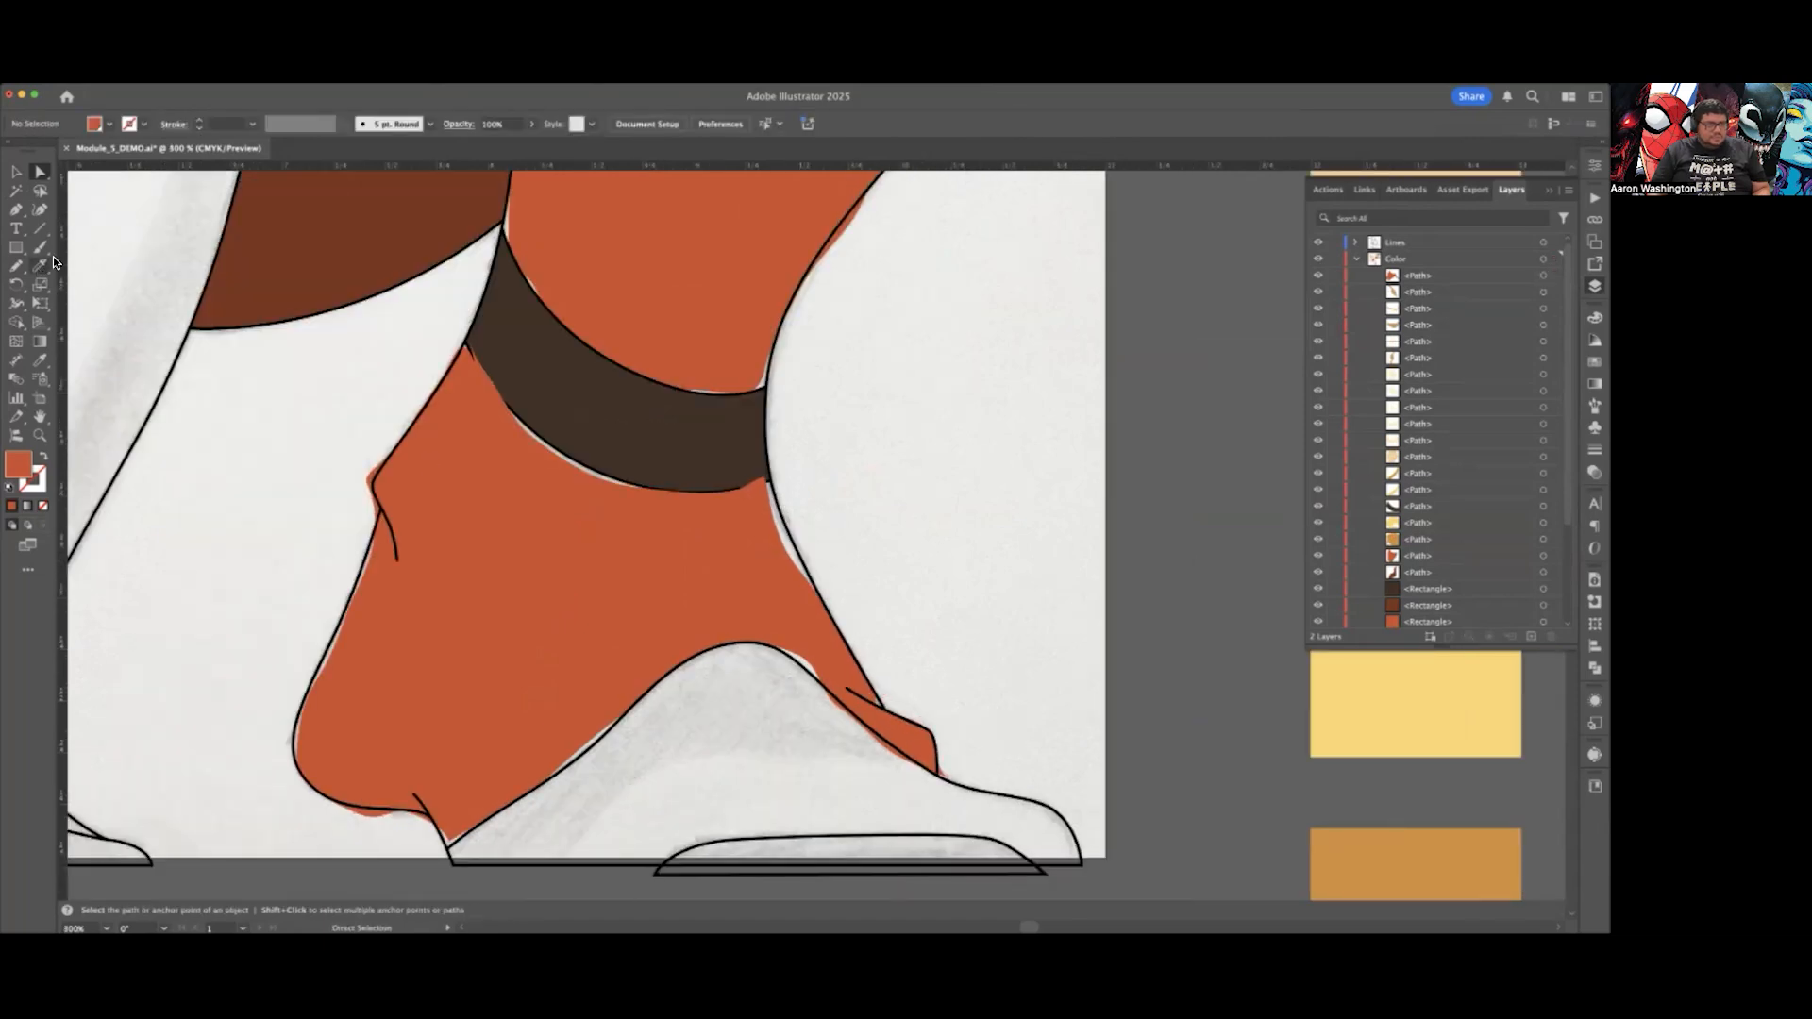
# Step: Draw a shoe shape about 3.1 by 1.1 in with the Pencil tool and fill it with Aang Belt Brown
pyautogui.click(16, 266)
pyautogui.scroll(-2, 528, 623)
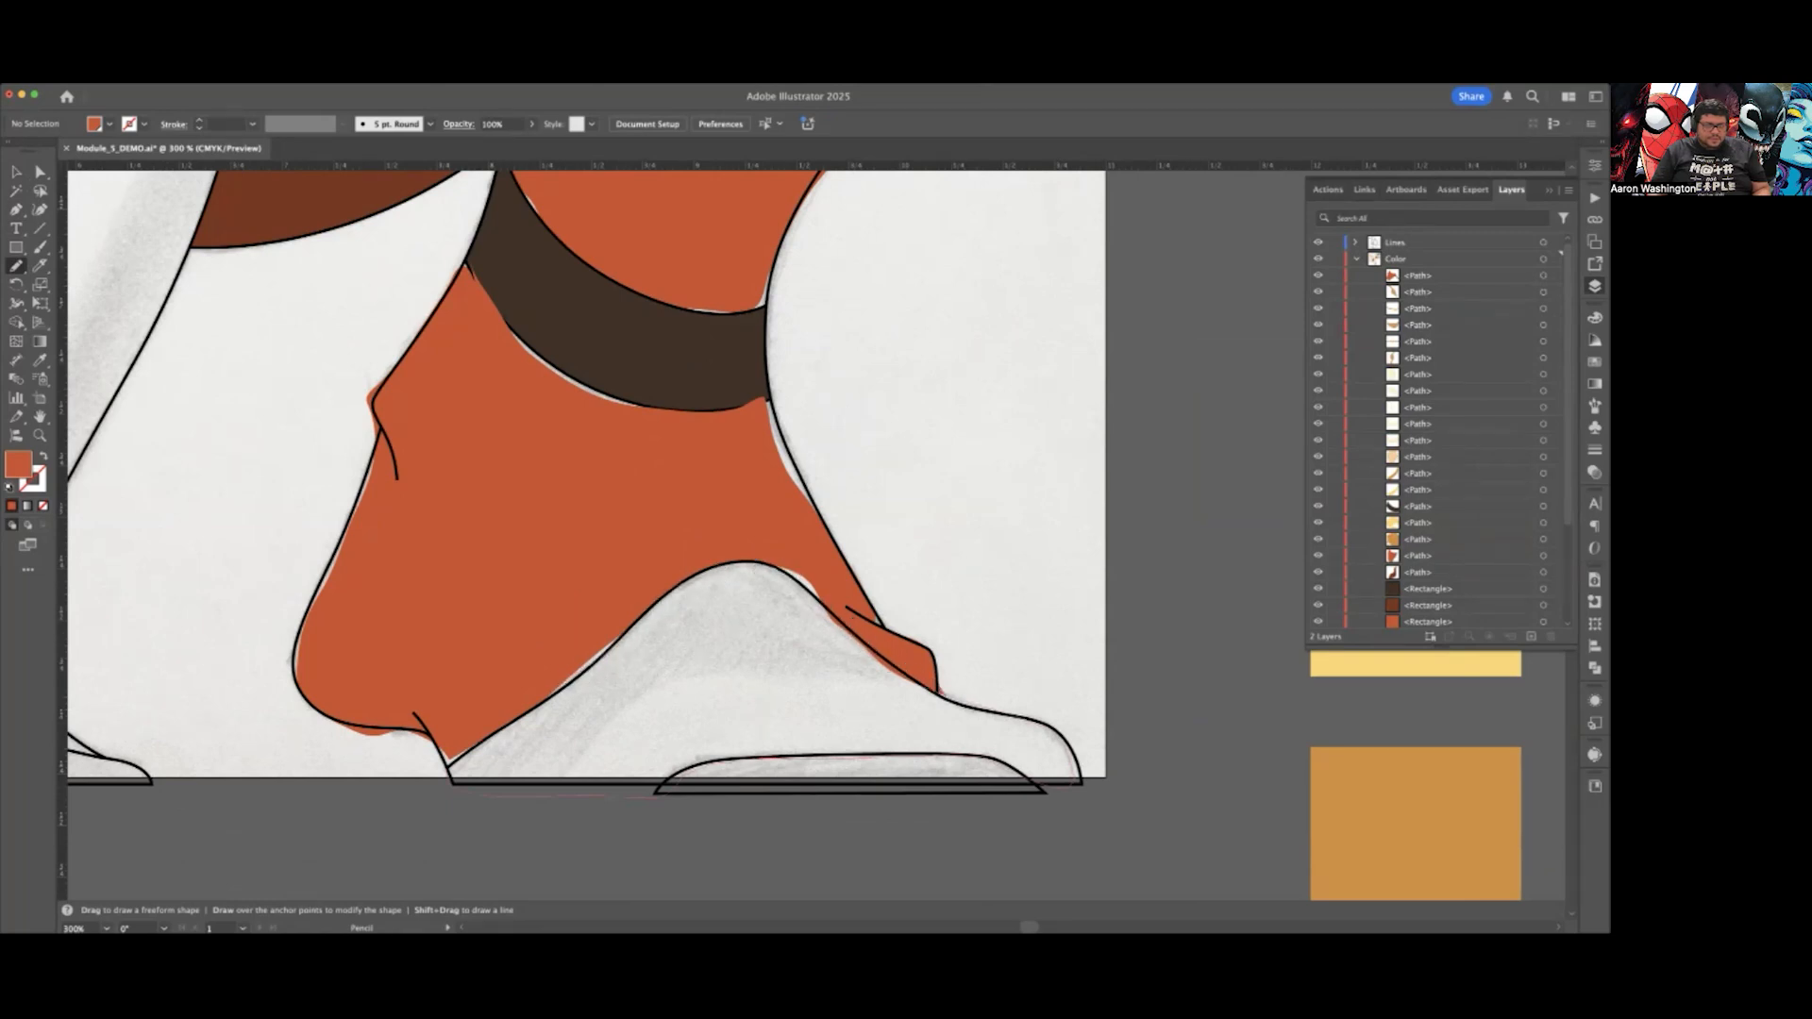
pyautogui.moveTo(476, 796); pyautogui.dragTo(444, 767)
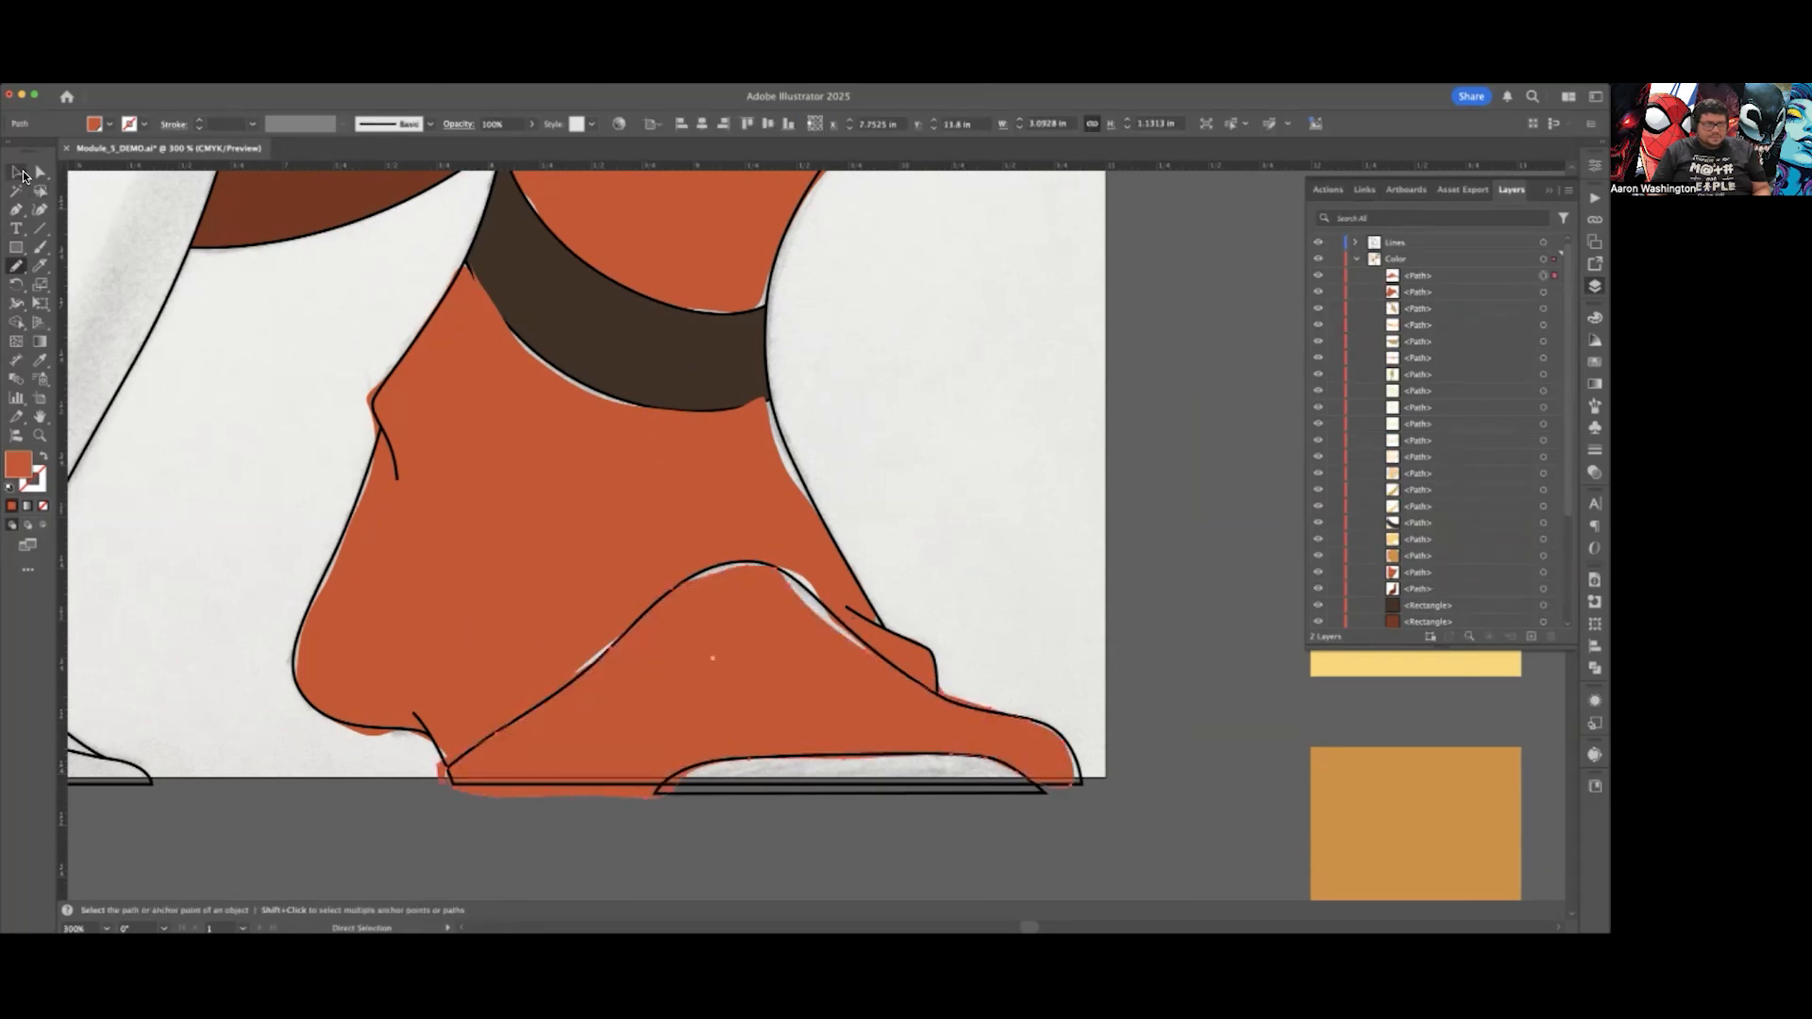
pyautogui.click(20, 174)
pyautogui.click(1594, 361)
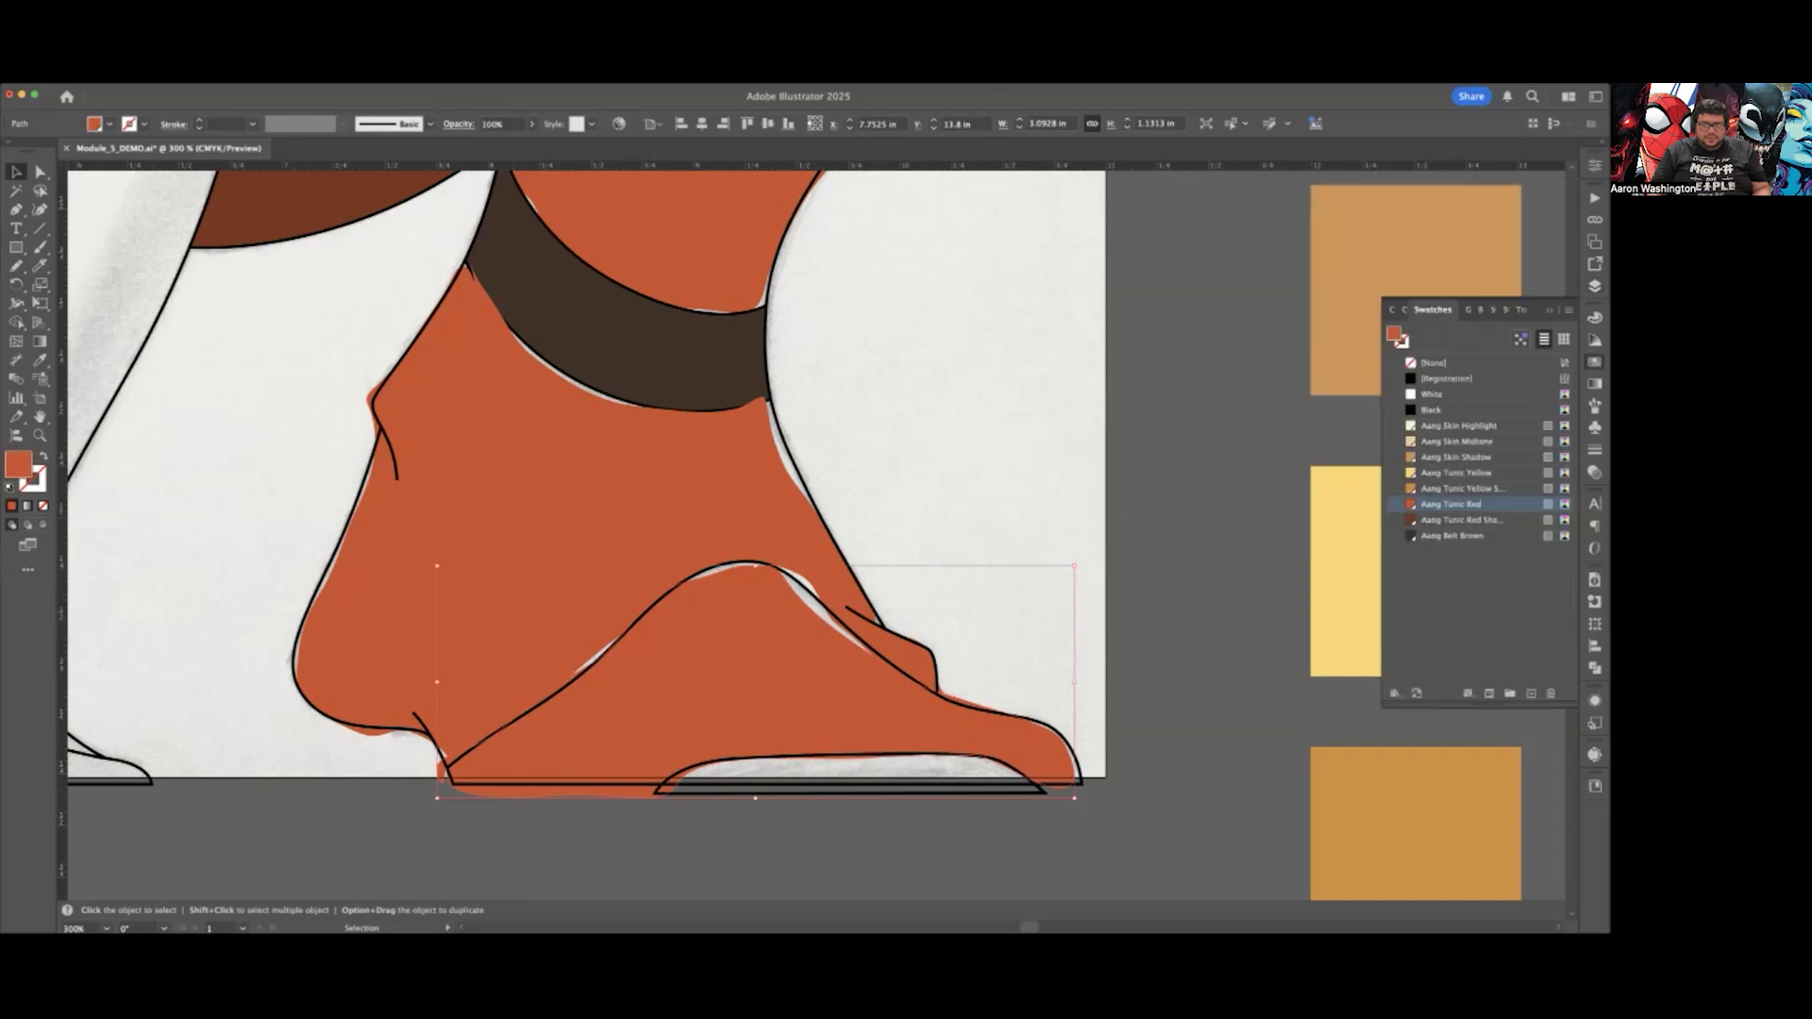
pyautogui.click(1452, 535)
# Step: Move the brown shoe shape's anchor points around its peak onto the shoe's upper outline
pyautogui.press('a')
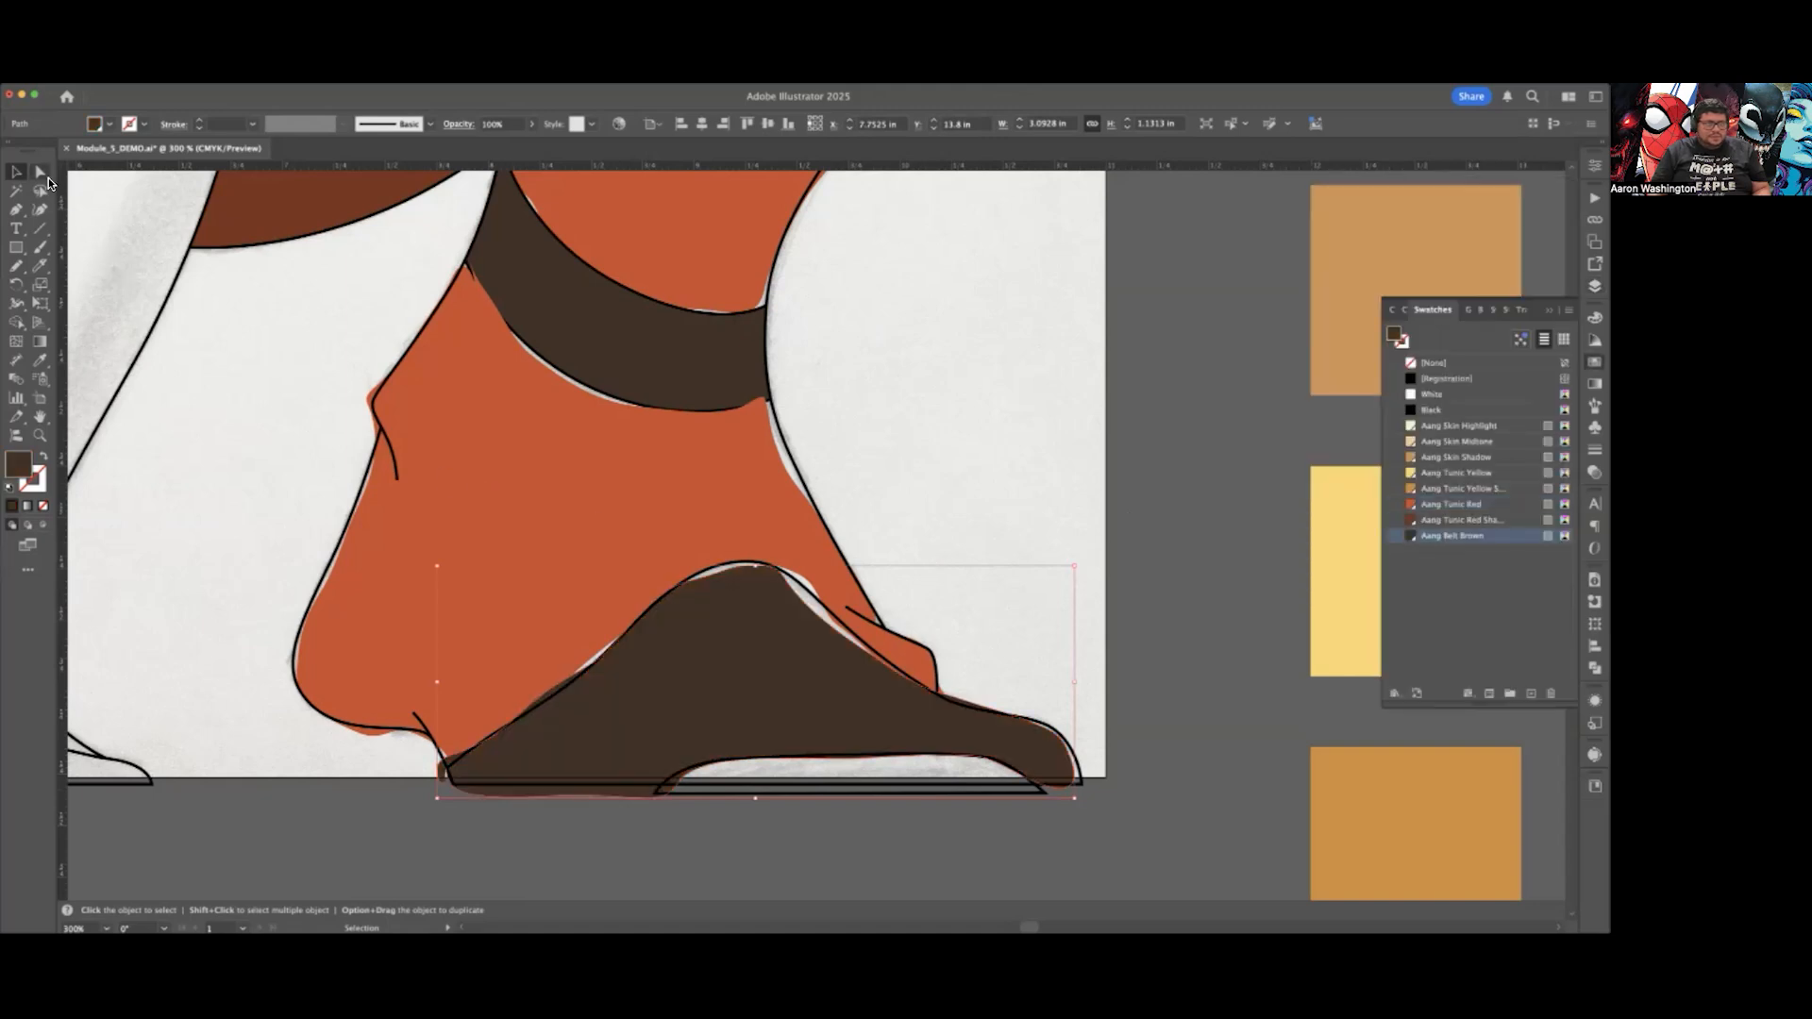
pyautogui.moveTo(789, 585); pyautogui.dragTo(808, 584)
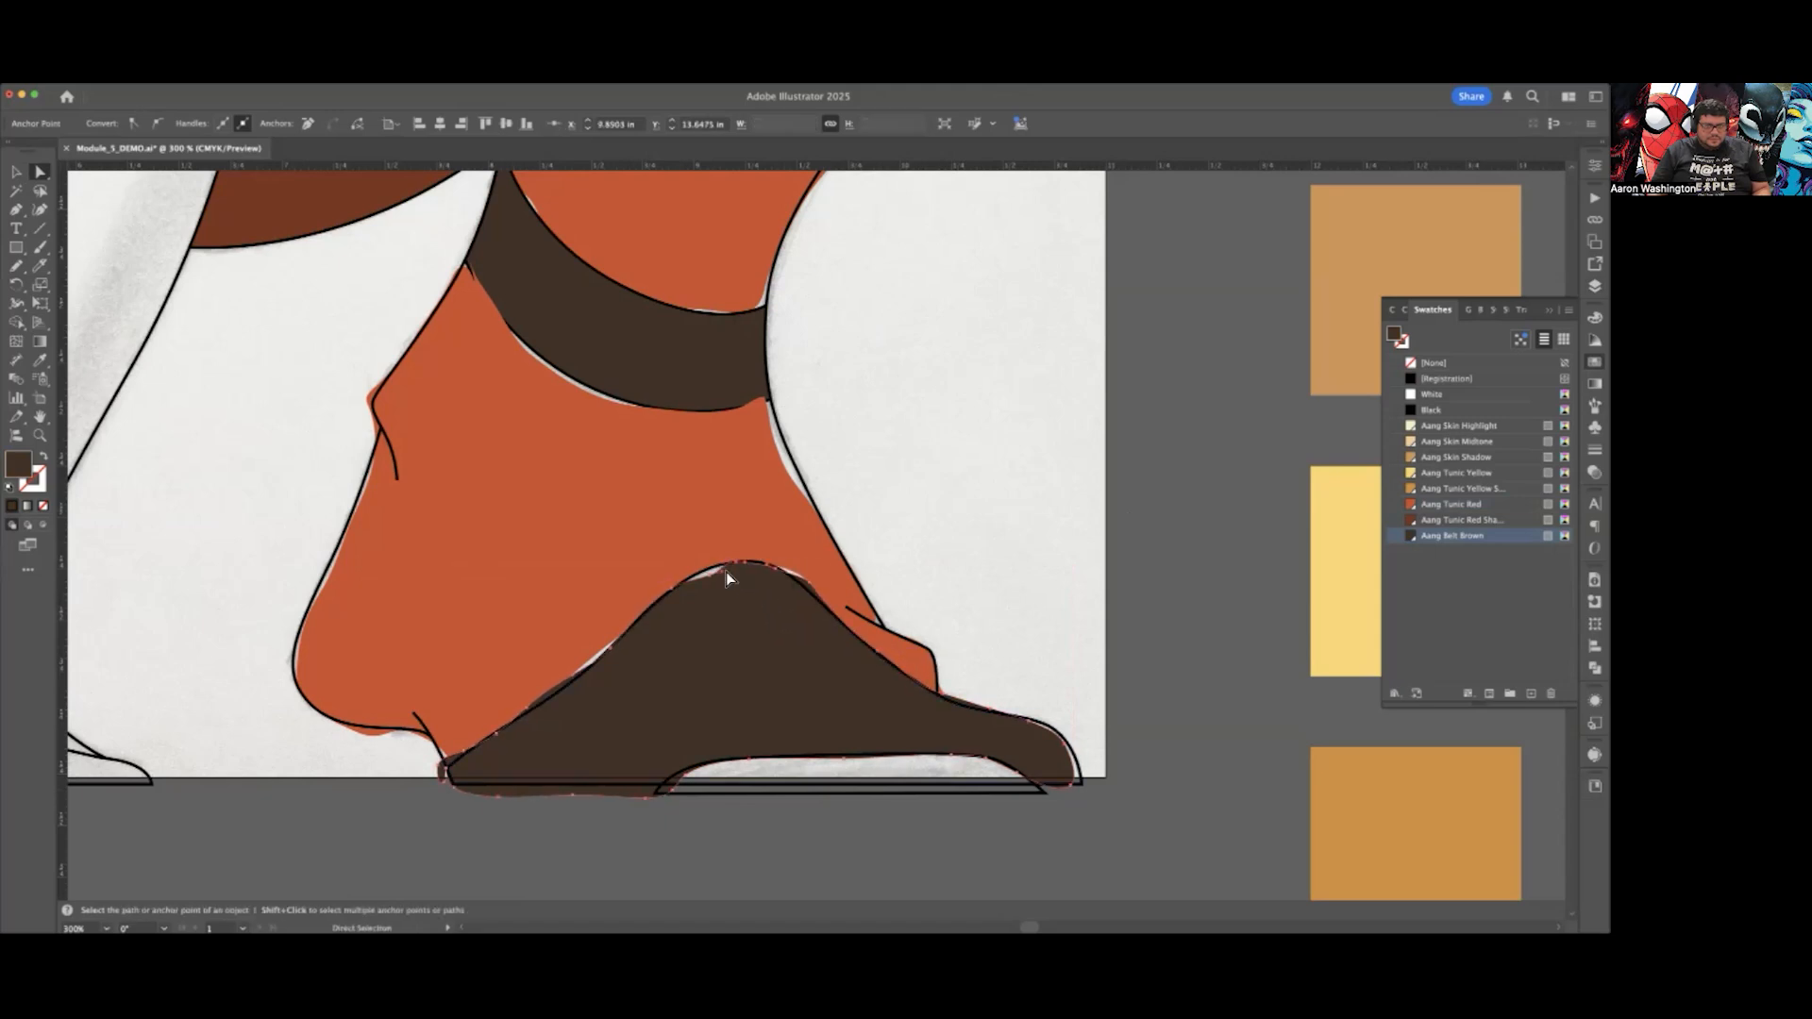
pyautogui.moveTo(711, 575); pyautogui.dragTo(701, 568)
# Step: Move the red ankle shape's anchor points onto the outer ankle outline and along the shoe's upper curve
pyautogui.click(787, 479)
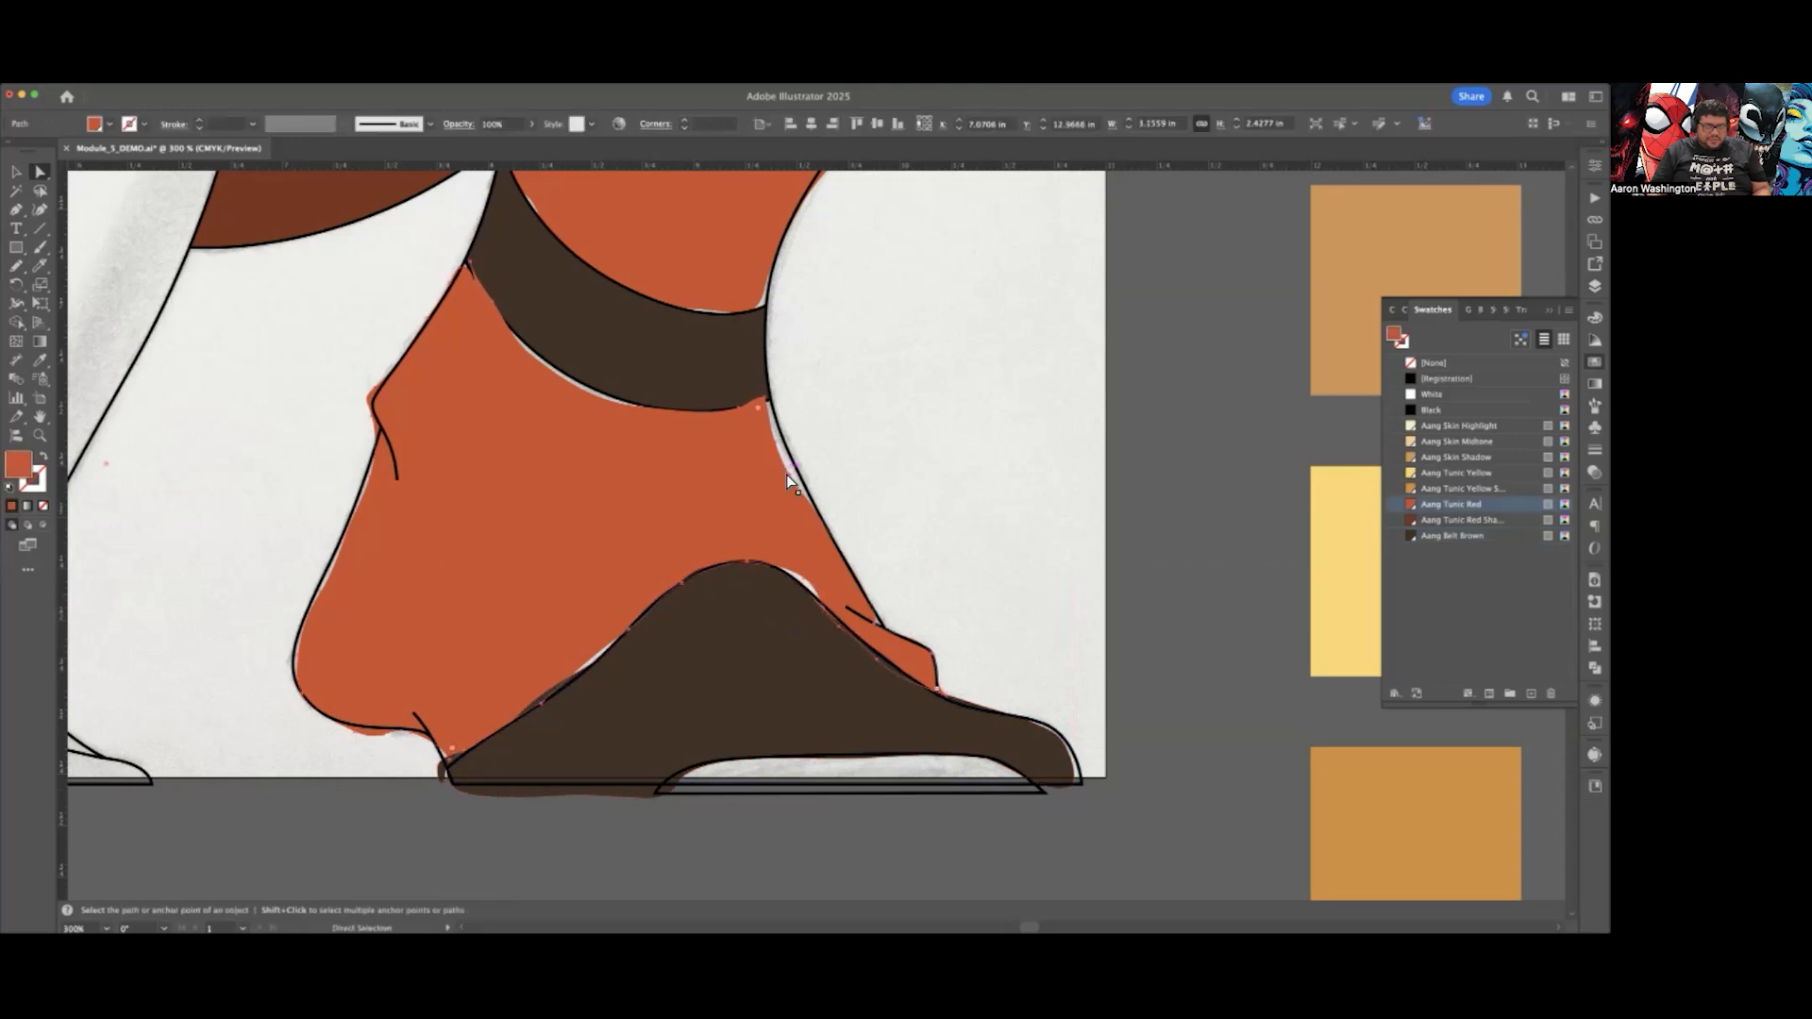
pyautogui.moveTo(788, 475); pyautogui.dragTo(785, 423)
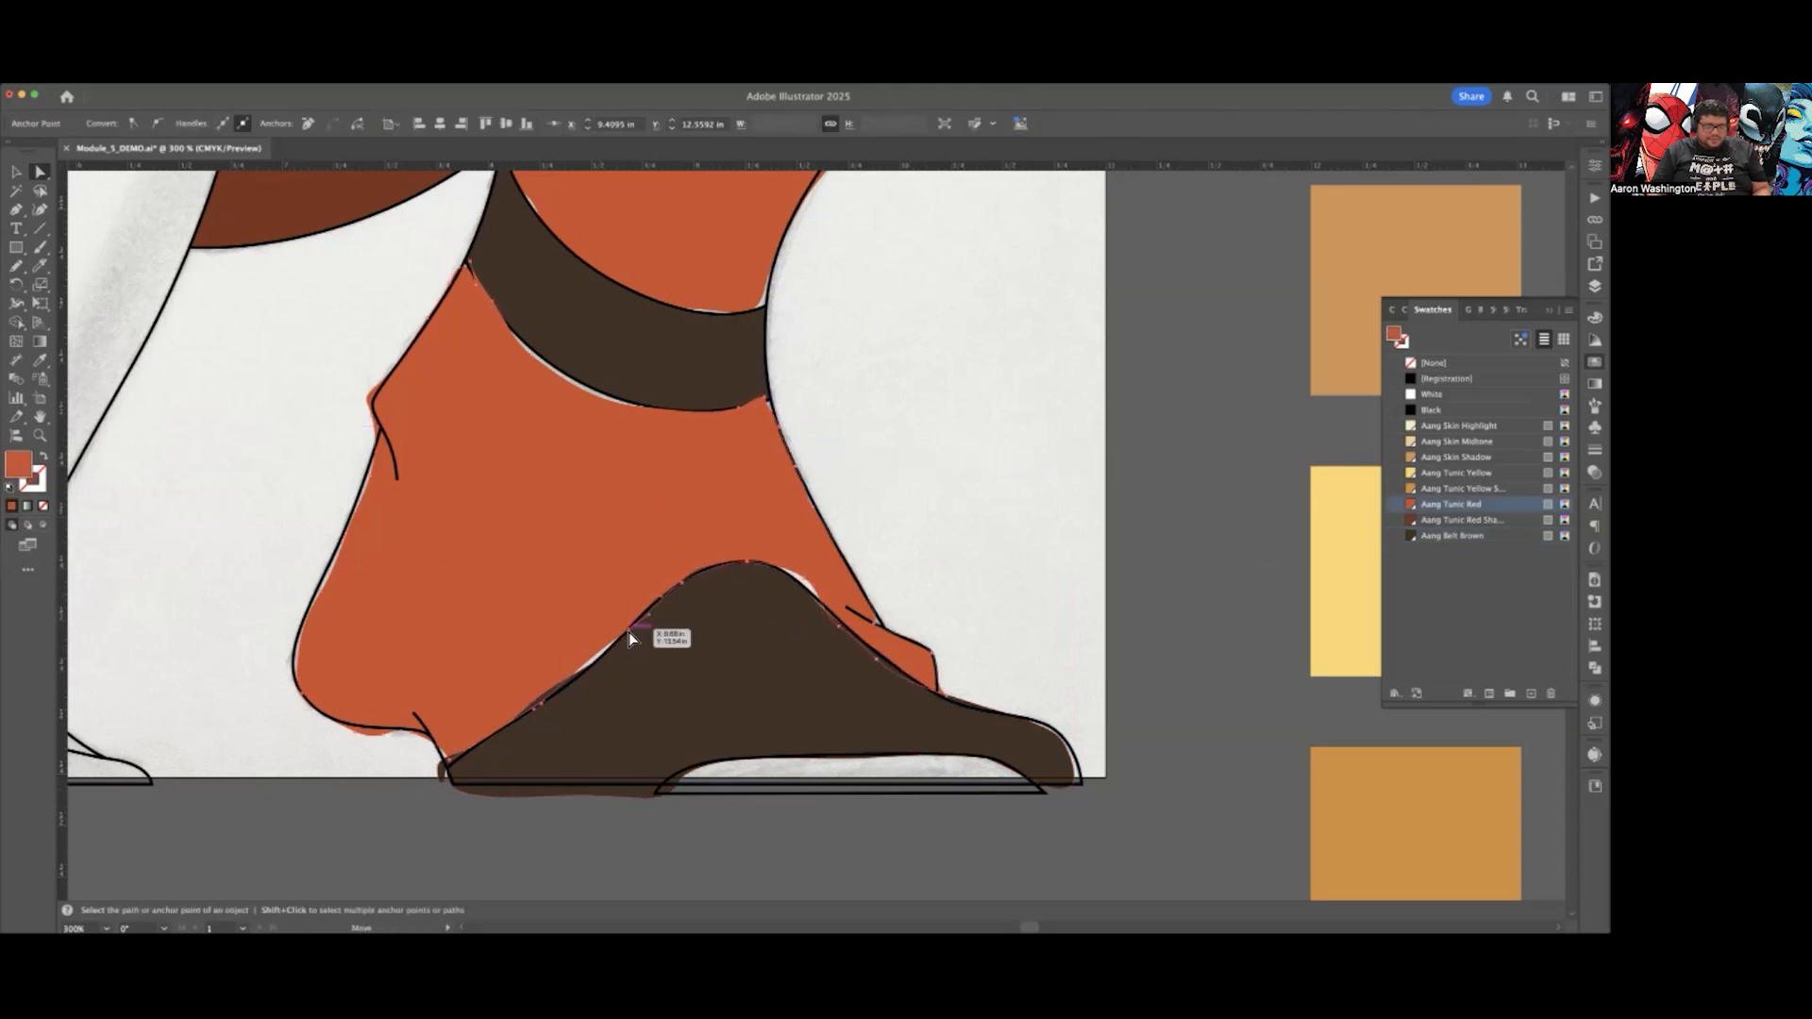
pyautogui.moveTo(628, 632); pyautogui.dragTo(625, 639)
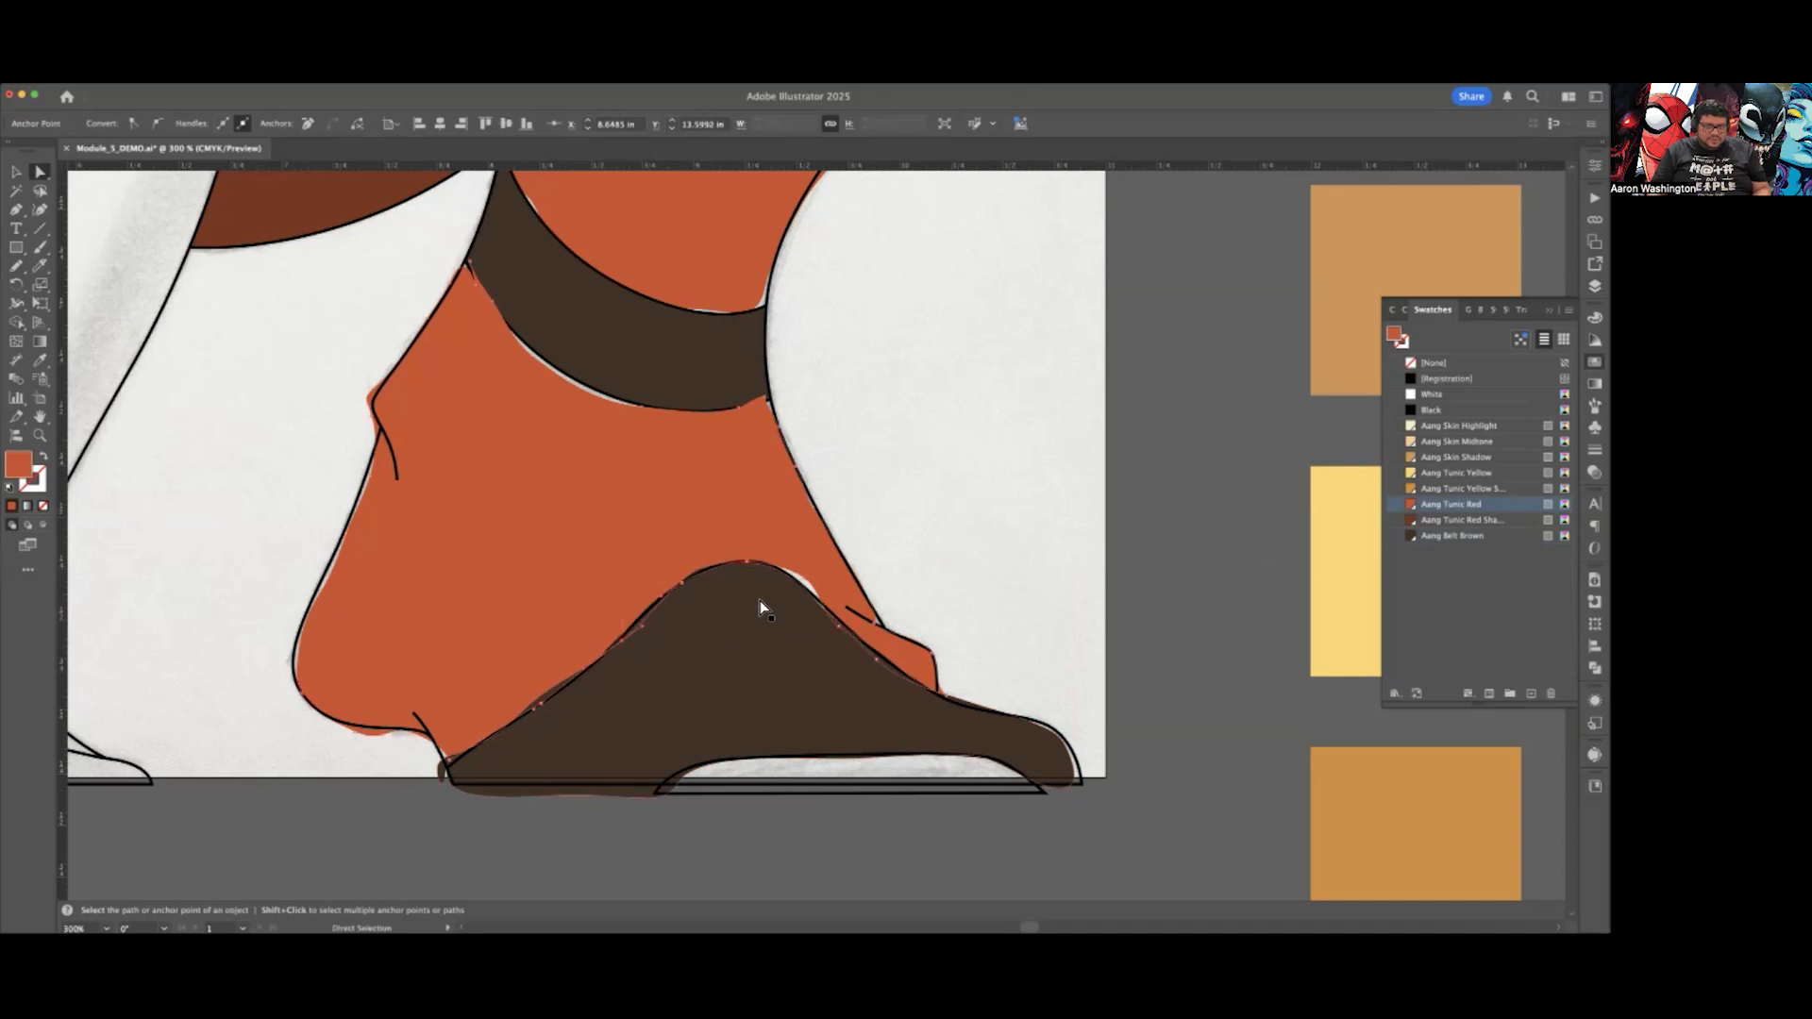
pyautogui.moveTo(808, 579); pyautogui.dragTo(796, 586)
# Step: Adjust the brown shoe shape's anchor points at the toe, undo the last move and deselect the shape
pyautogui.click(952, 686)
pyautogui.click(1047, 744)
pyautogui.moveTo(1065, 741); pyautogui.dragTo(1076, 741)
pyautogui.press('super+z')
pyautogui.click(1061, 674)
pyautogui.scroll(-5, 958, 630)
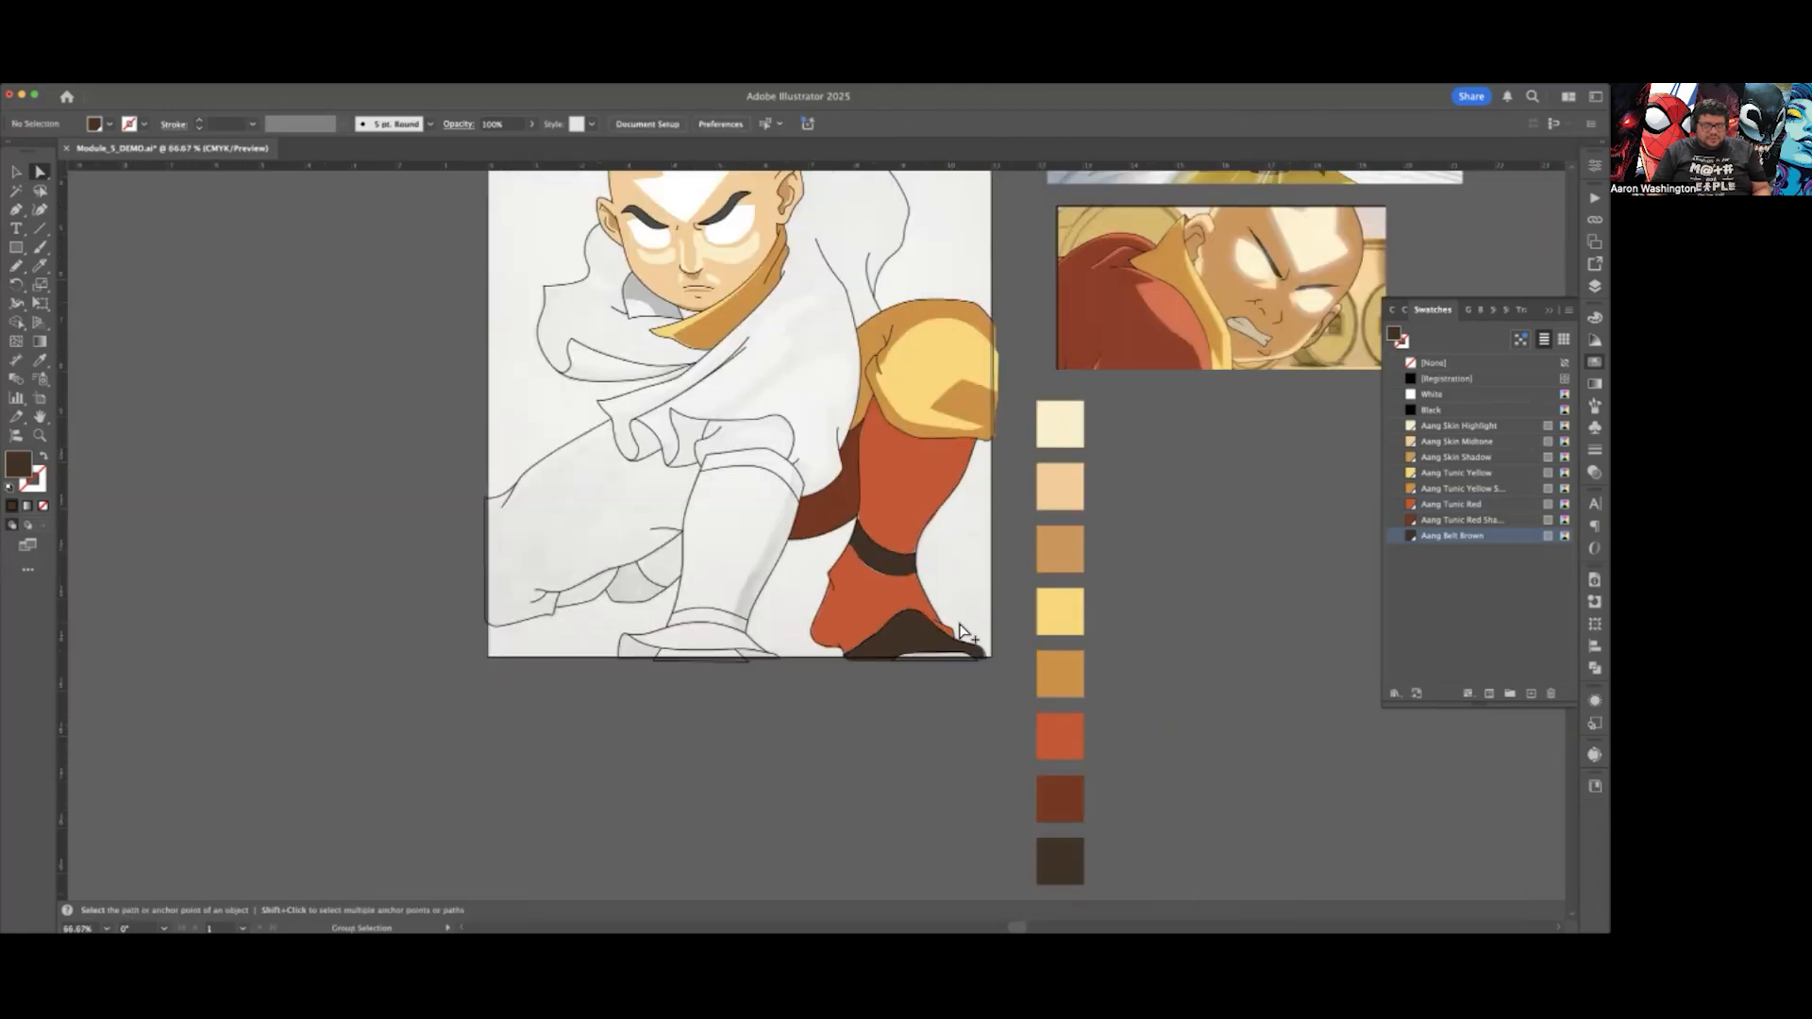
# Step: Draw an Aang Tunic Red Shadow shape about 0.6 by 1.3 in with the Pencil tool along the red ankle shape's heel-side edge
pyautogui.hscroll(2, 1152, 617)
pyautogui.hscroll(3, 1036, 625)
pyautogui.hscroll(-2, 1038, 623)
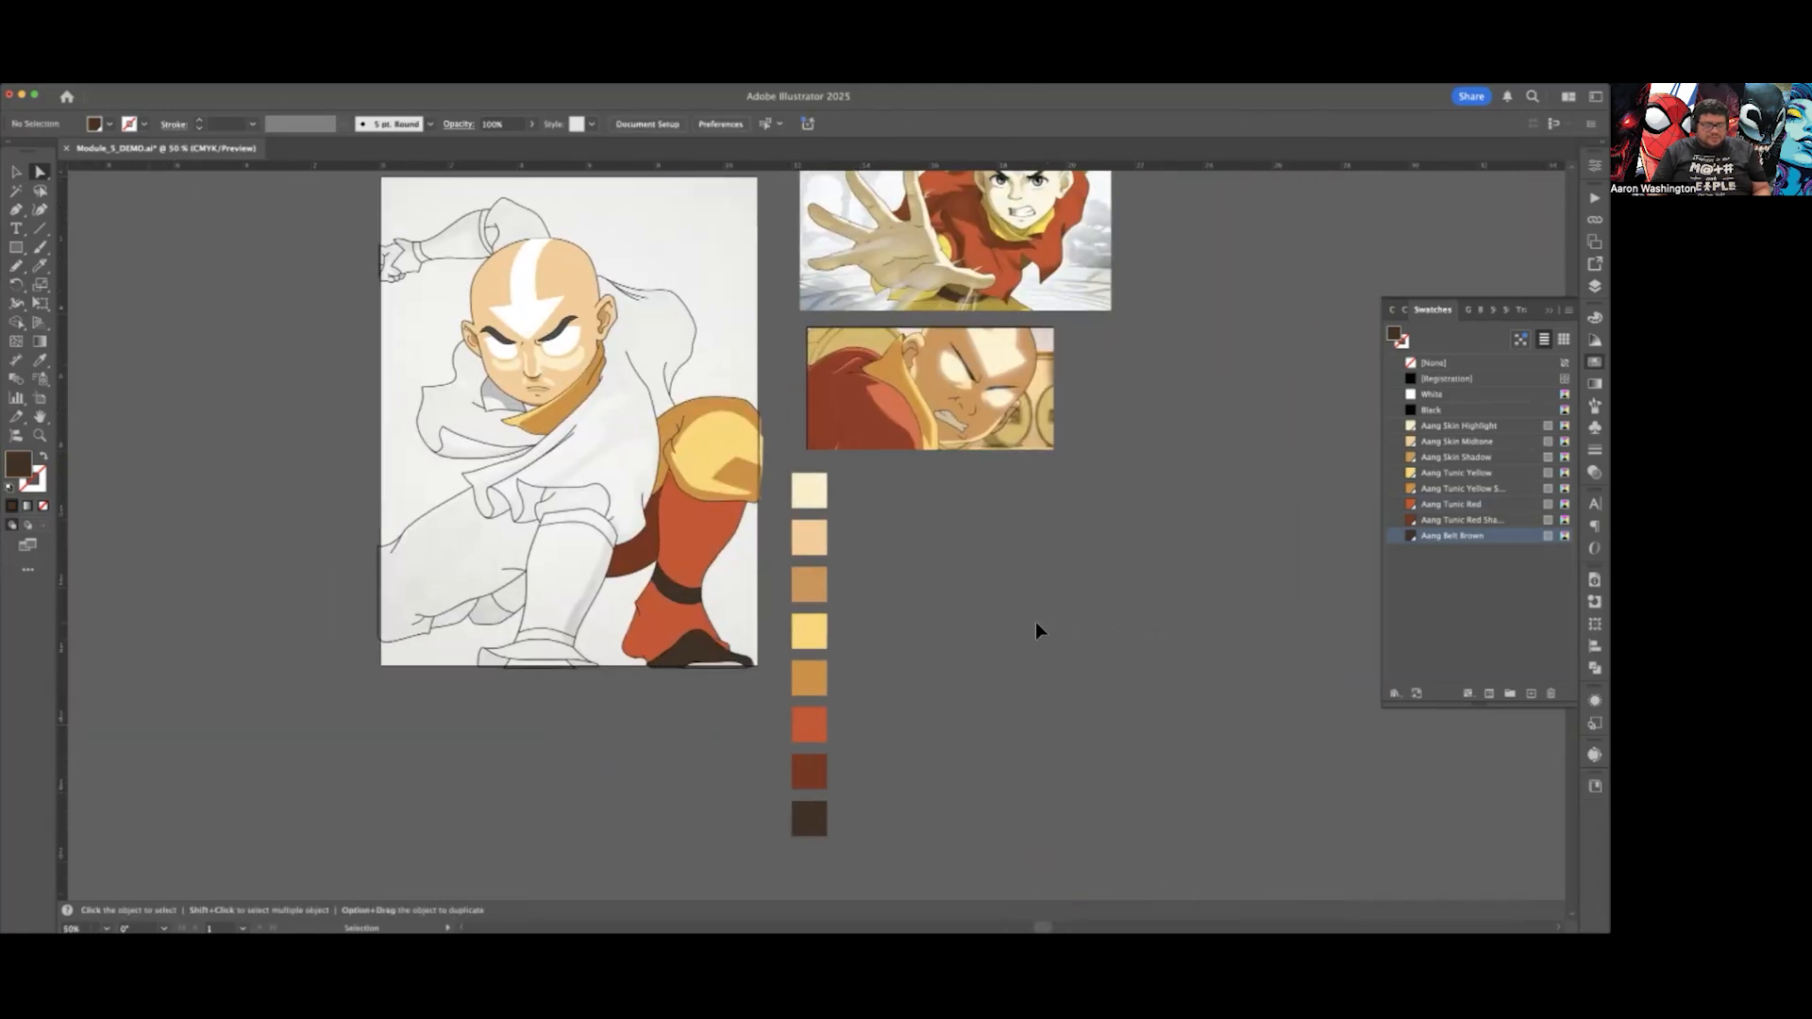
pyautogui.scroll(1, 585, 592)
pyautogui.scroll(1, 585, 592)
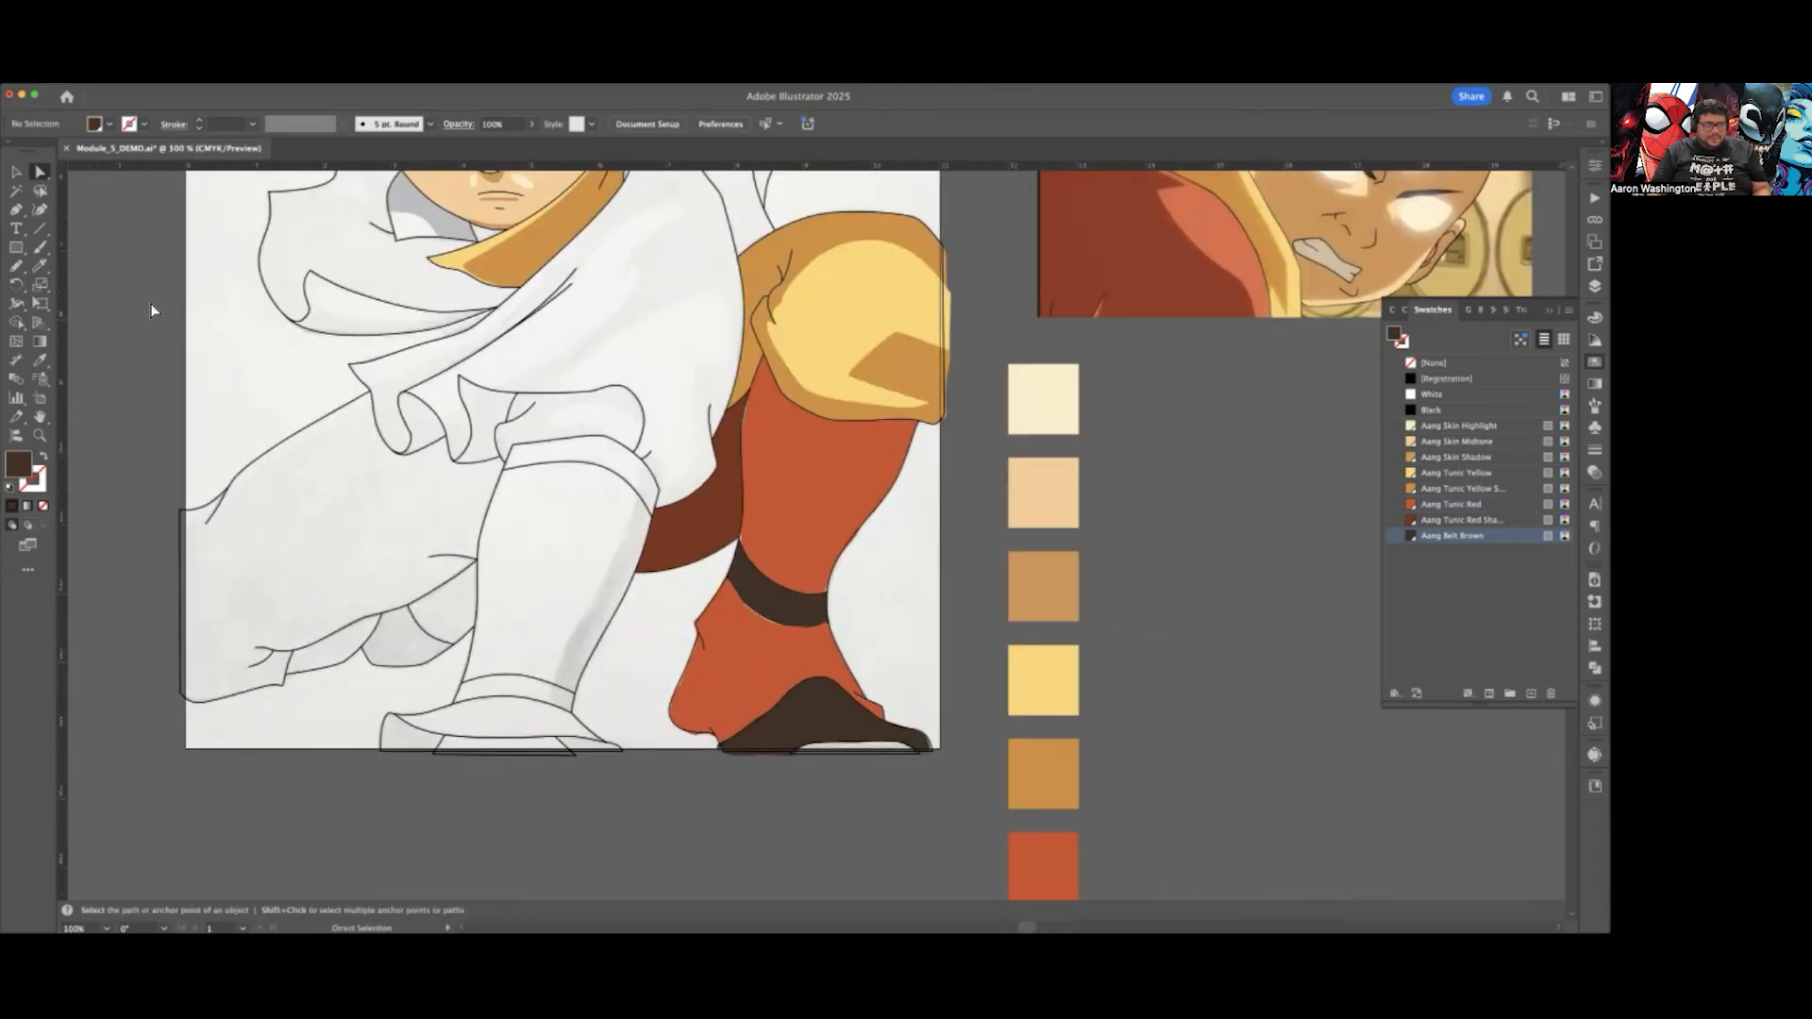
pyautogui.press('v')
pyautogui.click(16, 266)
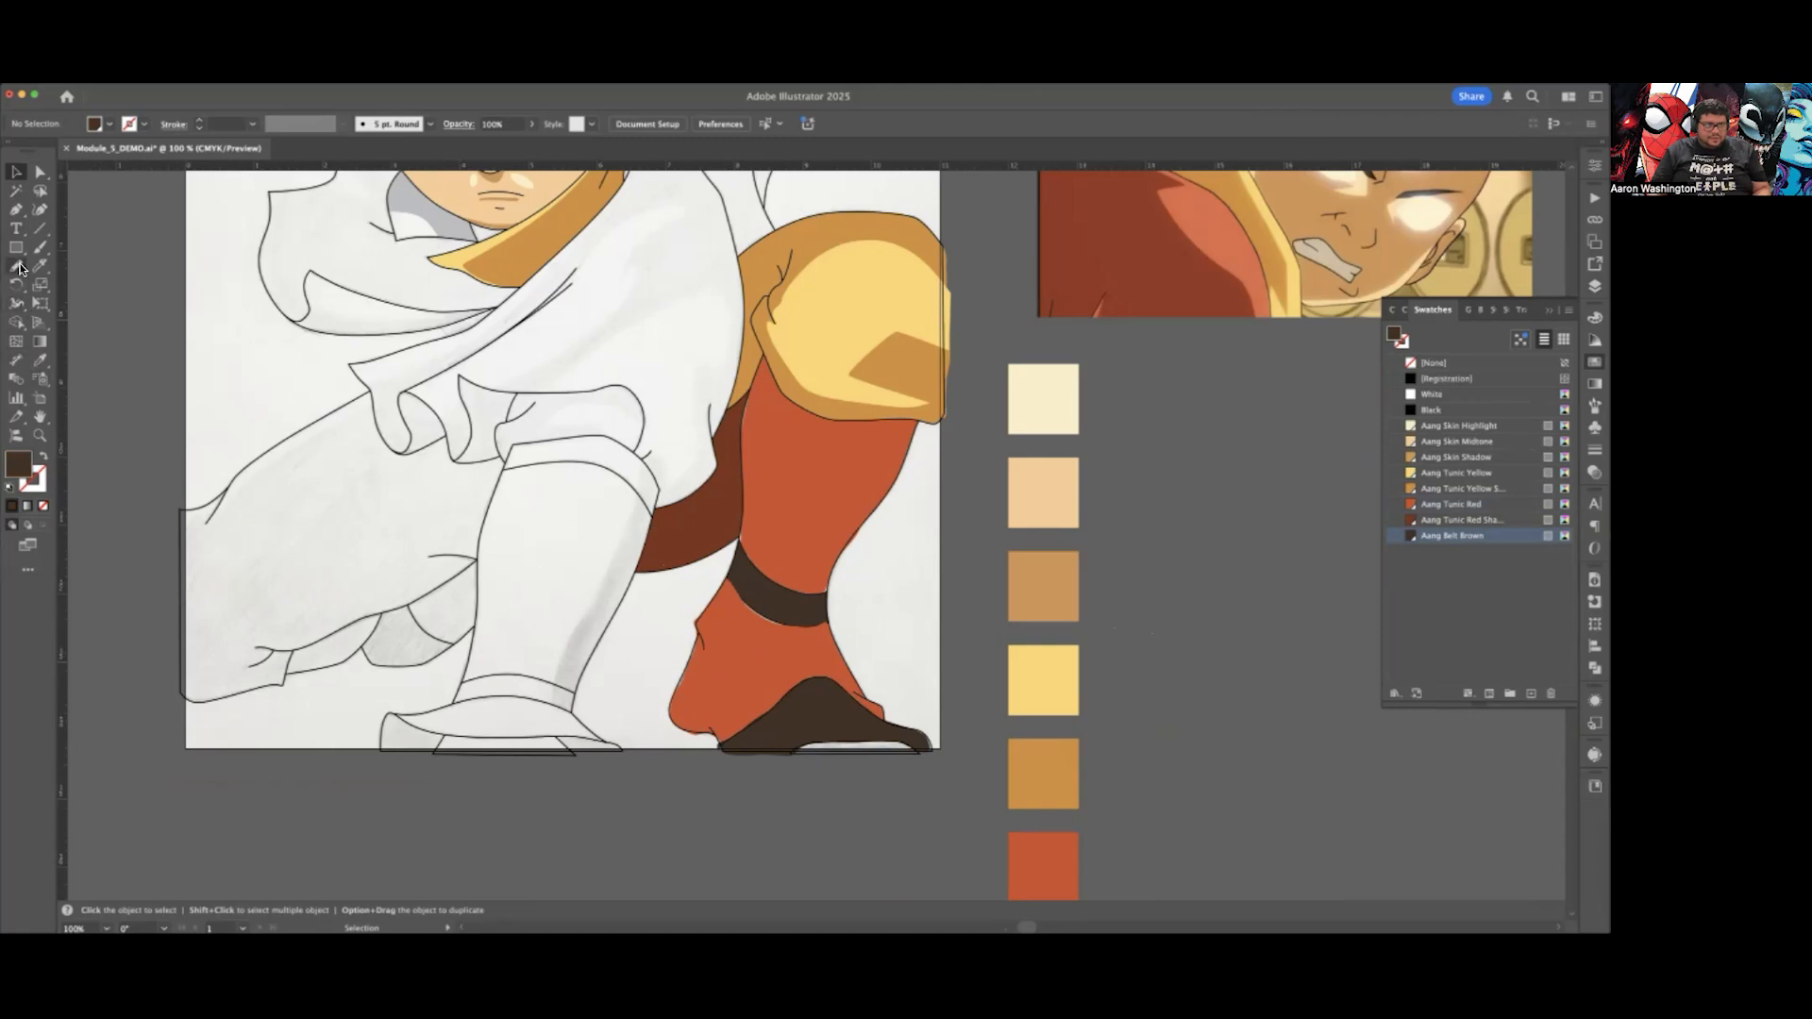
pyautogui.scroll(1, 647, 598)
pyautogui.scroll(1, 824, 668)
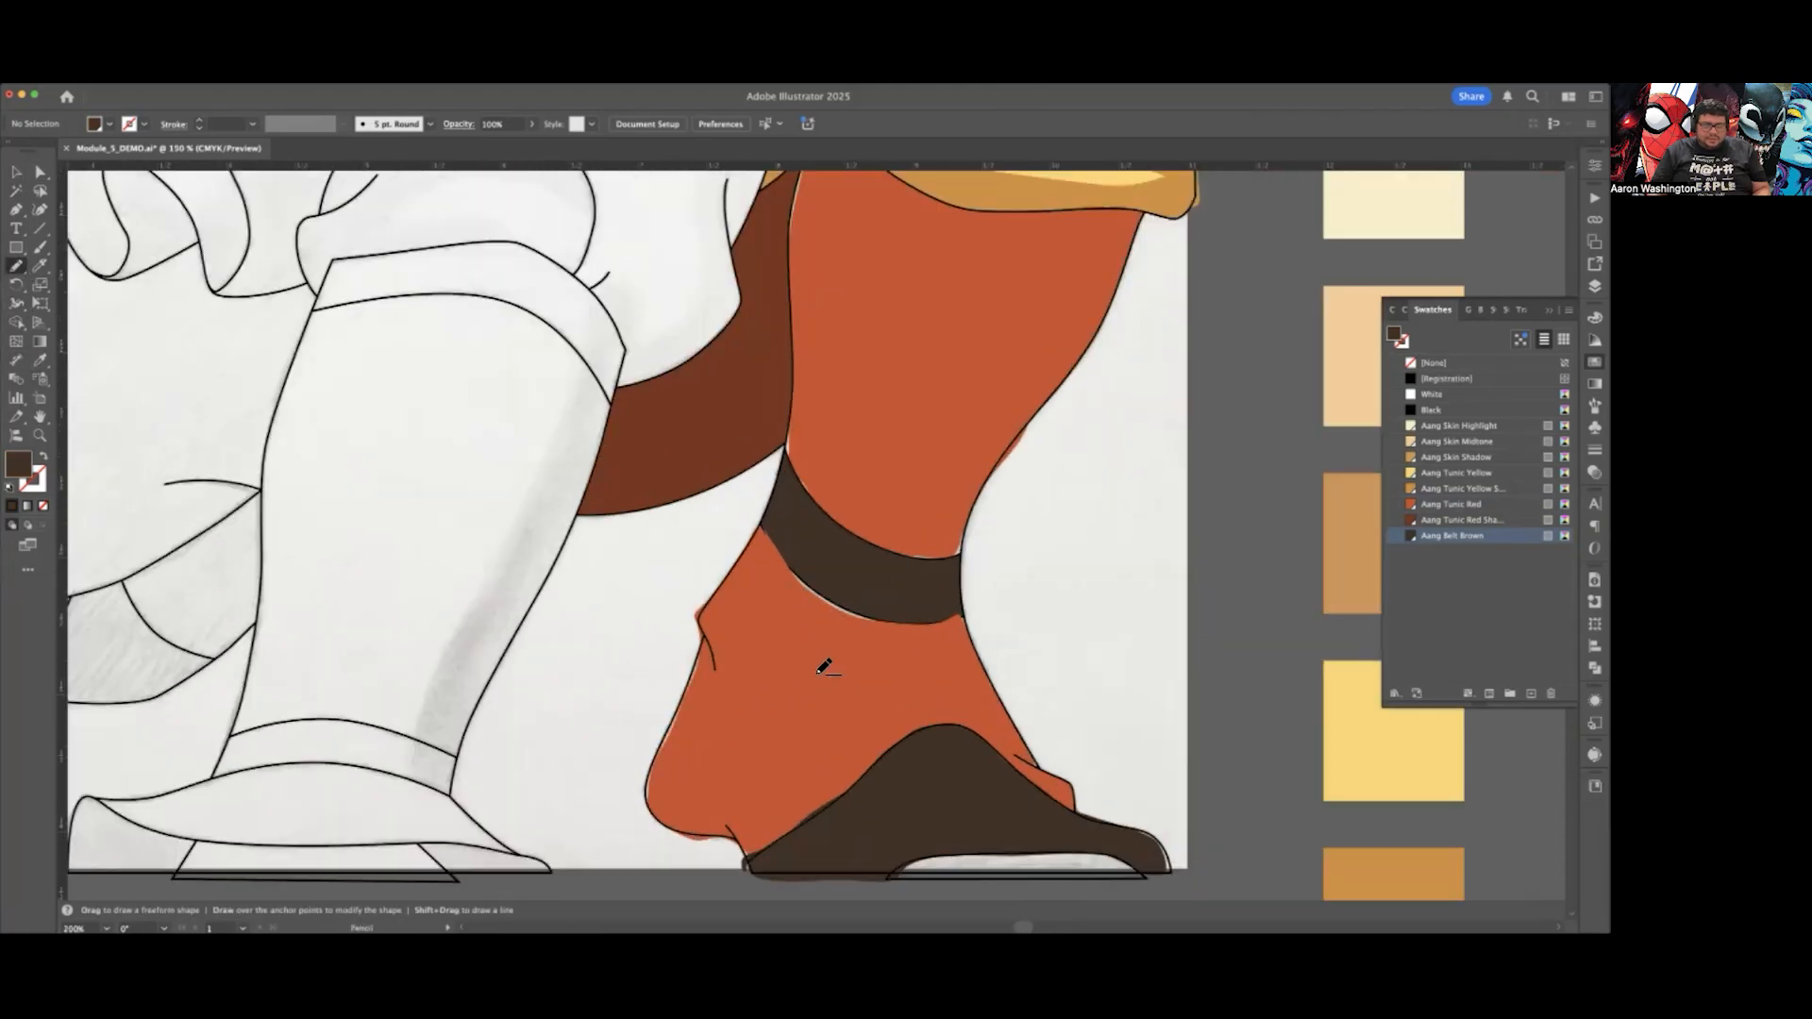
pyautogui.click(1461, 520)
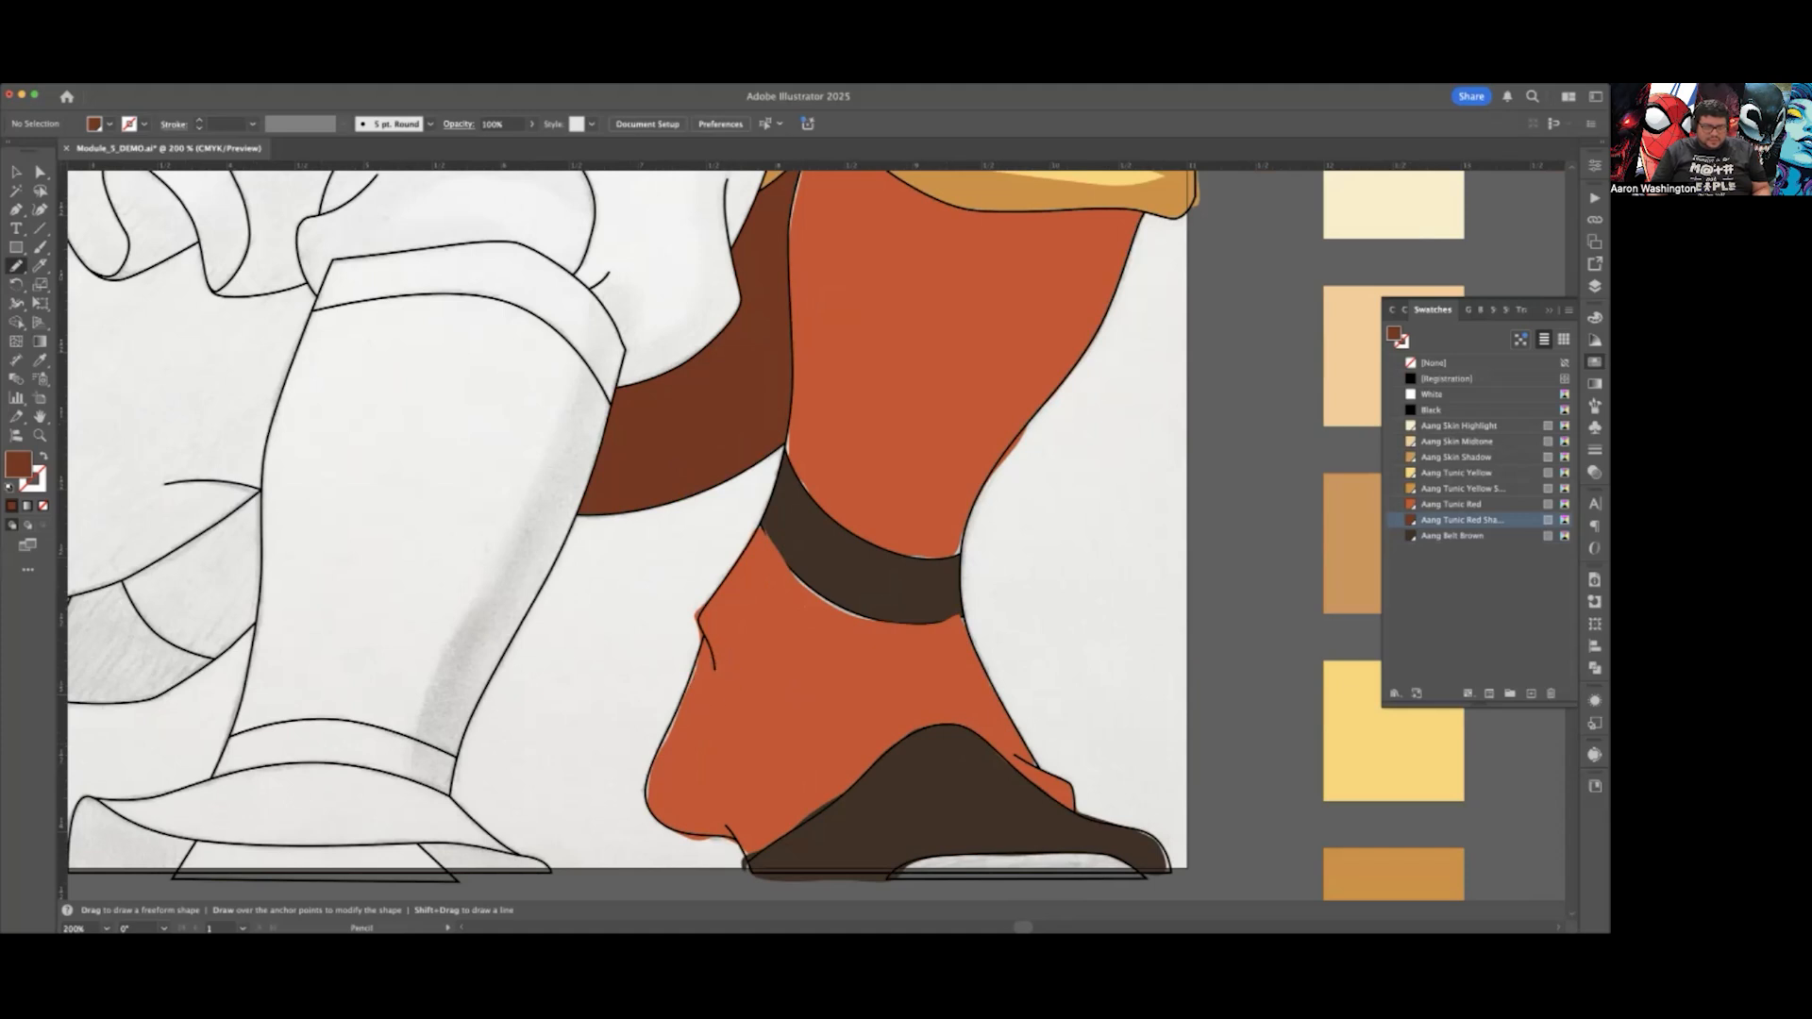
pyautogui.moveTo(700, 670); pyautogui.dragTo(700, 671)
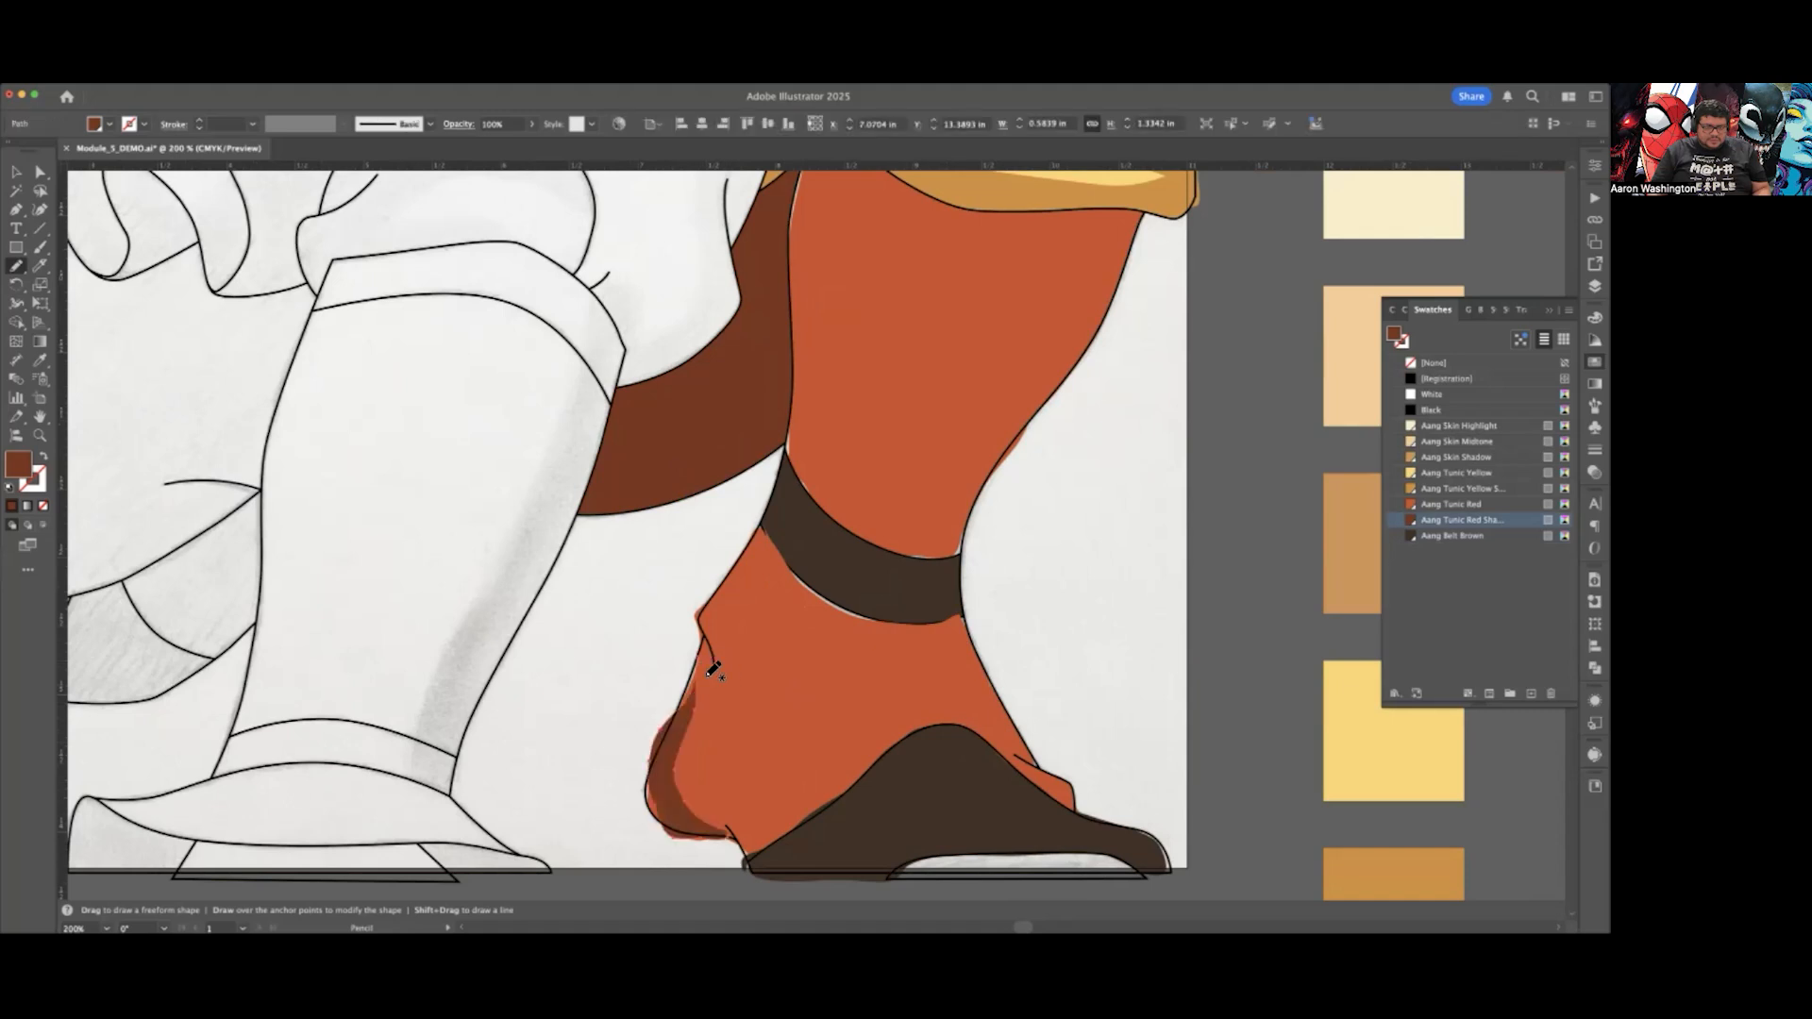
pyautogui.press('super+z')
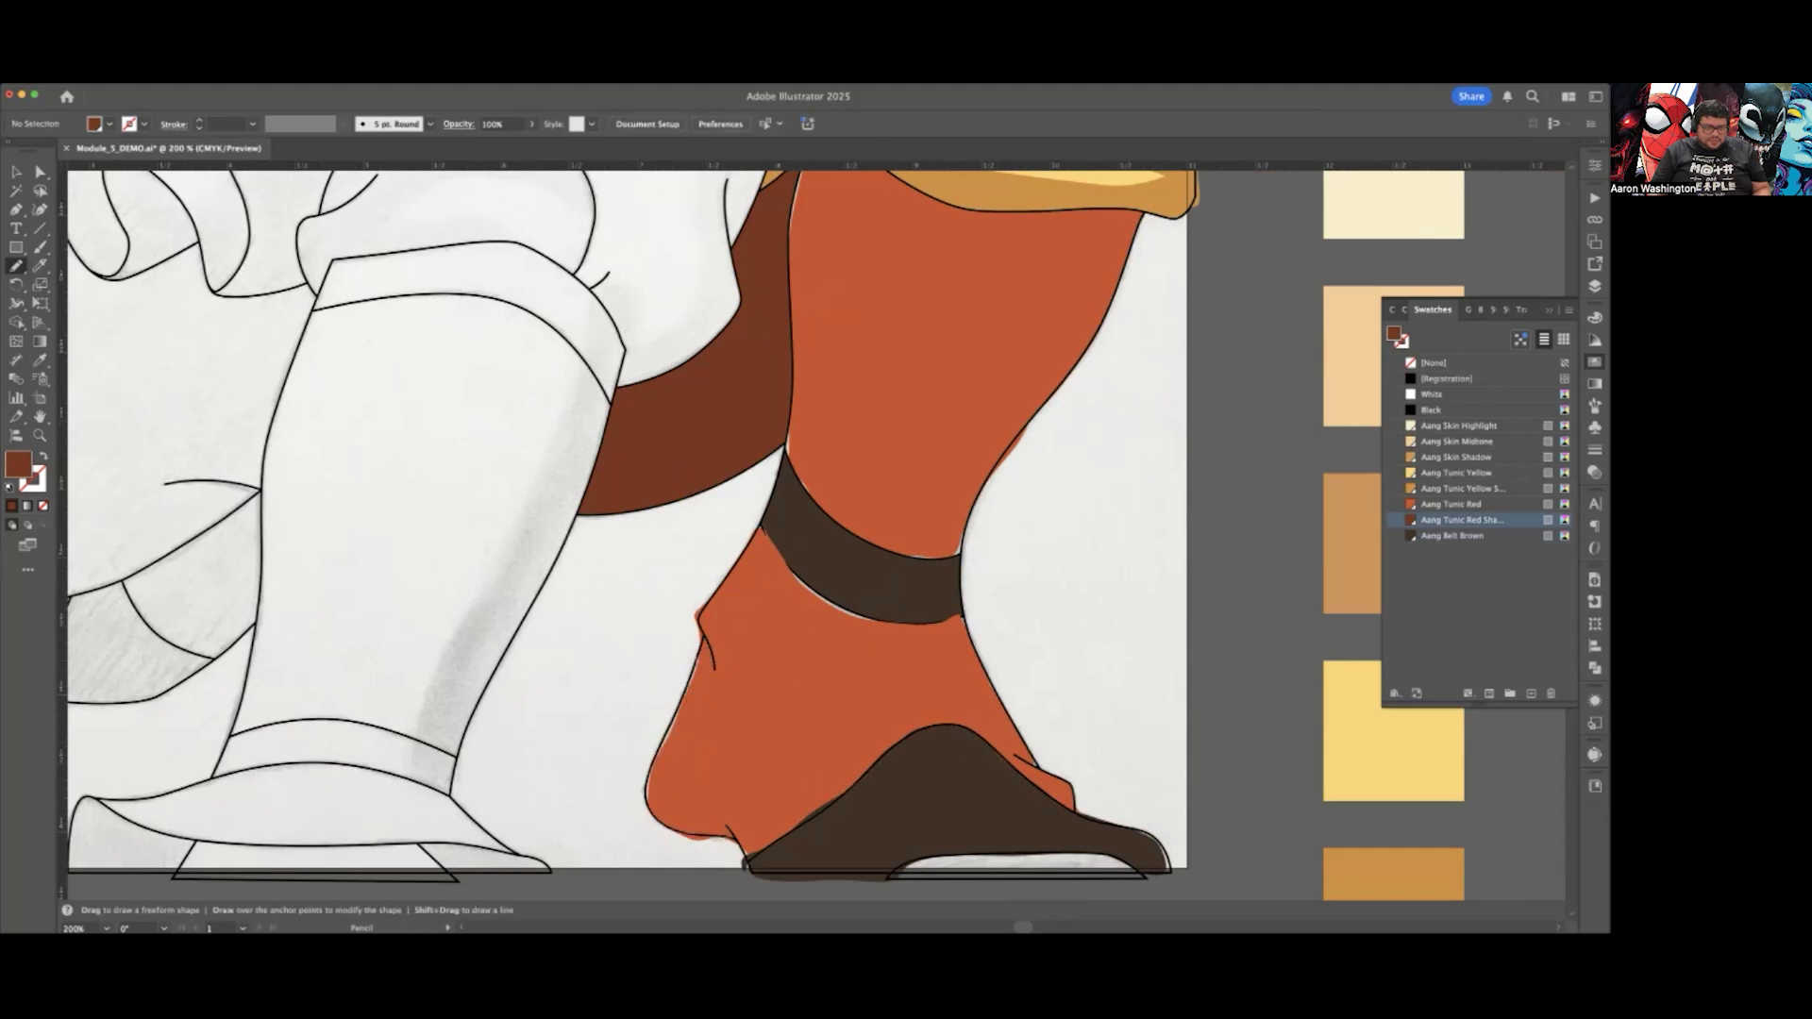
pyautogui.press('super+shift+z')
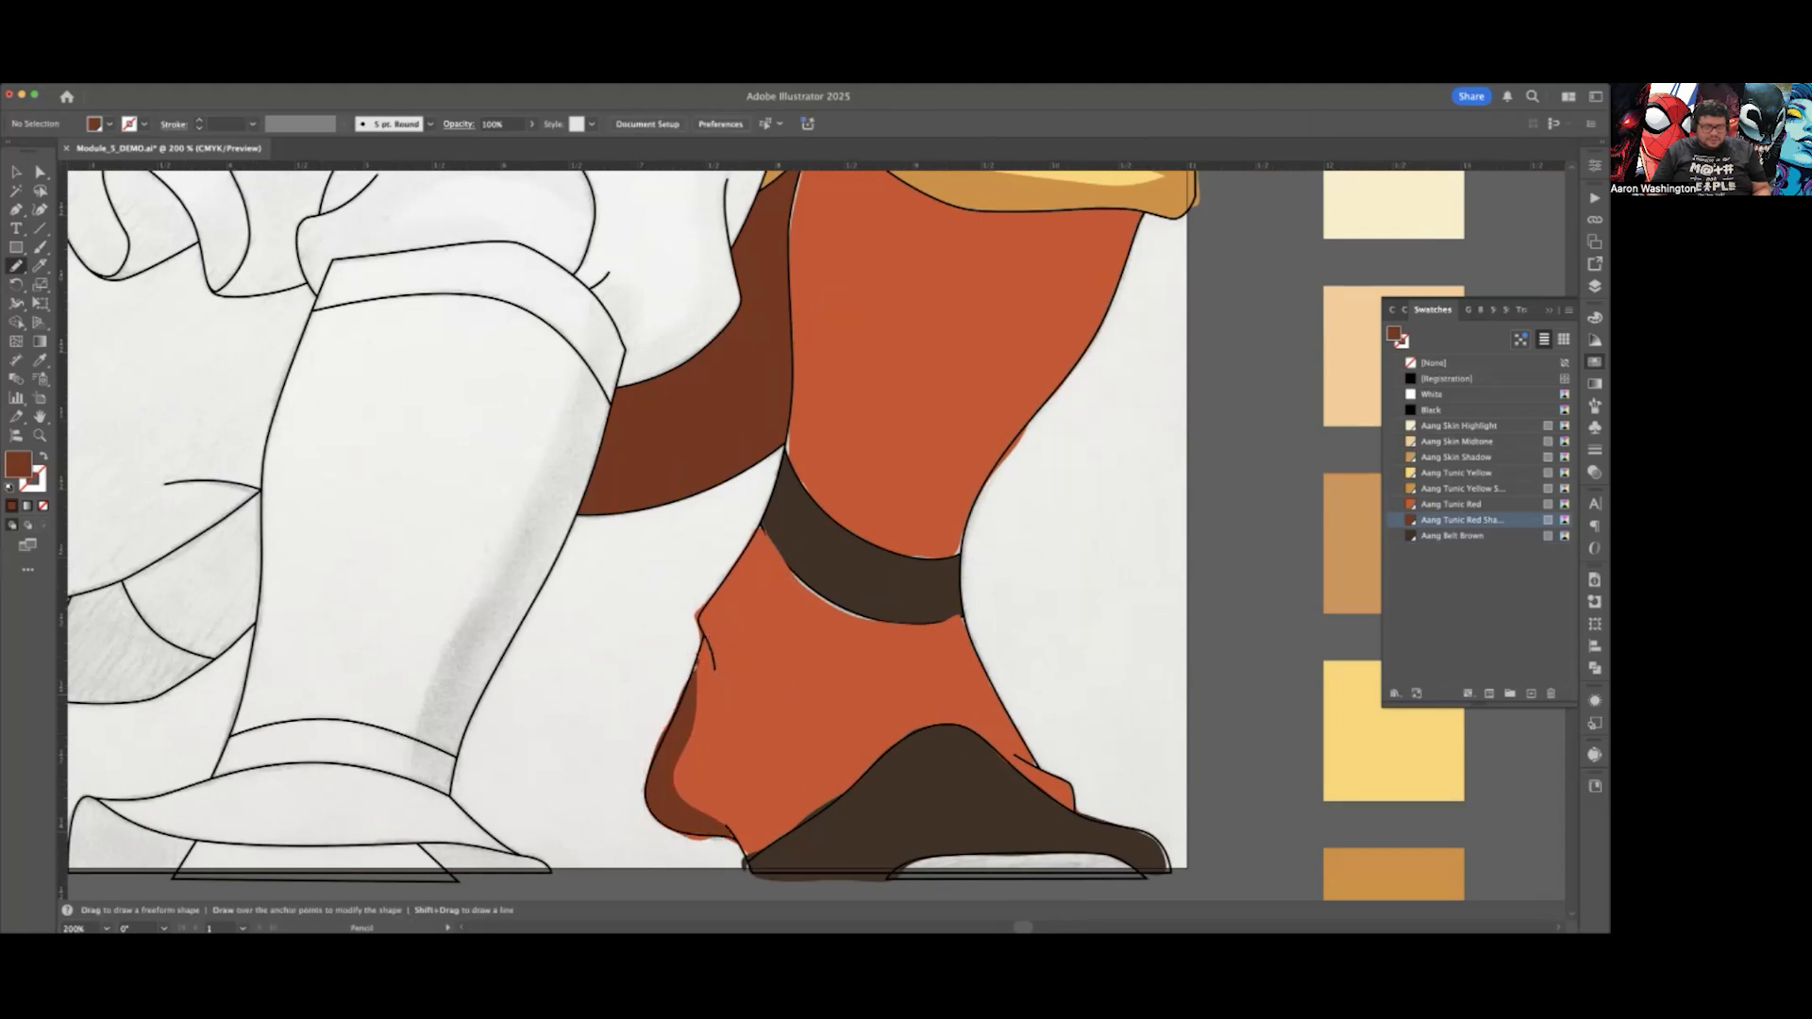
# Step: Draw a small Aang Tunic Red Shadow shape with the Pencil tool around the fold on the red ankle shape's heel side
pyautogui.moveTo(713, 636); pyautogui.dragTo(713, 639)
pyautogui.keyDown('super'); pyautogui.click(688, 582); pyautogui.keyUp('super')
pyautogui.moveTo(760, 545); pyautogui.dragTo(728, 604)
pyautogui.keyDown('super'); pyautogui.click(704, 558); pyautogui.keyUp('super')
pyautogui.scroll(3, 659, 602)
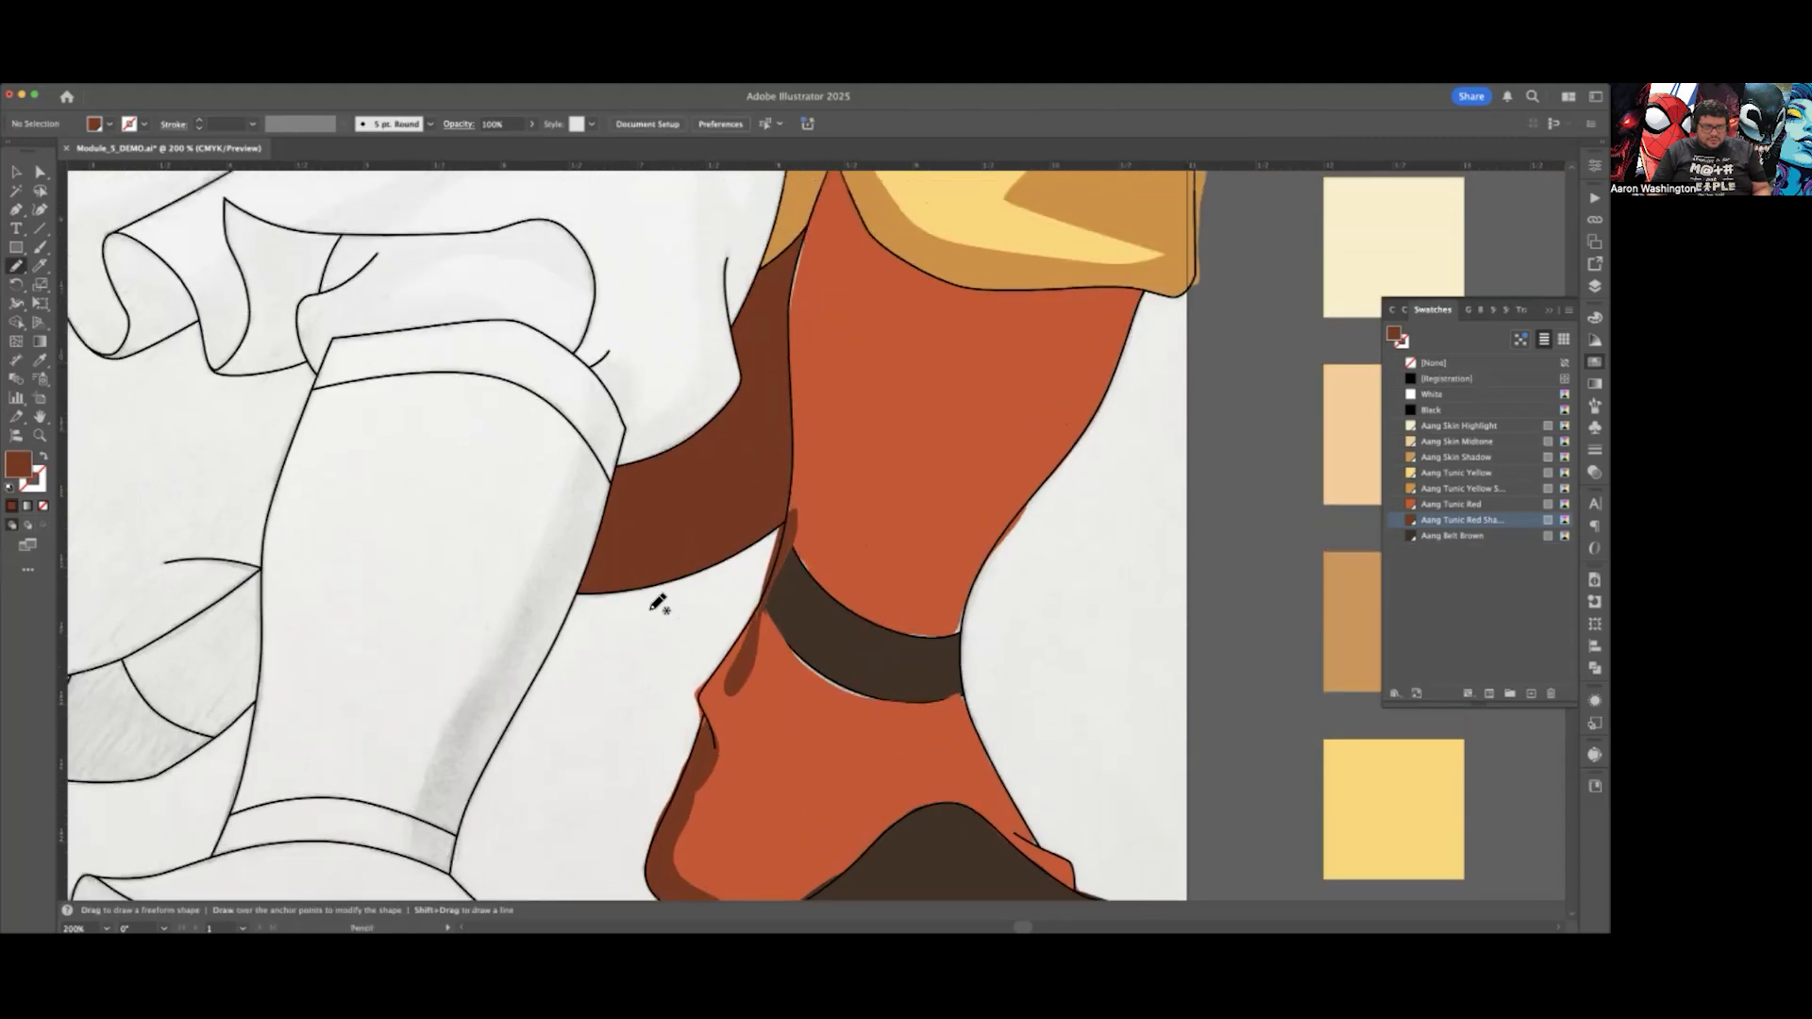
pyautogui.scroll(-1, 650, 604)
pyautogui.press('super+z')
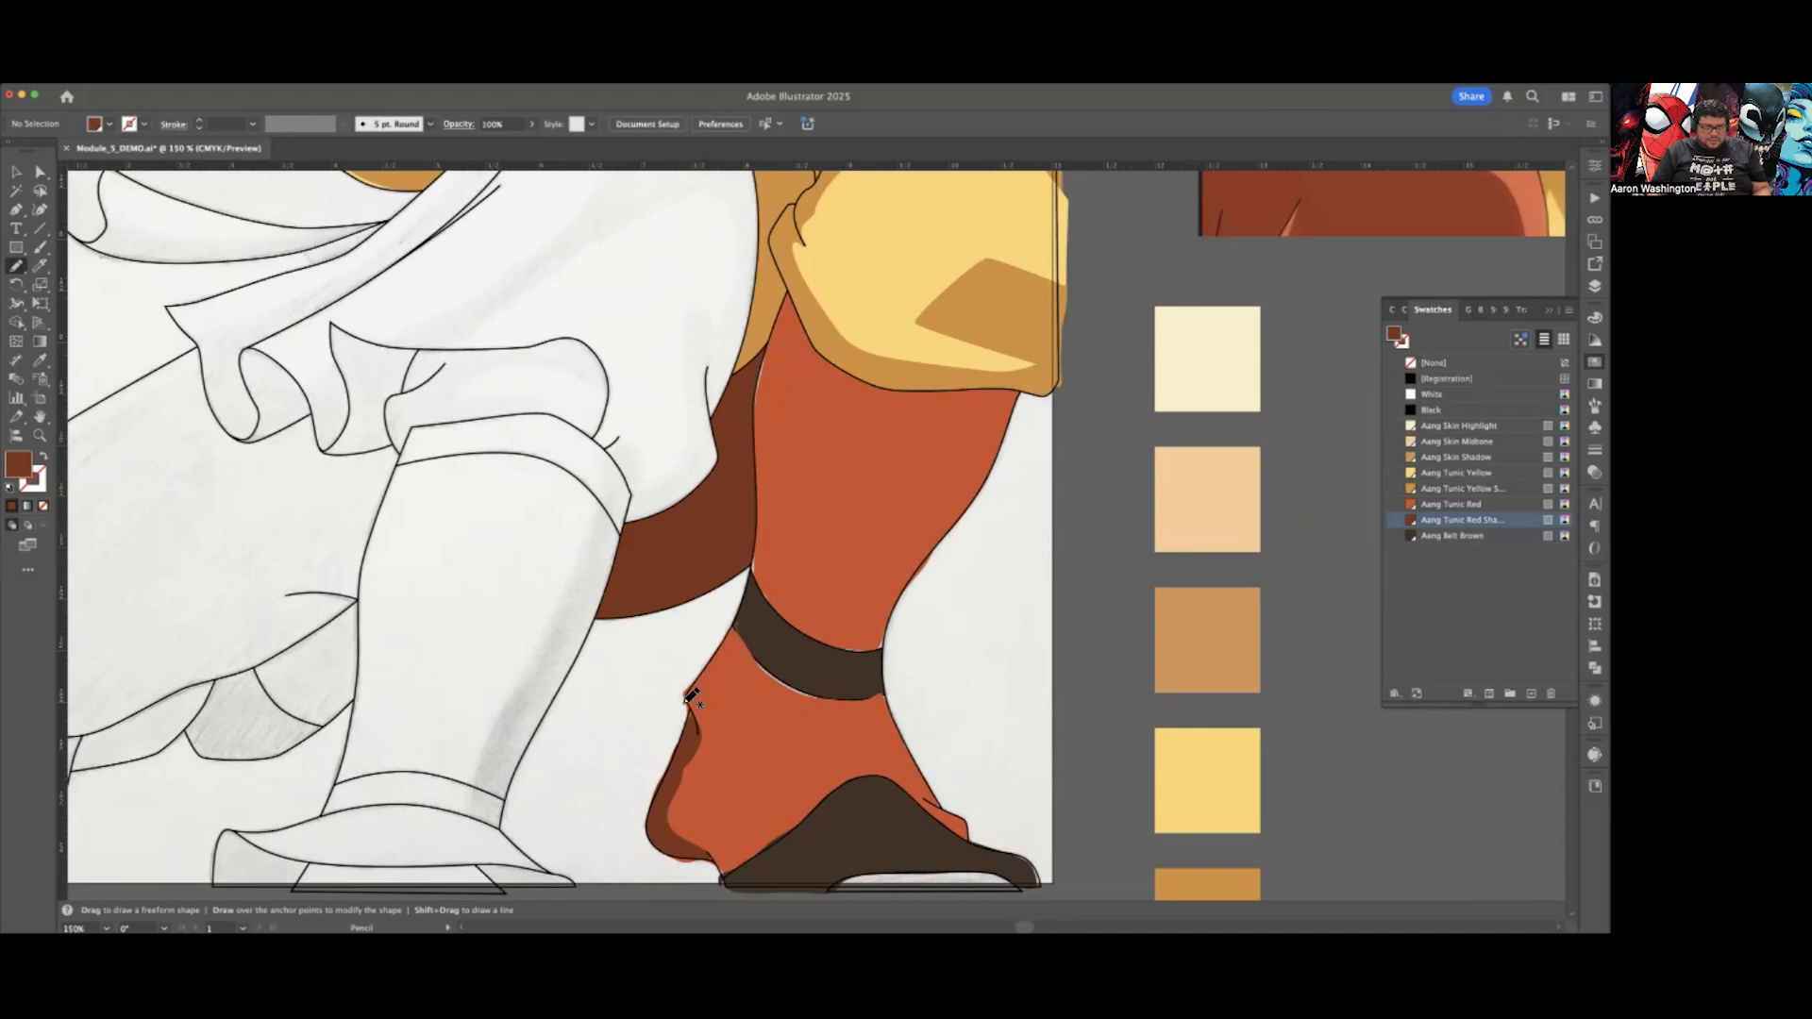
# Step: Draw a narrow Aang Tunic Red Shadow shape along the ankle's inner edge, from the heel-side fold up to the brown band
pyautogui.moveTo(686, 703); pyautogui.dragTo(735, 626)
pyautogui.keyDown('super'); pyautogui.click(622, 675); pyautogui.keyUp('super')
pyautogui.scroll(-1, 620, 674)
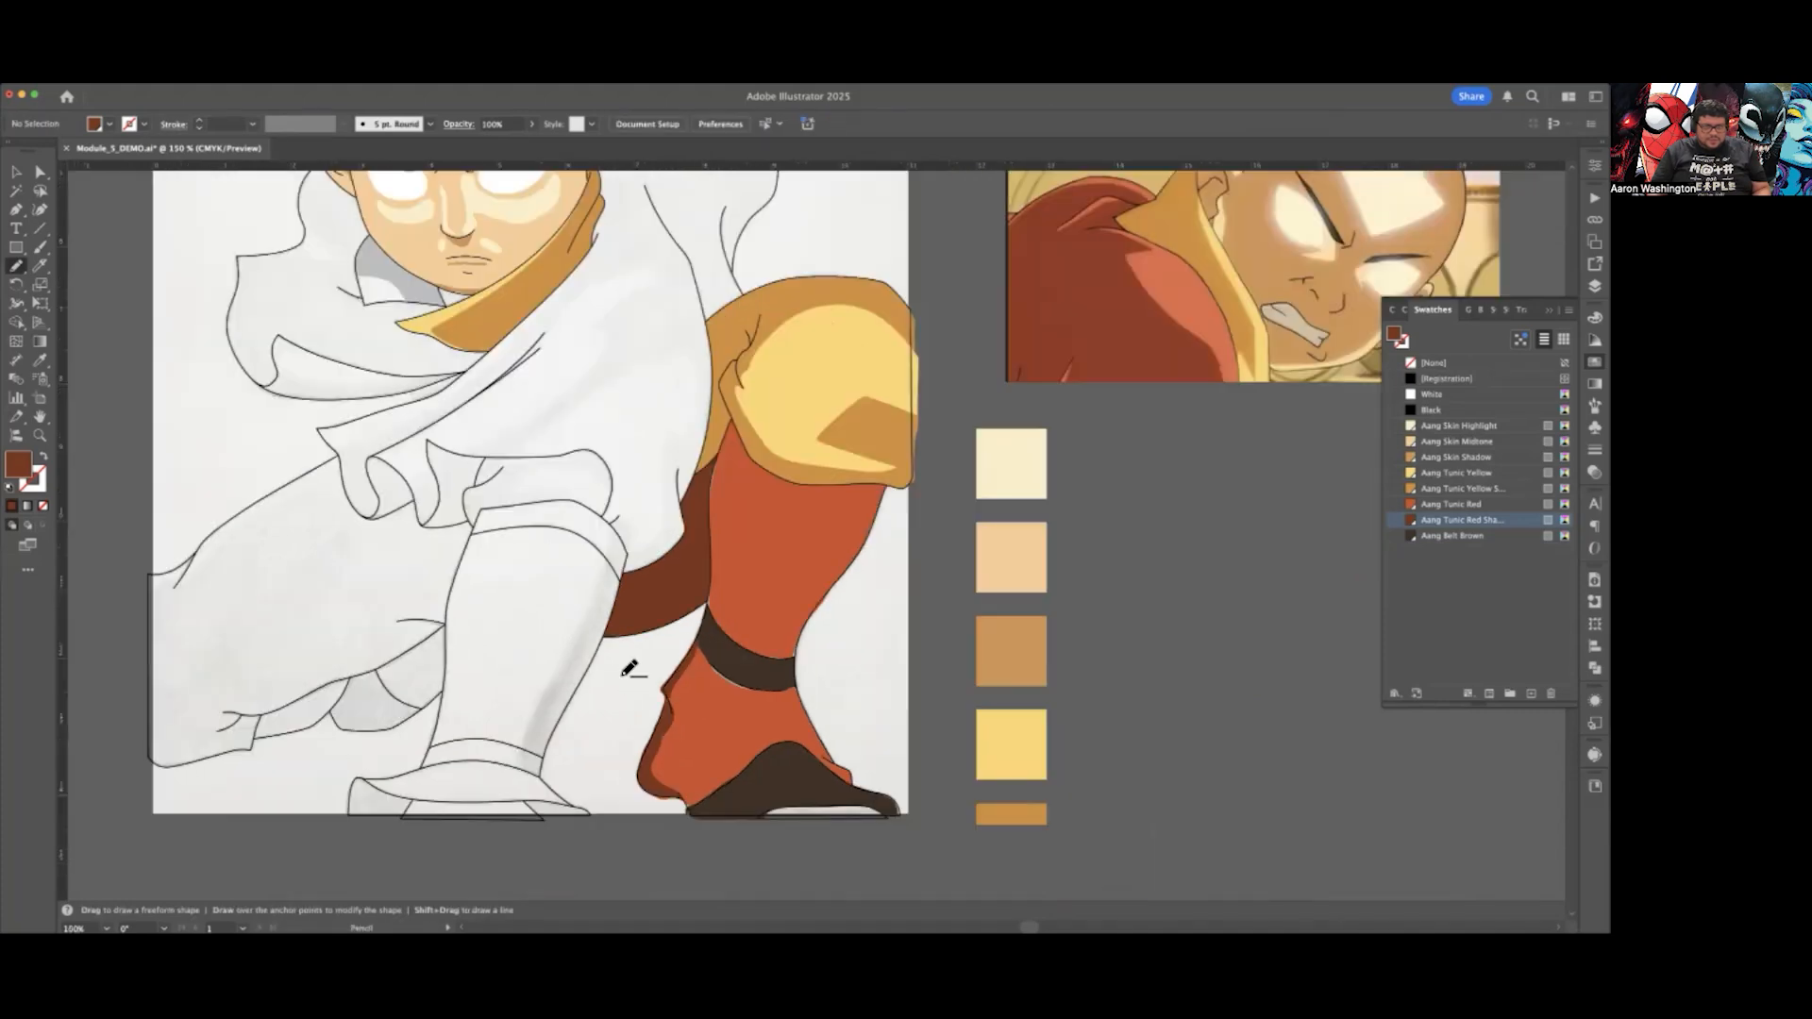
pyautogui.scroll(-2, 629, 669)
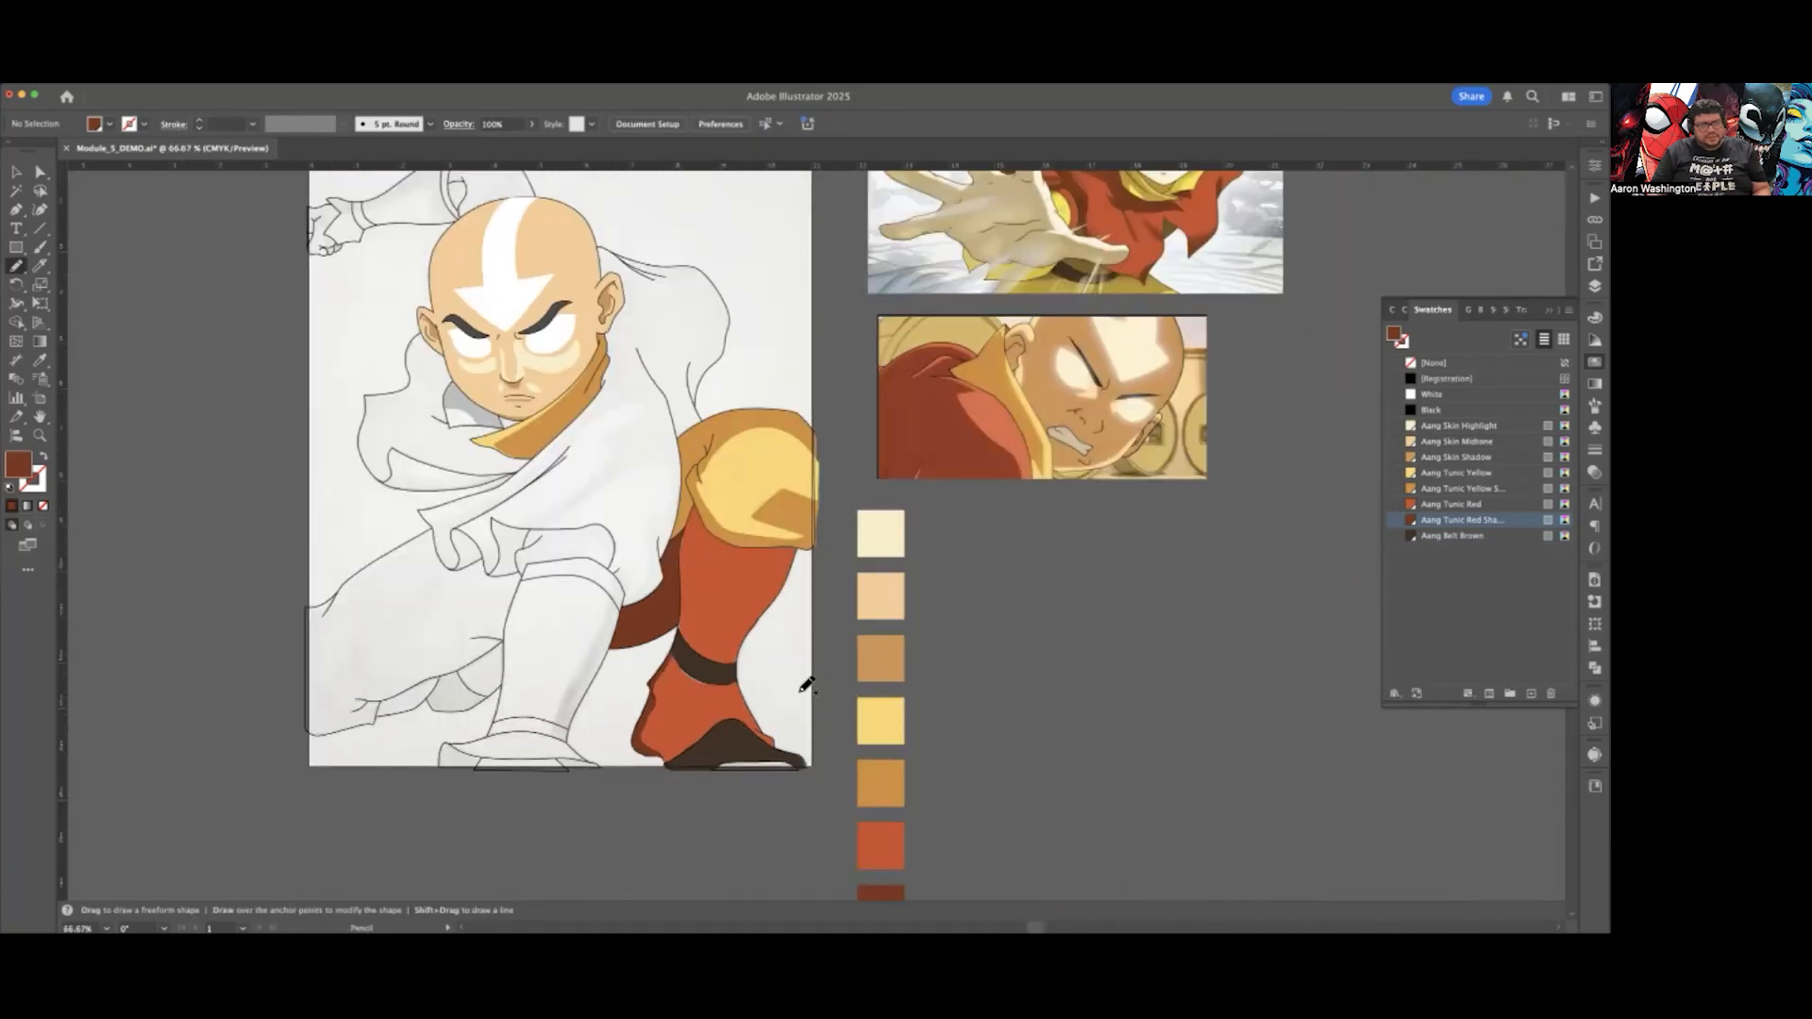
# Step: Draw an Aang Tunic Red Shadow shape about 1.4 by 2.5 in along the lower leg's outer edge below the knee and send it backward
pyautogui.scroll(1, 774, 660)
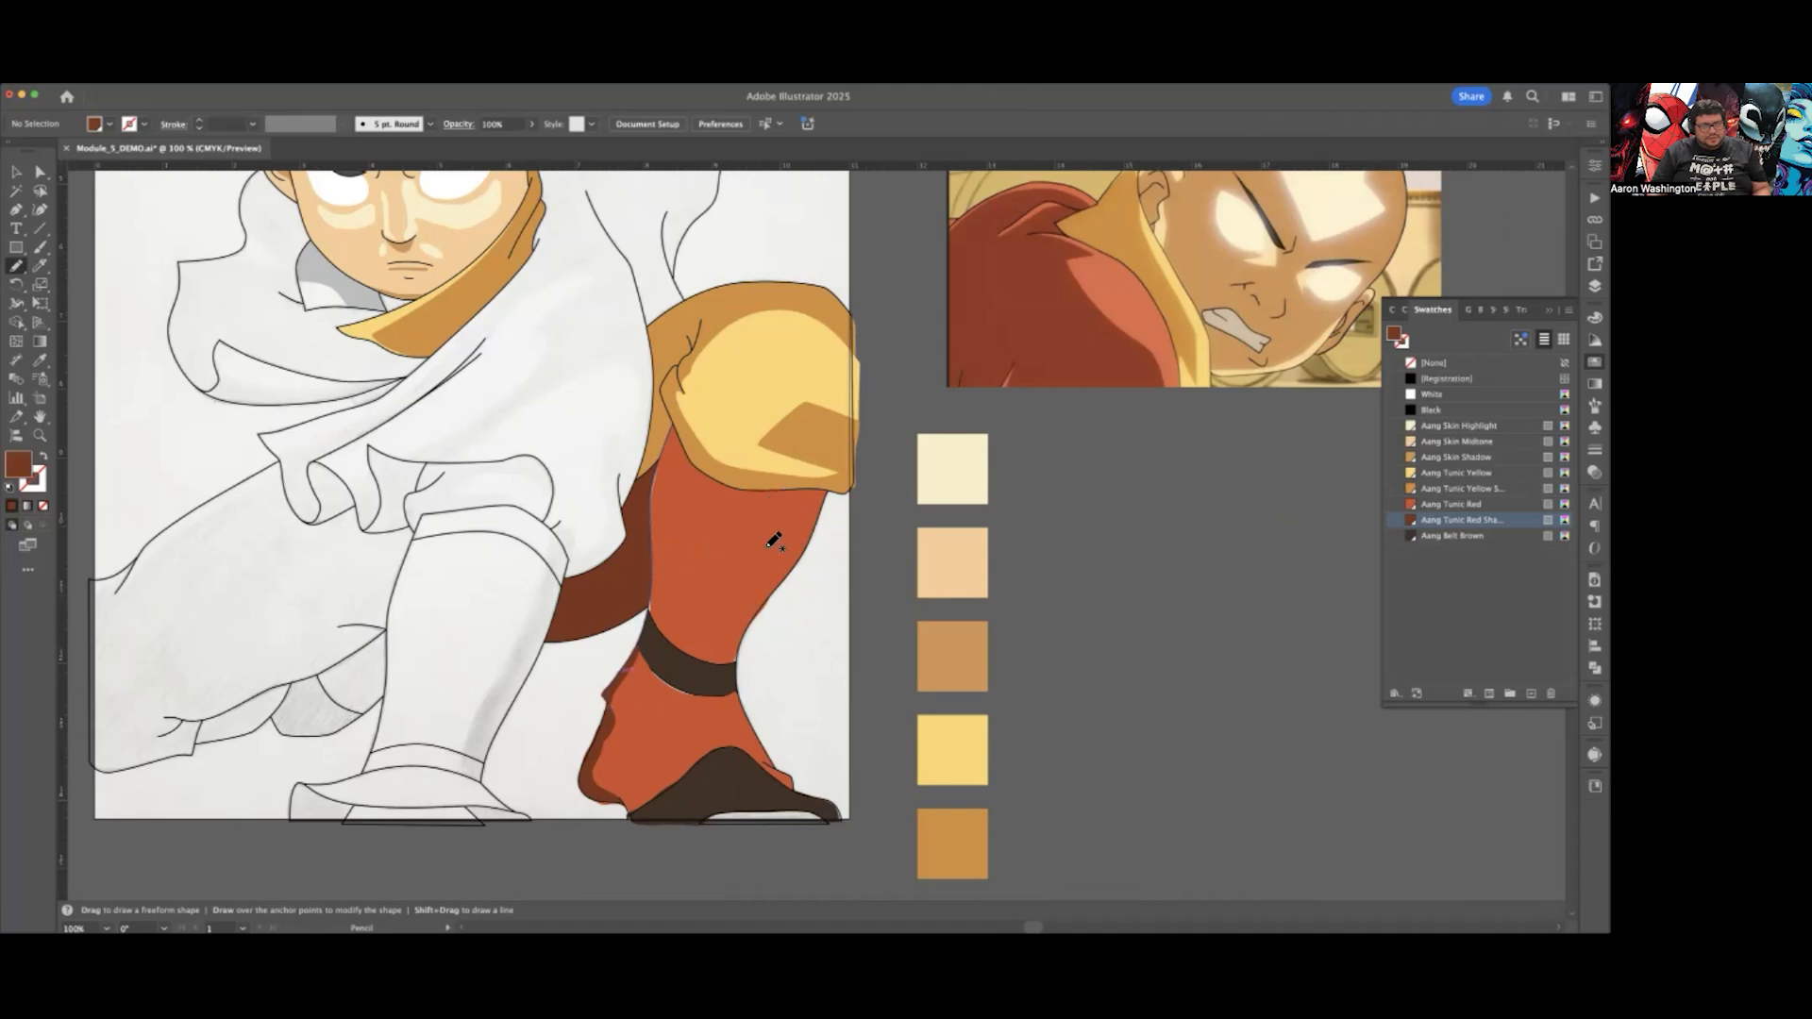
pyautogui.moveTo(738, 666)
pyautogui.mouseDown()
pyautogui.moveTo(836, 503)
pyautogui.moveTo(738, 651)
pyautogui.mouseUp()
pyautogui.keyDown('super'); pyautogui.click(836, 648); pyautogui.keyUp('super')
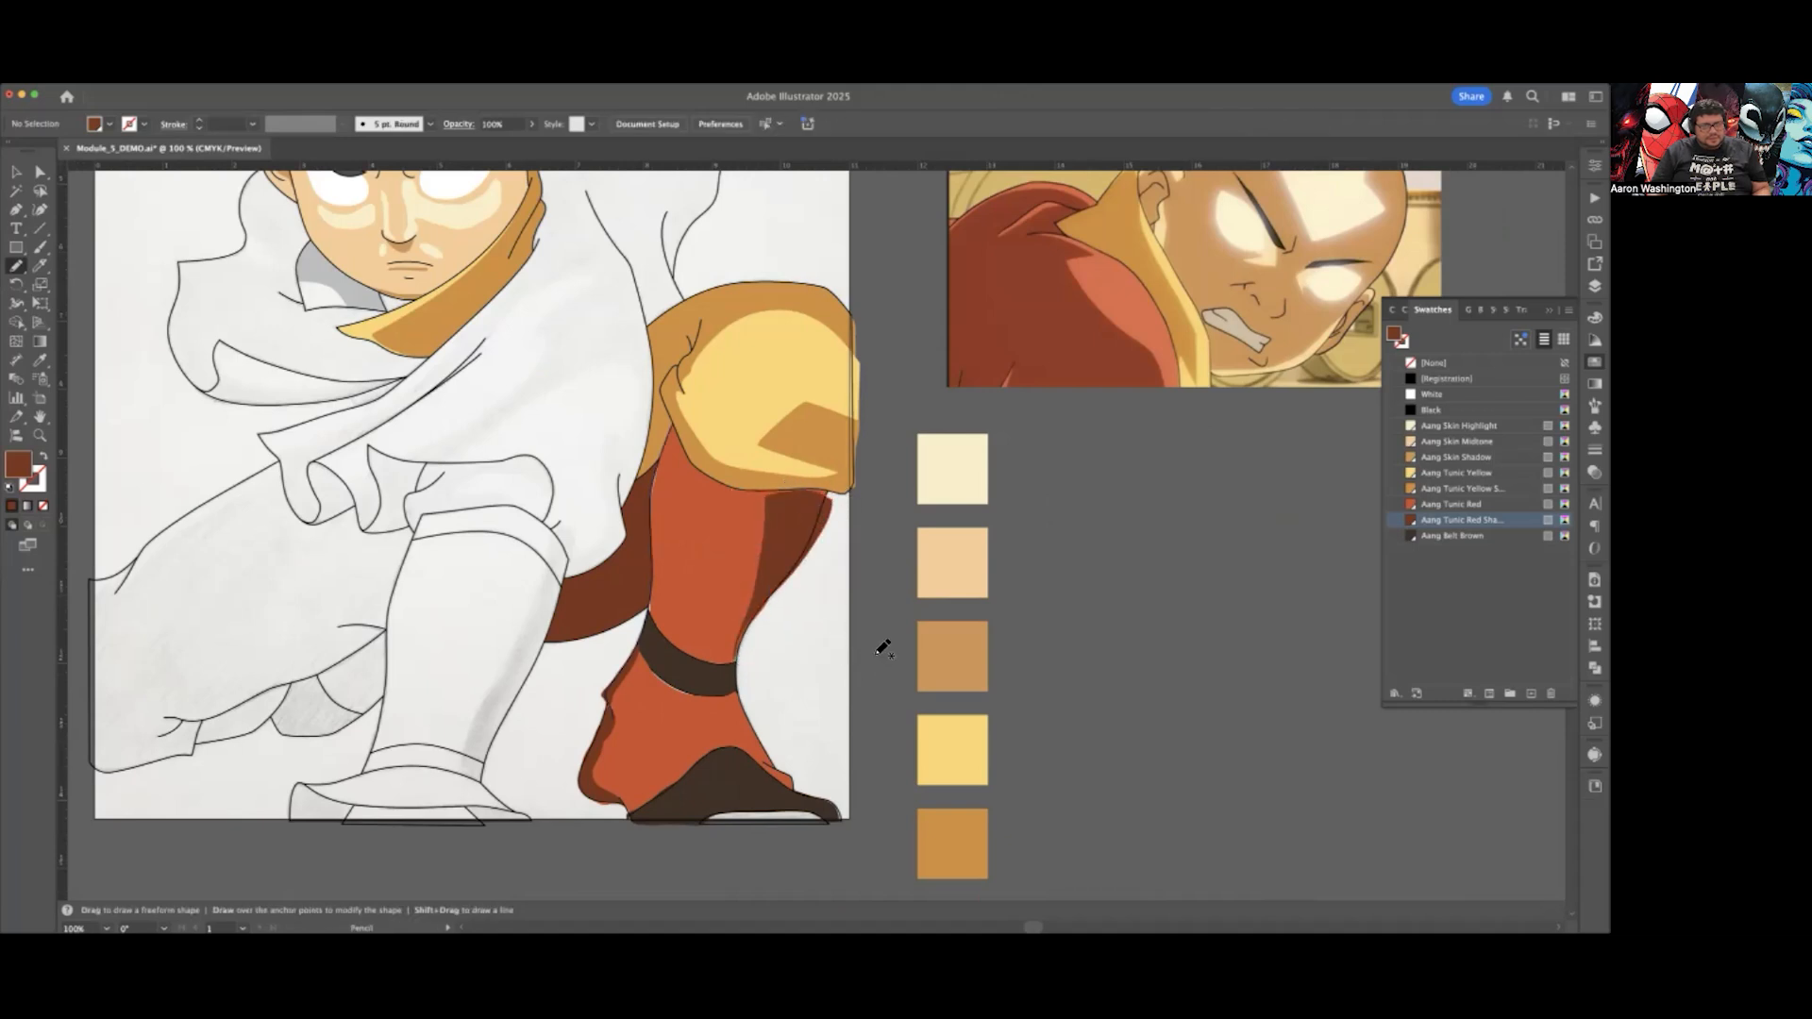
pyautogui.keyDown('super'); pyautogui.click(826, 510); pyautogui.keyUp('super')
pyautogui.press('super+[')
pyautogui.keyDown('super'); pyautogui.click(846, 572); pyautogui.keyUp('super')
# Step: Move the outer leg shadow's upper corner anchor point onto the leg outline just below the yellow knee and deselect the shape
pyautogui.click(40, 173)
pyautogui.click(829, 521)
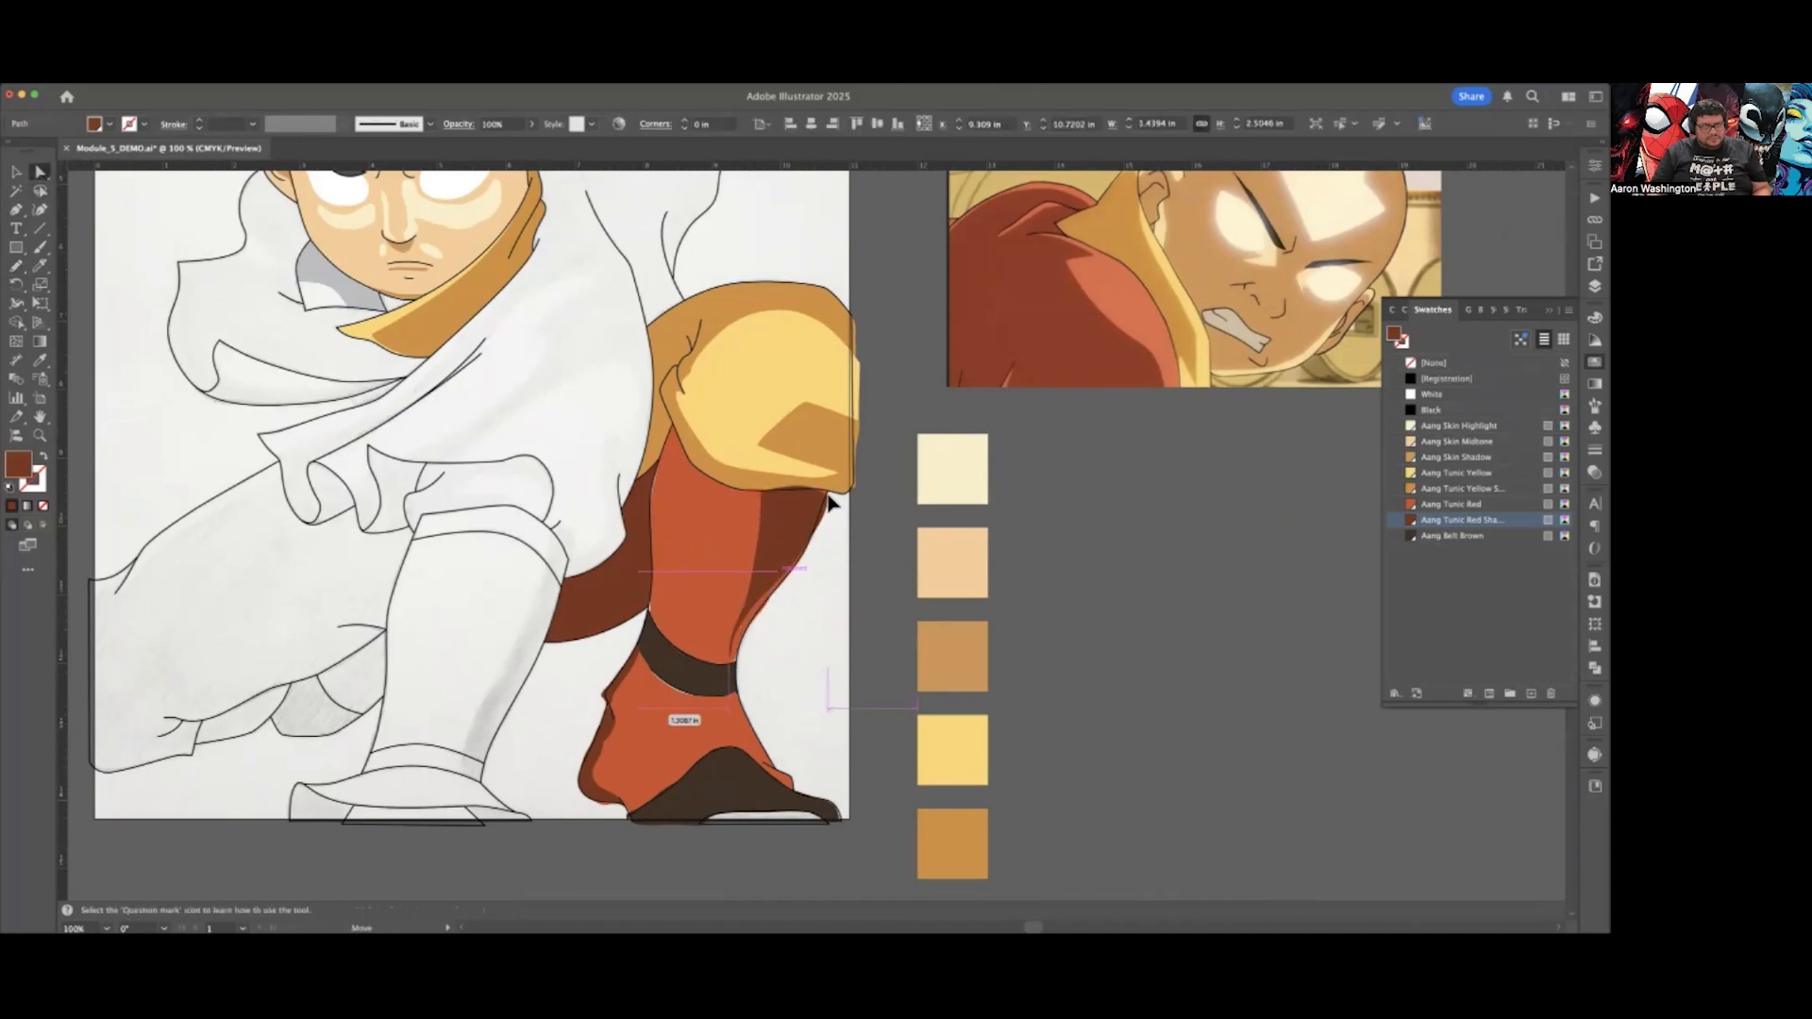
pyautogui.moveTo(832, 495); pyautogui.dragTo(827, 497)
pyautogui.click(820, 596)
# Step: Draw an Aang Tunic Red Shadow shape about 0.6 by 2.4 in with the Pencil tool along the lower leg's inner edge
pyautogui.scroll(-2, 820, 596)
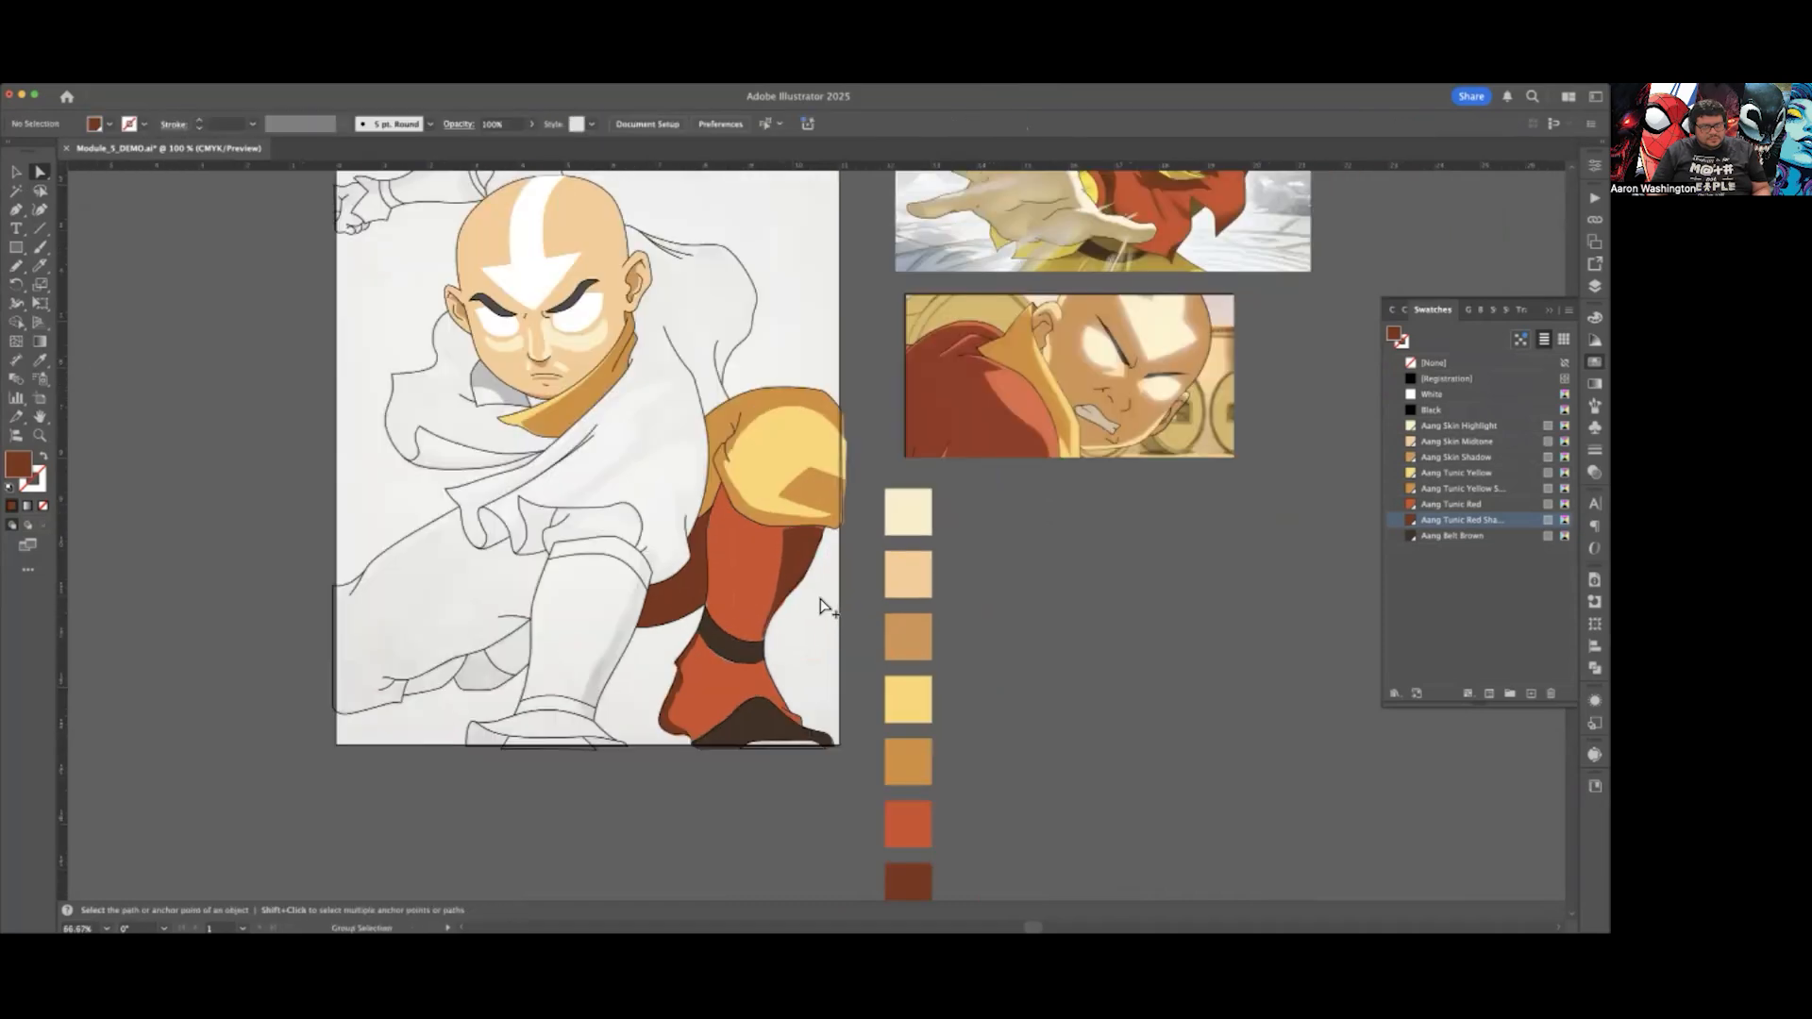
pyautogui.scroll(2, 793, 645)
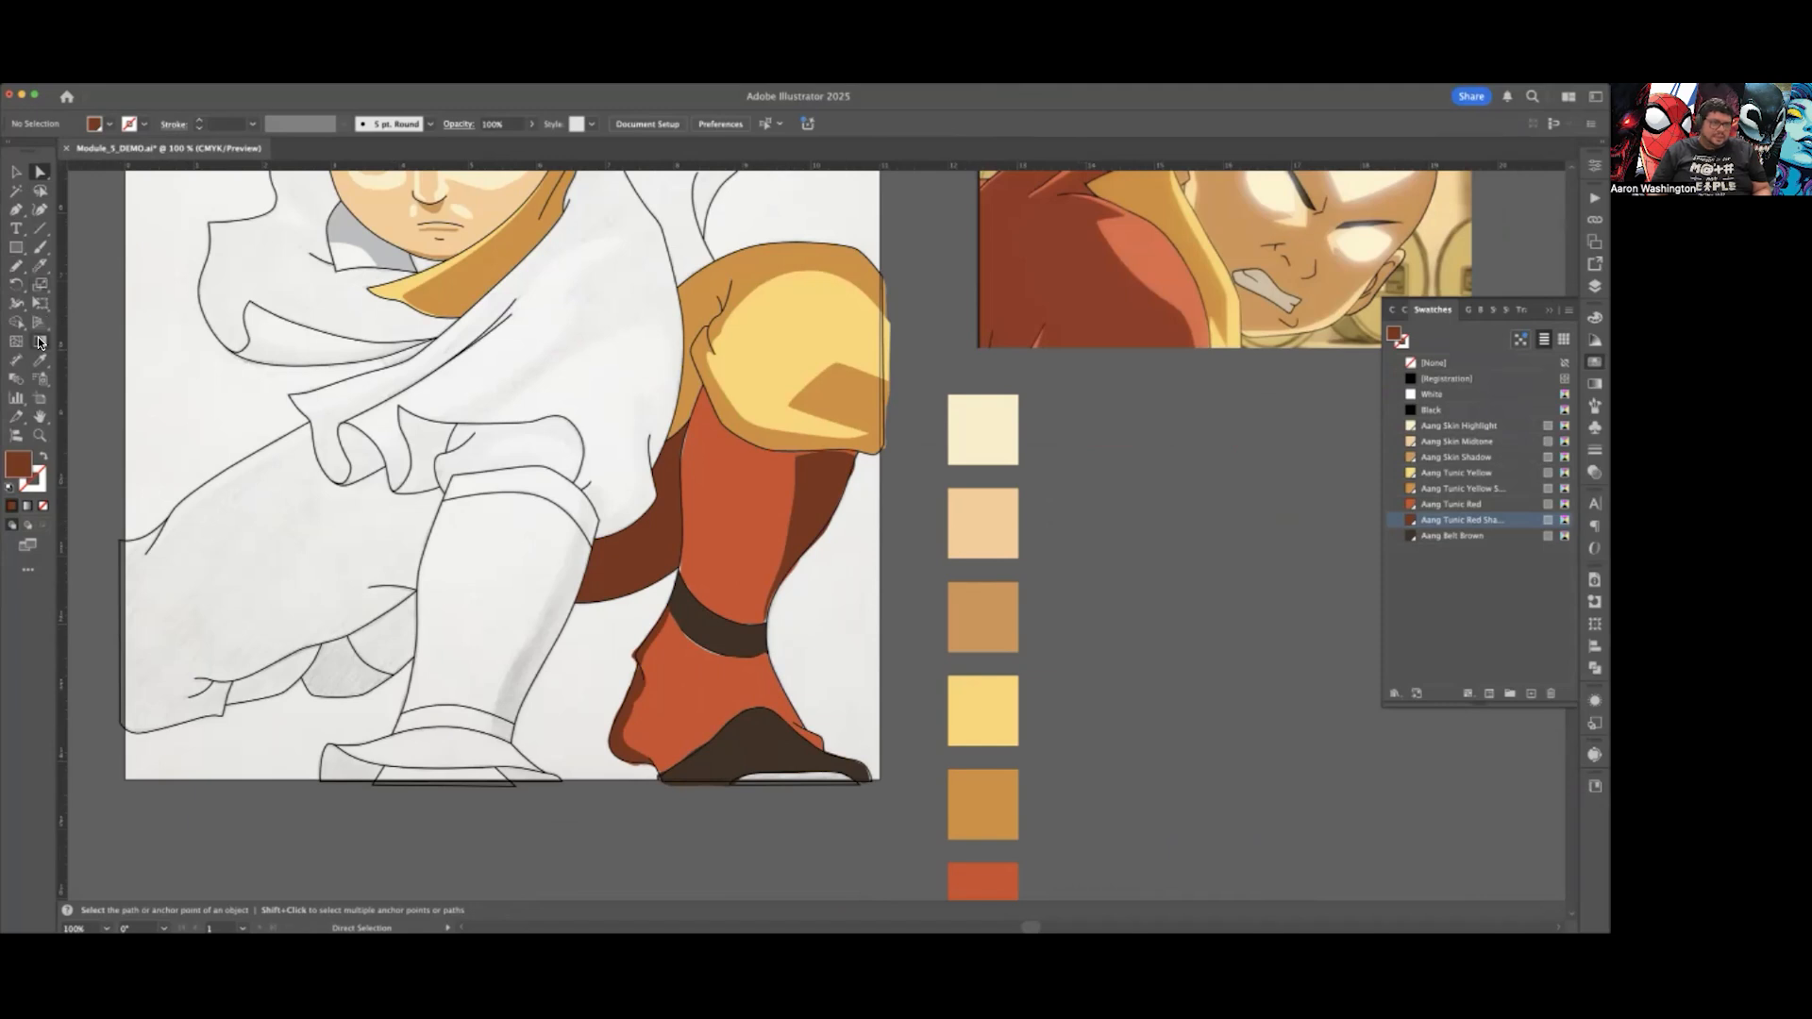
pyautogui.click(16, 267)
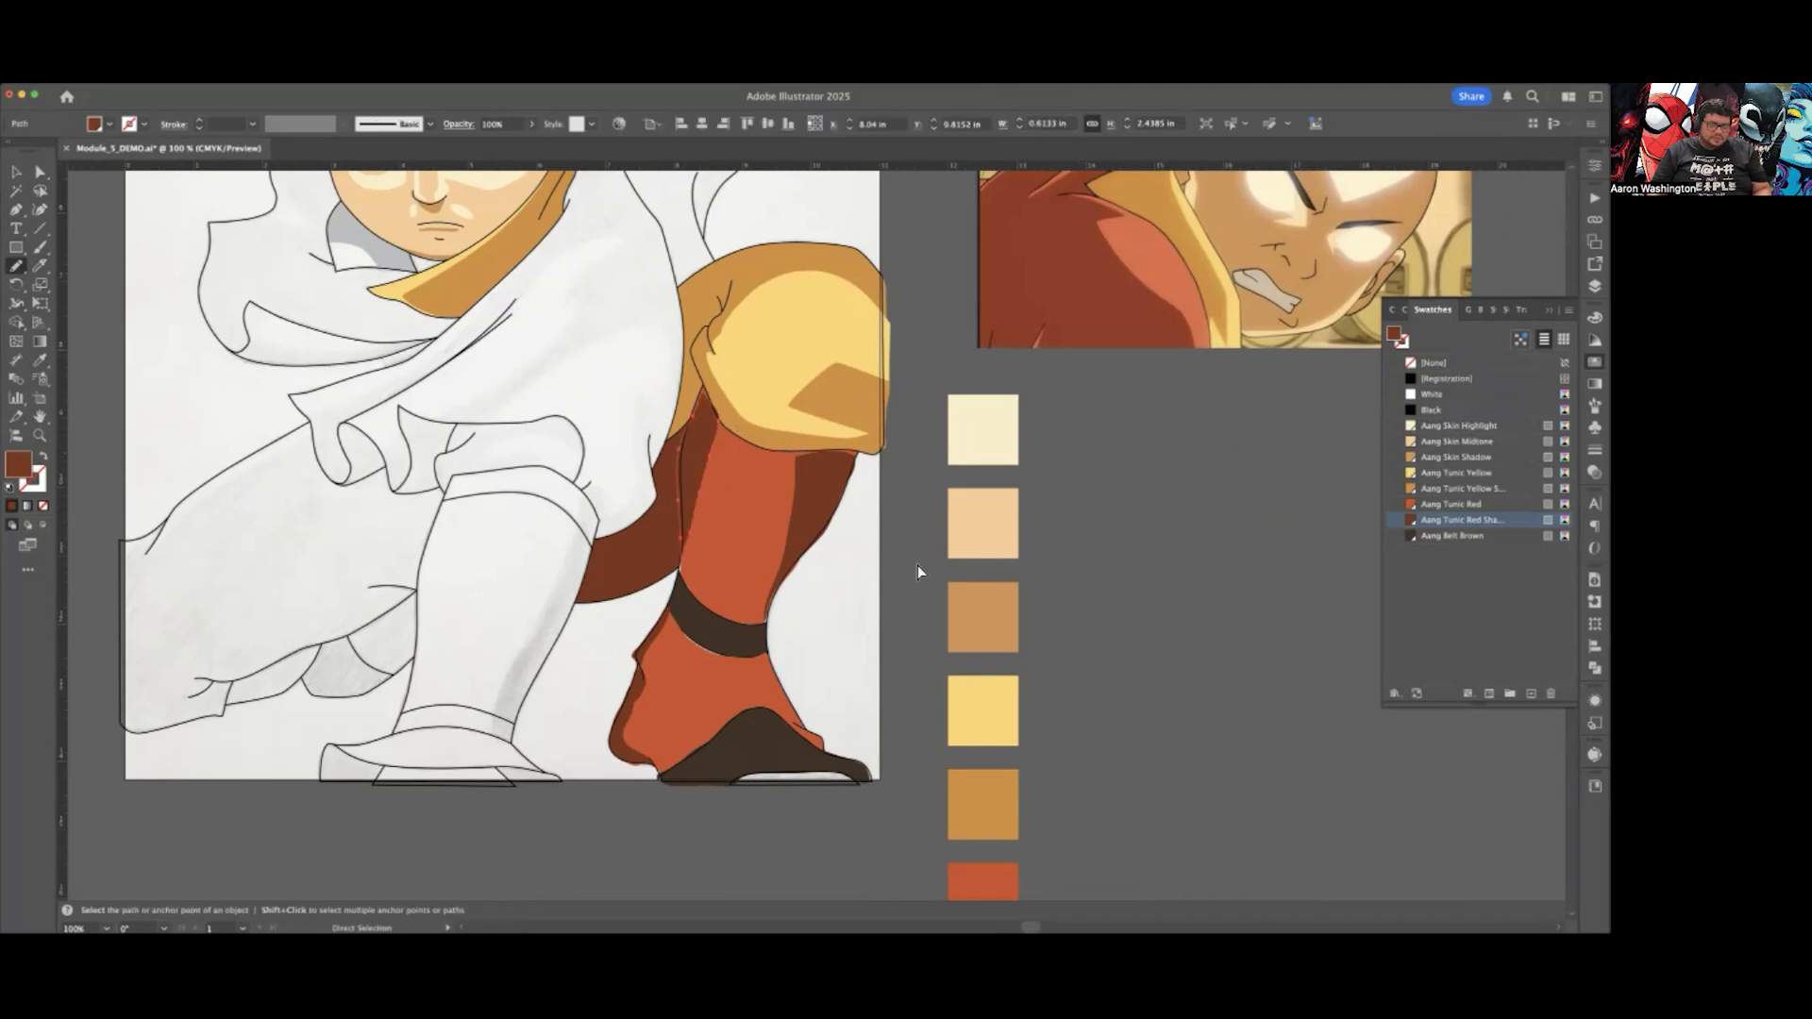
pyautogui.scroll(-2, 920, 571)
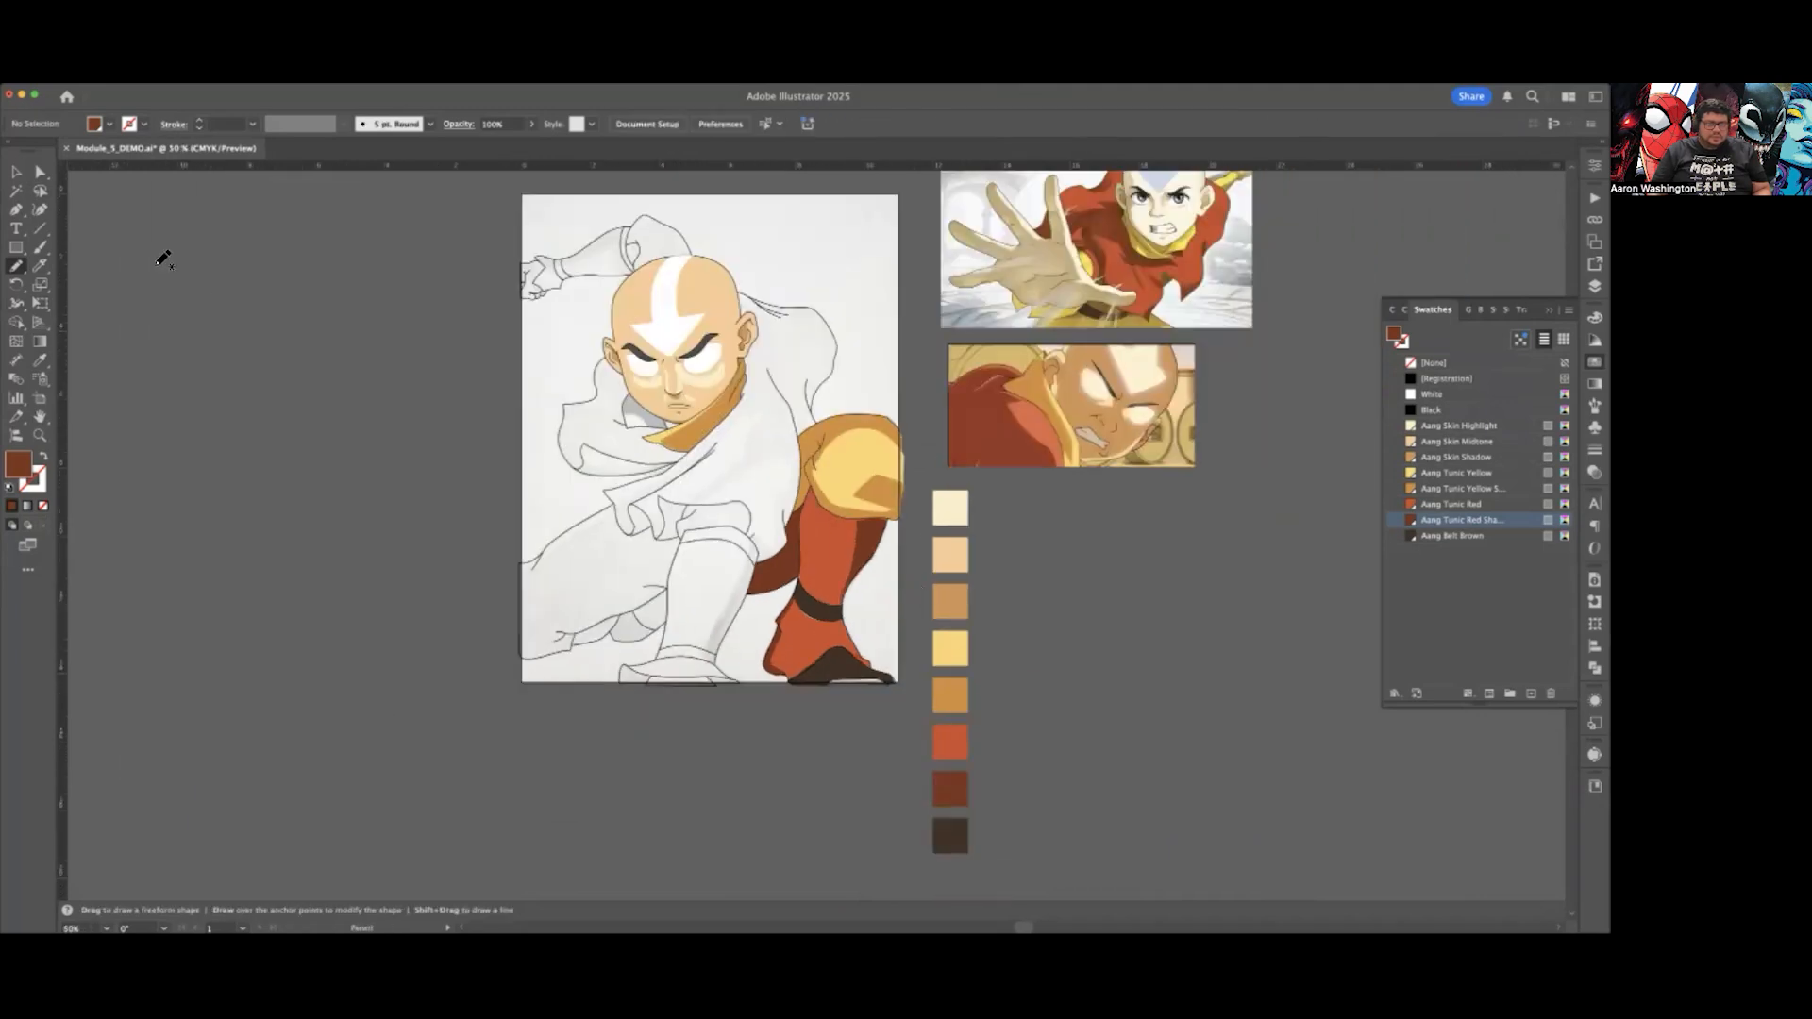
# Step: Examine the figure's coloured leg, knee and face along with the robe and limb areas still left uncoloured
pyautogui.click(11, 175)
pyautogui.scroll(1, 500, 368)
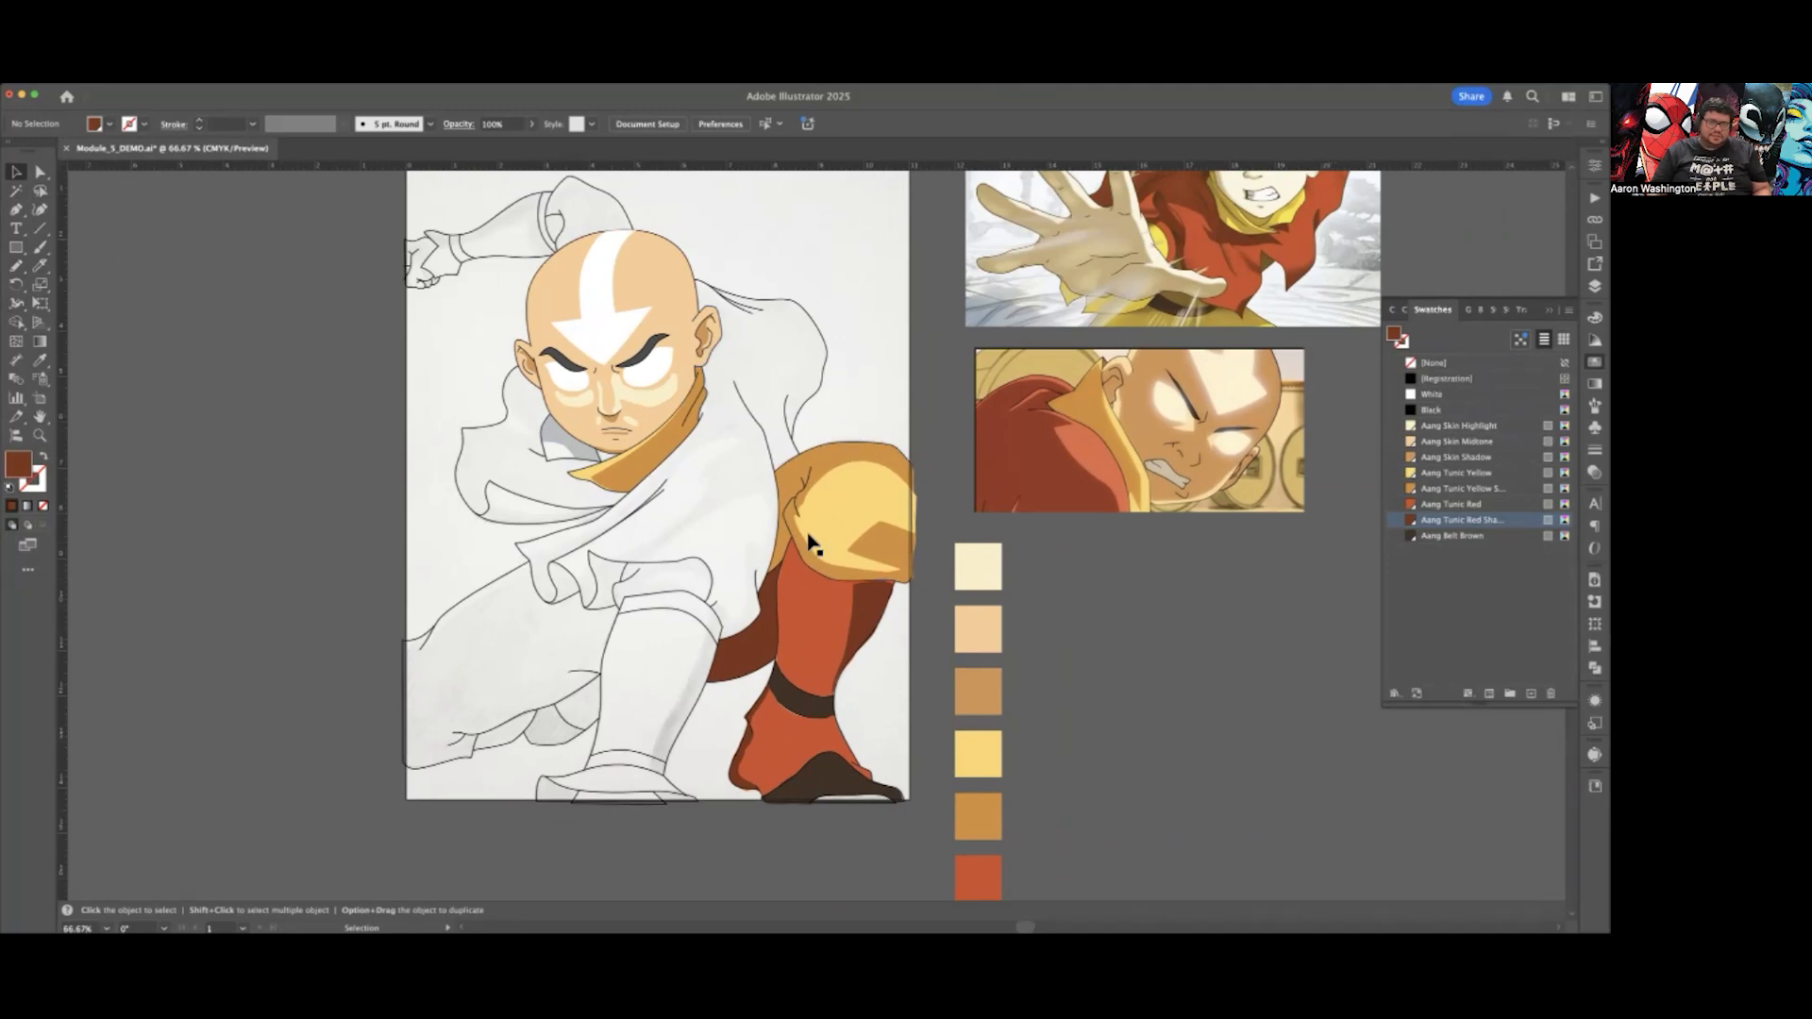
pyautogui.scroll(2, 734, 647)
pyautogui.scroll(-5, 734, 647)
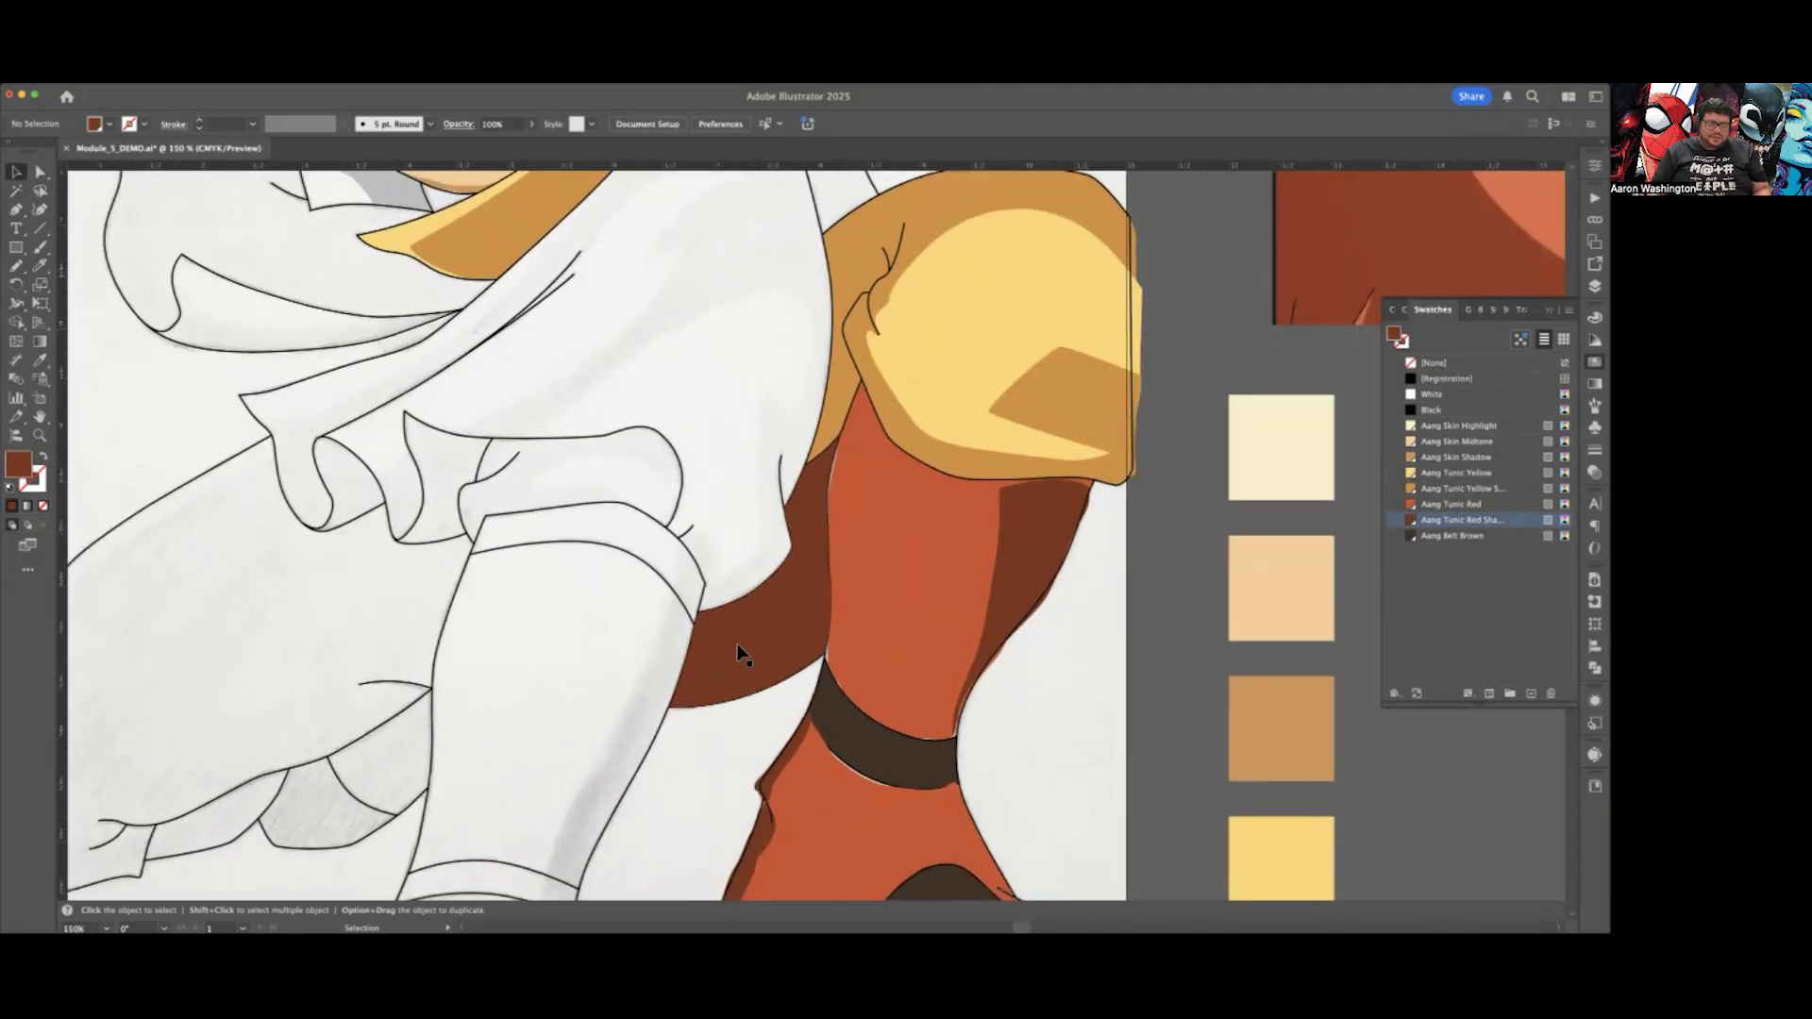
pyautogui.press('a')
pyautogui.press('super+minus')
pyautogui.press('super+minus')
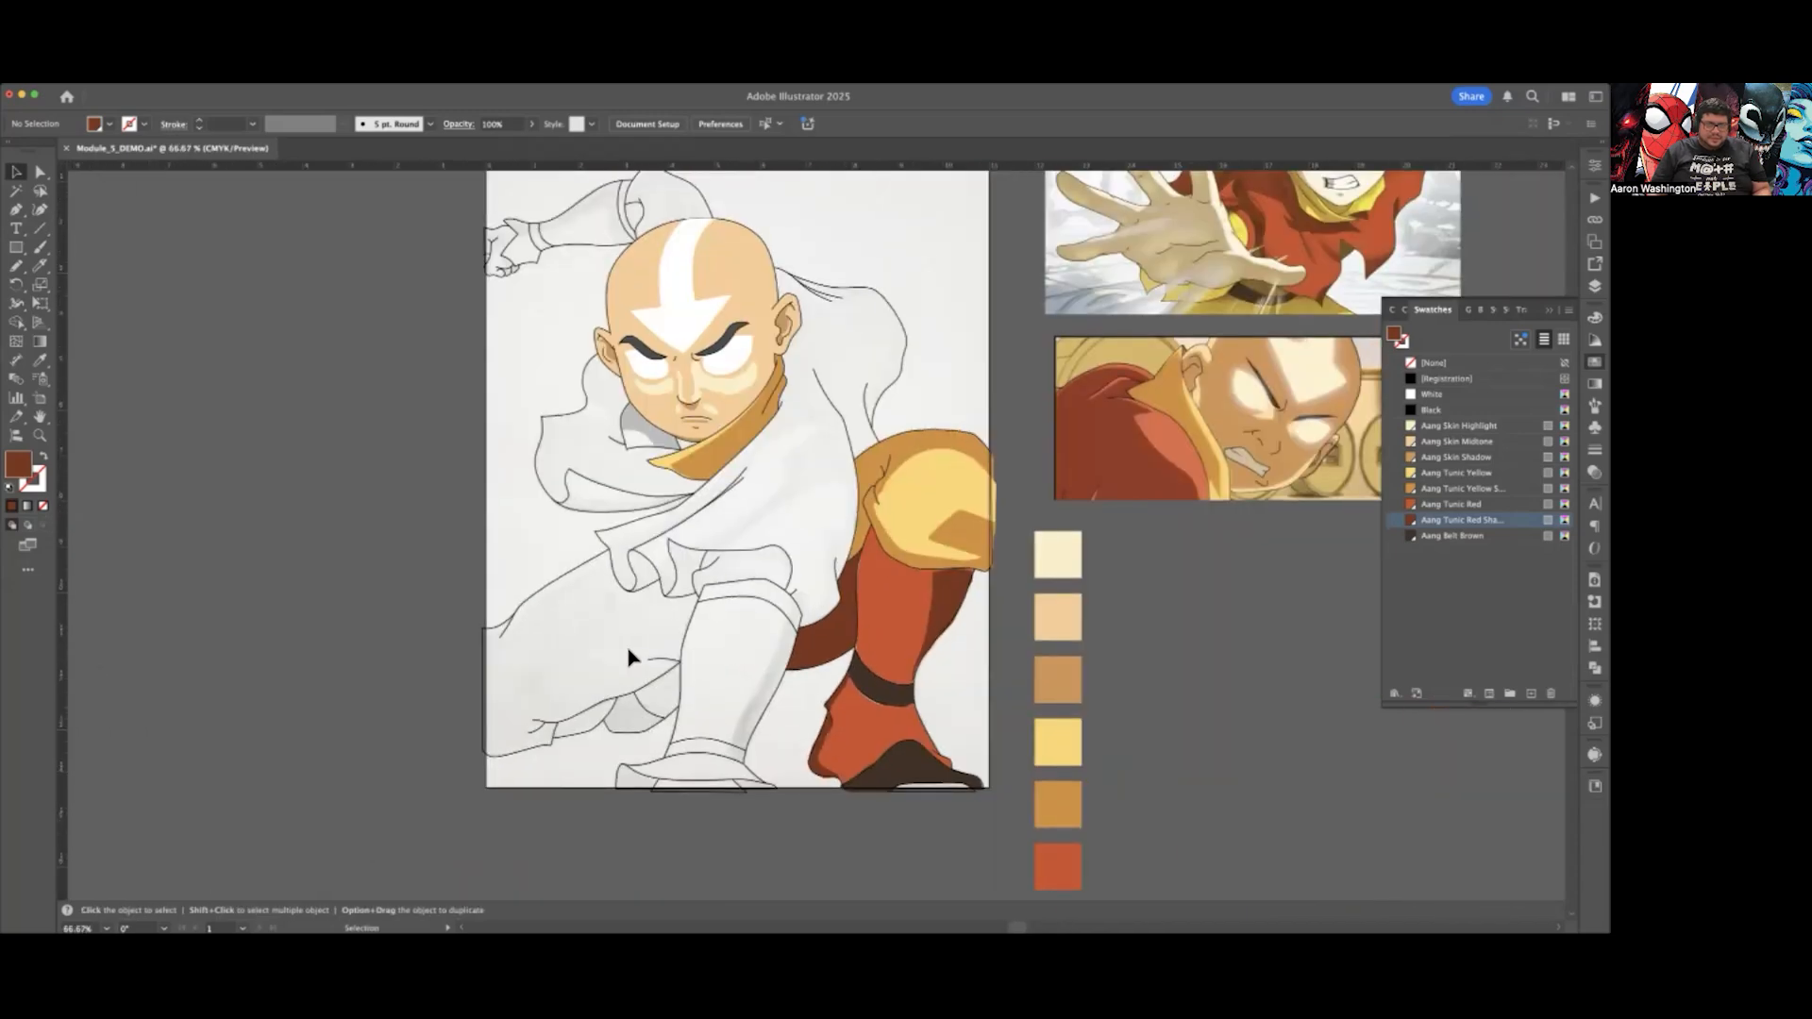
pyautogui.scroll(1, 630, 657)
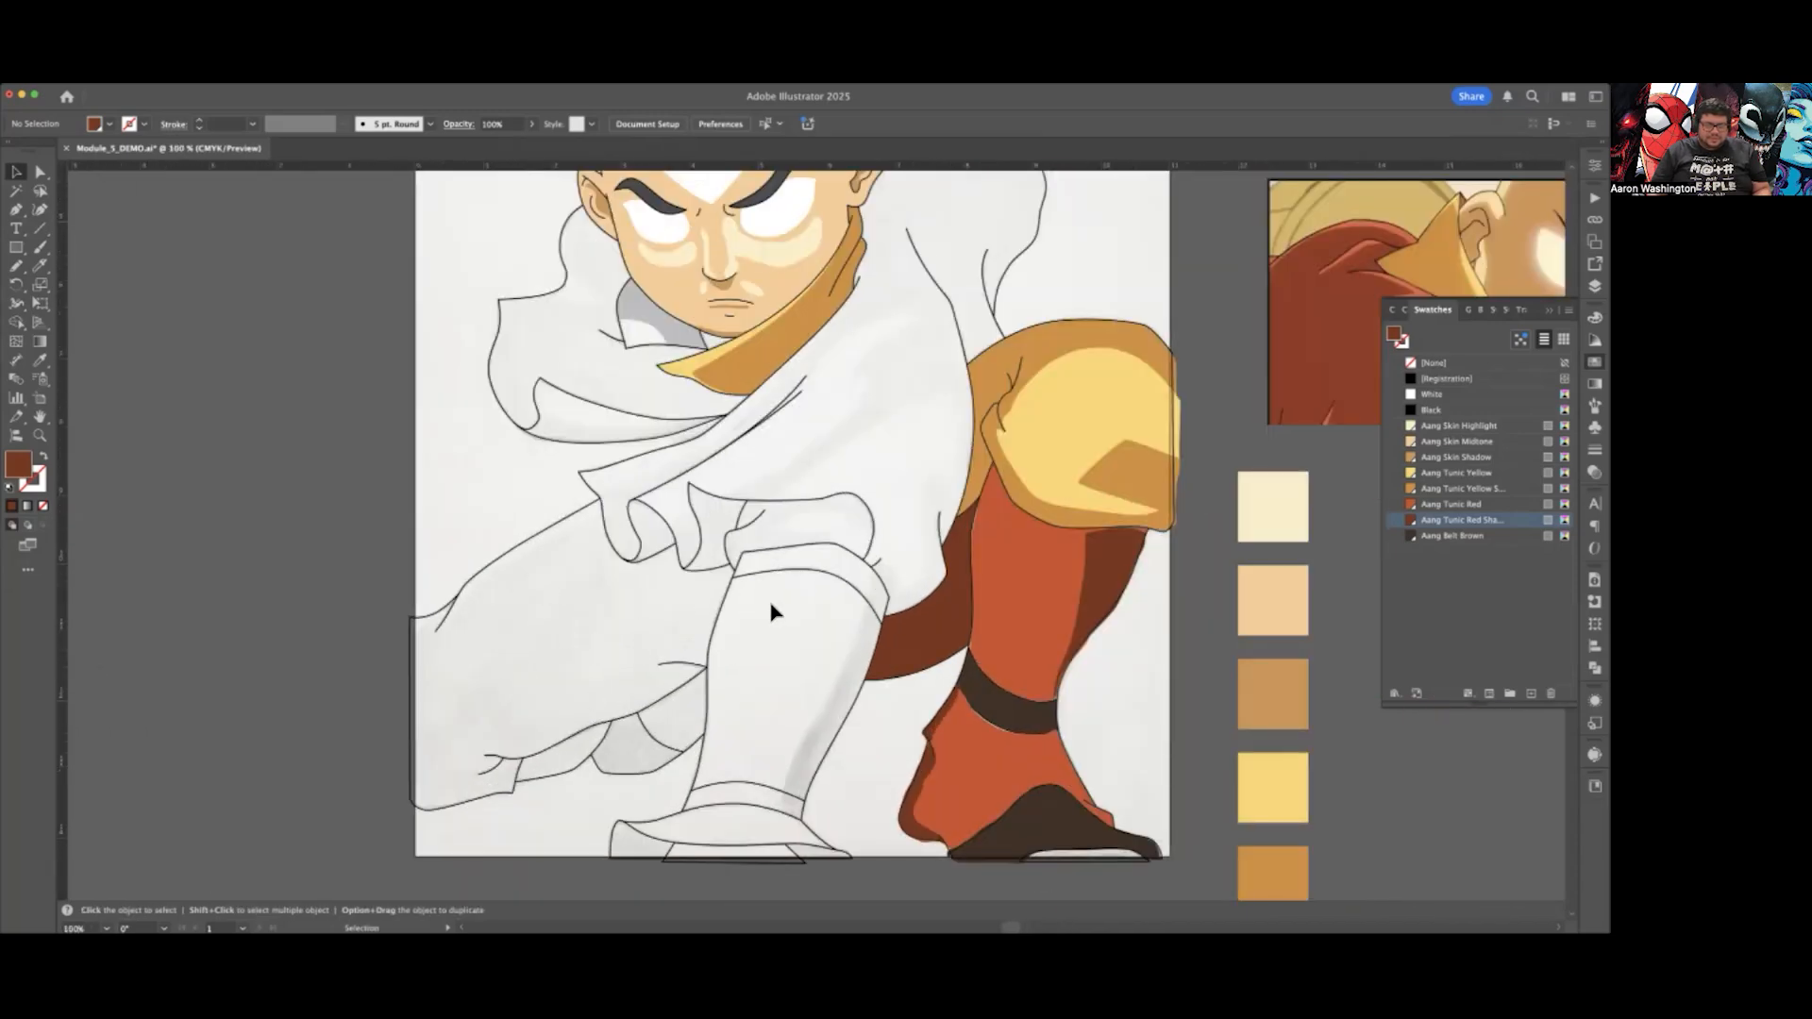
pyautogui.hscroll(4, 772, 610)
pyautogui.scroll(2, 772, 611)
pyautogui.scroll(5, 766, 614)
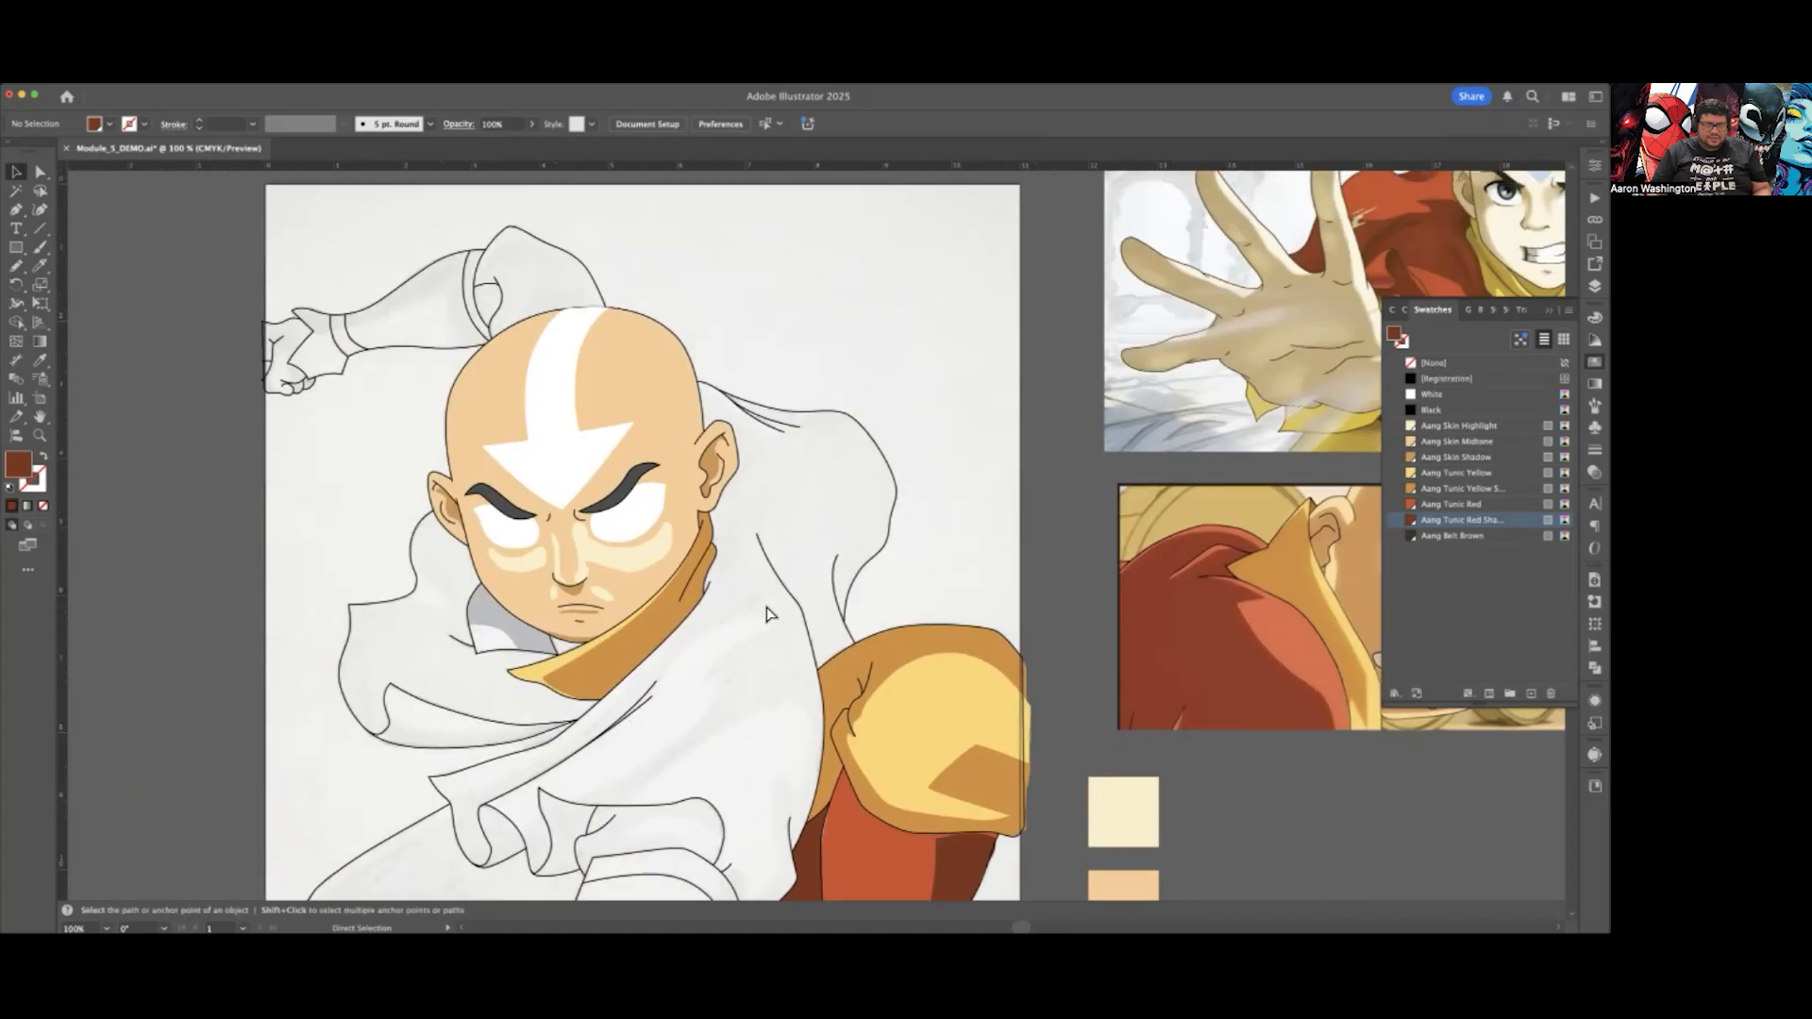
pyautogui.hscroll(-1, 788, 611)
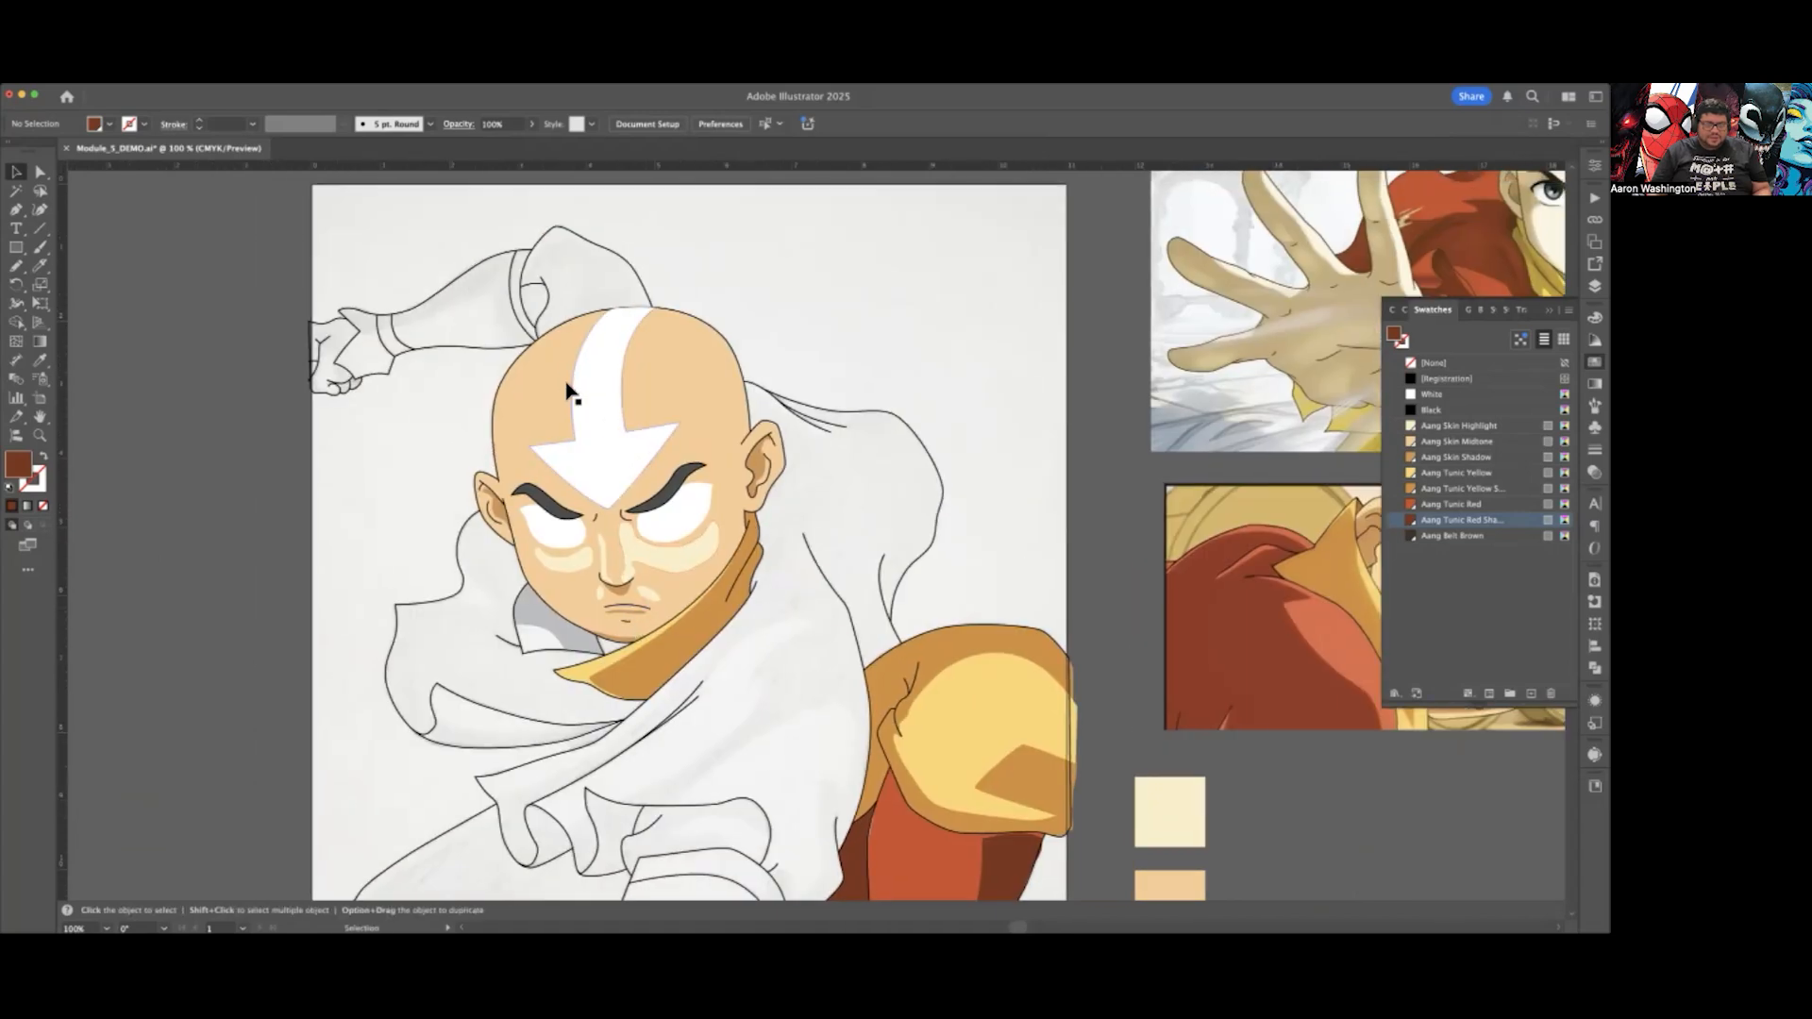
pyautogui.scroll(-1, 784, 464)
pyautogui.scroll(-2, 784, 464)
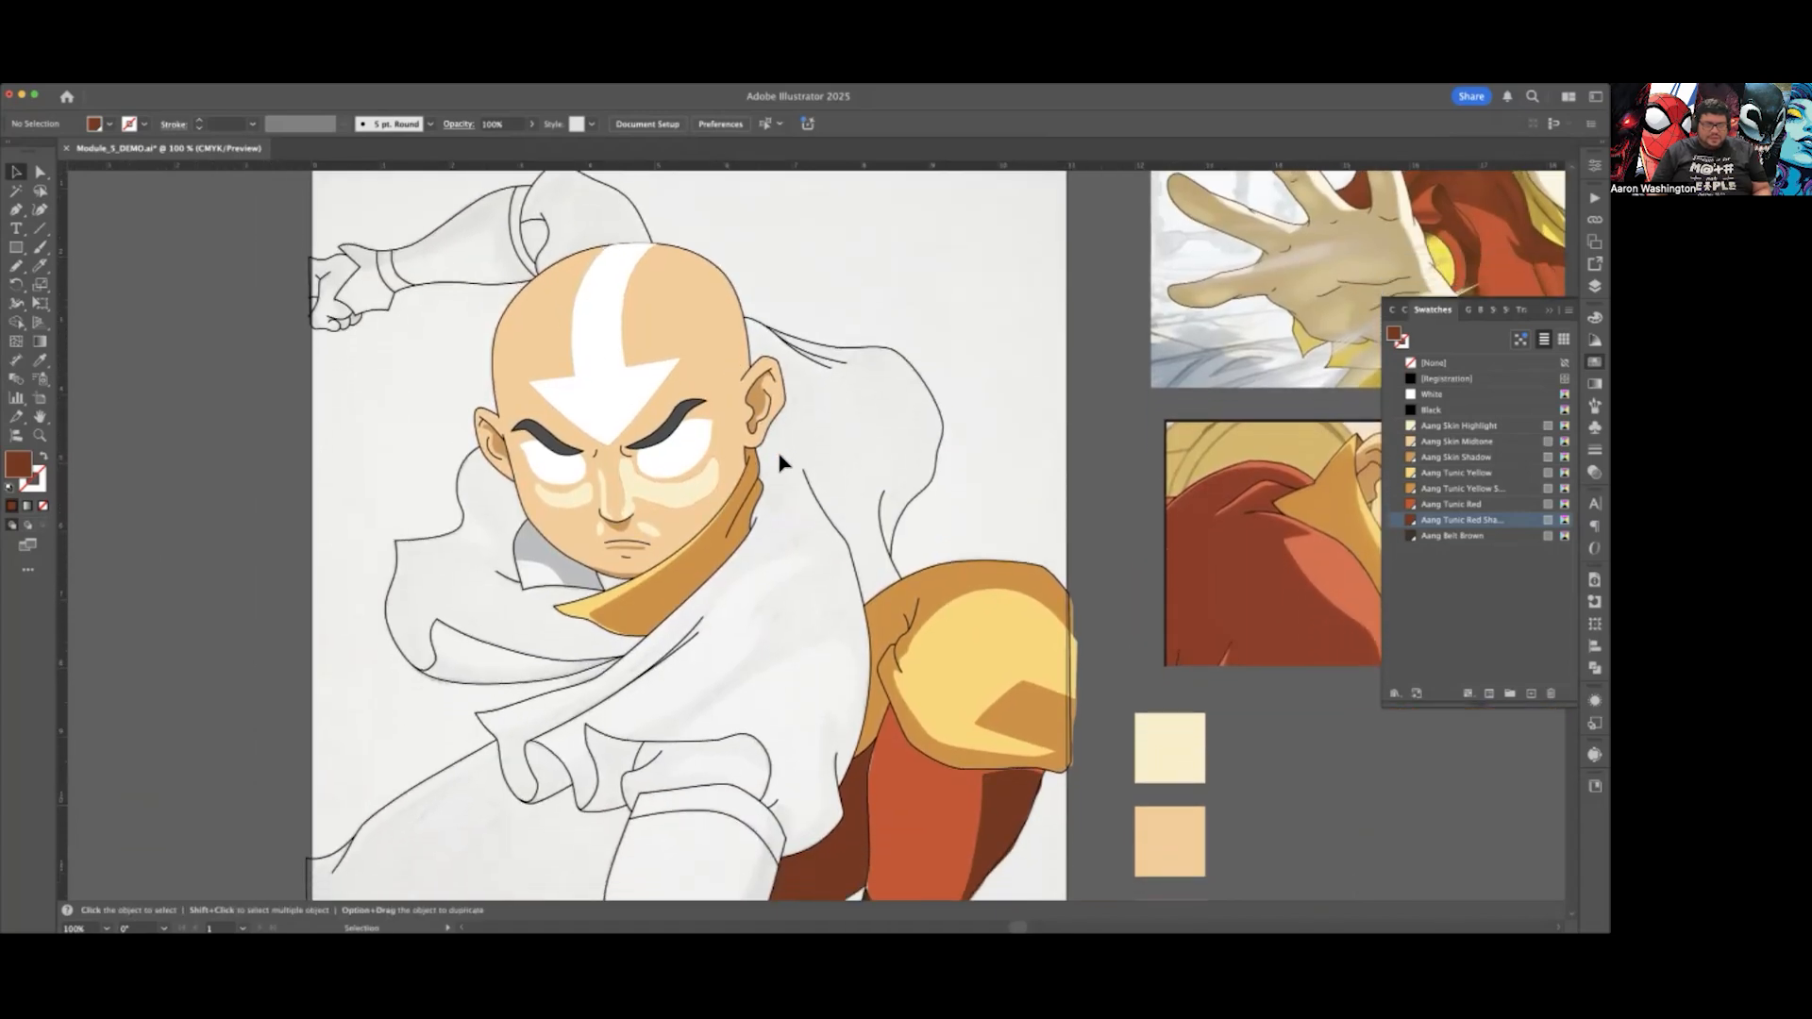
pyautogui.scroll(-1, 952, 605)
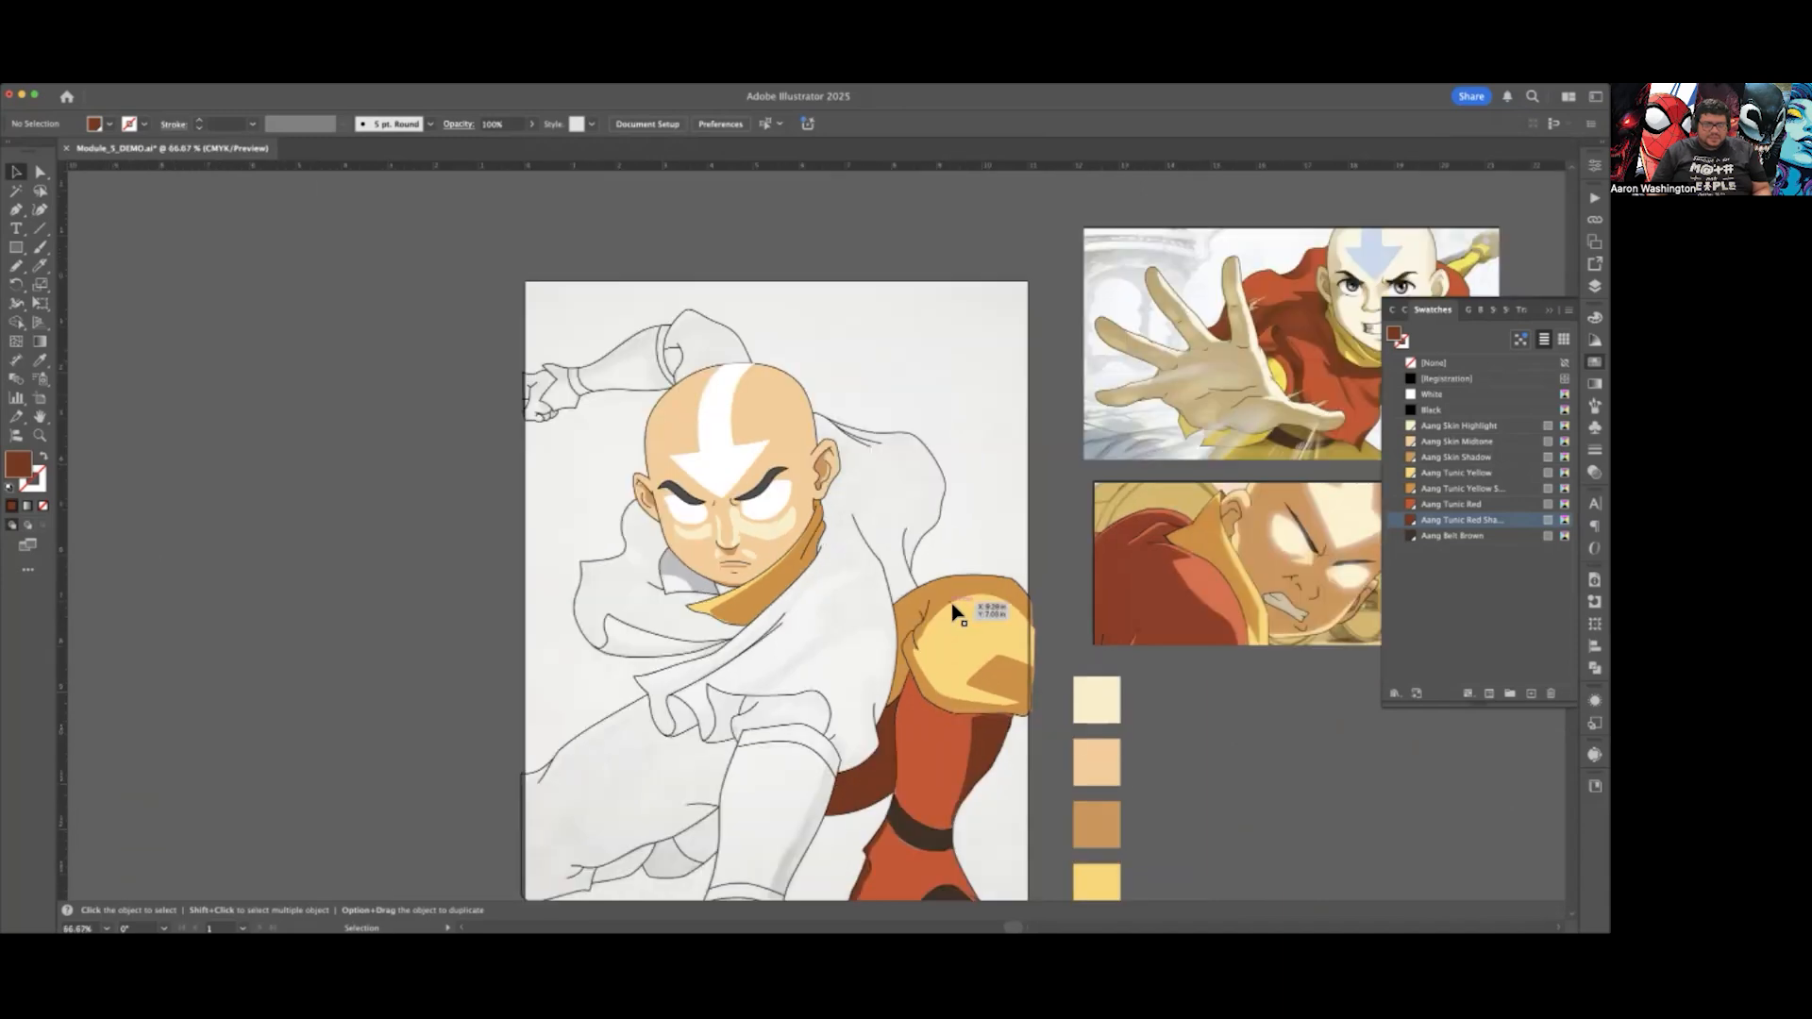
pyautogui.hscroll(3, 951, 603)
pyautogui.scroll(-2, 949, 604)
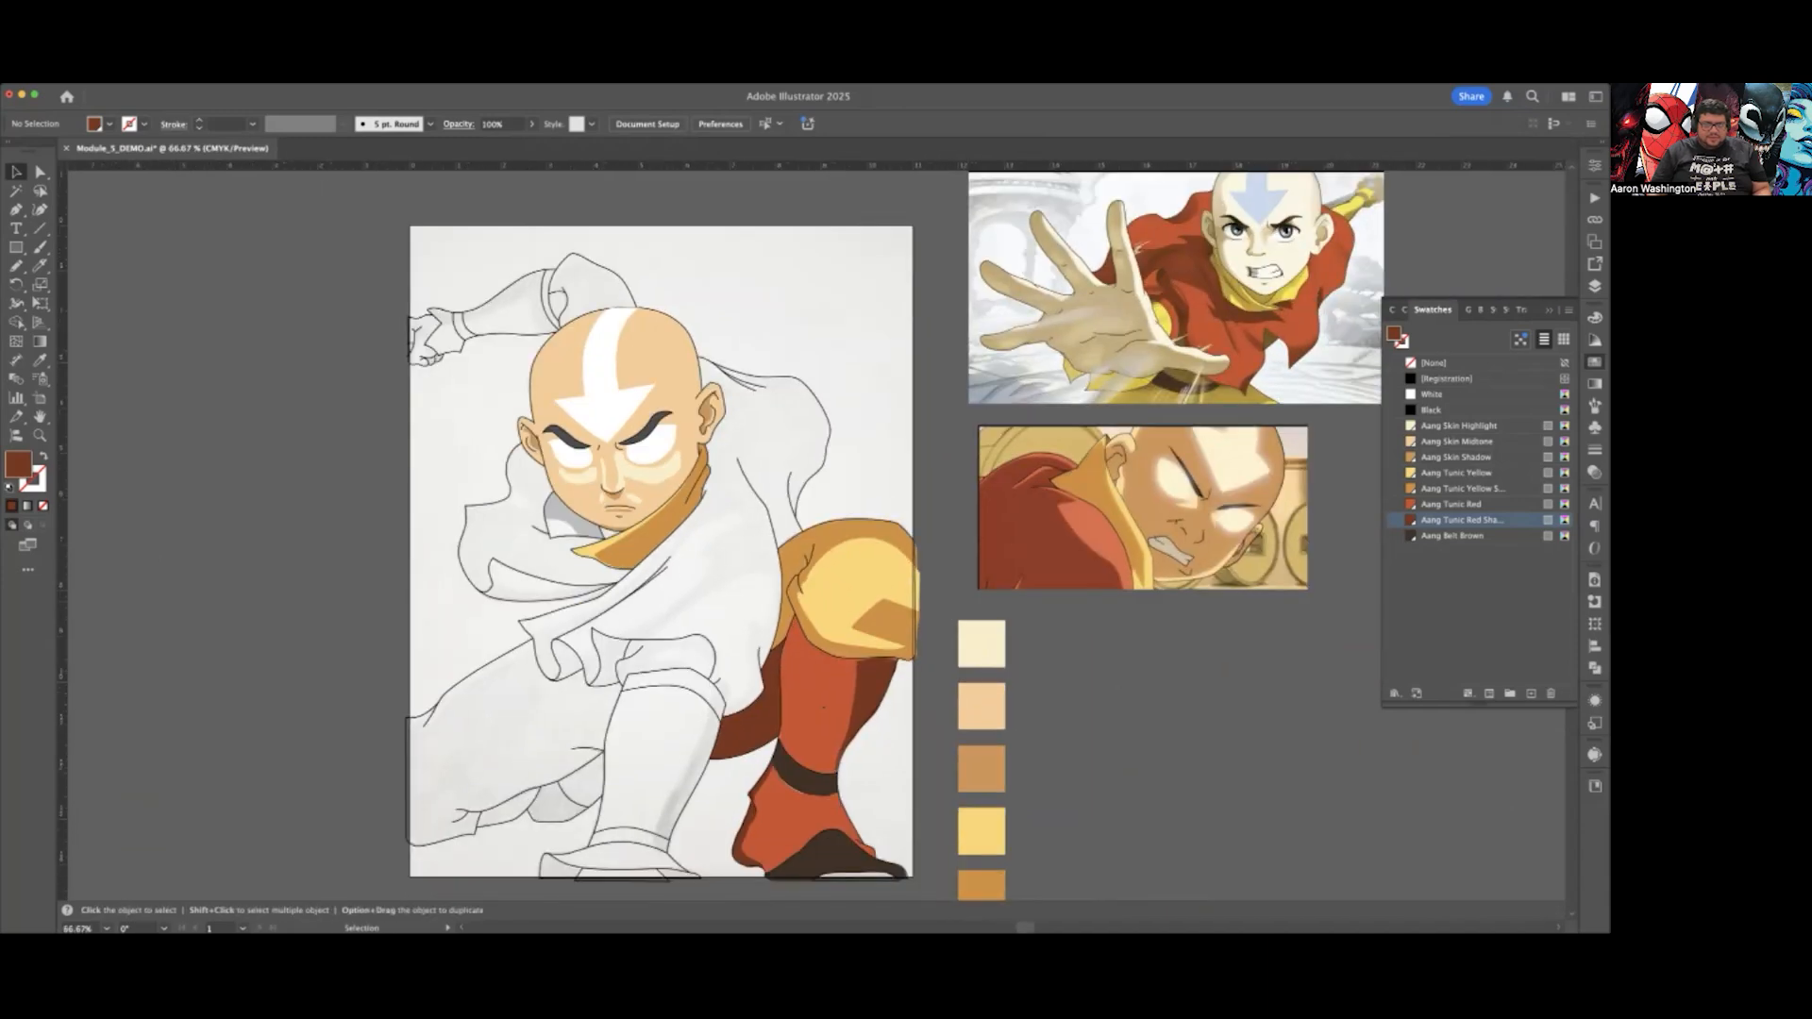
# Step: Compare the red and yellow tunic colouring in the outstretched-hand reference image with the figure's uncoloured robe
pyautogui.scroll(2, 1297, 467)
pyautogui.scroll(5, 1119, 487)
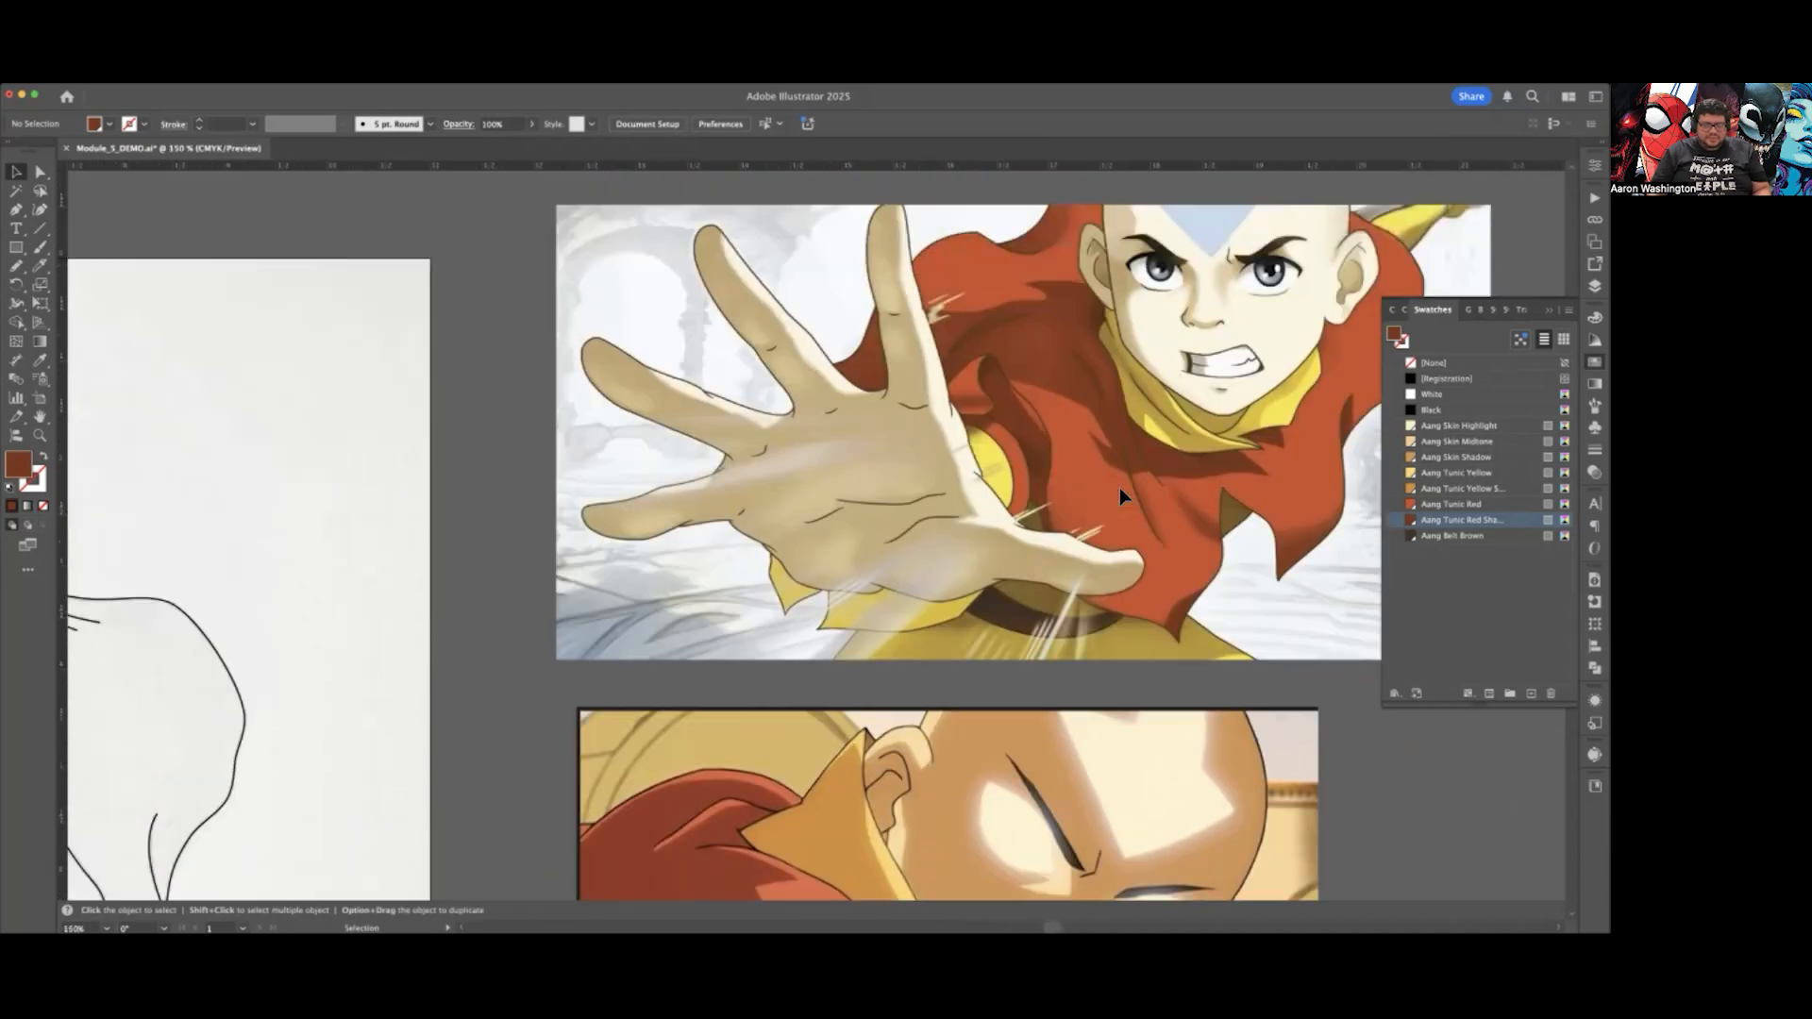
pyautogui.scroll(-3, 1119, 487)
pyautogui.scroll(1, 686, 589)
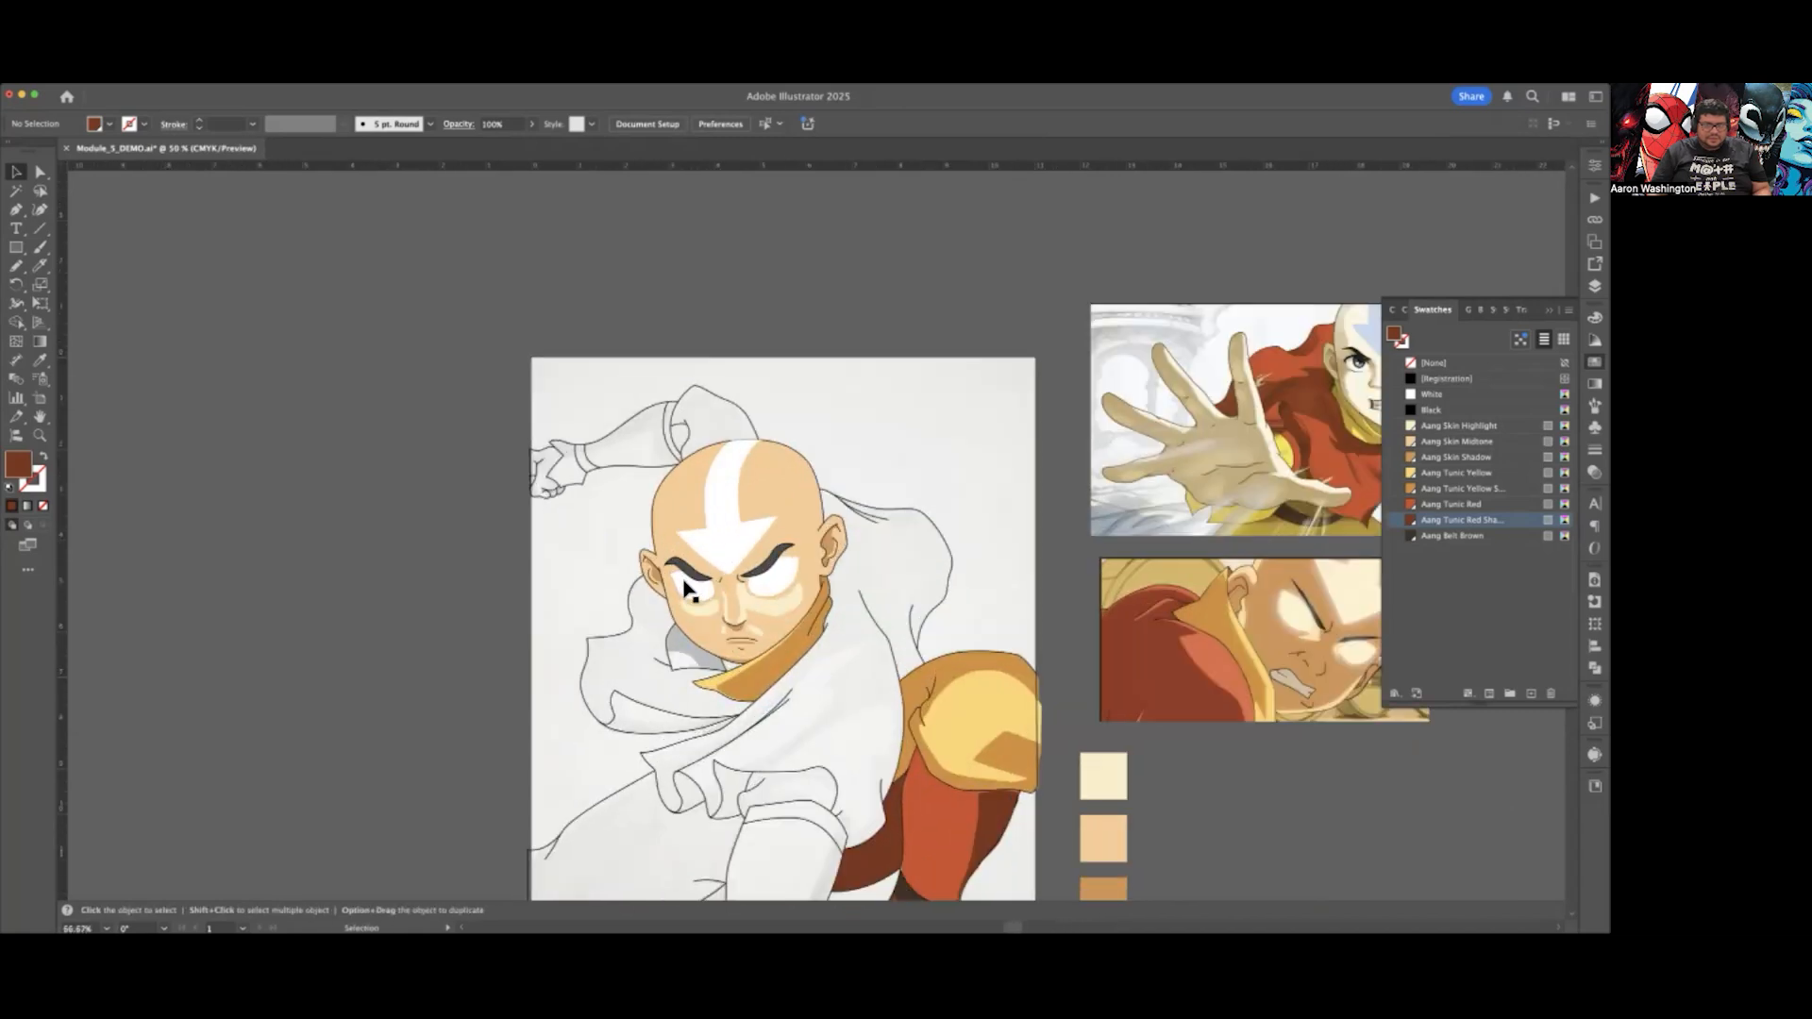
pyautogui.scroll(1, 686, 589)
pyautogui.scroll(-5, 658, 566)
pyautogui.scroll(-1, 658, 566)
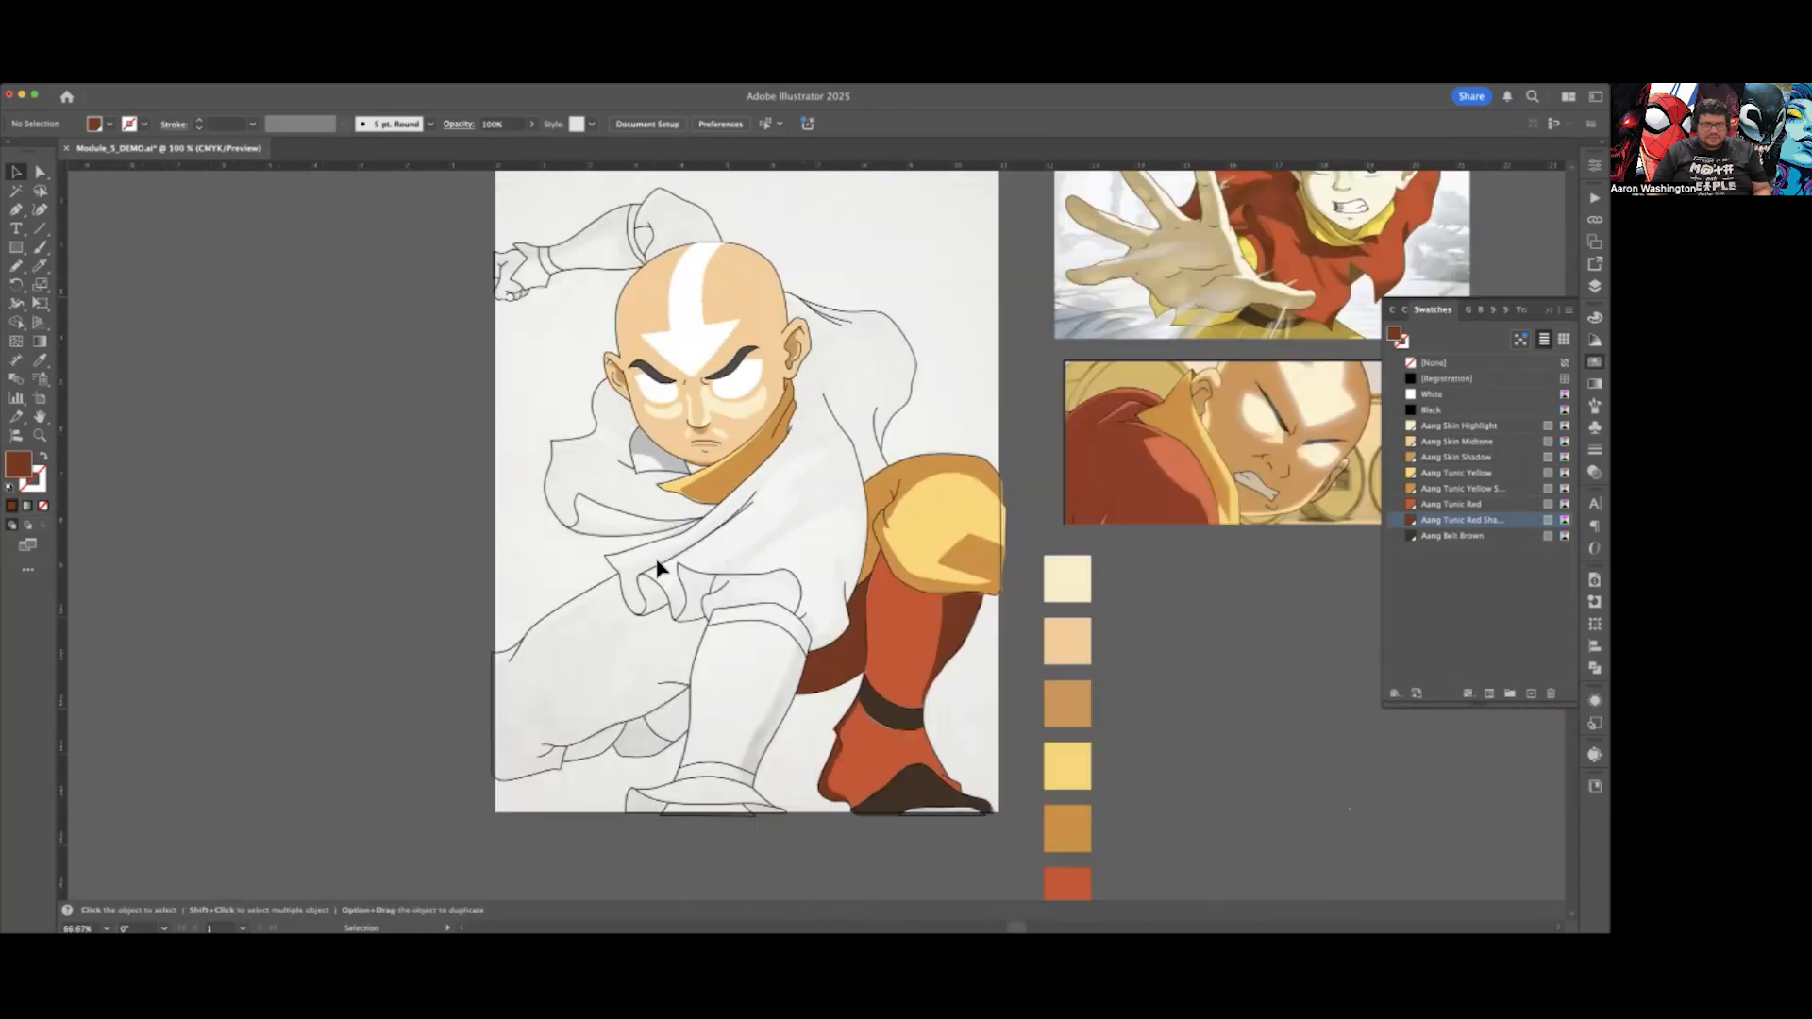
pyautogui.hscroll(1, 658, 566)
pyautogui.scroll(1, 658, 566)
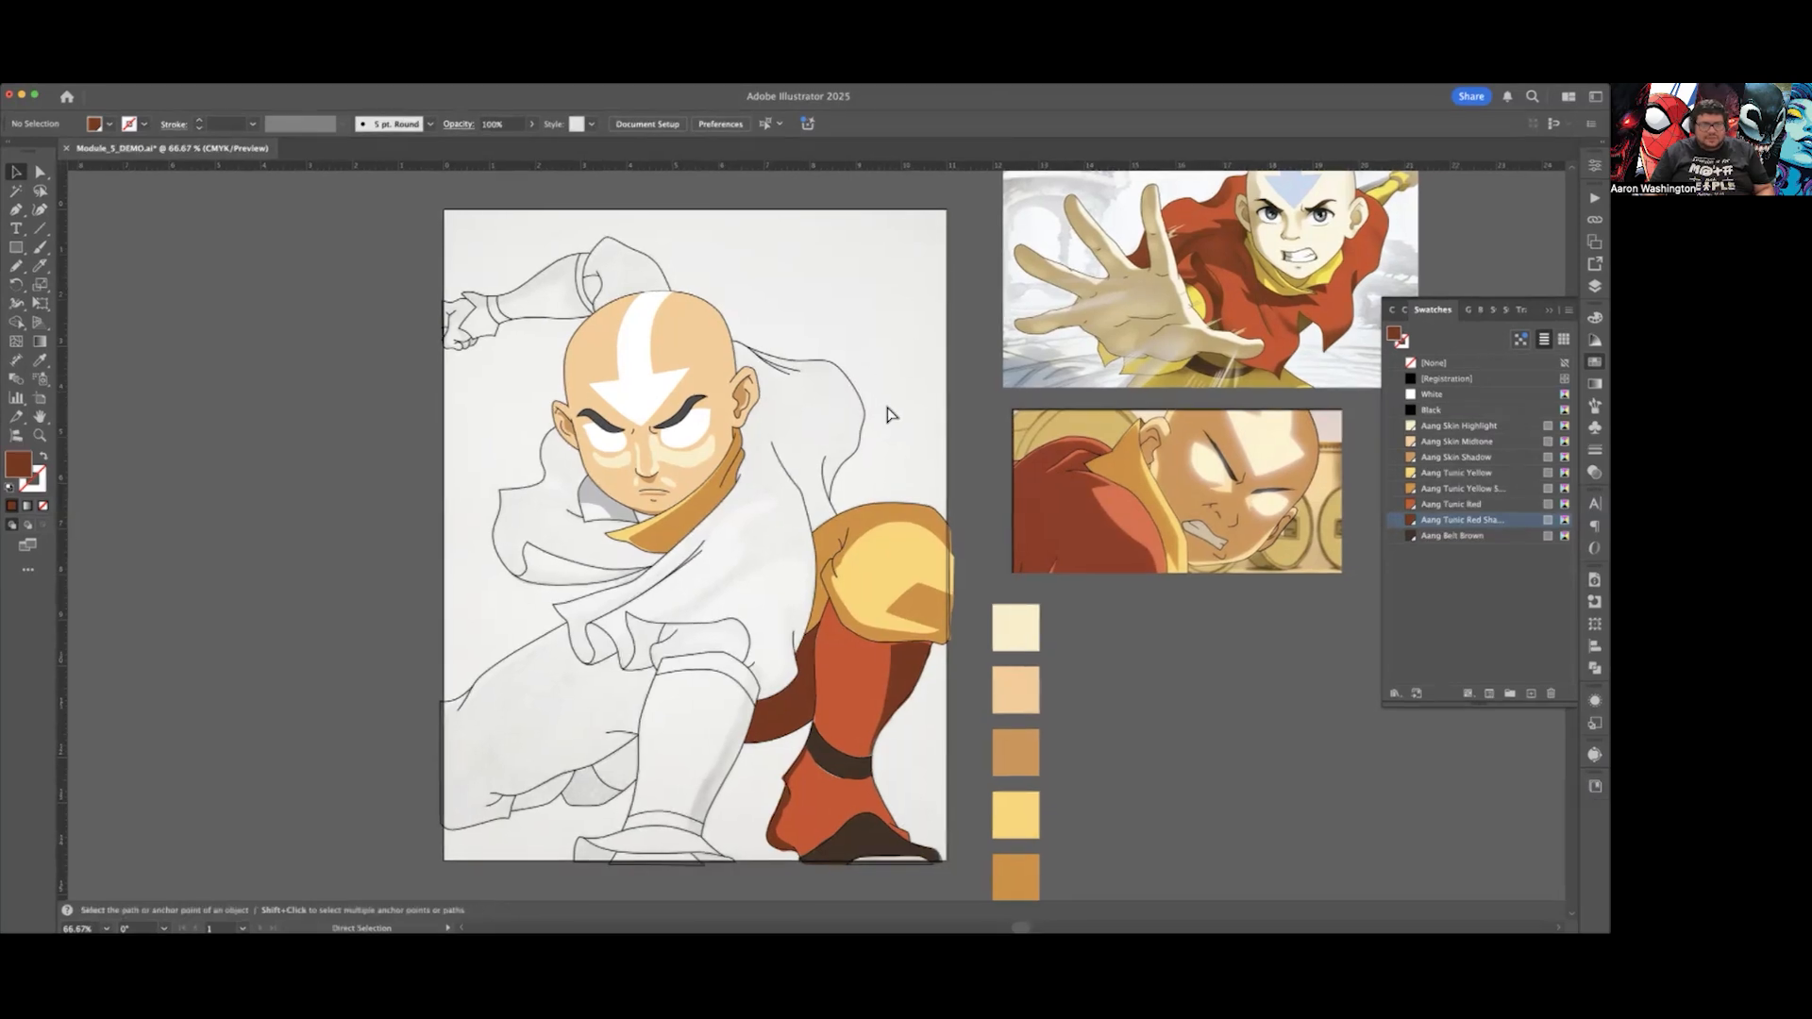
pyautogui.hscroll(5, 889, 413)
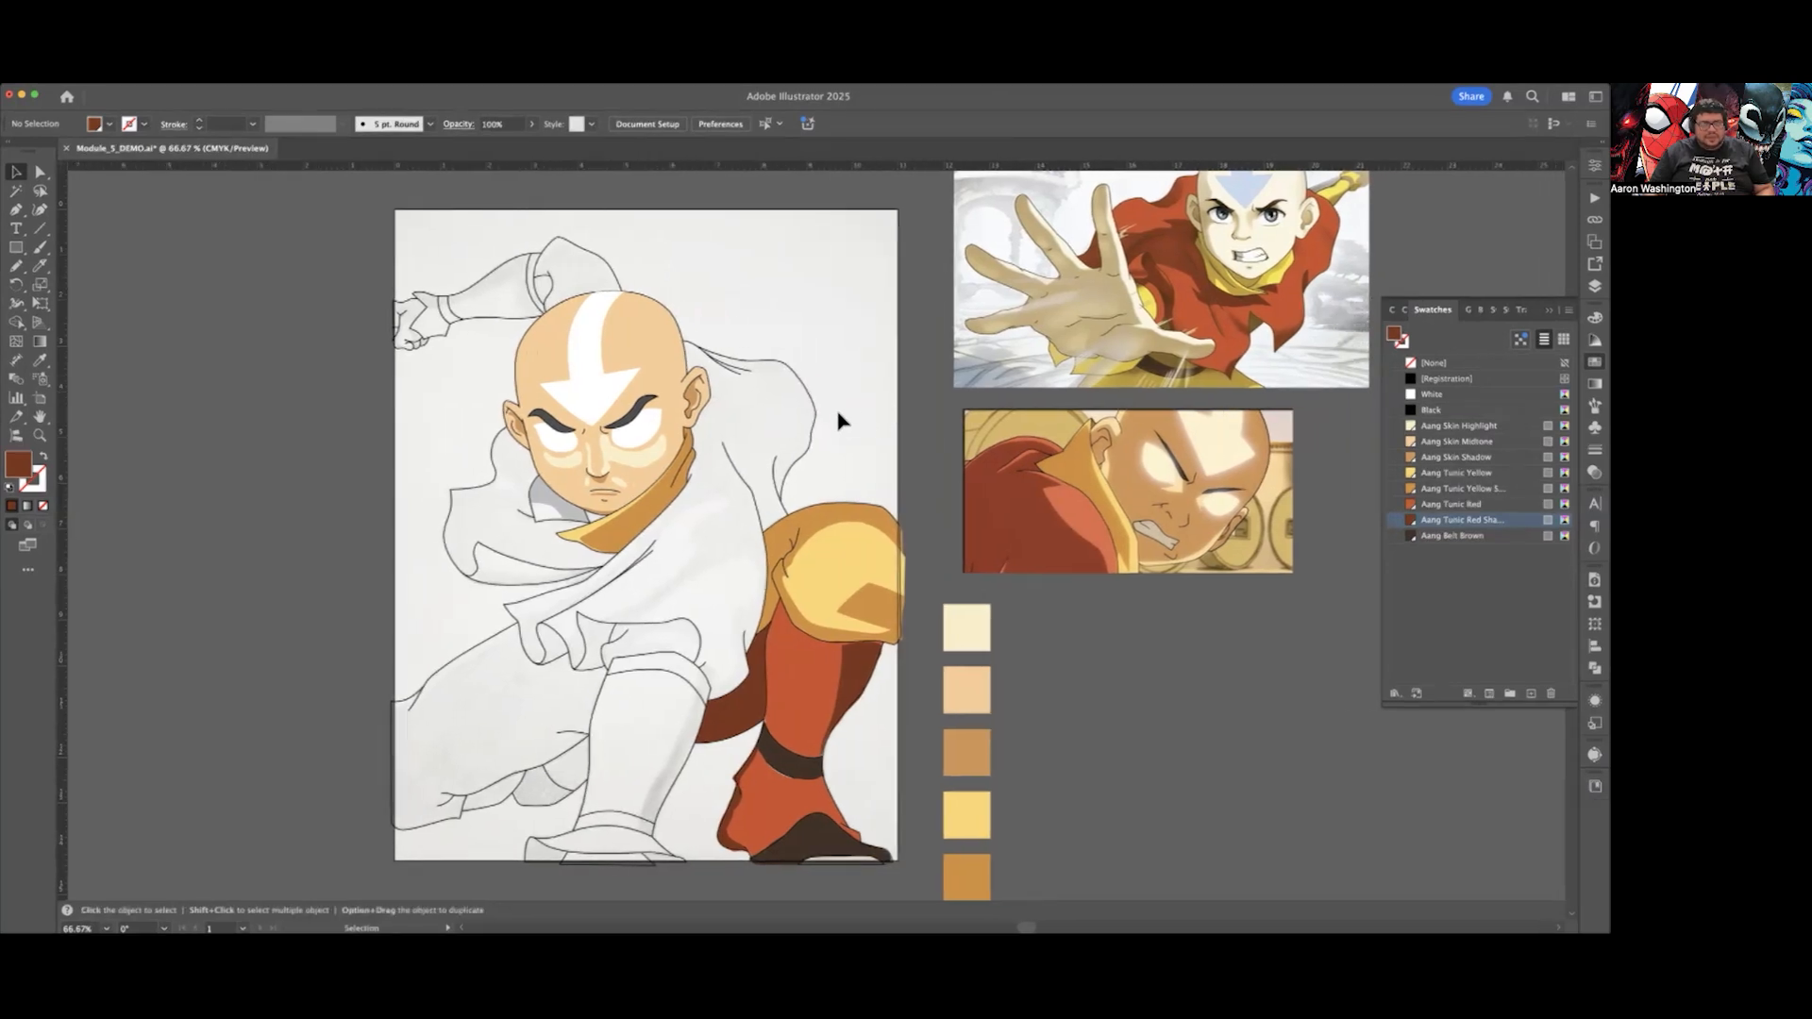